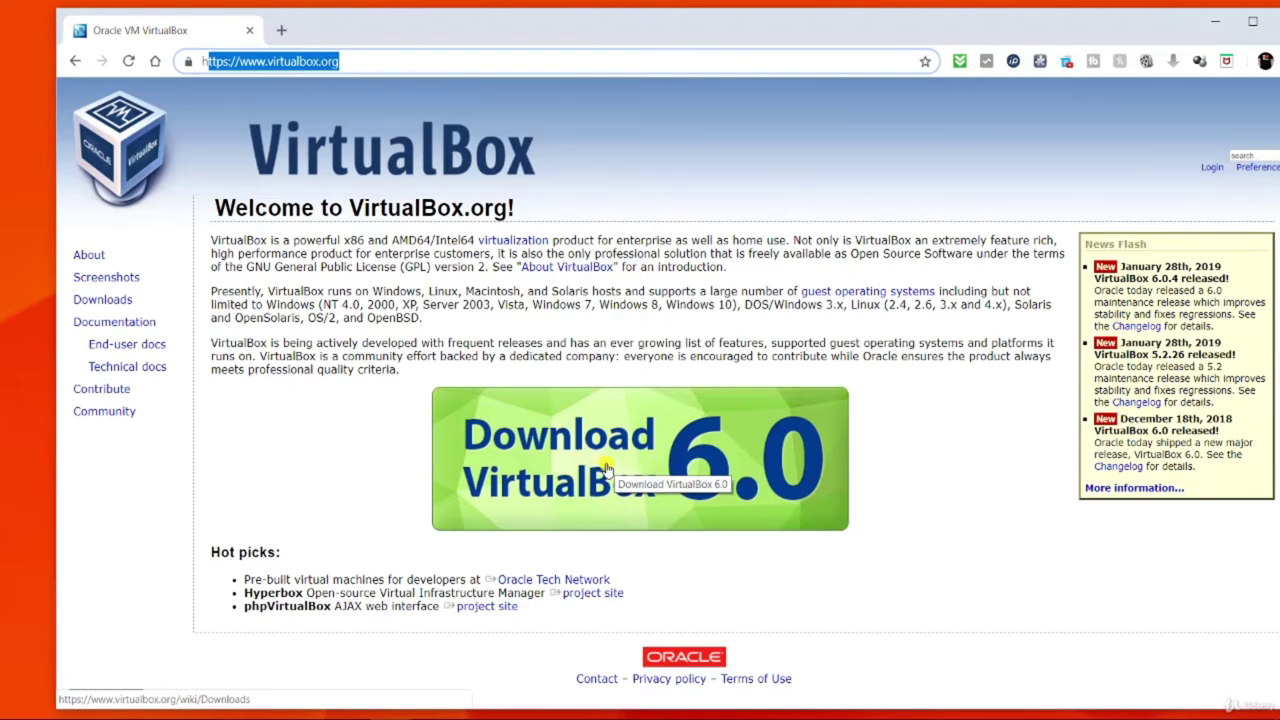
# - View the VirtualBox 6.0.4 downloads page, then return to VirtualBox Manager and its File menu
pyautogui.click(605, 467)
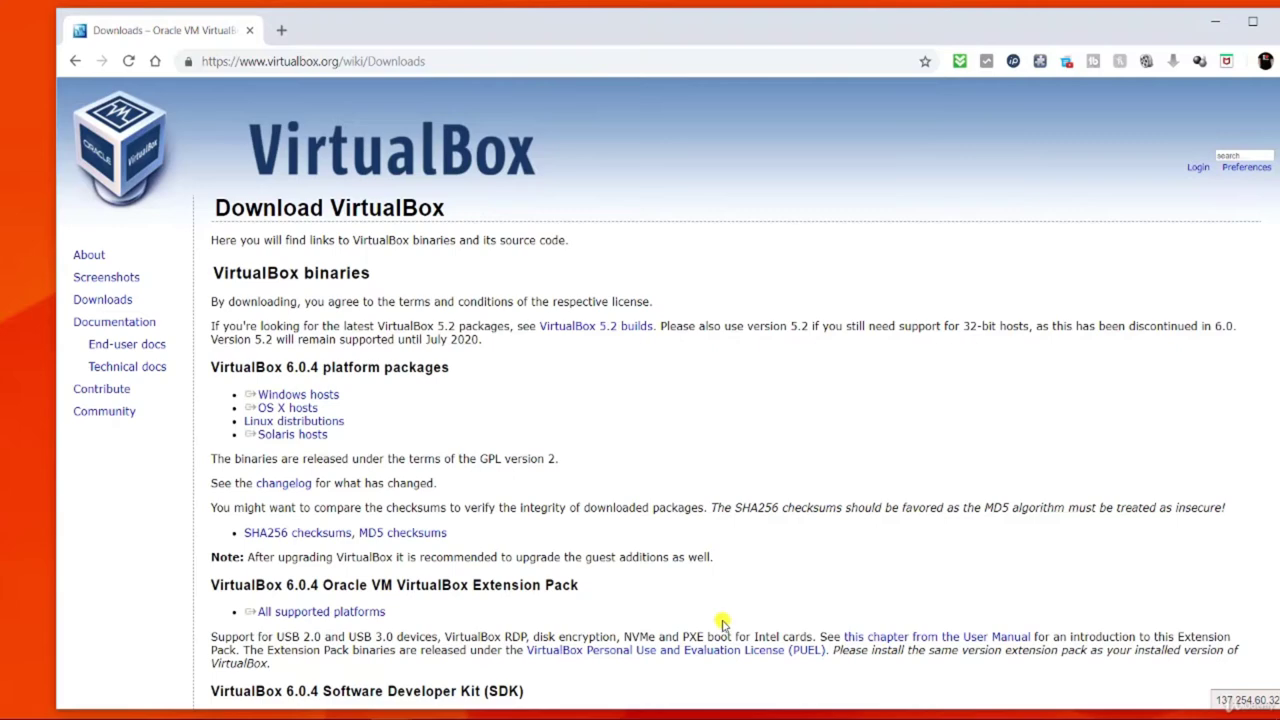
pyautogui.moveTo(663, 700)
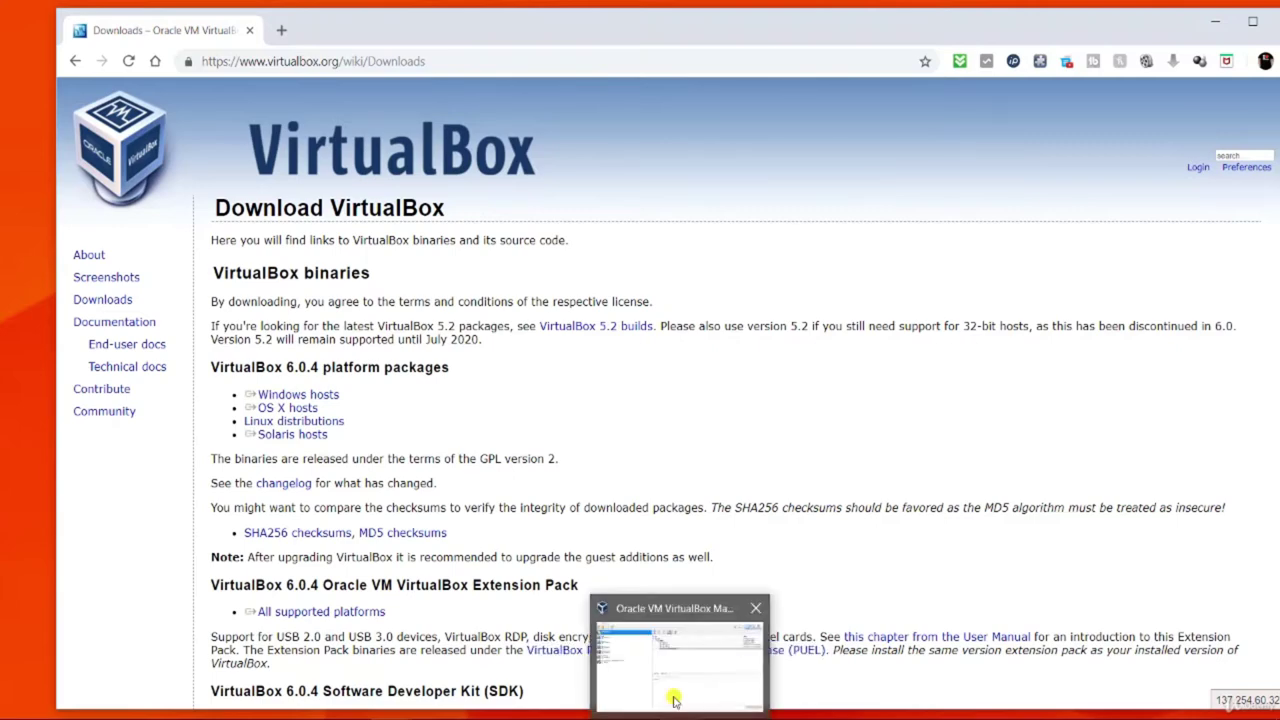
pyautogui.click(672, 660)
pyautogui.click(14, 37)
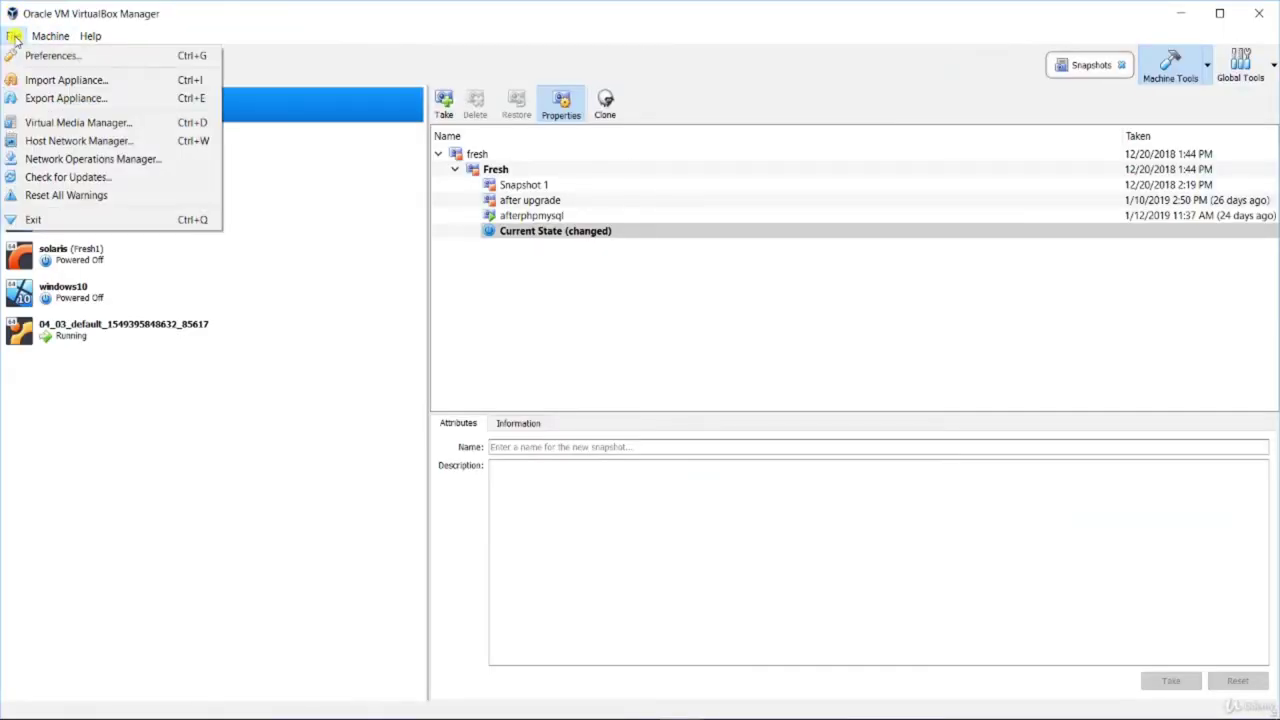
# - Dismiss the File menu and launch the Create Virtual Machine wizard
pyautogui.click(180, 24)
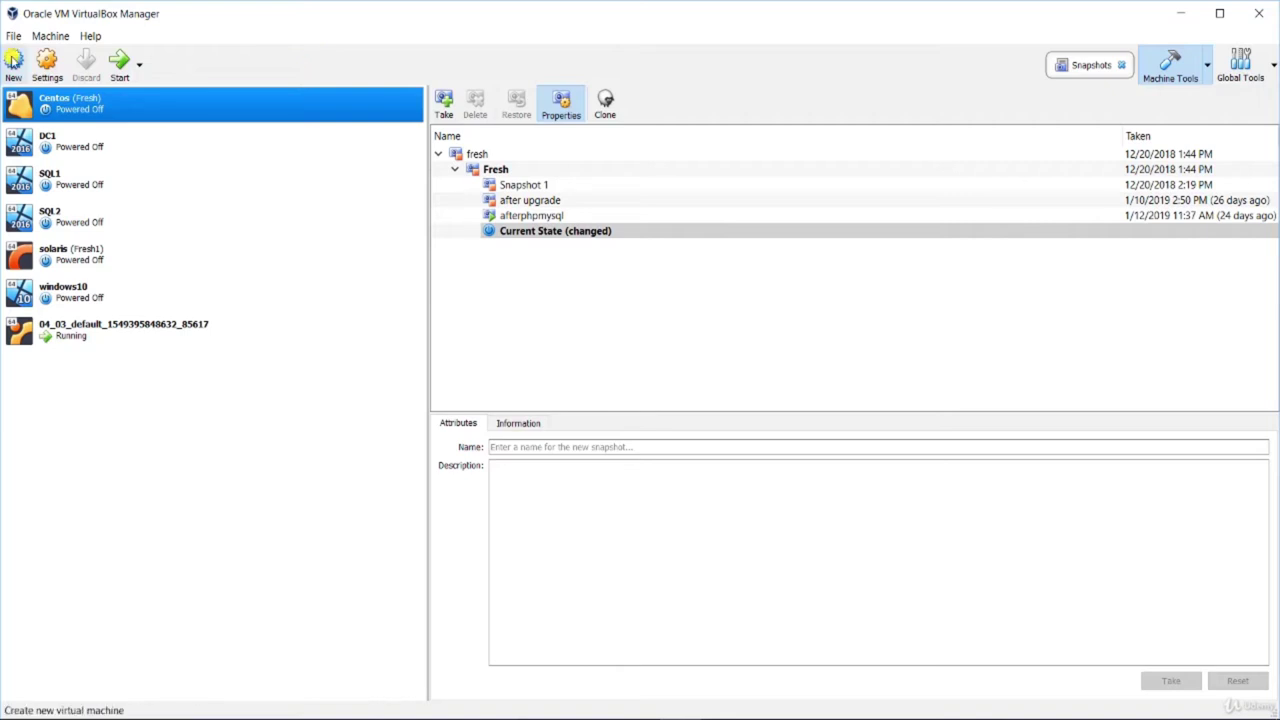
pyautogui.click(12, 60)
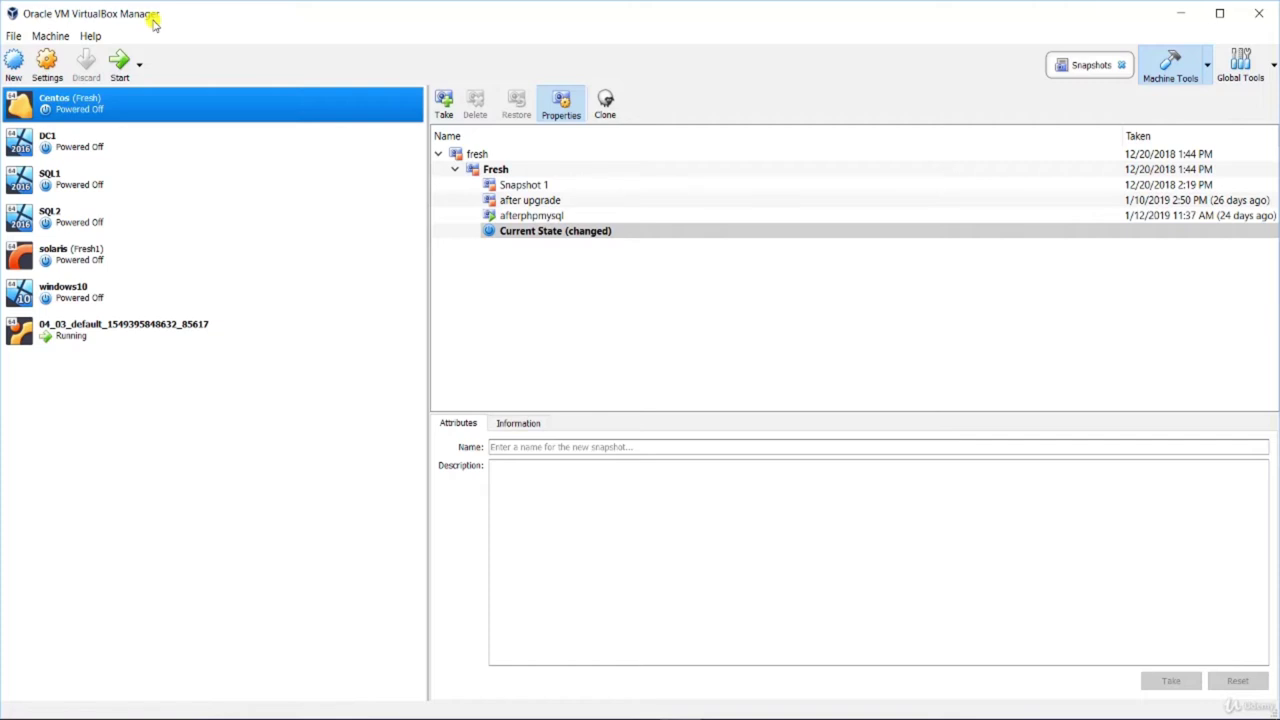
pyautogui.click(13, 62)
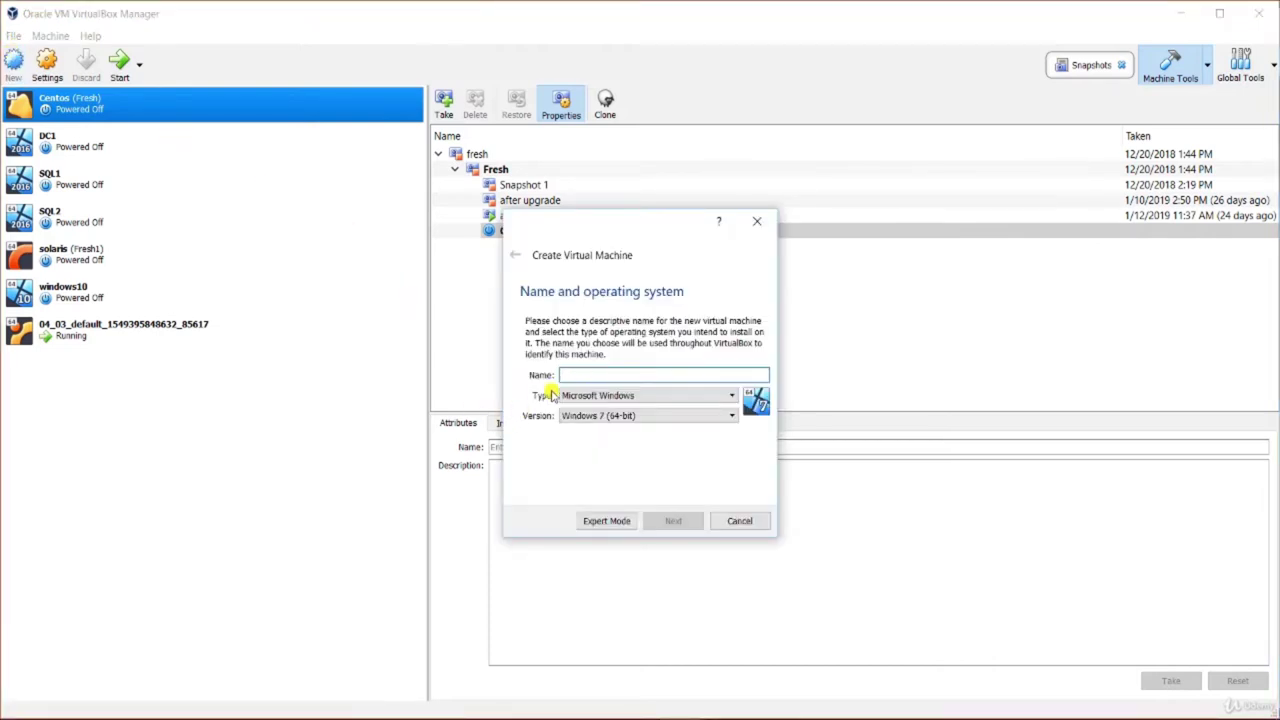
# - Name the machine 'ubuntudesktop' with type Linux, version Ubuntu (64-bit), and continue
pyautogui.write('ub')
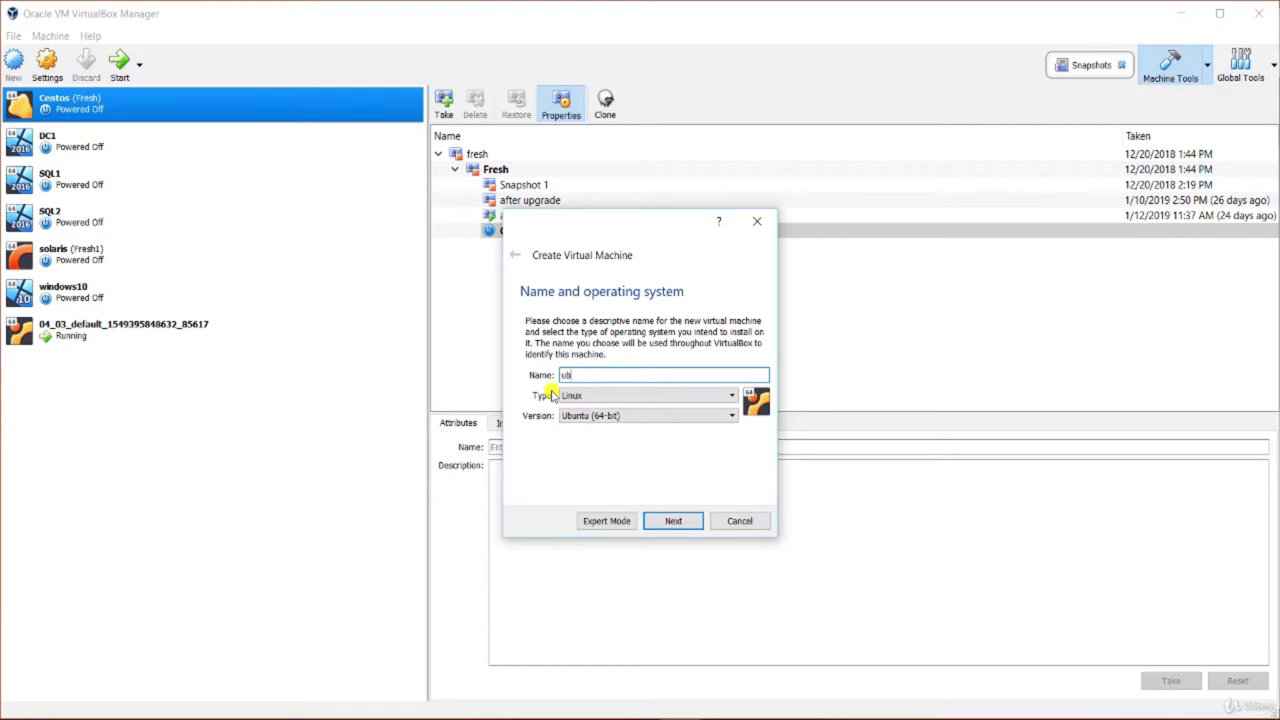
pyautogui.write('untudesktop')
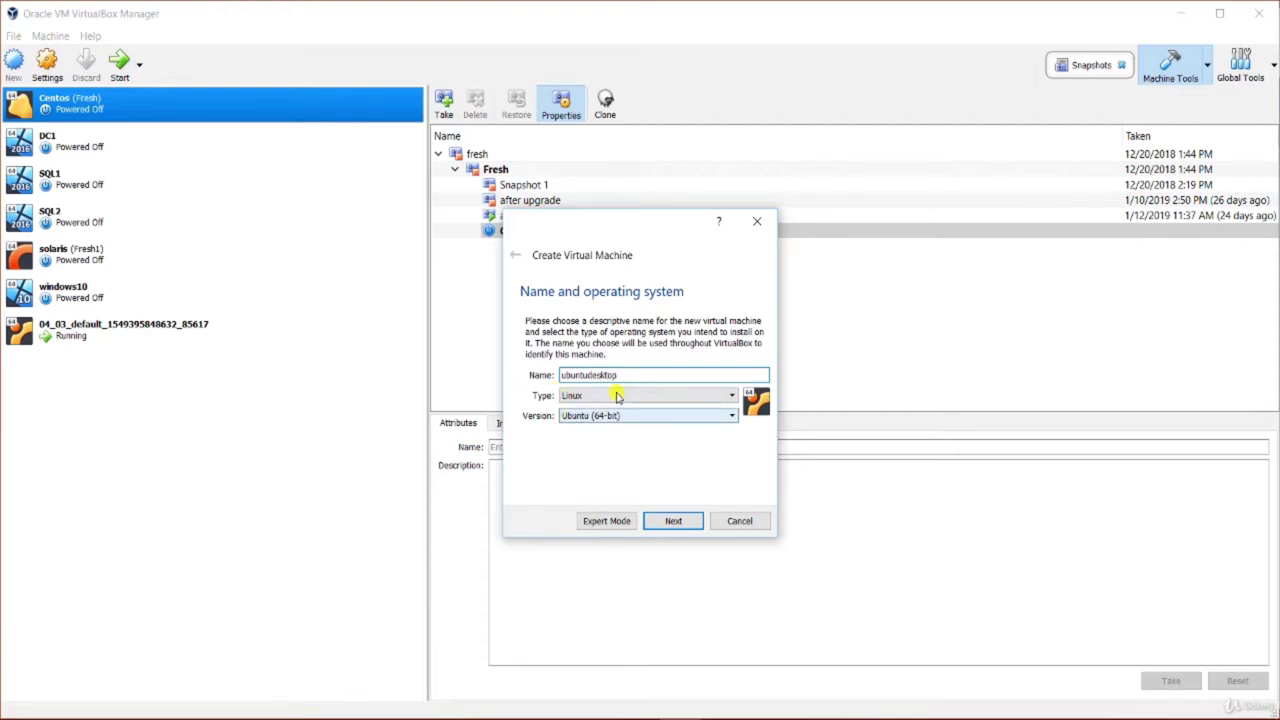
pyautogui.click(613, 398)
pyautogui.click(563, 424)
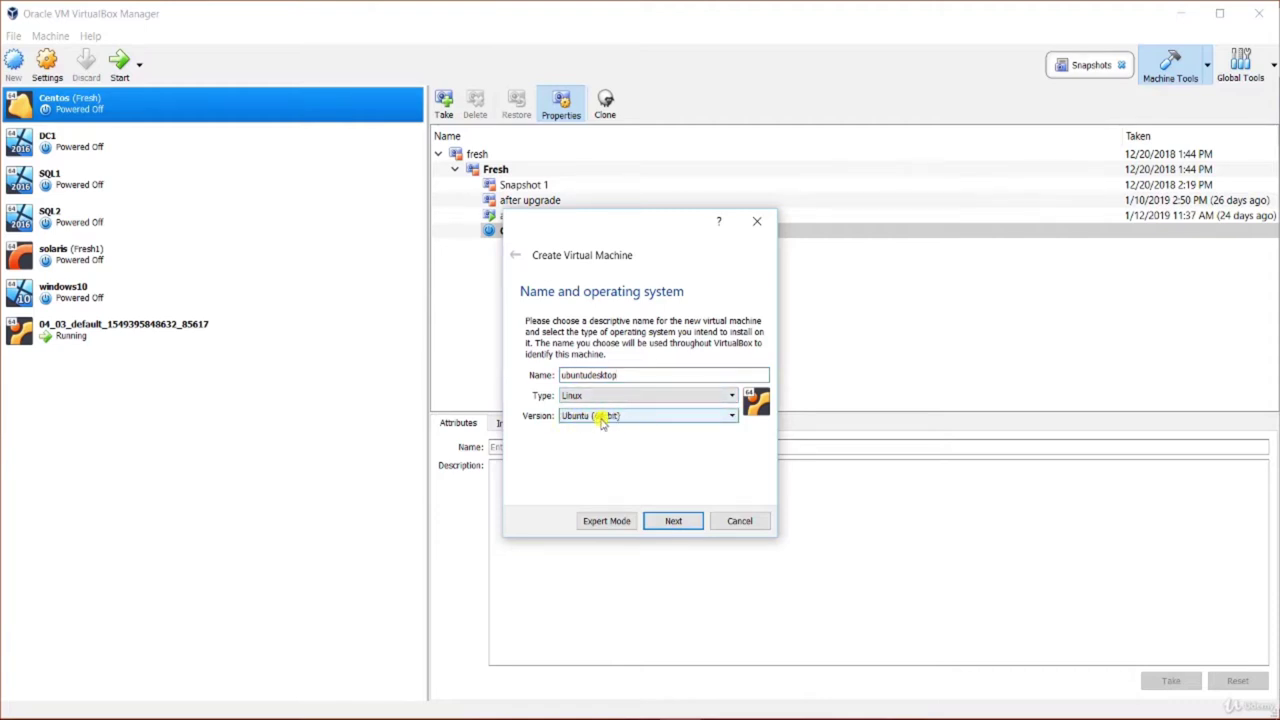
pyautogui.click(660, 516)
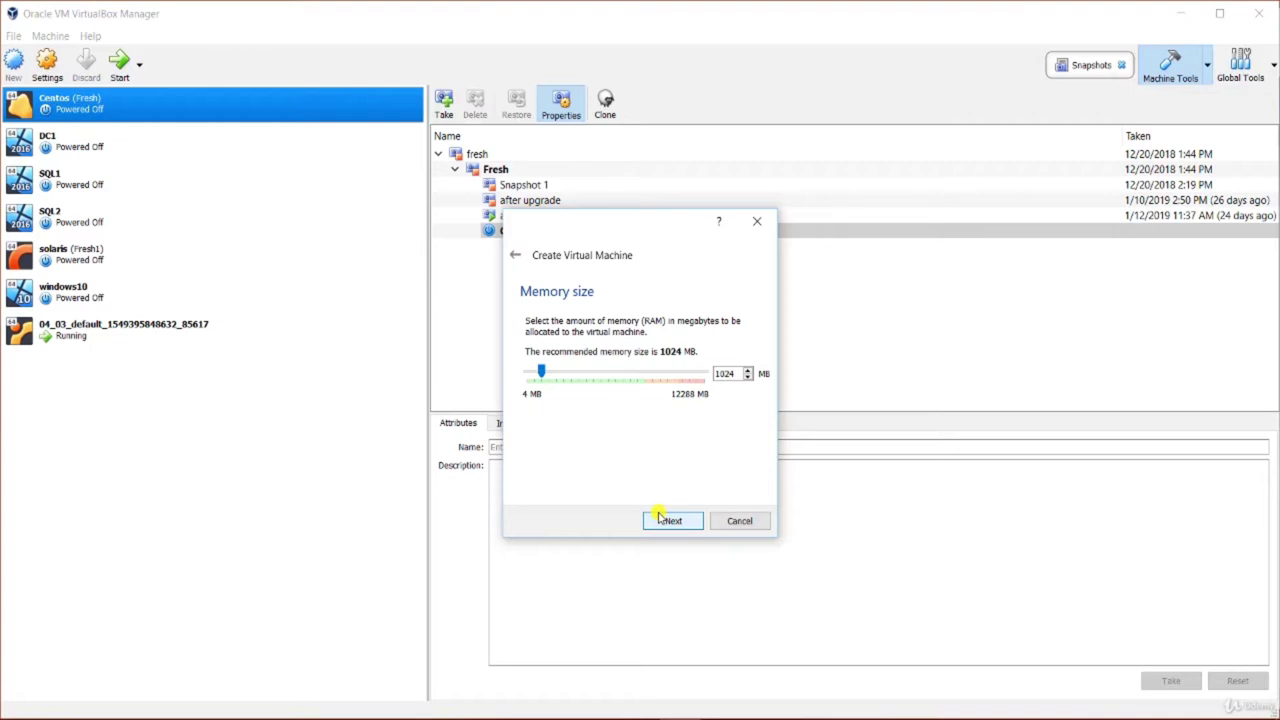
# - Replace the 1024 MB memory value with 2048 MB and continue
pyautogui.doubleClick(724, 373)
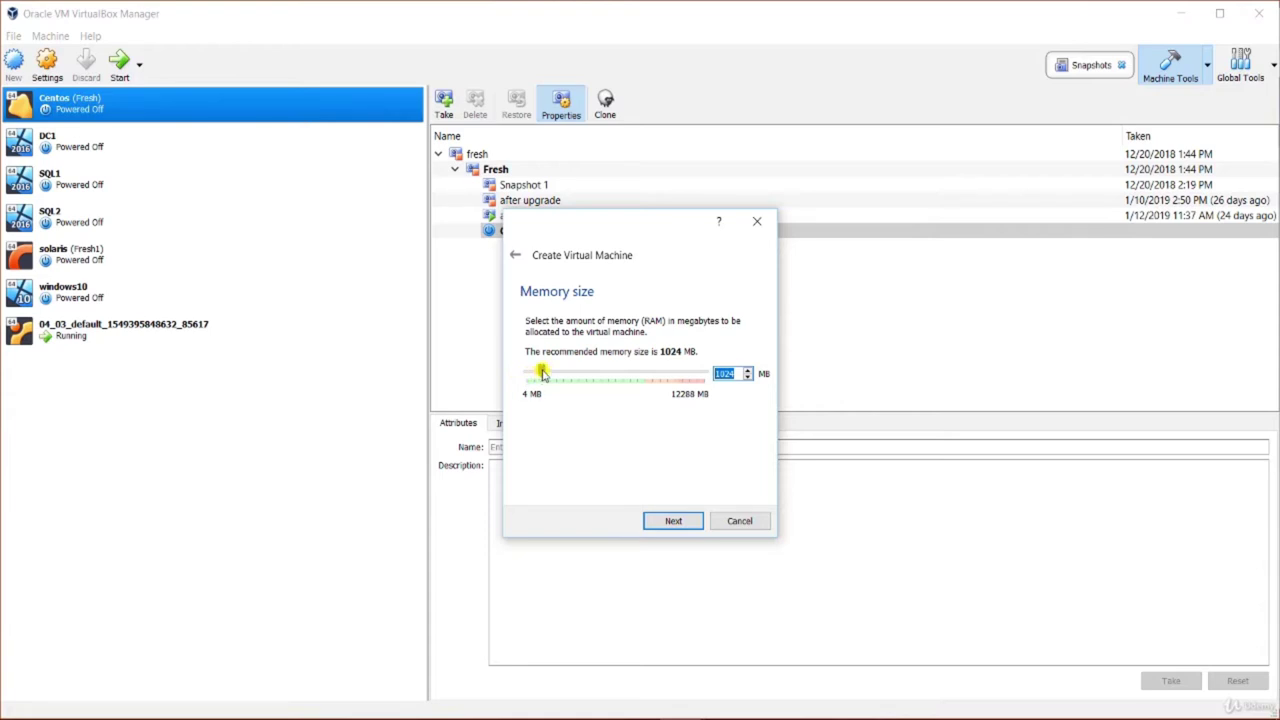
pyautogui.doubleClick(720, 374)
pyautogui.write('2048')
pyautogui.moveTo(558, 369)
pyautogui.mouseDown()
pyautogui.moveTo(531, 366)
pyautogui.moveTo(560, 380)
pyautogui.mouseUp()
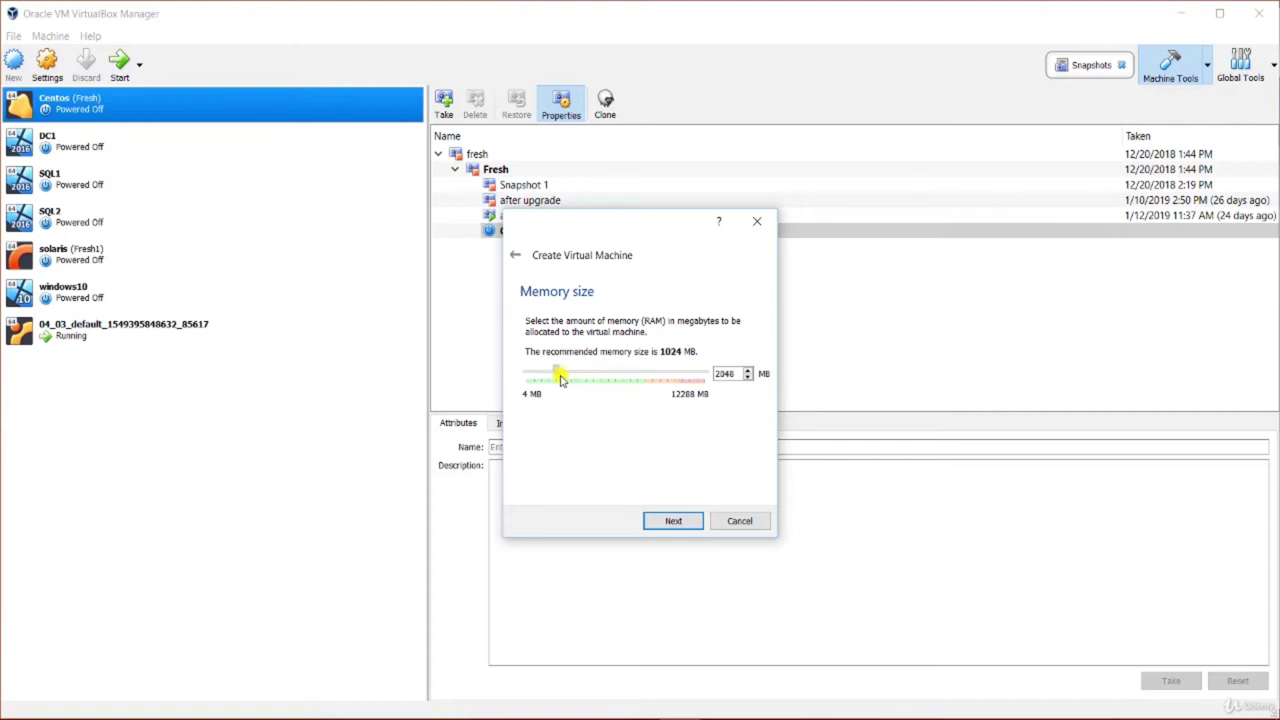
pyautogui.click(668, 519)
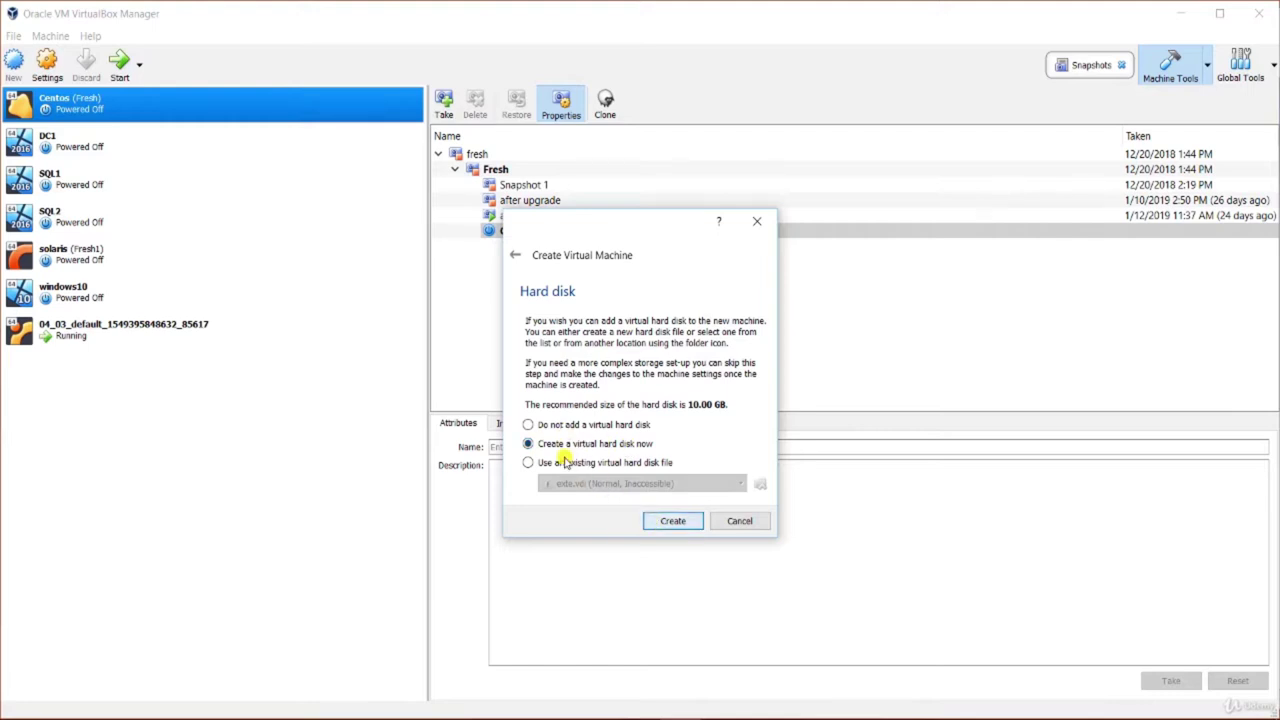
# - Choose to create a new virtual hard disk of type VDI
pyautogui.click(670, 522)
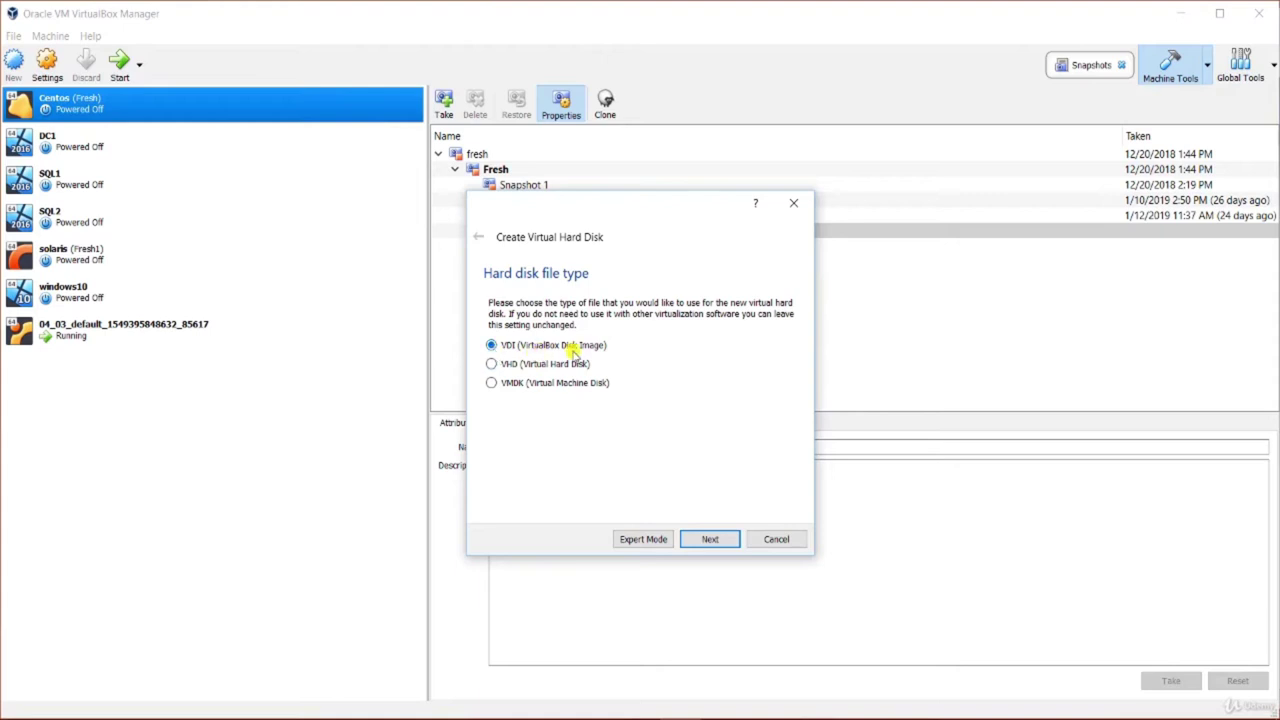
pyautogui.click(702, 540)
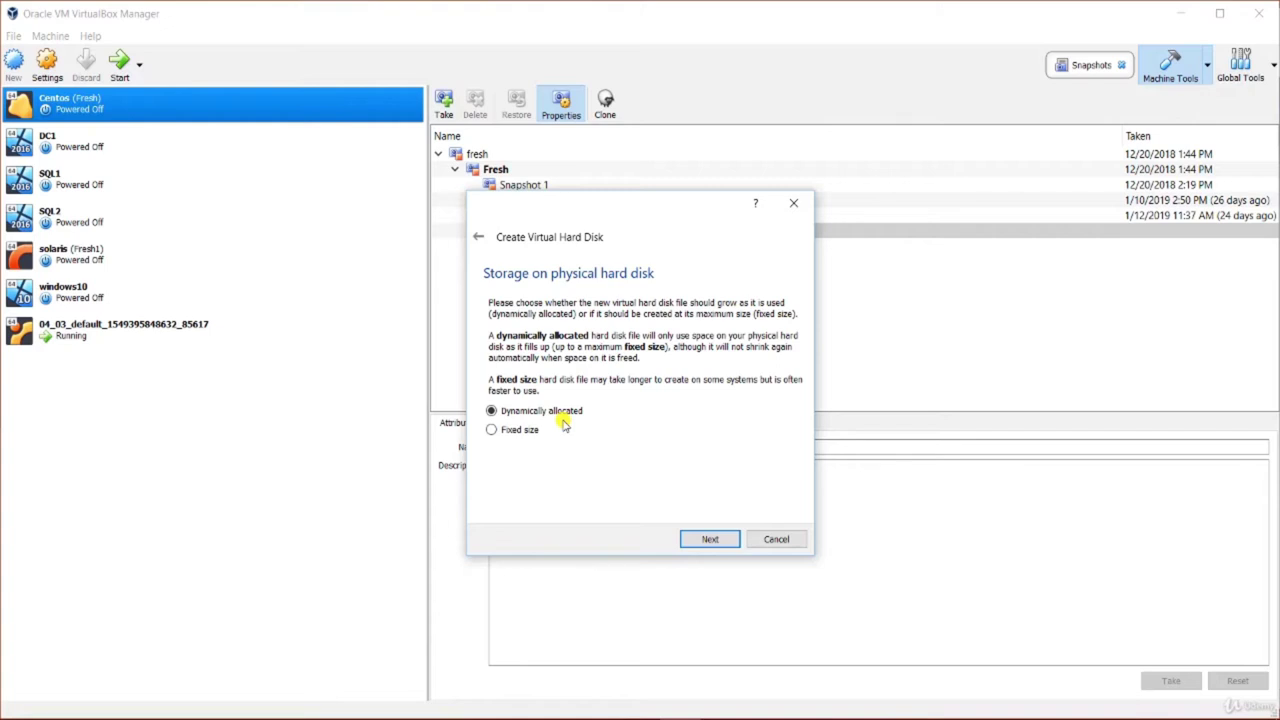
# - Weigh Fixed size, then settle on Dynamically allocated storage and continue
pyautogui.click(511, 433)
pyautogui.click(528, 414)
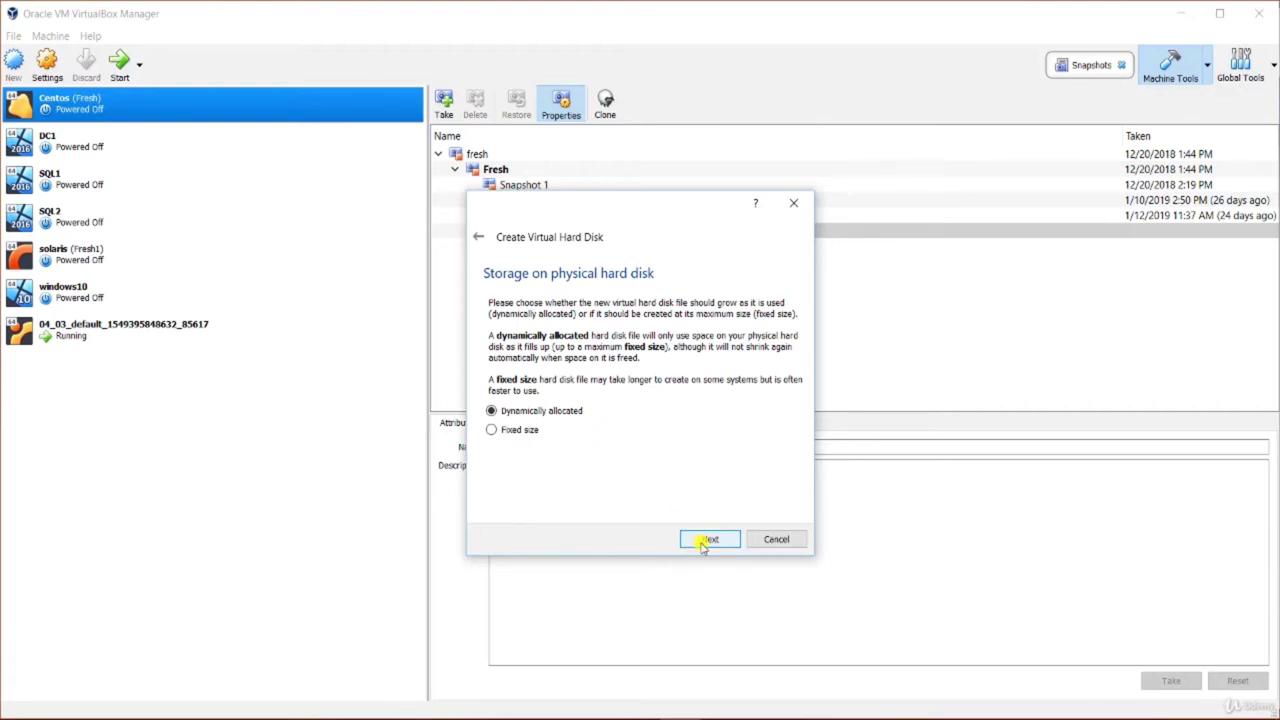
pyautogui.click(708, 540)
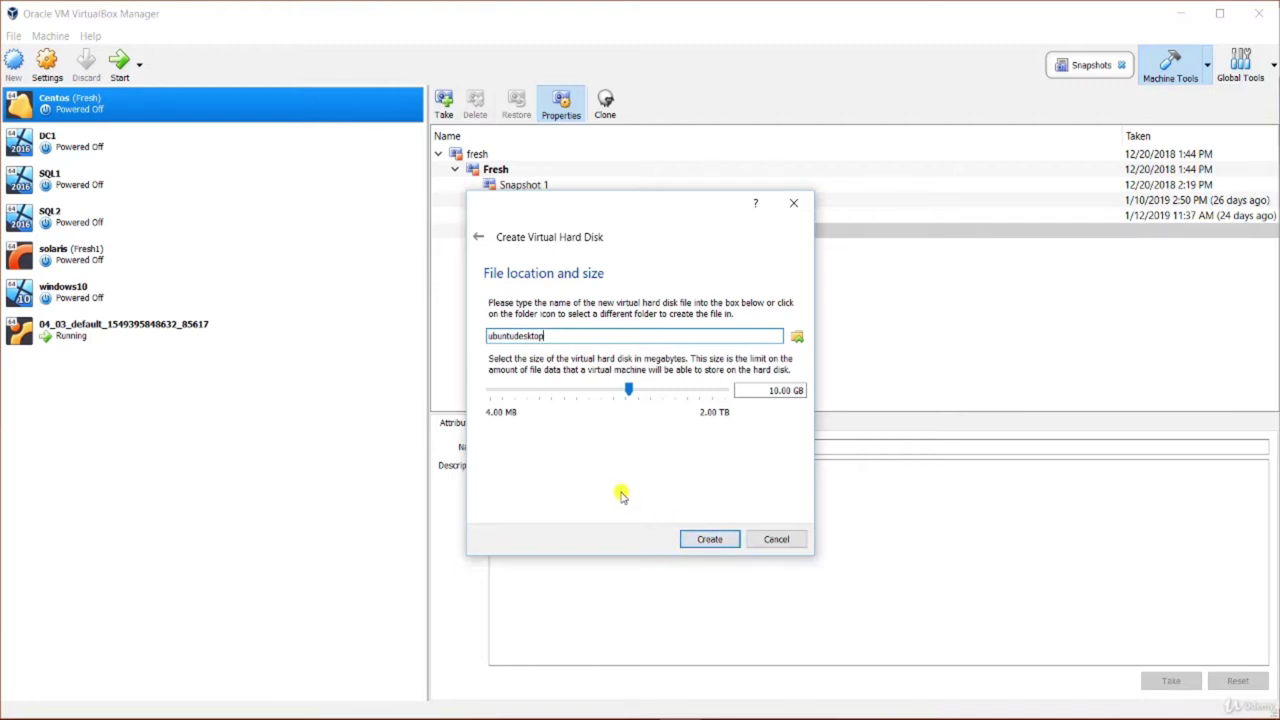
# - Change the ubuntudesktop disk size from 10.00 GB to 100.00 GB
pyautogui.doubleClick(770, 336)
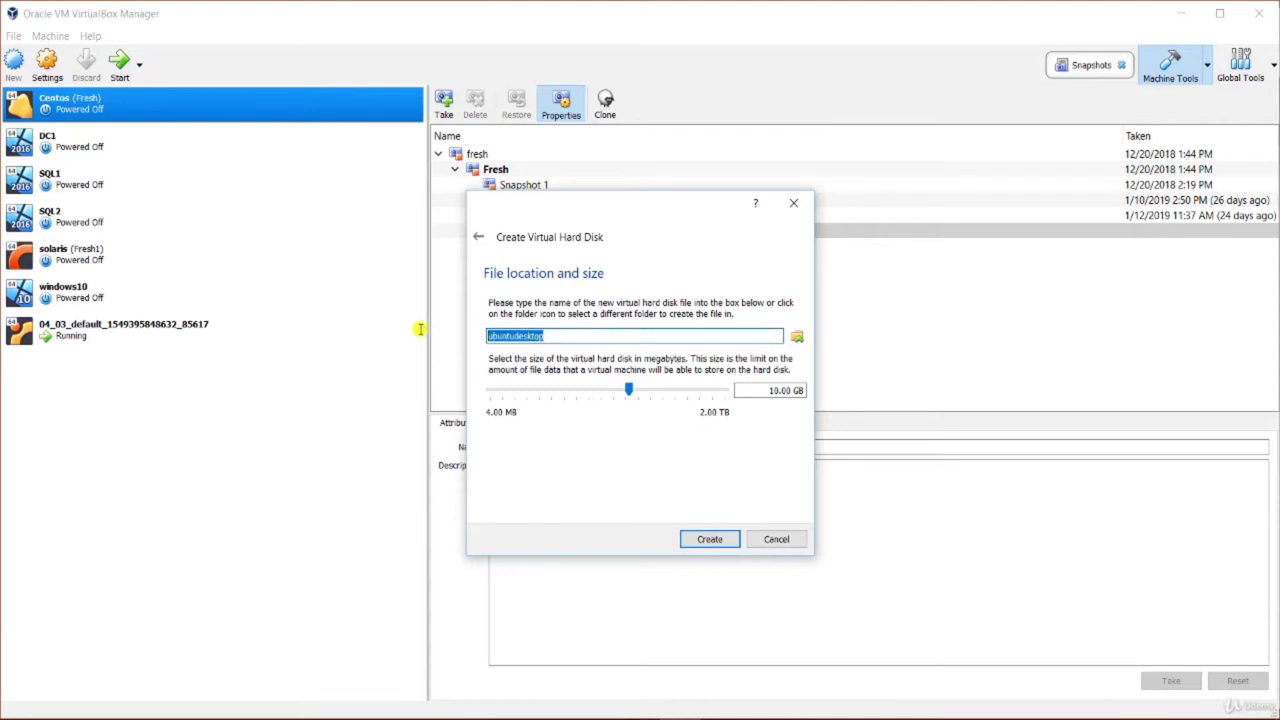
pyautogui.moveTo(774, 391)
pyautogui.mouseDown()
pyautogui.moveTo(797, 391)
pyautogui.moveTo(757, 390)
pyautogui.mouseUp()
pyautogui.click(797, 391)
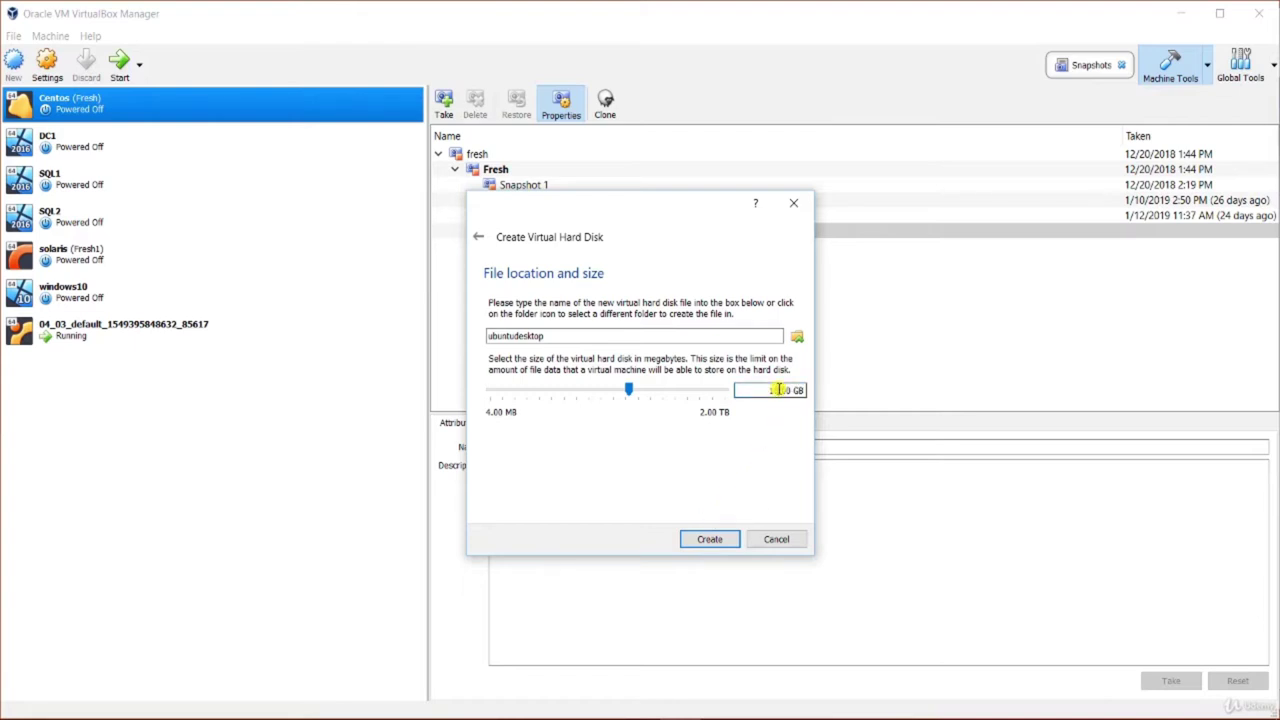
pyautogui.write('0')
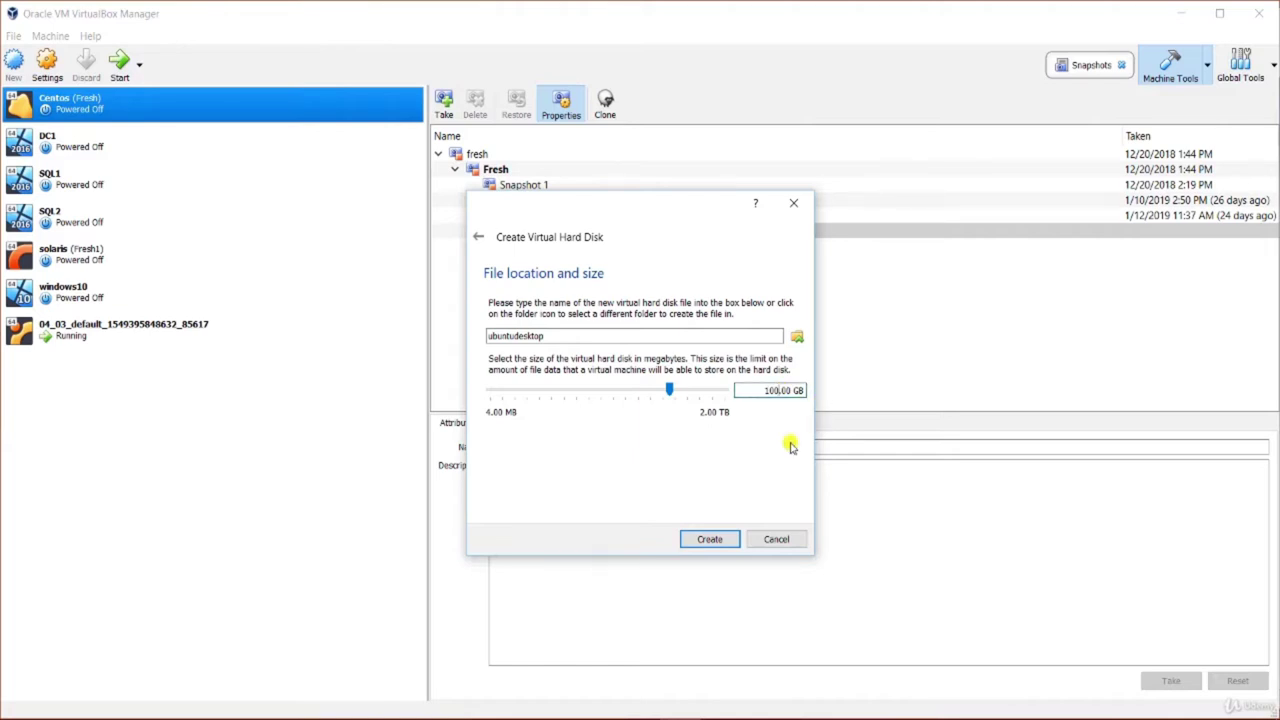
pyautogui.click(775, 390)
pyautogui.moveTo(776, 390); pyautogui.dragTo(749, 414)
# - Browse C:\ paths in the Windows Run dialog, close it, and create the 100.00 GB disk
pyautogui.press('super+x')
pyautogui.click(62, 648)
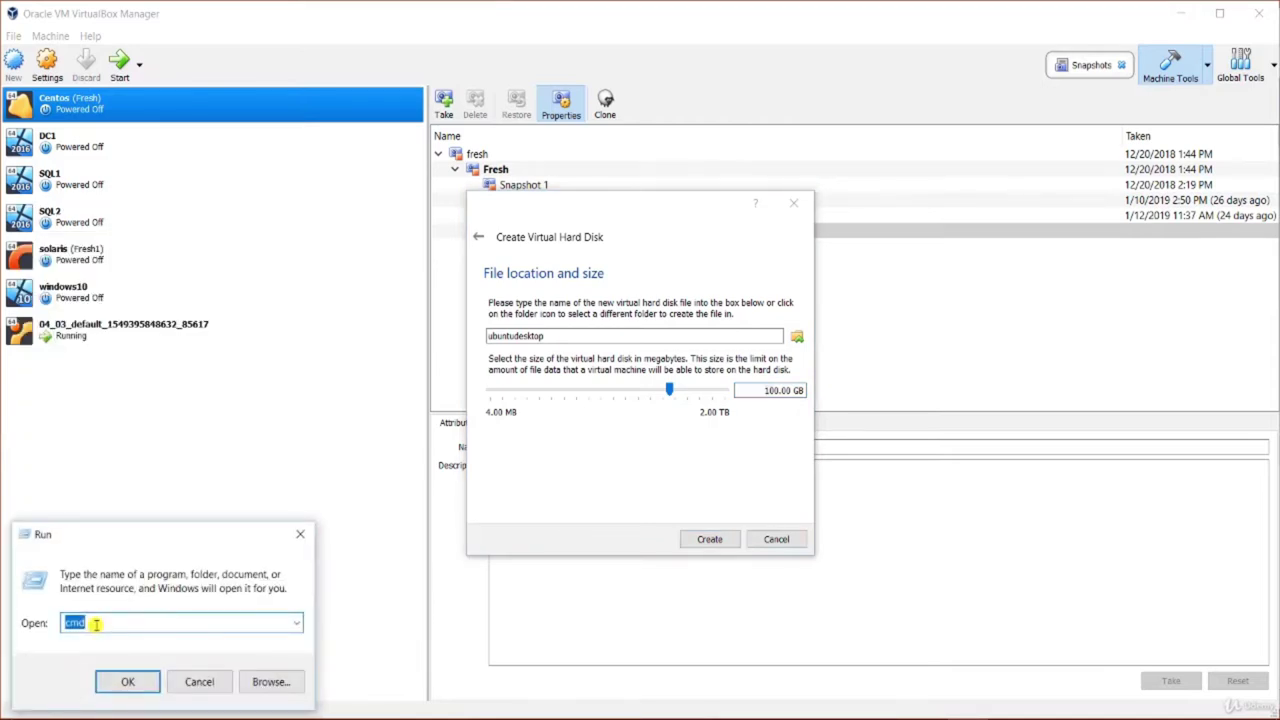
pyautogui.write('c:\\')
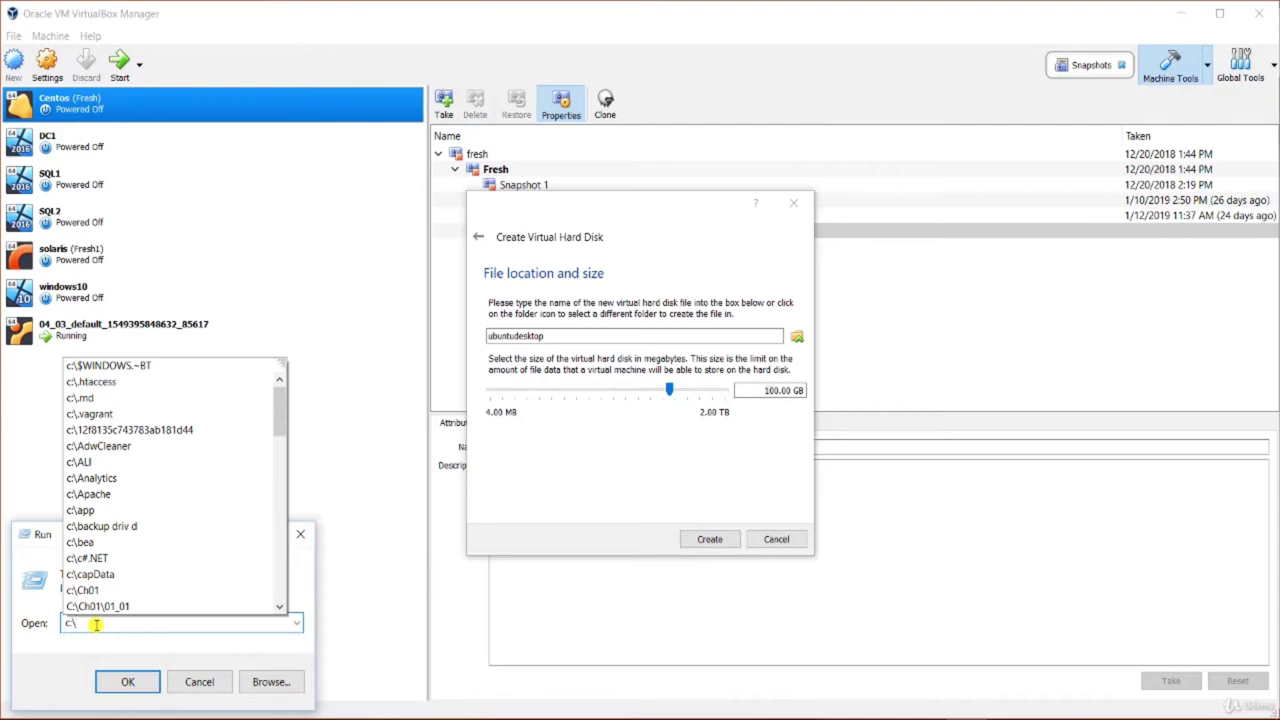
pyautogui.press('Down')
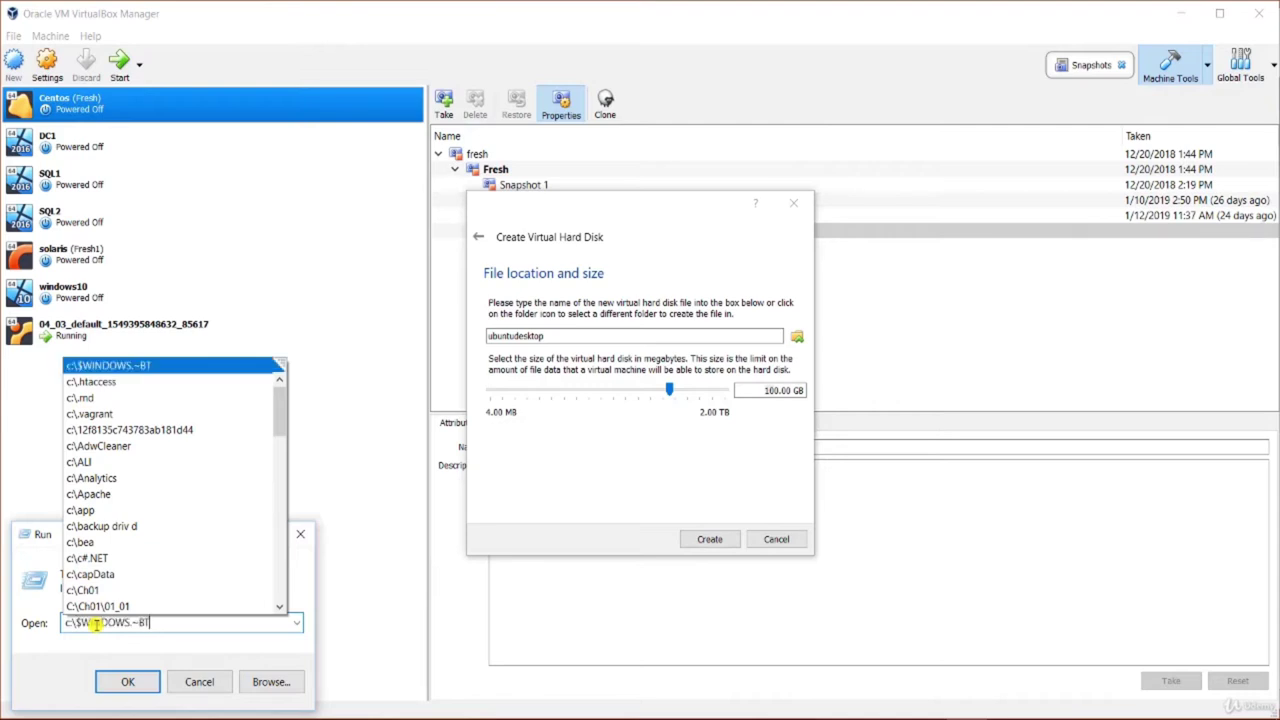
pyautogui.press('BackSpace')
pyautogui.press('BackSpace')
pyautogui.press('BackSpace')
pyautogui.press('BackSpace')
pyautogui.press('BackSpace')
pyautogui.press('BackSpace')
pyautogui.press('BackSpace')
pyautogui.press('BackSpace')
pyautogui.press('BackSpace')
pyautogui.press('BackSpace')
pyautogui.press('BackSpace')
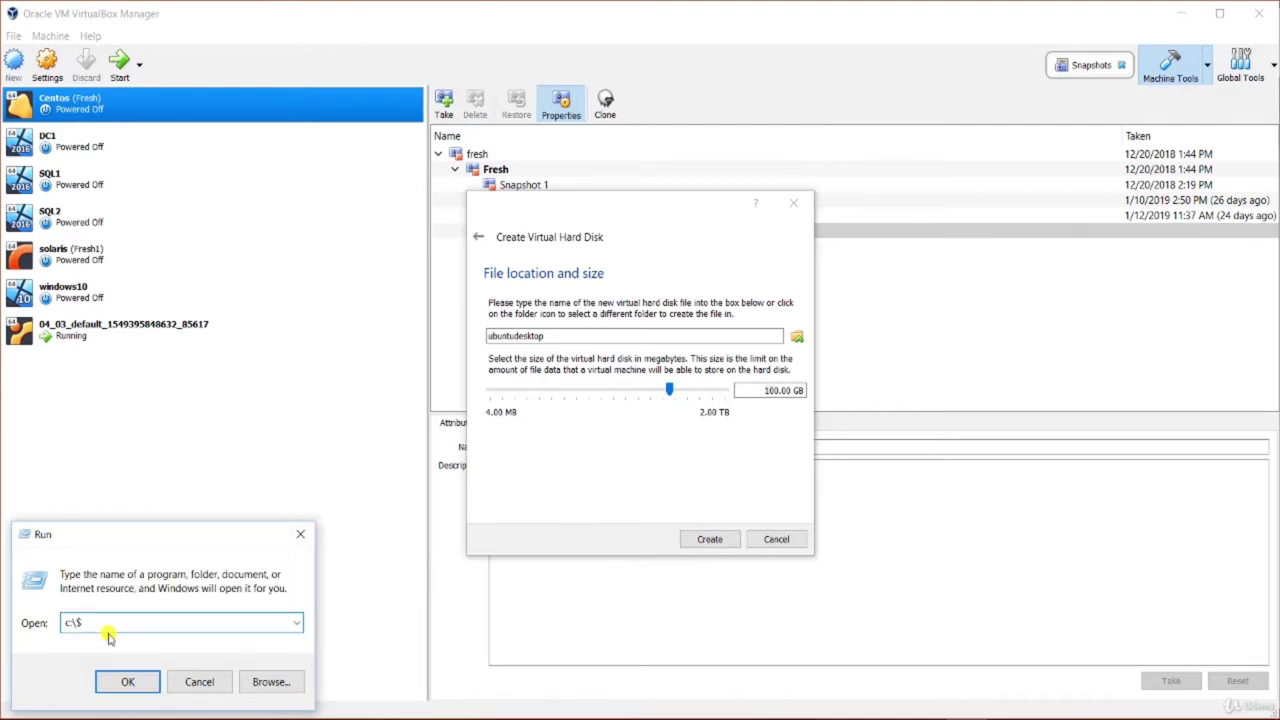
pyautogui.click(191, 682)
pyautogui.click(711, 538)
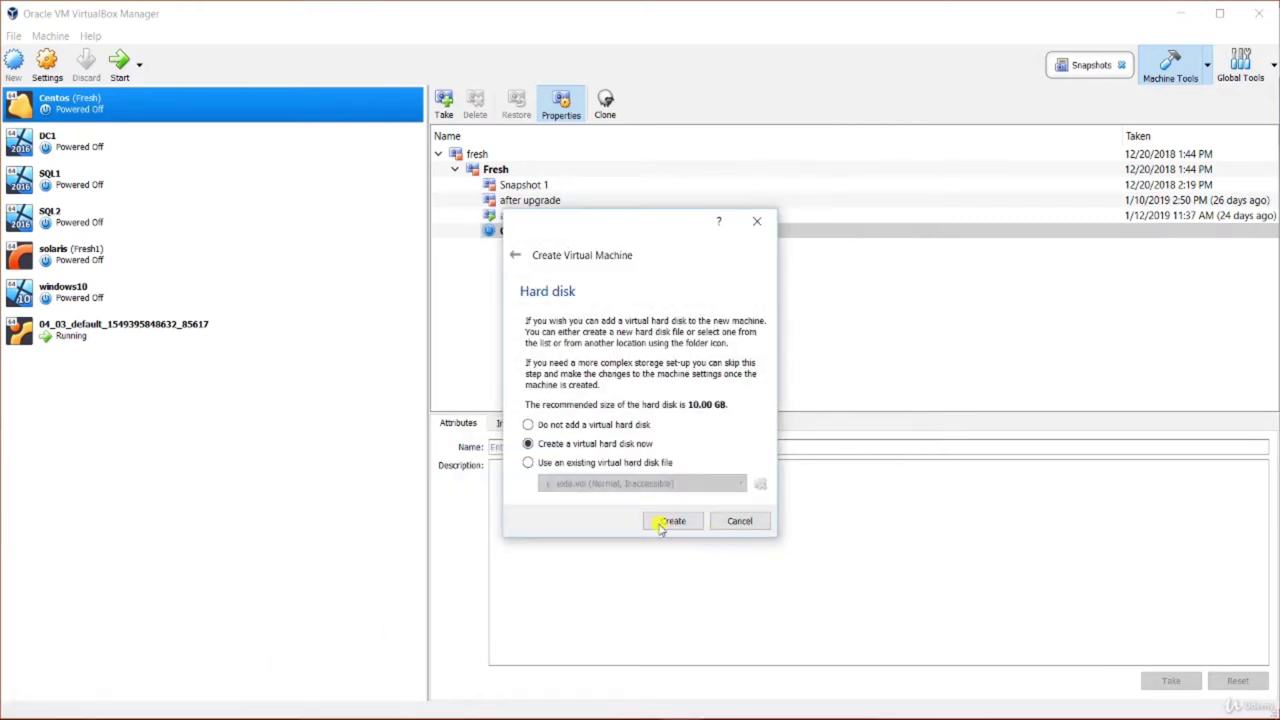
# - Finish creating ubuntudesktop and bring up its context menu in the machine list
pyautogui.click(671, 521)
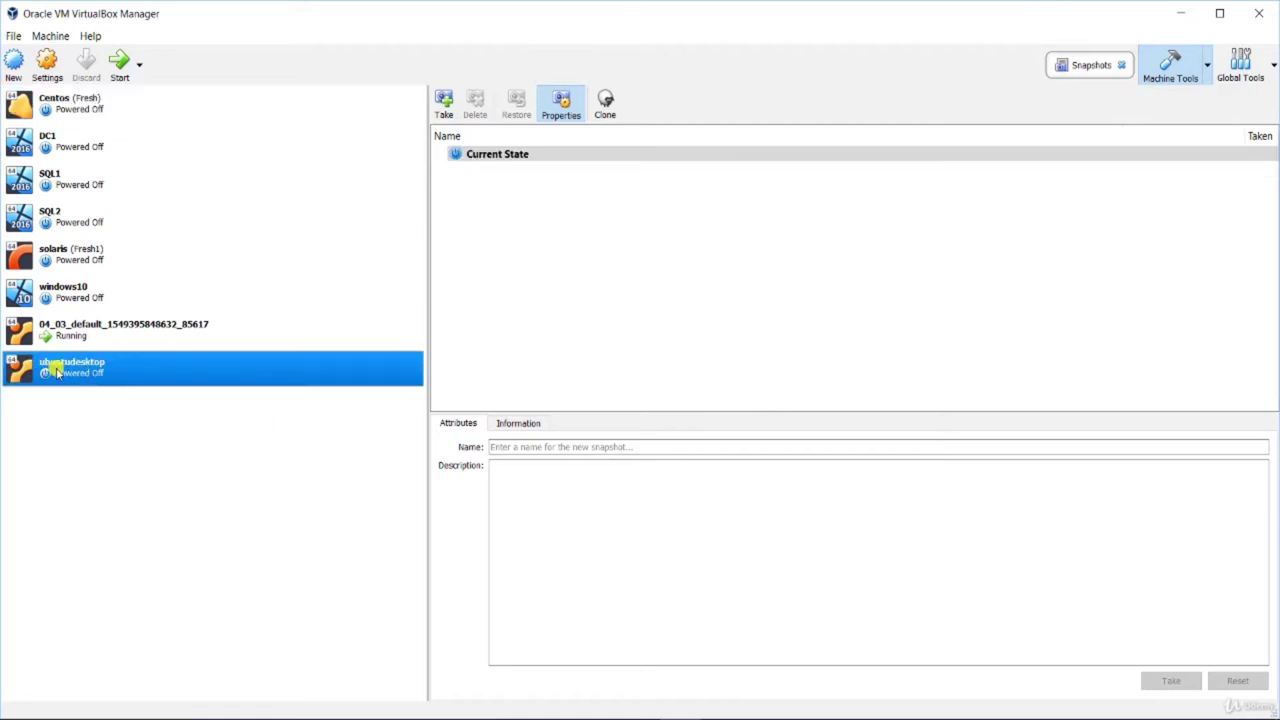
pyautogui.rightClick(82, 372)
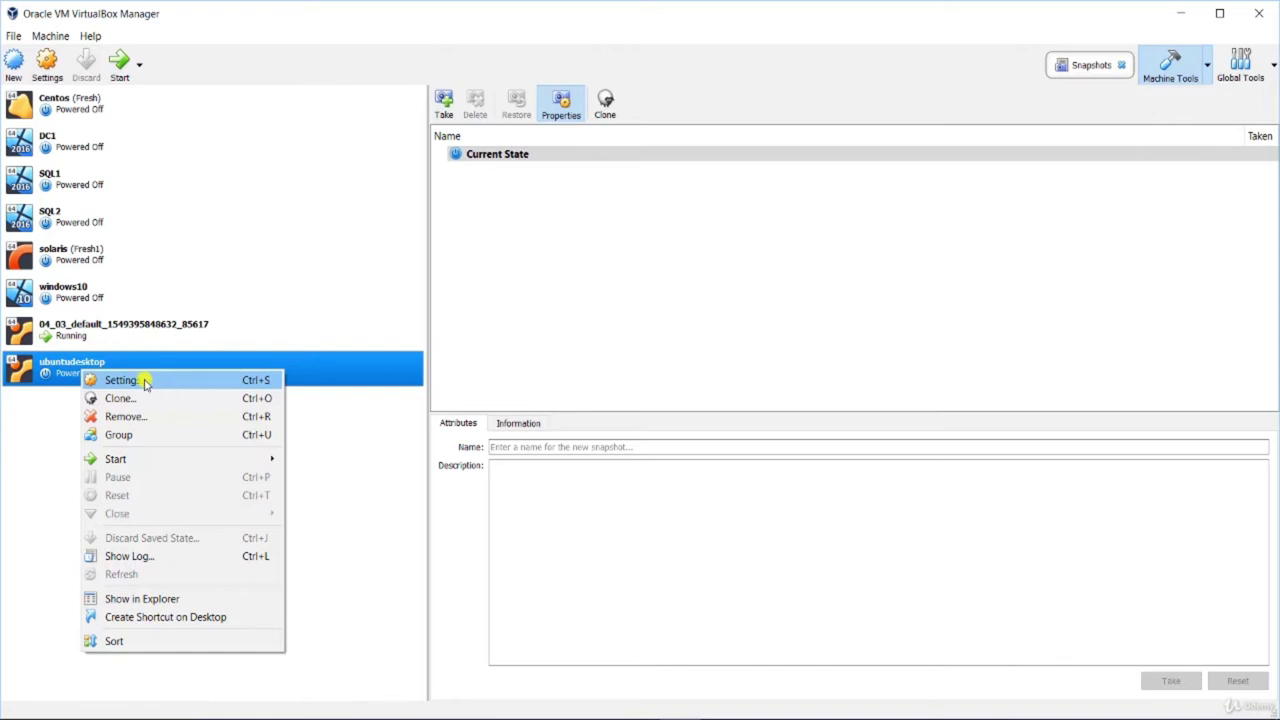
# - Open ubuntudesktop's Storage settings and select the empty optical drive
pyautogui.click(120, 380)
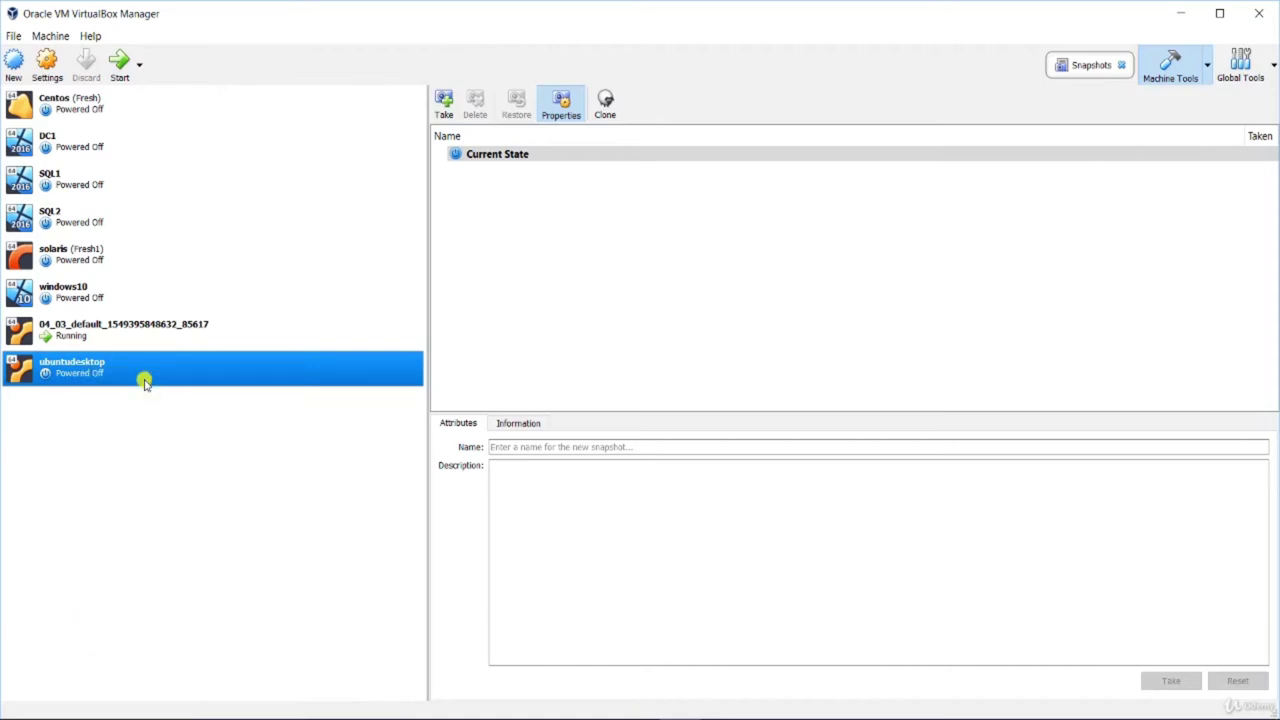
pyautogui.click(462, 307)
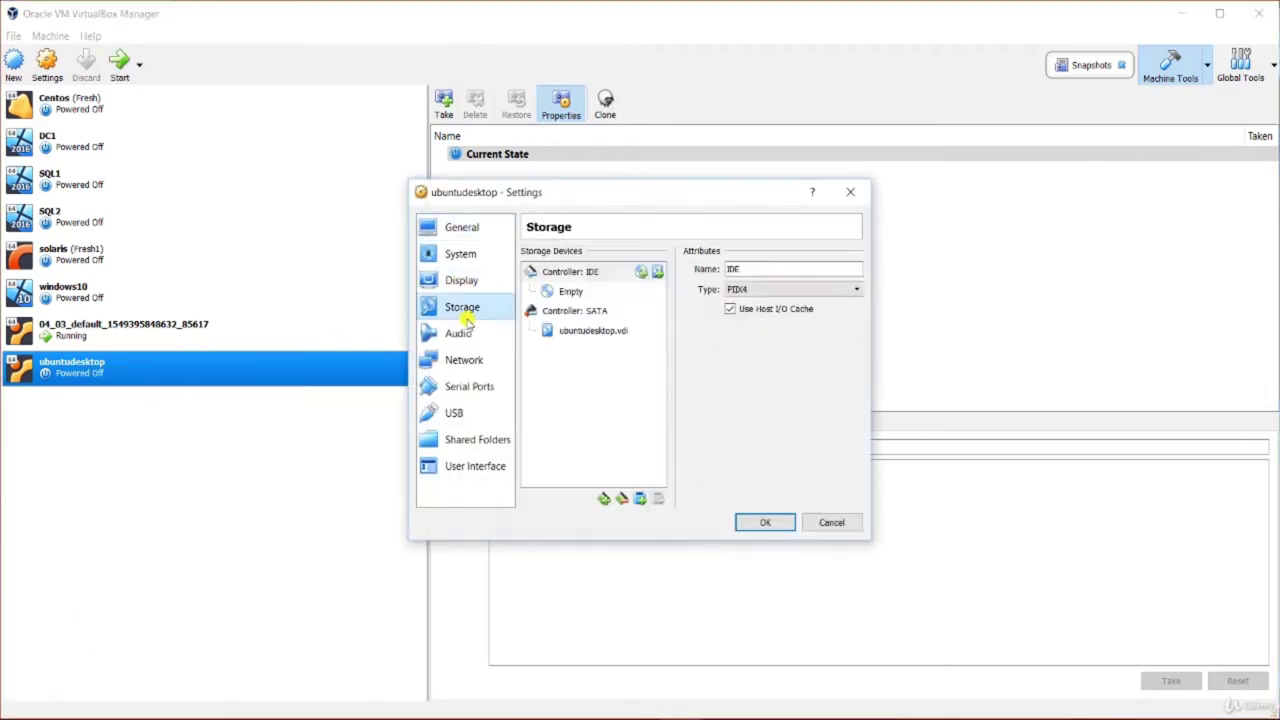
pyautogui.click(570, 292)
pyautogui.click(565, 272)
pyautogui.click(575, 292)
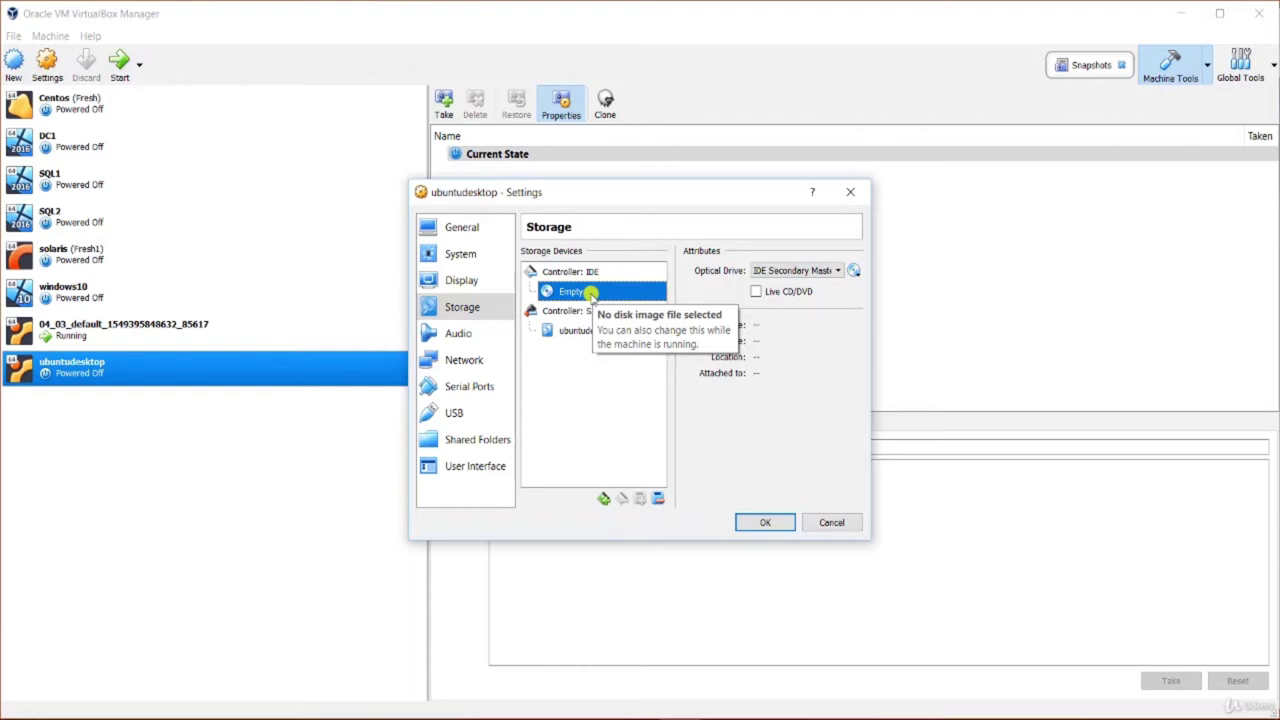
# - Load ubuntu-18.04.1-desktop-amd64.iso into the optical drive and save the settings
pyautogui.click(854, 271)
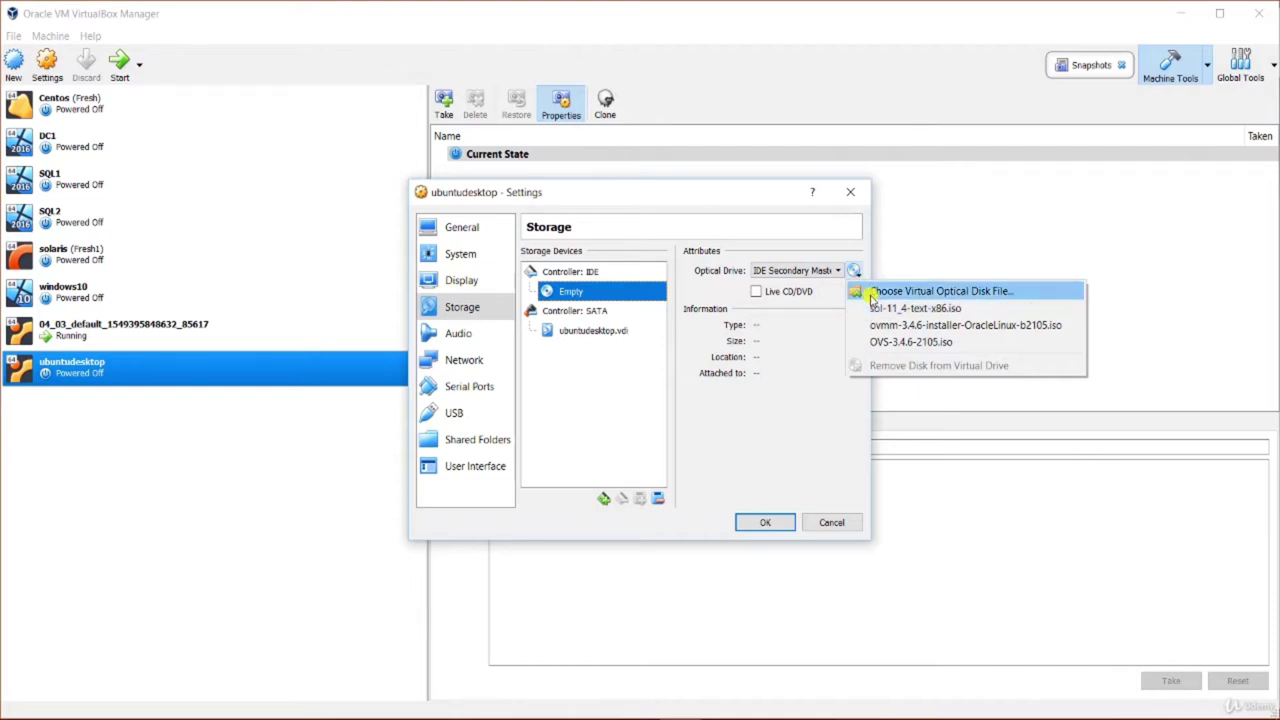
pyautogui.click(871, 292)
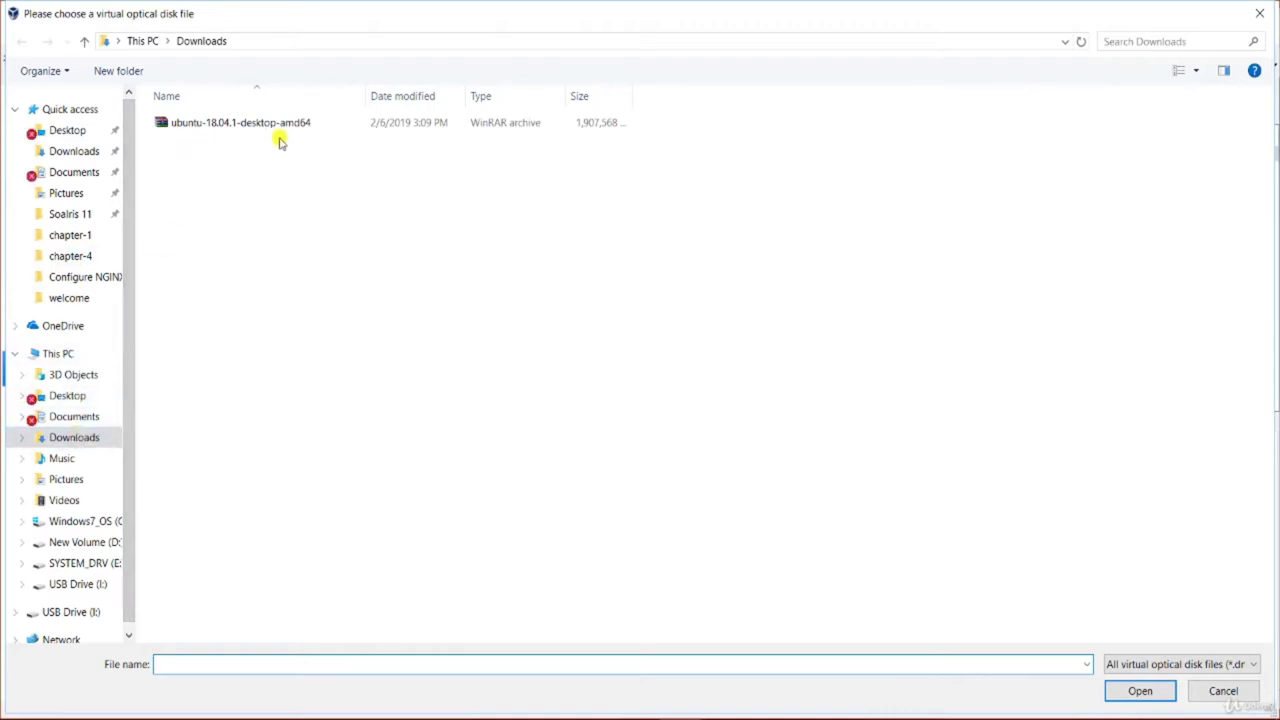
pyautogui.click(249, 48)
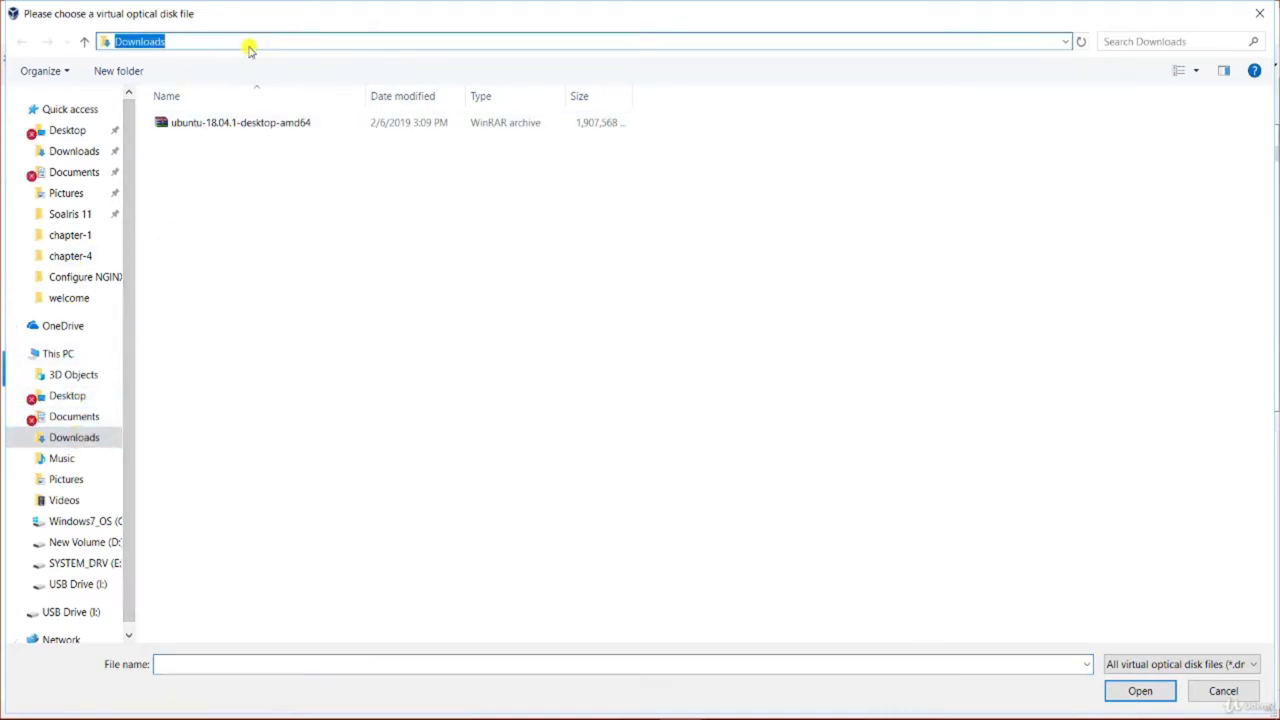
pyautogui.click(251, 121)
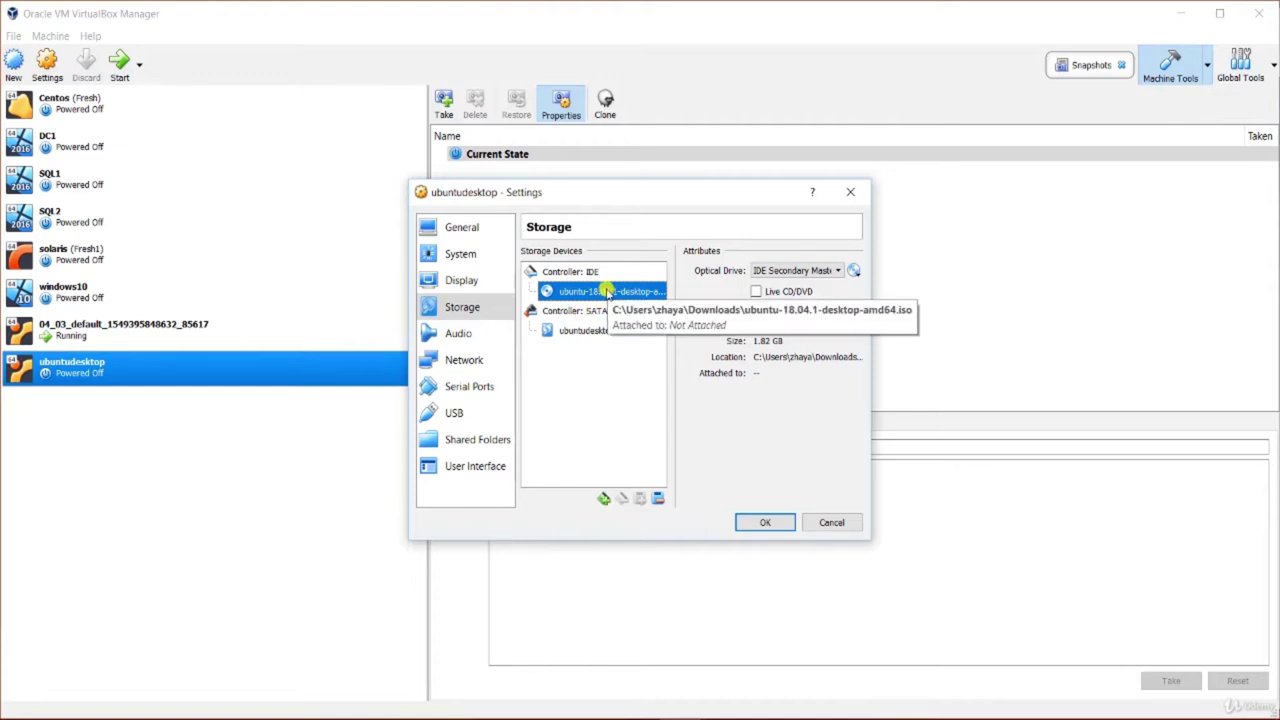
pyautogui.click(745, 527)
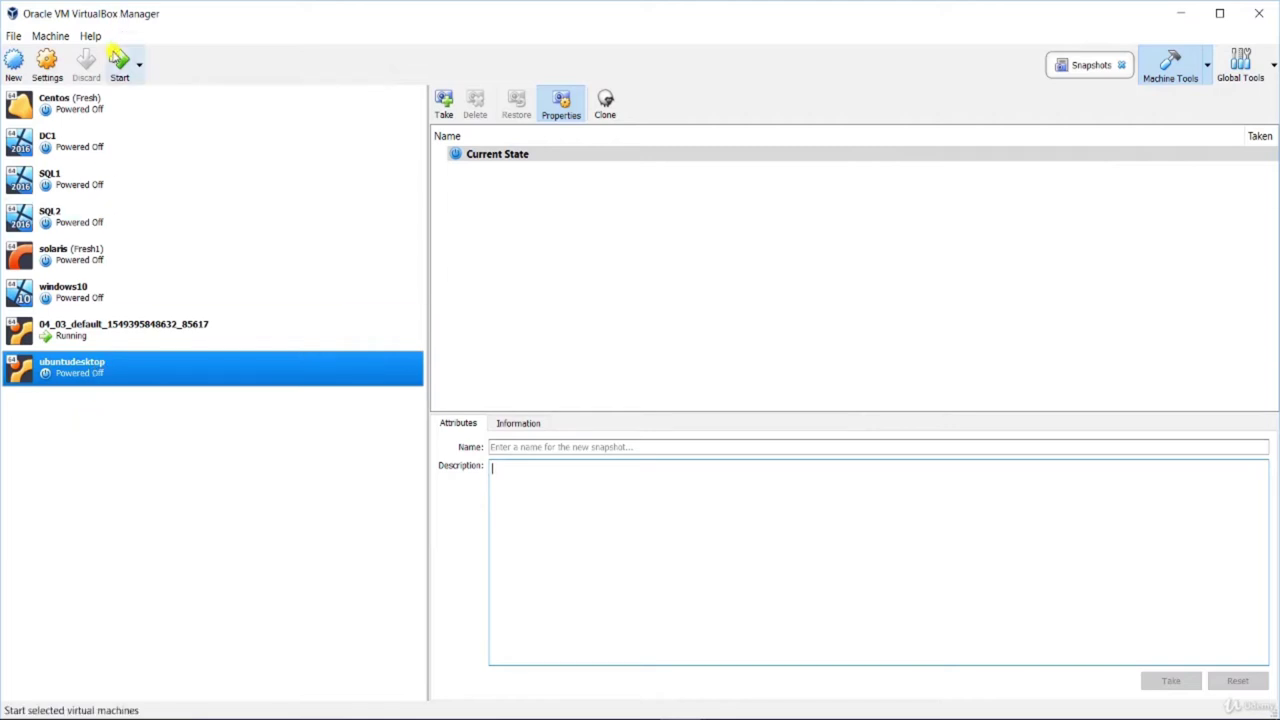
# - Boot the ubuntudesktop VM, start Install Ubuntu, and keep the English (US) keyboard layout
pyautogui.click(118, 62)
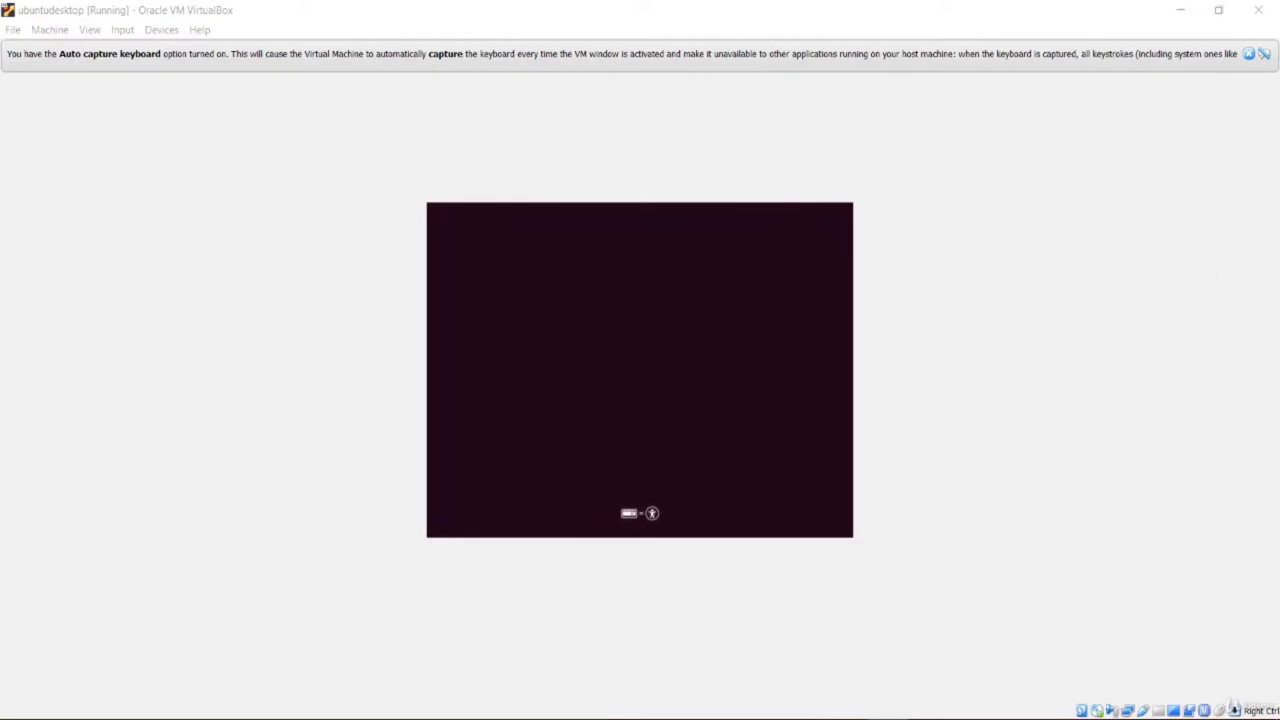
pyautogui.click(1253, 56)
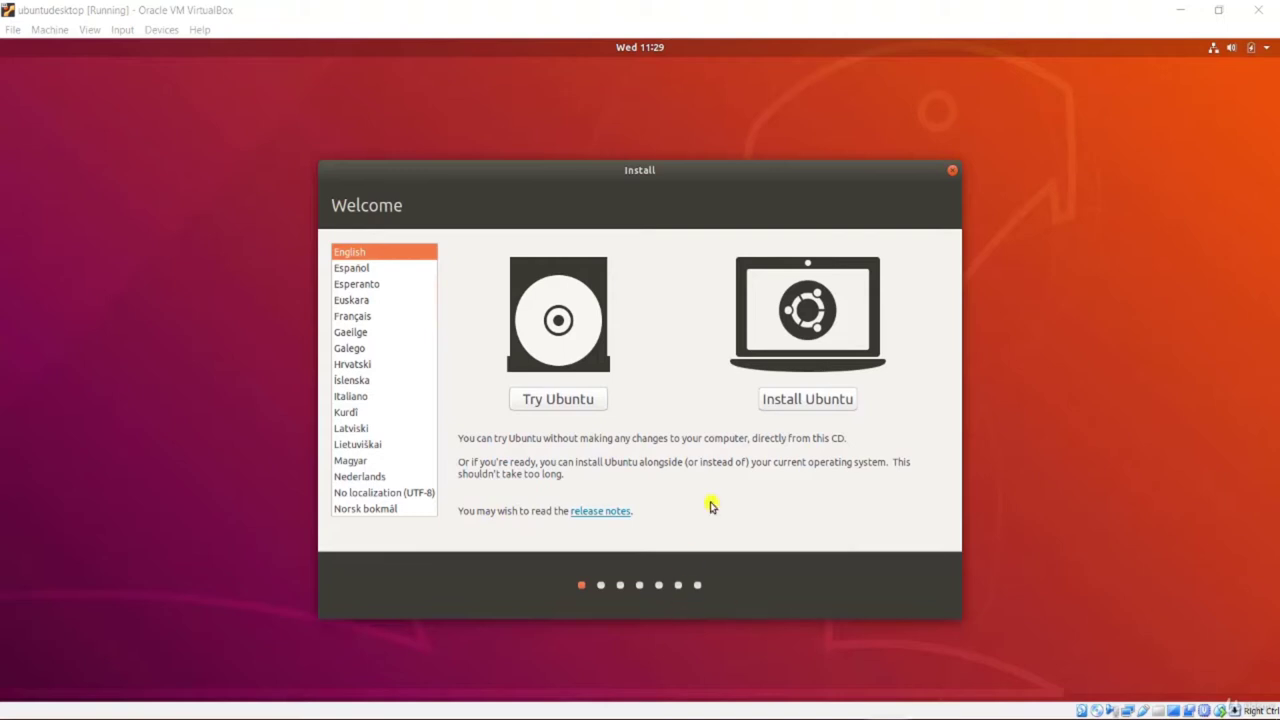
pyautogui.click(785, 401)
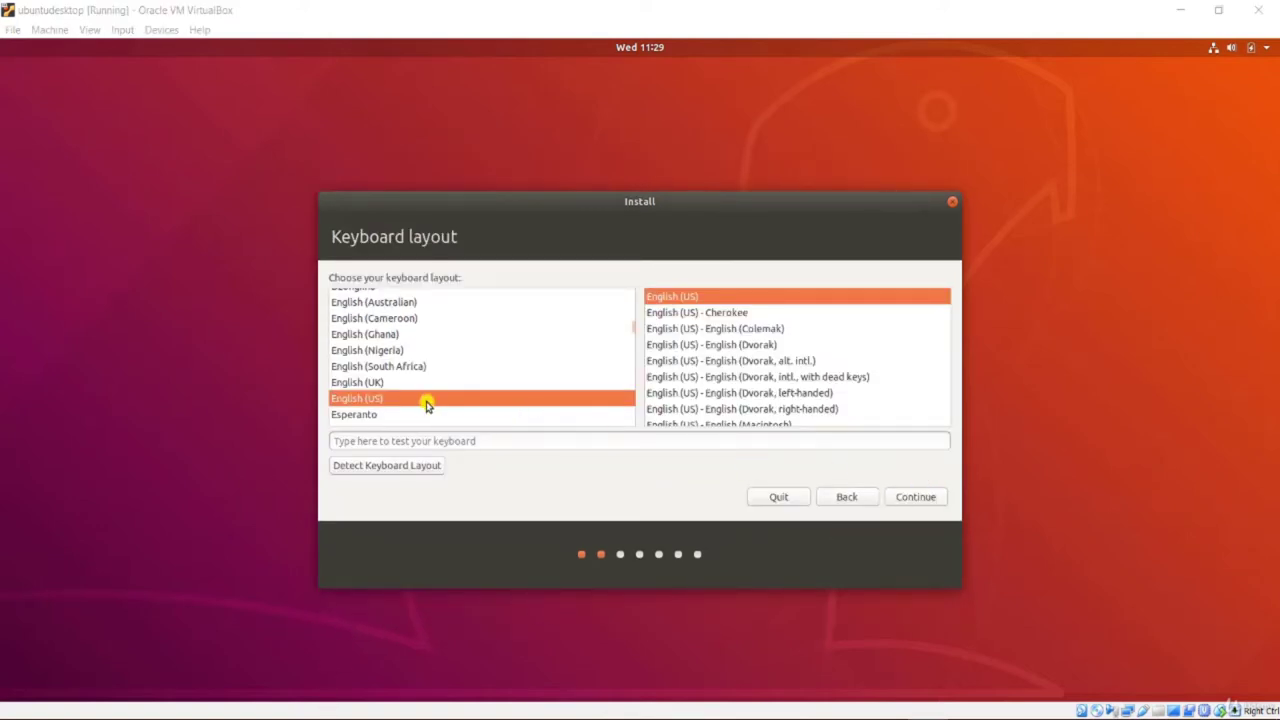
pyautogui.click(921, 498)
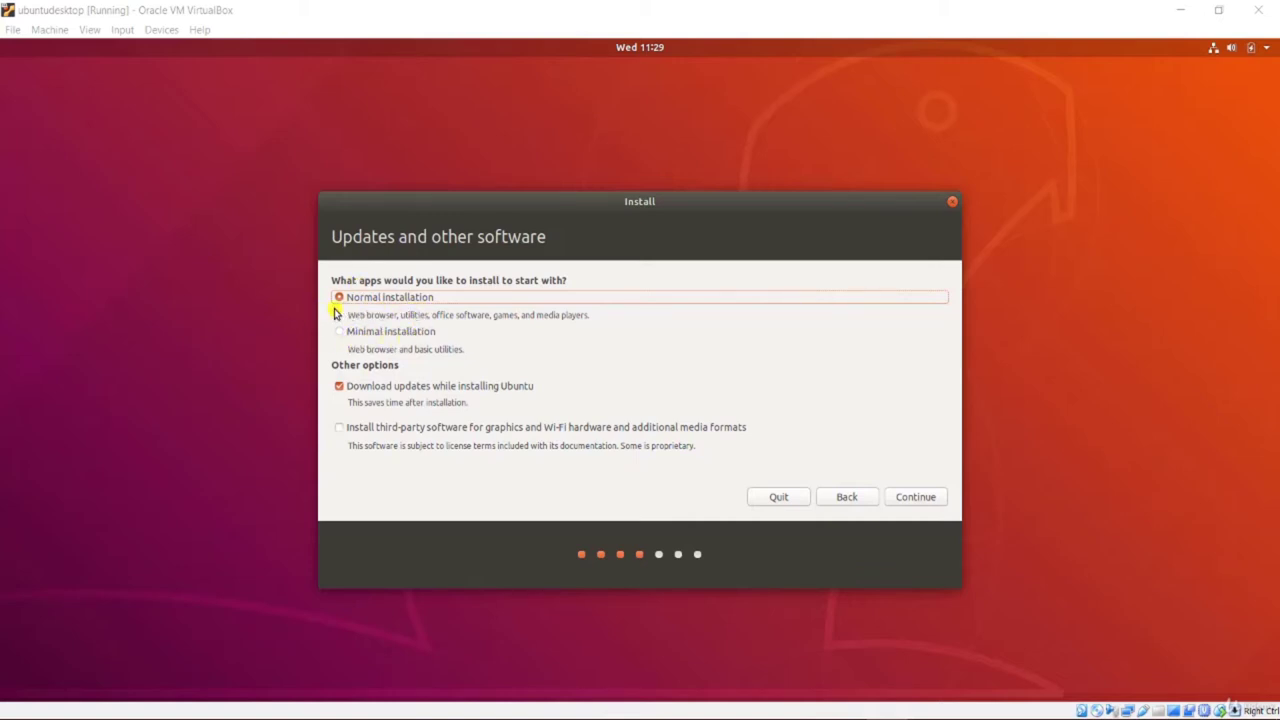
# - Compare the installation options and keep Normal installation selected
pyautogui.moveTo(349, 316); pyautogui.dragTo(602, 323)
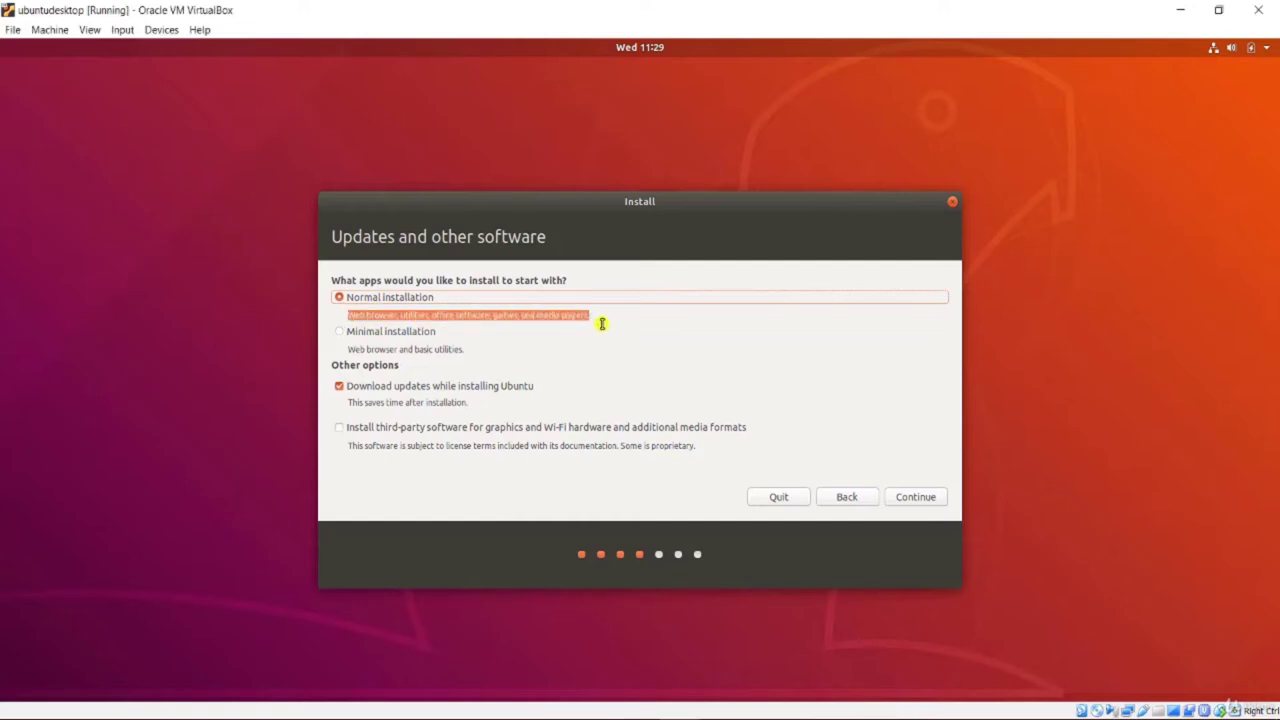
pyautogui.moveTo(462, 350); pyautogui.dragTo(297, 354)
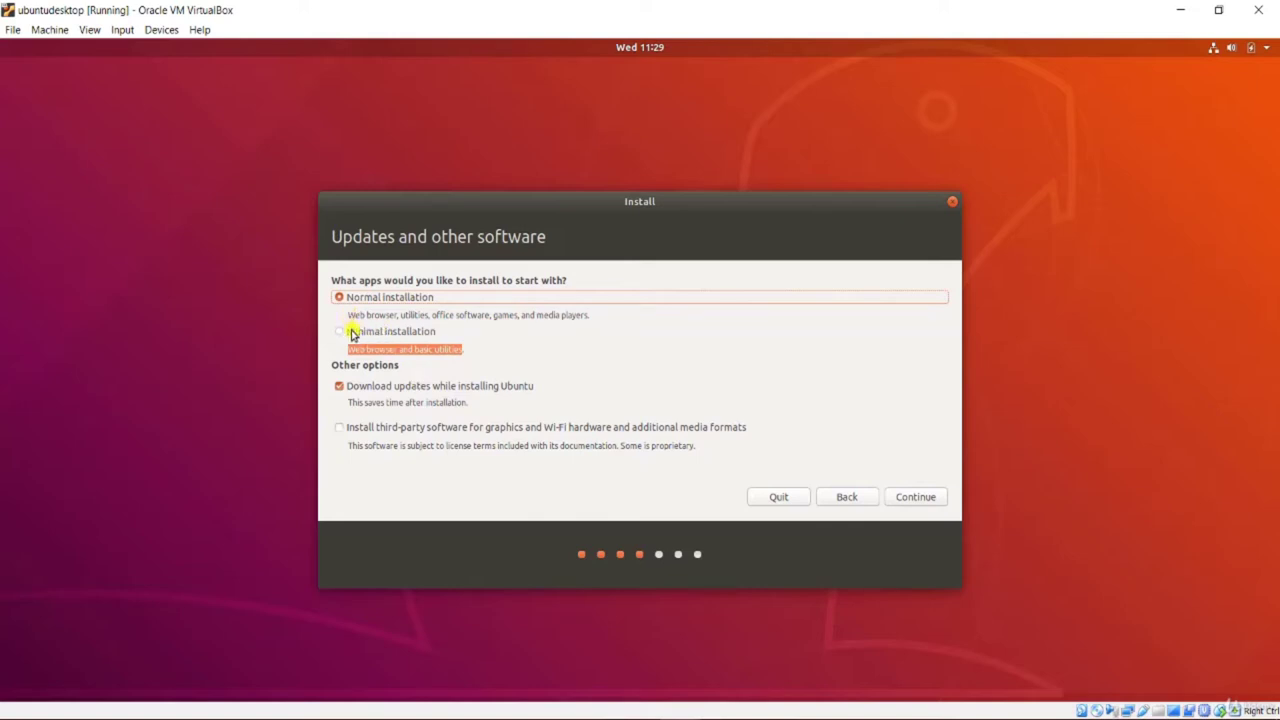
pyautogui.click(358, 334)
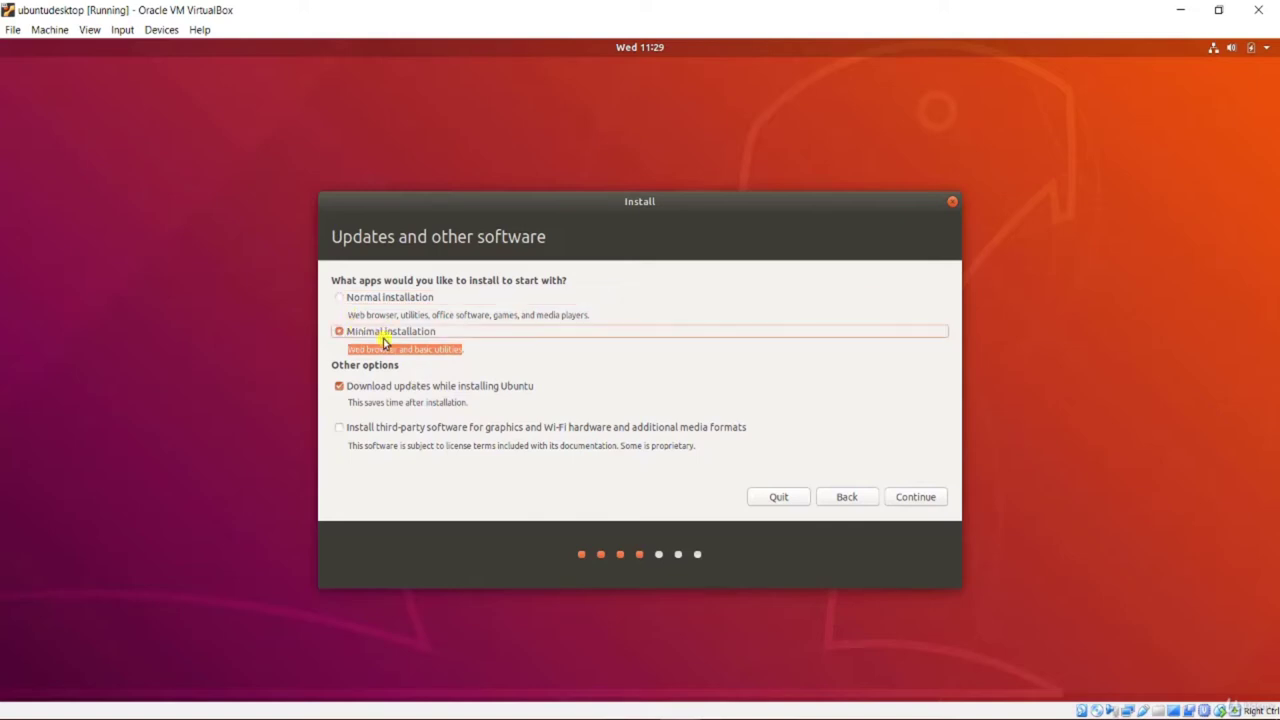
pyautogui.click(341, 298)
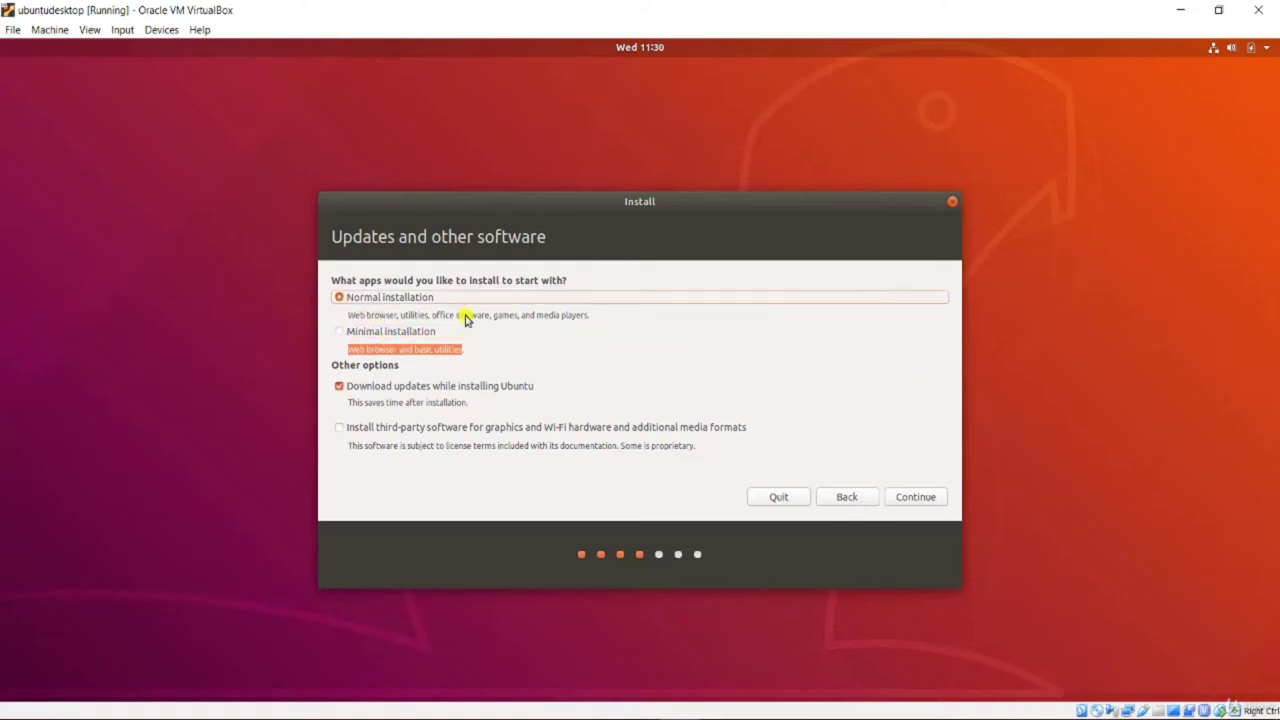
pyautogui.moveTo(590, 314); pyautogui.dragTo(340, 315)
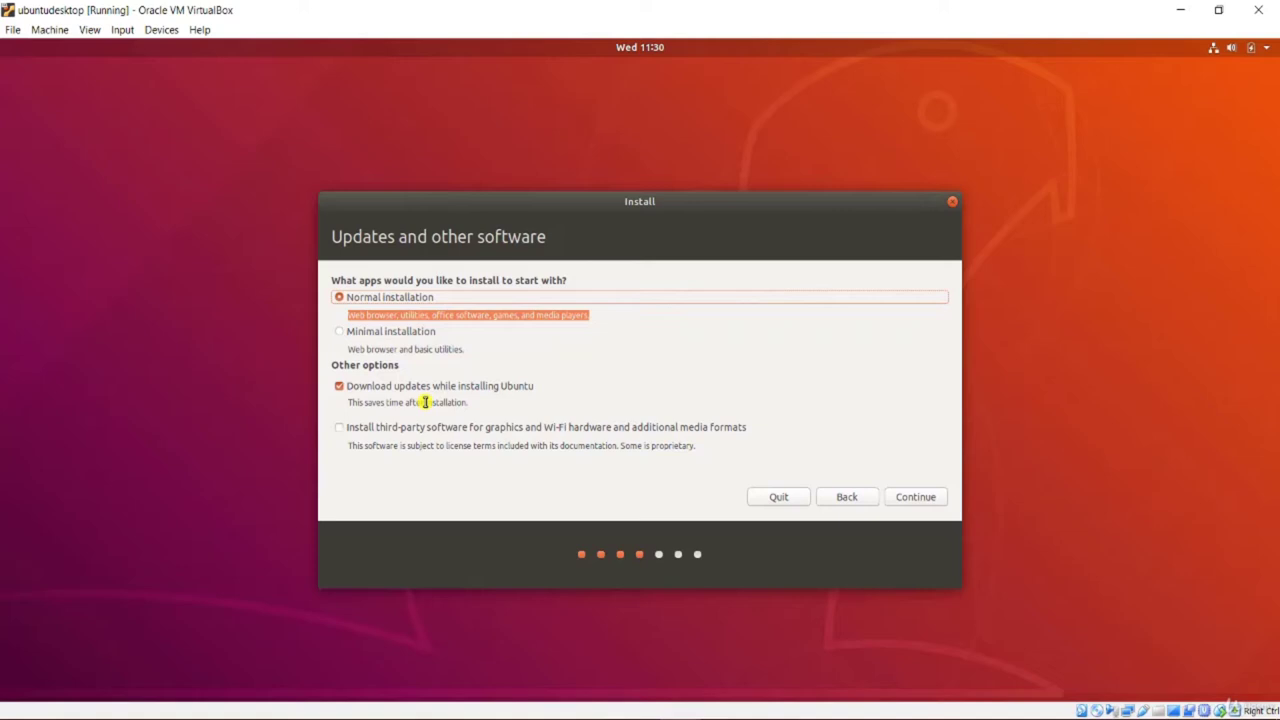
pyautogui.moveTo(350, 365); pyautogui.dragTo(378, 386)
# - Uncheck Download updates and third-party software, then continue to Installation type
pyautogui.click(341, 386)
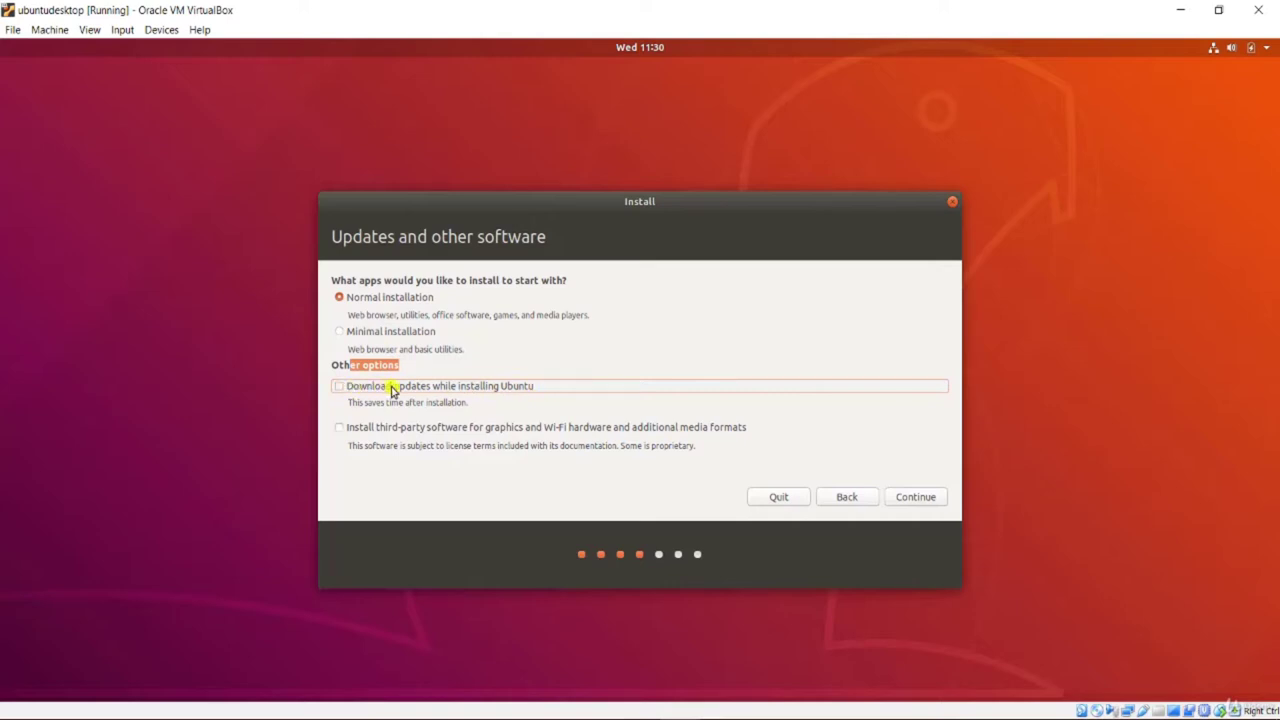
pyautogui.click(341, 428)
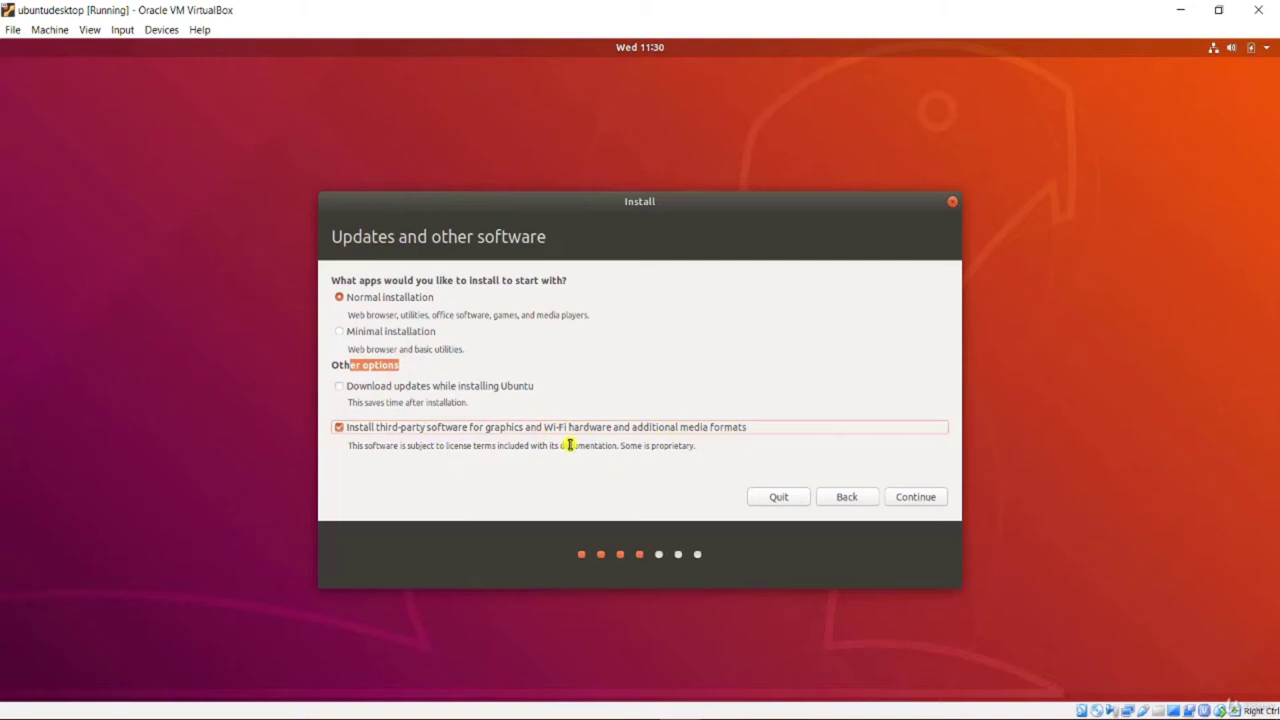
pyautogui.click(927, 505)
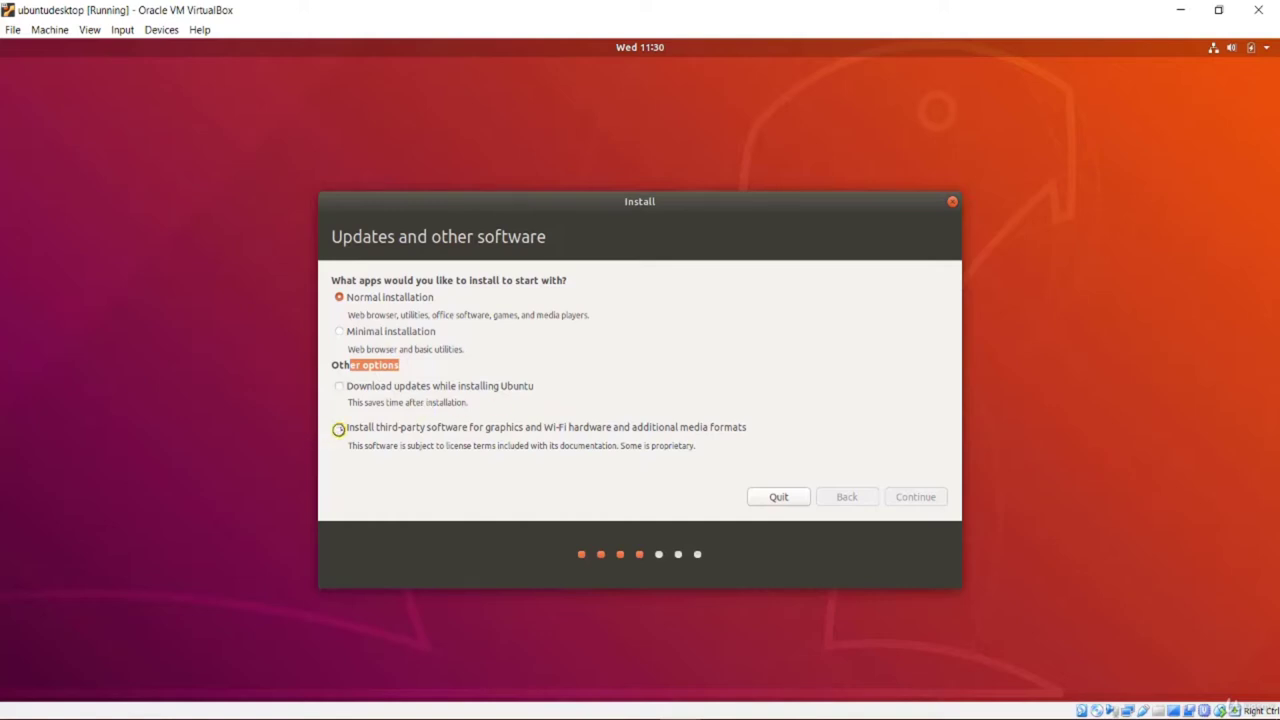
pyautogui.click(339, 428)
pyautogui.click(339, 428)
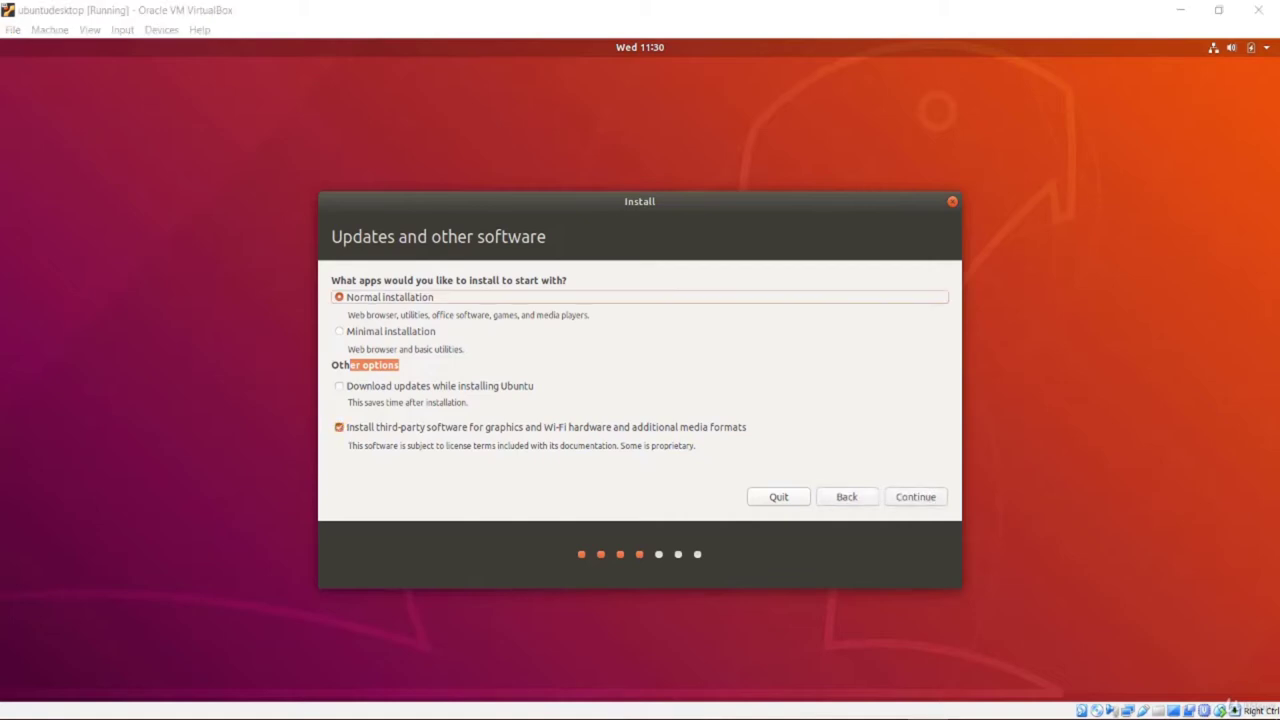
pyautogui.click(368, 428)
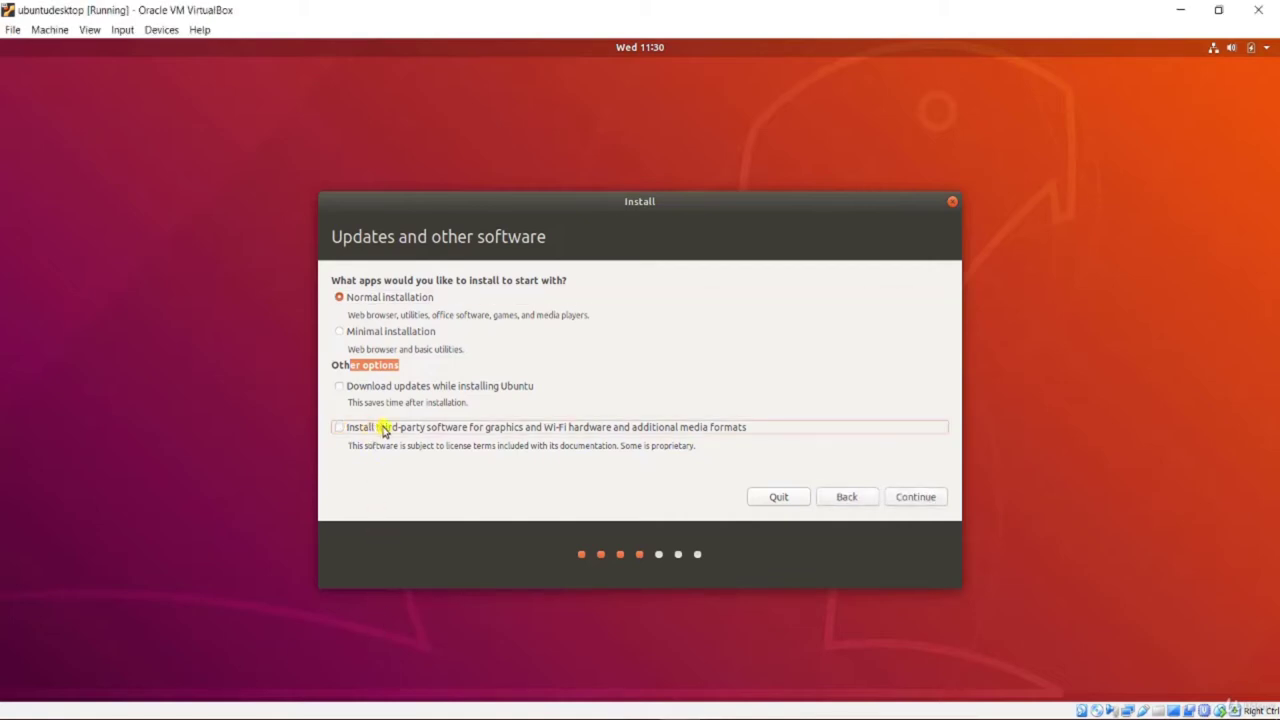
pyautogui.click(916, 499)
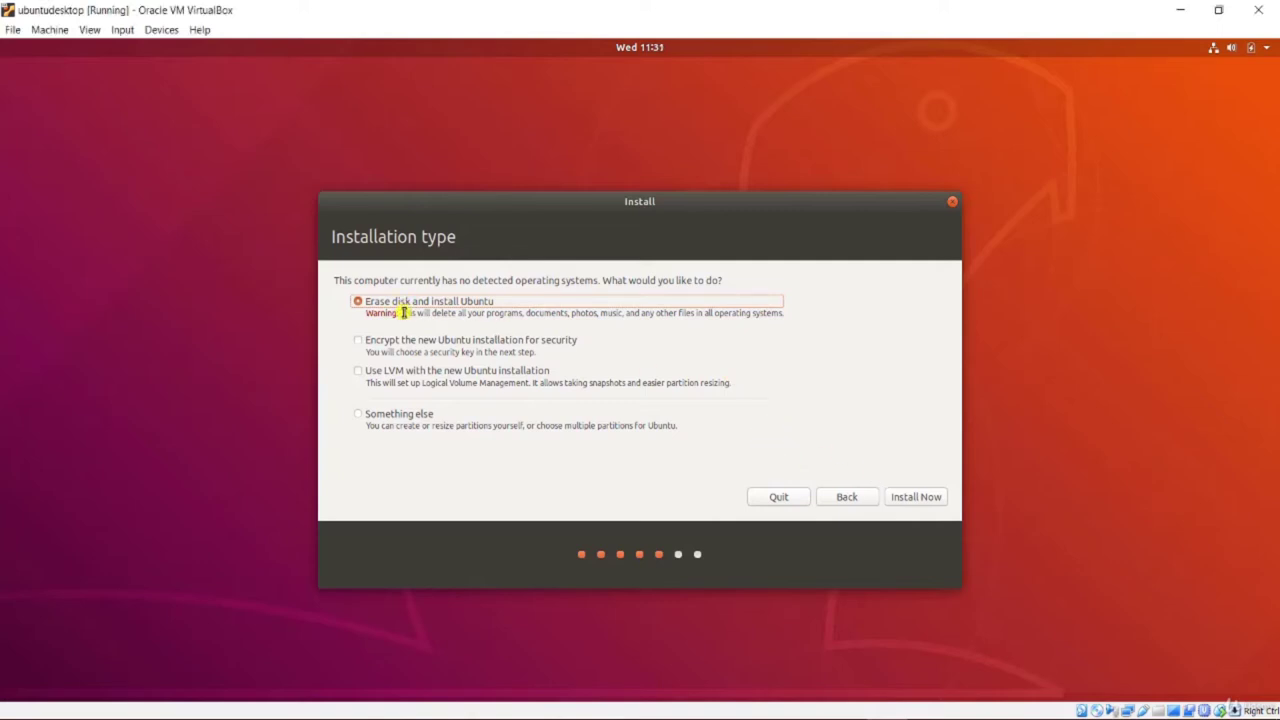
# - Choose Erase disk and install Ubuntu without encryption or LVM, and confirm writing partition changes
pyautogui.moveTo(402, 311); pyautogui.dragTo(818, 330)
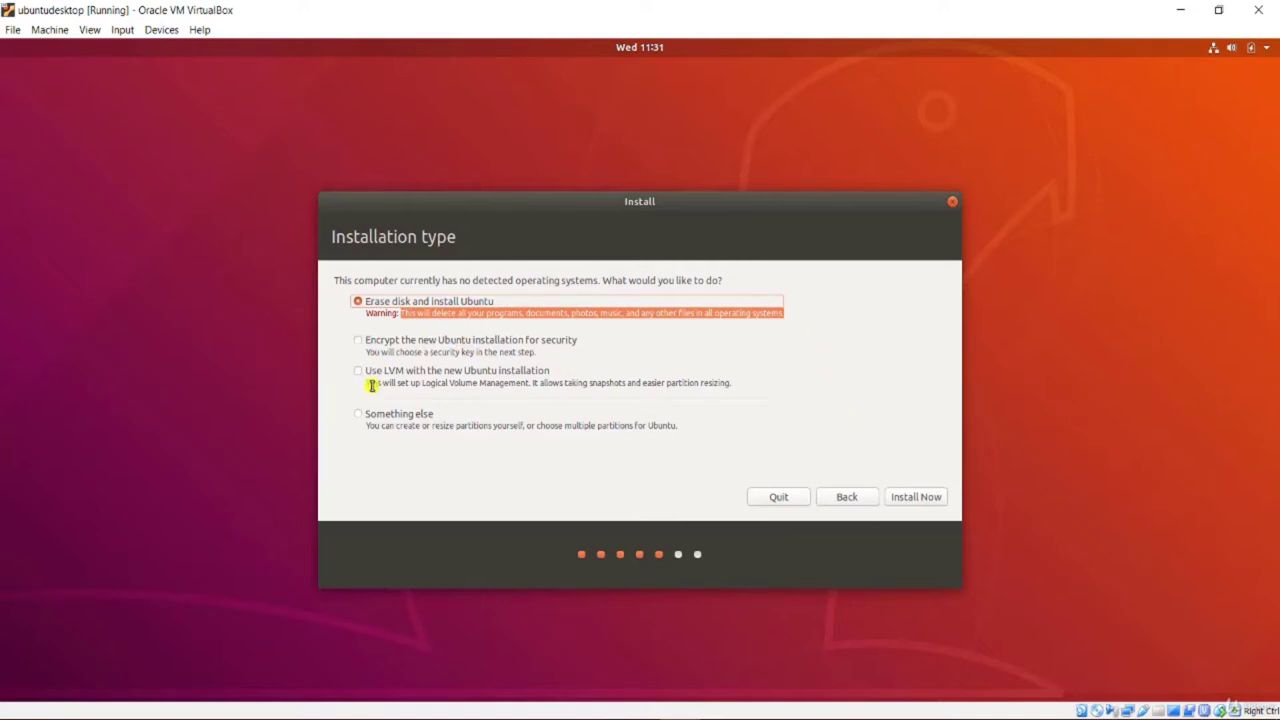
pyautogui.moveTo(396, 353); pyautogui.dragTo(543, 362)
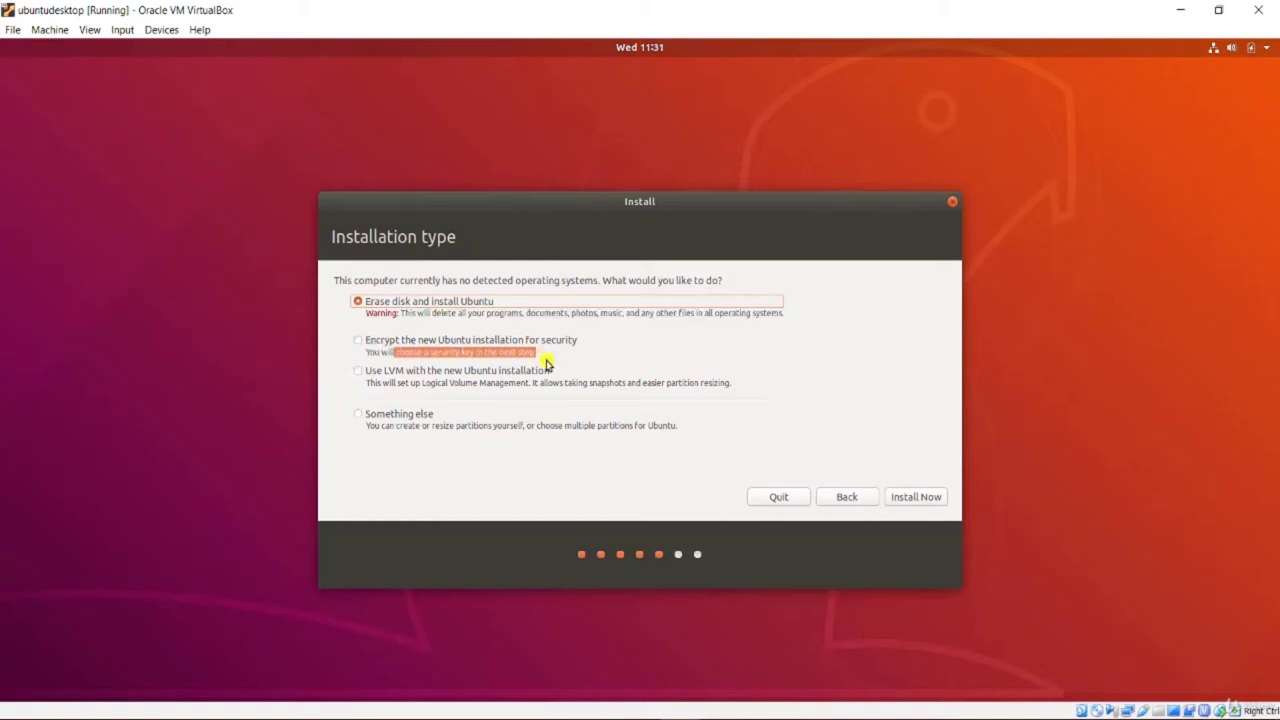
pyautogui.click(405, 341)
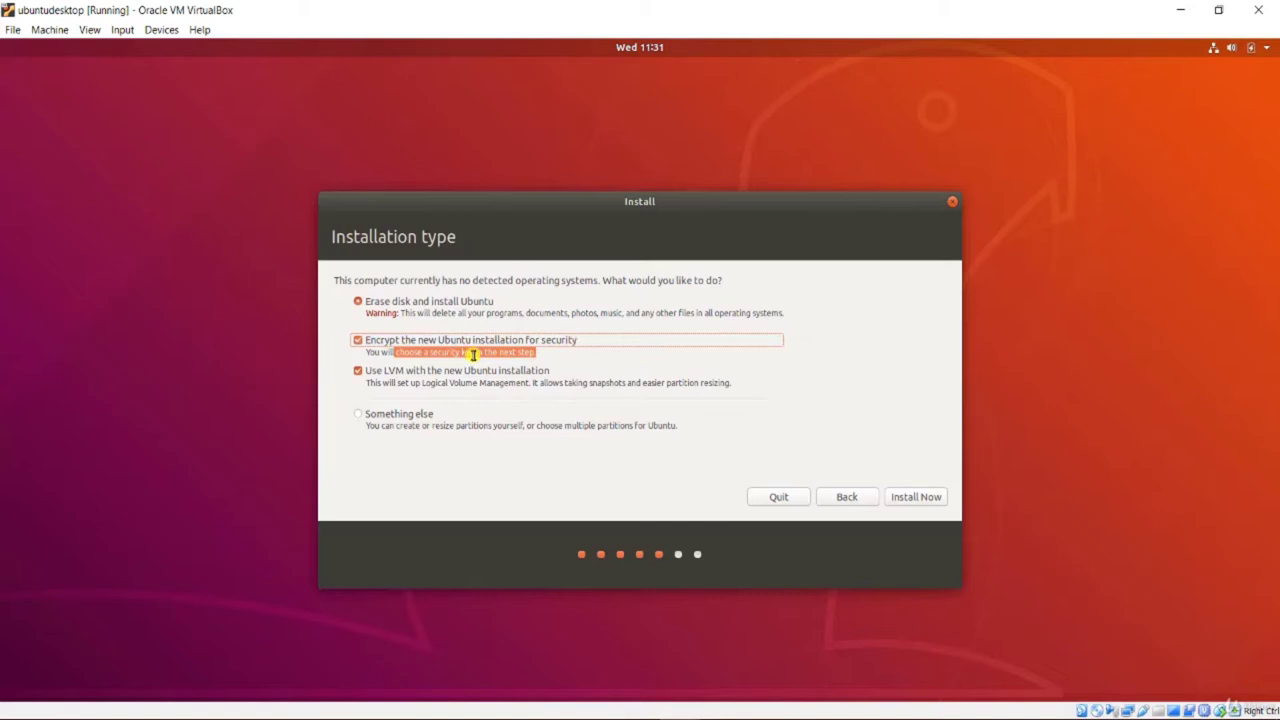
pyautogui.click(357, 372)
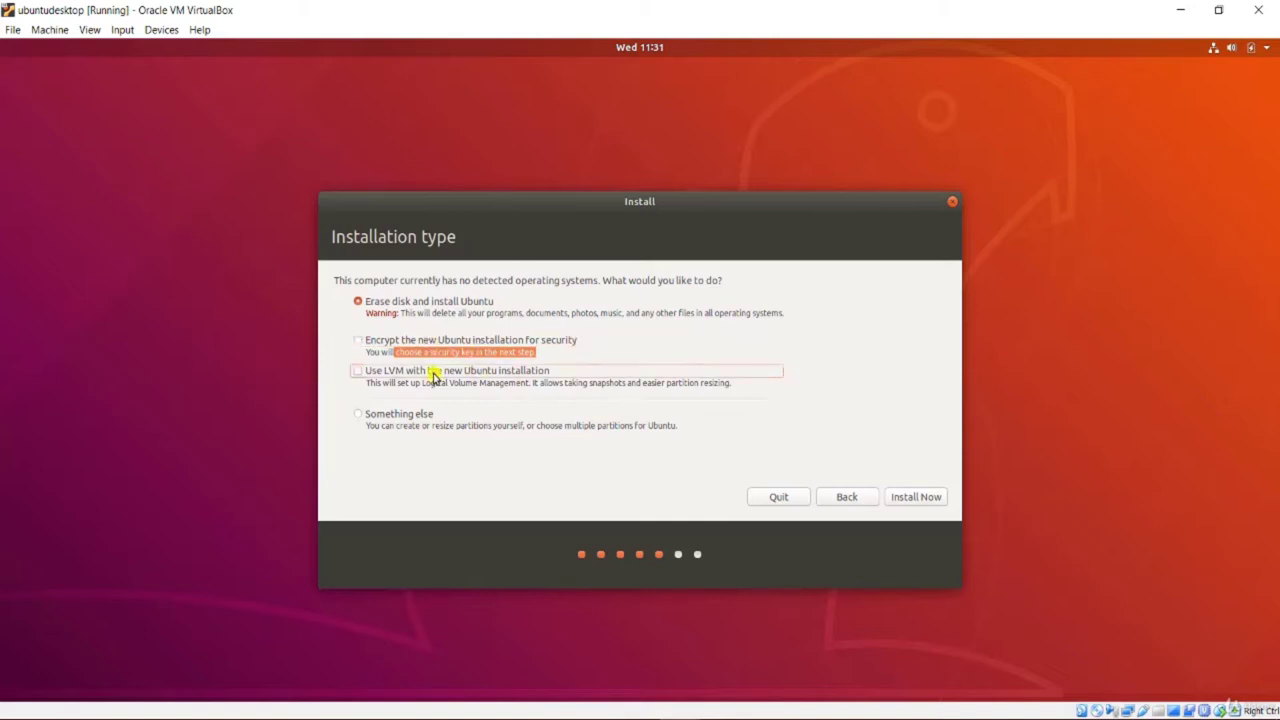
pyautogui.click(916, 497)
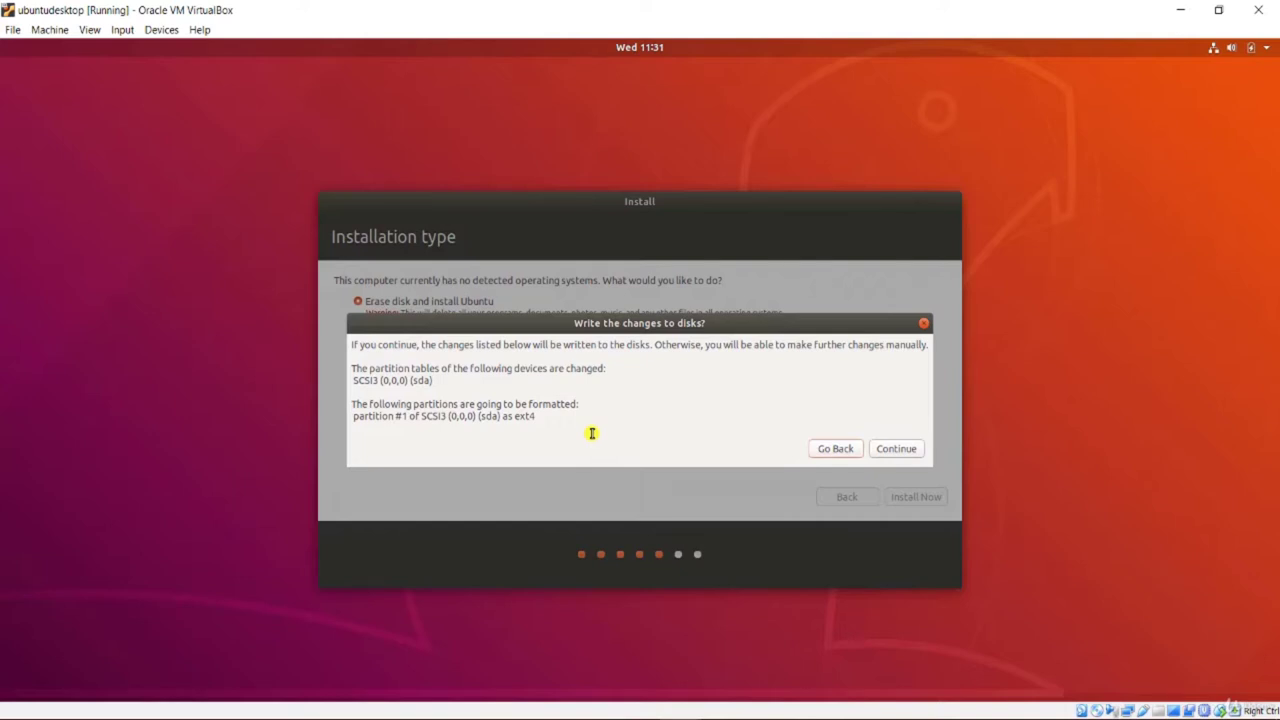
pyautogui.click(886, 456)
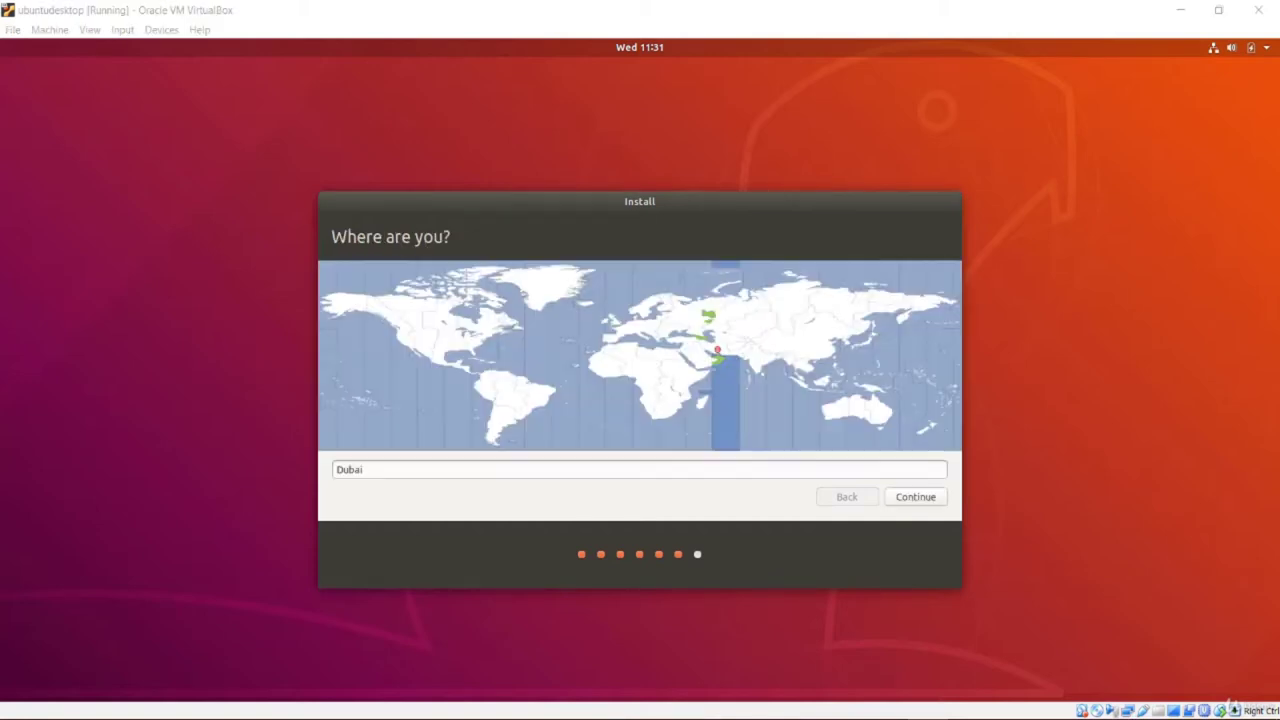
# - Accept Dubai as location, then enter your name, a new username and password, and continue
pyautogui.click(898, 498)
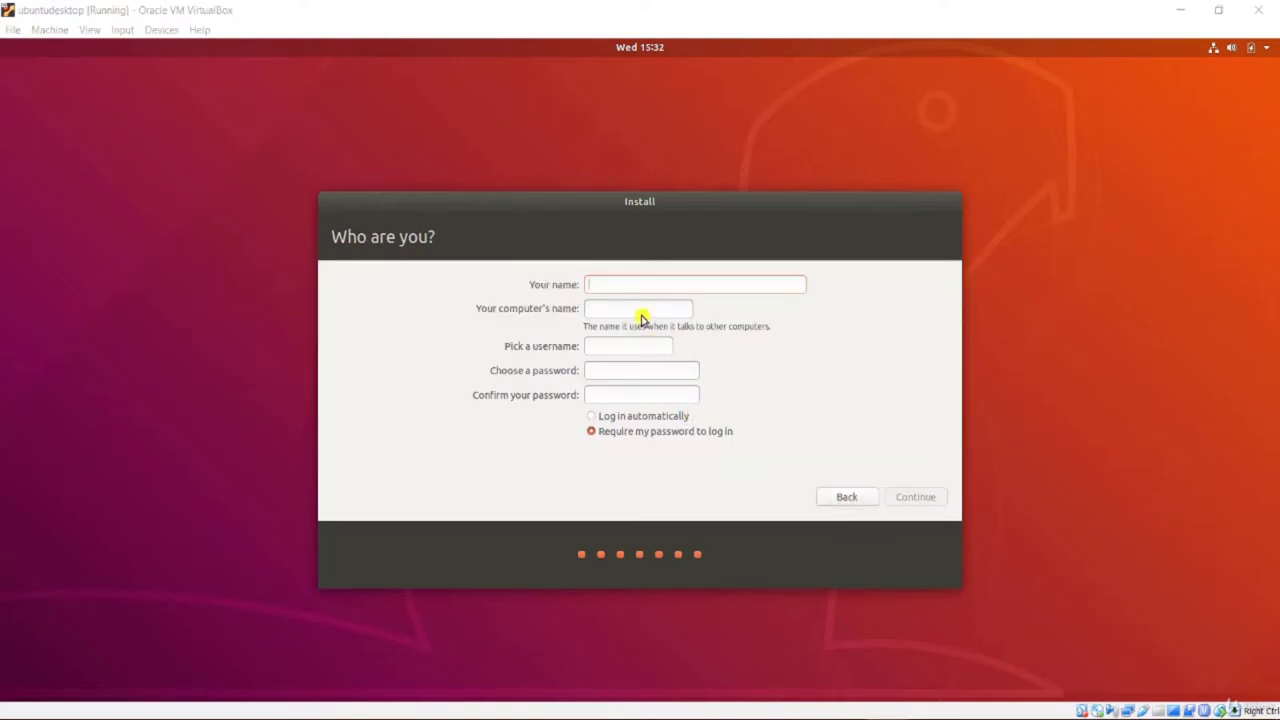
pyautogui.click(604, 282)
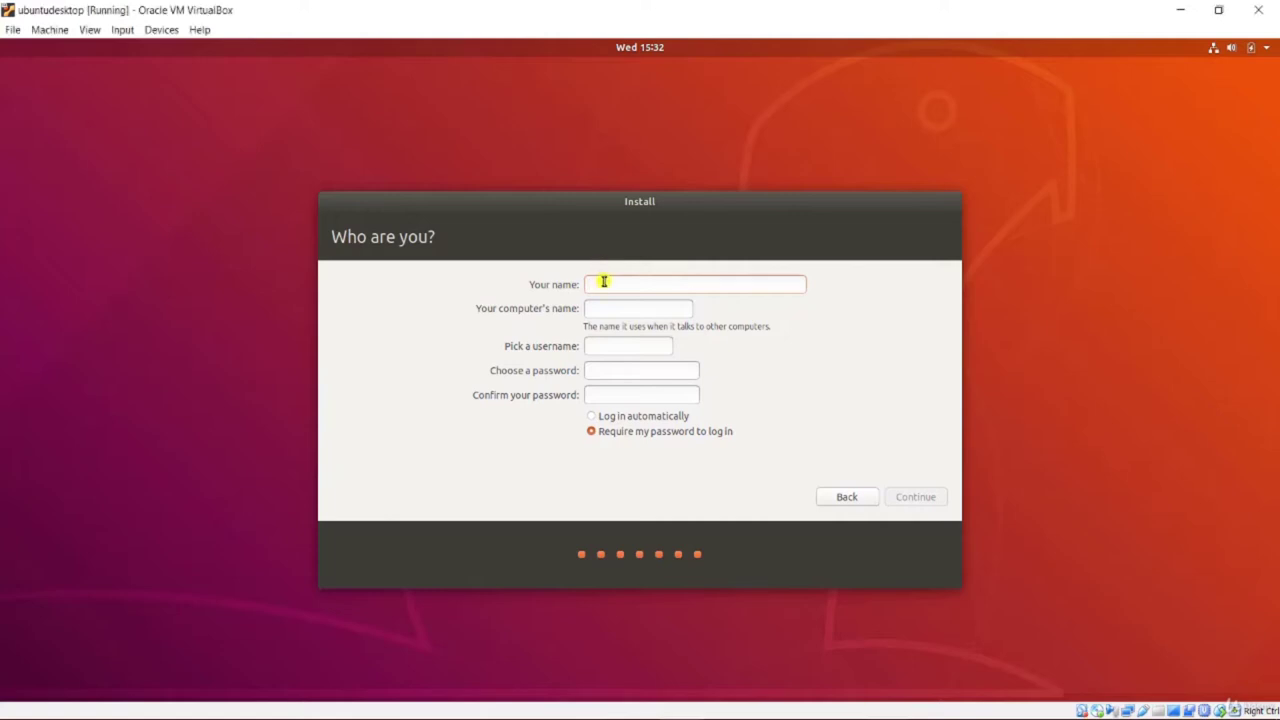
pyautogui.write('zulqa')
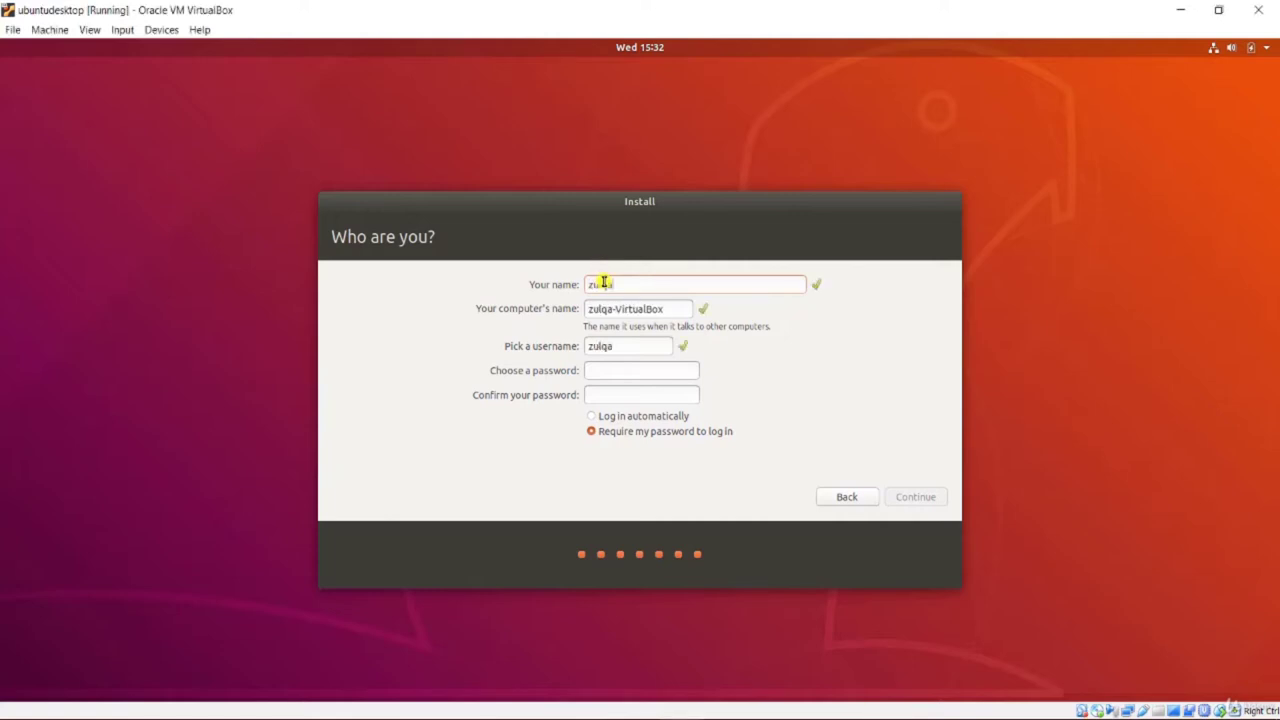
pyautogui.write('rnain')
pyautogui.press('Tab')
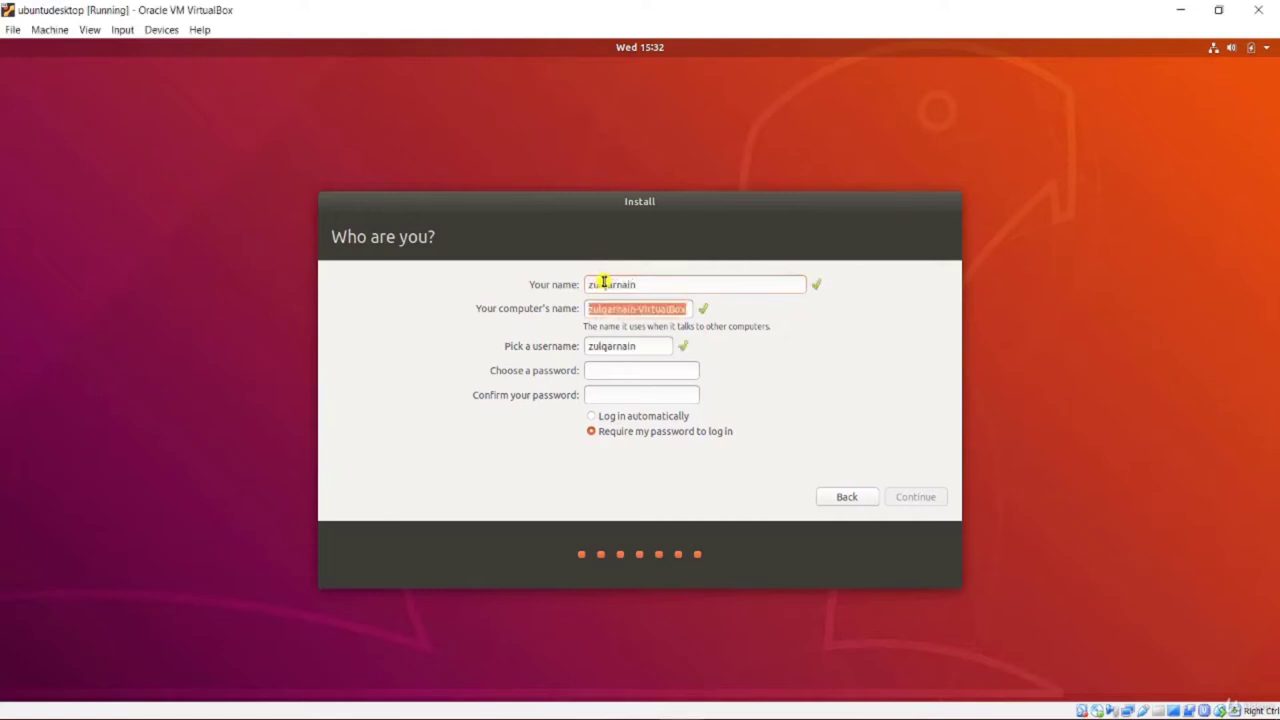
pyautogui.write('hayat')
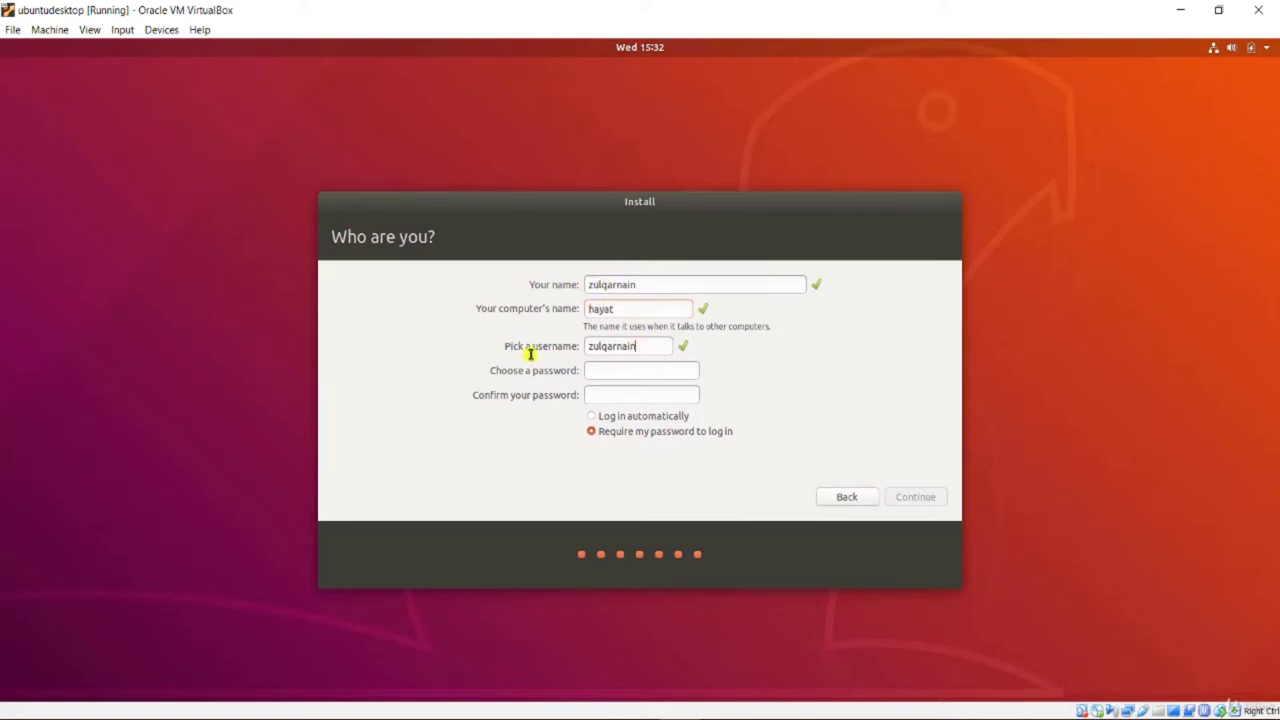
pyautogui.hotkey('ctrl', 'a')
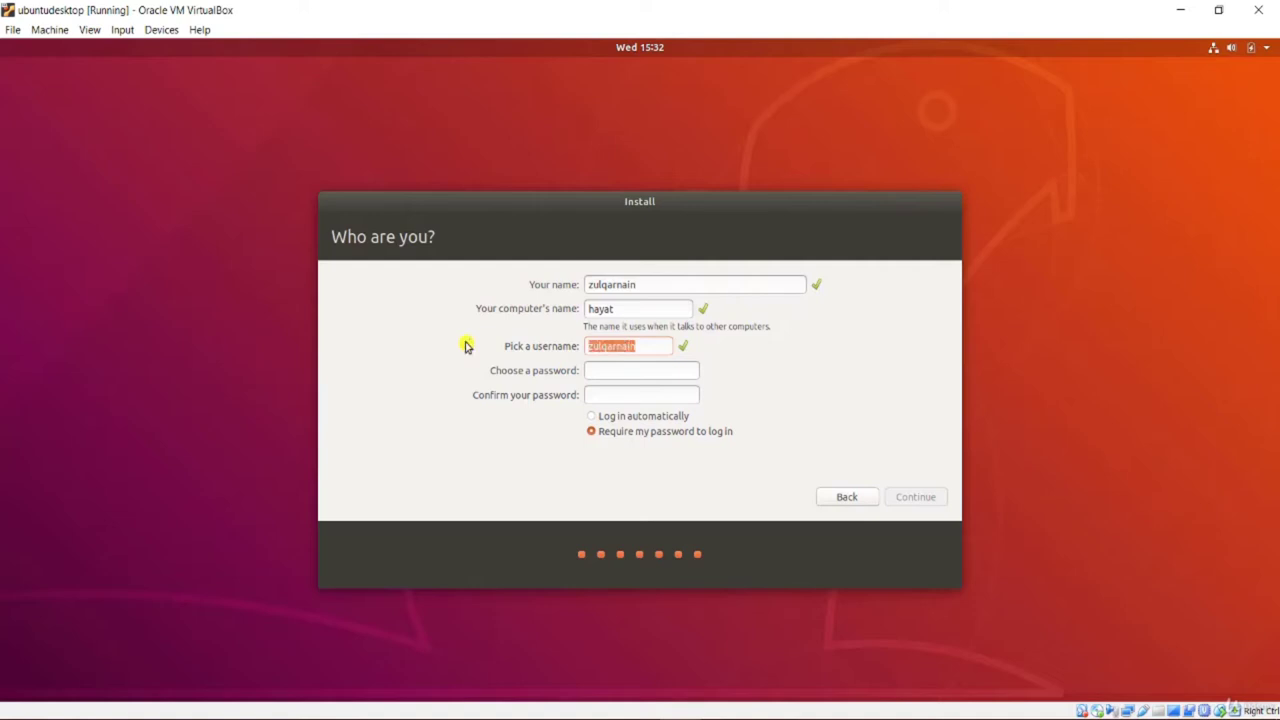
pyautogui.write('hayat')
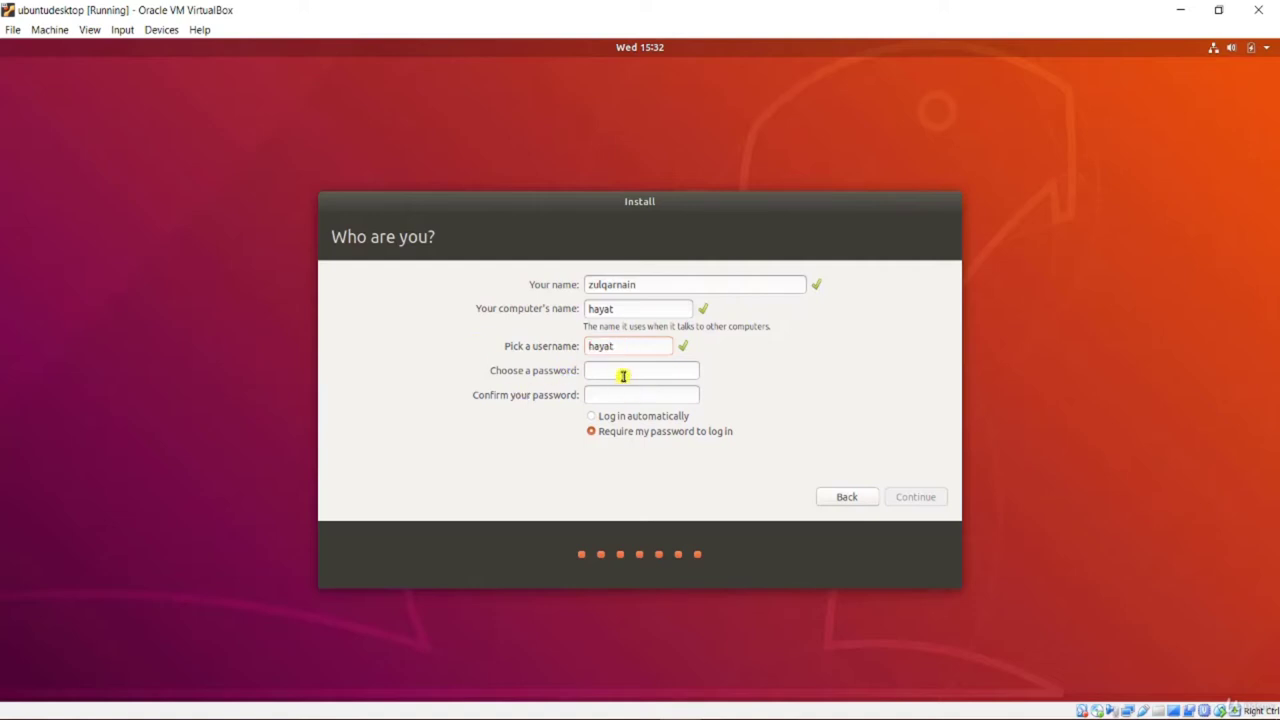
pyautogui.write('●●●●●●●●●●')
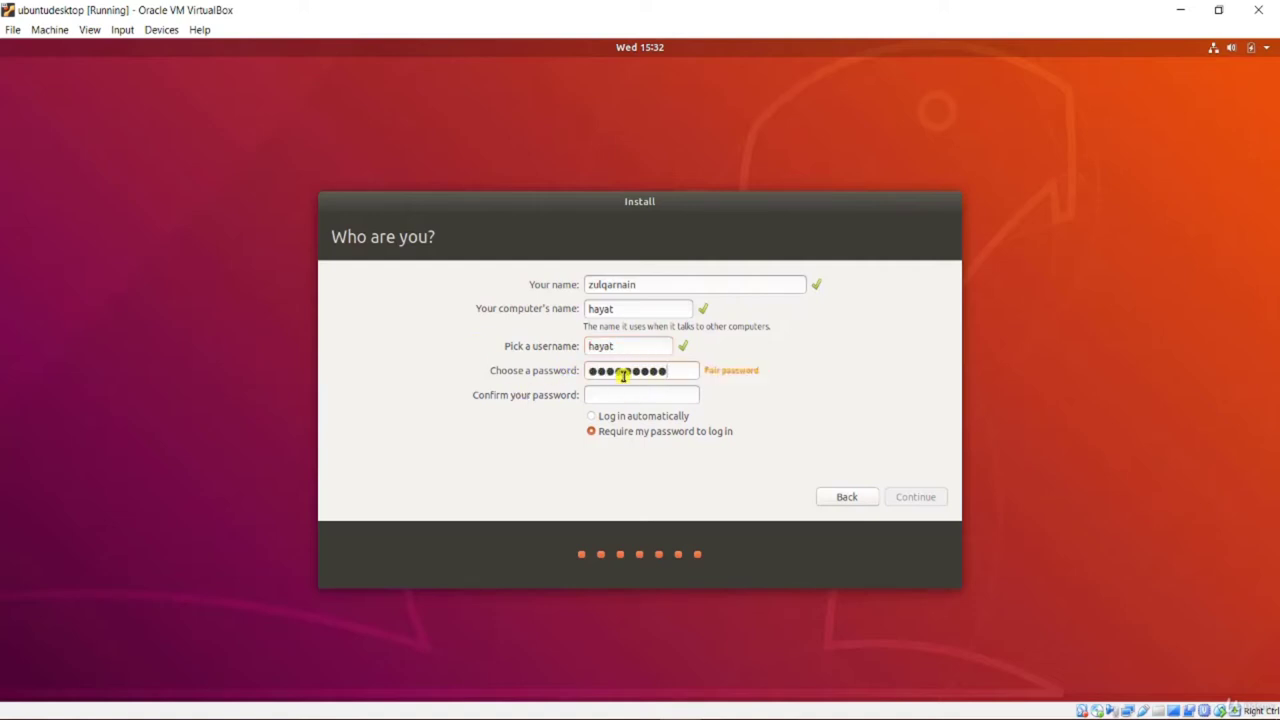
pyautogui.write('●●●●●●●●●')
pyautogui.click(910, 497)
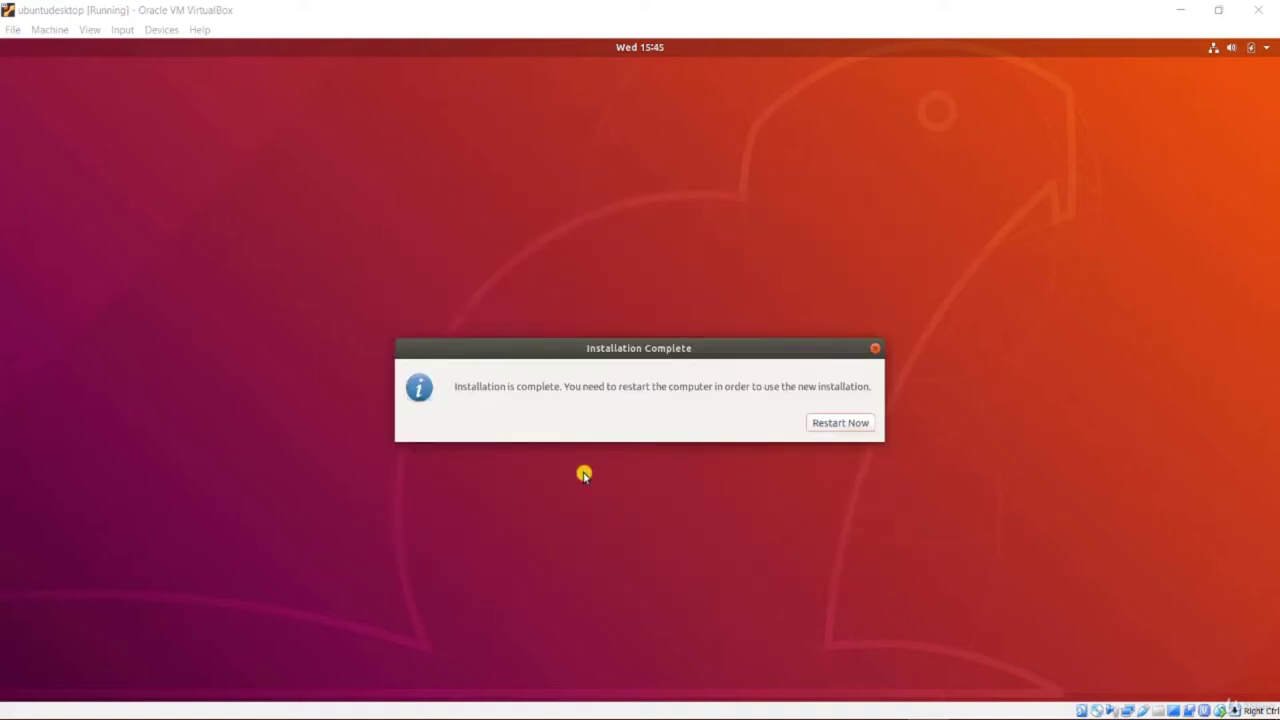
# - Restart into the installed Ubuntu and sign in with the user account's password
pyautogui.click(826, 340)
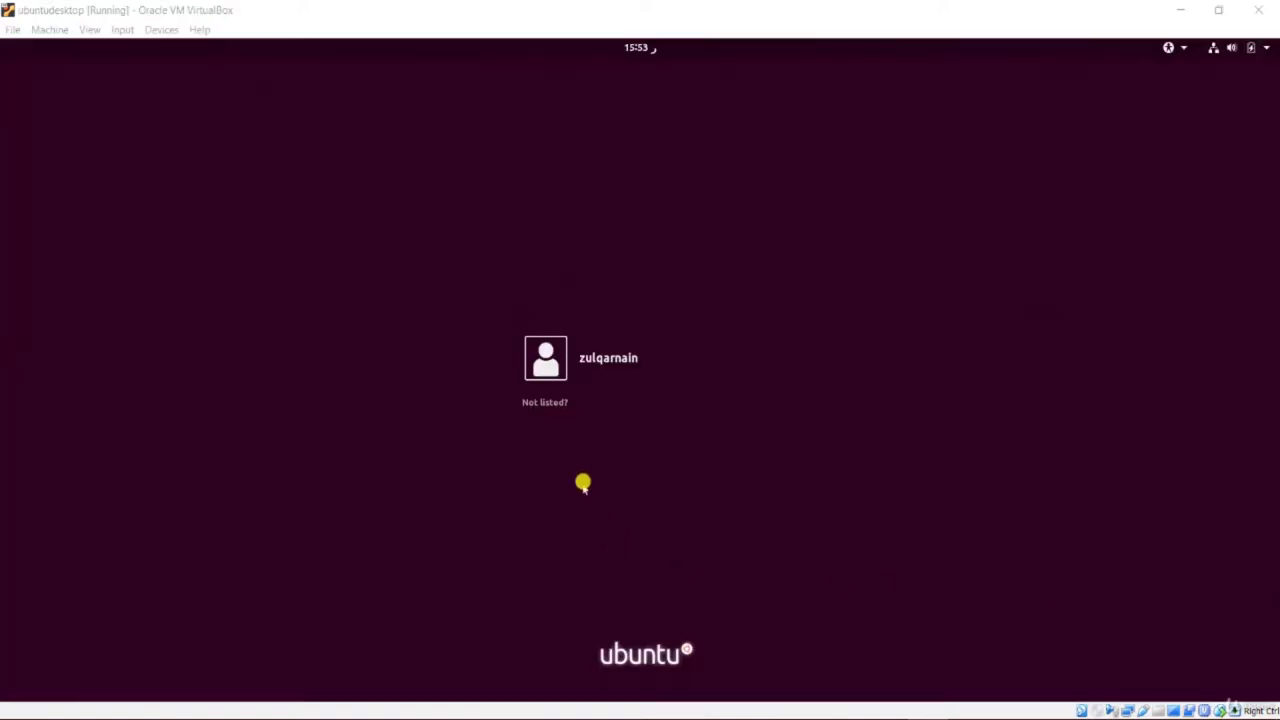
pyautogui.click(609, 350)
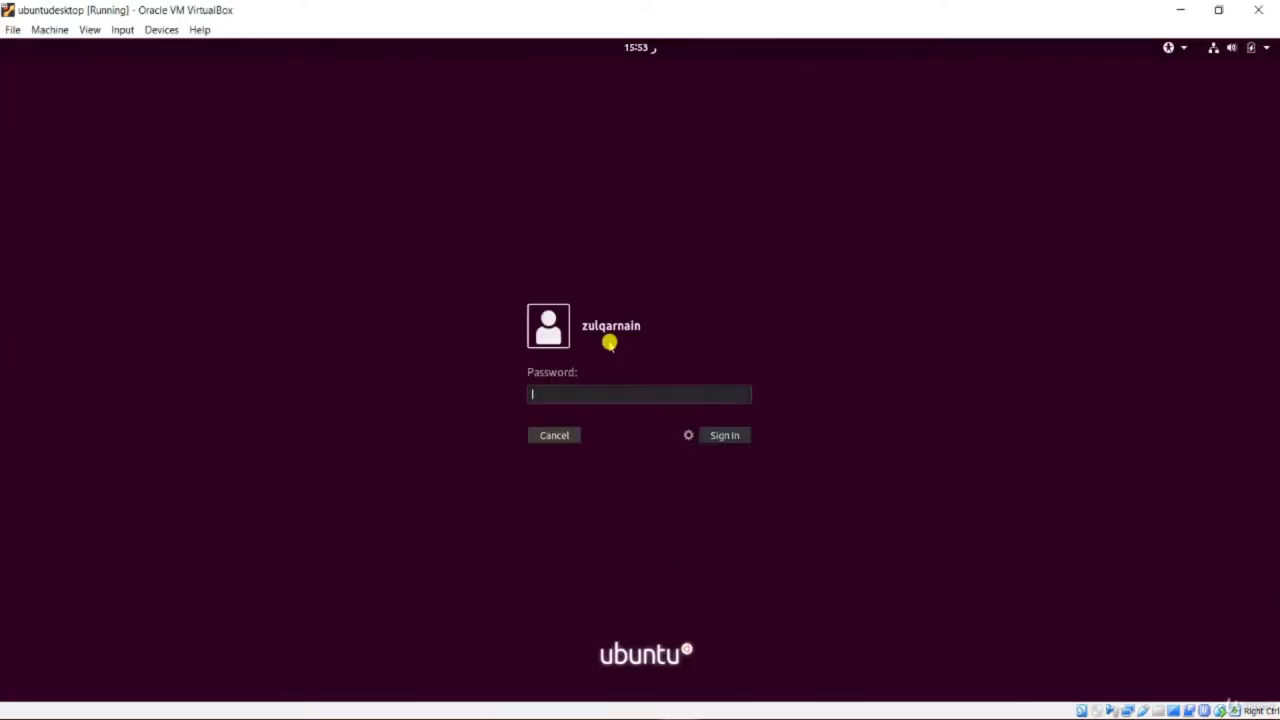
pyautogui.write('*********')
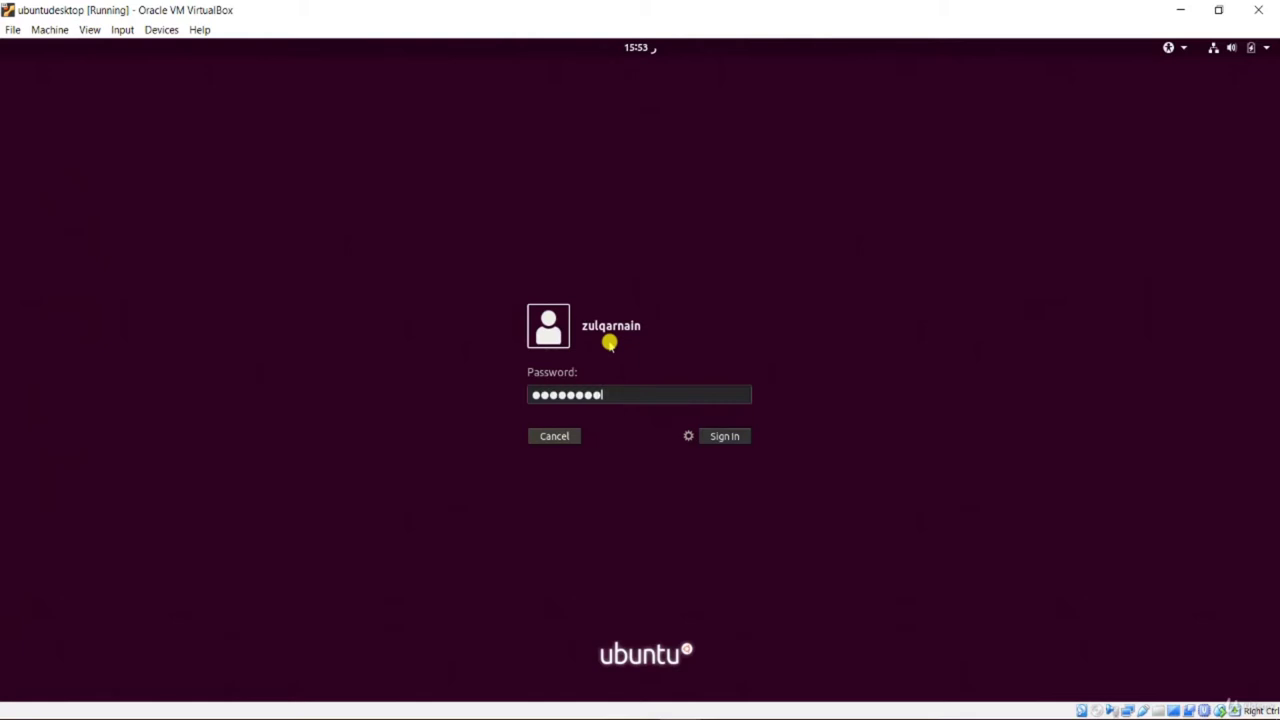
pyautogui.press('Return')
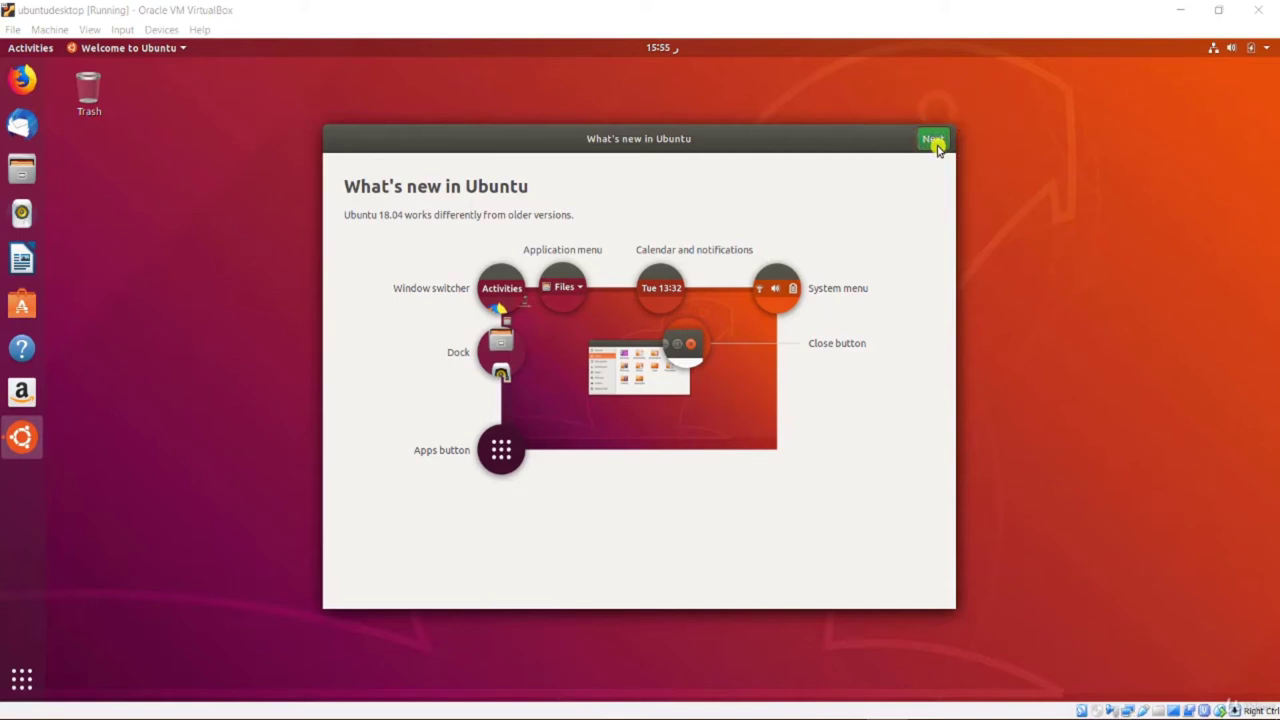
# - Skip Livepatch, choose 'No, don't send system info', and finish the welcome tour
pyautogui.click(934, 141)
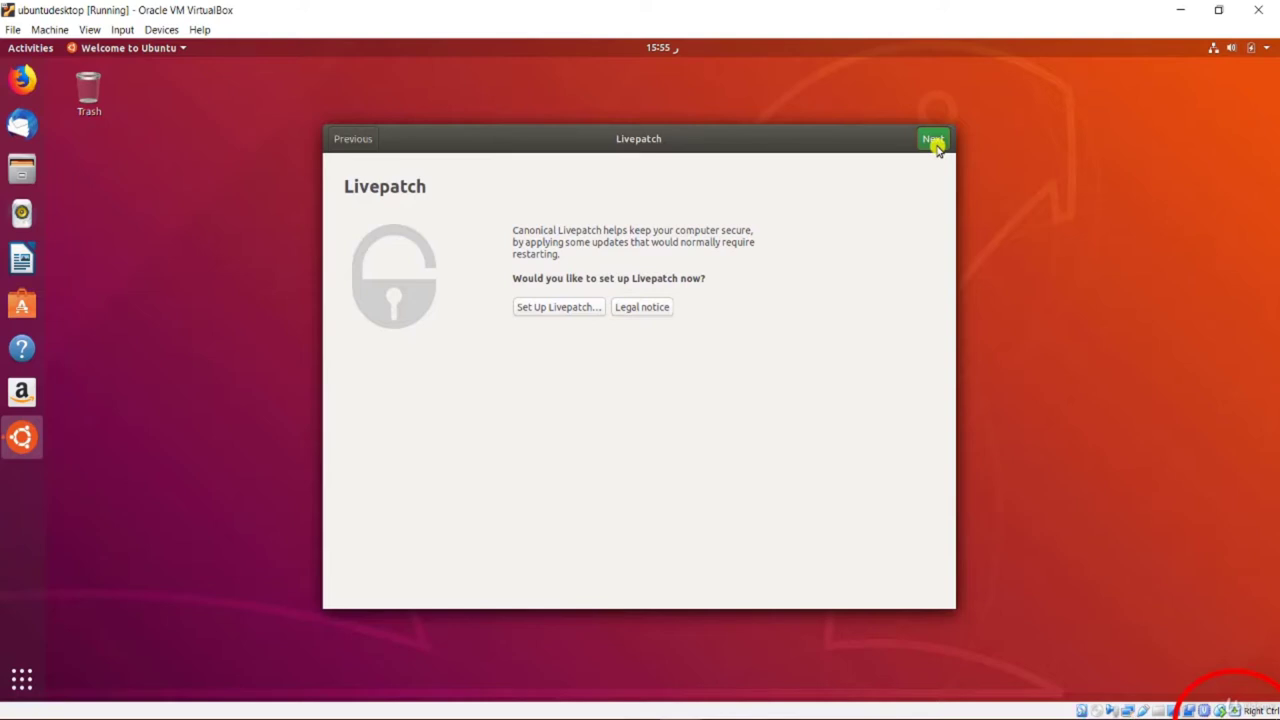
pyautogui.click(934, 141)
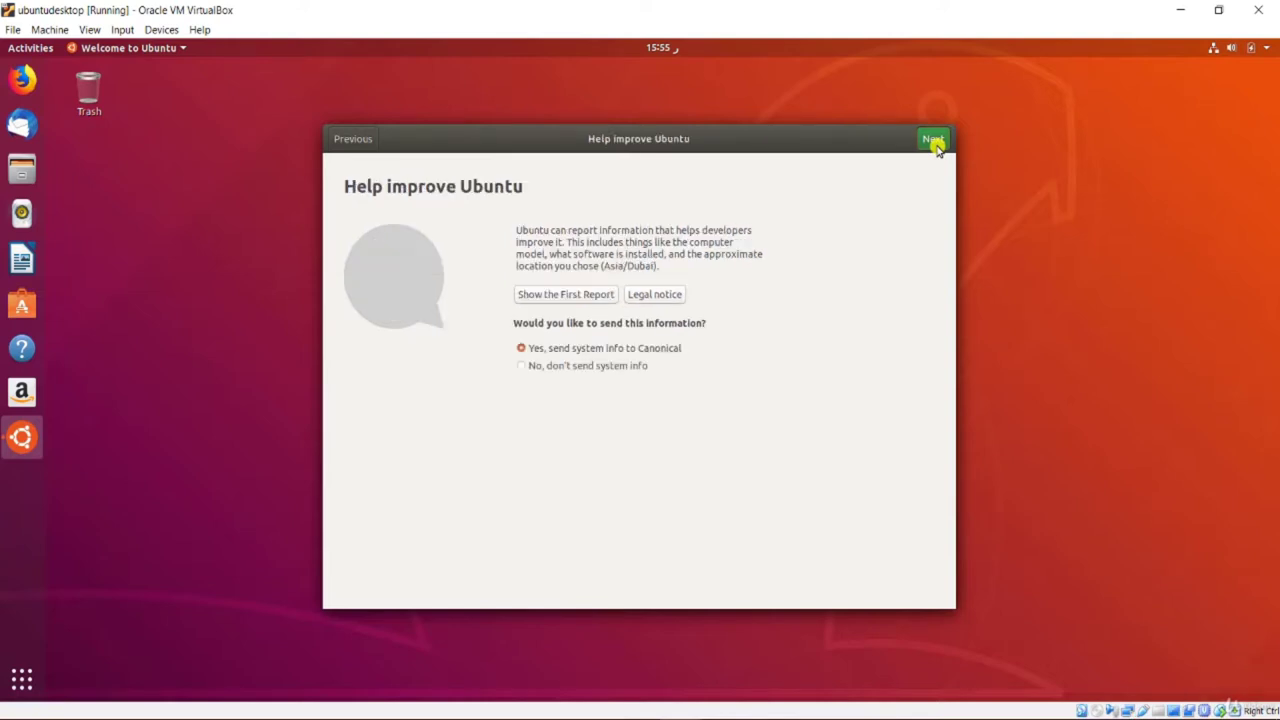
pyautogui.click(612, 366)
pyautogui.click(932, 137)
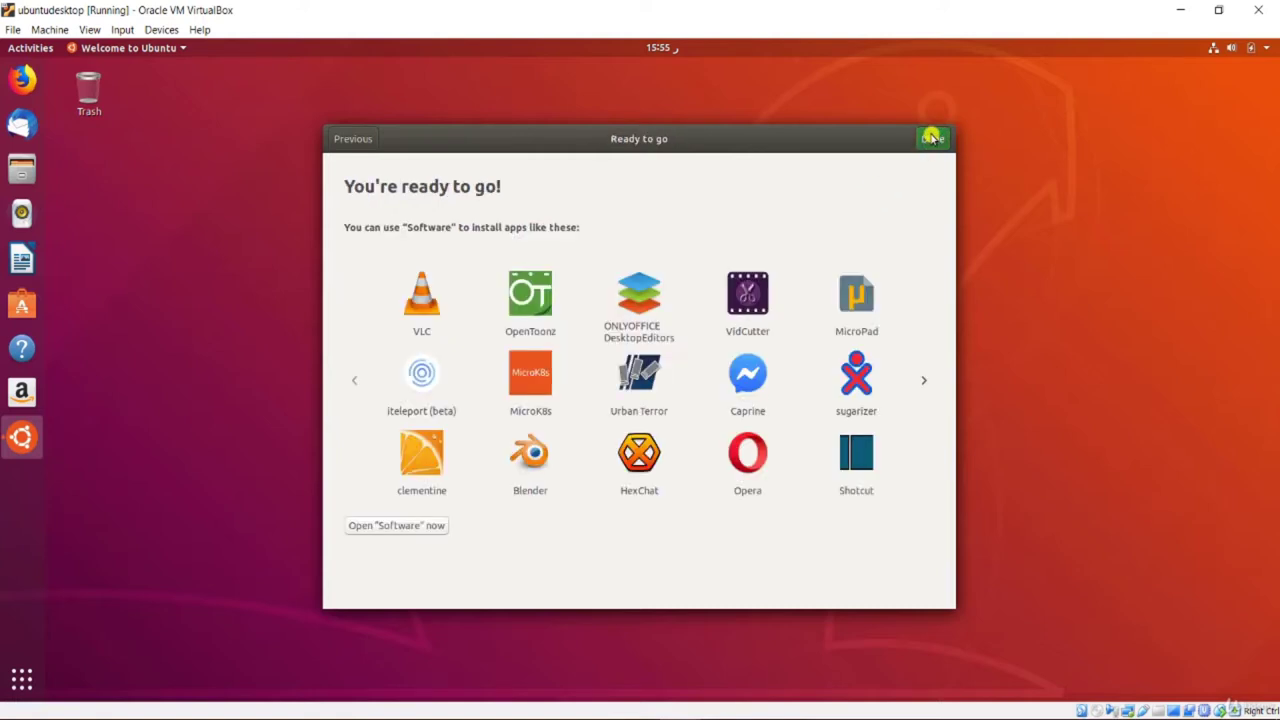
pyautogui.click(930, 135)
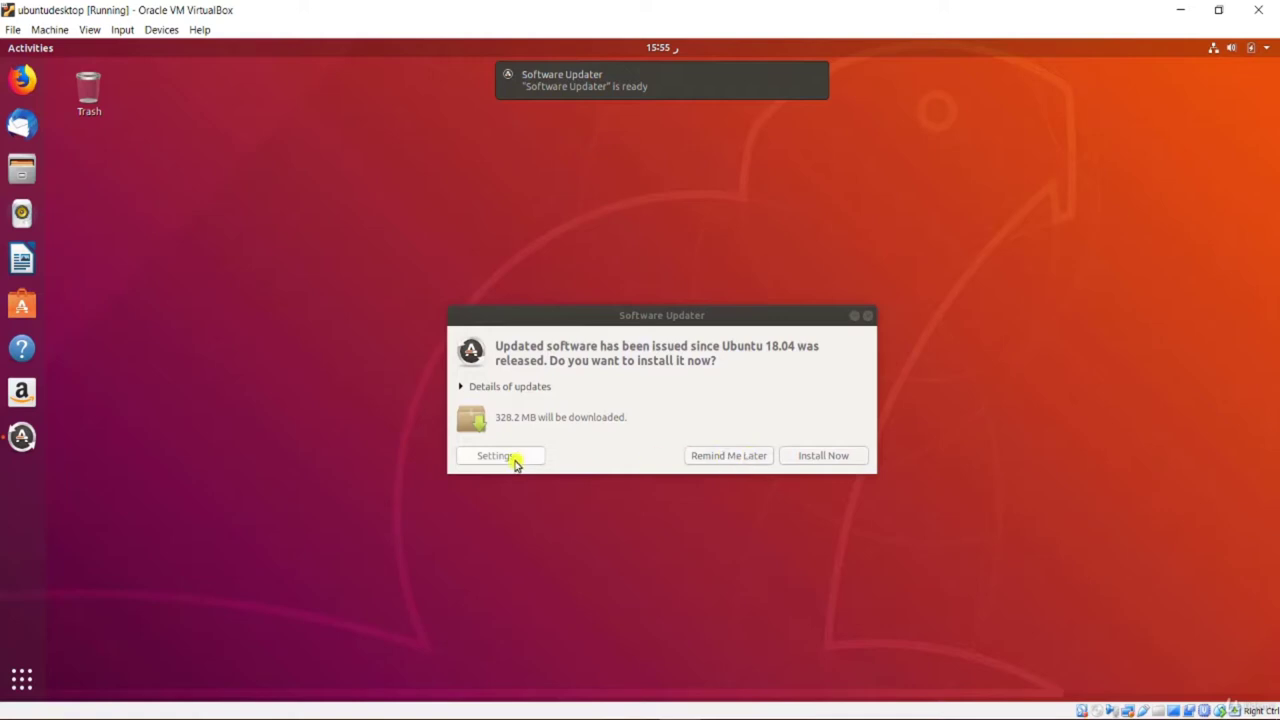
# - Choose Remind Me Later on the Software Updater prompt
pyautogui.click(725, 453)
pyautogui.click(725, 453)
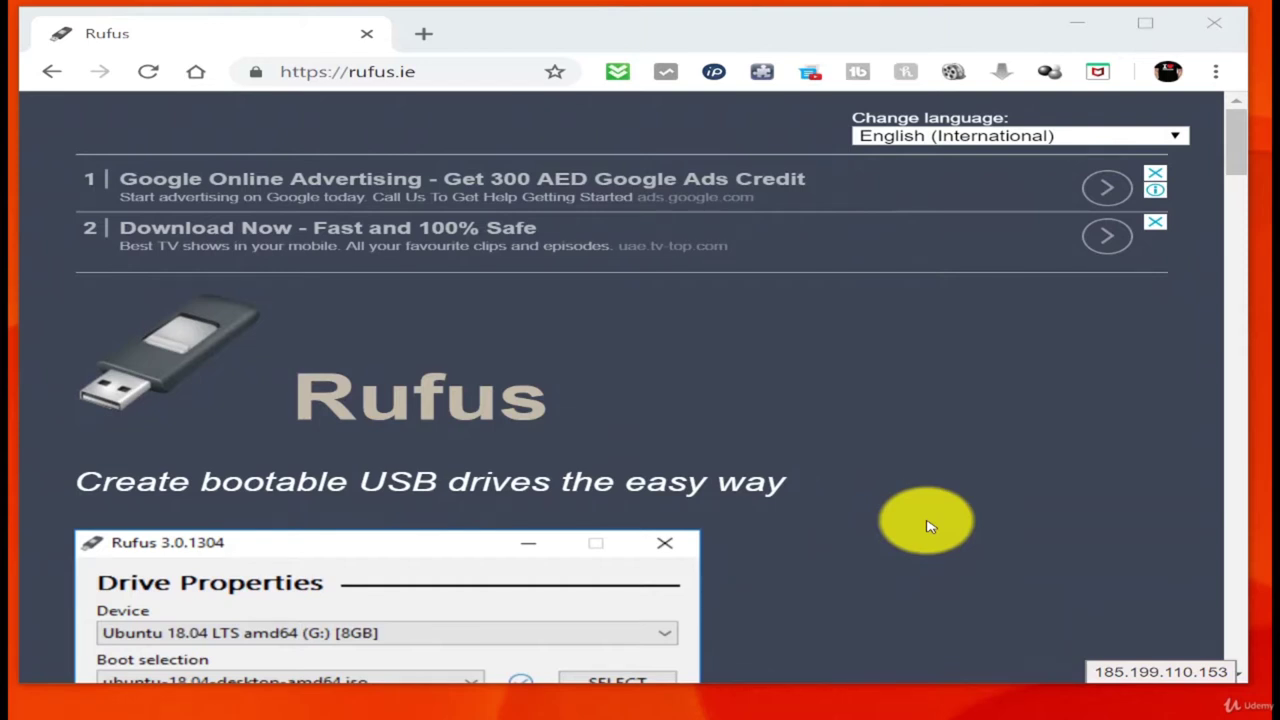
# - Scroll rufus.ie down to the Download section and download Rufus 3.4
pyautogui.scroll(-3, 928, 525)
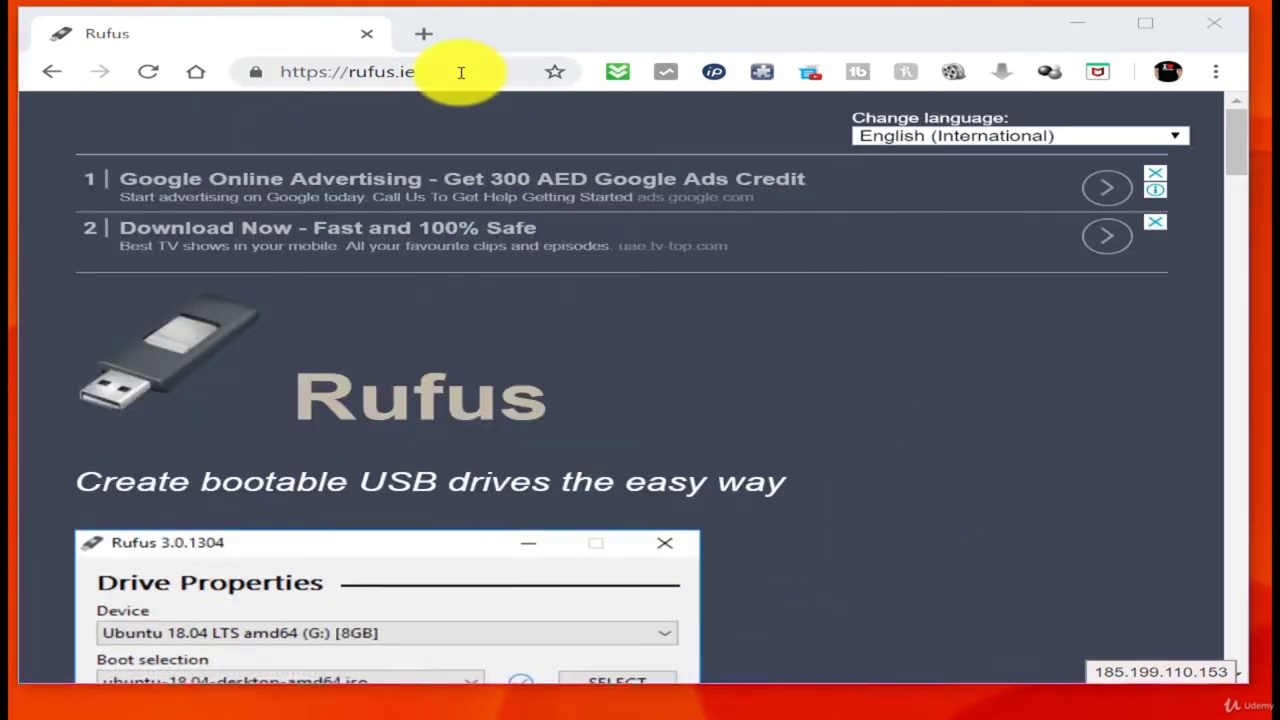
pyautogui.moveTo(461, 72); pyautogui.dragTo(243, 72)
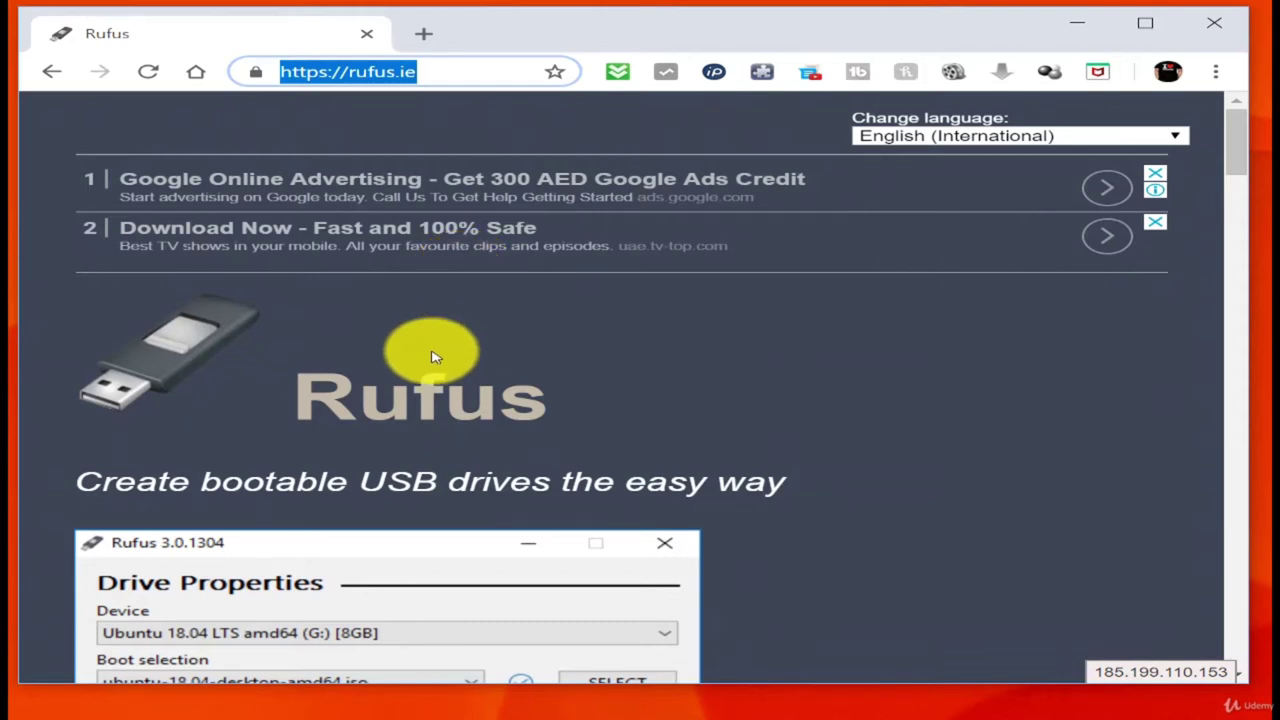
pyautogui.click(436, 73)
pyautogui.moveTo(436, 73); pyautogui.dragTo(260, 72)
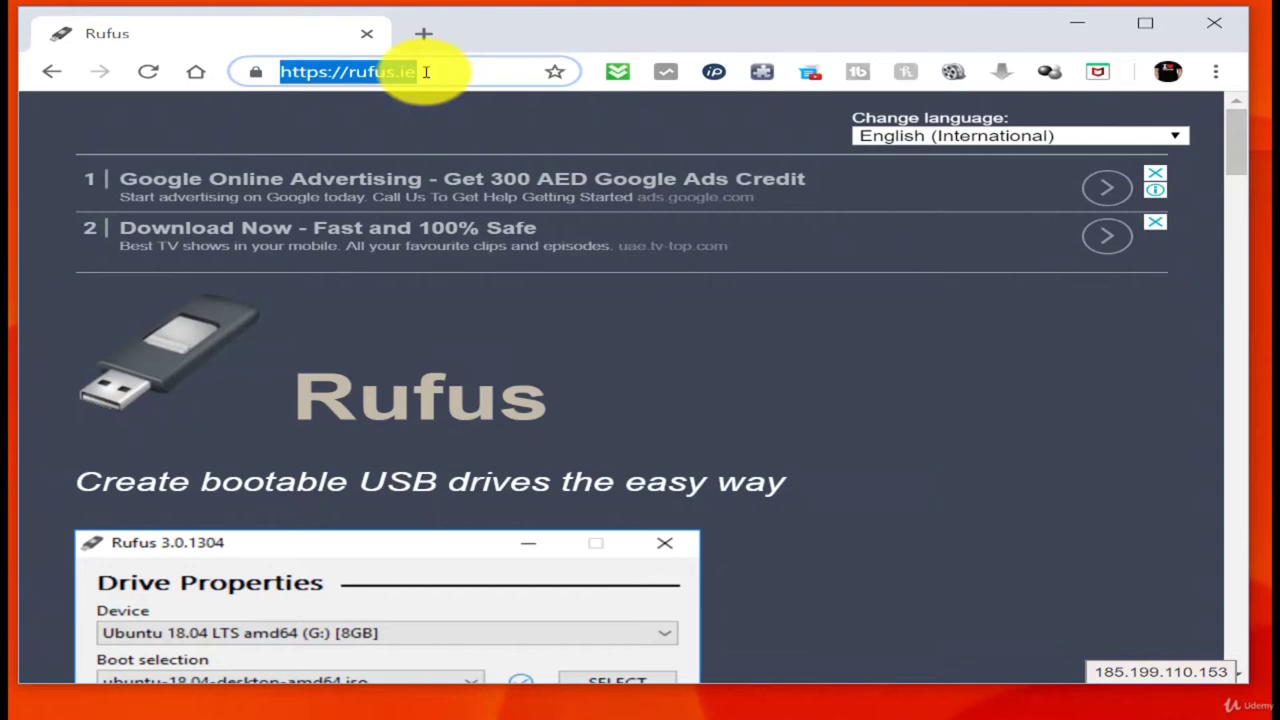
pyautogui.click(457, 451)
pyautogui.scroll(-10, 470, 450)
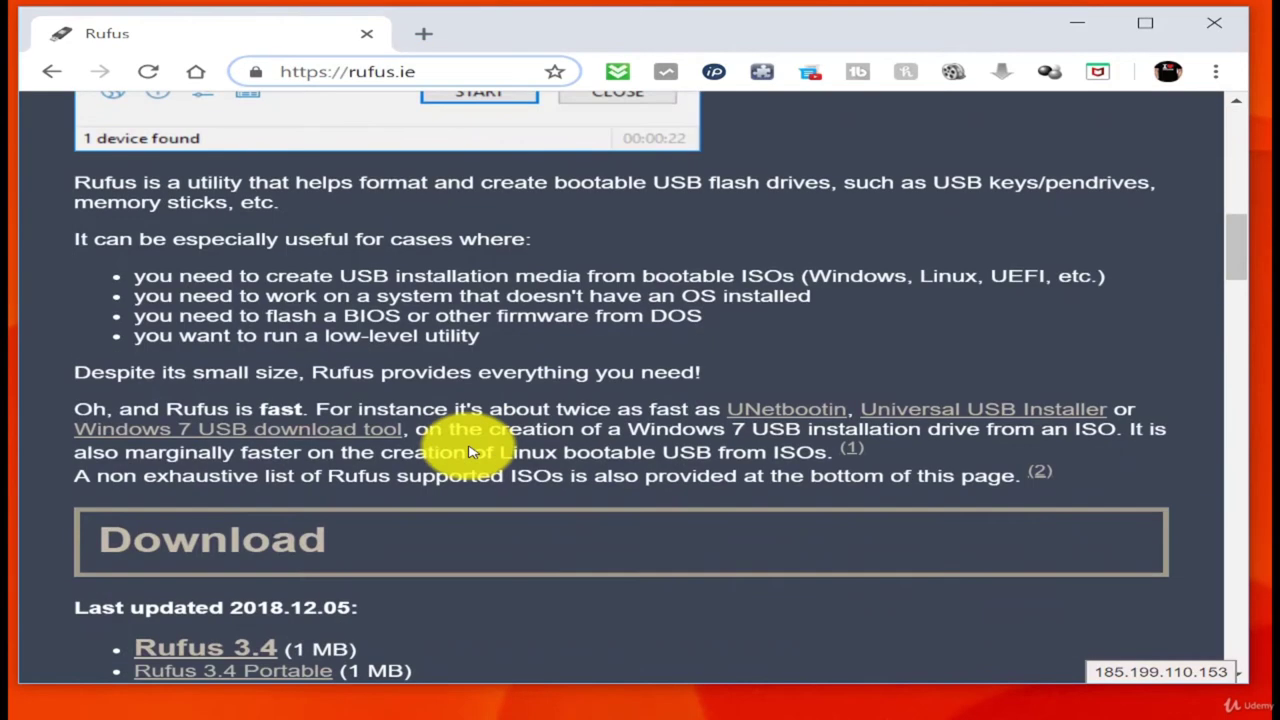
pyautogui.scroll(-1, 470, 451)
pyautogui.click(175, 530)
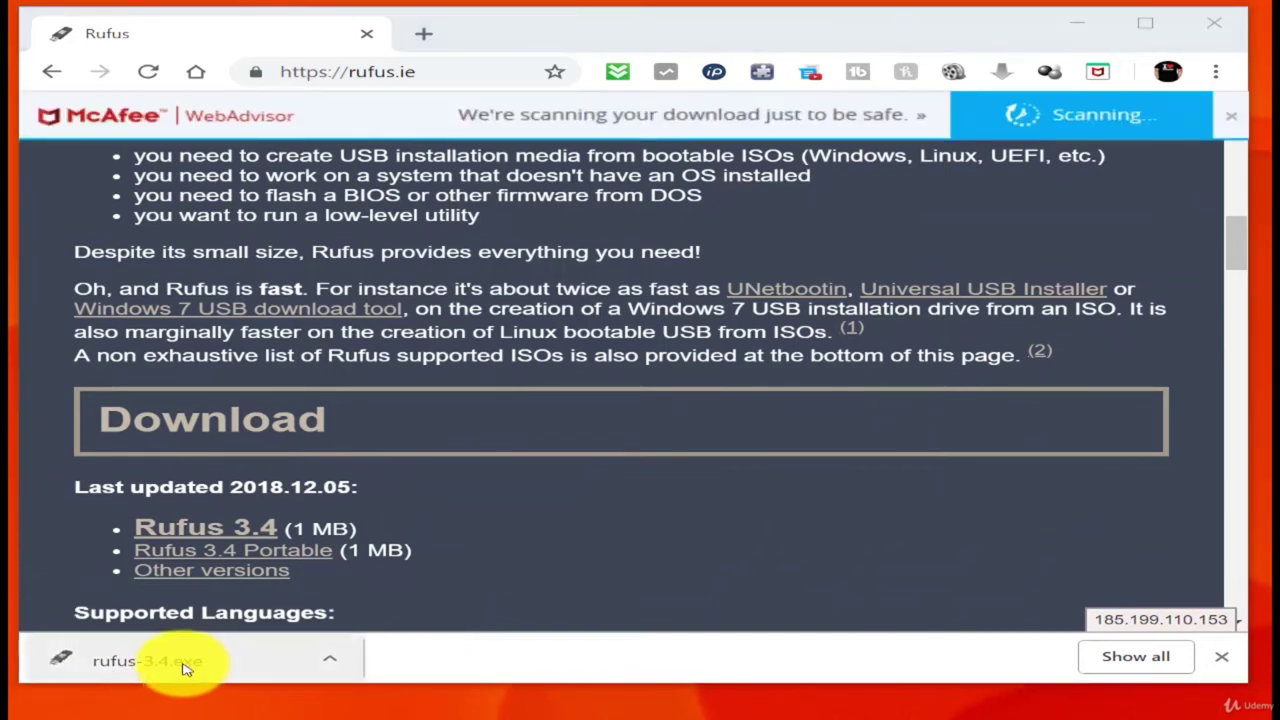
# - Launch rufus-3.4.exe, allow online update checks, and select ubuntu-18.04.1-desktop-amd64.iso as the boot image
pyautogui.click(181, 661)
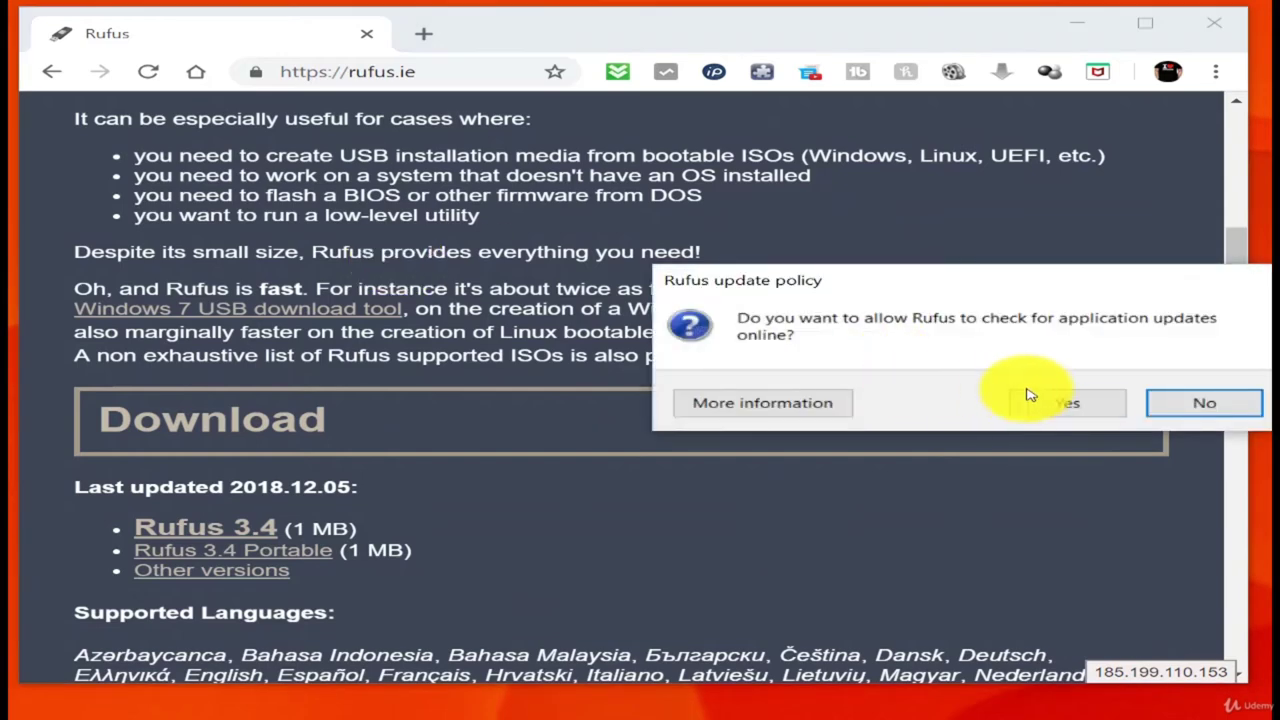
pyautogui.click(1031, 396)
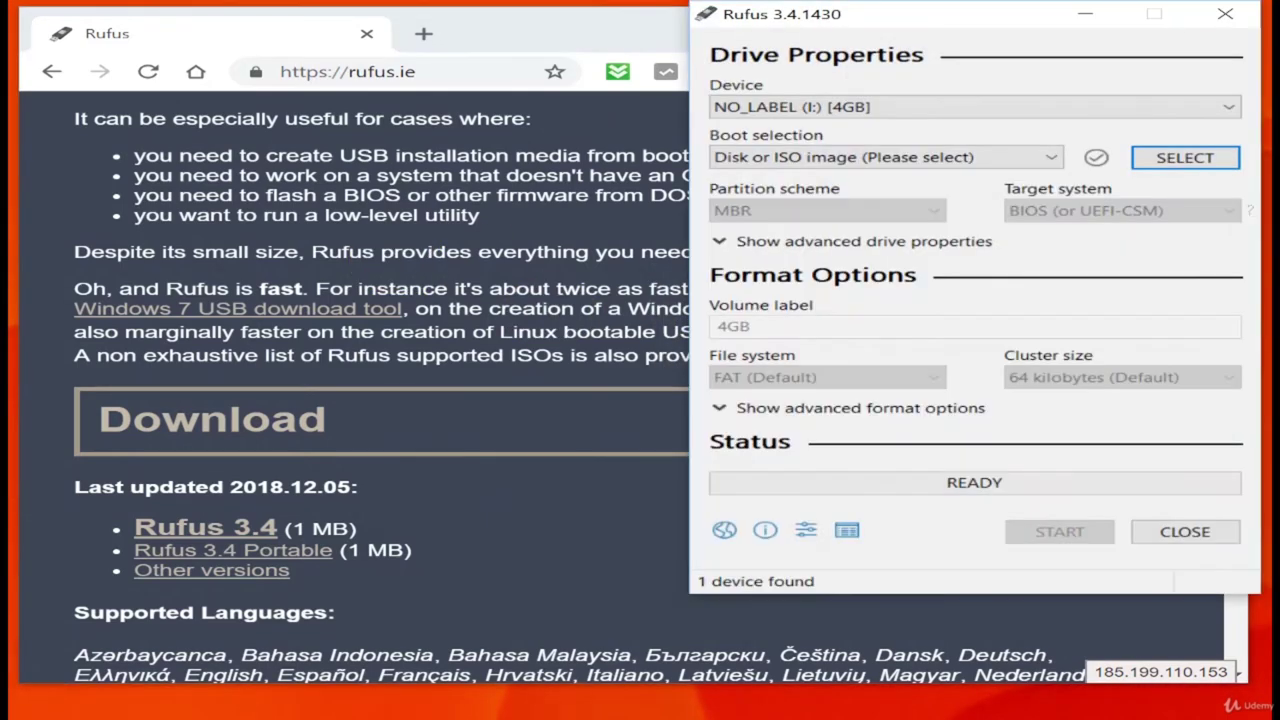
pyautogui.moveTo(1010, 30); pyautogui.dragTo(616, 77)
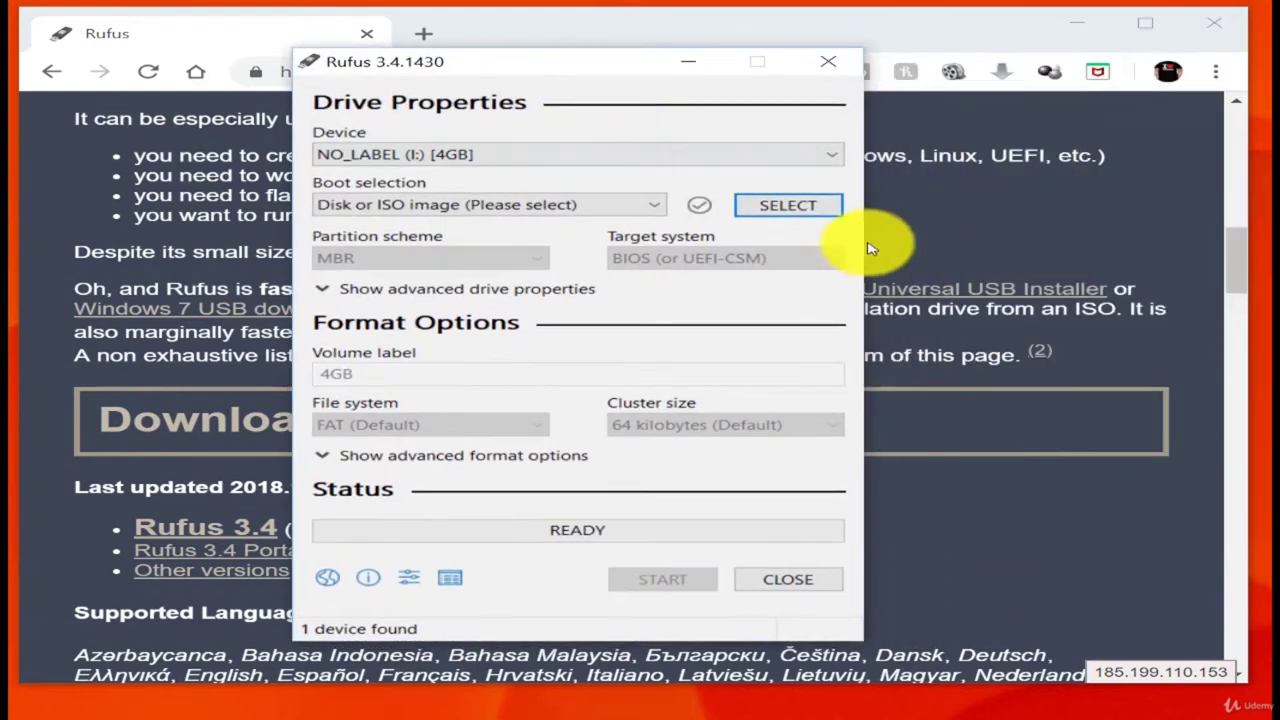
pyautogui.click(788, 185)
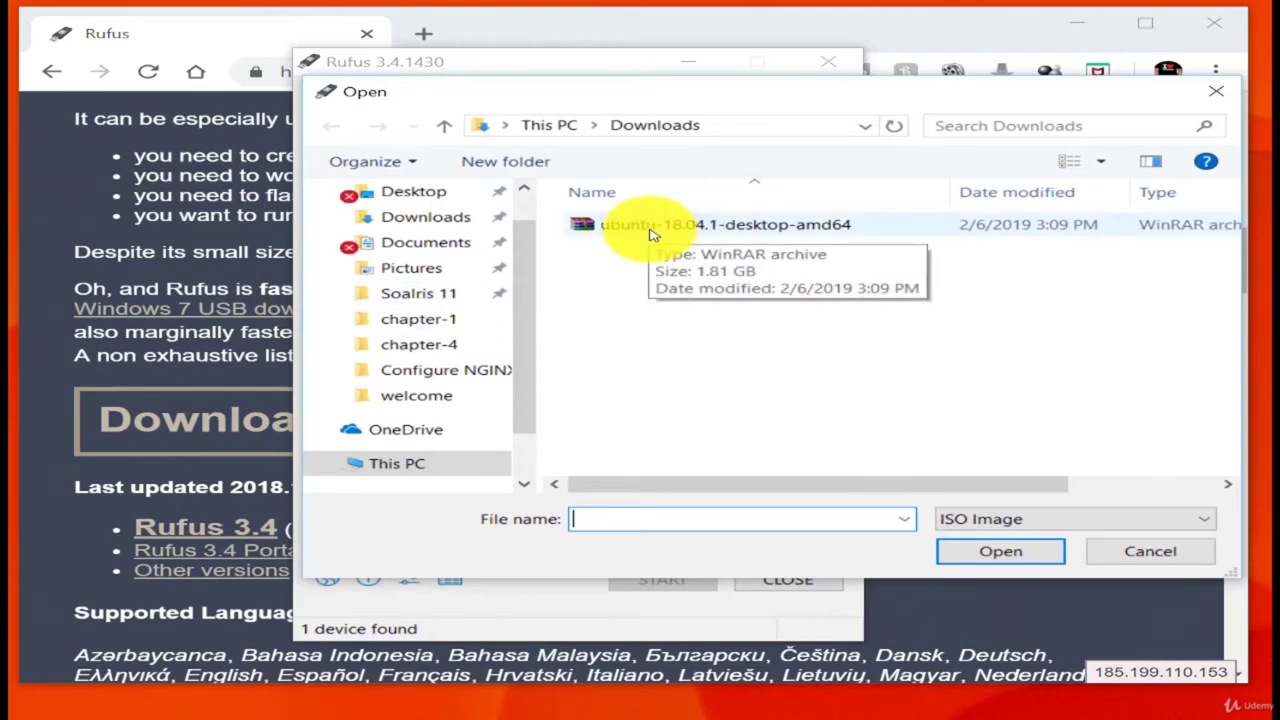
pyautogui.doubleClick(651, 232)
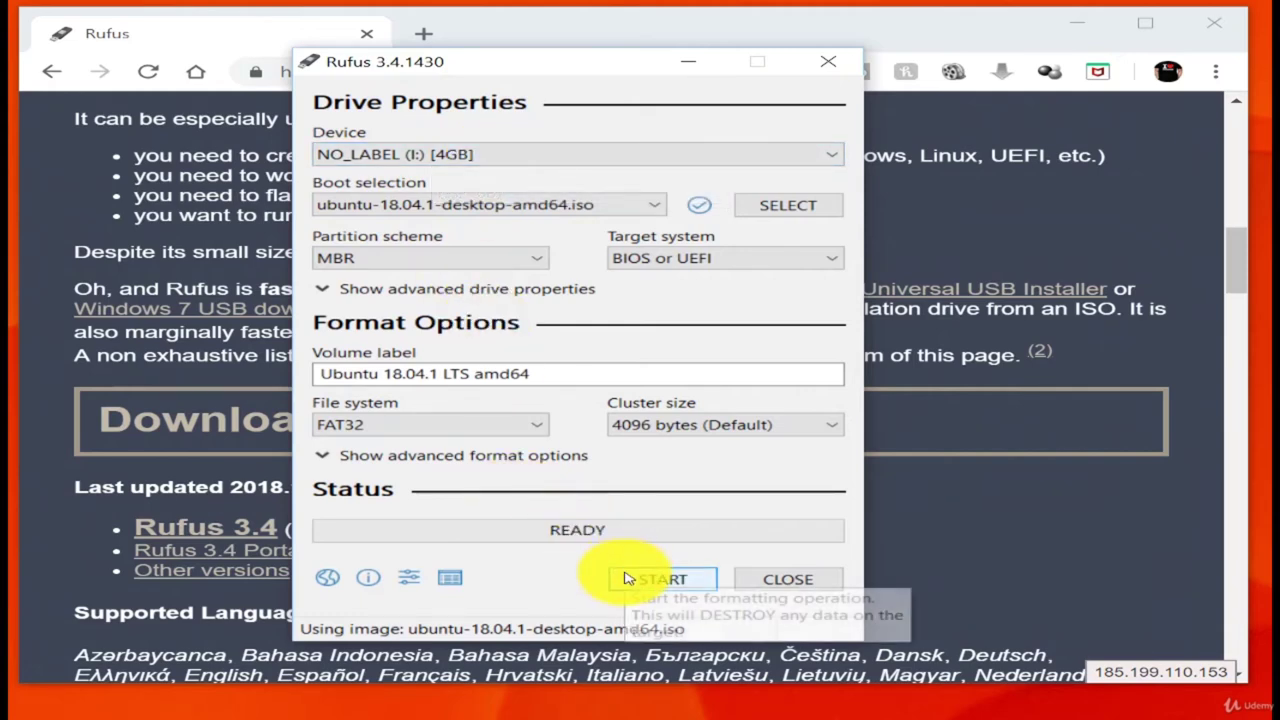
# - Start the write, allow the Syslinux download, keep ISO Image mode, and accept erasing the drive
pyautogui.click(655, 580)
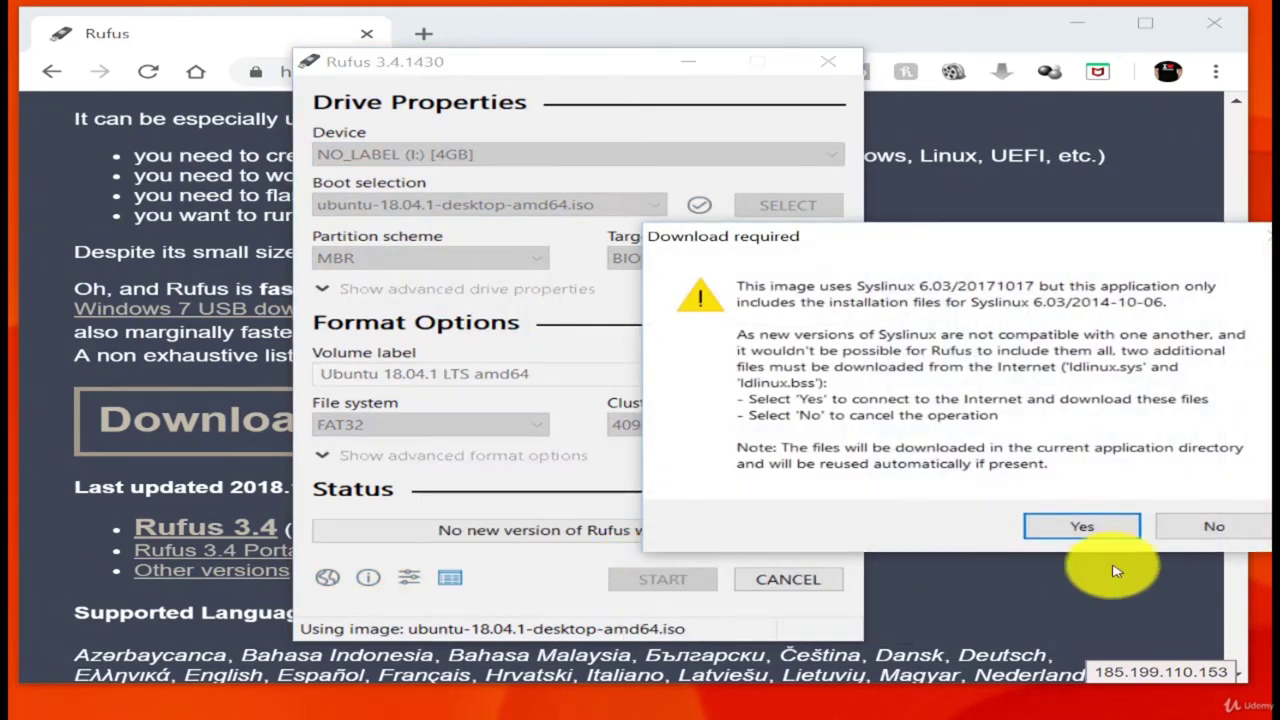
pyautogui.click(1066, 531)
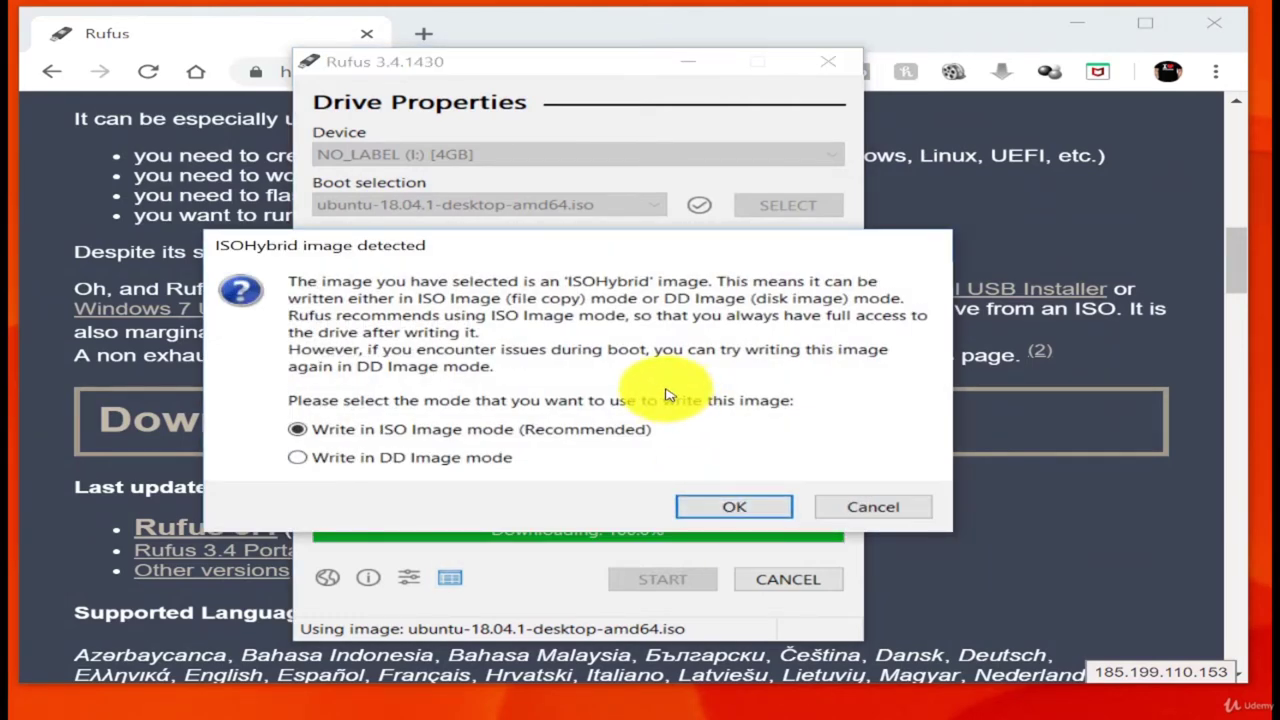
pyautogui.click(345, 457)
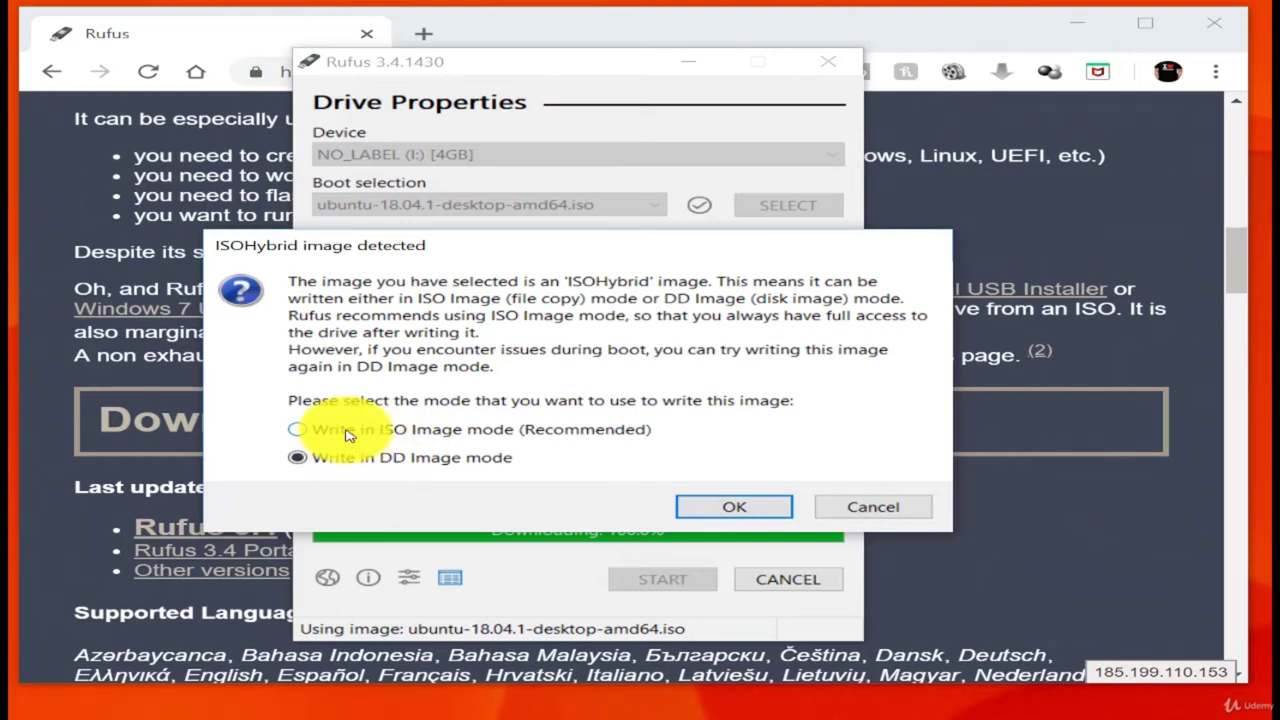
pyautogui.click(348, 432)
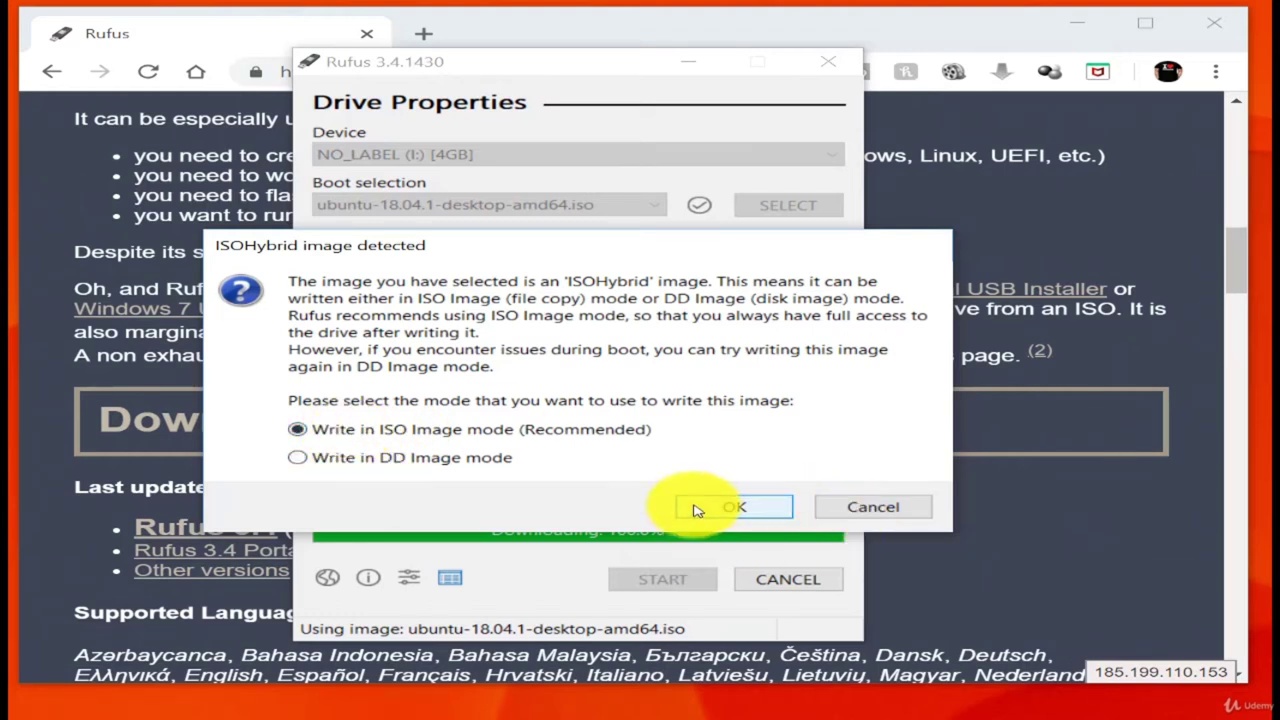
pyautogui.click(697, 510)
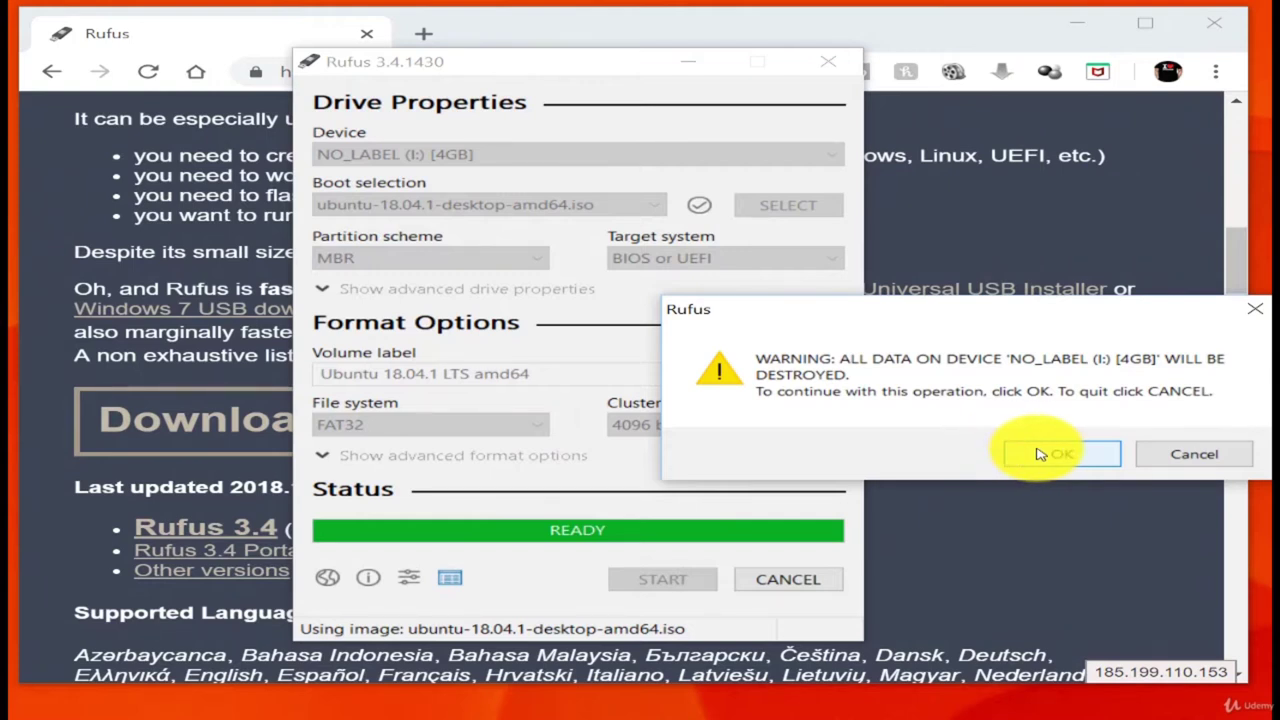
pyautogui.click(1040, 454)
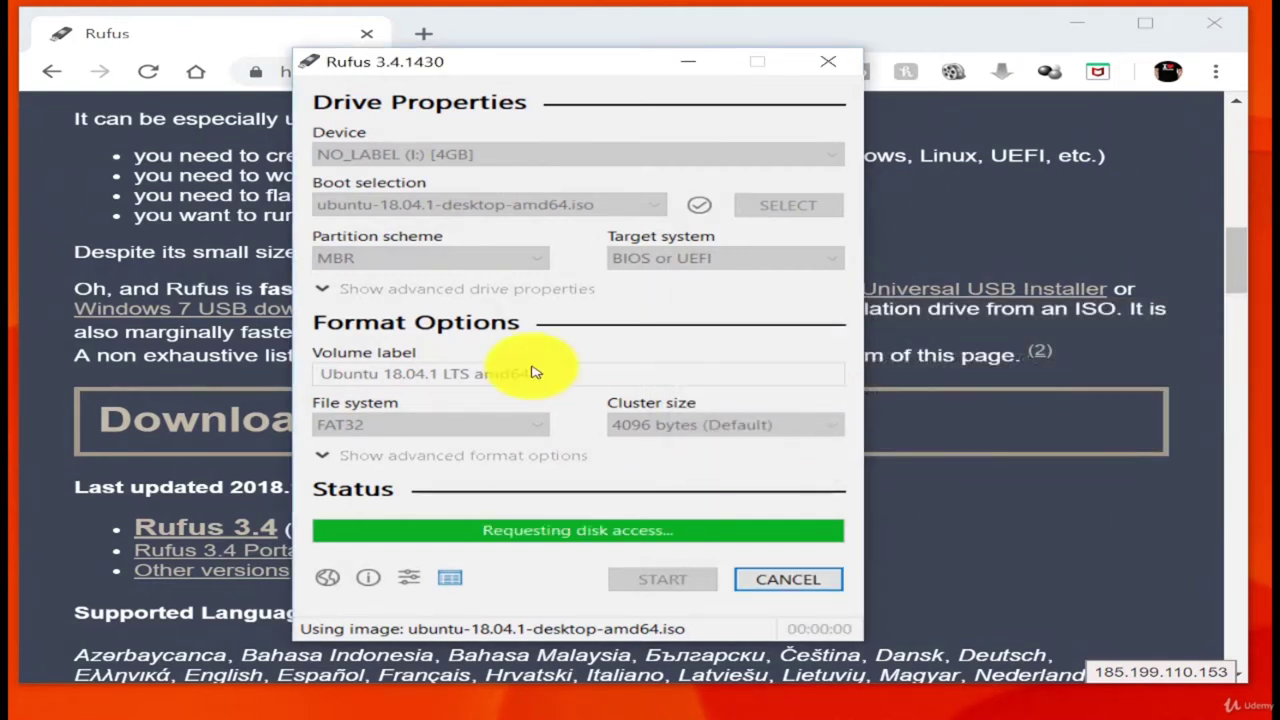
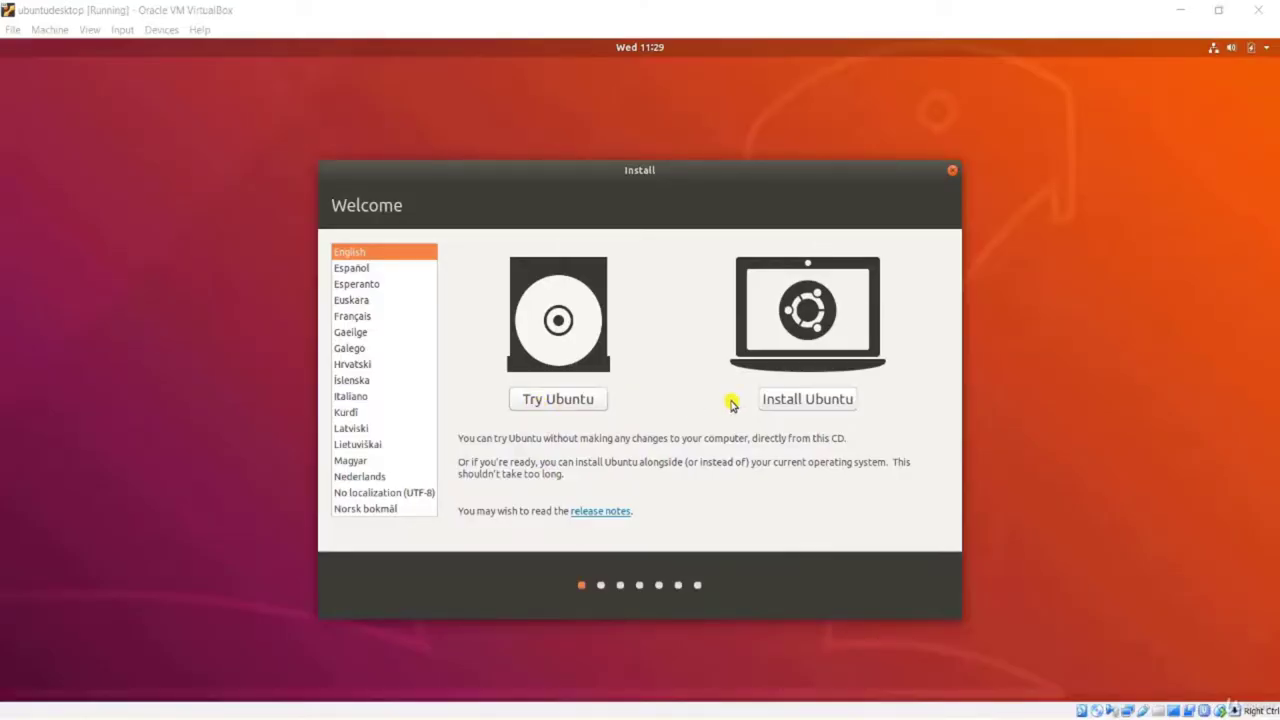
# - Start the Ubuntu install and accept the English (US) keyboard layout
pyautogui.click(783, 401)
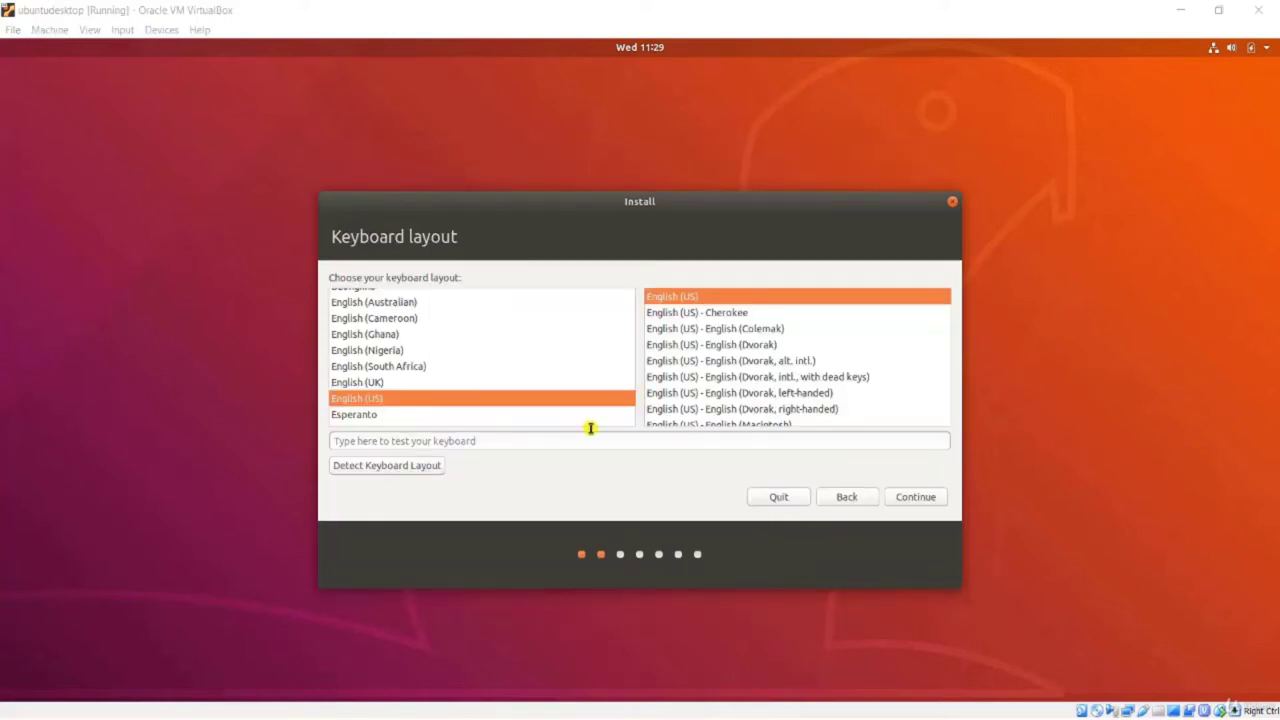
pyautogui.click(917, 497)
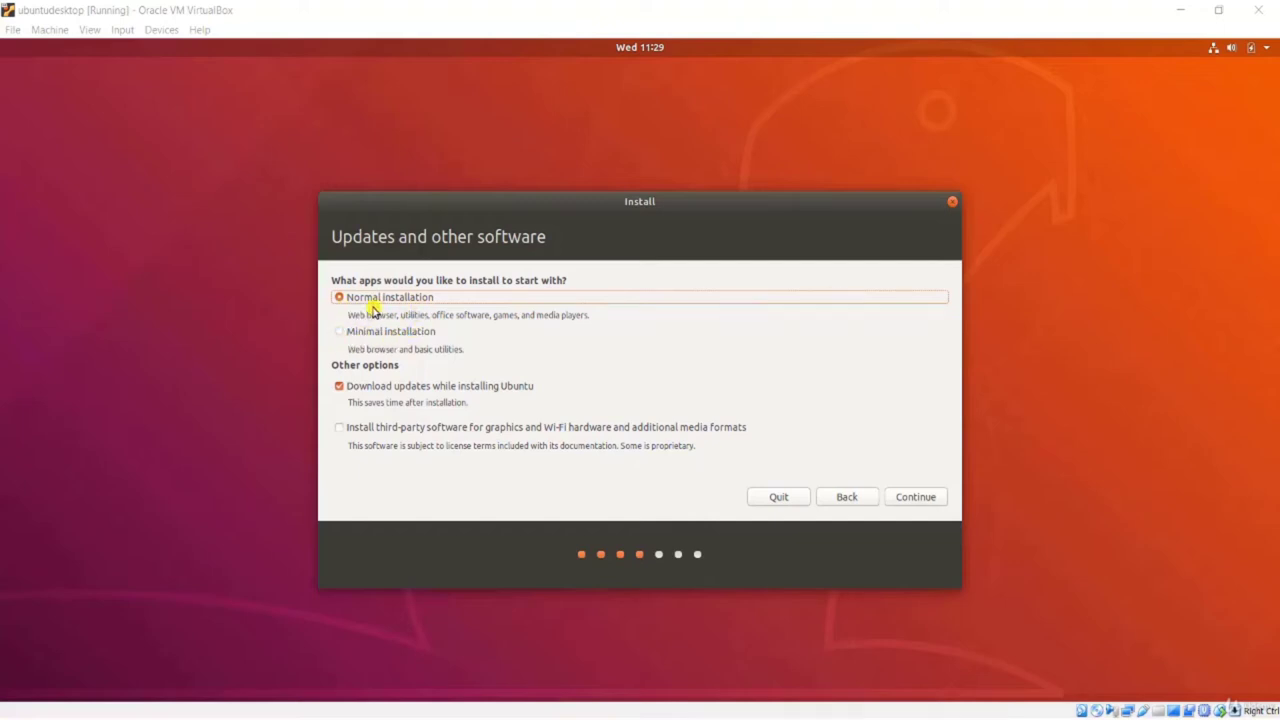
# - Compare the Normal and Minimal installation options and settle on Normal installation
pyautogui.moveTo(348, 314); pyautogui.dragTo(602, 323)
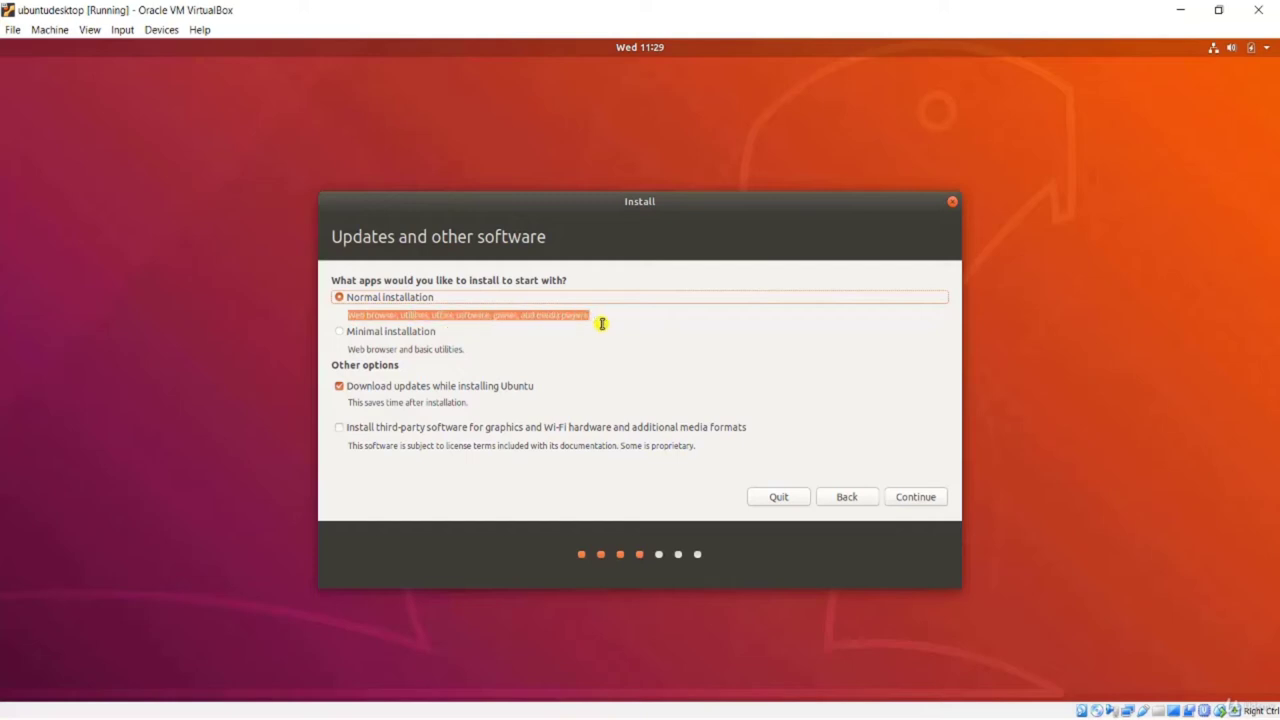
pyautogui.moveTo(463, 349); pyautogui.dragTo(294, 350)
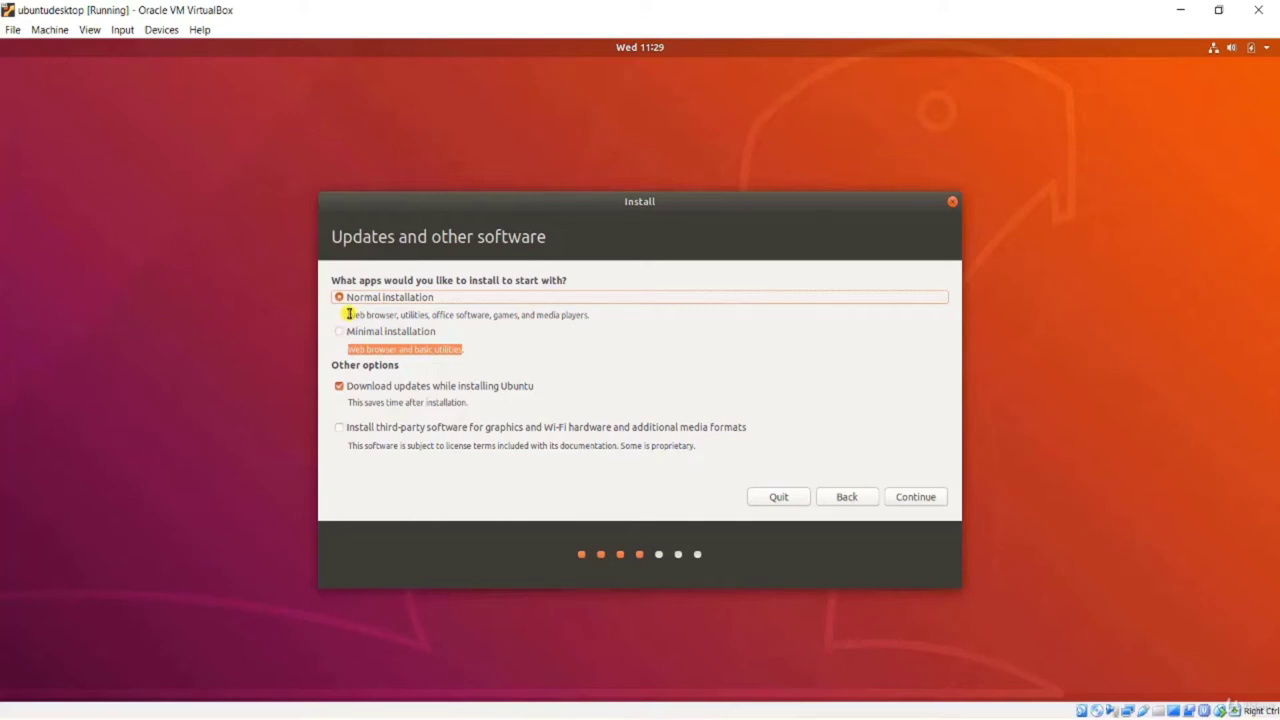
pyautogui.click(358, 333)
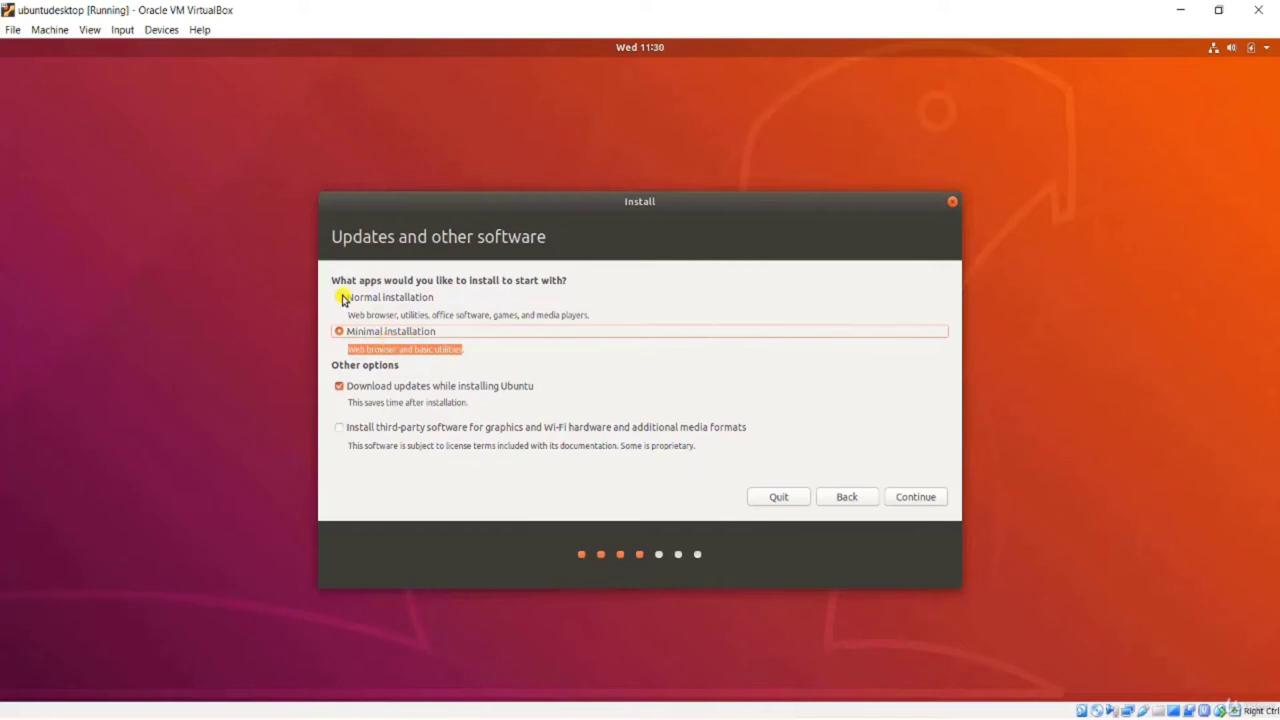
pyautogui.click(343, 299)
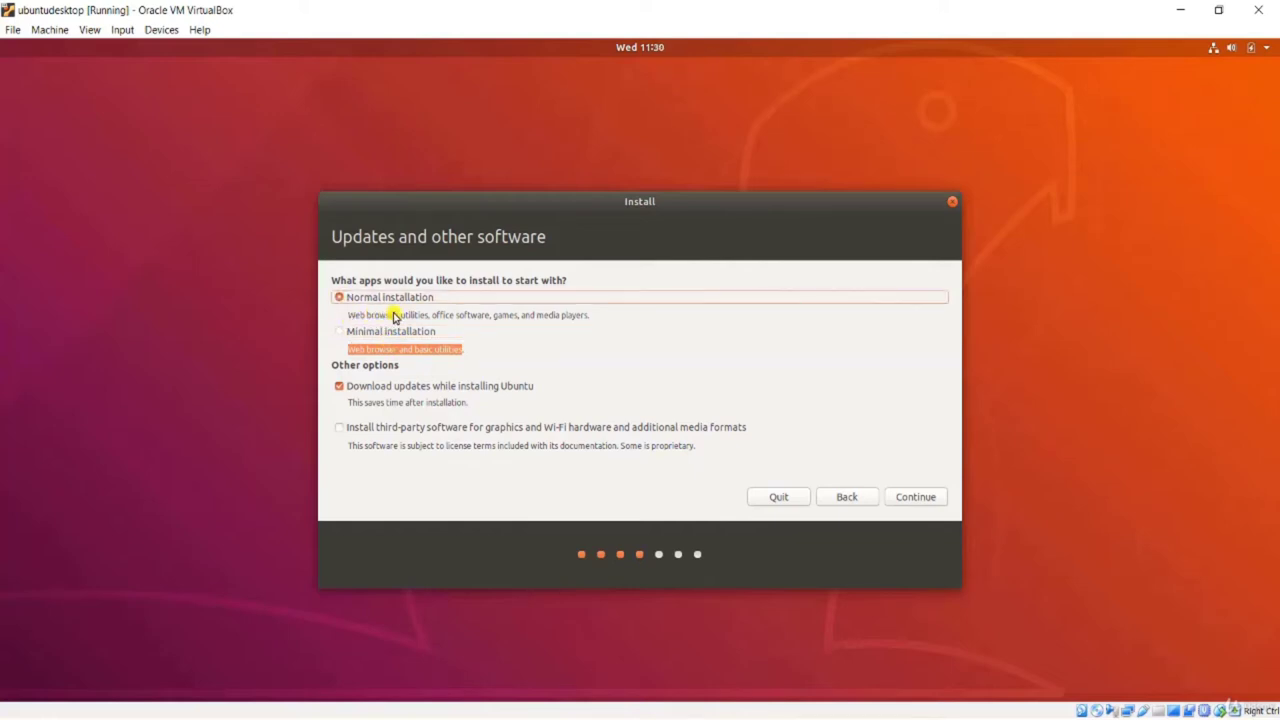
pyautogui.moveTo(594, 314); pyautogui.dragTo(340, 315)
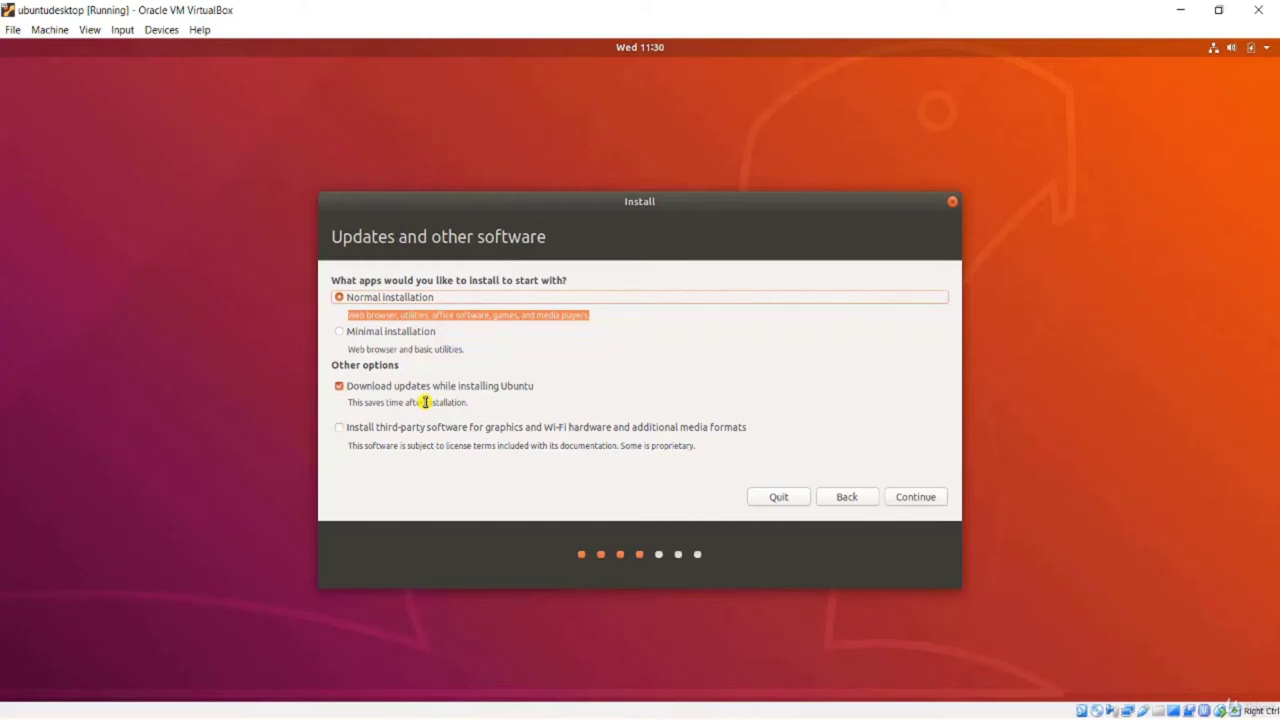
pyautogui.moveTo(420, 366); pyautogui.dragTo(345, 390)
# - Turn off downloading updates during install, set the third-party software option, and continue
pyautogui.click(343, 388)
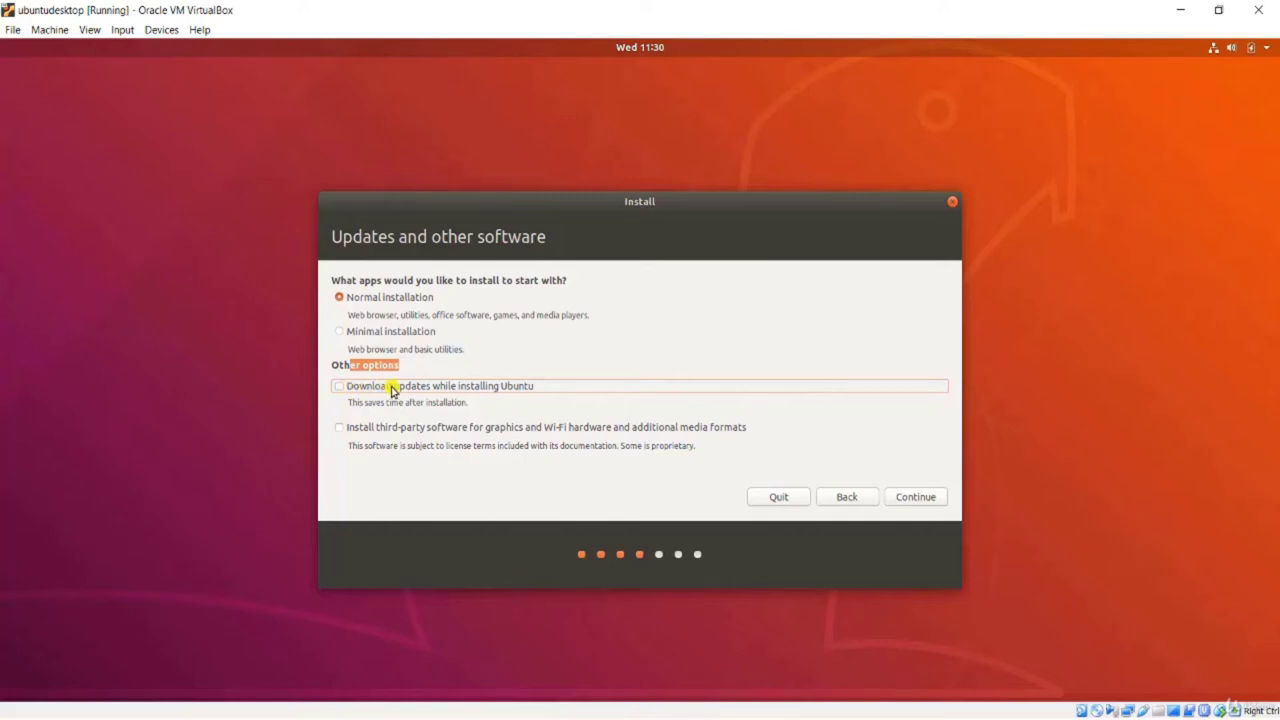
pyautogui.click(339, 428)
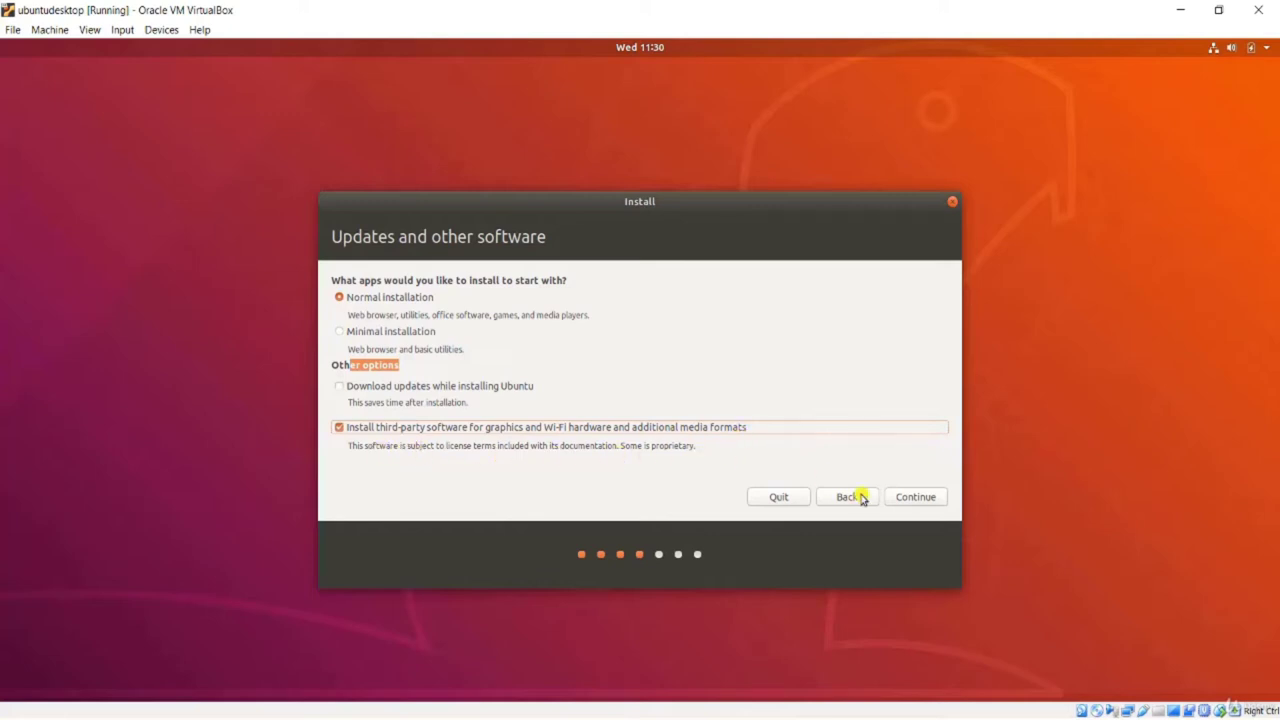
pyautogui.click(926, 507)
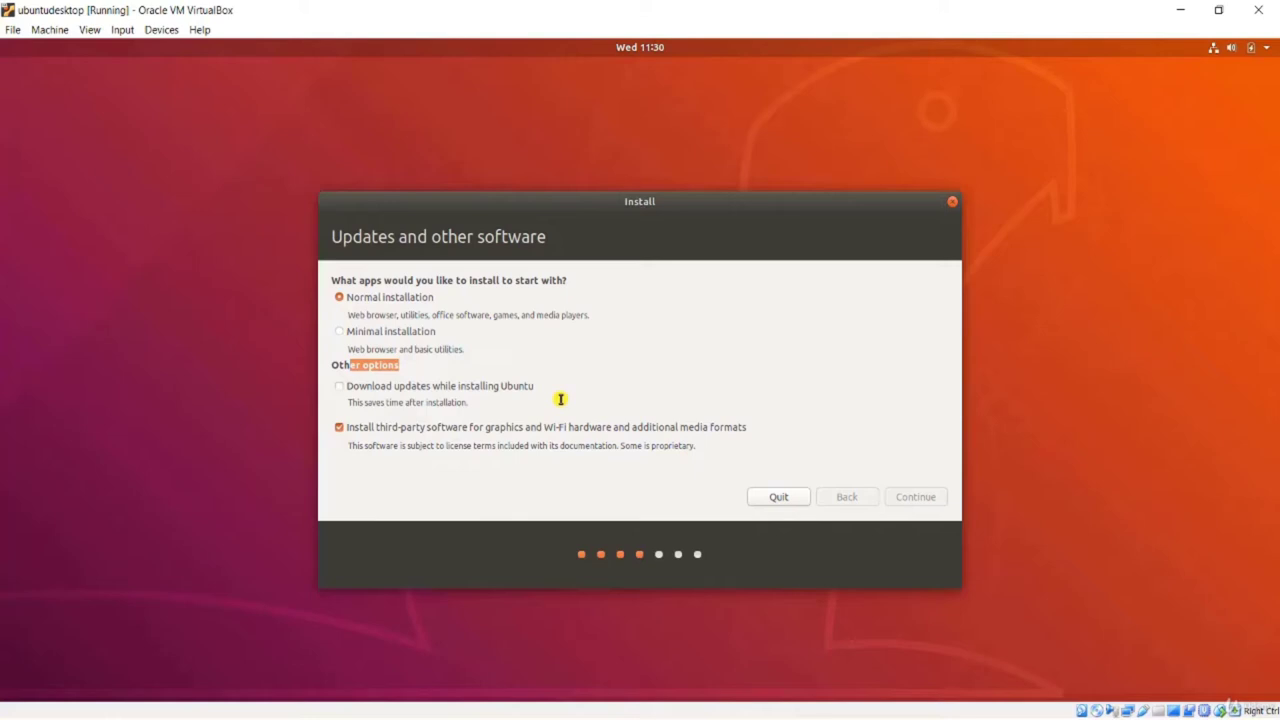
pyautogui.click(339, 428)
pyautogui.click(369, 428)
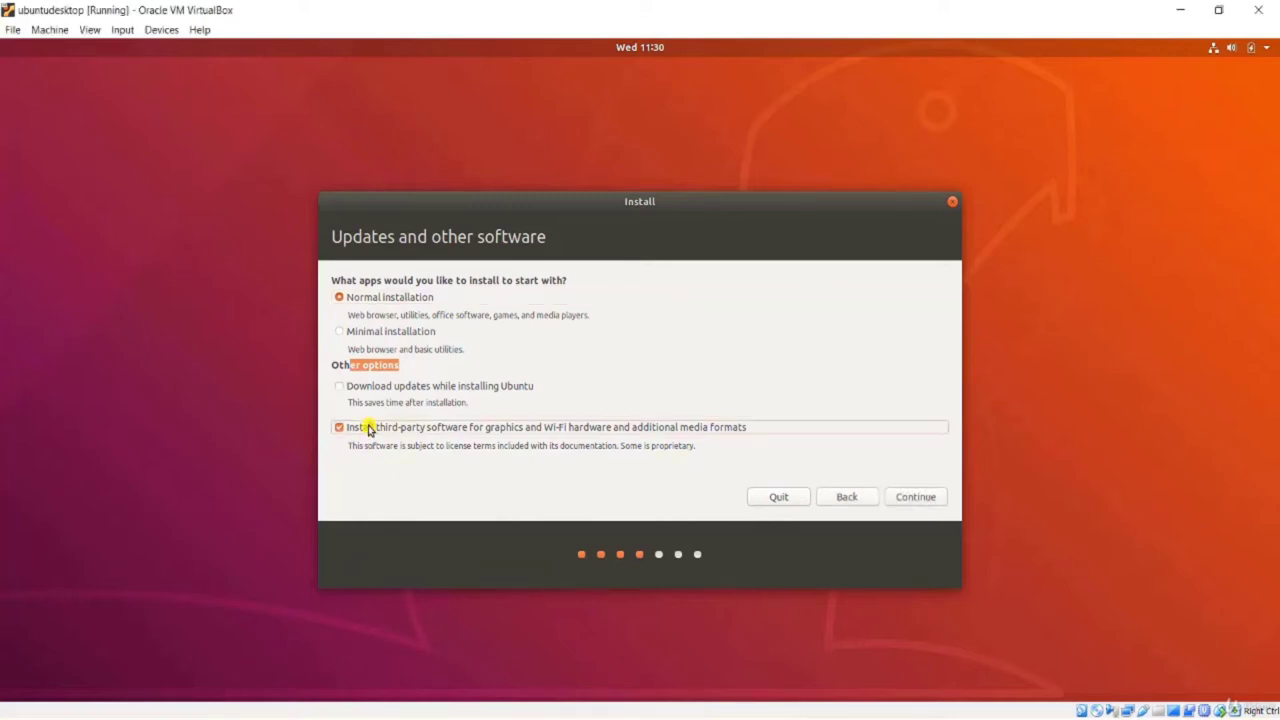
pyautogui.click(912, 503)
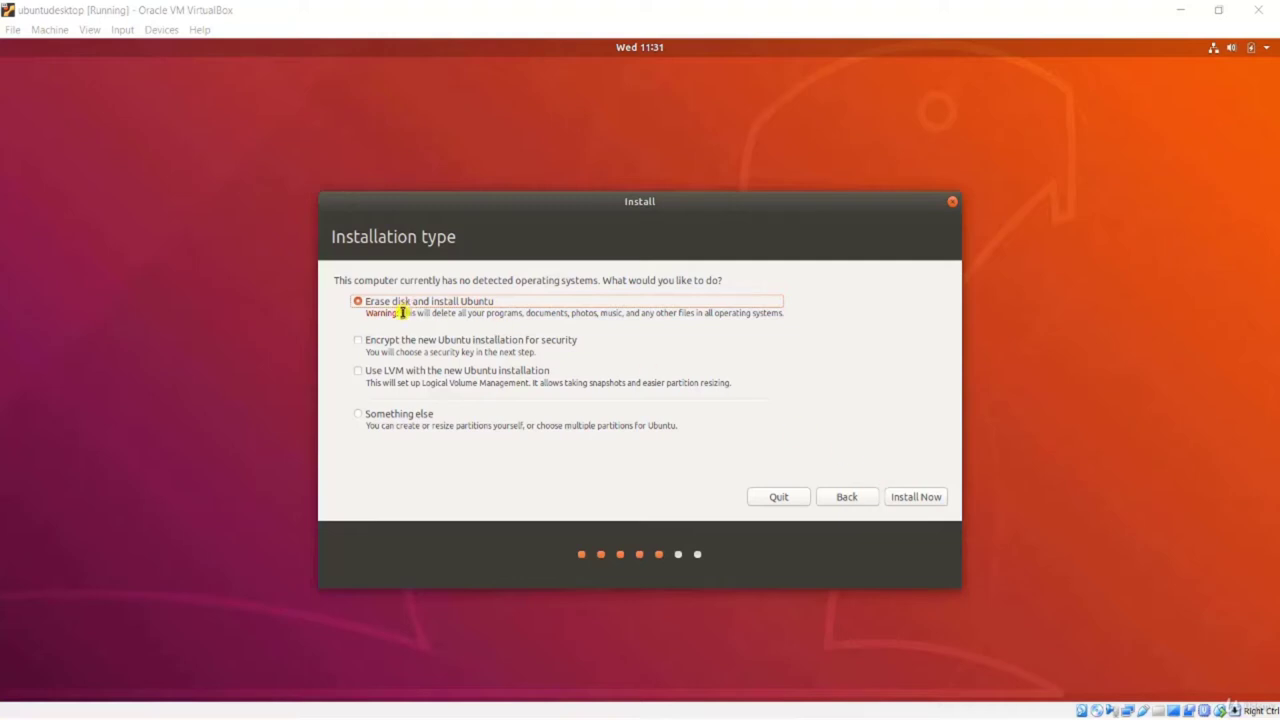
# - Install with Erase disk, encryption and LVM left off, and confirm writing the partition changes
pyautogui.moveTo(401, 312); pyautogui.dragTo(817, 334)
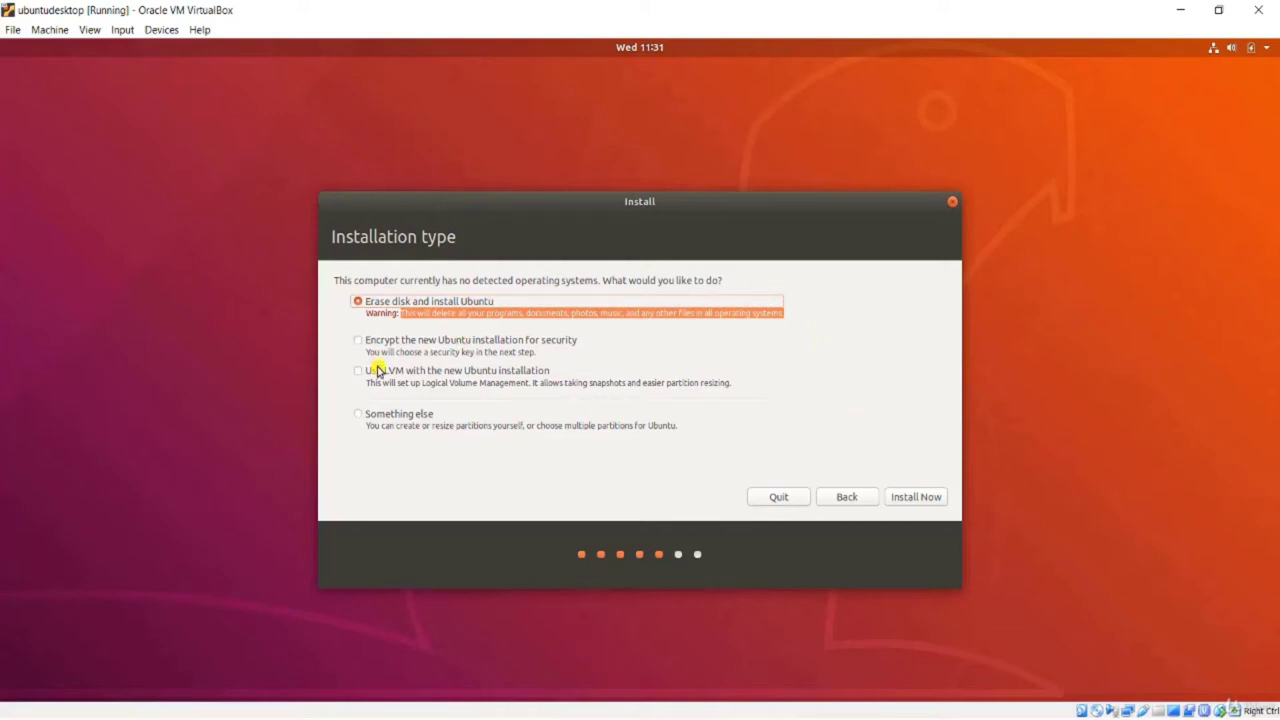
pyautogui.moveTo(392, 352); pyautogui.dragTo(545, 351)
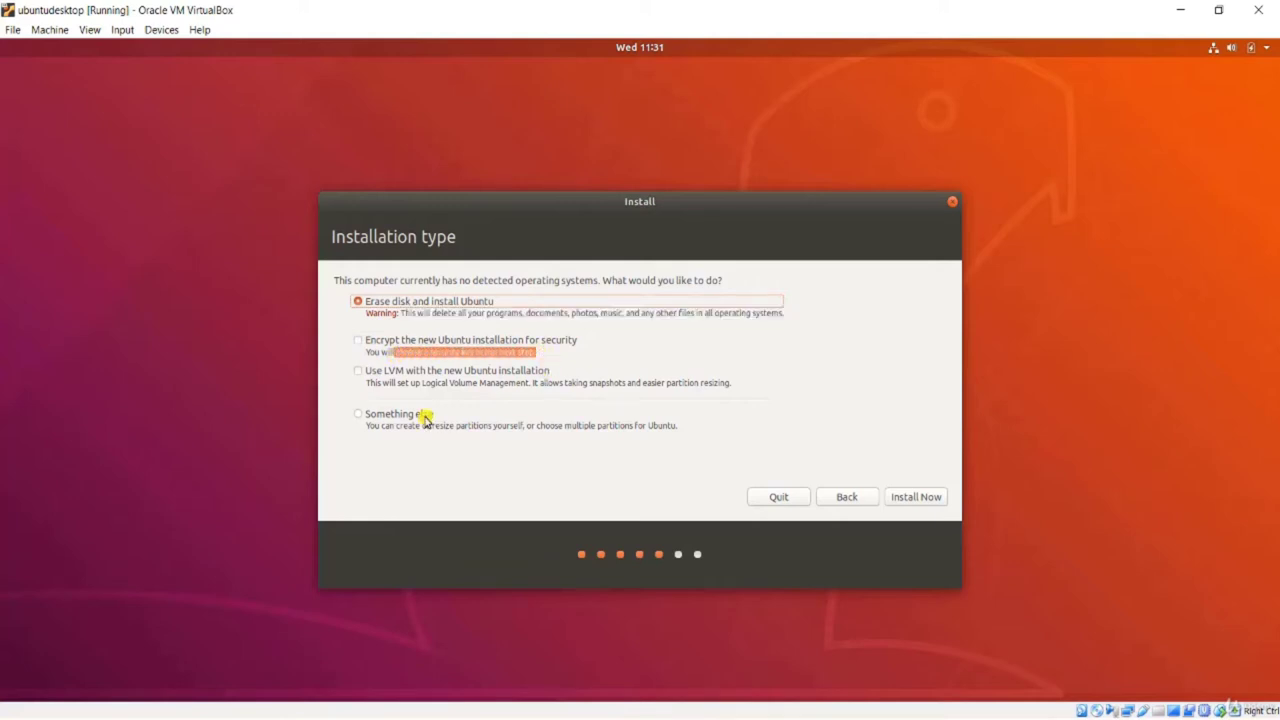
pyautogui.click(405, 342)
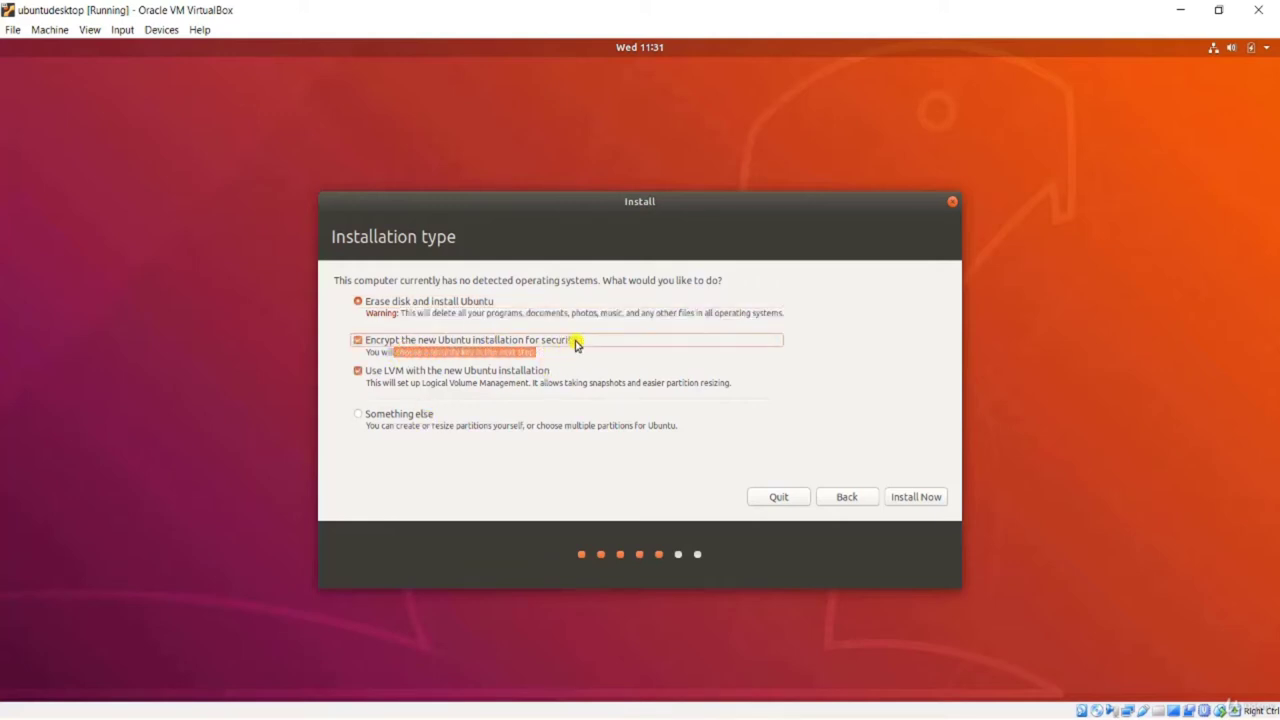
pyautogui.click(432, 342)
pyautogui.click(470, 376)
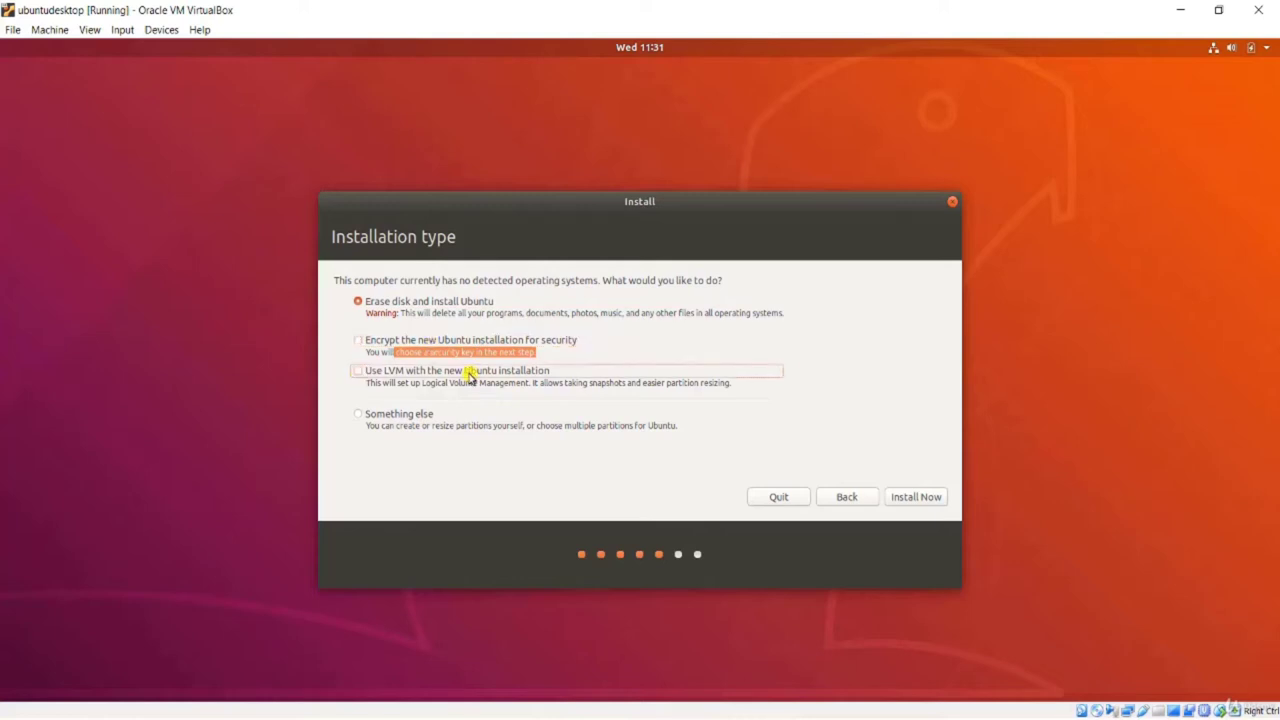
pyautogui.click(916, 497)
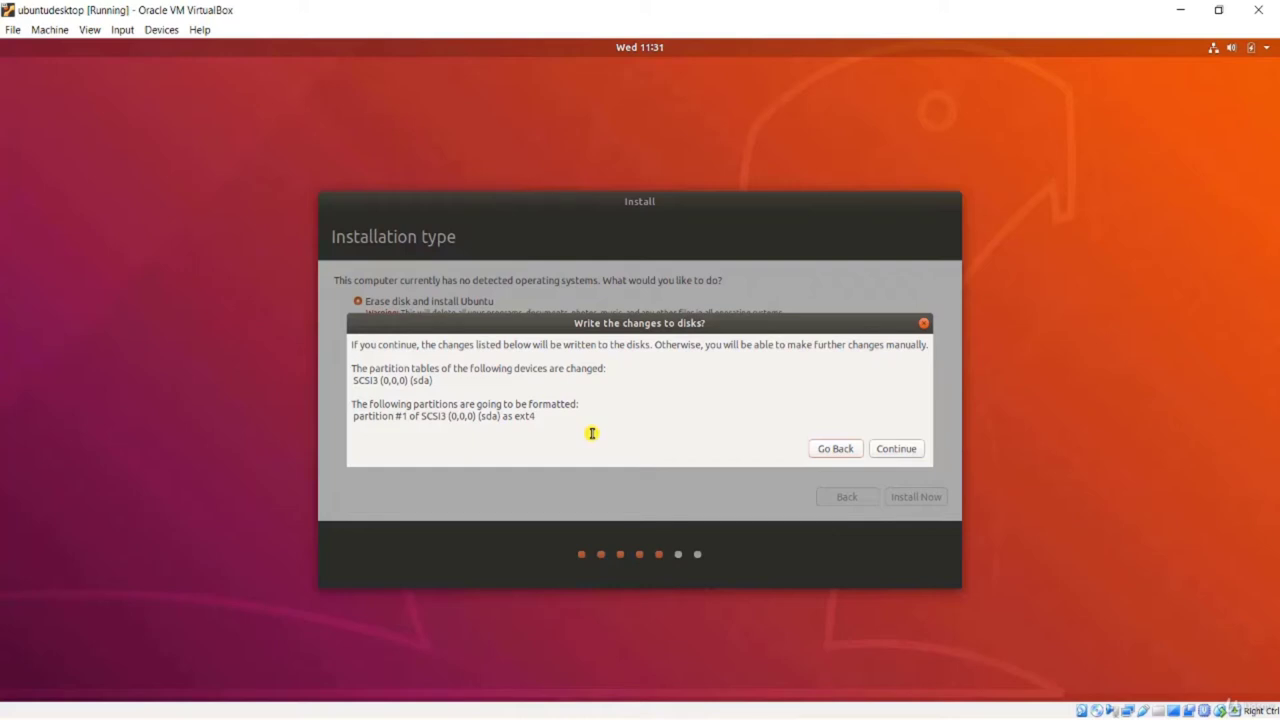
pyautogui.click(893, 448)
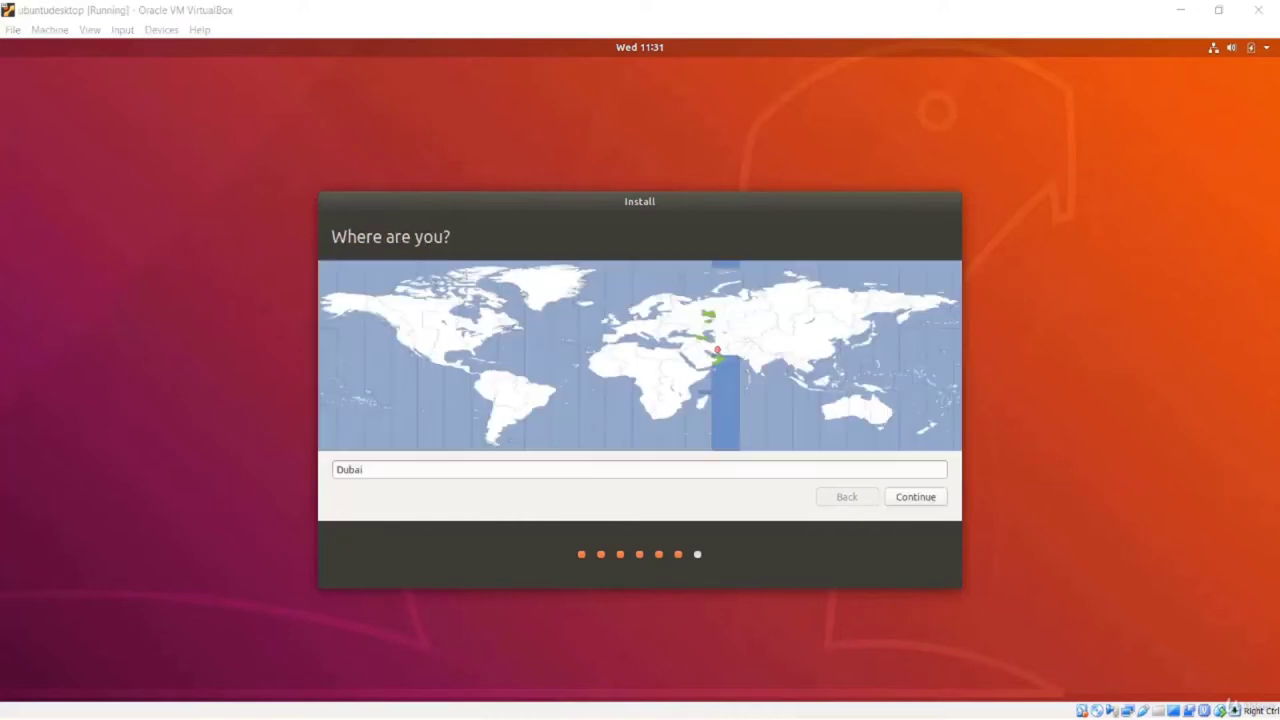
# - Accept Dubai as the location and begin filling in the Who are you? user form
pyautogui.click(898, 500)
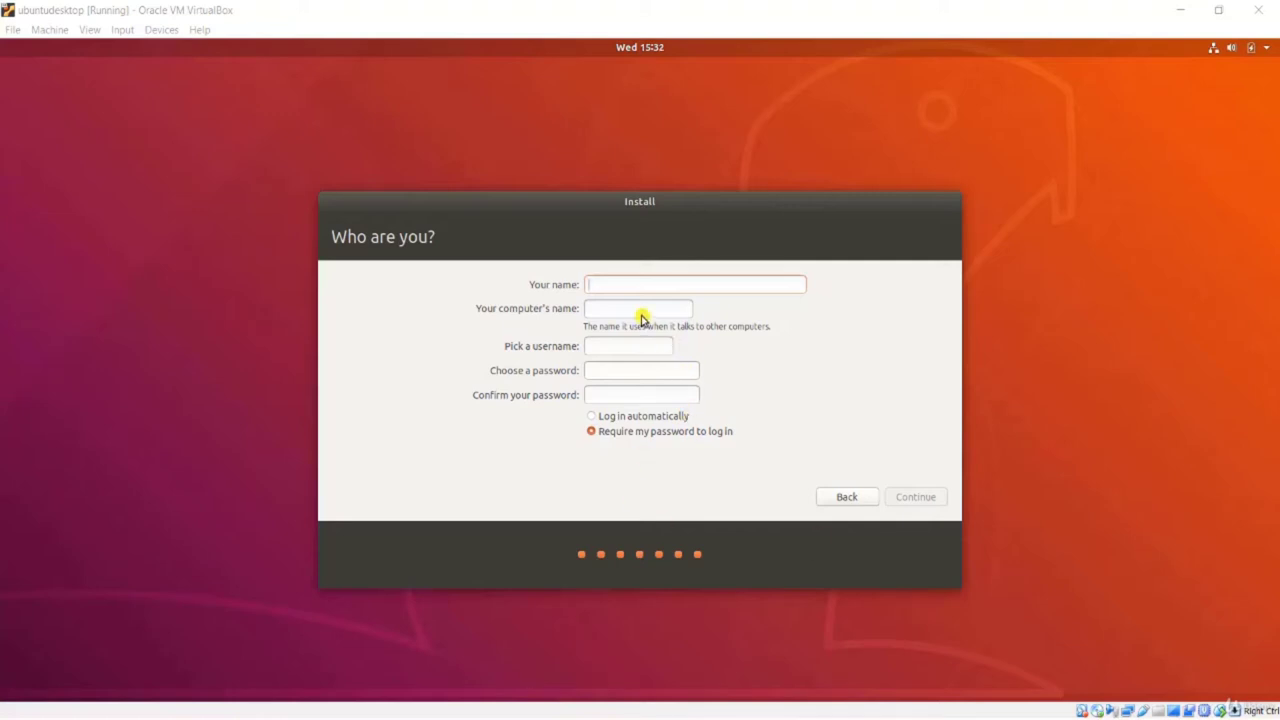
pyautogui.click(604, 282)
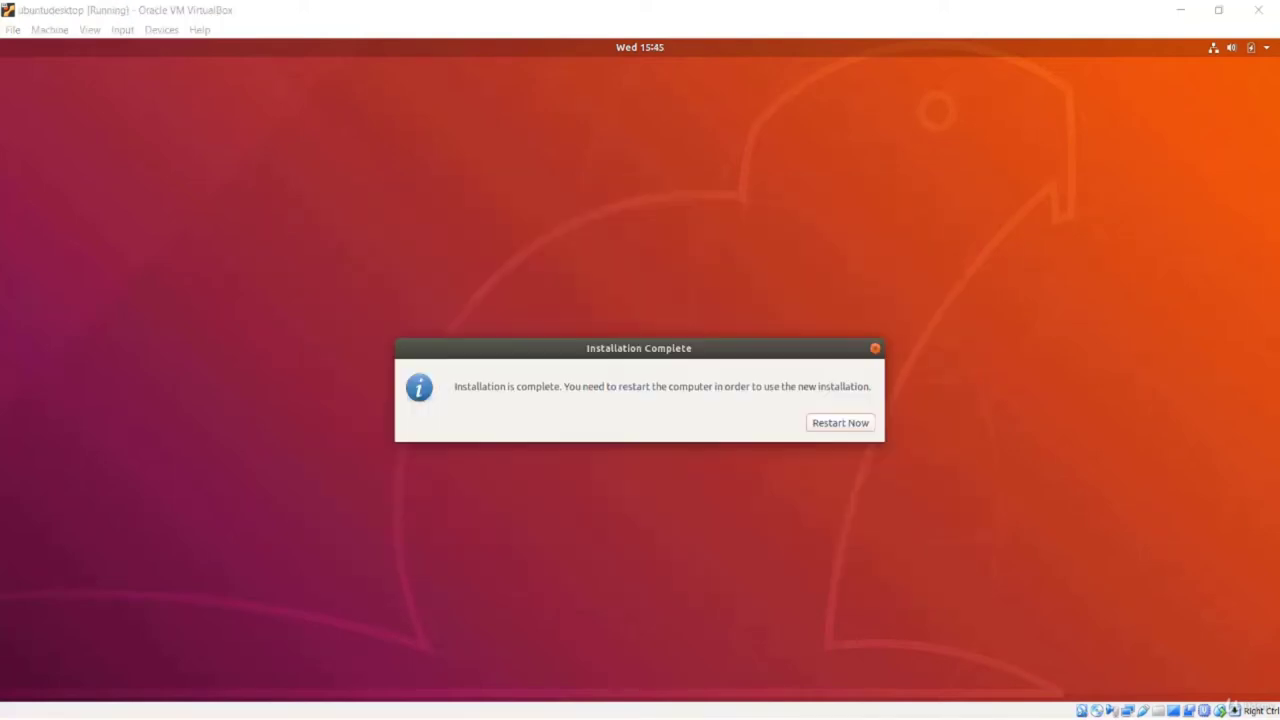
pyautogui.click(826, 340)
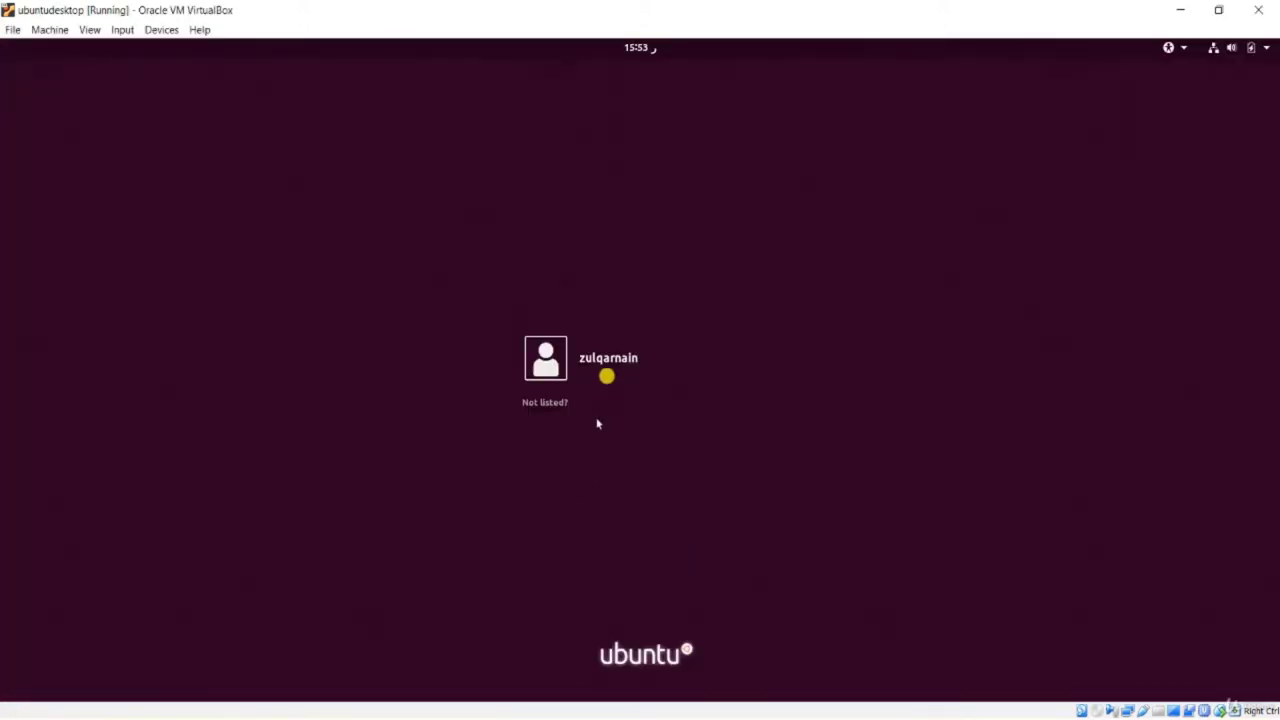
# - Select the new user account on the login screen and sign in with its password
pyautogui.click(610, 350)
pyautogui.write('*********')
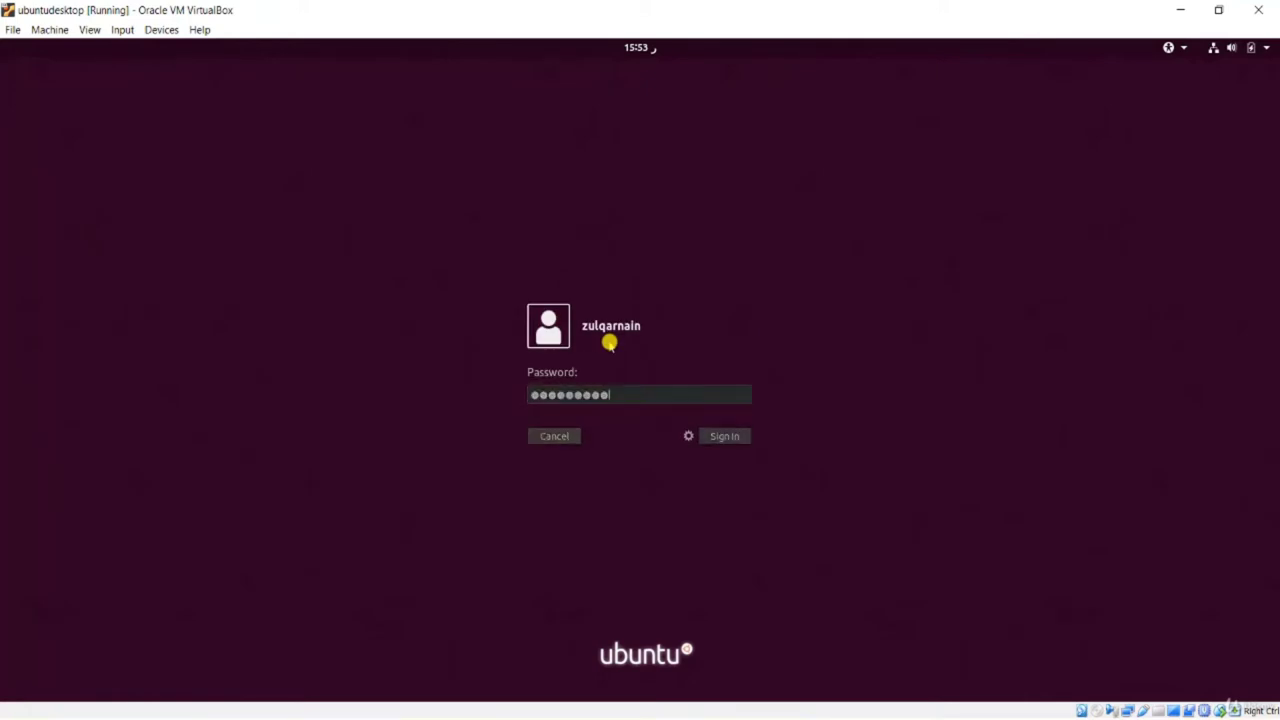
pyautogui.press('Return')
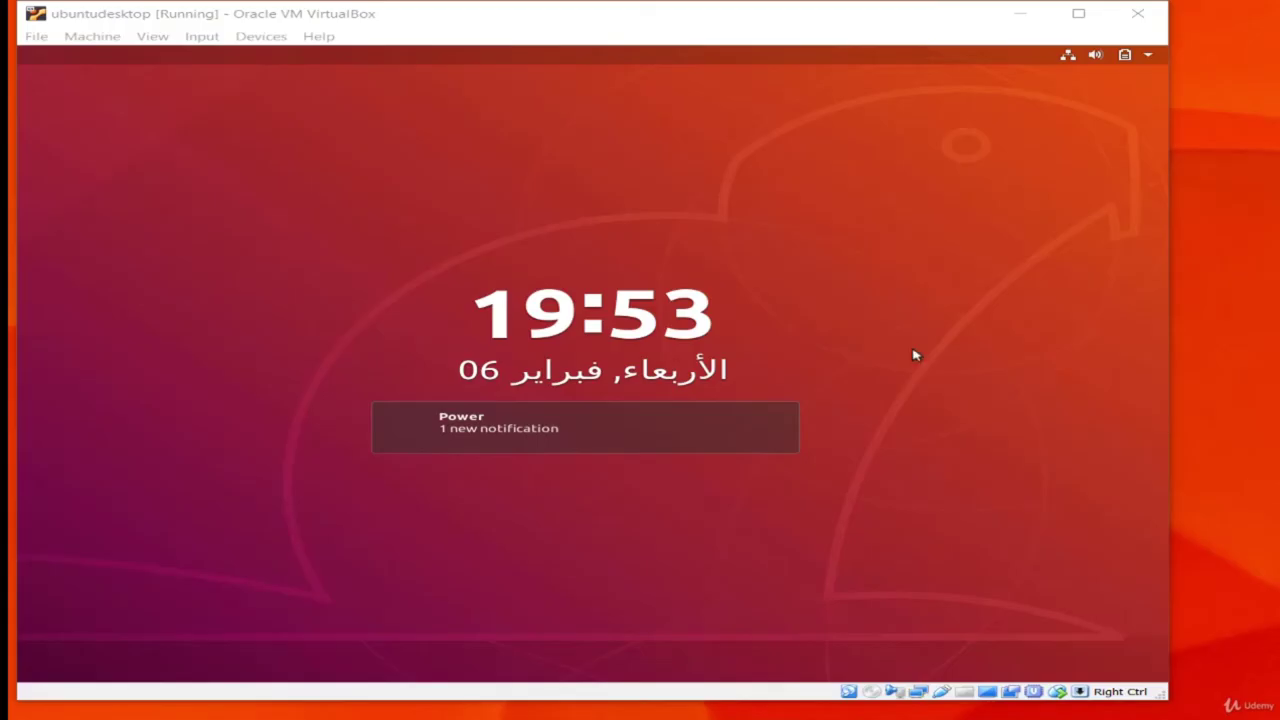
# - Unlock the lock screen and sign in again with the account password
pyautogui.click(531, 346)
pyautogui.click(538, 333)
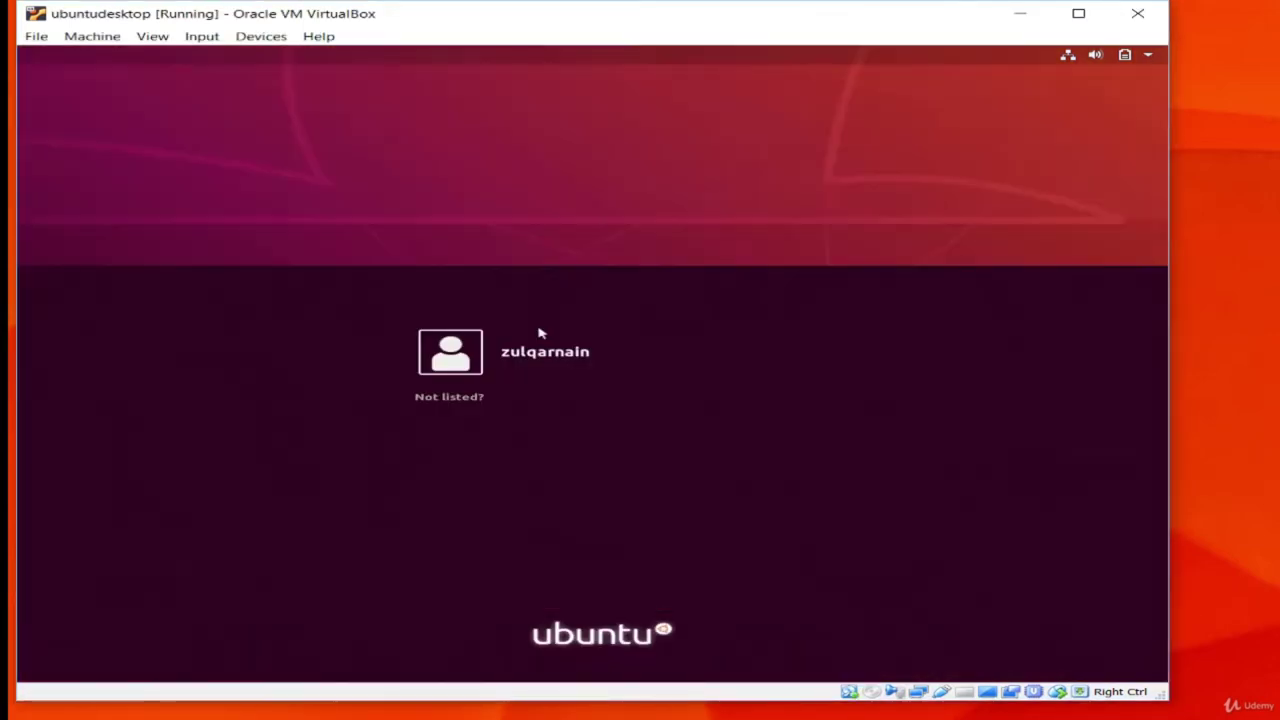
pyautogui.click(524, 358)
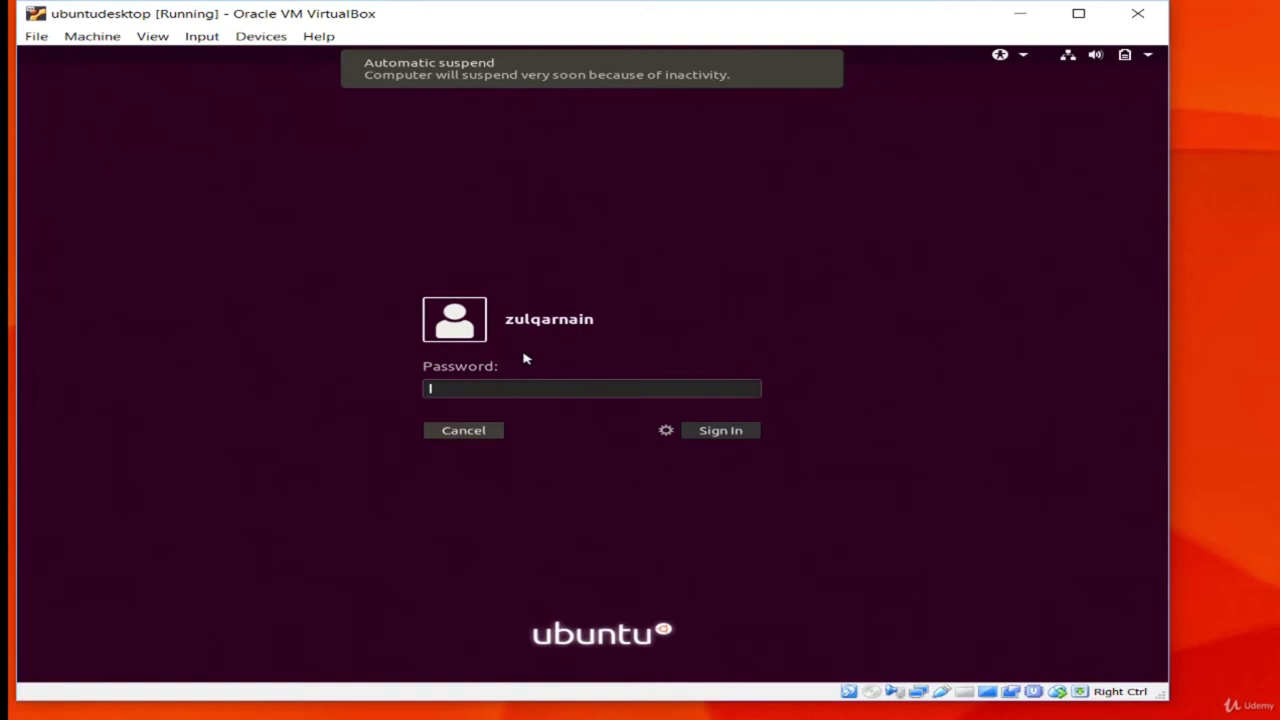
pyautogui.write('••••••••••')
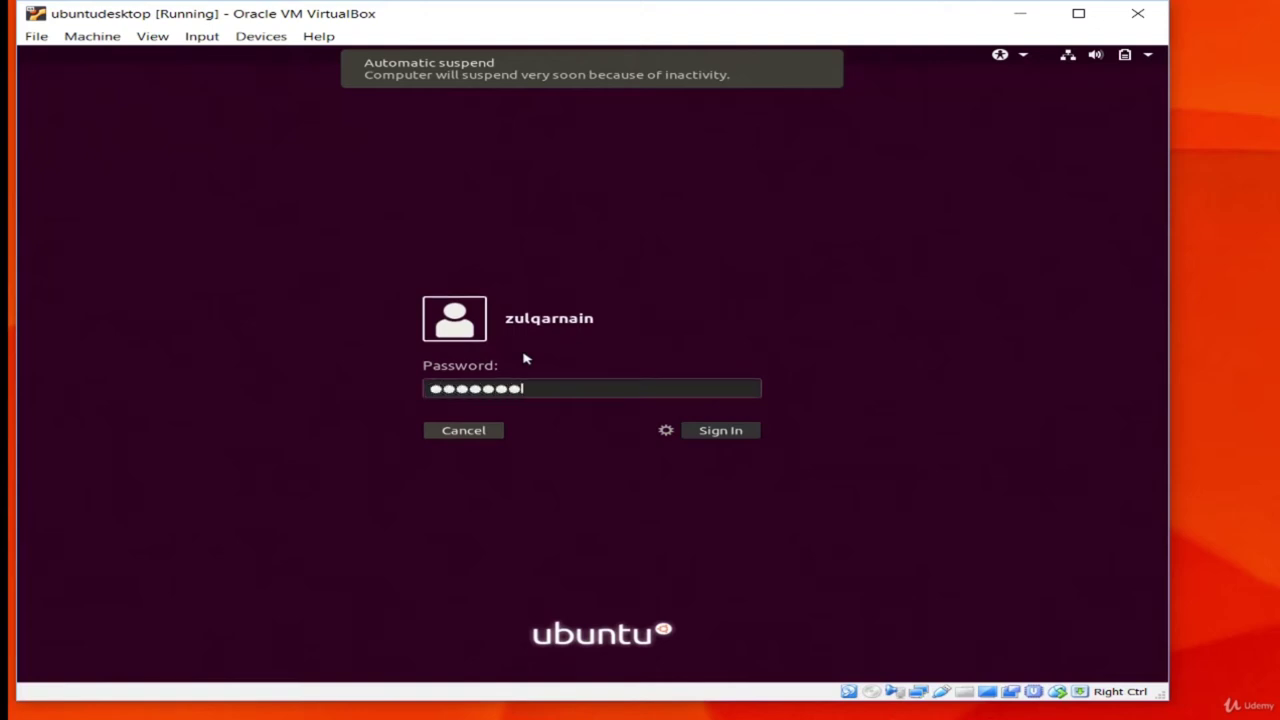
pyautogui.press('Return')
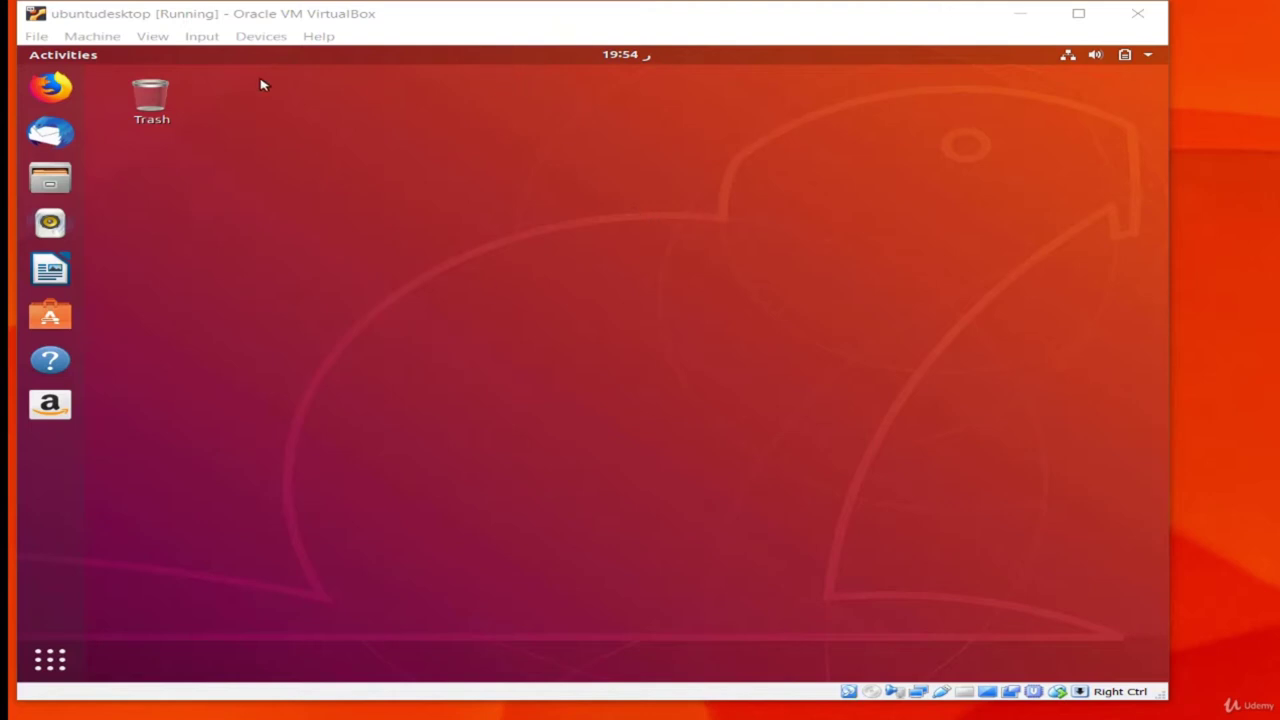
# - Open Activities, inspect the calendar panel and system status menu, then return to the desktop
pyautogui.click(66, 56)
pyautogui.click(66, 56)
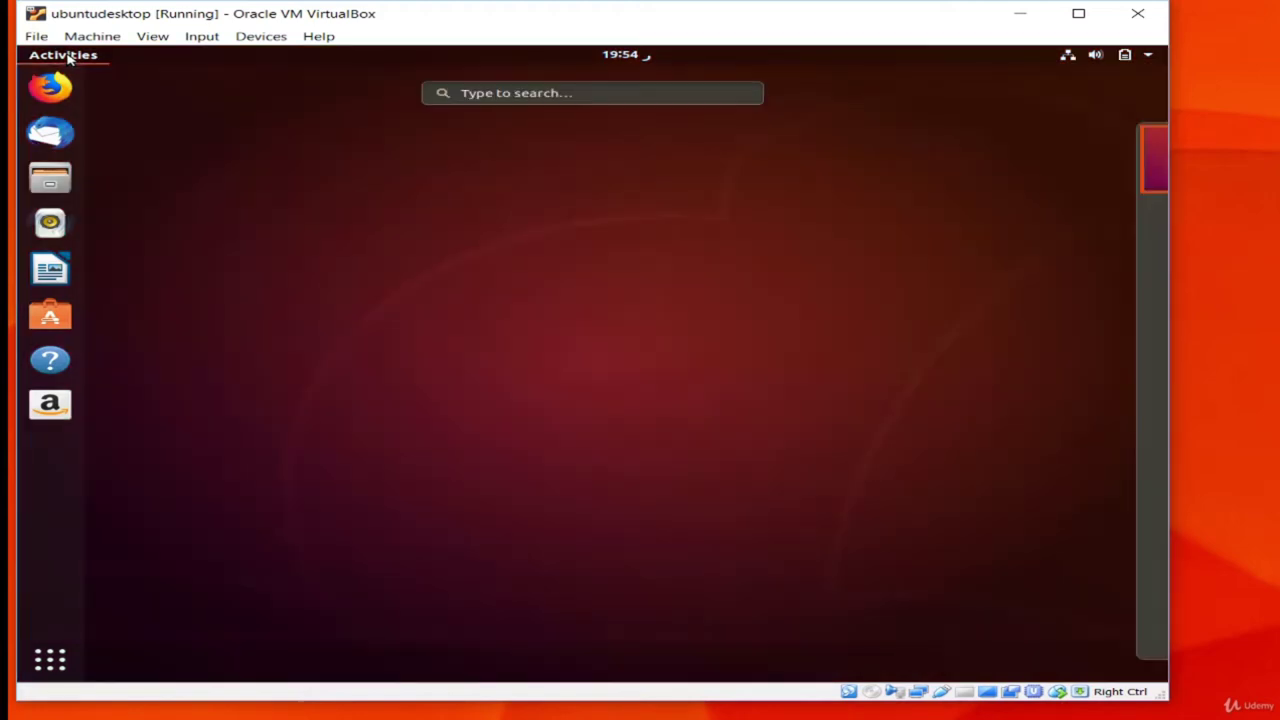
pyautogui.click(622, 57)
pyautogui.click(1103, 60)
pyautogui.click(1104, 62)
pyautogui.click(1125, 56)
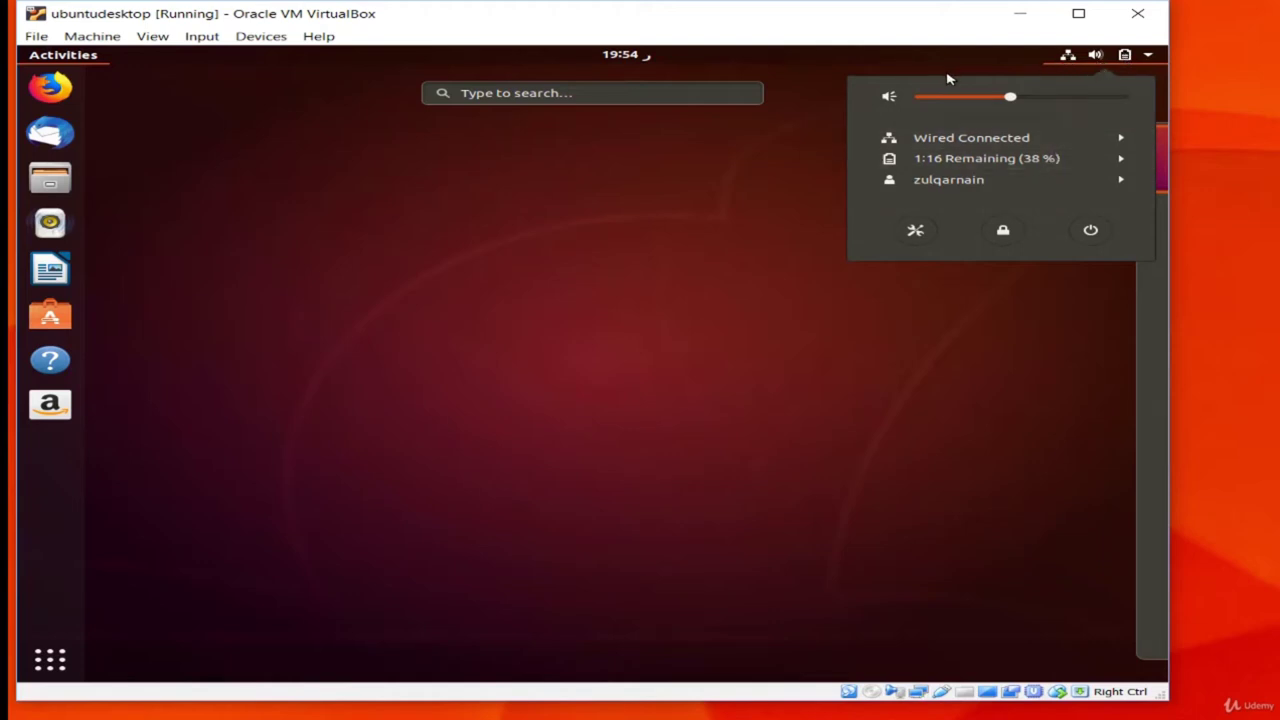
pyautogui.click(1068, 58)
pyautogui.click(1068, 58)
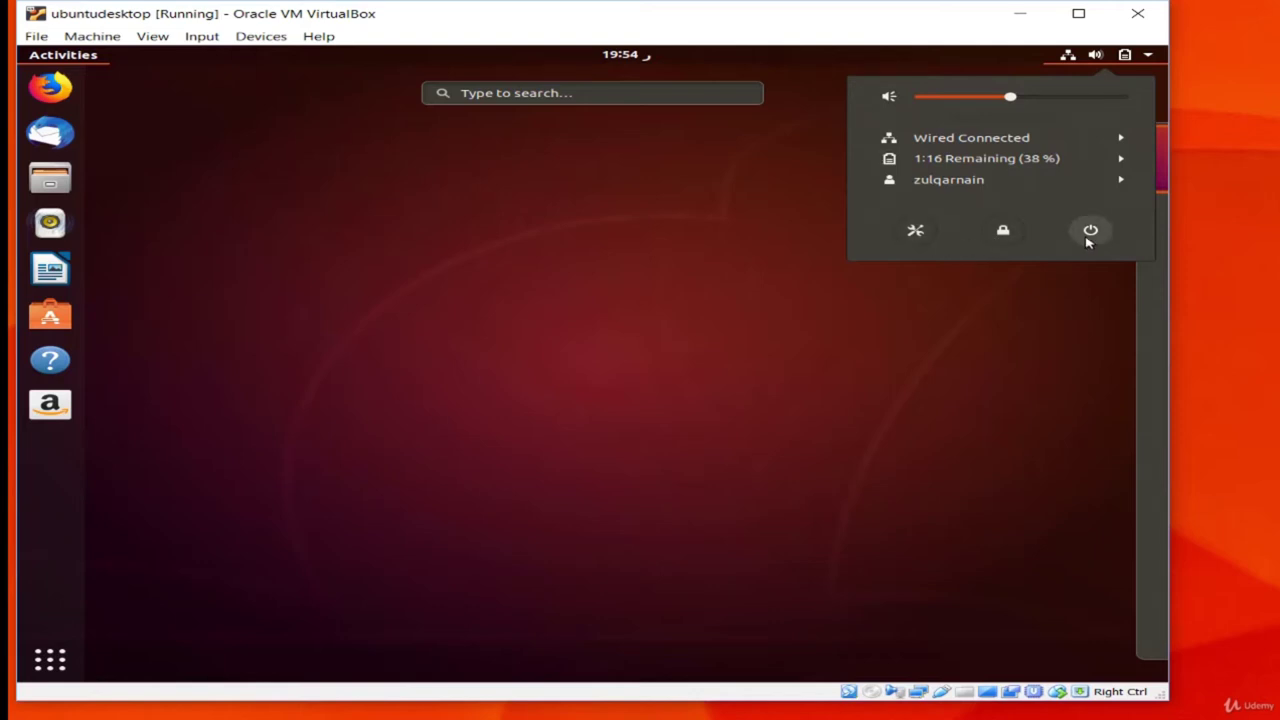
pyautogui.click(721, 292)
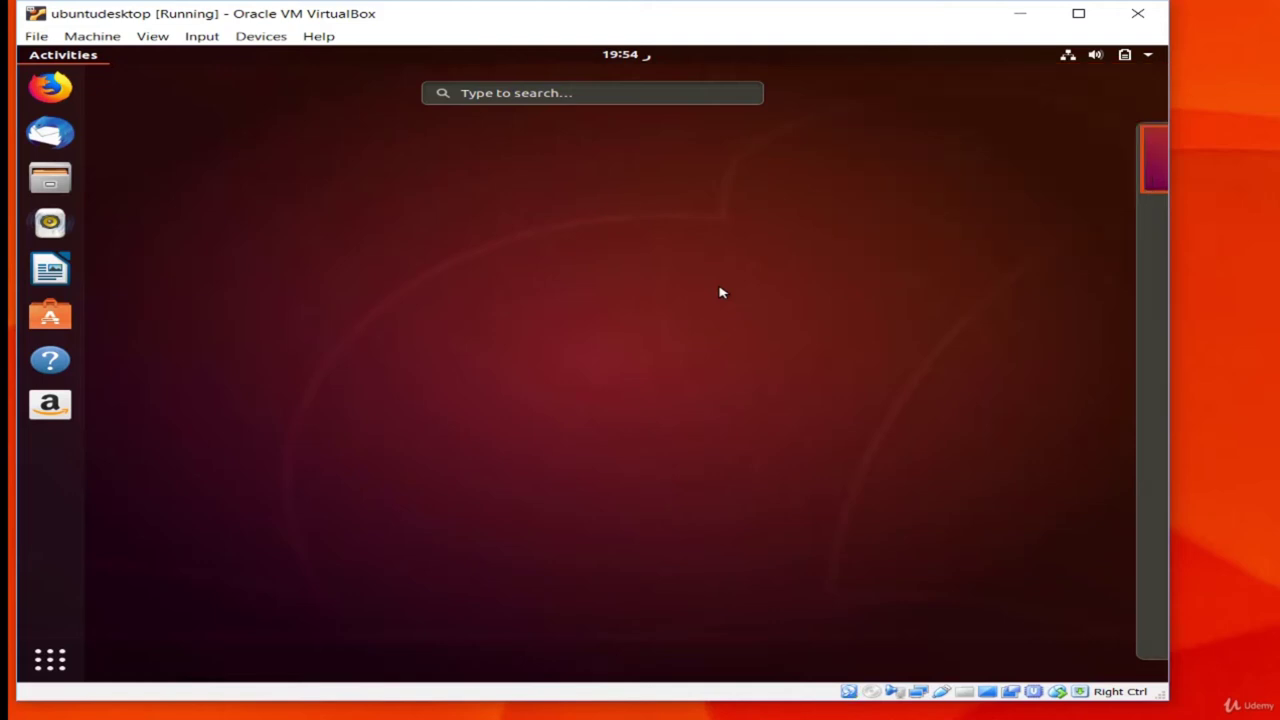
pyautogui.click(721, 292)
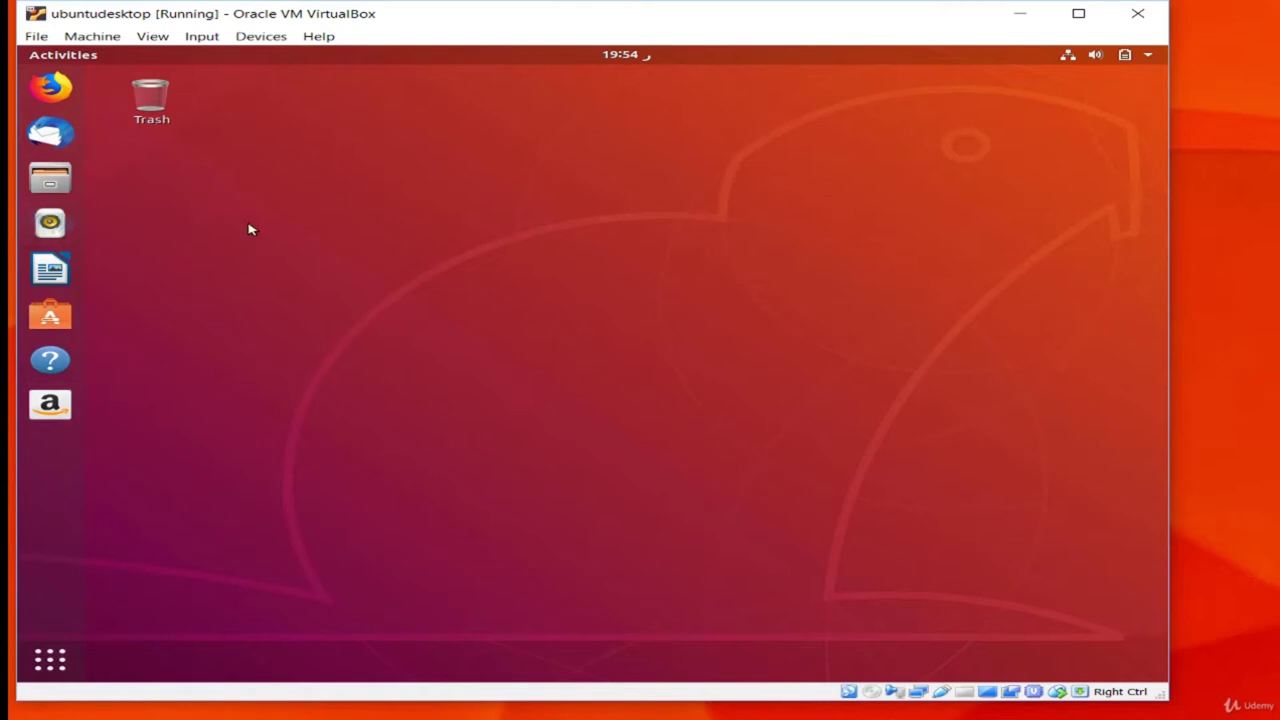
# - Reopen the Activities overview and focus its empty app search box
pyautogui.moveTo(238, 157); pyautogui.dragTo(974, 522)
pyautogui.click(49, 56)
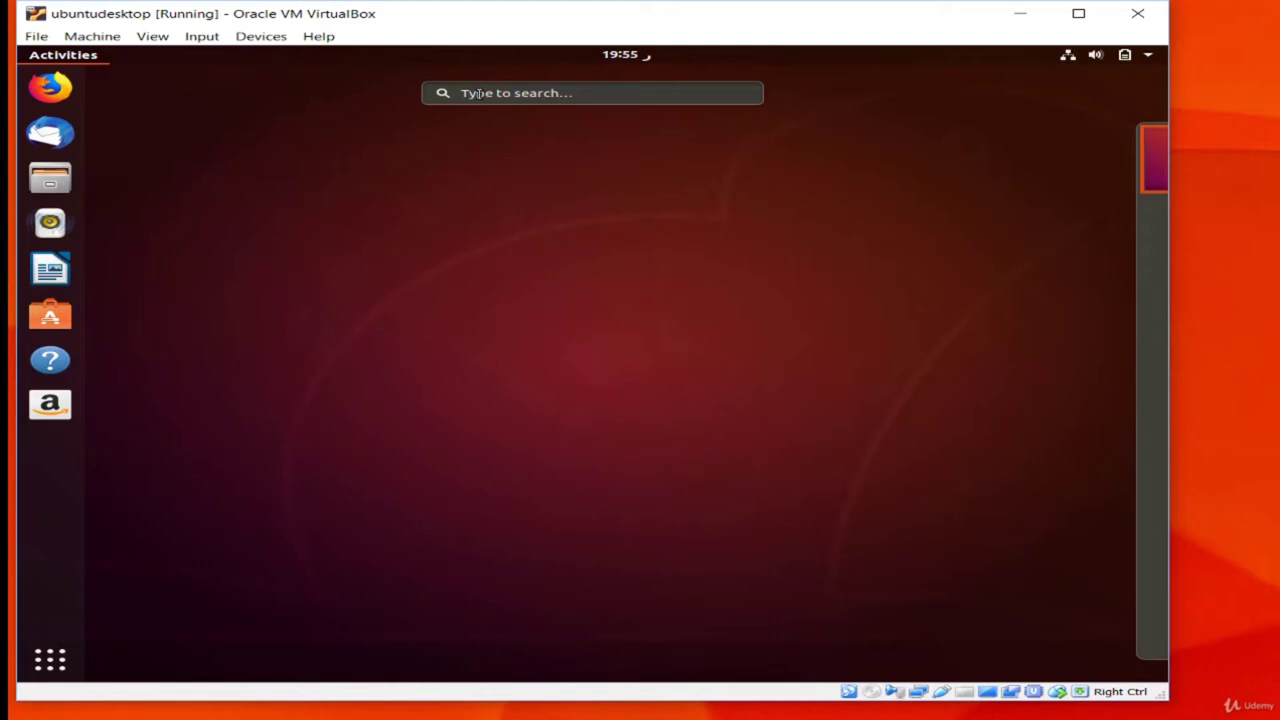
pyautogui.click(479, 93)
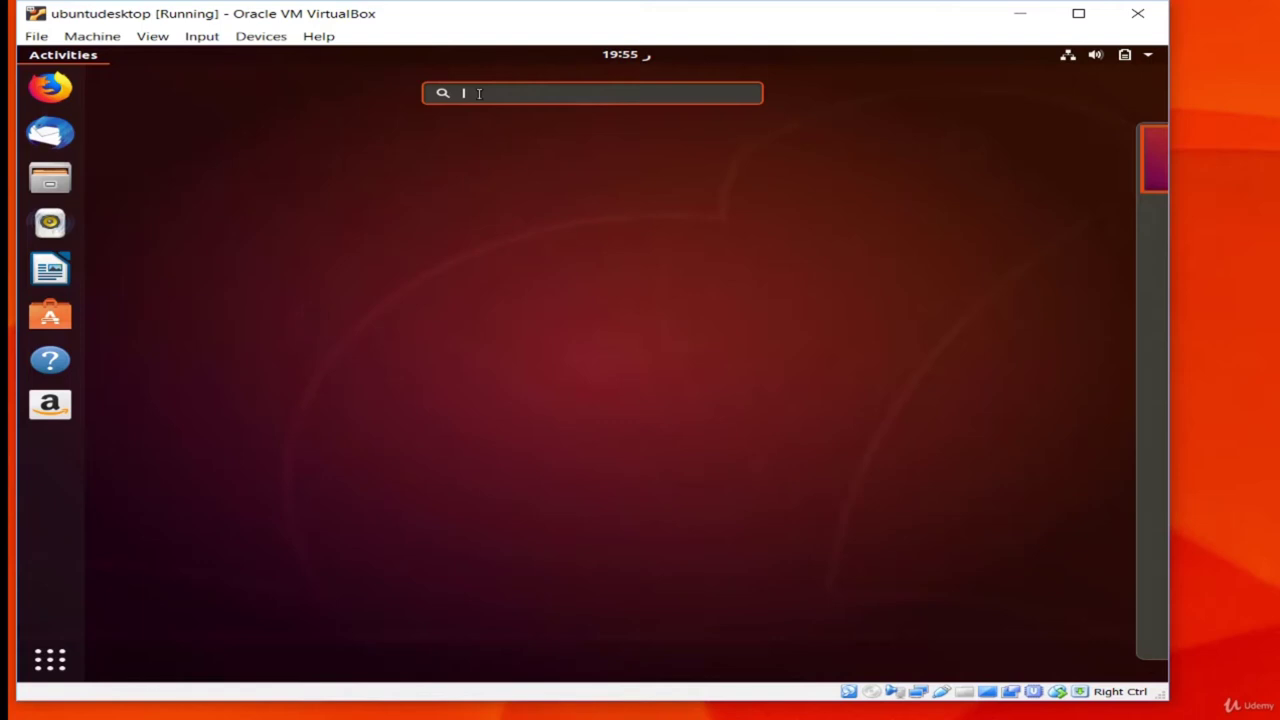
pyautogui.moveTo(1138, 350)
pyautogui.click(48, 665)
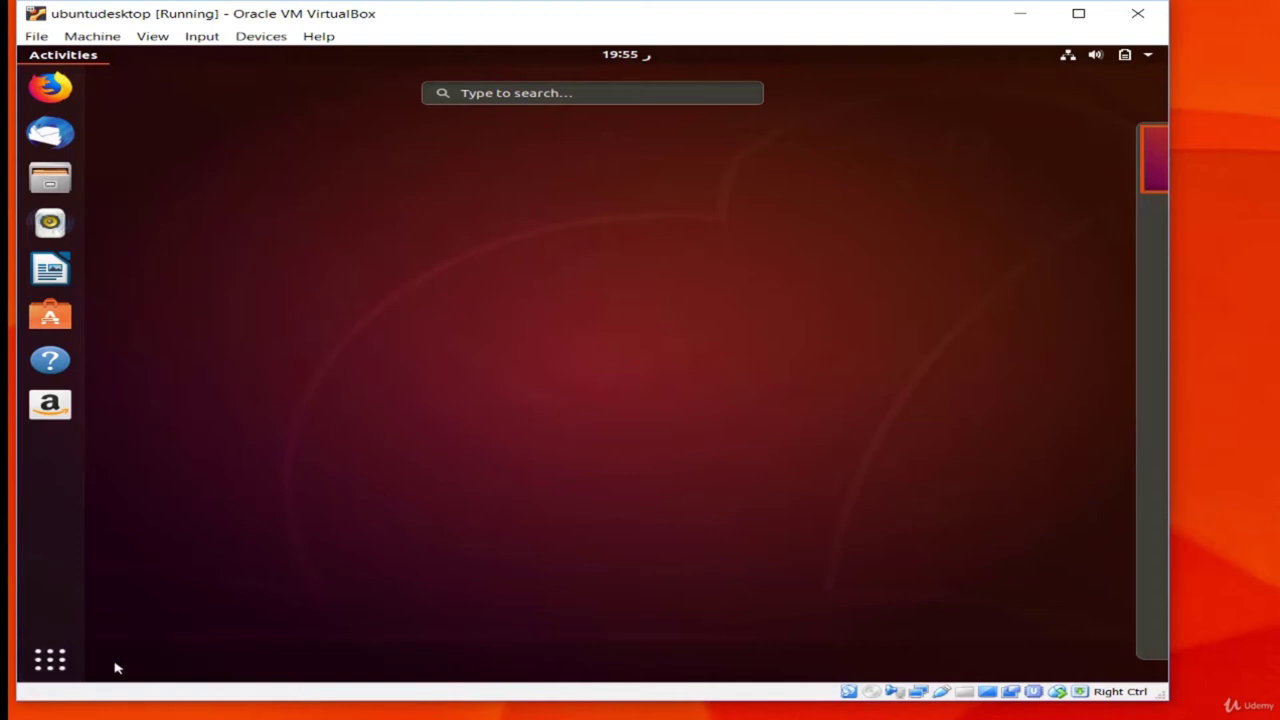
# - Open the applications grid, flip between pages 1 and 2, then close it to the desktop
pyautogui.click(61, 664)
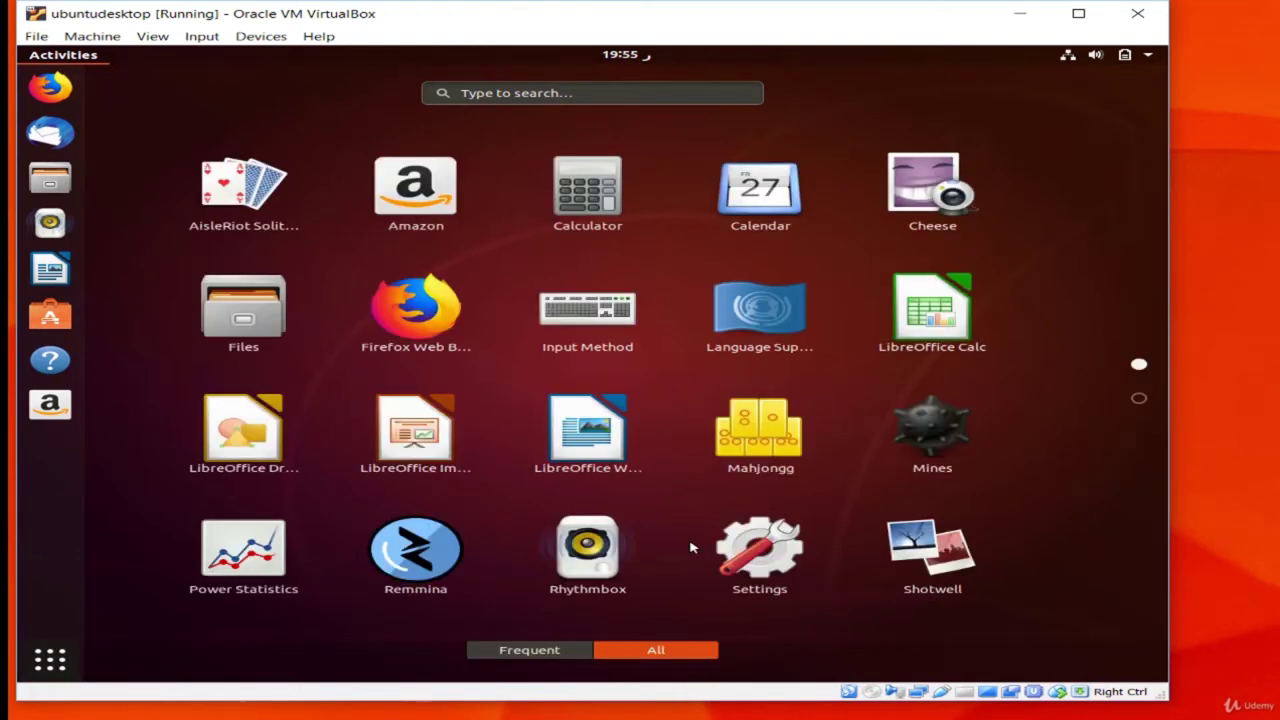
pyautogui.click(1141, 401)
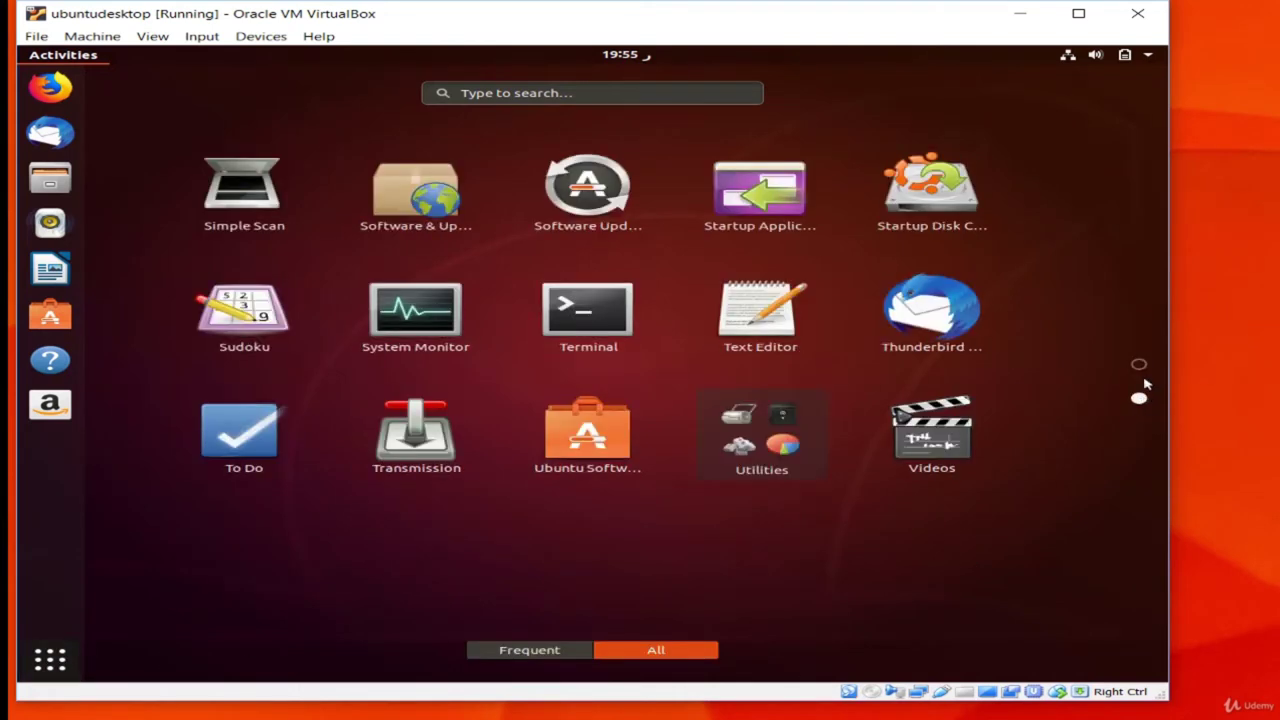
pyautogui.click(1139, 366)
pyautogui.click(1141, 401)
pyautogui.click(1139, 366)
pyautogui.click(1138, 399)
pyautogui.click(1140, 366)
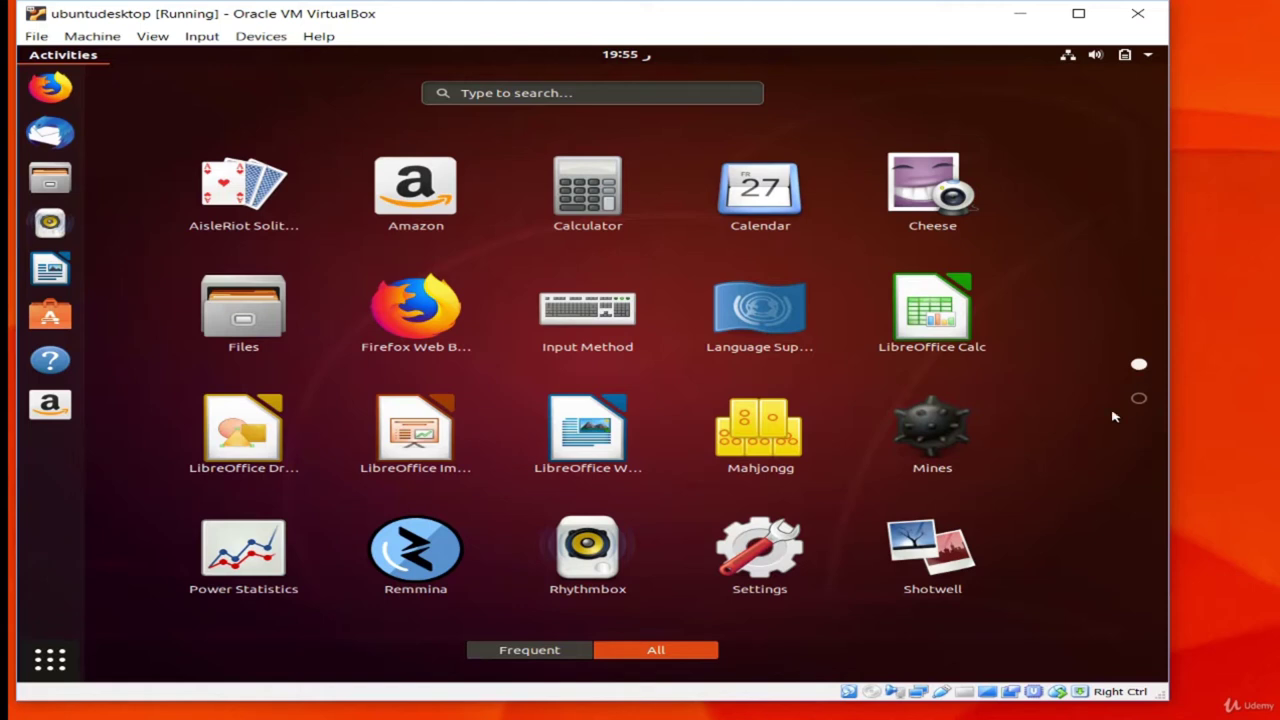
pyautogui.click(82, 62)
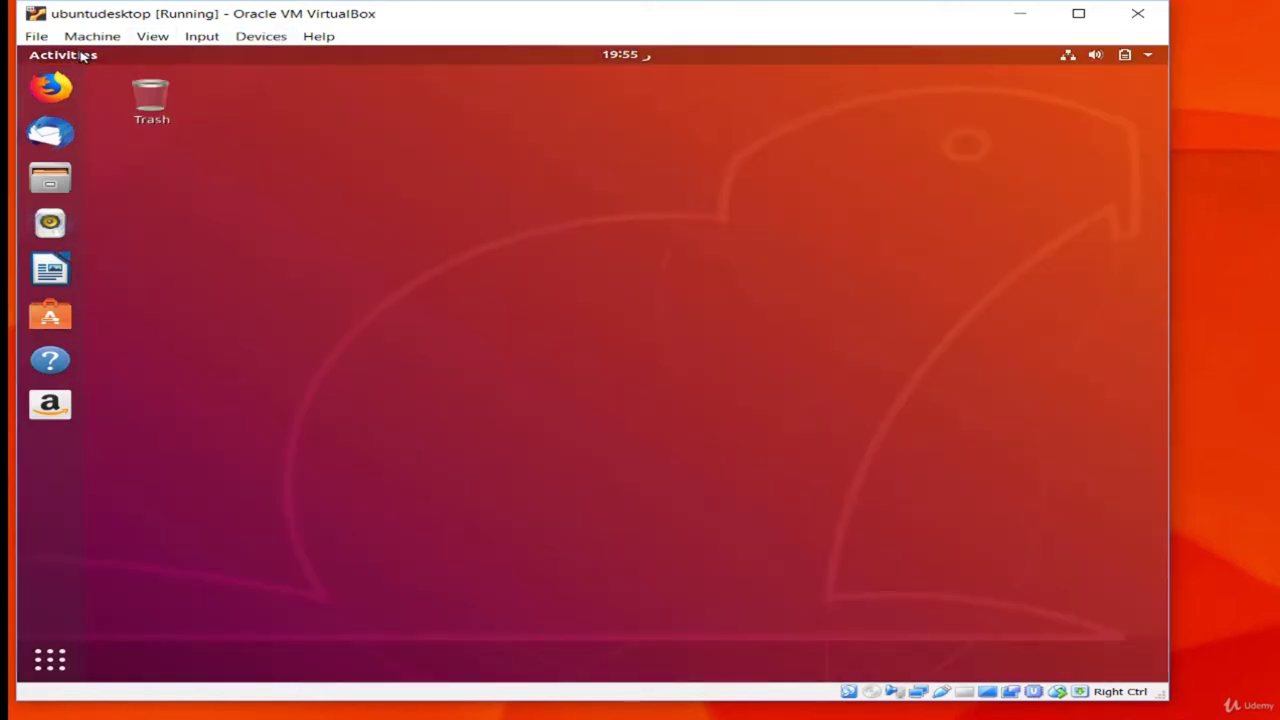
# - Search Activities for music apps (typed 'mlusic') to list Rhythmbox and similar results
pyautogui.click(92, 60)
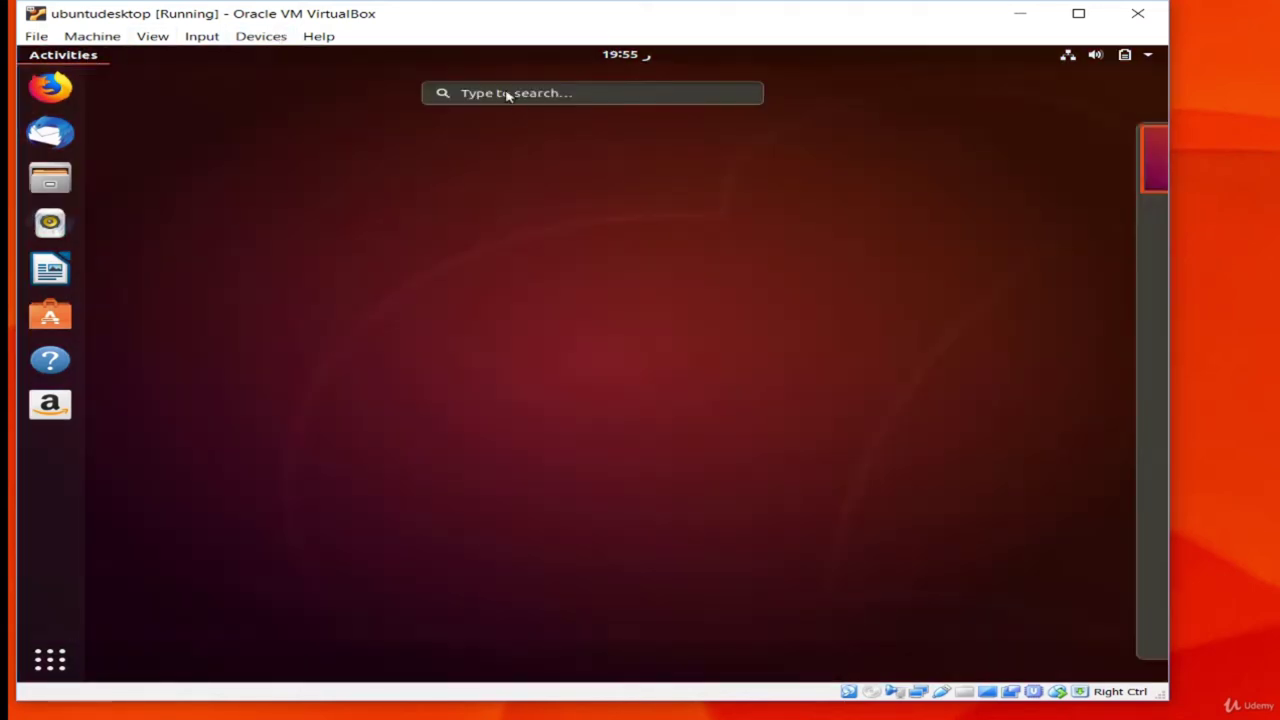
pyautogui.click(506, 93)
pyautogui.write('mlusic')
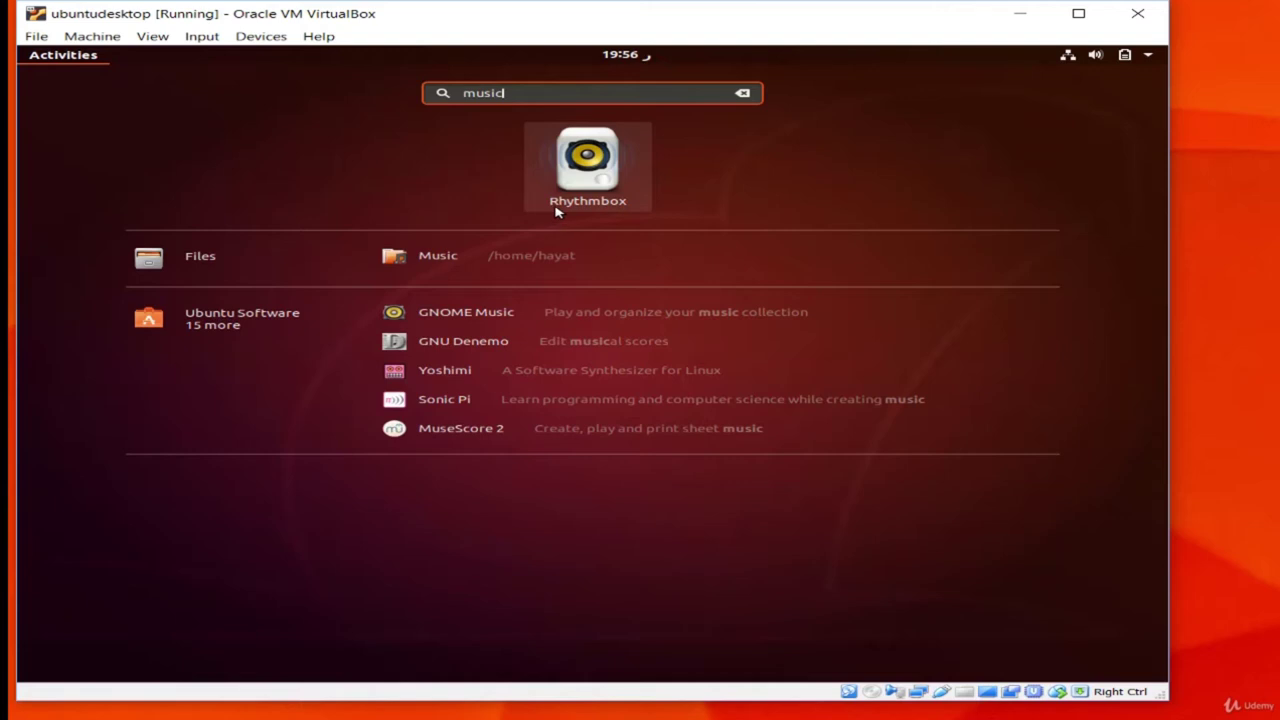
# - Clear the search, open the app grid, pin Cheese to the dock favorites, then unpin it
pyautogui.press('Escape')
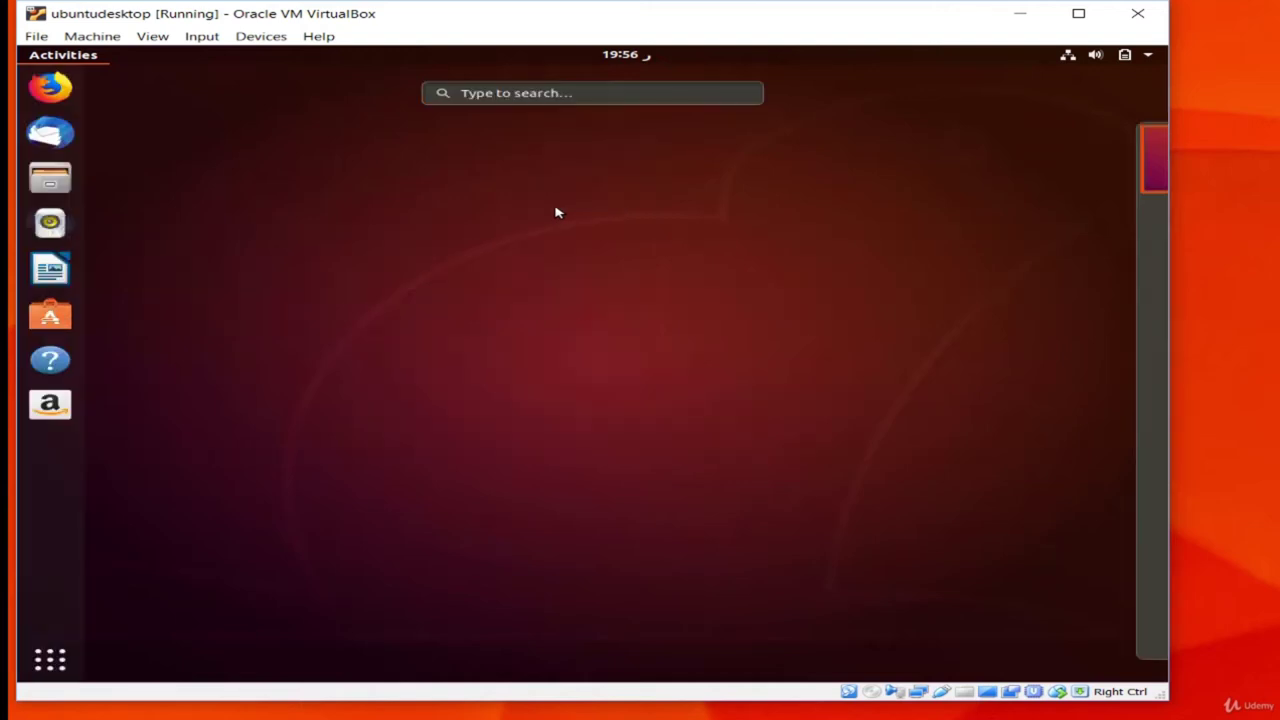
pyautogui.press('Escape')
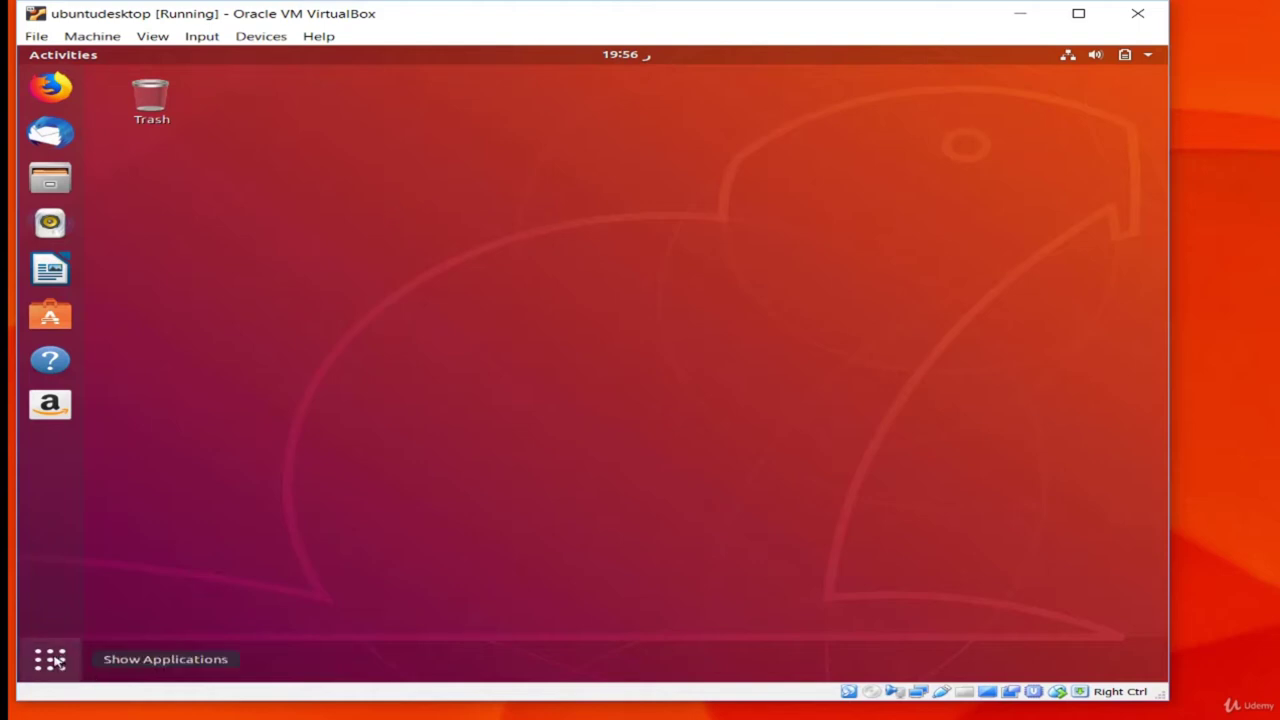
pyautogui.click(51, 660)
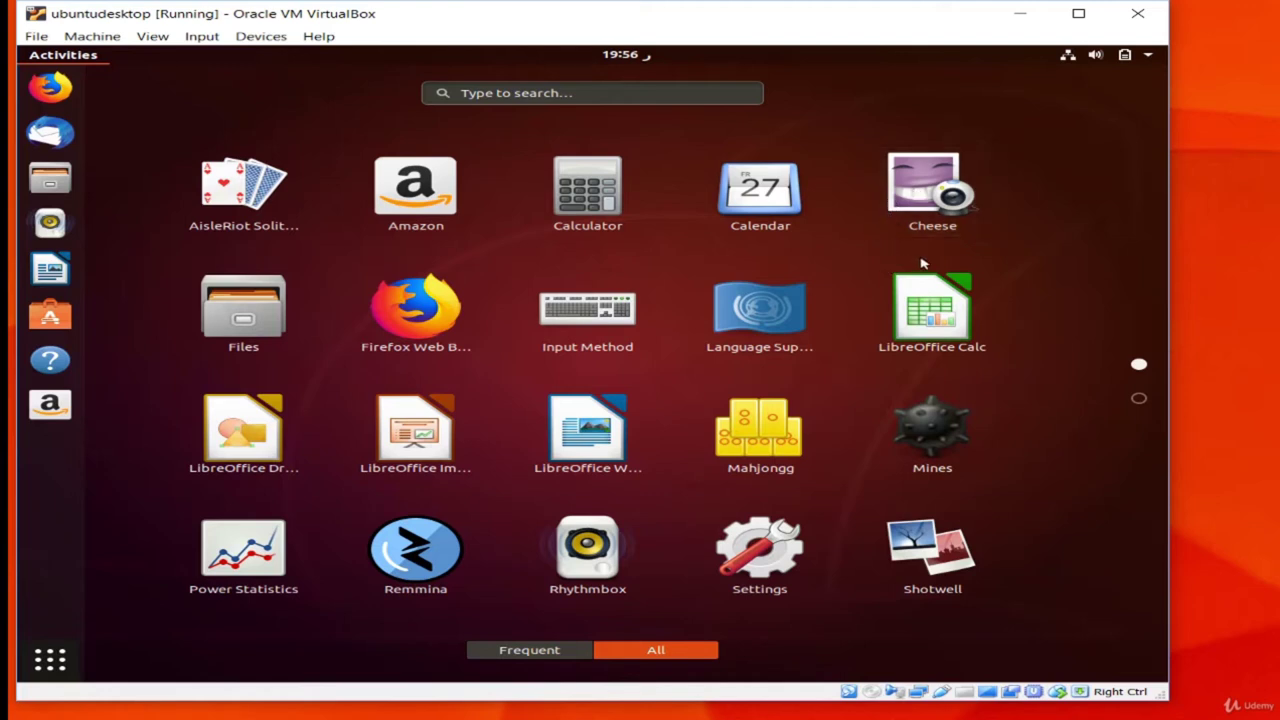
pyautogui.rightClick(900, 178)
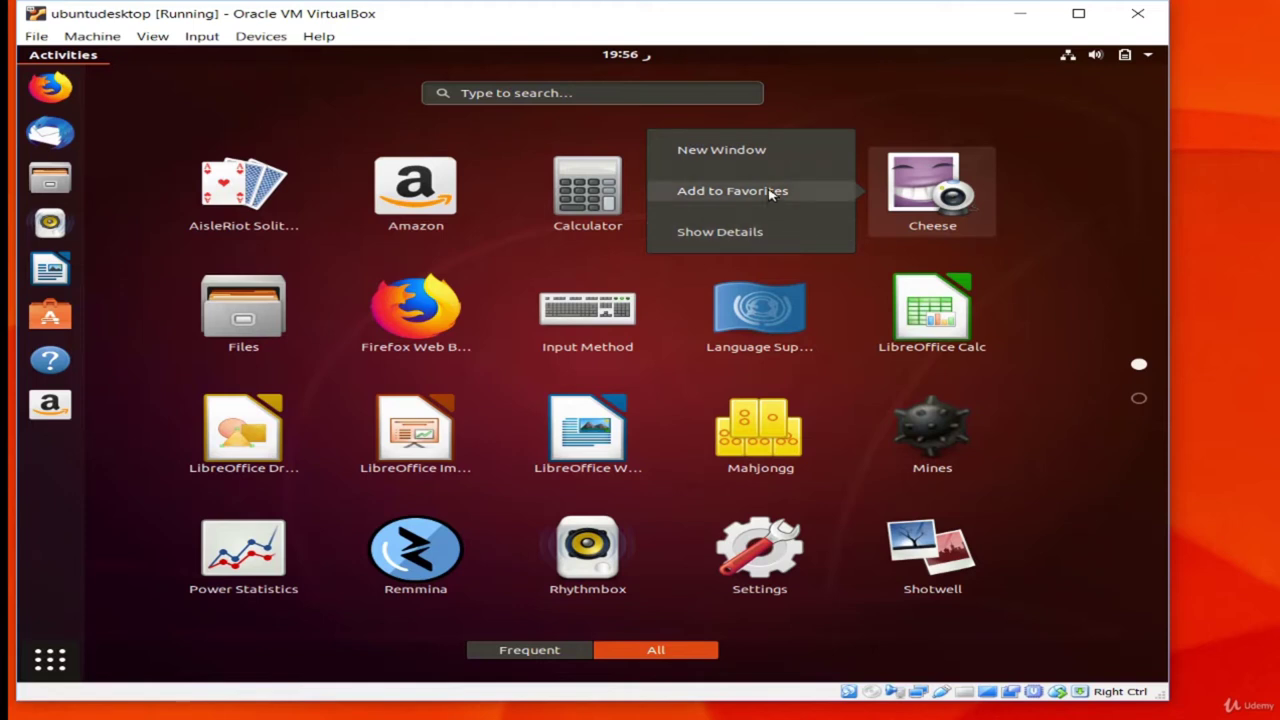
pyautogui.click(772, 192)
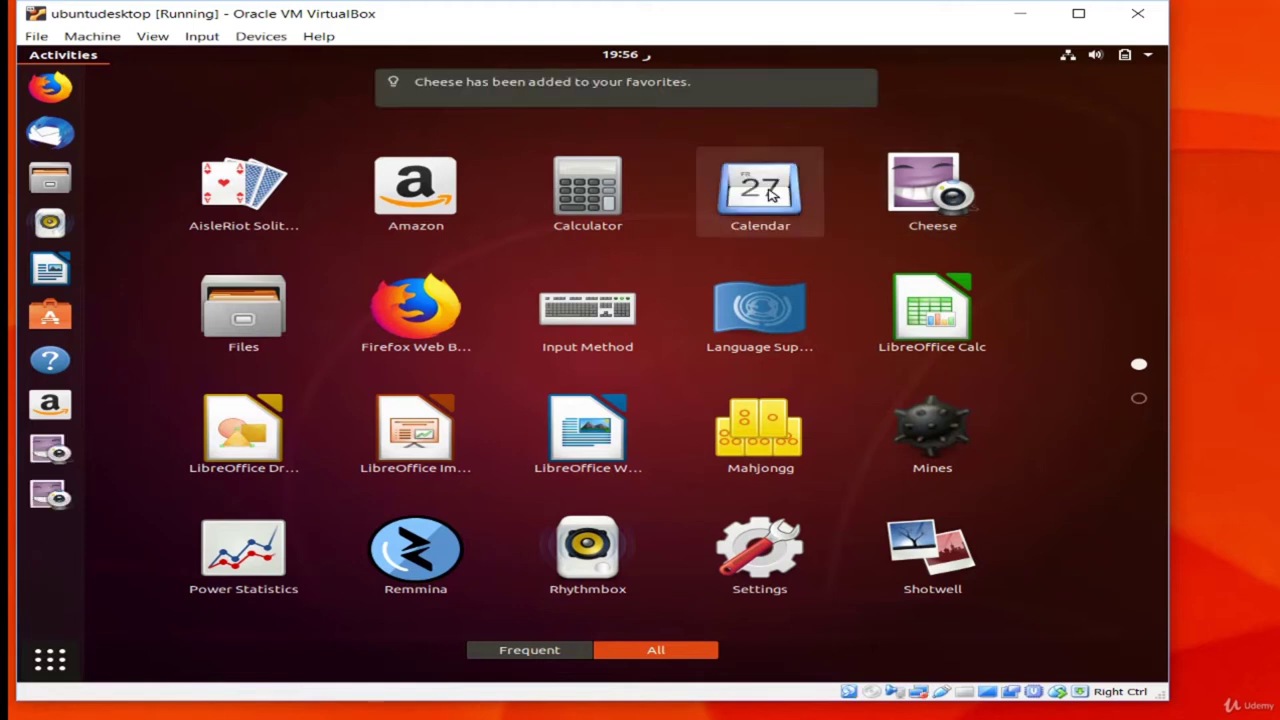
pyautogui.rightClick(58, 468)
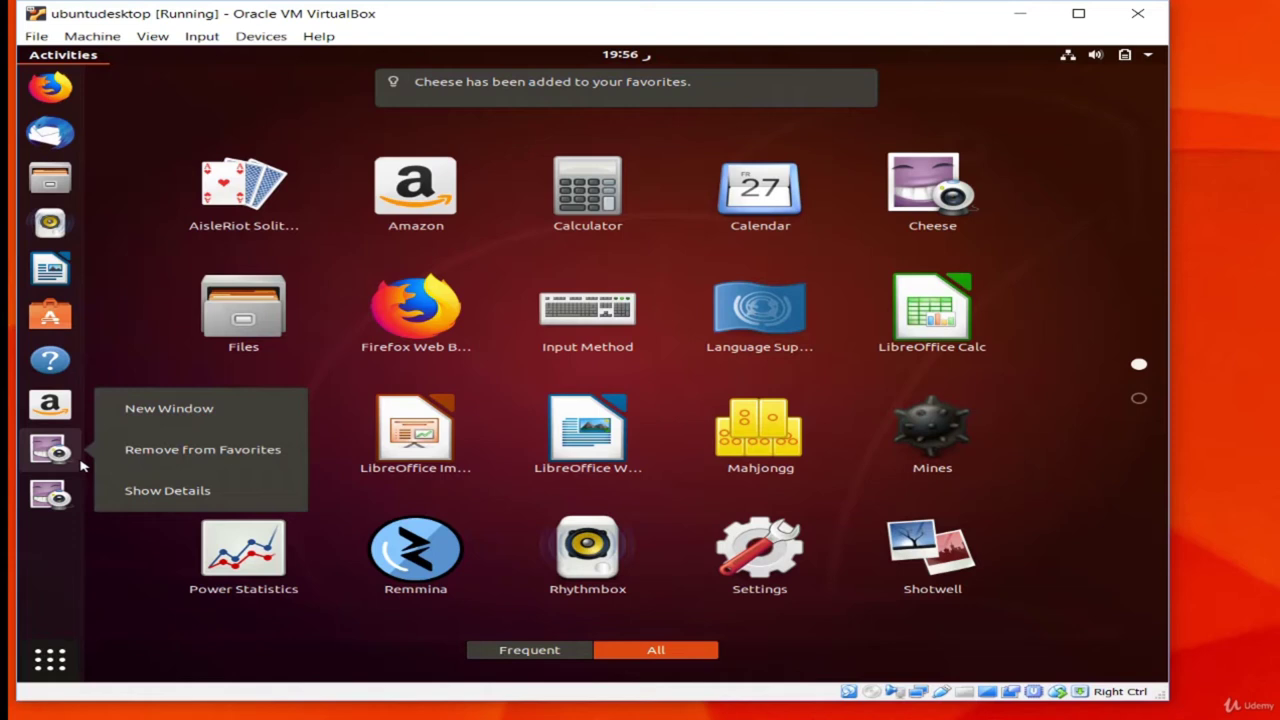
pyautogui.click(171, 458)
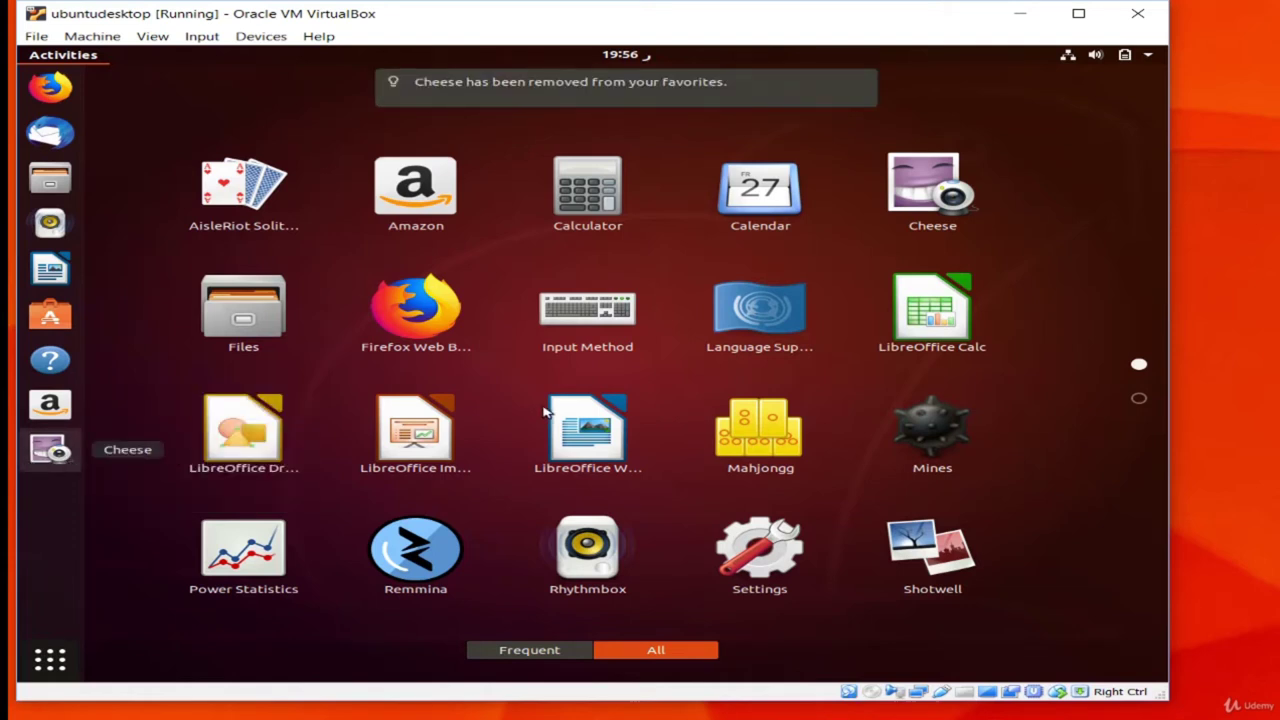
# - Launch Calculator, then move, maximize and restore its window
pyautogui.click(587, 229)
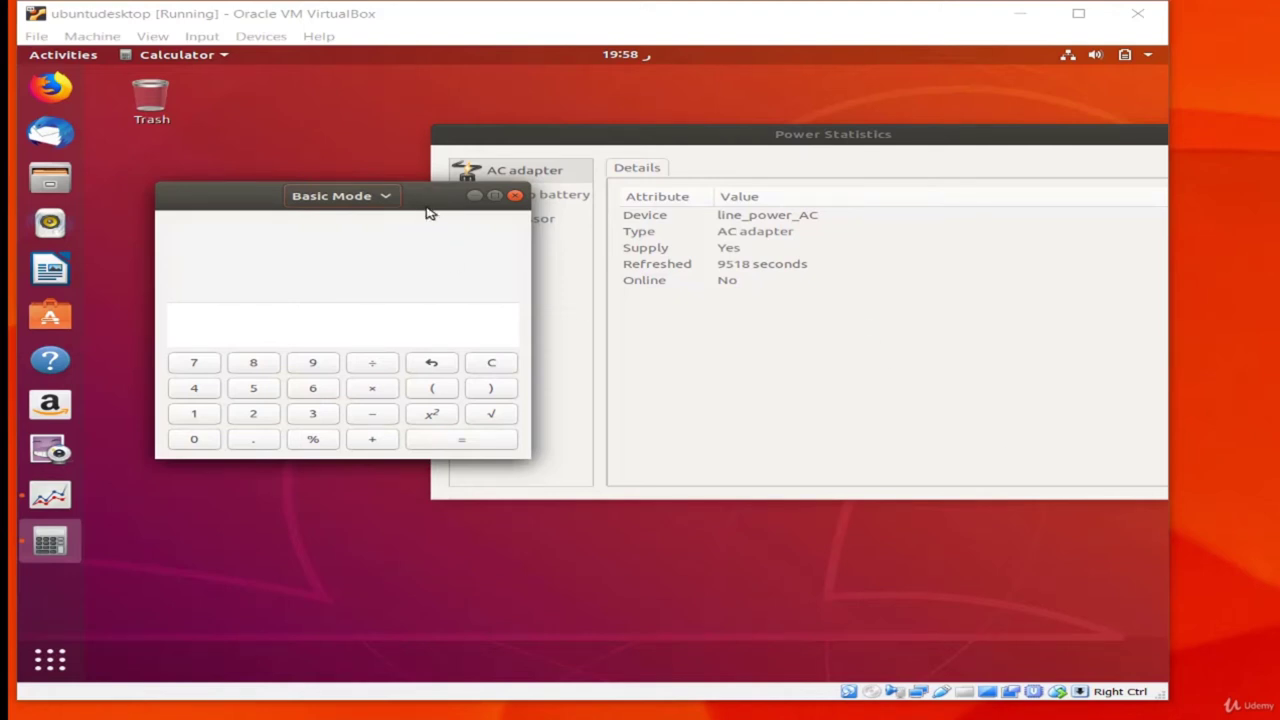
pyautogui.click(445, 234)
pyautogui.moveTo(445, 234); pyautogui.dragTo(486, 287)
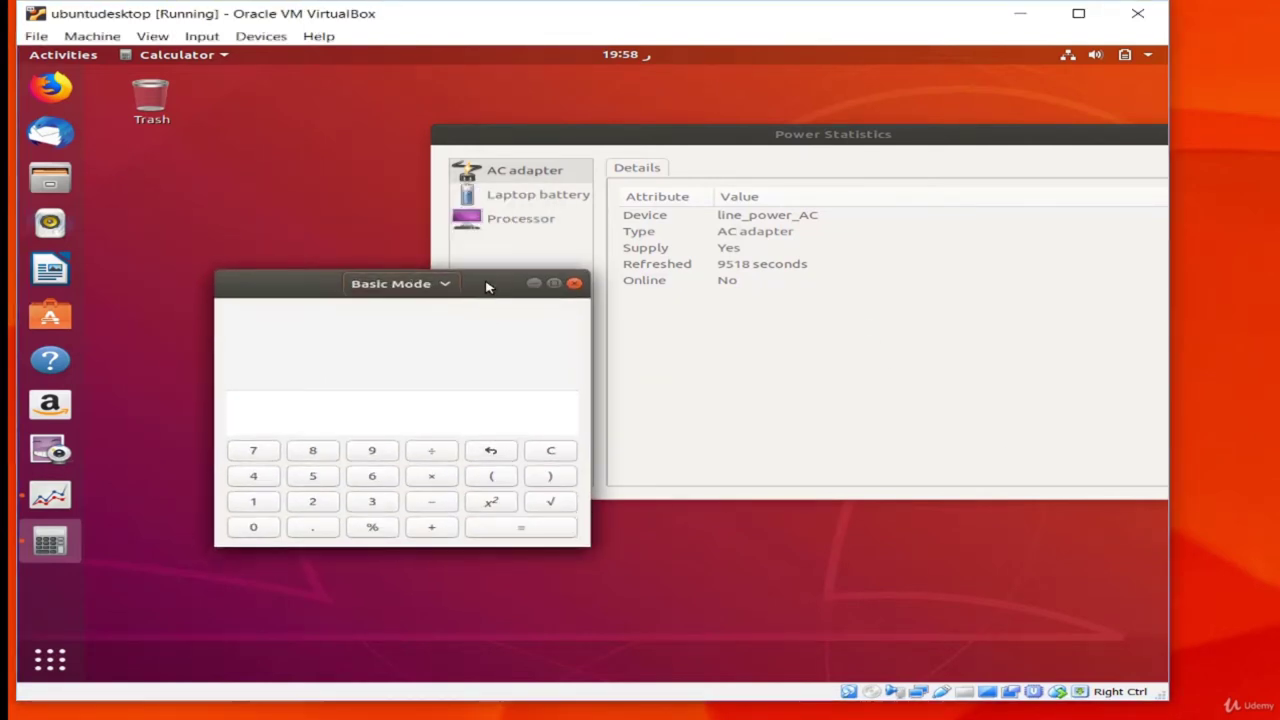
pyautogui.doubleClick(486, 287)
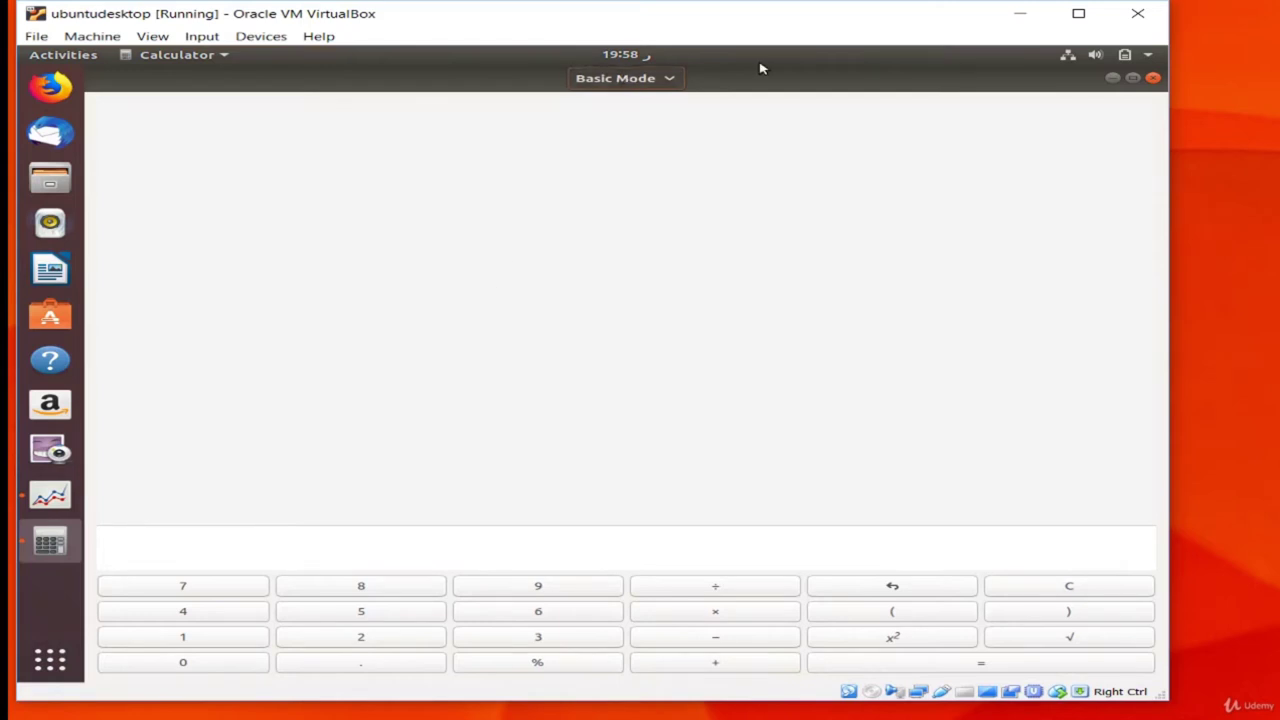
pyautogui.doubleClick(817, 85)
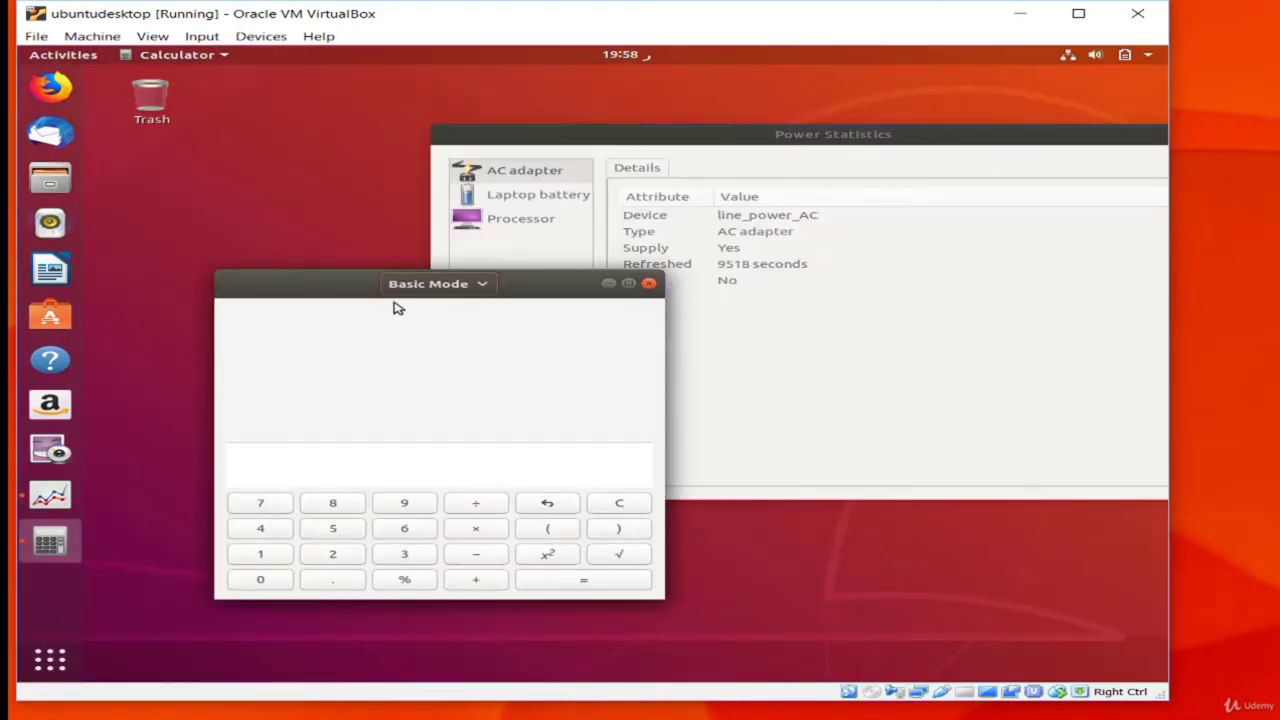
# - Move Calculator to the left and bring Power Statistics back in front of it
pyautogui.moveTo(324, 287); pyautogui.dragTo(738, 276)
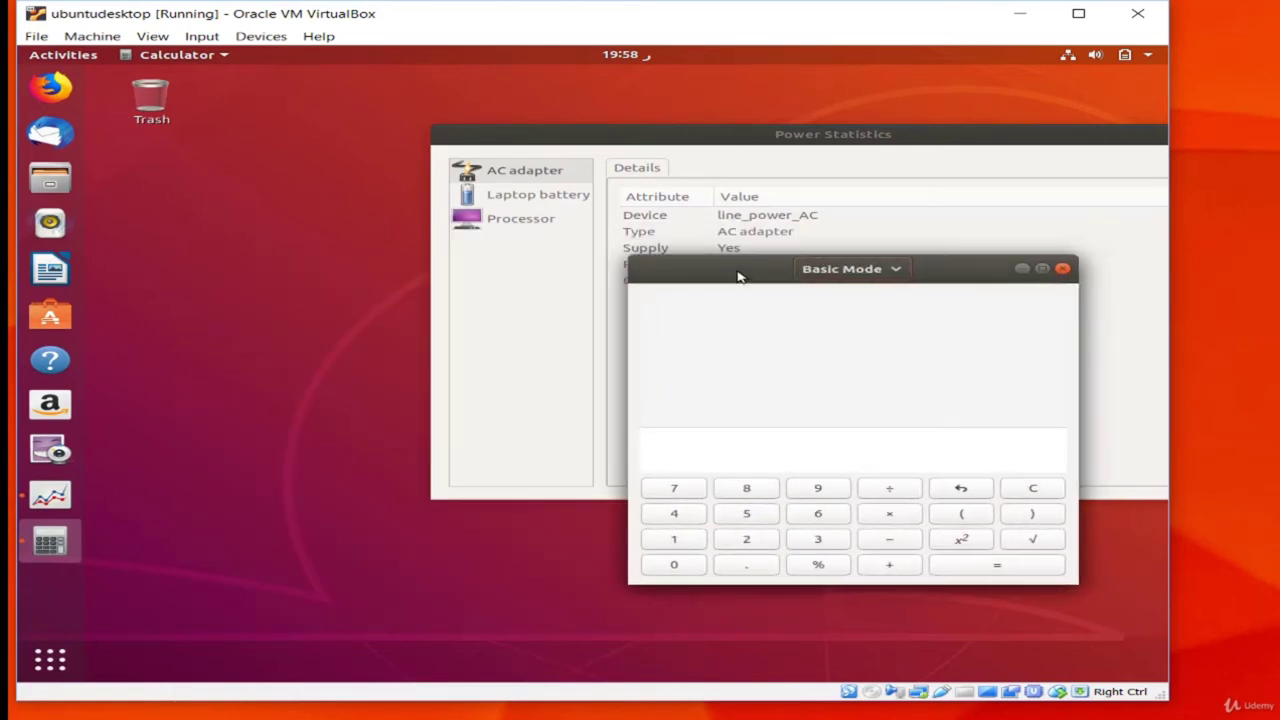
pyautogui.doubleClick(738, 276)
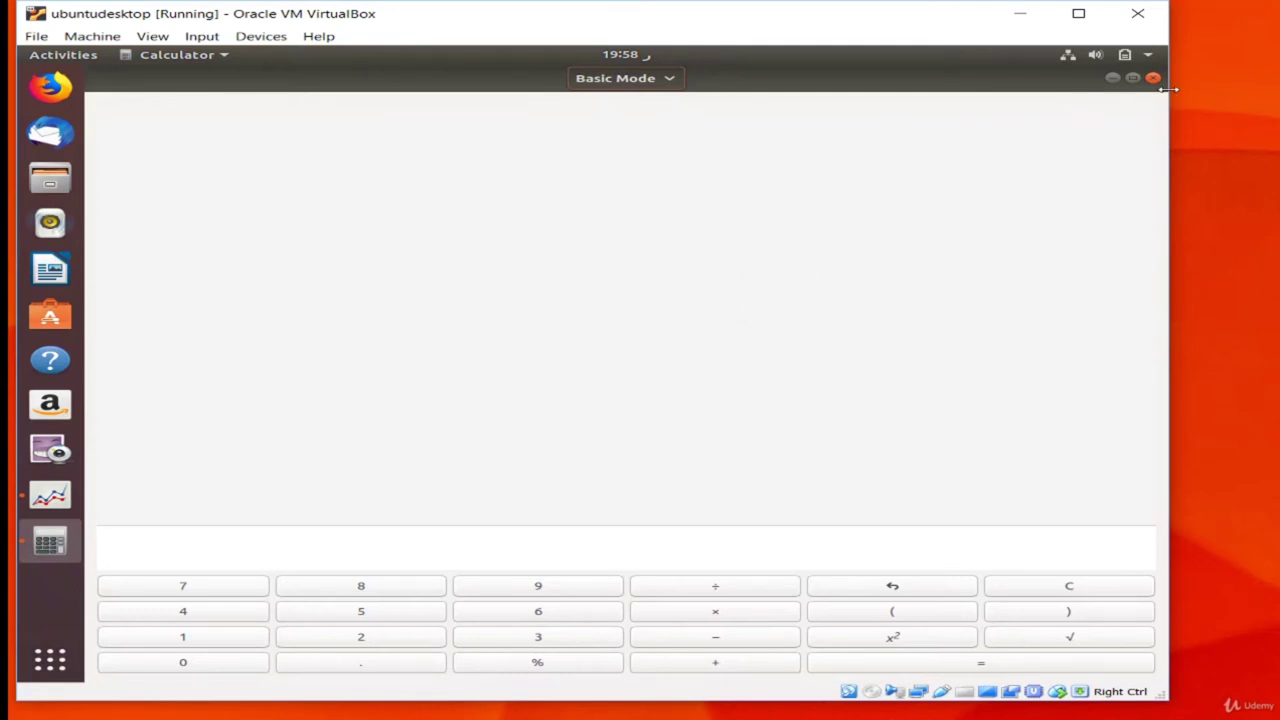
pyautogui.click(1135, 80)
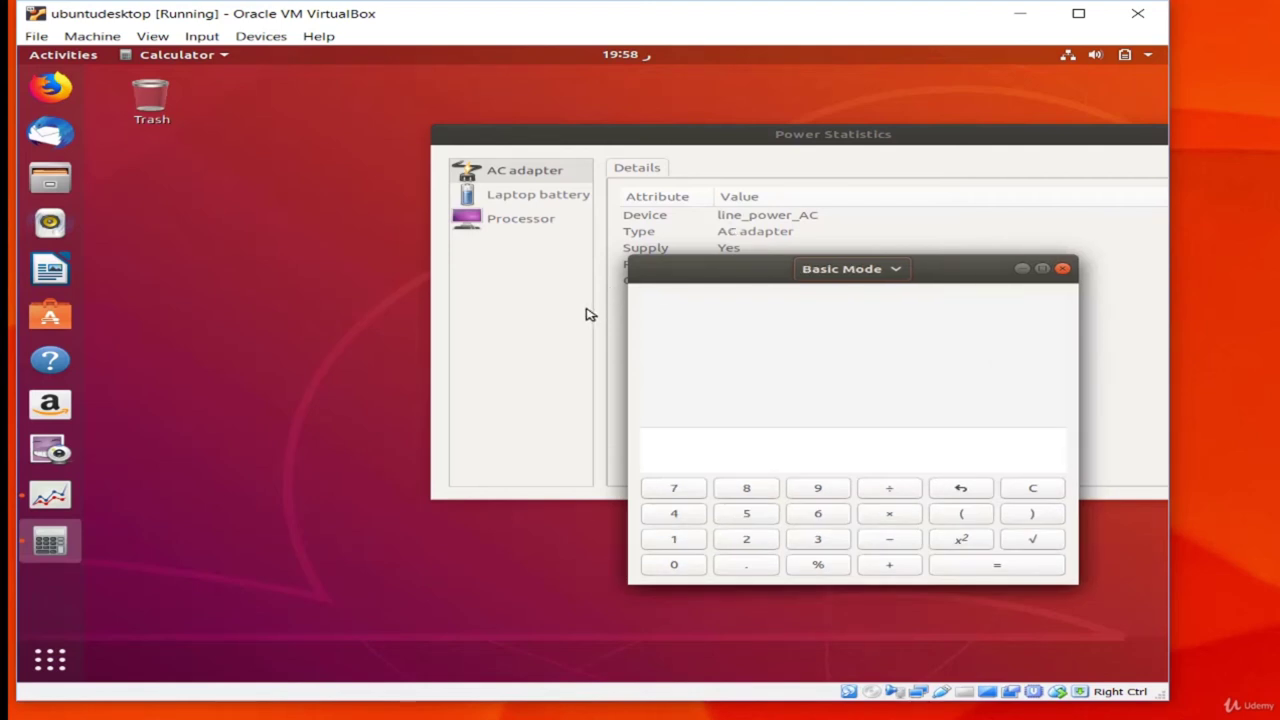
pyautogui.moveTo(666, 277); pyautogui.dragTo(465, 278)
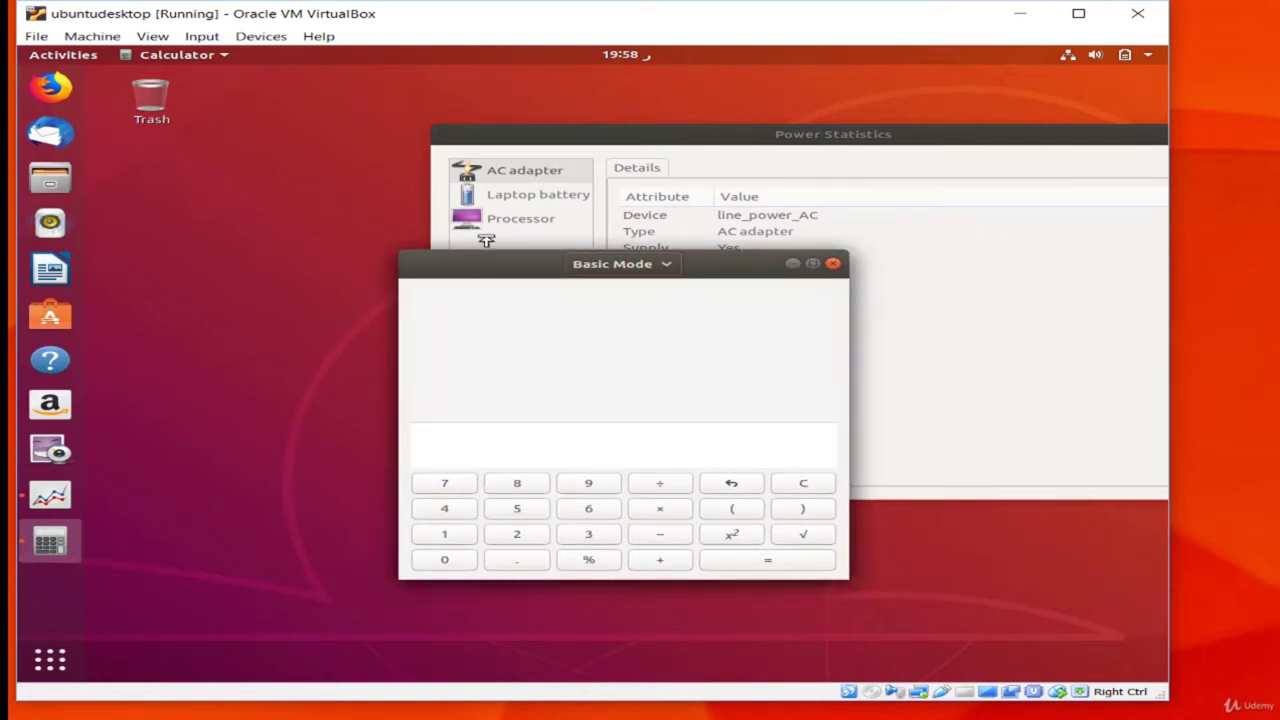
pyautogui.click(530, 144)
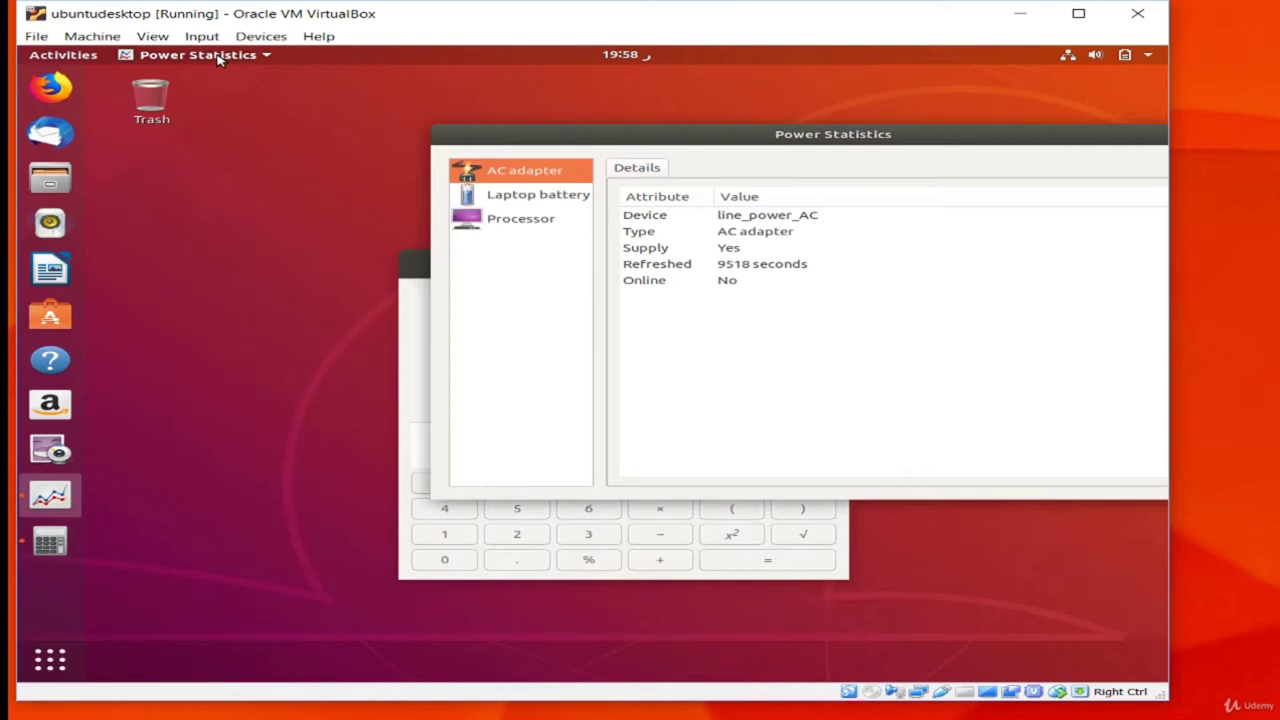
pyautogui.click(218, 58)
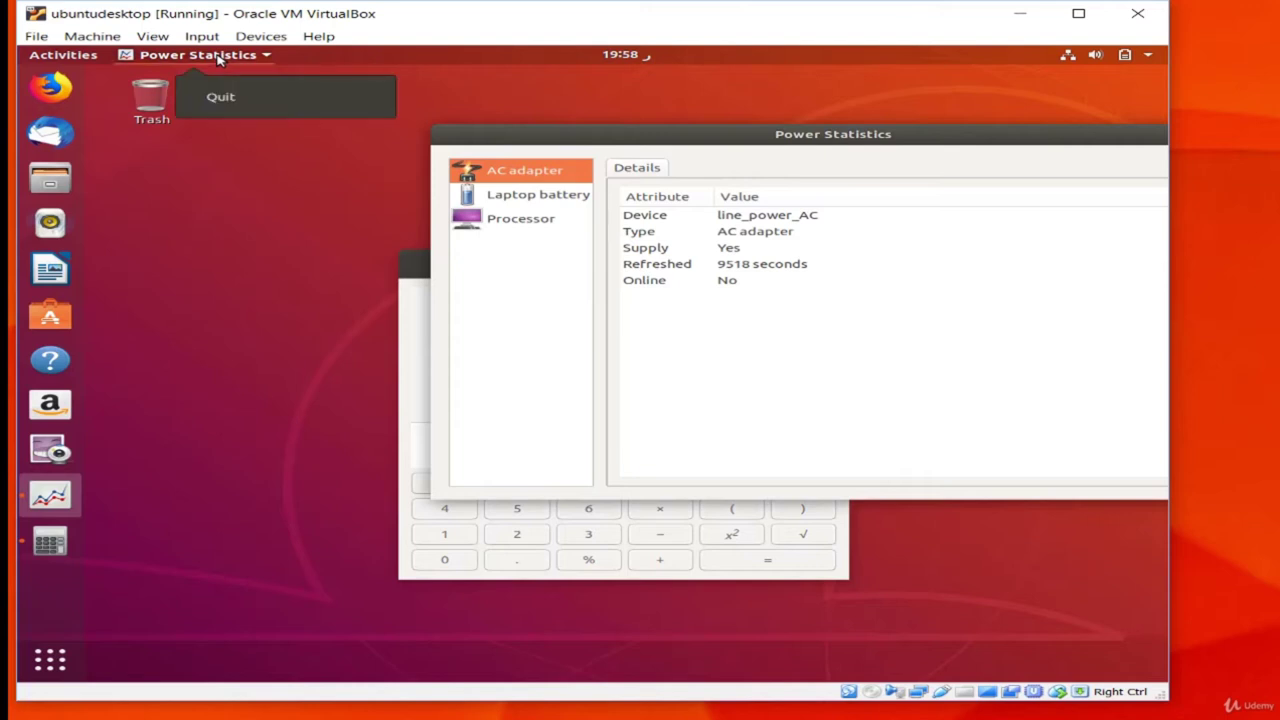
pyautogui.click(407, 314)
pyautogui.click(407, 314)
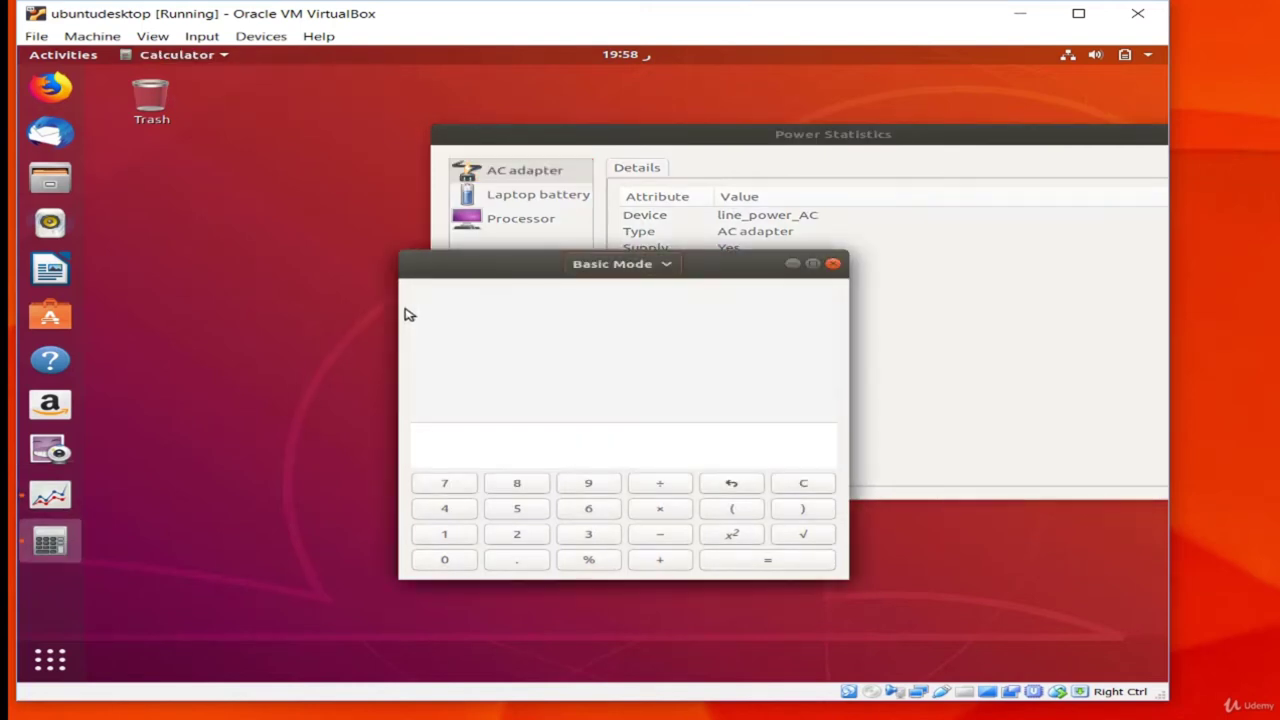
pyautogui.click(224, 56)
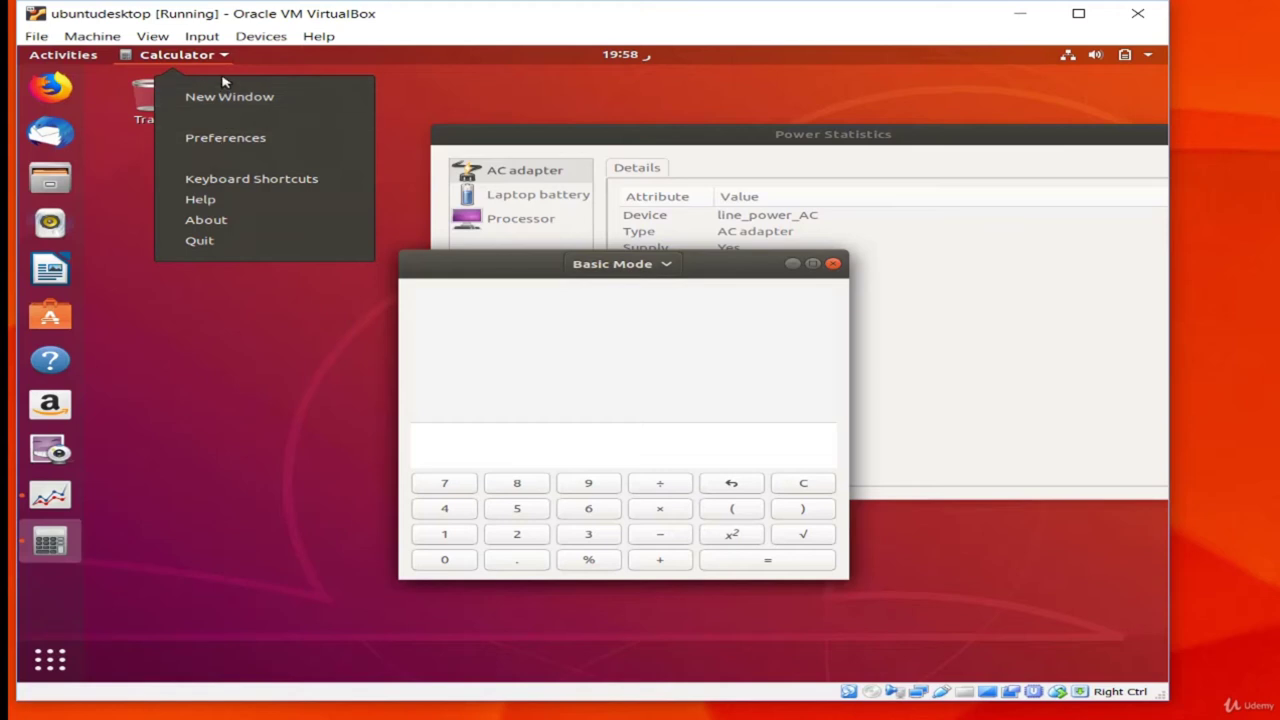
pyautogui.click(510, 333)
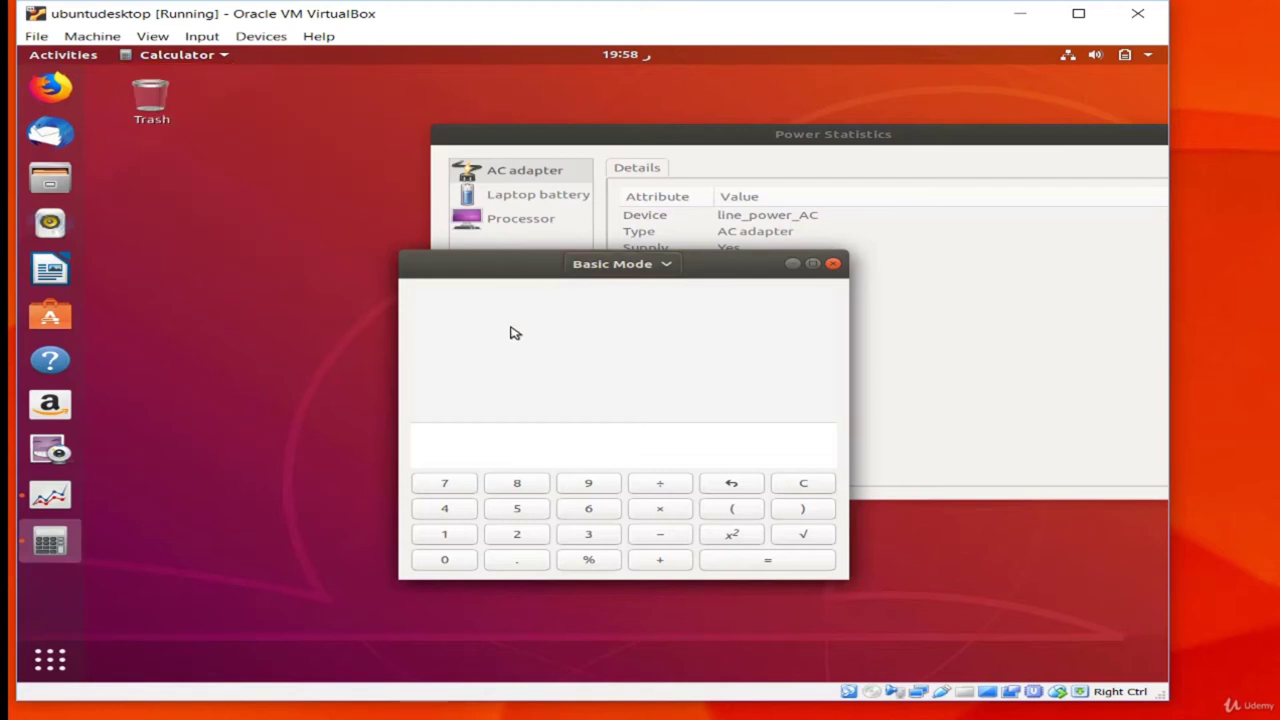
pyautogui.hotkey('alt', 'Tab')
pyautogui.hotkey('alt', 'Tab')
pyautogui.hotkey('alt', 'Tab')
pyautogui.hotkey('alt', 'Tab')
pyautogui.hotkey('alt', 'Tab')
pyautogui.hotkey('alt', 'Tab')
pyautogui.hotkey('alt', 'Tab')
pyautogui.hotkey('alt', 'Tab')
pyautogui.hotkey('alt', 'Tab')
pyautogui.hotkey('alt', 'Tab')
pyautogui.hotkey('alt', 'Tab')
pyautogui.hotkey('alt', 'Tab')
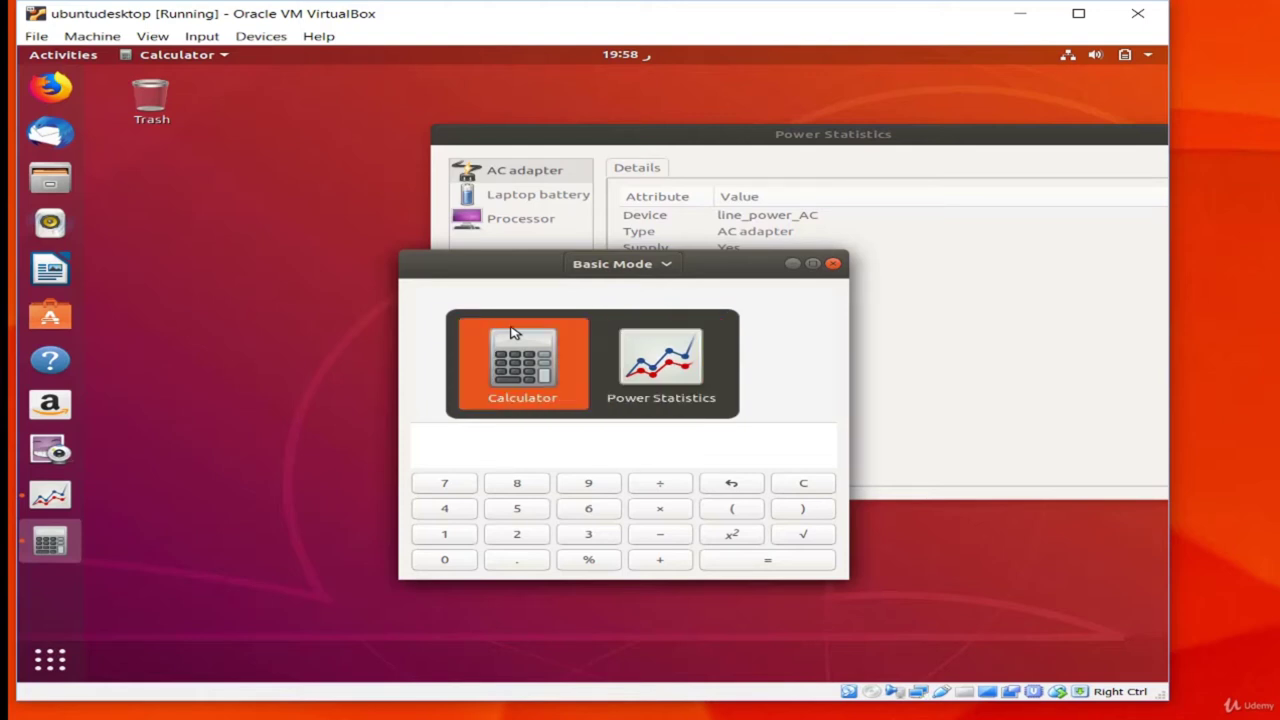
pyautogui.hotkey('alt', 'Tab')
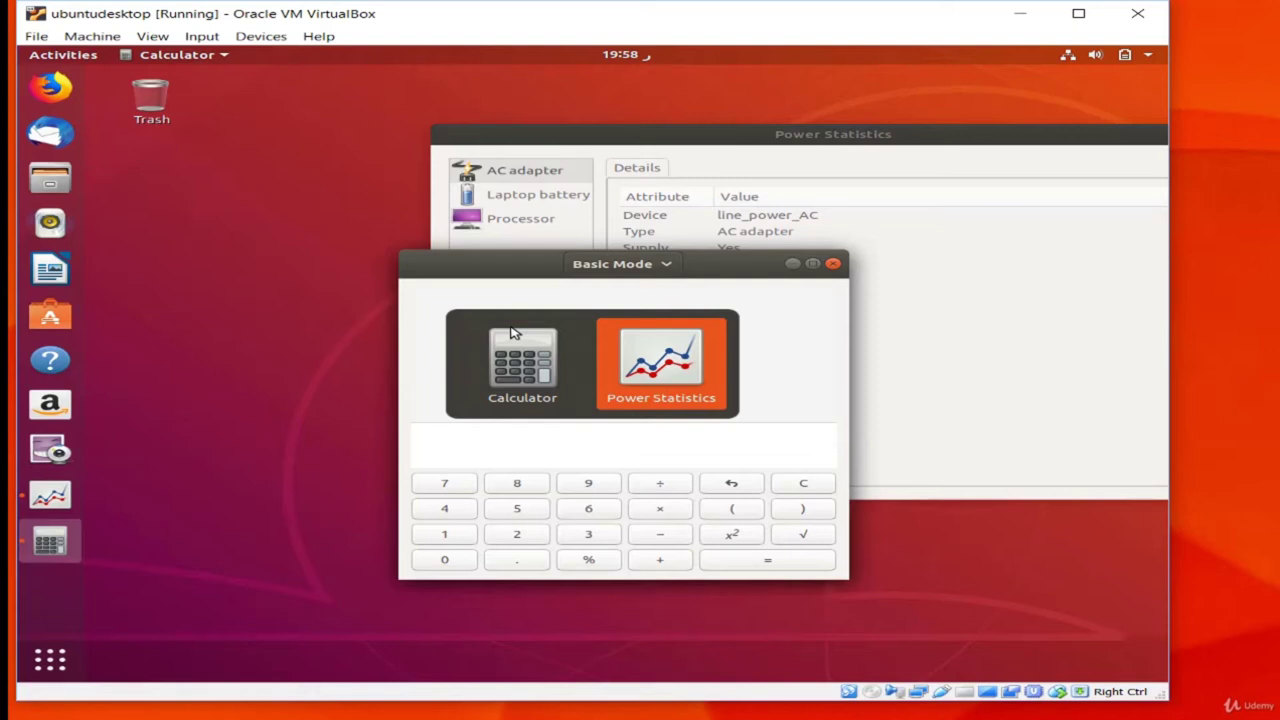
pyautogui.hotkey('alt', 'Tab')
pyautogui.hotkey('alt', 'Tab')
pyautogui.hotkey('alt', 'Tab')
pyautogui.hotkey('alt', 'Tab')
pyautogui.hotkey('alt', 'Tab')
pyautogui.hotkey('alt', 'Tab')
pyautogui.hotkey('alt', 'Tab')
pyautogui.hotkey('alt', 'Tab')
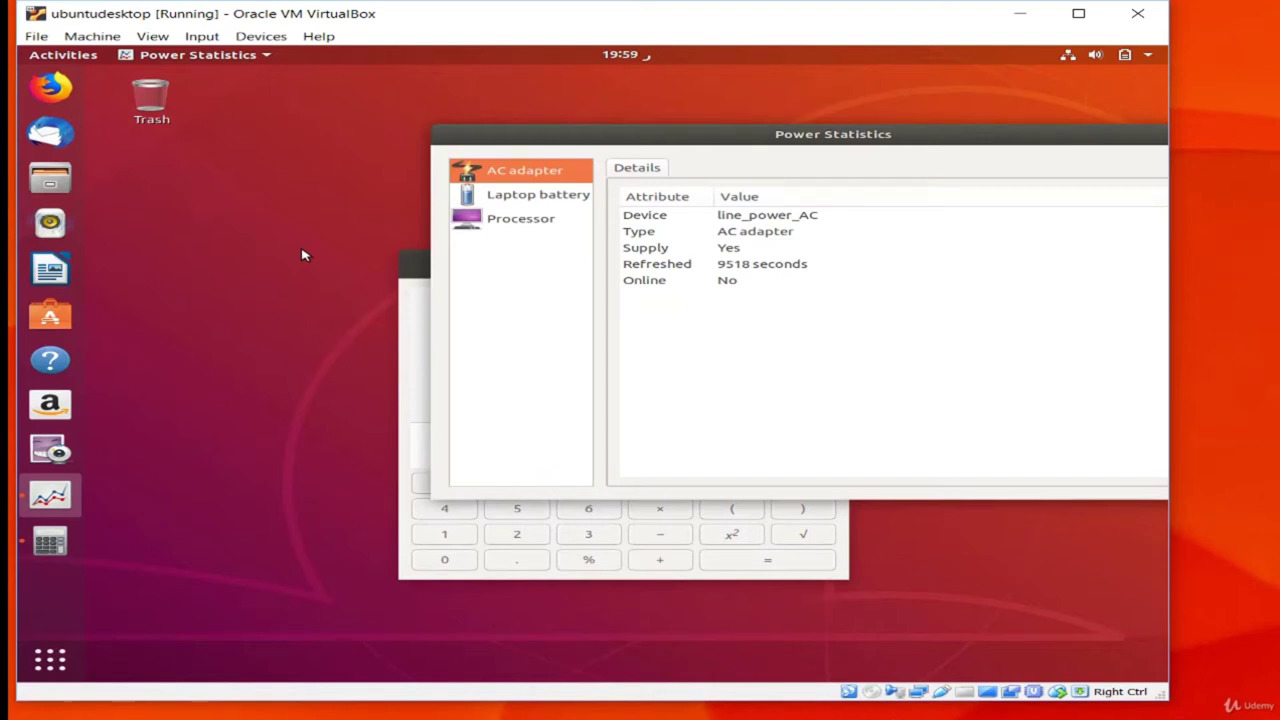
# - Close the Calculator window and shift Power Statistics left and down
pyautogui.click(418, 304)
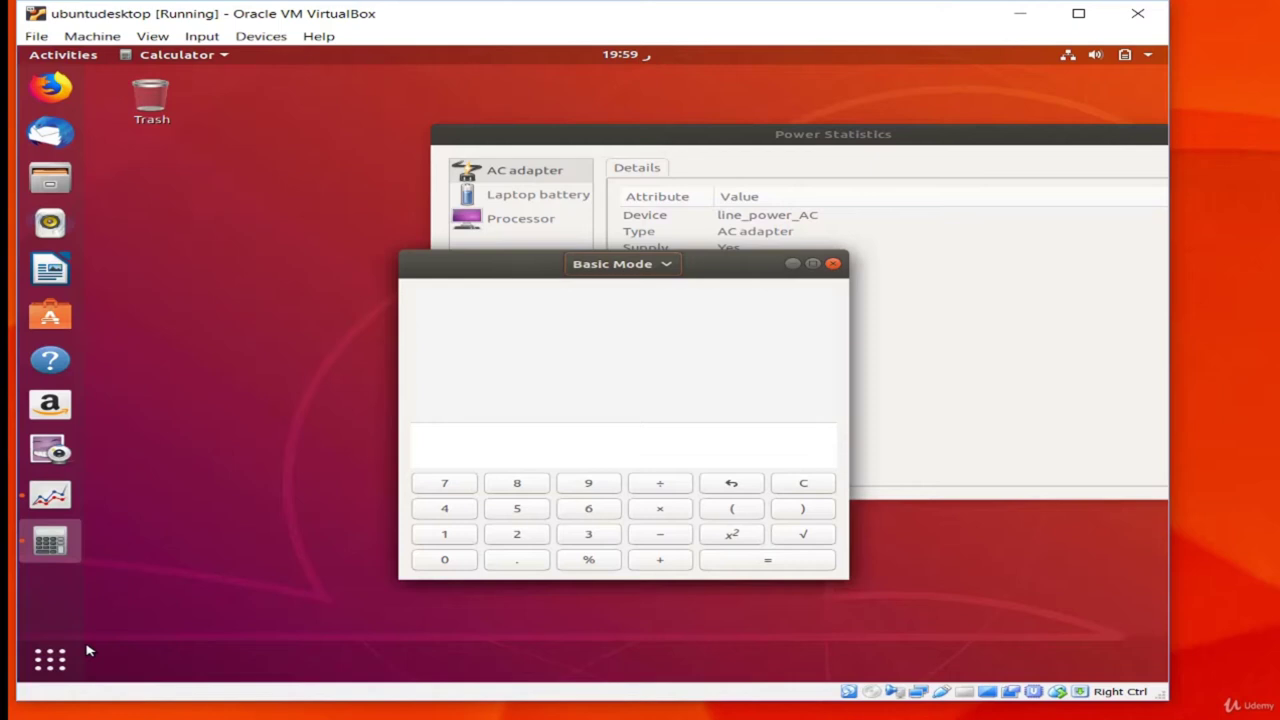
pyautogui.click(833, 265)
pyautogui.moveTo(866, 134); pyautogui.dragTo(658, 142)
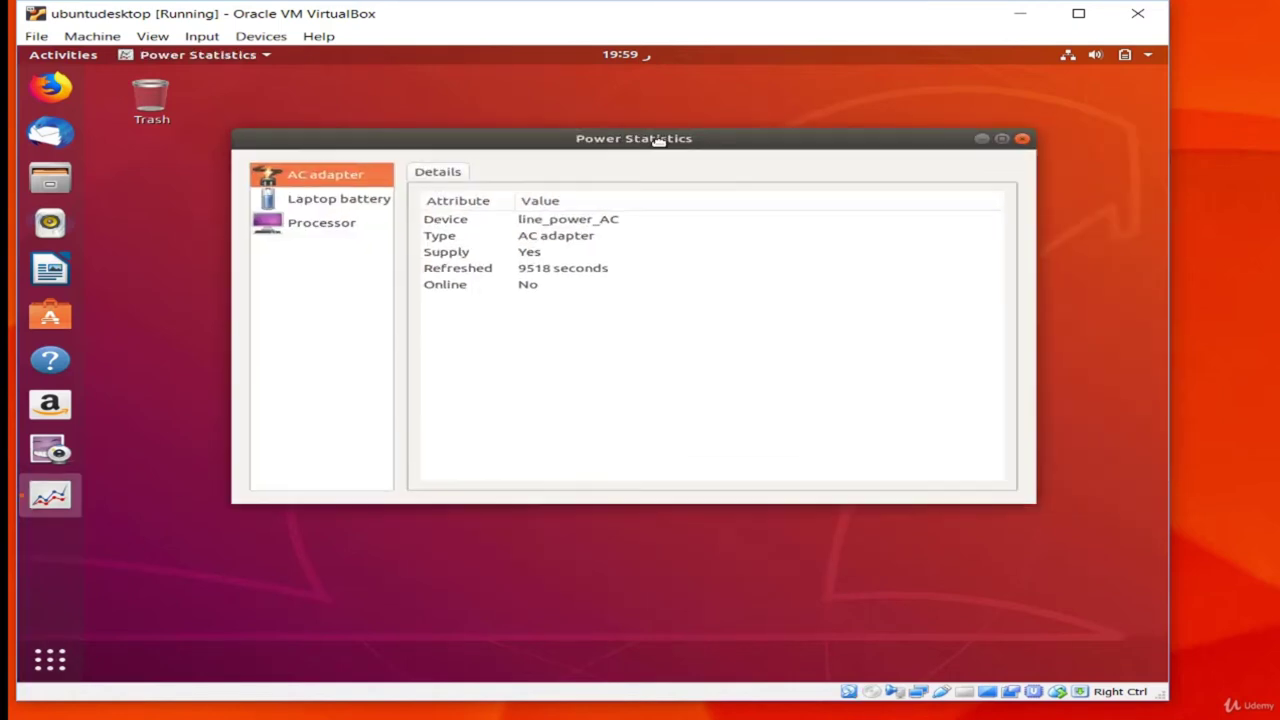
# - Maximize, restore and re-centre the Power Statistics window on the desktop
pyautogui.doubleClick(660, 140)
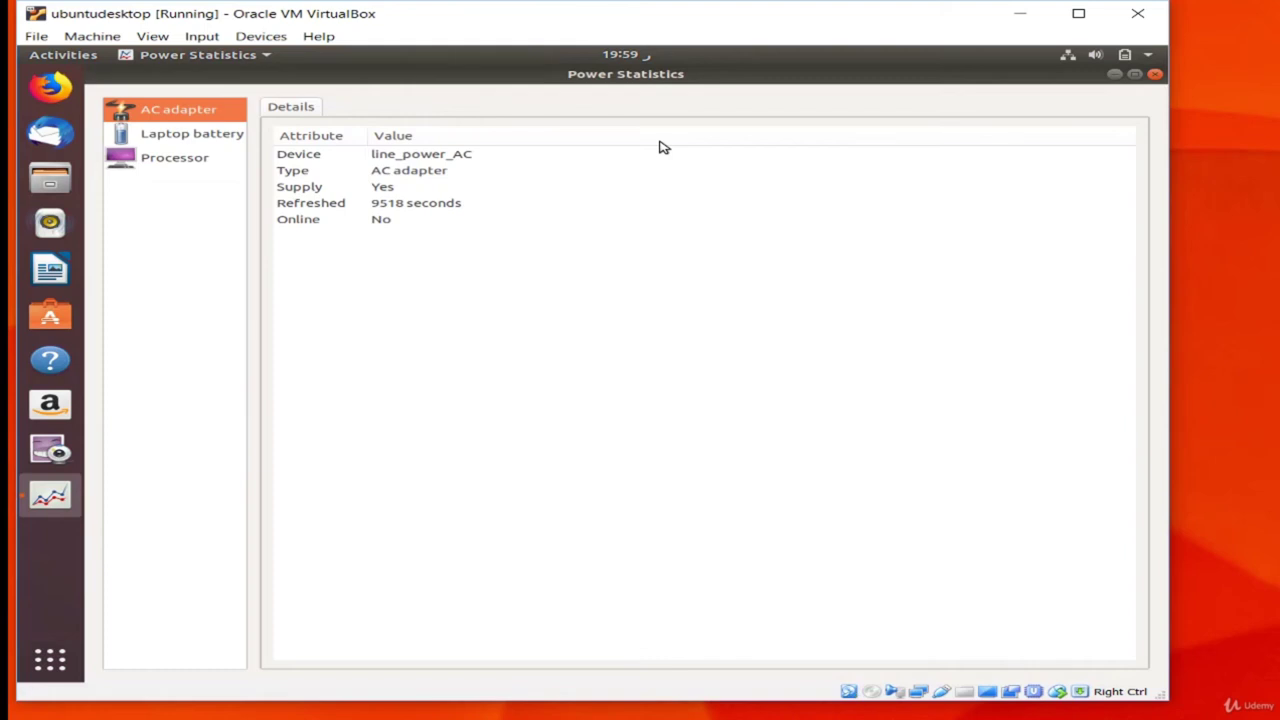
pyautogui.doubleClick(676, 80)
pyautogui.moveTo(650, 140); pyautogui.dragTo(549, 2)
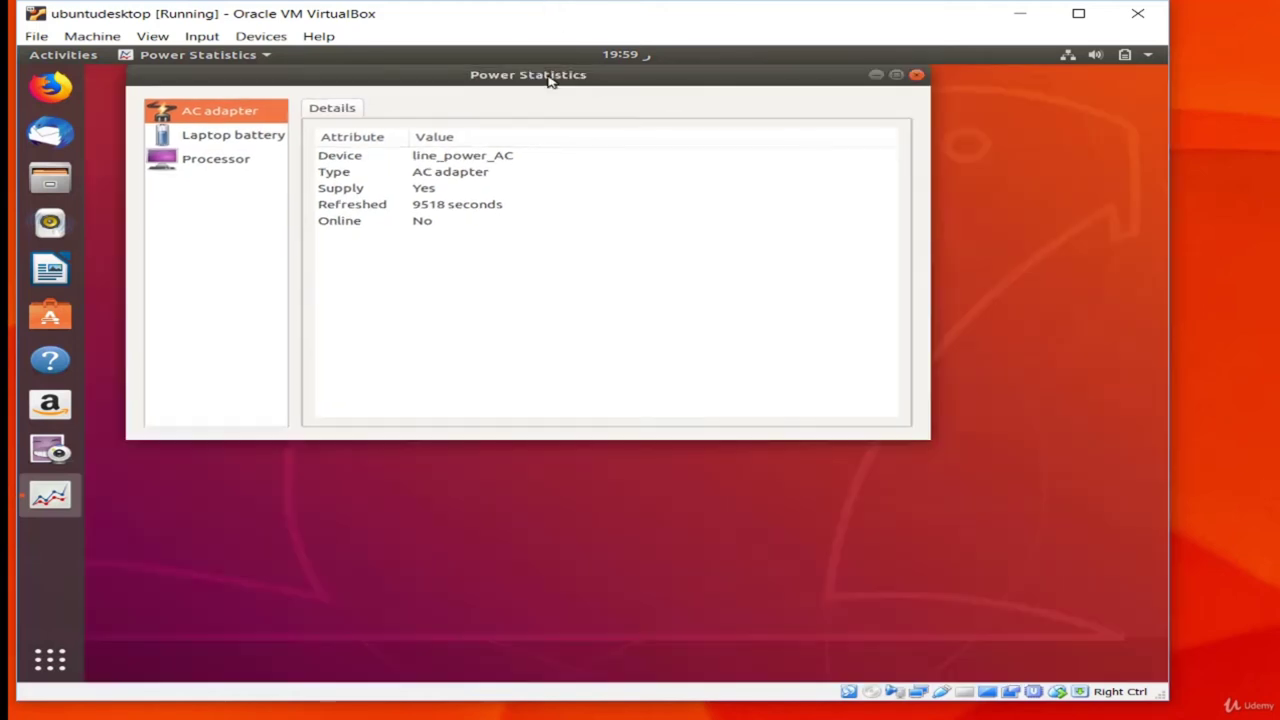
pyautogui.doubleClick(548, 80)
pyautogui.moveTo(523, 76); pyautogui.dragTo(482, 28)
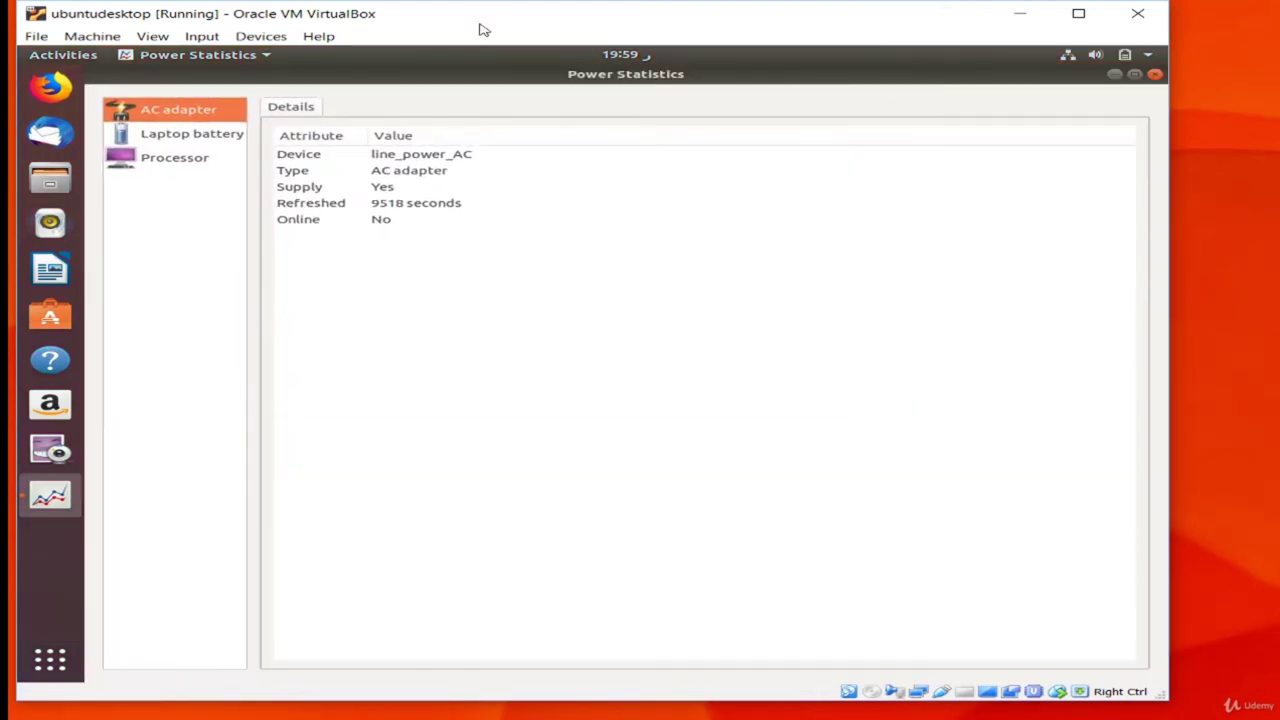
pyautogui.moveTo(455, 85); pyautogui.dragTo(644, 113)
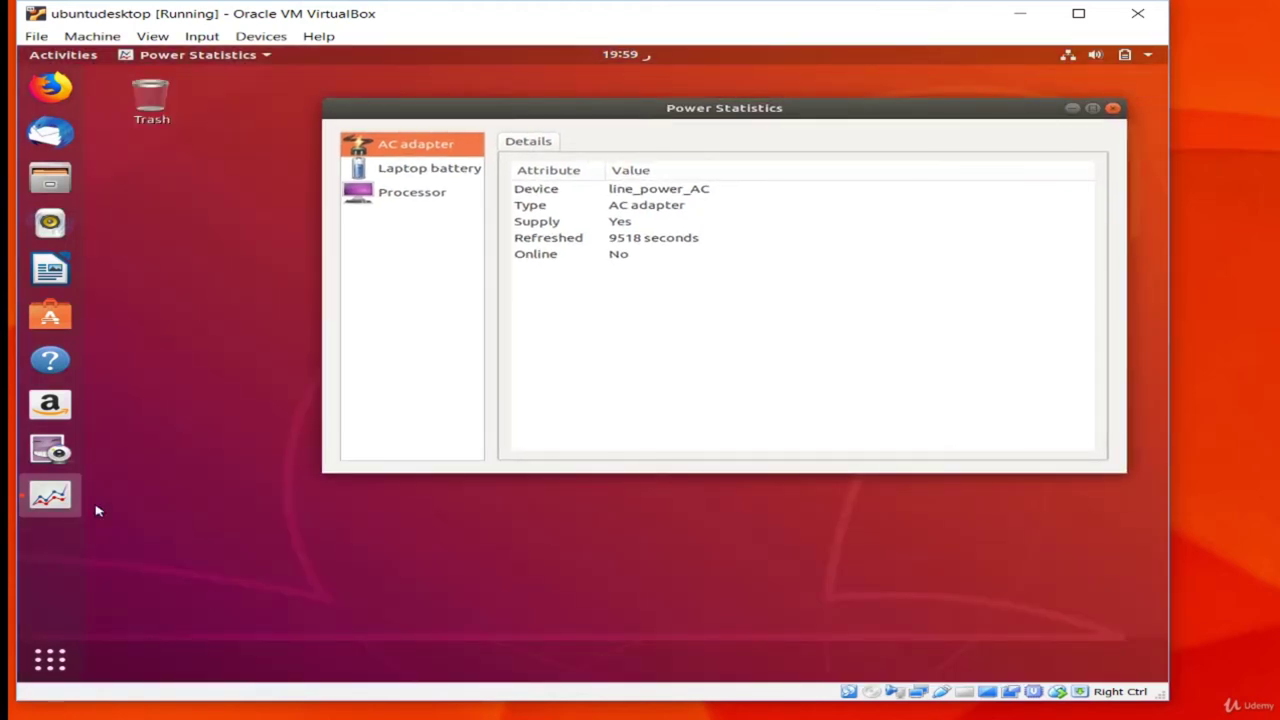
# - Launch Cheese, which finds no camera, and drag its Take a Photo window to the top
pyautogui.click(50, 450)
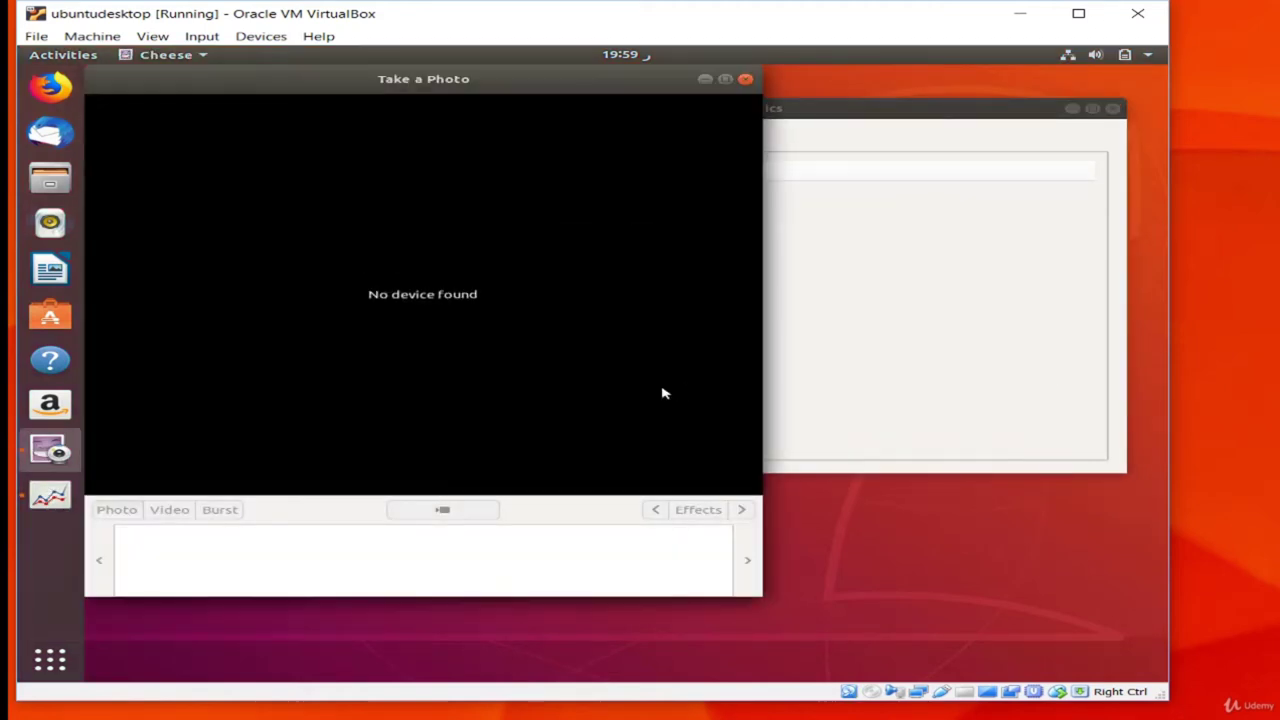
pyautogui.moveTo(488, 87); pyautogui.dragTo(734, 187)
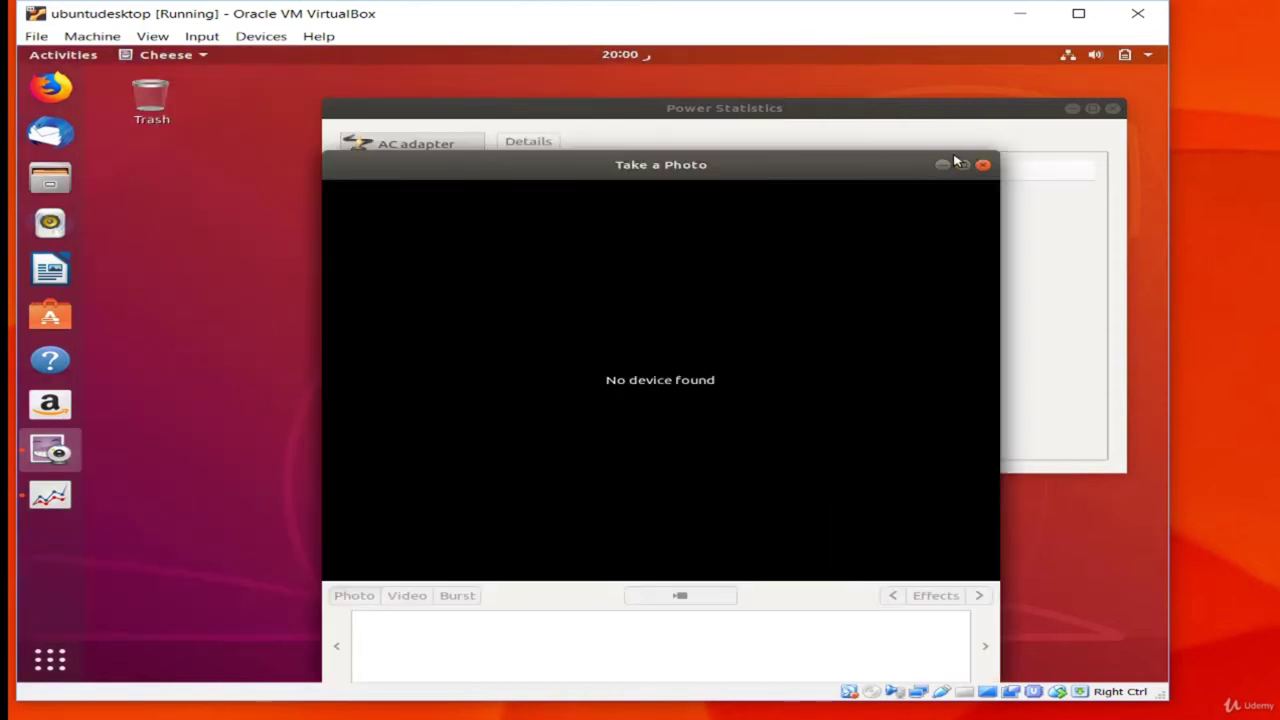
pyautogui.moveTo(854, 172); pyautogui.dragTo(793, 0)
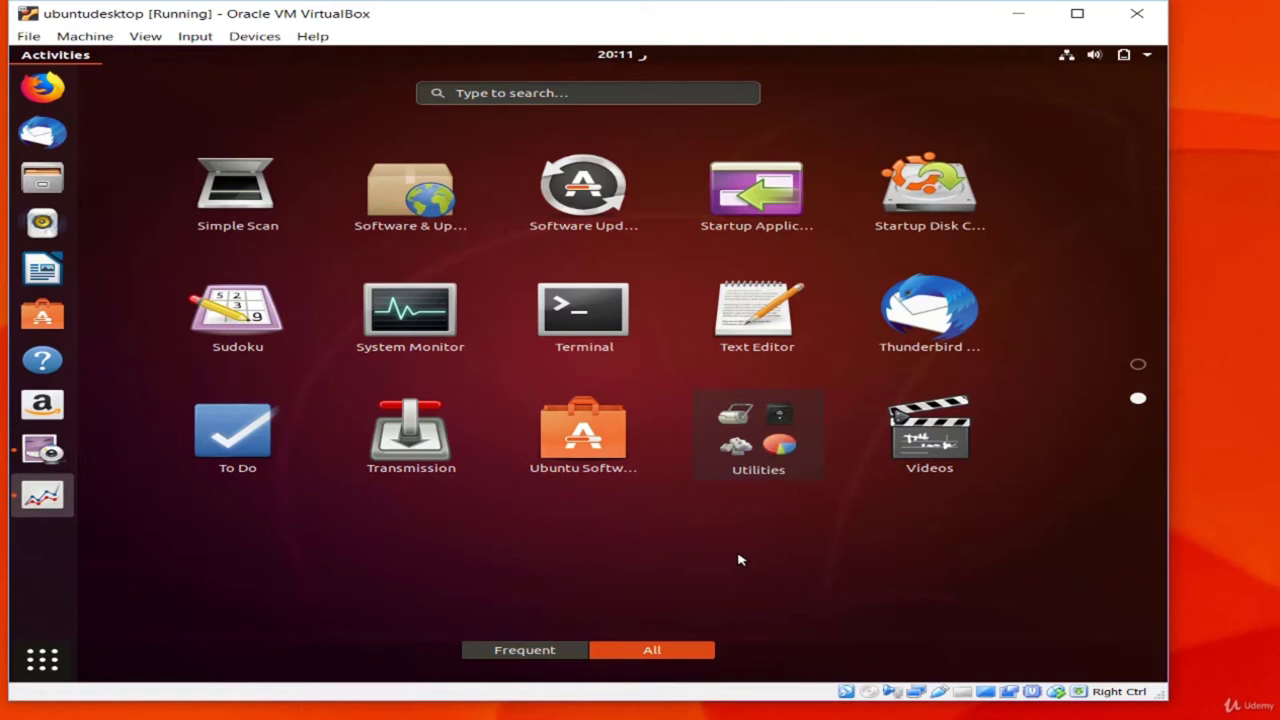
# - Toggle the Activities overview, then close the Power Statistics window
pyautogui.press('Escape')
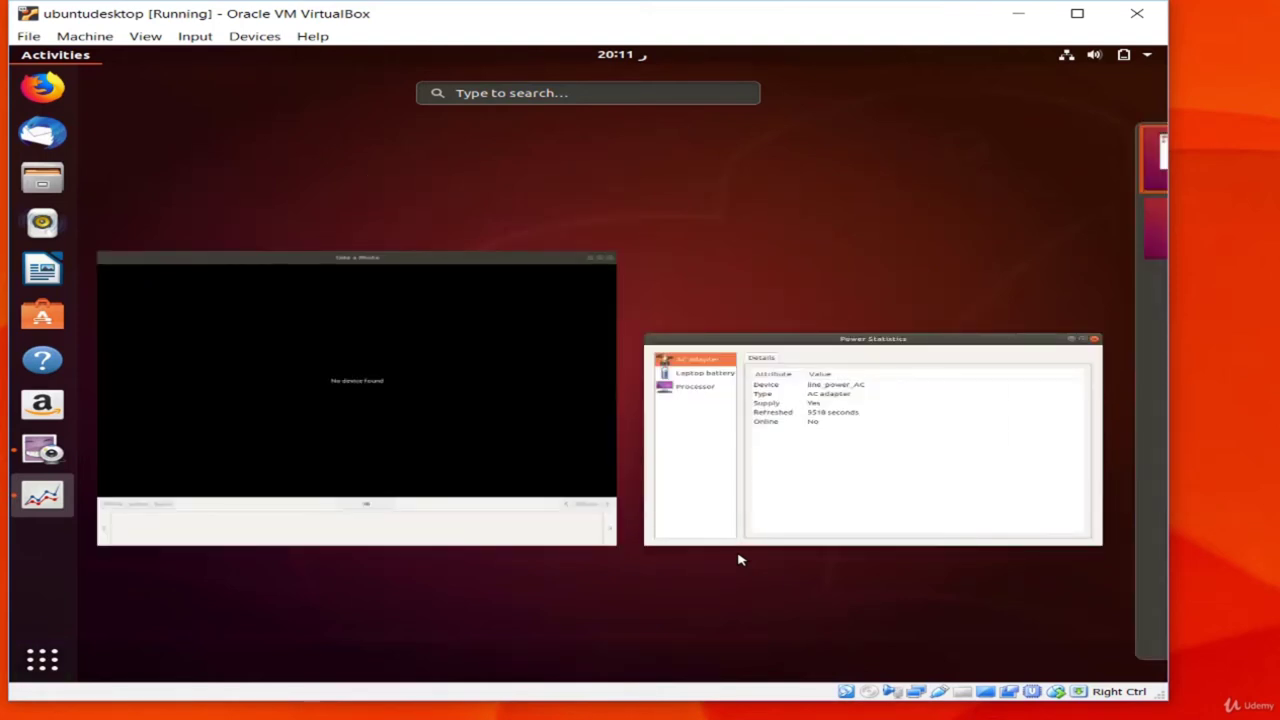
pyautogui.press('Escape')
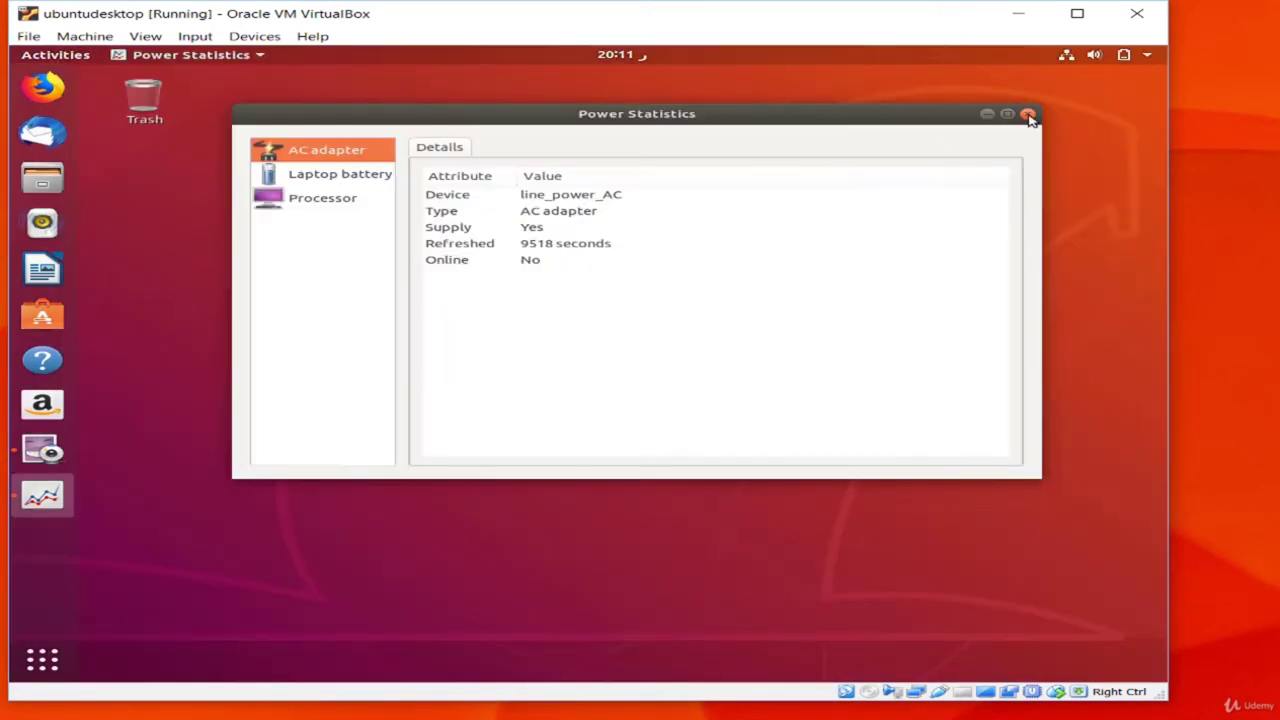
pyautogui.click(1028, 114)
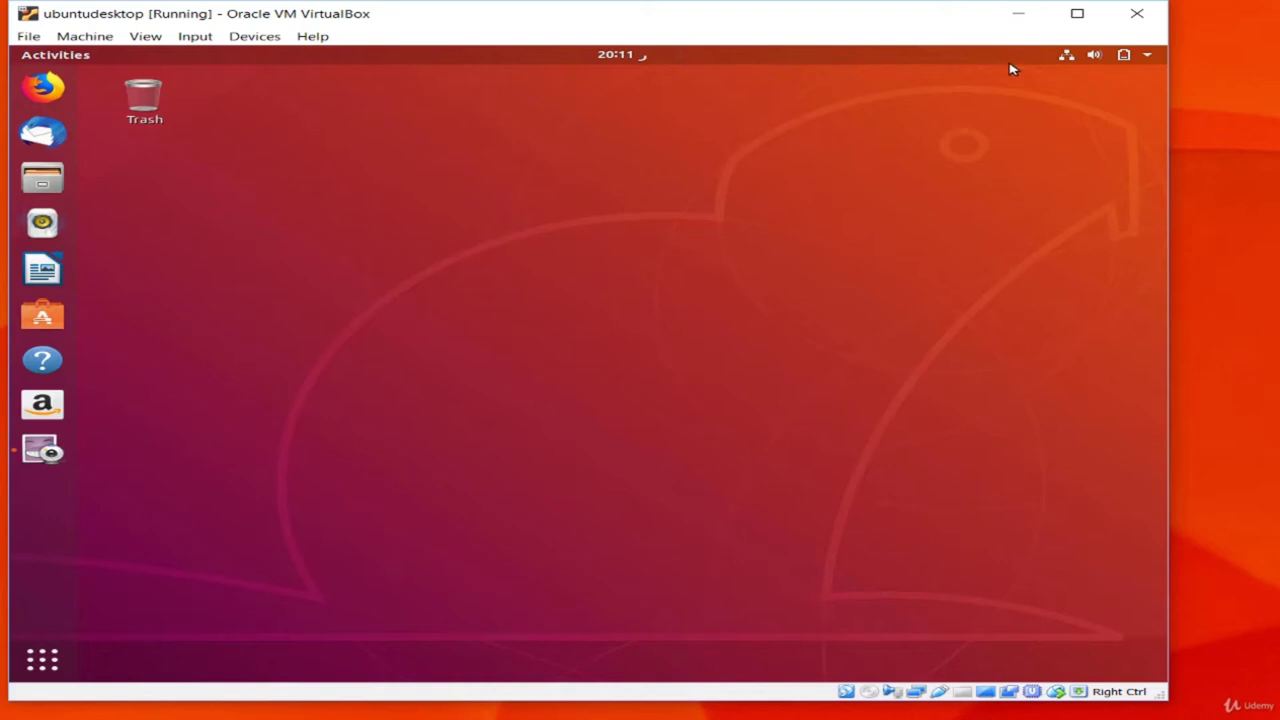
# - Open Settings from the top-right system menu, landing on the Wi-Fi page with no adapter
pyautogui.click(1066, 56)
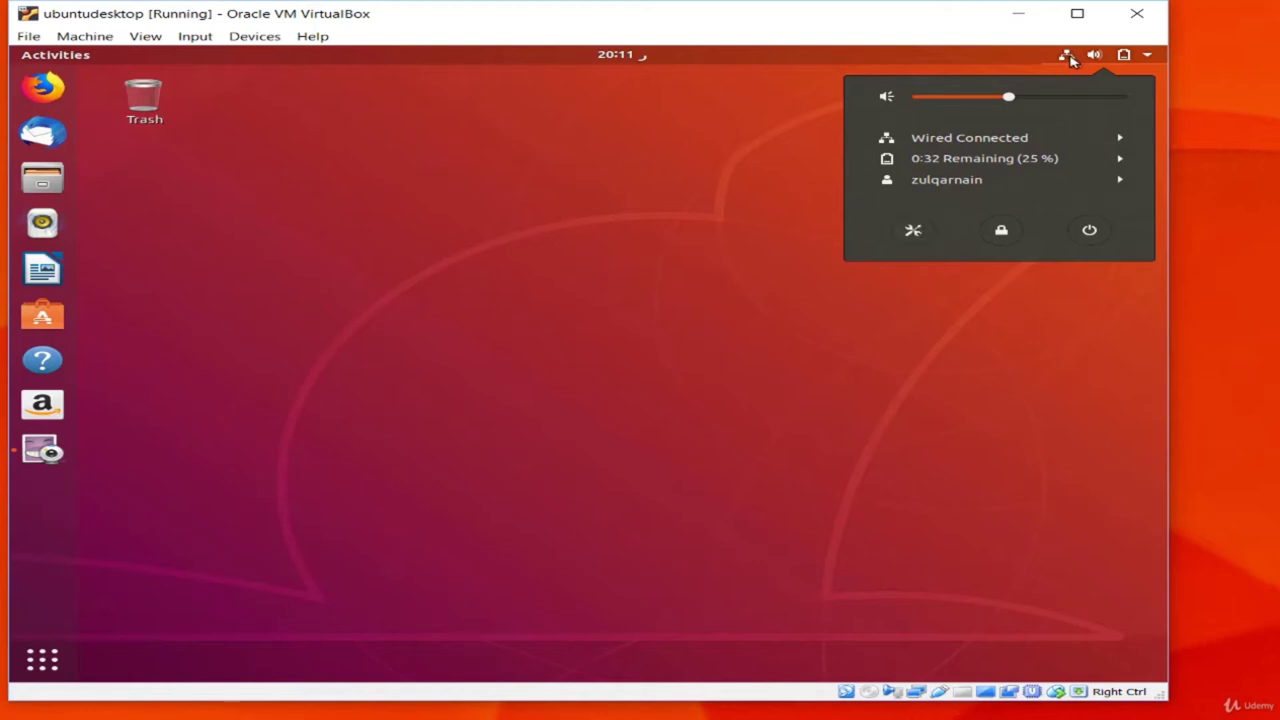
pyautogui.click(913, 231)
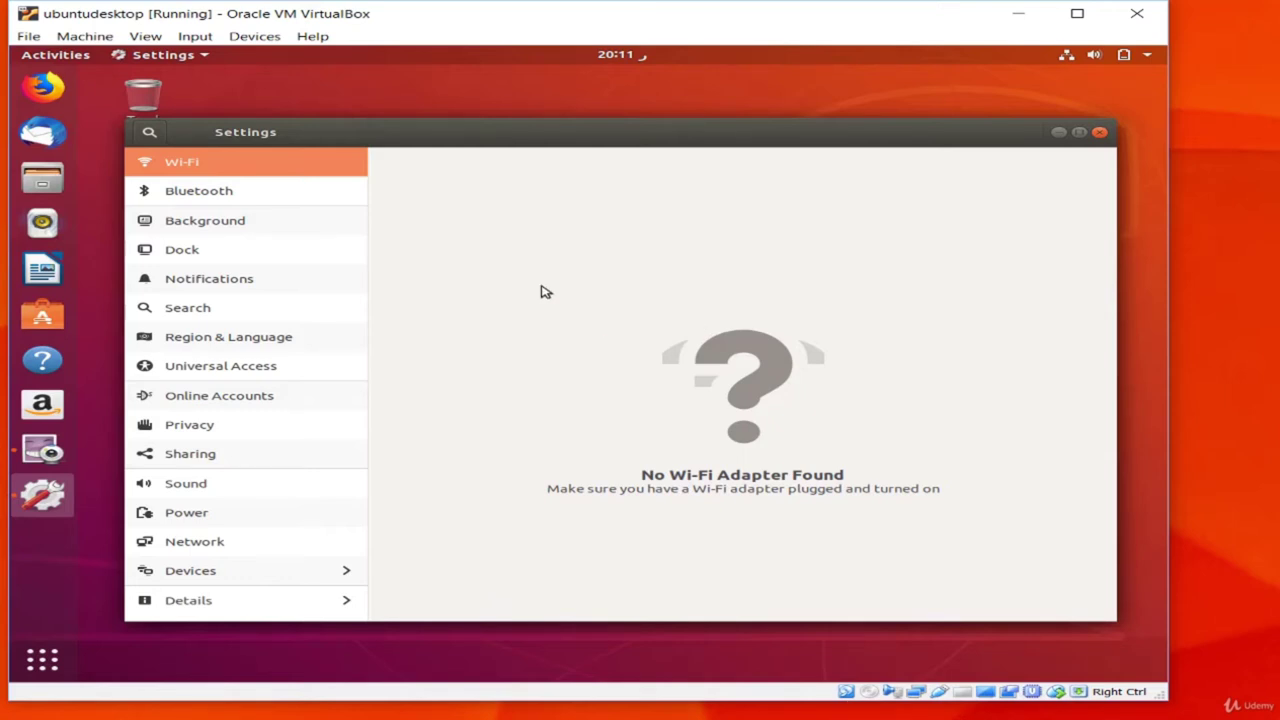
# - View the Bluetooth page (no adapter found), then the Background page
pyautogui.click(259, 199)
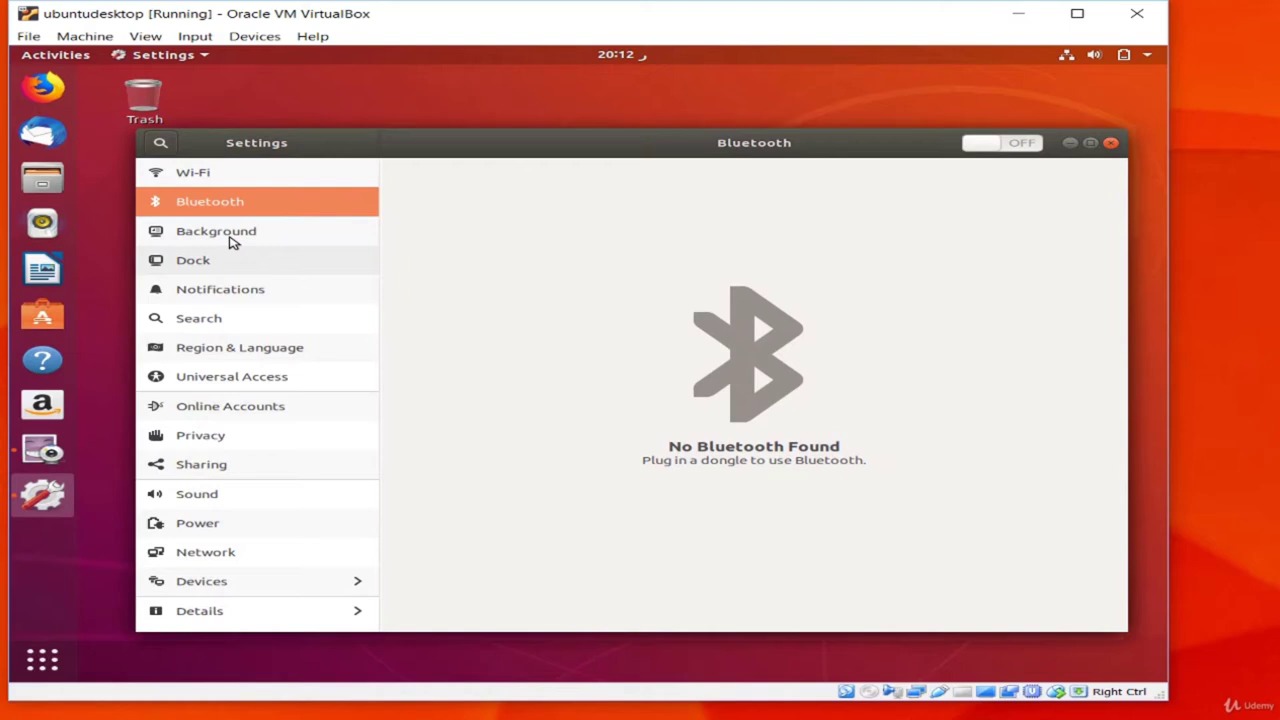
pyautogui.click(231, 241)
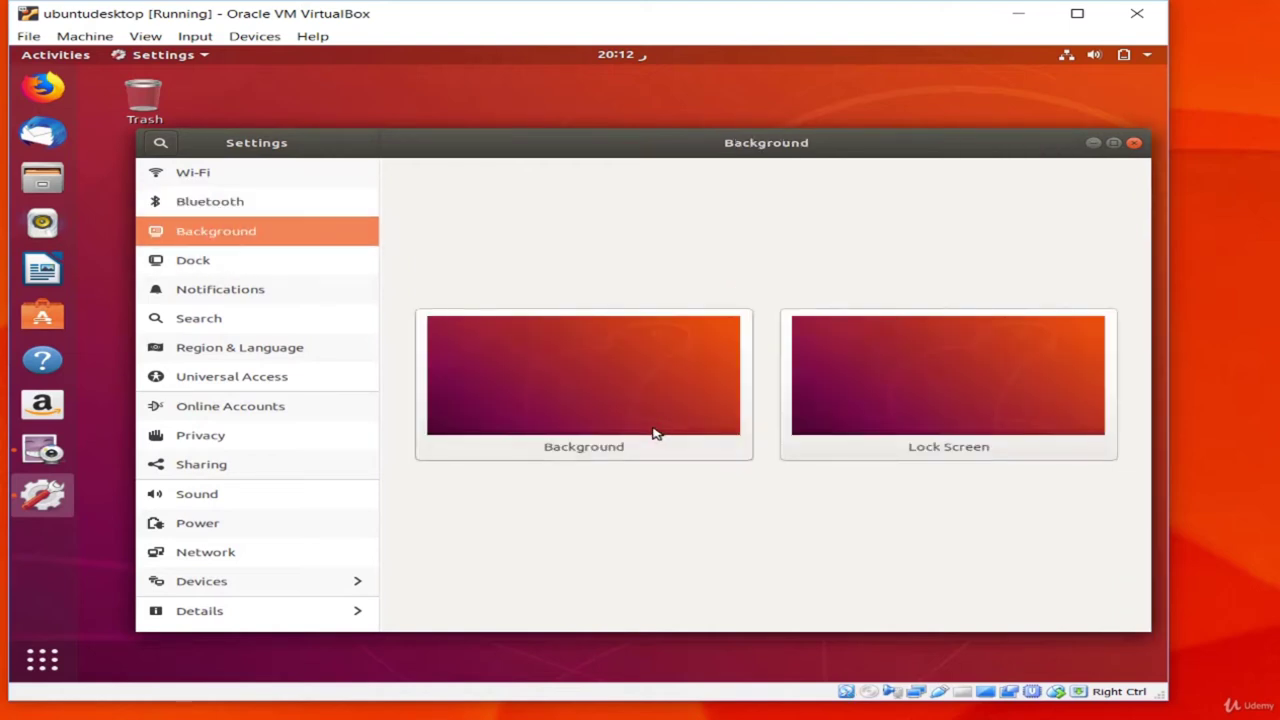
# - Set the desktop background to the city skyline wallpaper
pyautogui.click(588, 403)
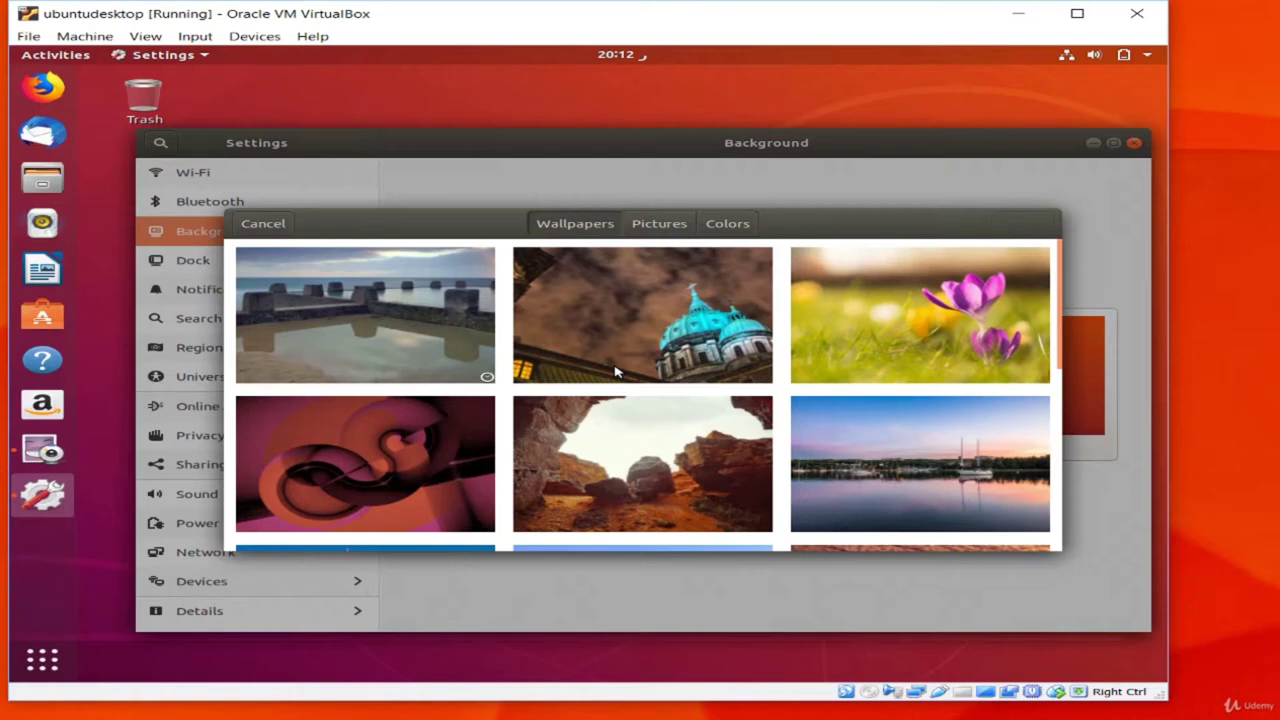
pyautogui.scroll(-2, 616, 372)
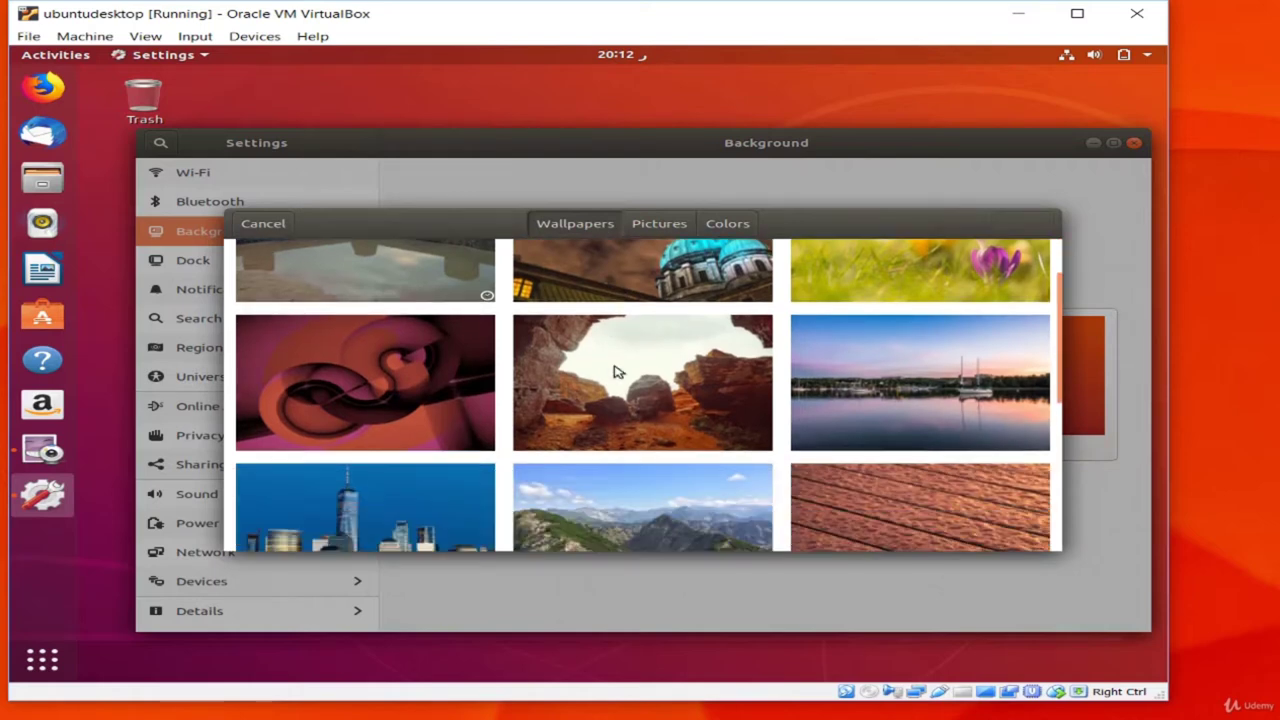
pyautogui.scroll(-4, 616, 372)
pyautogui.click(470, 378)
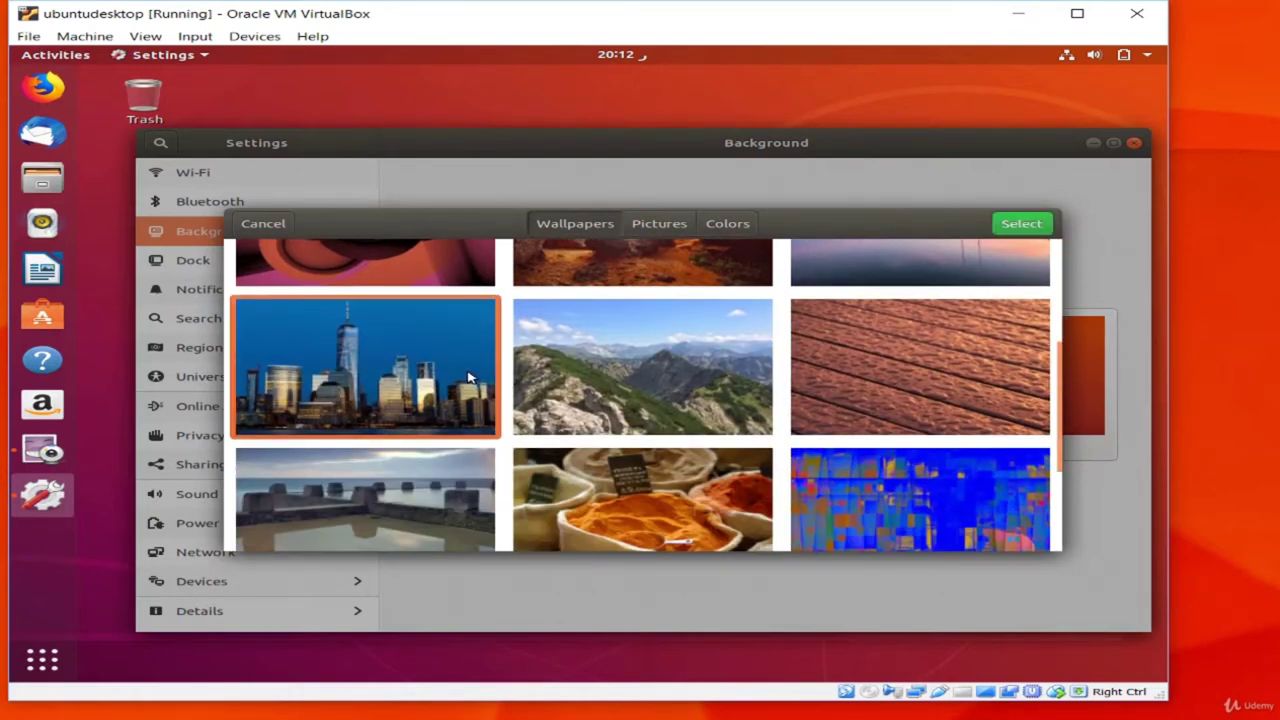
pyautogui.press('Escape')
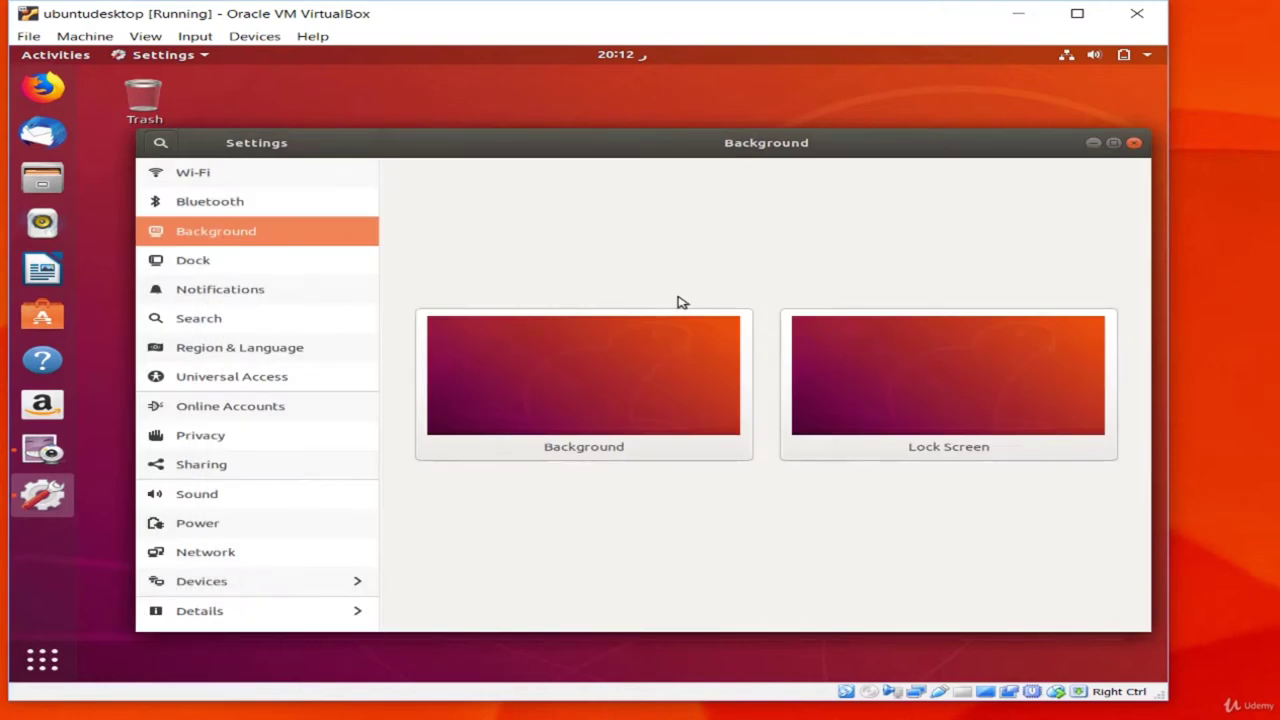
# - Change the desktop background to solid magenta from the Colors choices
pyautogui.click(605, 376)
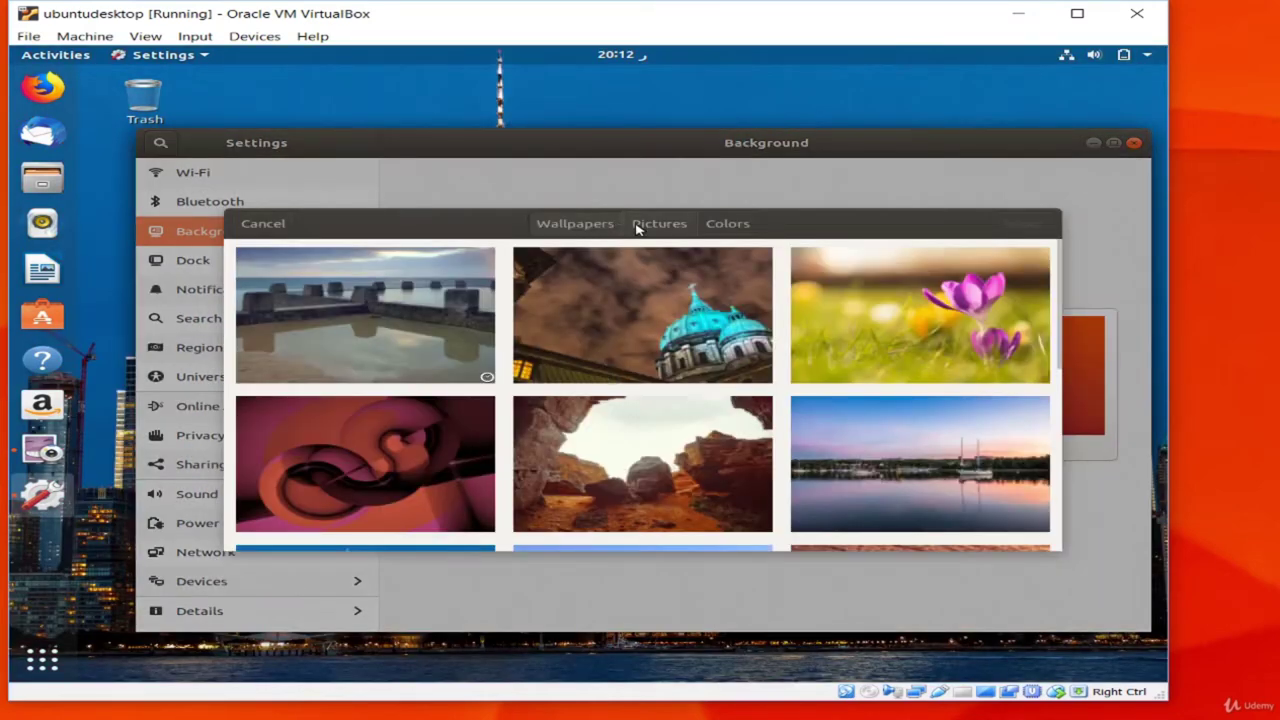
pyautogui.click(637, 226)
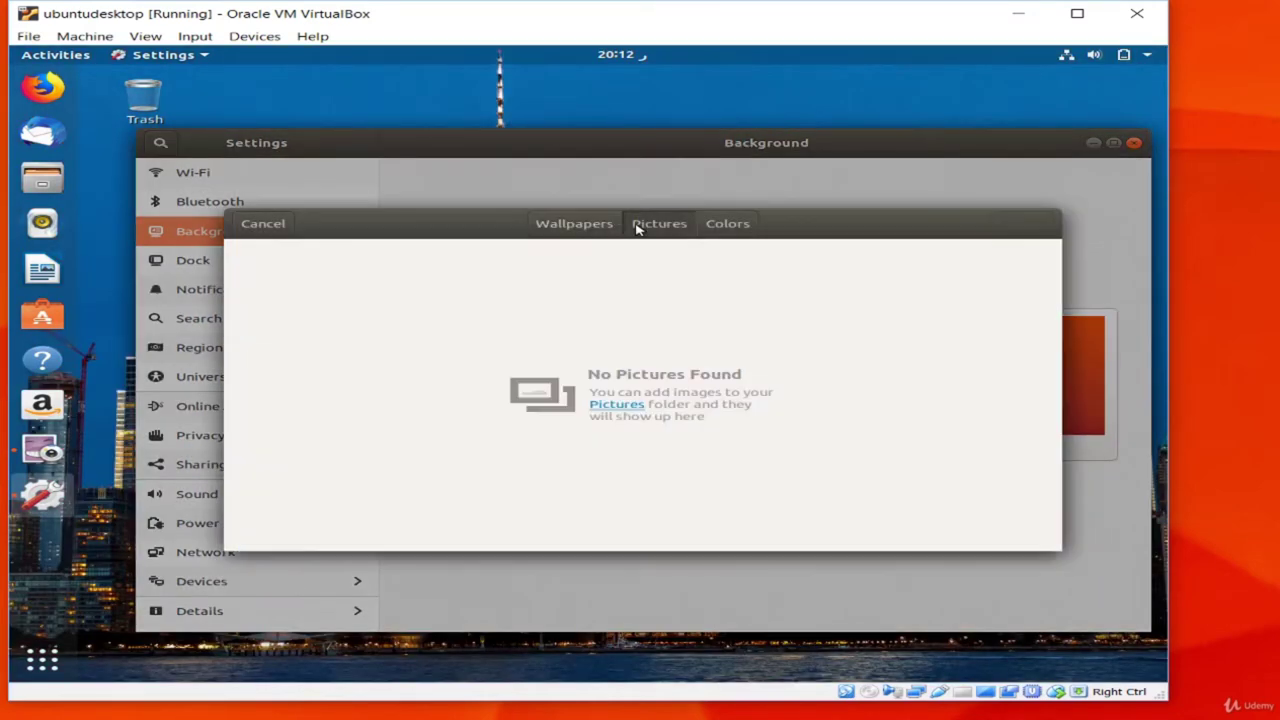
pyautogui.click(710, 224)
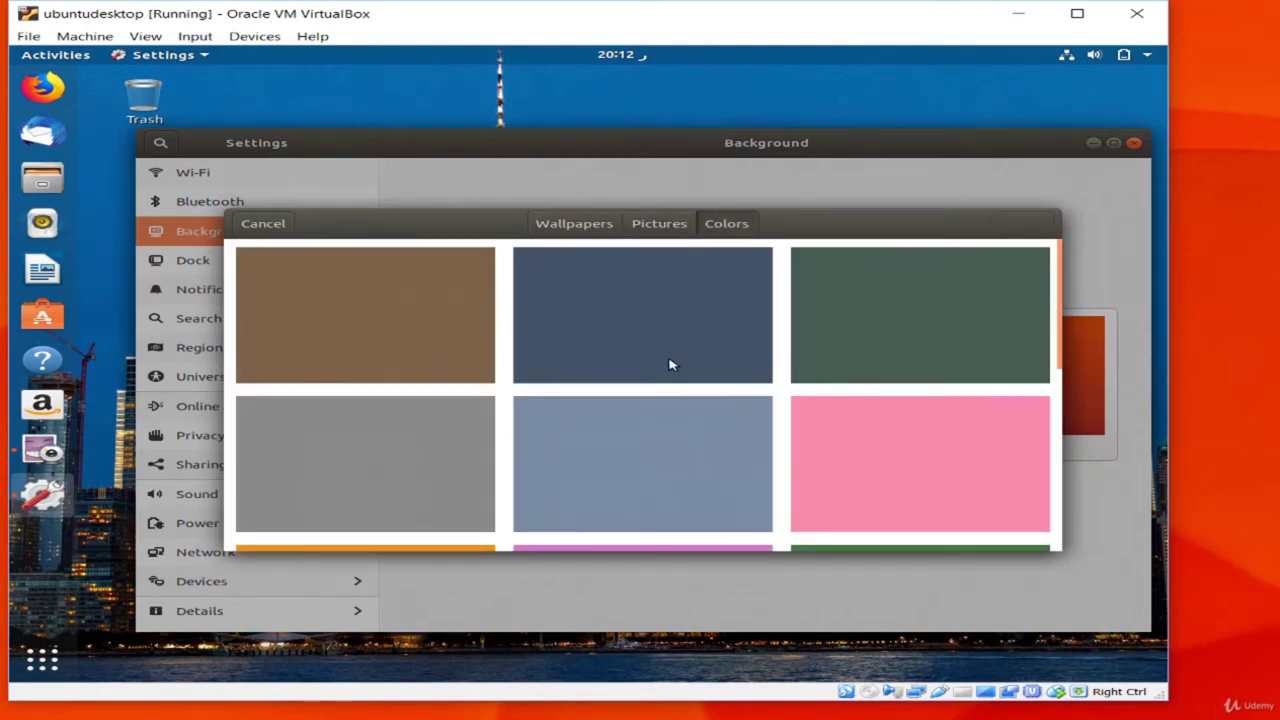
pyautogui.scroll(-5, 671, 362)
pyautogui.scroll(-3, 671, 364)
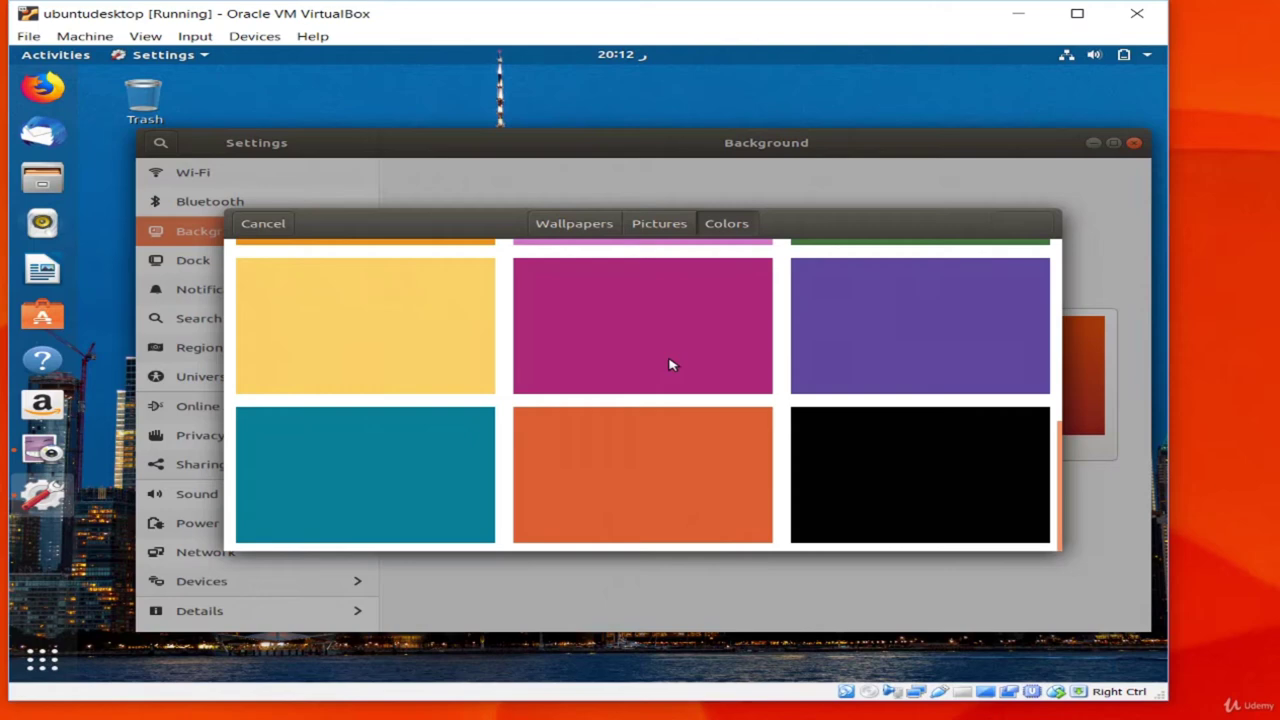
pyautogui.doubleClick(671, 364)
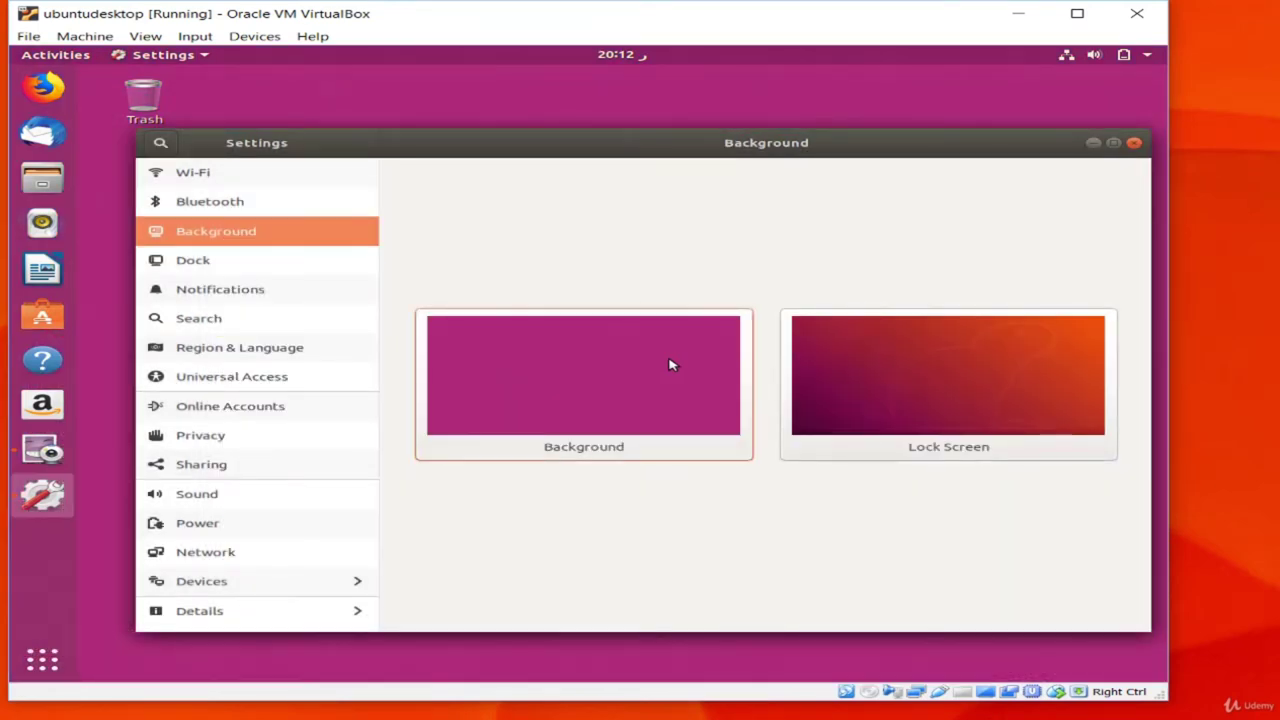
# - Review the colour swatches again and close the chooser without changes
pyautogui.click(637, 384)
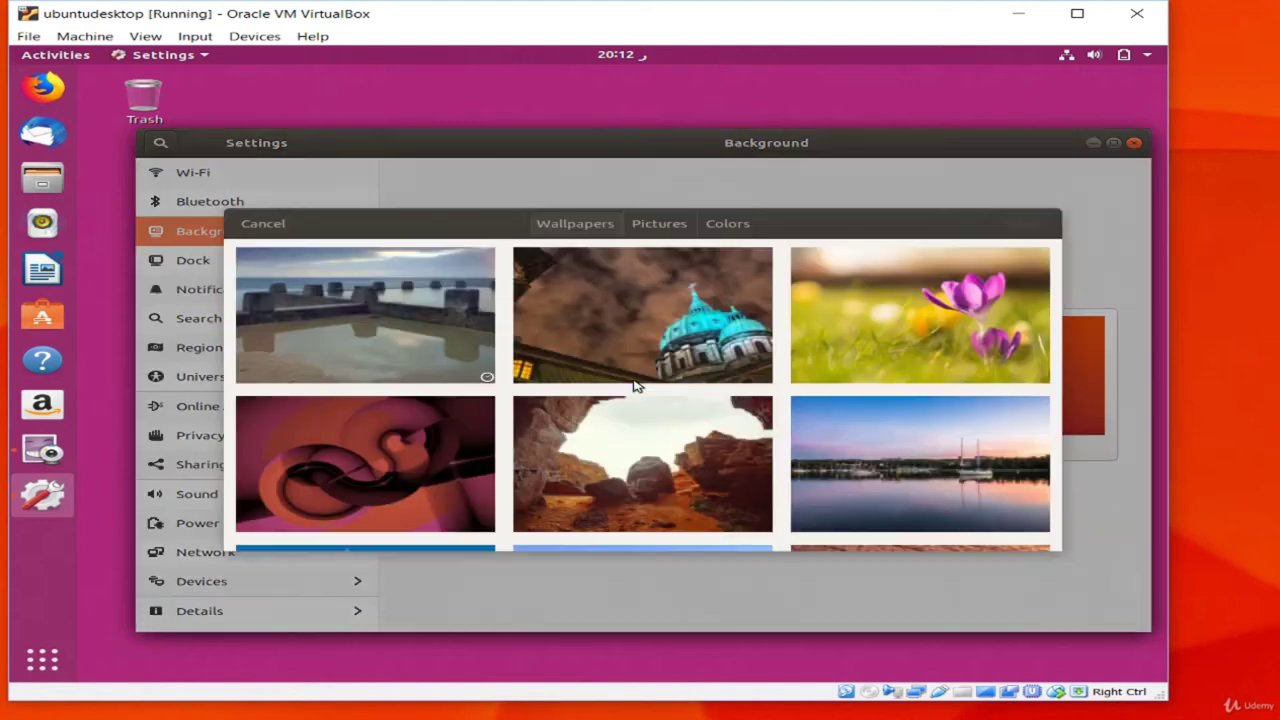
pyautogui.click(718, 226)
pyautogui.scroll(-5, 665, 390)
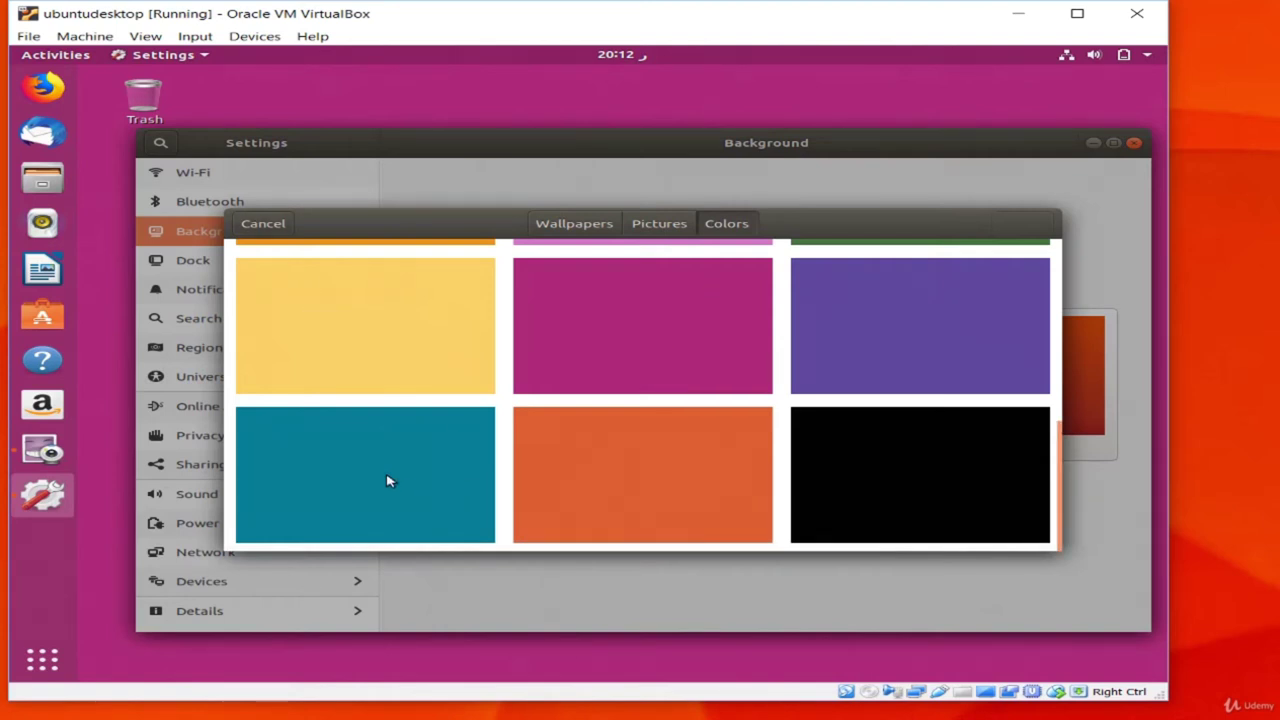
pyautogui.scroll(4, 390, 481)
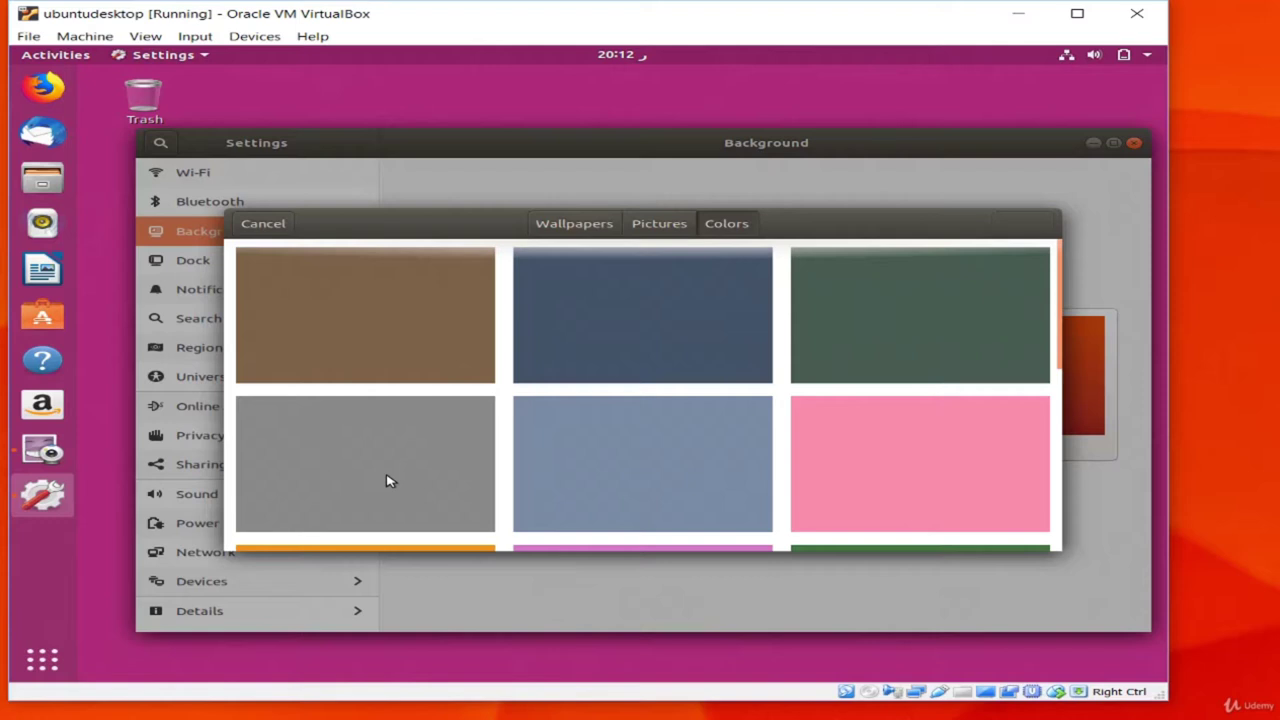
pyautogui.click(255, 224)
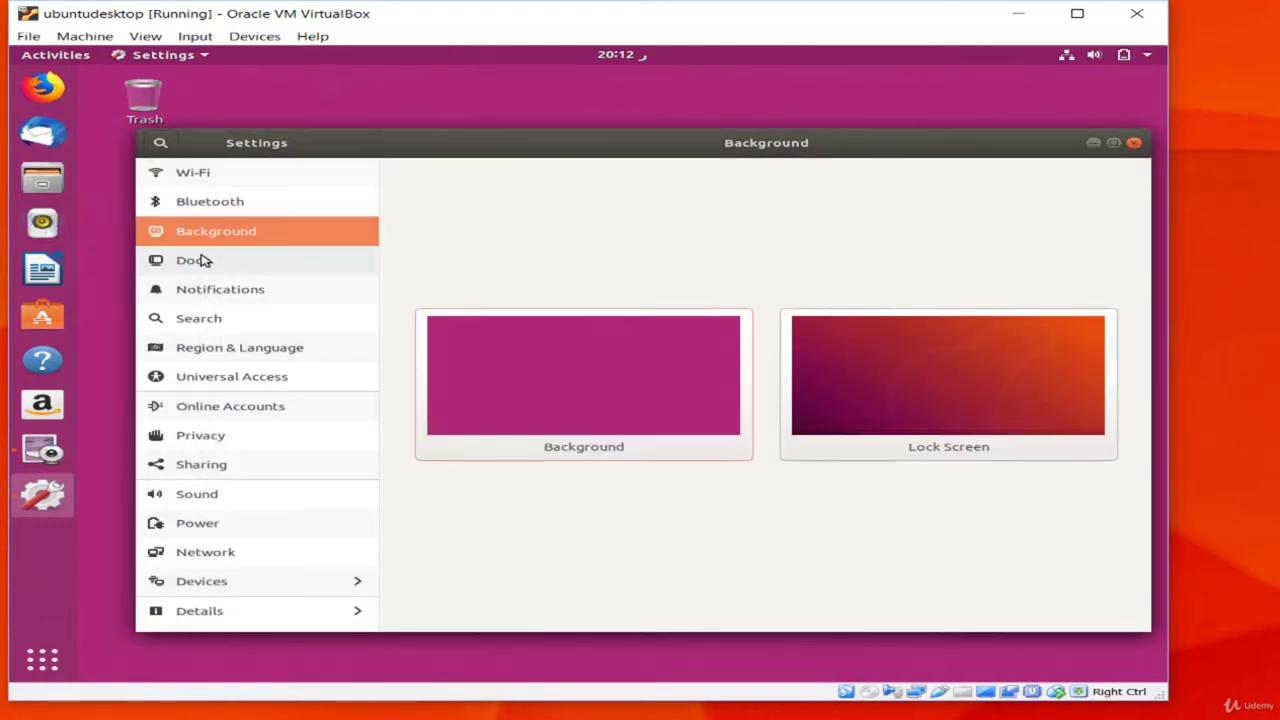
# - In Dock settings, turn Auto-hide on, test it, then turn it back off
pyautogui.click(202, 260)
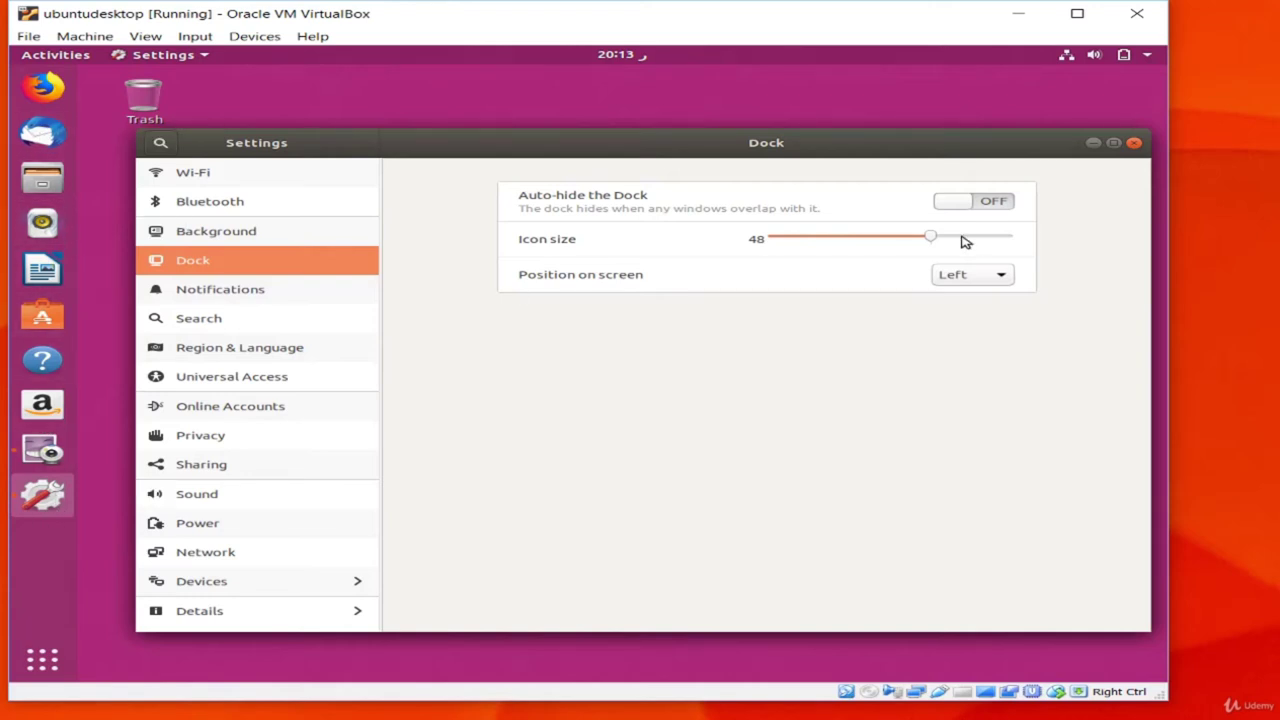
pyautogui.click(997, 204)
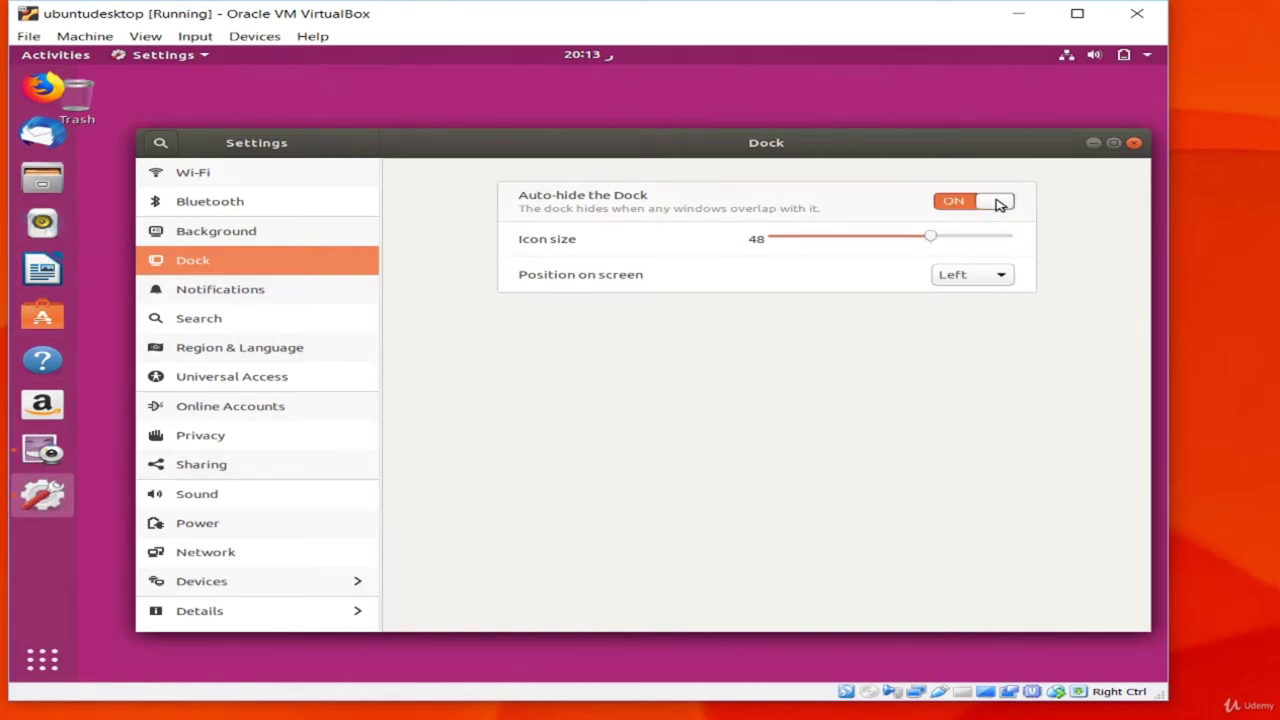
pyautogui.moveTo(803, 143)
pyautogui.mouseDown()
pyautogui.moveTo(707, 139)
pyautogui.moveTo(831, 134)
pyautogui.moveTo(769, 142)
pyautogui.moveTo(806, 137)
pyautogui.mouseUp()
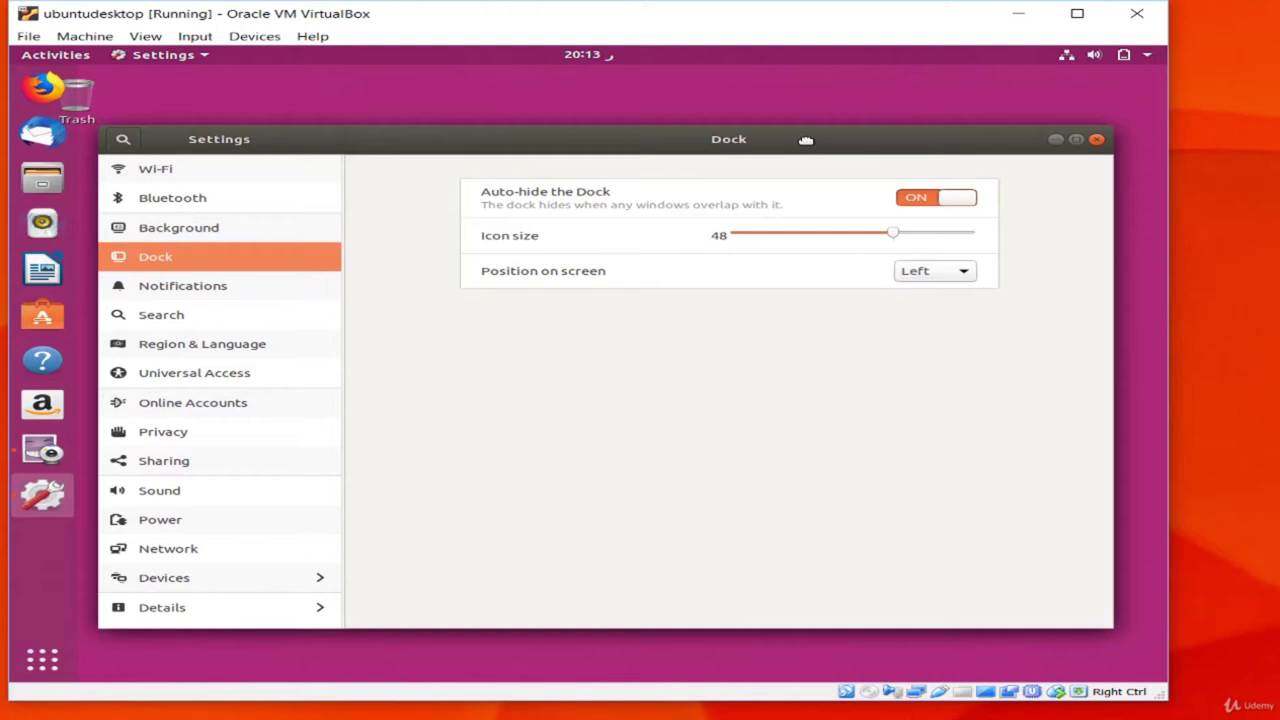
pyautogui.click(966, 201)
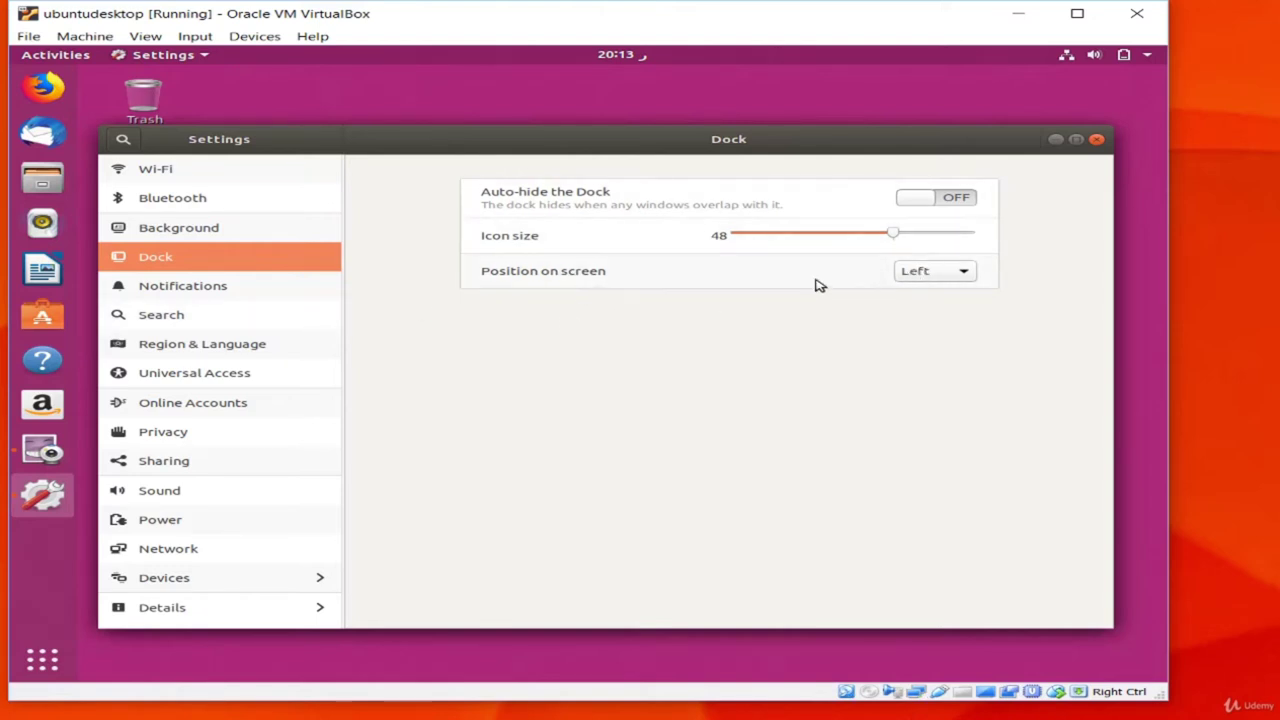
# - Move the dock to Bottom, then back to Left, and go to Notifications
pyautogui.click(928, 271)
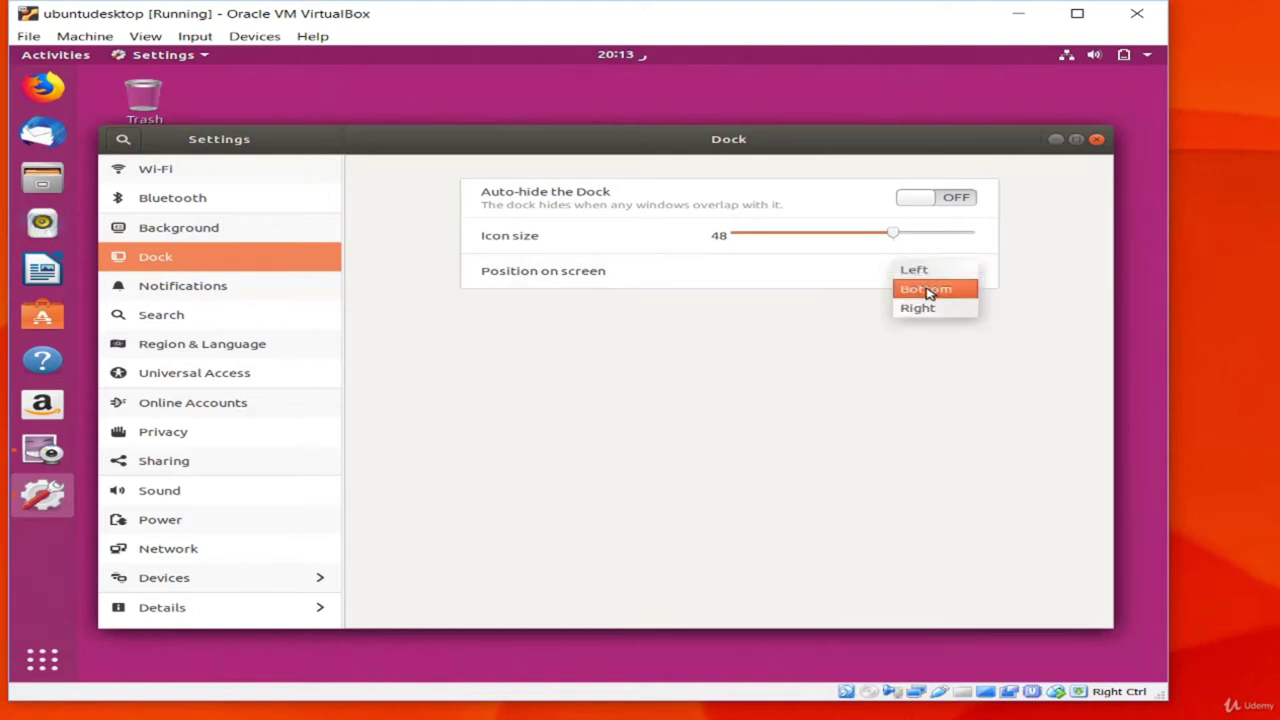
pyautogui.click(928, 291)
pyautogui.click(925, 275)
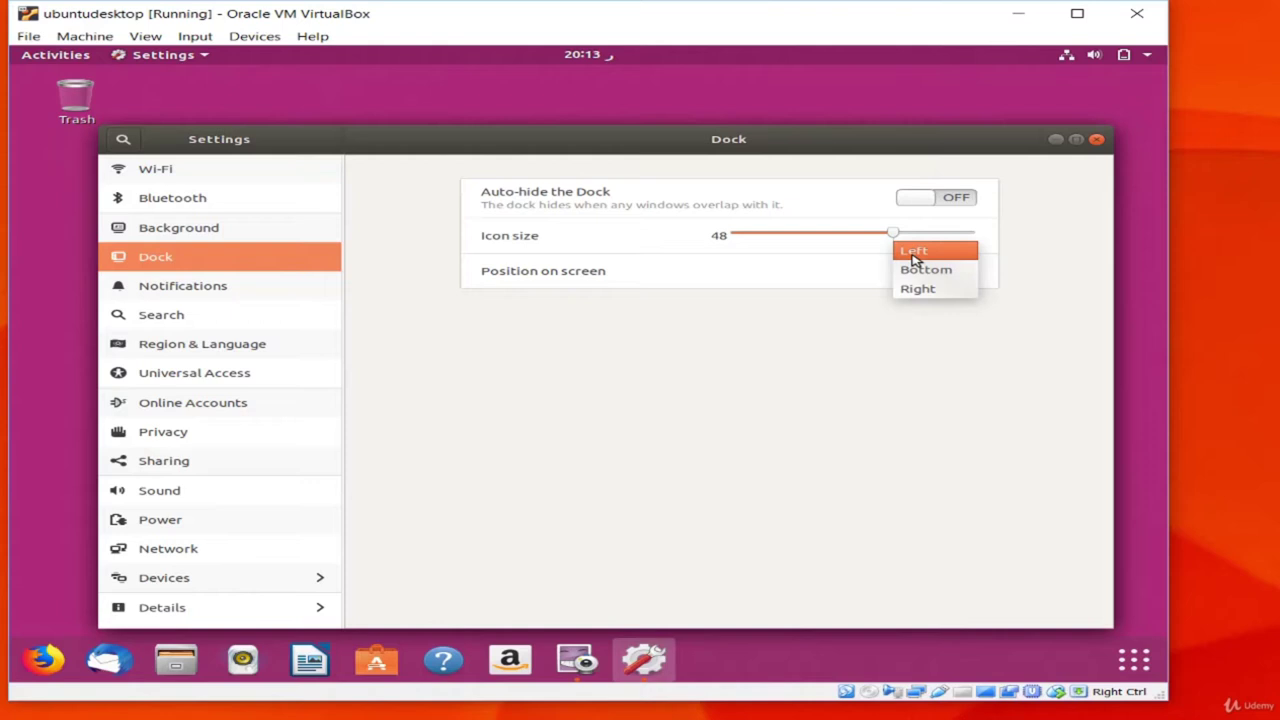
pyautogui.click(913, 254)
pyautogui.click(234, 291)
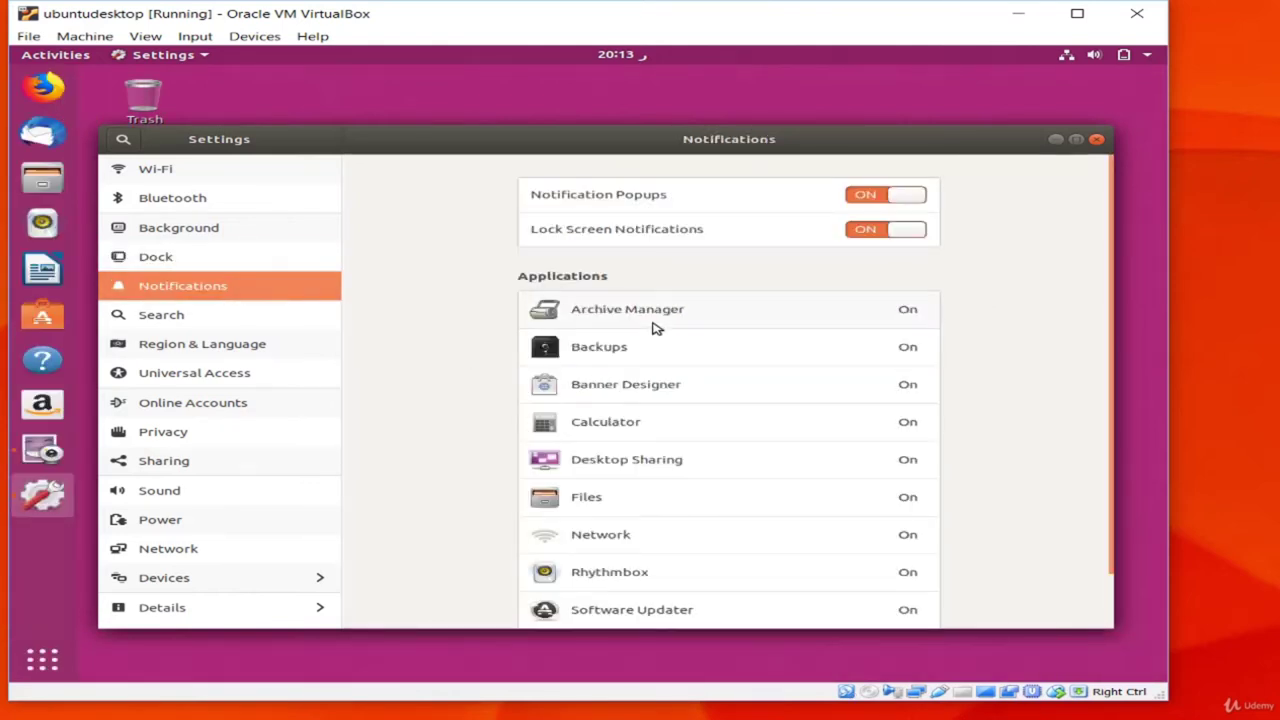
# - Review the Notifications options and Search page, then open Region & Language
pyautogui.scroll(-1, 840, 397)
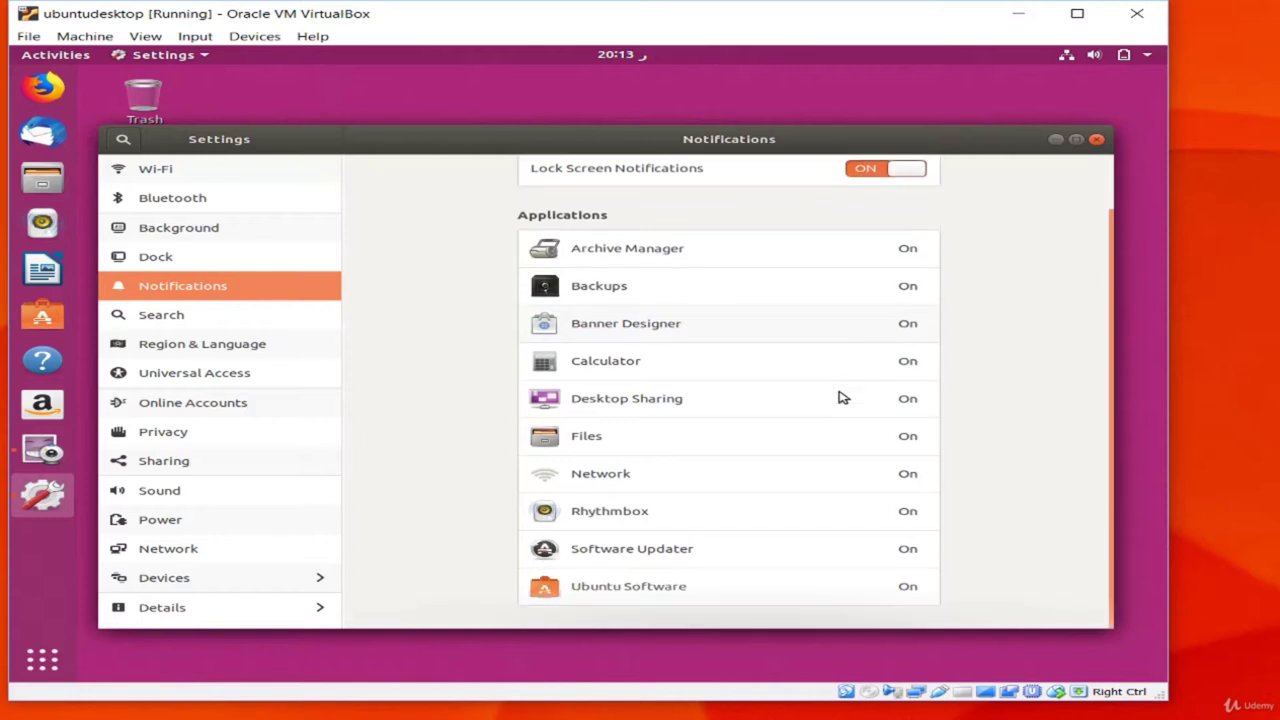
pyautogui.scroll(1, 840, 397)
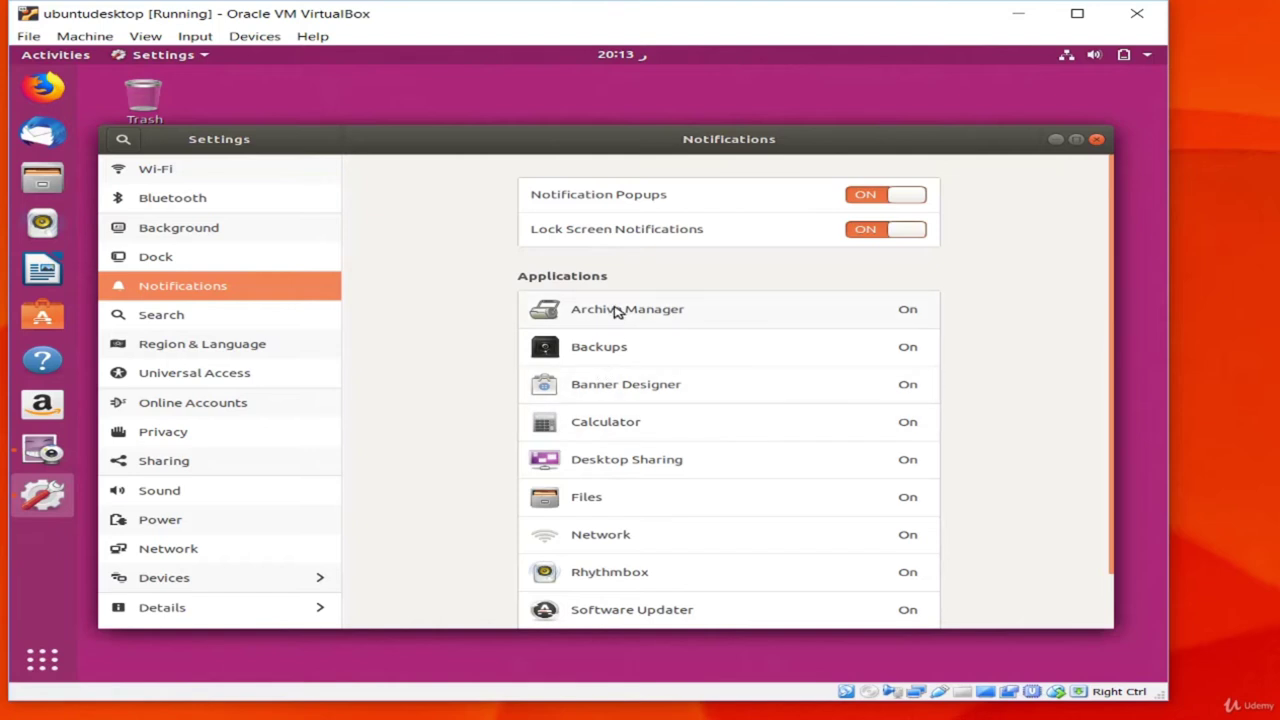
pyautogui.scroll(-2, 564, 596)
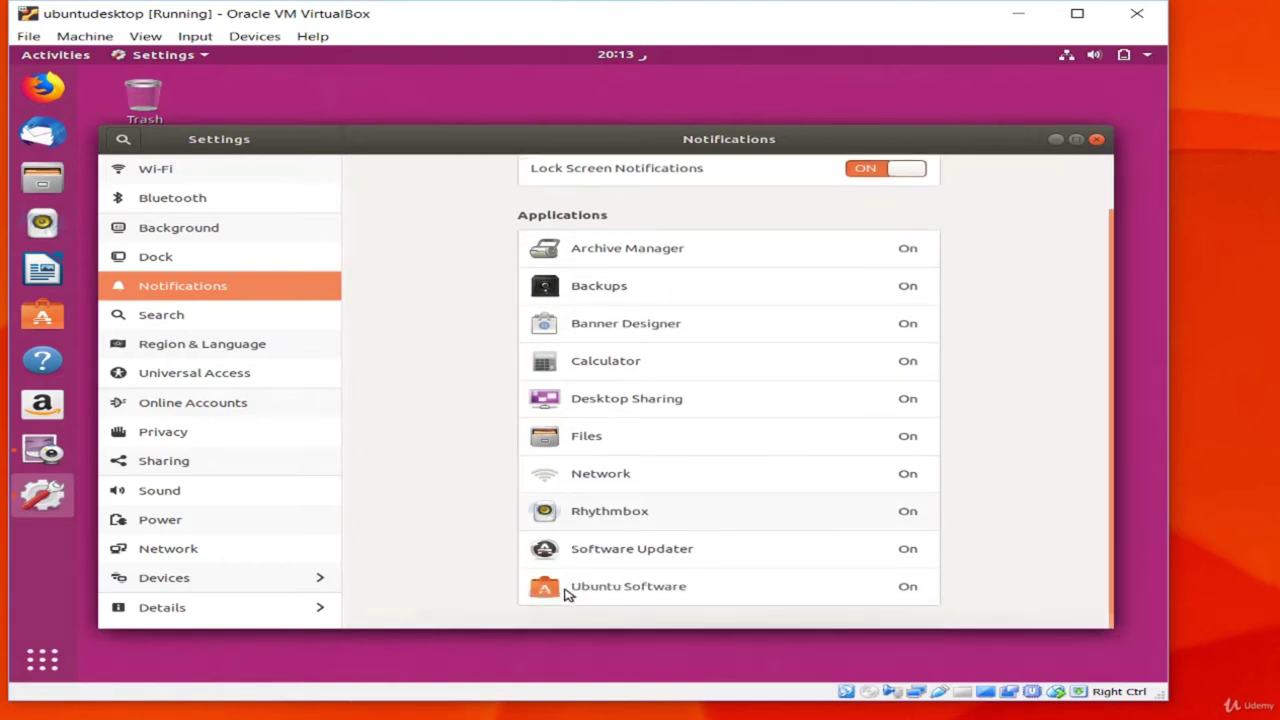
pyautogui.scroll(2, 564, 596)
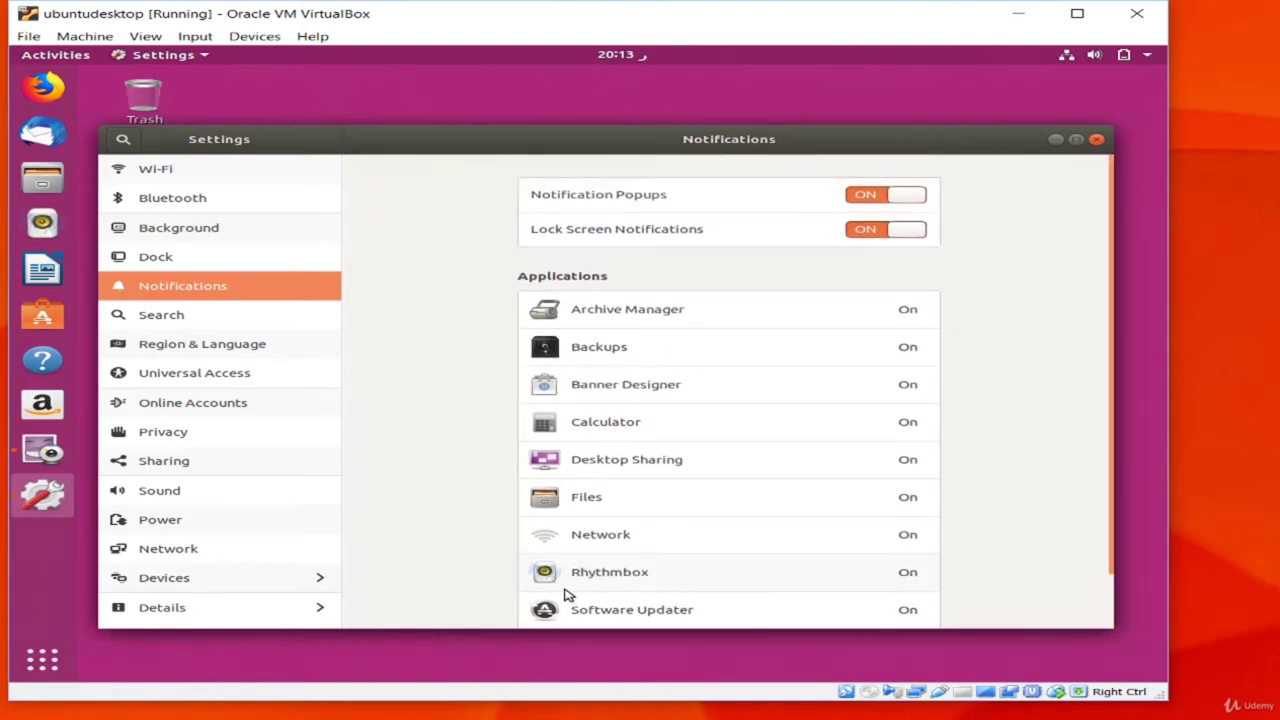
pyautogui.click(197, 327)
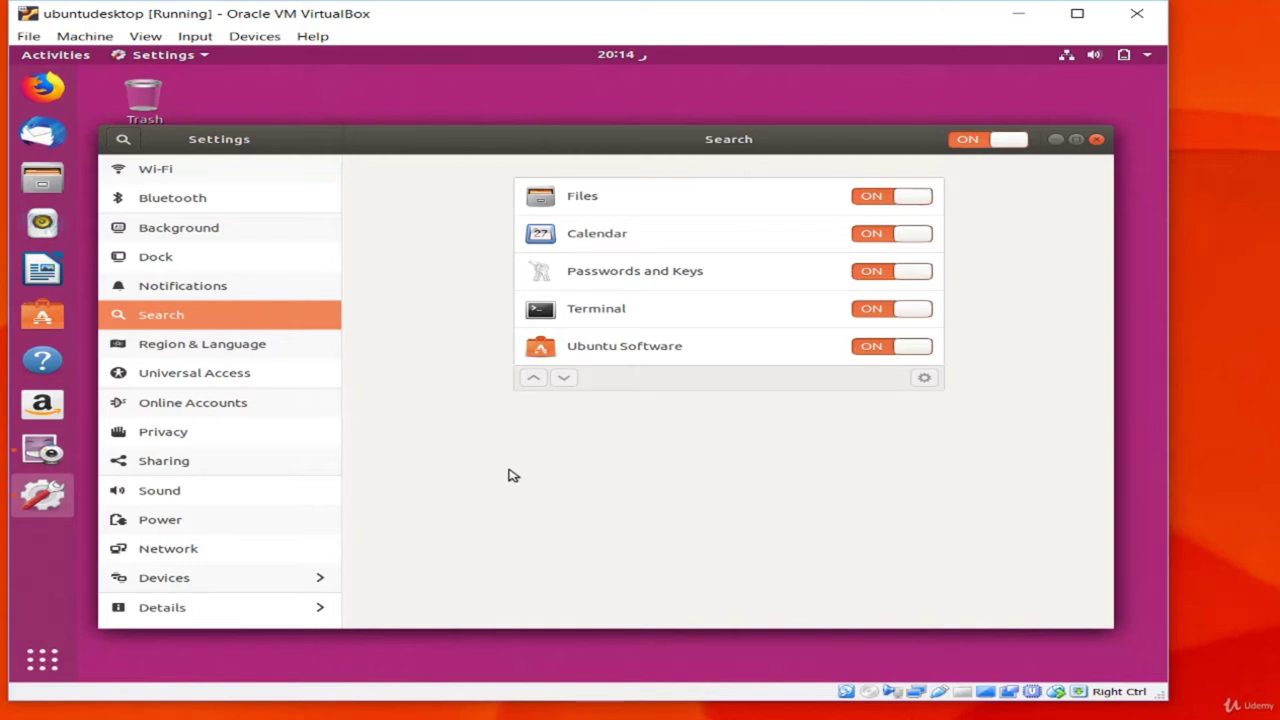
pyautogui.click(228, 358)
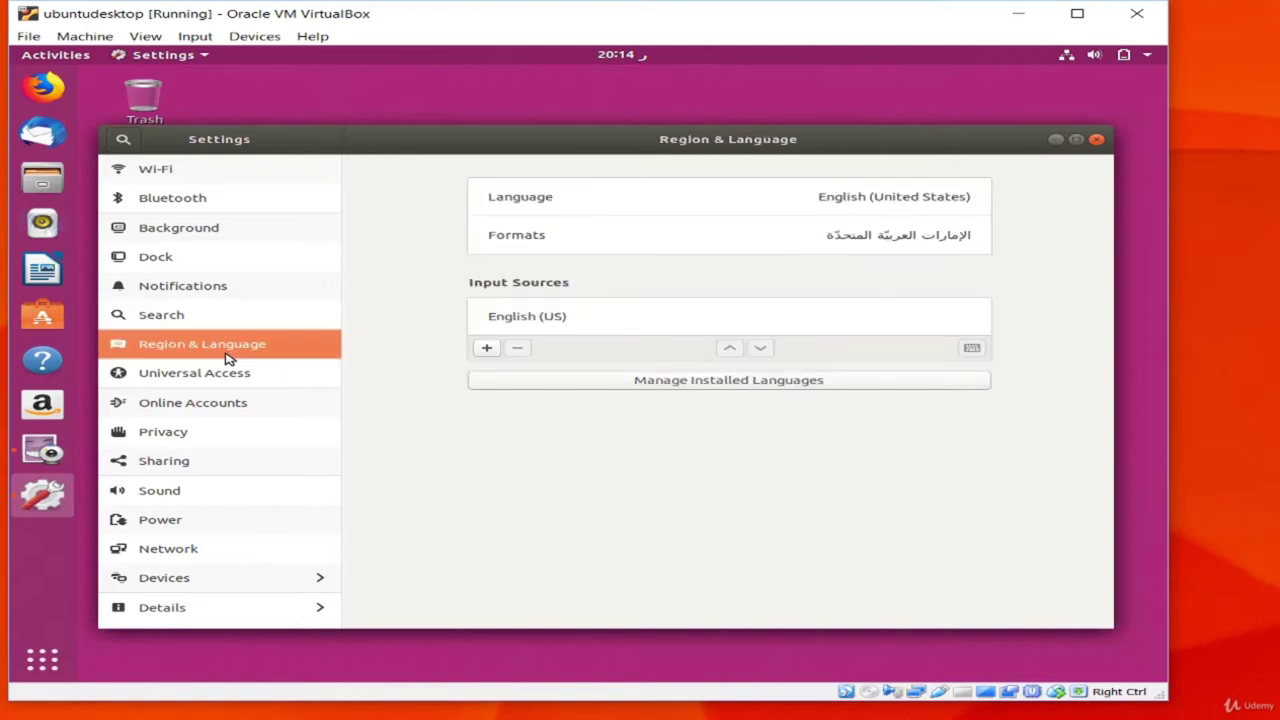
# - Keep English (United States) and add the Cameroon Multilingual (QWERTY) input source
pyautogui.click(870, 199)
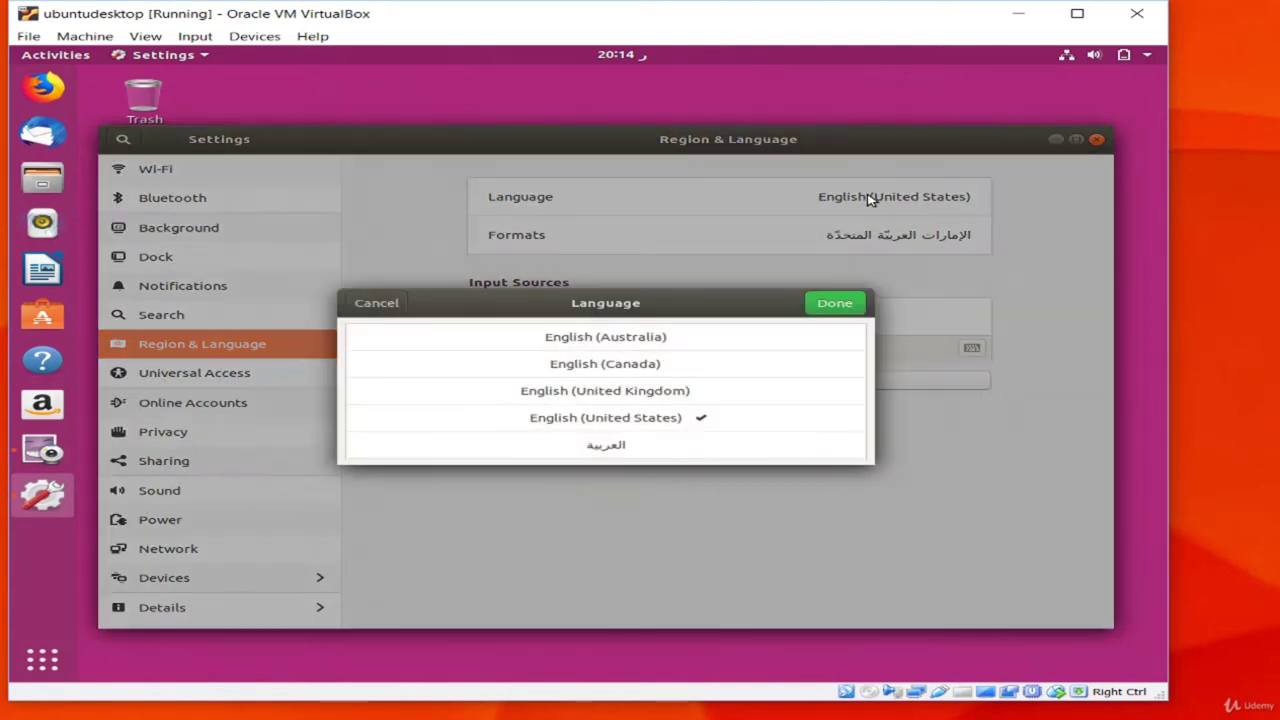
pyautogui.click(832, 303)
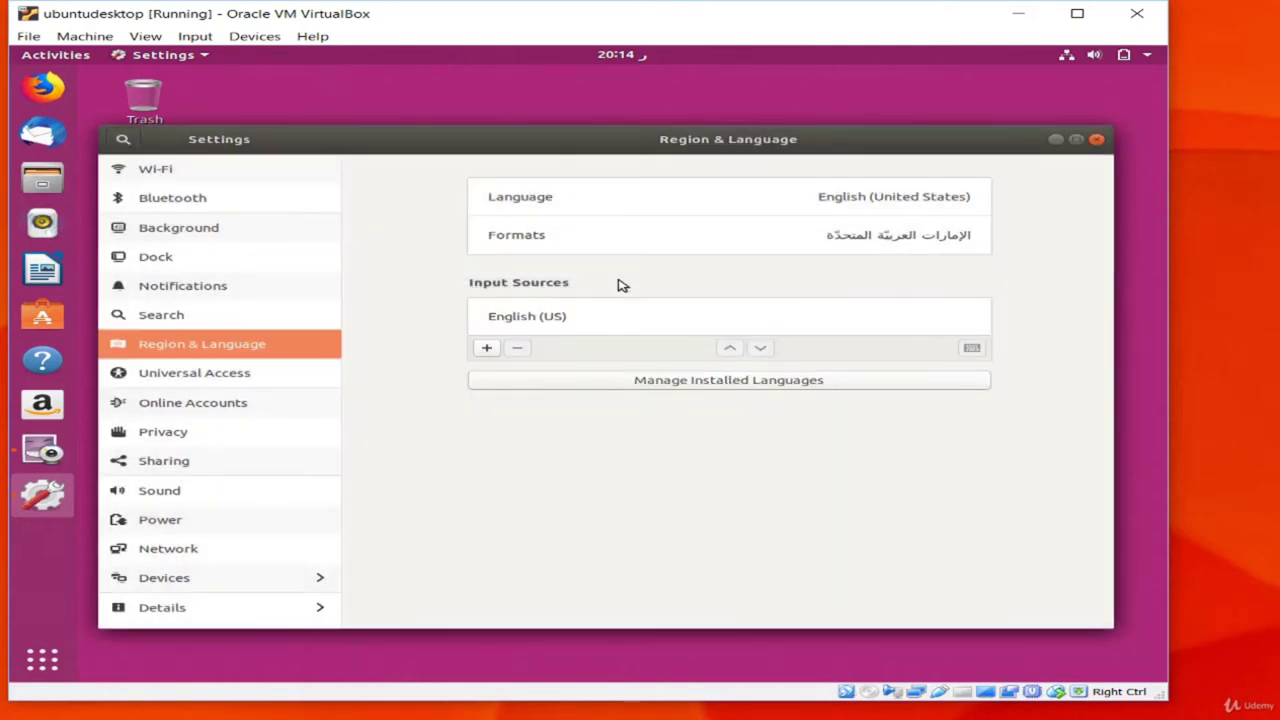
pyautogui.click(486, 349)
pyautogui.click(563, 388)
pyautogui.click(565, 385)
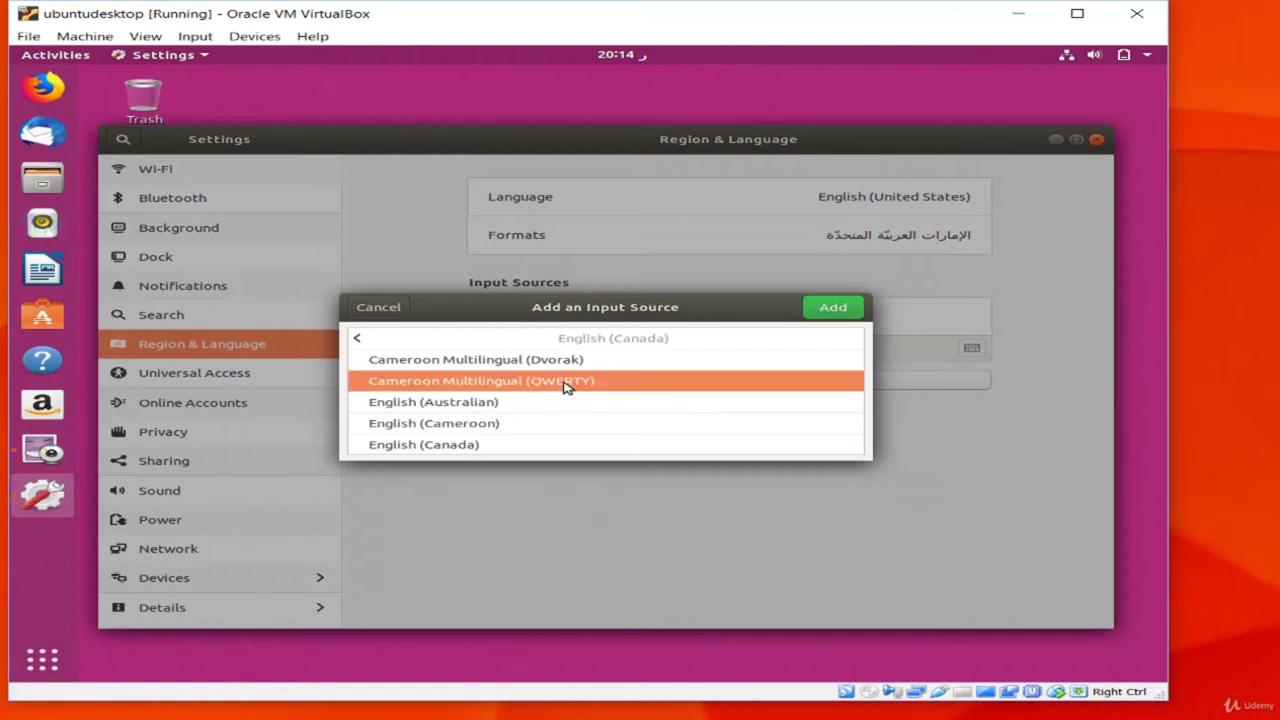
pyautogui.click(818, 306)
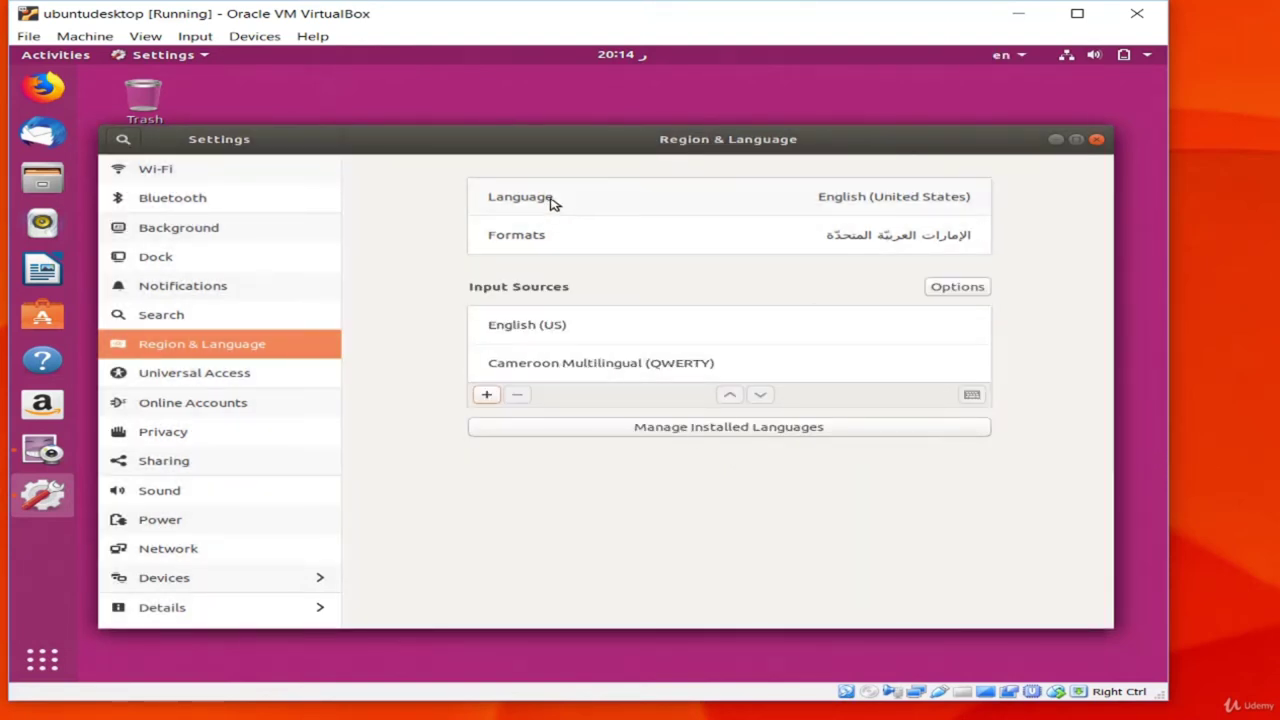
# - Set Formats to United States, then open Universal Access
pyautogui.click(535, 235)
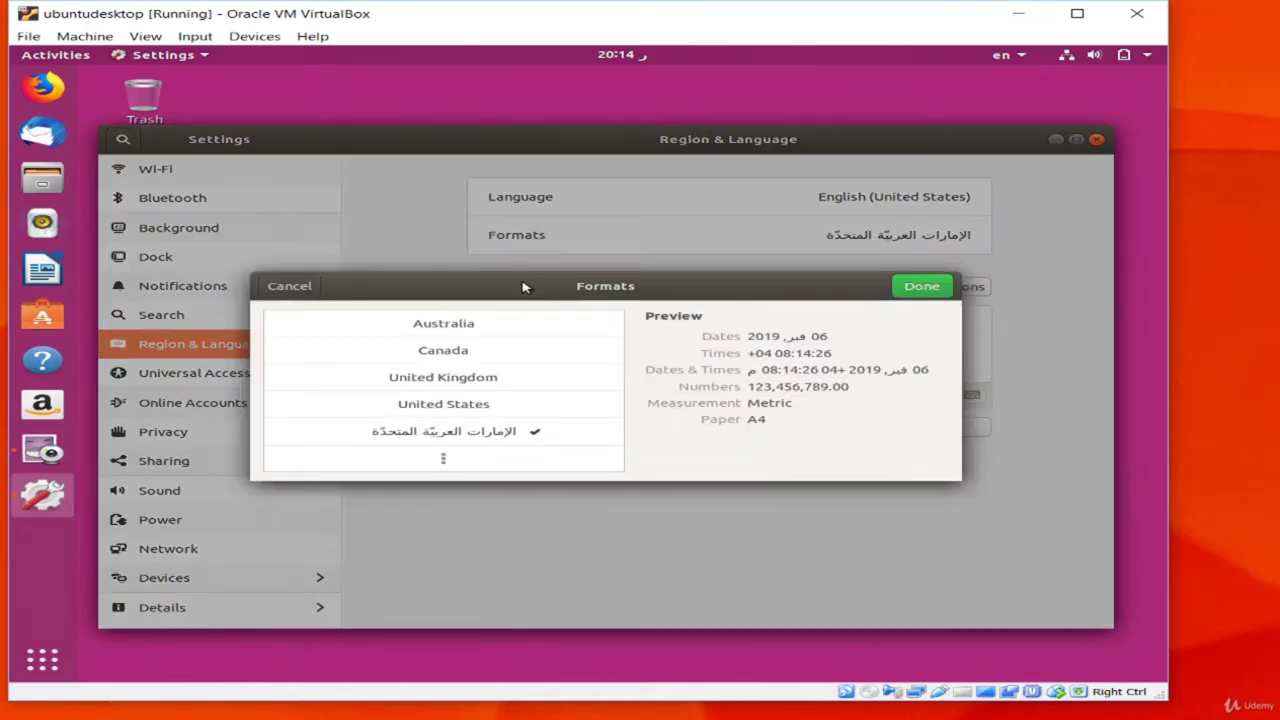
pyautogui.click(449, 405)
pyautogui.click(449, 405)
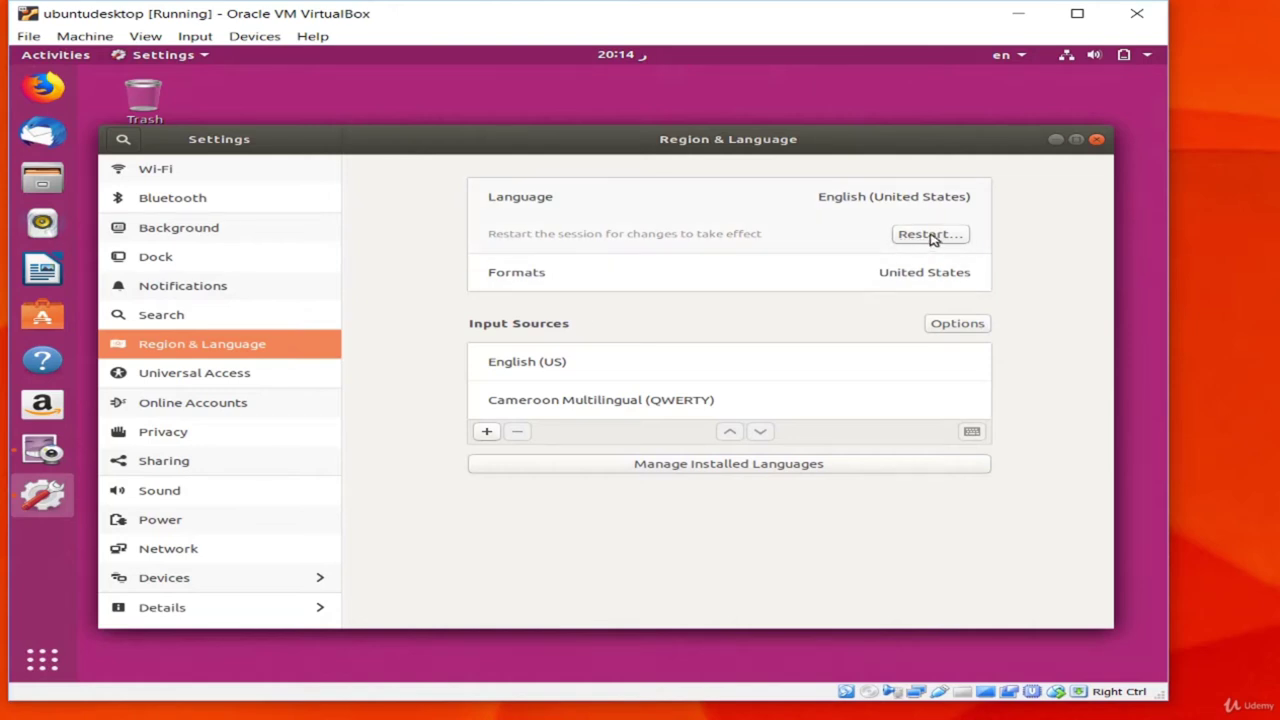
pyautogui.click(244, 376)
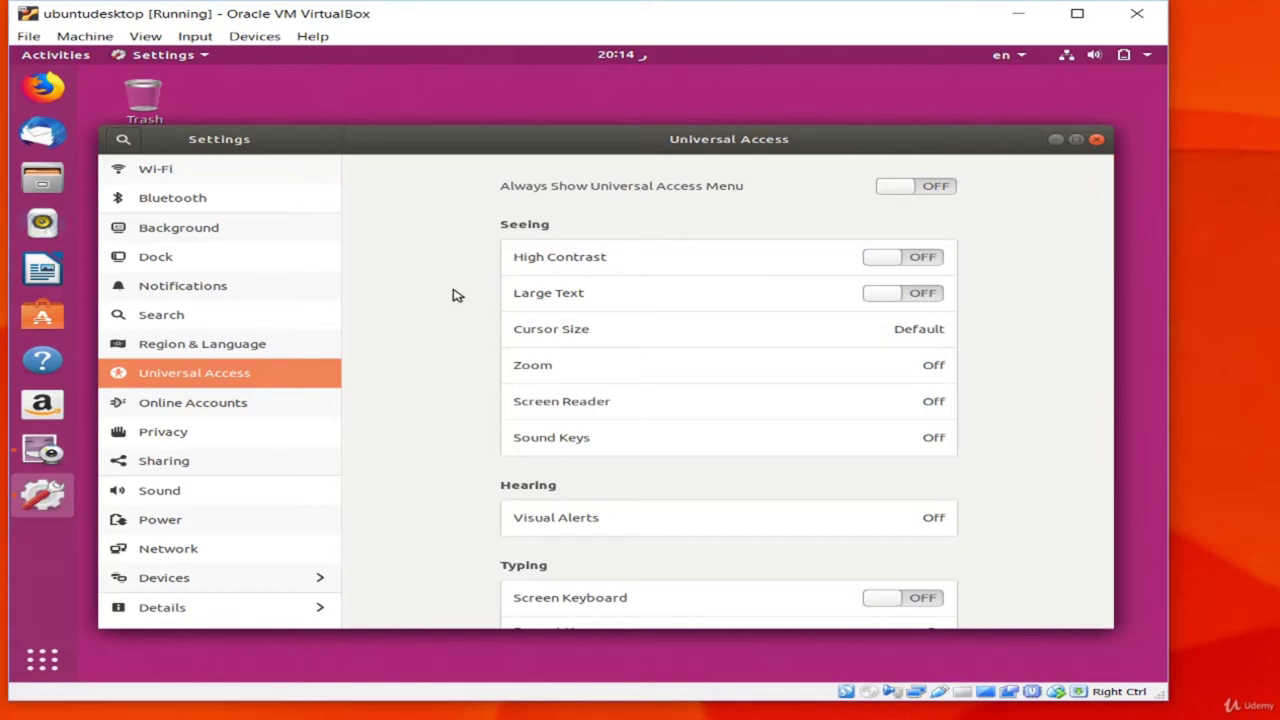
# - Review the Universal Access sections and flip the Always Show Universal Access Menu switch
pyautogui.scroll(-5, 452, 295)
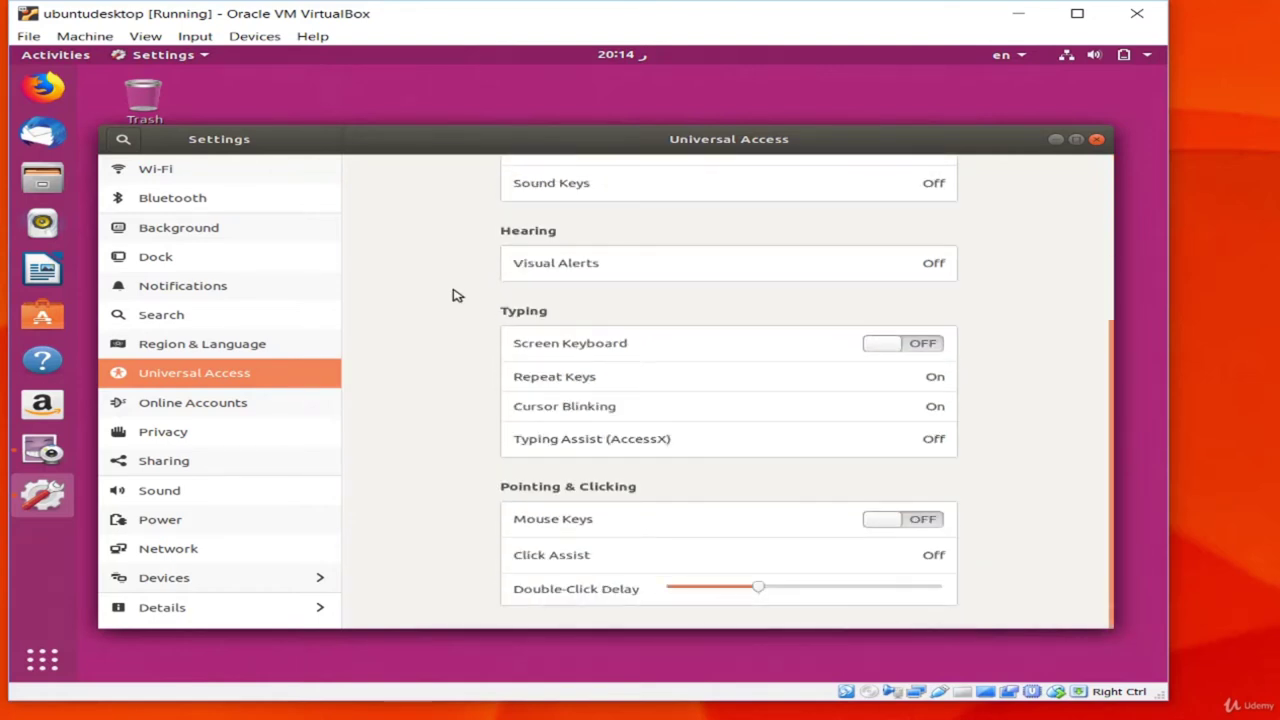
pyautogui.scroll(5, 452, 295)
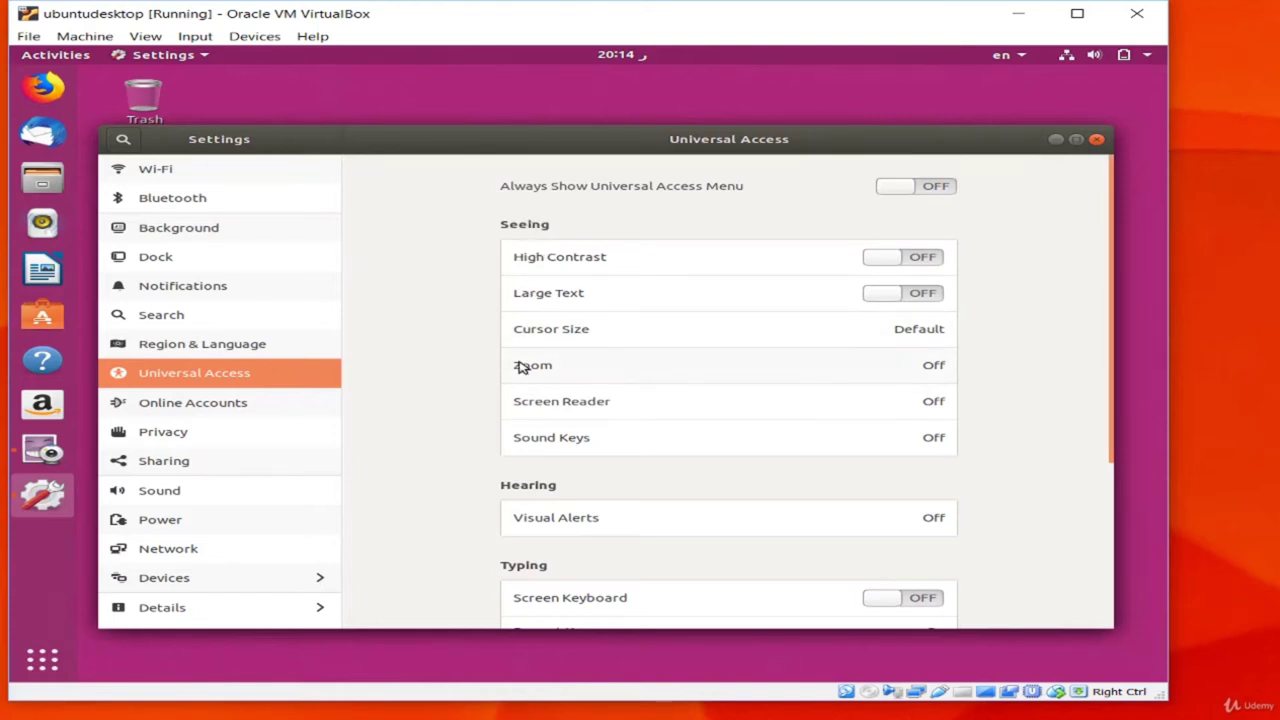
pyautogui.scroll(-1, 472, 471)
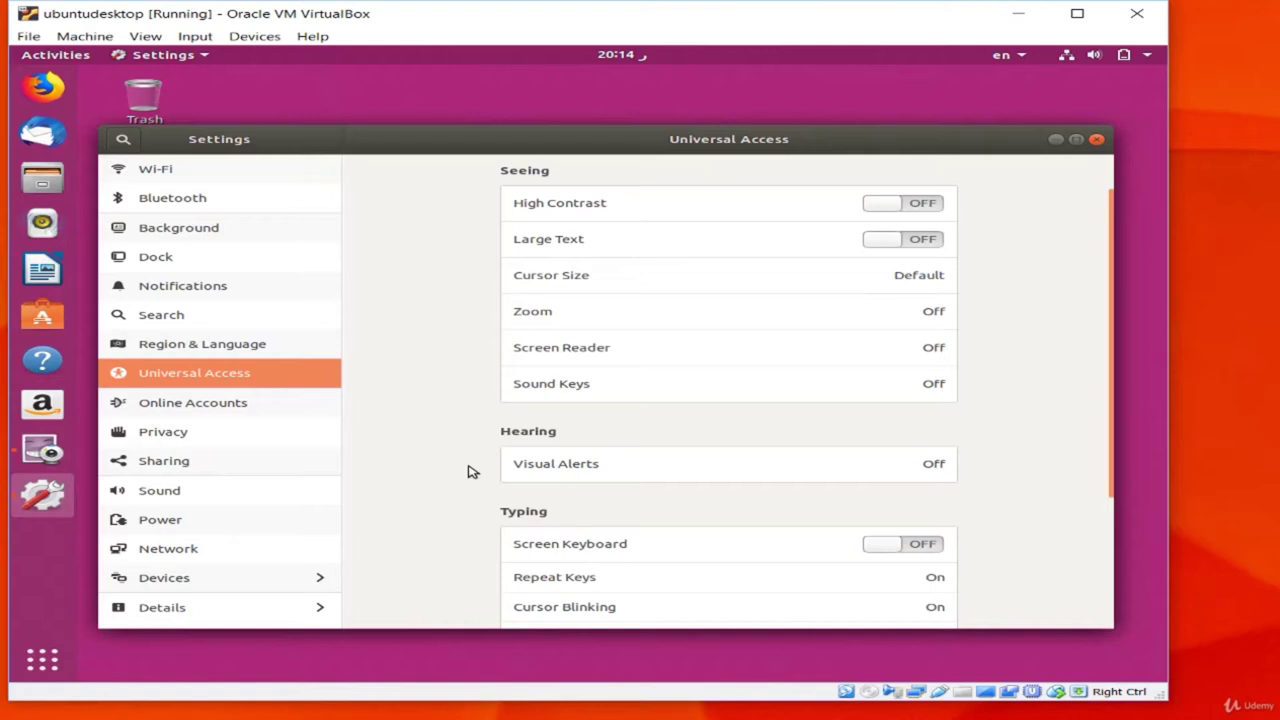
pyautogui.scroll(-4, 472, 471)
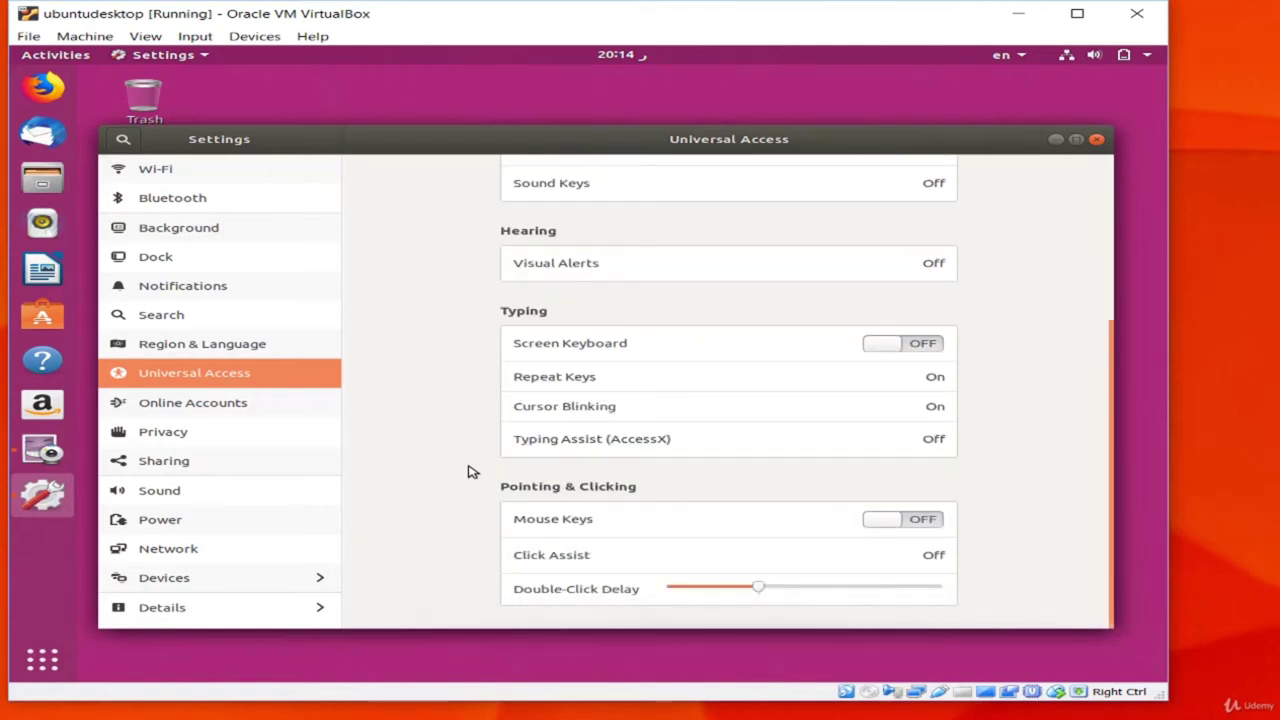
pyautogui.scroll(5, 472, 471)
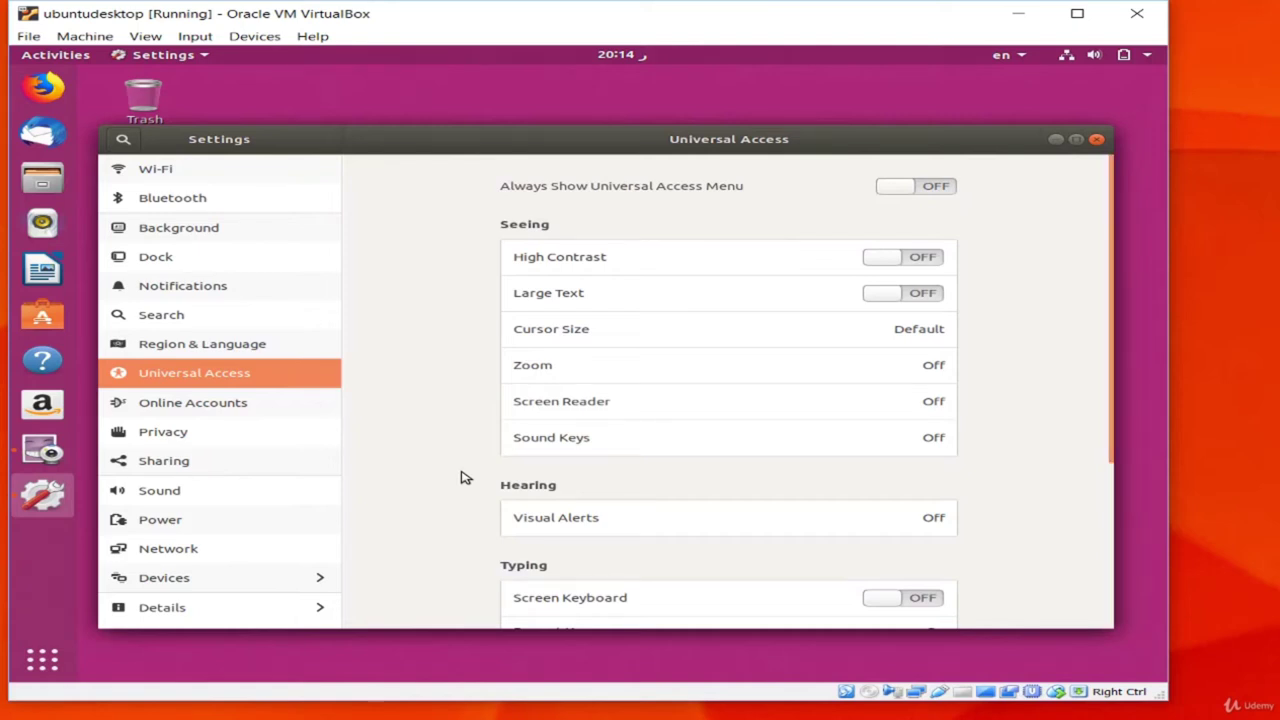
pyautogui.scroll(-5, 461, 477)
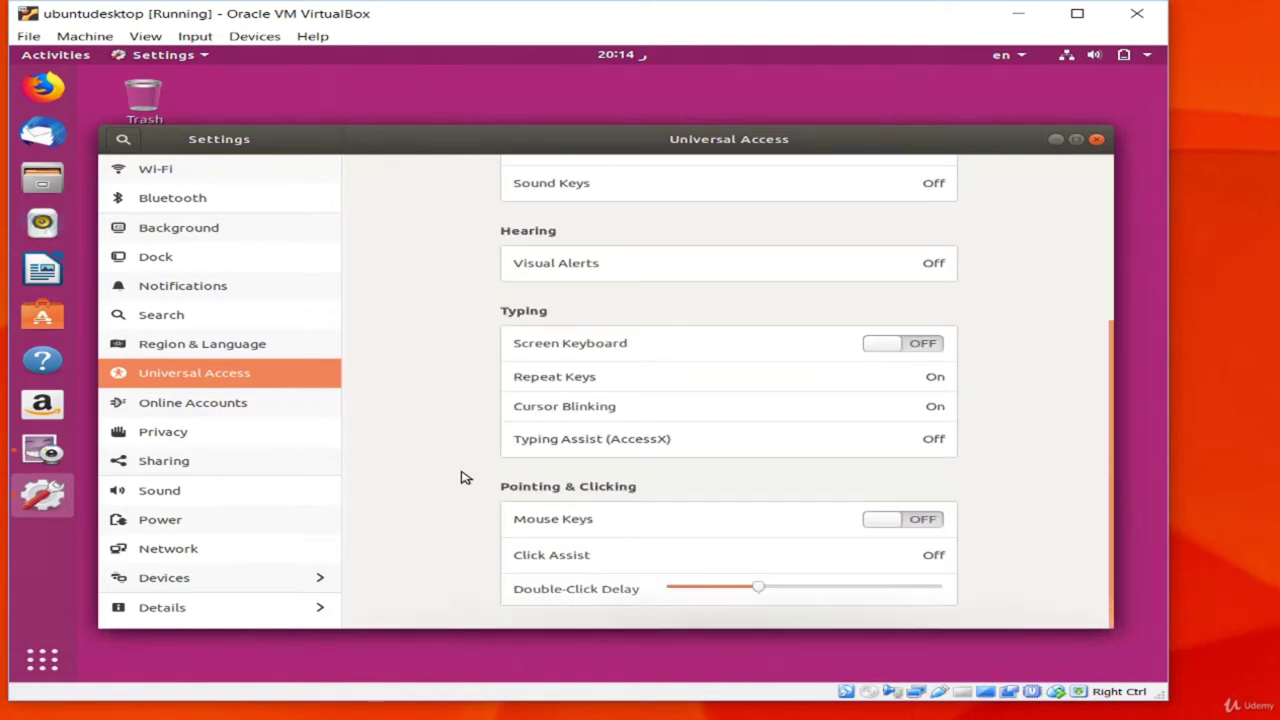
pyautogui.scroll(5, 461, 477)
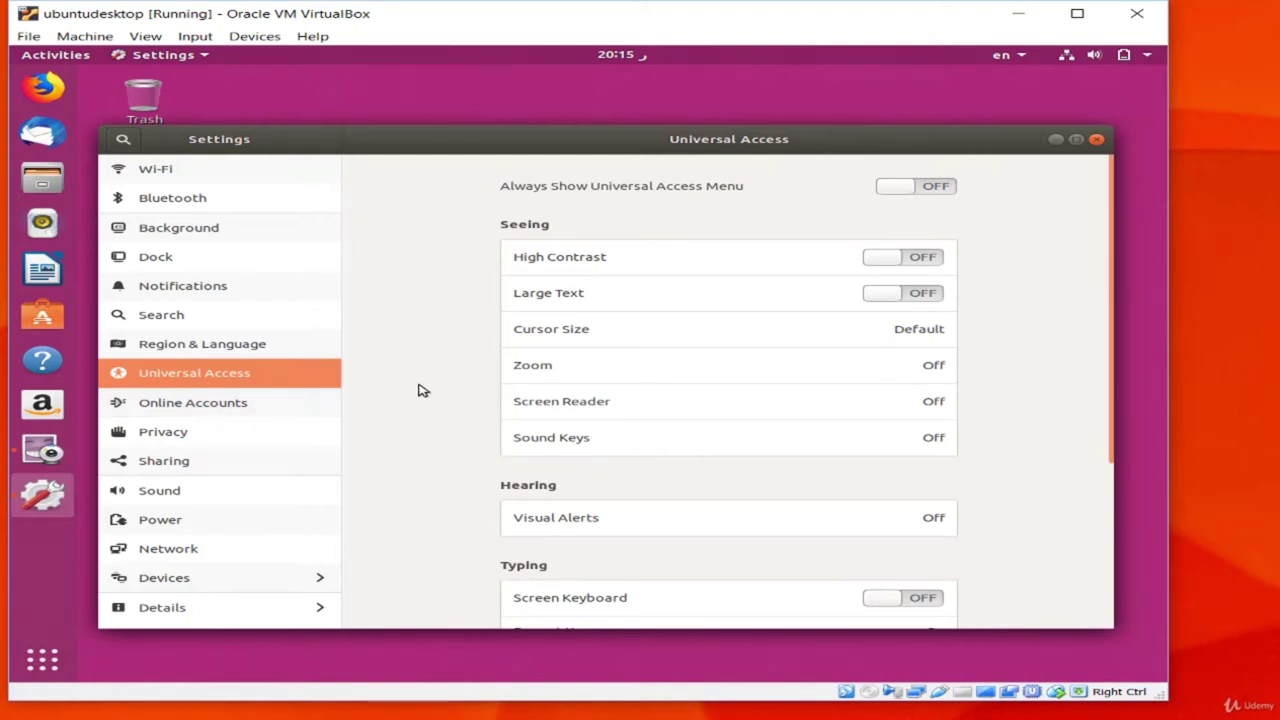
pyautogui.click(940, 192)
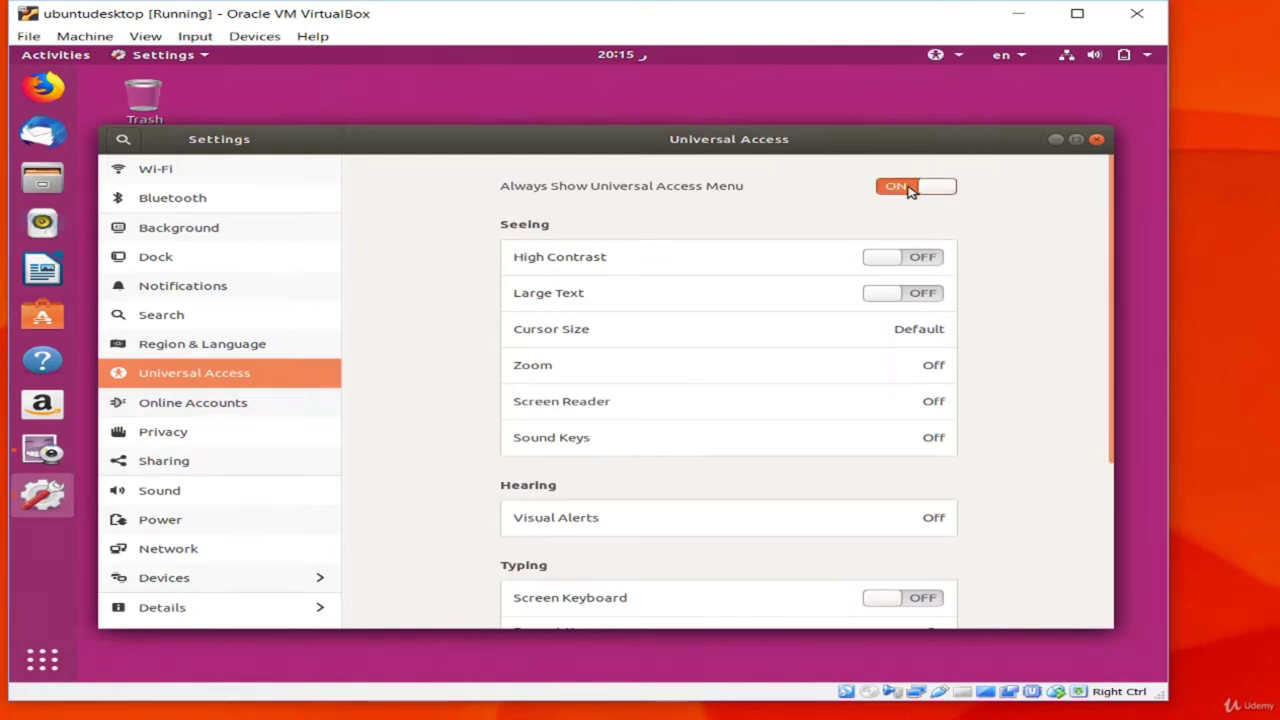
pyautogui.click(902, 191)
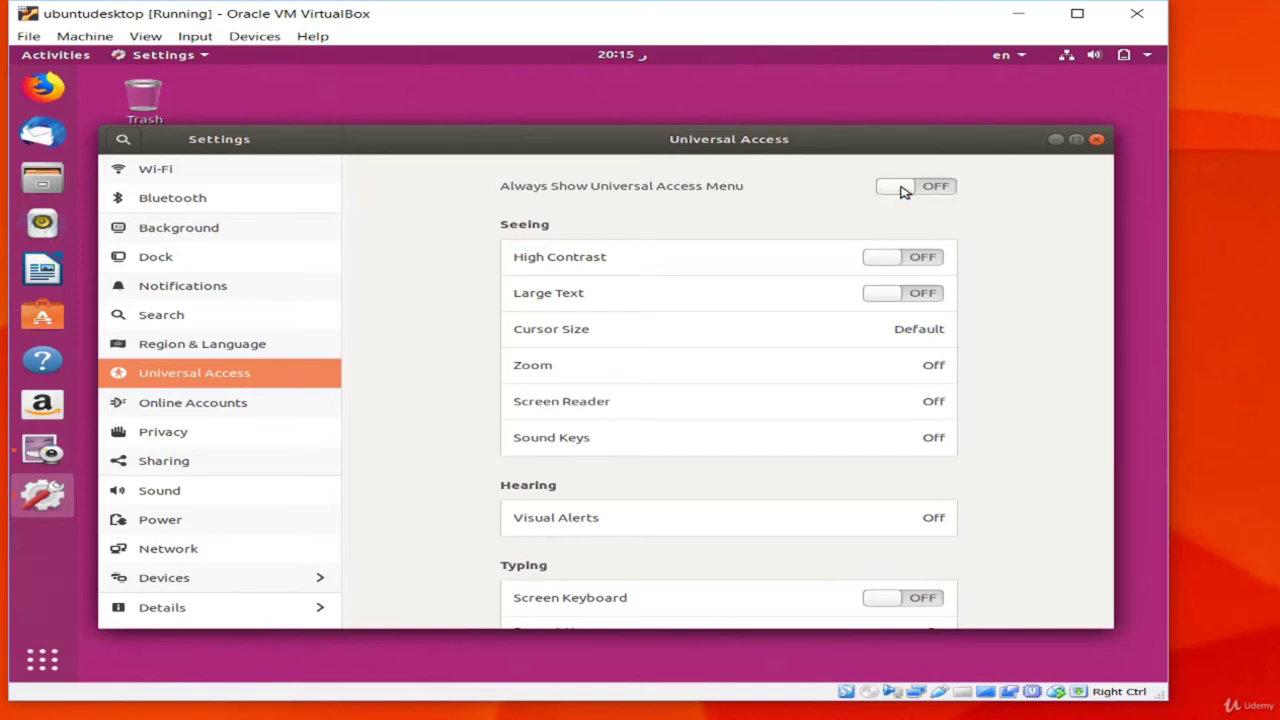
pyautogui.click(929, 189)
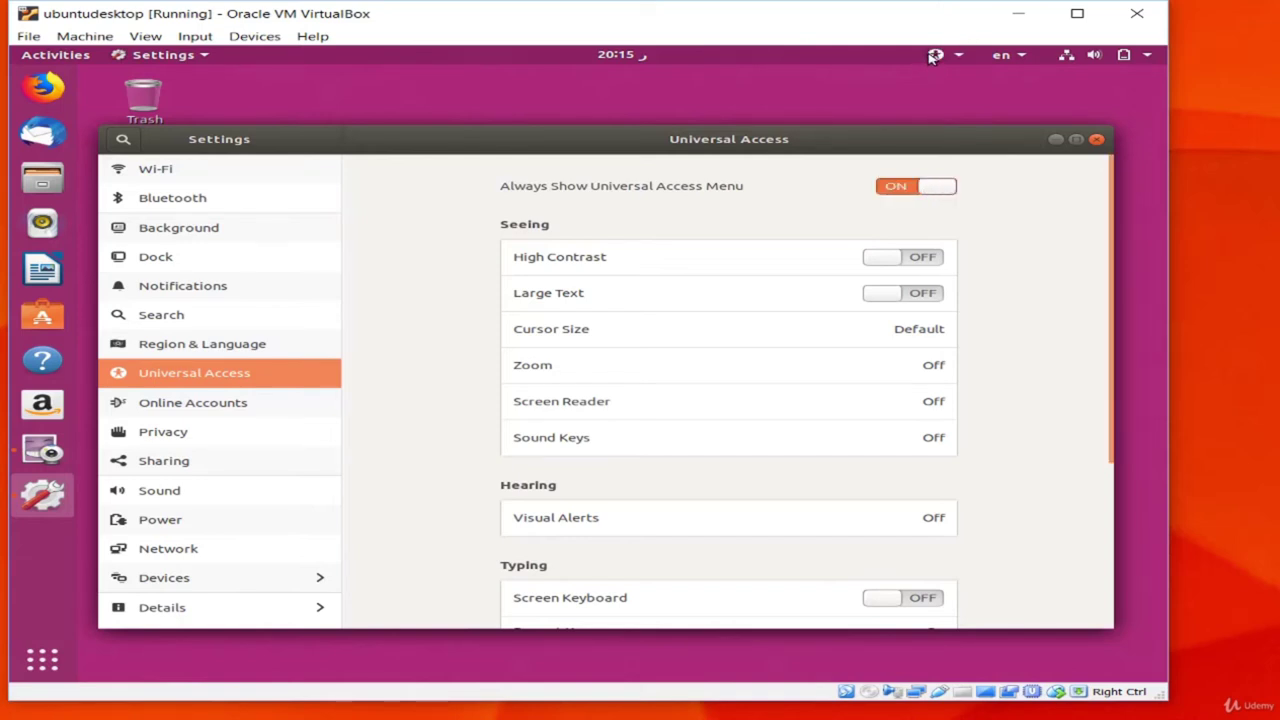
pyautogui.click(940, 186)
# - Browse the Online Accounts provider list, then open the Privacy page
pyautogui.click(182, 410)
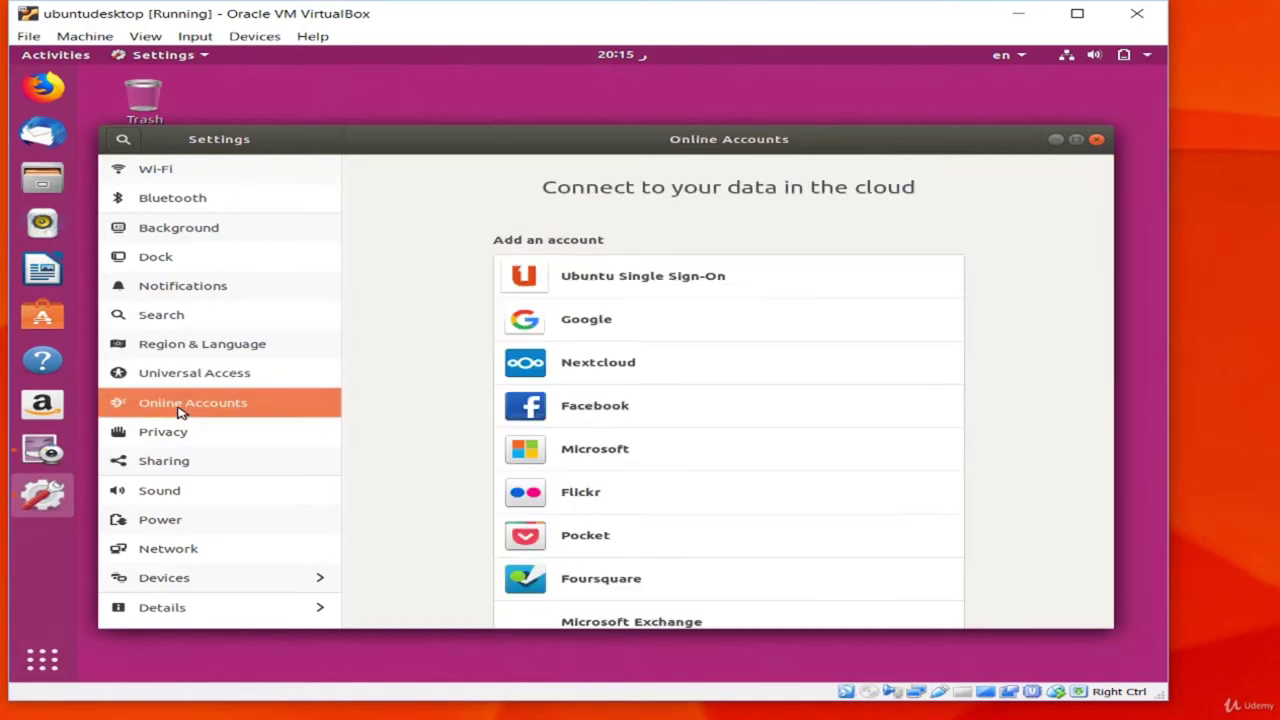
pyautogui.scroll(-2, 740, 273)
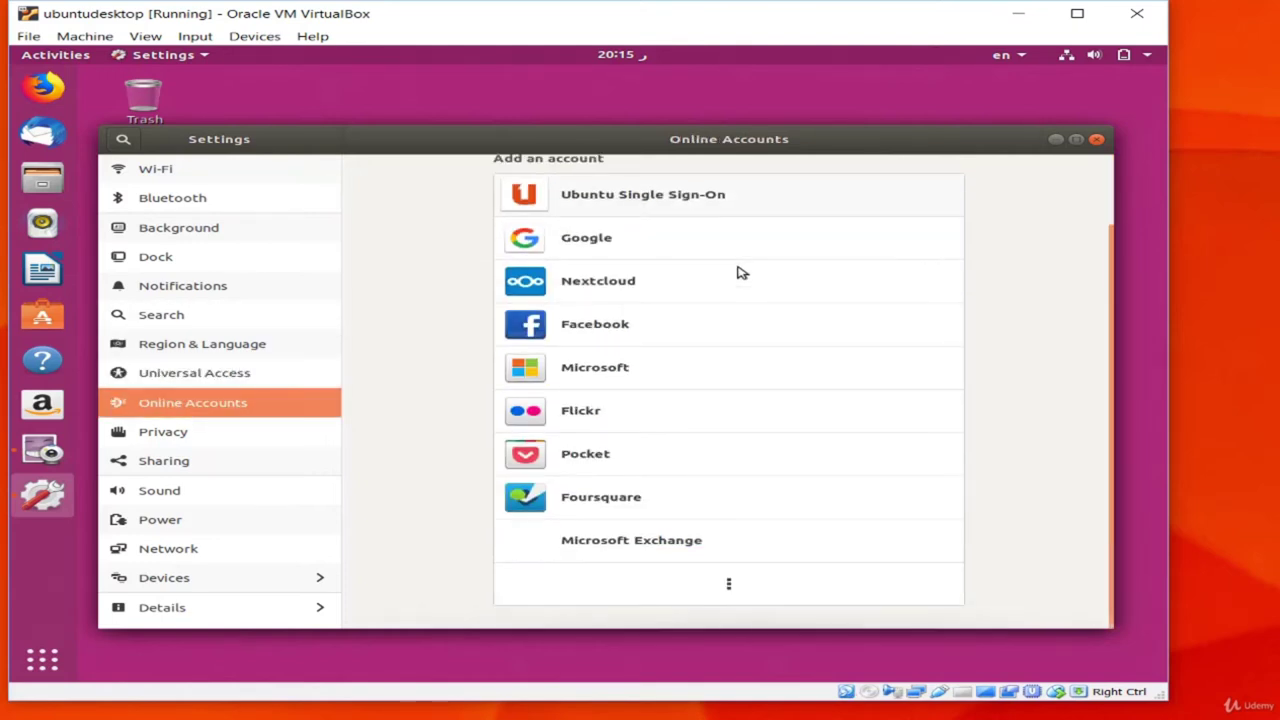
pyautogui.scroll(2, 740, 273)
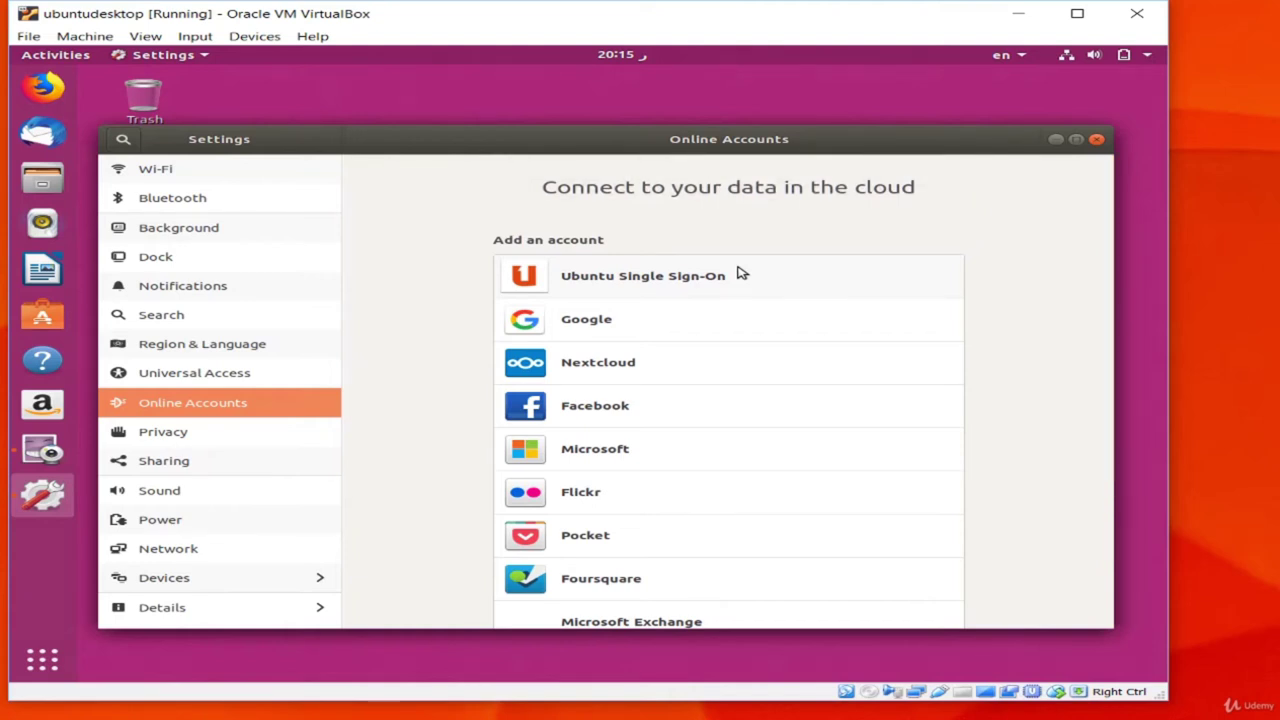
pyautogui.scroll(-2, 740, 273)
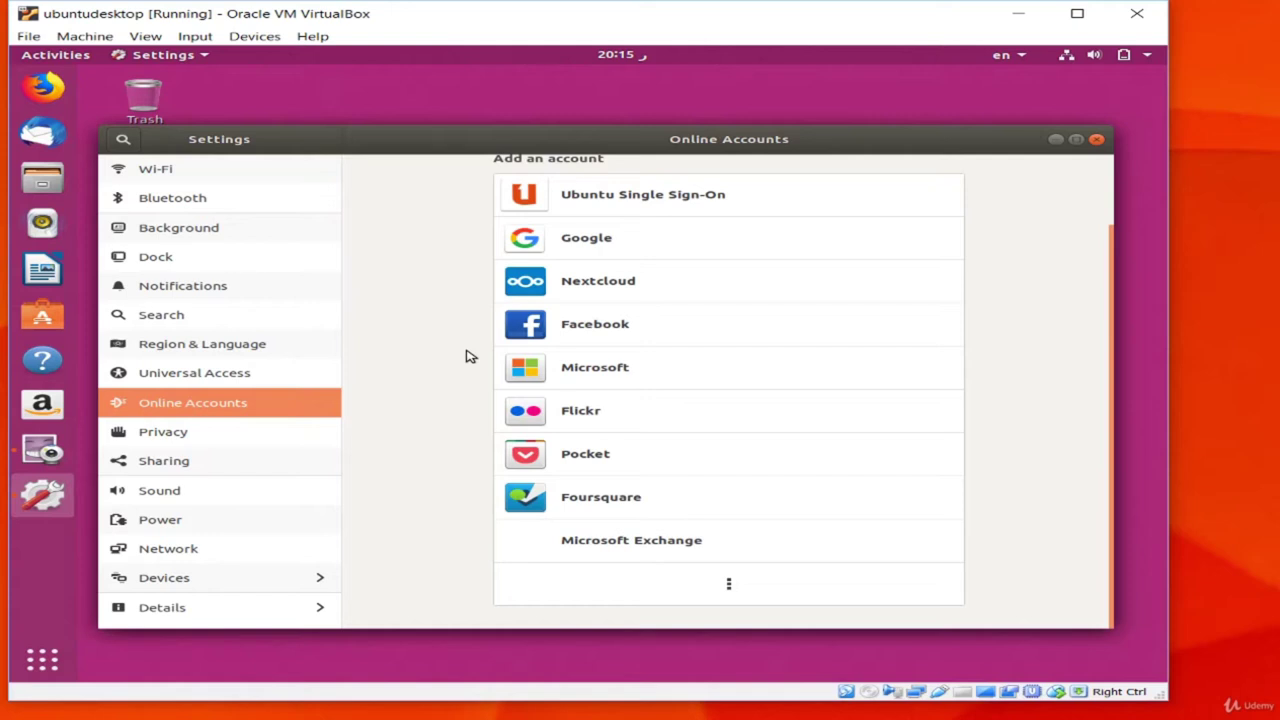
pyautogui.click(260, 431)
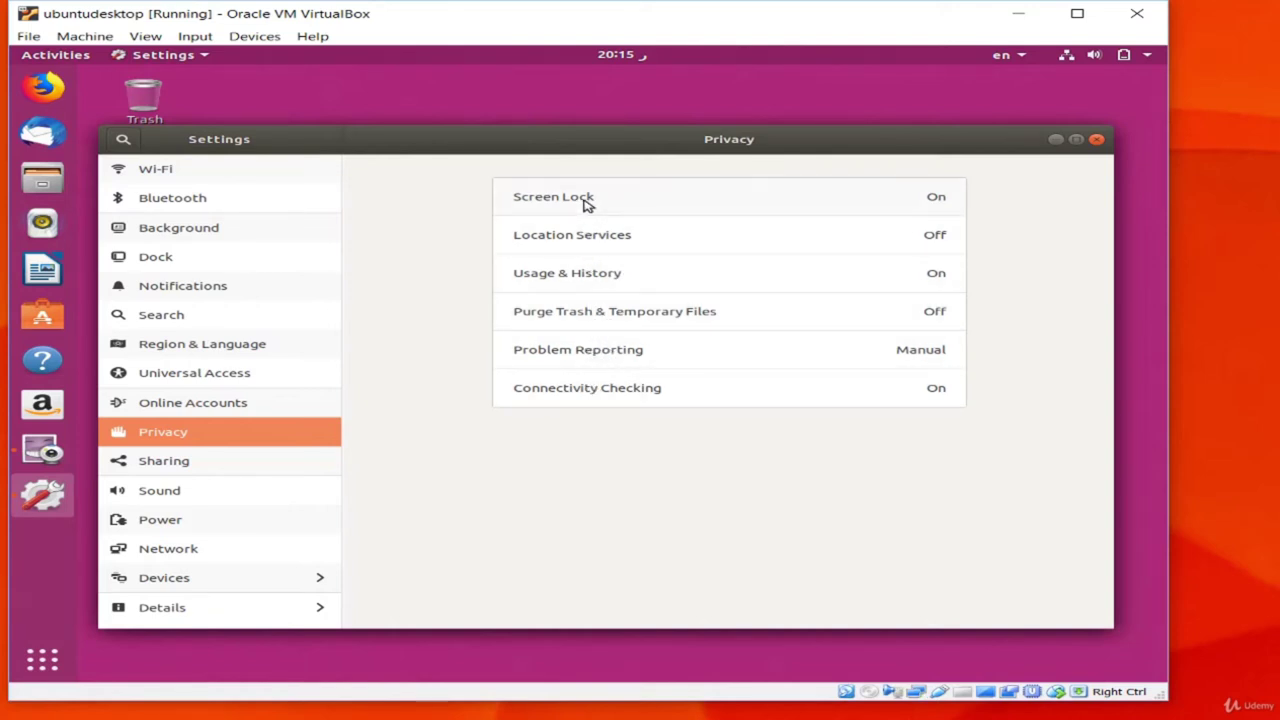
# - Review the Location Services, Problem Reporting and Connectivity Checking privacy dialogs without changing anything
pyautogui.click(577, 235)
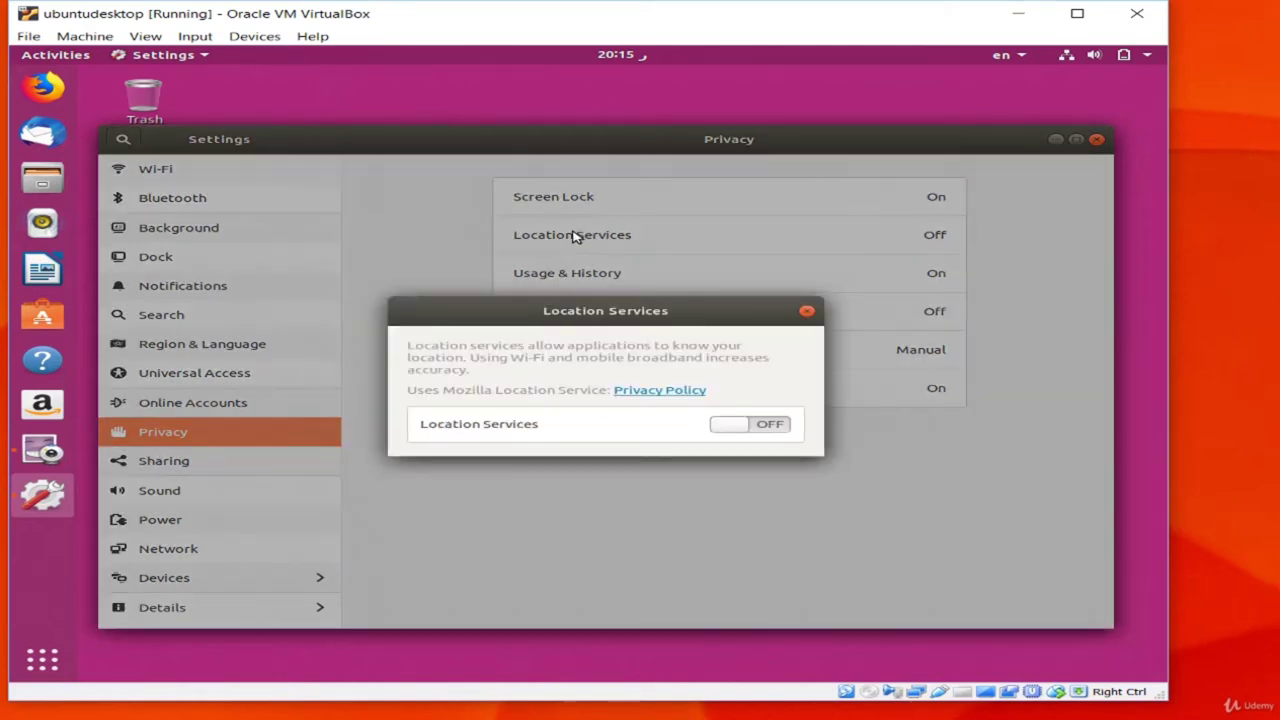
pyautogui.click(806, 313)
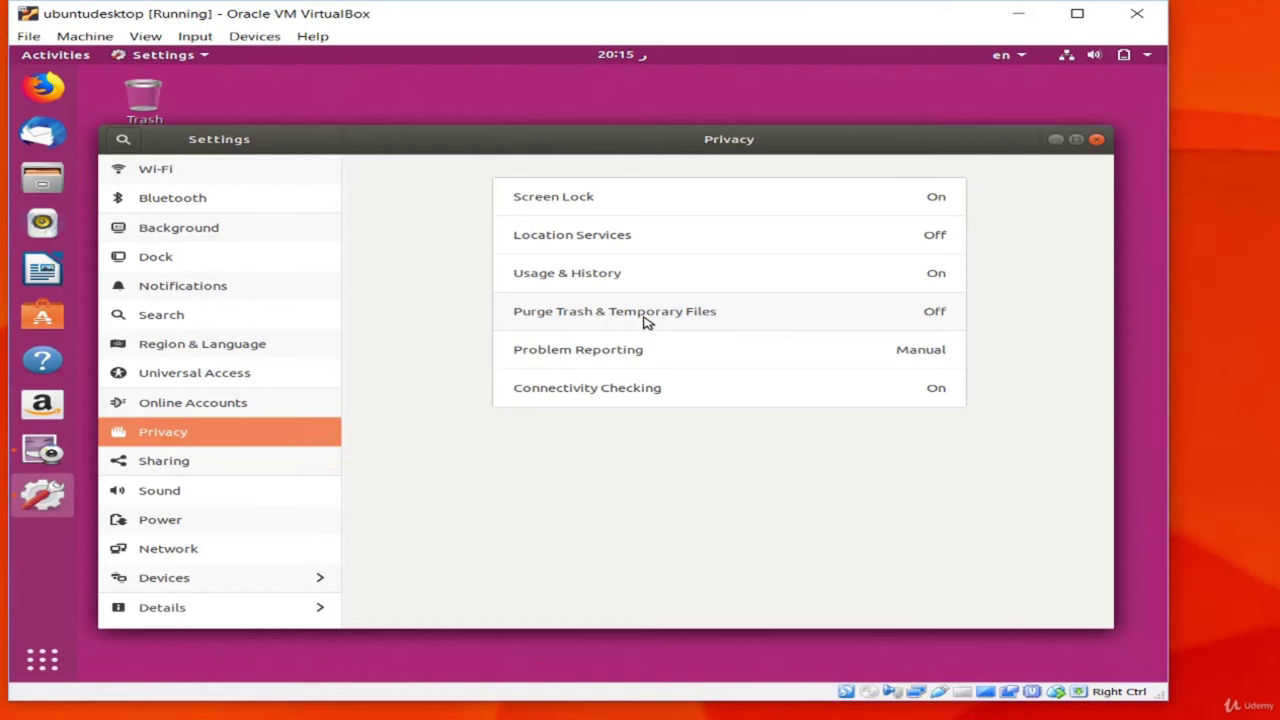
pyautogui.click(623, 362)
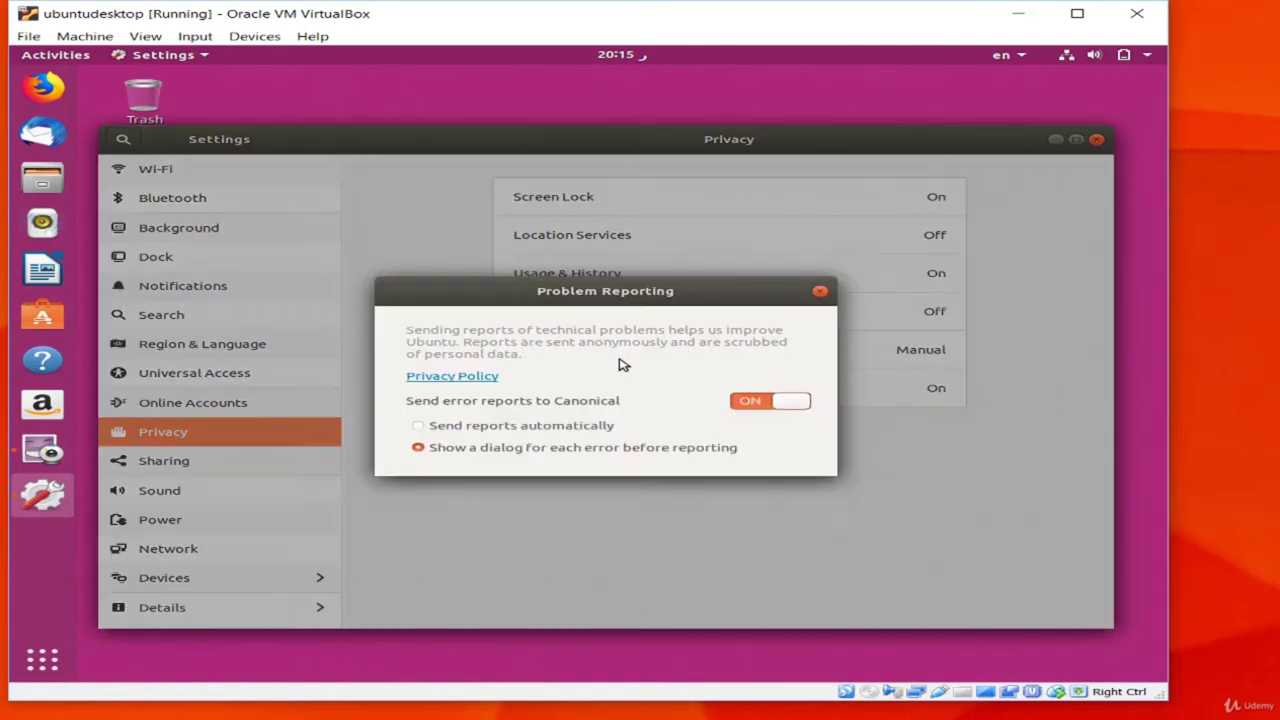
pyautogui.click(820, 291)
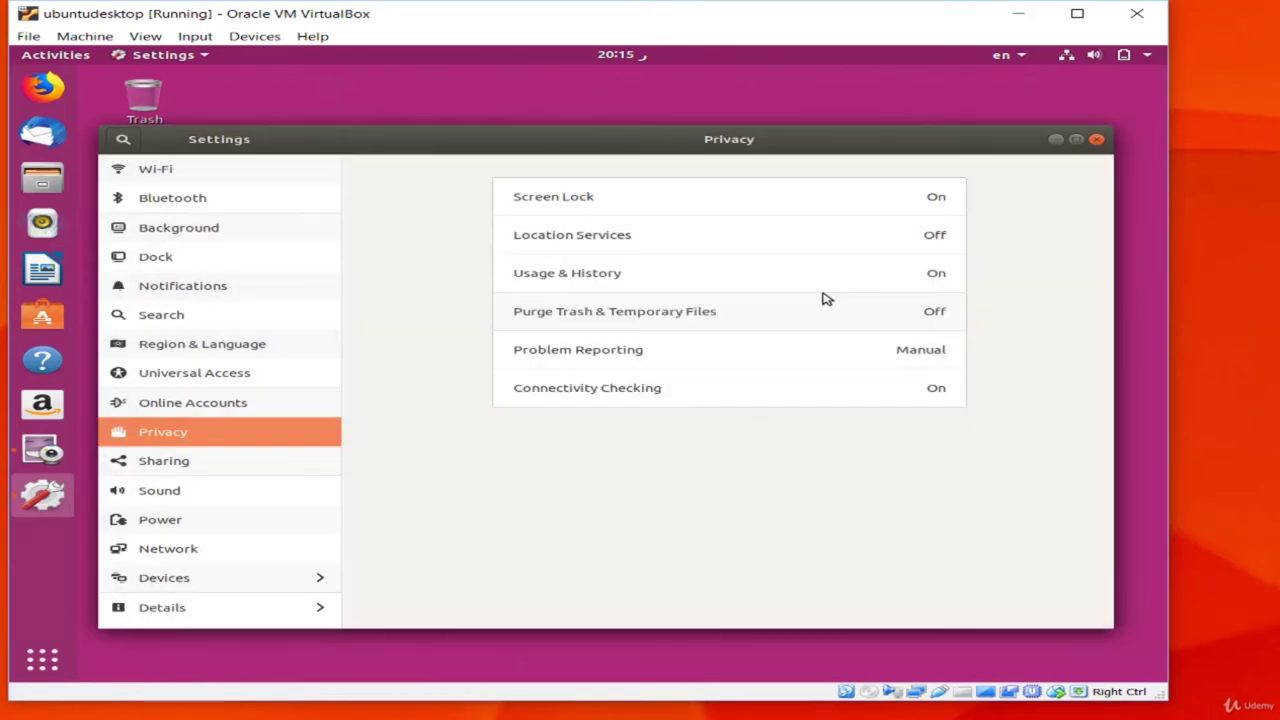
pyautogui.click(628, 392)
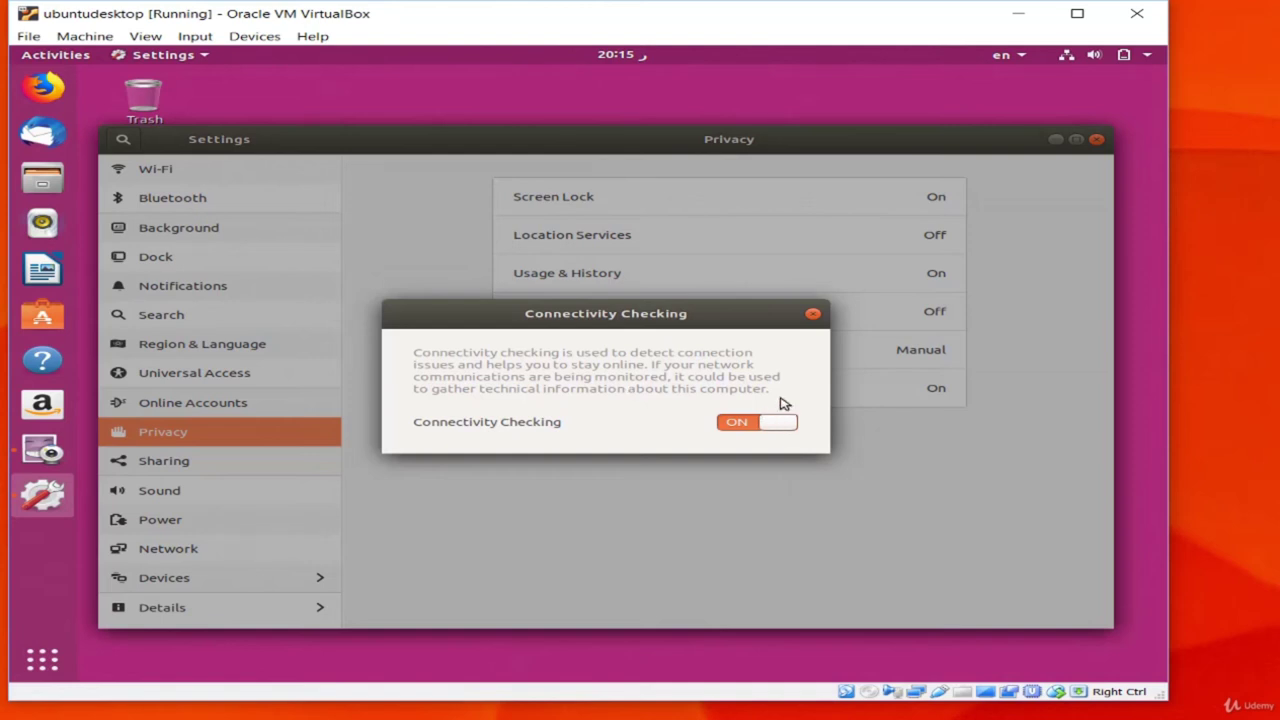
pyautogui.click(811, 315)
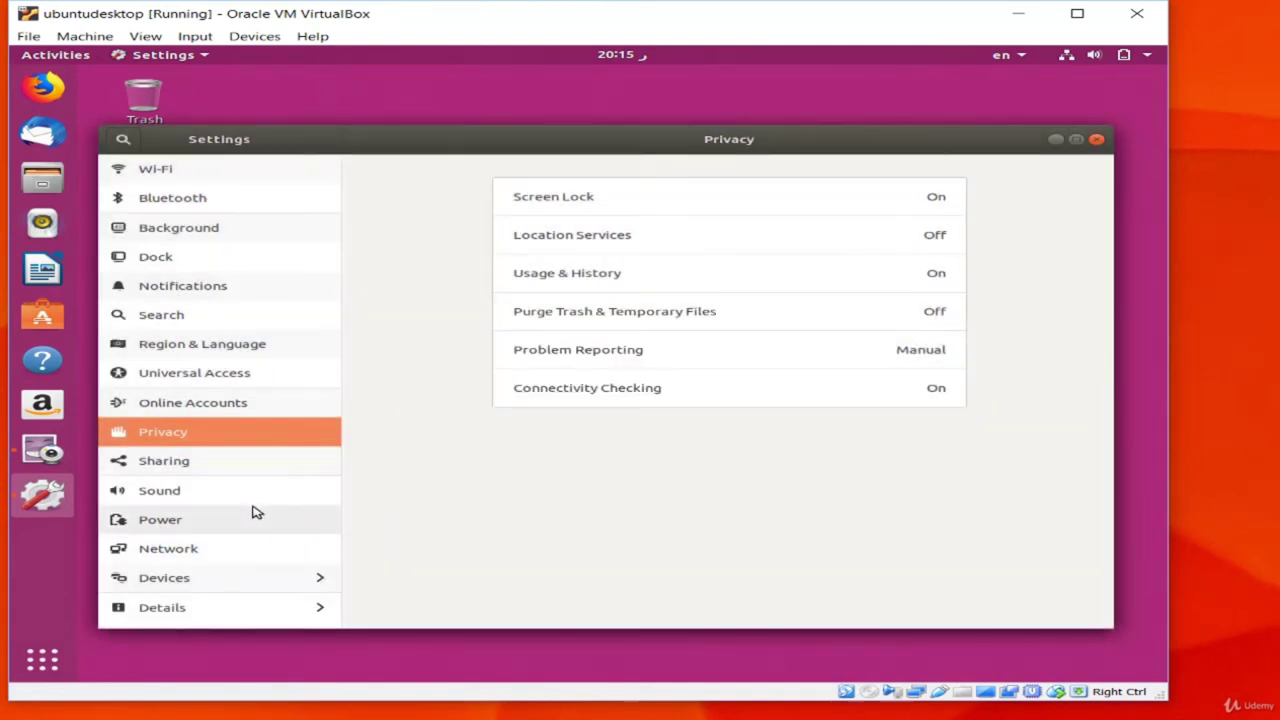
# - Review the Usage & History privacy dialog, then view the Sharing and Sound pages
pyautogui.click(546, 275)
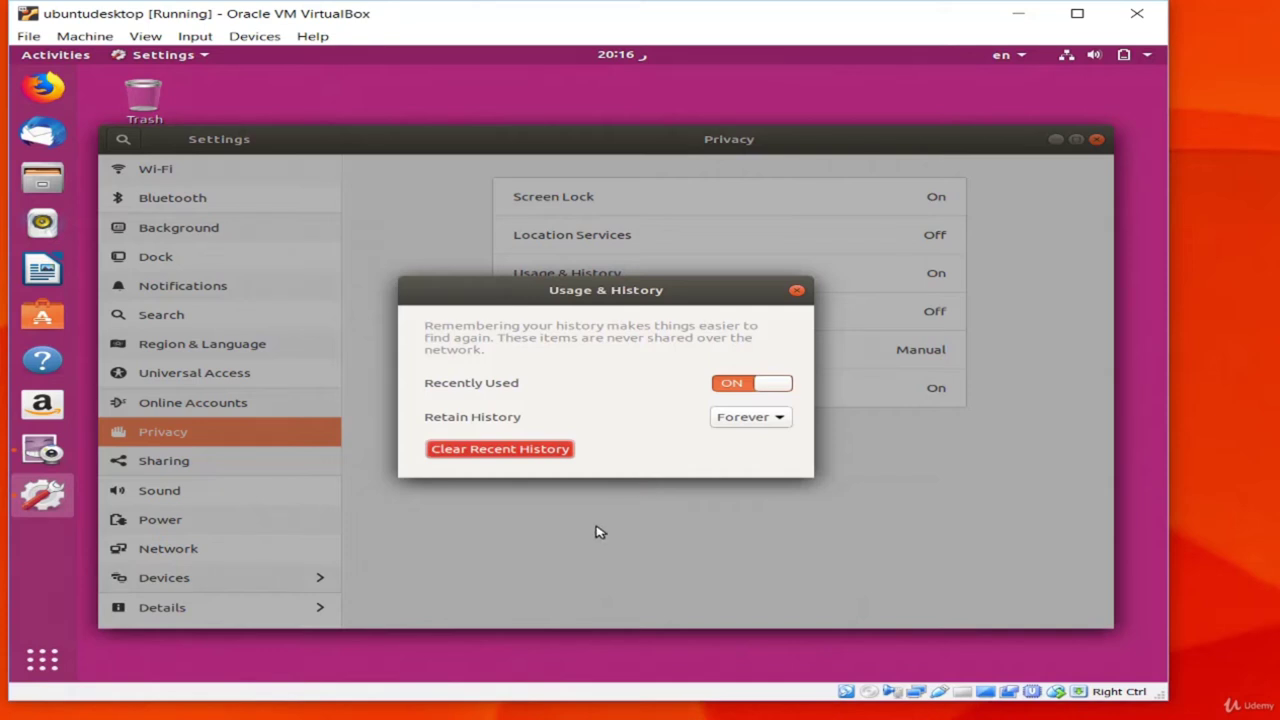
pyautogui.click(796, 290)
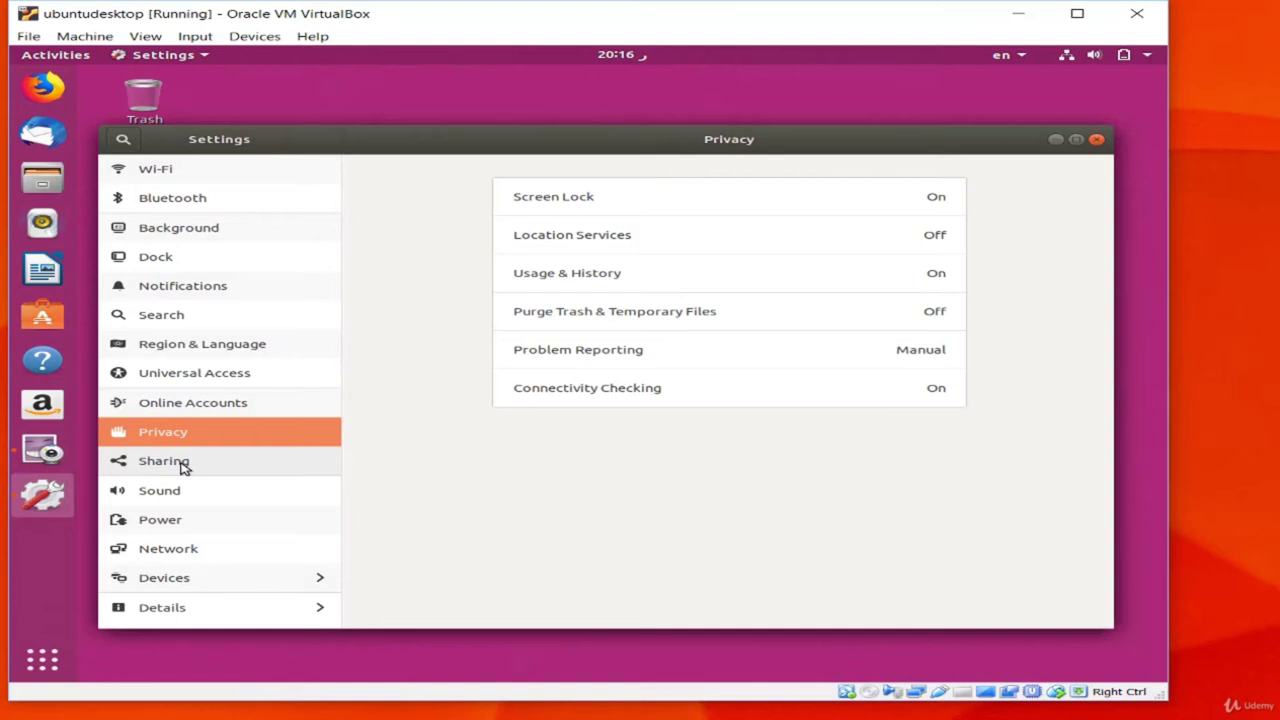
pyautogui.click(184, 467)
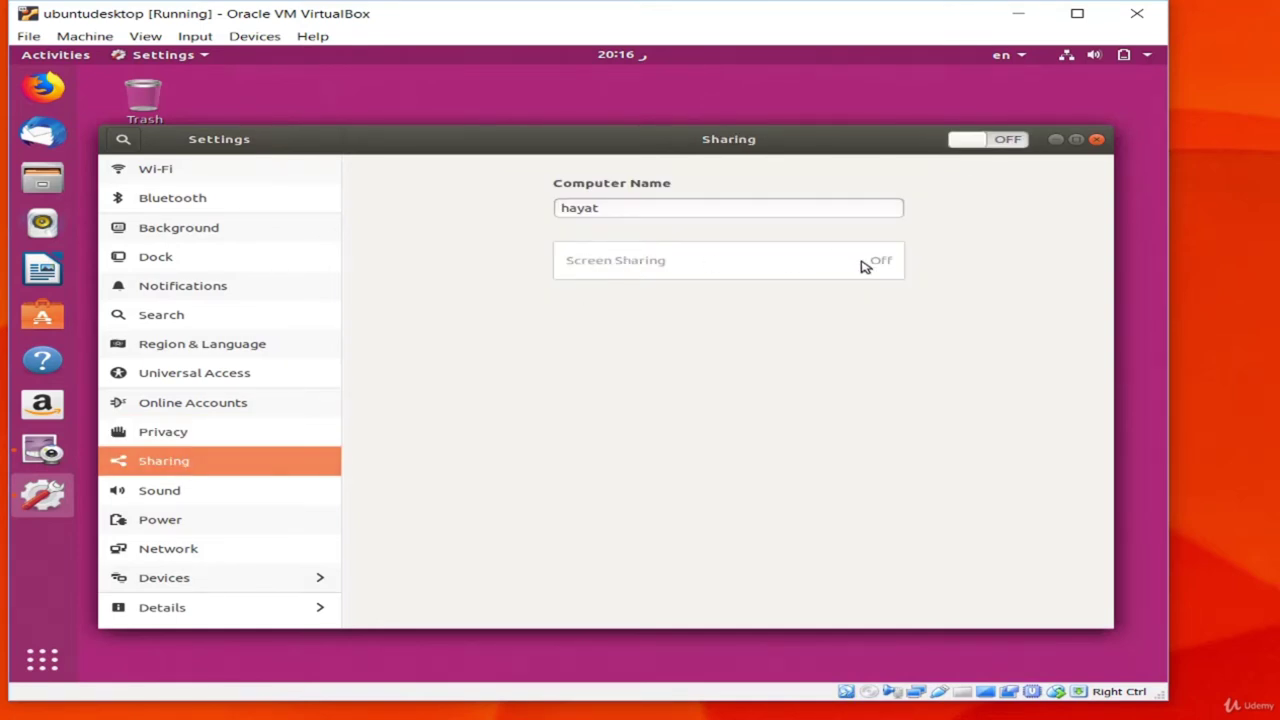
pyautogui.click(152, 497)
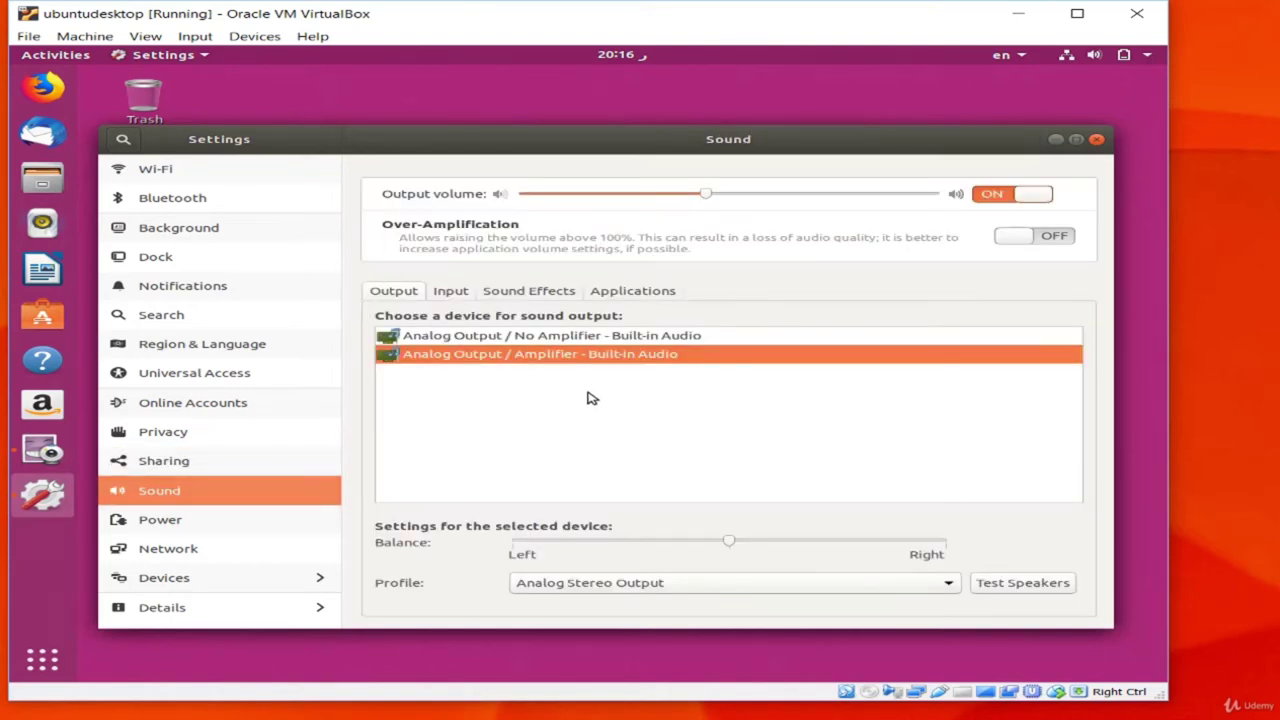
# - Raise the output volume and browse the Input, Sound Effects and Applications tabs
pyautogui.click(754, 193)
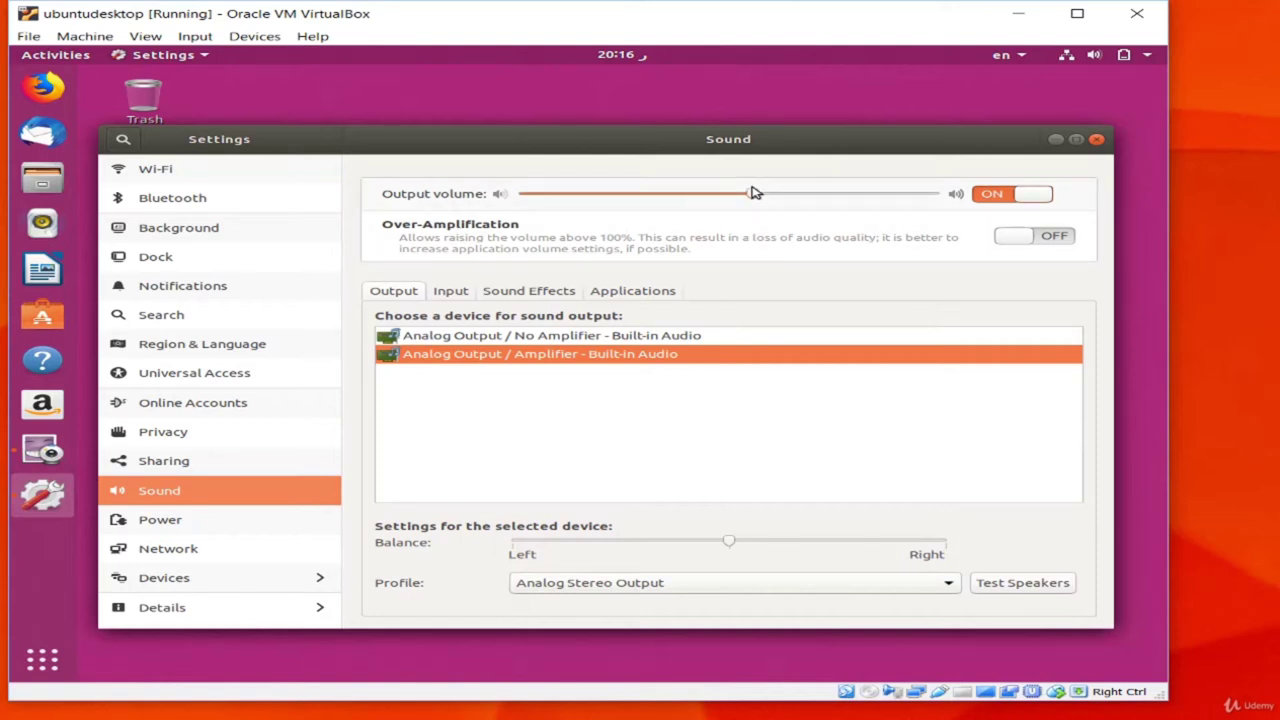
pyautogui.moveTo(754, 193); pyautogui.dragTo(813, 194)
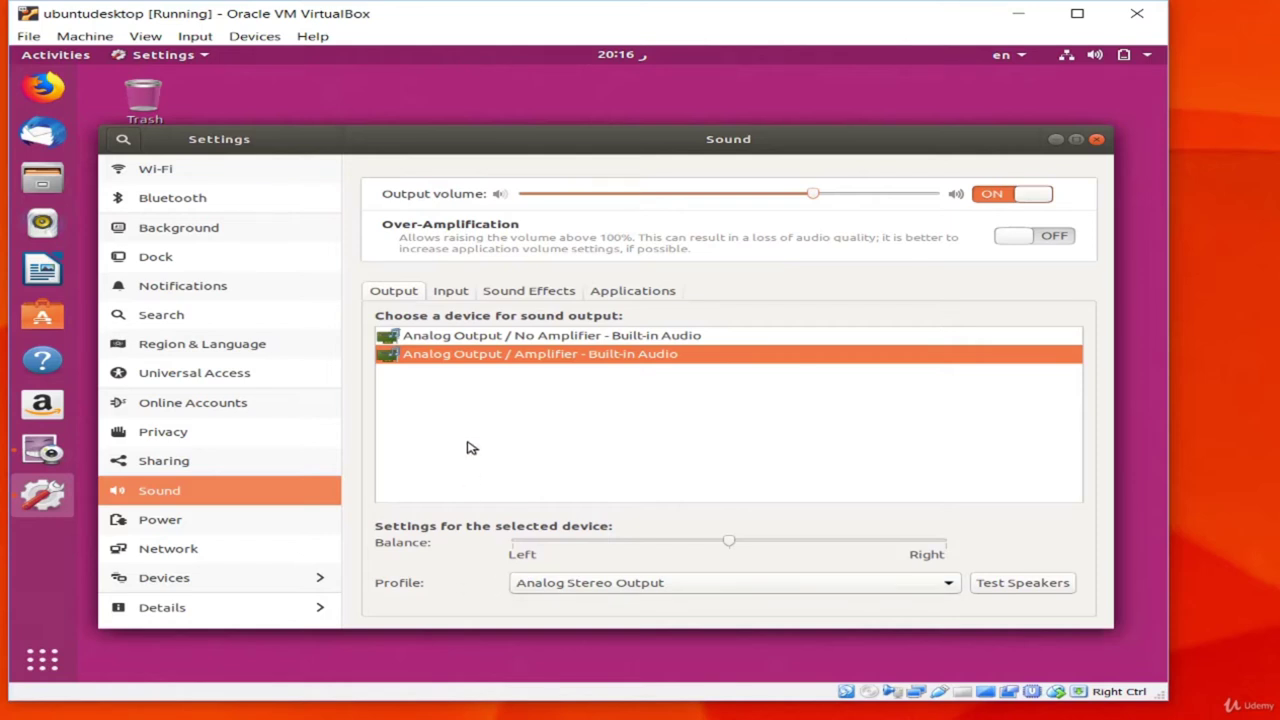
pyautogui.click(451, 292)
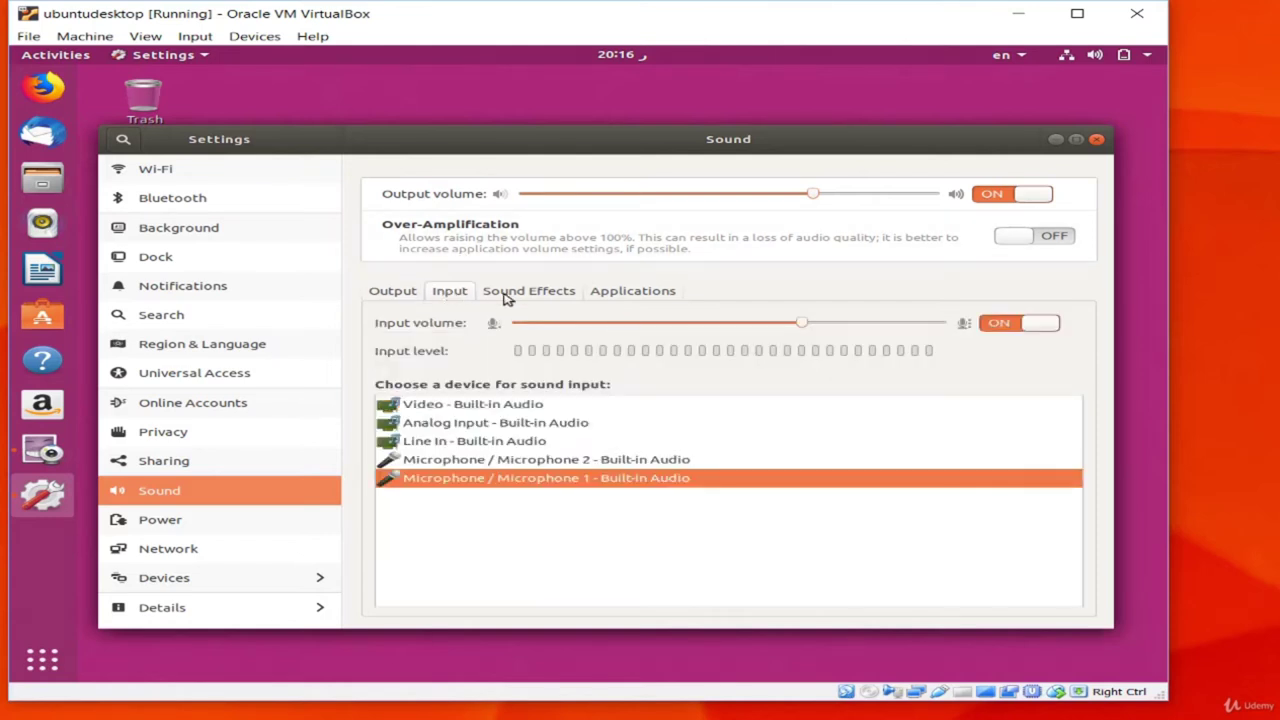
pyautogui.click(510, 295)
pyautogui.click(591, 295)
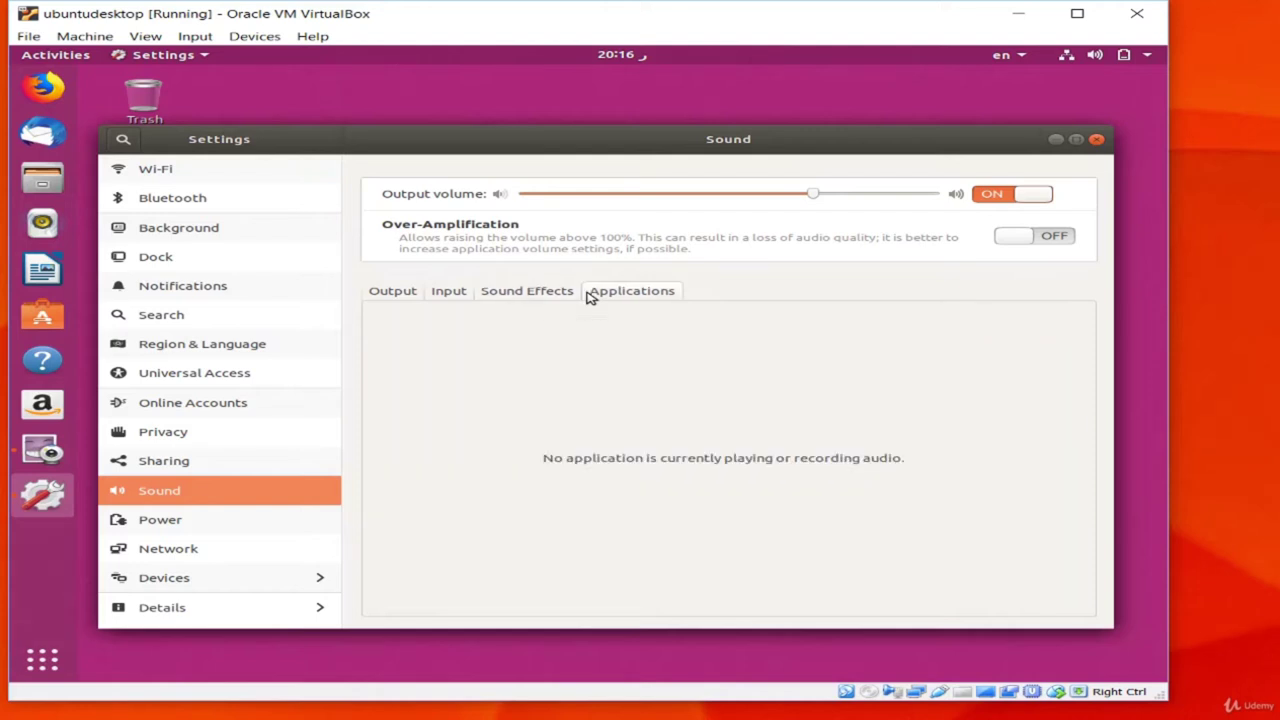
pyautogui.click(530, 296)
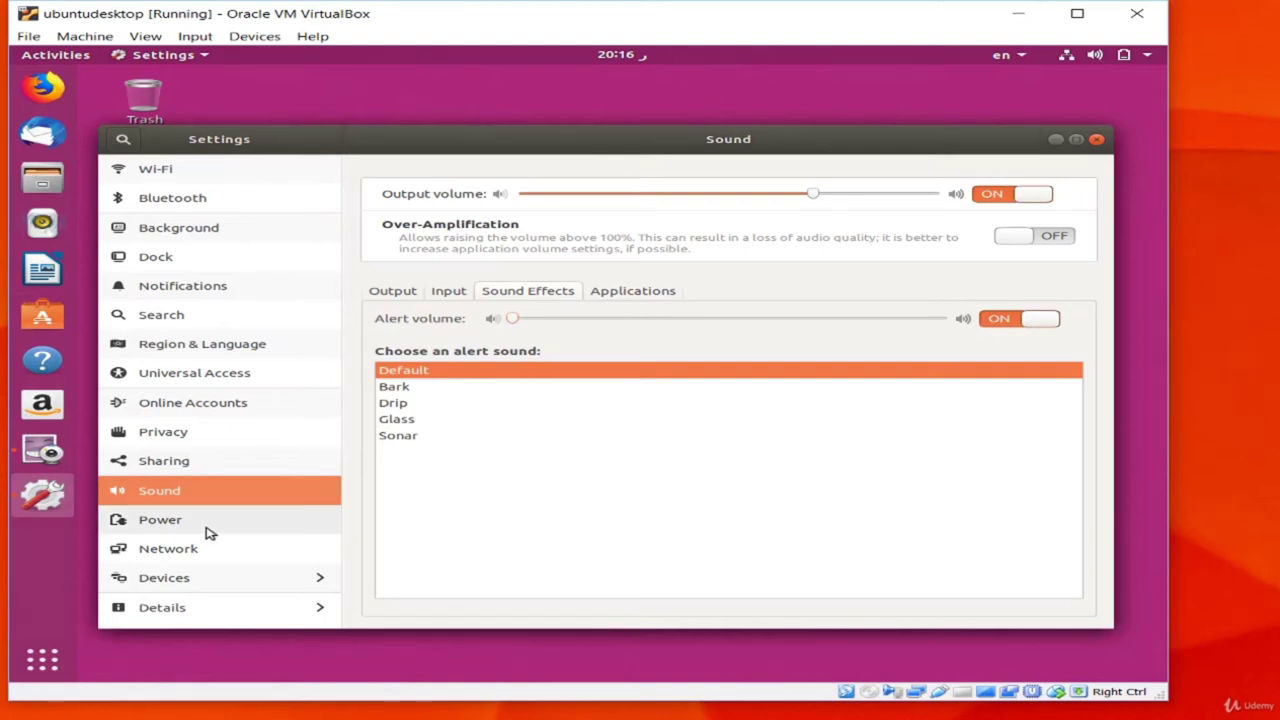
# - Set the alert sound to Bark, check the Applications tab, and go to Power settings
pyautogui.click(434, 422)
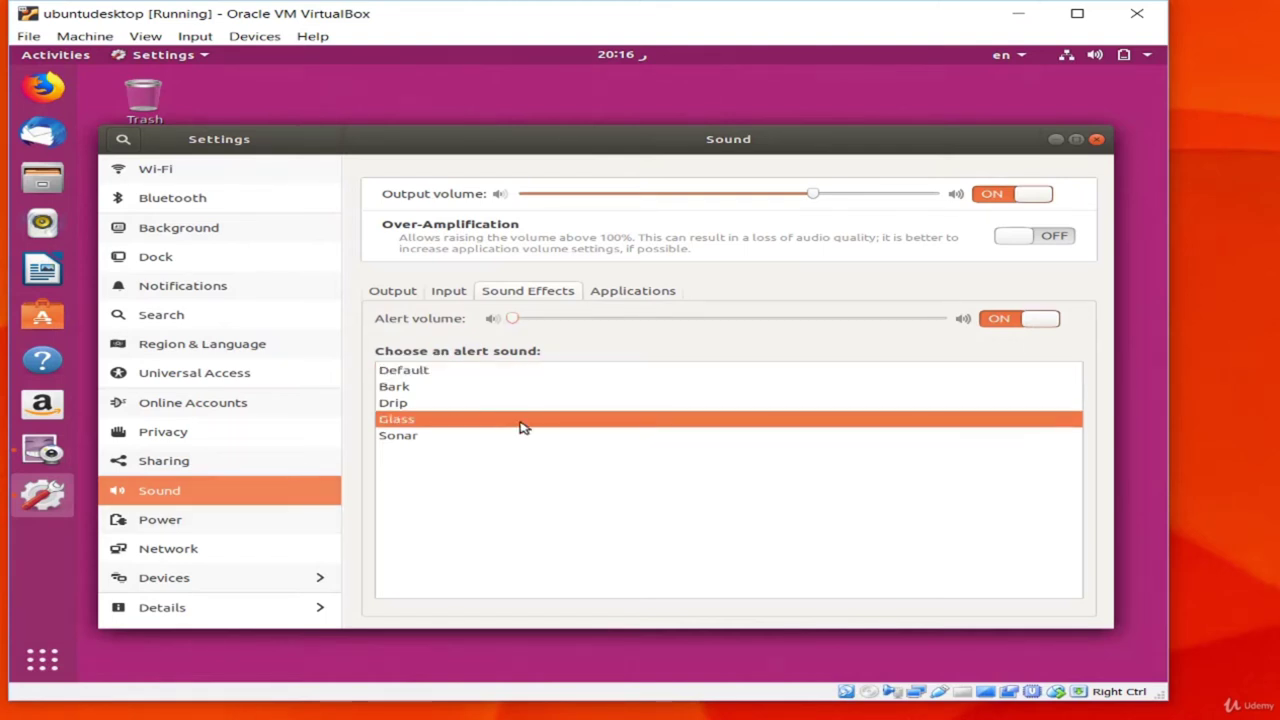
pyautogui.click(425, 403)
pyautogui.click(420, 387)
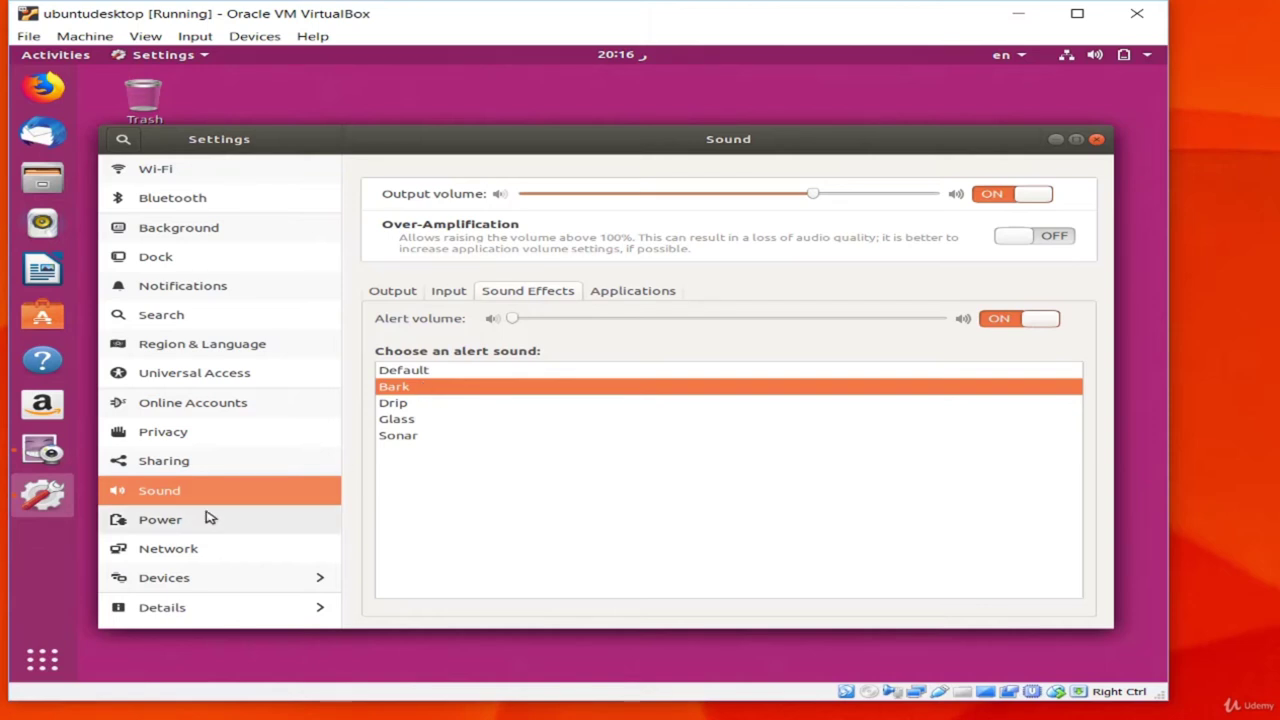
pyautogui.click(624, 292)
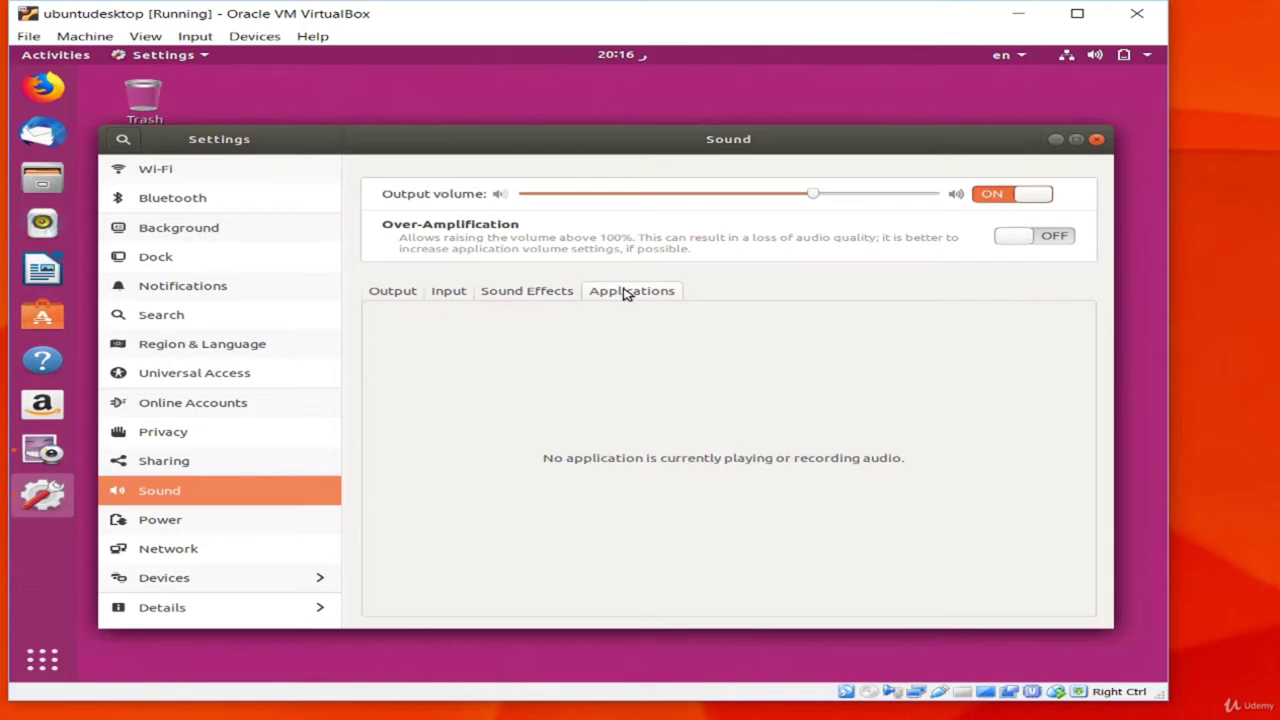
pyautogui.click(255, 523)
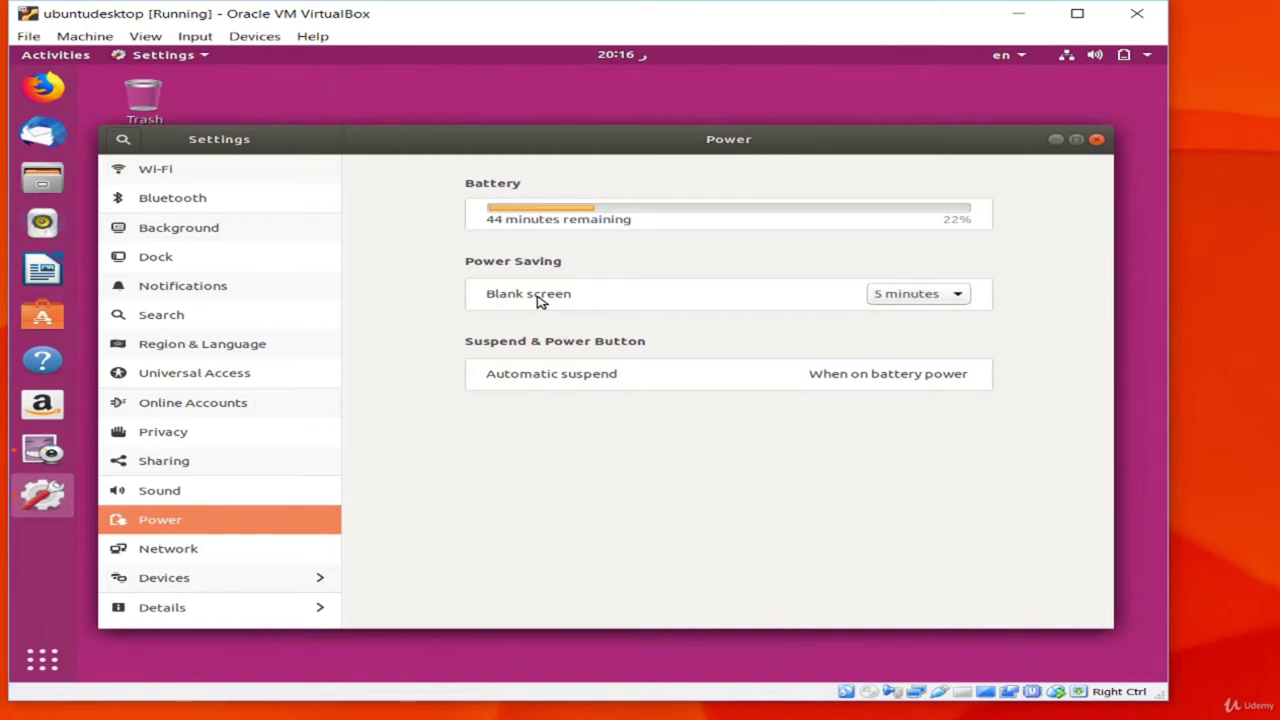
# - Leave the Blank screen delay at 5 minutes and move to the Network page
pyautogui.click(906, 296)
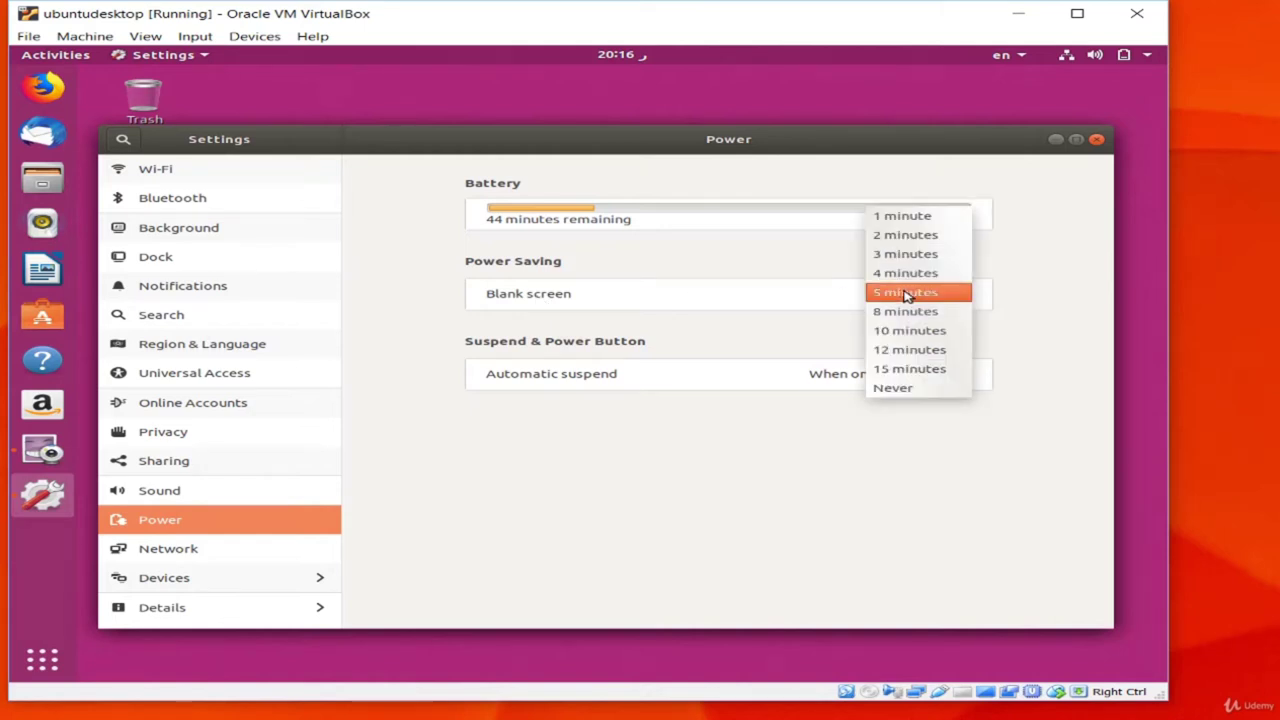
pyautogui.click(557, 336)
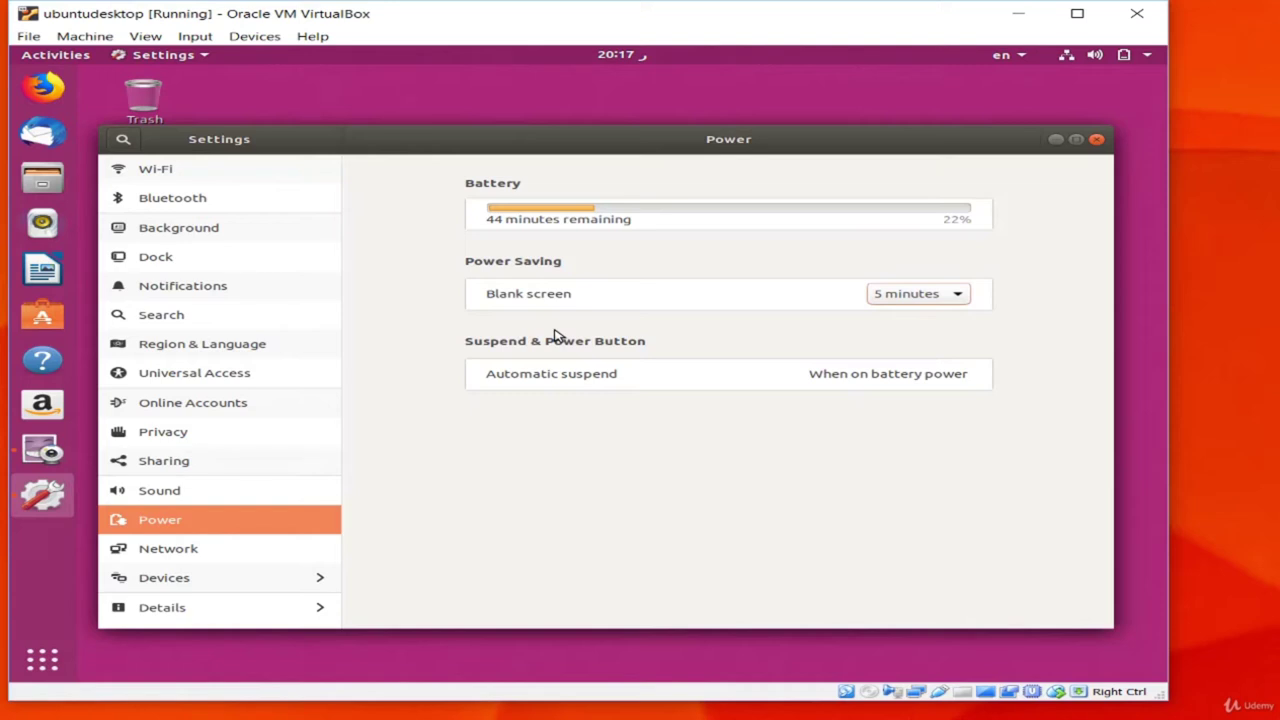
pyautogui.click(196, 561)
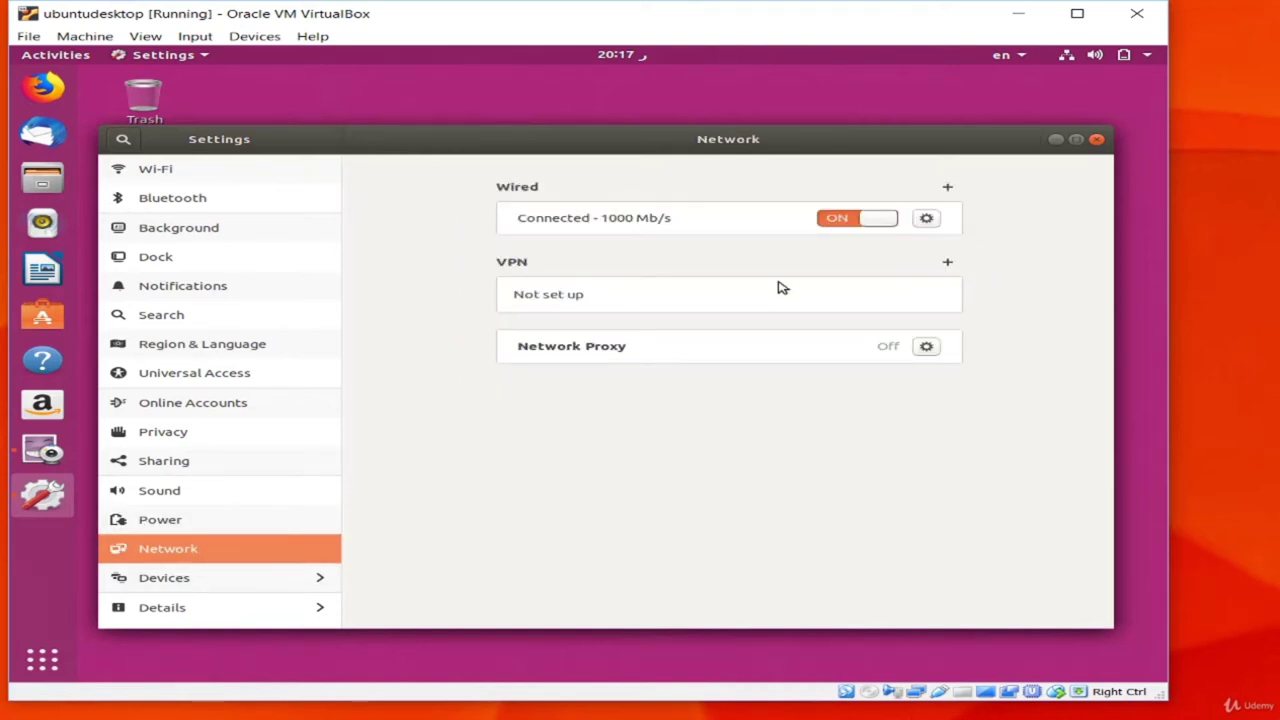
# - Inspect the Wired connection details, cancel without changes, and go to Devices
pyautogui.click(926, 220)
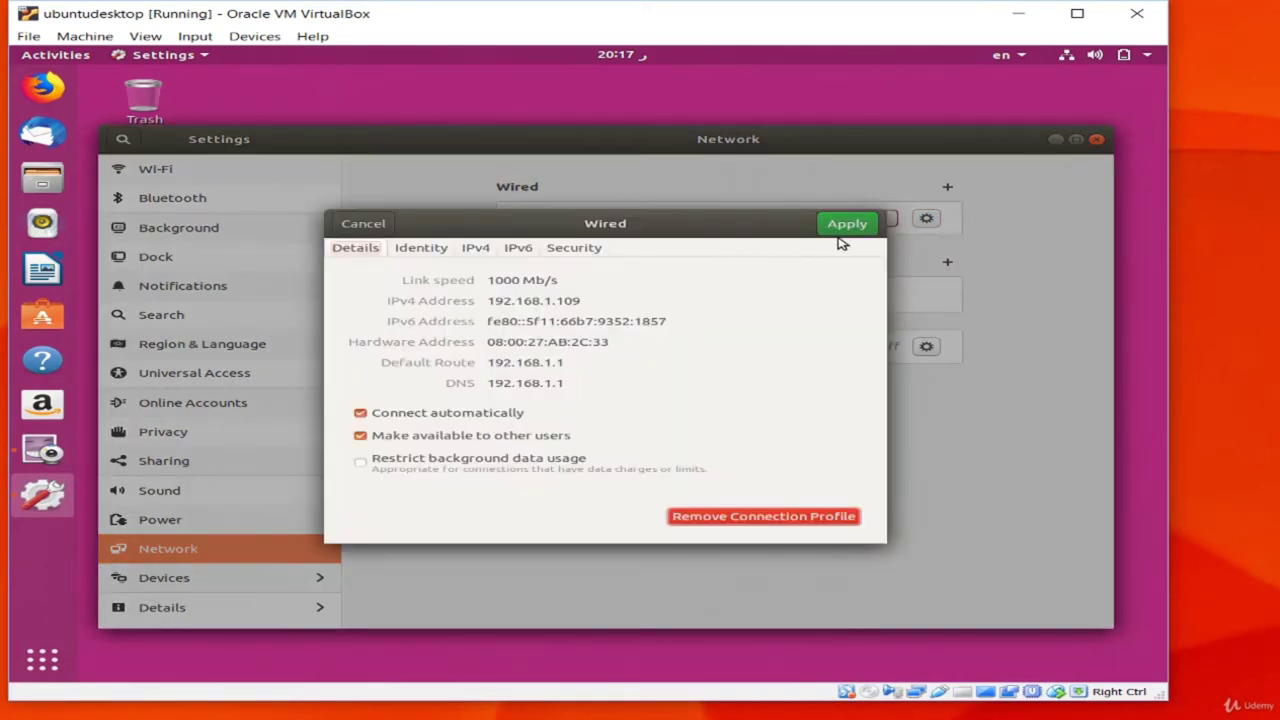
pyautogui.click(363, 228)
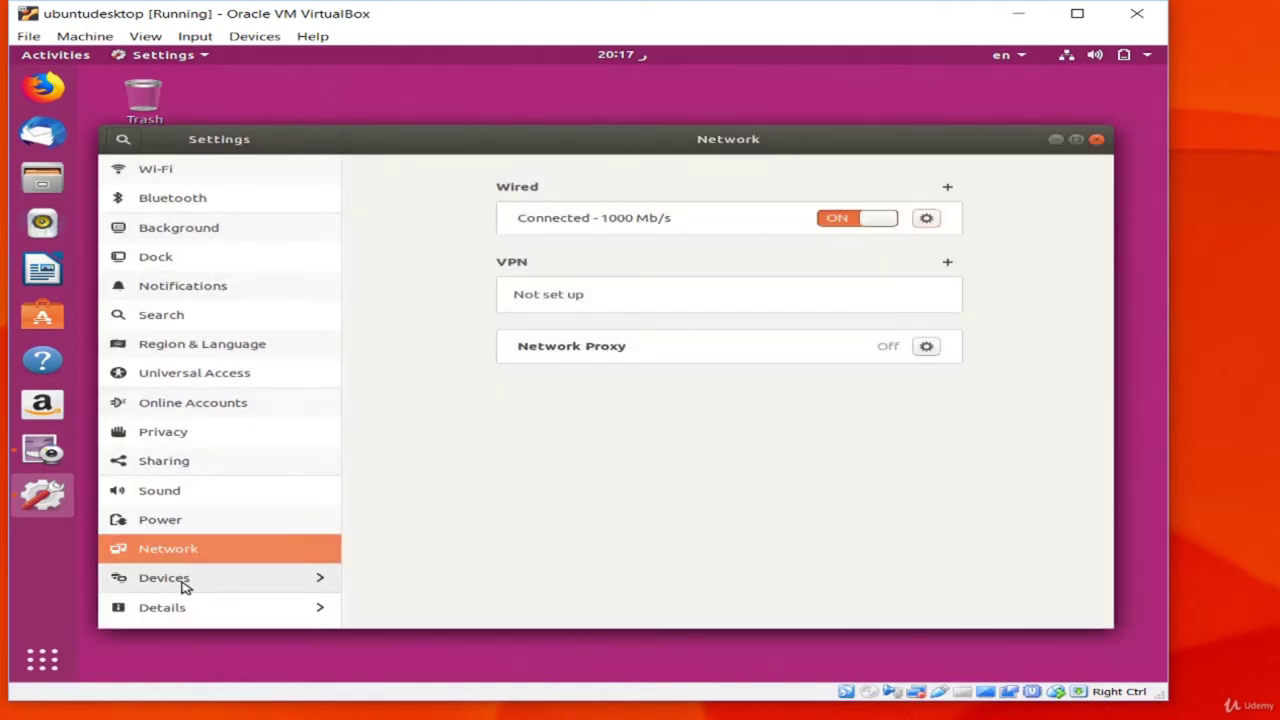
pyautogui.click(182, 580)
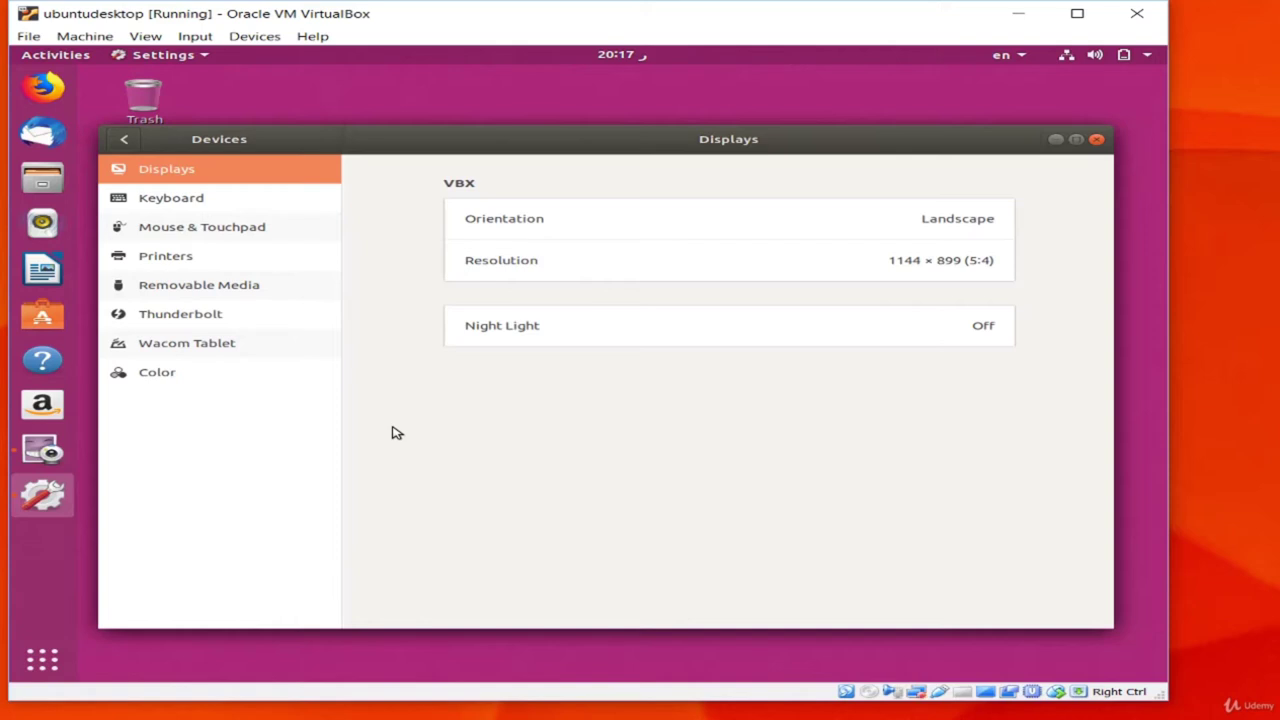
# - Browse the Keyboard, Mouse & Touchpad, Printers, Removable Media, Thunderbolt, Wacom Tablet and Color pages, then return to the main Settings list
pyautogui.click(213, 204)
pyautogui.click(200, 230)
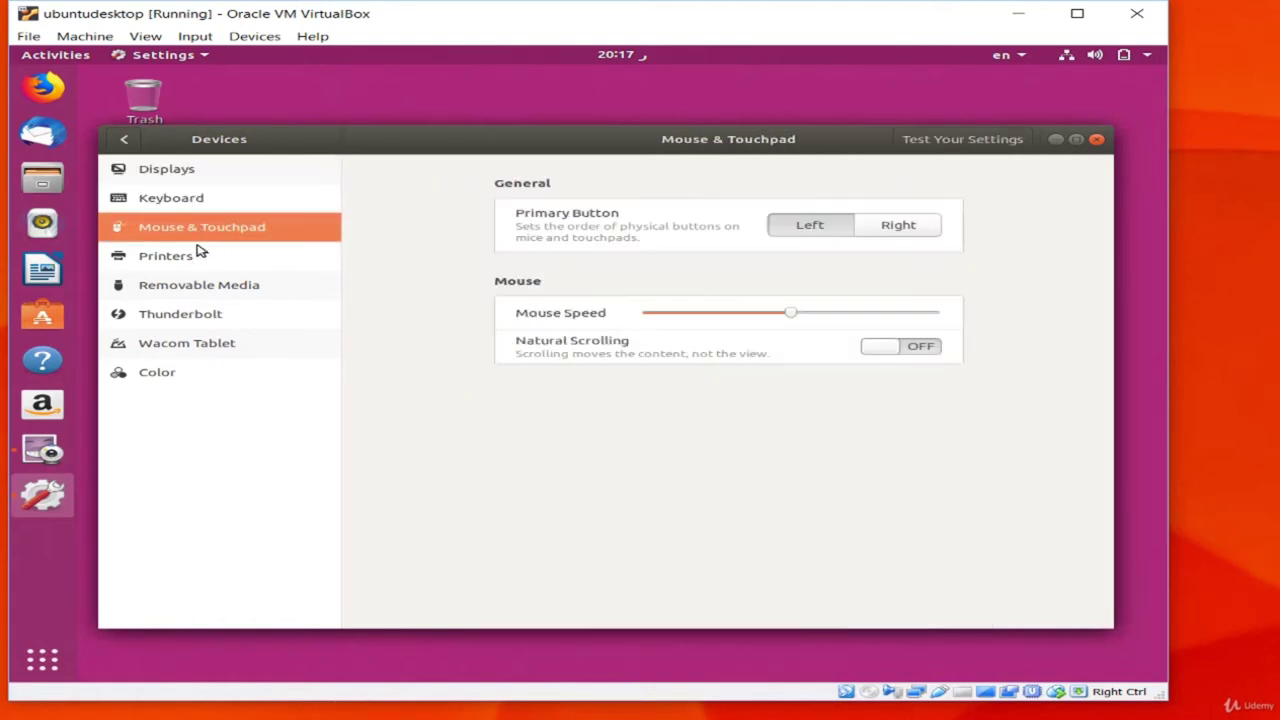
pyautogui.click(191, 260)
pyautogui.click(188, 286)
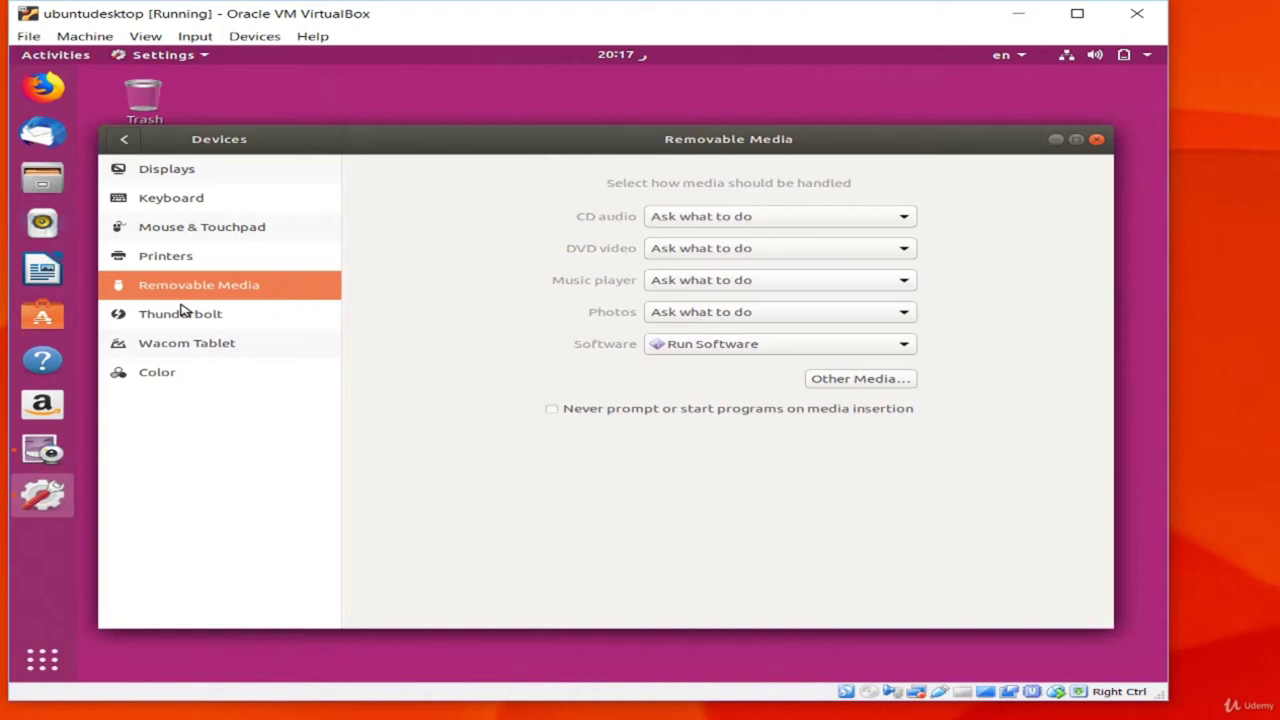
pyautogui.click(184, 314)
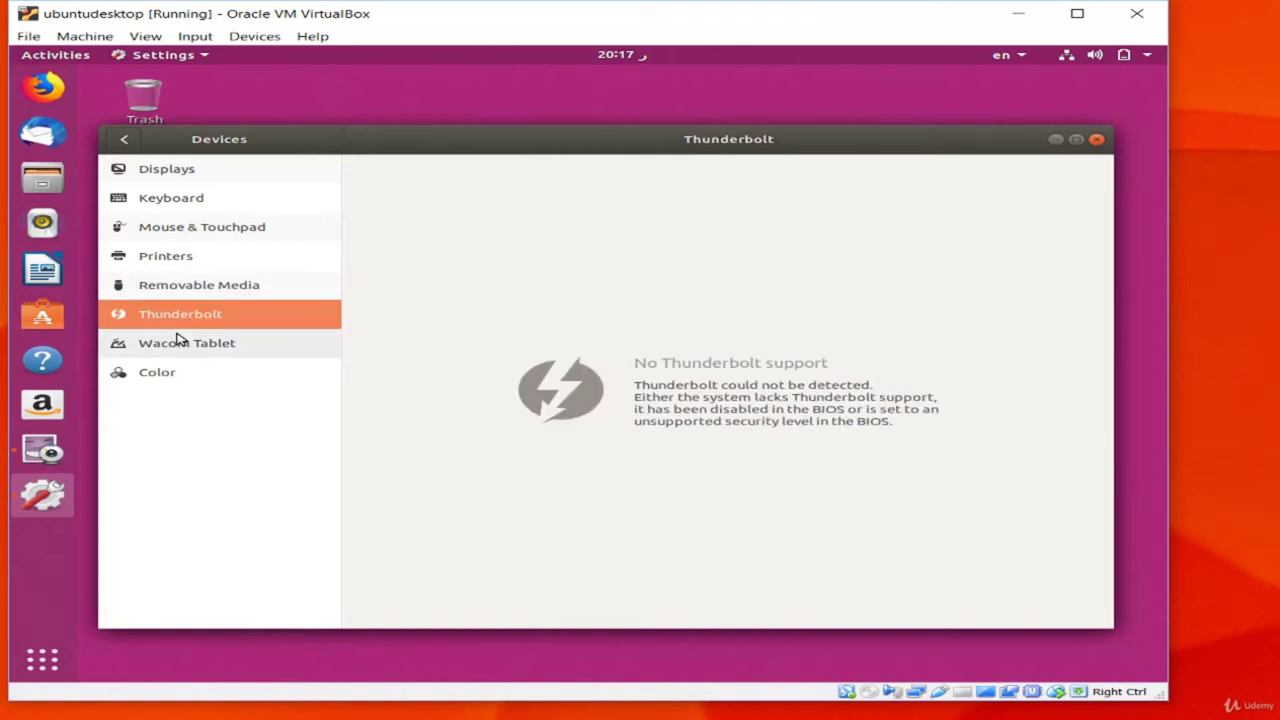
pyautogui.click(177, 340)
pyautogui.click(163, 374)
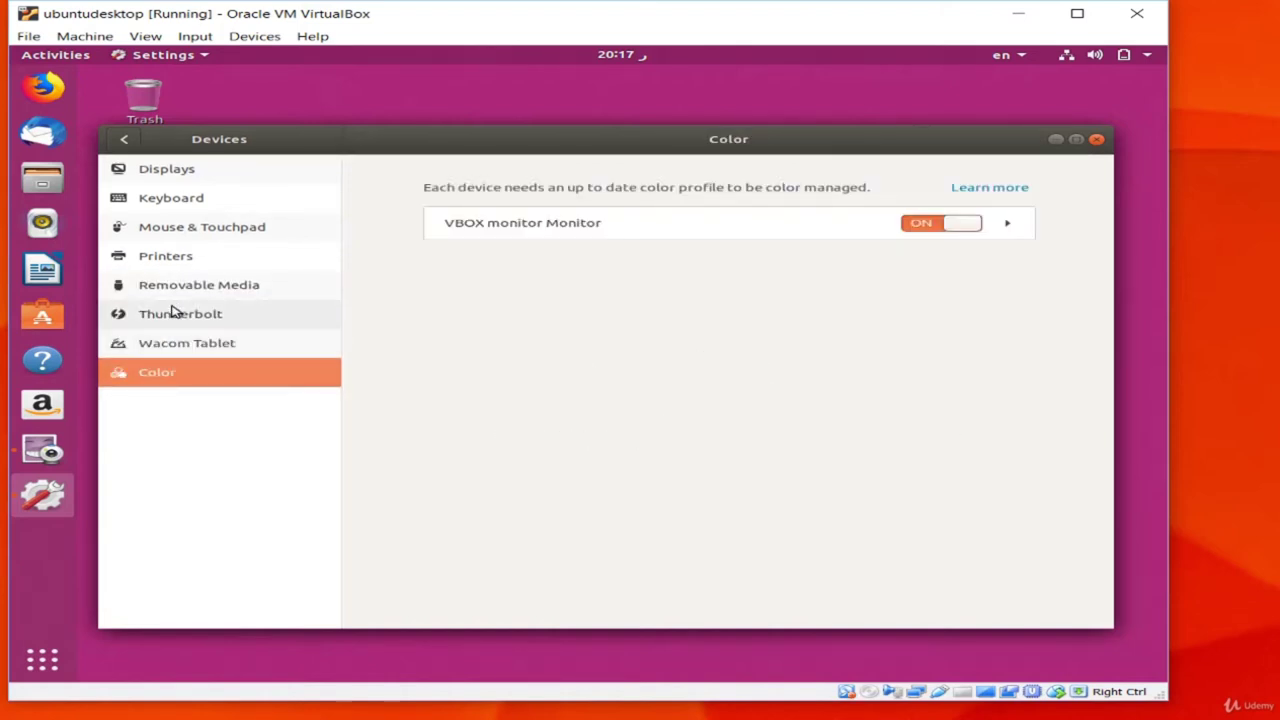
pyautogui.click(172, 312)
pyautogui.click(174, 284)
pyautogui.click(174, 230)
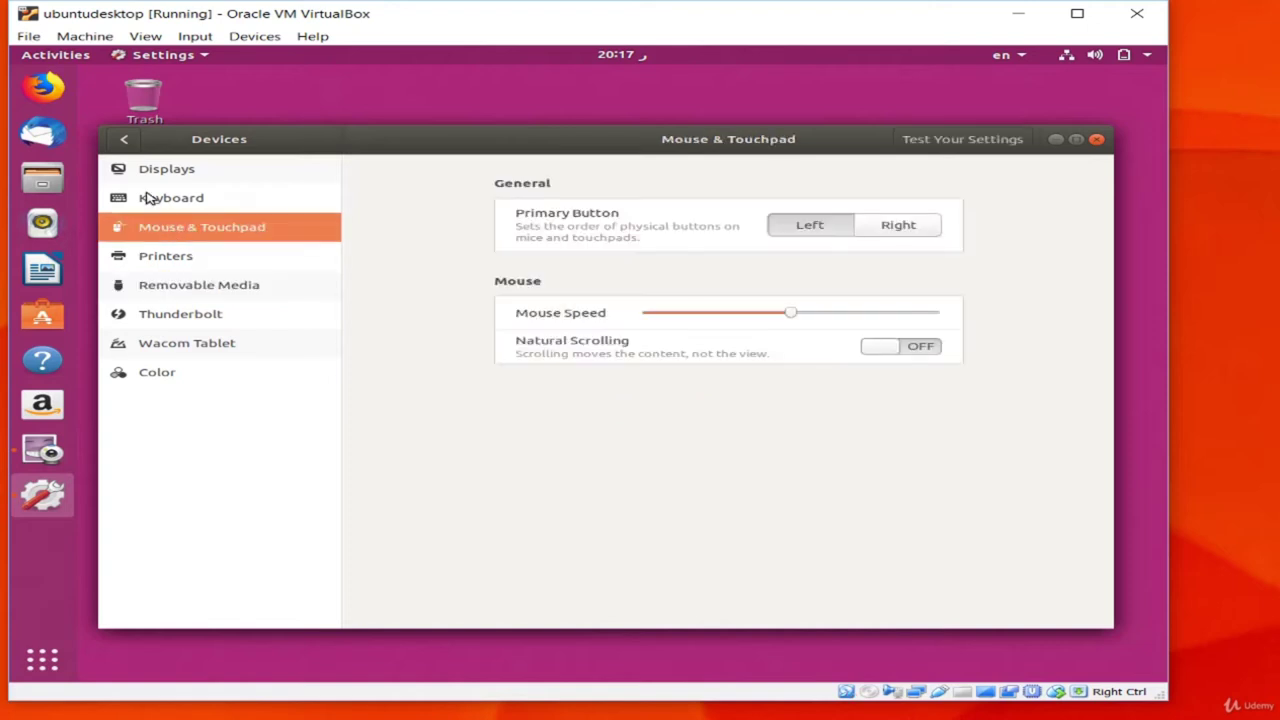
pyautogui.click(125, 142)
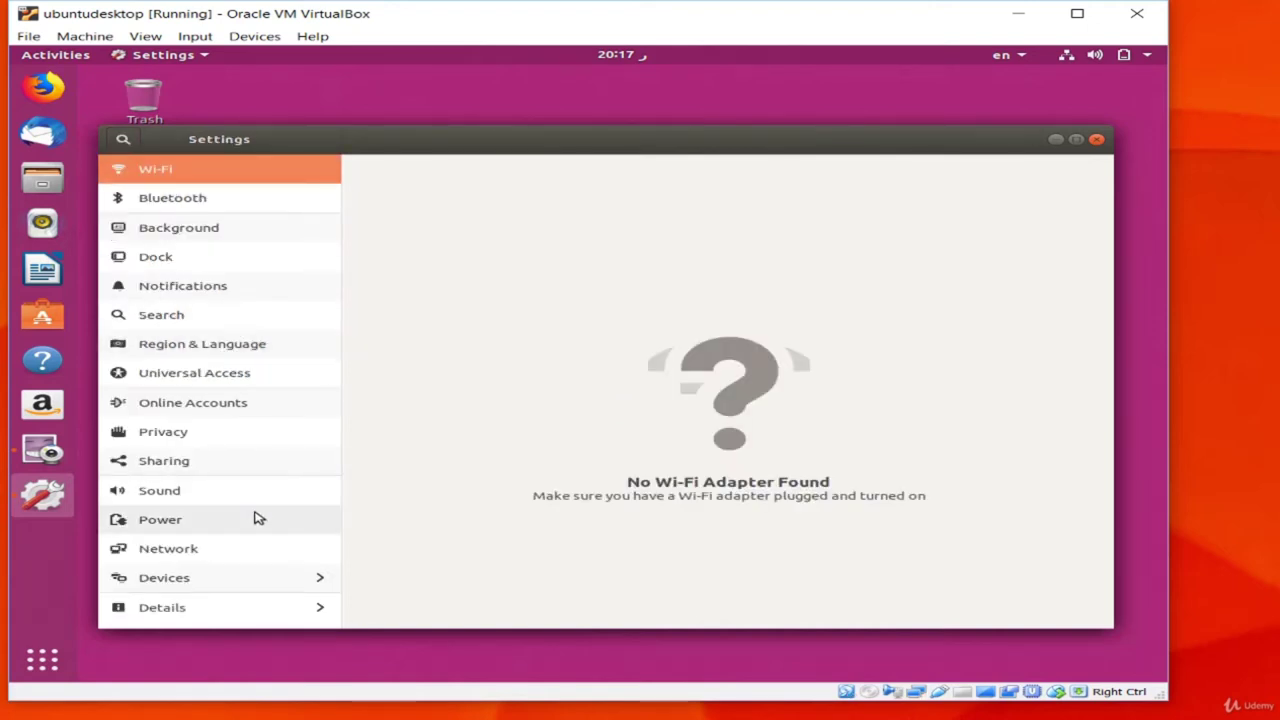
# - Open Devices > Printers and launch the Add Printer dialog to search for printers
pyautogui.click(205, 588)
pyautogui.click(177, 259)
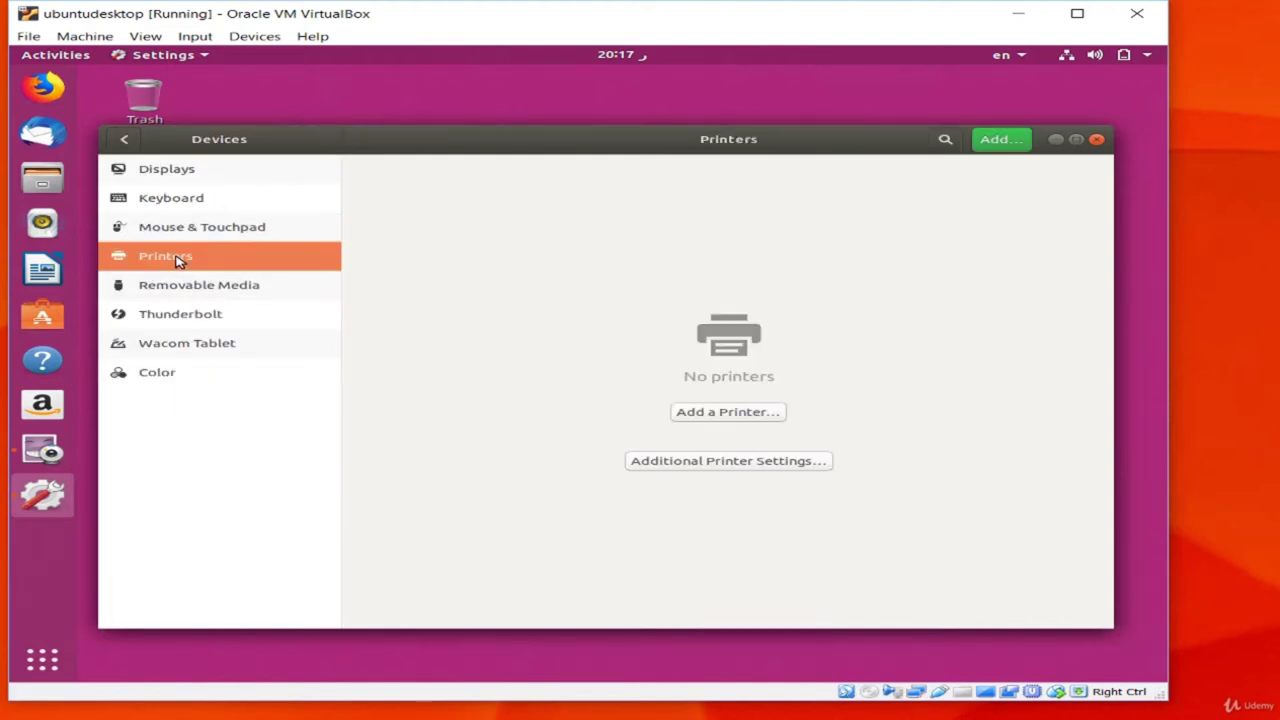
pyautogui.click(712, 418)
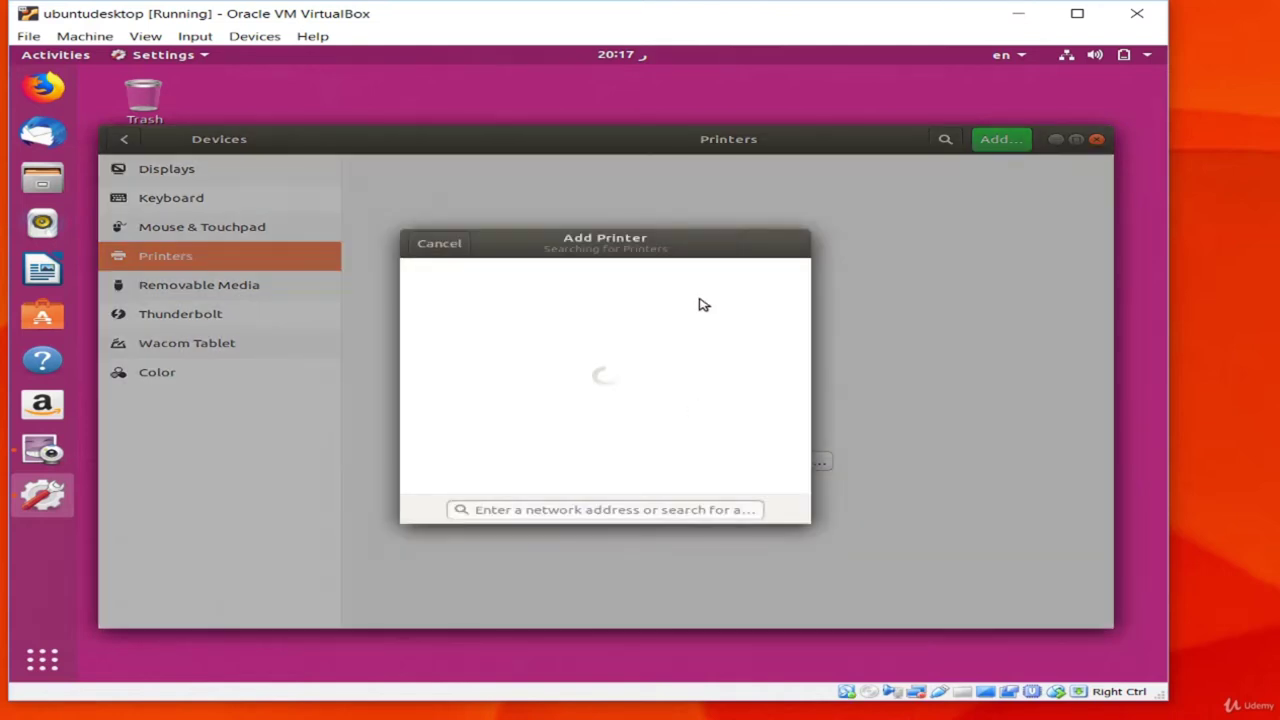
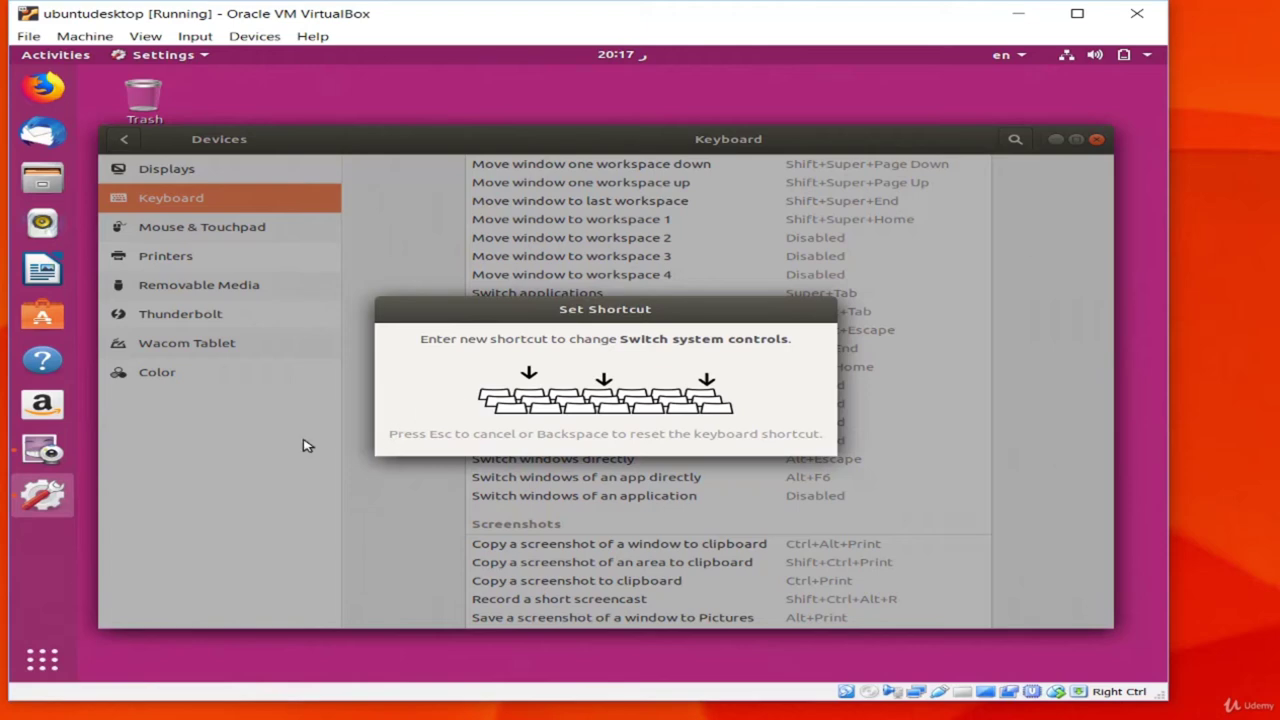
# - Leave the Switch system controls shortcut unchanged and open Night Light under Displays
pyautogui.press('Escape')
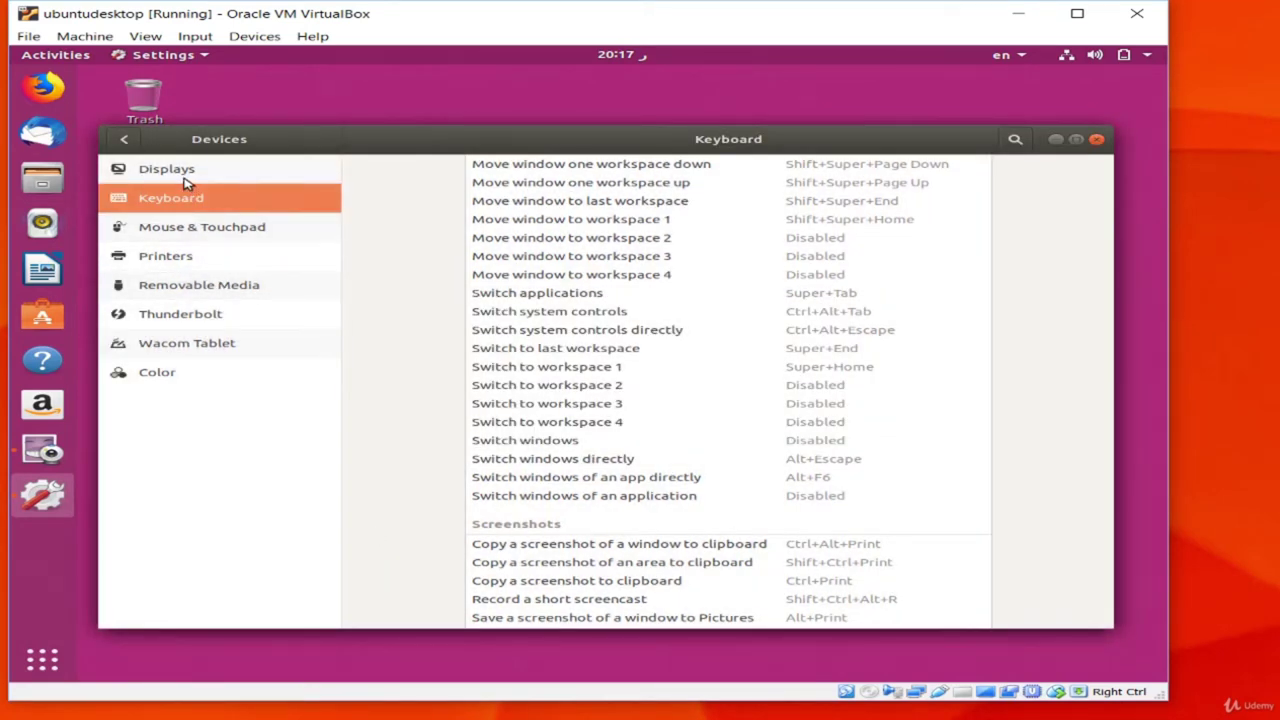
pyautogui.click(186, 178)
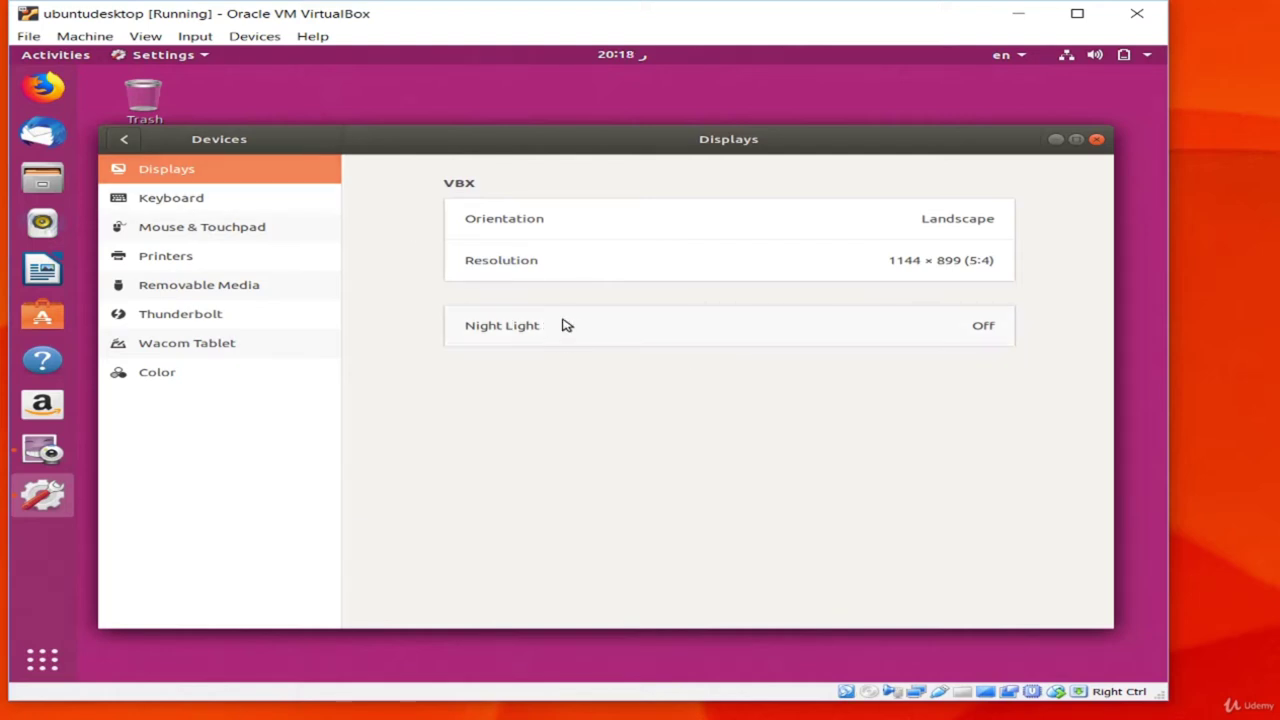
pyautogui.click(560, 329)
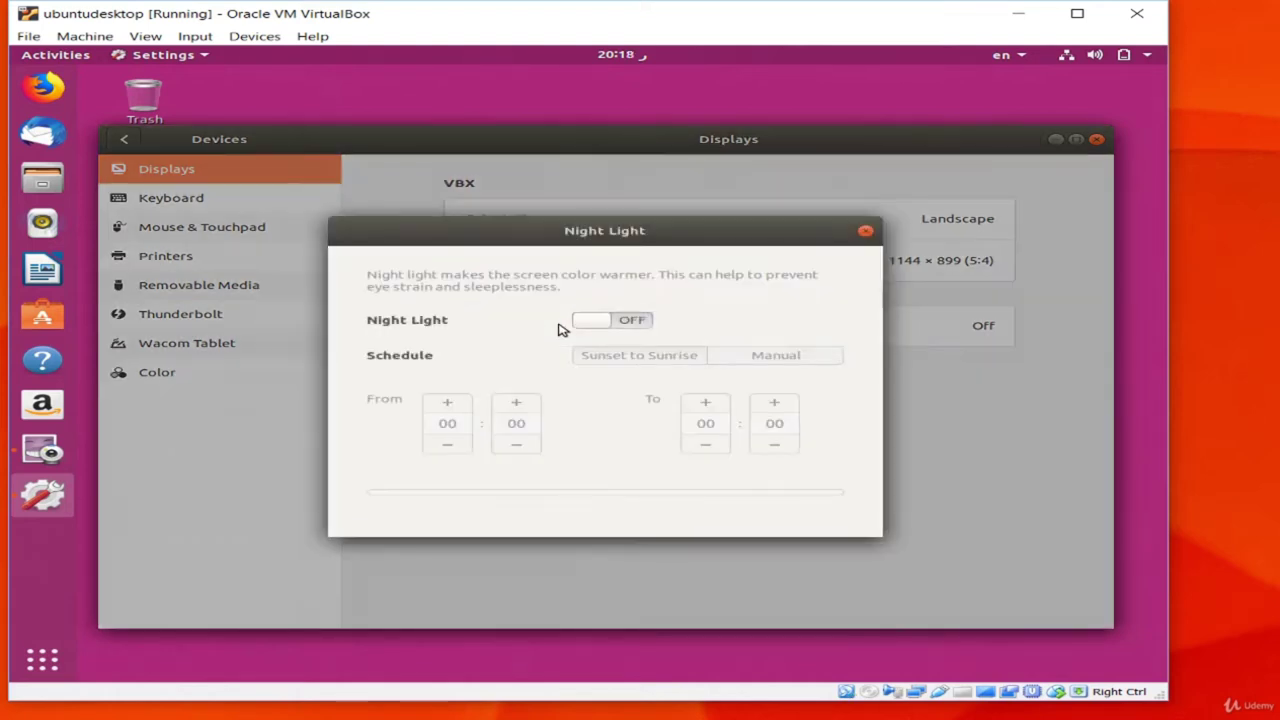
# - Turn Night Light on, then back off, and return to the main settings list
pyautogui.click(634, 322)
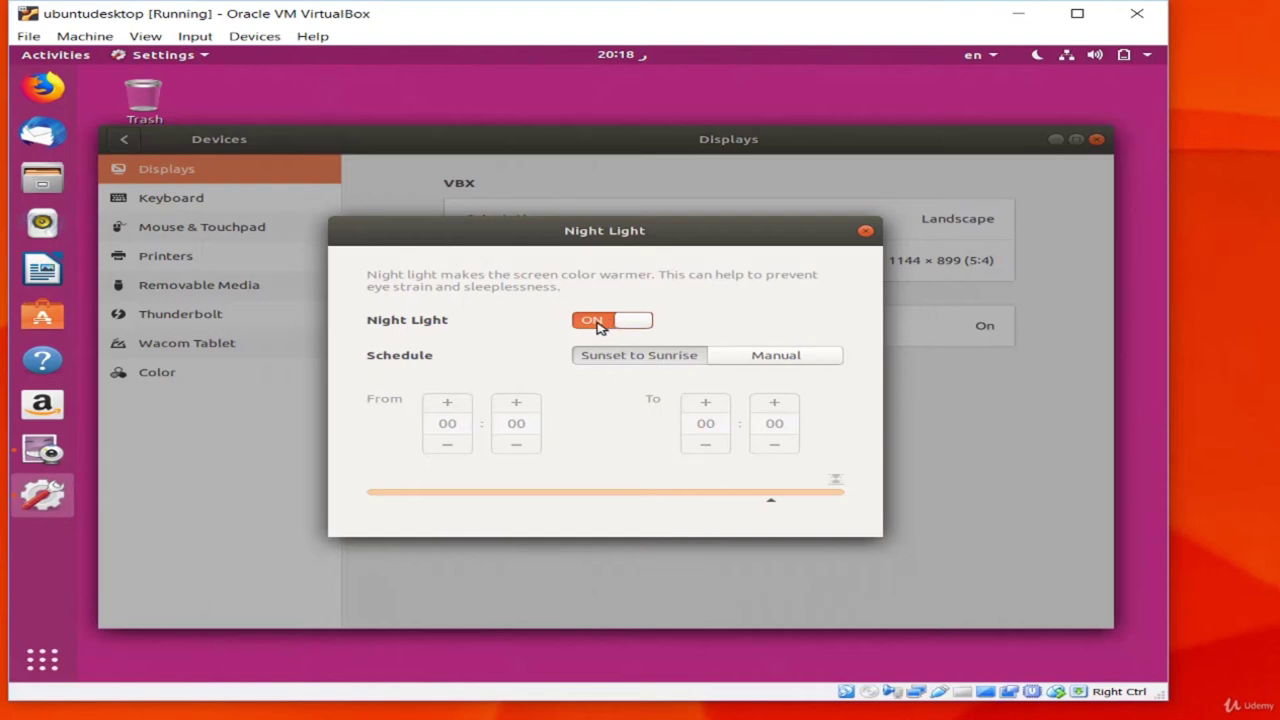
pyautogui.click(598, 322)
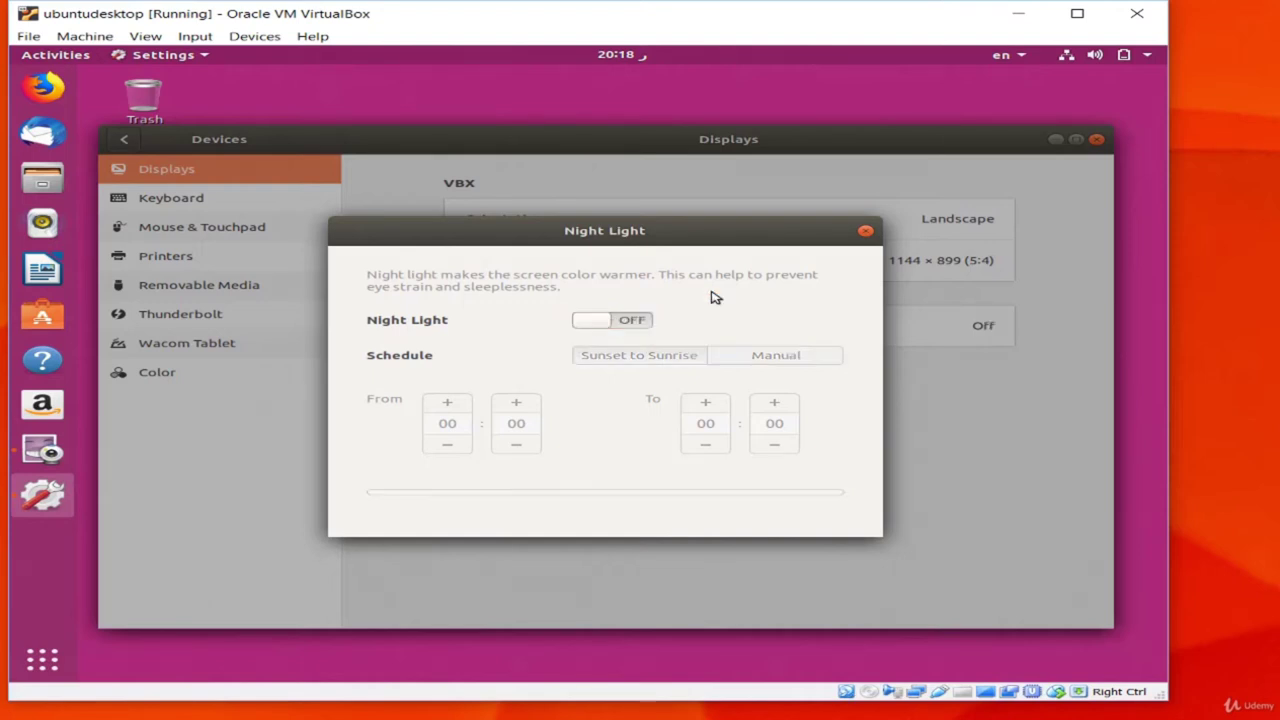
pyautogui.click(865, 232)
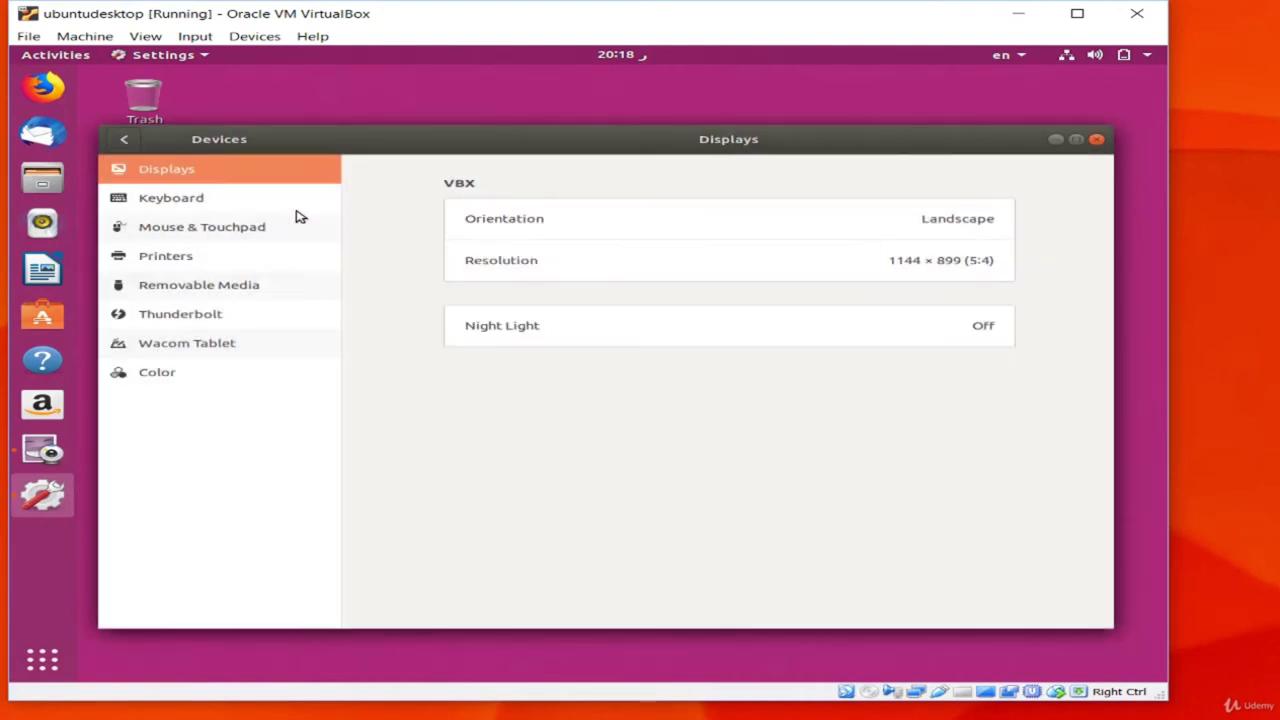
pyautogui.click(124, 141)
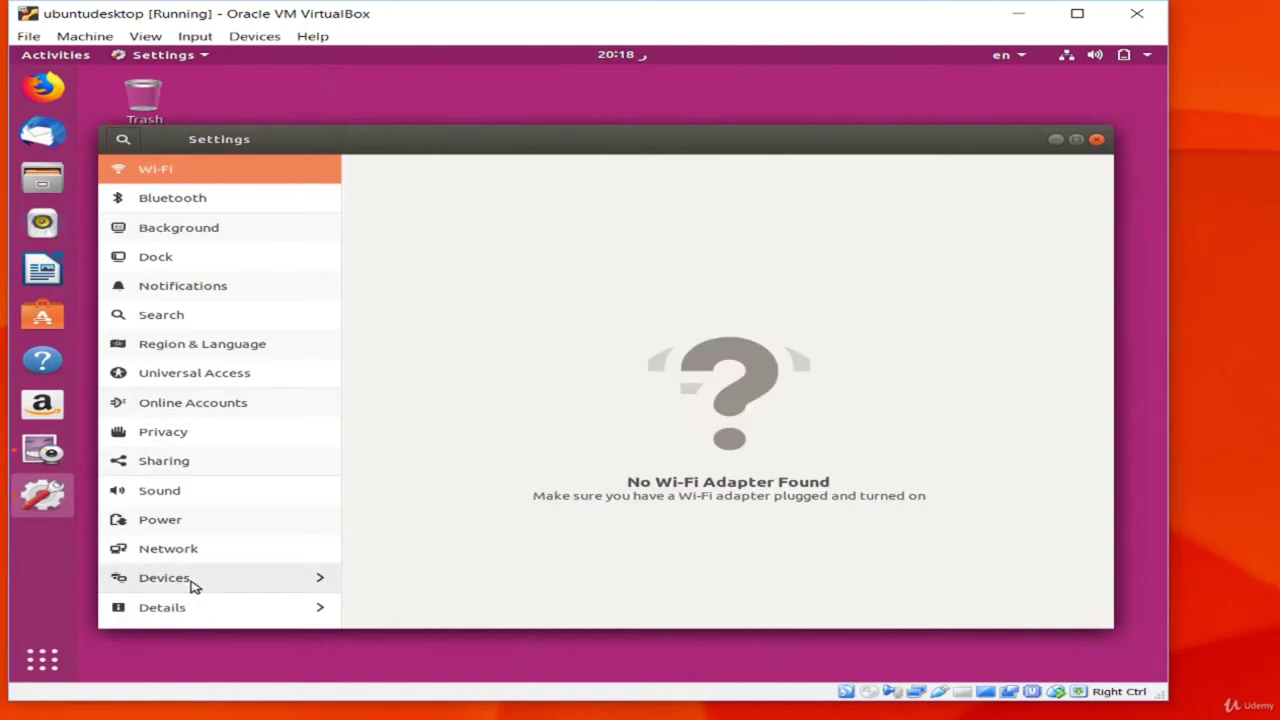
# - View the About details, then the Date & Time panel with its +04 Dubai time zone
pyautogui.click(172, 614)
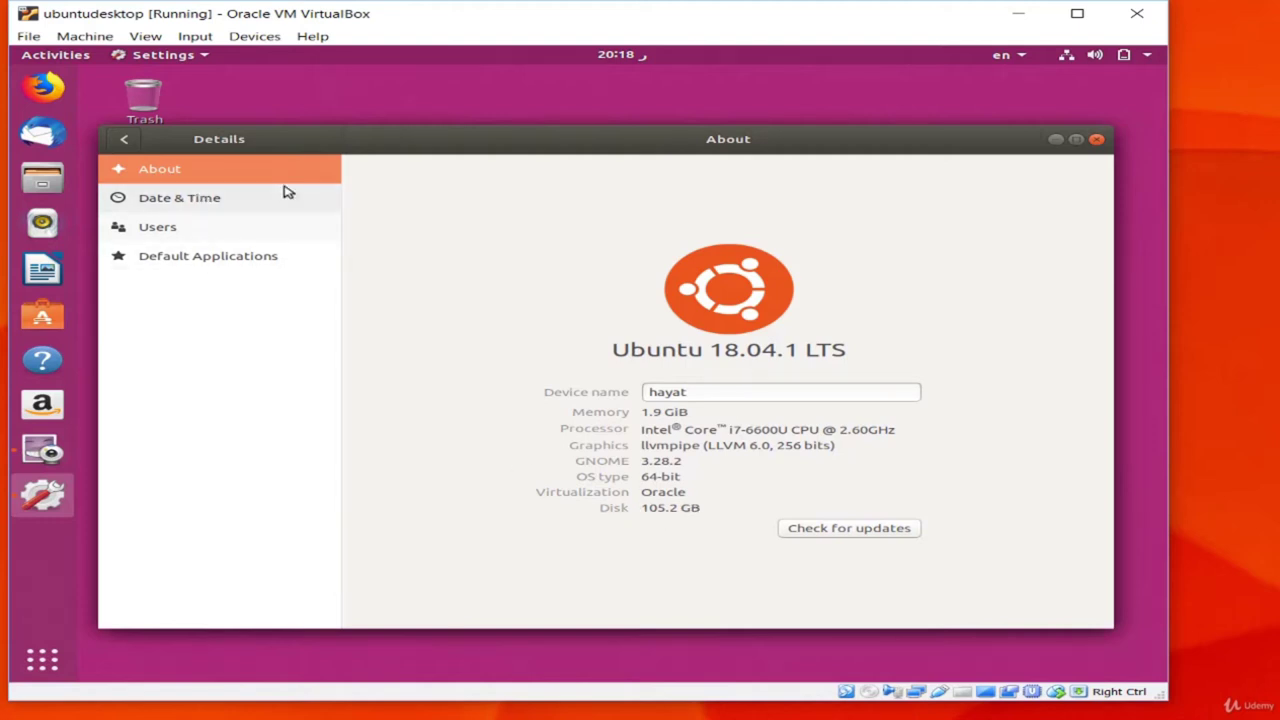
pyautogui.click(225, 210)
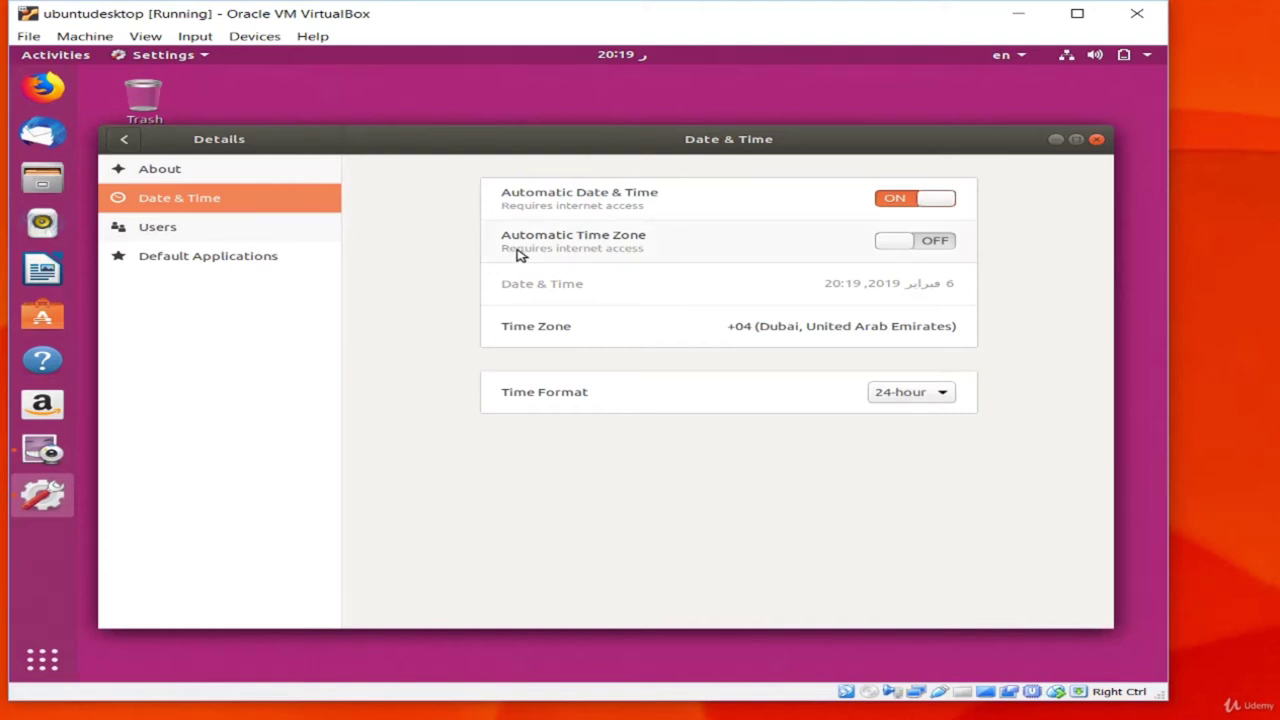
# - Look over the Users and Default Applications pages, then go back to the main list
pyautogui.click(163, 229)
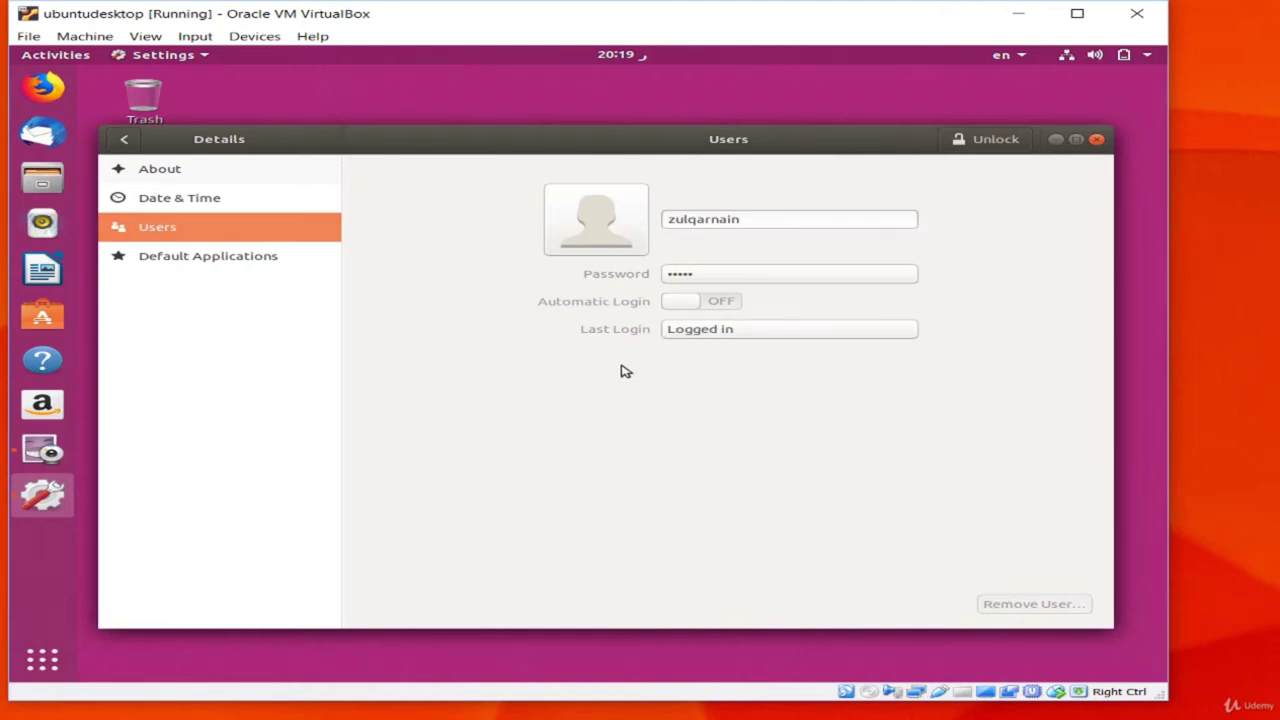
pyautogui.click(210, 256)
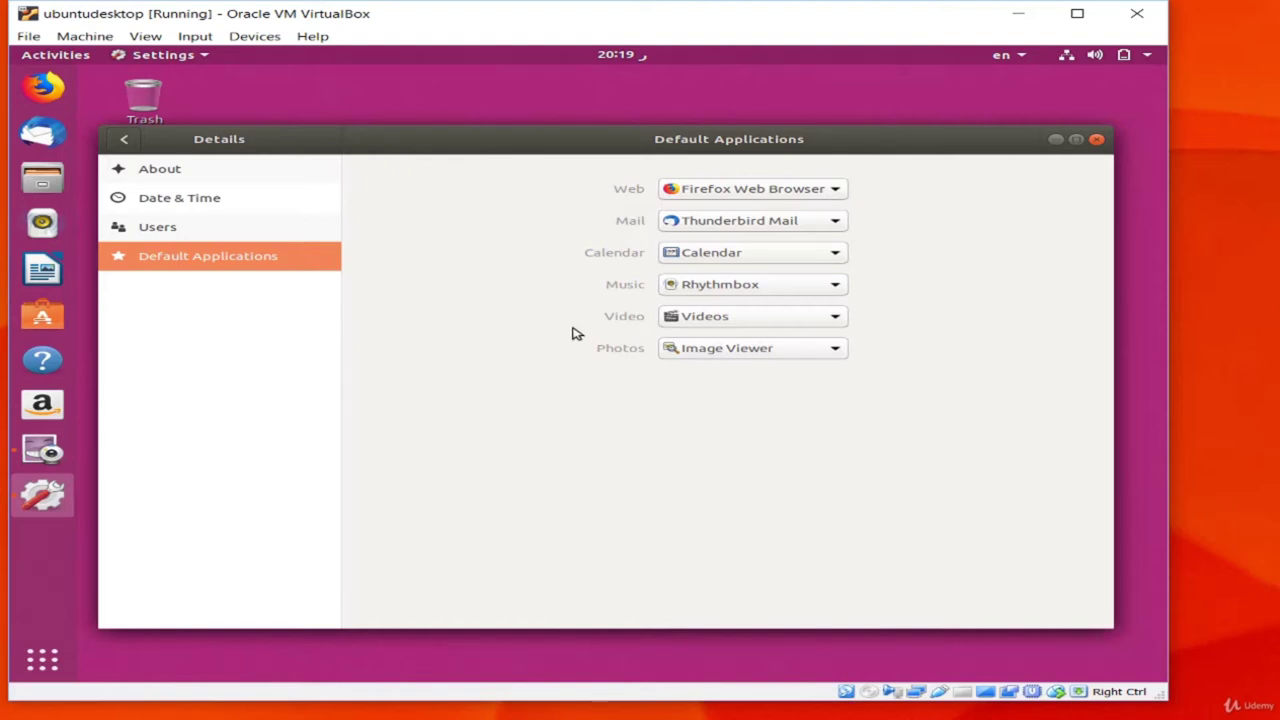
pyautogui.click(124, 140)
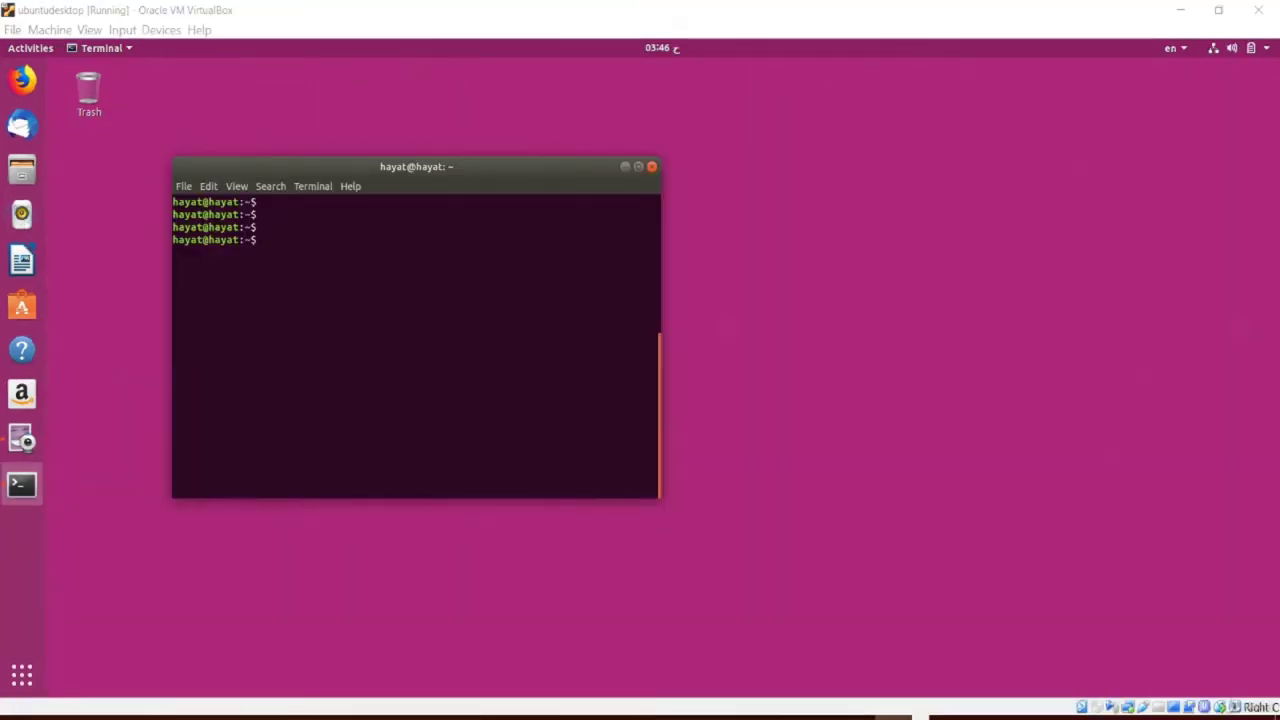
# - Minimise the Terminal and open Network settings from the status menu's Wired Connected entry
pyautogui.click(626, 168)
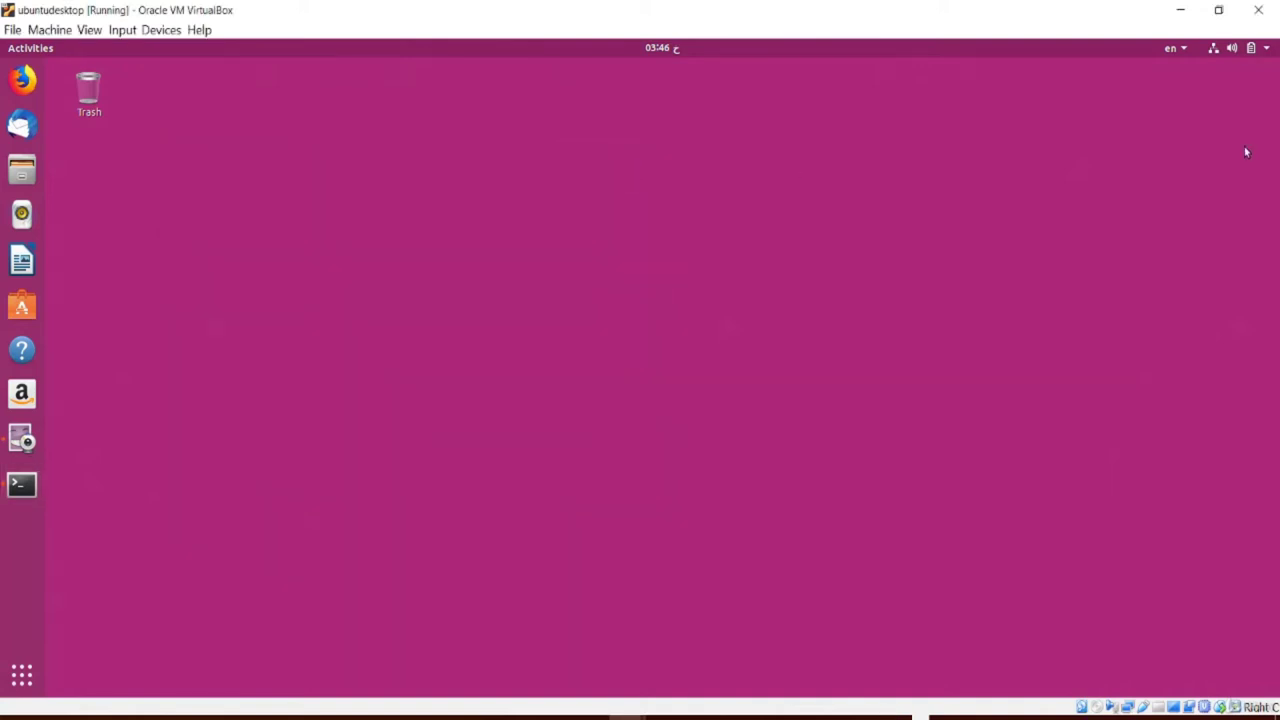
pyautogui.click(1216, 53)
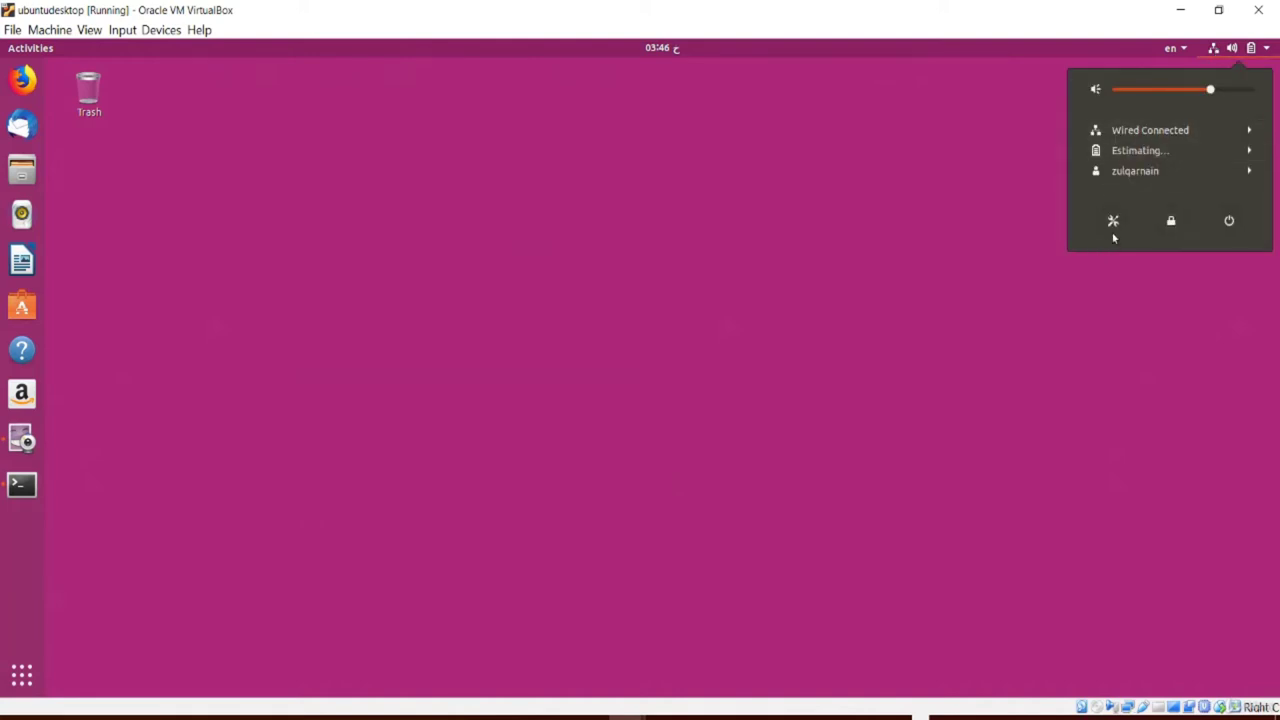
pyautogui.click(1136, 130)
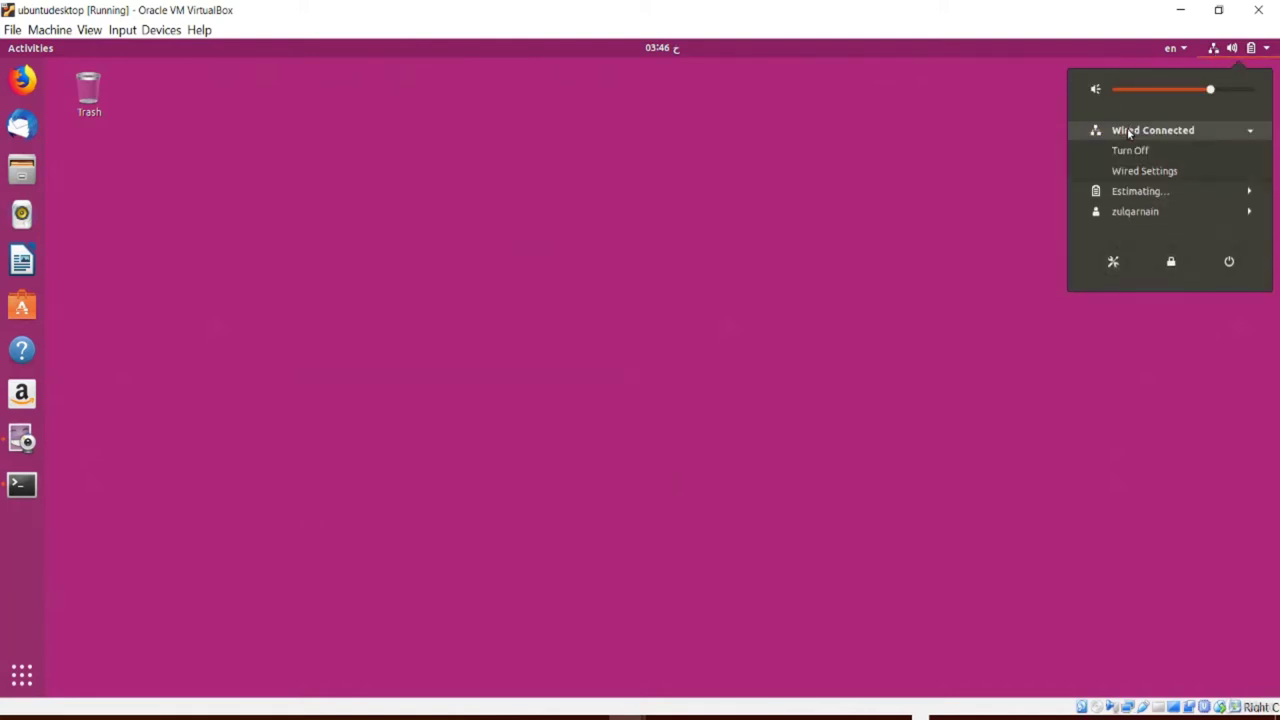
pyautogui.click(1112, 264)
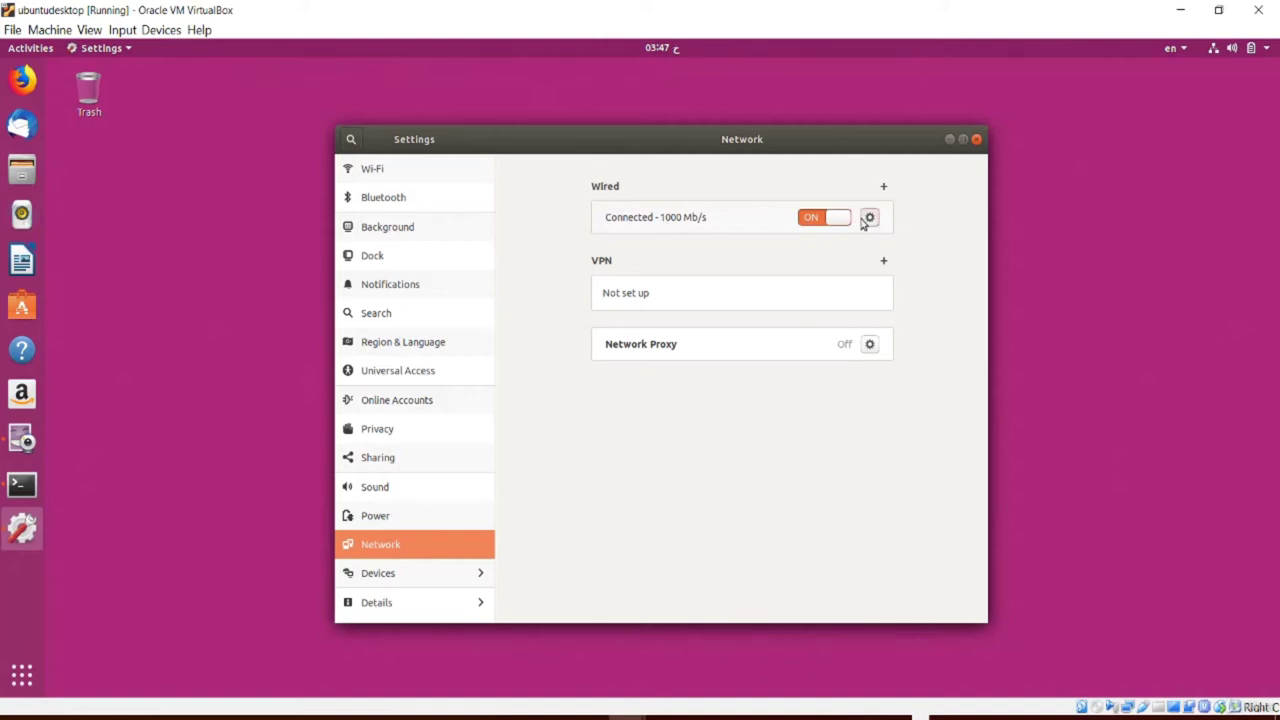
# - Review the Wired details: 1000 Mb/s speed, IPv6, hardware address, route 10.10.85.1, DNS 10.0.8.32
pyautogui.click(868, 218)
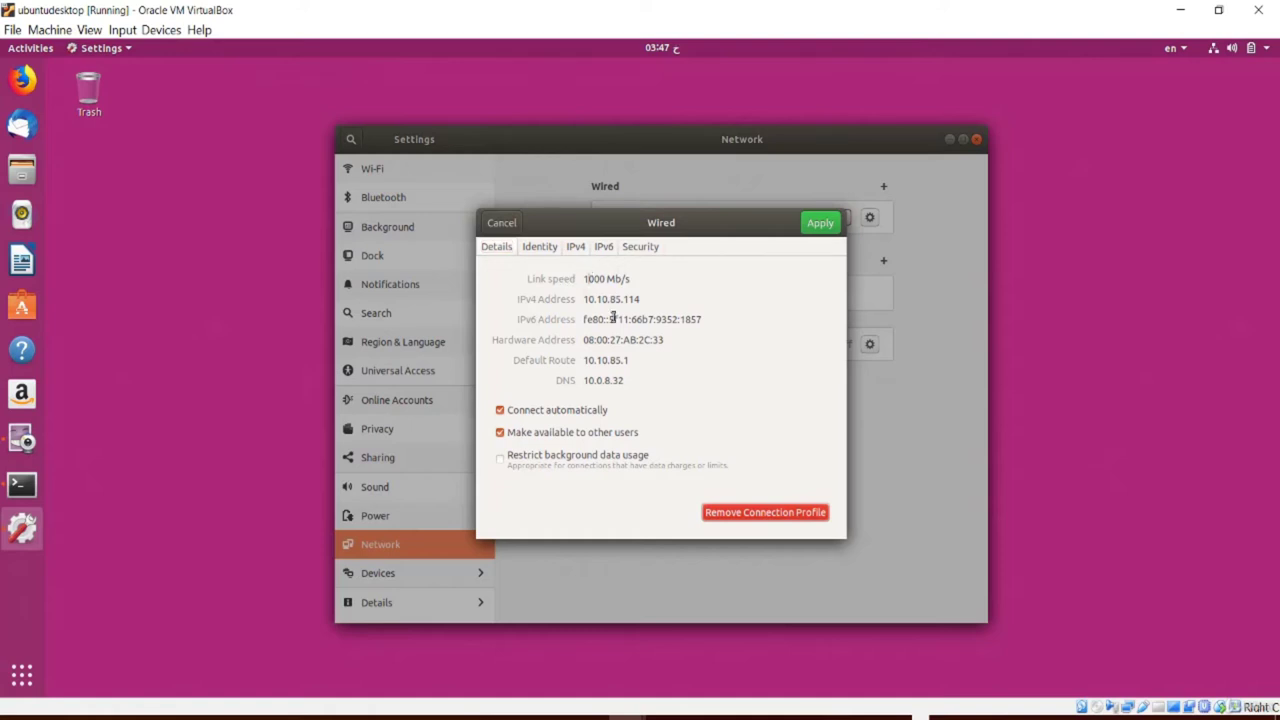
pyautogui.press('Tab')
pyautogui.moveTo(630, 278); pyautogui.dragTo(571, 298)
pyautogui.moveTo(697, 318); pyautogui.dragTo(584, 319)
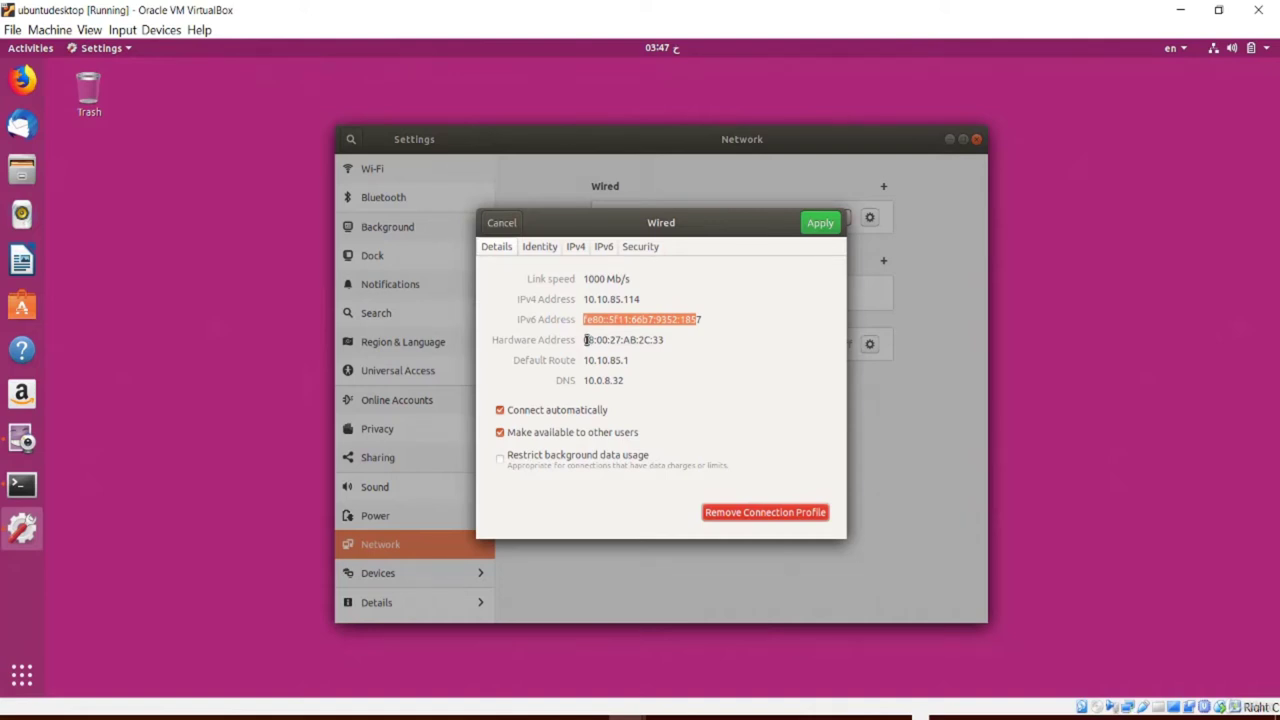
pyautogui.moveTo(586, 340); pyautogui.dragTo(553, 347)
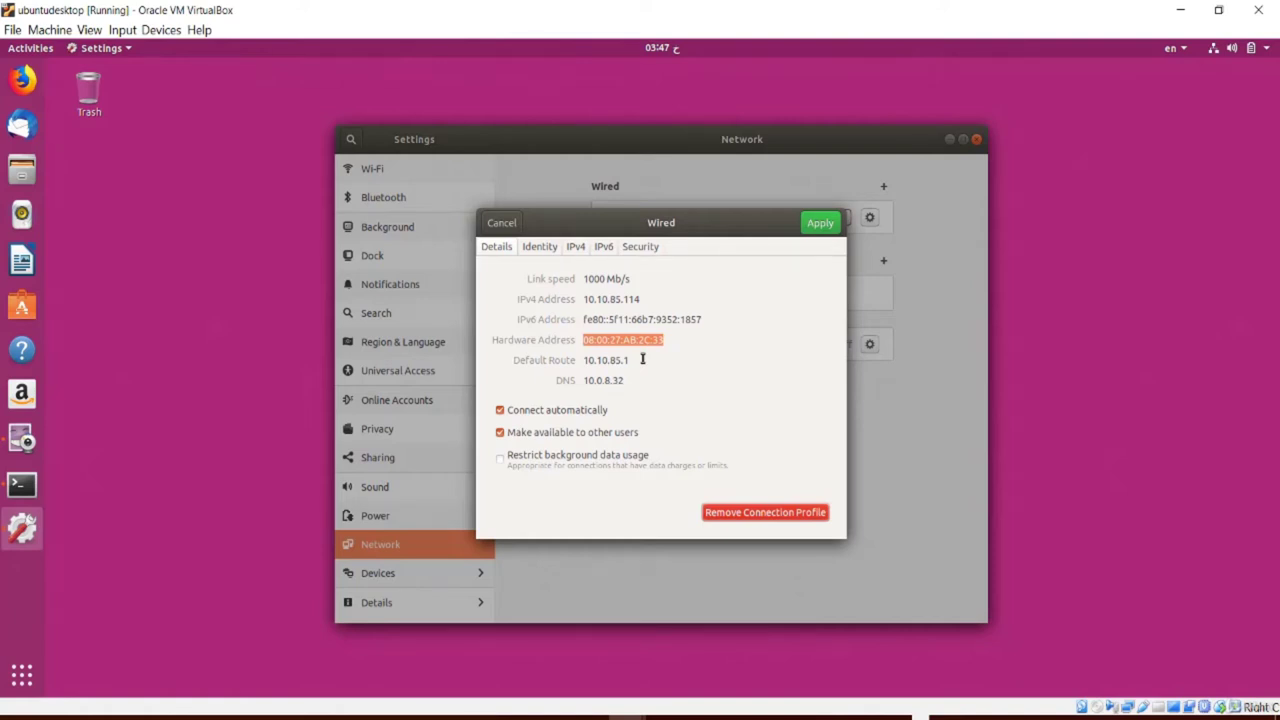
pyautogui.moveTo(642, 358); pyautogui.dragTo(583, 361)
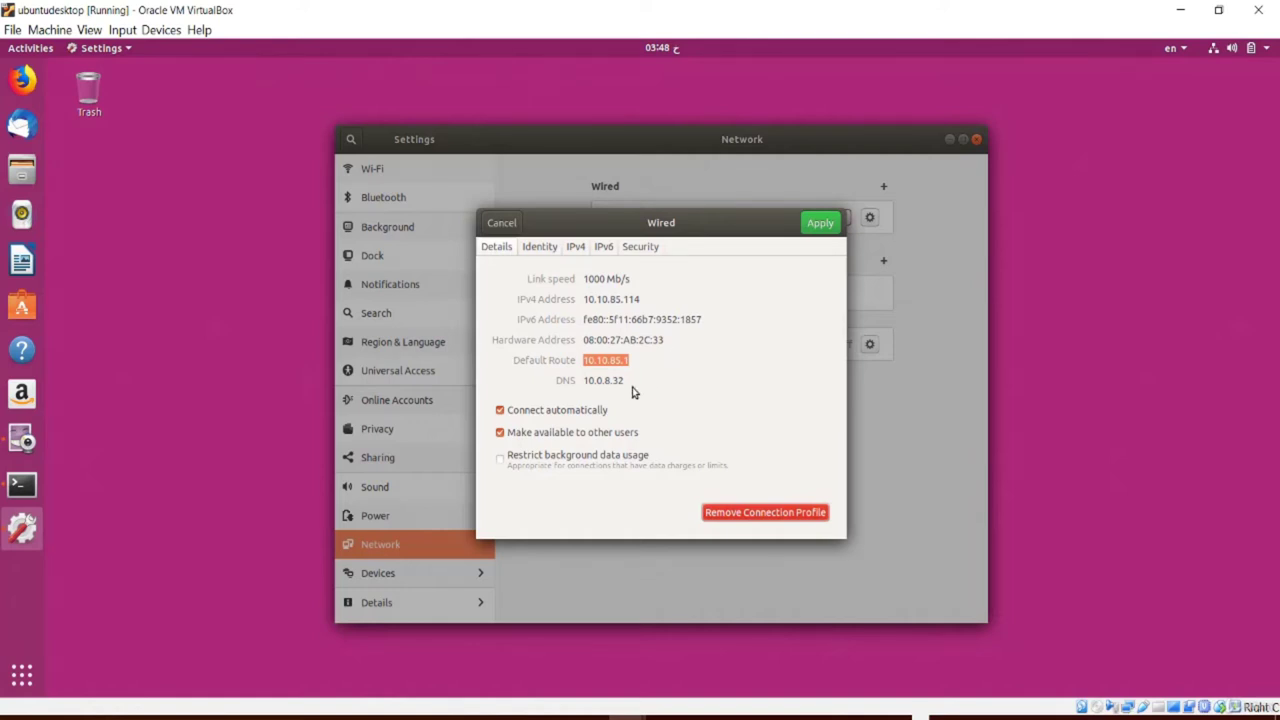
pyautogui.moveTo(624, 380); pyautogui.dragTo(562, 381)
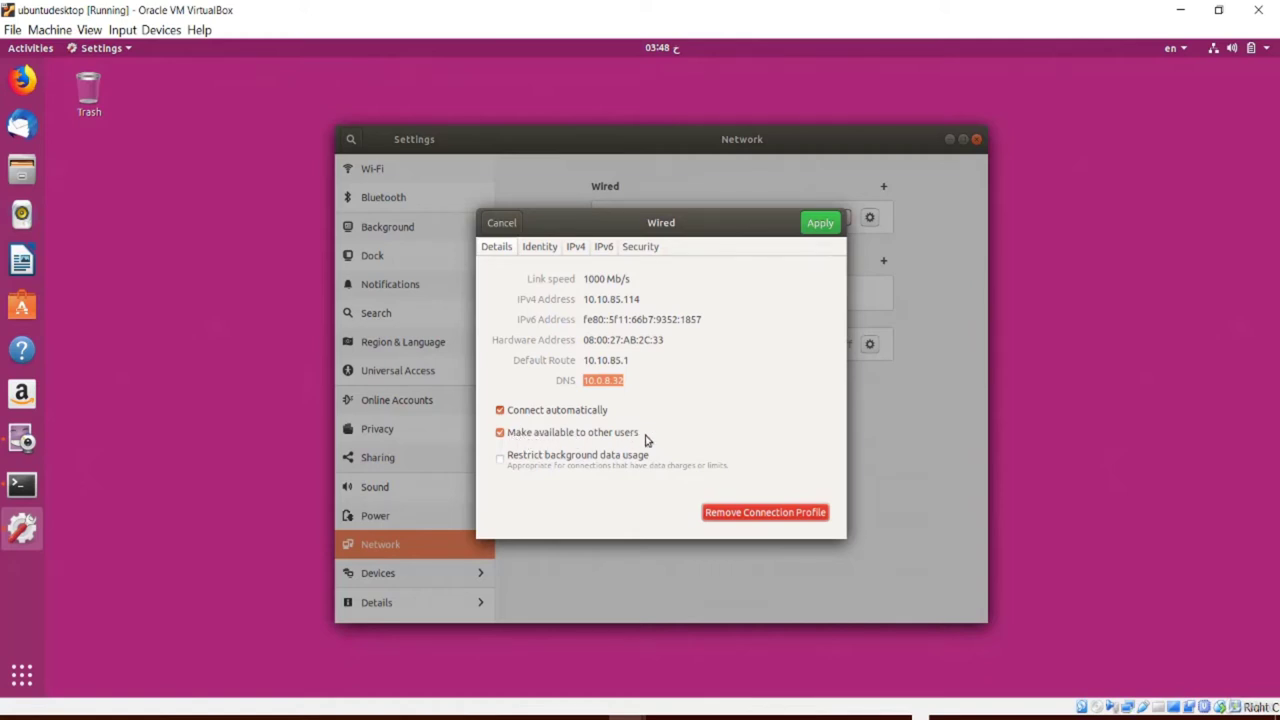
# - Toggle Restrict background data usage on and off, then show the Identity page
pyautogui.click(630, 436)
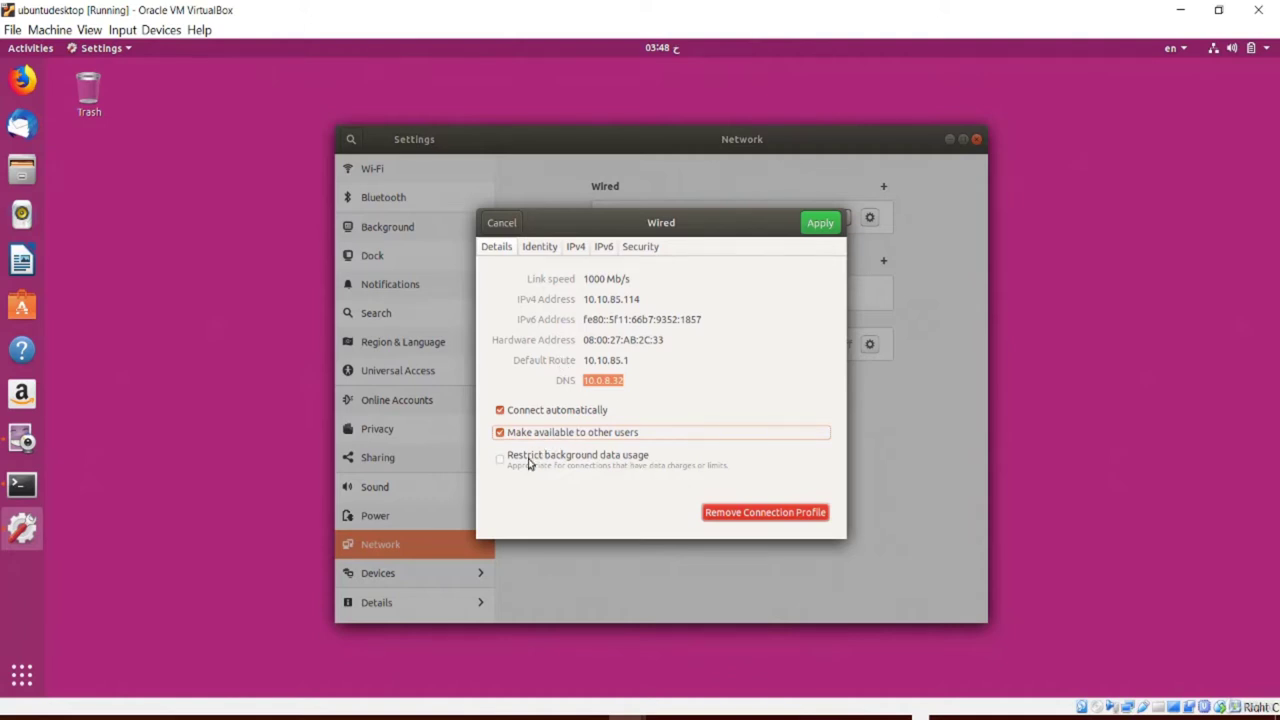
pyautogui.click(558, 462)
pyautogui.click(565, 462)
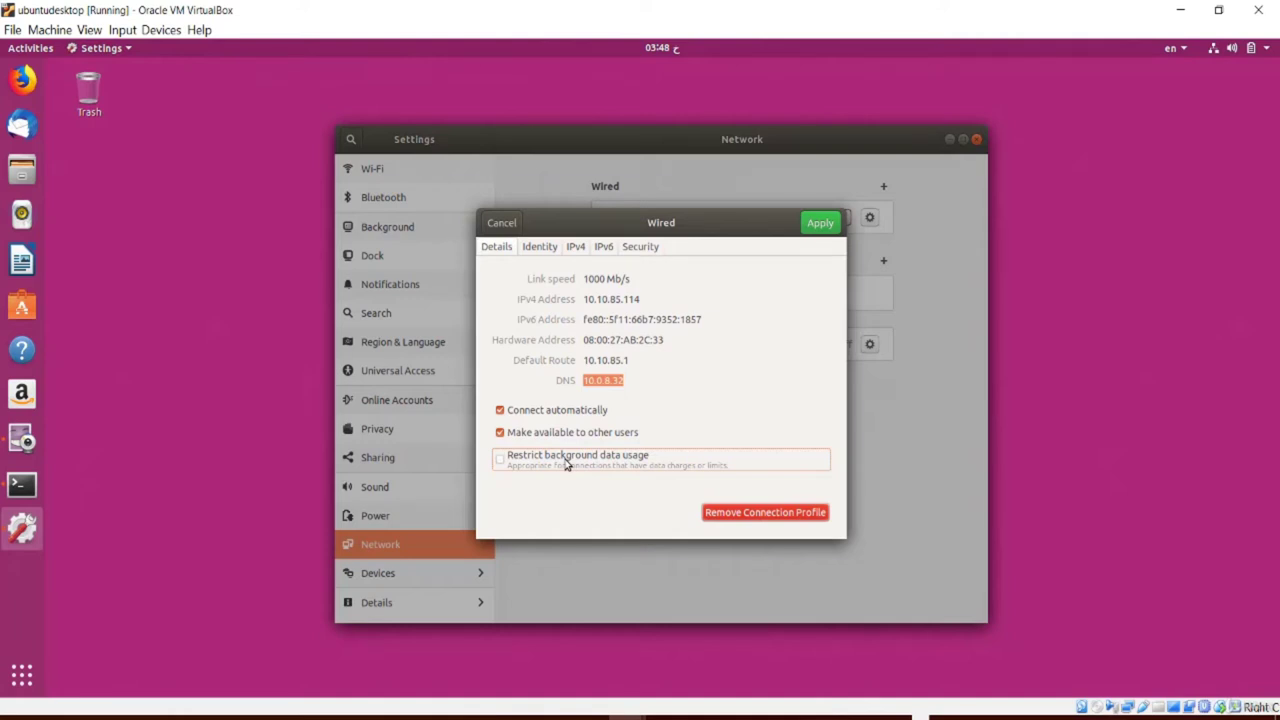
pyautogui.click(542, 248)
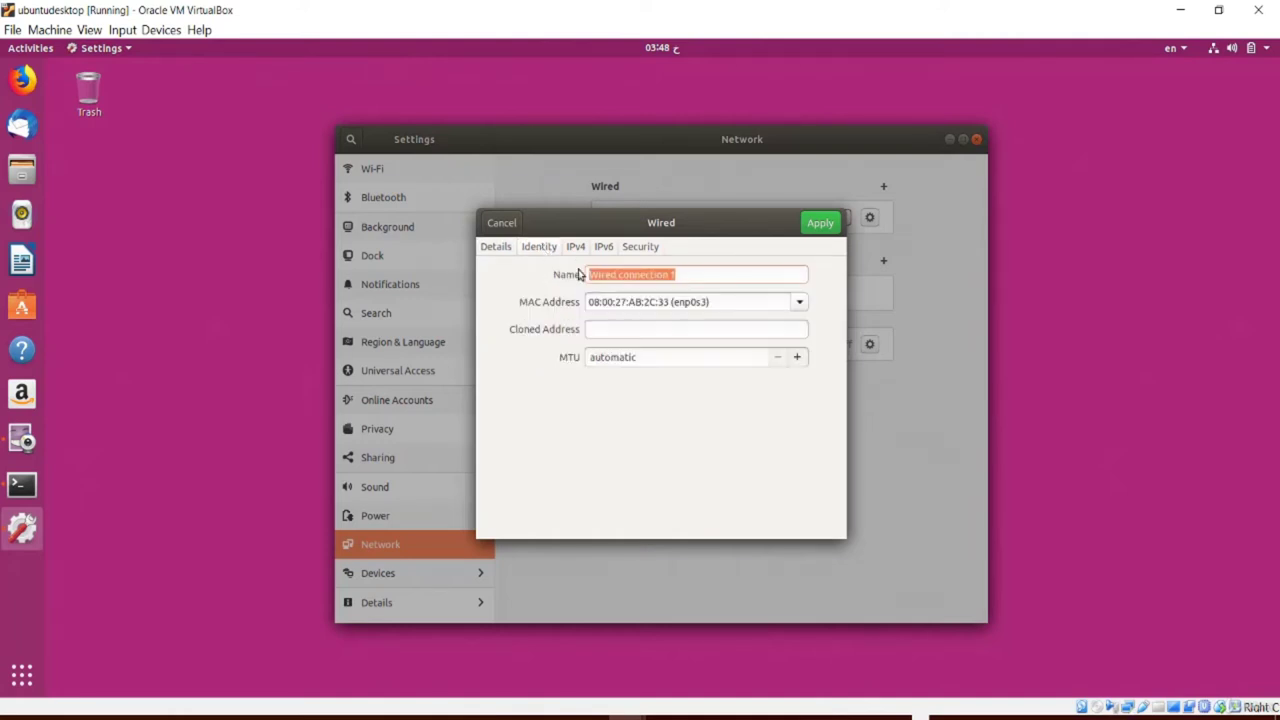
# - Select parts of the 'Wired connection 1' name without changing it
pyautogui.click(700, 277)
pyautogui.moveTo(700, 277); pyautogui.dragTo(578, 273)
pyautogui.click(733, 272)
pyautogui.tripleClick(700, 271)
pyautogui.doubleClick(596, 274)
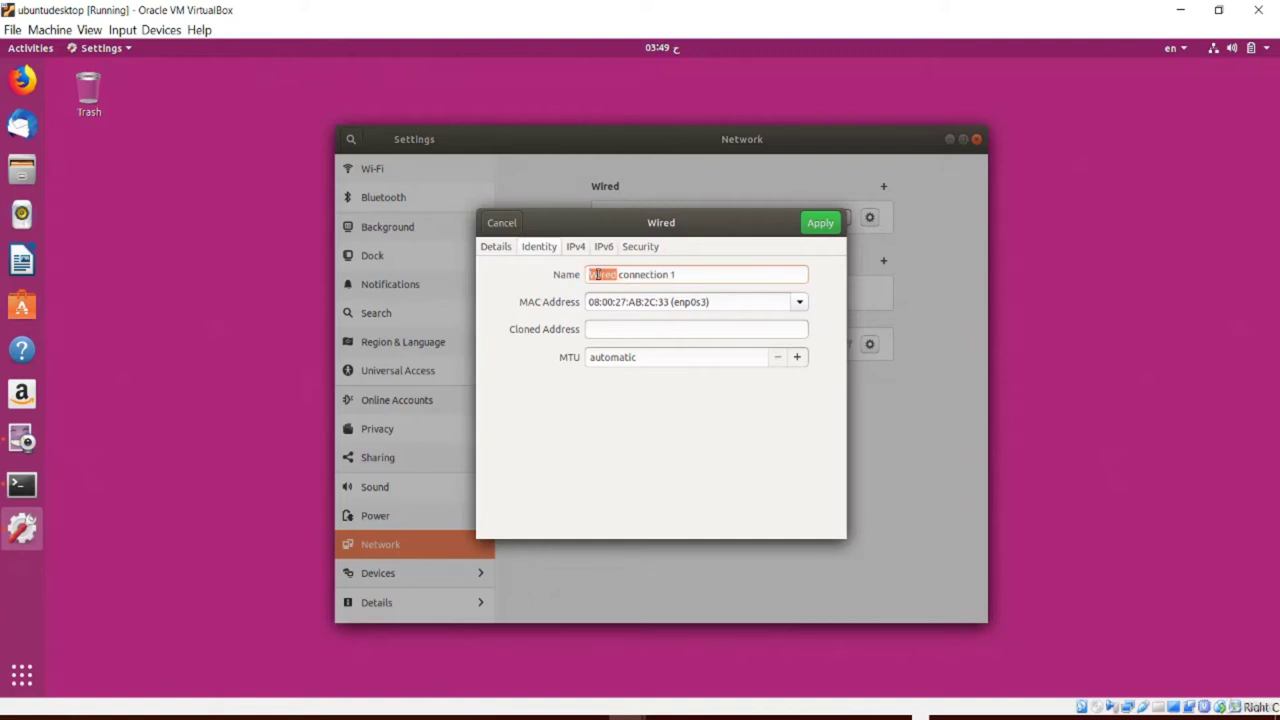
pyautogui.click(687, 274)
pyautogui.hotkey('ctrl', 'a')
# - Inspect the enp0s3 MAC address and its dropdown unchanged, then show the IPv4 page
pyautogui.moveTo(706, 302); pyautogui.dragTo(571, 297)
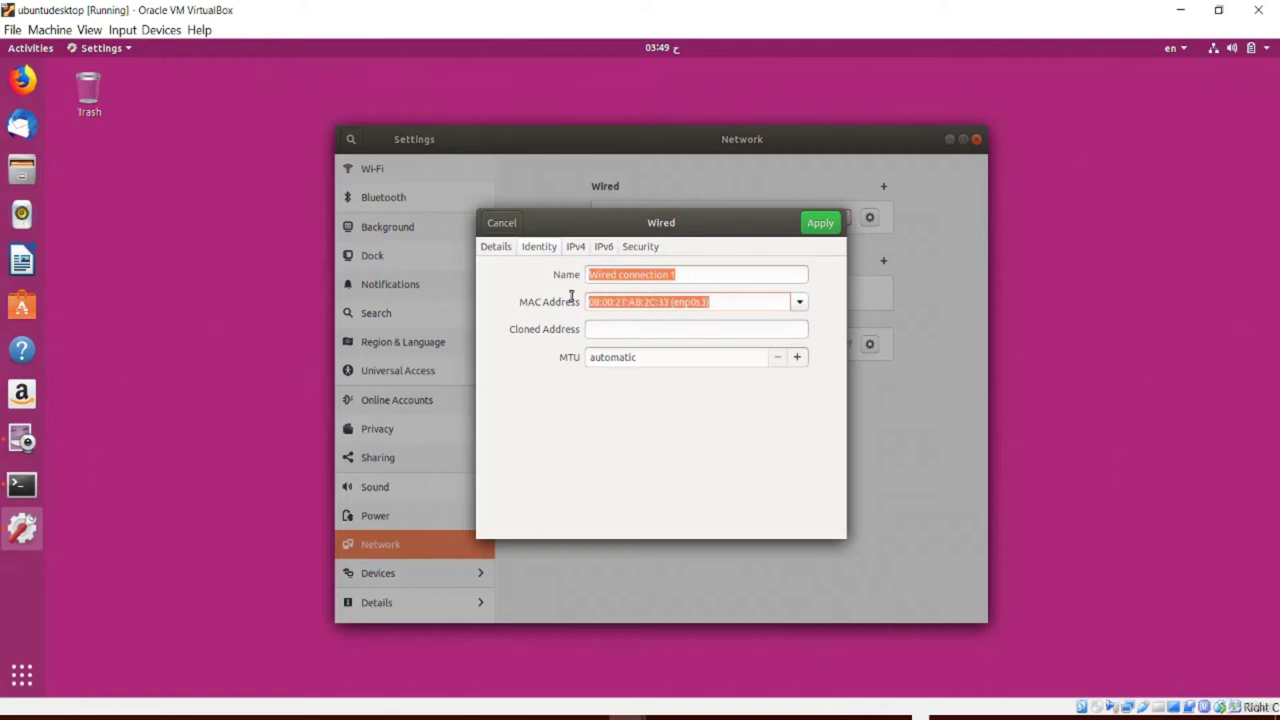
pyautogui.click(706, 302)
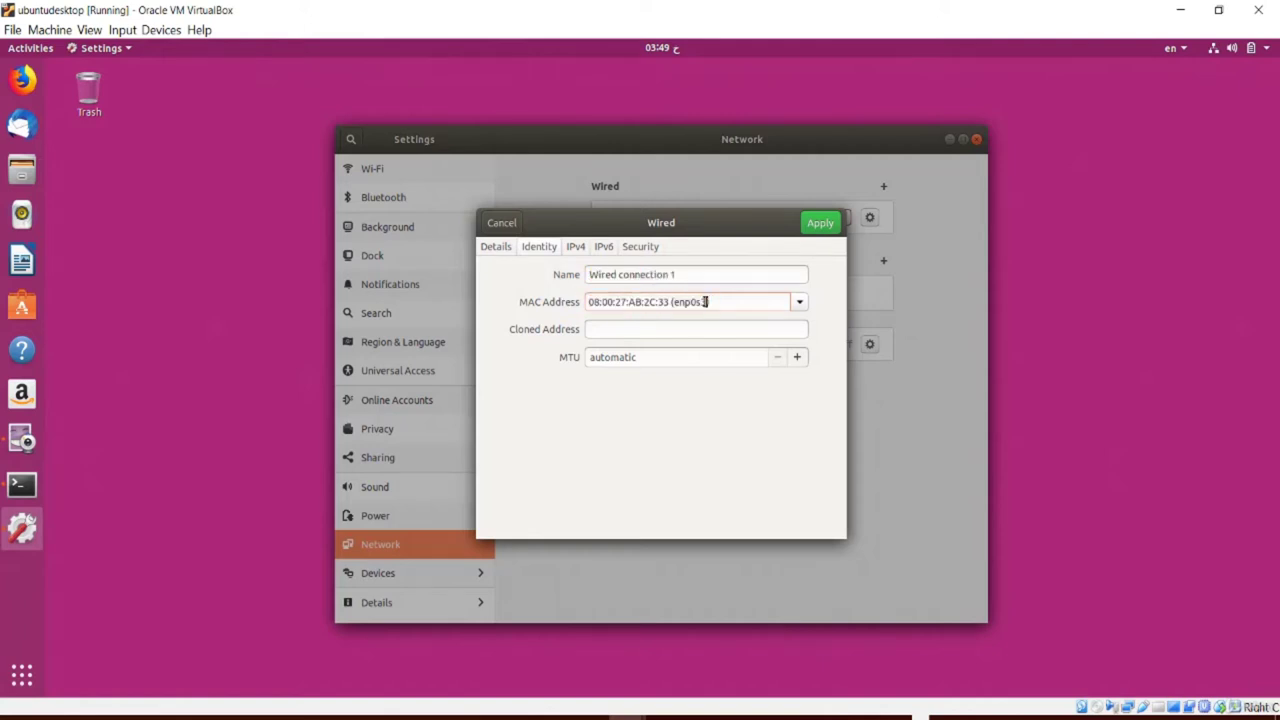
pyautogui.moveTo(706, 302); pyautogui.dragTo(672, 302)
pyautogui.click(804, 303)
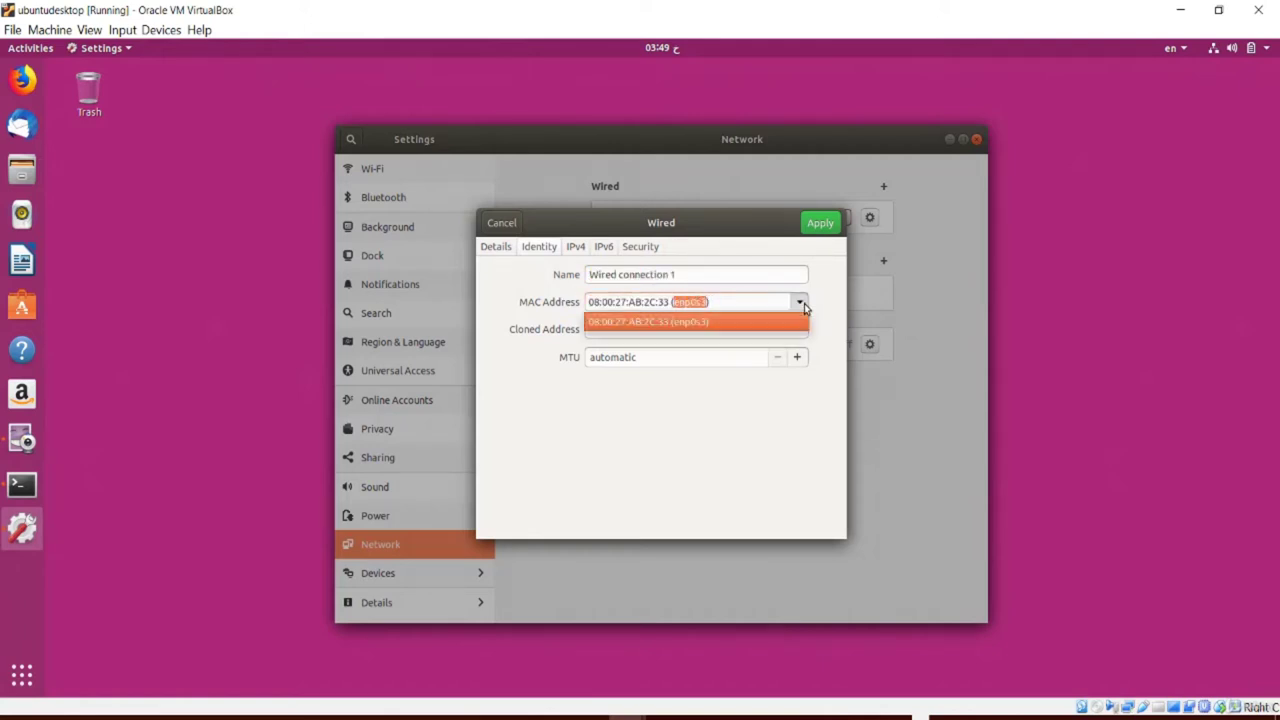
pyautogui.click(804, 303)
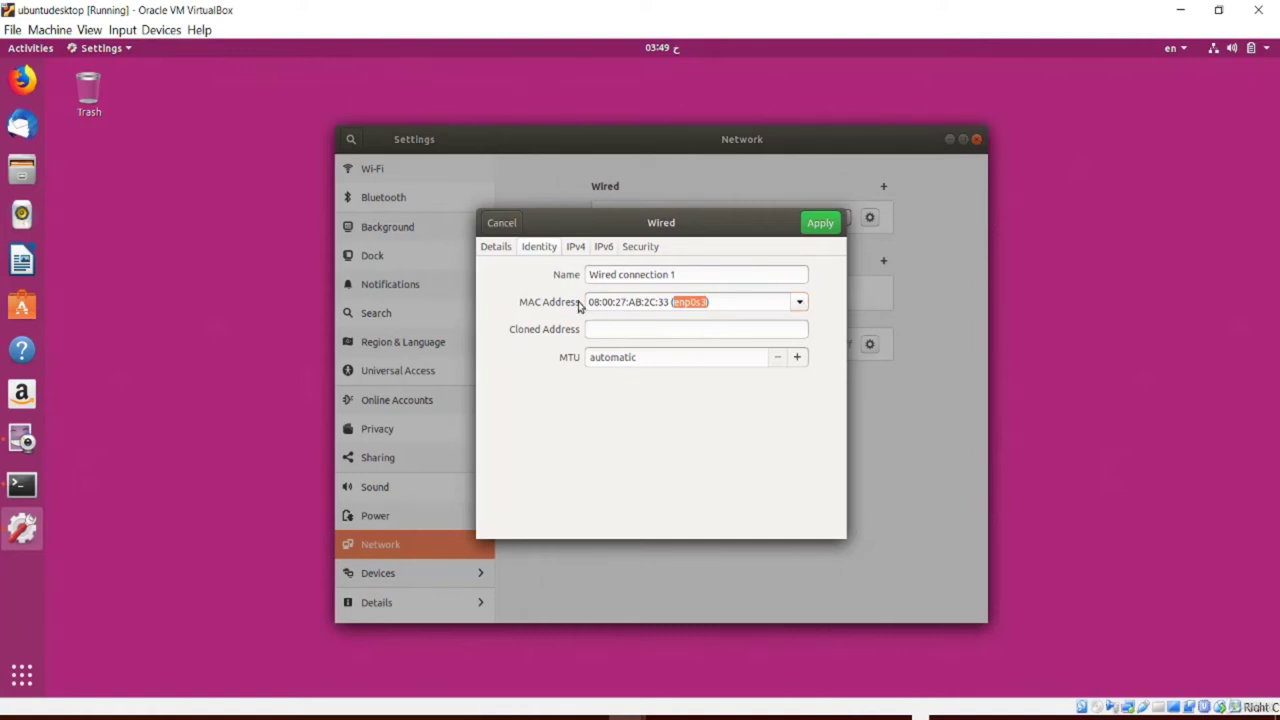
pyautogui.click(574, 247)
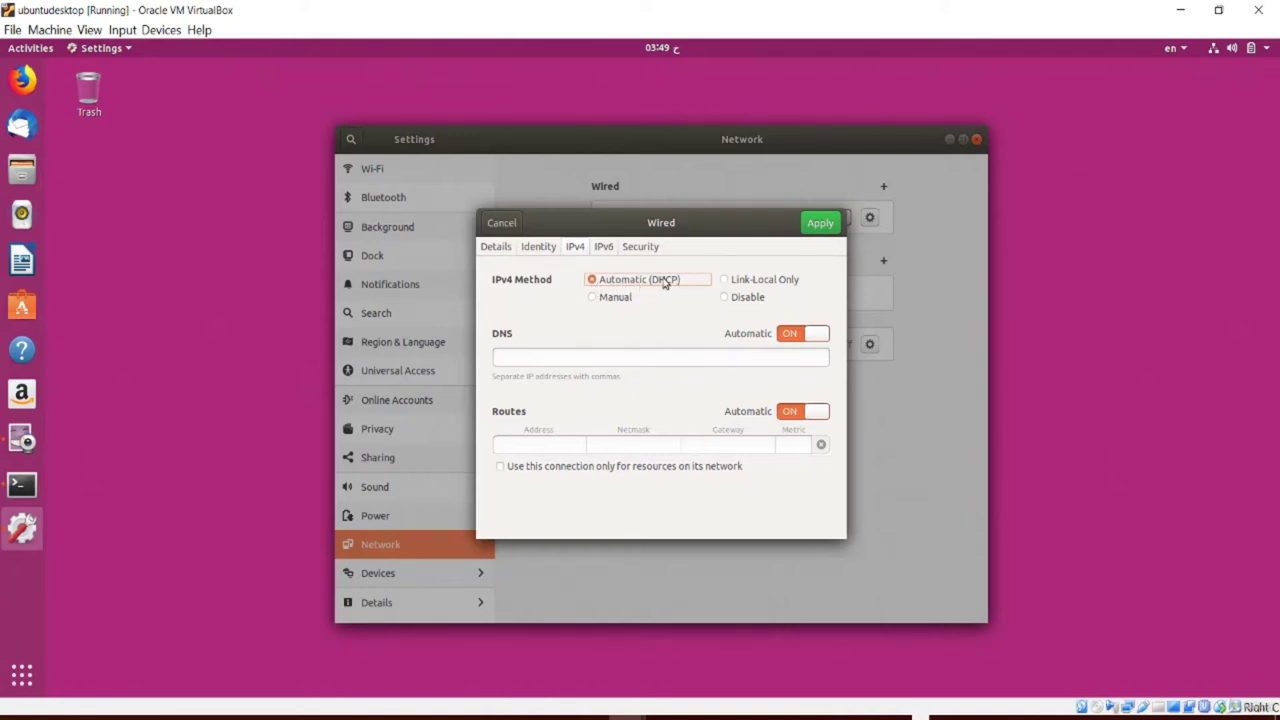
# - Try IPv4 Manual, then turn 802.1x security on with MD5 and back off
pyautogui.click(610, 298)
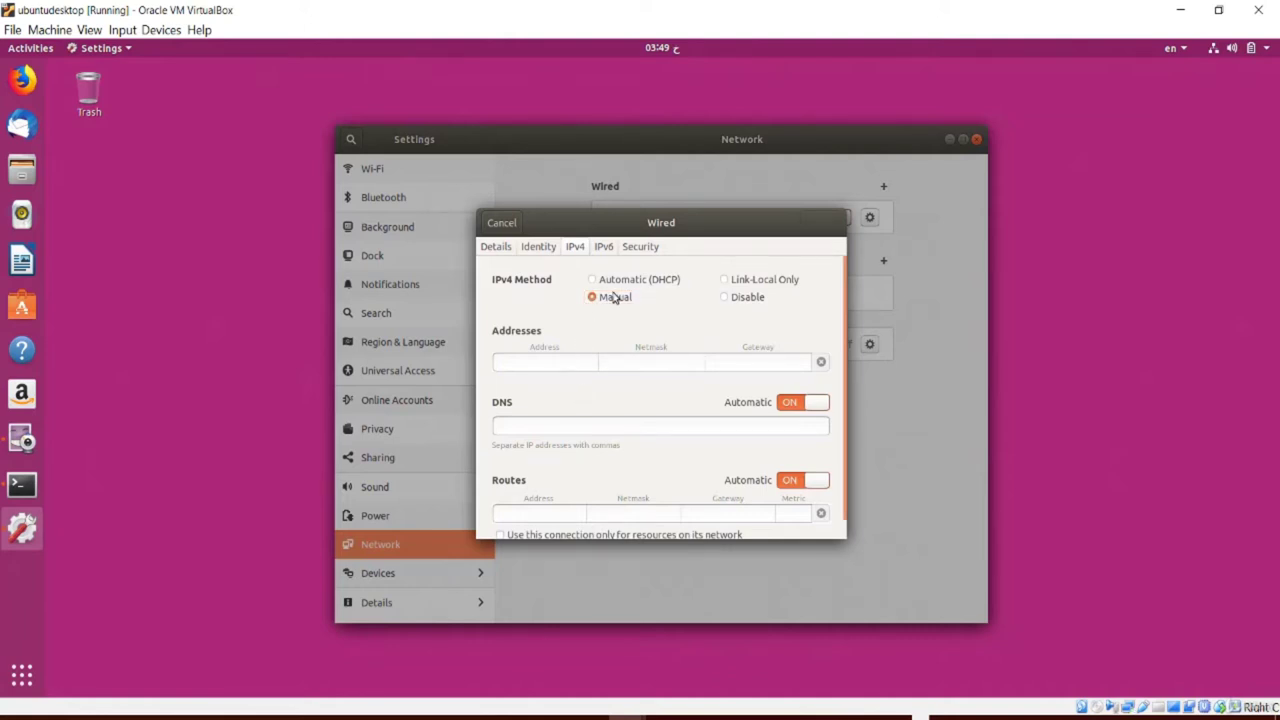
pyautogui.click(603, 247)
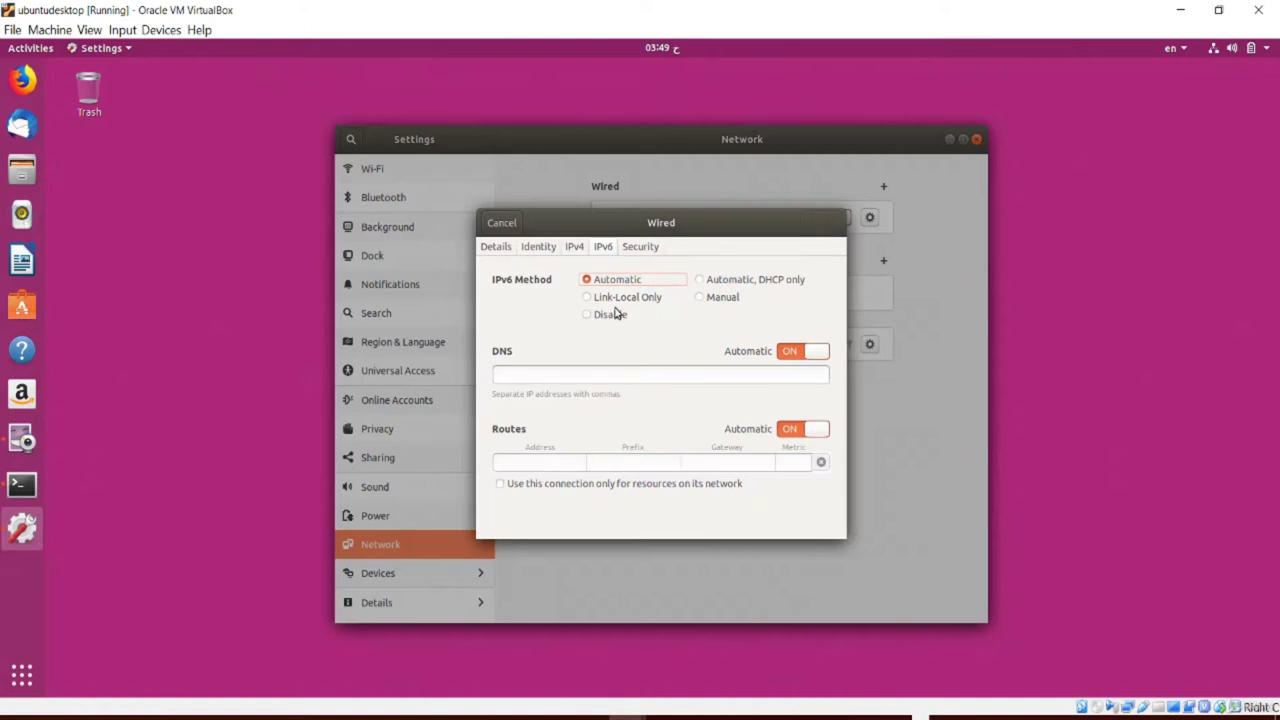
pyautogui.click(634, 249)
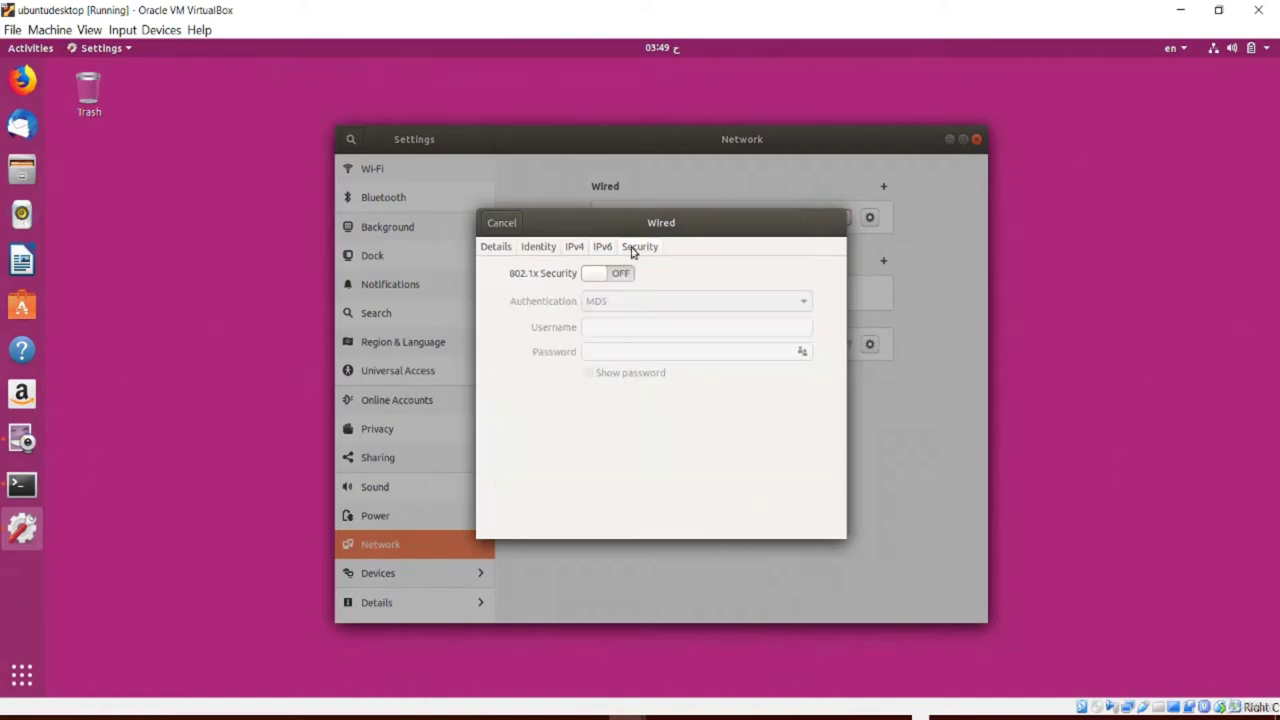
pyautogui.click(621, 275)
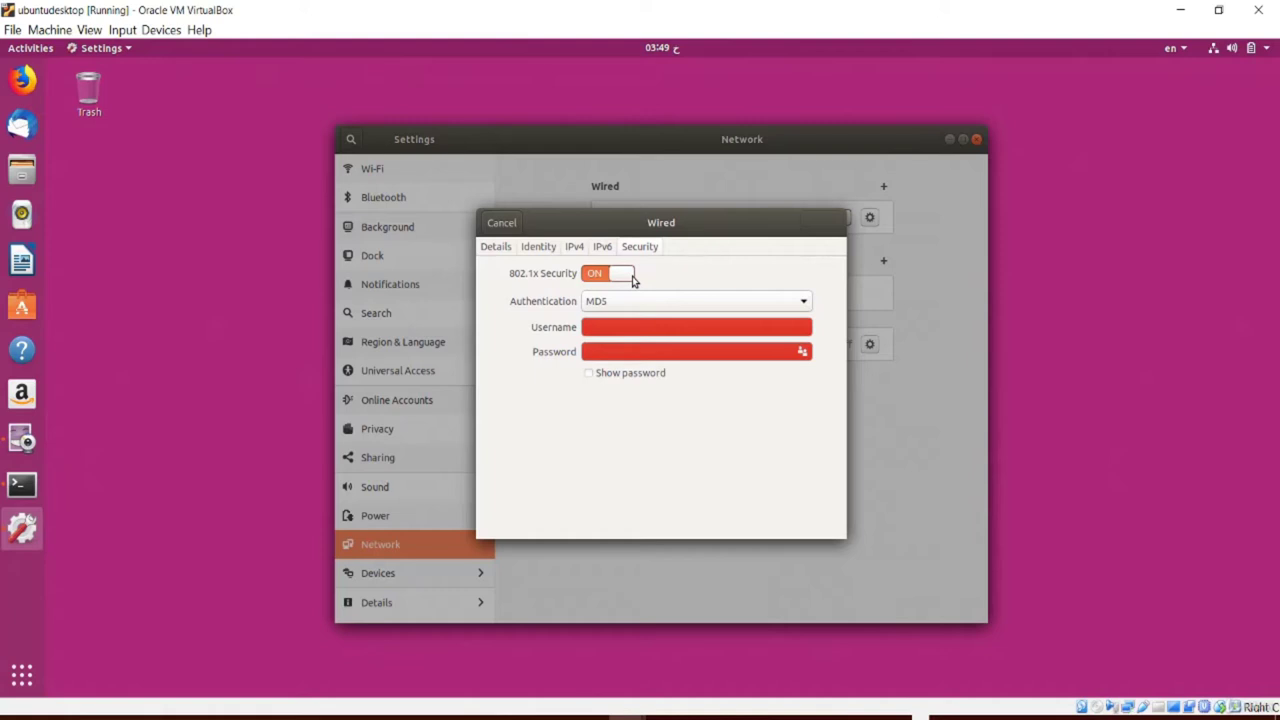
pyautogui.click(627, 304)
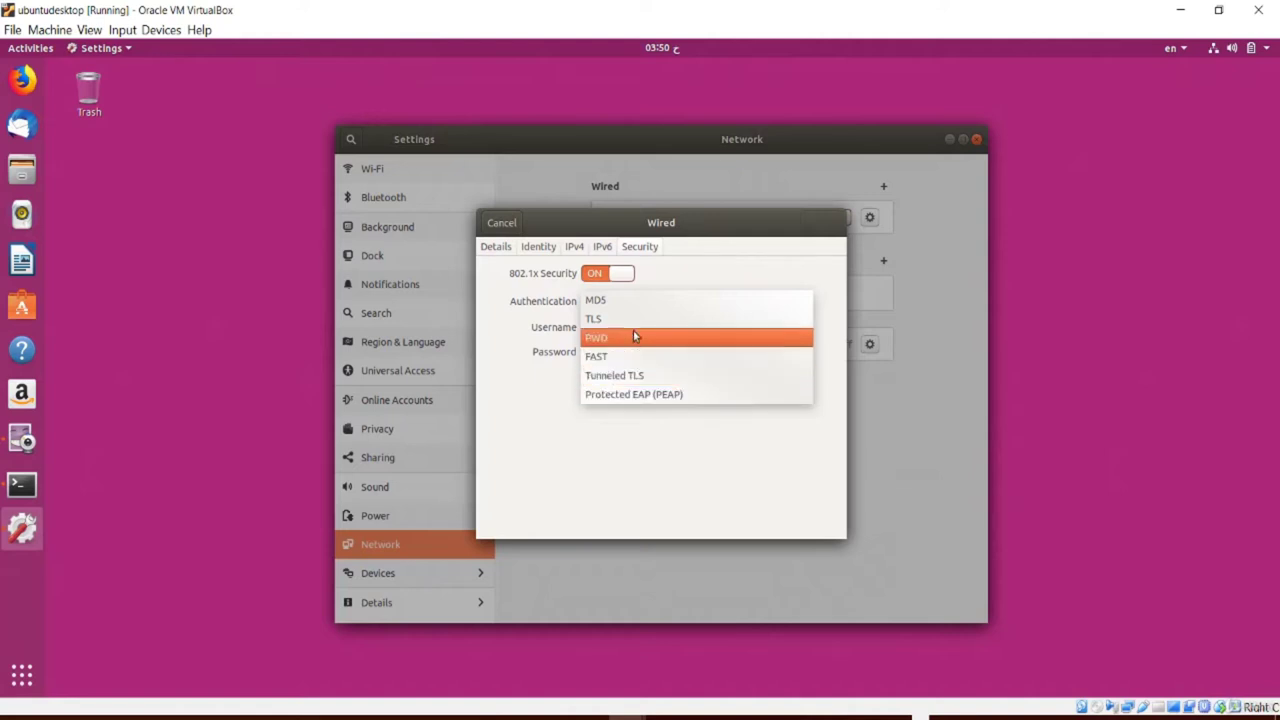
pyautogui.click(728, 258)
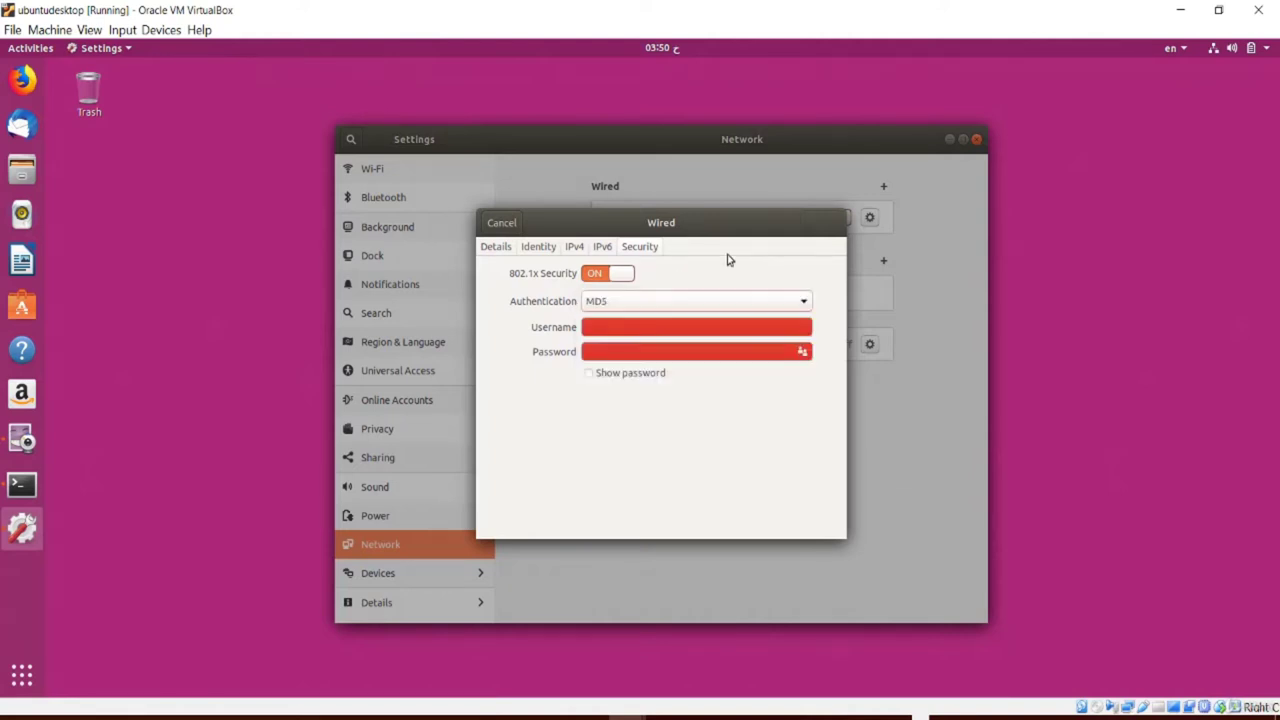
pyautogui.click(624, 275)
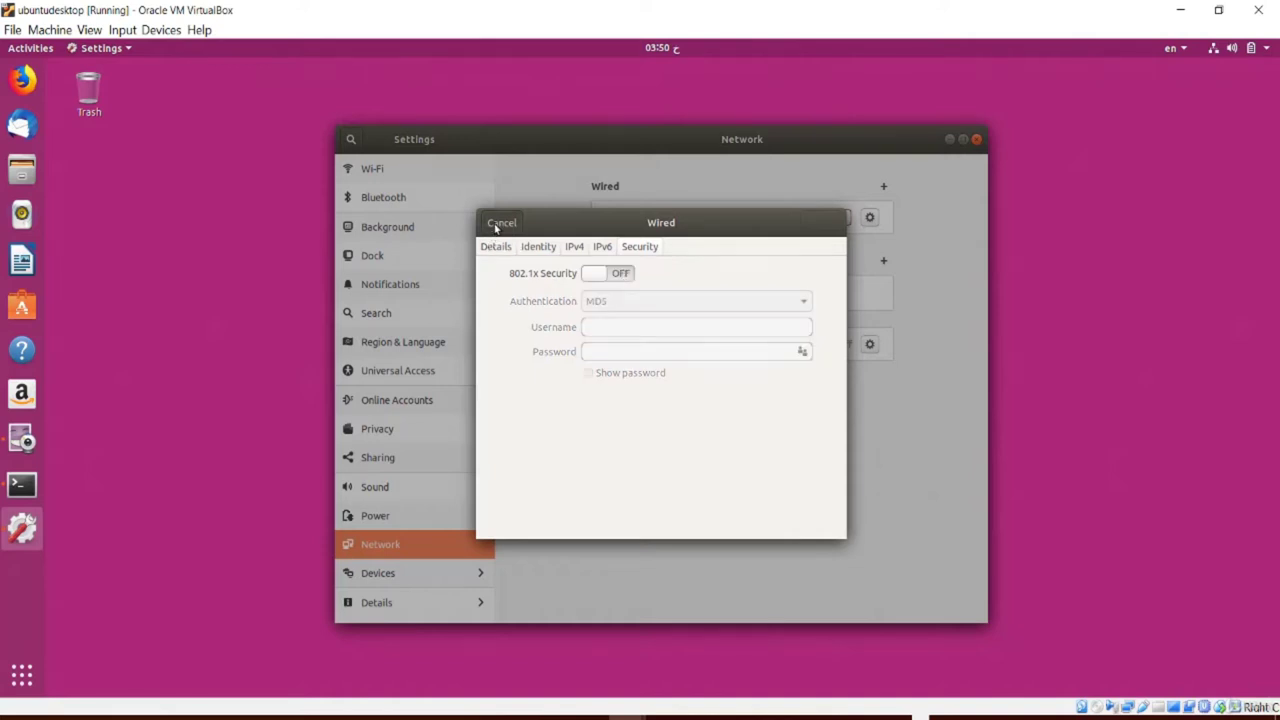
# - Cancel the Wired dialog, minimize Settings, and check the virtual machine's network options
pyautogui.click(500, 223)
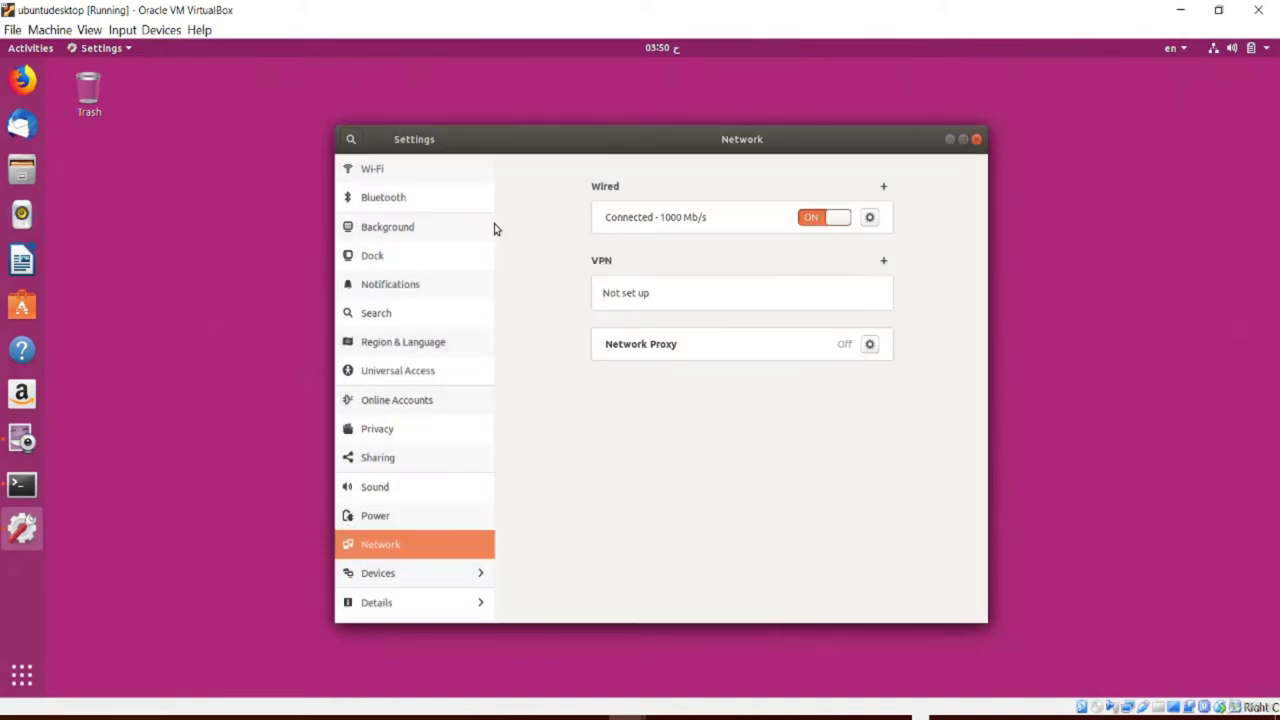
pyautogui.click(949, 141)
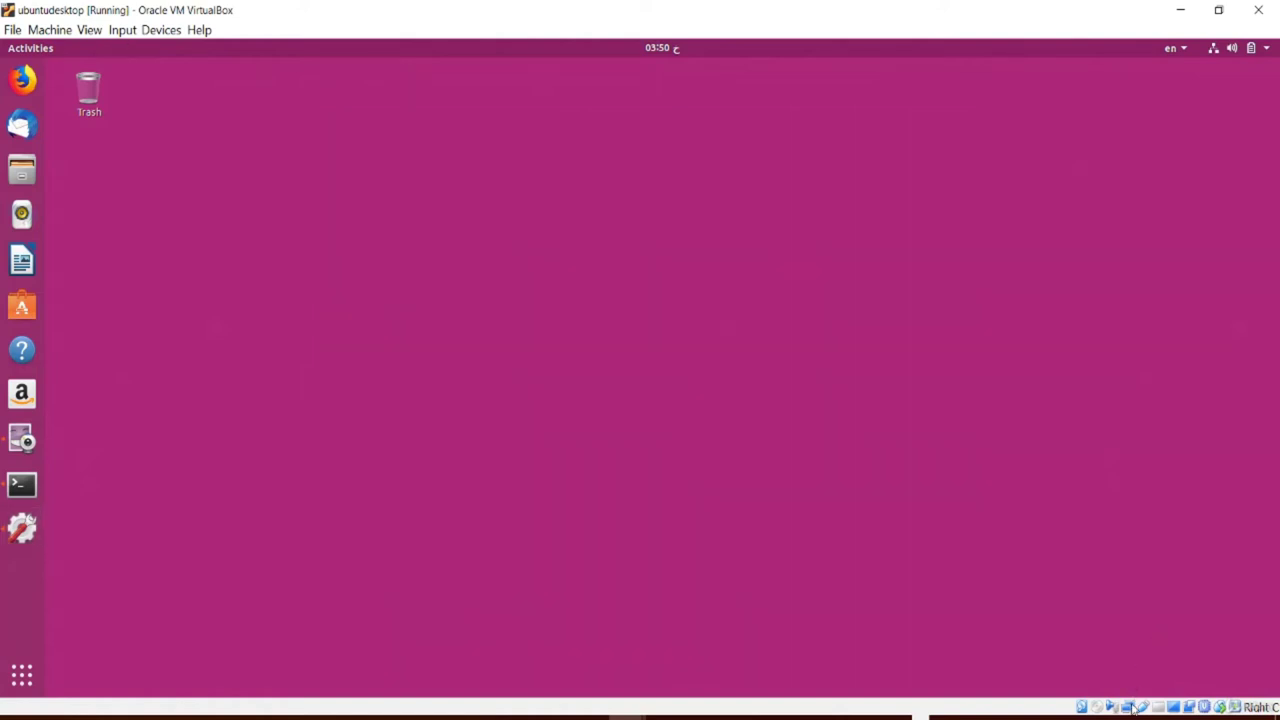
pyautogui.rightClick(1133, 707)
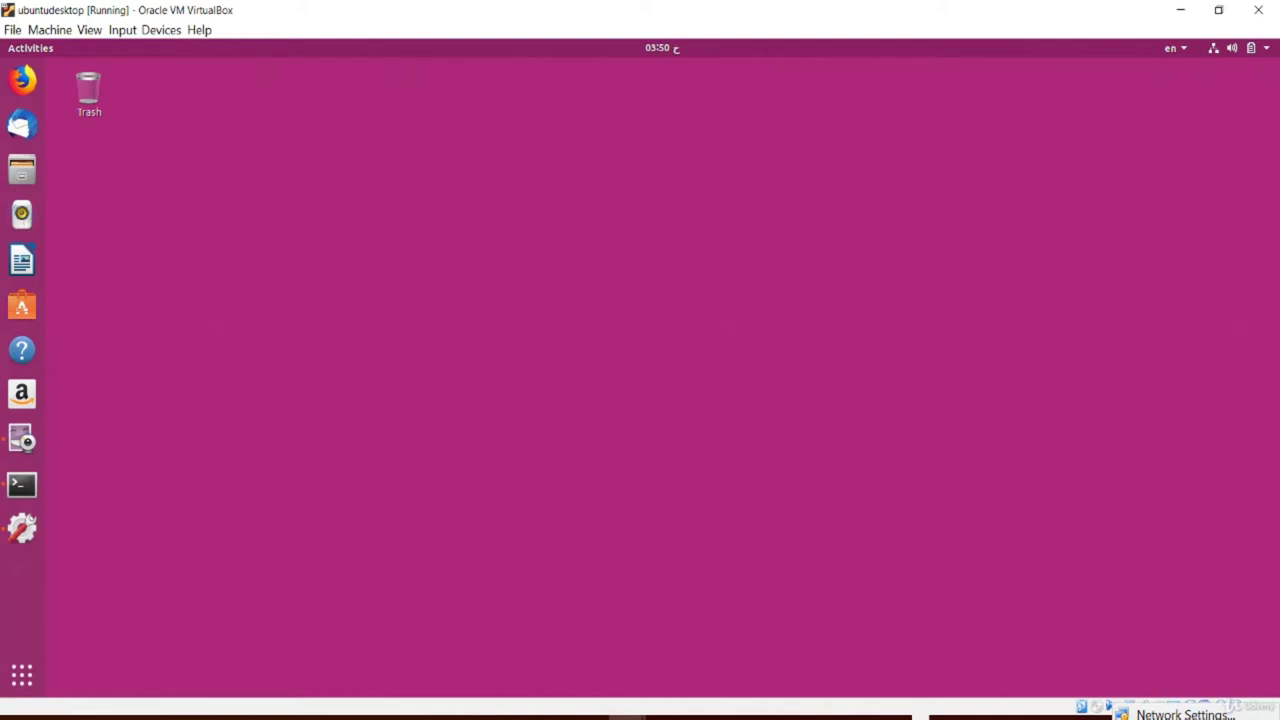
pyautogui.click(760, 23)
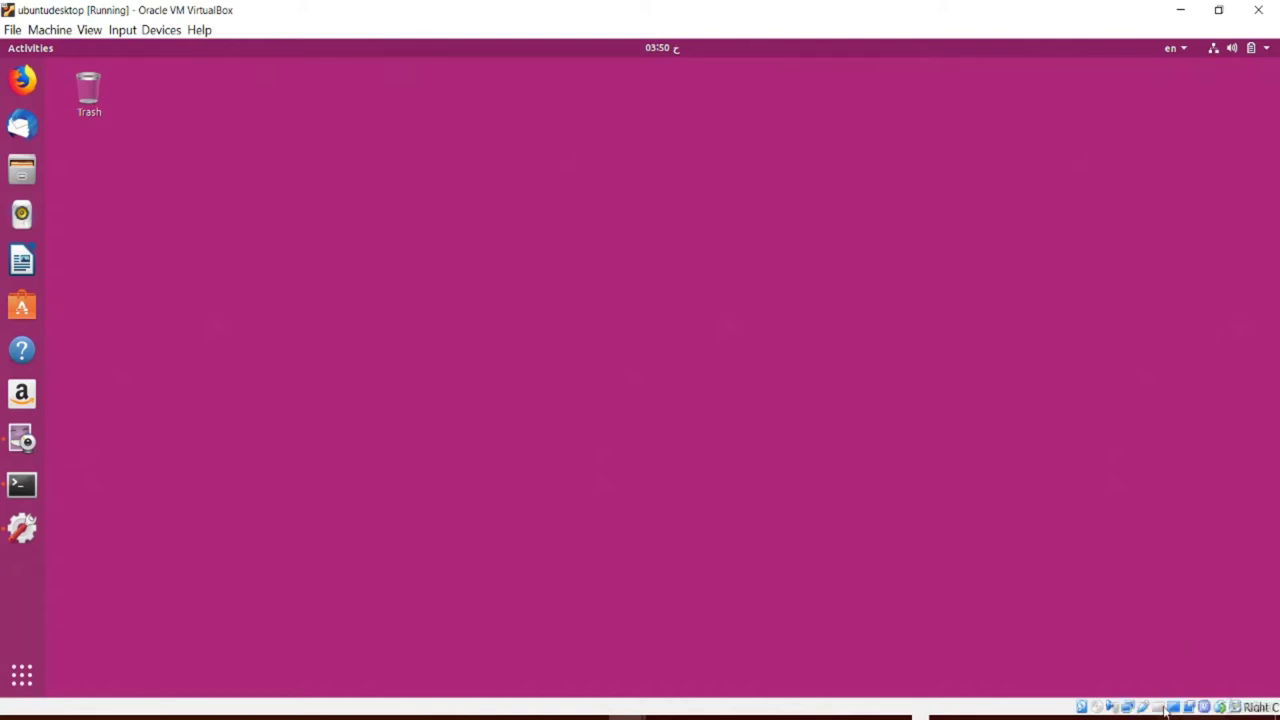
pyautogui.rightClick(1133, 707)
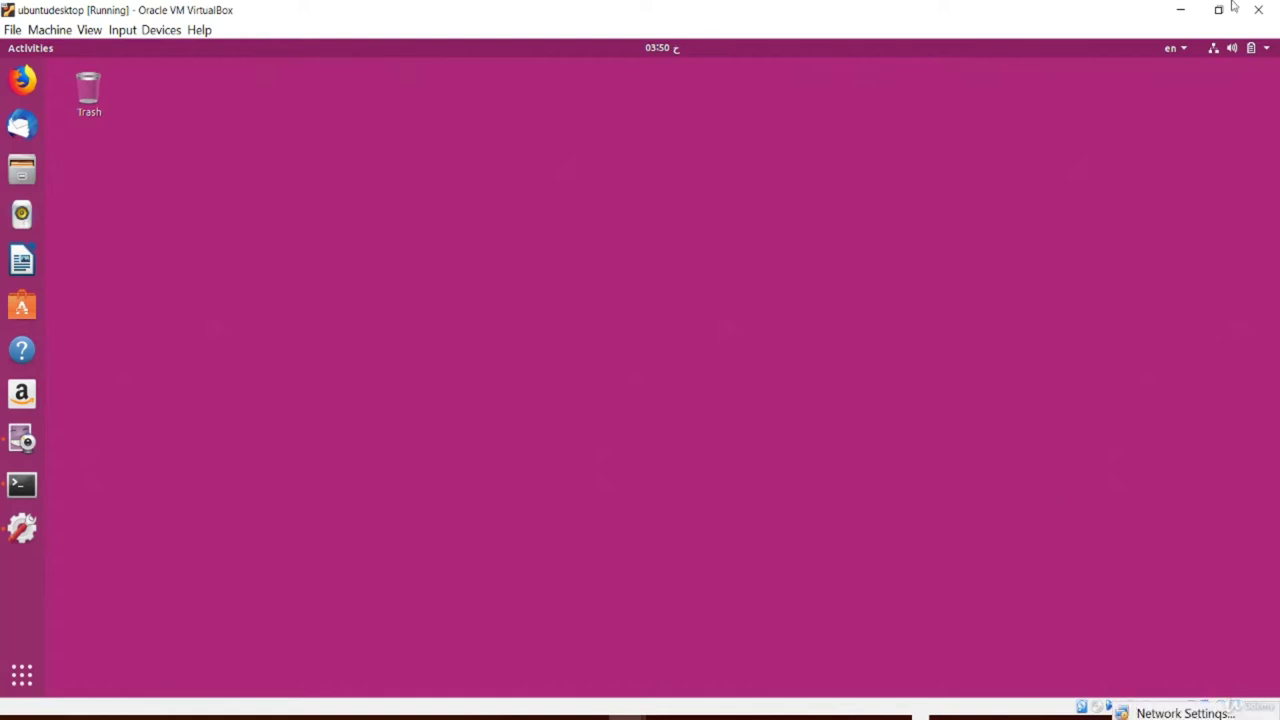
# - Reopen Network settings from the status menu's Wired Connected entry
pyautogui.click(1212, 54)
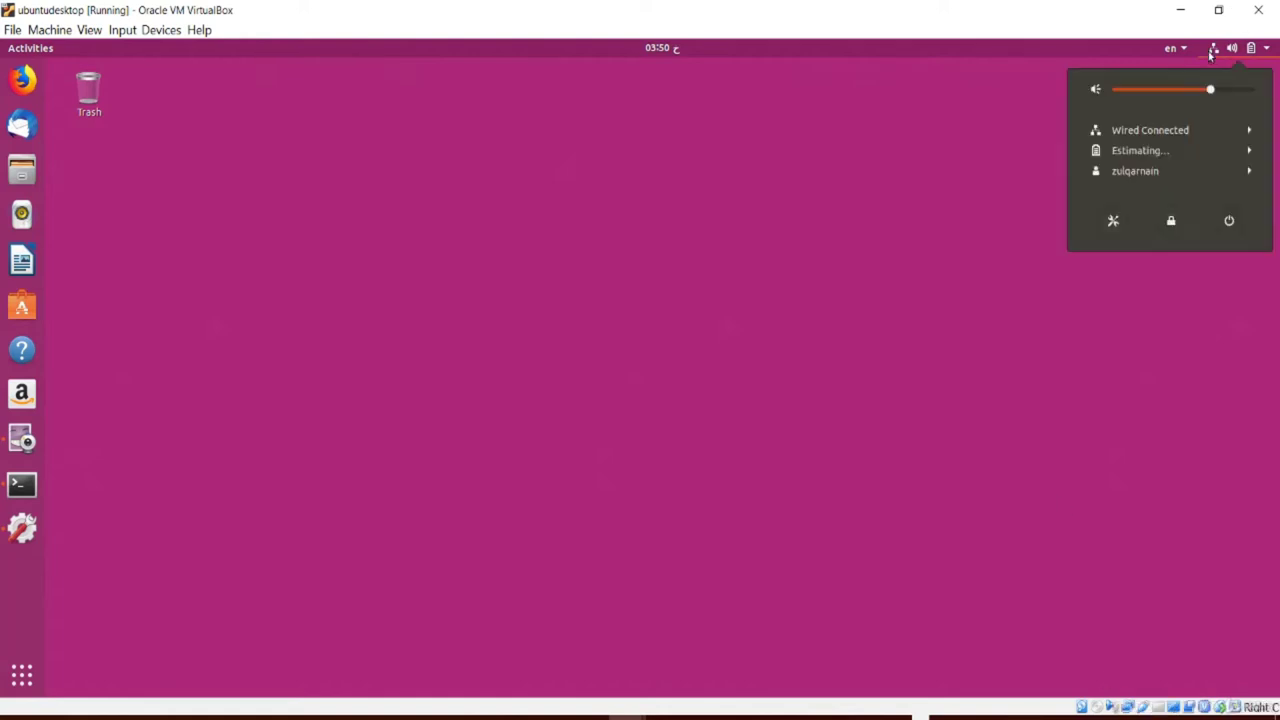
pyautogui.click(1150, 130)
pyautogui.click(1113, 262)
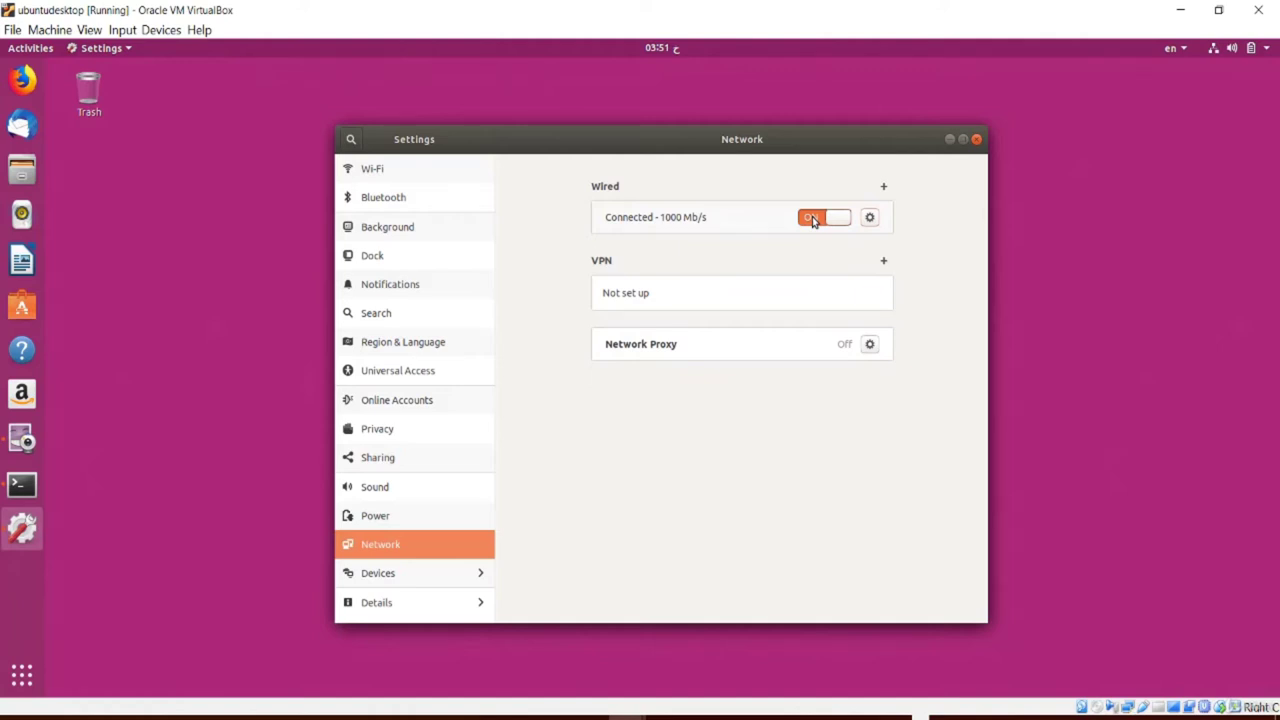
# - View the New Profile and Add VPN dialogs, cancelling without creating a VPN
pyautogui.click(883, 189)
pyautogui.click(880, 263)
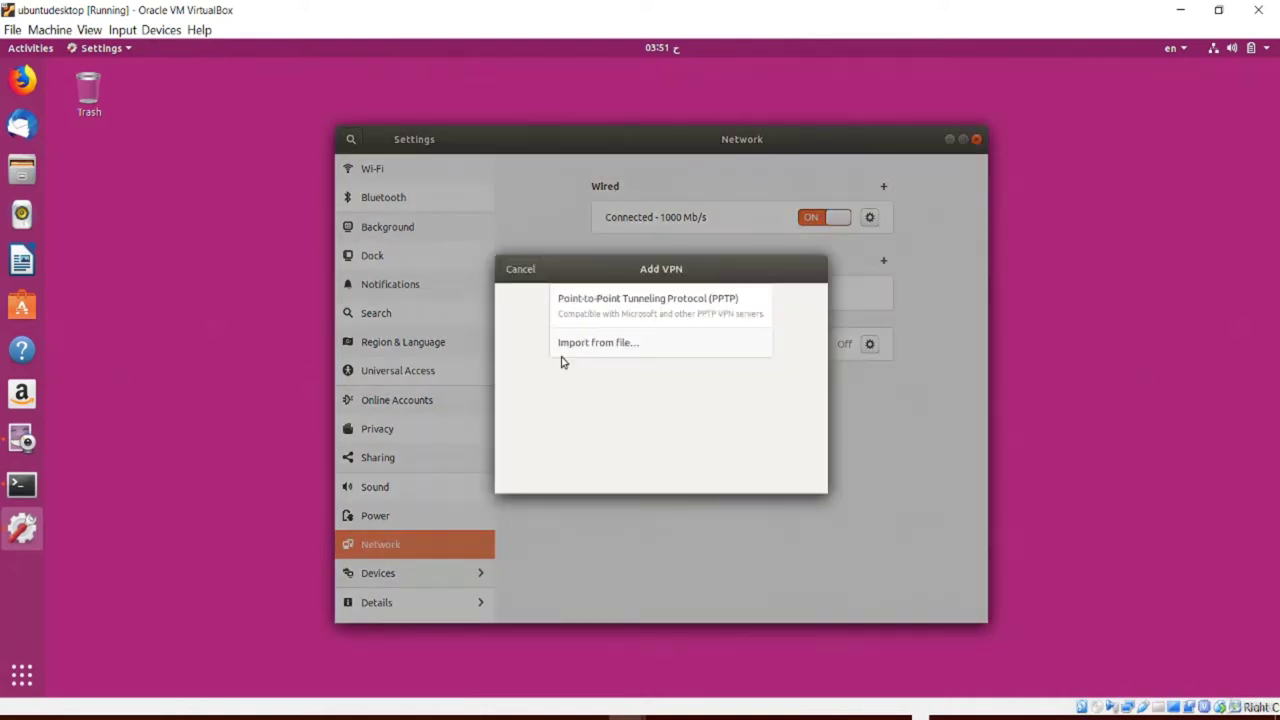
pyautogui.click(520, 269)
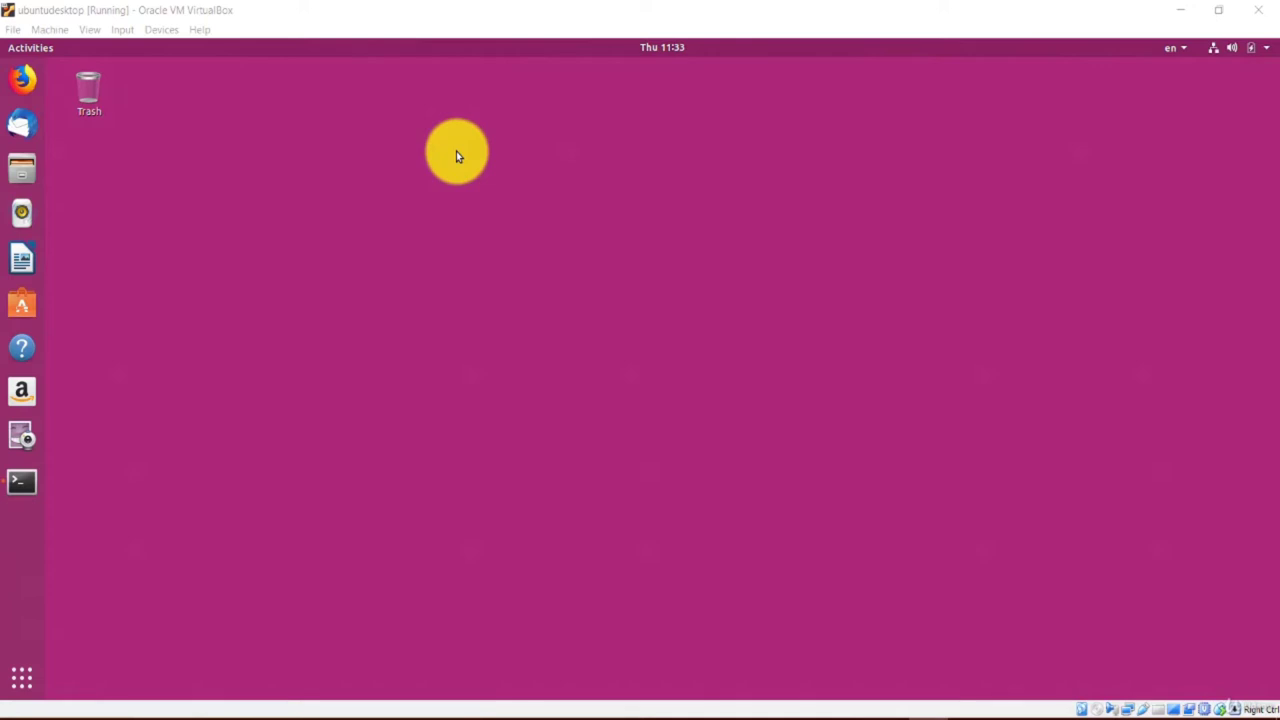
# - Open Settings from the status menu and view Bluetooth, then the Wi-Fi page
pyautogui.click(1211, 49)
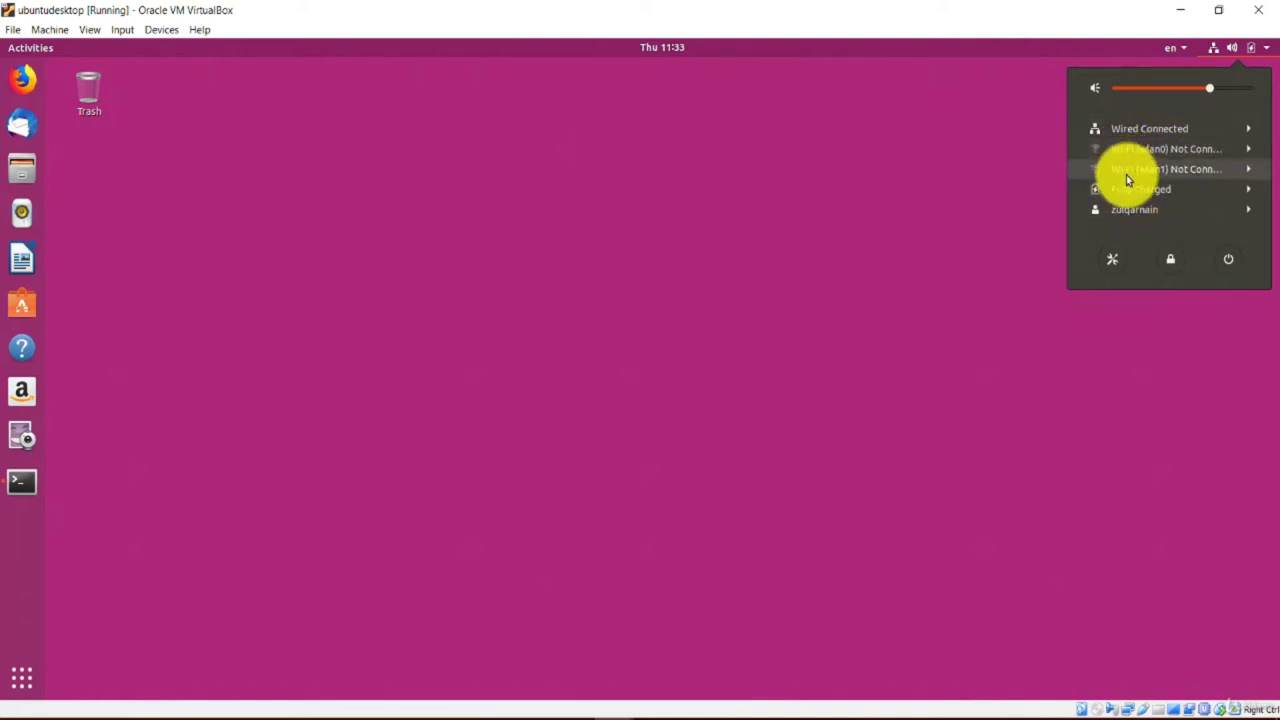
pyautogui.click(1118, 259)
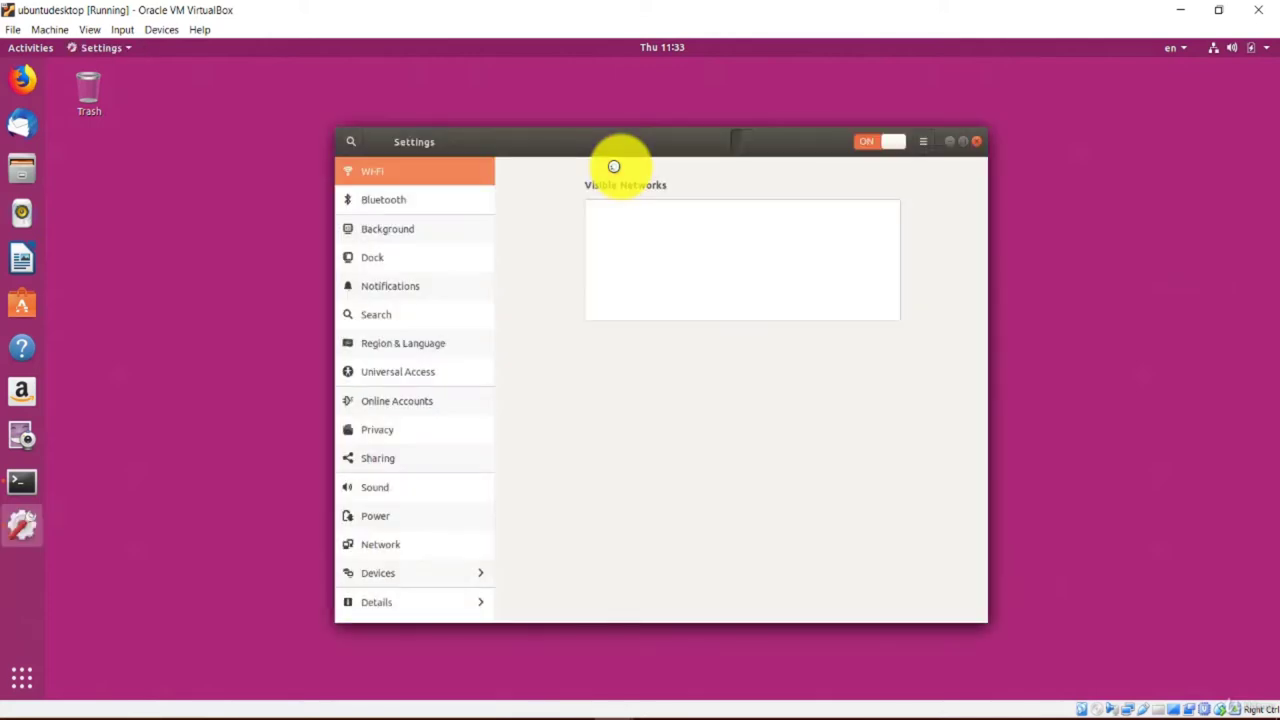
pyautogui.click(443, 199)
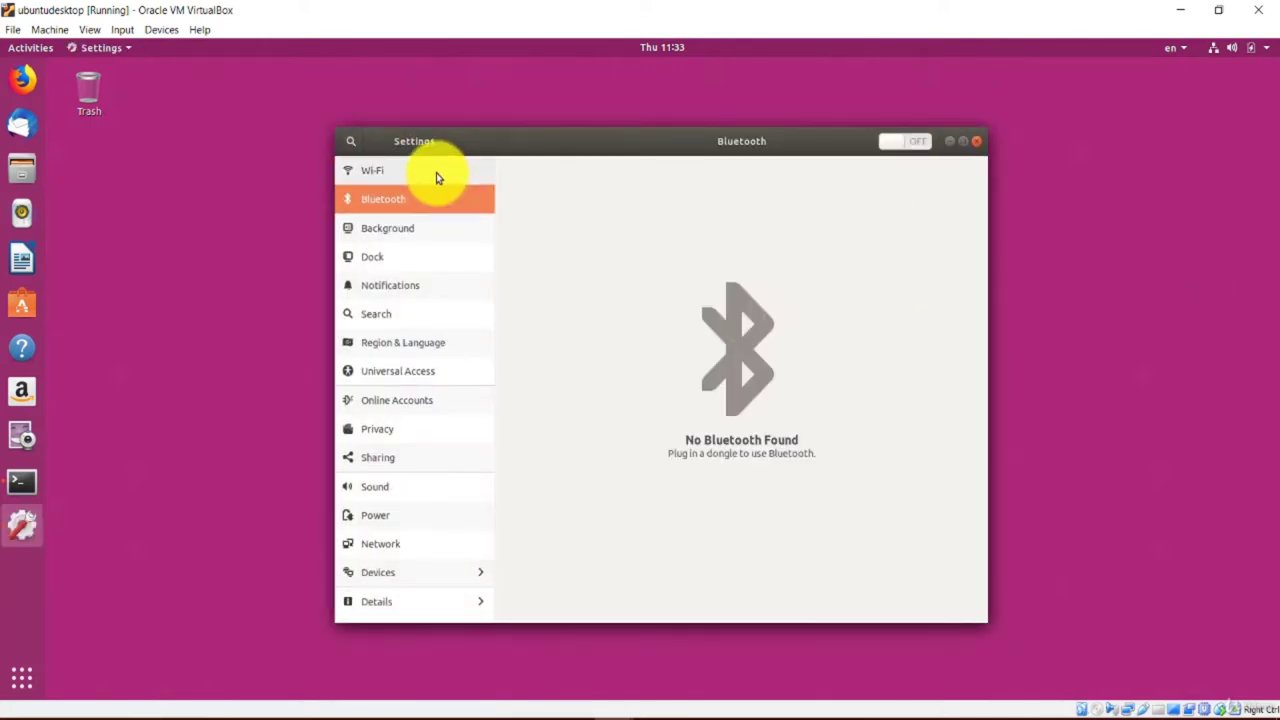
pyautogui.click(443, 173)
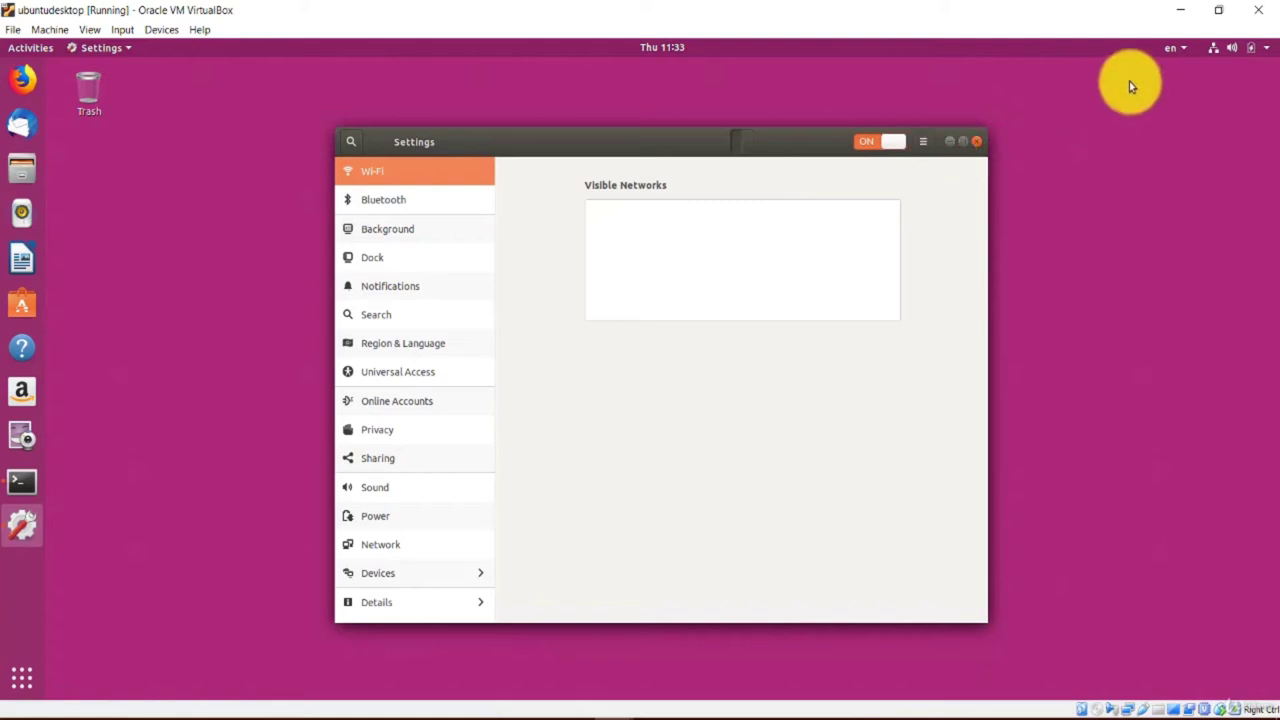
# - Expand the Wired entry in the system status menu, then close the menu
pyautogui.click(1222, 48)
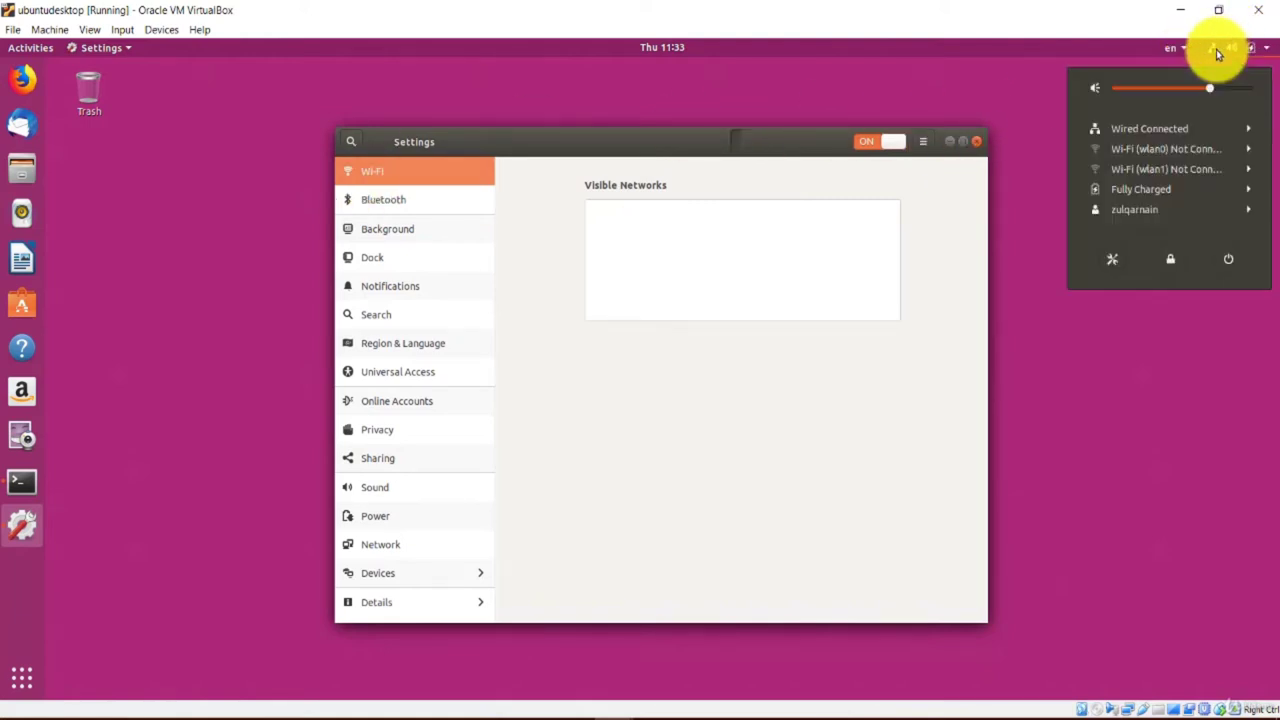
pyautogui.click(1242, 128)
pyautogui.click(1113, 299)
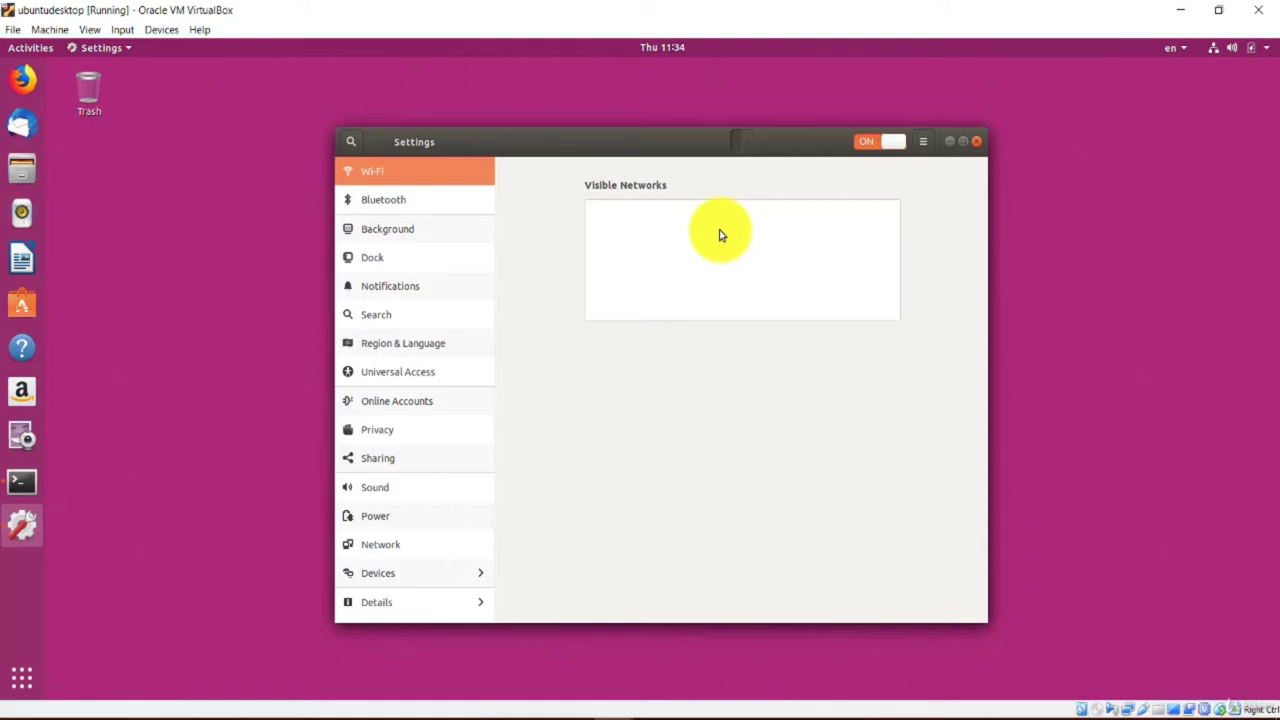
# - Check the wired connection's details in Network settings (10.0.2.15, 1000 Mb/s), then quit Firefox
pyautogui.click(388, 546)
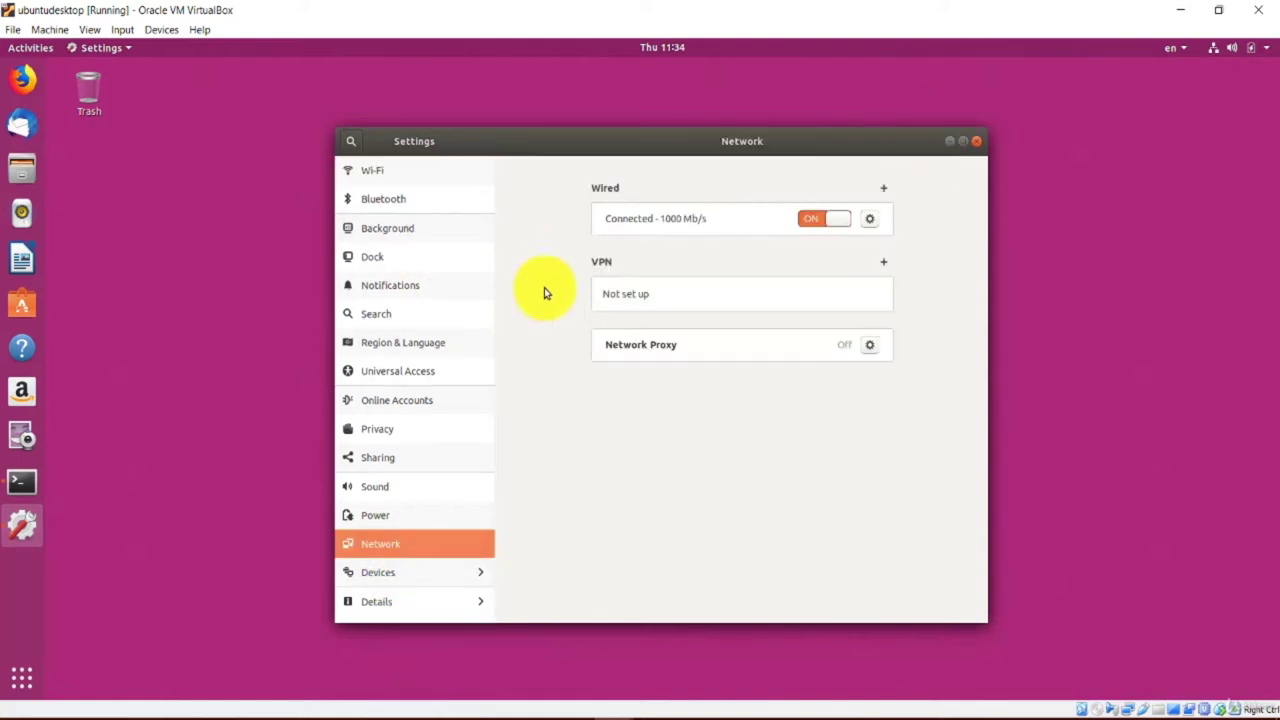
pyautogui.click(871, 221)
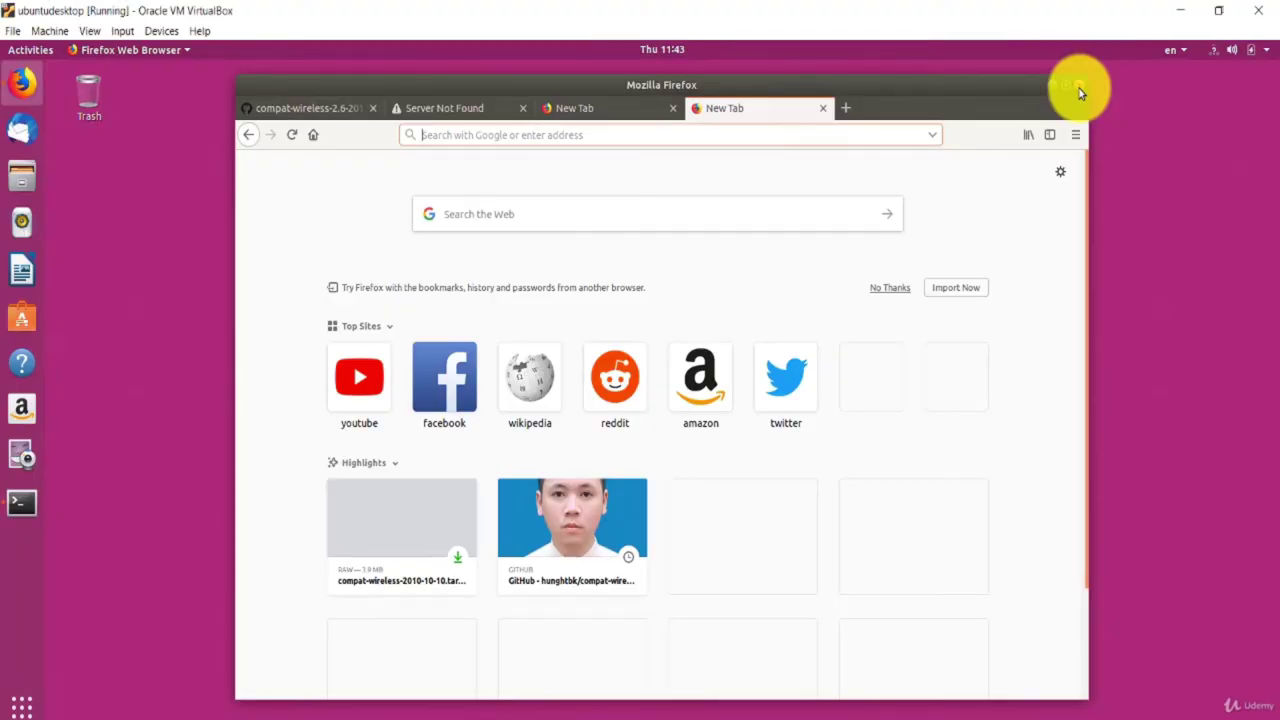
pyautogui.click(1079, 87)
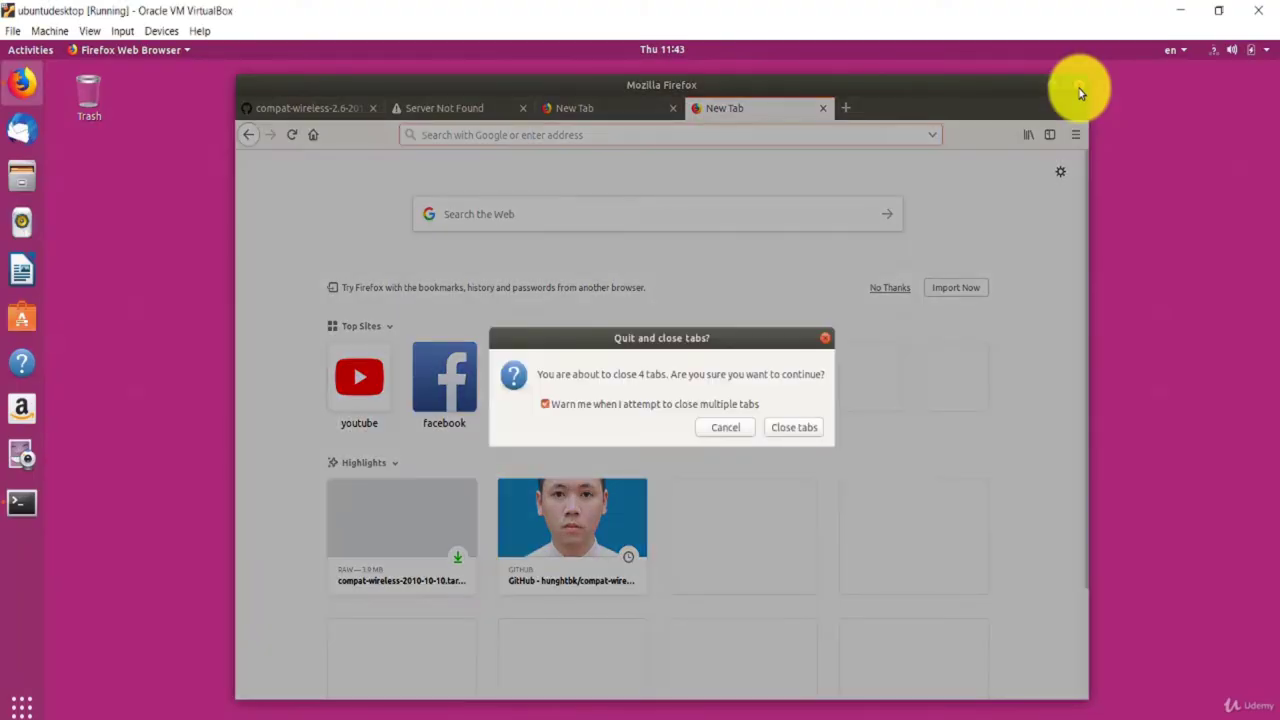
pyautogui.click(807, 428)
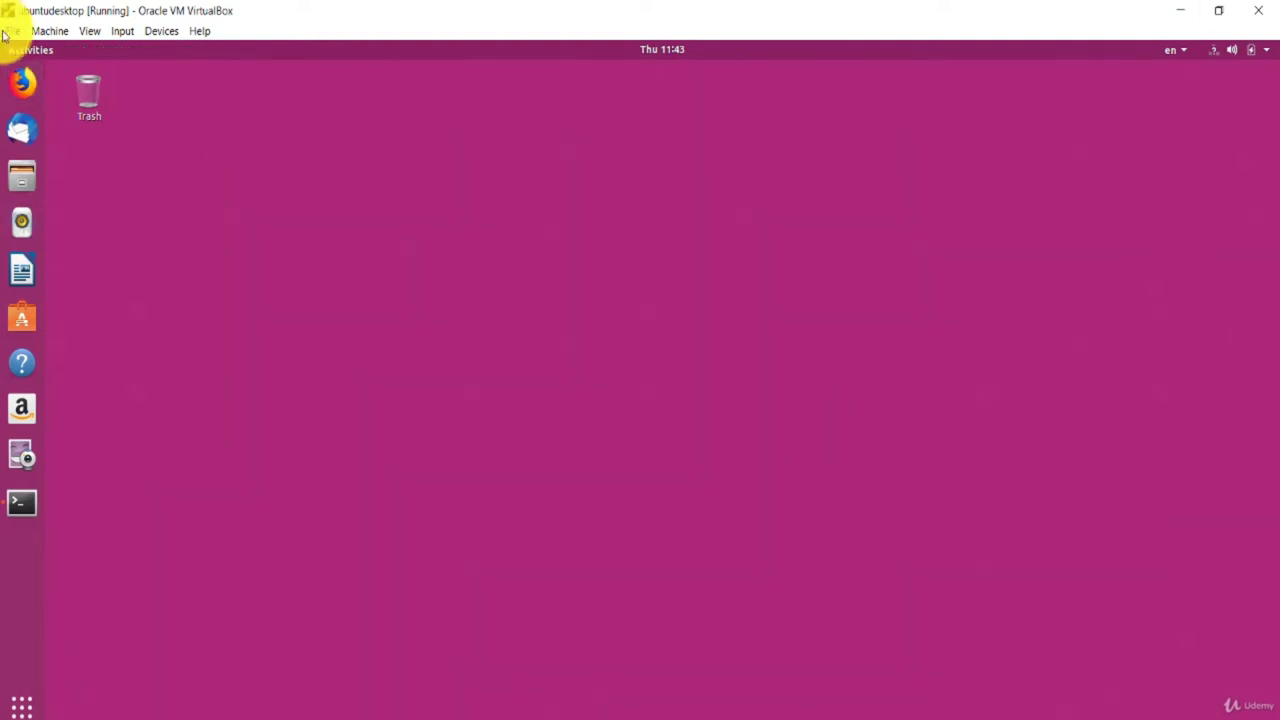
pyautogui.click(17, 87)
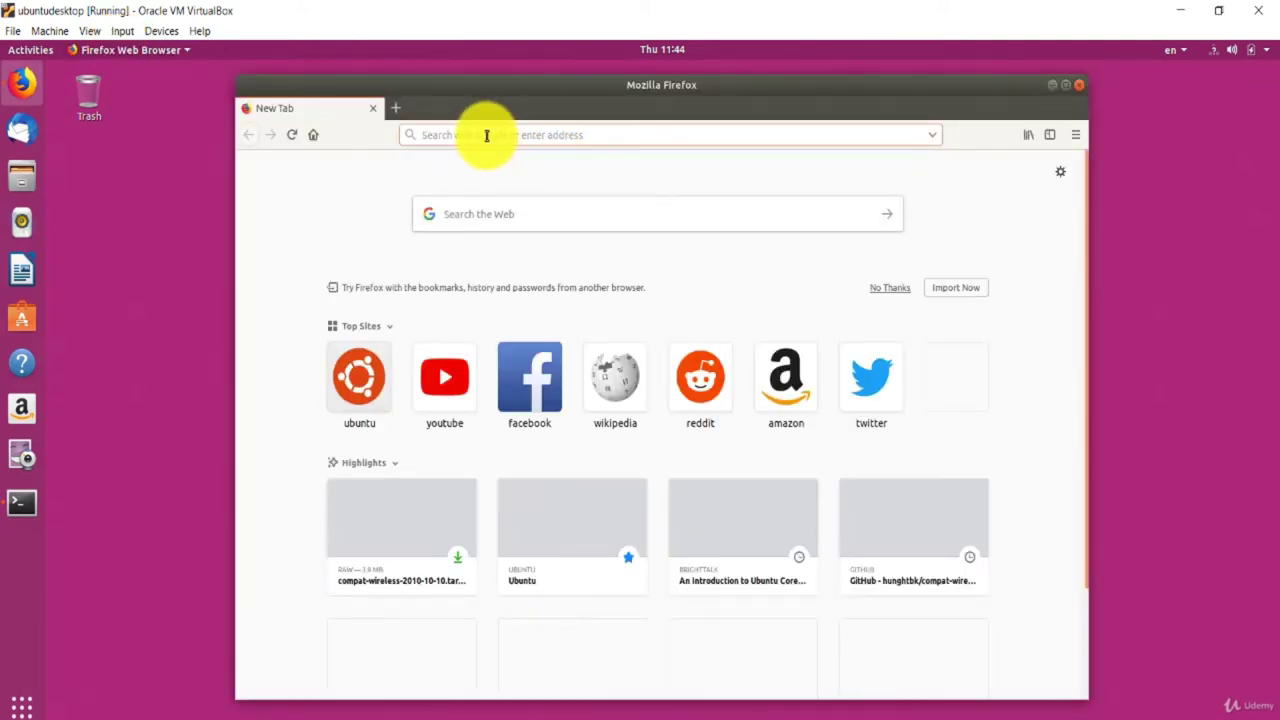
pyautogui.write('ubu')
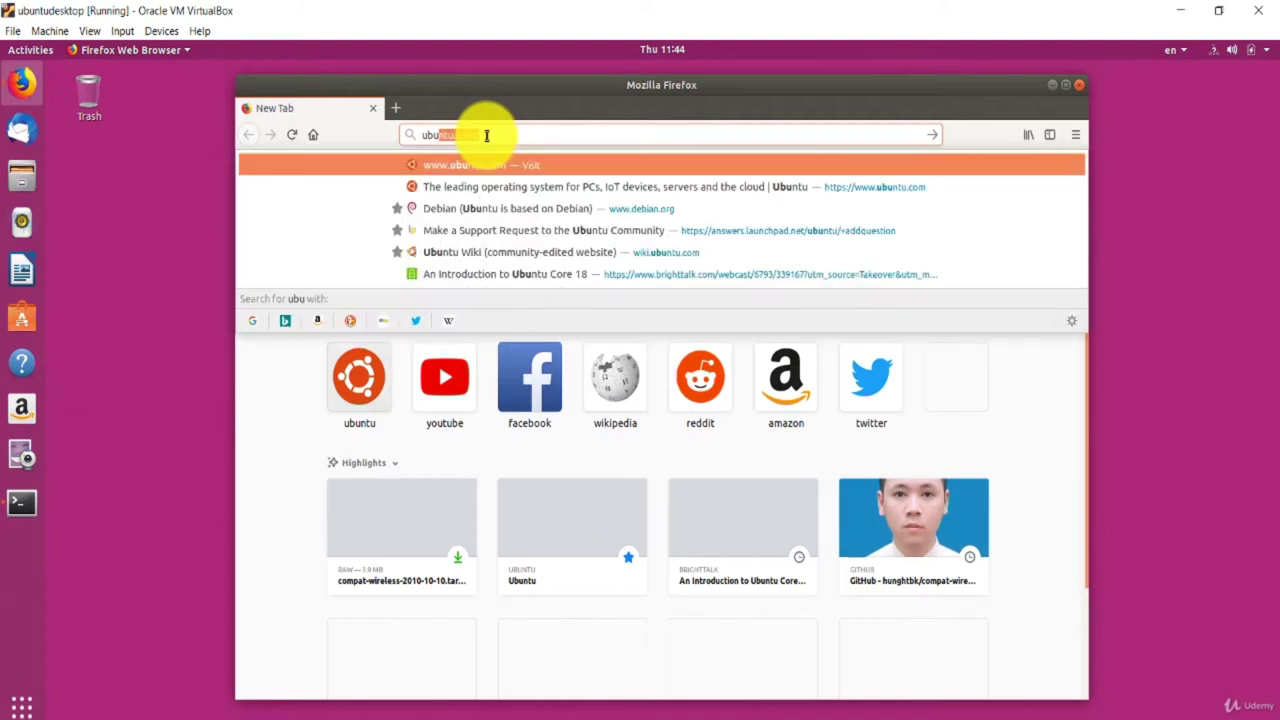
pyautogui.press('Return')
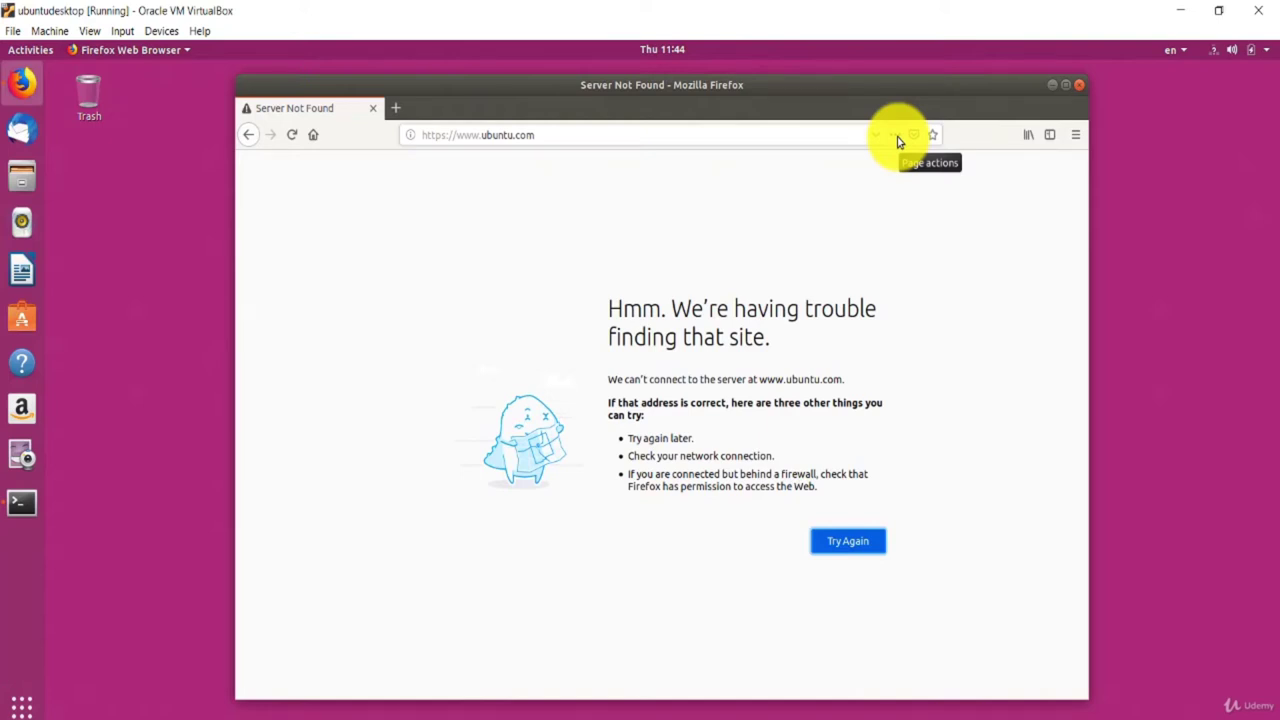
pyautogui.click(562, 134)
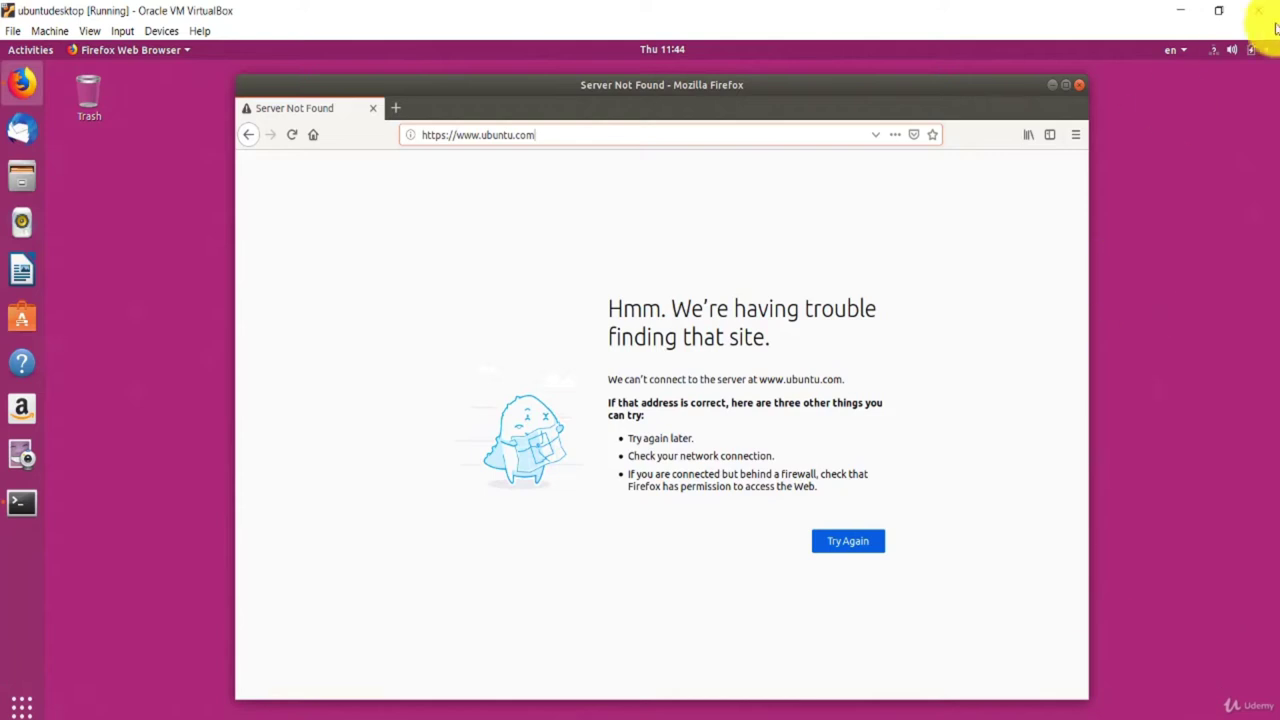
pyautogui.click(255, 145)
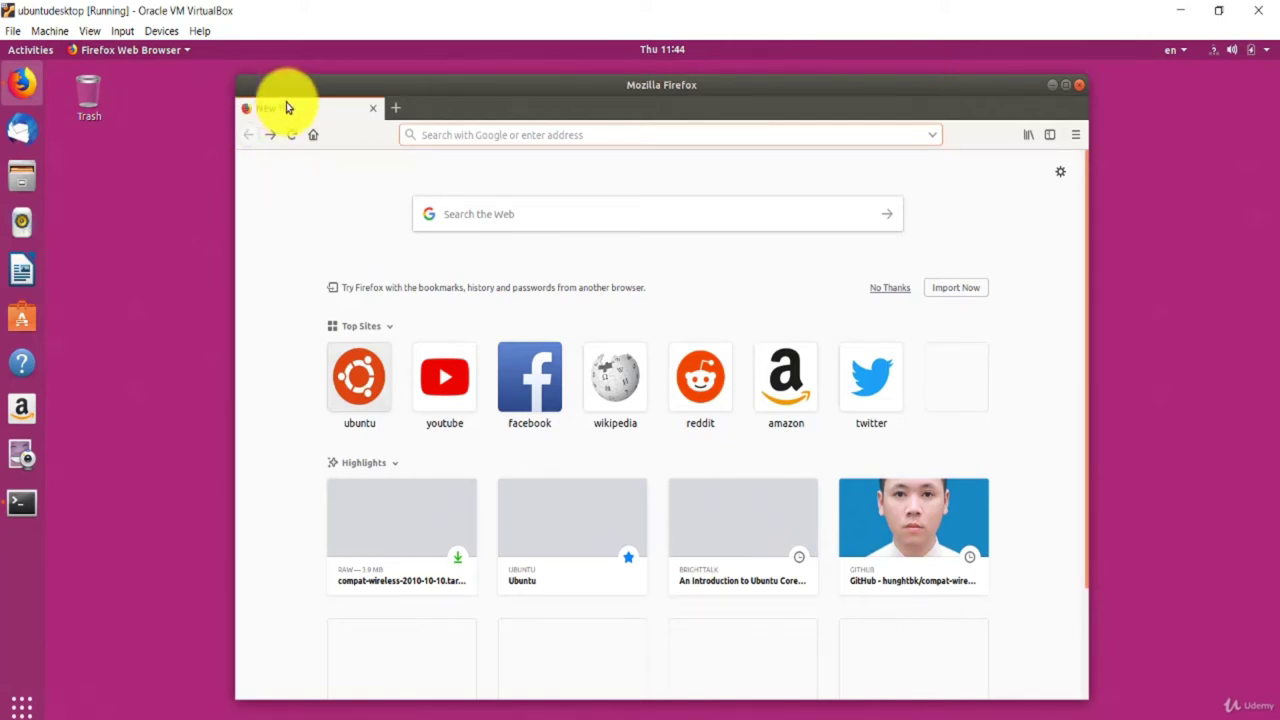
pyautogui.click(271, 133)
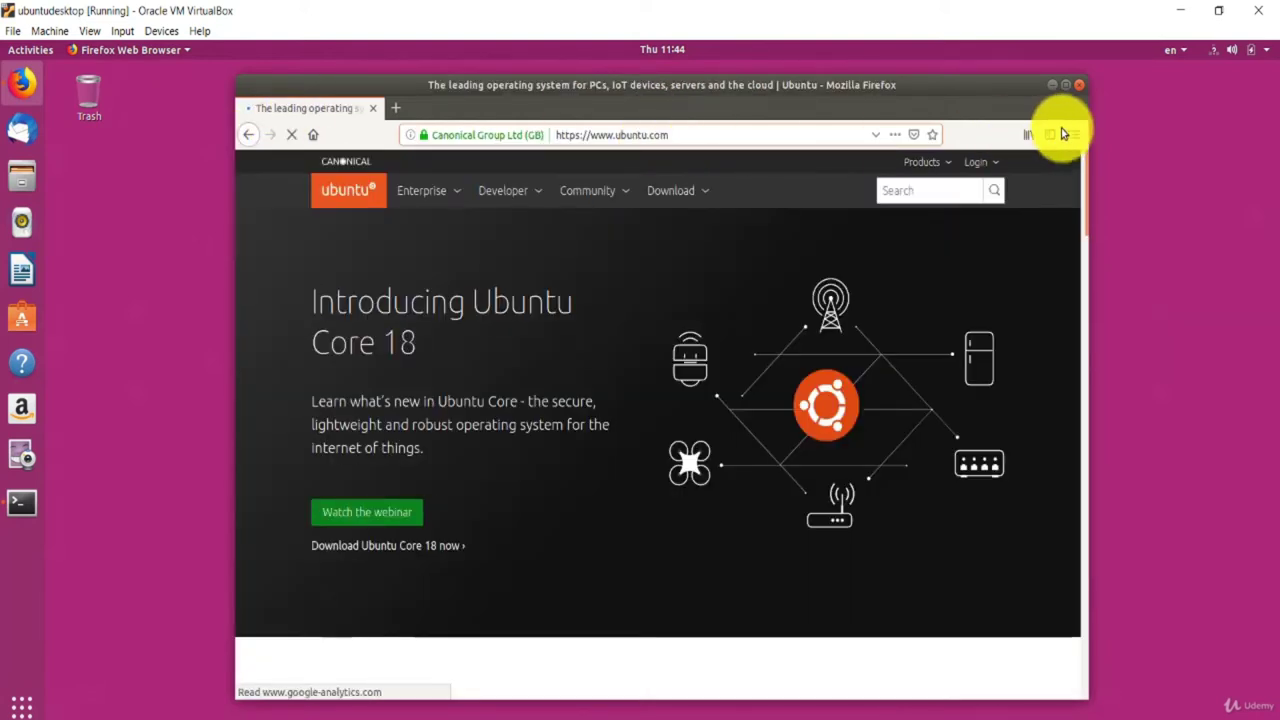
# - Show the Bookmarks sidebar listing Bookmarks Toolbar, Bookmarks Menu and Other Bookmarks
pyautogui.click(1071, 135)
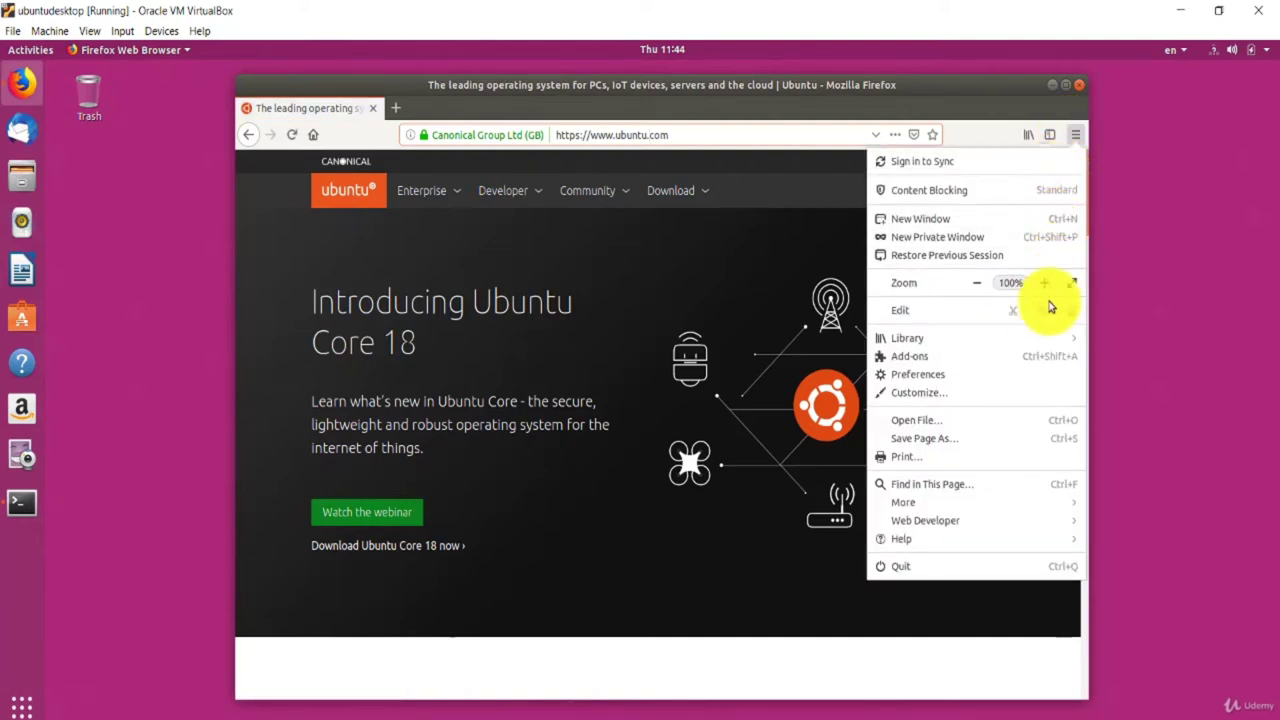
pyautogui.click(1014, 509)
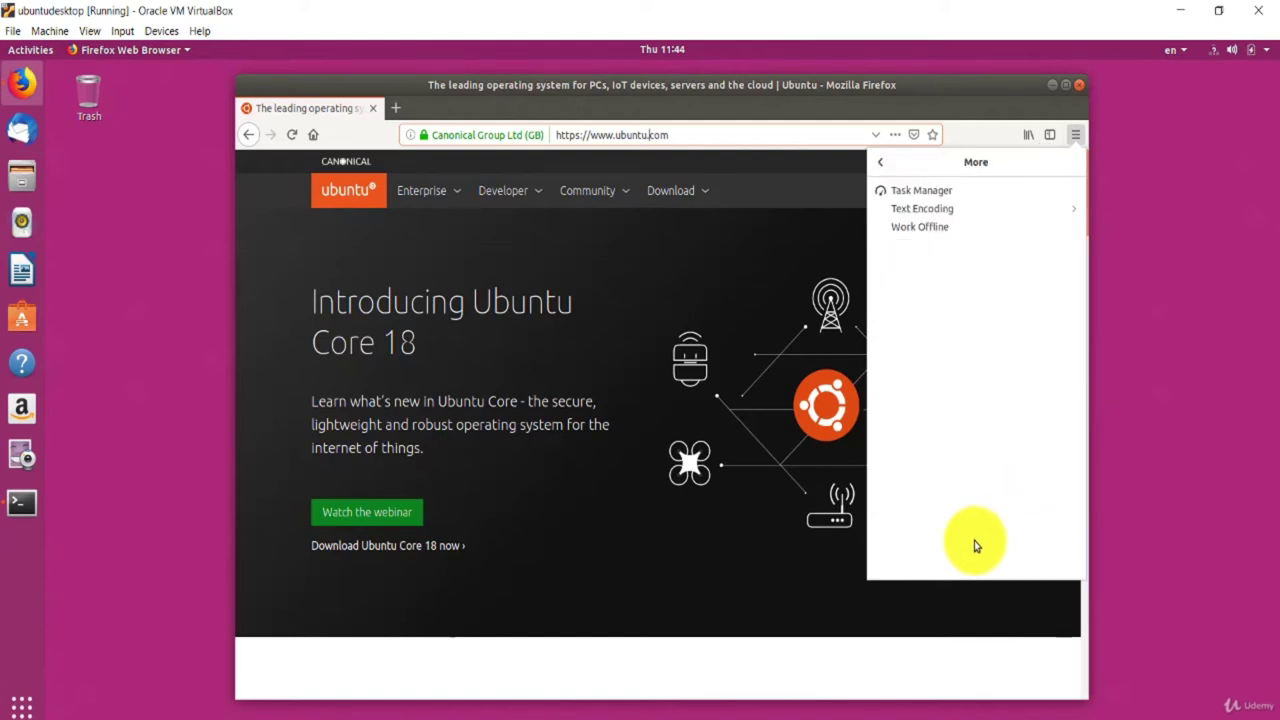
pyautogui.click(673, 607)
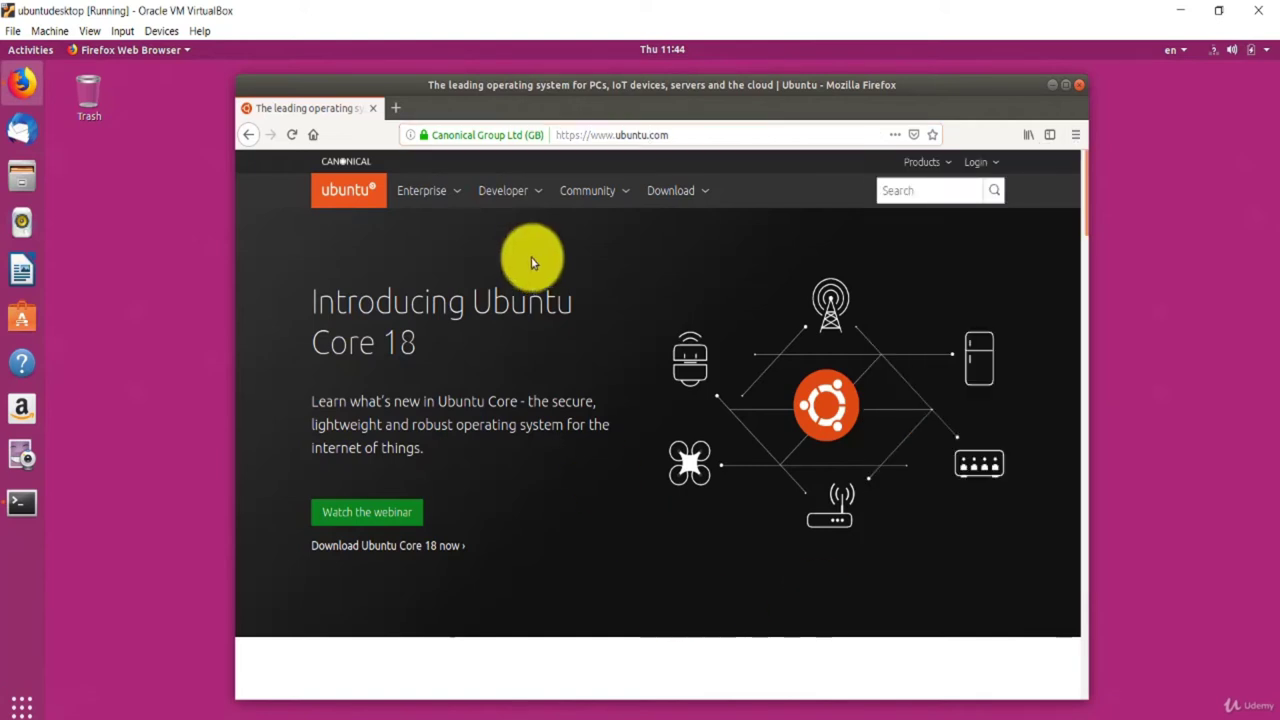
pyautogui.click(1047, 135)
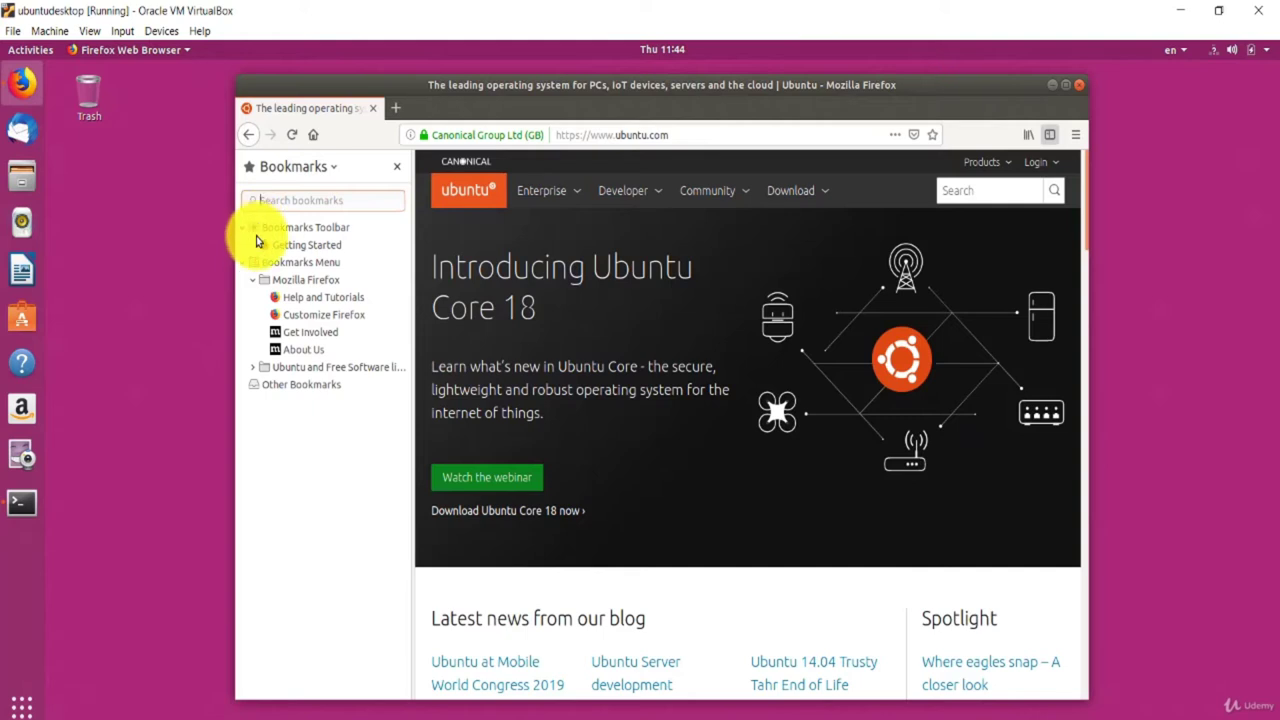
pyautogui.click(334, 169)
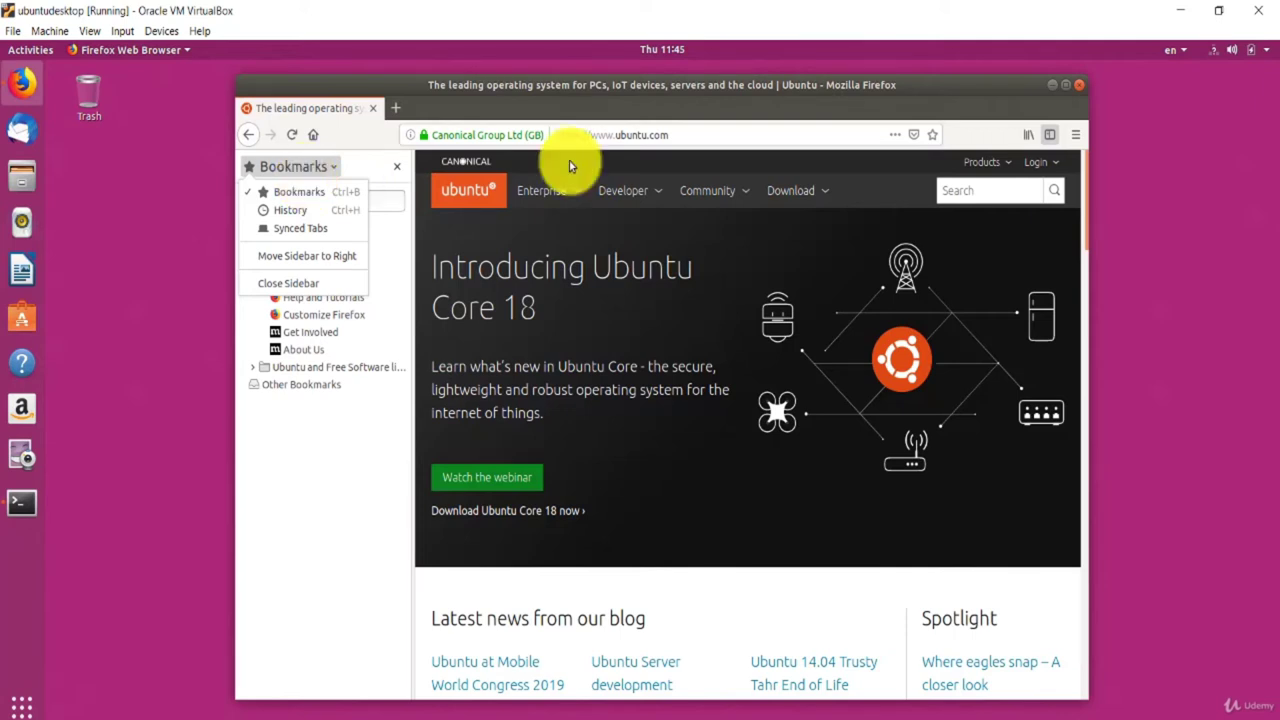
pyautogui.click(1076, 140)
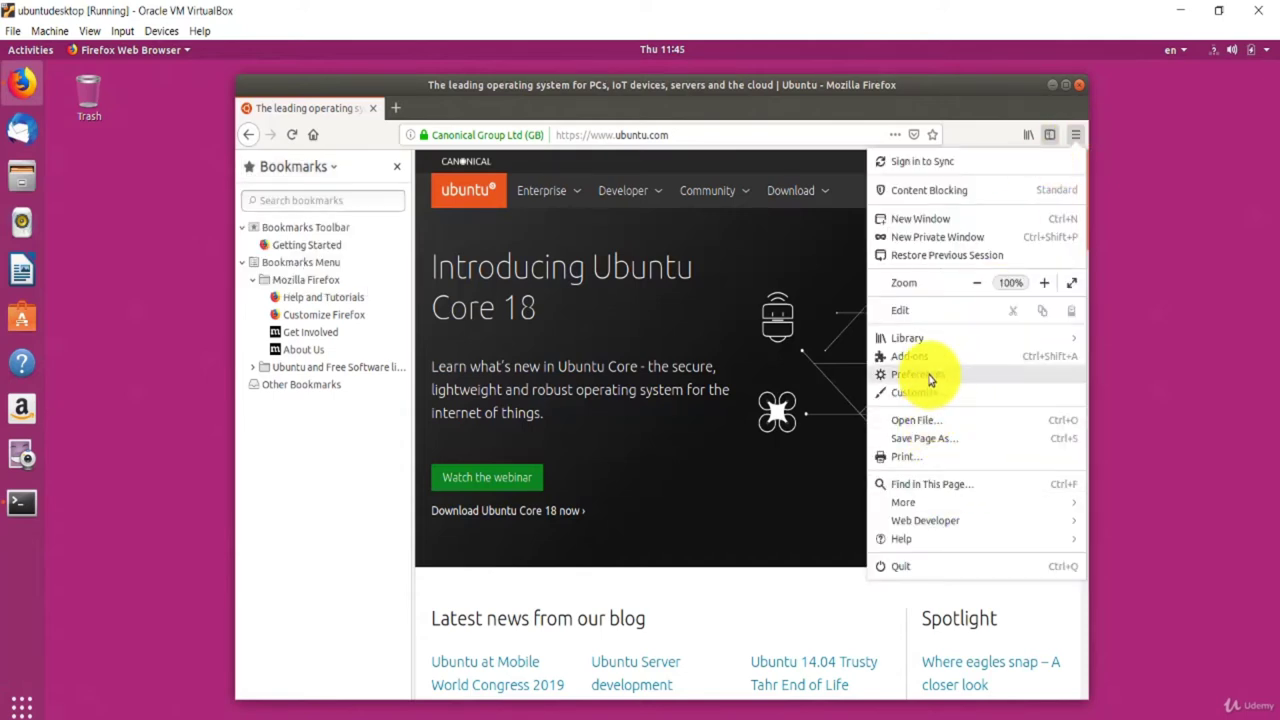
# - In Preferences, set Homepage and new windows and New tabs to Blank Page
pyautogui.click(930, 377)
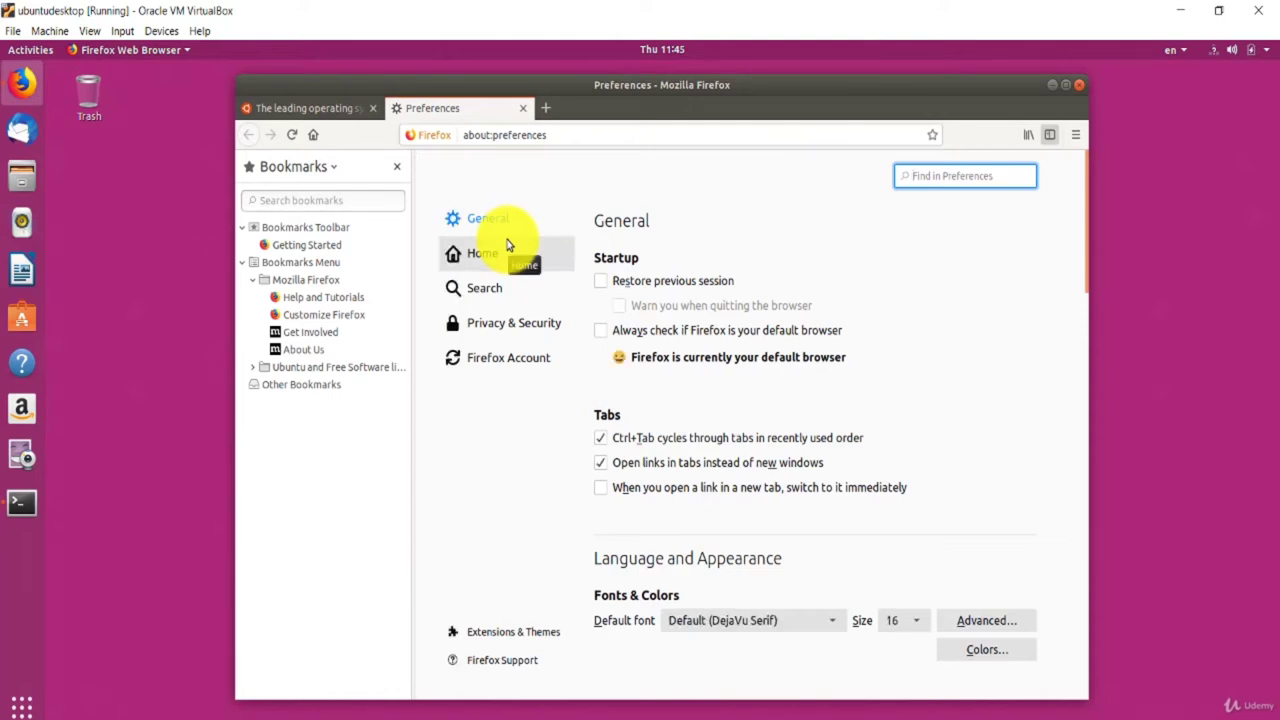
pyautogui.write('hom')
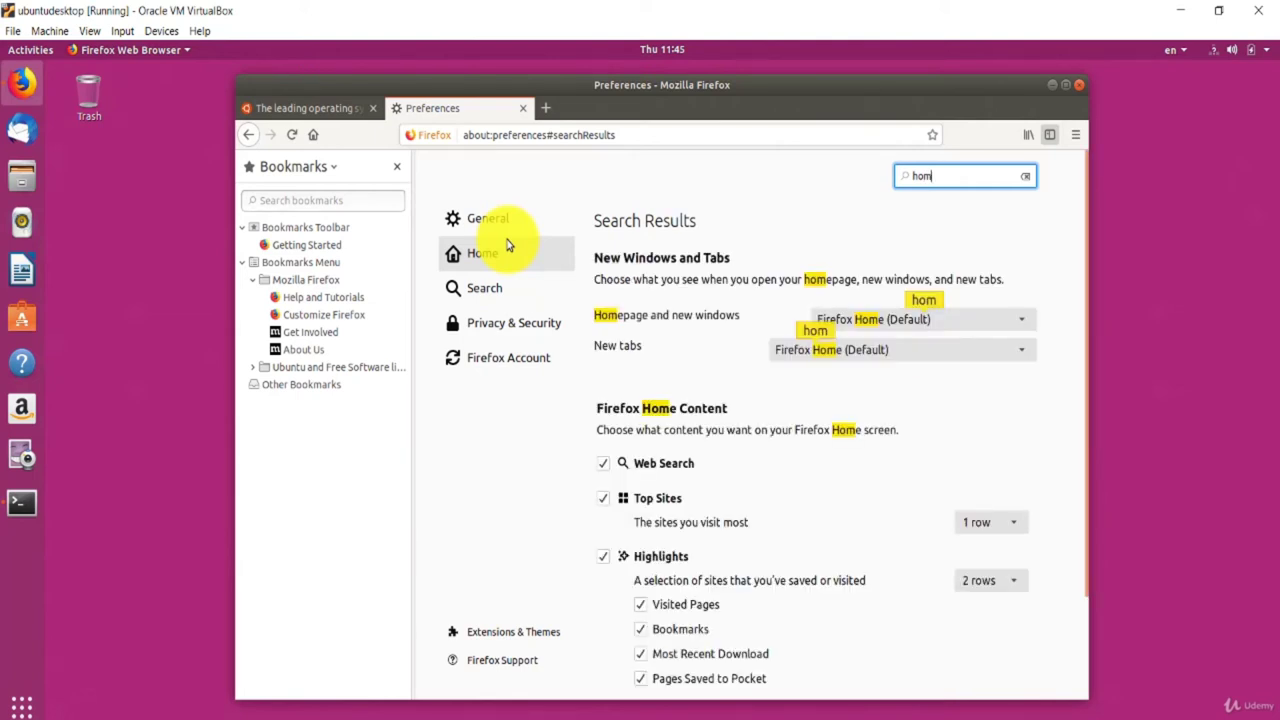
pyautogui.click(885, 320)
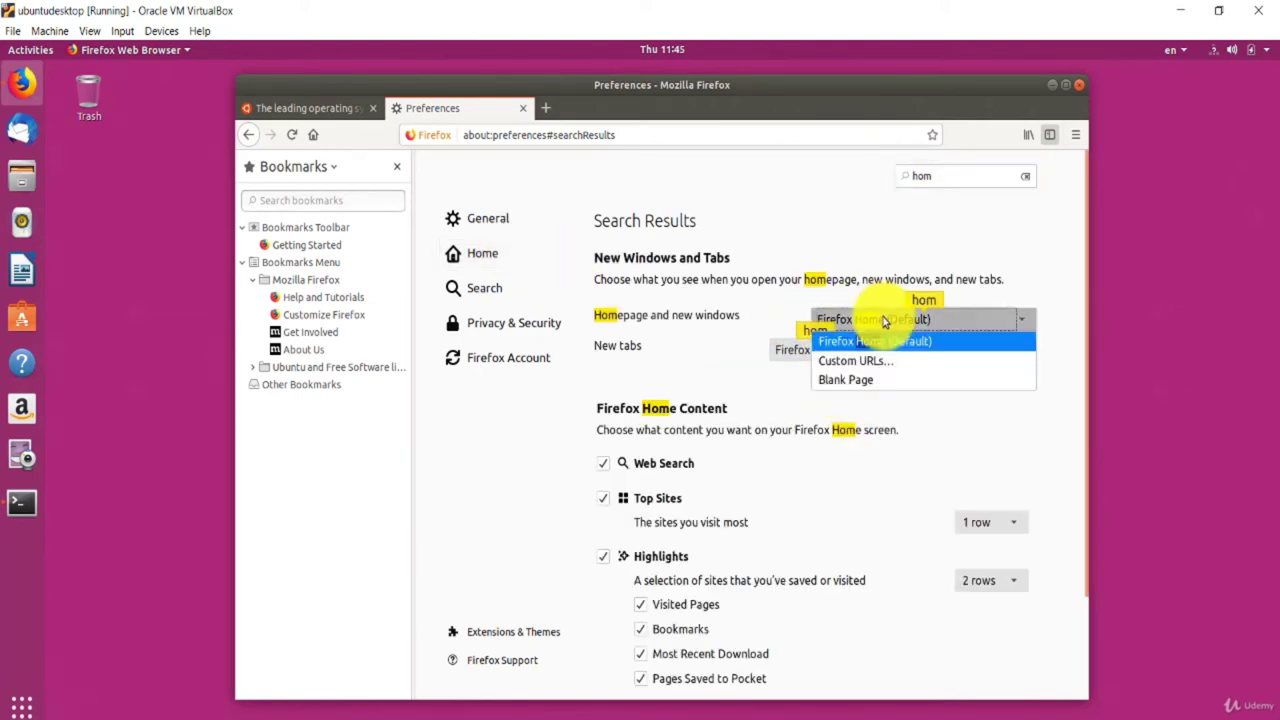
pyautogui.click(857, 379)
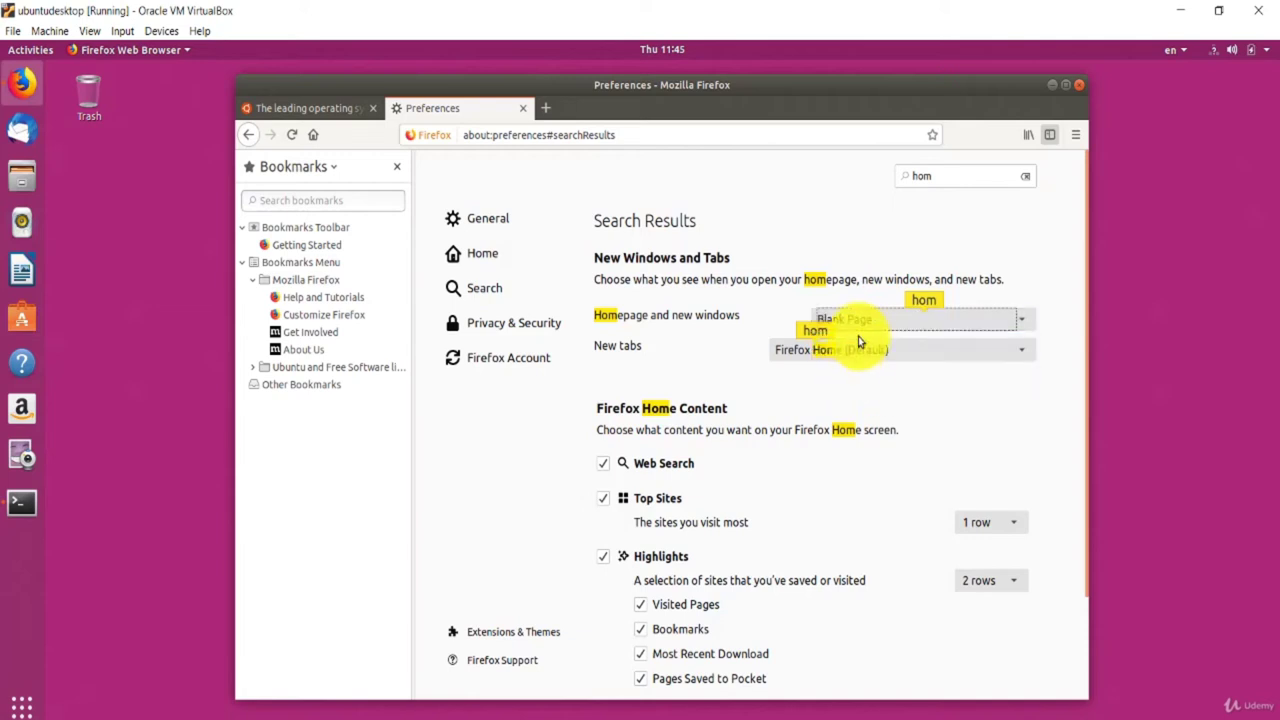
pyautogui.click(866, 349)
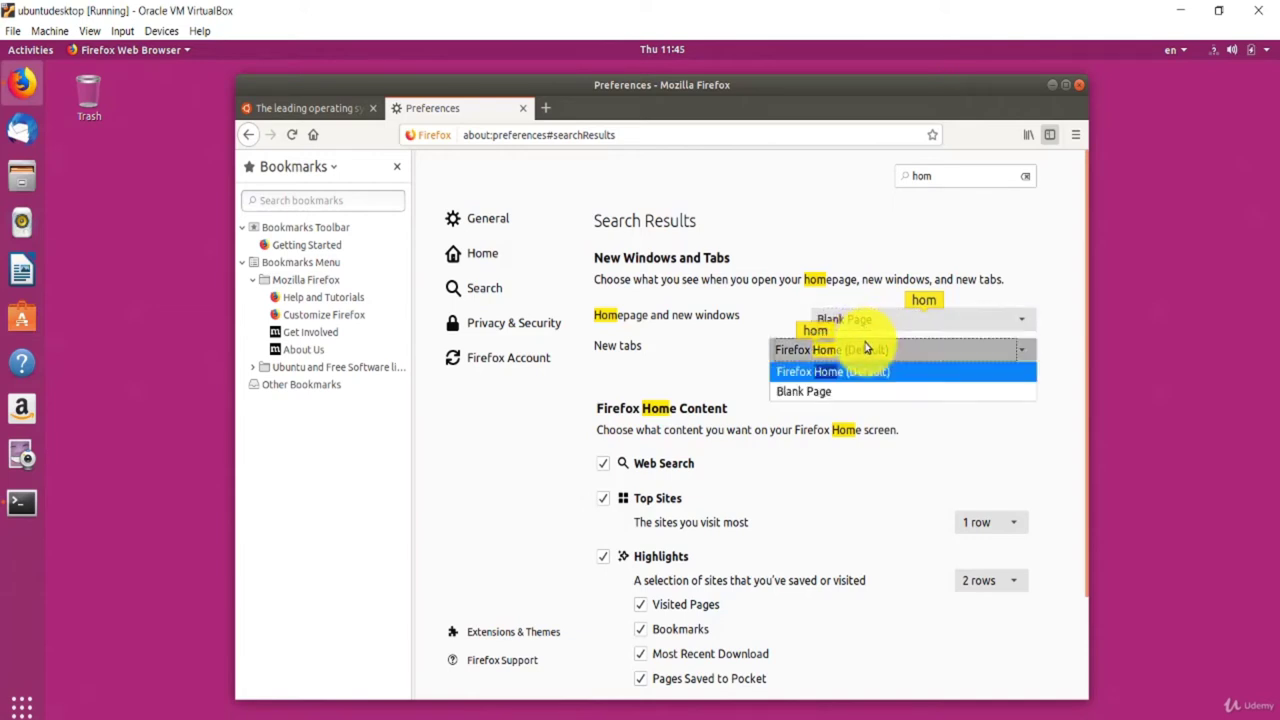
pyautogui.click(812, 397)
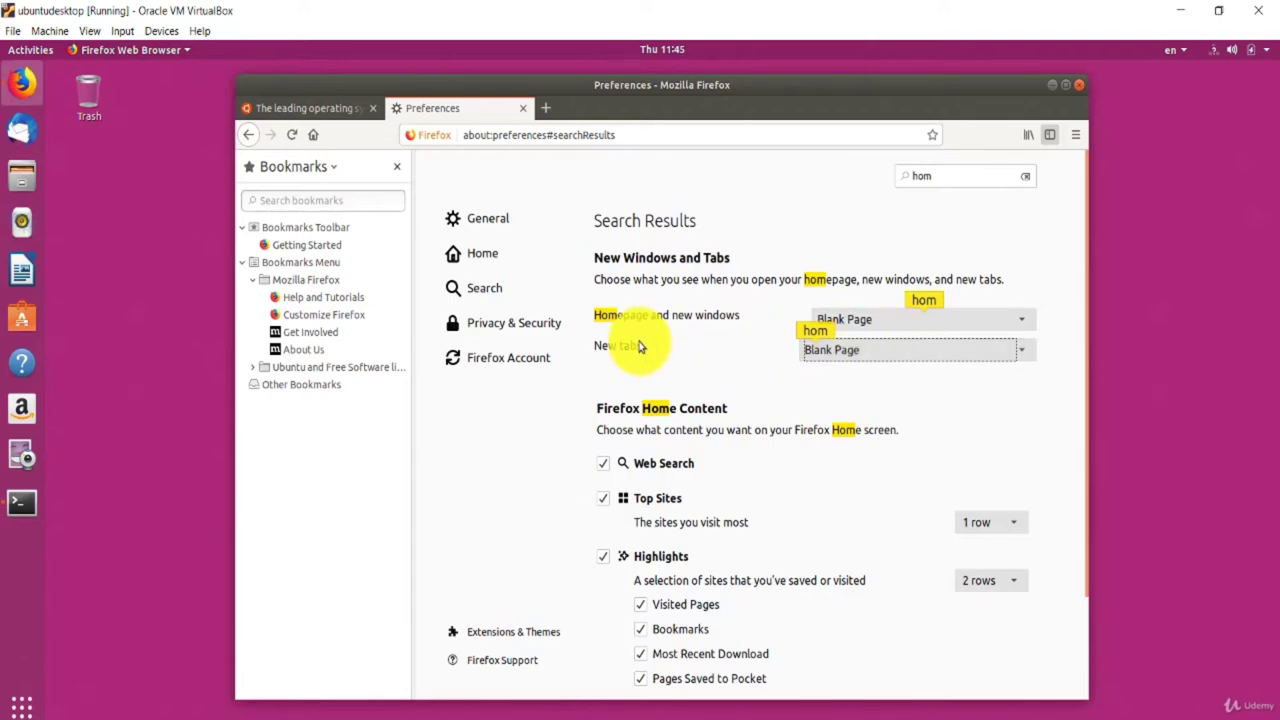
pyautogui.doubleClick(940, 177)
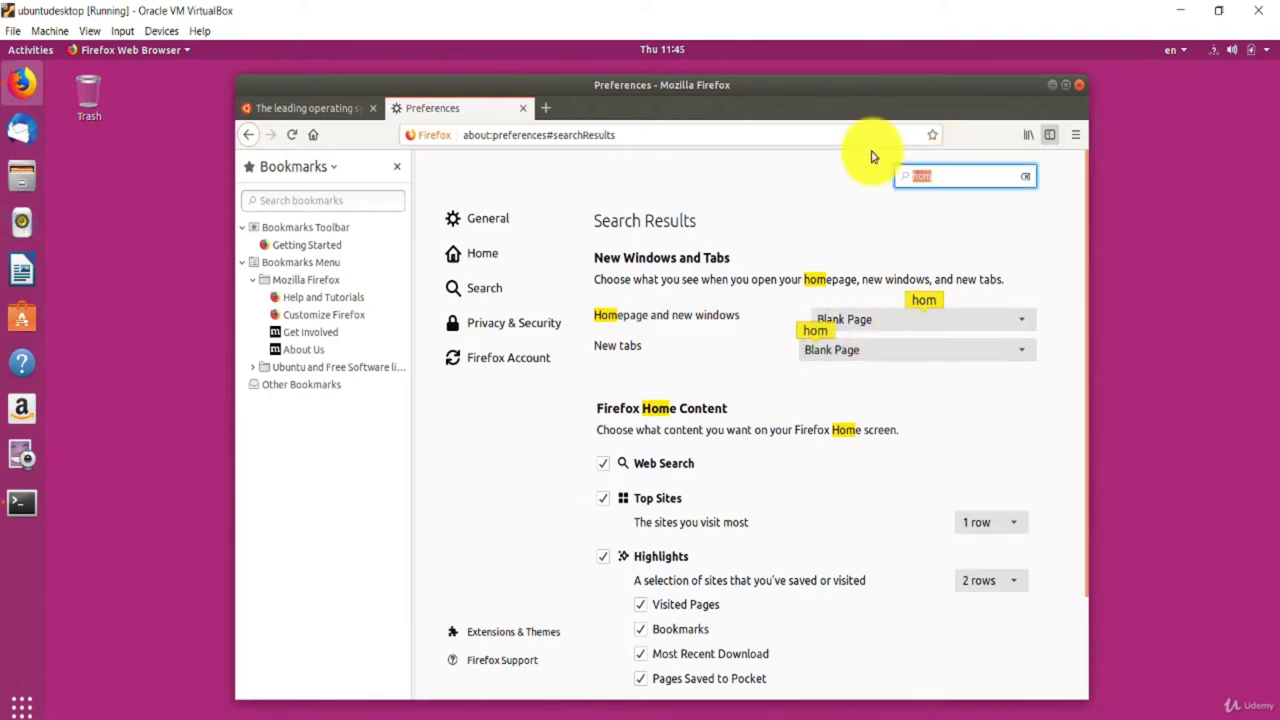
# - Search preferences for 'downloa' and check that files save to the Downloads folder
pyautogui.write('downloa')
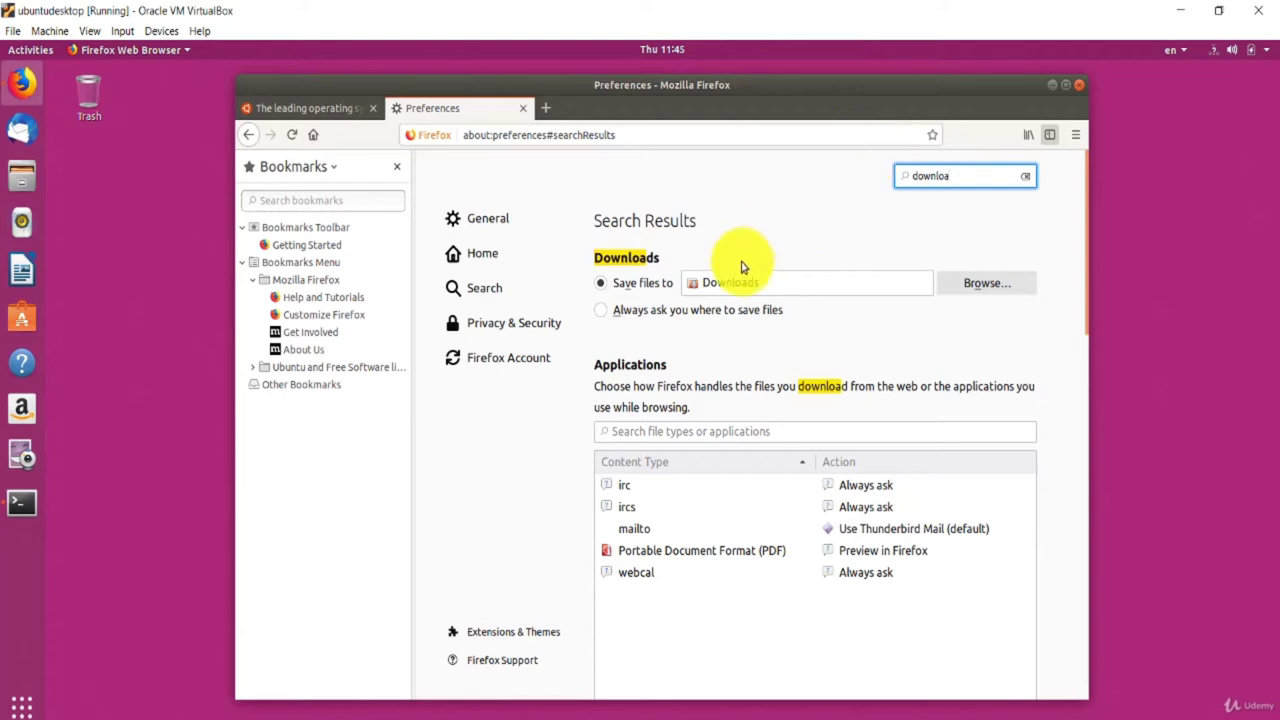
pyautogui.click(726, 280)
pyautogui.moveTo(771, 280); pyautogui.dragTo(648, 266)
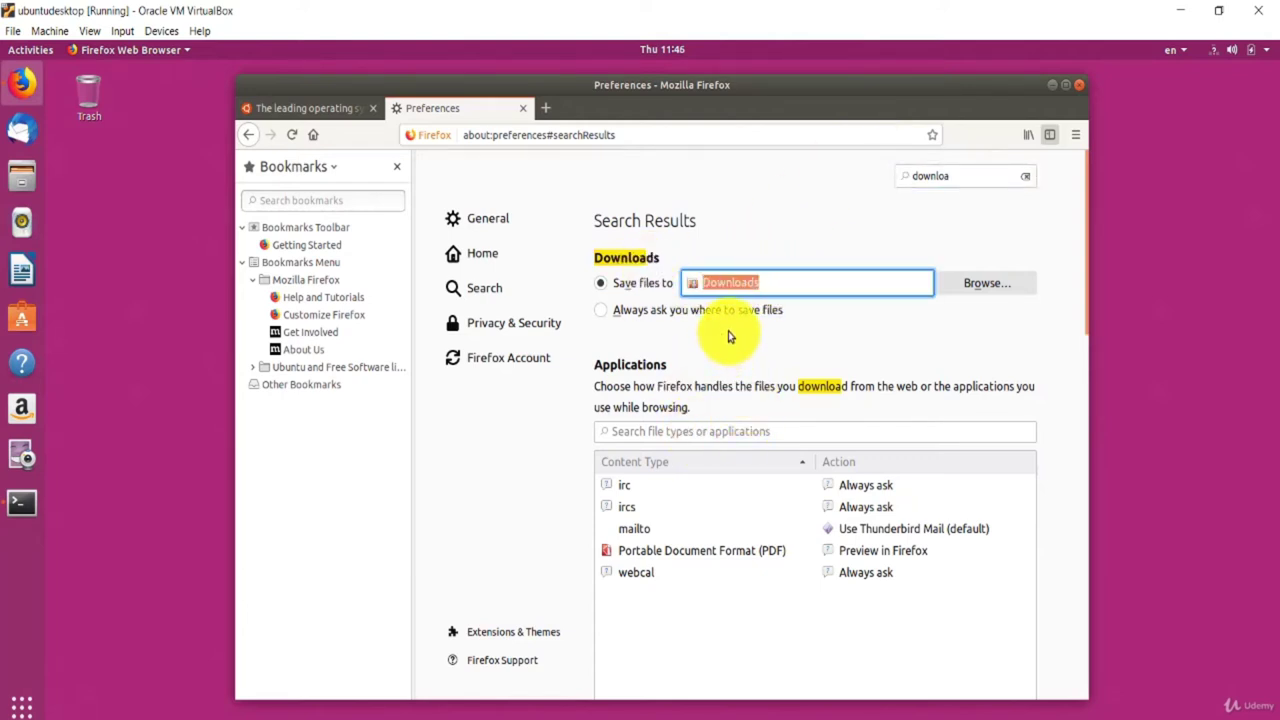
# - Clear the preferences search and go Home, which now opens a blank page
pyautogui.doubleClick(1027, 182)
pyautogui.press('BackSpace')
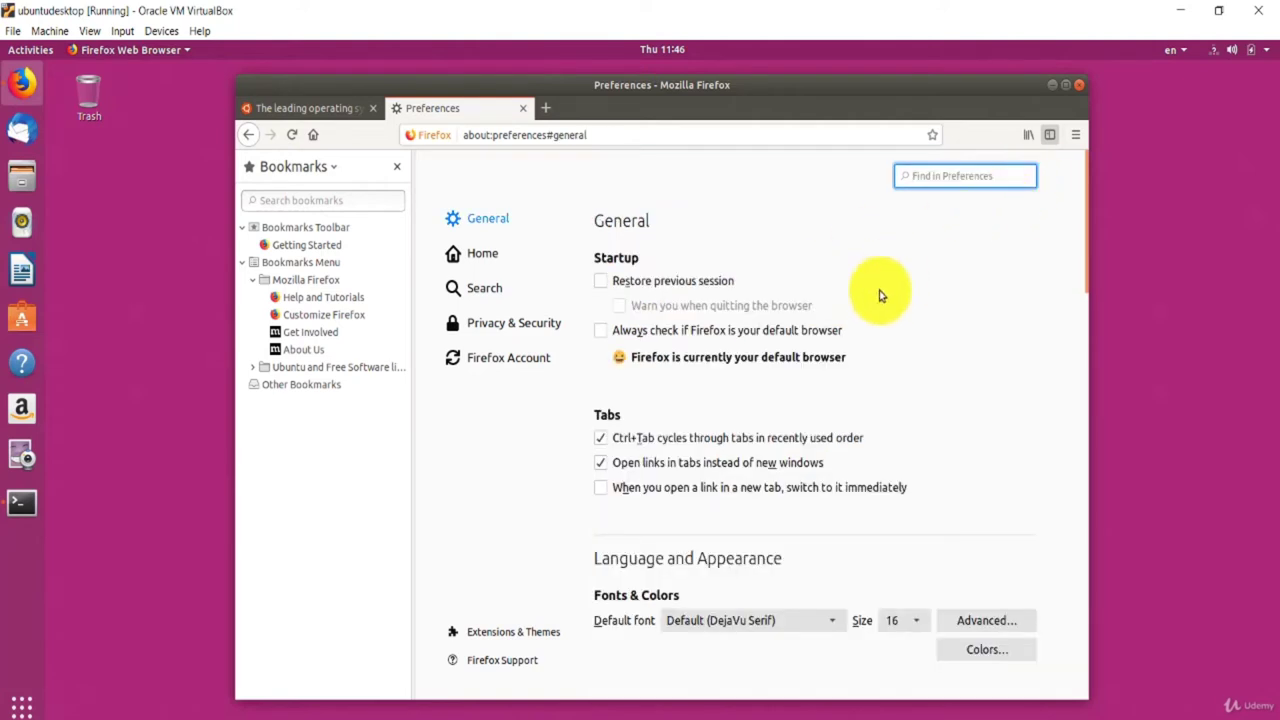
pyautogui.scroll(-1, 851, 325)
pyautogui.scroll(1, 851, 325)
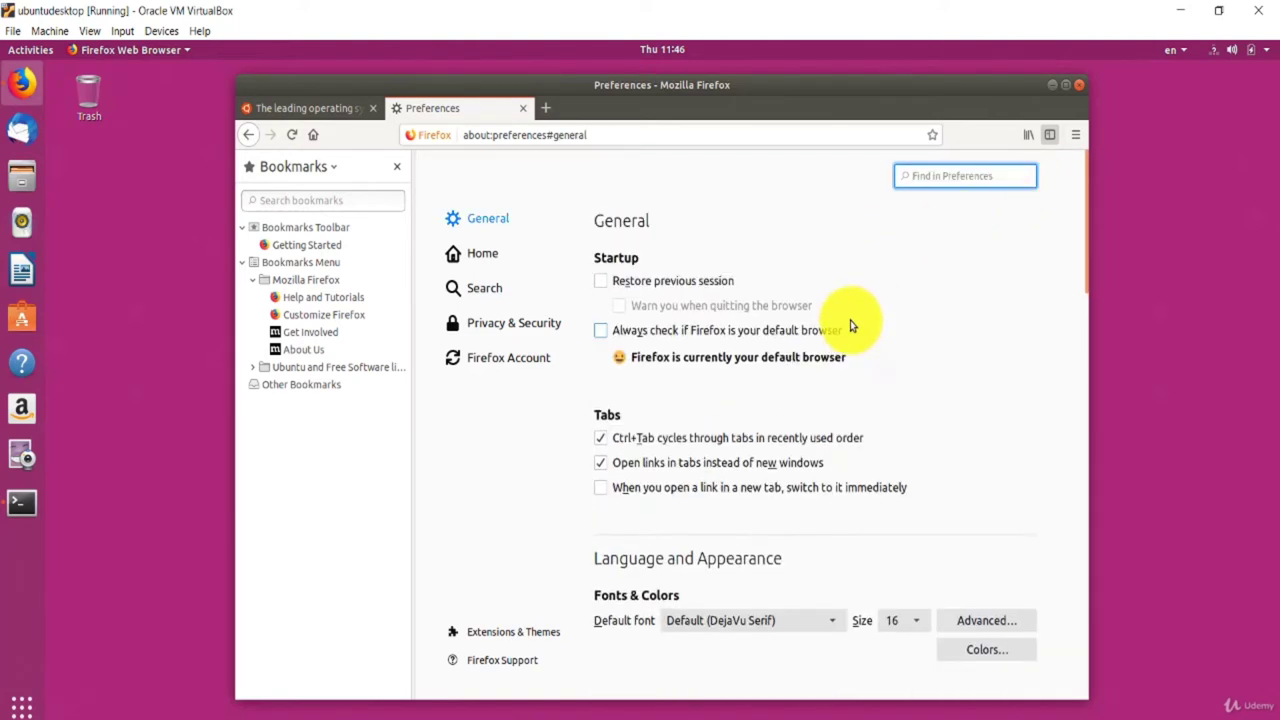
pyautogui.scroll(-3, 850, 325)
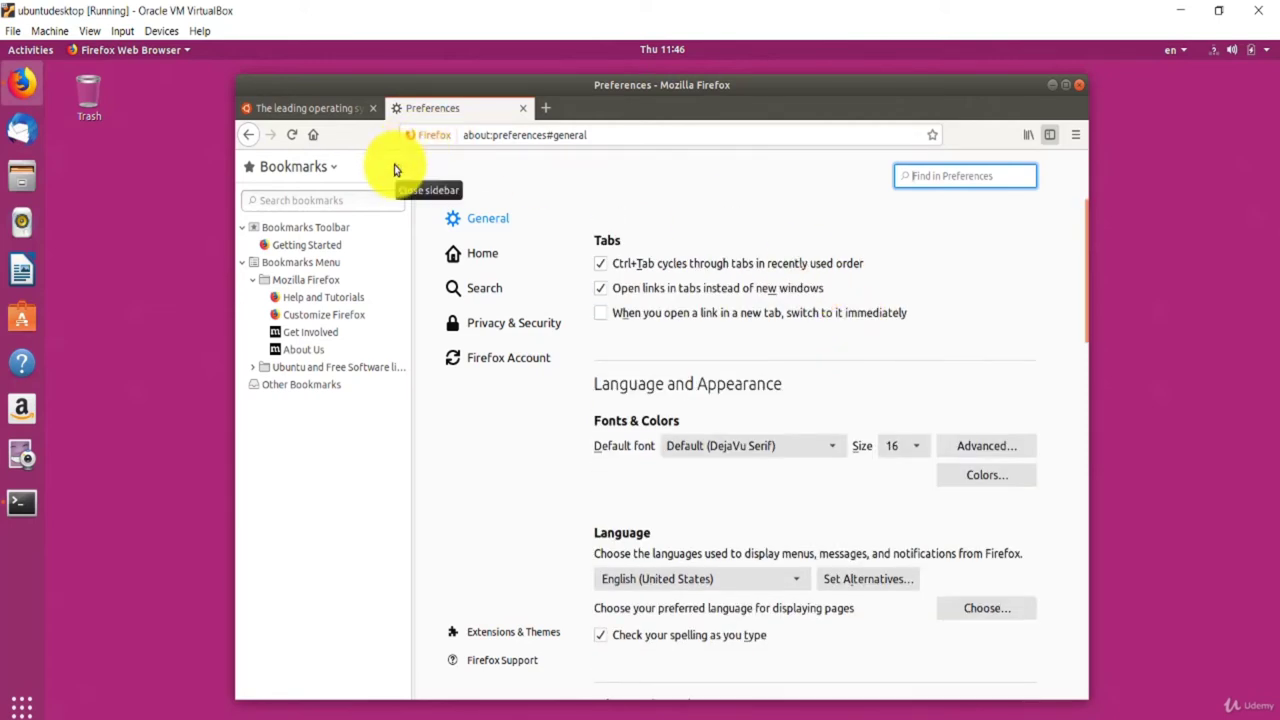
pyautogui.click(313, 136)
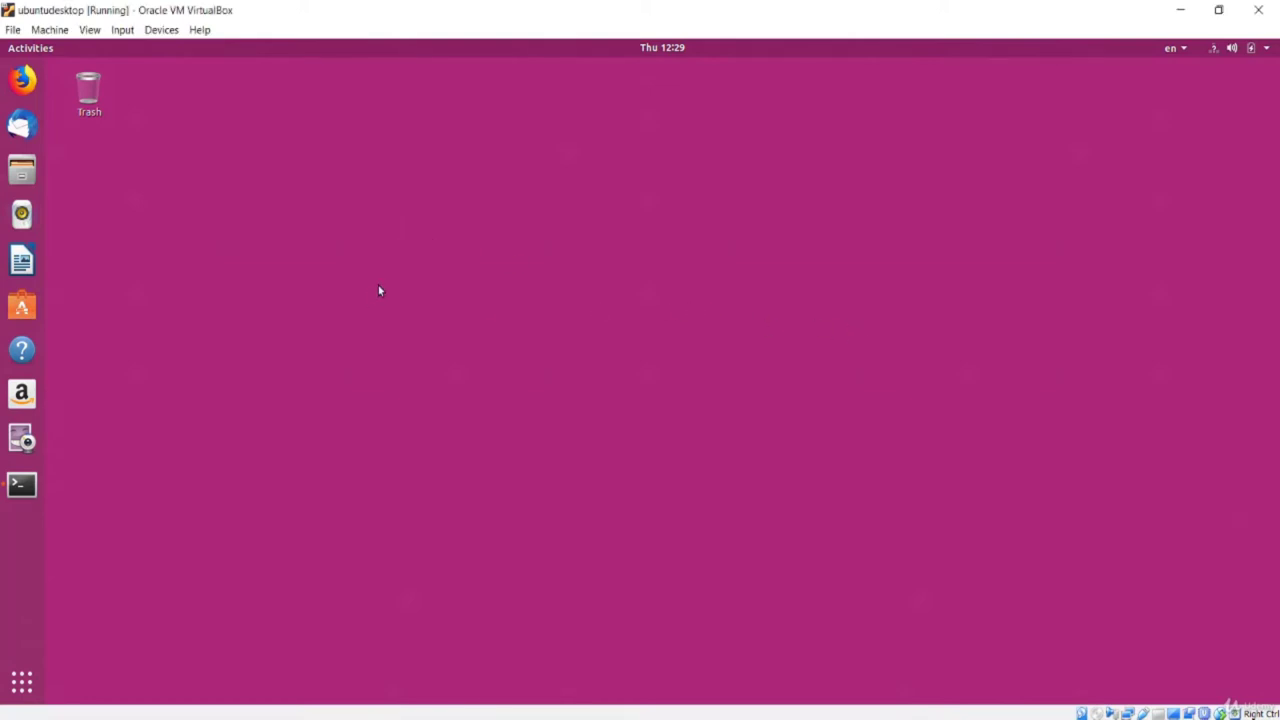
# - Create a new desktop folder named Myfolder
pyautogui.rightClick(492, 268)
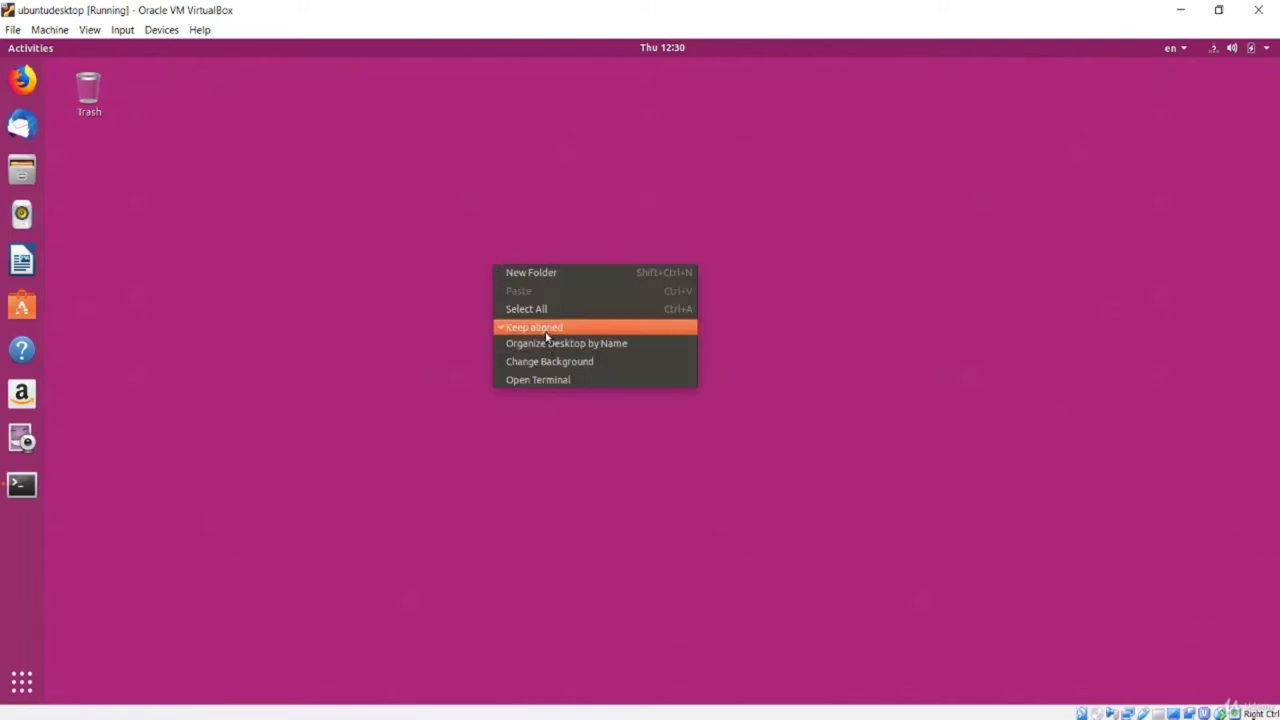
pyautogui.click(547, 274)
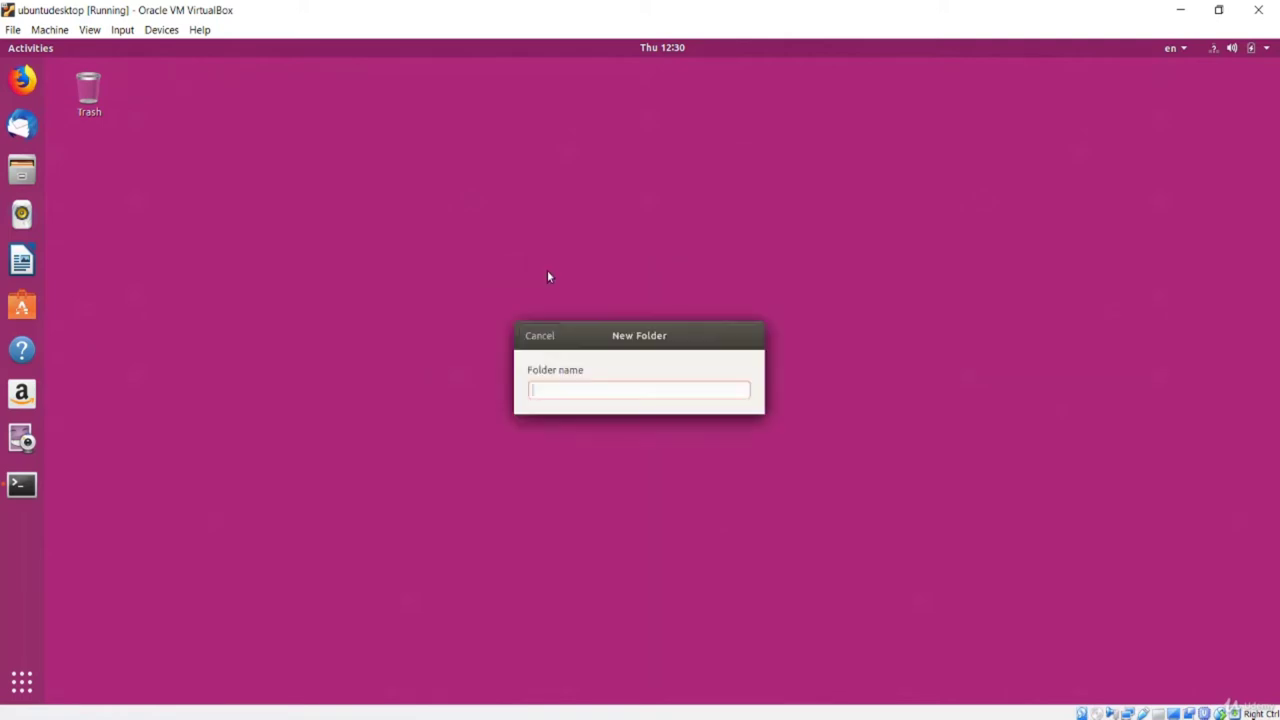
pyautogui.write('My')
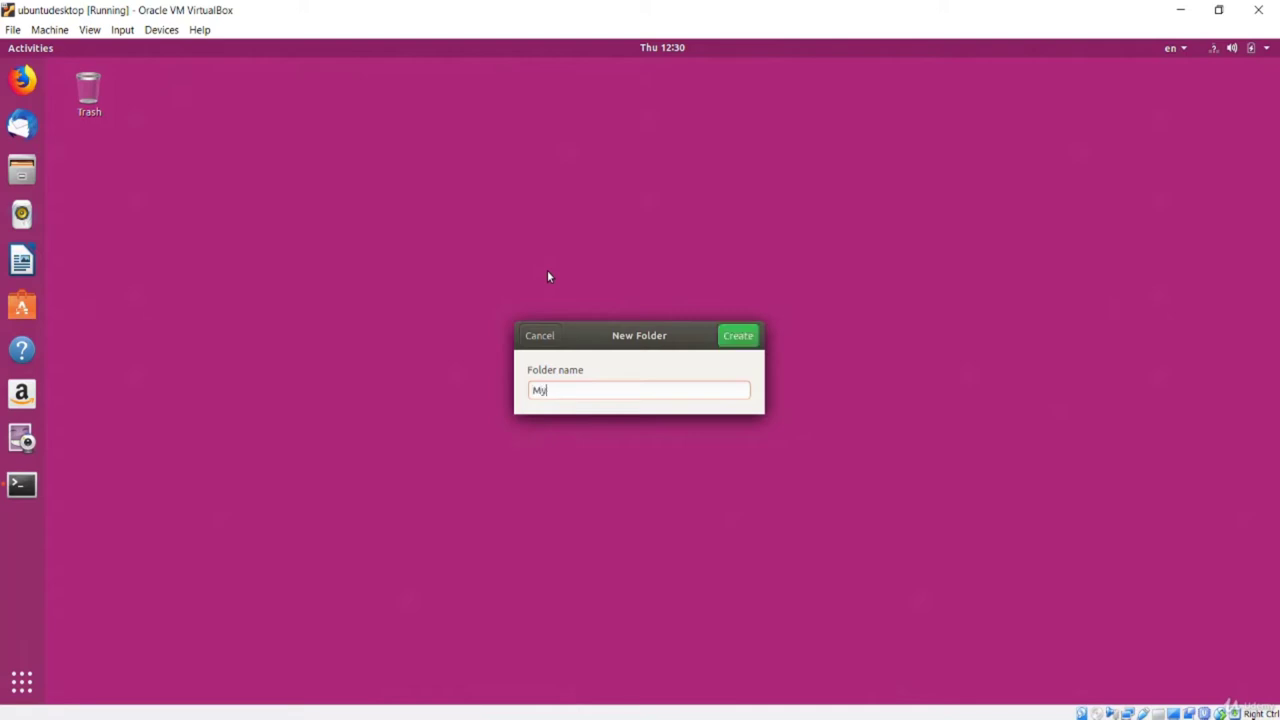
pyautogui.write('folder')
pyautogui.press('Return')
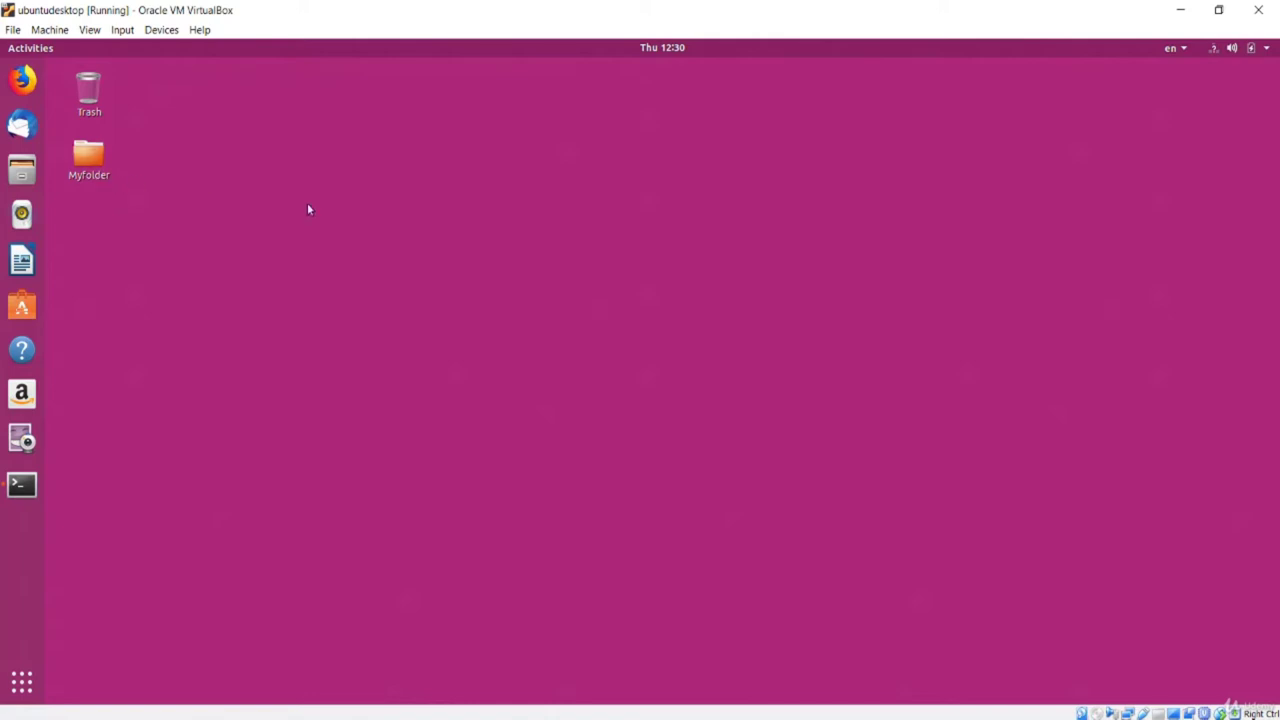
# - Create a second desktop folder named myotherfolder
pyautogui.rightClick(360, 231)
pyautogui.click(372, 241)
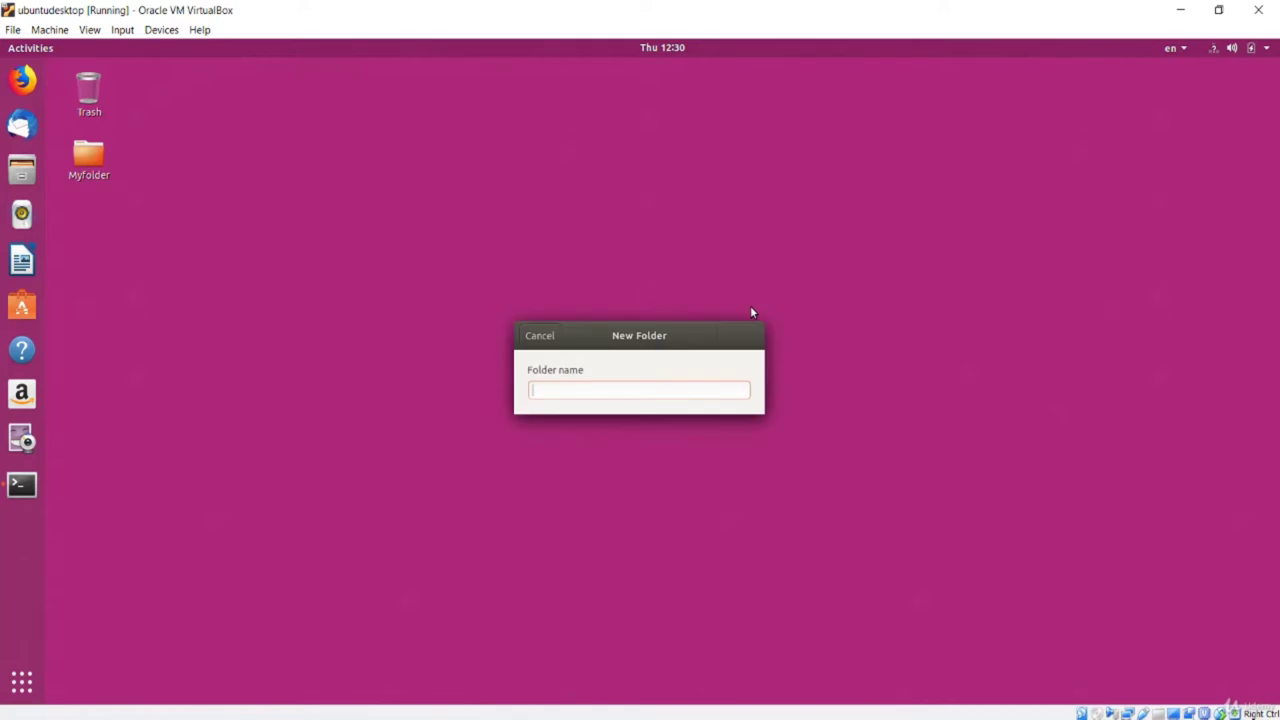
pyautogui.write('myothe')
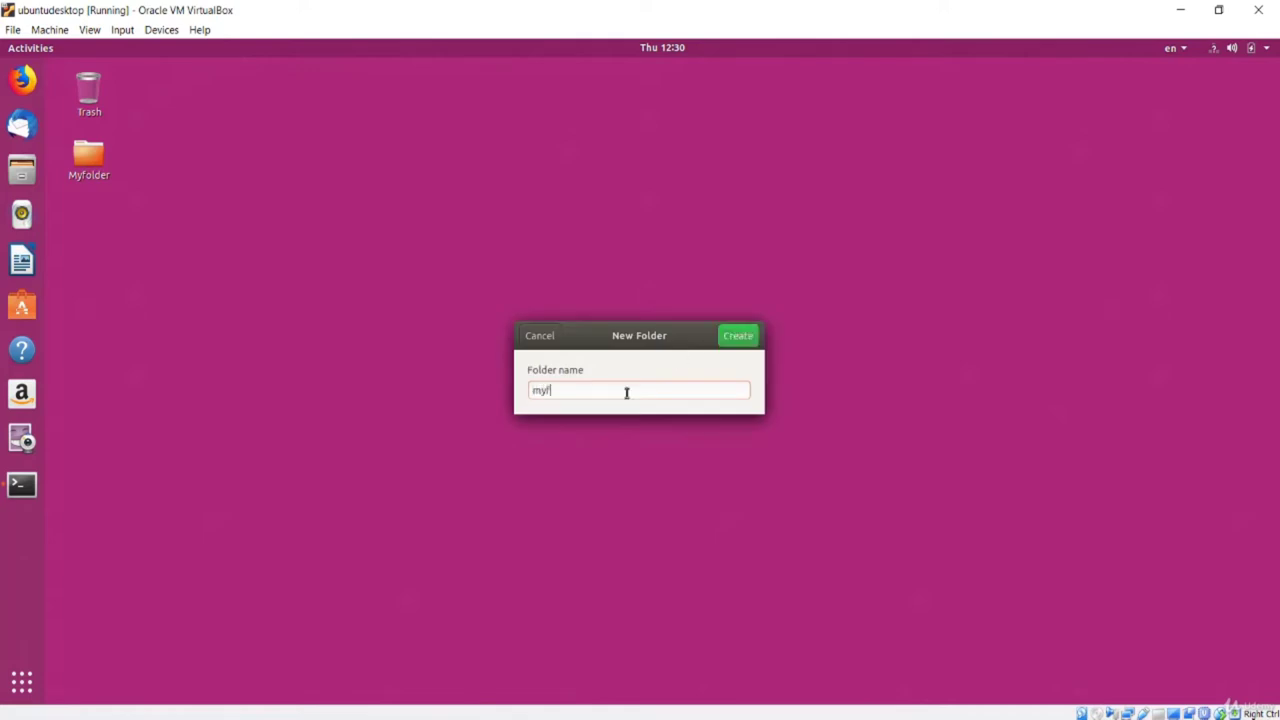
pyautogui.write('rfolder')
pyautogui.click(733, 334)
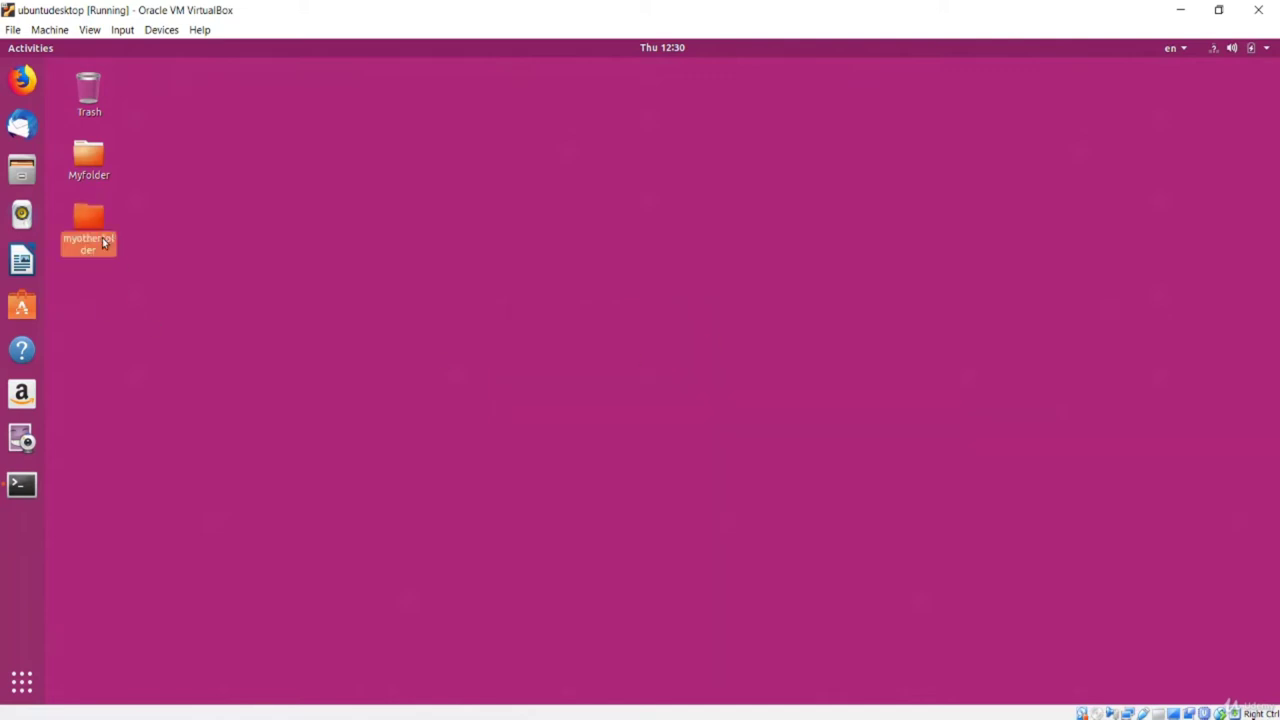
# - Open myotherfolder from the desktop in a Files window
pyautogui.doubleClick(103, 242)
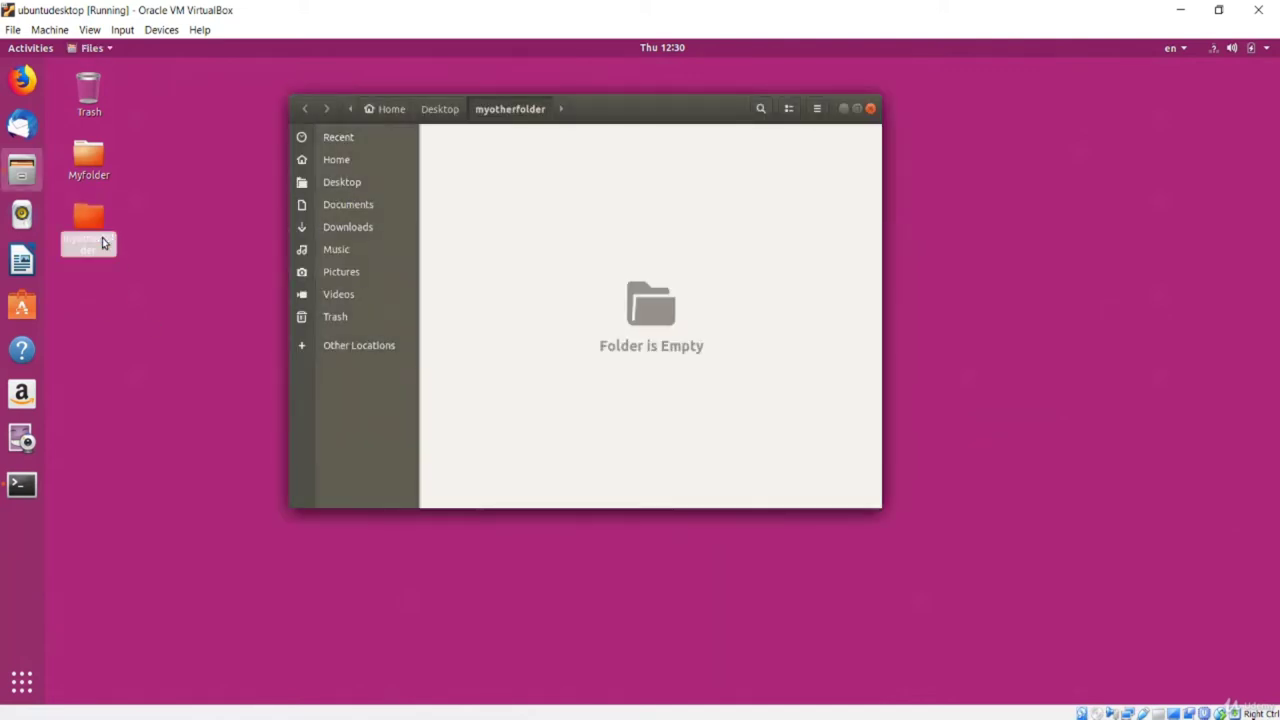
pyautogui.click(103, 205)
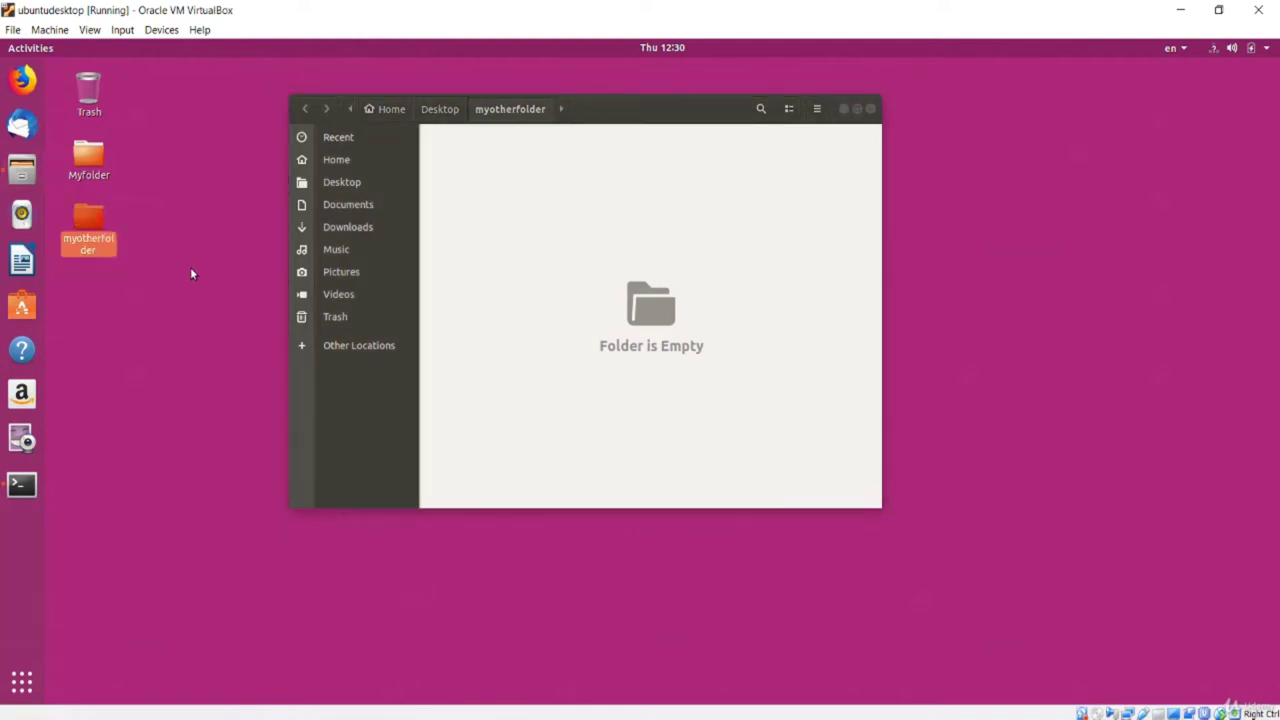
pyautogui.moveTo(90, 218); pyautogui.dragTo(85, 150)
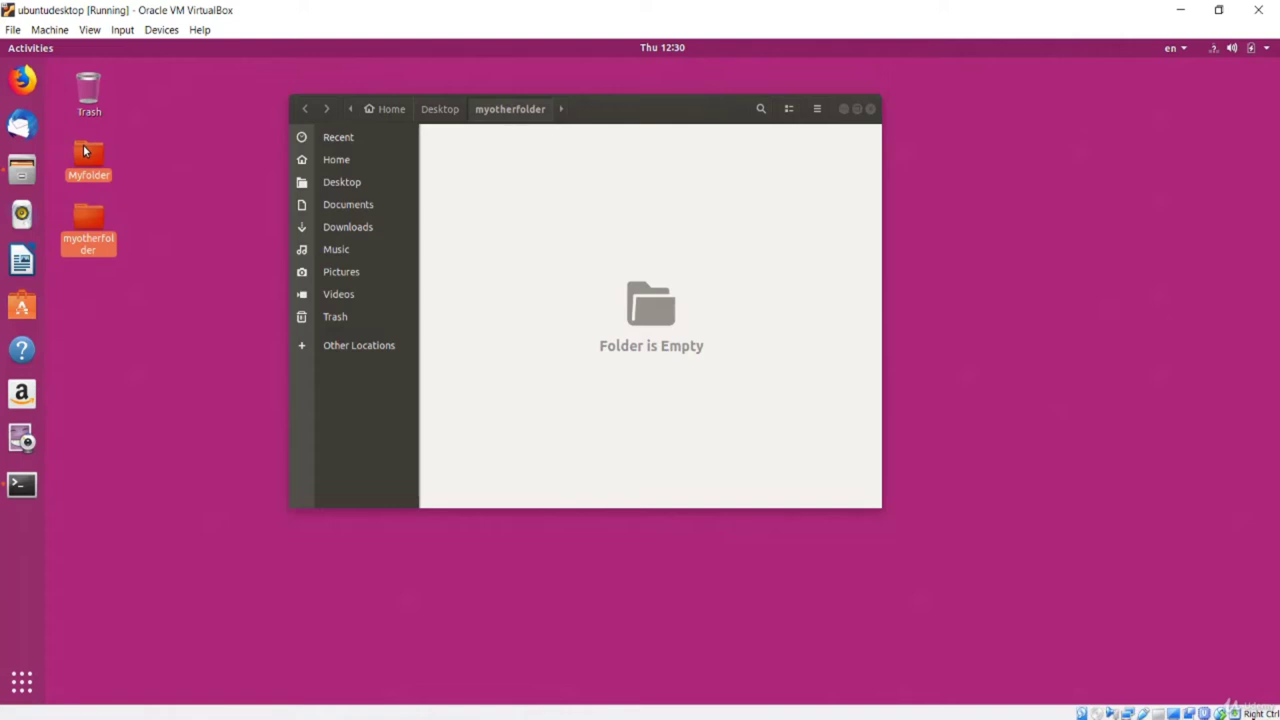
# - Open Myfolder in its own Files window and arrange both windows with Myfolder in front
pyautogui.doubleClick(85, 150)
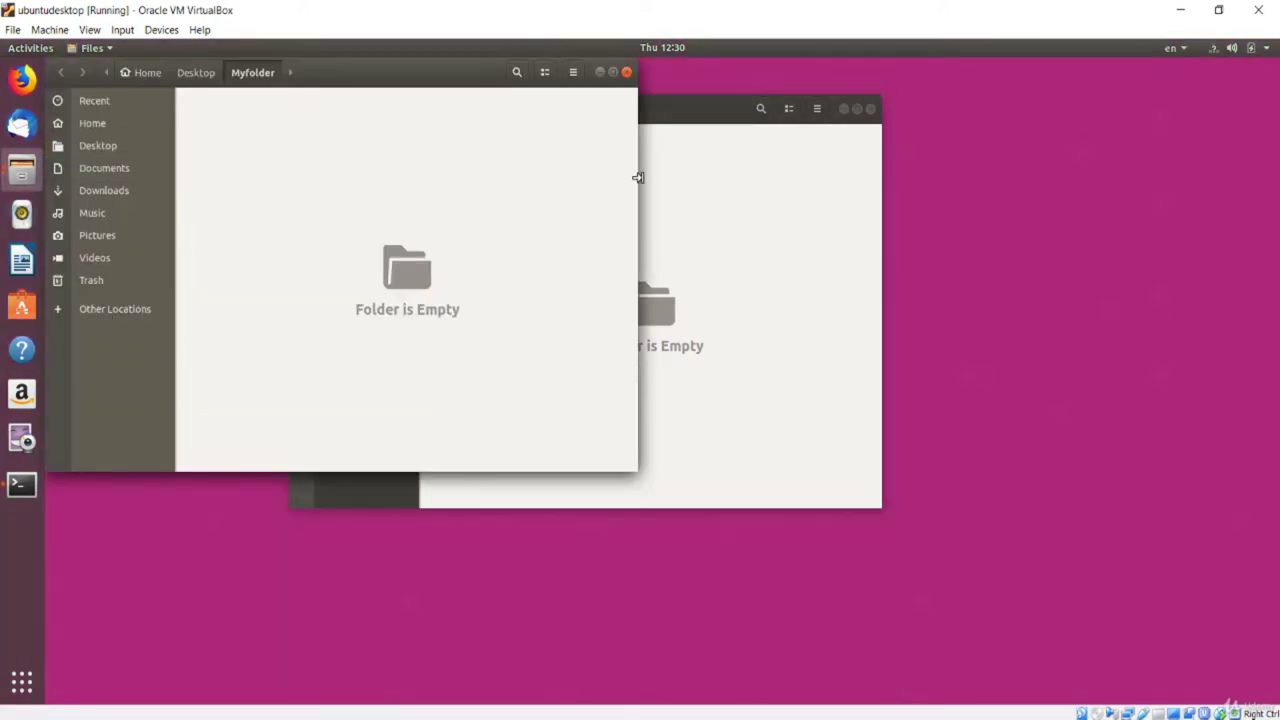
pyautogui.click(679, 184)
pyautogui.moveTo(583, 110); pyautogui.dragTo(705, 102)
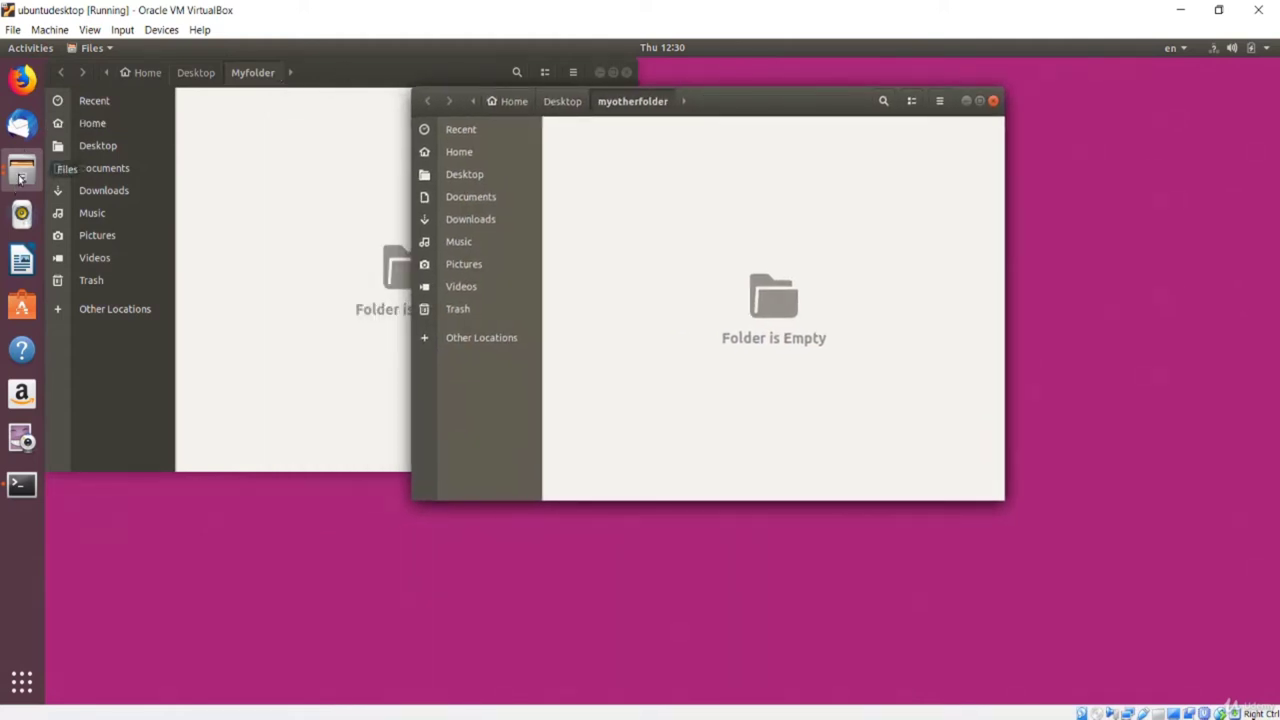
pyautogui.click(358, 70)
pyautogui.moveTo(356, 70); pyautogui.dragTo(704, 251)
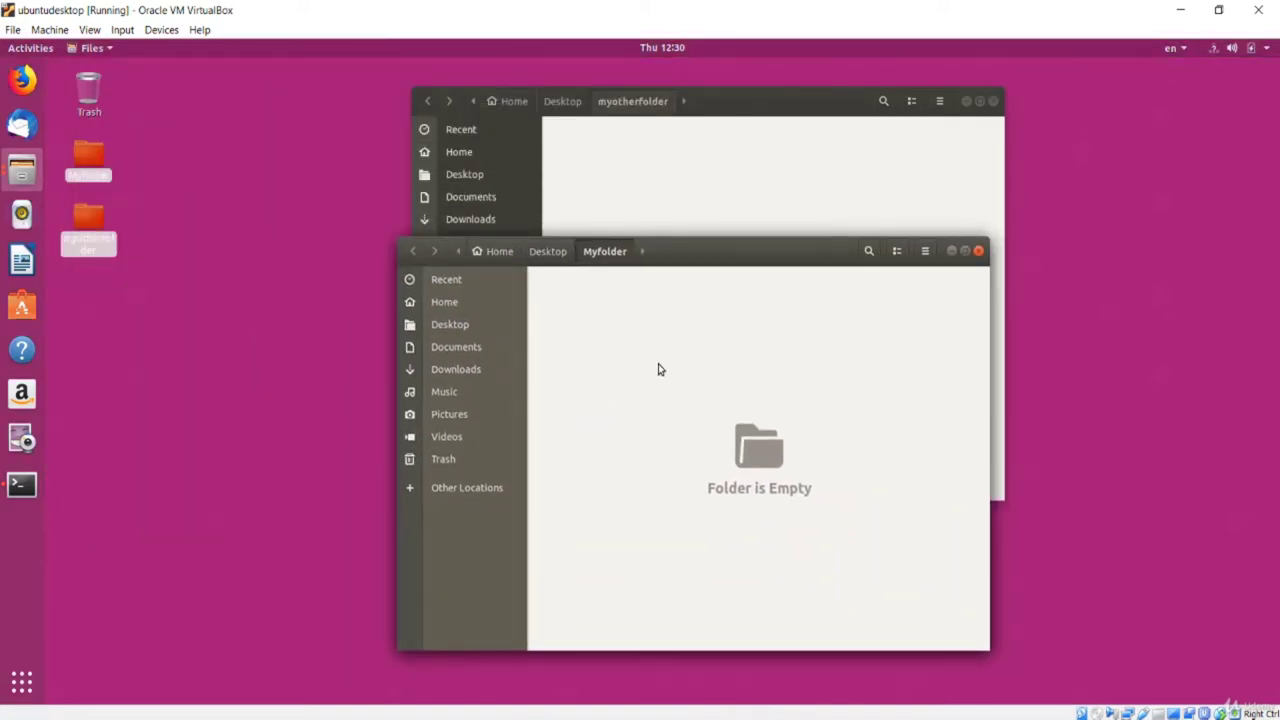
pyautogui.click(409, 326)
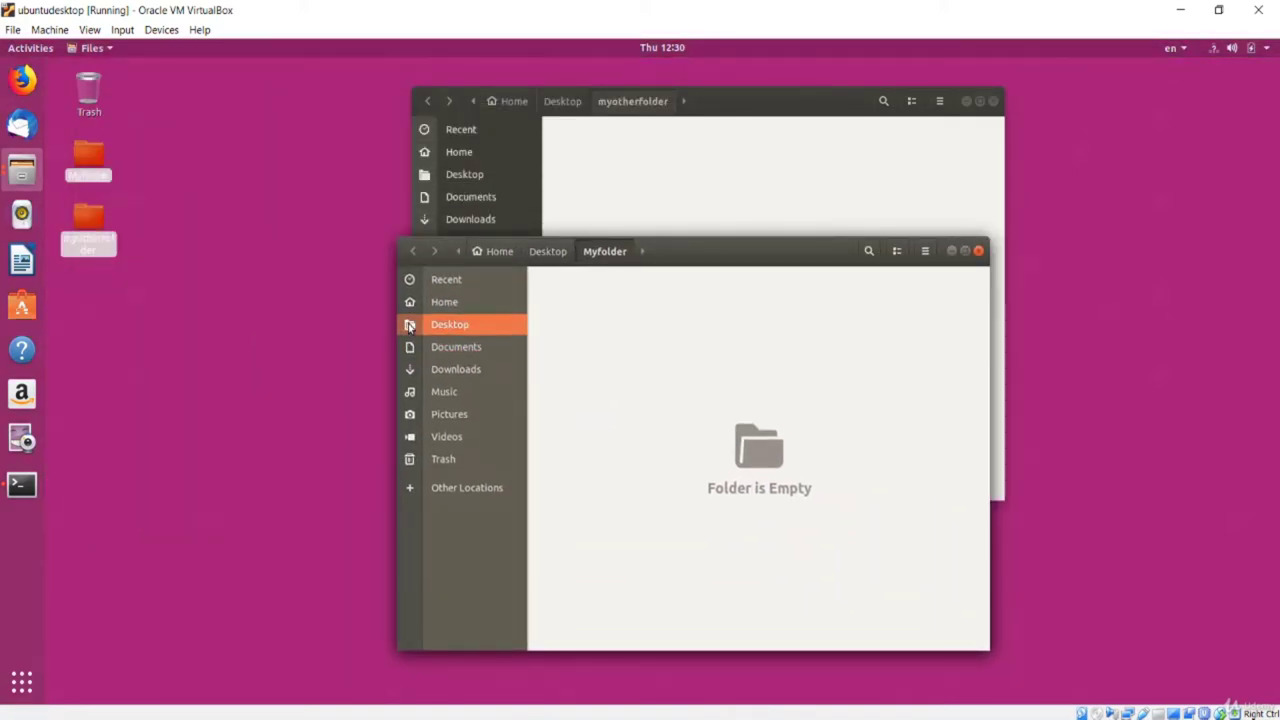
# - Bring the Myfolder window forward and browse Recent, Home, Desktop and Documents
pyautogui.click(30, 178)
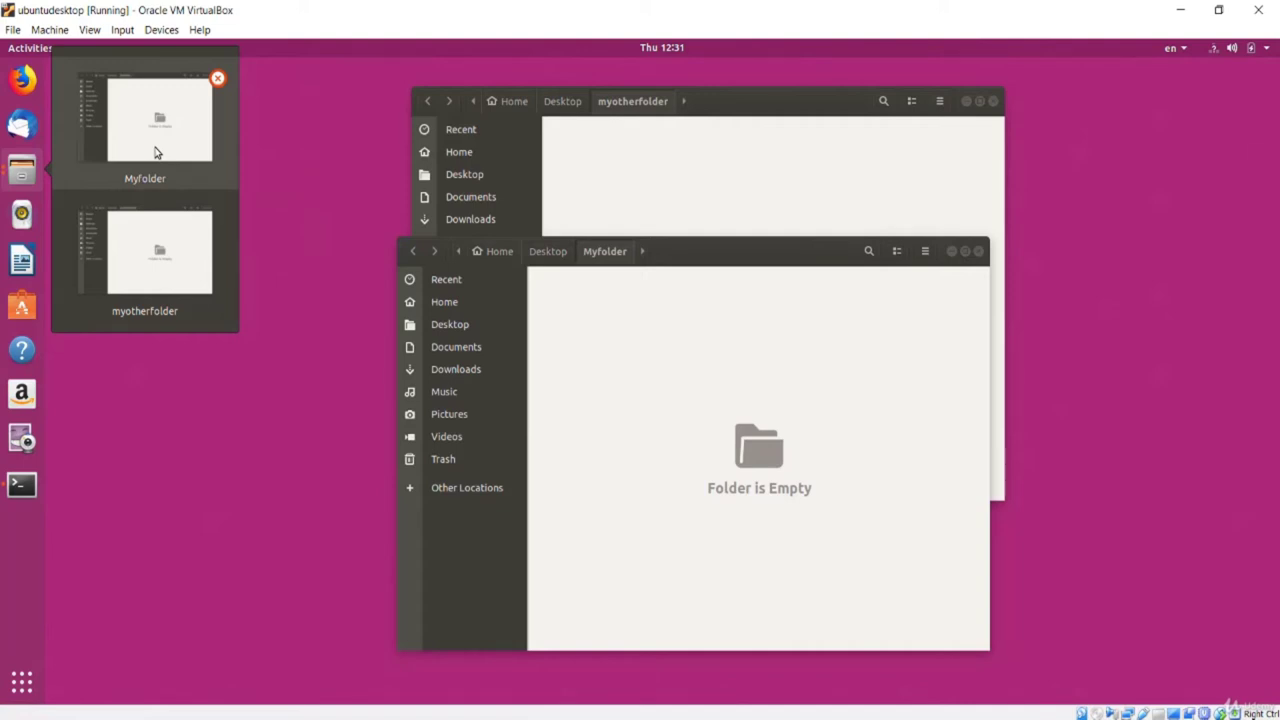
pyautogui.click(155, 152)
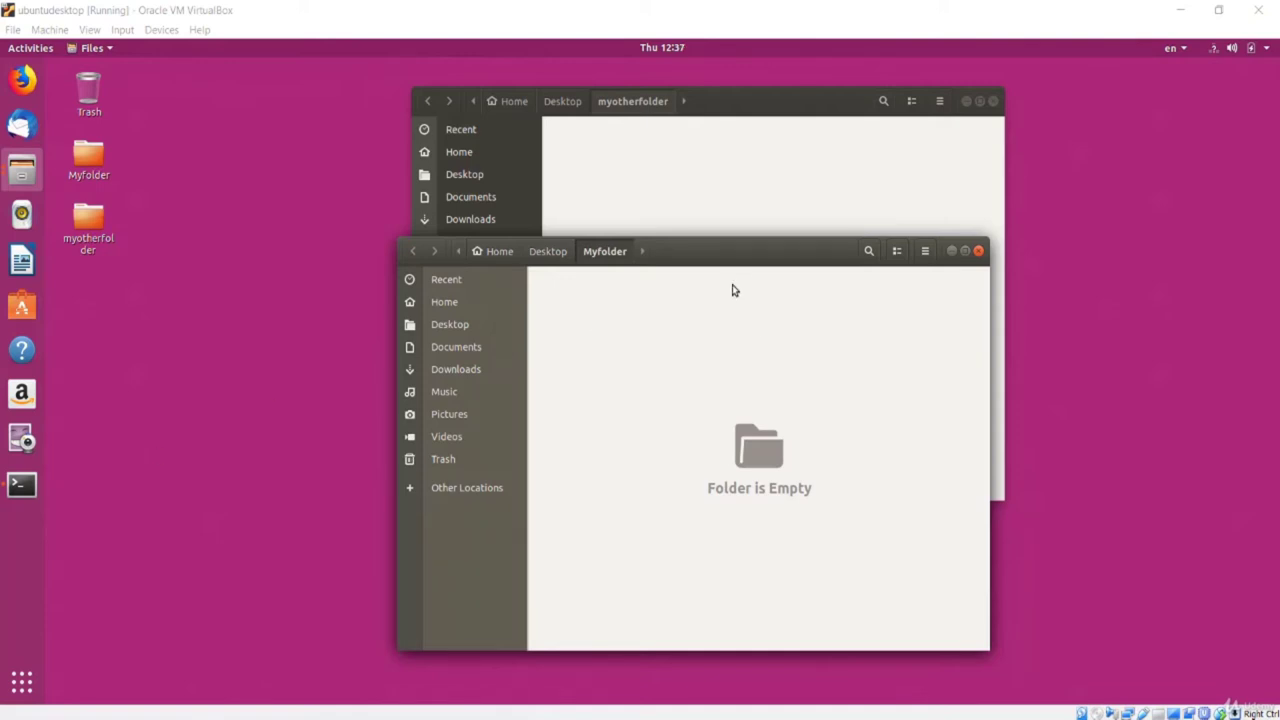
pyautogui.moveTo(734, 257); pyautogui.dragTo(729, 258)
pyautogui.click(456, 280)
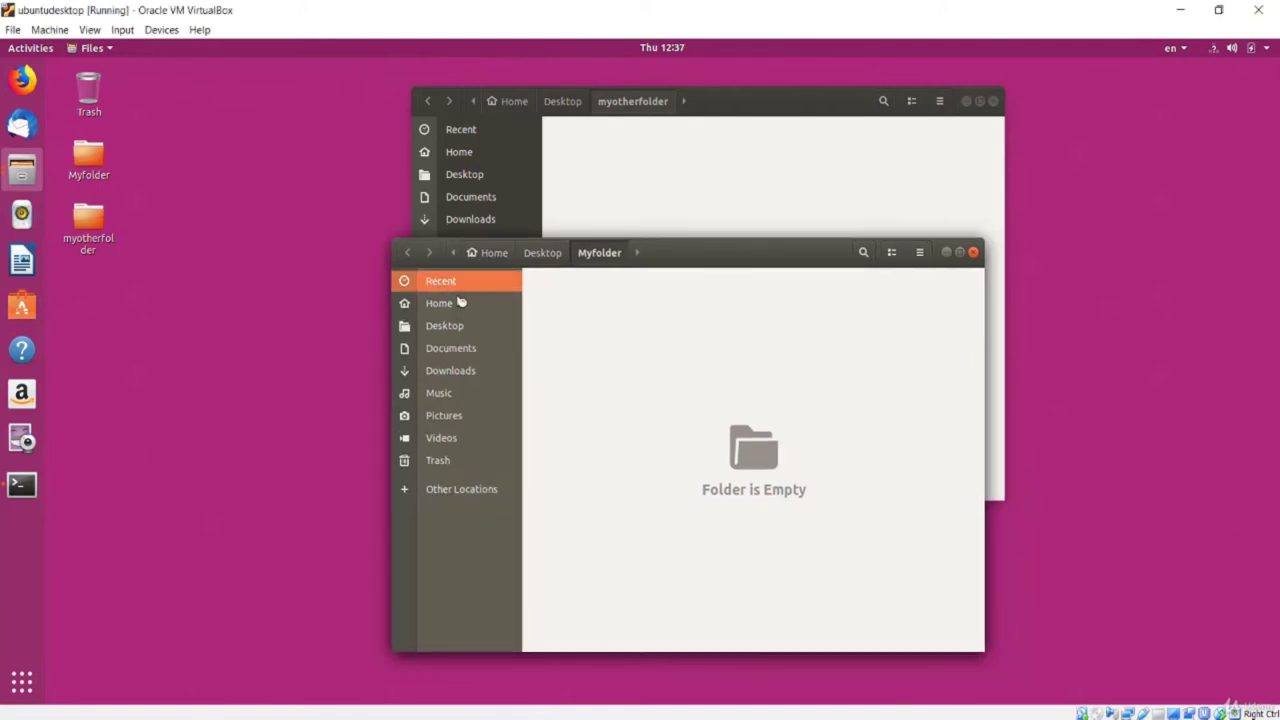
pyautogui.click(445, 303)
pyautogui.click(449, 325)
pyautogui.click(458, 347)
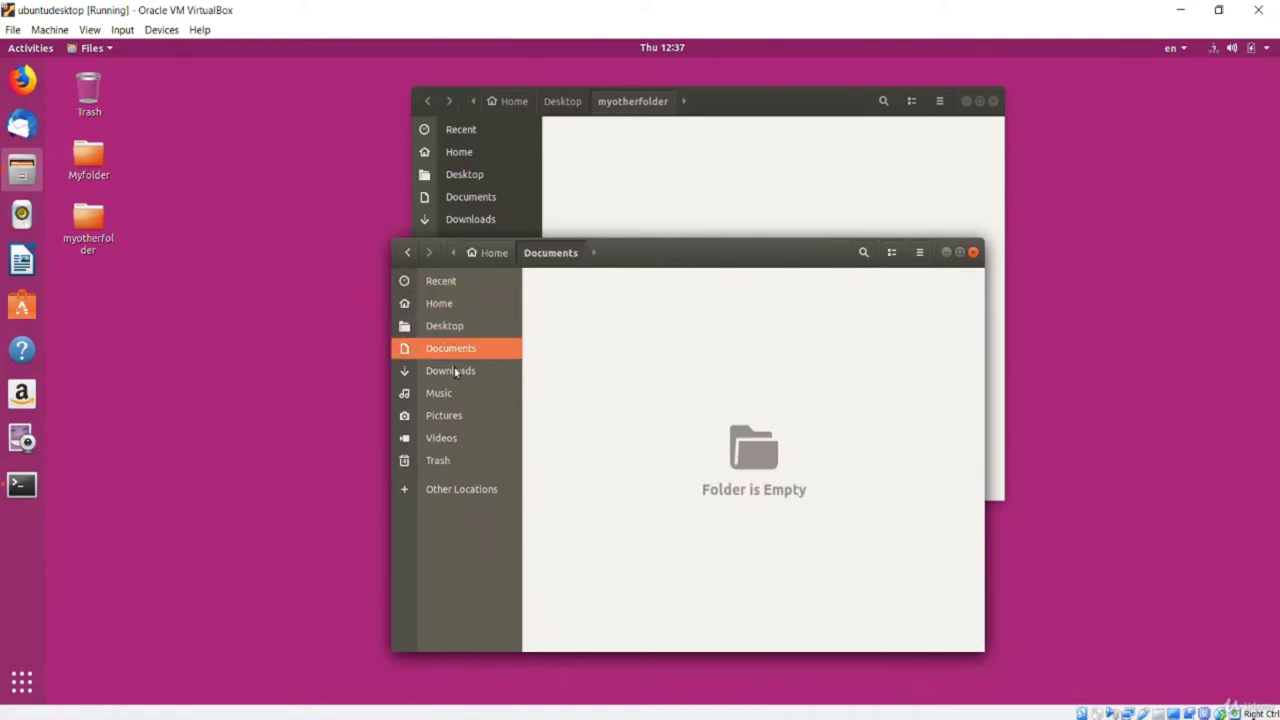
# - Browse Downloads, Music, Pictures and Trash, then close the front Files window
pyautogui.click(454, 369)
pyautogui.click(454, 395)
pyautogui.click(452, 418)
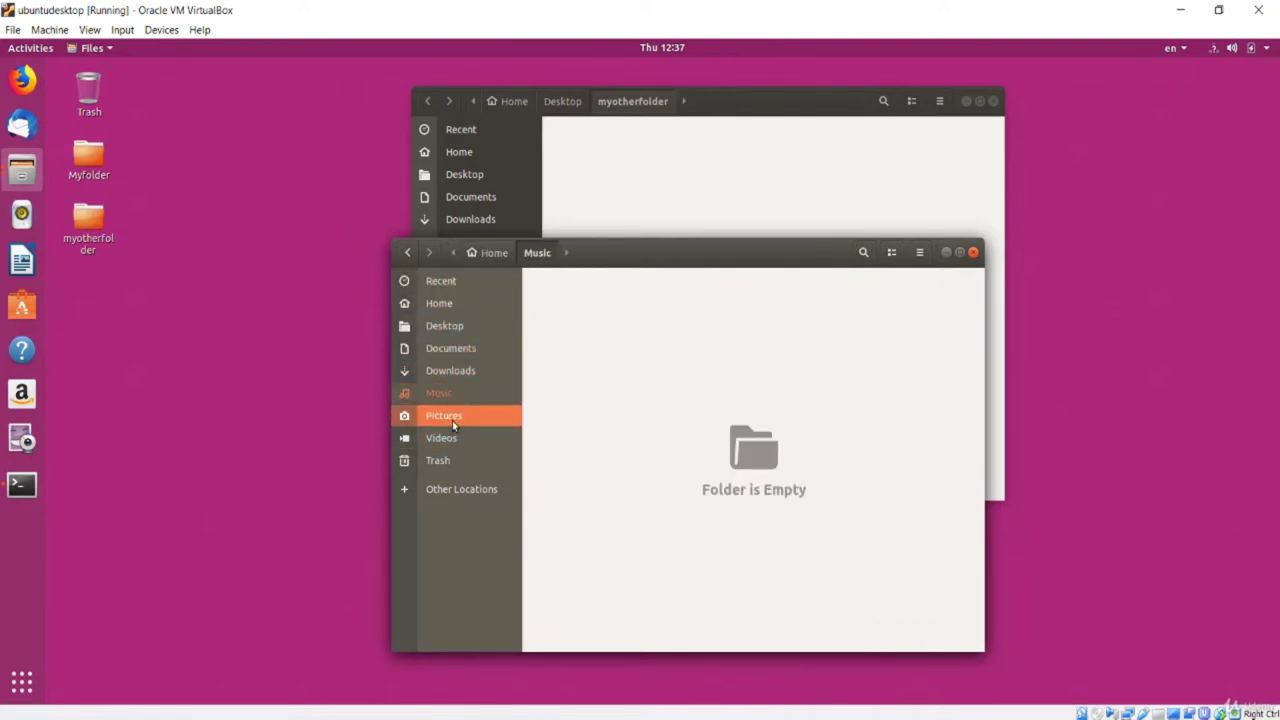
pyautogui.click(443, 460)
pyautogui.click(450, 347)
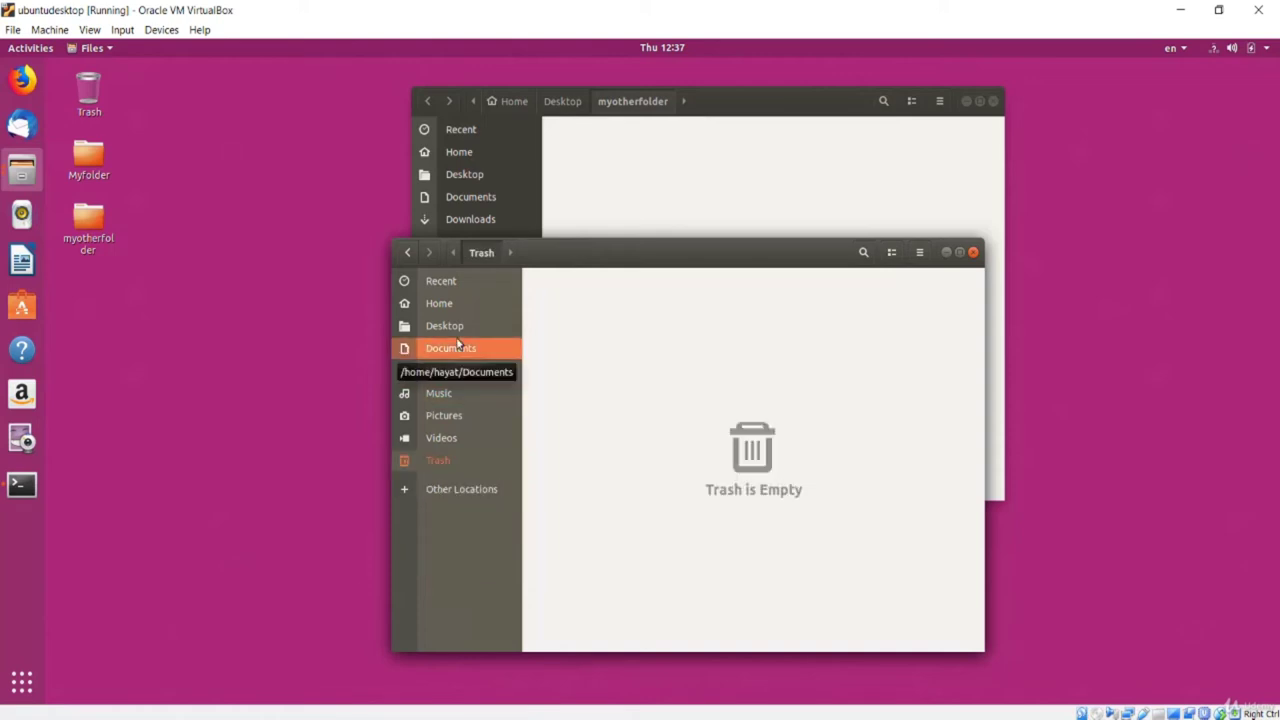
pyautogui.click(446, 325)
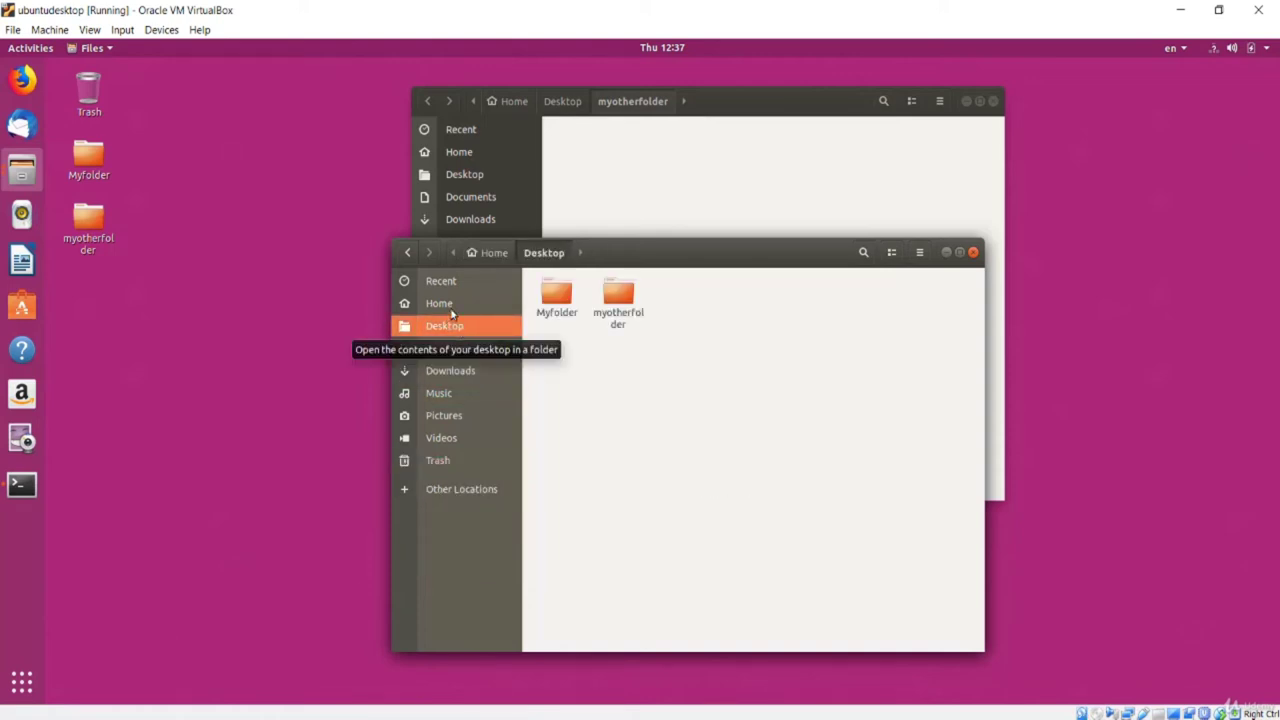
pyautogui.click(975, 253)
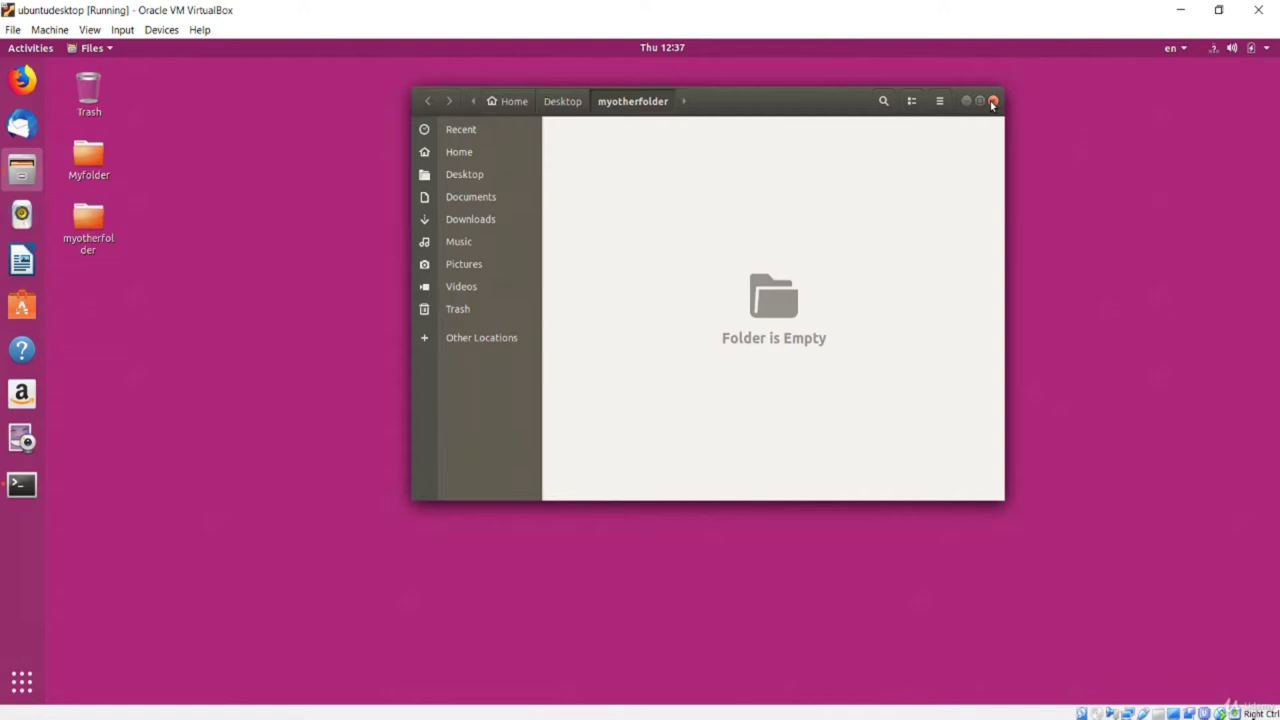
# - Drag Myfolder into the myotherfolder window, then drag it back onto the desktop
pyautogui.click(100, 236)
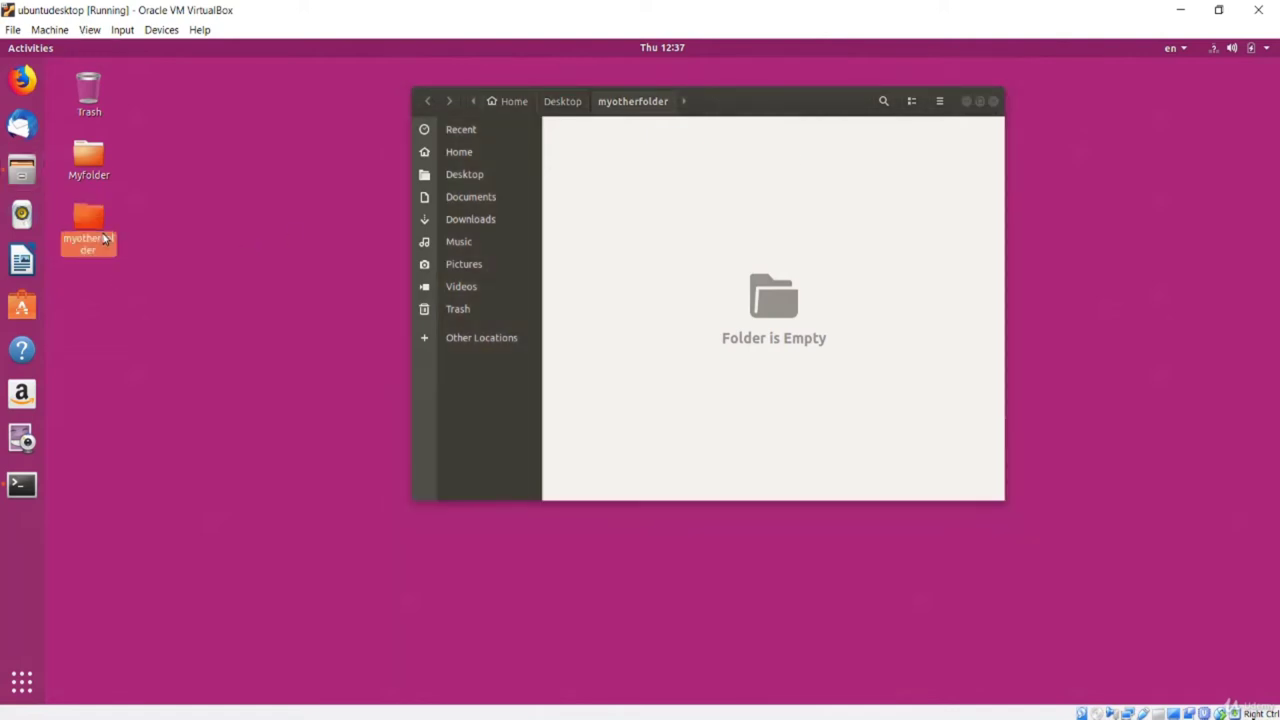
pyautogui.doubleClick(103, 238)
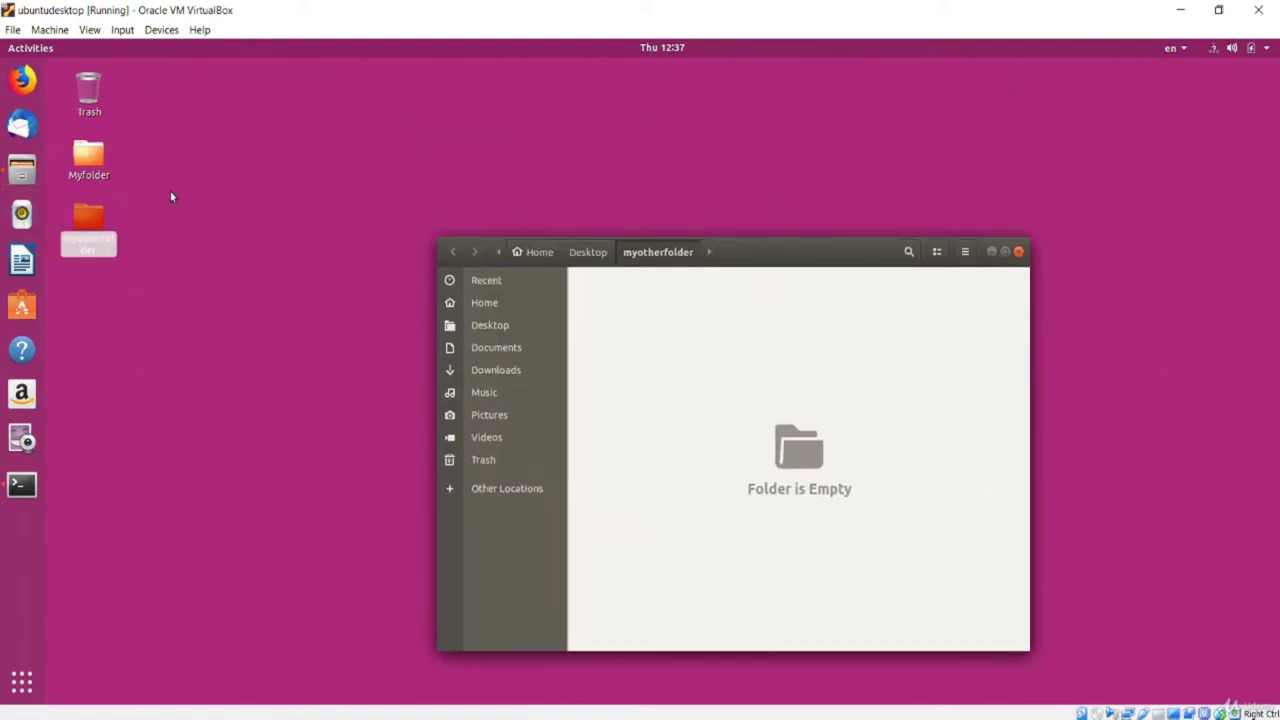
pyautogui.moveTo(89, 158); pyautogui.dragTo(712, 477)
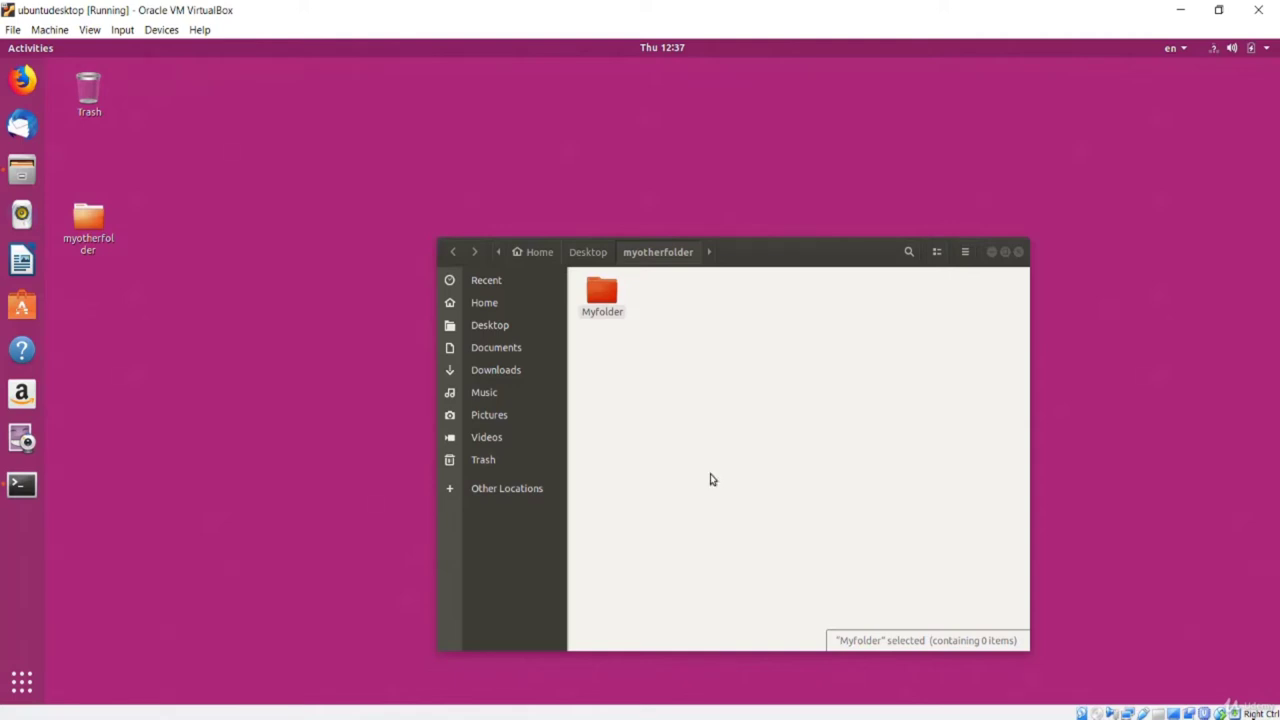
pyautogui.click(711, 478)
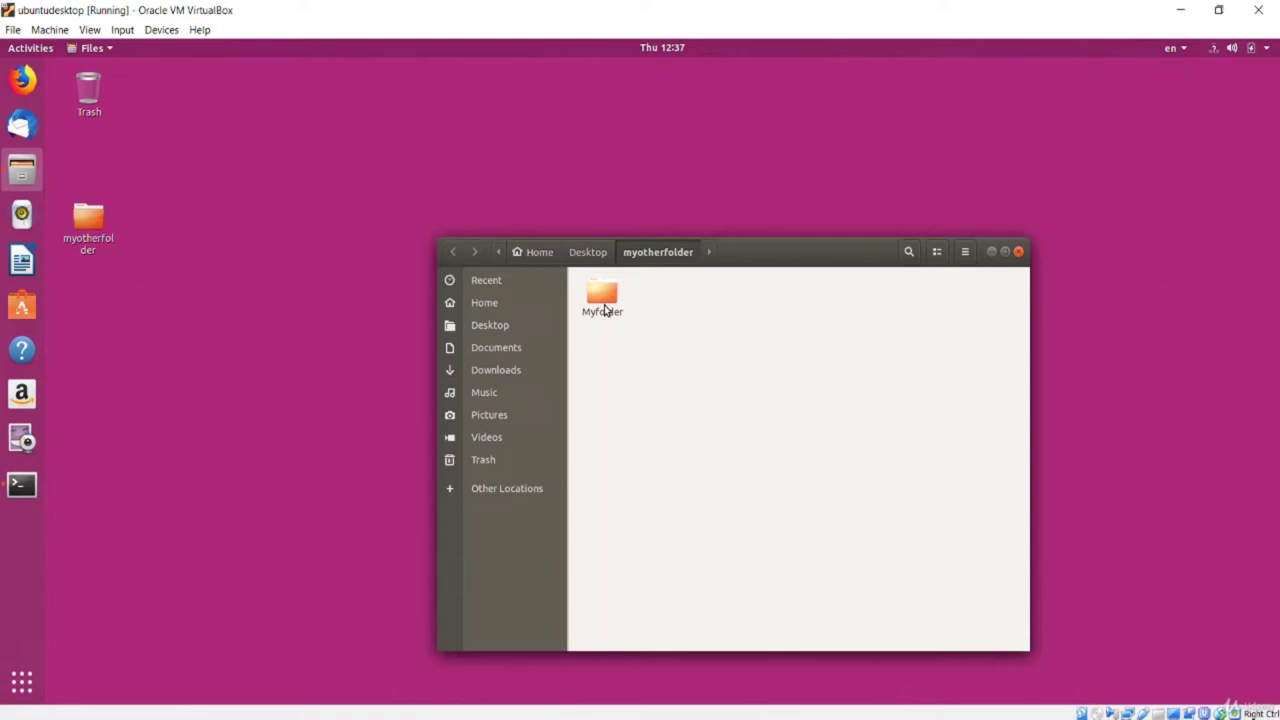
pyautogui.moveTo(604, 305); pyautogui.dragTo(241, 360)
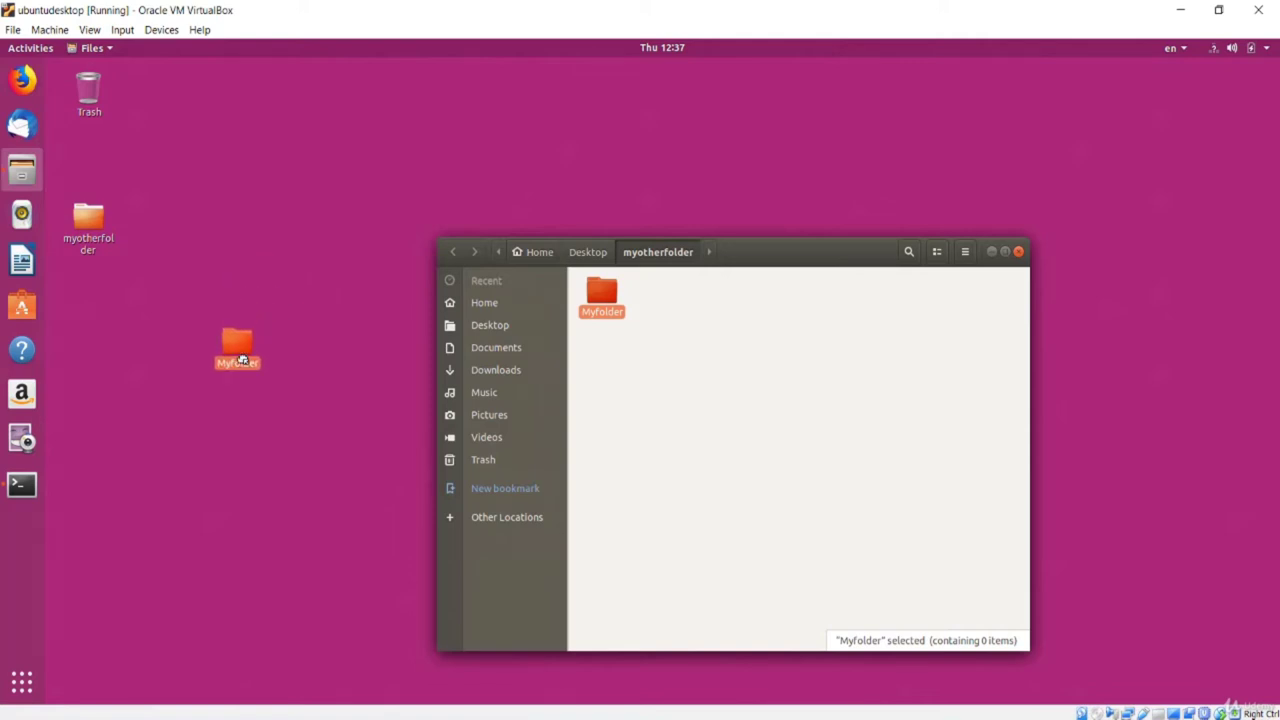
pyautogui.moveTo(241, 360); pyautogui.dragTo(242, 358)
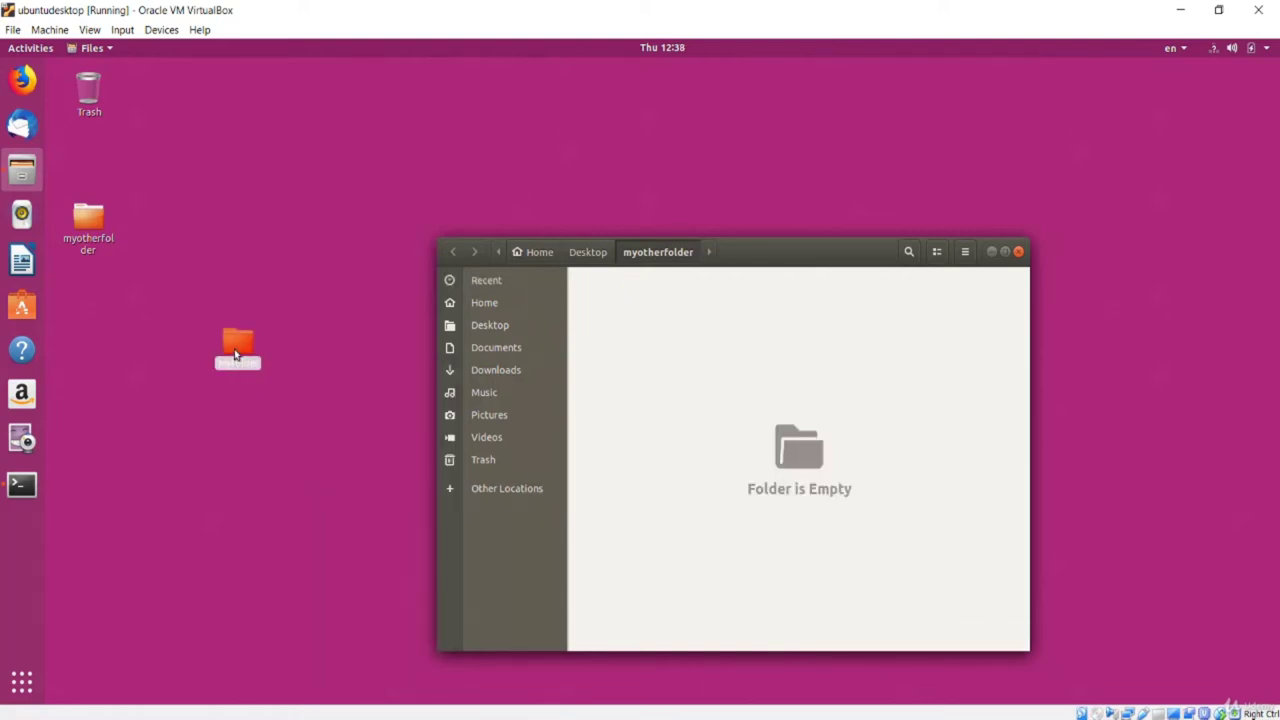
# - Drag Myfolder into myotherfolder and back onto the desktop, then move it to the Trash
pyautogui.rightClick(236, 352)
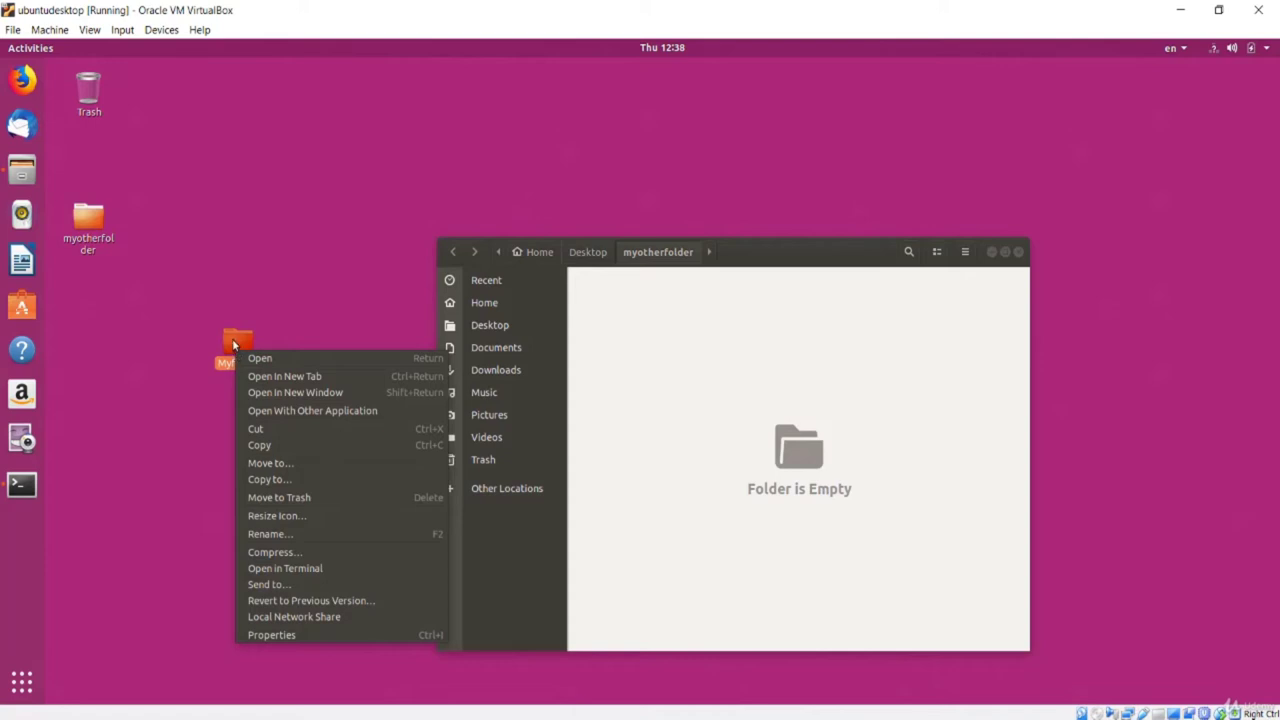
pyautogui.moveTo(233, 345); pyautogui.dragTo(646, 377)
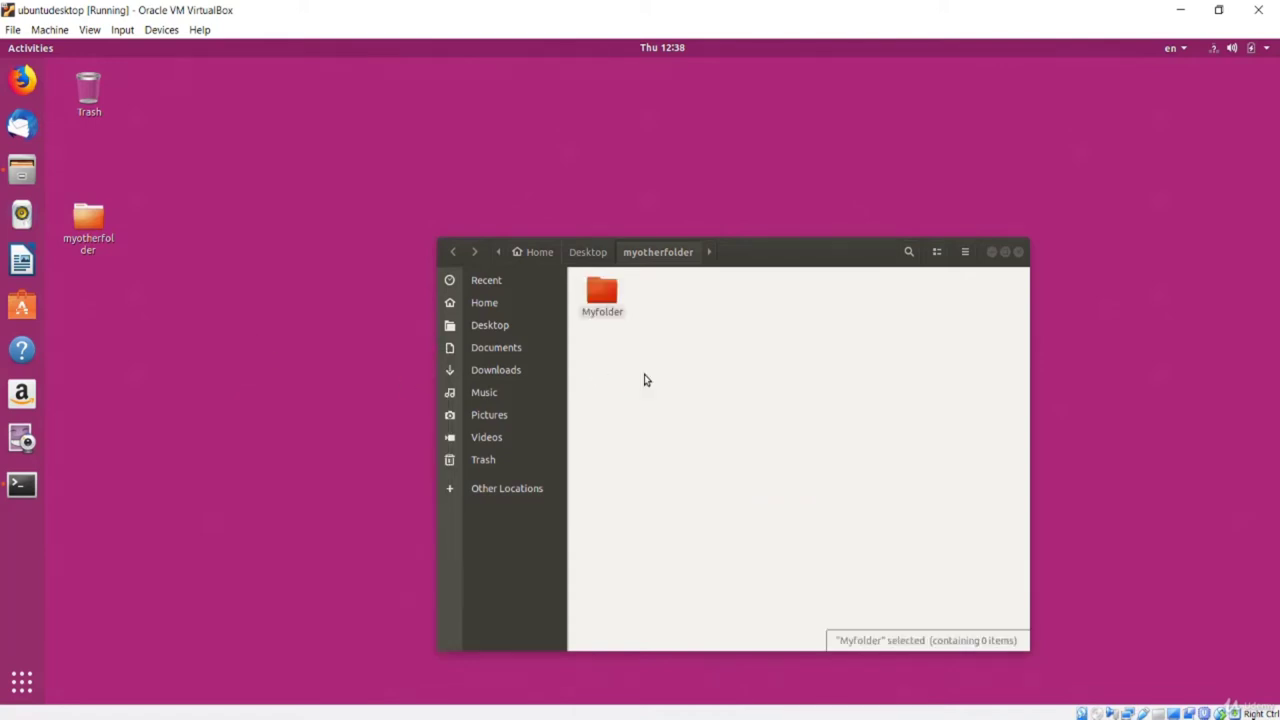
pyautogui.moveTo(603, 296); pyautogui.dragTo(324, 333)
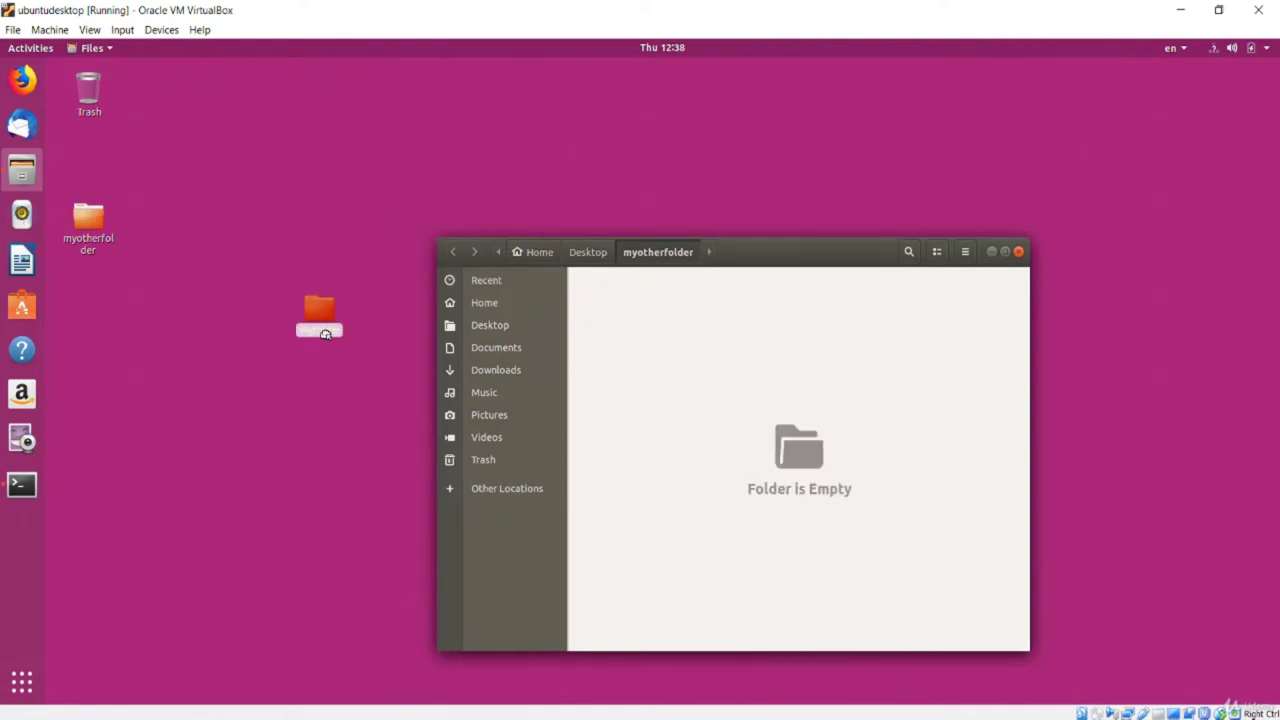
pyautogui.rightClick(324, 334)
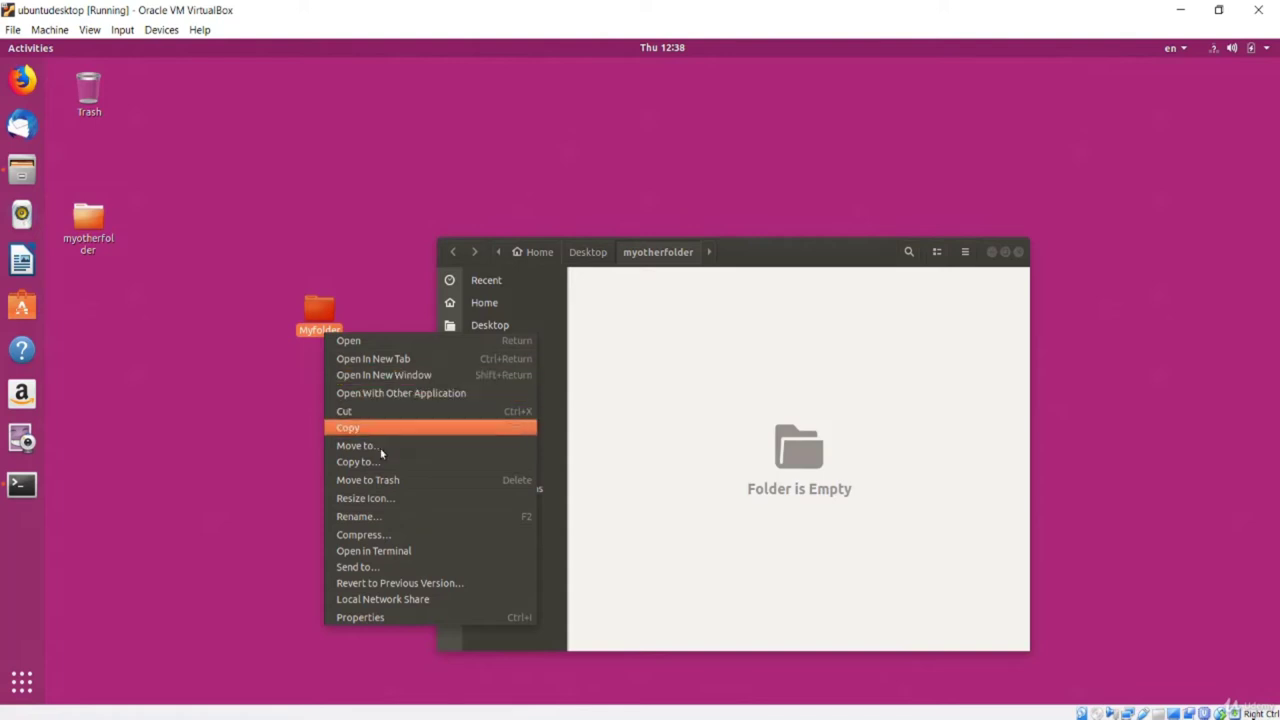
pyautogui.click(392, 484)
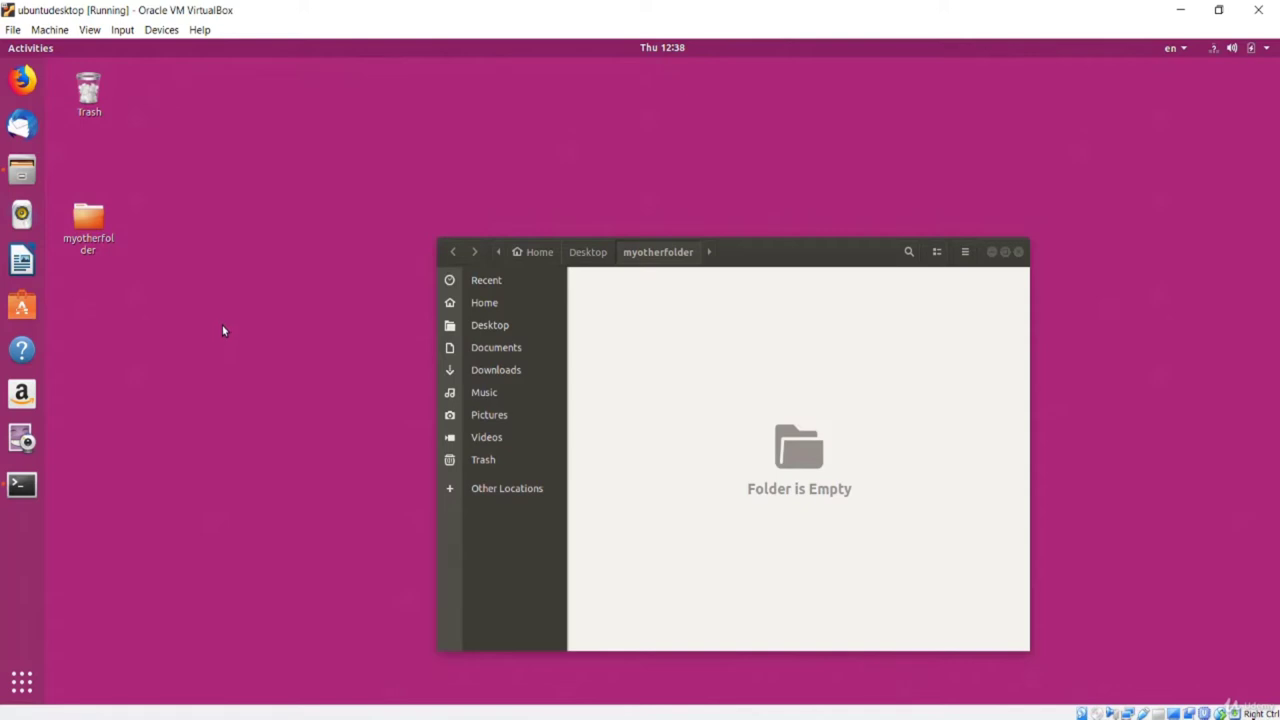
# - Bring up and dismiss the context menus of the Trash and myotherfolder icons
pyautogui.rightClick(100, 113)
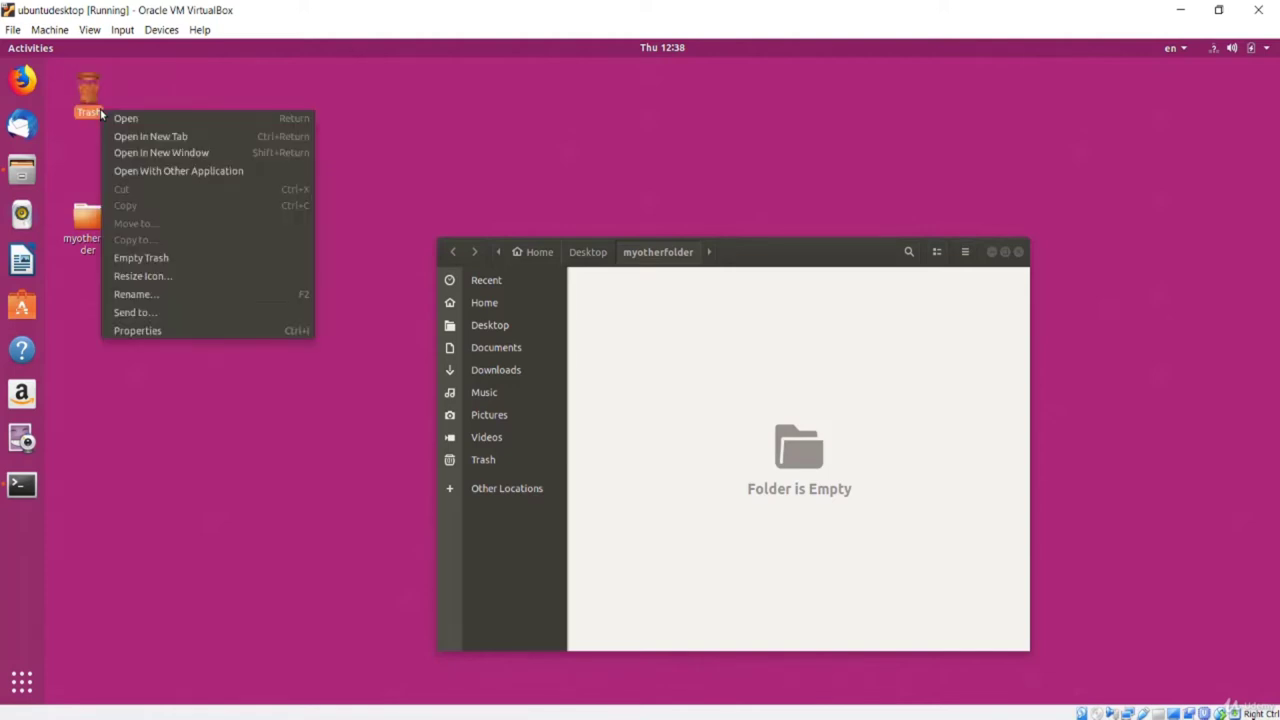
pyautogui.press('Escape')
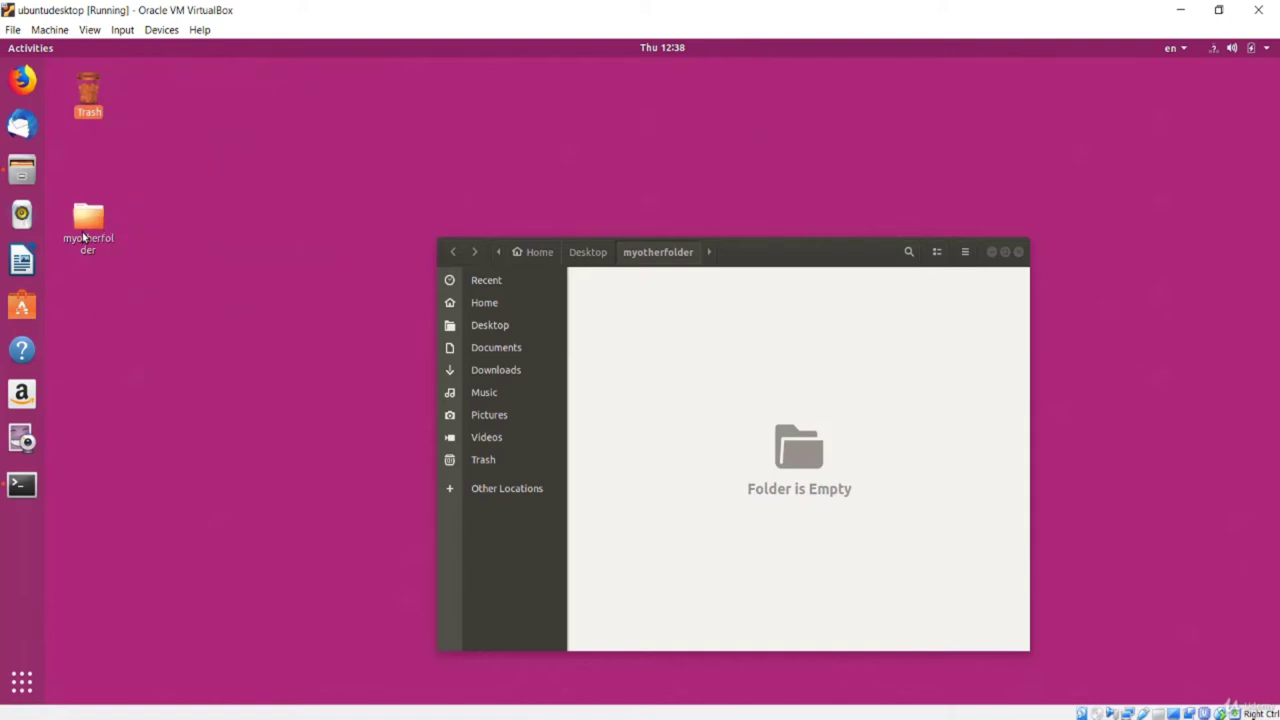
pyautogui.rightClick(84, 237)
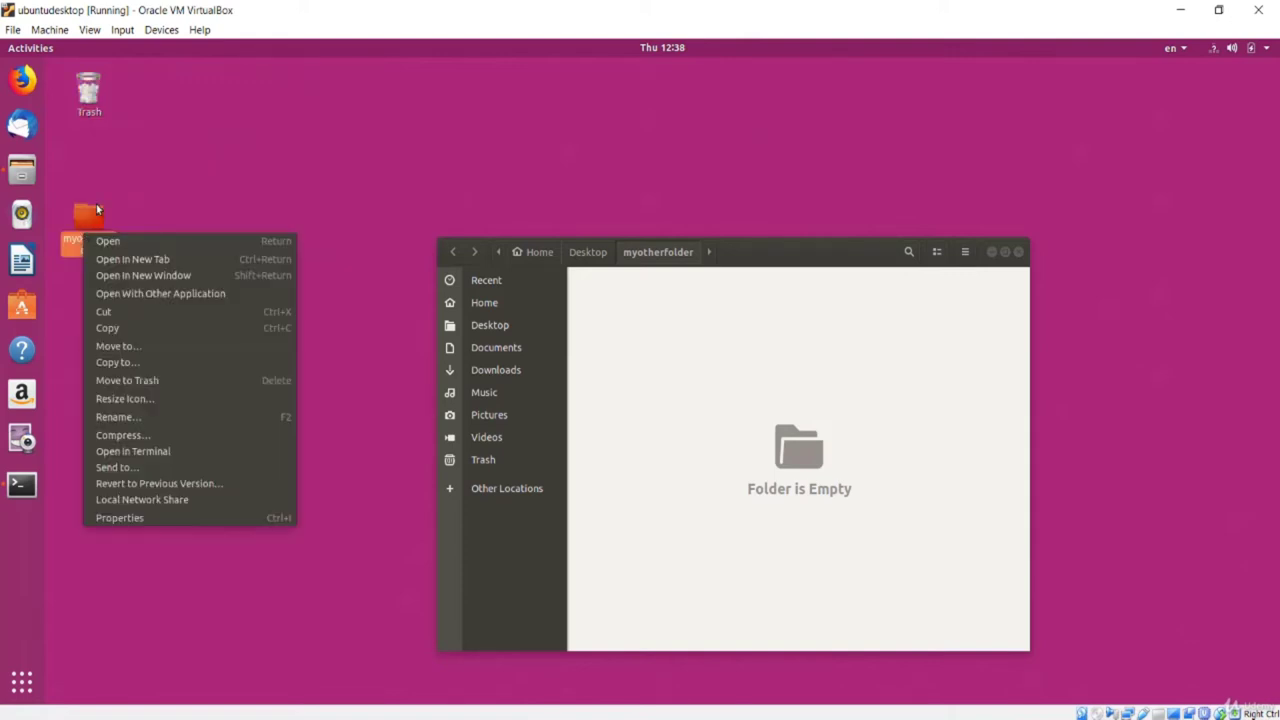
pyautogui.press('Escape')
pyautogui.rightClick(87, 220)
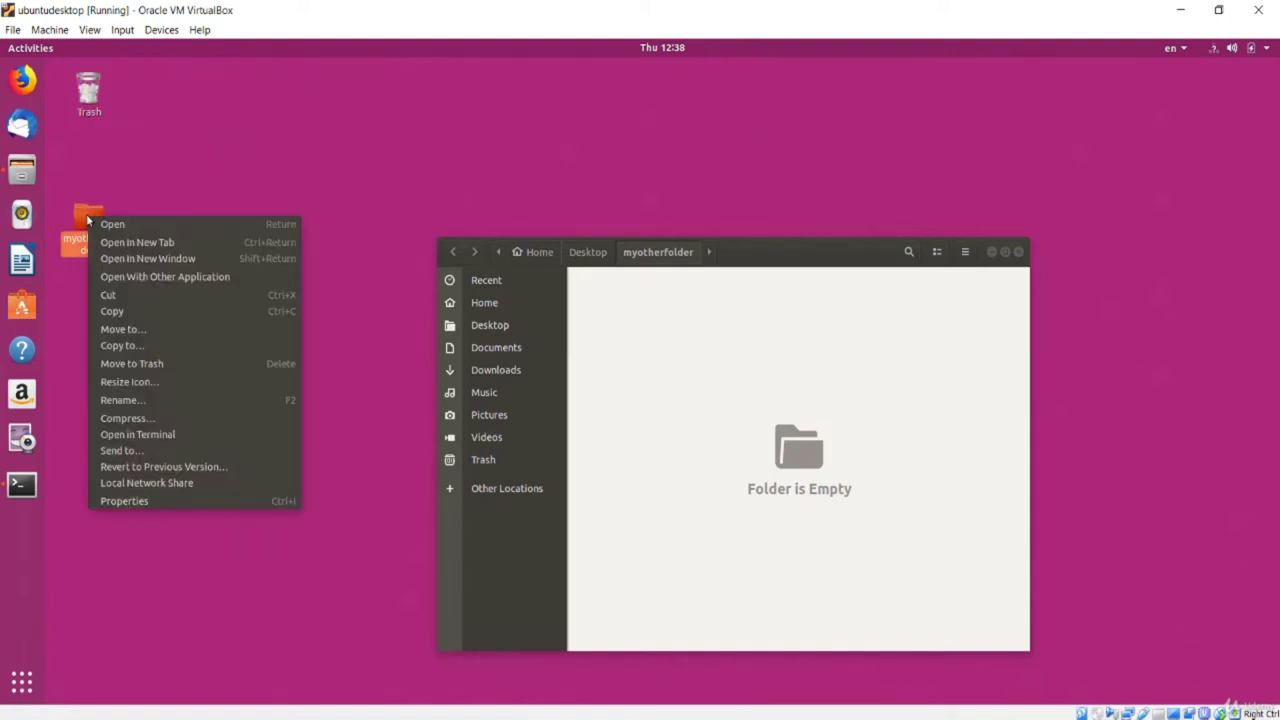
pyautogui.press('Escape')
pyautogui.rightClick(85, 219)
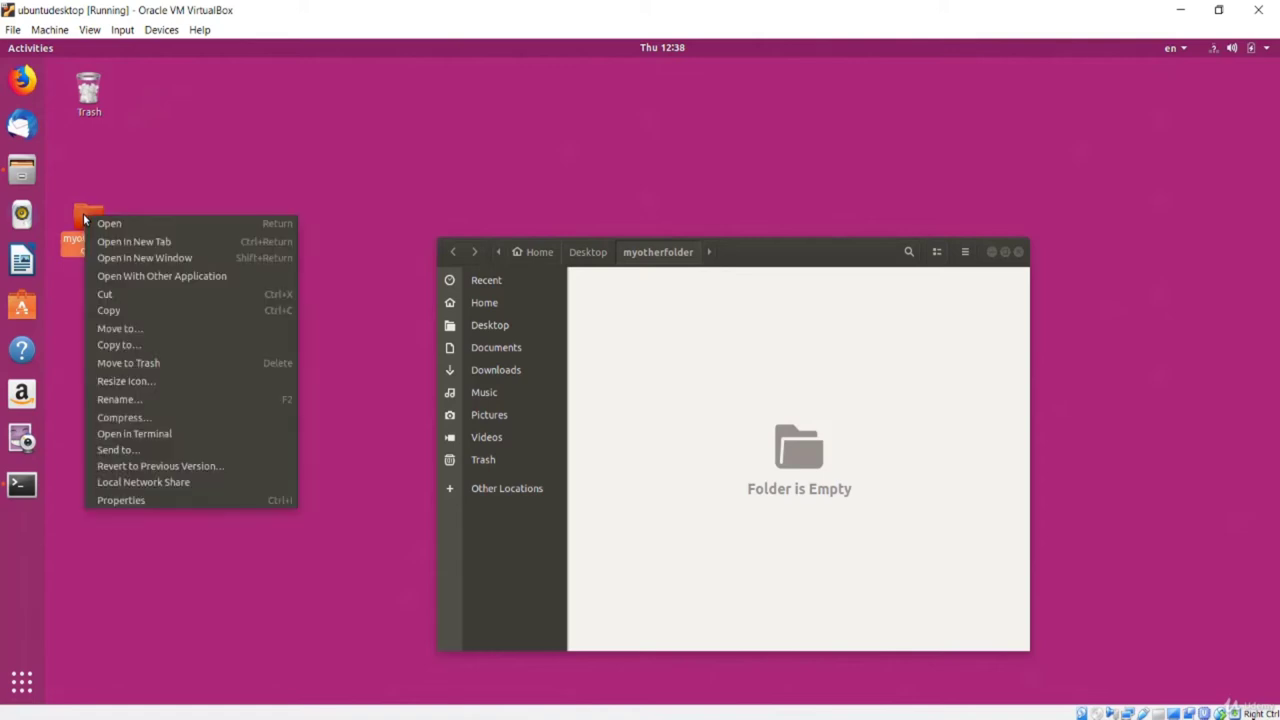
pyautogui.press('Escape')
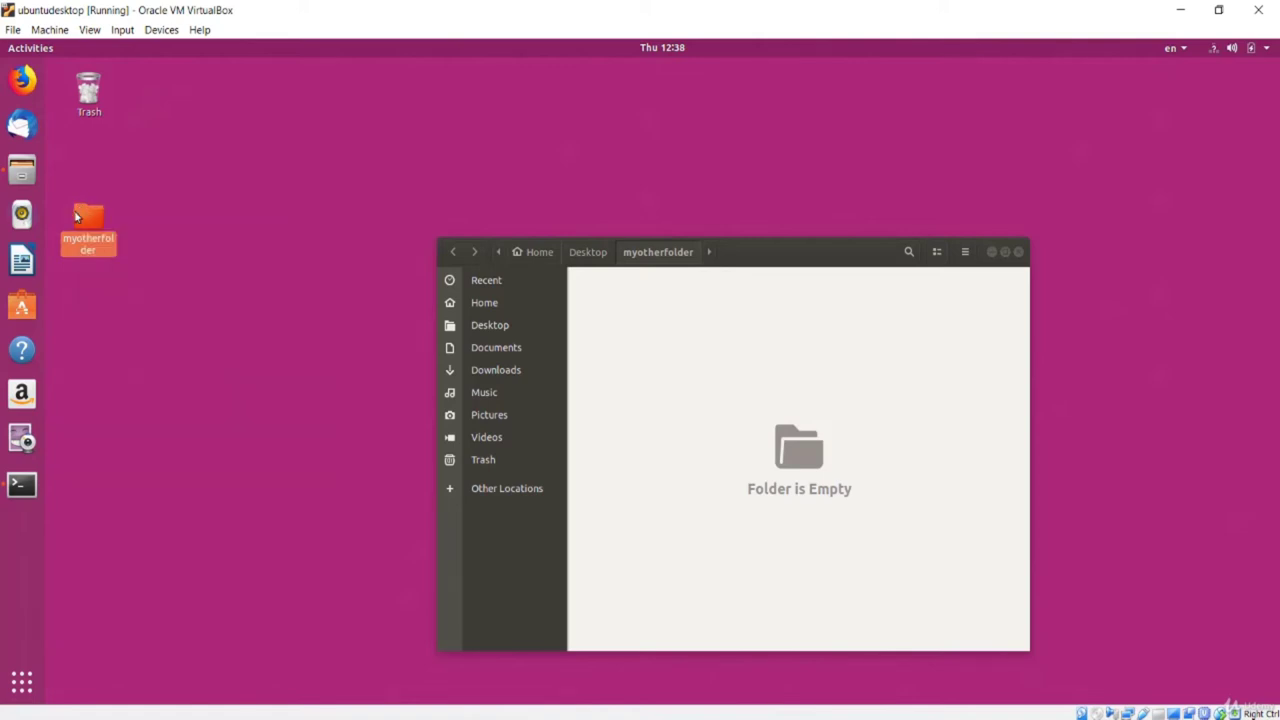
# - Create myotherfolder (copy) on the desktop, reposition its icon, then delete it
pyautogui.moveTo(80, 222); pyautogui.dragTo(597, 349)
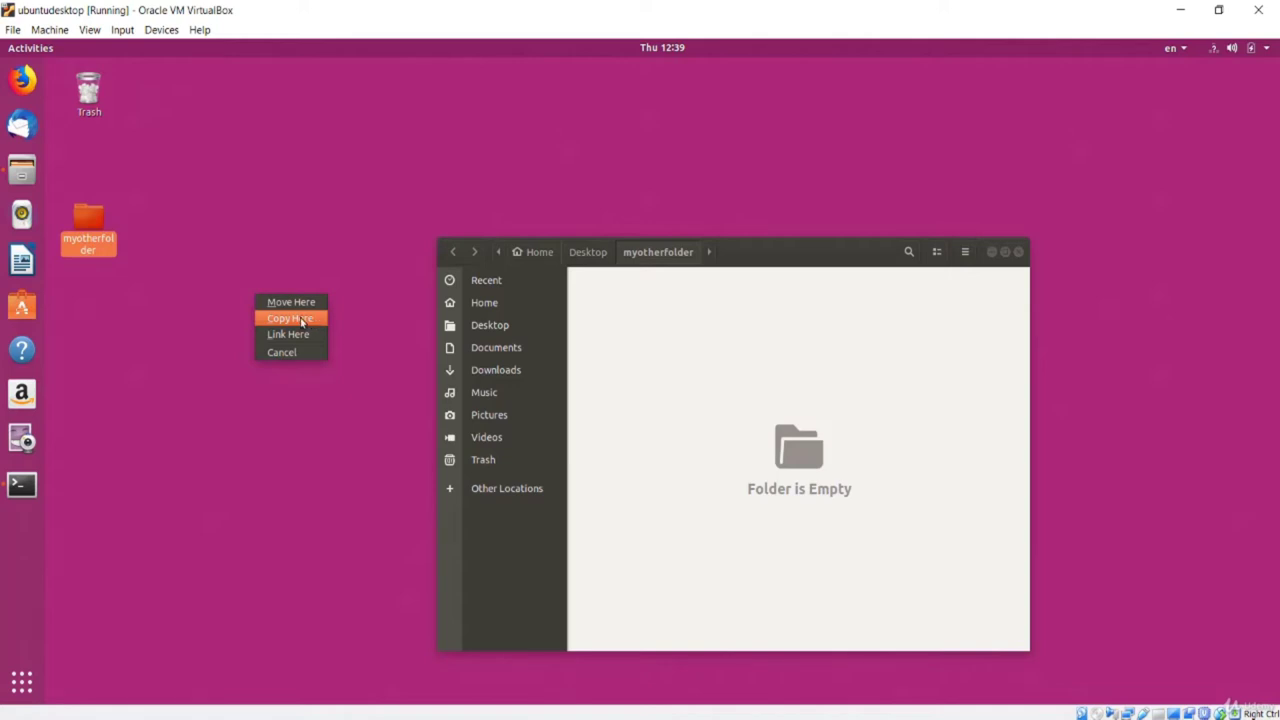
pyautogui.click(301, 320)
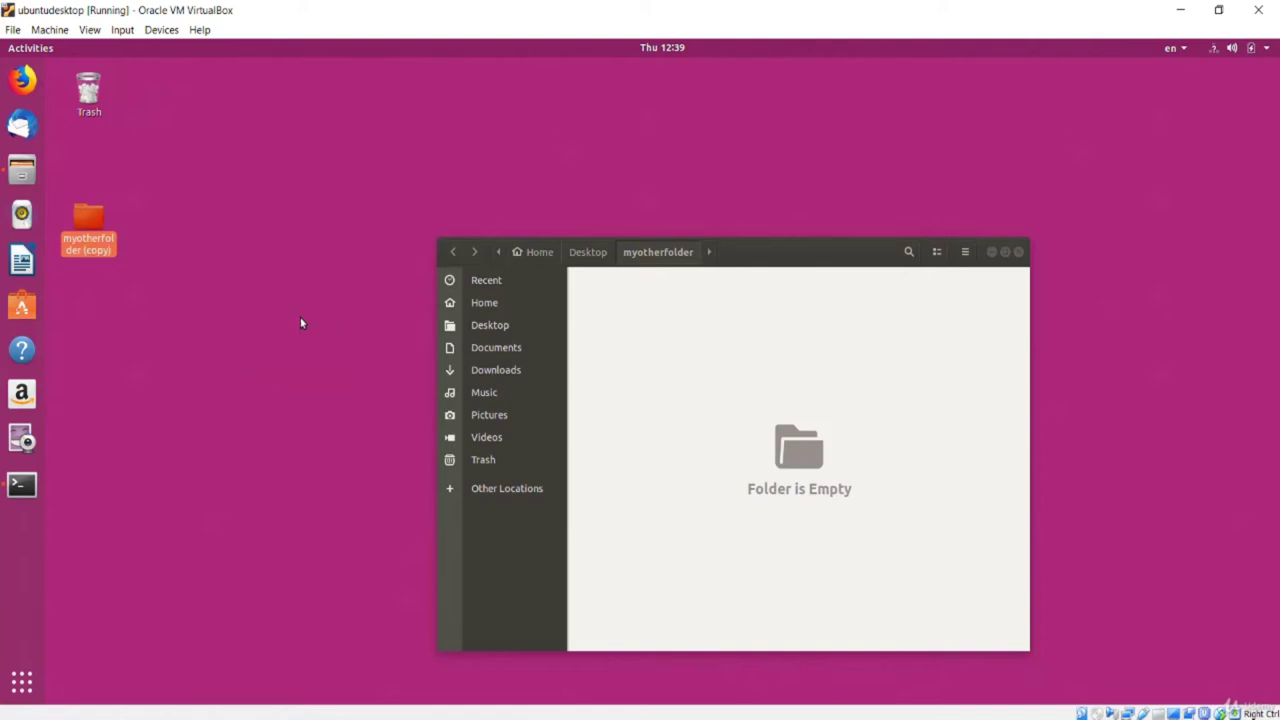
pyautogui.moveTo(198, 318); pyautogui.dragTo(241, 260)
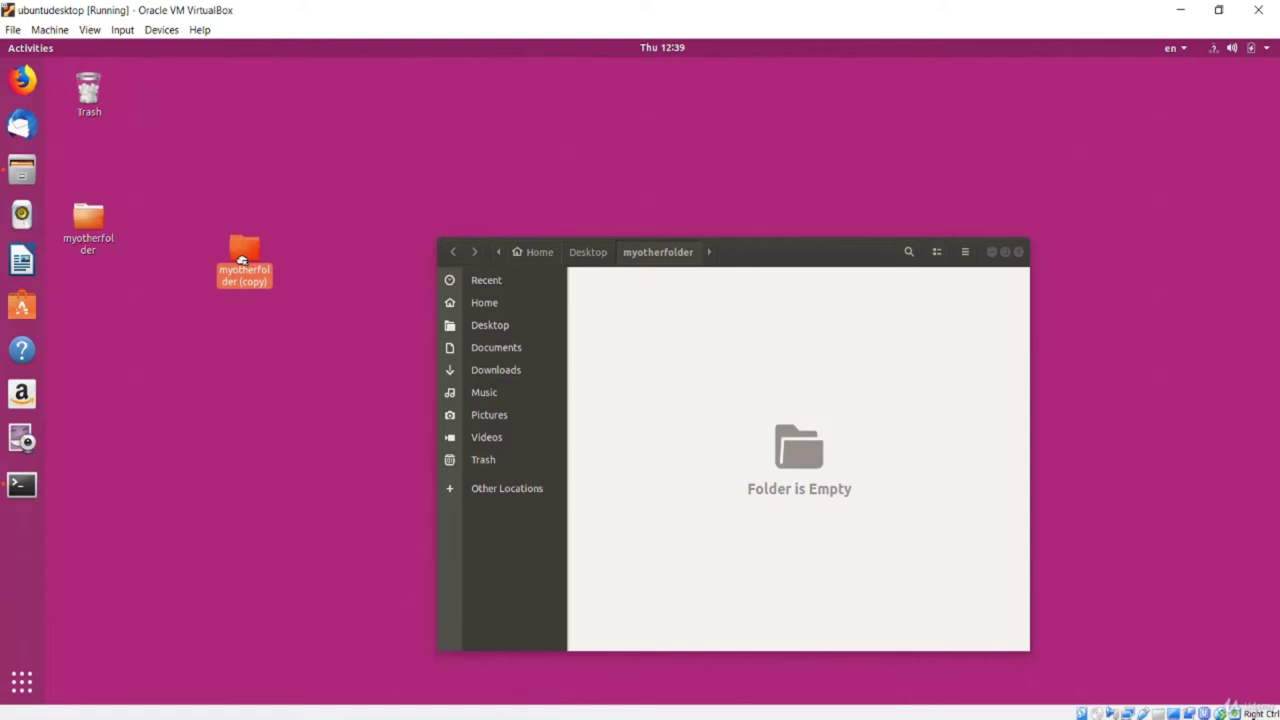
pyautogui.press('Delete')
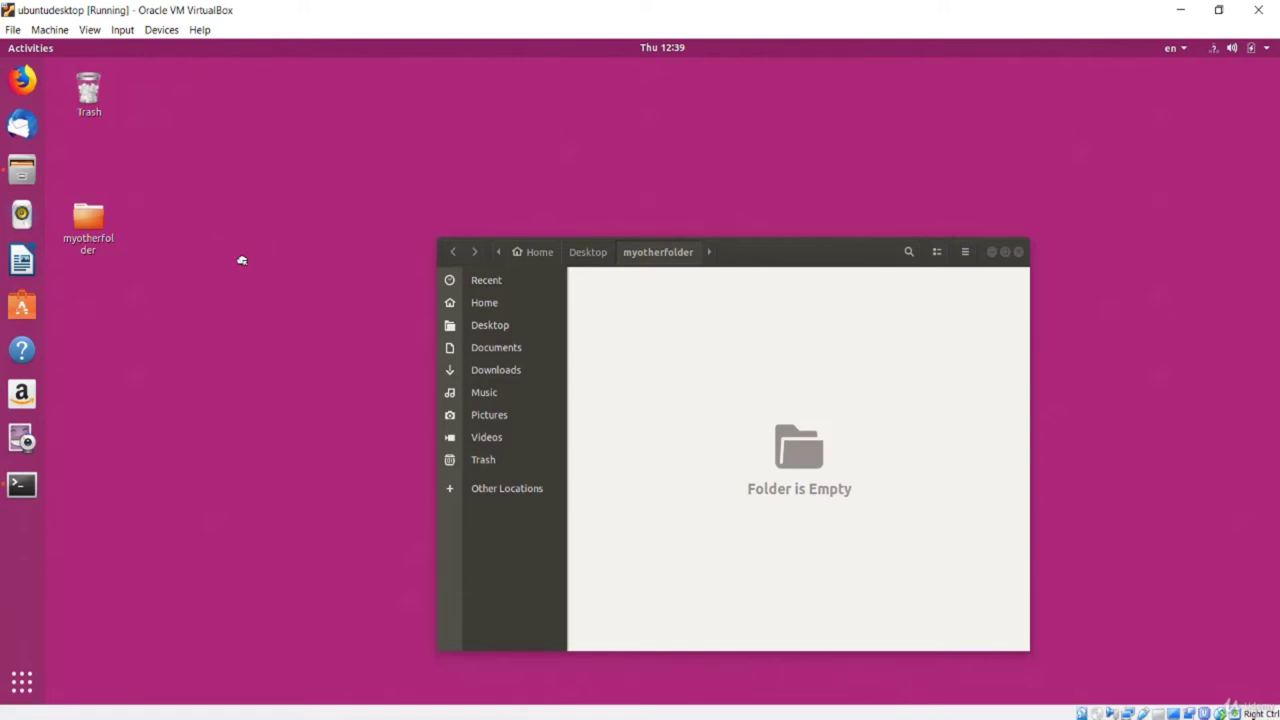
# - Check myotherfolder's context menu, then drag its icon slightly higher and dismiss the drop prompt
pyautogui.click(90, 244)
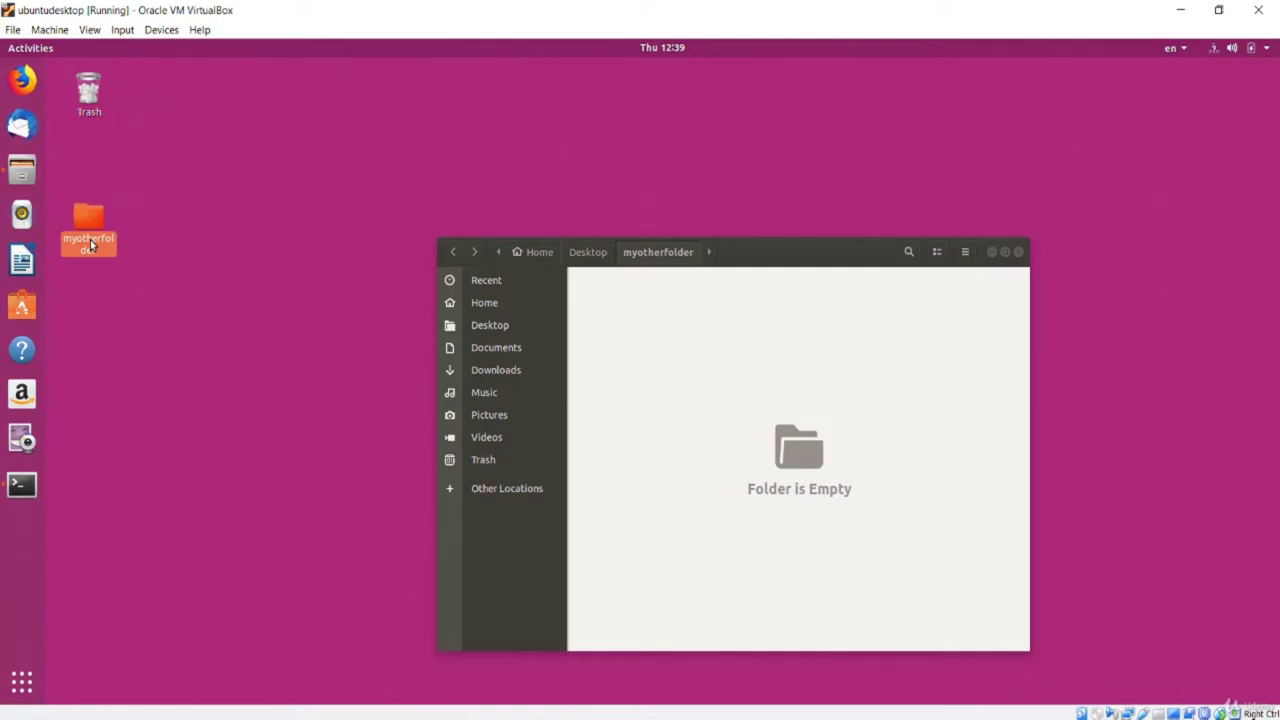
pyautogui.rightClick(90, 244)
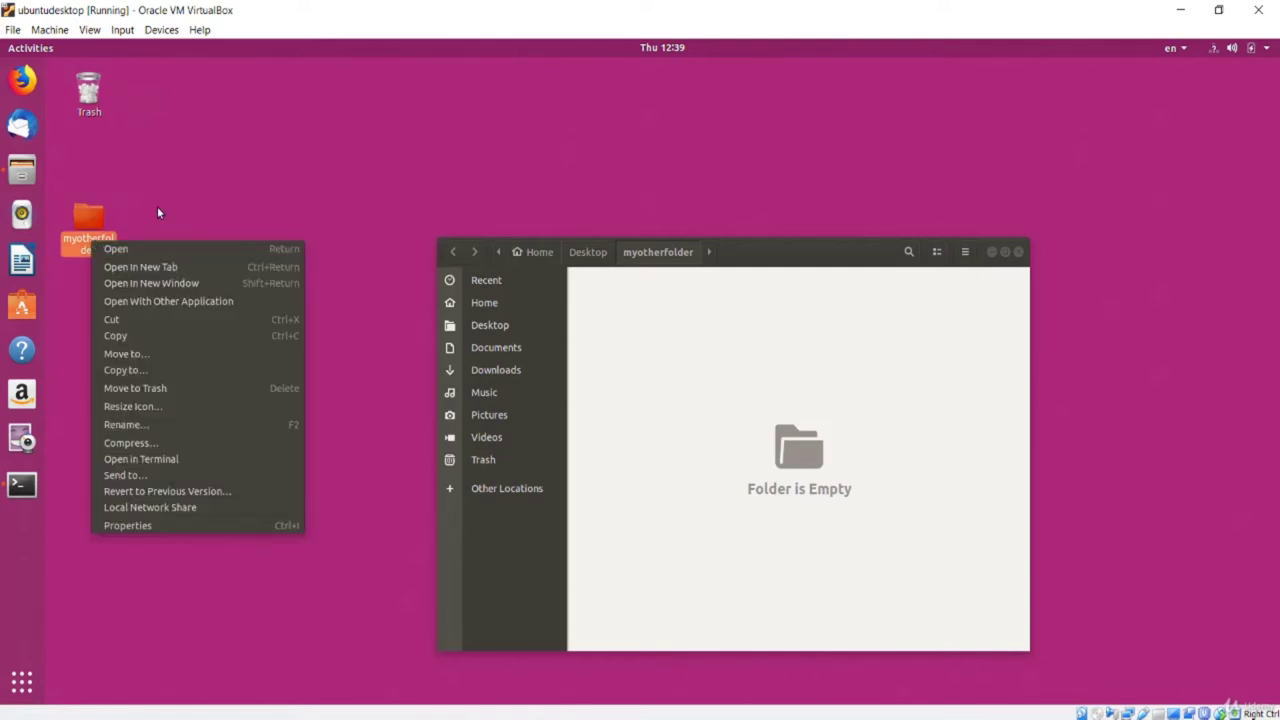
pyautogui.press('Escape')
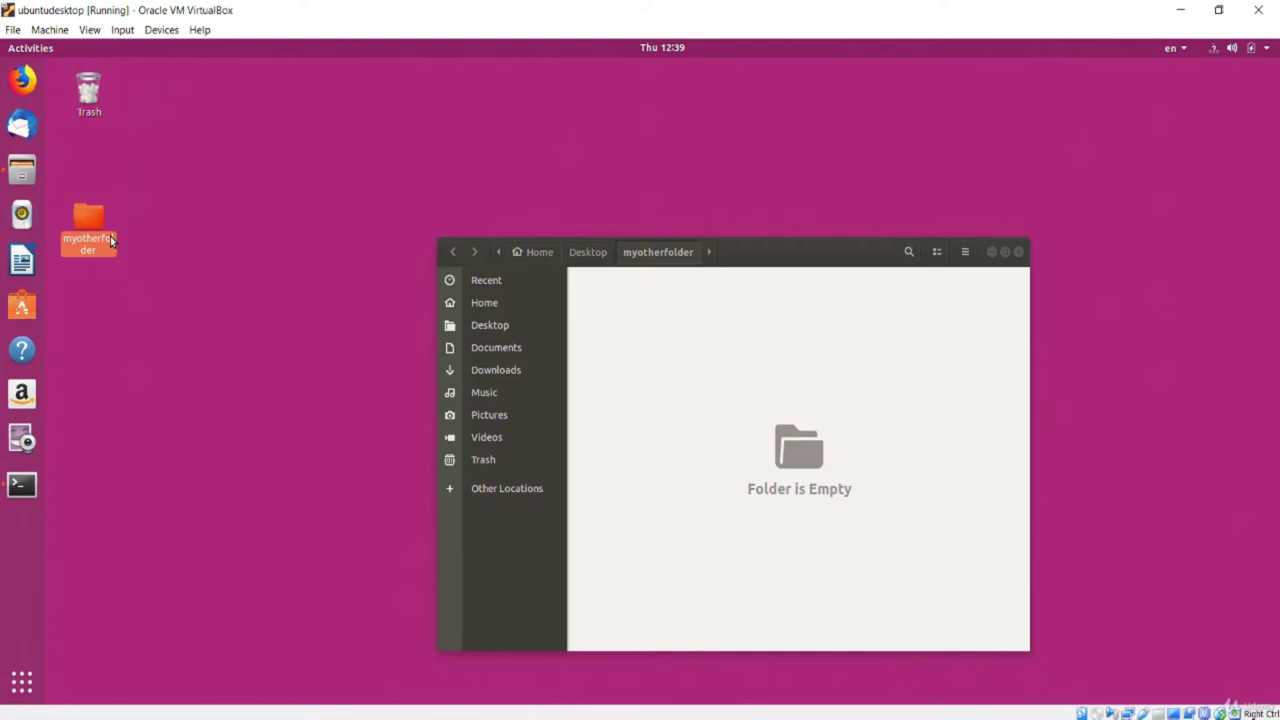
pyautogui.rightClick(110, 236)
pyautogui.press('Escape')
pyautogui.rightClick(104, 238)
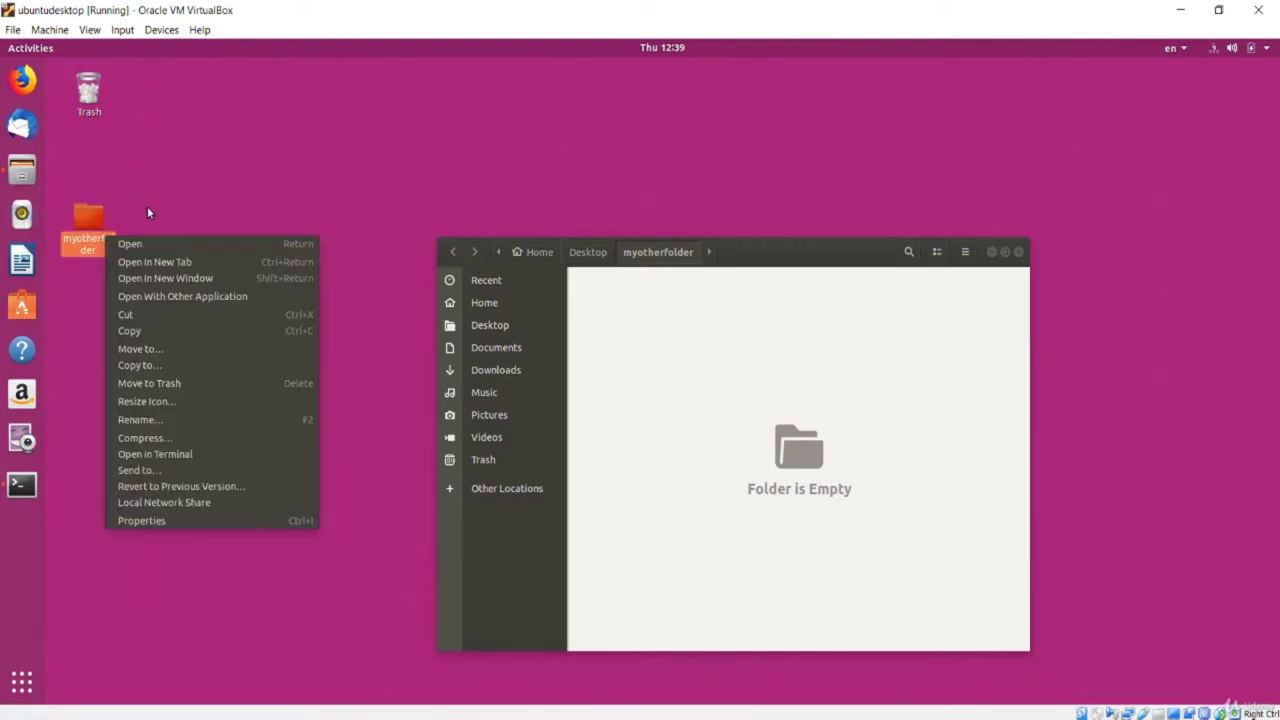
pyautogui.press('Escape')
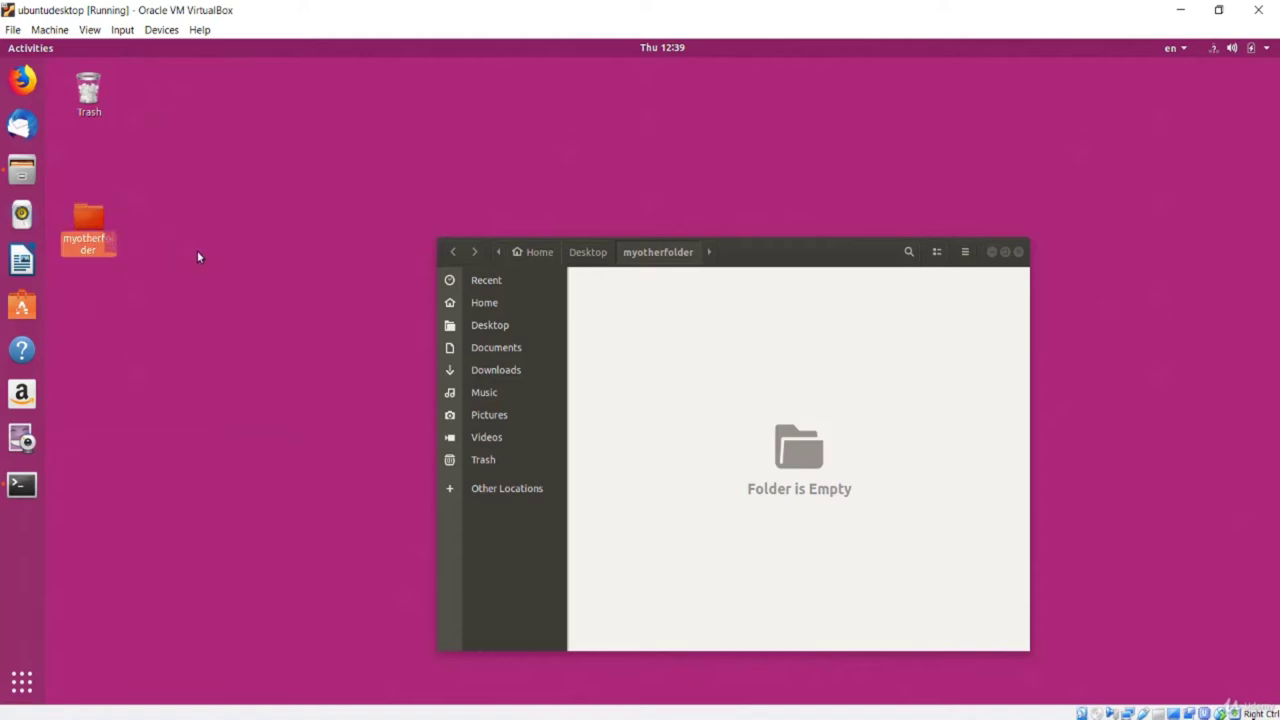
pyautogui.moveTo(91, 236); pyautogui.dragTo(200, 203)
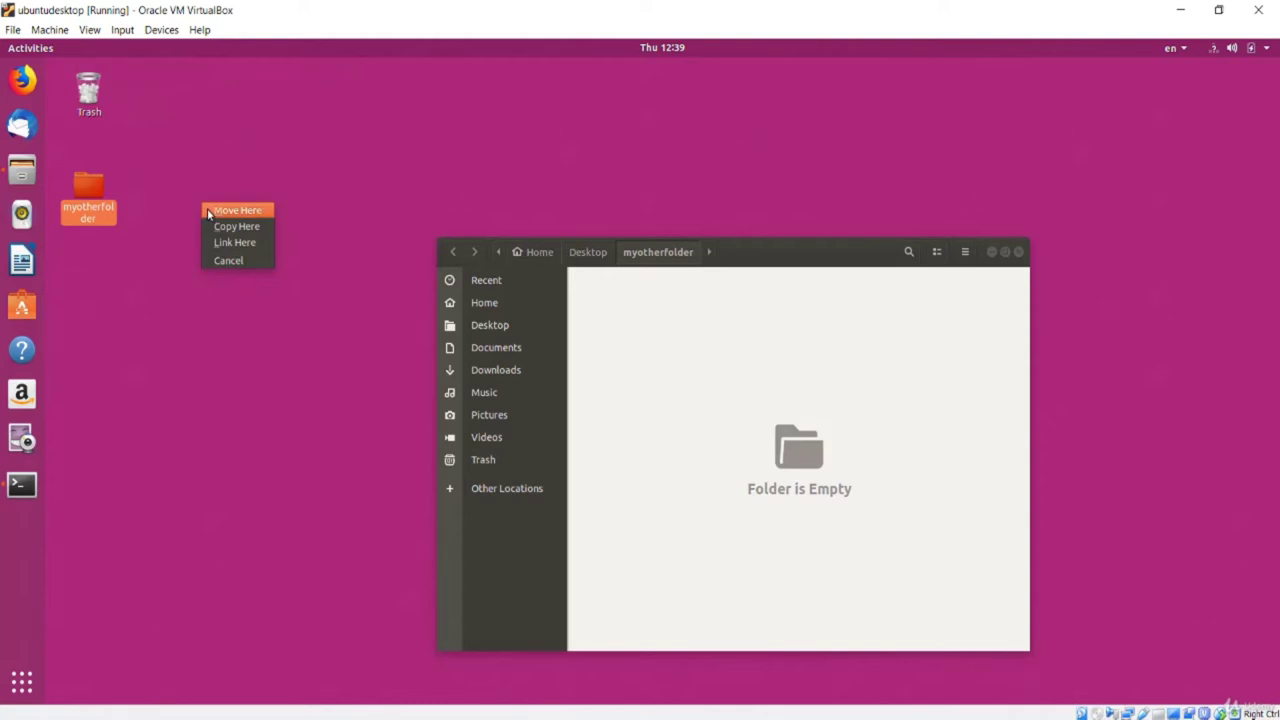
pyautogui.click(169, 346)
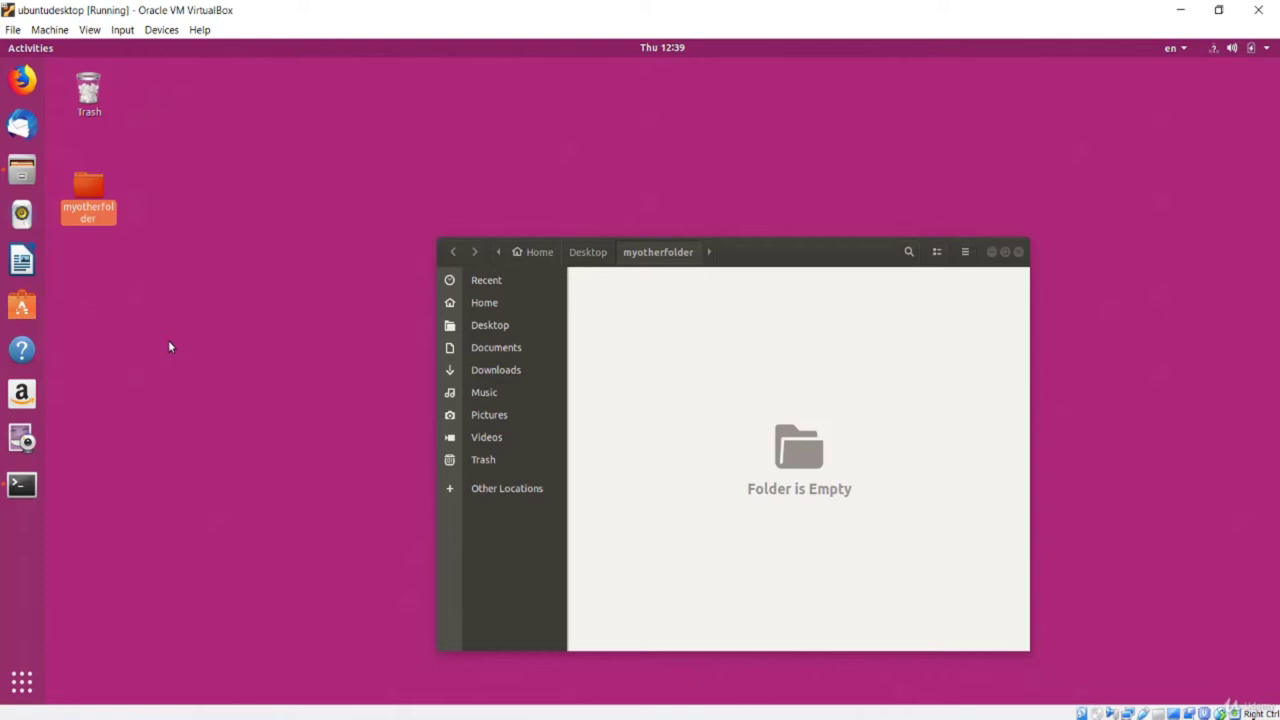
# - Review myotherfolder's Basic, Permissions and Local Network Share properties, then show Recent files
pyautogui.rightClick(97, 212)
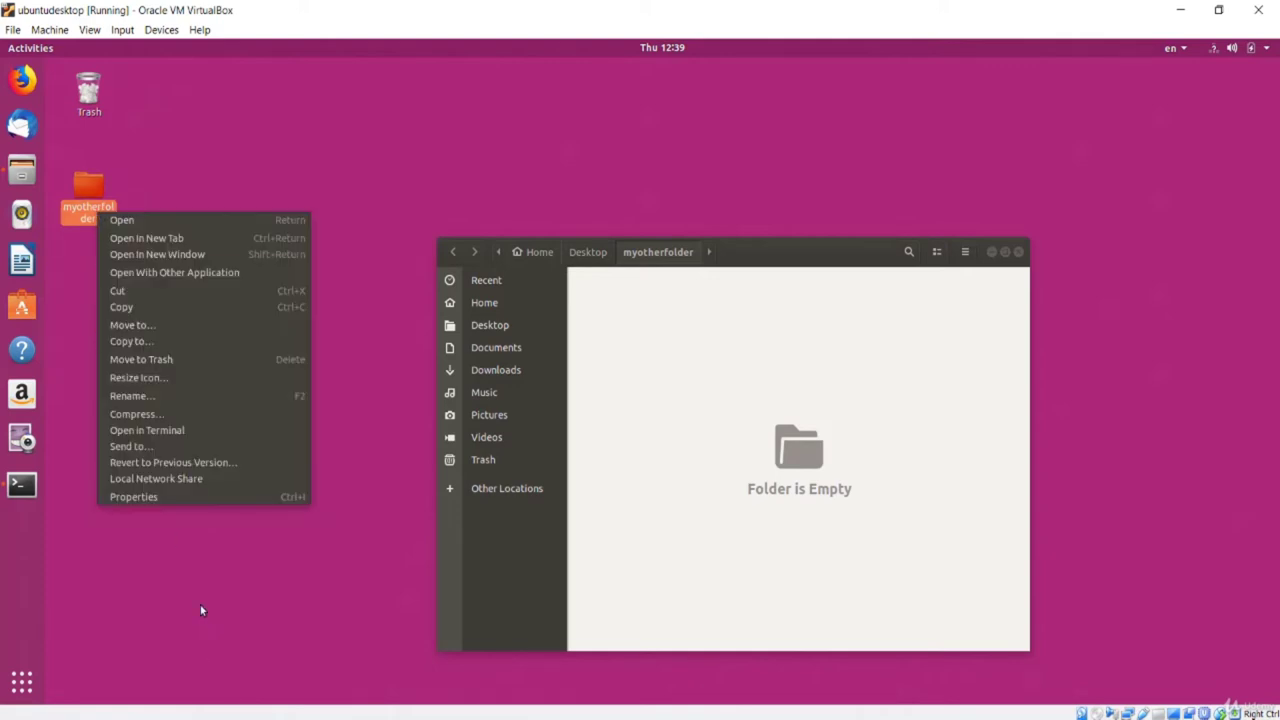
pyautogui.click(182, 497)
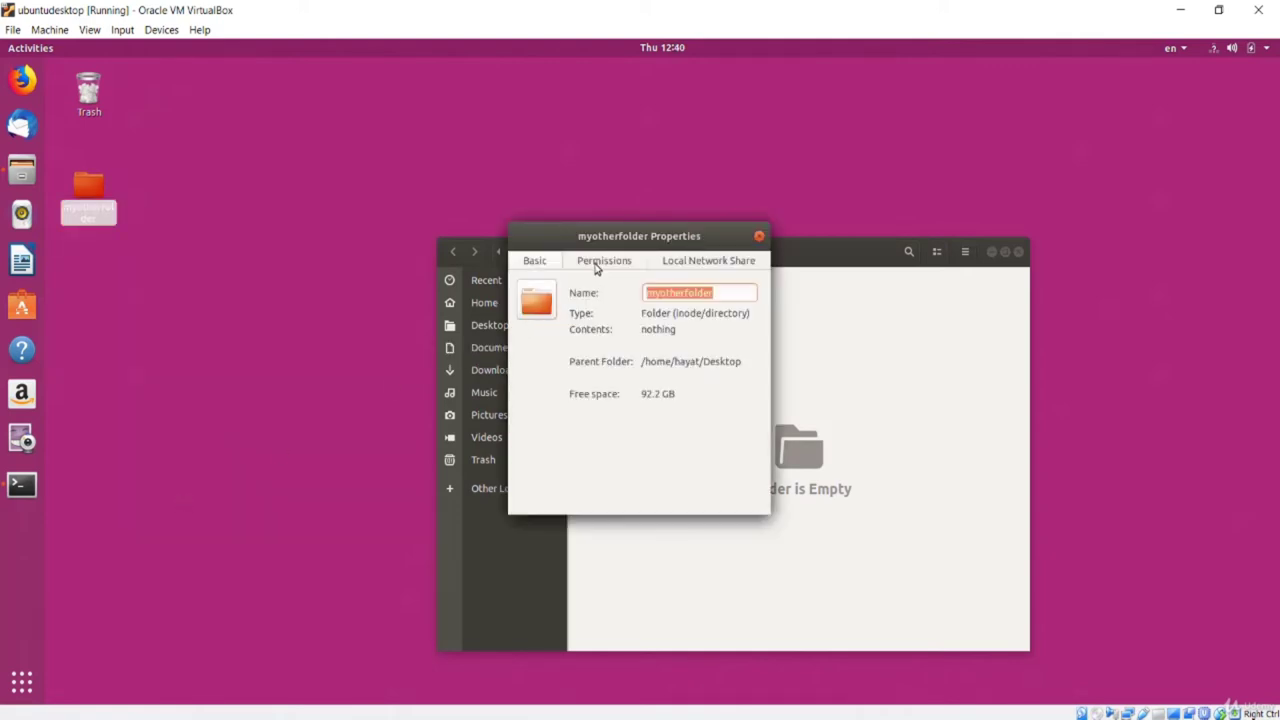
pyautogui.tripleClick(652, 397)
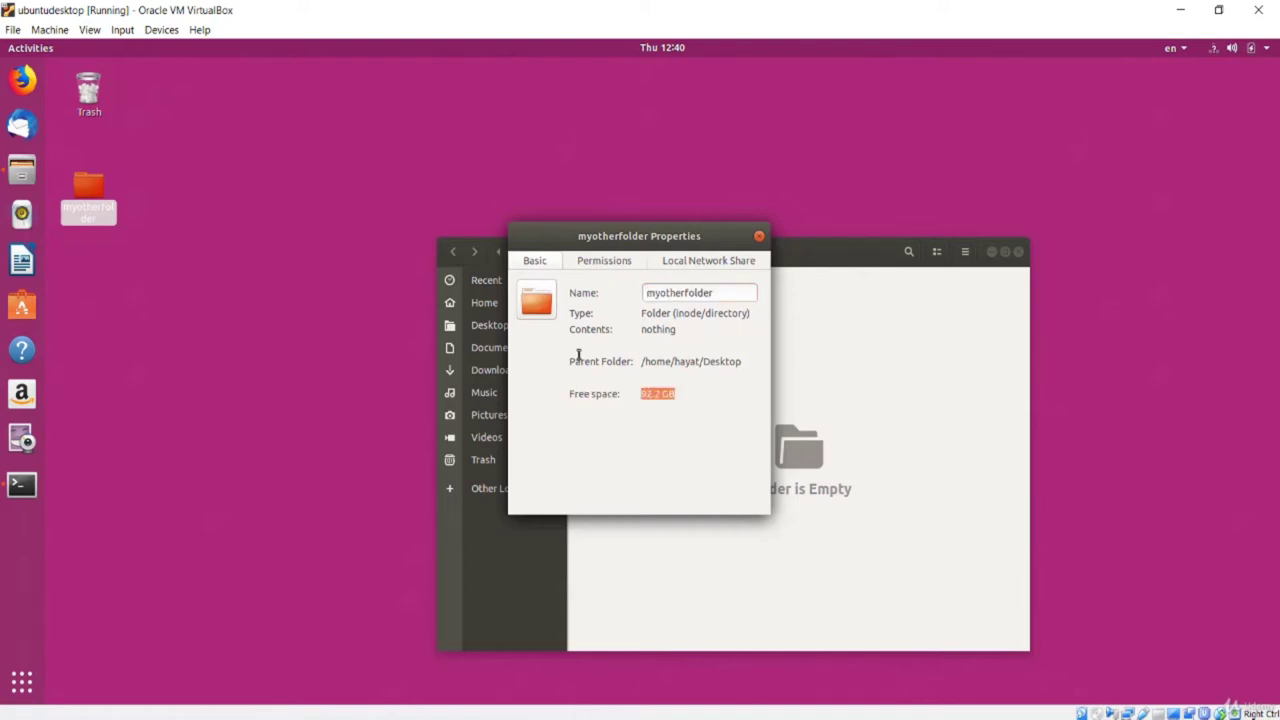
pyautogui.moveTo(641, 362); pyautogui.dragTo(758, 364)
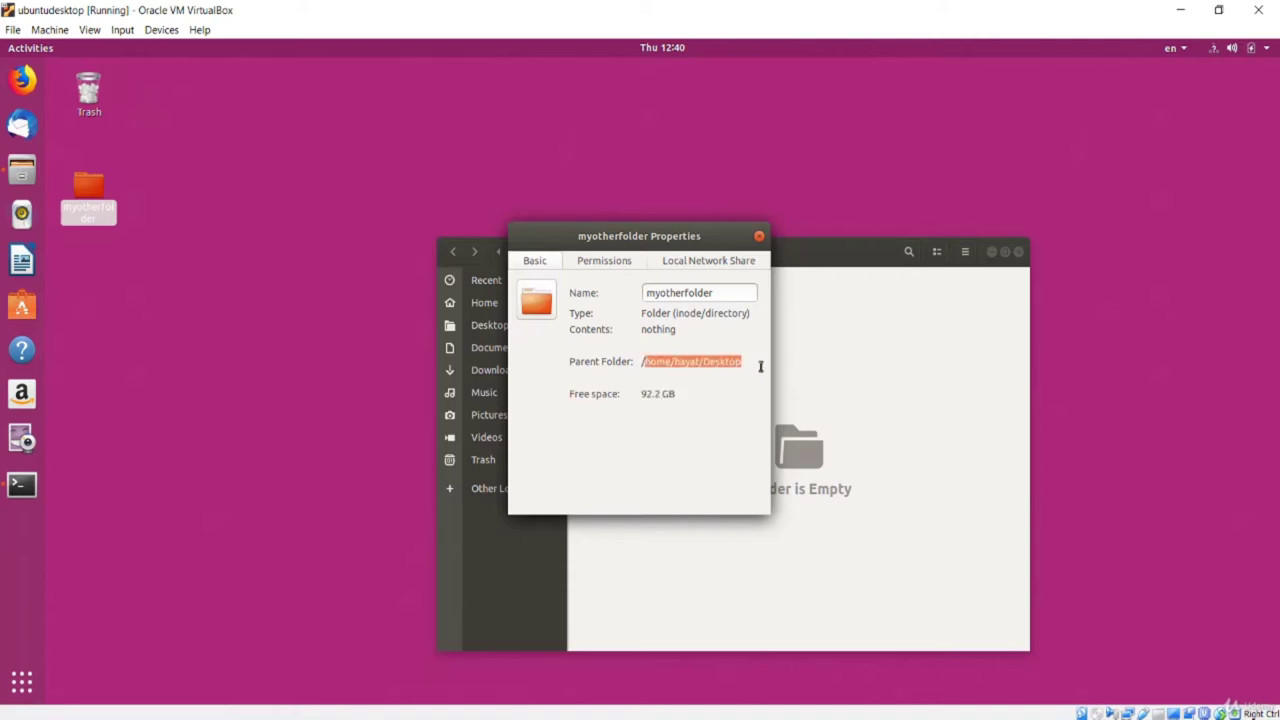
pyautogui.click(586, 260)
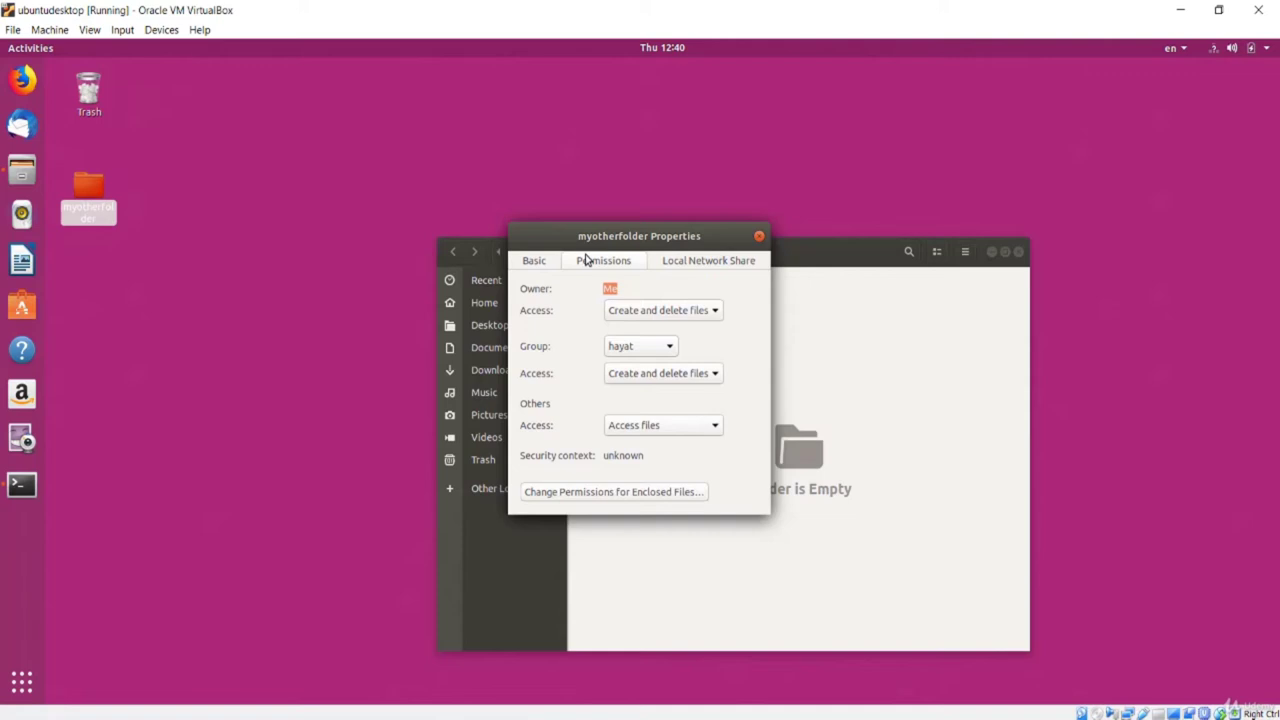
pyautogui.click(675, 267)
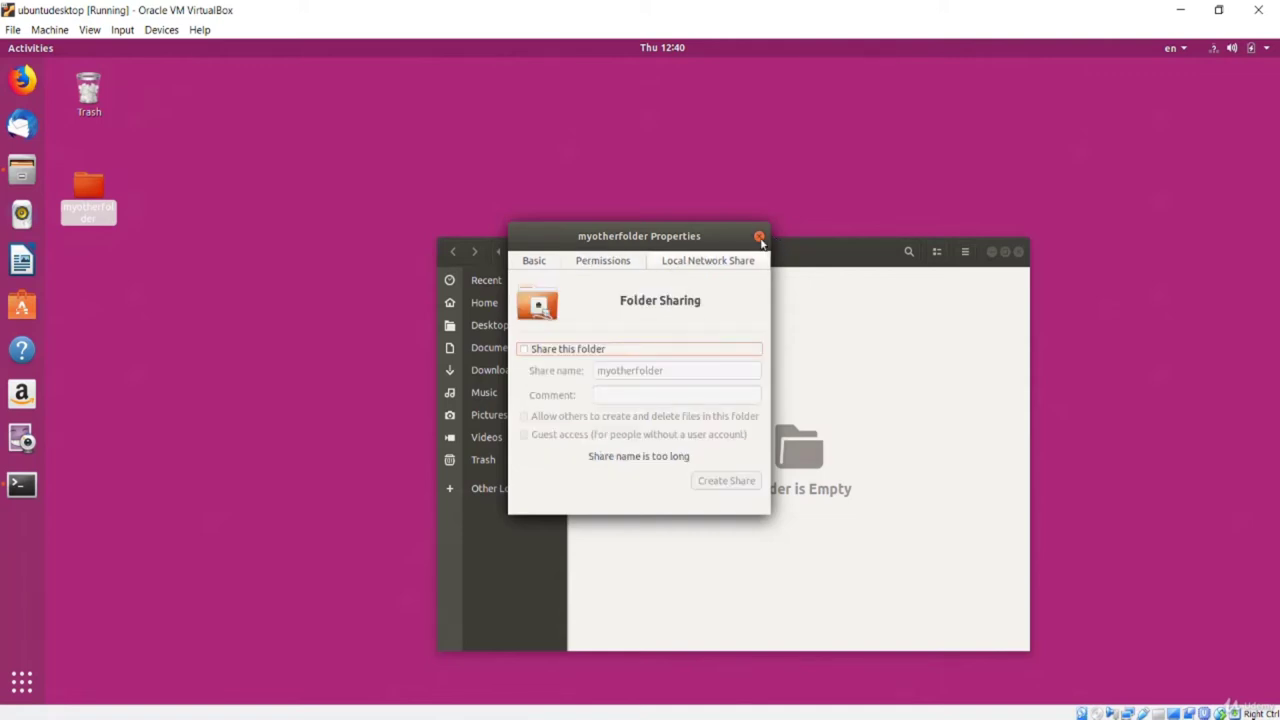
pyautogui.click(759, 236)
pyautogui.click(481, 282)
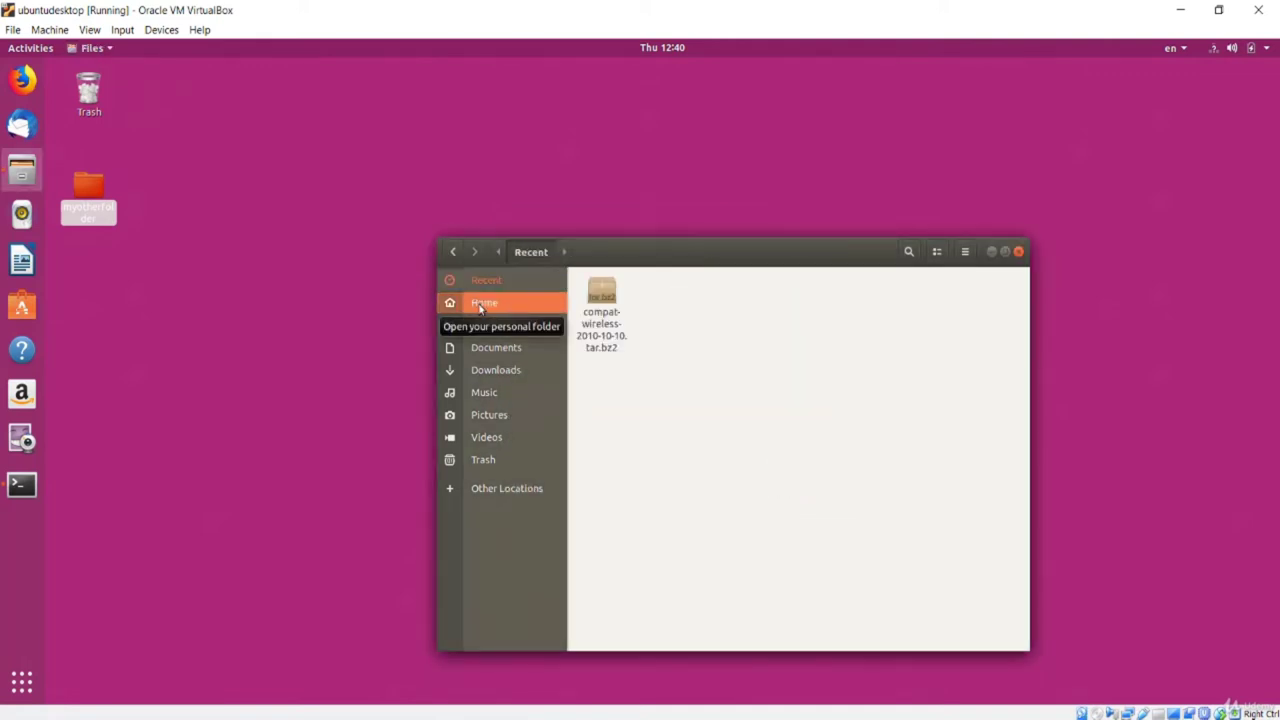
# - Browse Home, Documents, Trash, Desktop, Downloads and Documents again in the Files sidebar
pyautogui.click(481, 308)
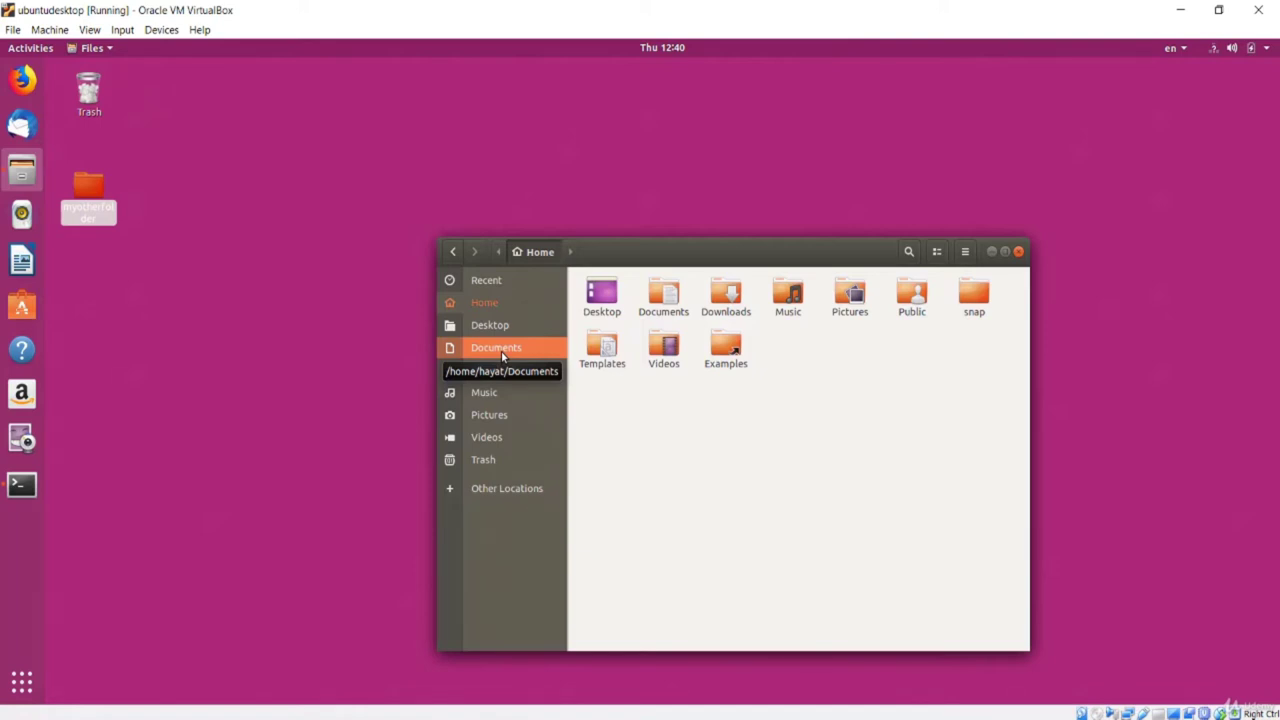
pyautogui.click(502, 356)
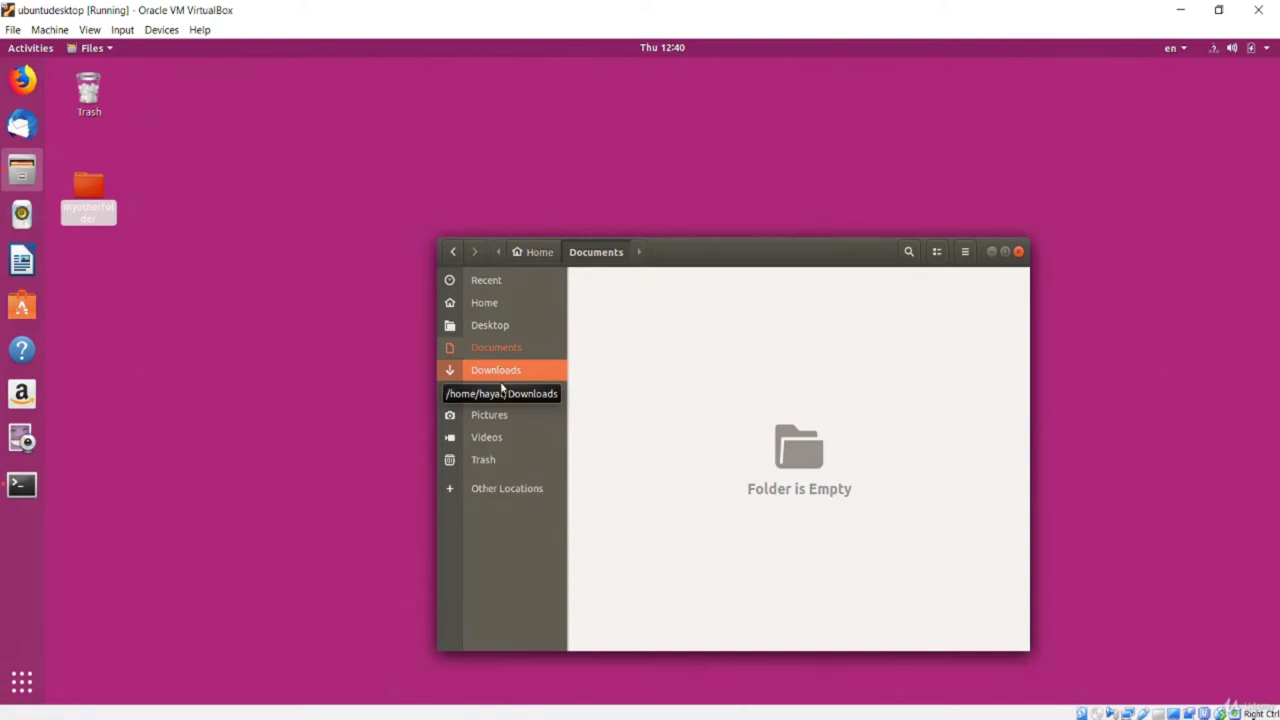
pyautogui.click(493, 463)
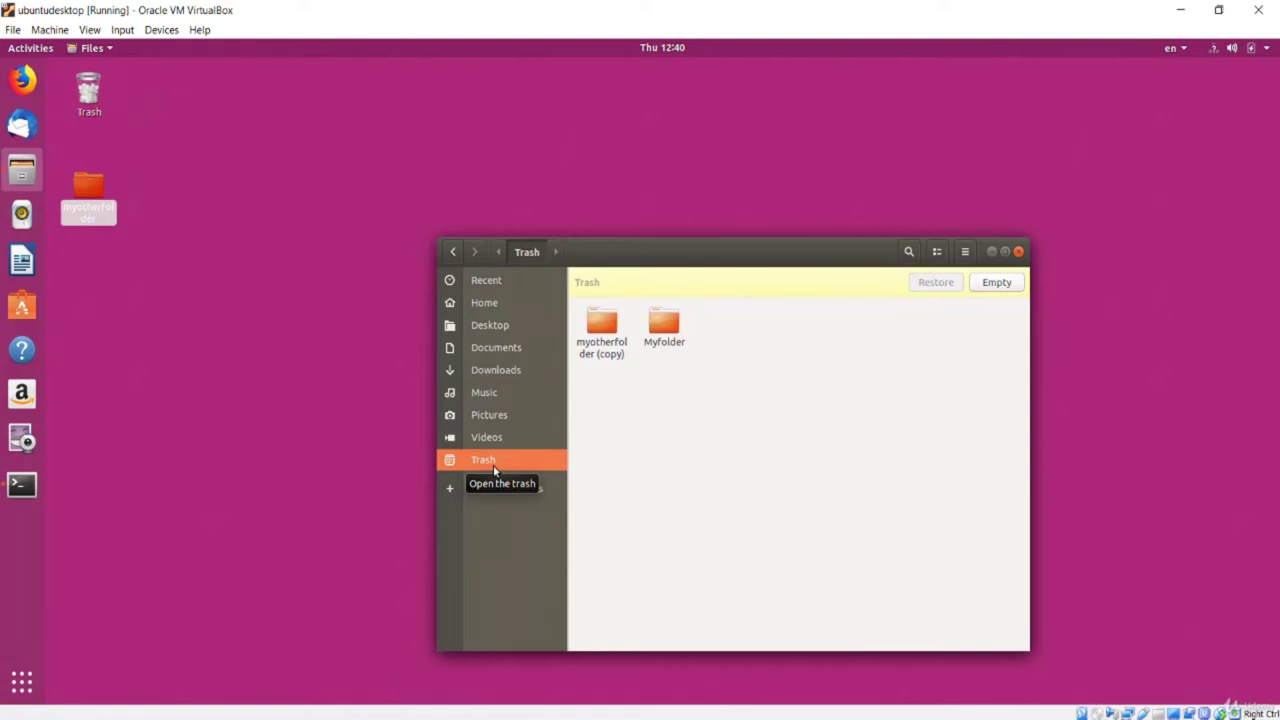
pyautogui.click(487, 320)
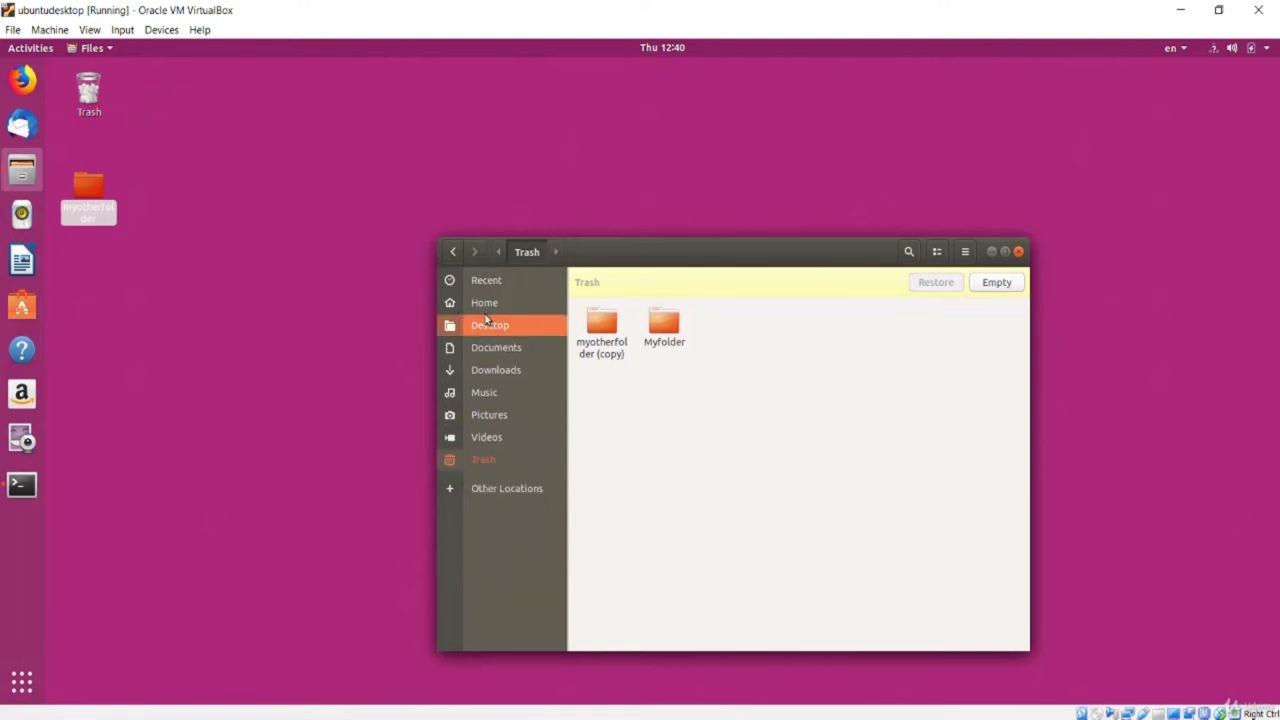
pyautogui.click(492, 369)
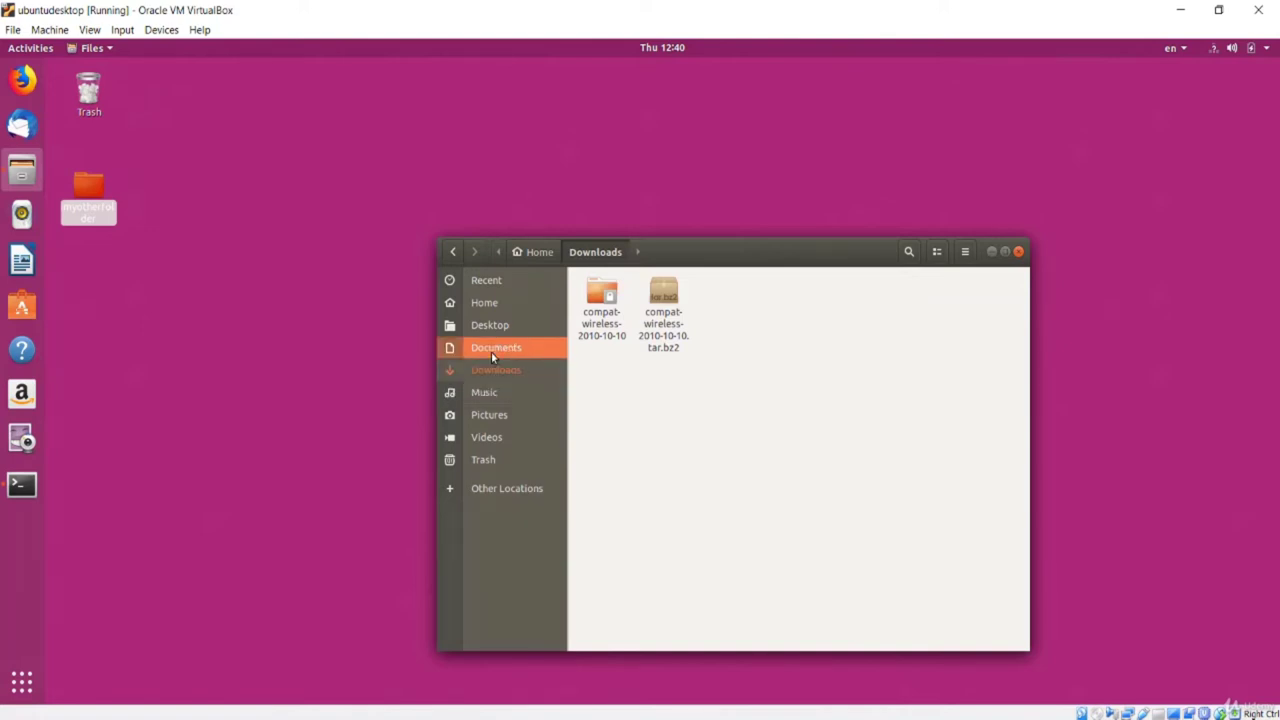
pyautogui.click(492, 348)
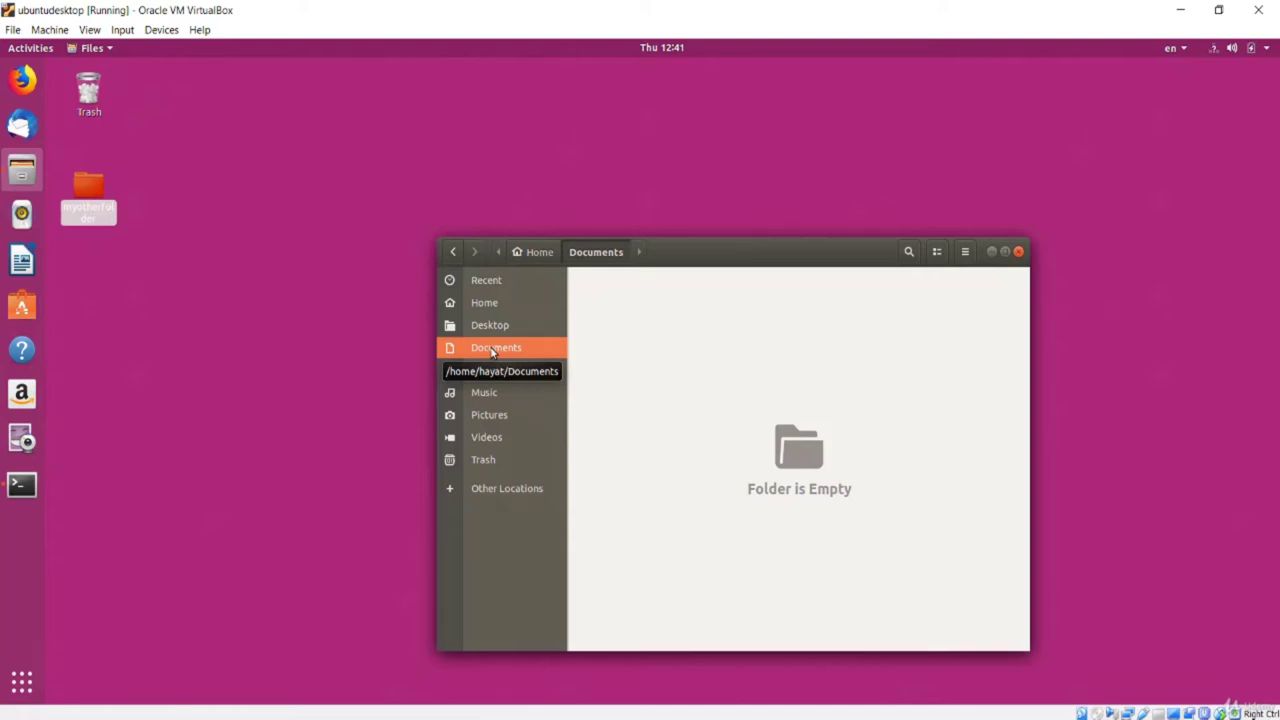
# - Compress both Downloads items into compat-wireless-2010-10-10.zip with the default name
pyautogui.click(494, 371)
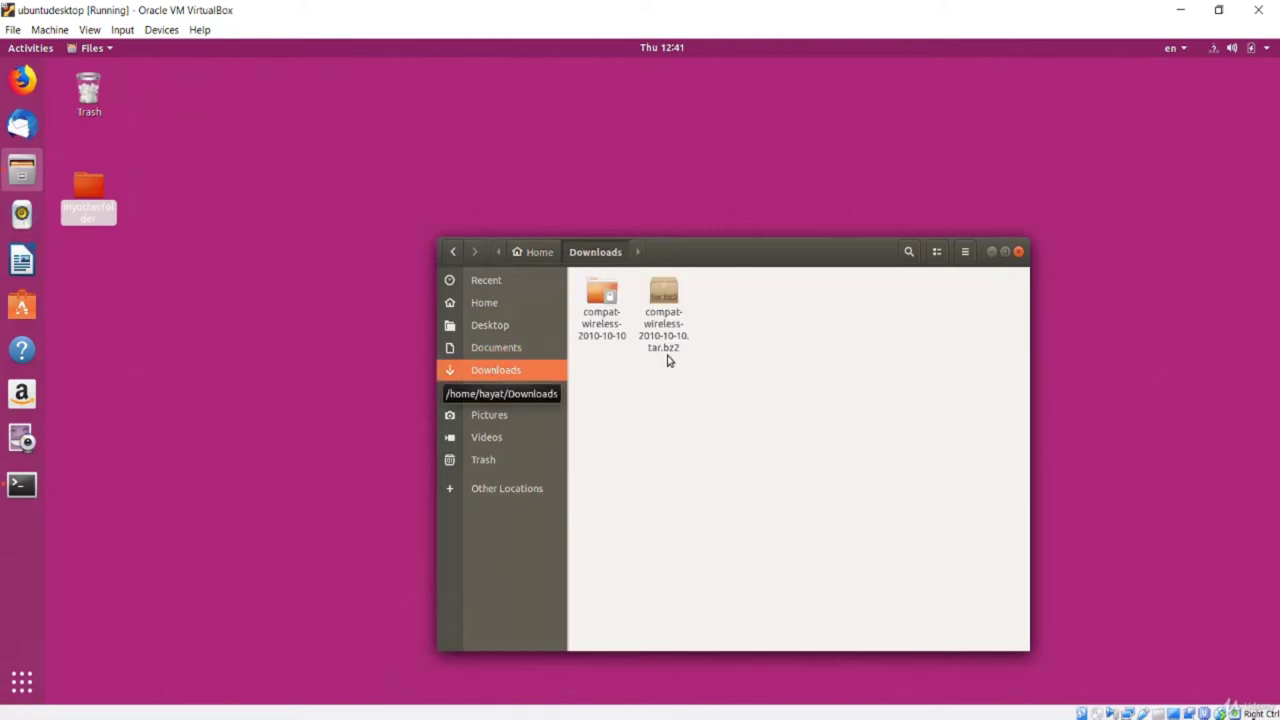
pyautogui.moveTo(743, 358); pyautogui.dragTo(606, 312)
pyautogui.rightClick(606, 312)
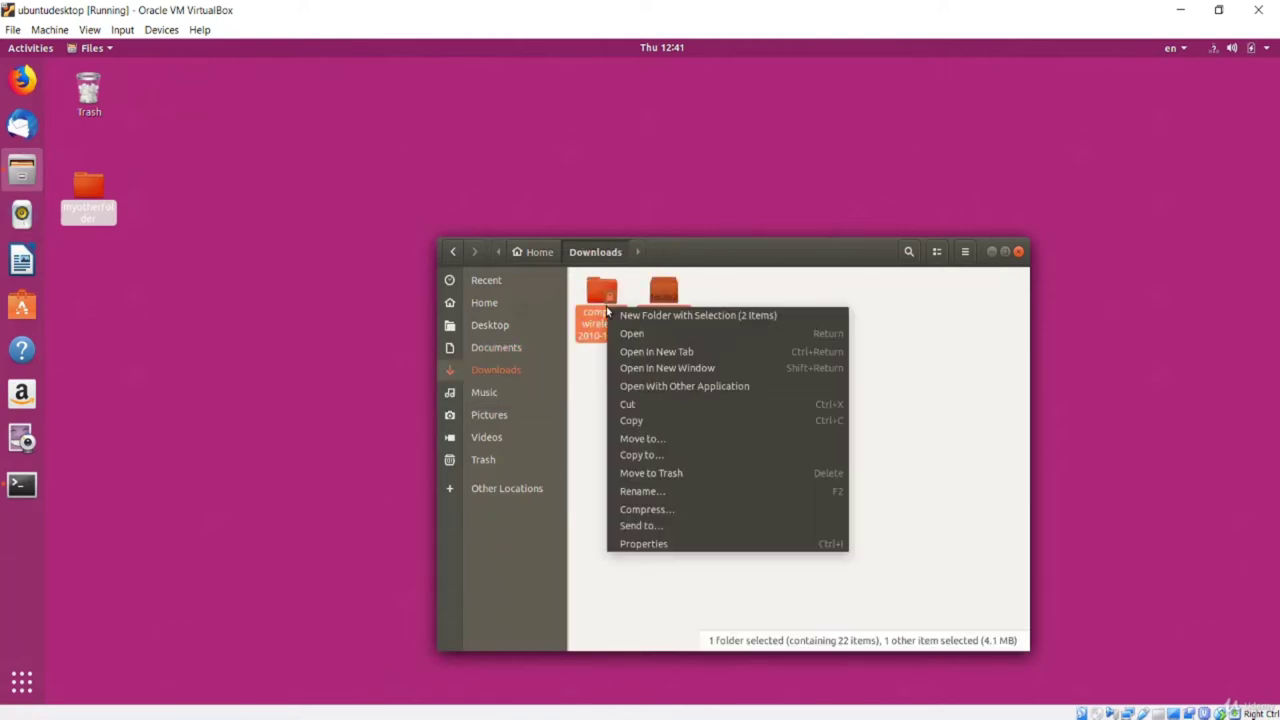
pyautogui.click(664, 511)
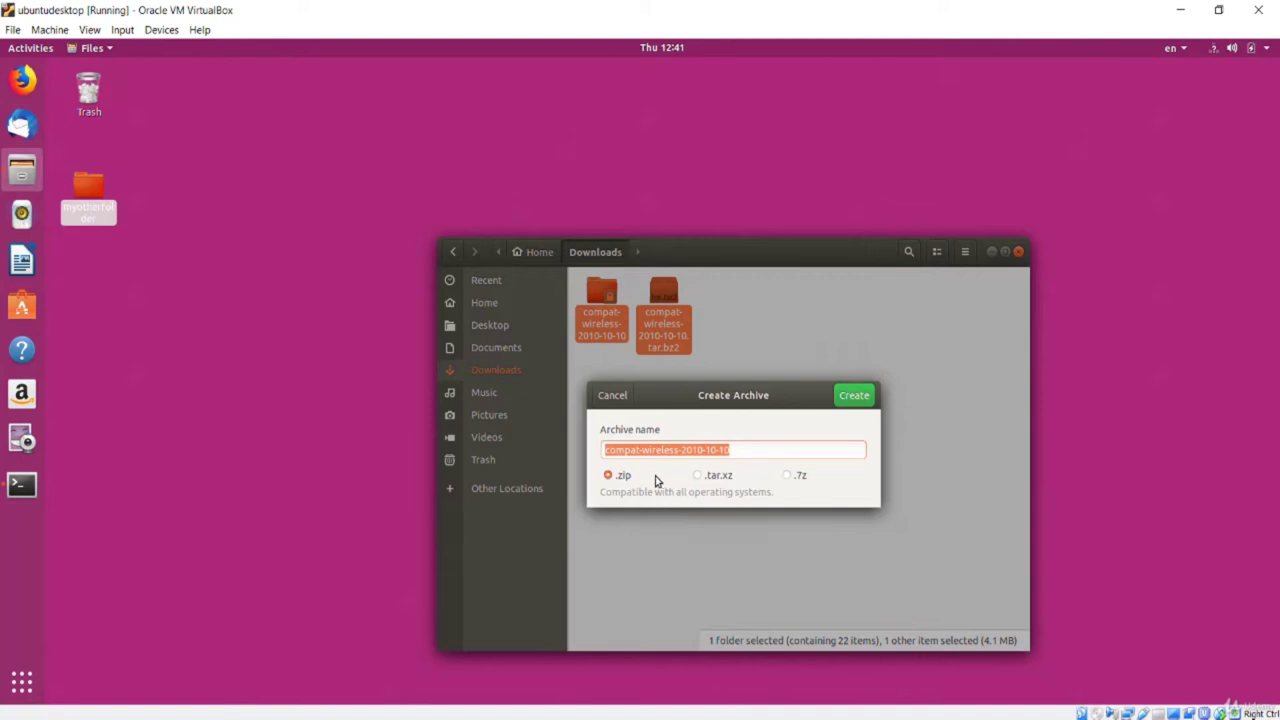
pyautogui.click(853, 395)
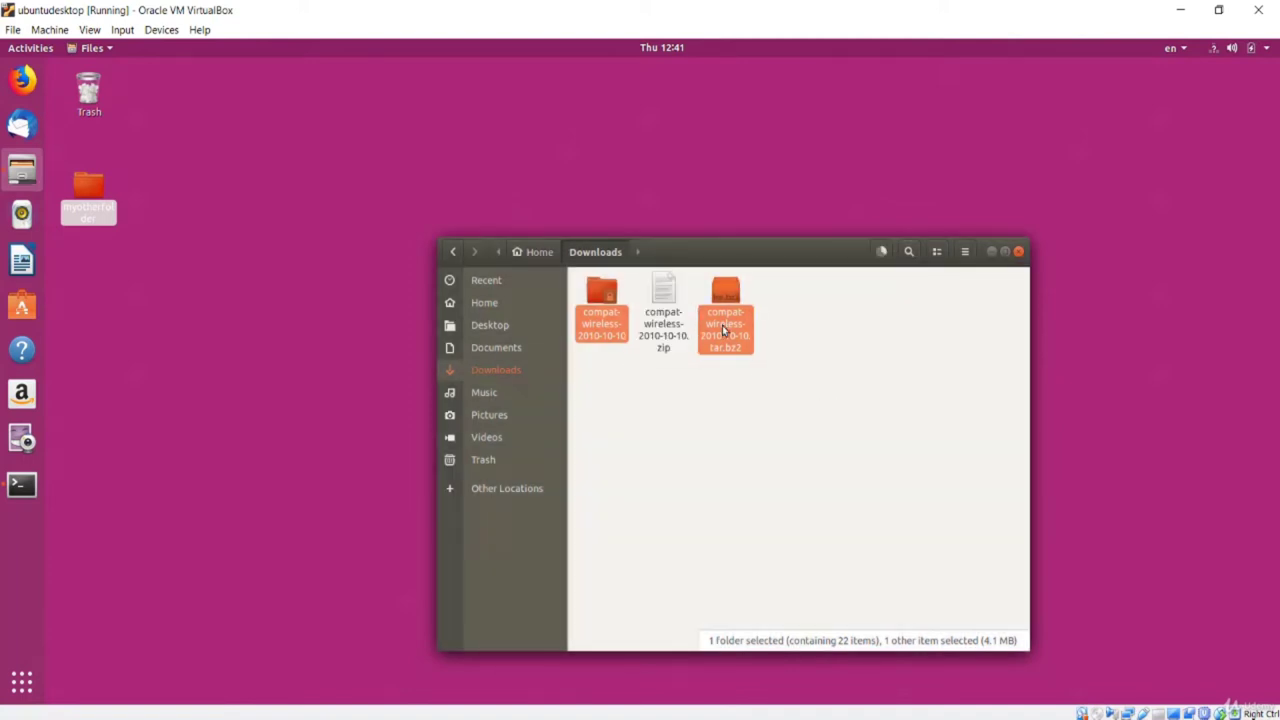
# - Extract the zip here, creating the folder compat-wireless-2010-10-10 (1)
pyautogui.click(657, 323)
pyautogui.rightClick(657, 323)
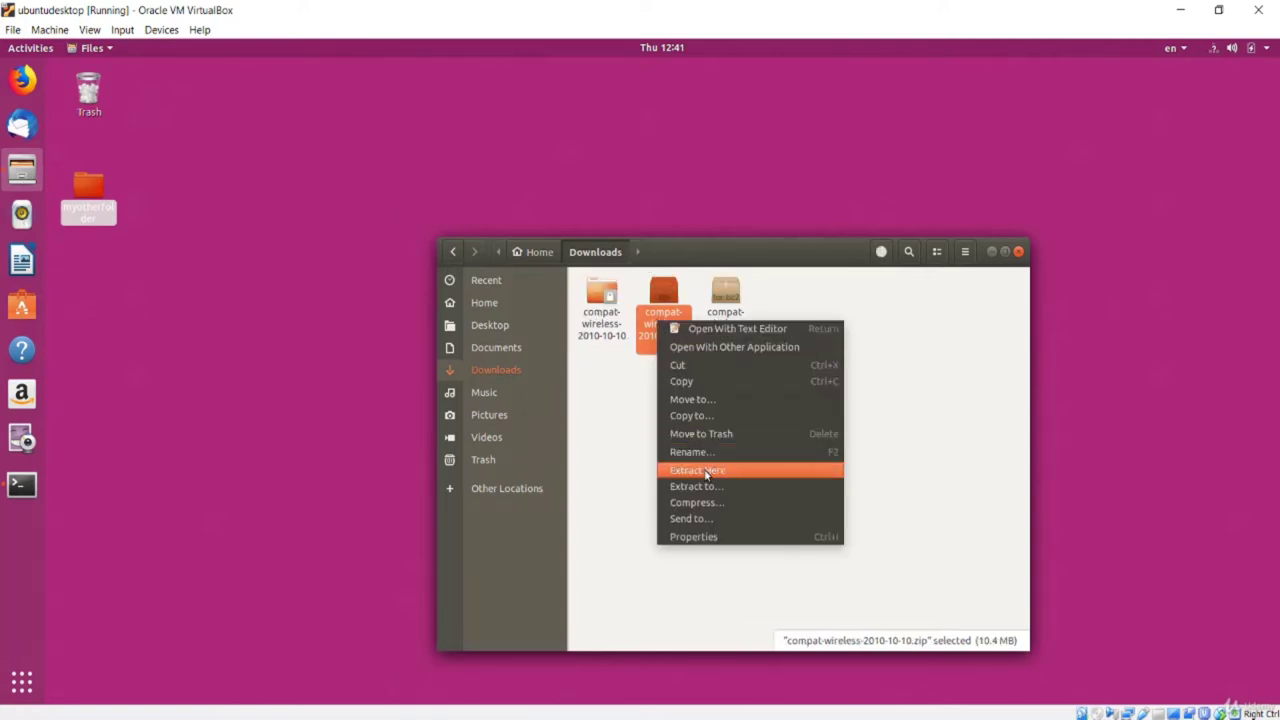
pyautogui.click(706, 471)
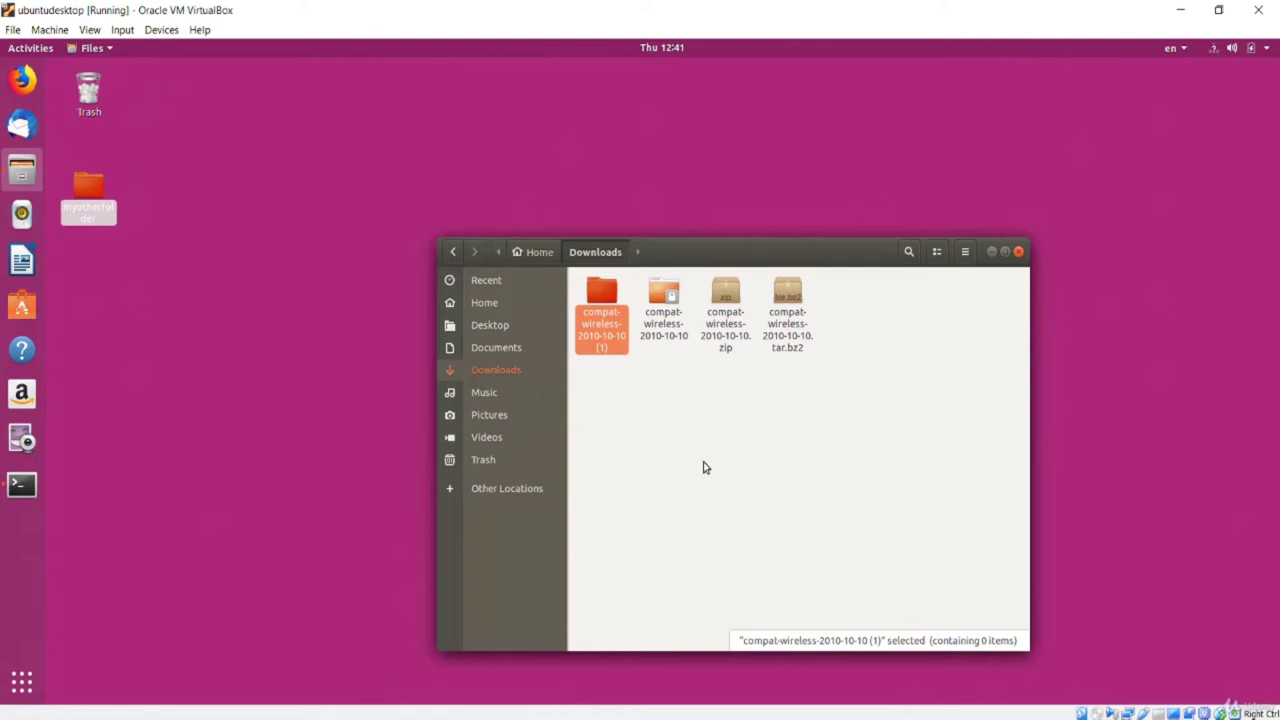
# - Select all four Downloads items, switch to list view, and widen and reposition the Files window
pyautogui.moveTo(826, 378); pyautogui.dragTo(574, 274)
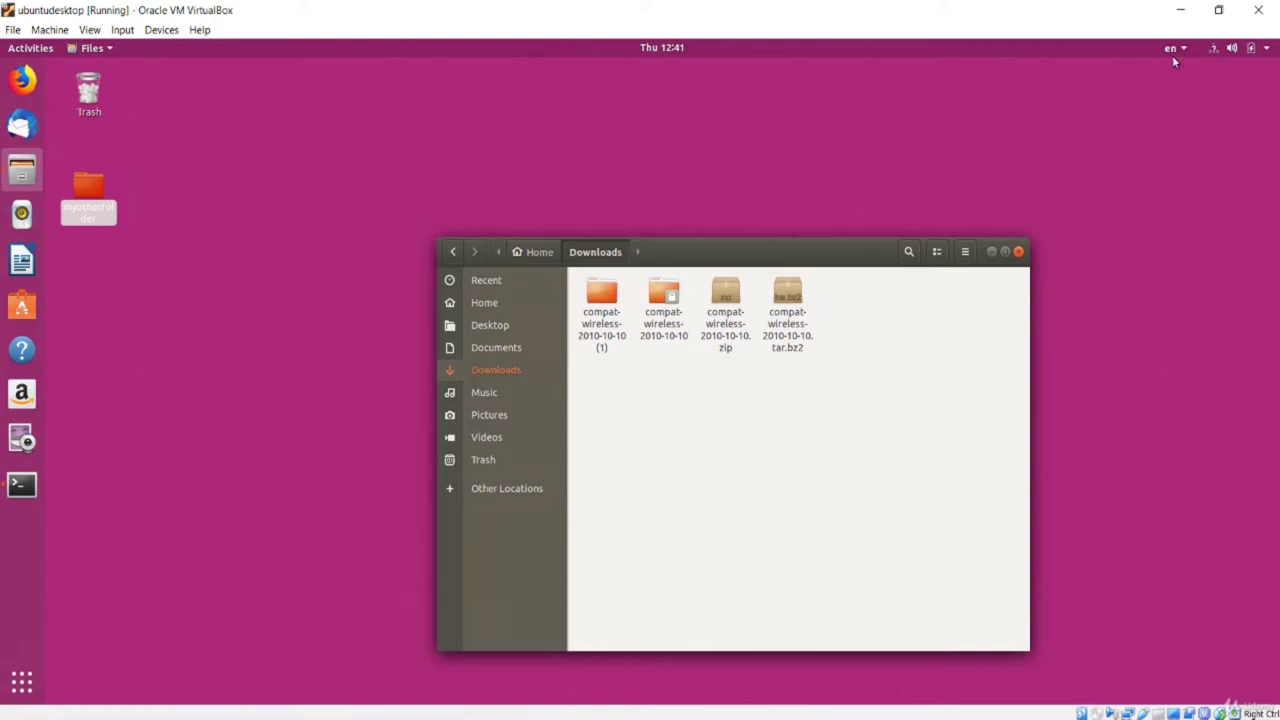
pyautogui.click(938, 252)
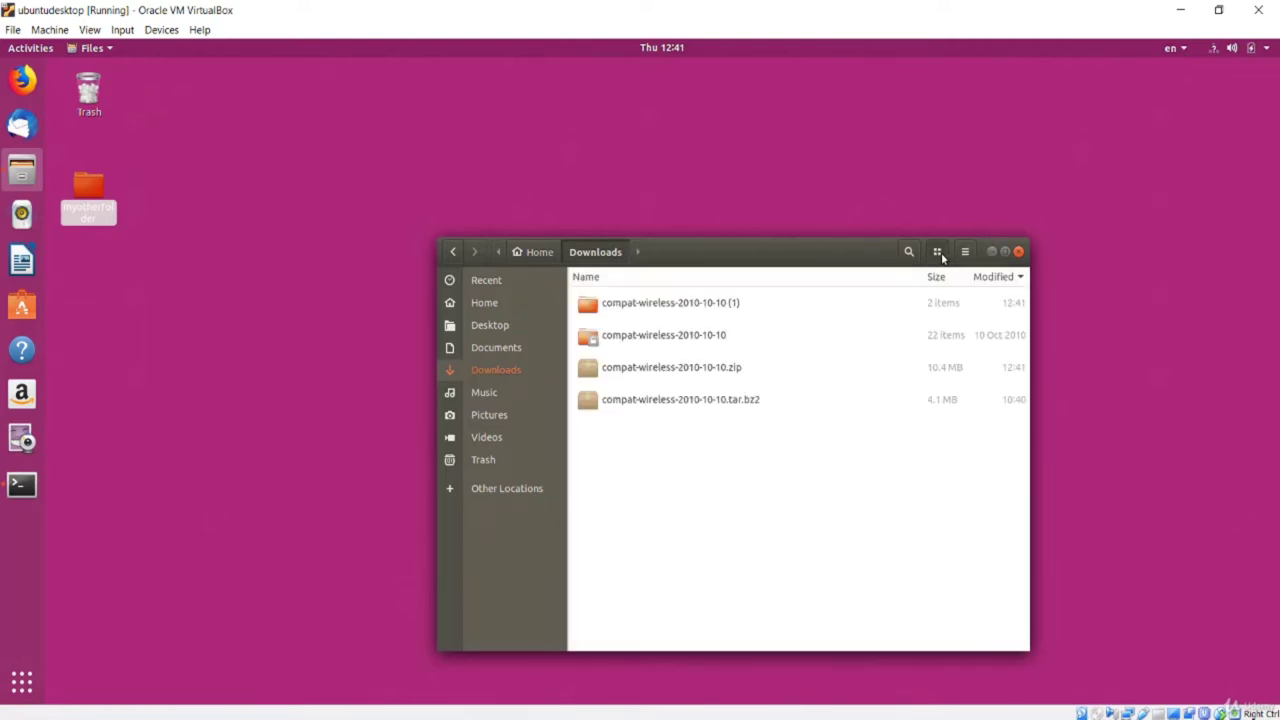
pyautogui.click(964, 253)
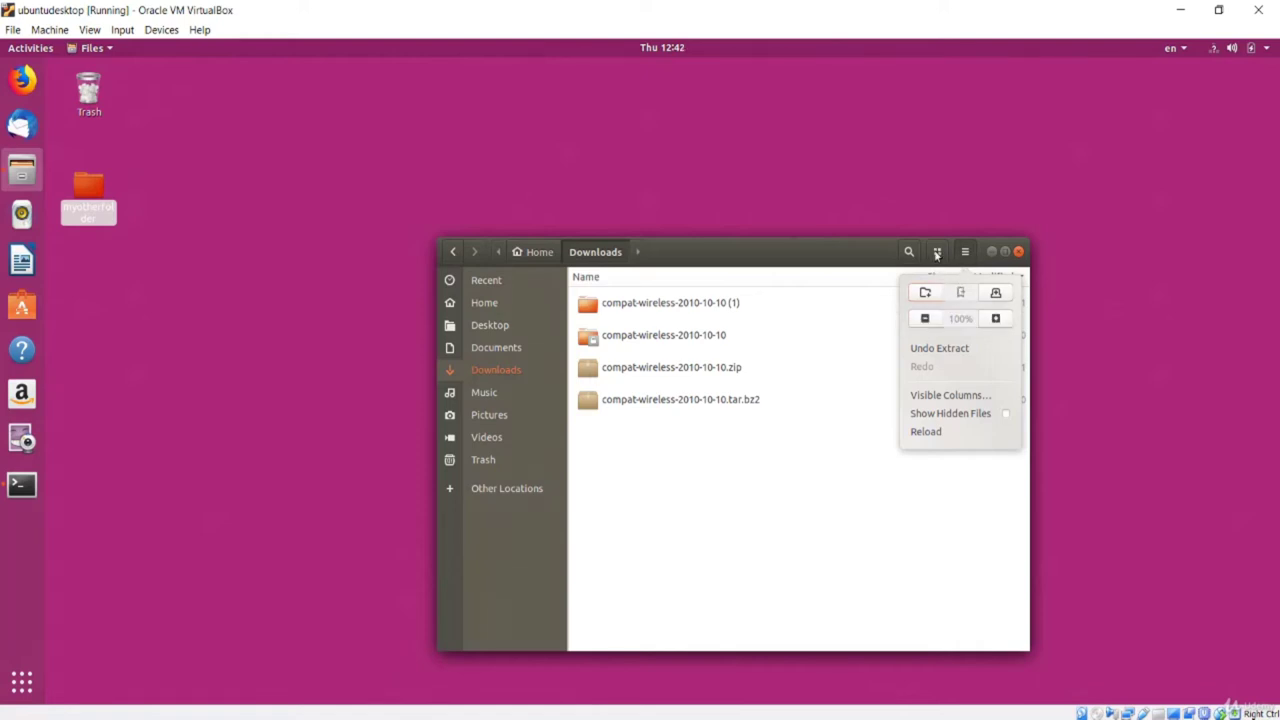
pyautogui.click(700, 303)
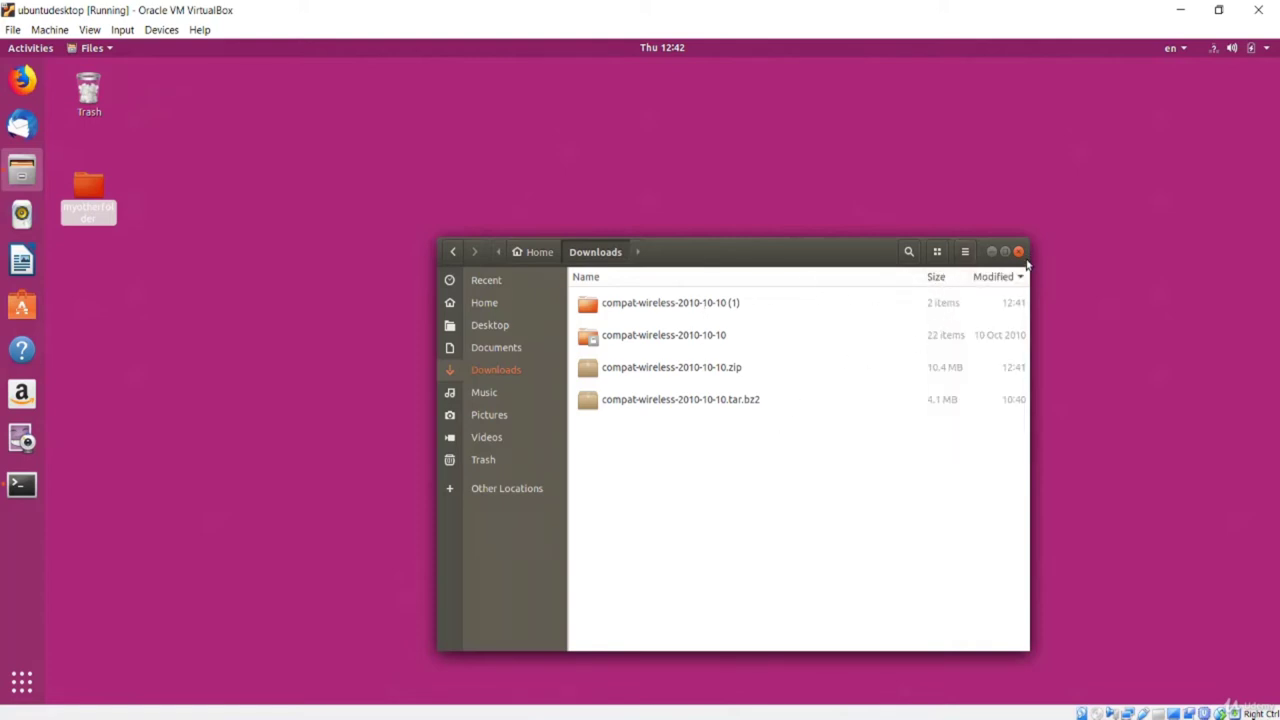
pyautogui.moveTo(1025, 286); pyautogui.dragTo(1136, 280)
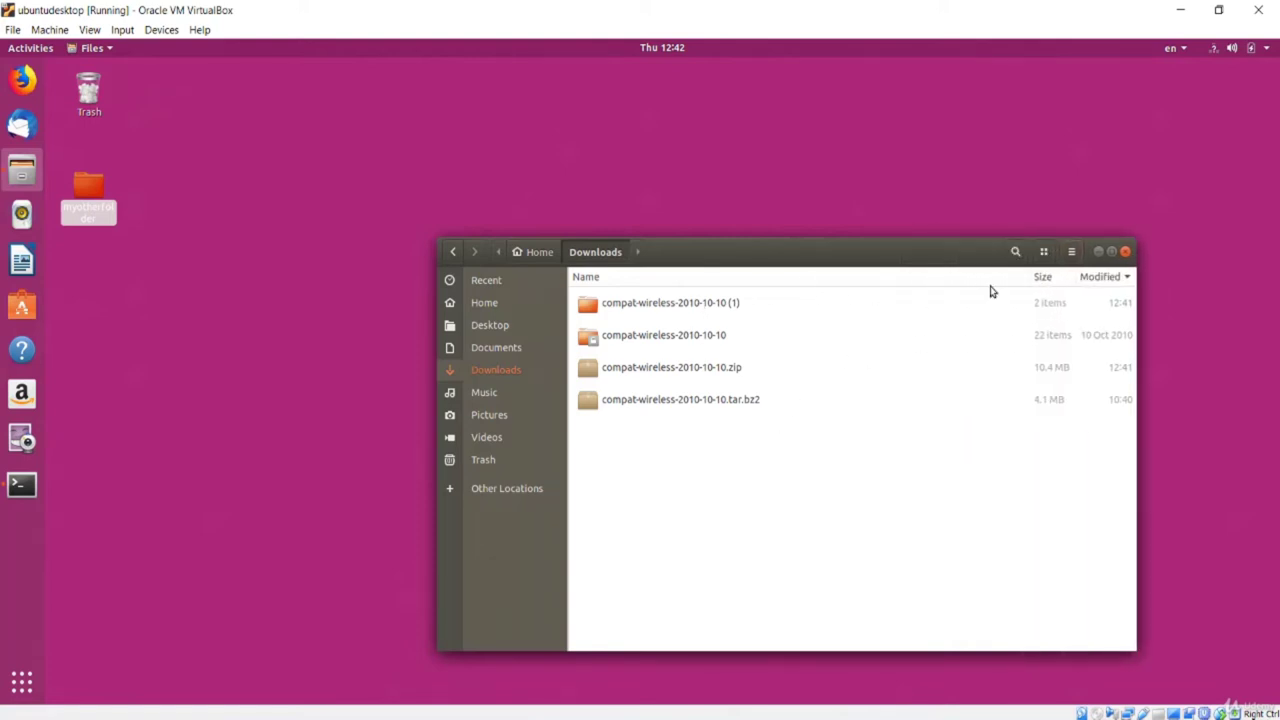
pyautogui.moveTo(766, 266); pyautogui.dragTo(625, 217)
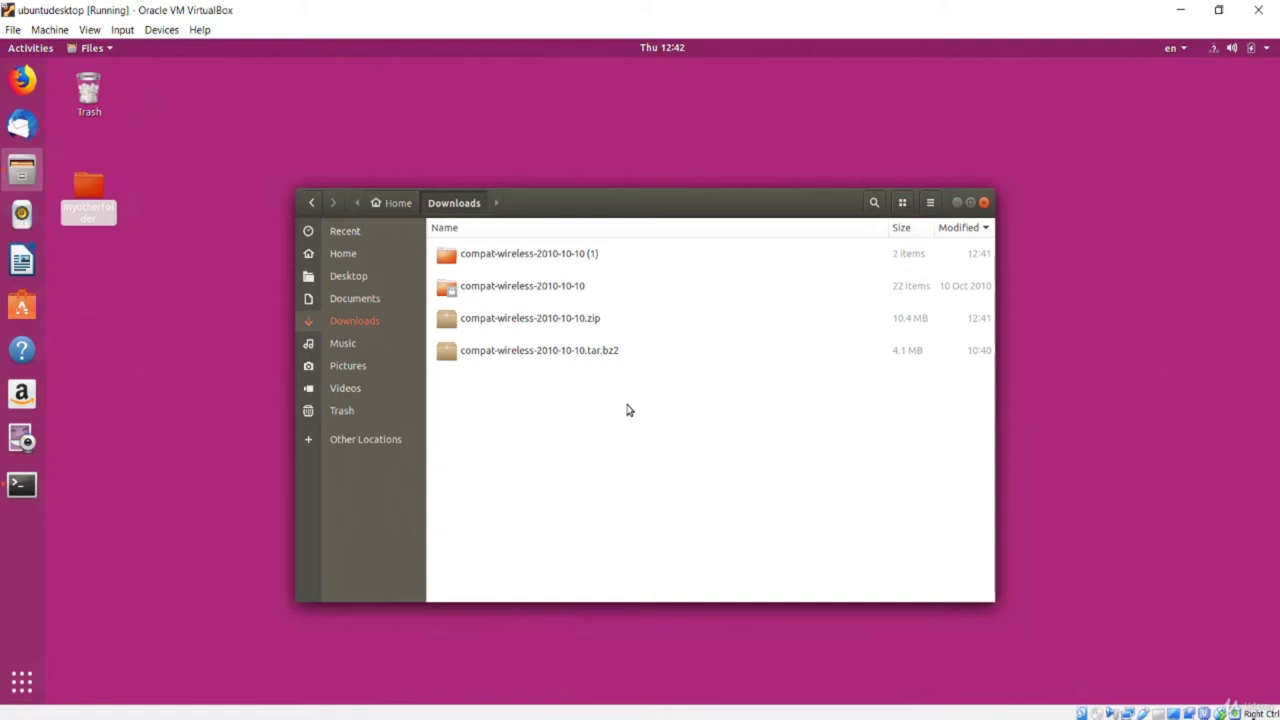
# - Open the tar.bz2 and zip archives in Archive Manager, switching Files to icon view in between
pyautogui.doubleClick(560, 363)
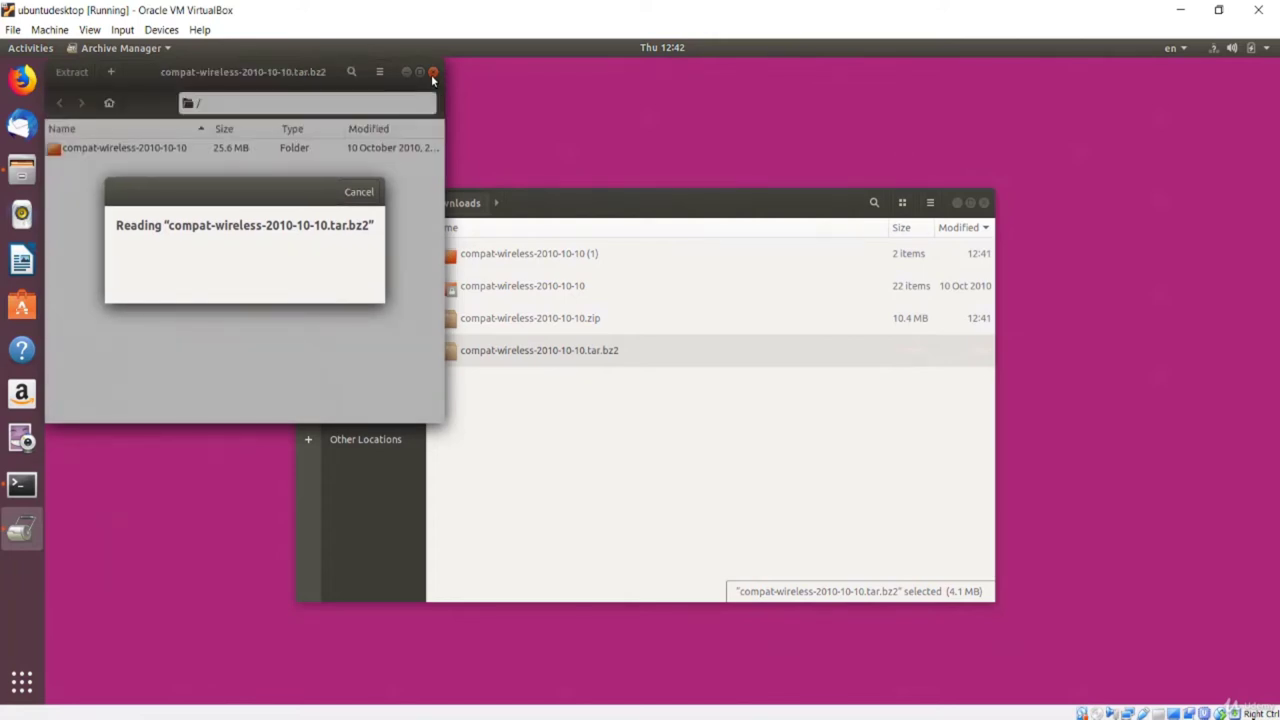
pyautogui.click(929, 203)
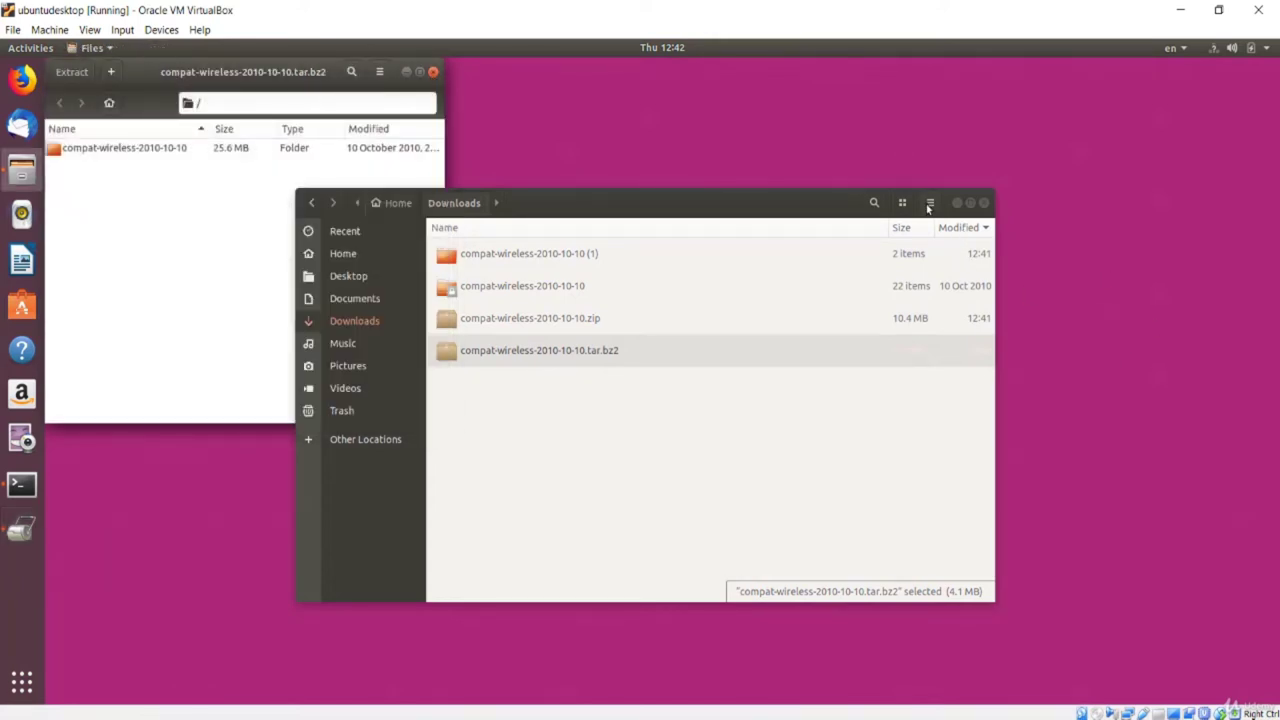
pyautogui.click(808, 414)
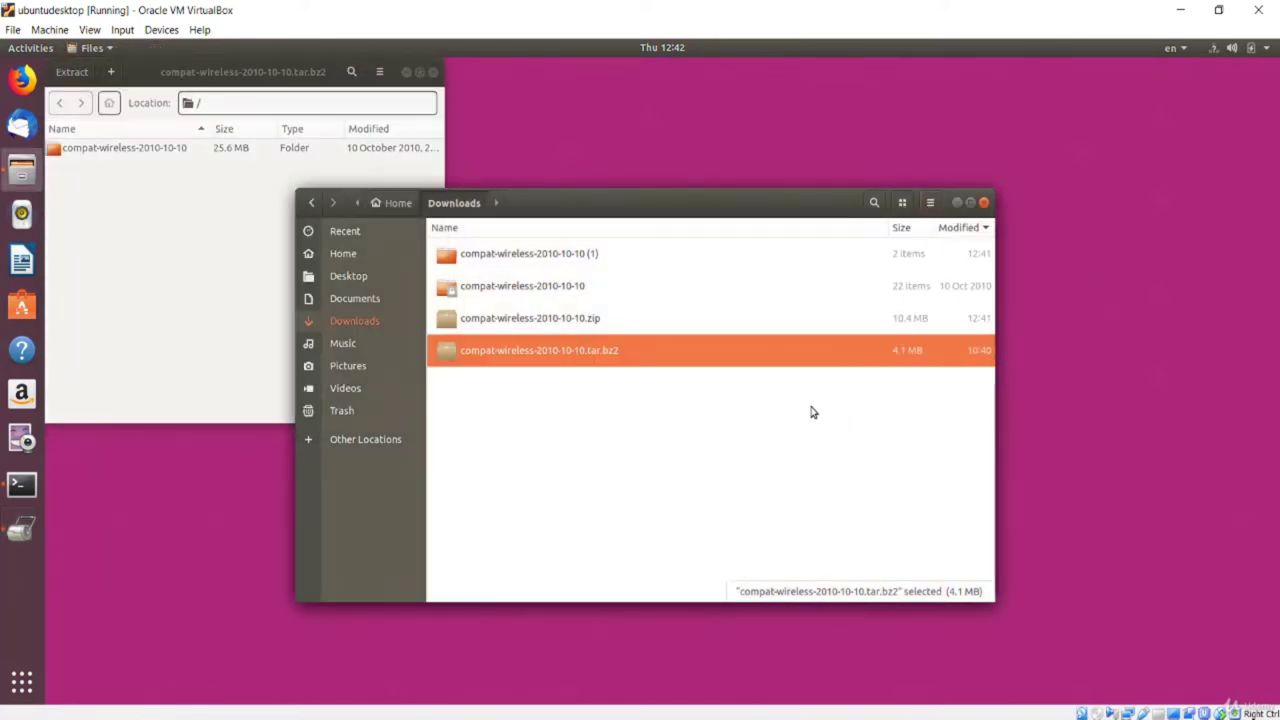
pyautogui.click(901, 203)
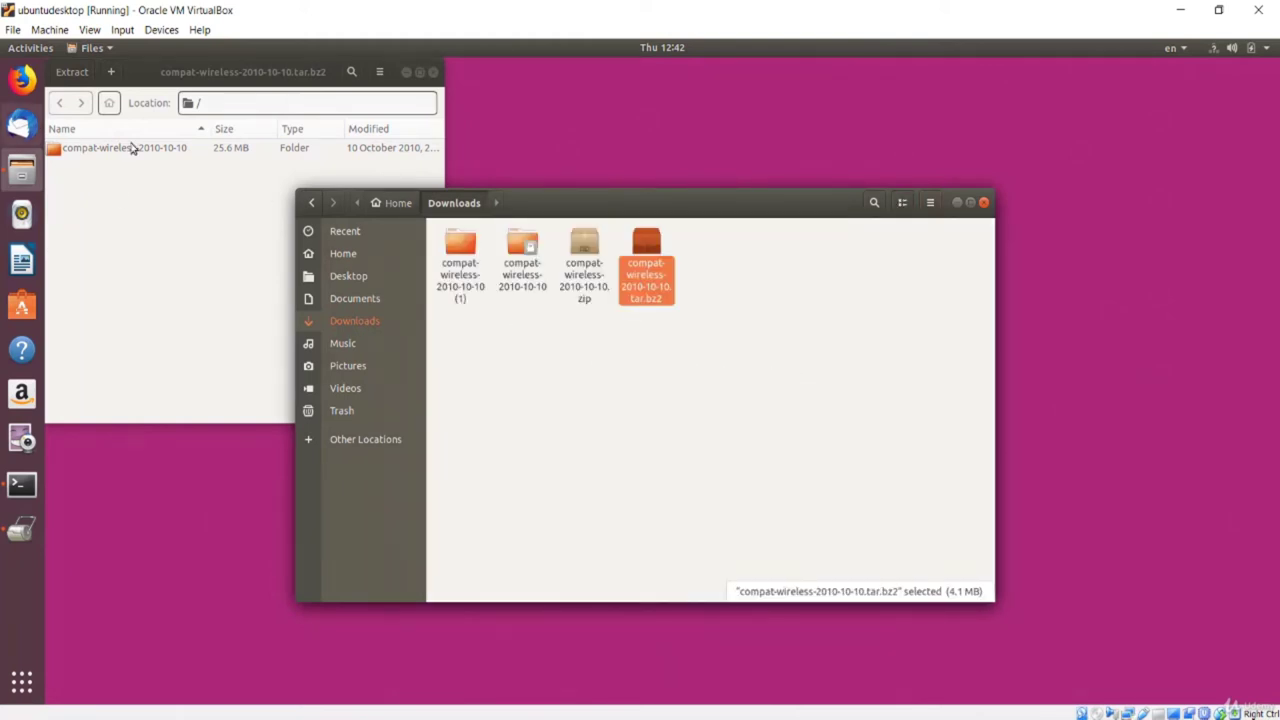
pyautogui.click(597, 302)
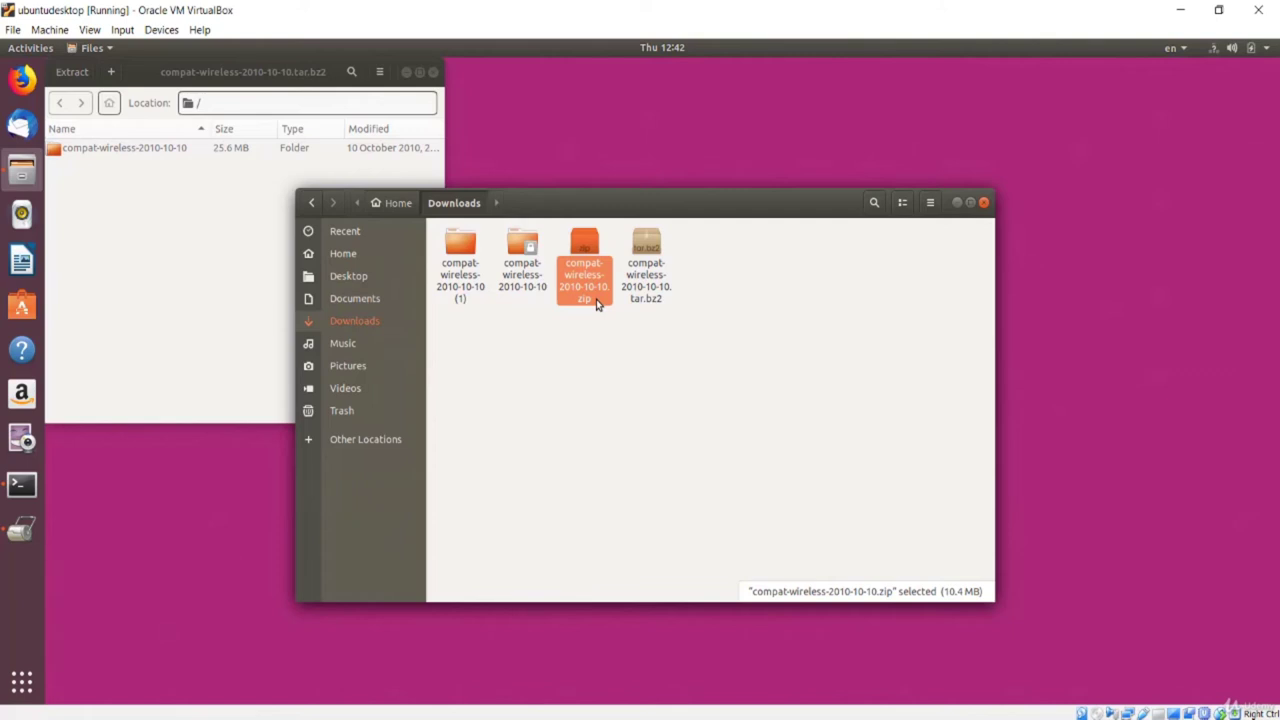
pyautogui.doubleClick(596, 304)
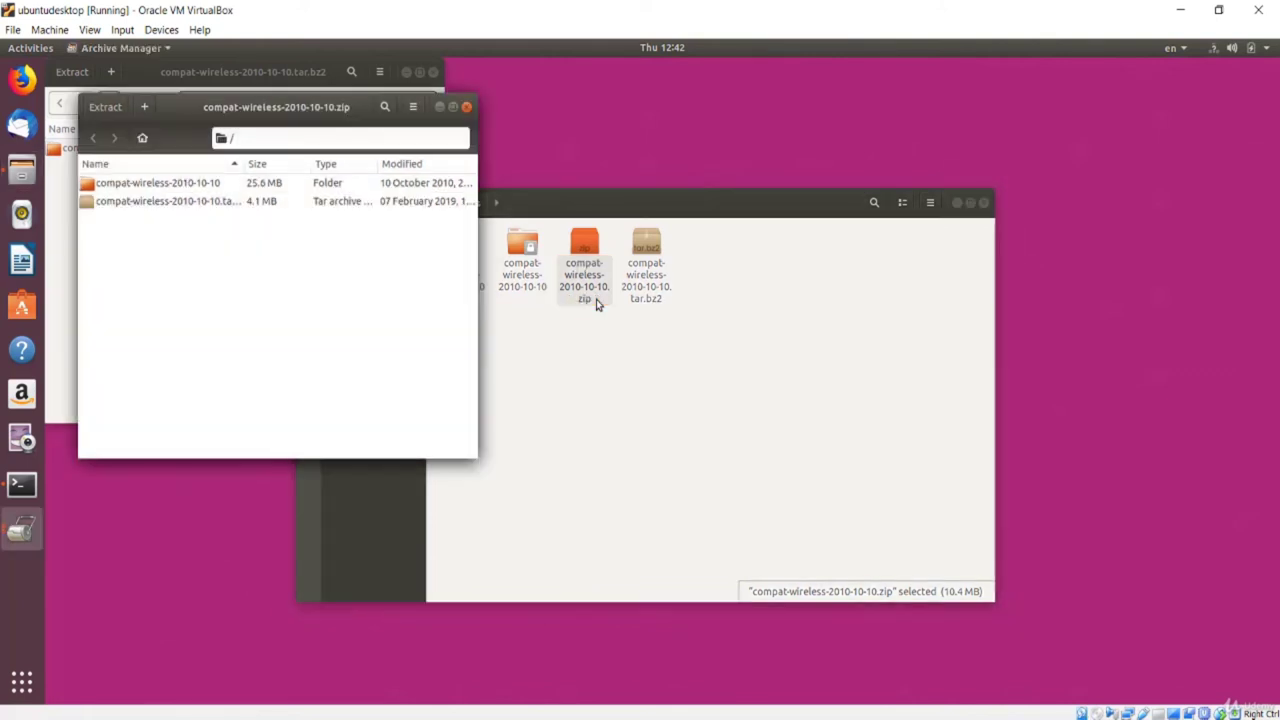
pyautogui.click(470, 106)
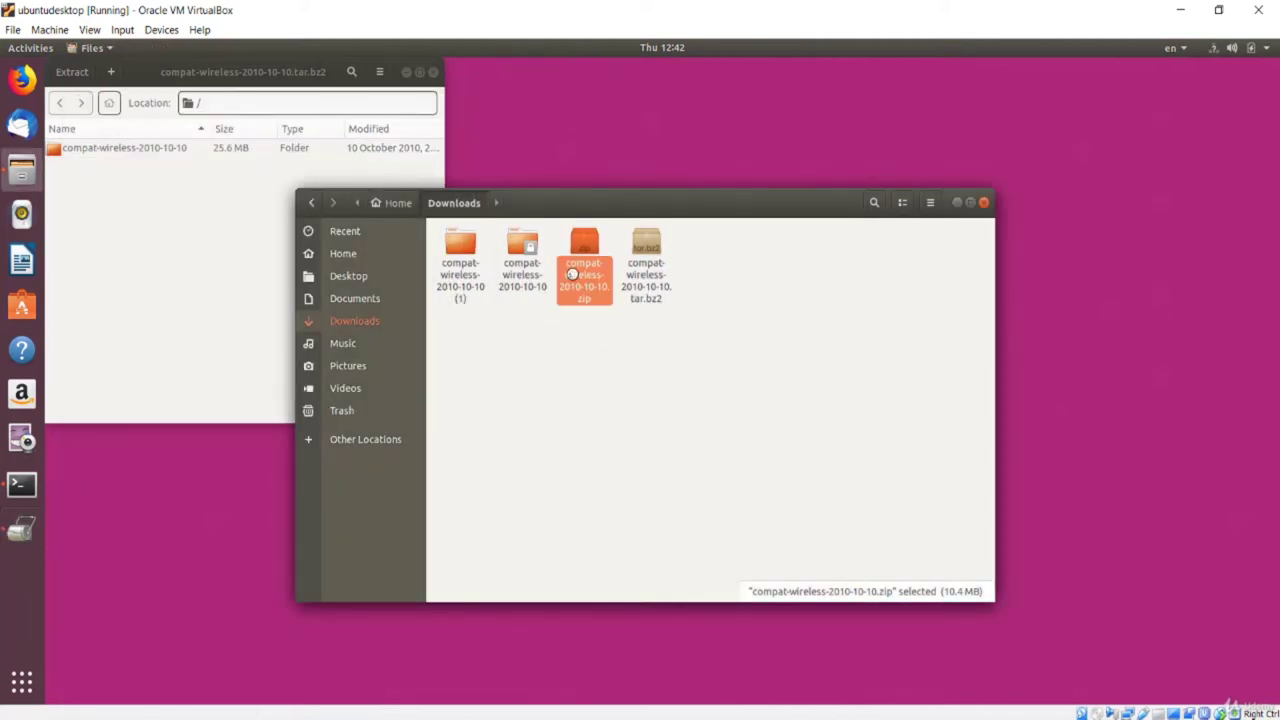
# - Select the Downloads items, start dragging them toward Desktop, cancel, then reselect three items
pyautogui.moveTo(727, 268); pyautogui.dragTo(641, 277)
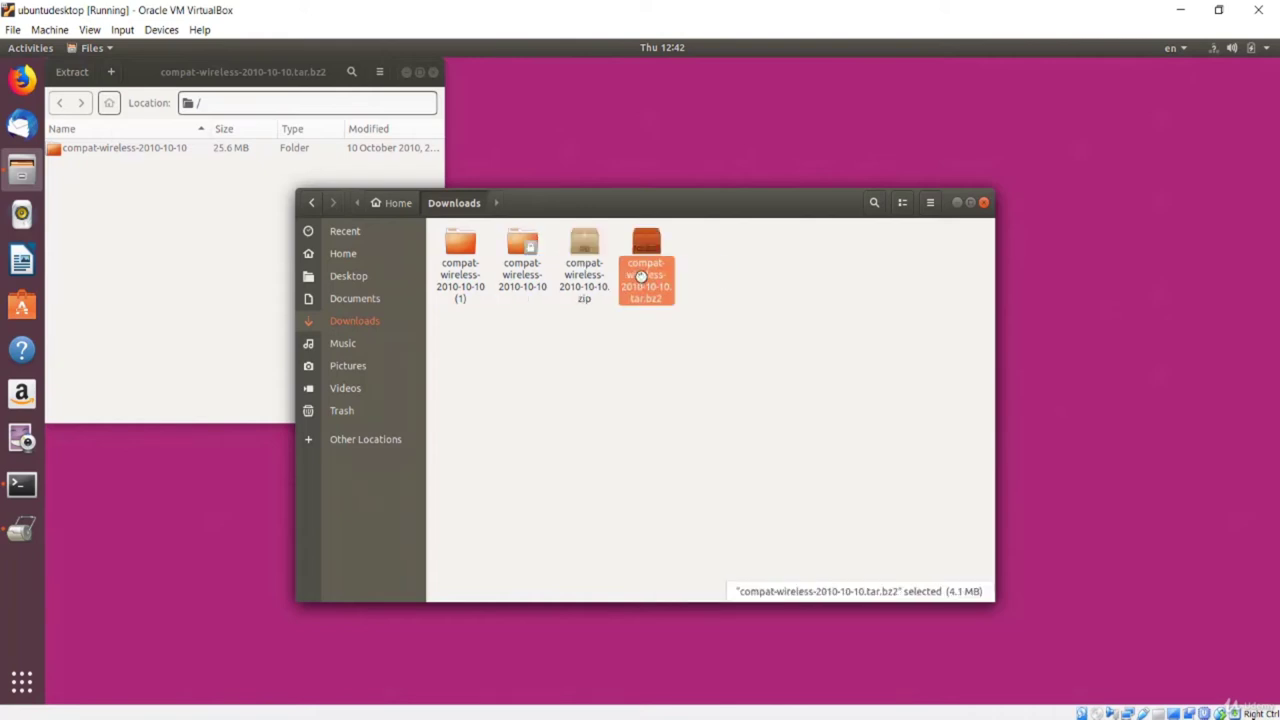
pyautogui.keyDown('shift'); pyautogui.click(463, 281); pyautogui.keyUp('shift')
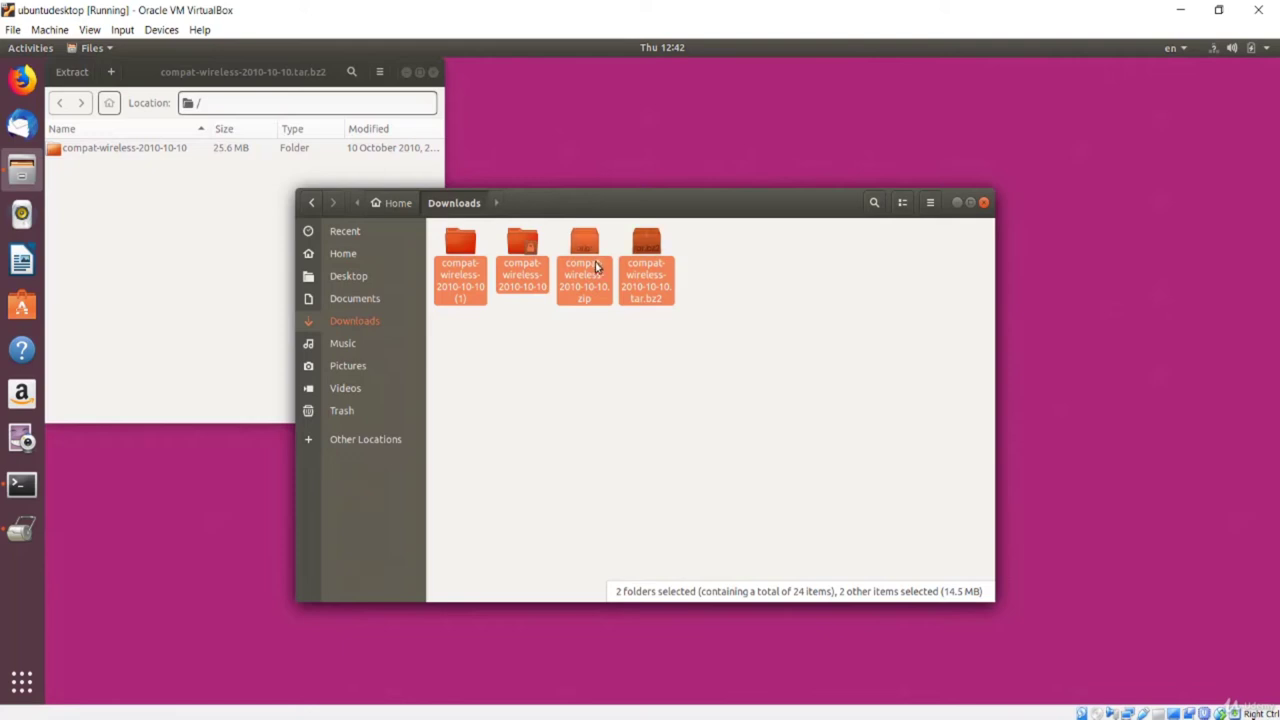
pyautogui.moveTo(576, 265); pyautogui.dragTo(800, 390)
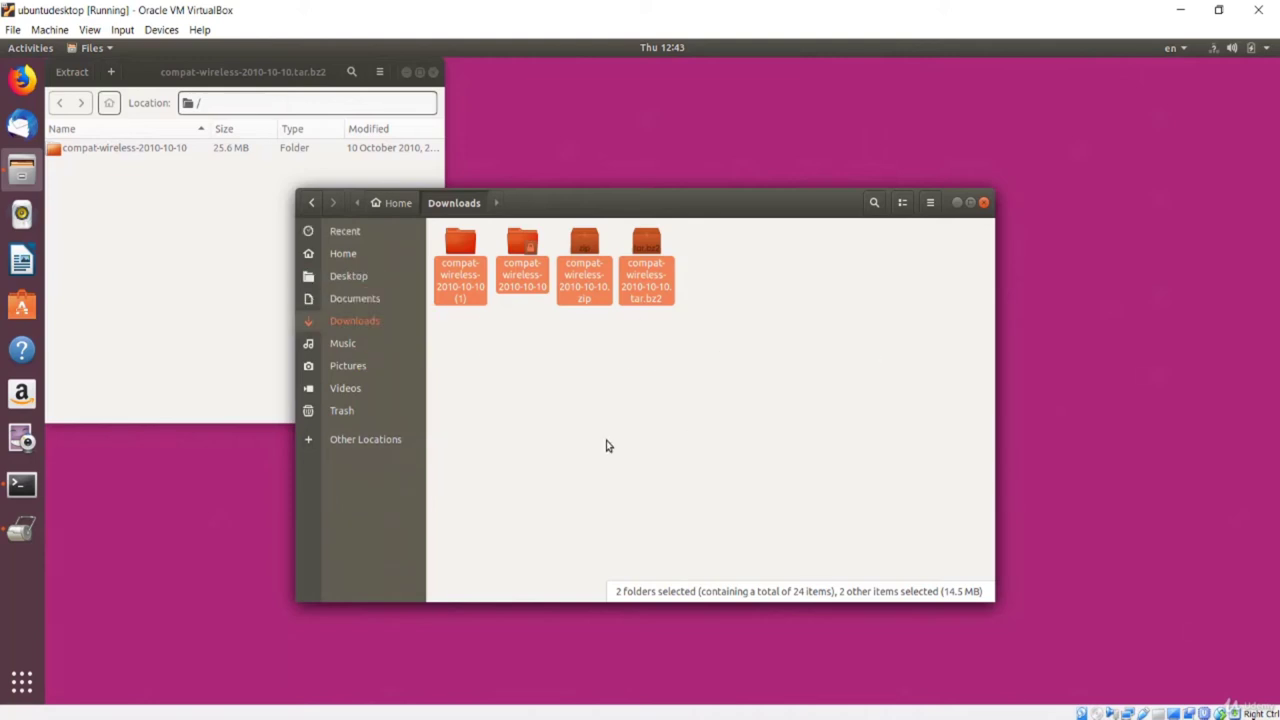
pyautogui.click(606, 445)
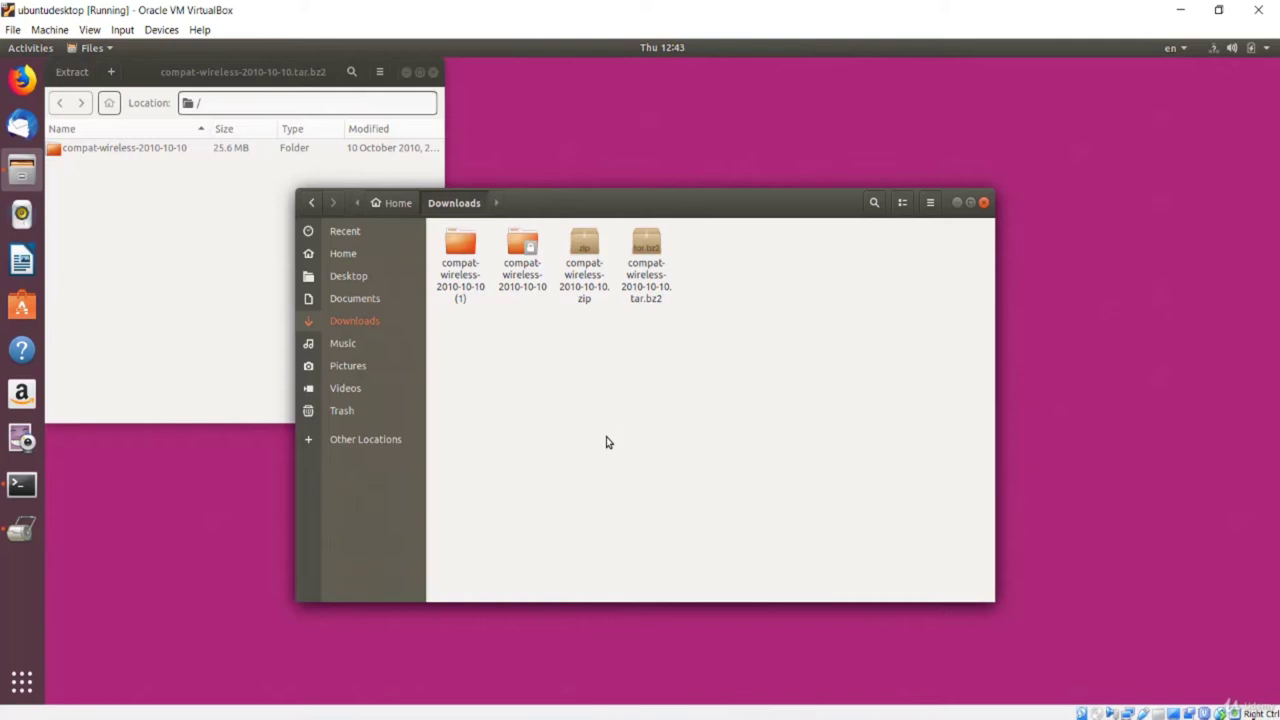
pyautogui.moveTo(748, 334); pyautogui.dragTo(498, 228)
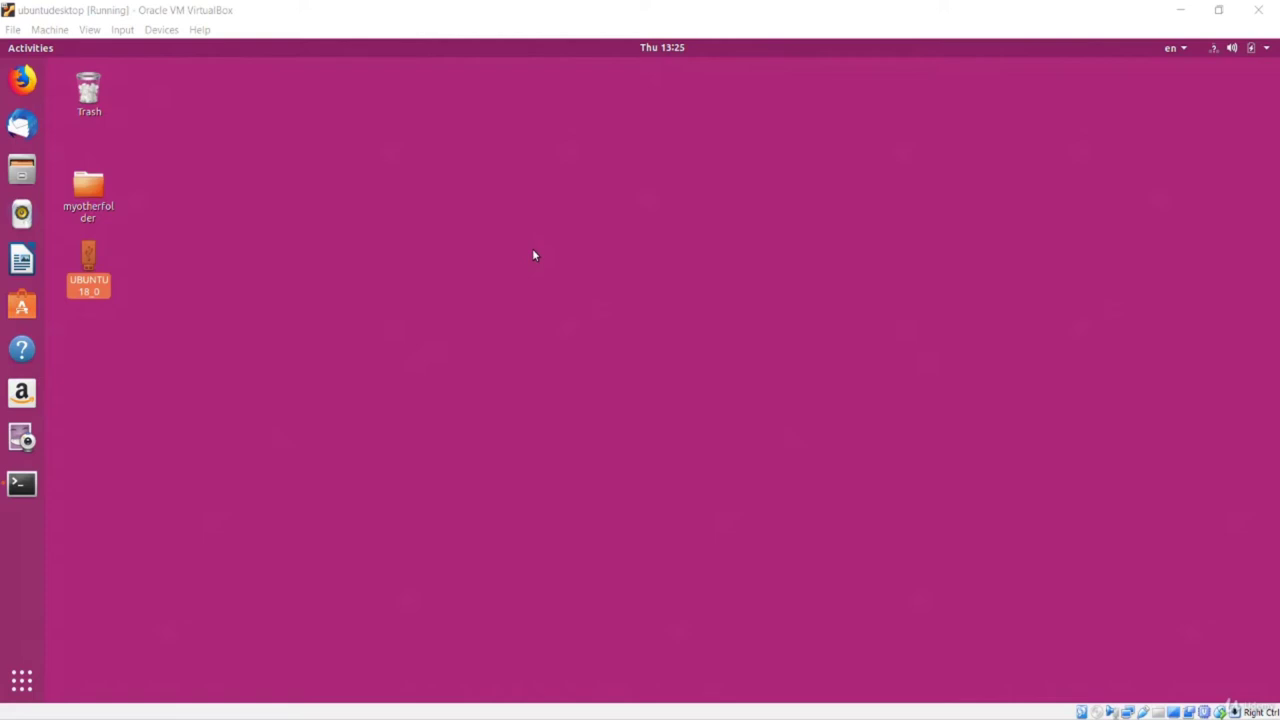
# - Open the UBUNTU 18_0 drive, go to Home, and bring up the Examples folder's context menu
pyautogui.click(532, 262)
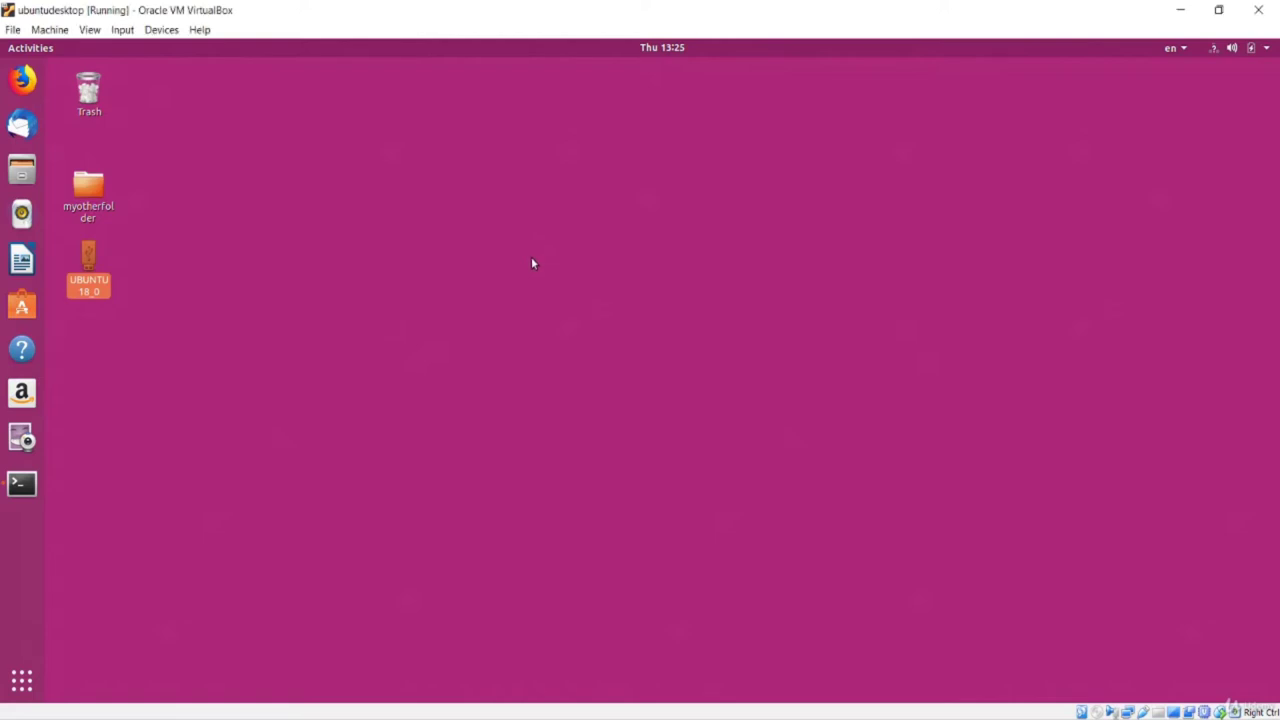
pyautogui.rightClick(532, 260)
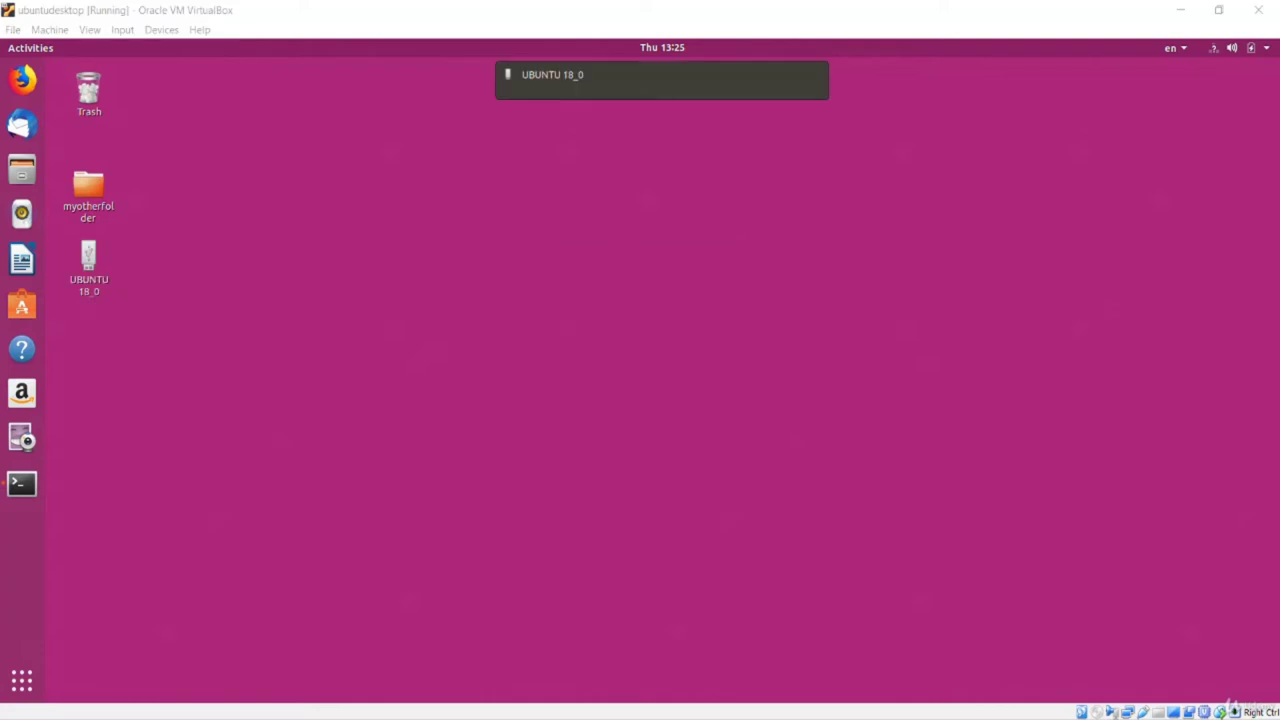
pyautogui.doubleClick(86, 285)
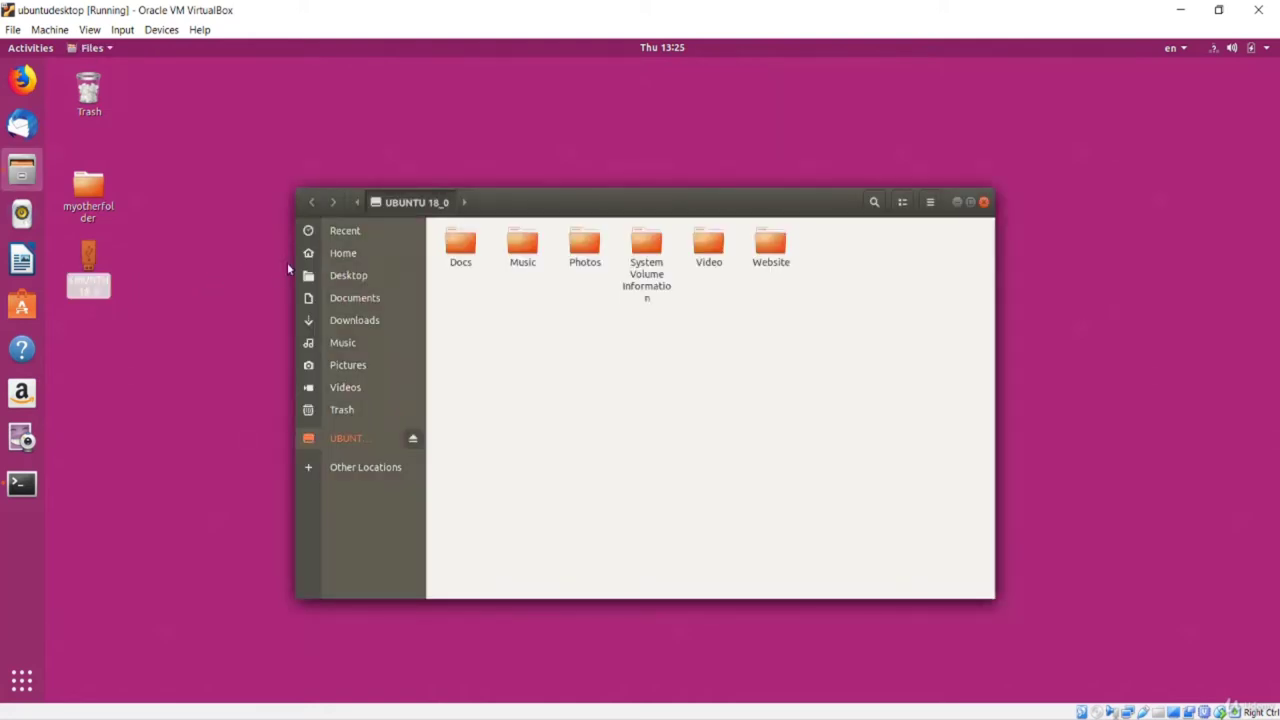
pyautogui.click(335, 258)
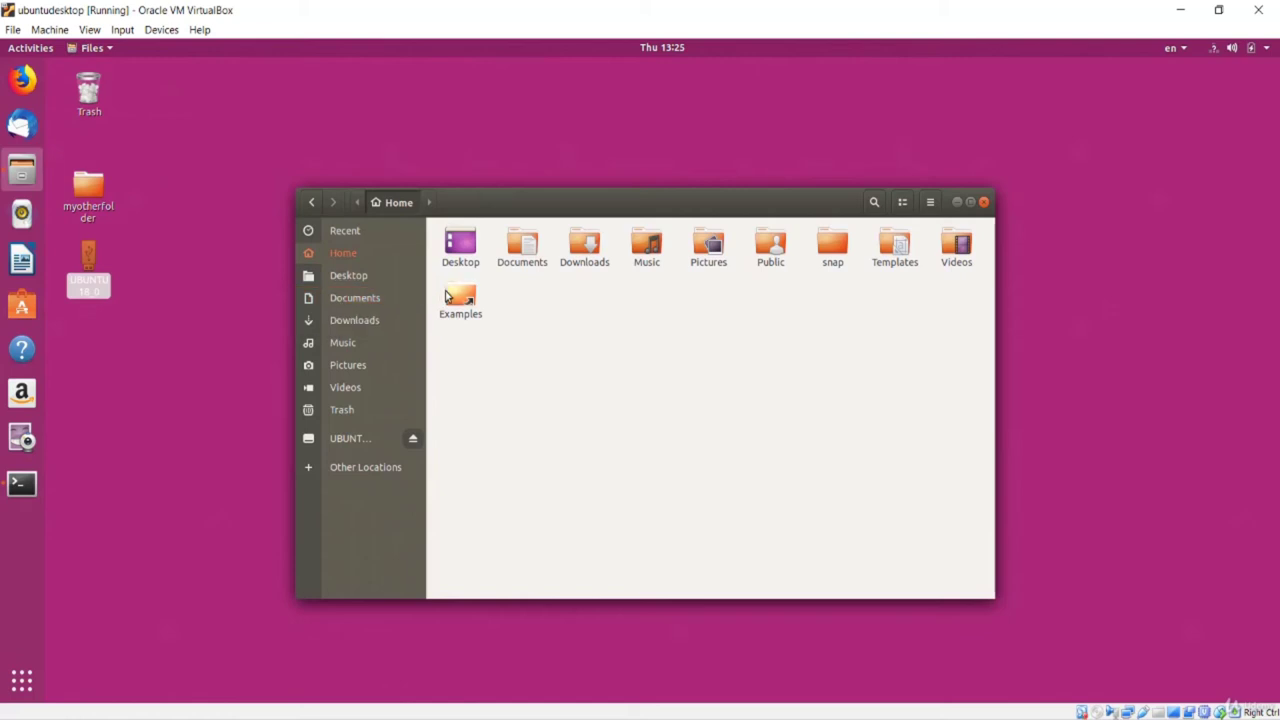
pyautogui.click(446, 296)
pyautogui.rightClick(446, 296)
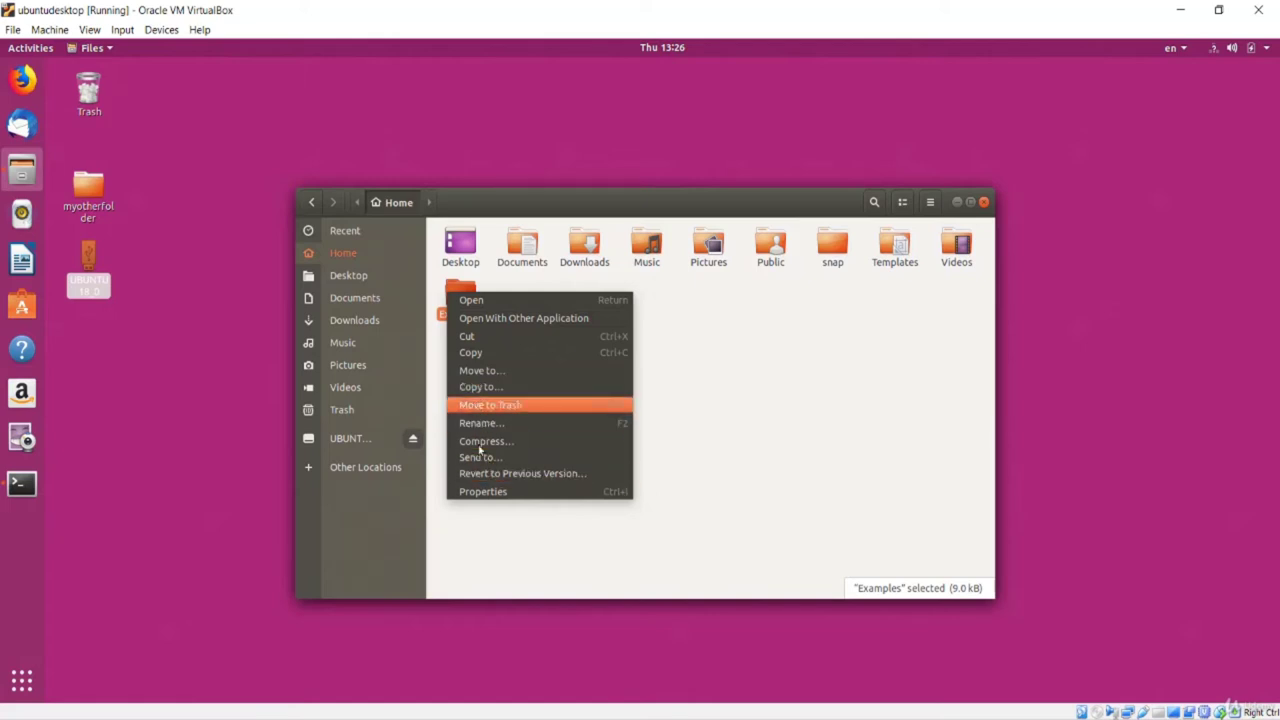
# - Inspect Examples' Properties (92.1 GB free, parent path), then bring up the UBUNTU drive's desktop menu
pyautogui.click(489, 496)
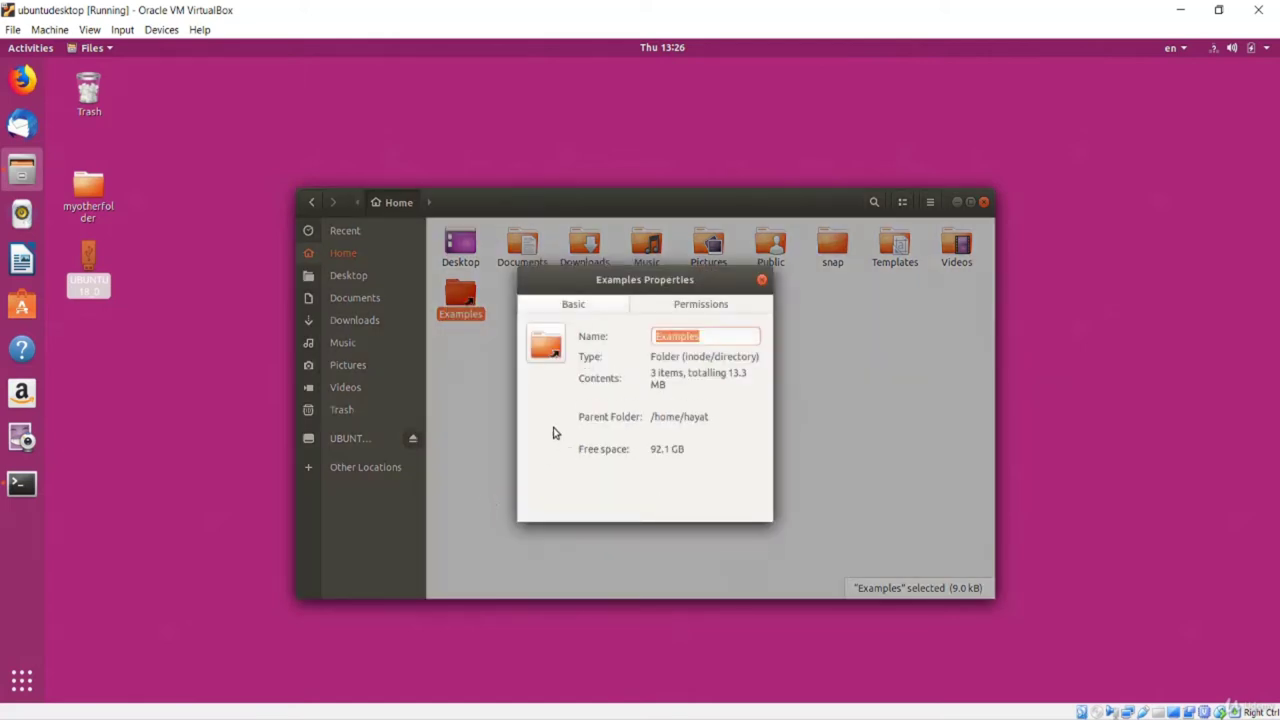
pyautogui.moveTo(698, 418); pyautogui.dragTo(654, 449)
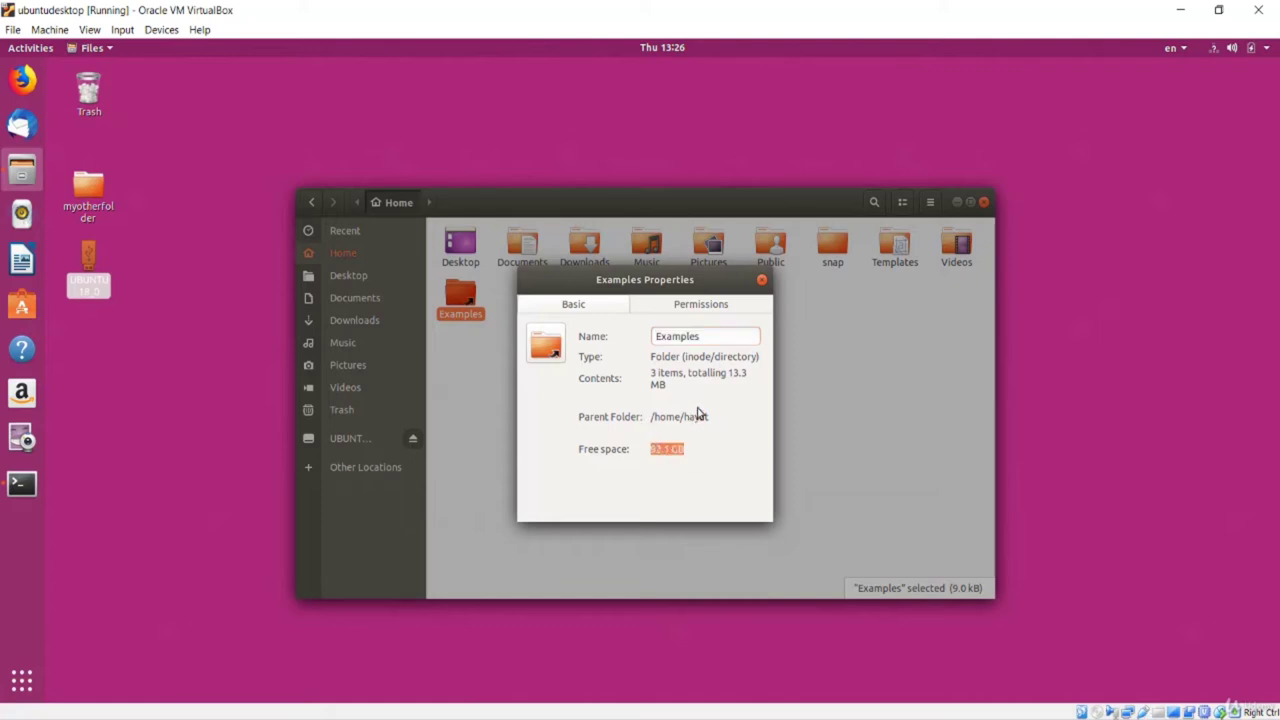
pyautogui.moveTo(706, 416); pyautogui.dragTo(654, 418)
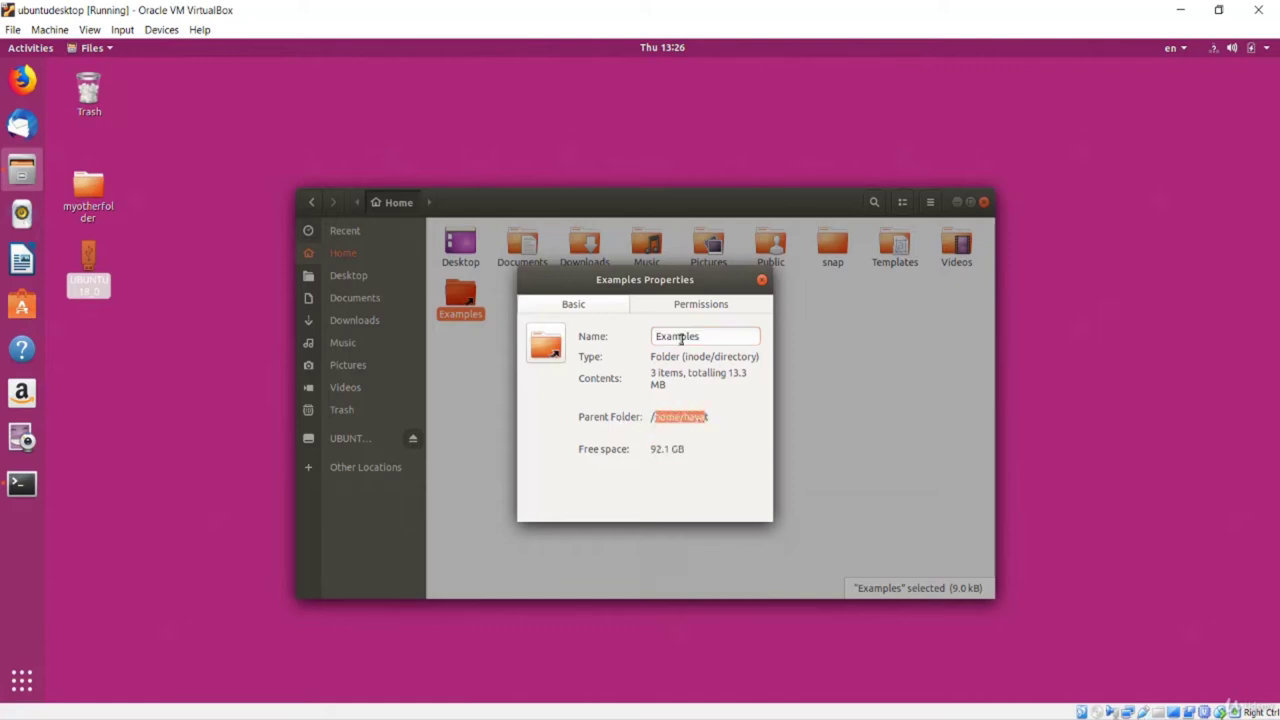
pyautogui.click(762, 280)
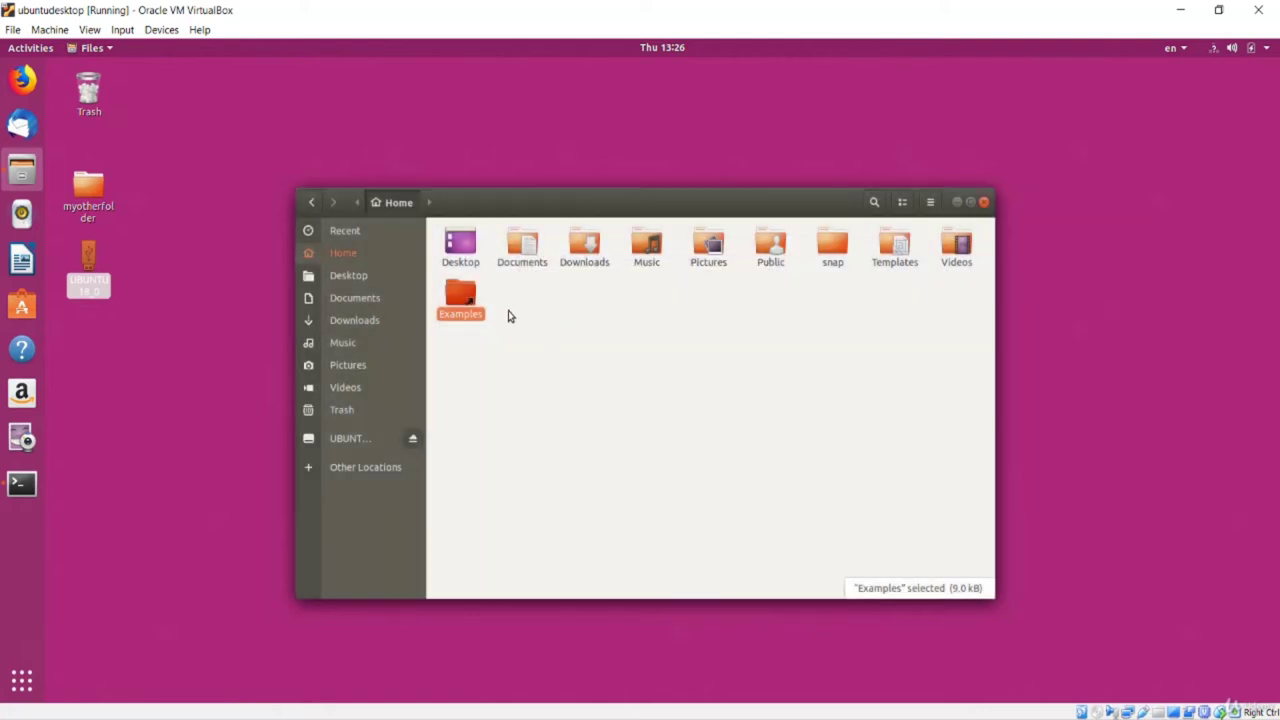
pyautogui.rightClick(456, 315)
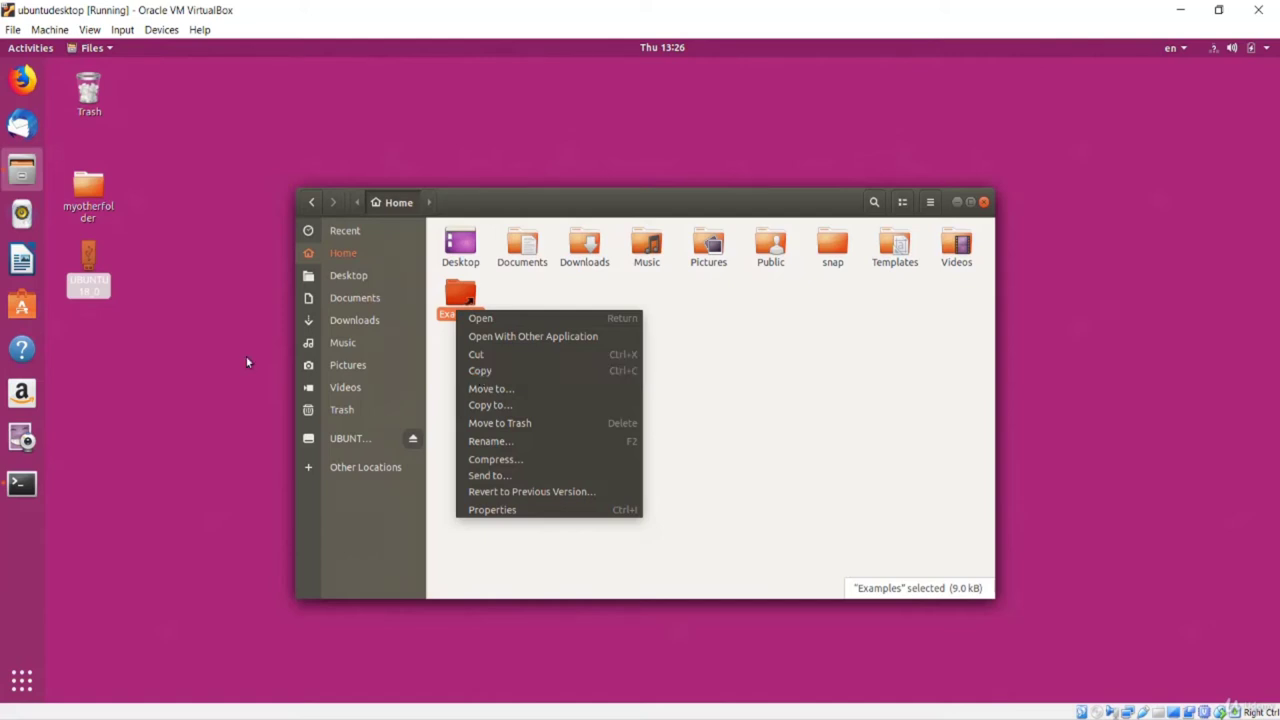
pyautogui.click(82, 281)
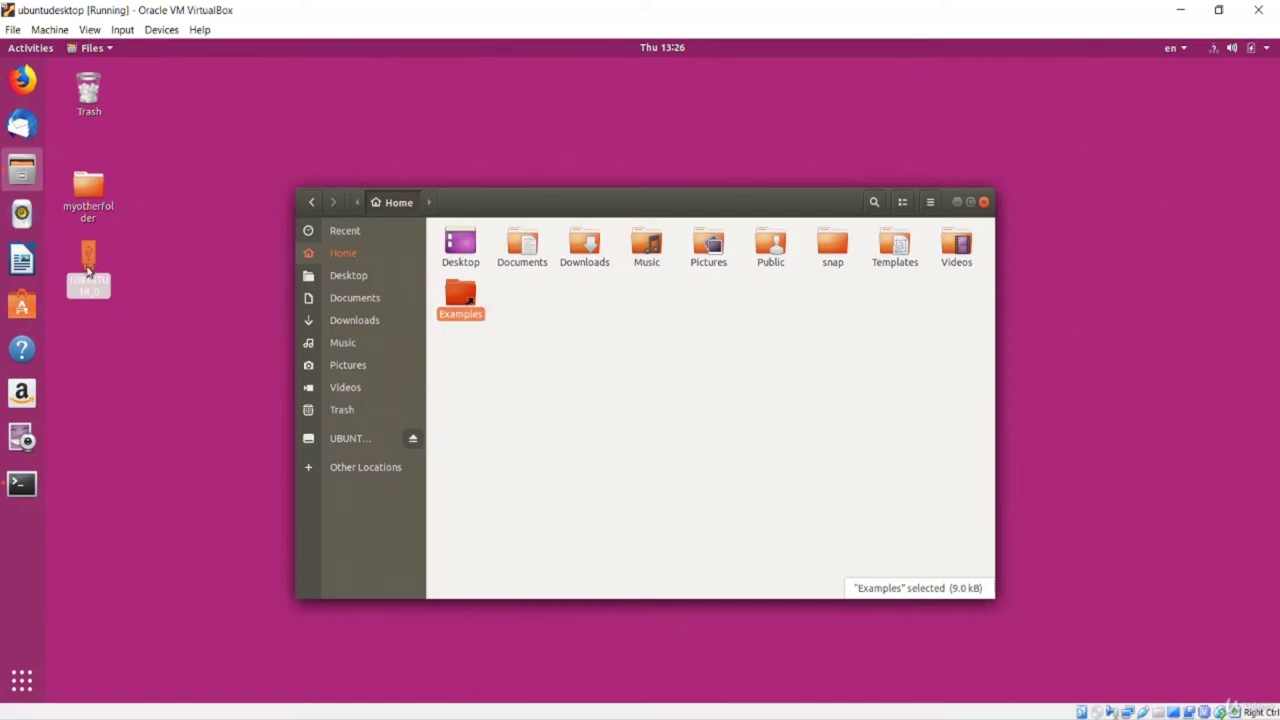
pyautogui.rightClick(84, 280)
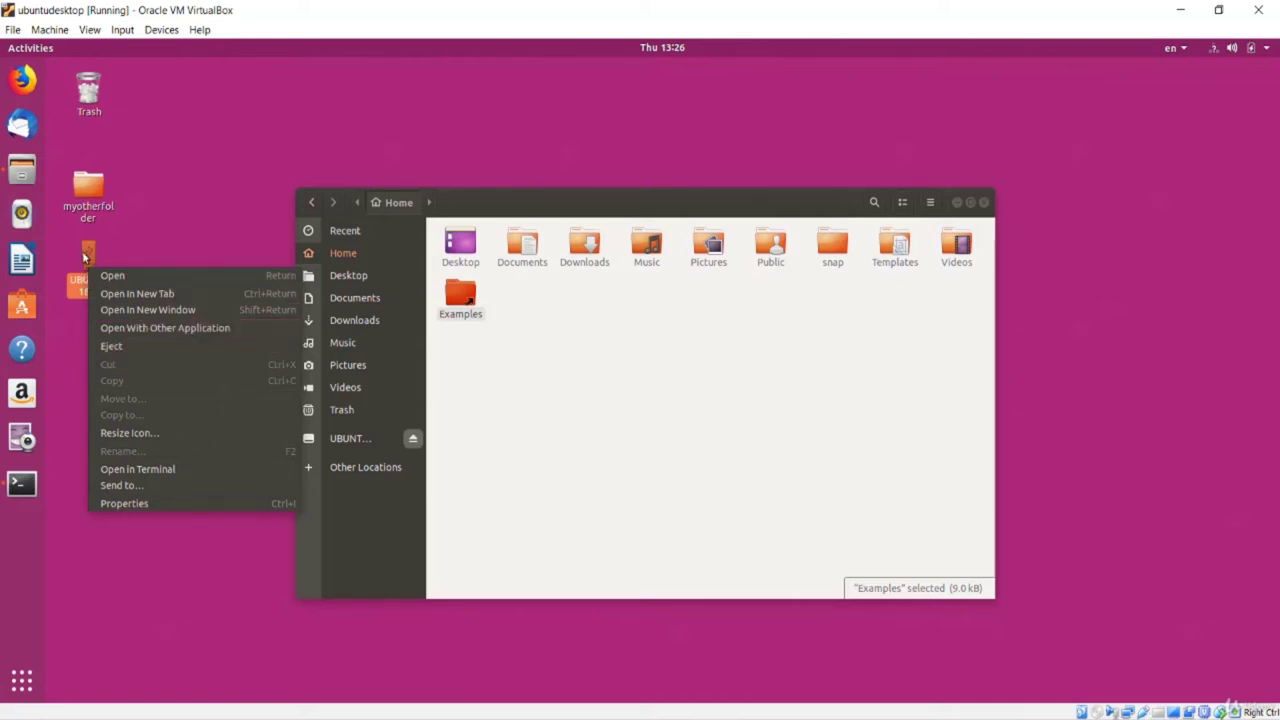
# - Copy the Photos, Music, Website and Docs folders from the UBUNTU drive onto the desktop
pyautogui.click(346, 439)
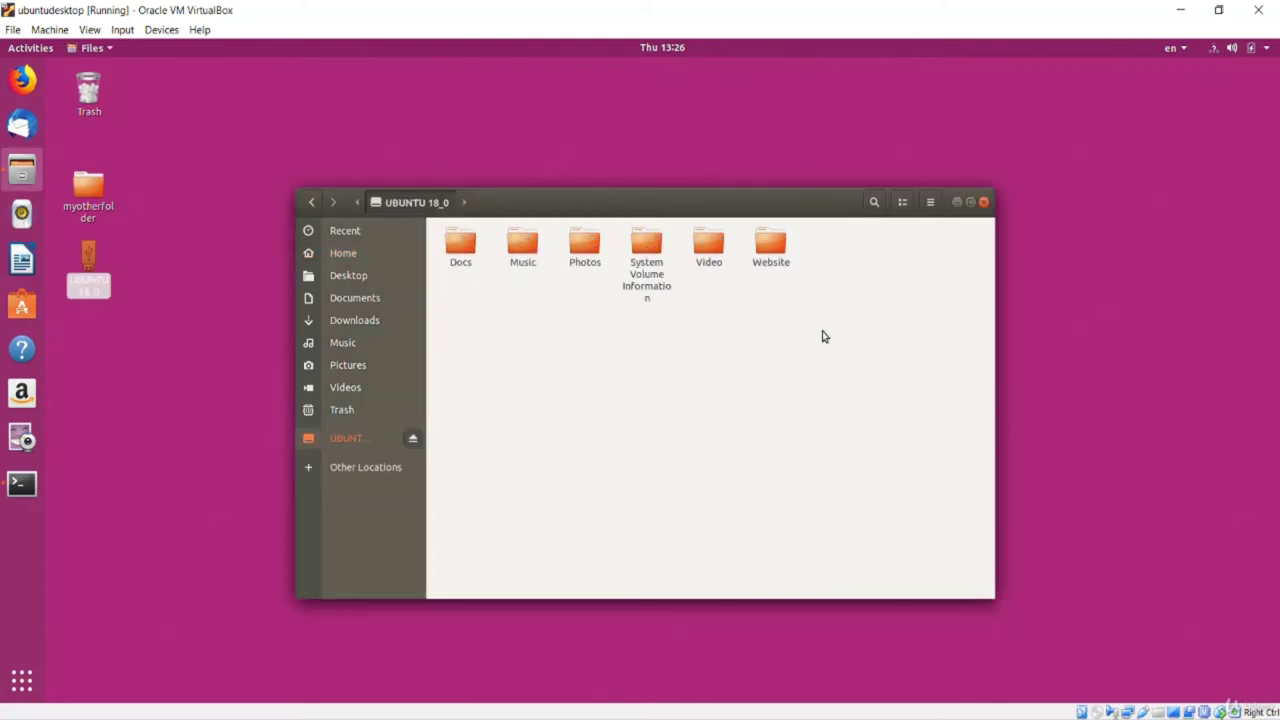
pyautogui.click(584, 245)
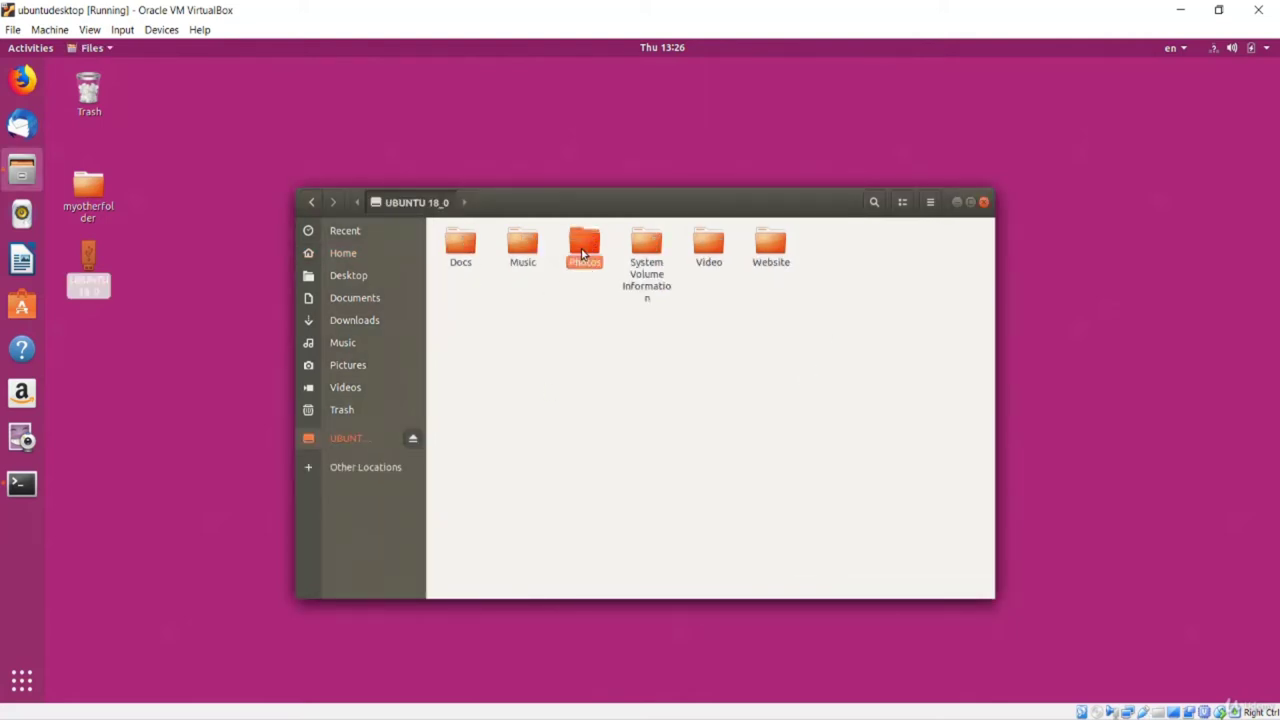
pyautogui.keyDown('ctrl'); pyautogui.click(522, 248); pyautogui.keyUp('ctrl')
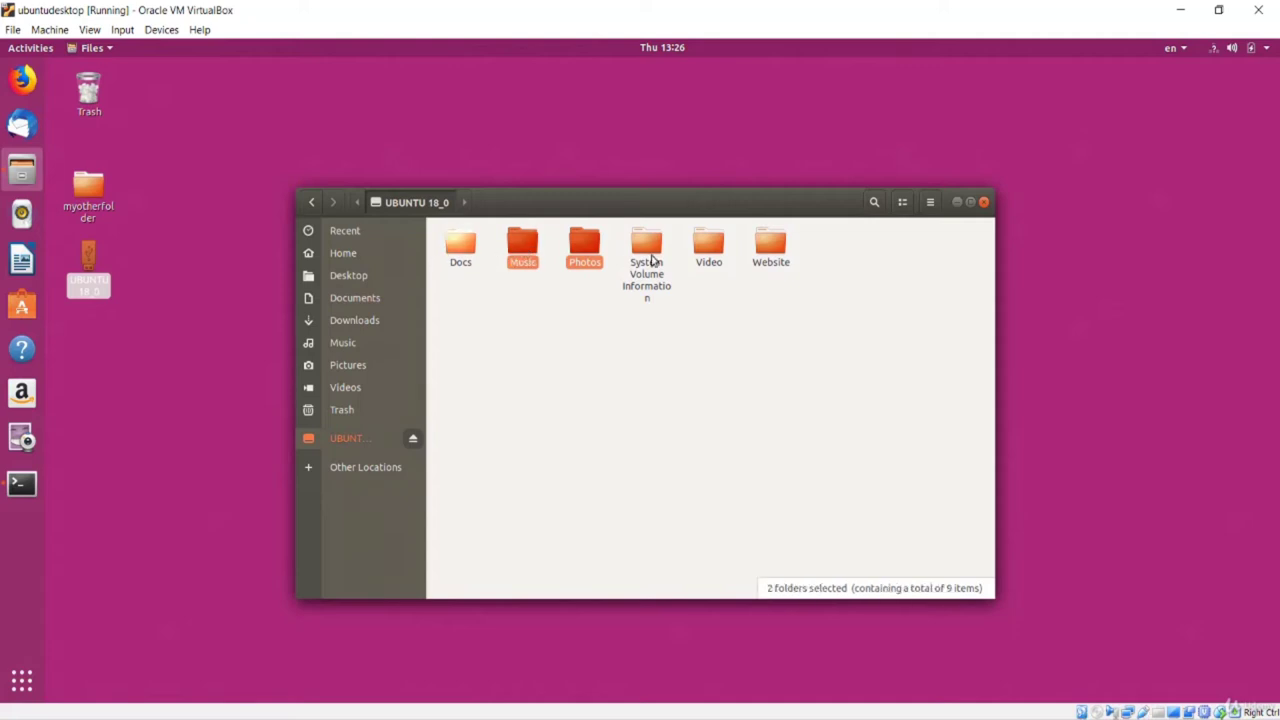
pyautogui.keyDown('ctrl'); pyautogui.click(755, 248); pyautogui.keyUp('ctrl')
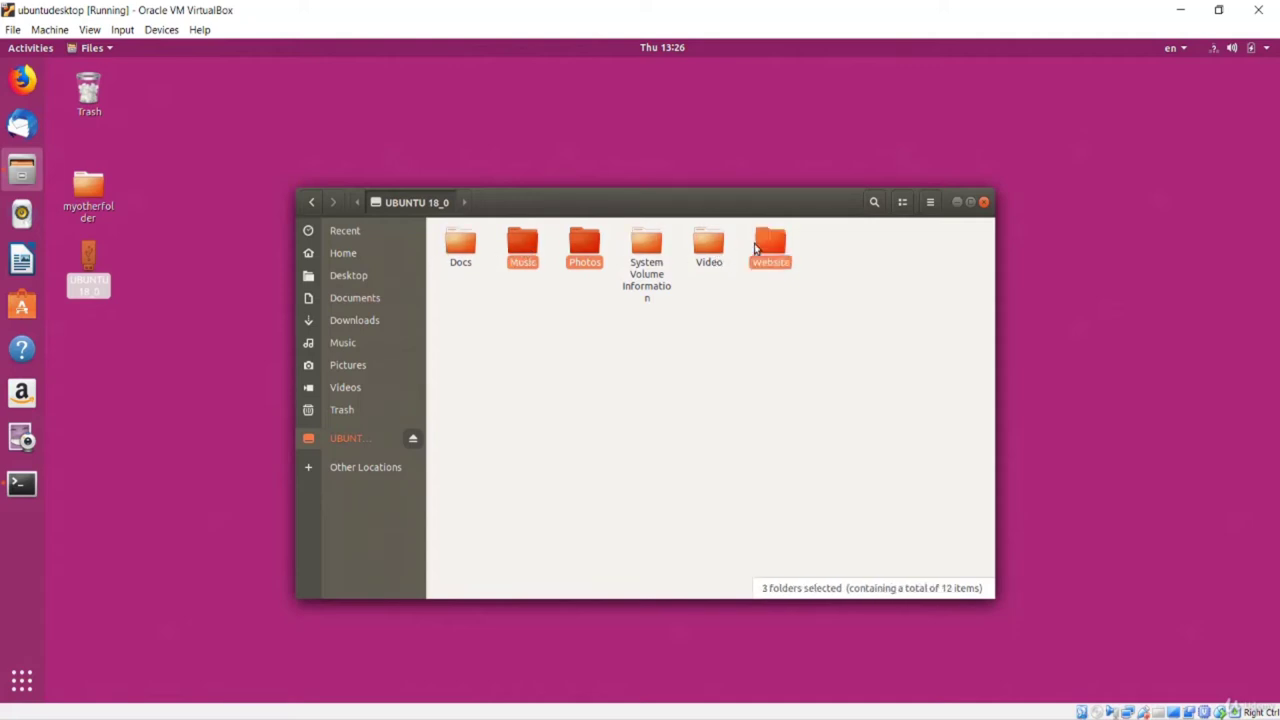
pyautogui.keyDown('ctrl'); pyautogui.click(462, 242); pyautogui.keyUp('ctrl')
pyautogui.rightClick(465, 243)
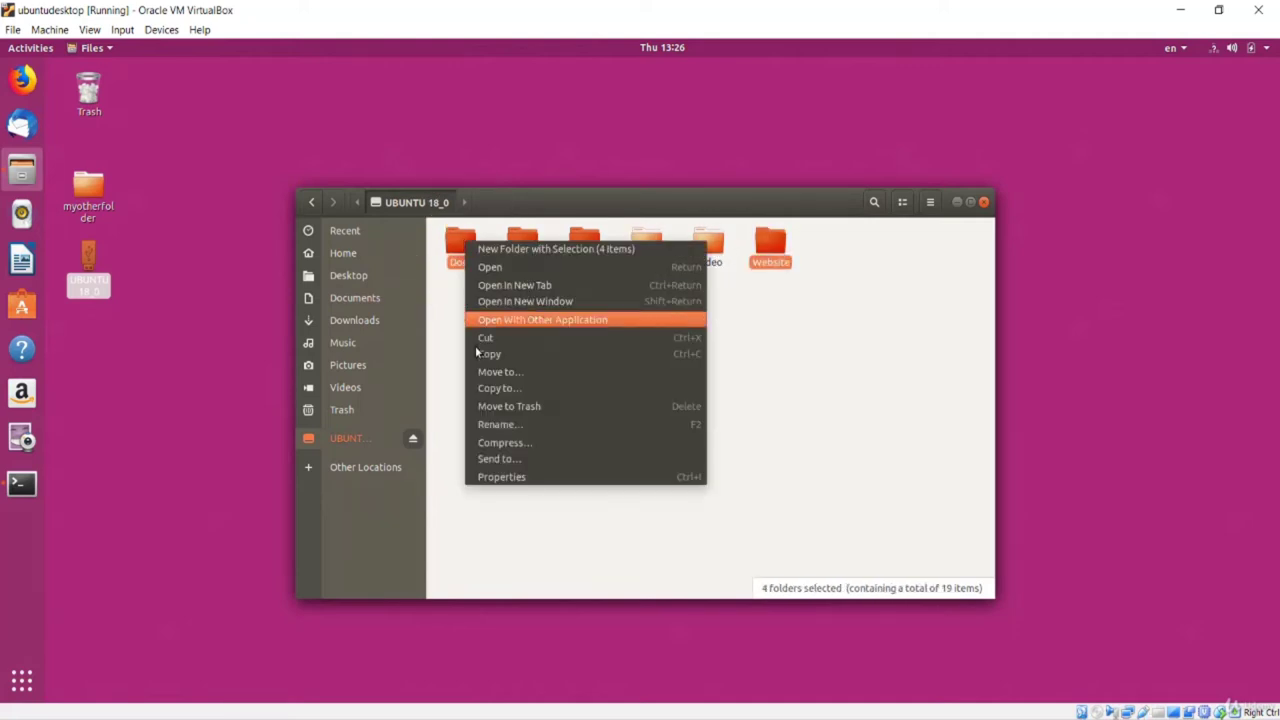
pyautogui.click(486, 356)
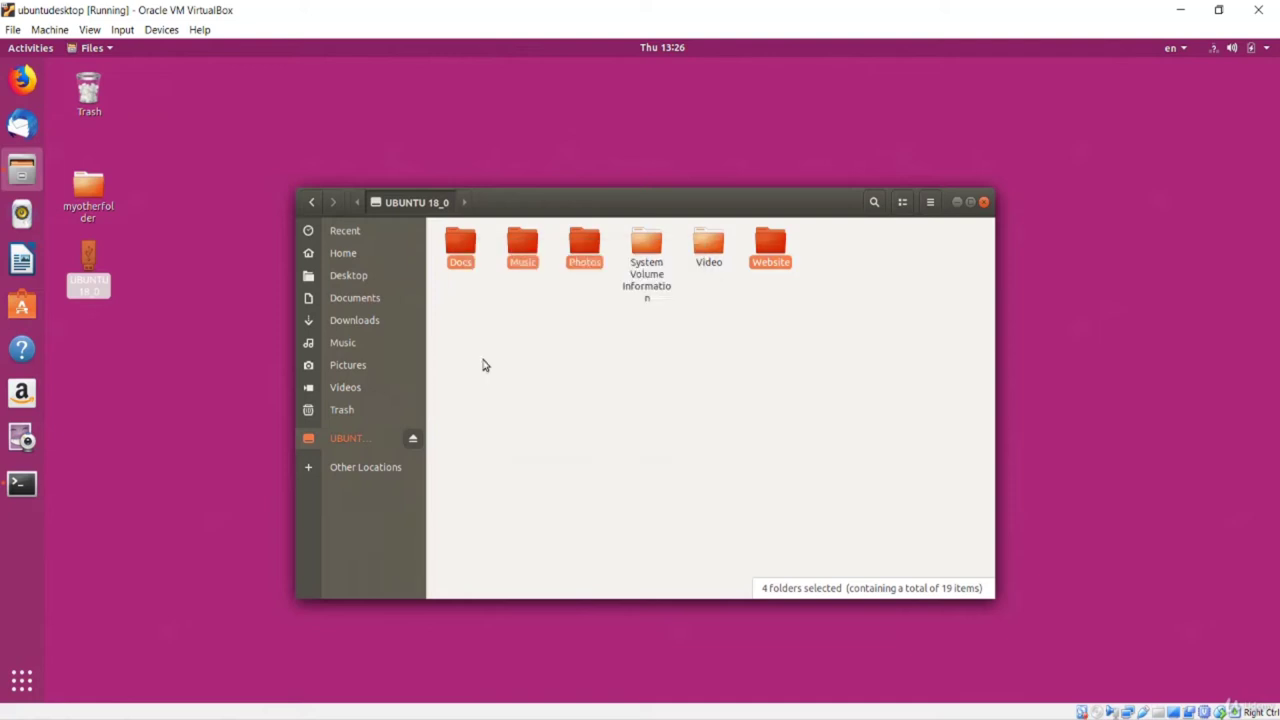
pyautogui.rightClick(190, 335)
pyautogui.click(221, 364)
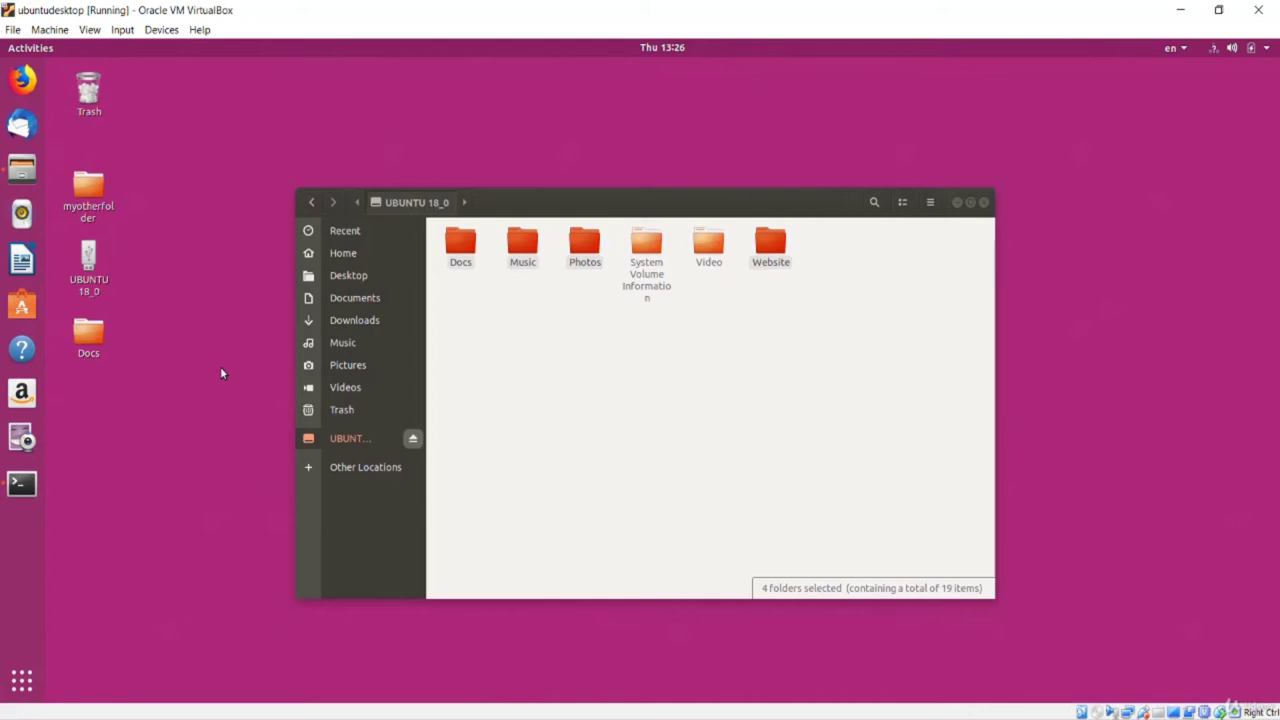
# - Select the five folders on the drive and bring up their context menu without choosing anything
pyautogui.moveTo(800, 326); pyautogui.dragTo(491, 248)
pyautogui.click(460, 243)
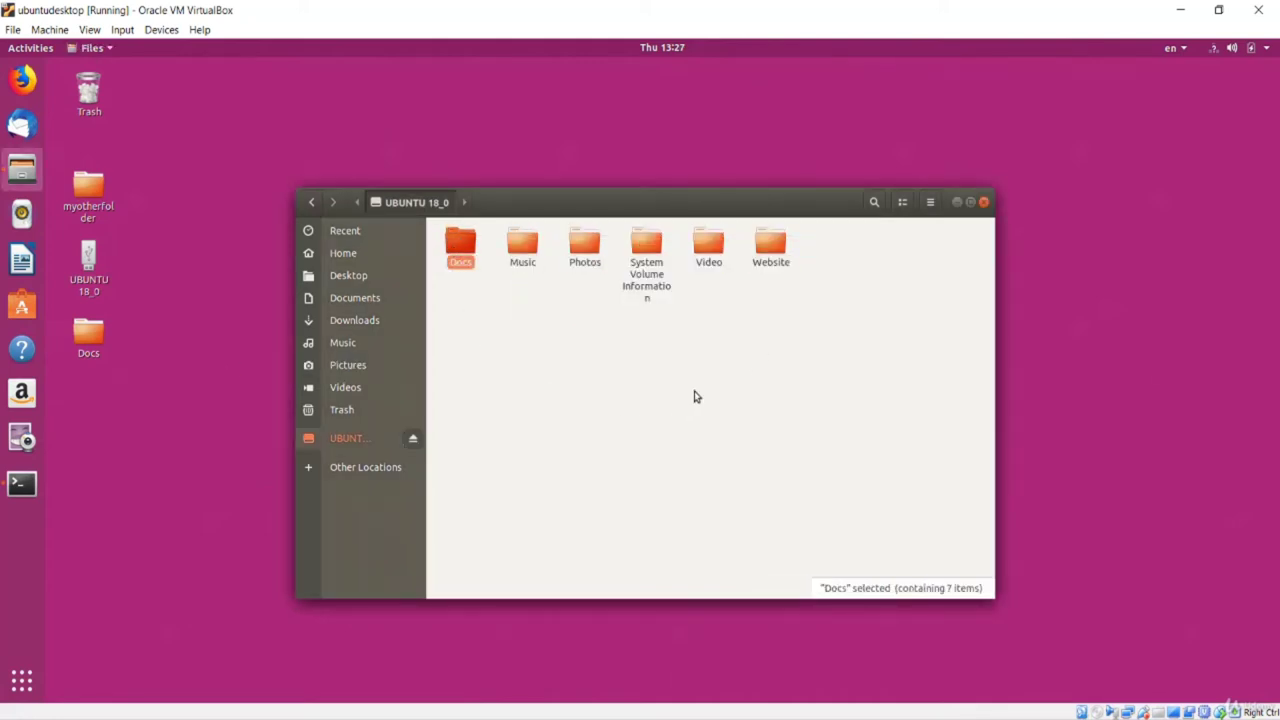
pyautogui.moveTo(695, 393); pyautogui.dragTo(441, 229)
pyautogui.rightClick(468, 244)
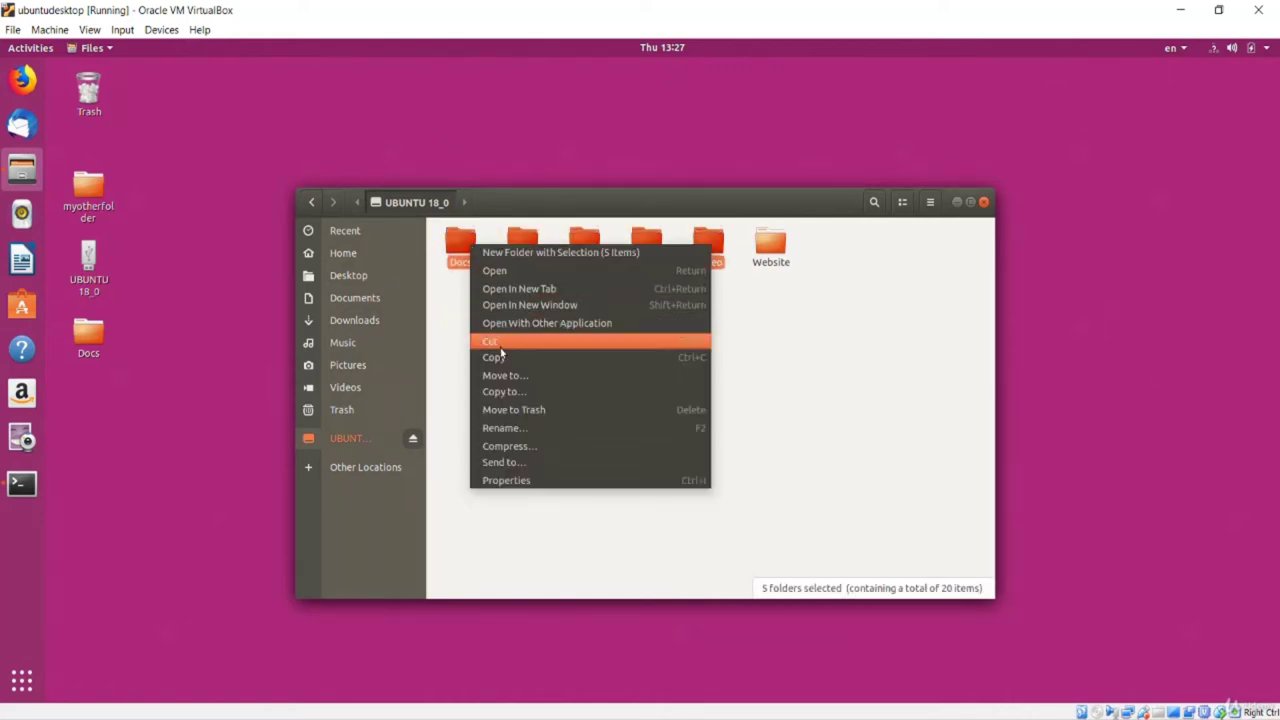
pyautogui.click(147, 468)
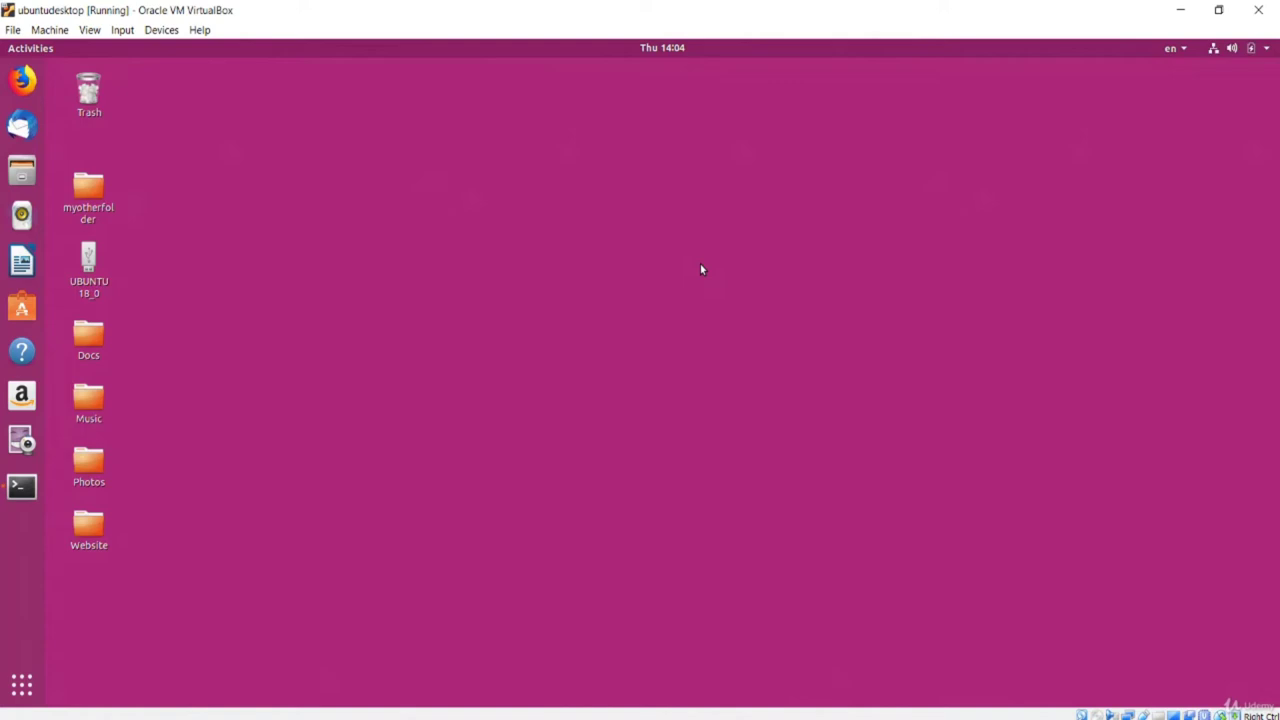
# - Launch Ubuntu Software by searching 'sof' in Activities
pyautogui.click(30, 48)
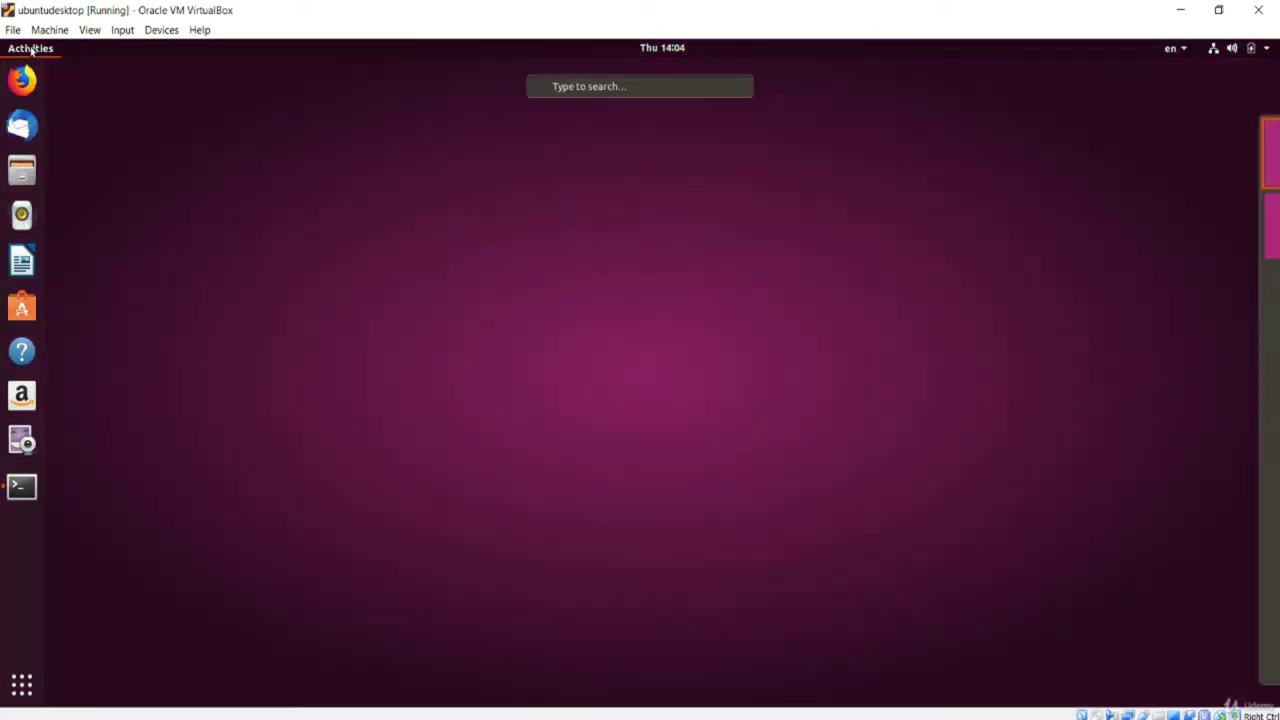
pyautogui.click(561, 88)
pyautogui.write('s')
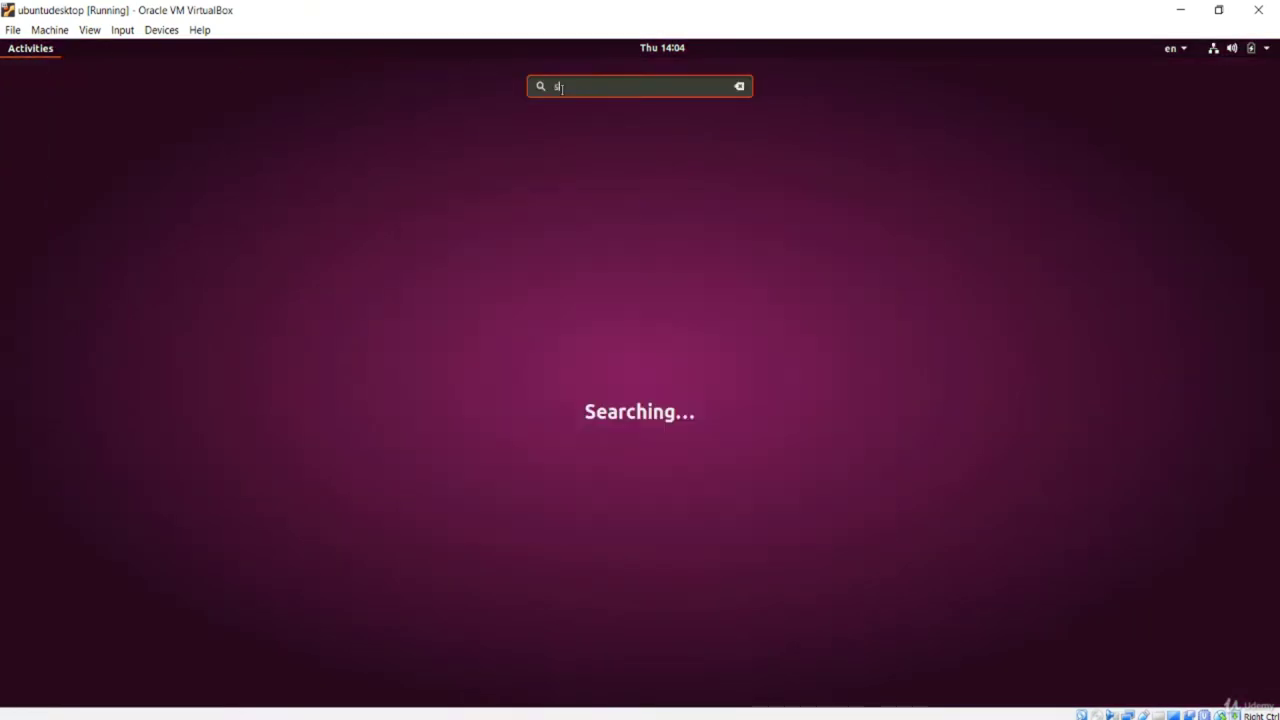
pyautogui.write('of')
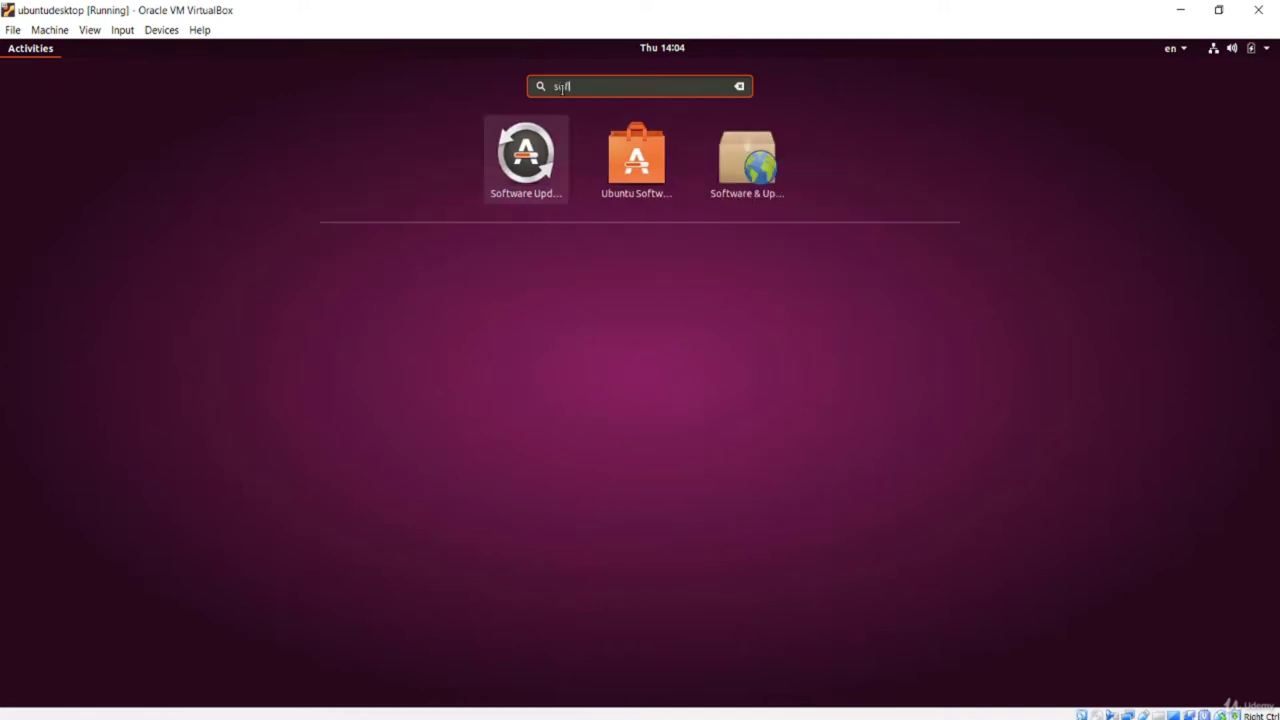
pyautogui.click(645, 185)
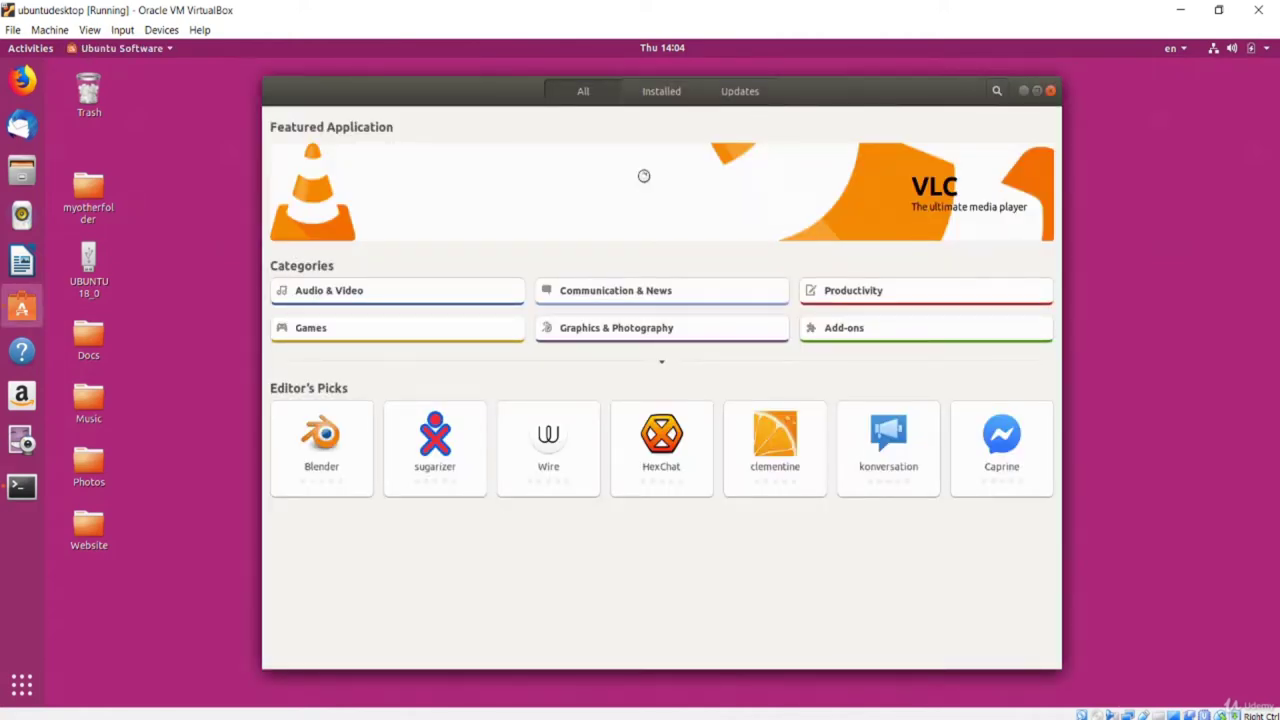
# - Cycle through the Installed, Updates and All pages, confirming software is up to date, ending on All
pyautogui.click(660, 93)
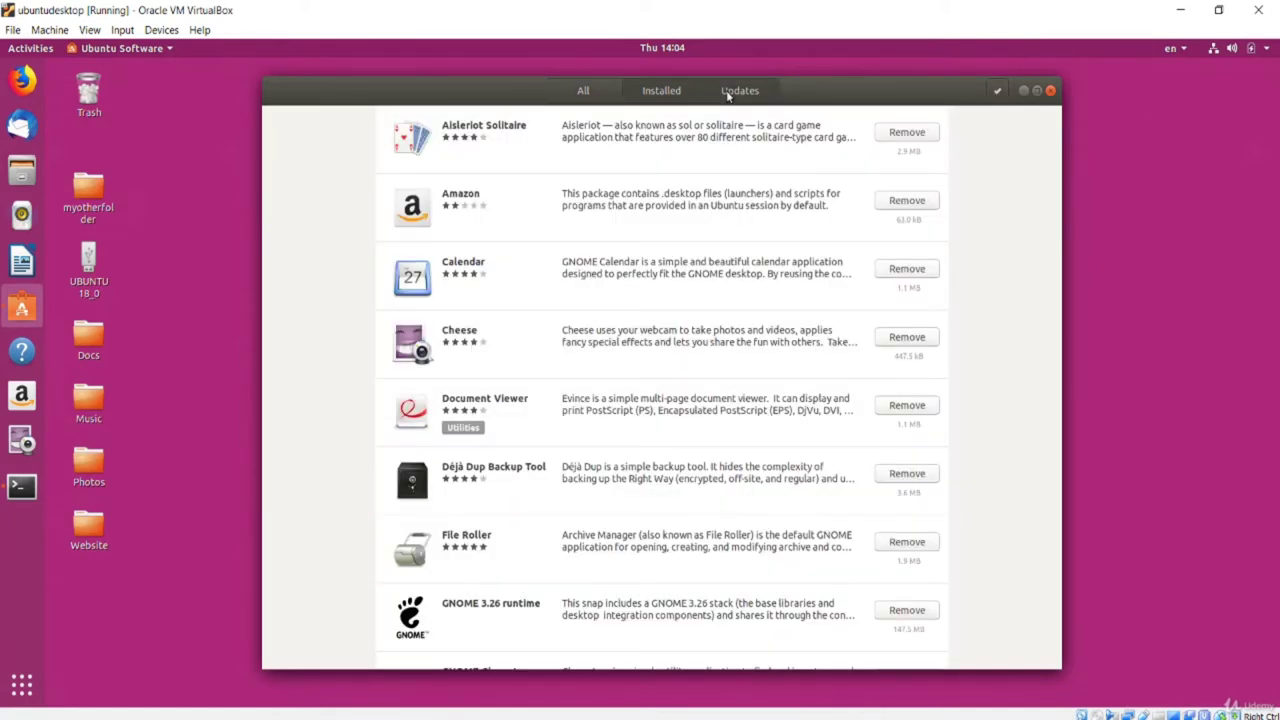
pyautogui.click(727, 93)
pyautogui.click(652, 92)
pyautogui.click(614, 93)
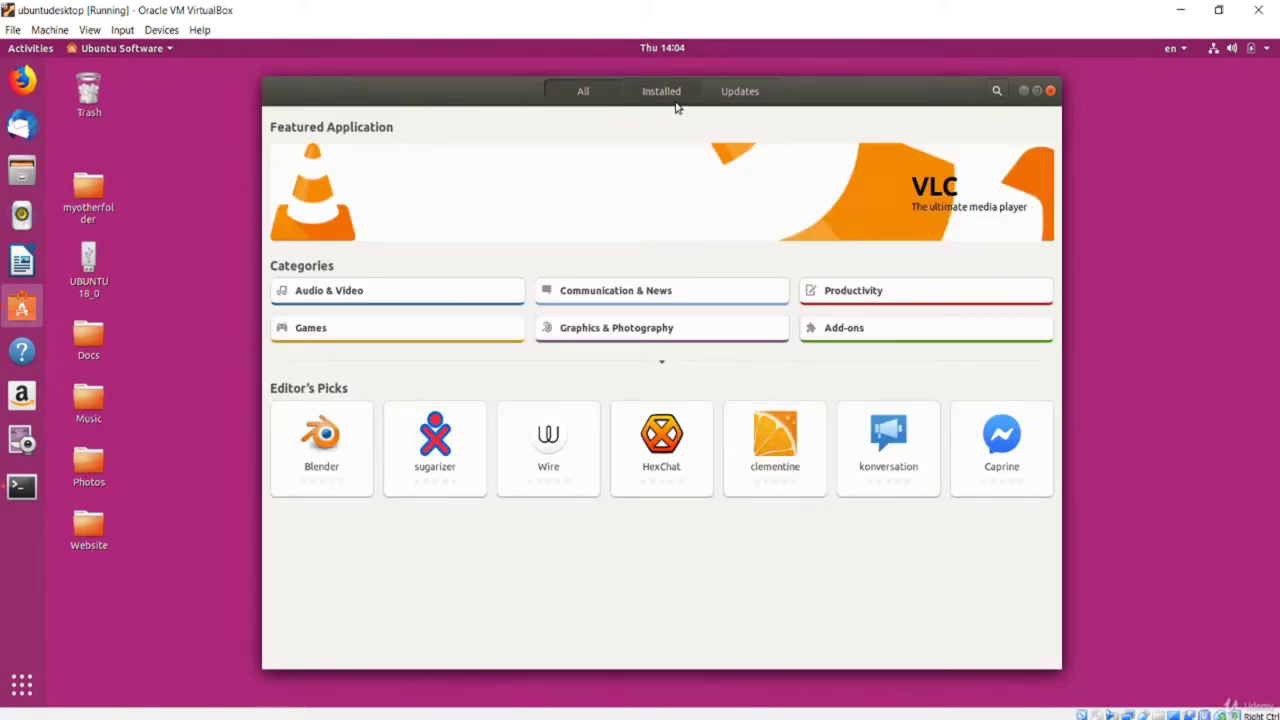
pyautogui.click(662, 93)
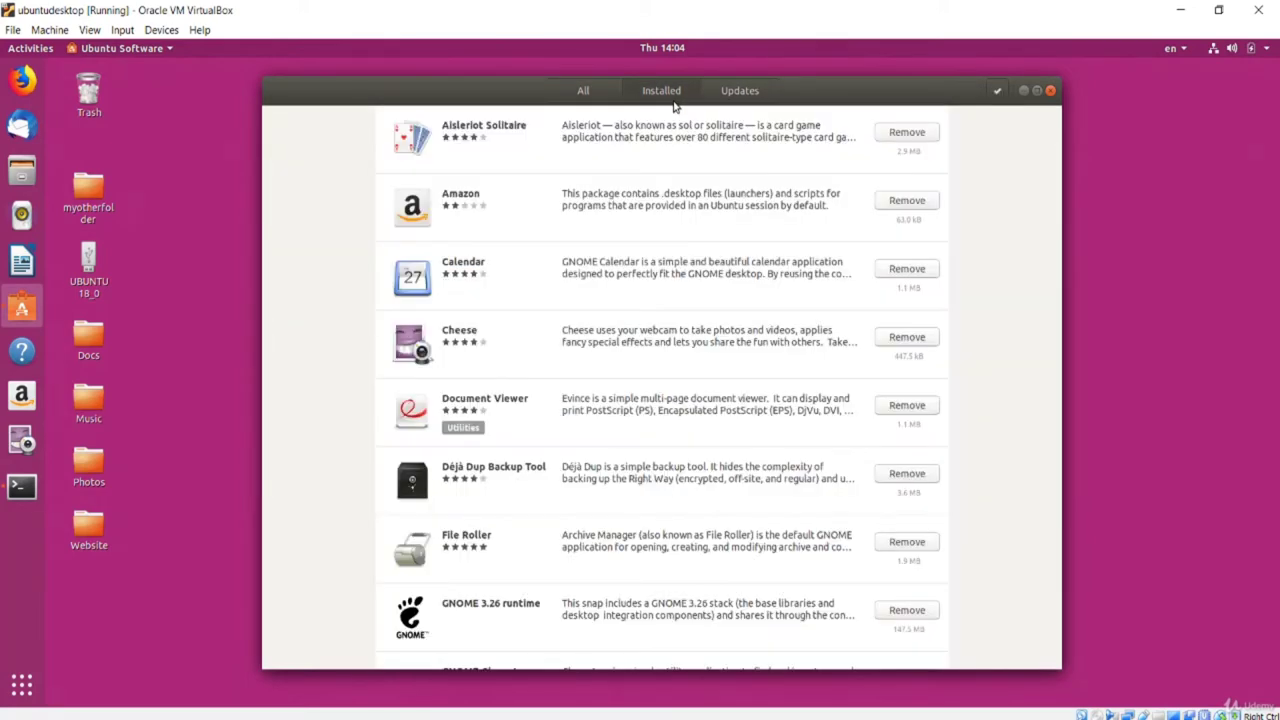
pyautogui.click(740, 91)
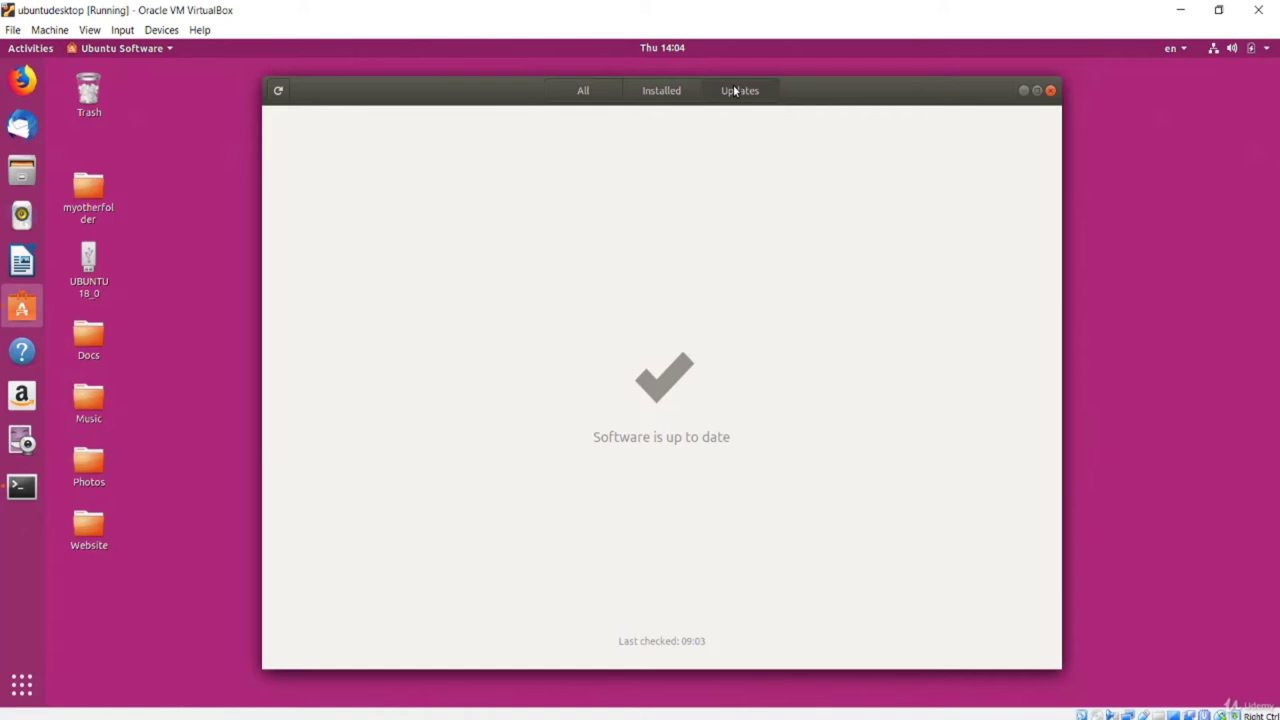
pyautogui.click(586, 91)
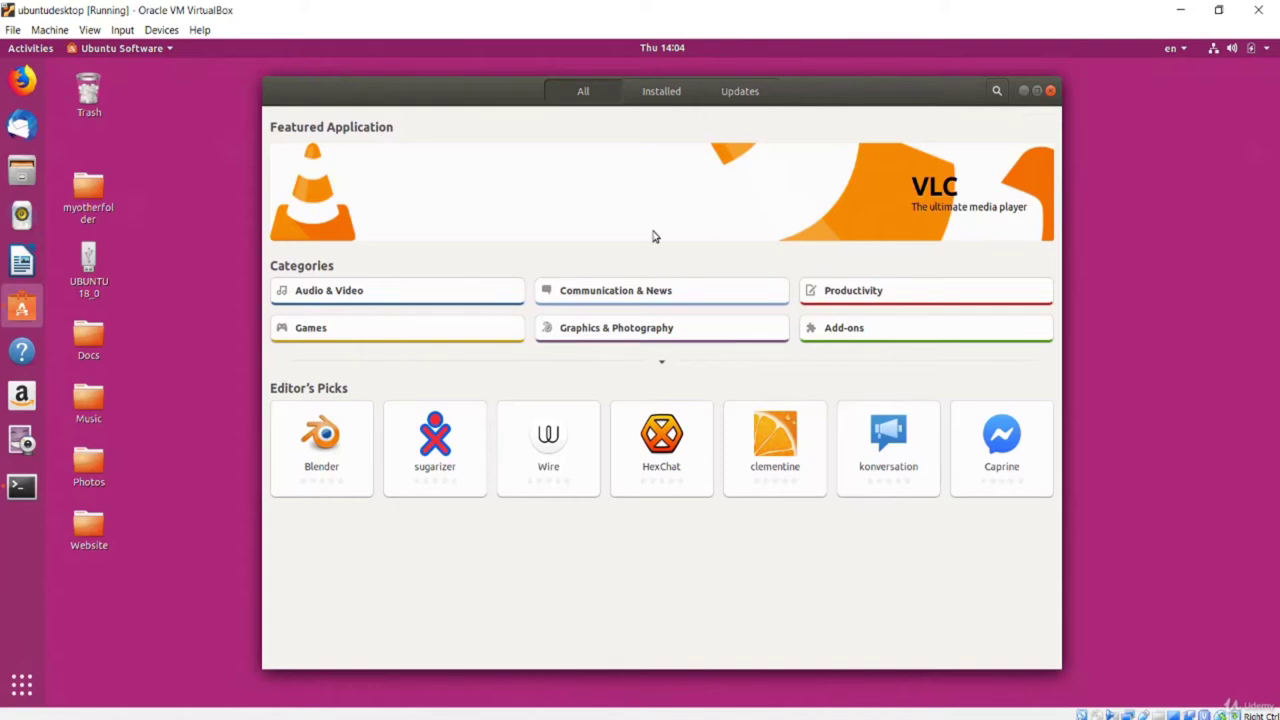
pyautogui.click(655, 97)
pyautogui.click(755, 92)
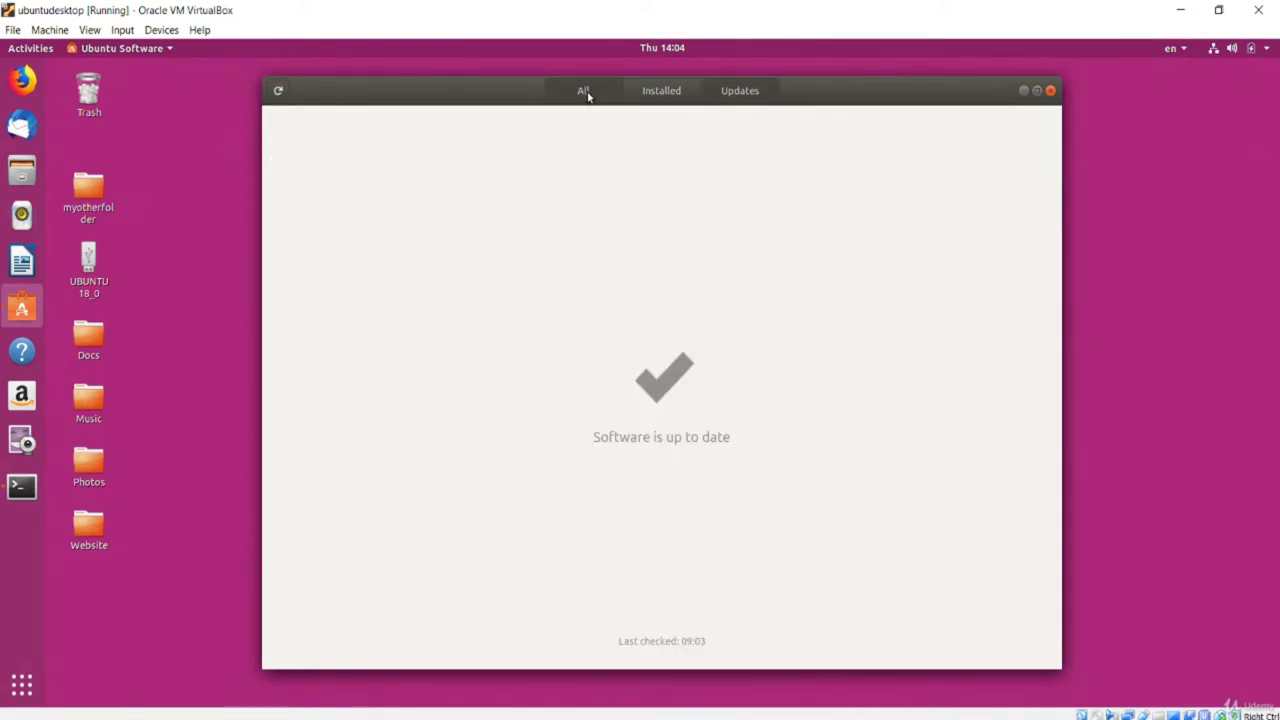
pyautogui.click(584, 91)
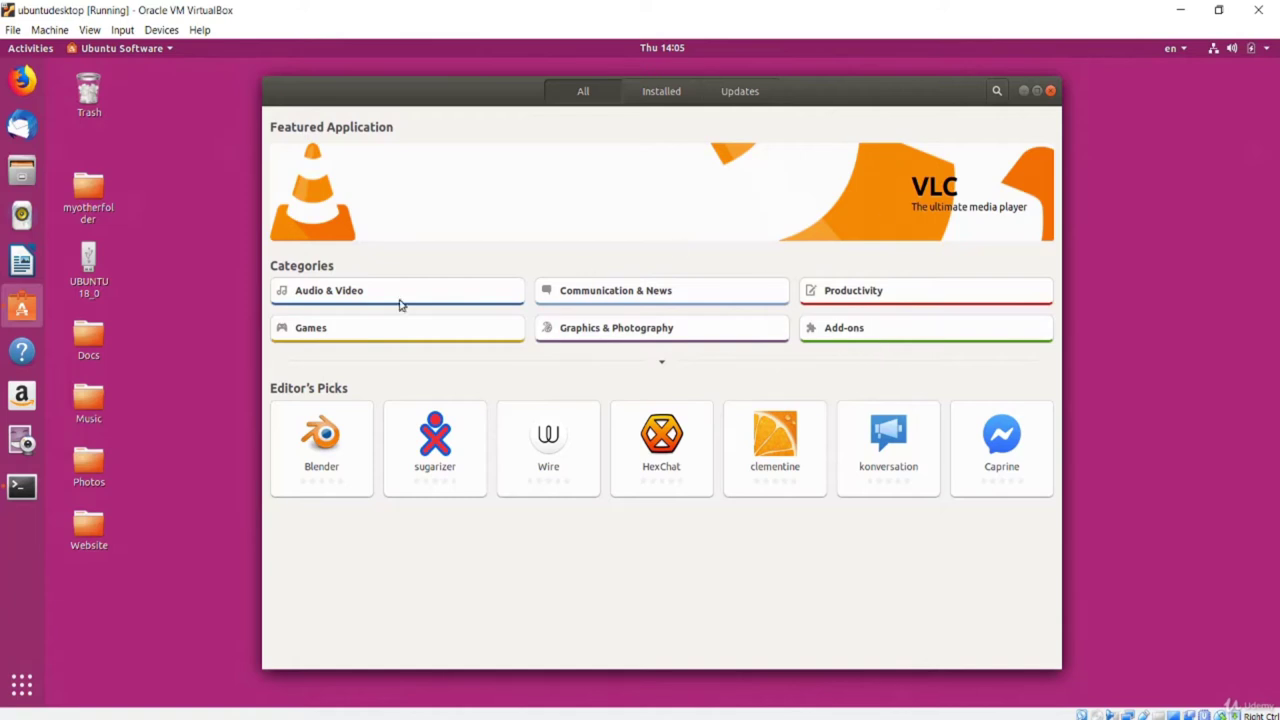
# - Open the Games category and scroll through its apps
pyautogui.click(319, 330)
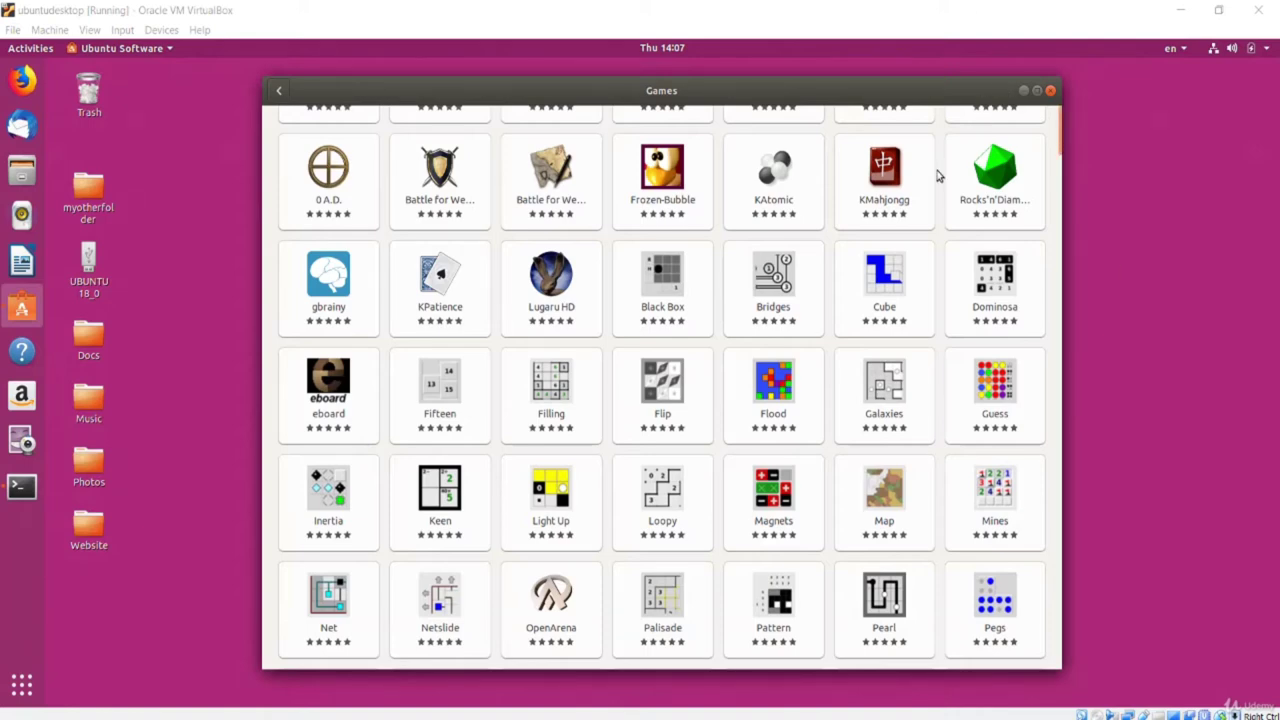
pyautogui.scroll(5, 940, 176)
pyautogui.scroll(1, 940, 176)
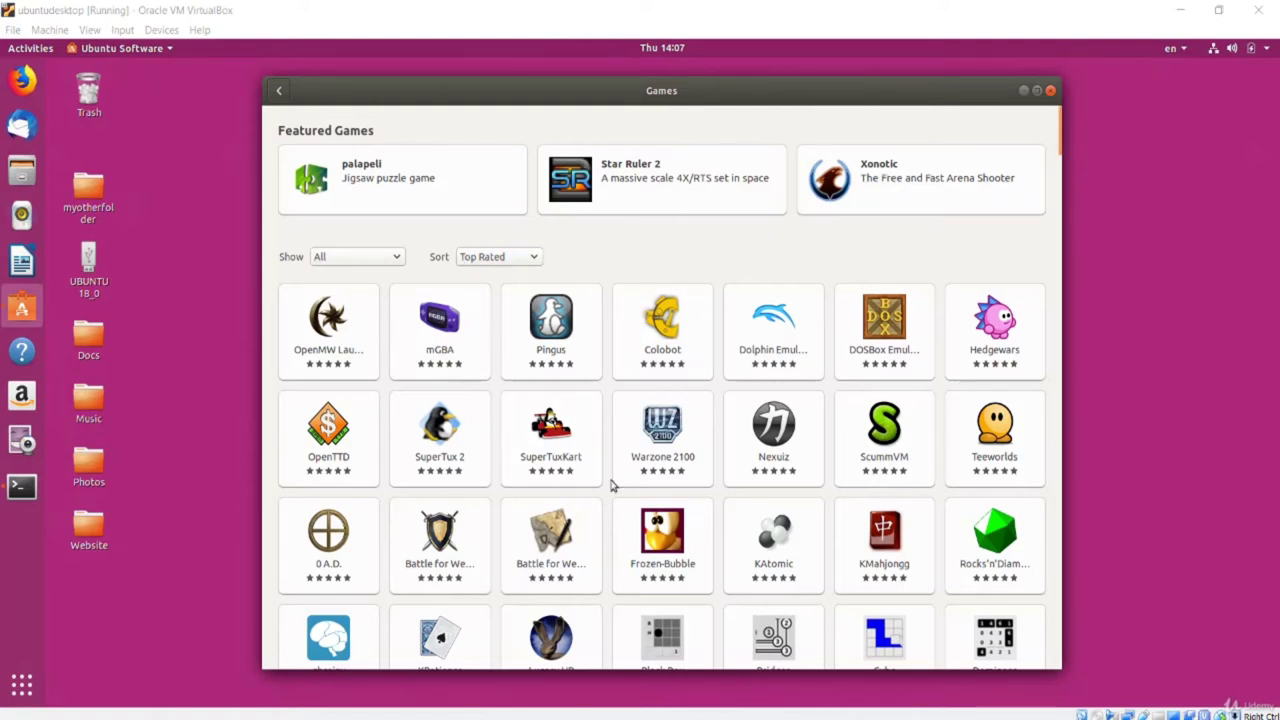
pyautogui.scroll(-1, 613, 485)
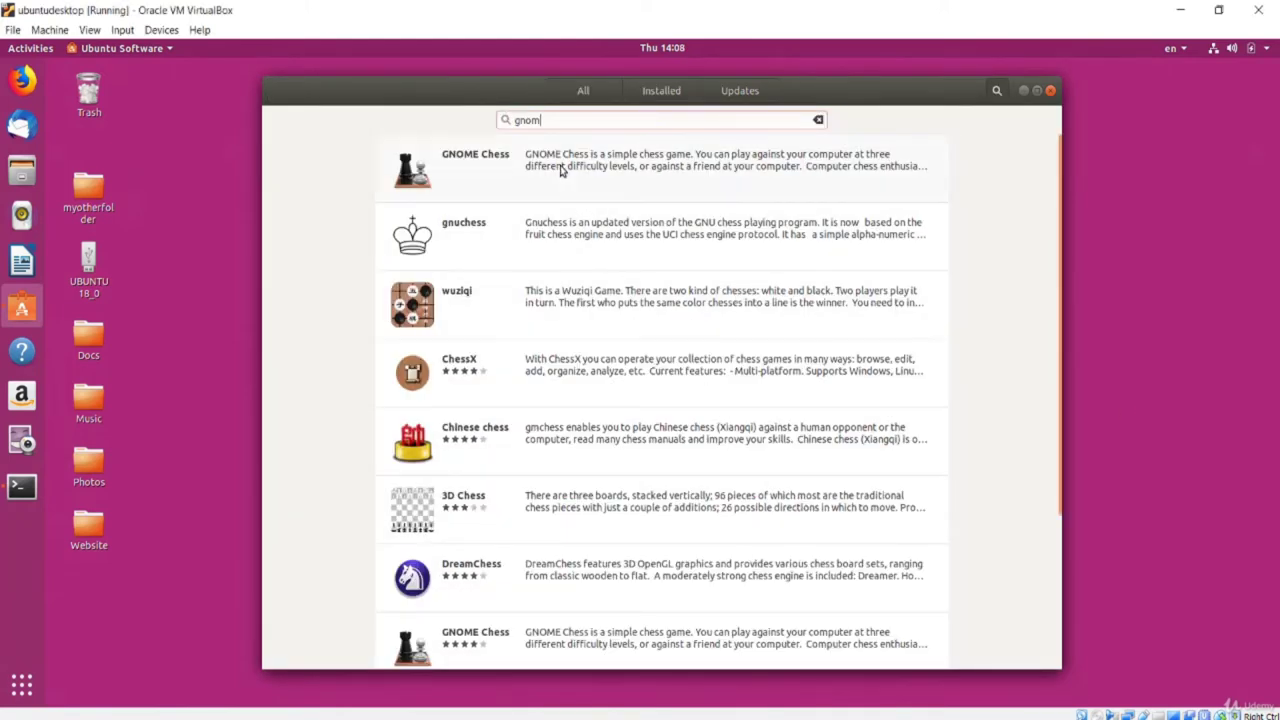
# - Search the store for 'gnom chess', backing out of the GNOME Calendar page
pyautogui.write('e')
pyautogui.click(457, 163)
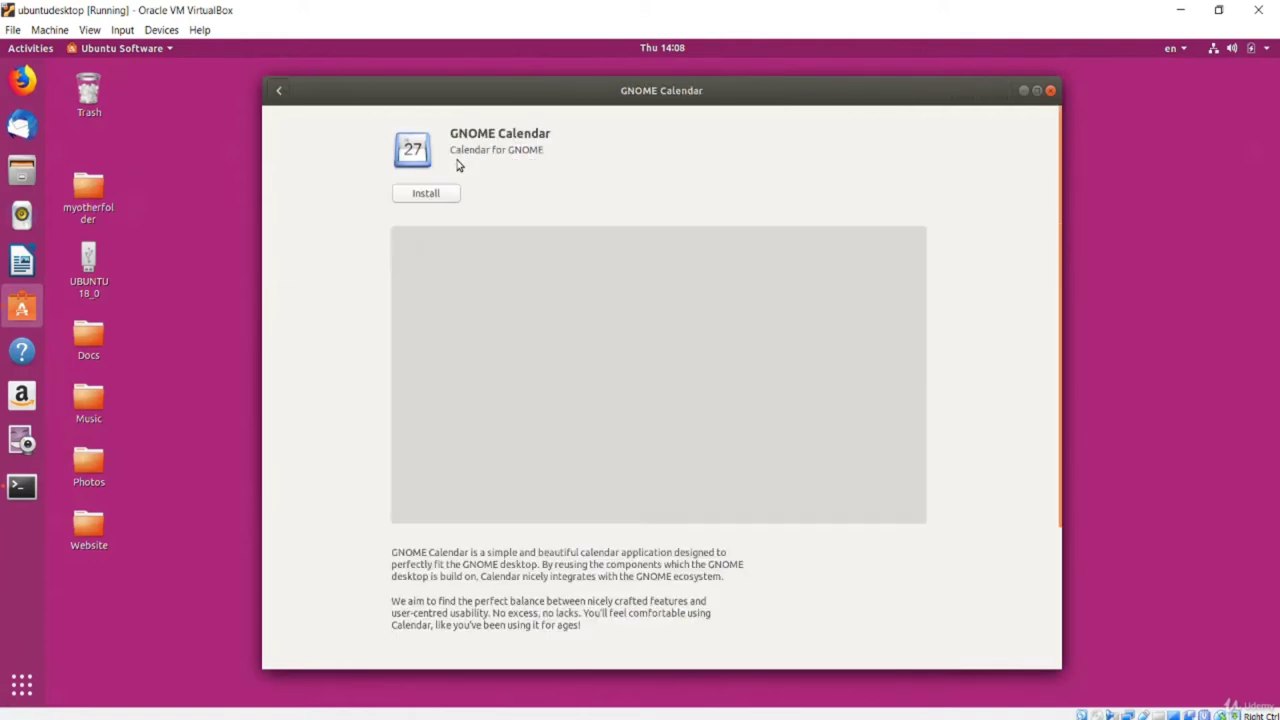
pyautogui.click(279, 91)
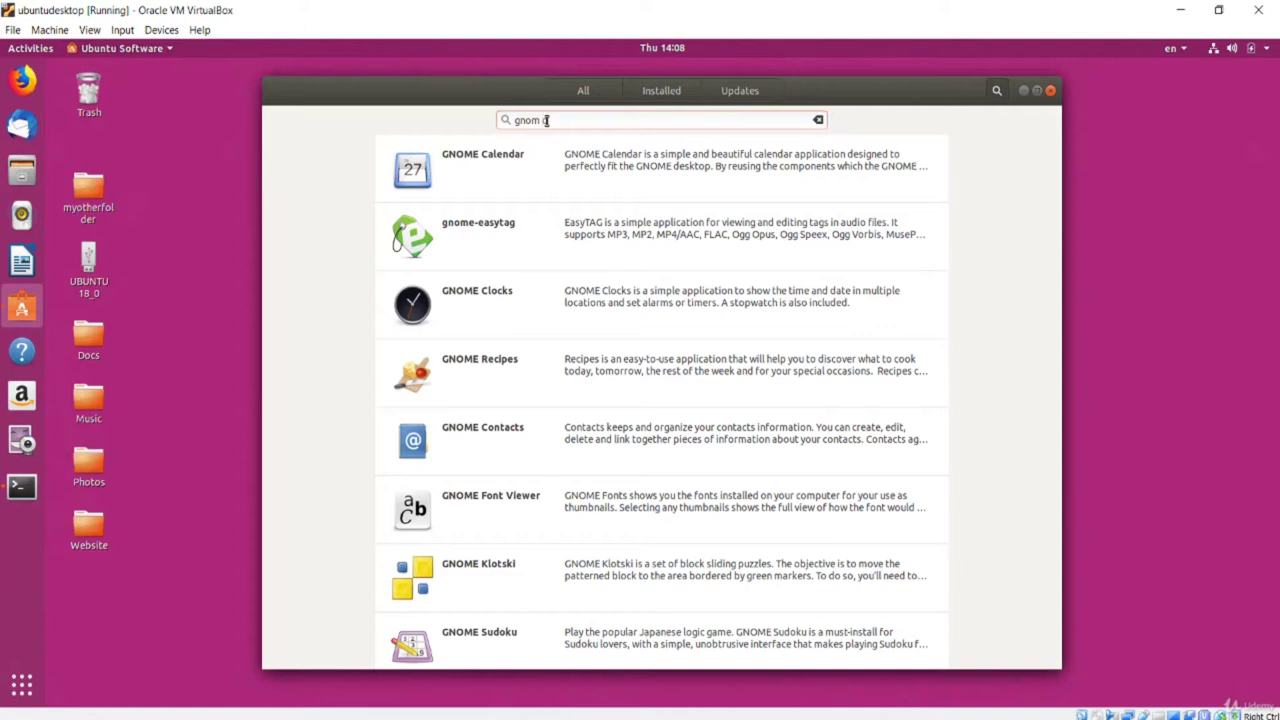
pyautogui.write('chess')
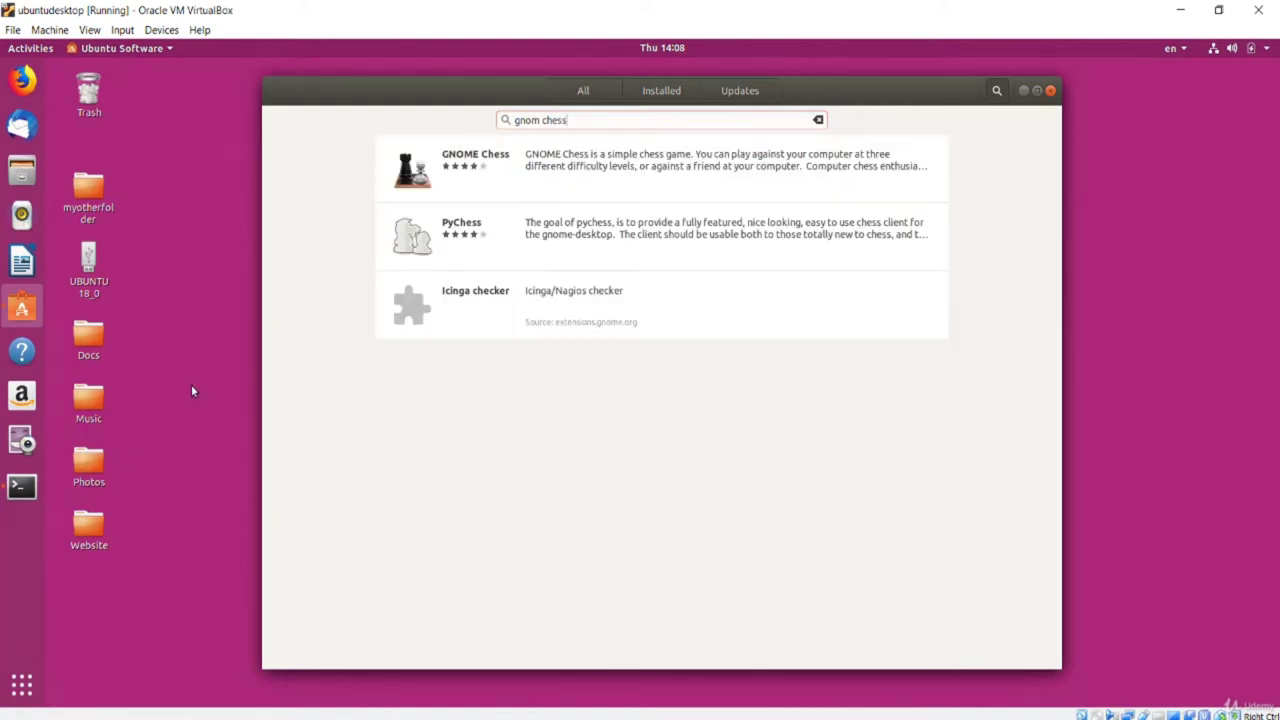
# - Install GNOME Chess, authorising with the account password
pyautogui.click(457, 163)
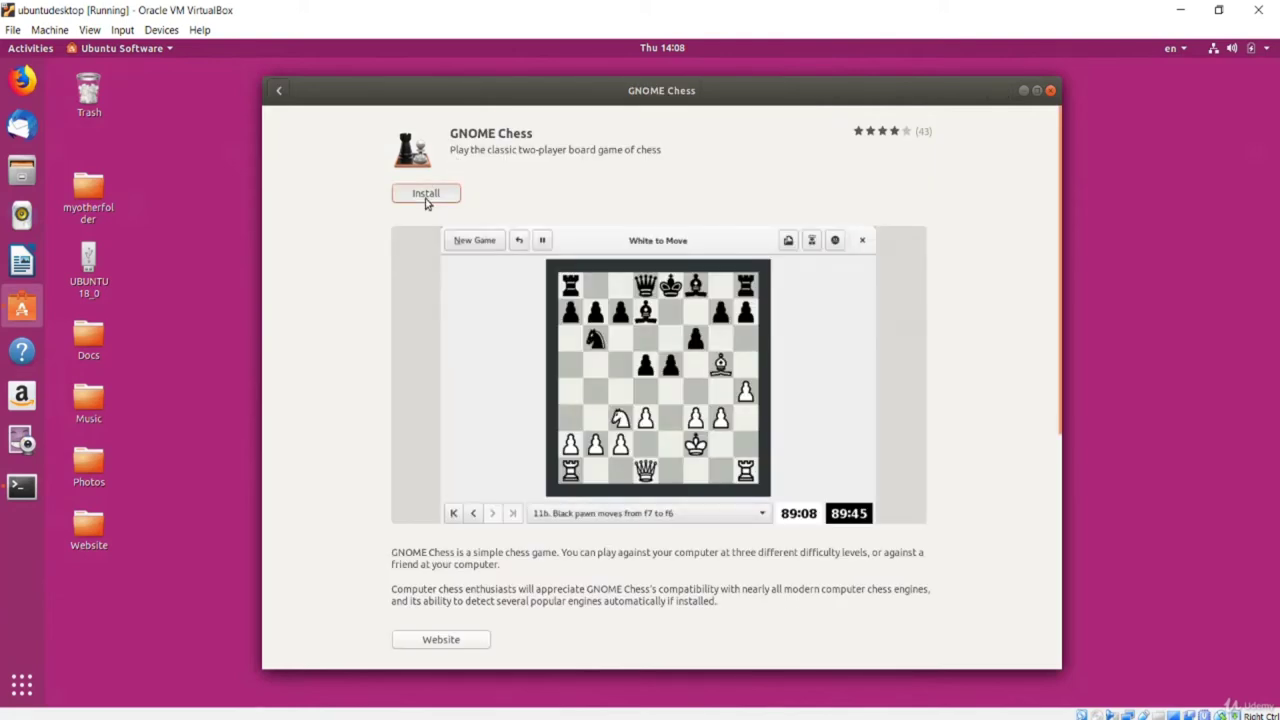
pyautogui.click(426, 197)
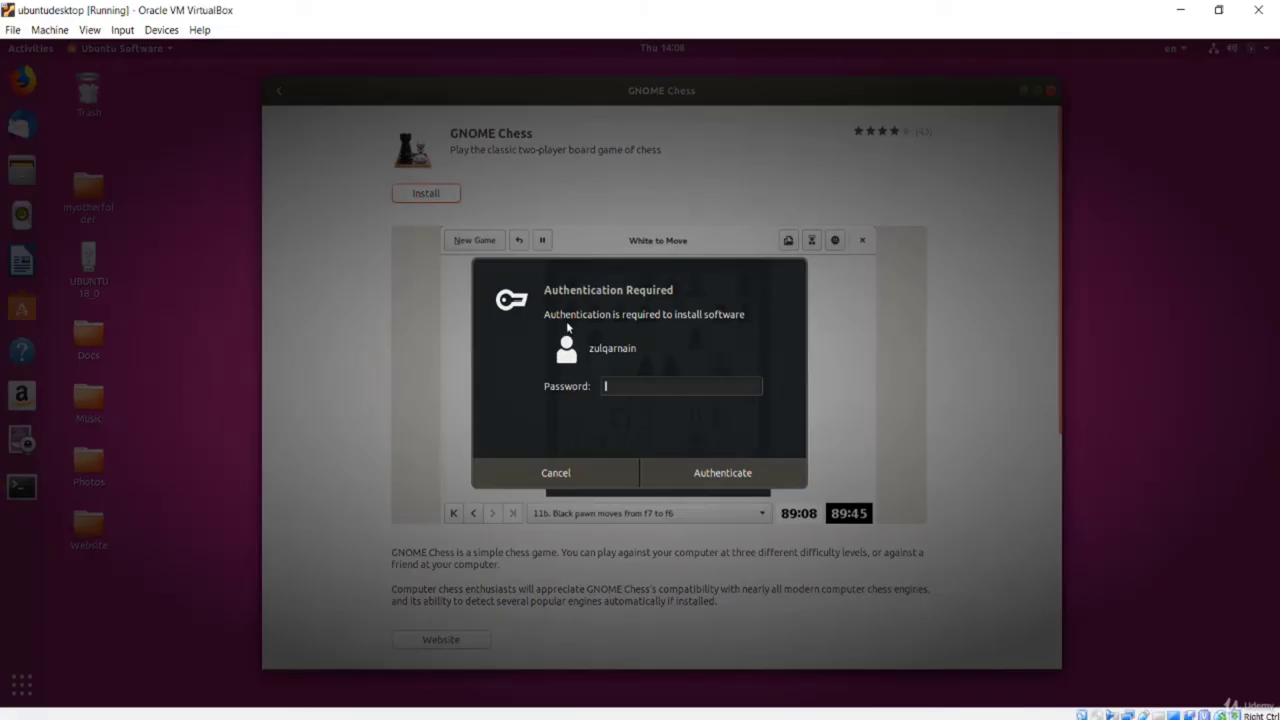
pyautogui.write('•••••••••')
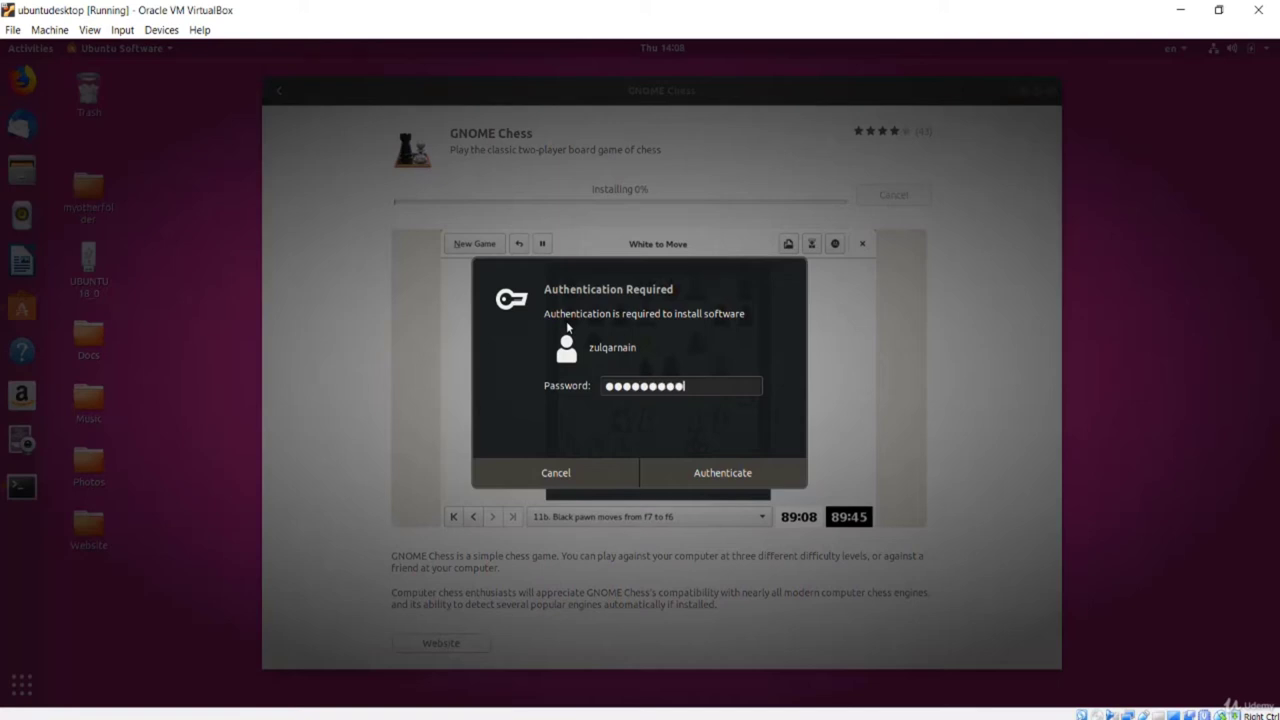
pyautogui.press('Return')
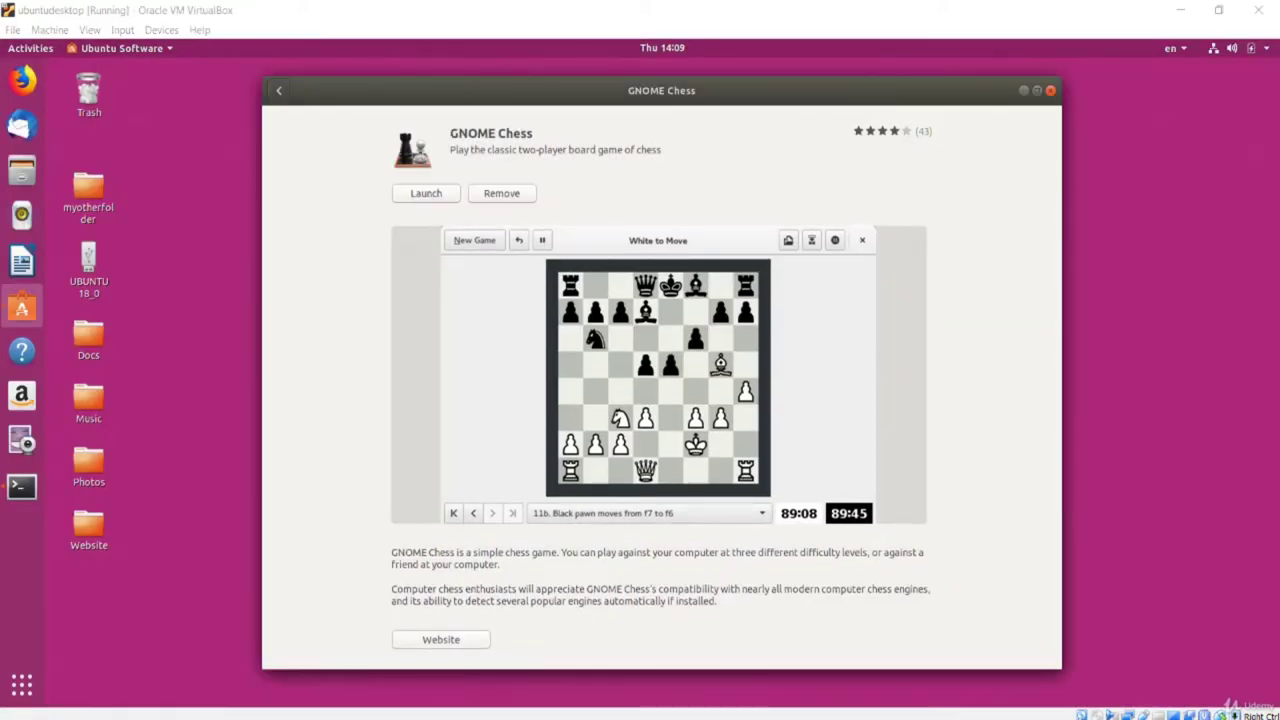
# - Launch GNOME Chess, try the b2, c2 and d2 pawns, then close the game
pyautogui.click(428, 194)
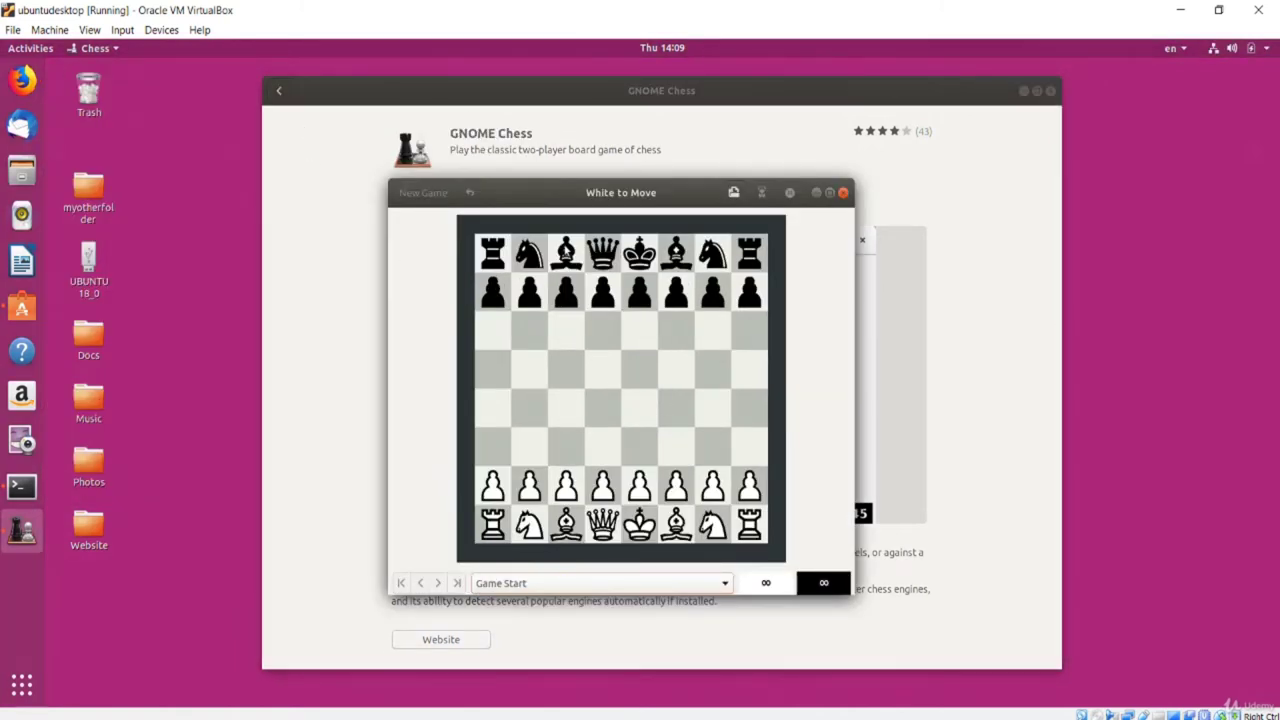
pyautogui.click(529, 492)
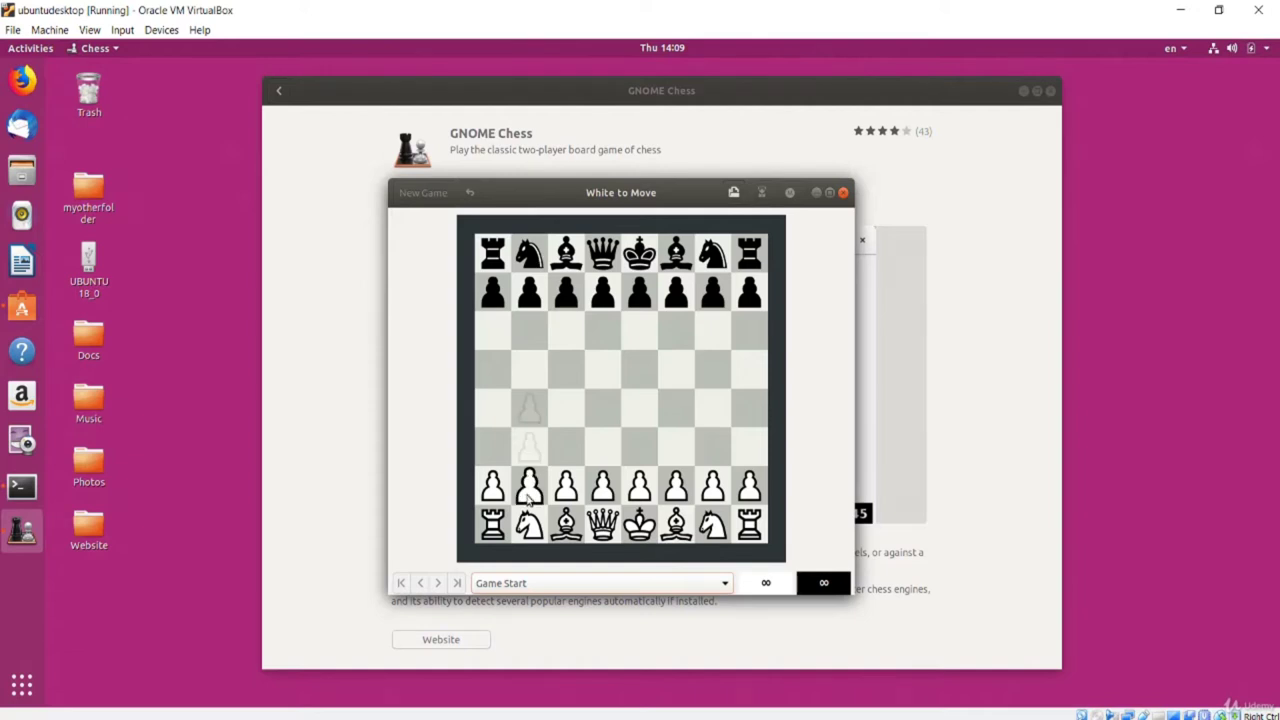
pyautogui.click(567, 489)
pyautogui.click(603, 488)
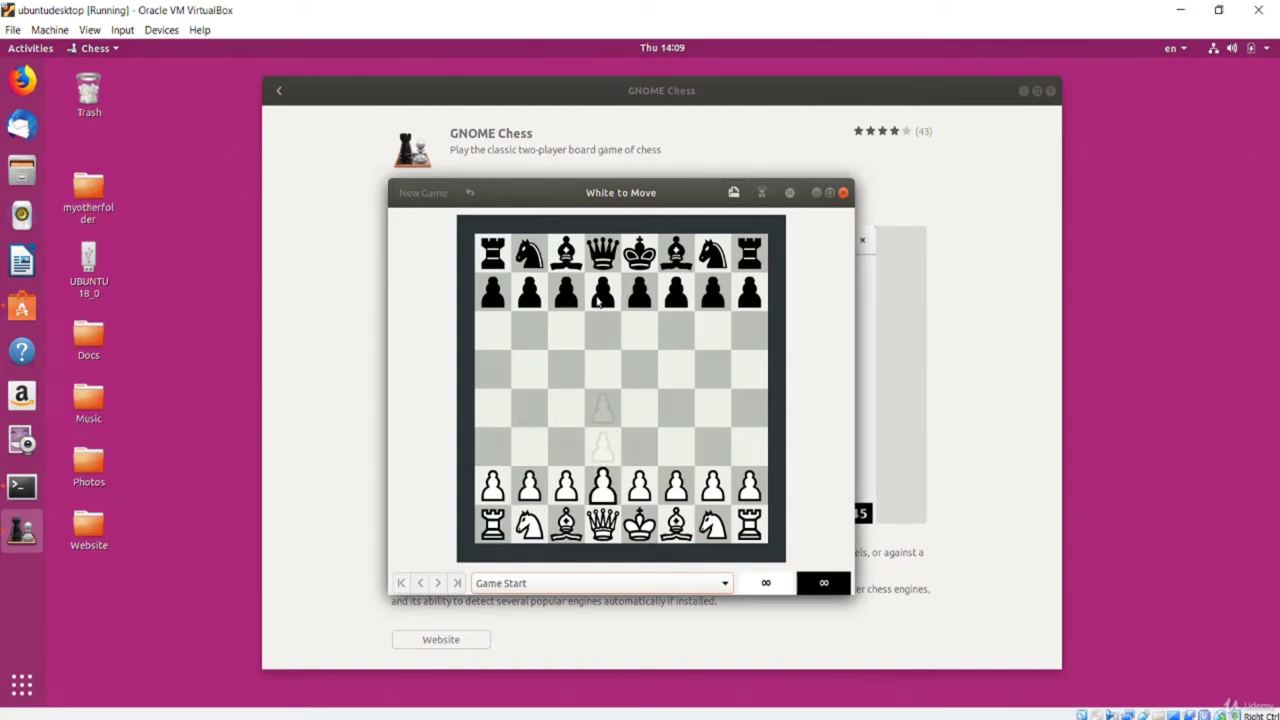
pyautogui.click(843, 193)
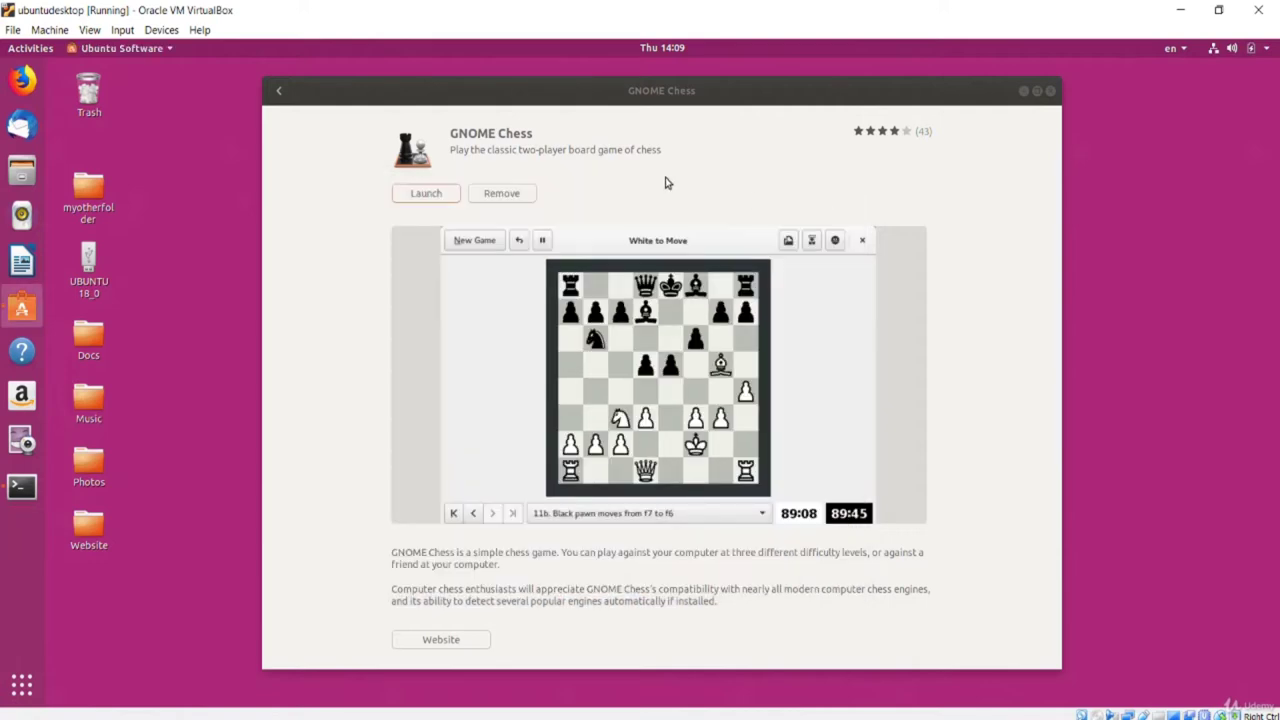
# - View GNOME Sudoku's details from the Installed list, then close Ubuntu Software
pyautogui.click(280, 92)
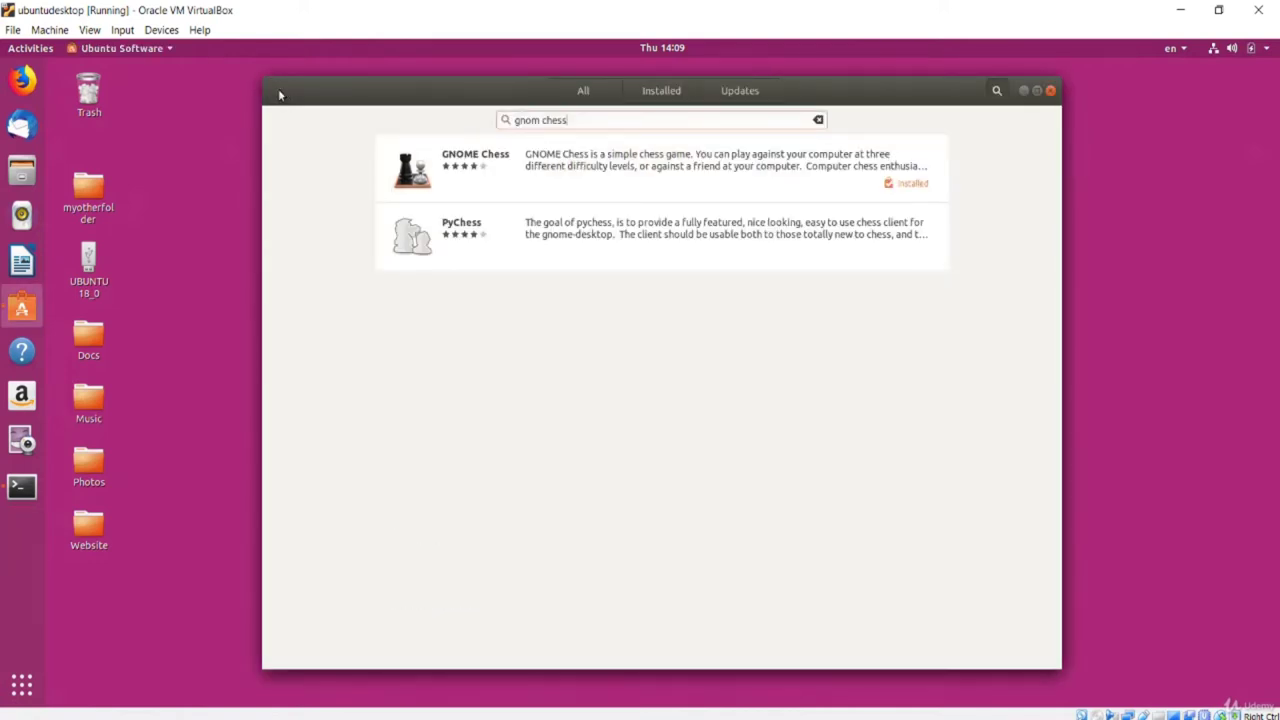
pyautogui.click(661, 91)
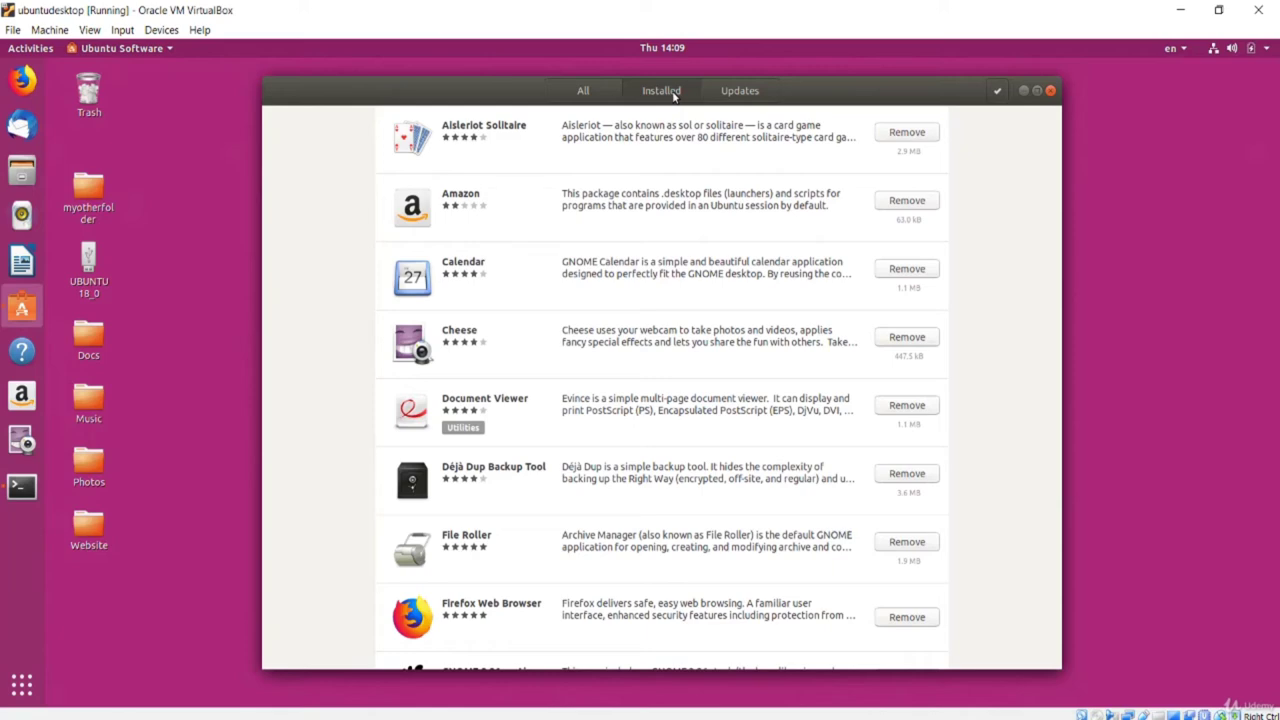
pyautogui.scroll(-3, 690, 280)
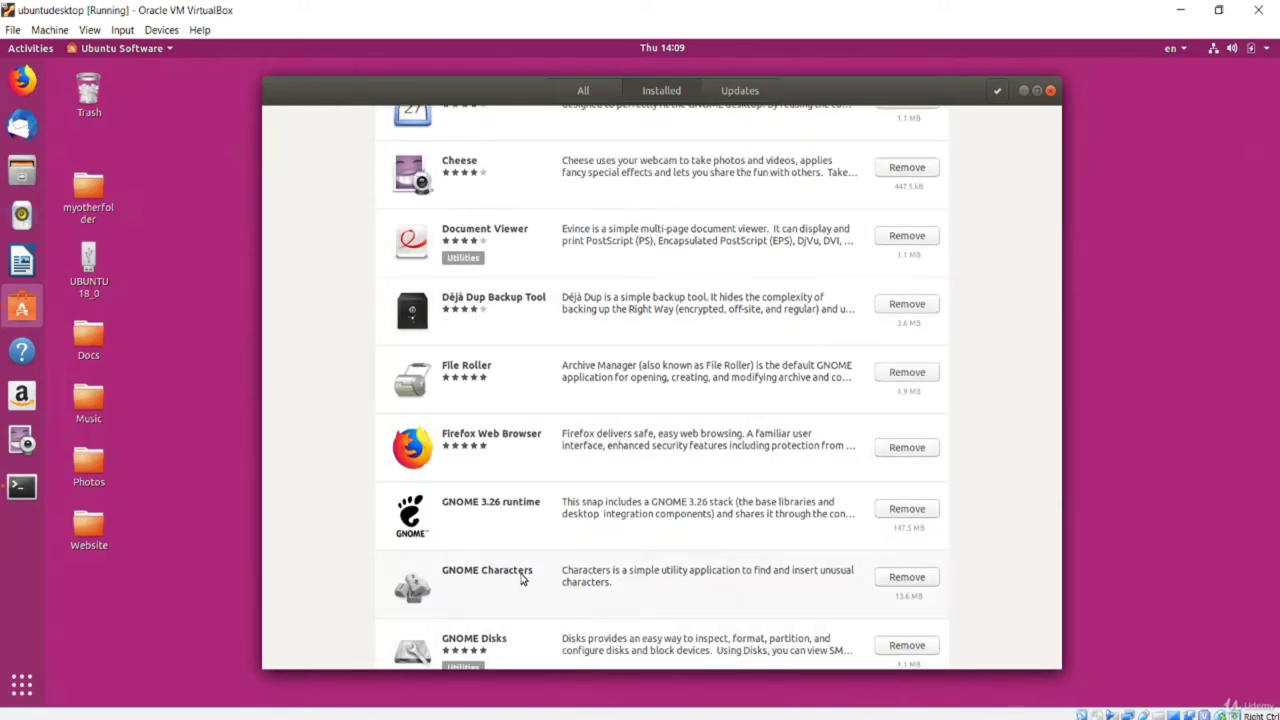
pyautogui.scroll(-1, 521, 578)
pyautogui.scroll(-4, 521, 578)
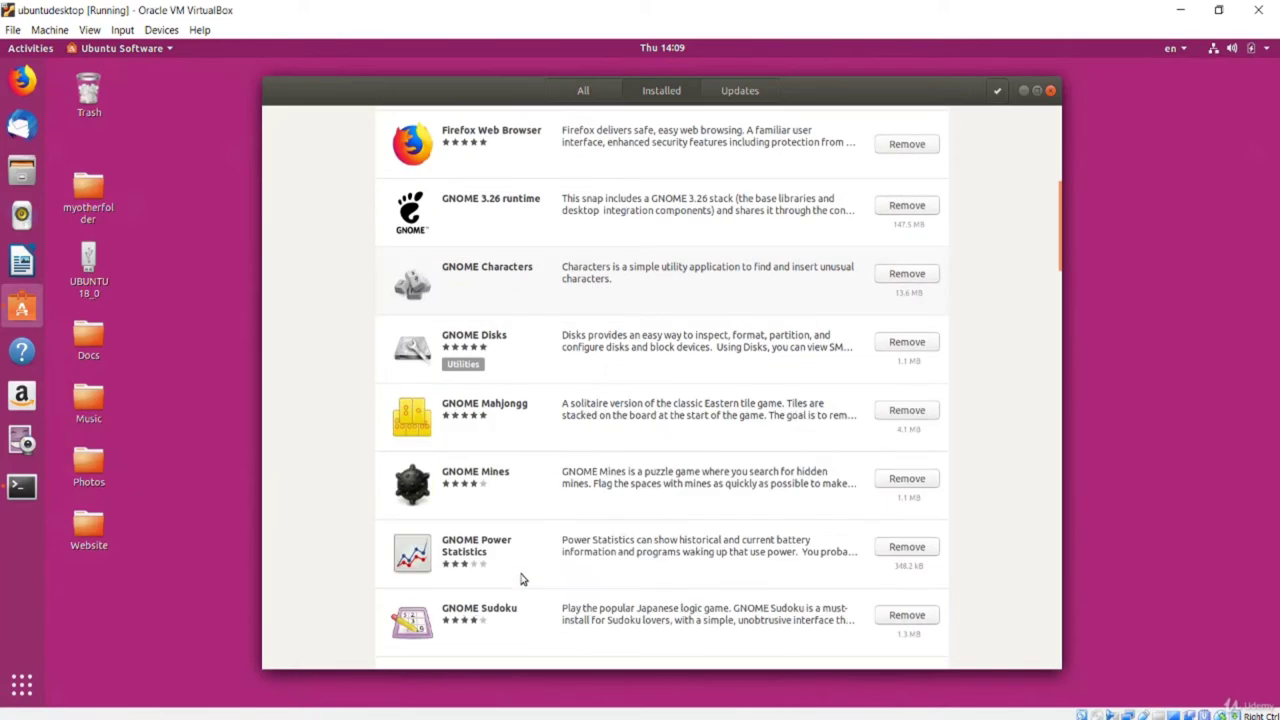
pyautogui.scroll(-1, 520, 576)
pyautogui.click(521, 574)
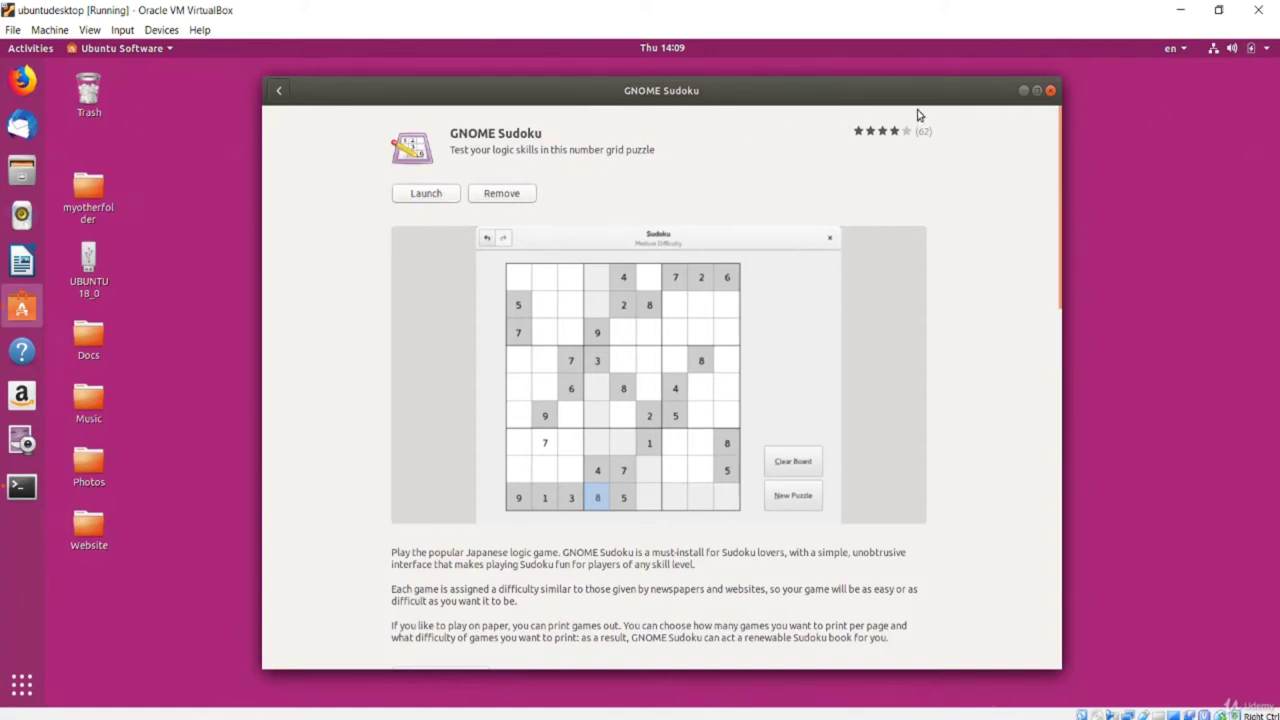
pyautogui.click(1050, 89)
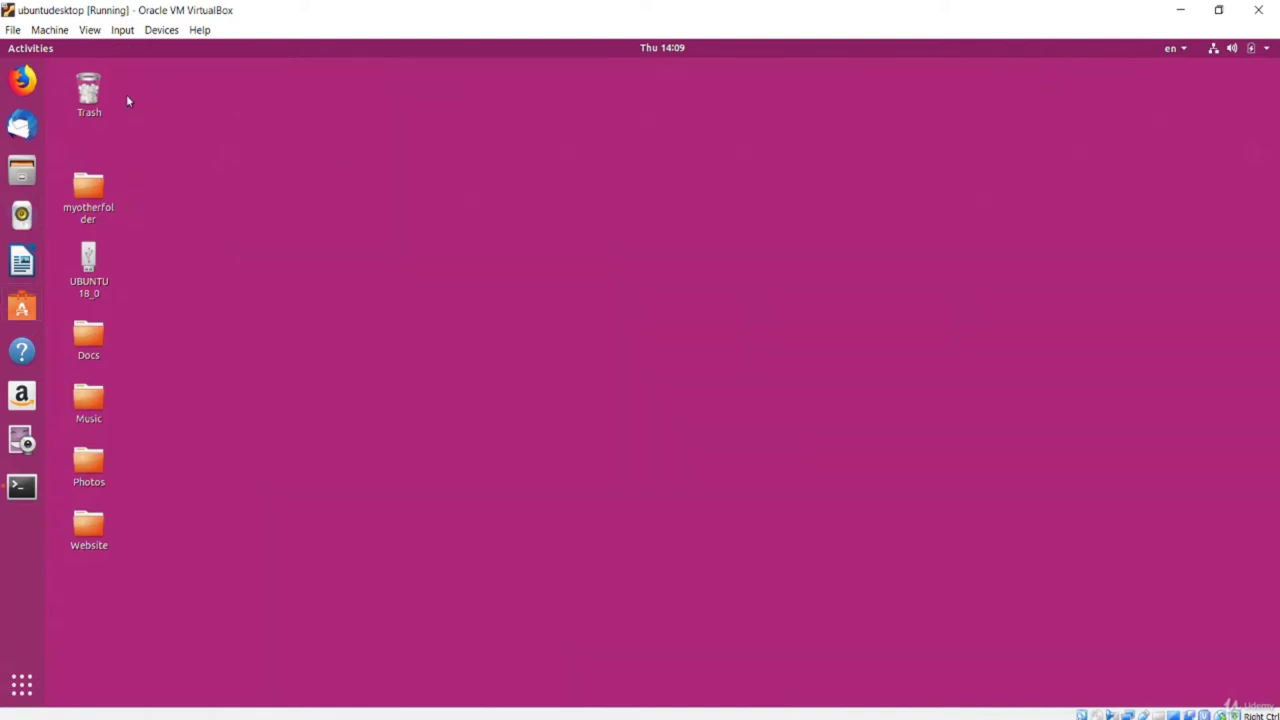
# - Open atom.io in Firefox
pyautogui.click(24, 89)
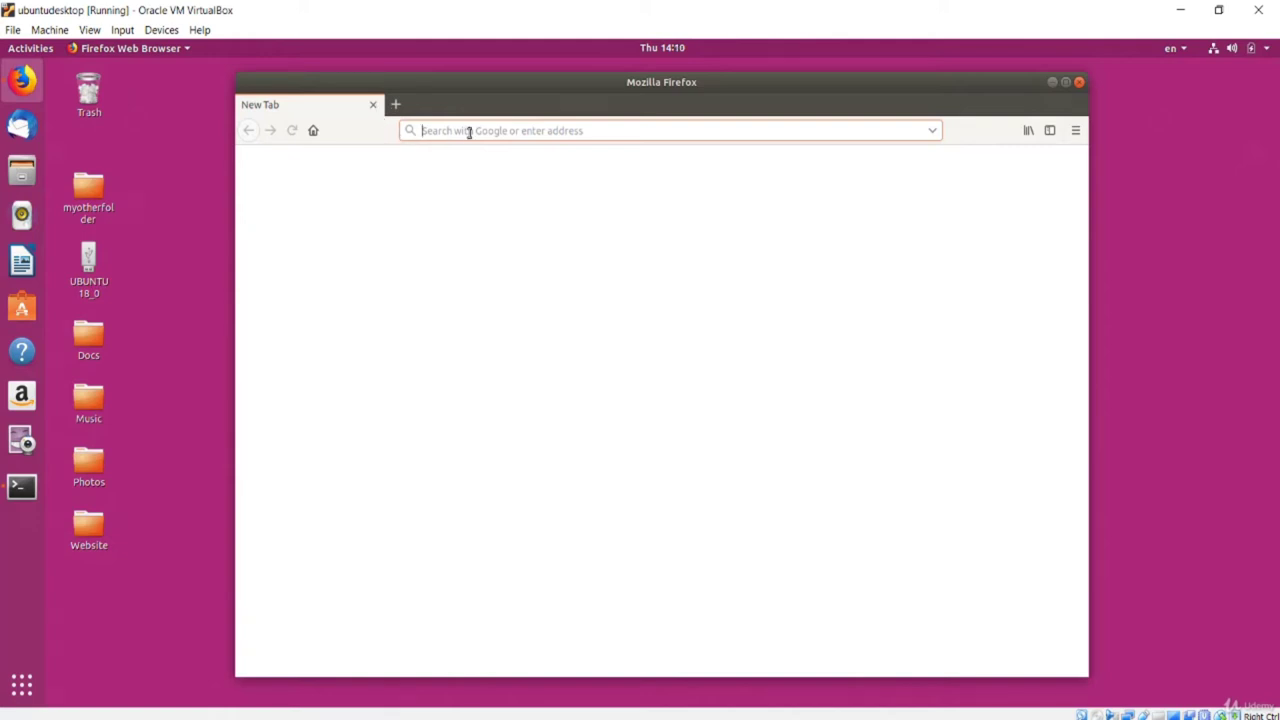
pyautogui.write('atom')
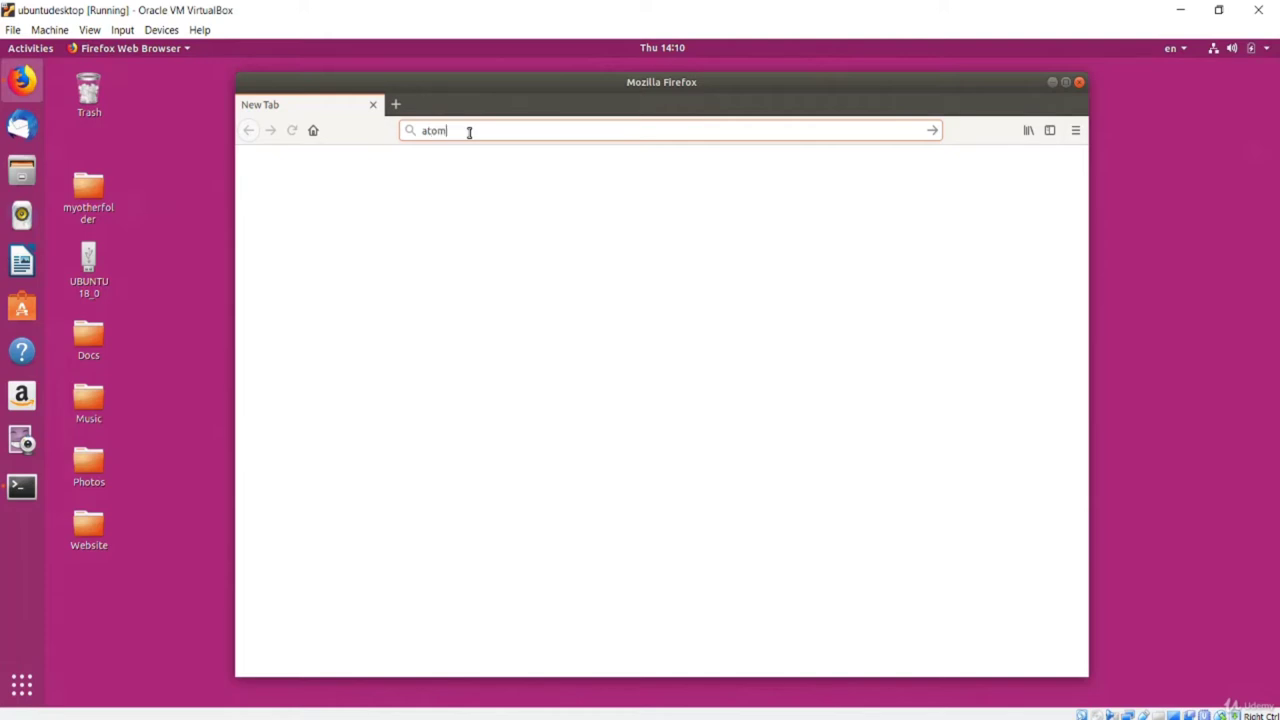
pyautogui.write('.io')
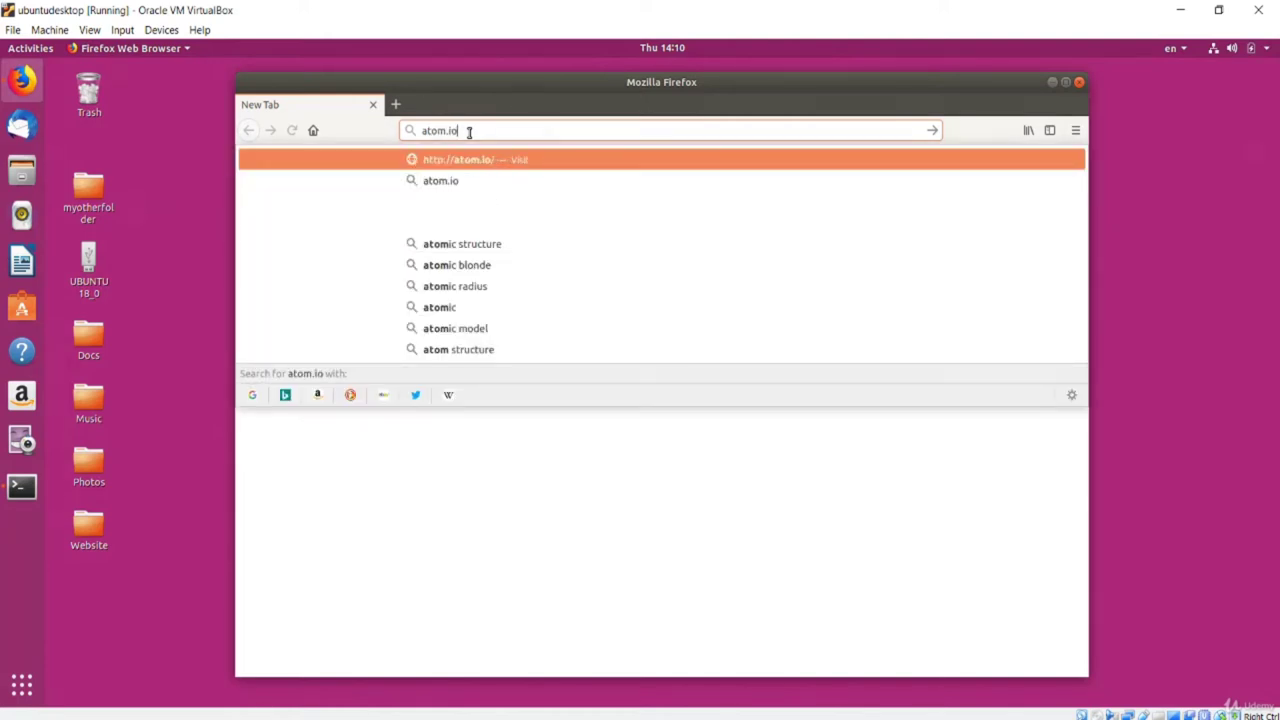
pyautogui.press('Return')
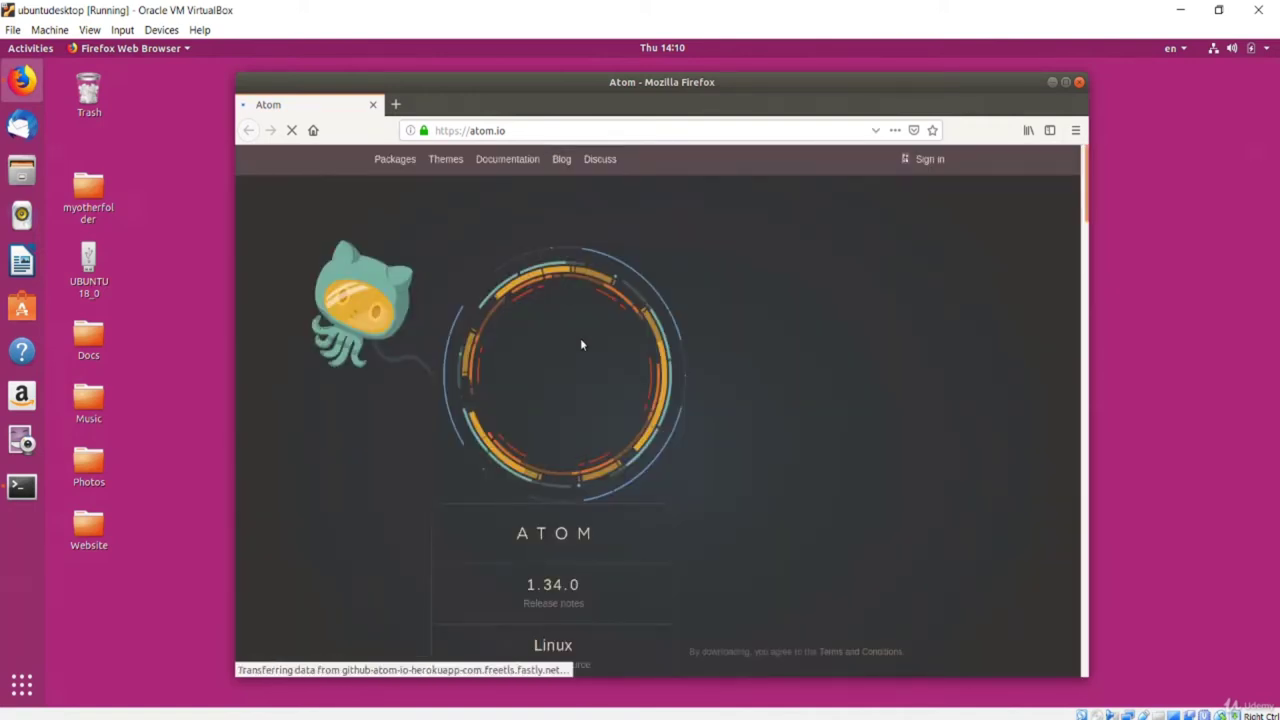
# - Download atom-amd64.deb to open with Software Install, then open it from the downloads list
pyautogui.scroll(-5, 631, 497)
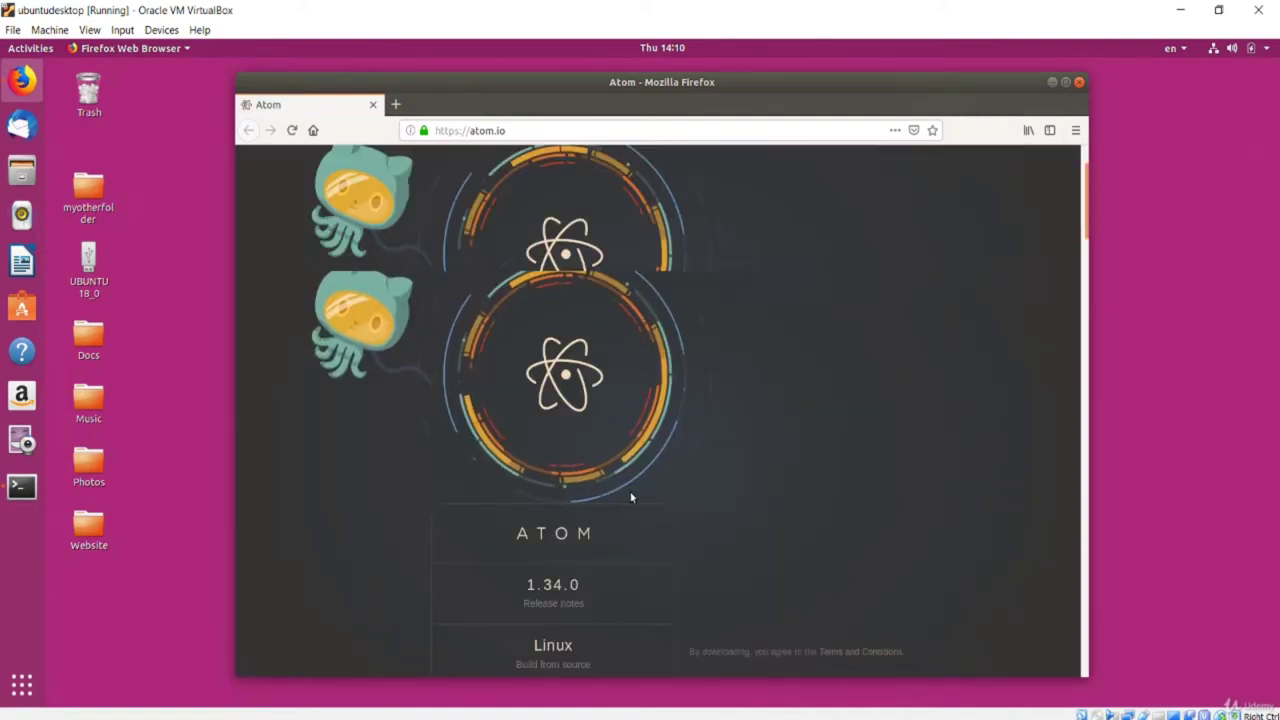
pyautogui.click(549, 437)
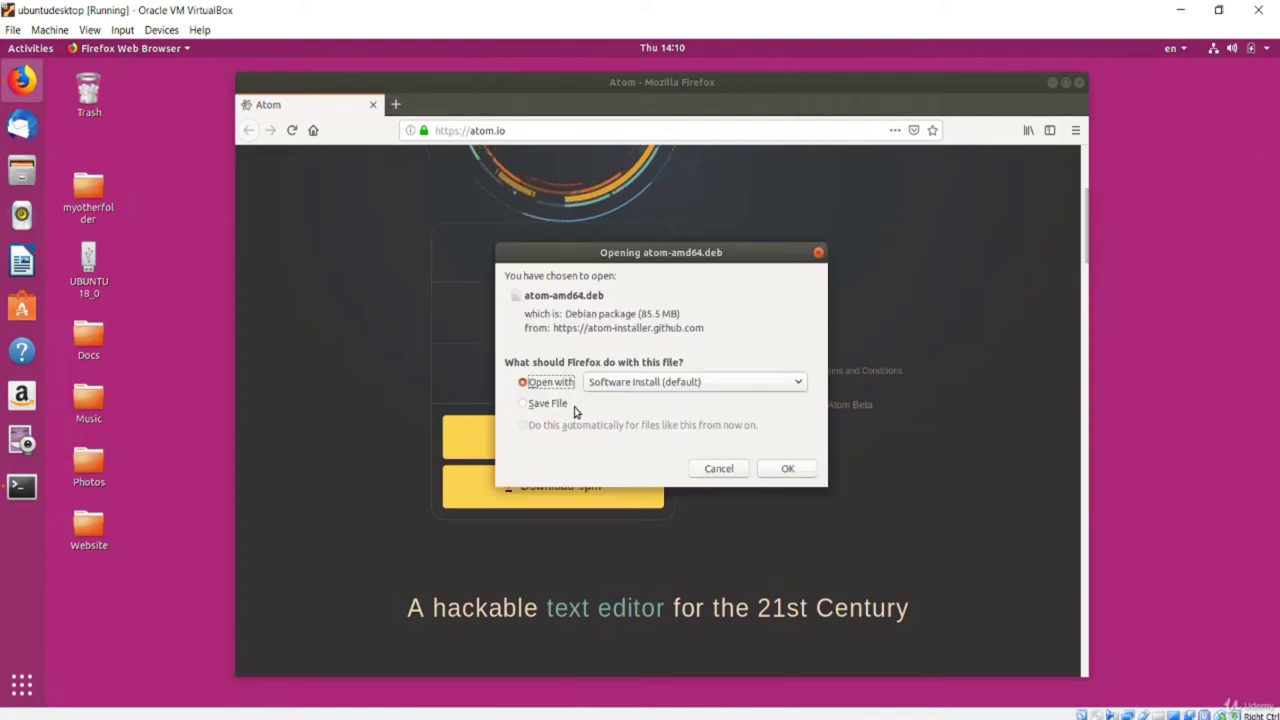
pyautogui.click(574, 405)
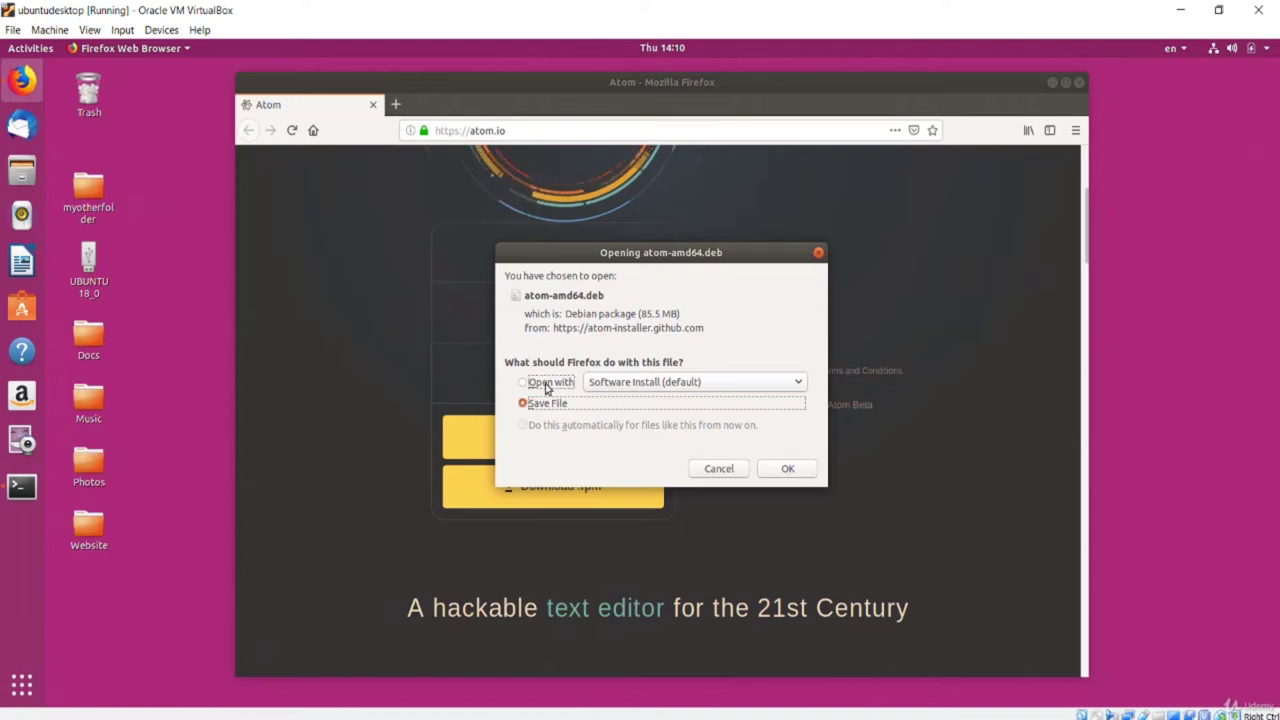
pyautogui.click(545, 383)
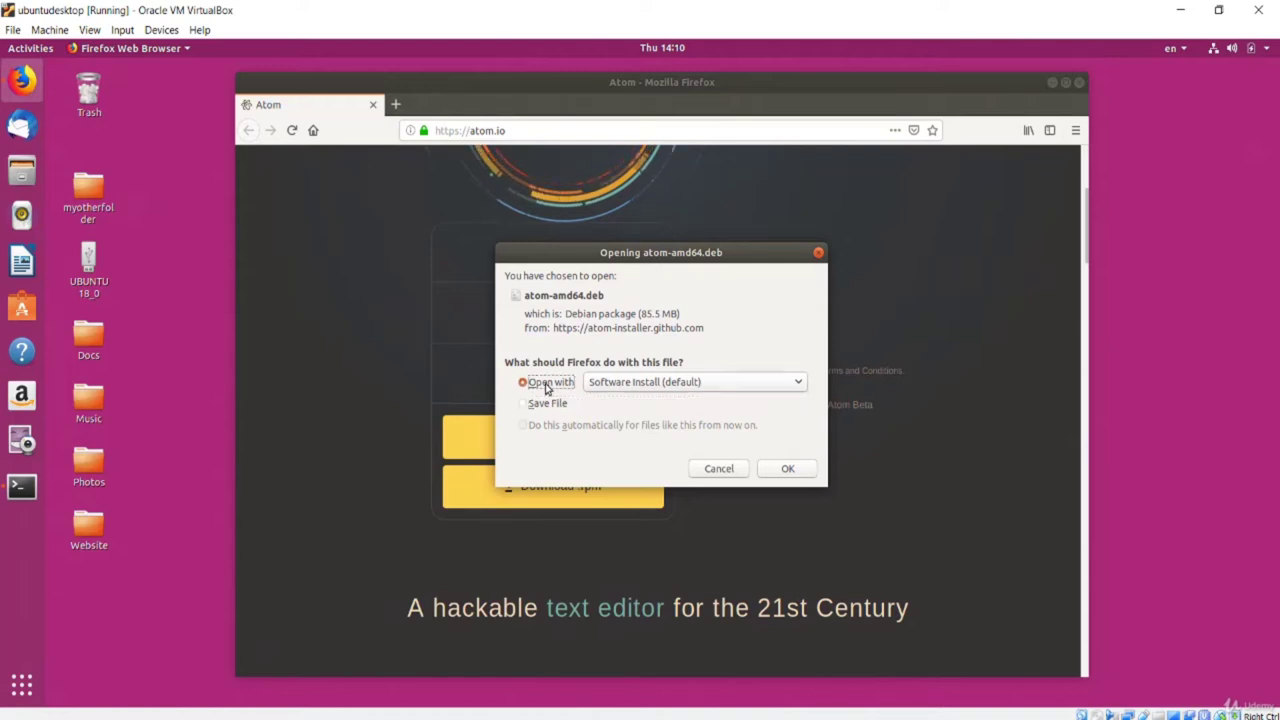
pyautogui.click(770, 470)
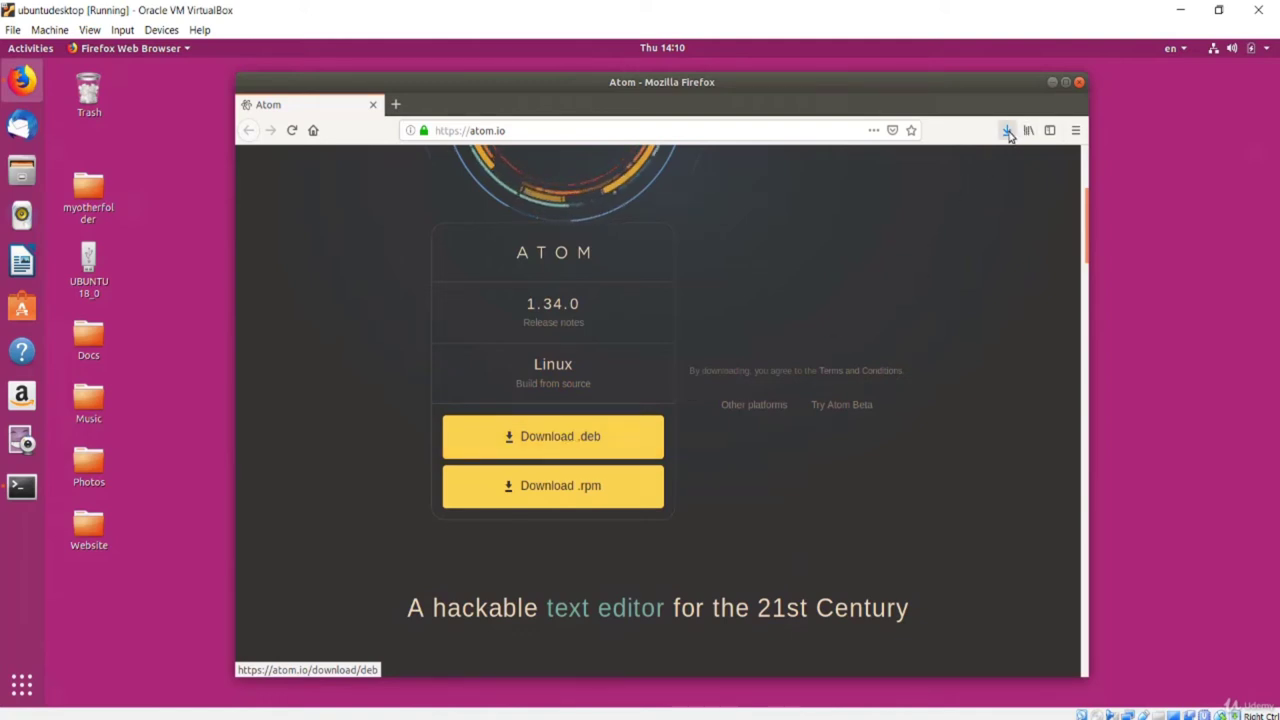
pyautogui.click(1009, 133)
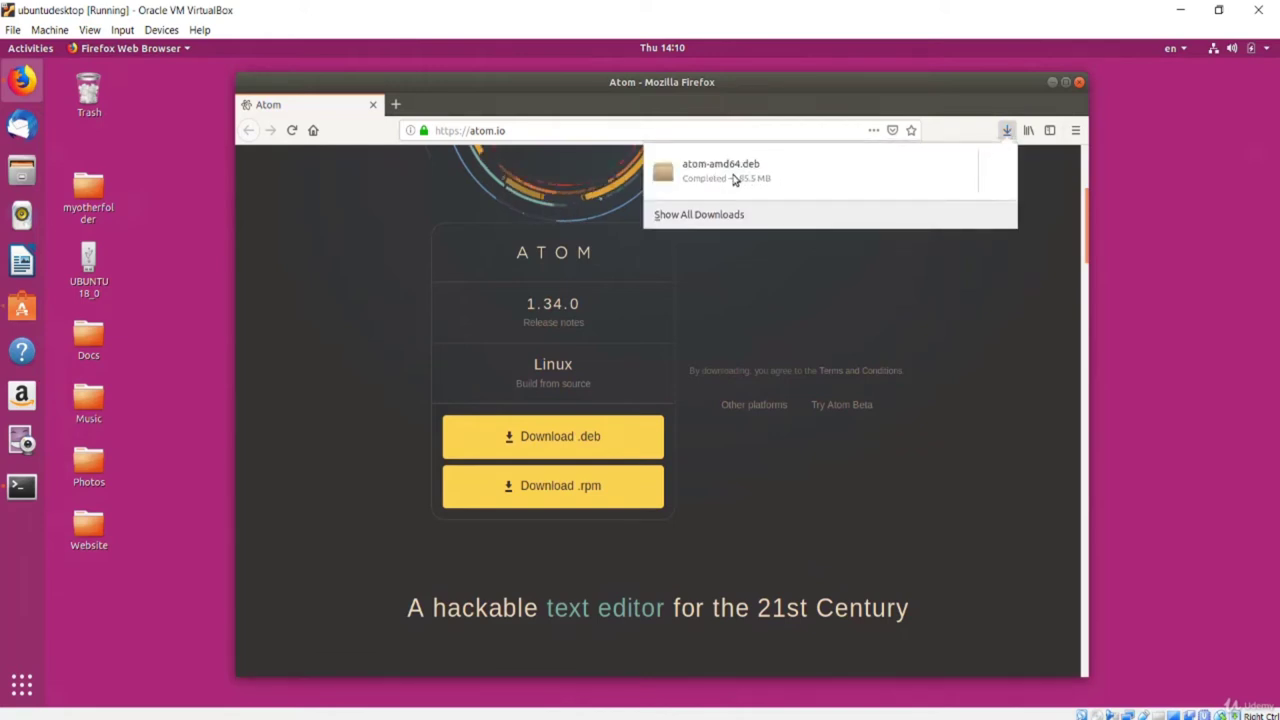
pyautogui.click(733, 178)
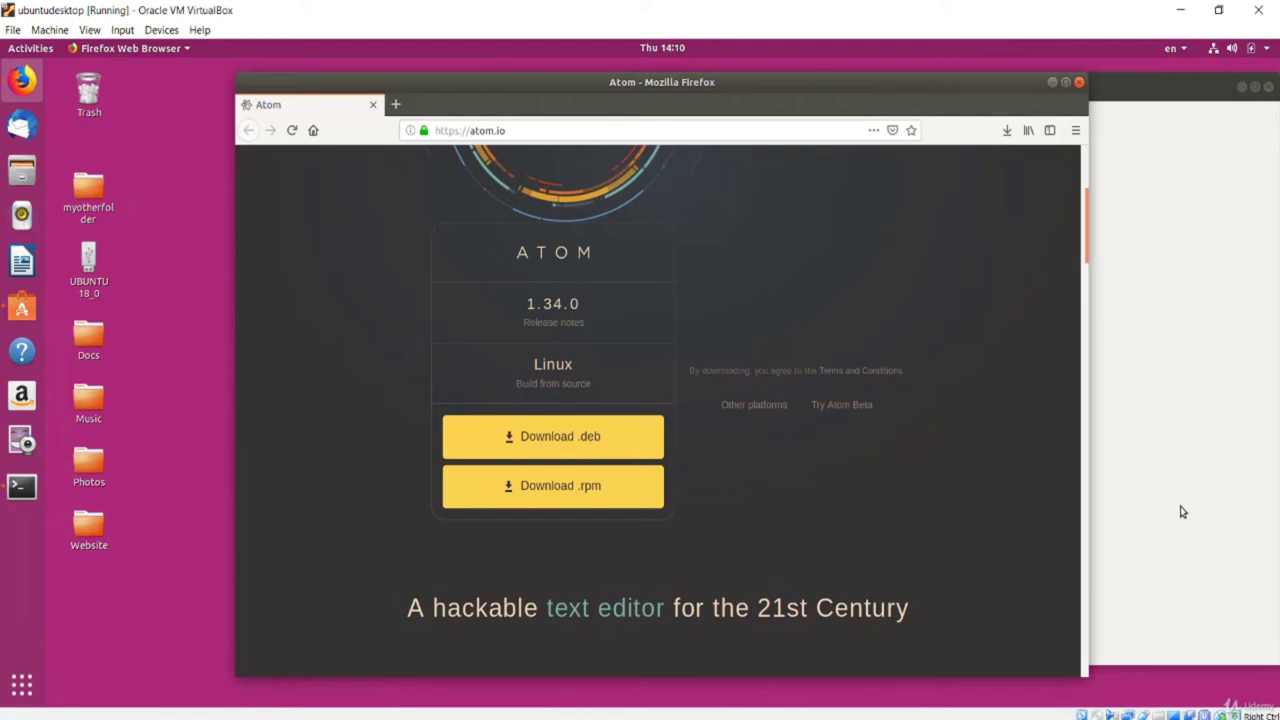
# - Confirm Atom 1.34.0 is installed, close Ubuntu Software, and maximize Firefox on atom.io
pyautogui.click(1182, 514)
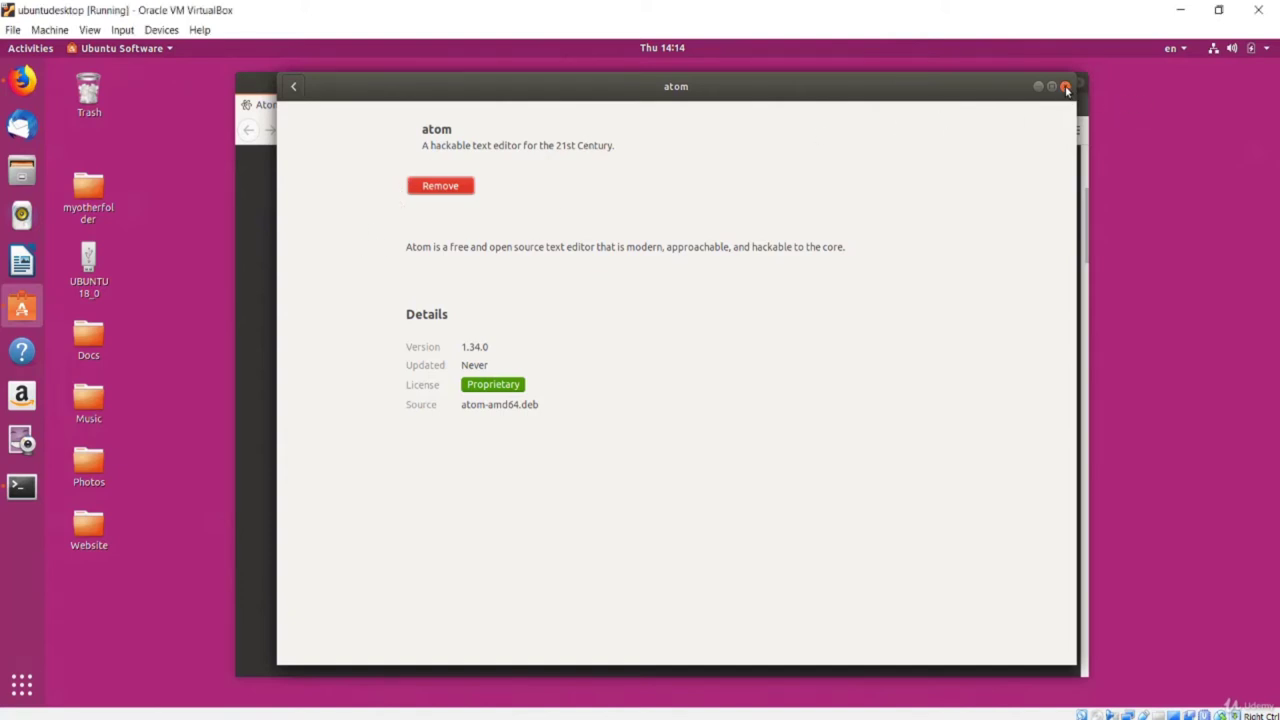
pyautogui.click(1066, 87)
pyautogui.moveTo(66, 45); pyautogui.dragTo(60, 46)
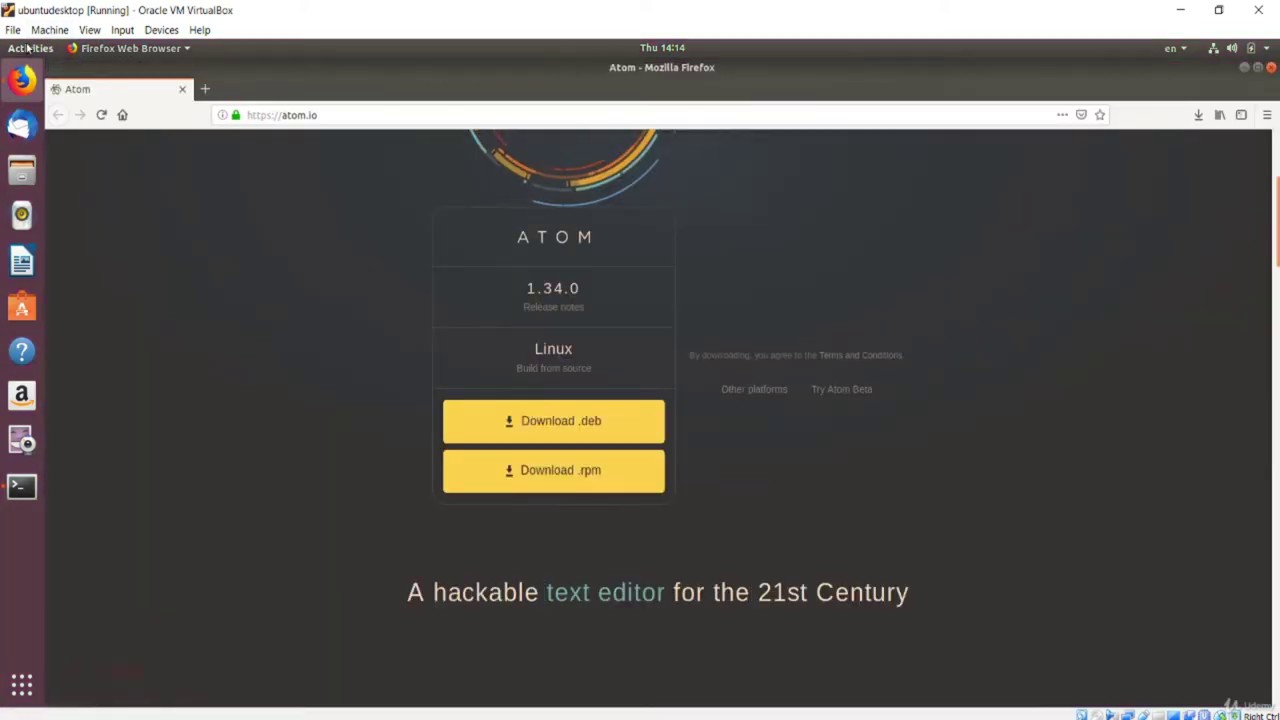
pyautogui.click(12, 47)
pyautogui.press('Escape')
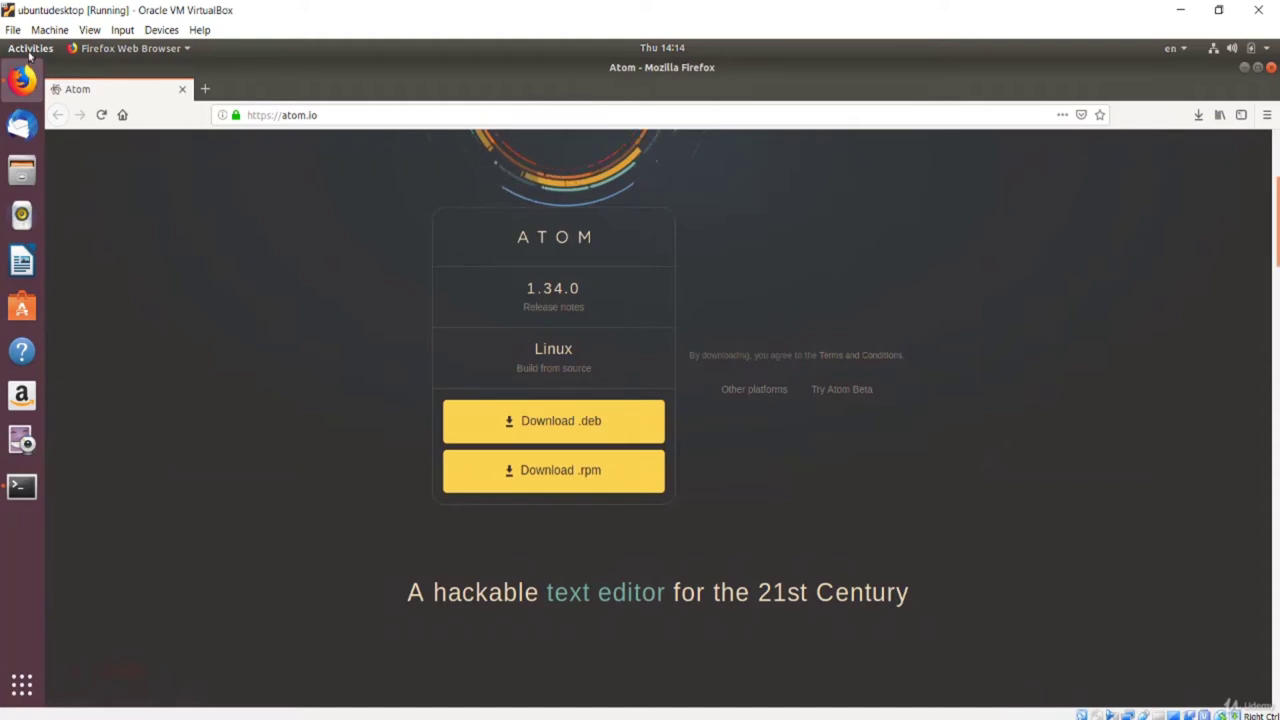
pyautogui.press('super')
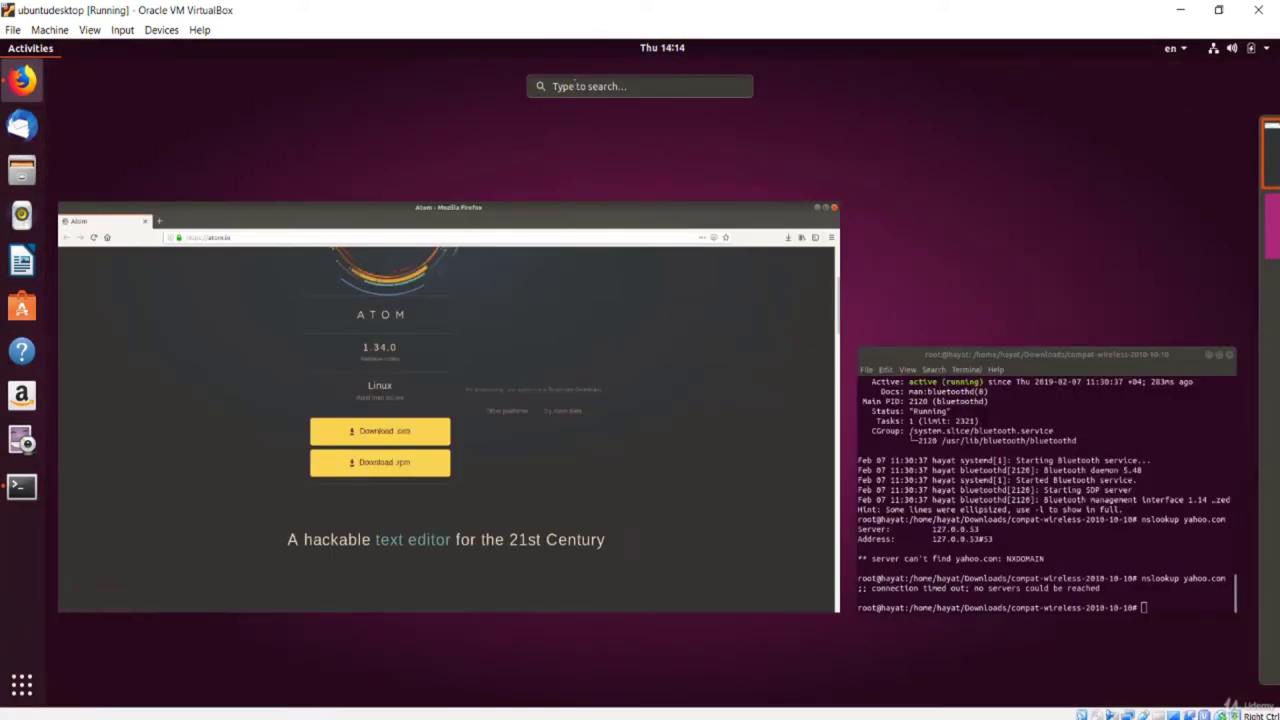
# - Launch Atom by searching 'atom', then search 'software' and open Software & Updates
pyautogui.click(573, 87)
pyautogui.write('at')
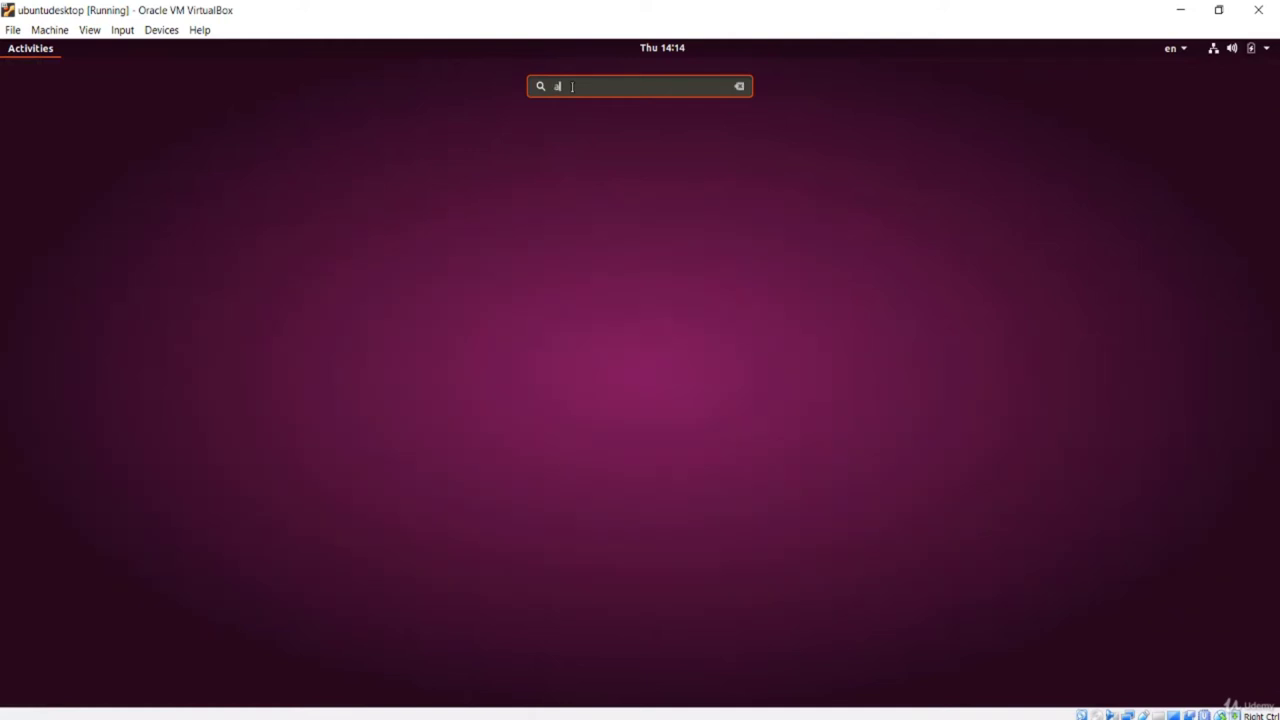
pyautogui.write('om')
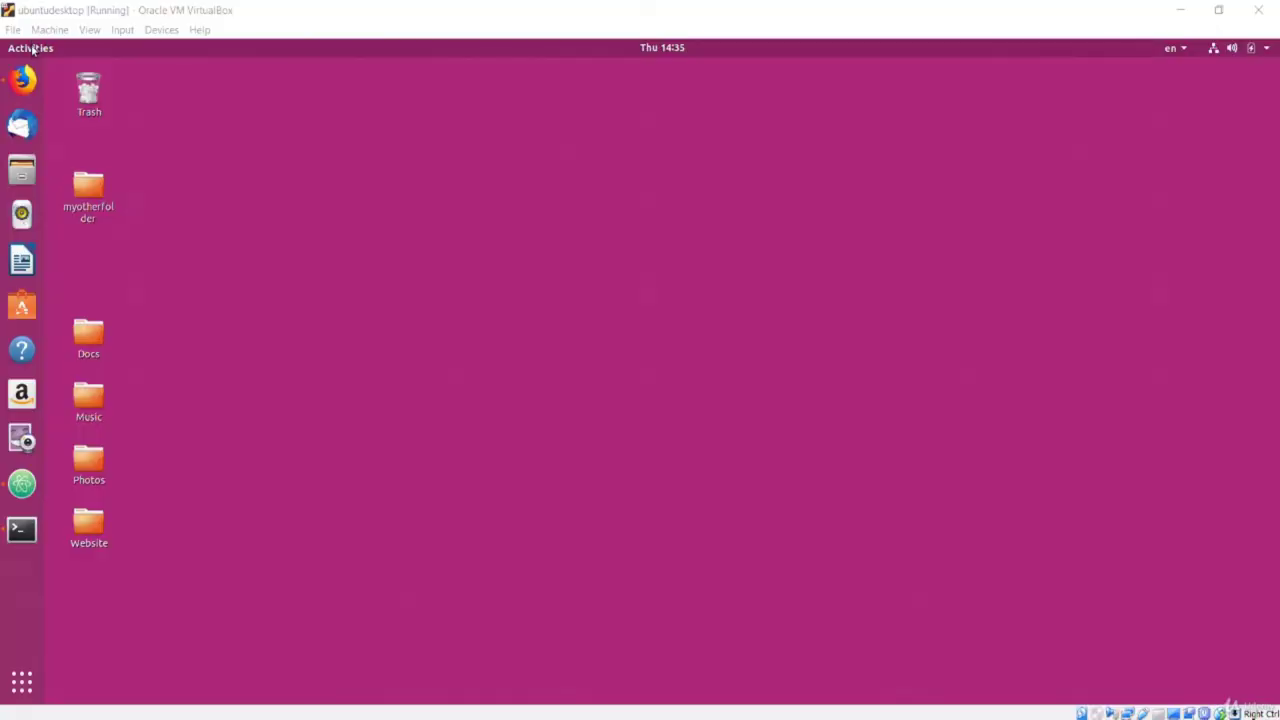
pyautogui.click(31, 49)
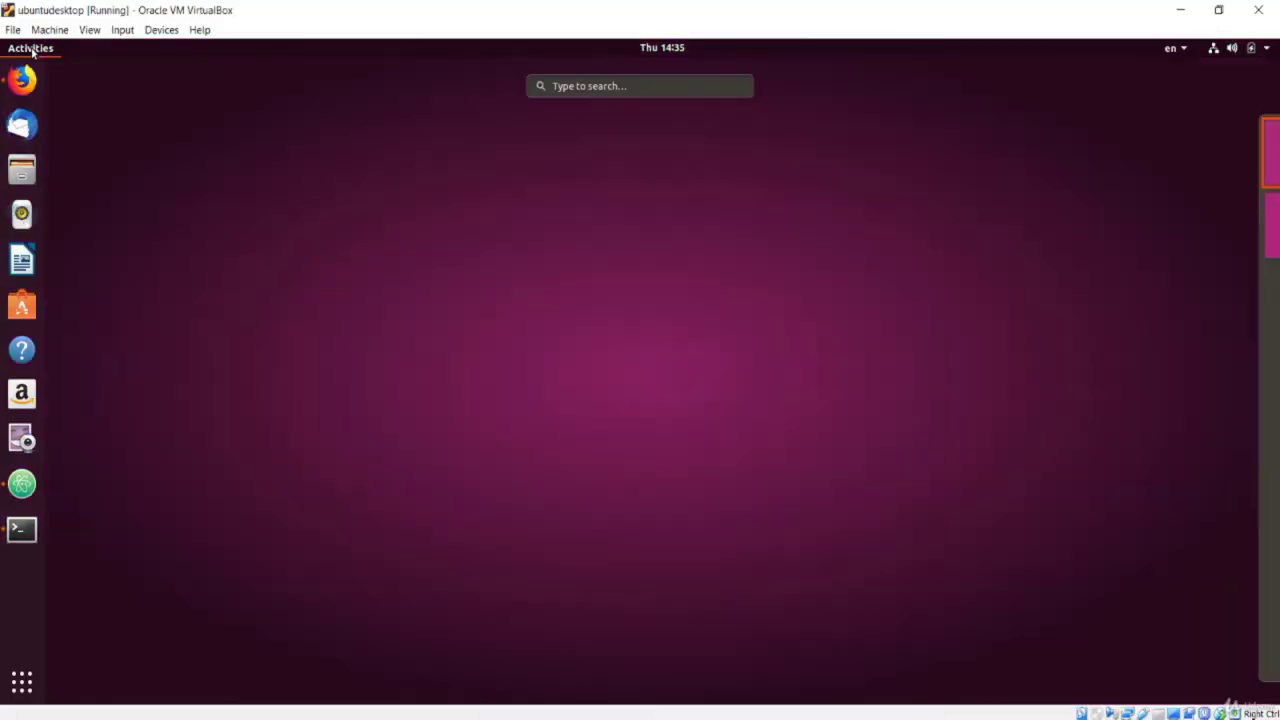
pyautogui.click(565, 87)
pyautogui.write('so')
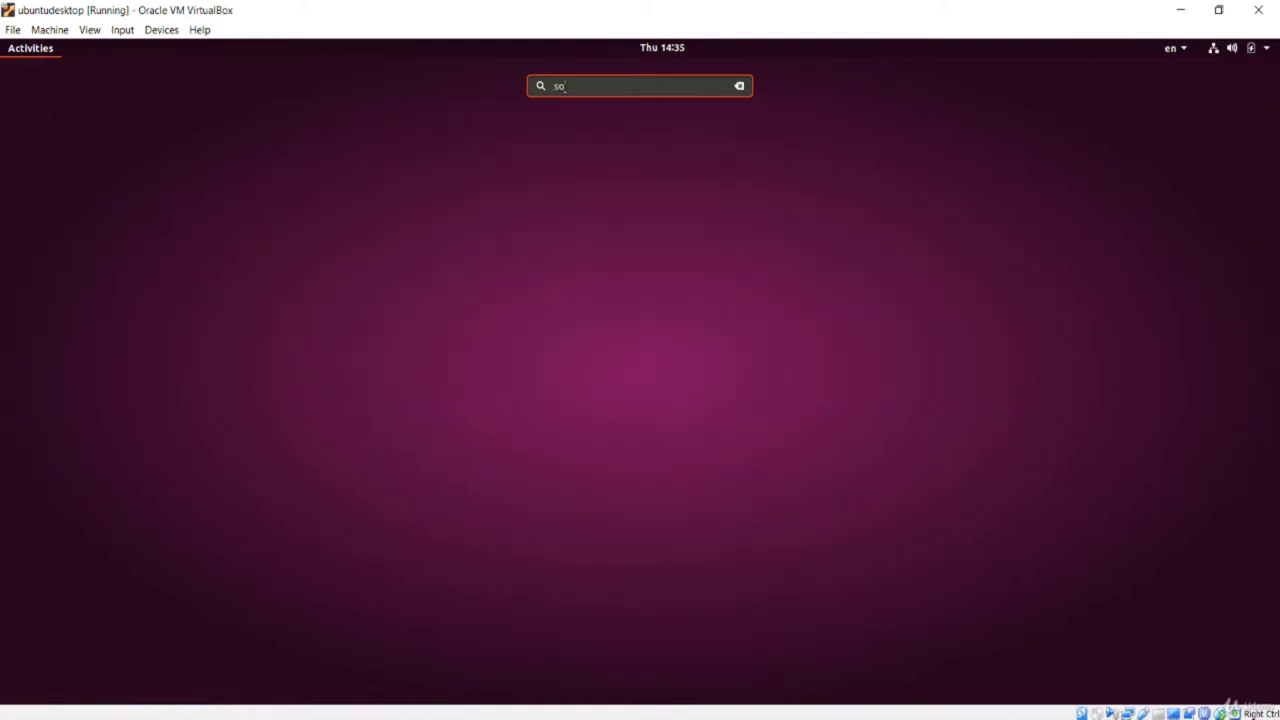
pyautogui.write('ftware')
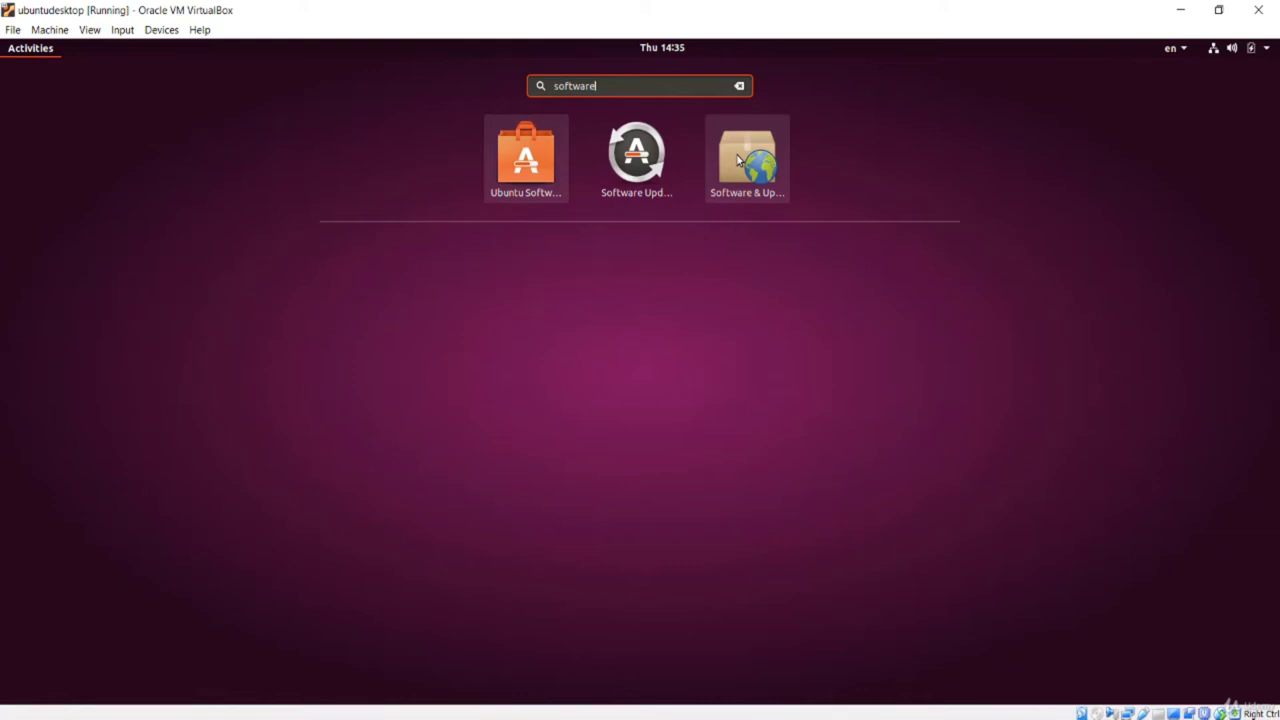
pyautogui.click(737, 160)
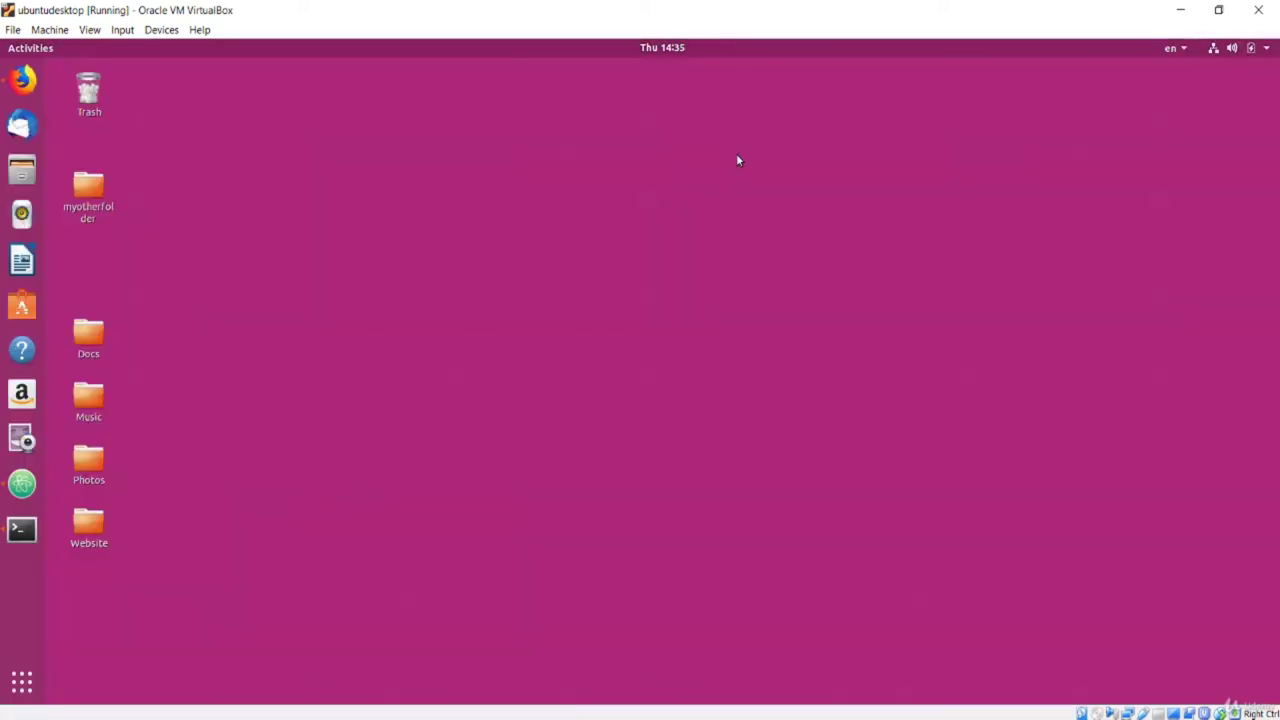
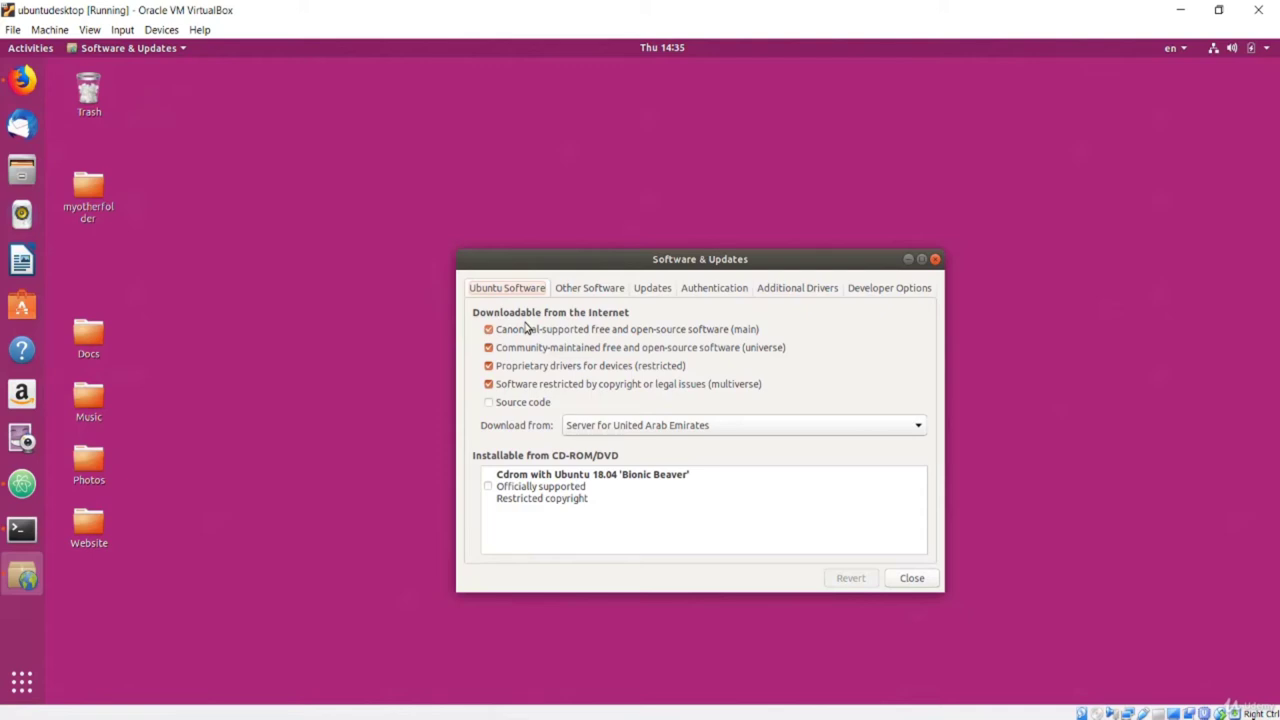
# - Review the update settings, keeping daily checks, automatic security installs and weekly display of other updates
pyautogui.click(575, 296)
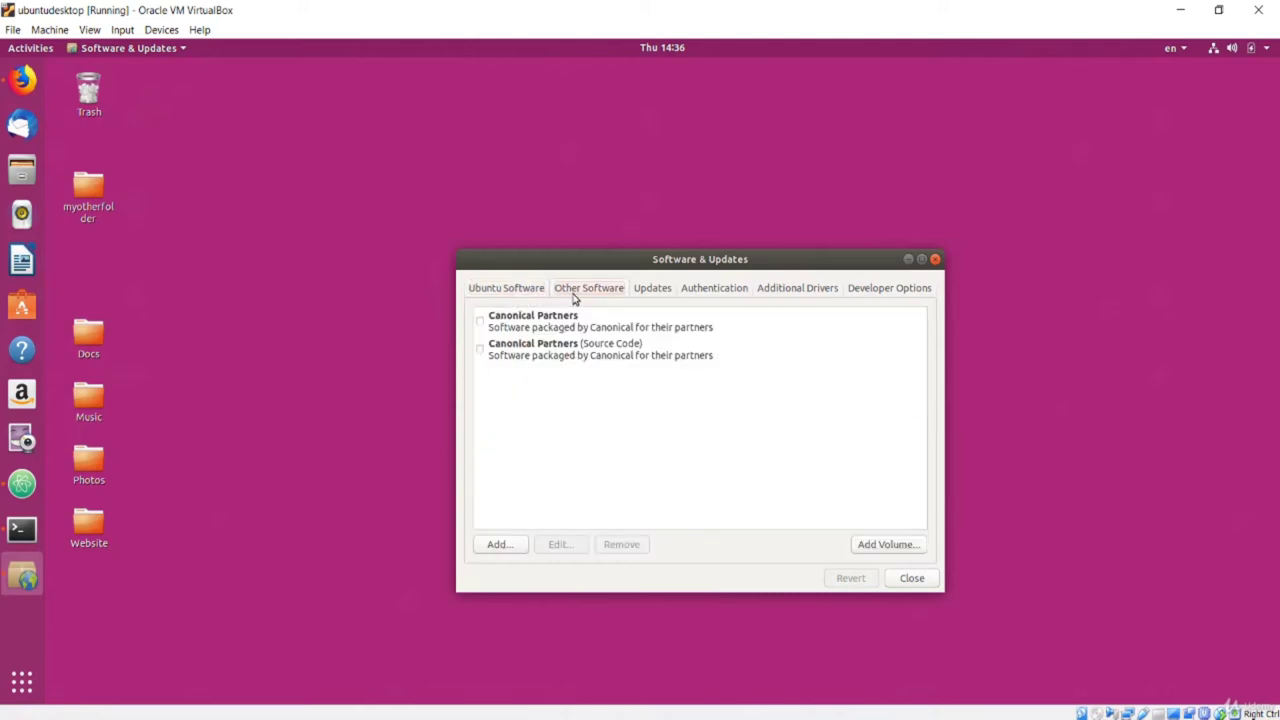
pyautogui.click(669, 293)
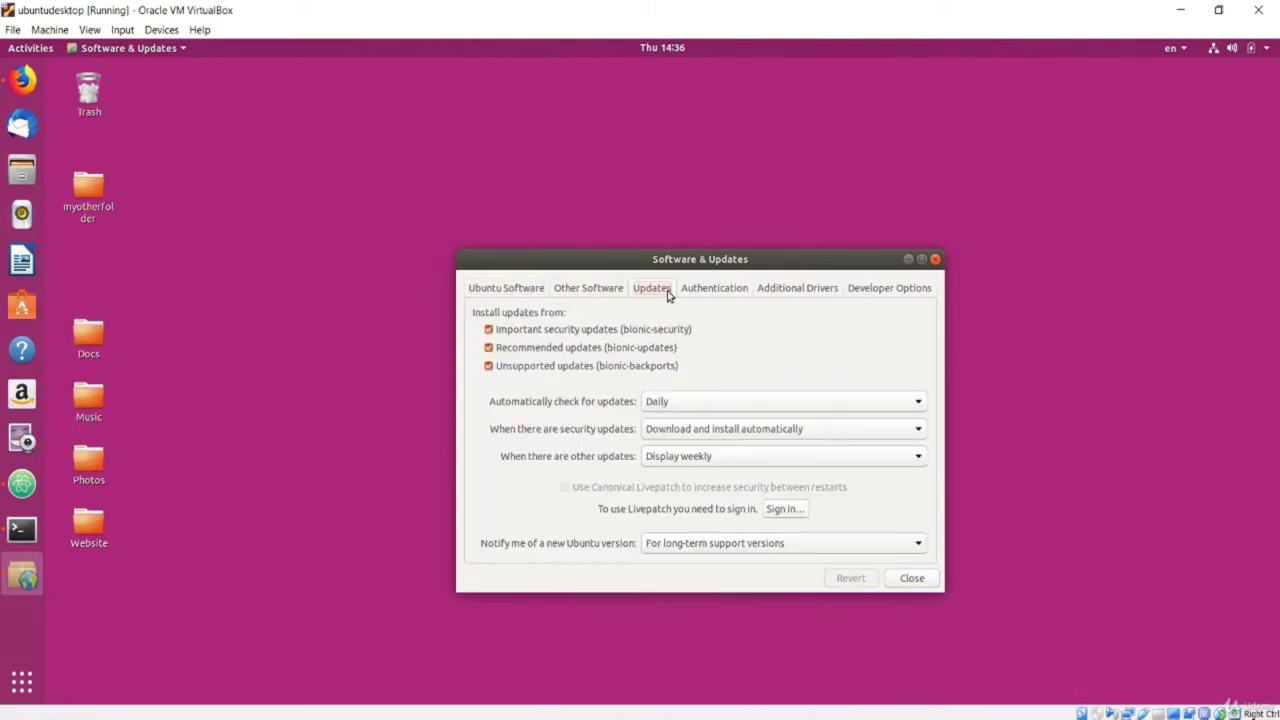
pyautogui.click(703, 403)
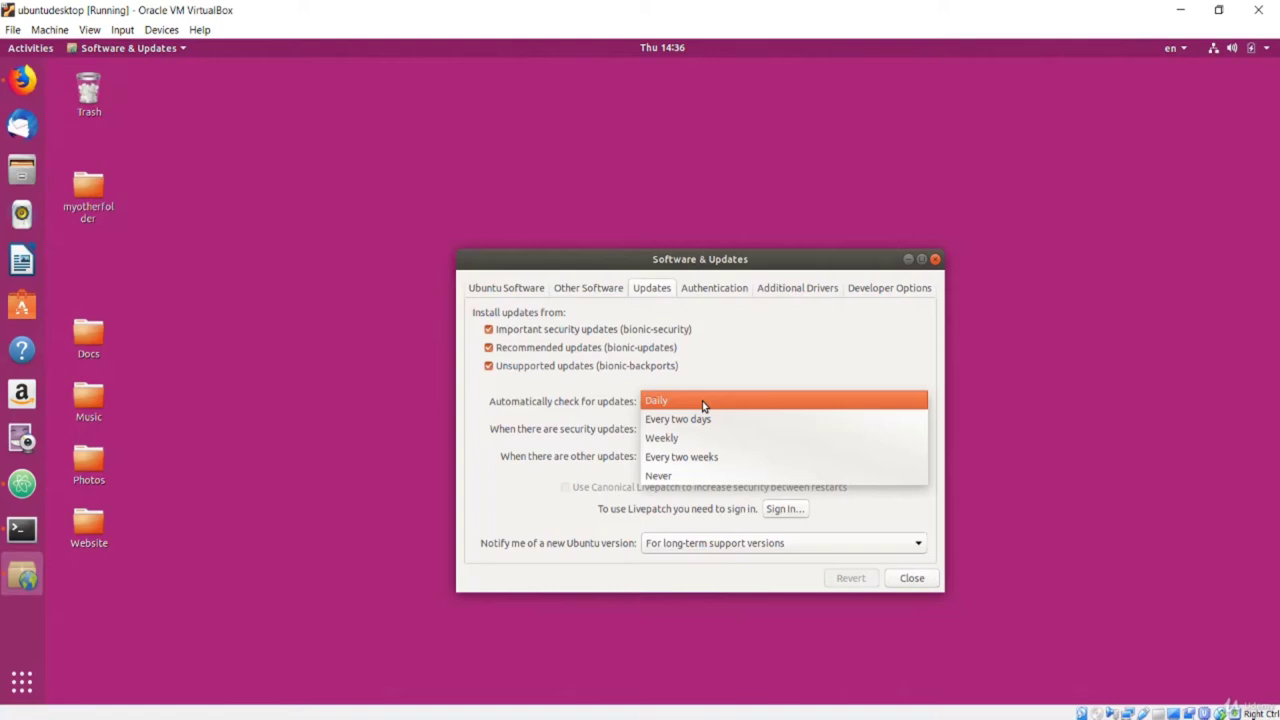
pyautogui.click(703, 401)
pyautogui.click(731, 428)
pyautogui.click(731, 428)
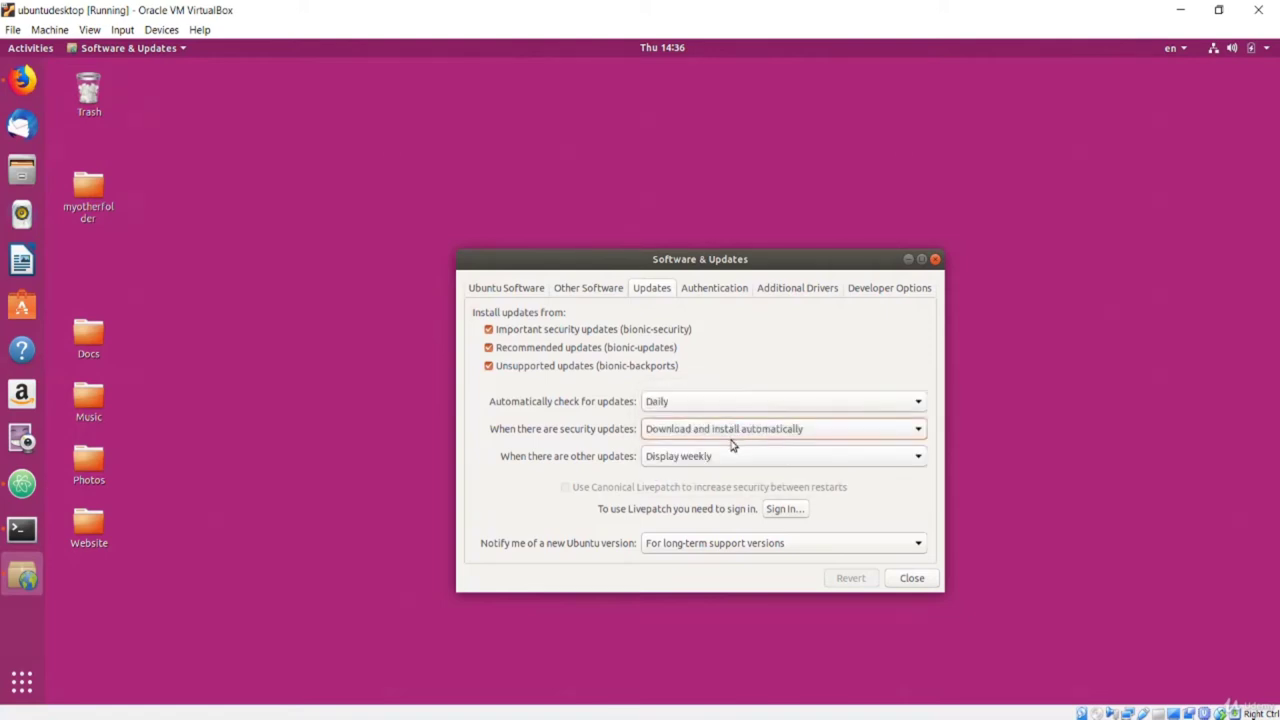
pyautogui.click(732, 455)
pyautogui.click(732, 455)
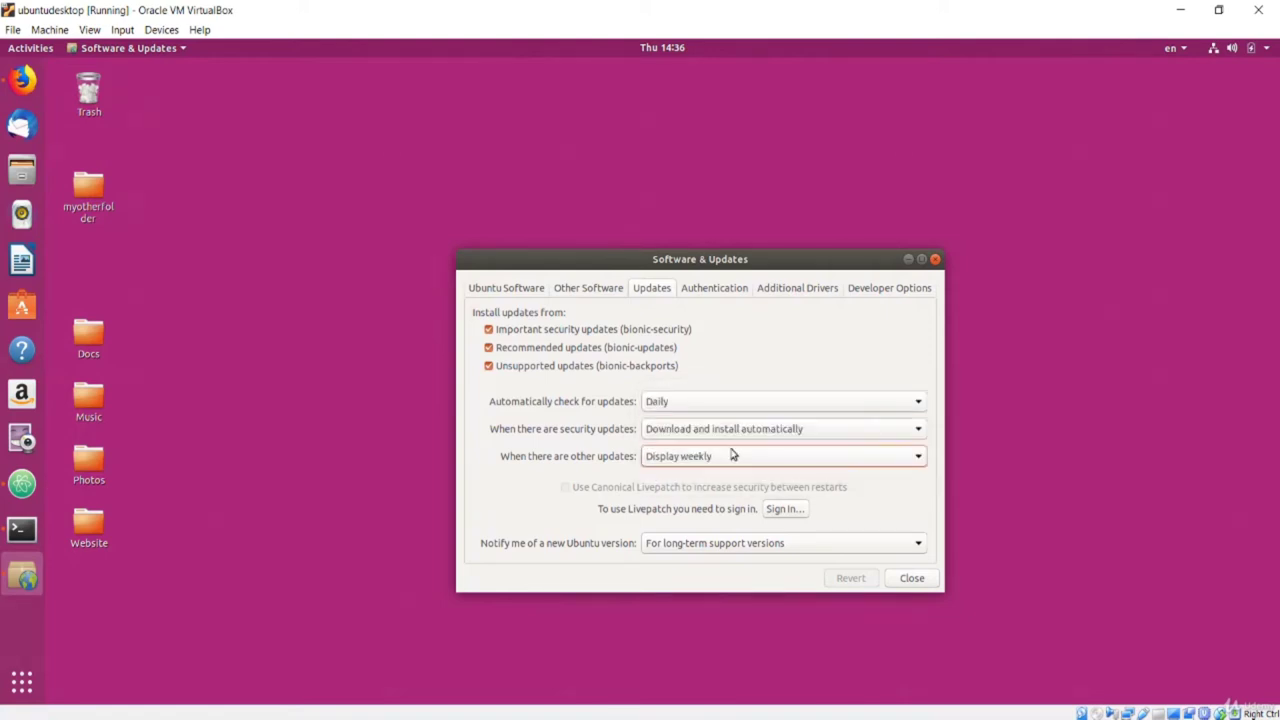
# - Reconfirm daily update checks, then view the Additional Drivers search
pyautogui.click(690, 402)
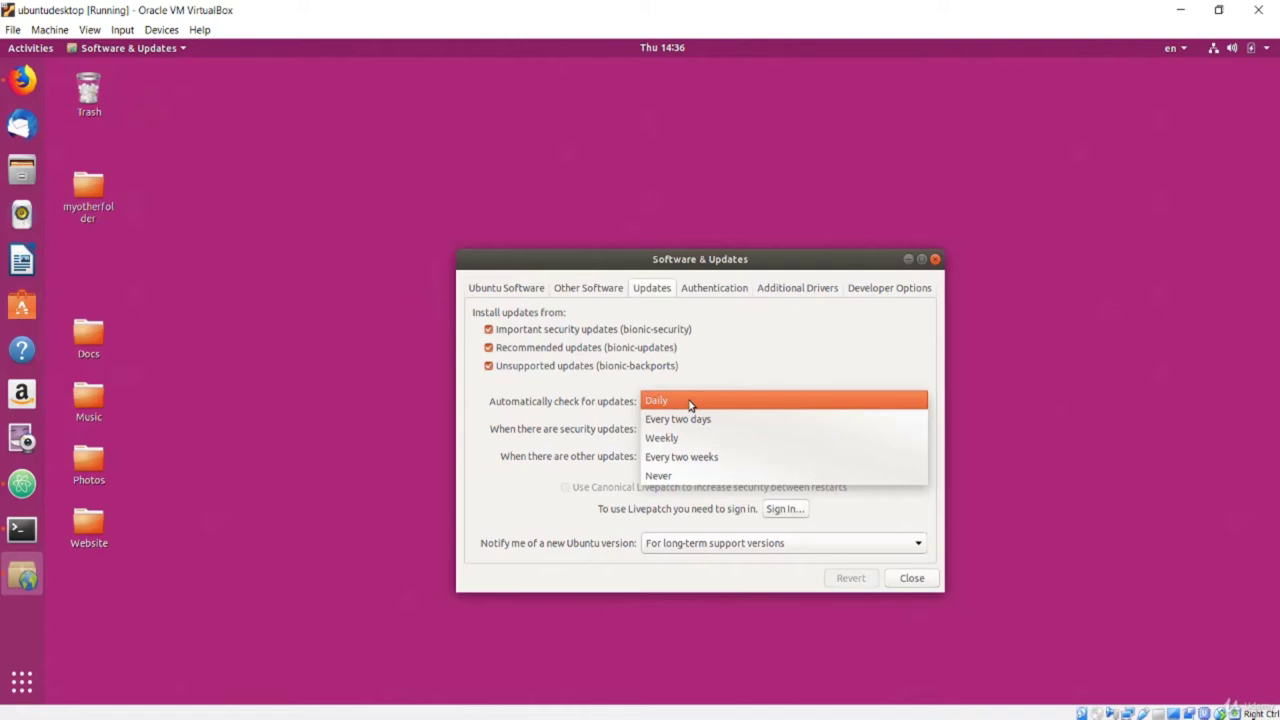
pyautogui.click(690, 402)
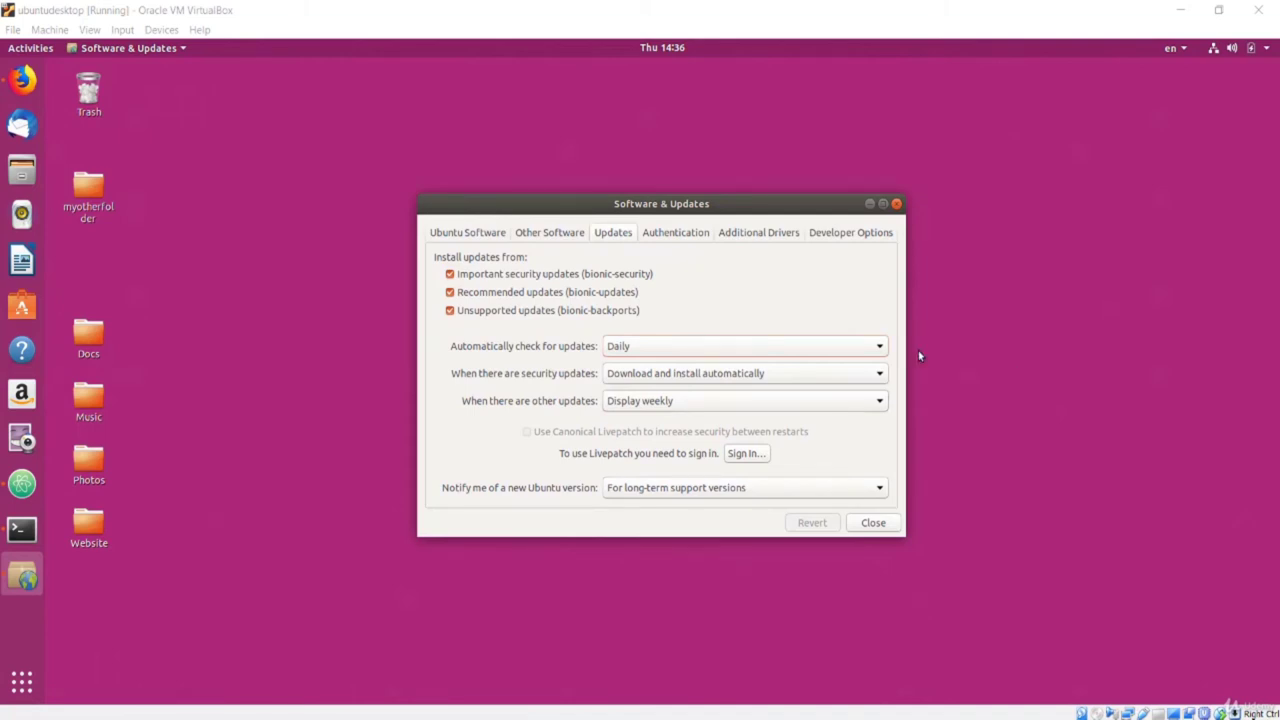
pyautogui.click(729, 236)
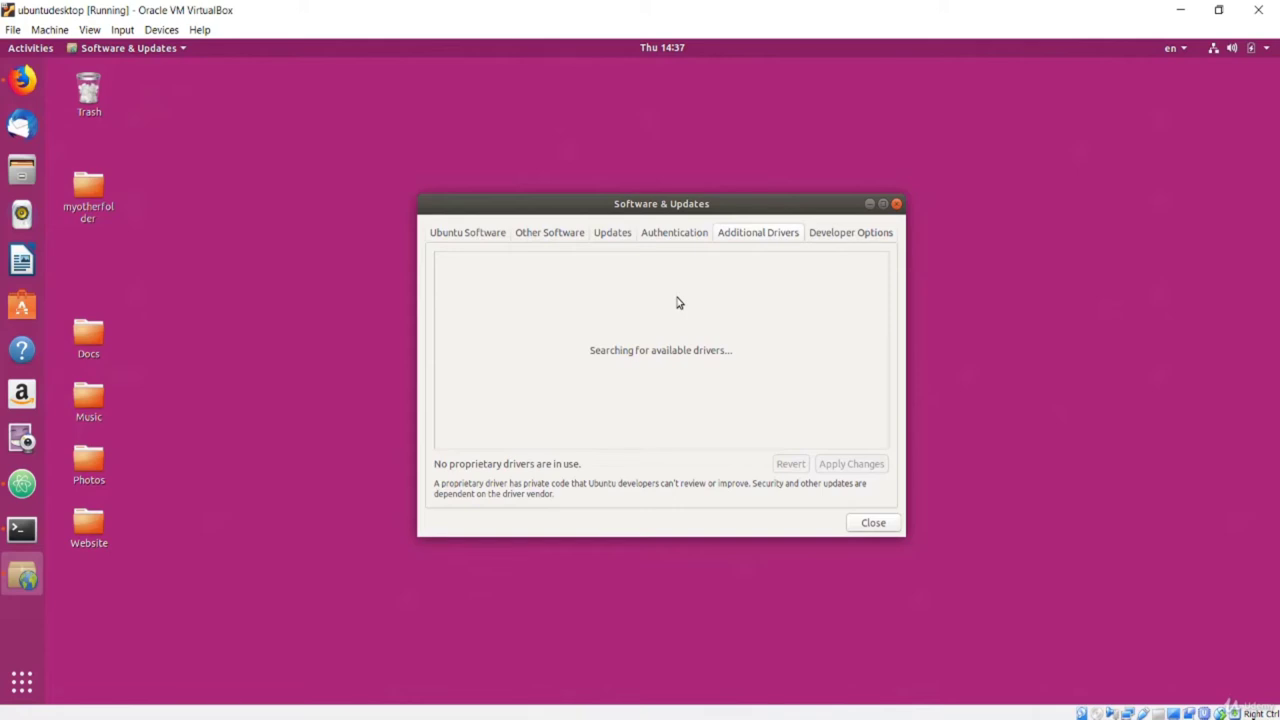
# - Browse the Developer Options, Additional Drivers, Ubuntu Software, Other Software and Updates pages
pyautogui.click(829, 233)
pyautogui.click(766, 240)
pyautogui.click(480, 238)
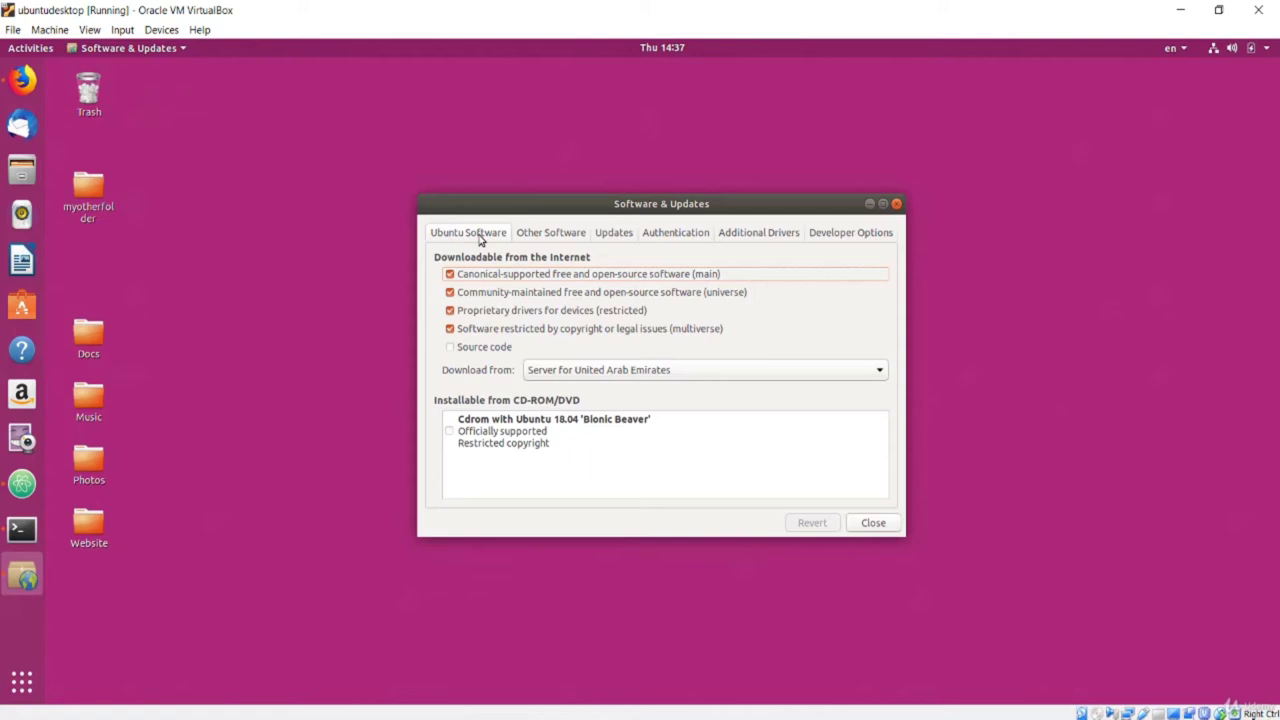
pyautogui.click(545, 235)
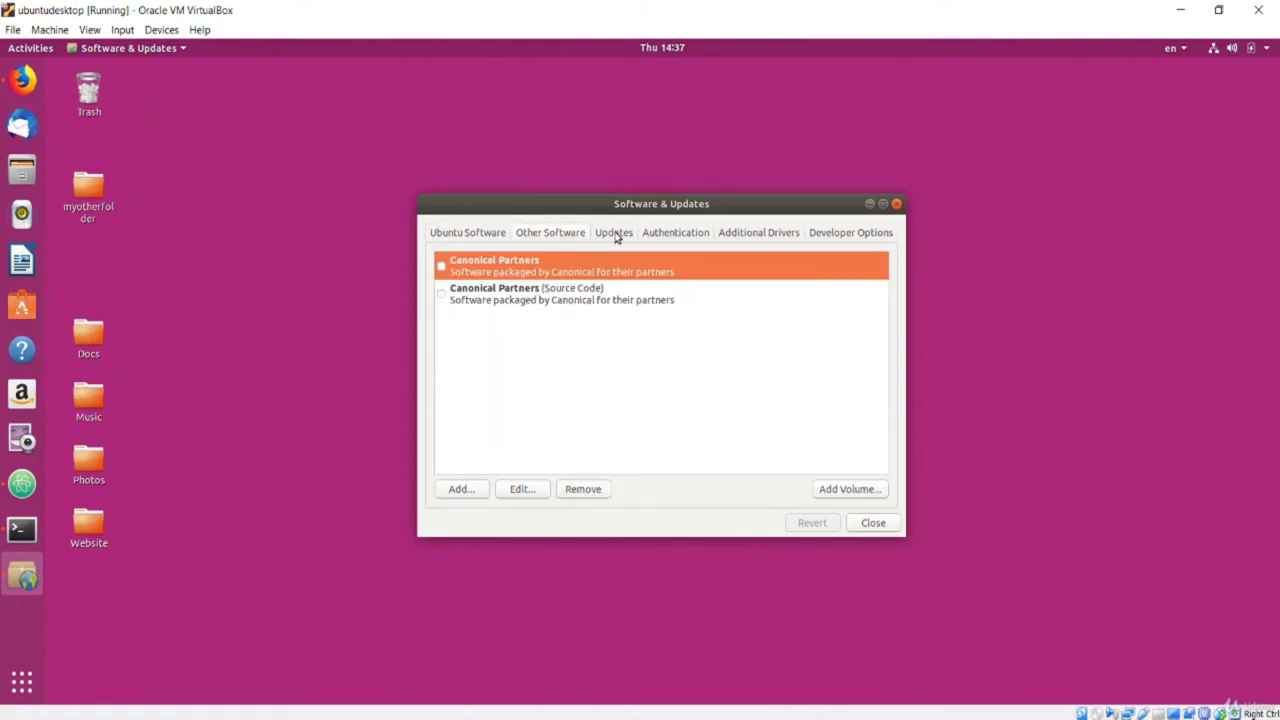
pyautogui.click(617, 236)
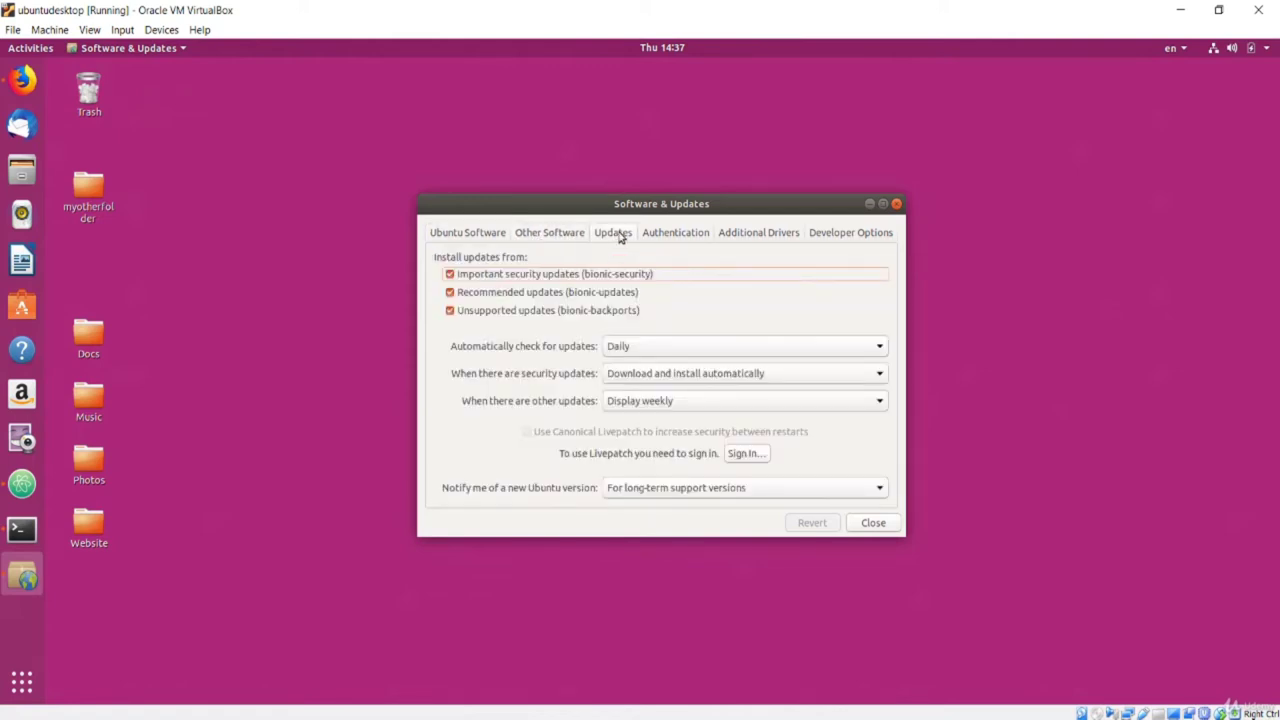
pyautogui.click(724, 236)
pyautogui.click(864, 234)
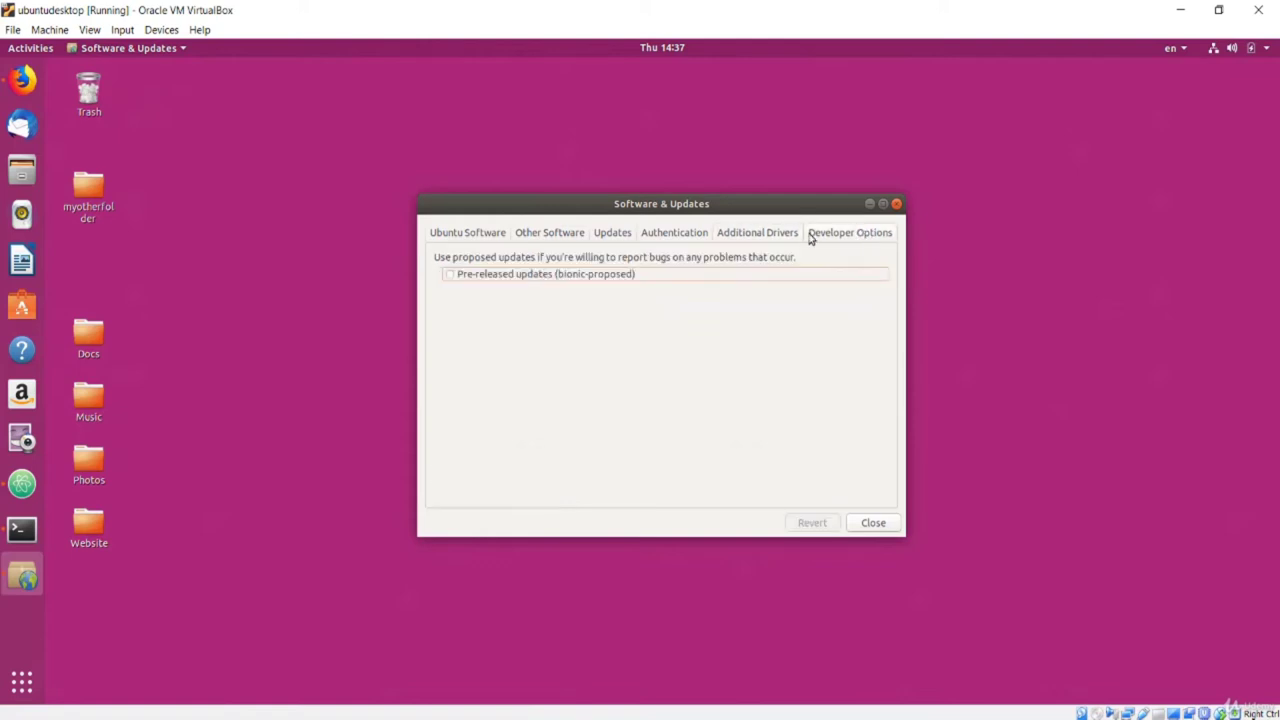
# - Recheck the Ubuntu Software and Updates pages, then close Software & Updates unchanged
pyautogui.click(434, 240)
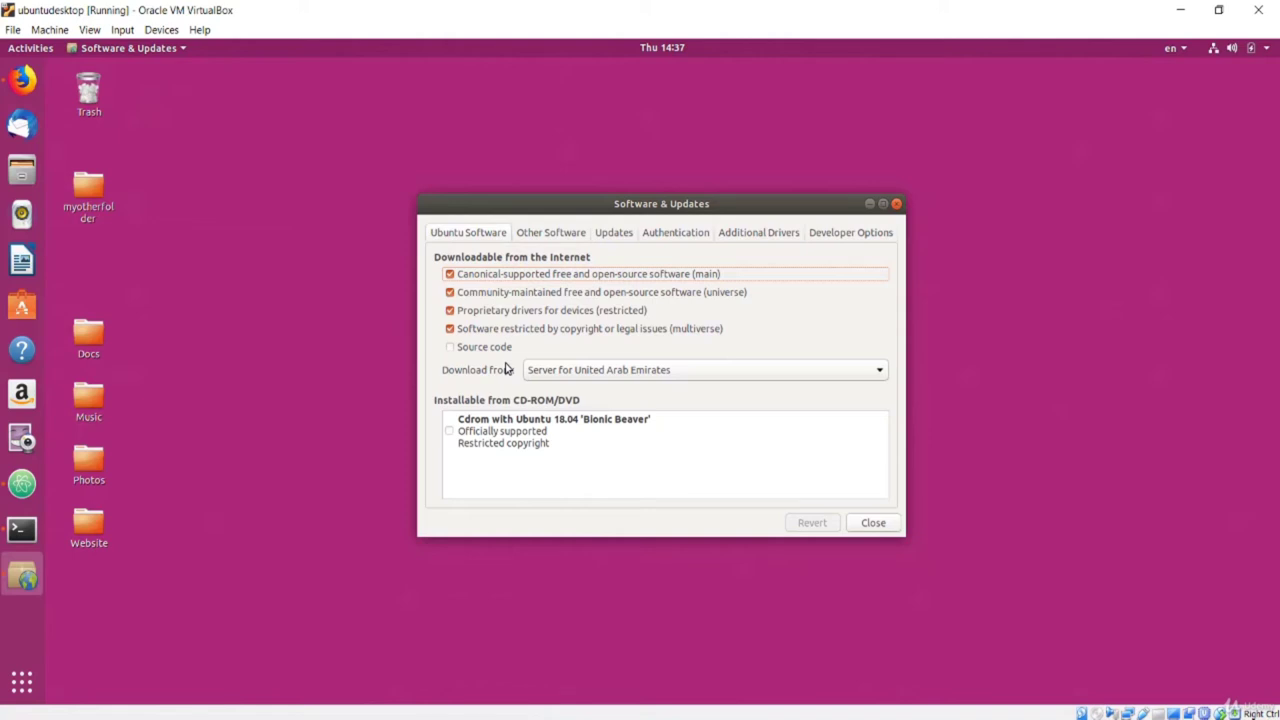
pyautogui.click(618, 231)
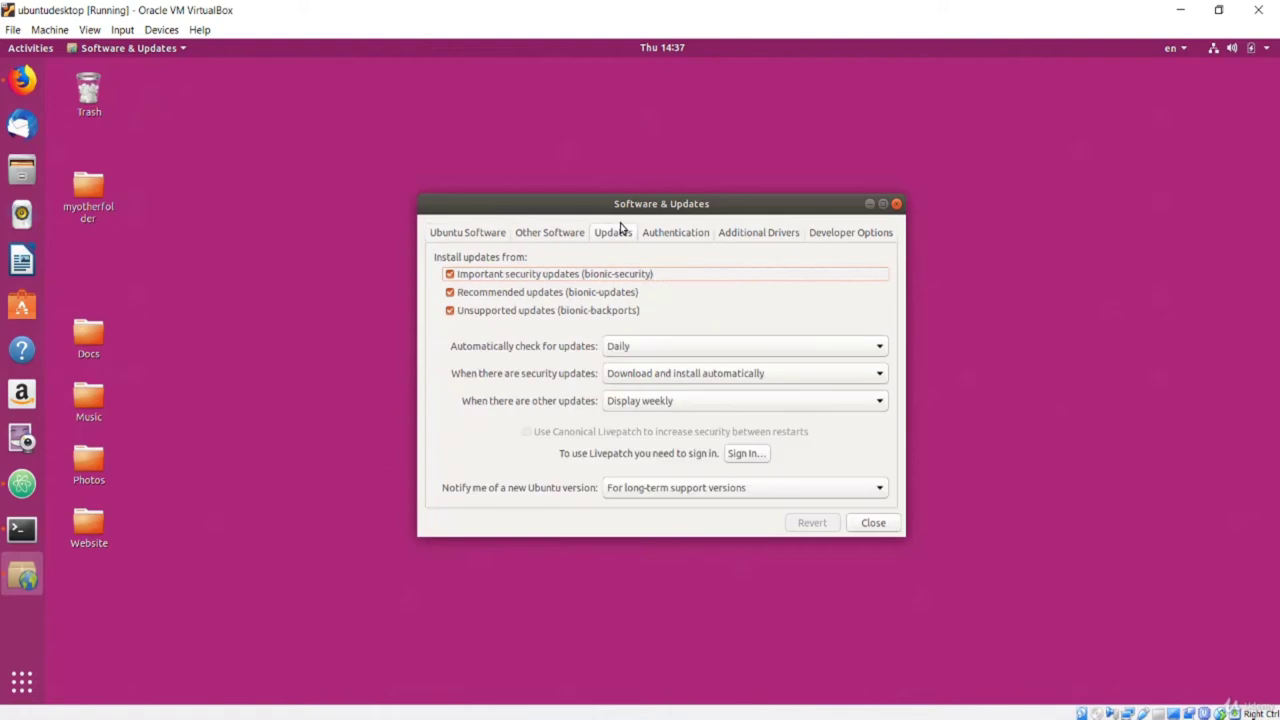
pyautogui.click(470, 233)
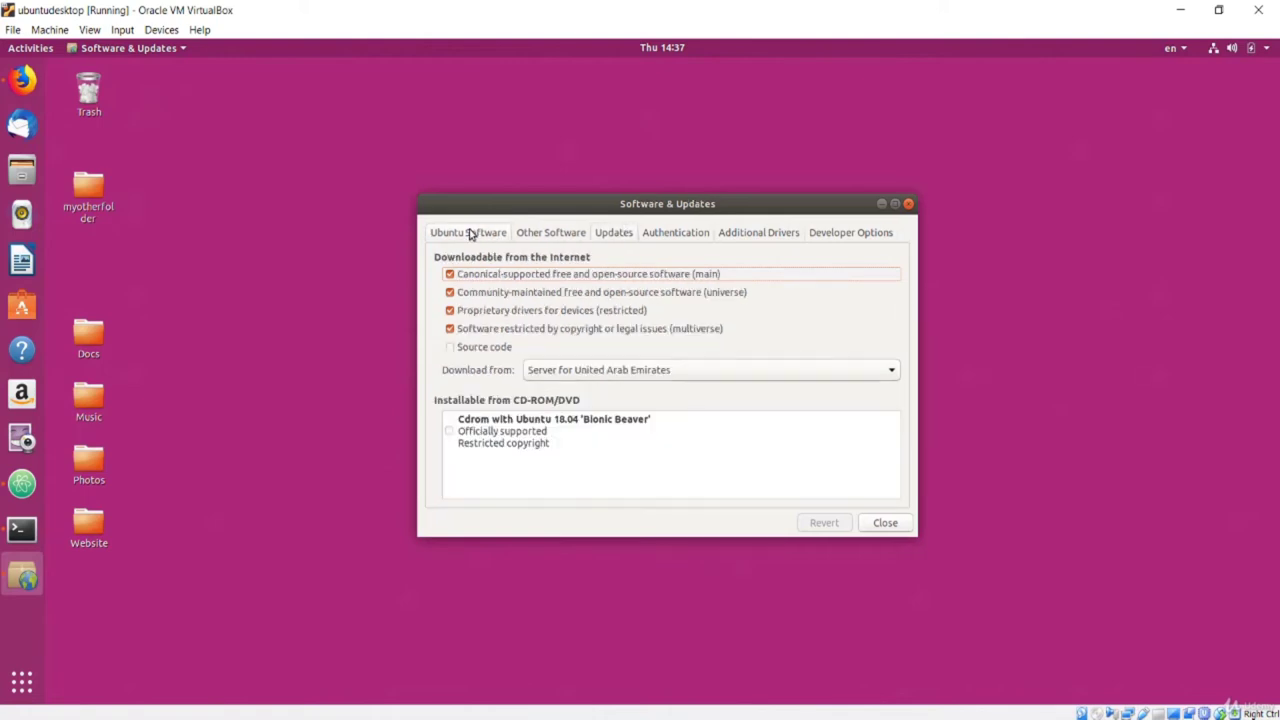
pyautogui.click(908, 204)
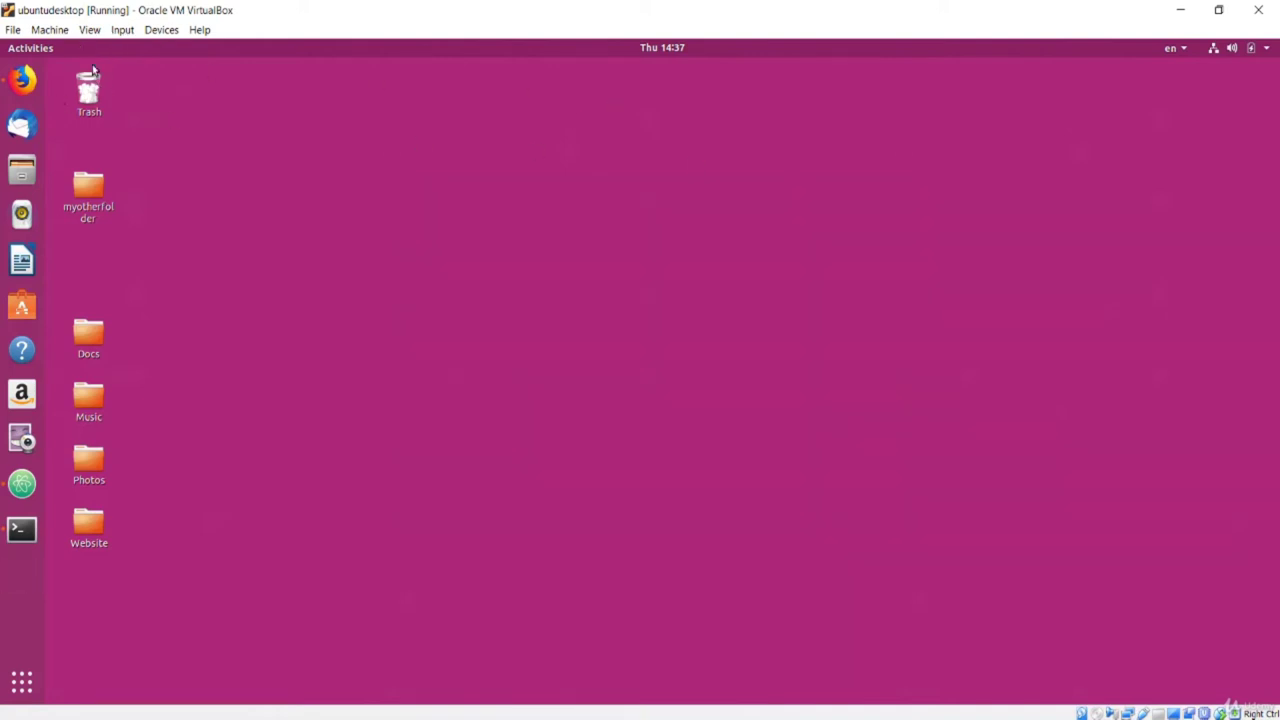
# - Launch Software Updater via a 'softwa' search and expand the details of pending updates
pyautogui.press('super')
pyautogui.write('softwa')
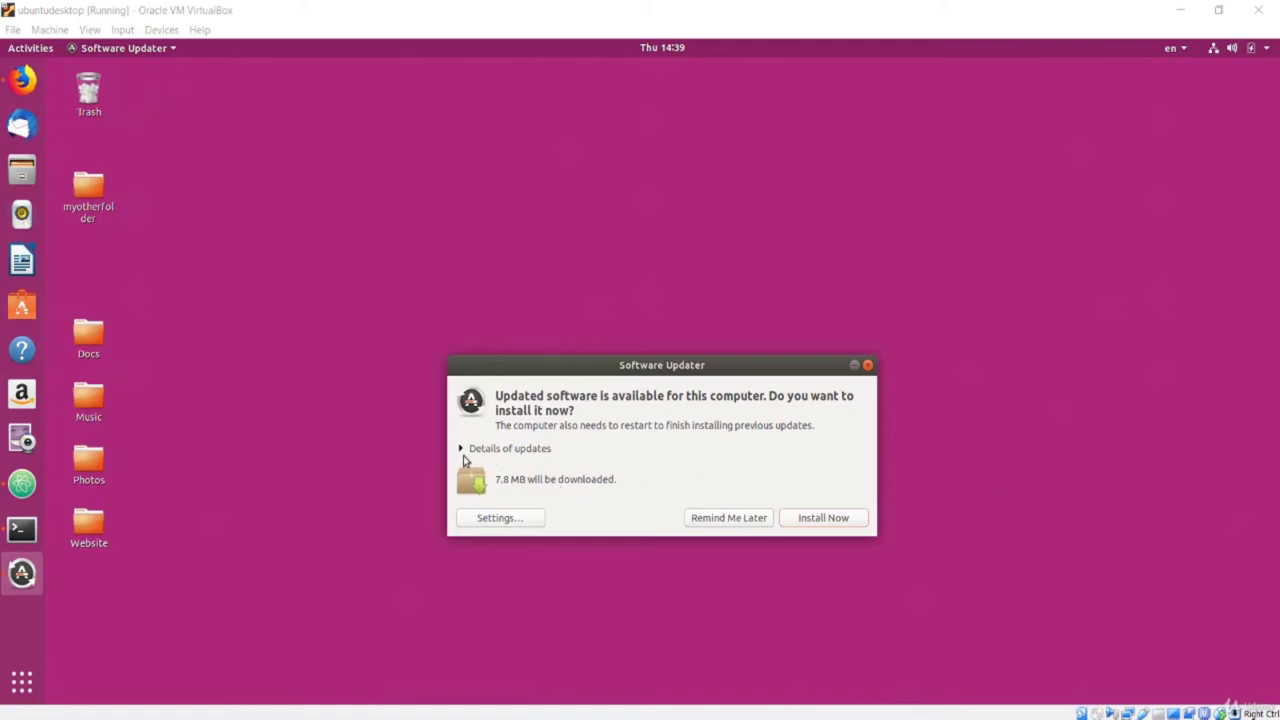
pyautogui.click(463, 456)
# - Look over the Amazon, Backups and Document Viewer entries, then start installing the 7.8 MB of updates
pyautogui.click(519, 499)
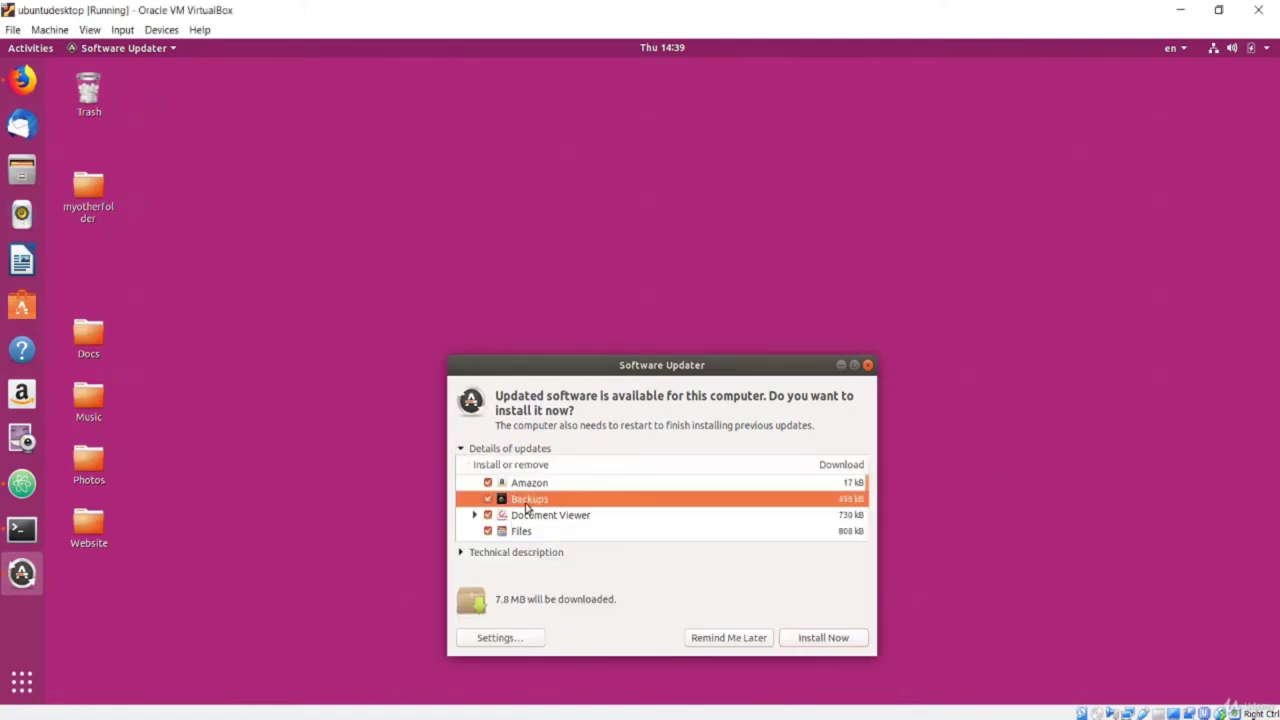
pyautogui.click(530, 517)
pyautogui.click(529, 499)
pyautogui.click(530, 489)
pyautogui.click(531, 518)
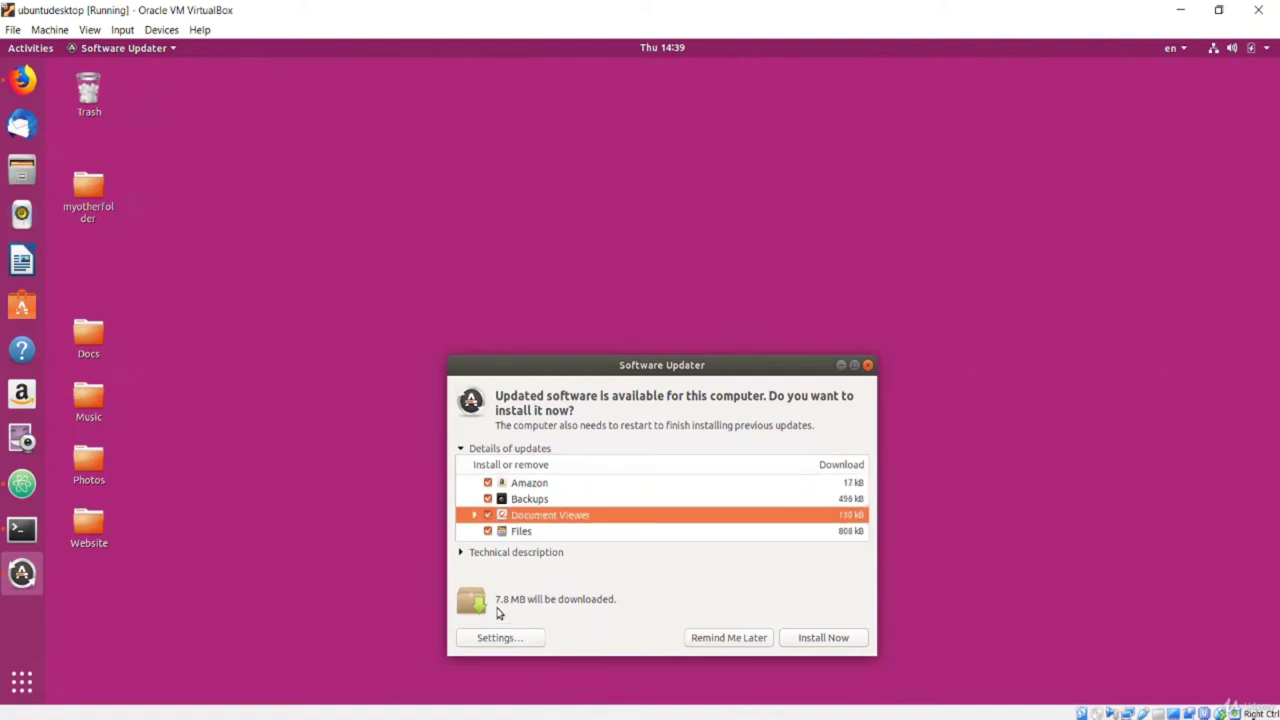
pyautogui.click(835, 643)
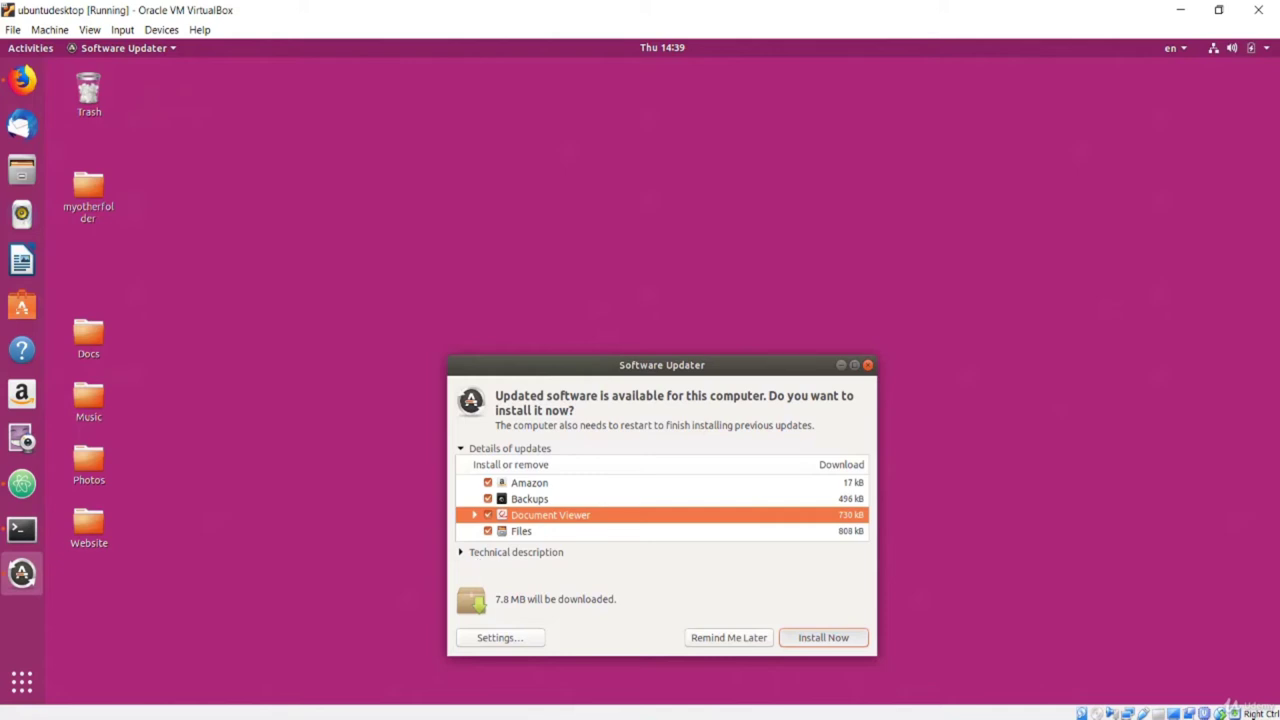
pyautogui.press('Return')
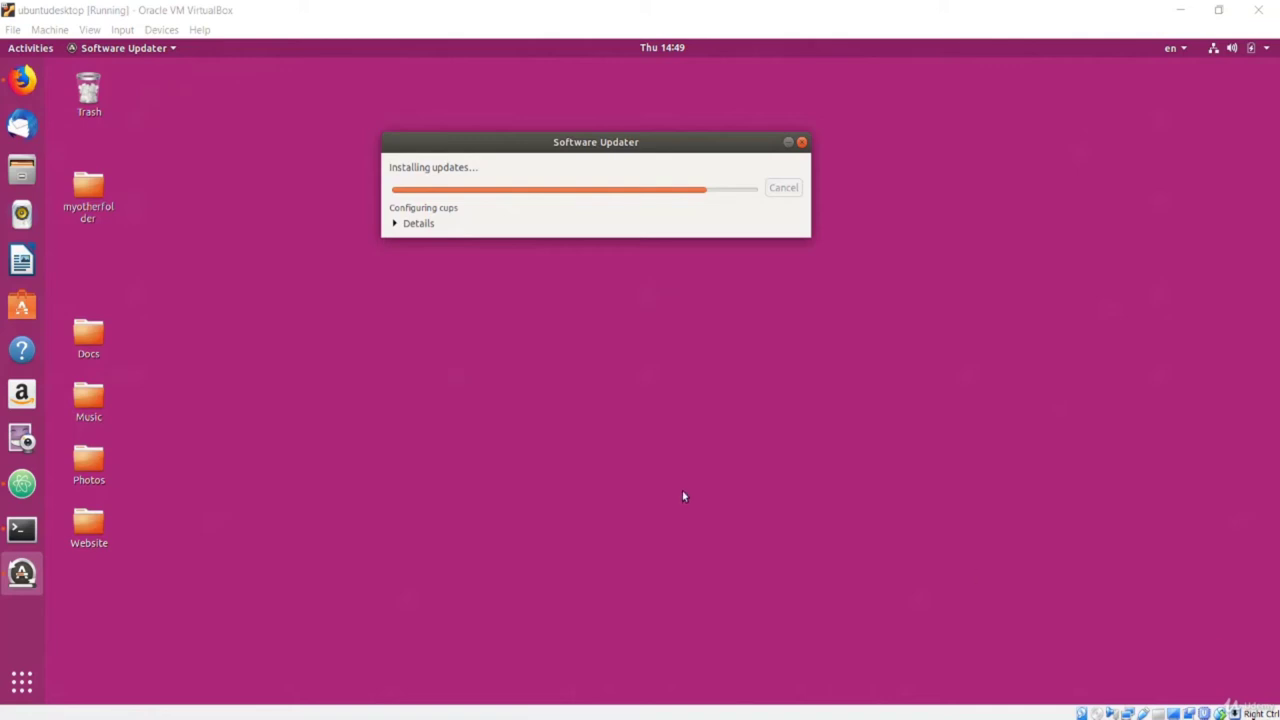
# - Watch the installation log while repositioning the updater window, then collapse the details until the install finishes
pyautogui.moveTo(523, 140); pyautogui.dragTo(660, 225)
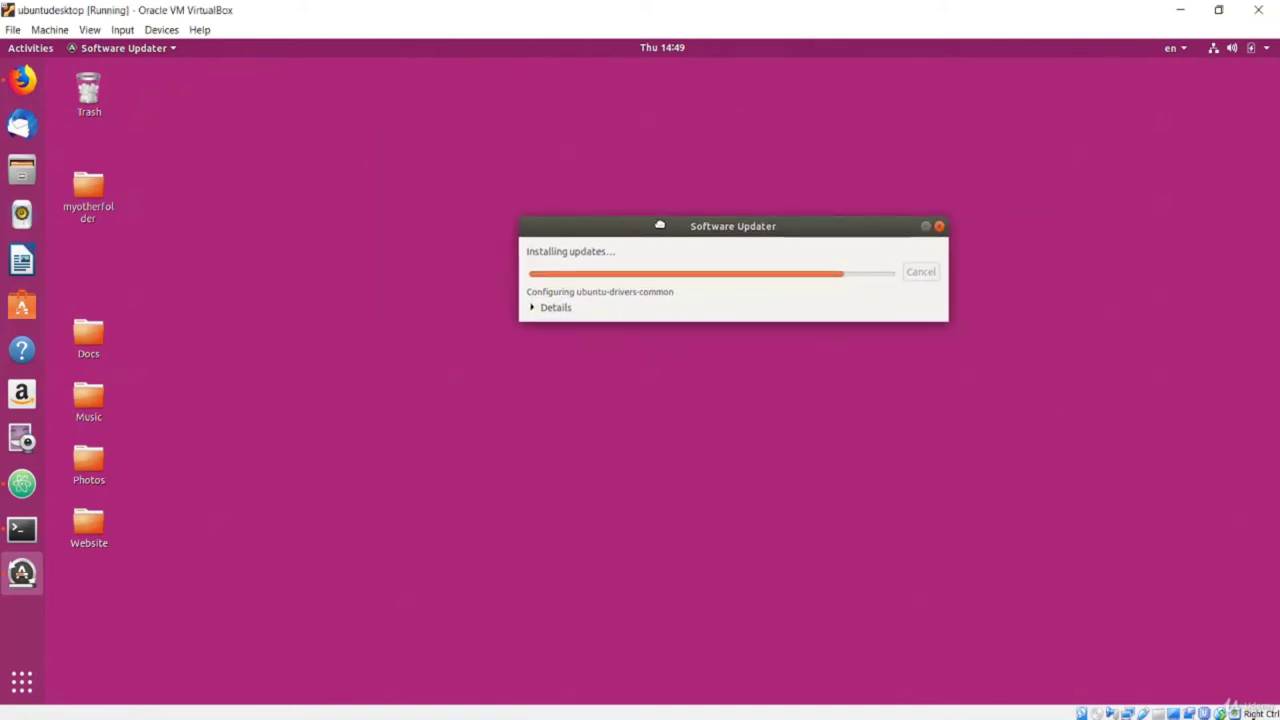
pyautogui.click(532, 308)
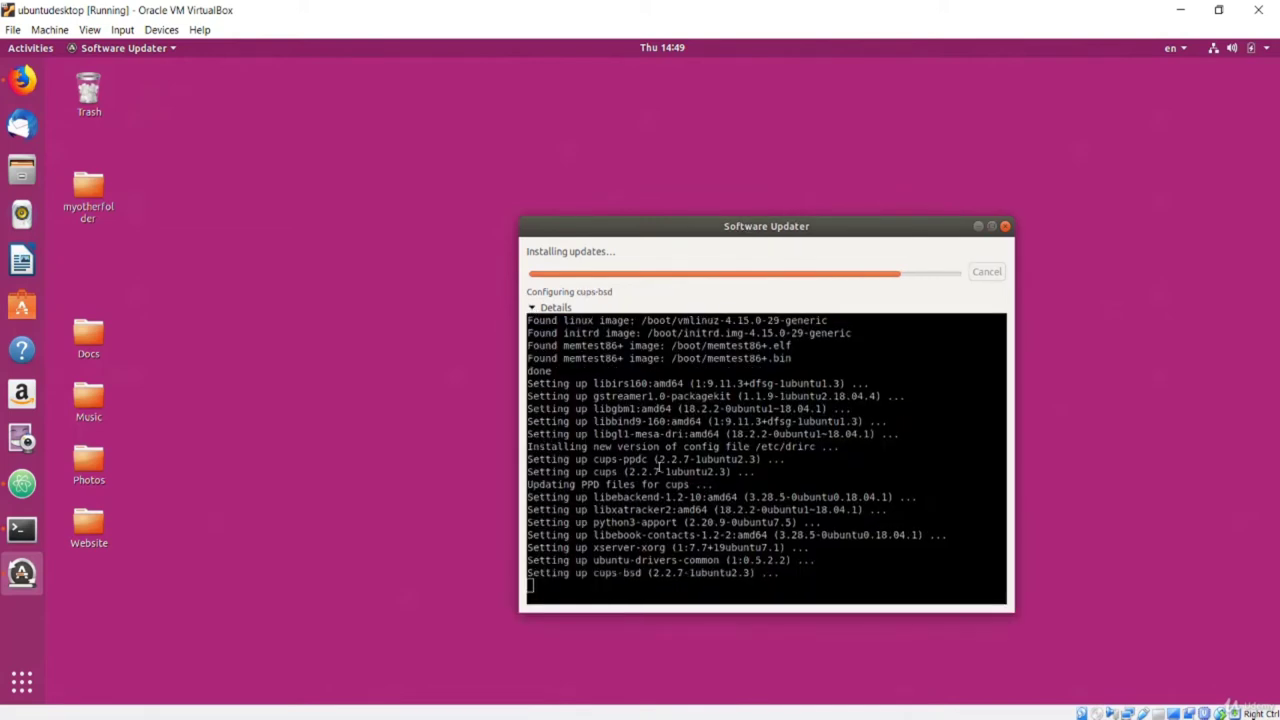
pyautogui.moveTo(758, 578); pyautogui.dragTo(536, 310)
pyautogui.click(701, 522)
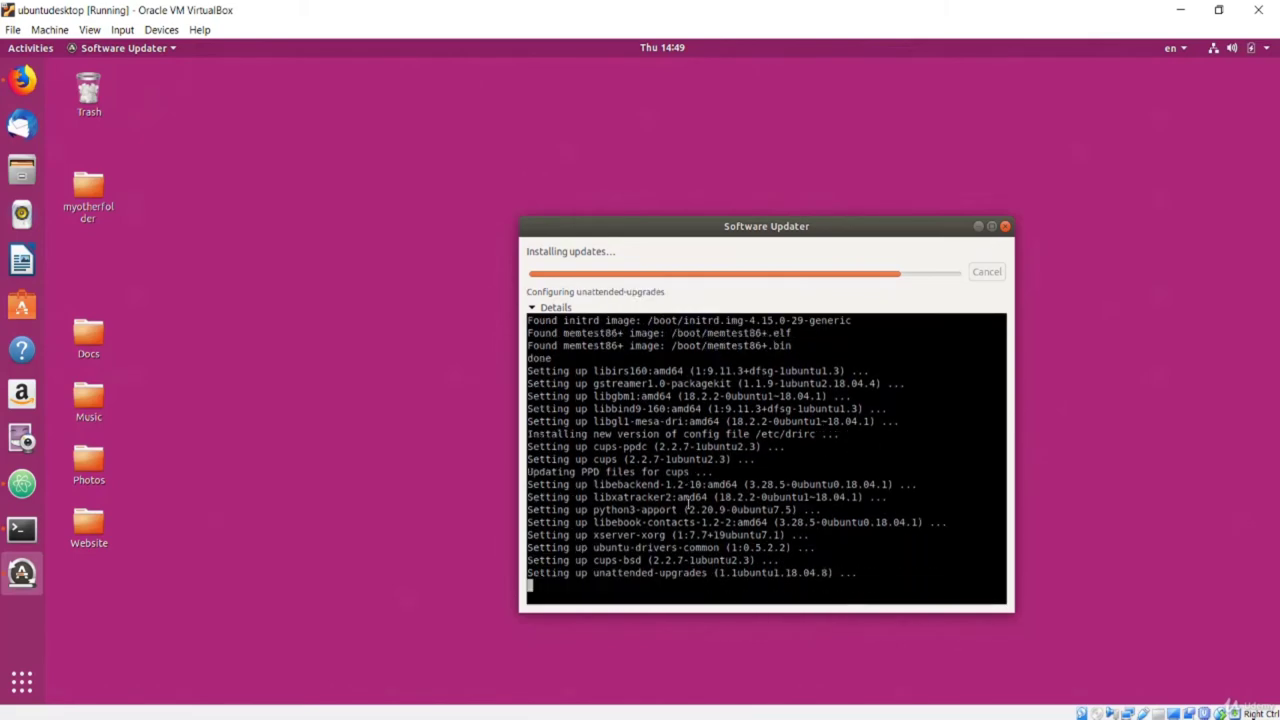
pyautogui.moveTo(718, 225); pyautogui.dragTo(623, 180)
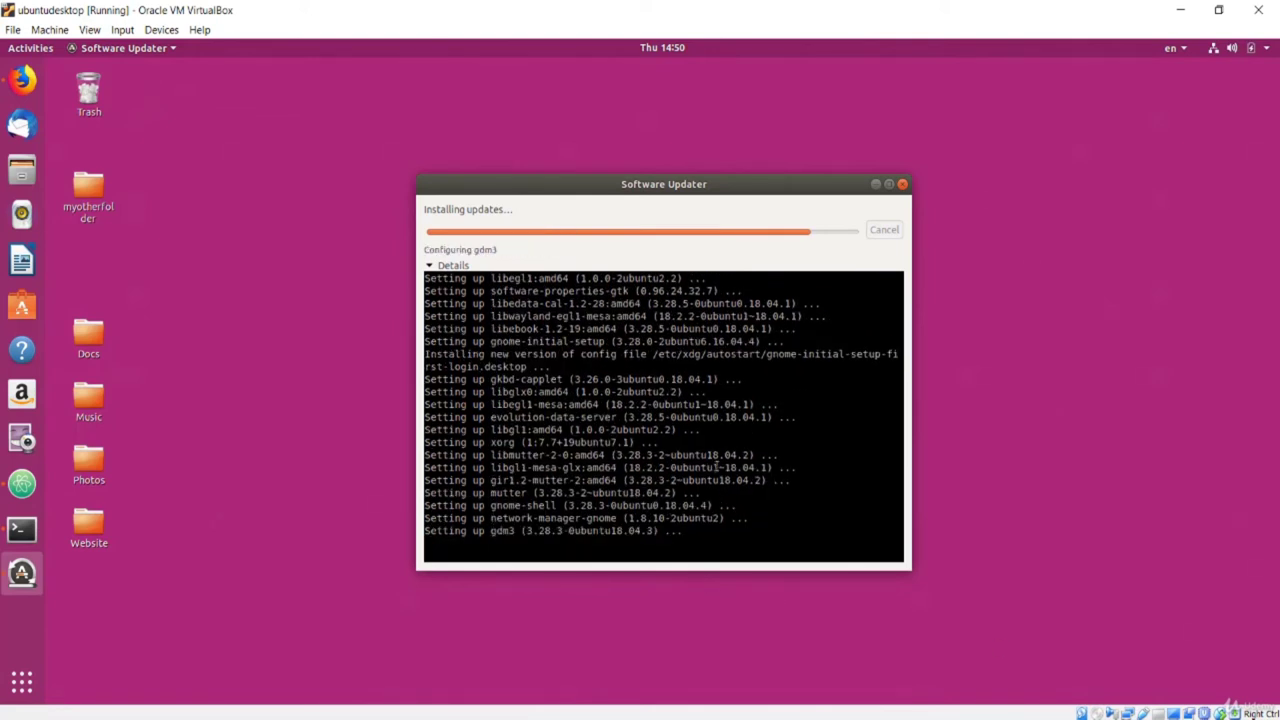
pyautogui.click(431, 266)
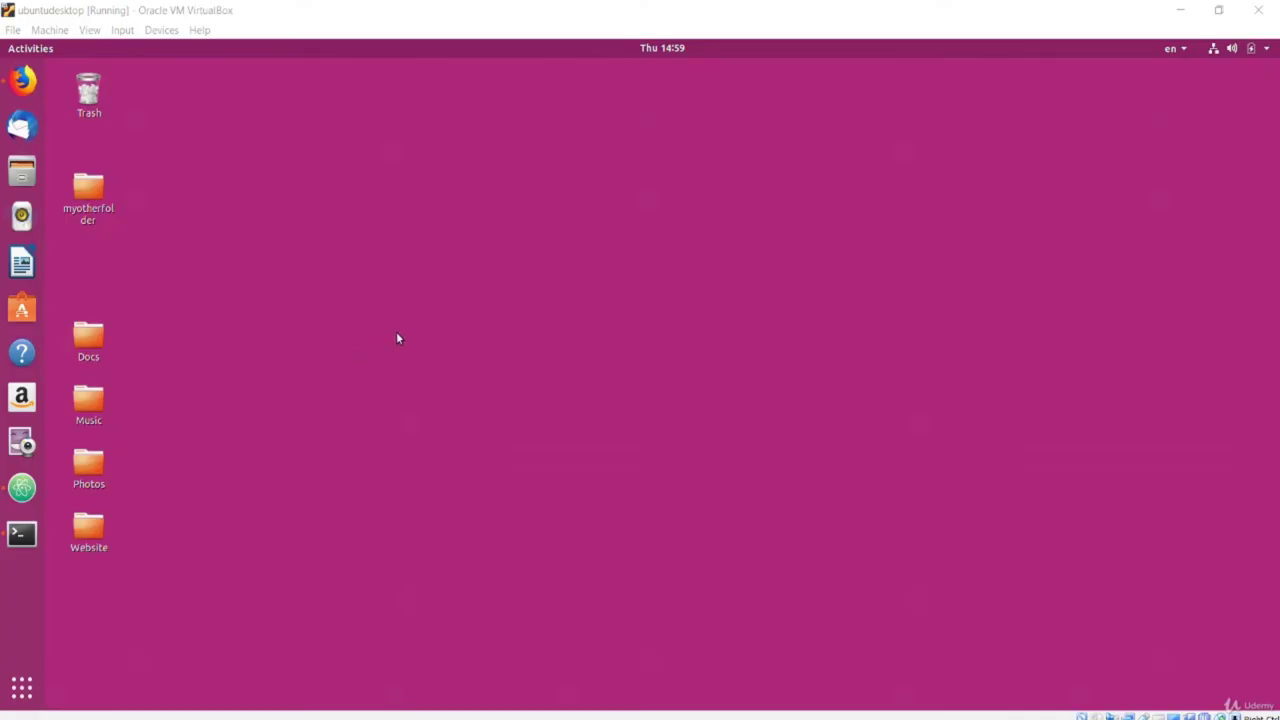
# - In the Activities overview, type 'dal' in the search, then clear it to return to the overview
pyautogui.click(520, 262)
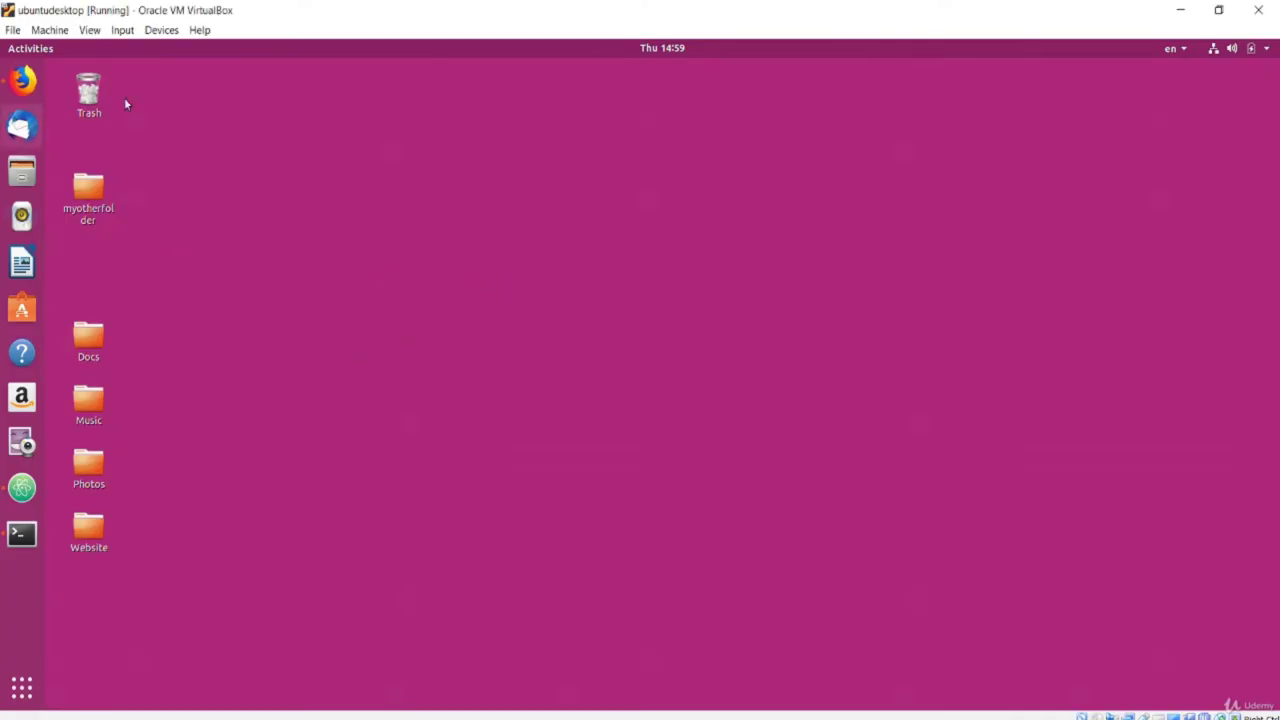
pyautogui.click(29, 50)
pyautogui.click(568, 88)
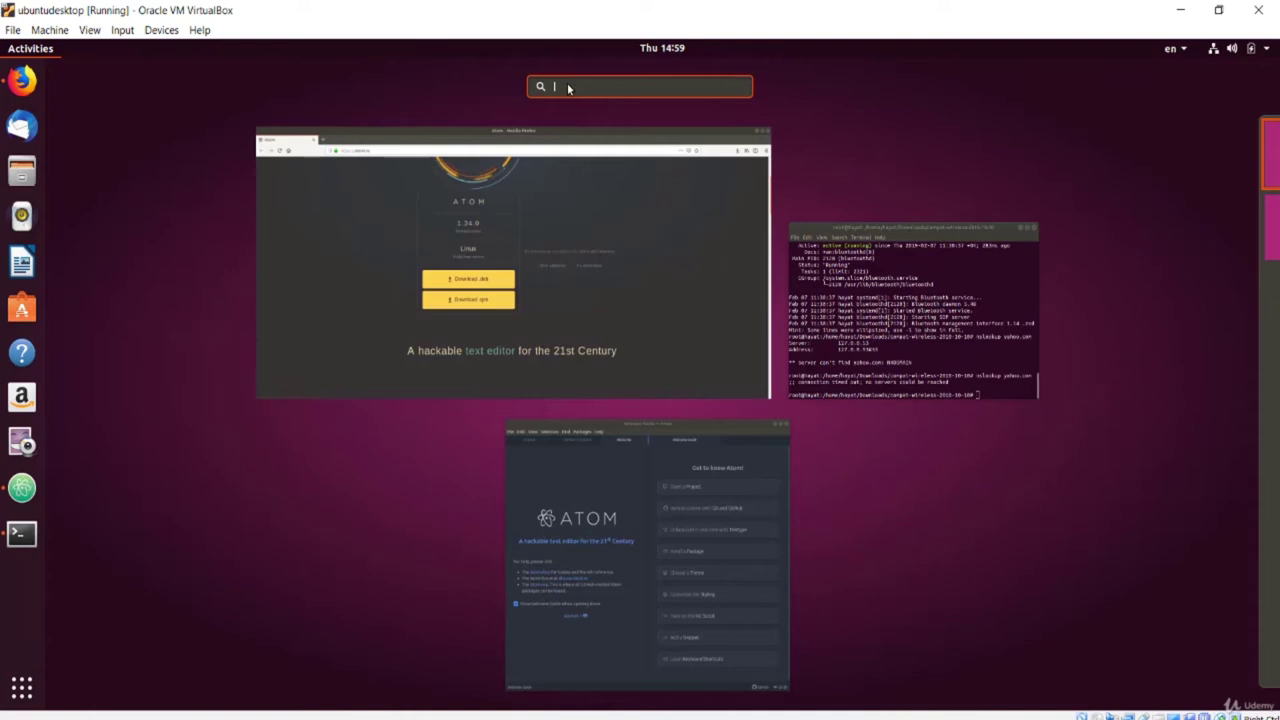
pyautogui.write('d')
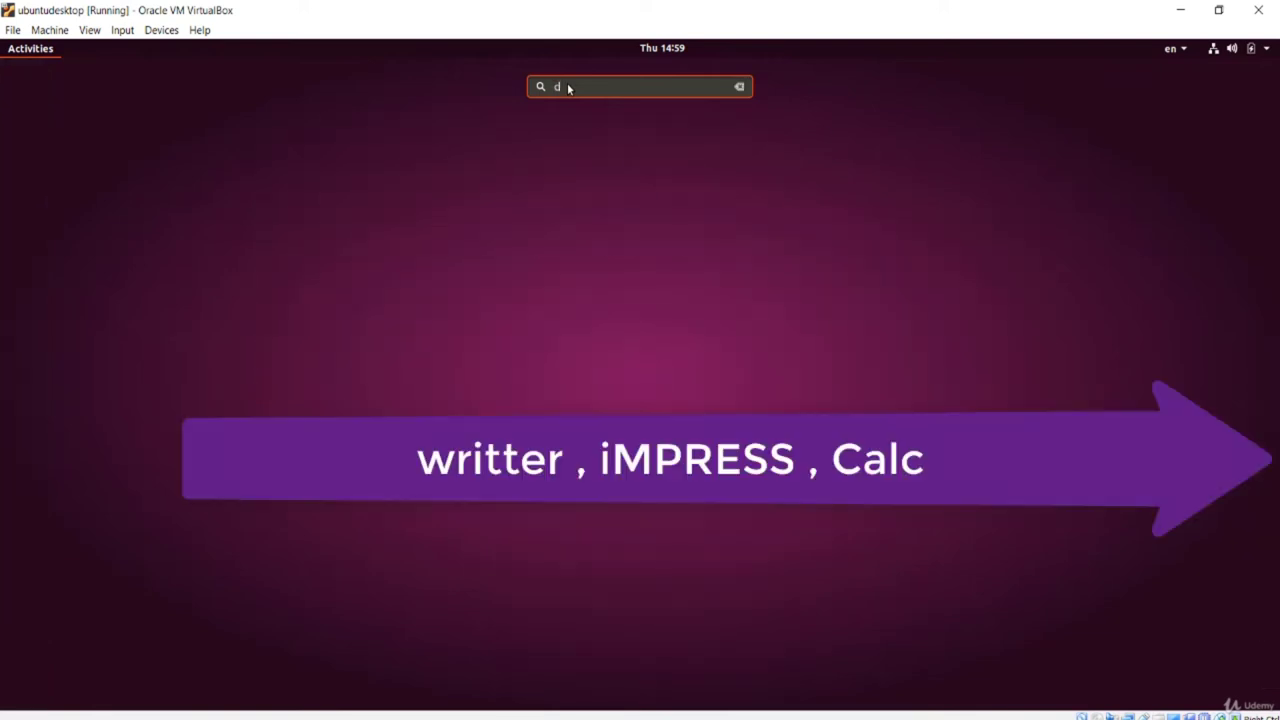
pyautogui.write('al')
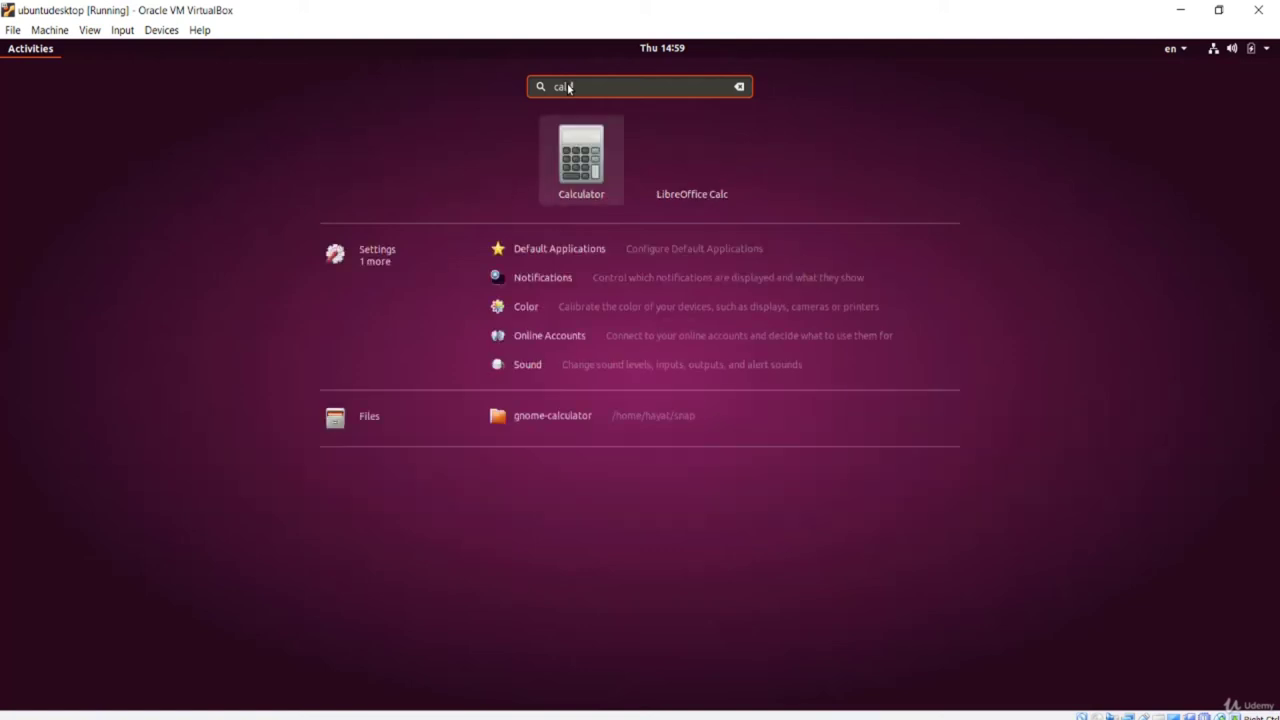
pyautogui.press('BackSpace')
pyautogui.press('BackSpace')
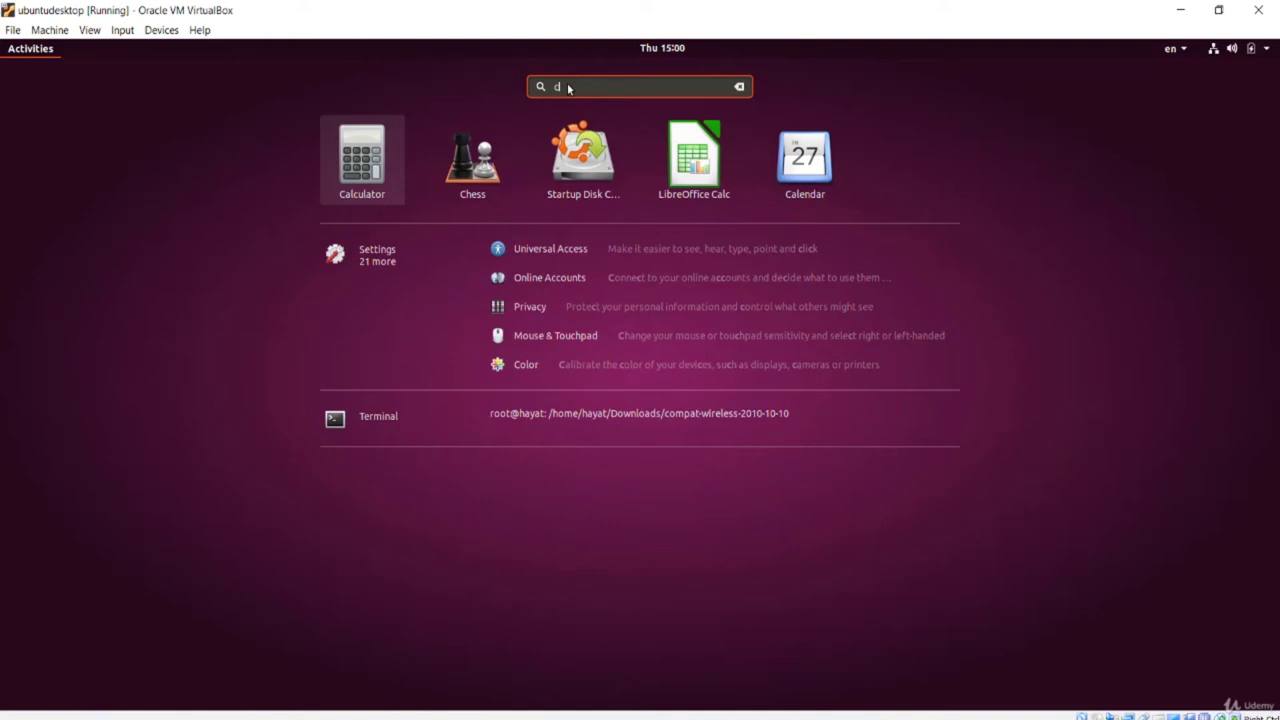
pyautogui.press('BackSpace')
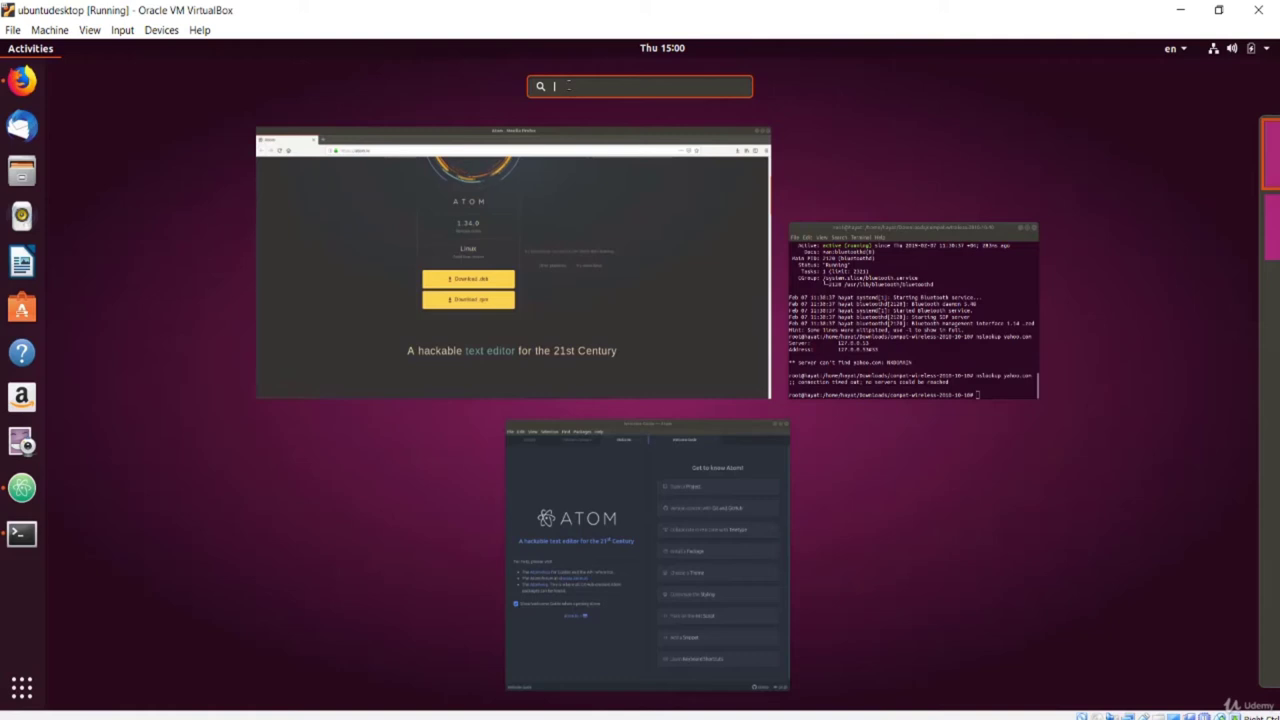
pyautogui.moveTo(21, 490); pyautogui.dragTo(20, 490)
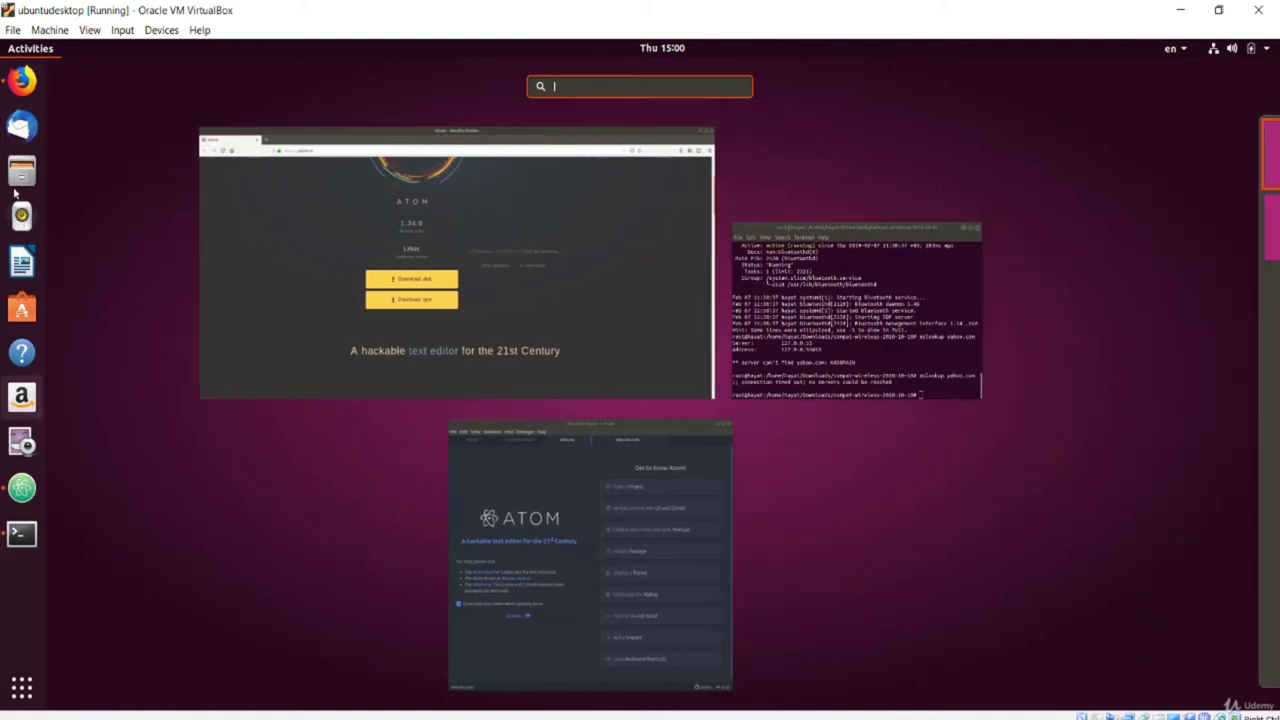
# - Launch Writer and open MarketingPlan.docx from the Desktop's Docs folder
pyautogui.click(22, 261)
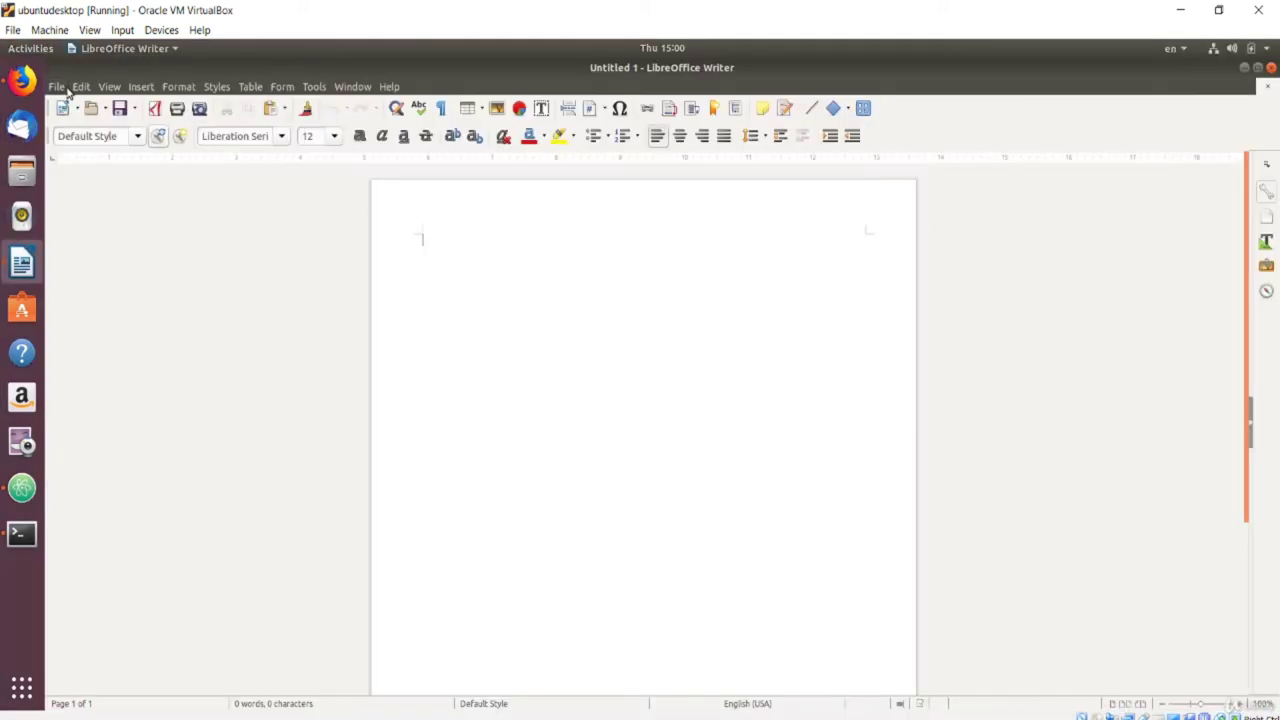
pyautogui.click(56, 87)
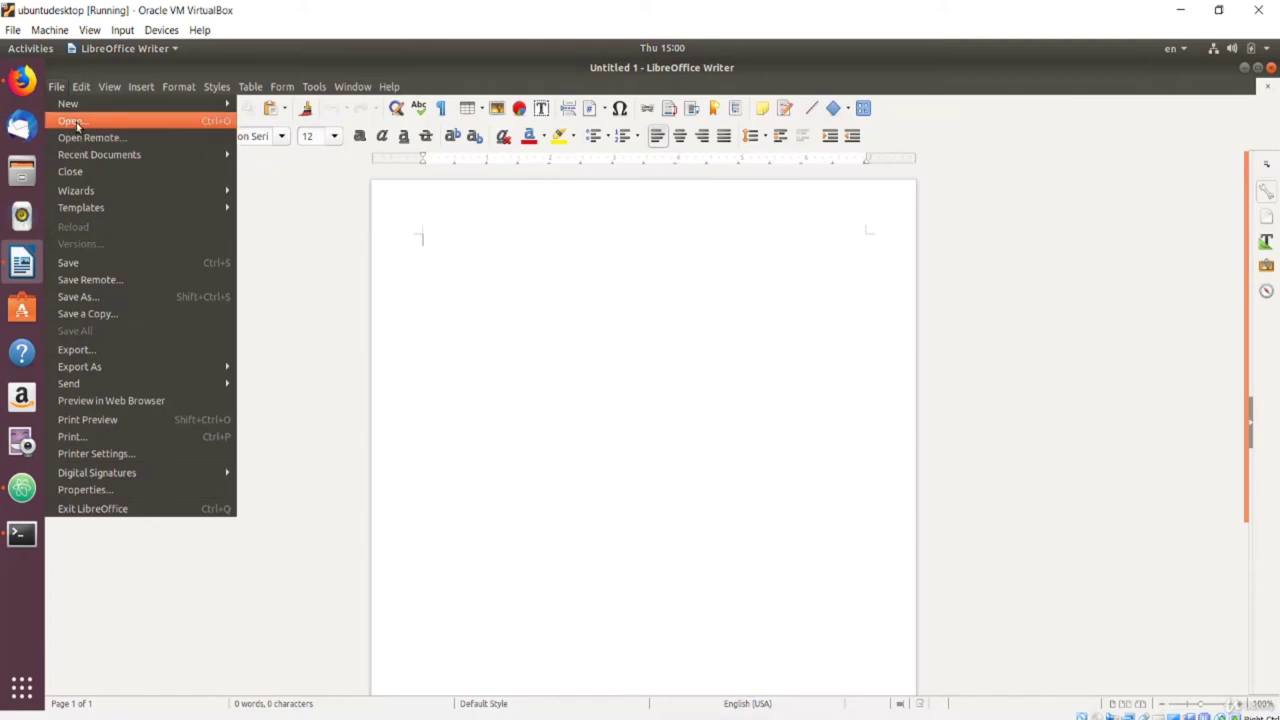
pyautogui.click(75, 122)
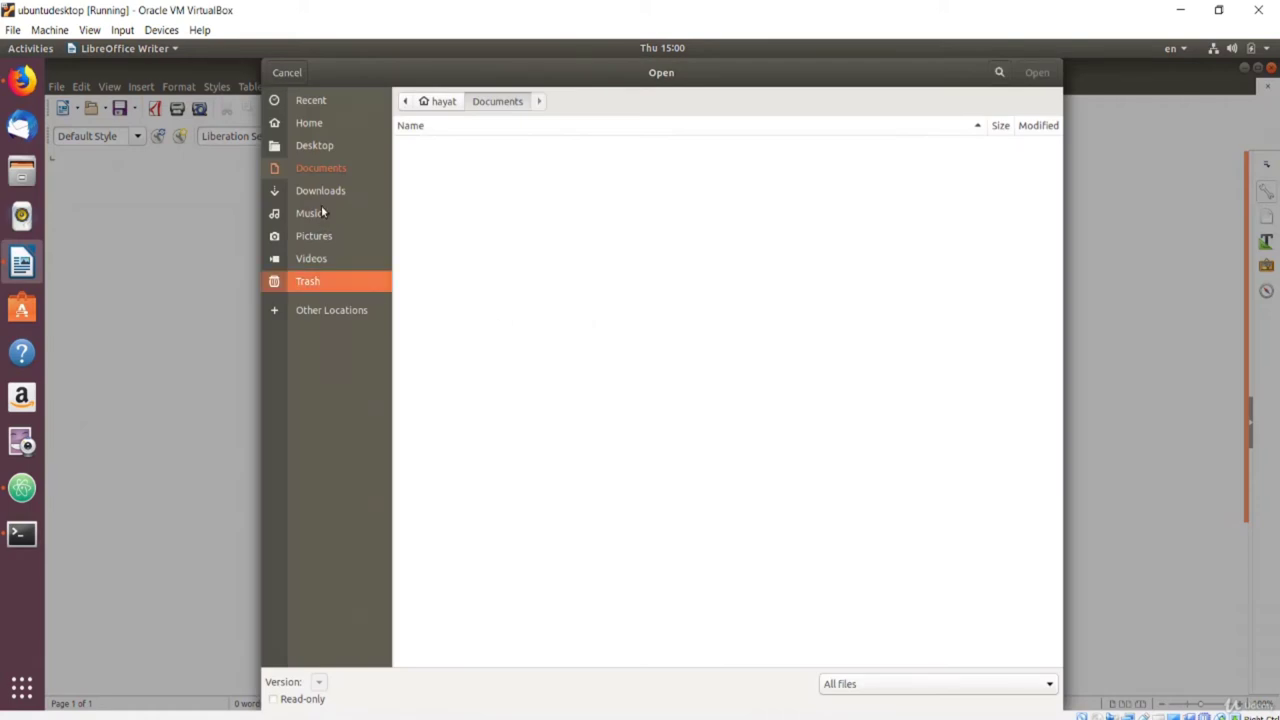
pyautogui.click(322, 212)
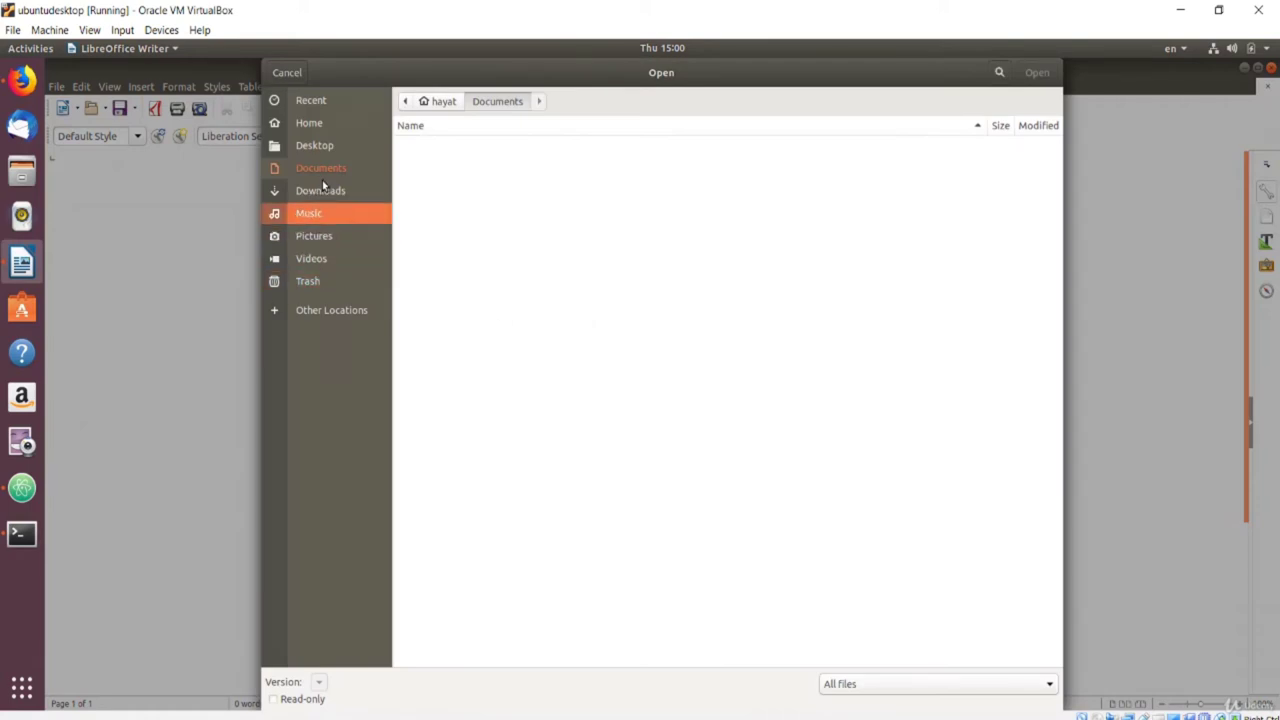
pyautogui.click(312, 122)
pyautogui.click(317, 145)
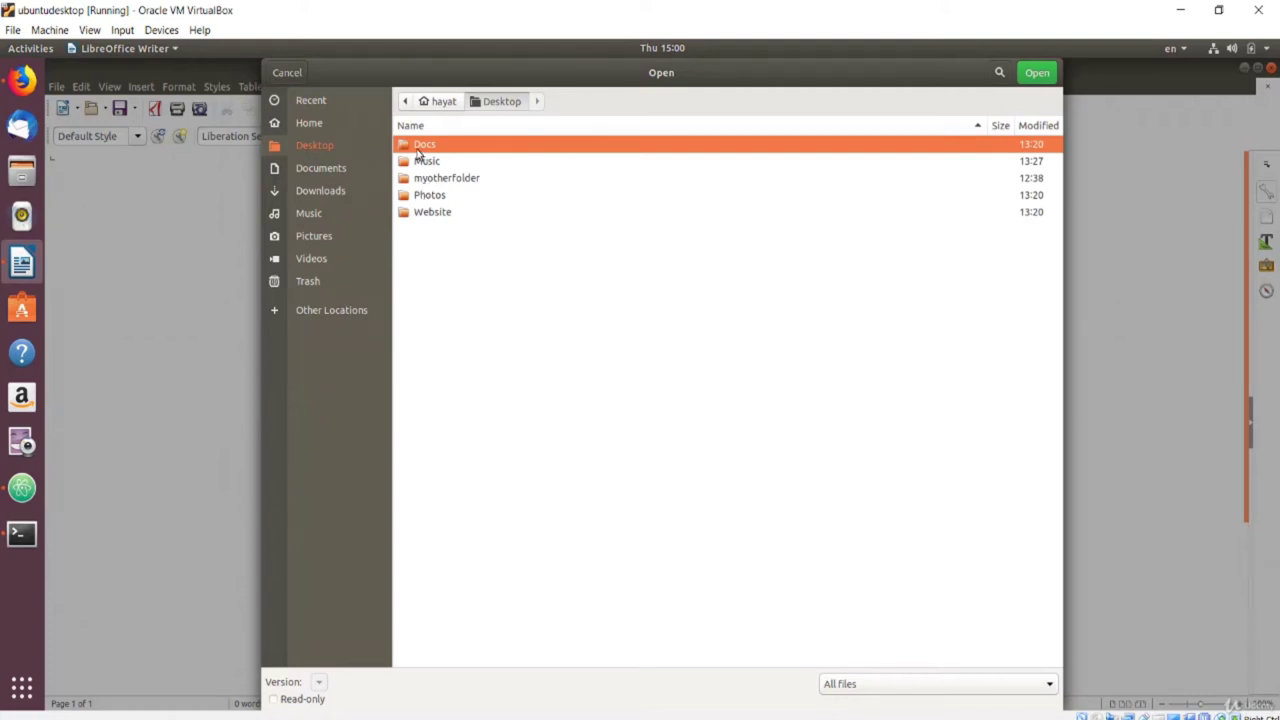
pyautogui.doubleClick(419, 150)
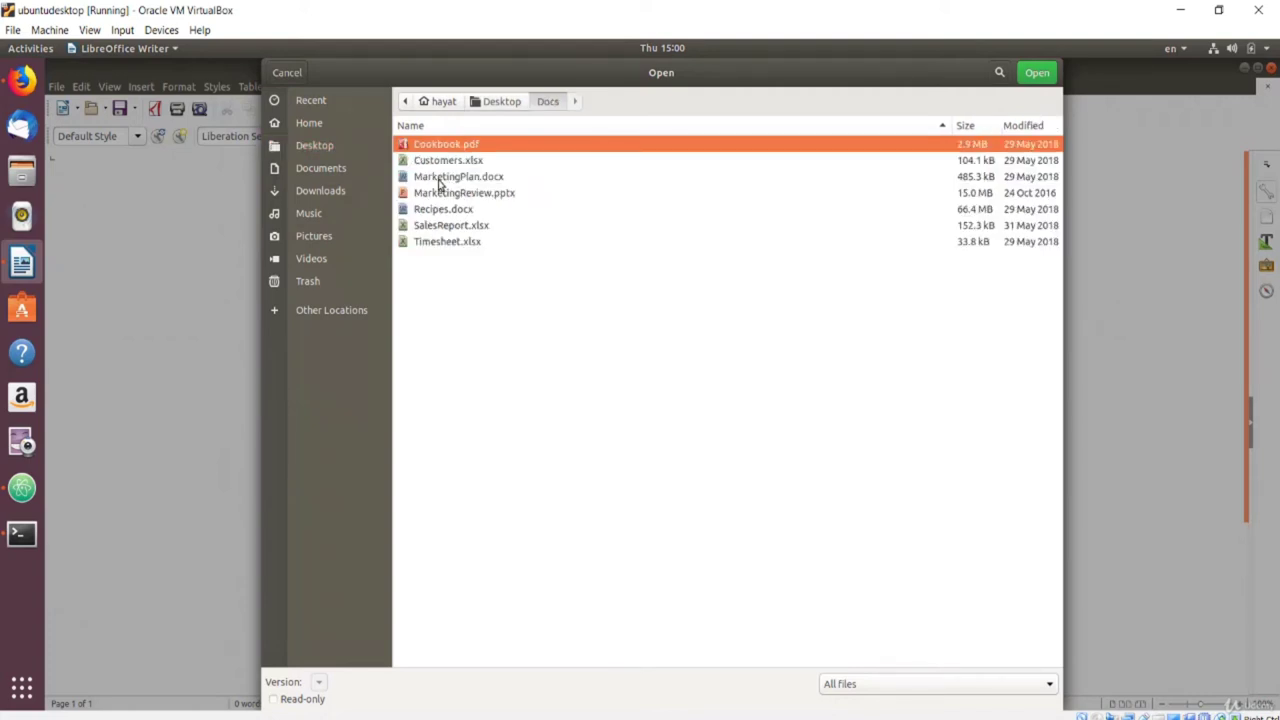
pyautogui.click(438, 180)
pyautogui.doubleClick(438, 183)
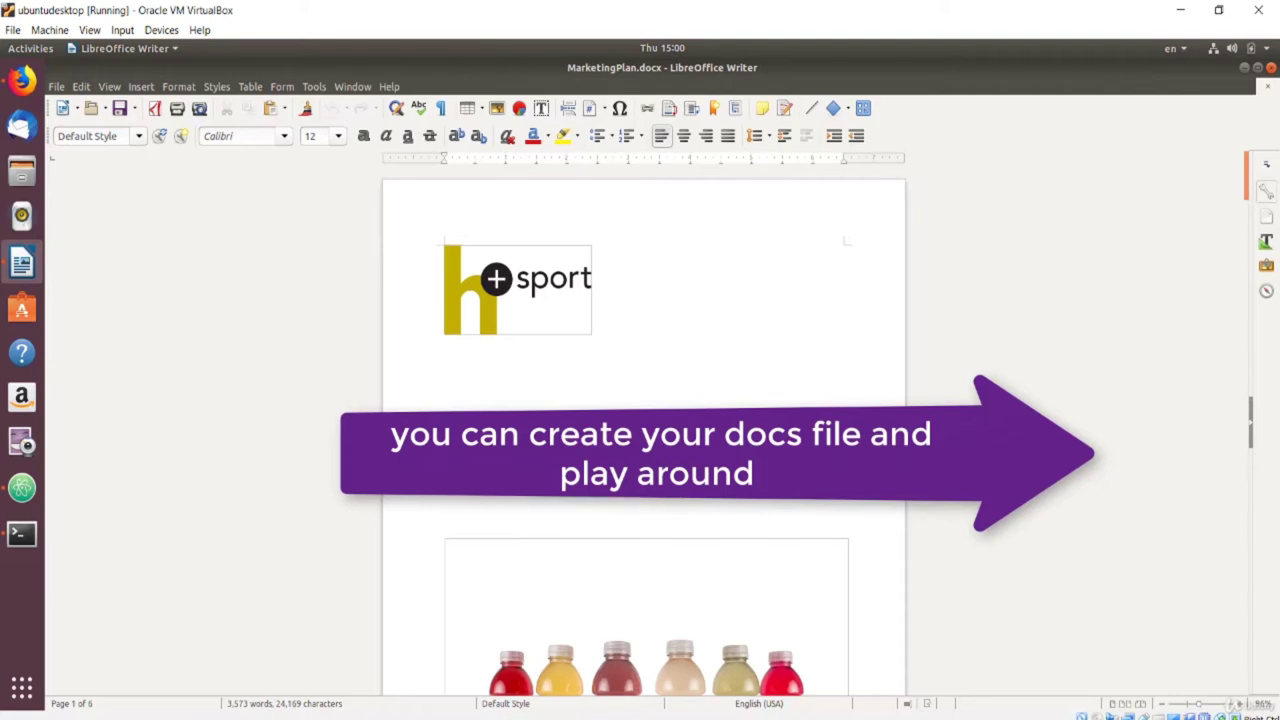
# - Make the selected '2017 M' title text red and 22 pt
pyautogui.click(534, 143)
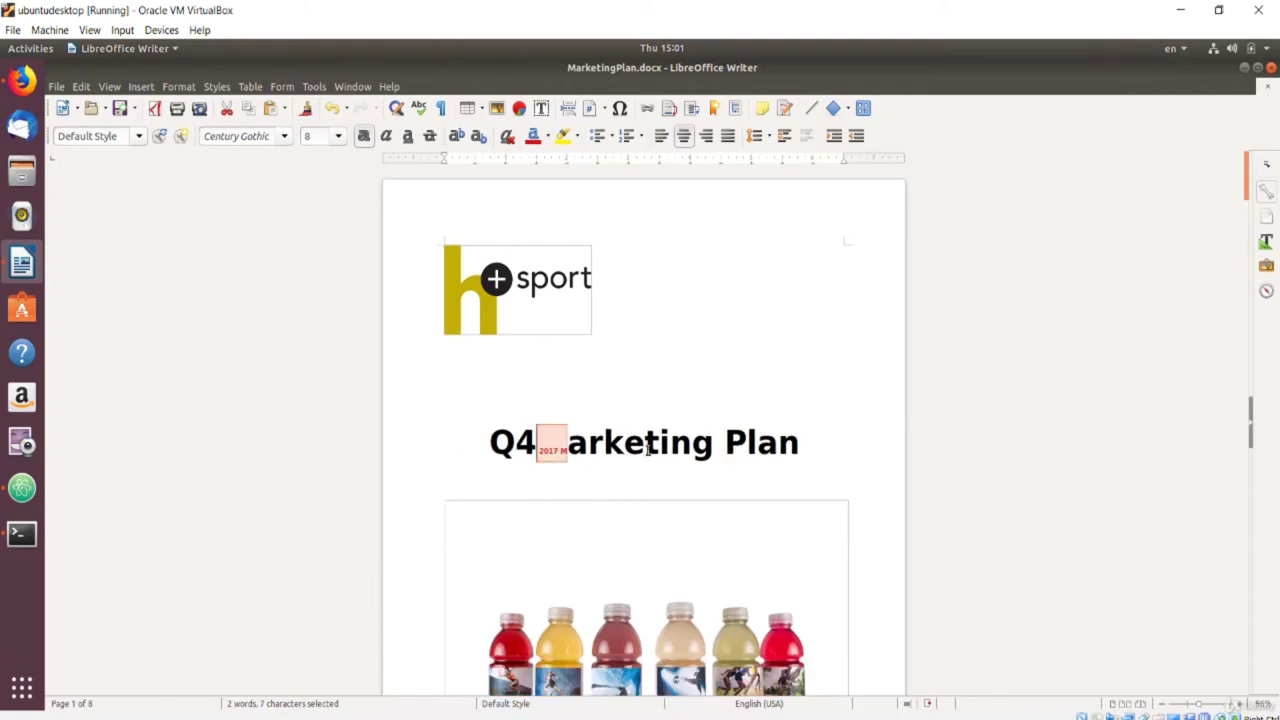
pyautogui.hotkey('ctrl', ']')
pyautogui.hotkey('ctrl', ']')
pyautogui.hotkey('ctrl', ']')
pyautogui.hotkey('ctrl', ']')
pyautogui.hotkey('ctrl', ']')
pyautogui.hotkey('ctrl', ']')
pyautogui.hotkey('ctrl', ']')
pyautogui.hotkey('ctrl', ']')
pyautogui.hotkey('ctrl', ']')
pyautogui.hotkey('ctrl', ']')
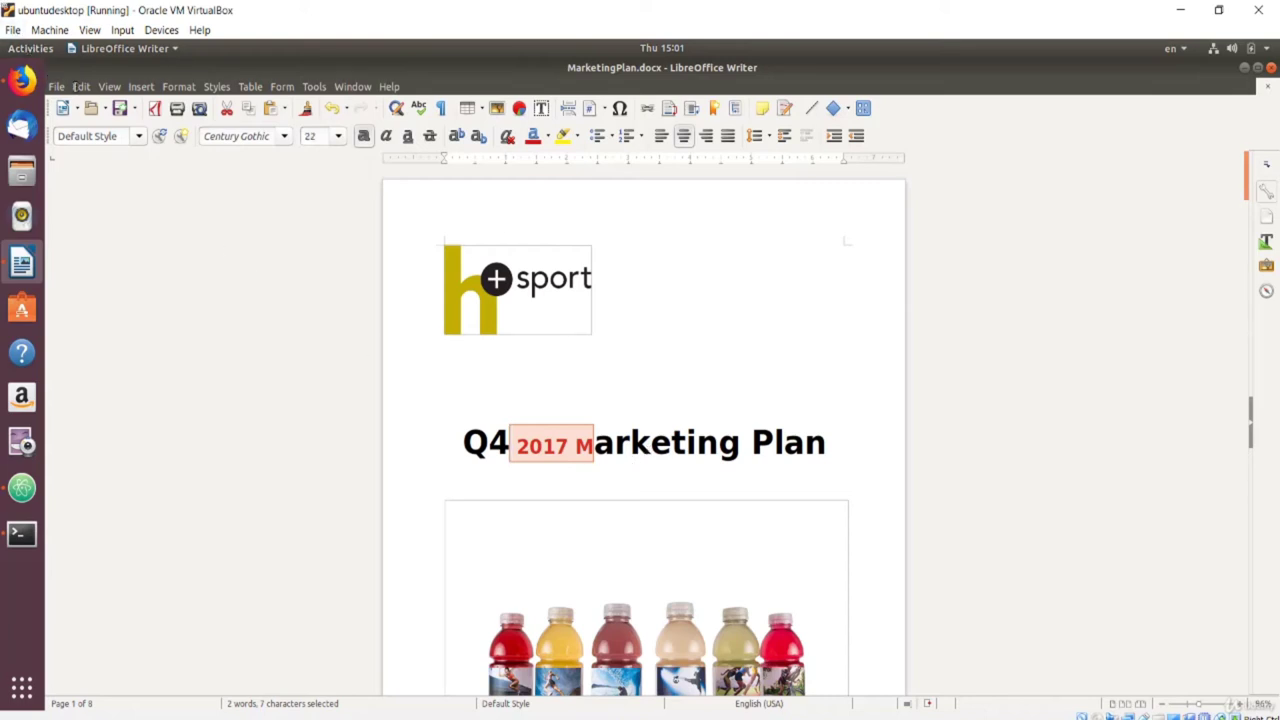
pyautogui.click(57, 87)
pyautogui.moveTo(62, 105)
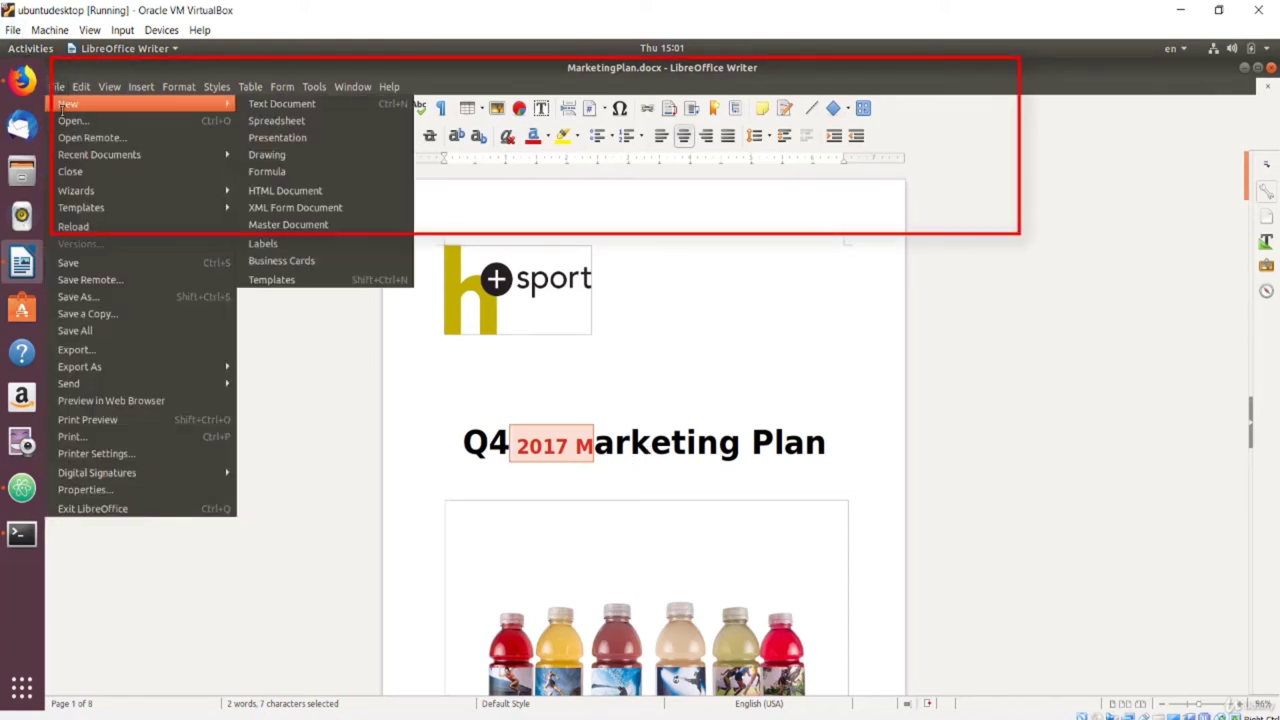
# - Create a new blank text document, Untitled 1, and bring up its save dialog
pyautogui.click(298, 107)
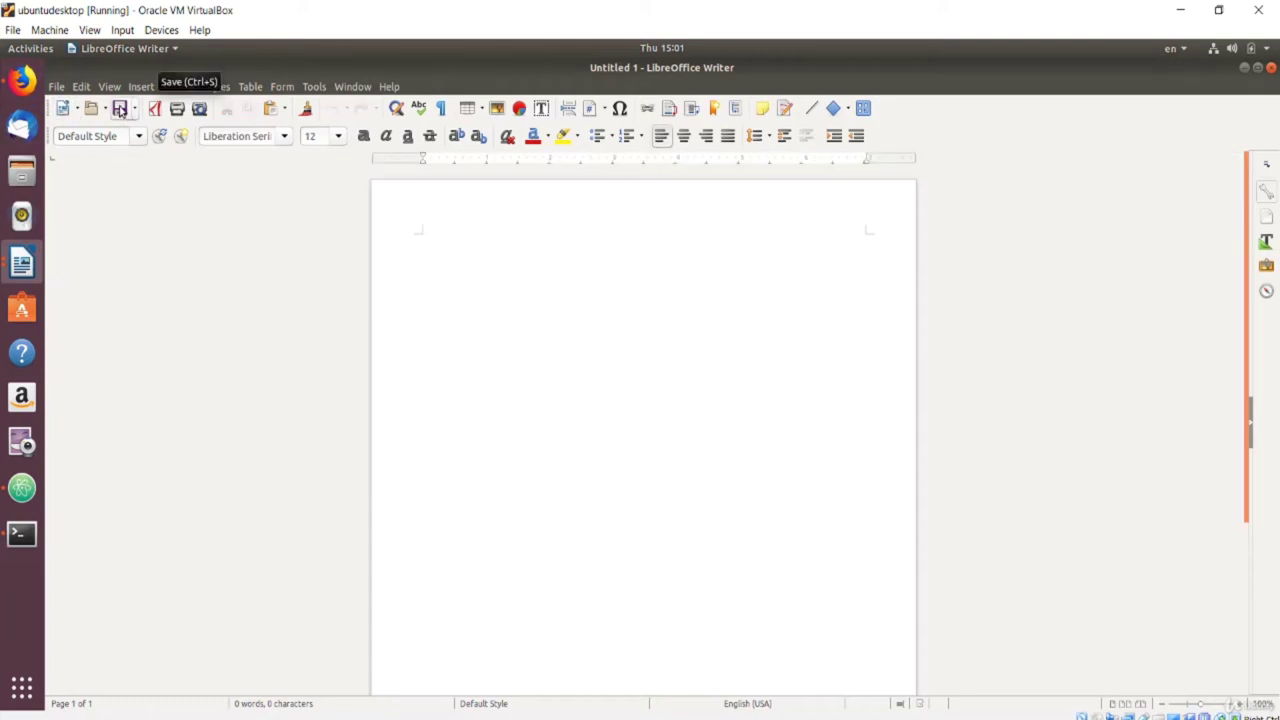
pyautogui.click(119, 109)
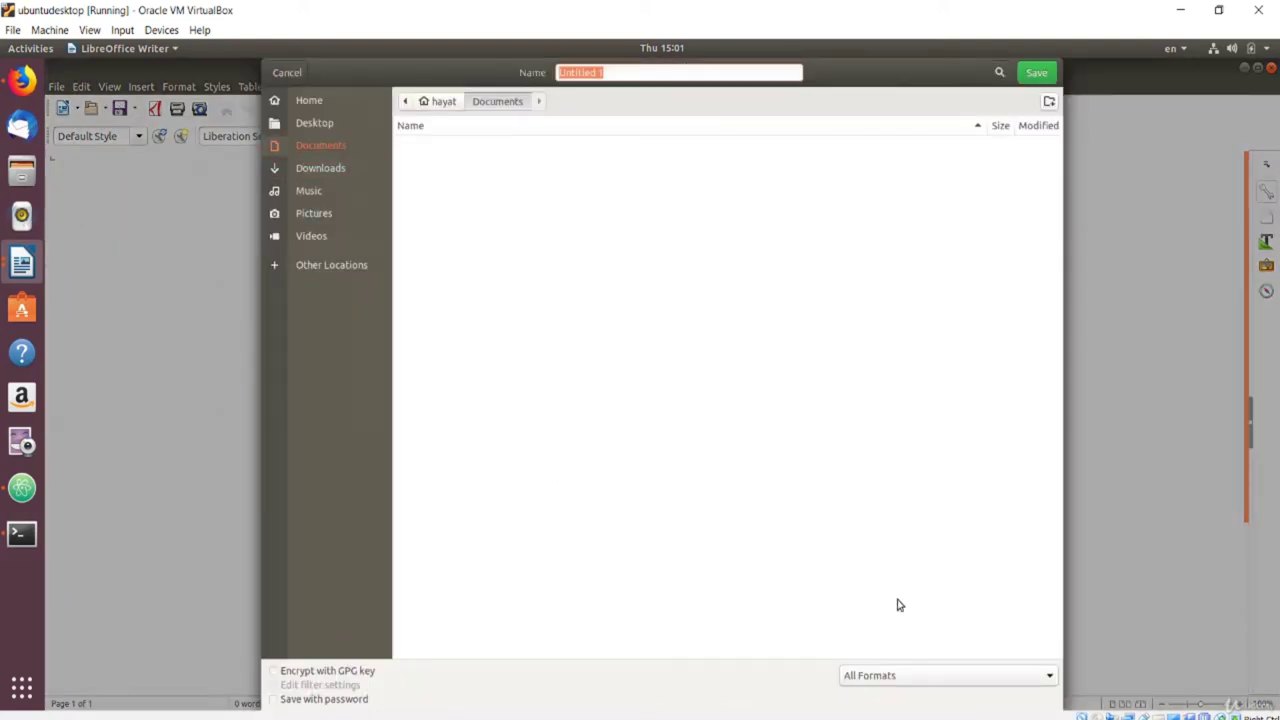
# - Set the save file type to Word 2007-2013 XML (.docx), then cancel saving Untitled 1
pyautogui.click(961, 677)
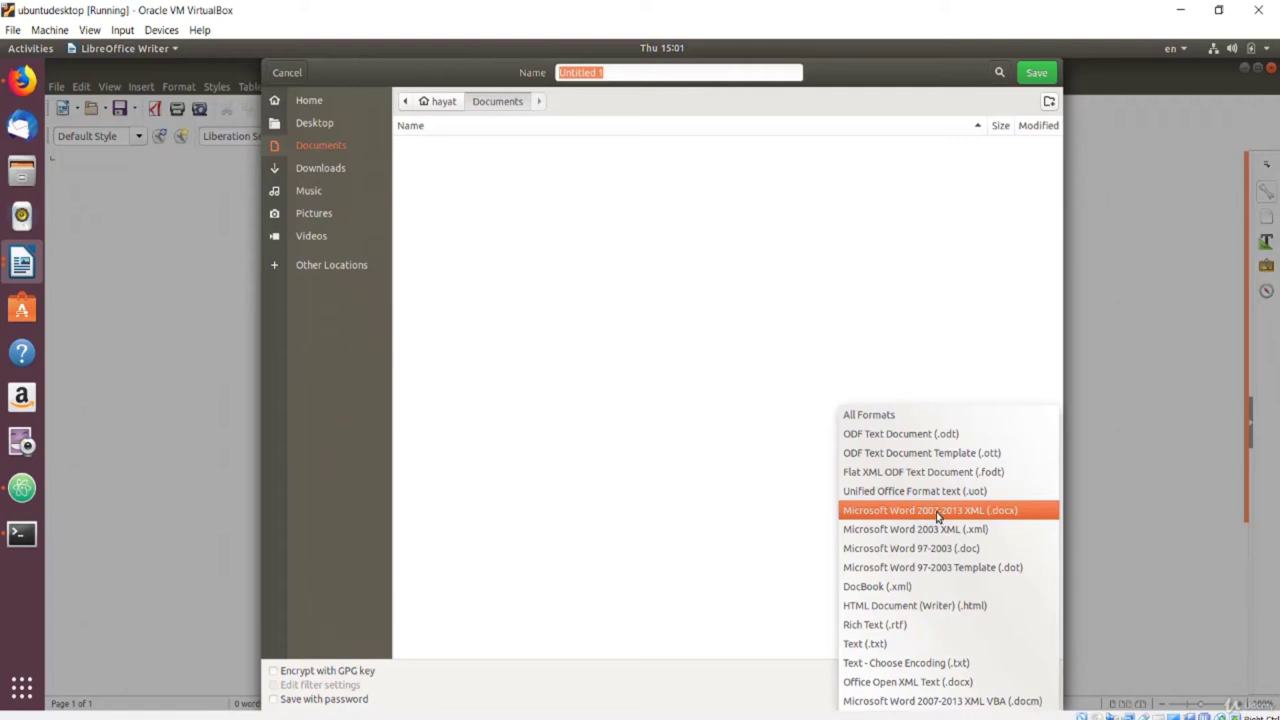
pyautogui.click(938, 516)
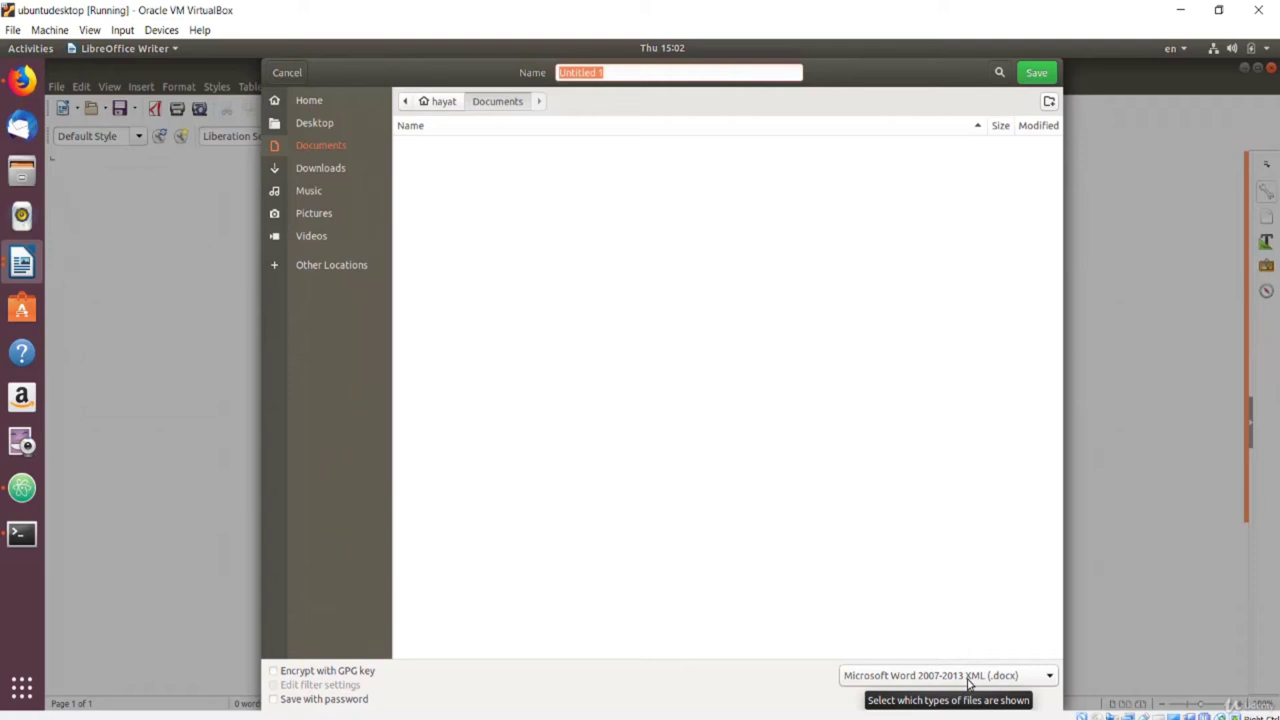
pyautogui.click(968, 676)
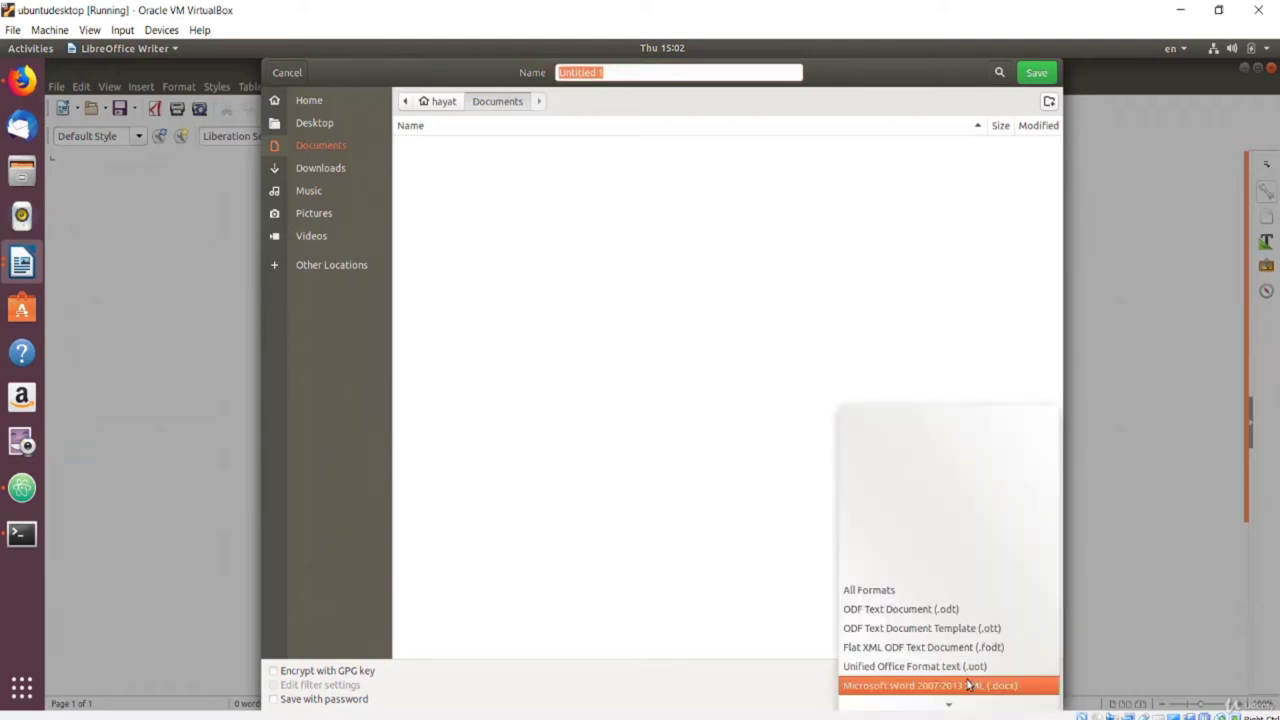
pyautogui.moveTo(951, 704)
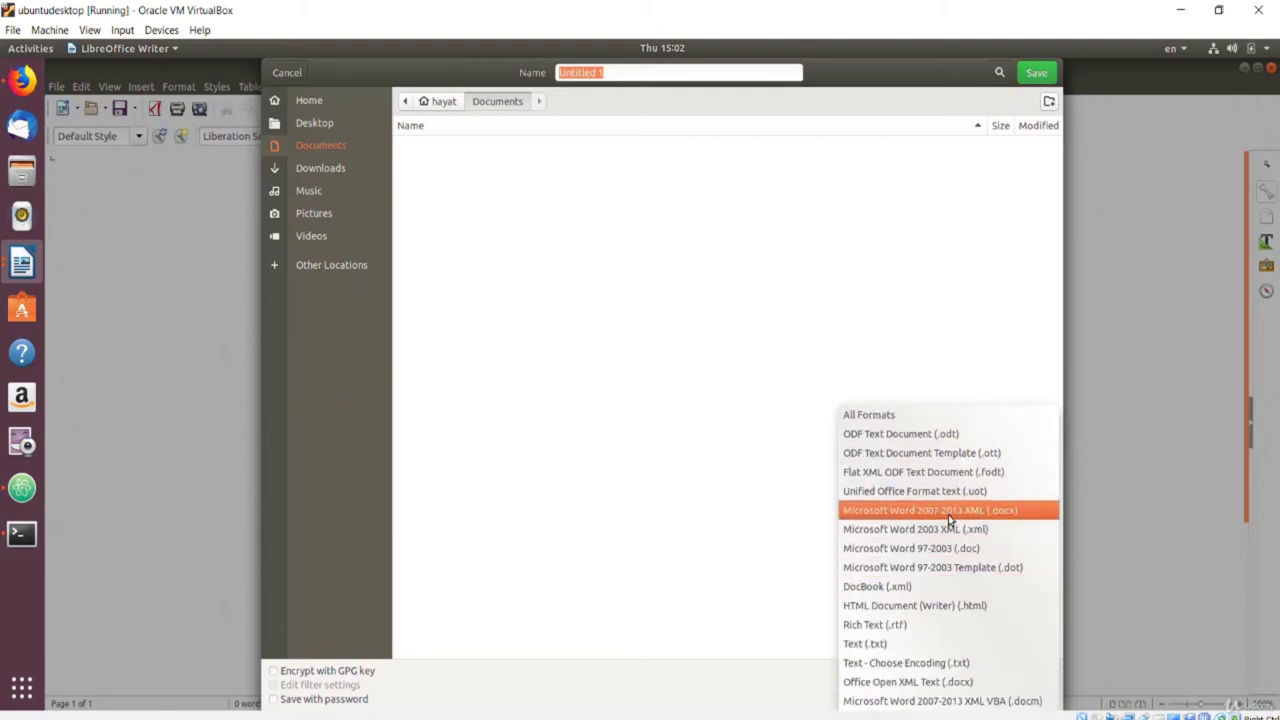
pyautogui.click(950, 516)
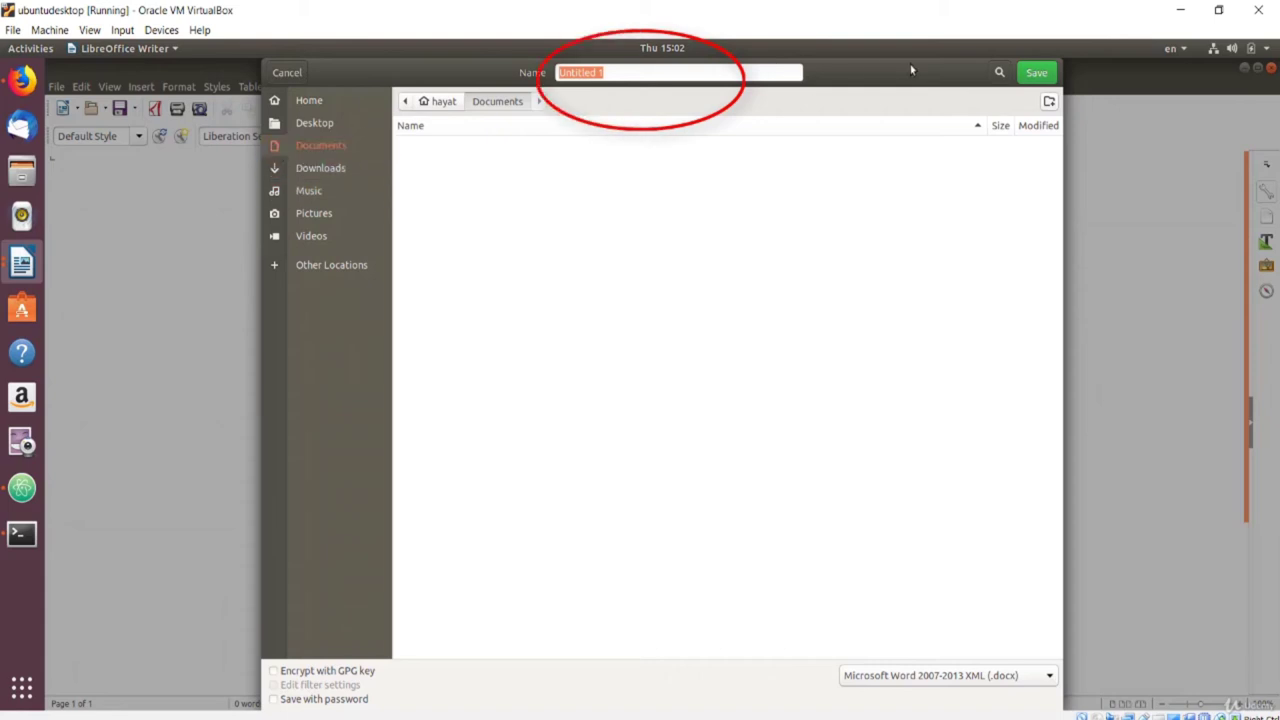
pyautogui.click(285, 73)
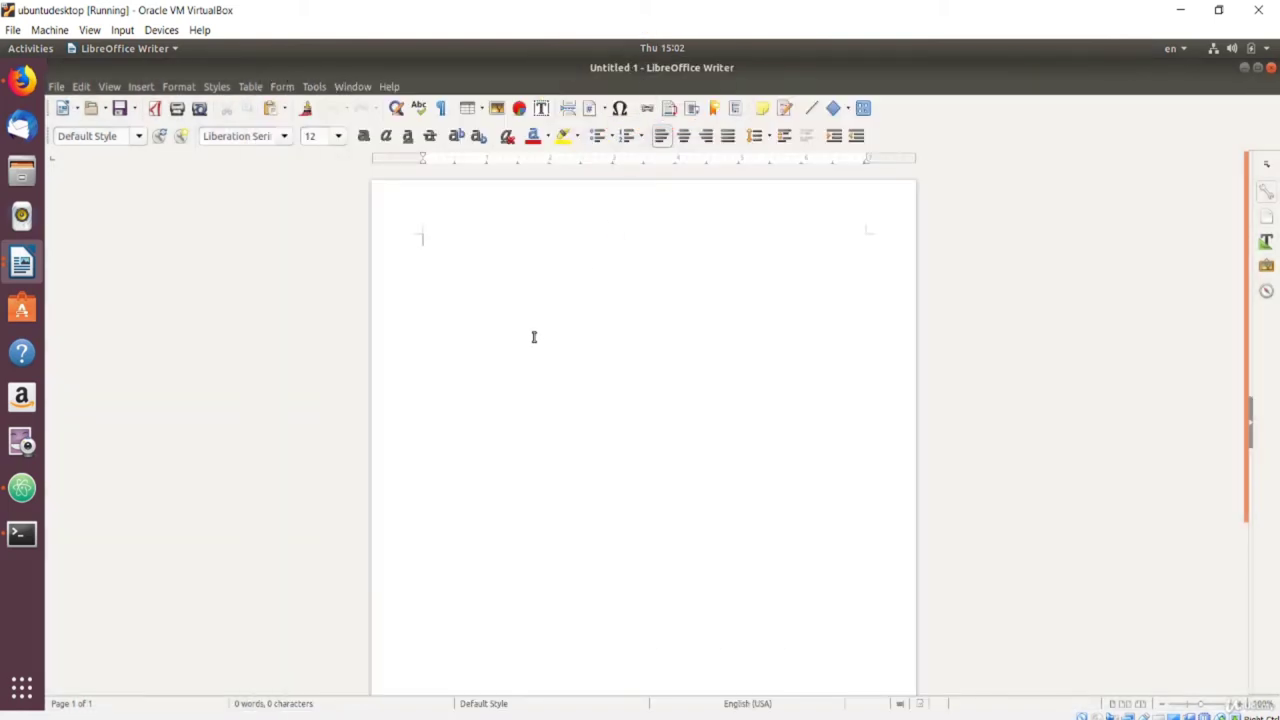
# - Close Untitled 1, then close MarketingPlan.docx choosing Don't Save
pyautogui.click(1271, 68)
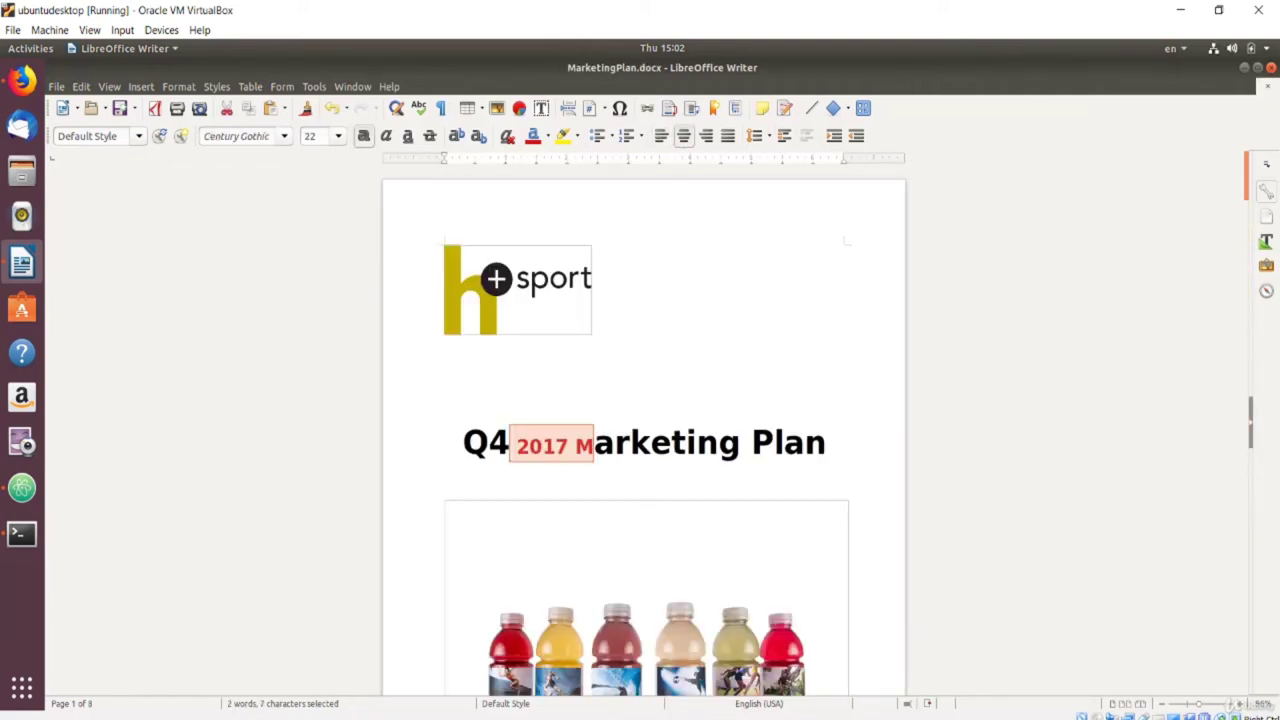
pyautogui.click(1271, 68)
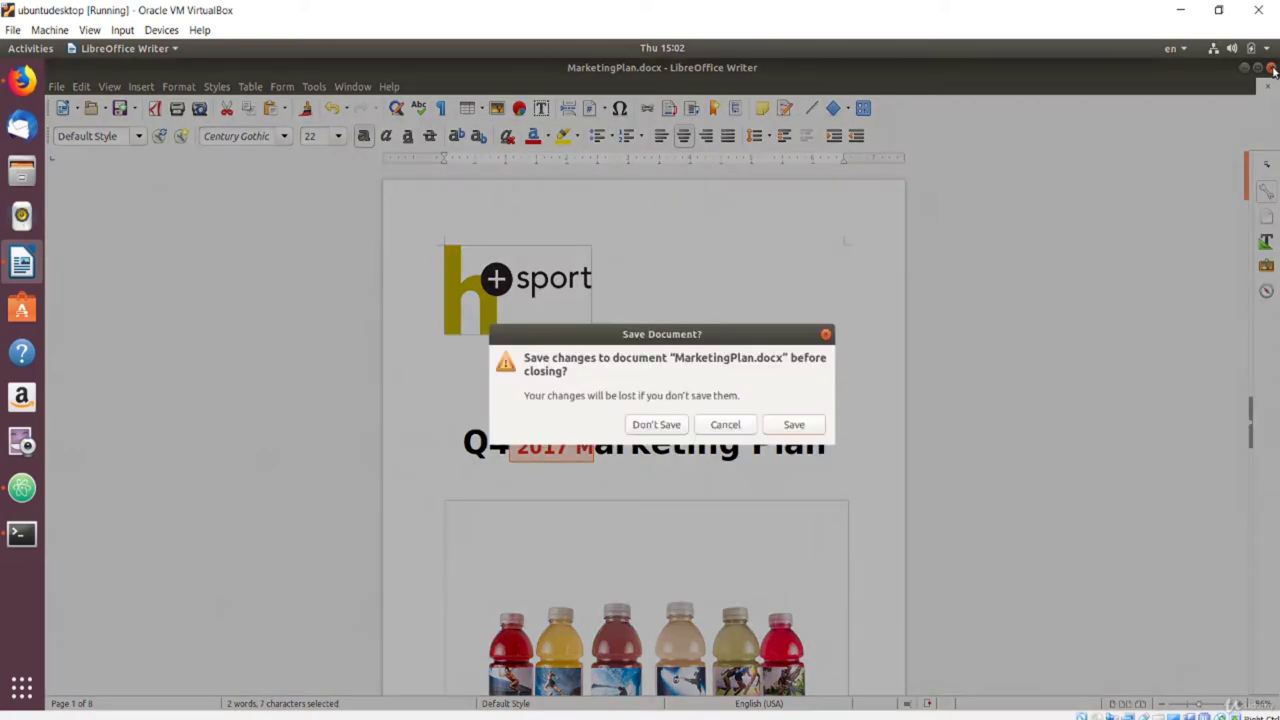
pyautogui.click(656, 425)
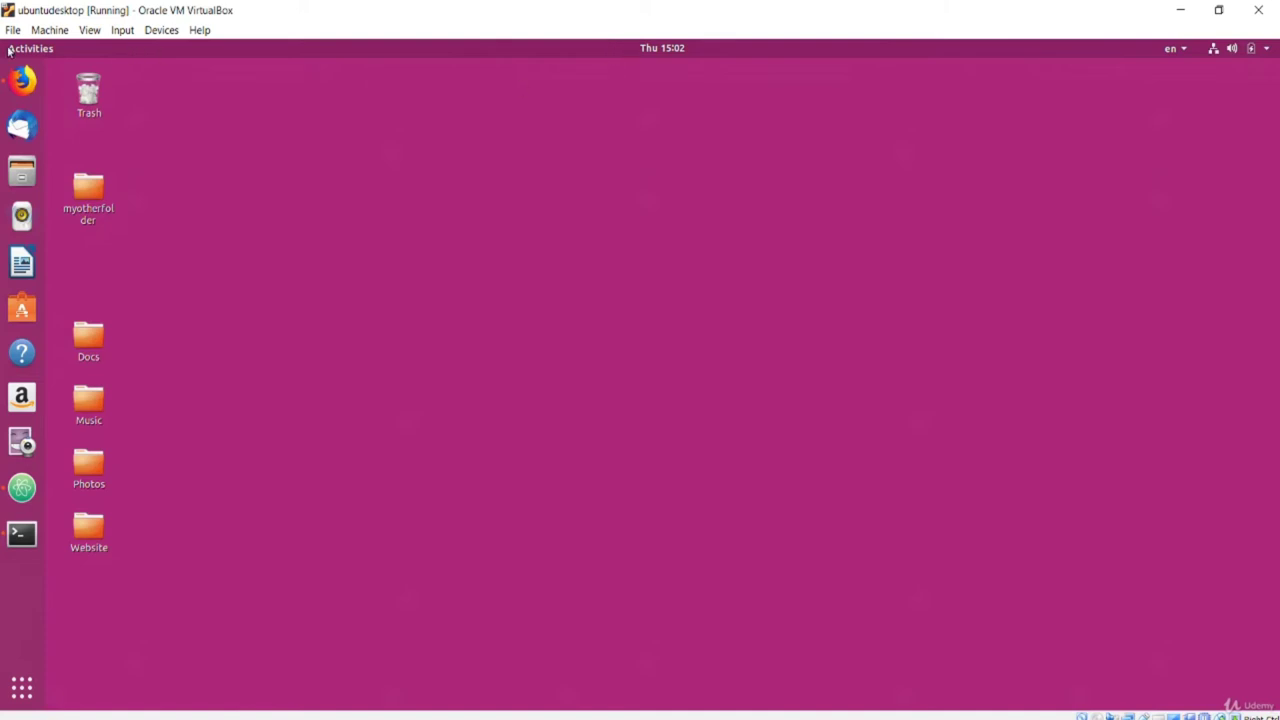
# - Launch LibreOffice Impress by searching 'impress' in the Activities overview
pyautogui.click(9, 50)
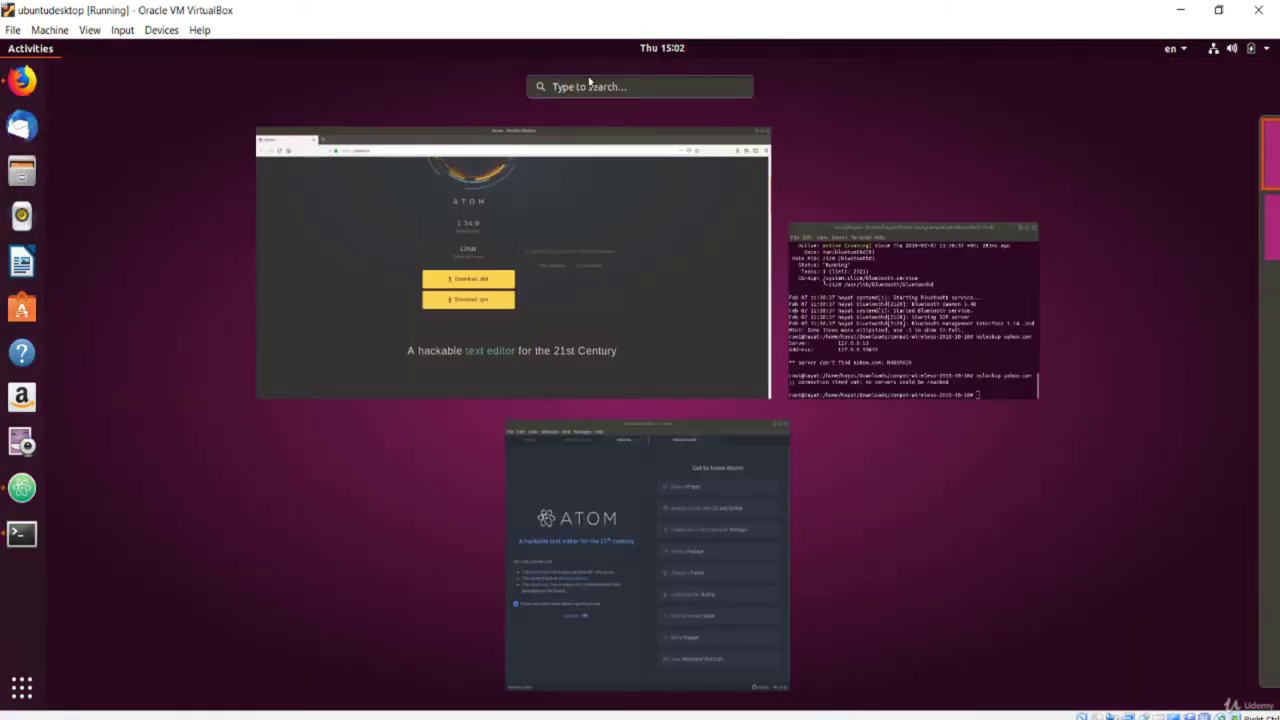
pyautogui.click(578, 86)
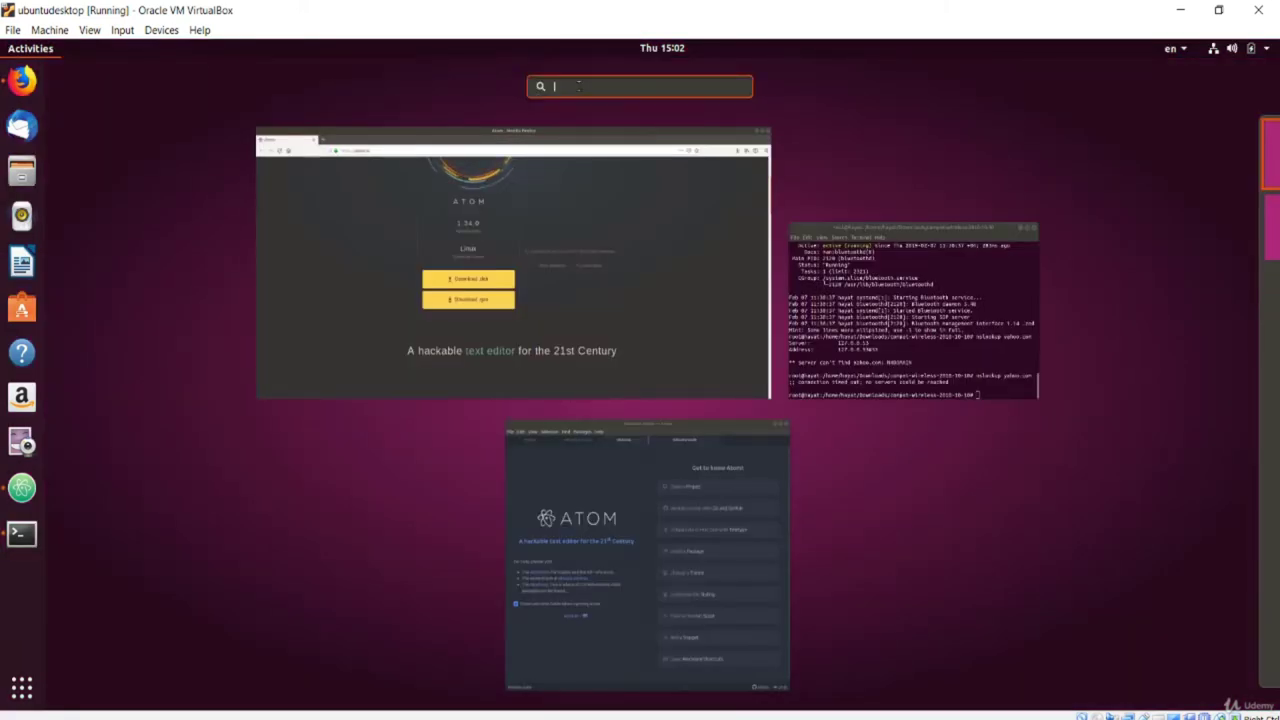
pyautogui.write('l')
pyautogui.write('m')
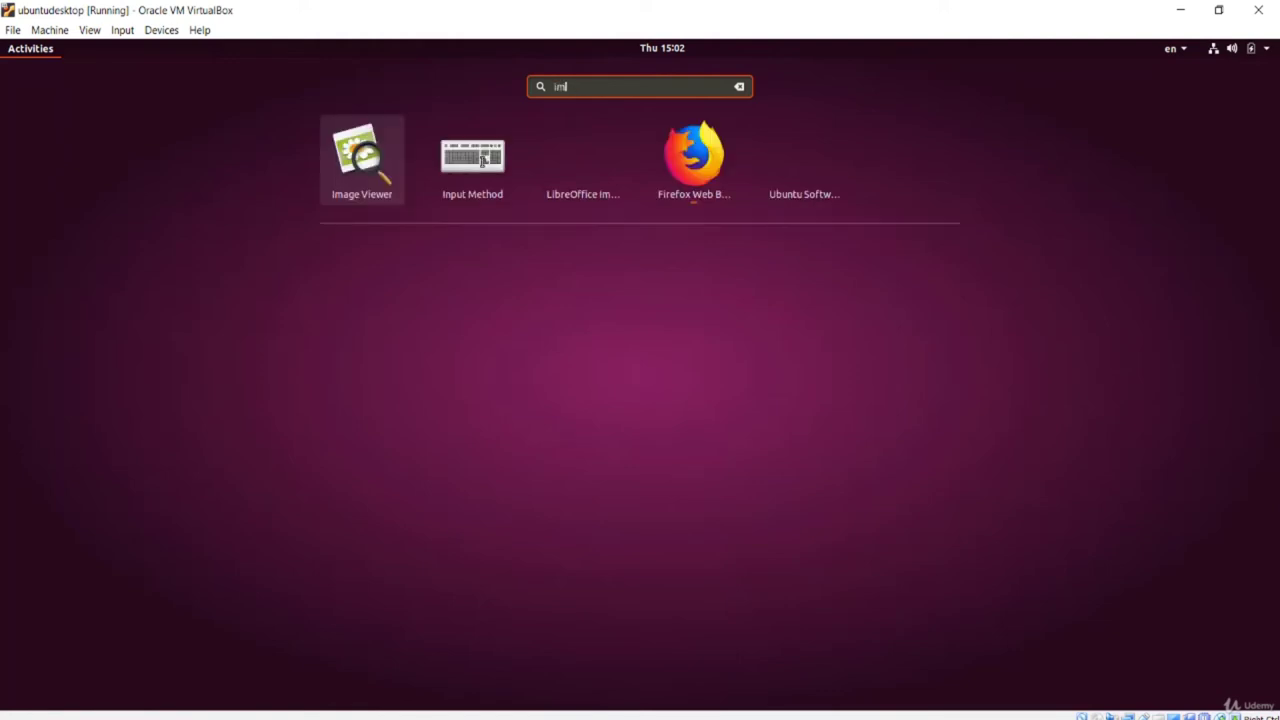
pyautogui.write('pres')
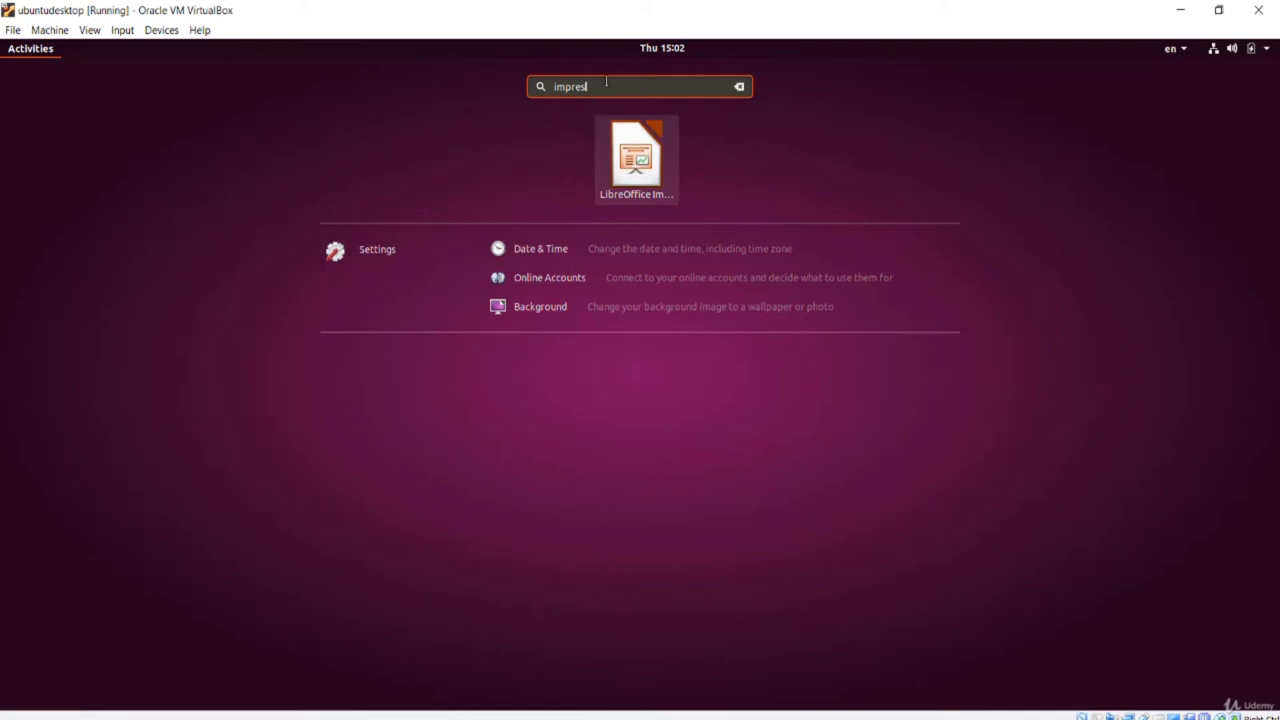
pyautogui.press('BackSpace')
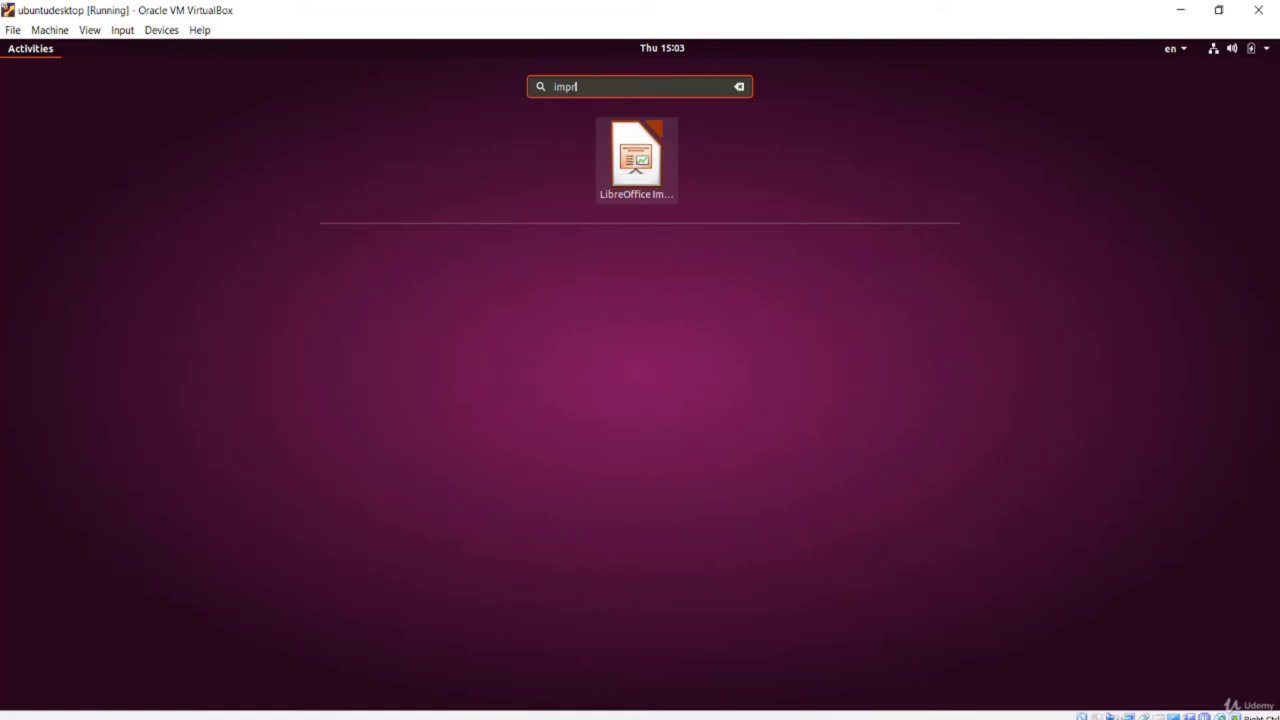
pyautogui.click(636, 158)
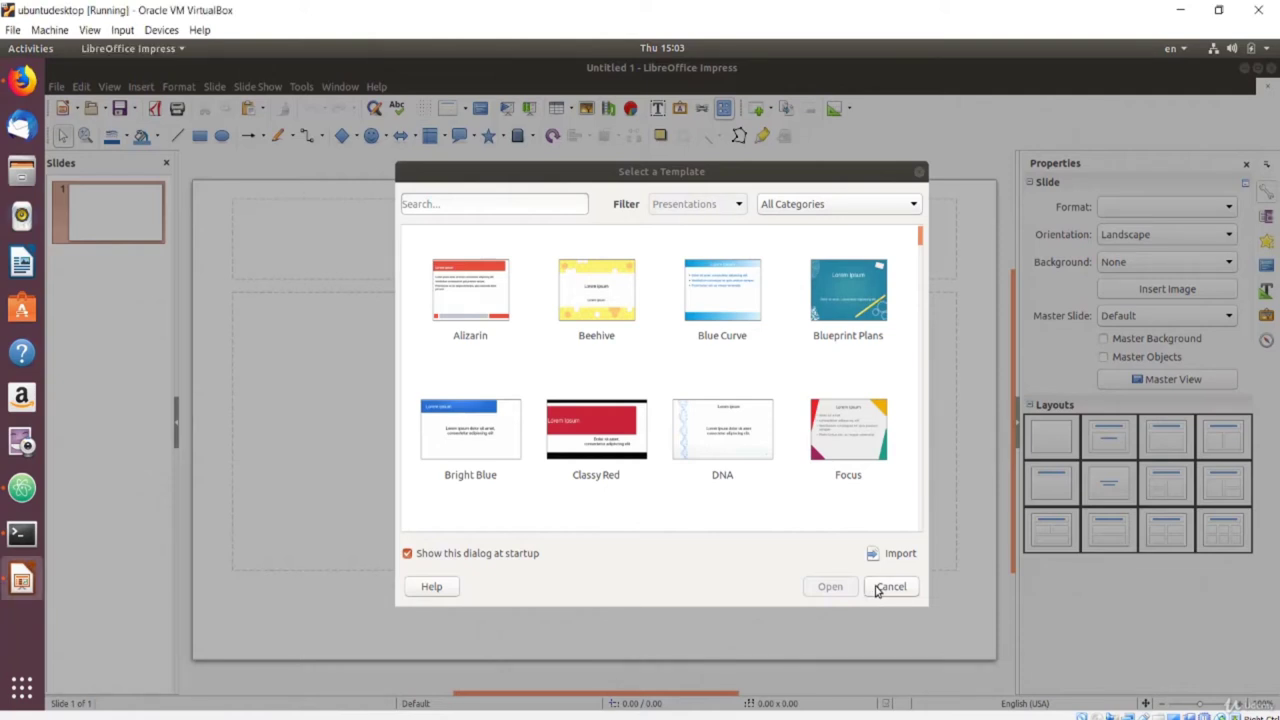
# - Dismiss the template chooser and open MarketingReview.pptx from the Desktop's Docs folder
pyautogui.click(877, 590)
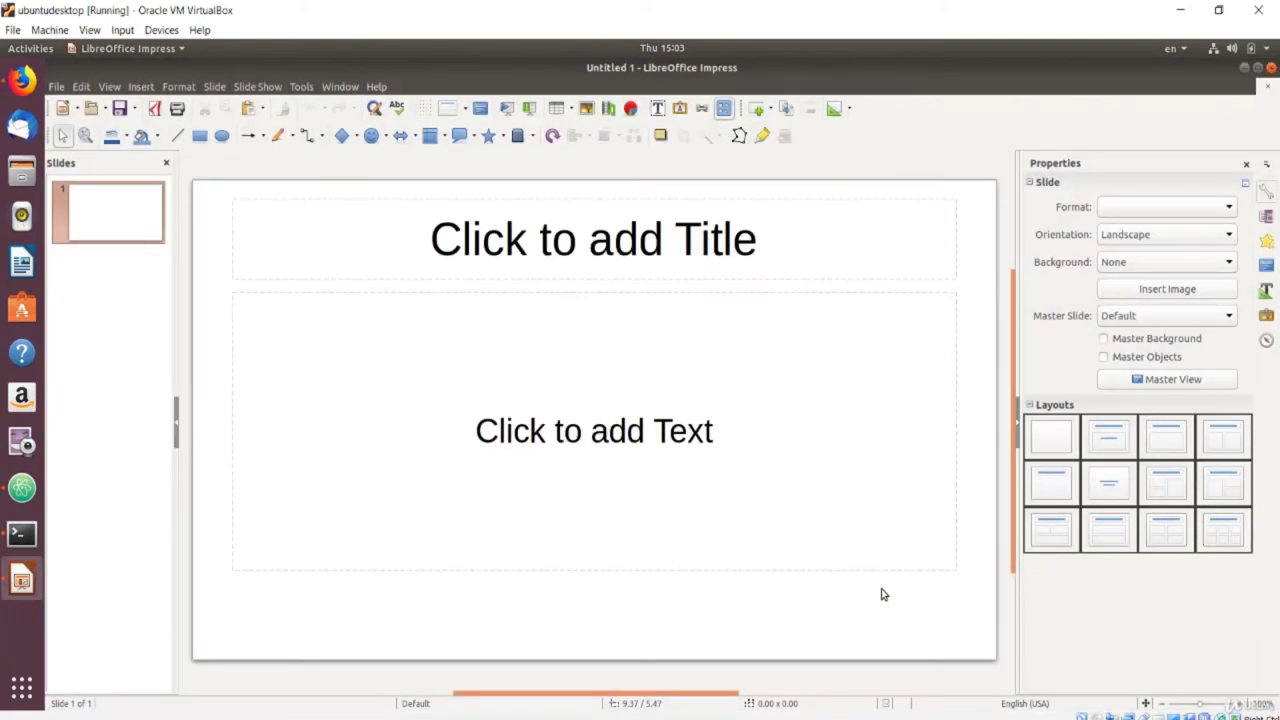
pyautogui.click(91, 109)
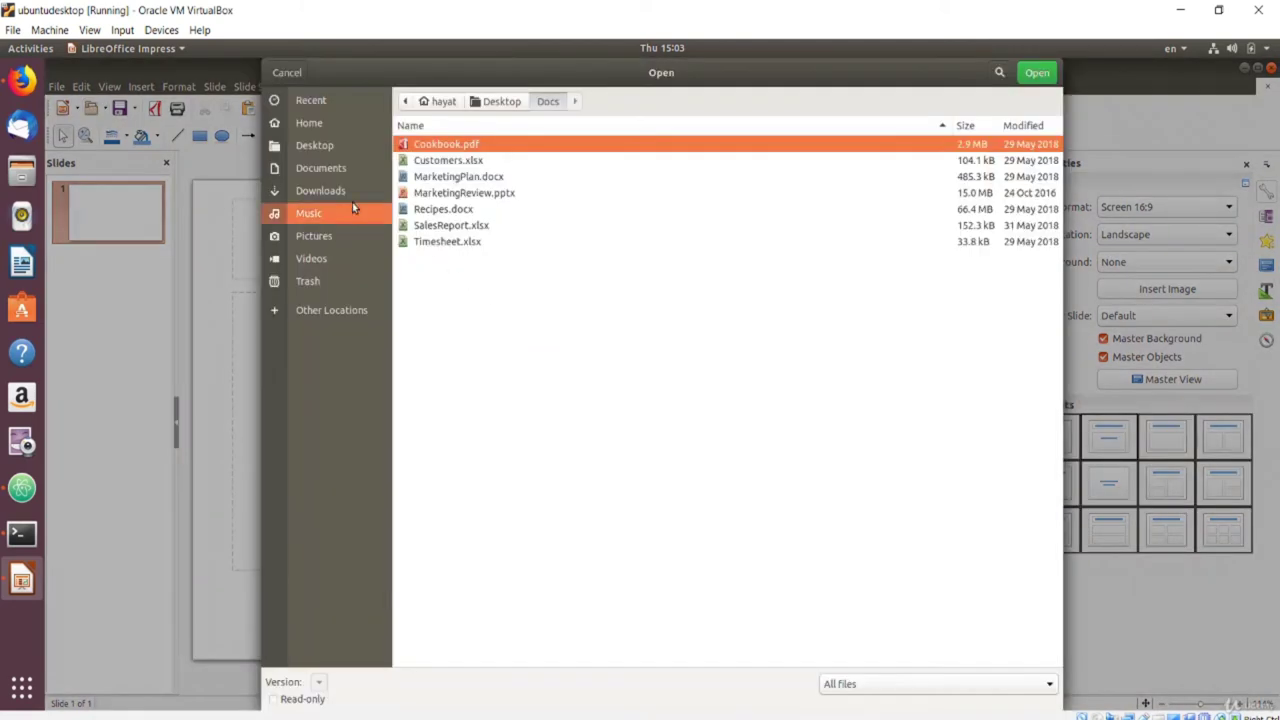
pyautogui.click(481, 194)
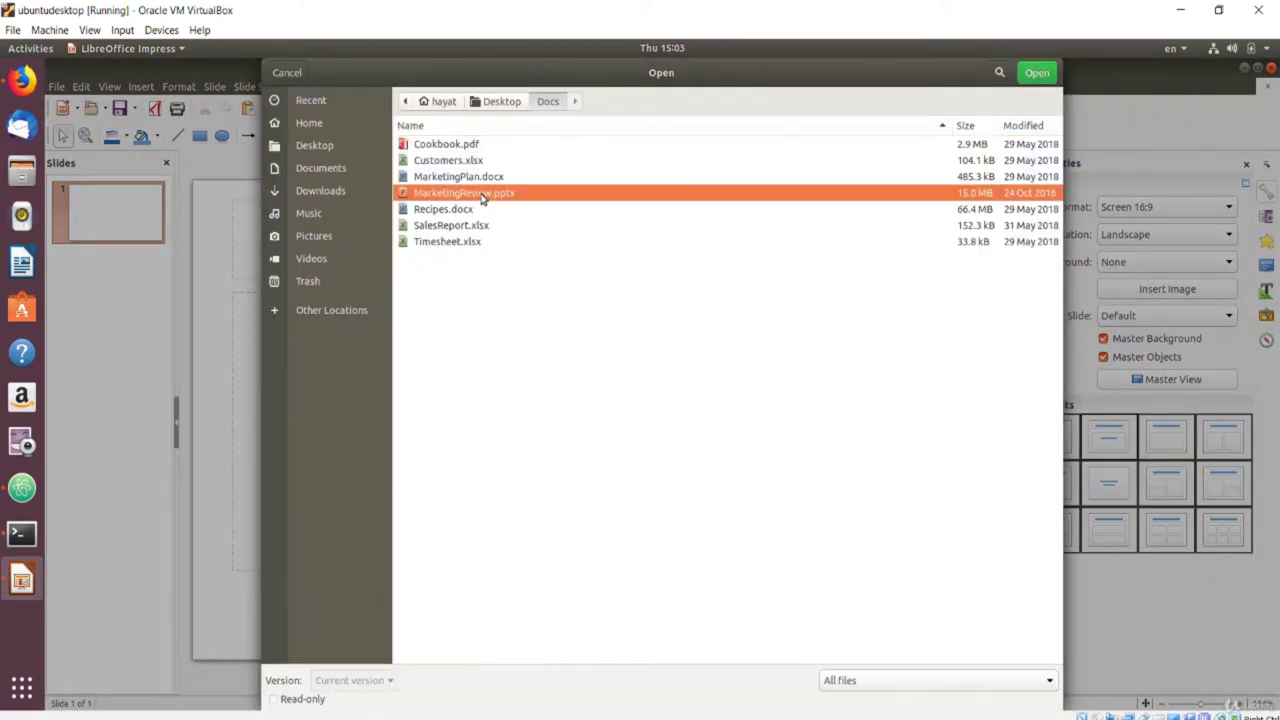
pyautogui.doubleClick(481, 194)
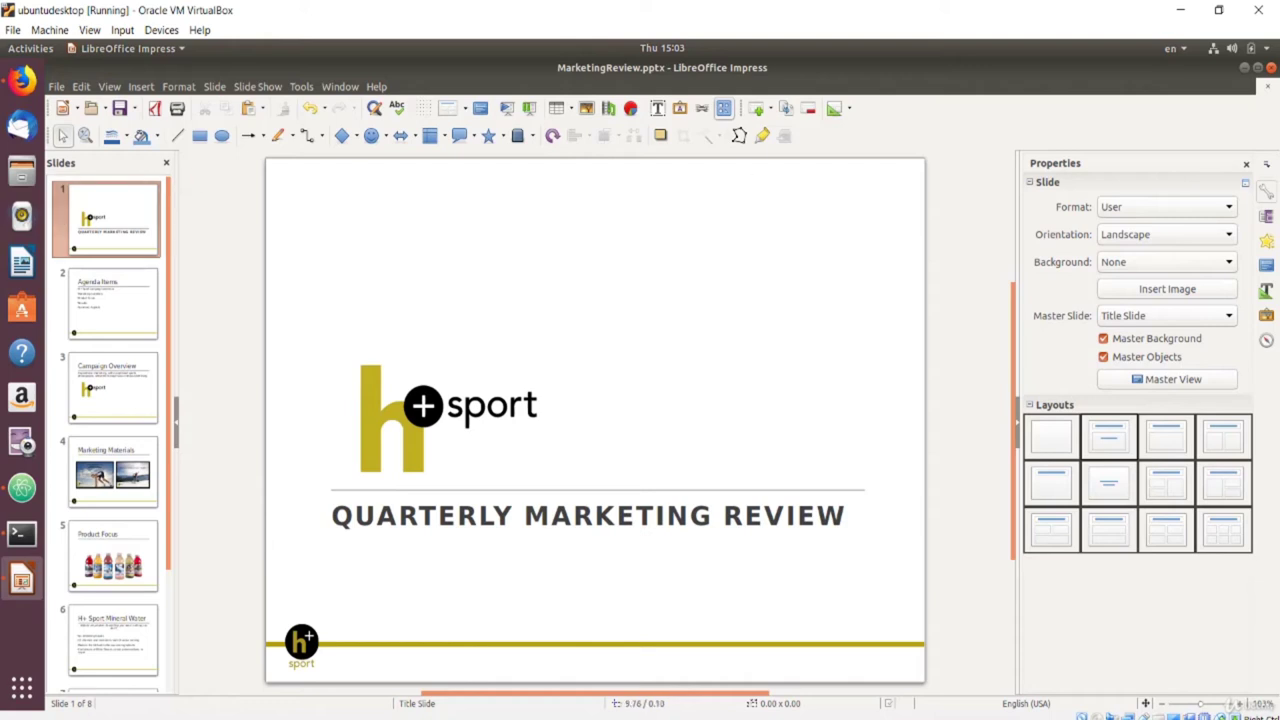
# - Close MarketingReview.pptx and reopen it from the Start Center's recent documents
pyautogui.click(1268, 91)
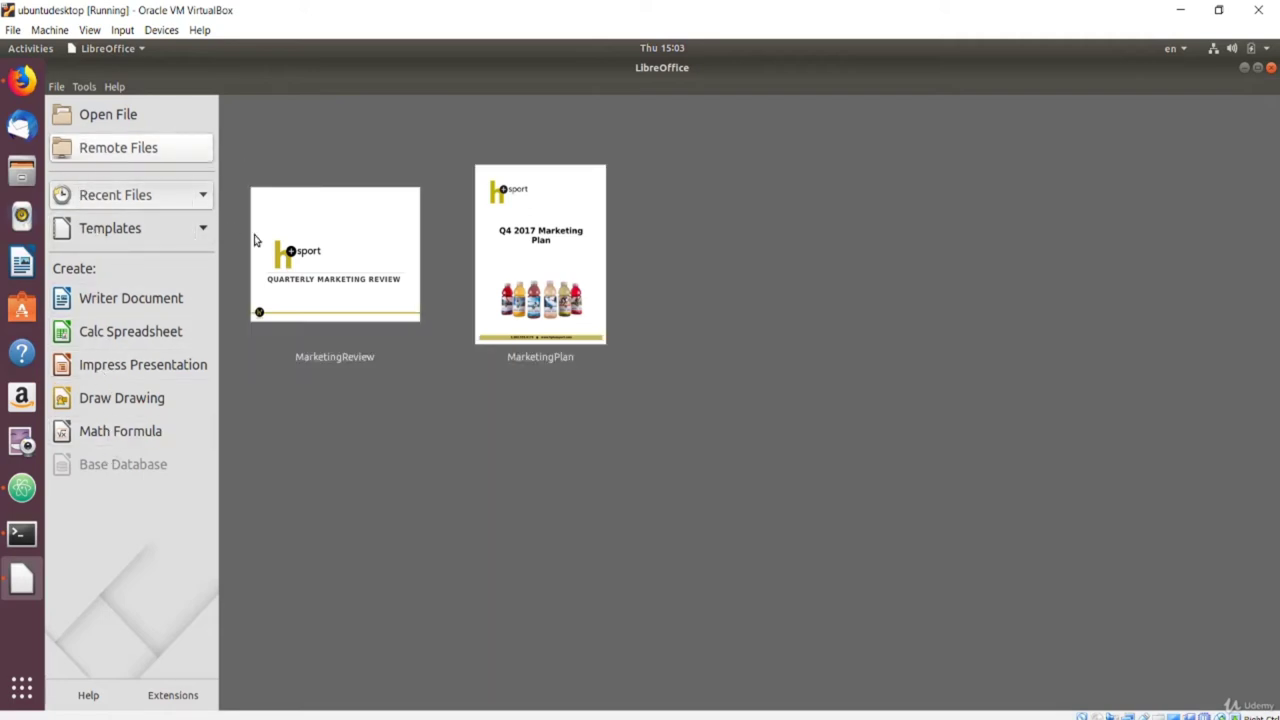
pyautogui.click(310, 267)
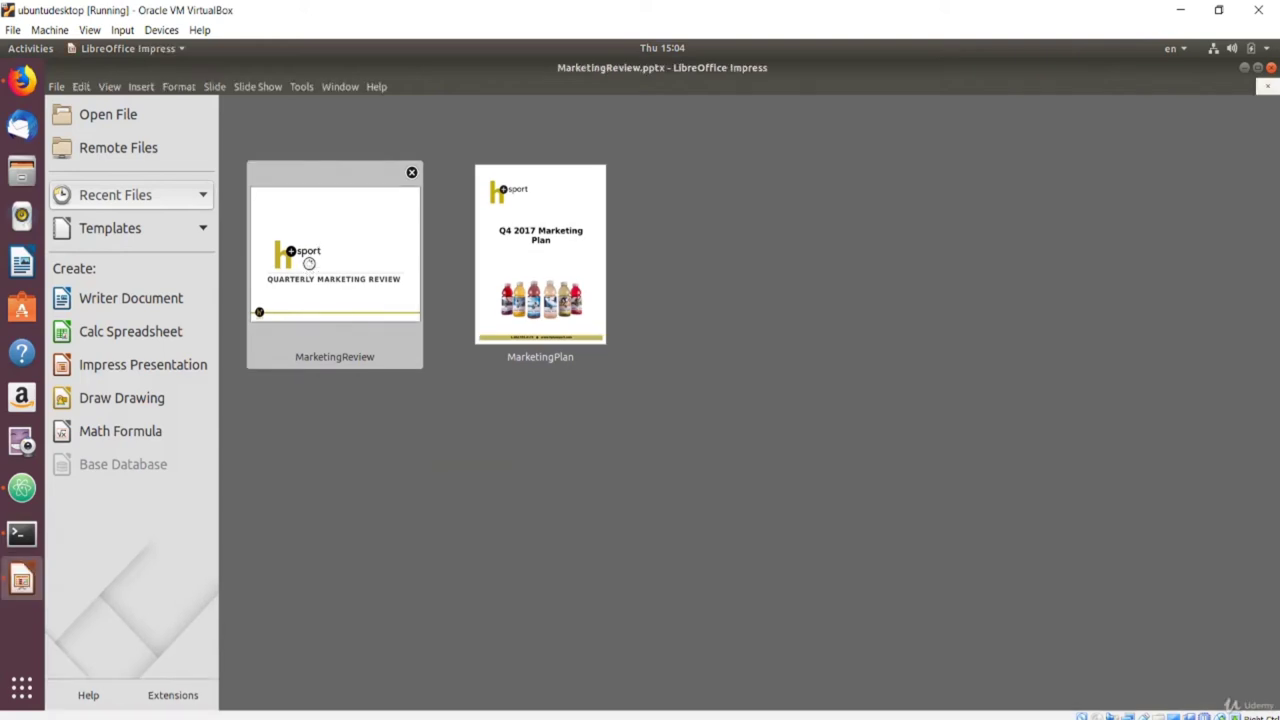
# - Go to slide 6, H+ Sport Mineral Water, and show the Animation deck
pyautogui.scroll(-5, 500, 512)
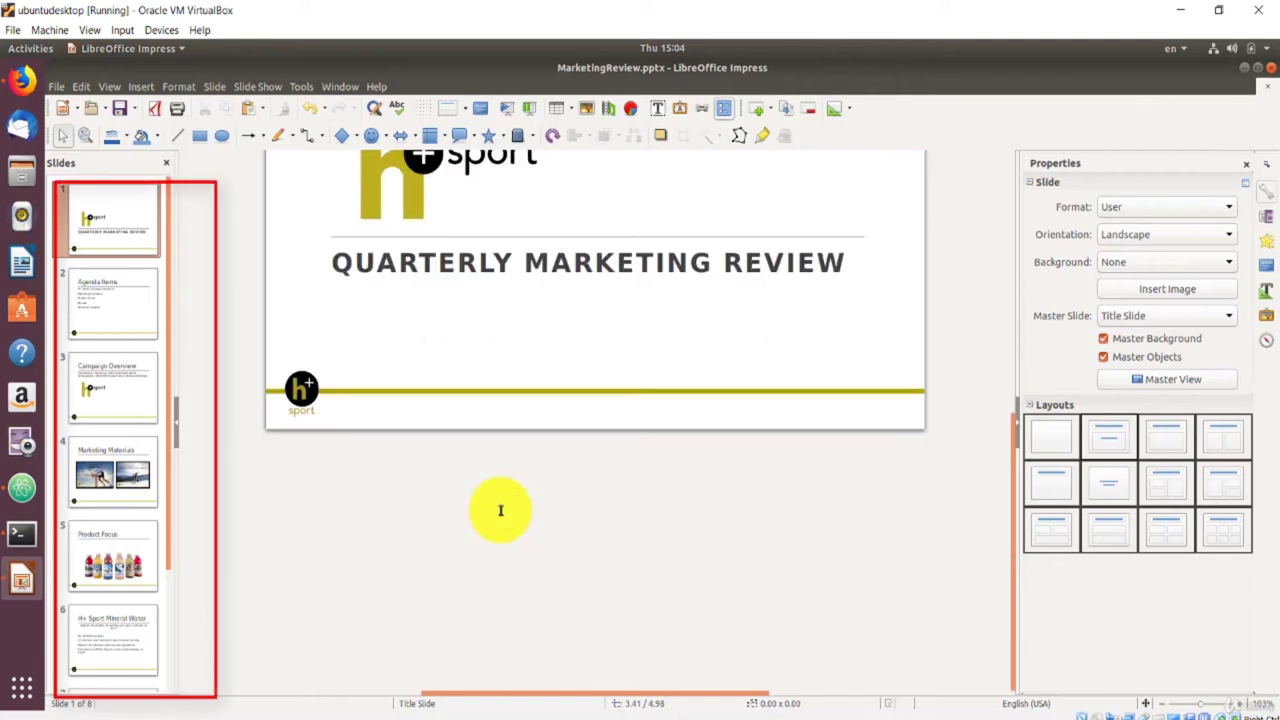
pyautogui.click(134, 645)
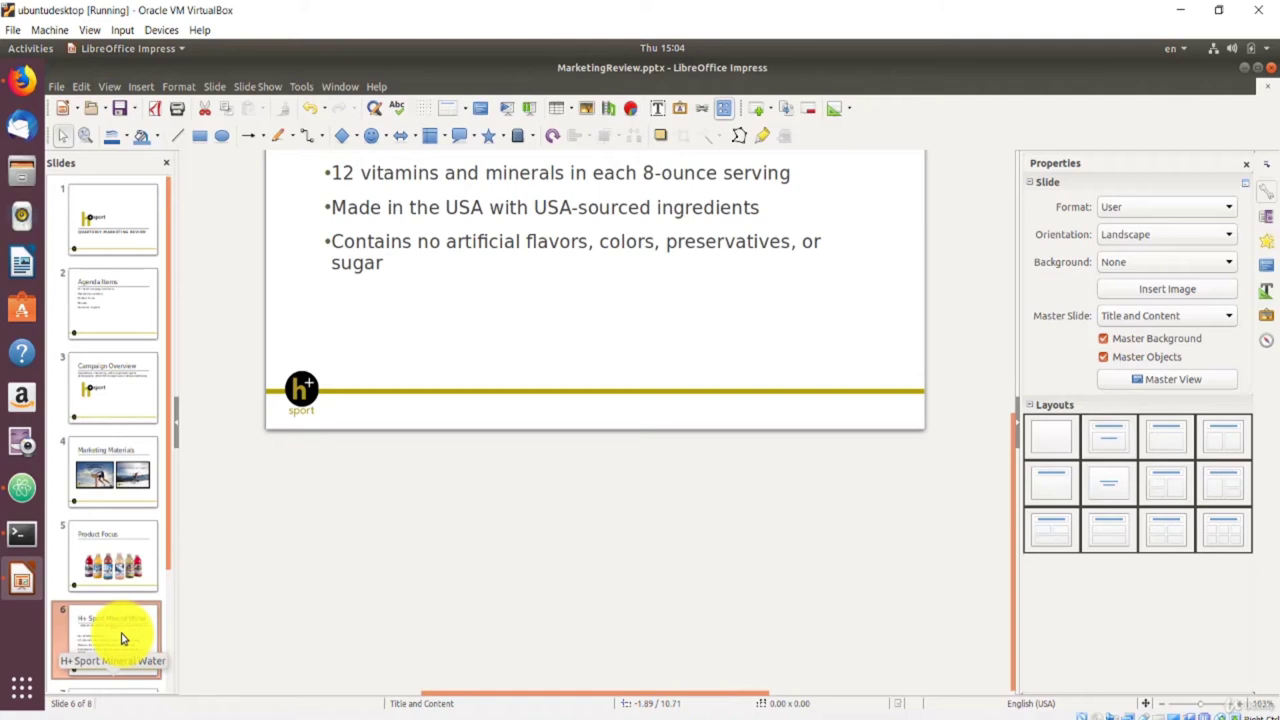
pyautogui.click(1265, 243)
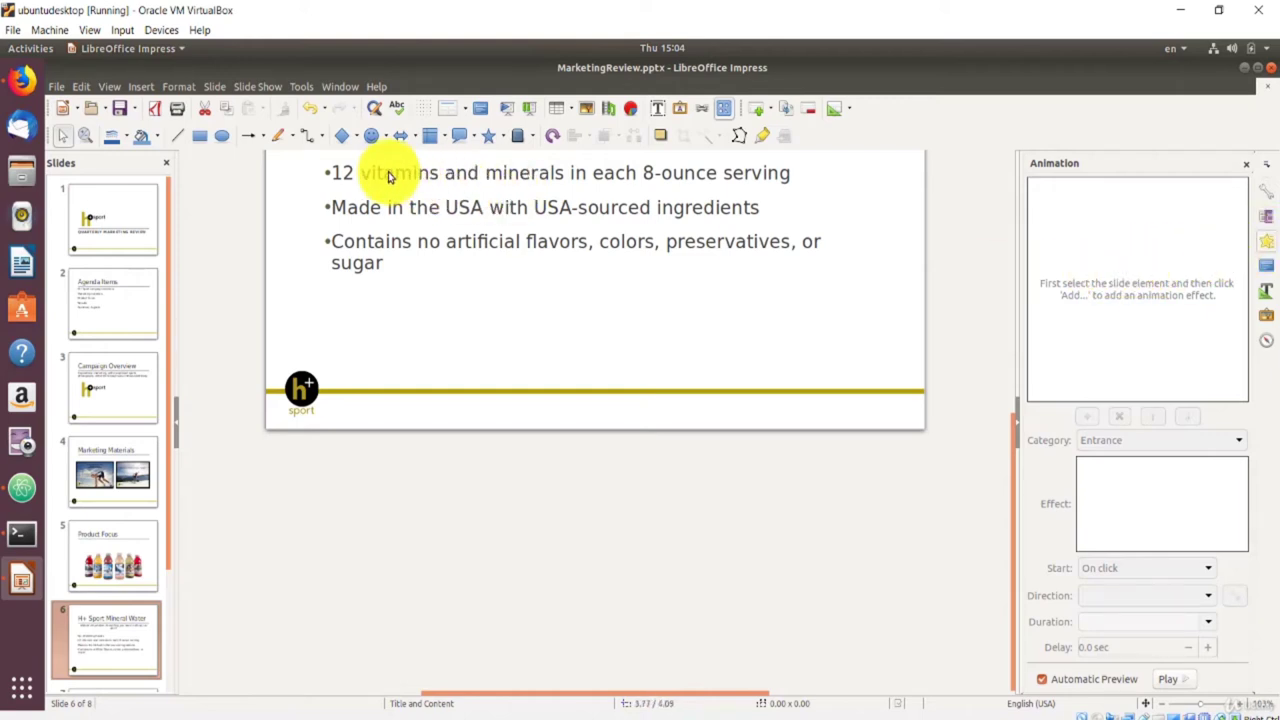
# - Select the bullet text from 'vitamins' through 'sugar', then deselect it and collapse the Animation panel
pyautogui.moveTo(356, 172); pyautogui.dragTo(446, 241)
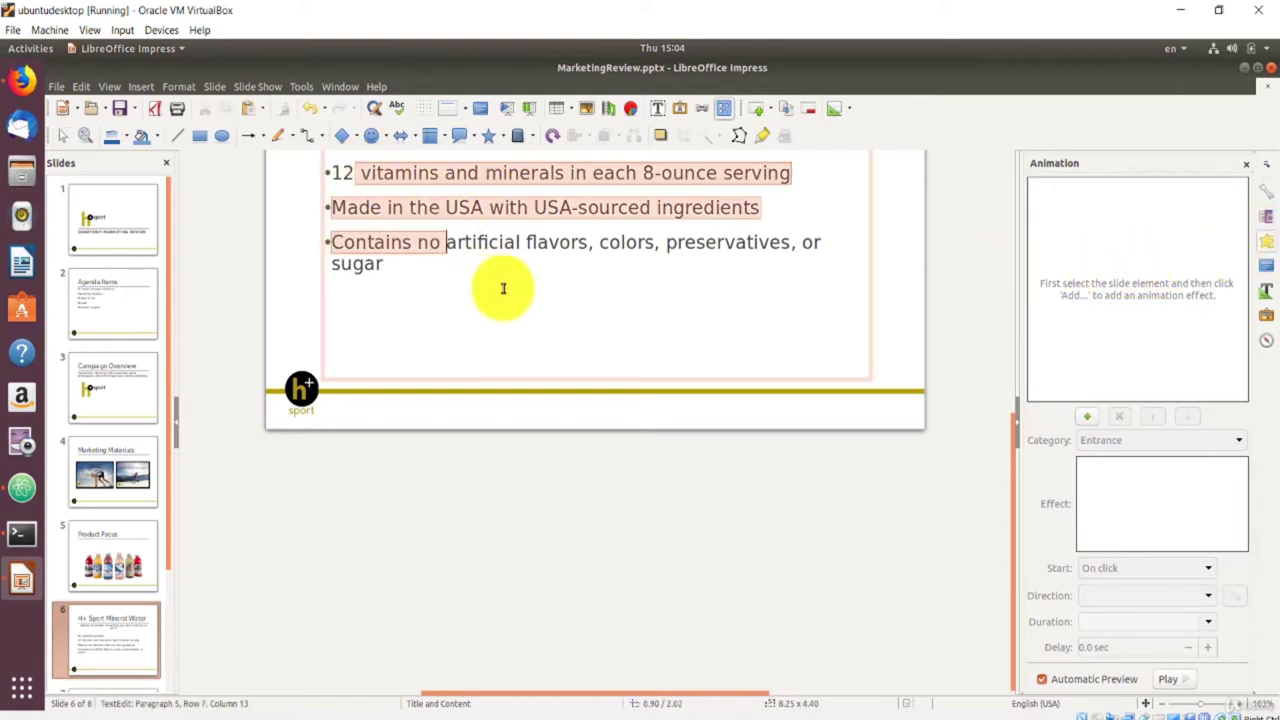
pyautogui.moveTo(503, 288); pyautogui.dragTo(505, 288)
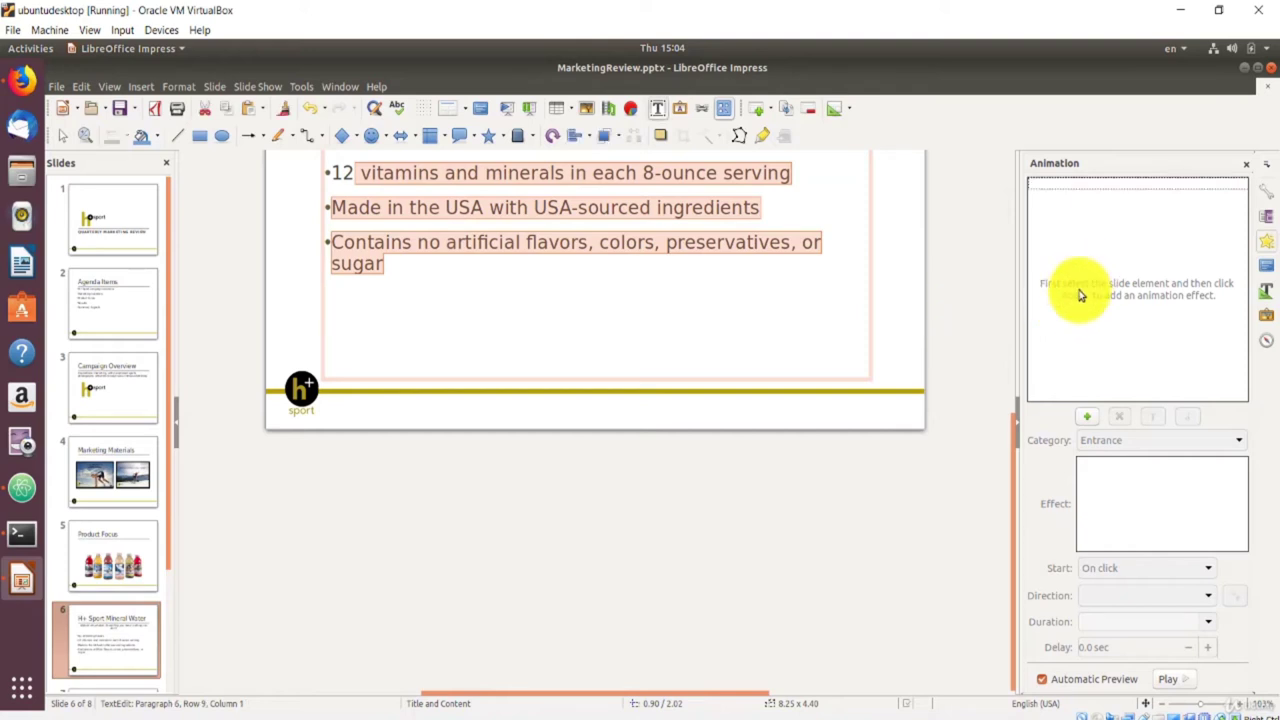
pyautogui.click(572, 207)
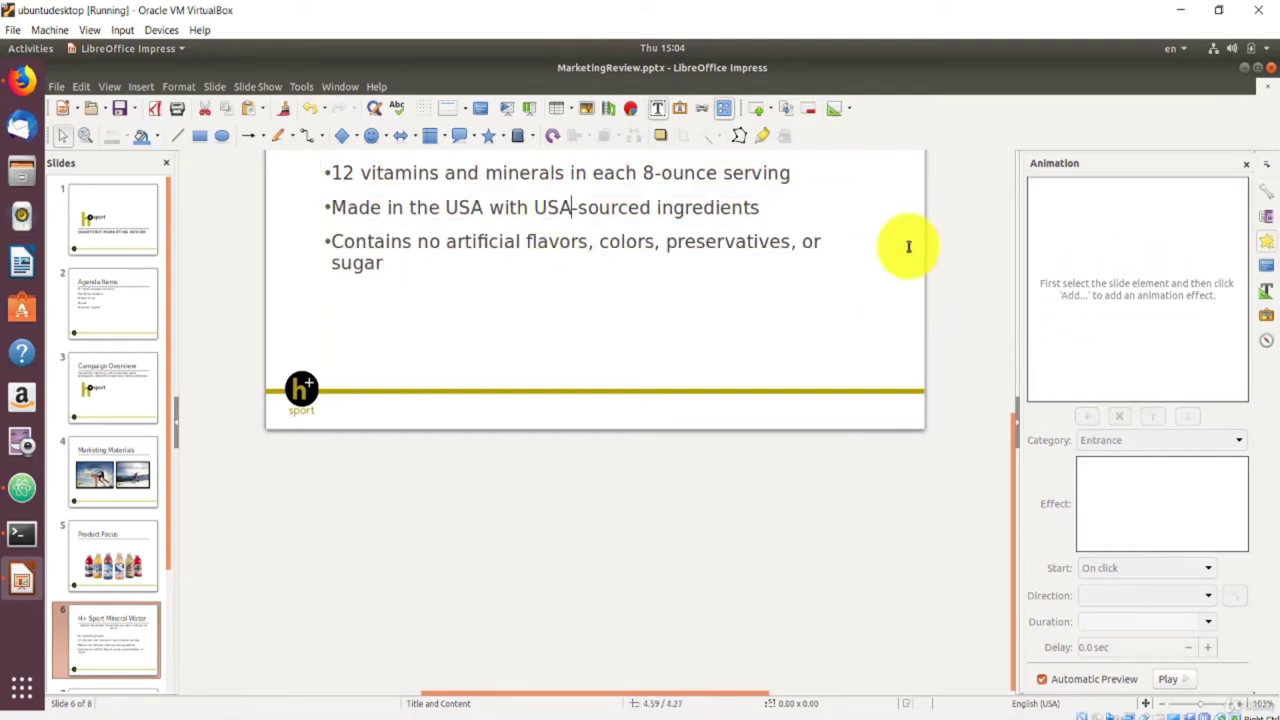
pyautogui.press('Escape')
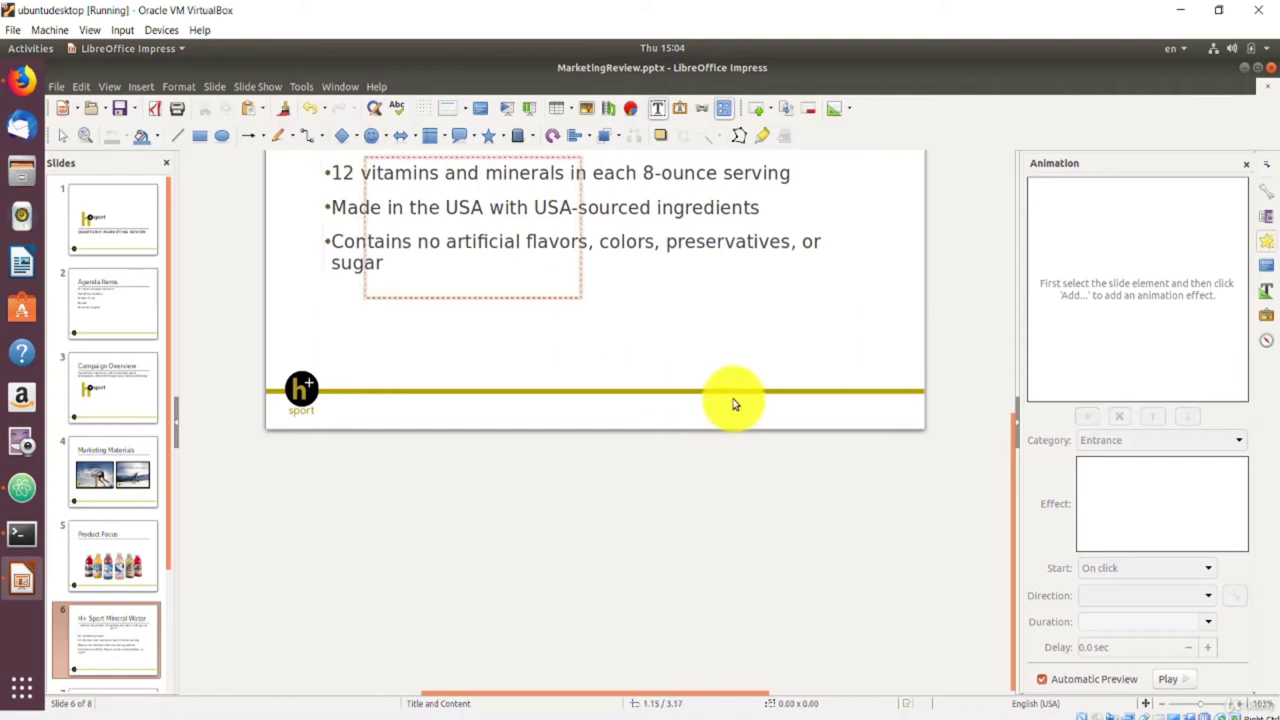
pyautogui.click(733, 404)
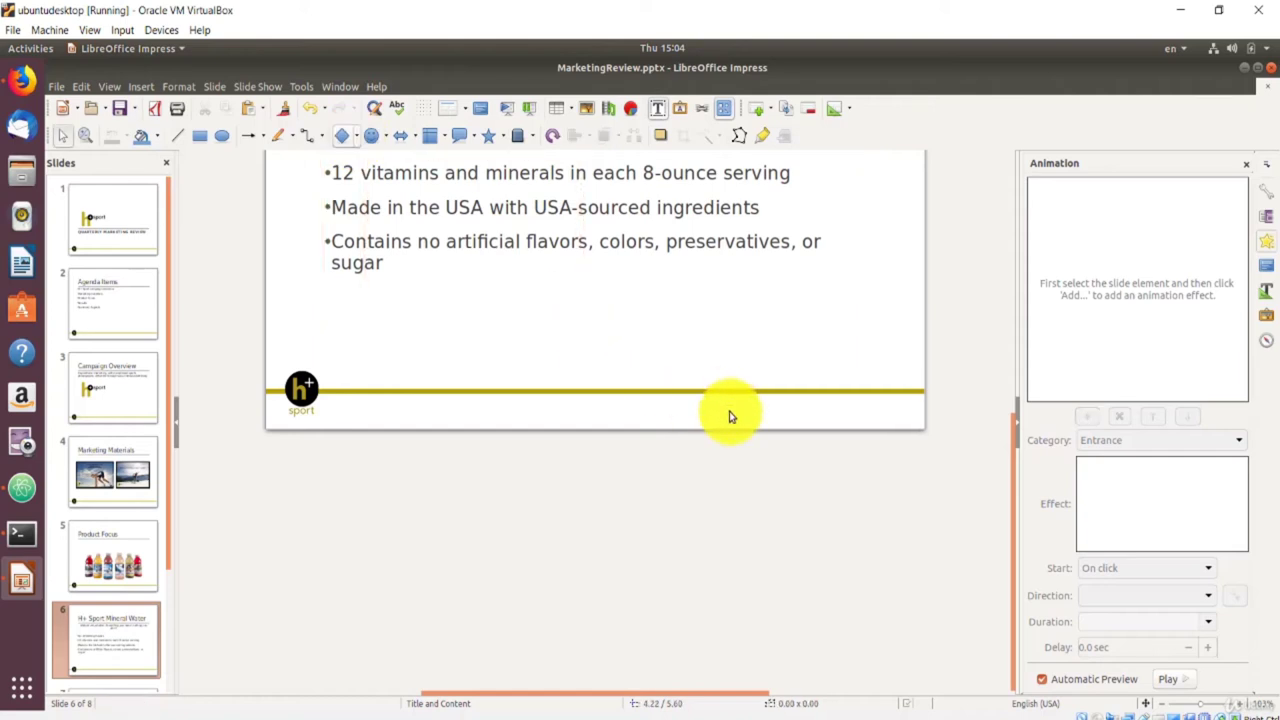
pyautogui.click(1266, 244)
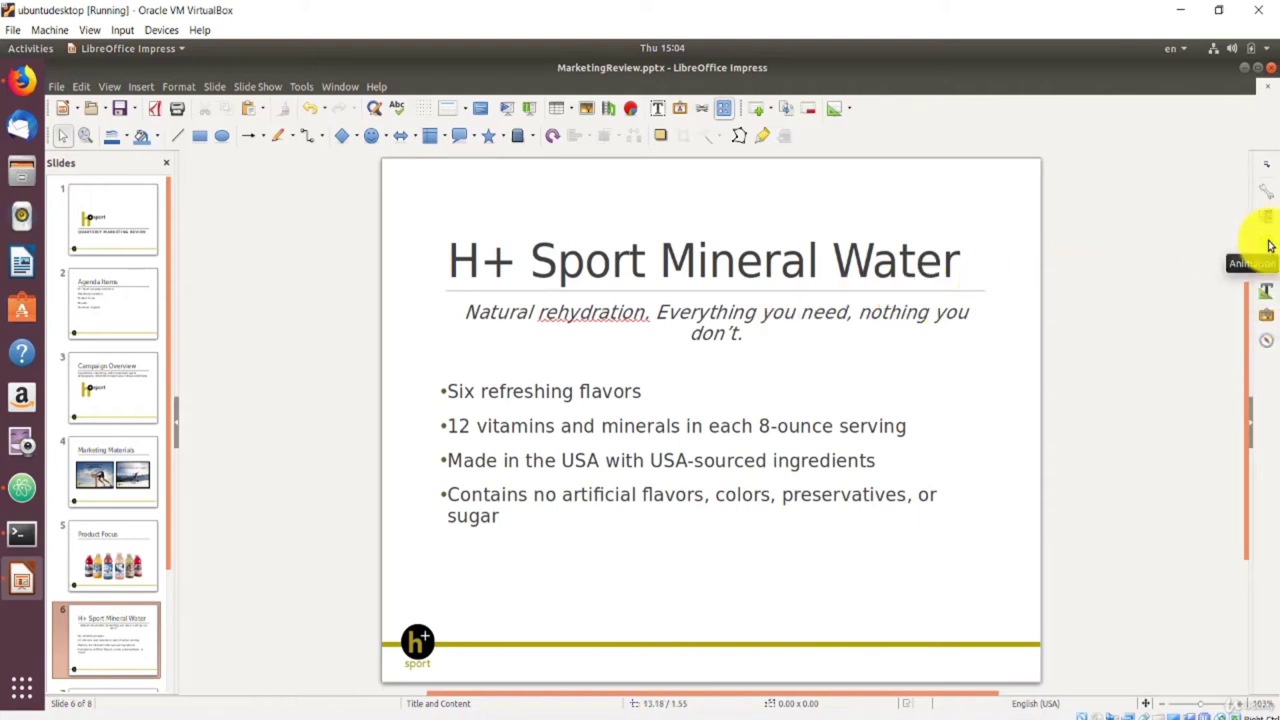
# - Reopen the Animation deck, select the bullet list box, and advance to slide 8, Summary & Goals
pyautogui.click(1266, 244)
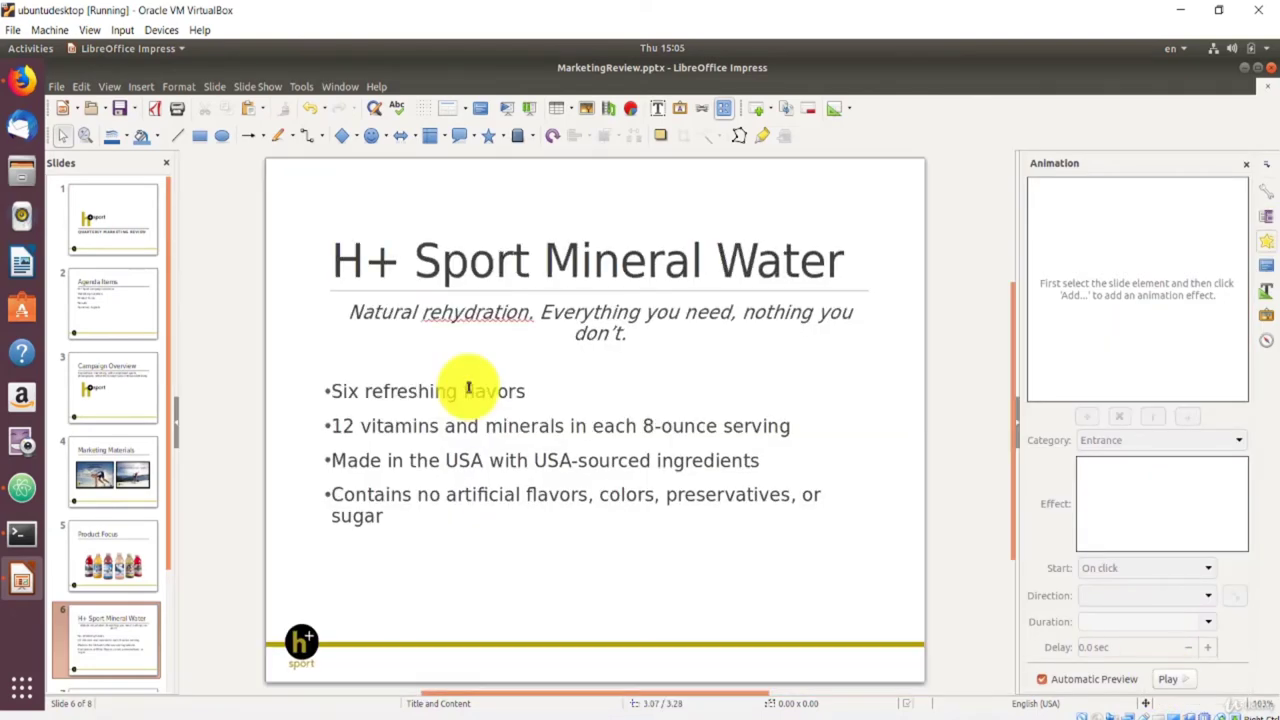
pyautogui.click(358, 412)
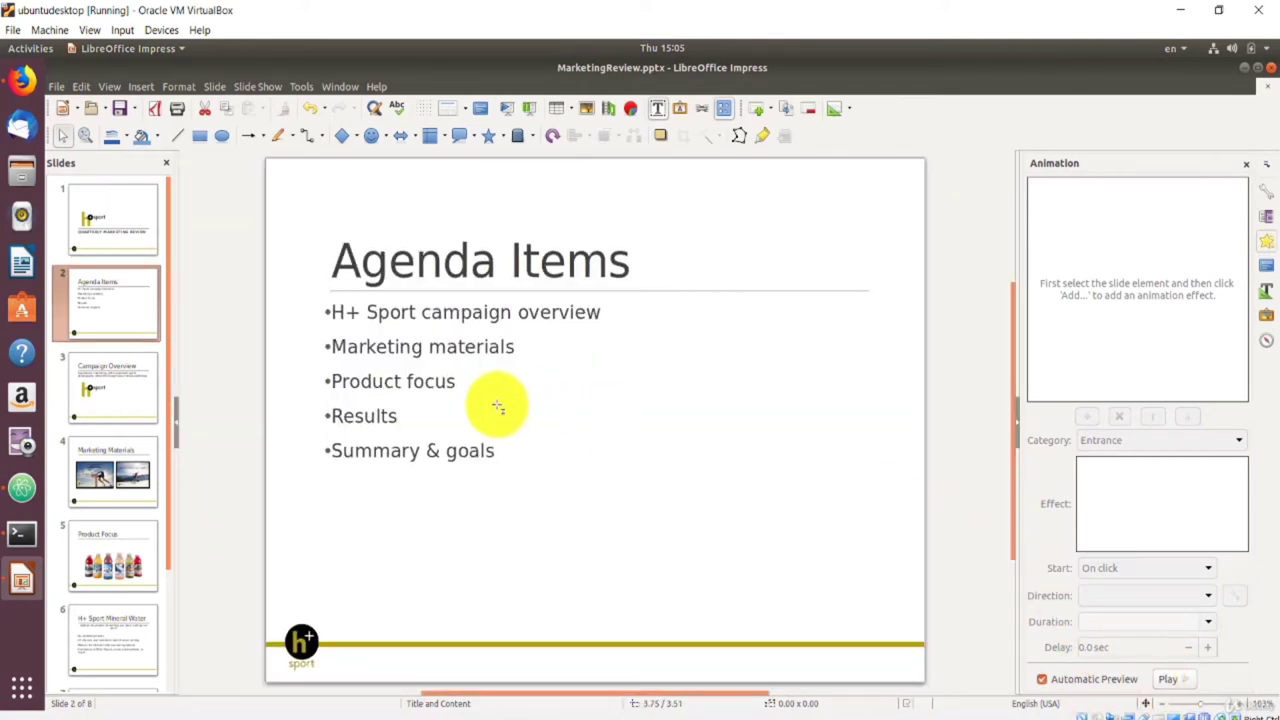
pyautogui.scroll(-1, 497, 405)
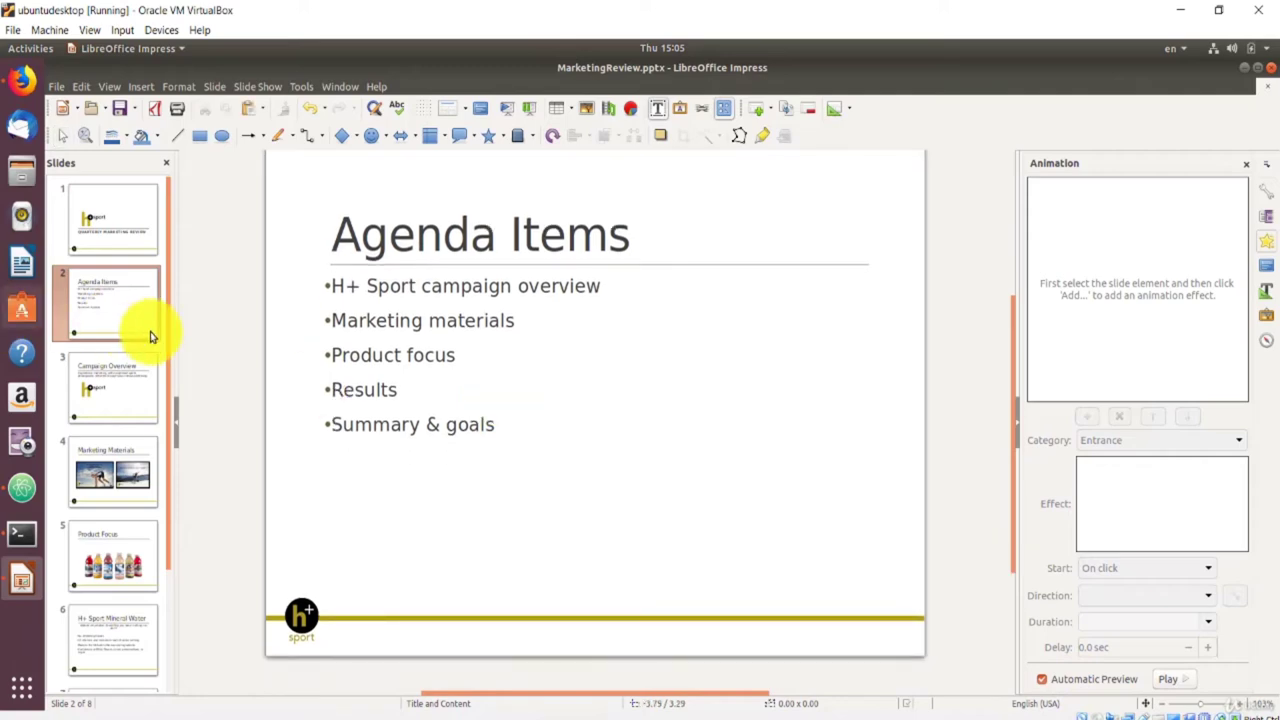
pyautogui.press('Down')
pyautogui.press('Down')
pyautogui.press('Down')
pyautogui.press('Down')
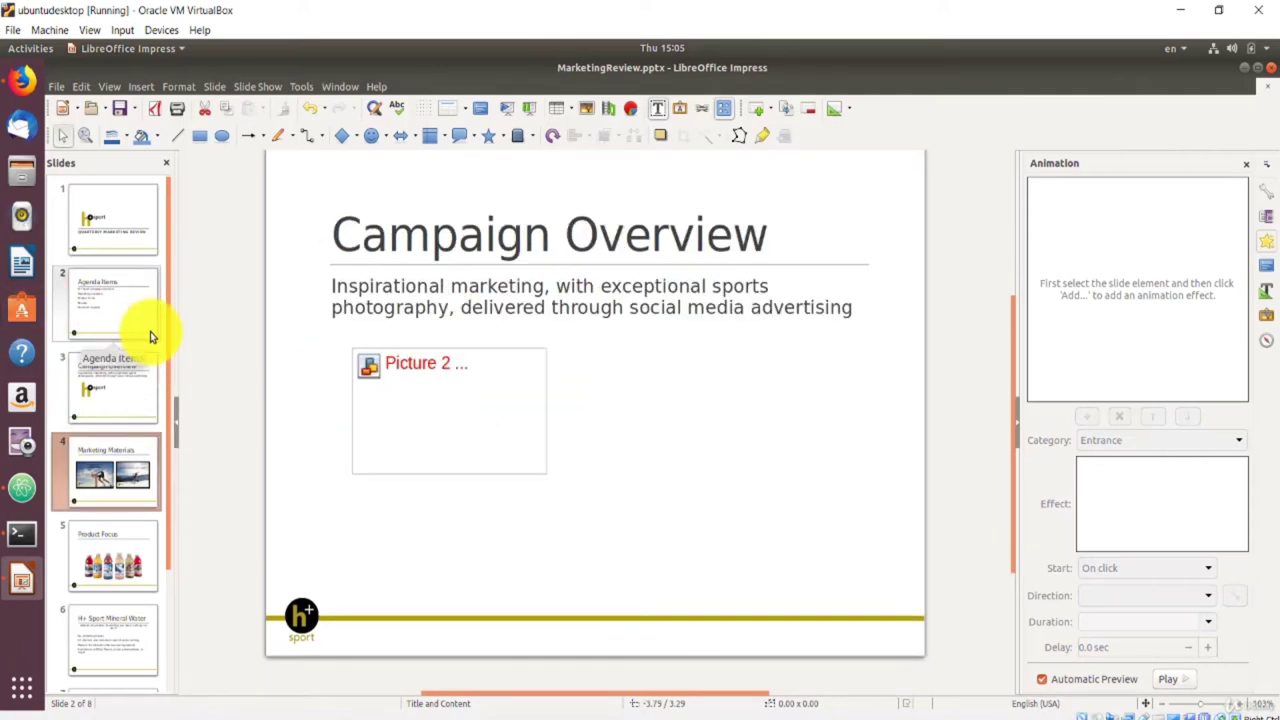
pyautogui.press('Down')
pyautogui.press('Down')
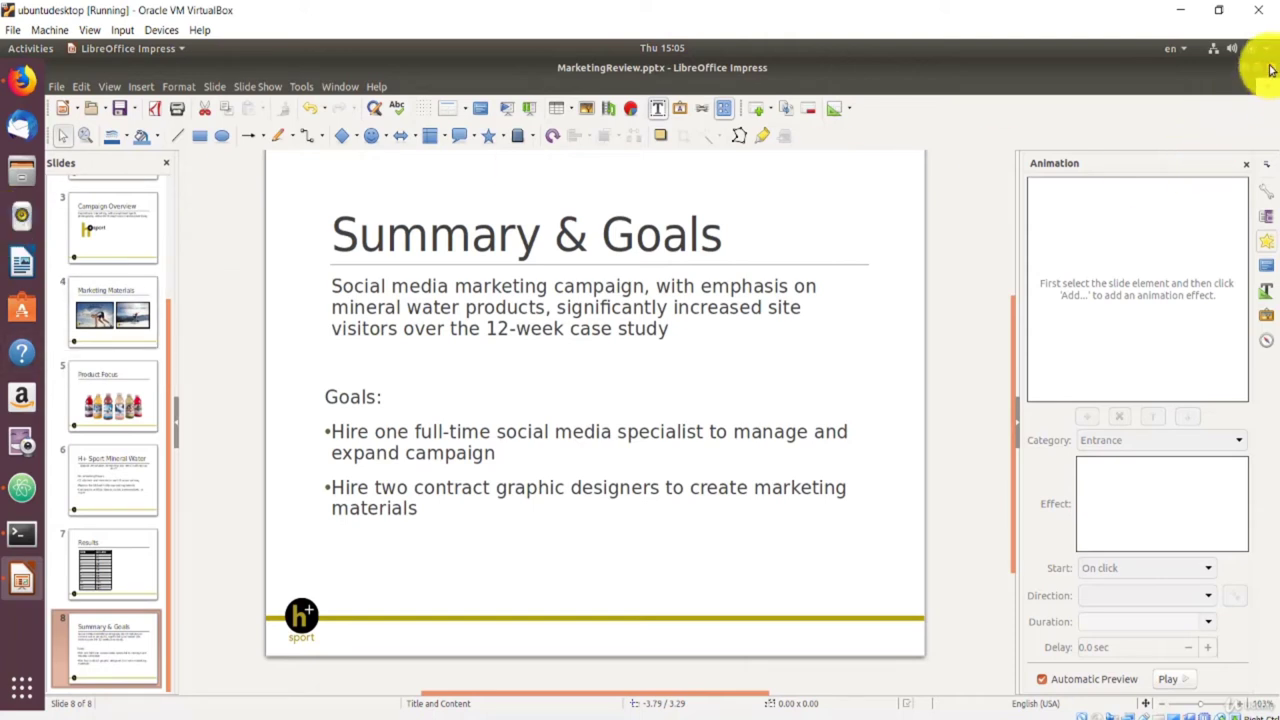
# - Close the presentation and relaunch LibreOffice Impress from the Activities search
pyautogui.click(1268, 68)
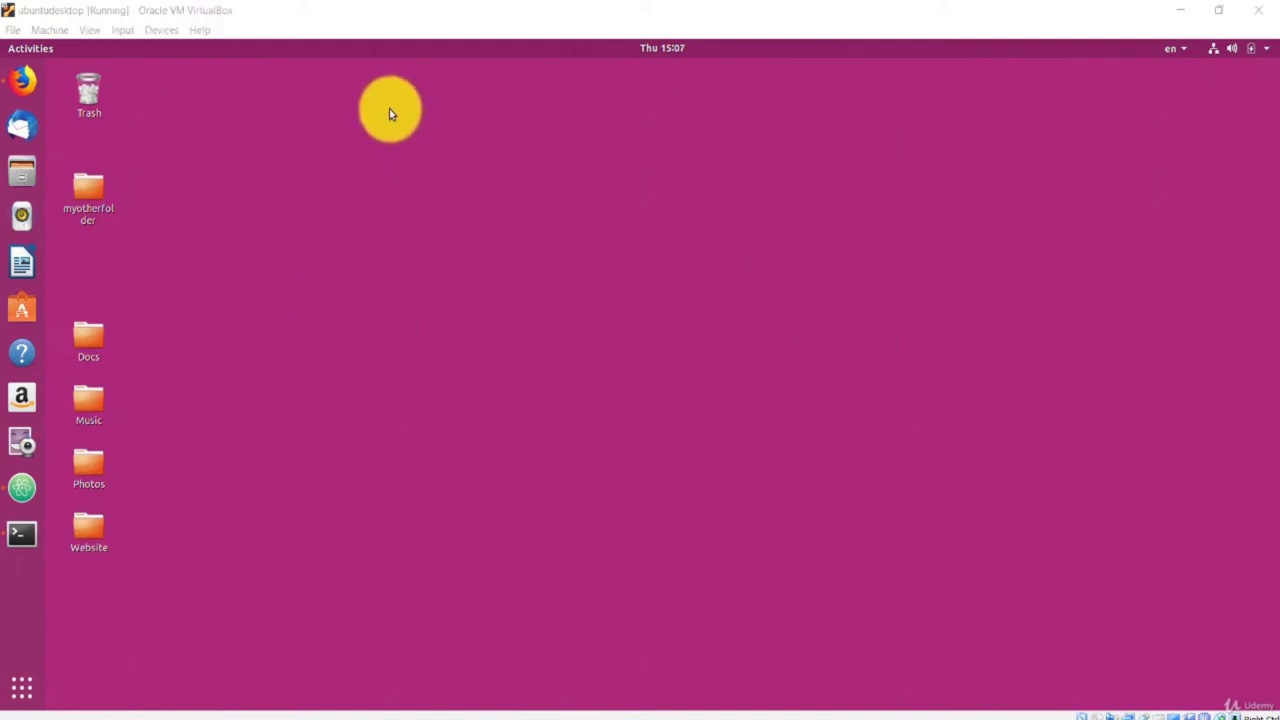
pyautogui.click(14, 52)
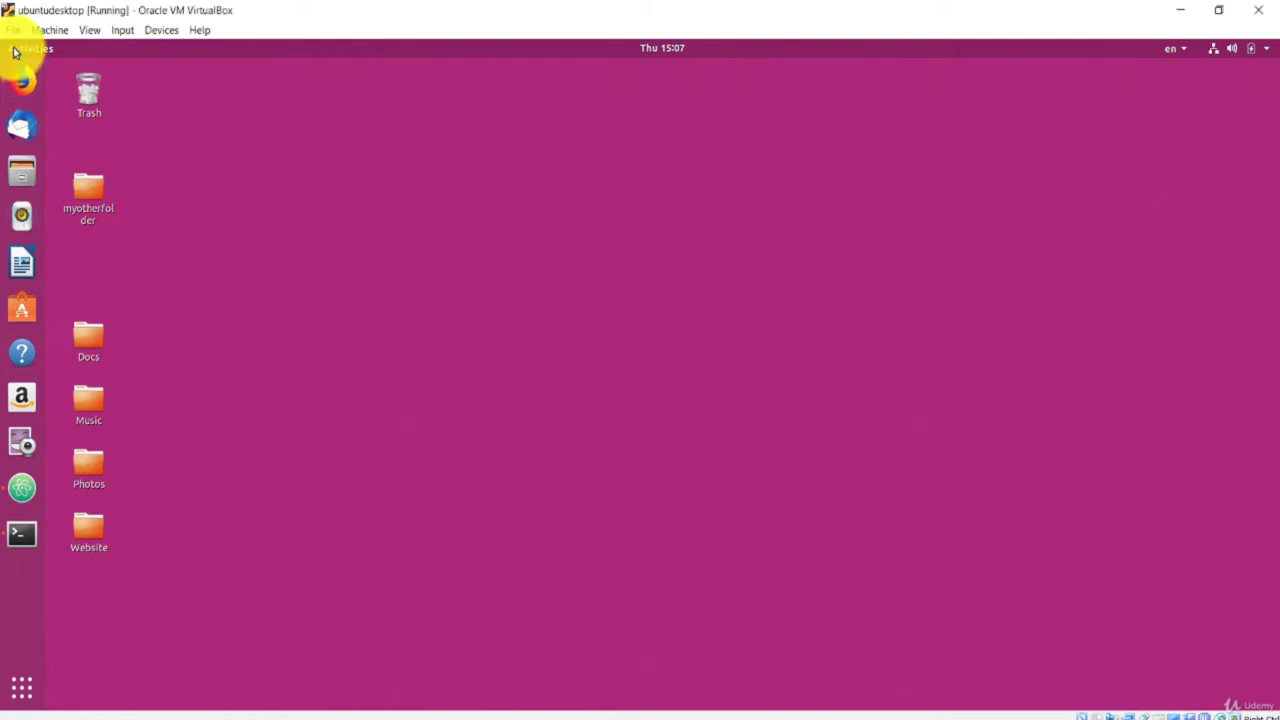
pyautogui.click(14, 50)
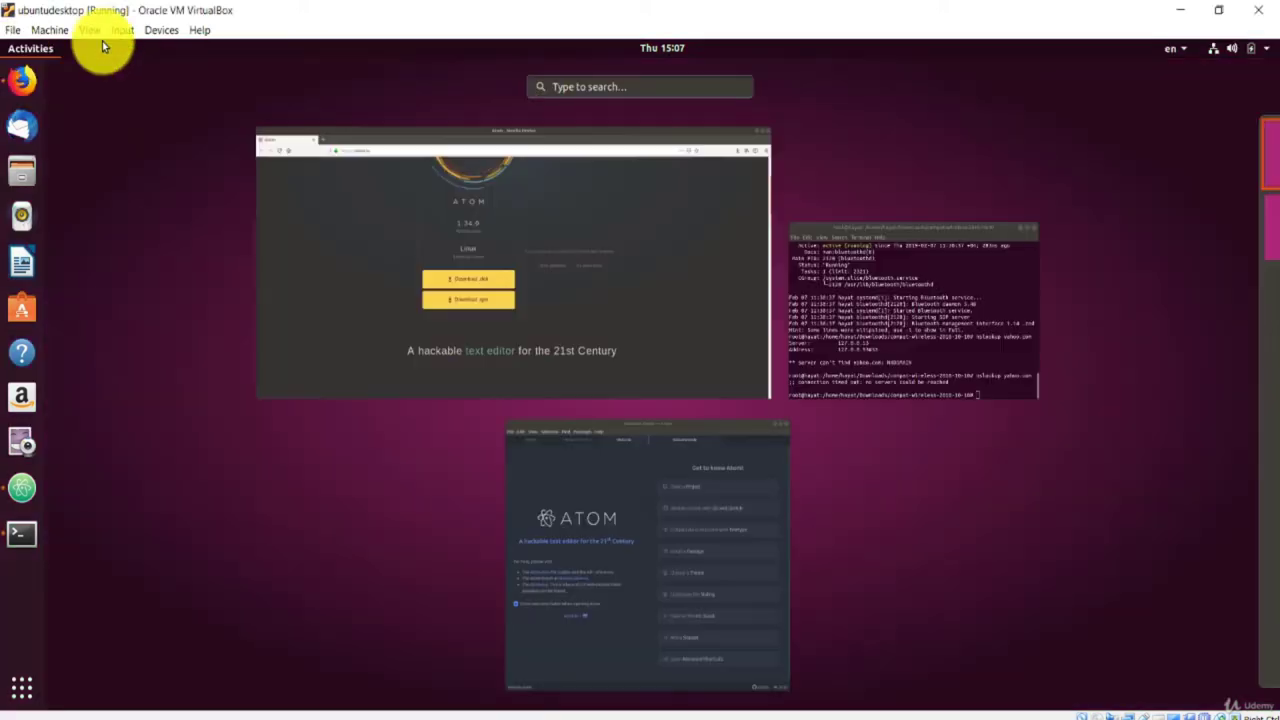
pyautogui.click(613, 86)
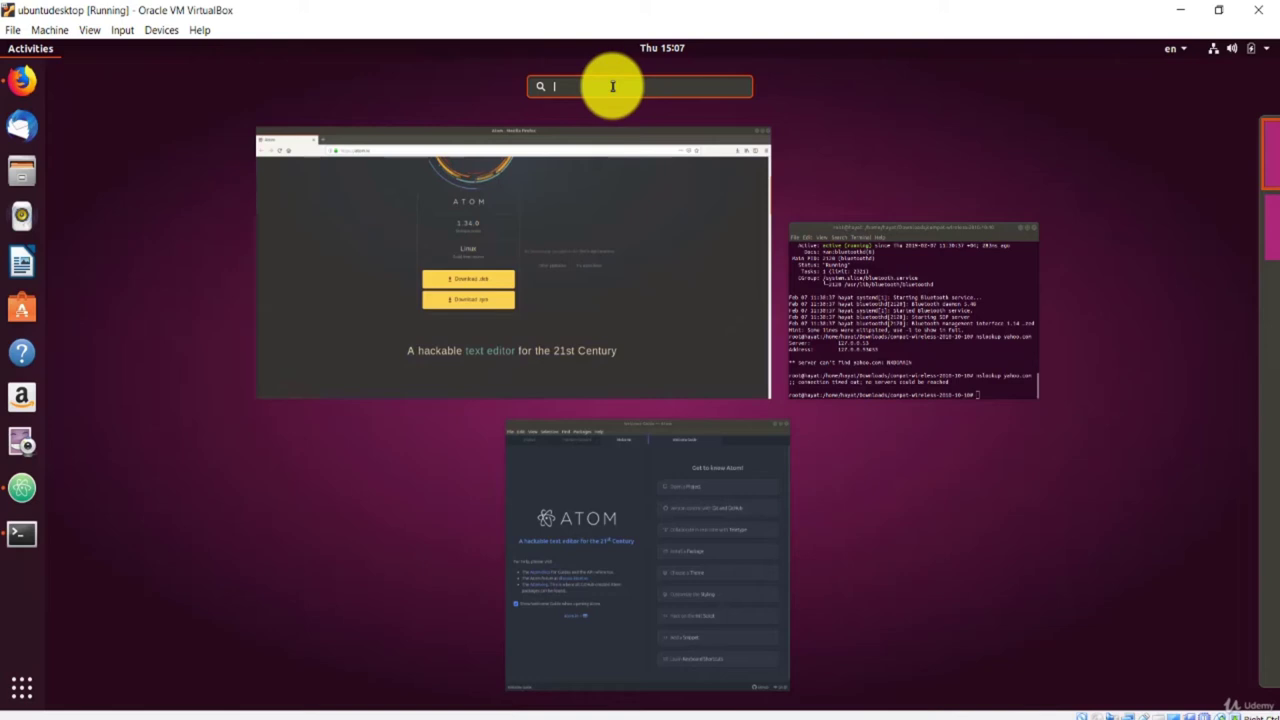
pyautogui.write('l')
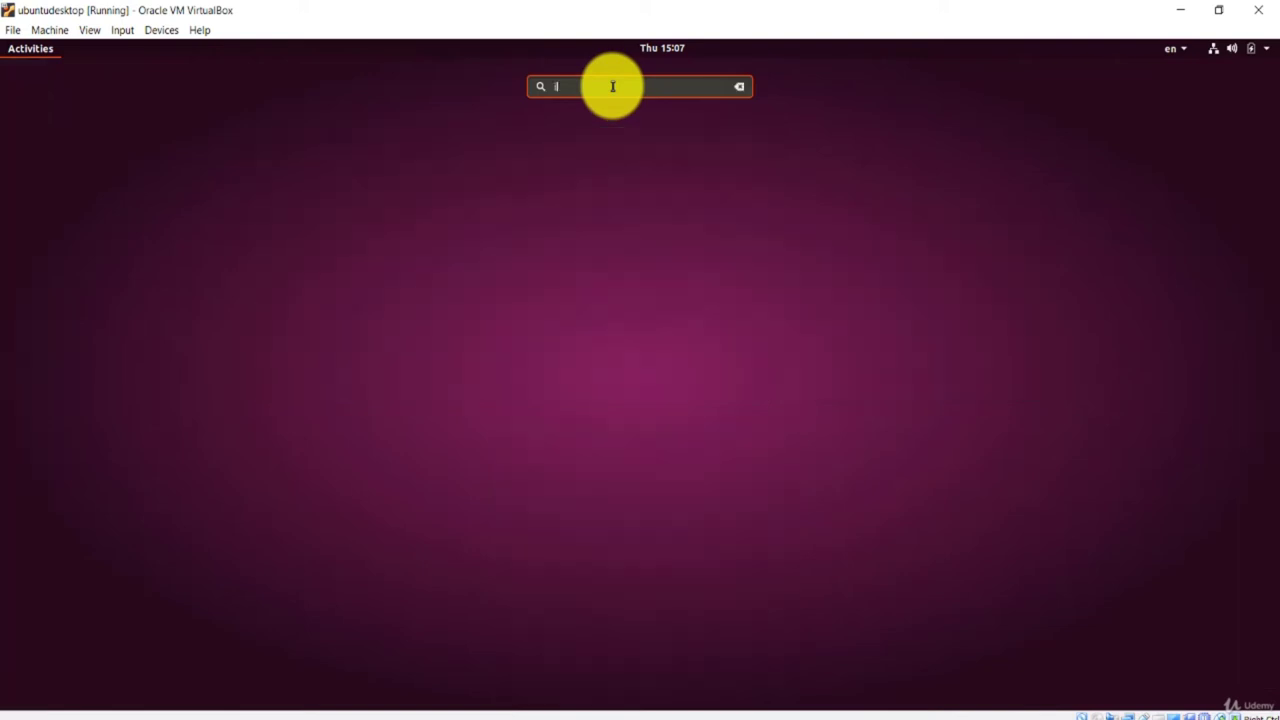
pyautogui.write('mpre')
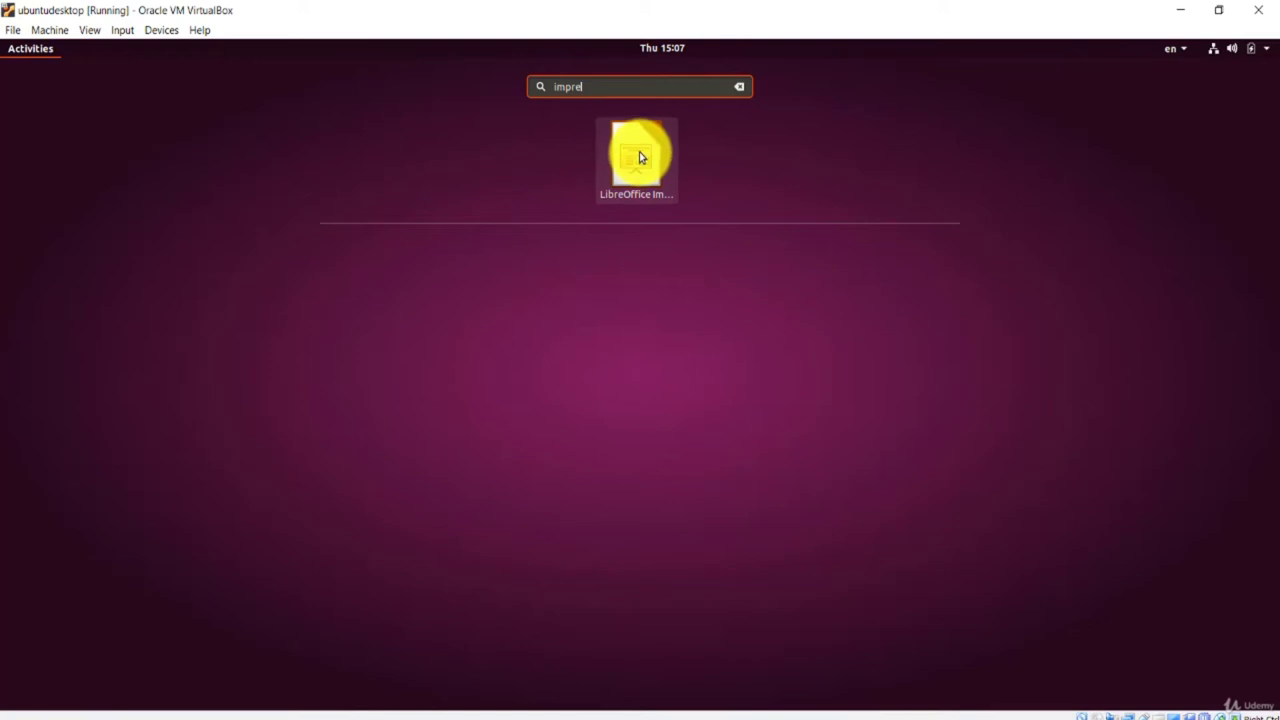
pyautogui.click(641, 156)
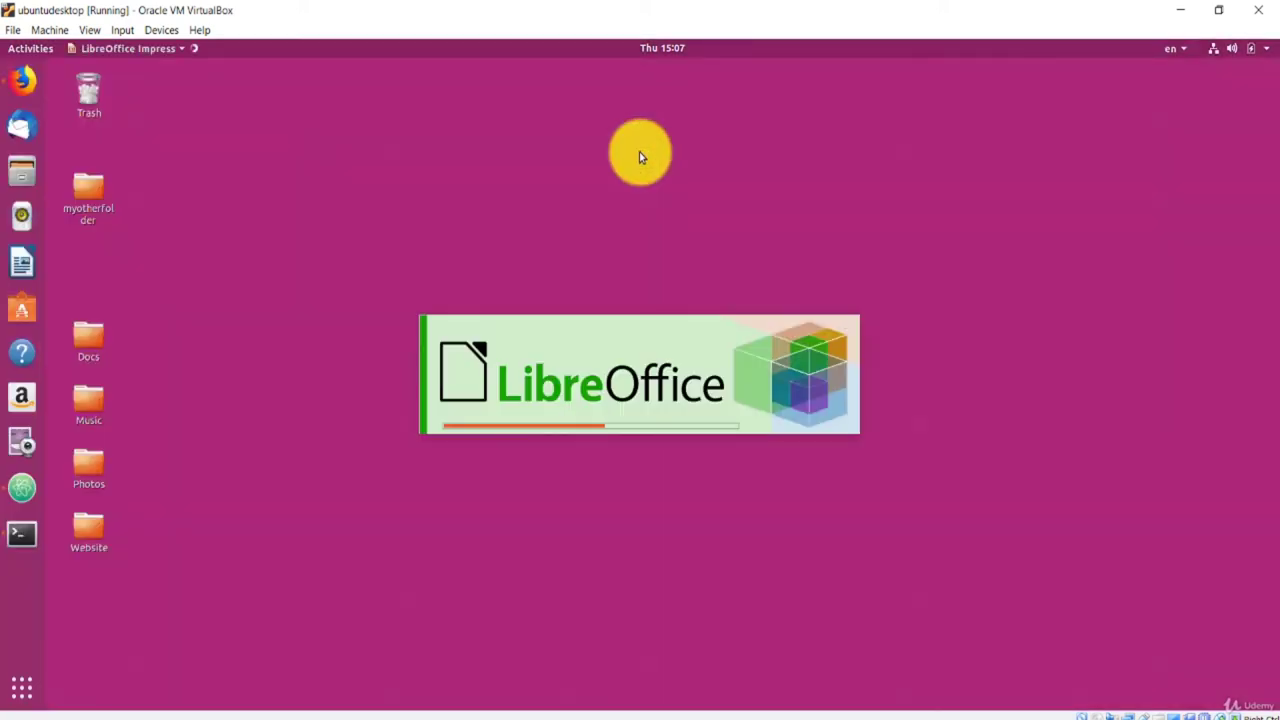
# - Search 'cal' in the overview and launch LibreOffice Calc
pyautogui.press('super')
pyautogui.write('cal')
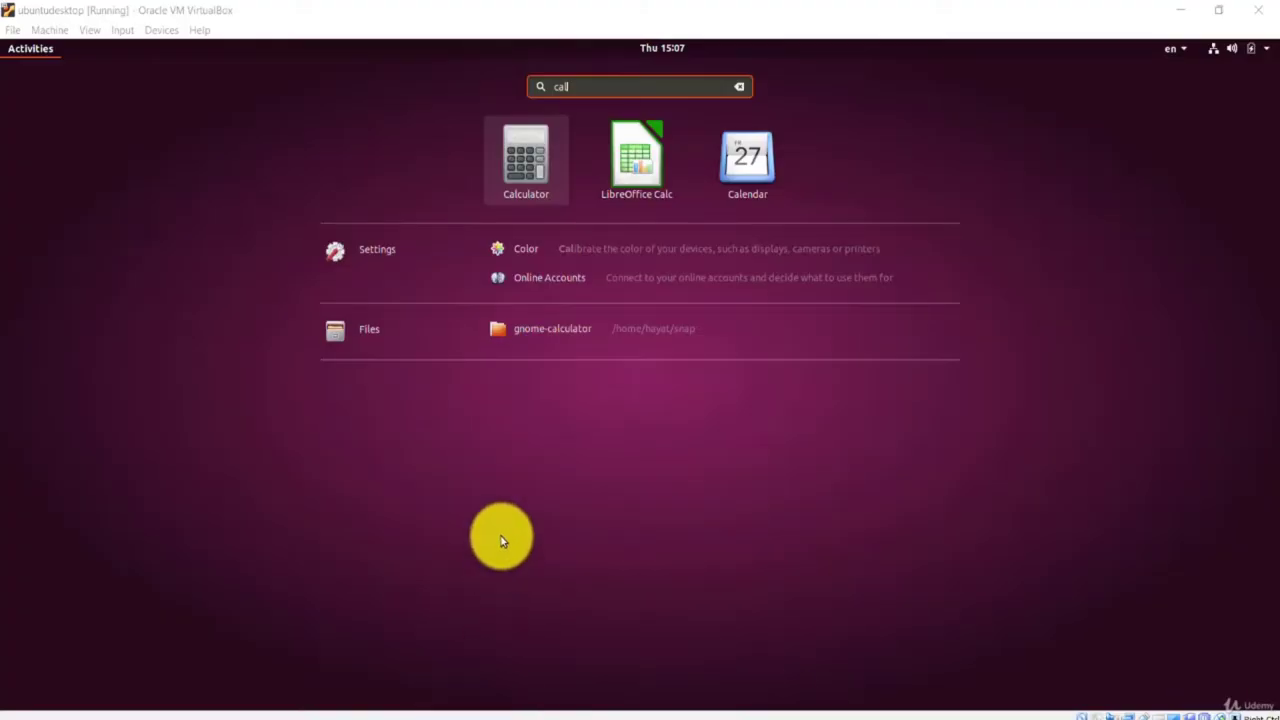
pyautogui.click(632, 145)
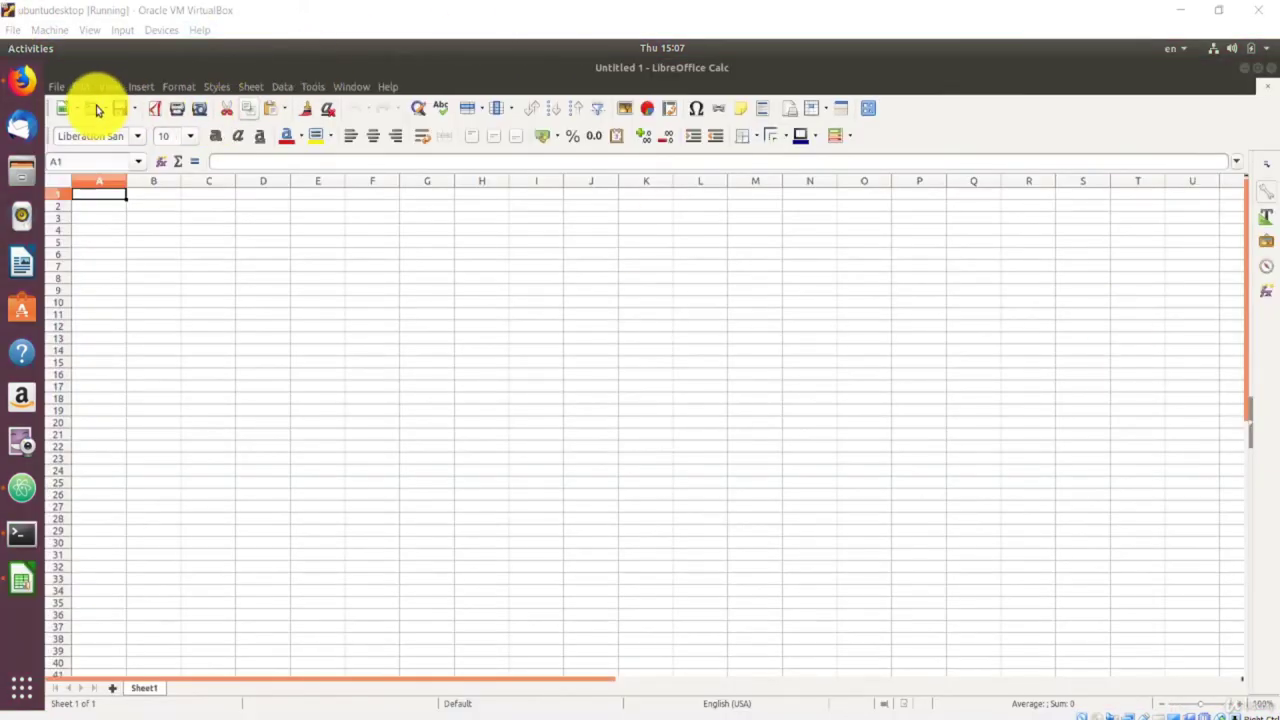
# - Open SalesReport.xlsx from the Desktop's Docs folder in Calc
pyautogui.click(96, 108)
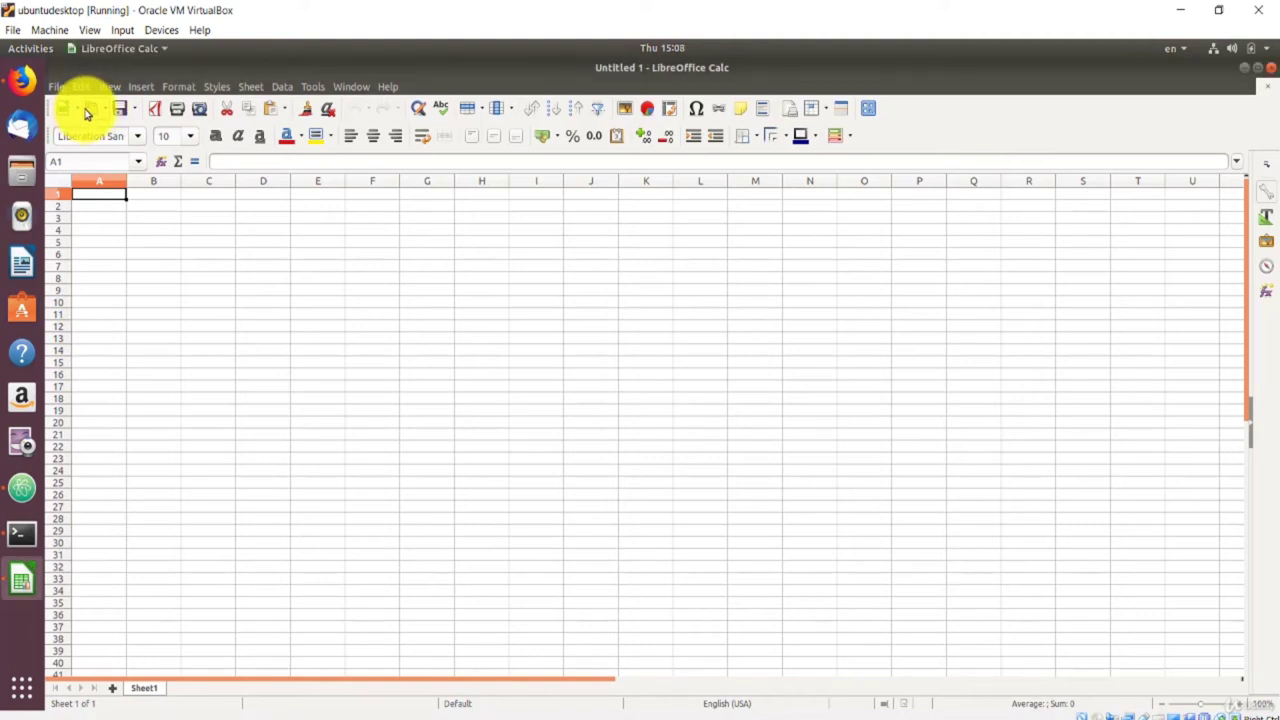
pyautogui.click(95, 114)
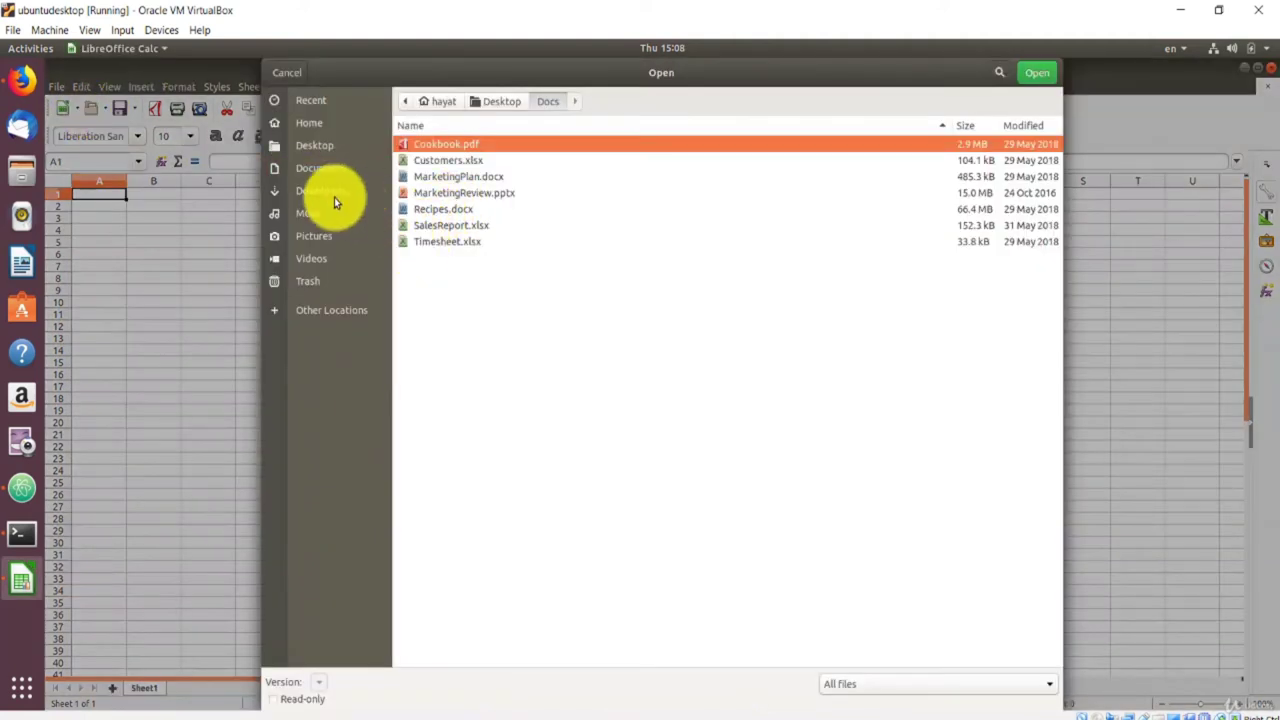
pyautogui.click(475, 165)
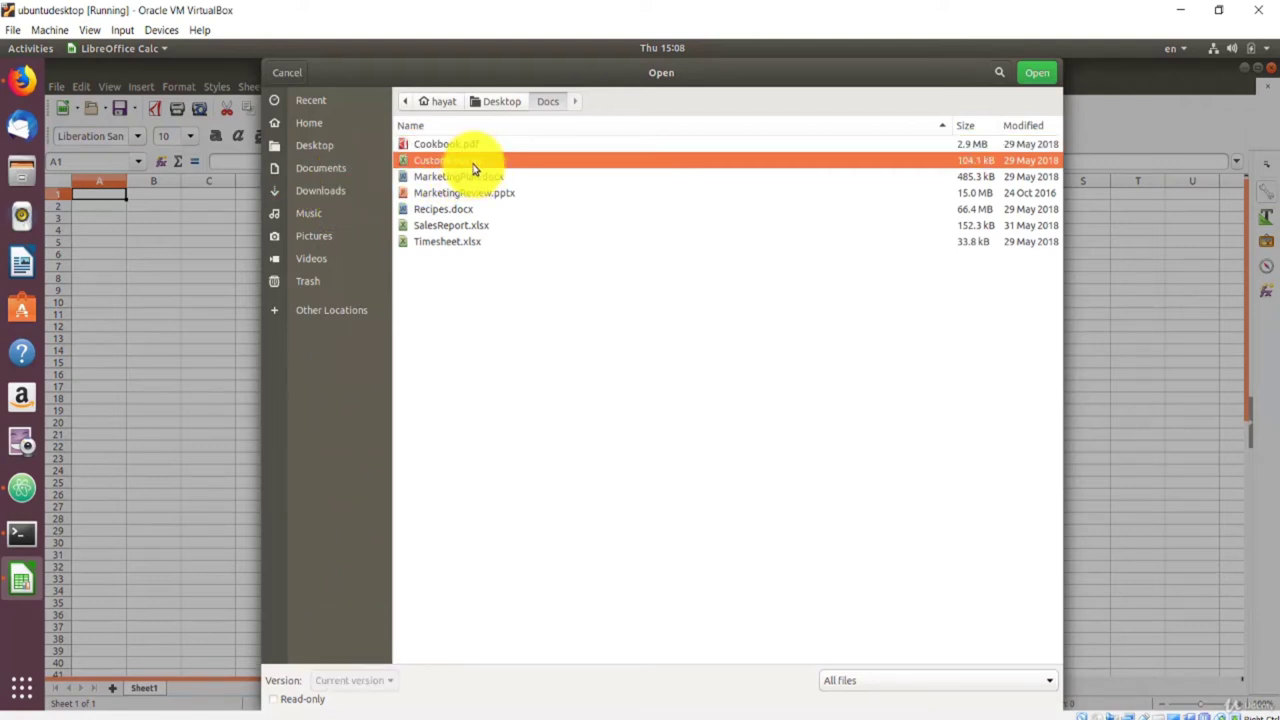
pyautogui.click(455, 227)
pyautogui.doubleClick(455, 226)
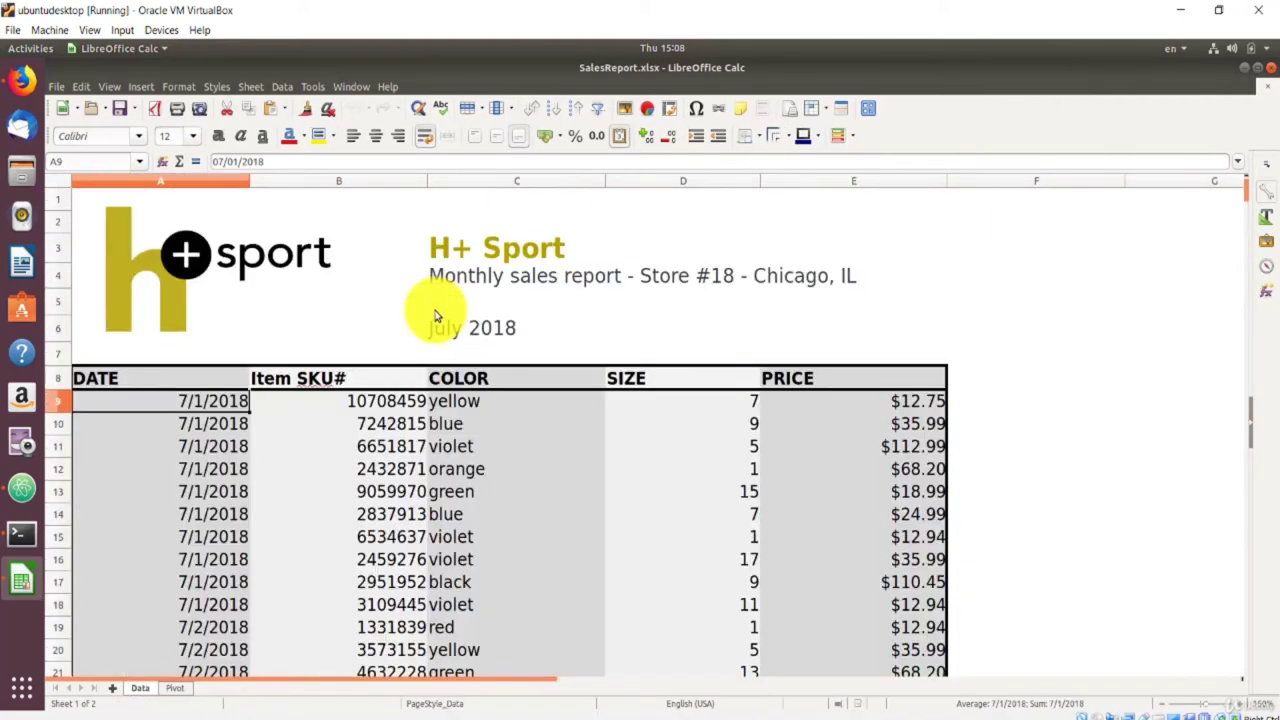
# - Scroll down to row 409 and select the TOTAL REV cell E409 showing $20,774.17
pyautogui.scroll(-13, 735, 512)
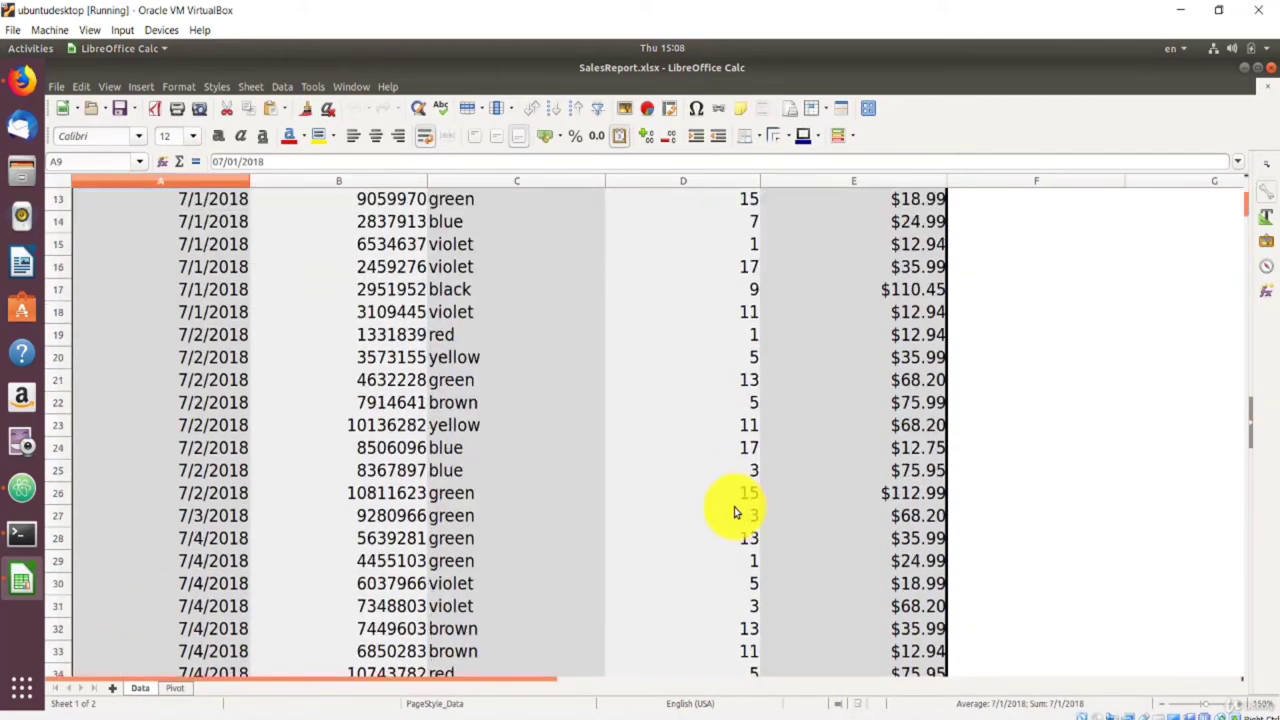
pyautogui.scroll(-20, 735, 512)
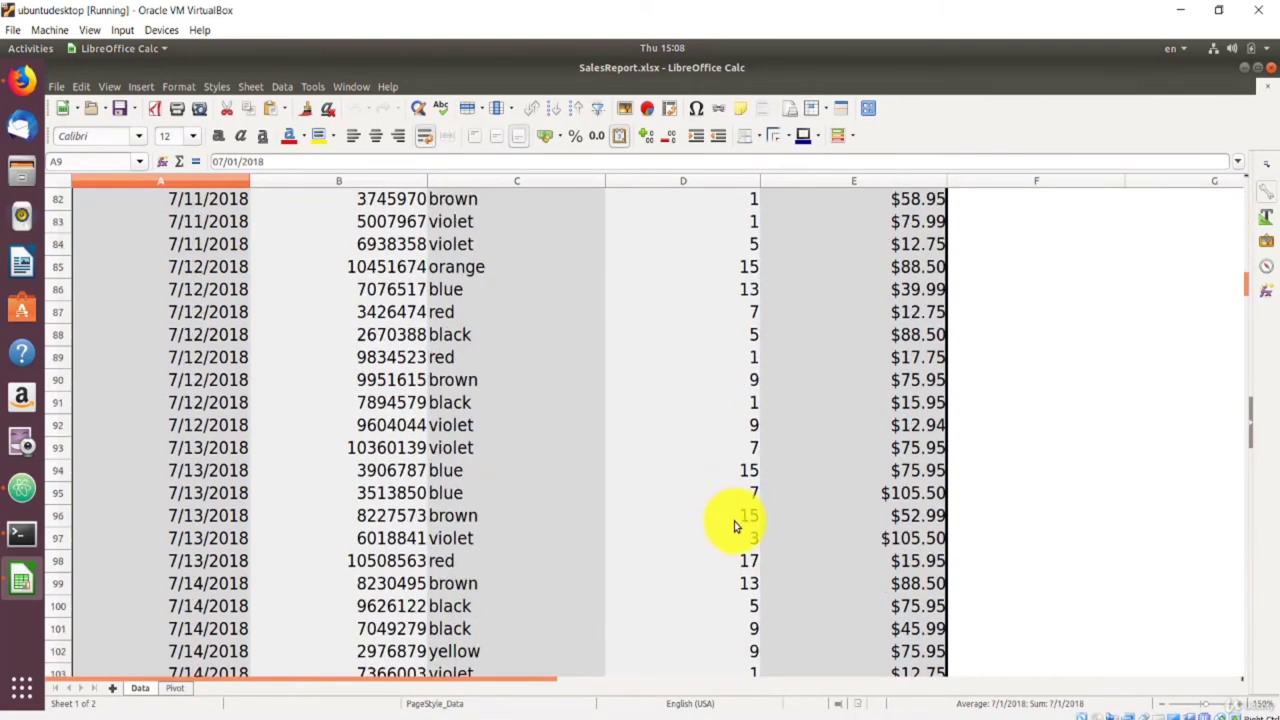
pyautogui.scroll(-19, 740, 548)
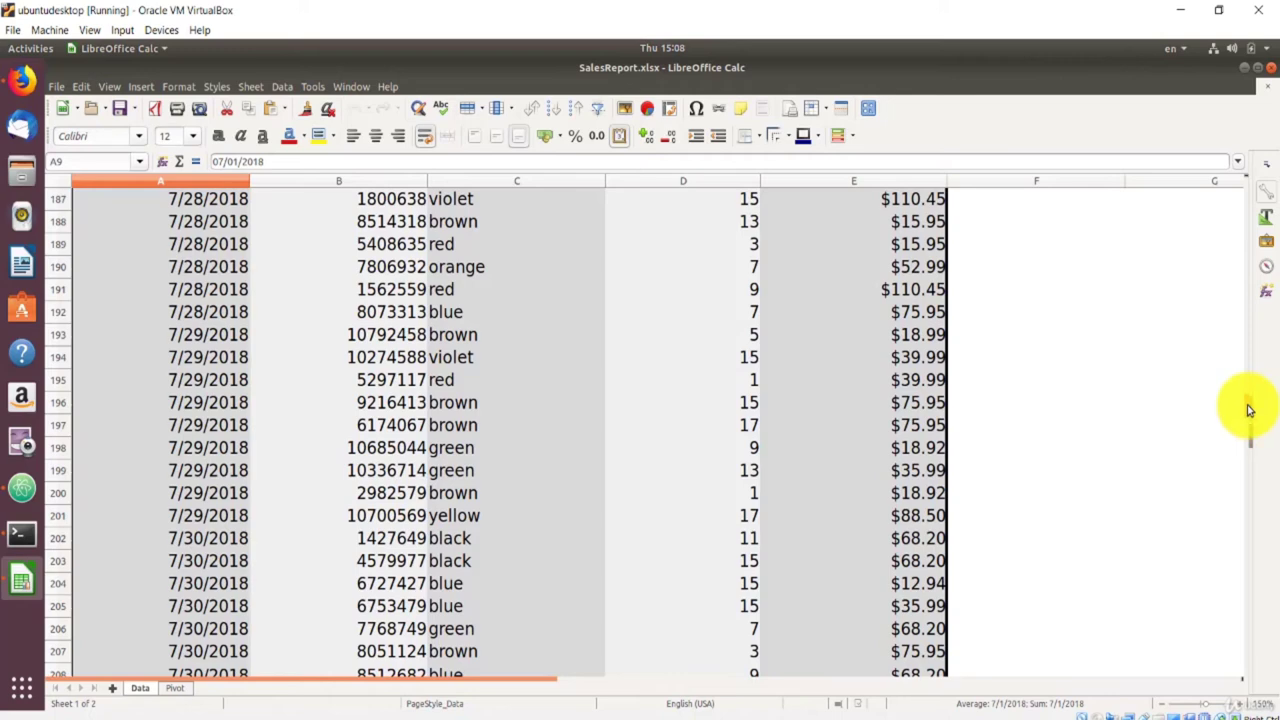
pyautogui.scroll(-5, 1249, 420)
pyautogui.scroll(-20, 1263, 646)
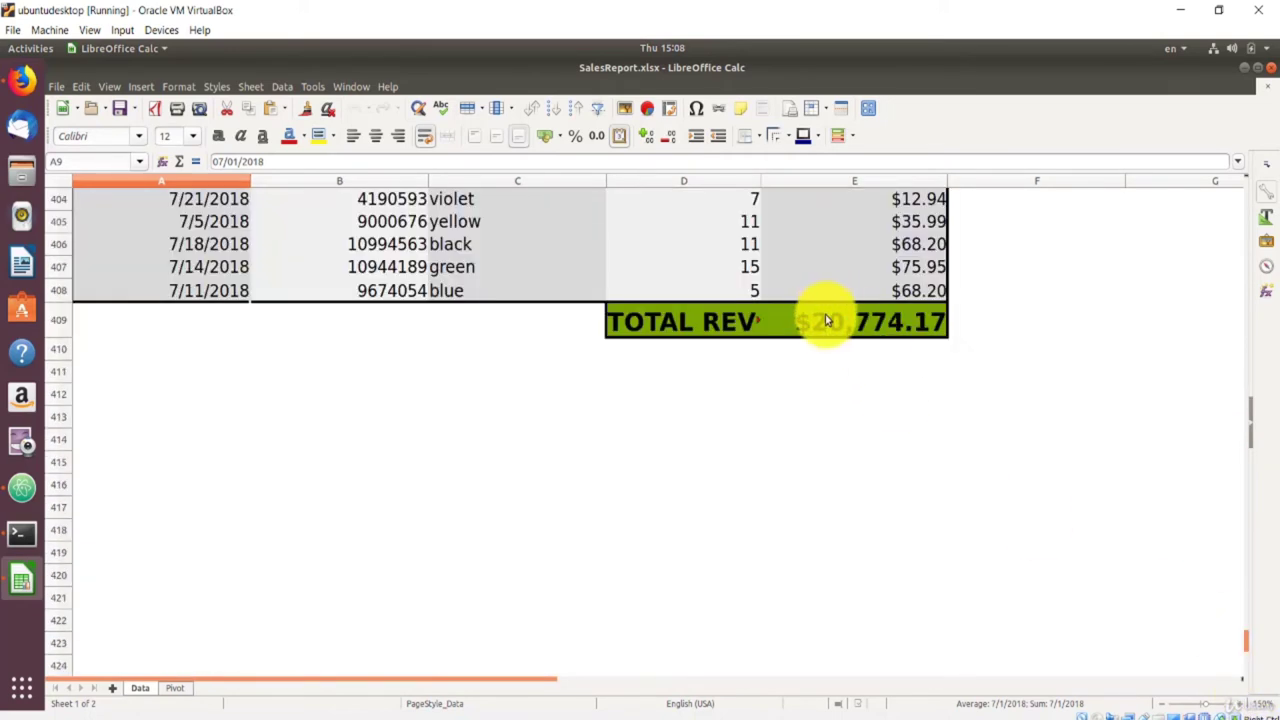
pyautogui.click(828, 318)
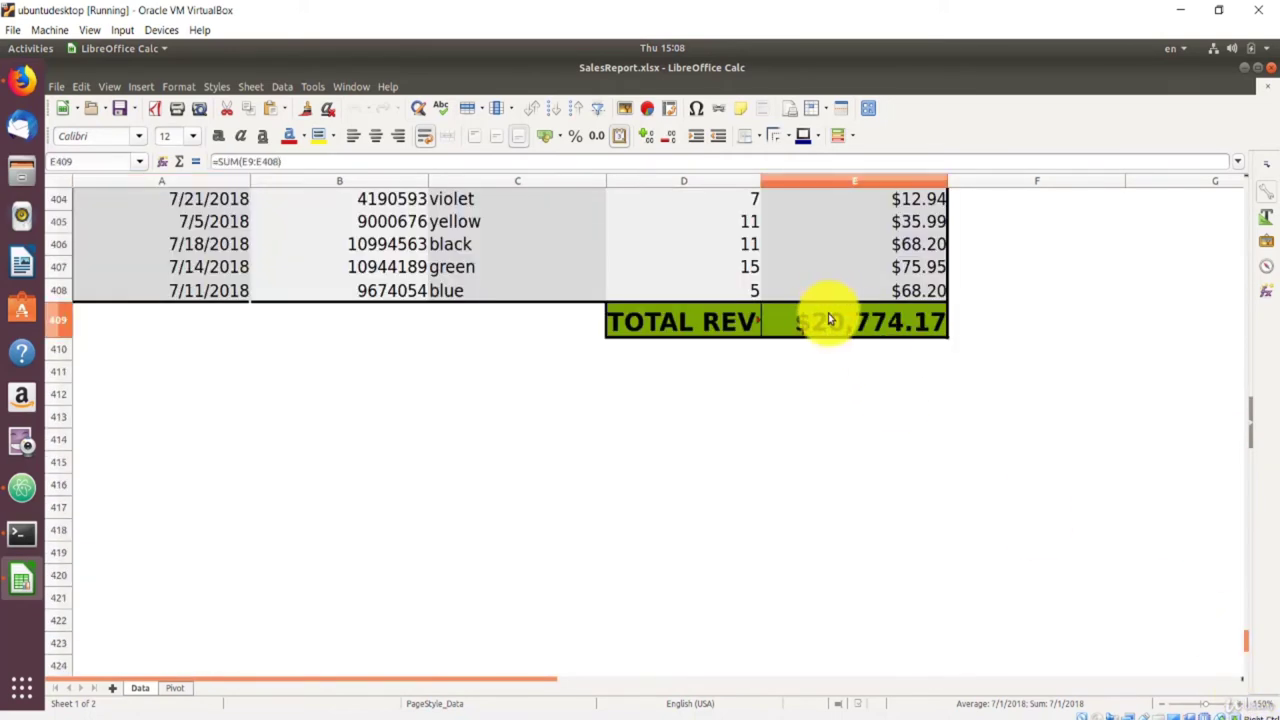
# - Edit E409's formula, replacing SUM with AVERAGE over E9:E408
pyautogui.click(238, 161)
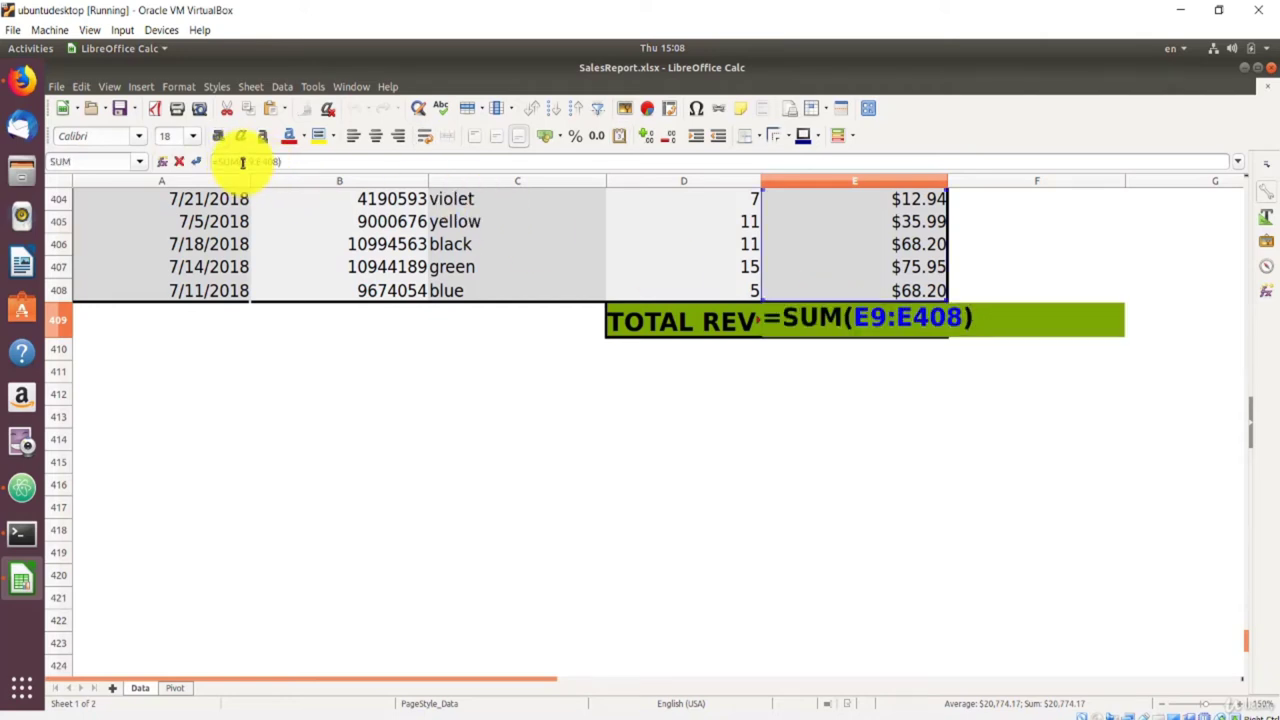
pyautogui.press('BackSpace')
pyautogui.press('BackSpace')
pyautogui.press('BackSpace')
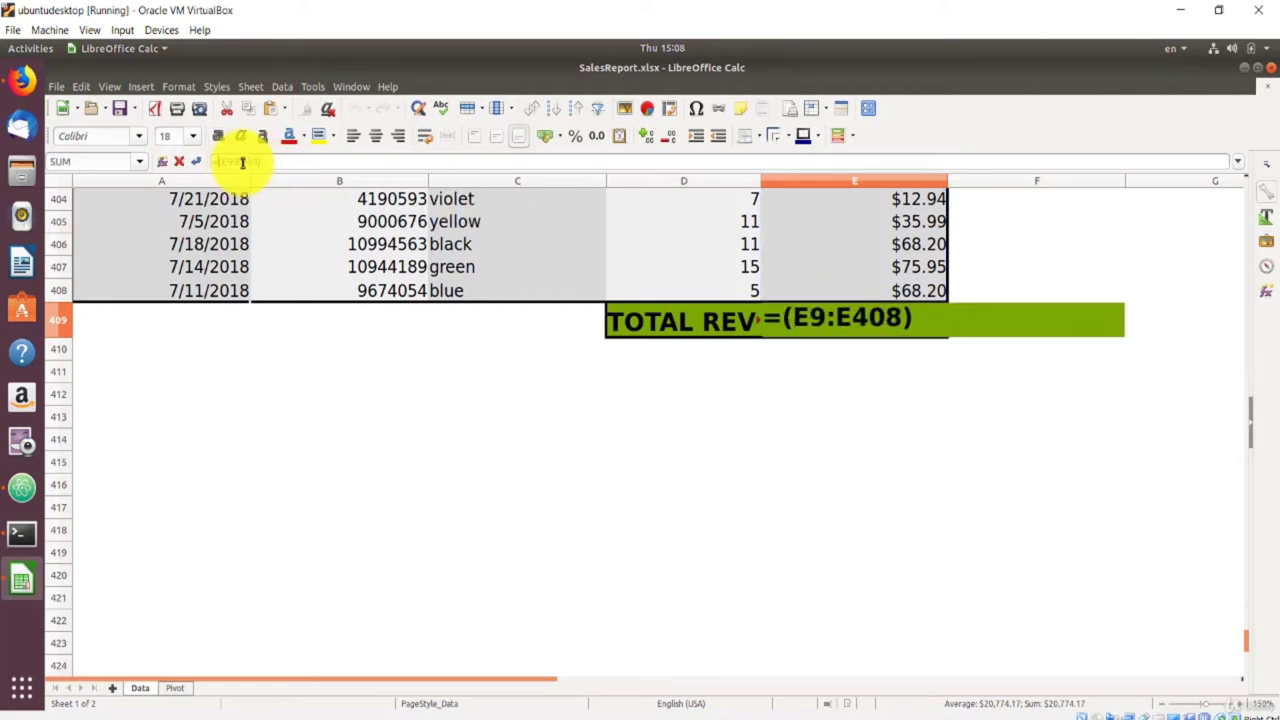
pyautogui.write('AVERA')
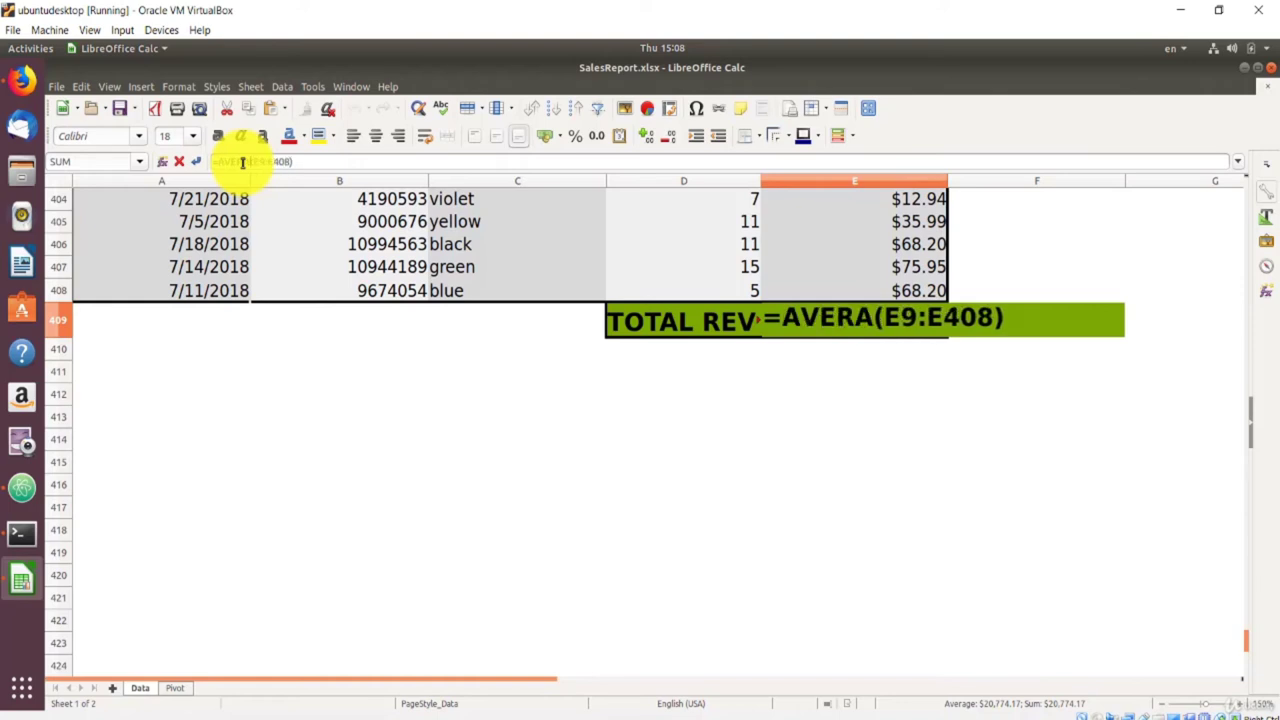
pyautogui.write('F')
pyautogui.press('BackSpace')
pyautogui.press('BackSpace')
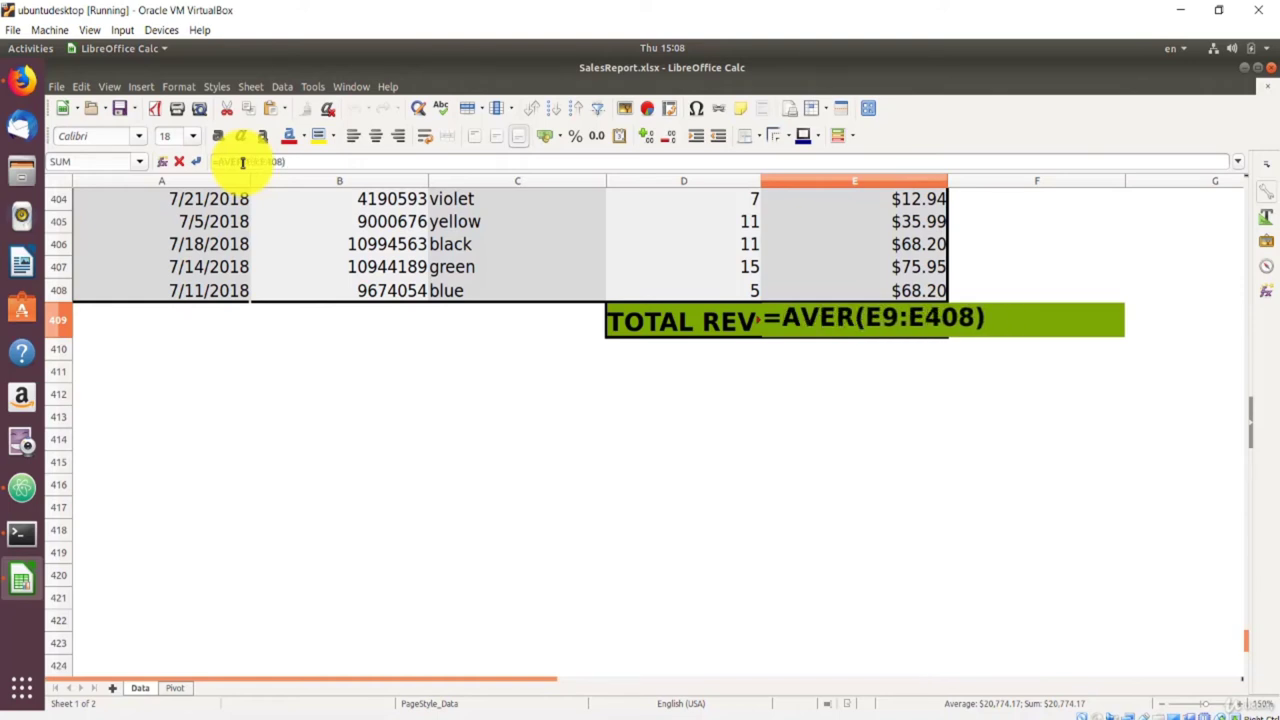
pyautogui.write('AGE')
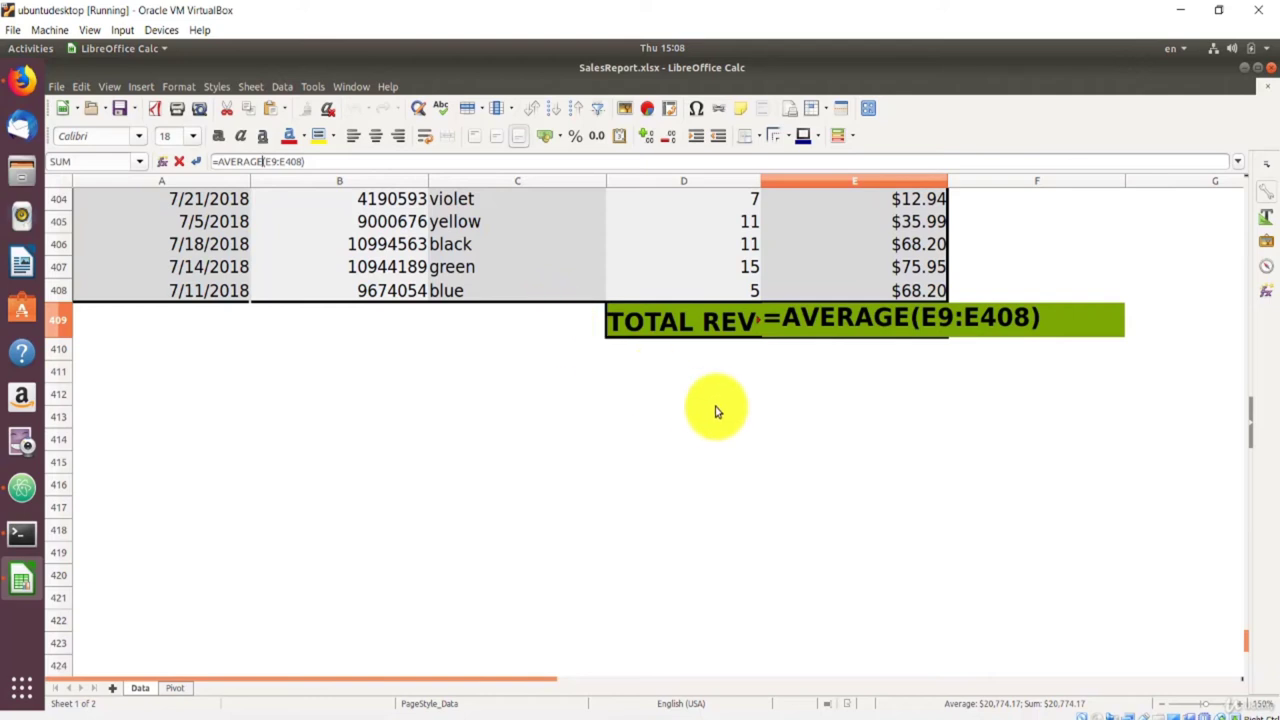
pyautogui.press('BackSpace')
pyautogui.press('BackSpace')
pyautogui.press('BackSpace')
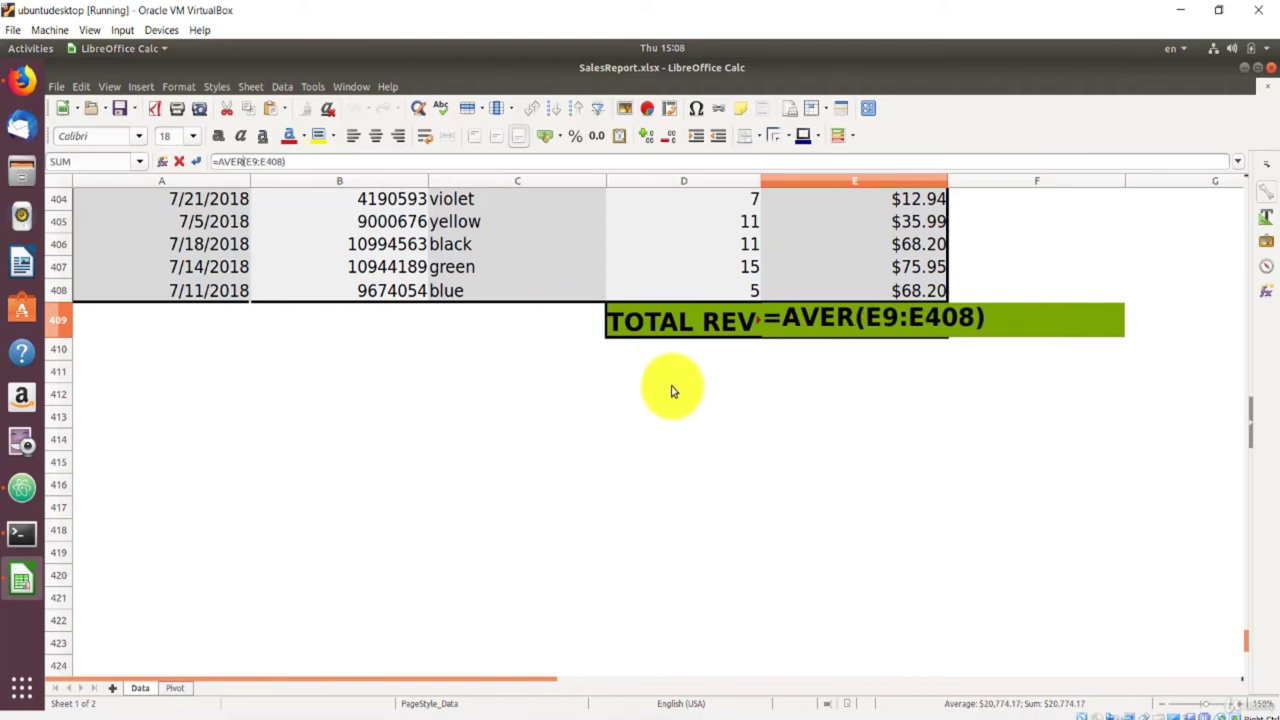
pyautogui.press('BackSpace')
pyautogui.press('BackSpace')
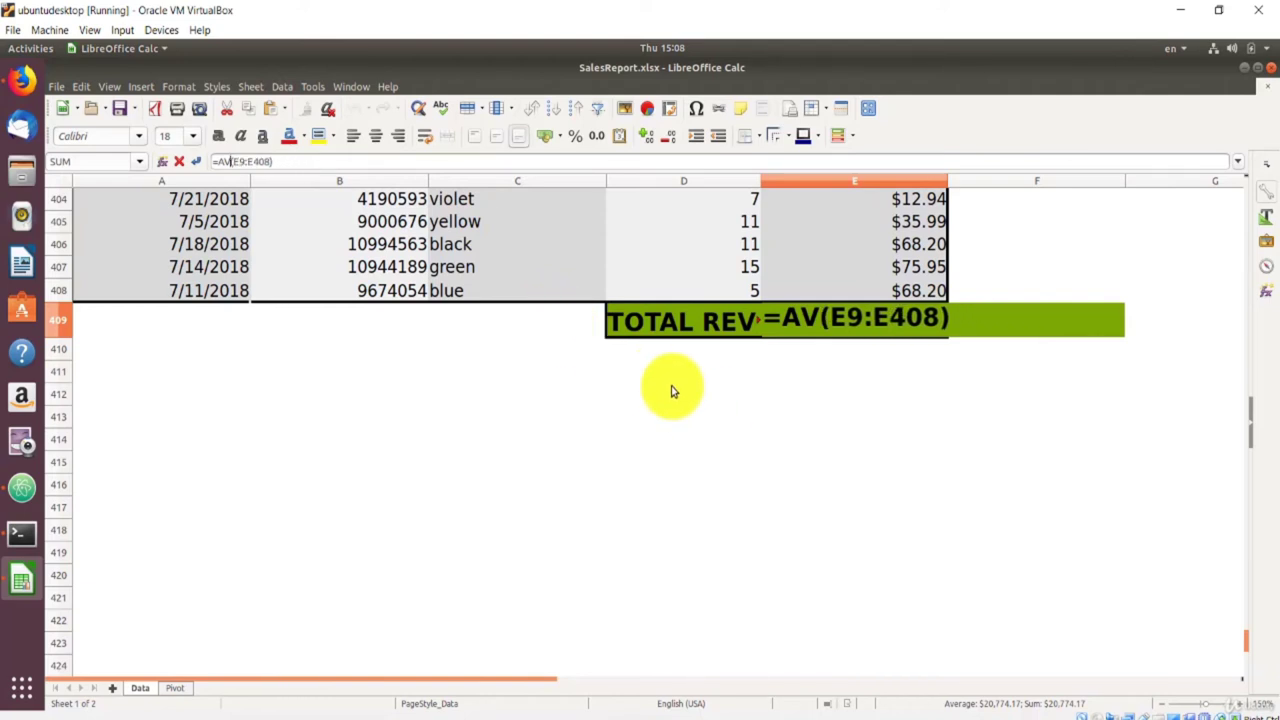
pyautogui.write('g')
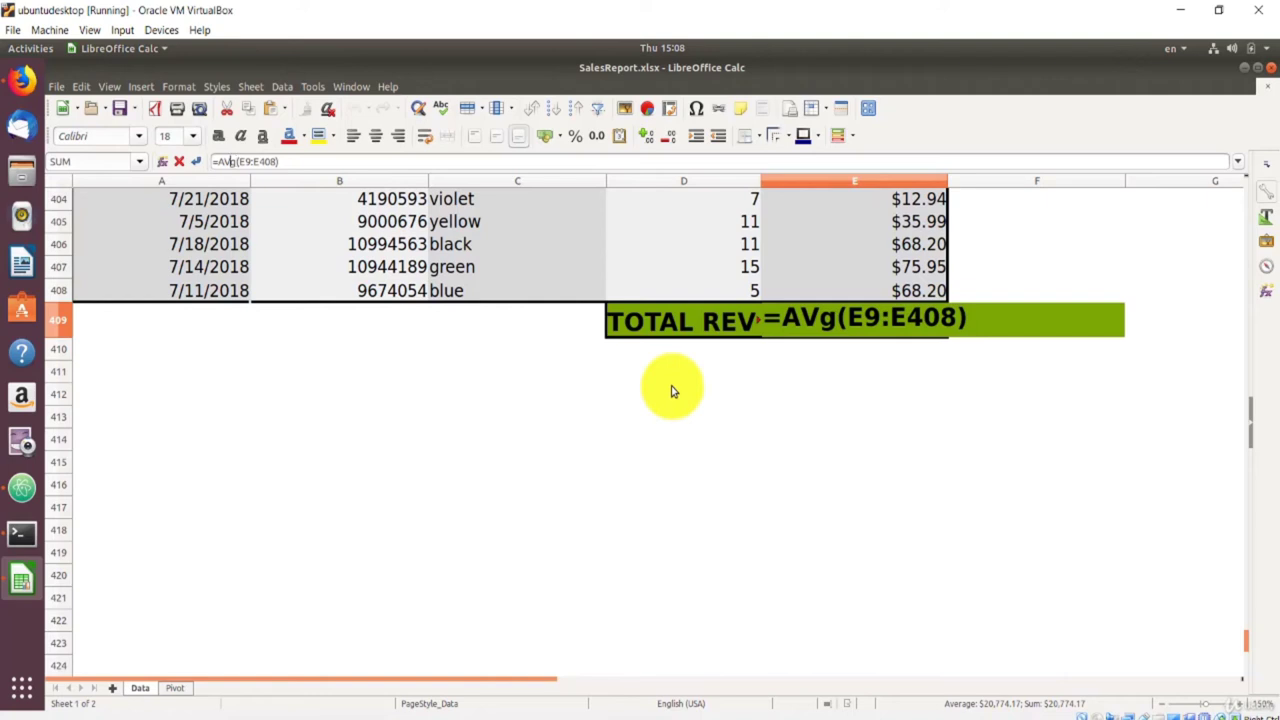
# - Change the function back to sum so E409 reads =sum(E9:E408)
pyautogui.press('BackSpace')
pyautogui.press('BackSpace')
pyautogui.press('BackSpace')
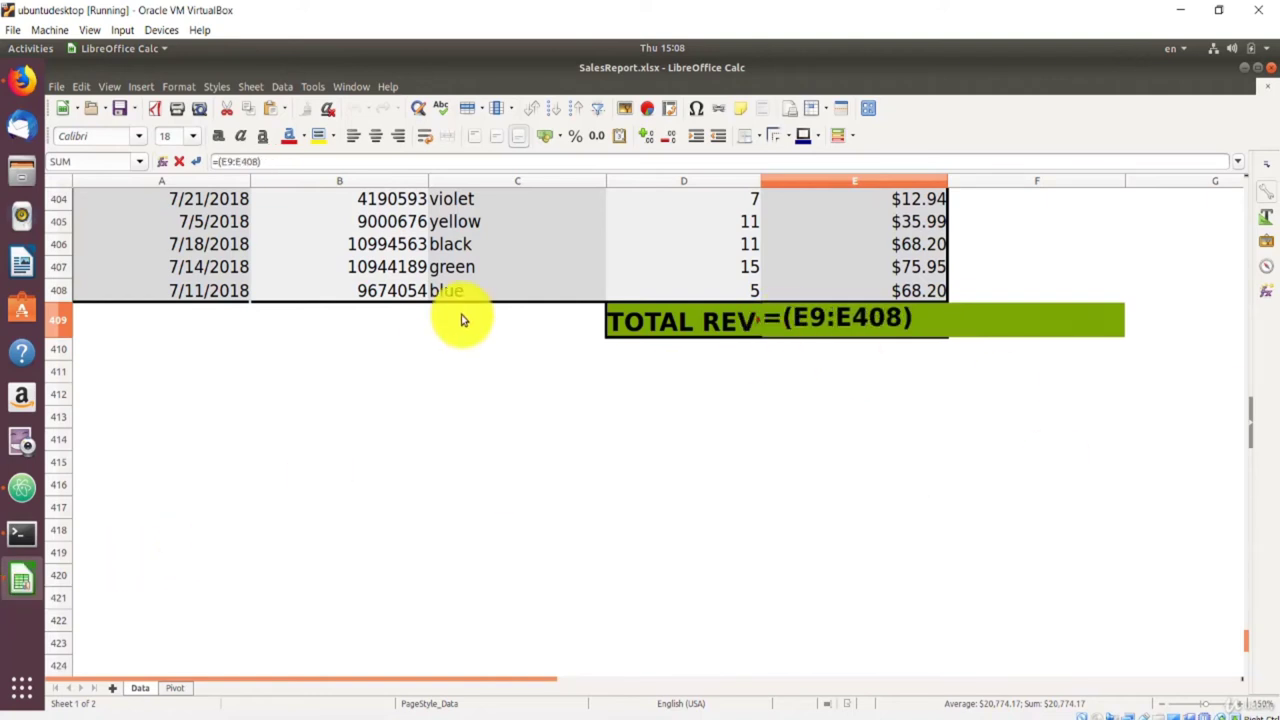
pyautogui.write('sum')
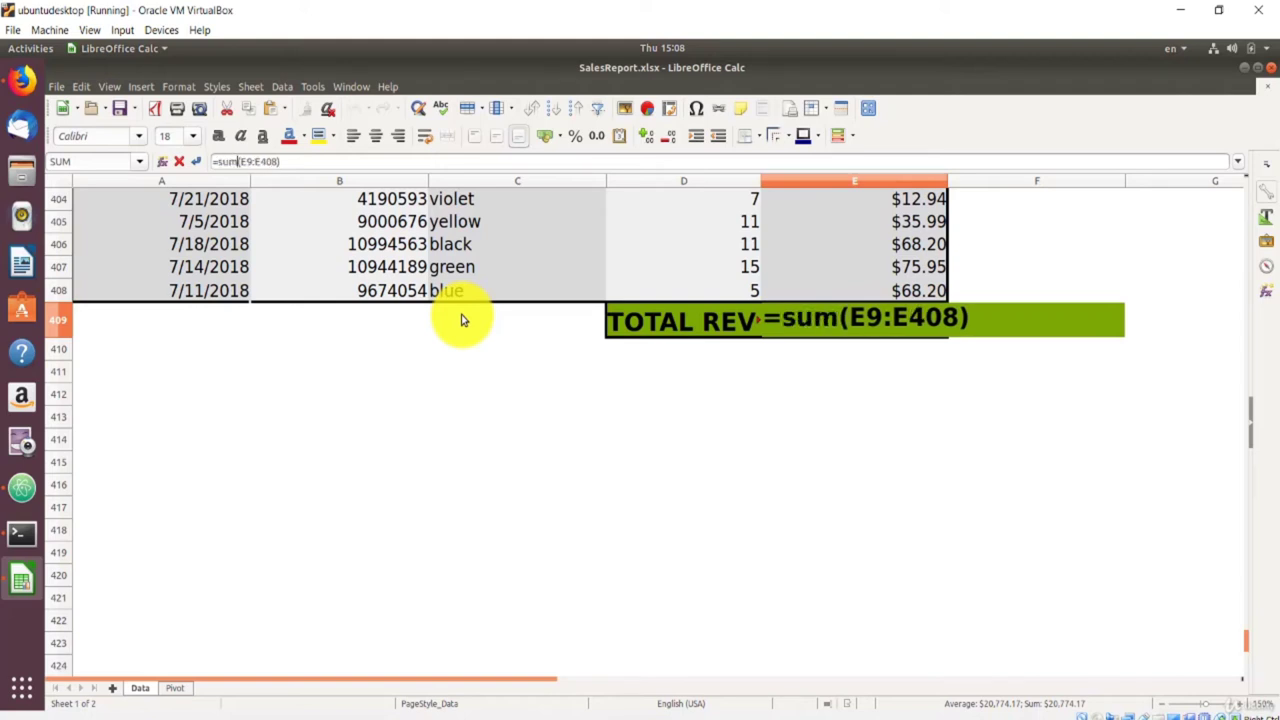
pyautogui.click(481, 335)
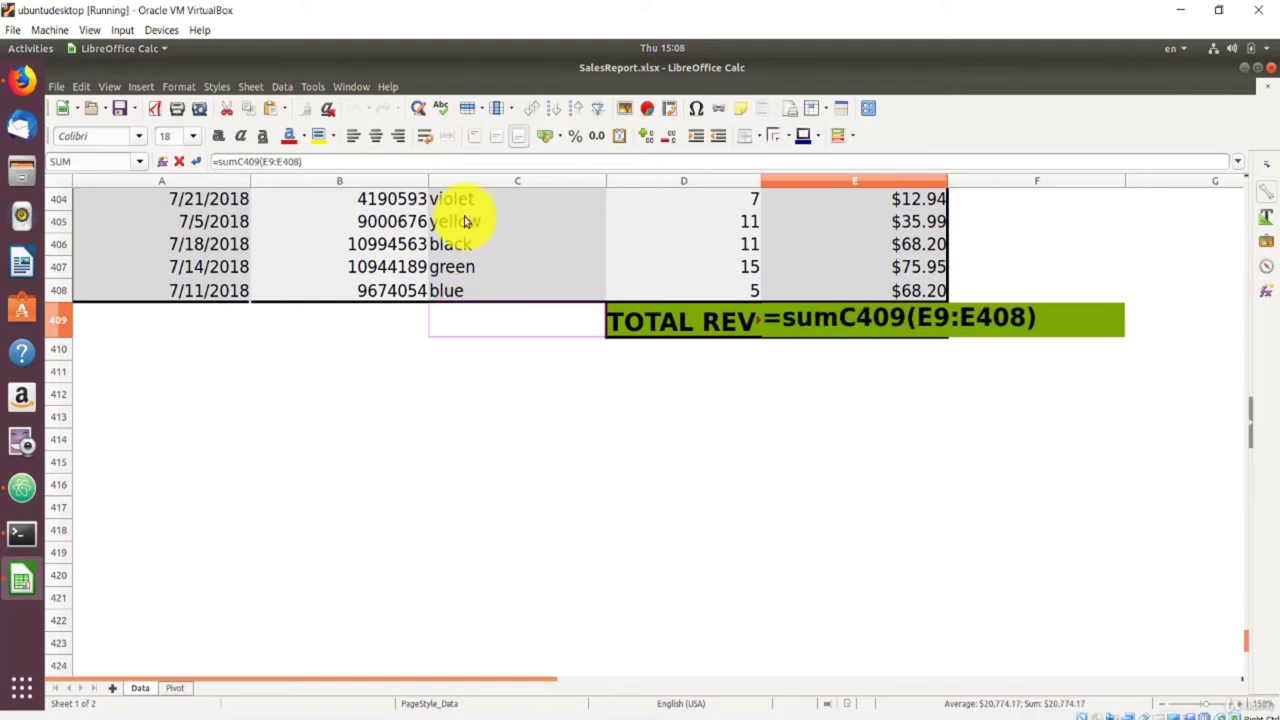
pyautogui.click(458, 221)
pyautogui.click(260, 163)
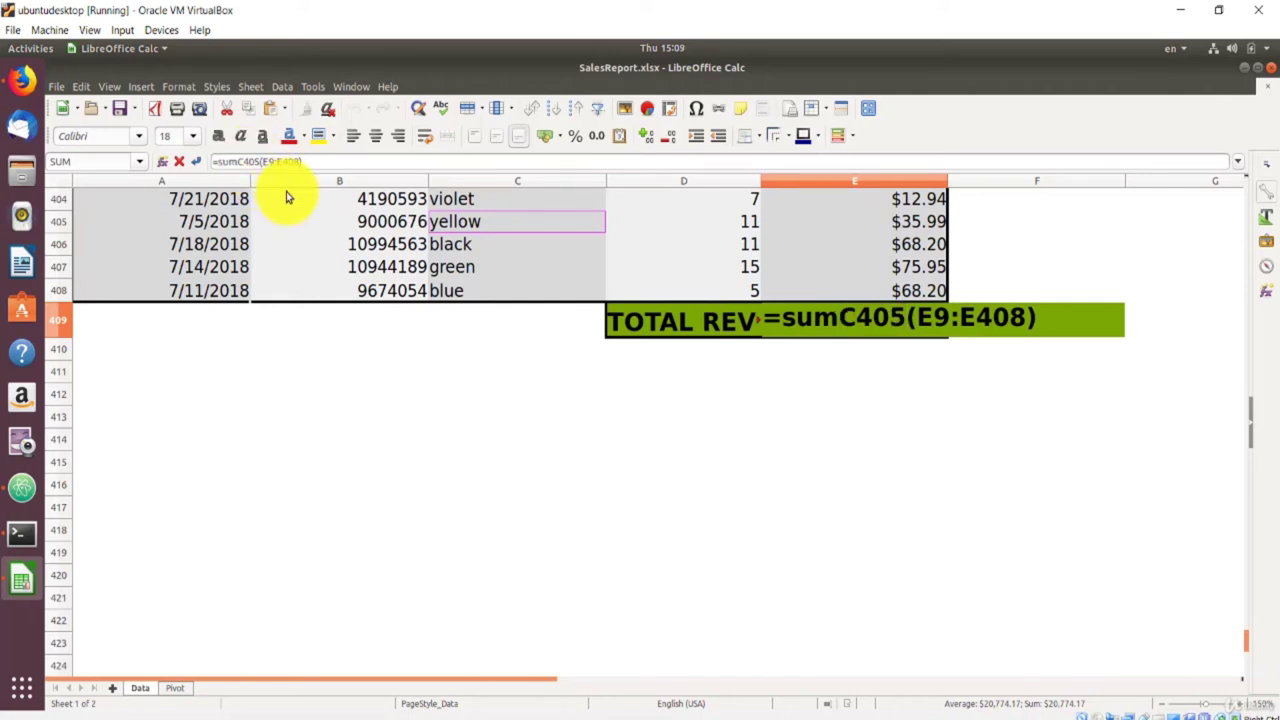
pyautogui.press('BackSpace')
pyautogui.press('BackSpace')
pyautogui.press('BackSpace')
pyautogui.press('BackSpace')
pyautogui.press('BackSpace')
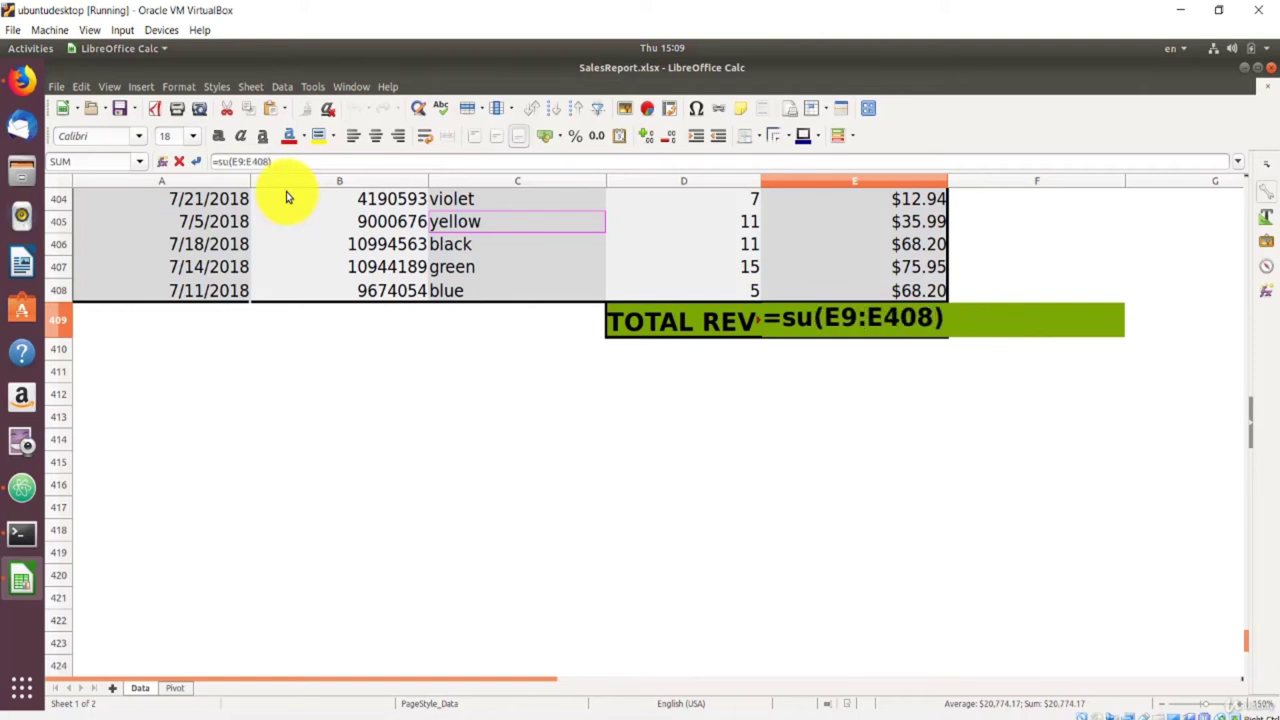
pyautogui.write('m')
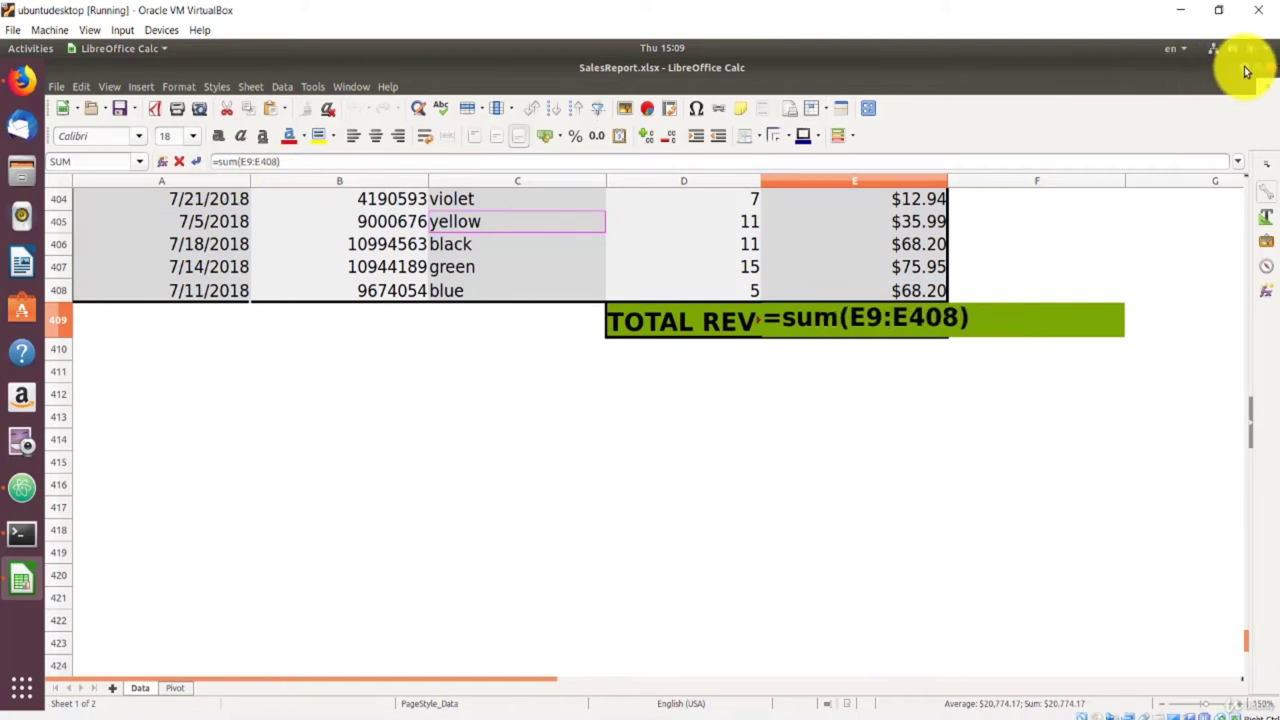
# - Minimize Calc and launch Text Editor by searching 'text' in Activities
pyautogui.click(1245, 68)
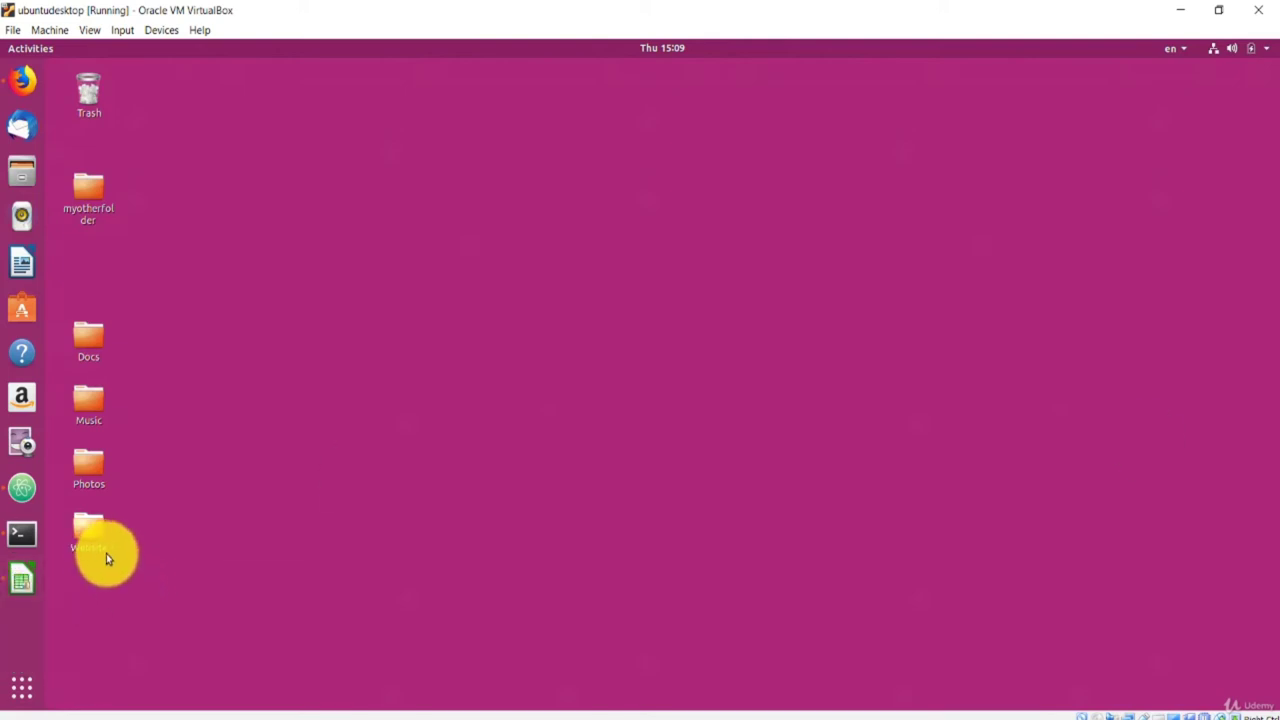
pyautogui.click(35, 50)
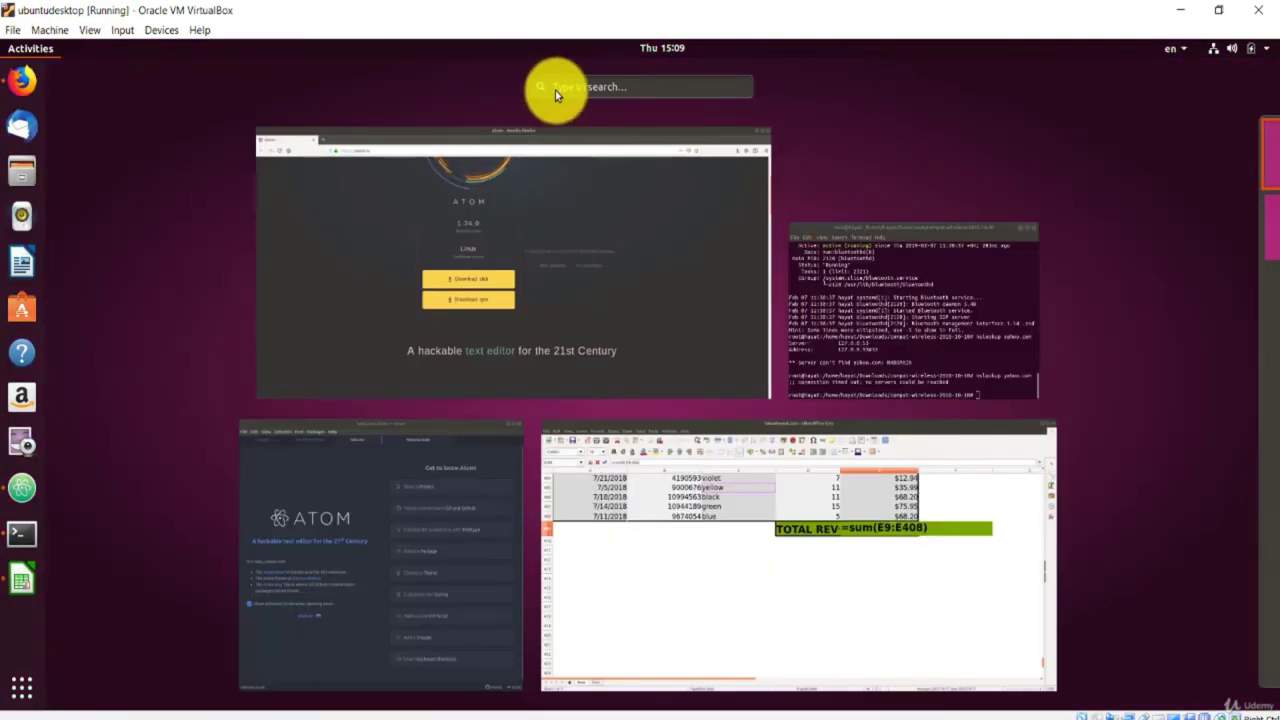
pyautogui.click(553, 88)
pyautogui.write('t')
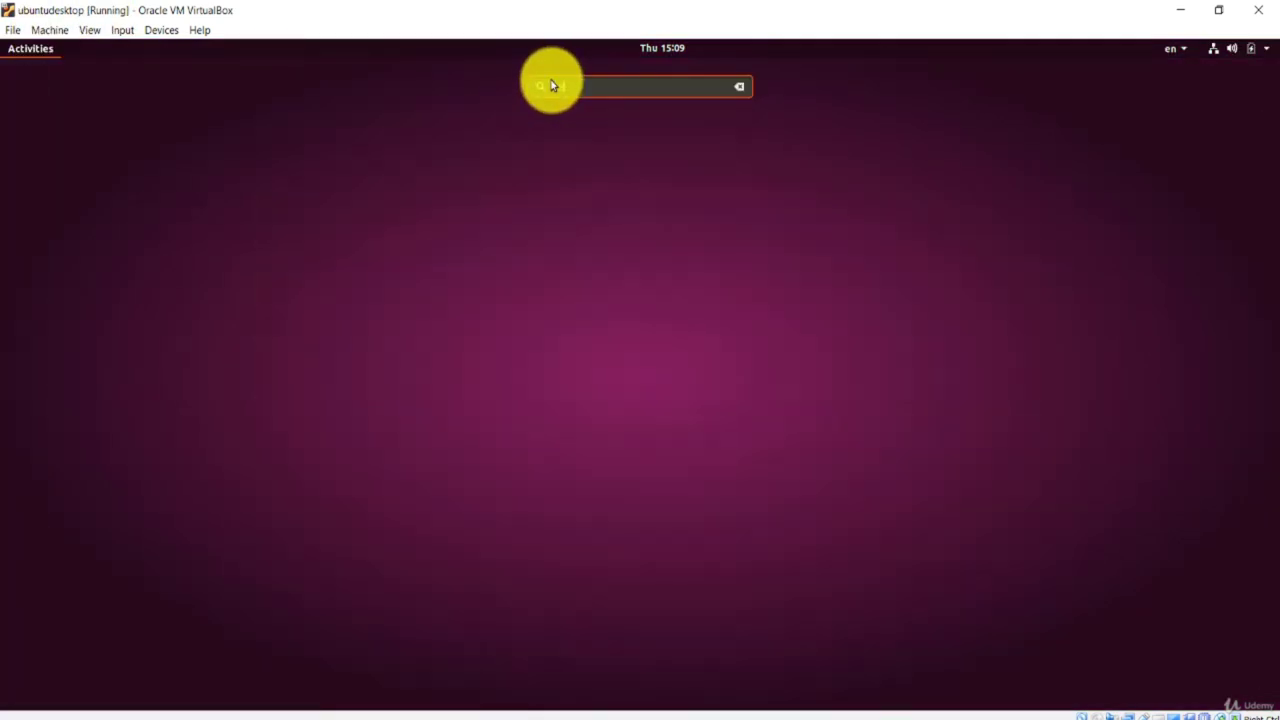
pyautogui.write('est')
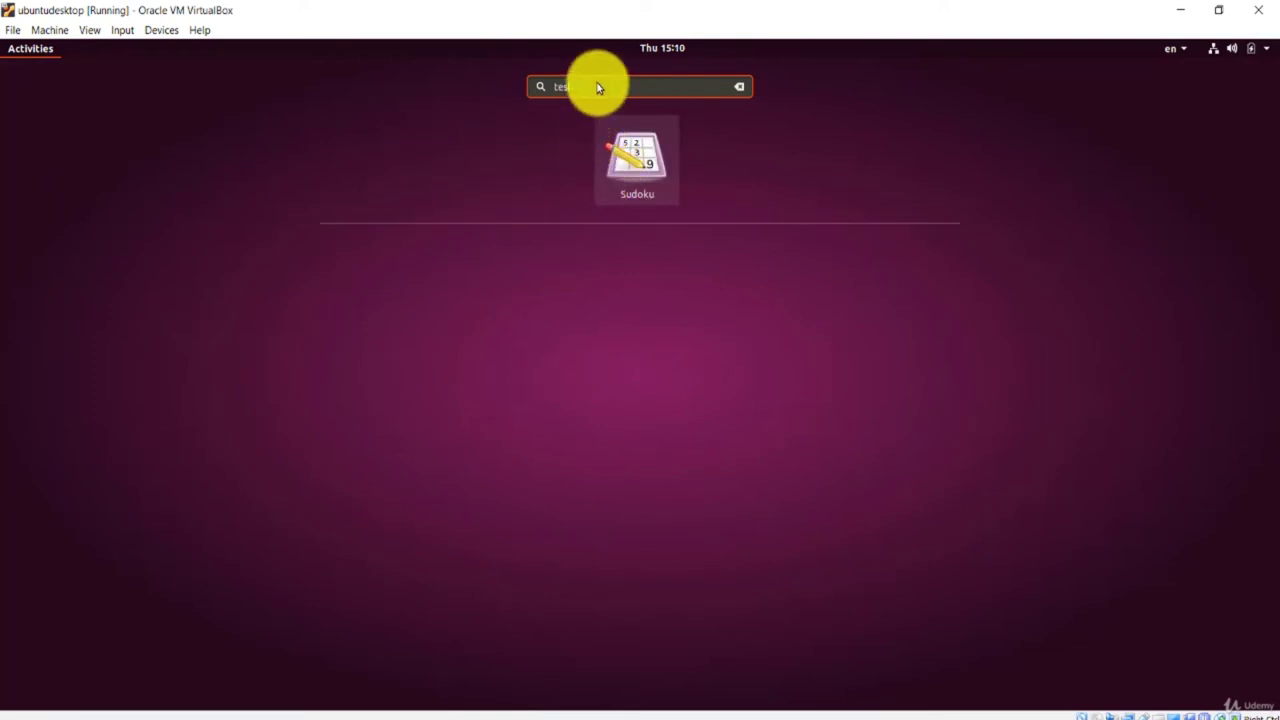
pyautogui.press('BackSpace')
pyautogui.press('BackSpace')
pyautogui.write('xt')
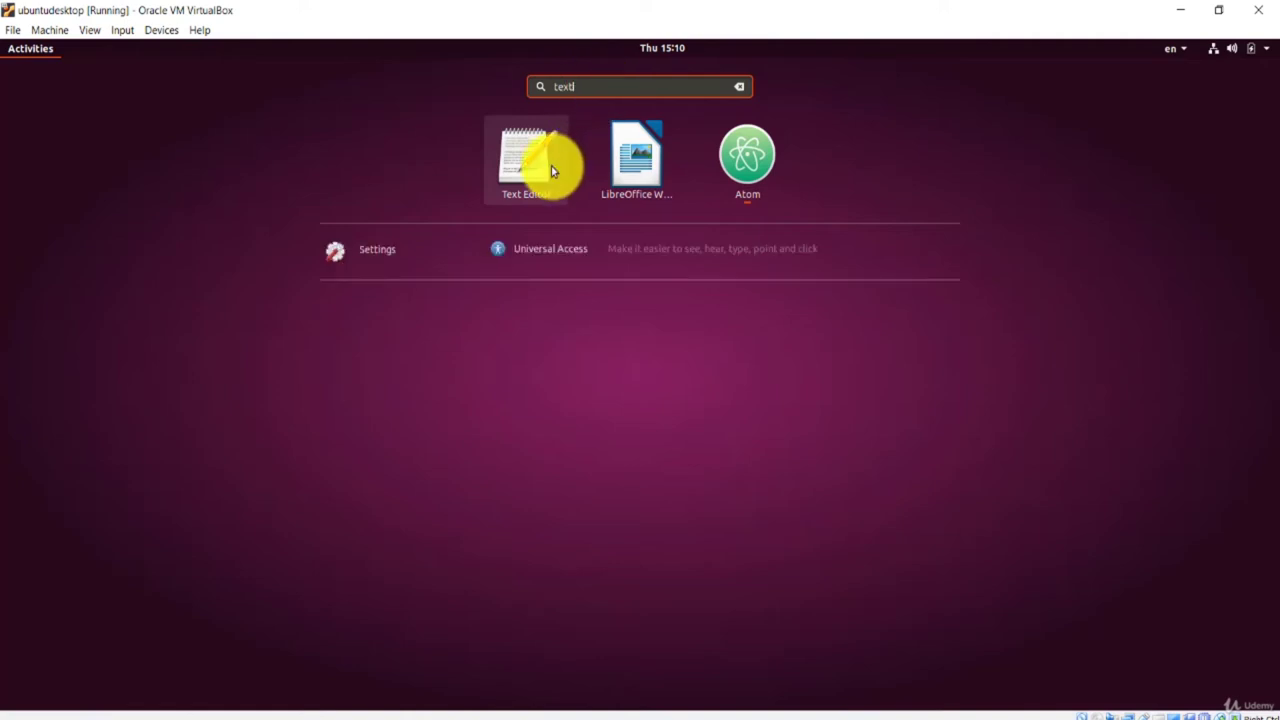
pyautogui.click(551, 166)
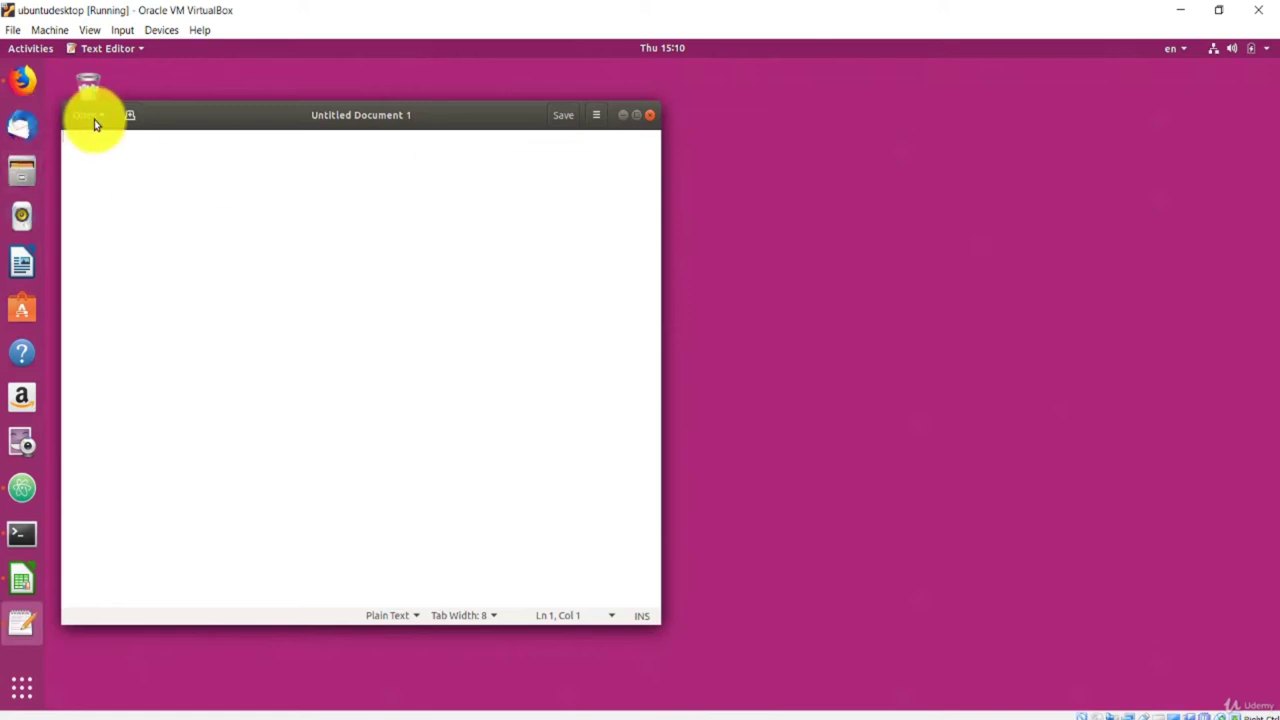
# - Browse for another document to open and look inside the Documents folder, which is empty
pyautogui.click(94, 119)
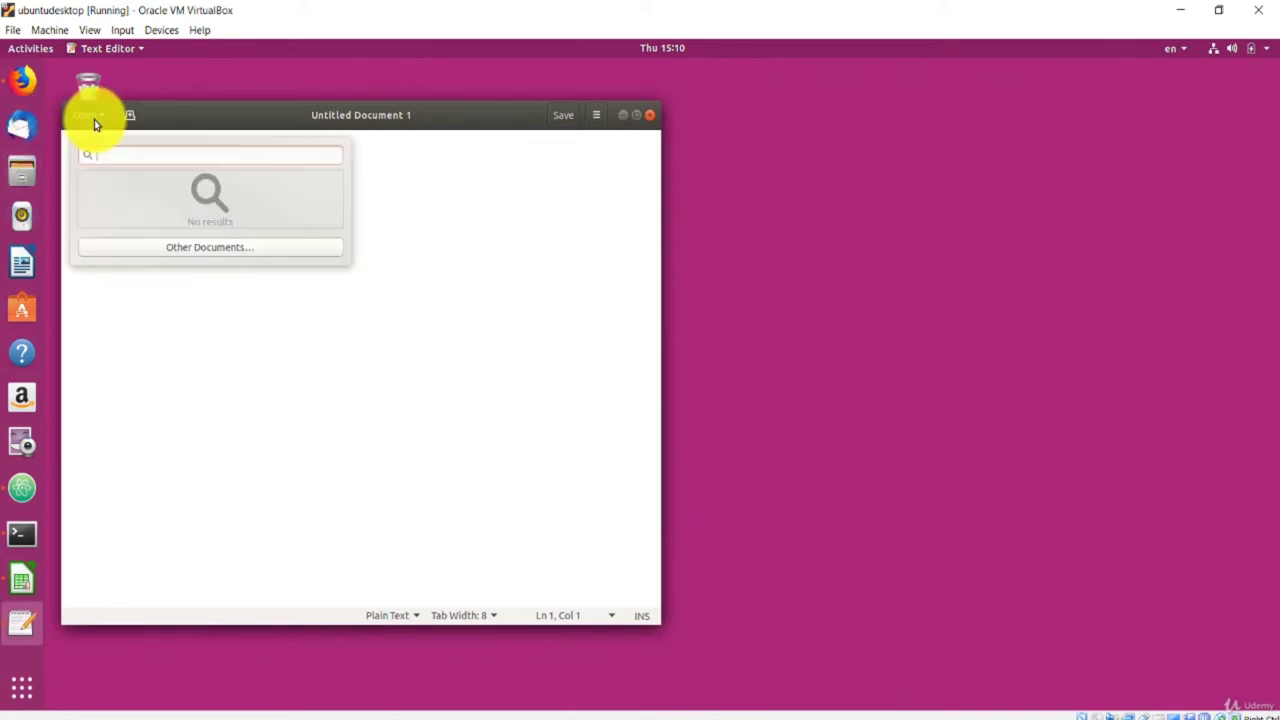
pyautogui.click(196, 249)
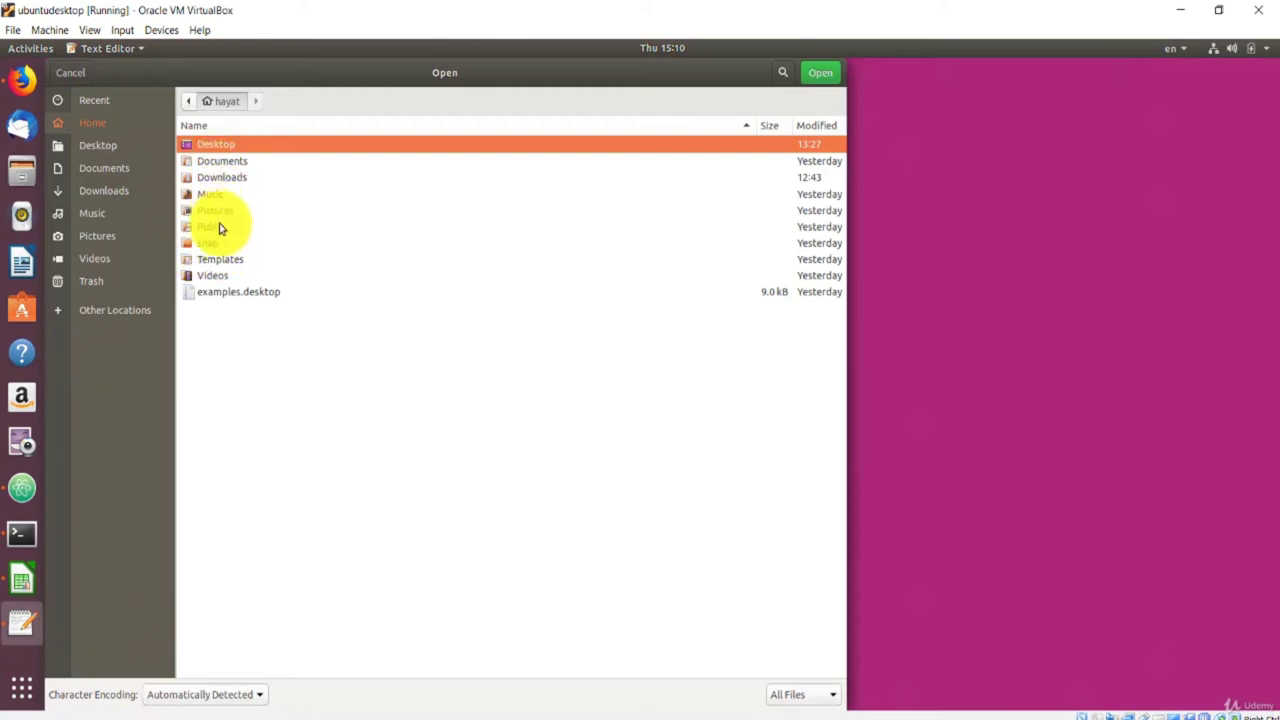
pyautogui.click(212, 163)
pyautogui.doubleClick(212, 162)
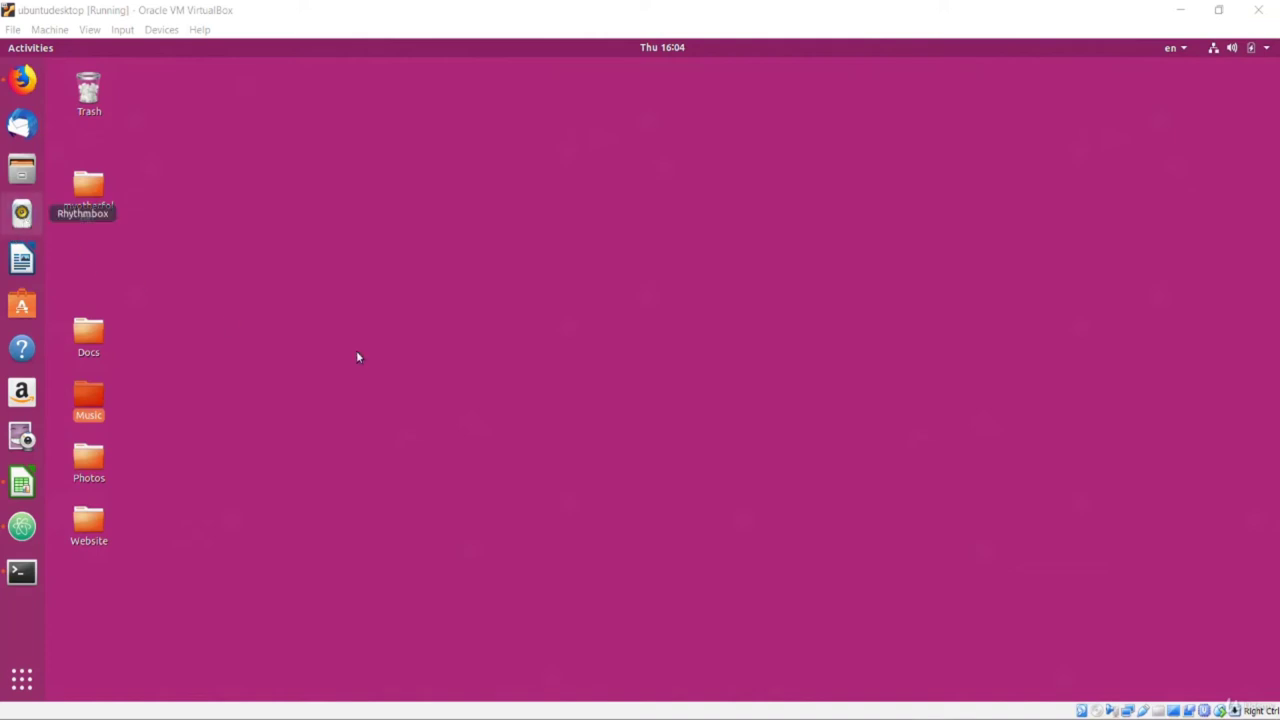
# - Open Rhythmbox's Music library and play, then pause, The Jellybricks' 'Heartache Begins'
pyautogui.click(30, 219)
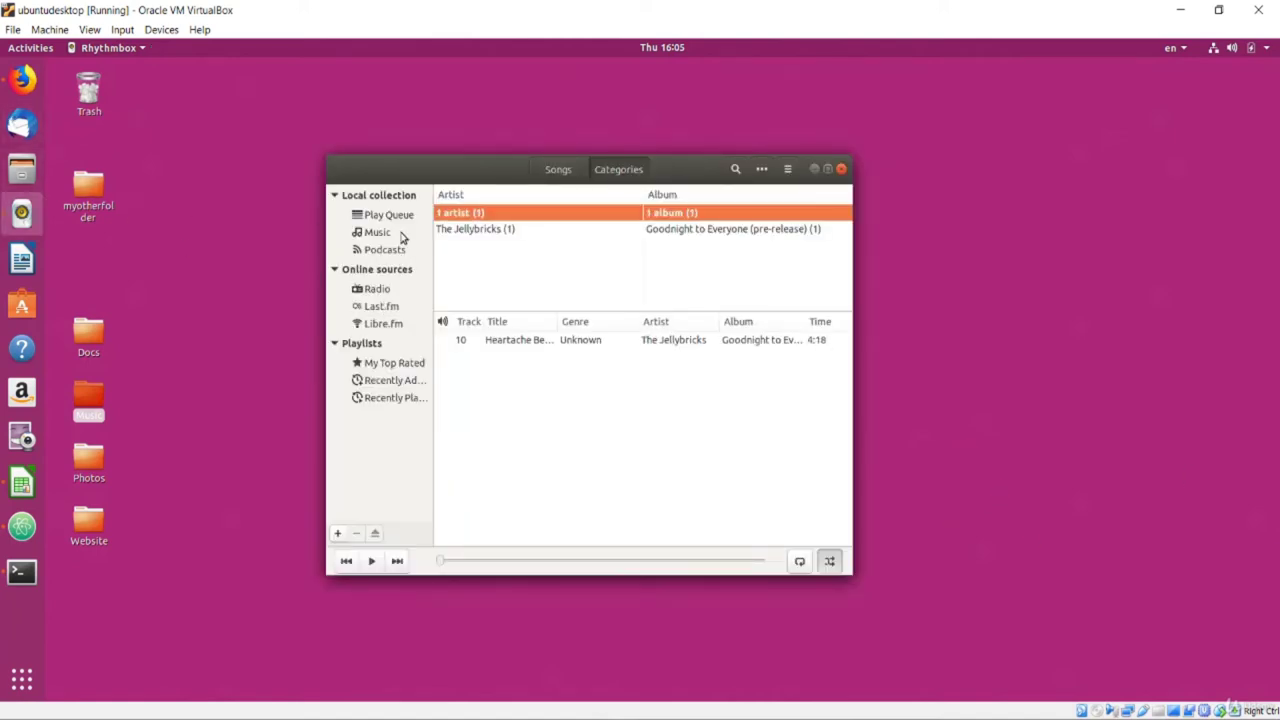
pyautogui.click(402, 236)
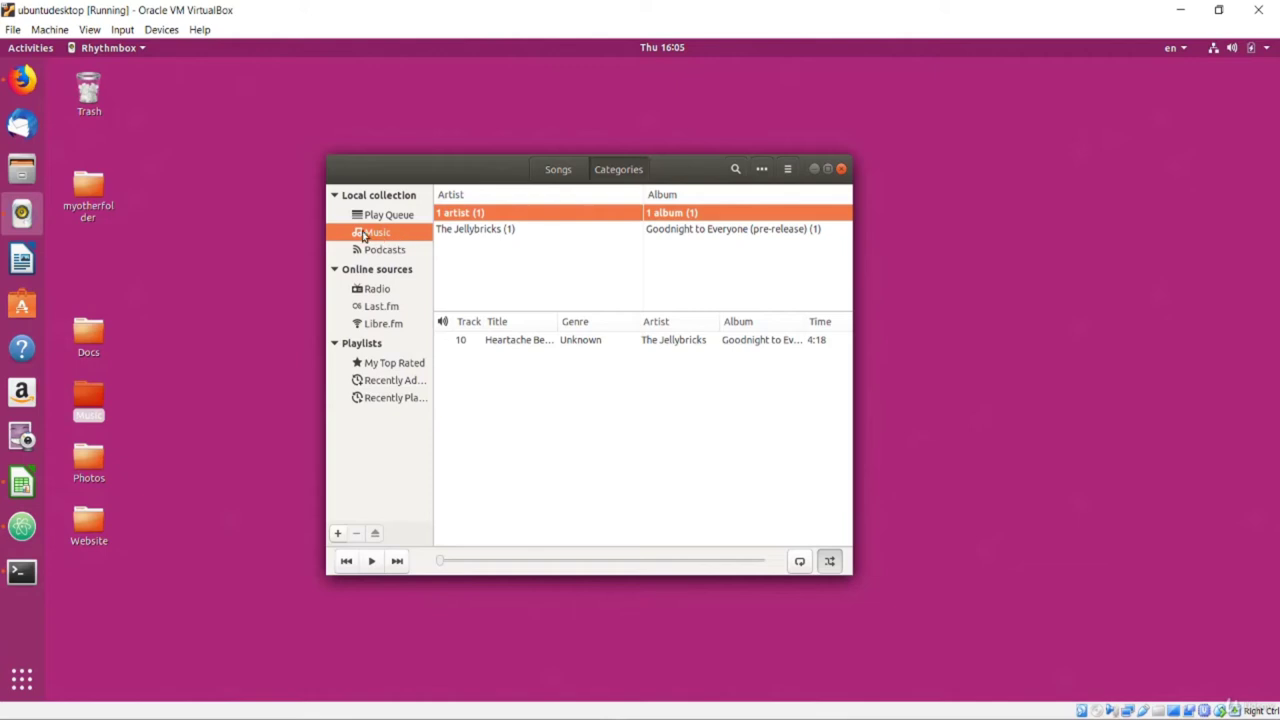
pyautogui.click(502, 229)
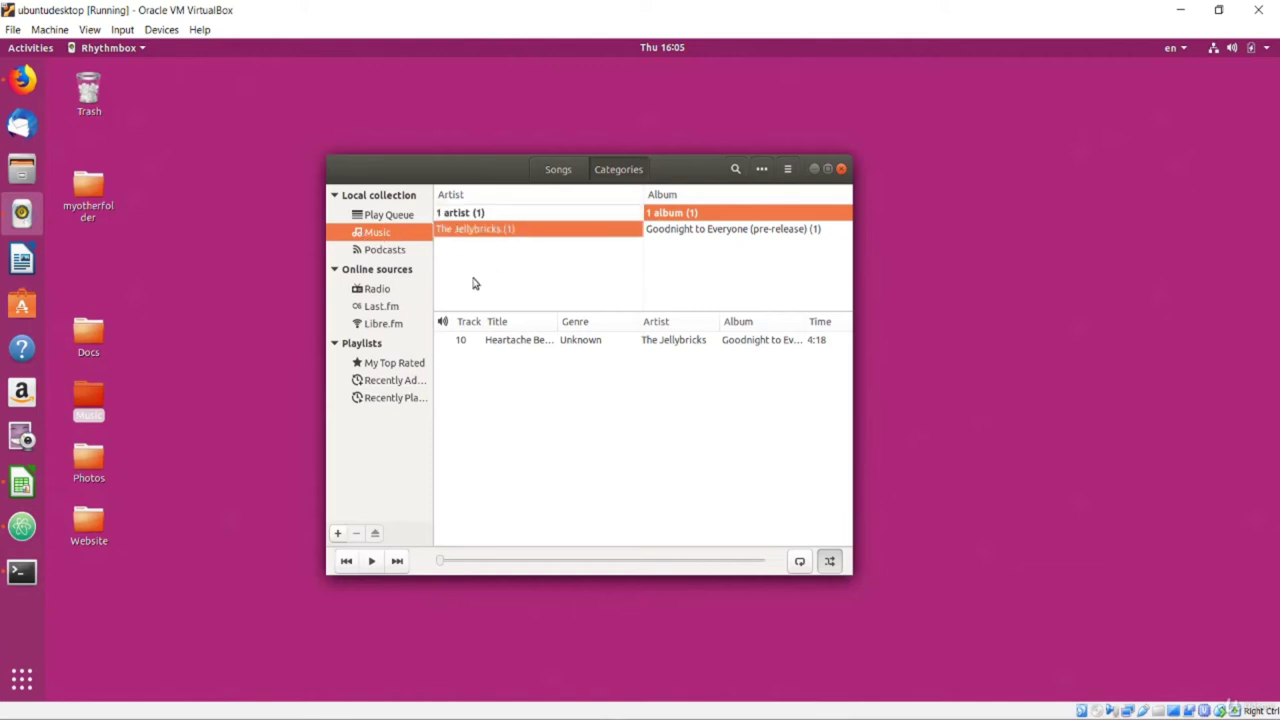
pyautogui.click(371, 561)
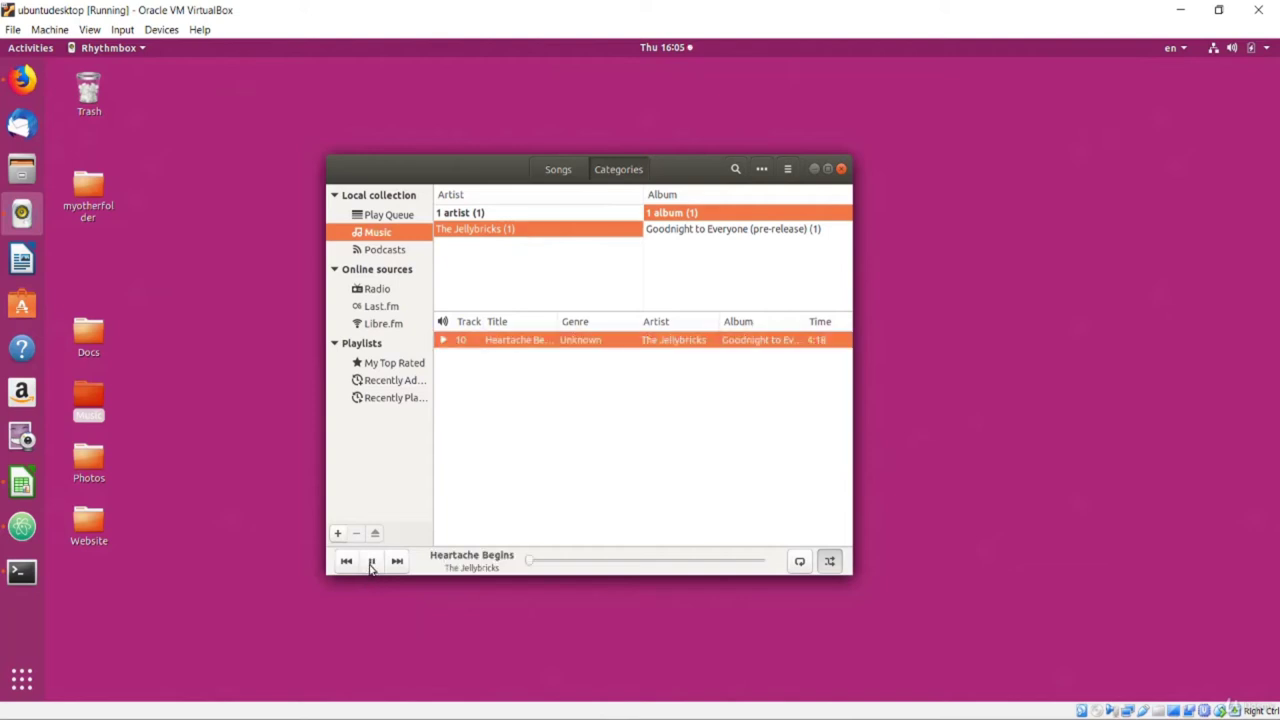
pyautogui.click(371, 562)
# - Turn on shuffle, seek further into the track, restart it from the beginning, then pause
pyautogui.click(830, 563)
pyautogui.click(567, 562)
pyautogui.moveTo(567, 566); pyautogui.dragTo(609, 566)
pyautogui.doubleClick(817, 341)
pyautogui.doubleClick(449, 345)
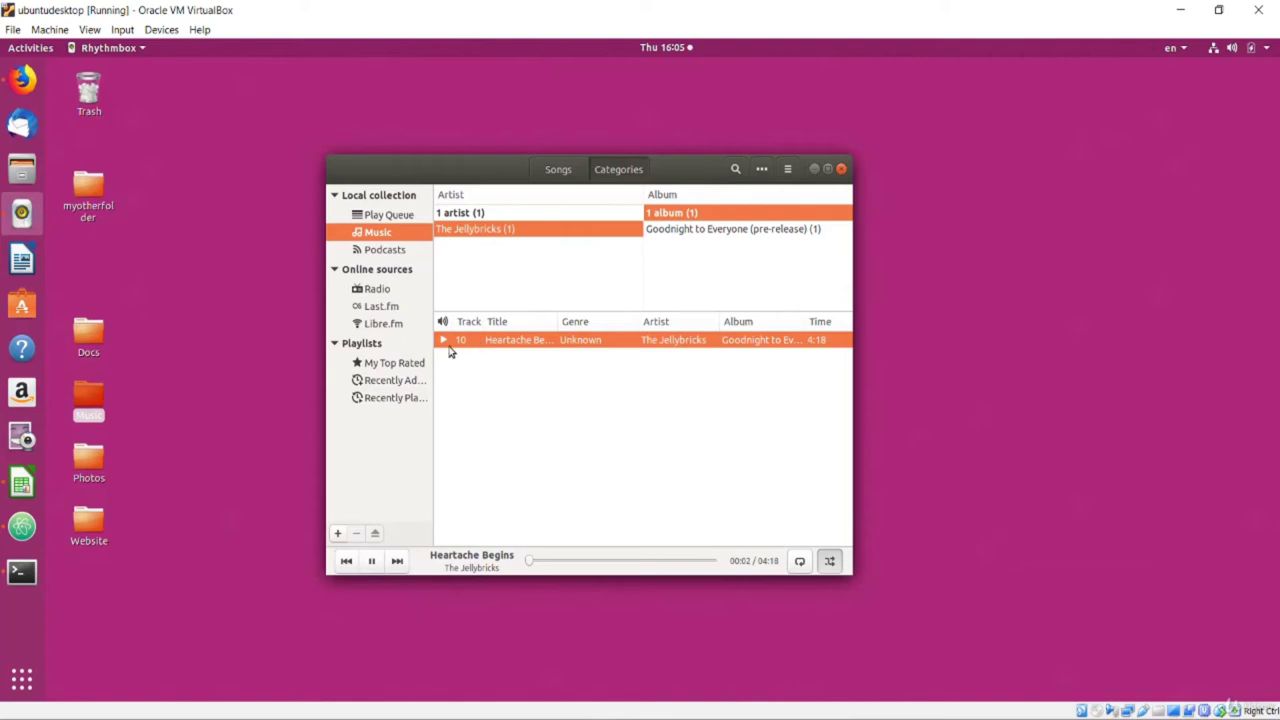
pyautogui.doubleClick(838, 347)
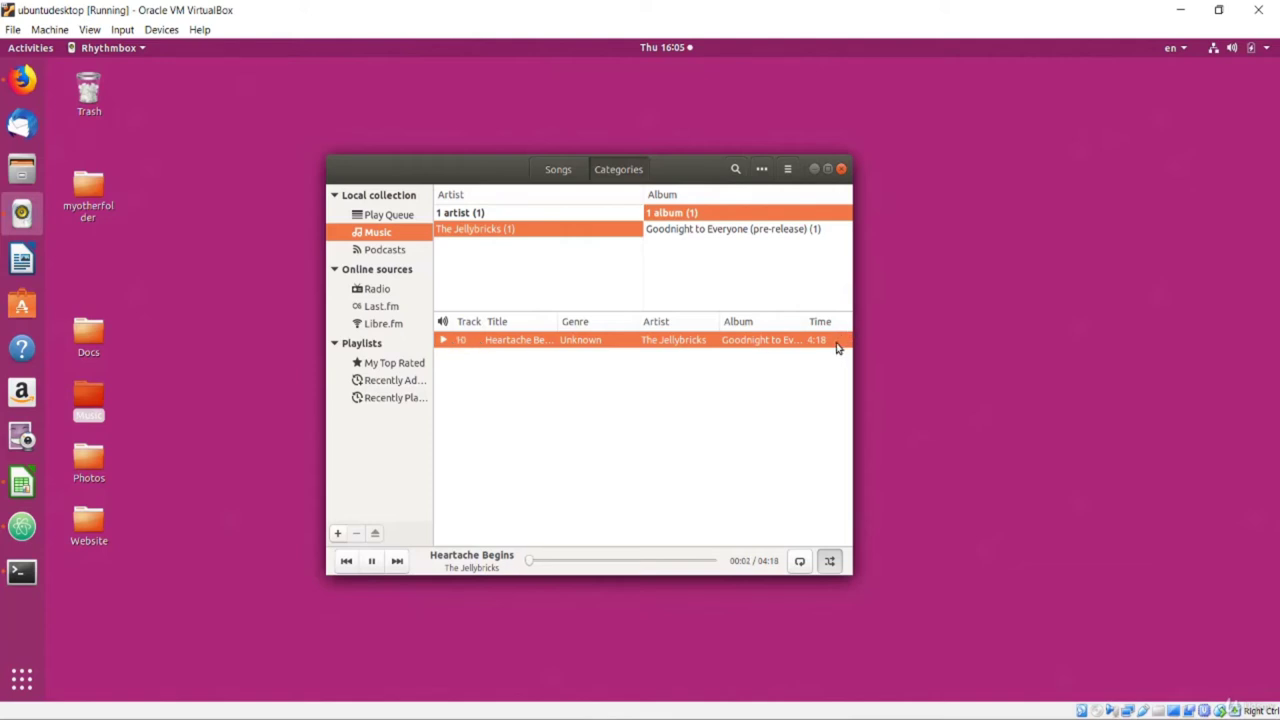
pyautogui.click(367, 572)
# - Toggle shuffle again and widen the Rhythmbox window to the left
pyautogui.click(830, 566)
pyautogui.moveTo(851, 302); pyautogui.dragTo(968, 340)
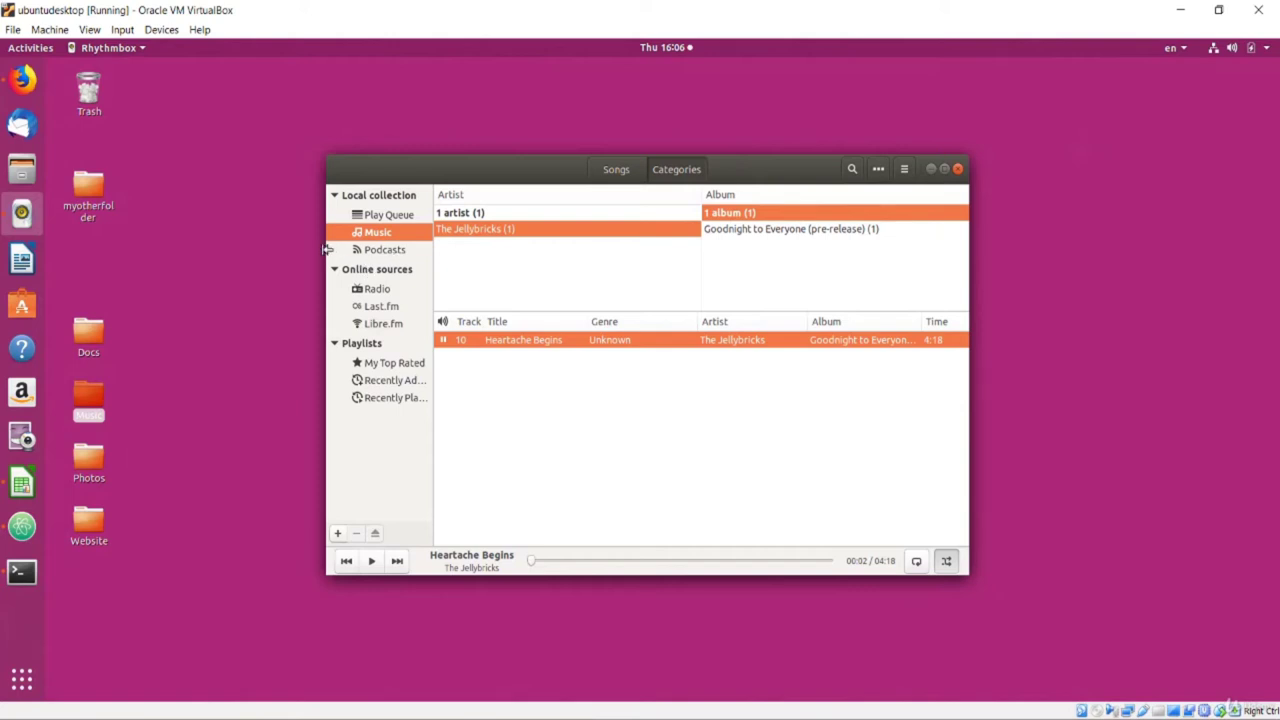
pyautogui.moveTo(325, 249); pyautogui.dragTo(226, 249)
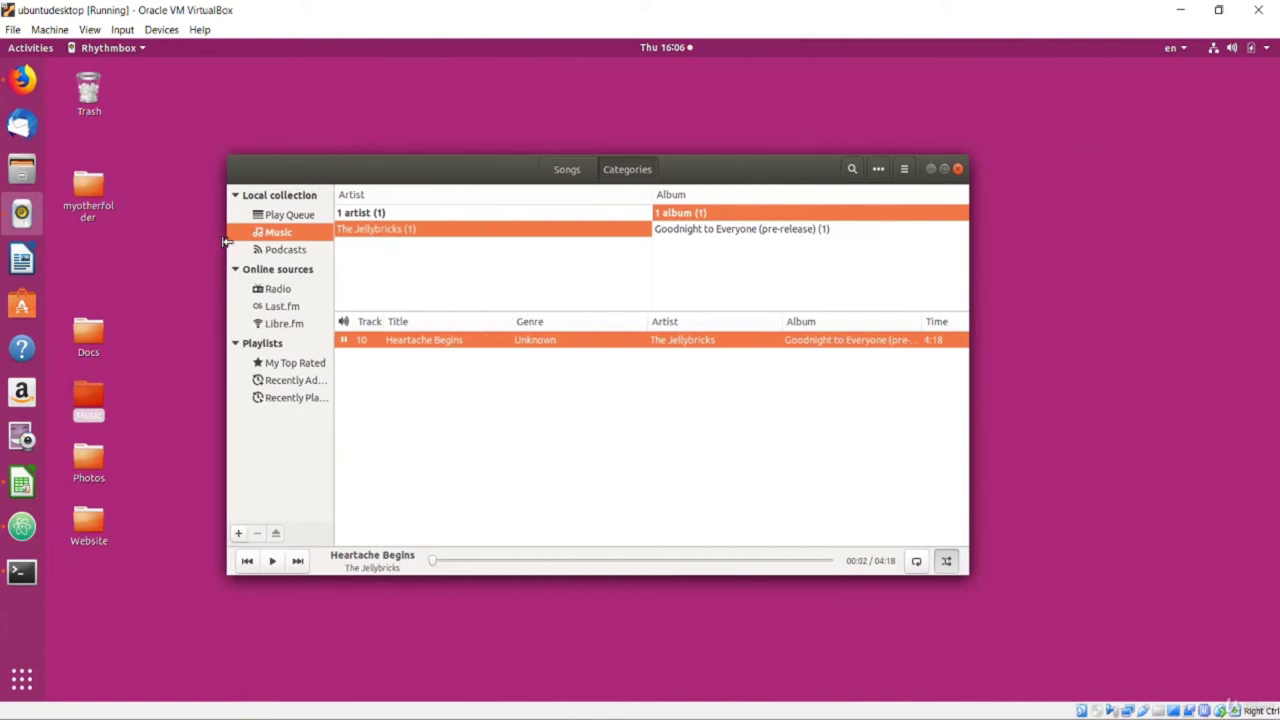
# - Browse the Podcasts feeds and then the Radio stations in Rhythmbox
pyautogui.click(286, 251)
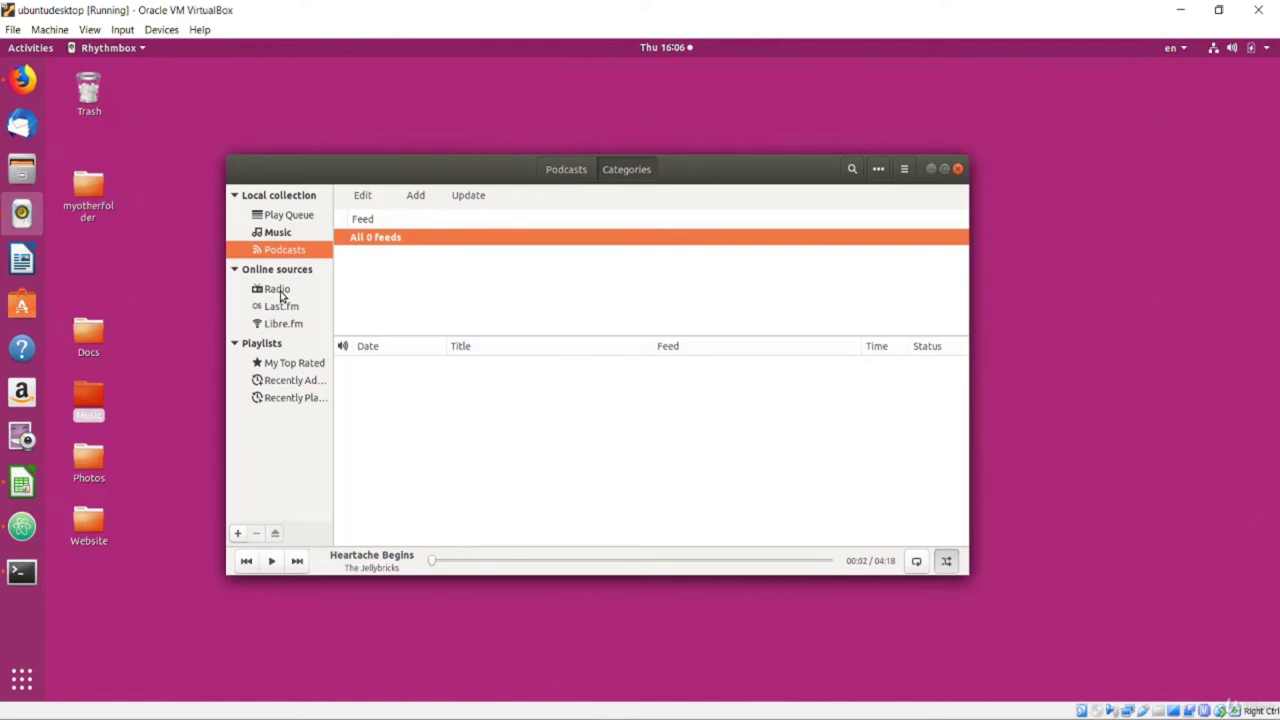
pyautogui.click(277, 290)
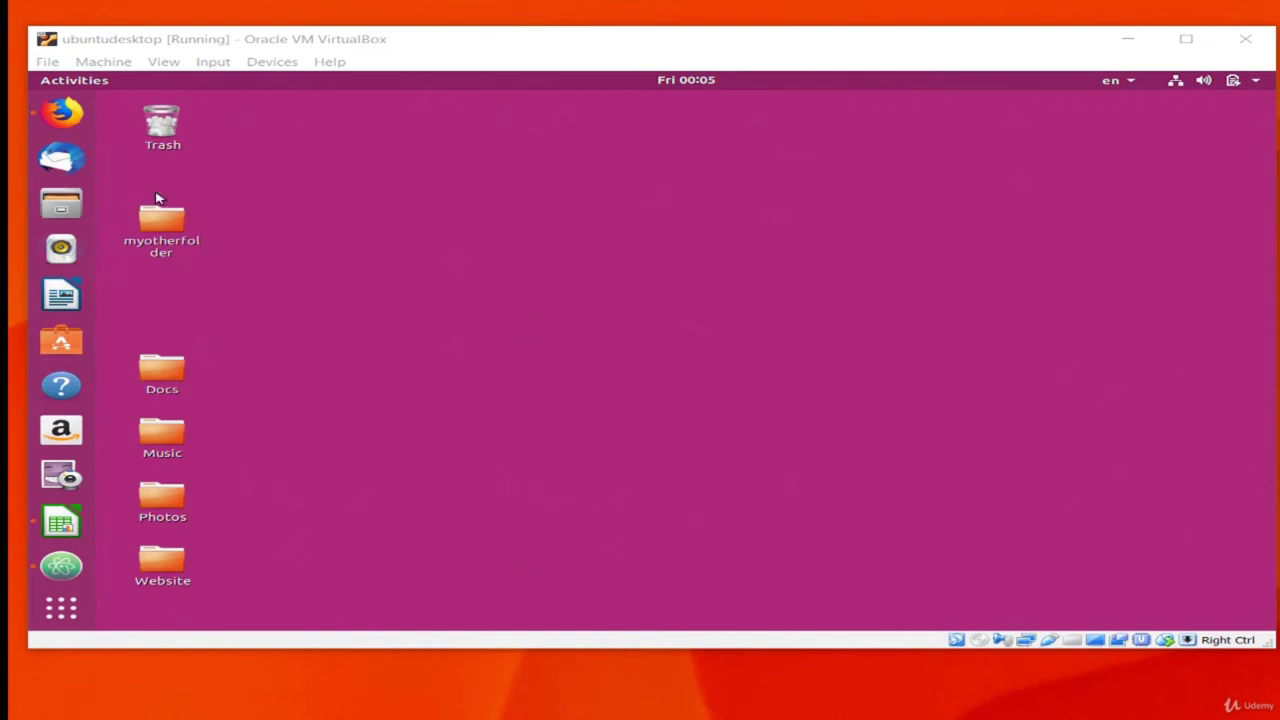
# - Search the Activities overview for 'backup' and launch the Backups app
pyautogui.click(164, 78)
pyautogui.press('super')
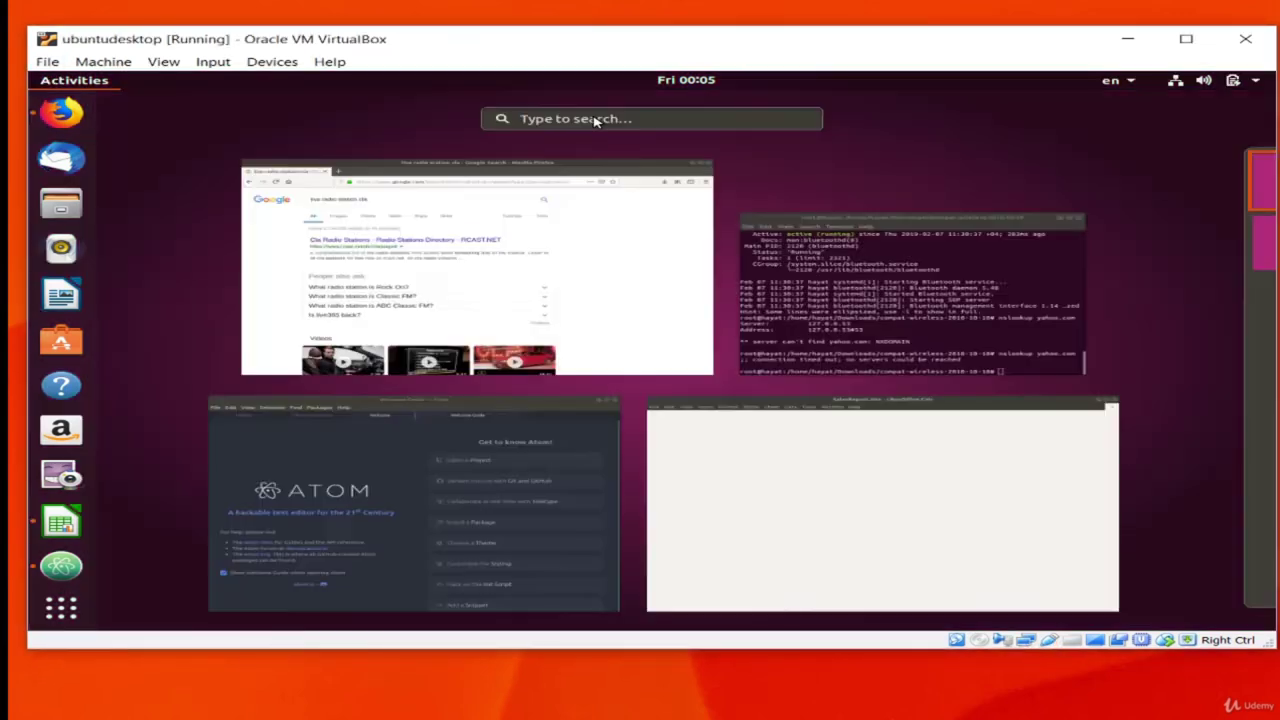
pyautogui.click(622, 122)
pyautogui.write('bl')
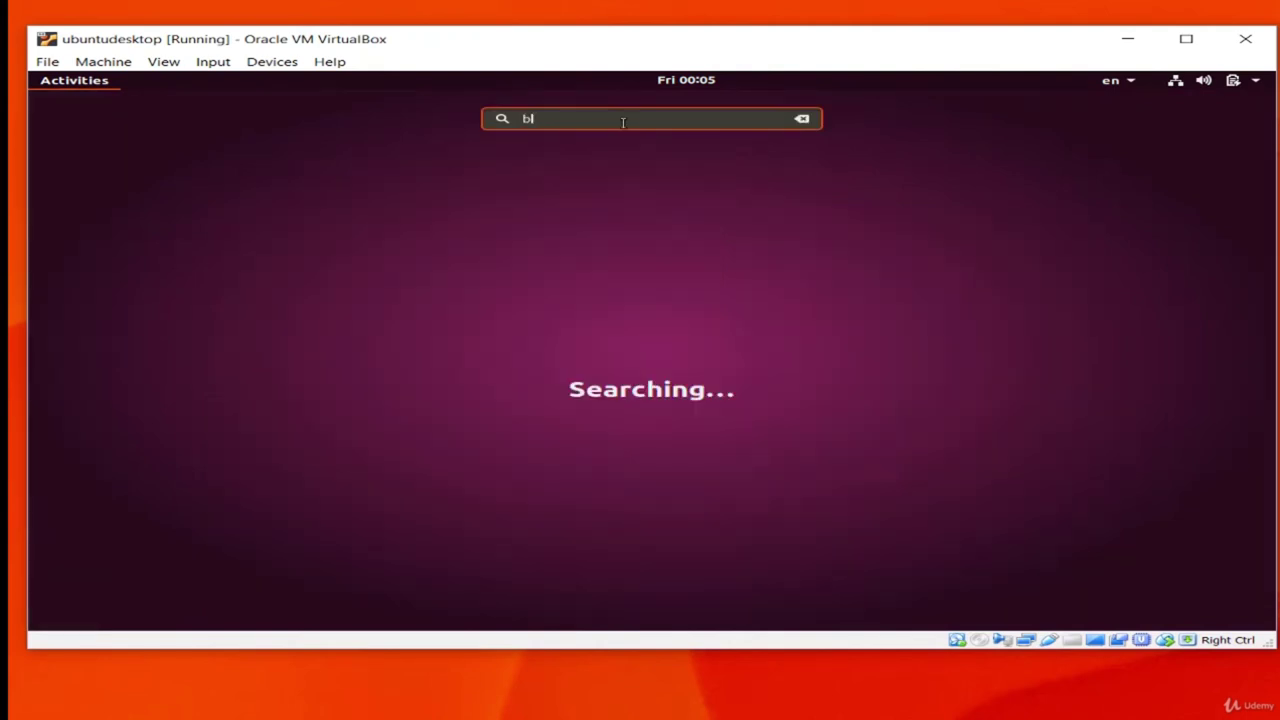
pyautogui.write('ad')
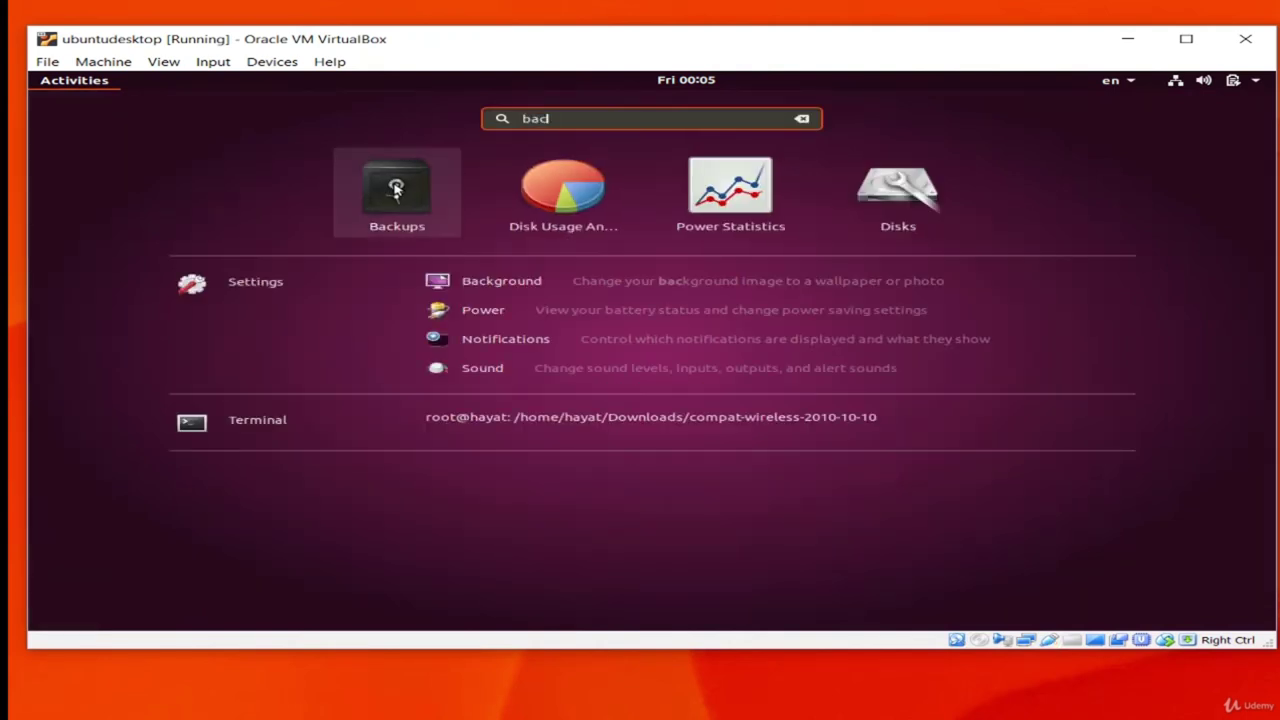
pyautogui.press('BackSpace')
pyautogui.write('ckupl')
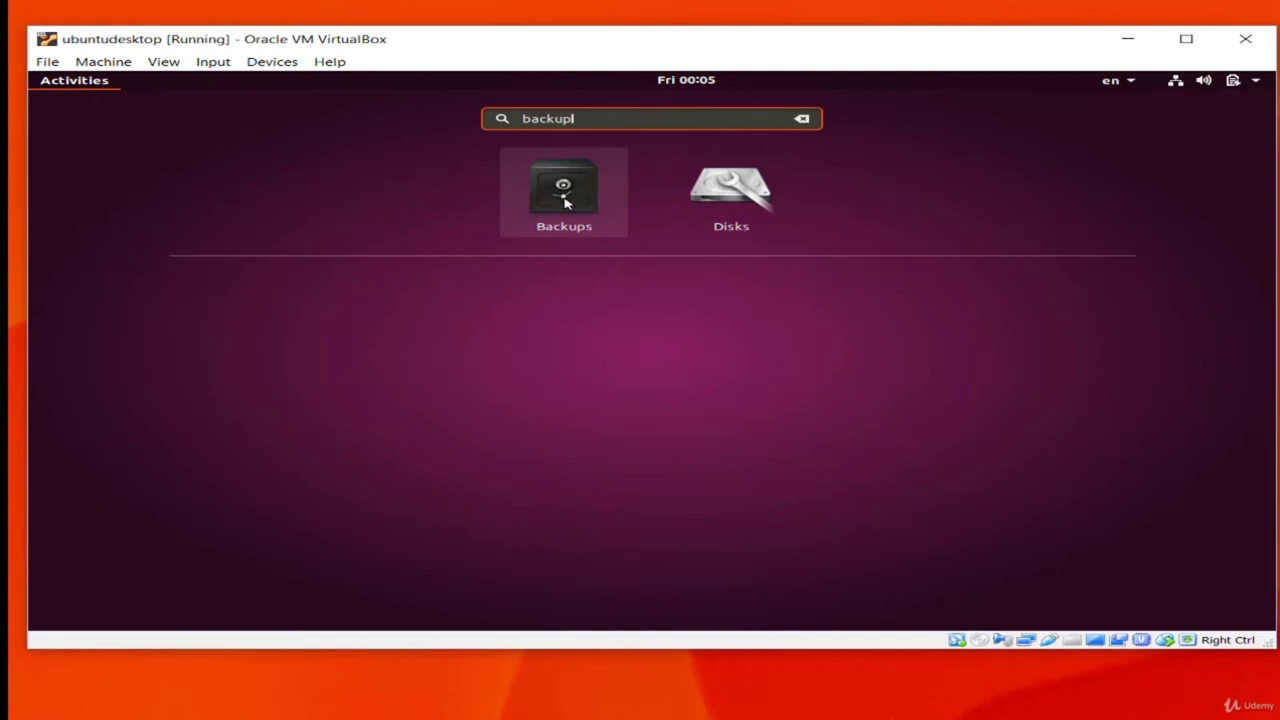
pyautogui.click(564, 201)
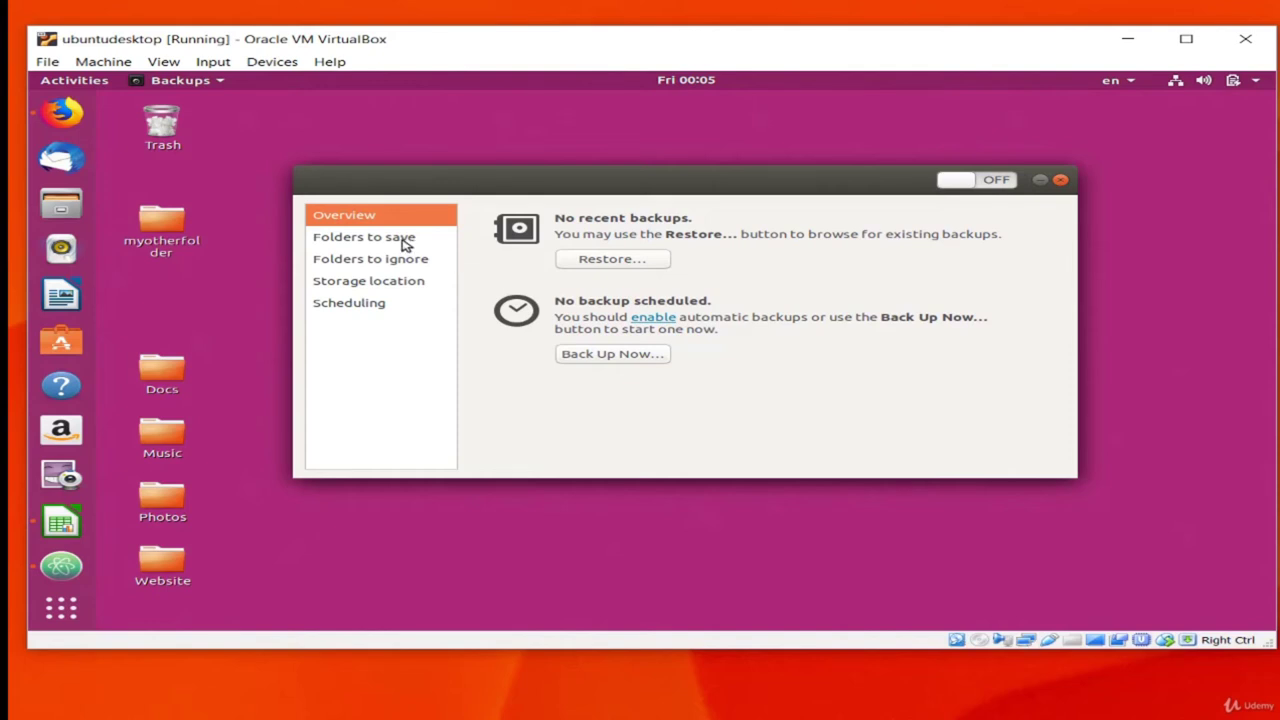
# - Review the Folders to save list (Home) and the Folders to ignore list
pyautogui.click(404, 242)
pyautogui.click(526, 240)
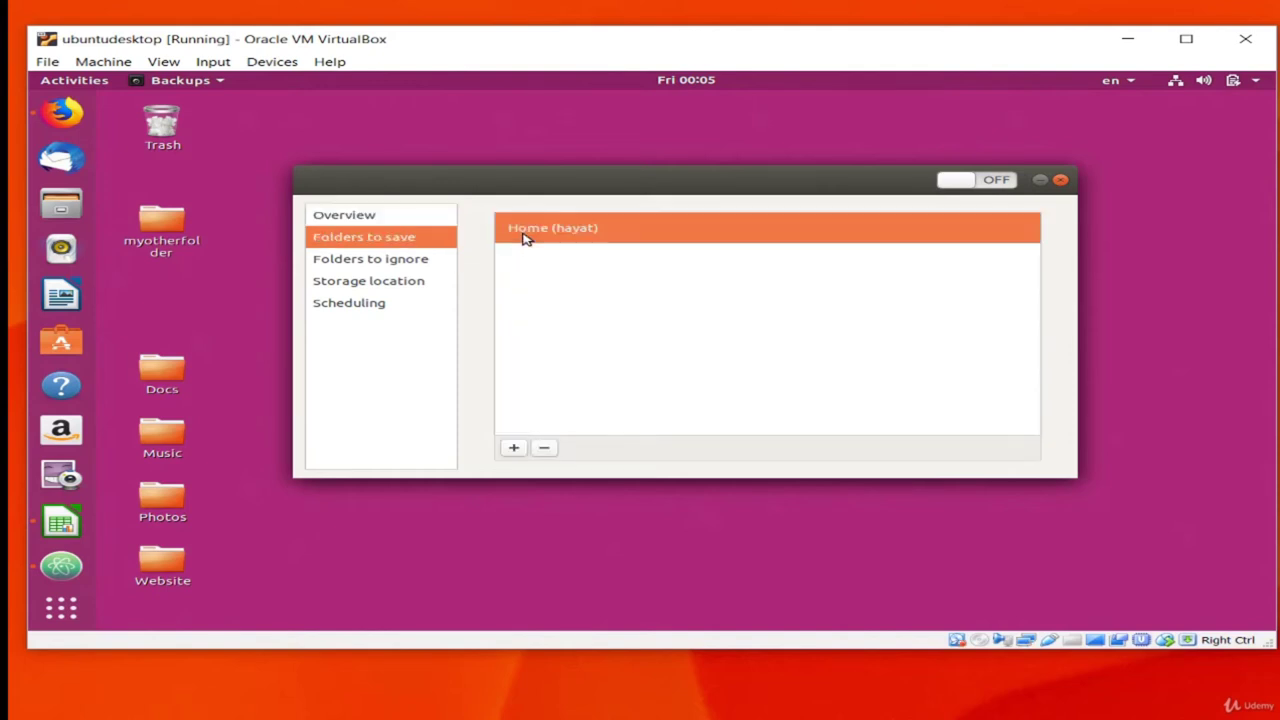
pyautogui.click(400, 260)
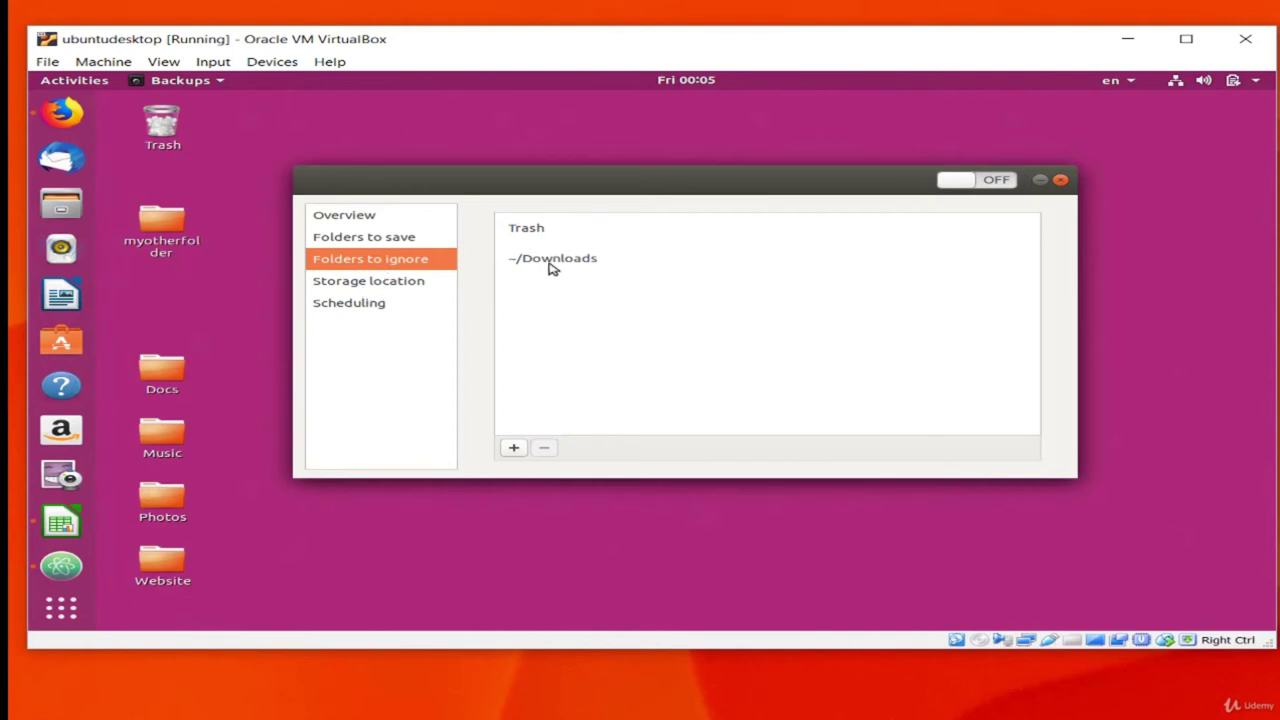
# - Set the storage location to the UBUNTU 18_0 drive, folder 'hayatbackup'
pyautogui.click(378, 284)
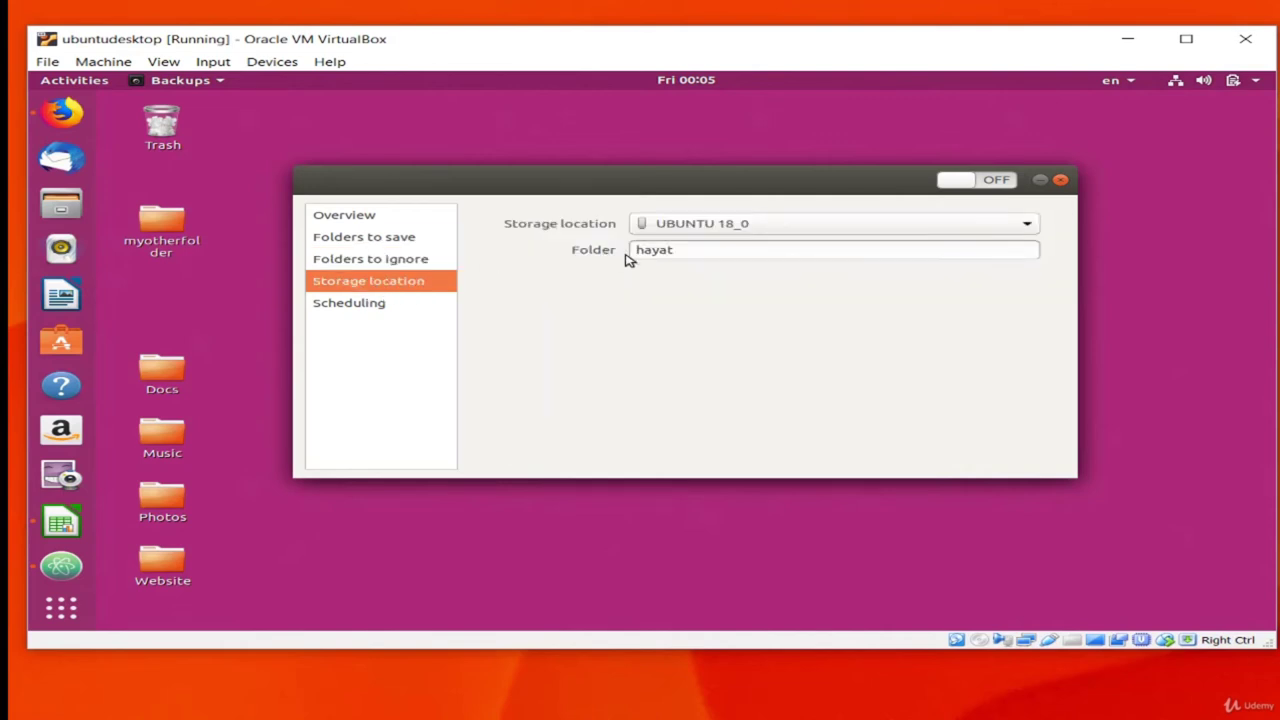
pyautogui.click(716, 234)
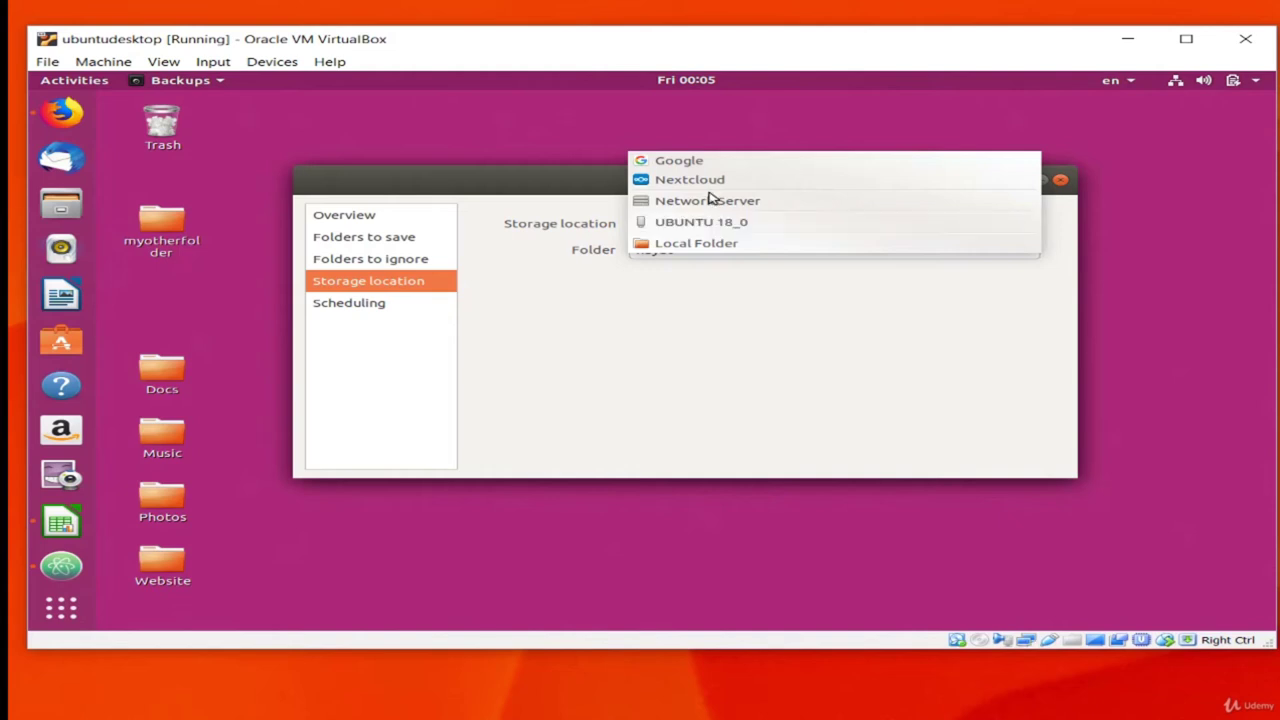
pyautogui.click(702, 222)
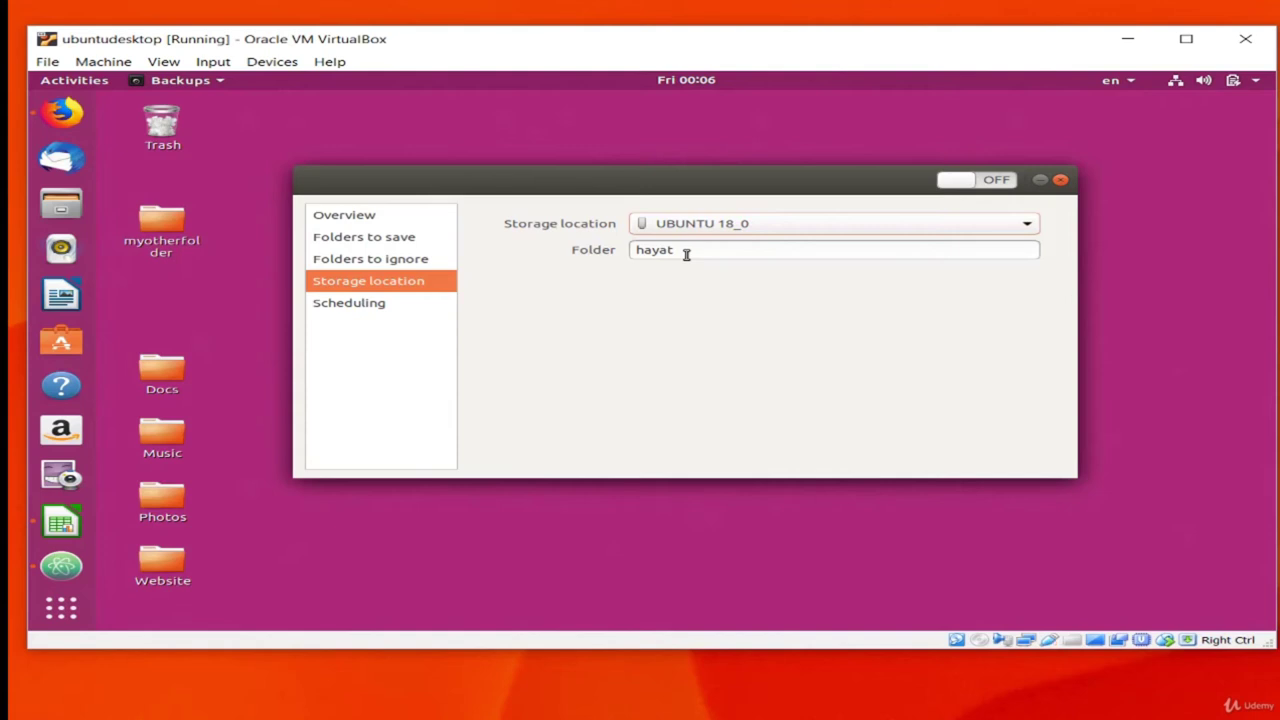
pyautogui.moveTo(686, 253); pyautogui.dragTo(638, 250)
pyautogui.click(697, 250)
pyautogui.write('backup')
# - Turn on automatic backup every day, keeping backups forever, then return to Overview
pyautogui.click(389, 308)
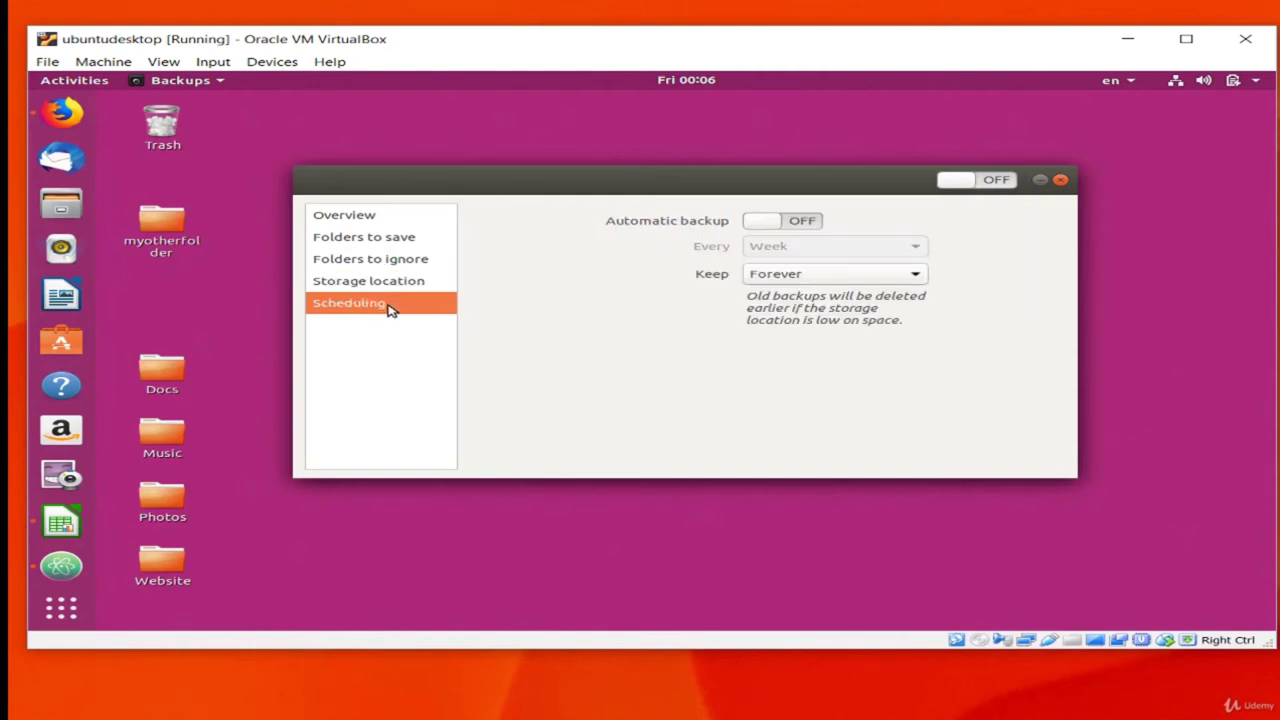
pyautogui.click(807, 224)
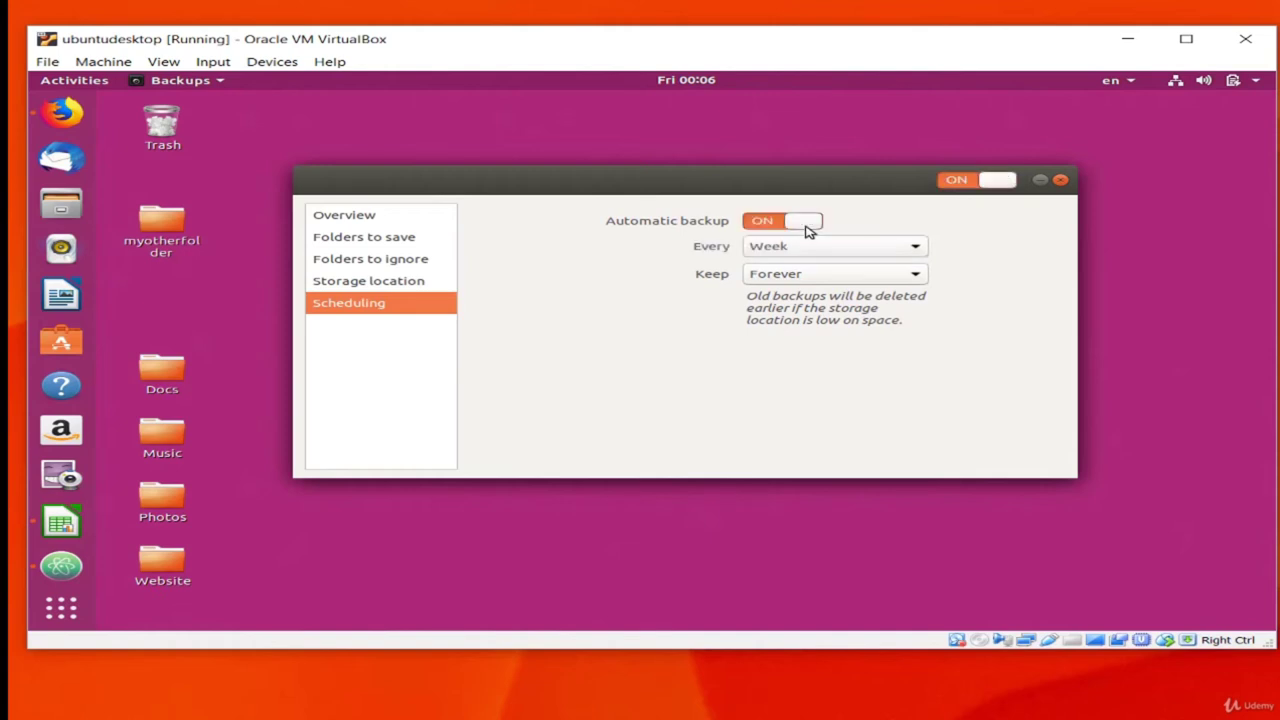
pyautogui.click(808, 253)
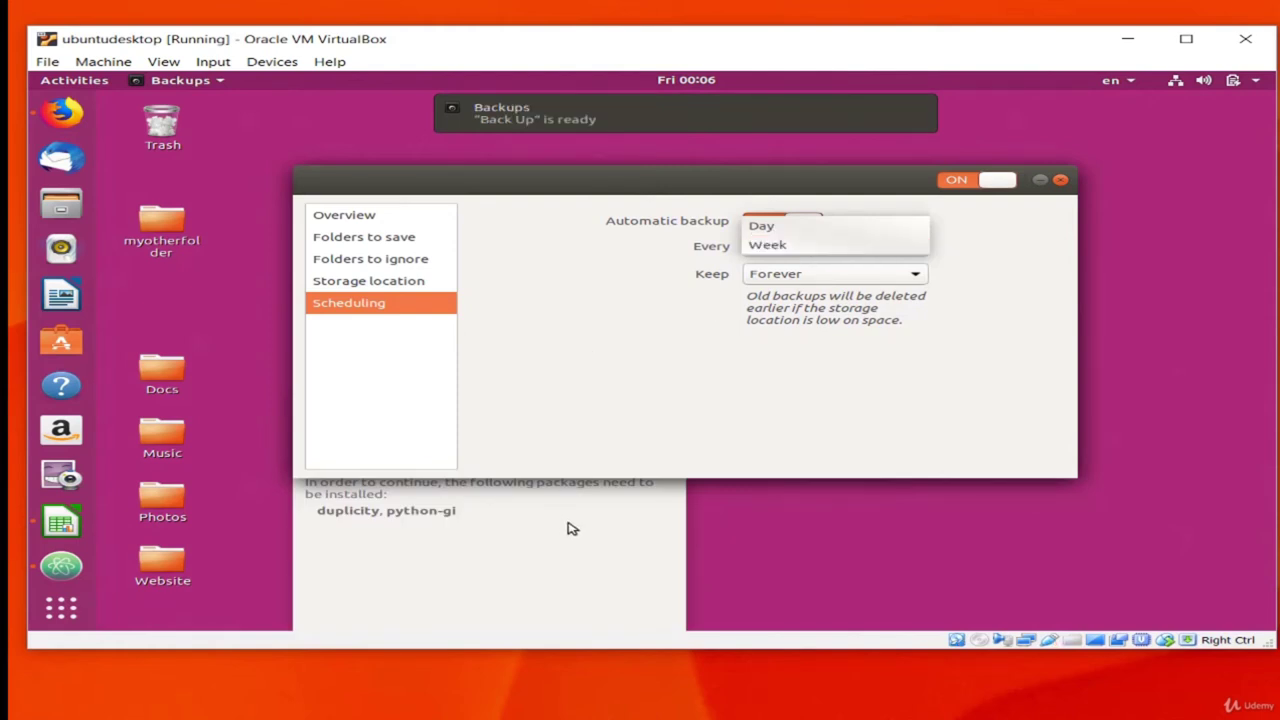
pyautogui.click(753, 229)
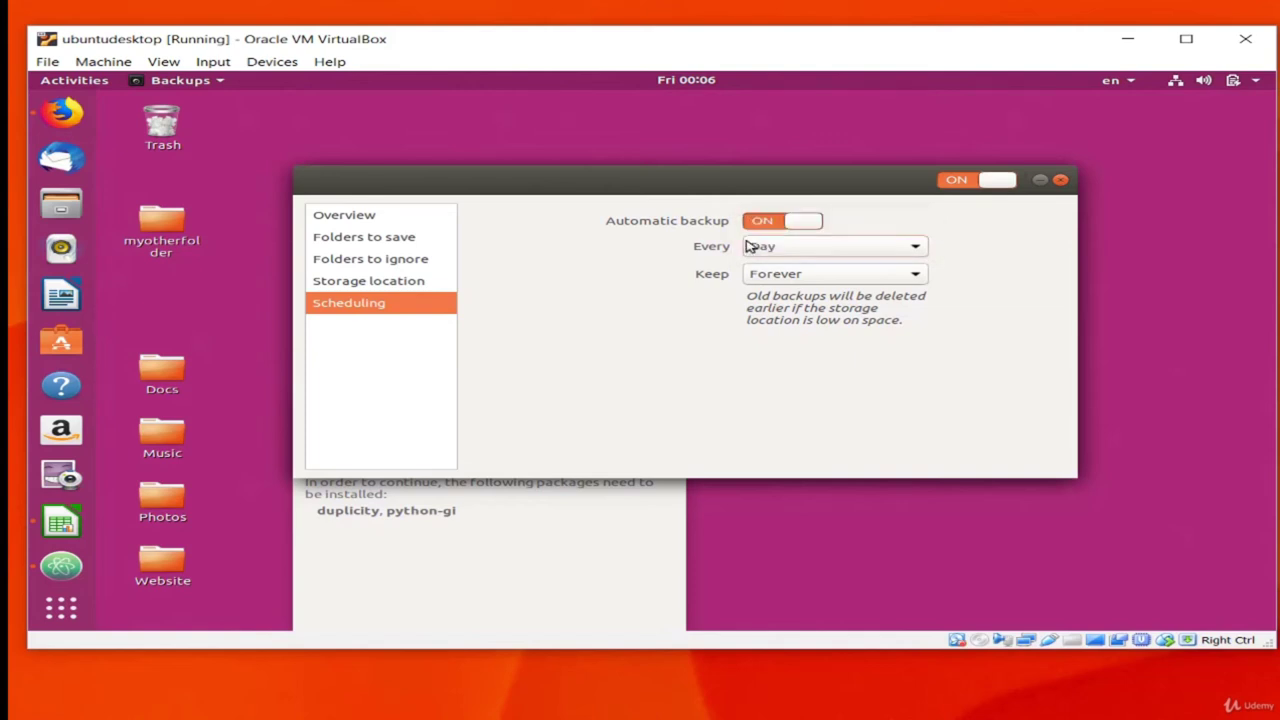
pyautogui.click(780, 283)
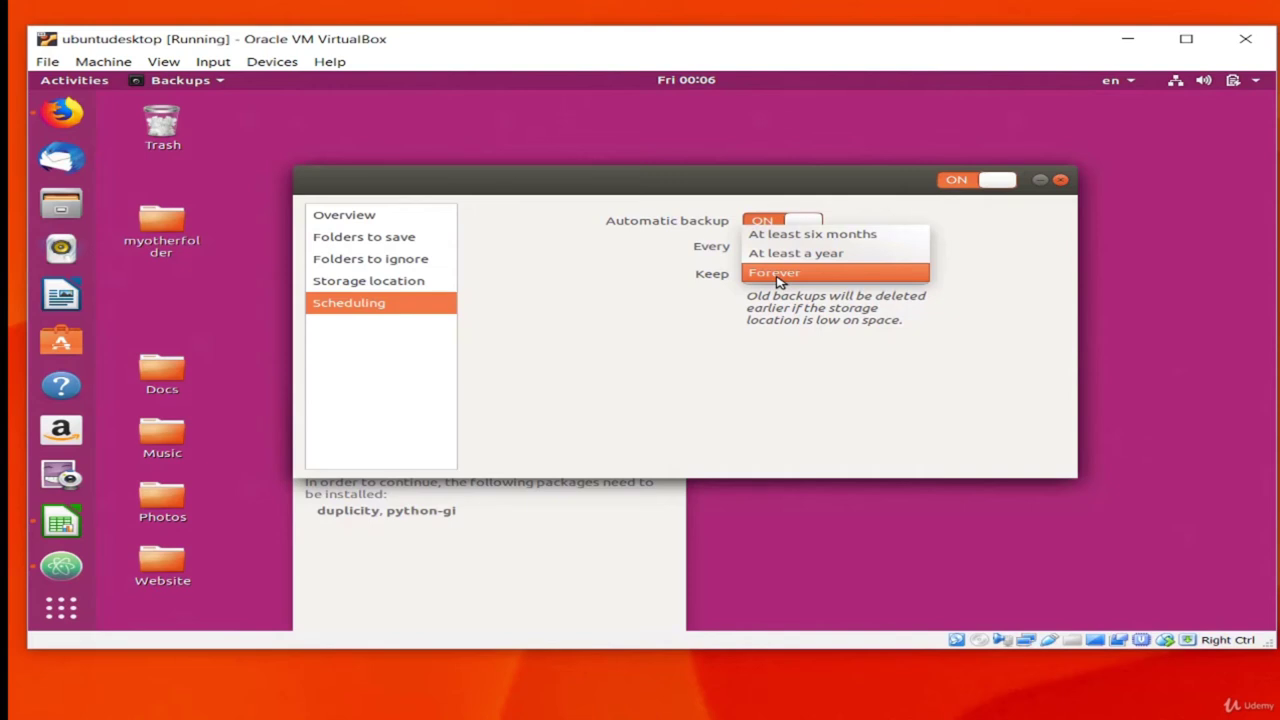
pyautogui.click(780, 276)
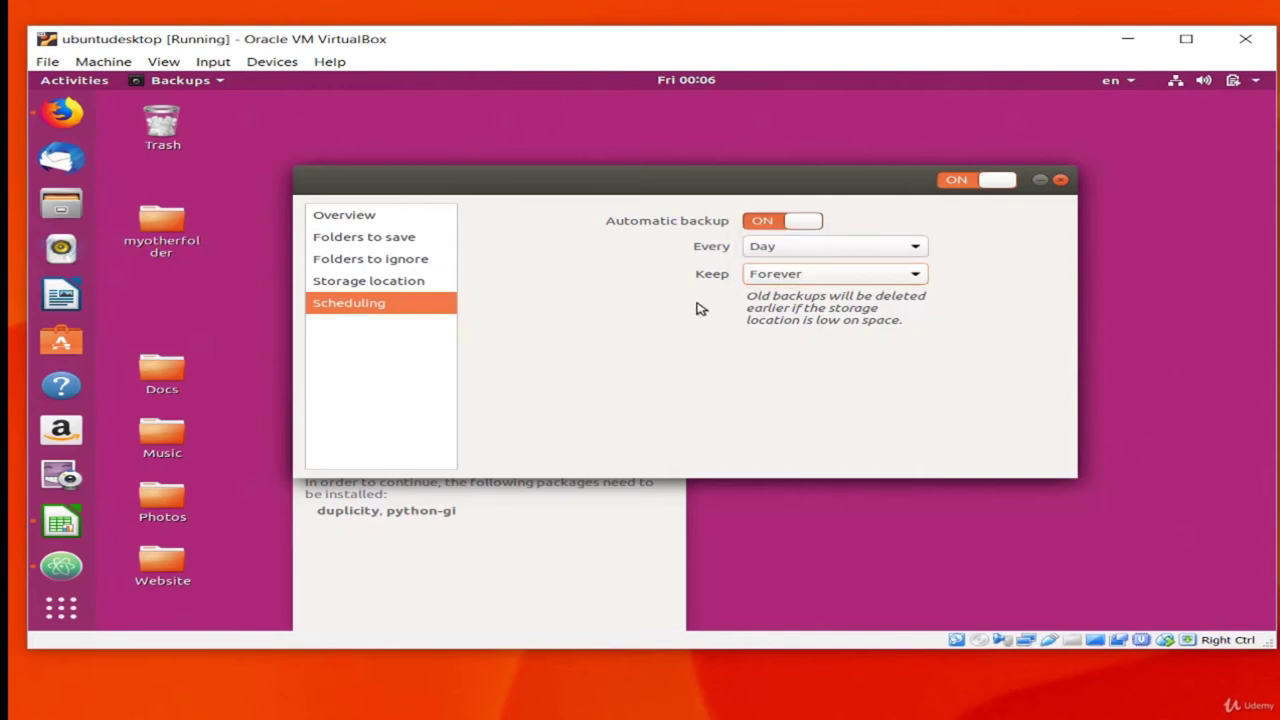
pyautogui.click(366, 216)
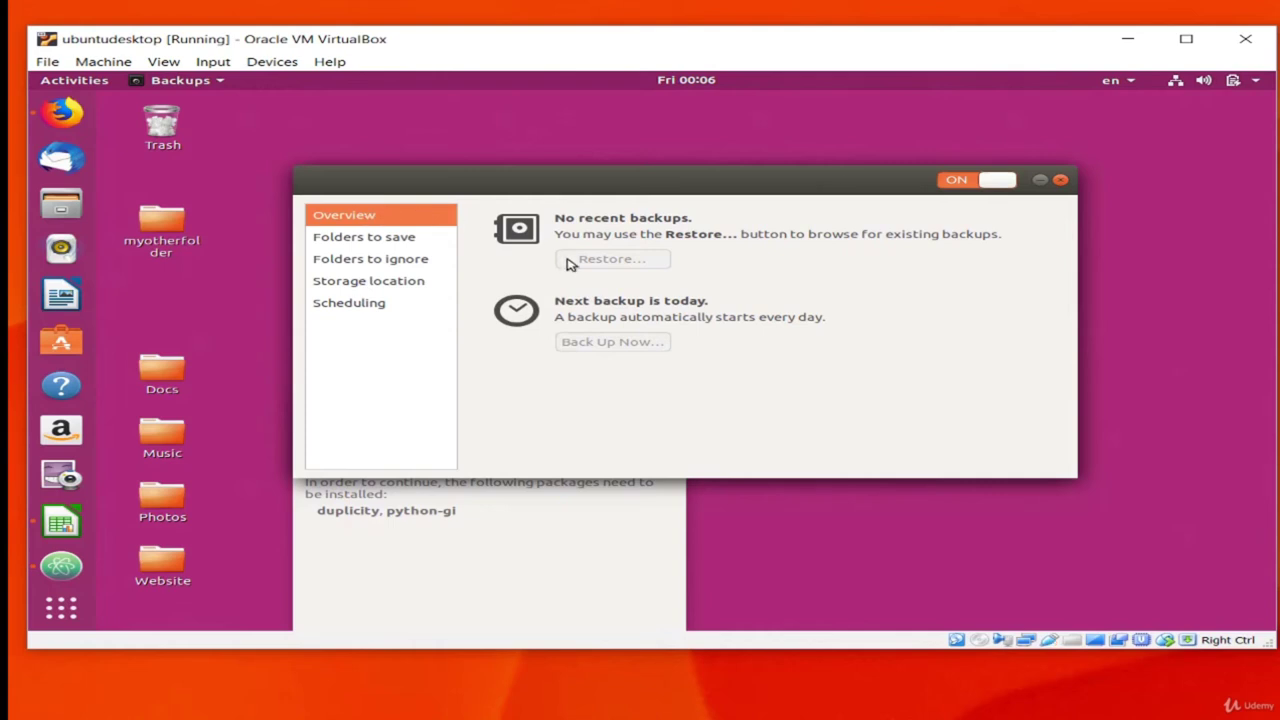
# - Install the duplicity and python-gi packages, authenticating with the administrator password
pyautogui.click(497, 521)
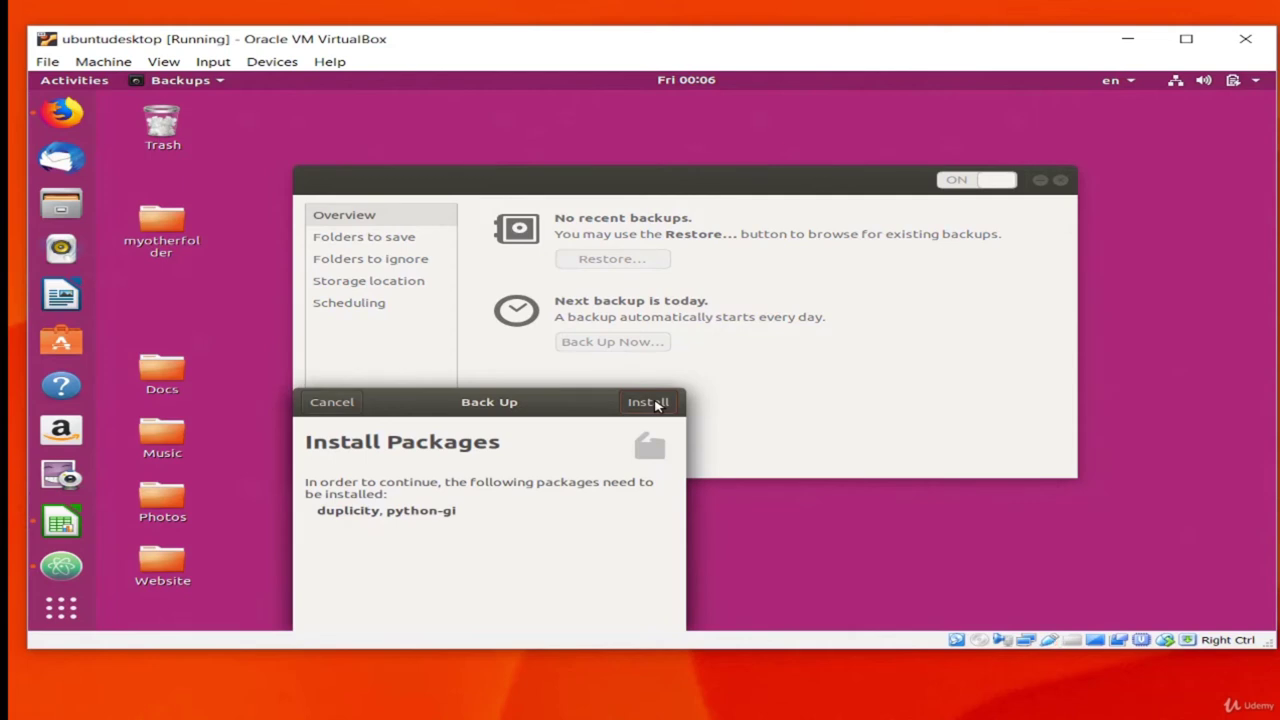
pyautogui.moveTo(656, 405); pyautogui.dragTo(573, 177)
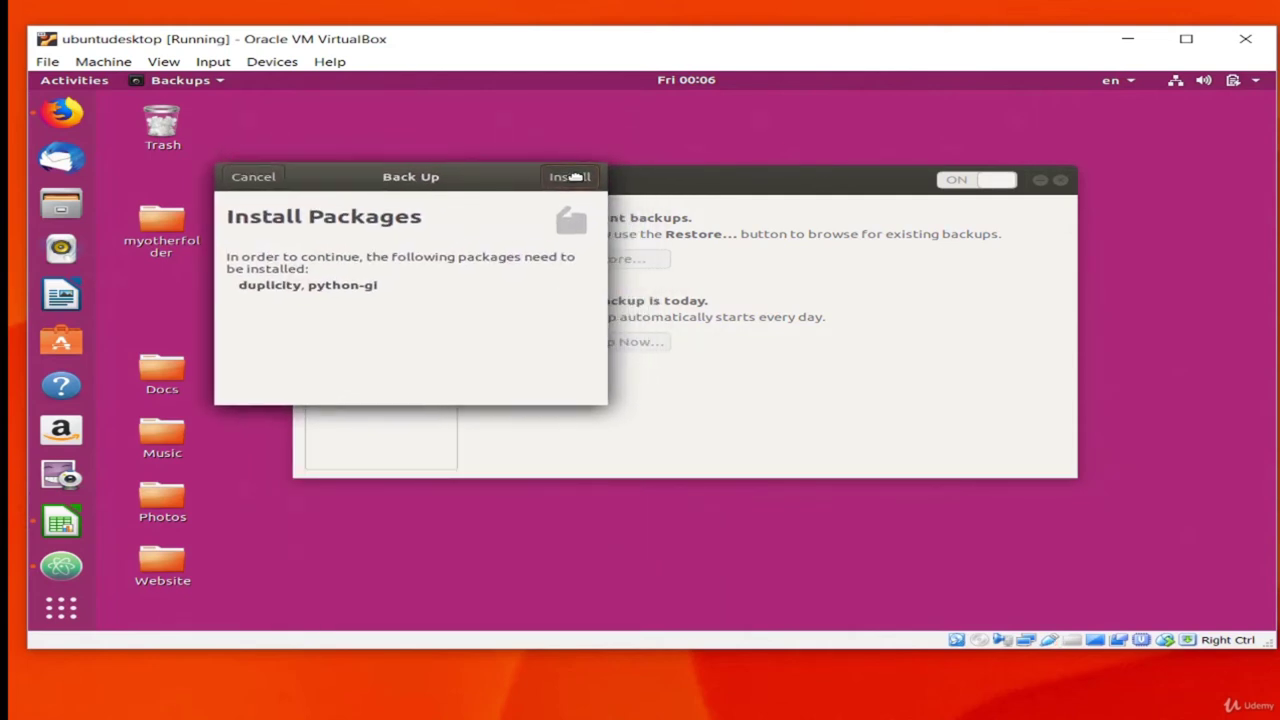
pyautogui.click(575, 177)
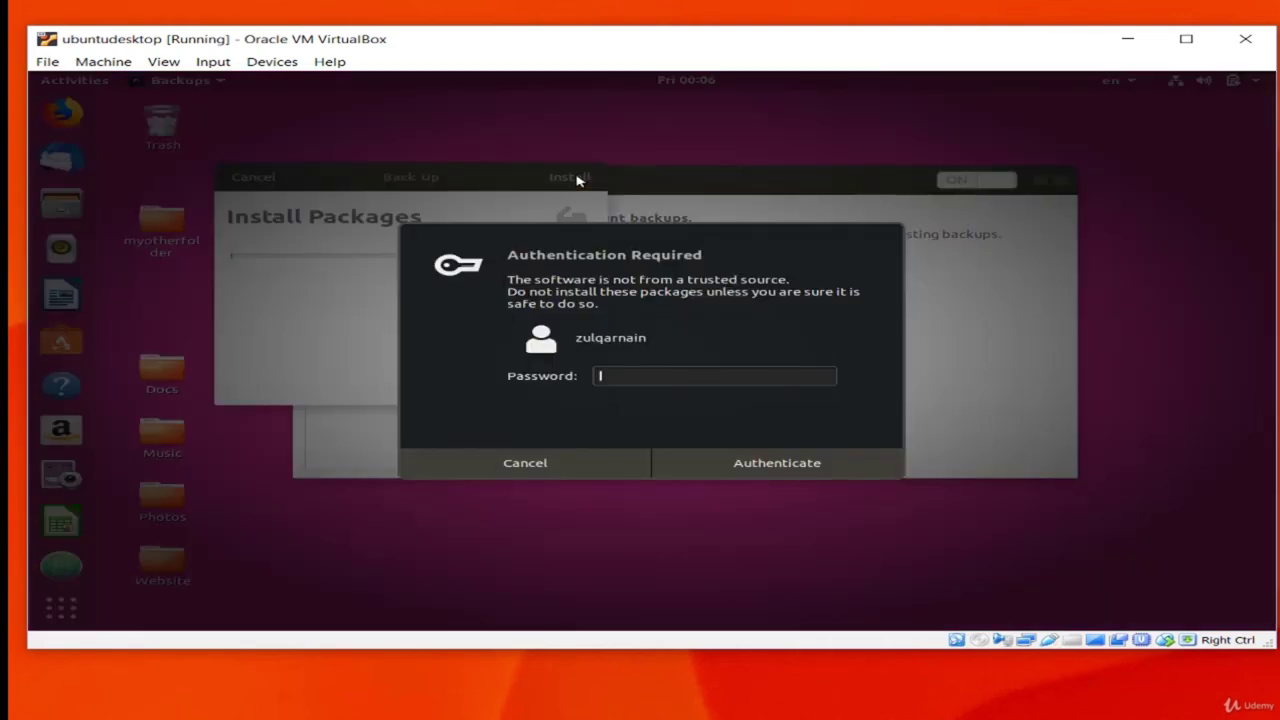
pyautogui.write('******')
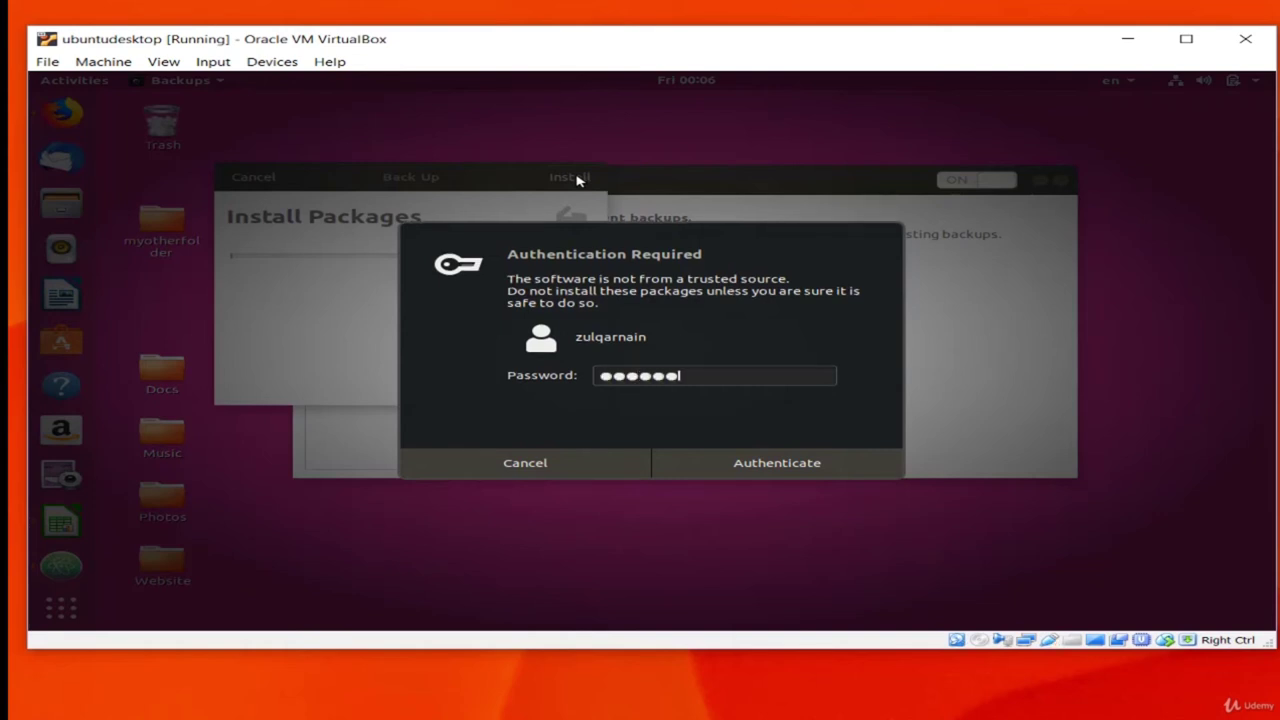
pyautogui.write('****')
pyautogui.press('Return')
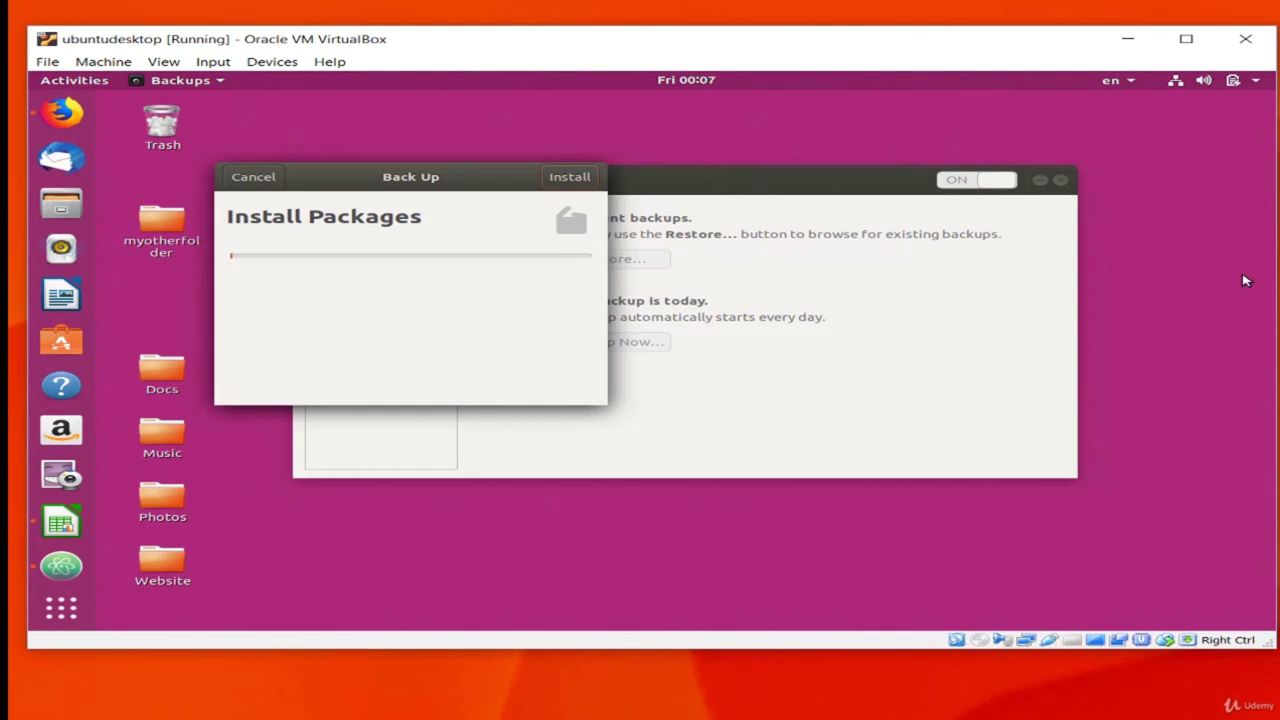
pyautogui.click(938, 289)
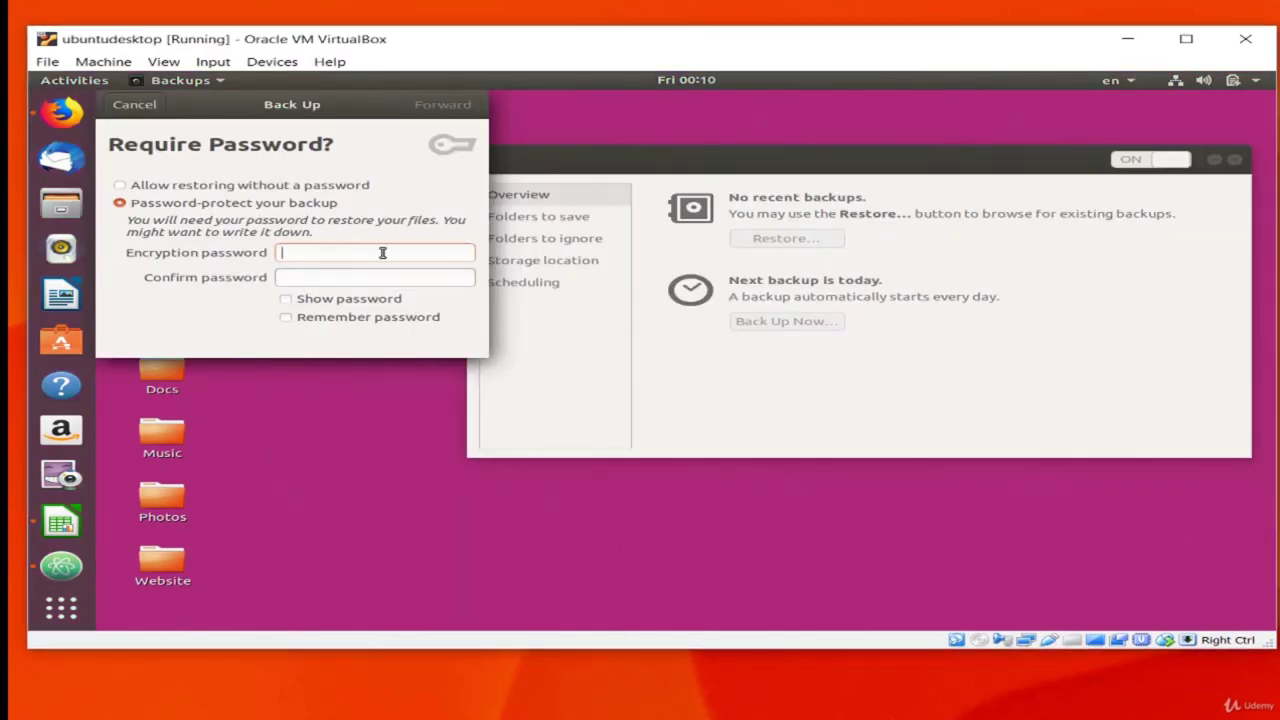
# - Enter the encryption password and start the password-protected first backup
pyautogui.write('•••••••••••••••')
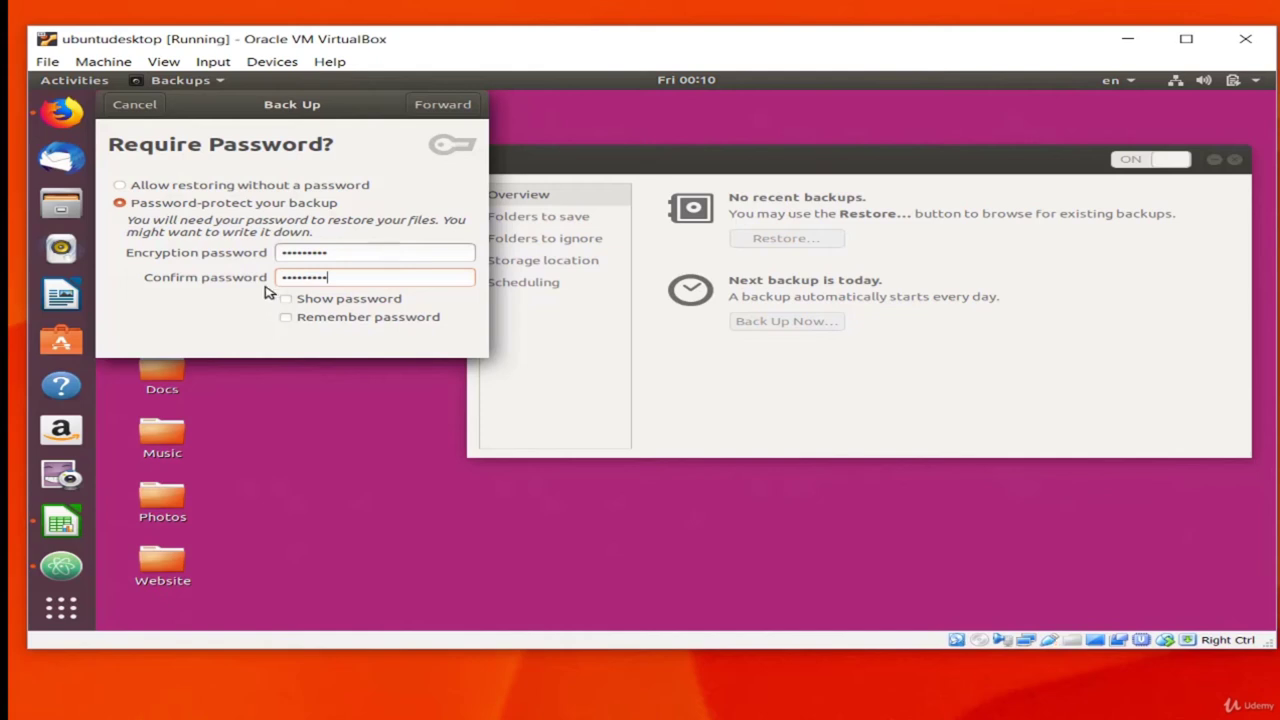
pyautogui.click(442, 105)
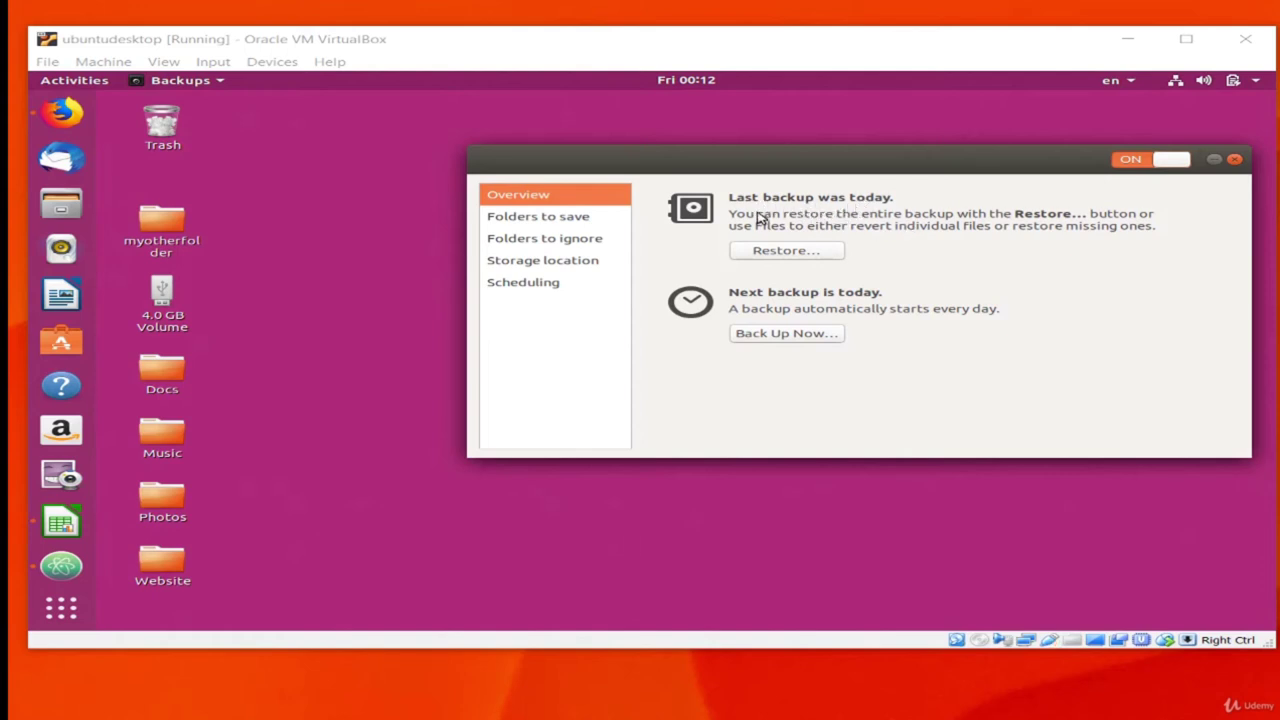
pyautogui.click(783, 251)
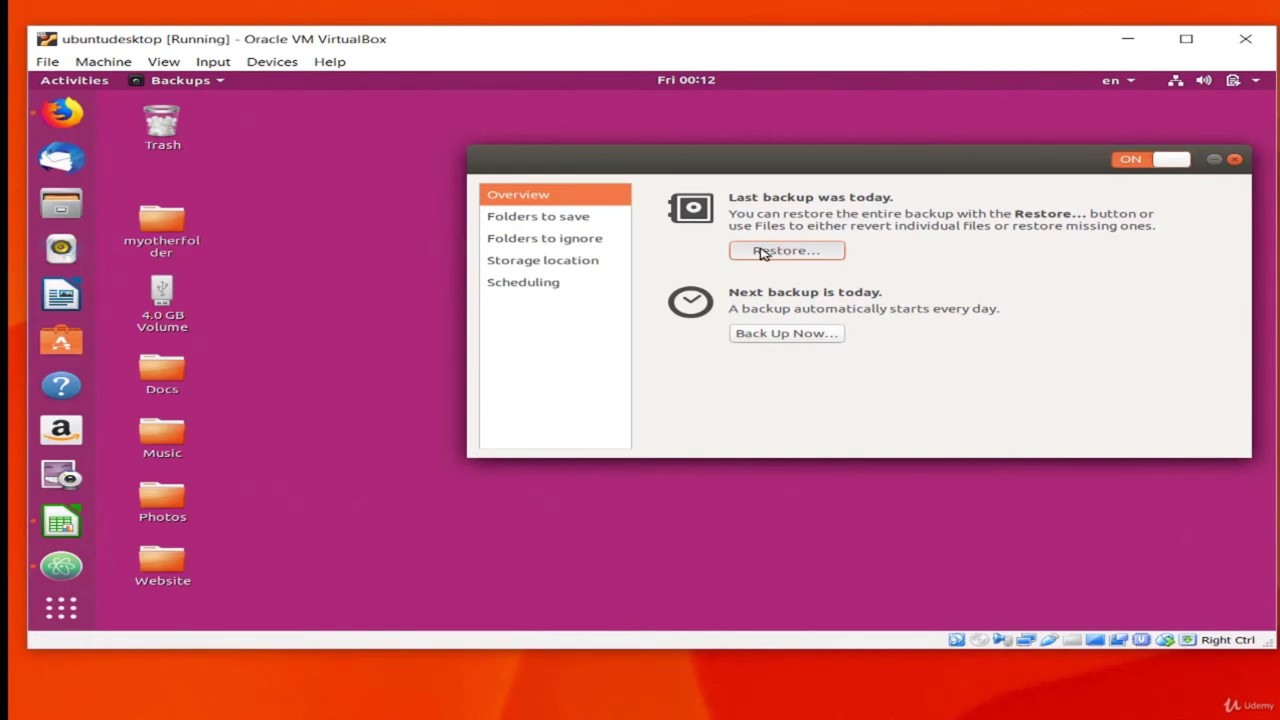
pyautogui.click(760, 251)
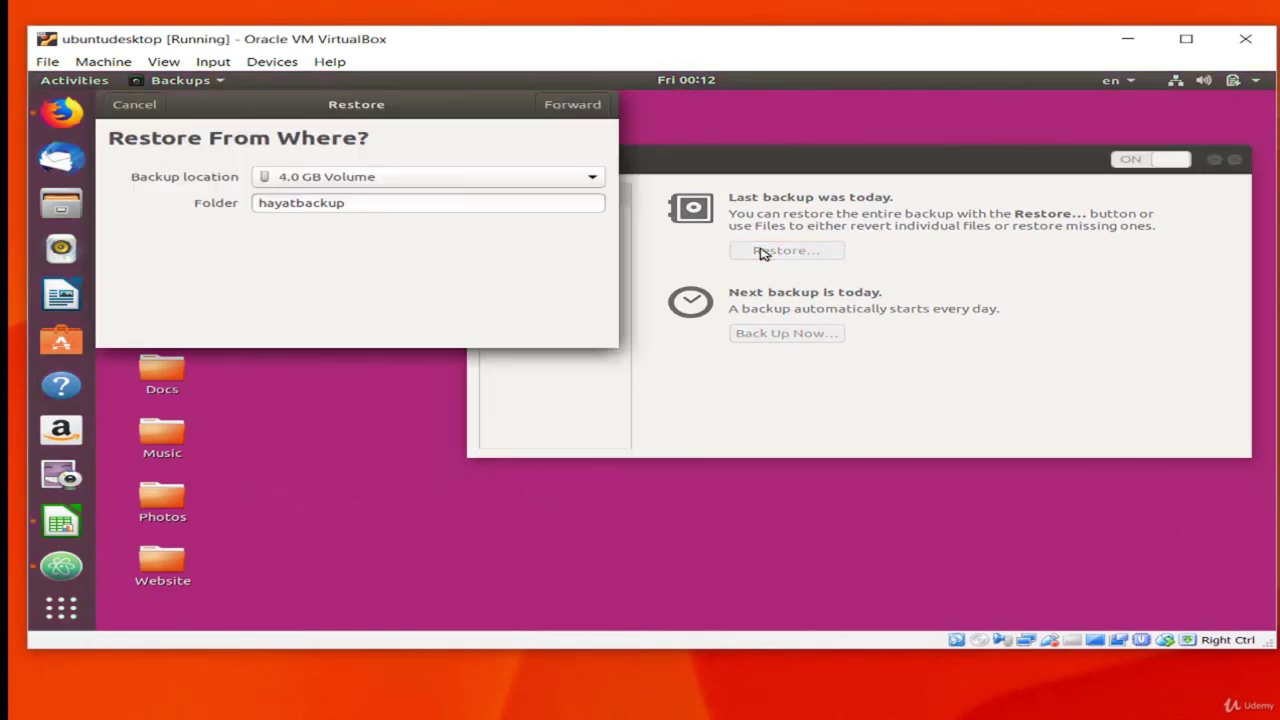
pyautogui.doubleClick(341, 203)
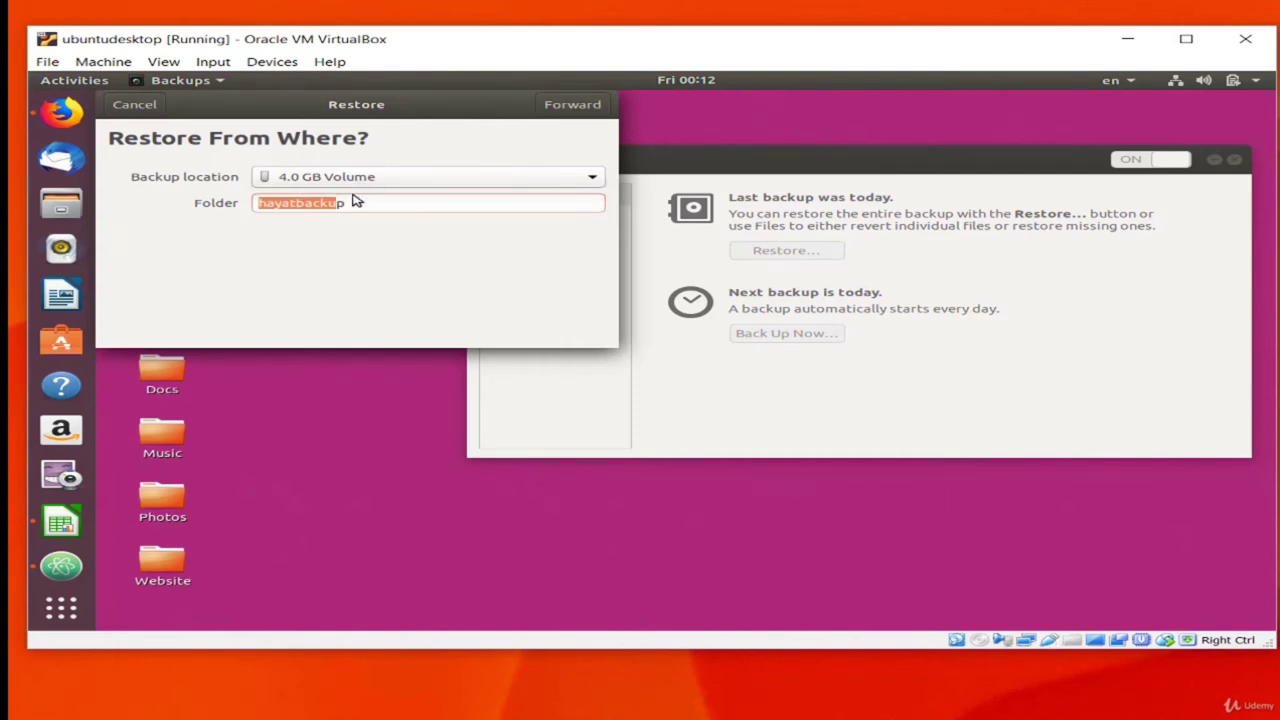
pyautogui.click(361, 205)
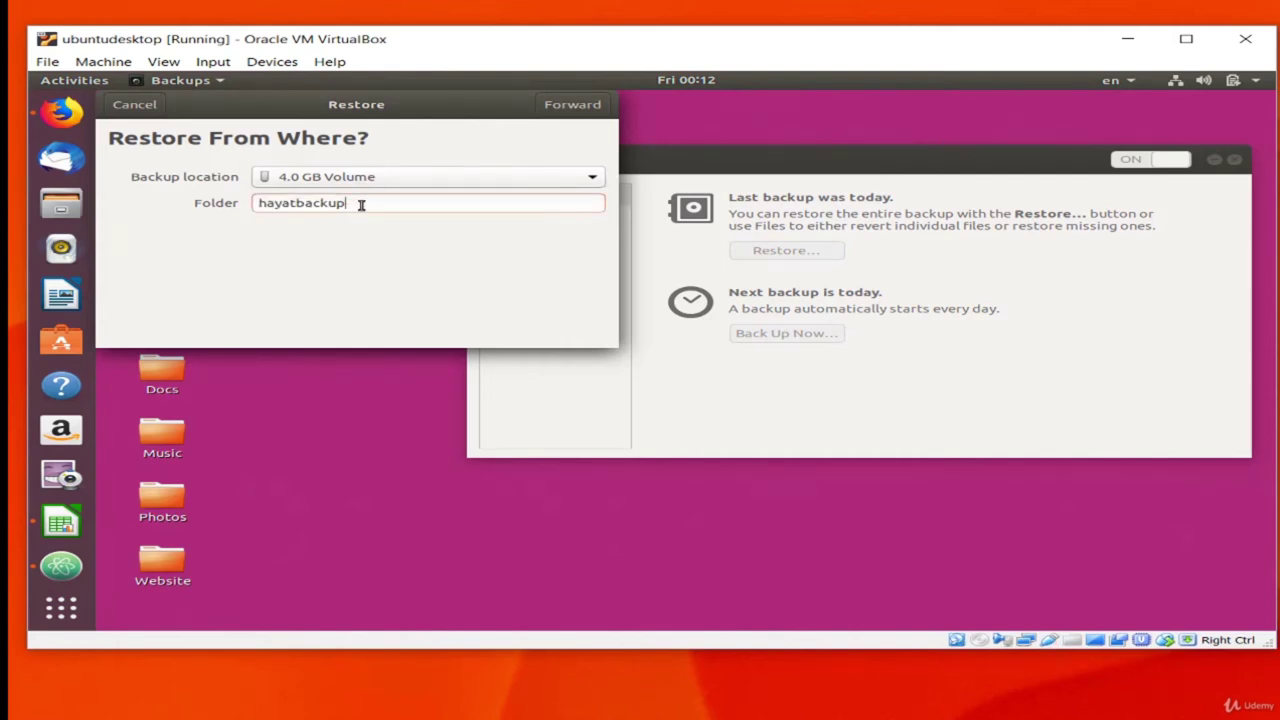
pyautogui.click(134, 105)
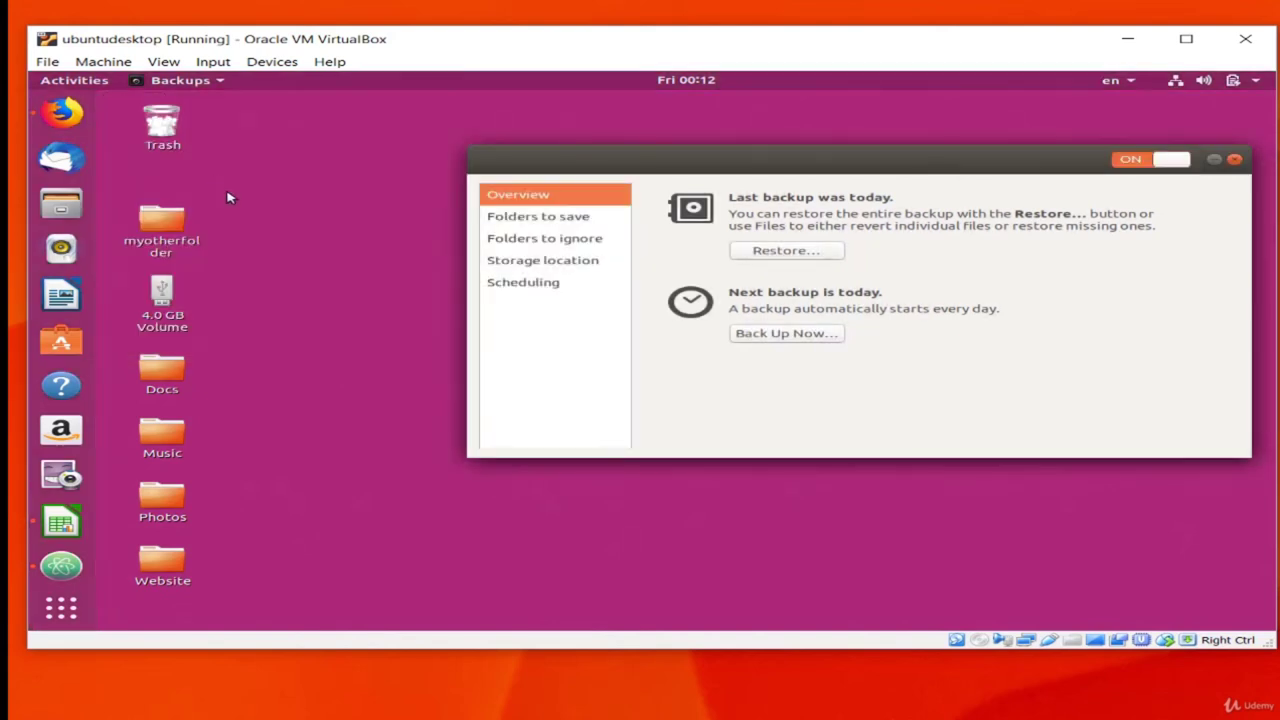
# - Start reverting 03.jpeg in Pictures to its copy in hayatbackup on the 4.0 GB Volume
pyautogui.click(70, 217)
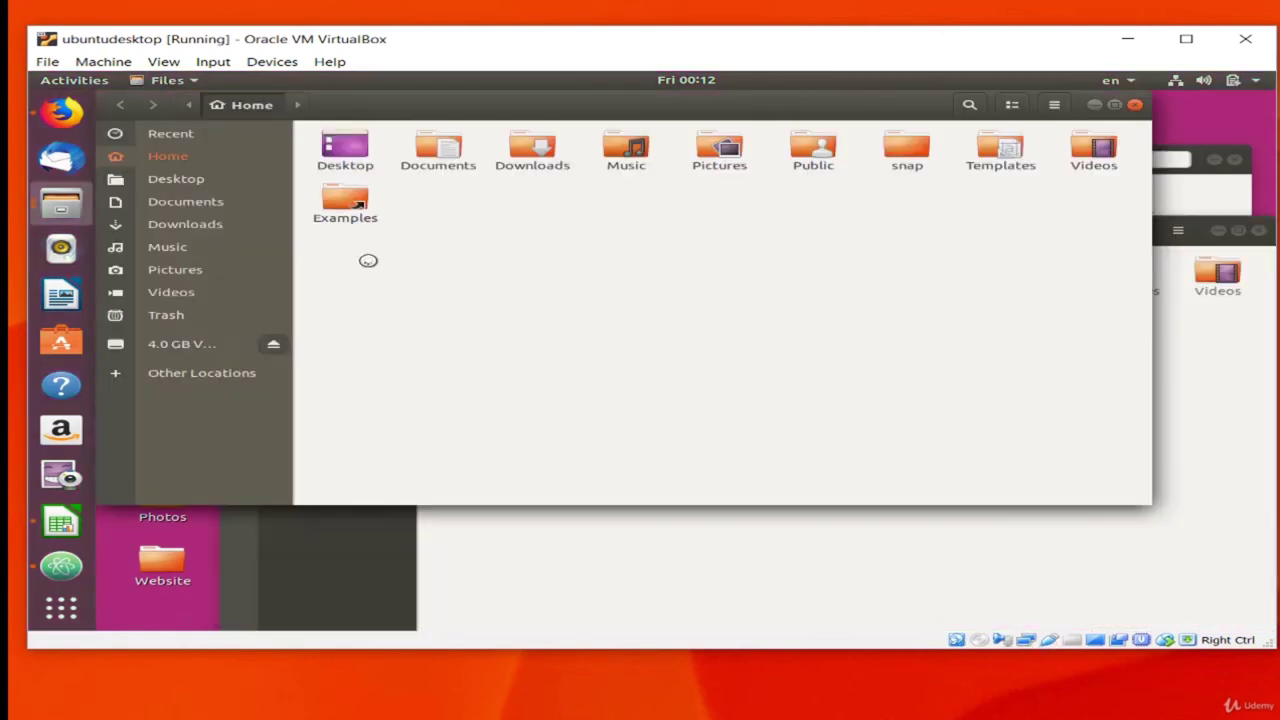
pyautogui.doubleClick(719, 148)
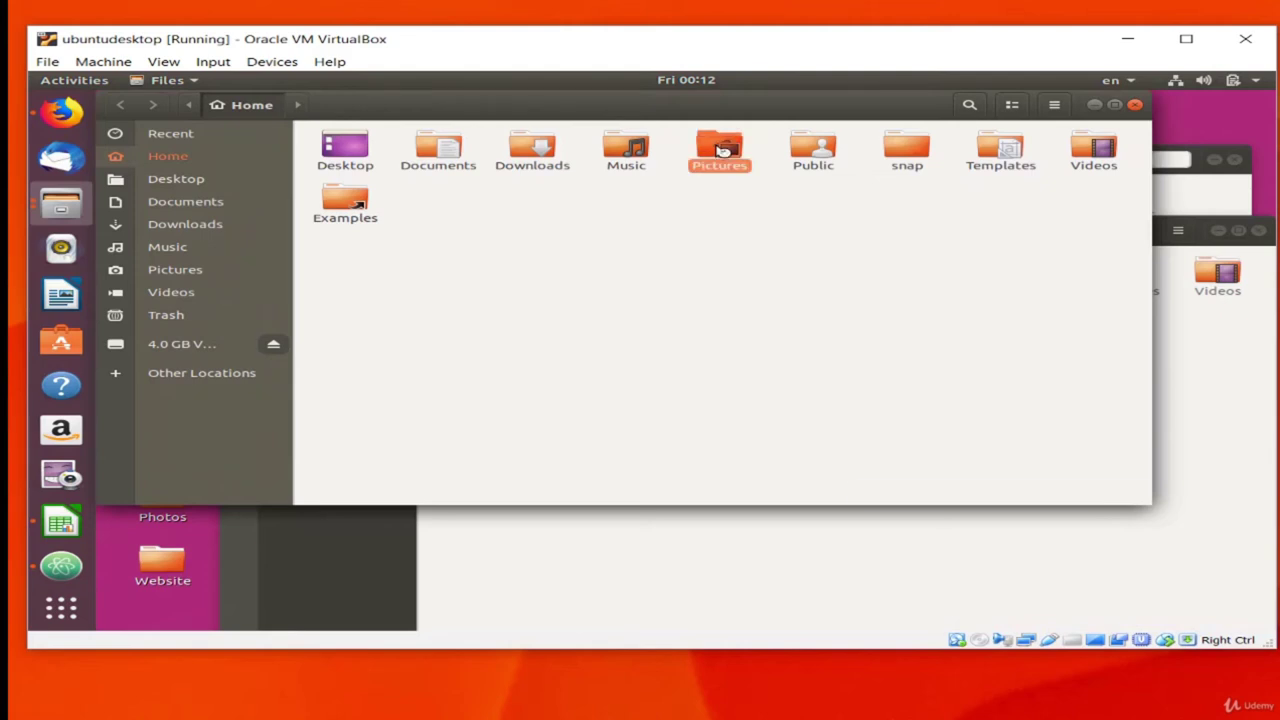
pyautogui.click(120, 104)
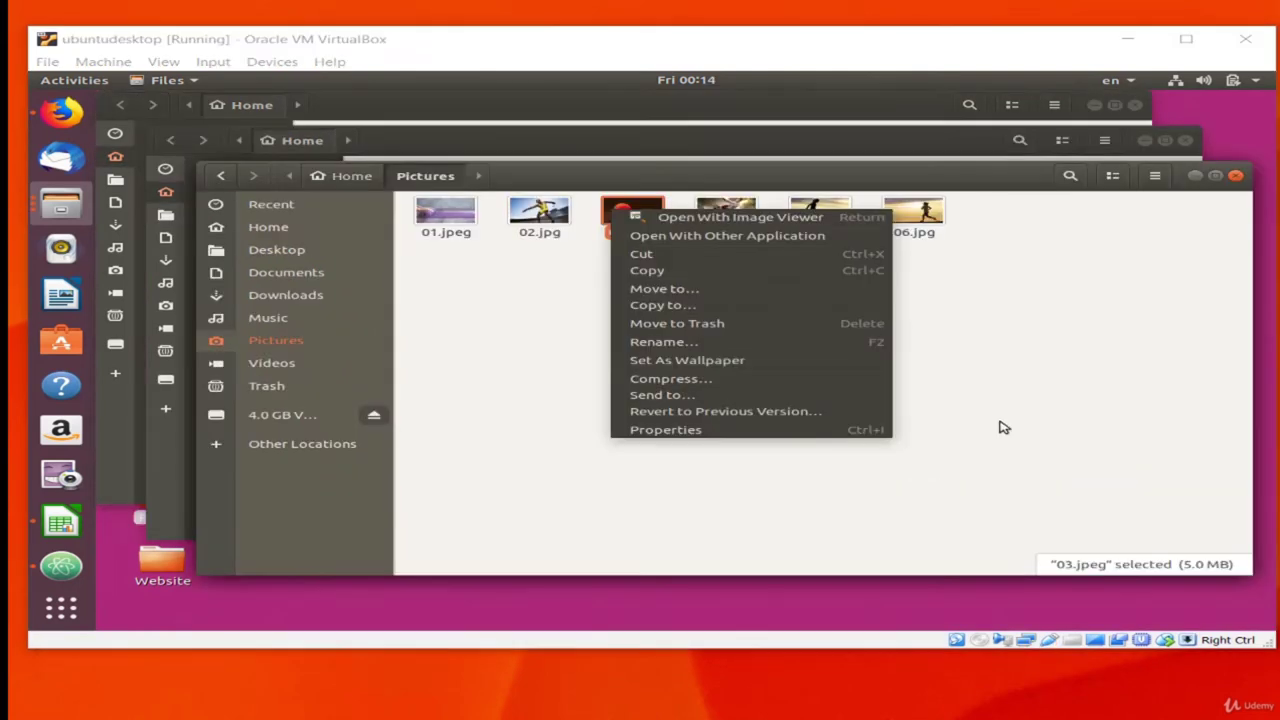
pyautogui.click(686, 412)
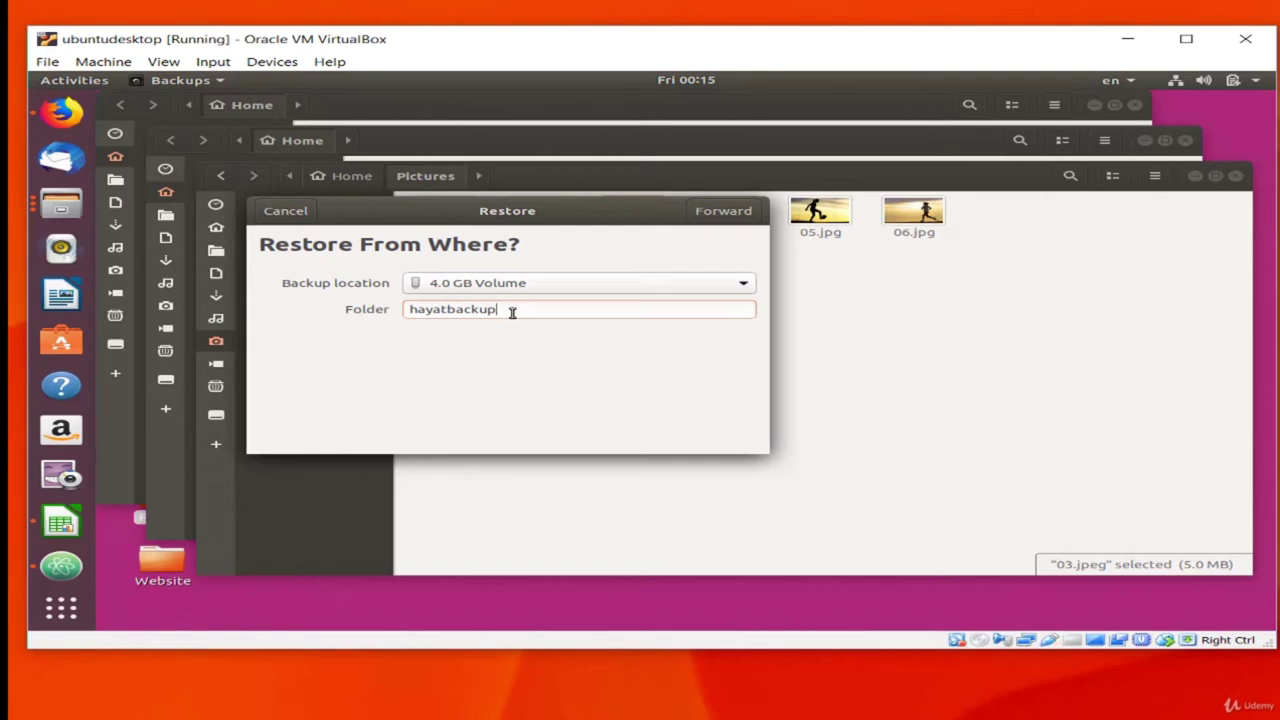
pyautogui.click(712, 216)
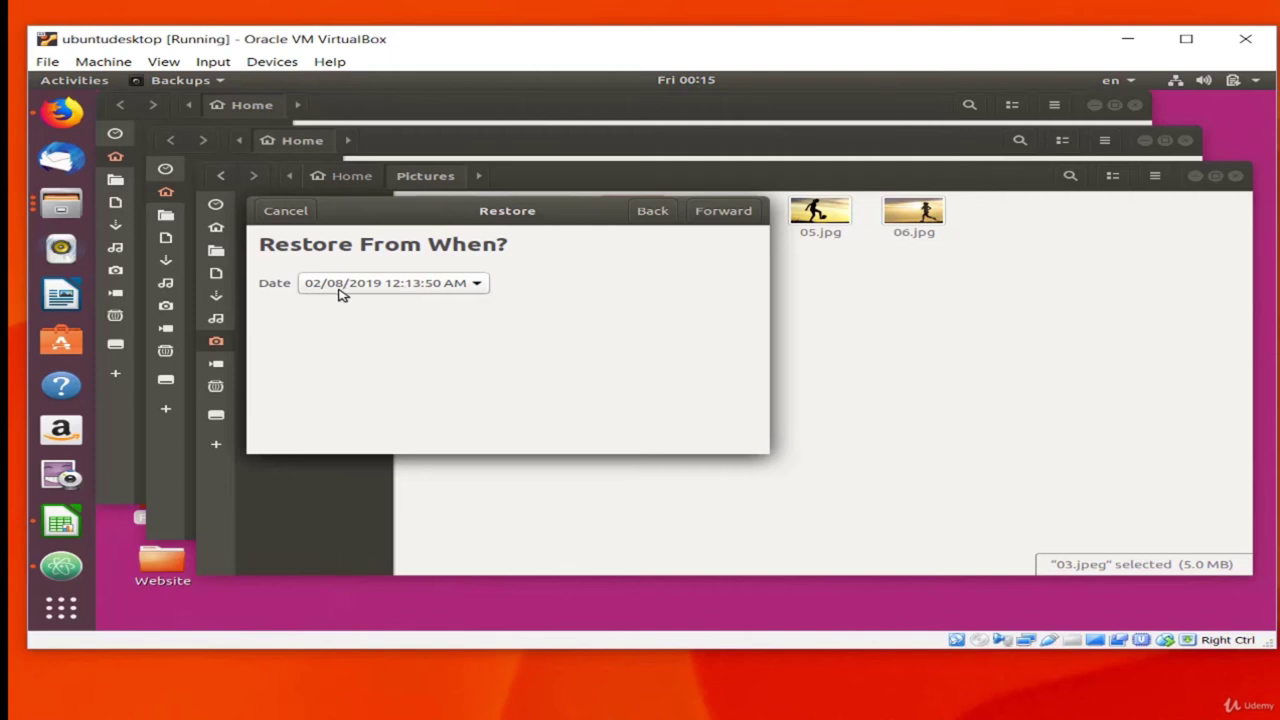
pyautogui.click(733, 212)
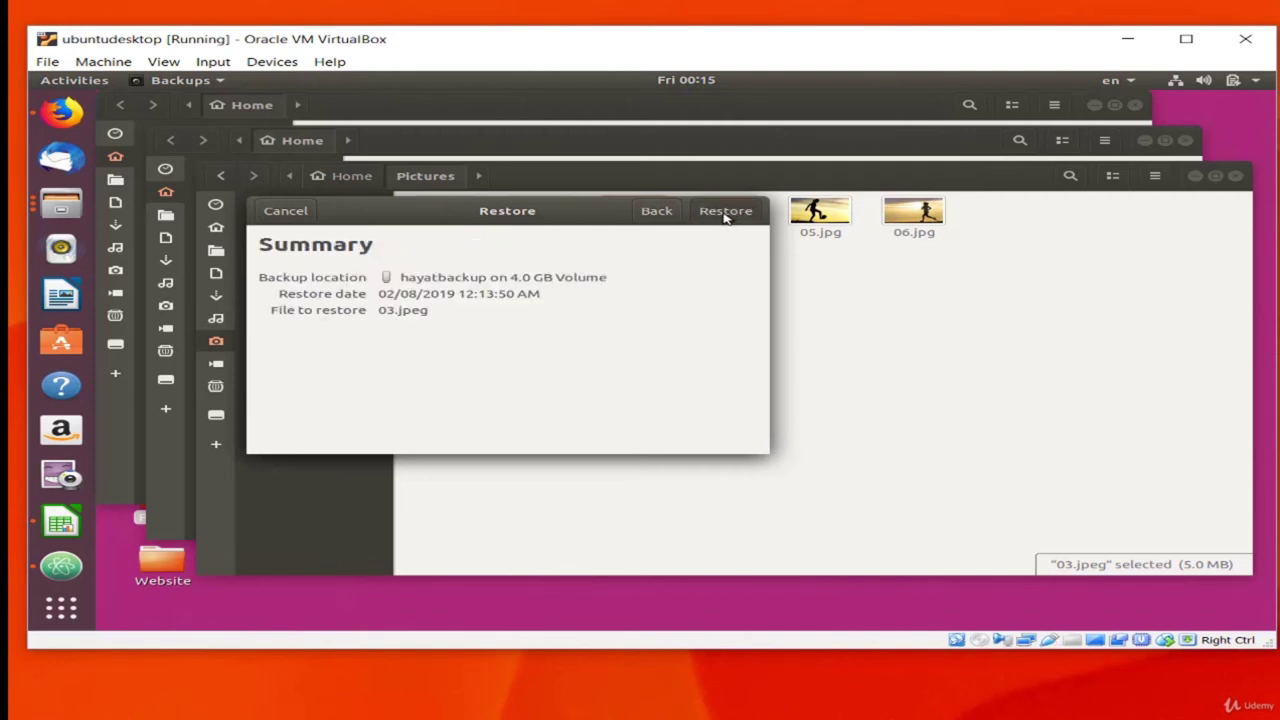
pyautogui.click(724, 214)
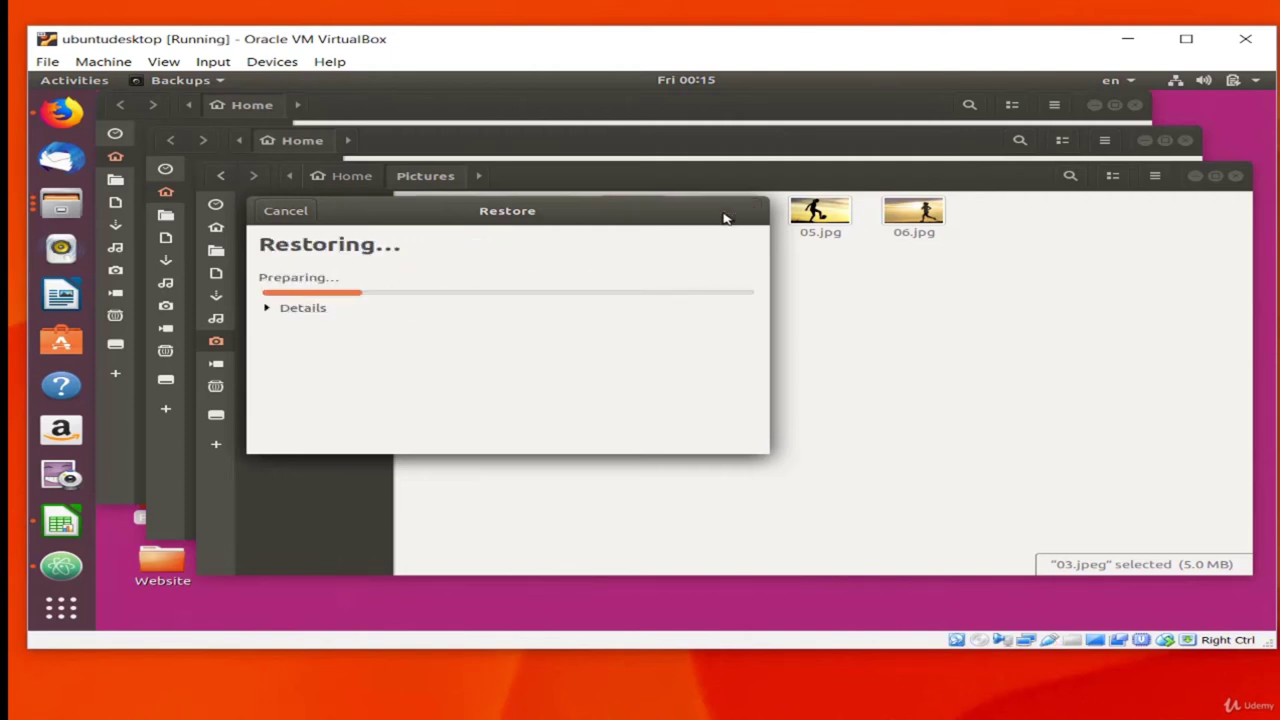
# - Enter the backup encryption password to complete the restore, checking the progress details
pyautogui.click(268, 309)
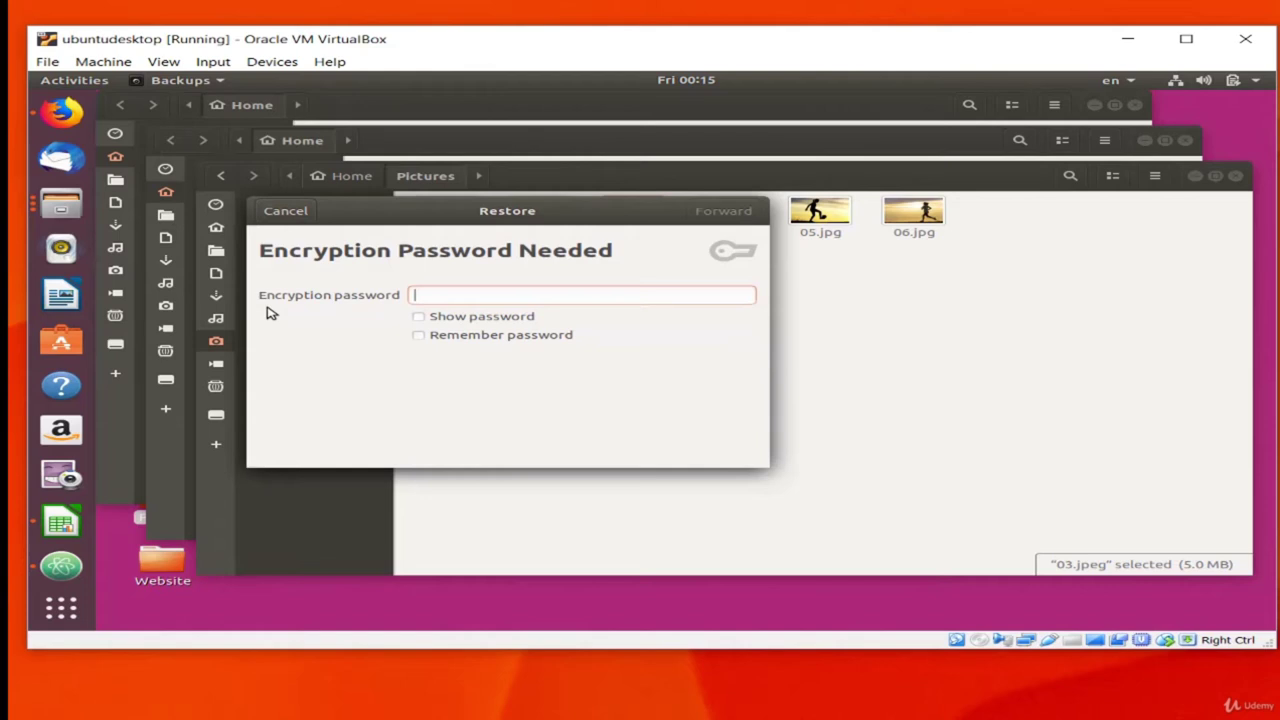
pyautogui.write('•••••••••')
pyautogui.press('Return')
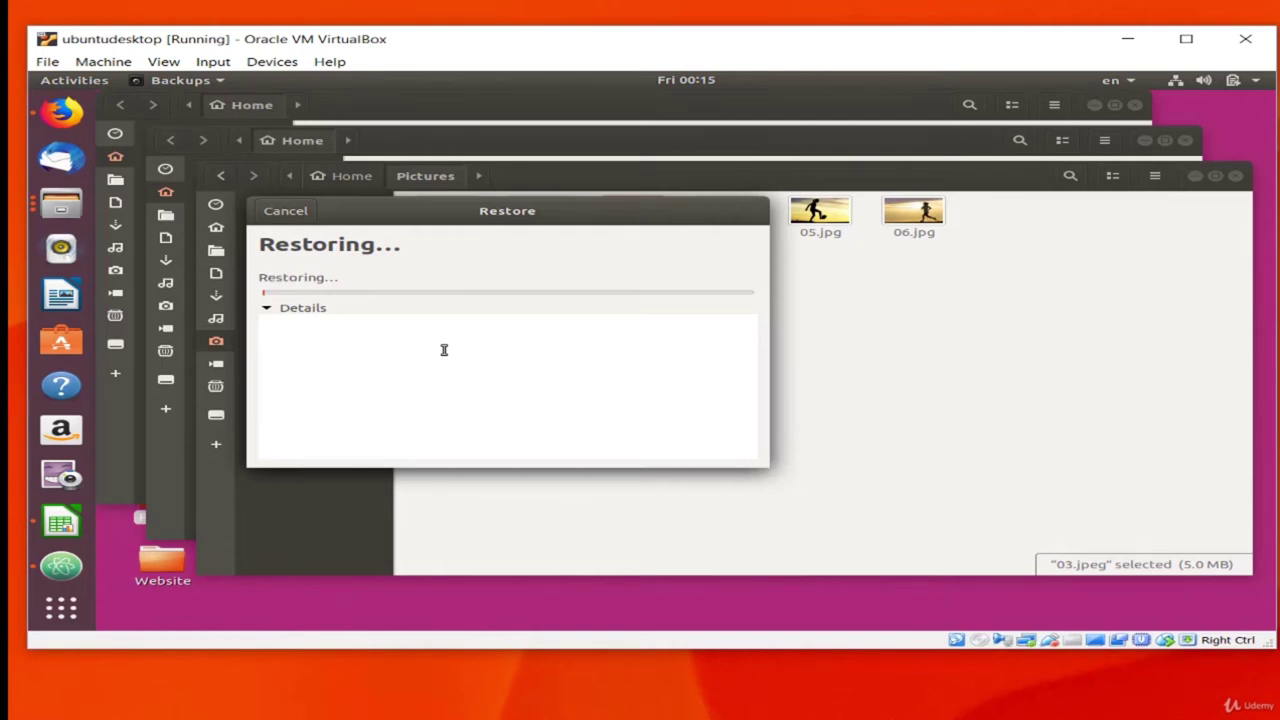
pyautogui.click(268, 310)
pyautogui.click(268, 310)
pyautogui.click(268, 312)
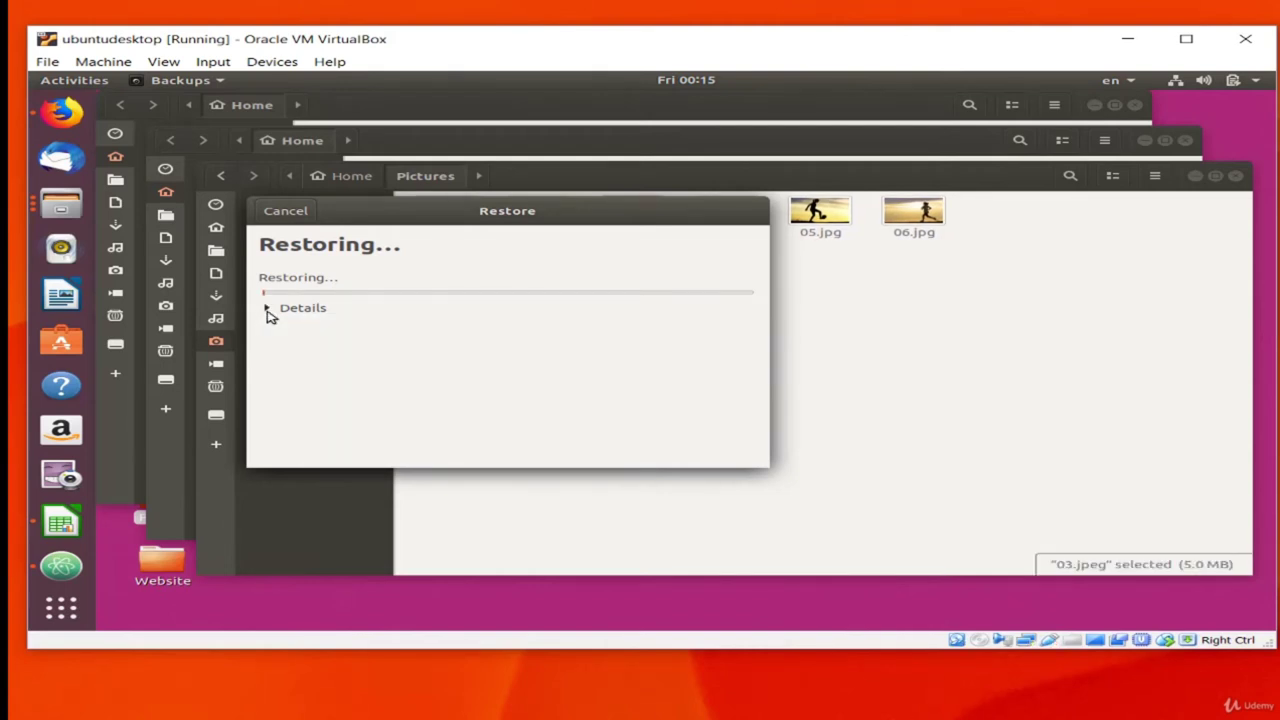
pyautogui.click(268, 310)
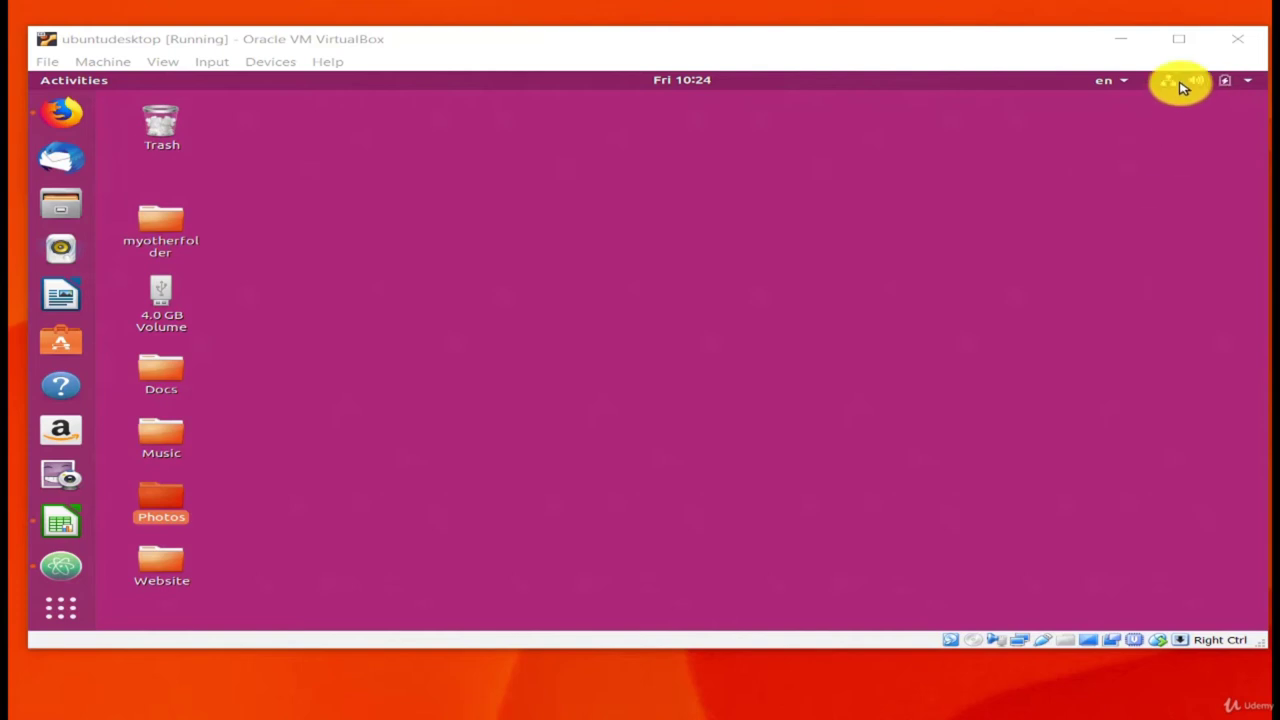
# - Open system Settings from the user section of the top-right status menu
pyautogui.click(1245, 80)
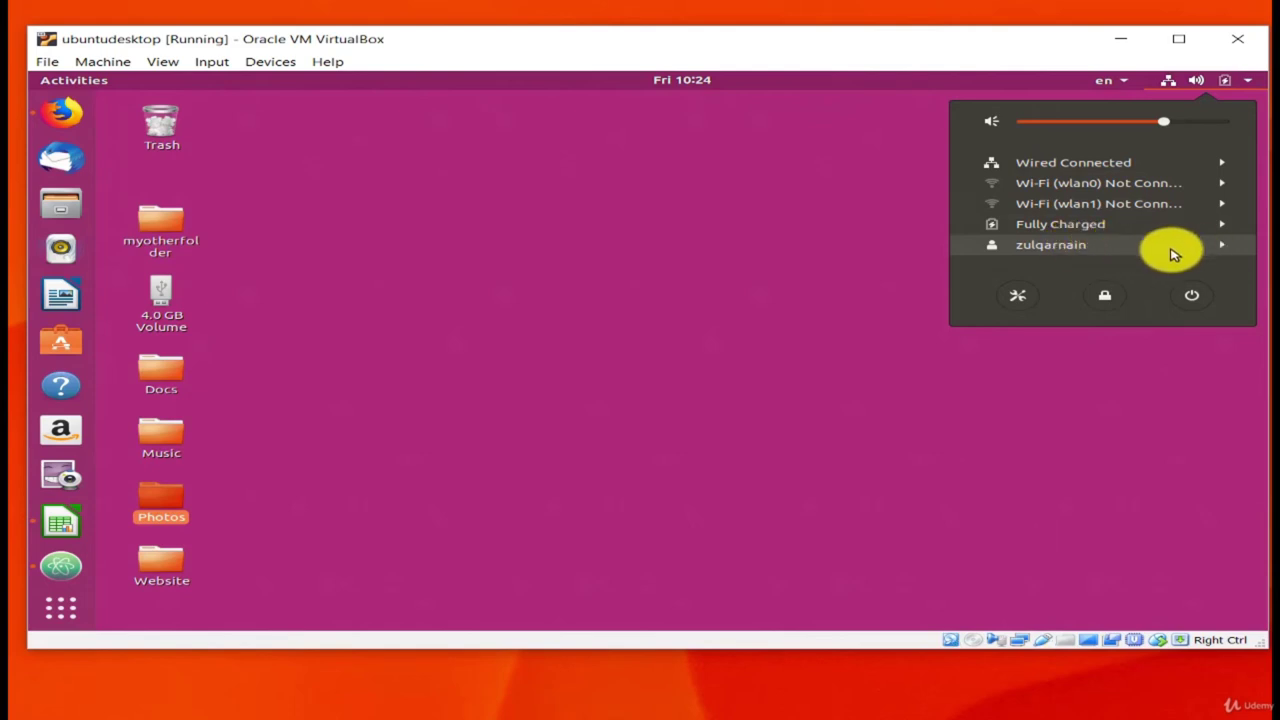
pyautogui.click(1220, 249)
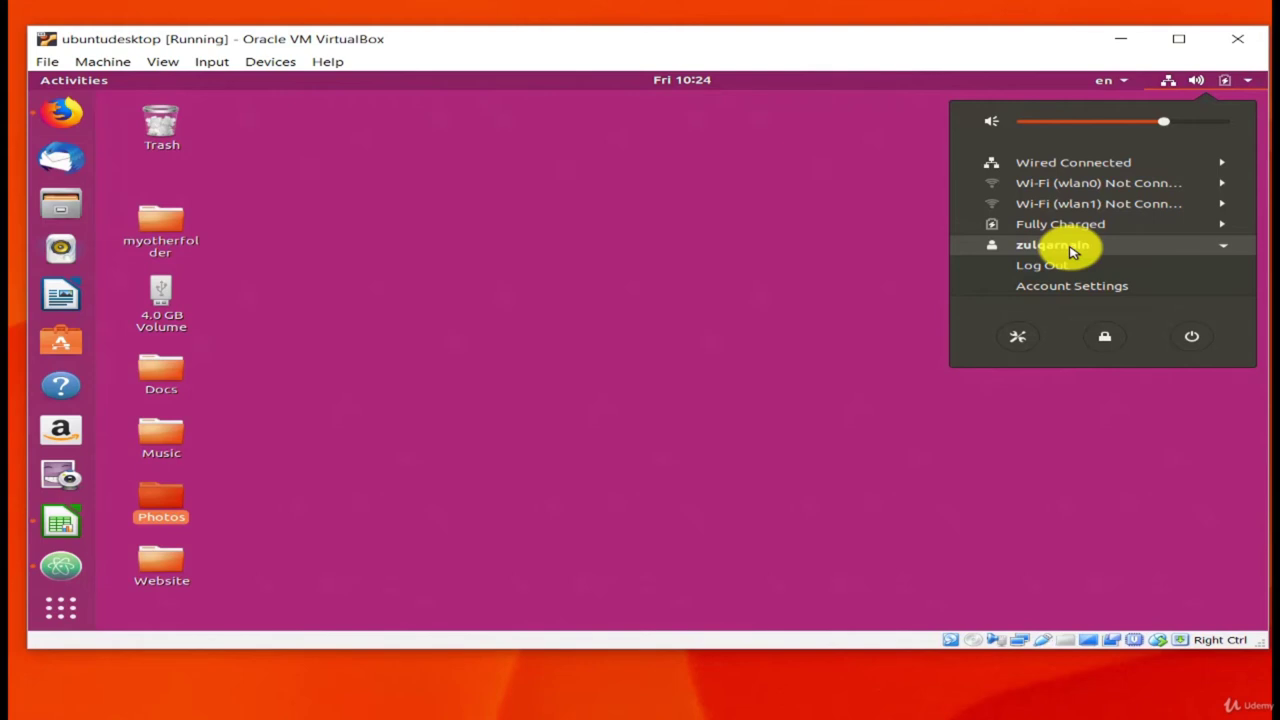
pyautogui.click(1017, 336)
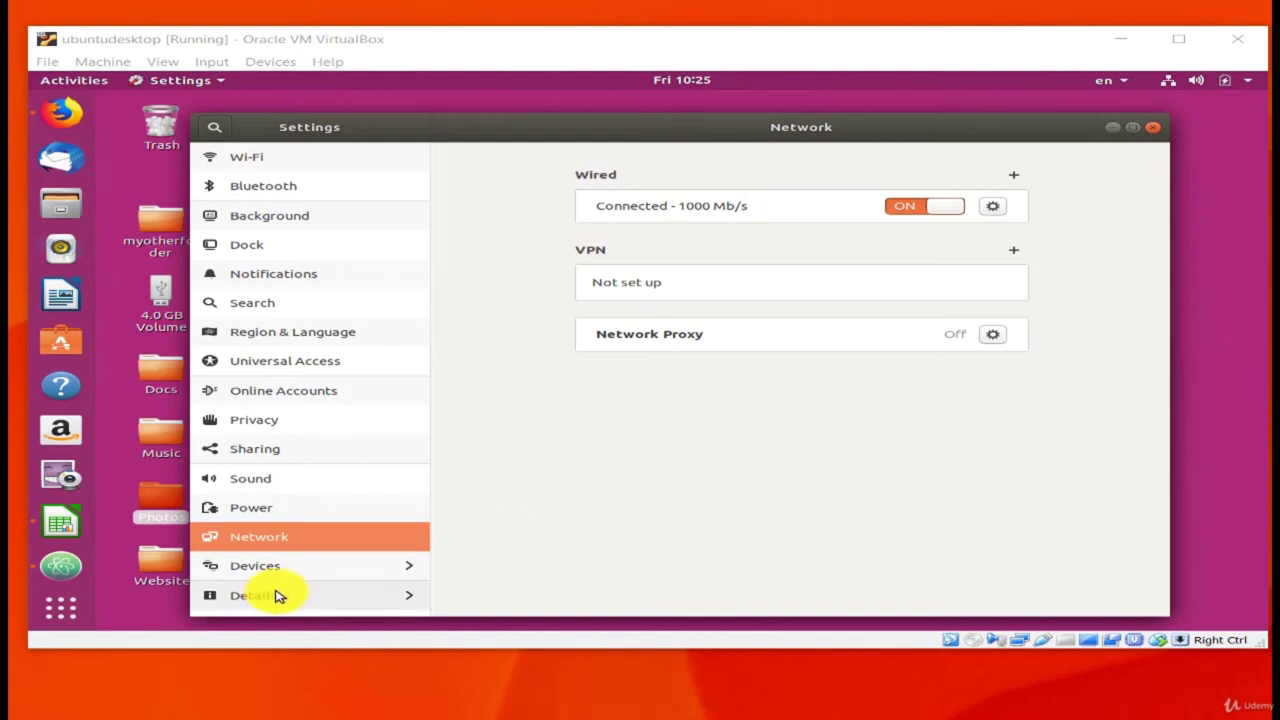
# - View the system About details, then go to the Users page in Settings
pyautogui.click(278, 596)
pyautogui.click(278, 596)
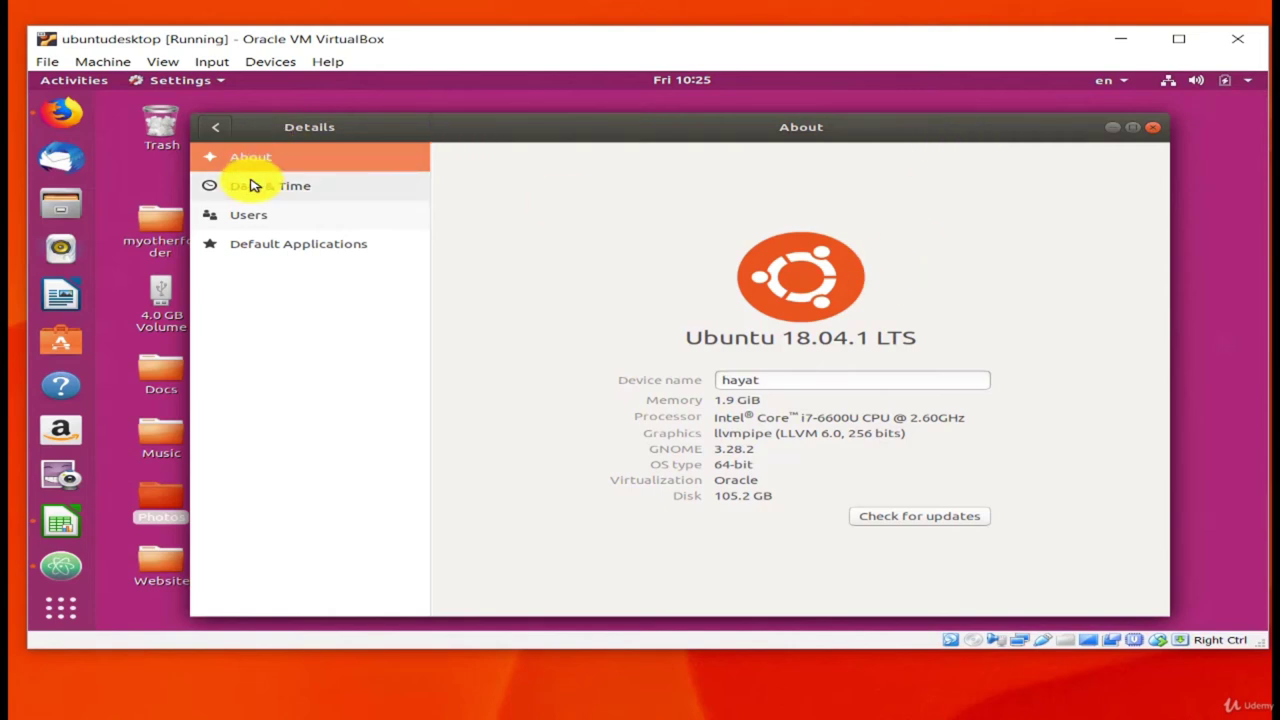
pyautogui.click(255, 215)
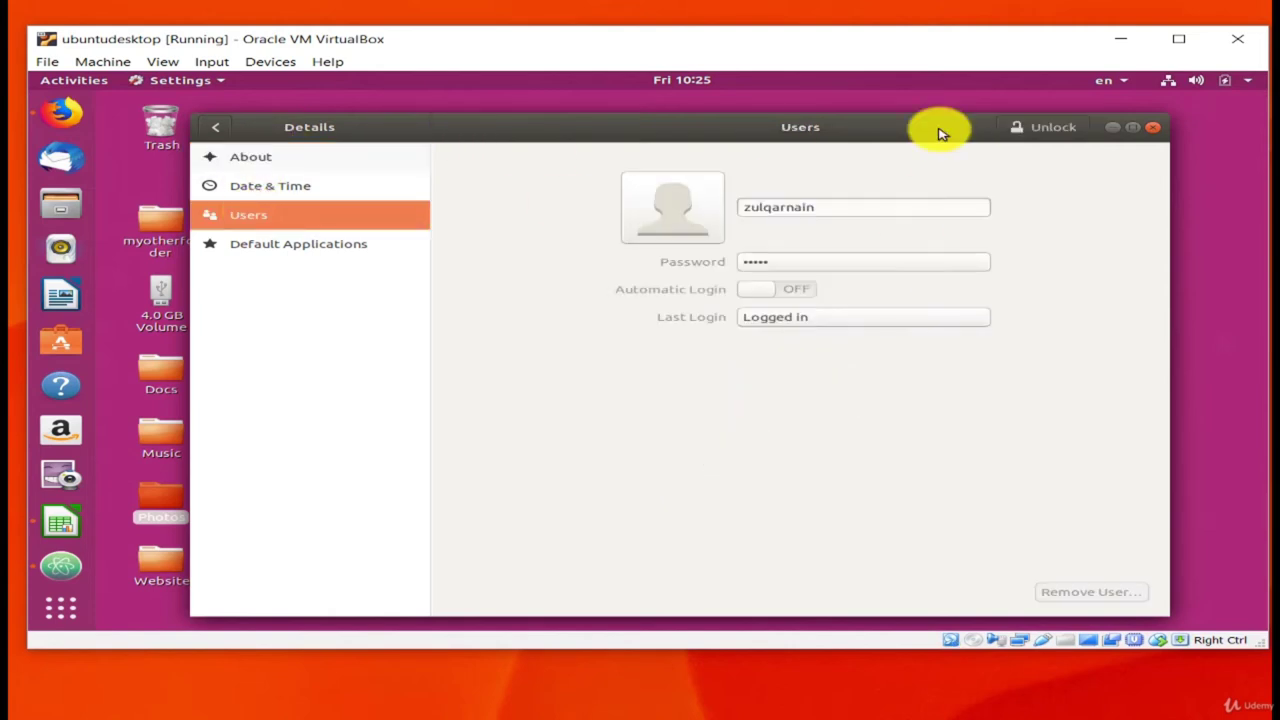
# - Unlock the Users settings with the administrator password and start a new user
pyautogui.click(1042, 127)
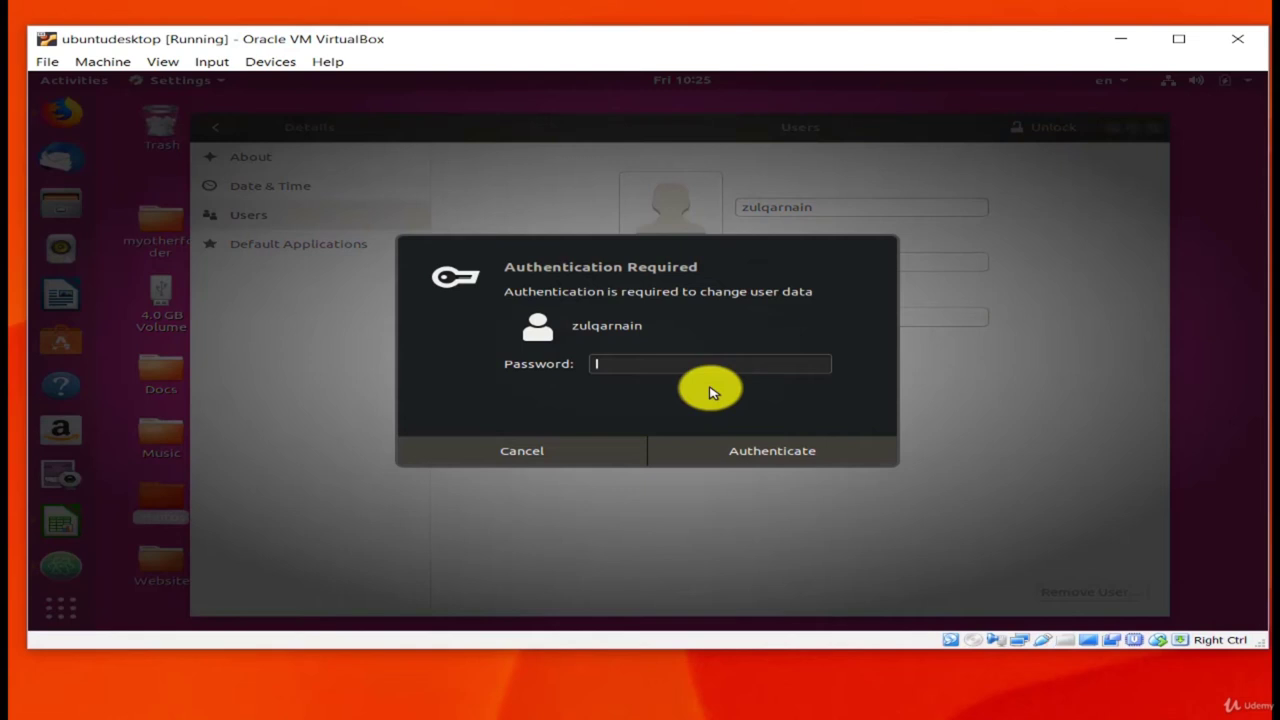
pyautogui.write('*********')
pyautogui.press('Return')
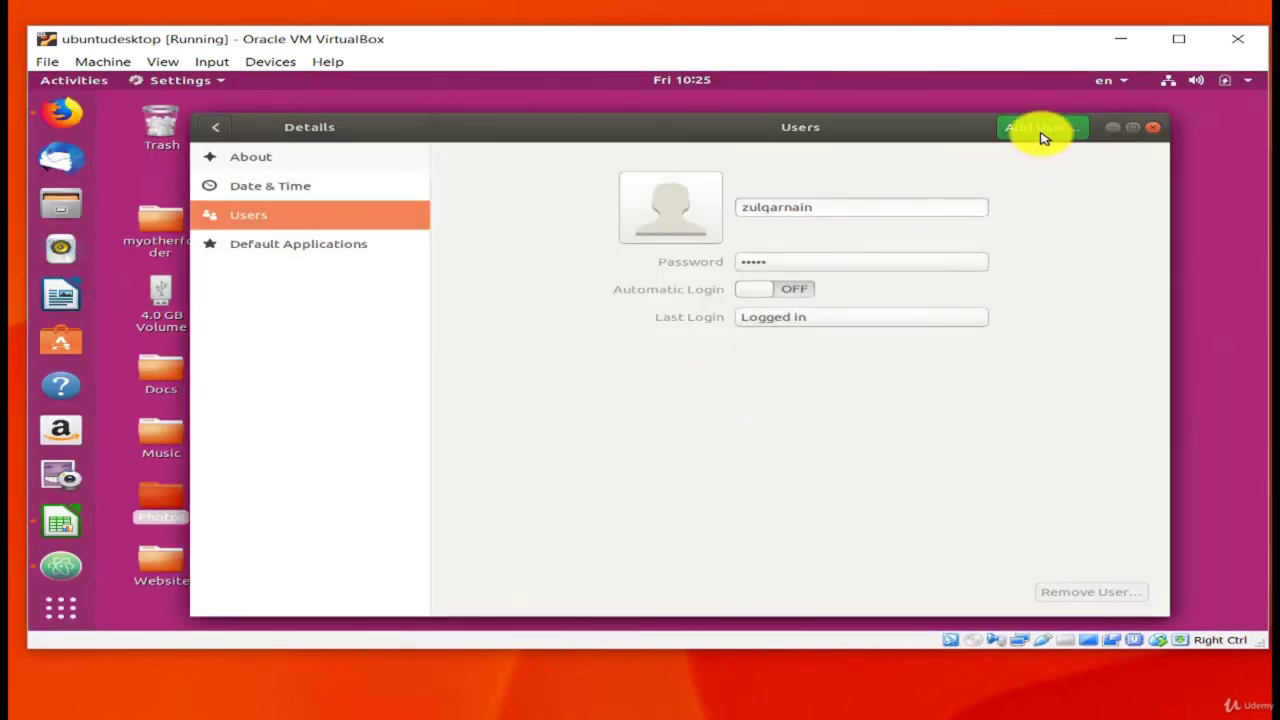
pyautogui.click(1040, 132)
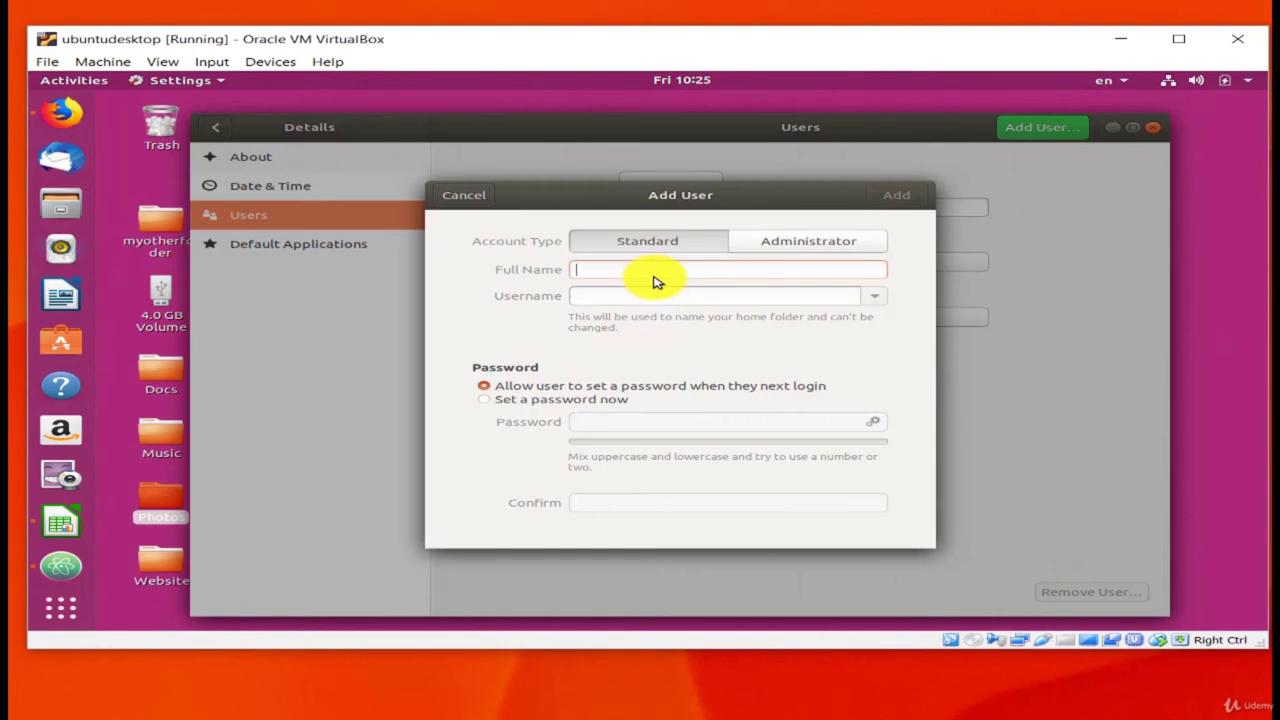
# - Create a Standard account with full name 'ali' that sets its password at next login
pyautogui.write('ali')
pyautogui.press('Tab')
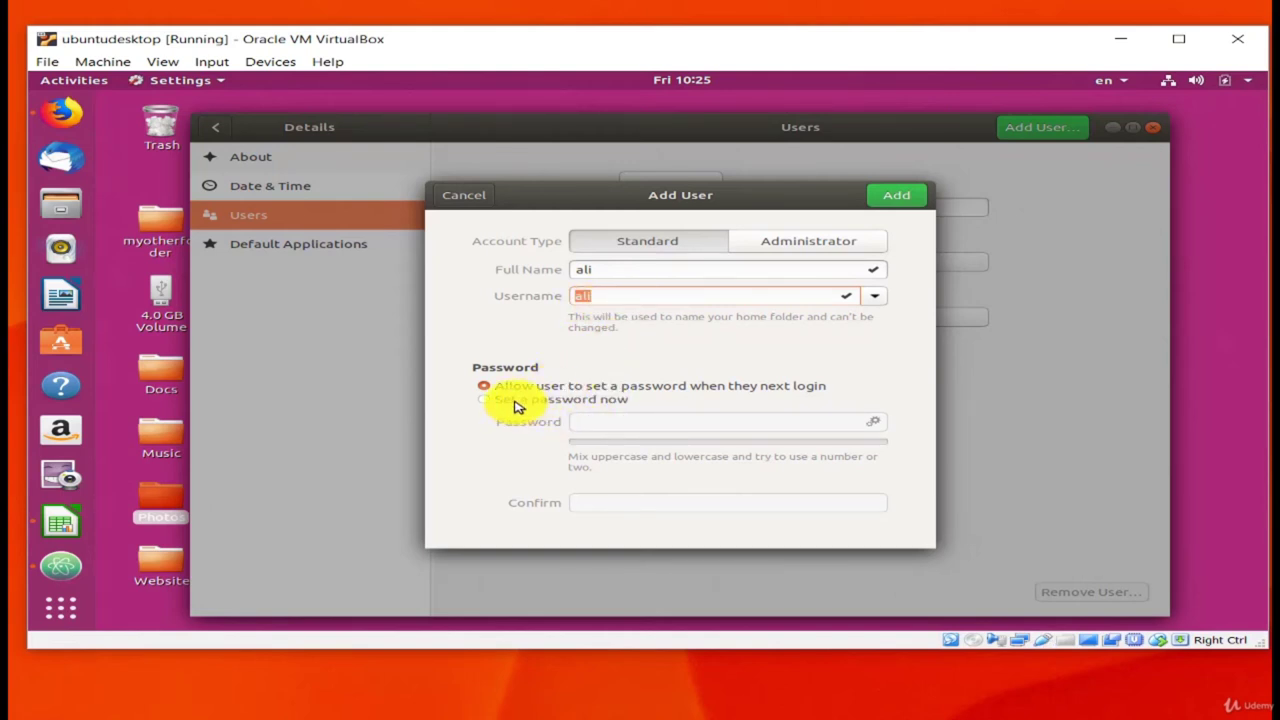
pyautogui.click(783, 252)
pyautogui.click(638, 251)
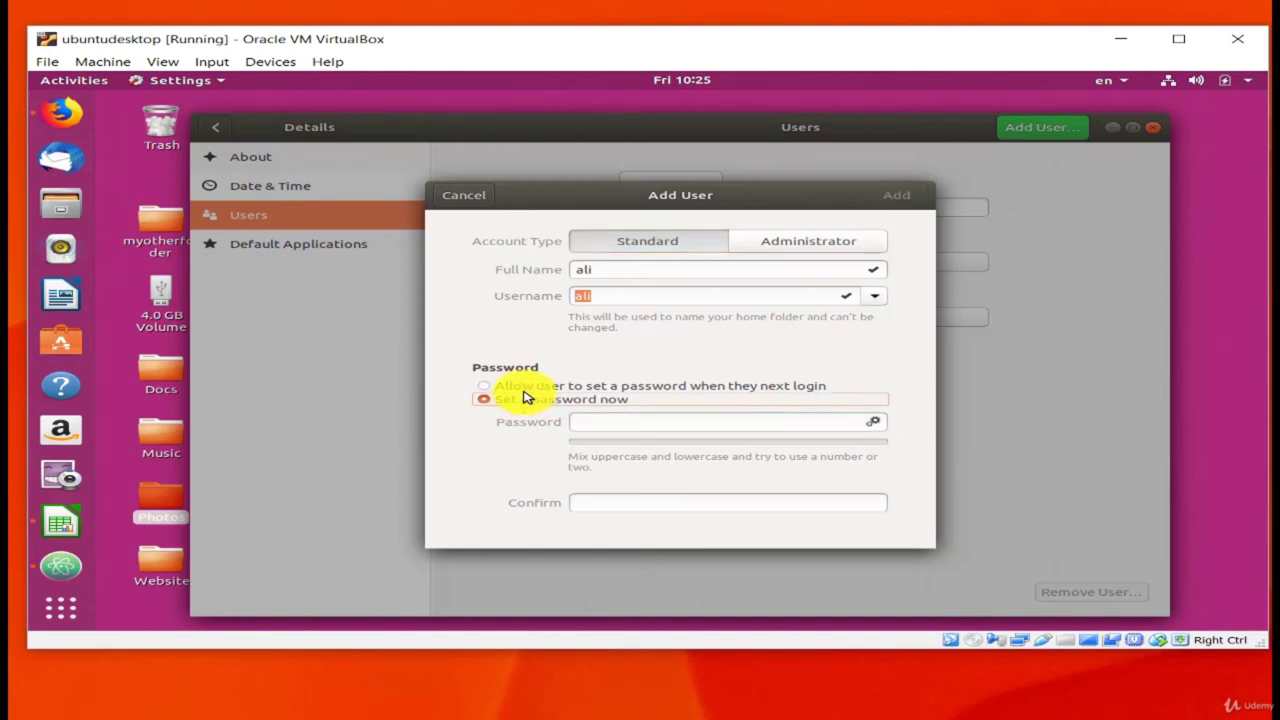
pyautogui.click(527, 396)
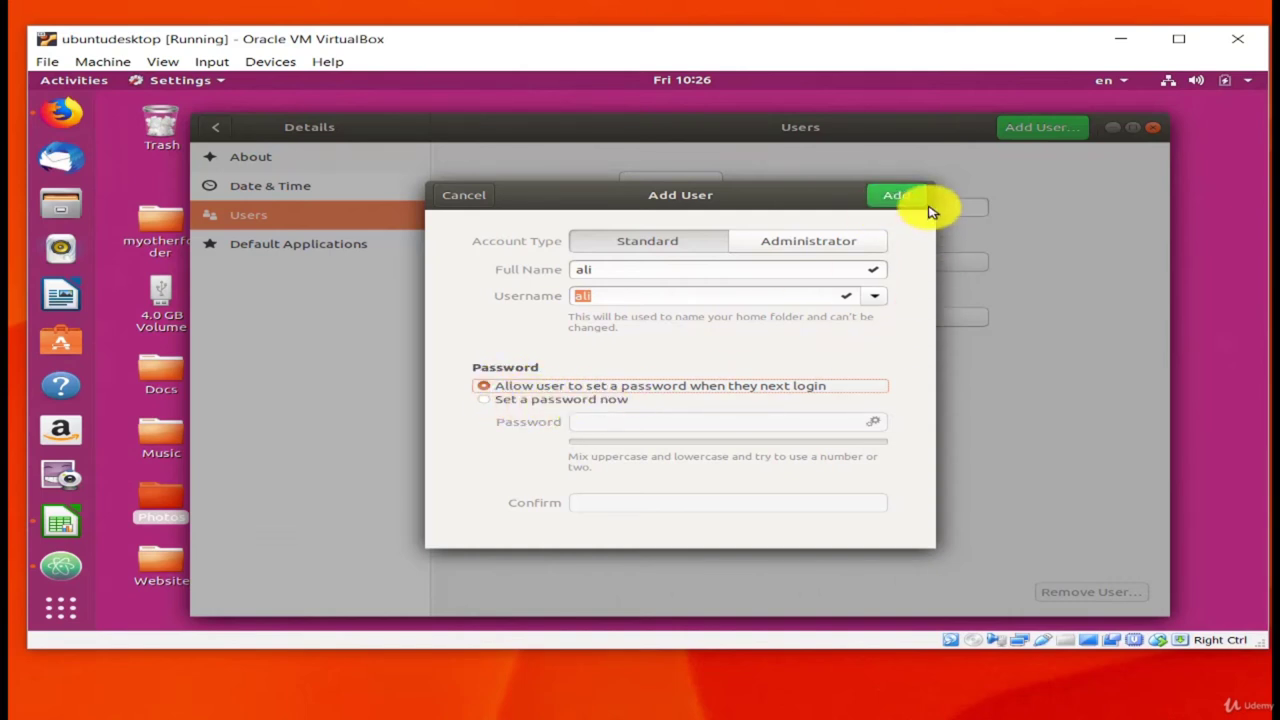
pyautogui.click(897, 197)
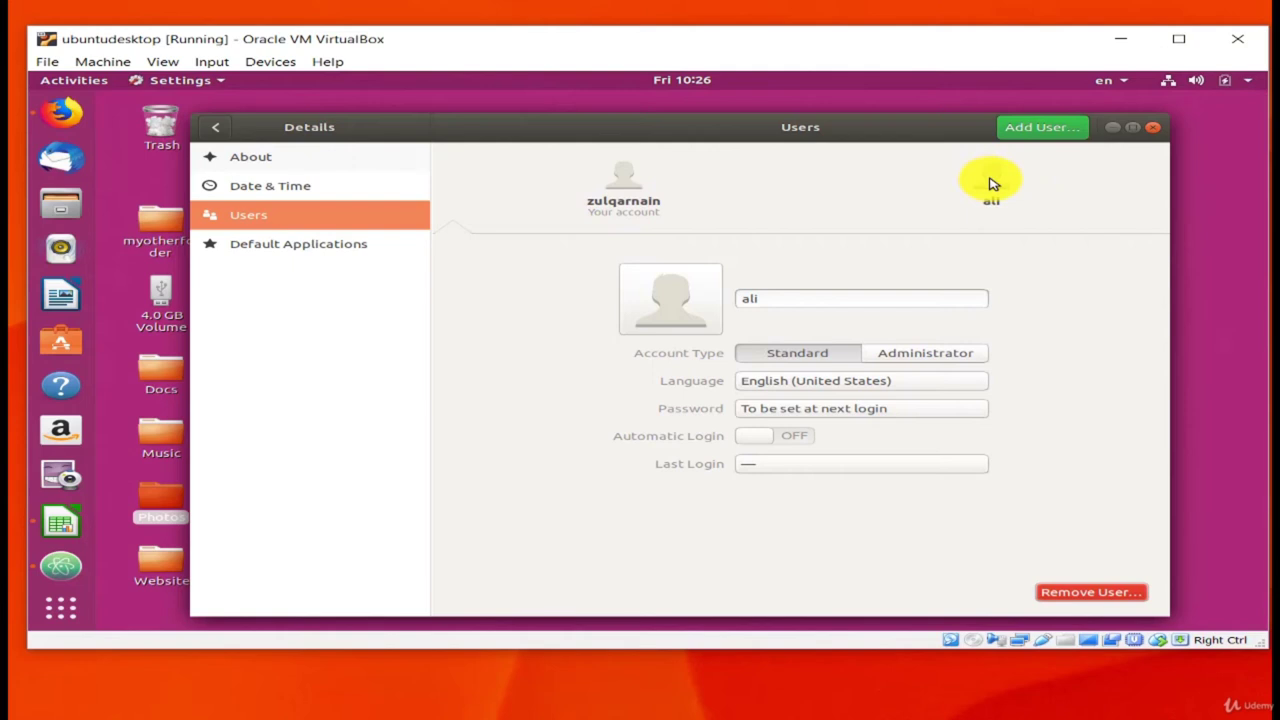
# - Set ali's account picture to the cat photo
pyautogui.click(630, 205)
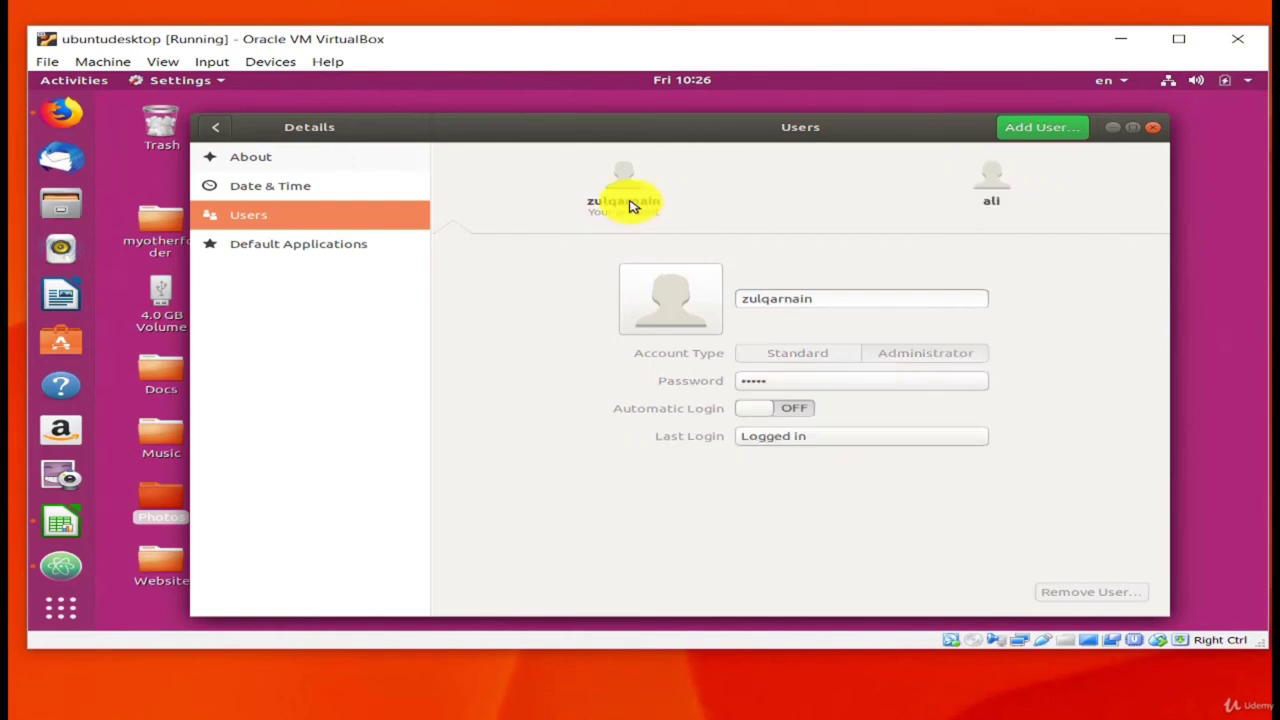
pyautogui.click(980, 204)
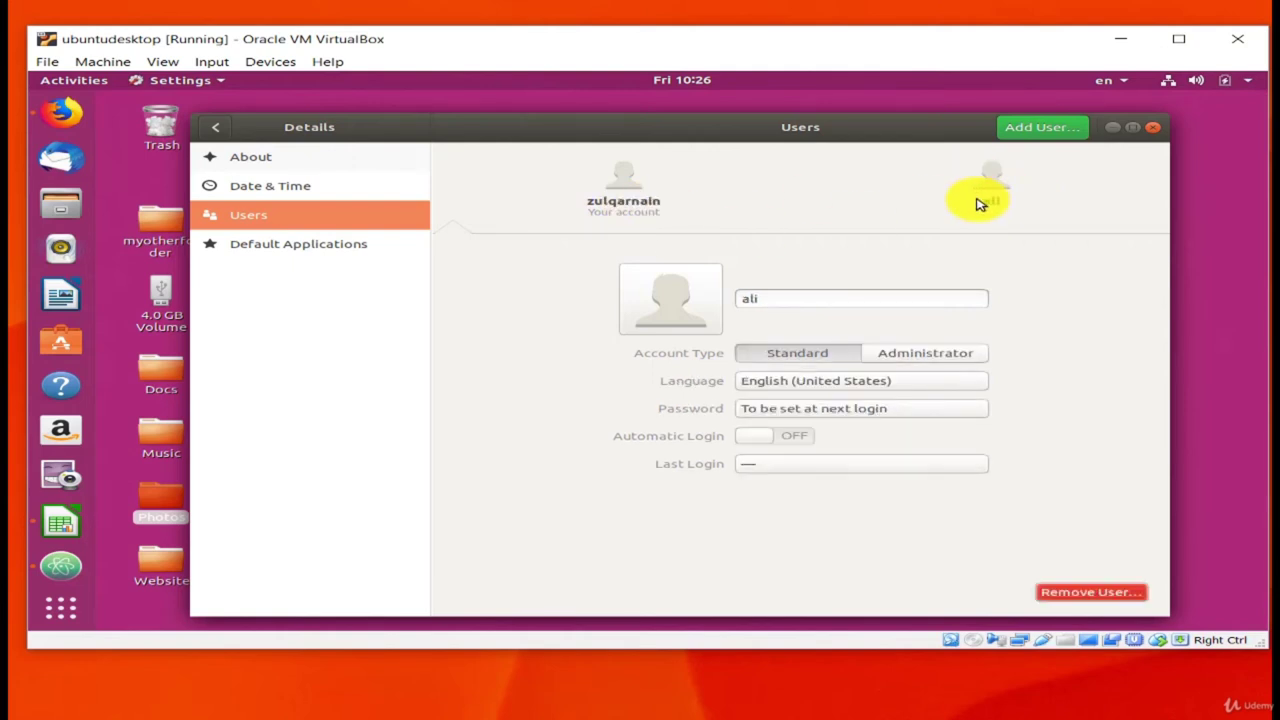
pyautogui.click(672, 310)
pyautogui.click(672, 310)
pyautogui.click(672, 311)
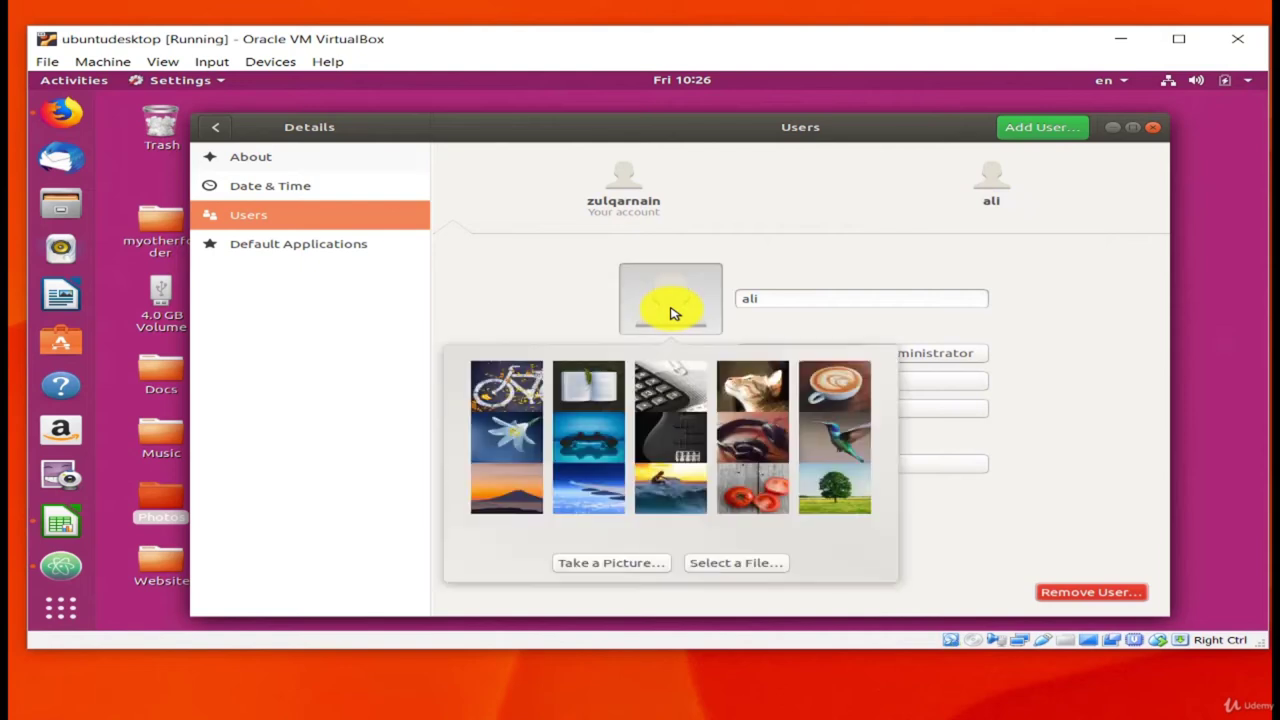
pyautogui.click(766, 393)
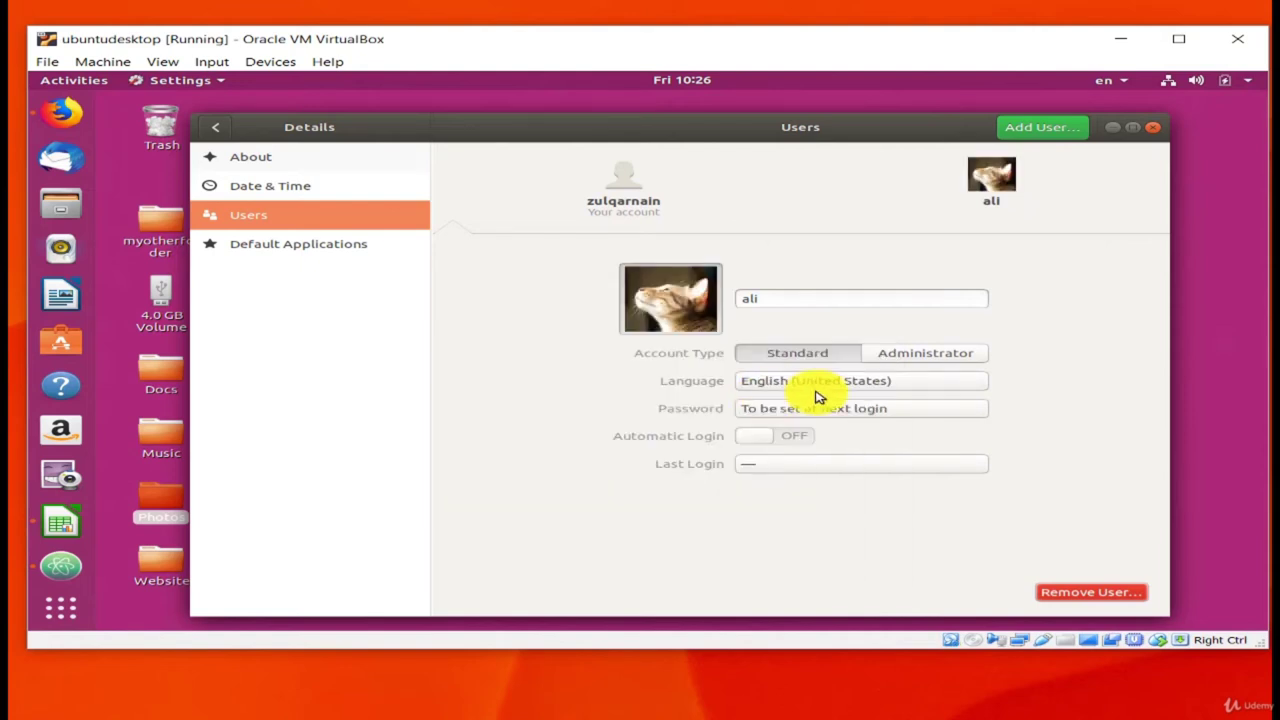
# - Close Settings and log out of the zulqarnain account
pyautogui.click(1157, 128)
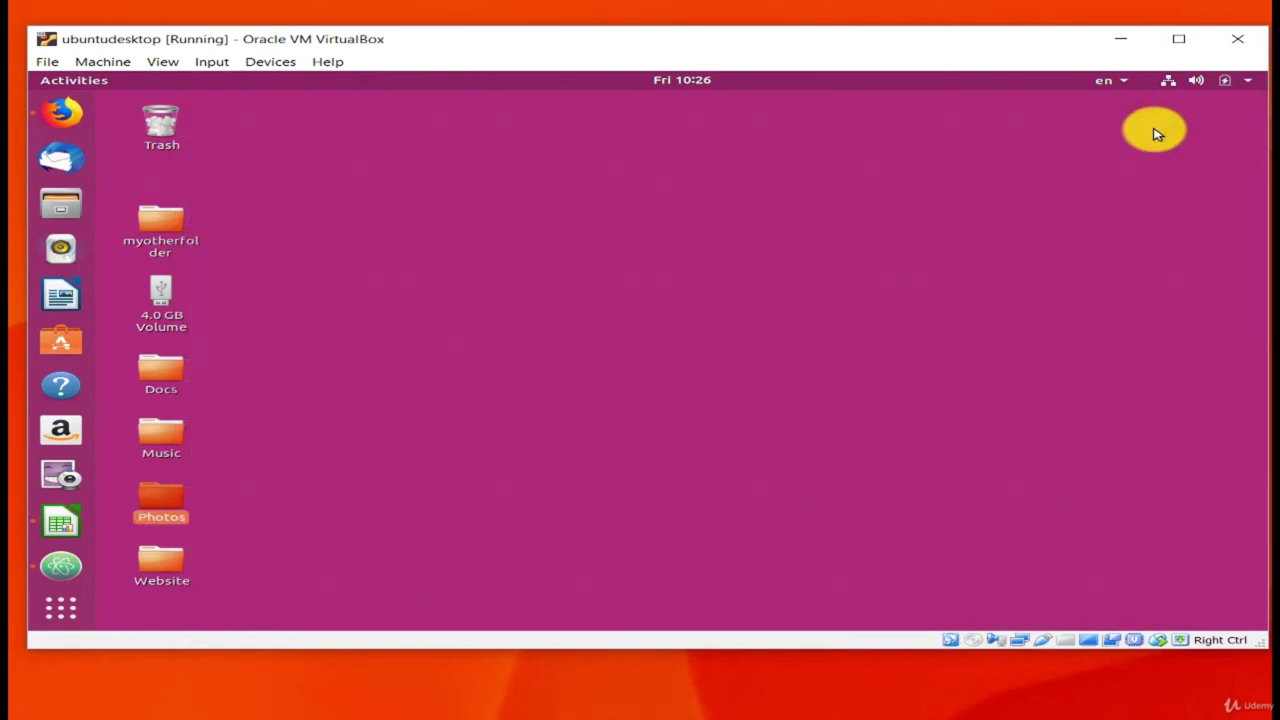
pyautogui.click(1247, 84)
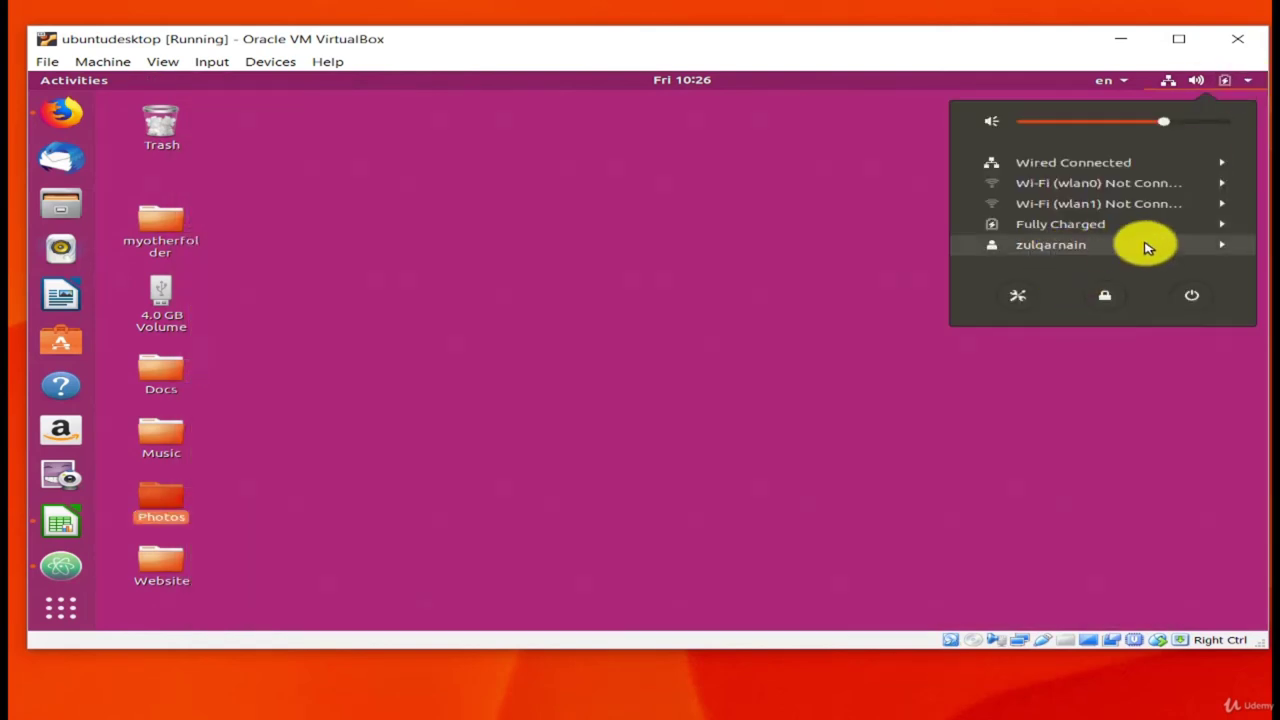
pyautogui.click(1222, 247)
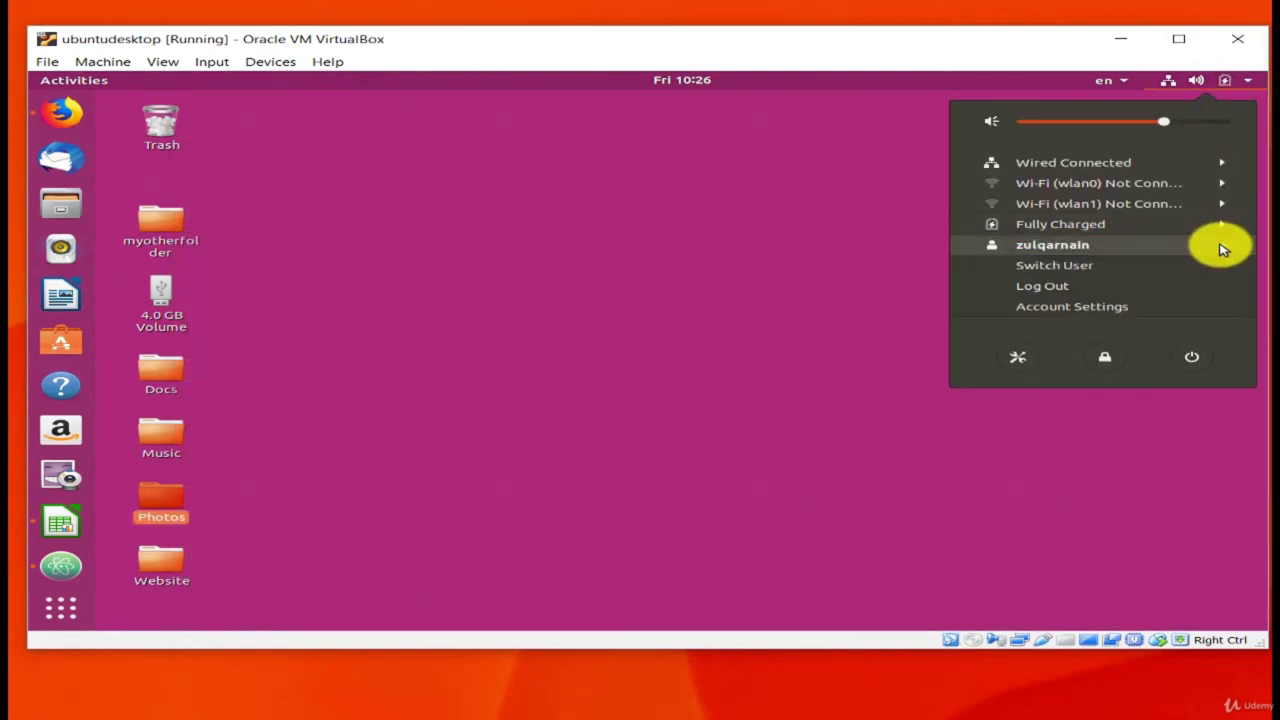
pyautogui.click(1055, 288)
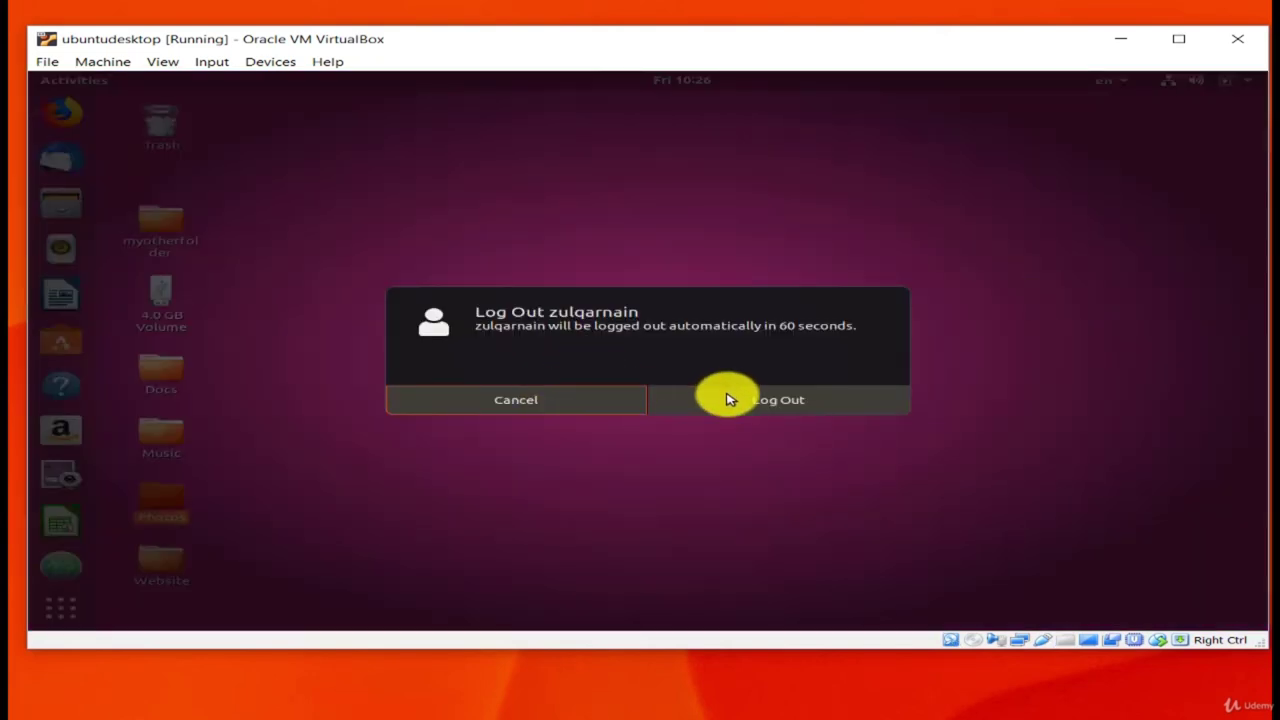
pyautogui.click(729, 400)
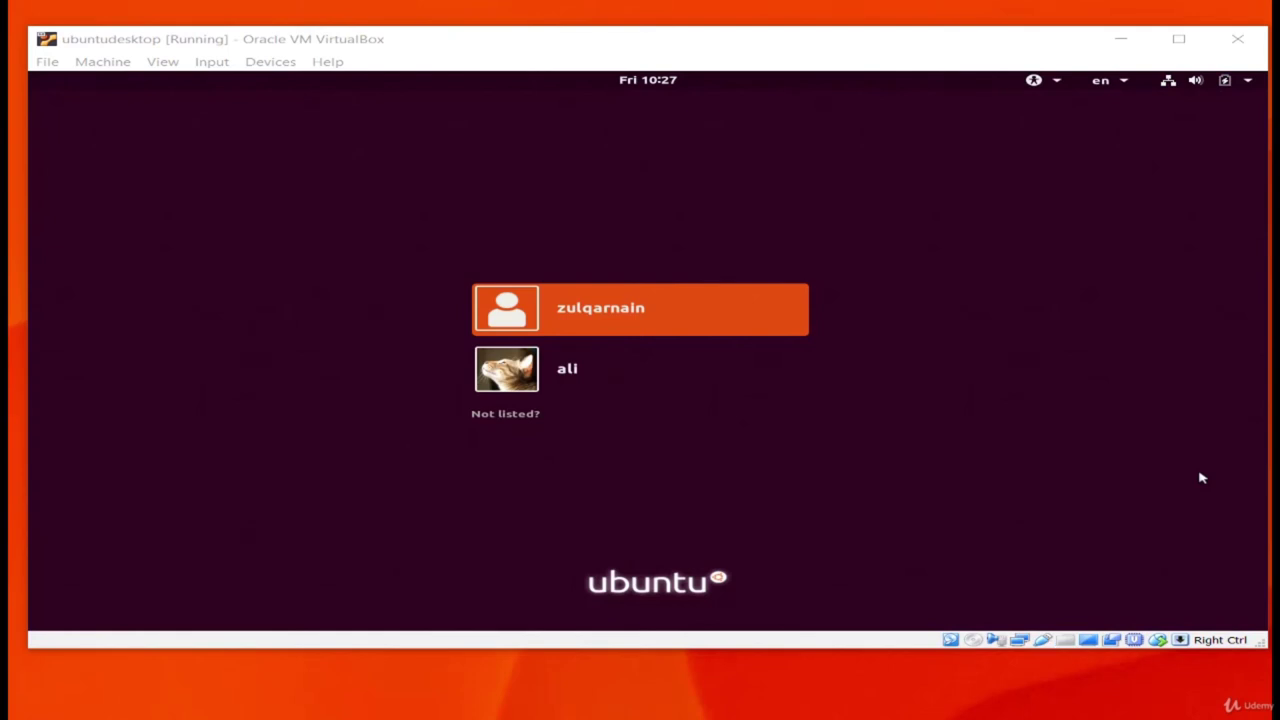
# - Sign in as ali, entering and confirming a new password
pyautogui.click(506, 366)
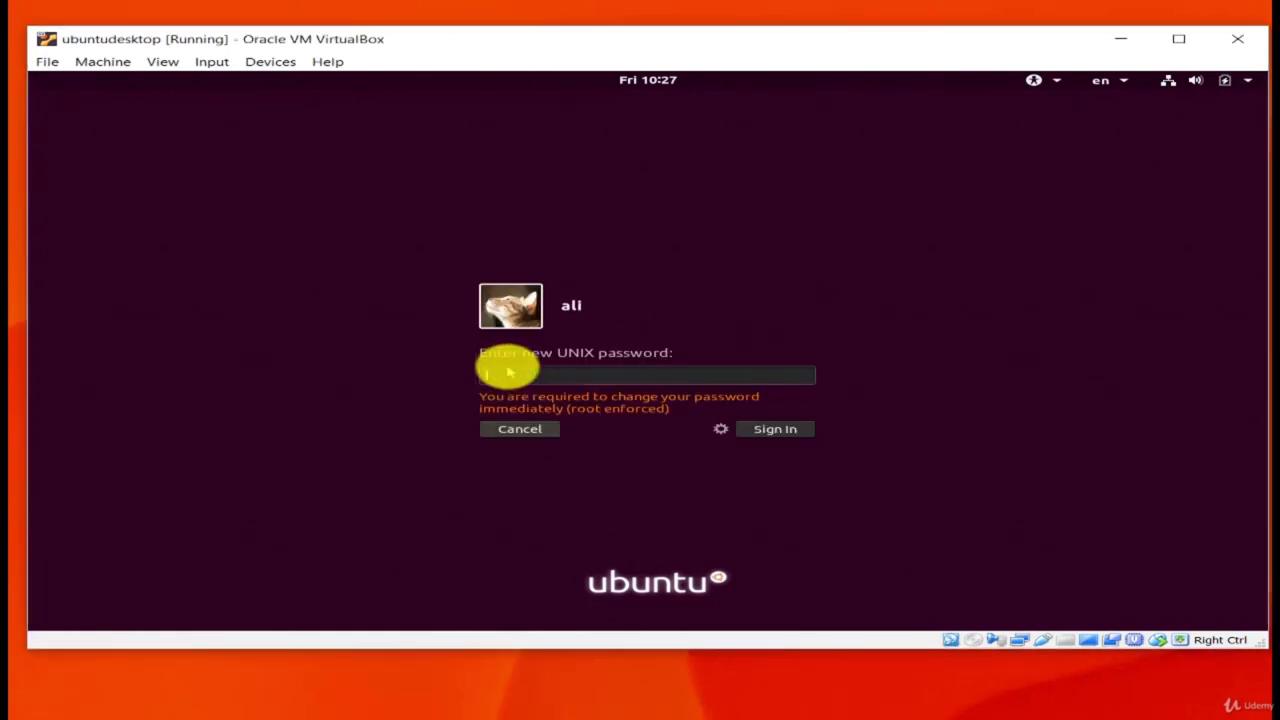
pyautogui.write('*******')
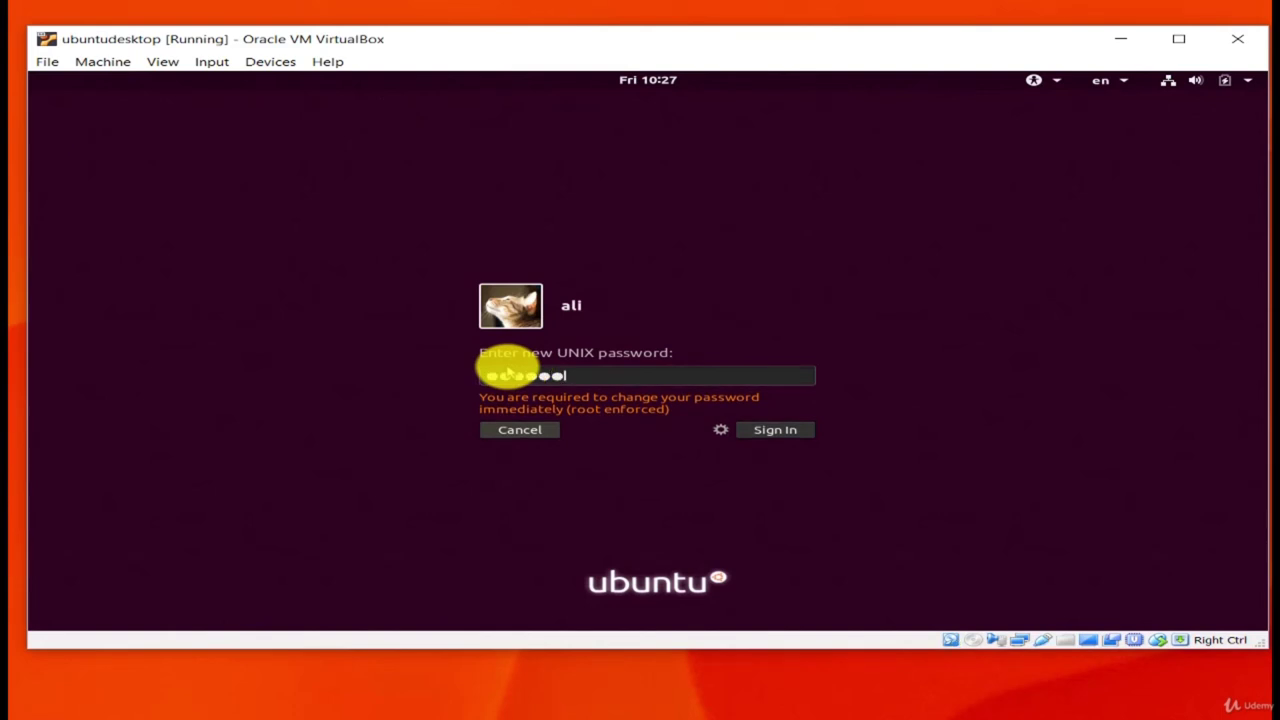
pyautogui.press('Return')
pyautogui.write('*******')
pyautogui.press('Return')
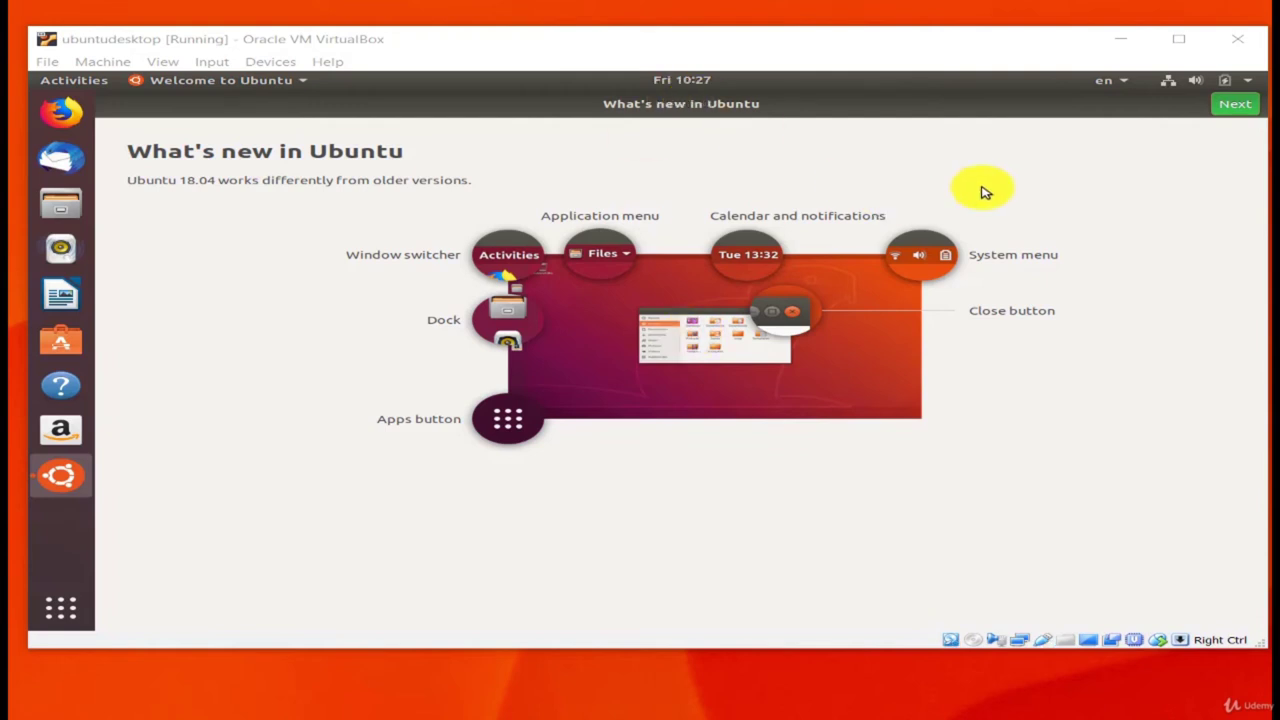
# - Step through the Welcome tour, view Urban Terror in Ubuntu Software, then finish the tour
pyautogui.click(1230, 105)
pyautogui.click(1230, 105)
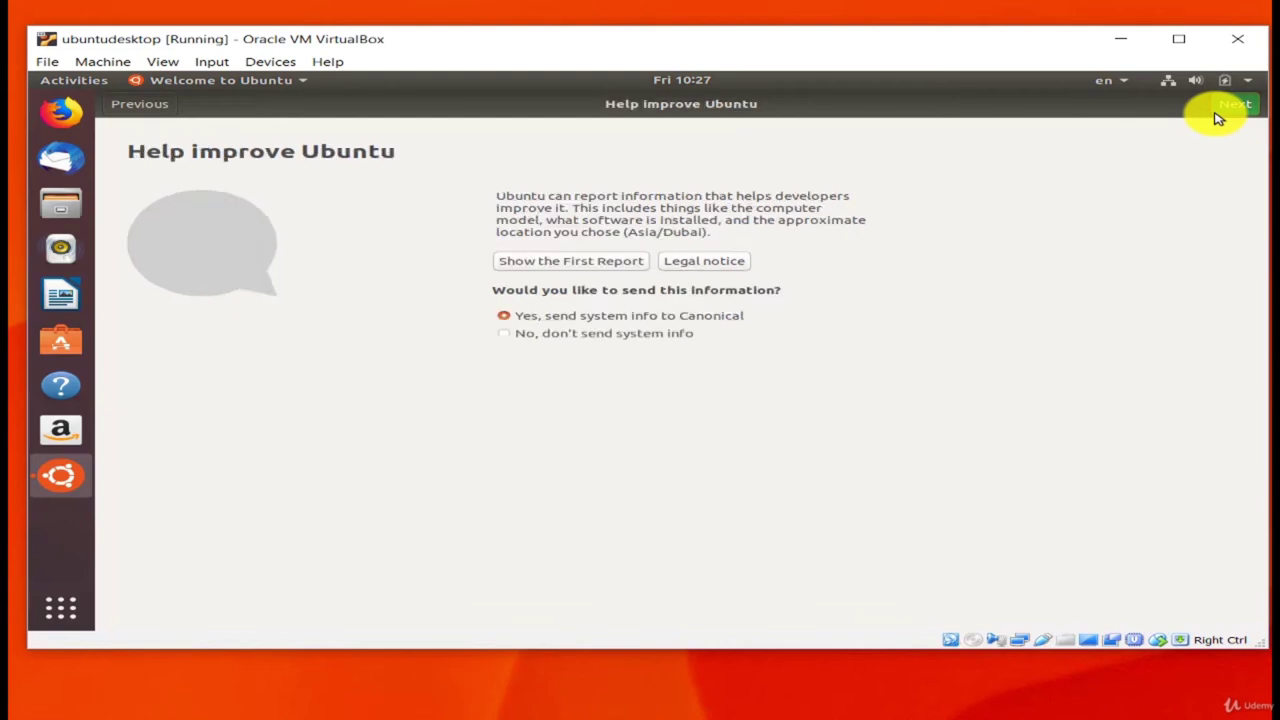
pyautogui.click(1220, 110)
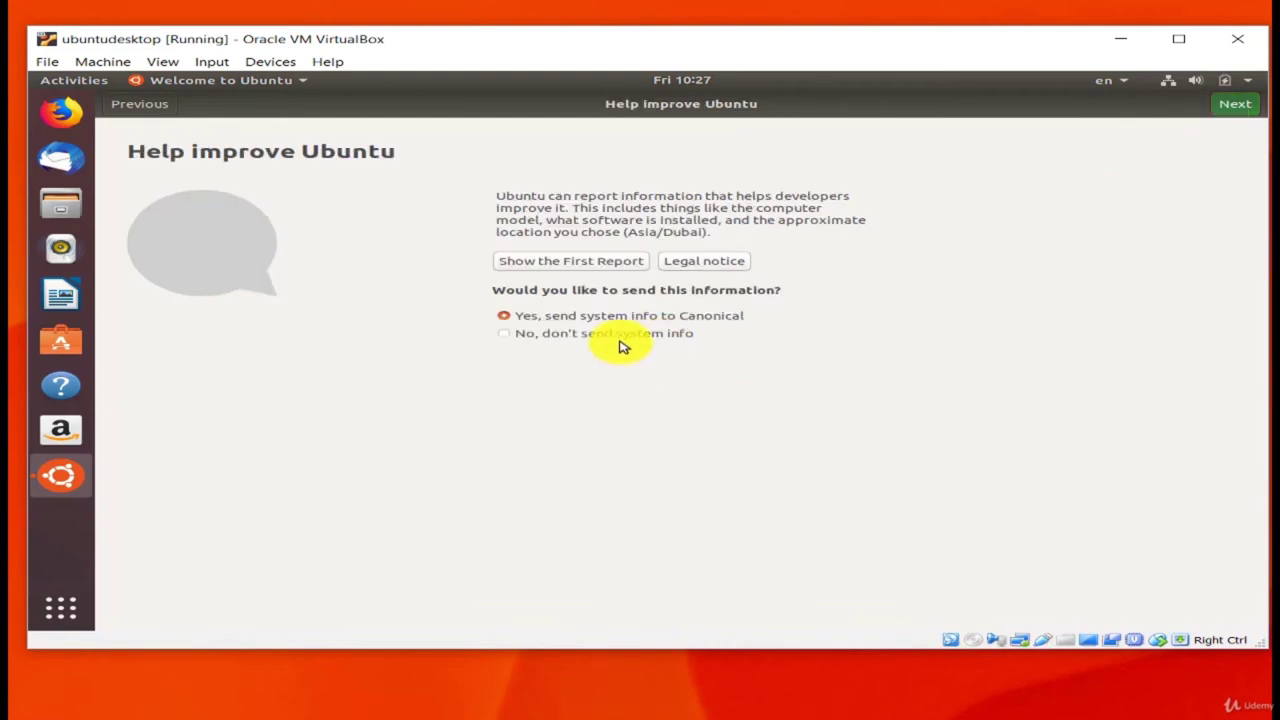
pyautogui.click(1230, 105)
pyautogui.click(681, 330)
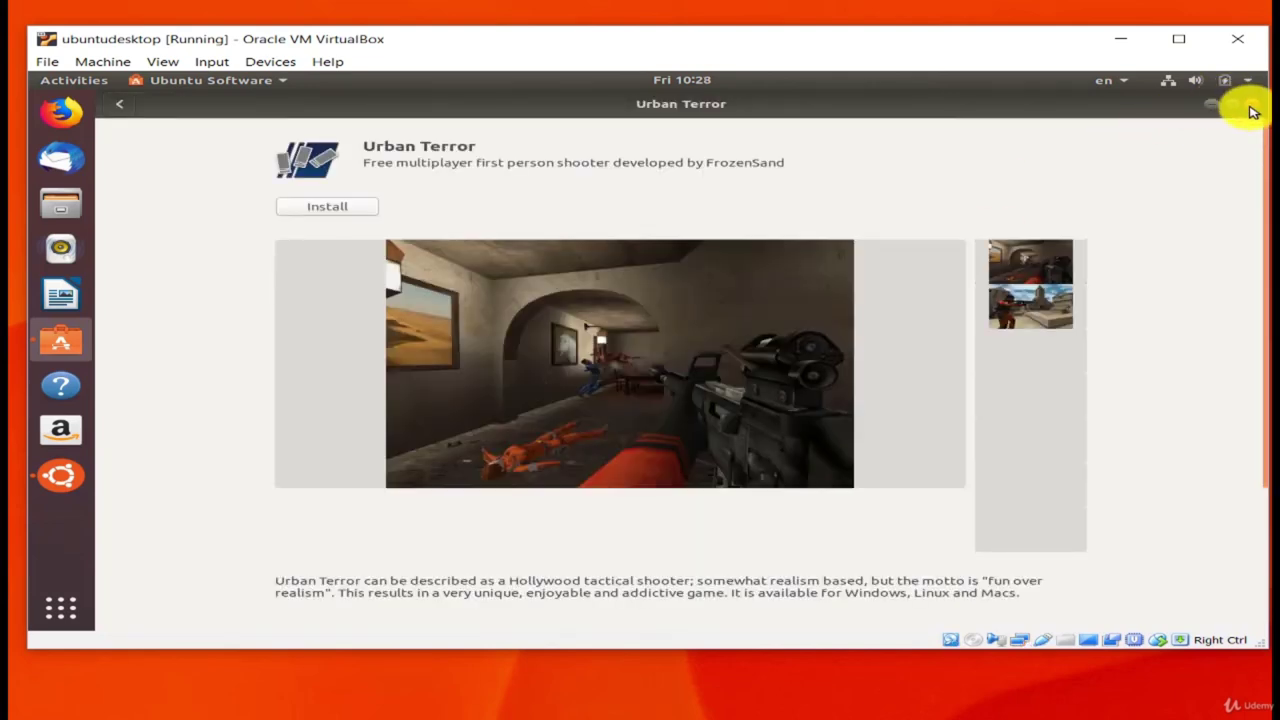
pyautogui.click(1248, 107)
pyautogui.click(1226, 110)
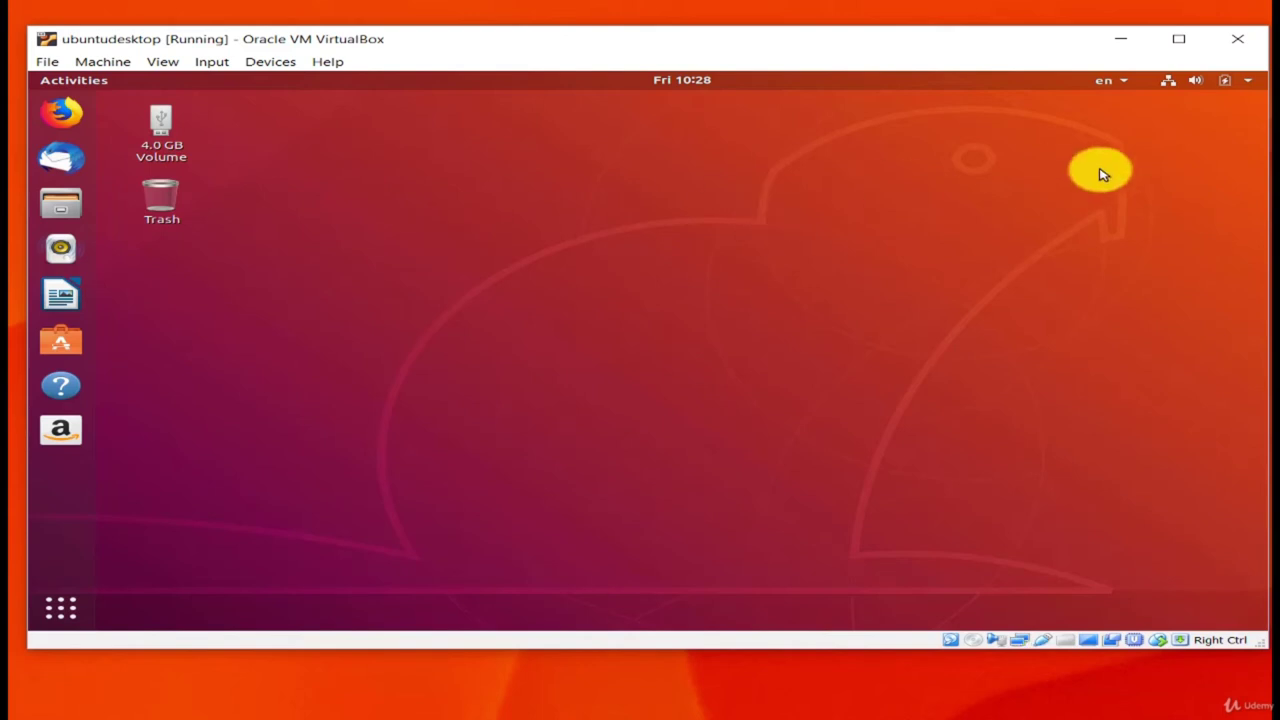
# - Log ali out of the session
pyautogui.click(1249, 88)
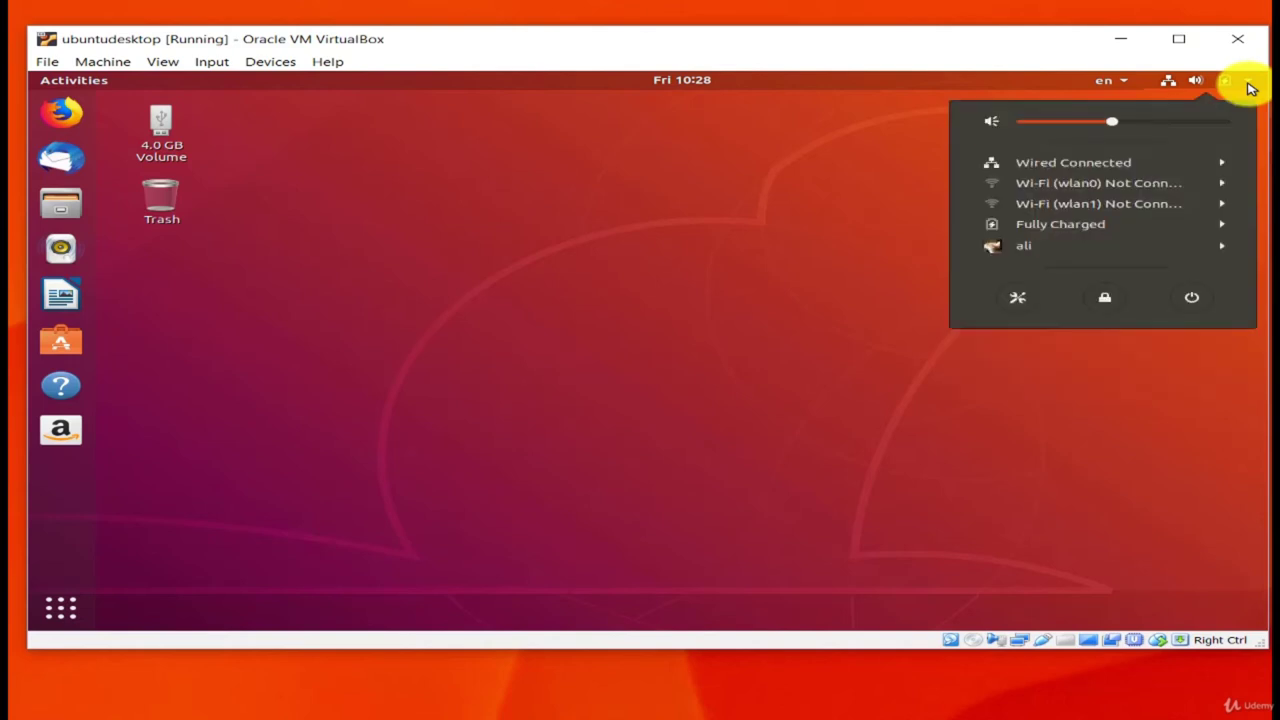
pyautogui.click(1219, 250)
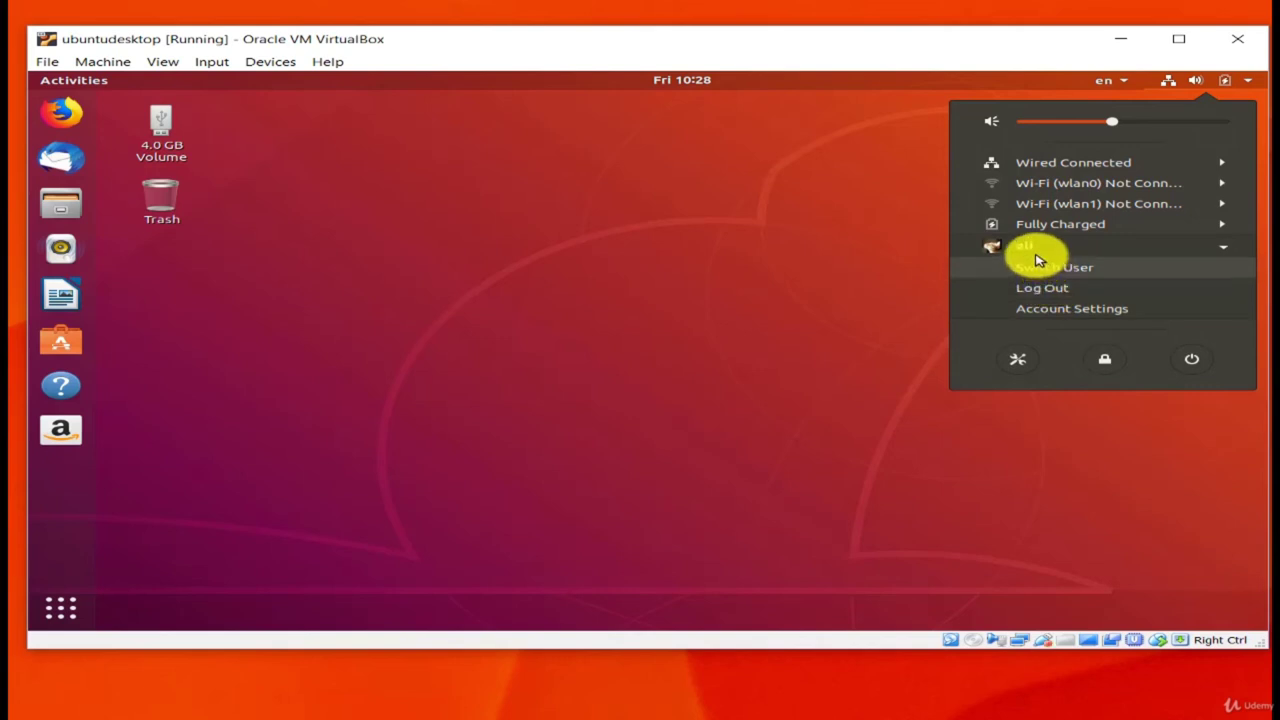
pyautogui.click(1038, 288)
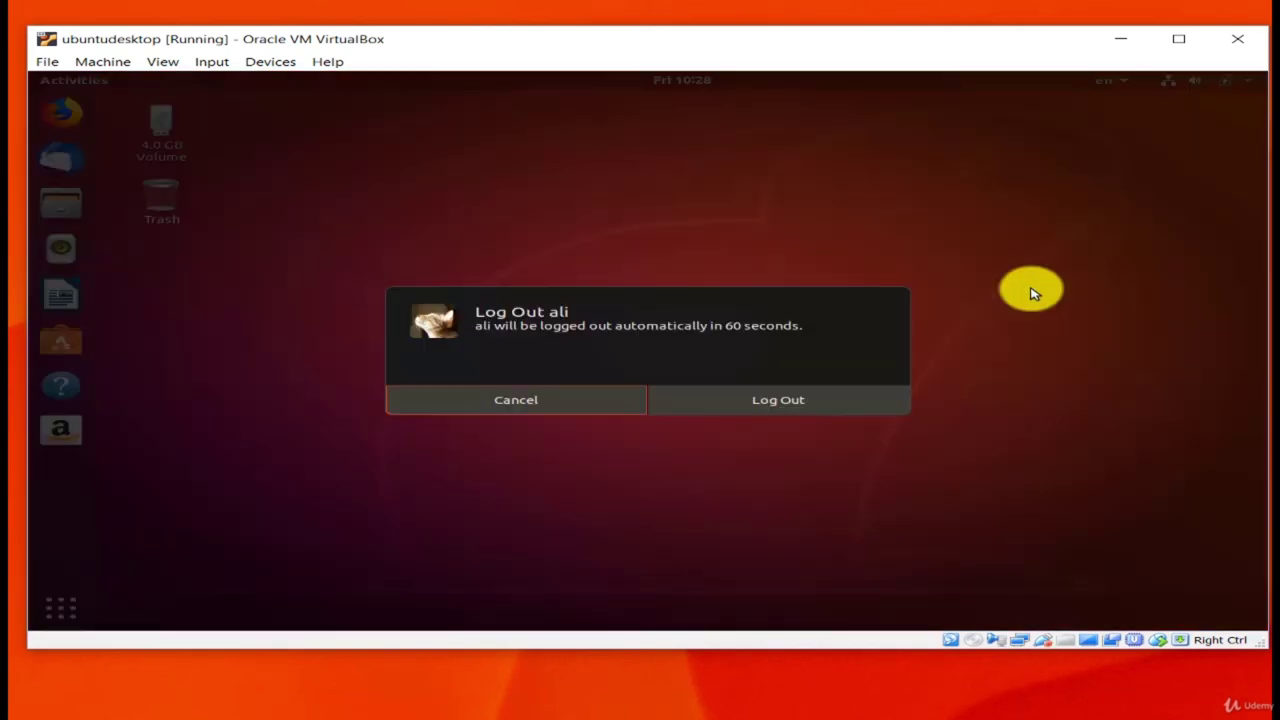
pyautogui.click(760, 397)
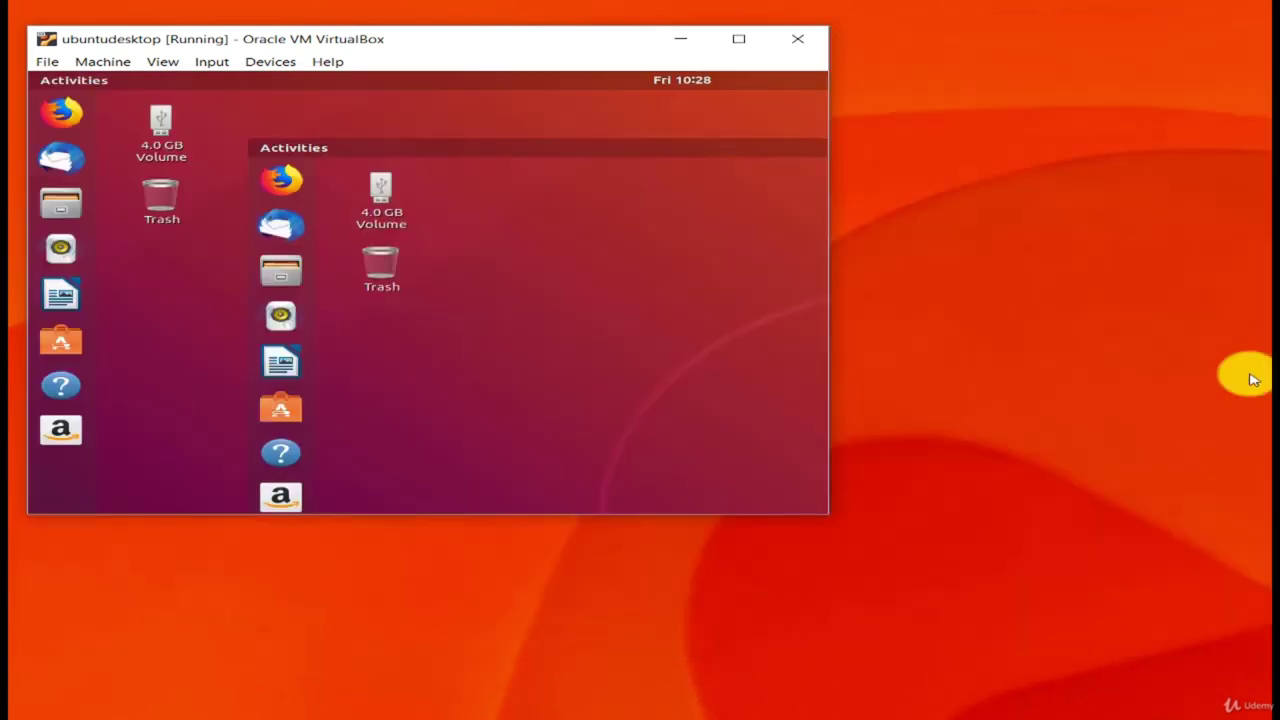
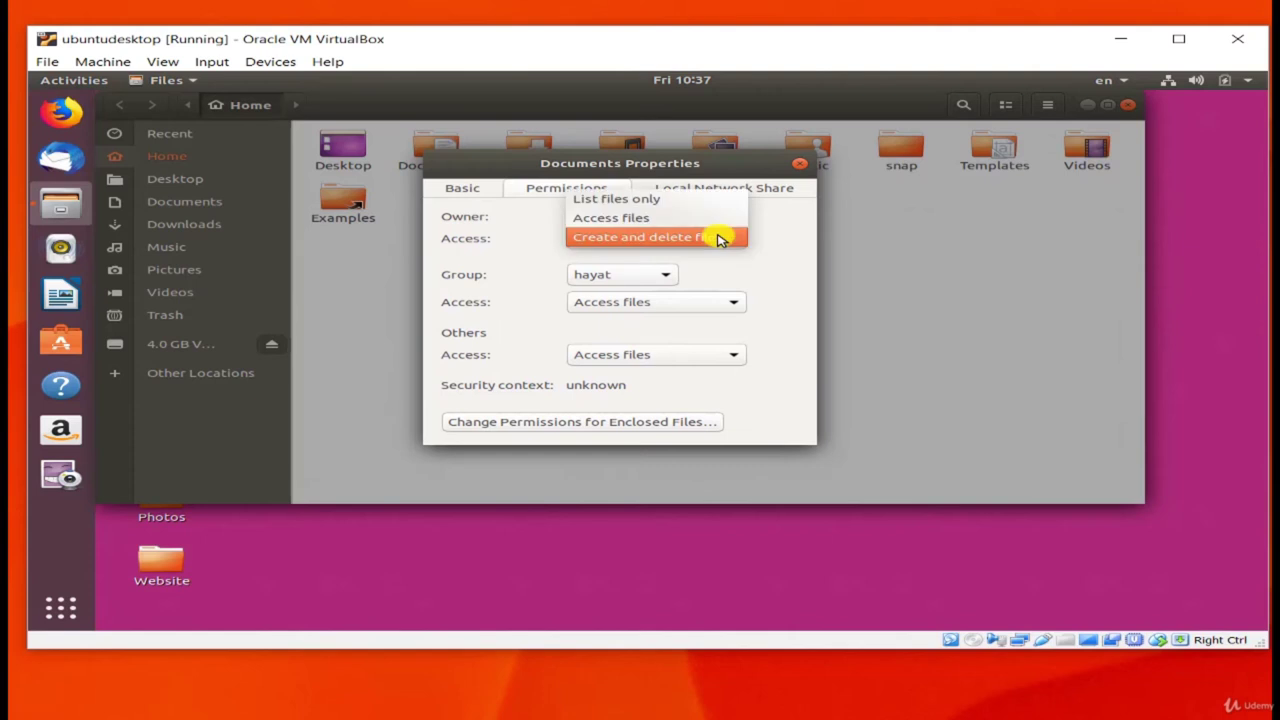
# - Make hayat the Documents folder's group and give group and others Access files
pyautogui.click(718, 238)
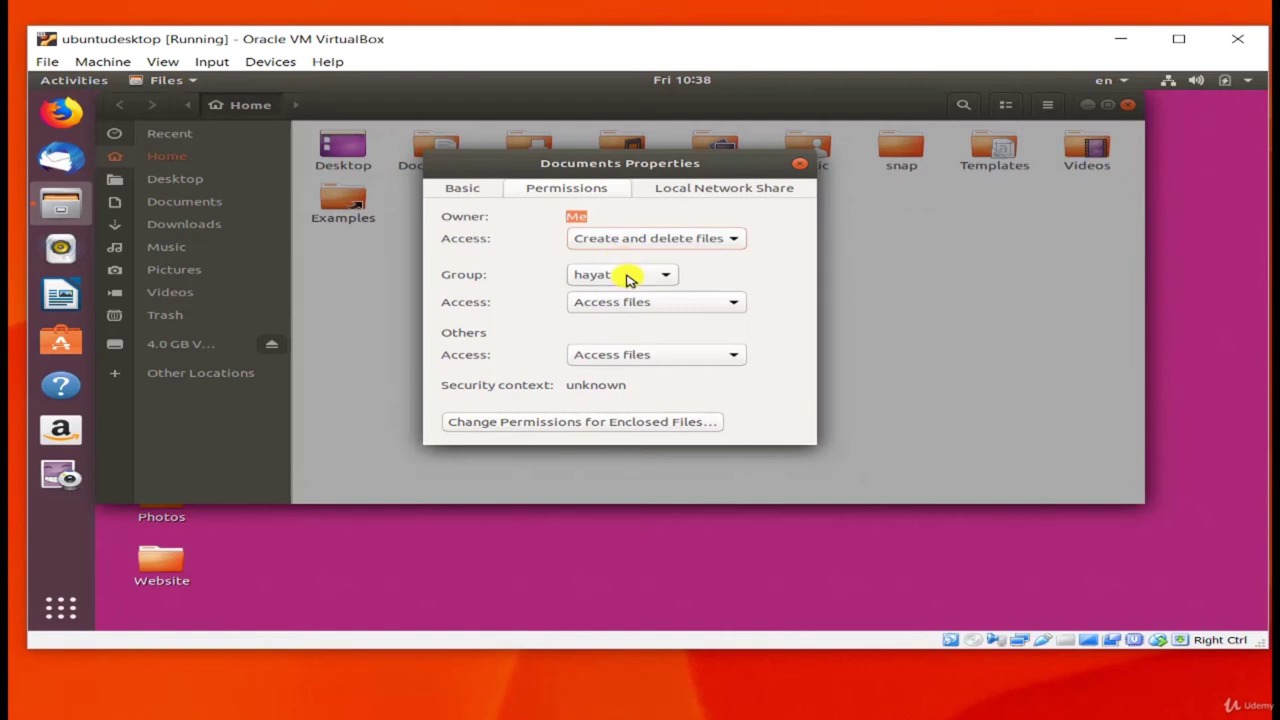
pyautogui.click(627, 277)
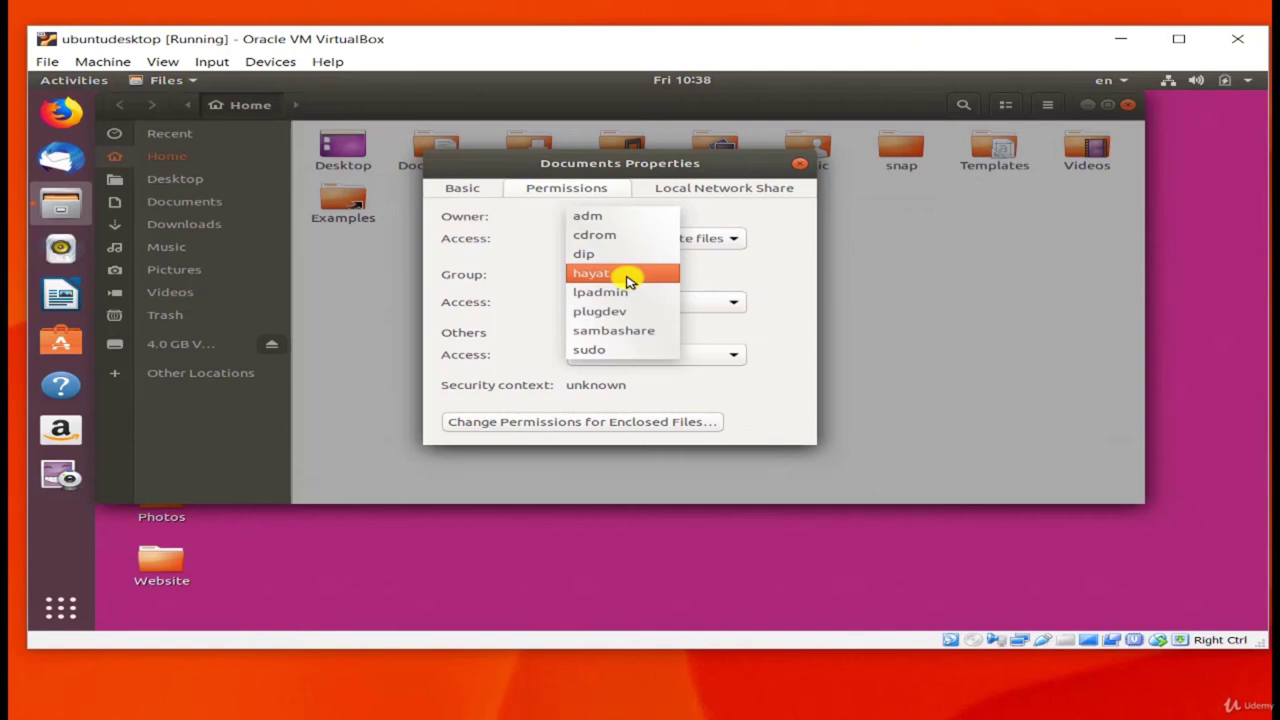
pyautogui.click(627, 277)
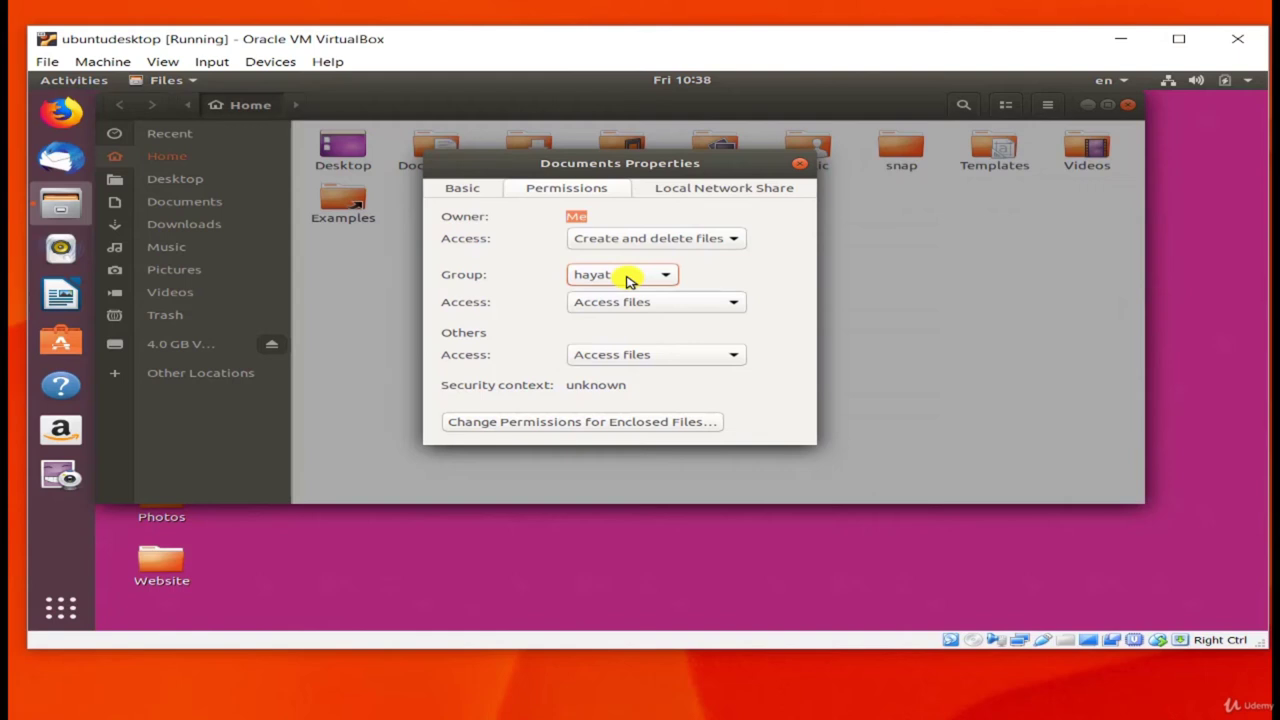
pyautogui.click(657, 302)
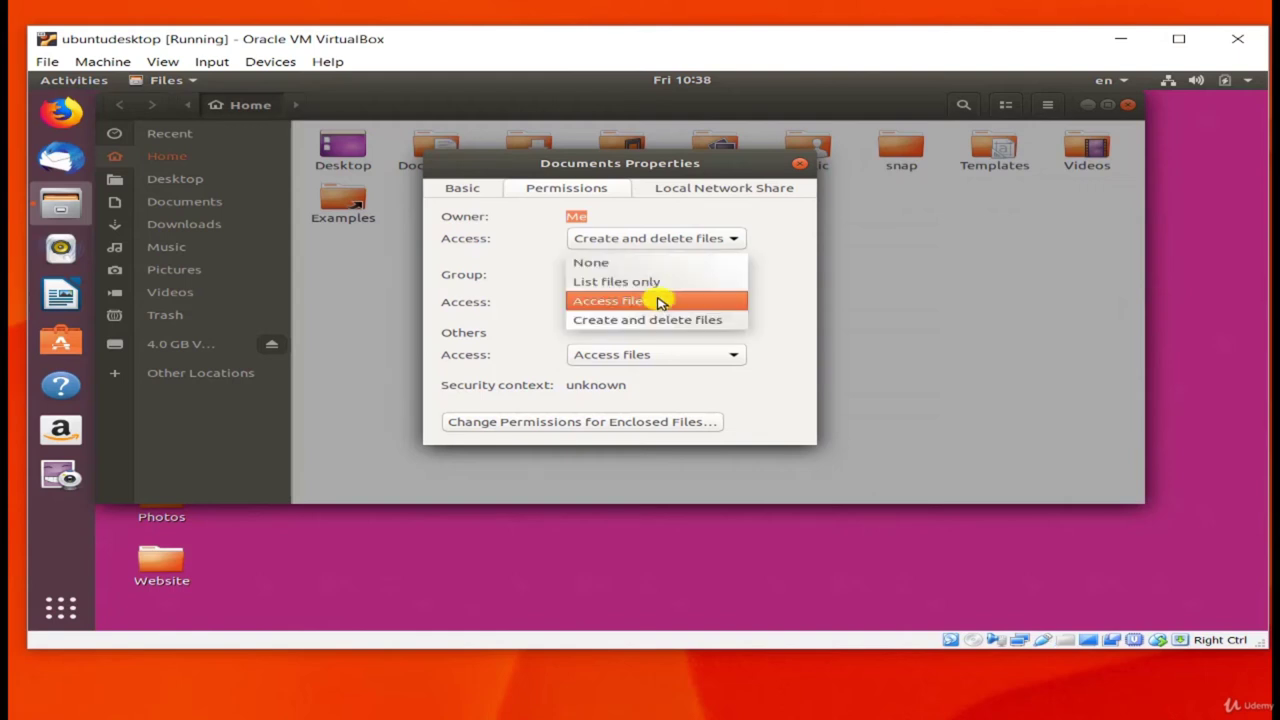
pyautogui.click(657, 302)
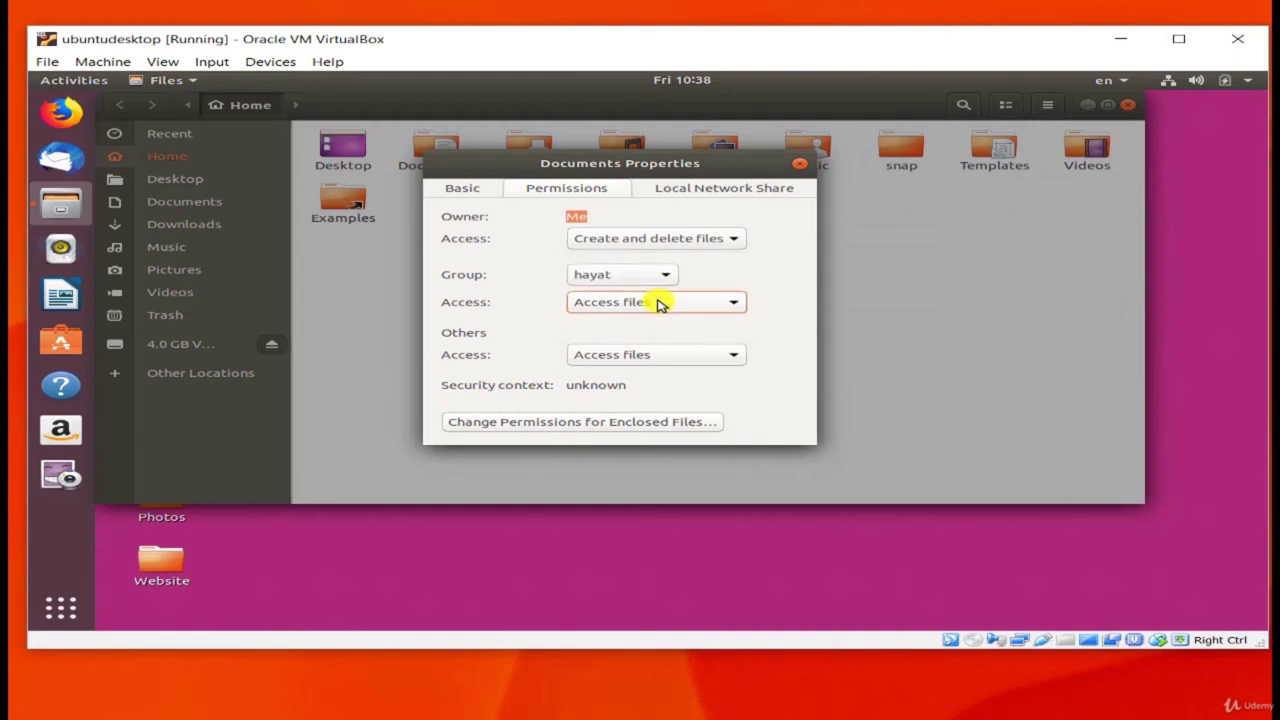
pyautogui.click(696, 353)
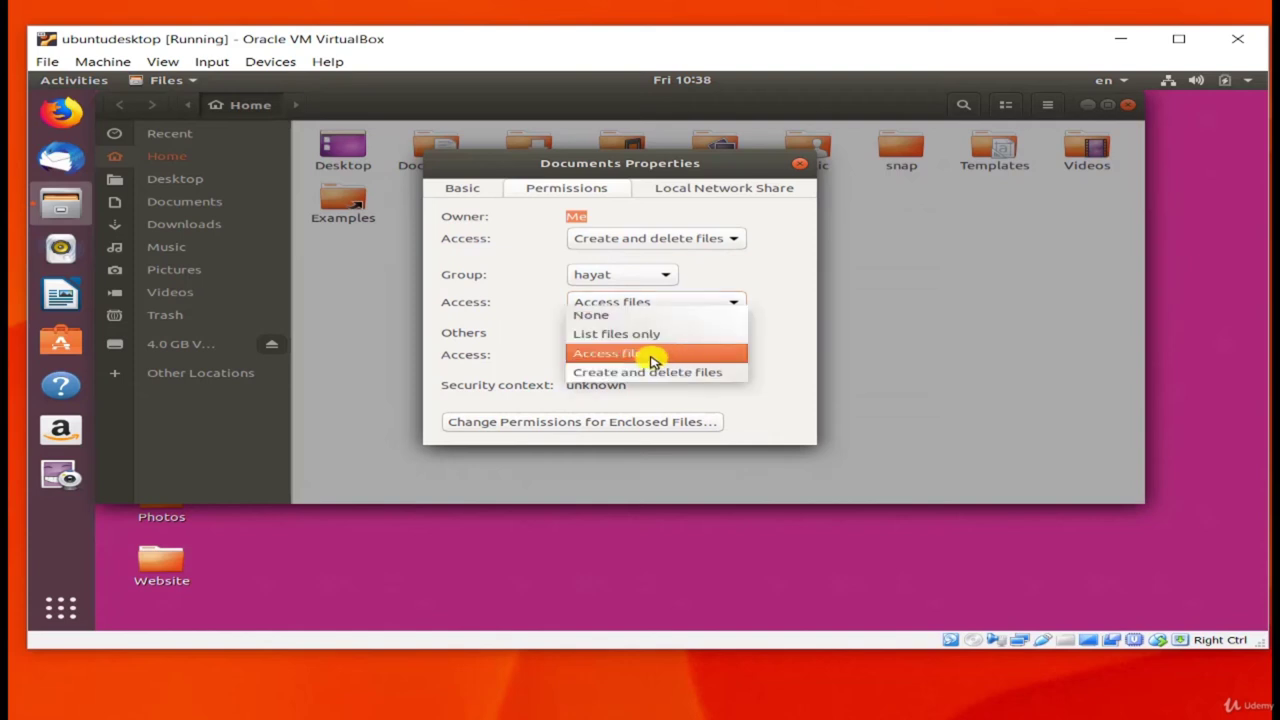
pyautogui.click(783, 317)
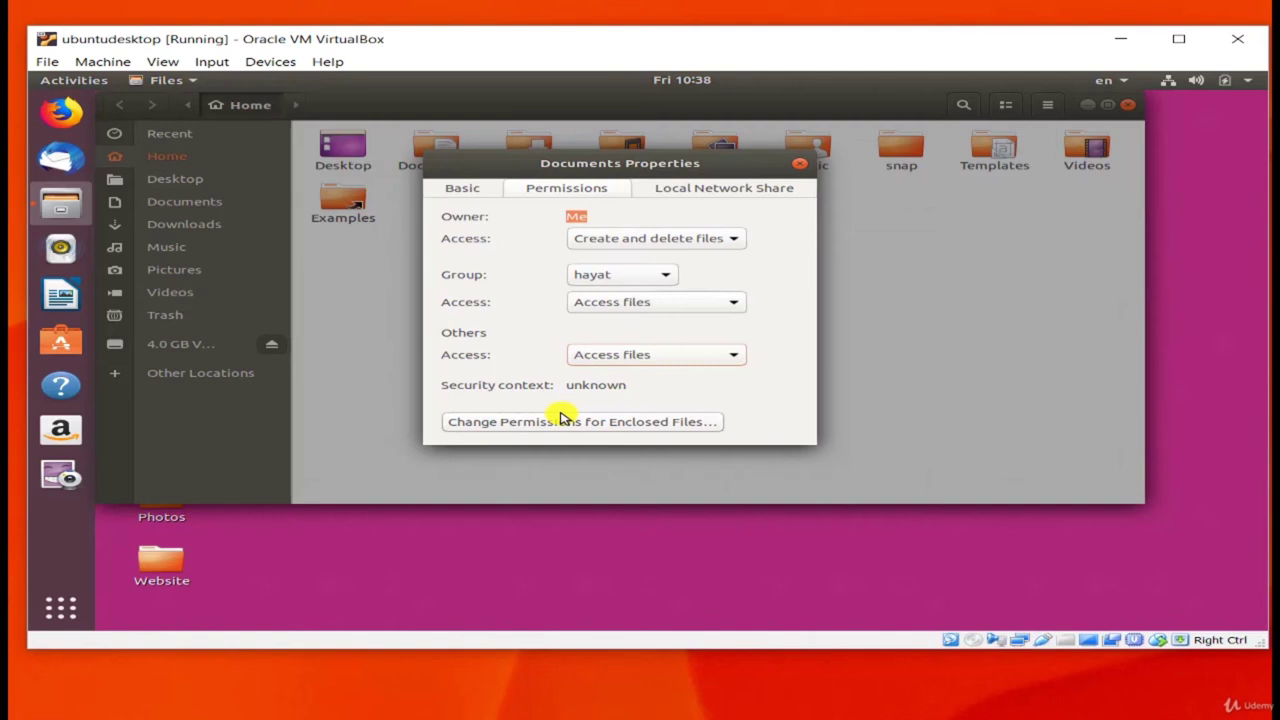
# - Restrict the Documents folder's owner to List files only
pyautogui.click(646, 240)
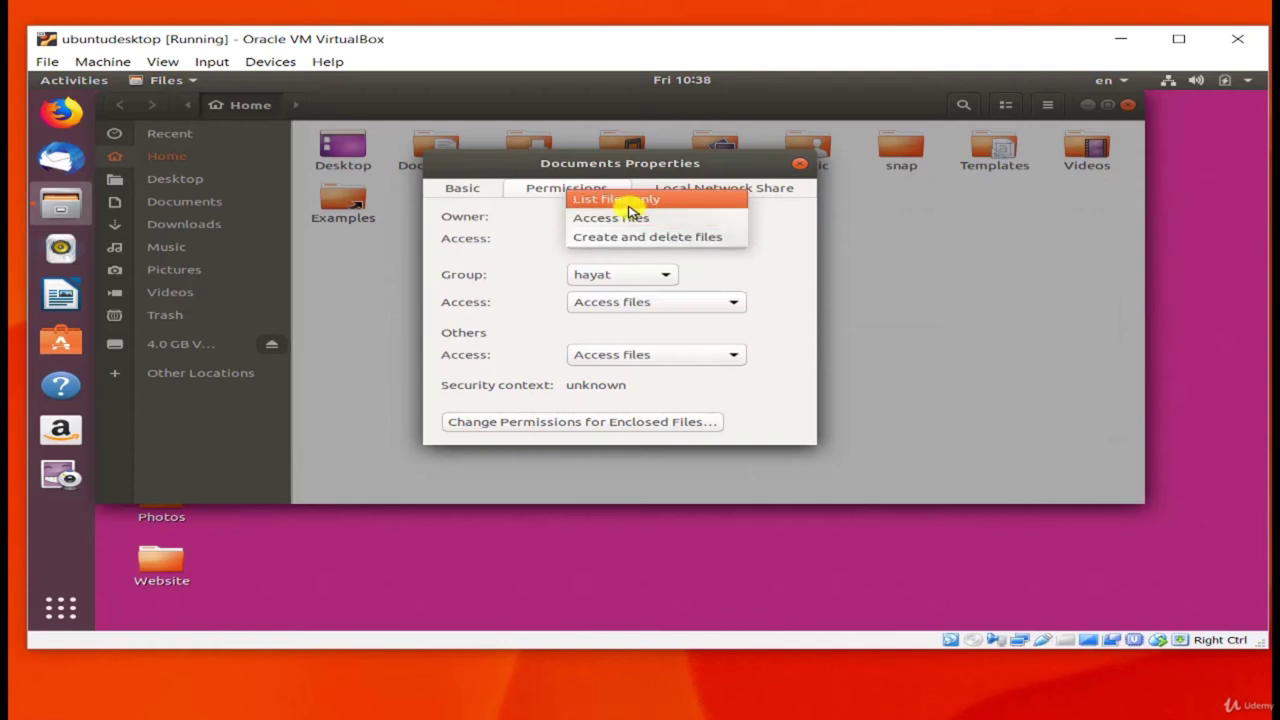
pyautogui.click(637, 205)
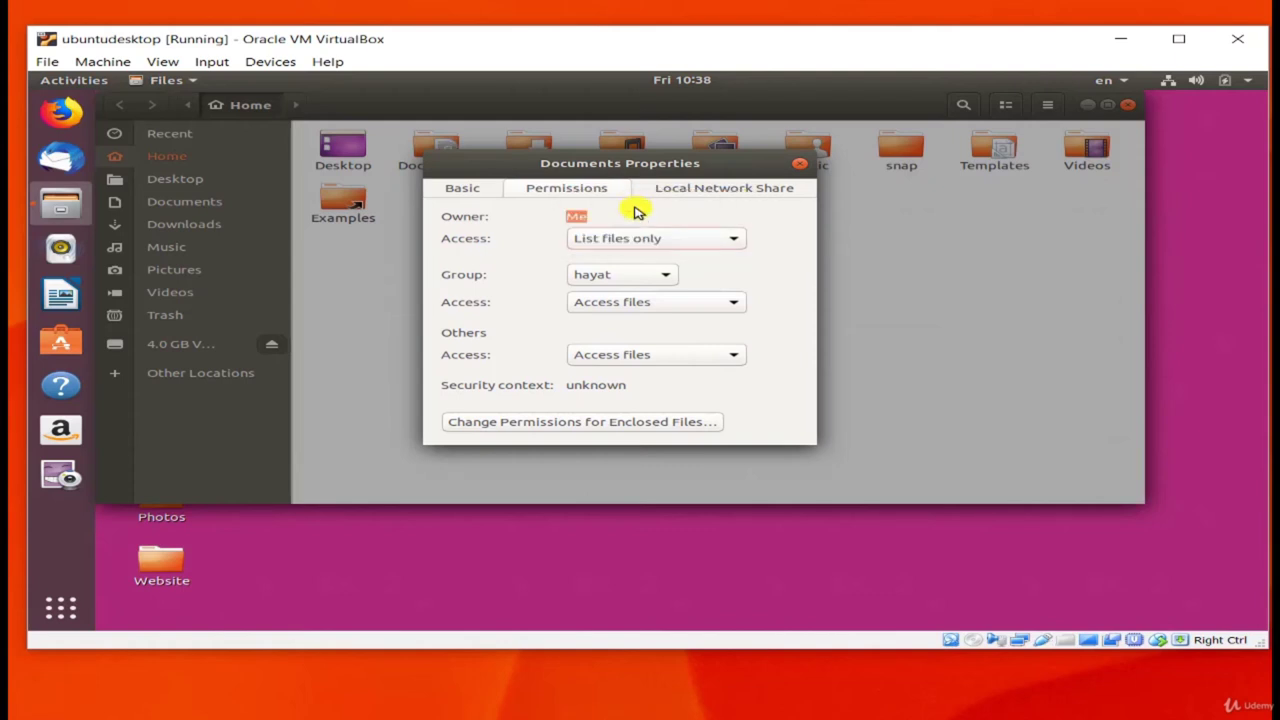
pyautogui.click(670, 245)
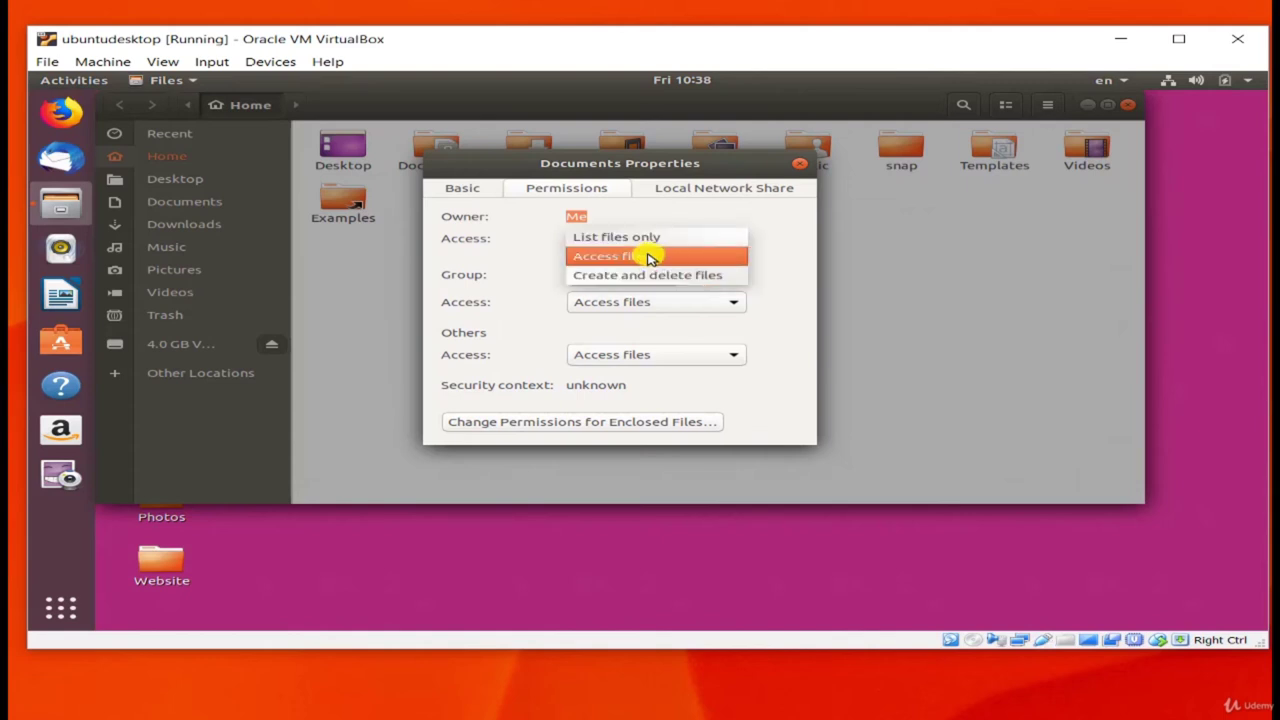
pyautogui.click(651, 254)
pyautogui.click(645, 245)
pyautogui.click(627, 217)
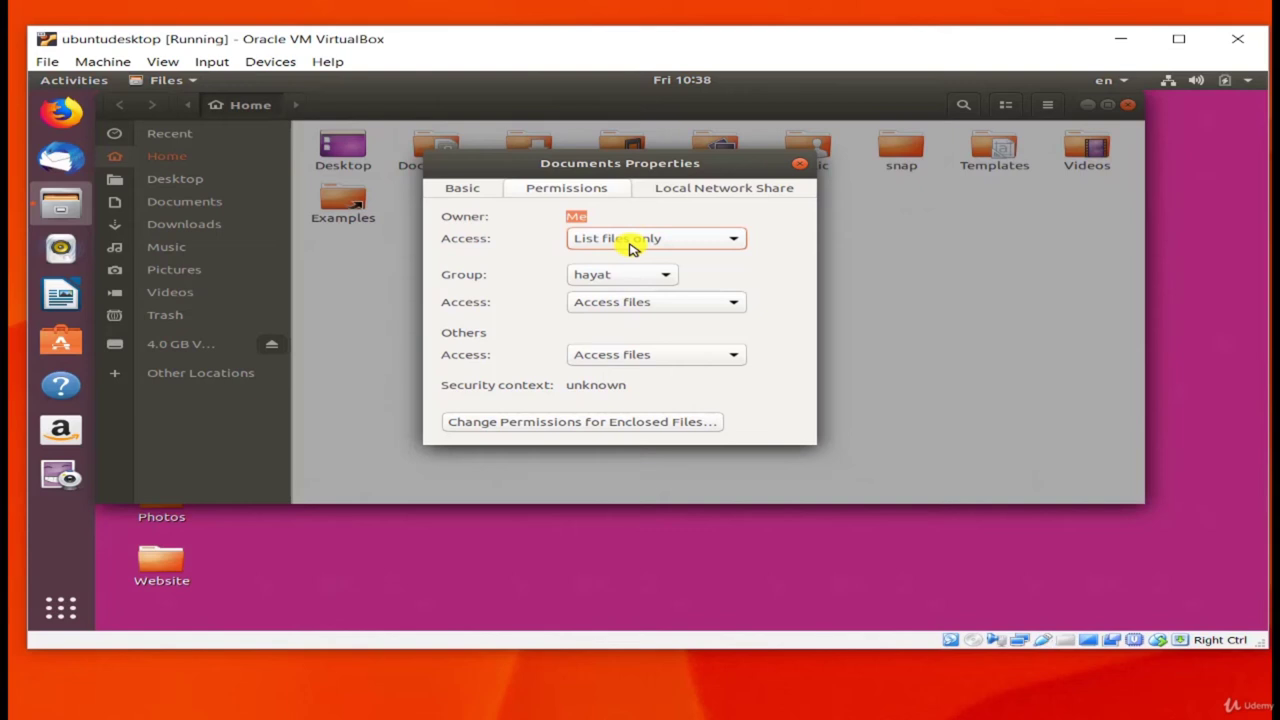
pyautogui.click(630, 247)
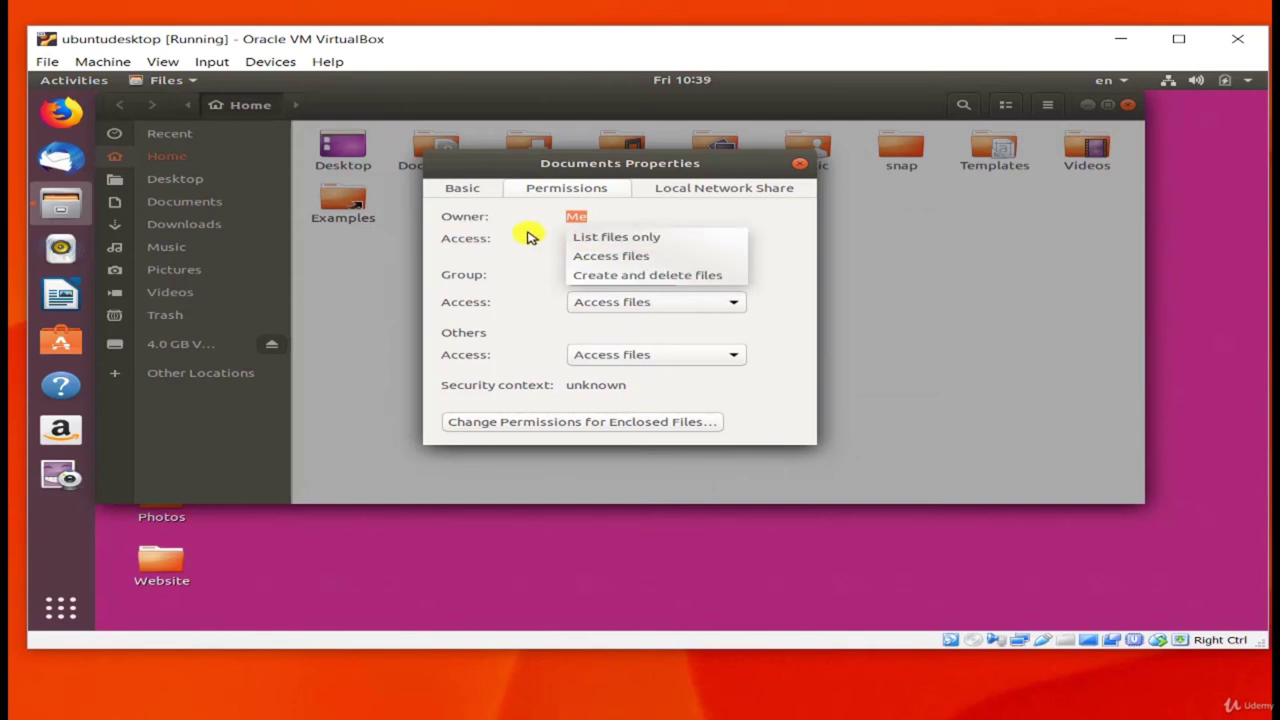
pyautogui.click(529, 237)
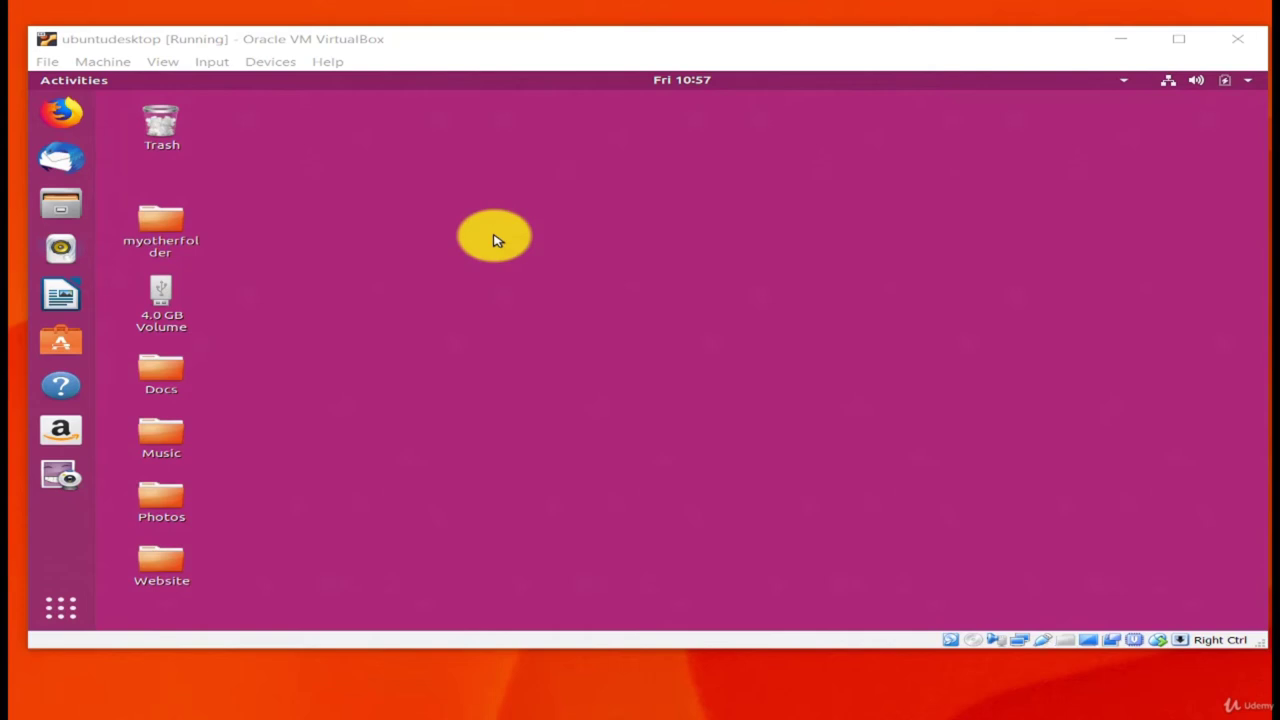
# - Open Files at Other Locations and start entering smb://192.168.1. as the server address
pyautogui.click(83, 211)
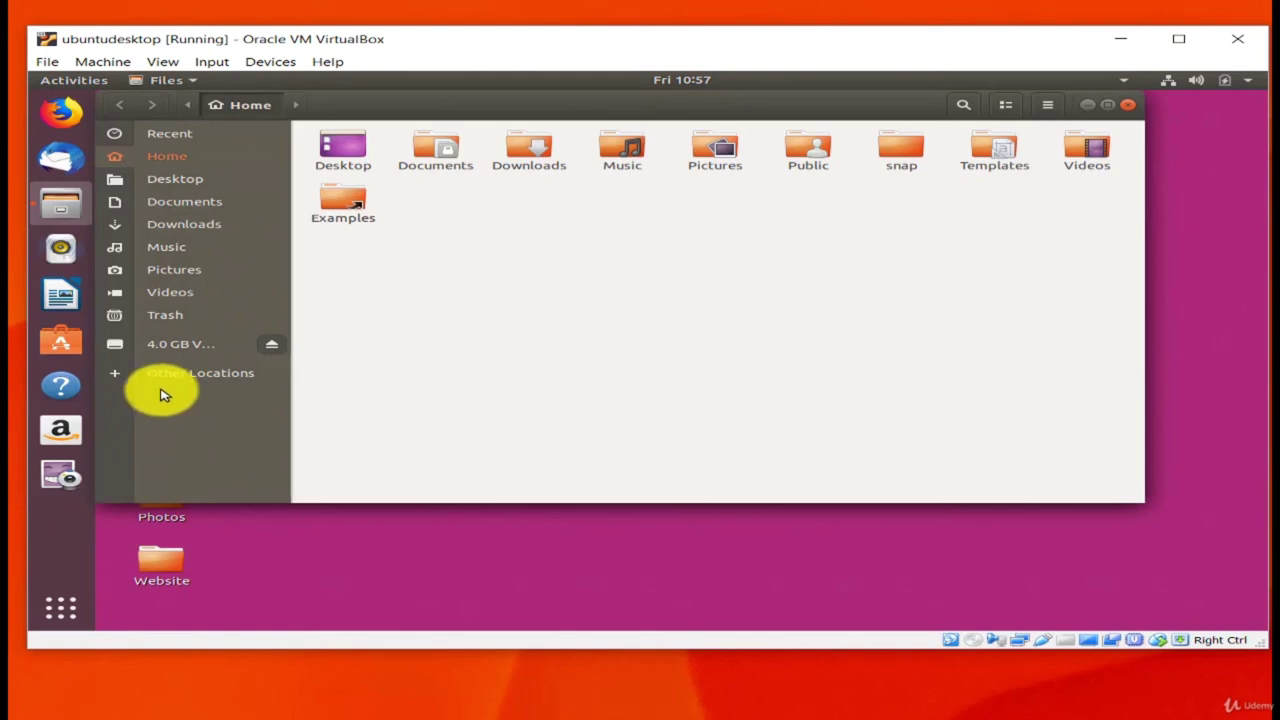
pyautogui.click(170, 372)
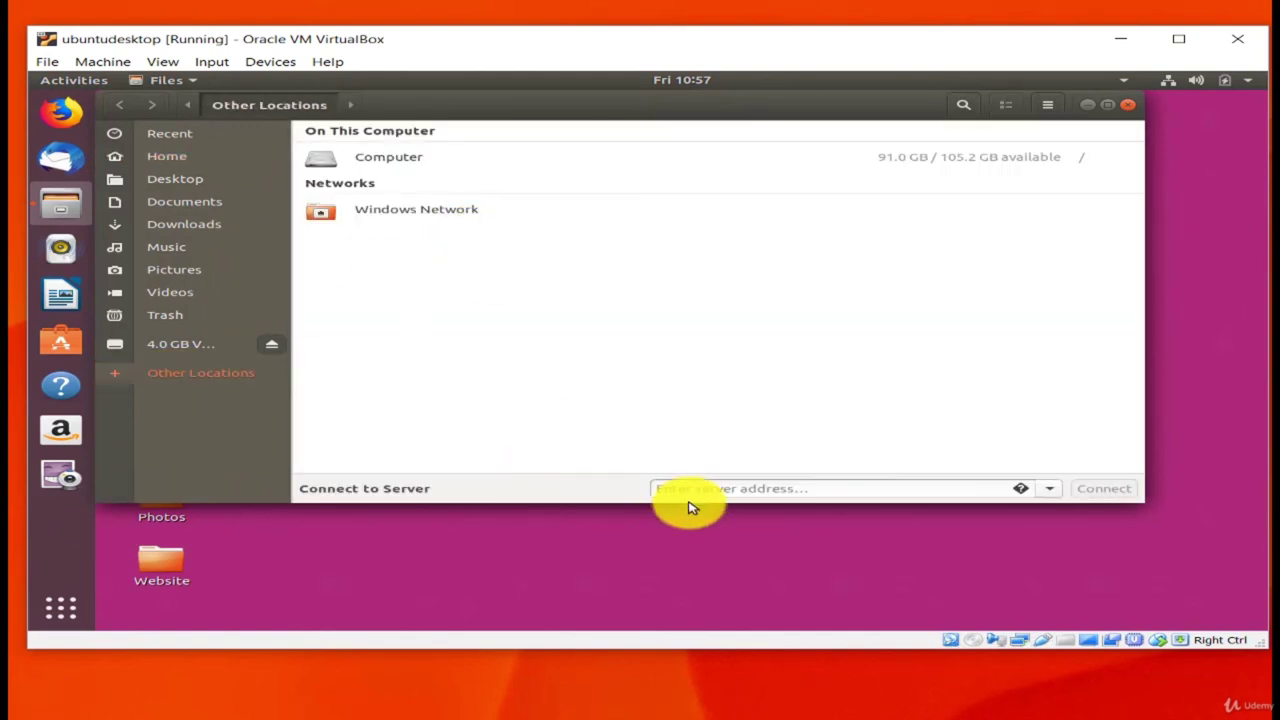
pyautogui.click(733, 490)
pyautogui.write('sm')
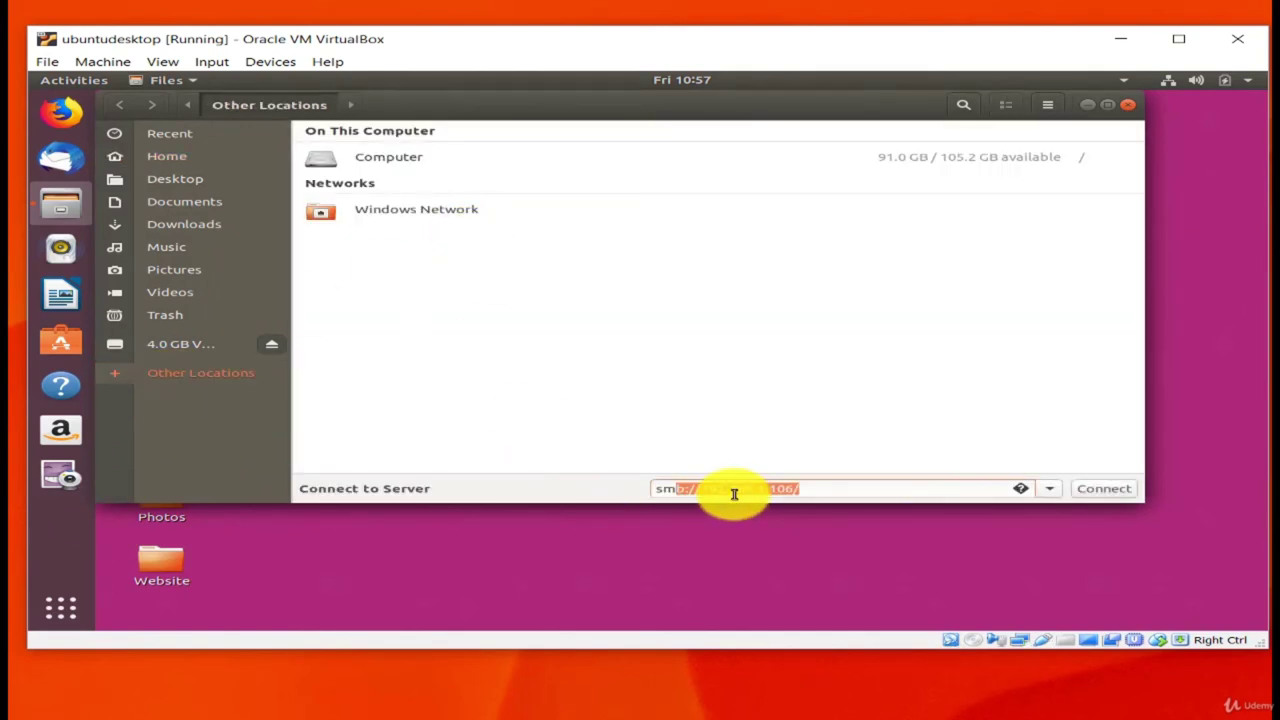
pyautogui.write('b://192.168.1.')
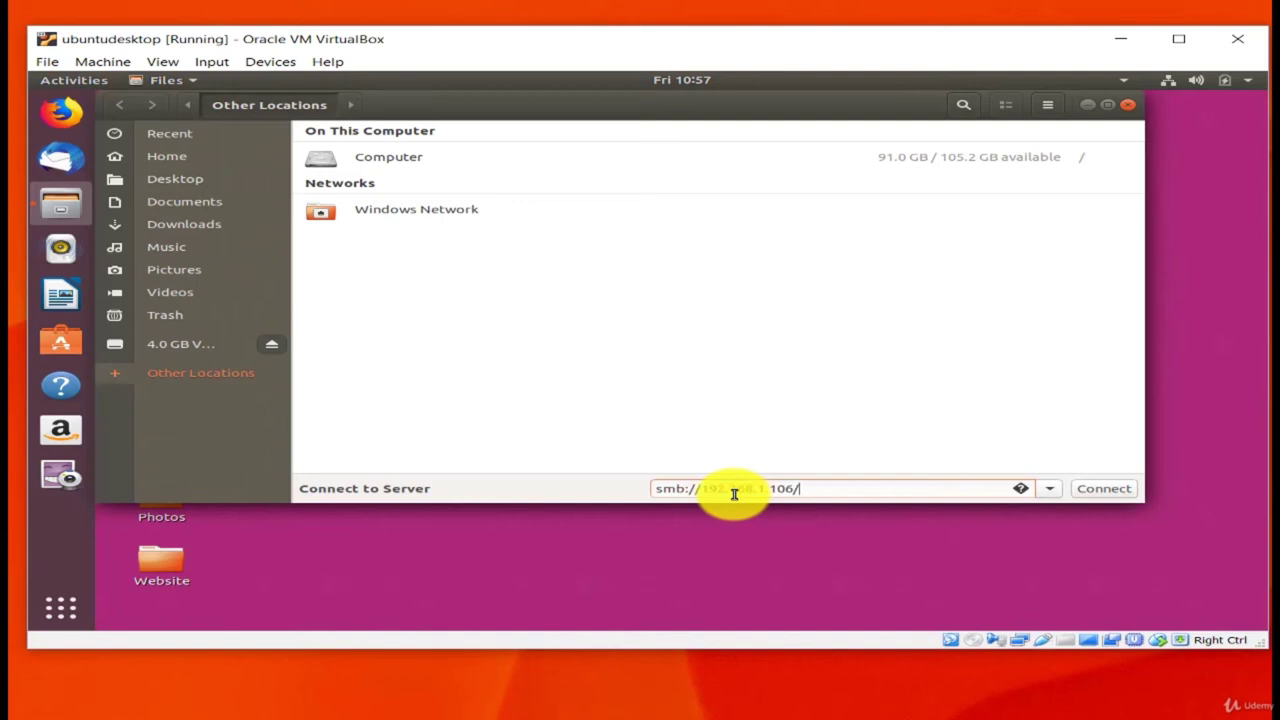
# - Complete the address smb://192.168.1.106/ and connect to the server
pyautogui.rightClick(807, 488)
pyautogui.click(662, 491)
pyautogui.moveTo(659, 491); pyautogui.dragTo(829, 480)
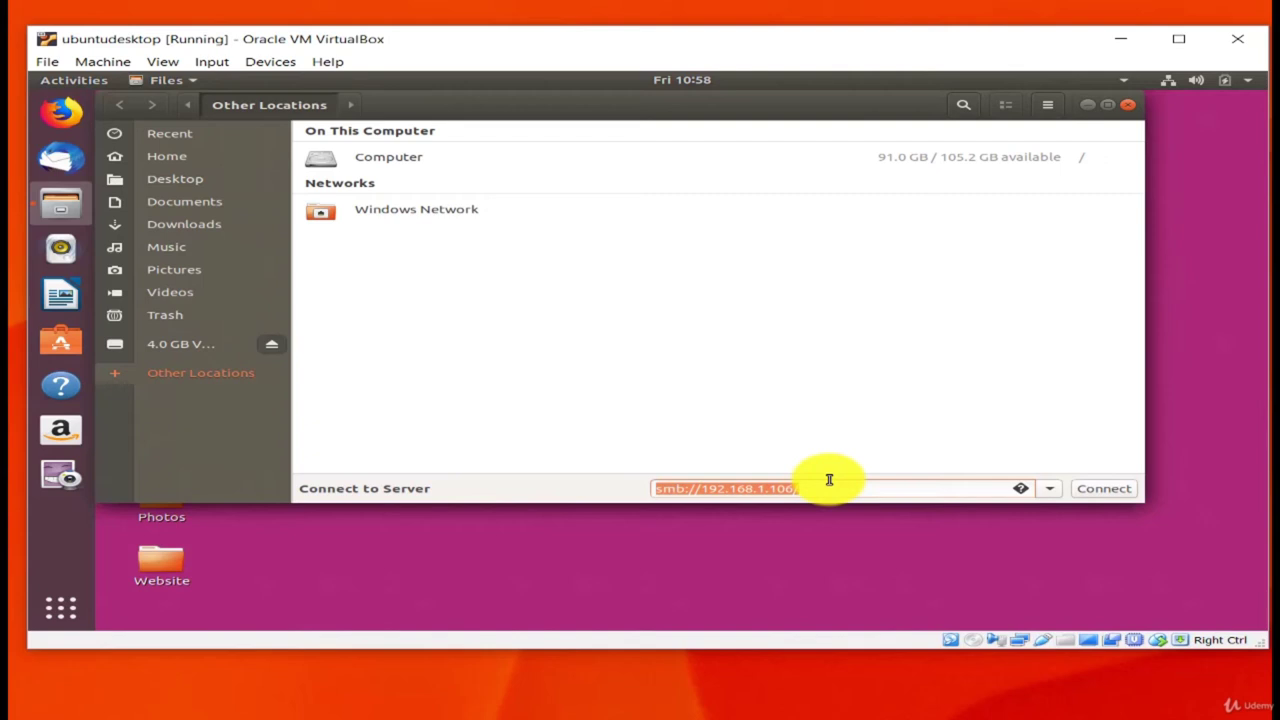
pyautogui.click(829, 480)
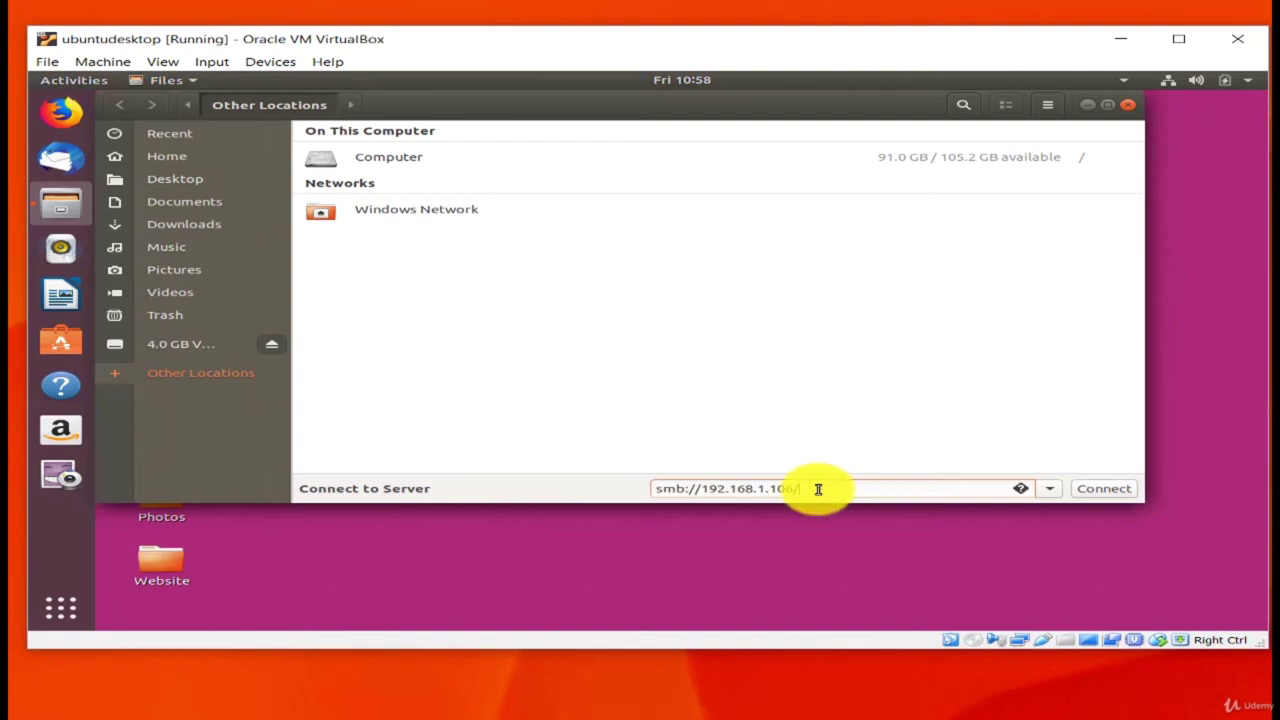
pyautogui.click(1023, 489)
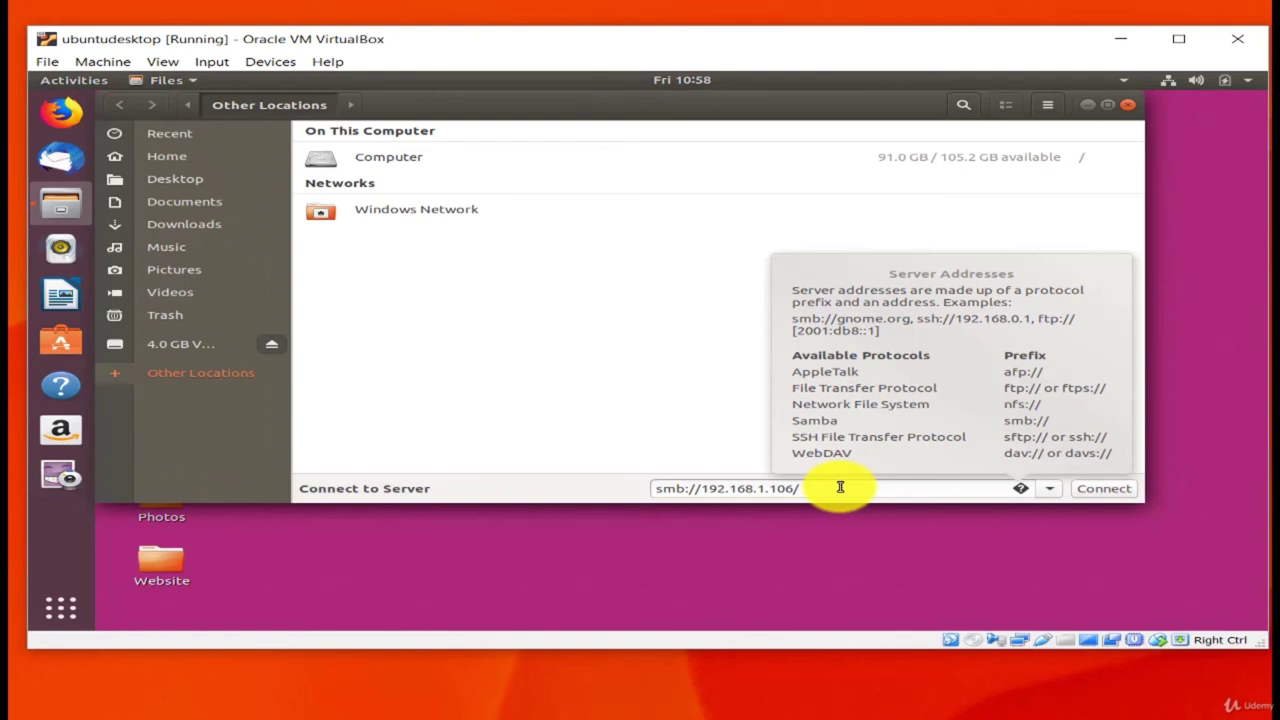
pyautogui.click(1083, 494)
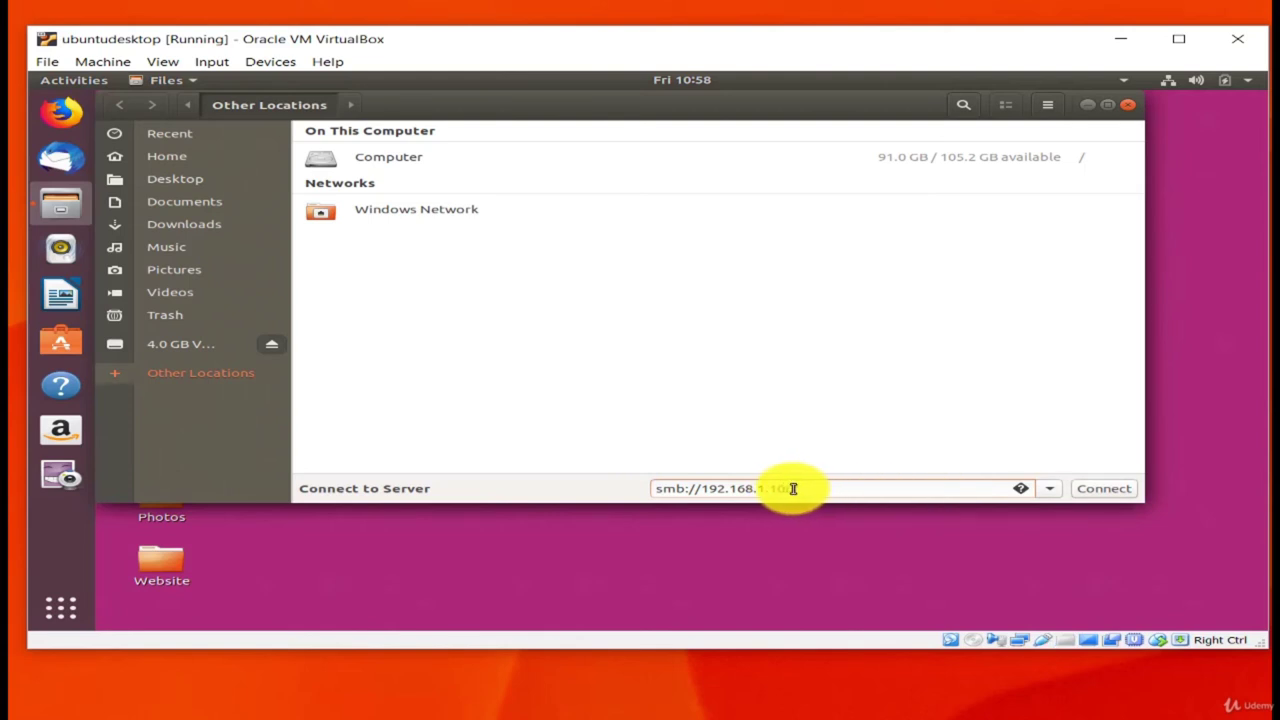
pyautogui.moveTo(794, 488); pyautogui.dragTo(699, 488)
pyautogui.click(1094, 488)
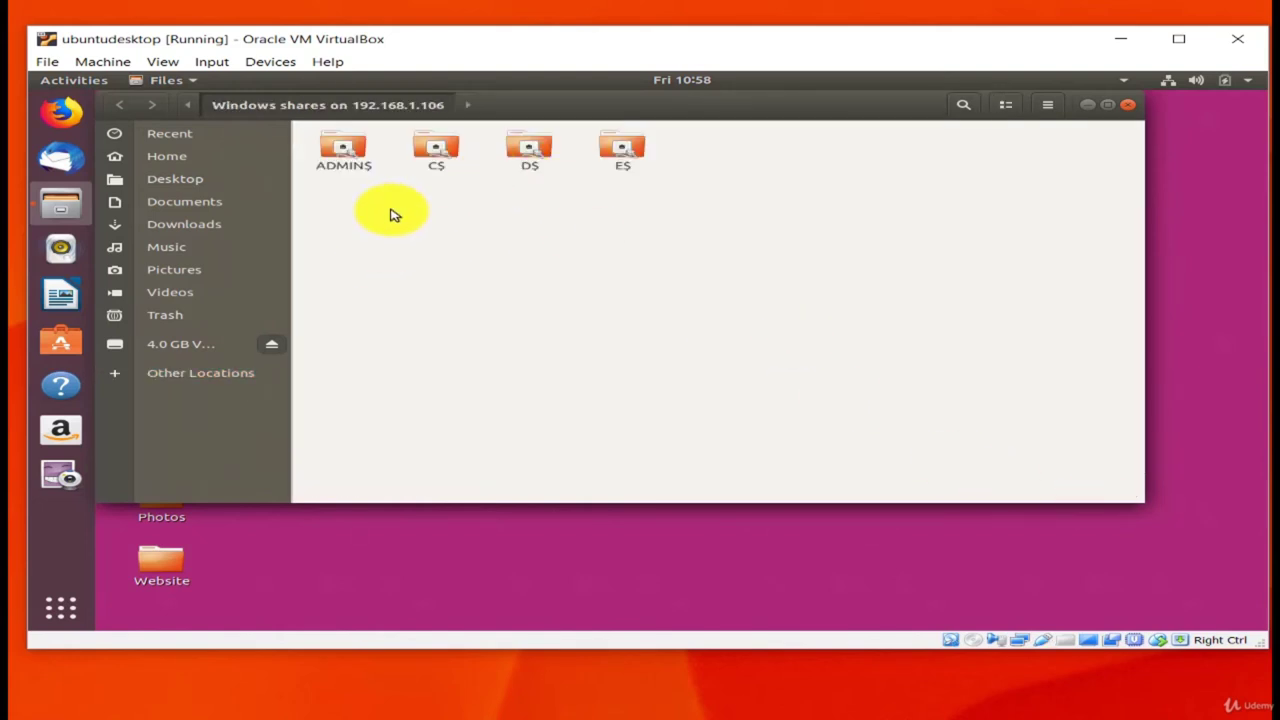
# - Open the ADMIN$ share and drag the desktop Docs folder into the admin$ listing
pyautogui.doubleClick(350, 158)
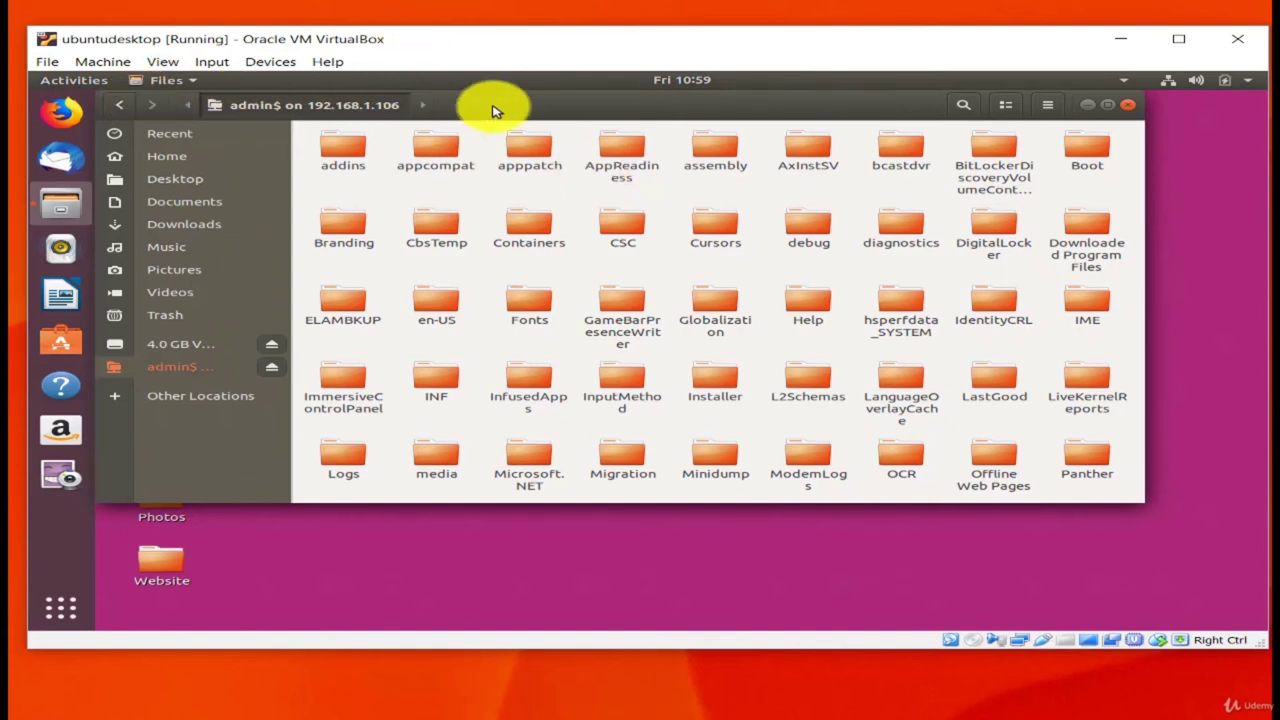
pyautogui.moveTo(500, 108); pyautogui.dragTo(652, 158)
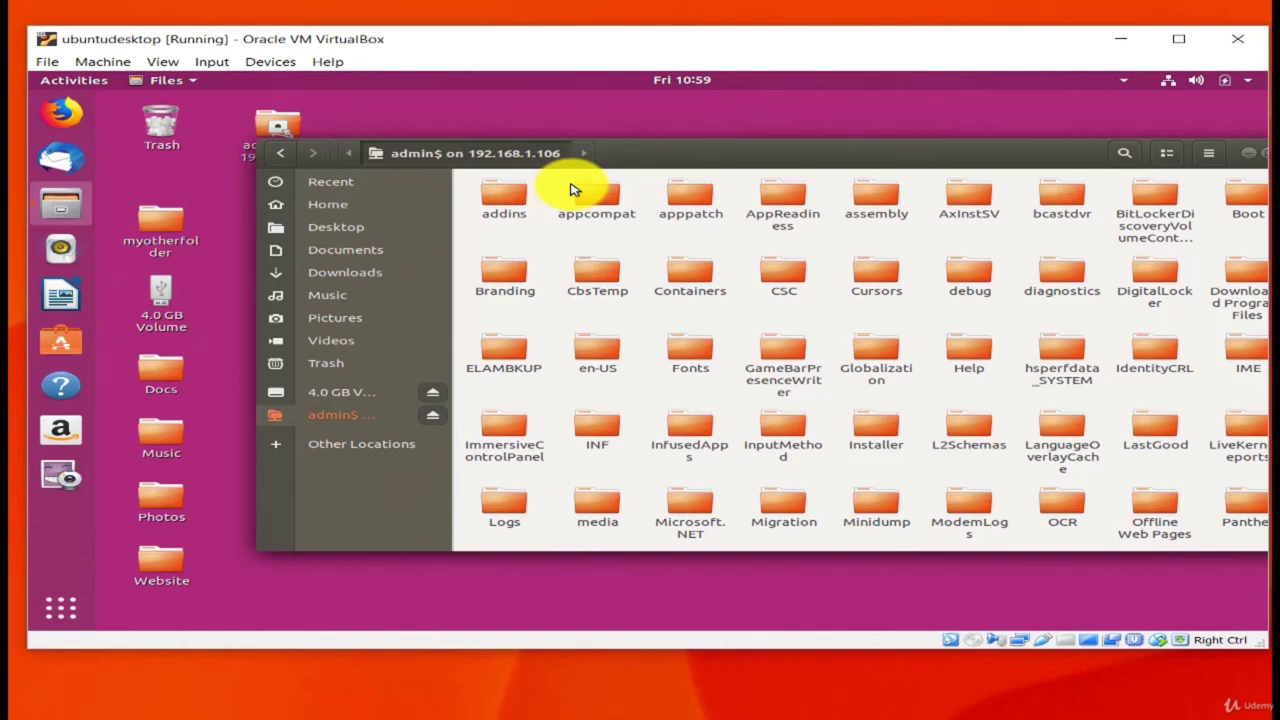
pyautogui.click(286, 151)
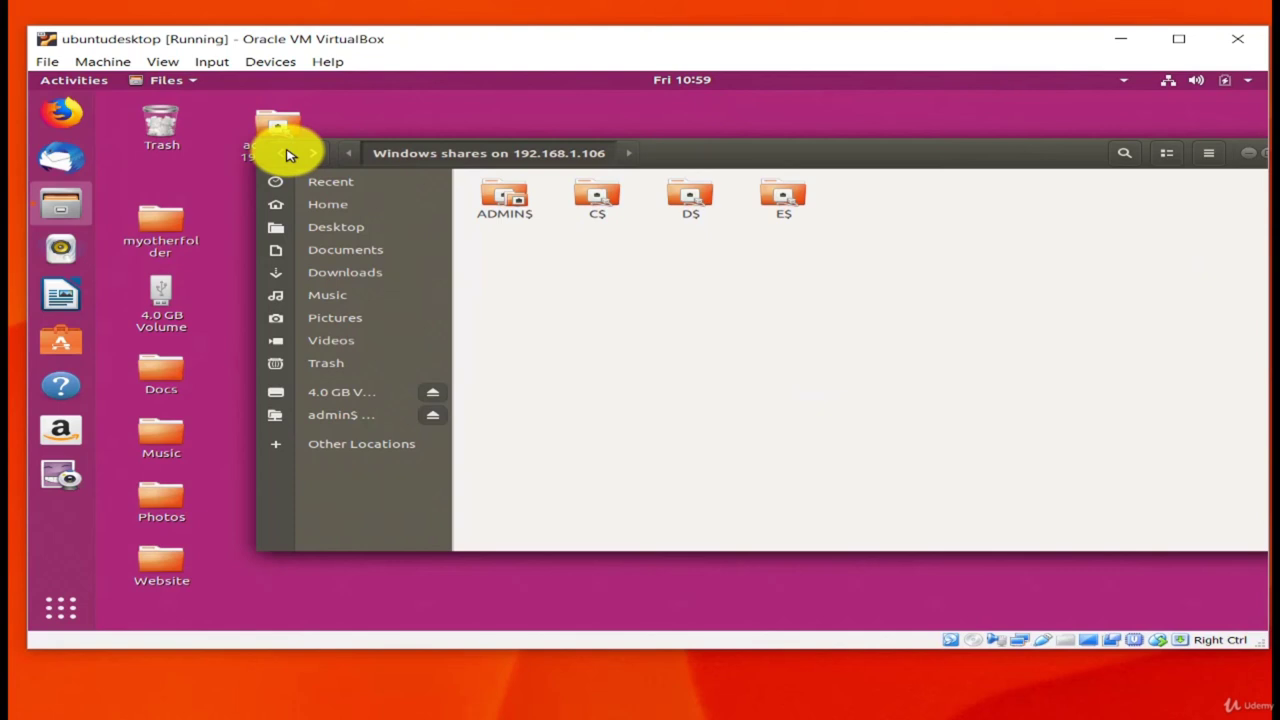
pyautogui.doubleClick(497, 192)
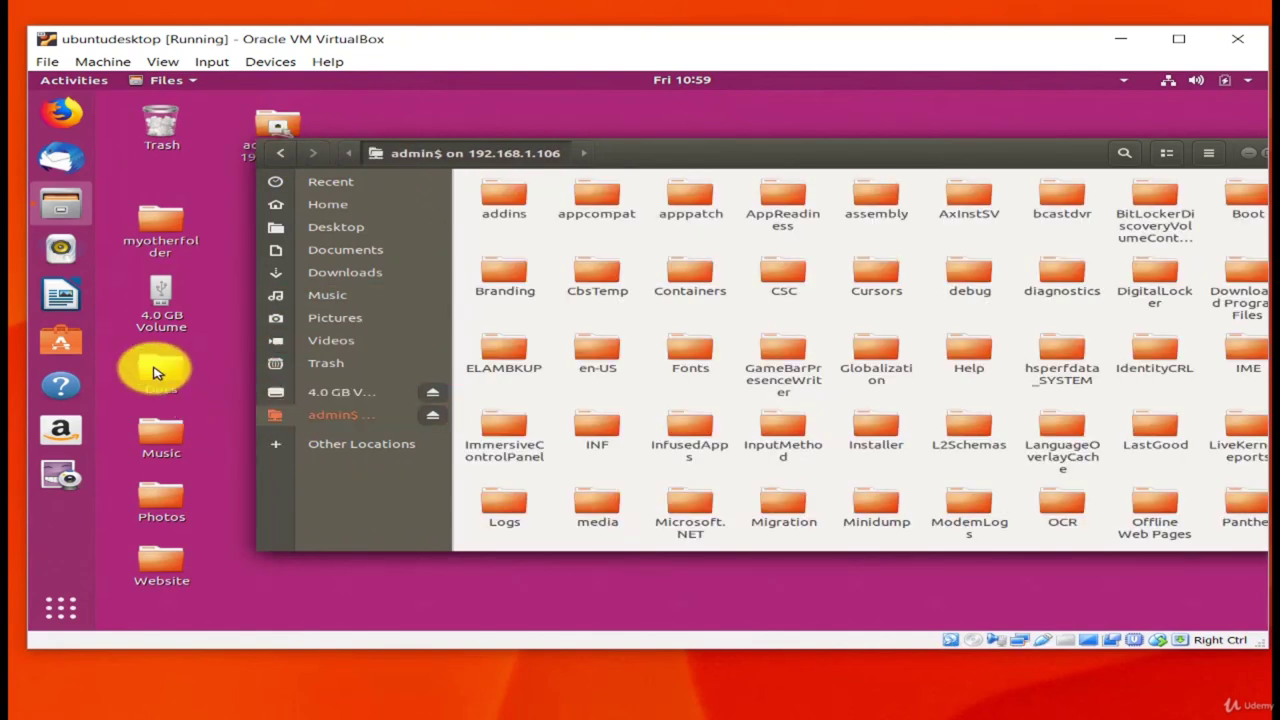
pyautogui.moveTo(155, 372); pyautogui.dragTo(660, 400)
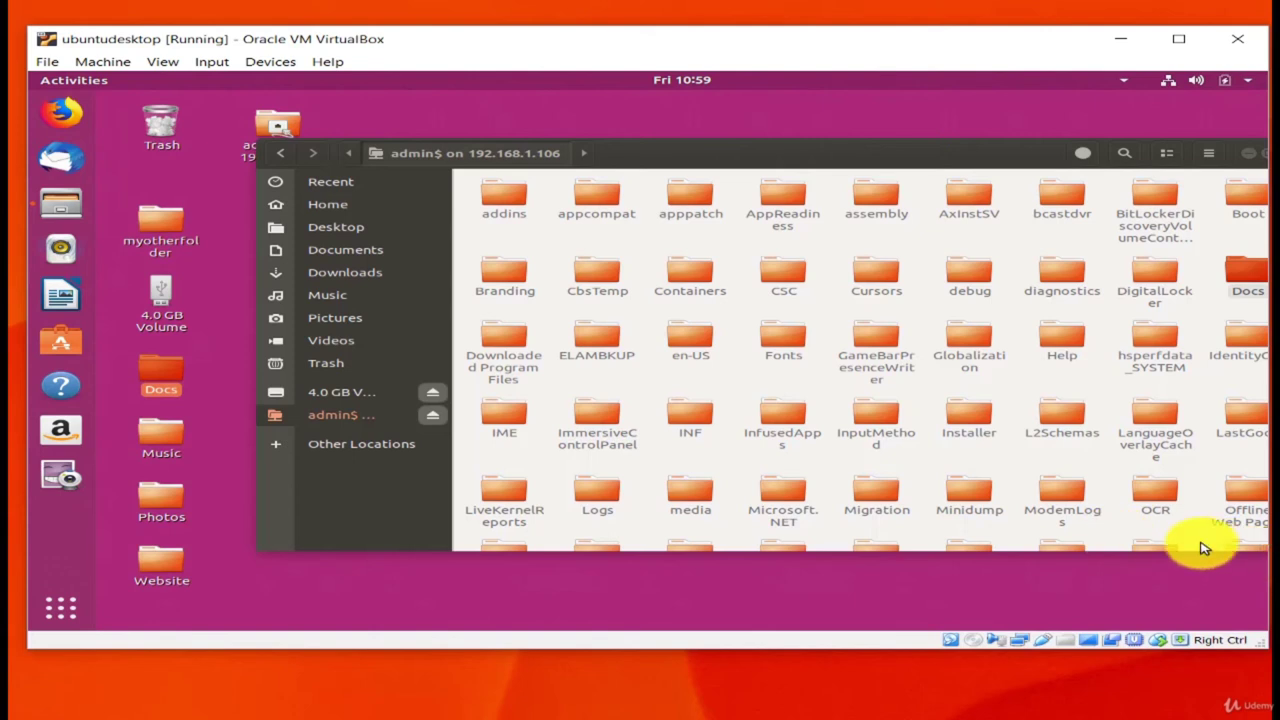
pyautogui.click(1205, 546)
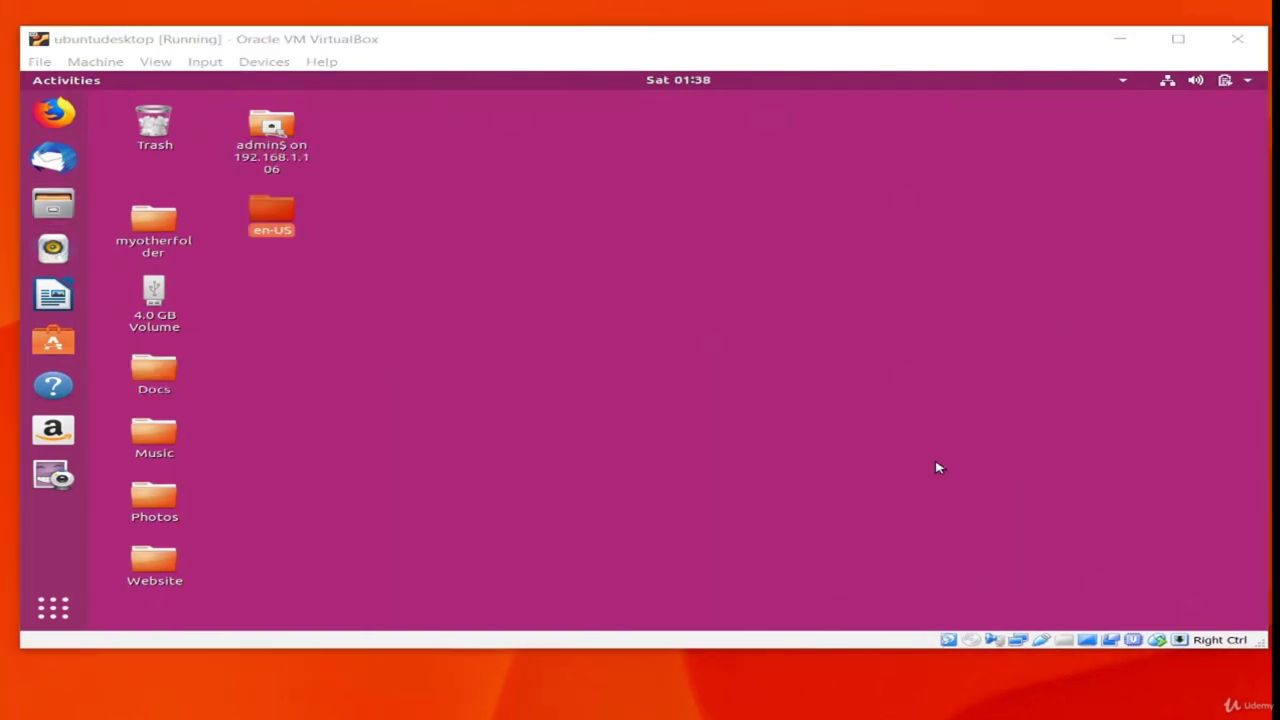
# - Search Activities for 'system m' and launch System Monitor
pyautogui.click(519, 229)
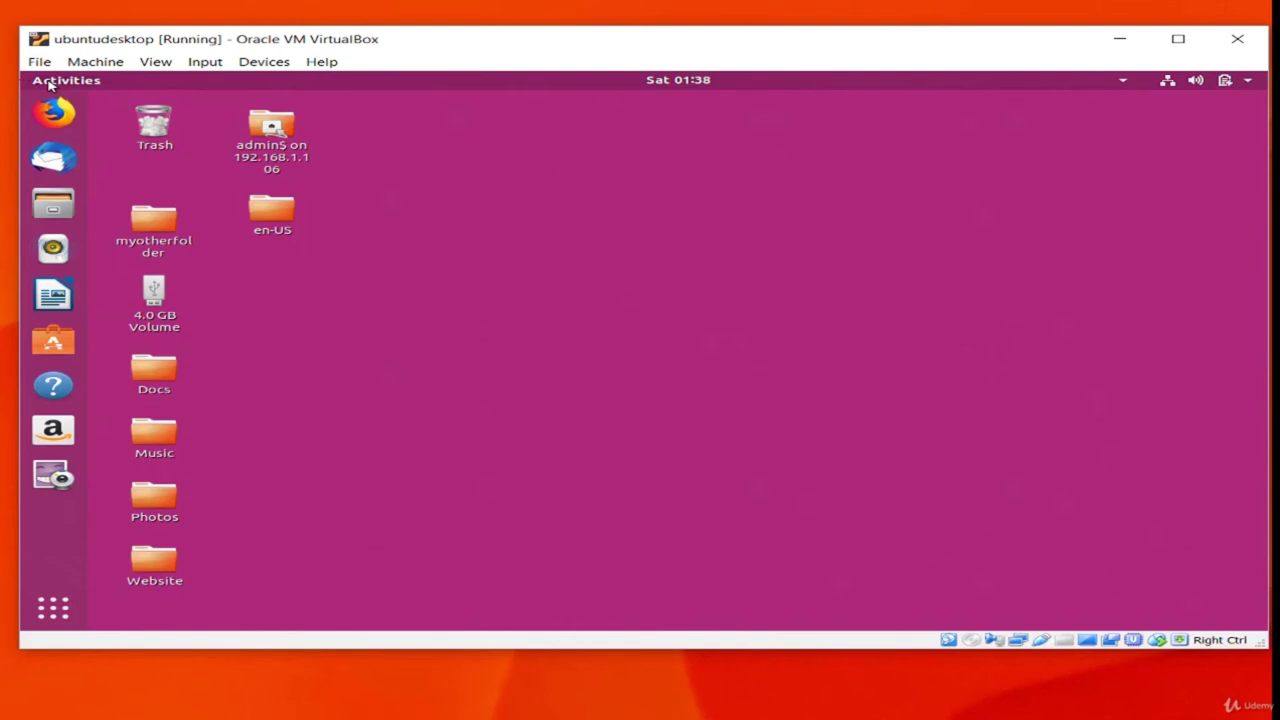
pyautogui.click(55, 84)
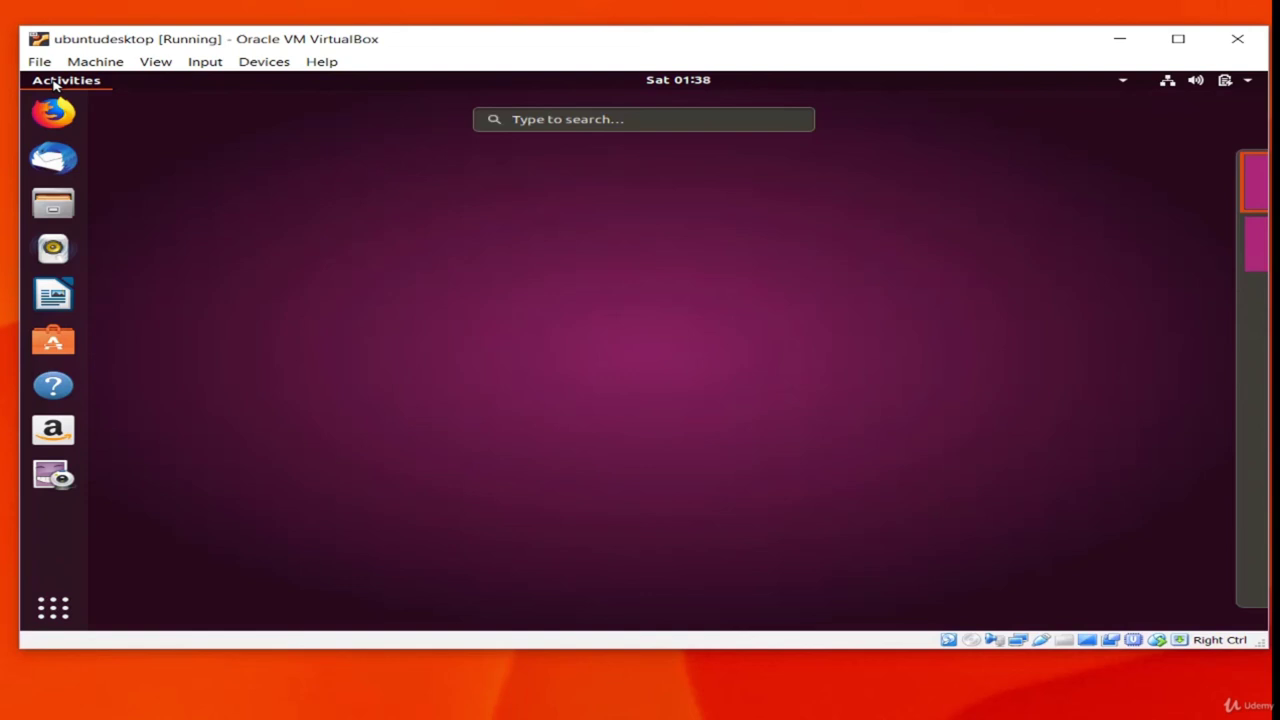
pyautogui.click(535, 121)
pyautogui.write('sy')
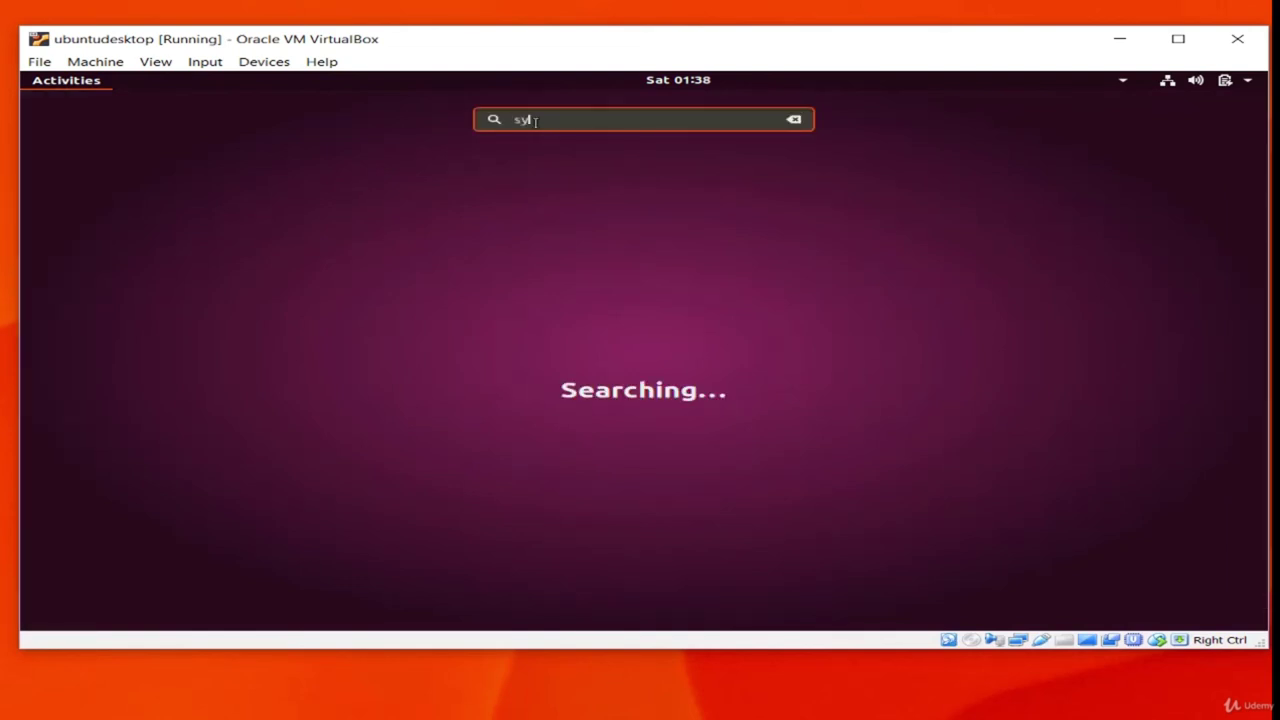
pyautogui.write('stem m')
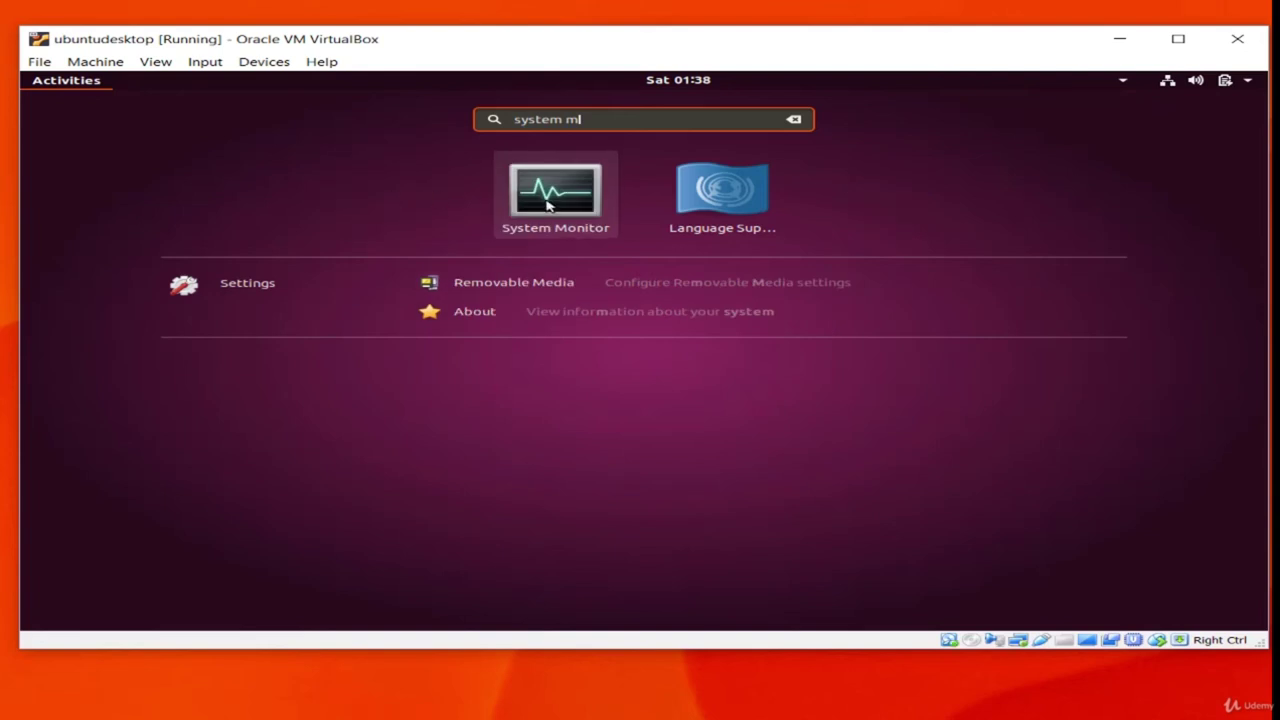
pyautogui.click(548, 205)
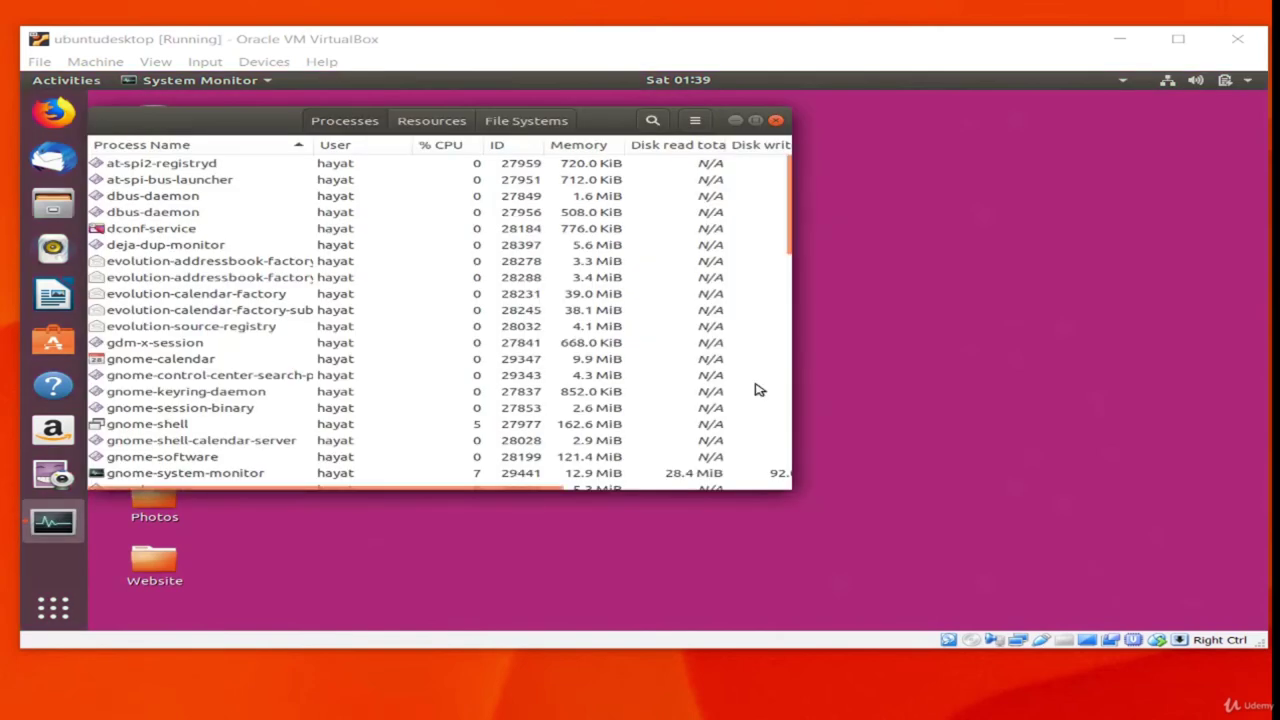
# - Sort processes by CPU, then by memory usage, and browse the Resources and File Systems tabs
pyautogui.click(330, 122)
pyautogui.click(425, 125)
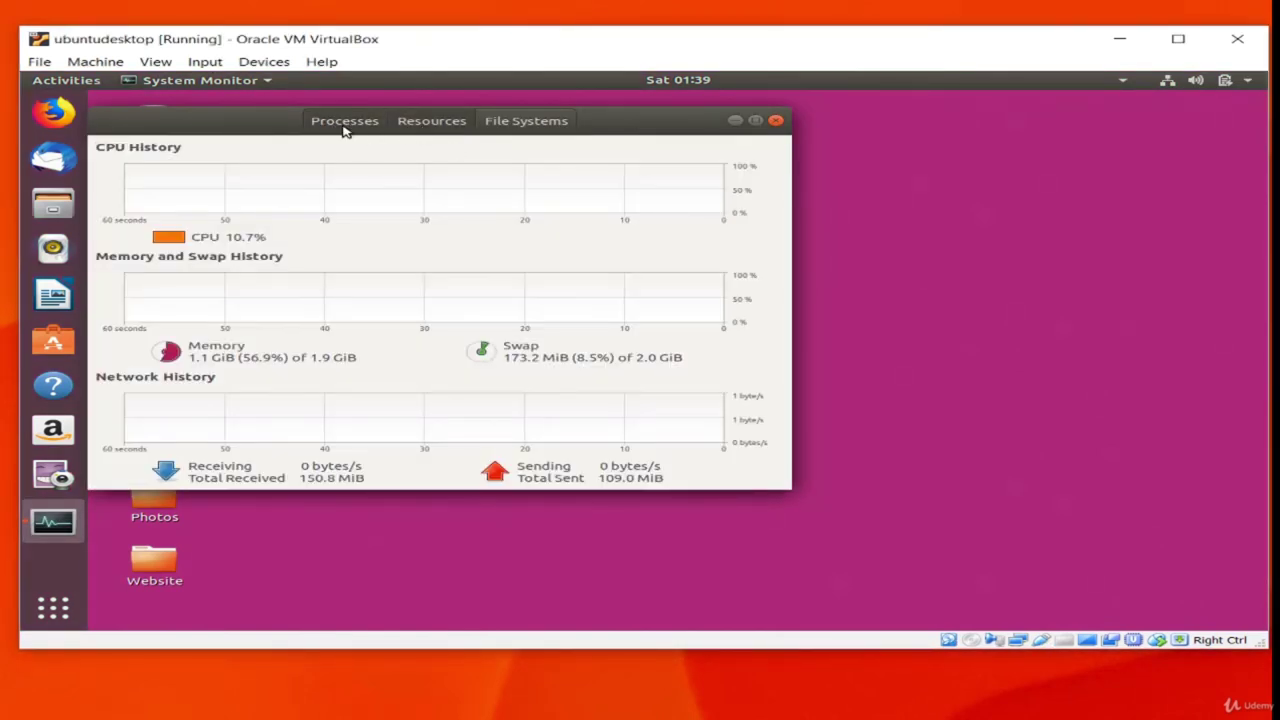
pyautogui.click(344, 124)
pyautogui.click(443, 150)
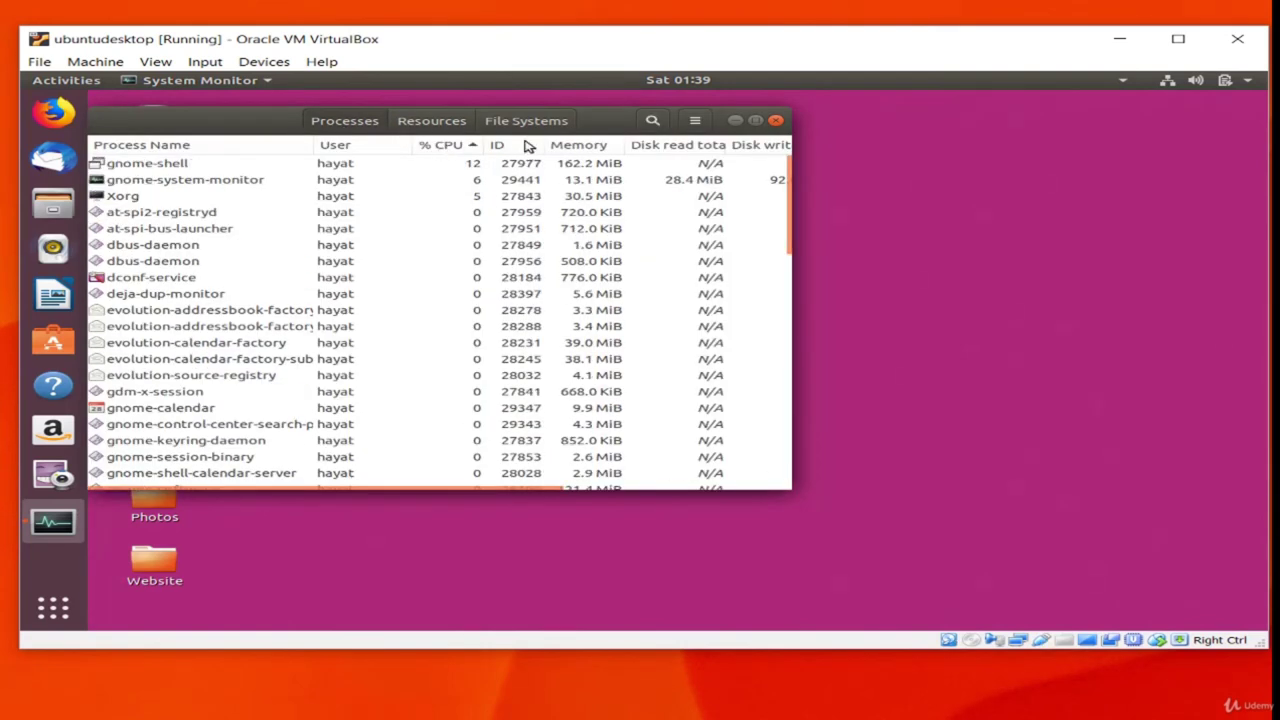
pyautogui.click(597, 150)
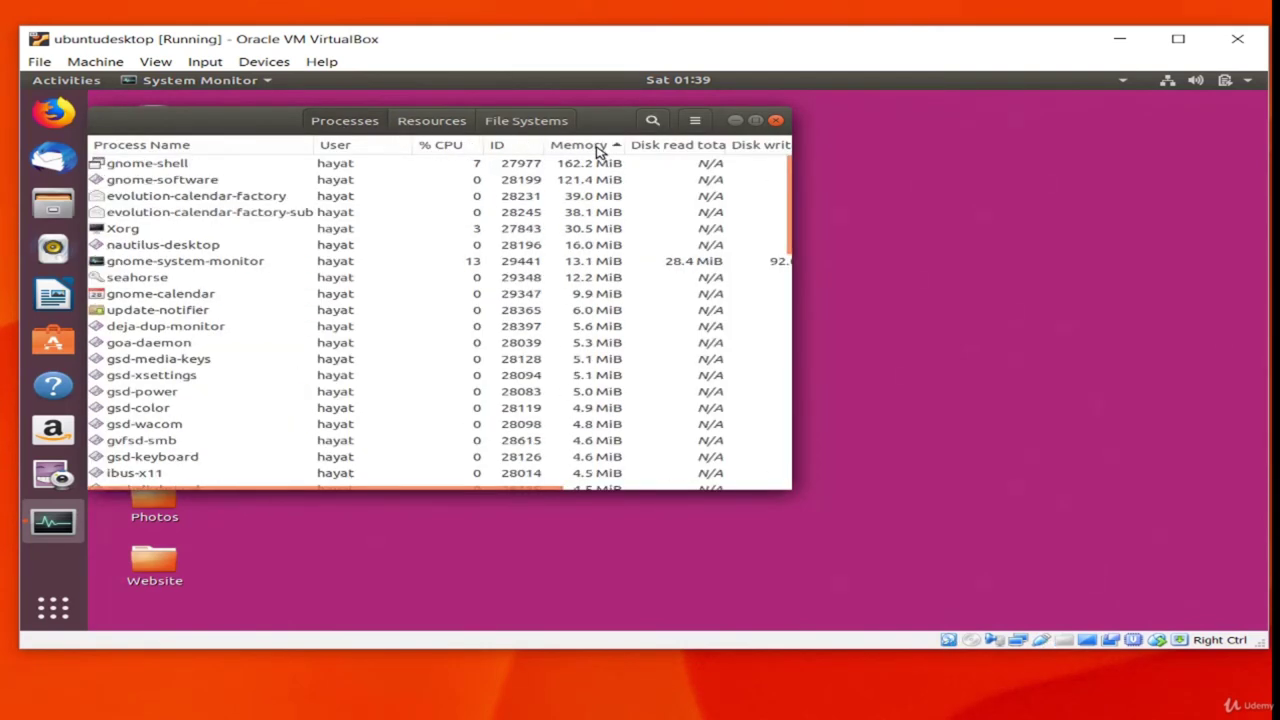
pyautogui.click(455, 123)
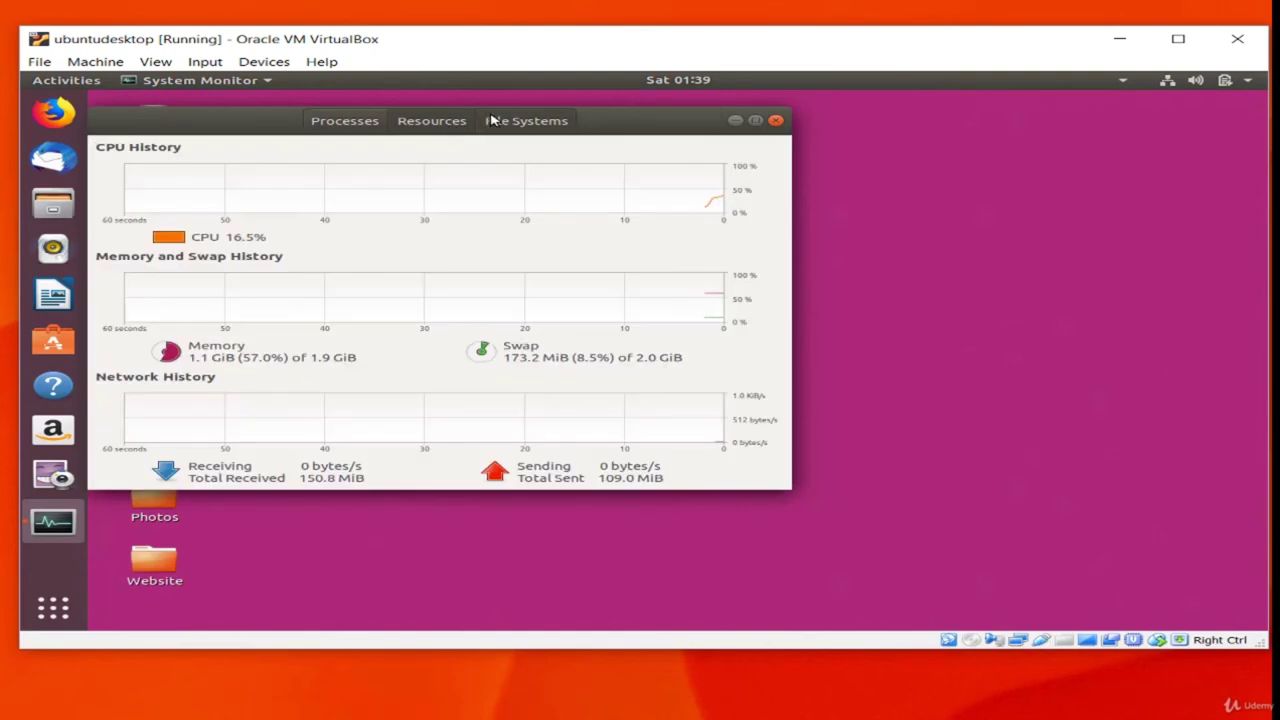
pyautogui.click(492, 120)
pyautogui.click(398, 122)
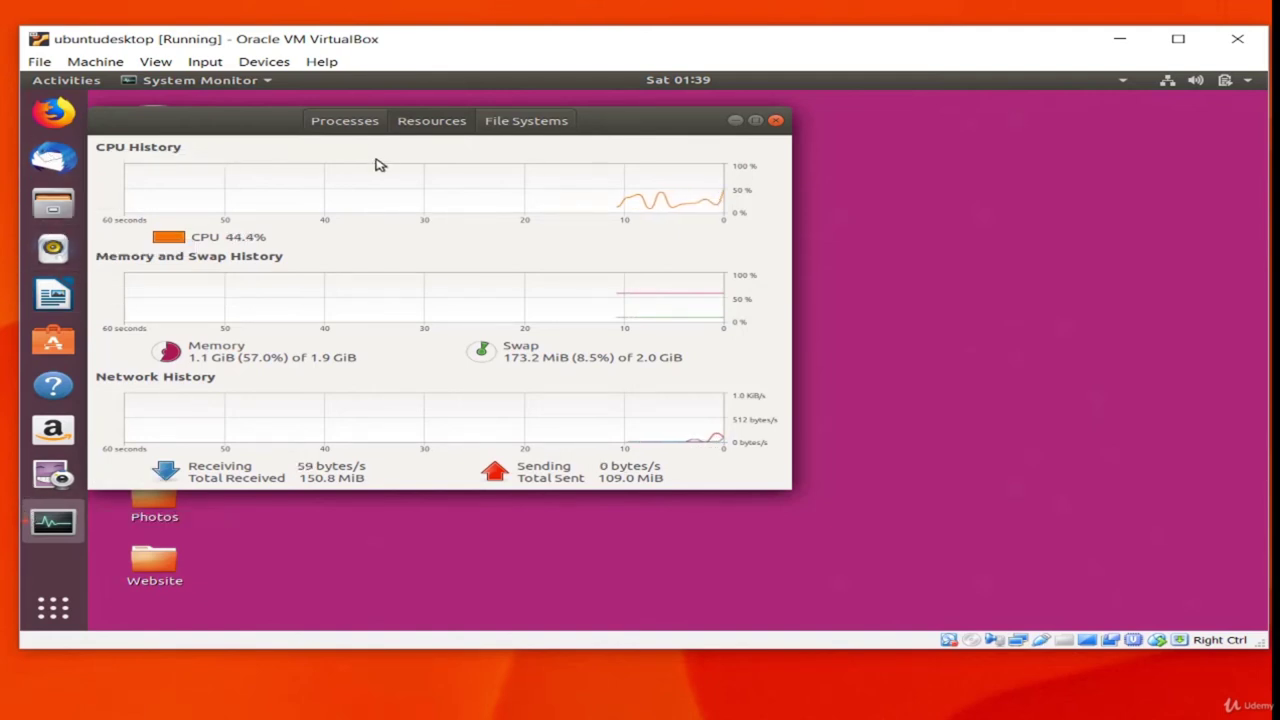
pyautogui.click(338, 121)
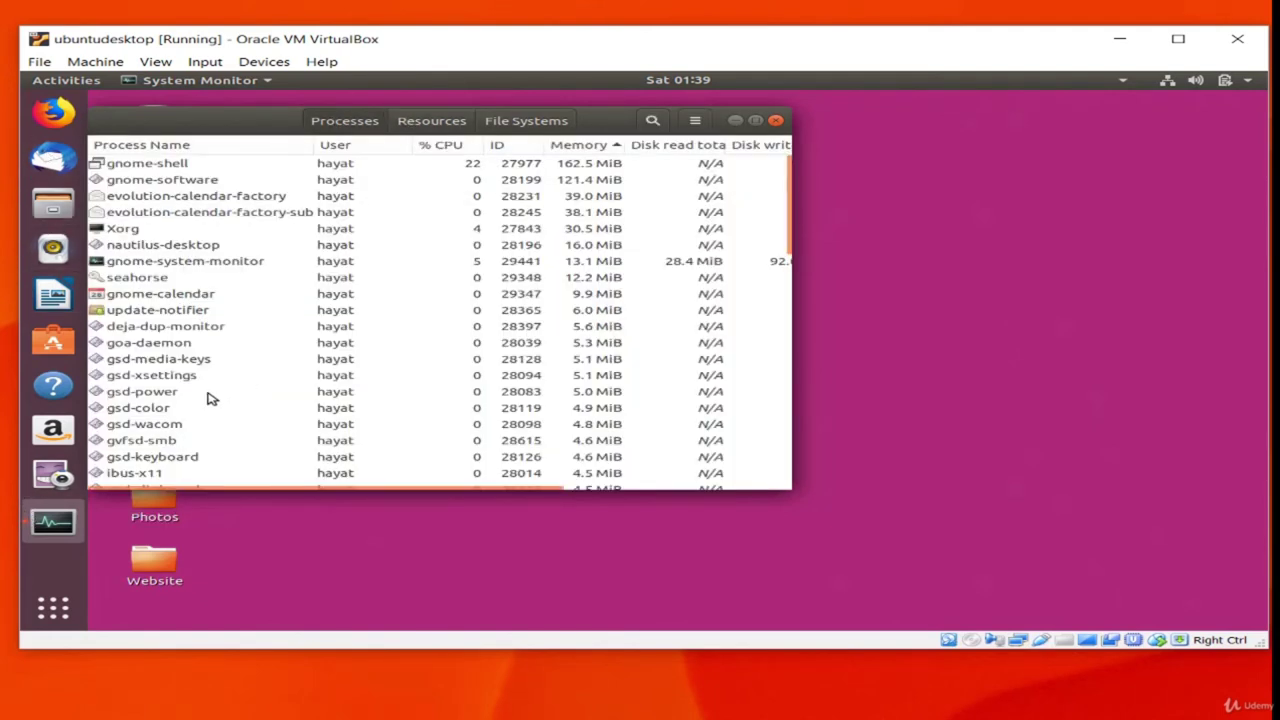
# - Inspect gsd-printer's process actions, then view the Resources graphs and File Systems list
pyautogui.click(210, 393)
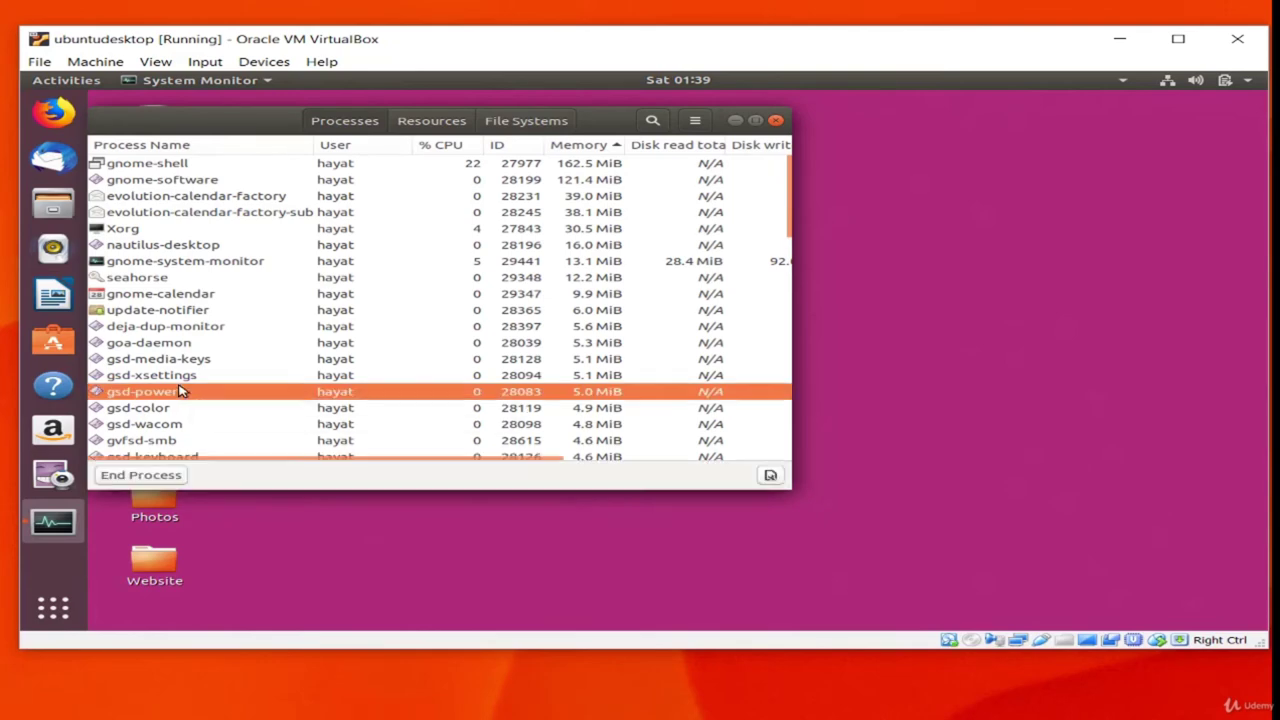
pyautogui.click(187, 296)
pyautogui.scroll(-5, 187, 297)
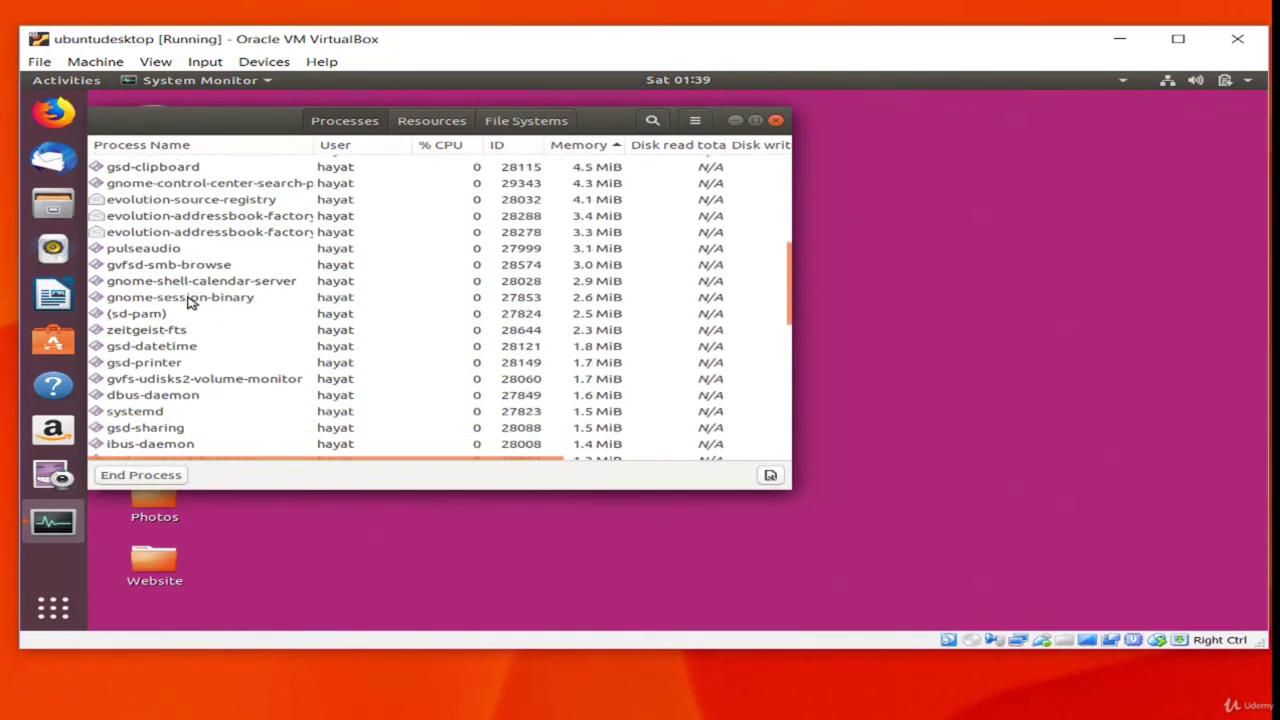
pyautogui.scroll(-3, 190, 303)
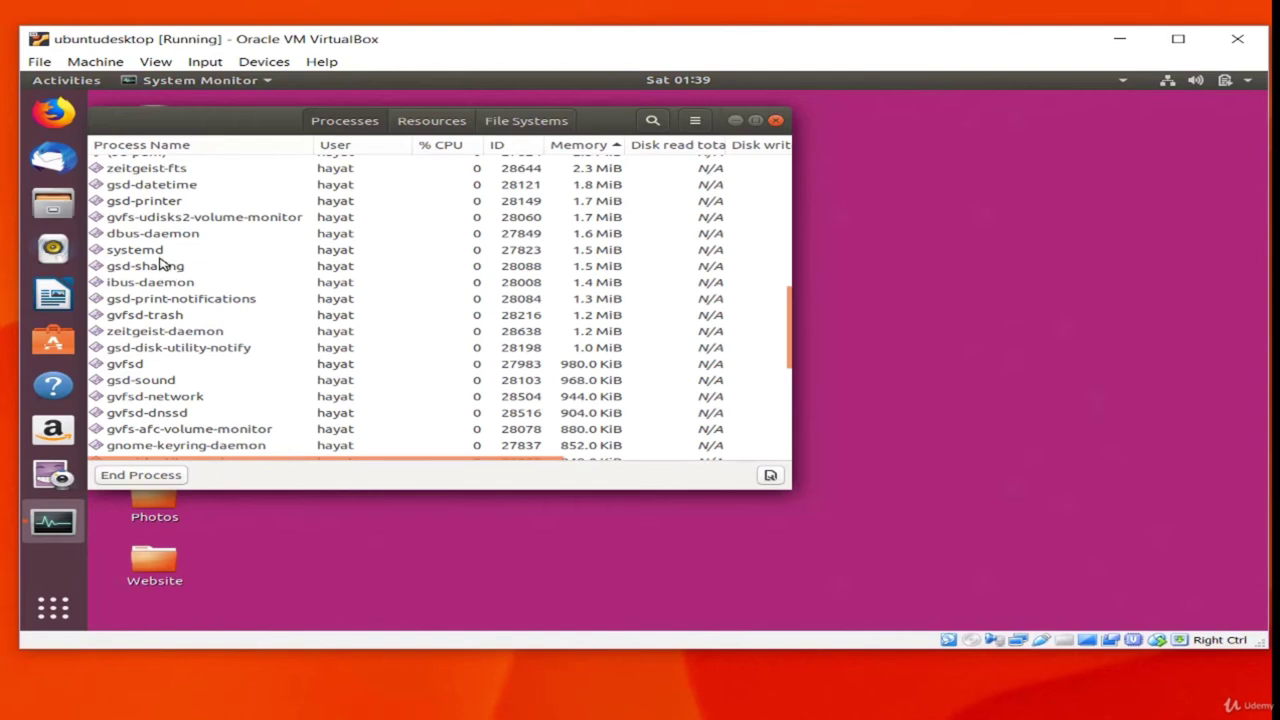
pyautogui.click(148, 201)
pyautogui.rightClick(148, 203)
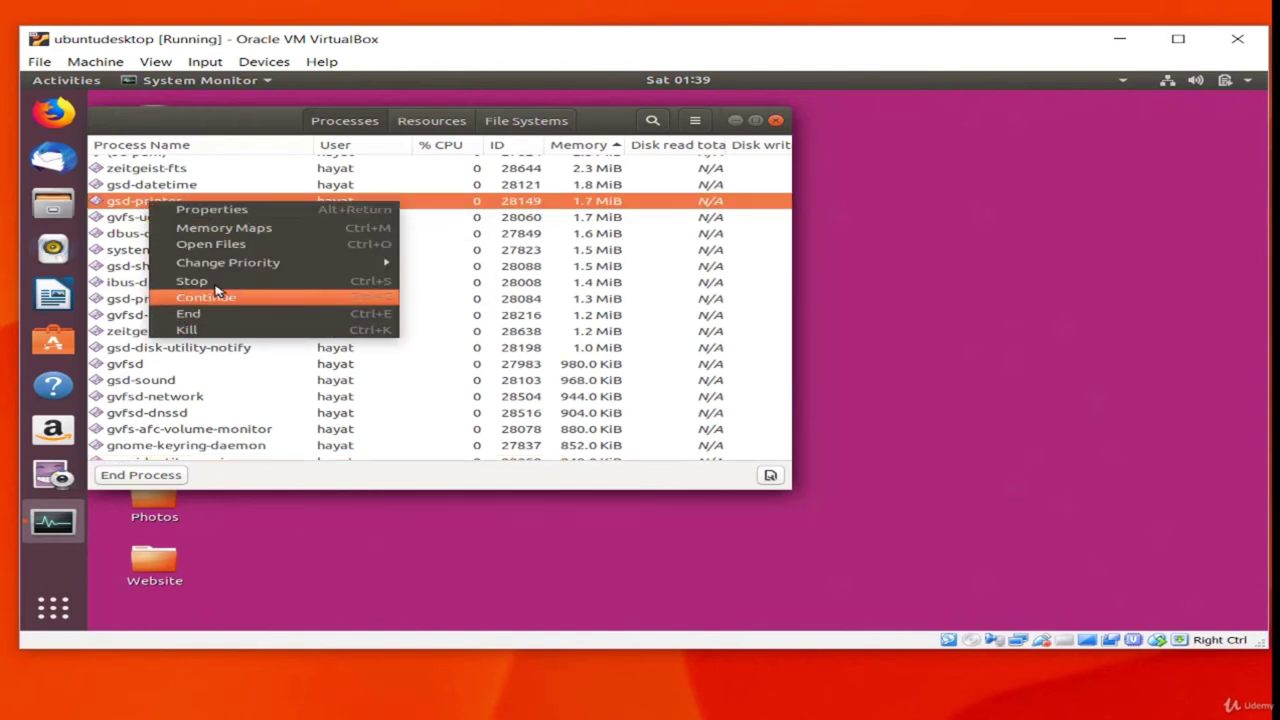
pyautogui.click(527, 387)
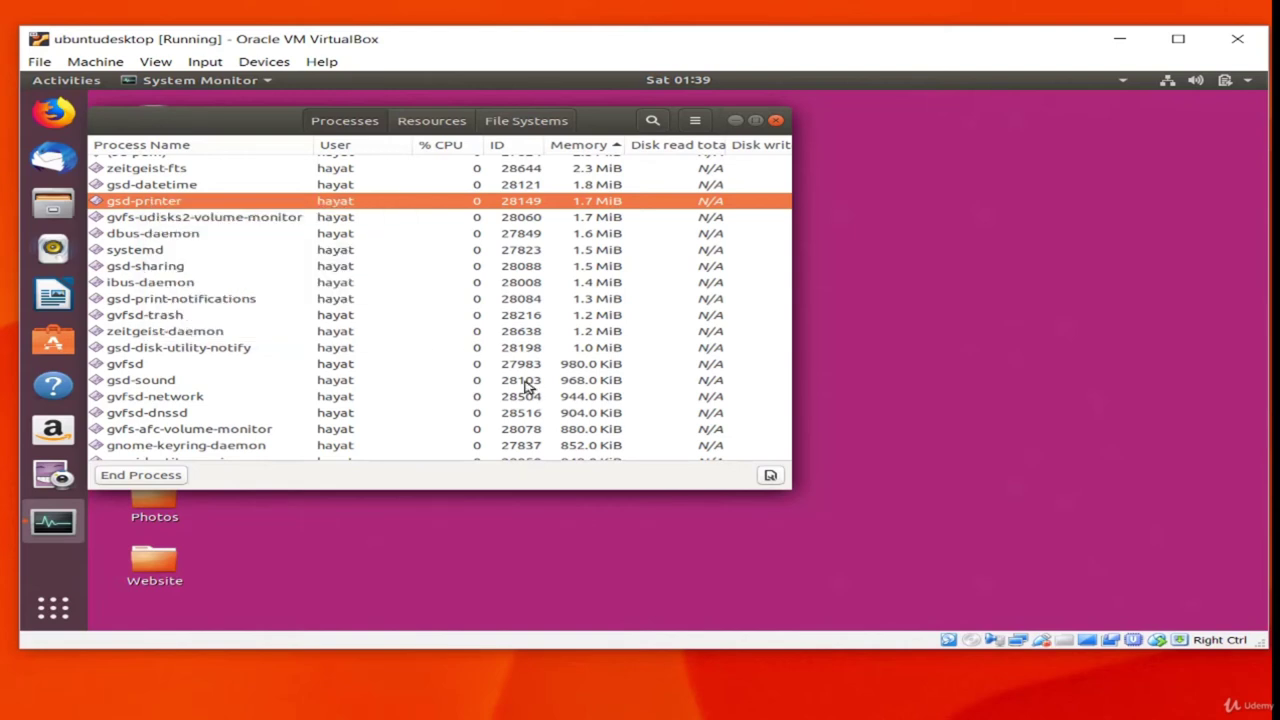
pyautogui.click(421, 121)
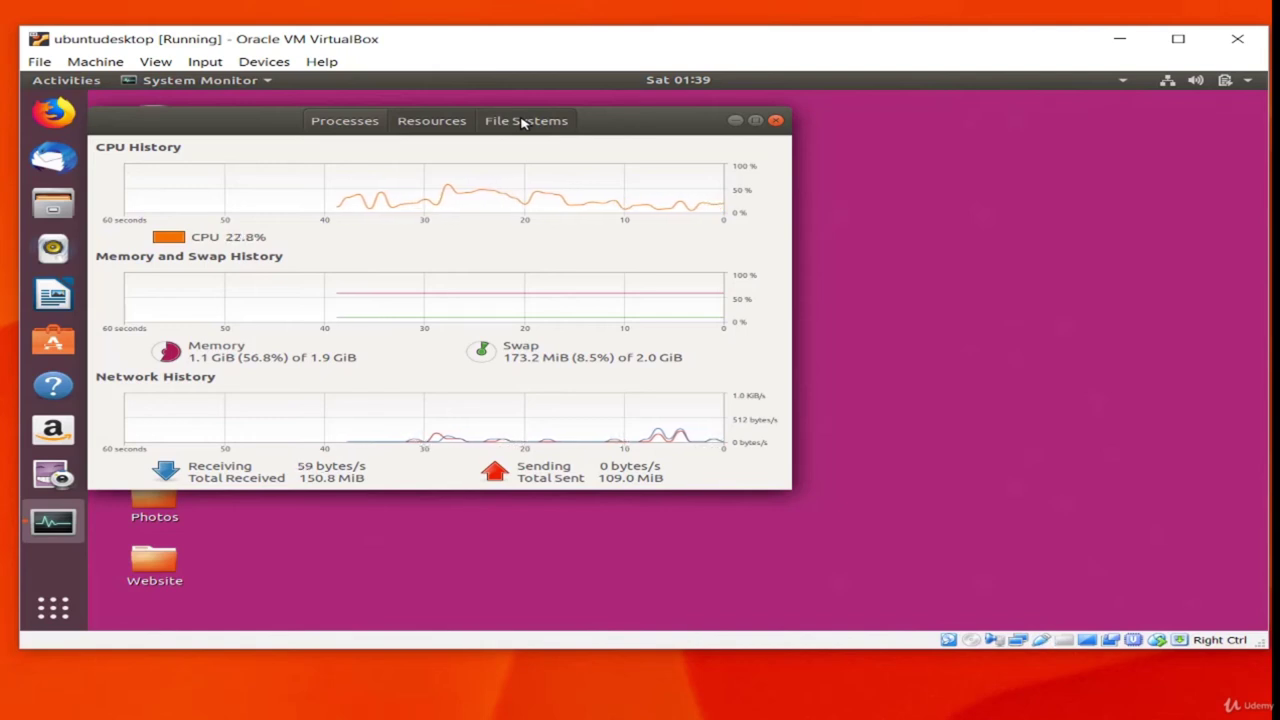
pyautogui.click(521, 121)
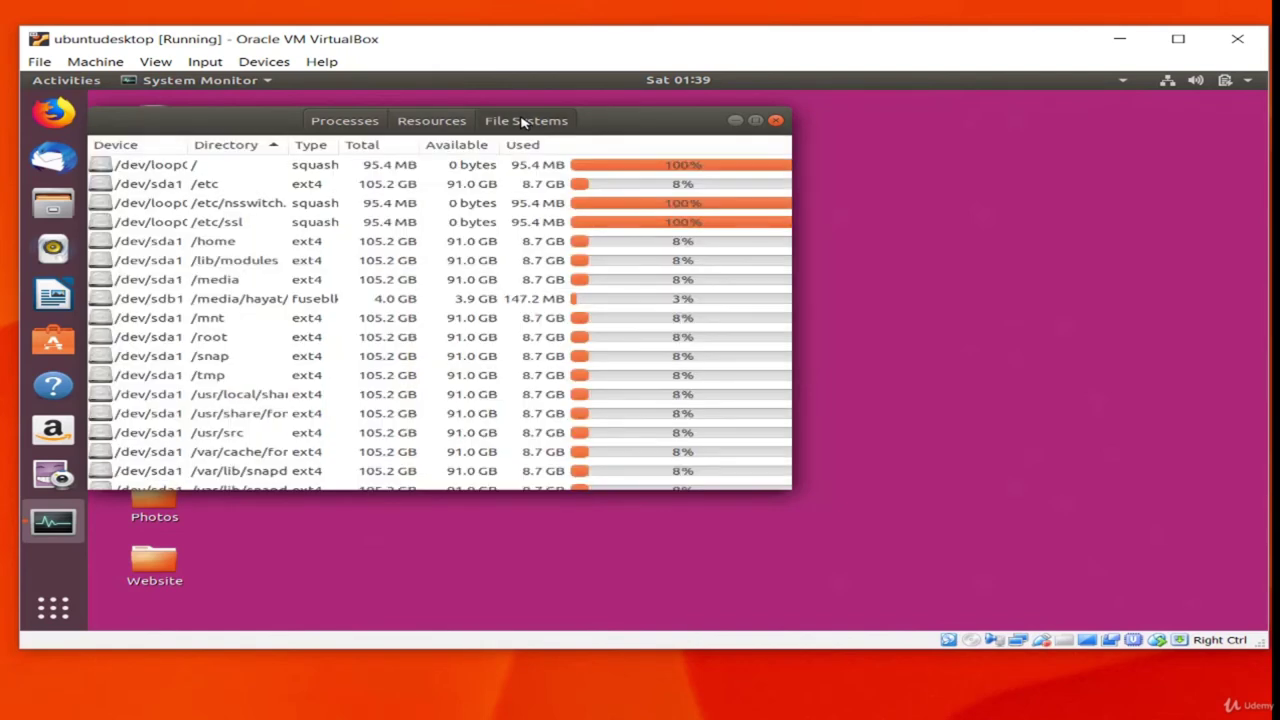
# - Step through the file system rows and select /home on /dev/sda1 (105.2 GB, 8% used)
pyautogui.click(276, 185)
pyautogui.press('Down')
pyautogui.press('Down')
pyautogui.press('Down')
pyautogui.press('Down')
pyautogui.press('Down')
pyautogui.press('Down')
pyautogui.press('Down')
pyautogui.press('Down')
pyautogui.press('Down')
pyautogui.press('Down')
pyautogui.press('Down')
pyautogui.press('Down')
pyautogui.press('Down')
pyautogui.press('Down')
pyautogui.press('Down')
pyautogui.press('Down')
pyautogui.press('Down')
pyautogui.press('Down')
pyautogui.press('Down')
pyautogui.press('Down')
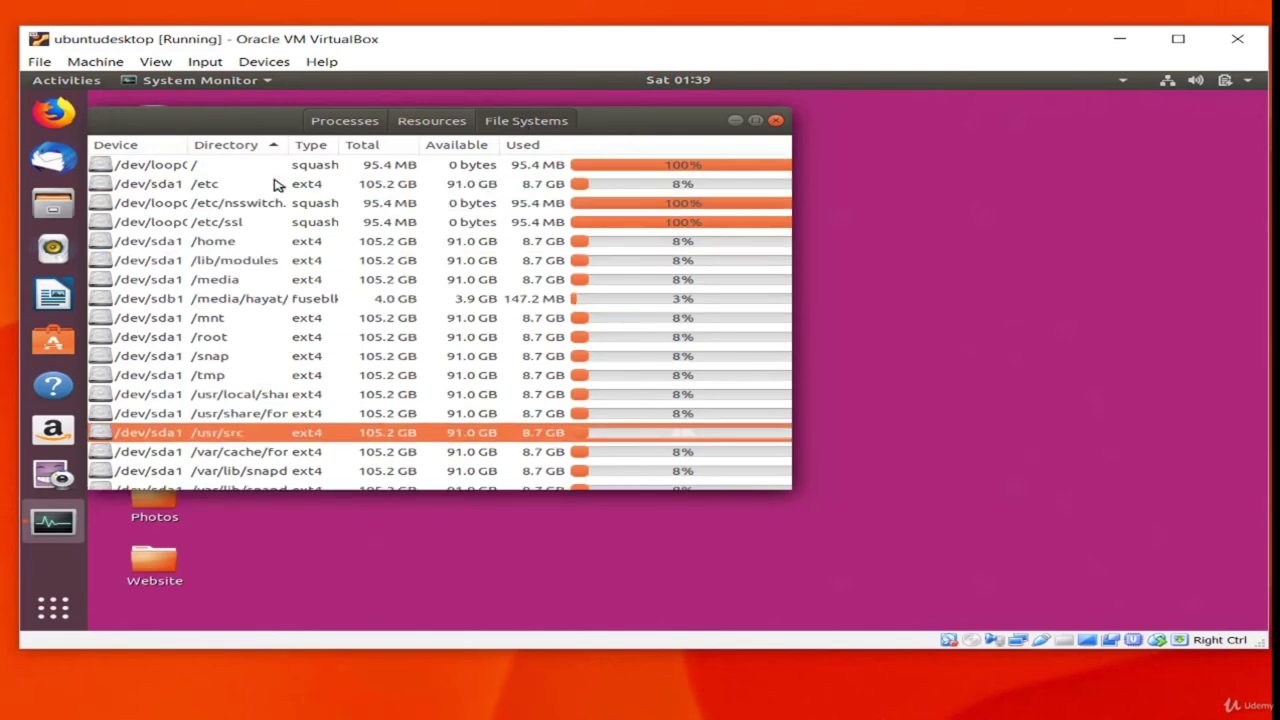
pyautogui.press('Up')
pyautogui.press('Up')
pyautogui.press('Up')
pyautogui.press('Up')
pyautogui.press('Up')
pyautogui.press('Up')
pyautogui.press('Up')
pyautogui.press('Up')
pyautogui.press('Up')
pyautogui.press('Up')
pyautogui.press('Up')
pyautogui.press('Up')
pyautogui.press('Up')
pyautogui.press('Up')
pyautogui.press('Up')
pyautogui.press('Up')
pyautogui.press('Up')
pyautogui.press('Up')
pyautogui.press('Up')
pyautogui.press('Up')
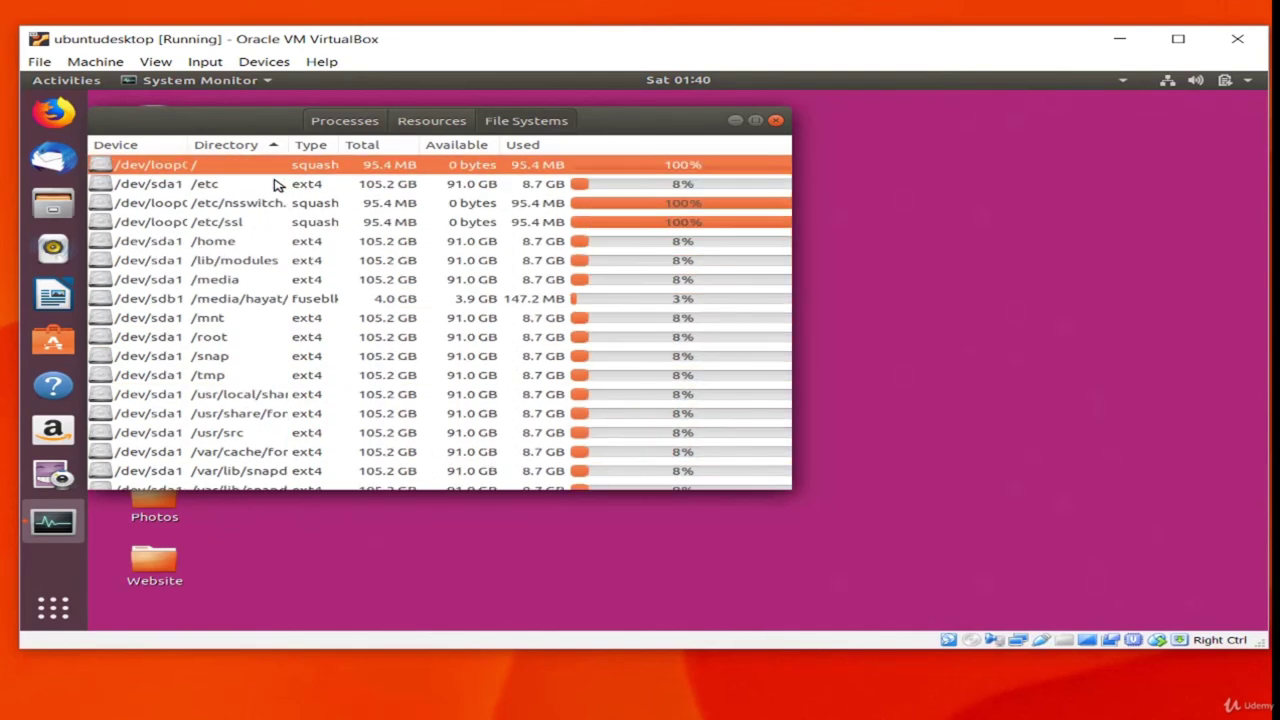
pyautogui.click(252, 241)
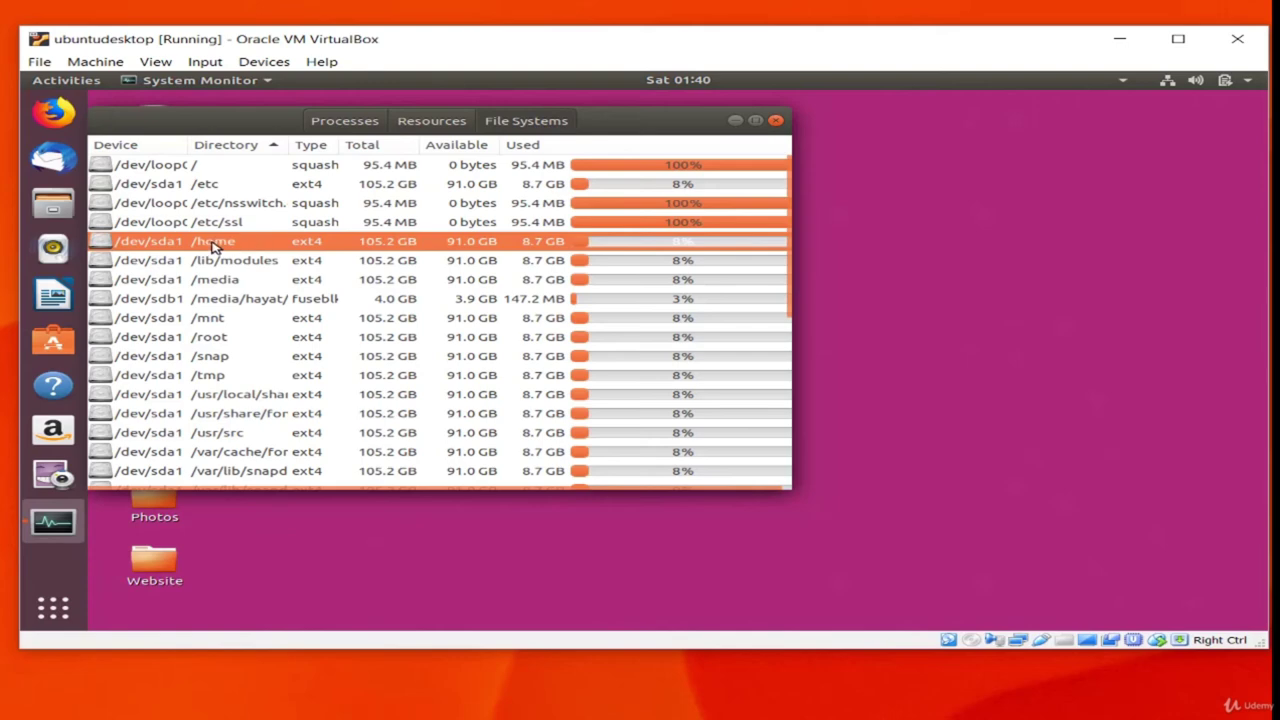
pyautogui.scroll(-3, 212, 247)
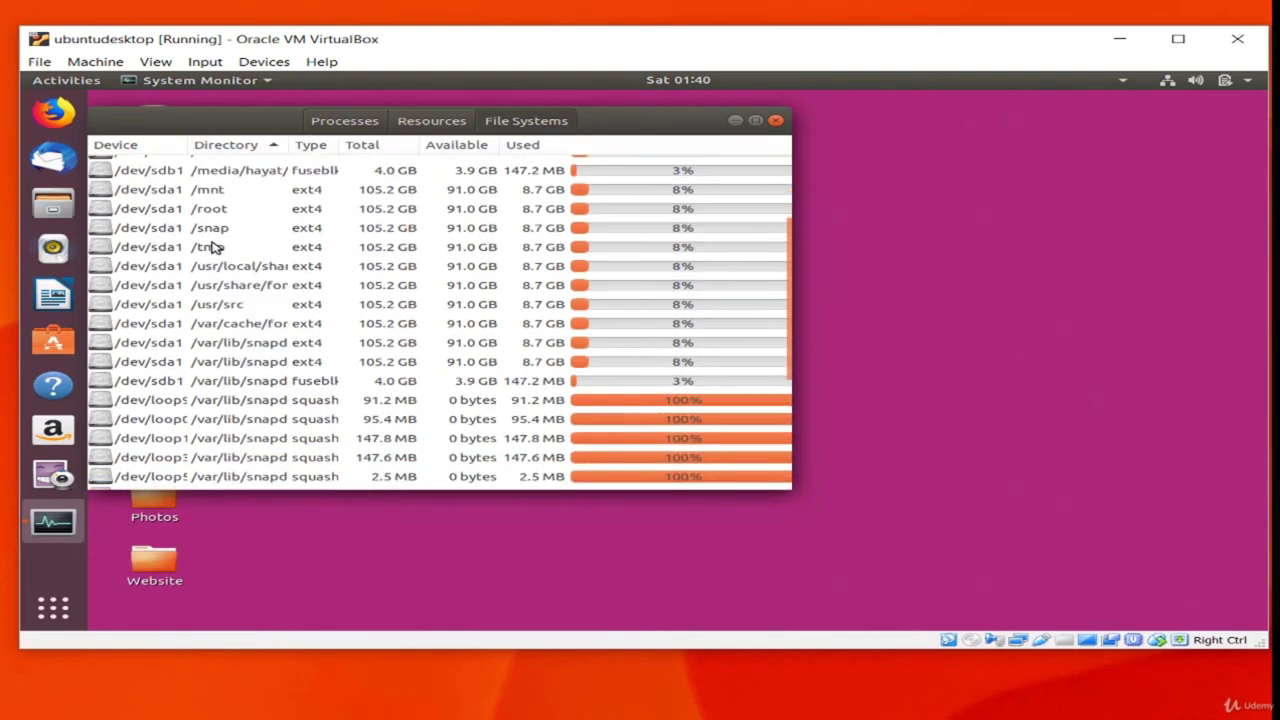
pyautogui.scroll(-5, 212, 247)
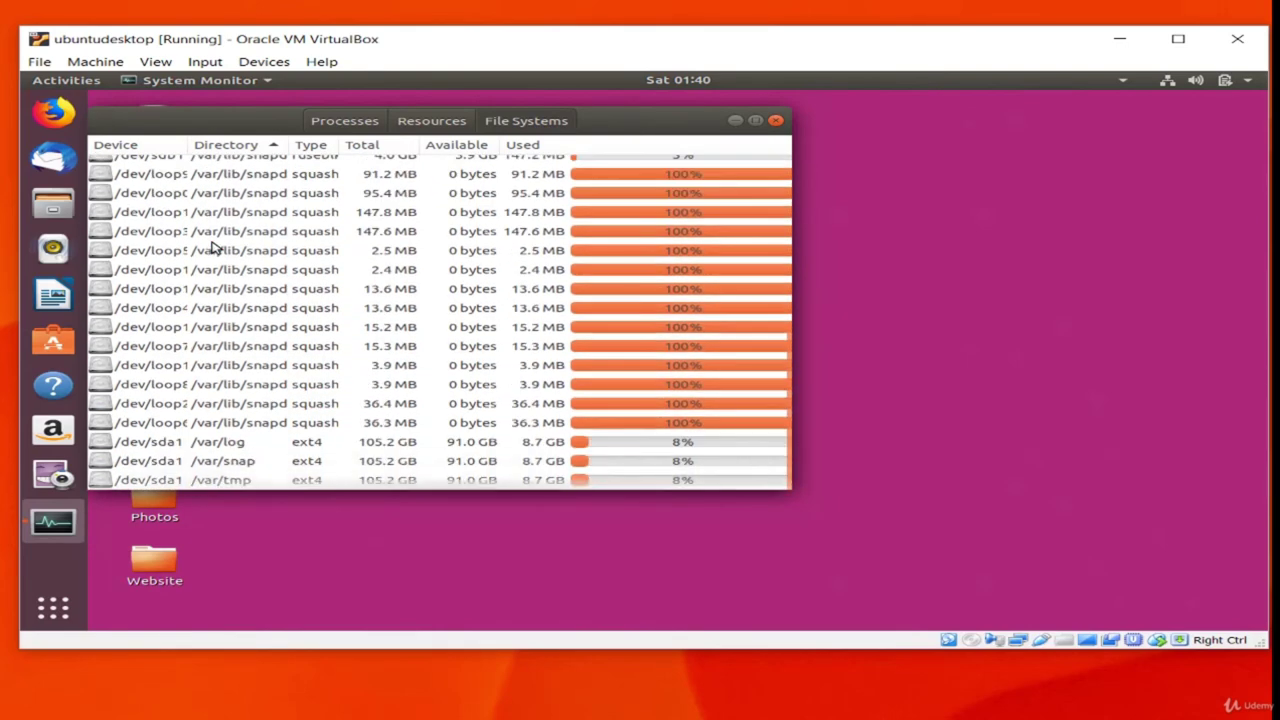
pyautogui.scroll(10, 212, 247)
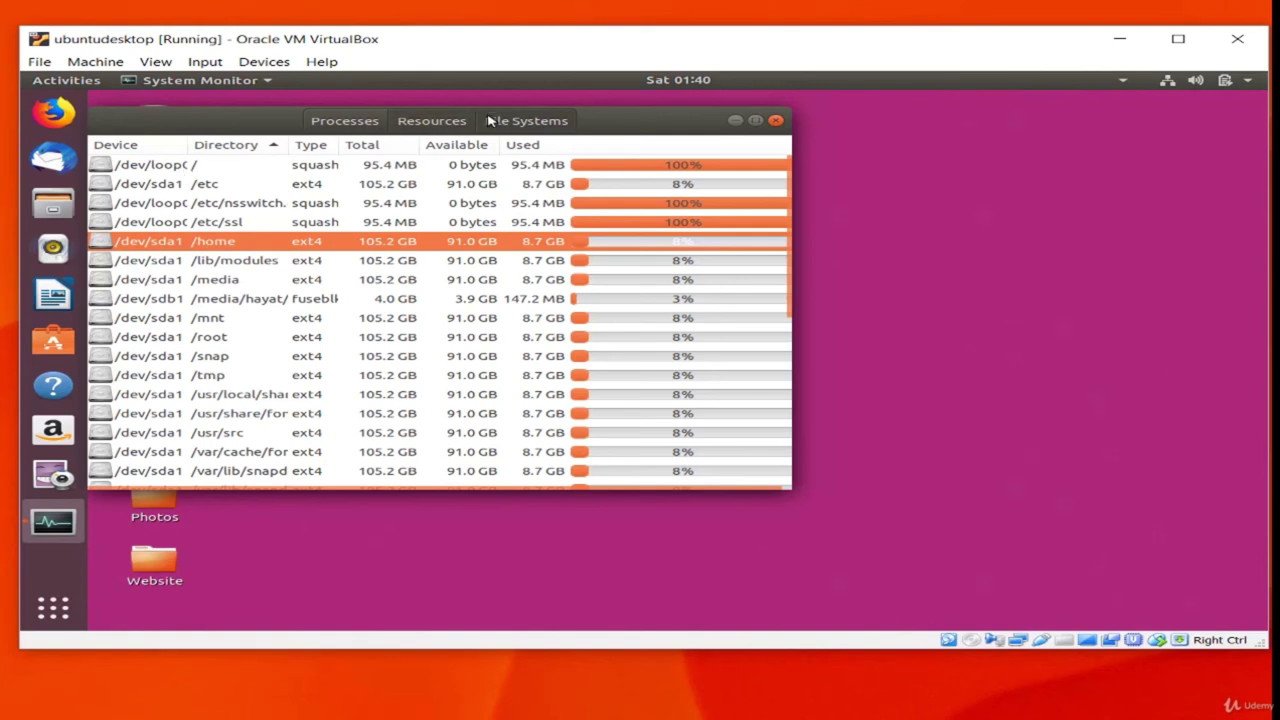
# - Close System Monitor and launch Logs by searching 'log'
pyautogui.click(776, 121)
pyautogui.click(55, 81)
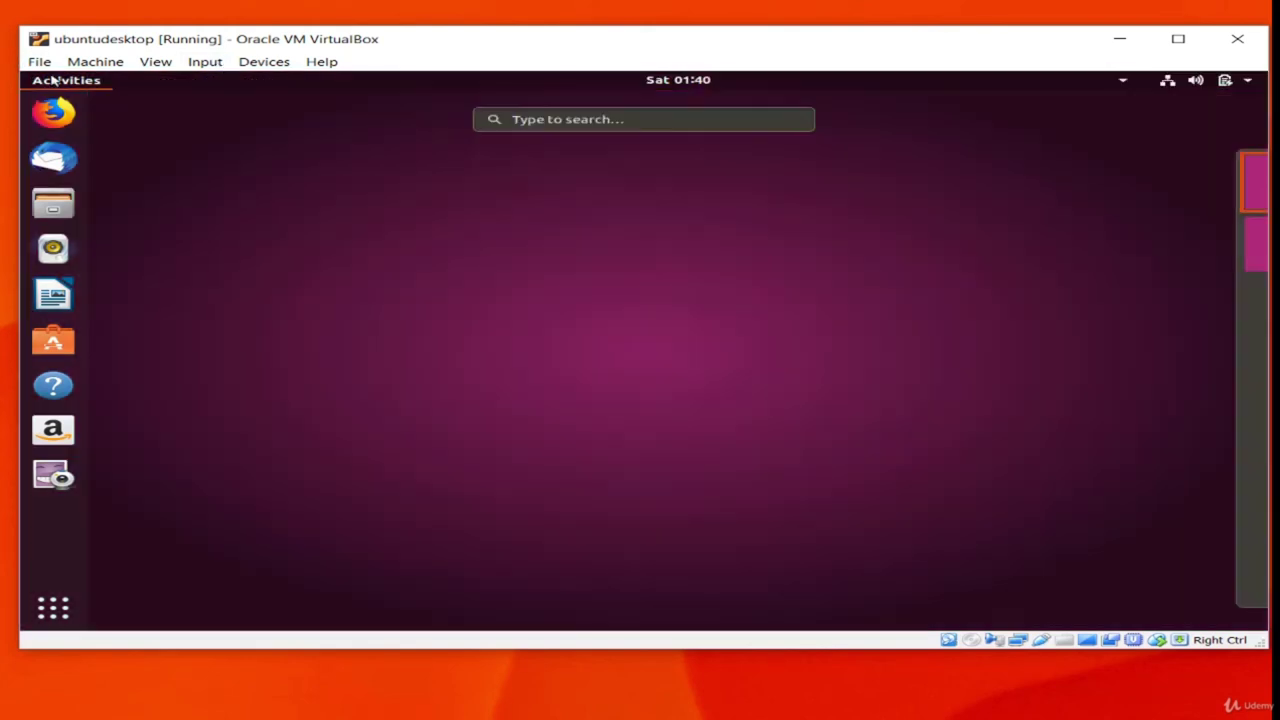
pyautogui.write('log')
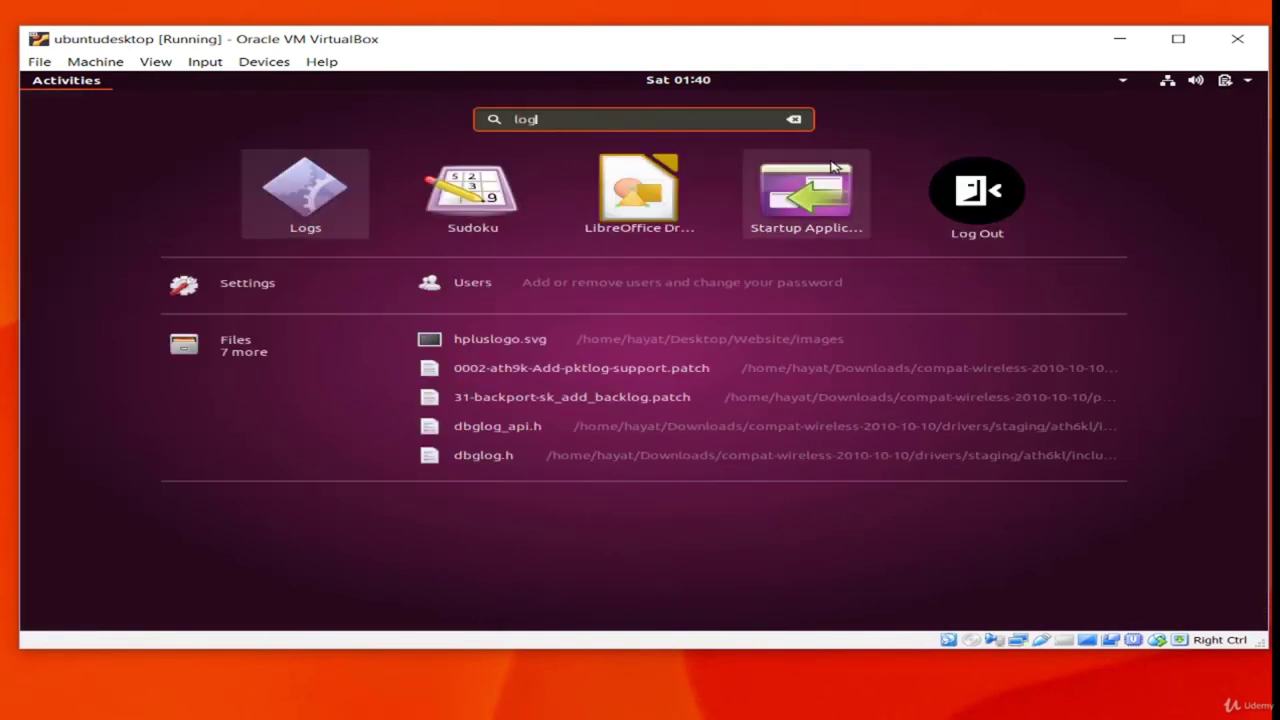
pyautogui.click(299, 219)
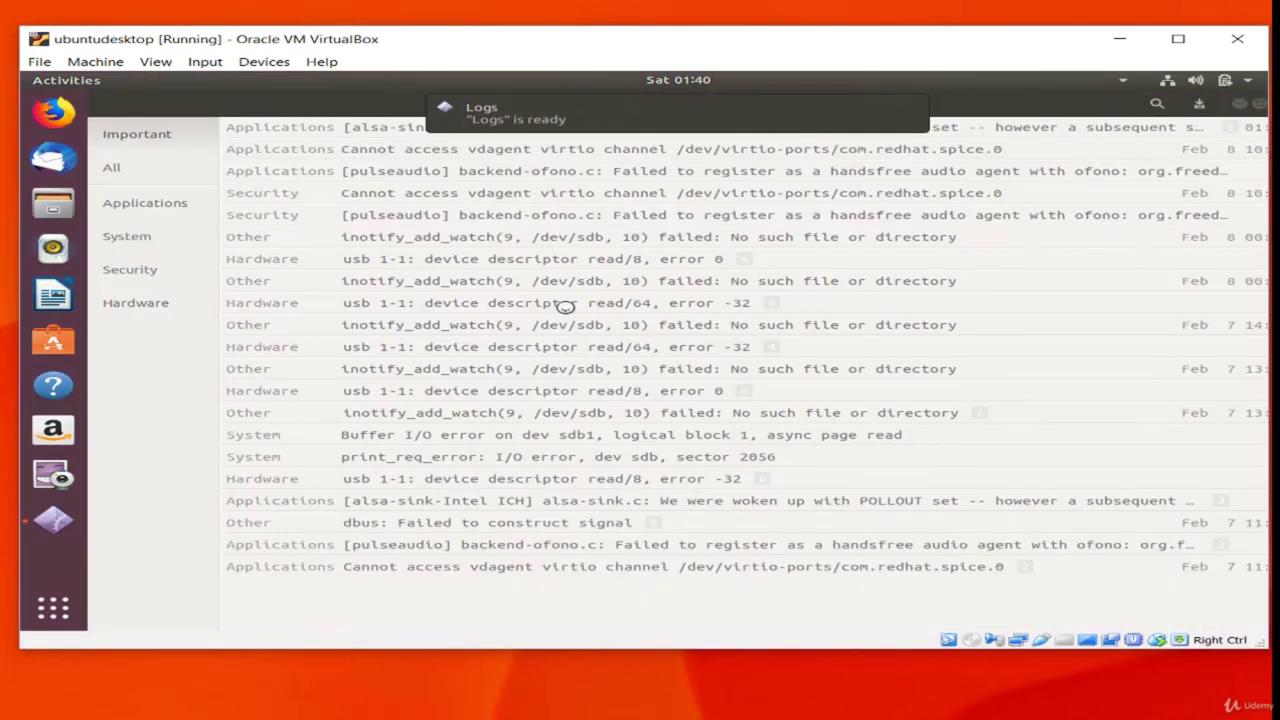
# - Browse the Applications, System and Security log entries, ending on Applications
pyautogui.click(150, 203)
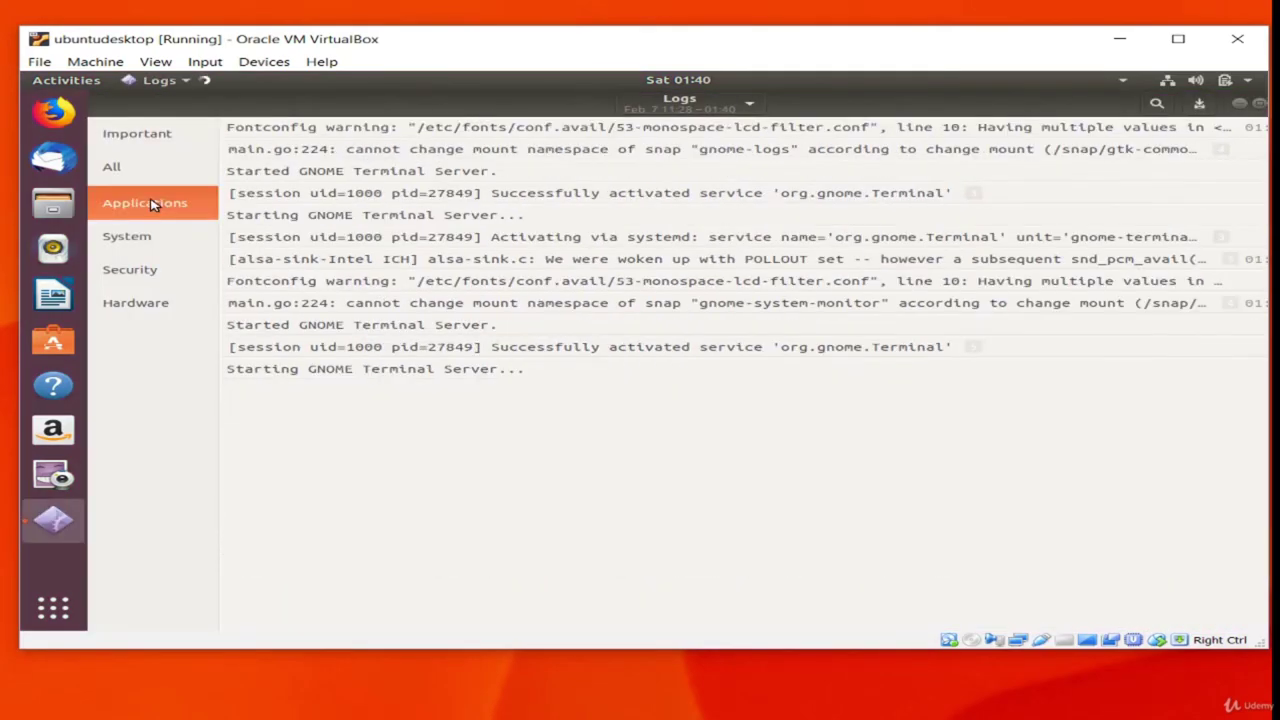
pyautogui.scroll(-15, 333, 360)
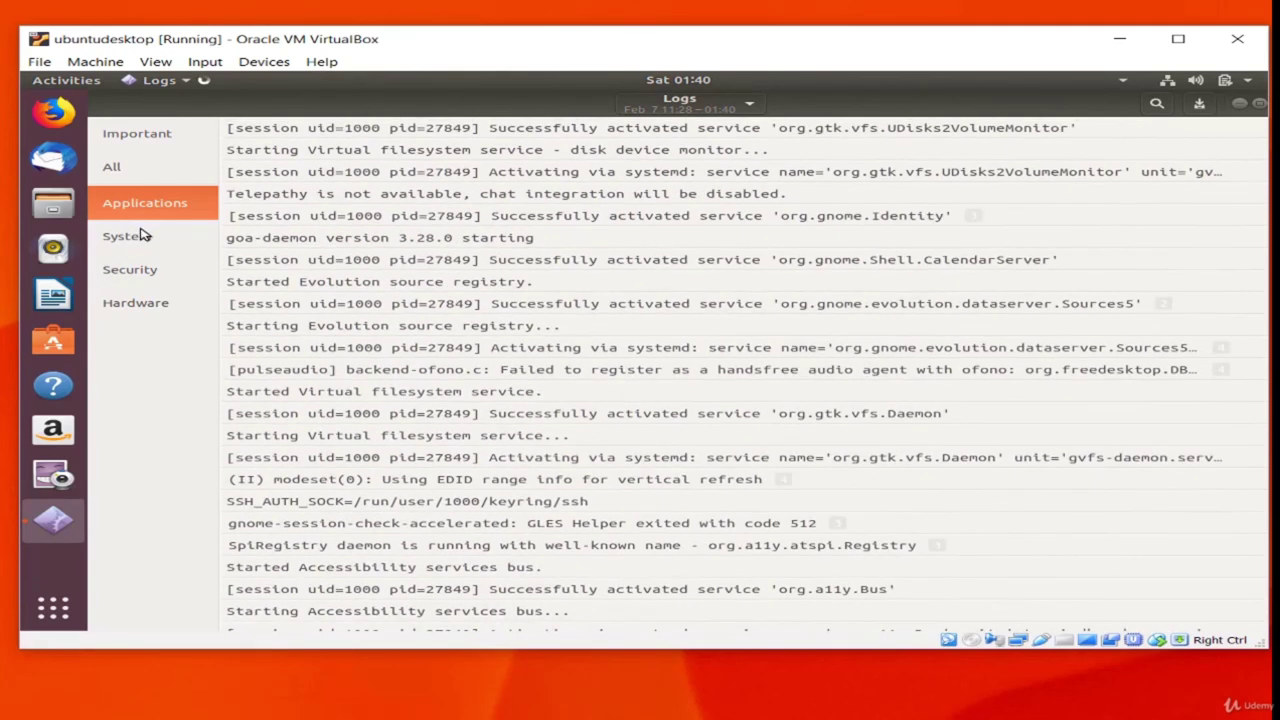
pyautogui.click(135, 235)
pyautogui.click(128, 270)
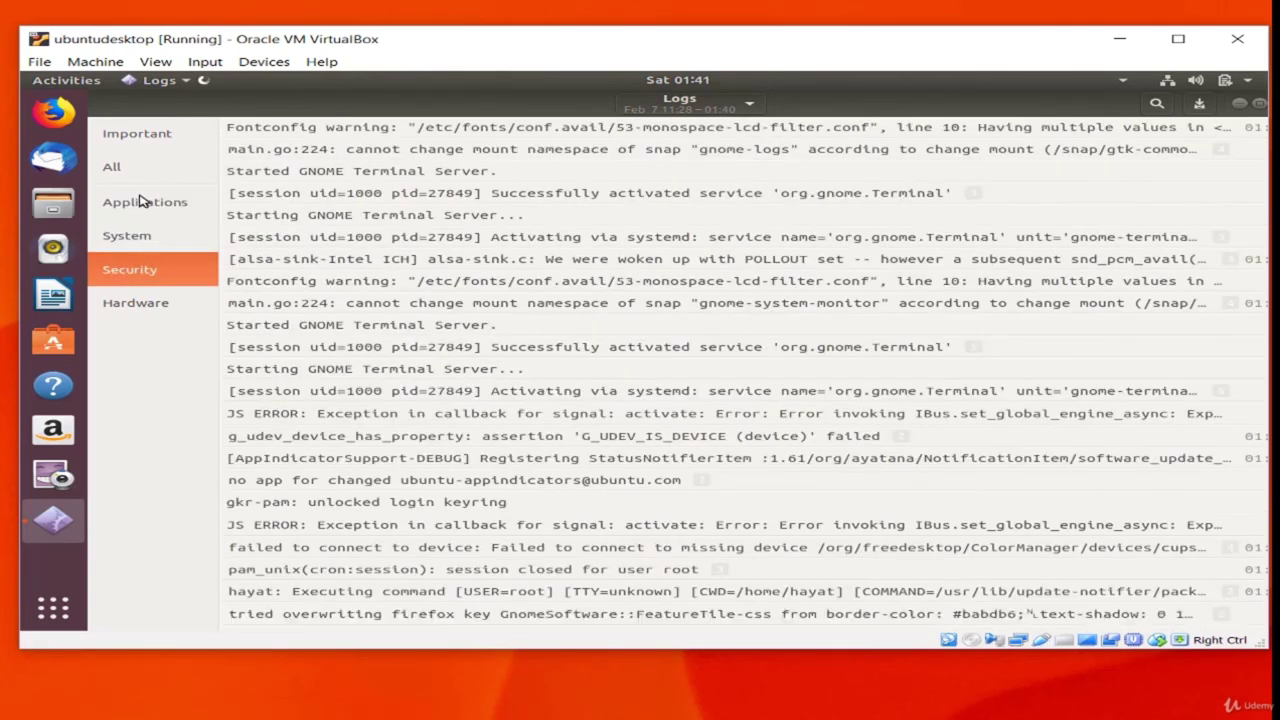
pyautogui.click(145, 202)
pyautogui.click(128, 237)
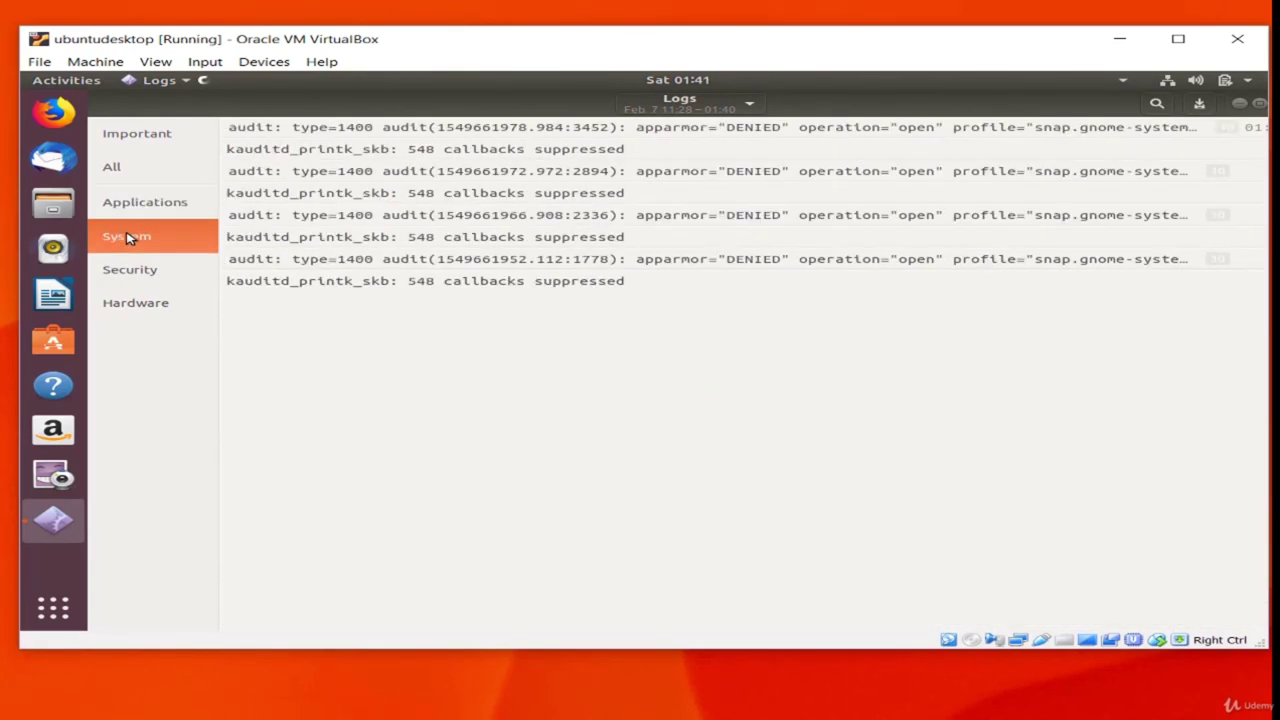
pyautogui.click(145, 203)
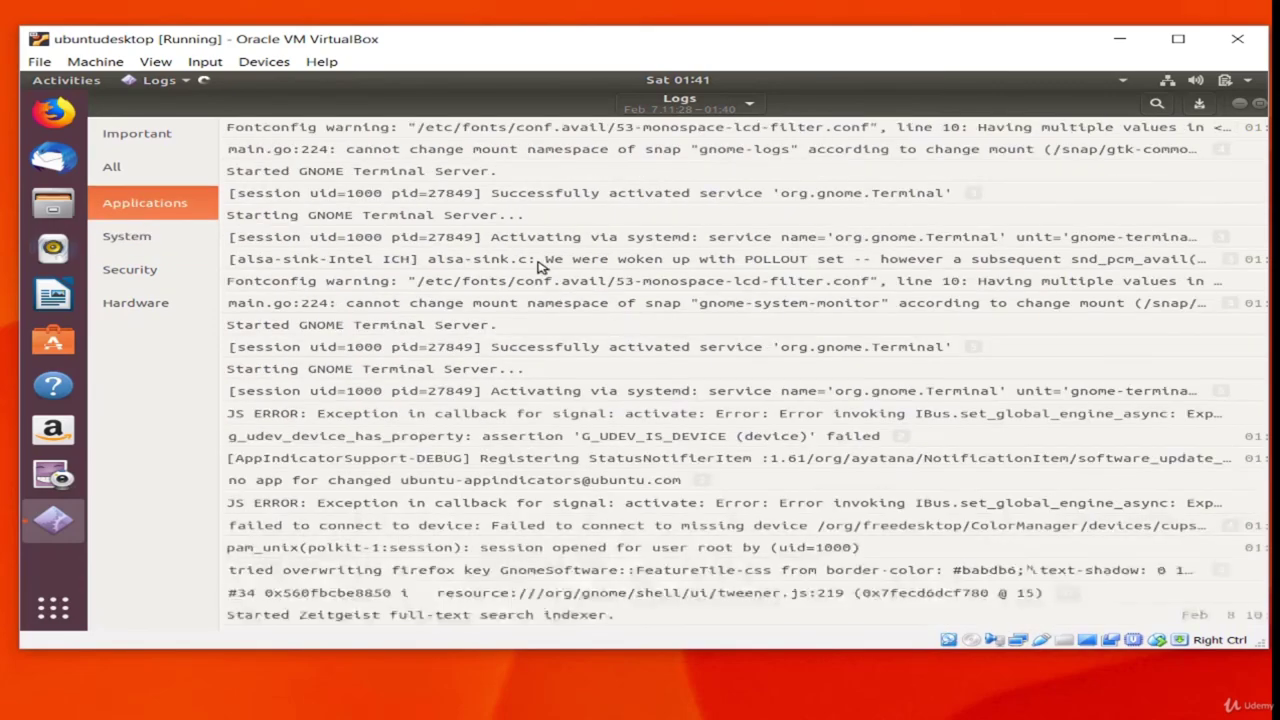
pyautogui.scroll(-15, 537, 267)
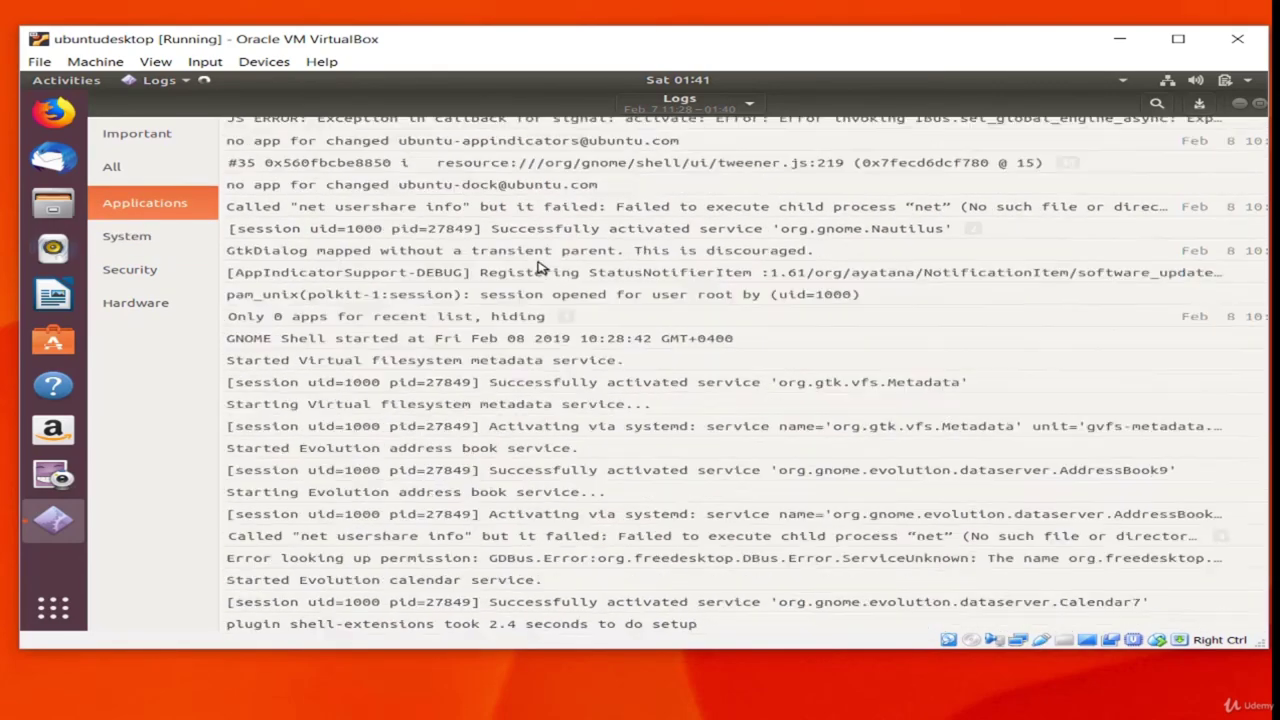
pyautogui.scroll(-3, 540, 266)
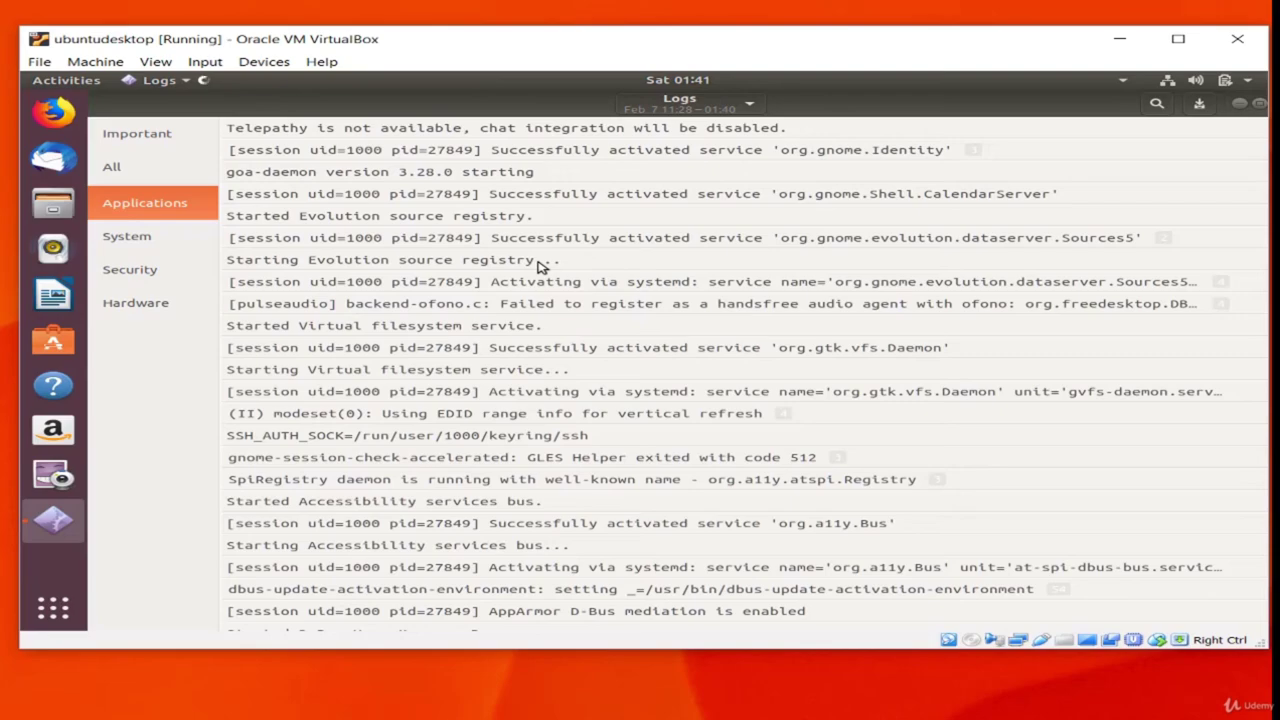
pyautogui.scroll(10, 540, 266)
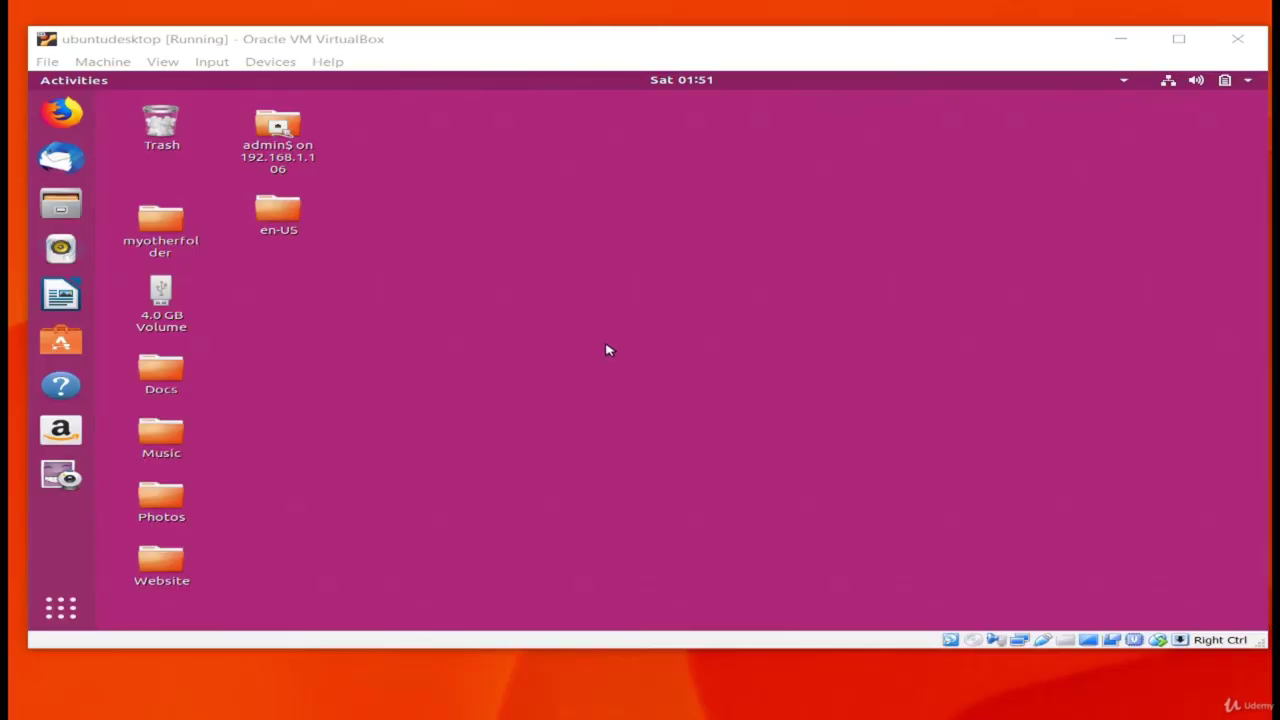
# - Search Activities for 'termi' so Terminal and other terminal apps are listed
pyautogui.click(519, 292)
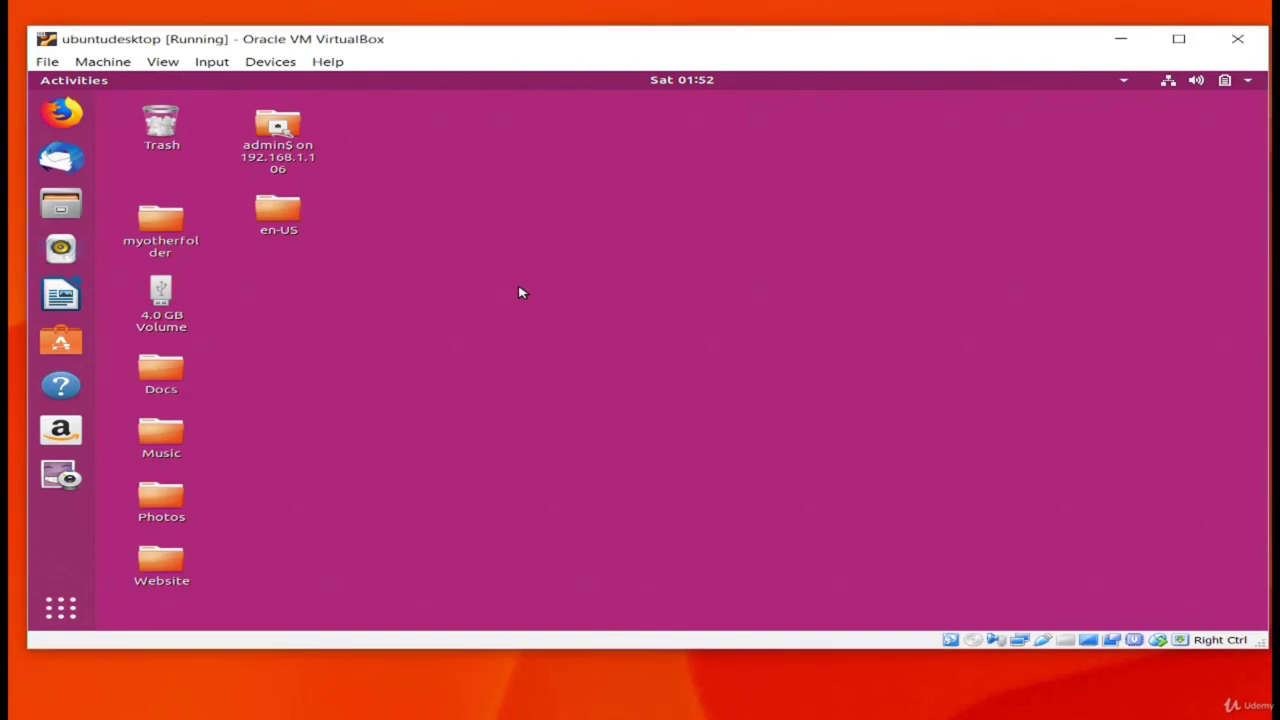
pyautogui.click(80, 87)
pyautogui.click(558, 122)
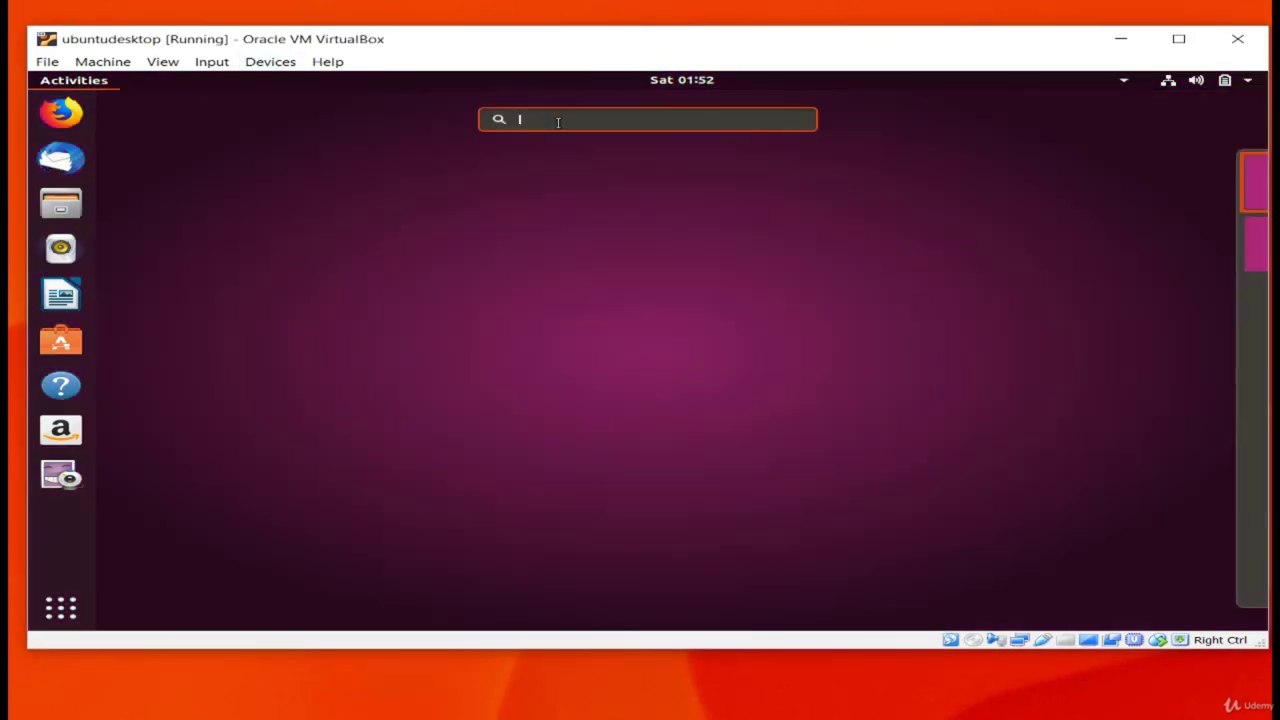
pyautogui.write('termi')
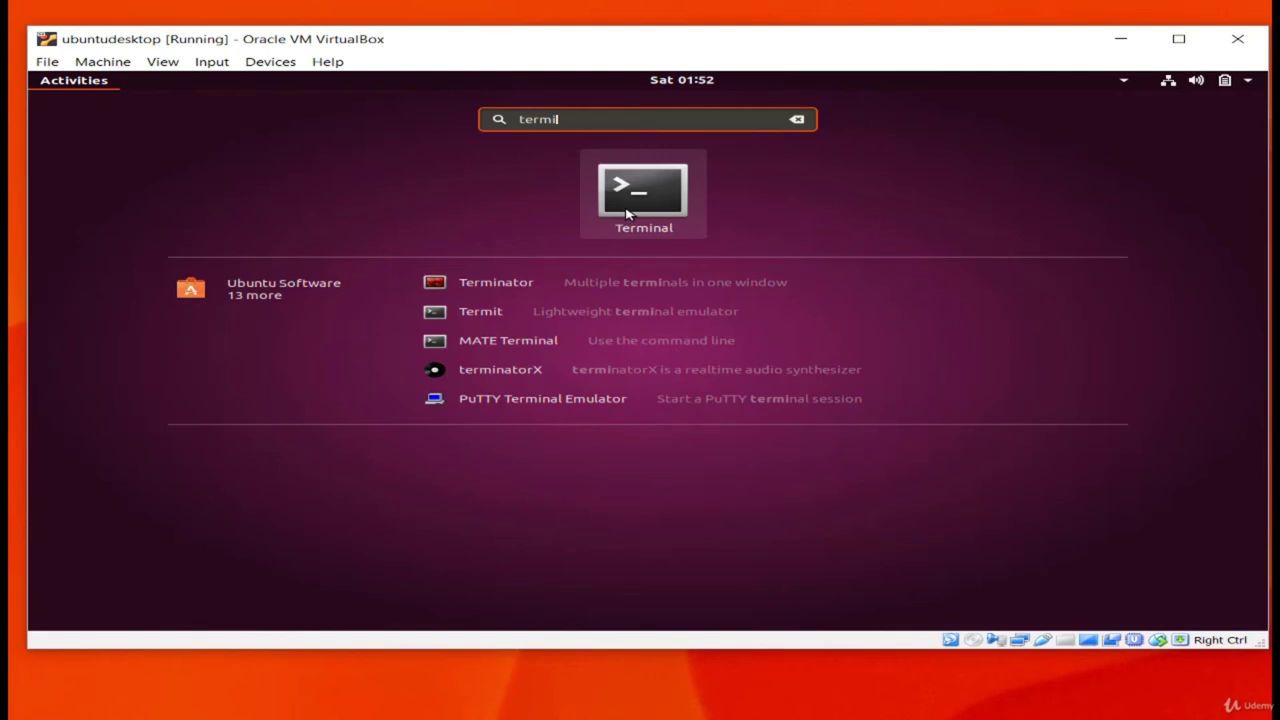
# - Launch Terminal and enlarge its text with View zoom out and zoom in
pyautogui.click(628, 213)
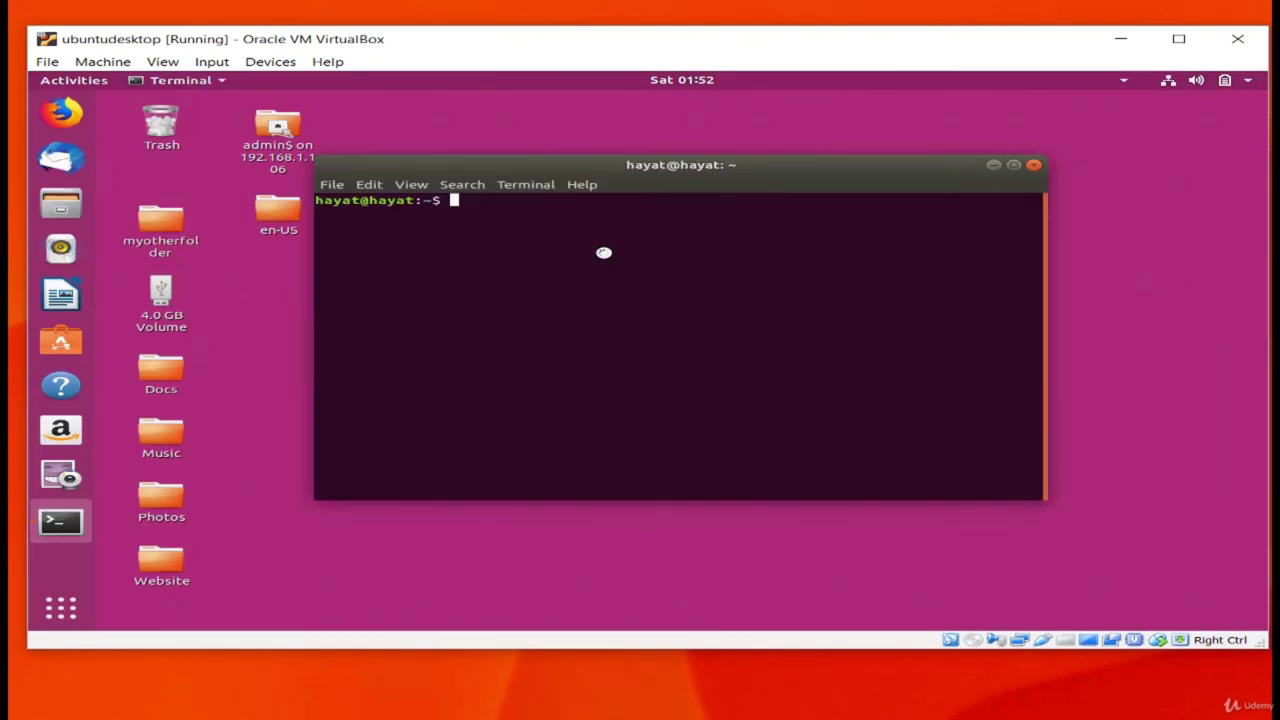
pyautogui.press('Return')
pyautogui.press('Return')
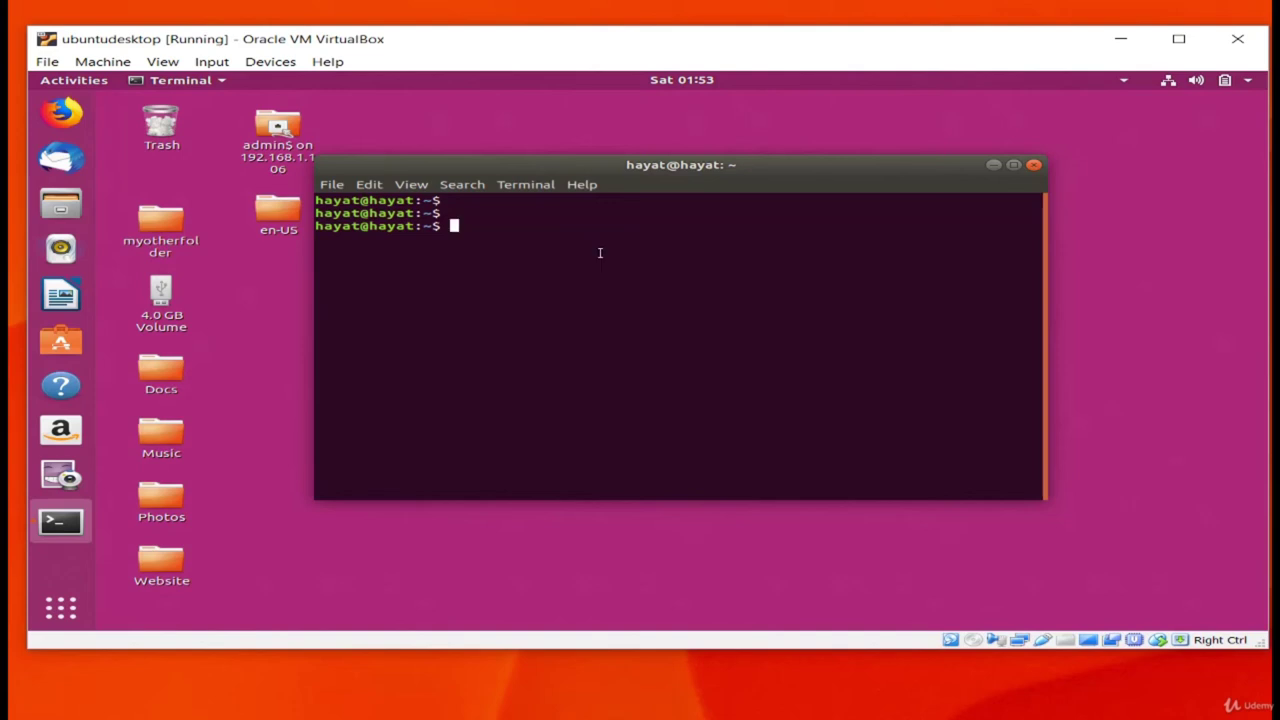
pyautogui.click(411, 186)
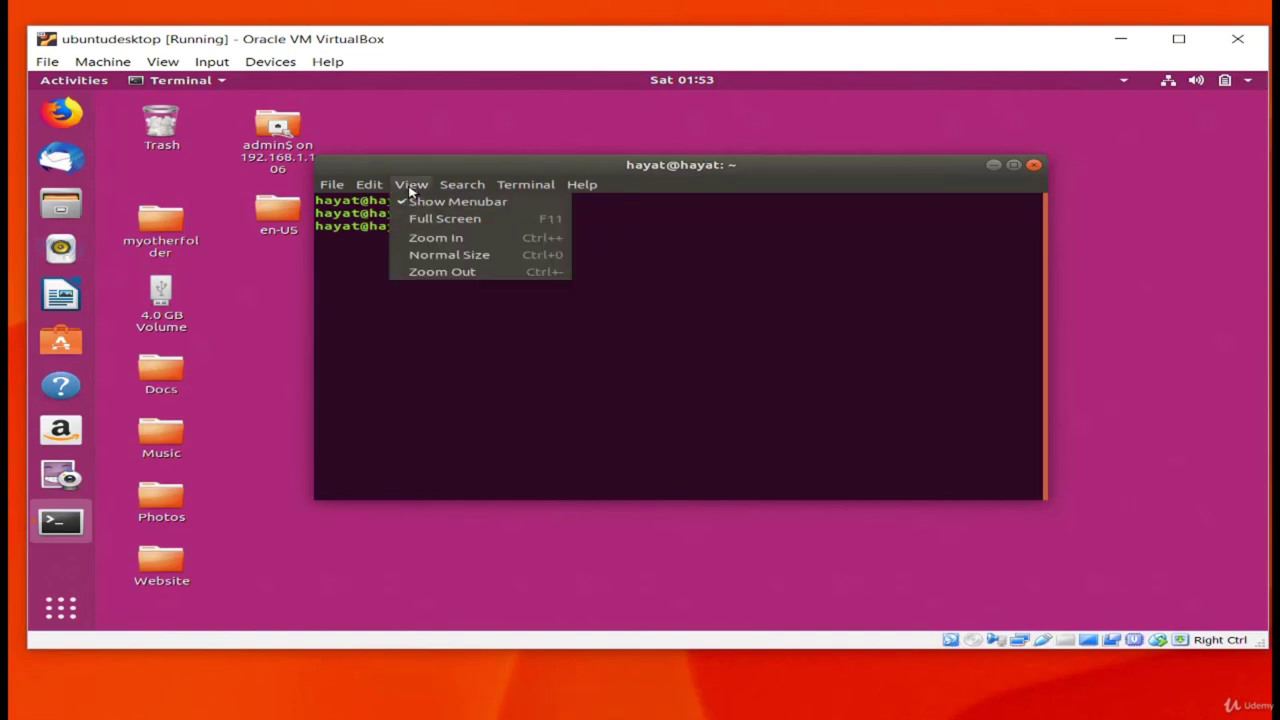
pyautogui.click(403, 272)
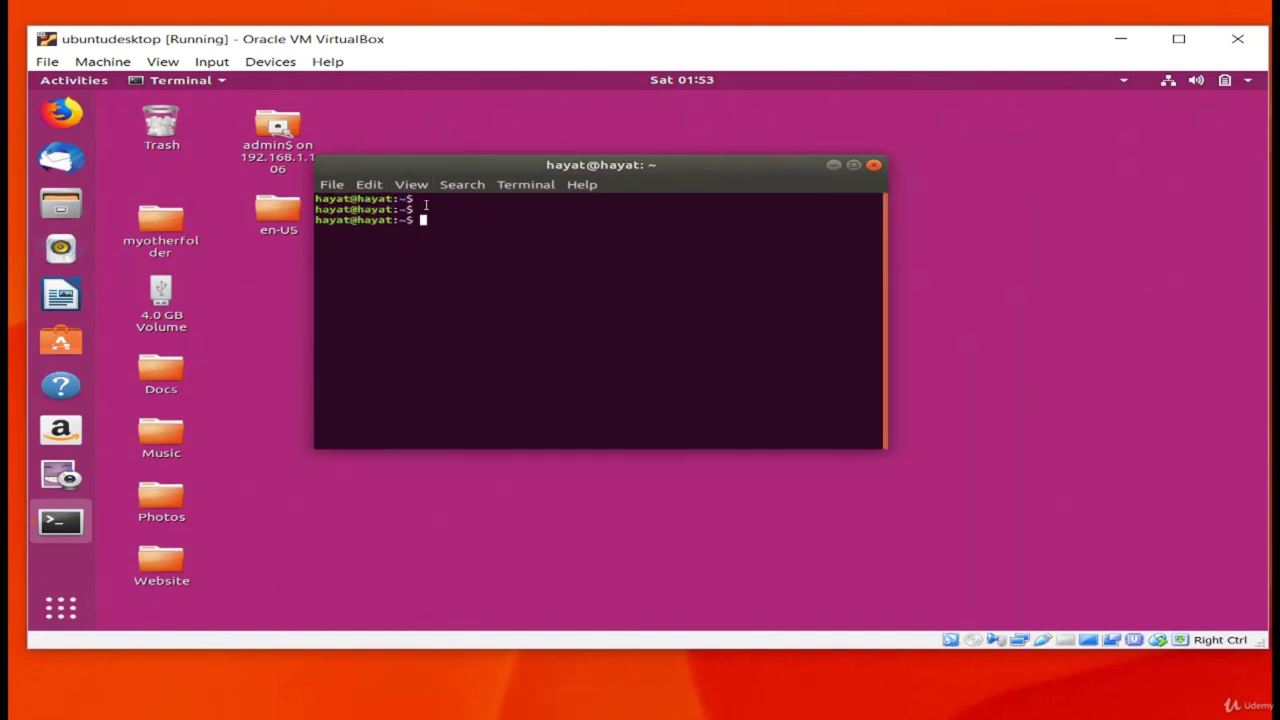
pyautogui.click(419, 187)
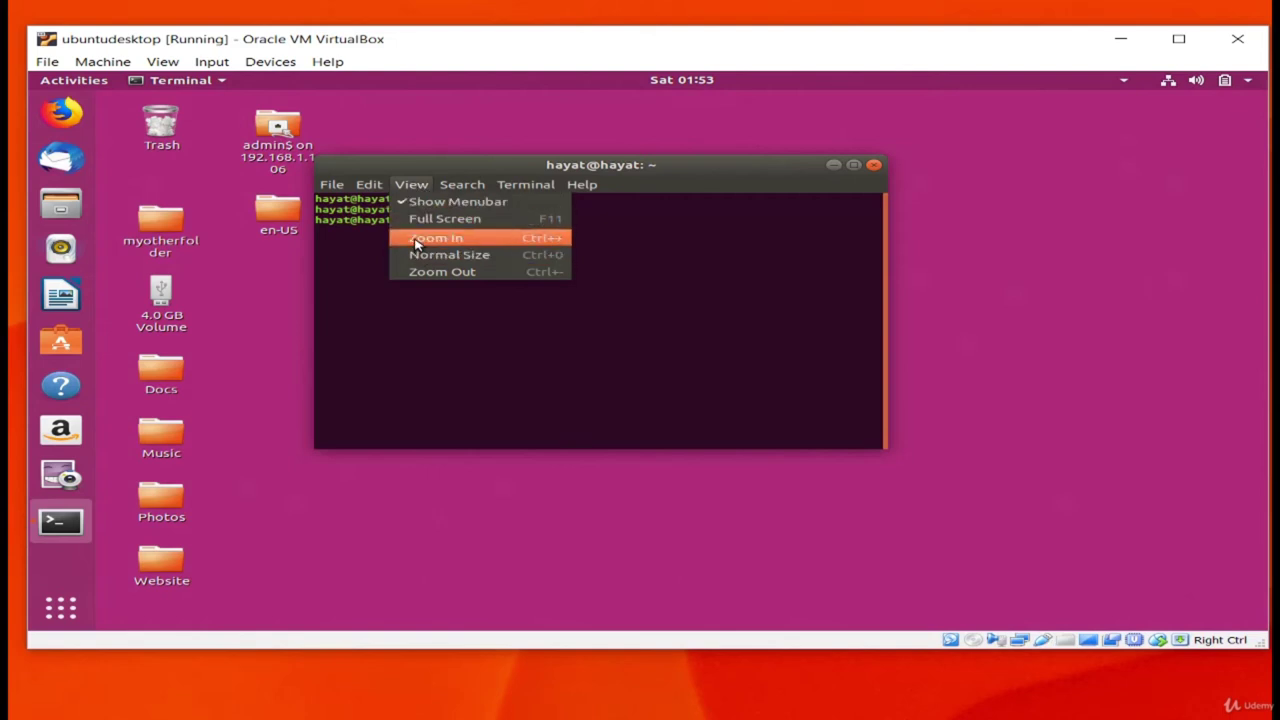
pyautogui.click(420, 240)
pyautogui.click(419, 190)
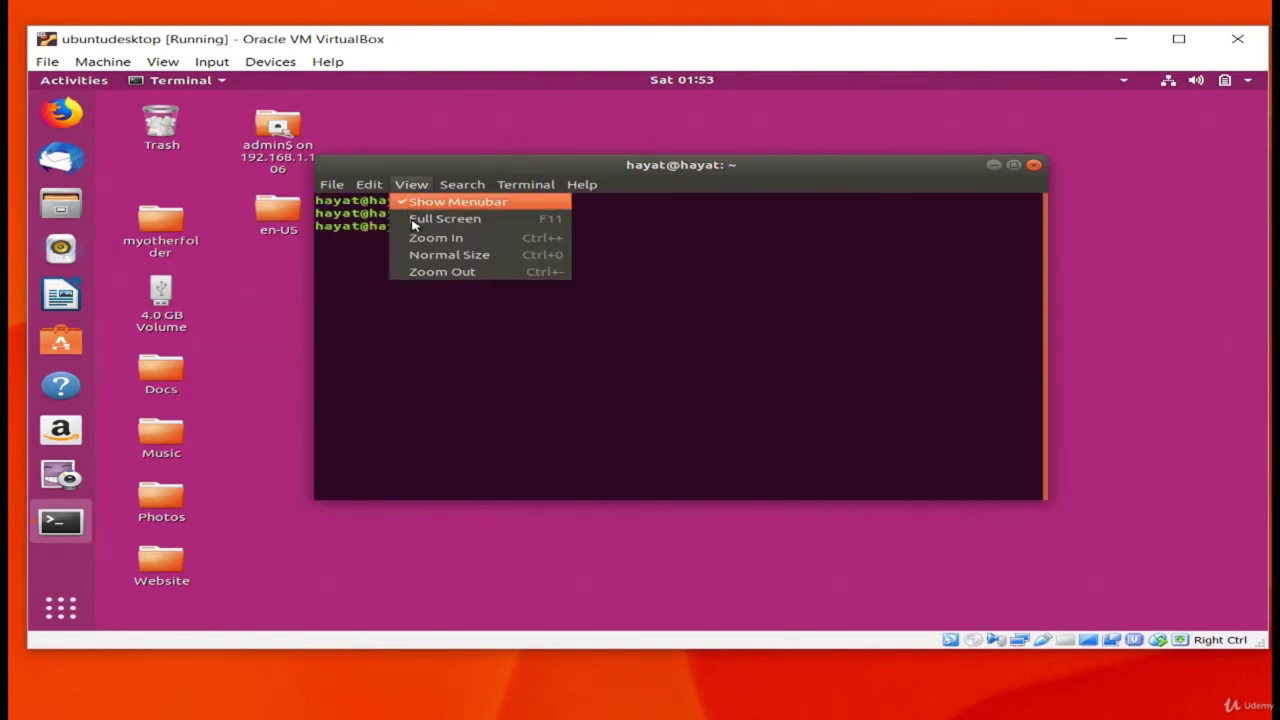
pyautogui.click(418, 246)
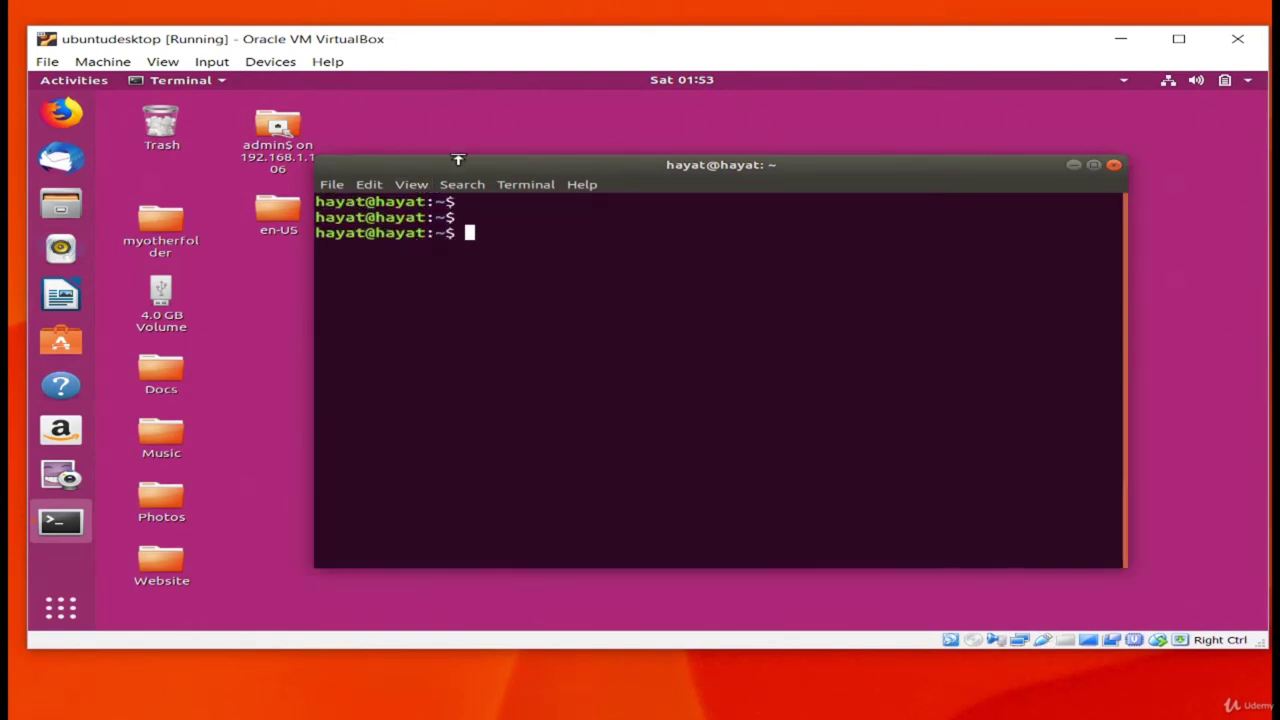
# - Move the terminal window up-left and run ls to list the home folder
pyautogui.moveTo(450, 172); pyautogui.dragTo(386, 159)
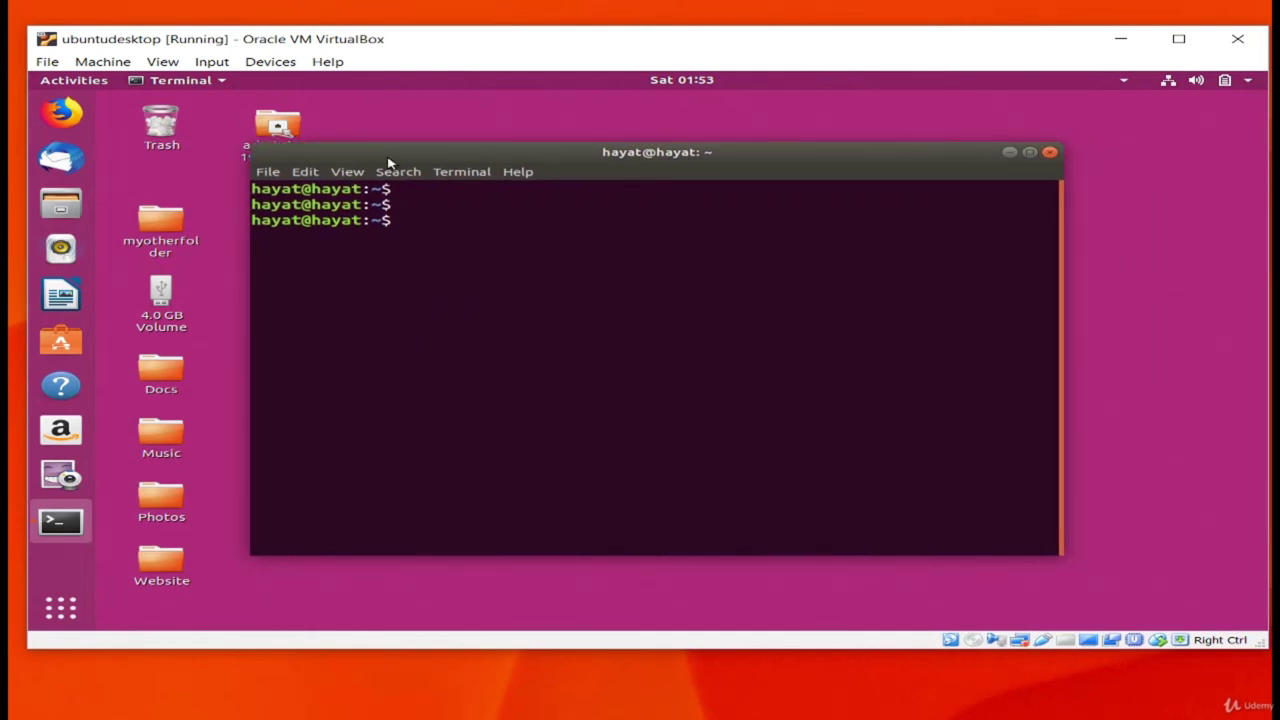
pyautogui.write('ls')
pyautogui.press('Return')
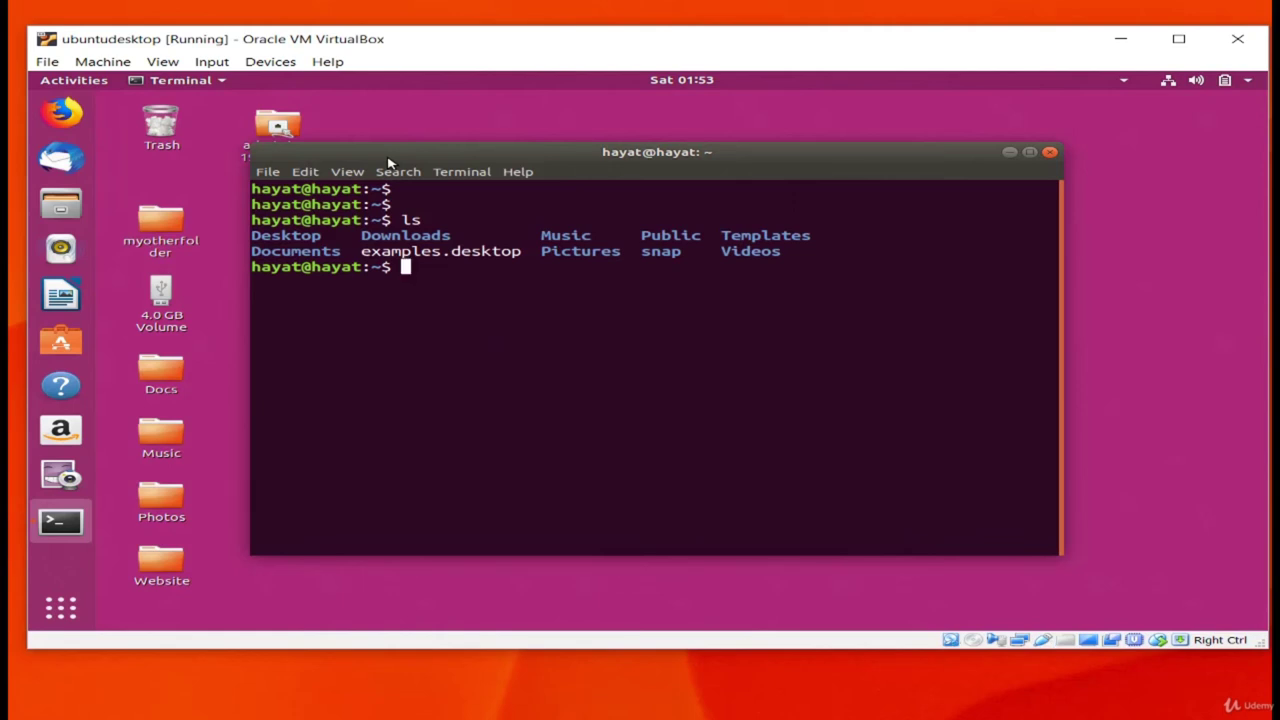
# - Try cd Documents/, which fails with Permission denied
pyautogui.write('cd')
pyautogui.write('Doc')
pyautogui.press('Tab')
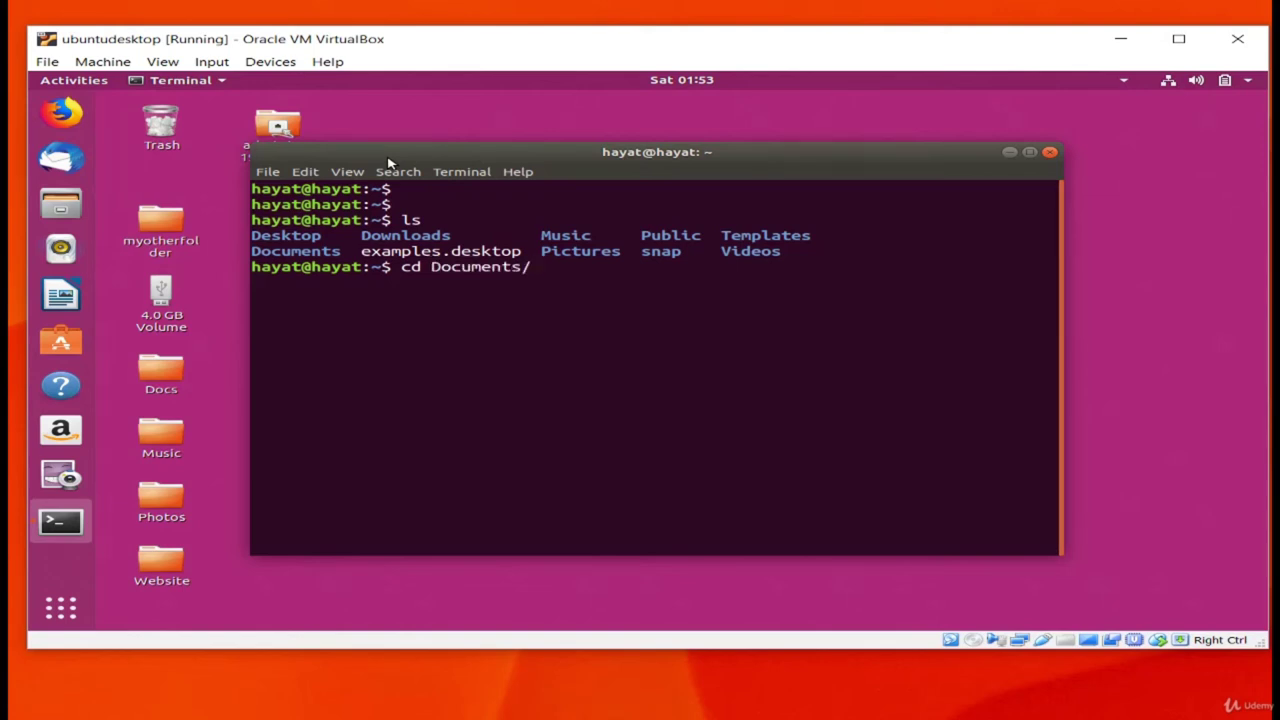
pyautogui.press('Return')
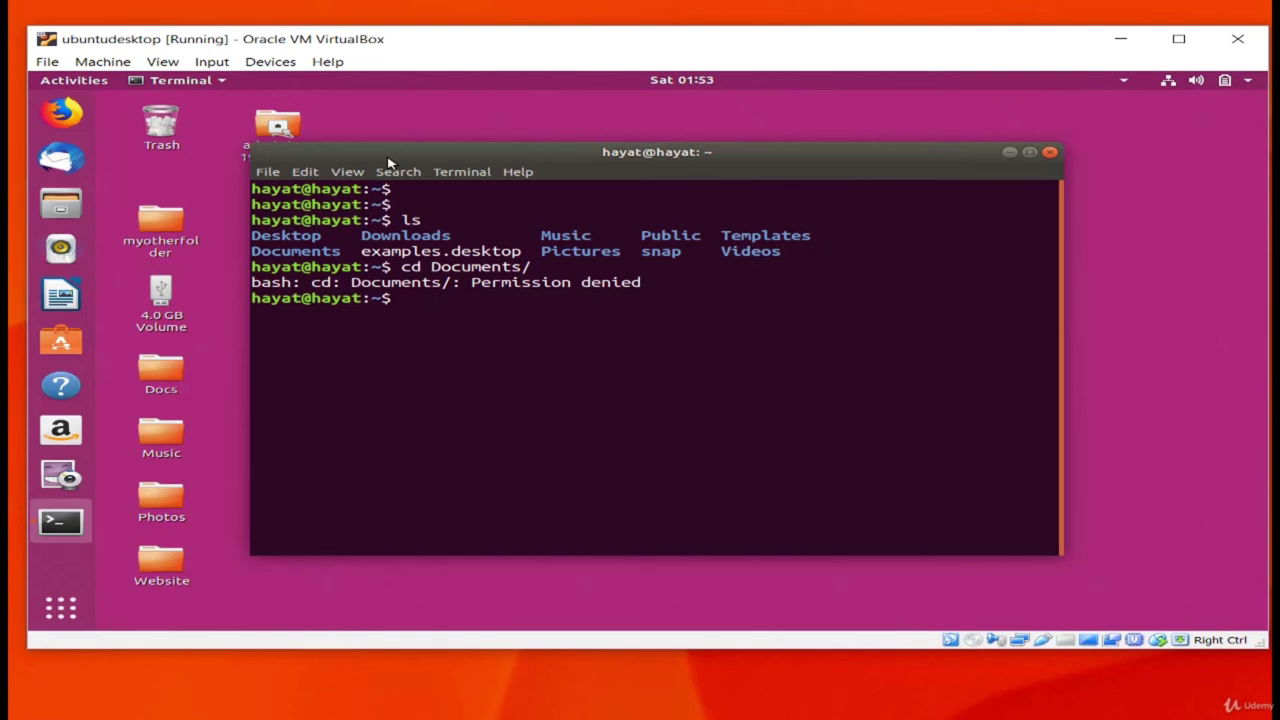
# - Enter Downloads with cd Downloads/, confirm it with pwd, and type sudo at the prompt
pyautogui.write('cd Dow')
pyautogui.press('Tab')
pyautogui.press('Return')
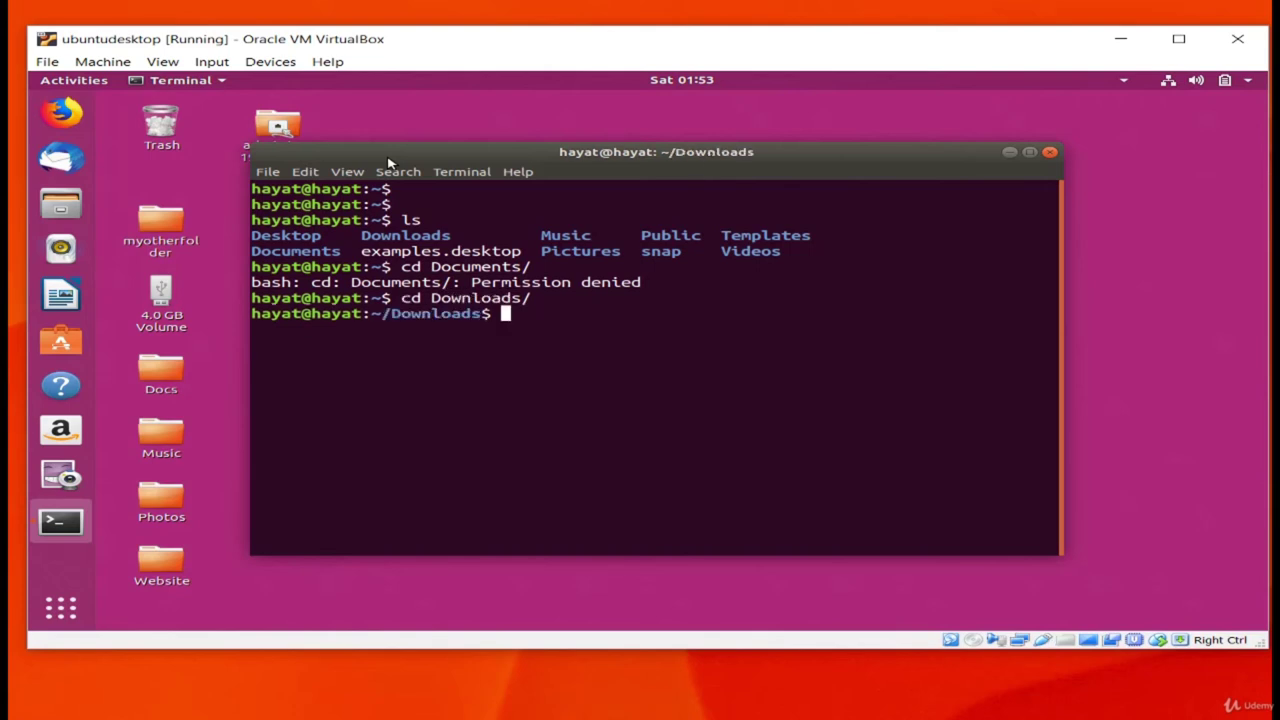
pyautogui.press('Return')
pyautogui.press('Return')
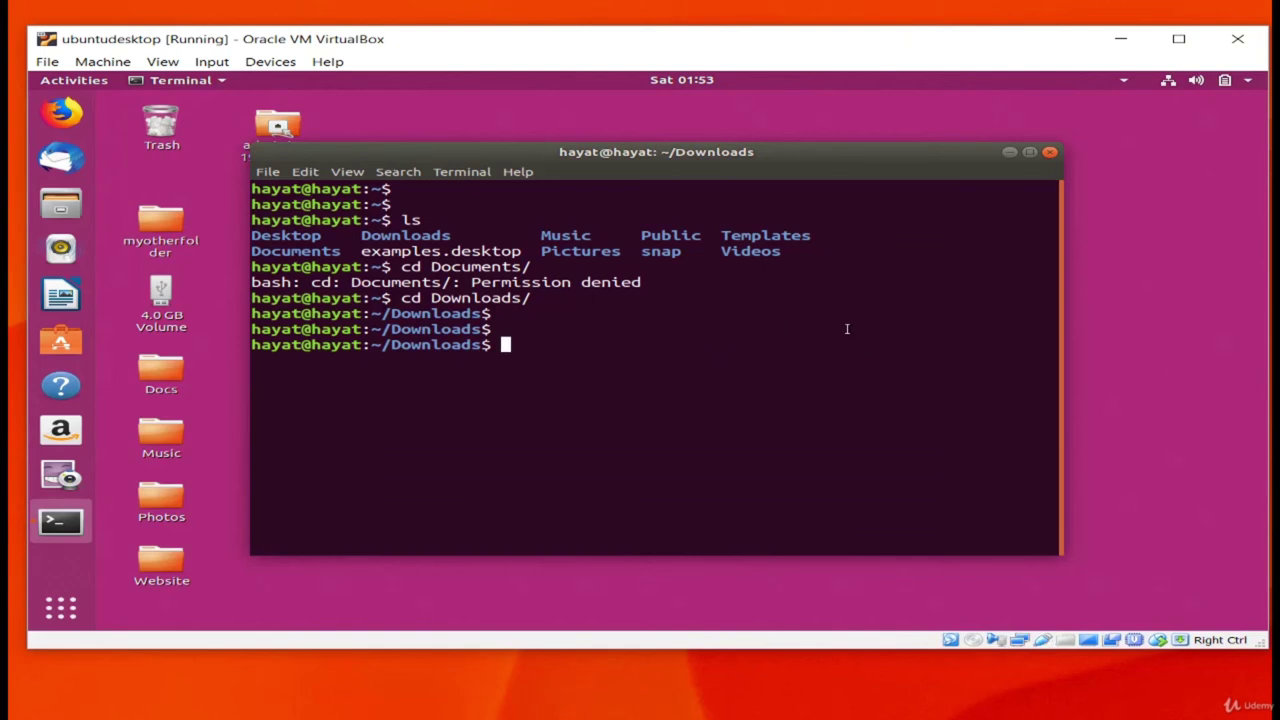
pyautogui.write('pwd')
pyautogui.press('Return')
pyautogui.press('Return')
pyautogui.press('Return')
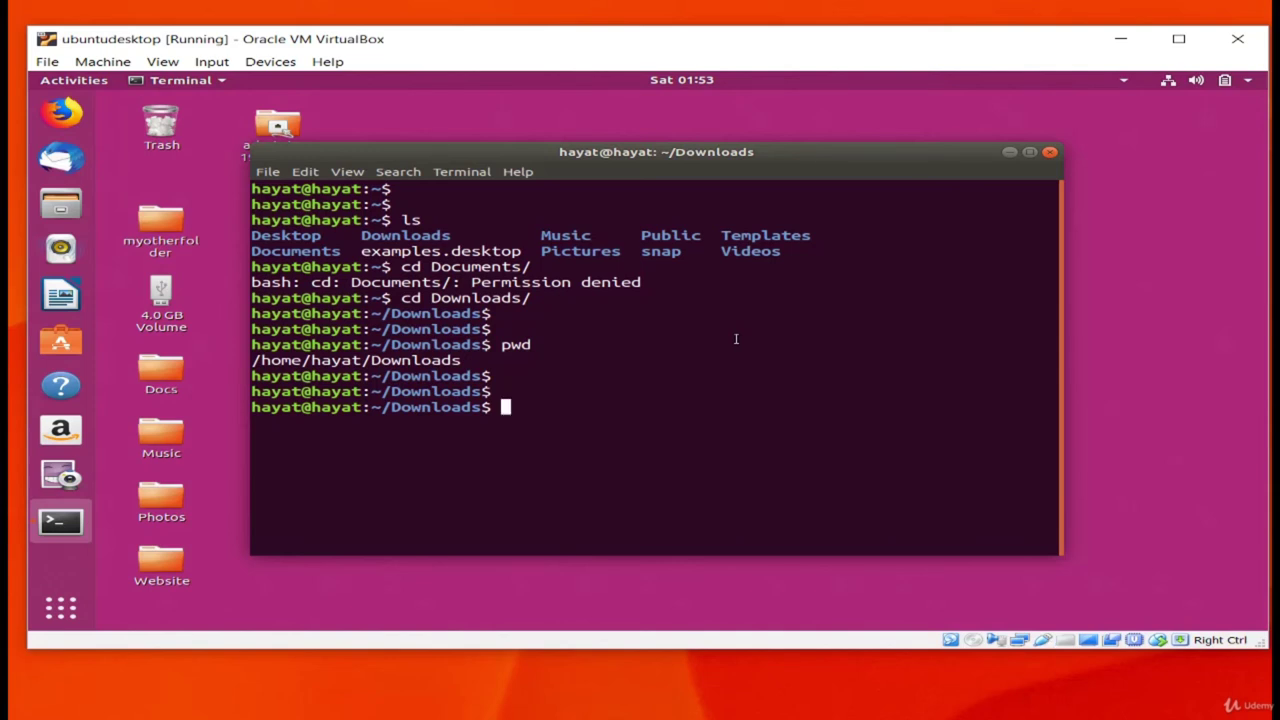
pyautogui.write('sudo')
pyautogui.doubleClick(333, 402)
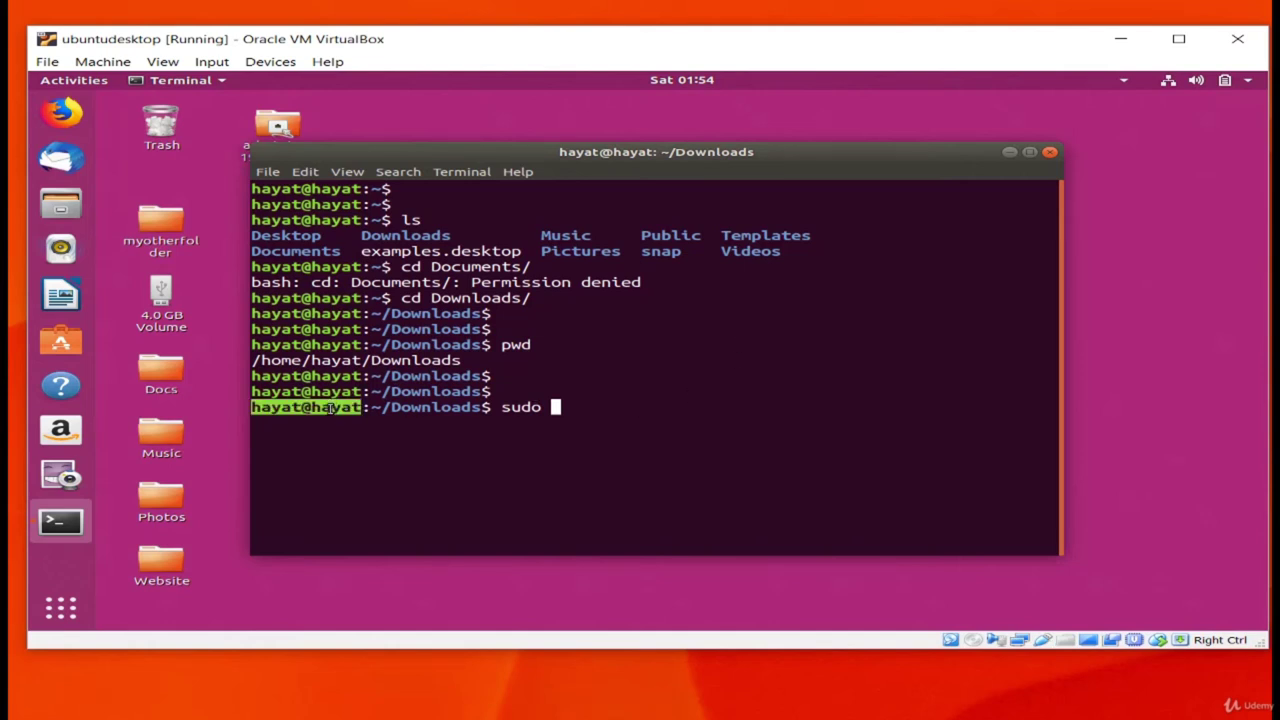
# - Run sudo apt update and enter the account password to refresh the bionic package lists
pyautogui.click(620, 380)
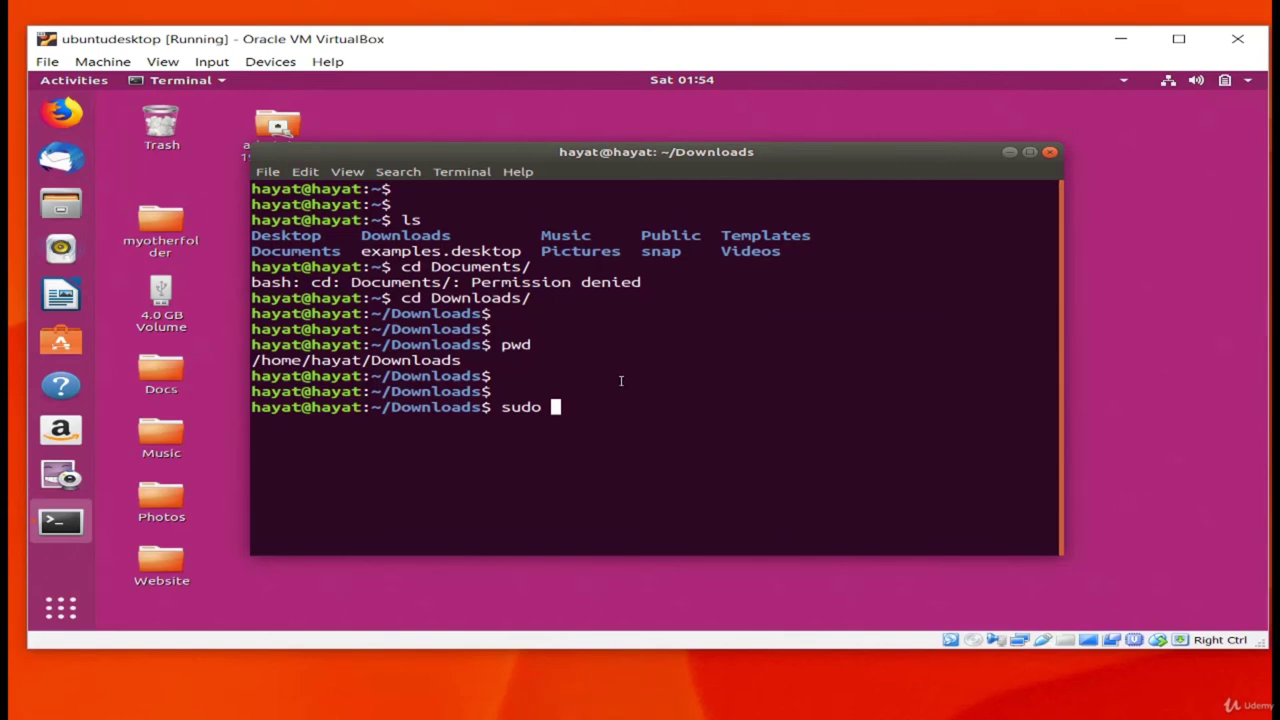
pyautogui.write('apt update')
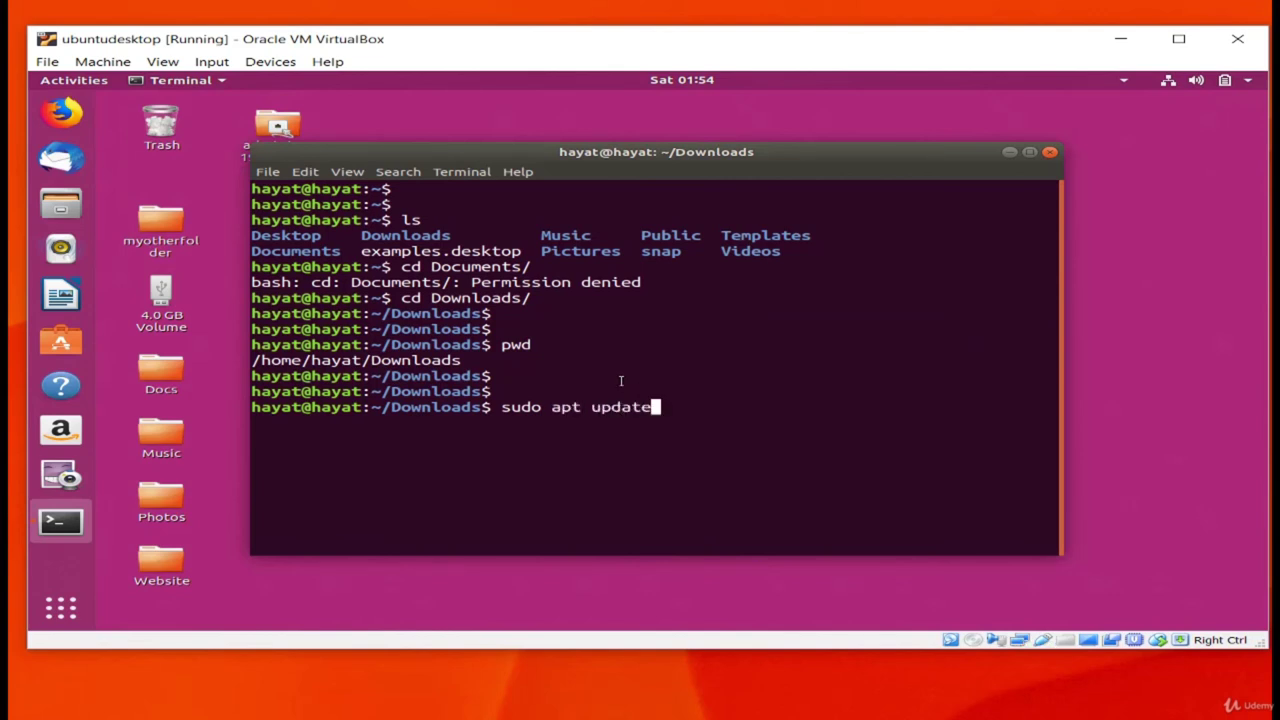
pyautogui.press('Return')
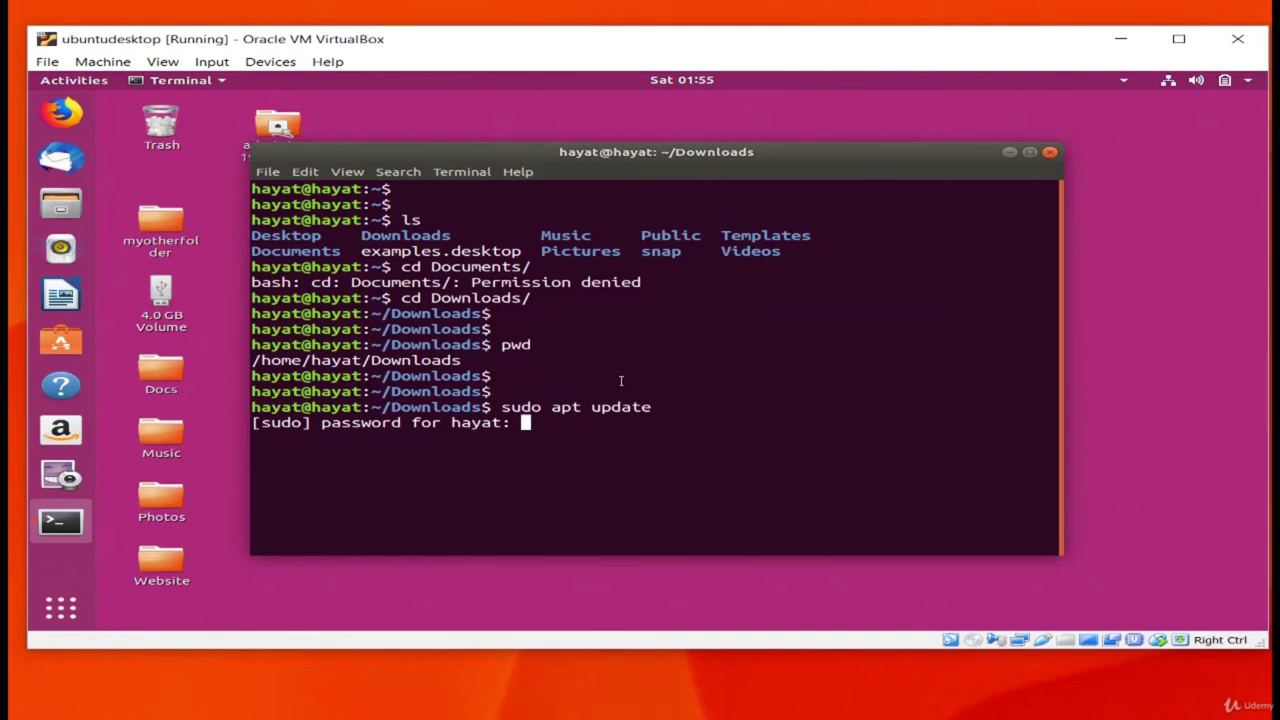
pyautogui.press('Return')
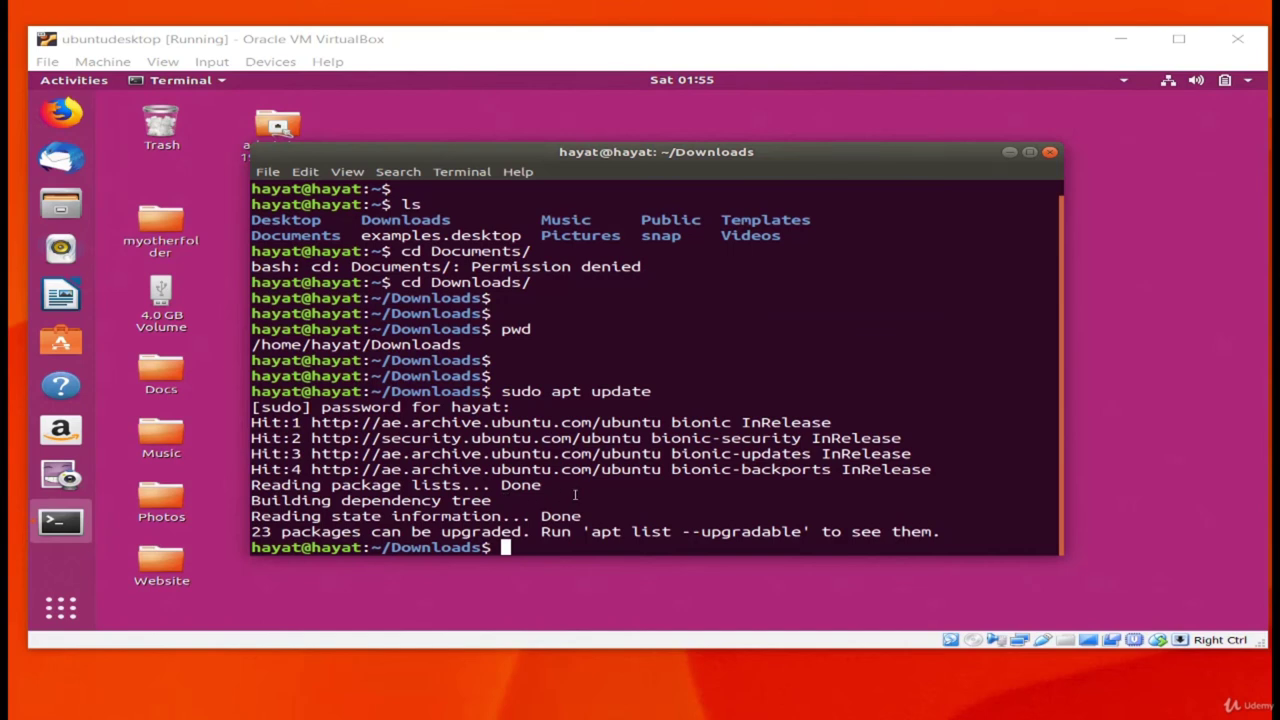
# - Upgrade the 23 packages with sudo apt upgrade, confirming with y
pyautogui.click(528, 442)
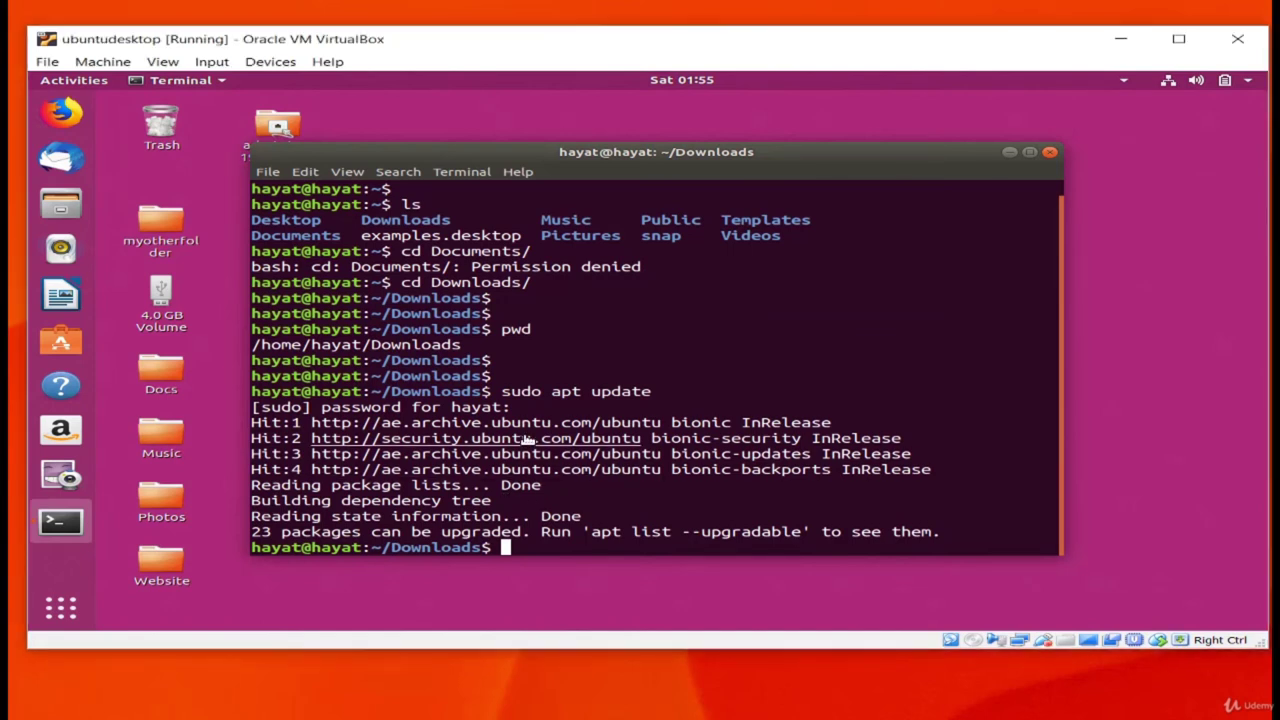
pyautogui.write('sudo apt ')
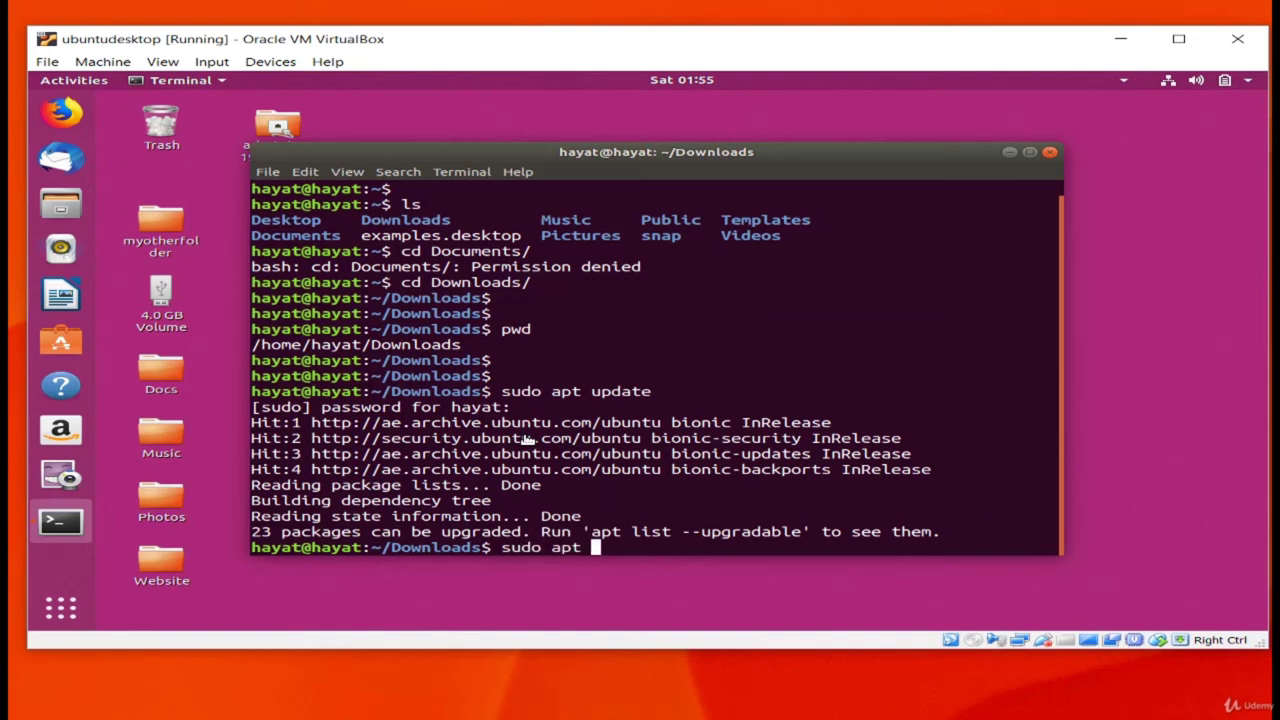
pyautogui.write('upgrade')
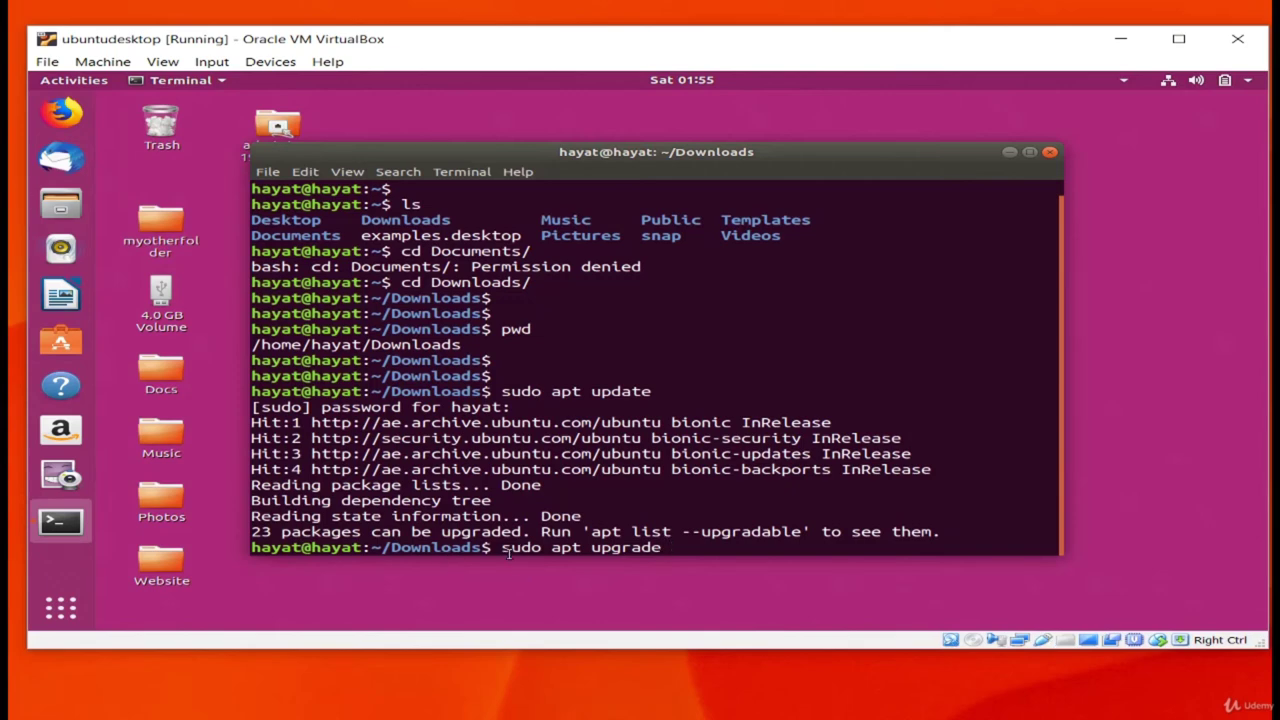
pyautogui.press('Return')
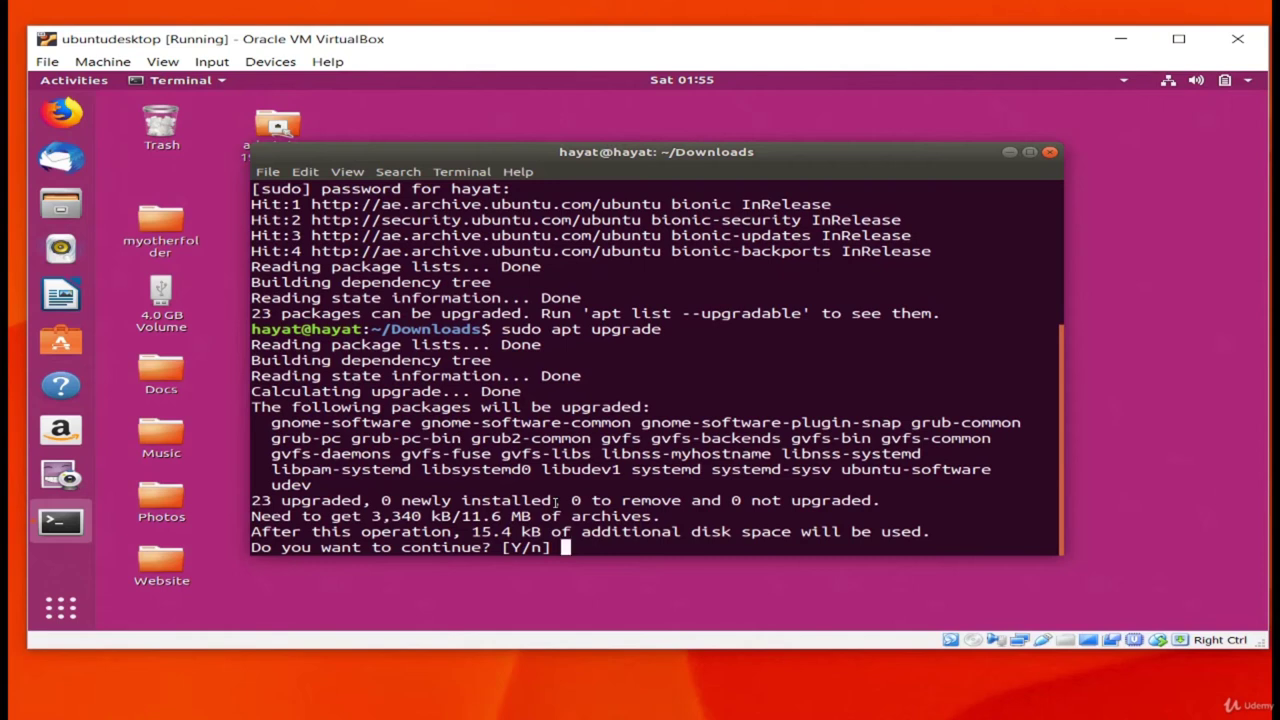
pyautogui.write('y')
pyautogui.press('Return')
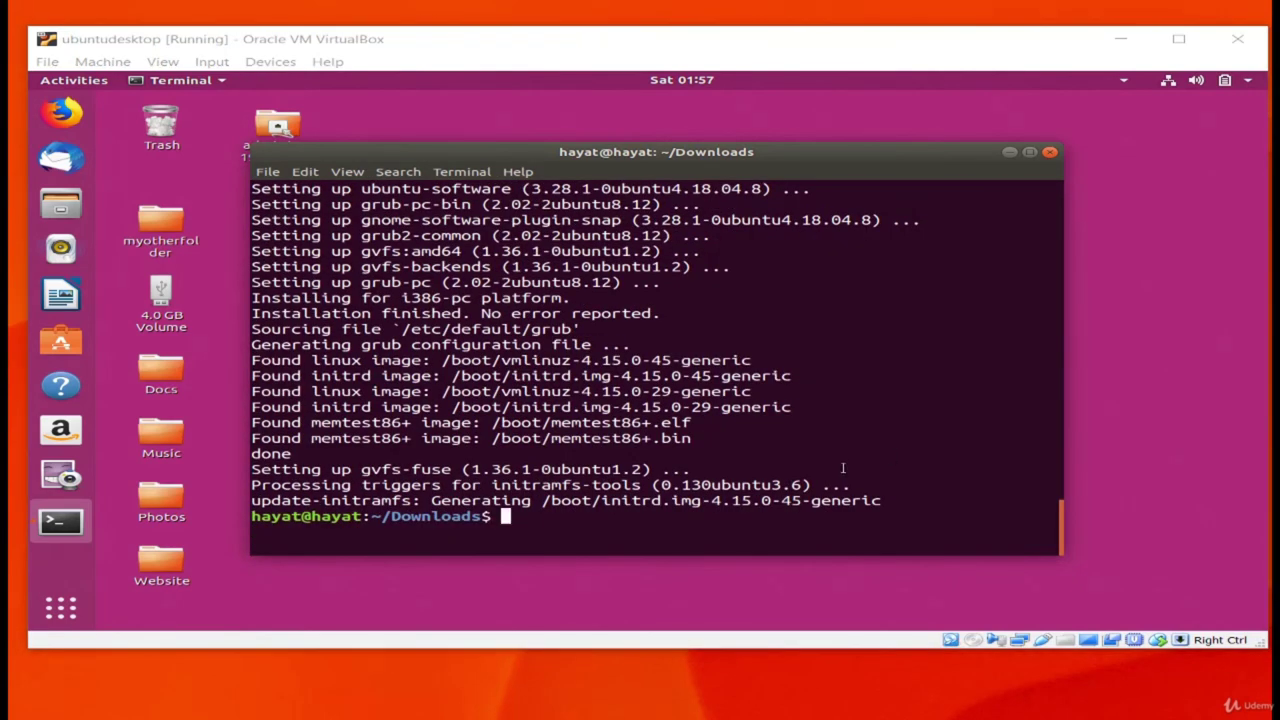
# - Clear the terminal screen and enter the man ls command
pyautogui.click(601, 388)
pyautogui.write('clear')
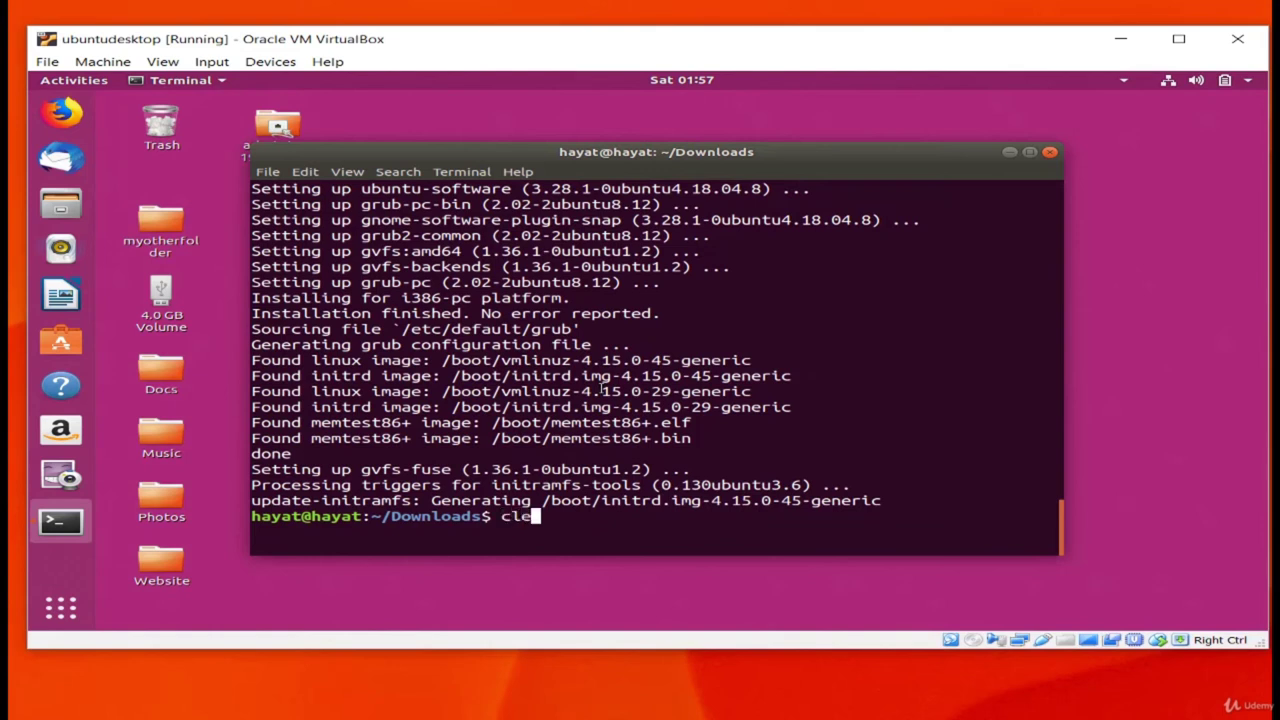
pyautogui.press('Return')
pyautogui.press('Return')
pyautogui.press('Return')
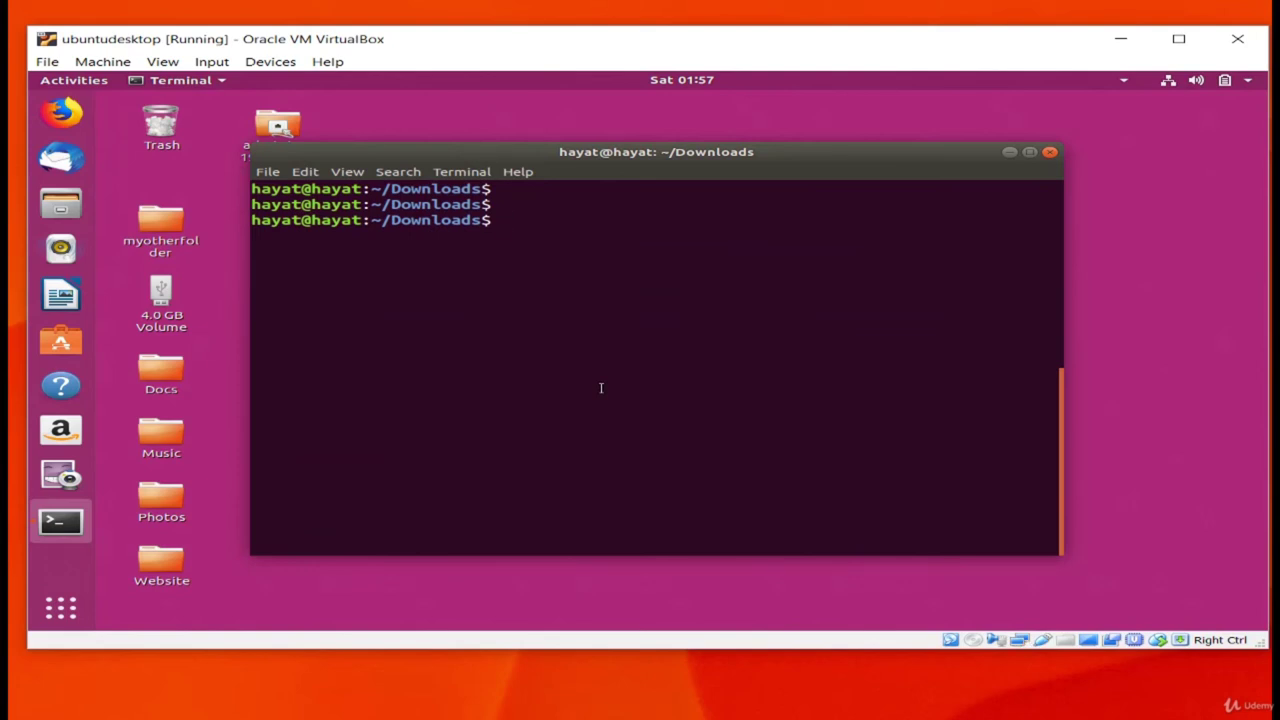
pyautogui.write('man ls')
# - Page forward and back through the ls manual, step into the option list, then quit it
pyautogui.press('Return')
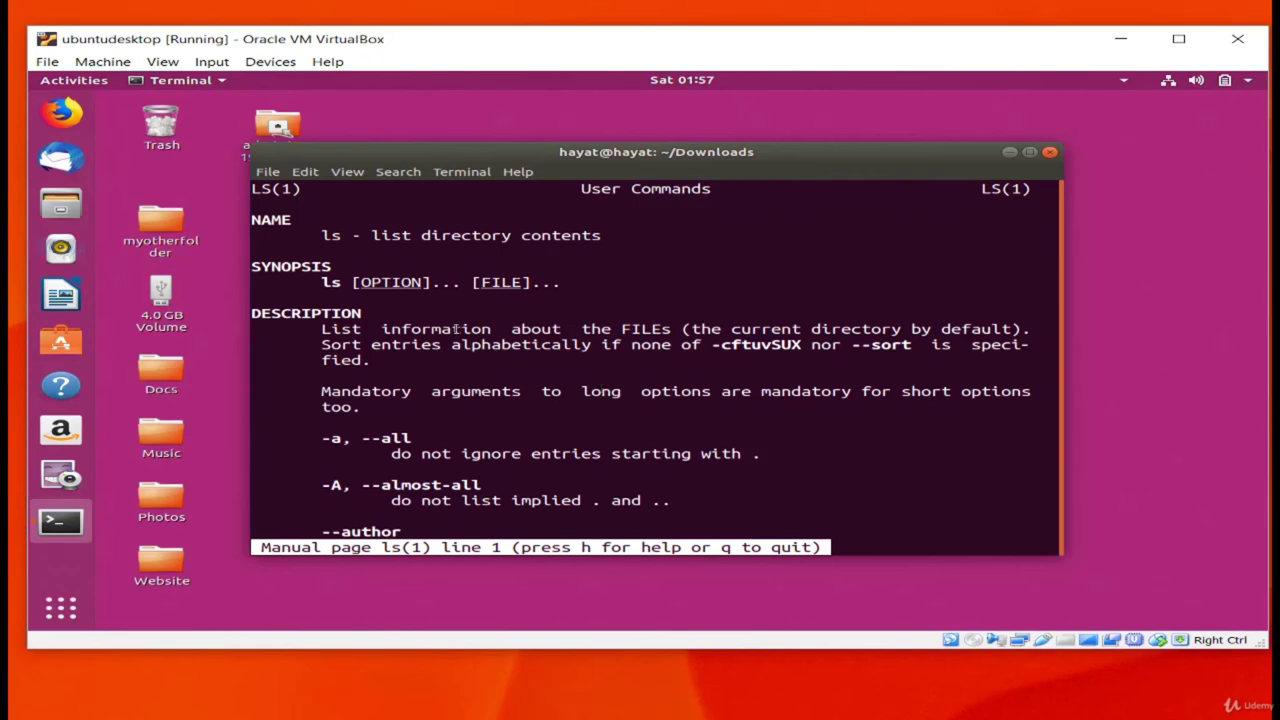
pyautogui.press('space')
pyautogui.press('space')
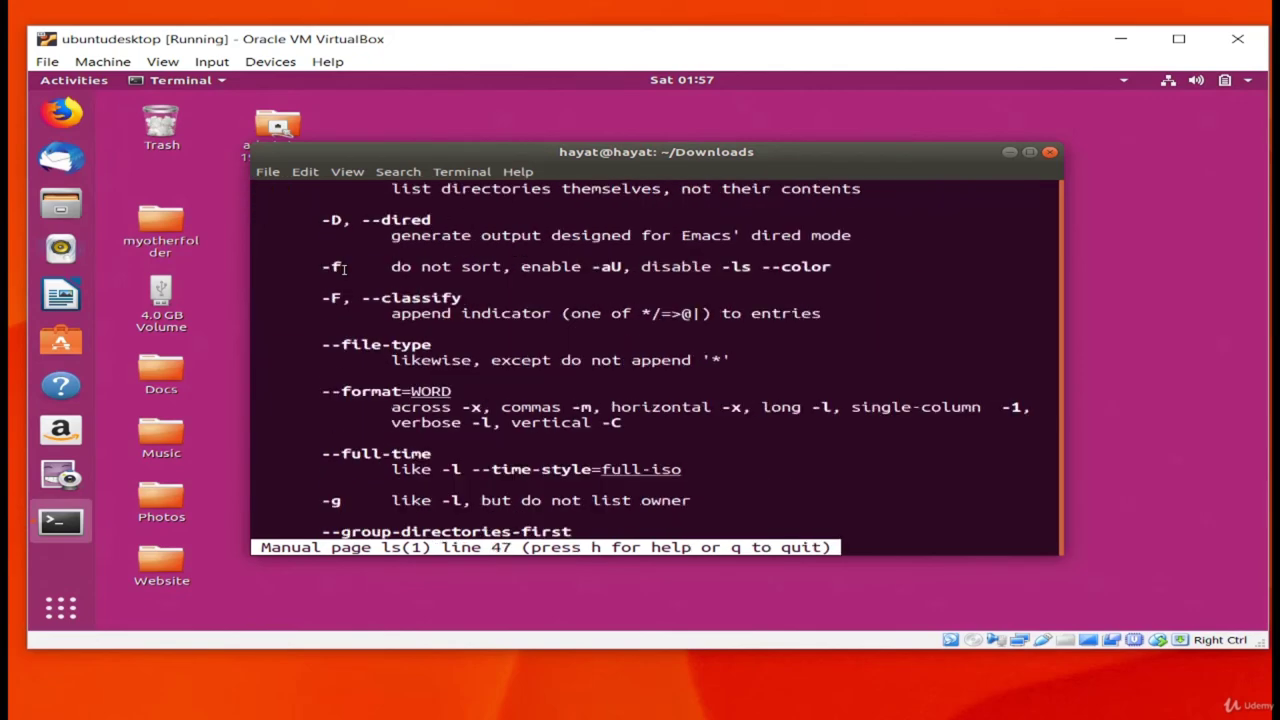
pyautogui.press('space')
pyautogui.press('space')
pyautogui.press('space')
pyautogui.press('space')
pyautogui.press('space')
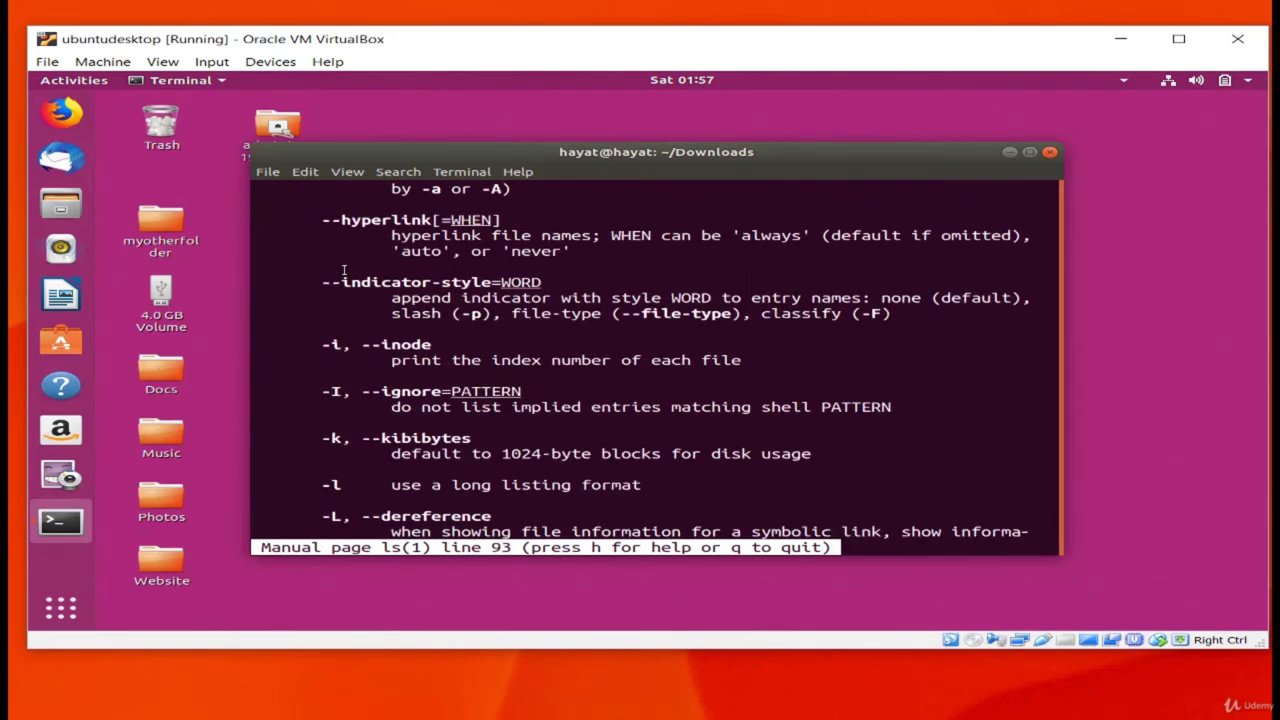
pyautogui.press('space')
pyautogui.press('space')
pyautogui.press('space')
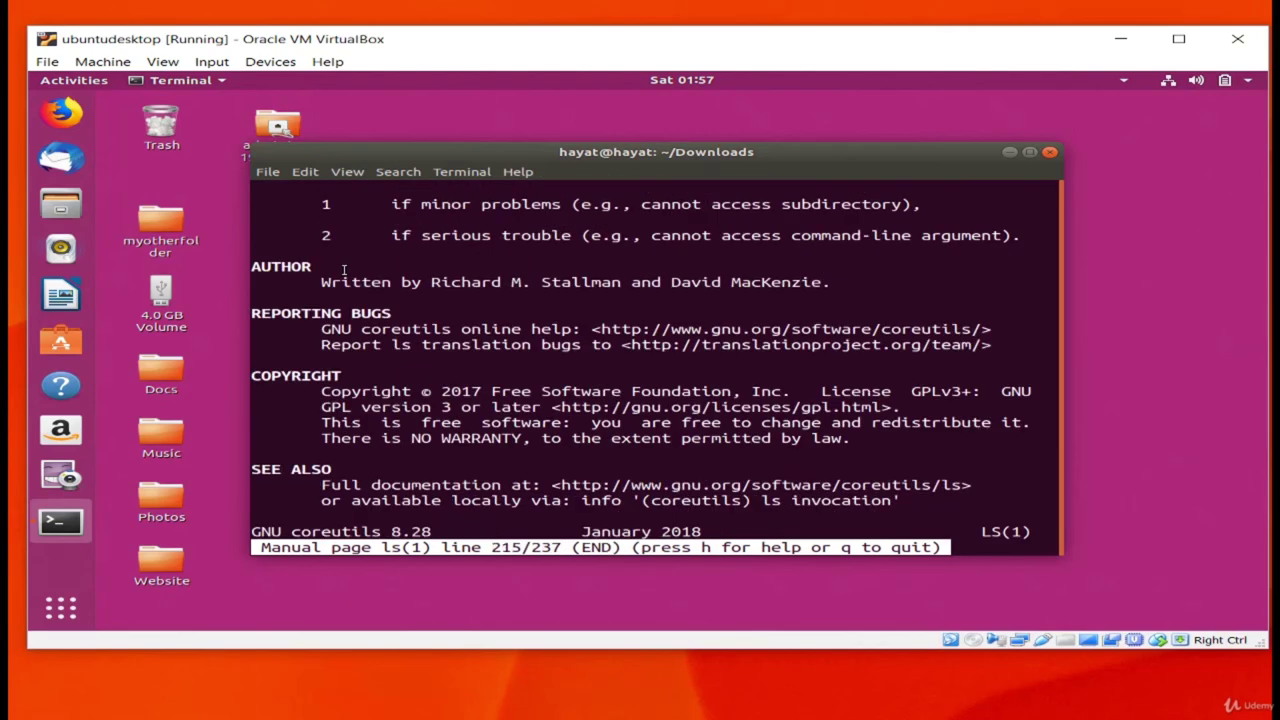
pyautogui.press('b')
pyautogui.press('b')
pyautogui.press('b')
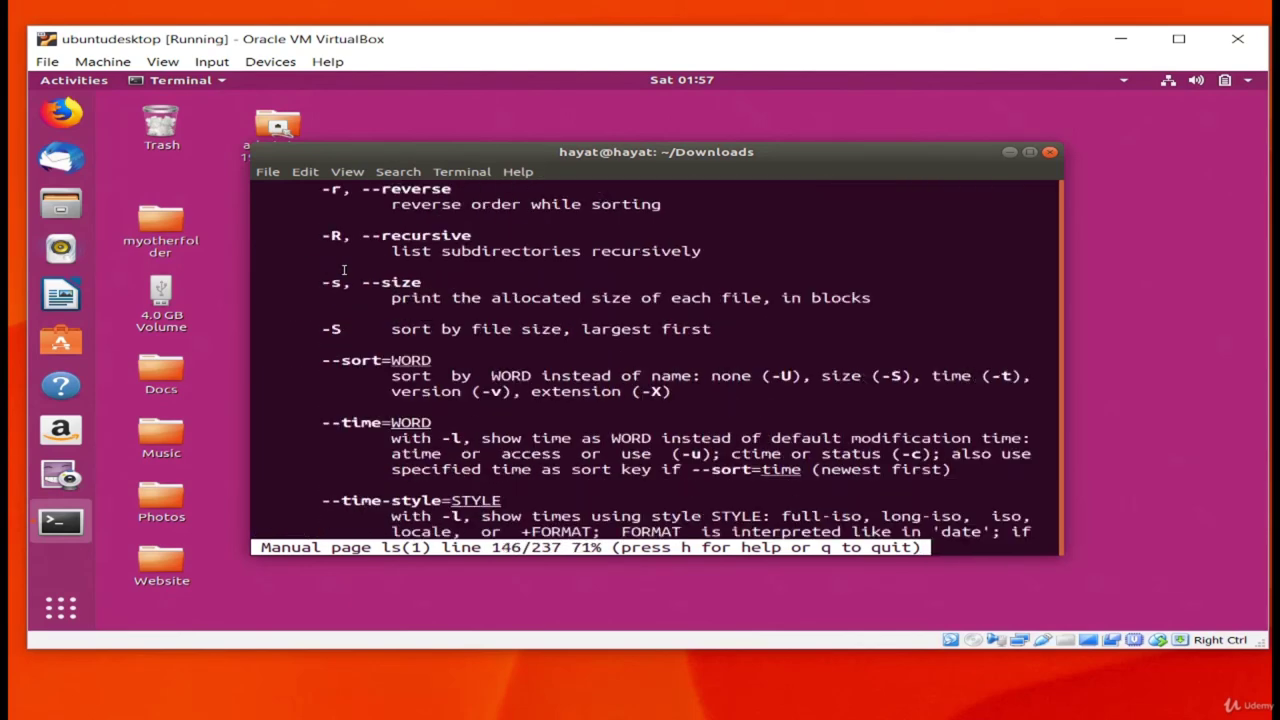
pyautogui.press('b')
pyautogui.press('b')
pyautogui.press('b')
pyautogui.press('b')
pyautogui.press('b')
pyautogui.press('b')
pyautogui.press('b')
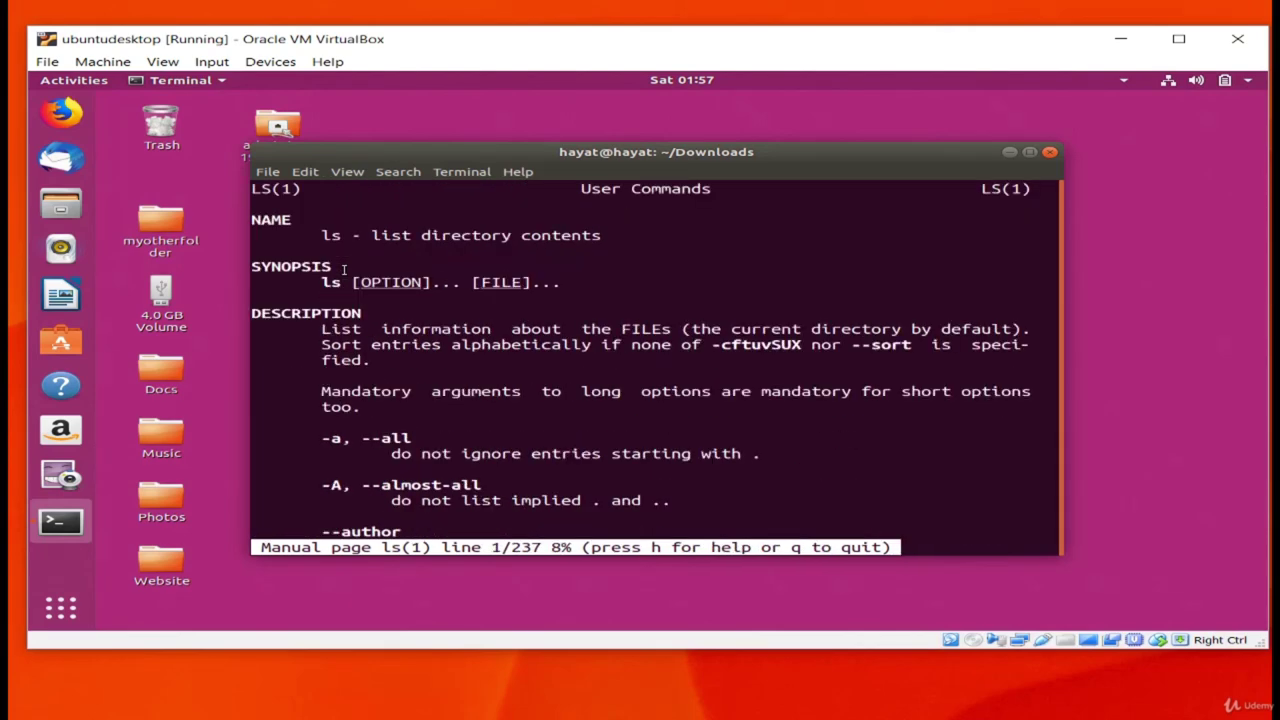
pyautogui.press('Down')
pyautogui.press('Down')
pyautogui.press('Down')
pyautogui.press('Down')
pyautogui.press('Down')
pyautogui.press('Down')
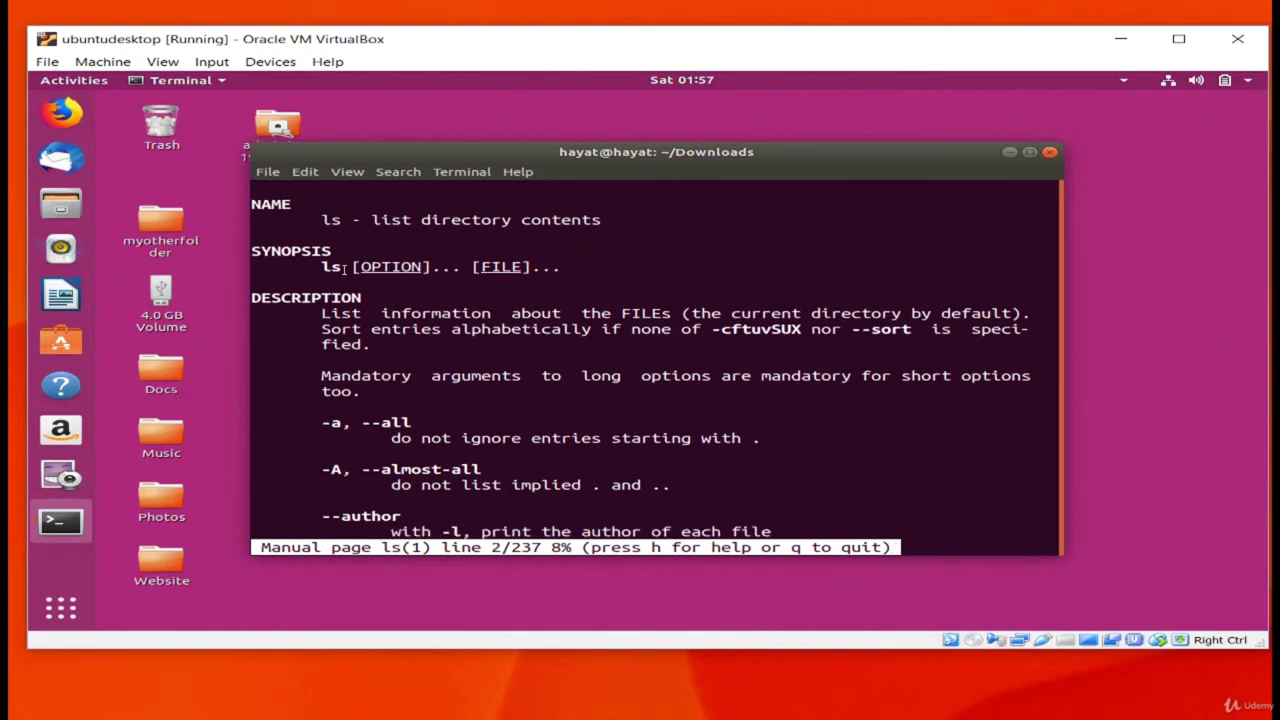
pyautogui.press('Down')
pyautogui.press('Down')
pyautogui.press('Down')
pyautogui.press('Down')
pyautogui.press('Down')
pyautogui.press('Down')
pyautogui.press('Down')
pyautogui.press('Down')
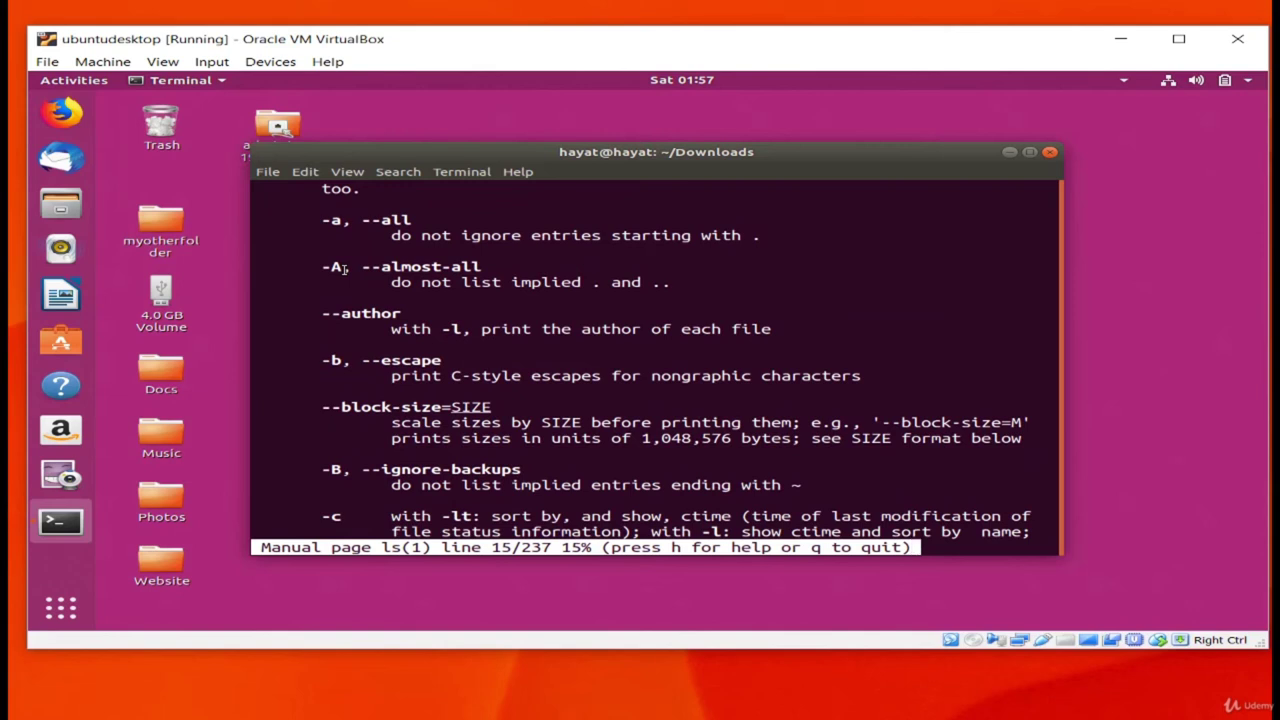
pyautogui.press('q')
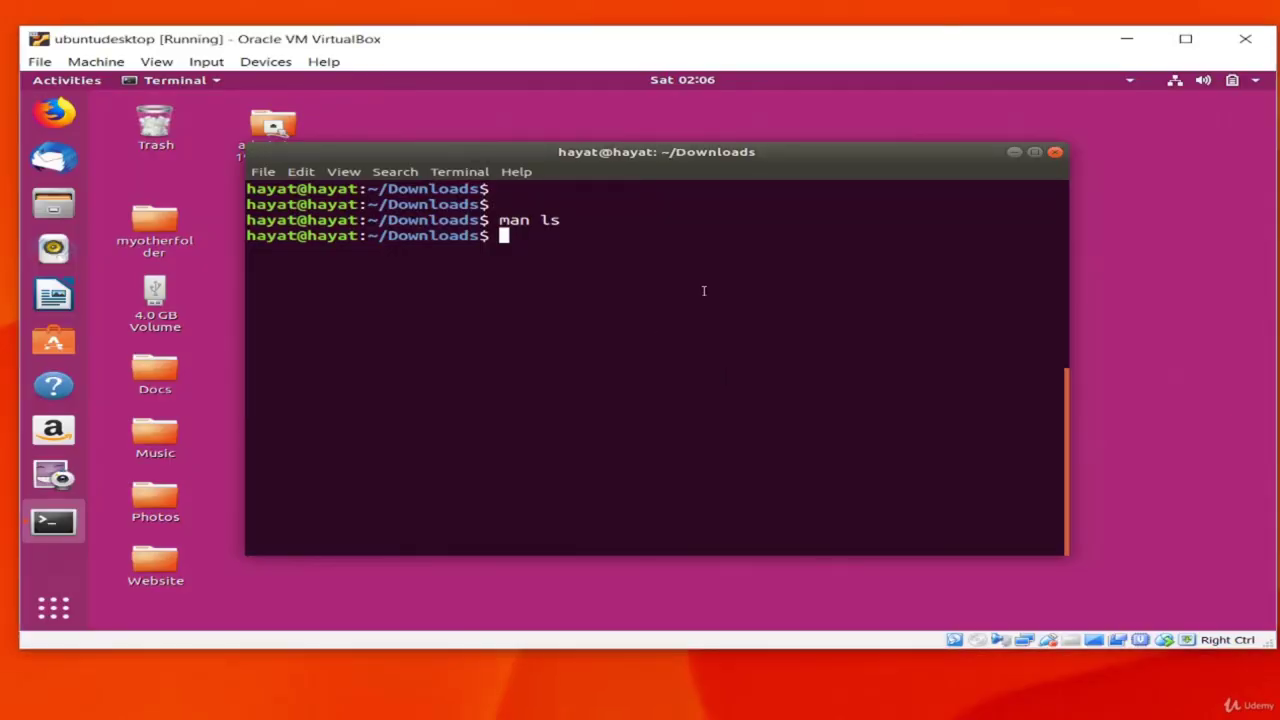
# - Minimize the terminal and show the Computer root filesystem in a maximized Files window
pyautogui.click(1014, 154)
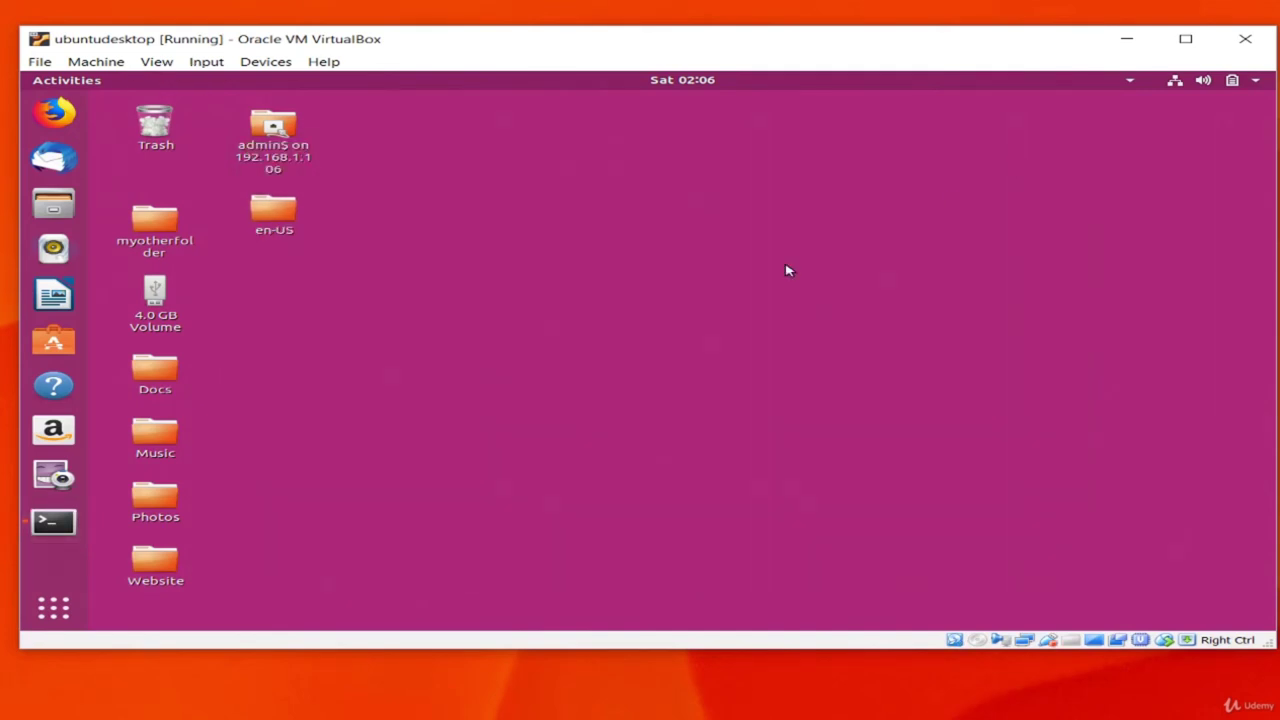
pyautogui.click(55, 203)
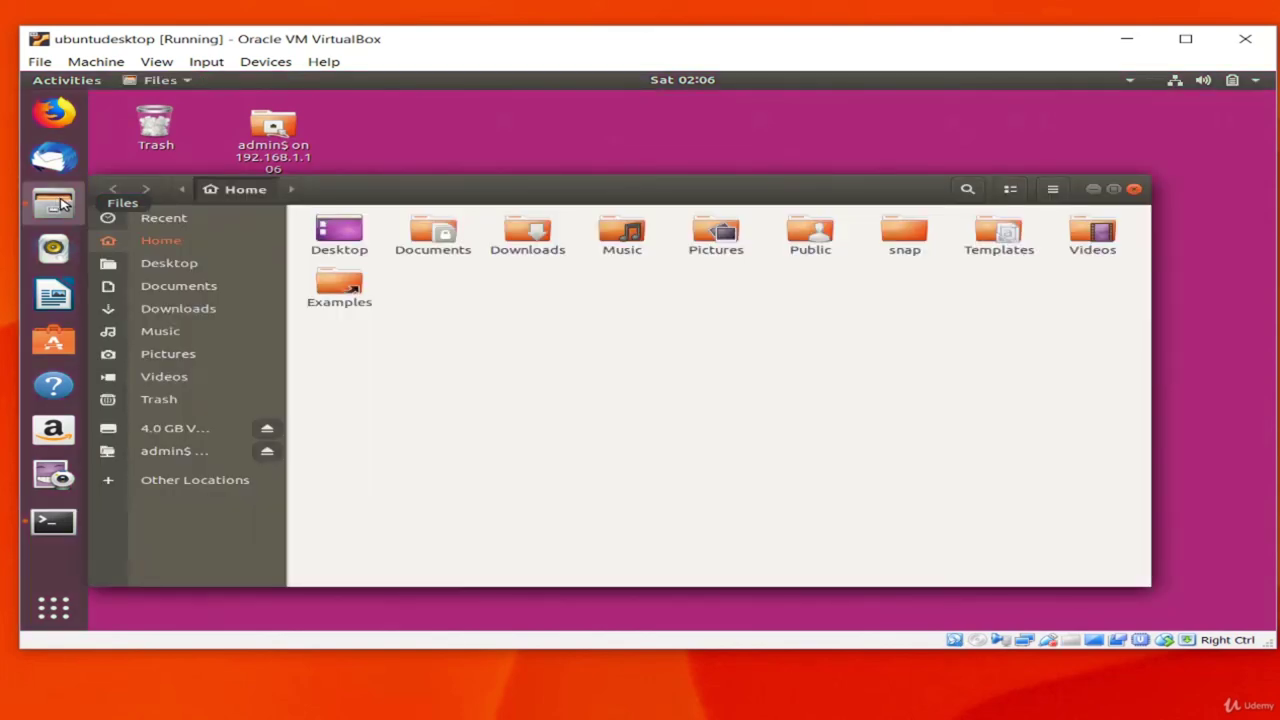
pyautogui.click(147, 487)
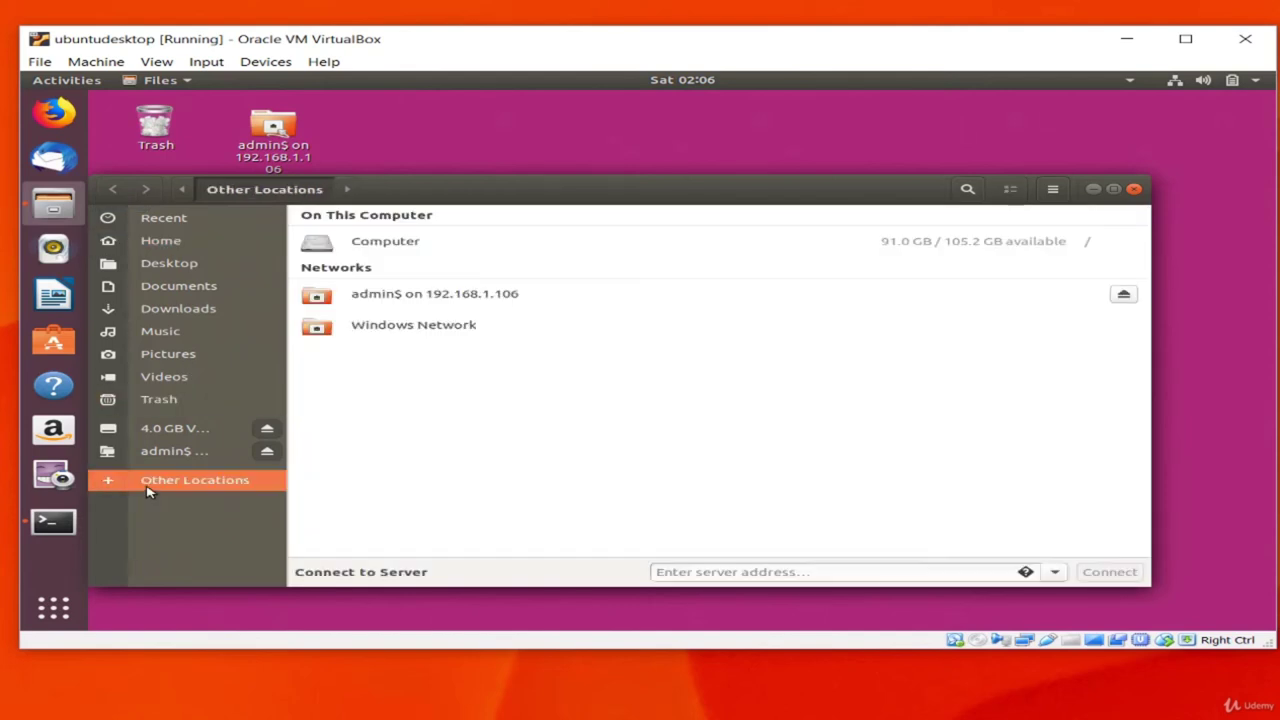
pyautogui.click(408, 245)
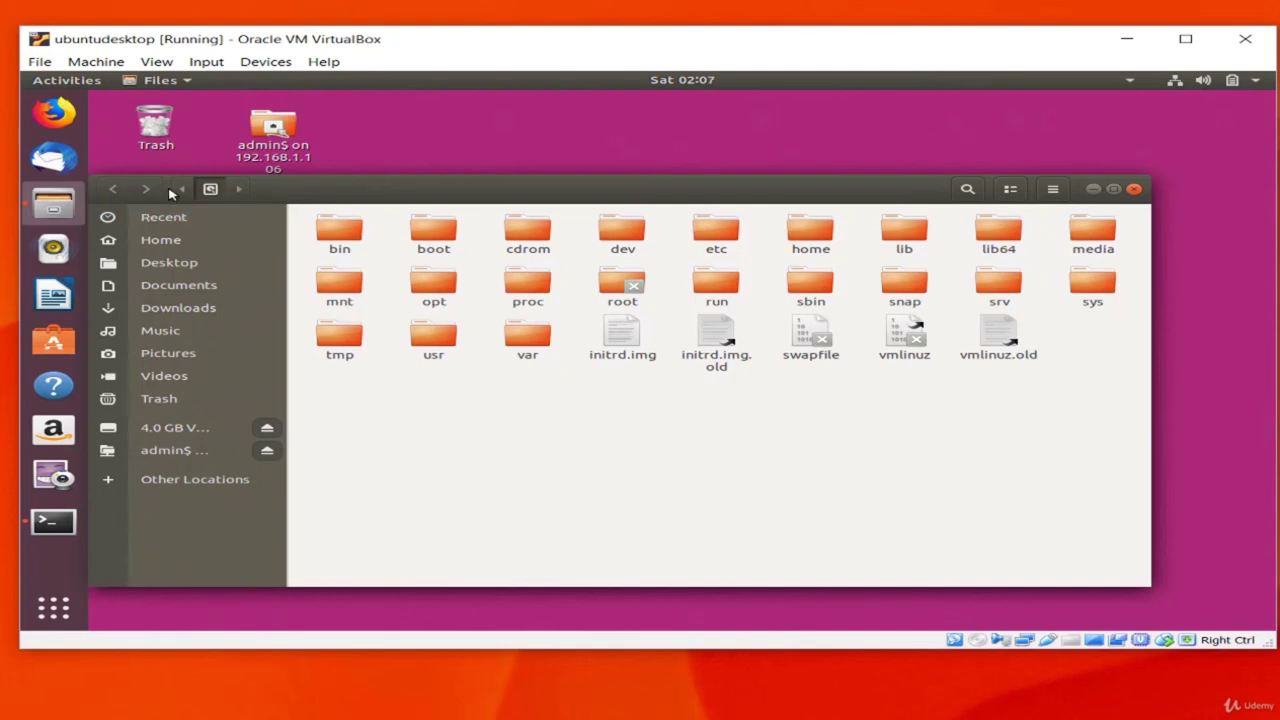
pyautogui.click(239, 250)
pyautogui.click(225, 481)
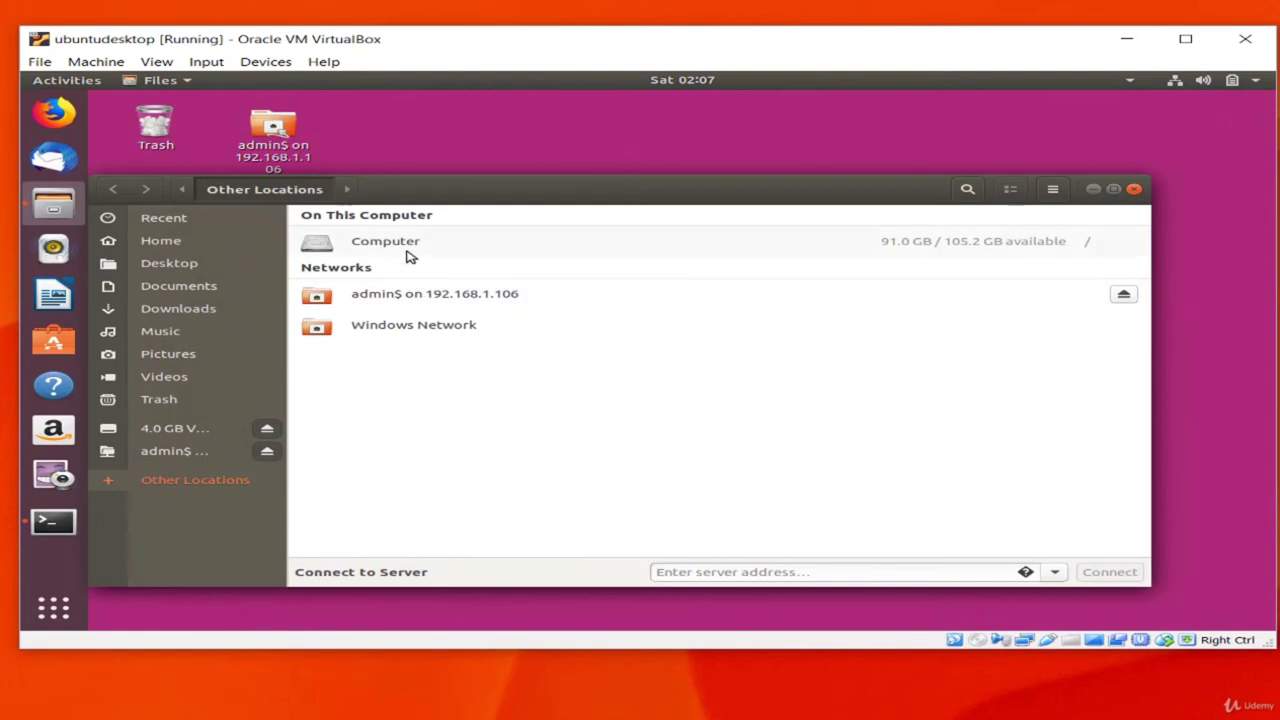
pyautogui.click(410, 256)
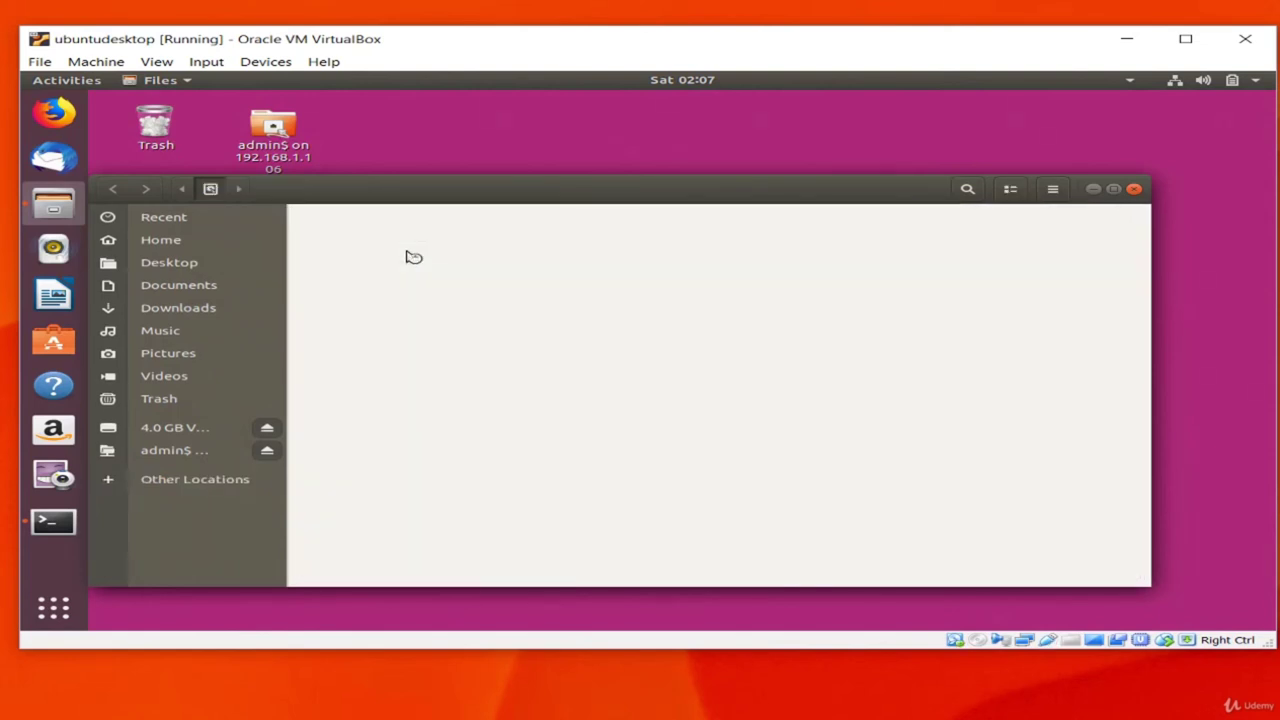
pyautogui.doubleClick(626, 189)
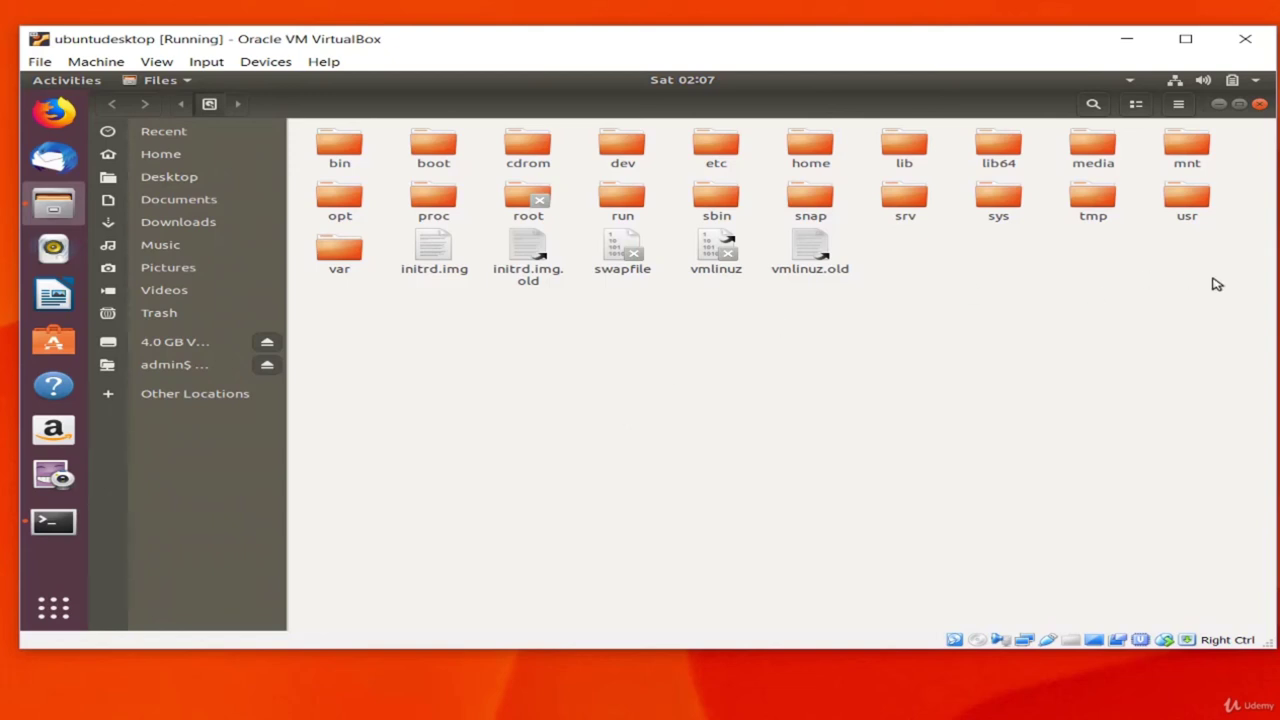
pyautogui.moveTo(1212, 279); pyautogui.dragTo(345, 143)
pyautogui.click(603, 425)
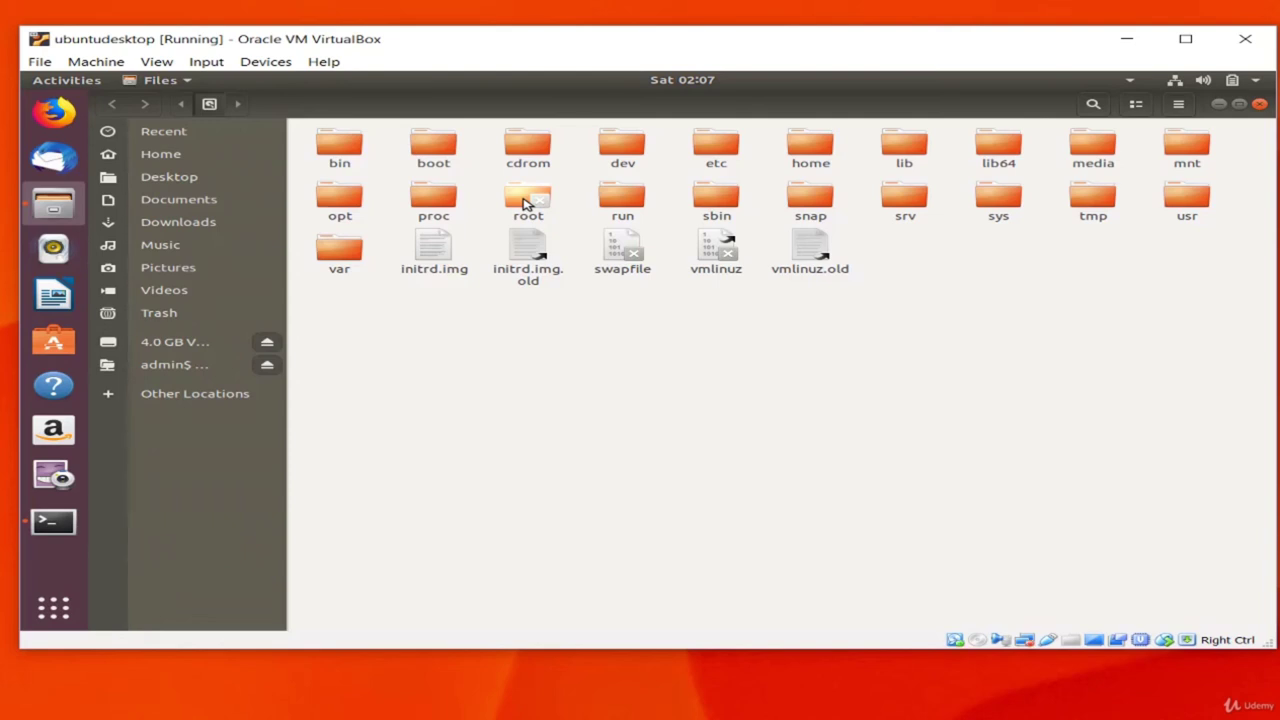
pyautogui.doubleClick(524, 203)
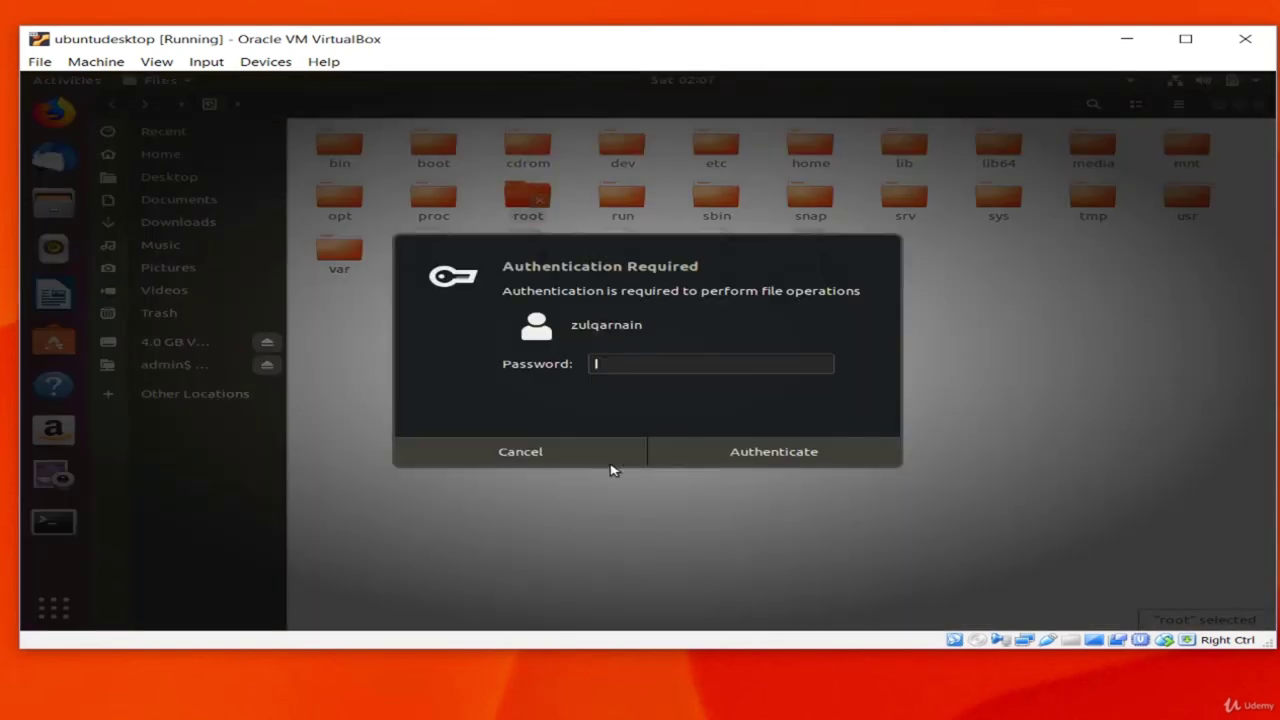
pyautogui.click(571, 457)
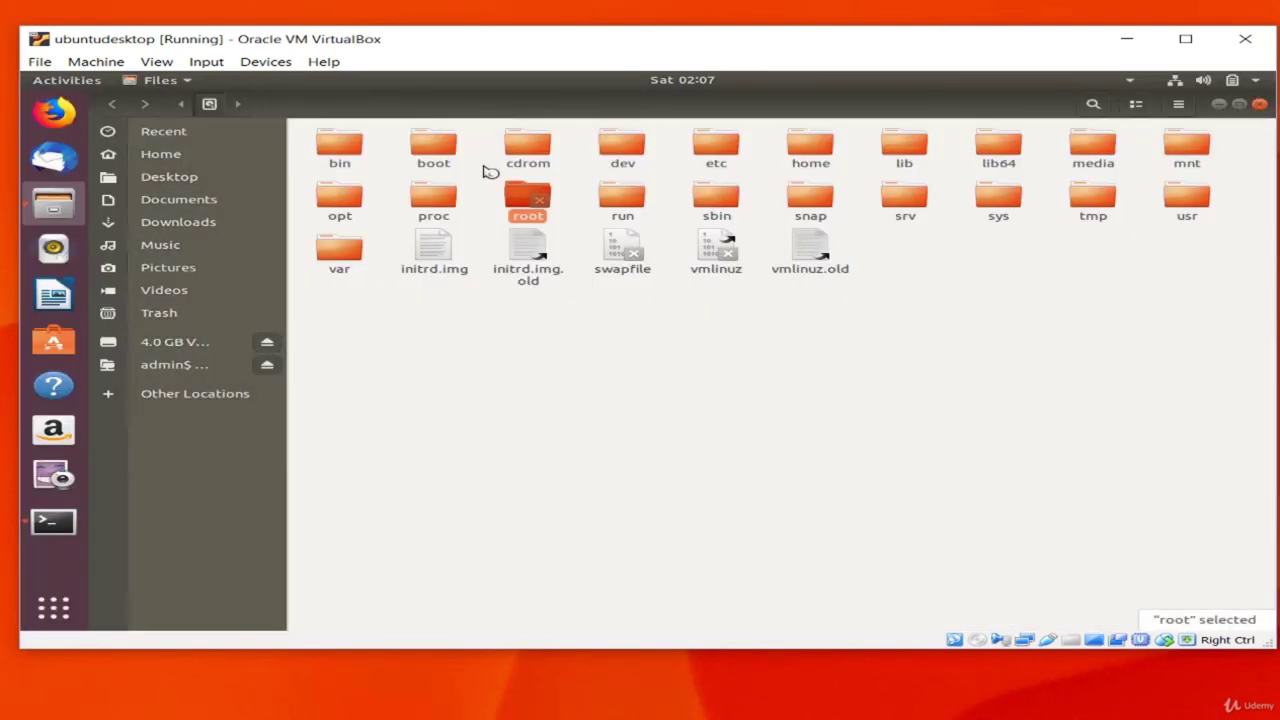
pyautogui.doubleClick(812, 148)
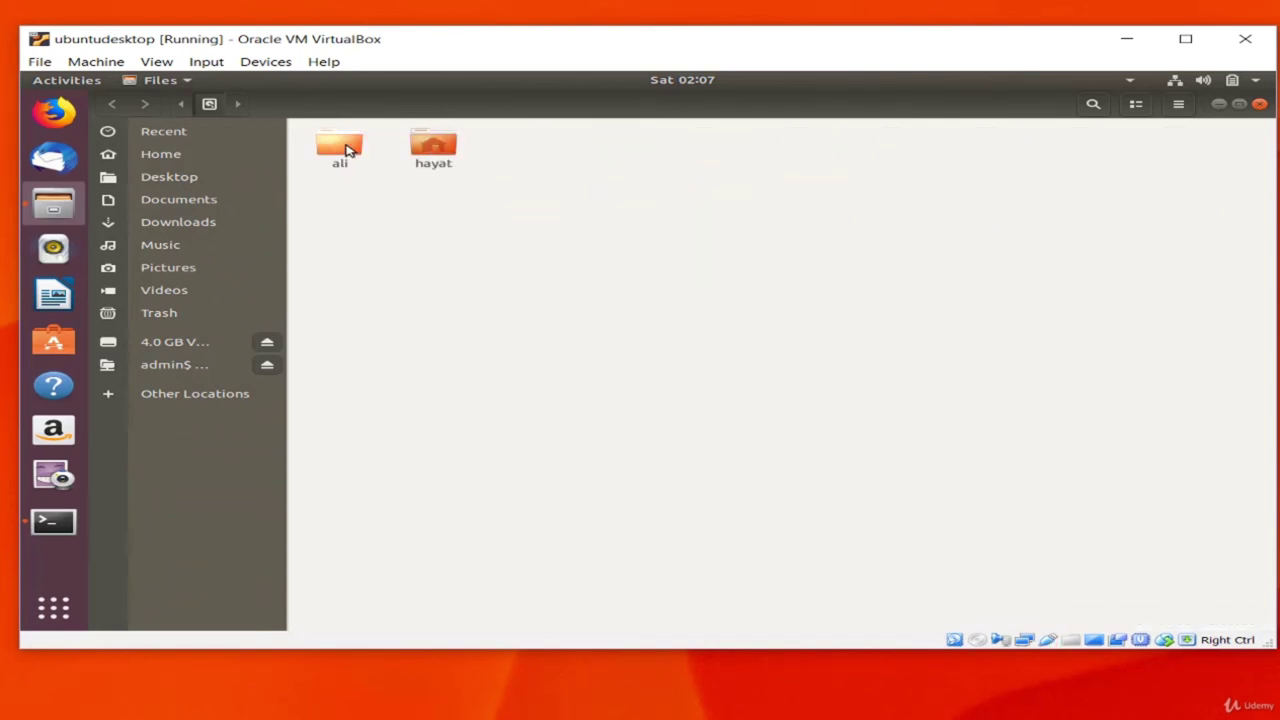
pyautogui.doubleClick(435, 148)
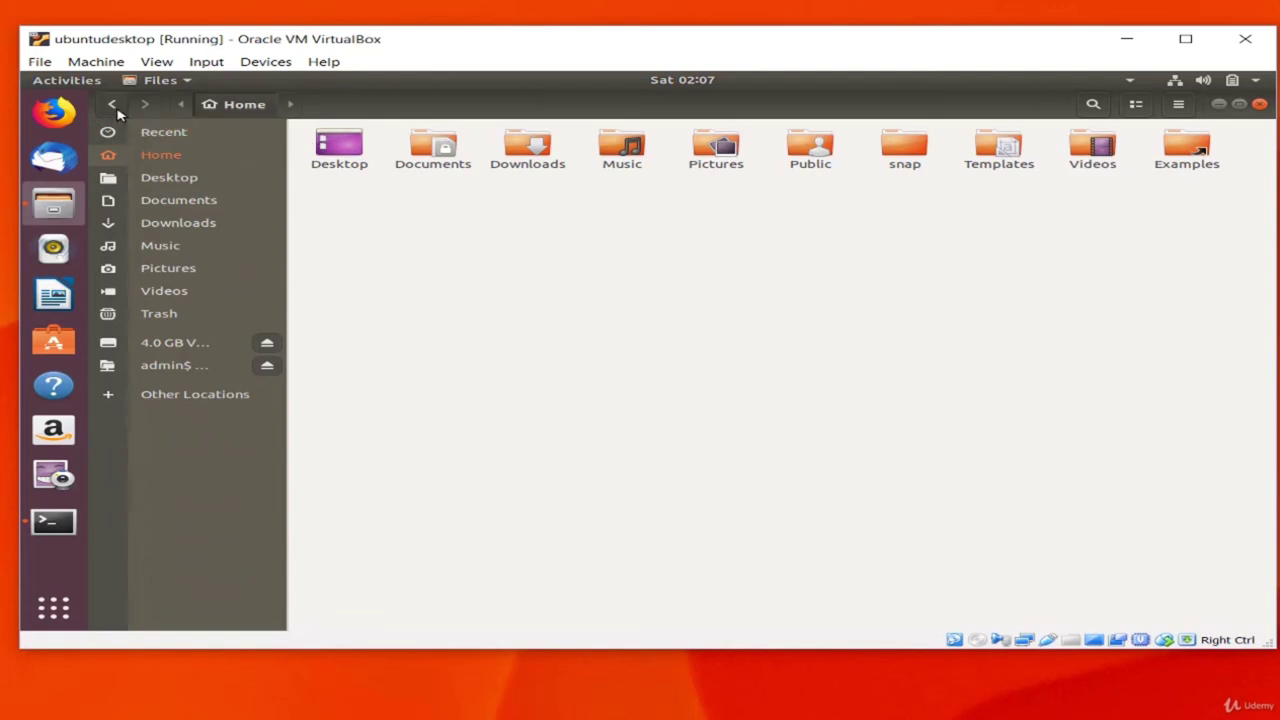
pyautogui.click(449, 166)
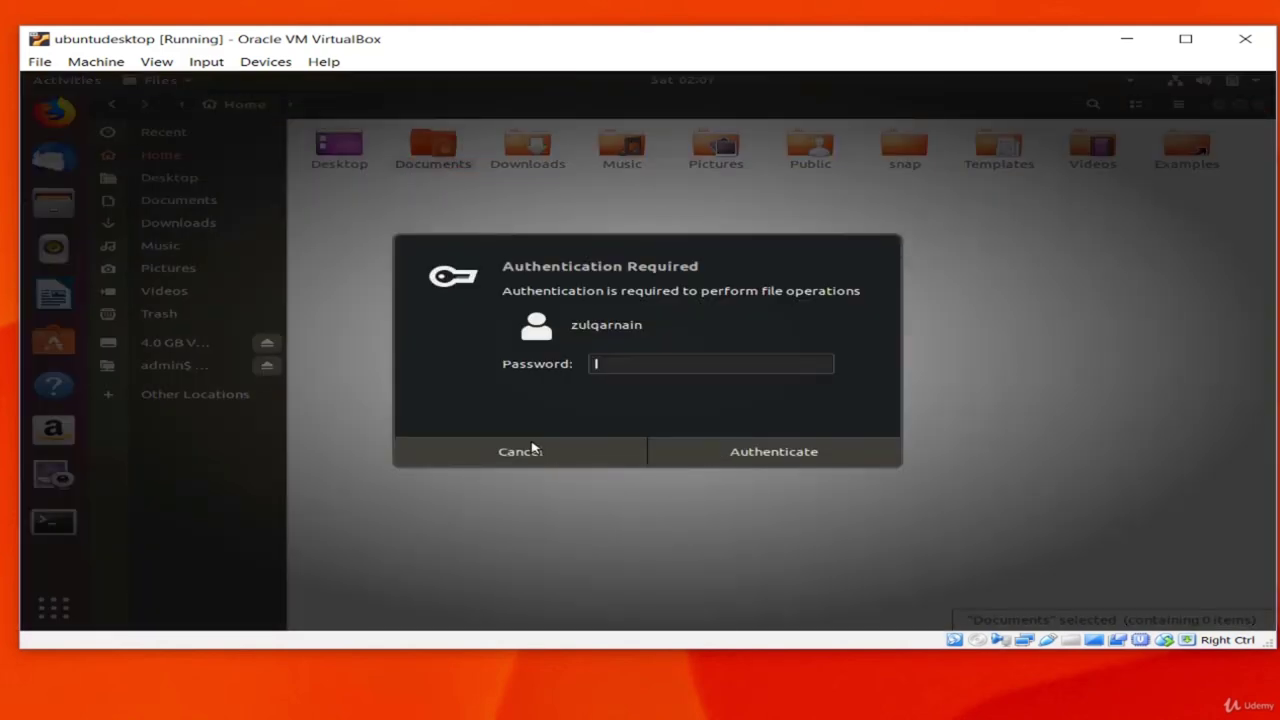
pyautogui.click(537, 450)
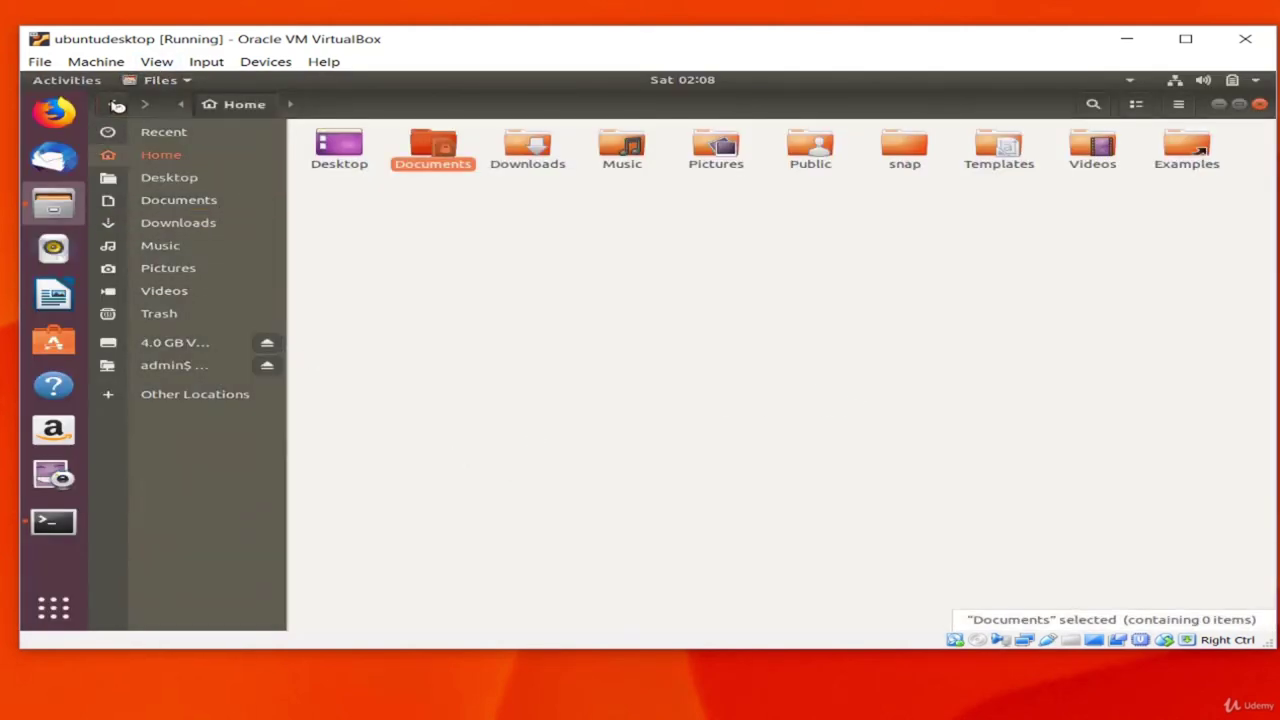
pyautogui.click(117, 104)
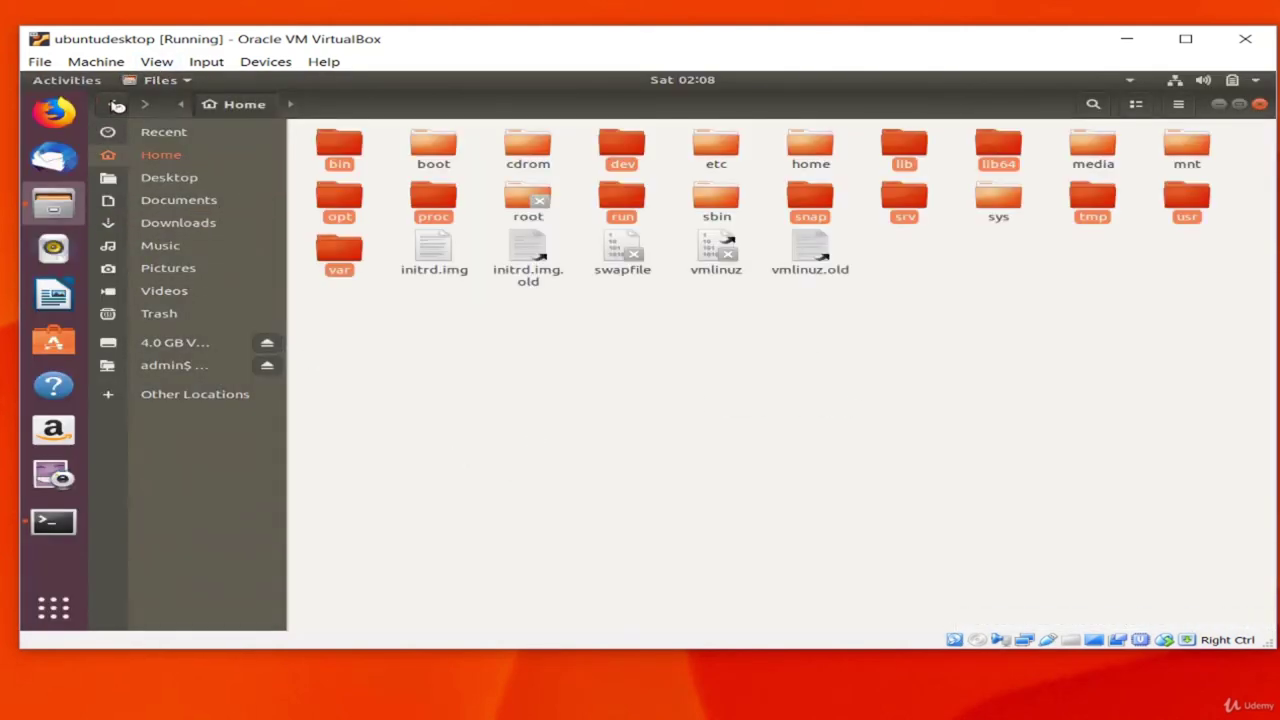
pyautogui.click(624, 363)
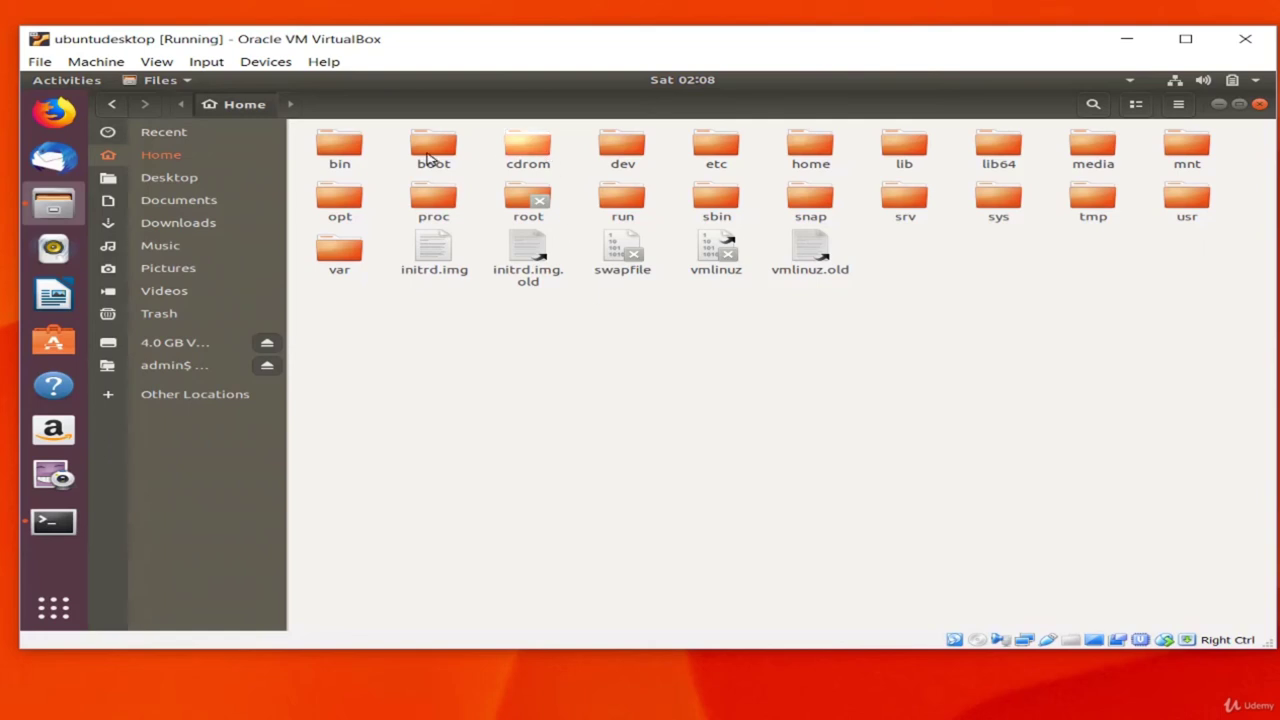
pyautogui.click(350, 149)
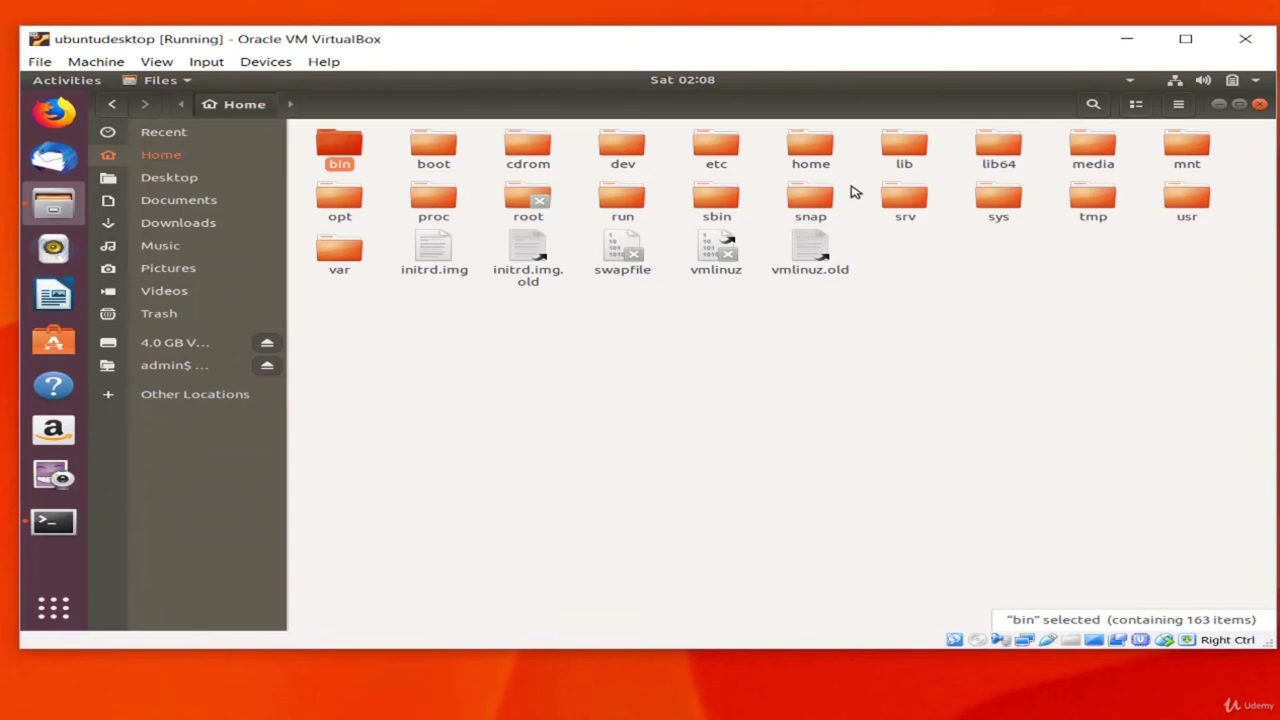
pyautogui.keyDown('ctrl'); pyautogui.click(727, 200); pyautogui.keyUp('ctrl')
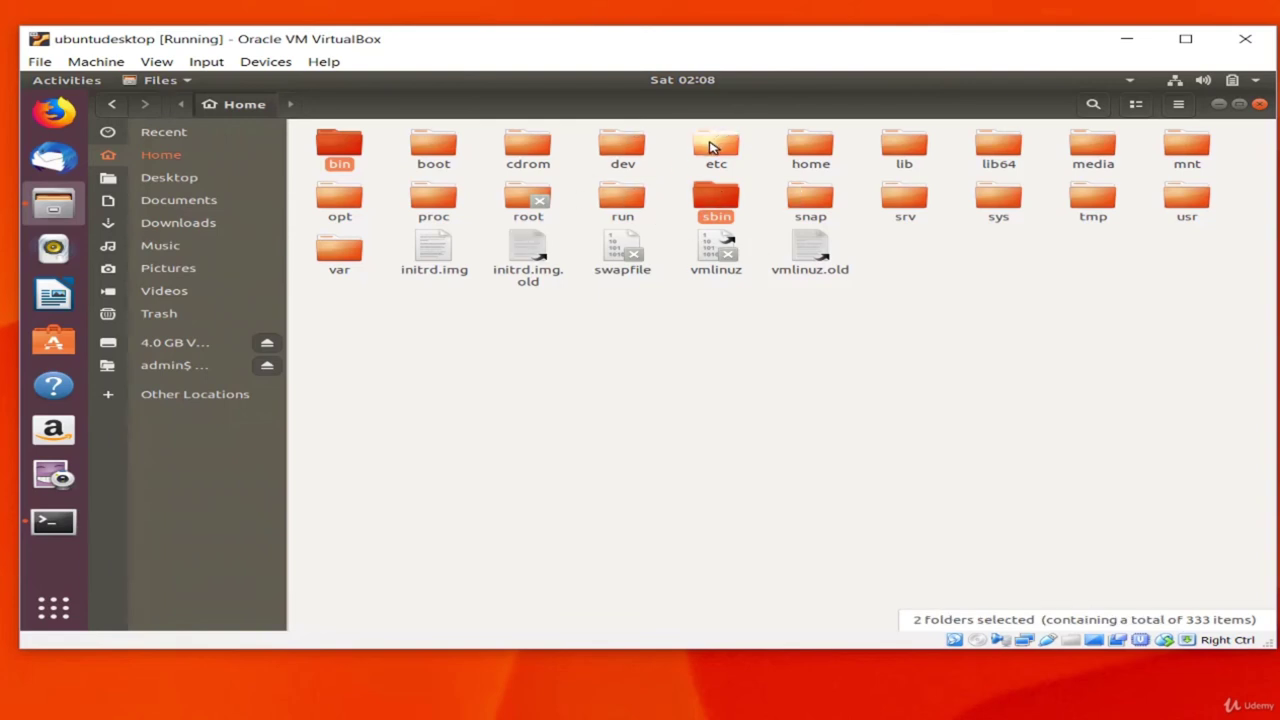
pyautogui.keyDown('ctrl'); pyautogui.click(712, 148); pyautogui.keyUp('ctrl')
pyautogui.click(712, 148)
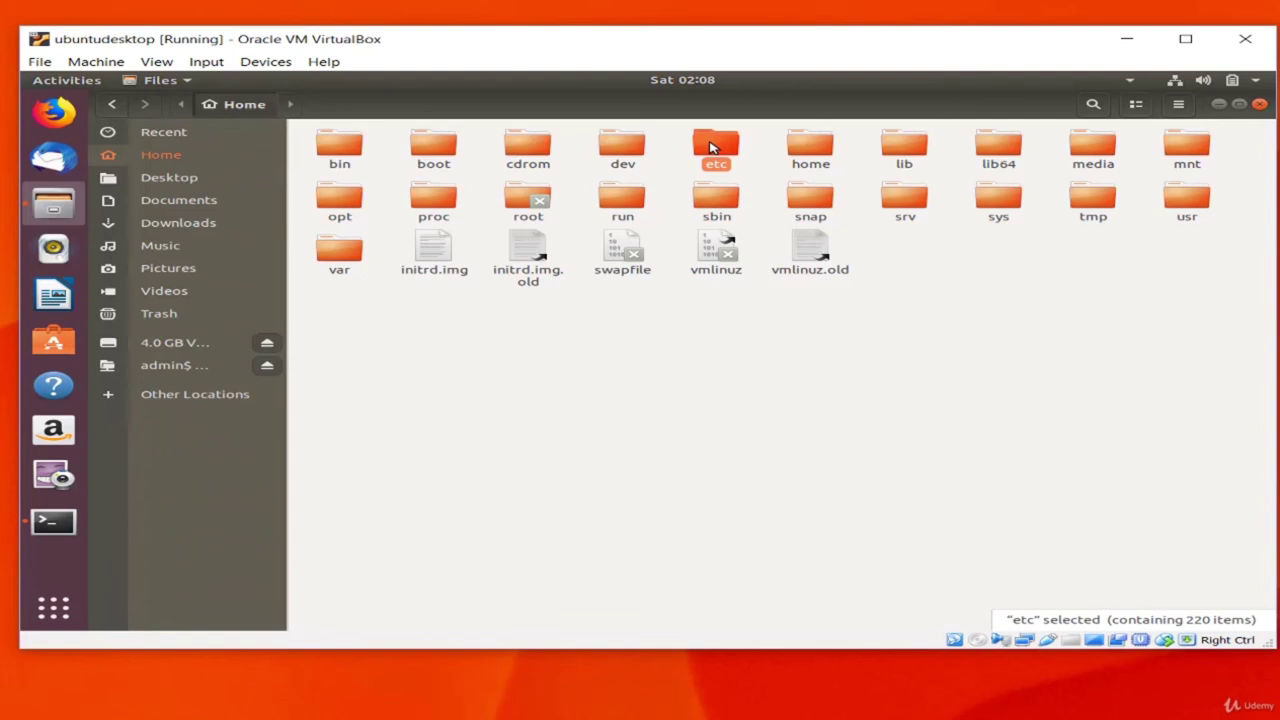
pyautogui.click(1092, 157)
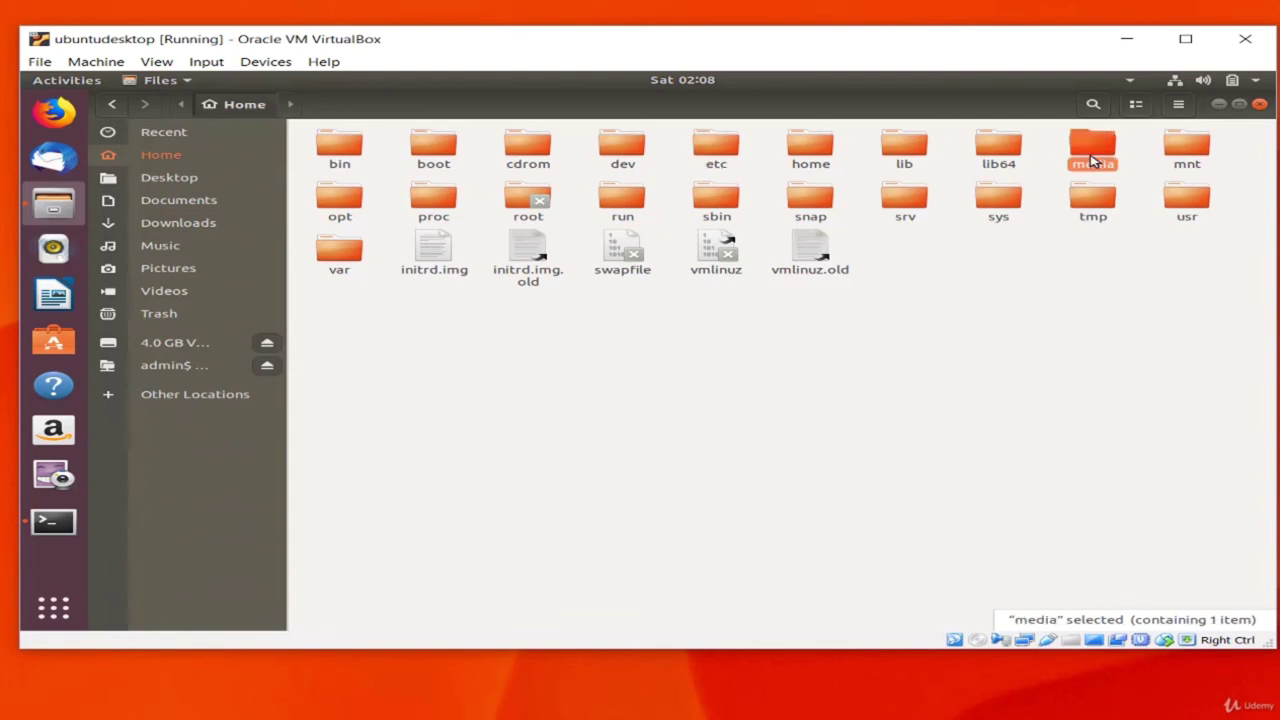
pyautogui.doubleClick(1092, 157)
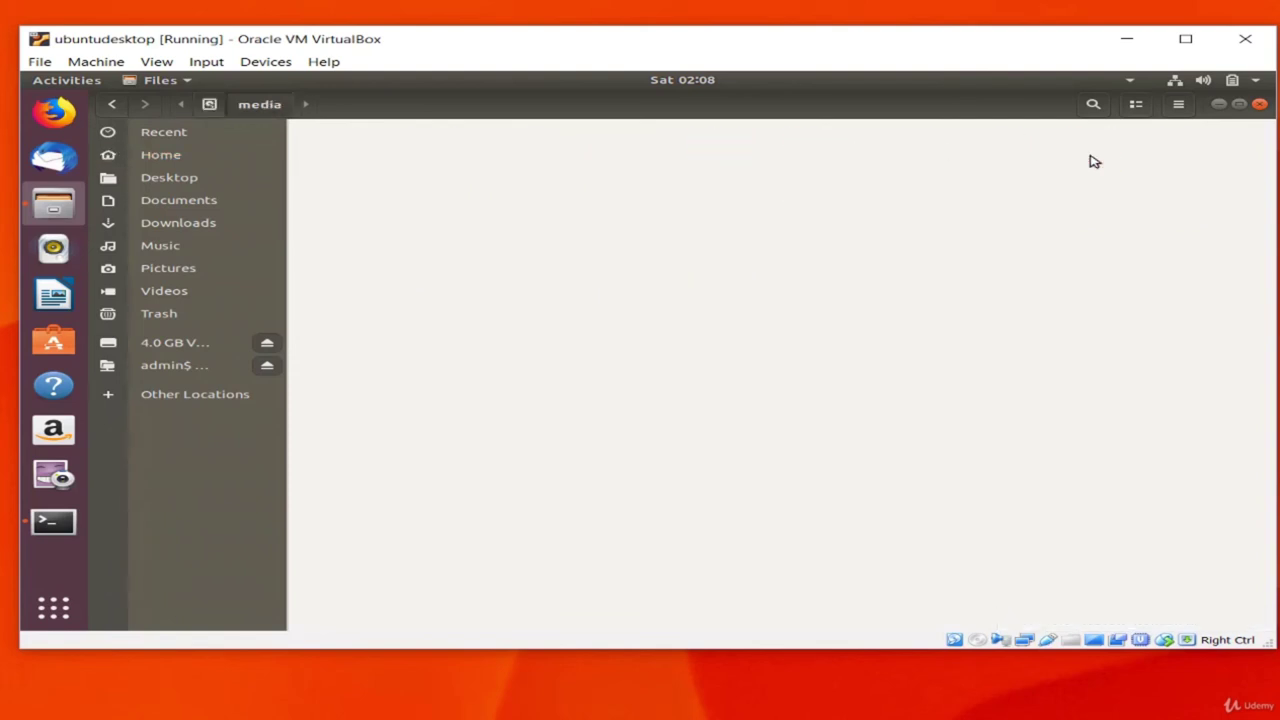
pyautogui.click(112, 106)
pyautogui.click(112, 106)
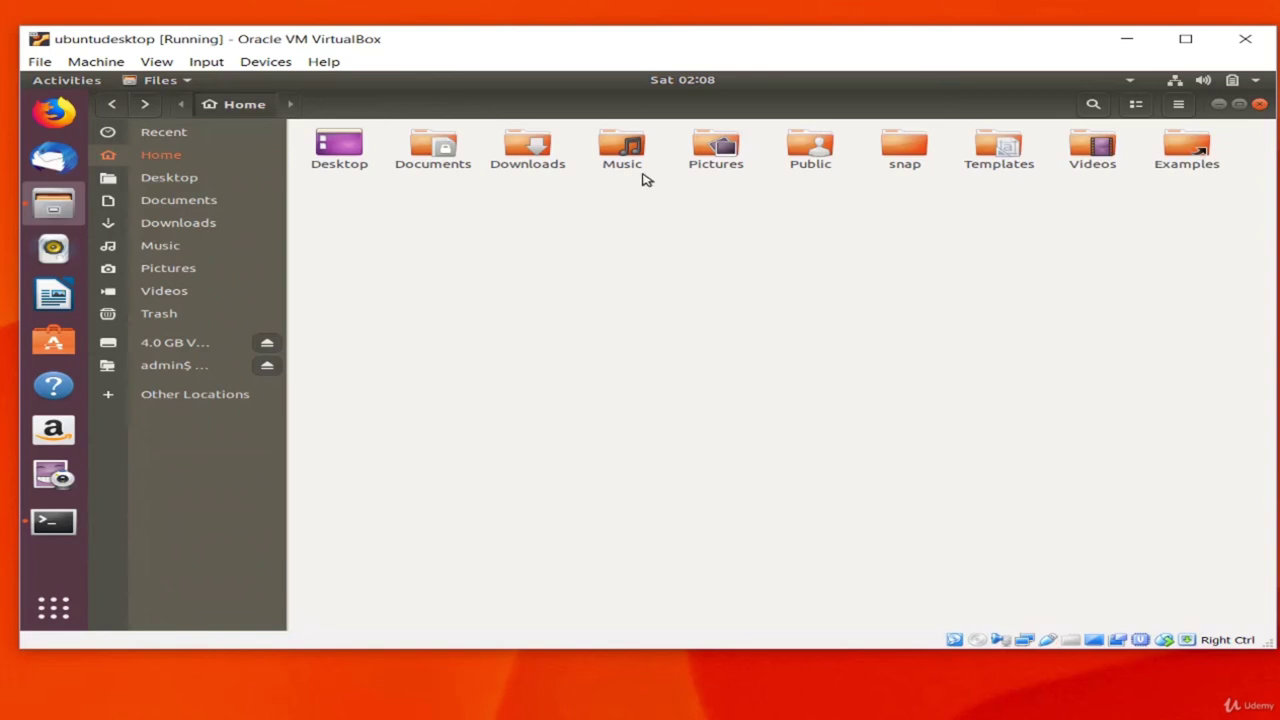
pyautogui.click(146, 106)
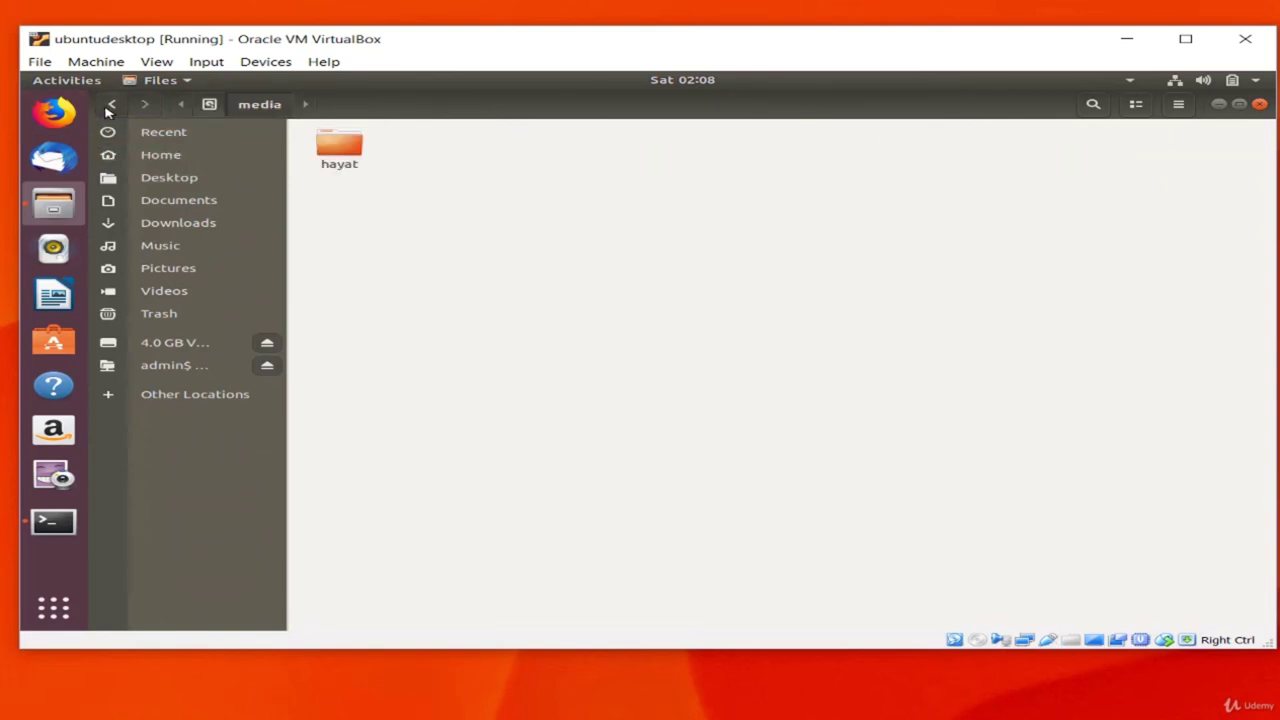
pyautogui.click(110, 106)
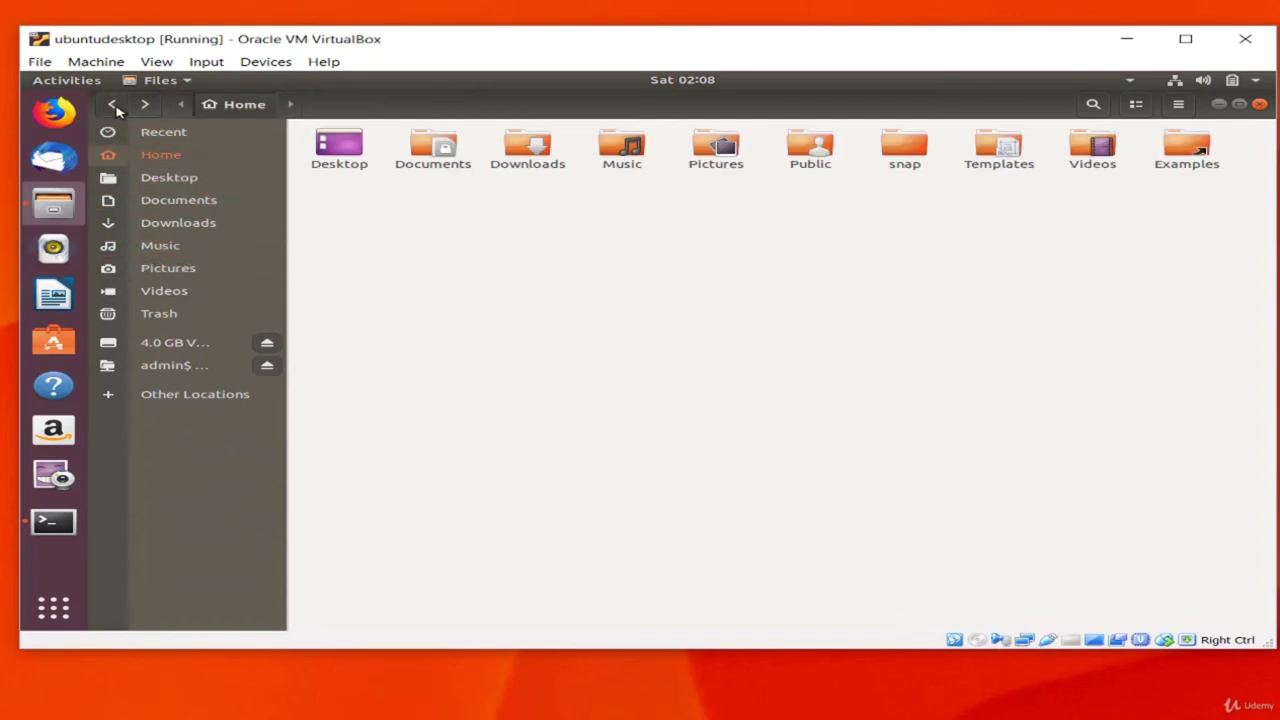
pyautogui.click(113, 106)
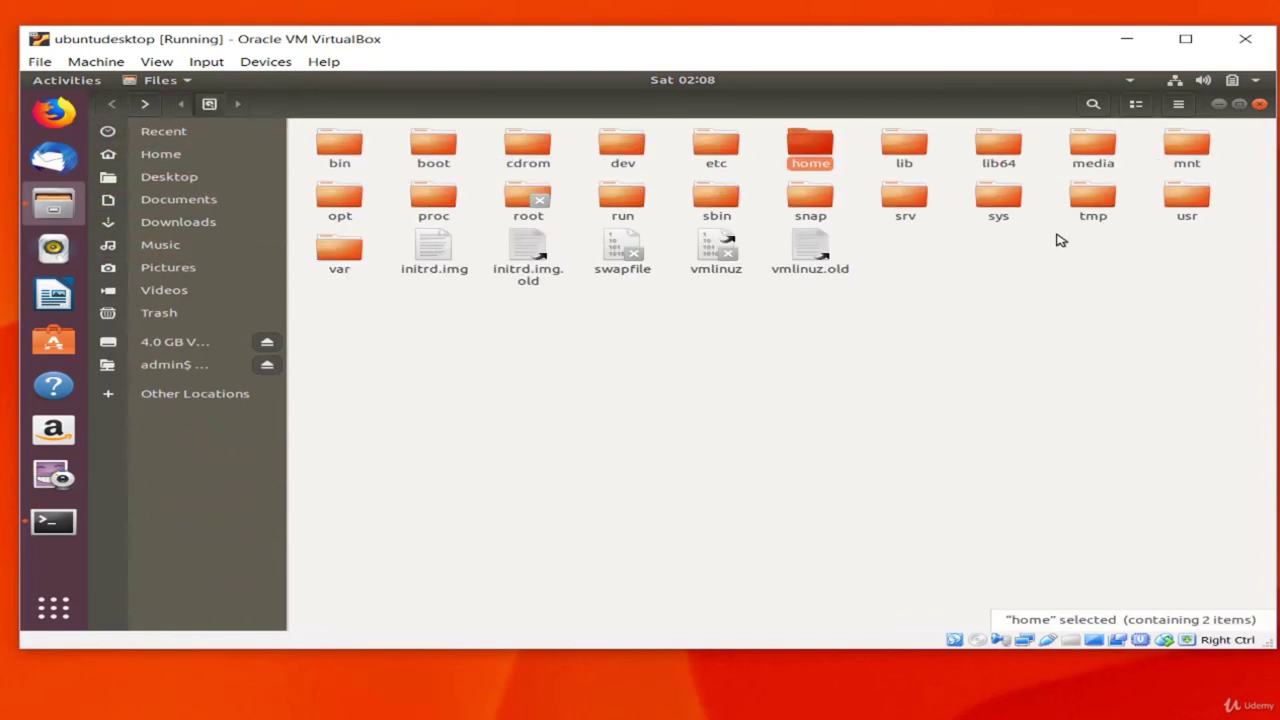
pyautogui.click(1104, 208)
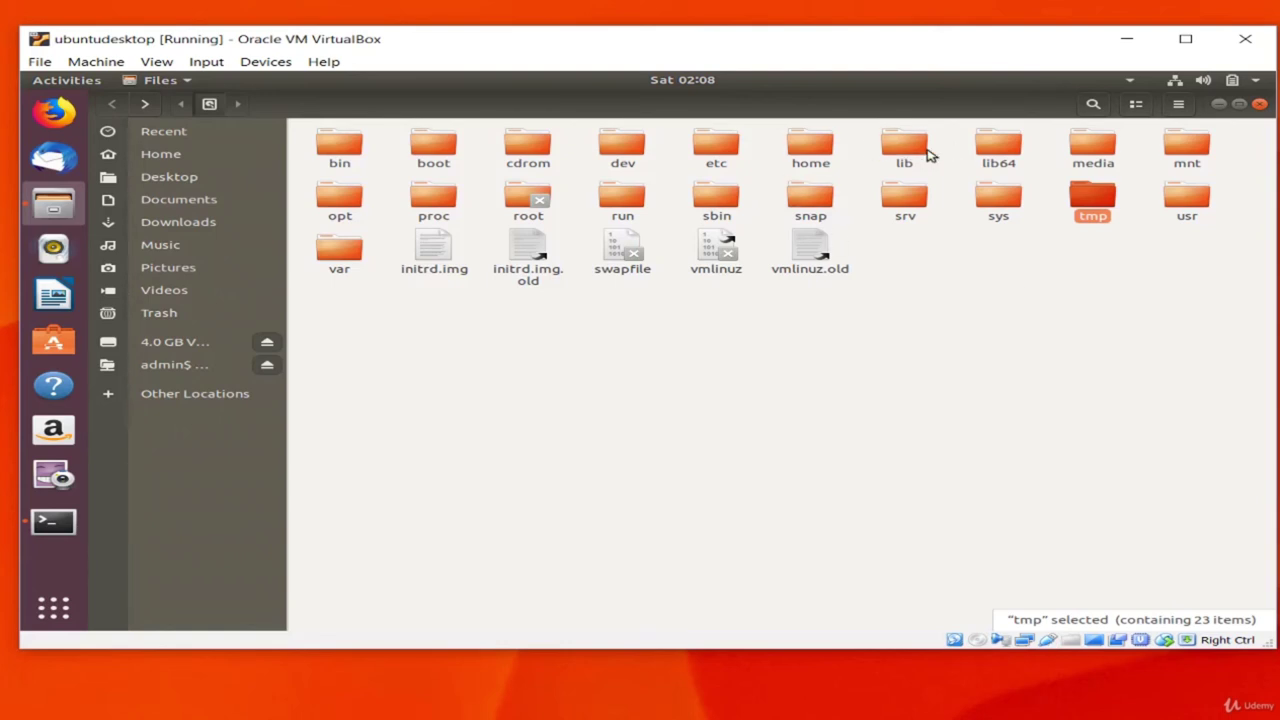
pyautogui.click(915, 148)
pyautogui.click(985, 150)
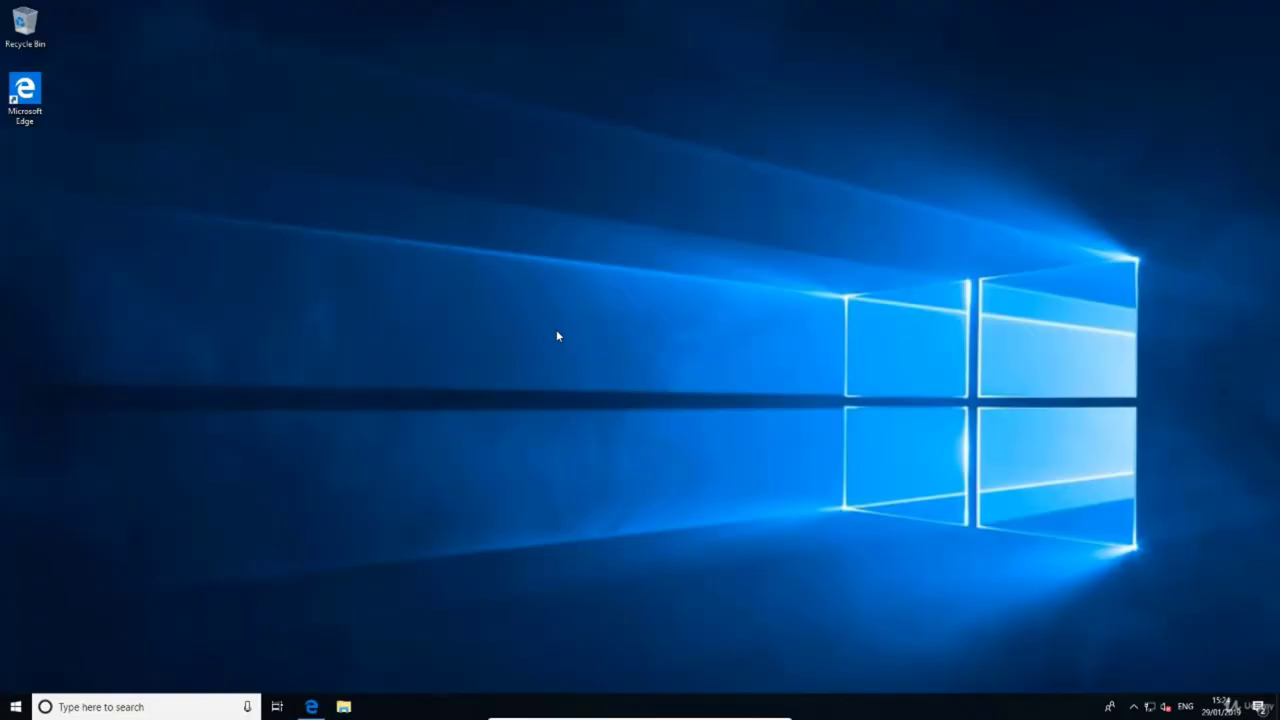
# - Launch diskmgmt.msc and bring up Shrink Volume for the C: partition
pyautogui.press('super')
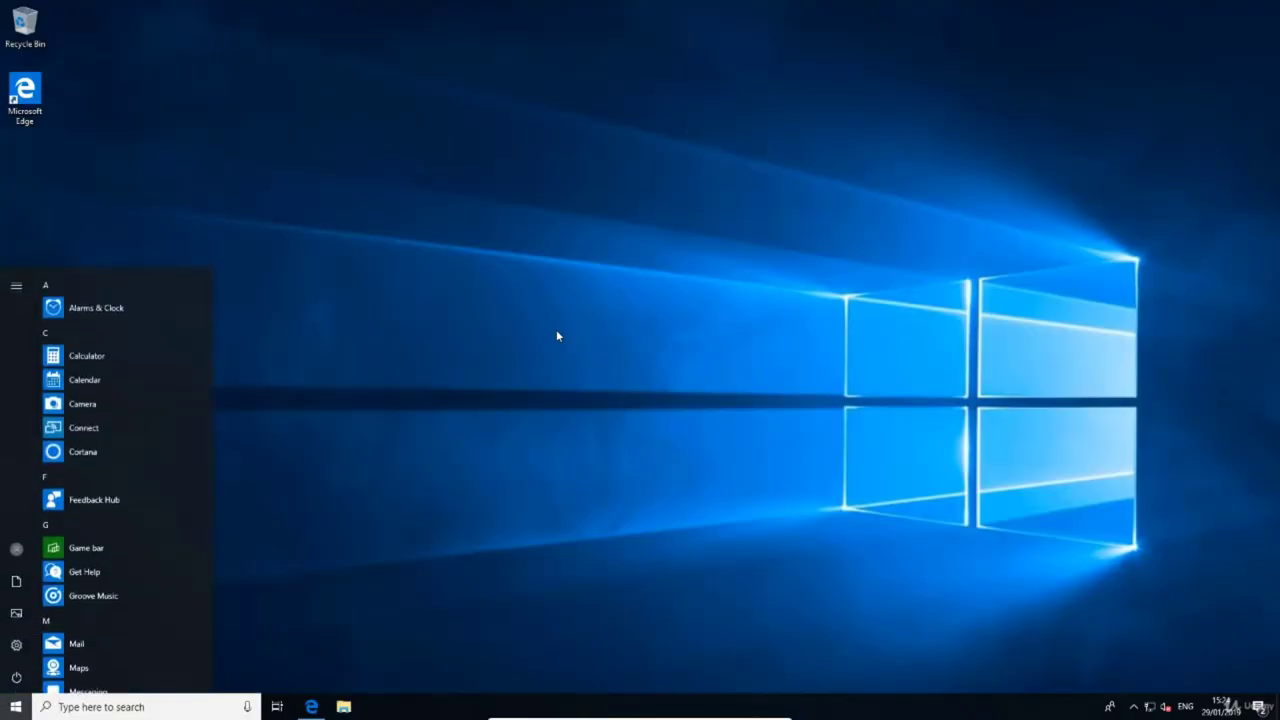
pyautogui.write('disk')
pyautogui.write('mgmt')
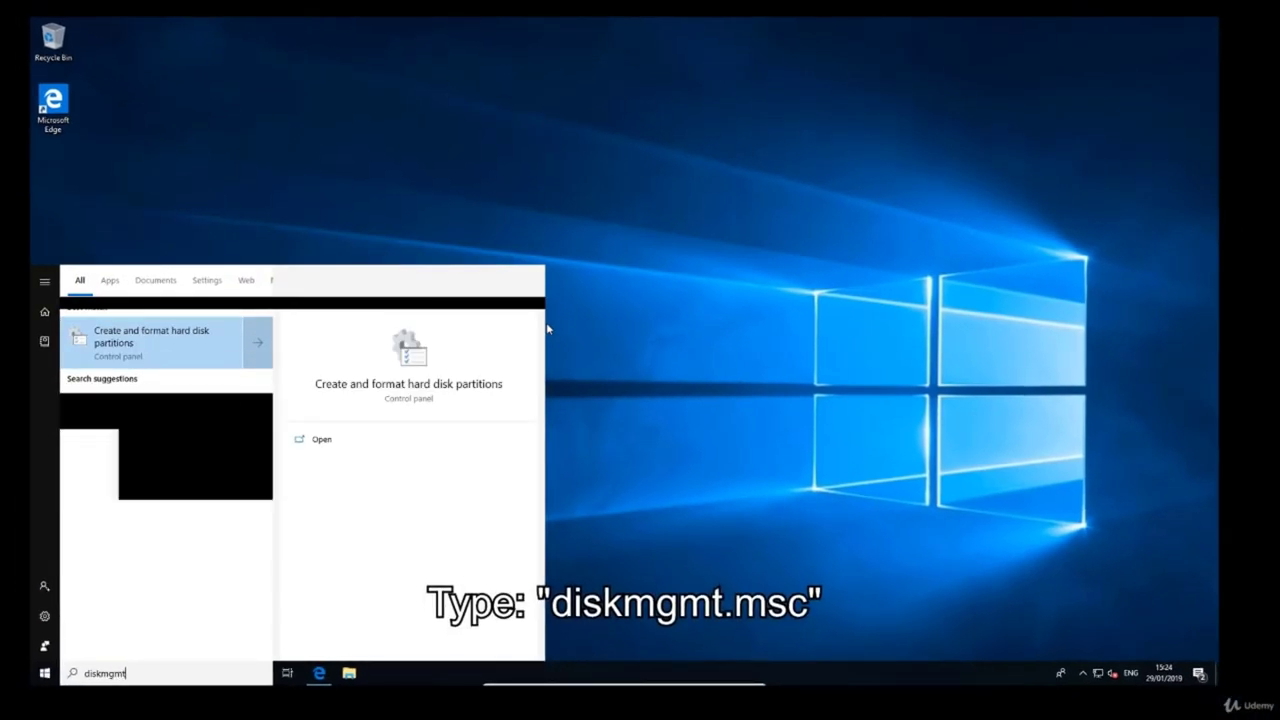
pyautogui.write('.msc')
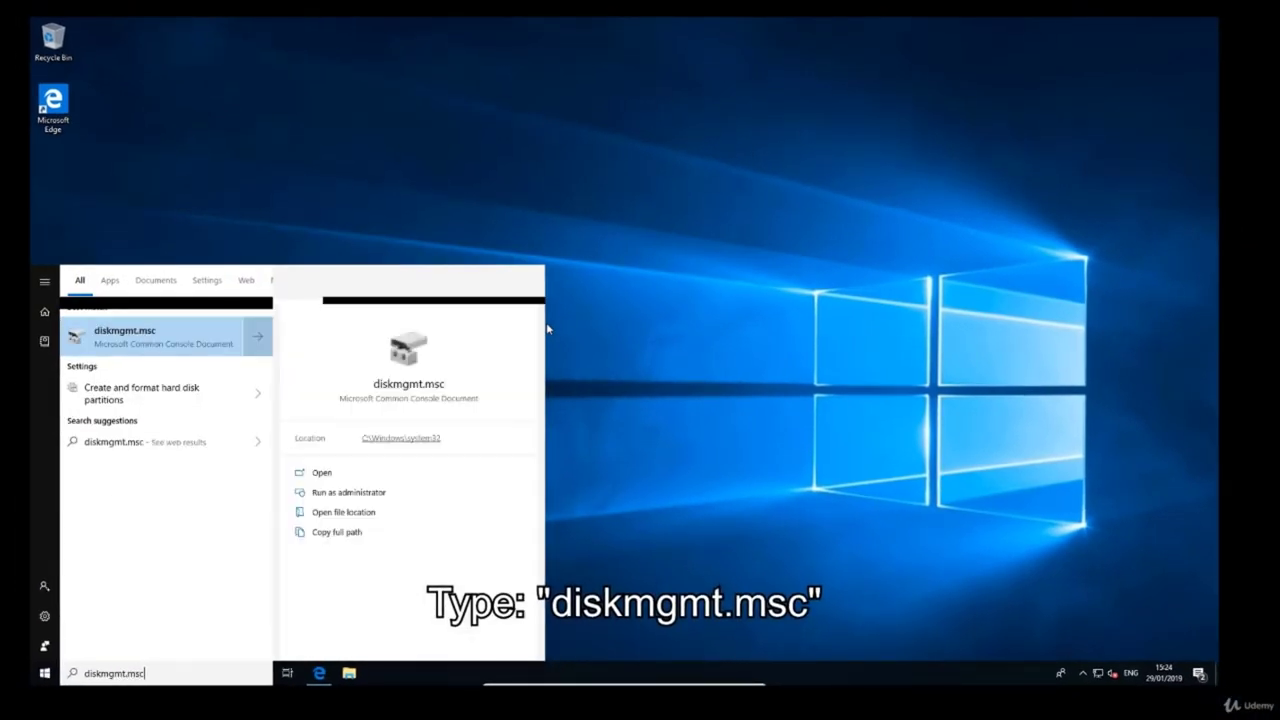
pyautogui.press('Return')
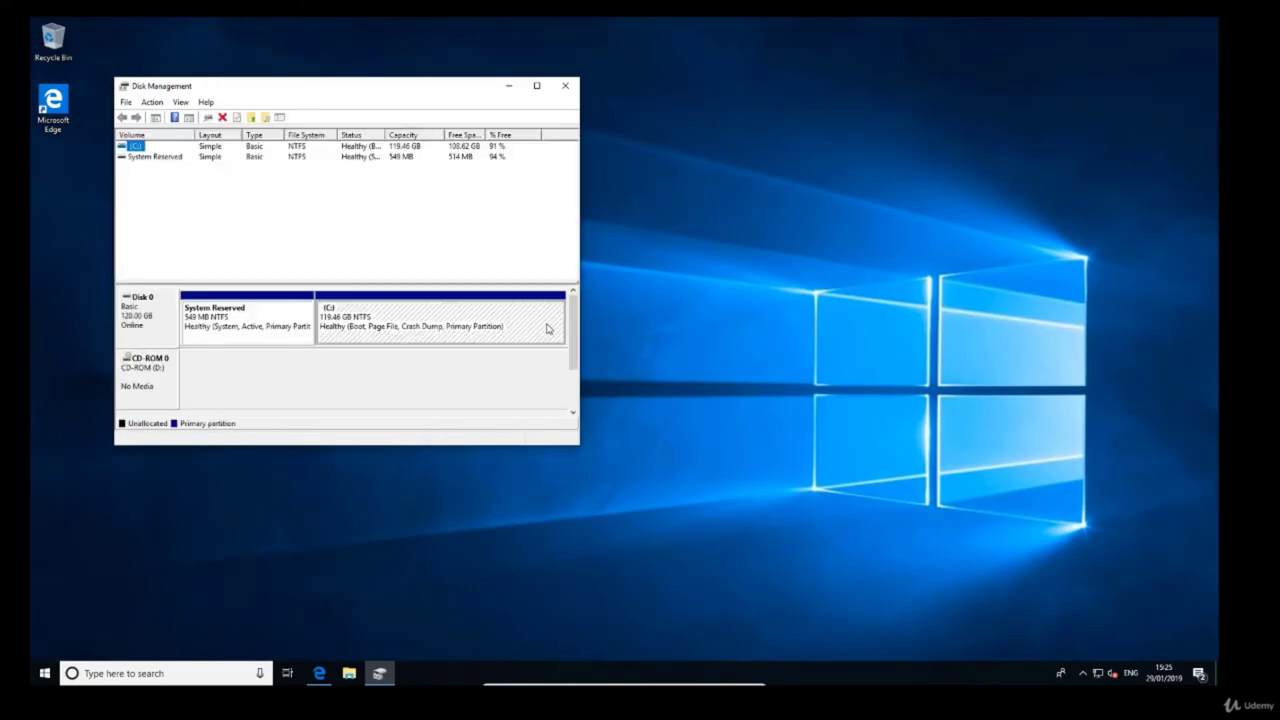
pyautogui.moveTo(292, 86); pyautogui.dragTo(543, 130)
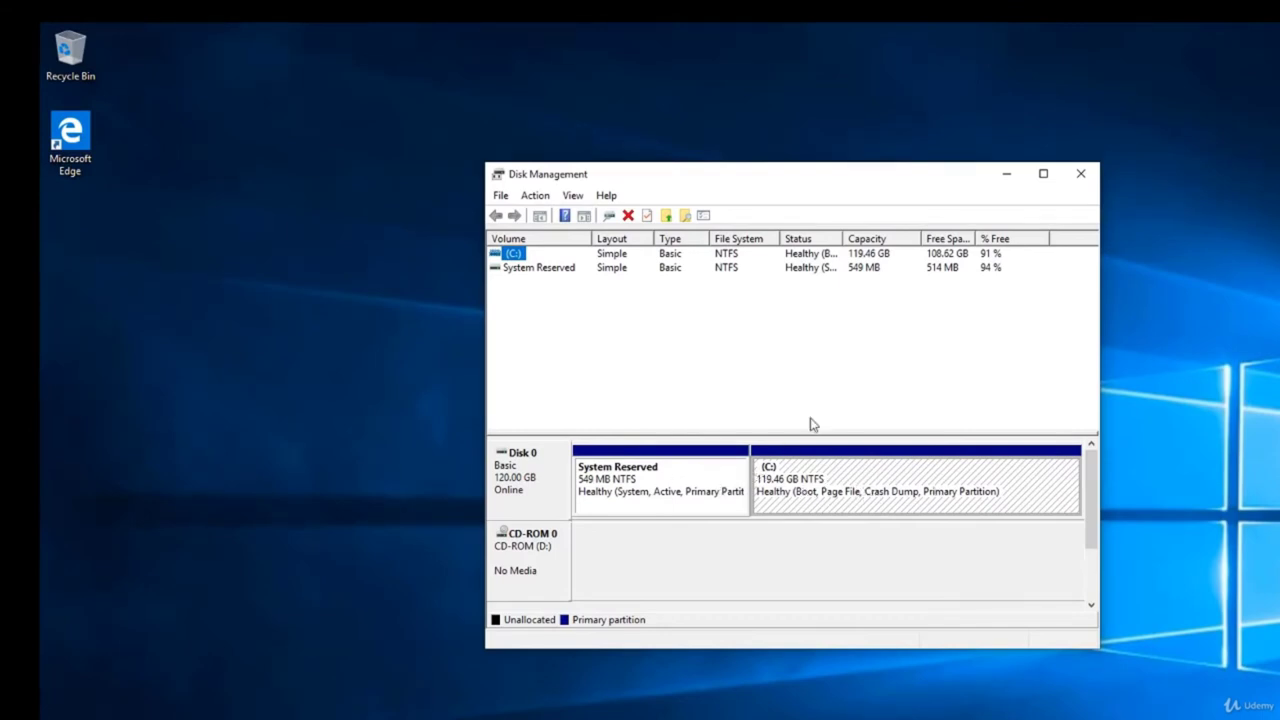
pyautogui.rightClick(847, 477)
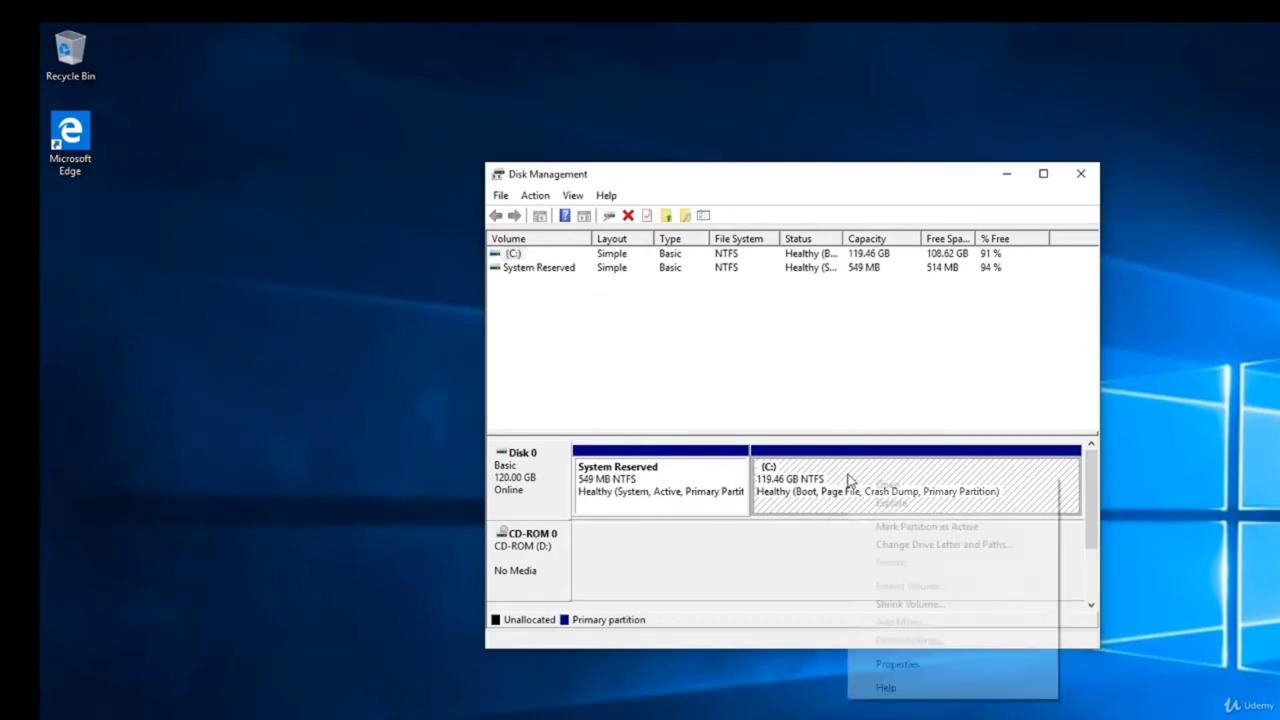
pyautogui.click(908, 604)
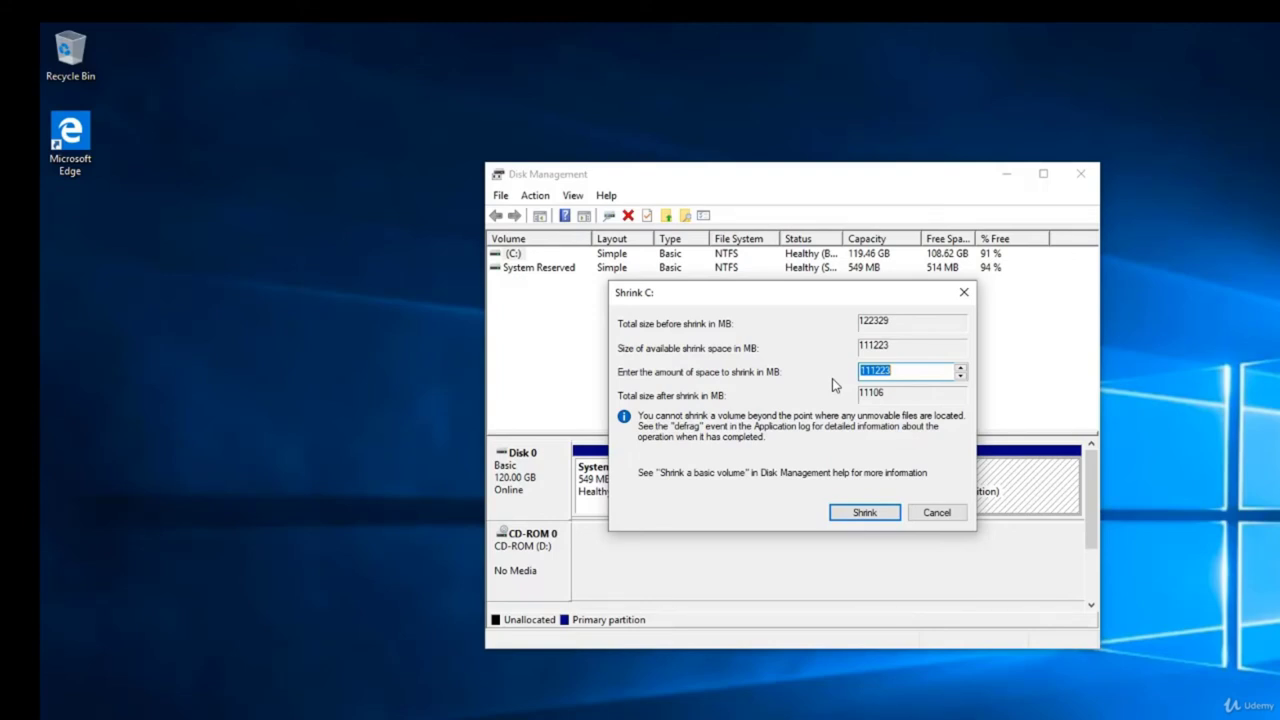
# - Shrink C: by 40000 MB, then close Disk Management
pyautogui.write('40000')
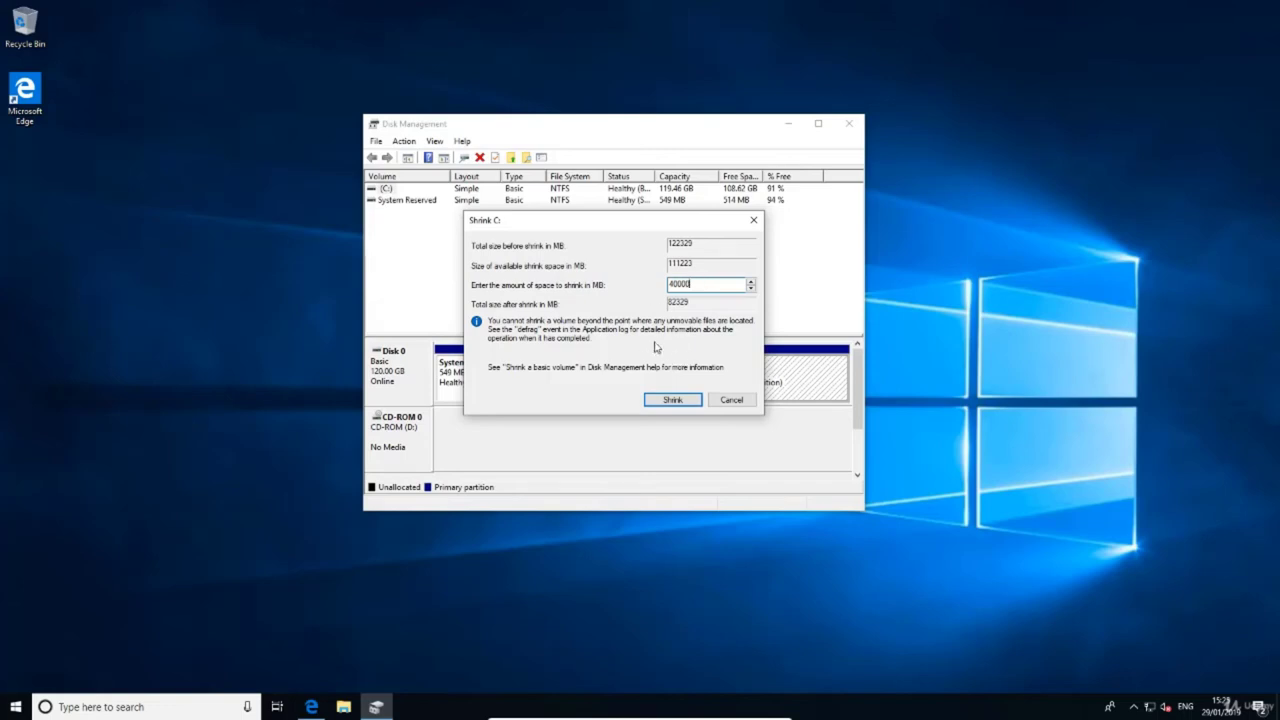
pyautogui.click(670, 400)
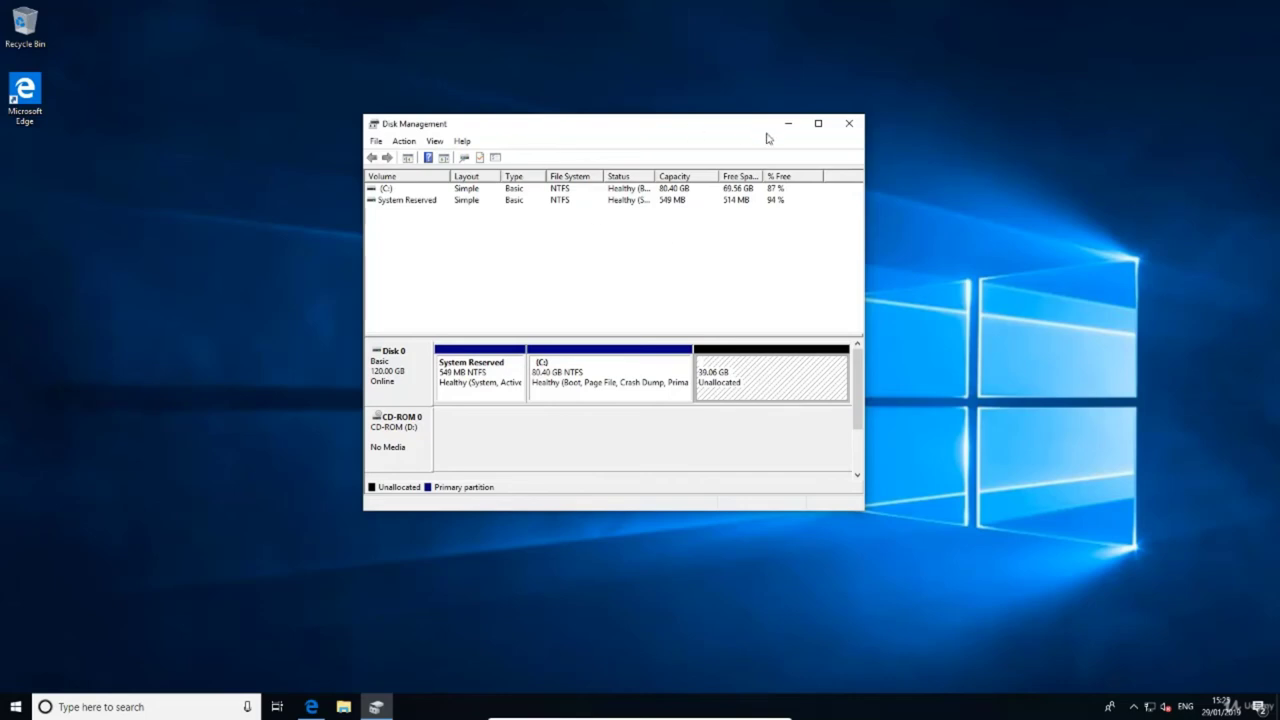
pyautogui.click(849, 123)
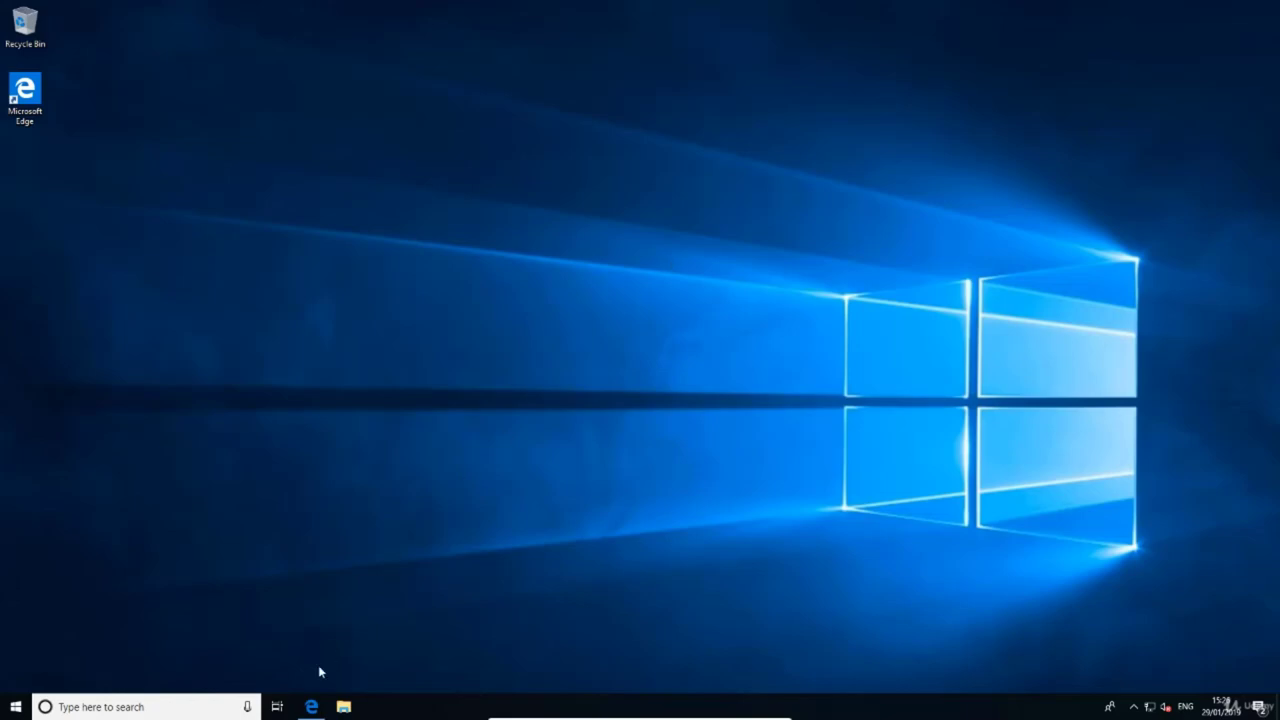
# - Download and save Turn_Off_Fast_Startup.bat from the Fast Startup guide in Edge
pyautogui.click(311, 706)
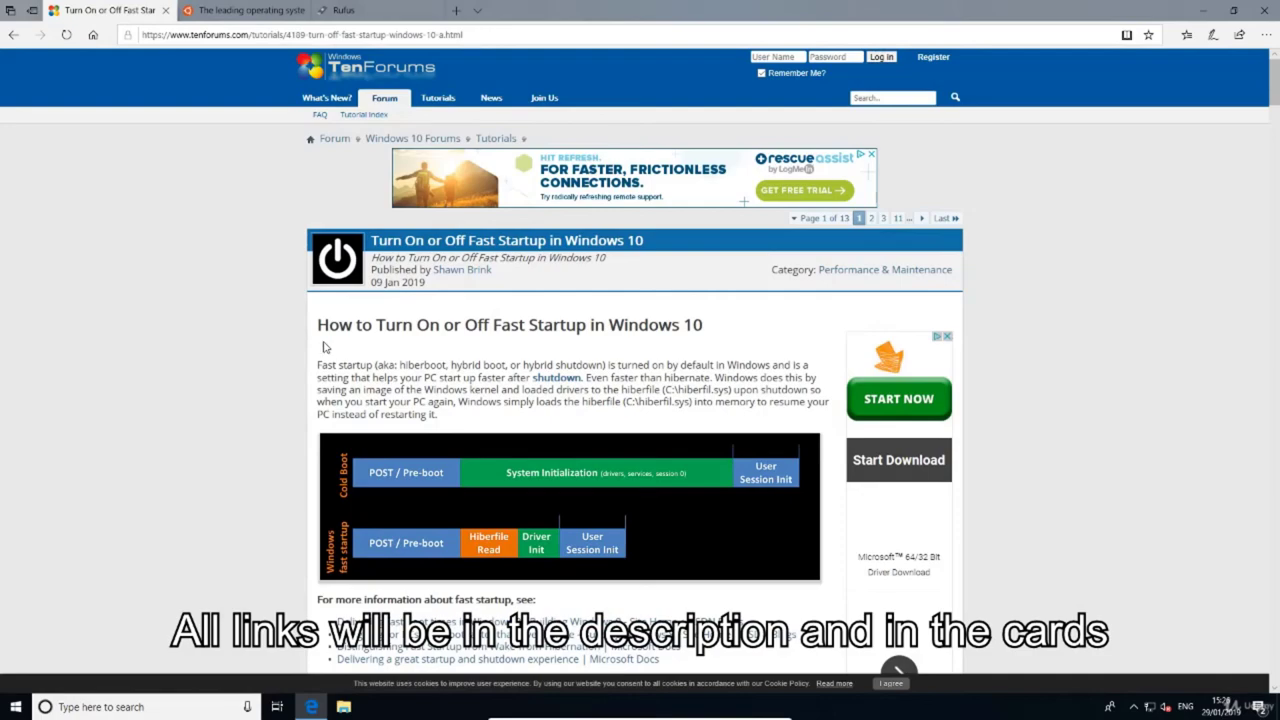
pyautogui.scroll(-20, 252, 337)
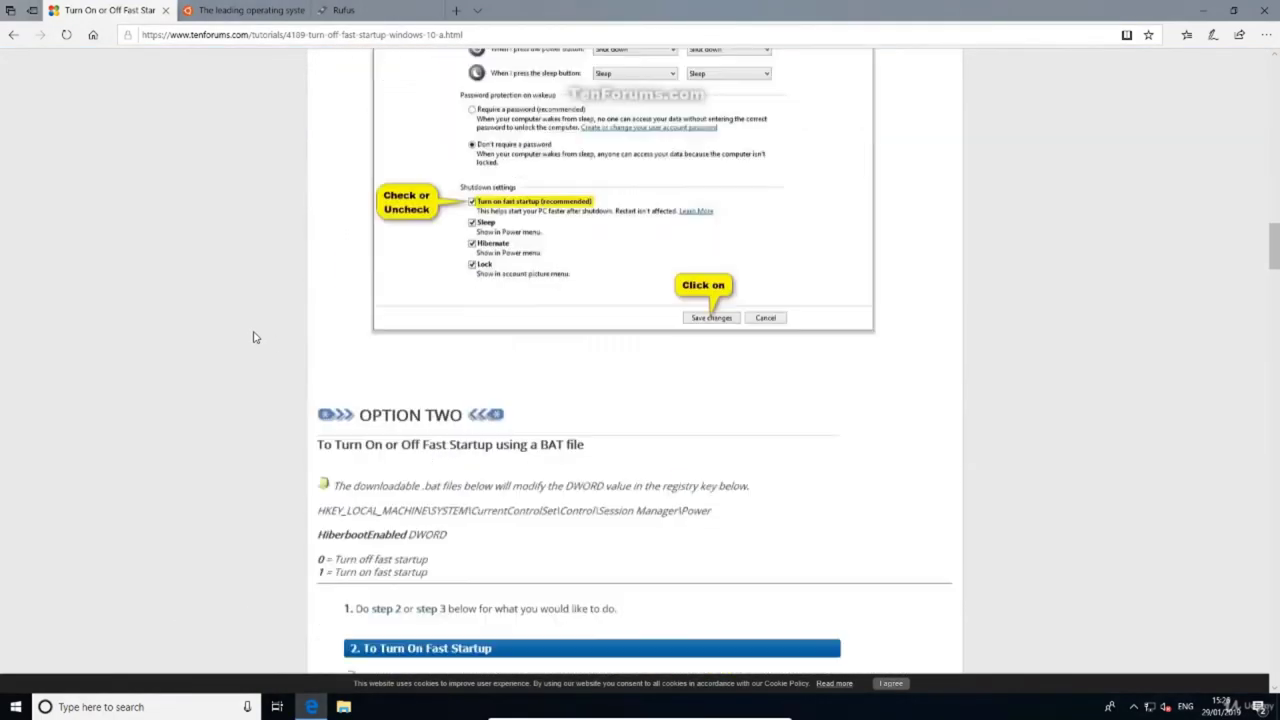
pyautogui.scroll(-6, 252, 337)
pyautogui.scroll(1, 252, 337)
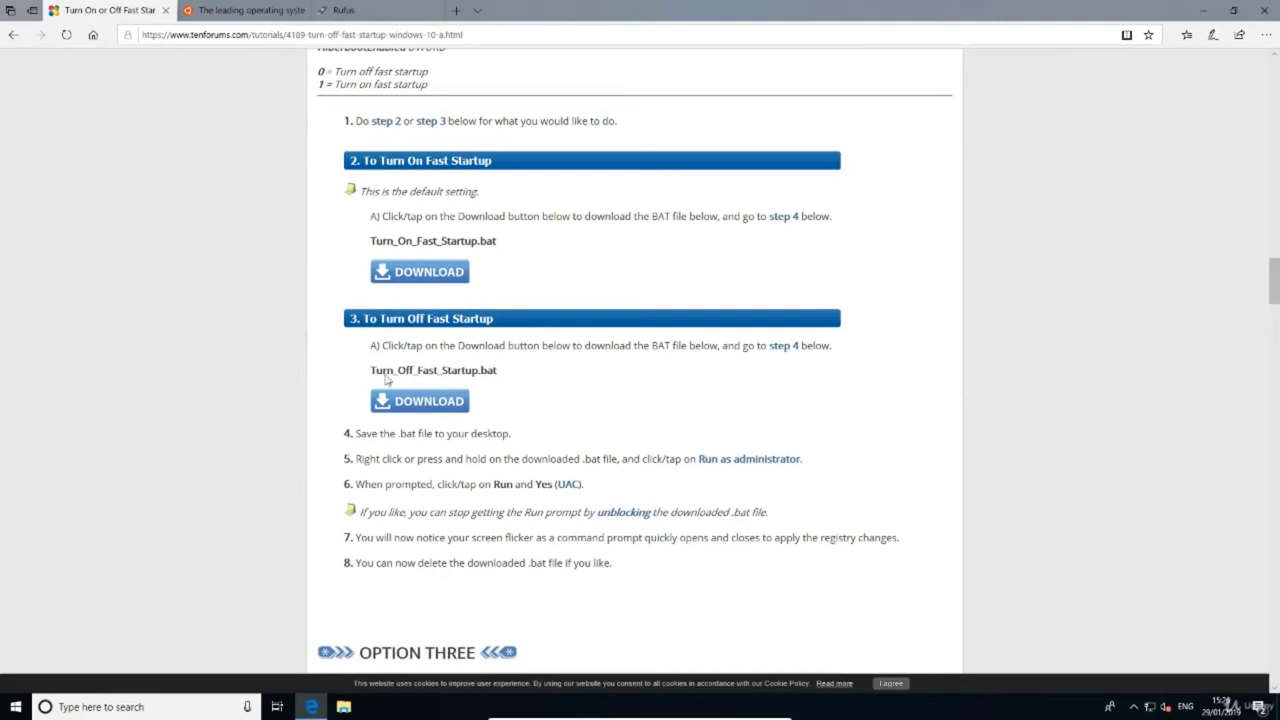
pyautogui.moveTo(376, 372); pyautogui.dragTo(500, 373)
pyautogui.click(440, 405)
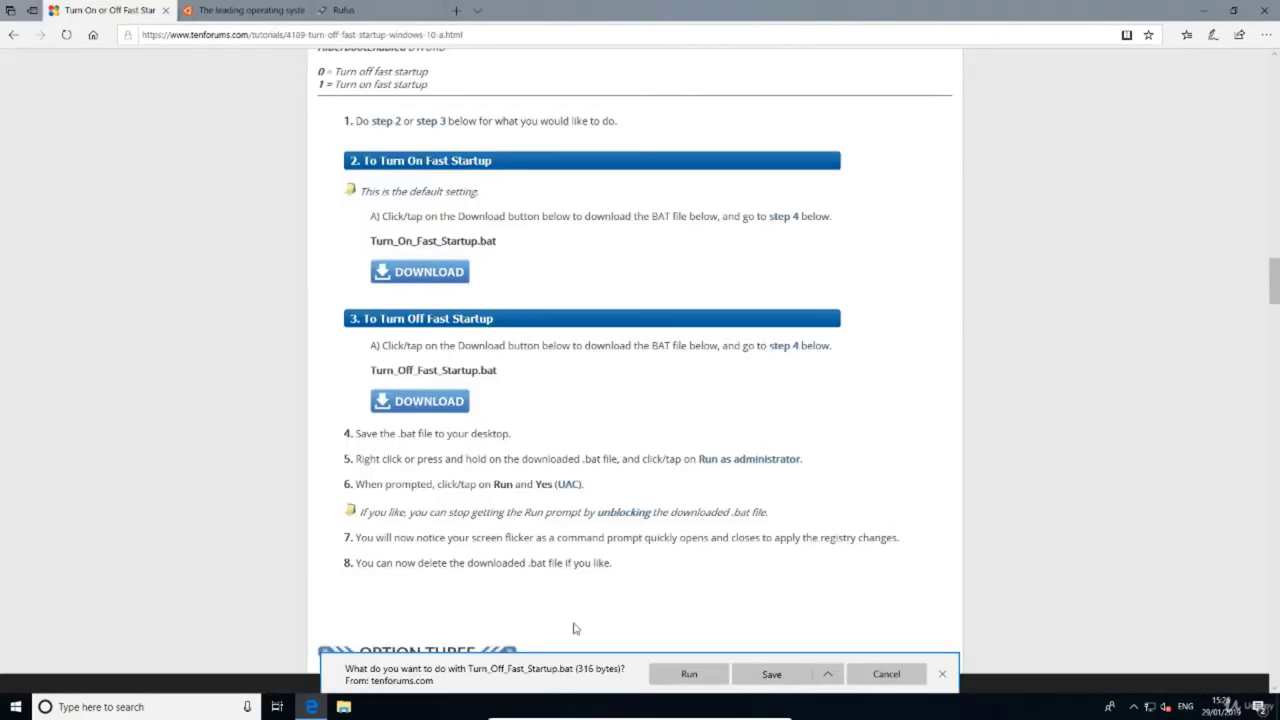
pyautogui.click(785, 674)
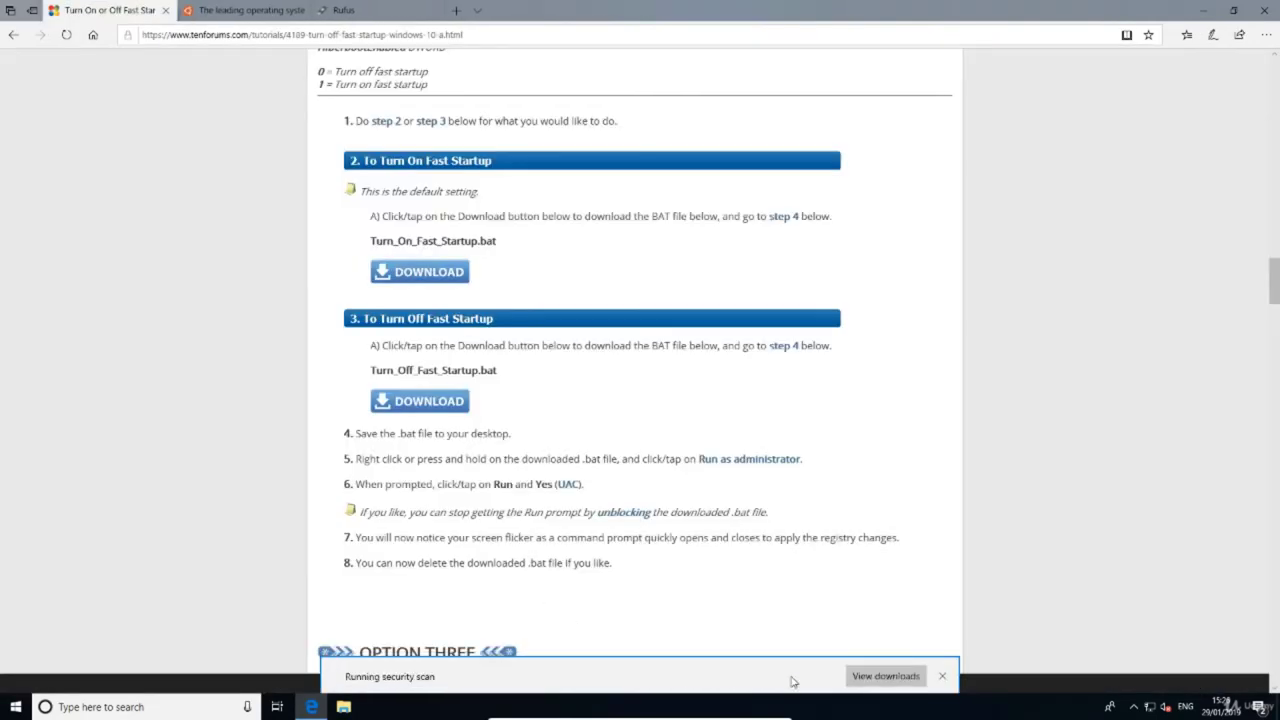
# - Run Turn_Off_Fast_Startup.bat as administrator, then close Explorer and return to the ubuntu.com tab
pyautogui.click(803, 676)
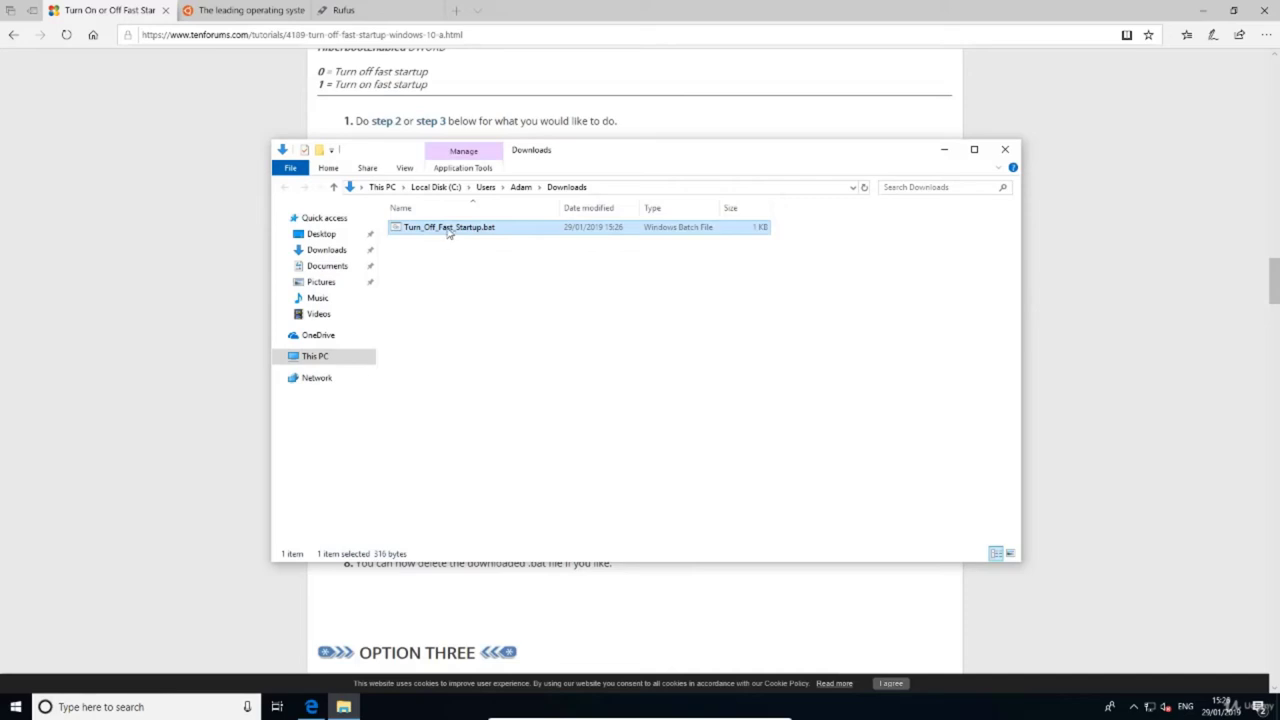
pyautogui.rightClick(448, 230)
pyautogui.click(486, 282)
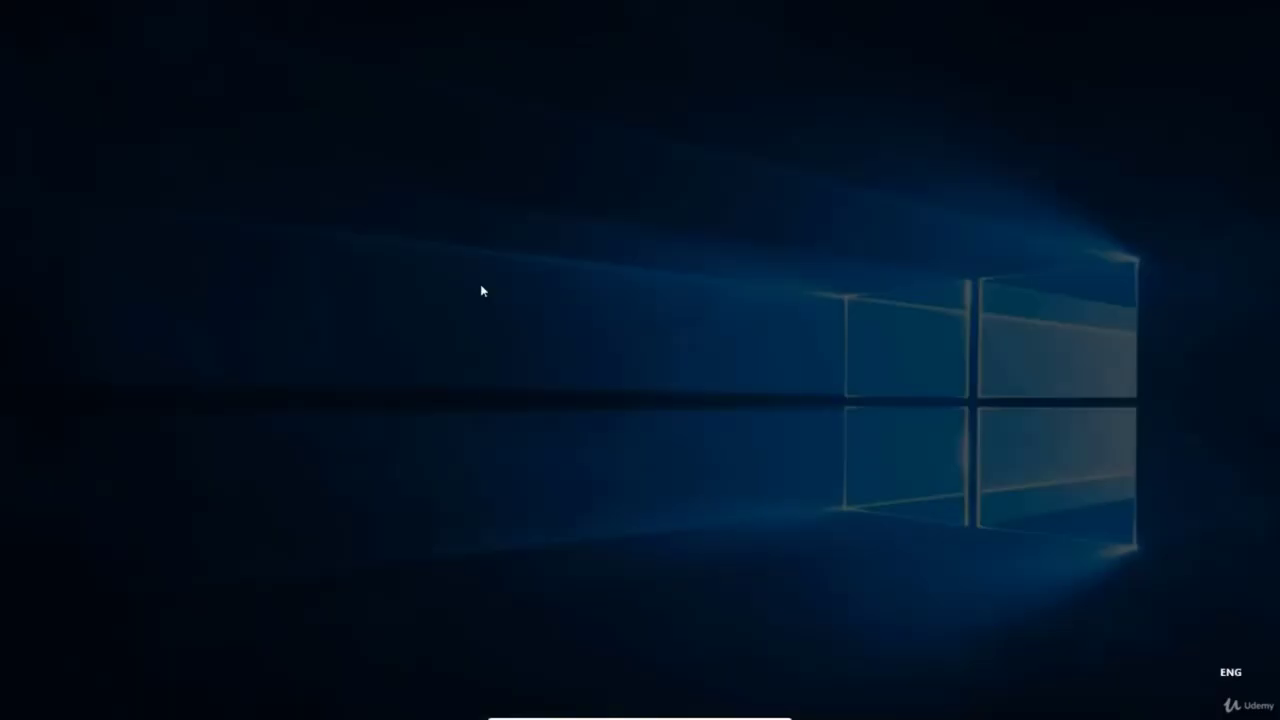
pyautogui.click(571, 438)
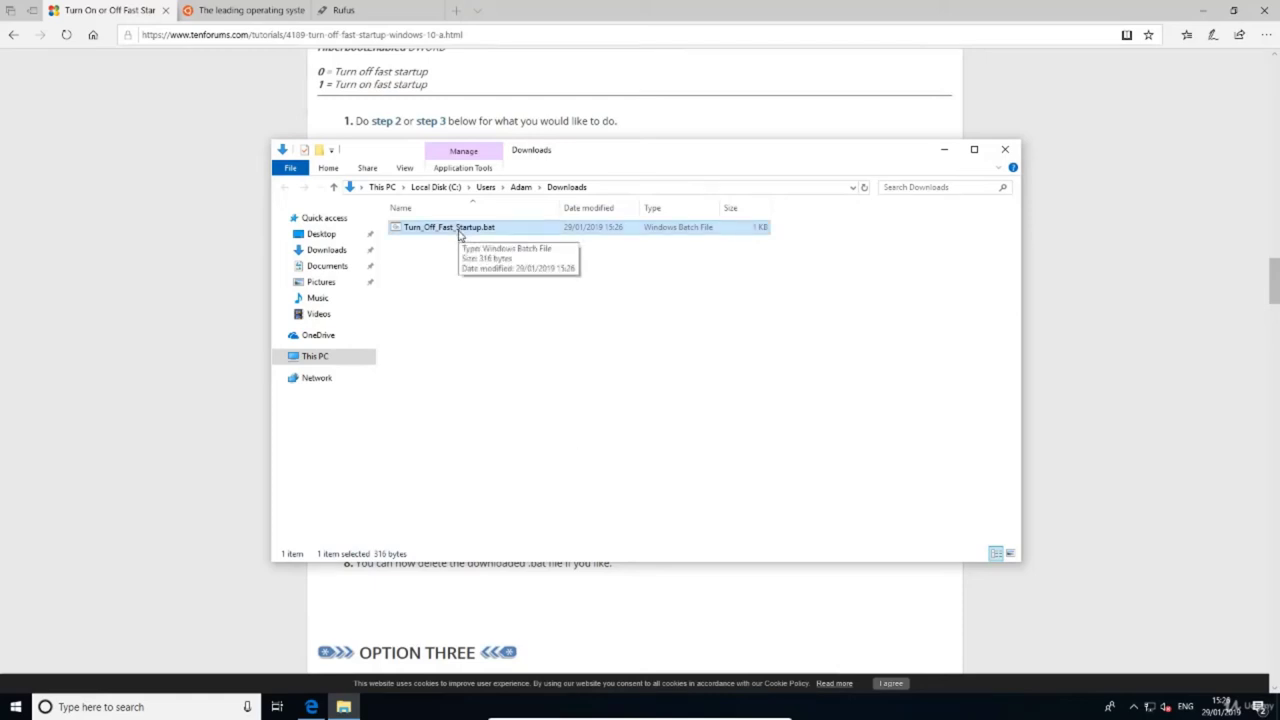
pyautogui.click(1003, 150)
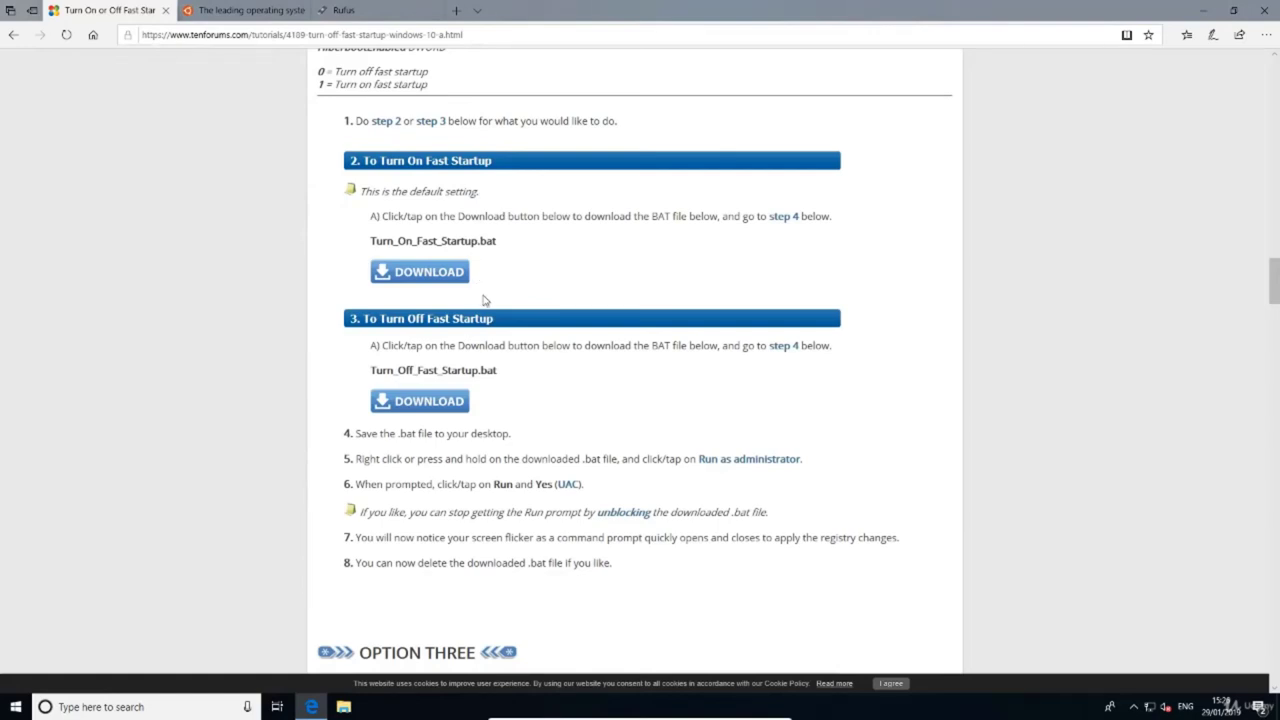
pyautogui.click(245, 10)
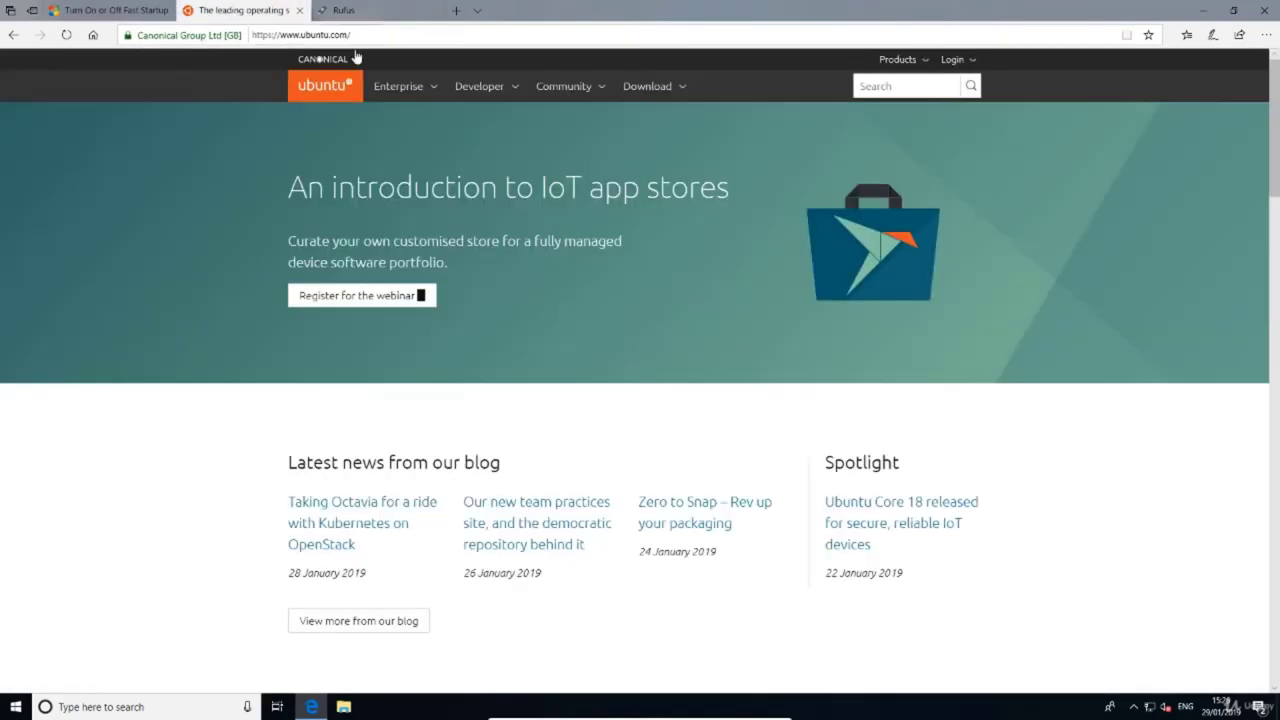
# - Download and save the Ubuntu 18.04.1 LTS desktop ISO from ubuntu.com
pyautogui.click(655, 88)
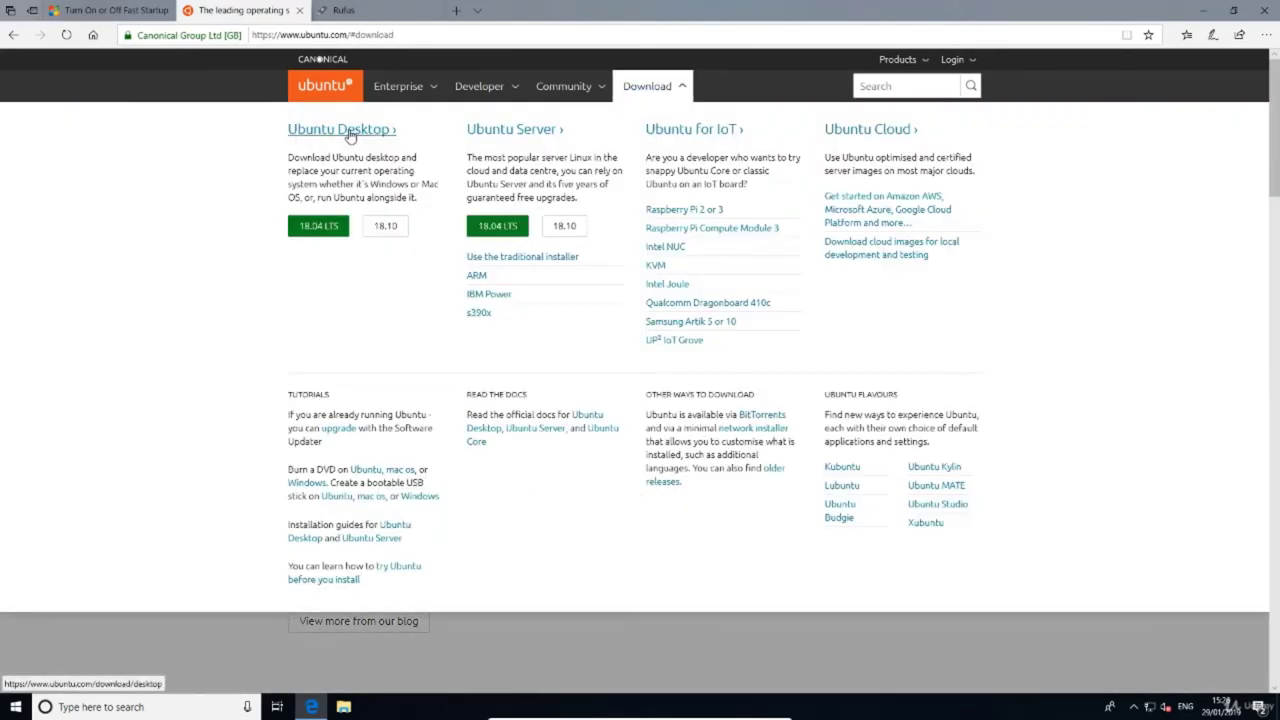
pyautogui.click(352, 137)
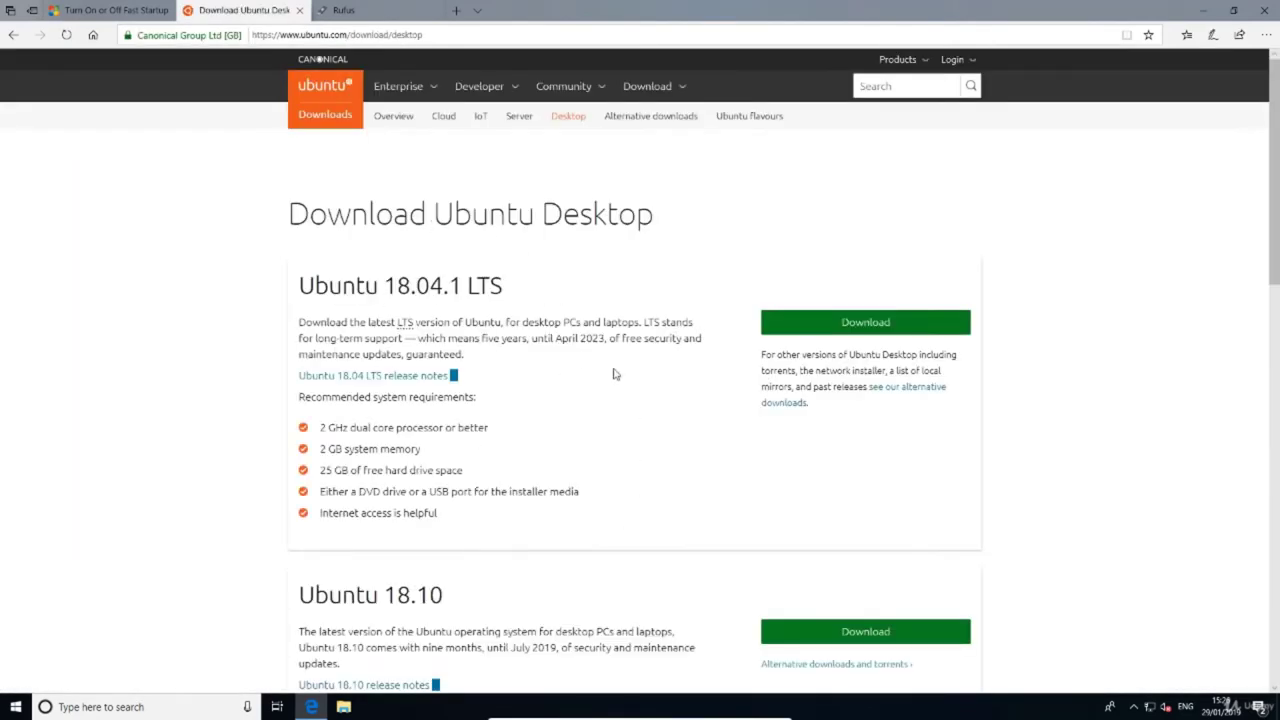
pyautogui.scroll(-1, 580, 369)
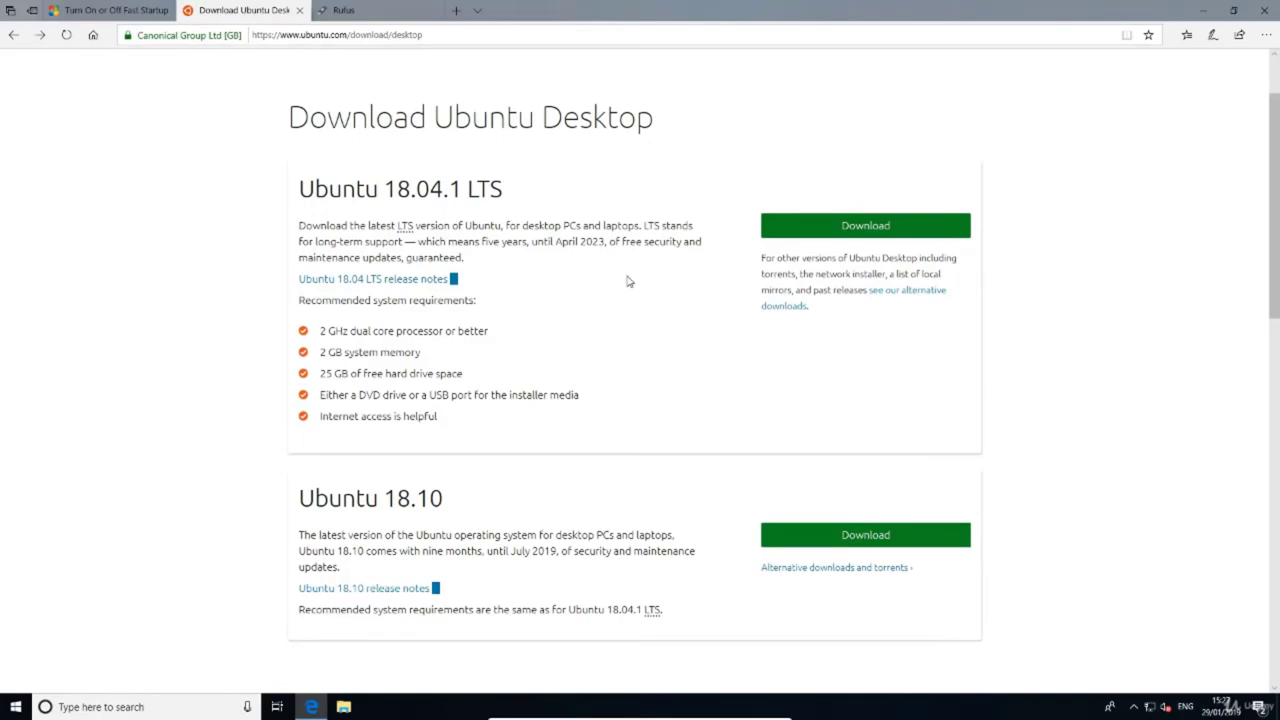
pyautogui.click(882, 228)
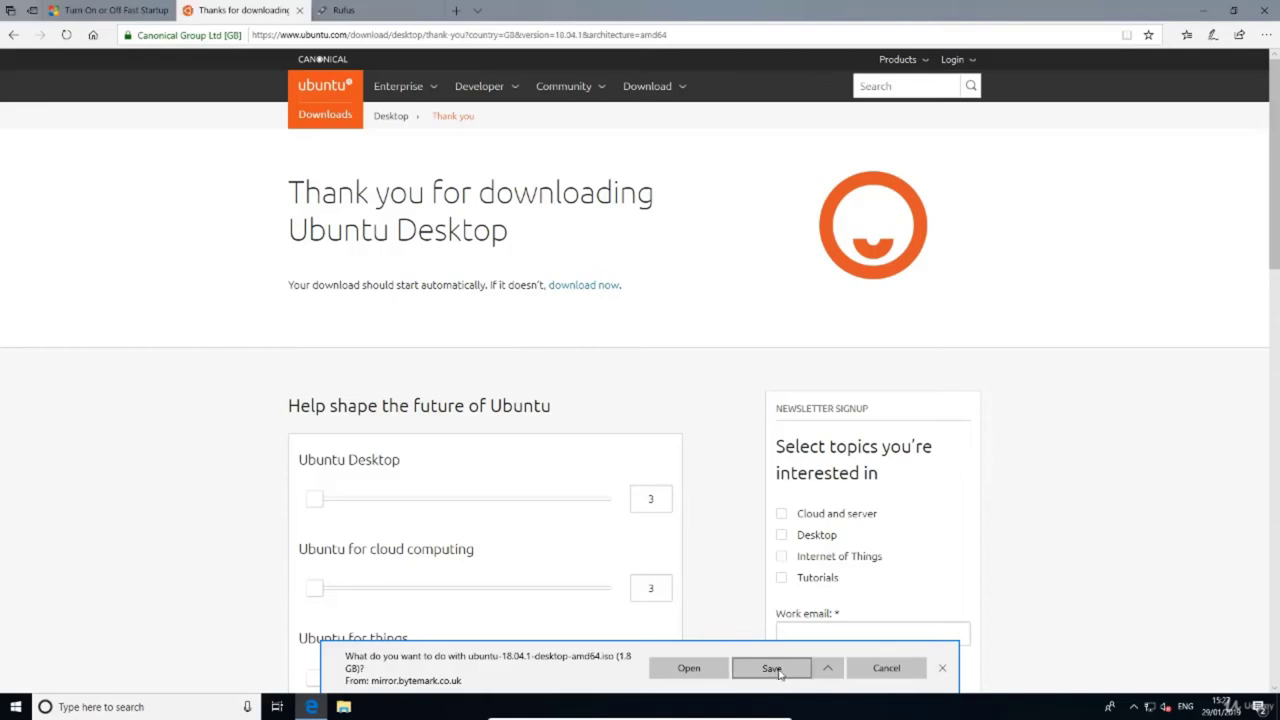
pyautogui.click(769, 668)
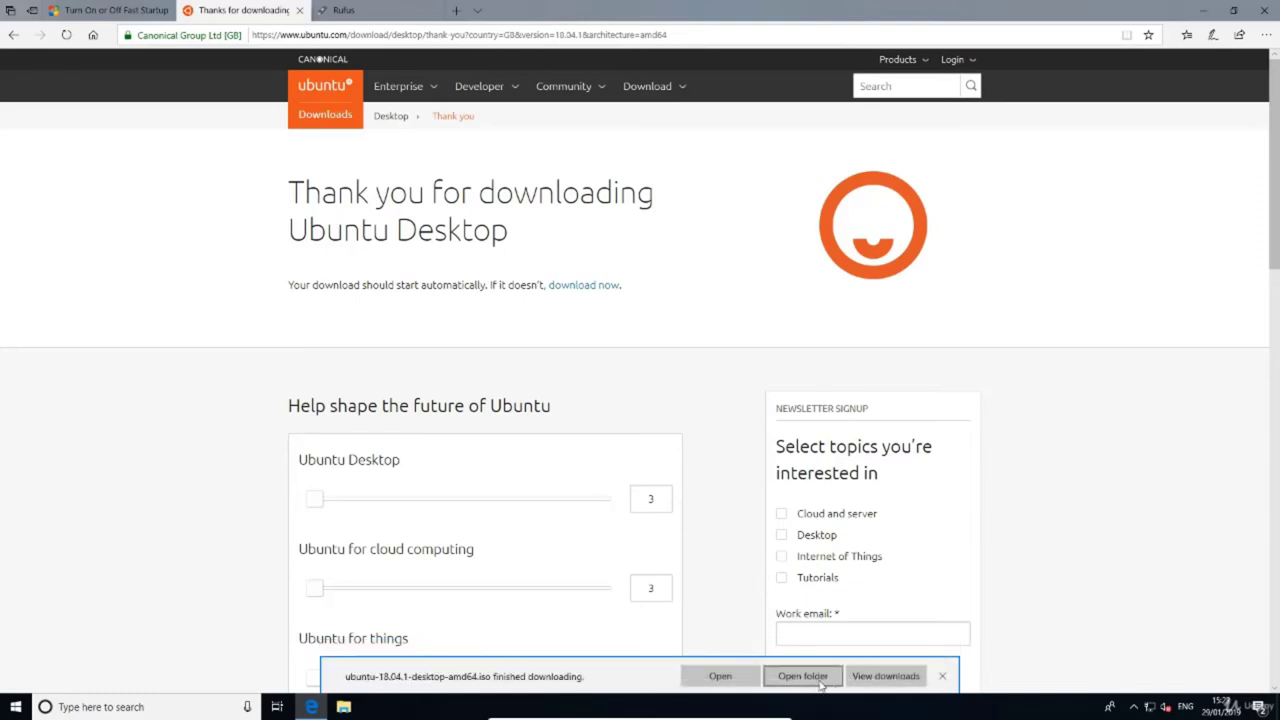
# - Check the ISO in the Downloads folder, then go to the Rufus website tab
pyautogui.click(803, 676)
pyautogui.moveTo(538, 152); pyautogui.dragTo(300, 200)
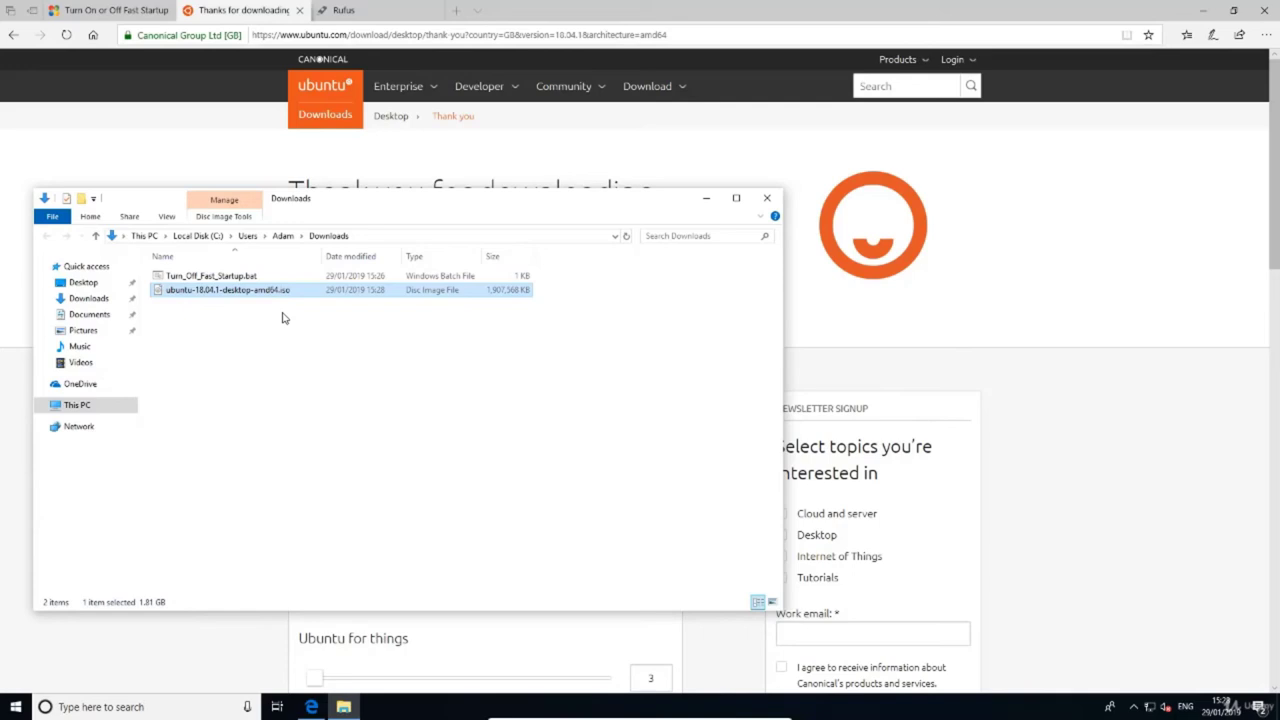
pyautogui.hotkey('alt', 'Tab')
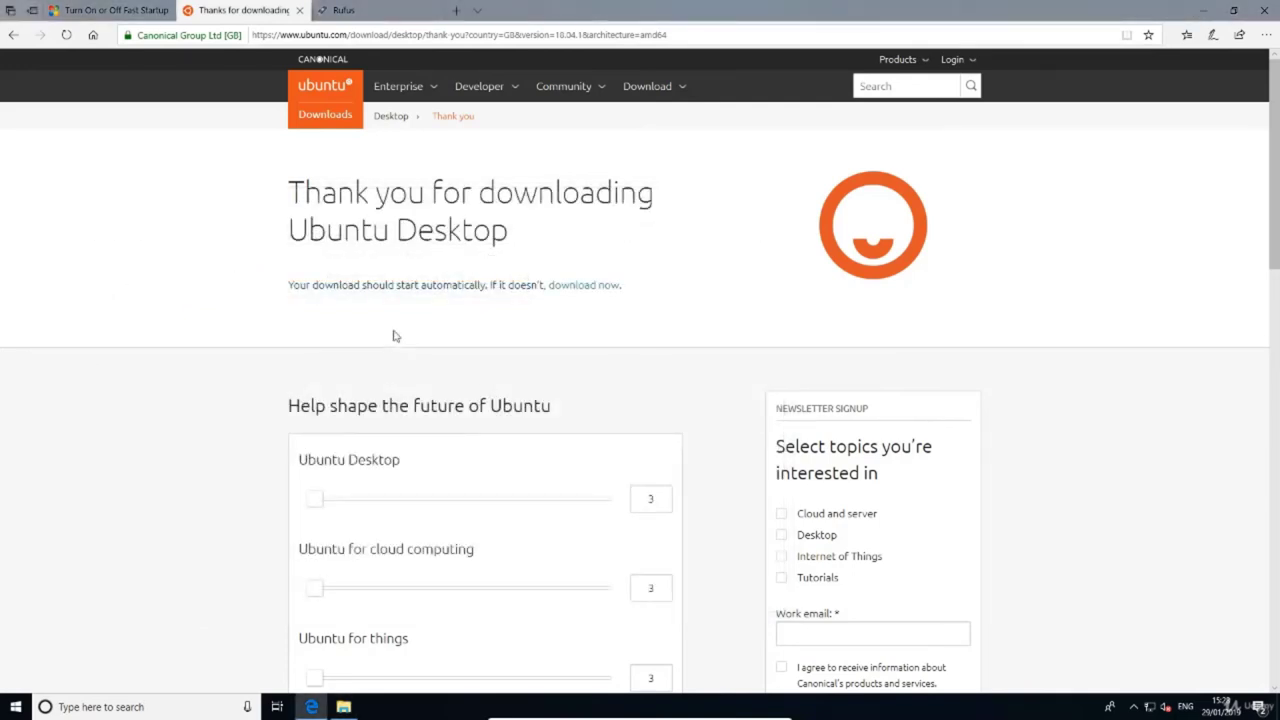
pyautogui.click(343, 10)
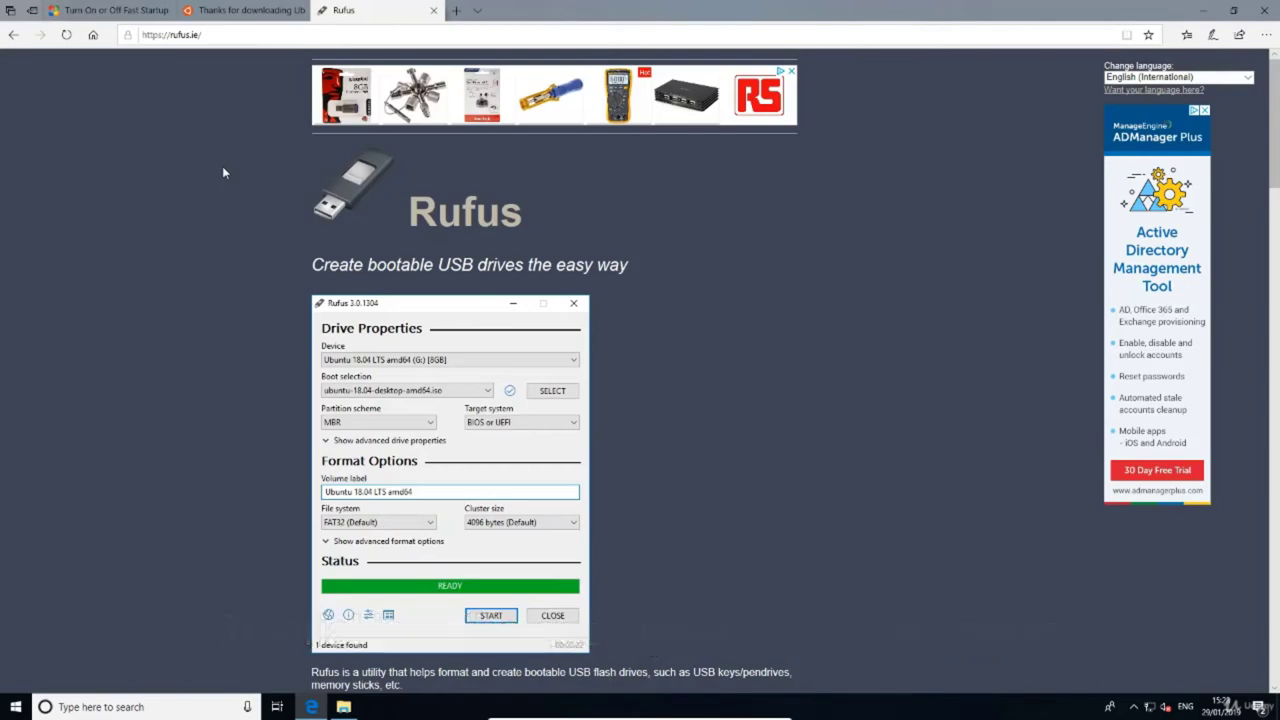
# - Download and save Rufus 3.4 from rufus.ie
pyautogui.scroll(-1, 245, 264)
pyautogui.scroll(-7, 245, 264)
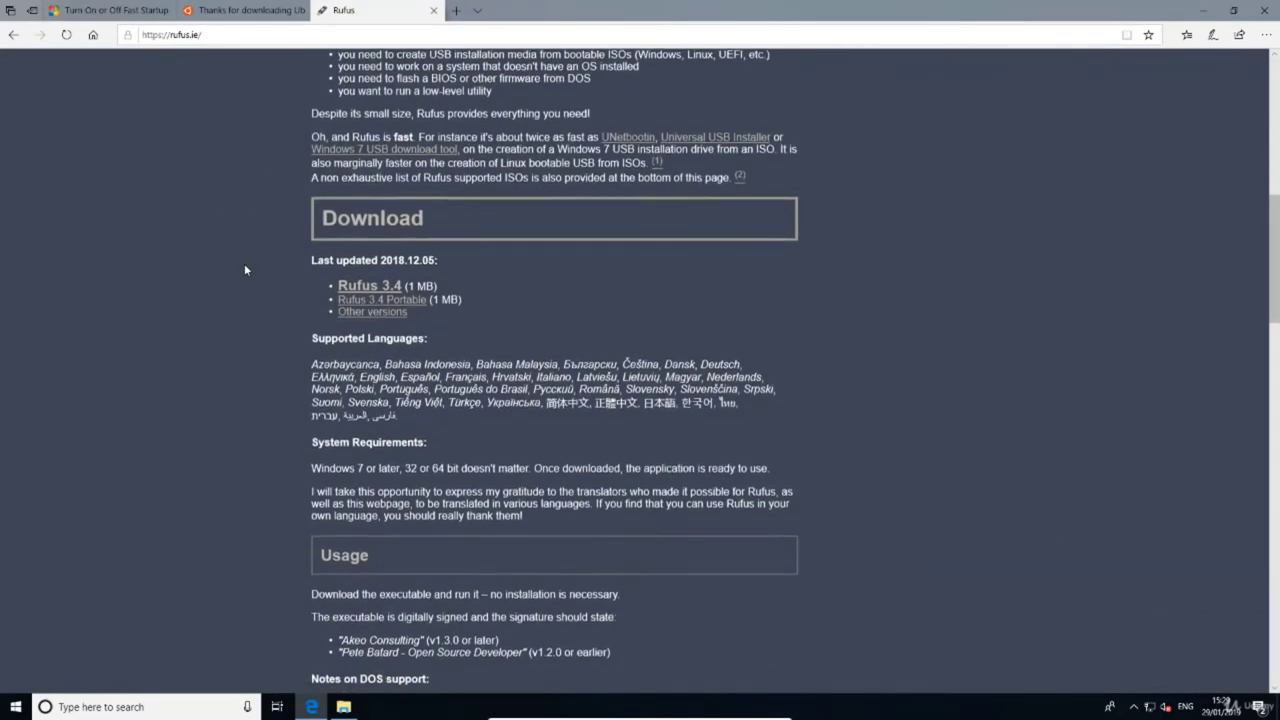
pyautogui.click(370, 289)
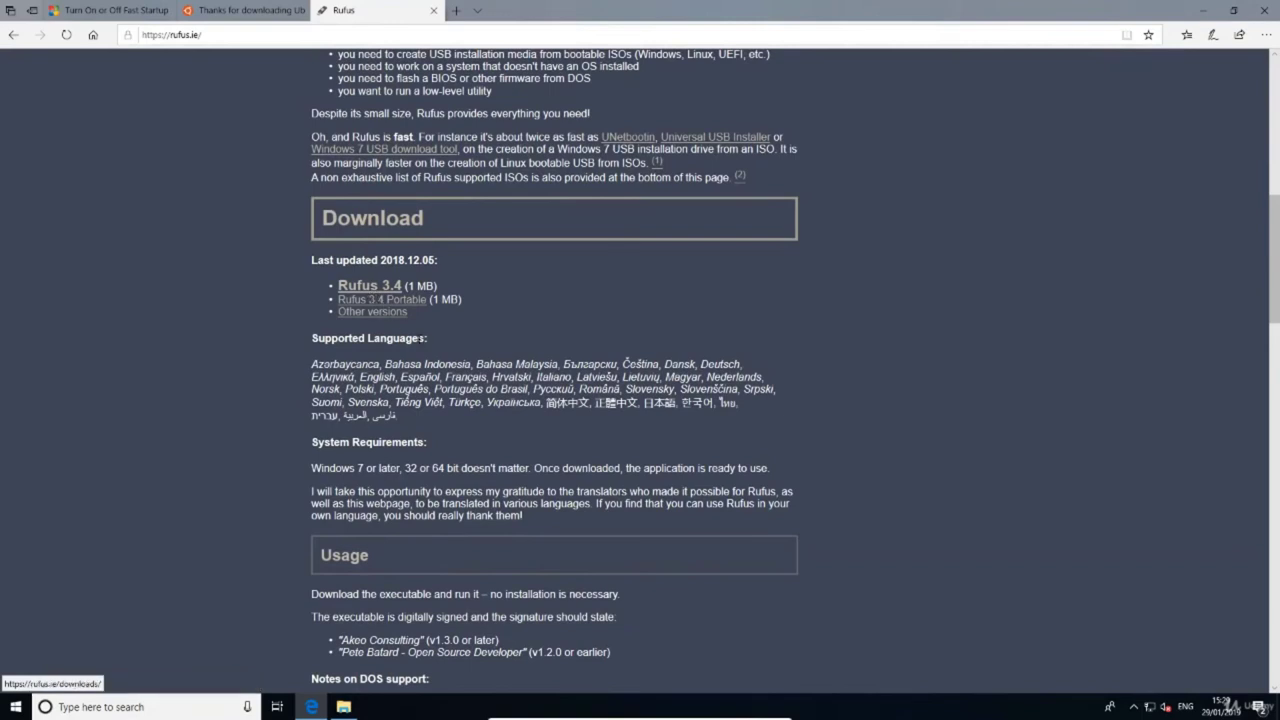
pyautogui.click(768, 673)
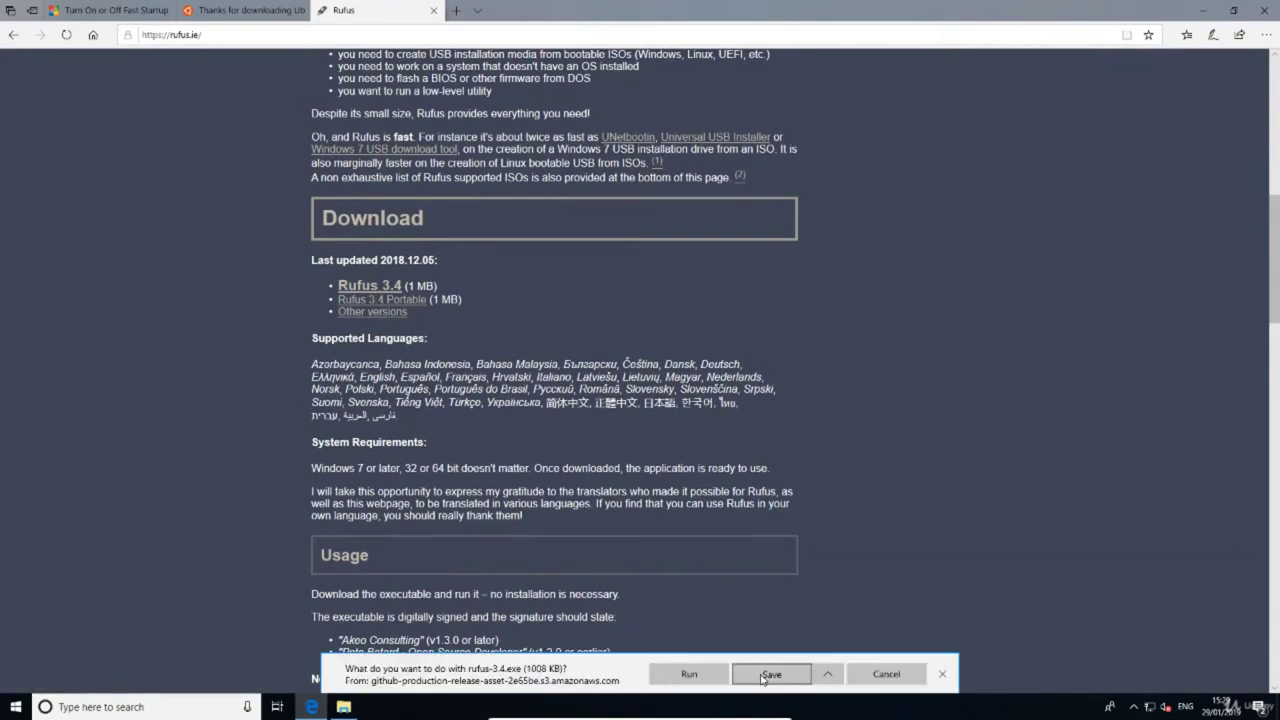
pyautogui.click(800, 686)
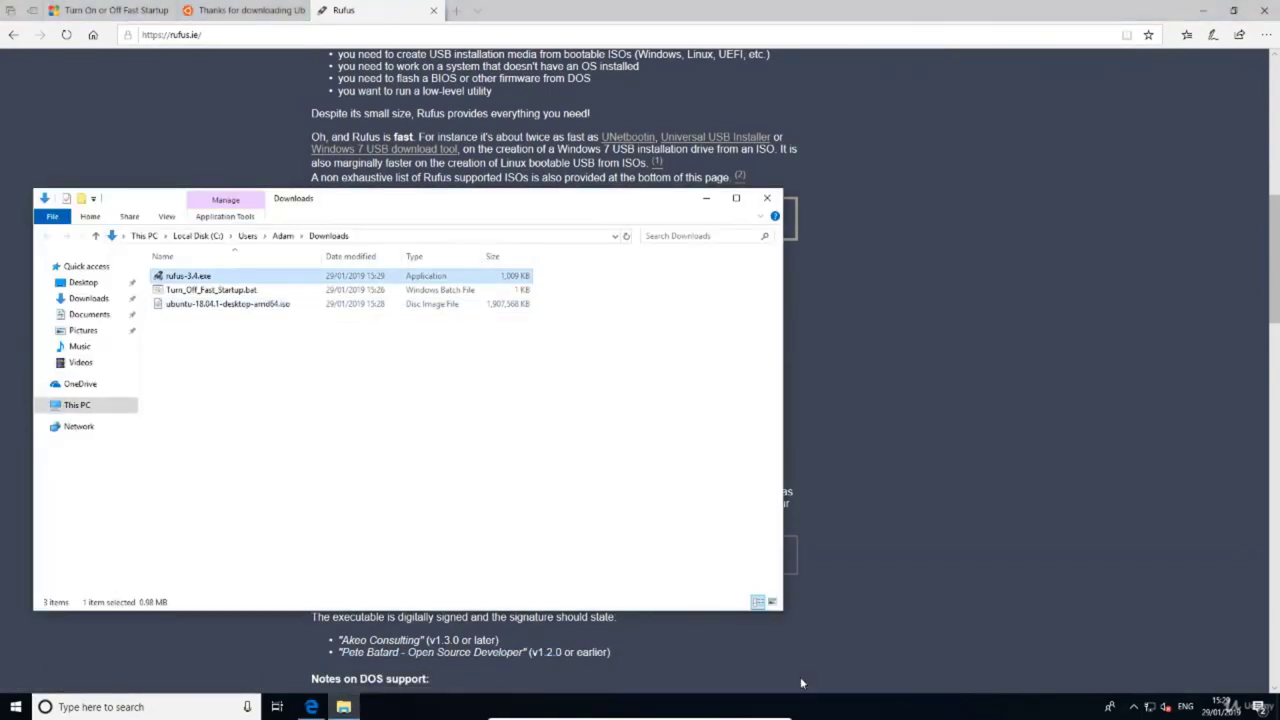
# - Launch rufus-3.4.exe, allow update checks, and browse for a boot image
pyautogui.doubleClick(185, 277)
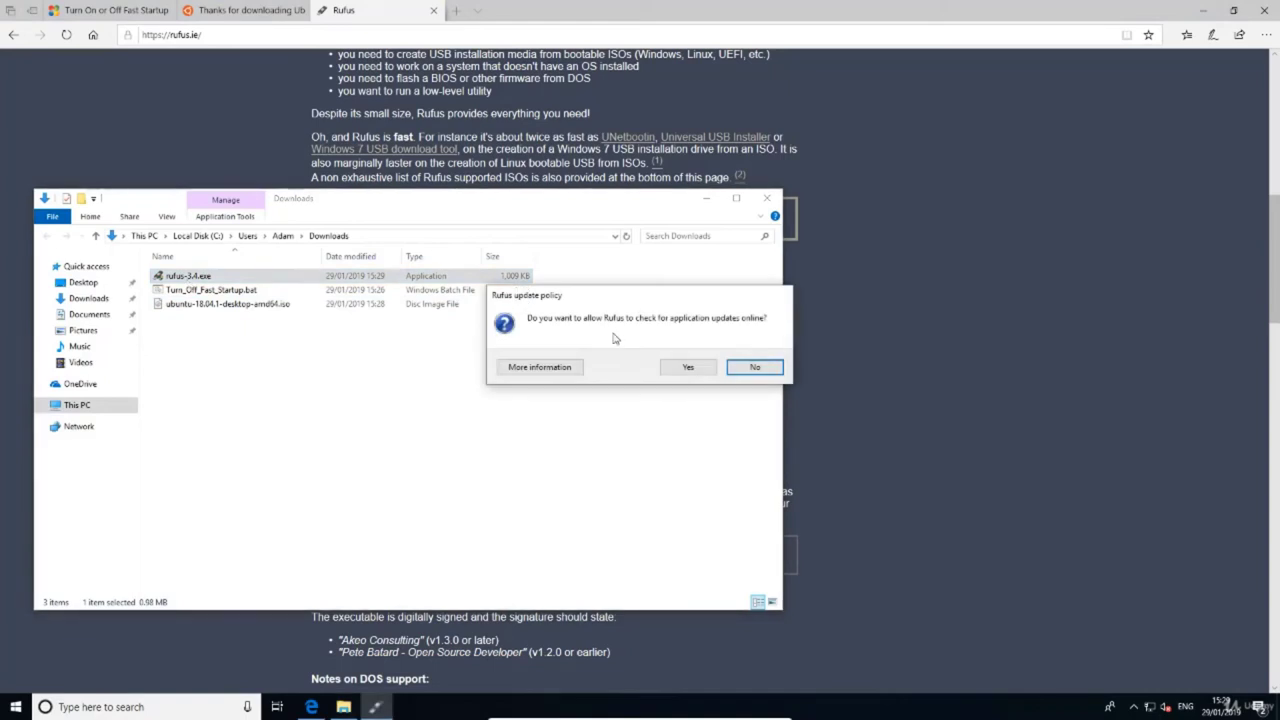
pyautogui.click(688, 367)
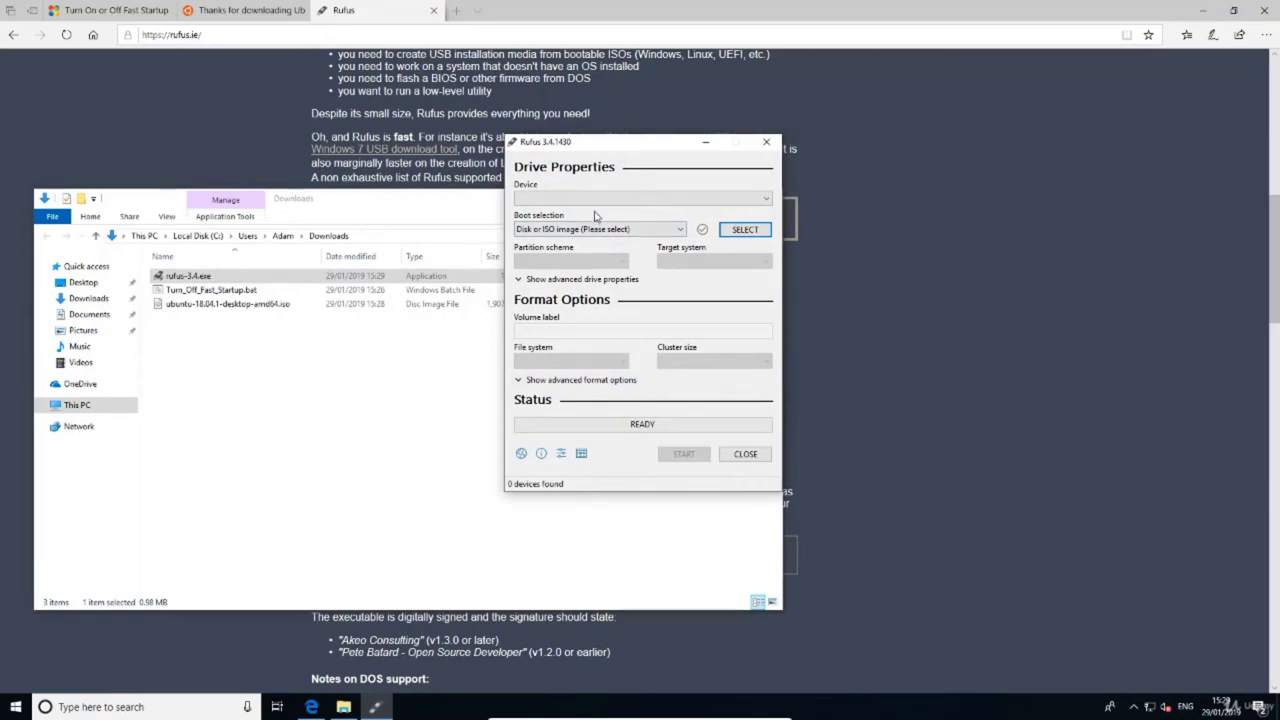
pyautogui.click(550, 199)
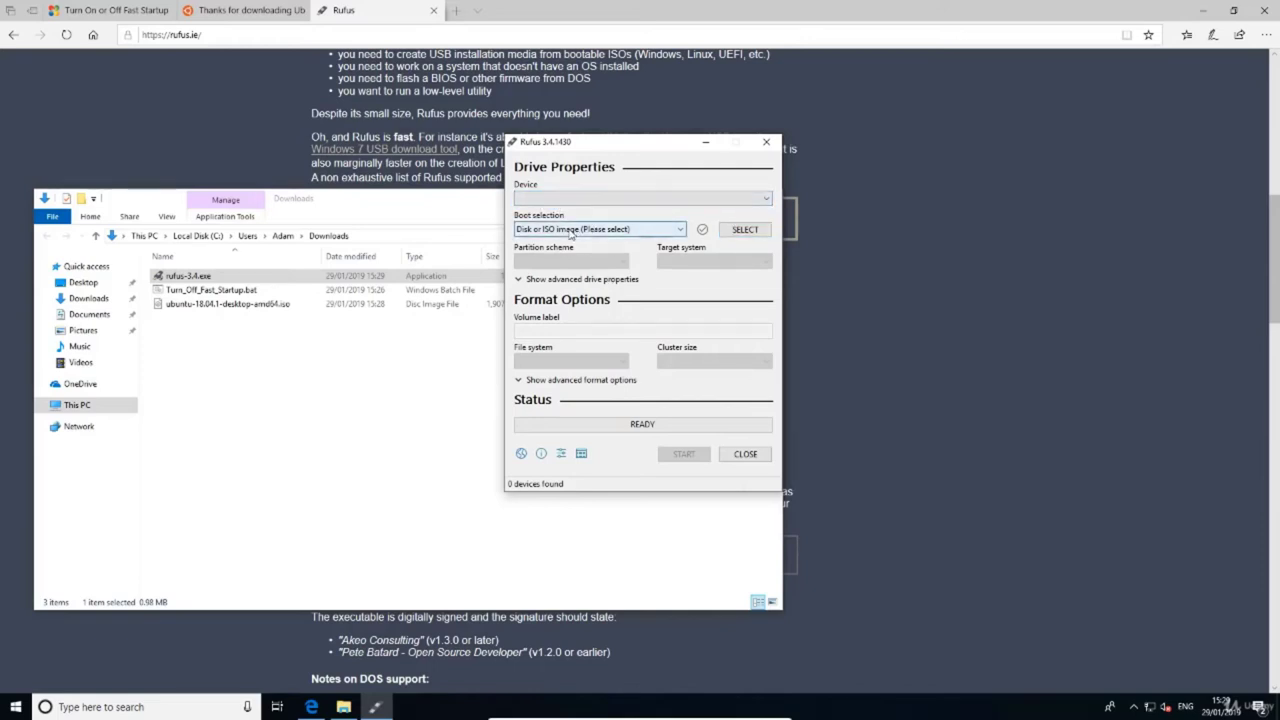
pyautogui.click(598, 230)
pyautogui.click(744, 229)
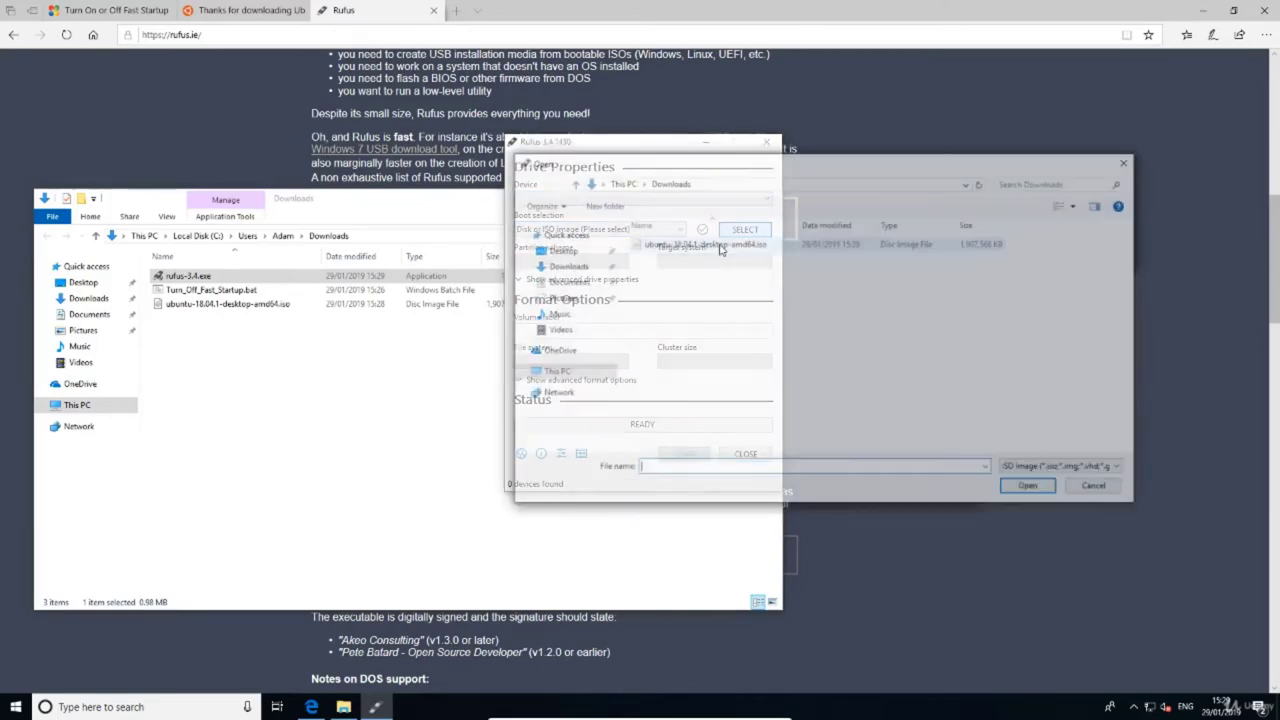
# - Pick ubuntu-18.04.1-desktop-amd64.iso as the Rufus boot selection
pyautogui.doubleClick(641, 245)
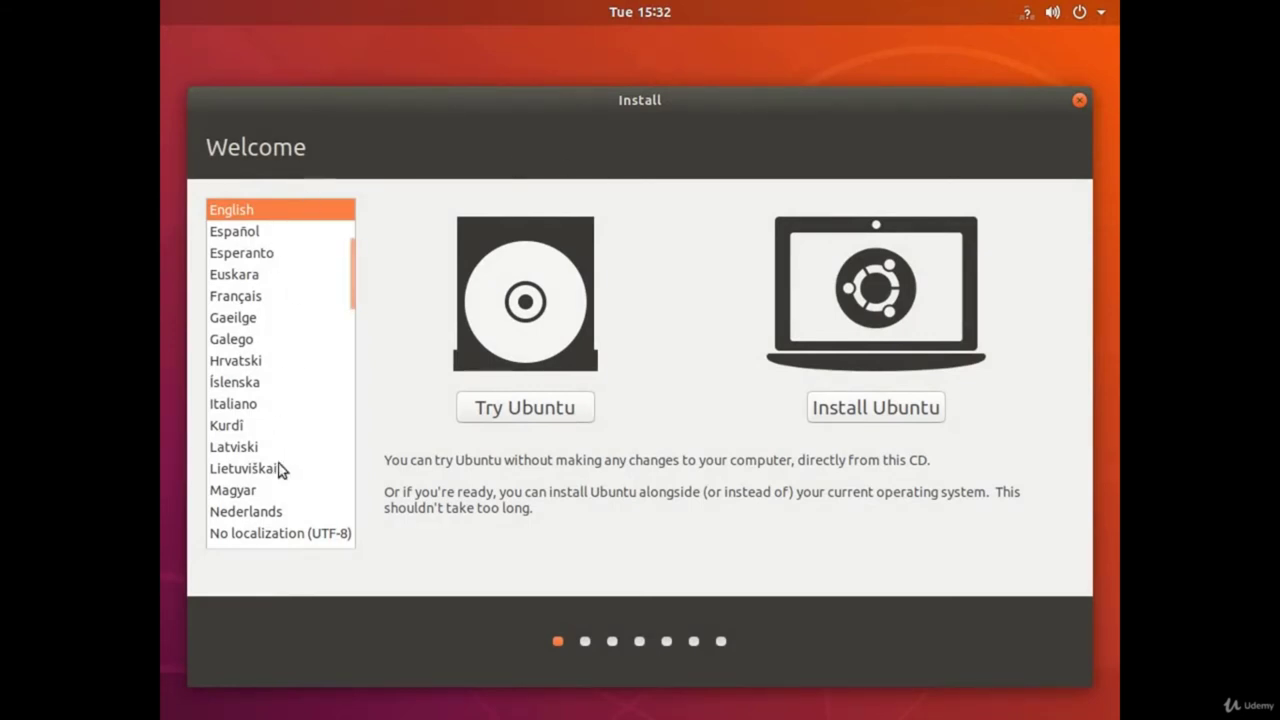
# - Start the Ubuntu installation with the English (UK) keyboard layout
pyautogui.click(857, 409)
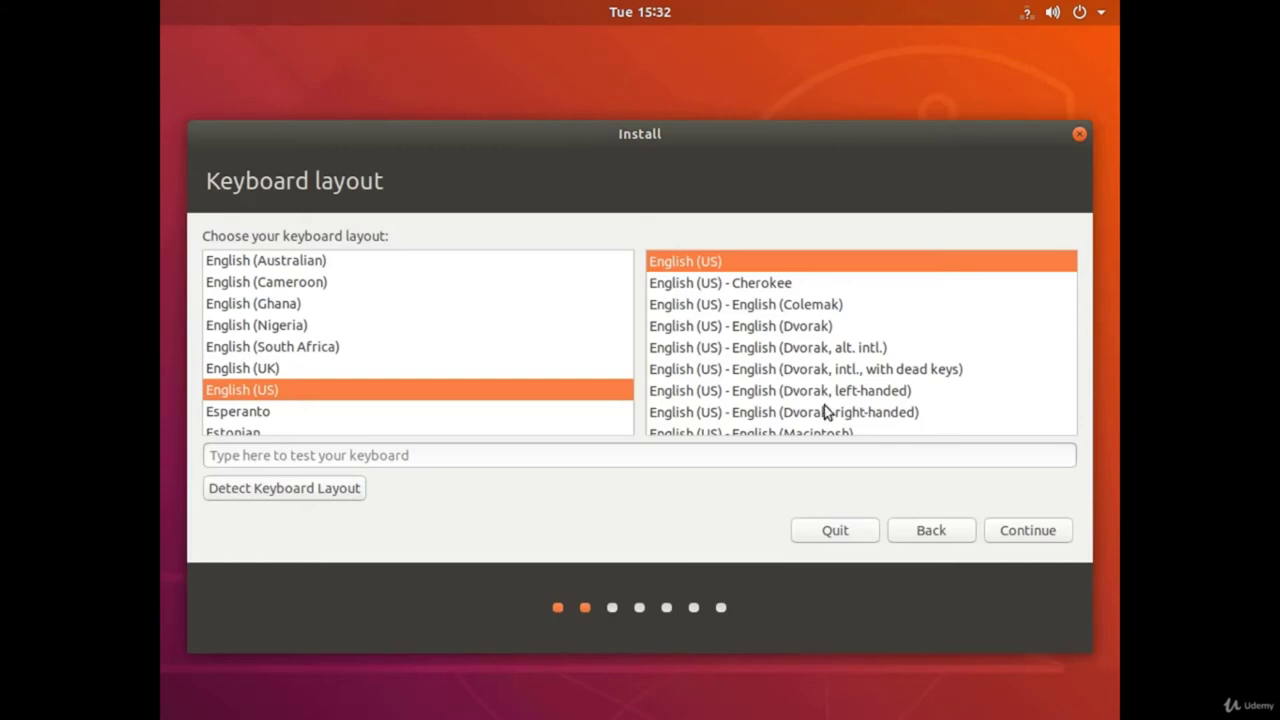
pyautogui.click(243, 369)
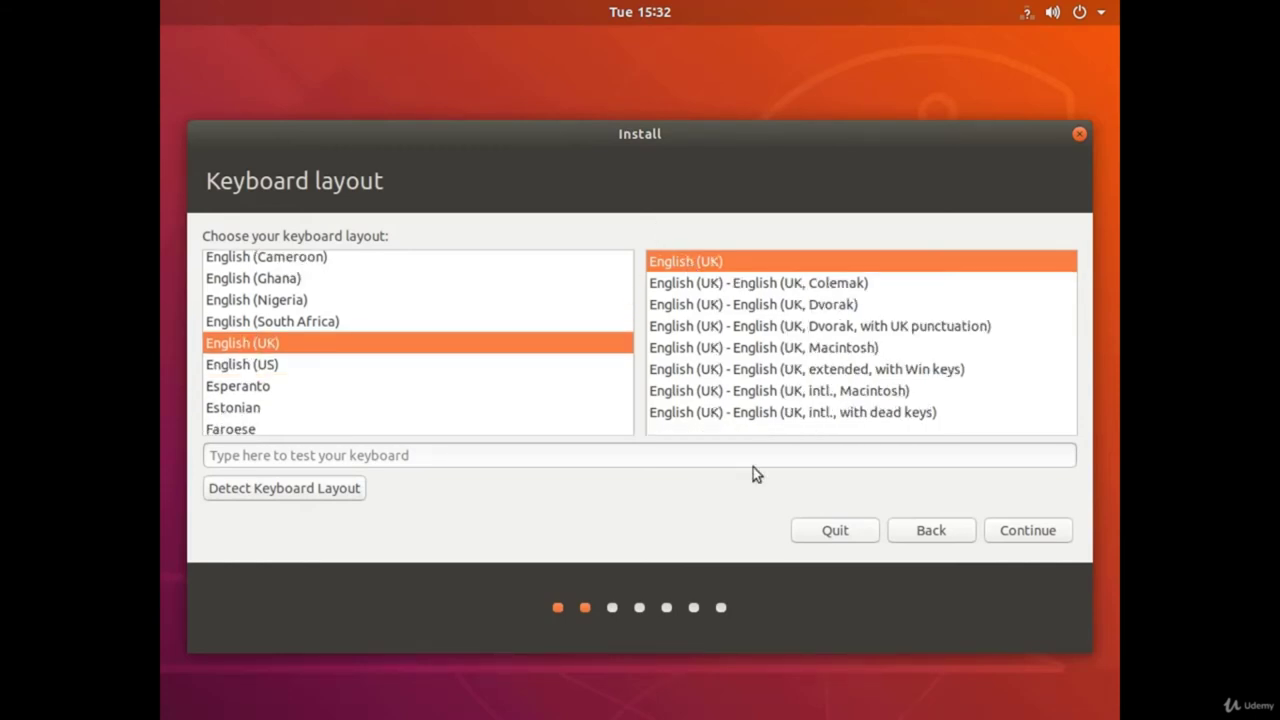
pyautogui.click(1033, 530)
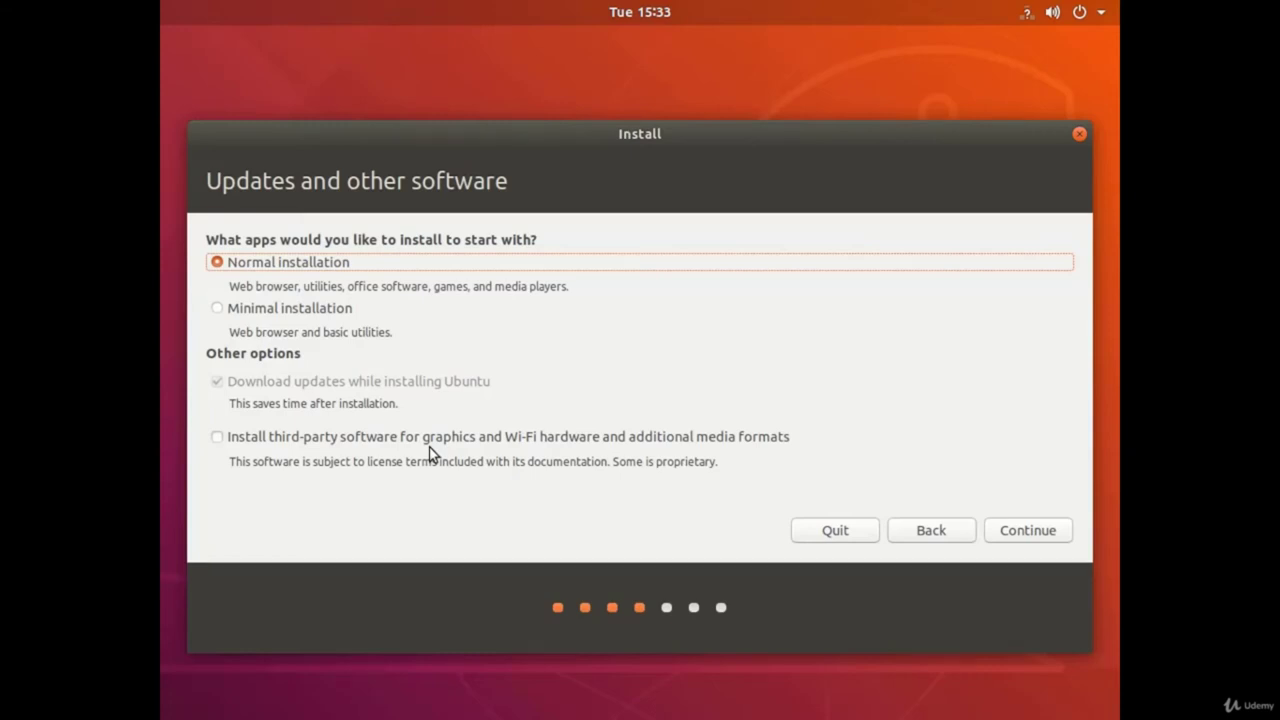
# - Choose a minimal installation that includes third-party software
pyautogui.click(258, 442)
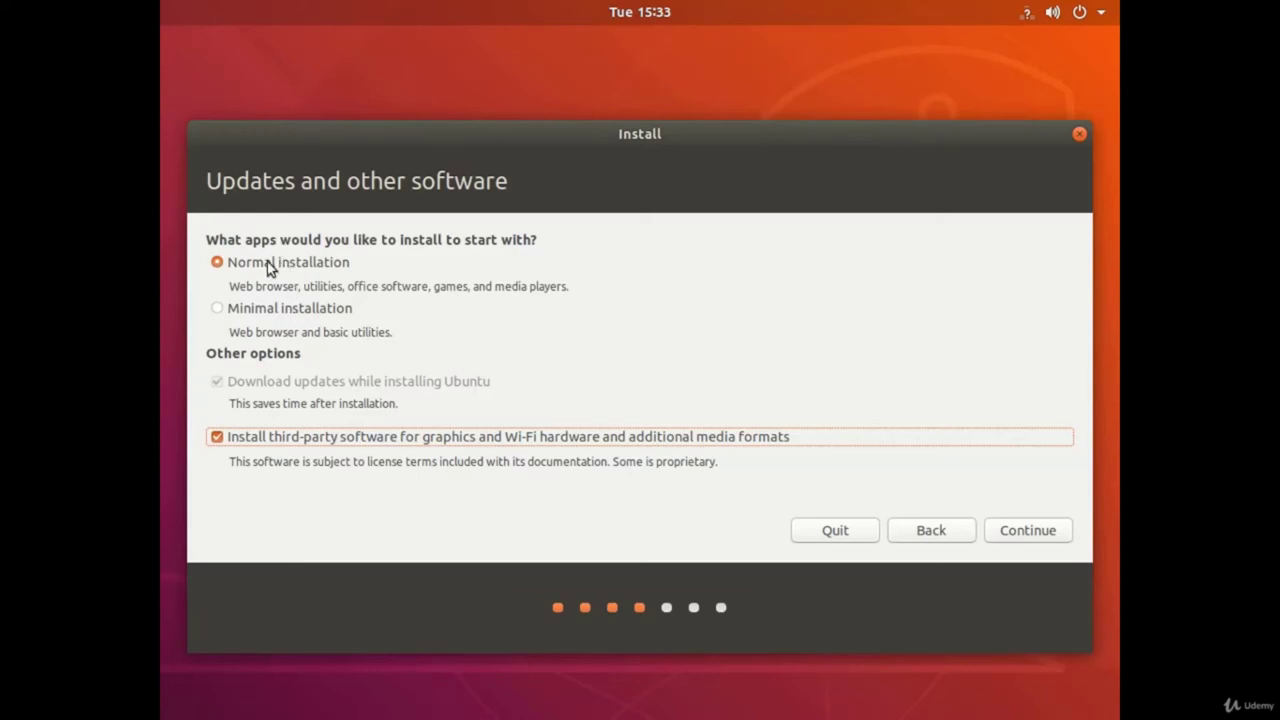
pyautogui.click(255, 306)
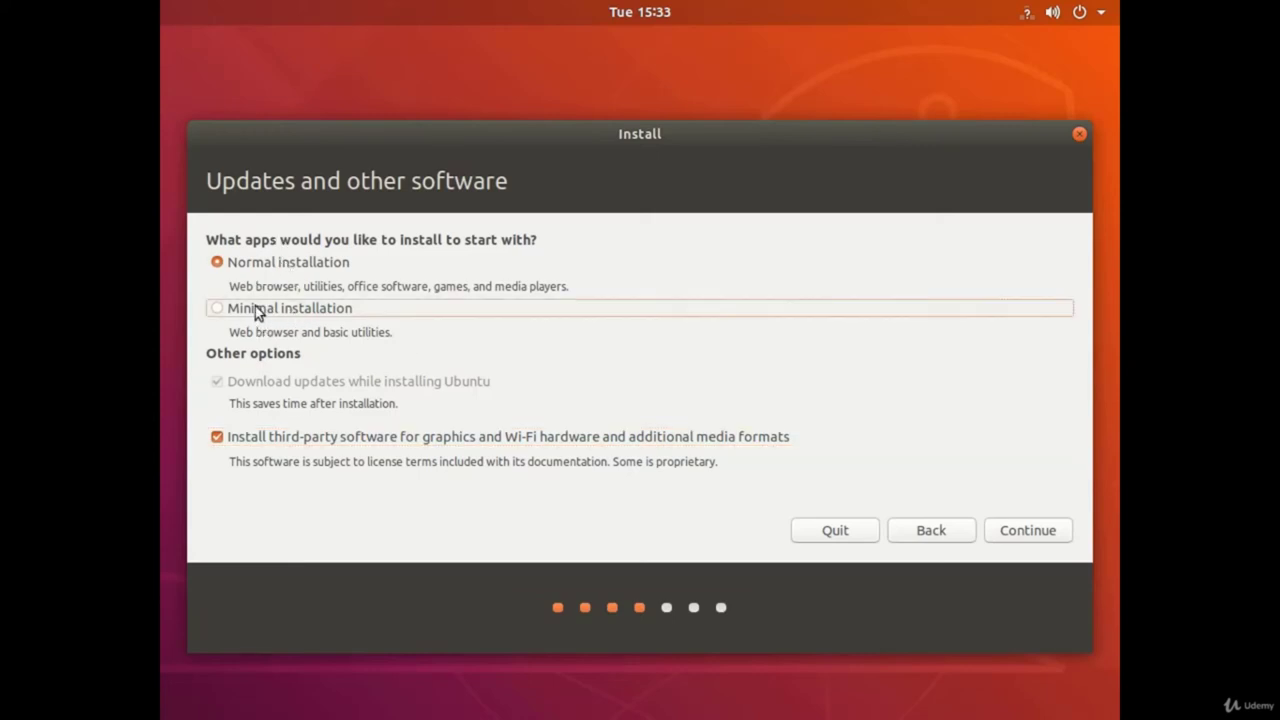
pyautogui.click(1013, 533)
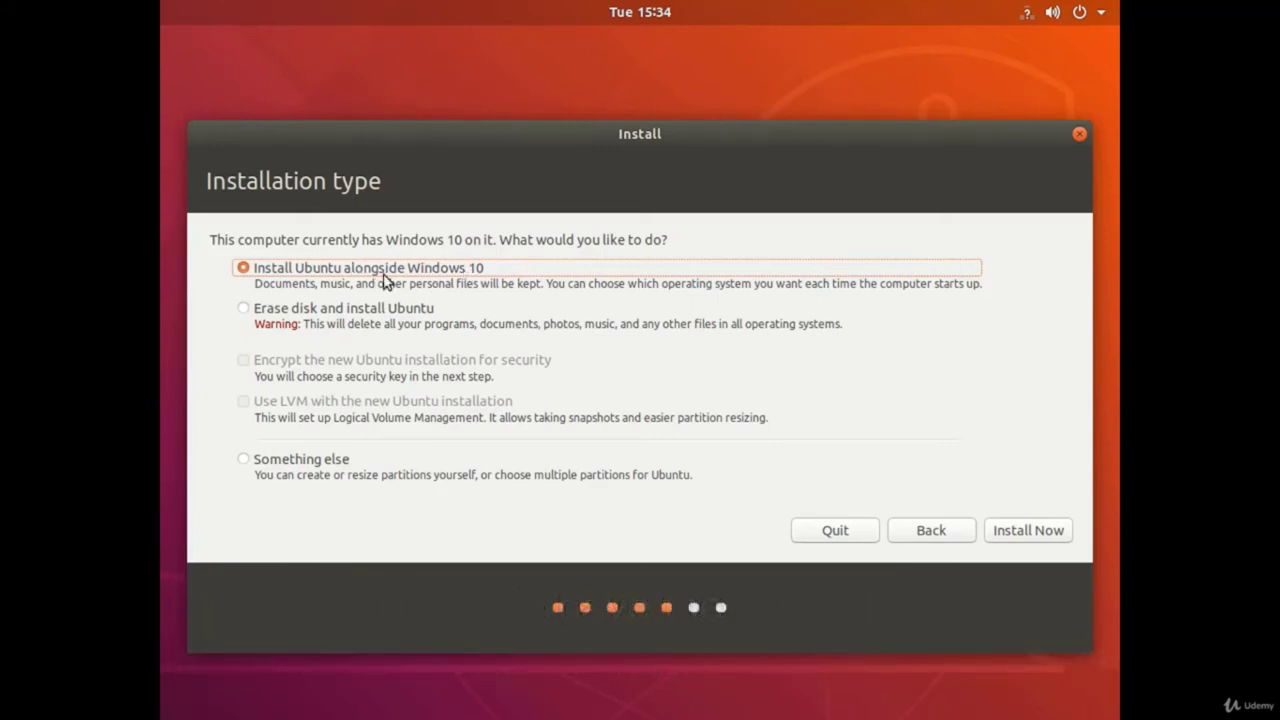
# - Choose 'Something else' partitioning and open Create partition for the 41944 MB free space
pyautogui.click(270, 462)
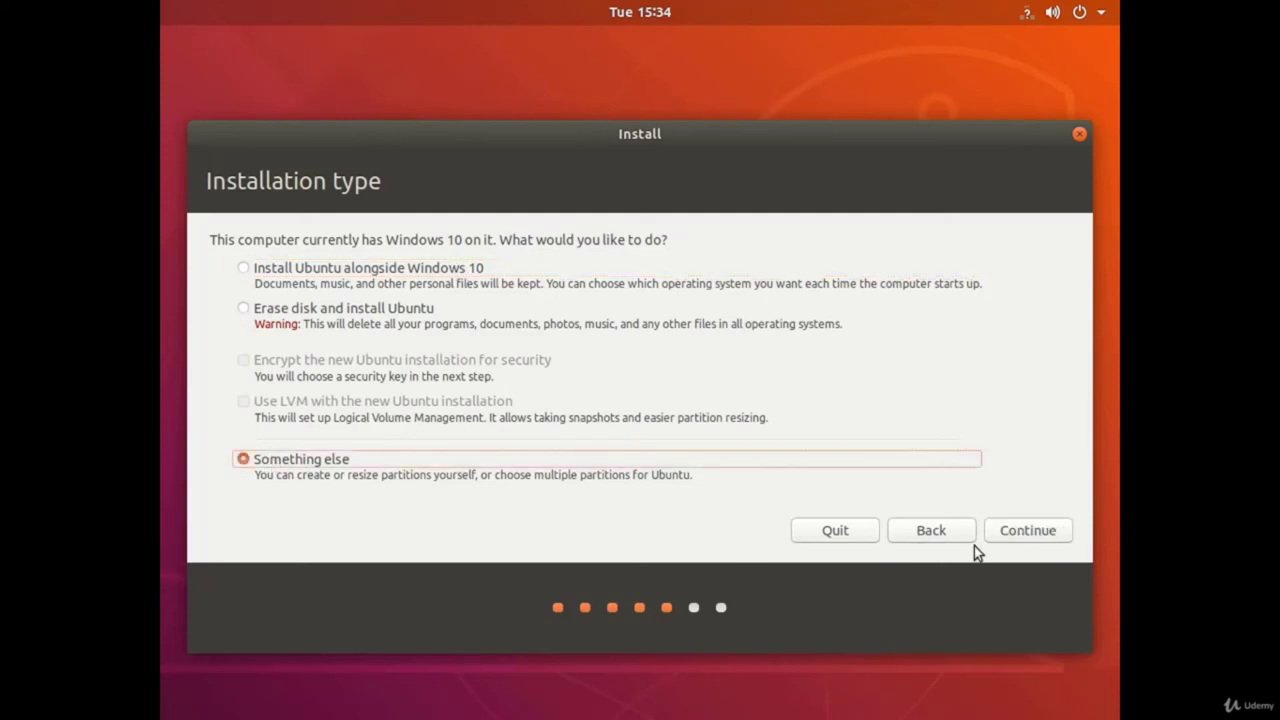
pyautogui.click(1007, 530)
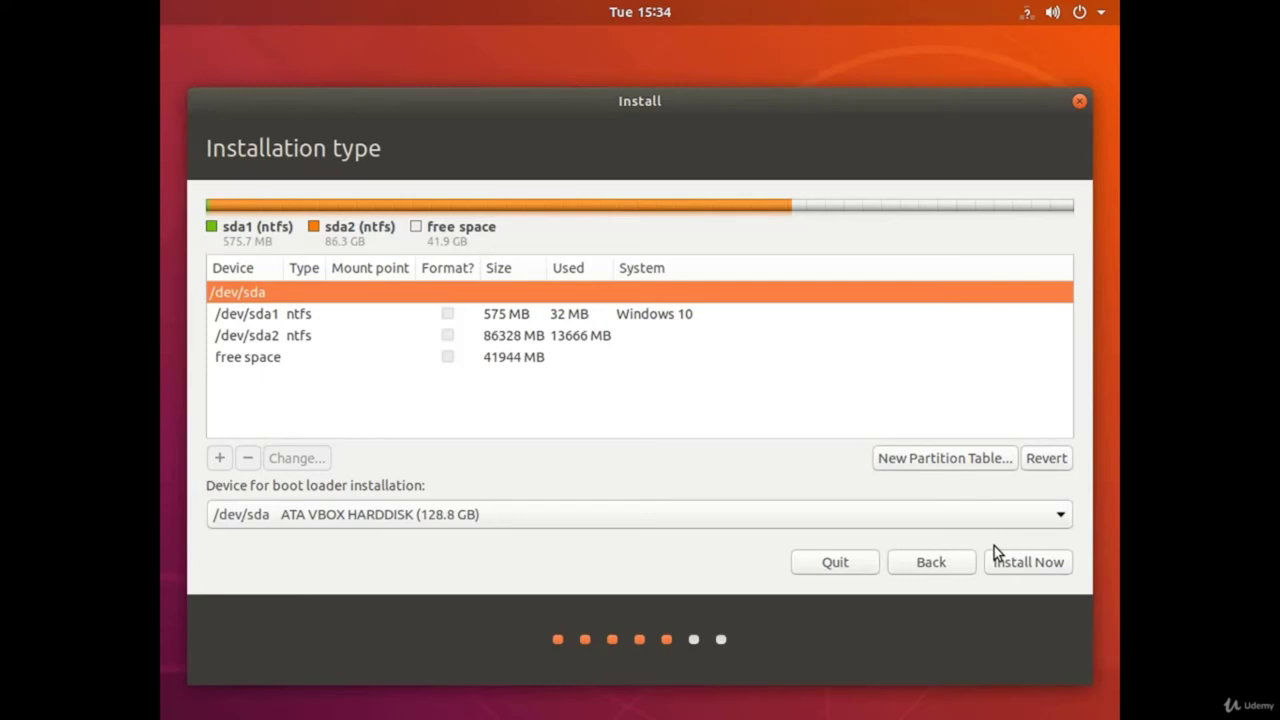
pyautogui.click(256, 358)
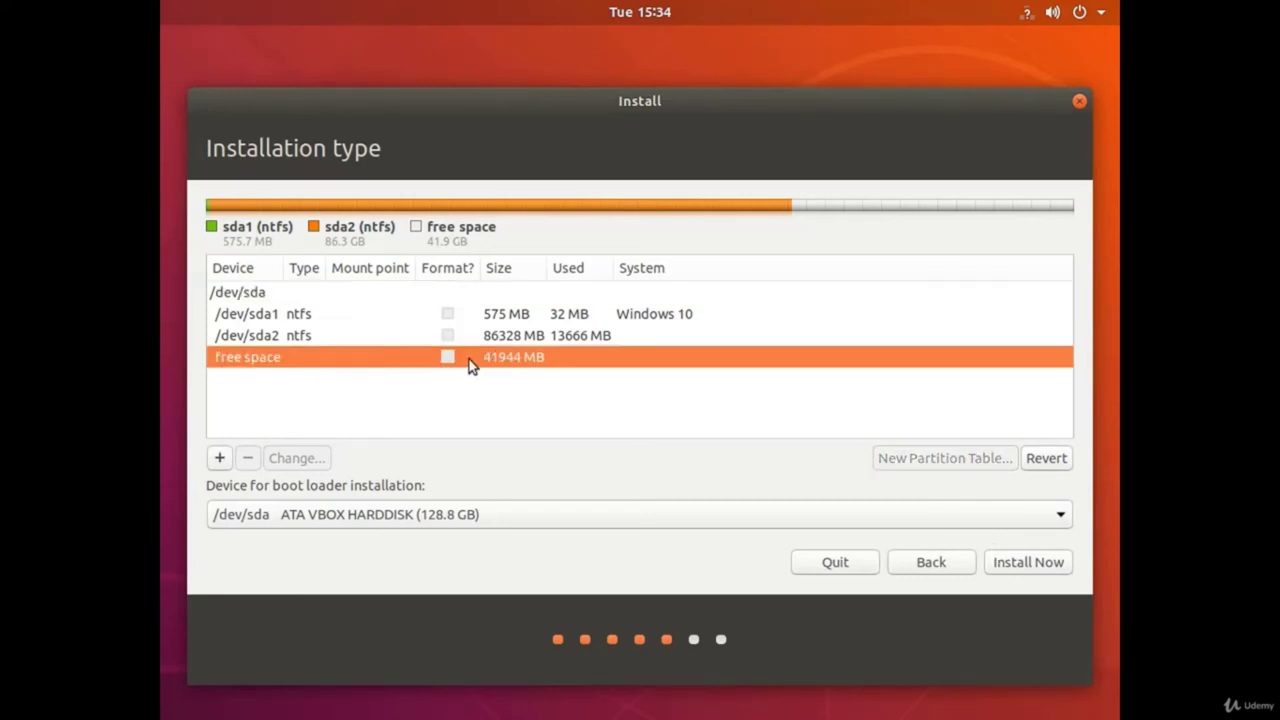
pyautogui.click(220, 458)
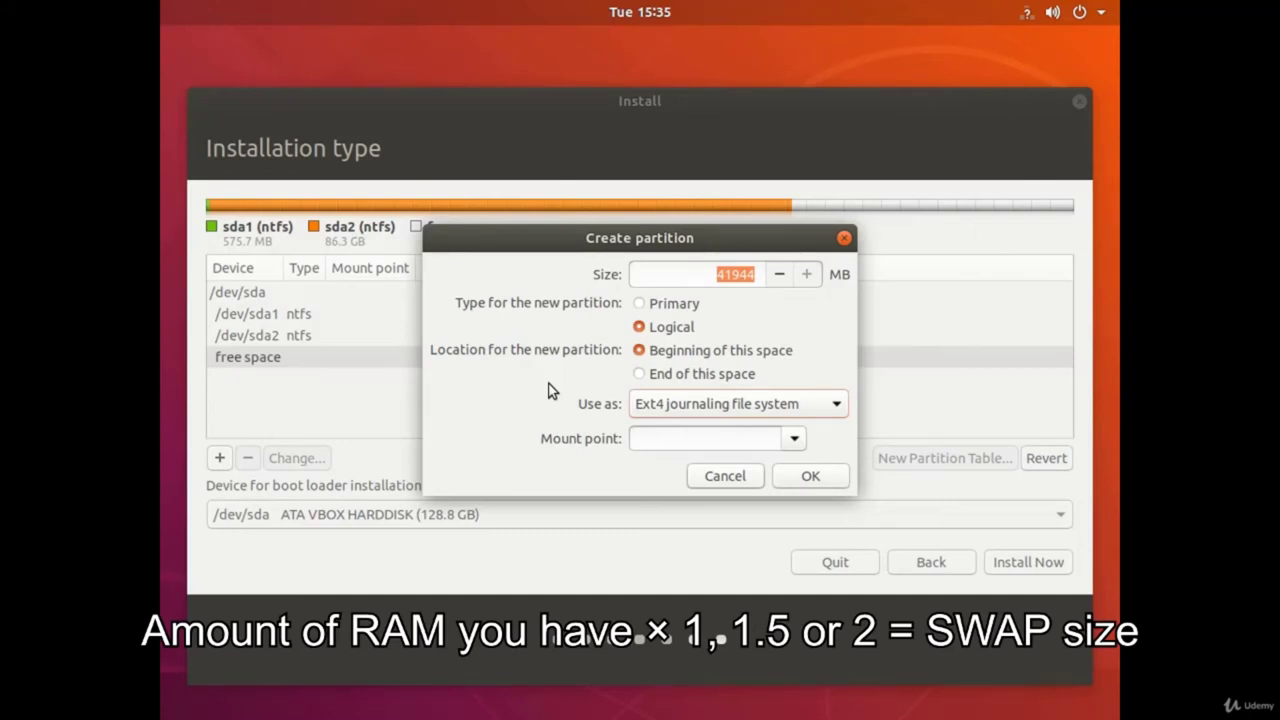
# - Create a 3000 MB logical partition used as swap area
pyautogui.press('Left')
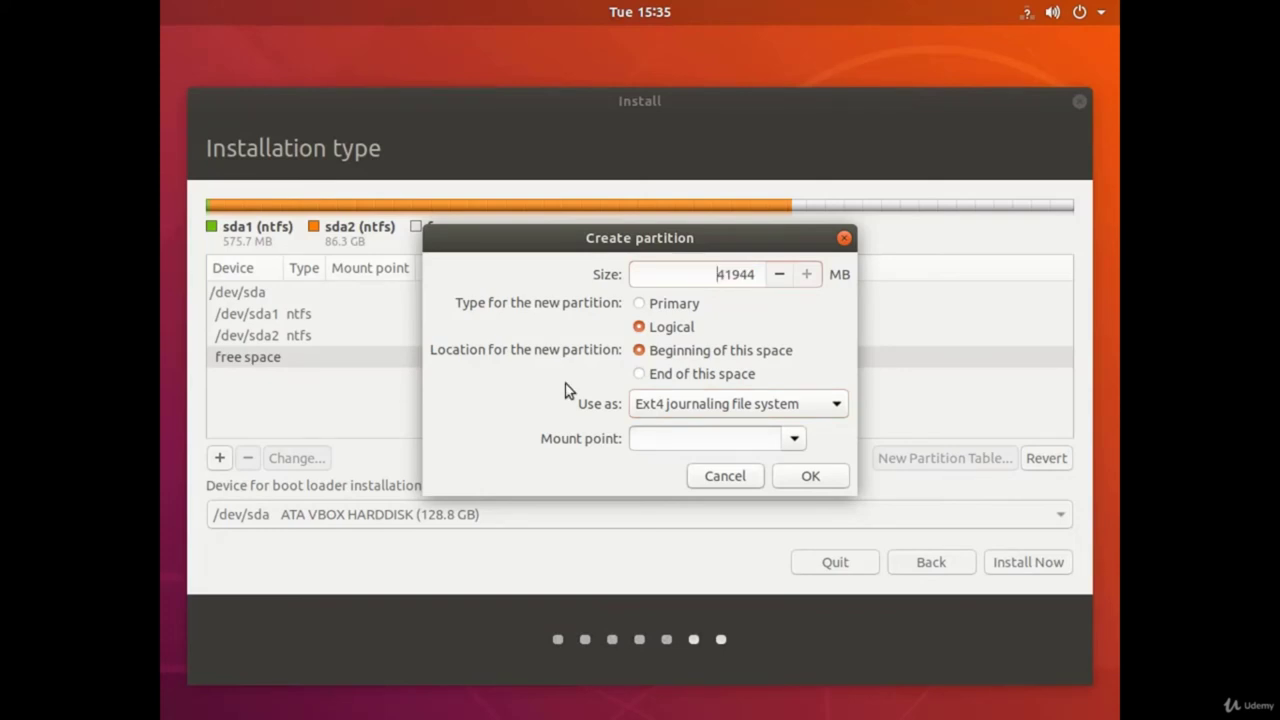
pyautogui.moveTo(694, 274); pyautogui.dragTo(771, 277)
pyautogui.write('3000')
pyautogui.click(680, 330)
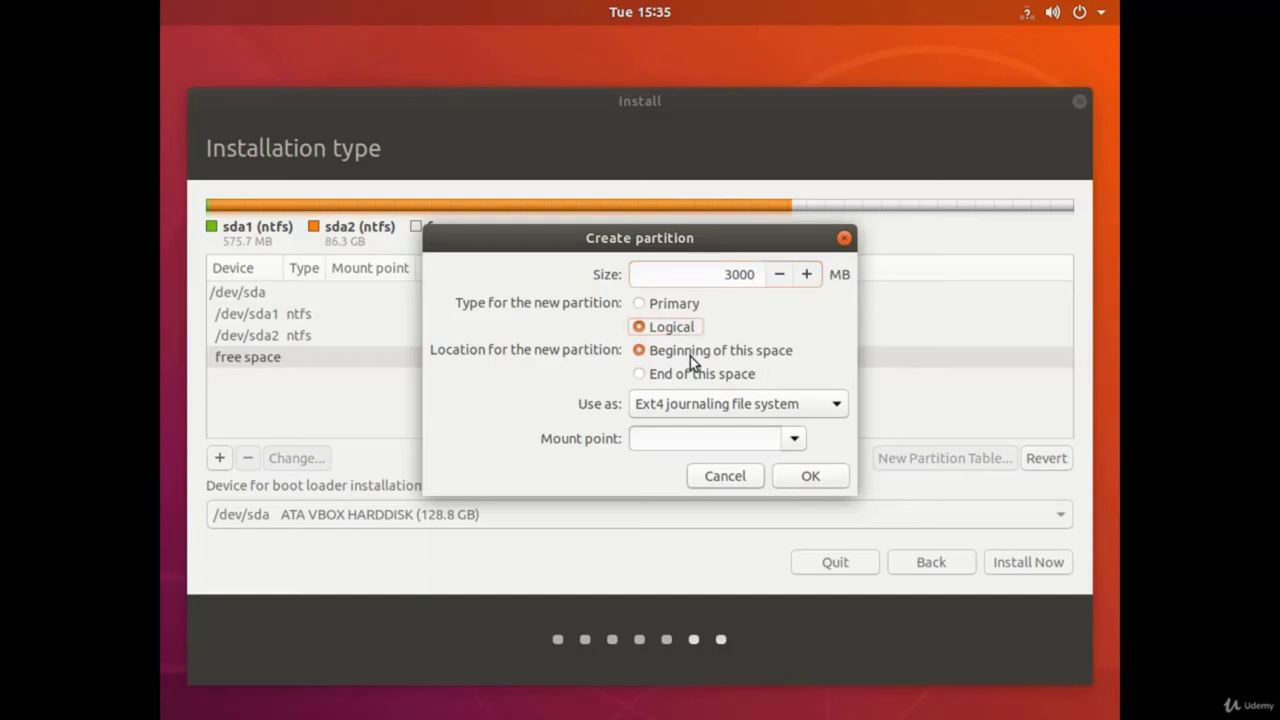
pyautogui.click(667, 353)
pyautogui.click(697, 405)
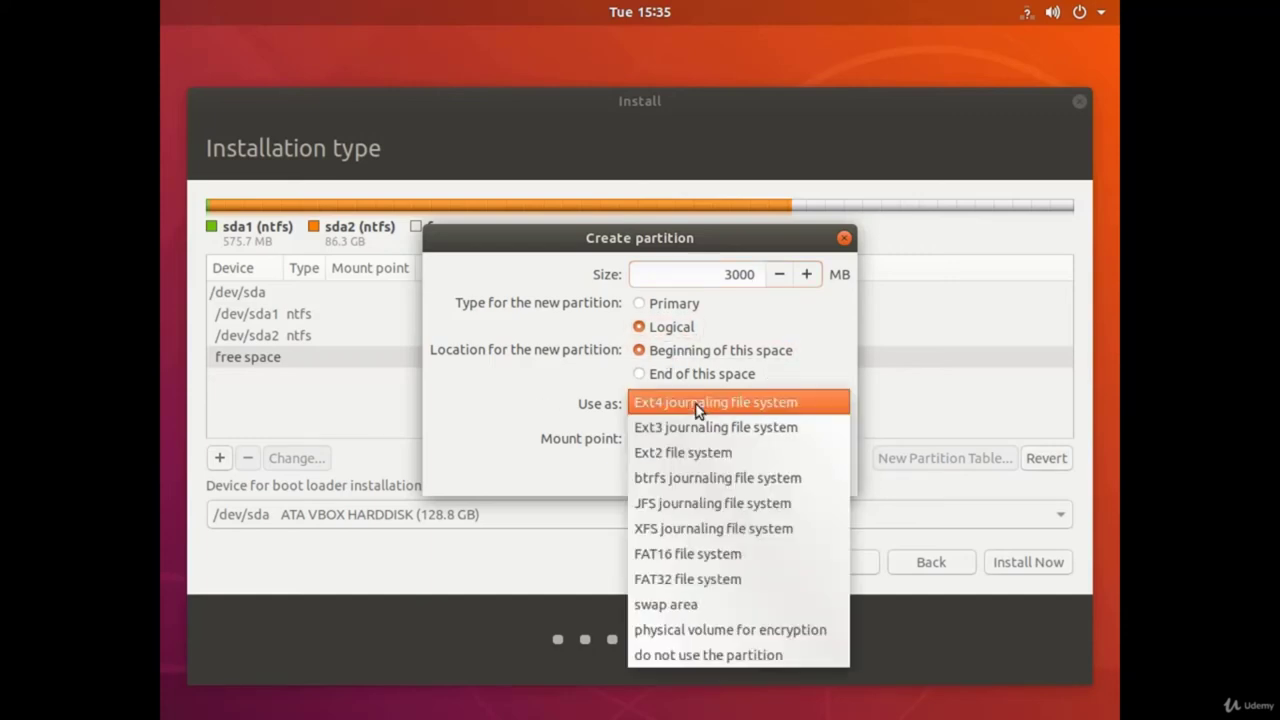
pyautogui.click(668, 606)
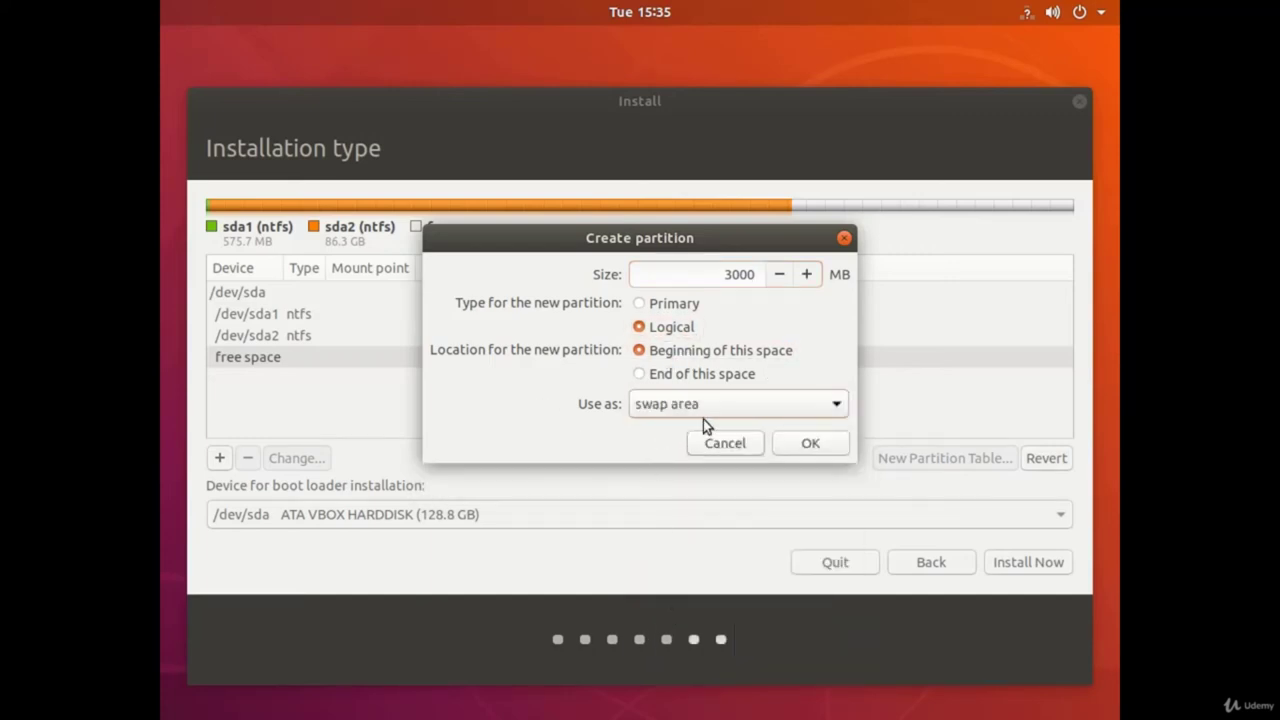
pyautogui.click(808, 443)
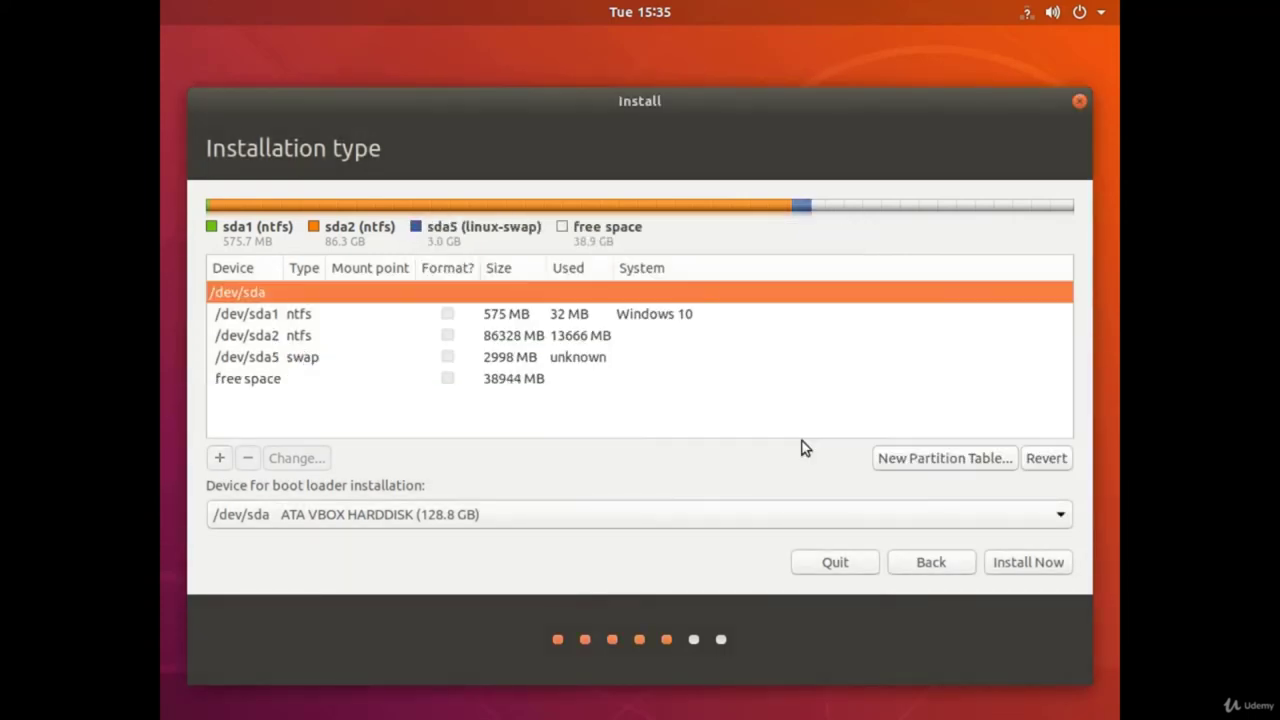
# - Create a logical ext4 partition mounted at / in the remaining space, then Install Now
pyautogui.click(266, 383)
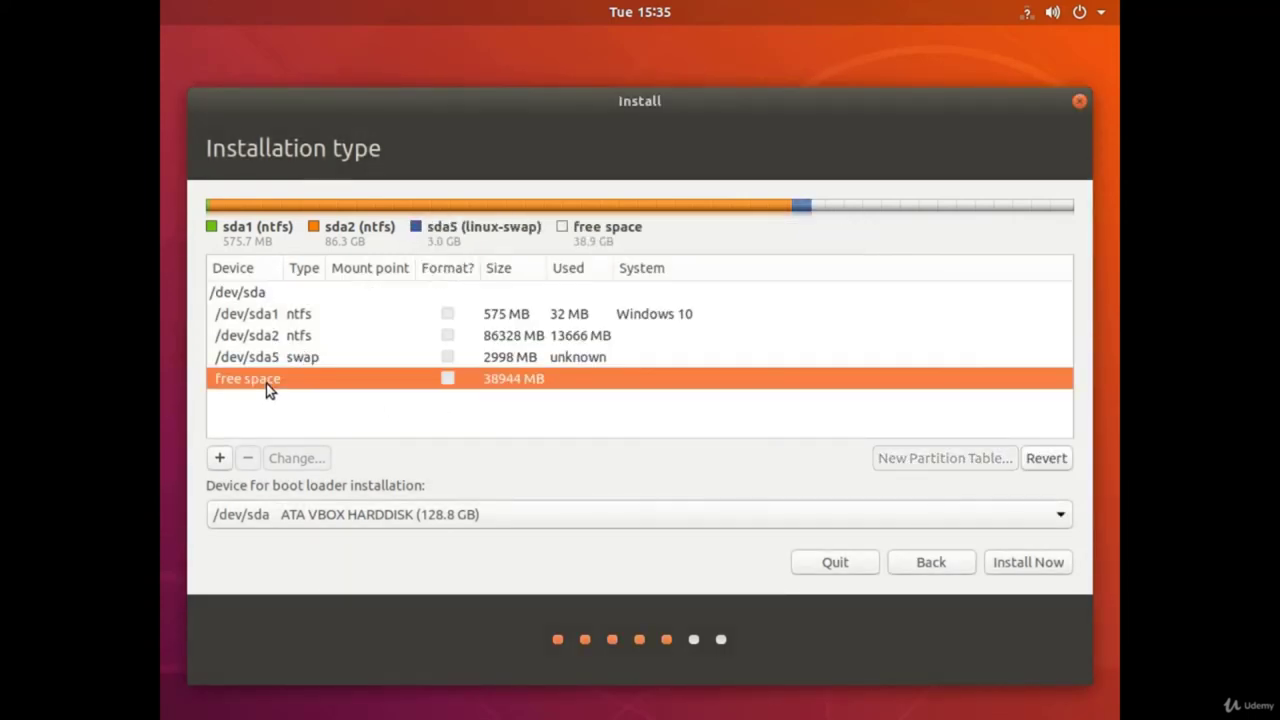
pyautogui.click(219, 458)
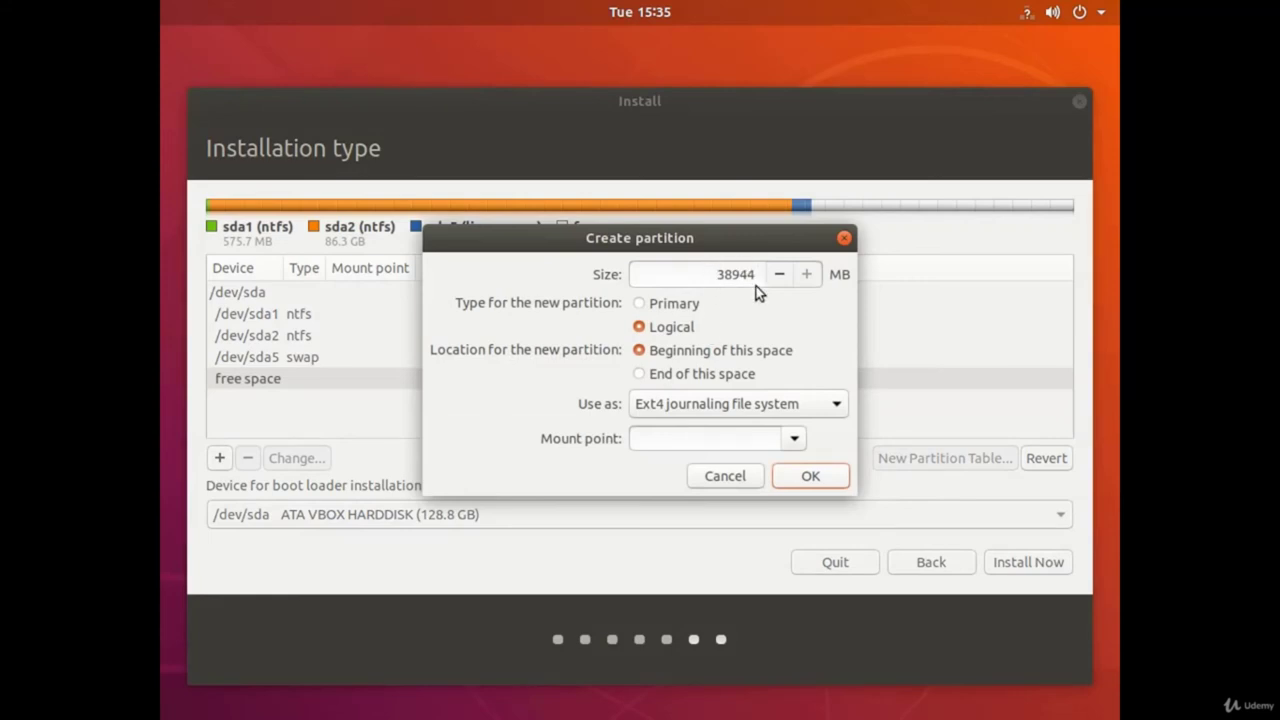
pyautogui.click(663, 330)
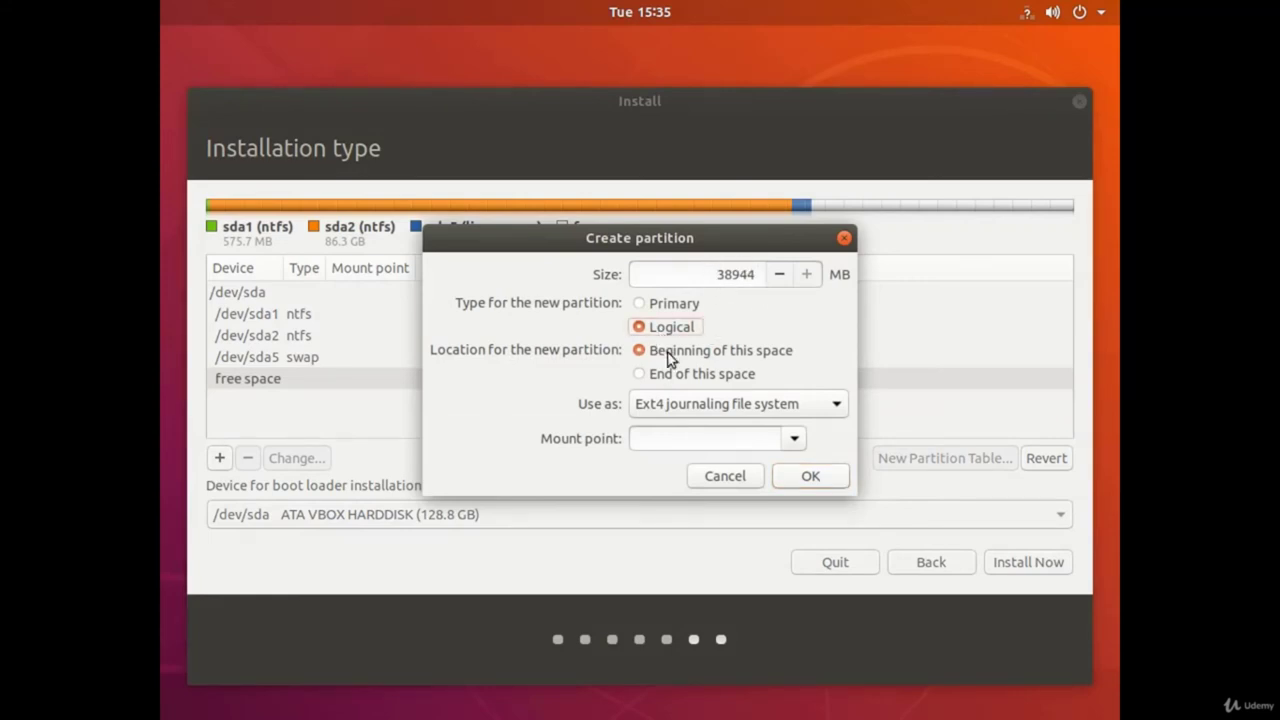
pyautogui.click(669, 358)
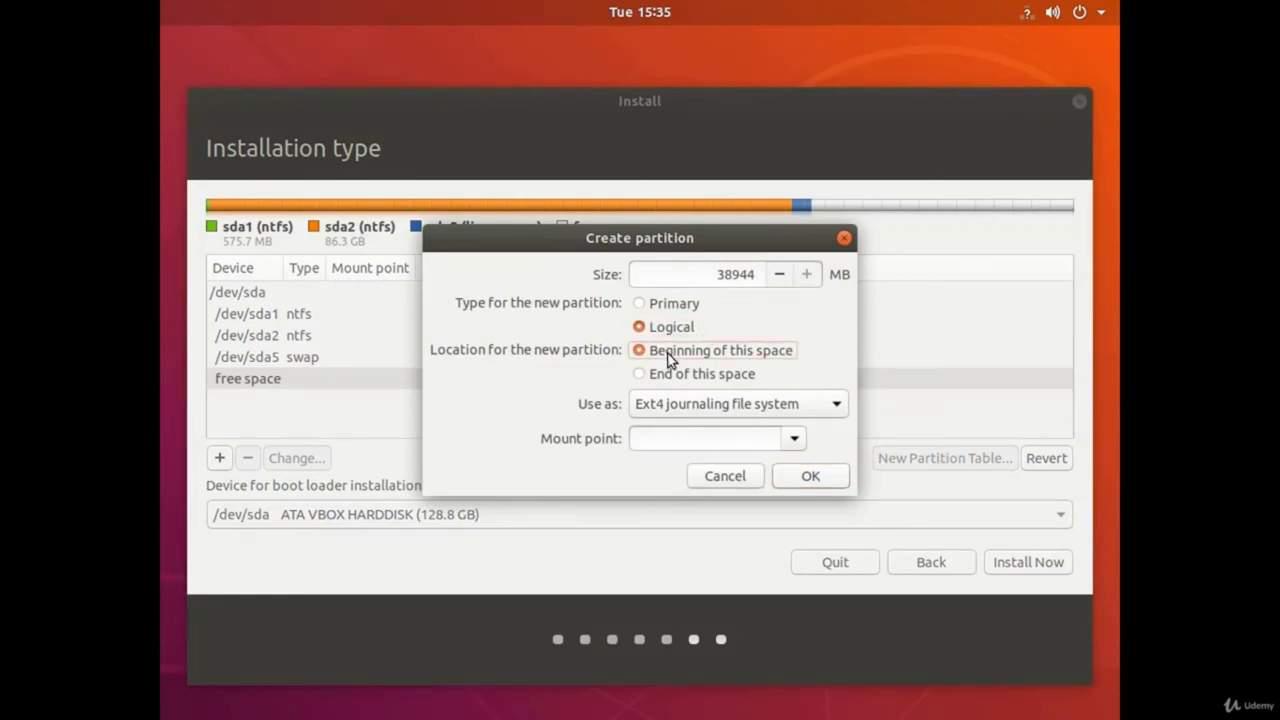
pyautogui.click(795, 441)
pyautogui.click(652, 468)
pyautogui.click(808, 477)
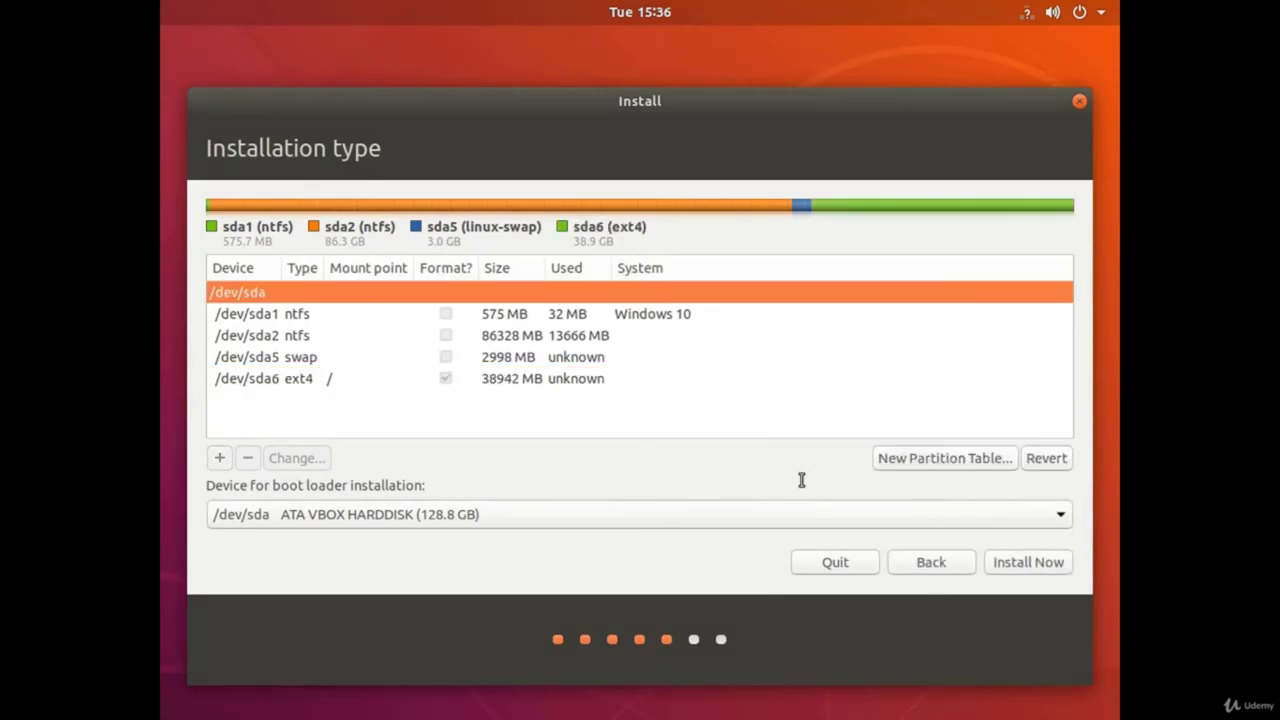
pyautogui.click(1013, 566)
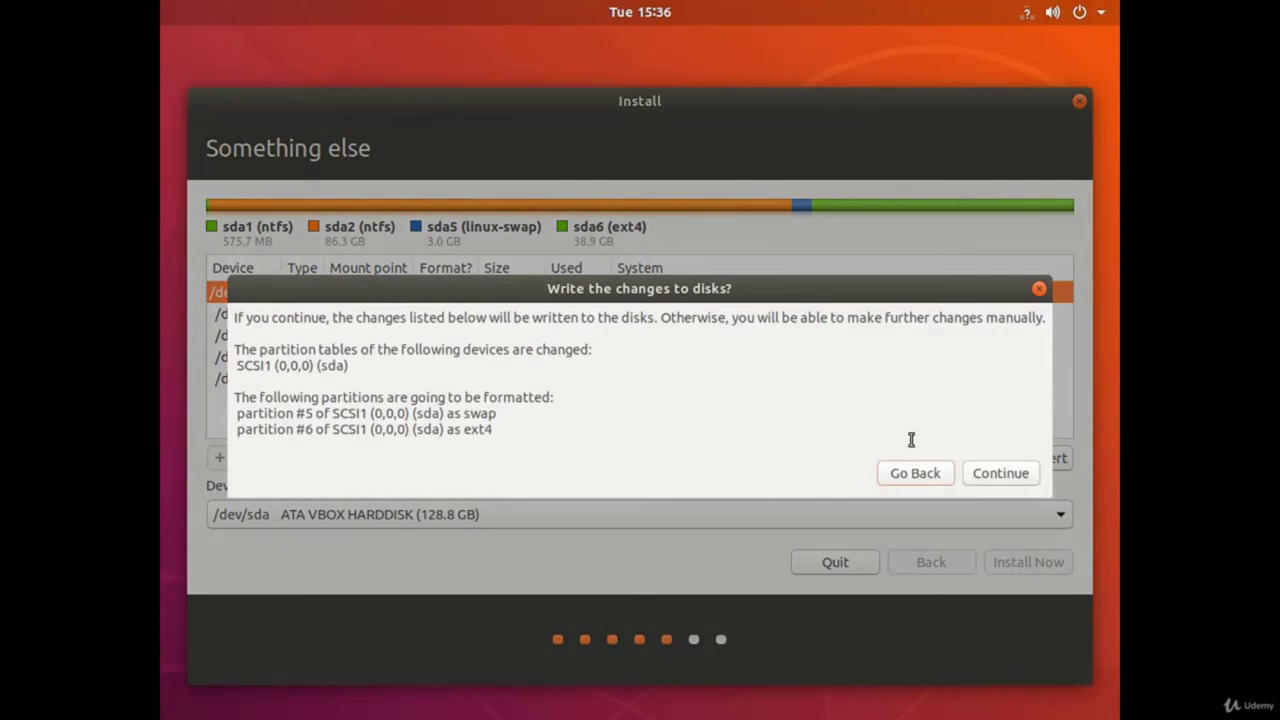
# - Confirm writing partition changes to disk and set the time zone to London
pyautogui.click(1004, 473)
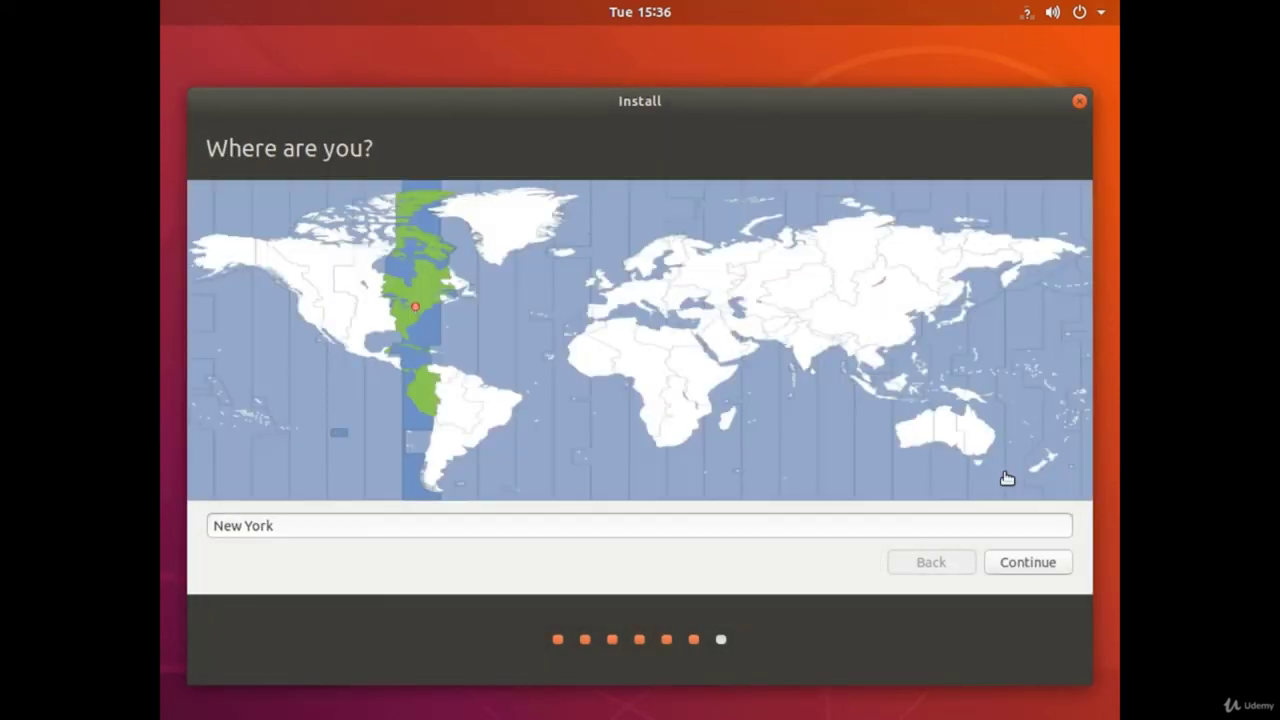
pyautogui.click(605, 289)
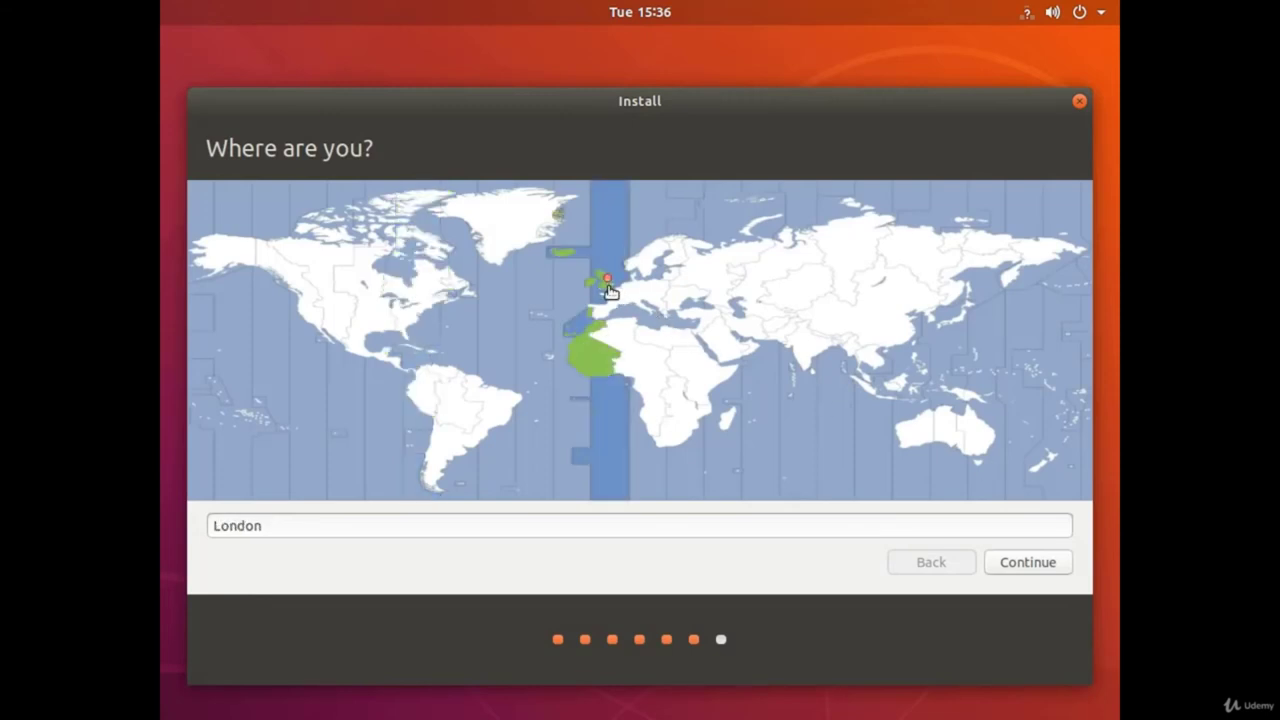
pyautogui.click(1006, 565)
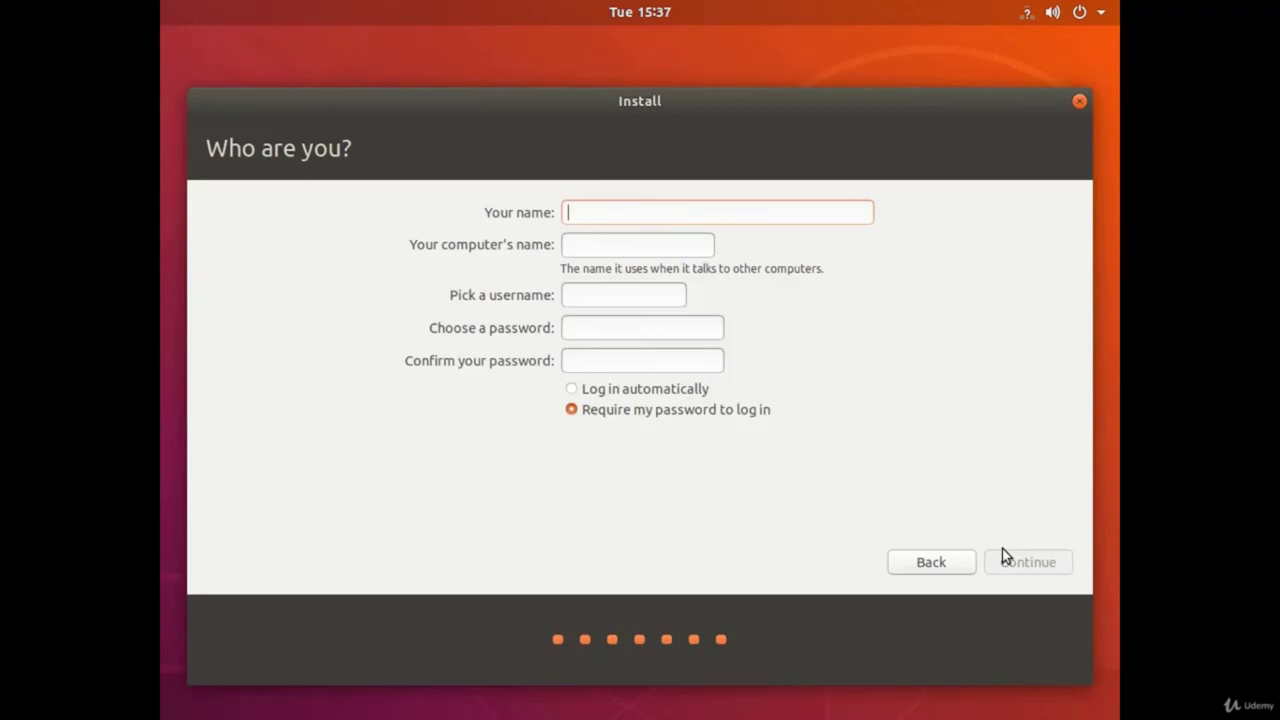
# - Enter the user's name and change the computer name's ending to 'ubuntu'
pyautogui.write('adam')
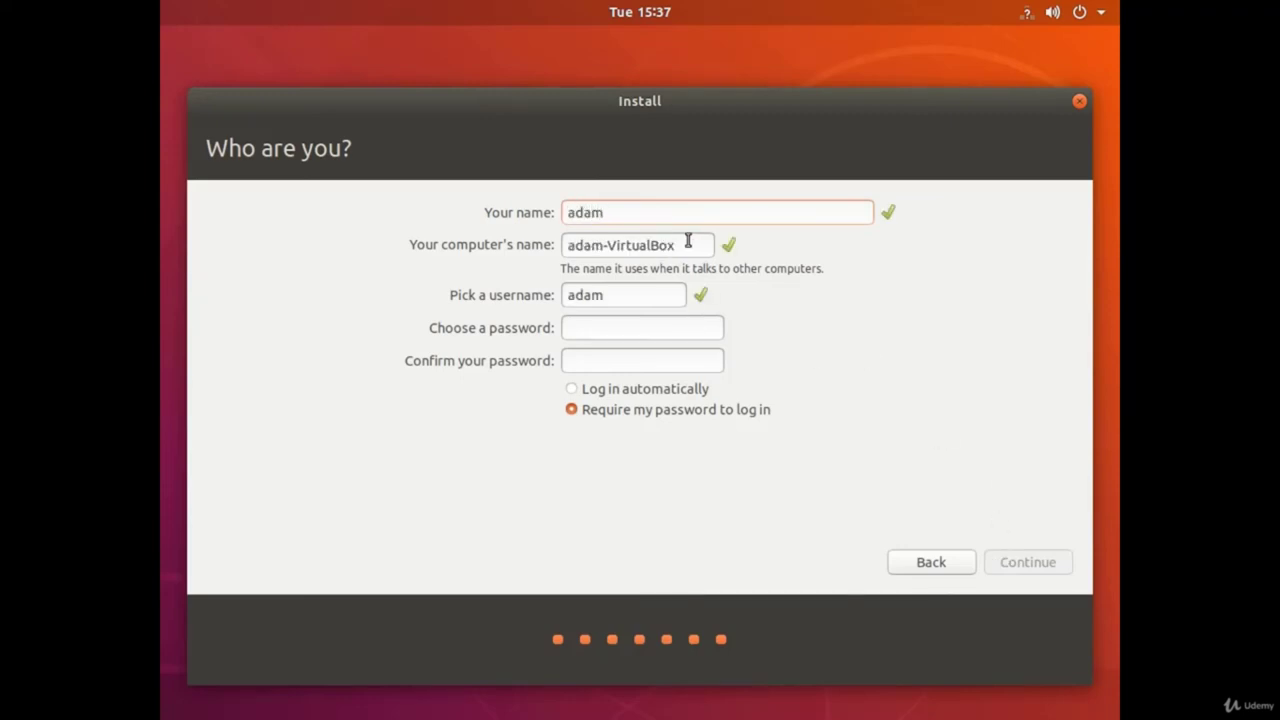
pyautogui.moveTo(688, 241); pyautogui.dragTo(610, 245)
pyautogui.press('BackSpace')
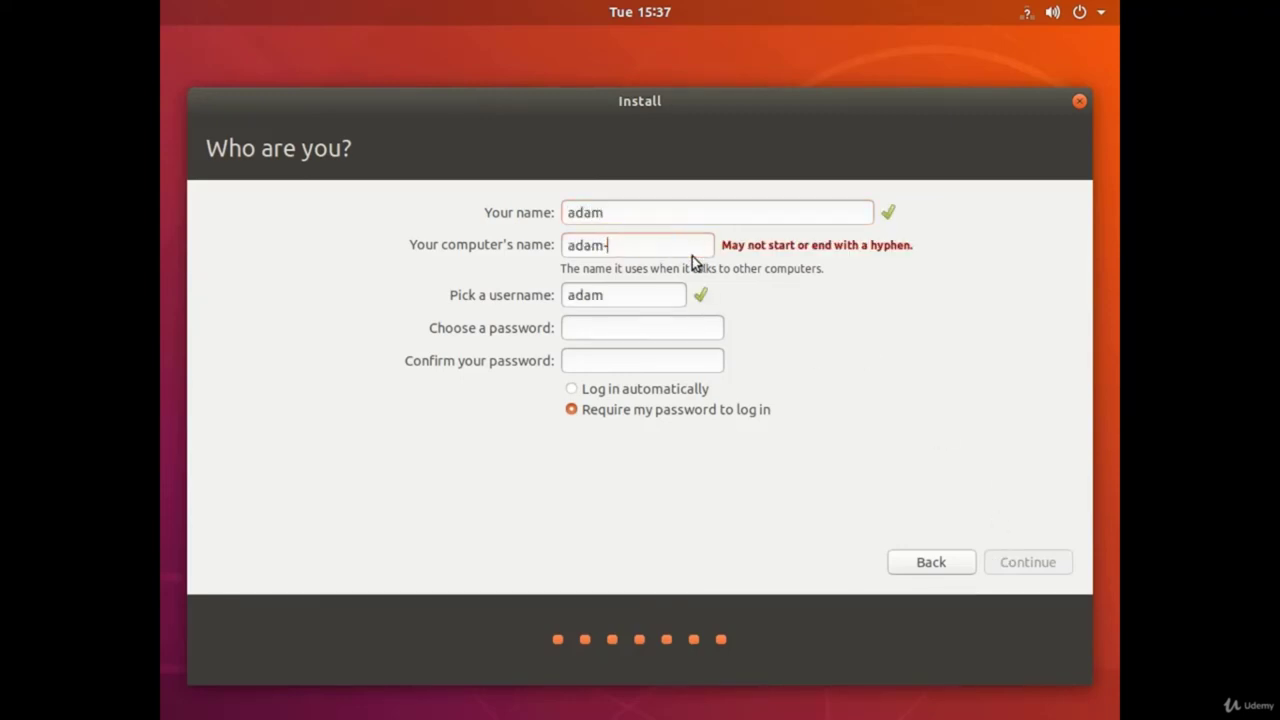
pyautogui.write('ubuntu')
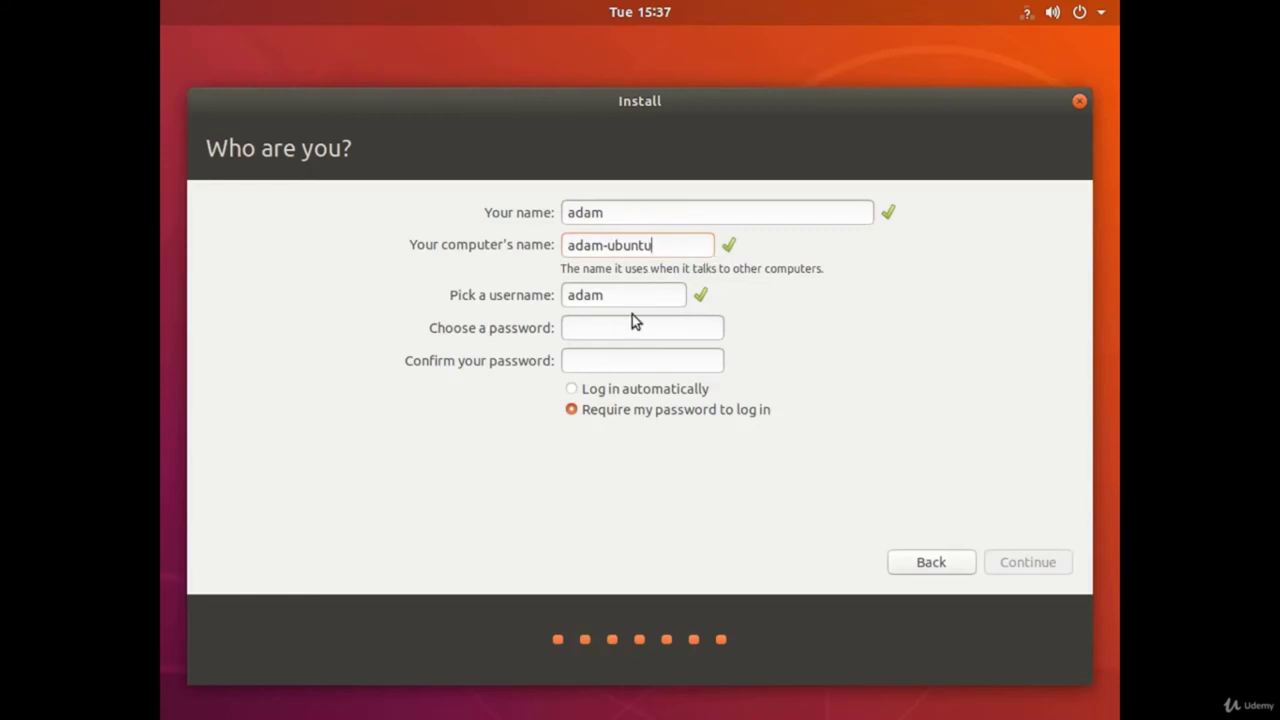
pyautogui.click(633, 330)
# - Enter and confirm the account password, then start the installation
pyautogui.write('password')
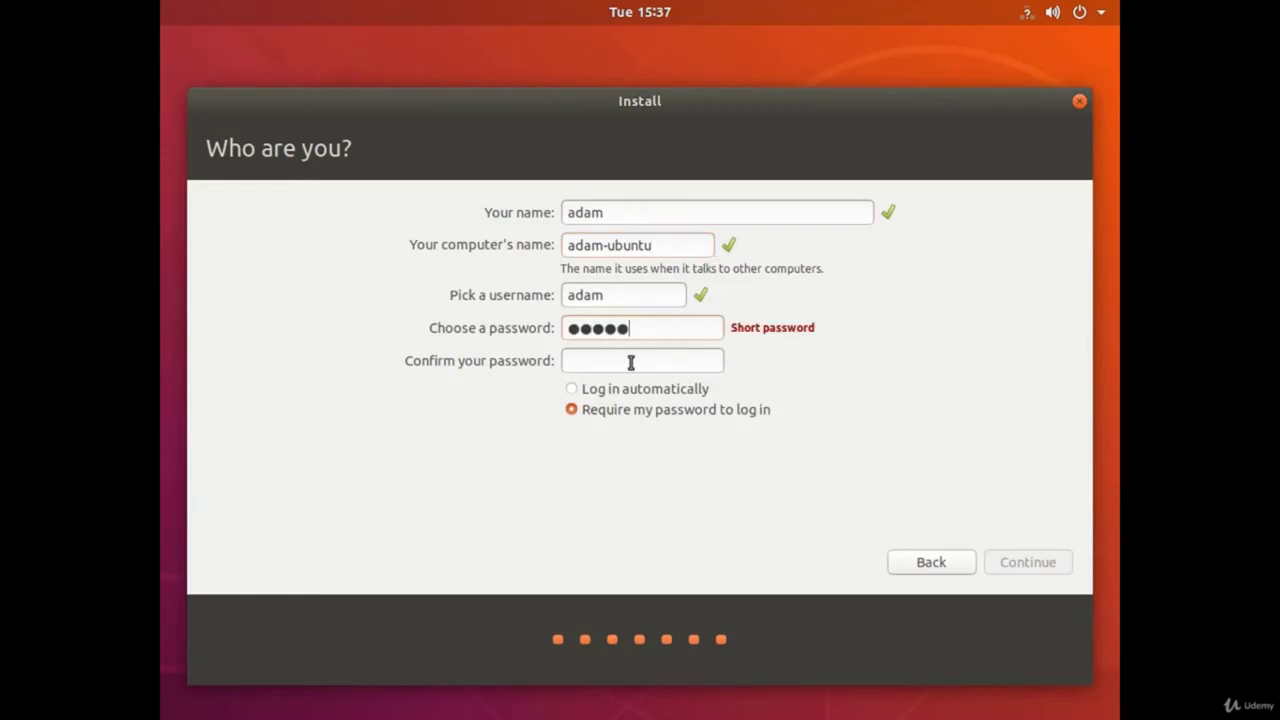
pyautogui.press('Tab')
pyautogui.write('password')
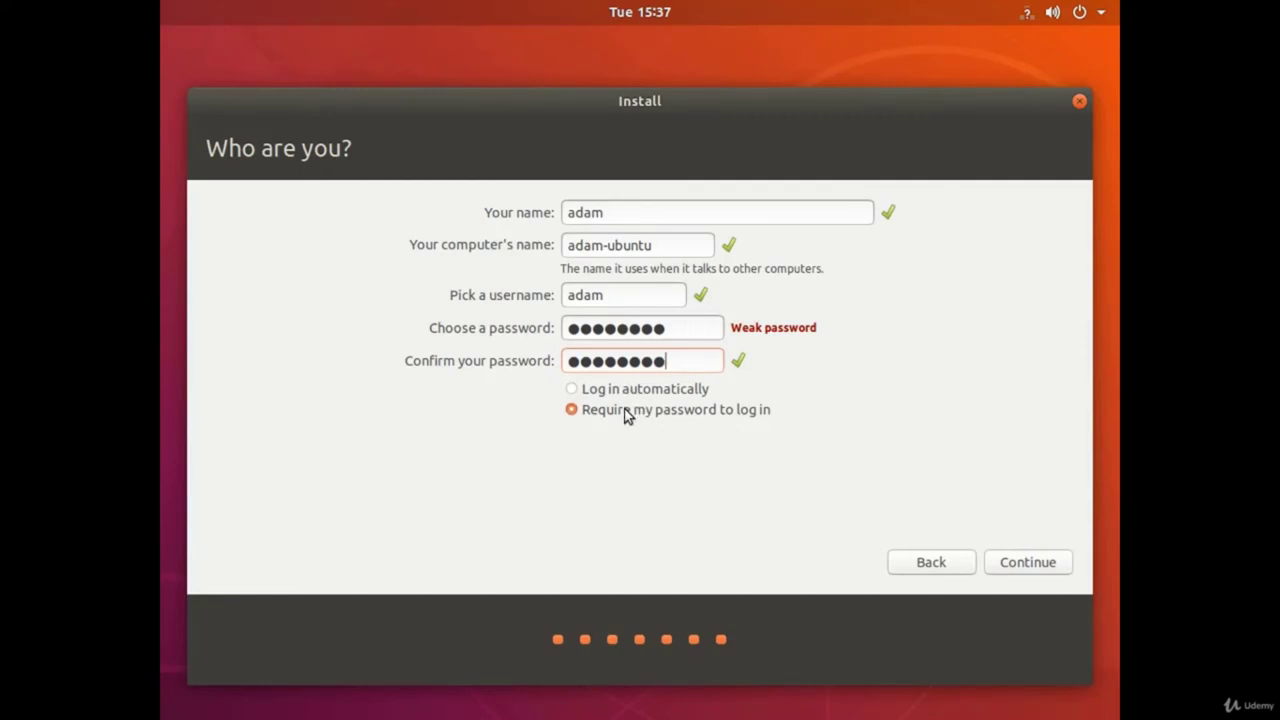
pyautogui.click(1043, 568)
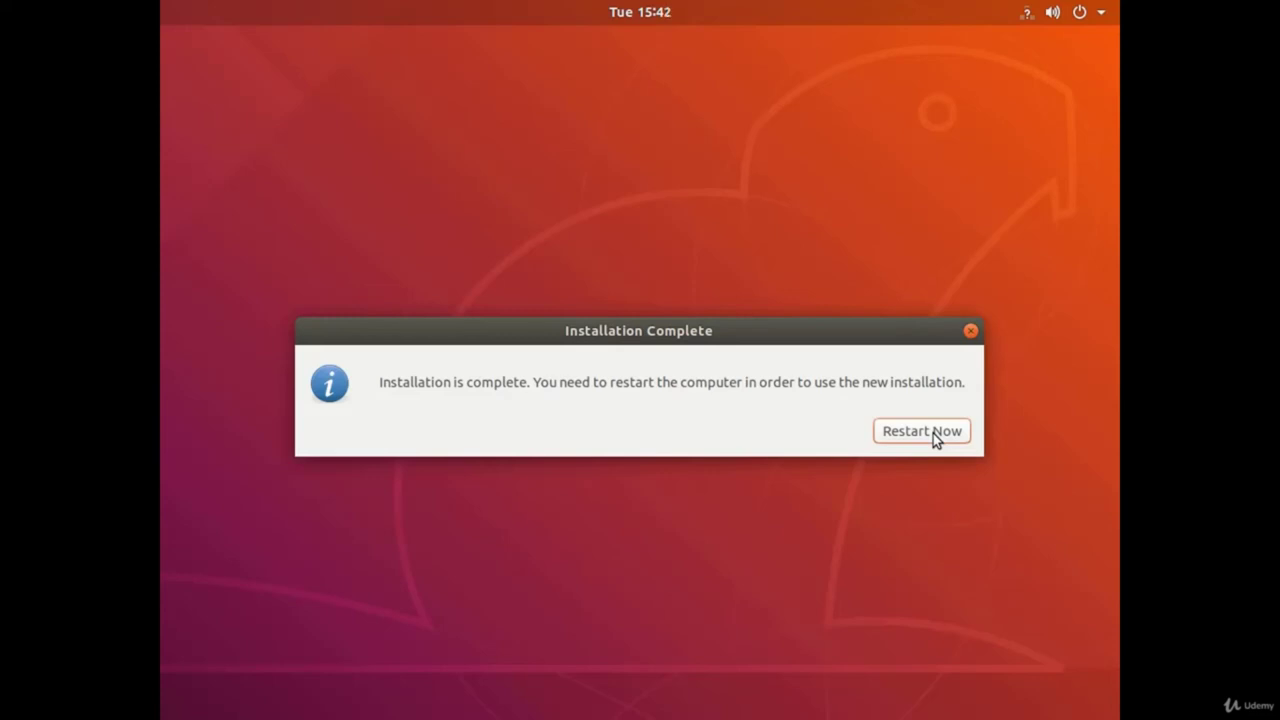
# - Restart, browse the GRUB entries for Ubuntu and Windows 10, and boot Ubuntu
pyautogui.click(933, 433)
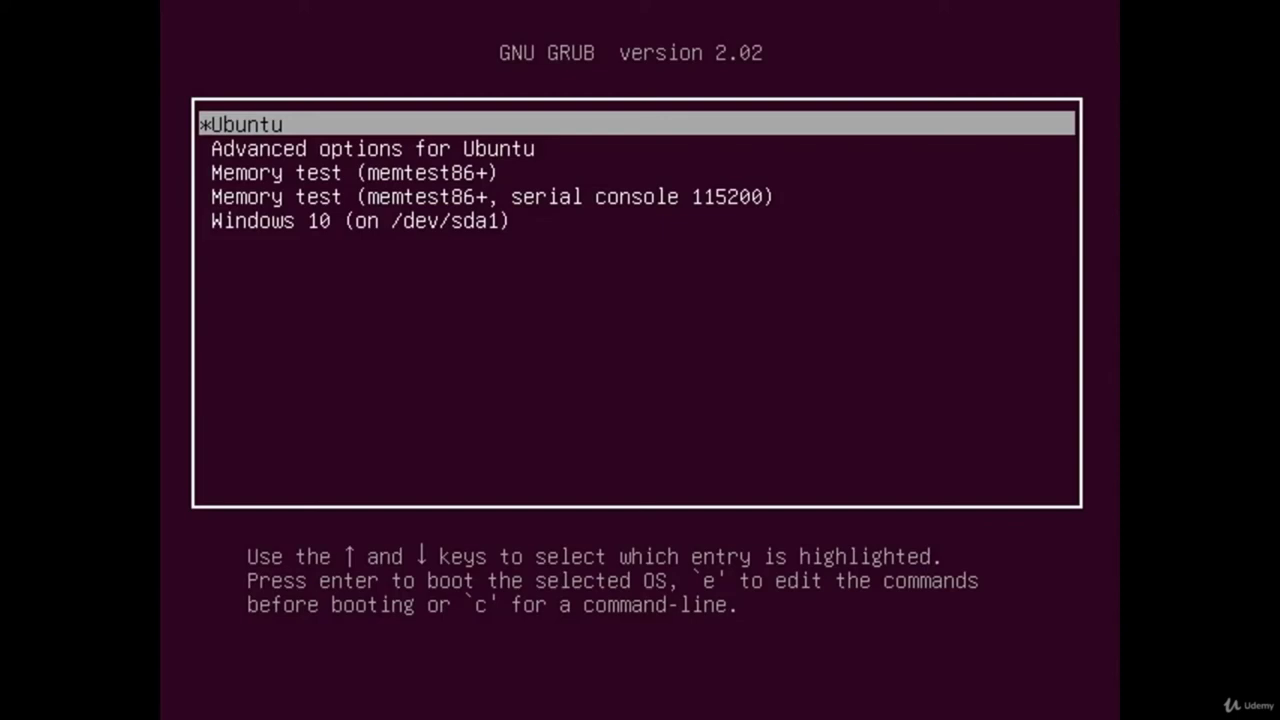
pyautogui.press('Down')
pyautogui.press('Down')
pyautogui.press('Down')
pyautogui.press('Up')
pyautogui.press('Up')
pyautogui.press('Up')
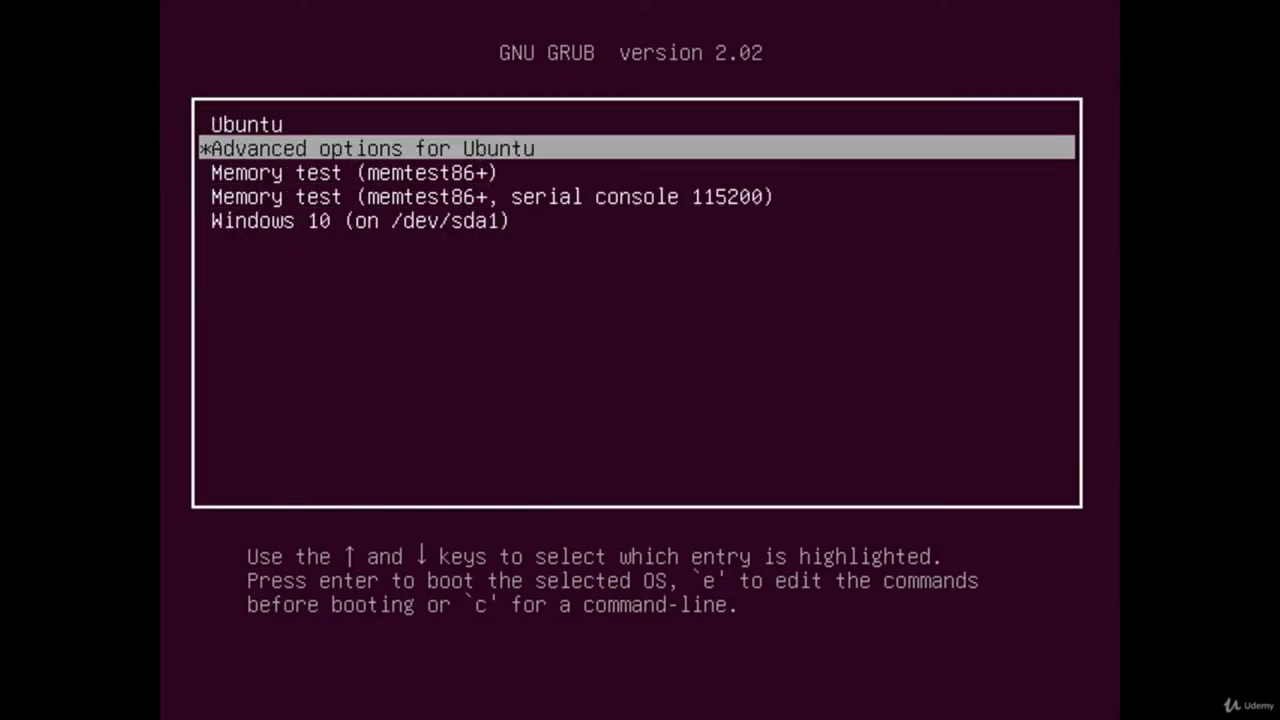
pyautogui.press('Up')
pyautogui.press('Down')
pyautogui.press('Down')
pyautogui.press('Down')
pyautogui.press('Down')
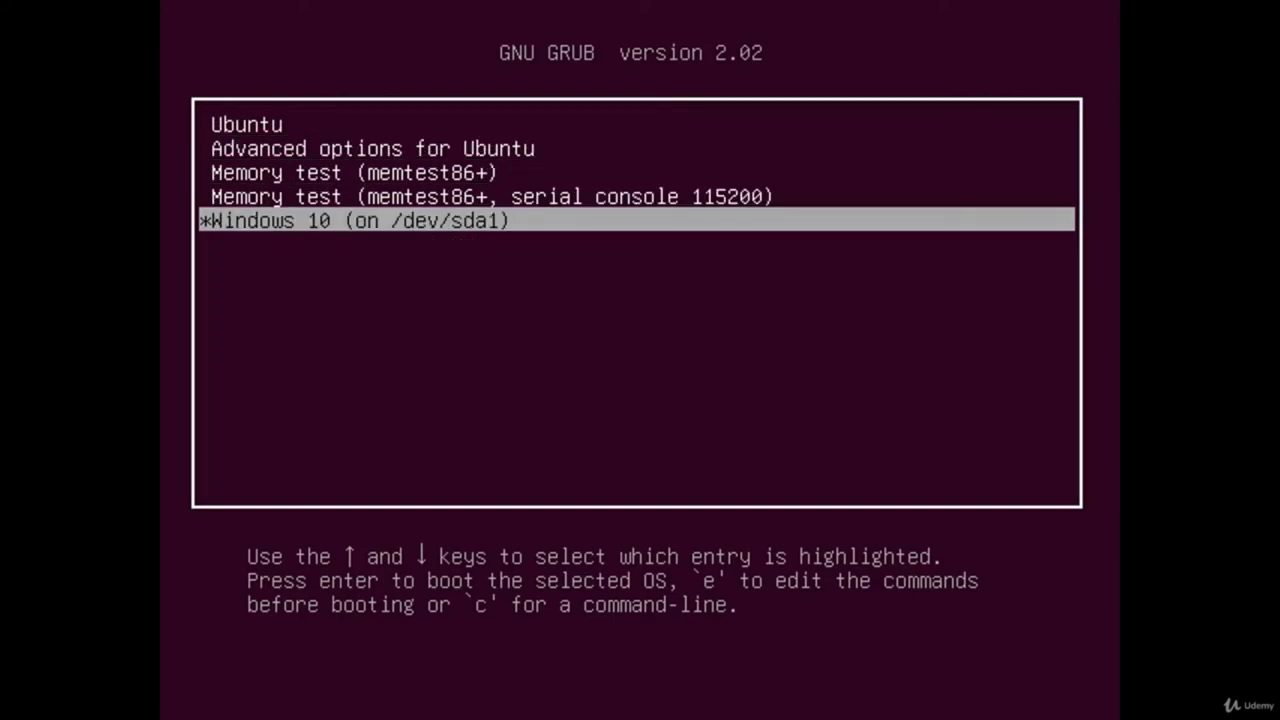
pyautogui.press('Up')
pyautogui.press('Up')
pyautogui.press('Up')
pyautogui.press('Up')
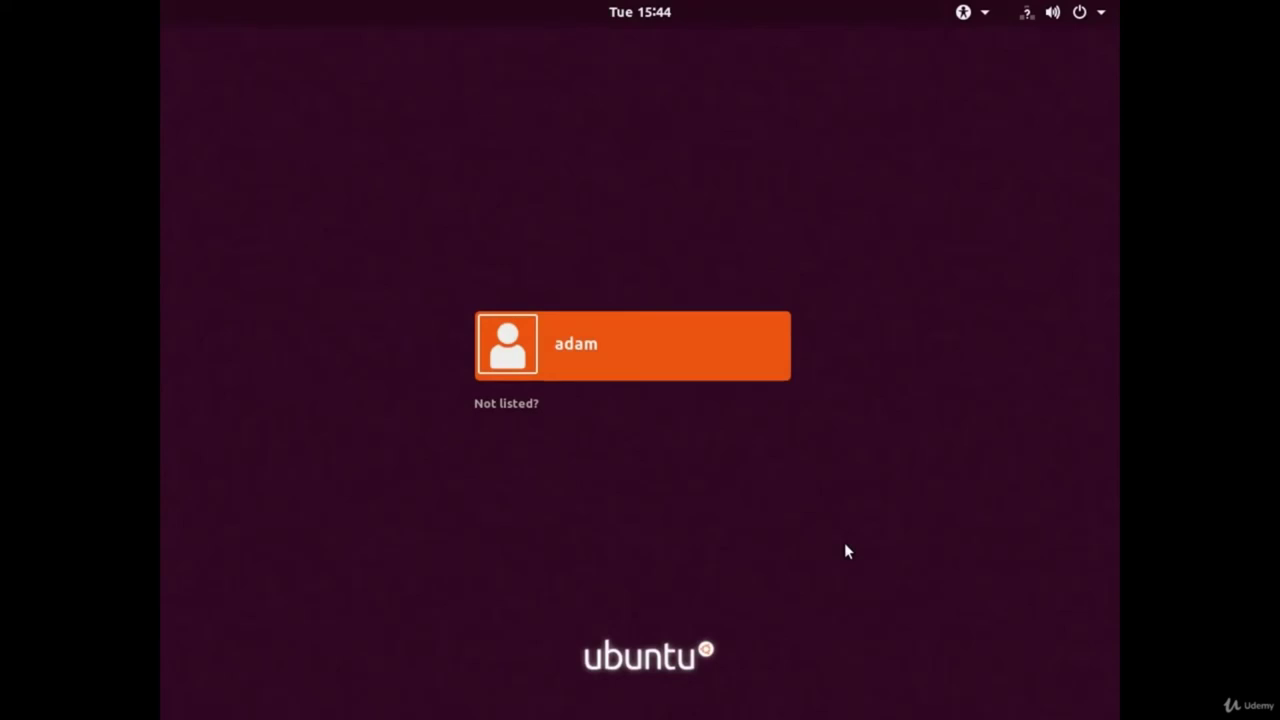
# - Log in with the account password and dismiss the welcome tour
pyautogui.press('Return')
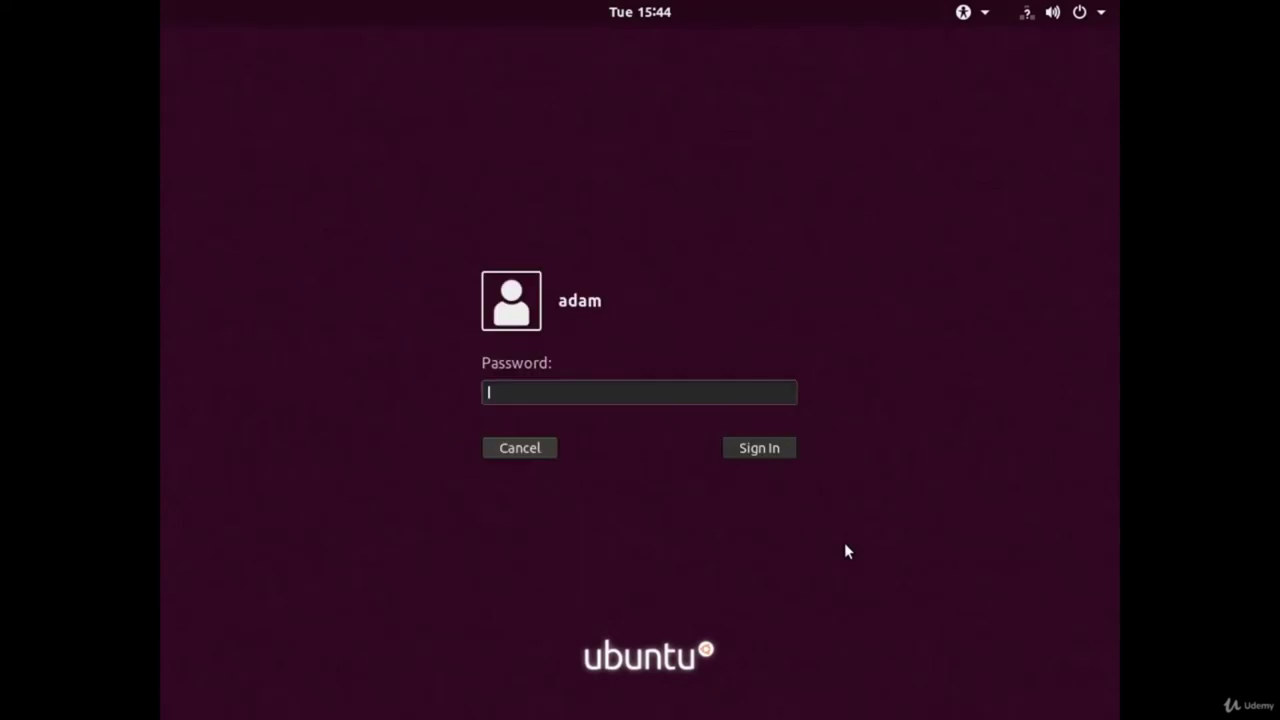
pyautogui.write('*********')
pyautogui.press('Return')
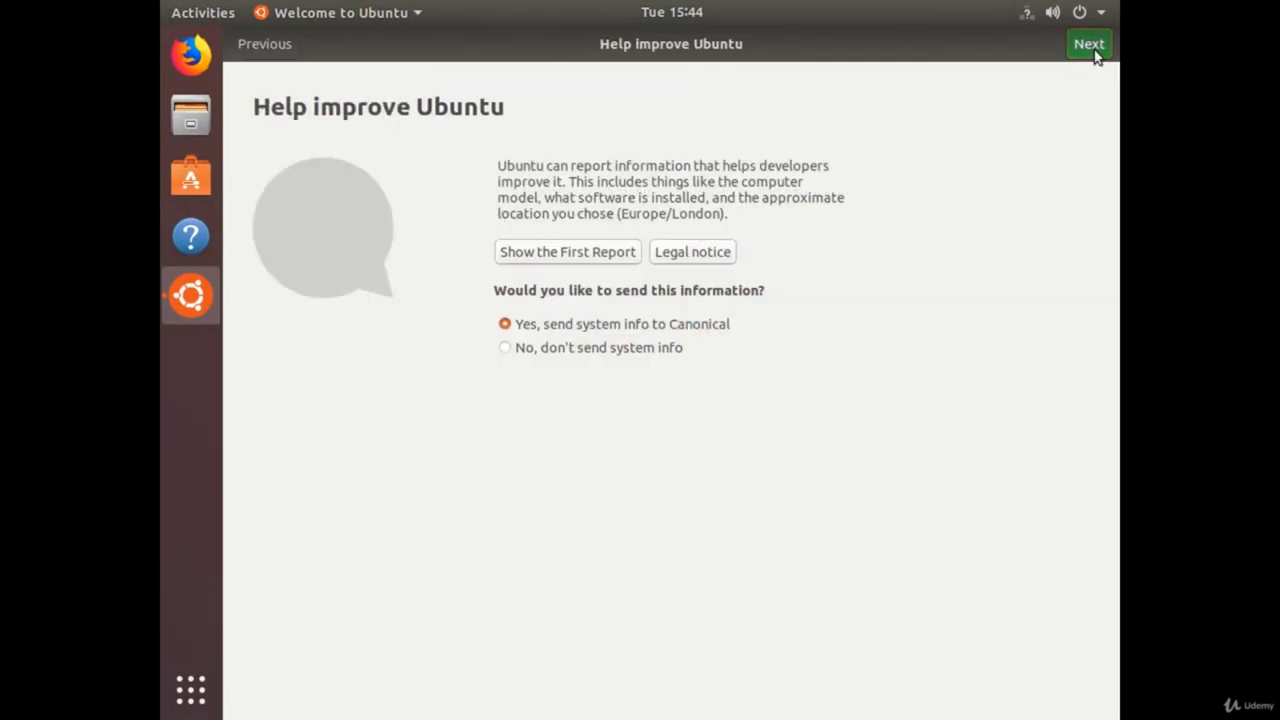
pyautogui.click(1089, 43)
pyautogui.click(1075, 50)
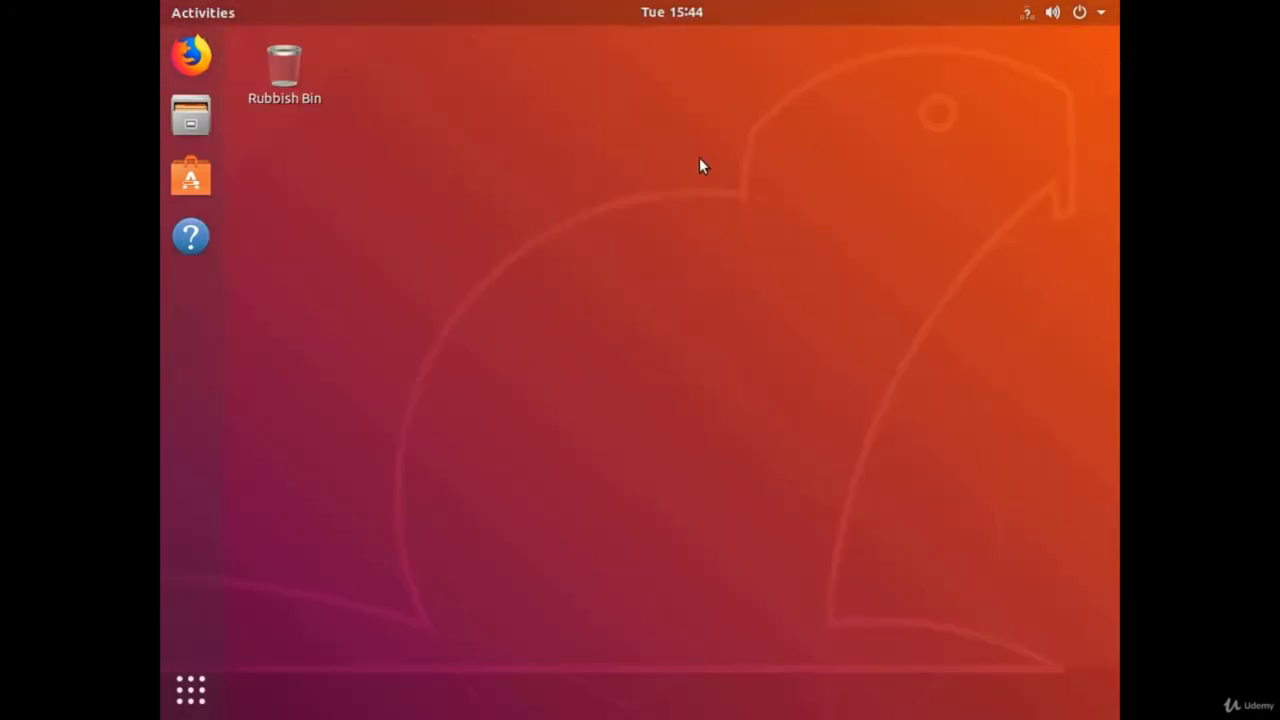
pyautogui.moveTo(466, 151); pyautogui.dragTo(877, 437)
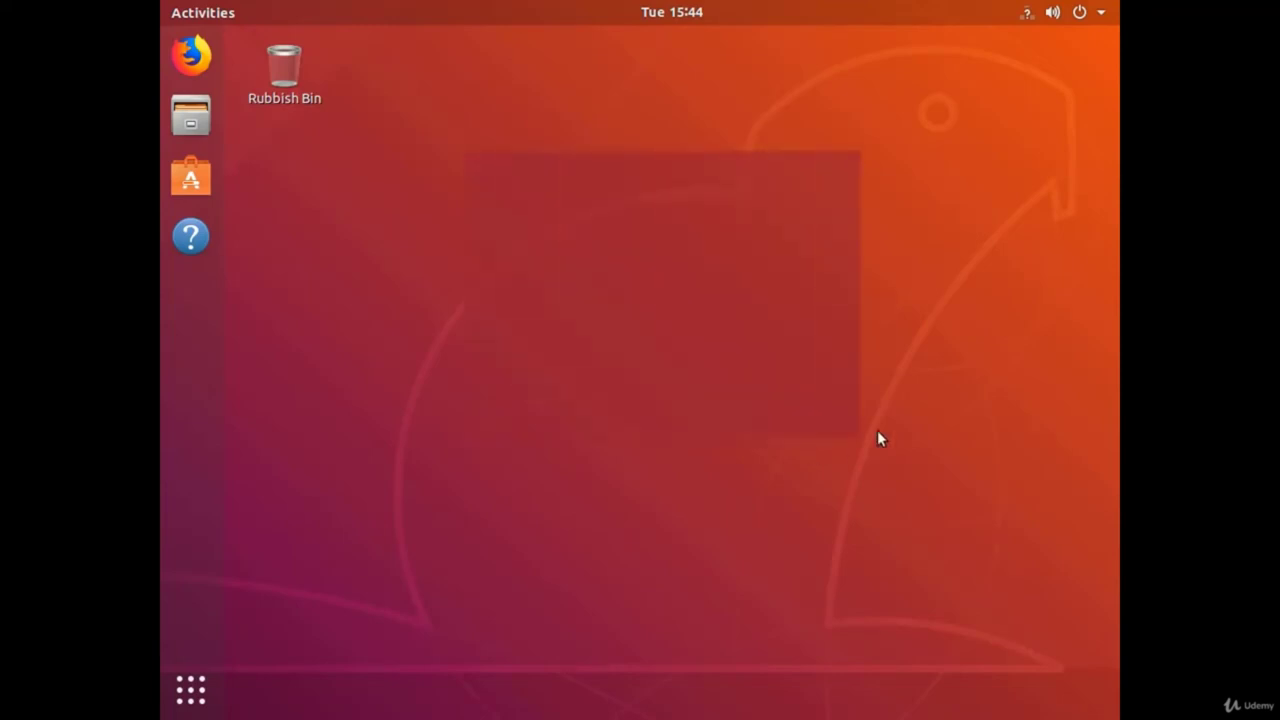
pyautogui.click(198, 700)
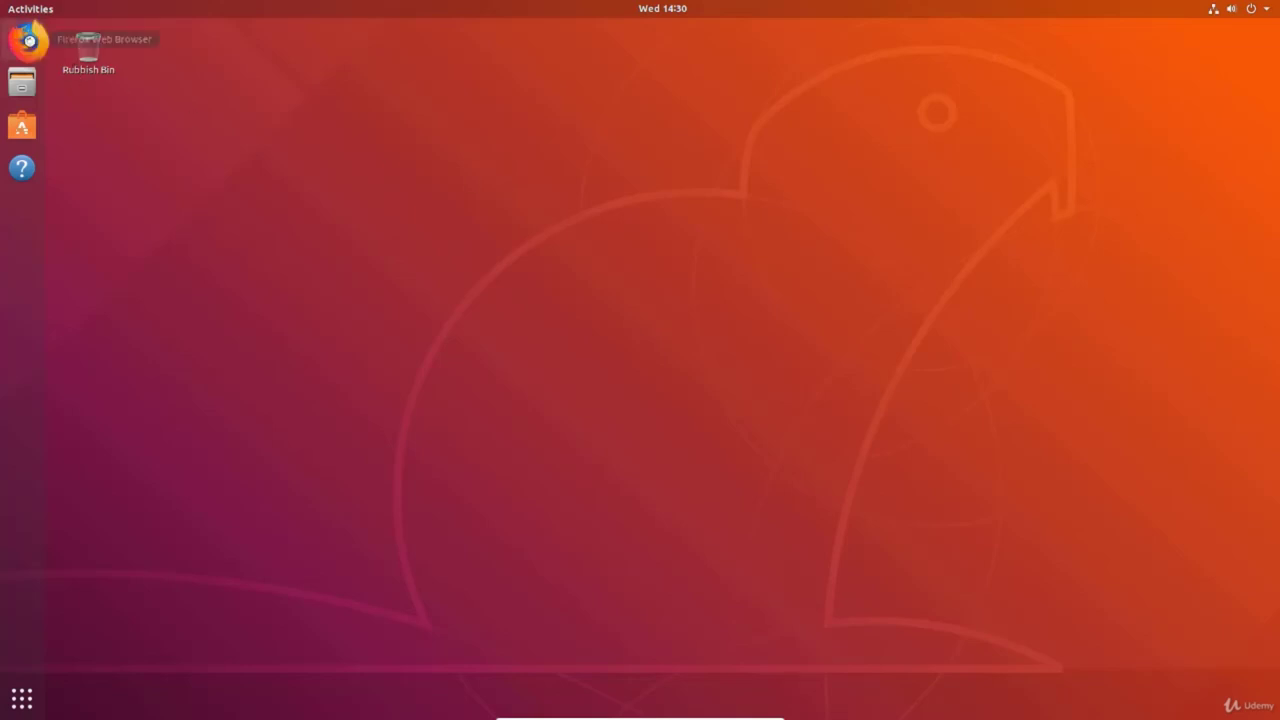
# - Launch Firefox maximized and search the web for 'grub customizer'
pyautogui.click(22, 39)
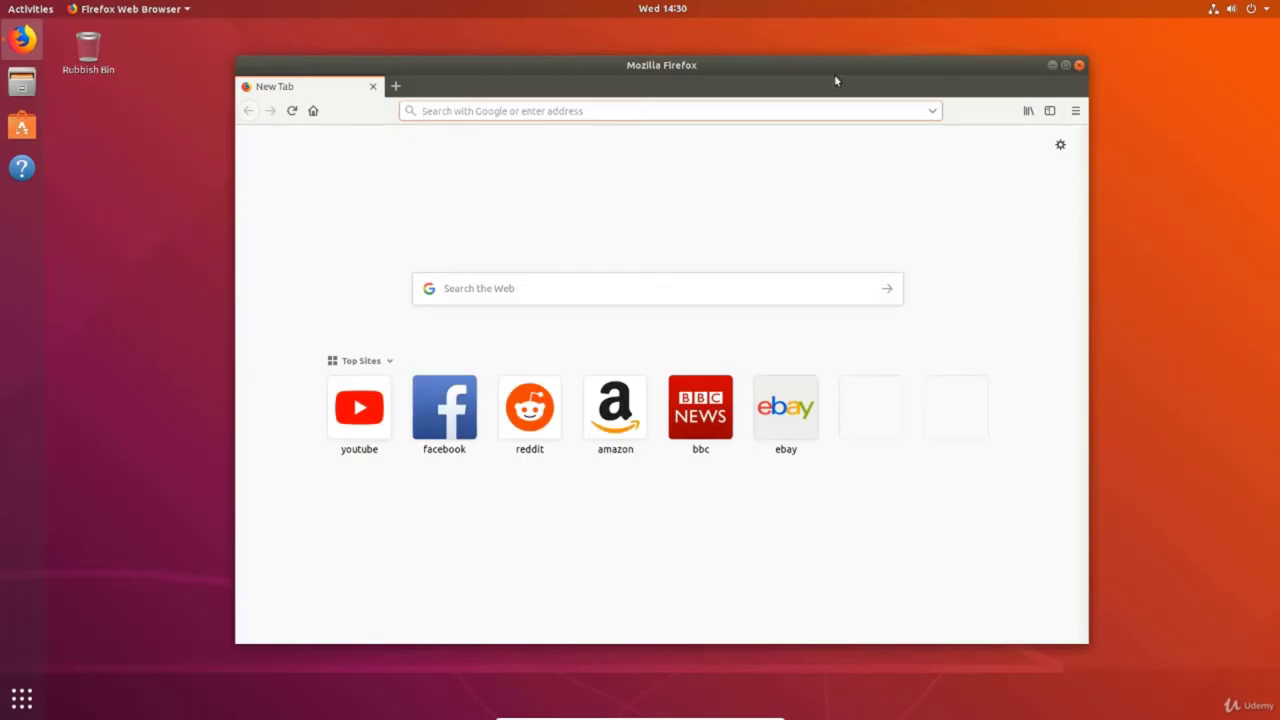
pyautogui.doubleClick(557, 94)
pyautogui.click(380, 68)
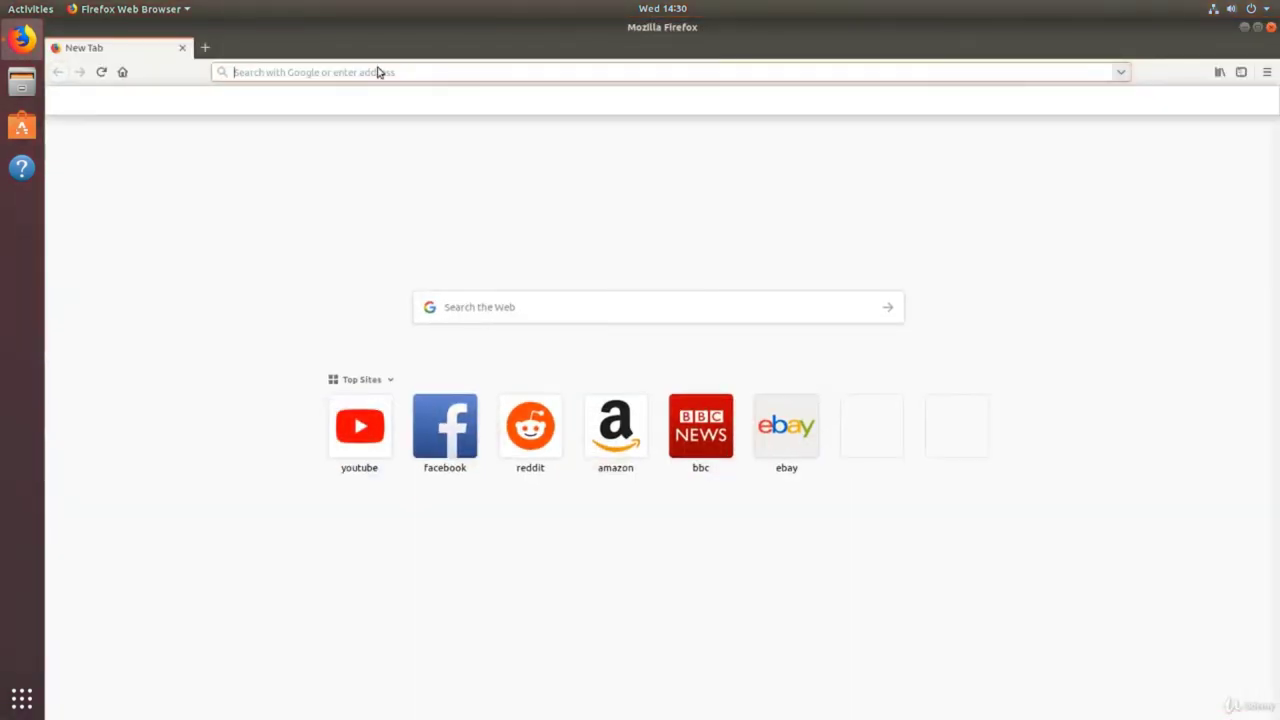
pyautogui.write('grub customizer')
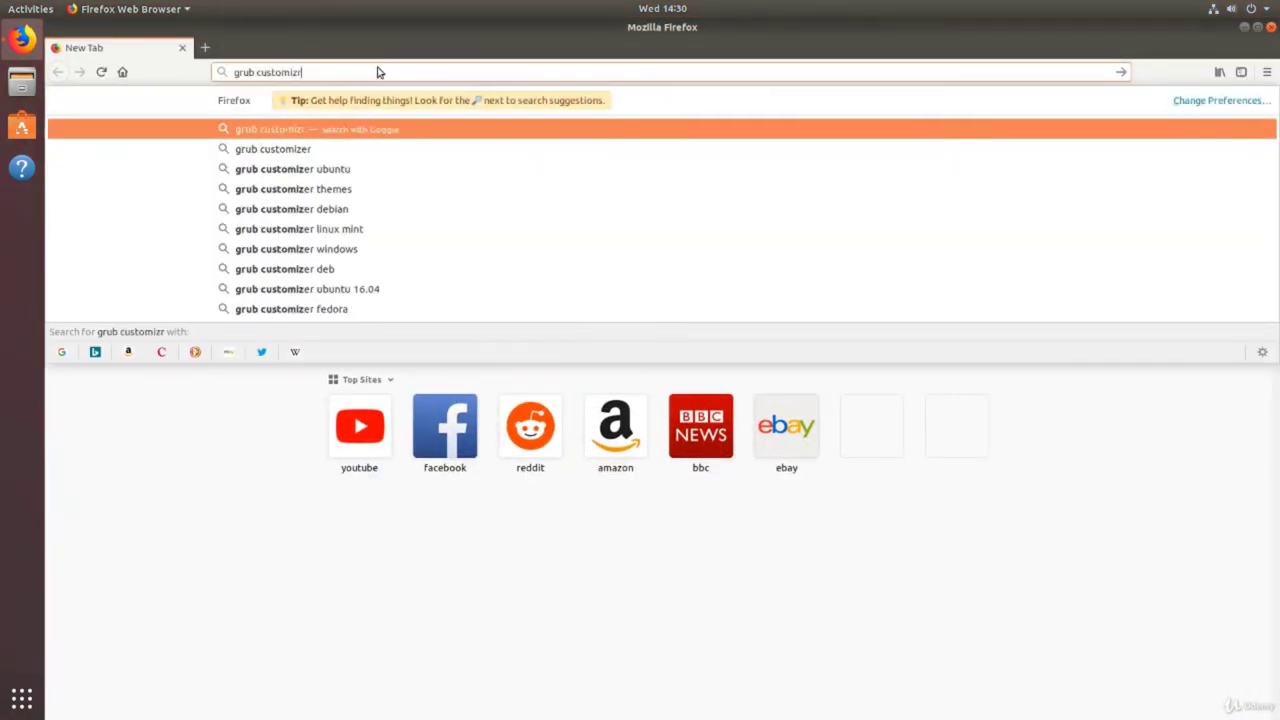
pyautogui.press('Return')
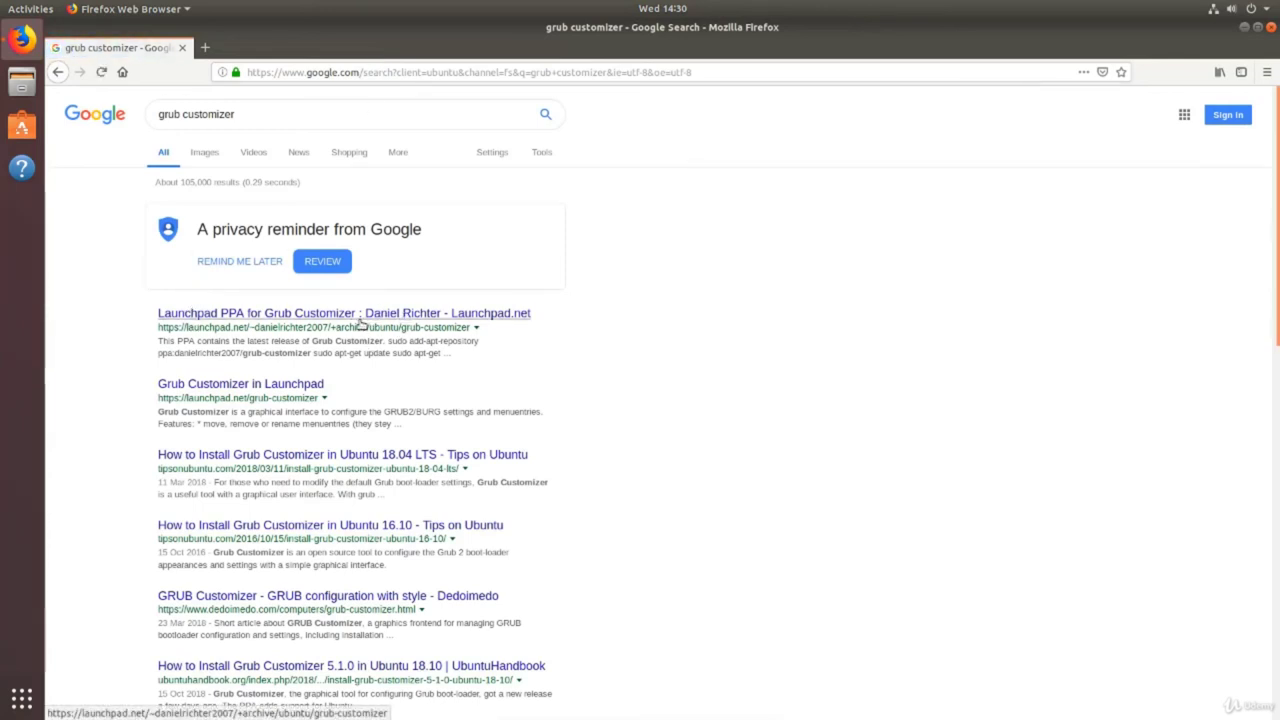
# - Open the Launchpad Grub Customizer PPA page showing its install commands
pyautogui.click(240, 316)
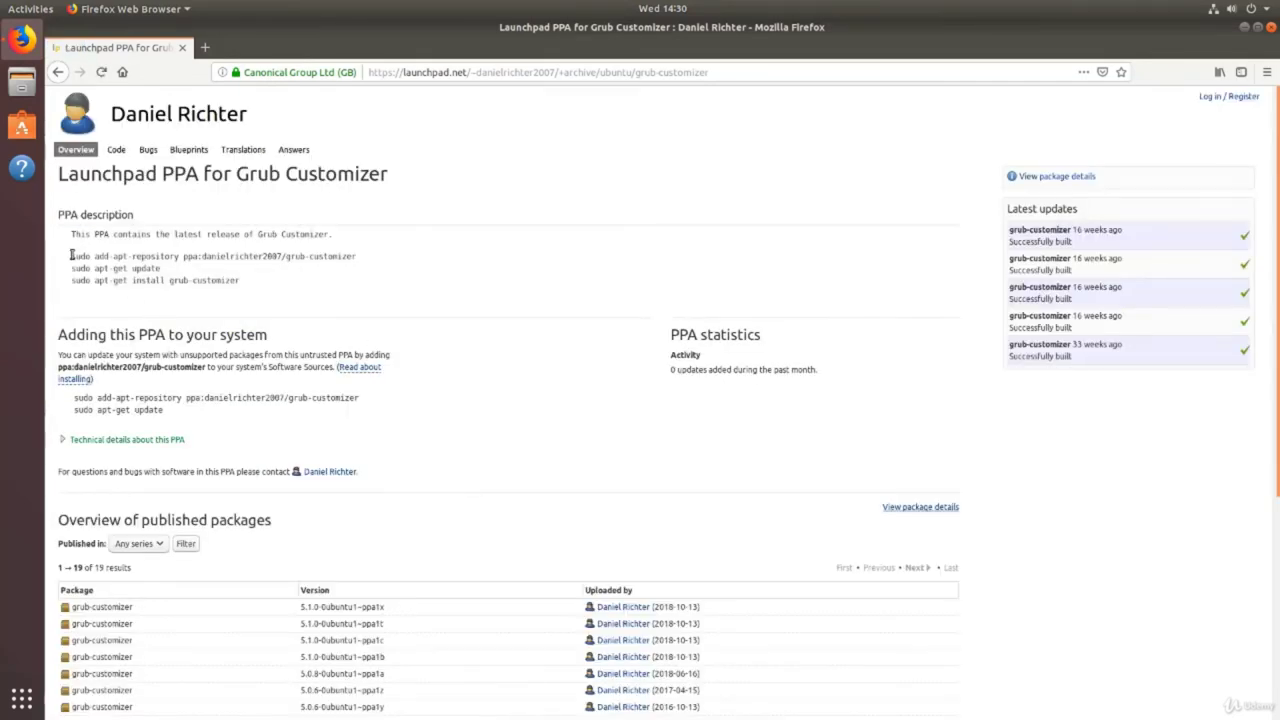
pyautogui.moveTo(99, 268); pyautogui.dragTo(249, 289)
pyautogui.click(364, 285)
pyautogui.click(22, 698)
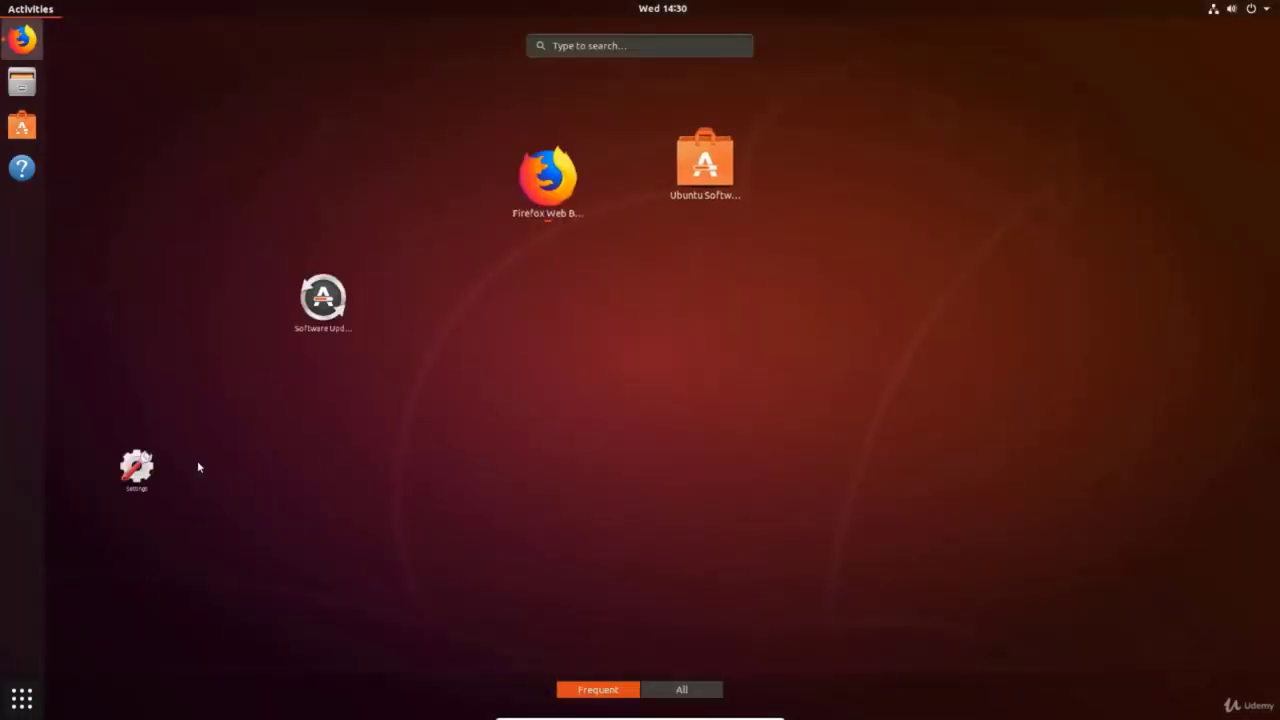
# - Open Terminal and run the add-apt-repository command copied from the PPA page
pyautogui.write('terminal')
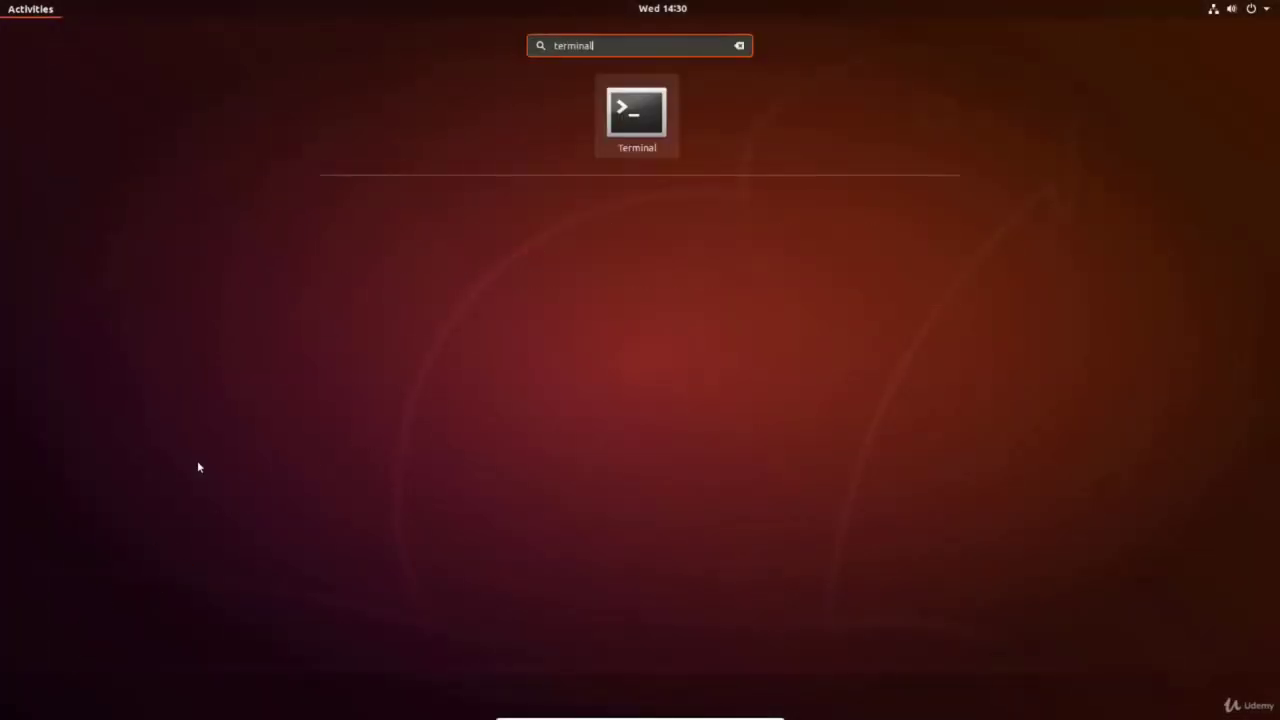
pyautogui.press('Return')
pyautogui.moveTo(270, 46); pyautogui.dragTo(717, 156)
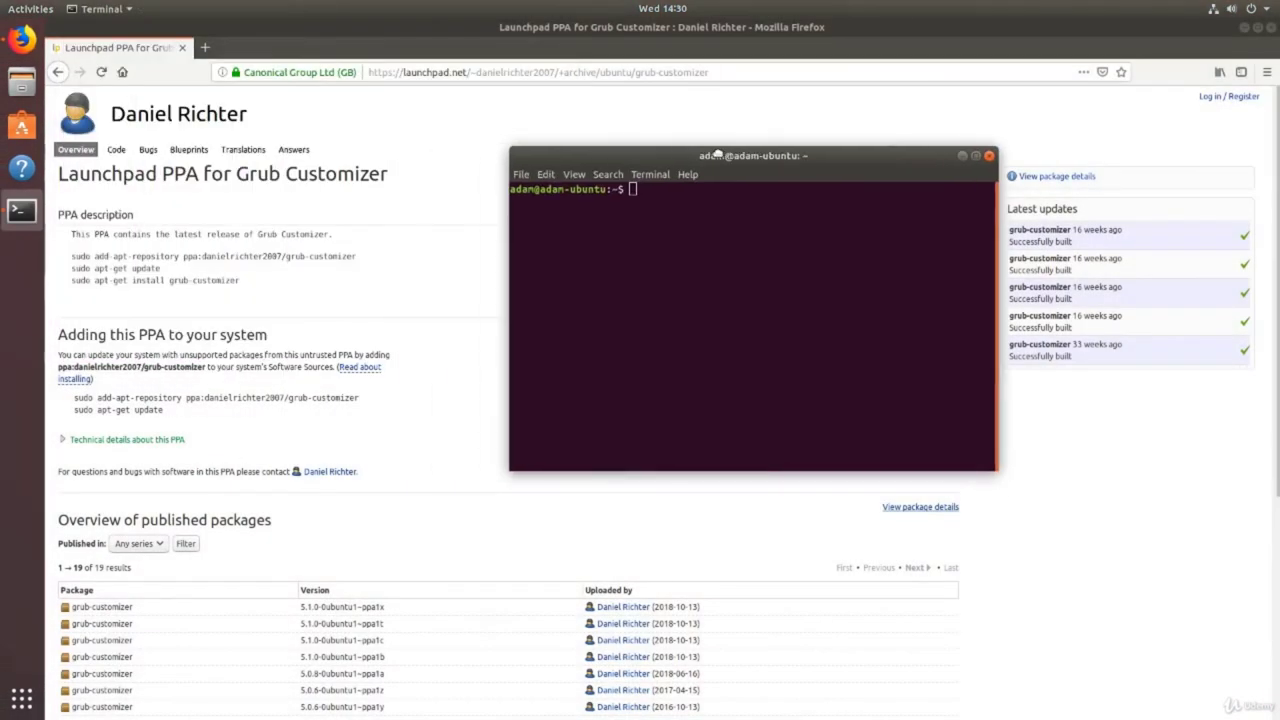
pyautogui.click(72, 257)
pyautogui.moveTo(72, 257); pyautogui.dragTo(350, 257)
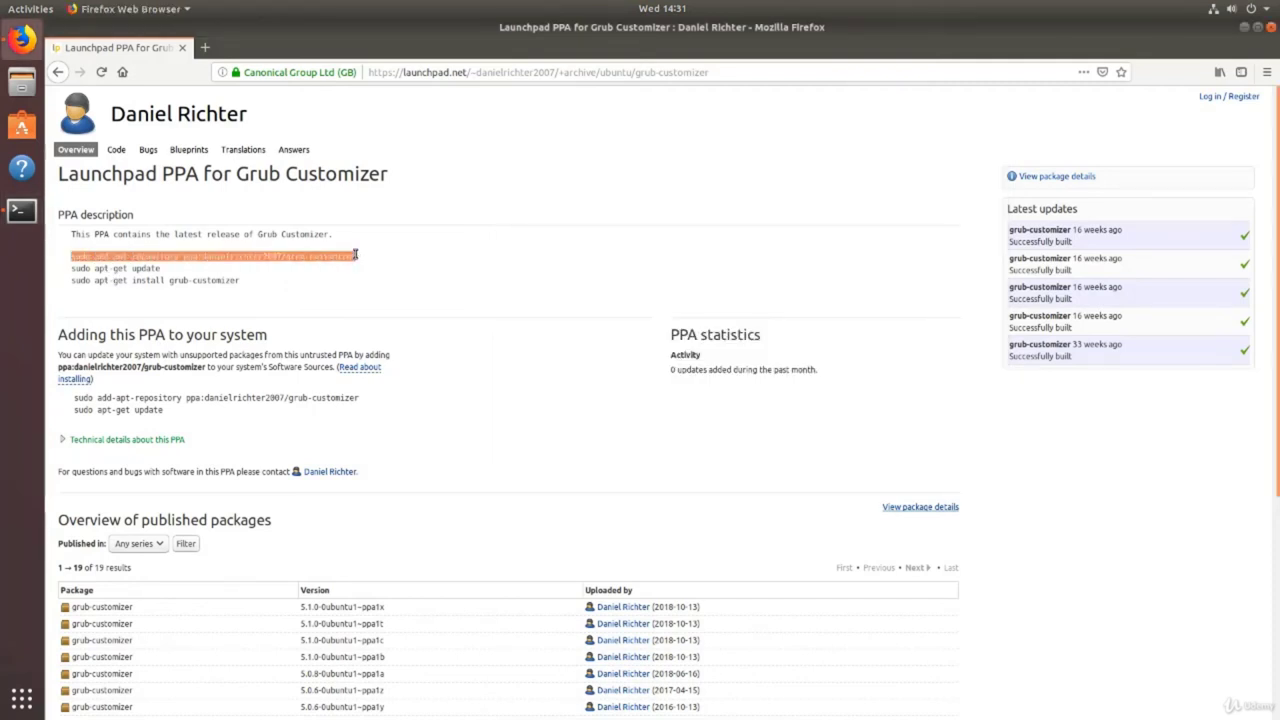
pyautogui.rightClick(346, 258)
pyautogui.click(372, 266)
pyautogui.click(22, 210)
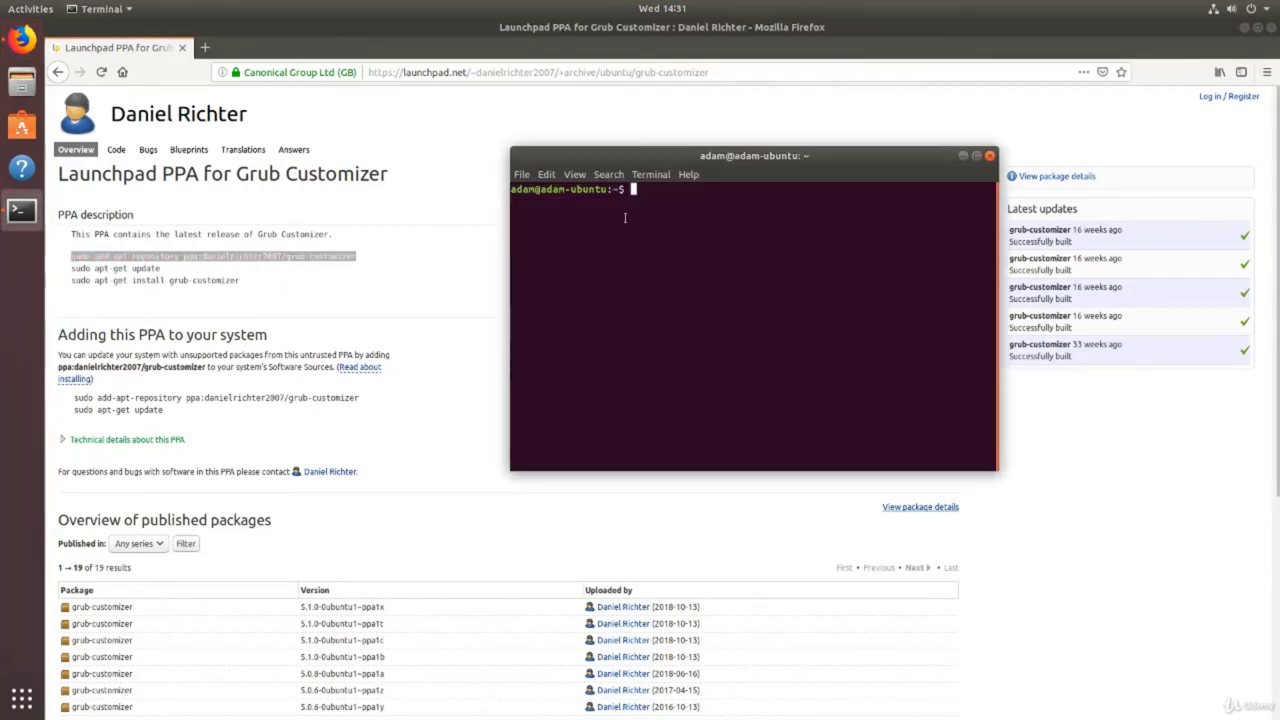
pyautogui.rightClick(667, 201)
pyautogui.click(692, 240)
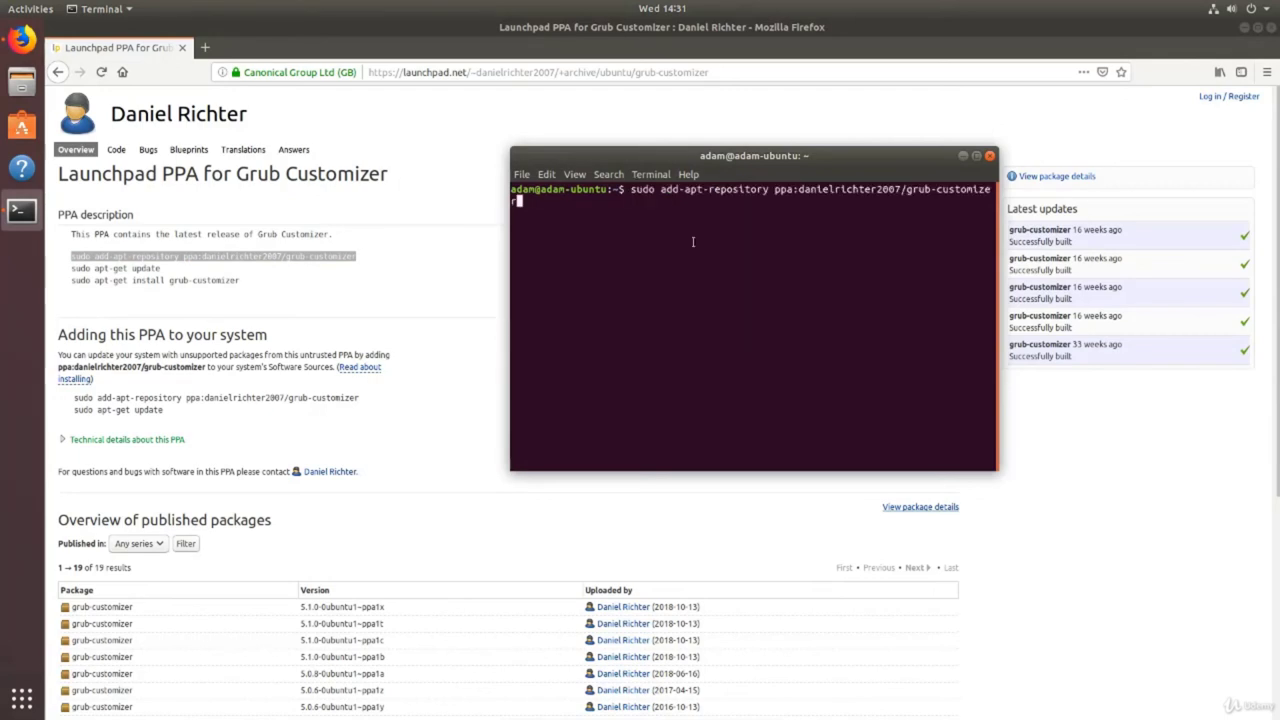
pyautogui.press('Return')
pyautogui.press('Return')
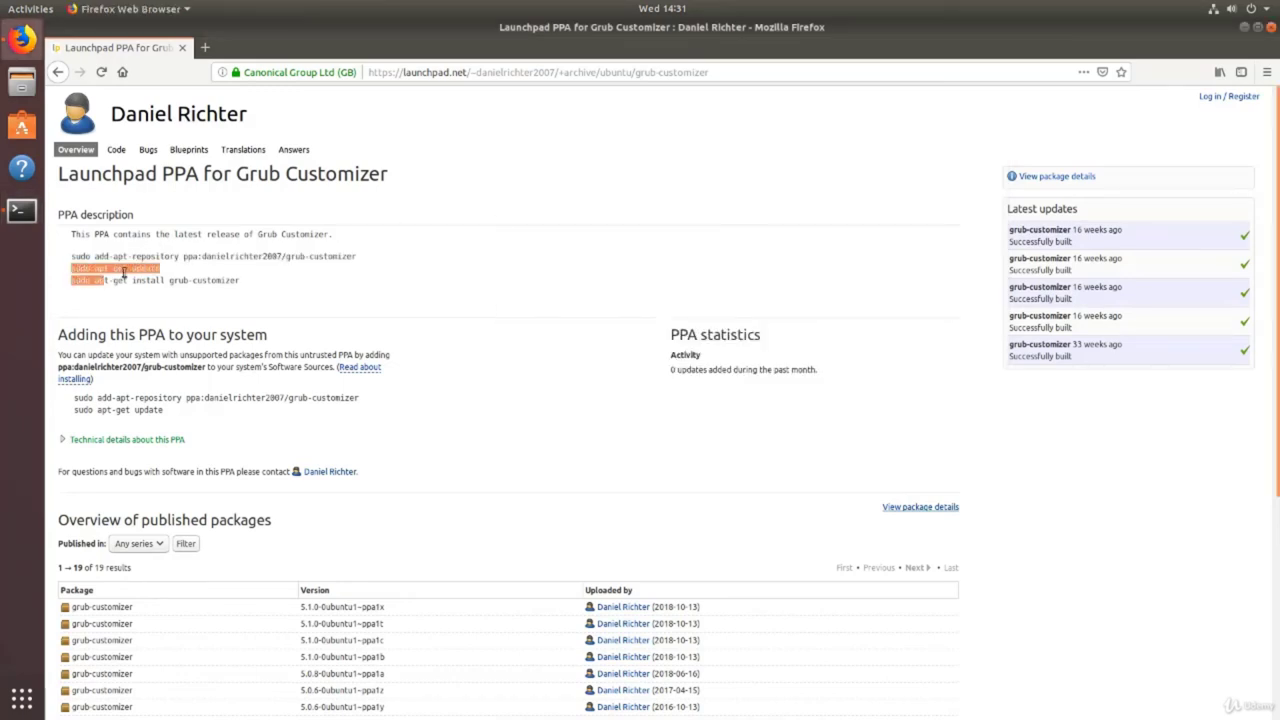
# - Copy and run 'sudo apt-get update' in the terminal
pyautogui.moveTo(72, 268); pyautogui.dragTo(160, 270)
pyautogui.rightClick(160, 270)
pyautogui.click(180, 278)
pyautogui.click(22, 210)
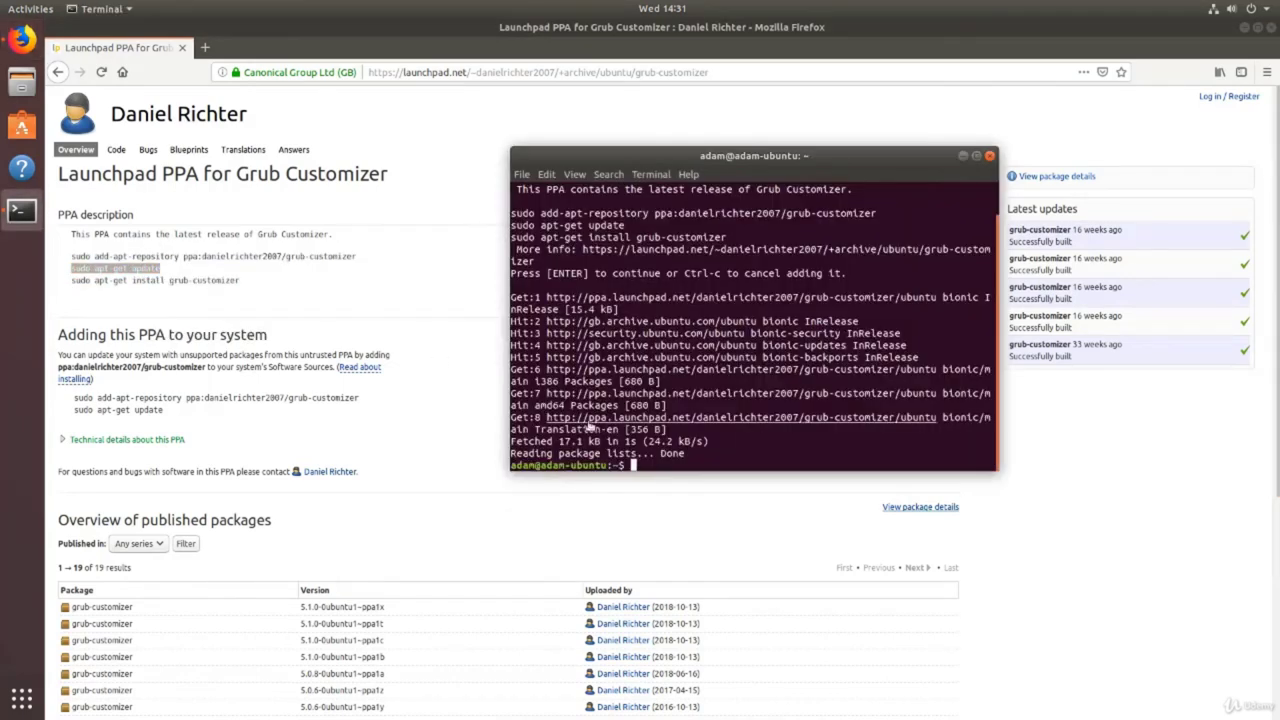
pyautogui.rightClick(696, 453)
pyautogui.click(720, 486)
pyautogui.press('Return')
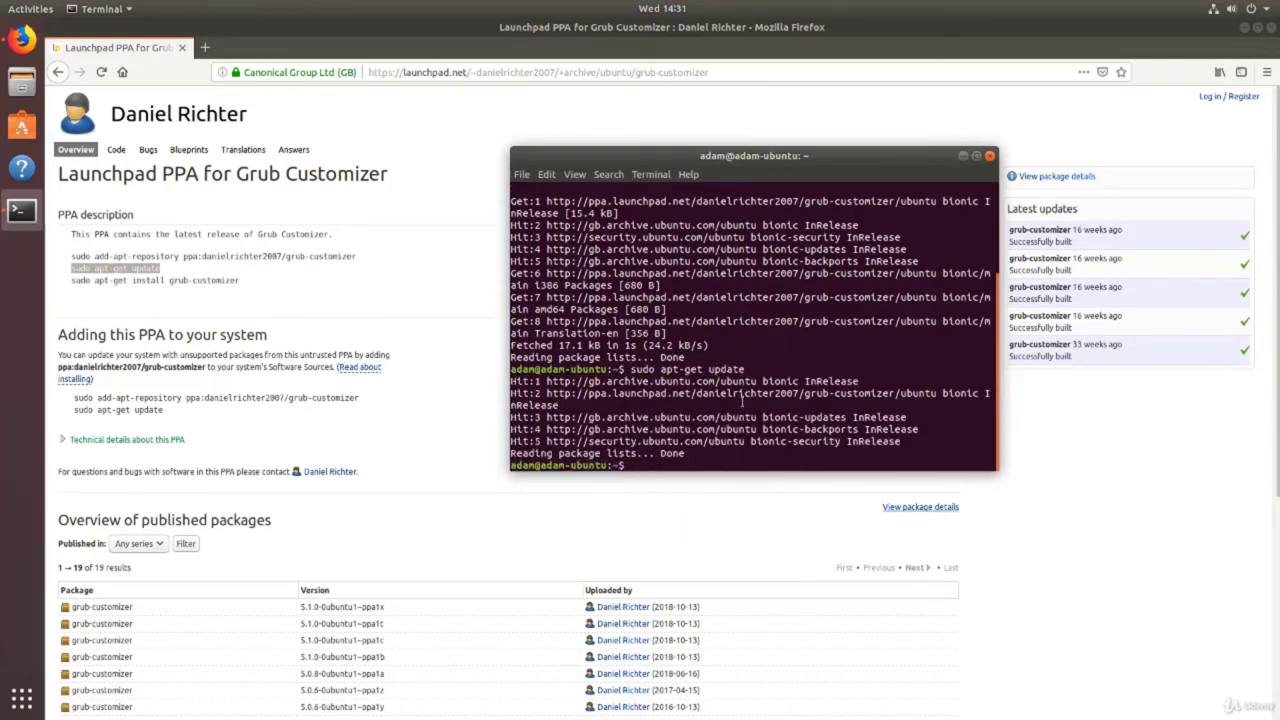
# - Copy and run the grub-customizer install command, answering y to continue
pyautogui.moveTo(70, 287); pyautogui.dragTo(236, 281)
pyautogui.rightClick(234, 284)
pyautogui.click(241, 292)
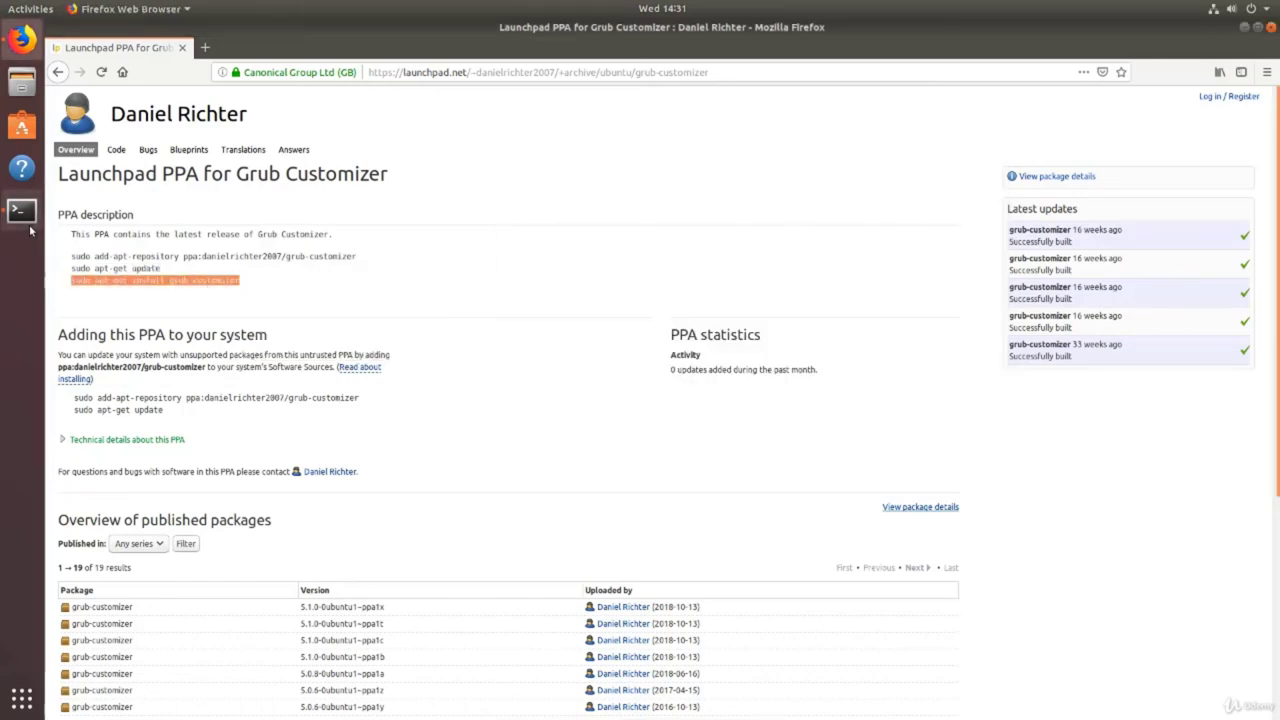
pyautogui.click(22, 210)
pyautogui.rightClick(688, 343)
pyautogui.click(726, 383)
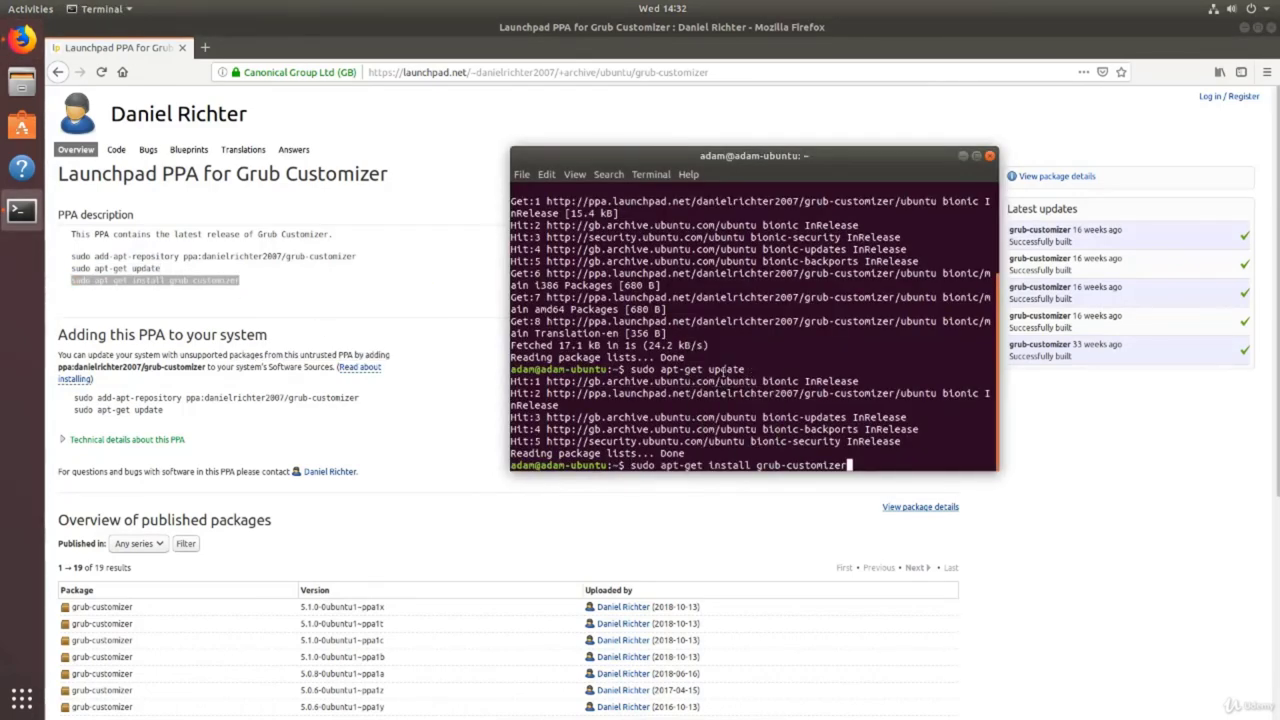
pyautogui.press('Return')
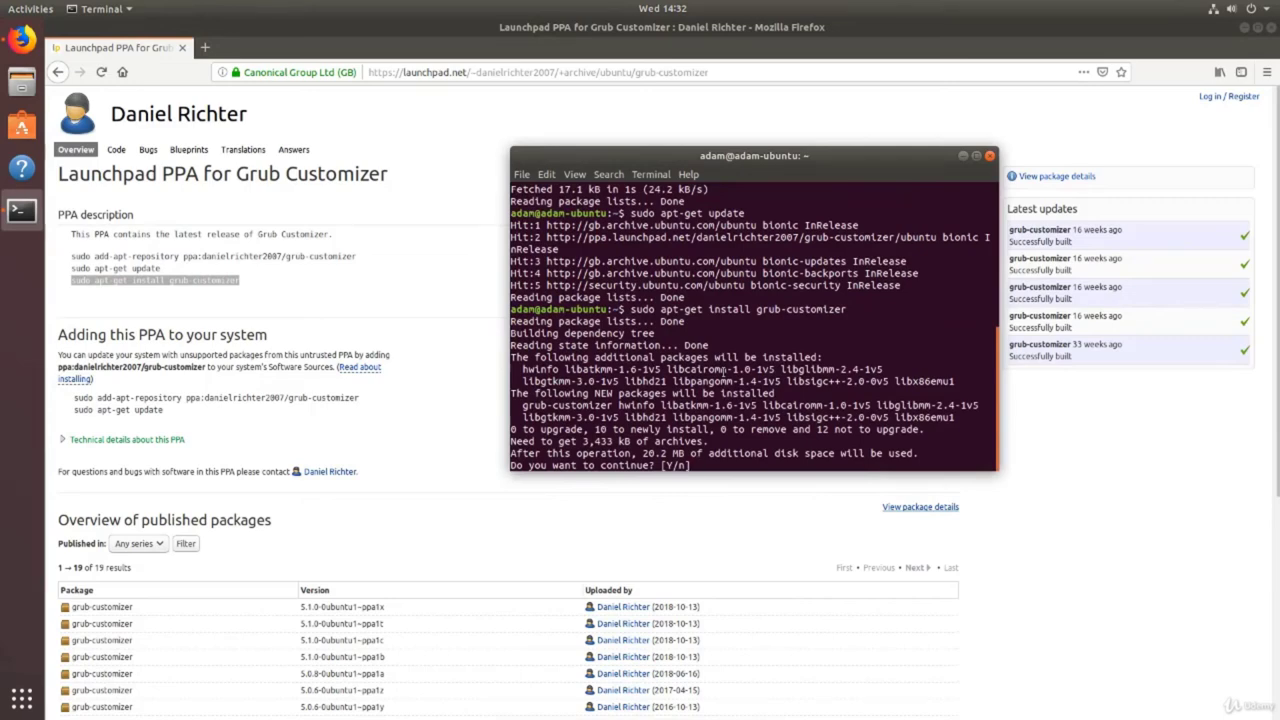
pyautogui.write('y')
pyautogui.press('Return')
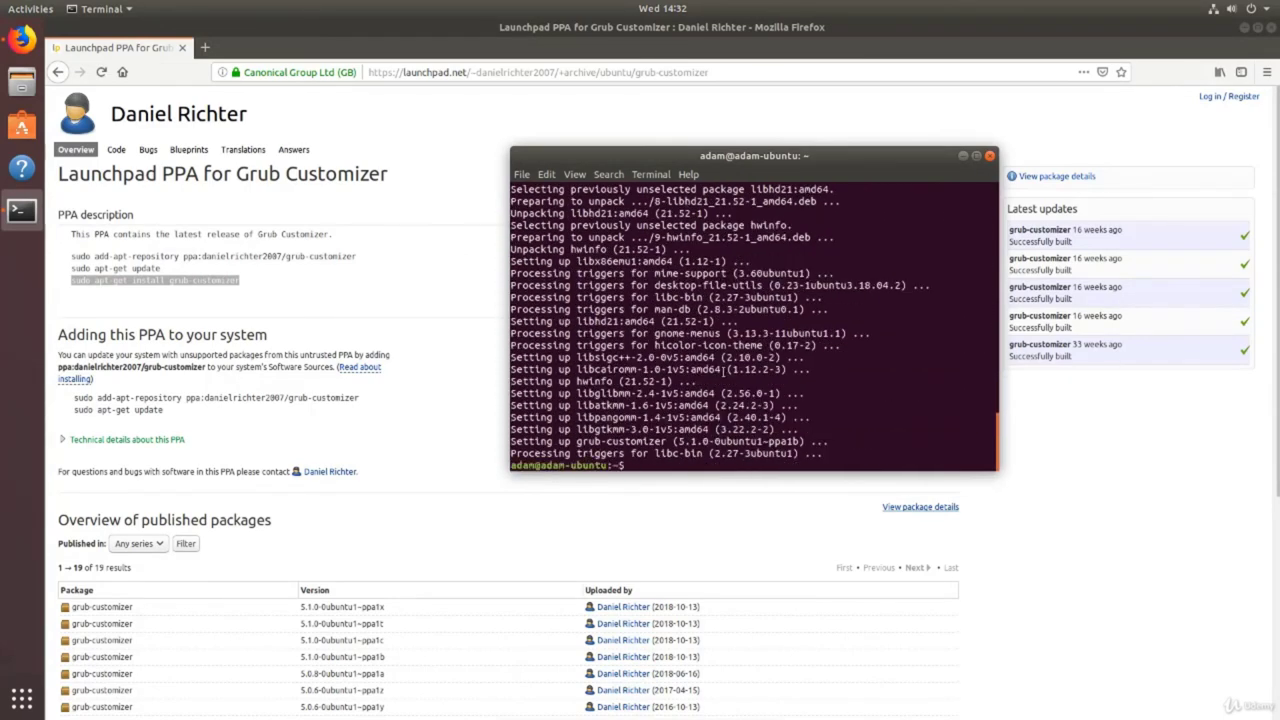
# - Exit the terminal and close Firefox
pyautogui.write('exit')
pyautogui.press('Return')
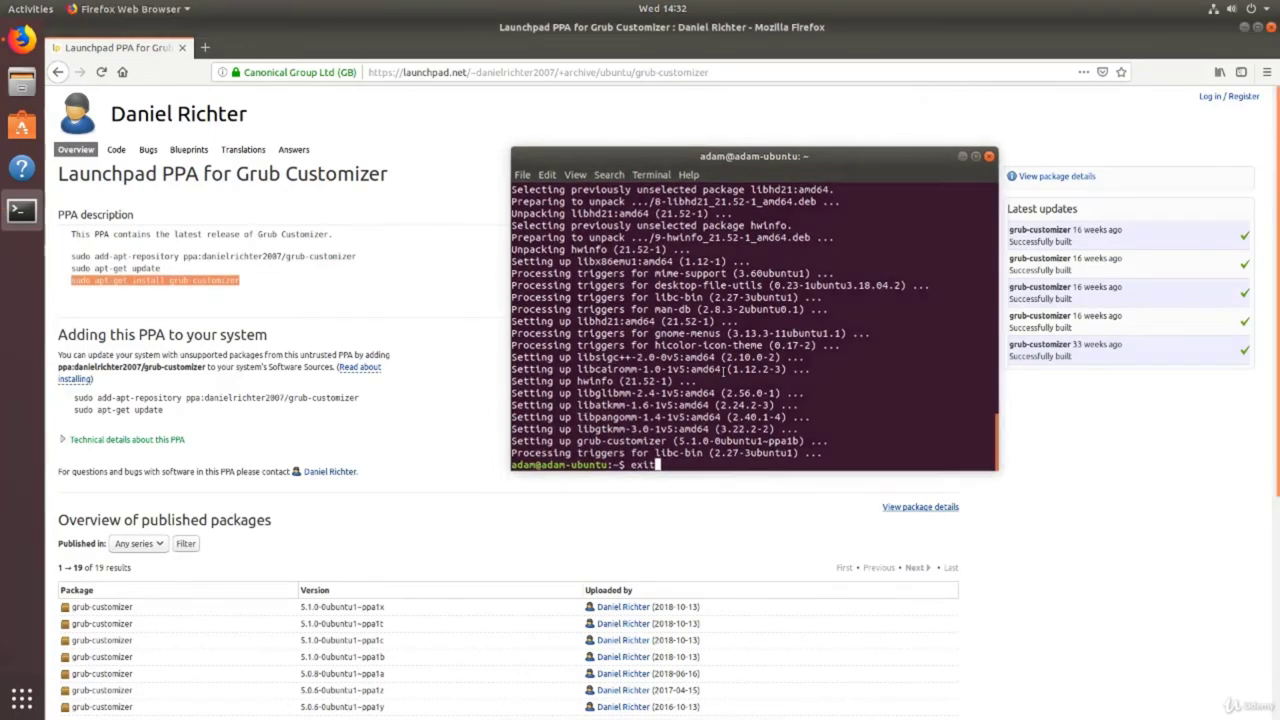
pyautogui.click(1271, 28)
# - Launch Grub Customizer, authenticate with the account password, and maximize its window
pyautogui.click(22, 698)
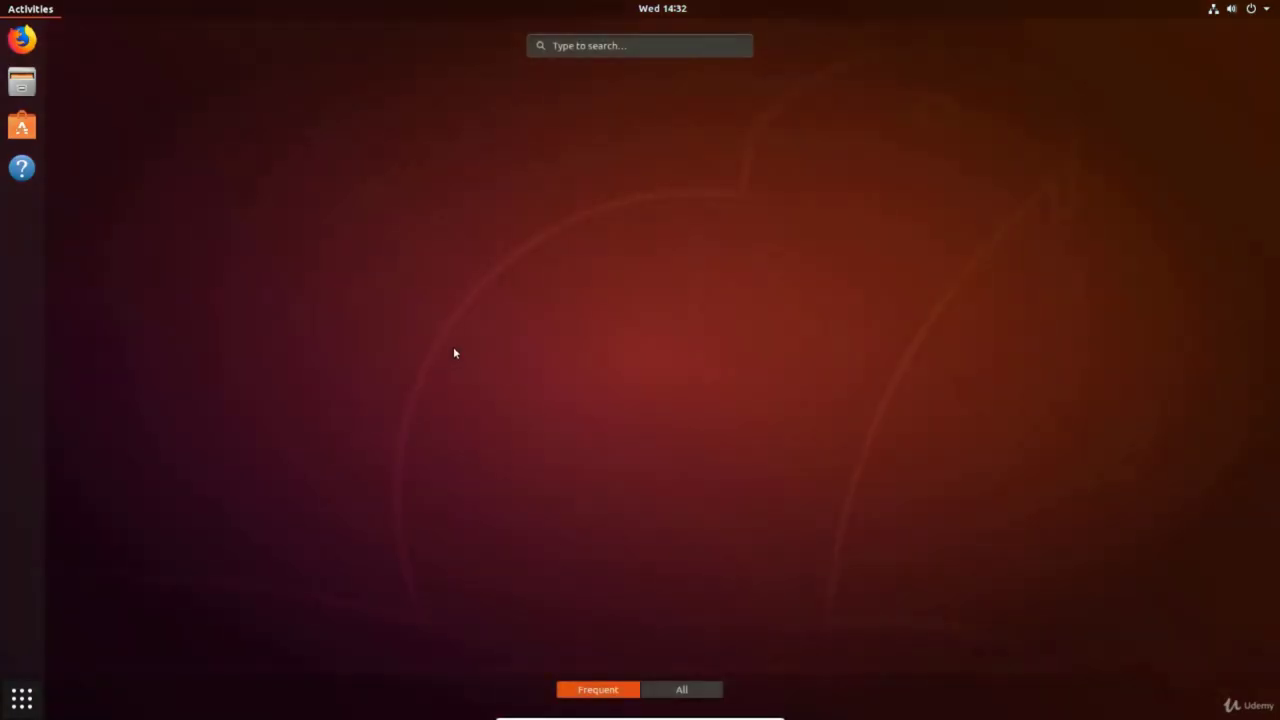
pyautogui.write('grub')
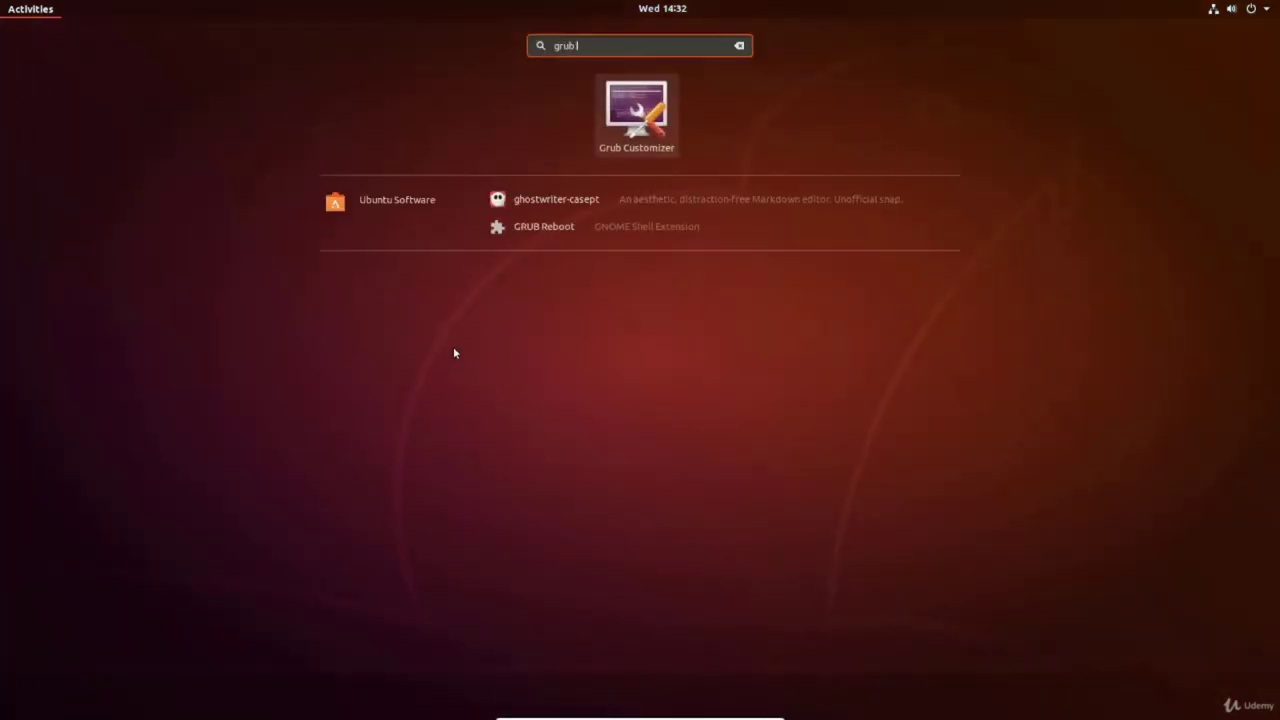
pyautogui.press('Return')
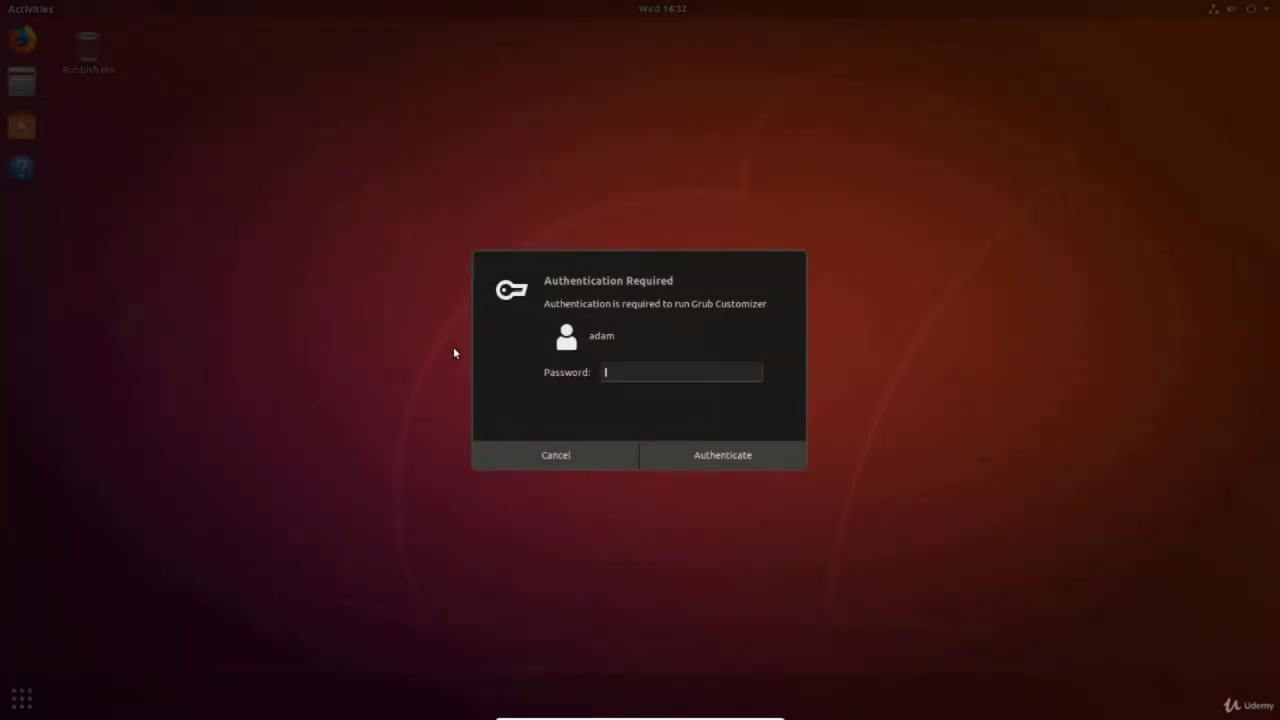
pyautogui.write('**********')
pyautogui.press('Return')
pyautogui.moveTo(357, 131); pyautogui.dragTo(700, 112)
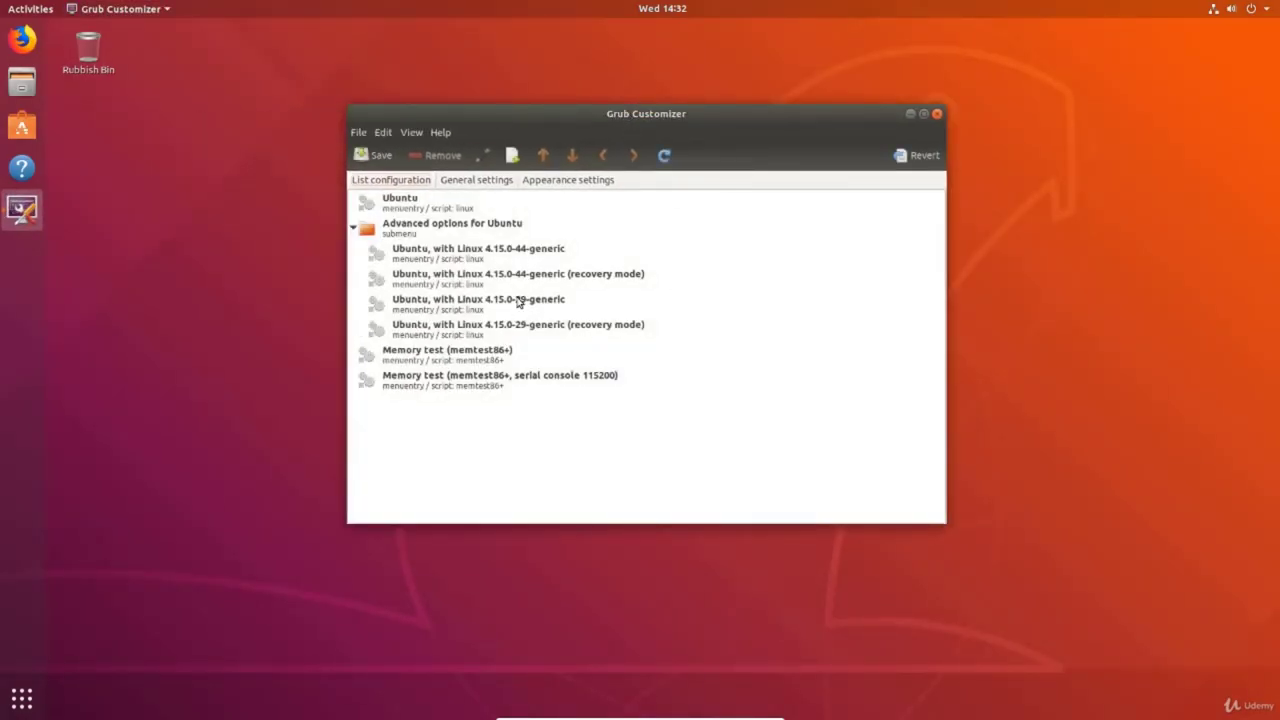
pyautogui.press('super+Up')
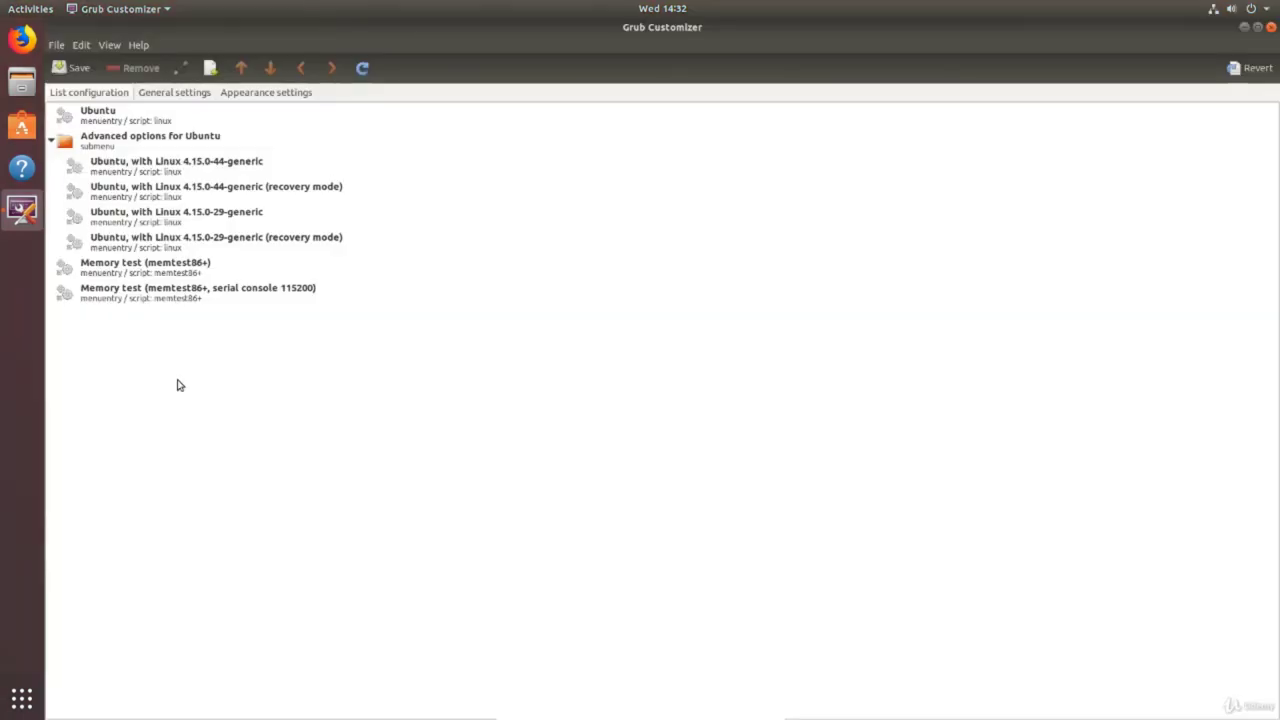
# - Review the General and Appearance settings, return to List configuration, and close Grub Customizer
pyautogui.click(156, 96)
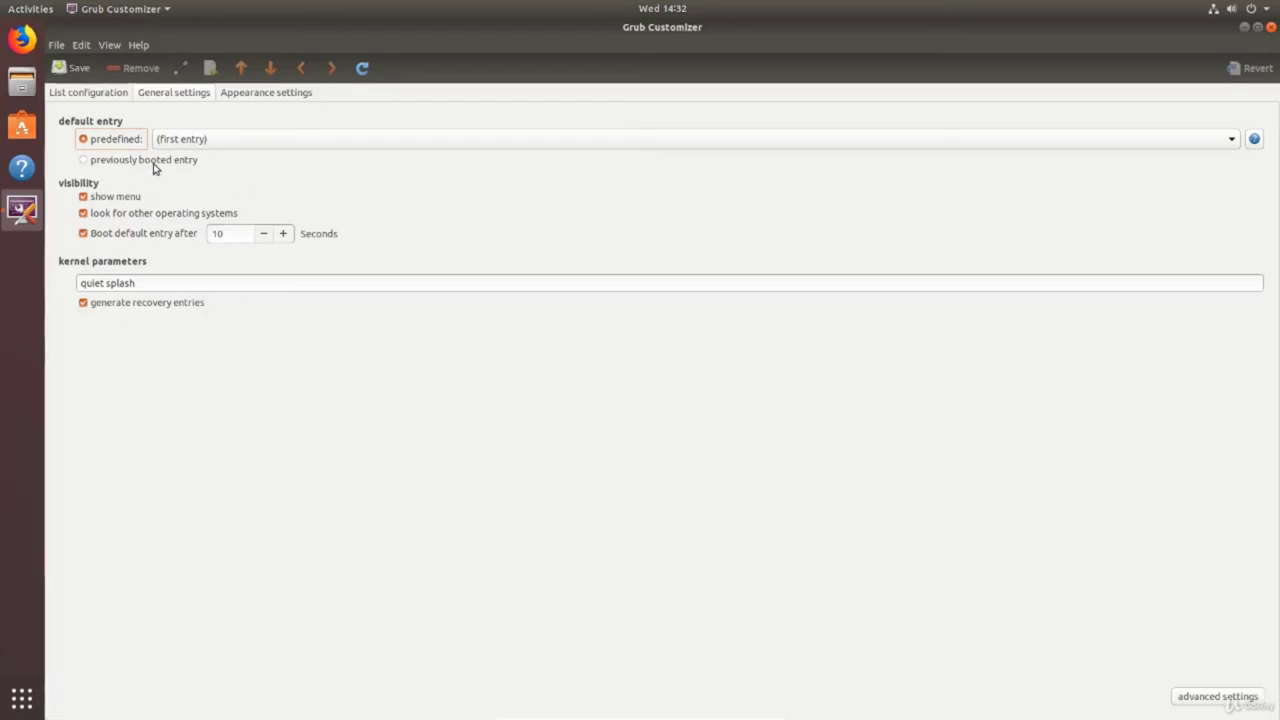
pyautogui.click(261, 95)
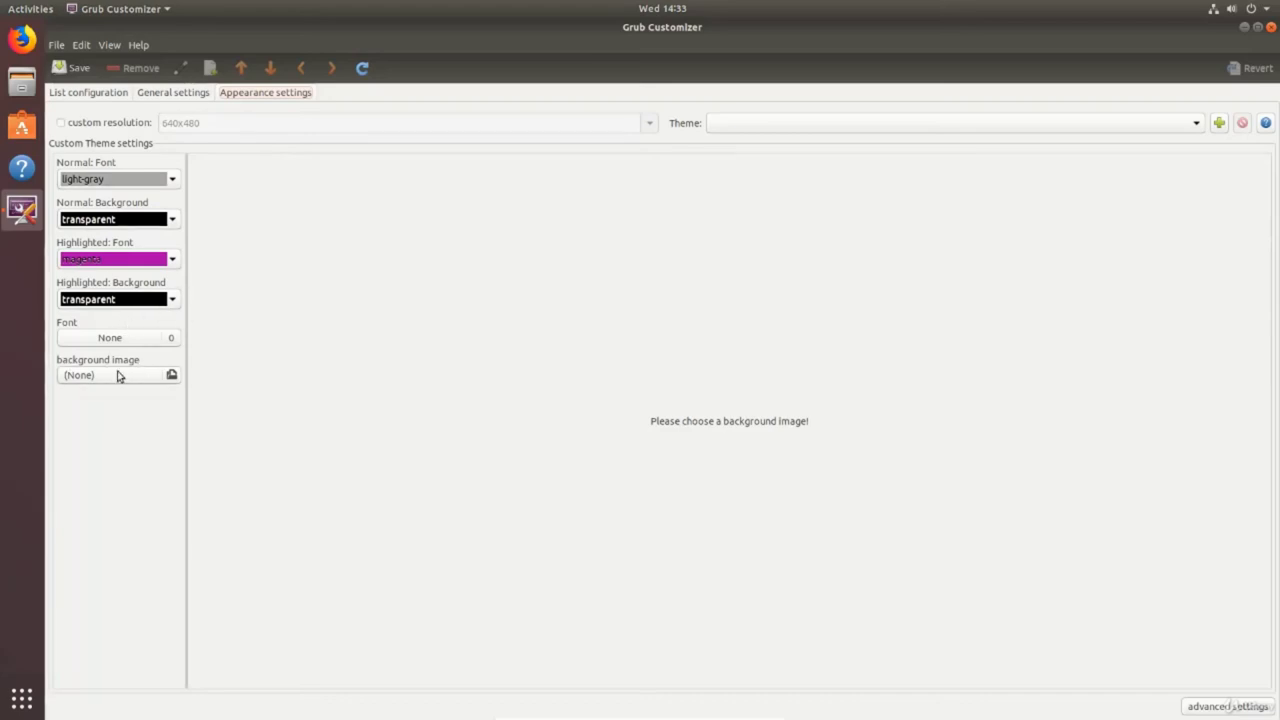
pyautogui.click(80, 68)
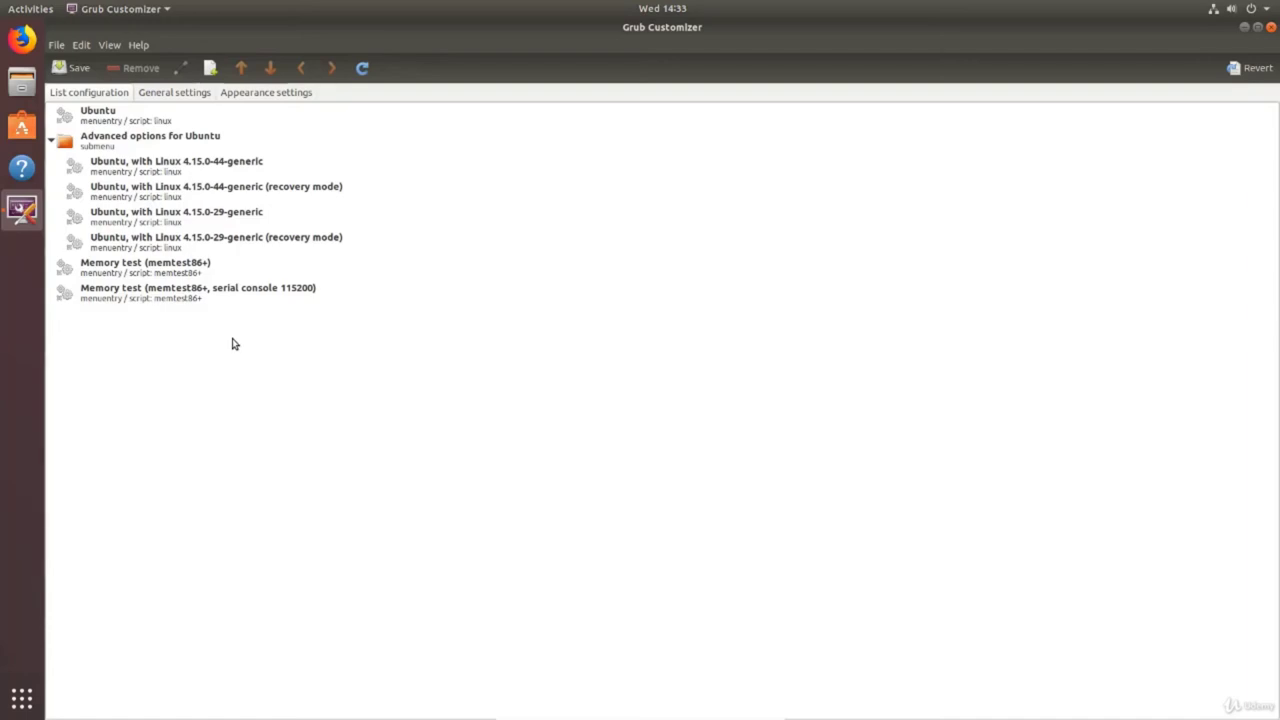
pyautogui.hotkey('alt', 'F4')
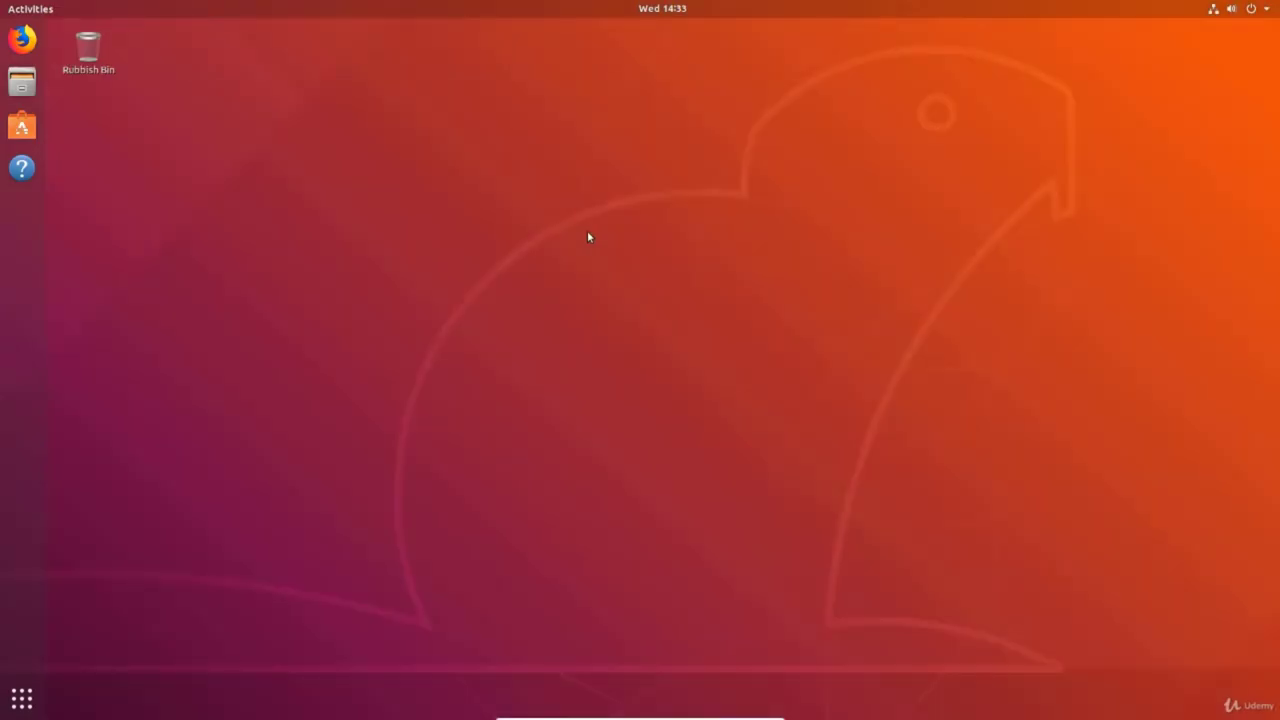
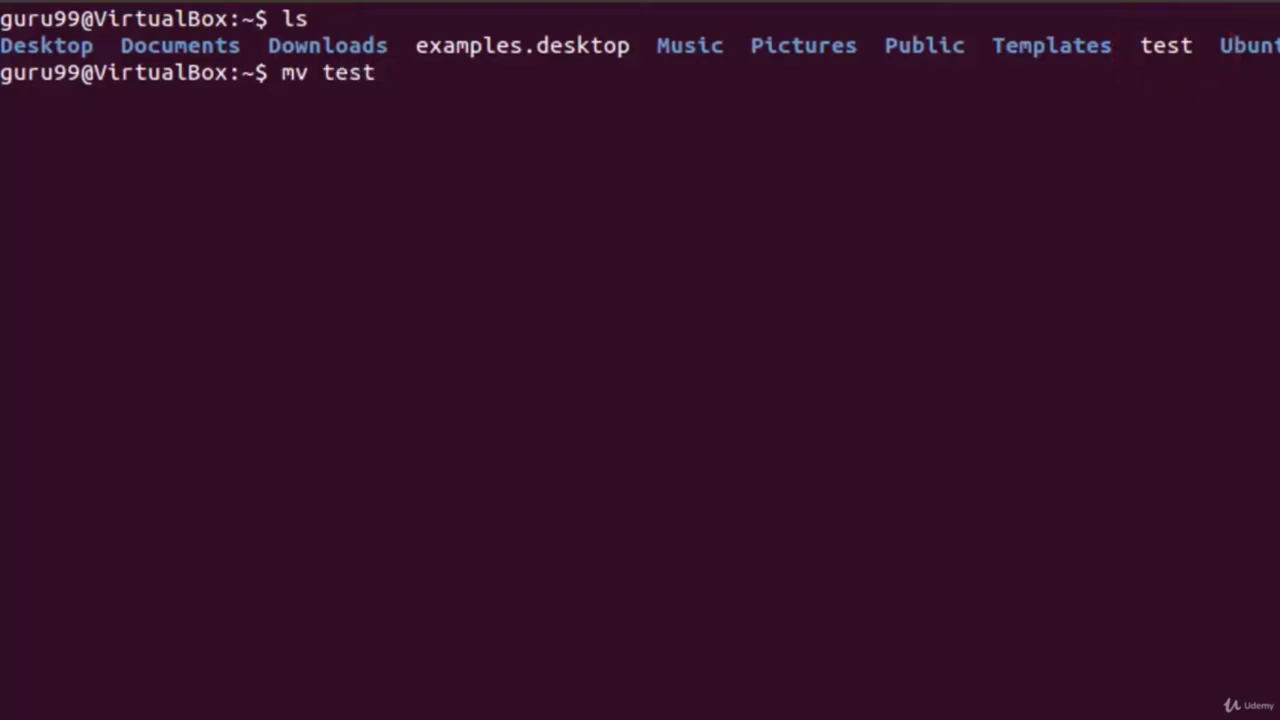
# - Rename the test directory to test1 with mv, then list the home directory to confirm test1
pyautogui.write('test1')
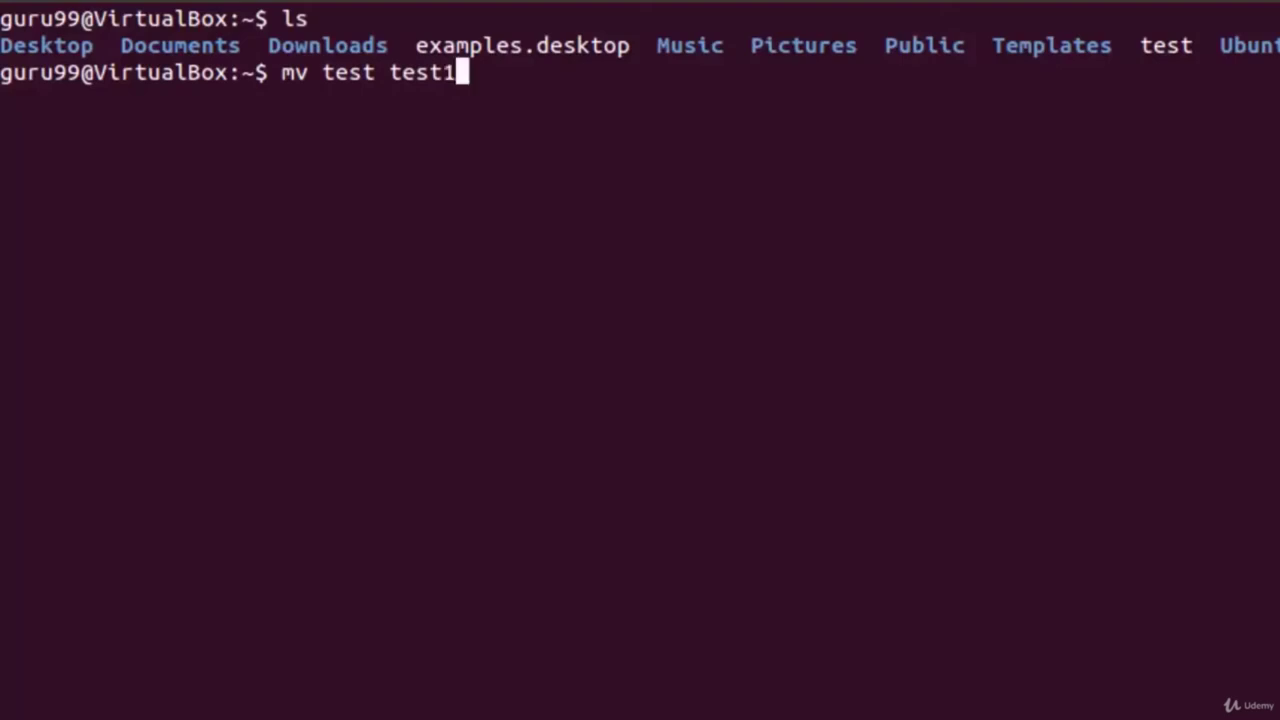
pyautogui.press('Return')
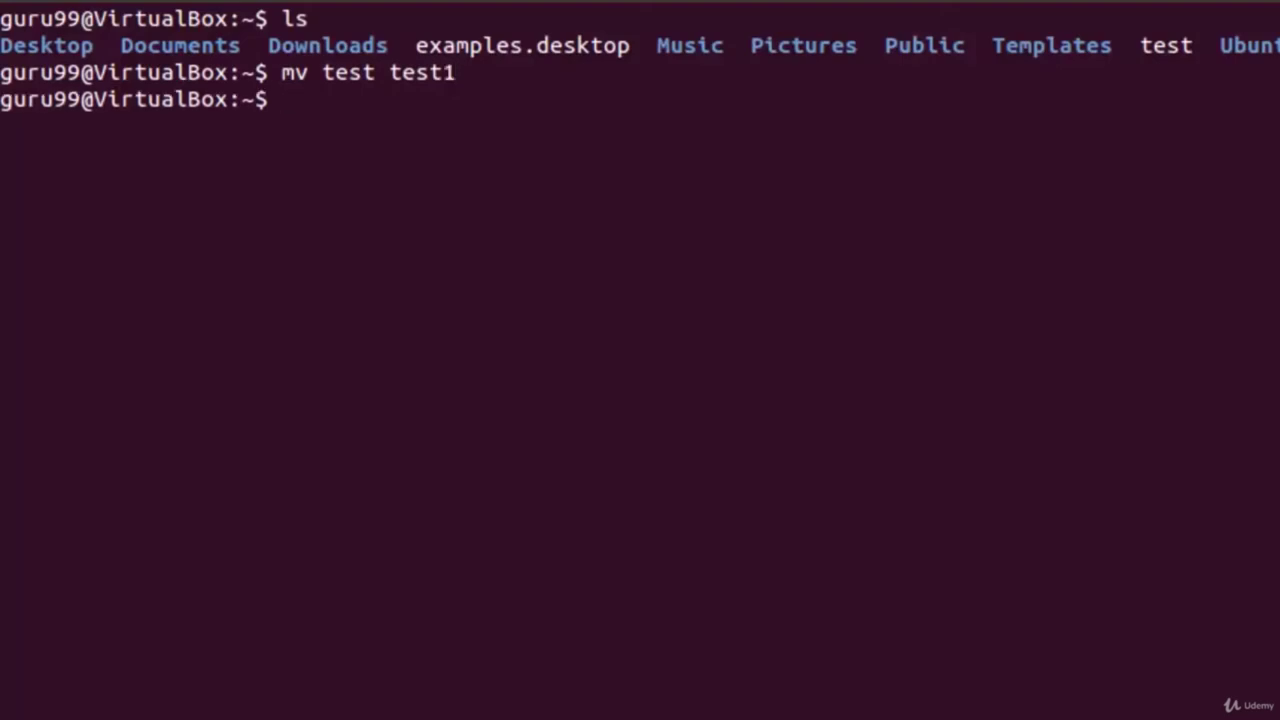
pyautogui.write('ls')
pyautogui.press('Return')
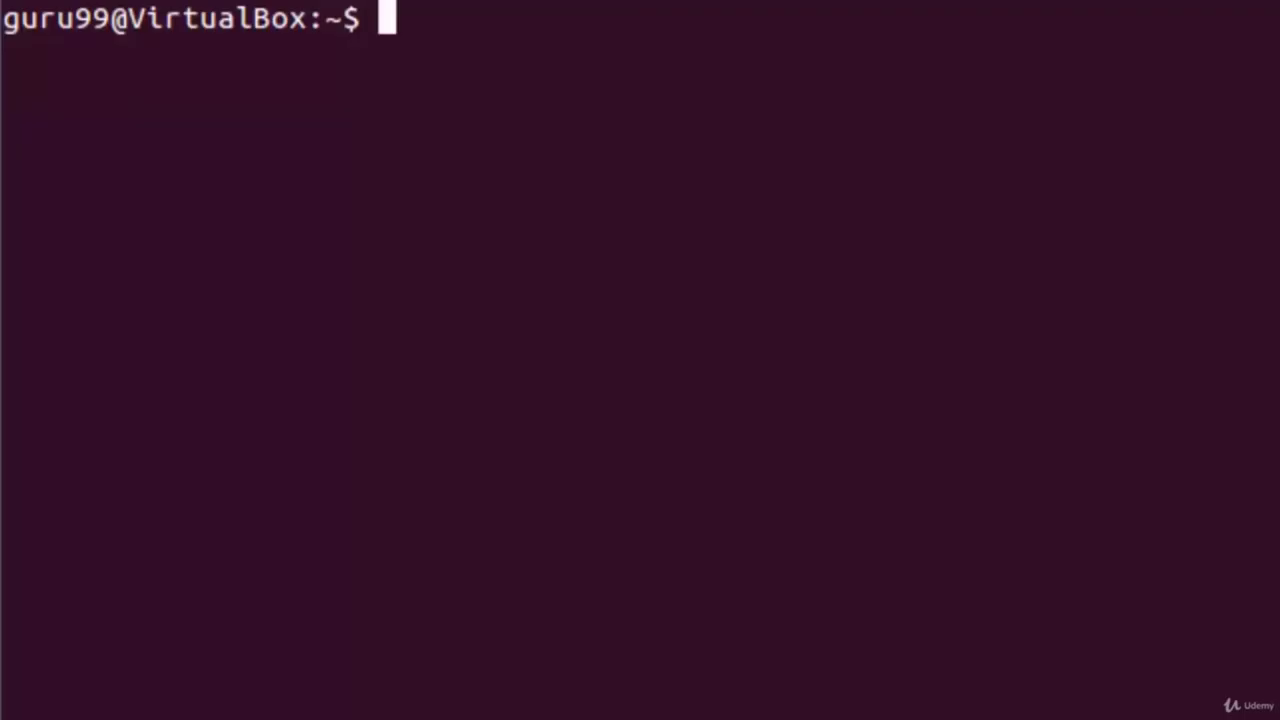
# - Run mkdir songs and list the home directory to show the new songs folder
pyautogui.write('mkdir ')
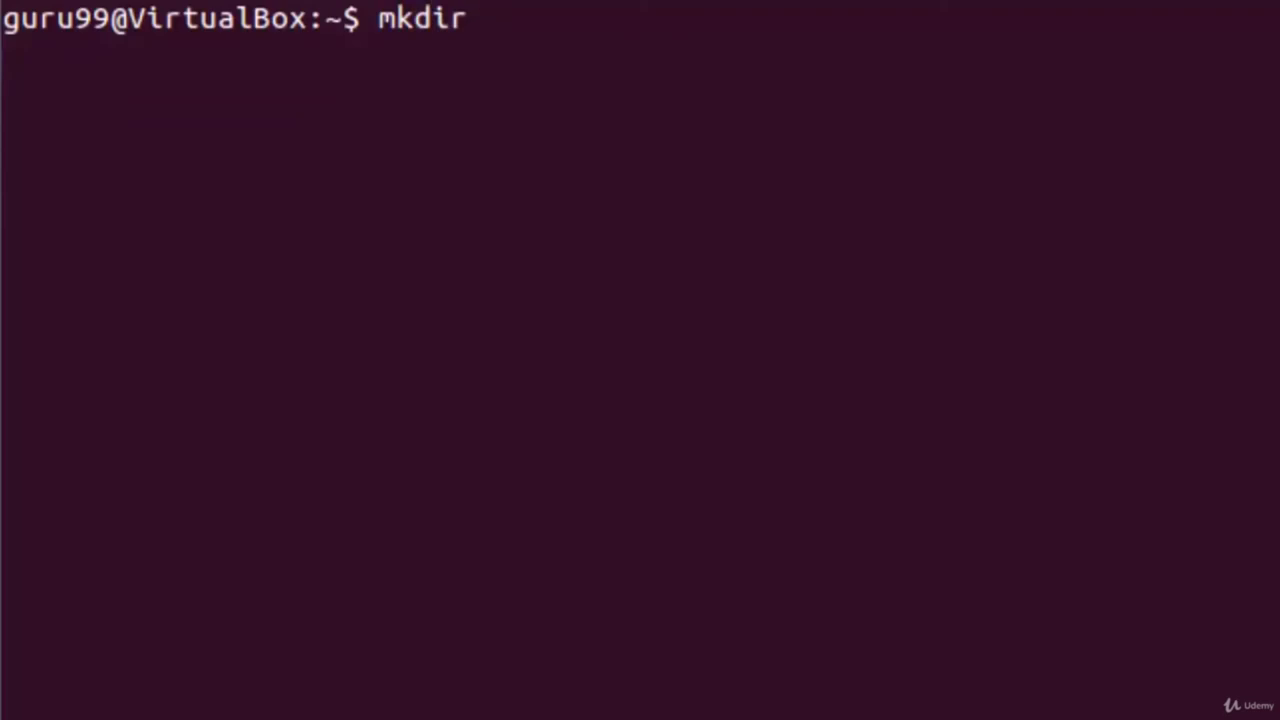
pyautogui.write('son')
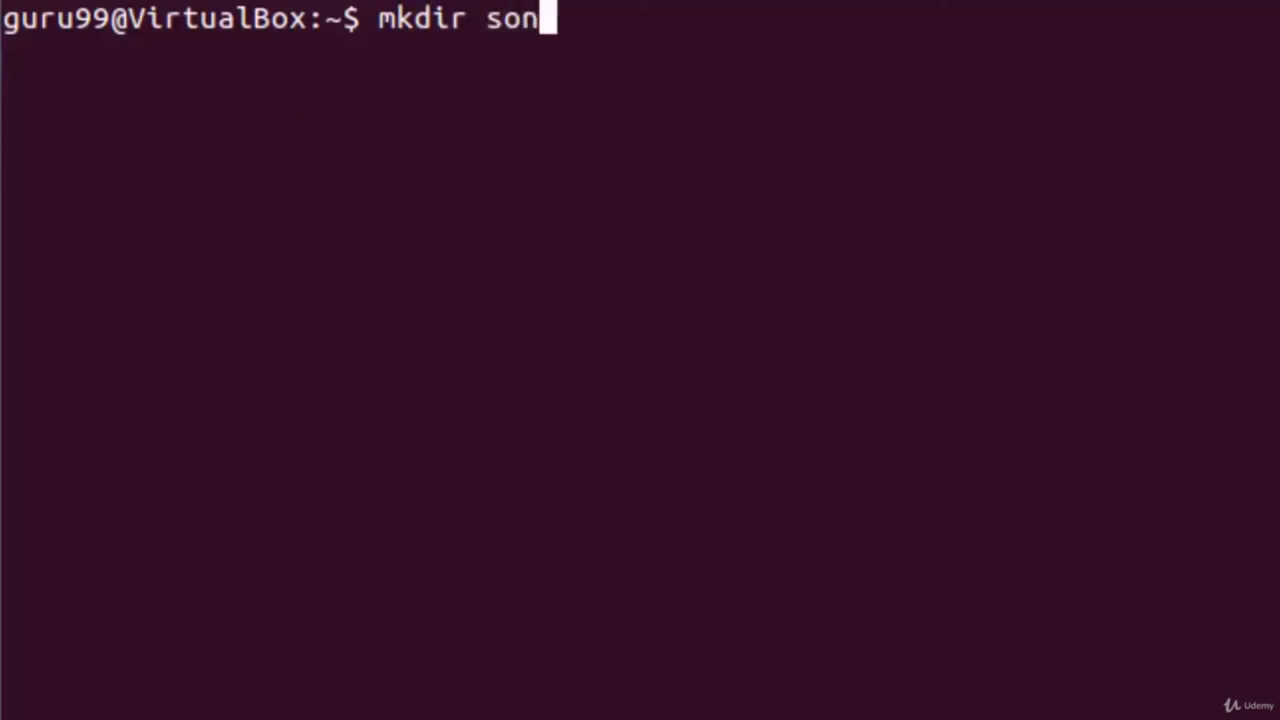
pyautogui.write('gs')
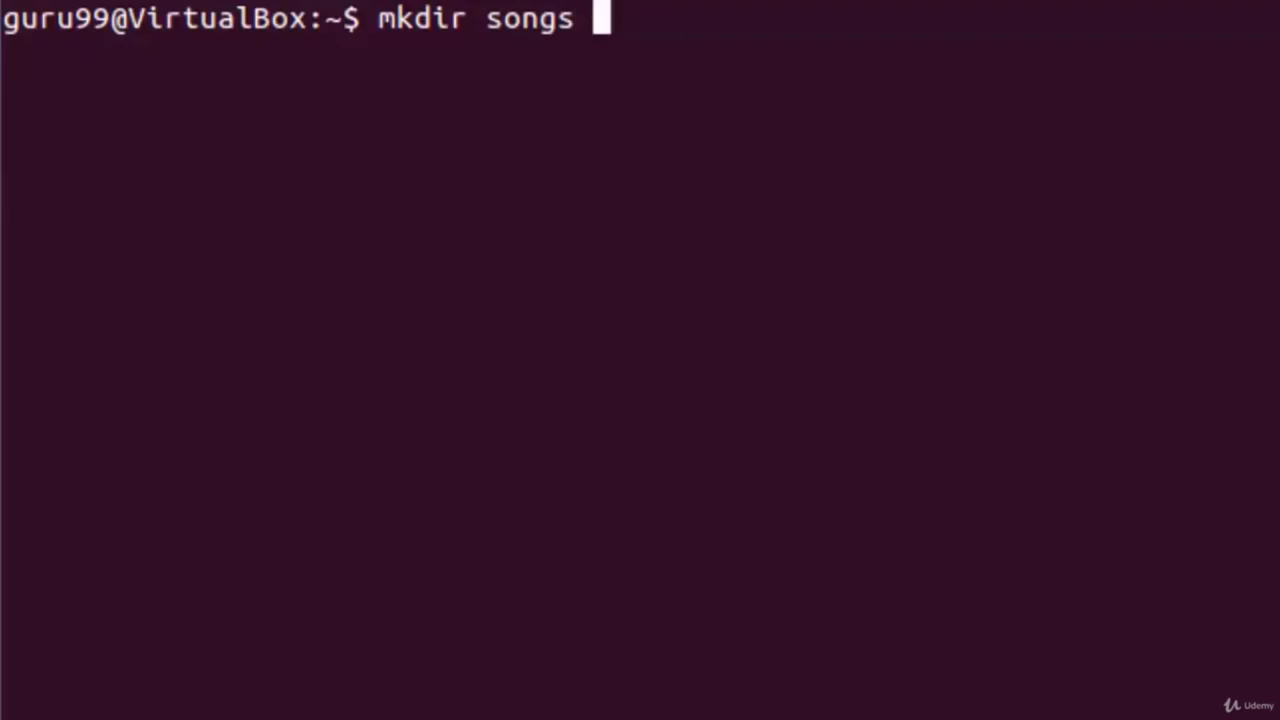
pyautogui.press('Return')
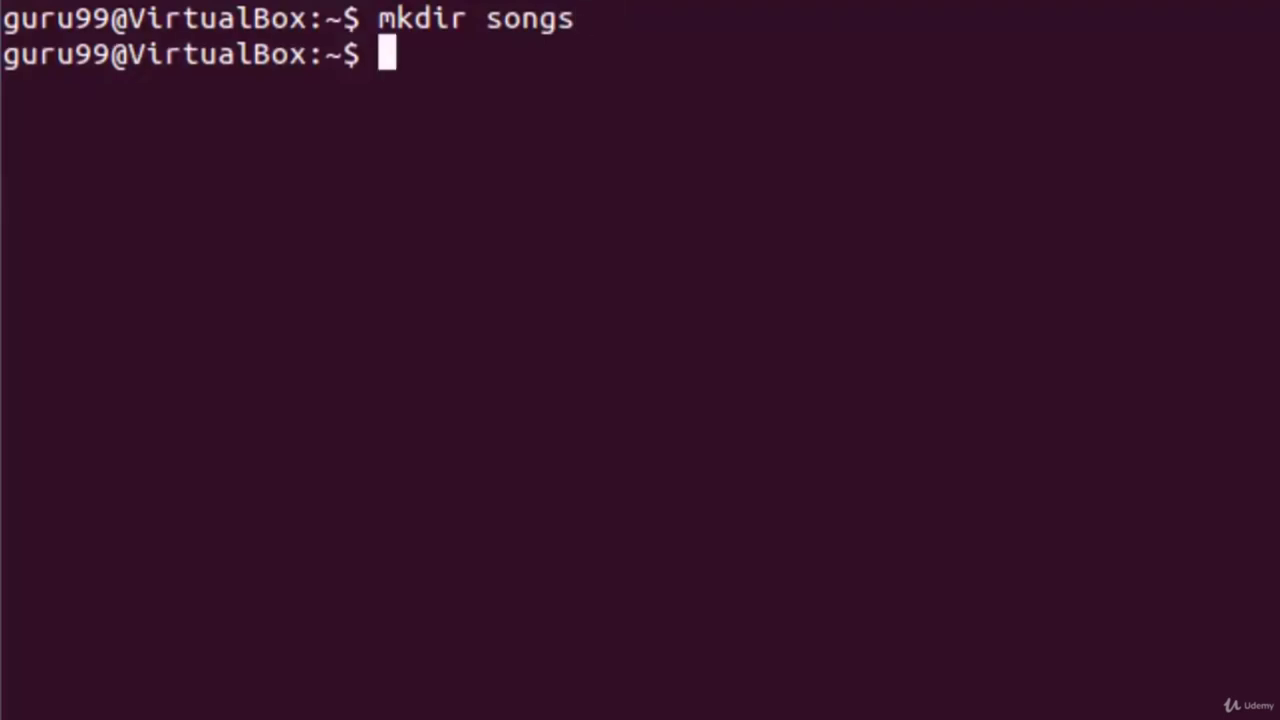
pyautogui.write('ls')
pyautogui.press('Return')
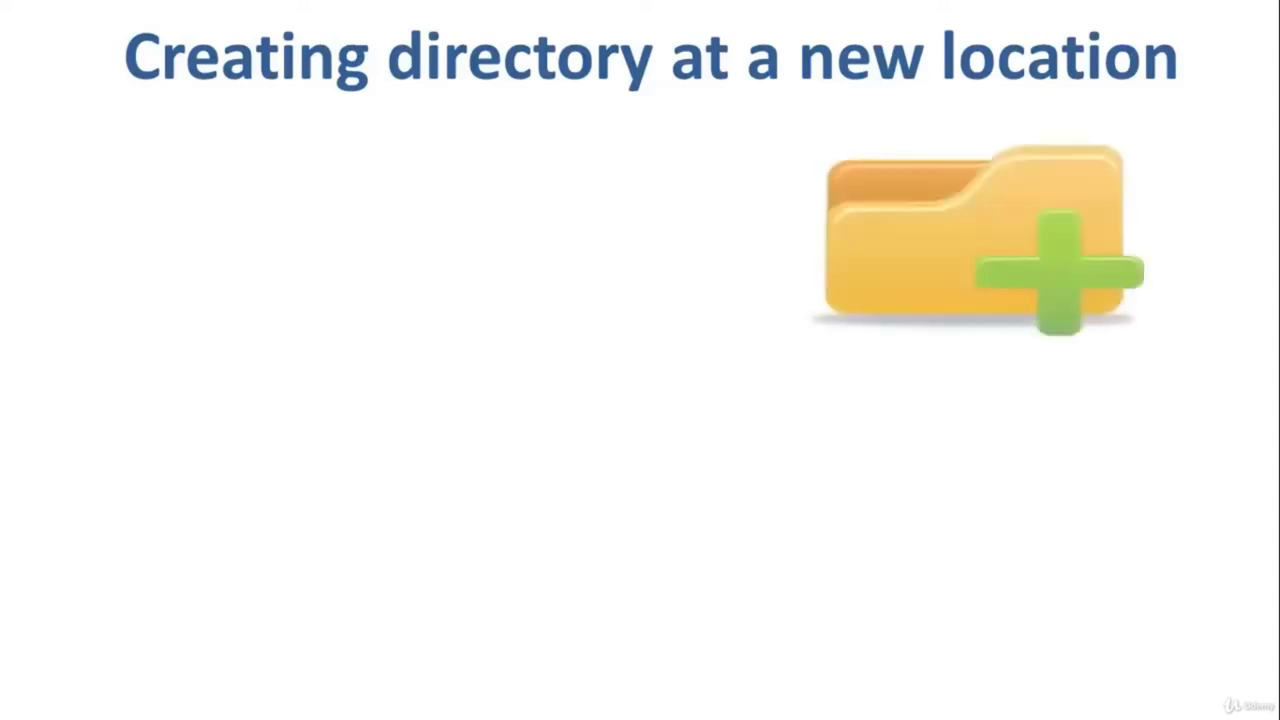
# - Create /tmp/music with mkdir and enter ls /tmp to check its contents
pyautogui.write('mkdir ')
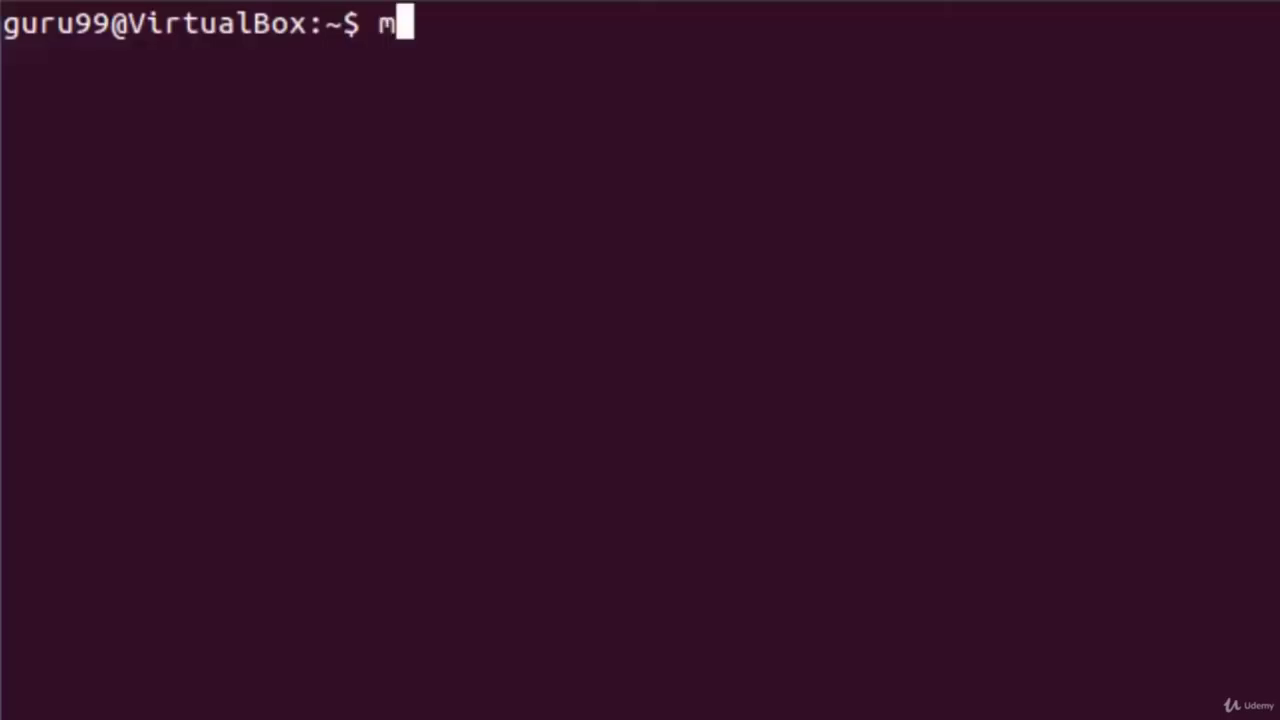
pyautogui.write('/tmp')
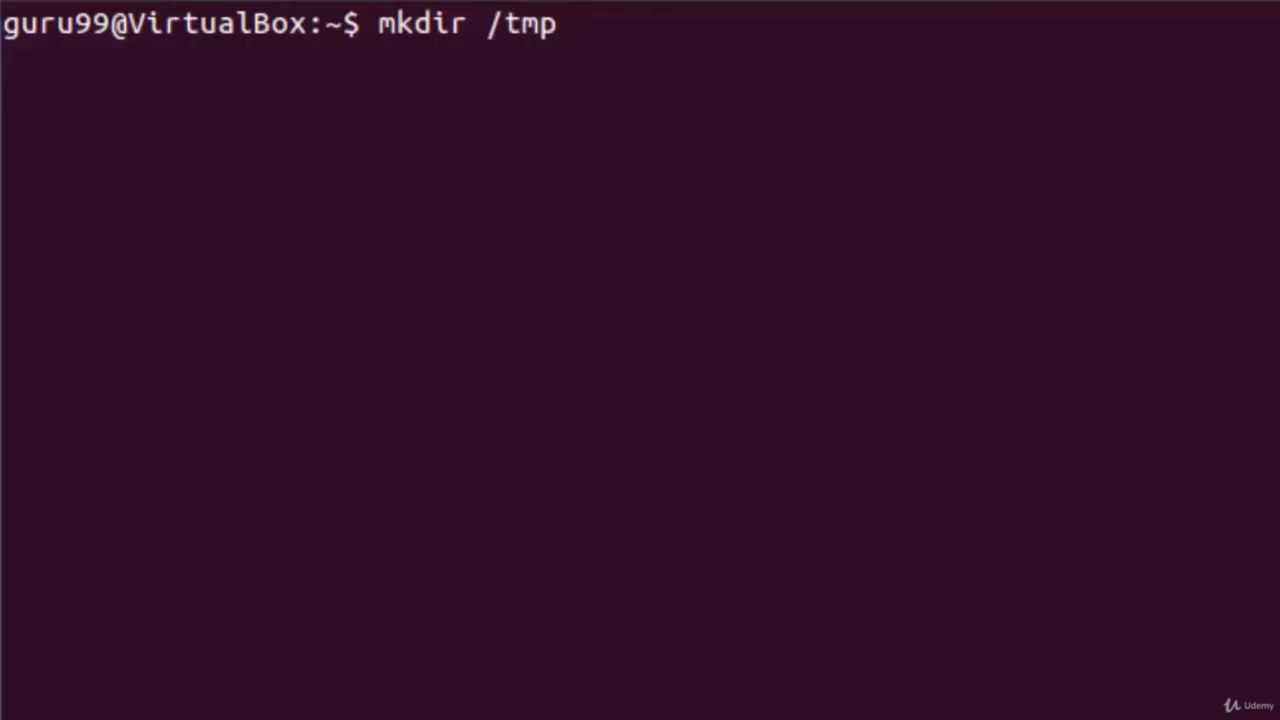
pyautogui.write('/m')
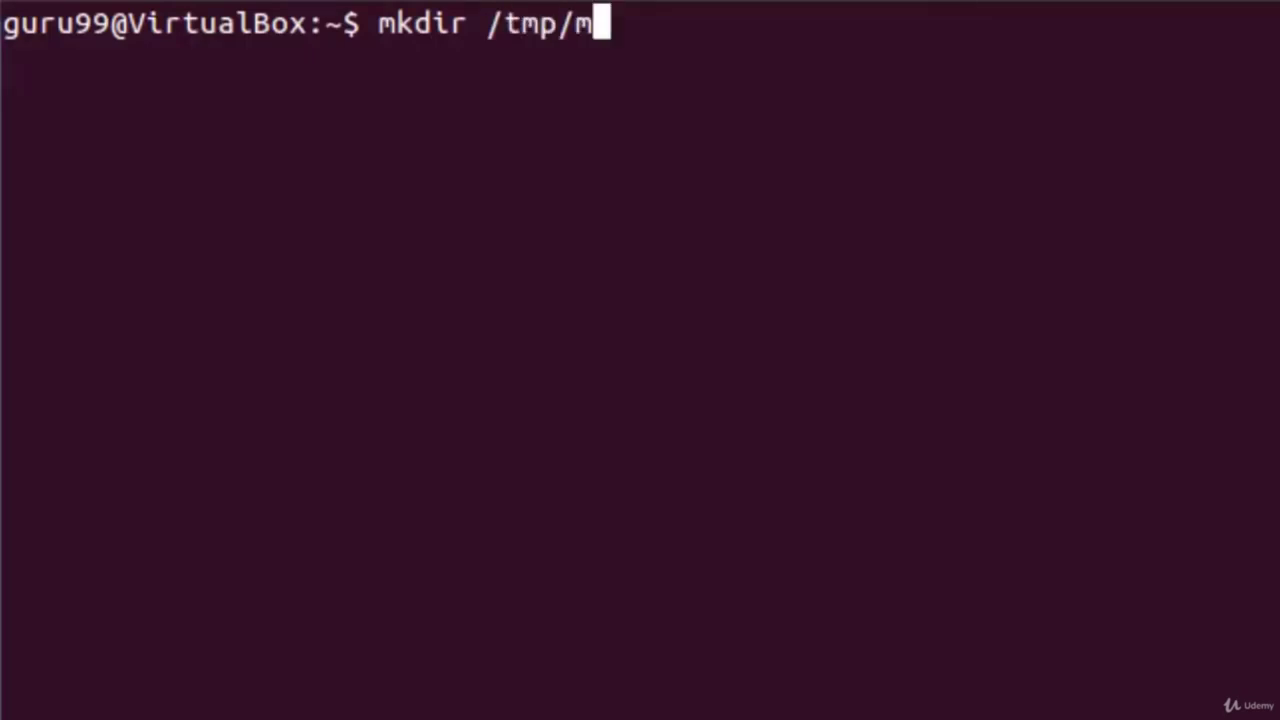
pyautogui.write('usic')
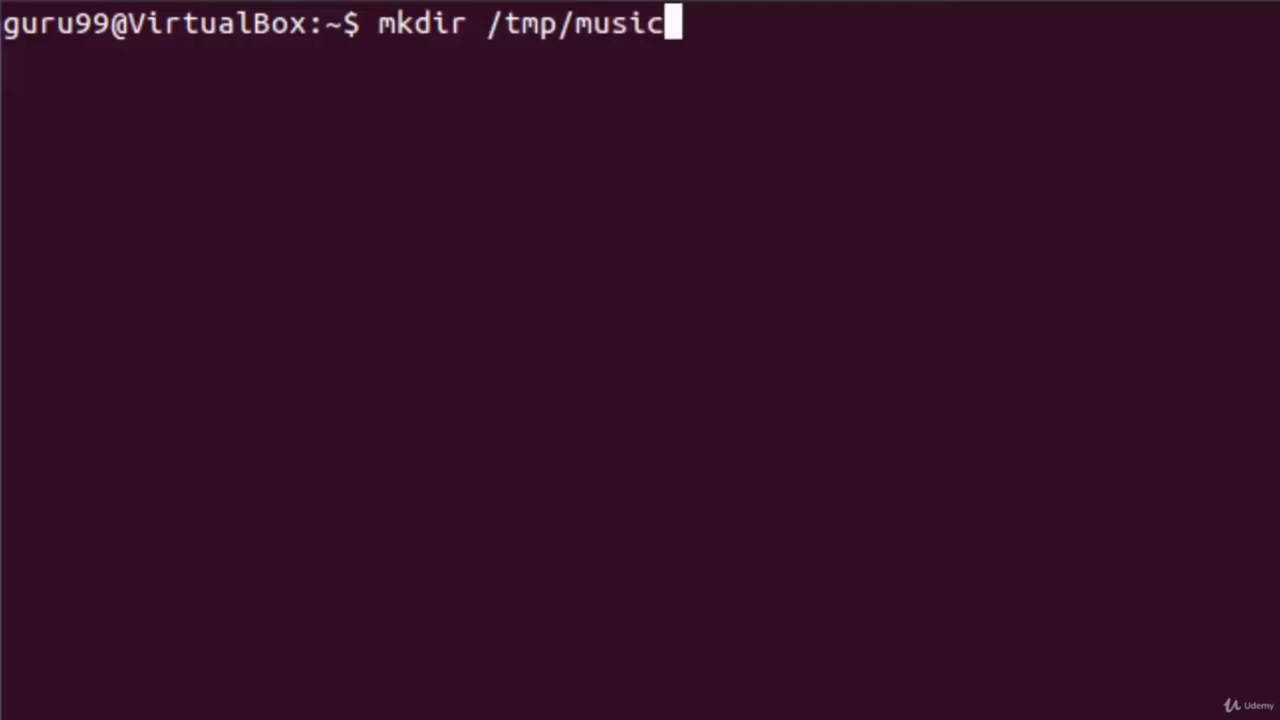
pyautogui.press('Return')
pyautogui.write('ls /tmp')
pyautogui.press('Return')
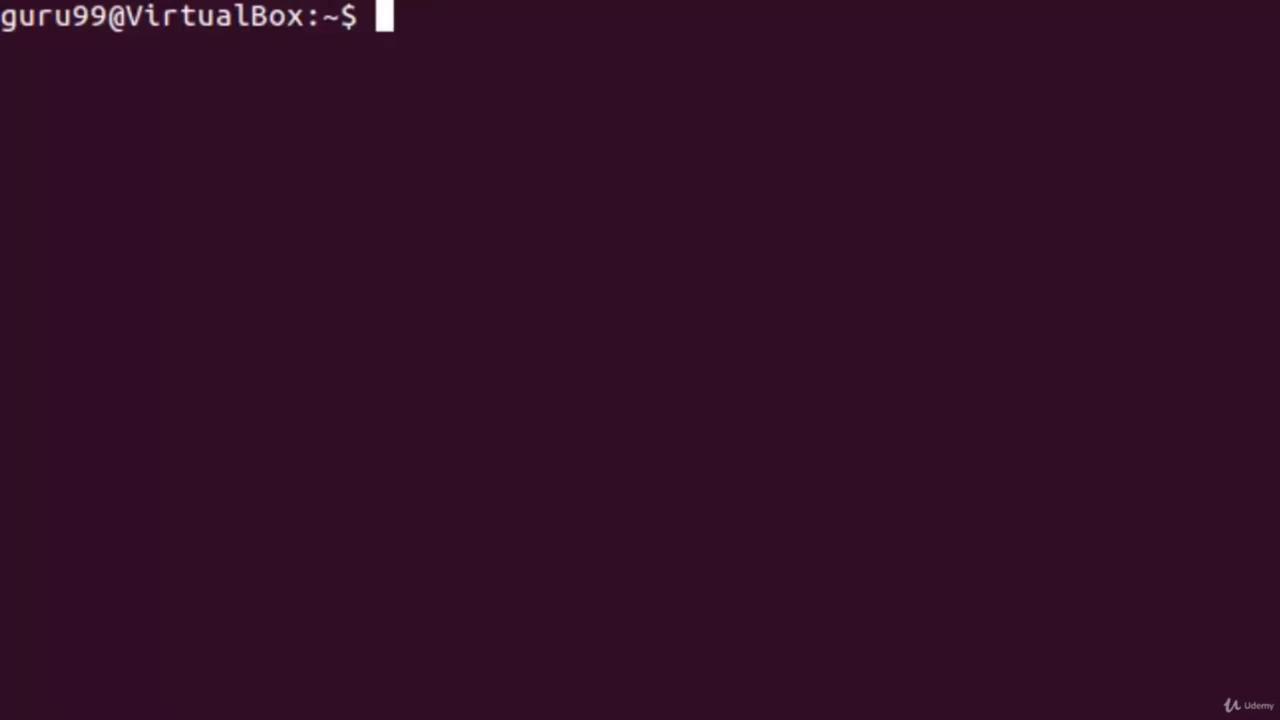
# - Make direc, direc1 and direc2 with a single mkdir, then list them with ls
pyautogui.write('mkdir')
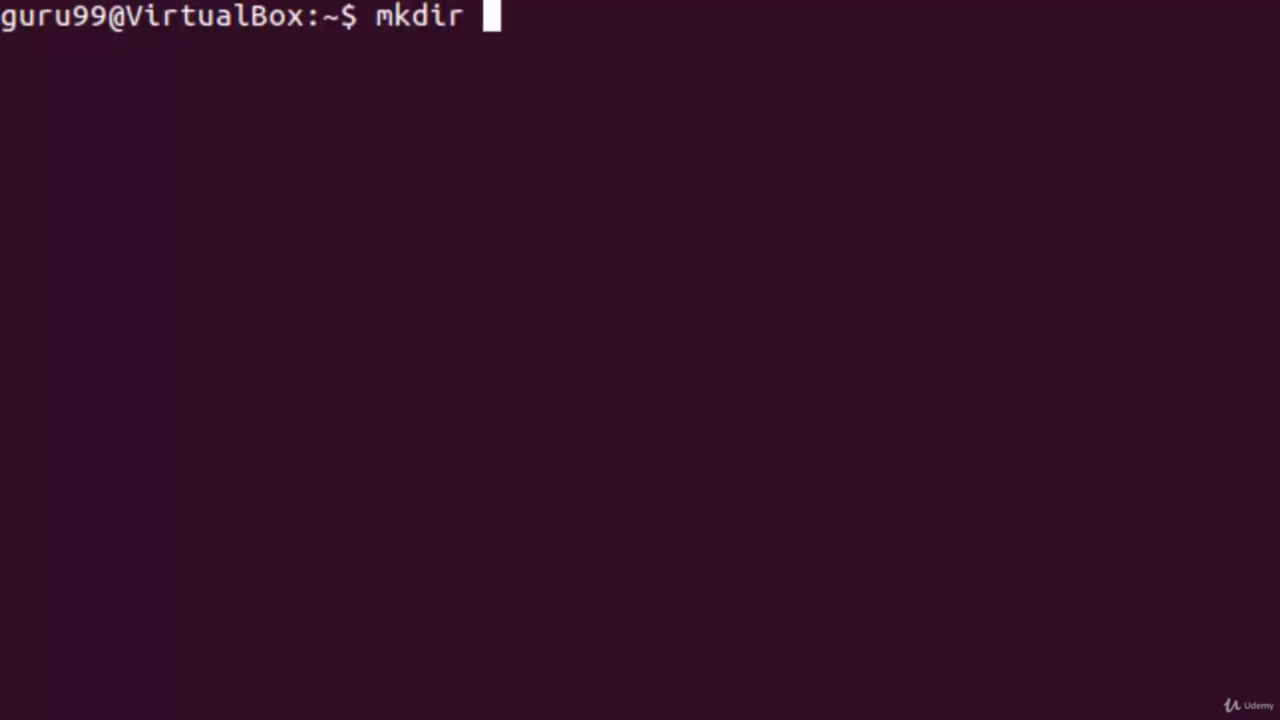
pyautogui.write(' direc ')
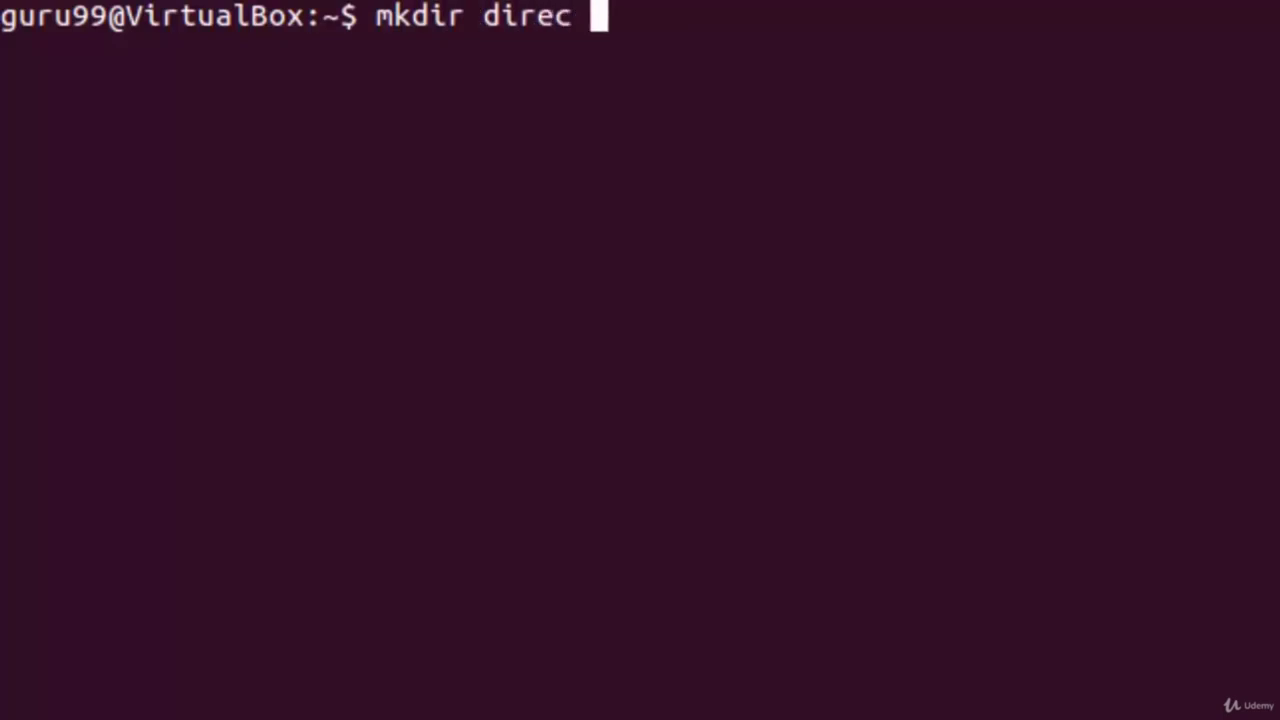
pyautogui.write('direc')
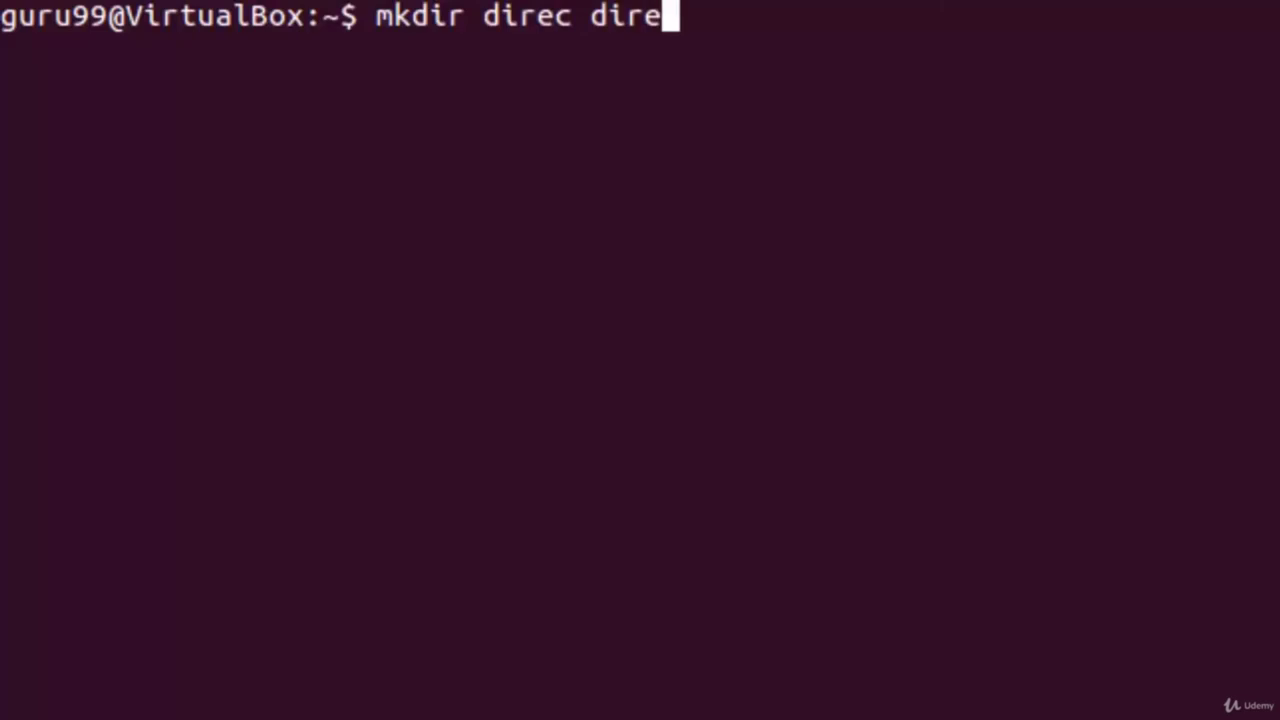
pyautogui.write('1 ')
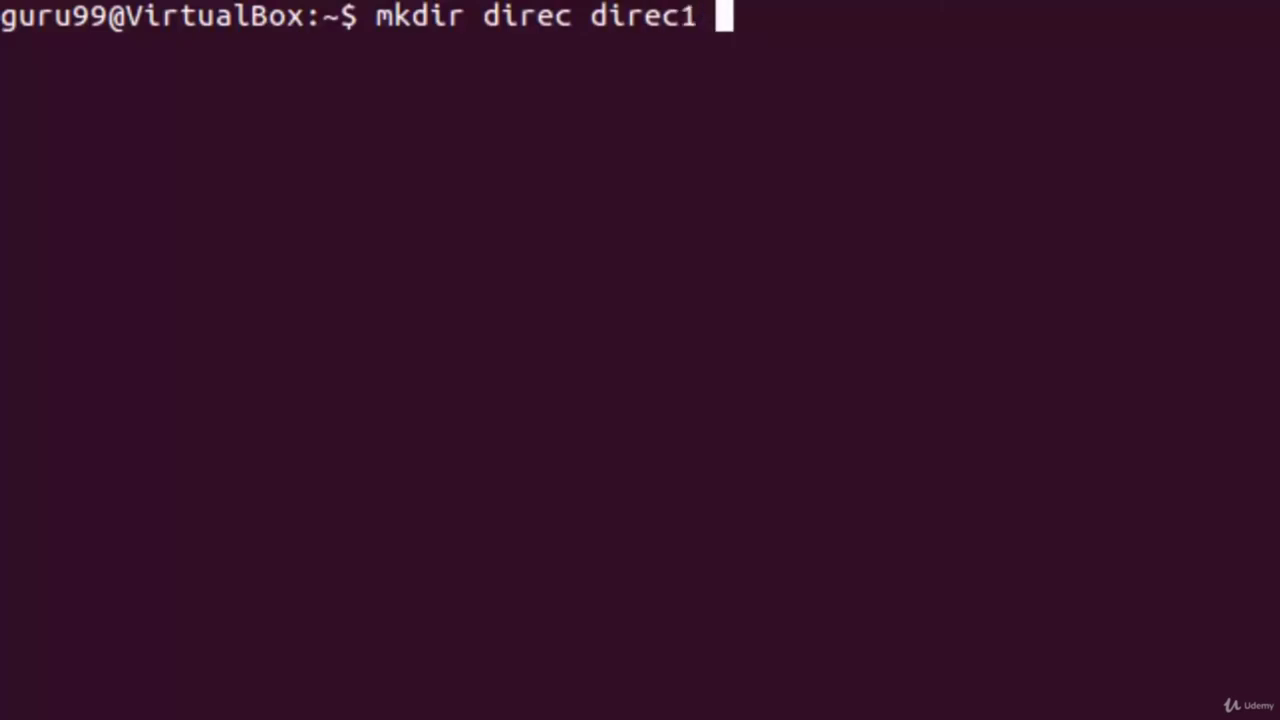
pyautogui.write('direc')
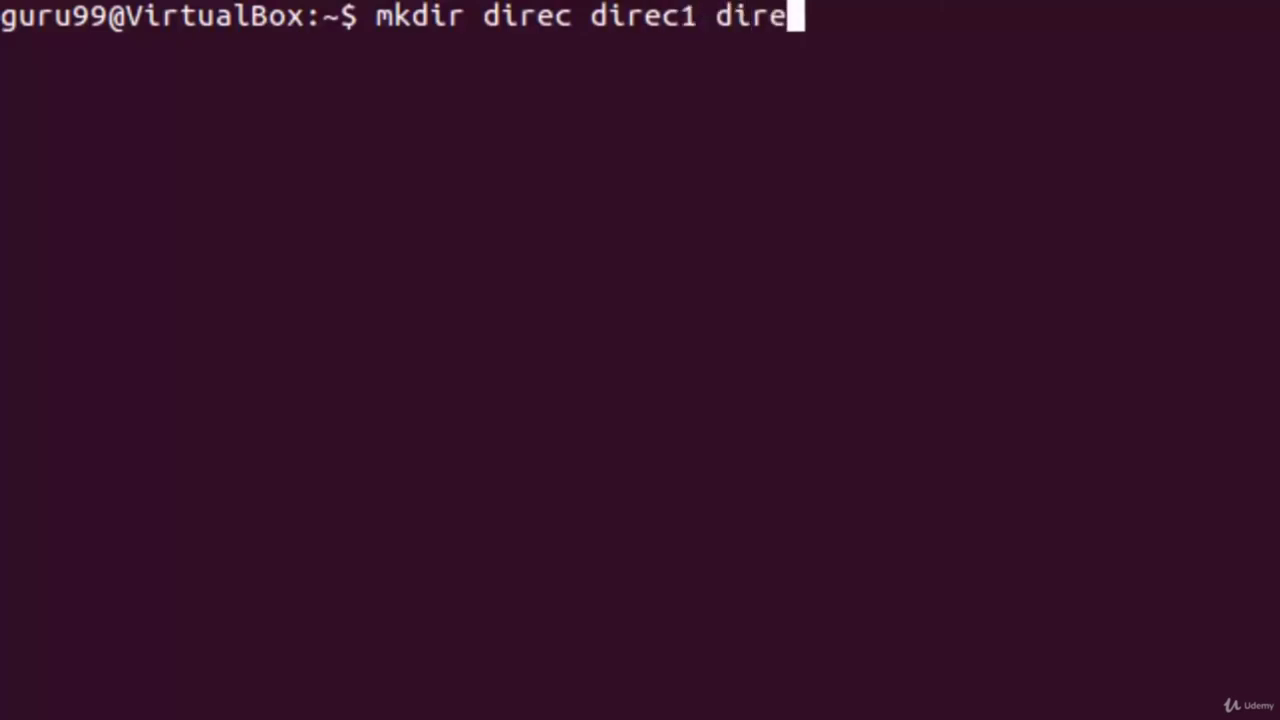
pyautogui.write('2')
pyautogui.press('Return')
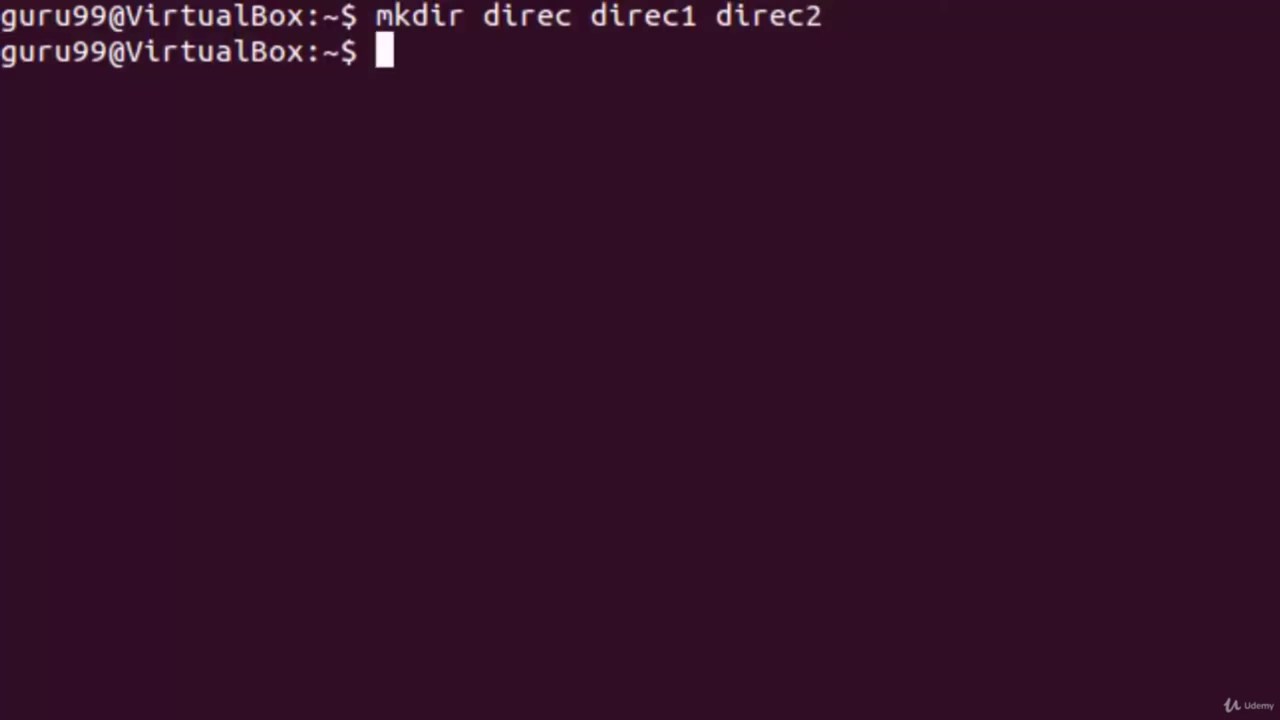
pyautogui.write('ls')
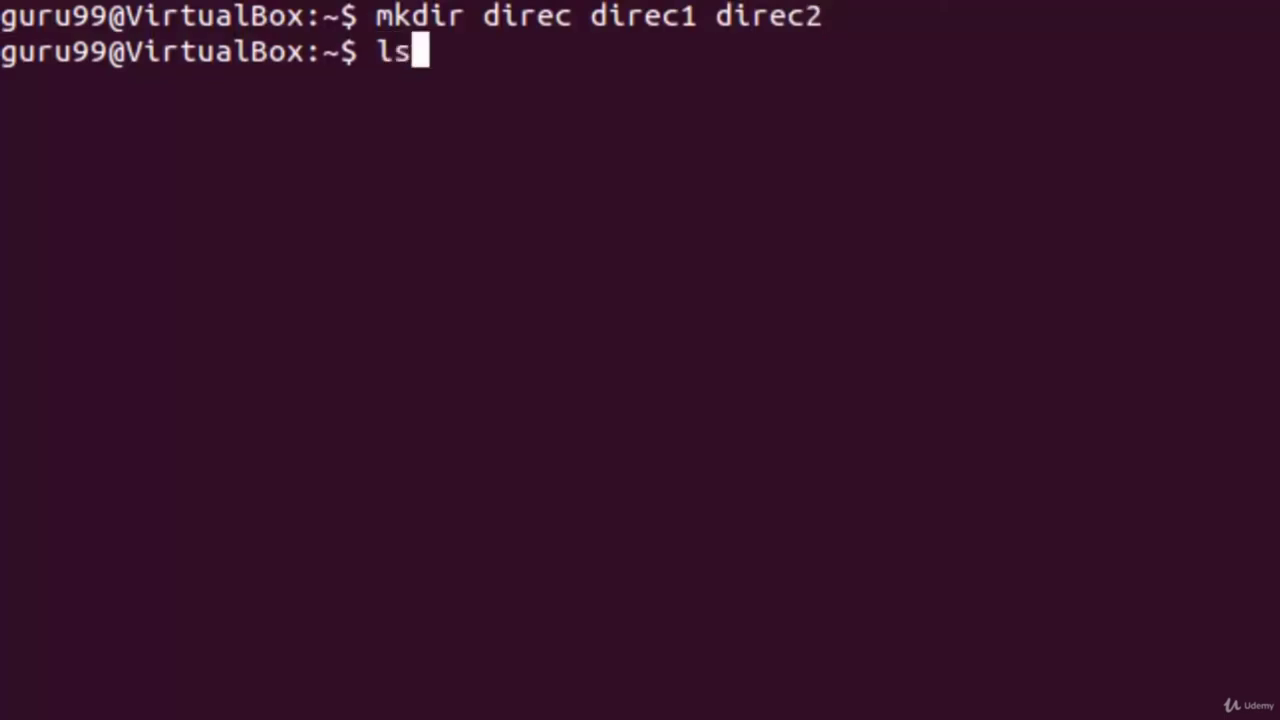
pyautogui.press('Return')
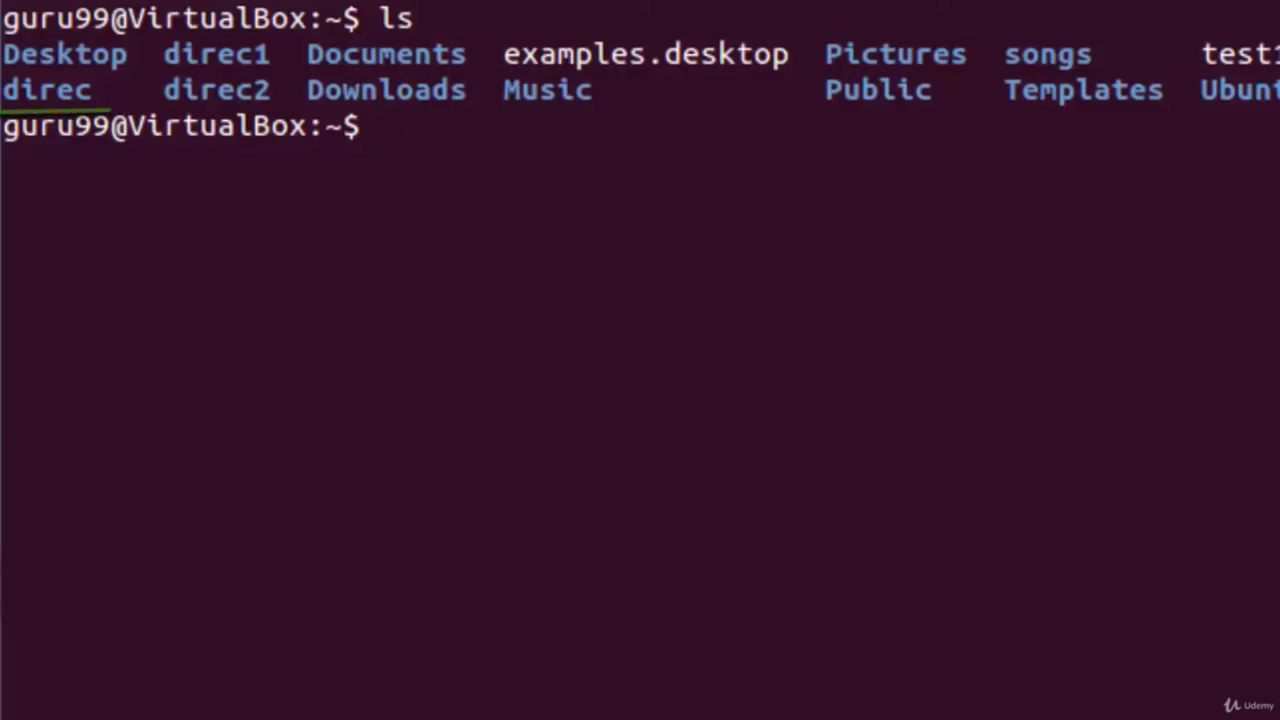
# - Delete direc with rmdir and list the home folder, leaving only direc1 and direc2
pyautogui.write('rmdi')
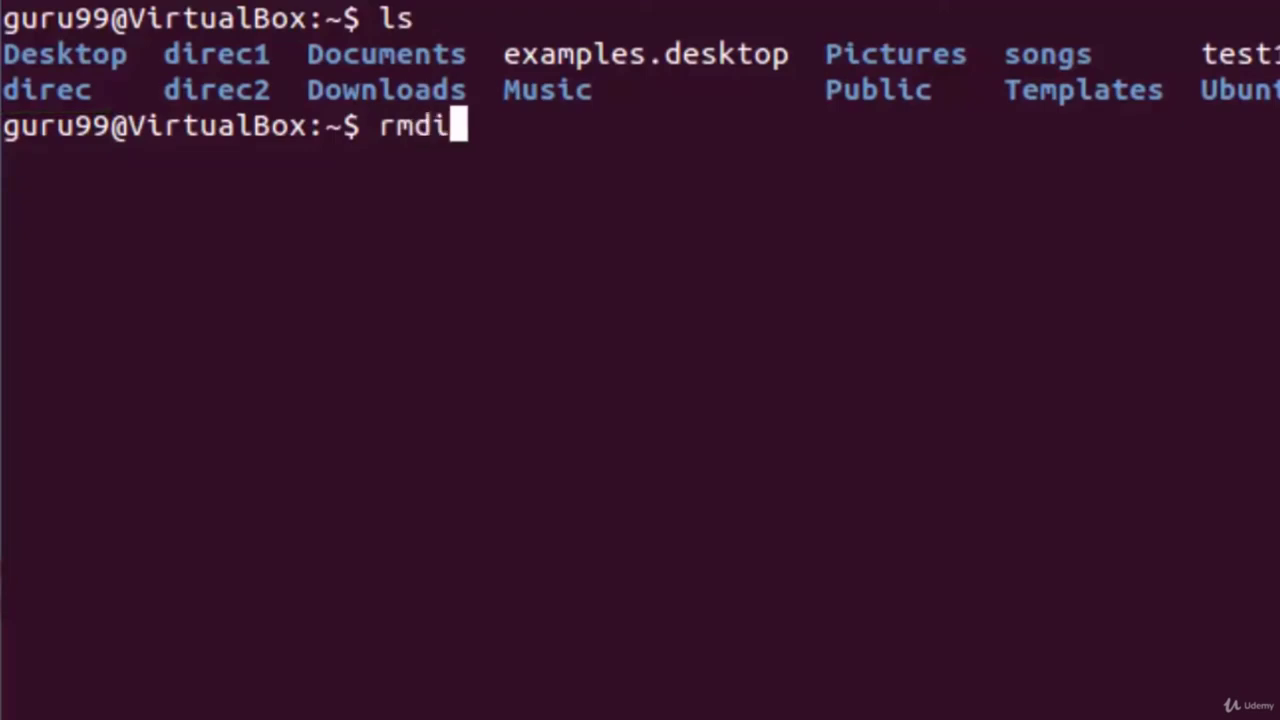
pyautogui.write('r dire')
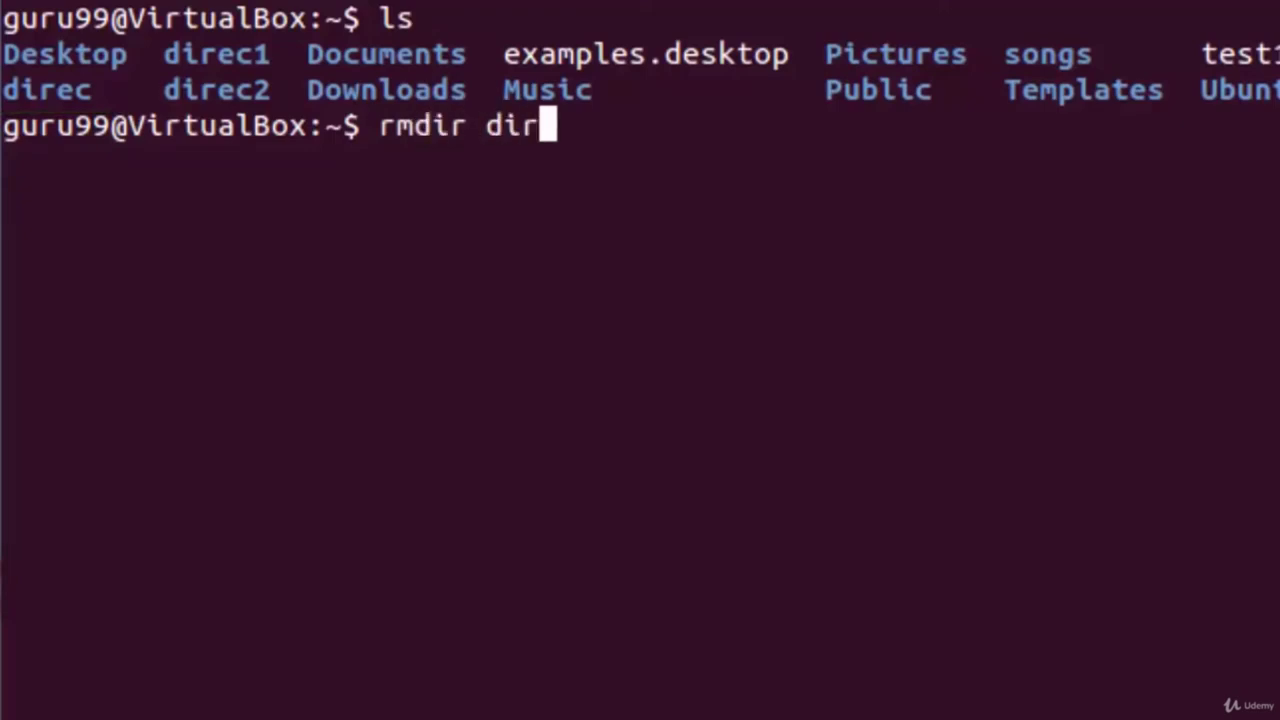
pyautogui.write('c')
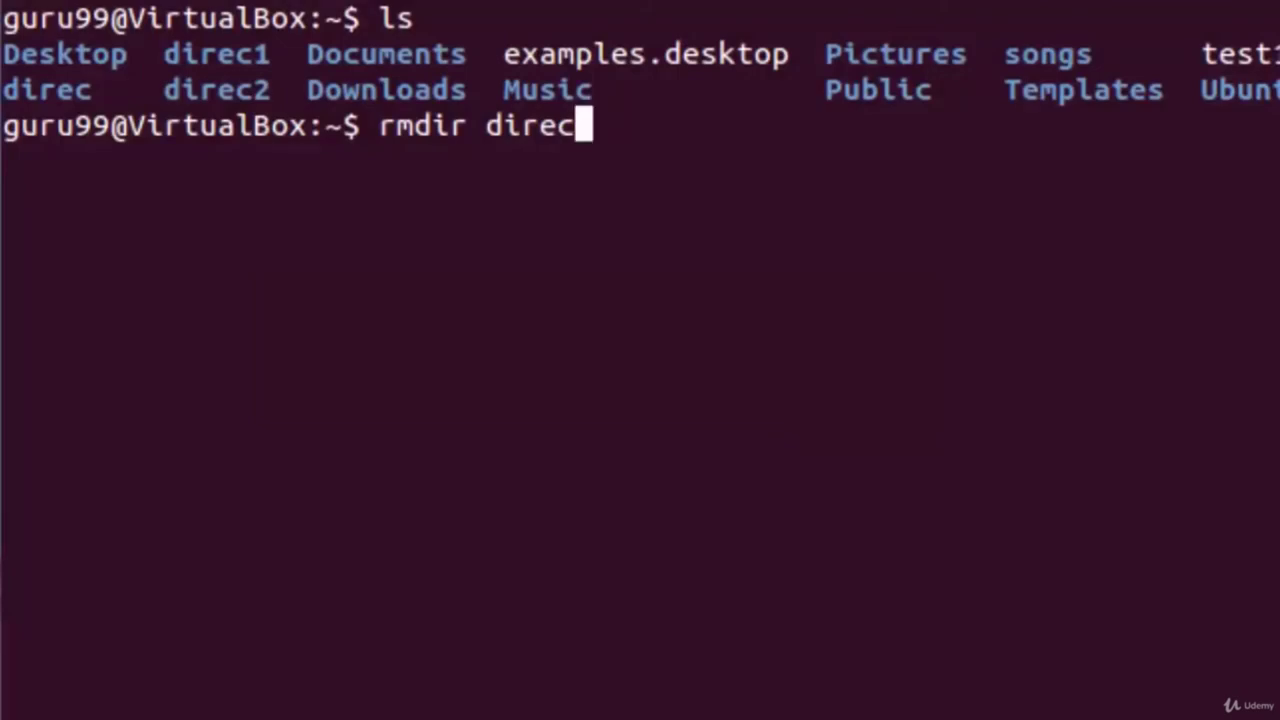
pyautogui.press('Return')
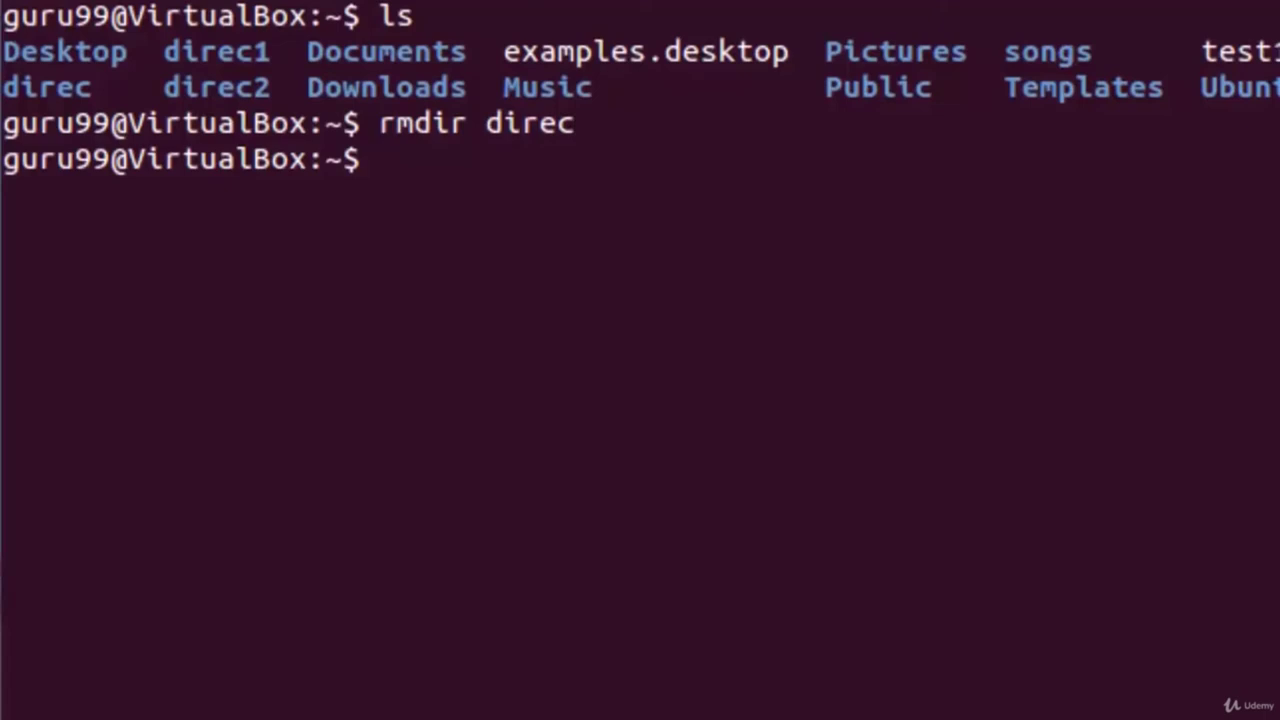
pyautogui.write('ls')
pyautogui.press('Return')
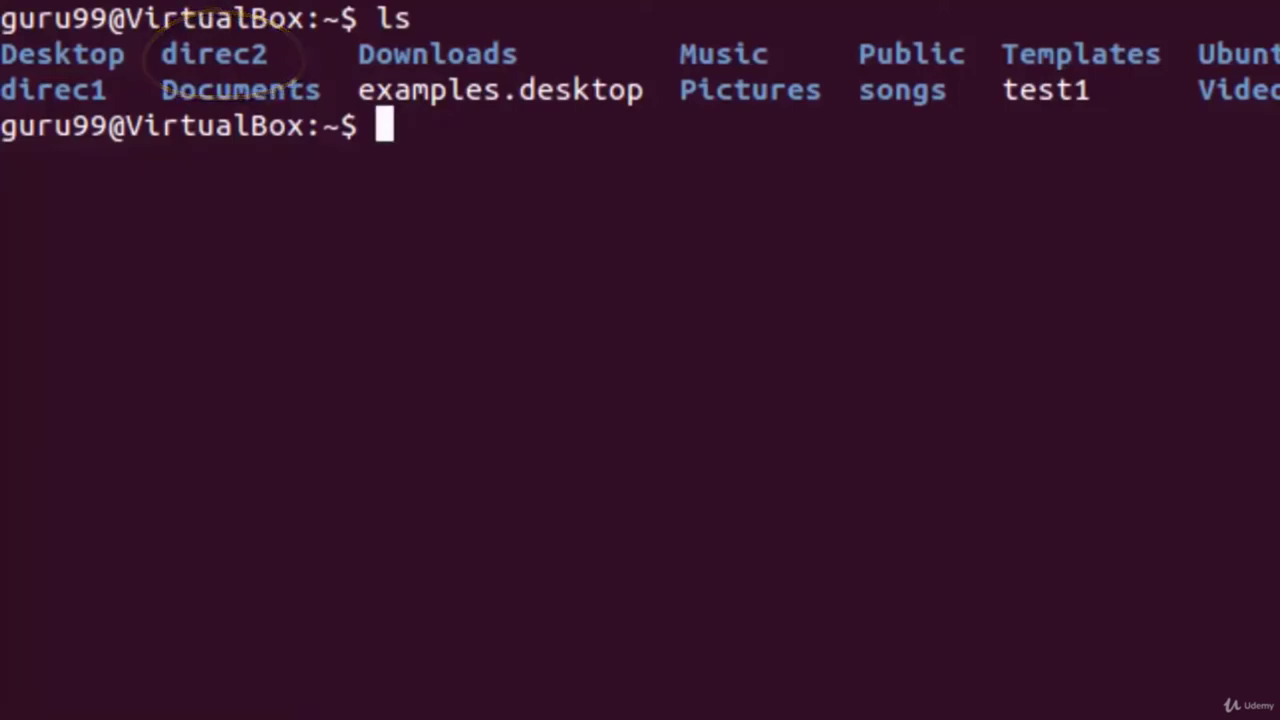
# - Run mv direc2 direc4, then list the home folder to see direc4
pyautogui.write('m')
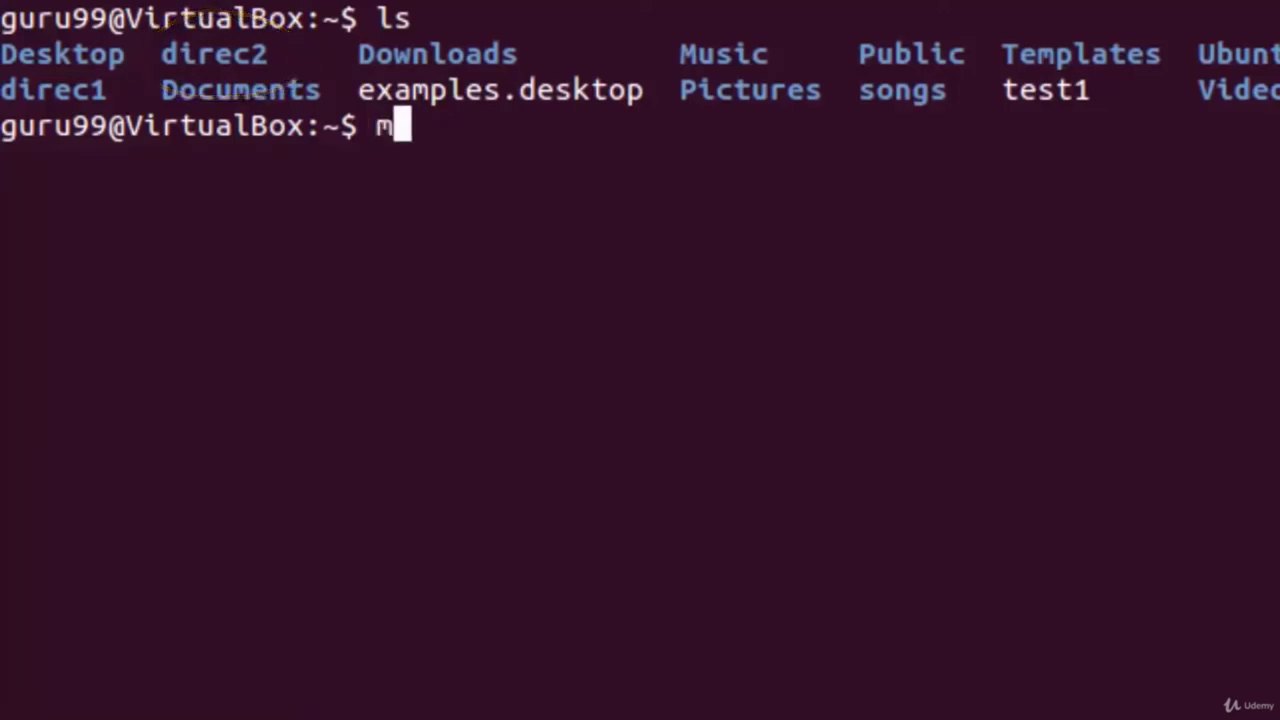
pyautogui.write('v dire')
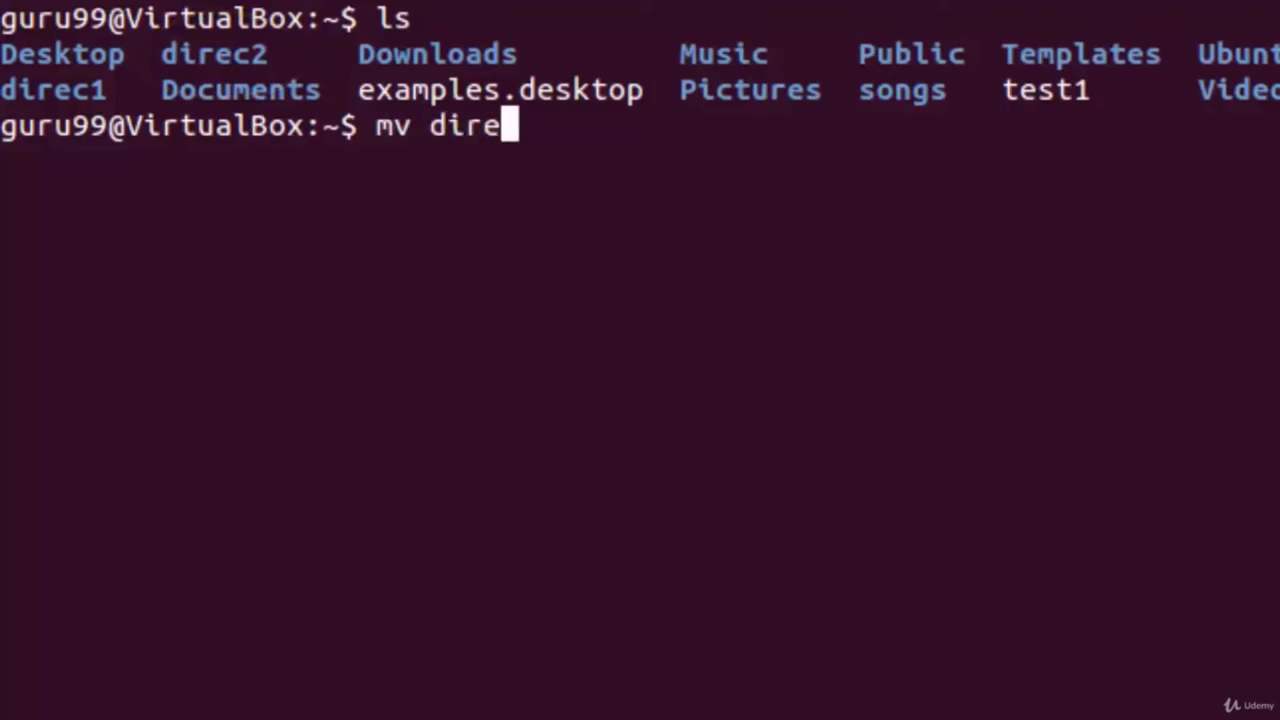
pyautogui.write('c2 ')
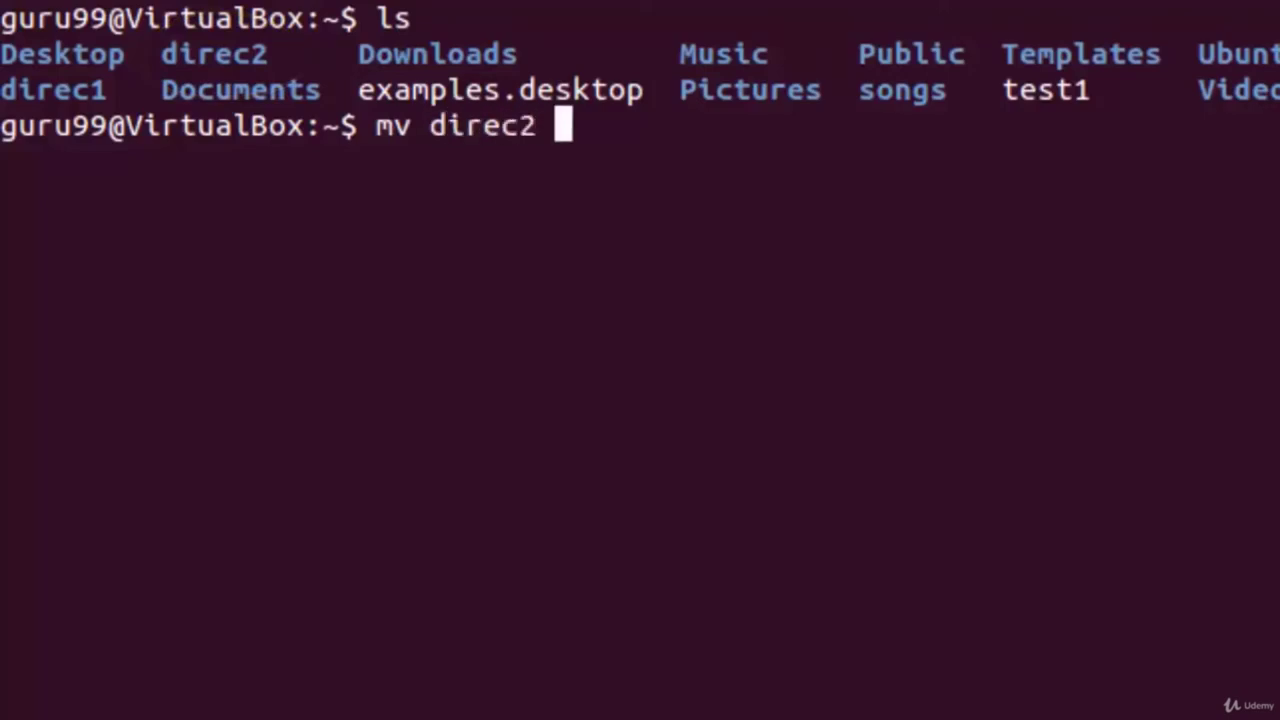
pyautogui.write('direc')
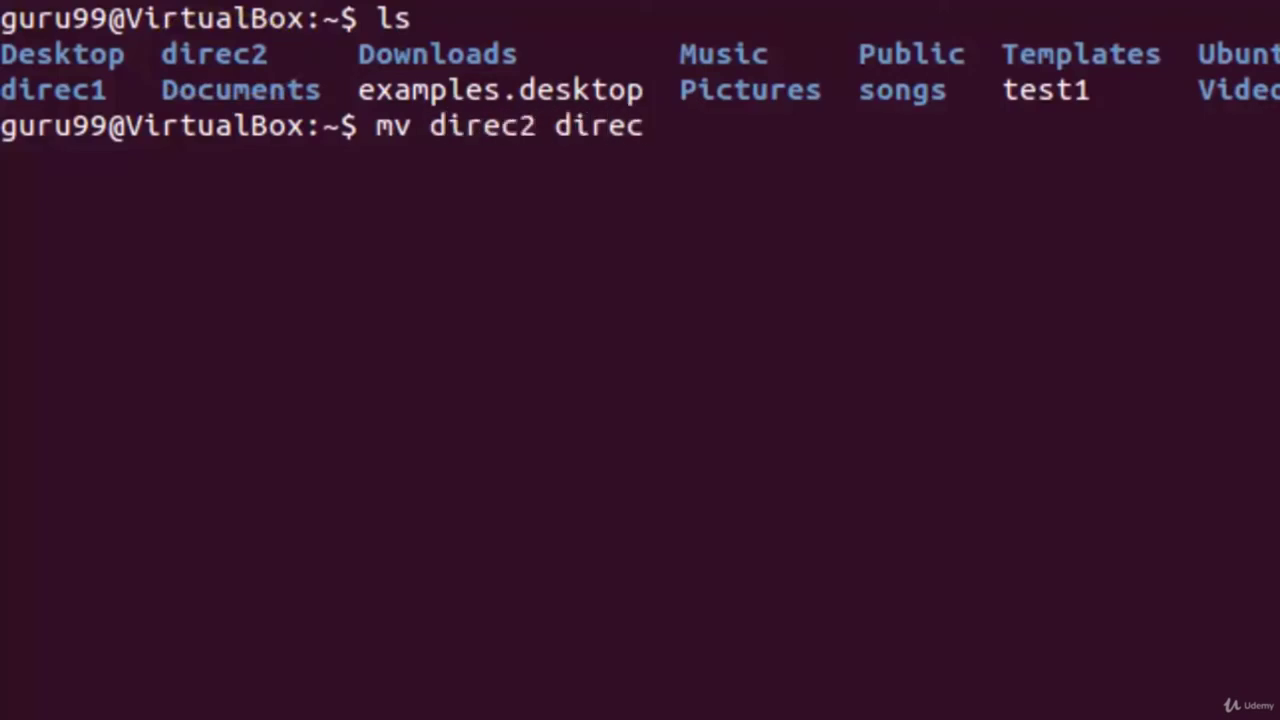
pyautogui.write('4')
pyautogui.press('Return')
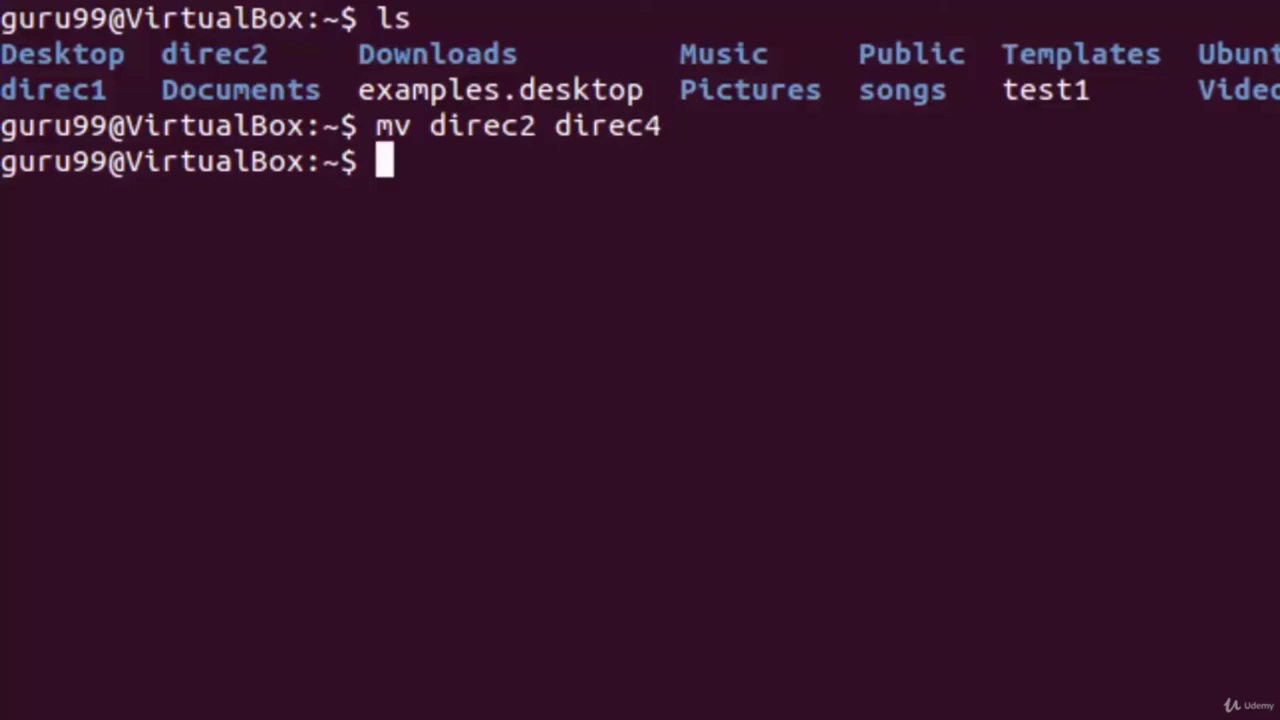
pyautogui.write('ls')
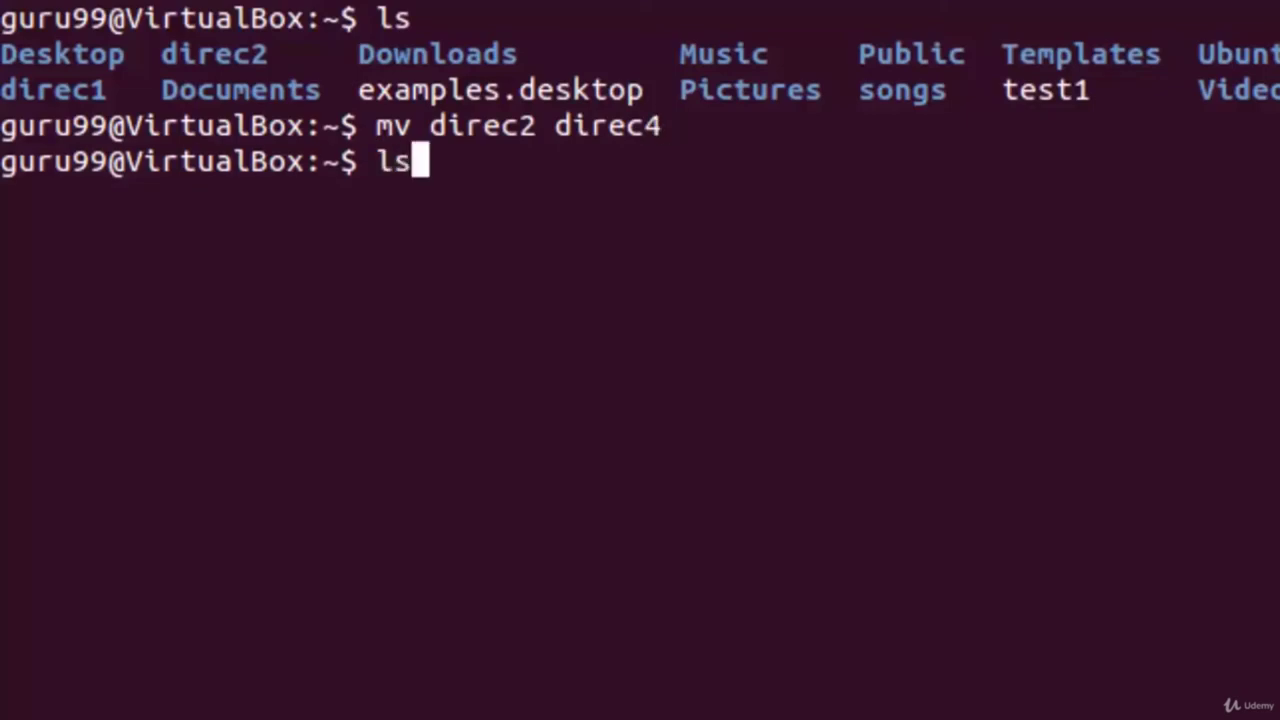
pyautogui.press('Return')
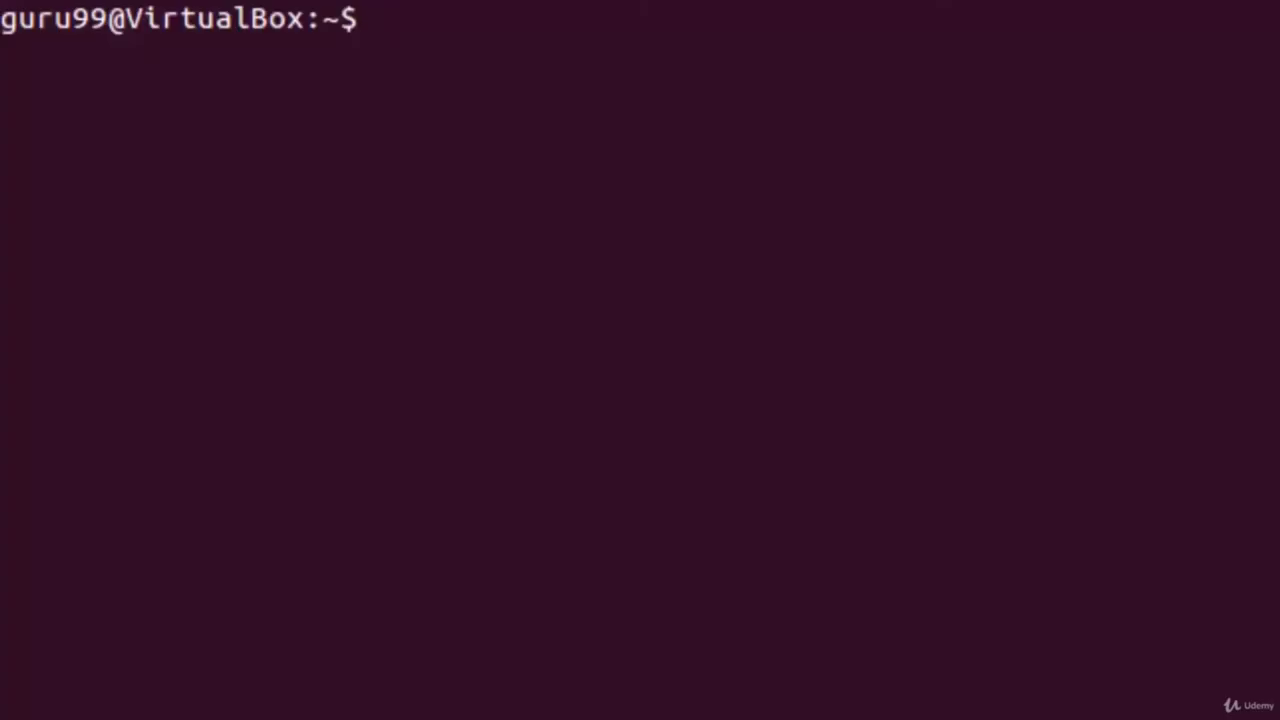
pyautogui.write('man ls')
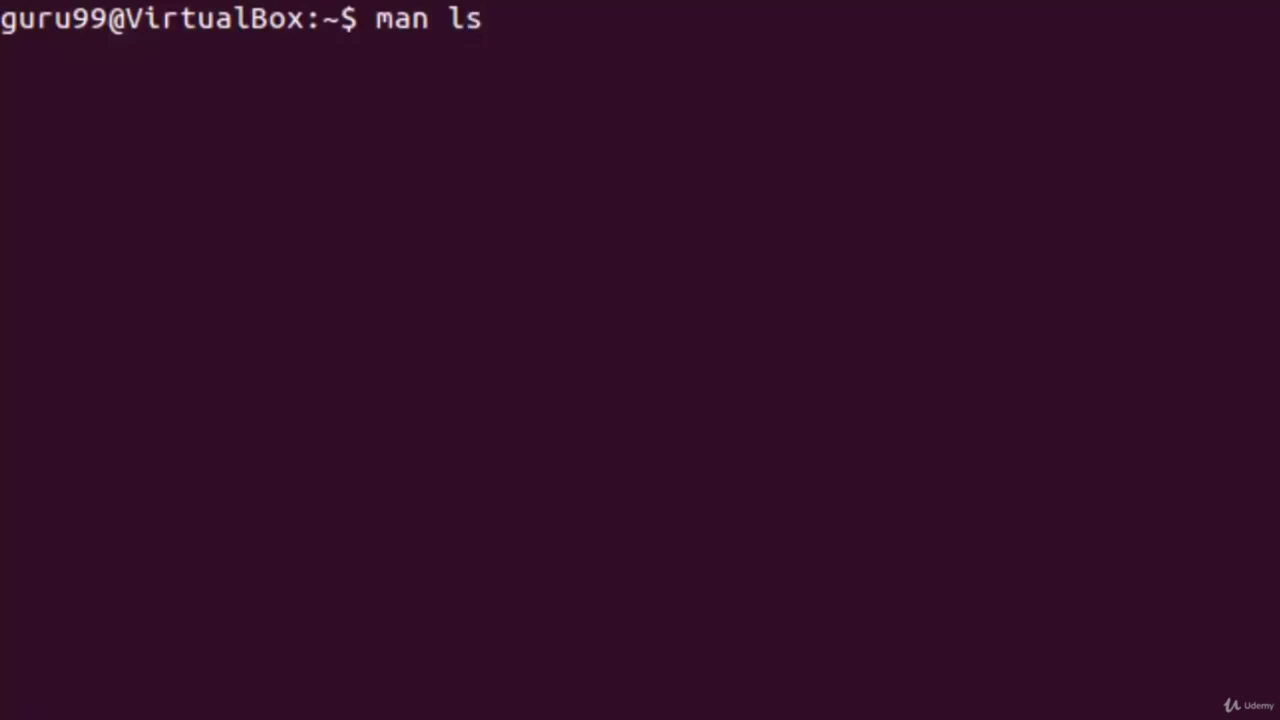
pyautogui.press('Return')
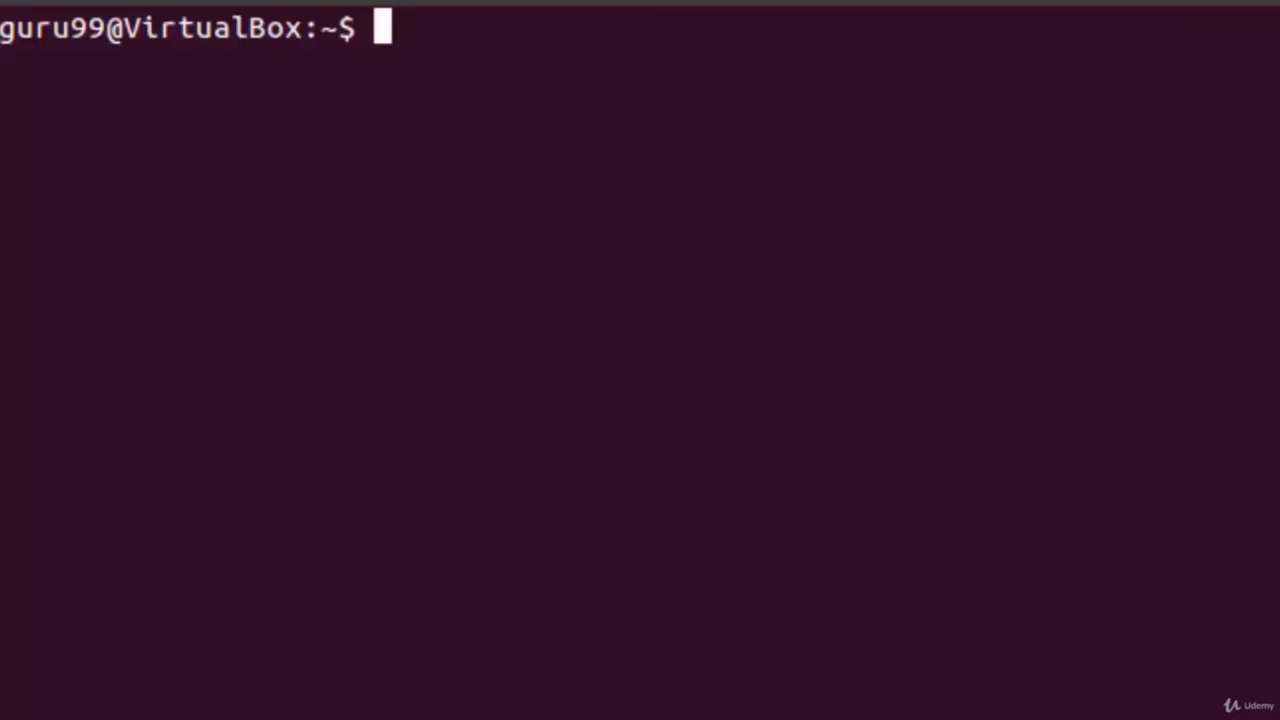
pyautogui.write('history')
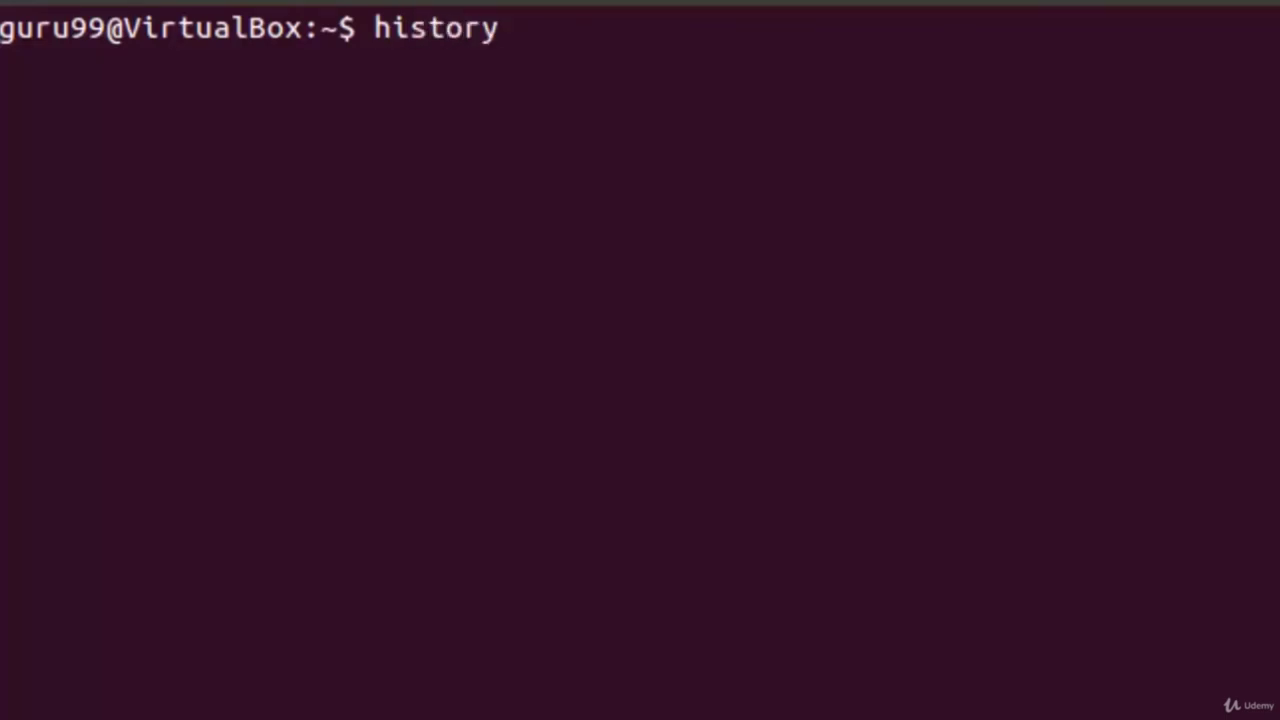
pyautogui.press('Return')
pyautogui.hotkey('ctrl', 'l')
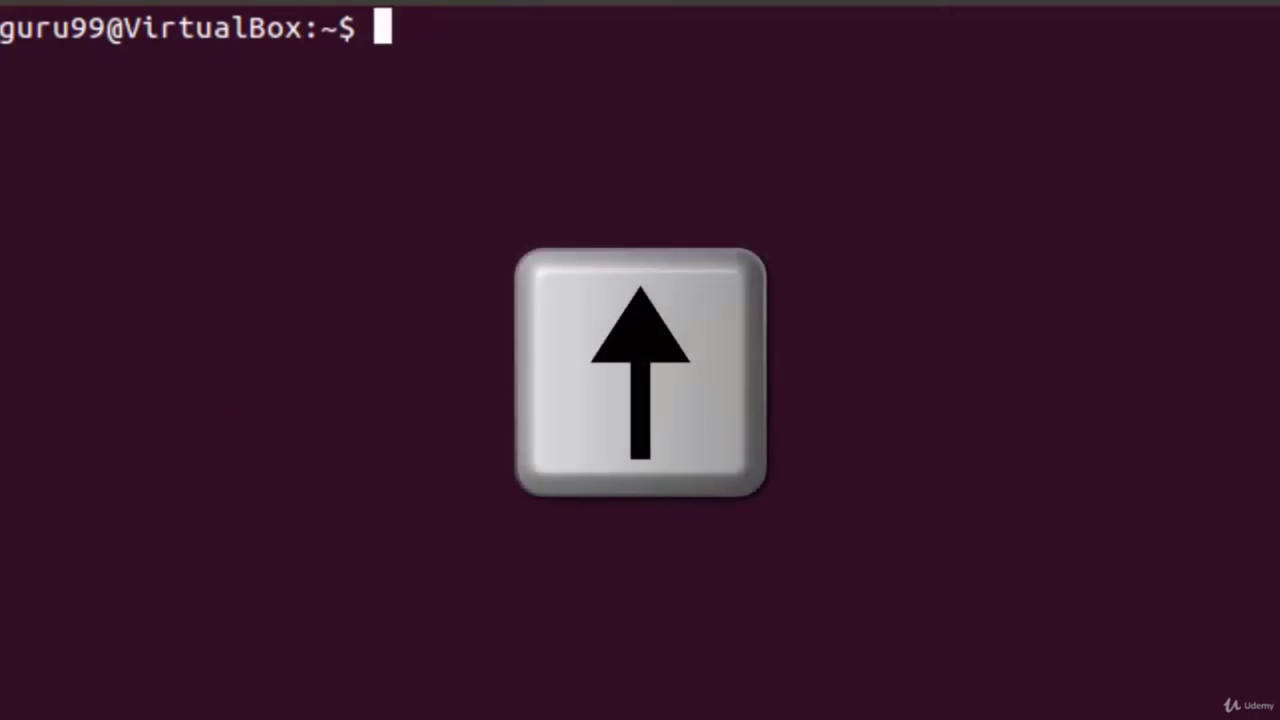
pyautogui.press('Up')
pyautogui.press('Up')
pyautogui.press('Up')
pyautogui.press('Up')
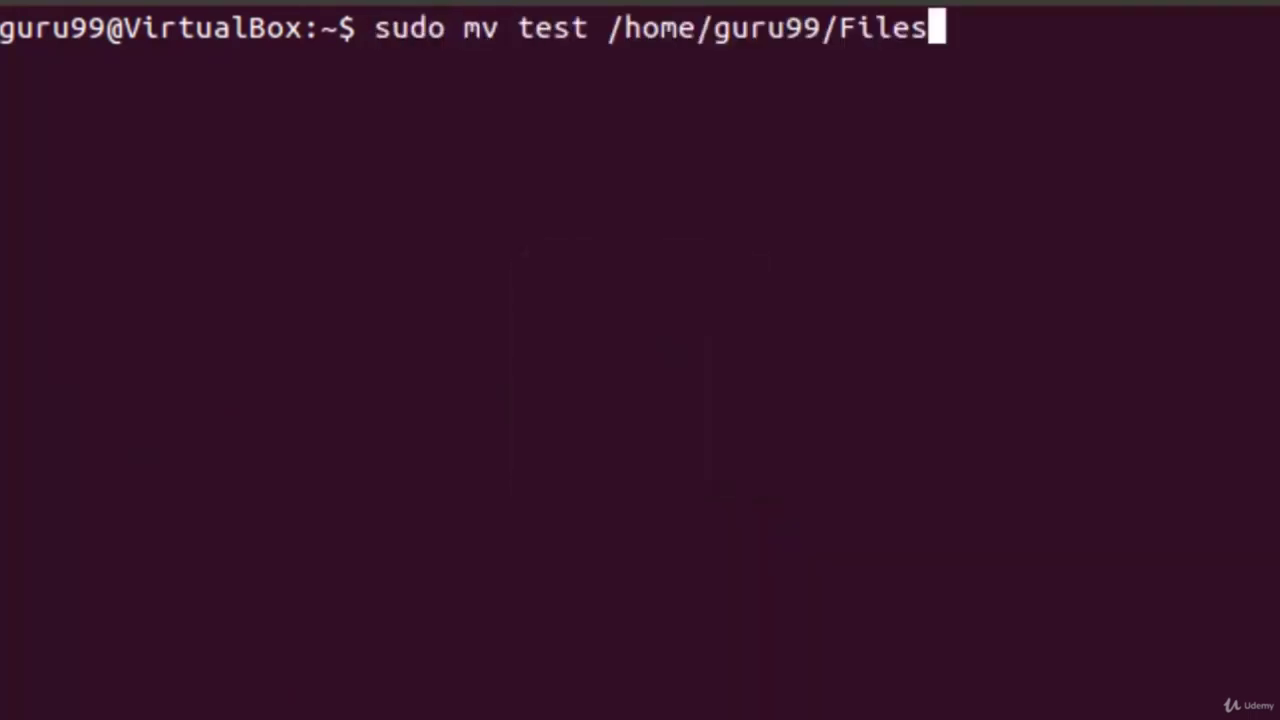
pyautogui.press('Up')
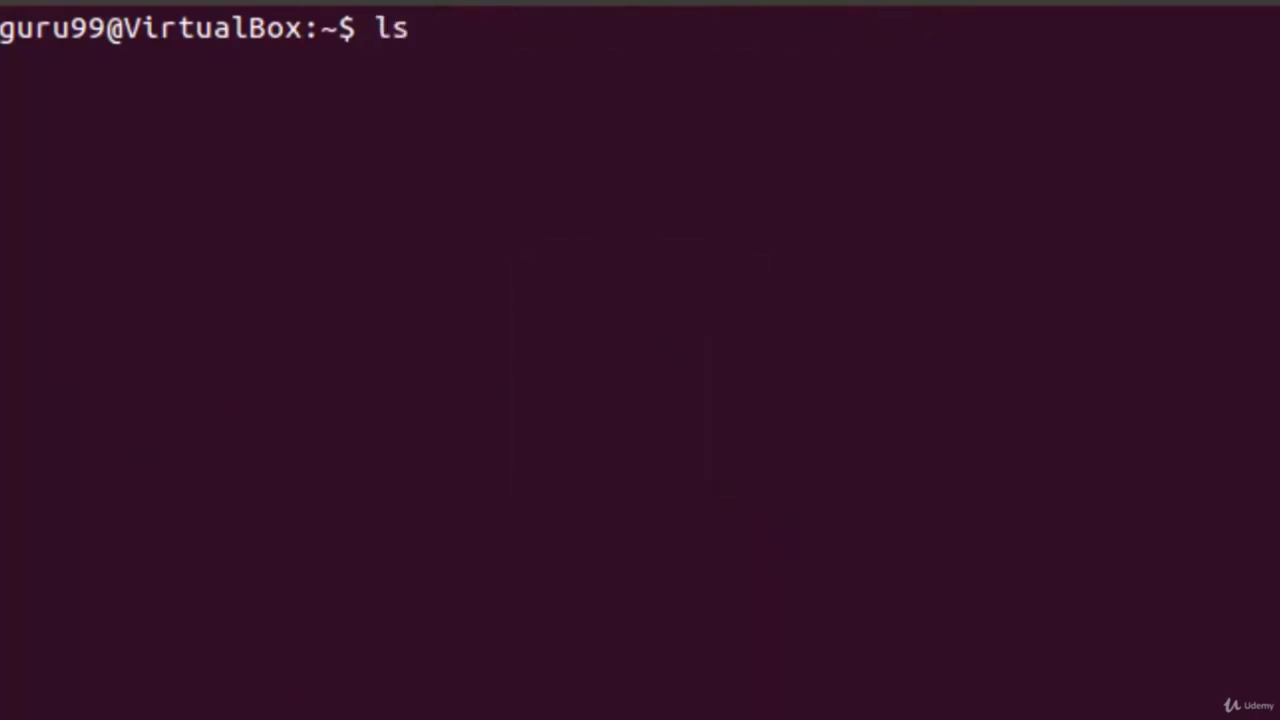
pyautogui.press('Down')
pyautogui.press('Up')
pyautogui.press('Up')
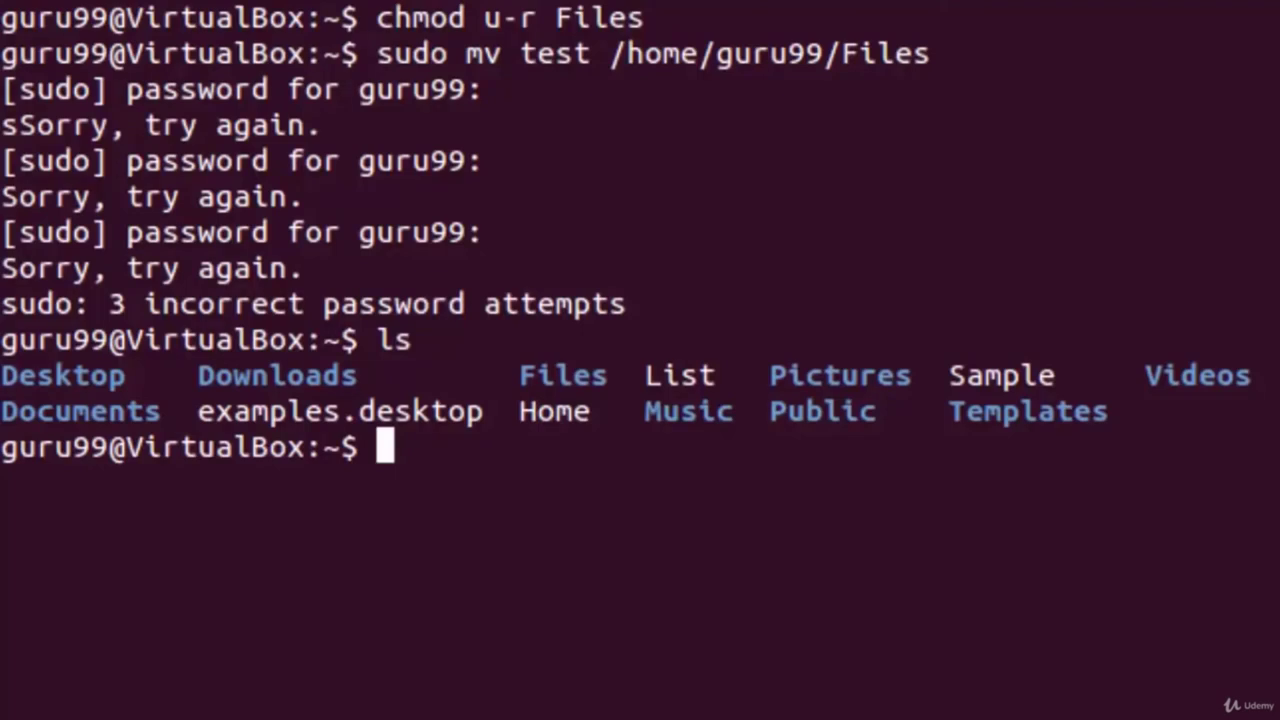
pyautogui.write('clear')
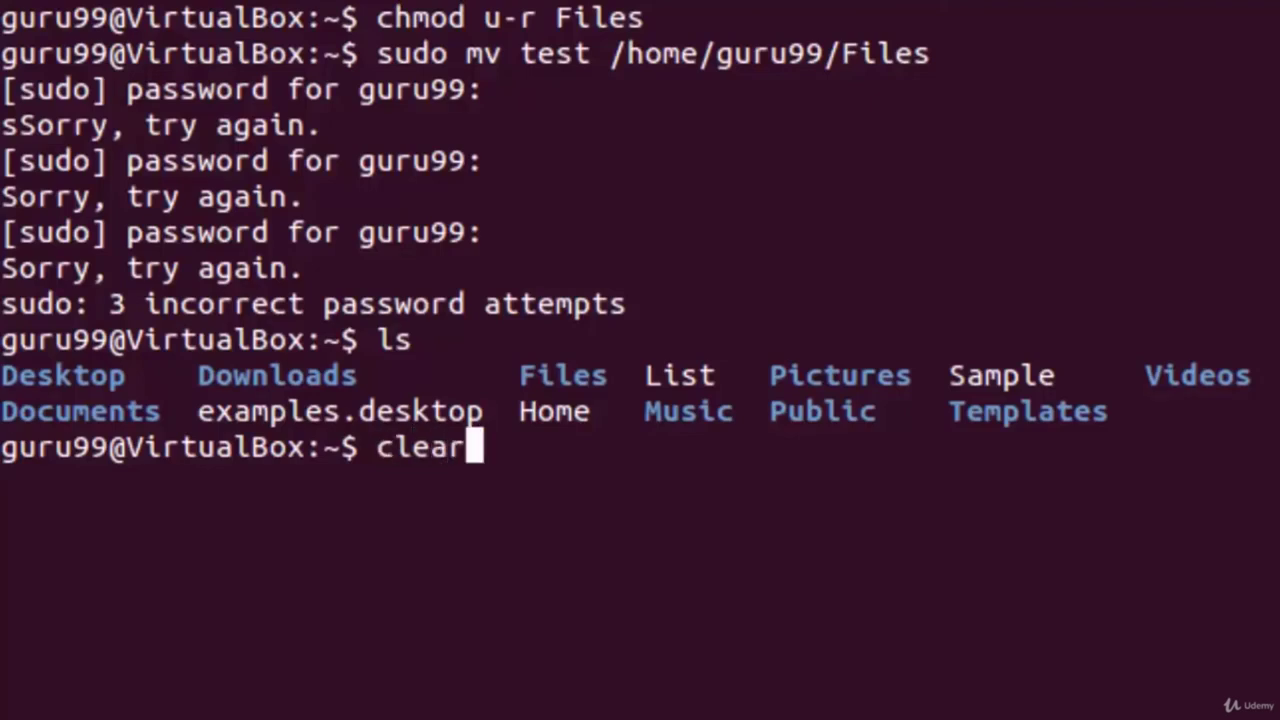
pyautogui.press('Return')
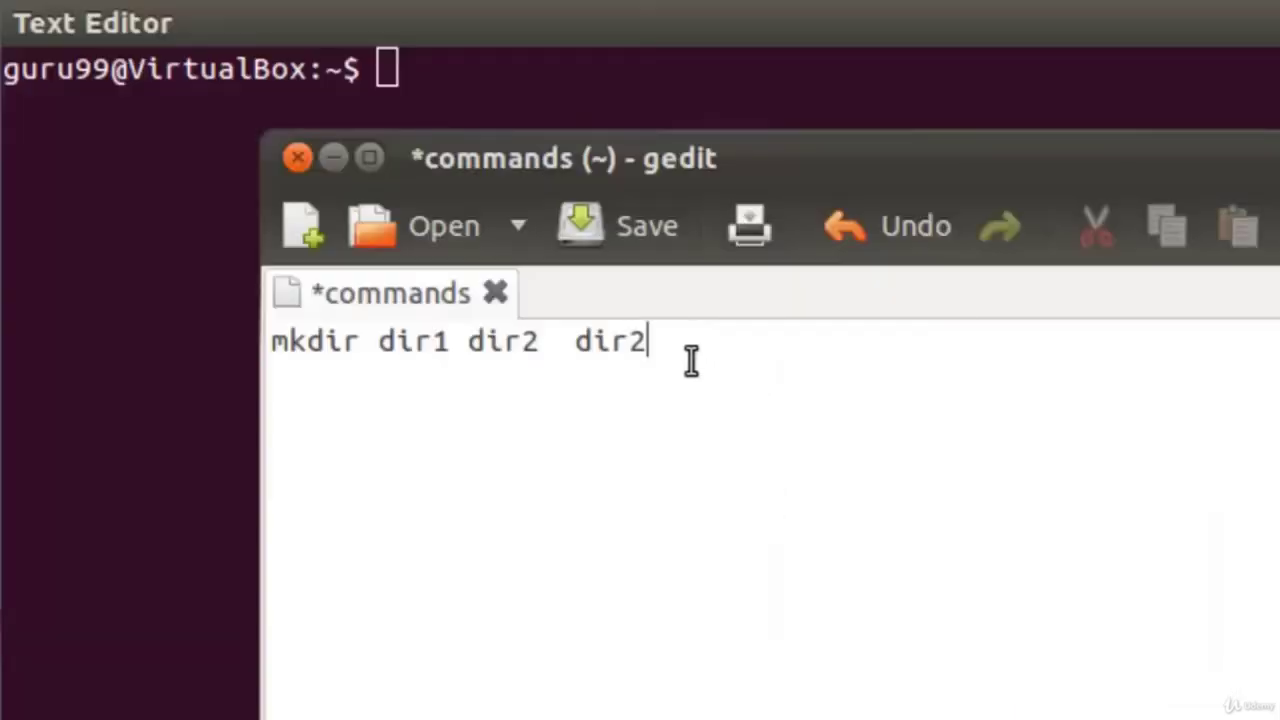
# - Copy the 'mkdir dir1 dir2 dir2' line from gedit and switch back to the terminal
pyautogui.moveTo(689, 357); pyautogui.dragTo(242, 351)
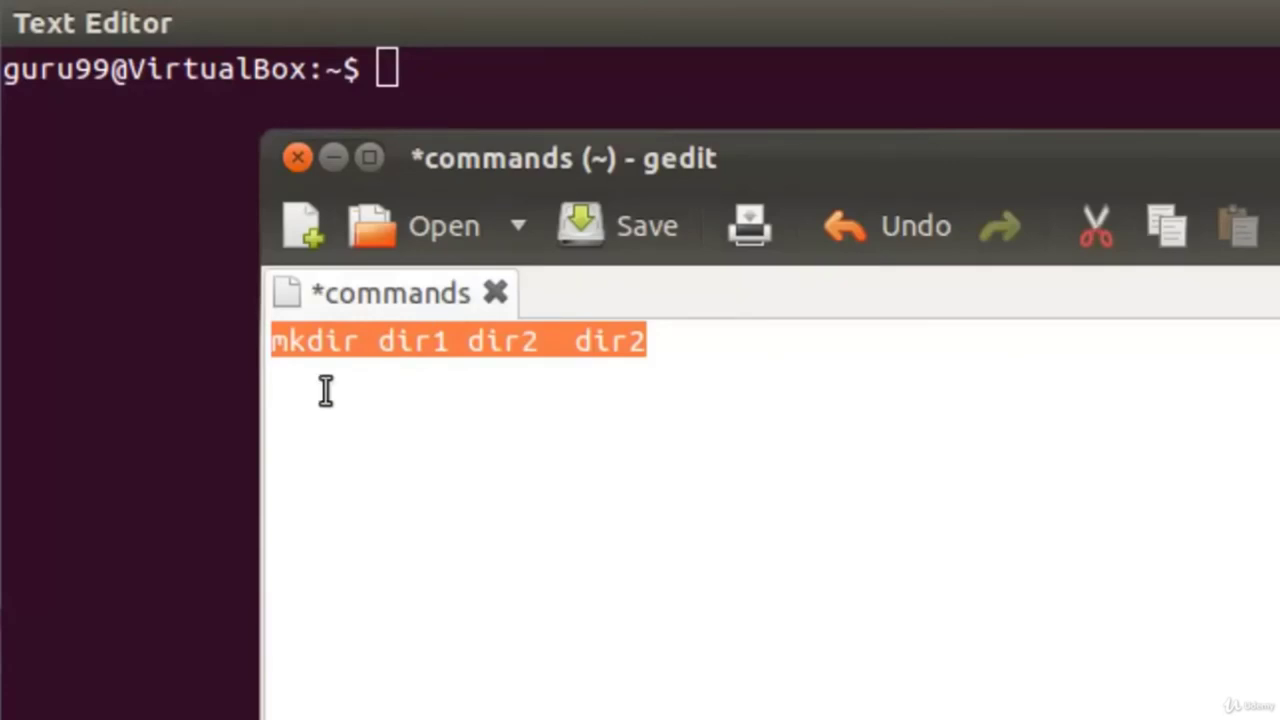
pyautogui.hotkey('ctrl', 'c')
pyautogui.click(735, 383)
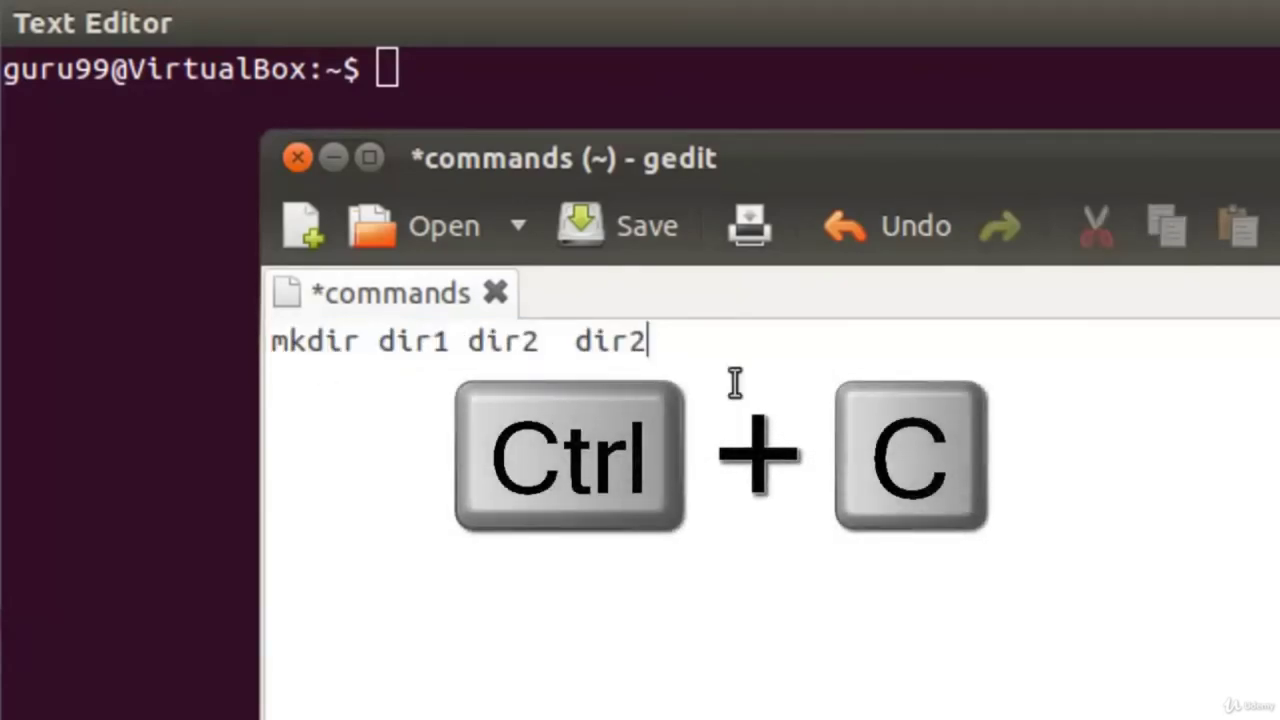
pyautogui.moveTo(649, 341); pyautogui.dragTo(200, 430)
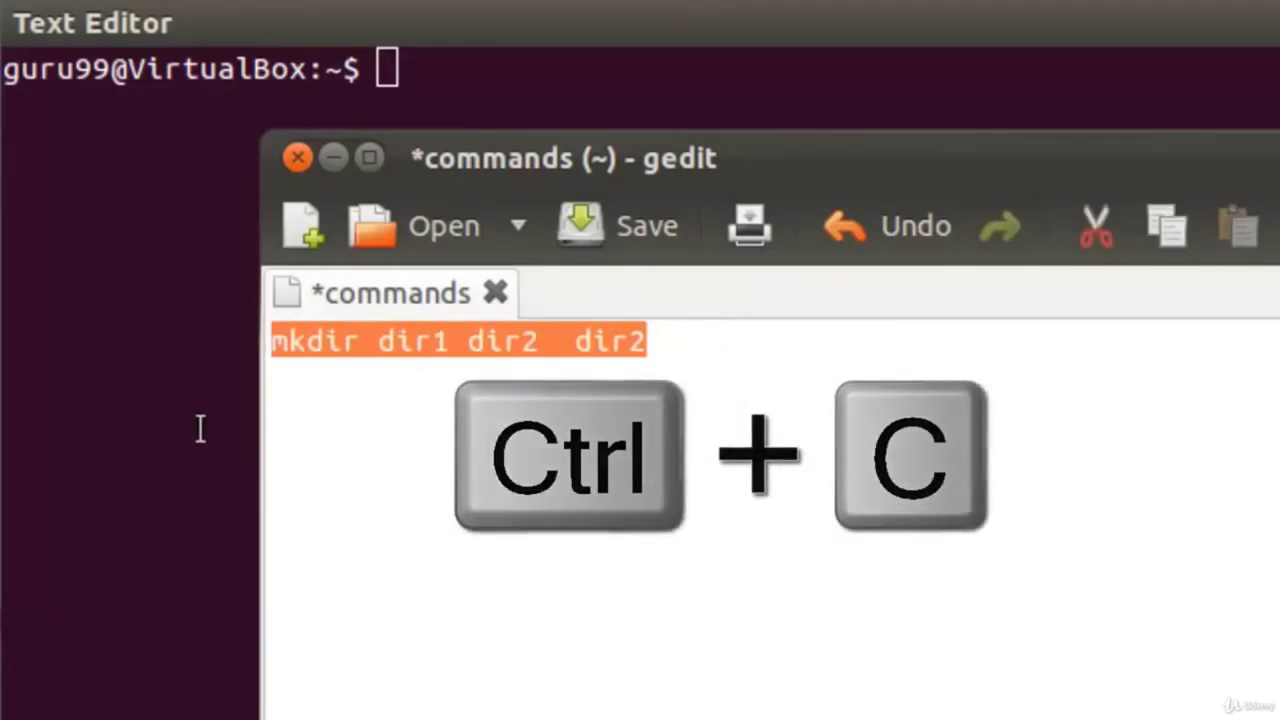
pyautogui.click(197, 429)
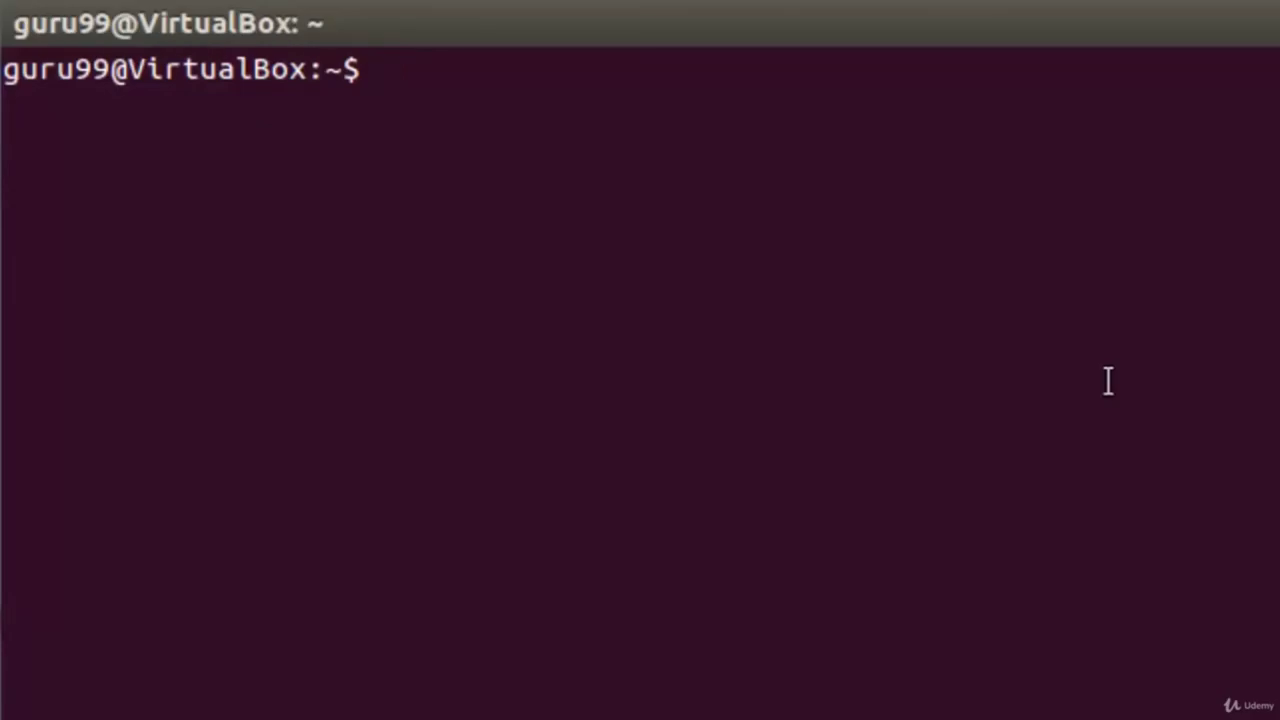
# - Paste 'mkdir dir1 dir2 dir2' at the terminal prompt and show the Edit menu's Paste option
pyautogui.hotkey('ctrl', 'shift', 'v')
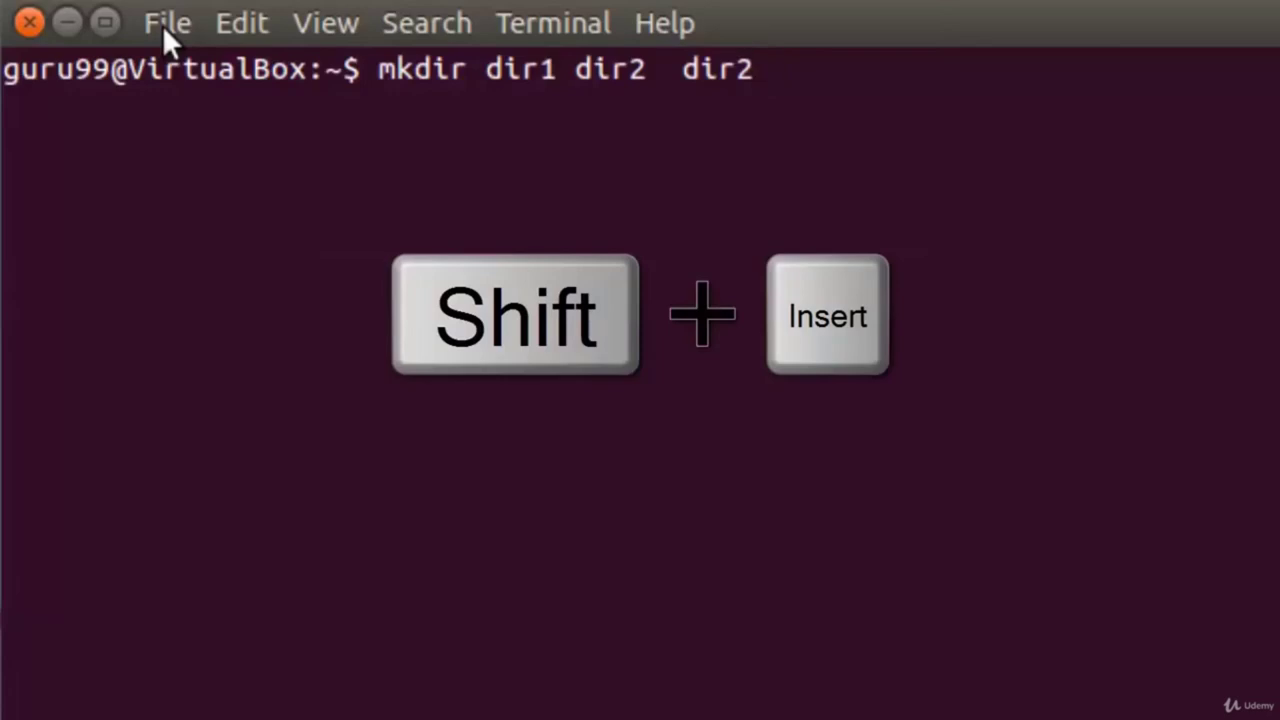
pyautogui.click(230, 26)
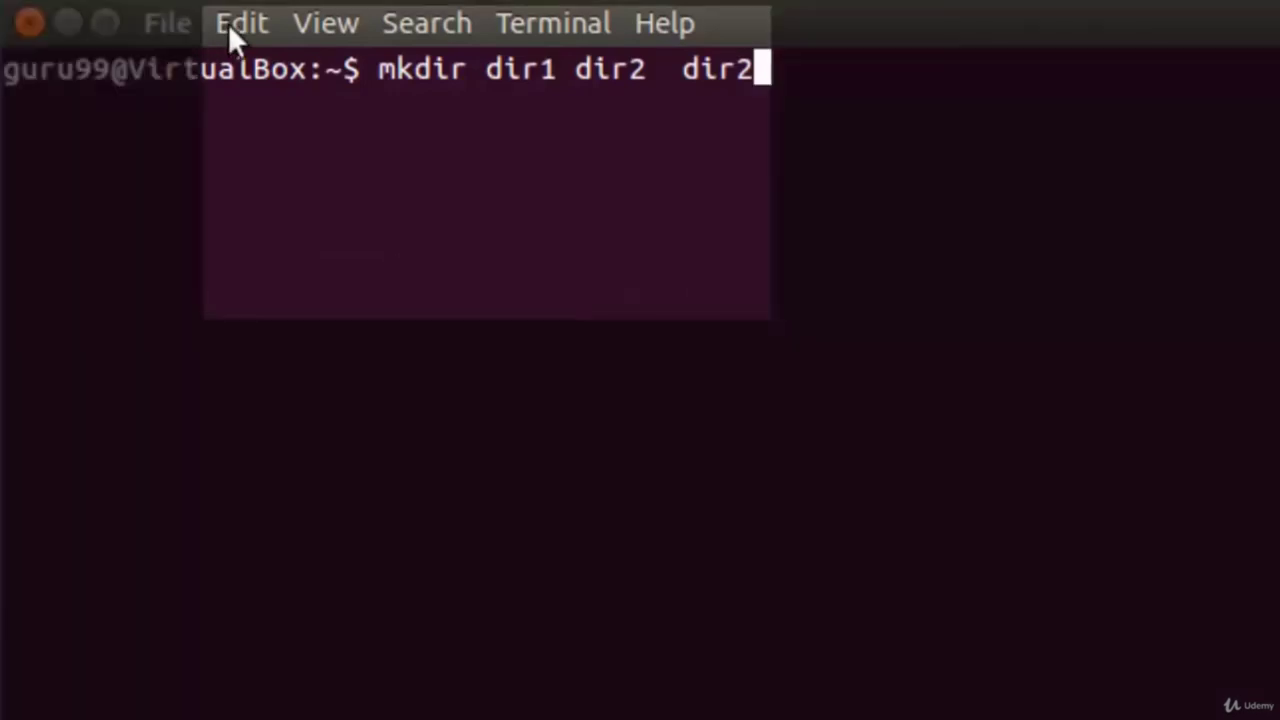
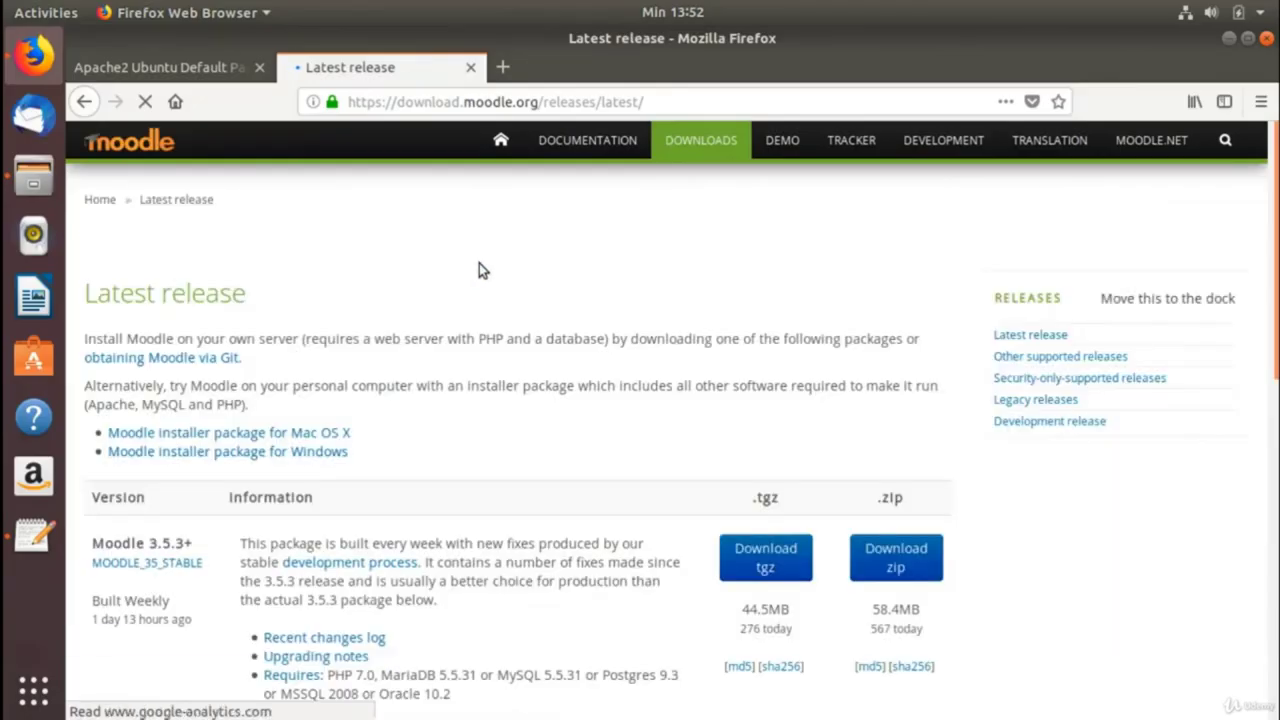
# - Scroll to Moodle 3.5.3 and select its 'Requires: PHP 7.0, MariaDB…' line
pyautogui.scroll(-5, 474, 277)
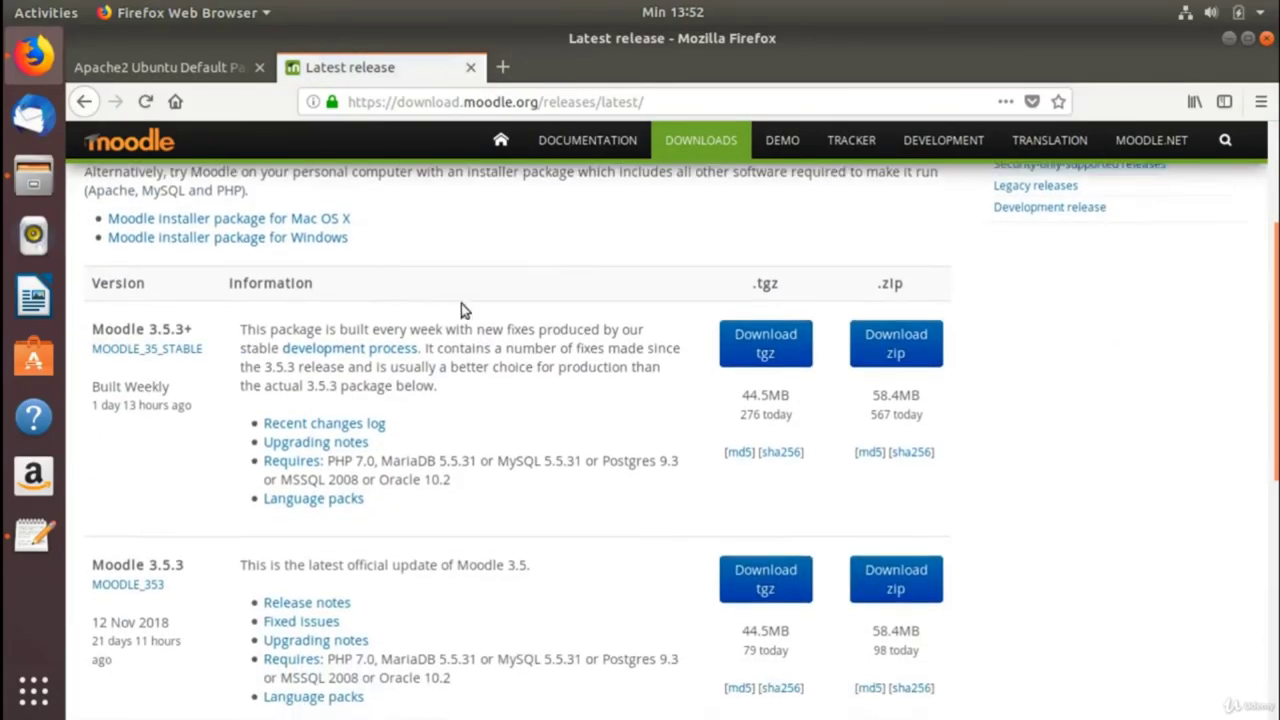
pyautogui.scroll(-3, 461, 303)
pyautogui.moveTo(533, 459); pyautogui.dragTo(246, 460)
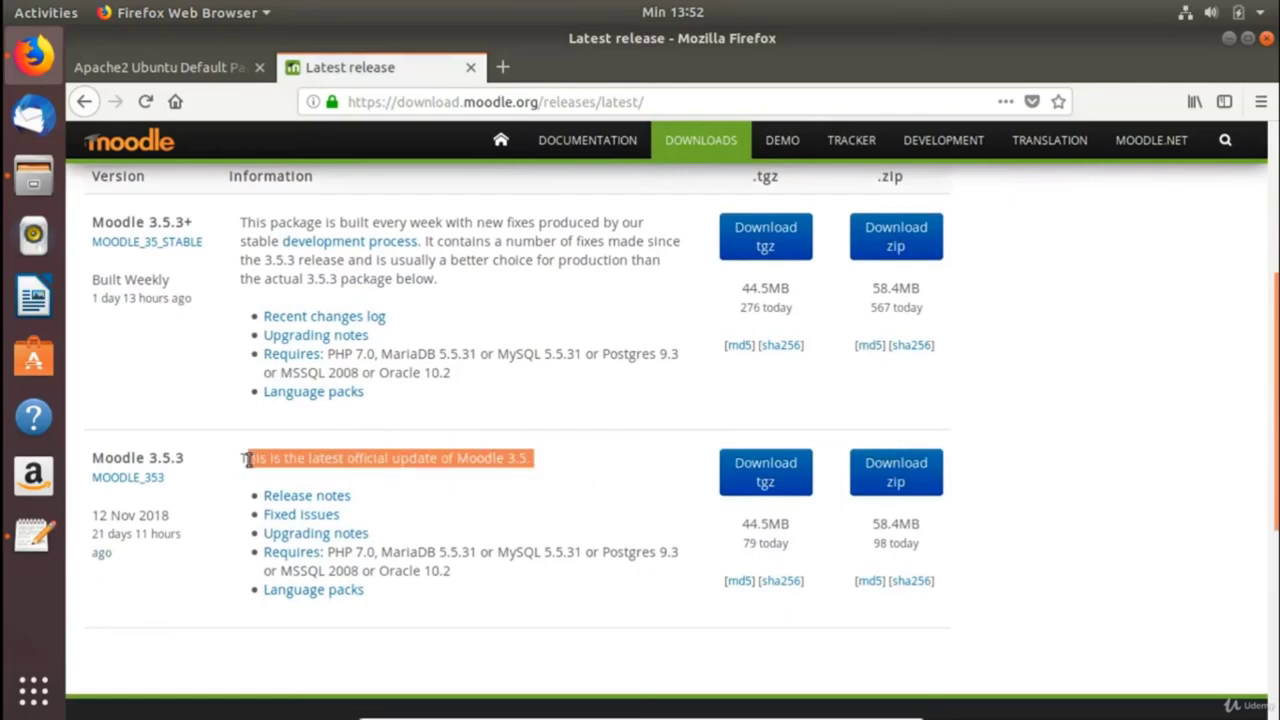
pyautogui.scroll(-1, 351, 429)
pyautogui.moveTo(451, 518); pyautogui.dragTo(270, 505)
pyautogui.hotkey('ctrl', 'c')
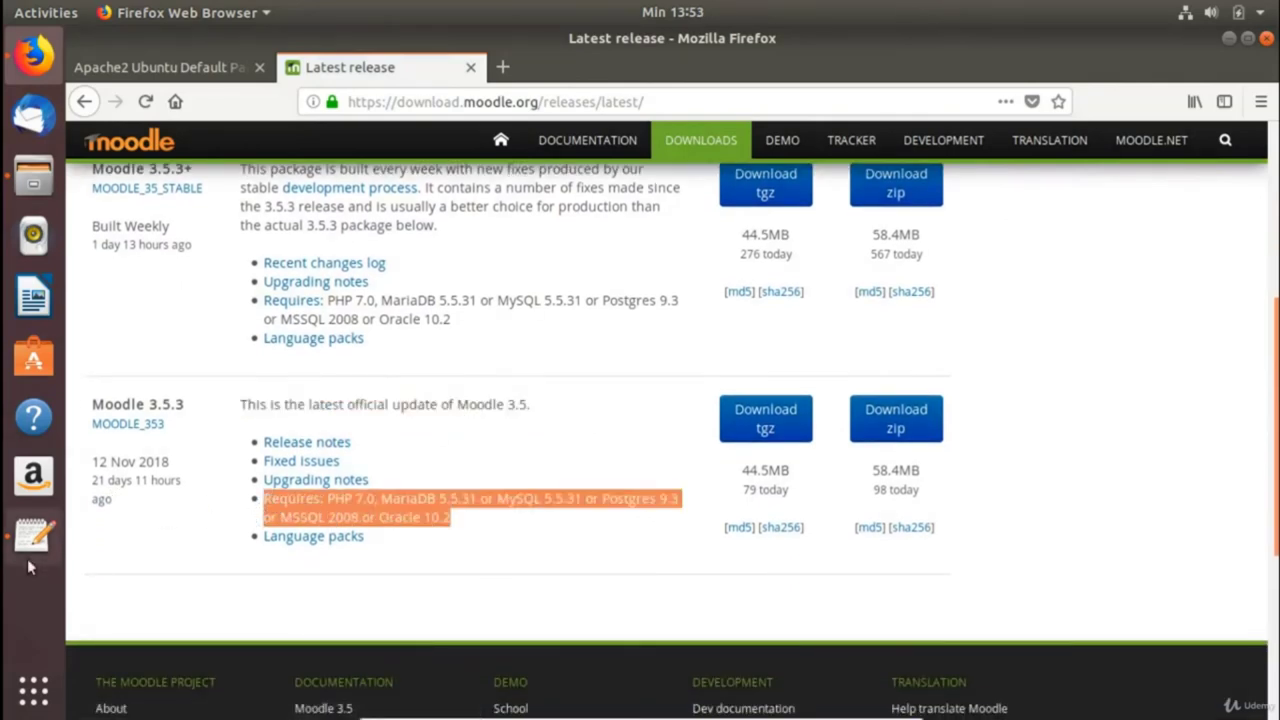
# - Paste the Requires line into the notes and delete the Postgres, MSSQL and Oracle options
pyautogui.click(33, 535)
pyautogui.press('Return')
pyautogui.press('Return')
pyautogui.hotkey('ctrl', 'v')
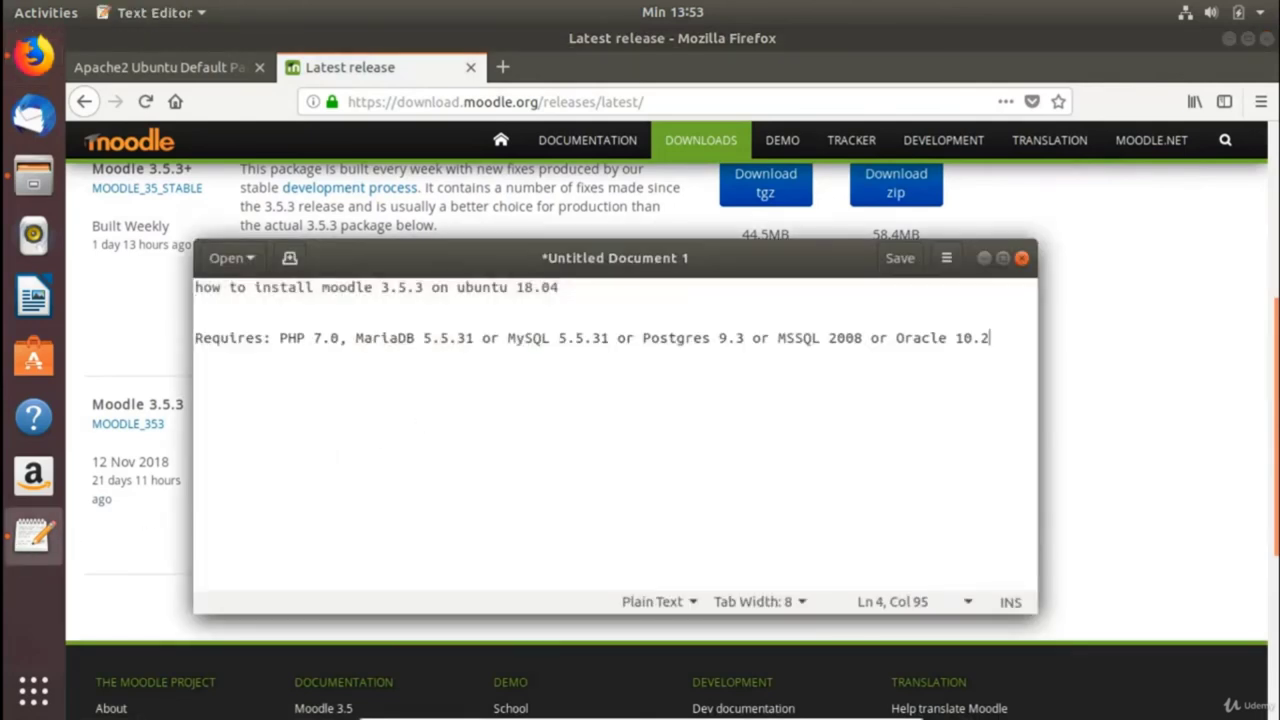
pyautogui.click(355, 337)
pyautogui.press('Return')
pyautogui.click(346, 355)
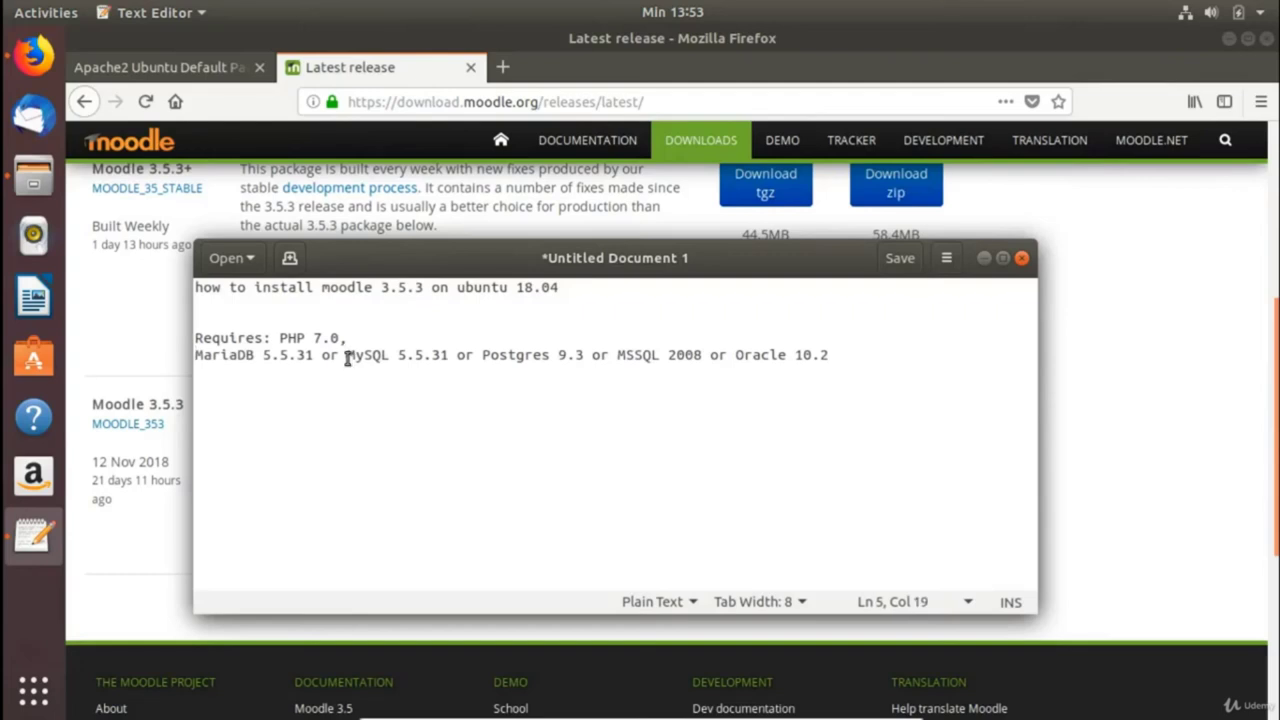
pyautogui.press('Return')
pyautogui.press('BackSpace')
pyautogui.moveTo(454, 362); pyautogui.dragTo(866, 363)
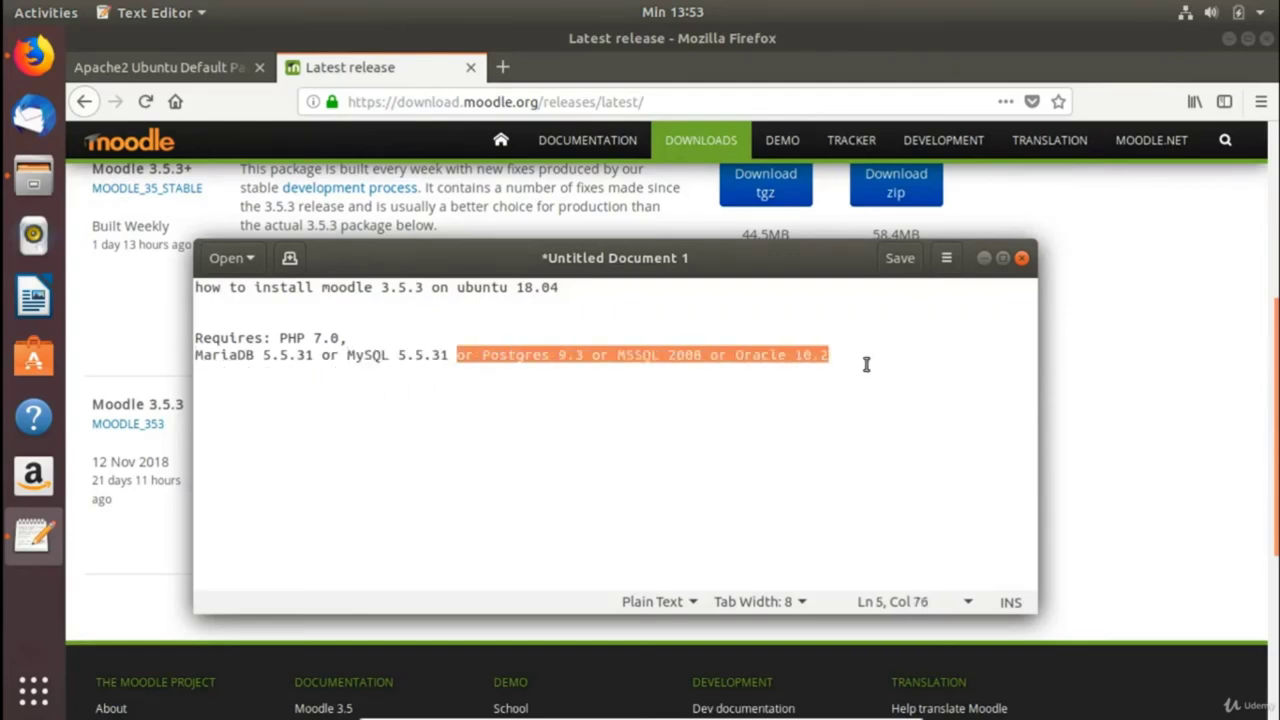
pyautogui.press('BackSpace')
pyautogui.press('BackSpace')
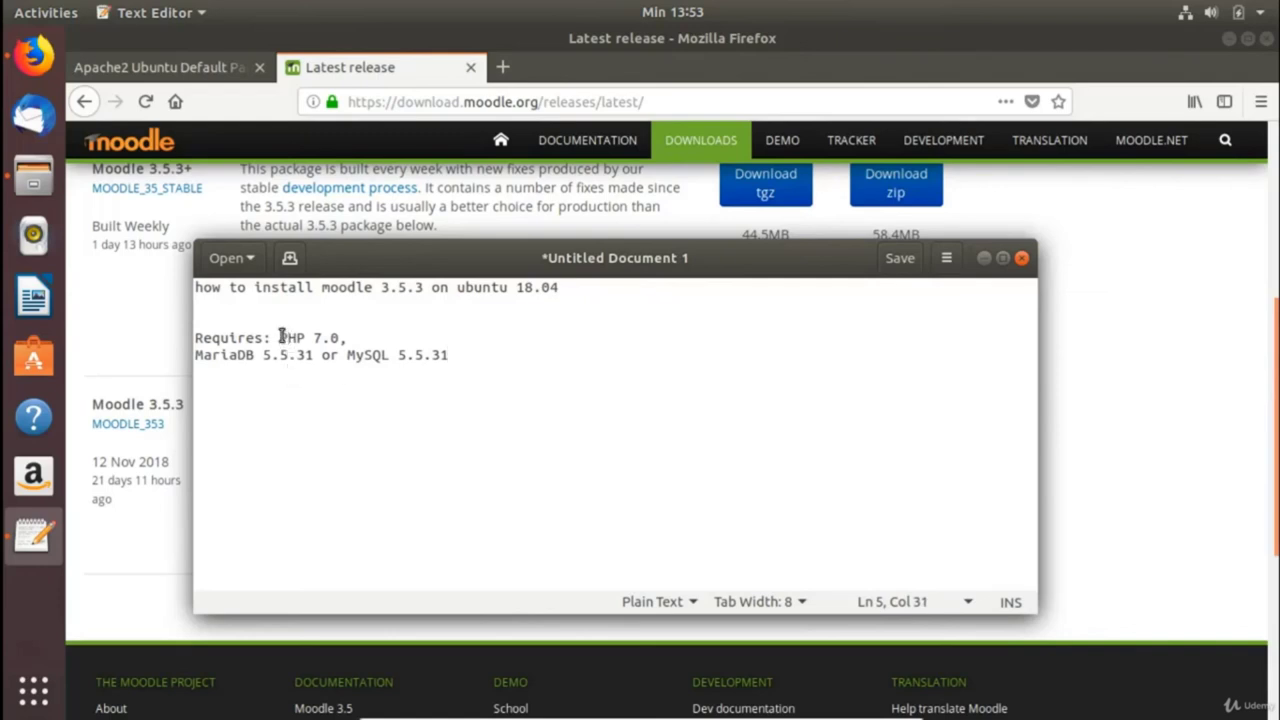
# - Split PHP 7.0 and MariaDB/MySQL 5.5.31 into '- ' bullets, then search applications for 'ter'
pyautogui.click(280, 337)
pyautogui.press('Return')
pyautogui.write('-')
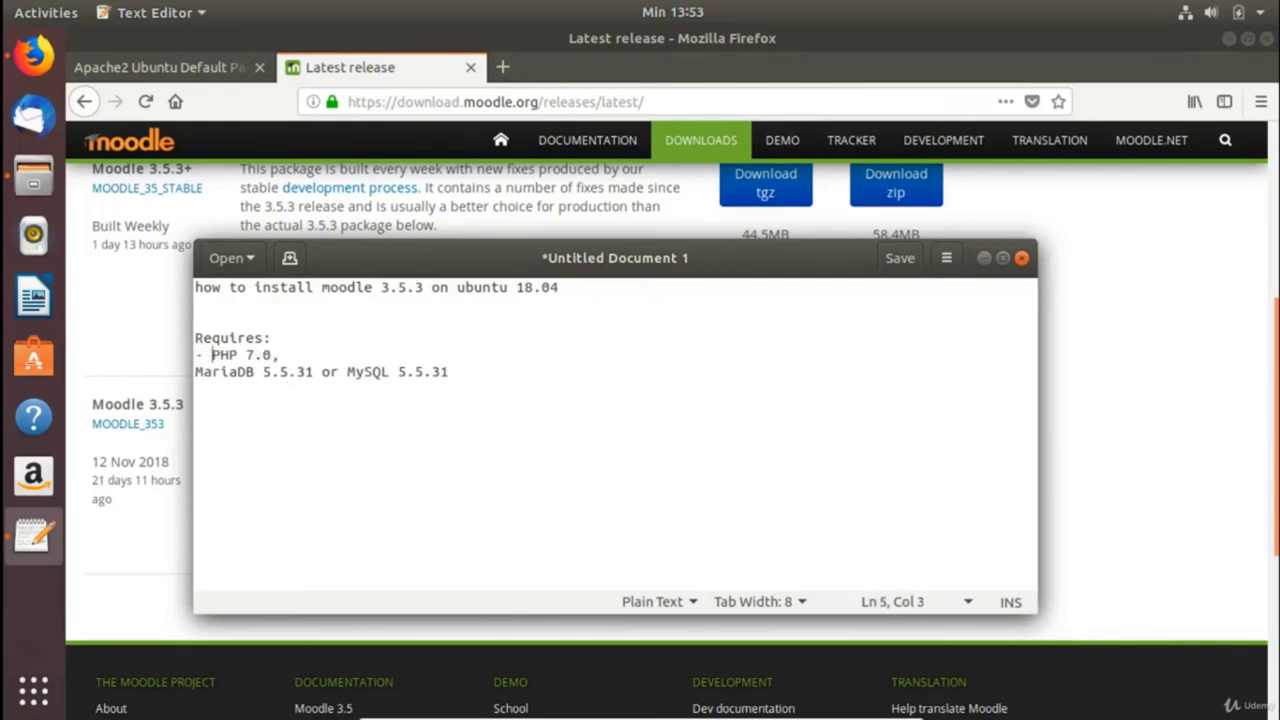
pyautogui.click(195, 371)
pyautogui.write('-')
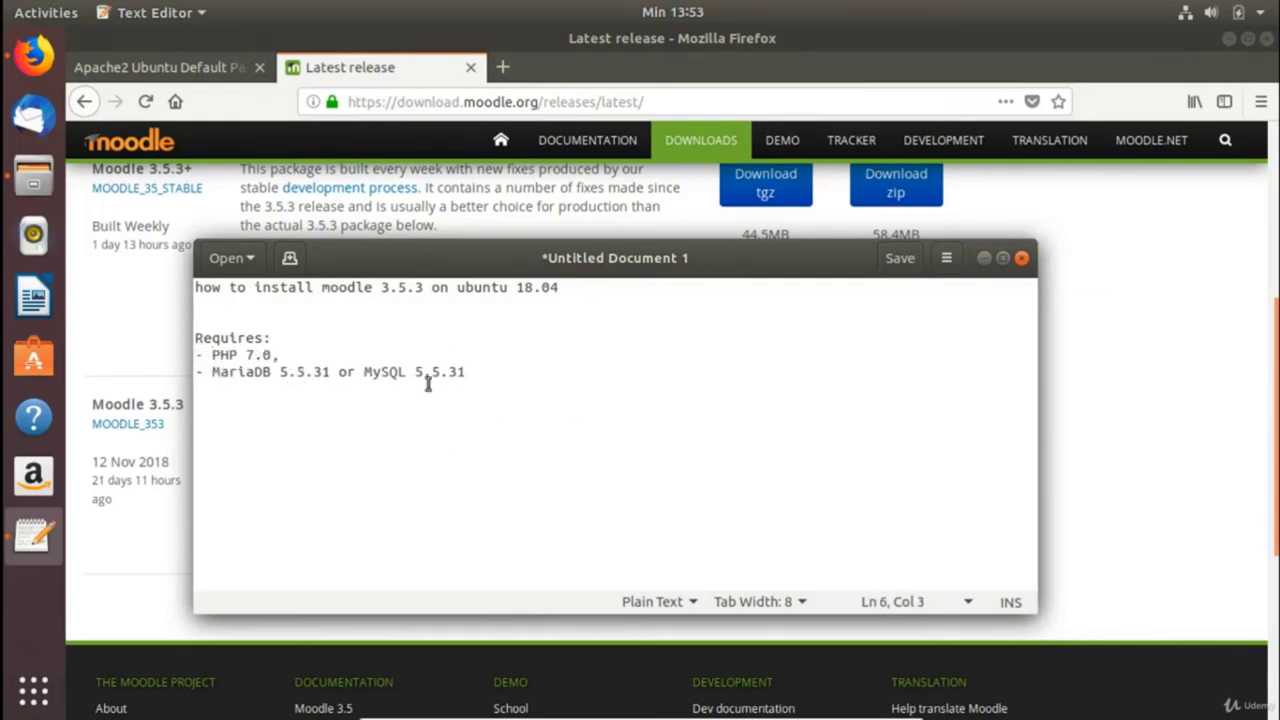
pyautogui.moveTo(488, 371); pyautogui.dragTo(186, 360)
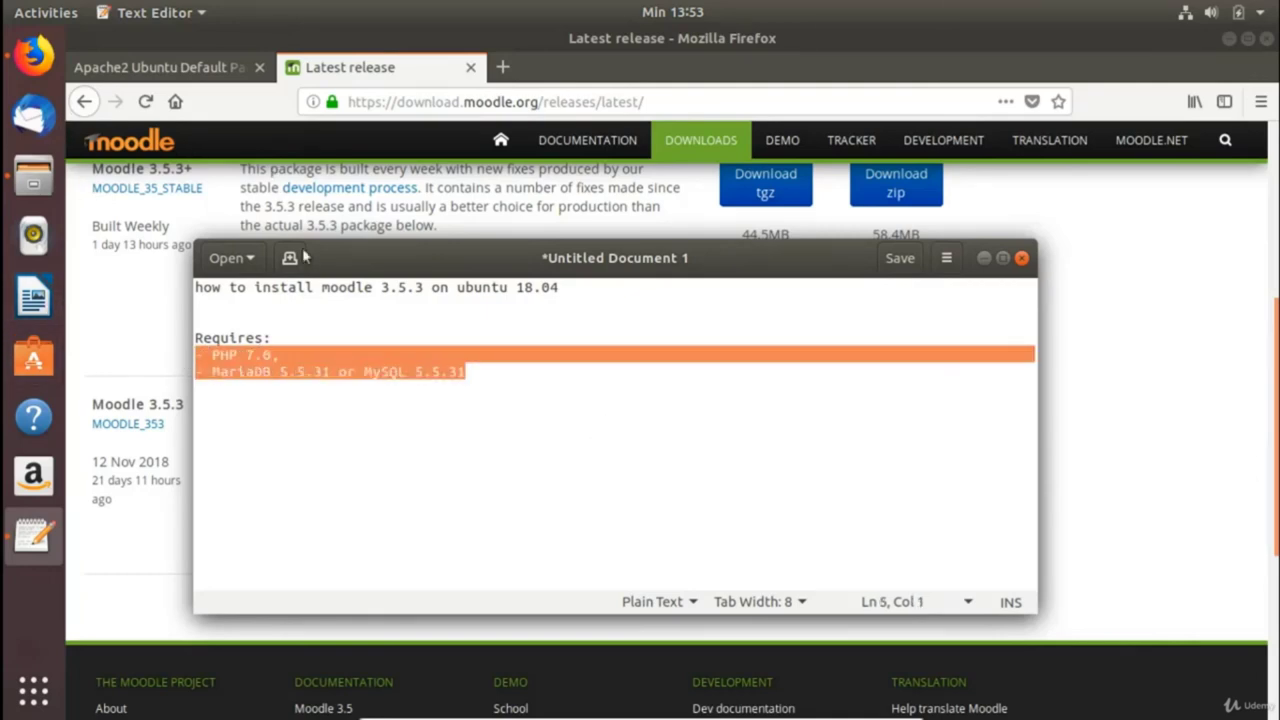
pyautogui.click(31, 689)
pyautogui.write('ter')
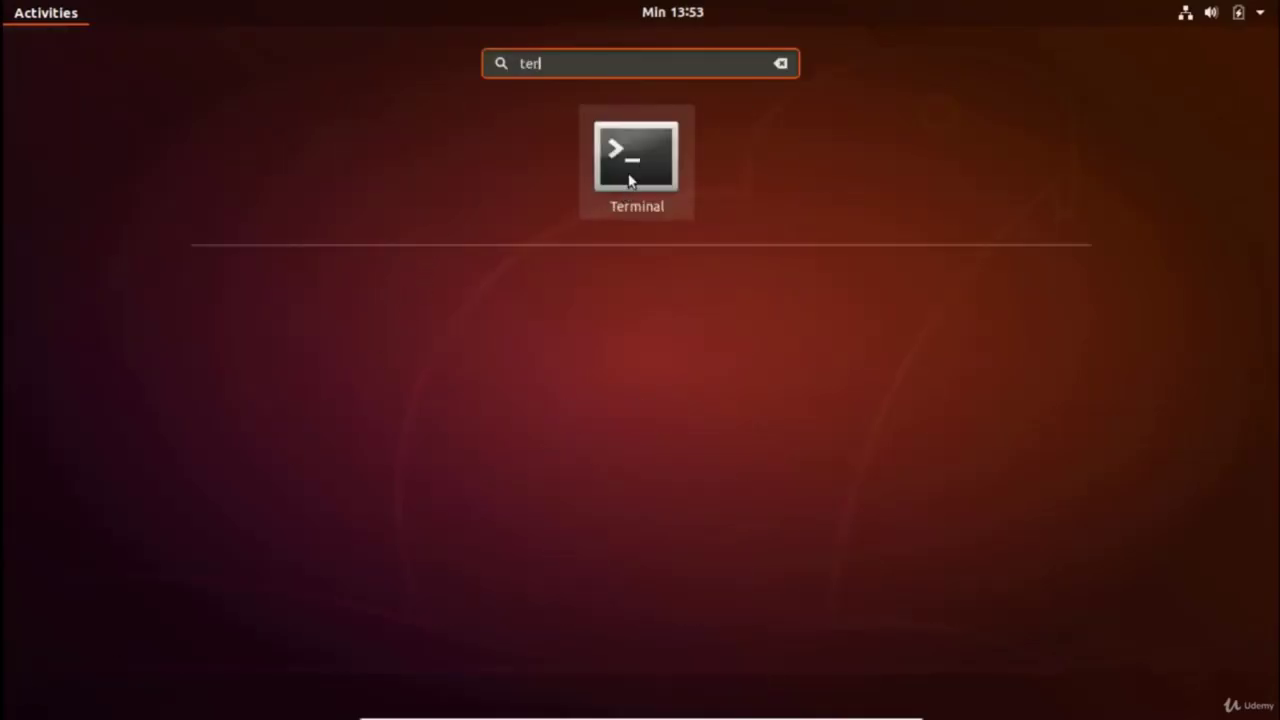
# - Launch Terminal, move it to the lower right, and run php --version
pyautogui.click(630, 178)
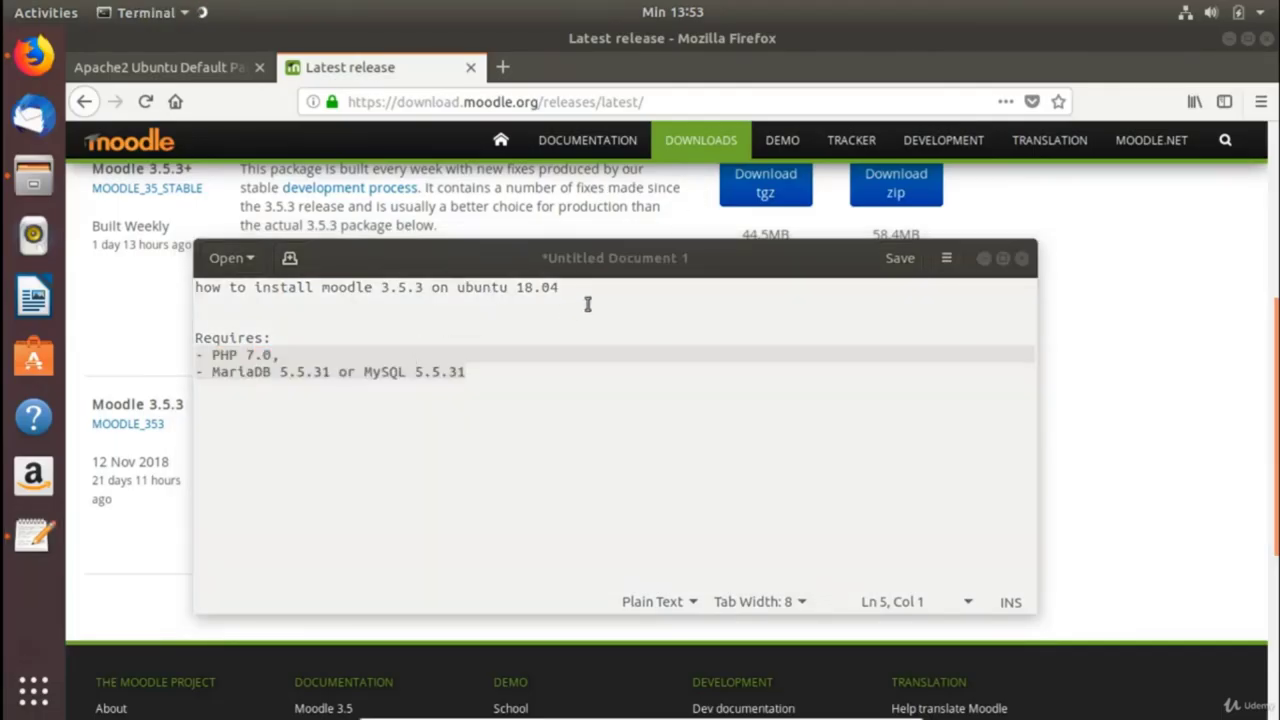
pyautogui.click(489, 380)
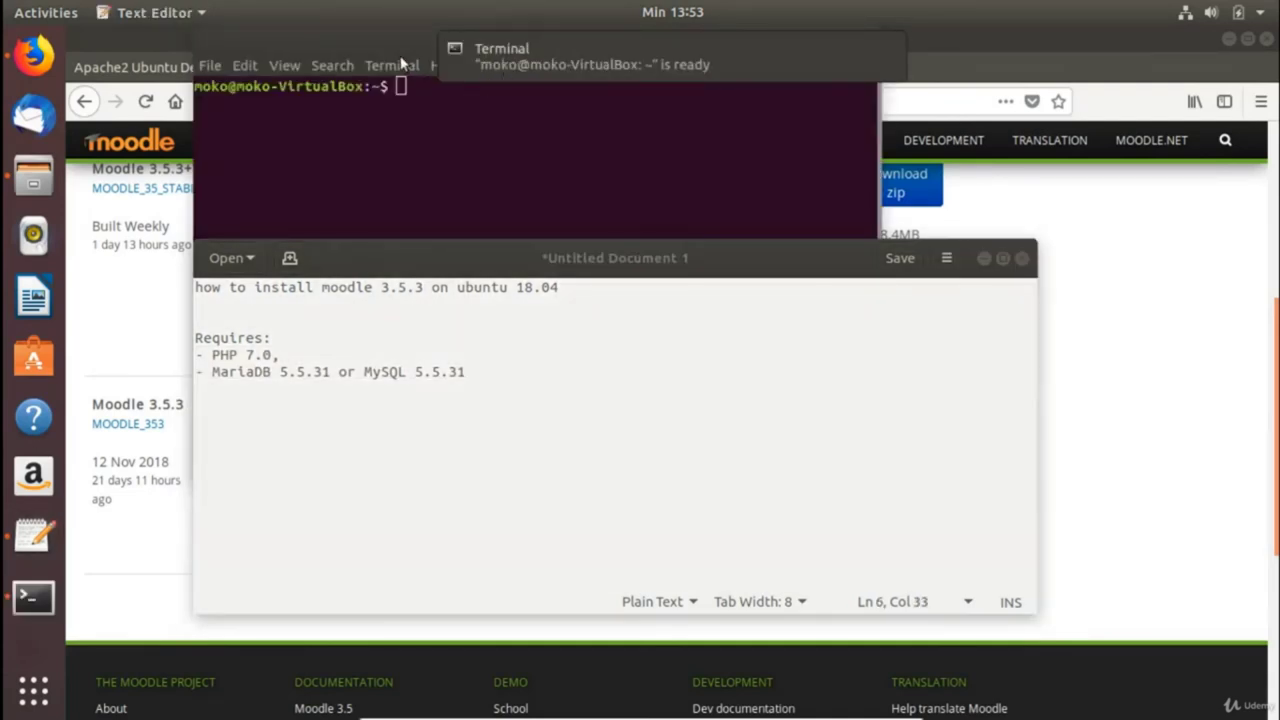
pyautogui.click(490, 80)
pyautogui.moveTo(490, 125); pyautogui.dragTo(772, 320)
pyautogui.write('php -')
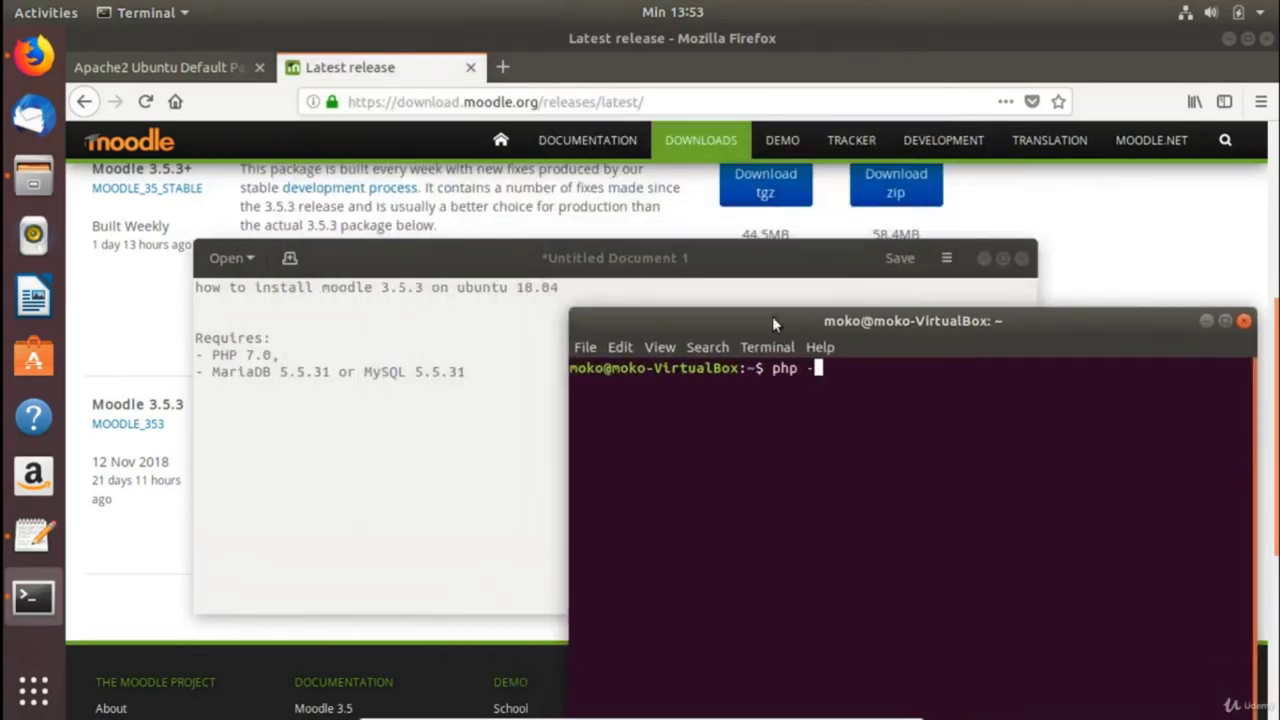
pyautogui.write('-version')
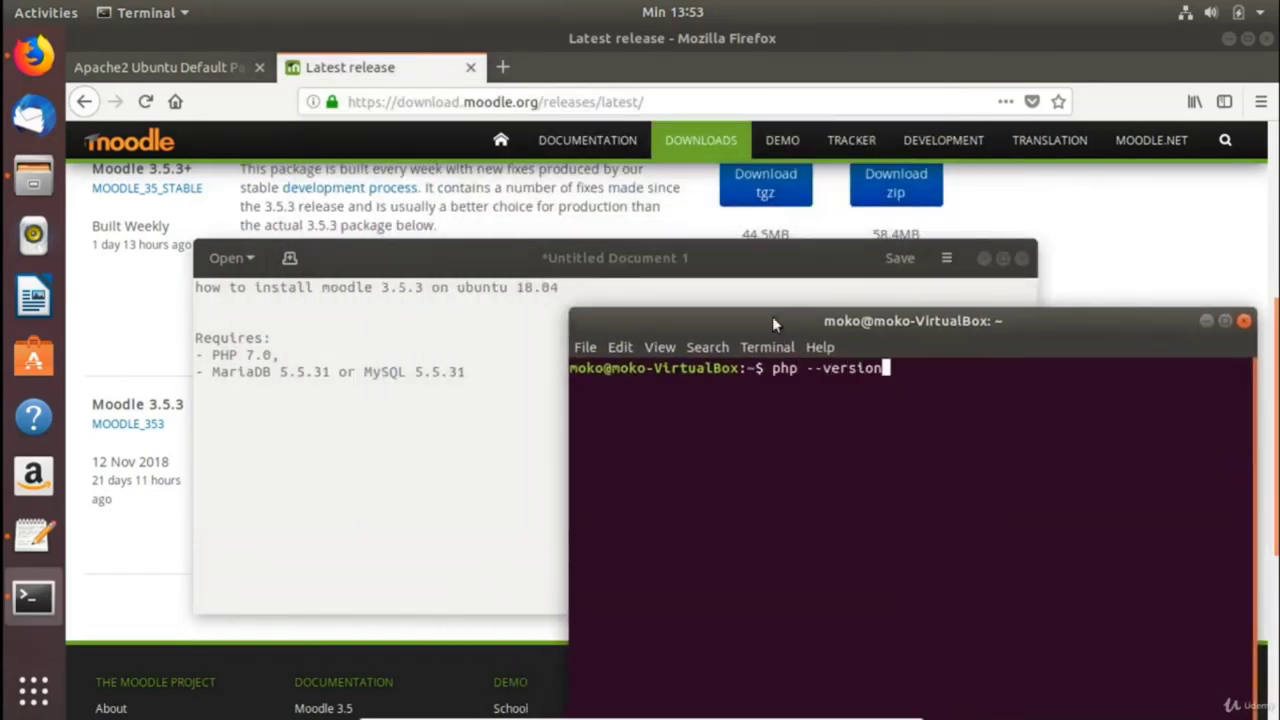
pyautogui.press('Return')
# - Copy PHP 7.2.10 from Terminal and append '->7.2.10> ok' to the PHP 7.0 note line
pyautogui.moveTo(645, 385); pyautogui.dragTo(576, 391)
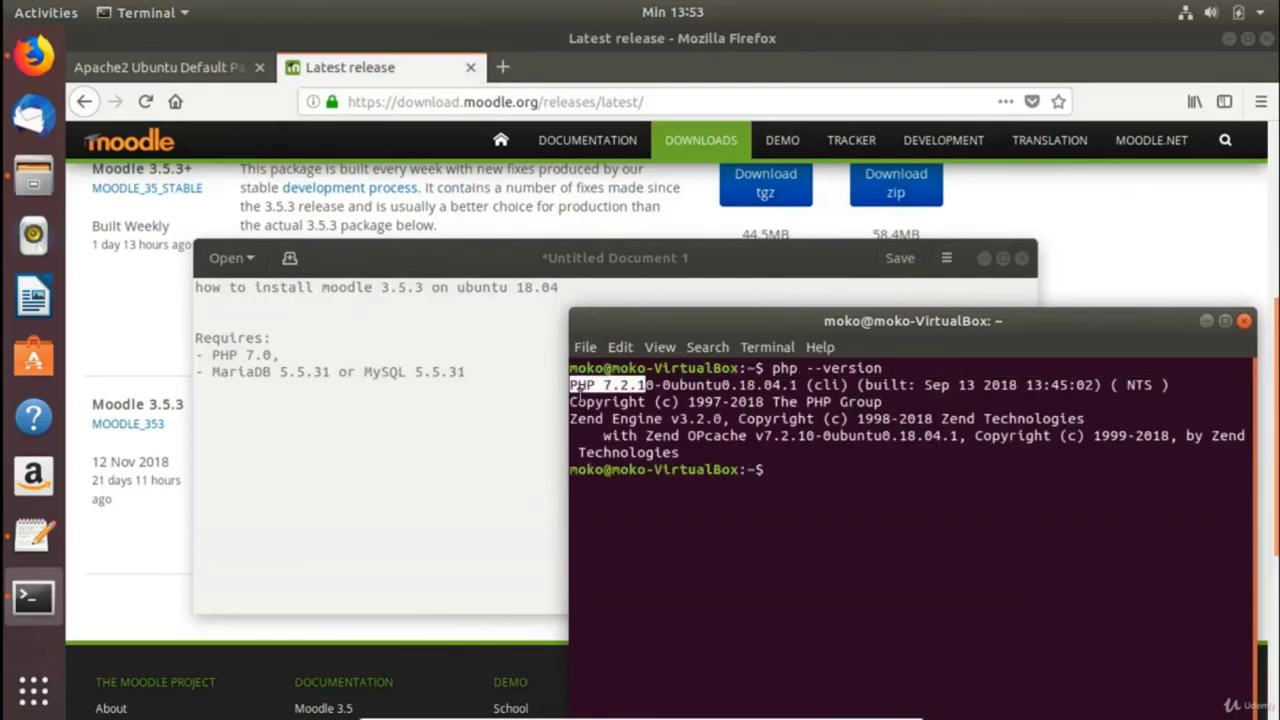
pyautogui.click(637, 388)
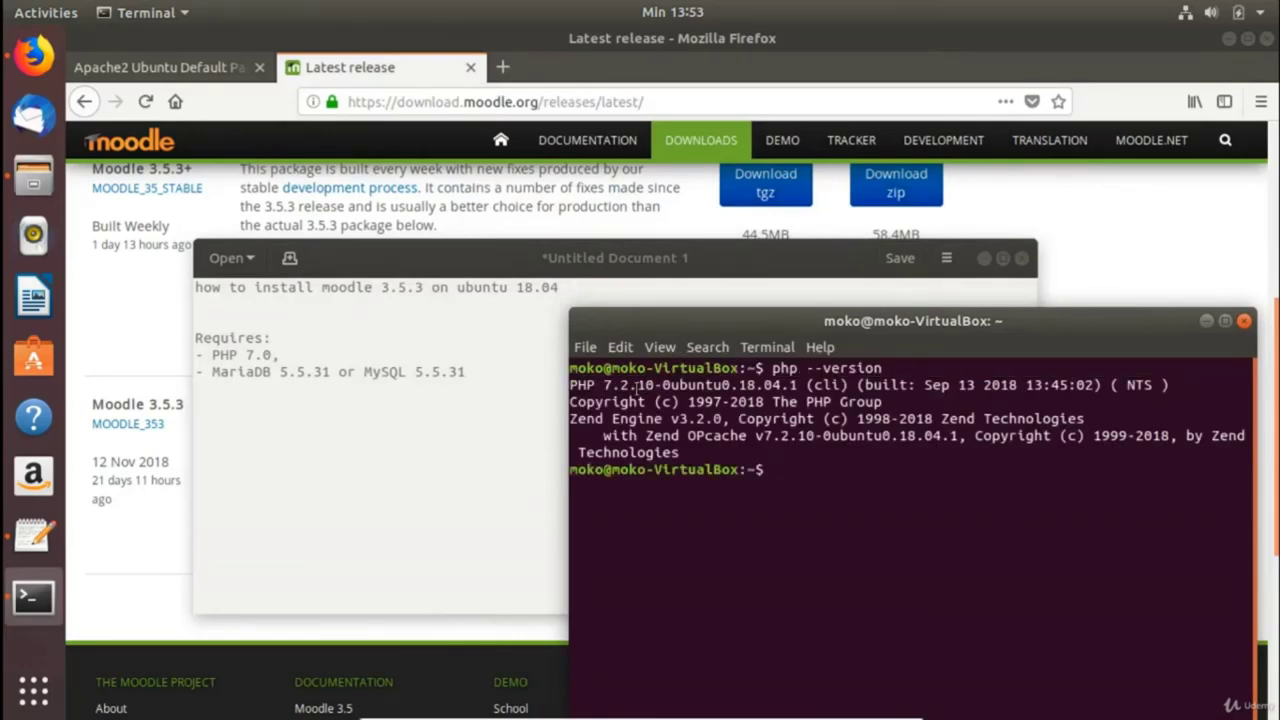
pyautogui.moveTo(662, 386); pyautogui.dragTo(566, 390)
pyautogui.rightClick(583, 395)
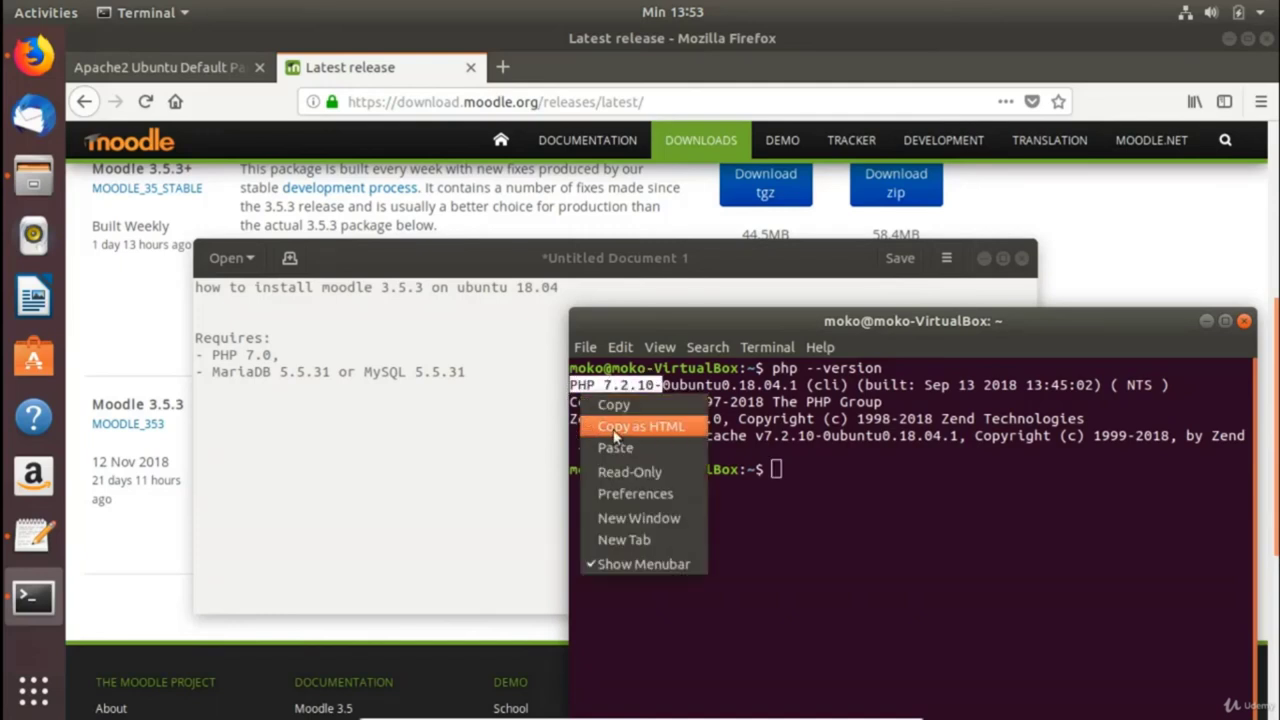
pyautogui.click(623, 405)
pyautogui.click(486, 370)
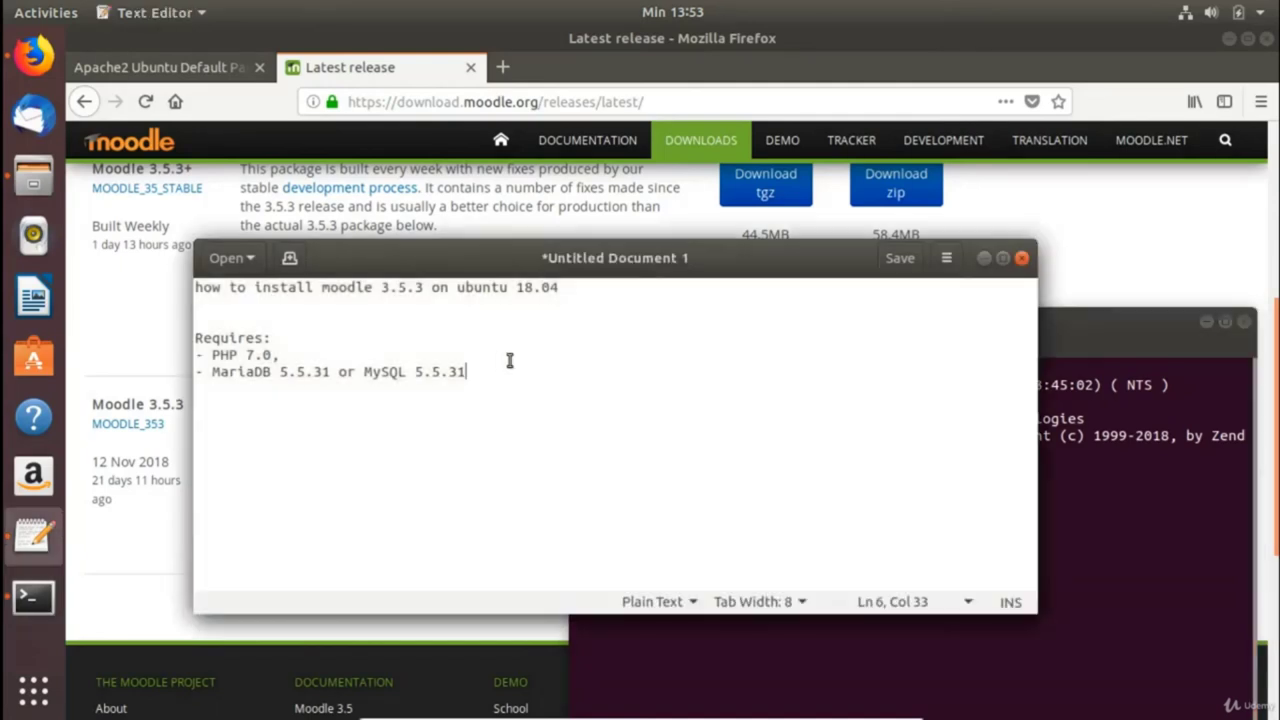
pyautogui.click(560, 352)
pyautogui.write('->')
pyautogui.hotkey('ctrl', 'v')
pyautogui.write('> ok')
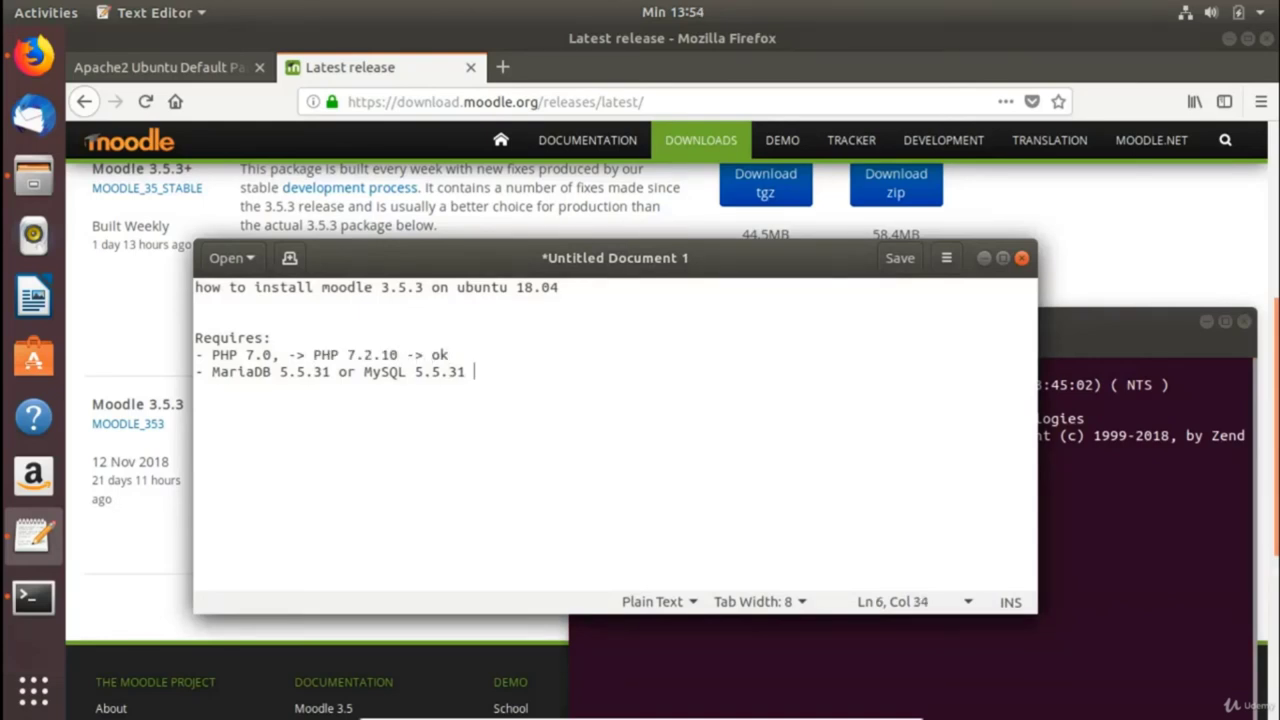
# - Run mysql --version and compare MySQL 5.7.24 against the 5.5.31 requirement in the notes
pyautogui.moveTo(213, 371); pyautogui.dragTo(350, 371)
pyautogui.moveTo(458, 371); pyautogui.dragTo(350, 370)
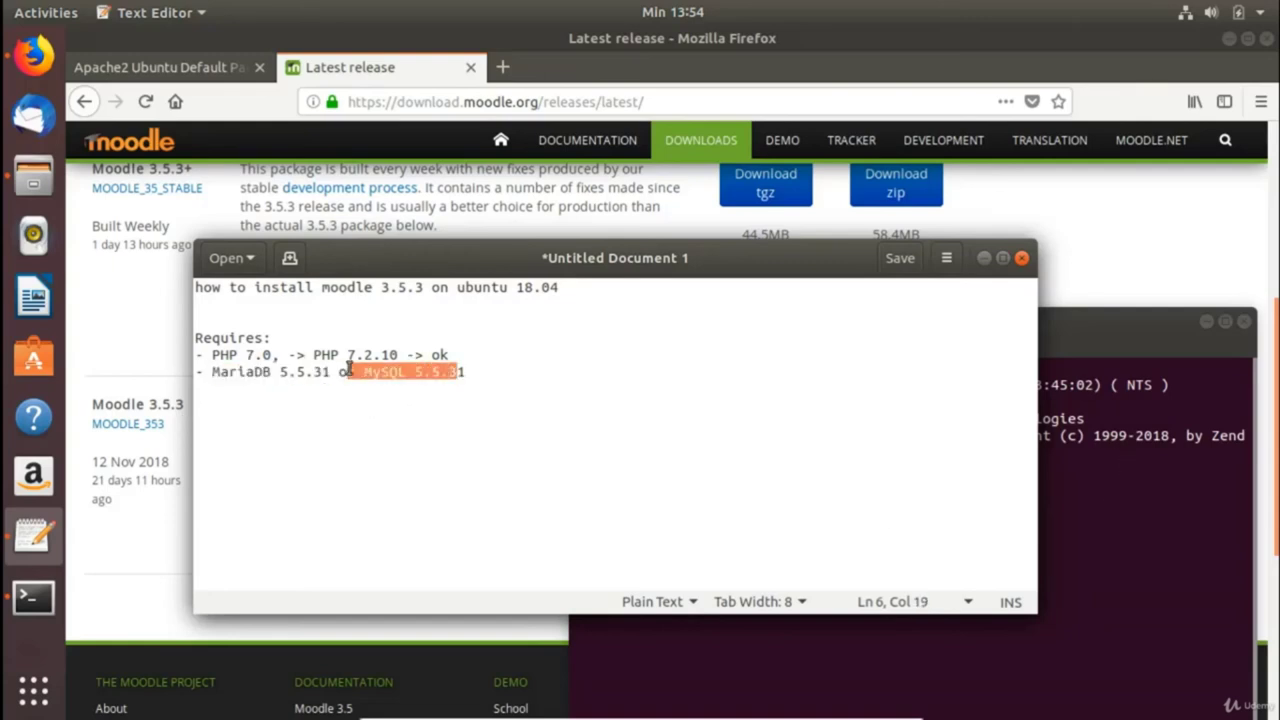
pyautogui.click(1153, 476)
pyautogui.write('mys')
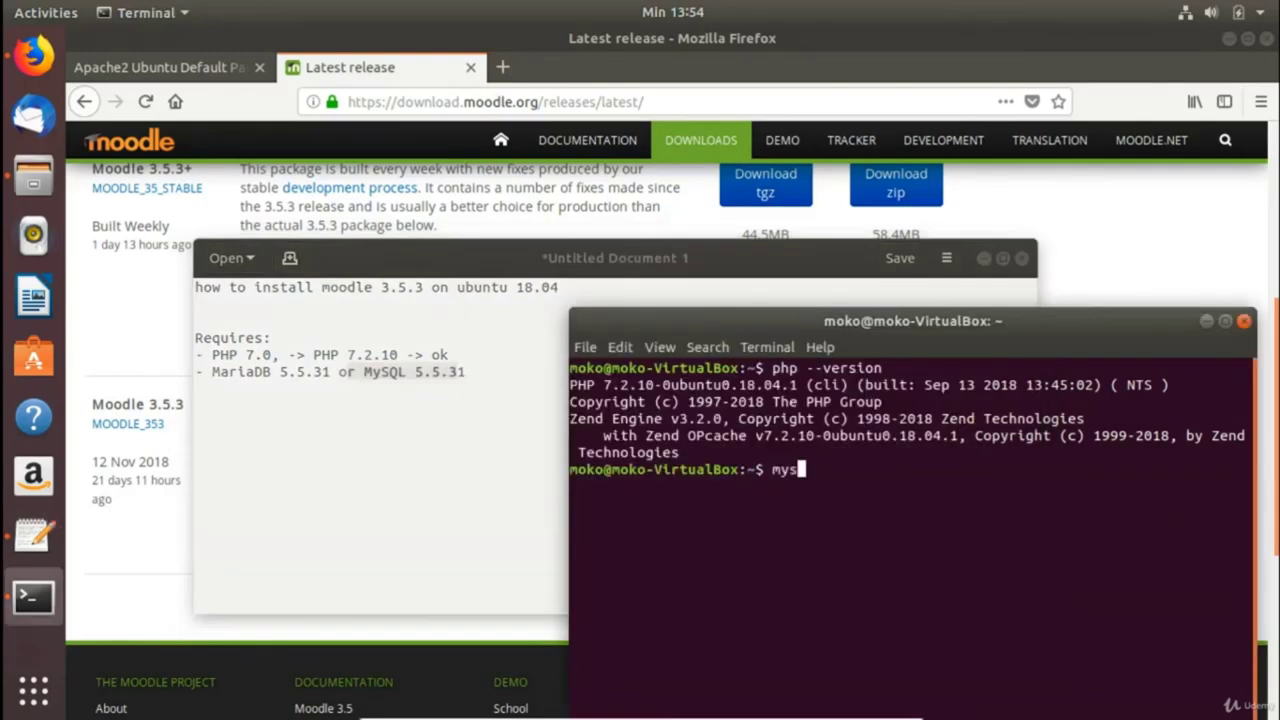
pyautogui.write('ql --version')
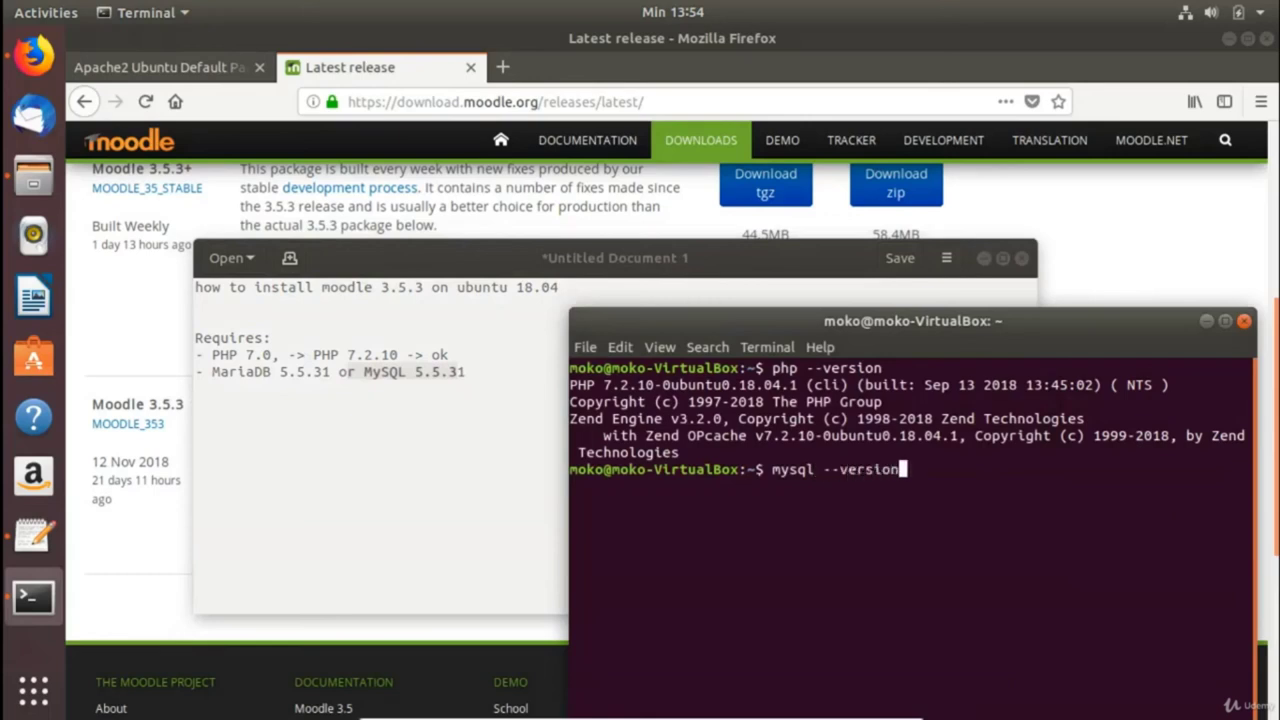
pyautogui.press('Return')
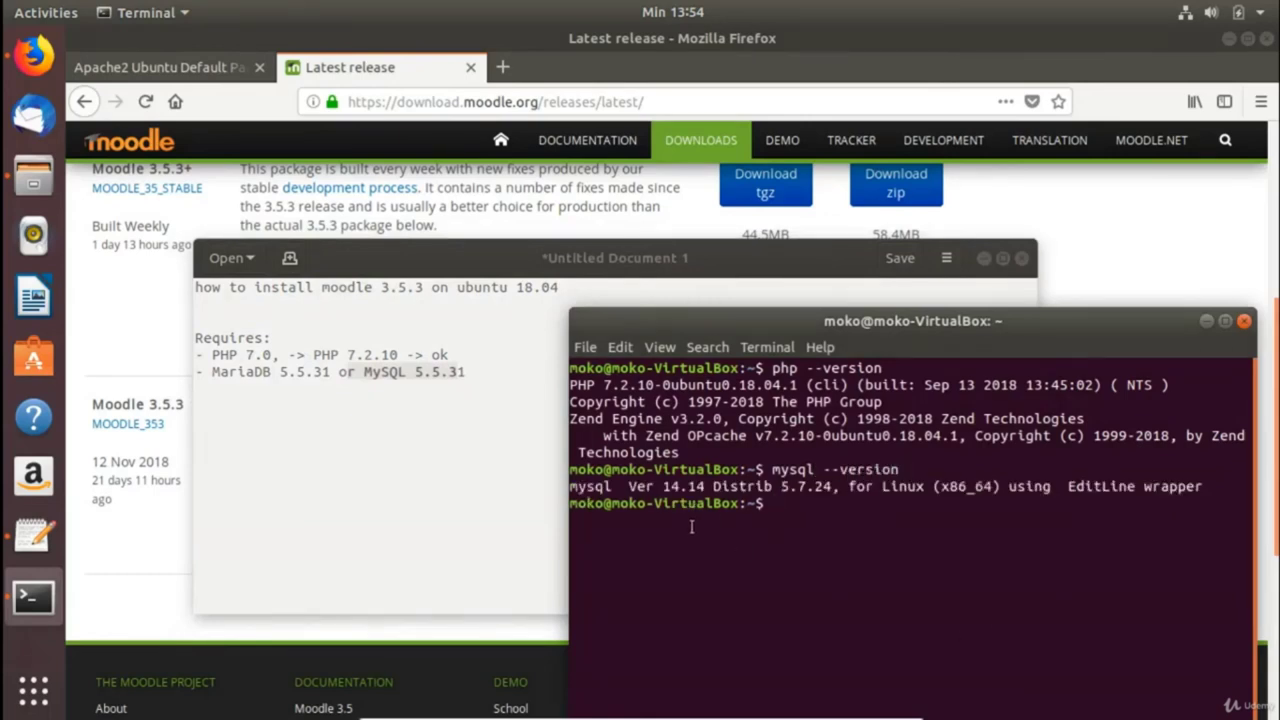
pyautogui.moveTo(712, 486); pyautogui.dragTo(838, 486)
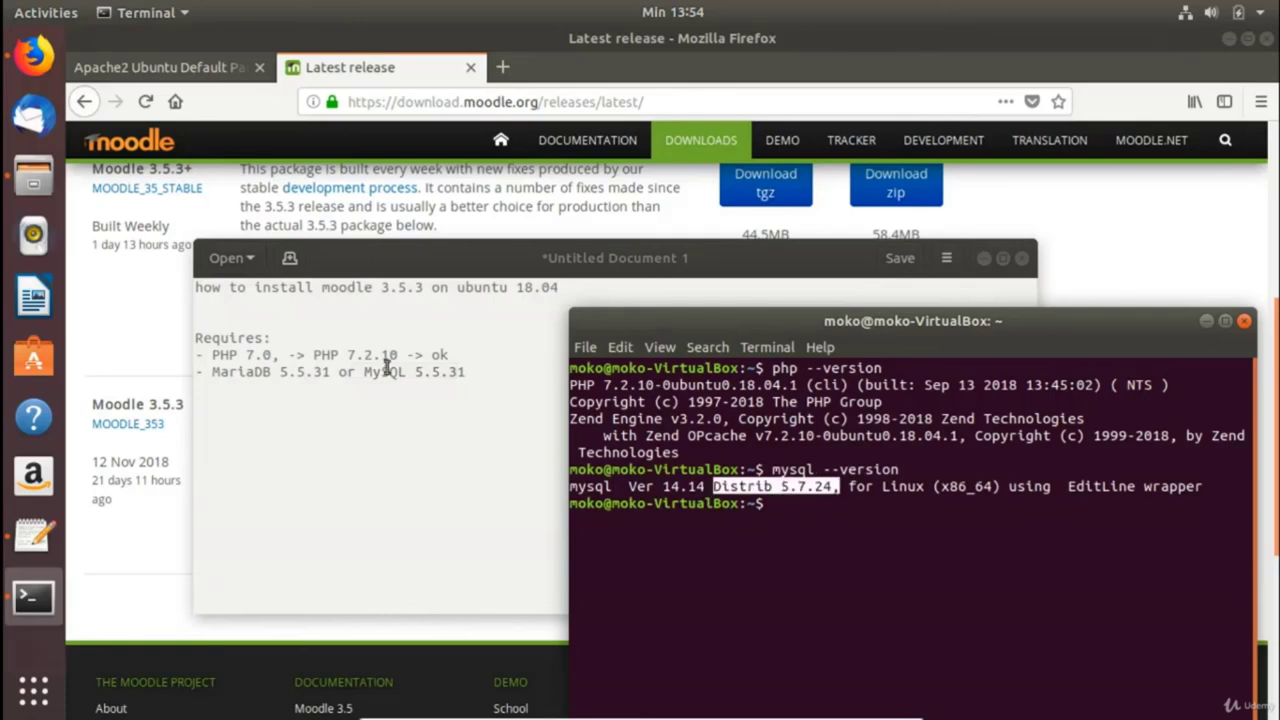
pyautogui.moveTo(364, 371); pyautogui.dragTo(446, 371)
pyautogui.click(507, 372)
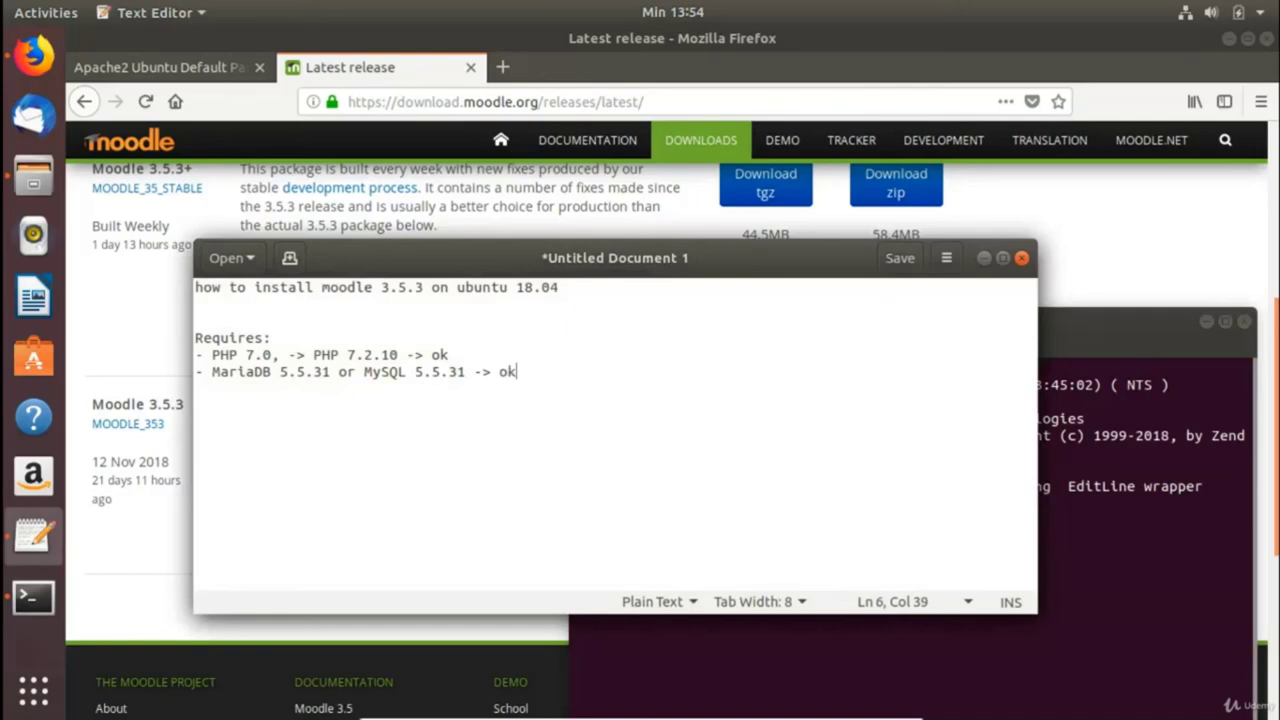
pyautogui.click(1143, 528)
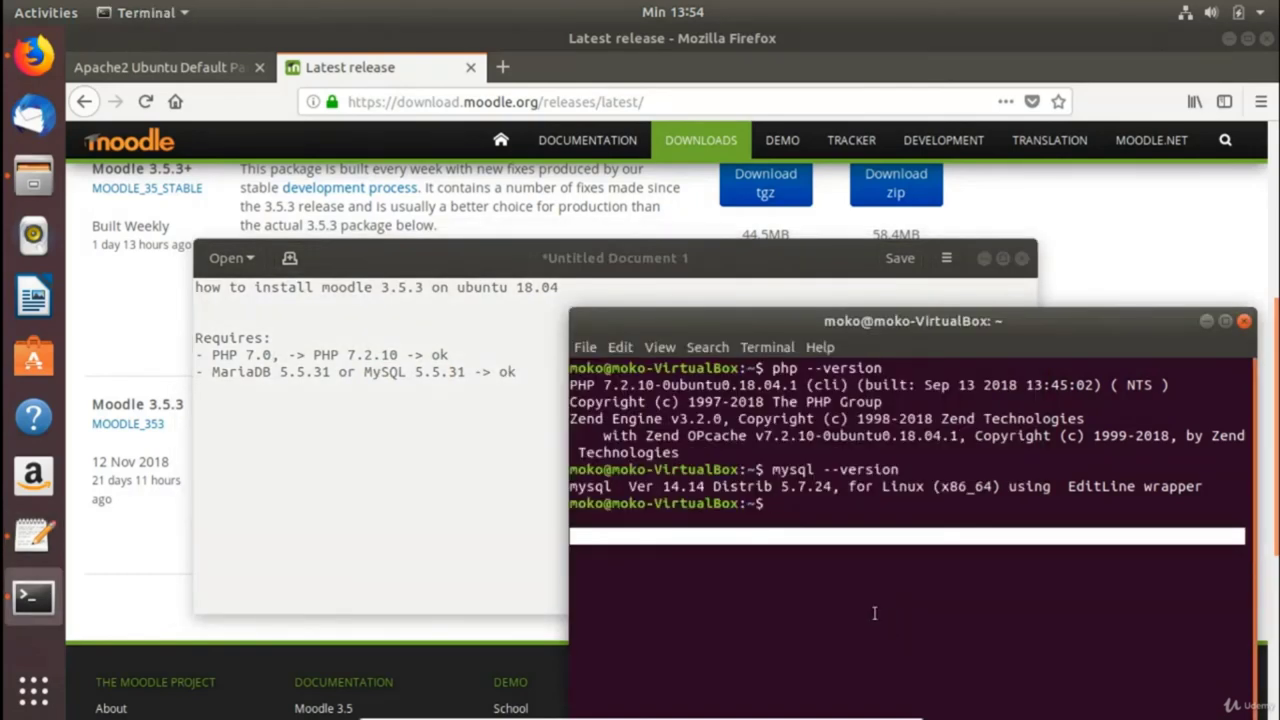
pyautogui.click(388, 62)
pyautogui.click(752, 358)
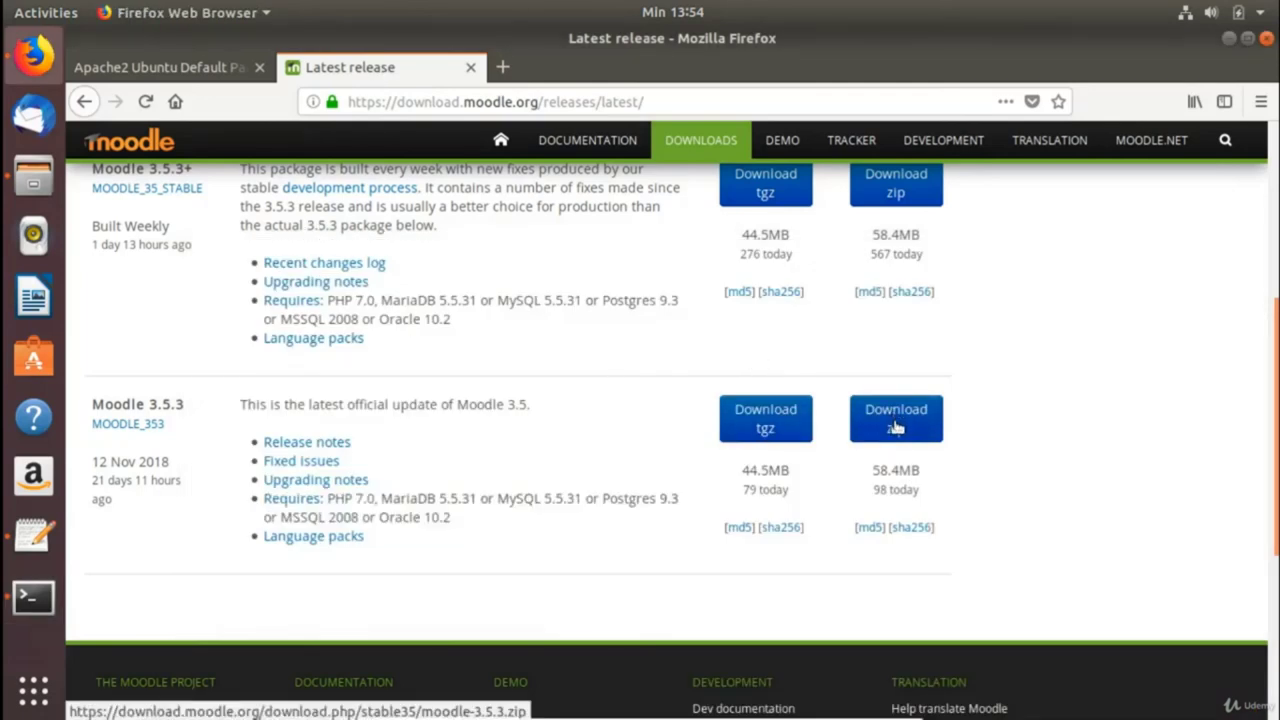
# - Save moodle-3.5.3.zip (58.4 MB) to disk and show the Library window centred on screen
pyautogui.click(902, 411)
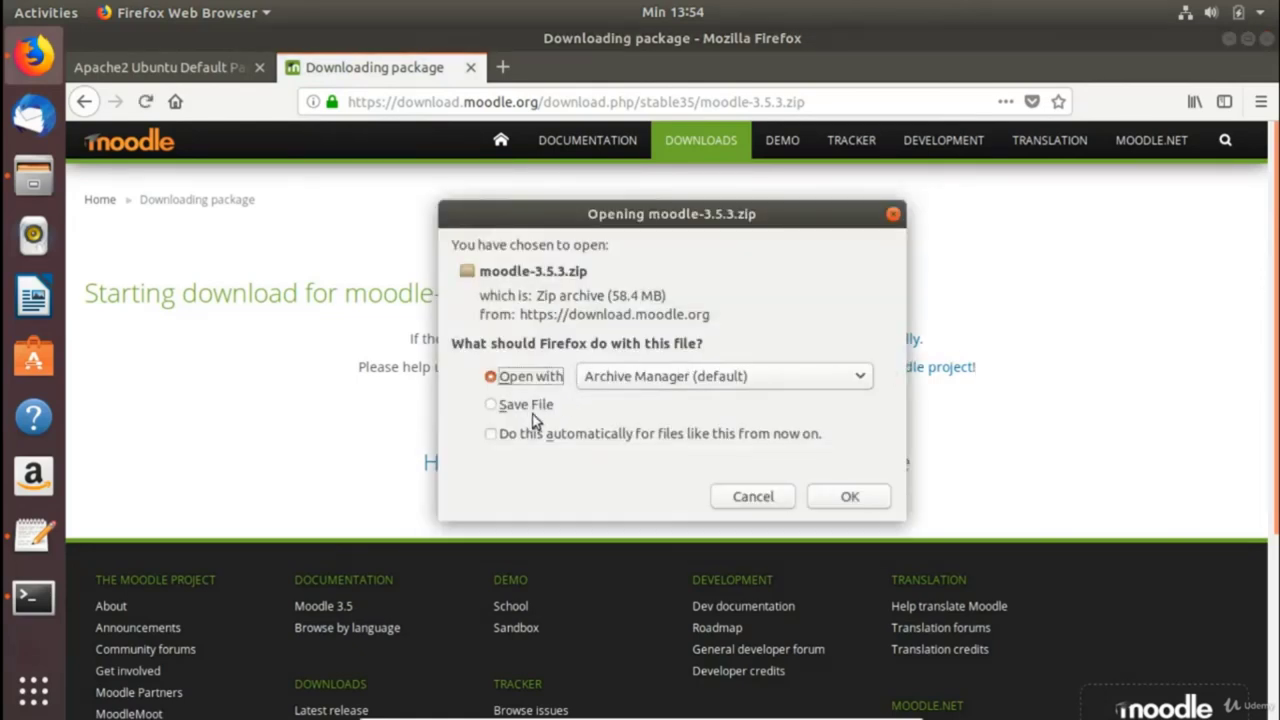
pyautogui.click(526, 406)
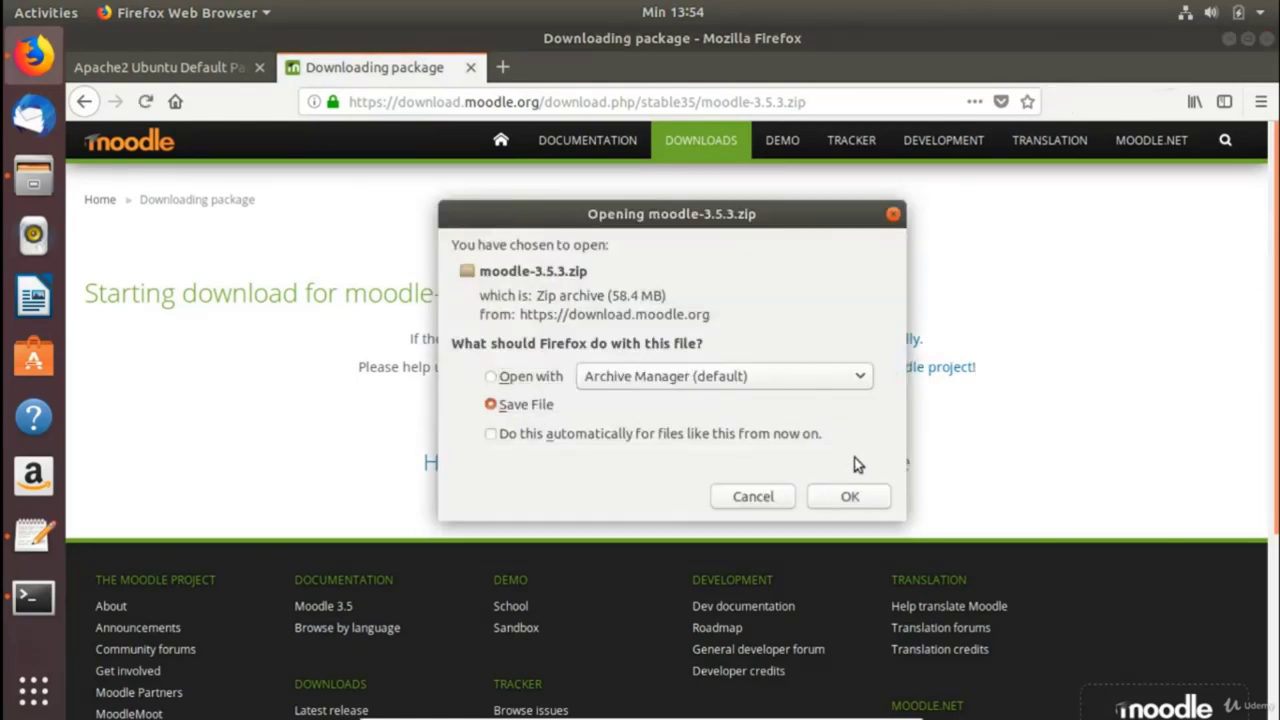
pyautogui.click(849, 496)
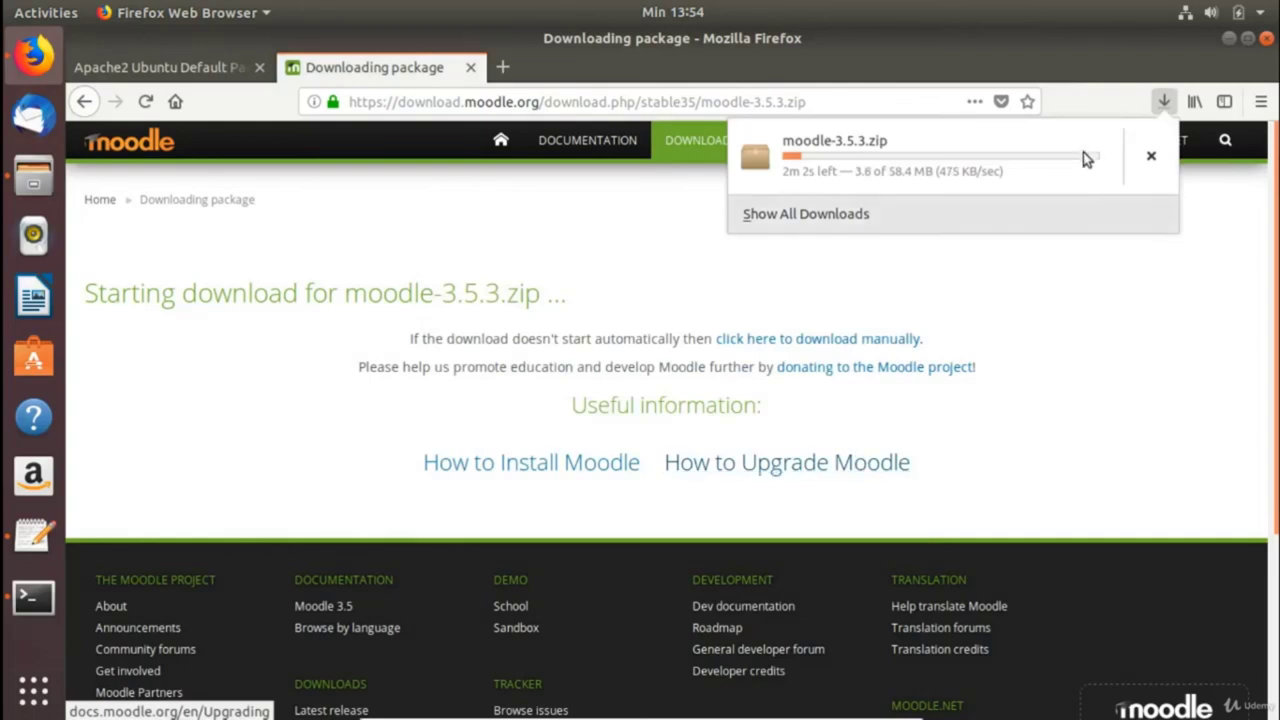
pyautogui.click(837, 215)
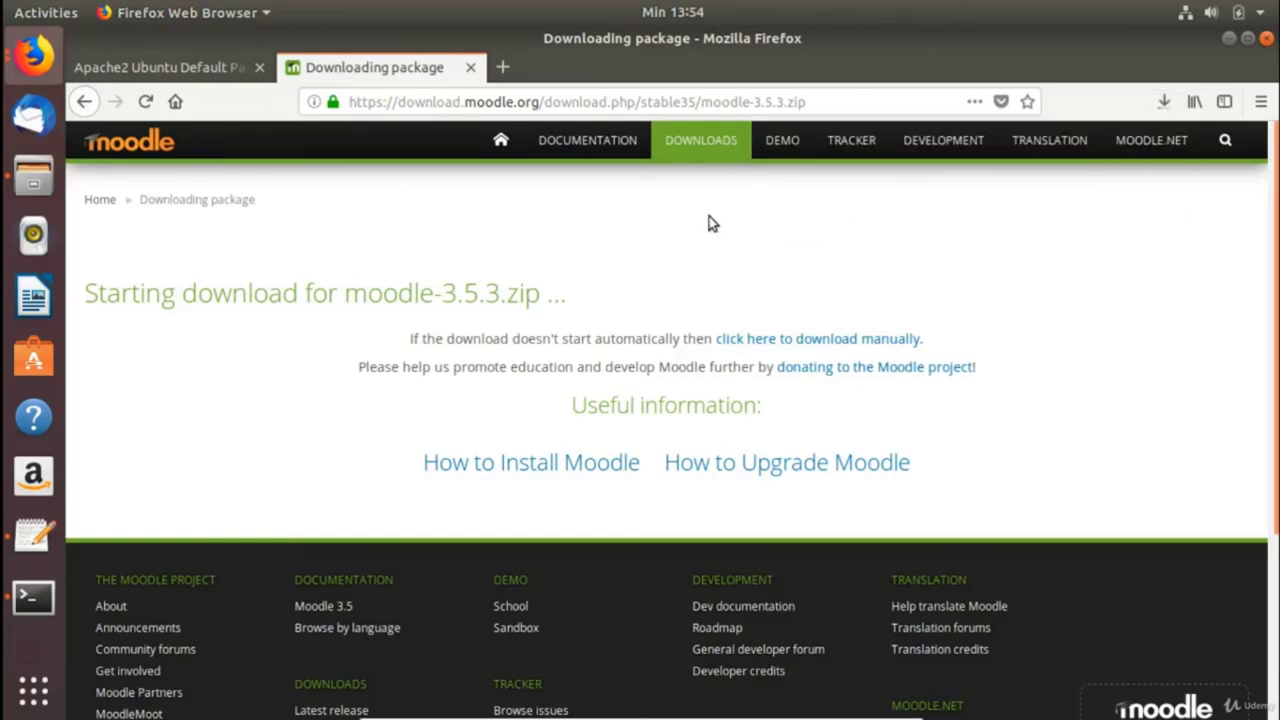
pyautogui.moveTo(501, 65); pyautogui.dragTo(669, 229)
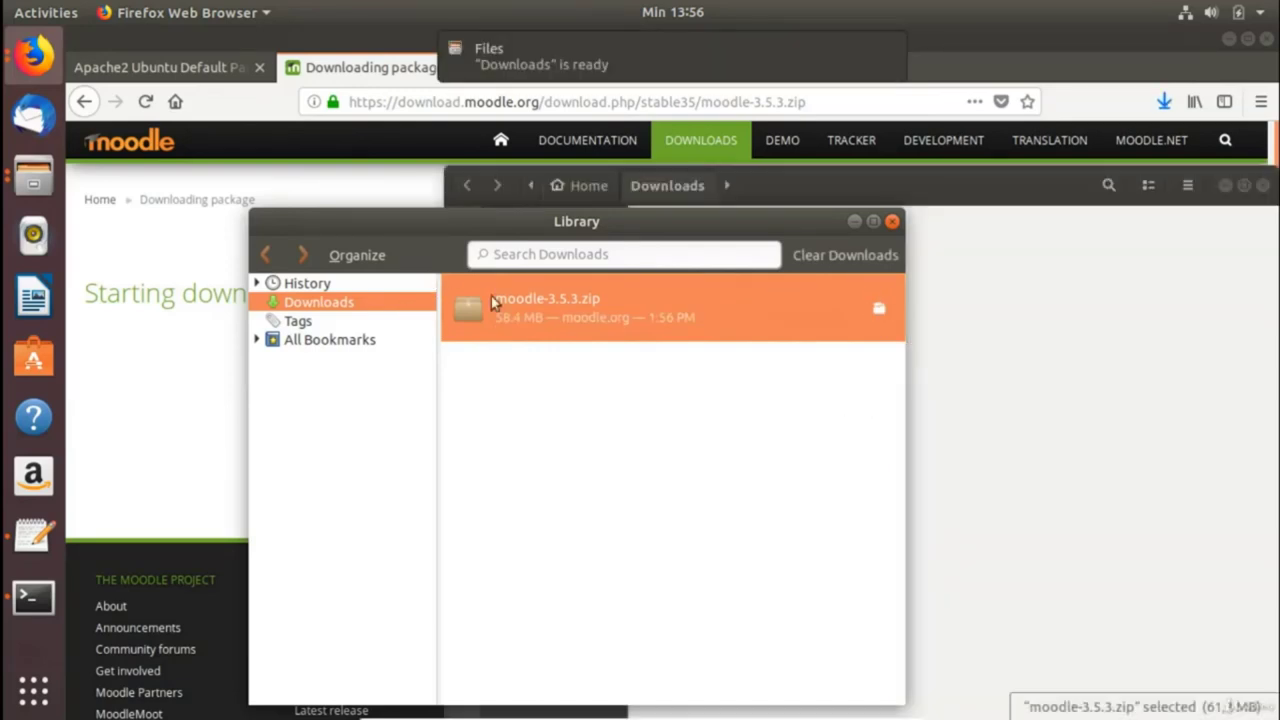
# - Extract moodle-3.5.3.zip in Downloads and open the moodle-3.5.3 folder
pyautogui.click(34, 186)
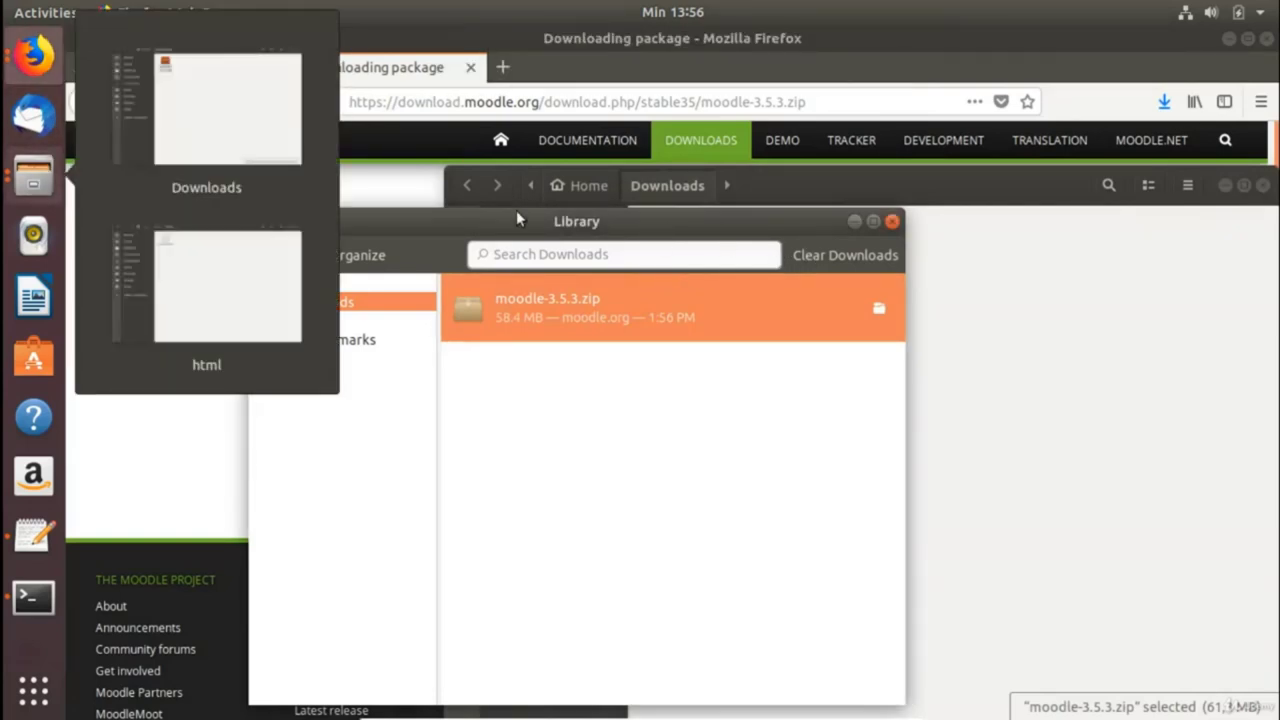
pyautogui.moveTo(857, 188); pyautogui.dragTo(717, 148)
pyautogui.rightClick(546, 244)
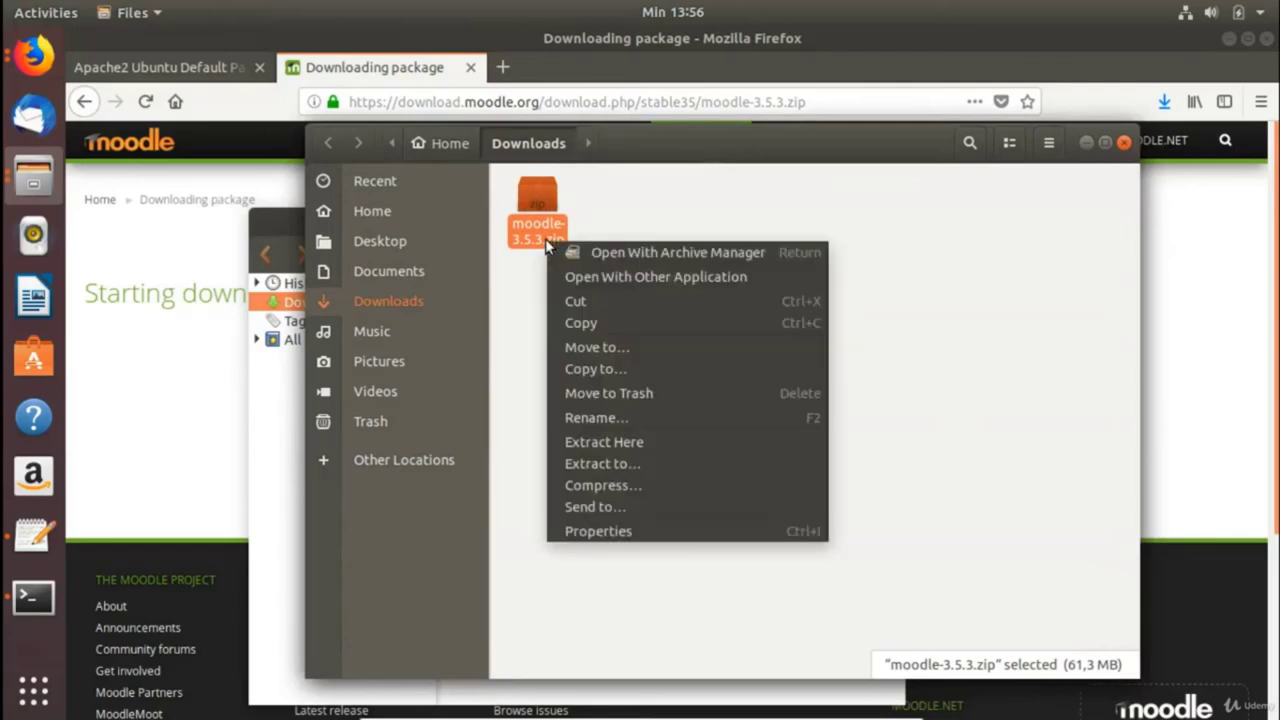
pyautogui.click(636, 438)
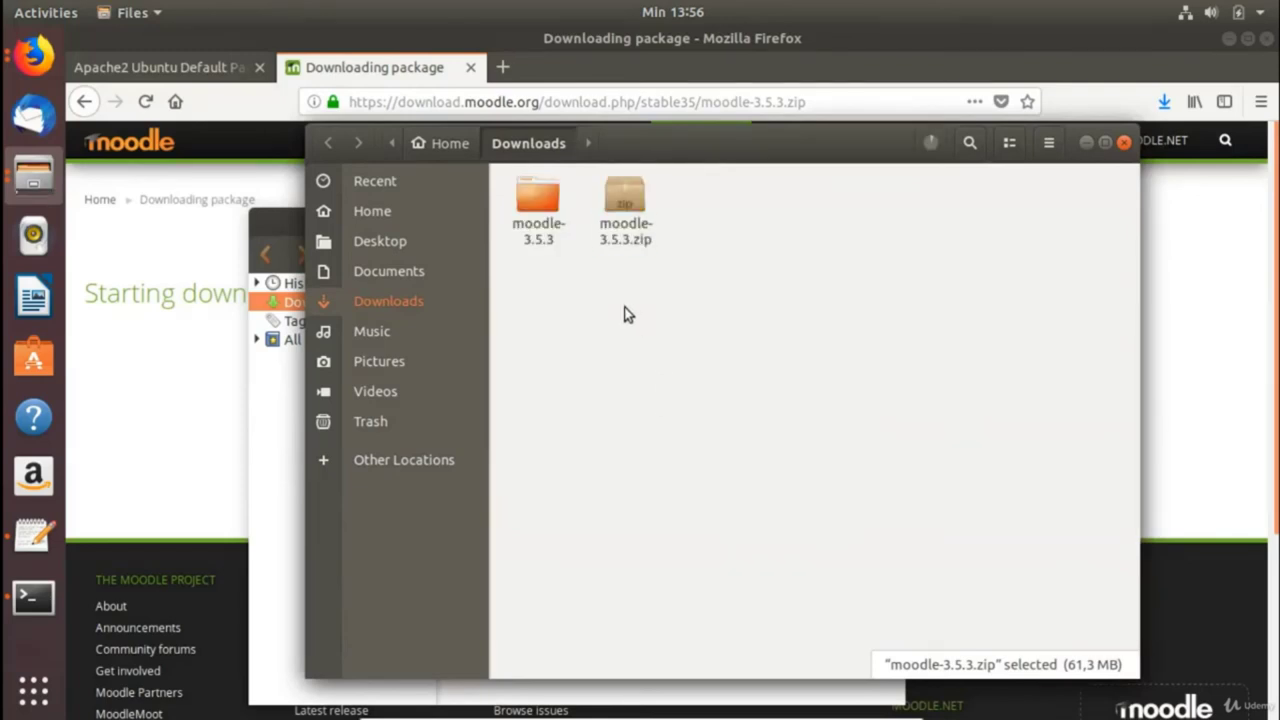
pyautogui.click(537, 225)
pyautogui.doubleClick(552, 226)
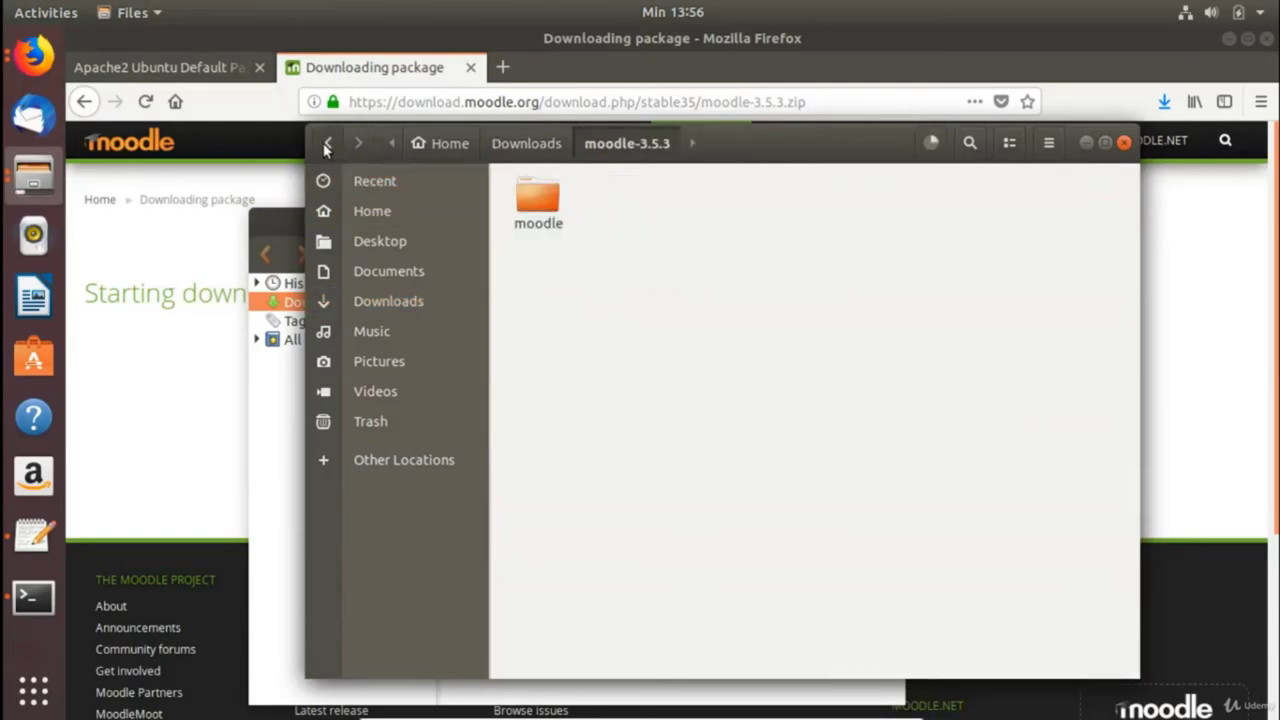
pyautogui.click(328, 143)
pyautogui.doubleClick(539, 244)
# - Look inside the moodle subfolder, then copy the moodle folder
pyautogui.click(537, 208)
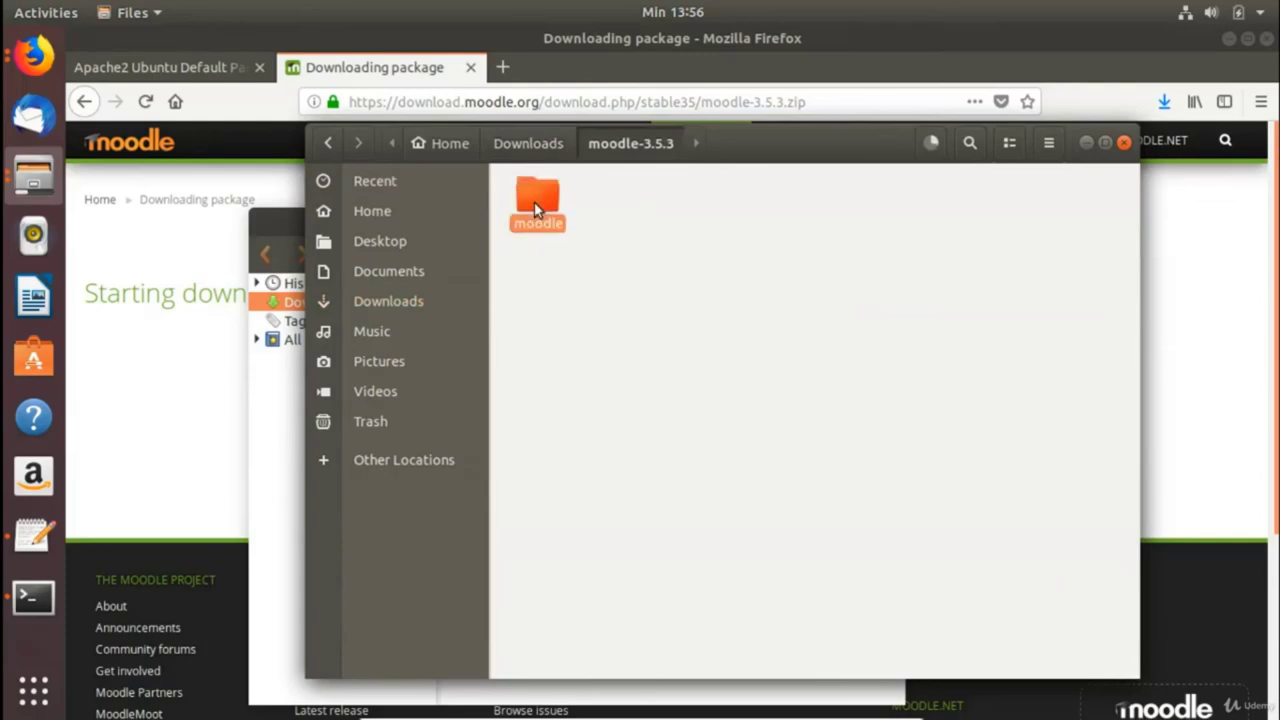
pyautogui.doubleClick(537, 208)
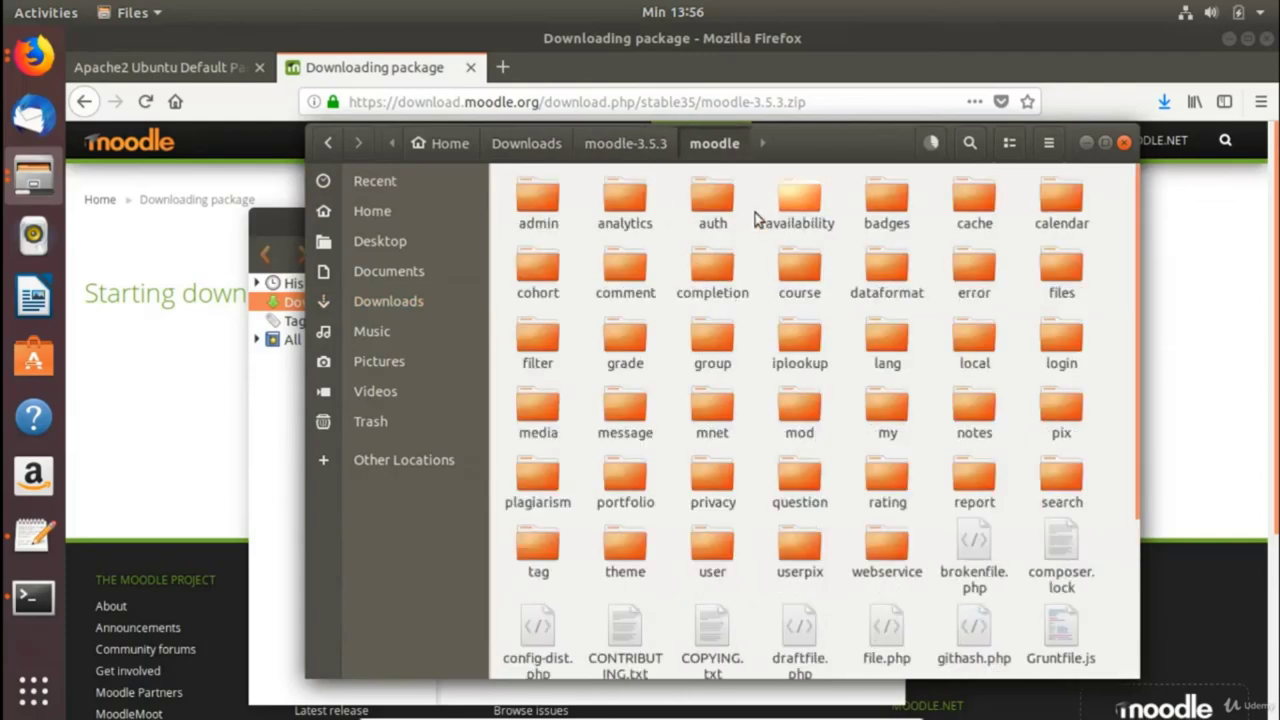
pyautogui.scroll(-1, 748, 395)
pyautogui.scroll(-3, 748, 397)
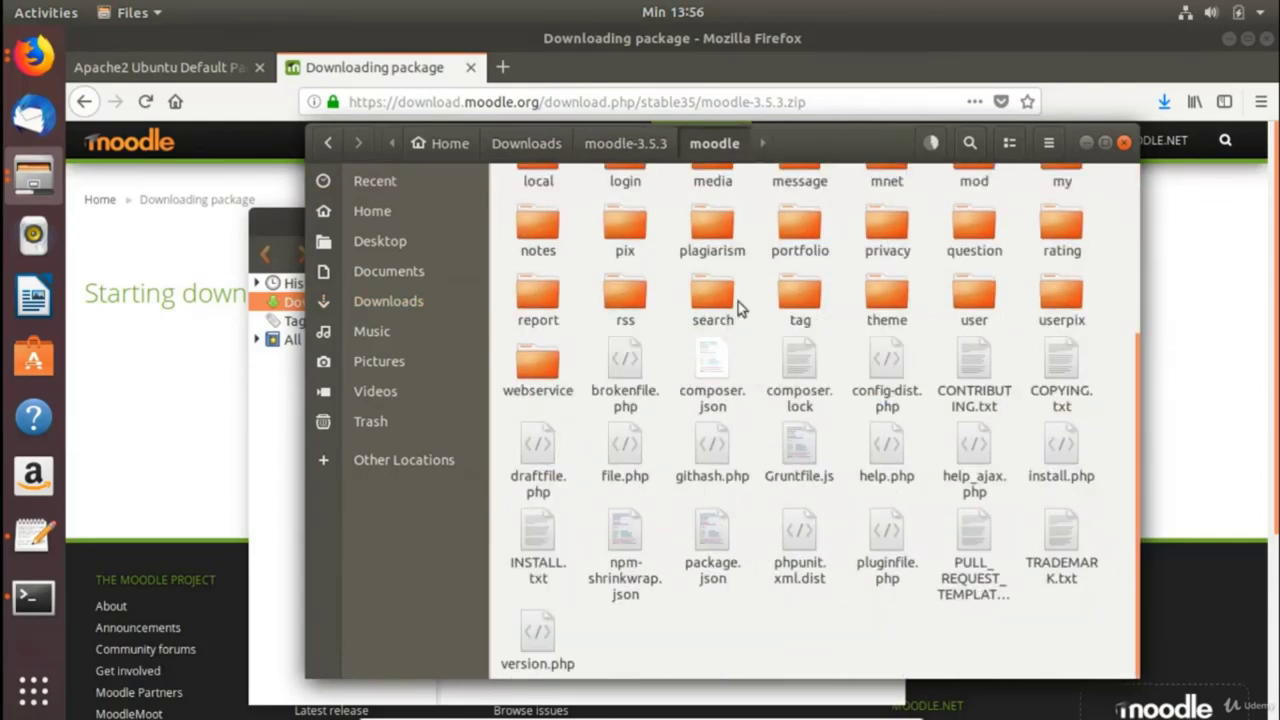
pyautogui.click(642, 150)
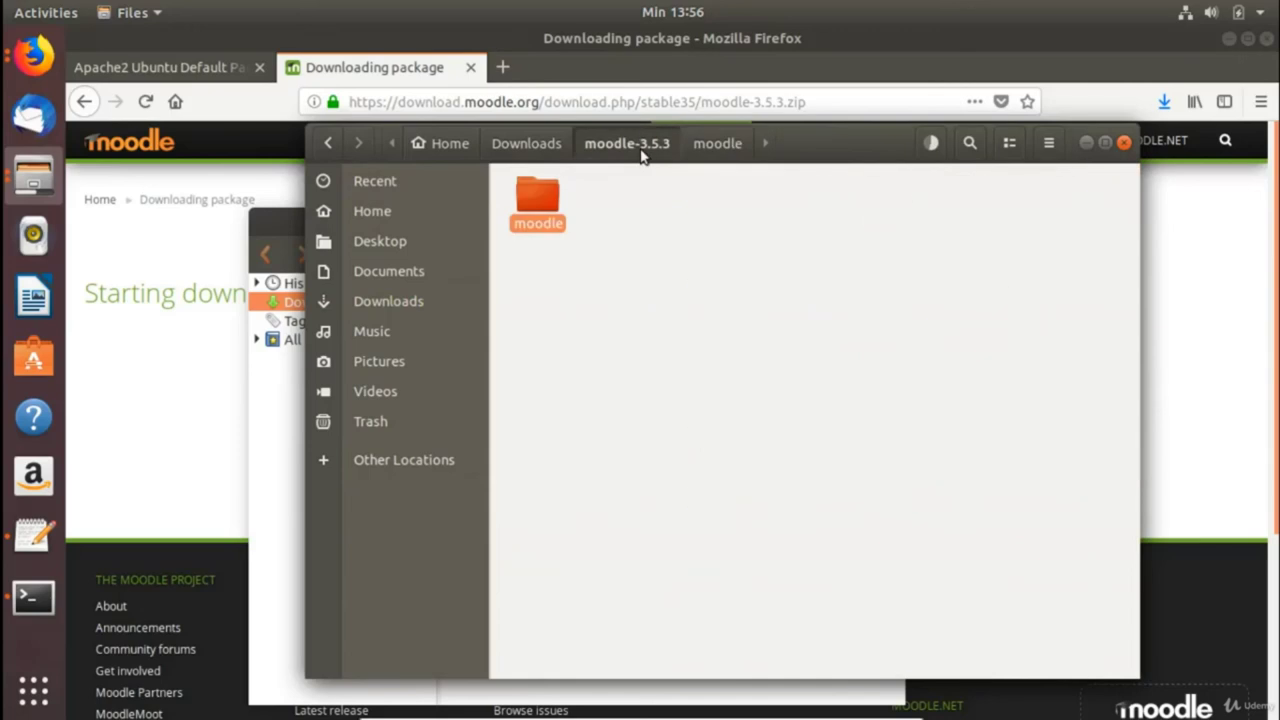
pyautogui.rightClick(546, 224)
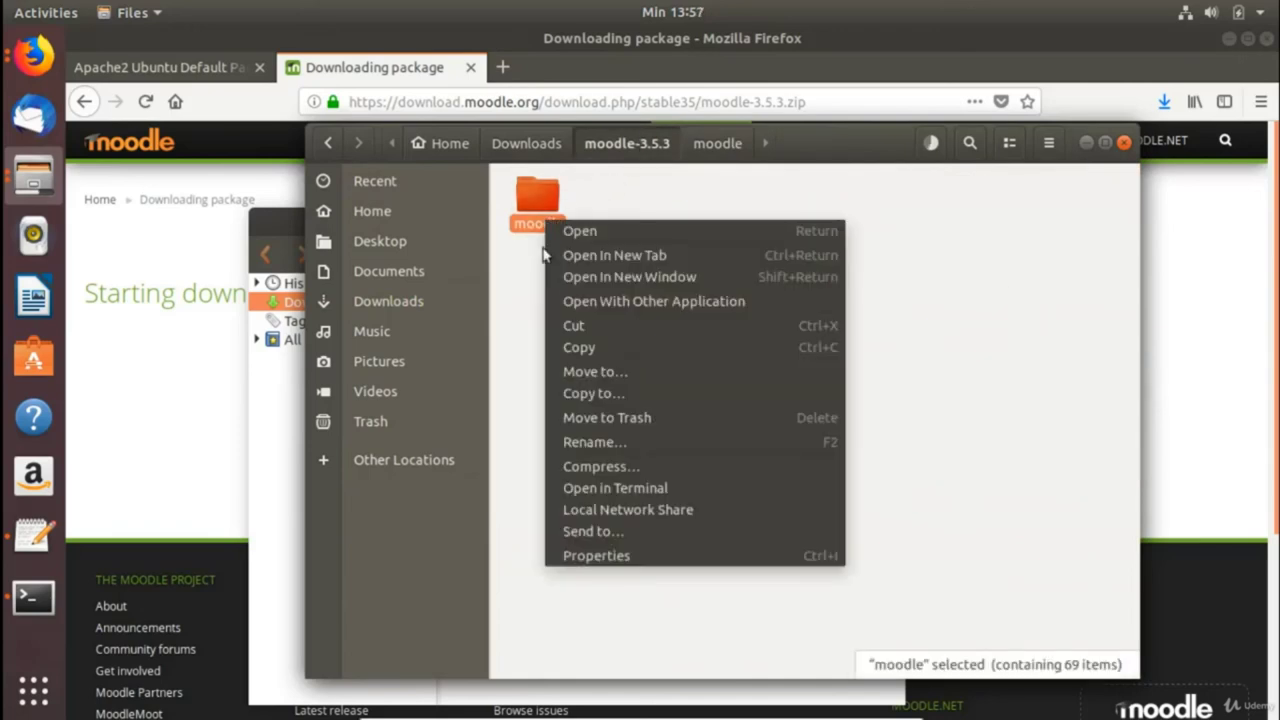
pyautogui.click(605, 346)
# - Browse via Other Locations > Computer to /var/www/html, which holds only index.html
pyautogui.click(432, 463)
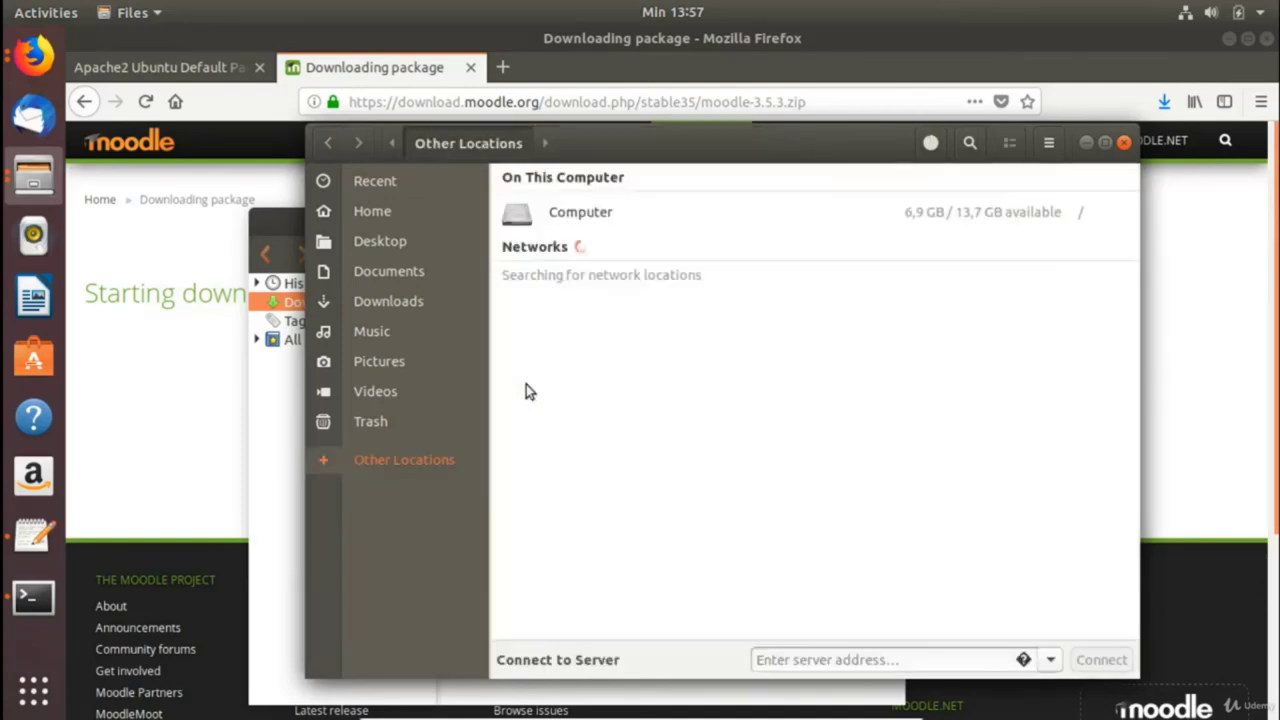
pyautogui.click(586, 220)
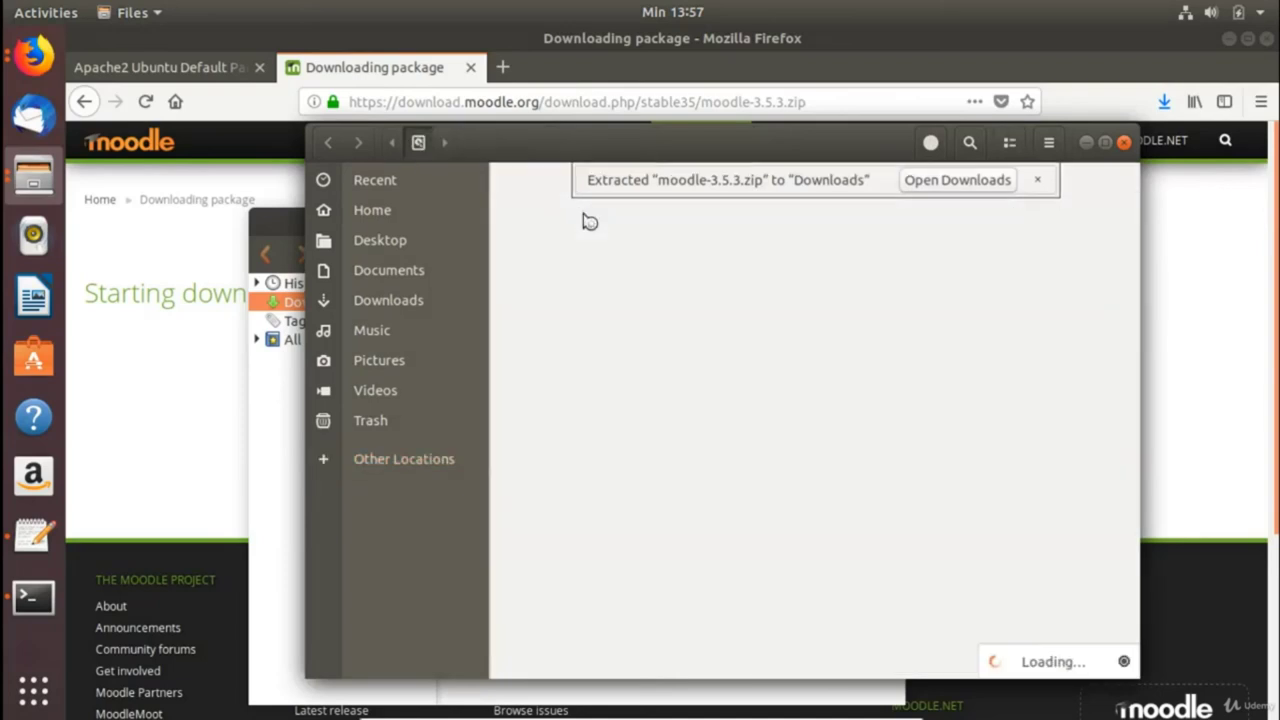
pyautogui.click(1038, 180)
pyautogui.doubleClick(1061, 335)
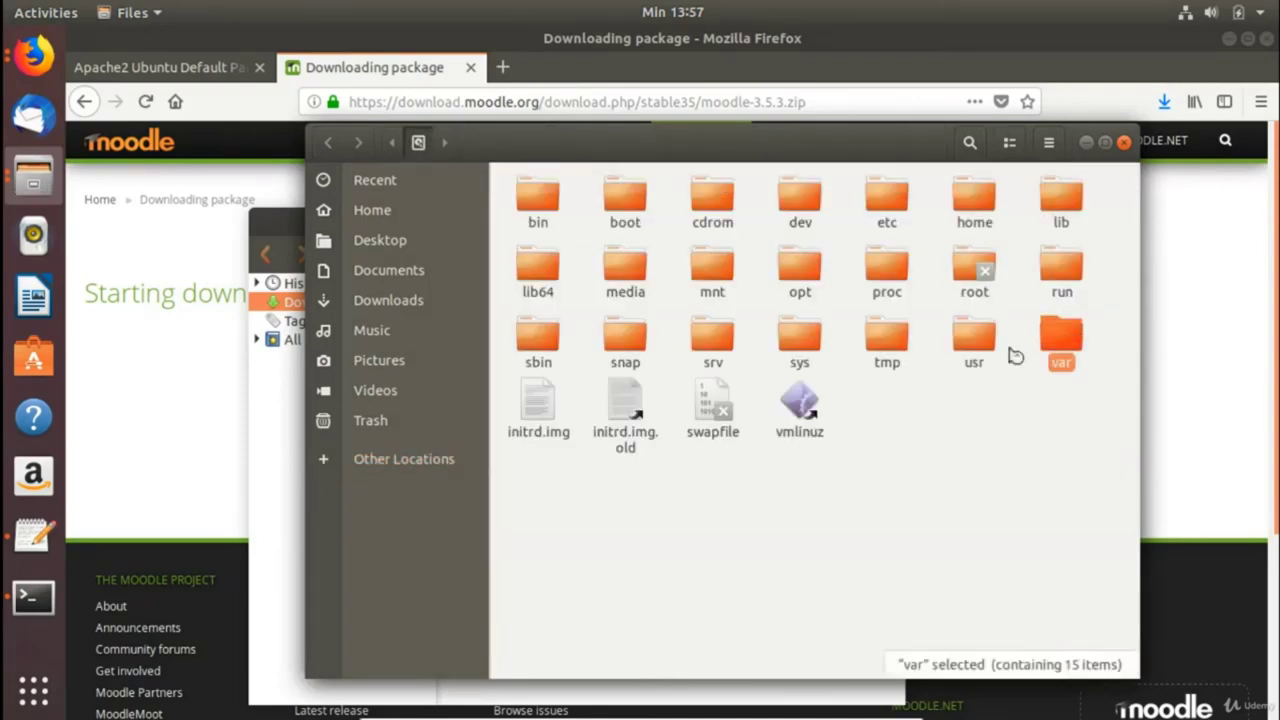
pyautogui.doubleClick(557, 343)
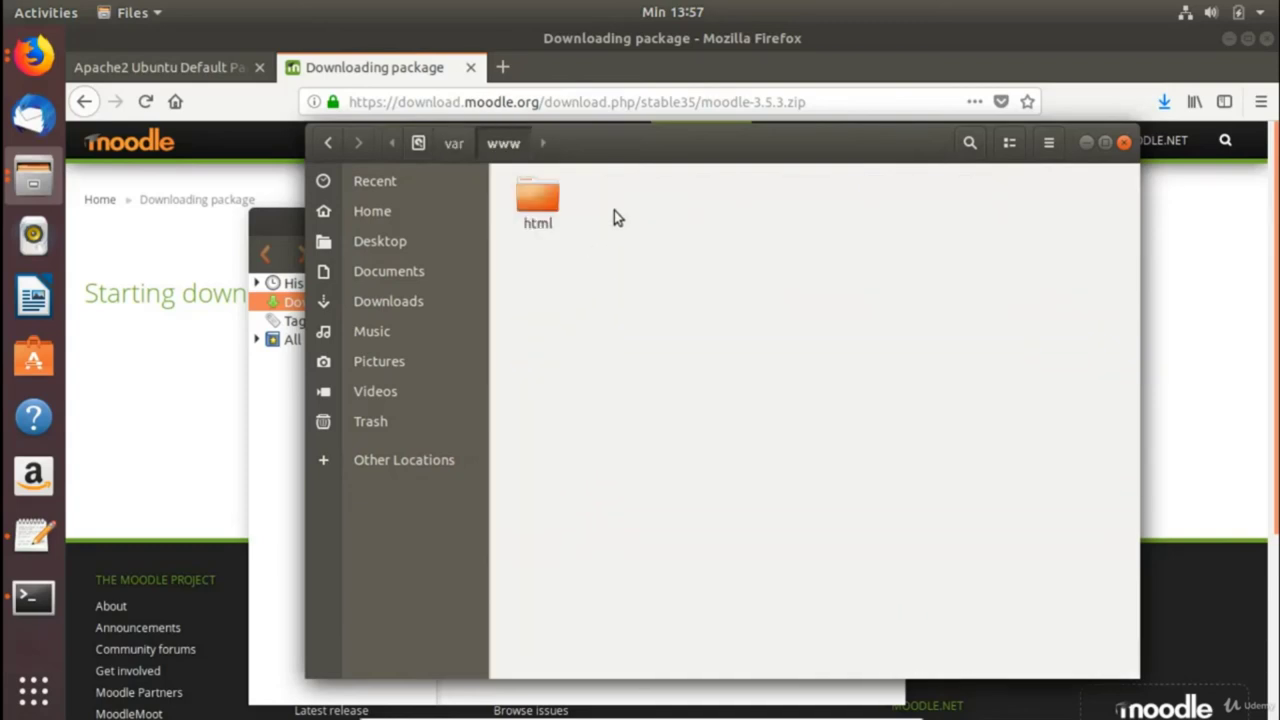
pyautogui.doubleClick(550, 200)
pyautogui.rightClick(656, 344)
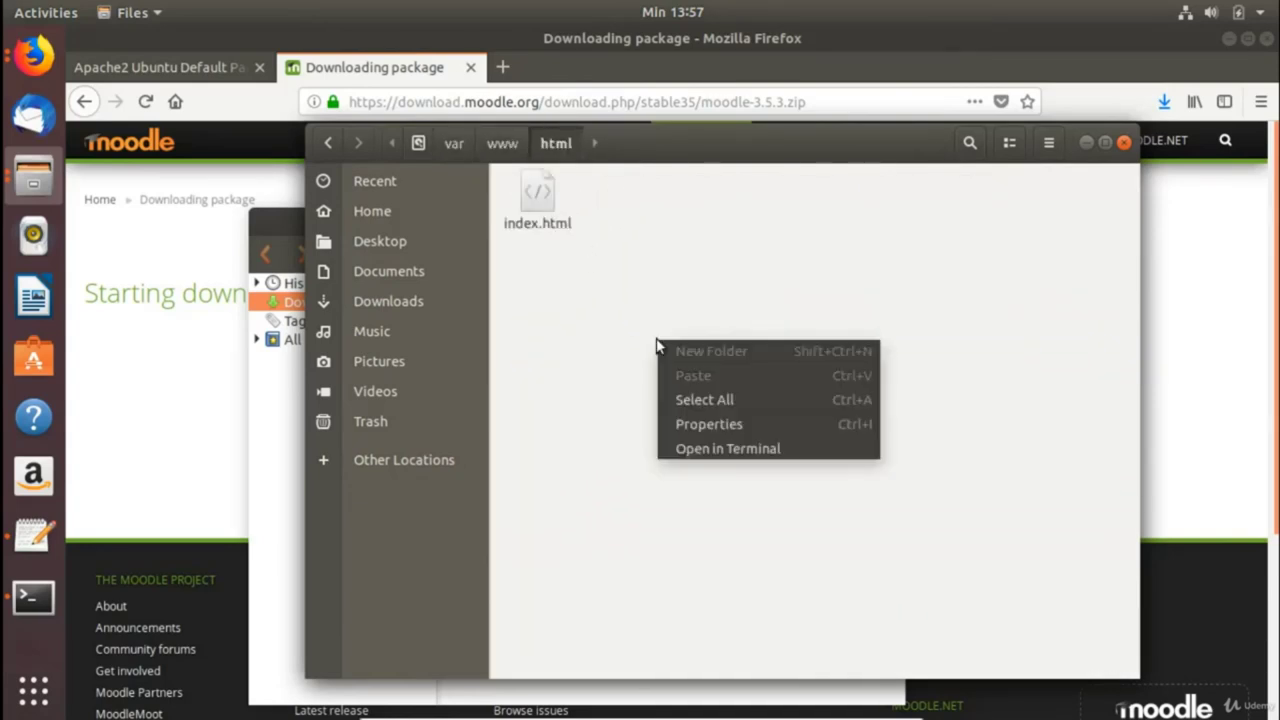
pyautogui.click(610, 357)
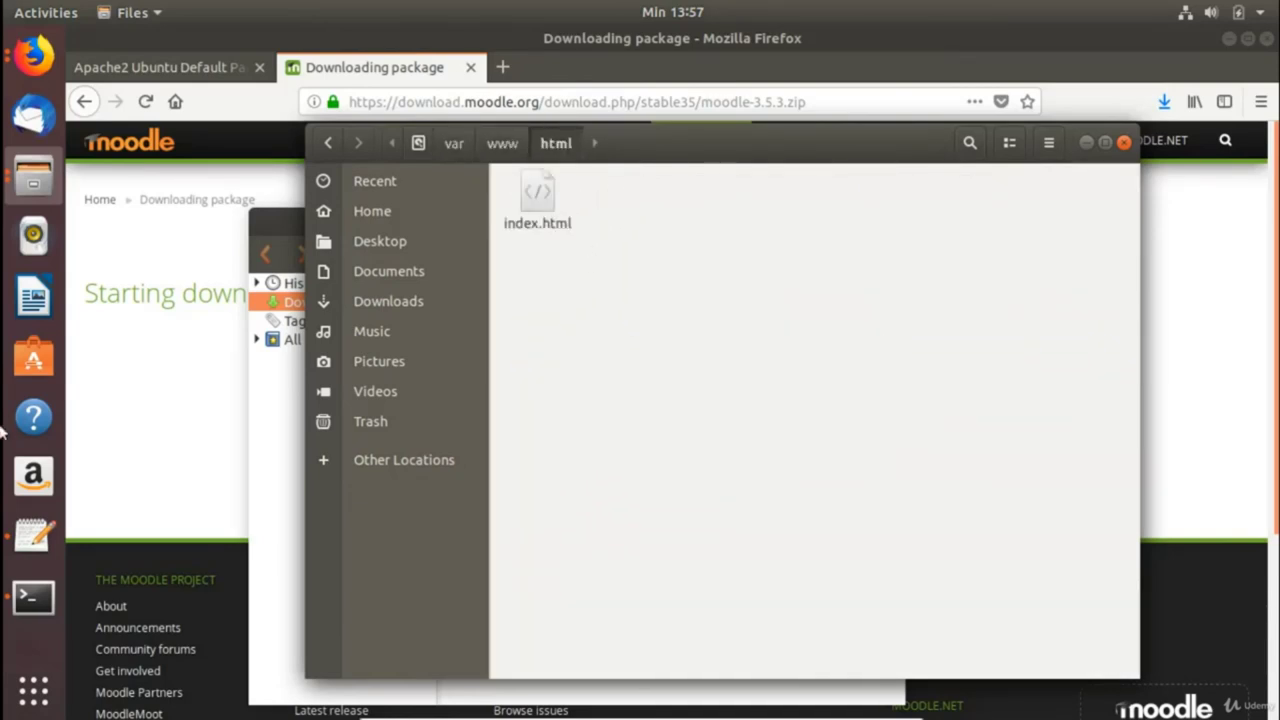
# - Run sudo chmod -R 775 /var/www/html/ with the account password and retry pasting
pyautogui.click(31, 601)
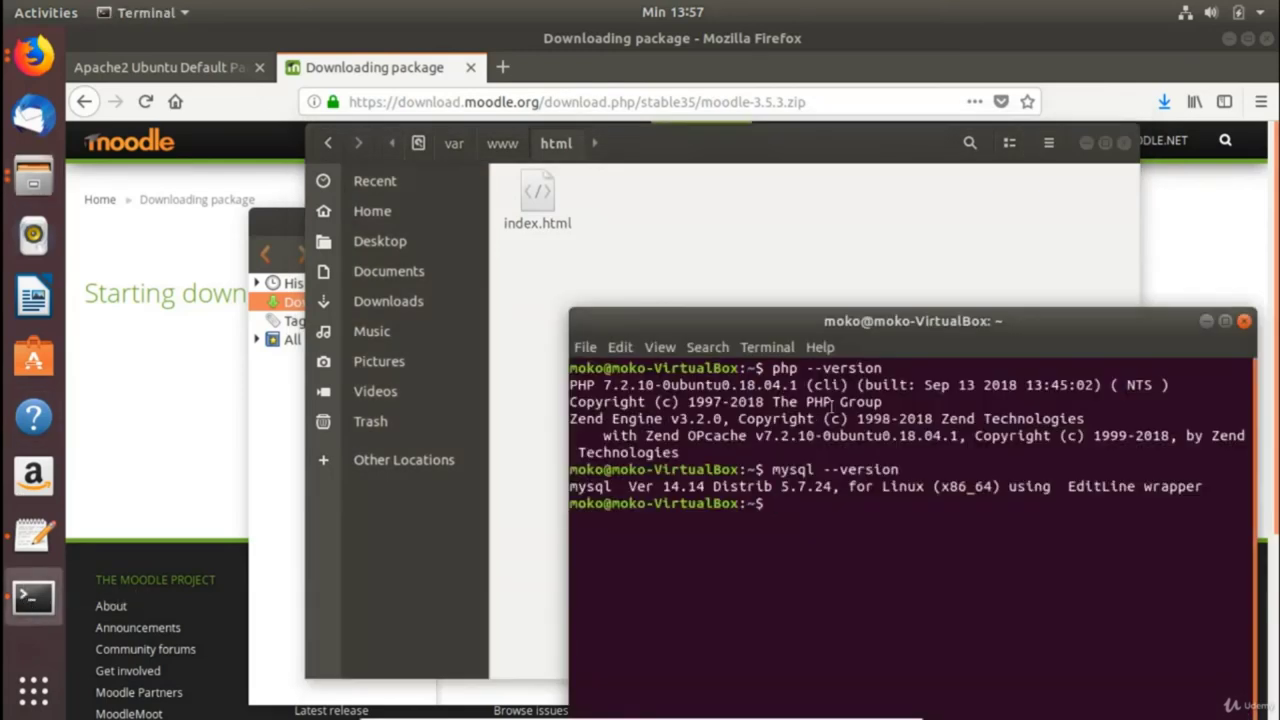
pyautogui.write('sudo chmod -R ')
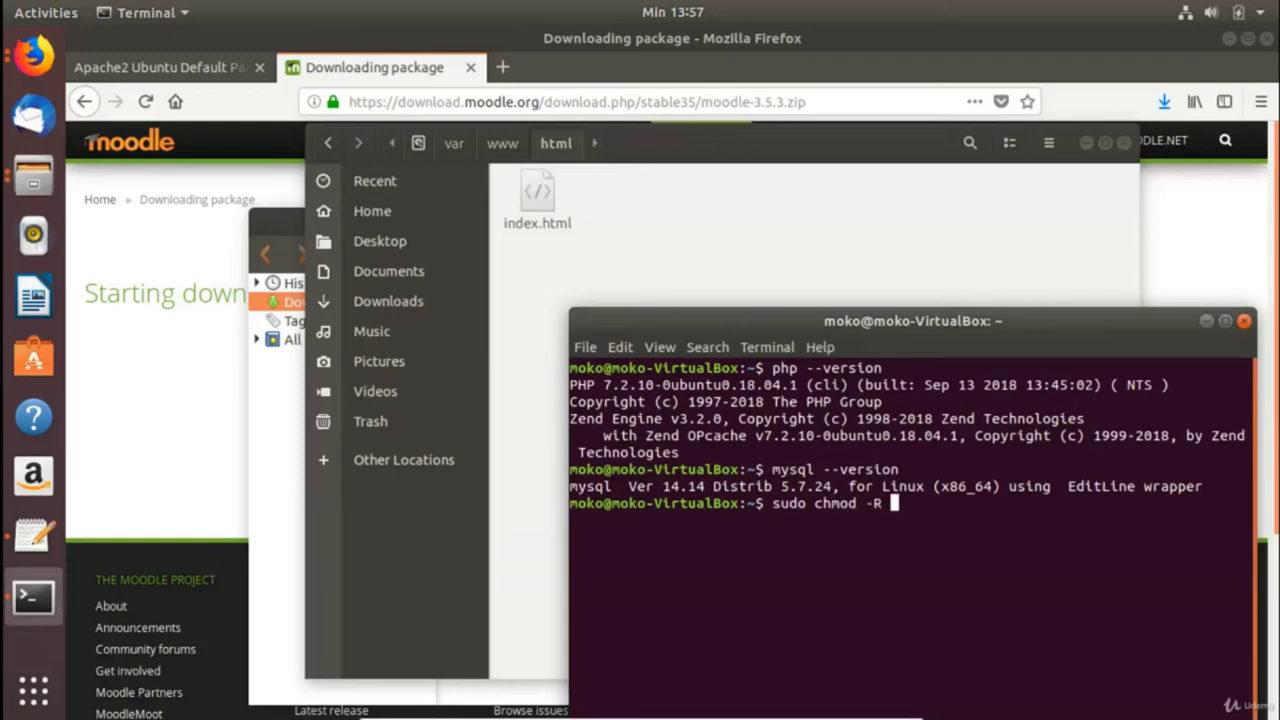
pyautogui.write('775 /var/www/html/')
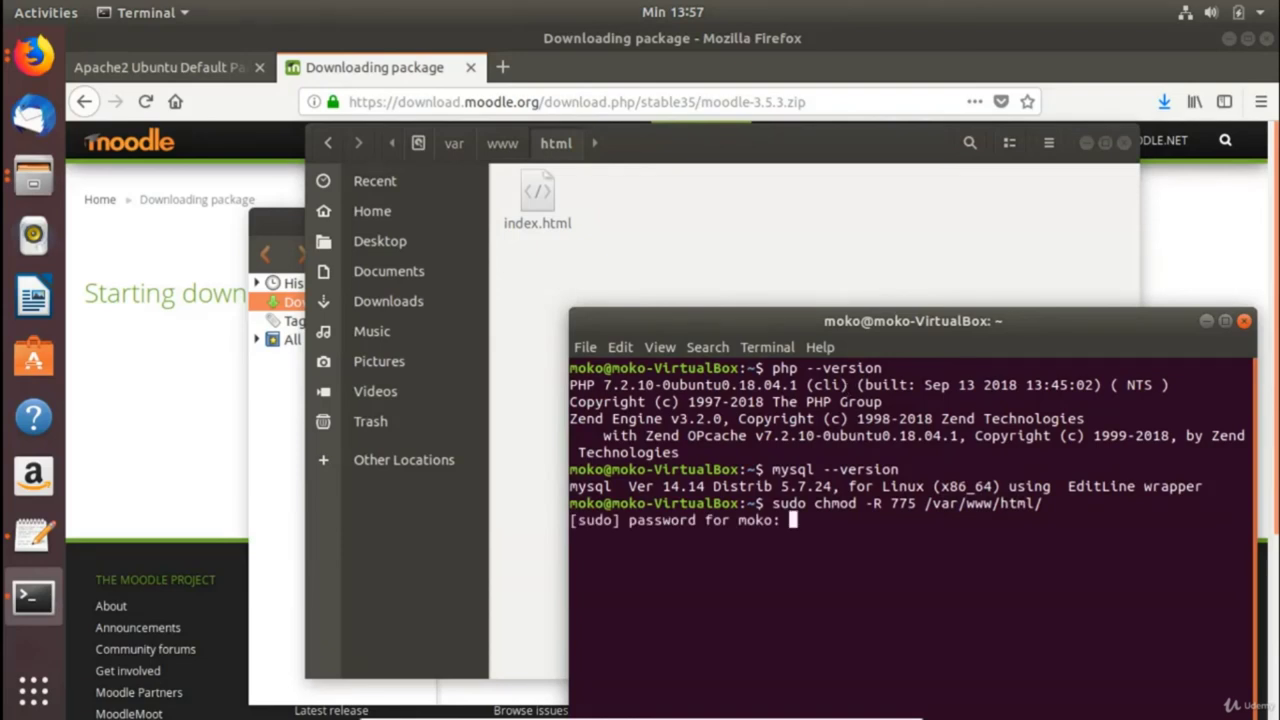
pyautogui.press('Return')
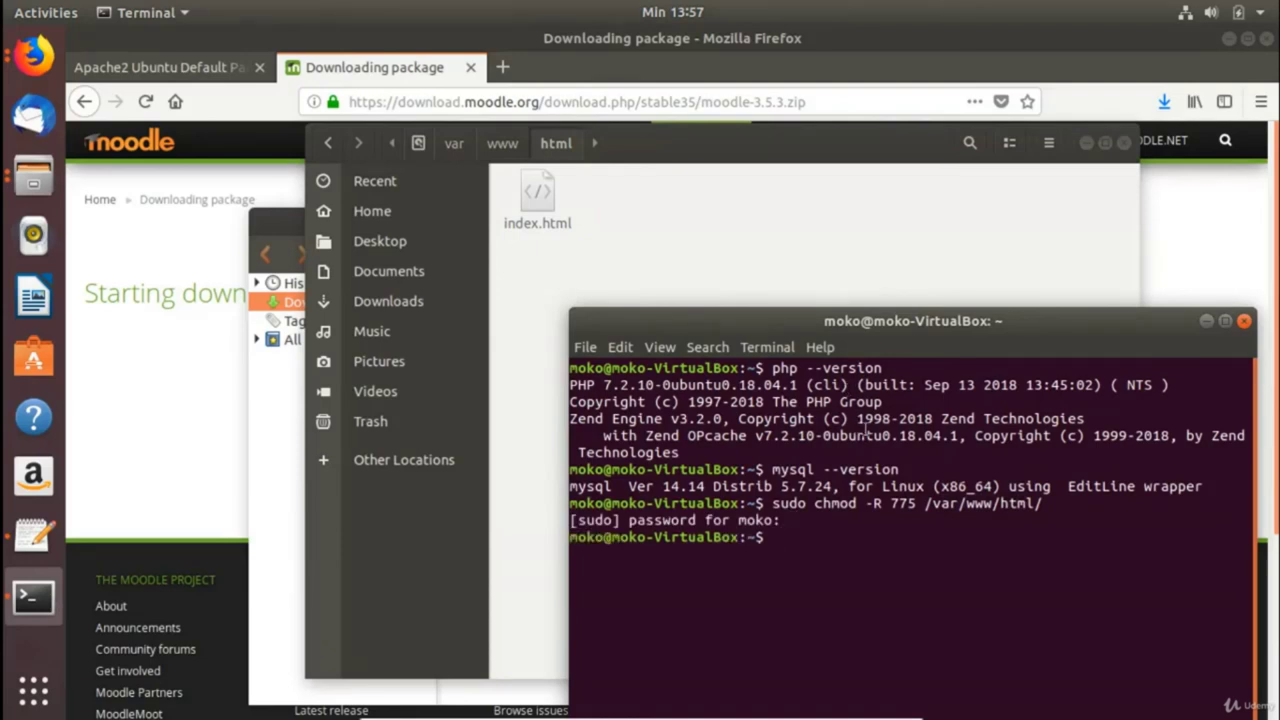
pyautogui.click(771, 260)
pyautogui.rightClick(771, 260)
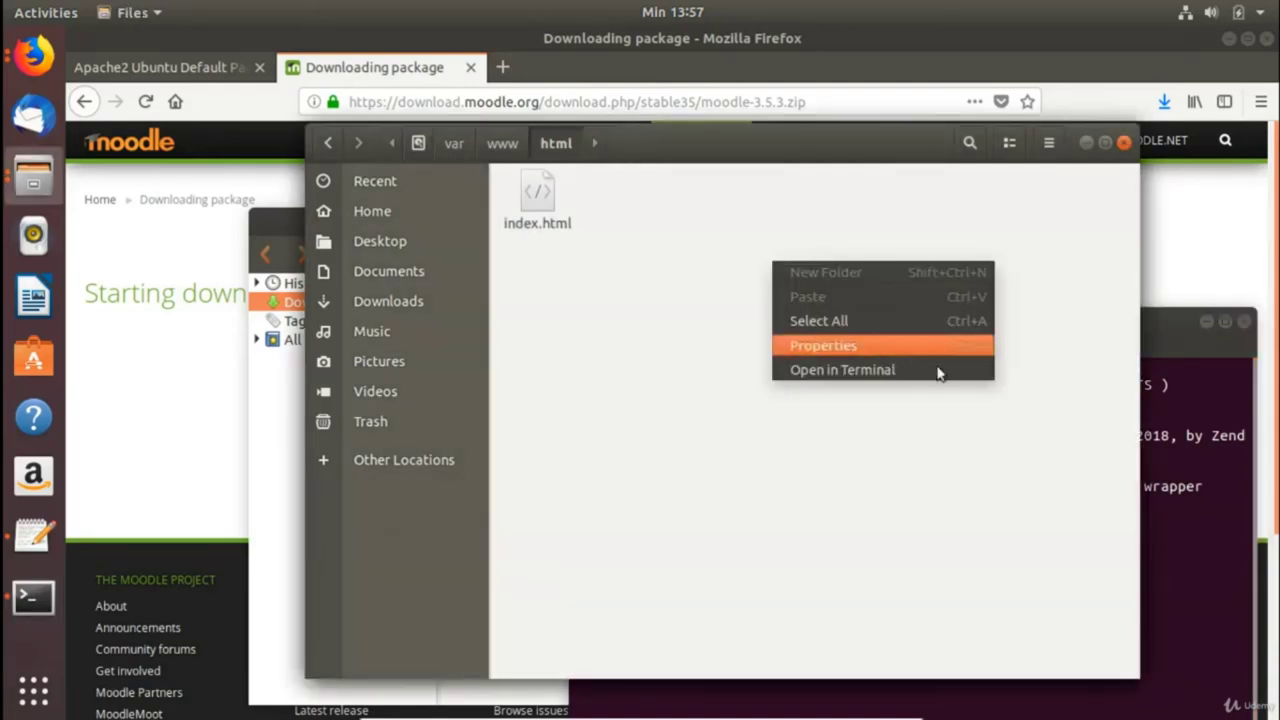
pyautogui.click(1162, 524)
# - Rerun the command as sudo chmod -R 777 /var/www/html/ and bring up paste options
pyautogui.press('Up')
pyautogui.press('Left')
pyautogui.press('Left')
pyautogui.press('Left')
pyautogui.press('Left')
pyautogui.press('Left')
pyautogui.press('Left')
pyautogui.press('Left')
pyautogui.press('Left')
pyautogui.press('Left')
pyautogui.press('Left')
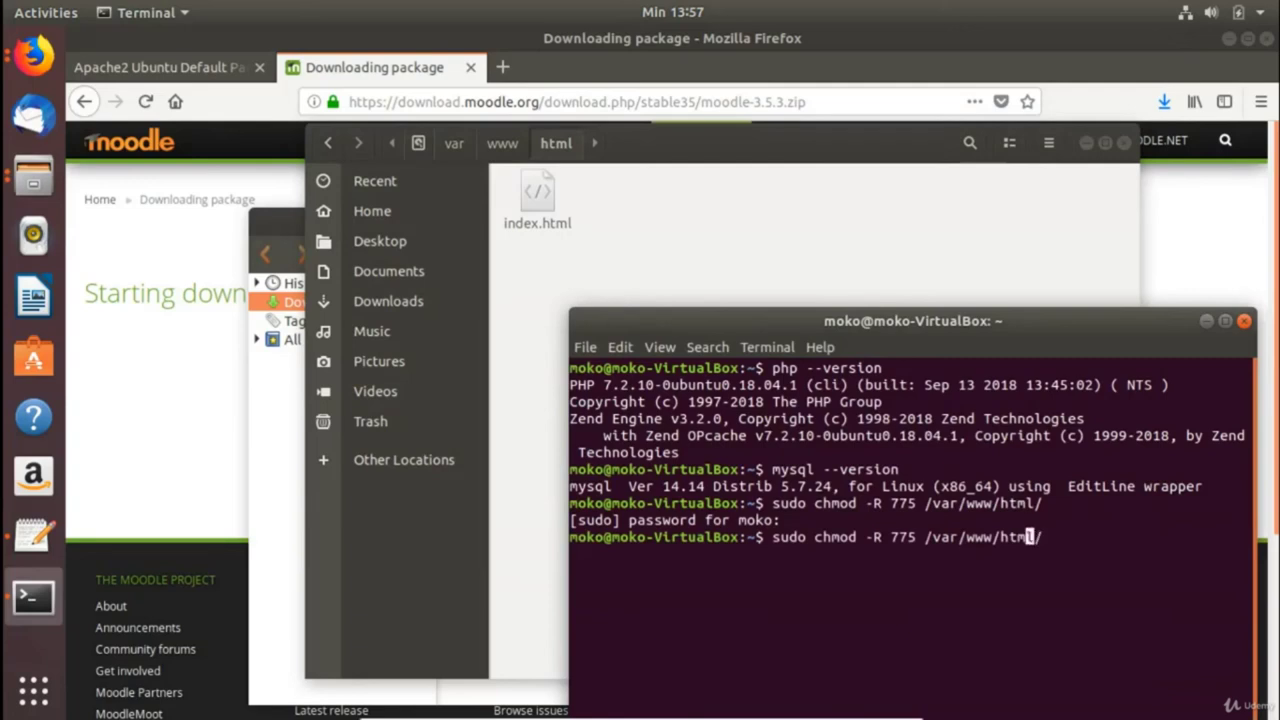
pyautogui.press('Left')
pyautogui.press('Left')
pyautogui.press('Left')
pyautogui.press('Left')
pyautogui.press('BackSpace')
pyautogui.write('7')
pyautogui.press('Return')
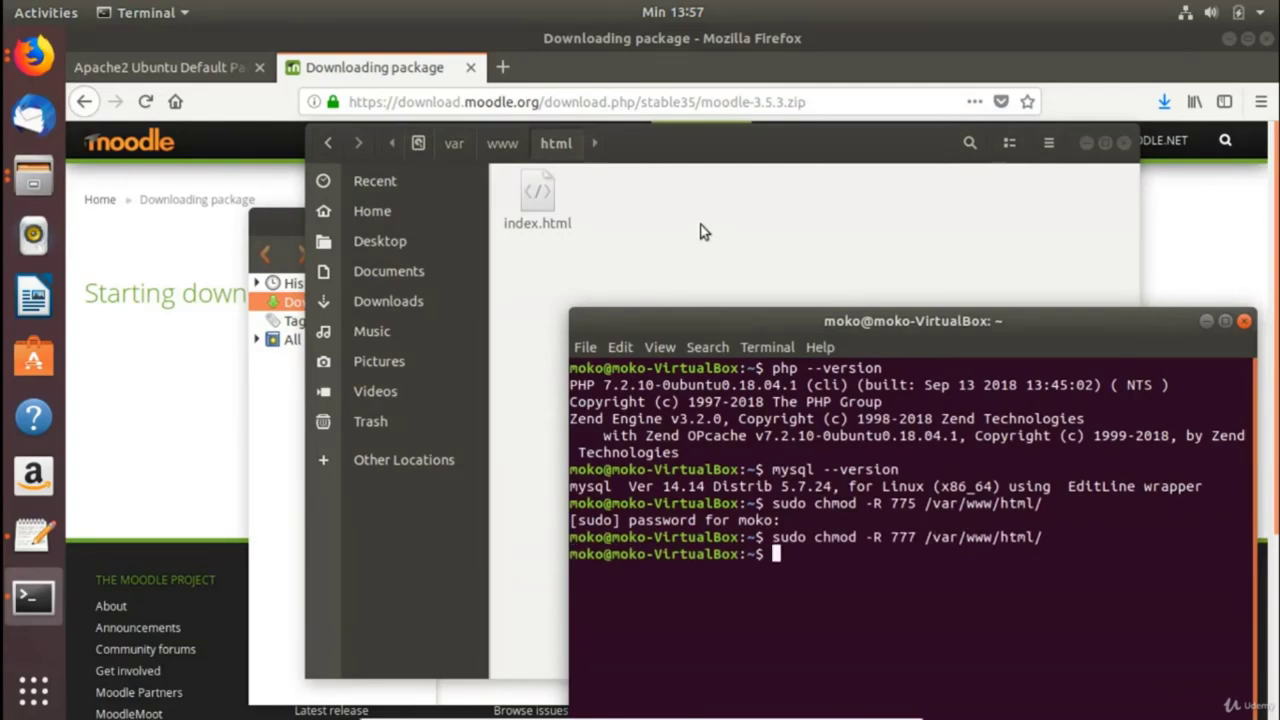
pyautogui.rightClick(697, 238)
# - Paste the moodle folder into /var/www/html, let the 24,880-file copy finish, and open it
pyautogui.click(728, 263)
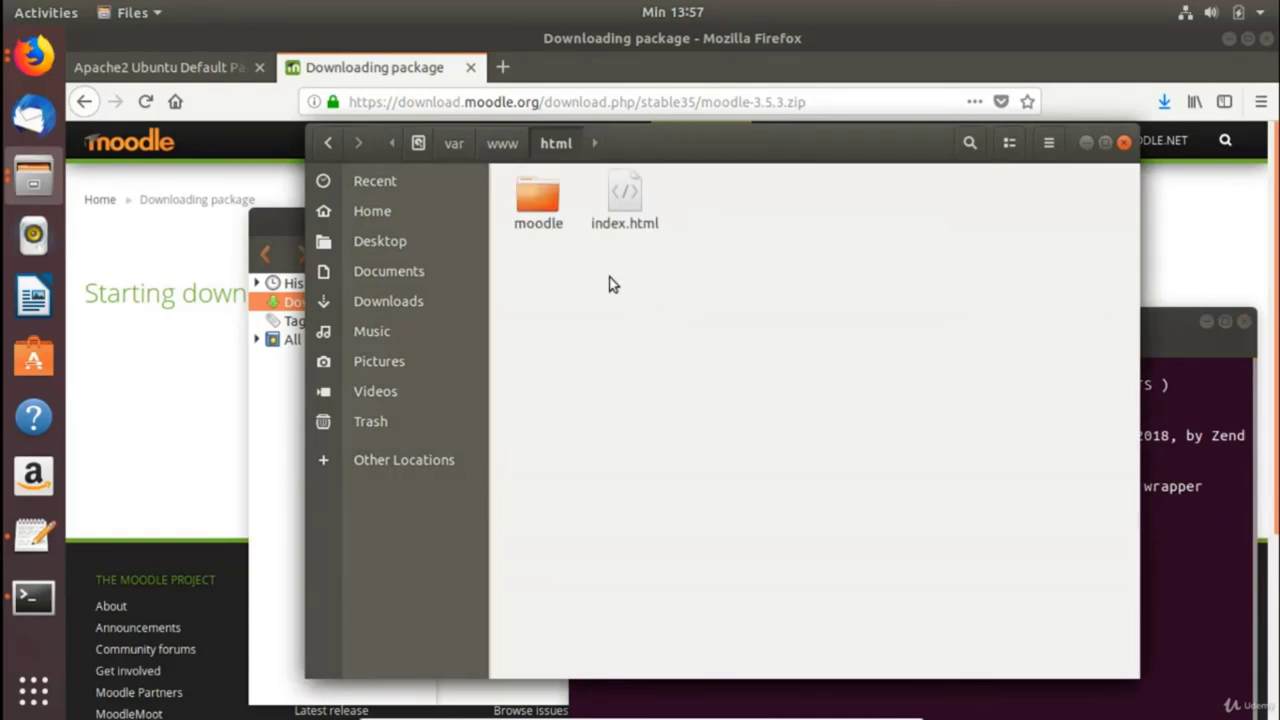
pyautogui.click(34, 200)
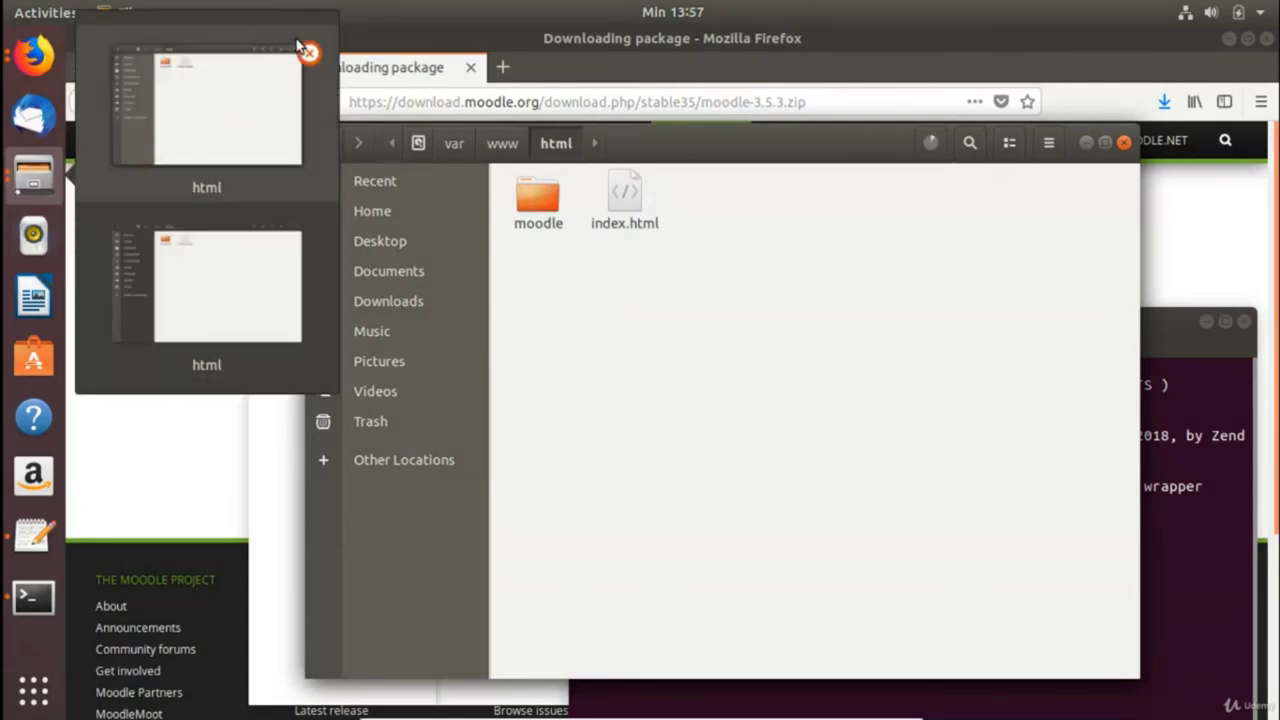
pyautogui.click(310, 54)
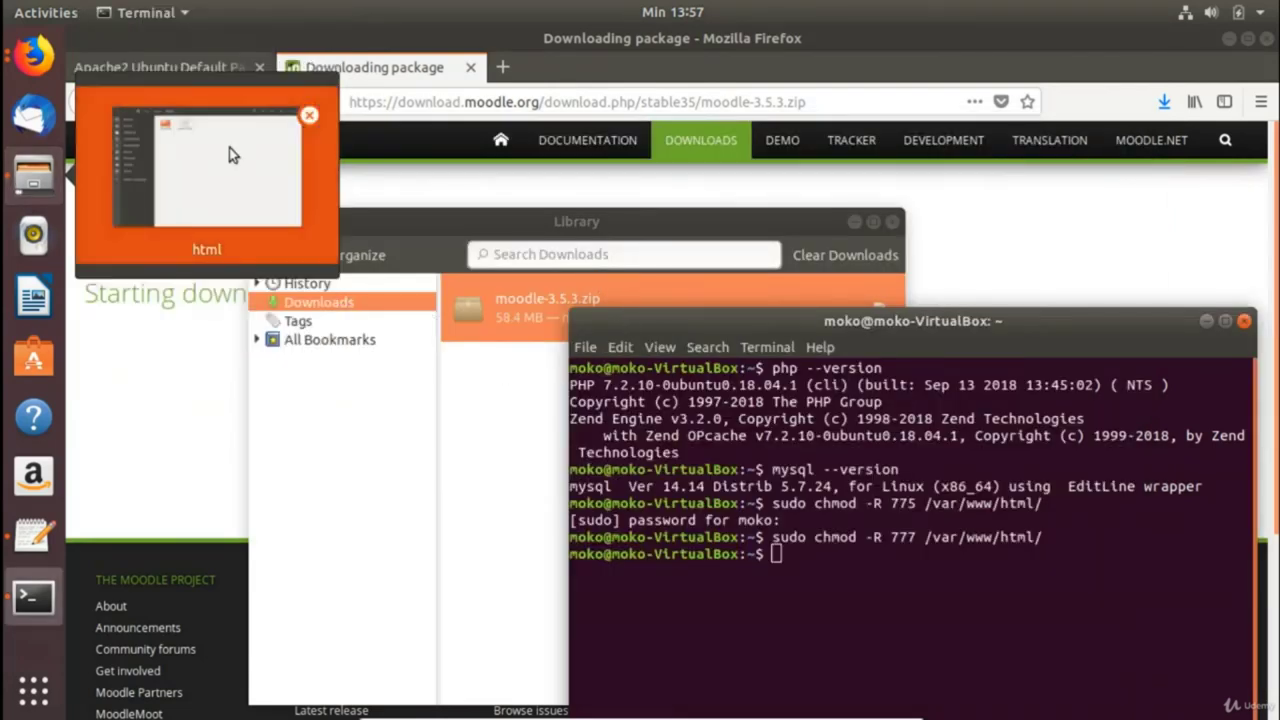
pyautogui.click(229, 150)
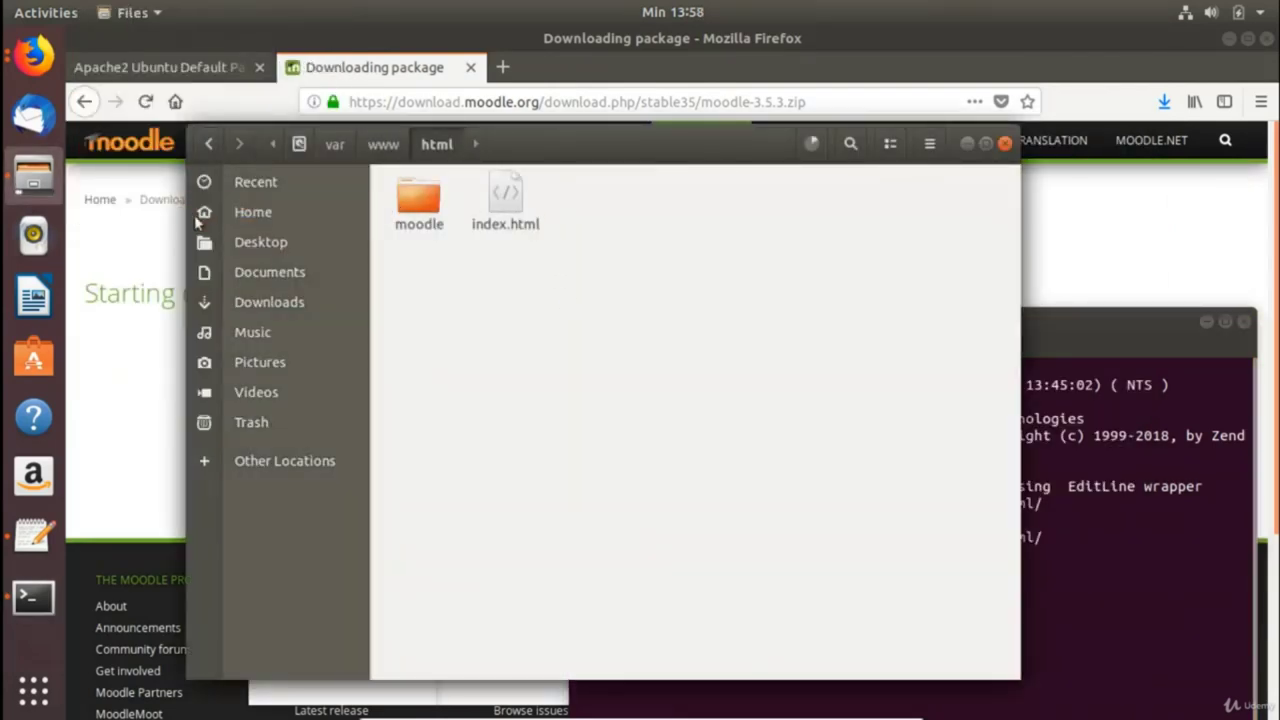
pyautogui.moveTo(580, 160); pyautogui.dragTo(586, 196)
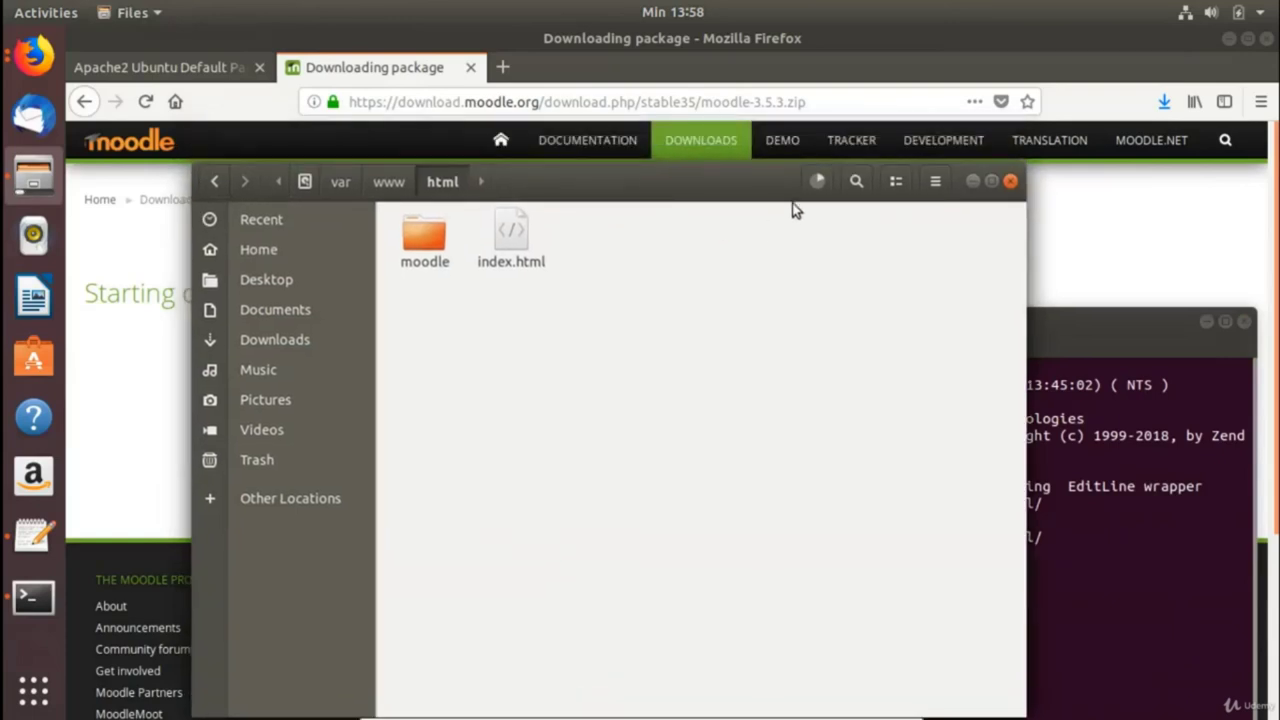
pyautogui.click(816, 184)
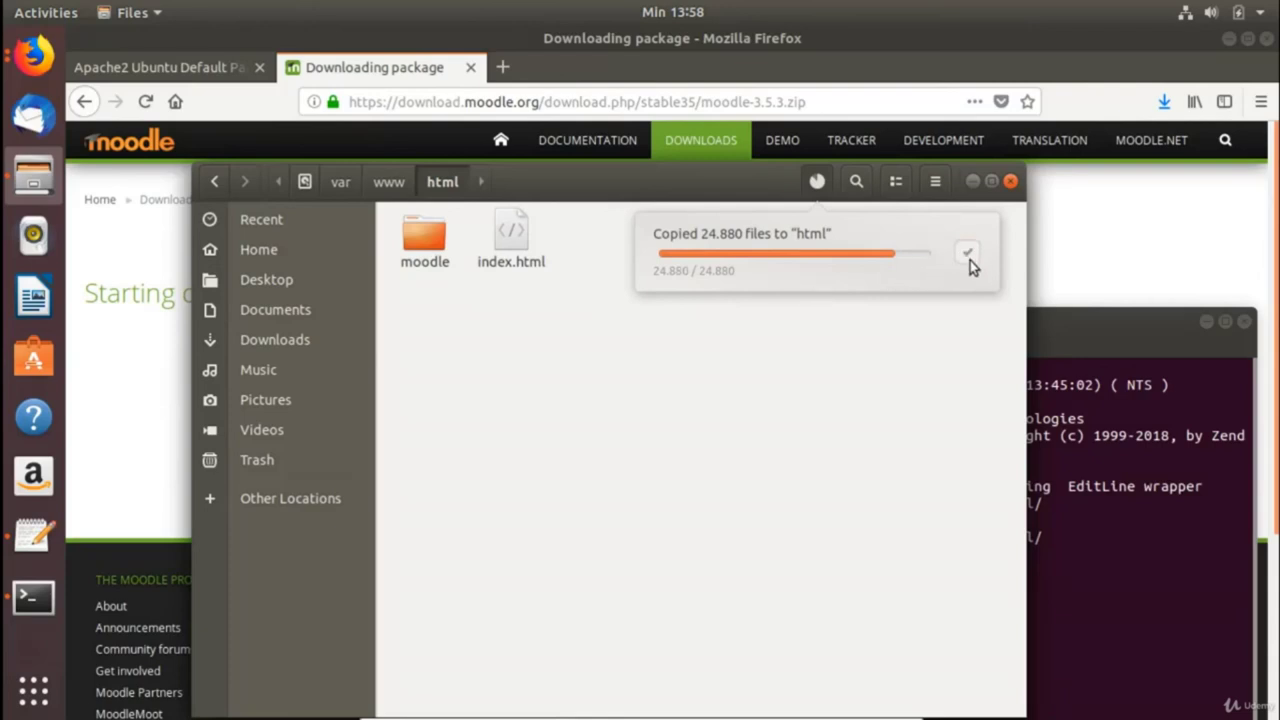
pyautogui.doubleClick(421, 252)
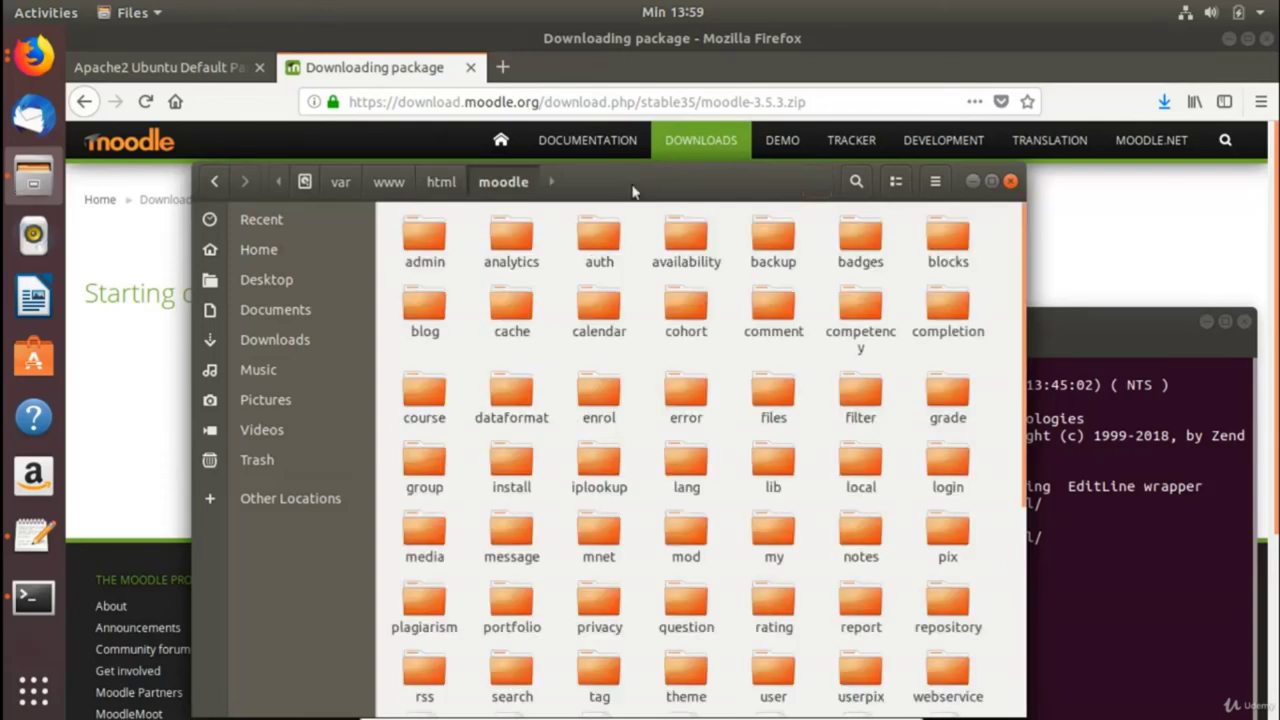
pyautogui.moveTo(666, 189); pyautogui.dragTo(746, 168)
# - Type localhost/moodle in a new Firefox tab and copy the folder name 'moodle' in Files
pyautogui.click(525, 67)
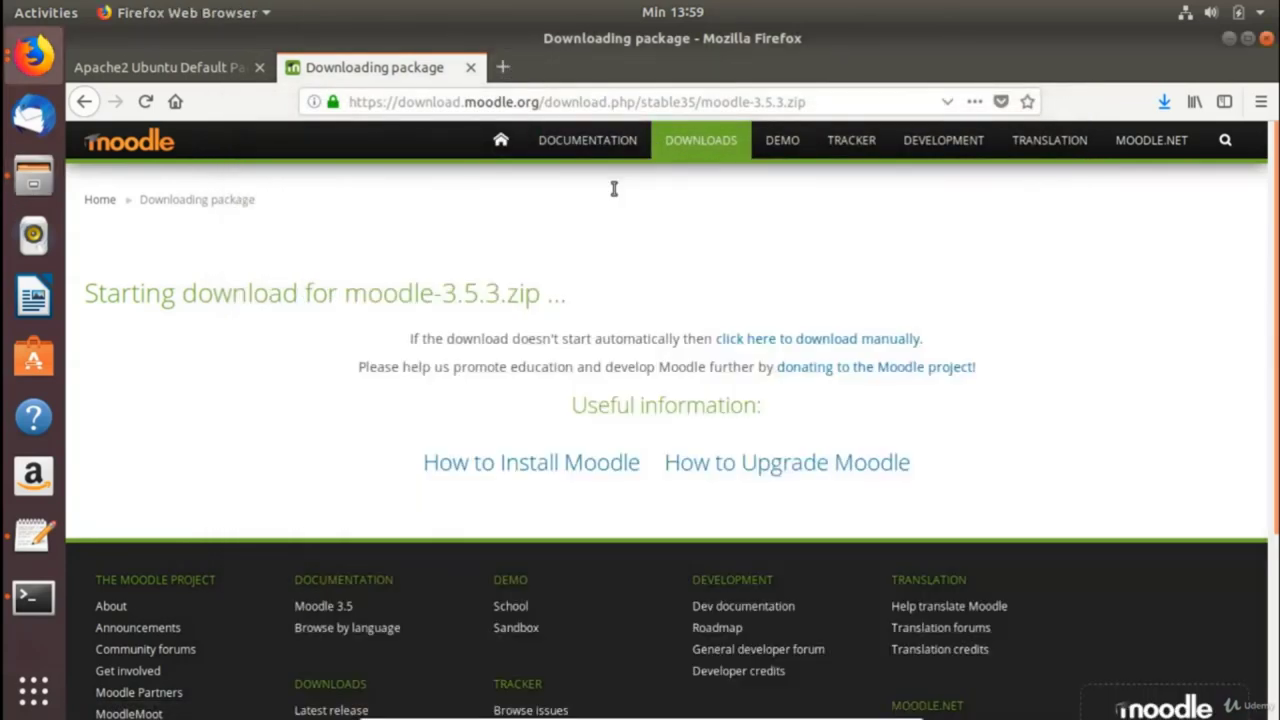
pyautogui.hotkey('ctrl', 't')
pyautogui.write('lo')
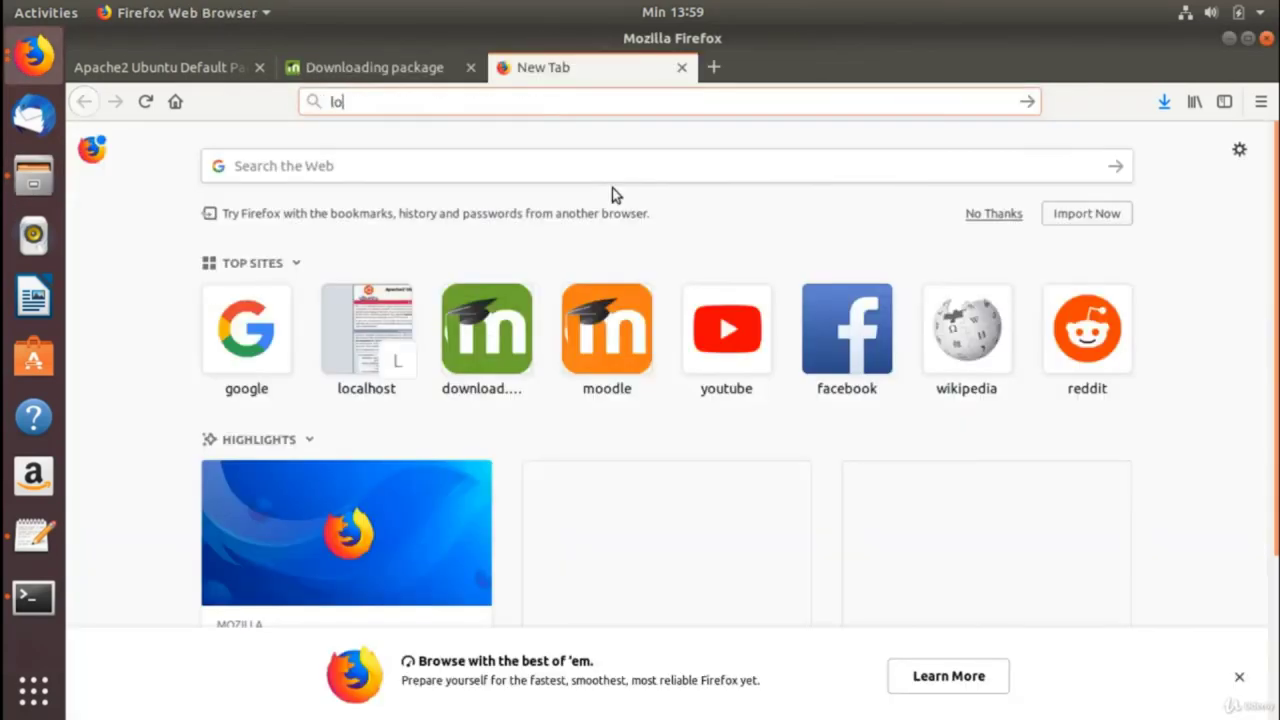
pyautogui.write('ca')
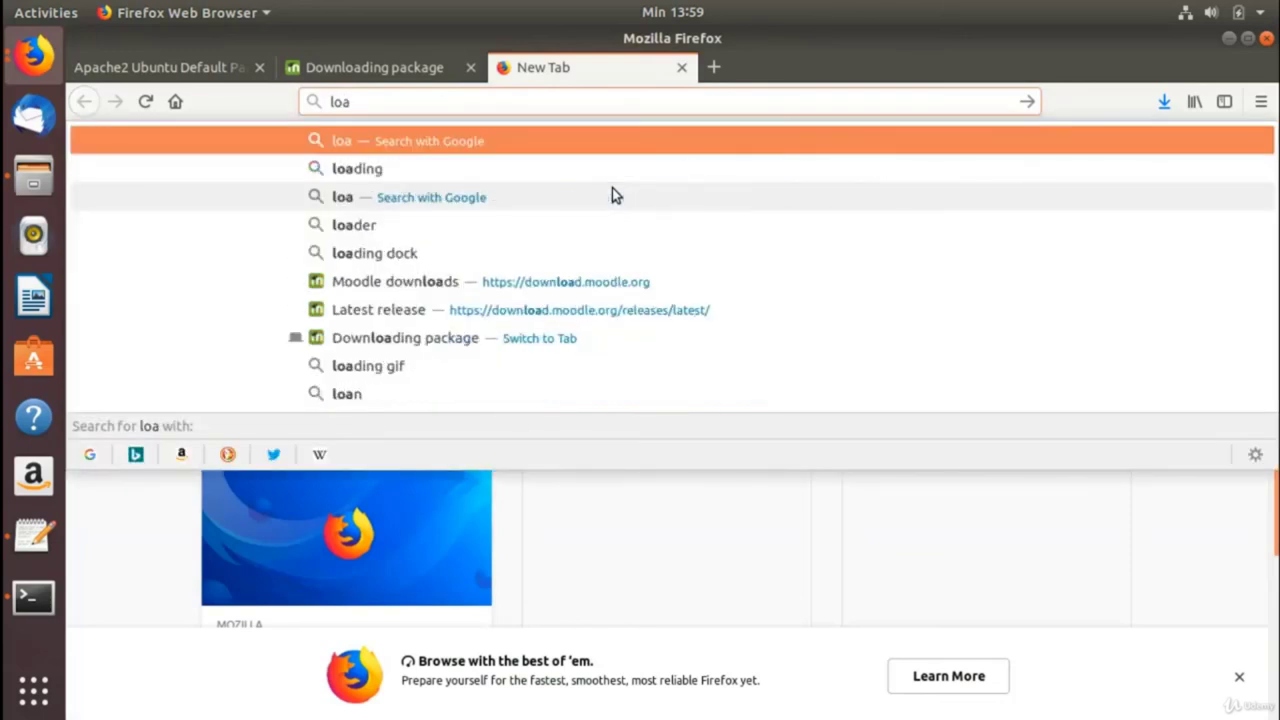
pyautogui.press('BackSpace')
pyautogui.write('calhost/moodle')
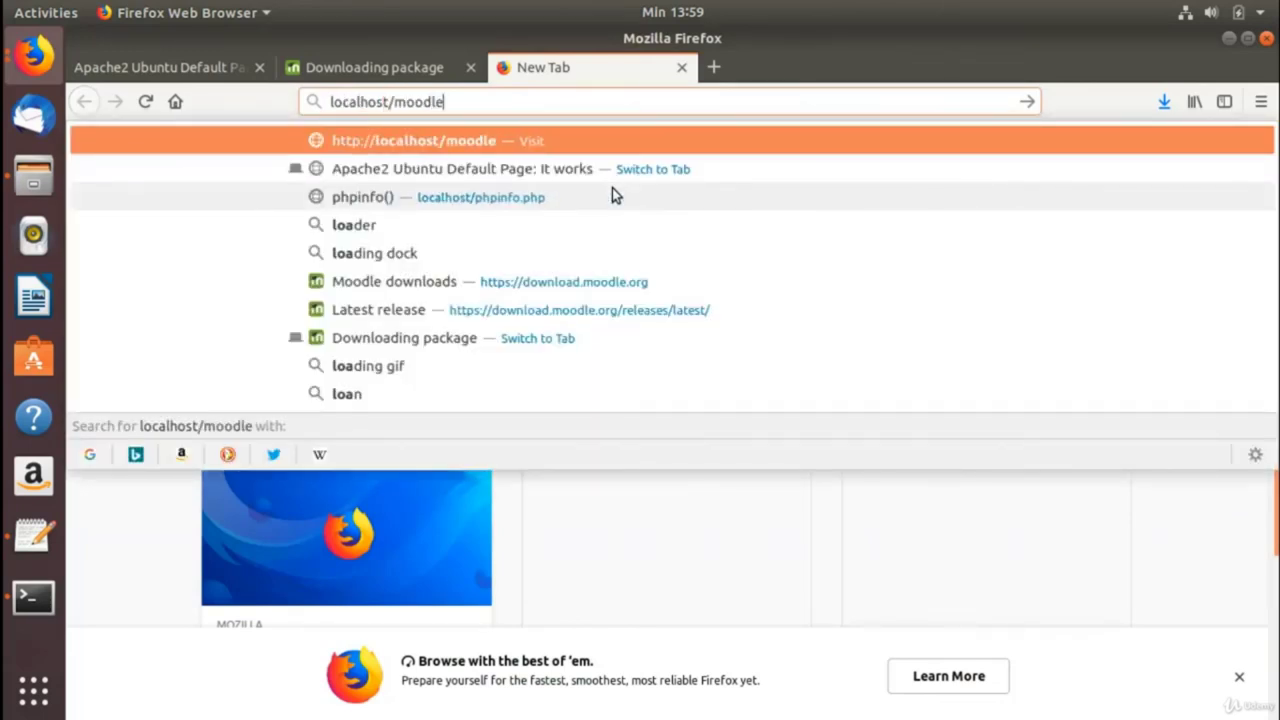
pyautogui.press('Escape')
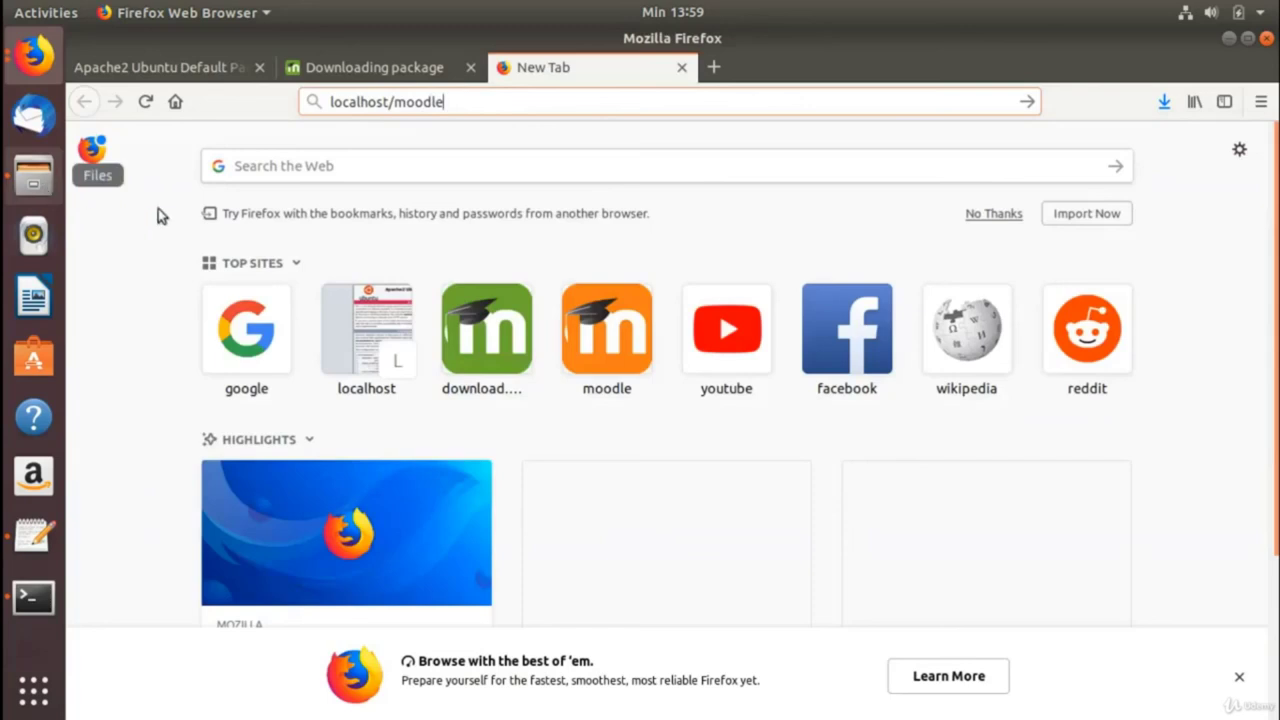
pyautogui.click(33, 178)
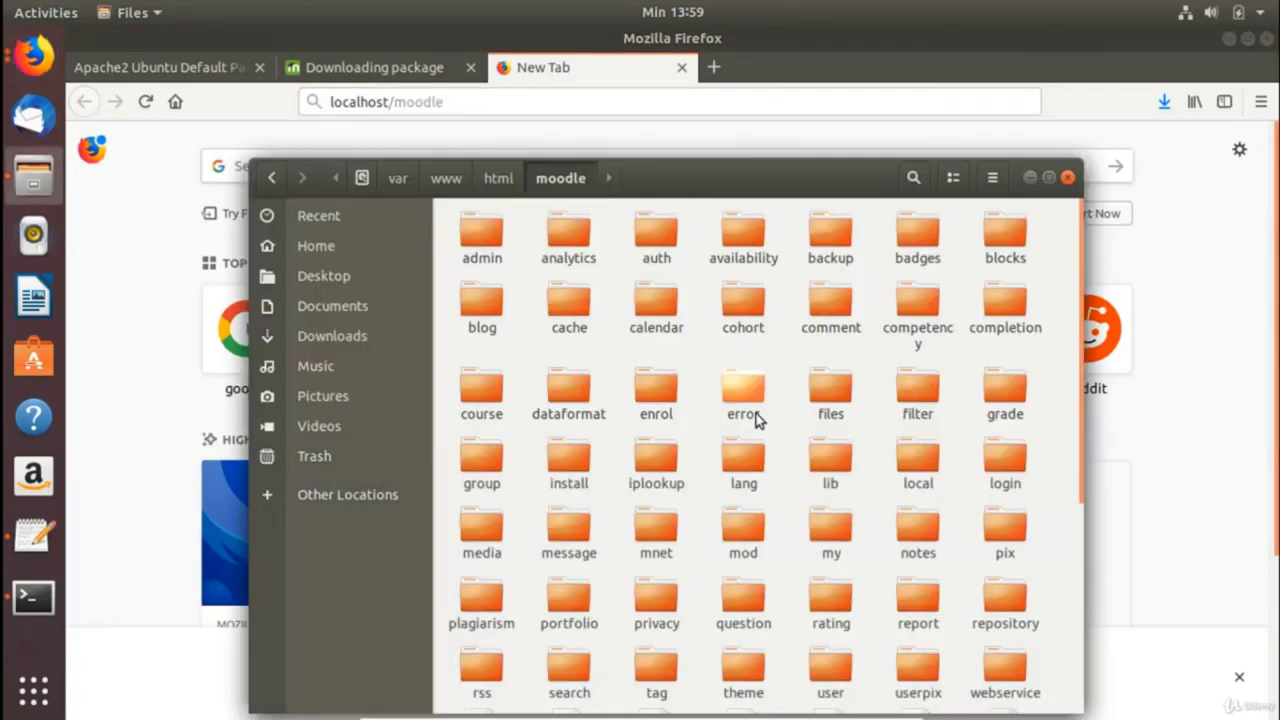
pyautogui.click(498, 178)
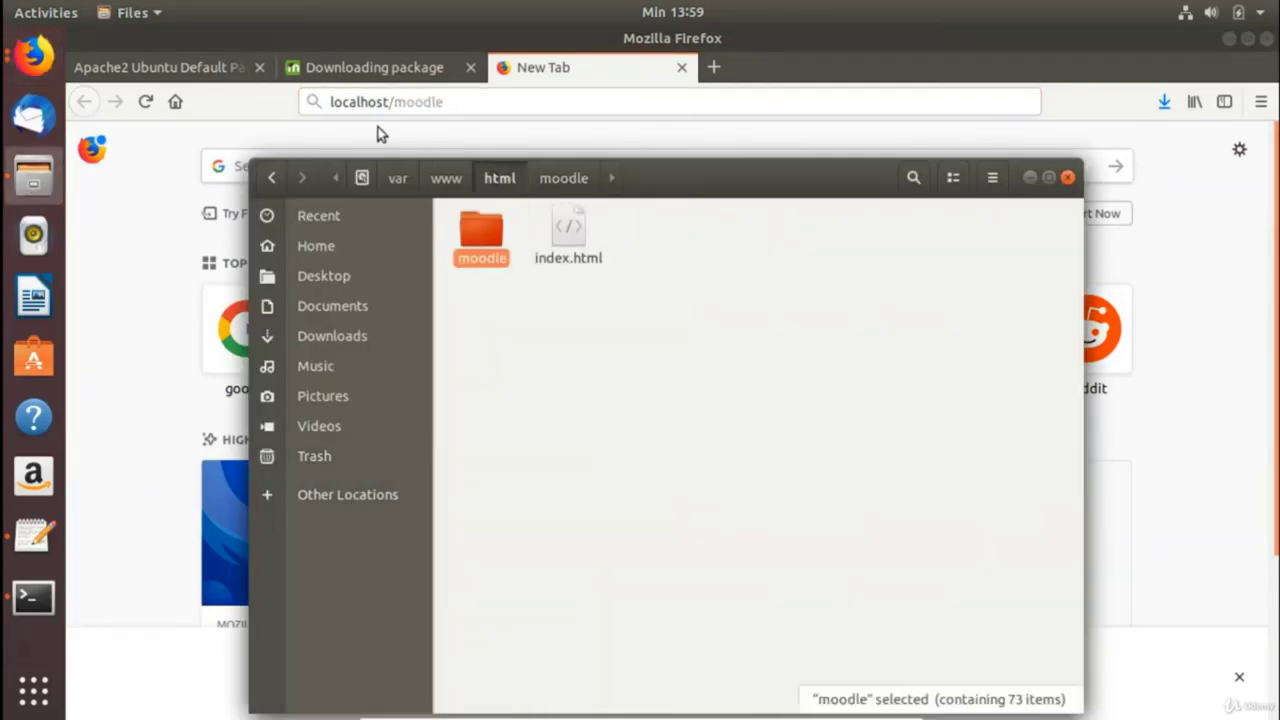
pyautogui.press('F2')
pyautogui.hotkey('ctrl', 'c')
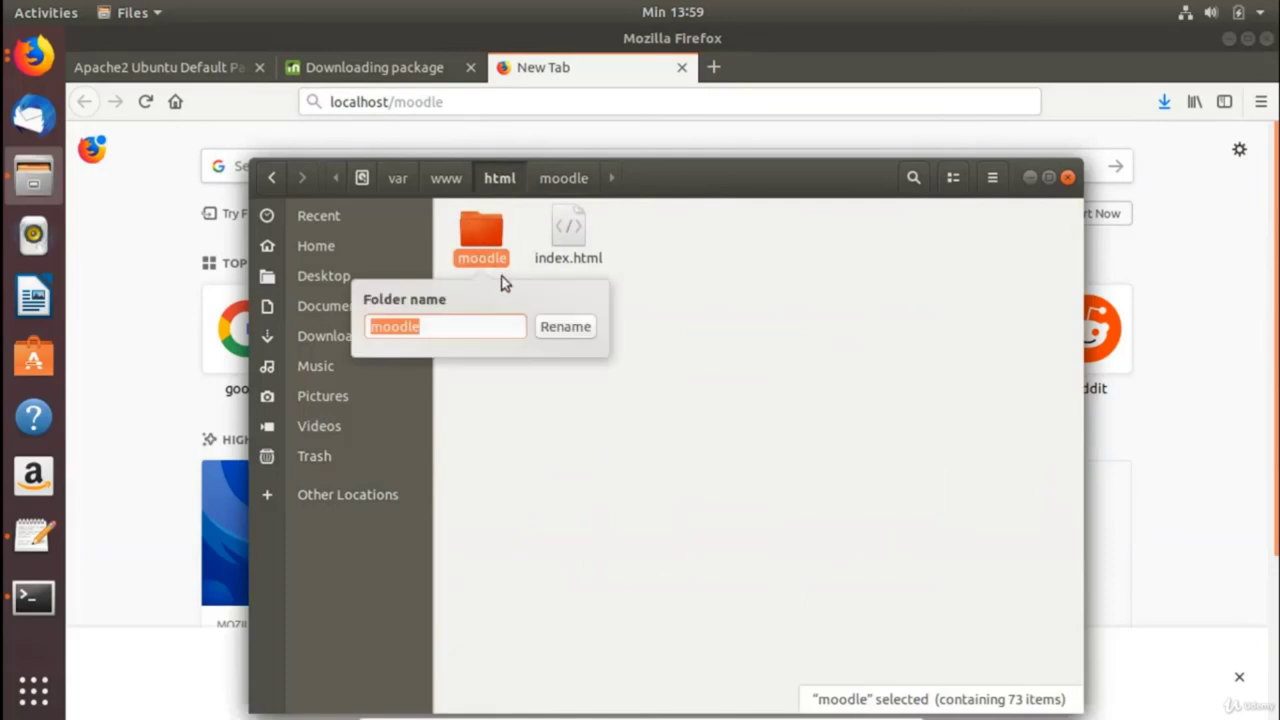
pyautogui.rightClick(410, 326)
pyautogui.click(446, 356)
# - Load localhost/moodle, then close the Apache2 and Downloading package tabs
pyautogui.click(414, 141)
pyautogui.press('BackSpace')
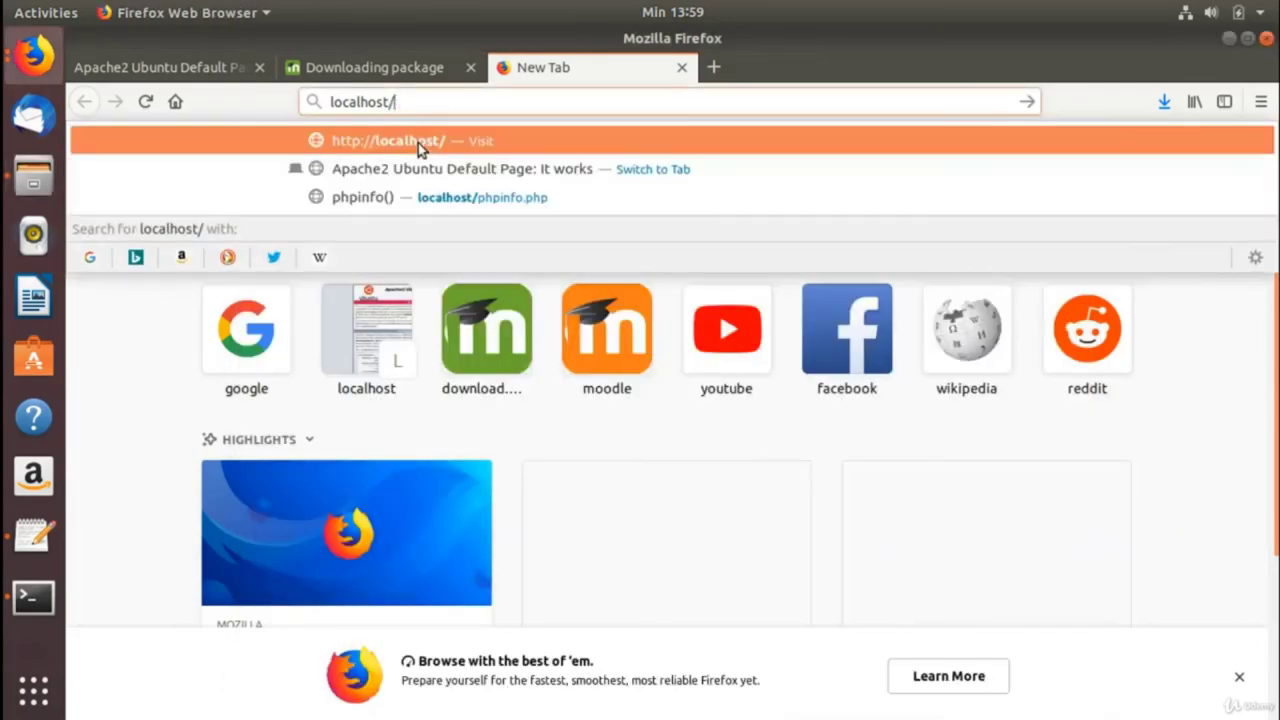
pyautogui.hotkey('ctrl', 'v')
pyautogui.hotkey('ctrl', 'z')
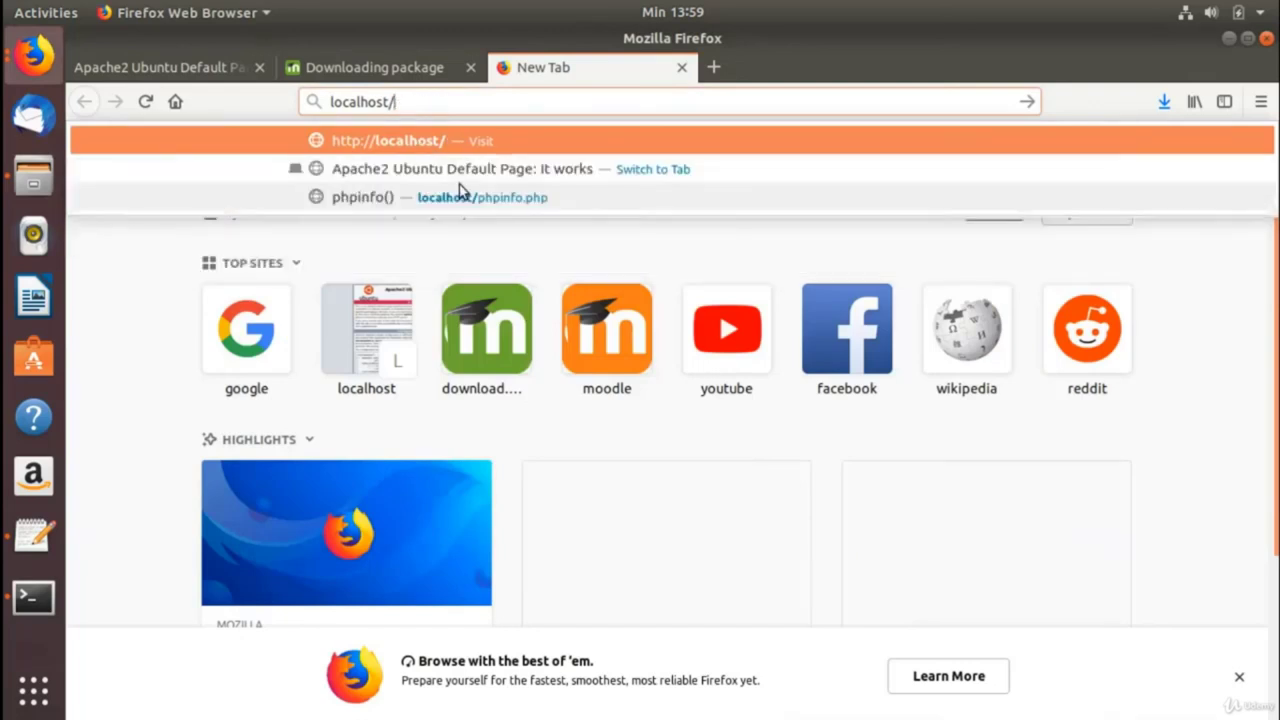
pyautogui.press('Escape')
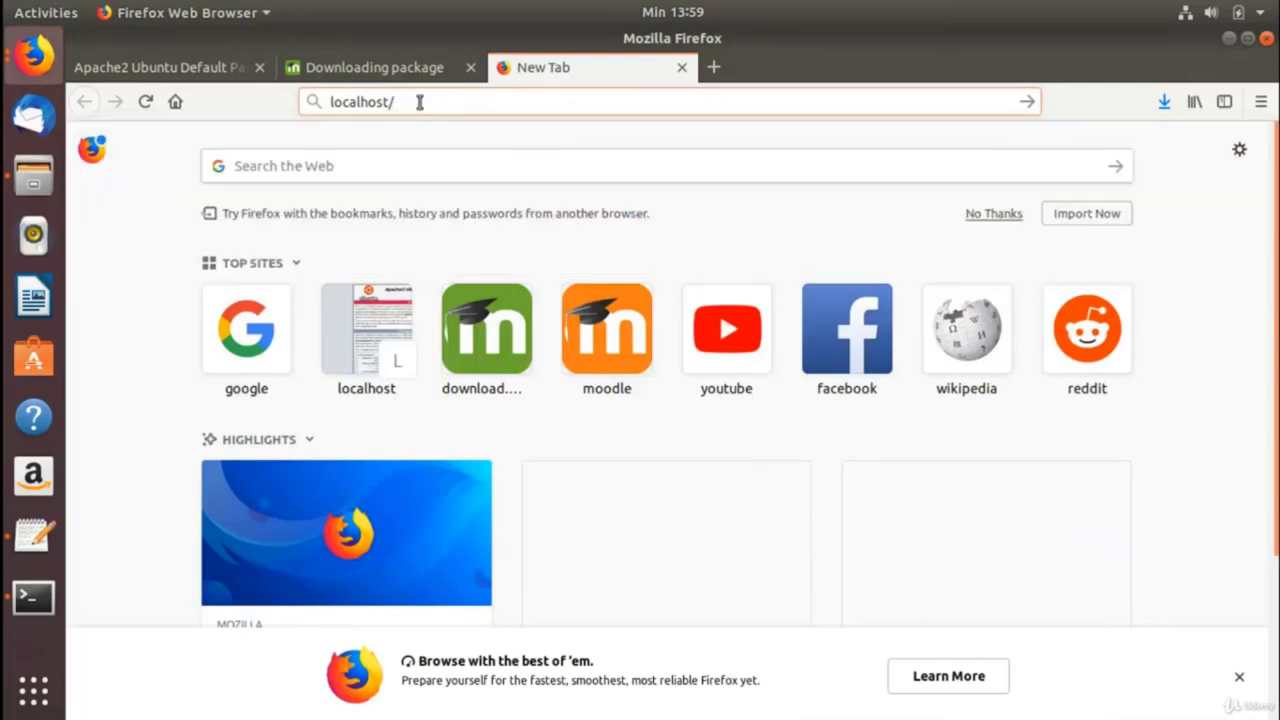
pyautogui.hotkey('ctrl', 'z')
pyautogui.click(476, 104)
pyautogui.press('Return')
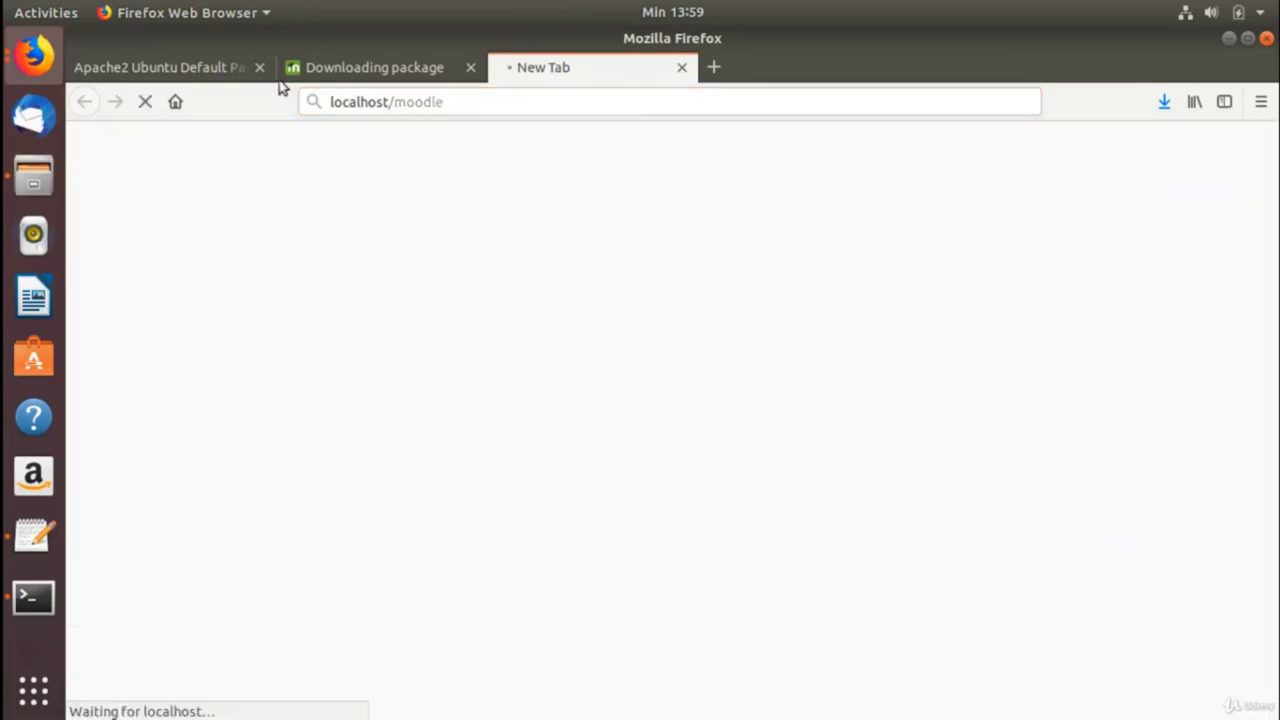
pyautogui.click(259, 68)
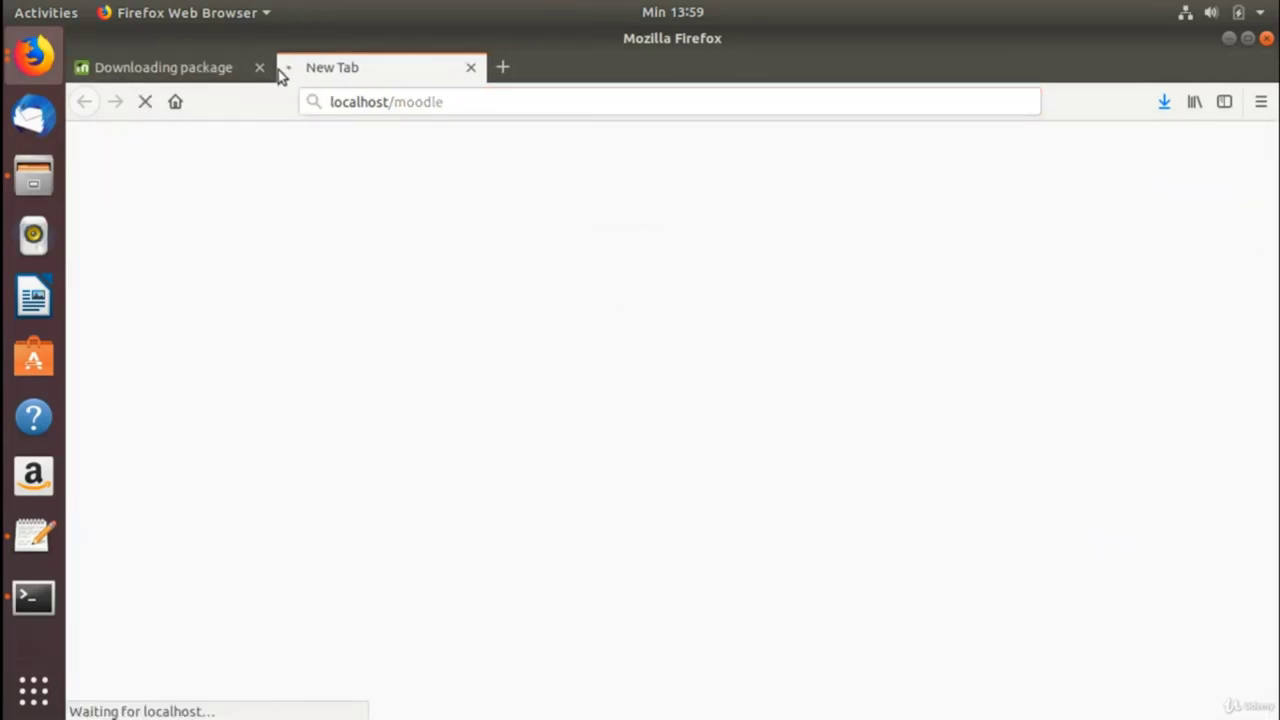
pyautogui.click(258, 68)
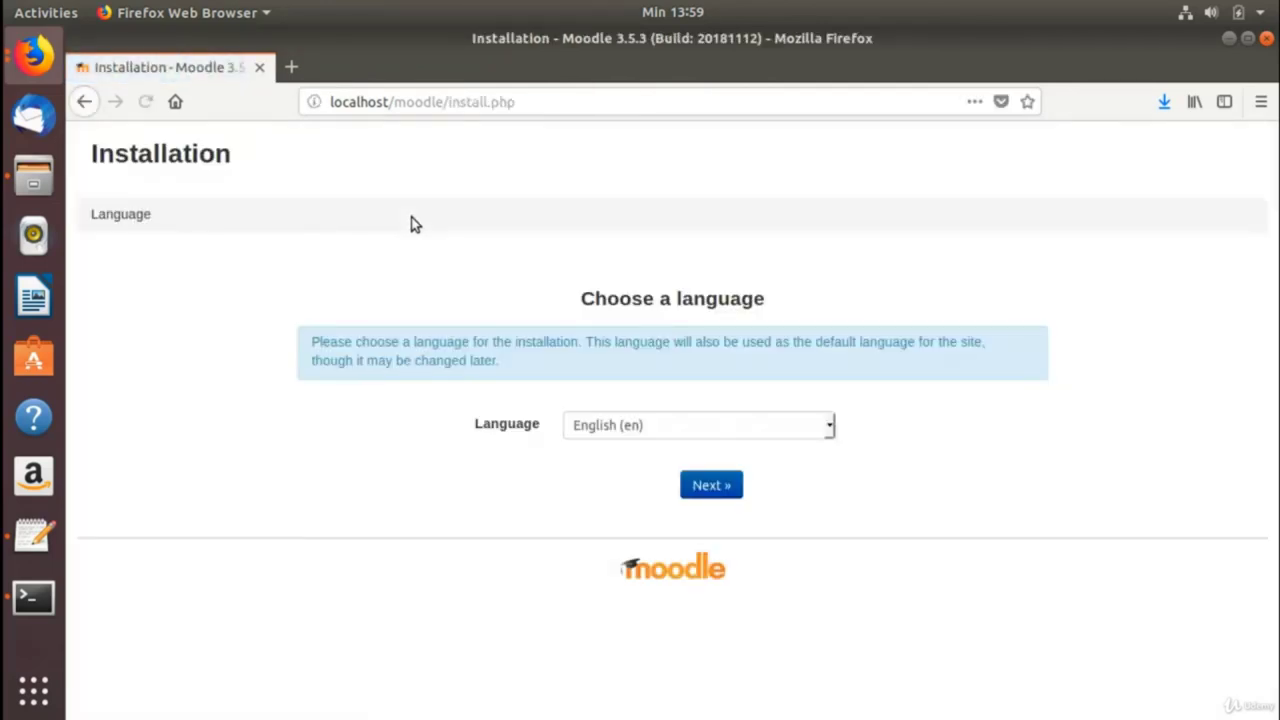
# - Continue with English and the default paths, then highlight the /var/www not-writeable error
pyautogui.moveTo(148, 165); pyautogui.dragTo(309, 217)
pyautogui.click(391, 247)
pyautogui.click(719, 485)
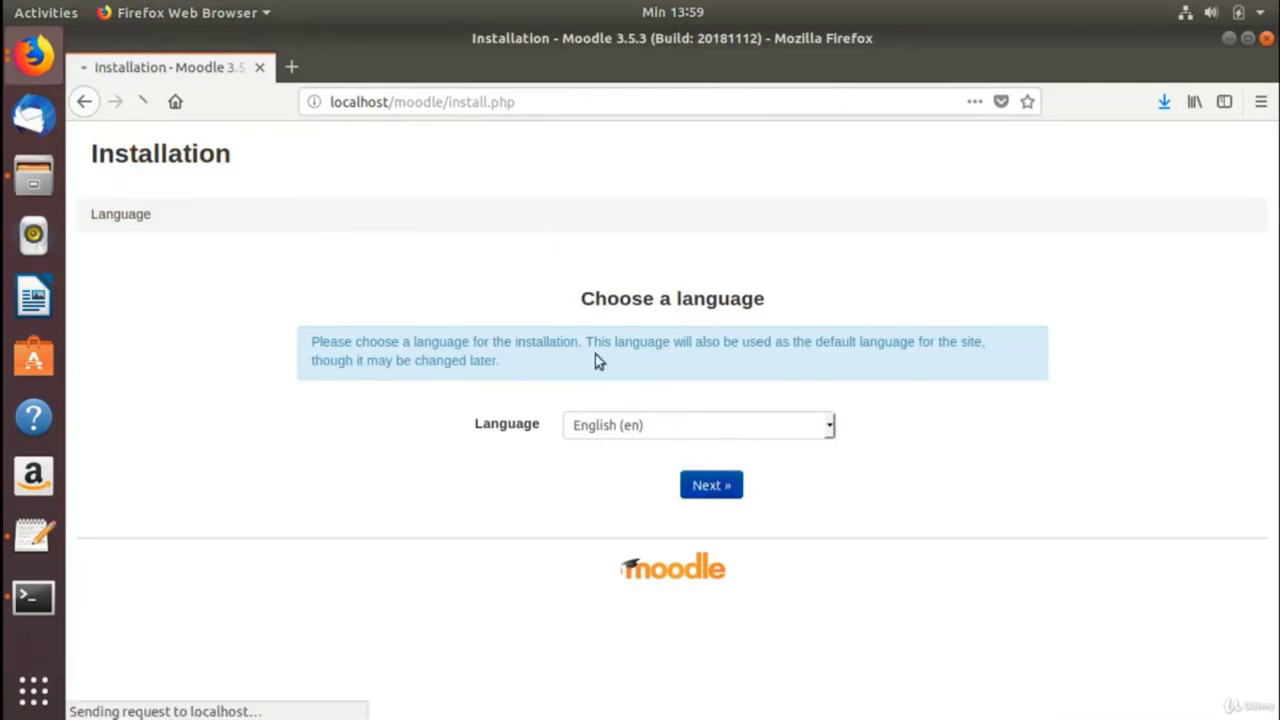
pyautogui.scroll(-5, 580, 348)
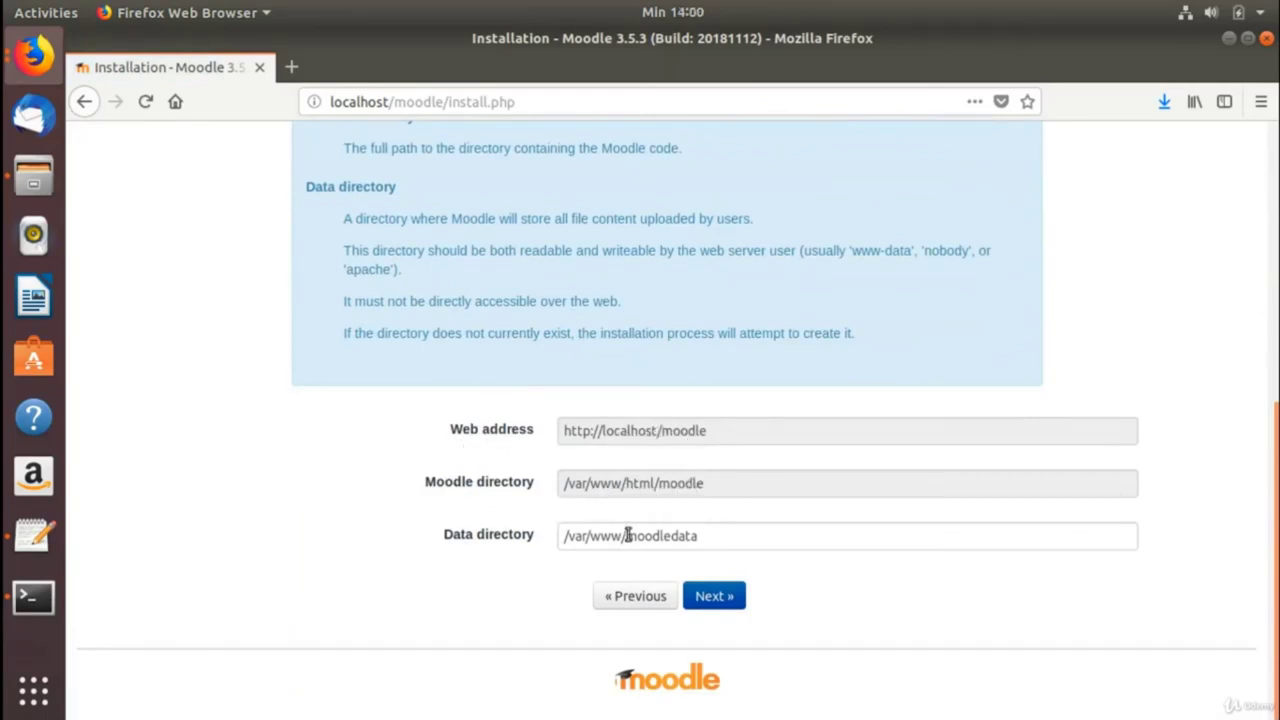
pyautogui.click(714, 596)
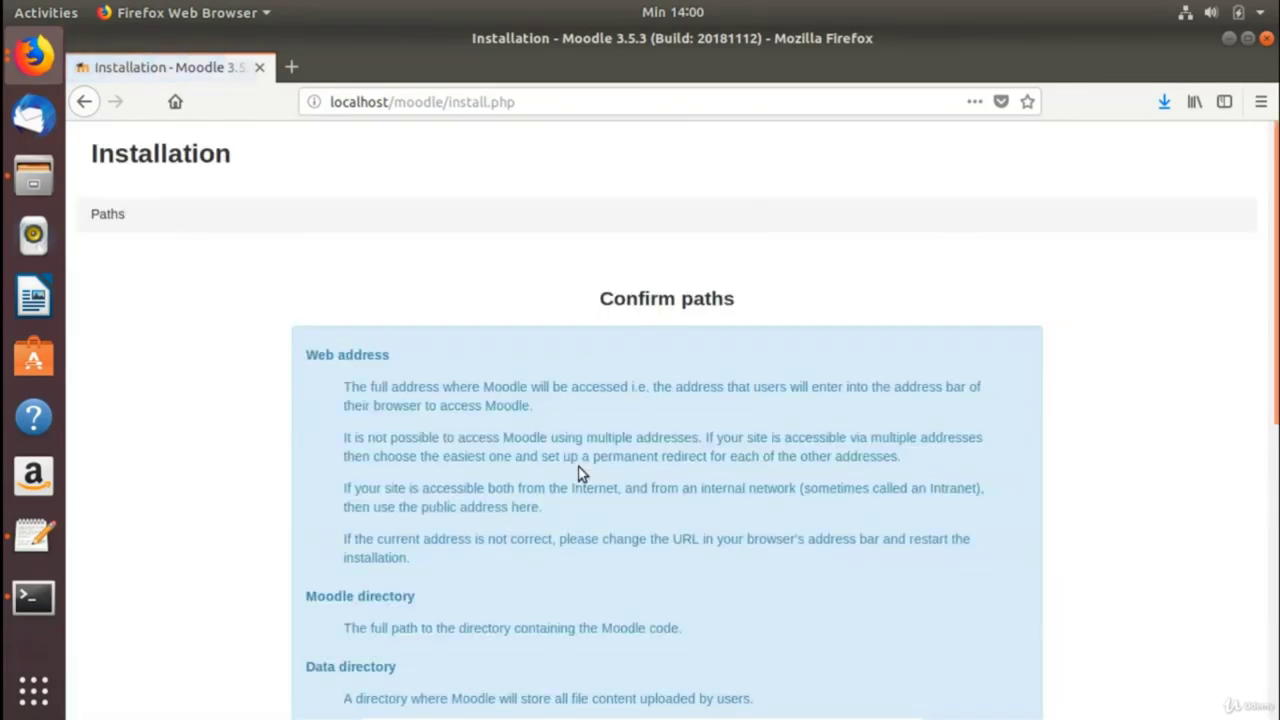
pyautogui.scroll(-8, 551, 426)
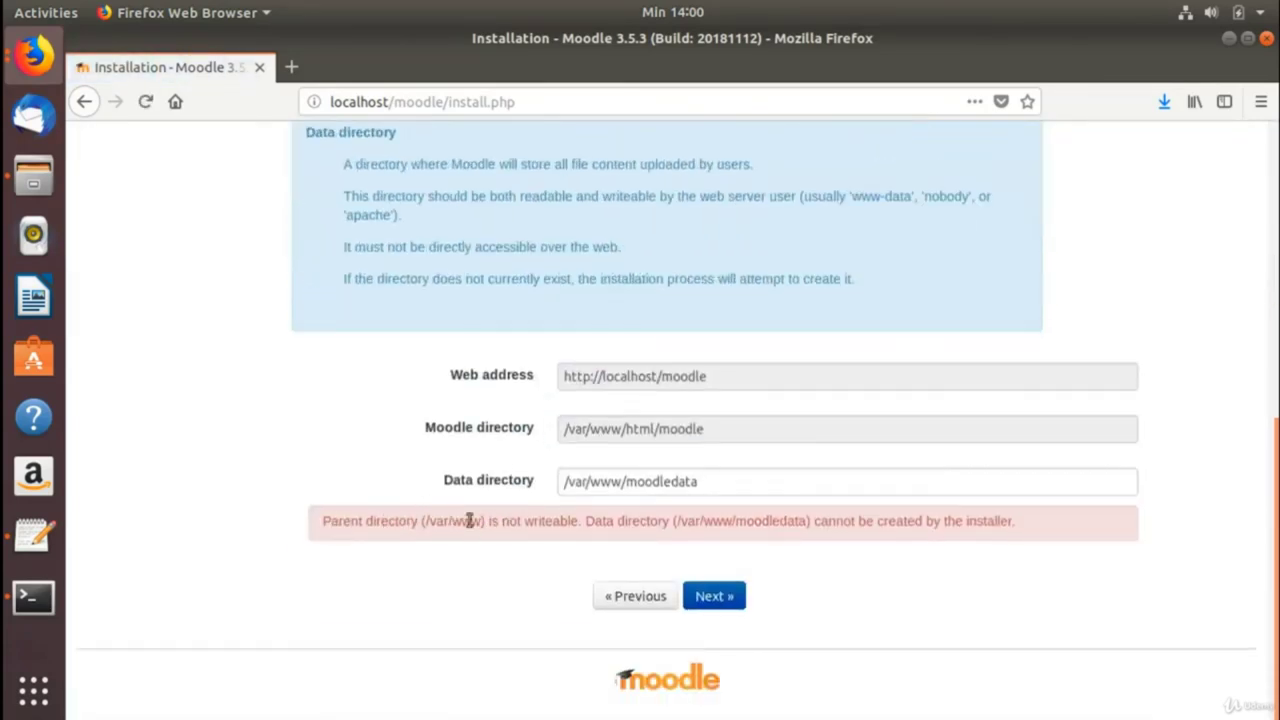
pyautogui.moveTo(319, 523); pyautogui.dragTo(487, 523)
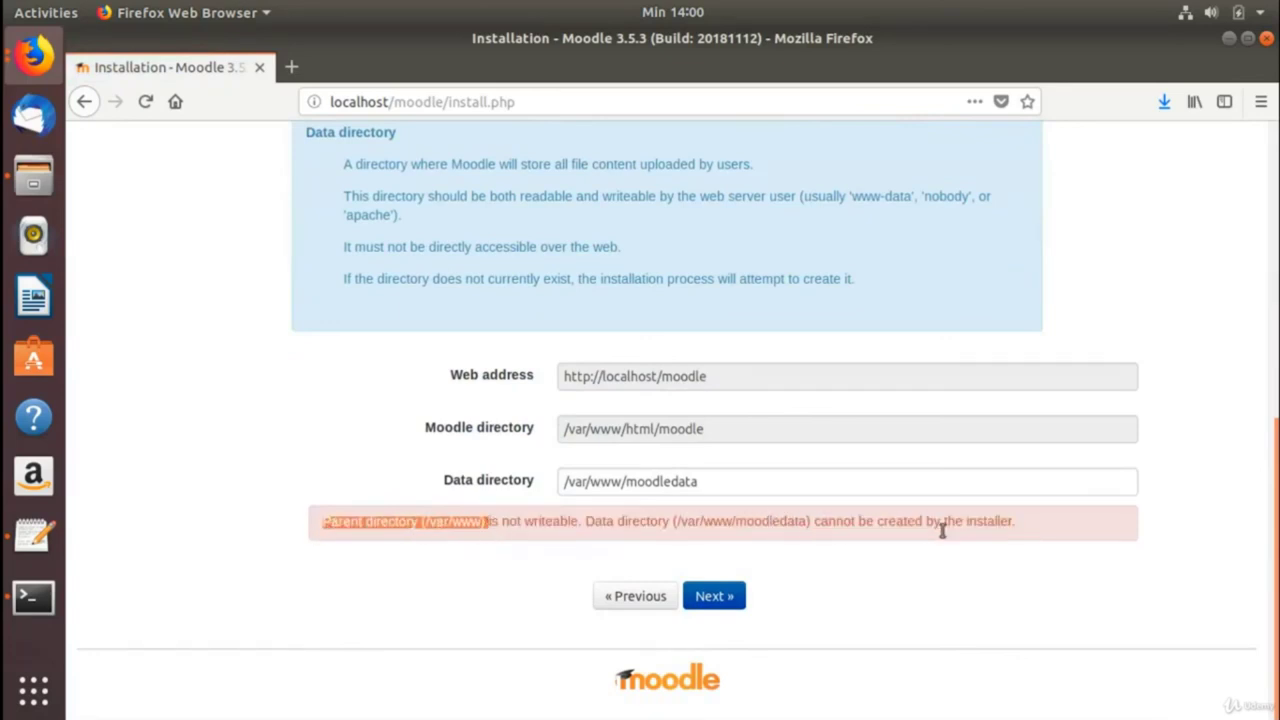
pyautogui.click(511, 527)
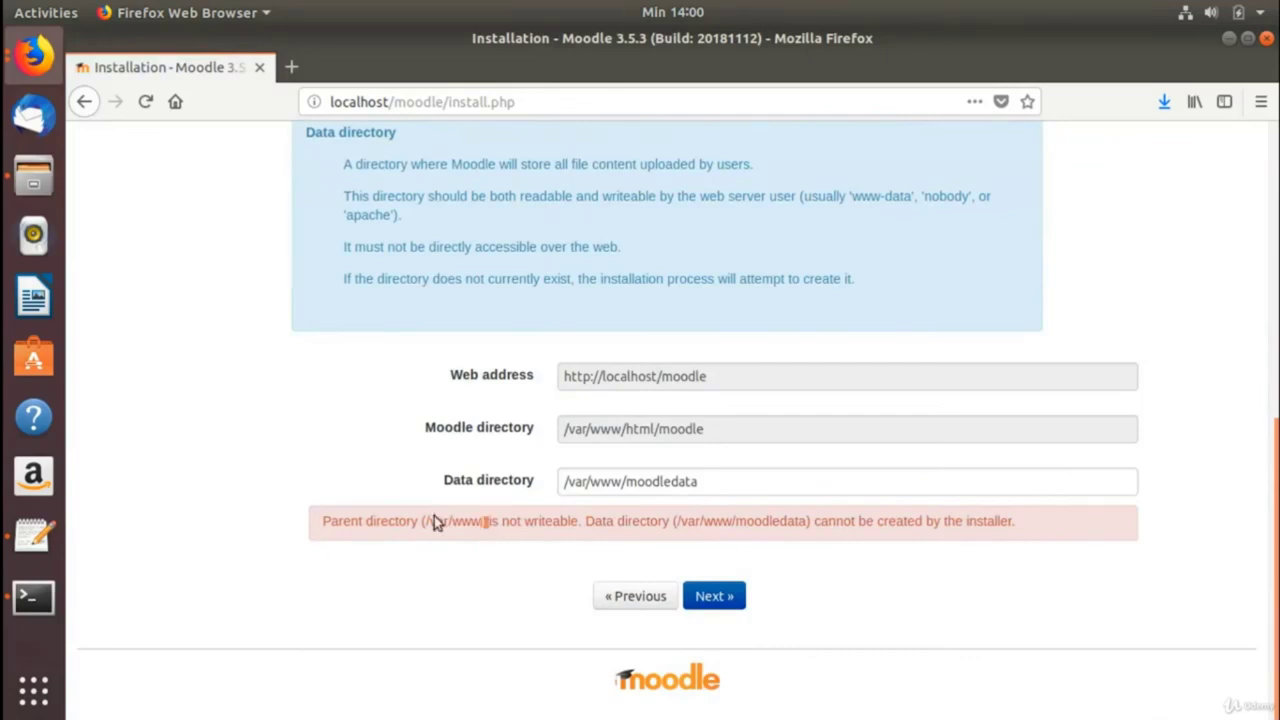
# - Recursively set /var/www/ to 775 with sudo chmod -R, then retry the installer's paths step
pyautogui.moveTo(434, 520); pyautogui.dragTo(314, 531)
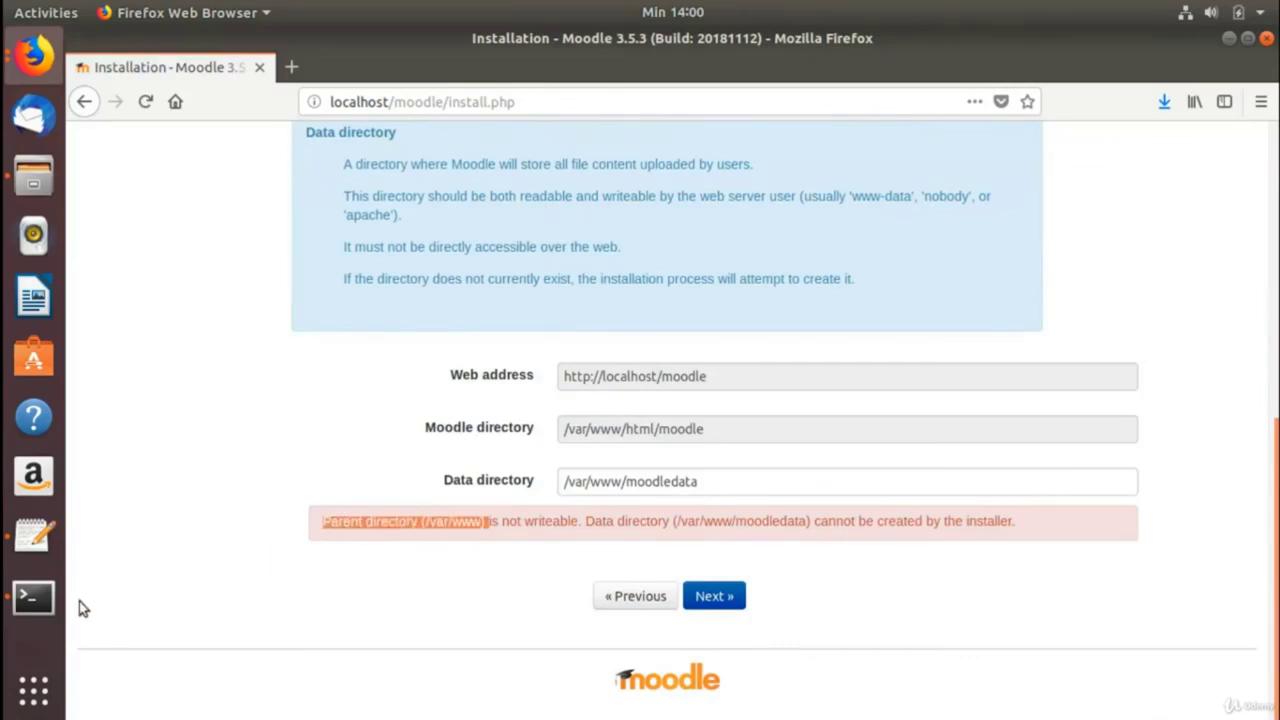
pyautogui.click(33, 598)
pyautogui.moveTo(834, 325); pyautogui.dragTo(942, 258)
pyautogui.press('Up')
pyautogui.press('BackSpace')
pyautogui.press('BackSpace')
pyautogui.press('BackSpace')
pyautogui.press('BackSpace')
pyautogui.press('BackSpace')
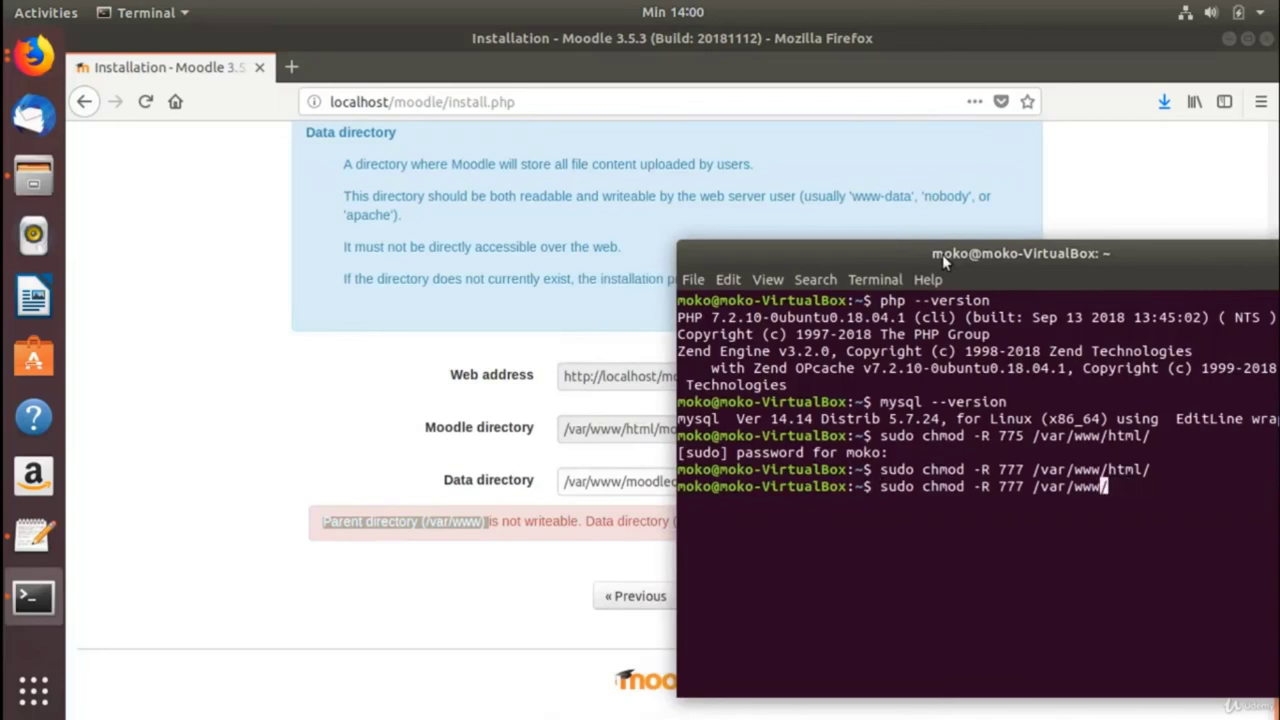
pyautogui.press('Left')
pyautogui.press('Left')
pyautogui.press('Left')
pyautogui.press('Left')
pyautogui.press('Left')
pyautogui.press('Left')
pyautogui.press('Left')
pyautogui.press('Left')
pyautogui.press('Left')
pyautogui.press('BackSpace')
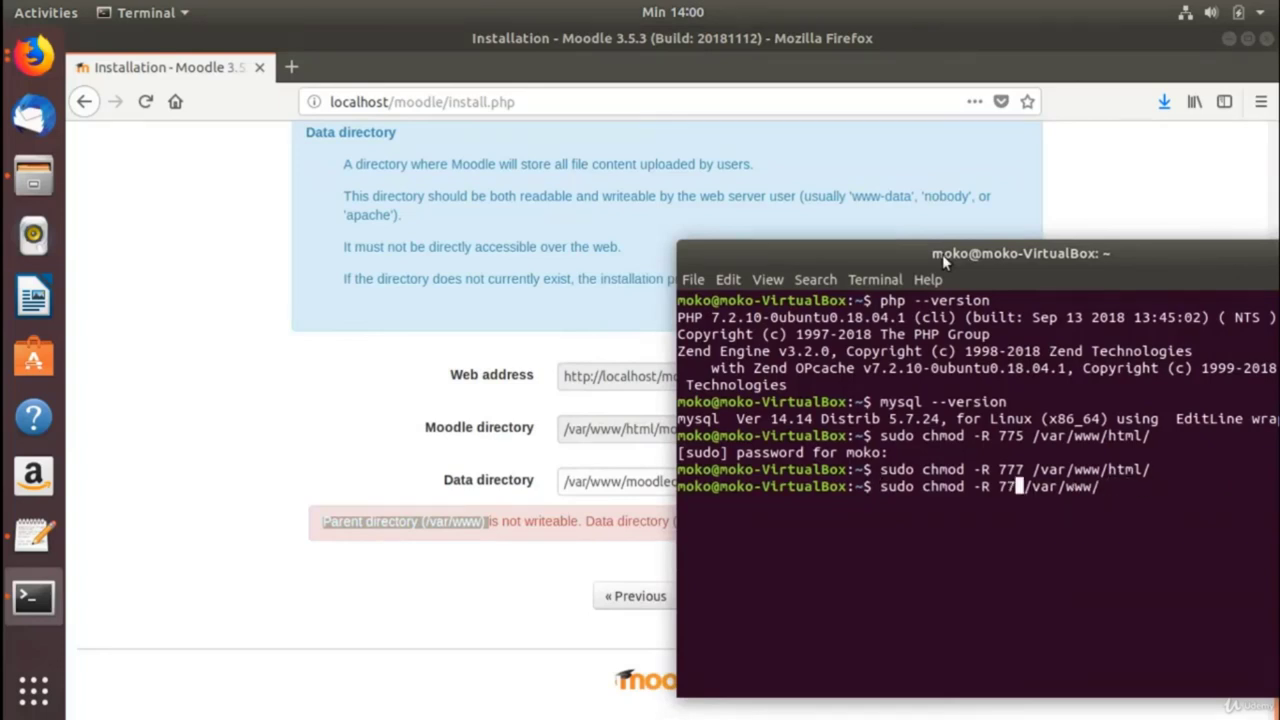
pyautogui.write('5')
pyautogui.press('Return')
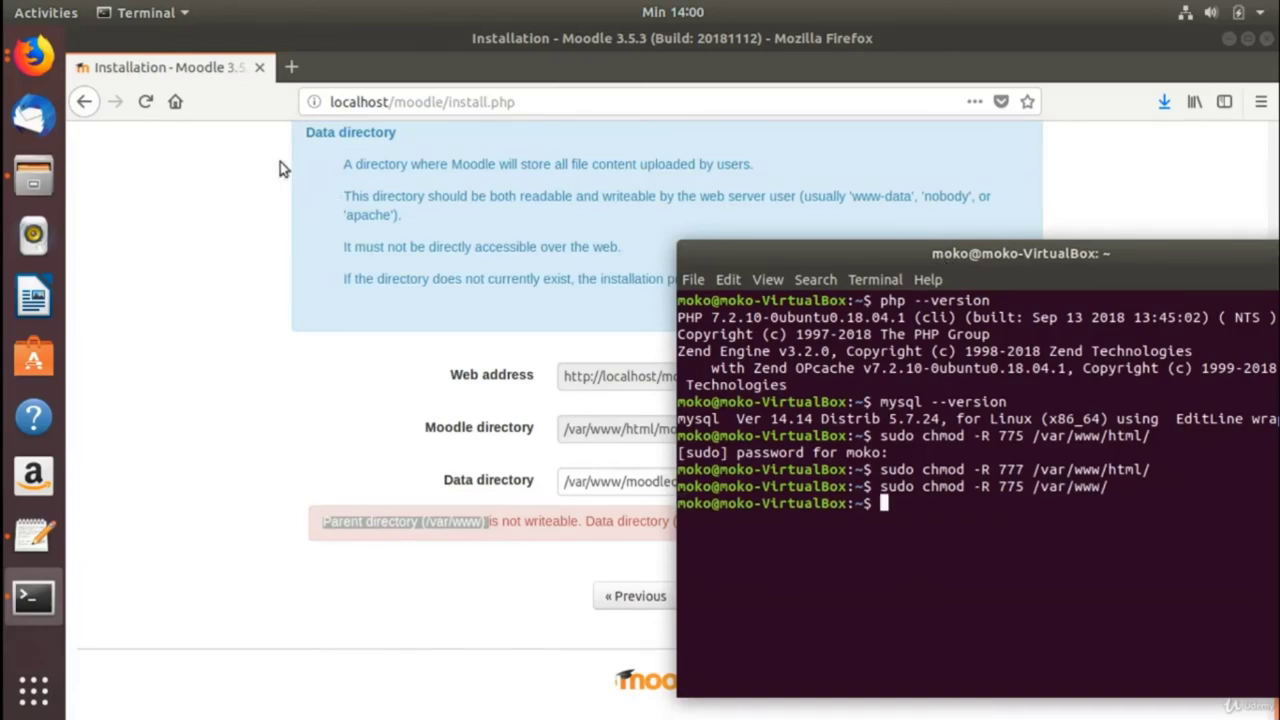
pyautogui.click(214, 268)
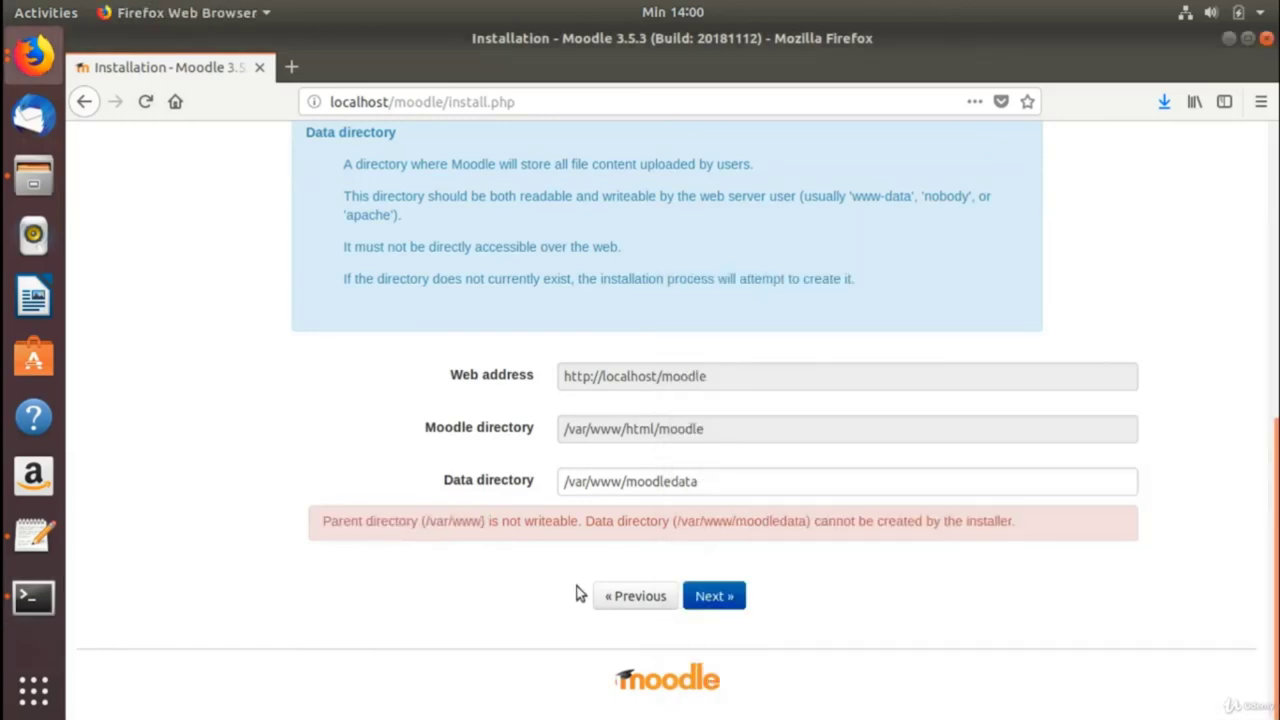
pyautogui.click(695, 594)
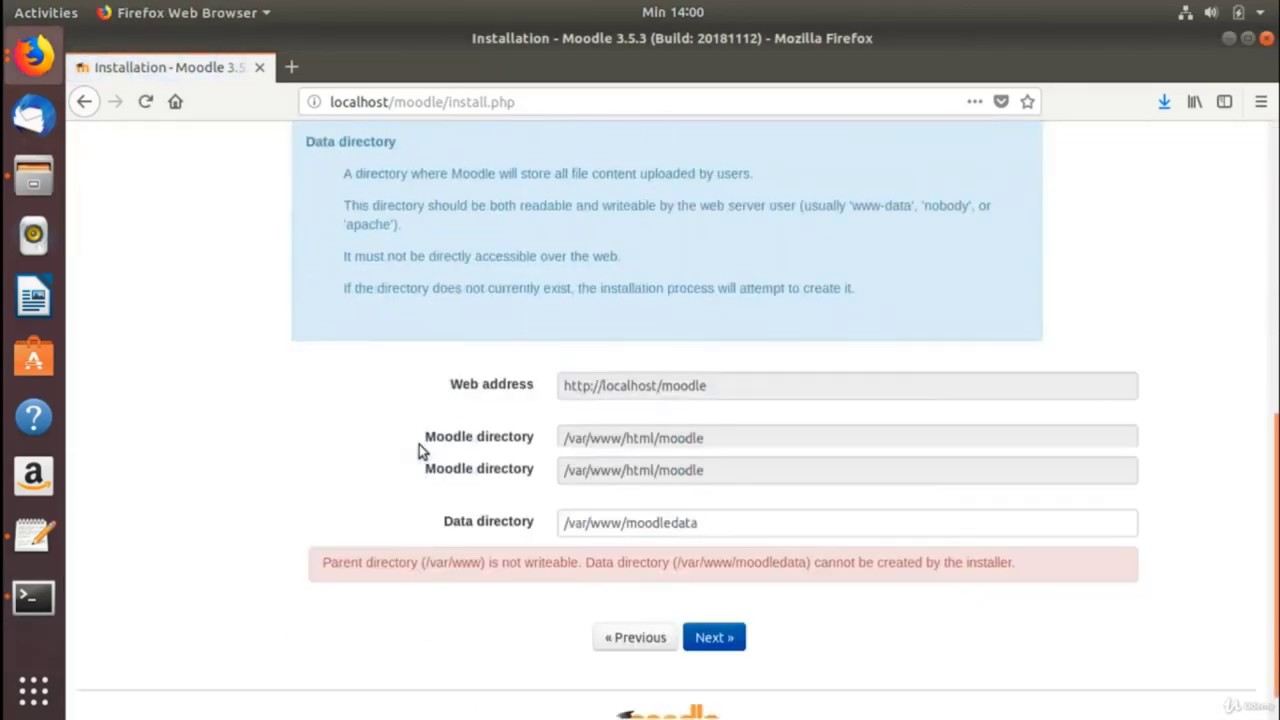
# - Run a non-recursive sudo chmod 777 on /var/www/
pyautogui.click(33, 597)
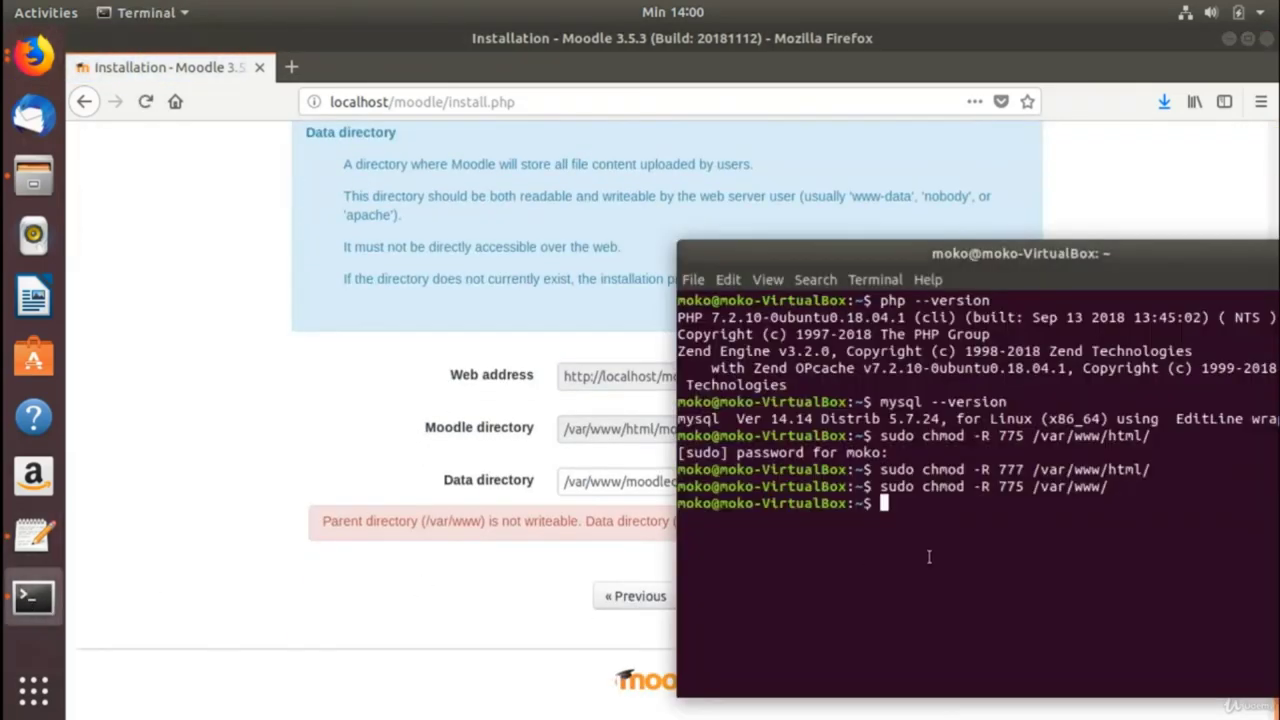
pyautogui.press('Up')
pyautogui.press('Left')
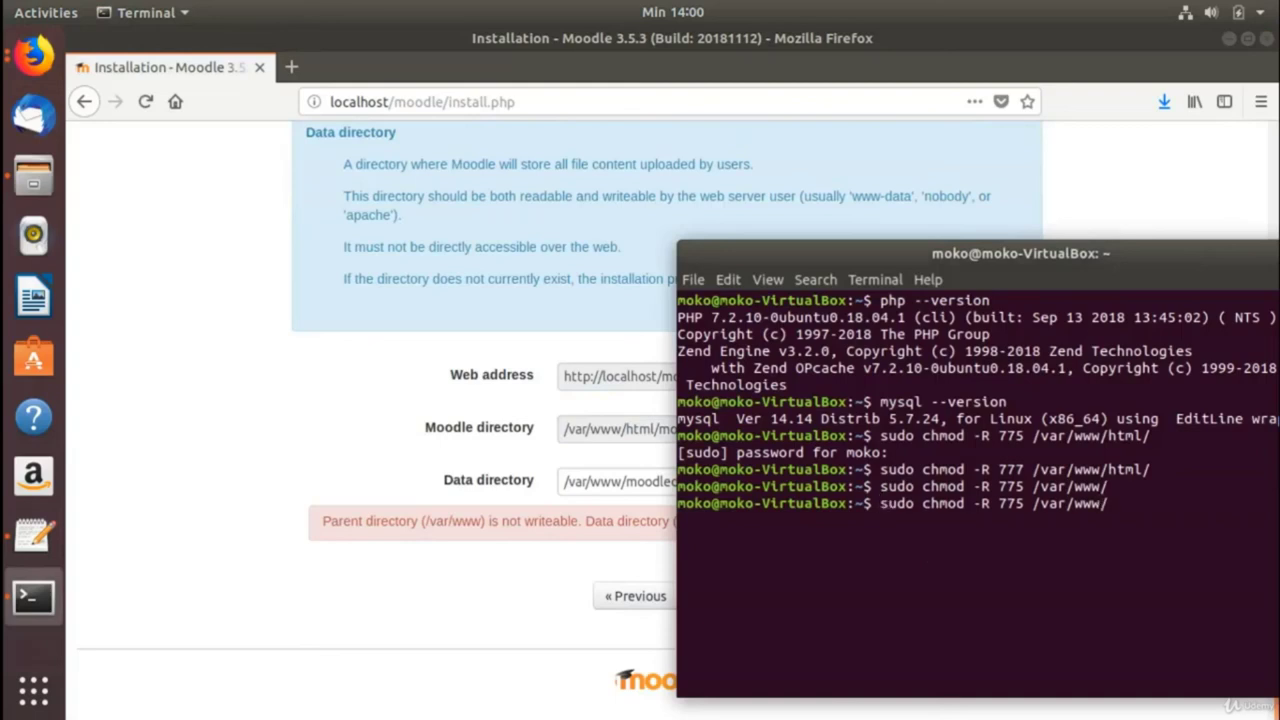
pyautogui.press('Left')
pyautogui.press('Left')
pyautogui.press('Left')
pyautogui.press('Left')
pyautogui.press('Left')
pyautogui.press('Left')
pyautogui.press('Left')
pyautogui.press('Left')
pyautogui.press('Left')
pyautogui.press('Left')
pyautogui.press('Delete')
pyautogui.write('7')
pyautogui.press('End')
pyautogui.press('Home')
pyautogui.press('End')
pyautogui.press('Left')
pyautogui.press('Left')
pyautogui.press('Left')
pyautogui.press('Left')
pyautogui.press('Left')
pyautogui.press('Left')
pyautogui.press('Left')
pyautogui.press('Left')
pyautogui.press('Left')
pyautogui.press('Left')
pyautogui.press('Left')
pyautogui.press('Left')
pyautogui.press('Left')
pyautogui.press('BackSpace')
pyautogui.press('BackSpace')
pyautogui.press('BackSpace')
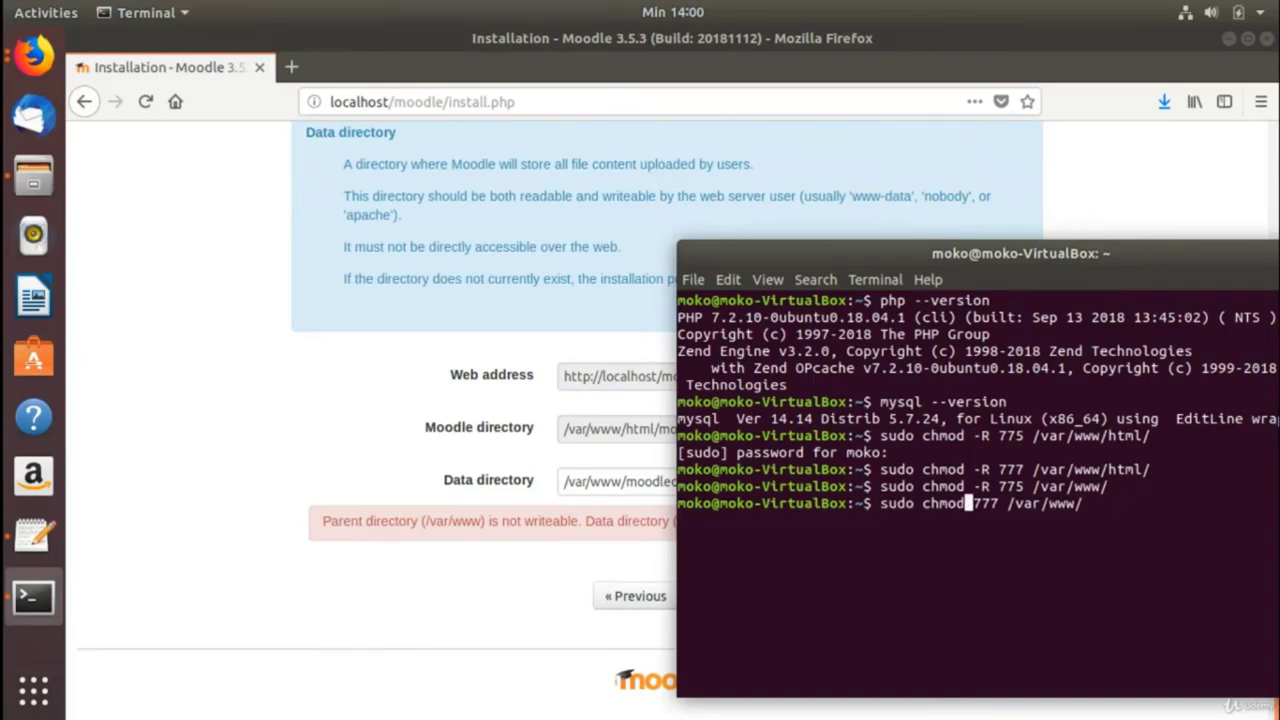
pyautogui.press('Return')
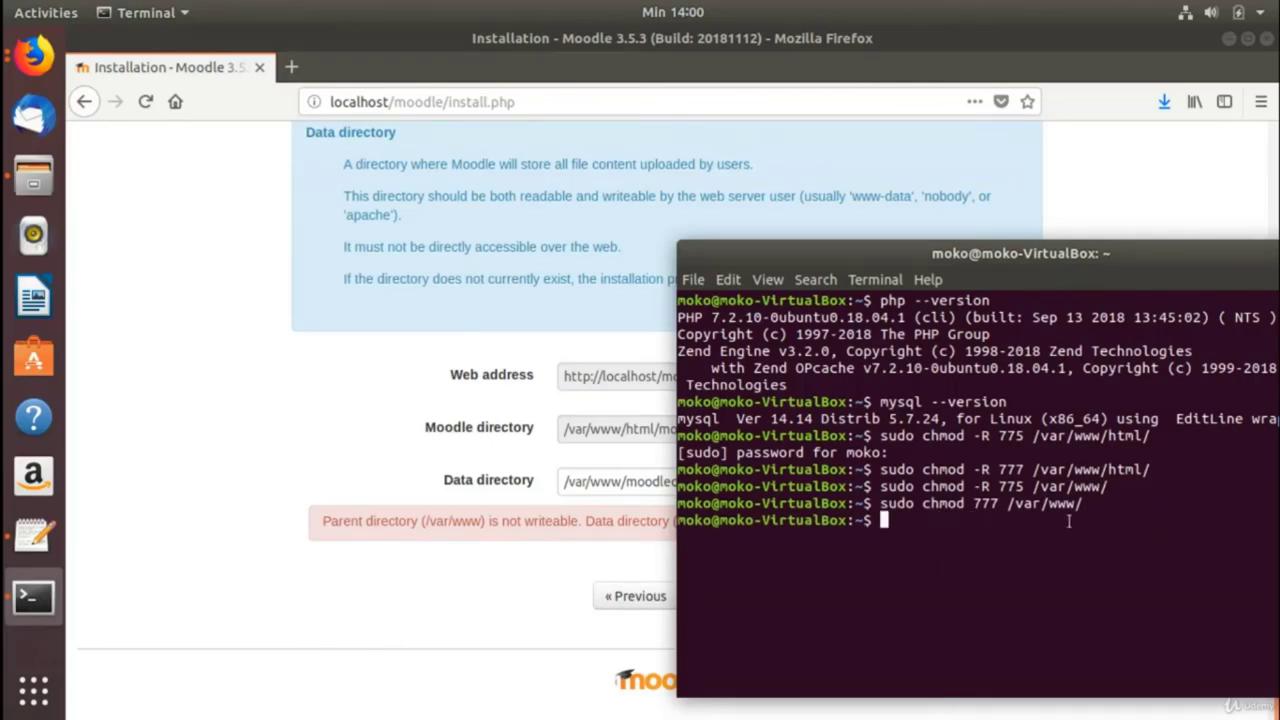
# - Continue past the data directory settings, keeping Improved MySQL as the database driver
pyautogui.click(559, 549)
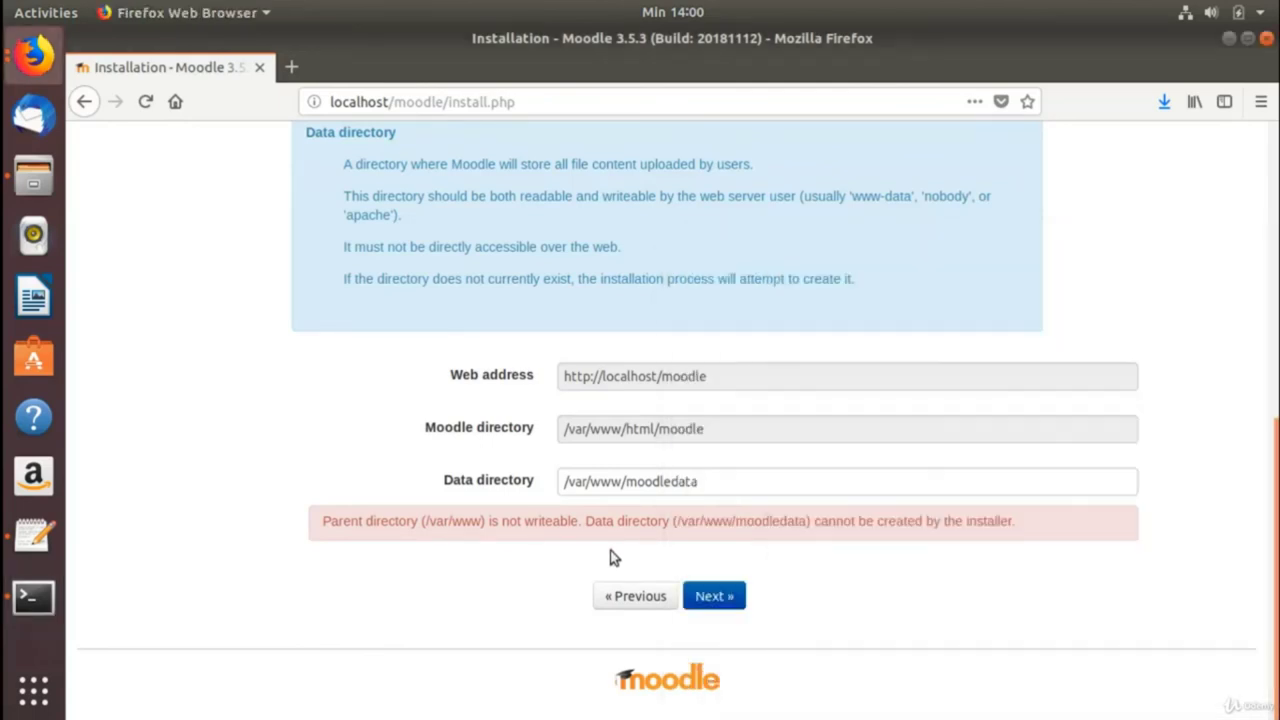
pyautogui.click(710, 596)
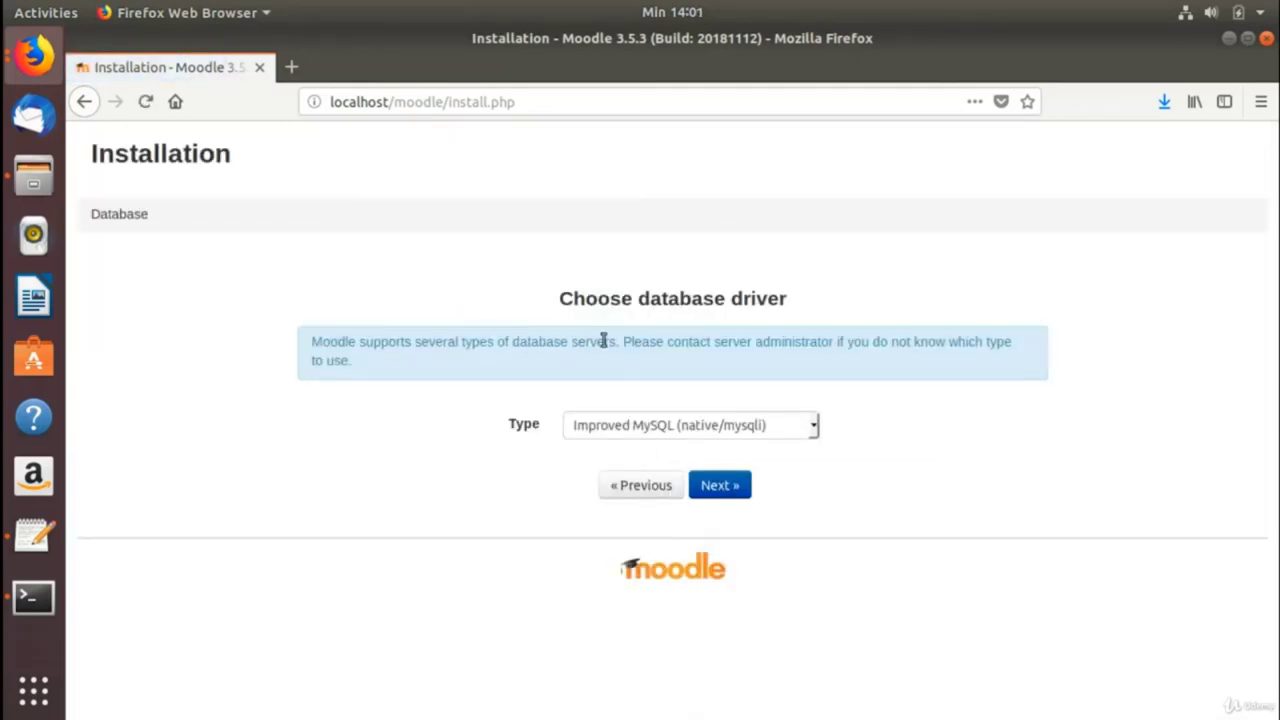
pyautogui.click(636, 436)
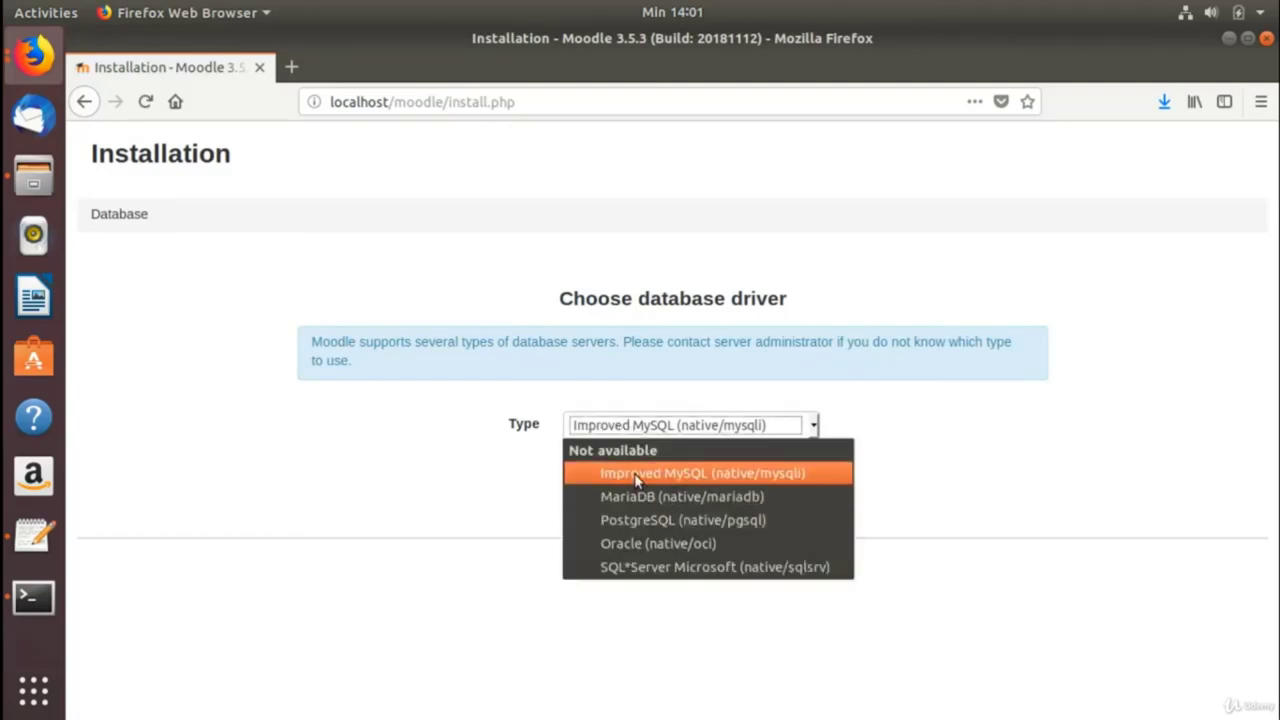
pyautogui.click(640, 474)
pyautogui.click(712, 485)
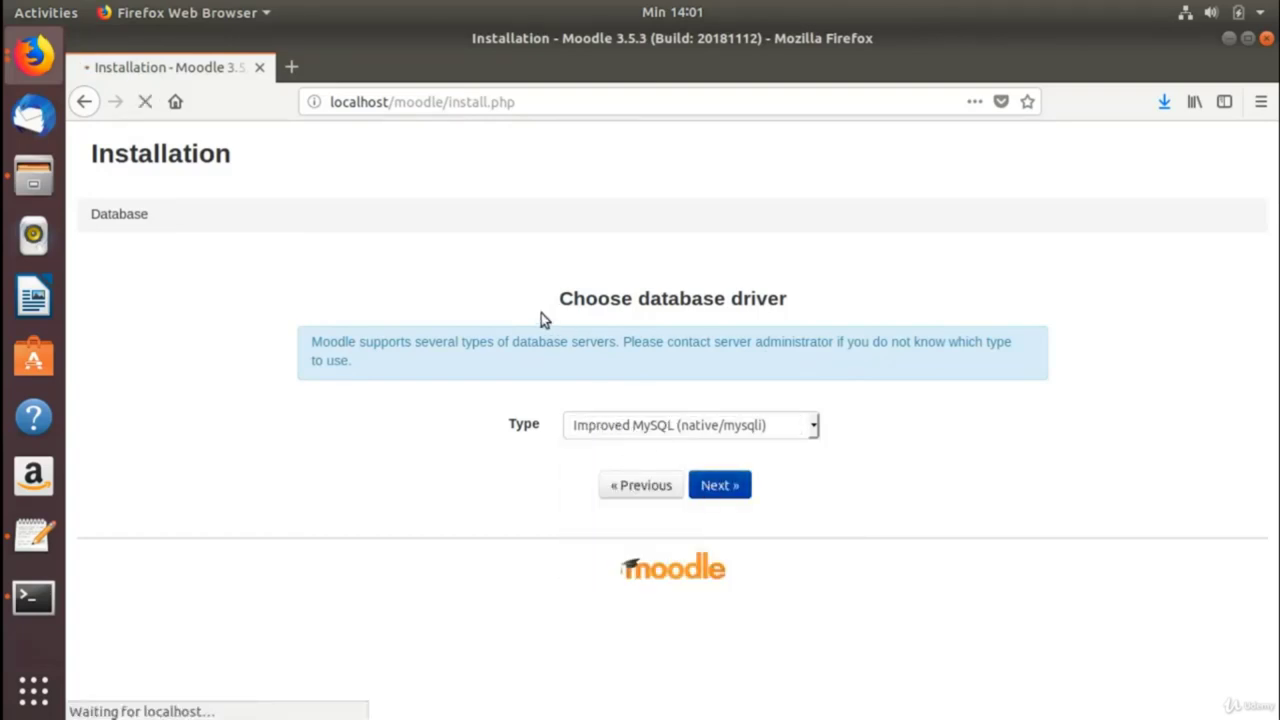
# - Copy the default database name 'moodle' from the database settings form
pyautogui.scroll(-5, 414, 396)
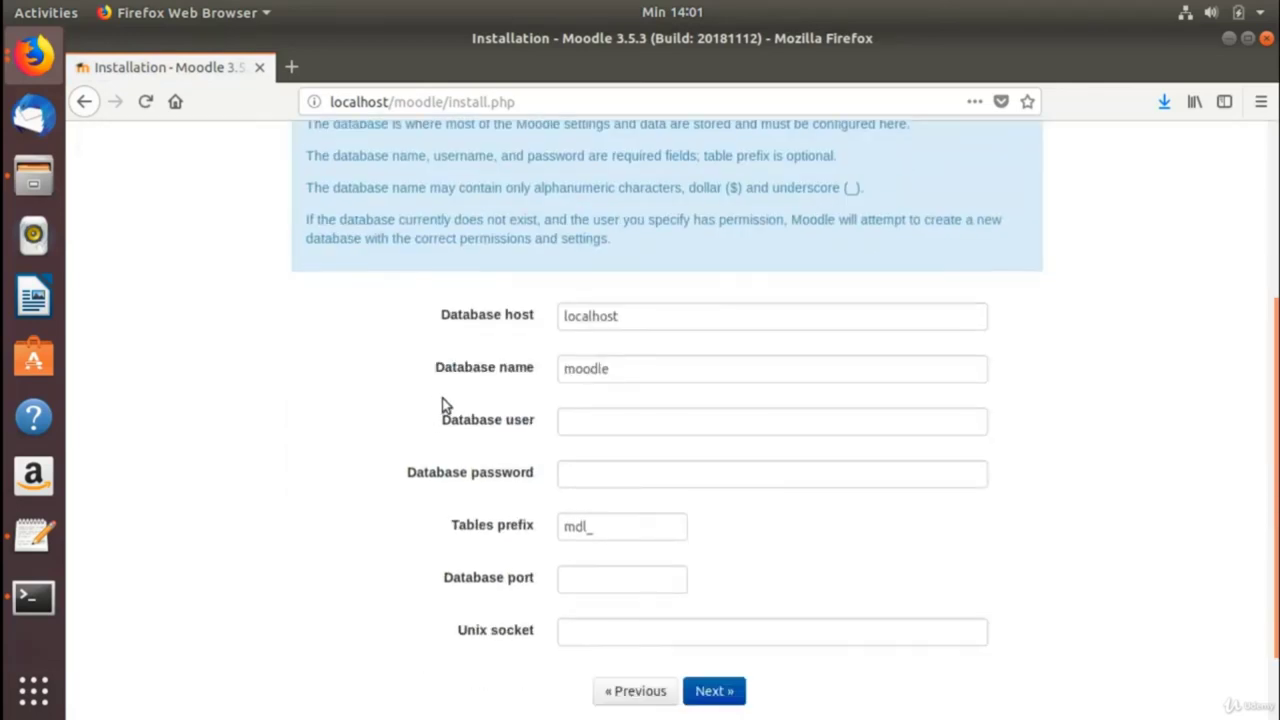
pyautogui.scroll(-2, 462, 390)
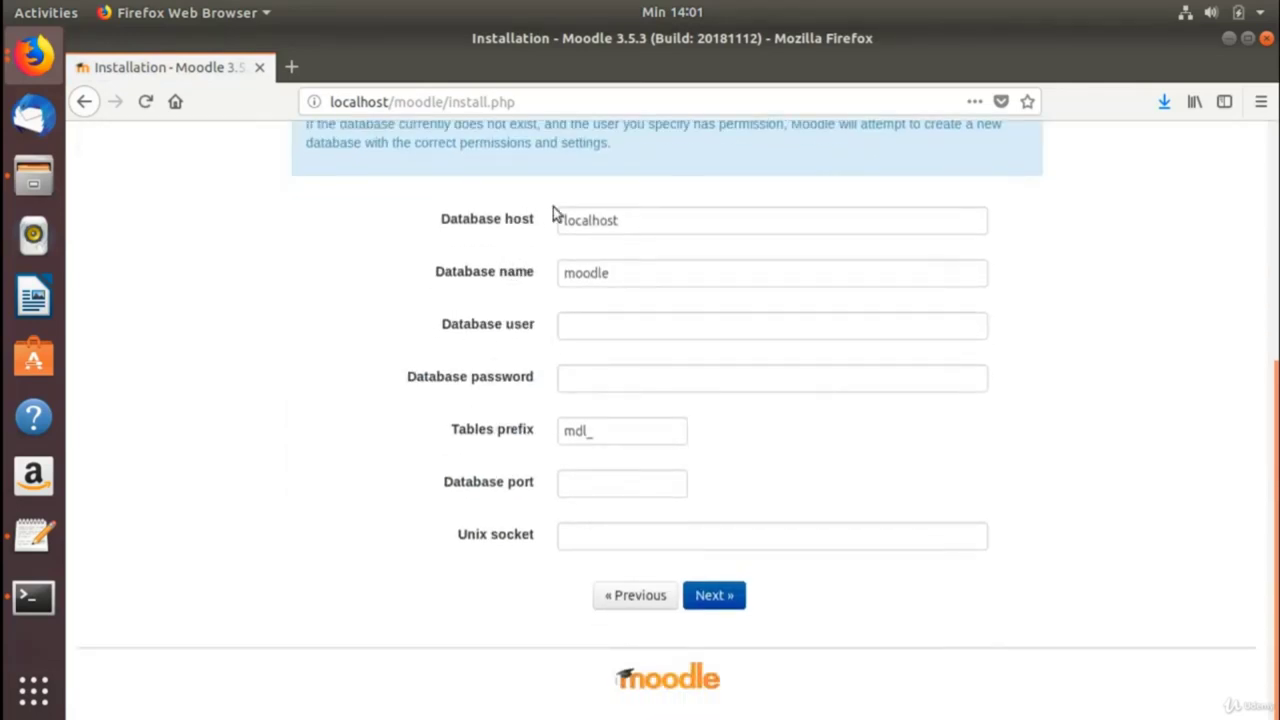
pyautogui.doubleClick(585, 273)
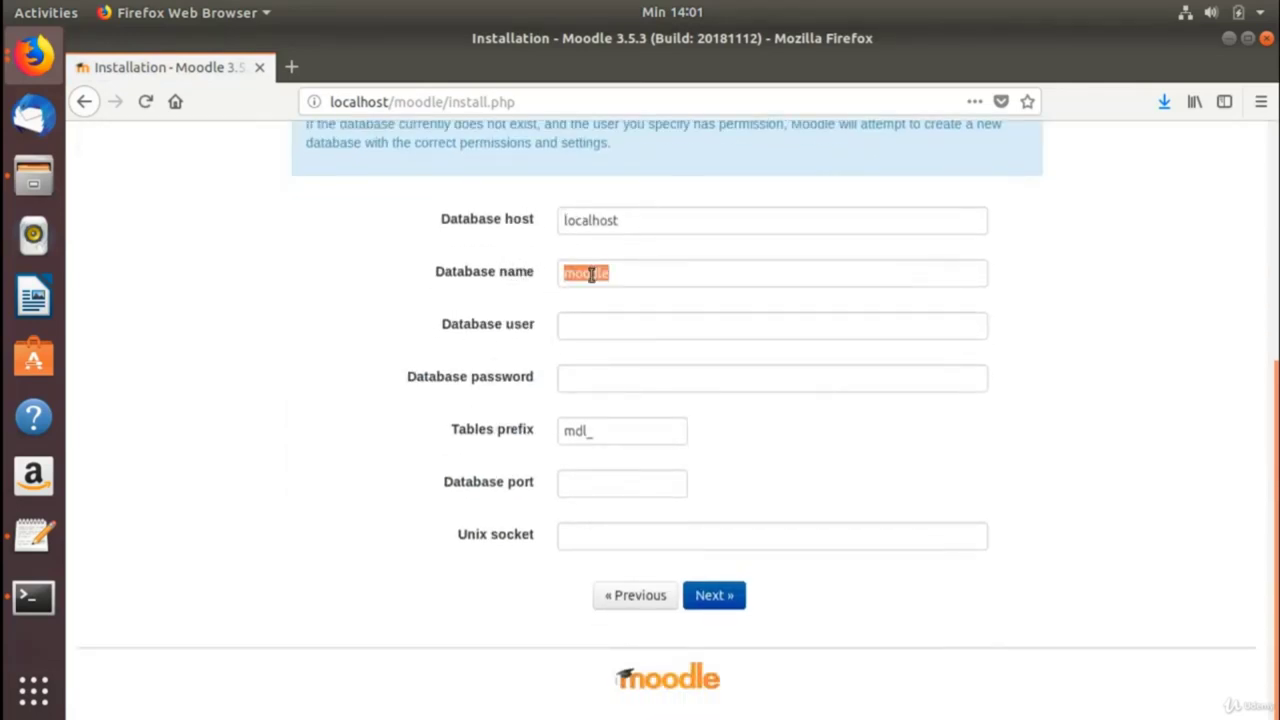
pyautogui.rightClick(590, 276)
pyautogui.click(631, 332)
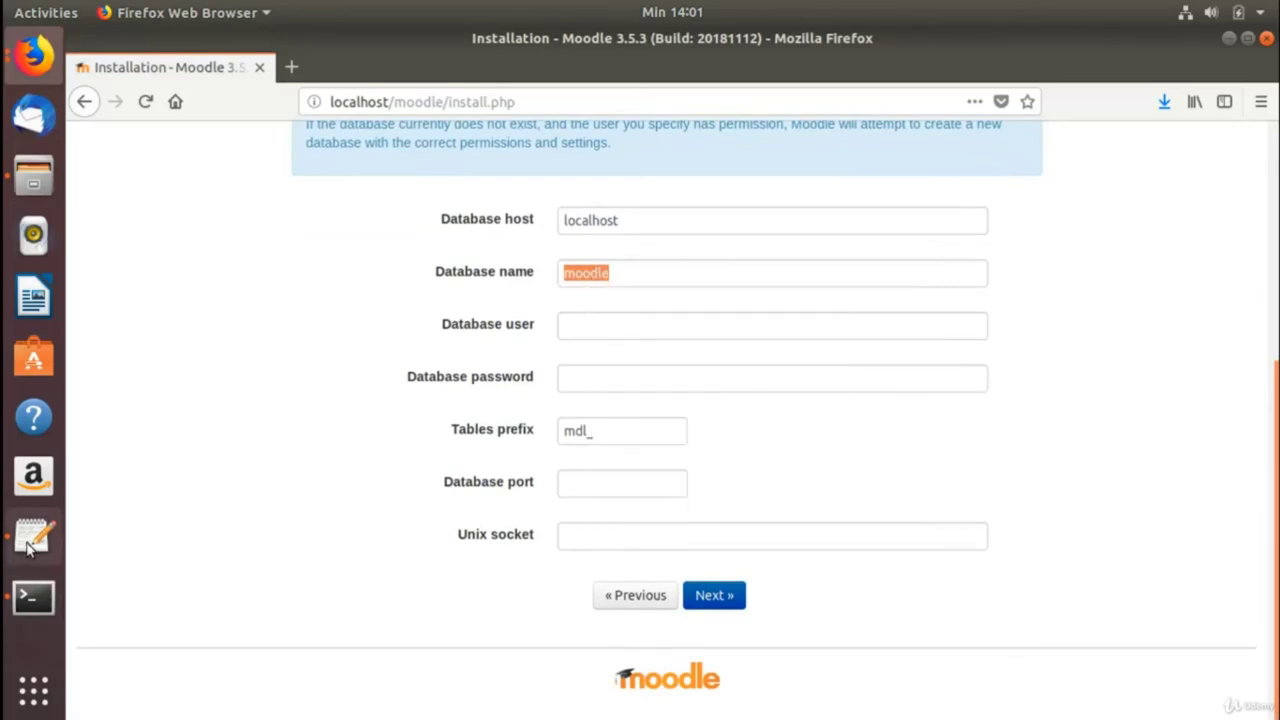
pyautogui.click(33, 537)
# - Add the note 'and next, we need to create database first.. open terminal' to the notes
pyautogui.press('Return')
pyautogui.press('Return')
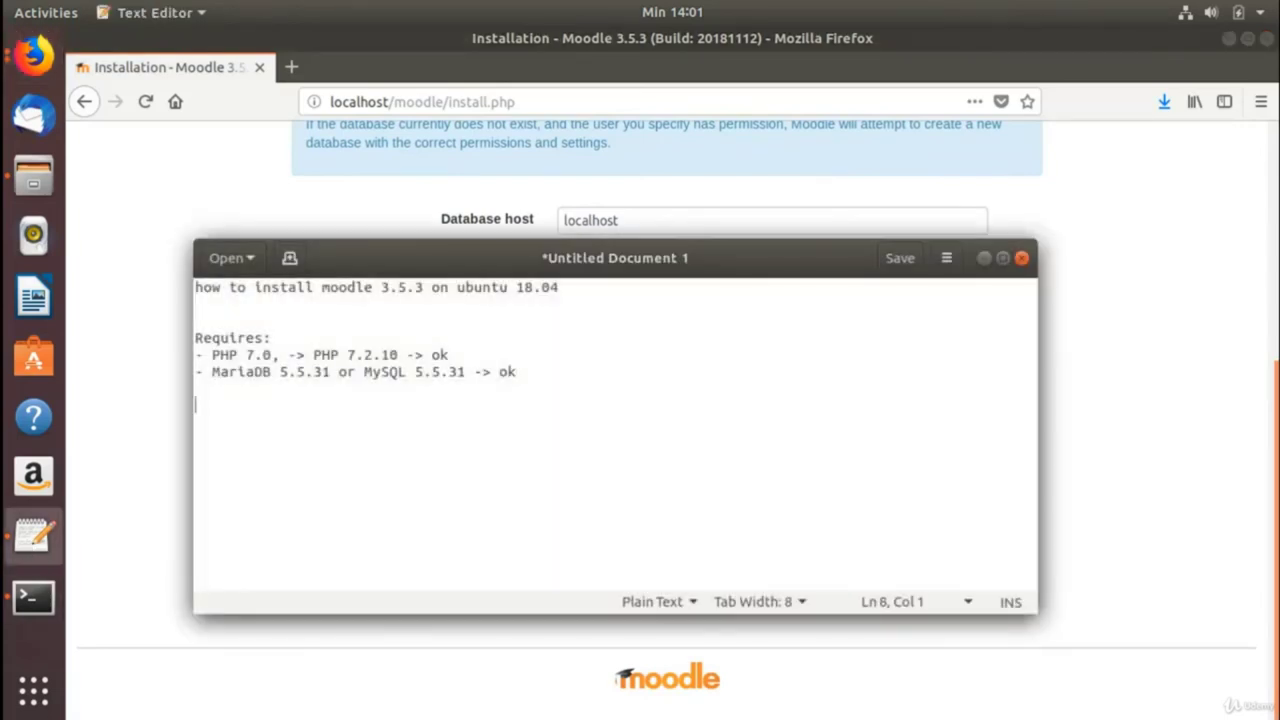
pyautogui.write('and next,')
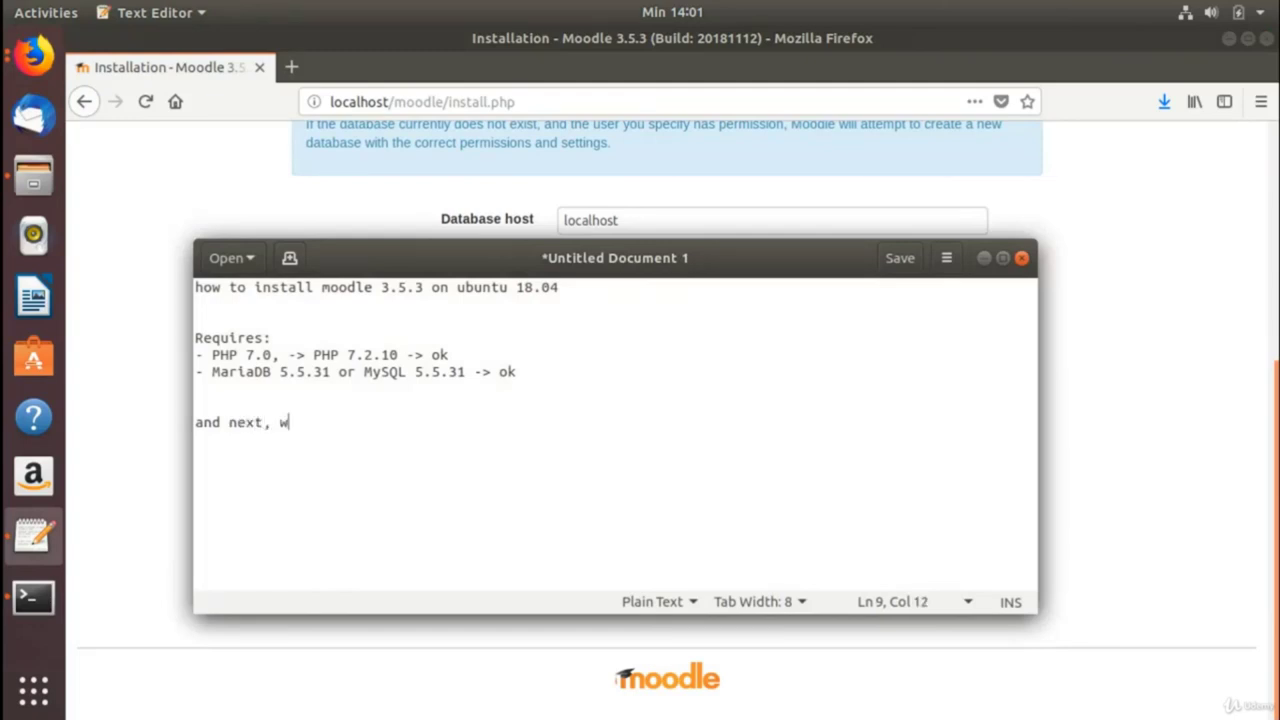
pyautogui.write(' we need to create')
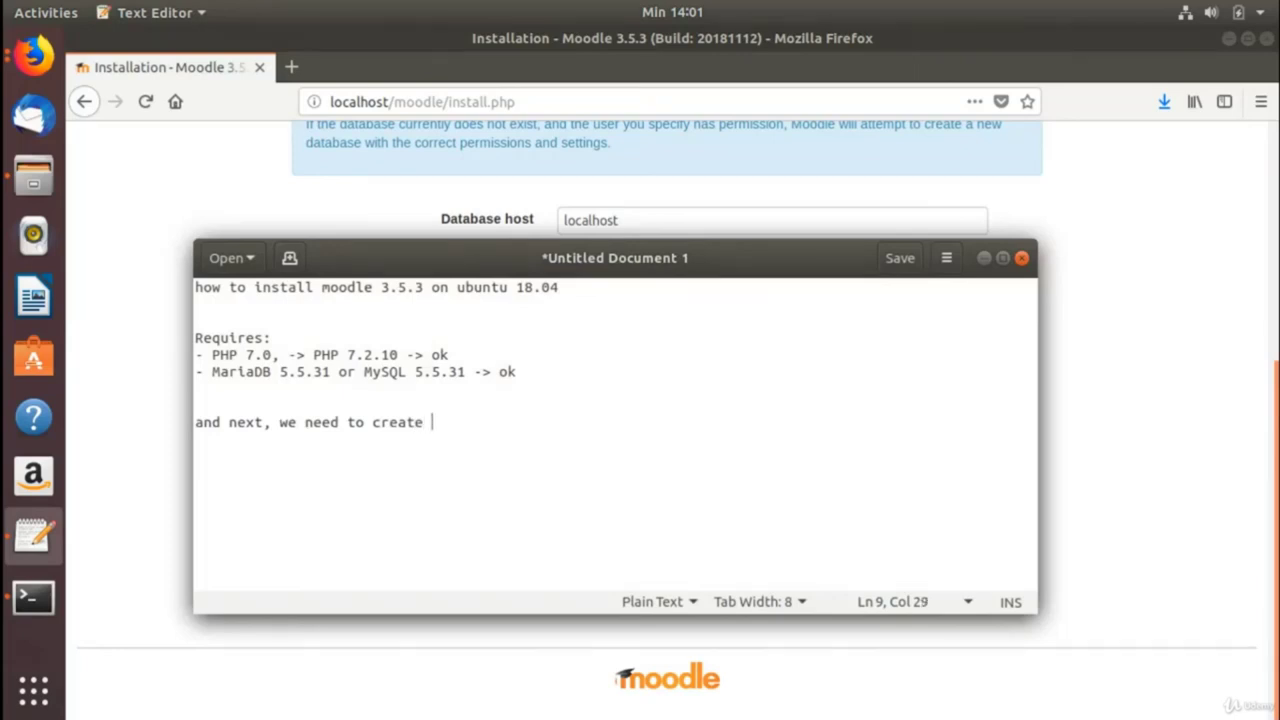
pyautogui.write(' database first..')
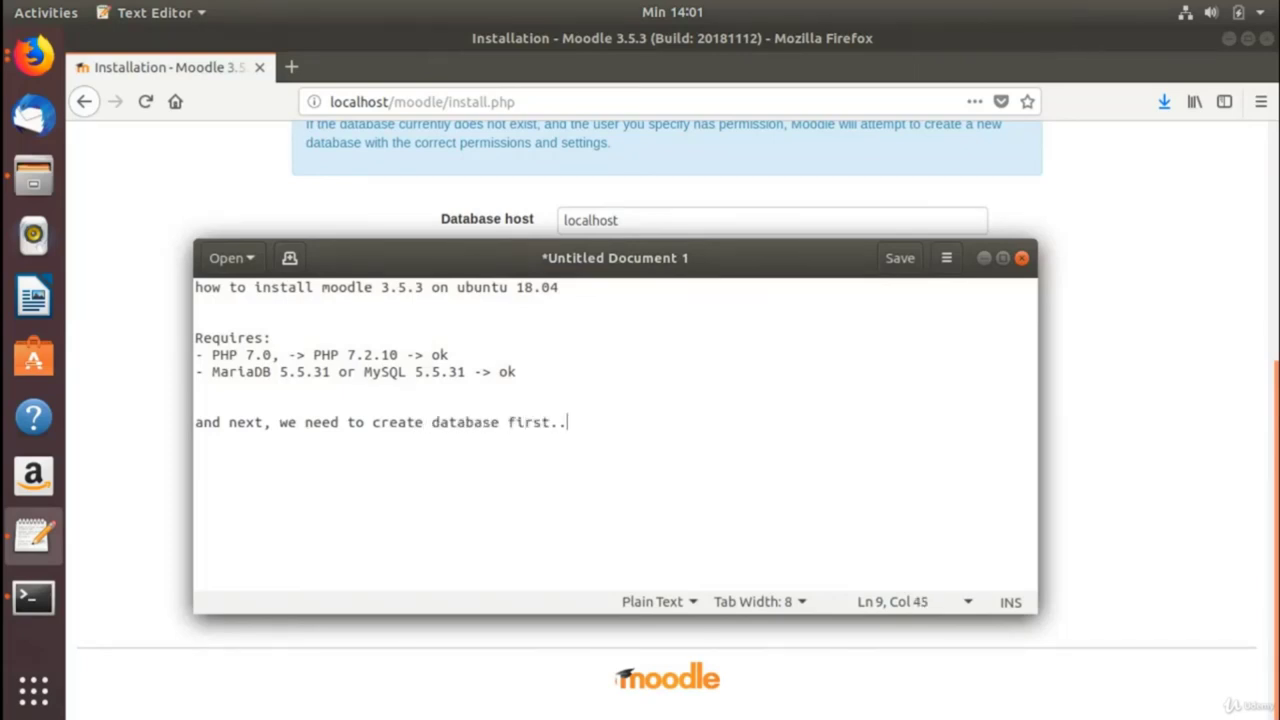
pyautogui.write(' open terminal')
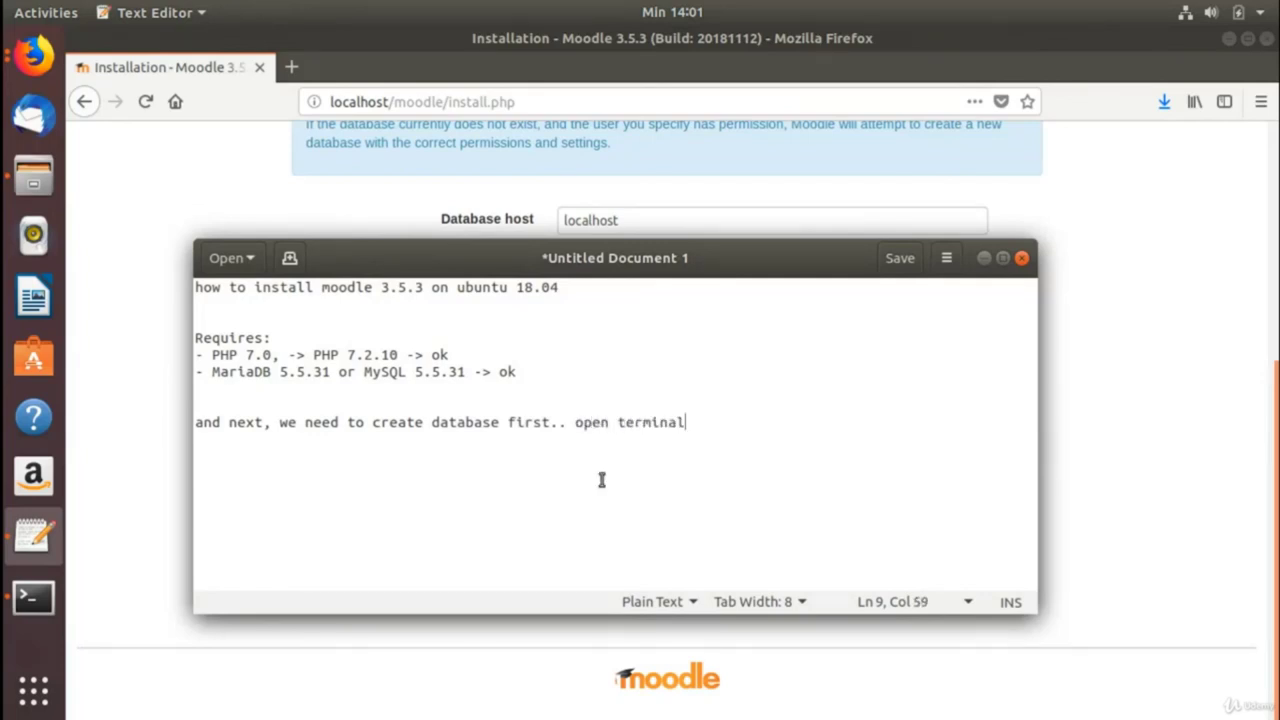
pyautogui.moveTo(745, 425); pyautogui.dragTo(323, 399)
pyautogui.hotkey('alt', 'Tab')
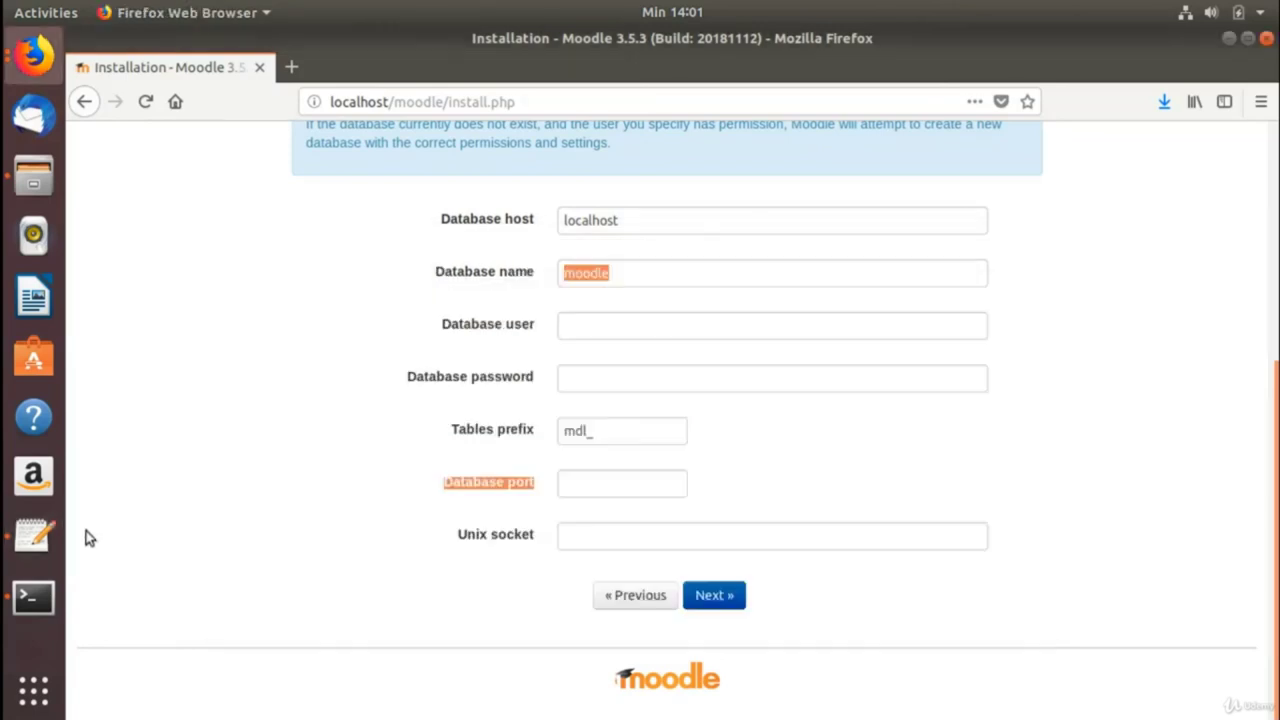
# - Log in to MySQL as root with mysql -u root -p
pyautogui.click(33, 597)
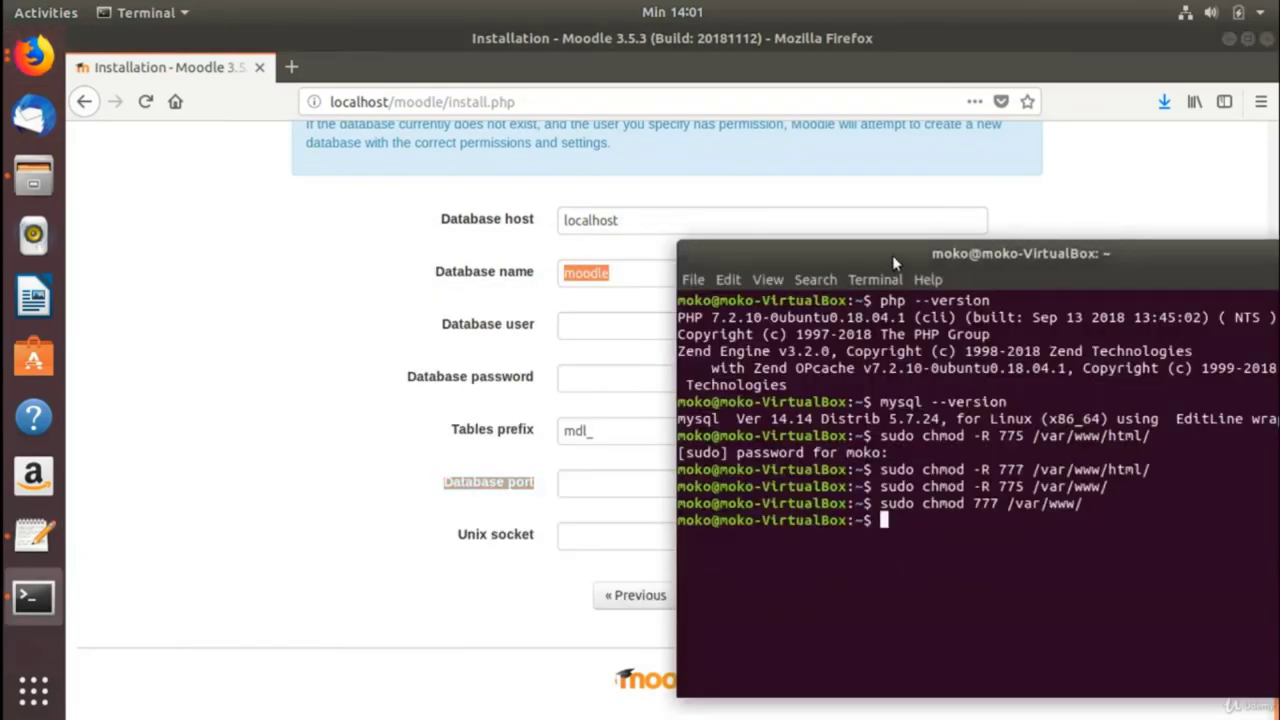
pyautogui.moveTo(895, 262); pyautogui.dragTo(752, 264)
pyautogui.write('my')
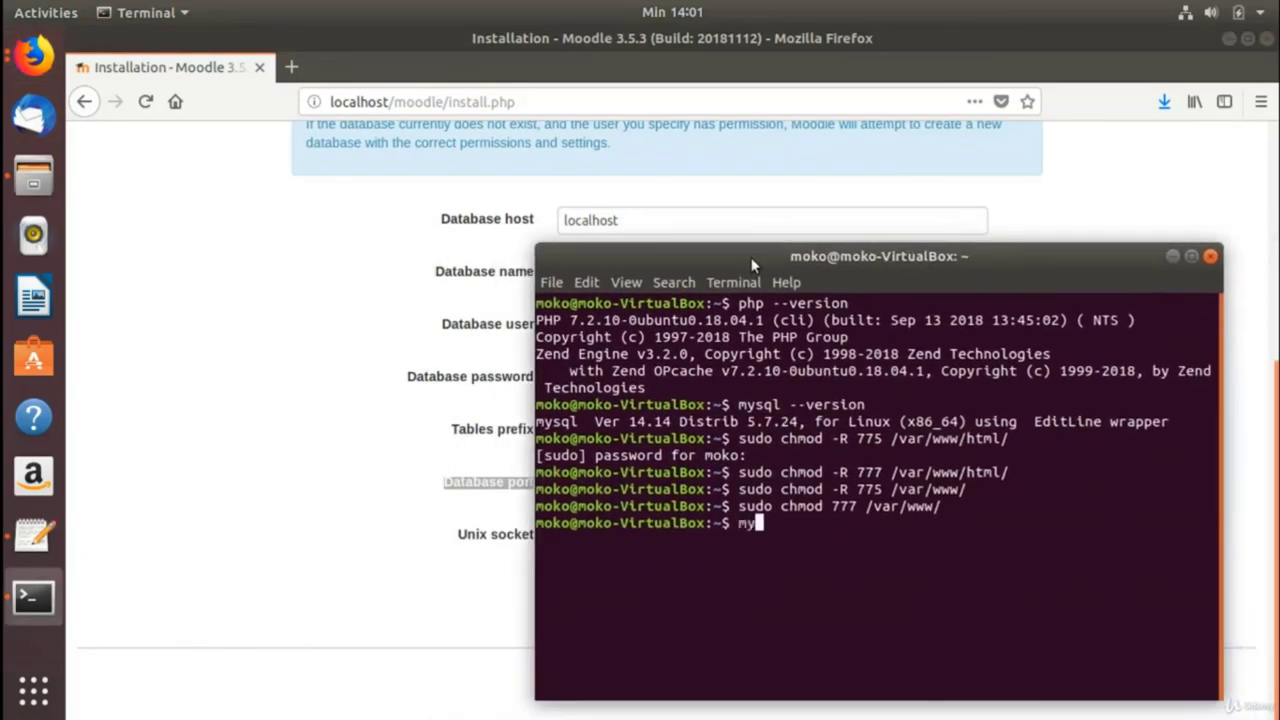
pyautogui.write('sql -u root -')
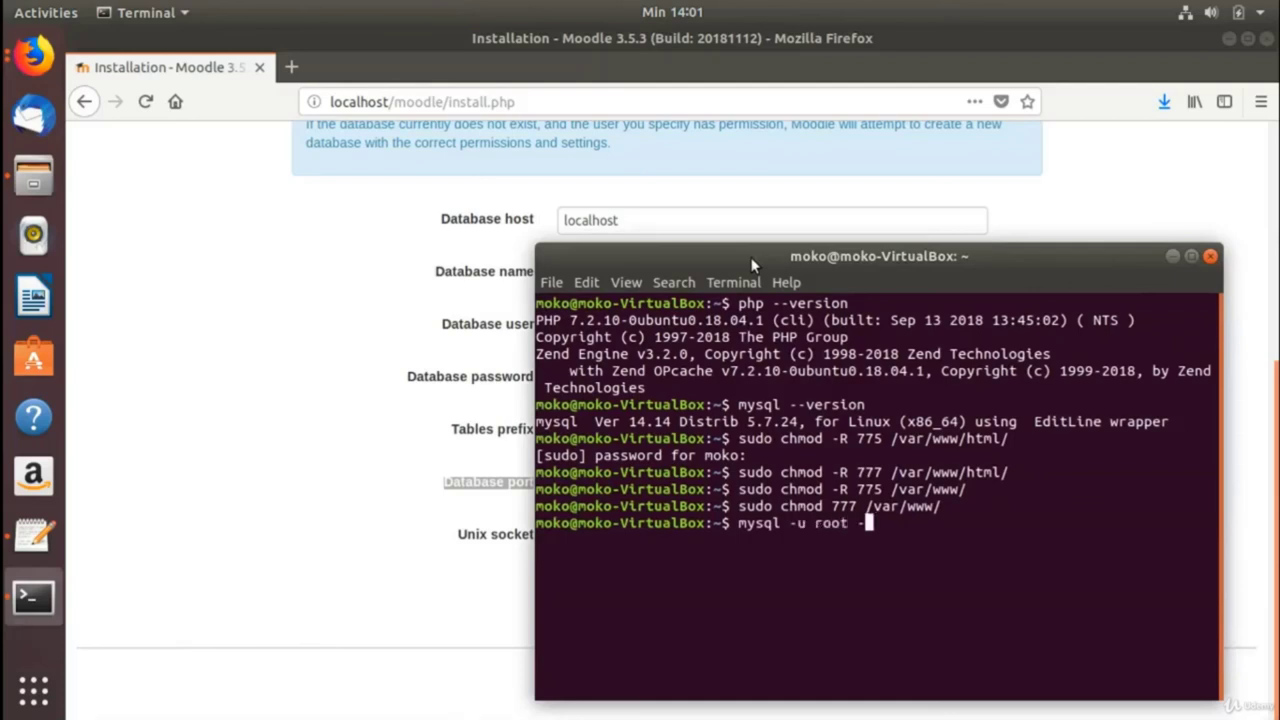
pyautogui.write('p')
pyautogui.press('Return')
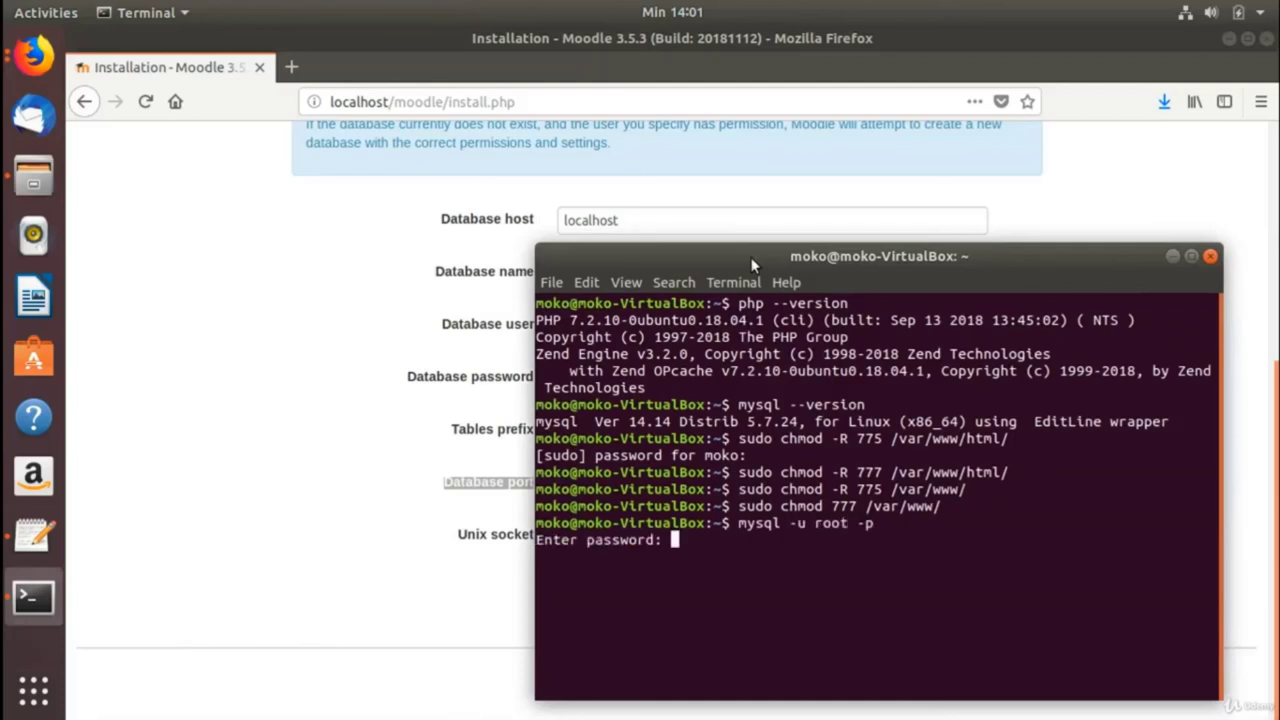
pyautogui.press('Return')
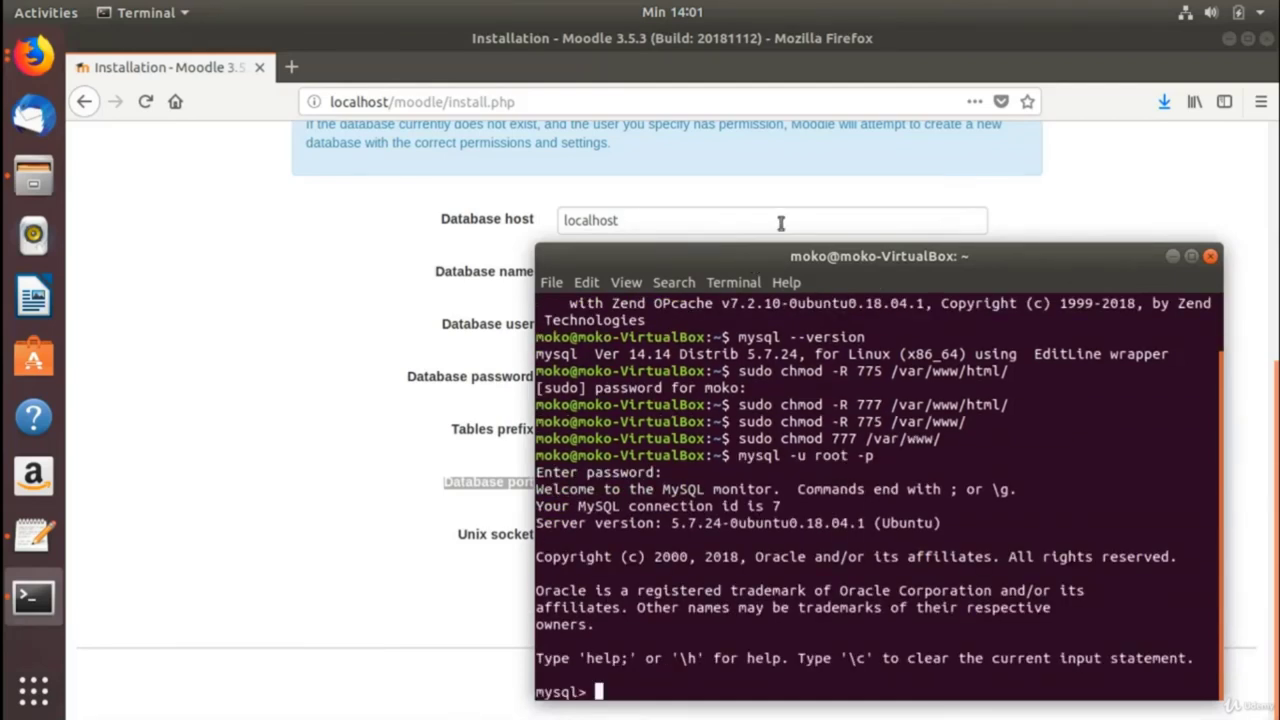
# - Change the installer's Database name to my_moodle and copy it
pyautogui.click(824, 187)
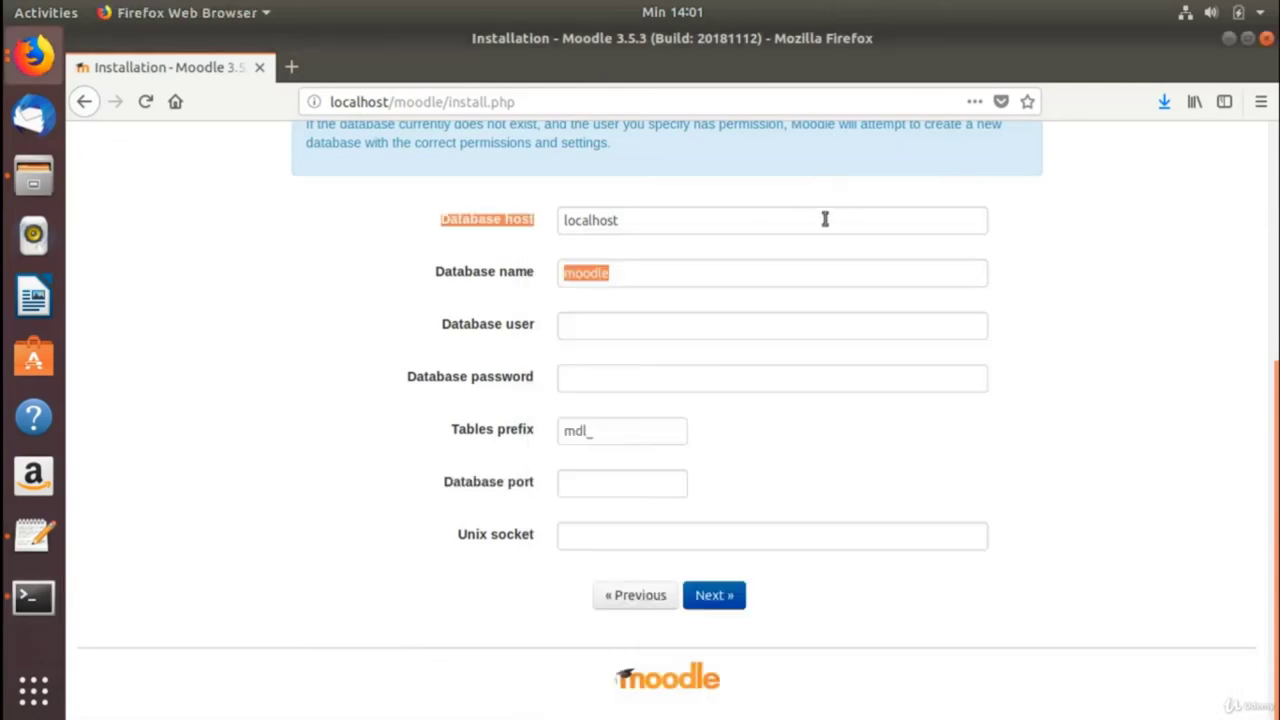
pyautogui.click(632, 277)
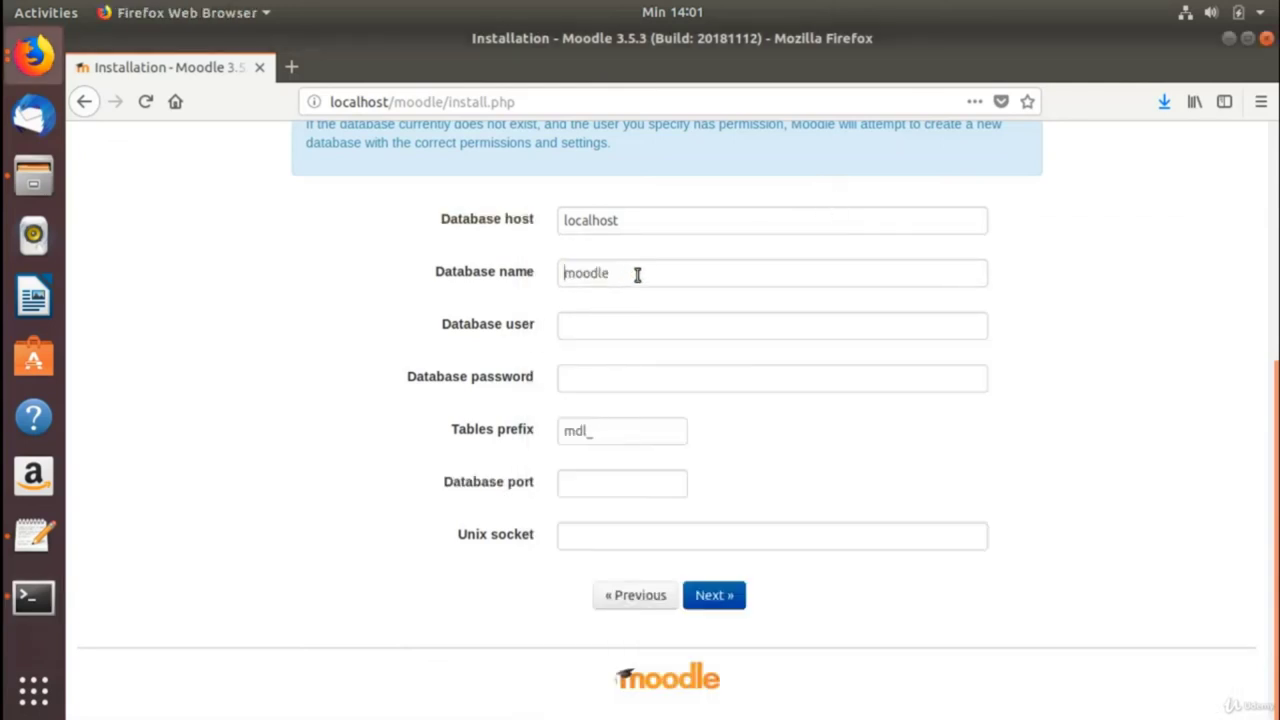
pyautogui.write('my_')
pyautogui.click(656, 276)
pyautogui.doubleClick(584, 273)
pyautogui.rightClick(584, 273)
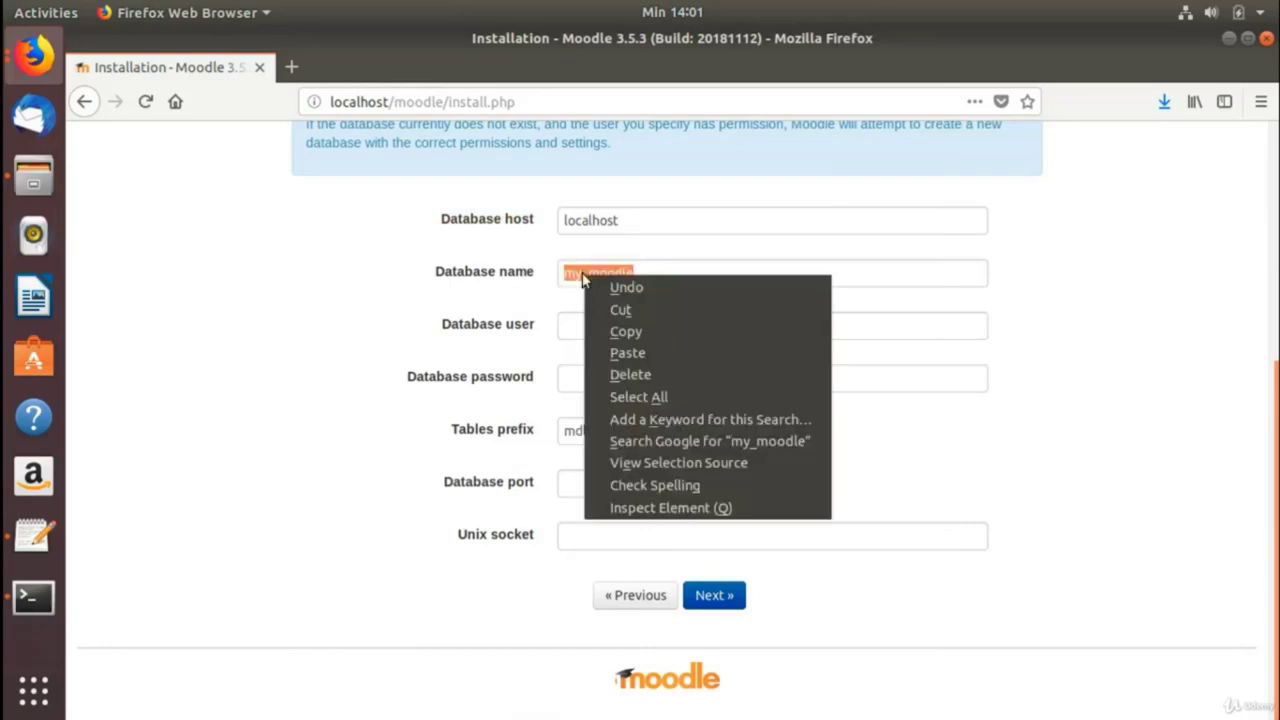
pyautogui.click(615, 331)
# - Create the database my_moodle with create database my_moodle; in MySQL
pyautogui.click(33, 597)
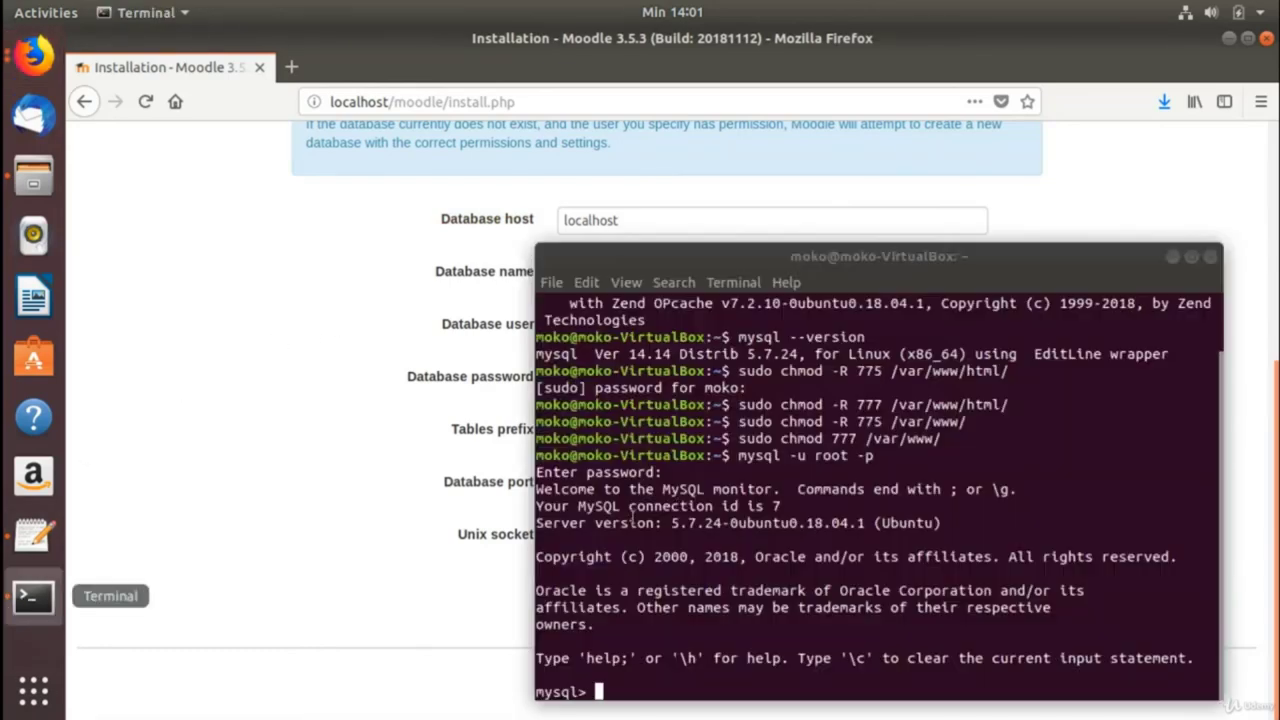
pyautogui.write('cre')
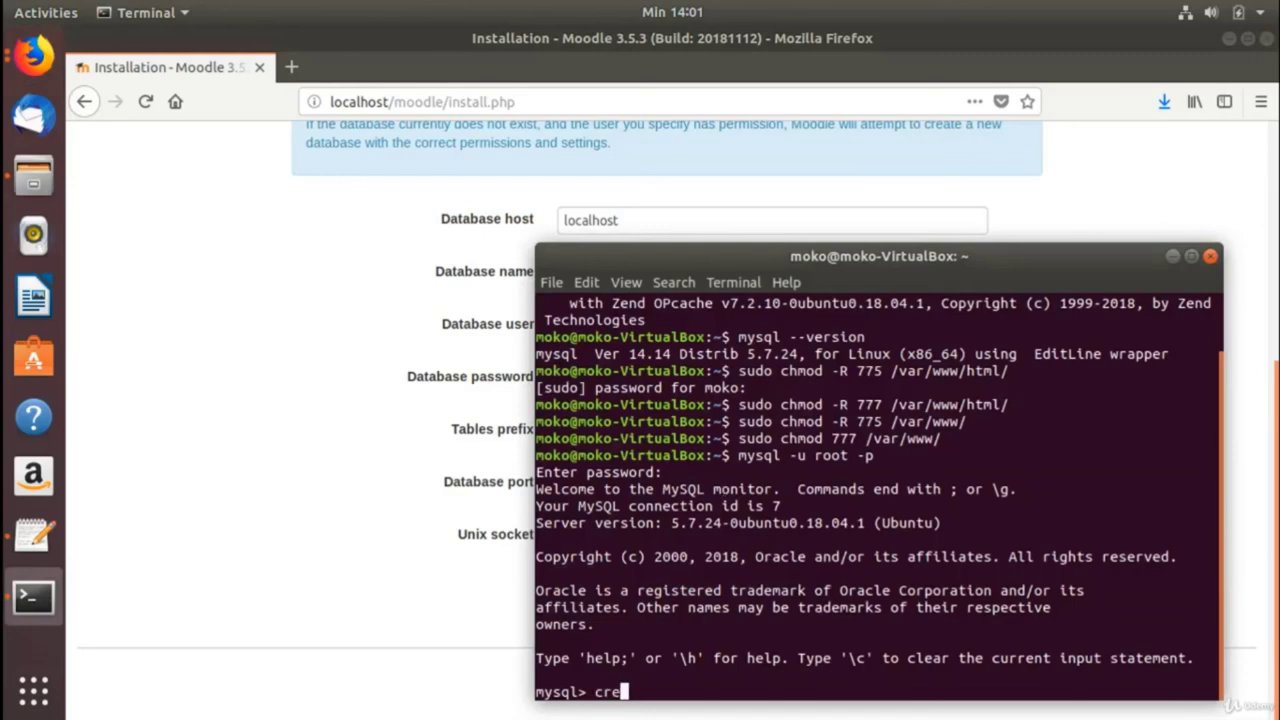
pyautogui.write('ate database')
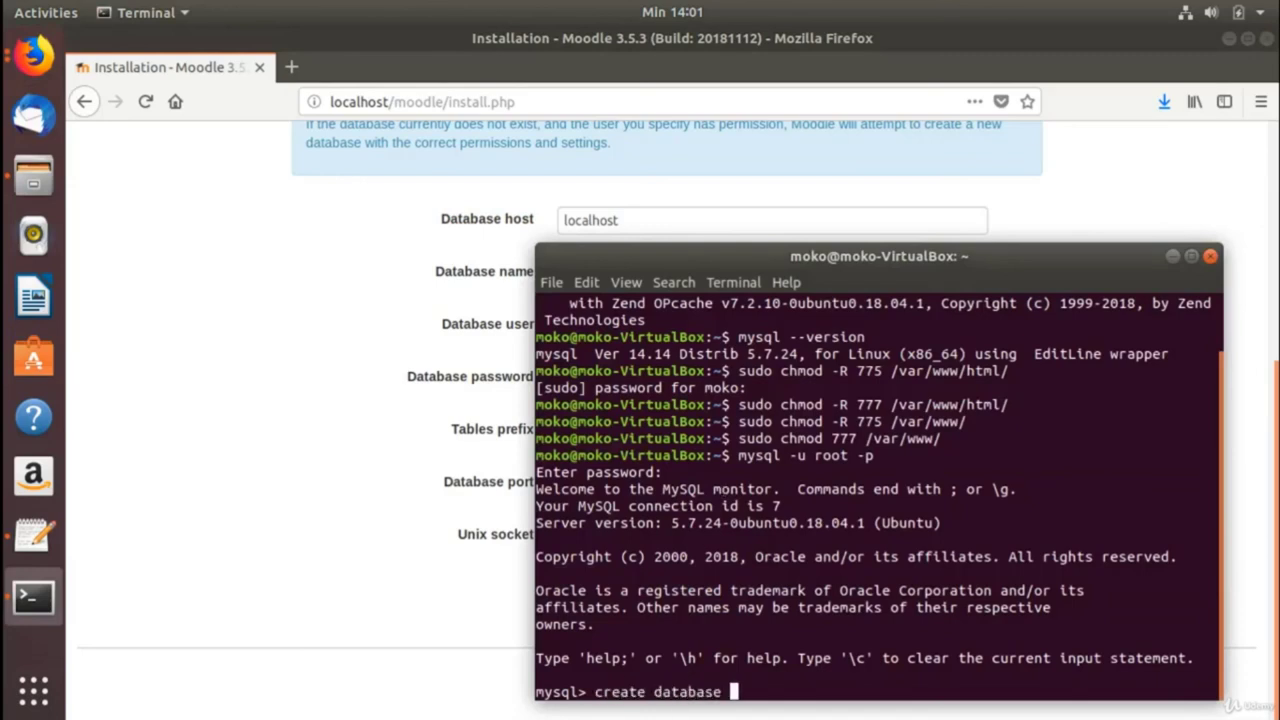
pyautogui.rightClick(722, 490)
pyautogui.click(757, 551)
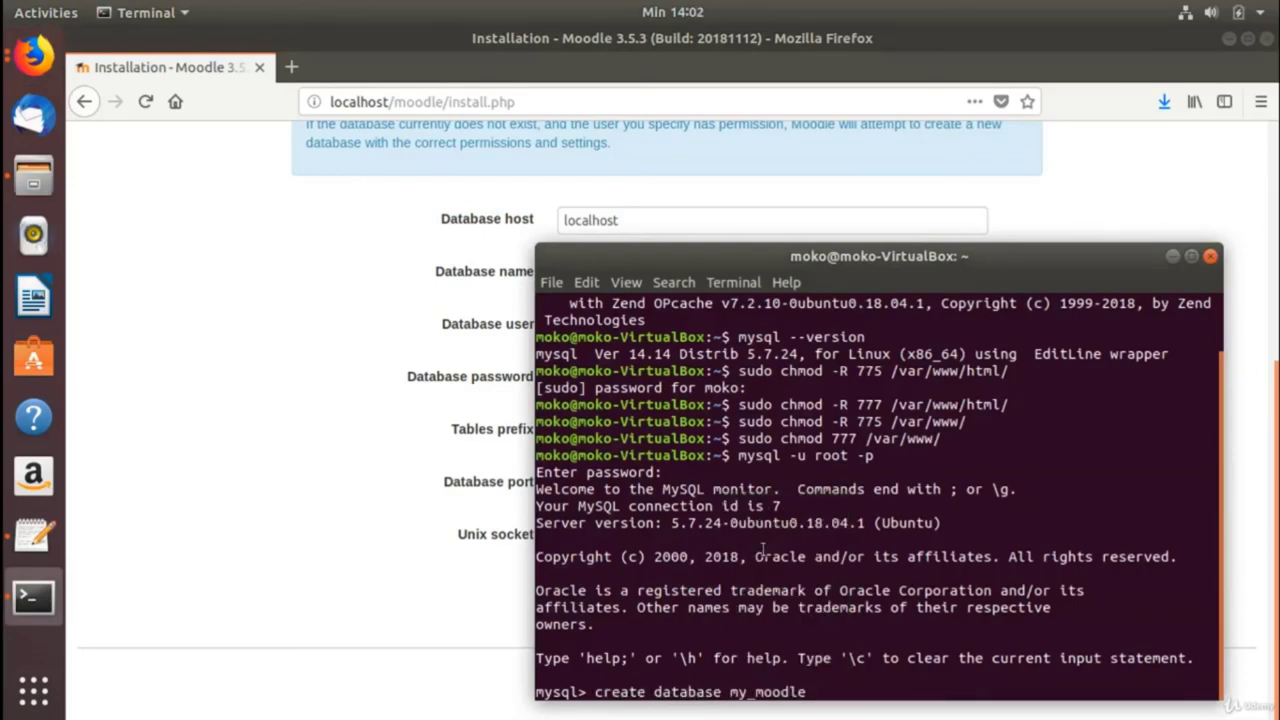
pyautogui.write(';')
pyautogui.press('Return')
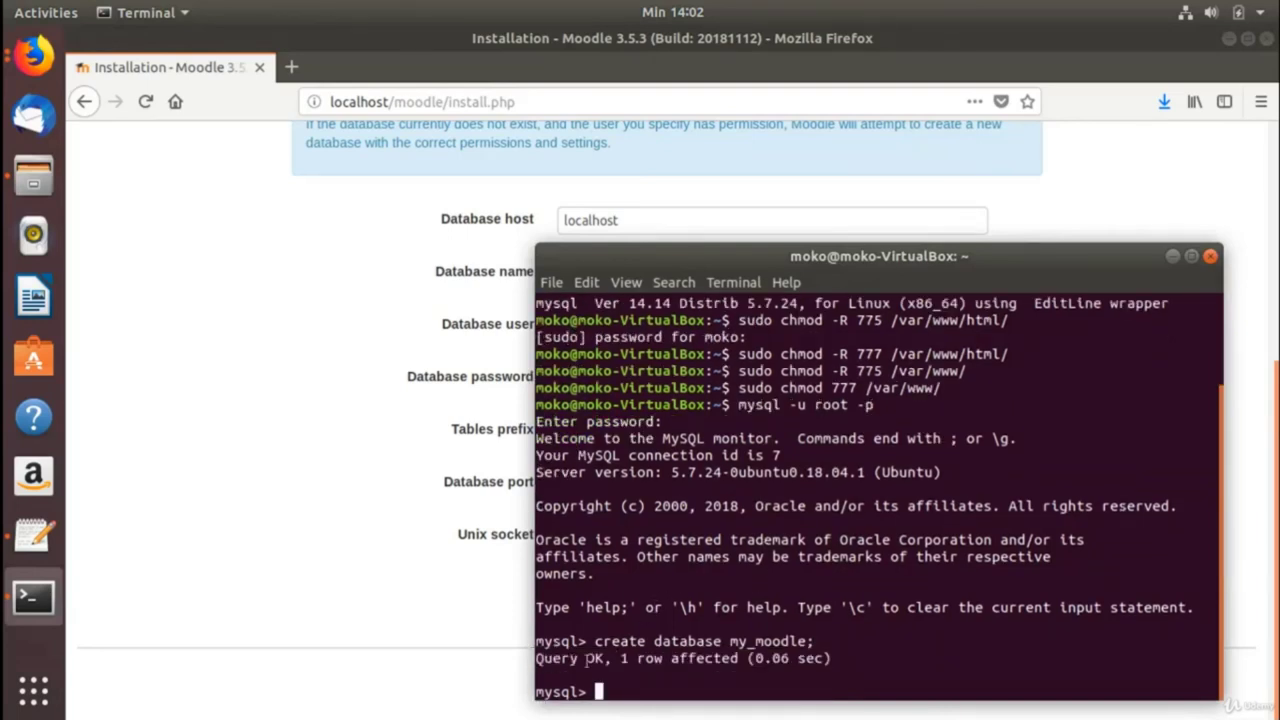
pyautogui.moveTo(620, 658); pyautogui.dragTo(569, 658)
# - Copy the user name root from the terminal's login command for the Database user field
pyautogui.click(577, 328)
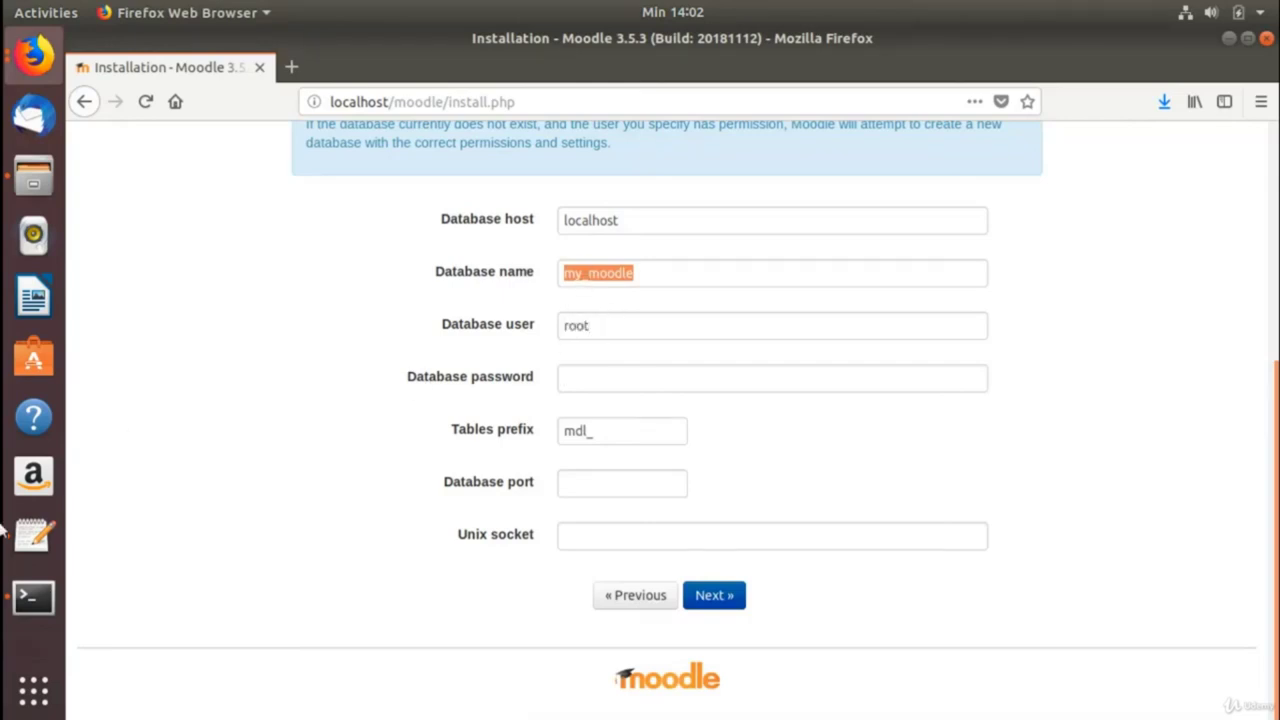
pyautogui.click(34, 598)
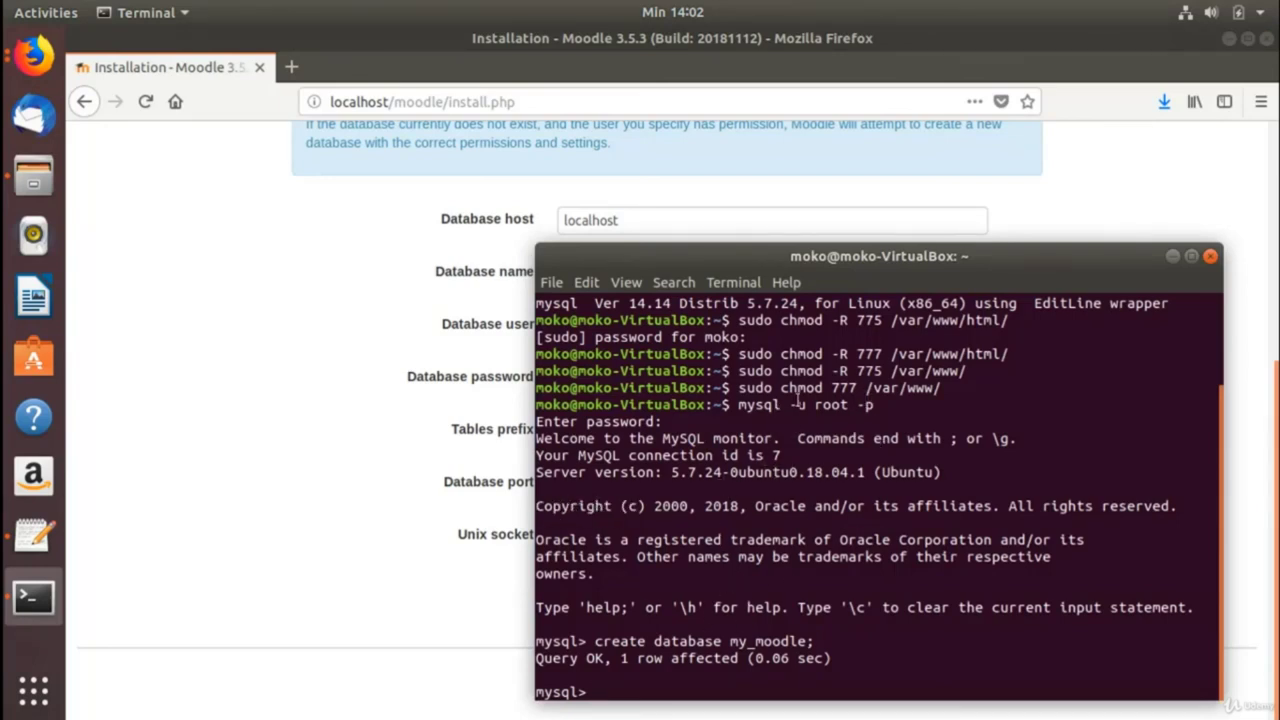
pyautogui.moveTo(849, 404); pyautogui.dragTo(814, 404)
pyautogui.rightClick(818, 405)
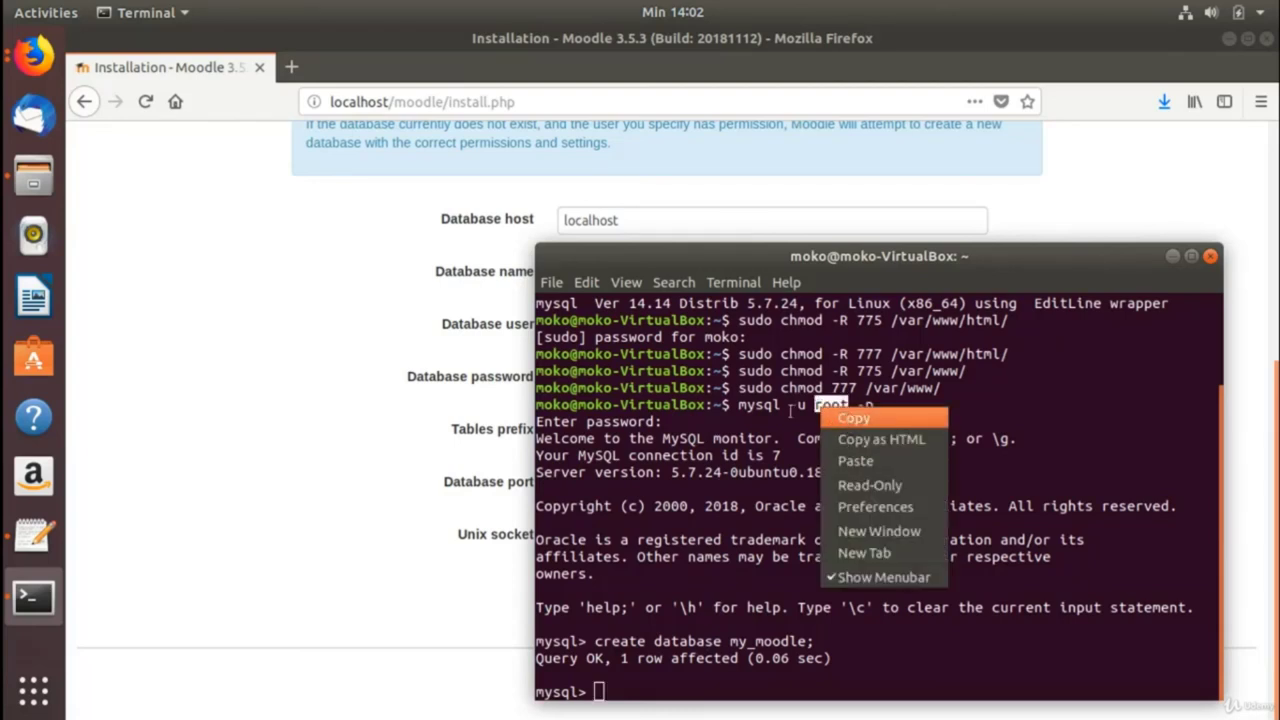
pyautogui.click(853, 418)
pyautogui.click(443, 380)
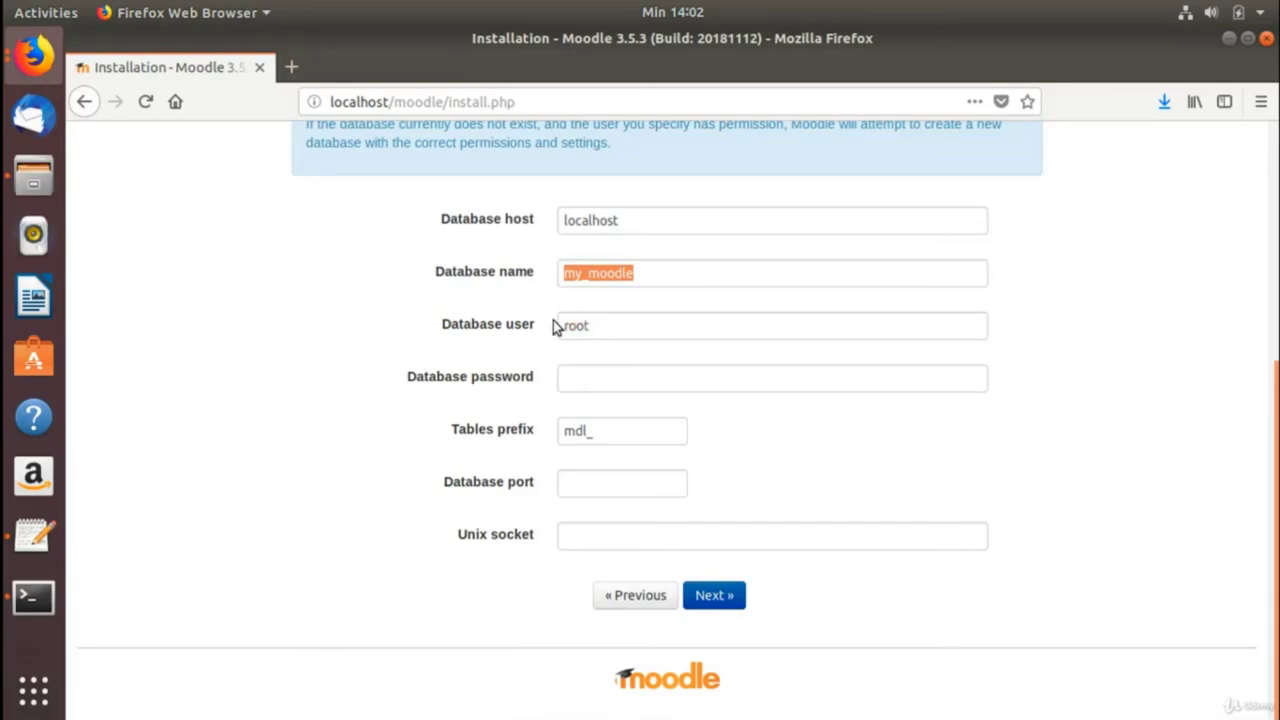
# - Enter root as Database user and record the root user and its password in the notes
pyautogui.moveTo(553, 325); pyautogui.dragTo(588, 326)
pyautogui.hotkey('ctrl', 'v')
pyautogui.click(597, 386)
pyautogui.click(33, 536)
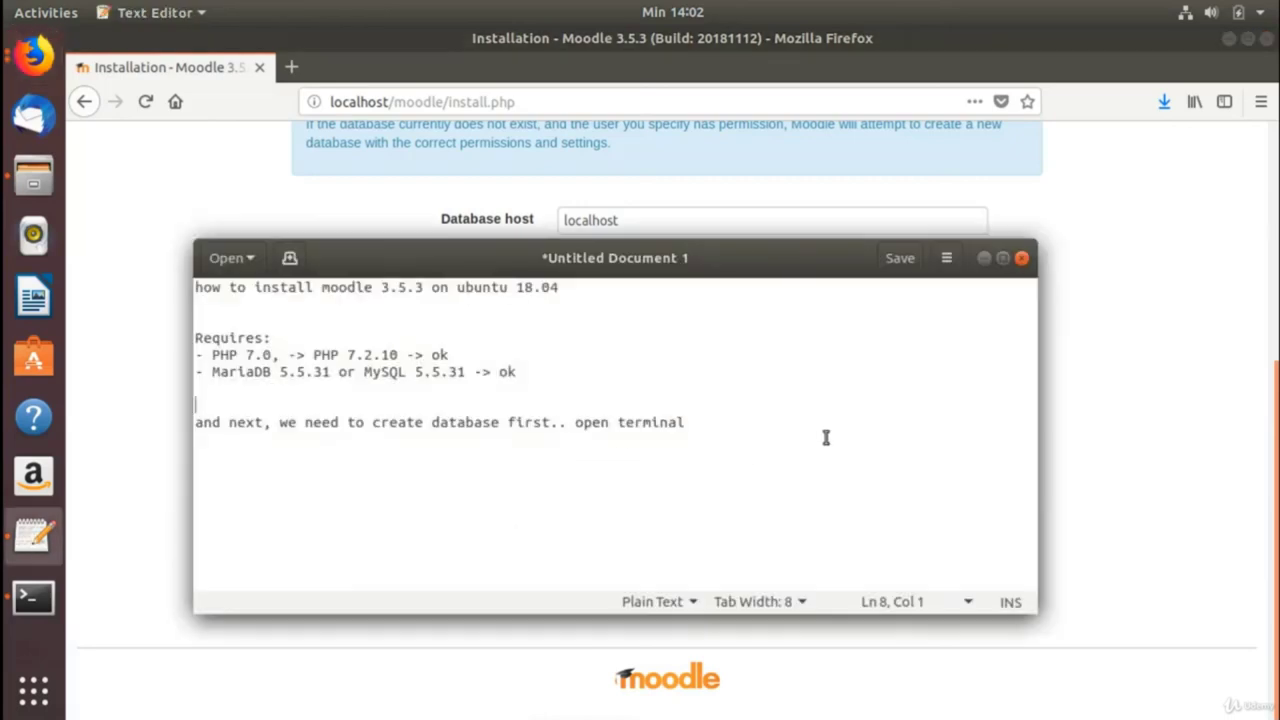
pyautogui.press('Return')
pyautogui.press('Return')
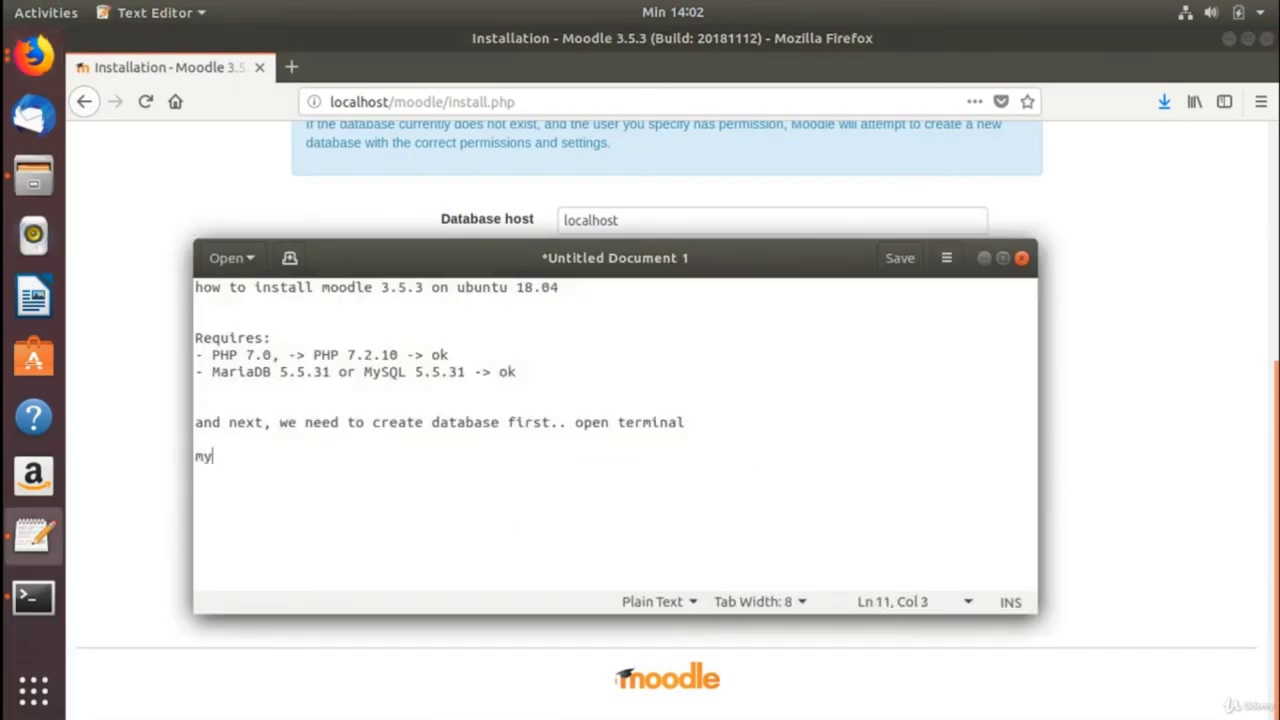
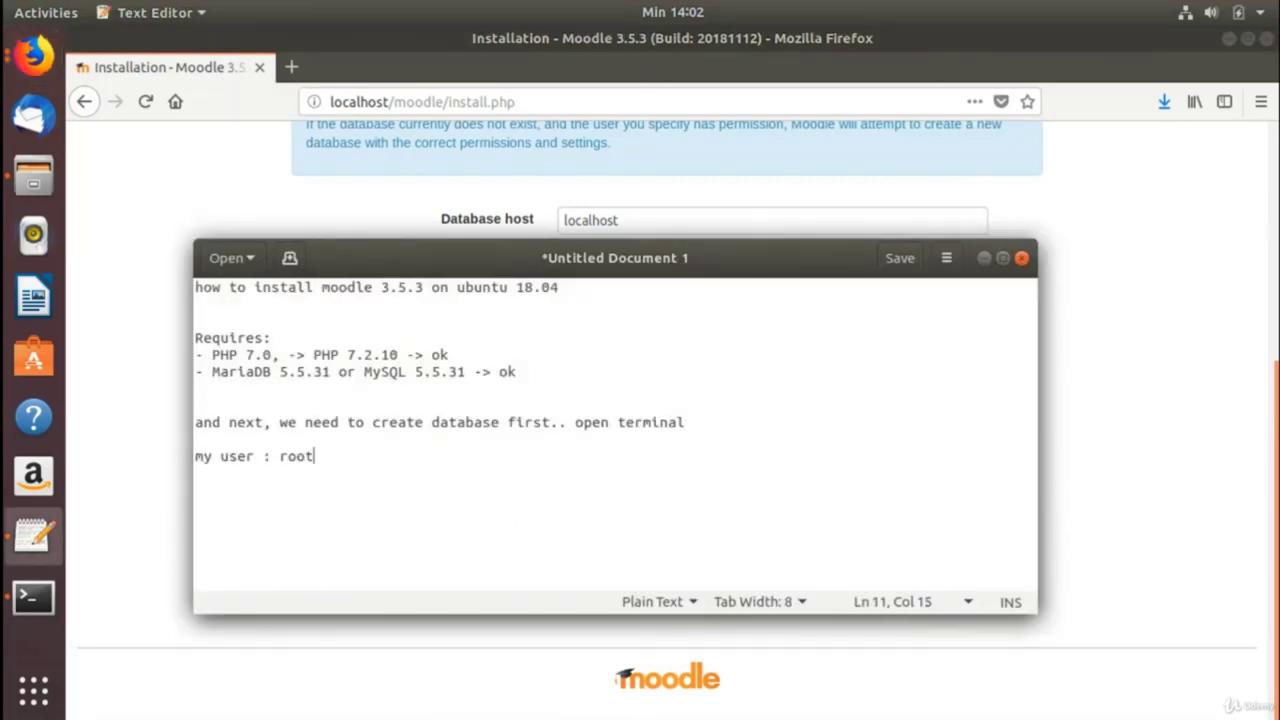
pyautogui.press('Return')
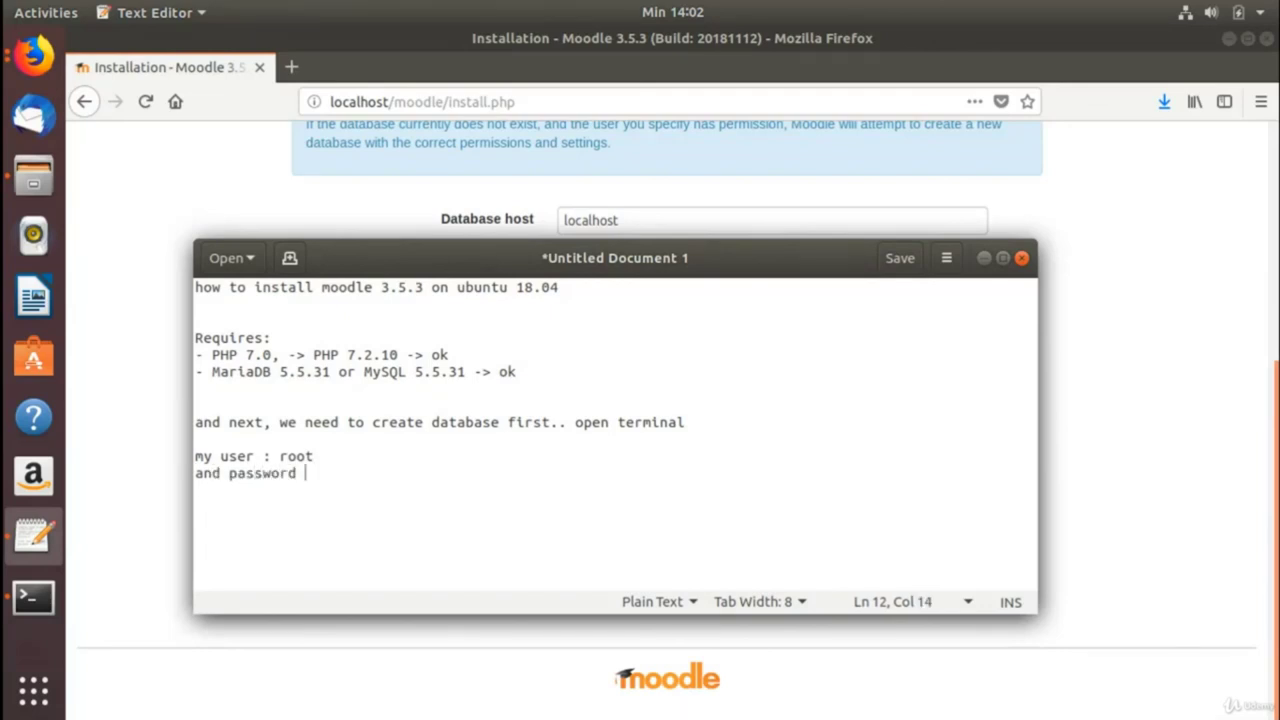
pyautogui.keyDown('shift'); pyautogui.click(321, 473); pyautogui.keyUp('shift')
pyautogui.rightClick(323, 486)
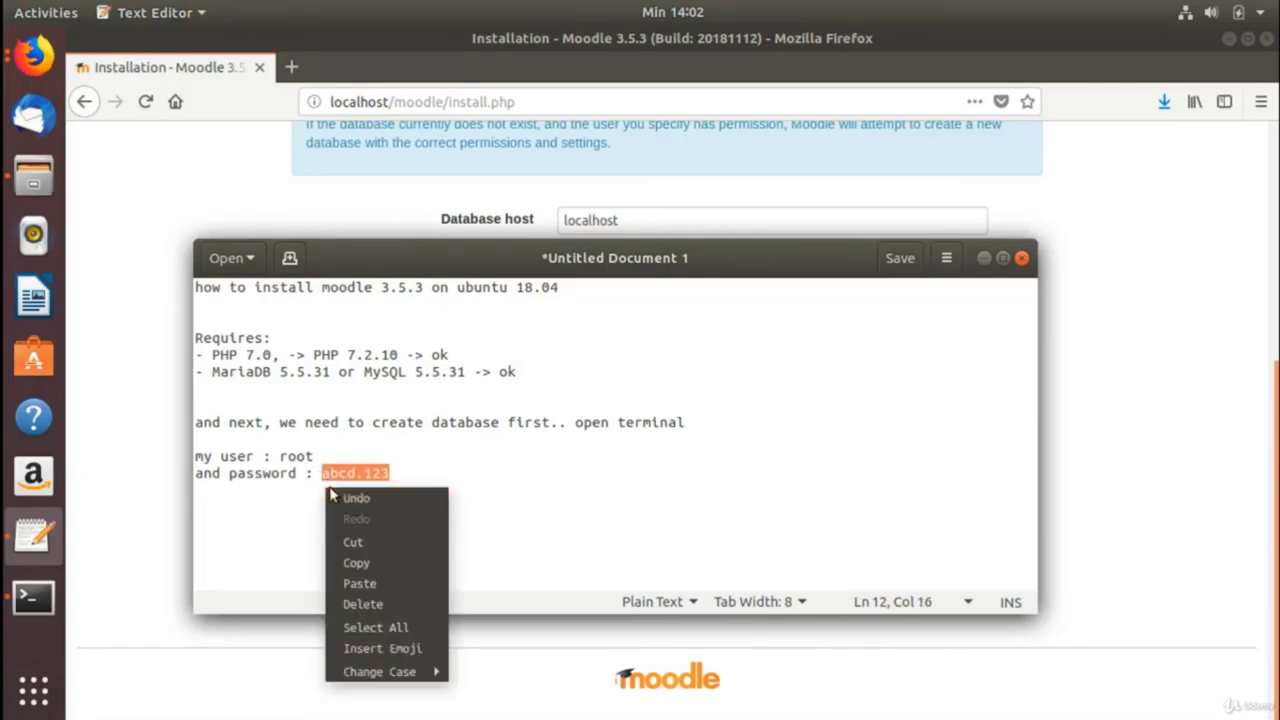
pyautogui.click(380, 562)
# - Paste the database password and set Database port to 3306
pyautogui.click(1170, 446)
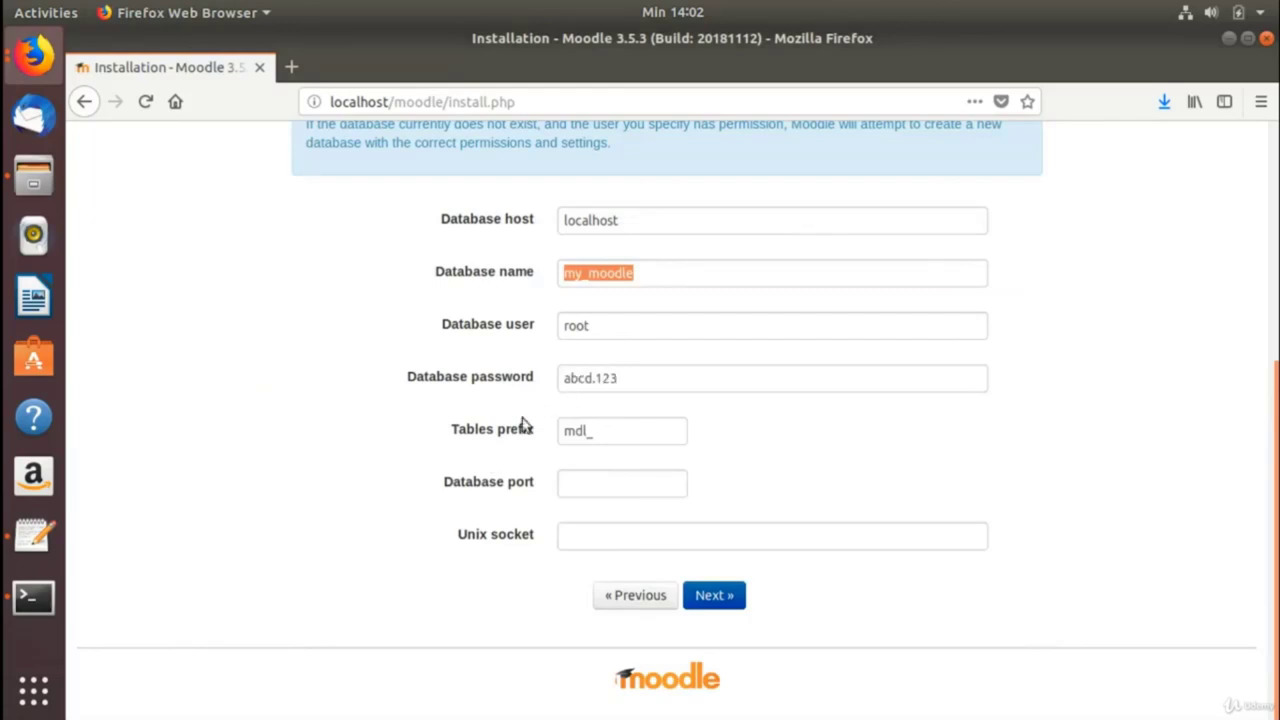
pyautogui.hotkey('ctrl', 'v')
pyautogui.write('3306')
pyautogui.moveTo(579, 483); pyautogui.dragTo(558, 481)
pyautogui.click(566, 485)
pyautogui.doubleClick(564, 488)
# - Note in the text file that 3306 is the default port for MySQL
pyautogui.click(33, 536)
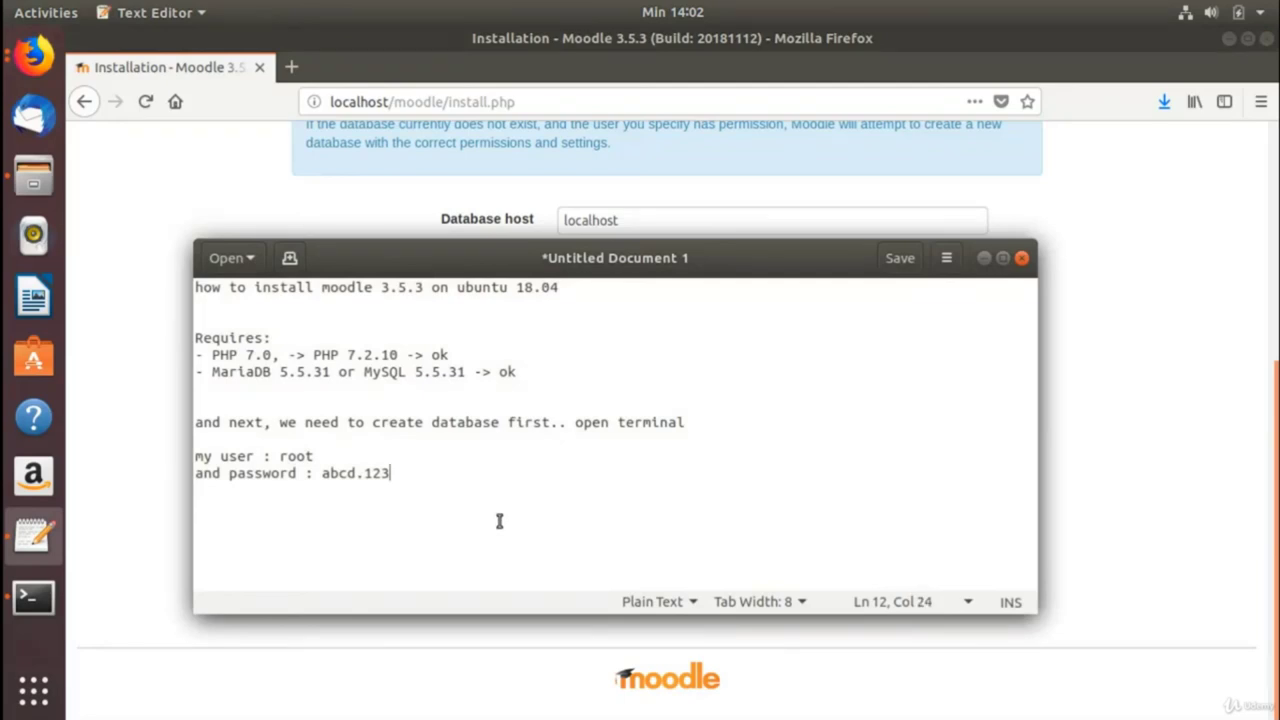
pyautogui.press('Return')
pyautogui.press('Return')
pyautogui.hotkey('ctrl', 'v')
pyautogui.write('i')
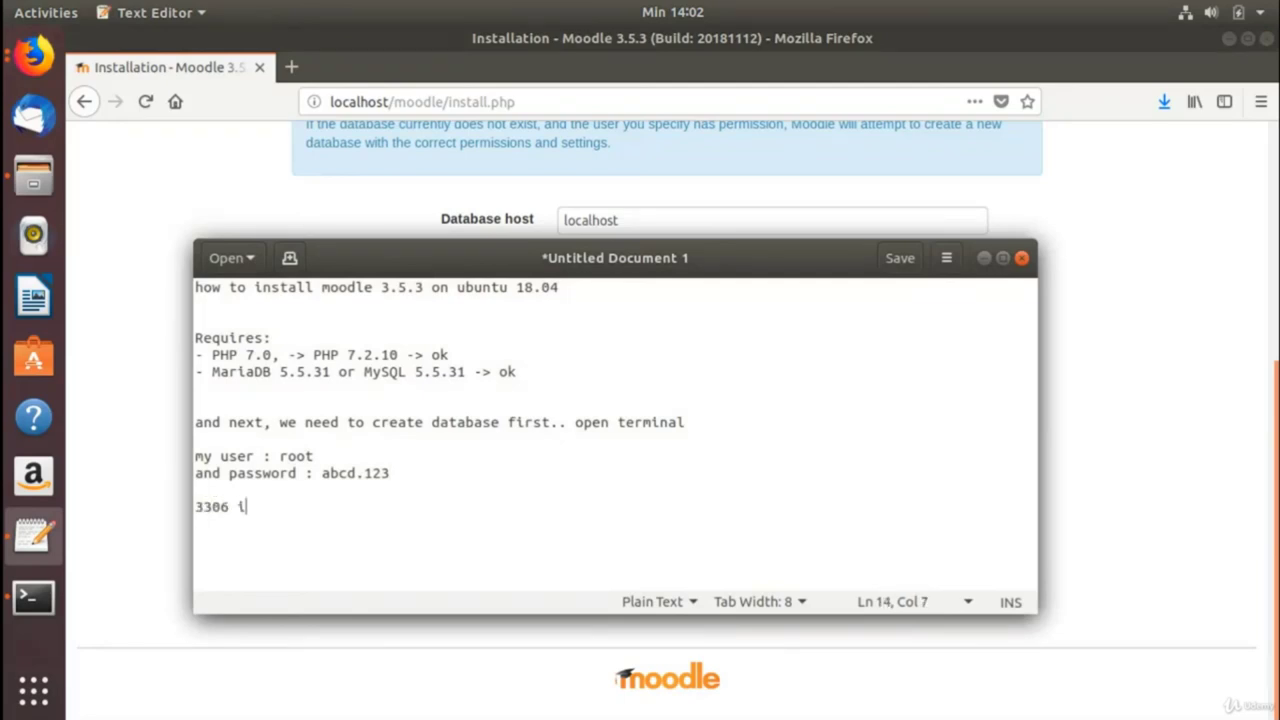
pyautogui.write('s default por')
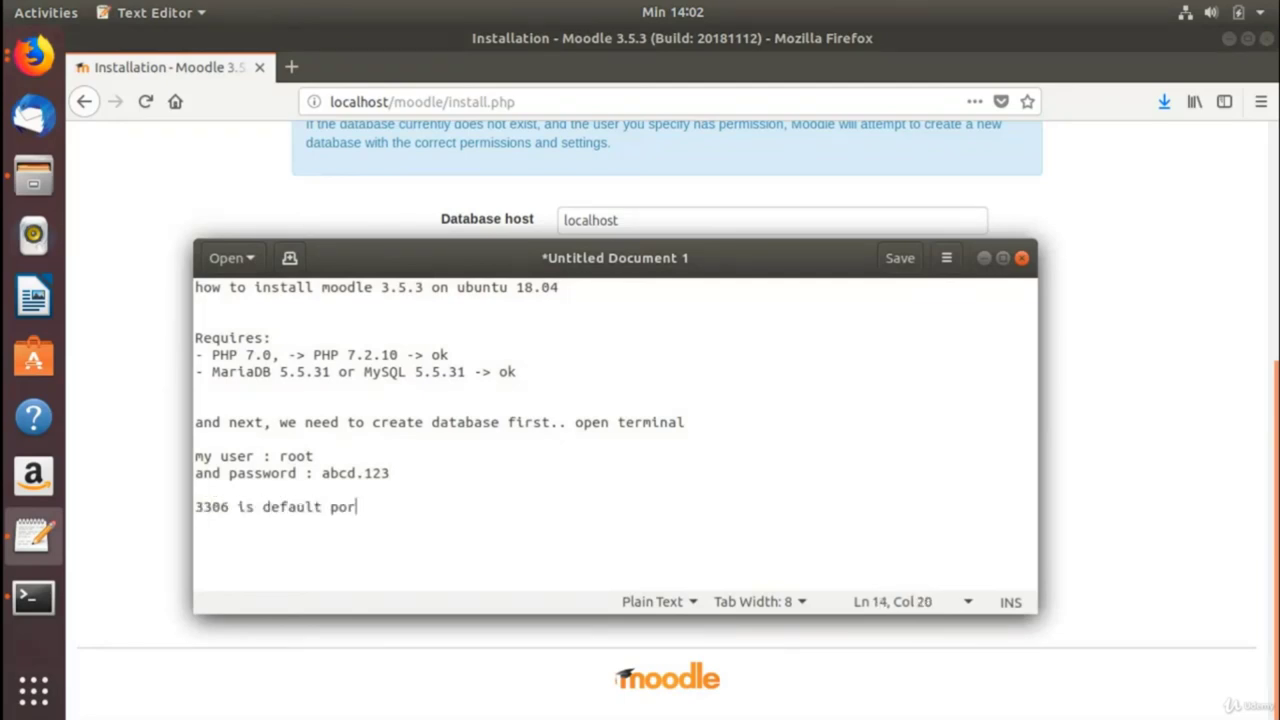
pyautogui.write('t for mysql')
pyautogui.click(127, 462)
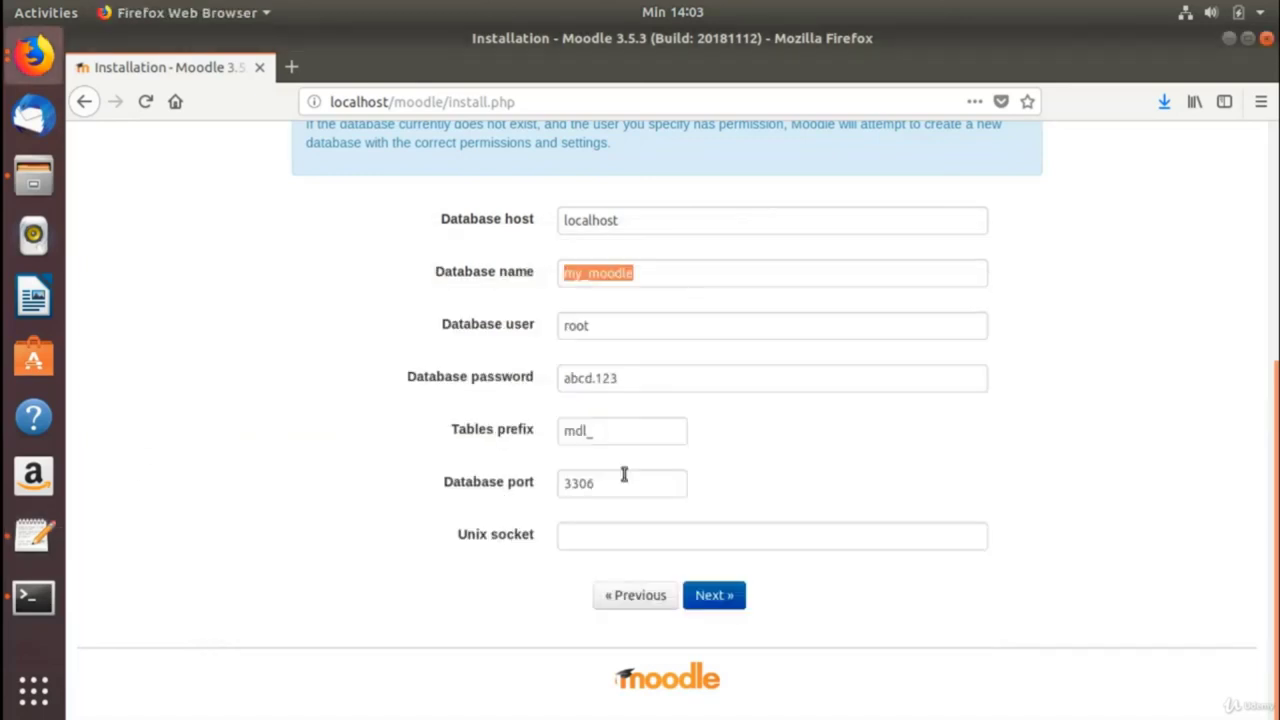
pyautogui.click(500, 540)
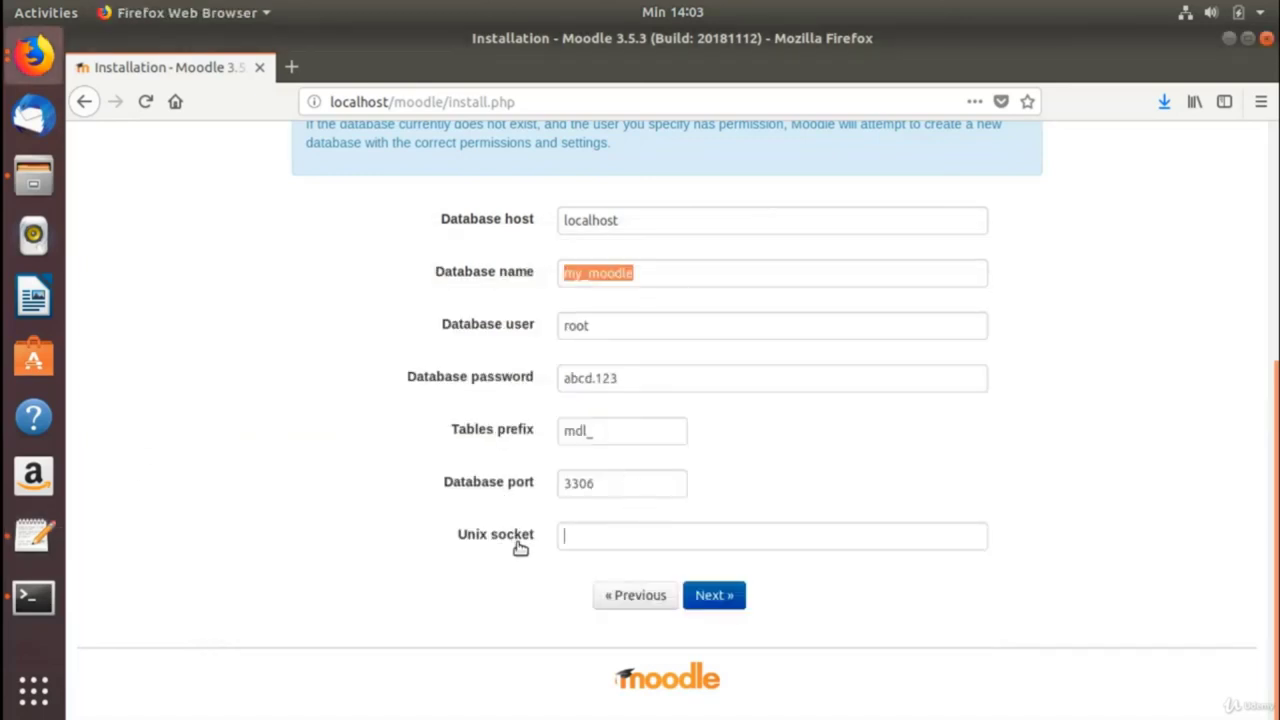
# - Submit the database settings and copy the resulting MySQLi extension error explanation
pyautogui.click(712, 598)
pyautogui.scroll(-8, 790, 475)
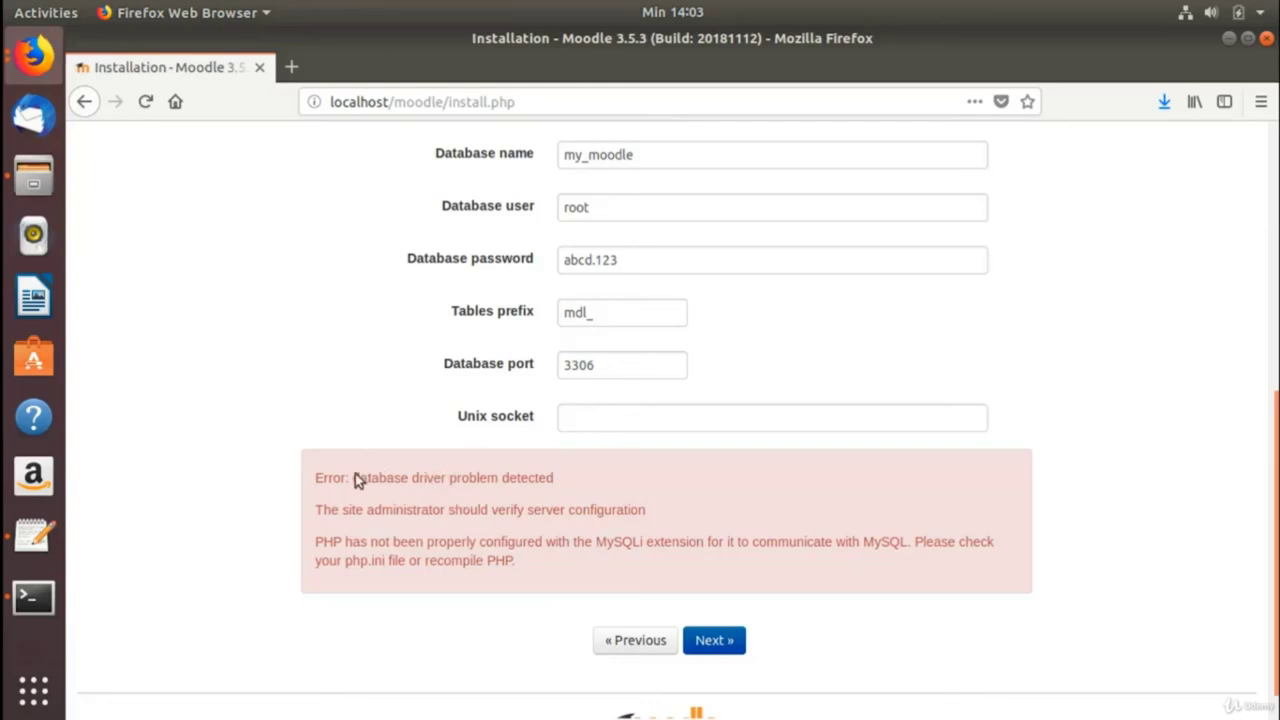
pyautogui.moveTo(352, 478); pyautogui.dragTo(551, 482)
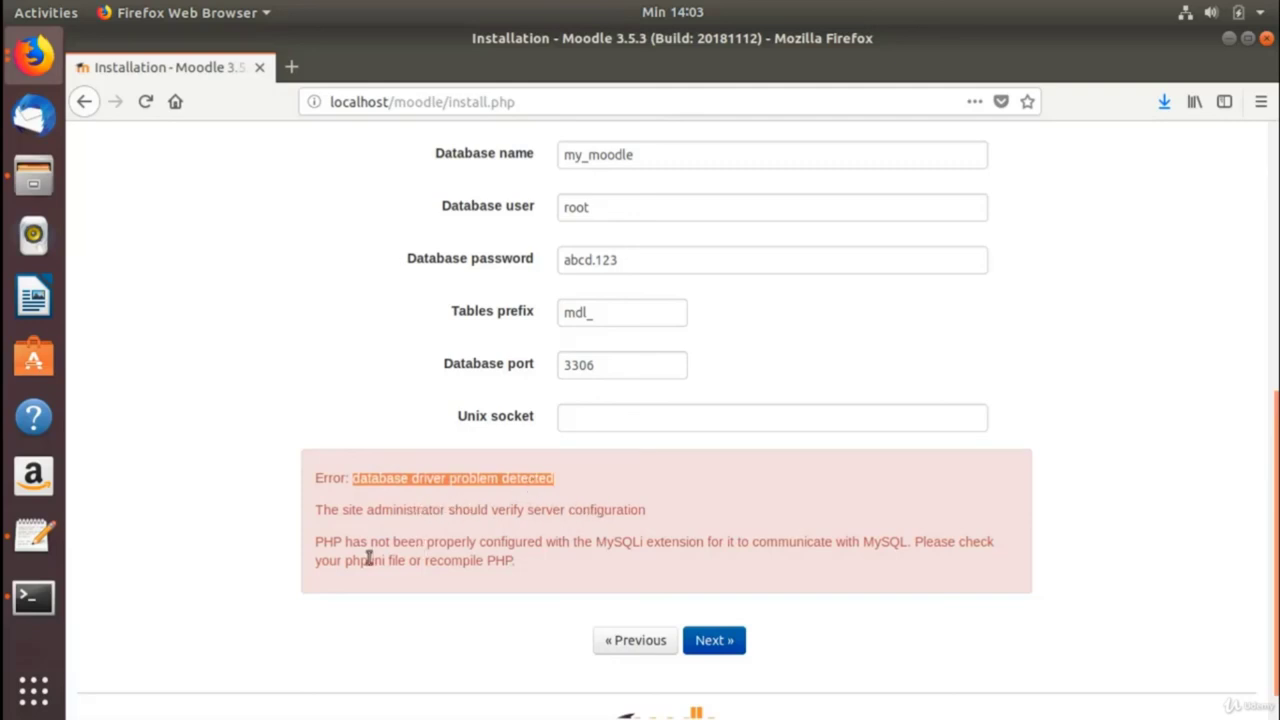
pyautogui.moveTo(317, 541)
pyautogui.mouseDown()
pyautogui.moveTo(507, 551)
pyautogui.moveTo(486, 562)
pyautogui.moveTo(323, 557)
pyautogui.moveTo(316, 544)
pyautogui.mouseUp()
pyautogui.click(543, 565)
pyautogui.rightClick(316, 544)
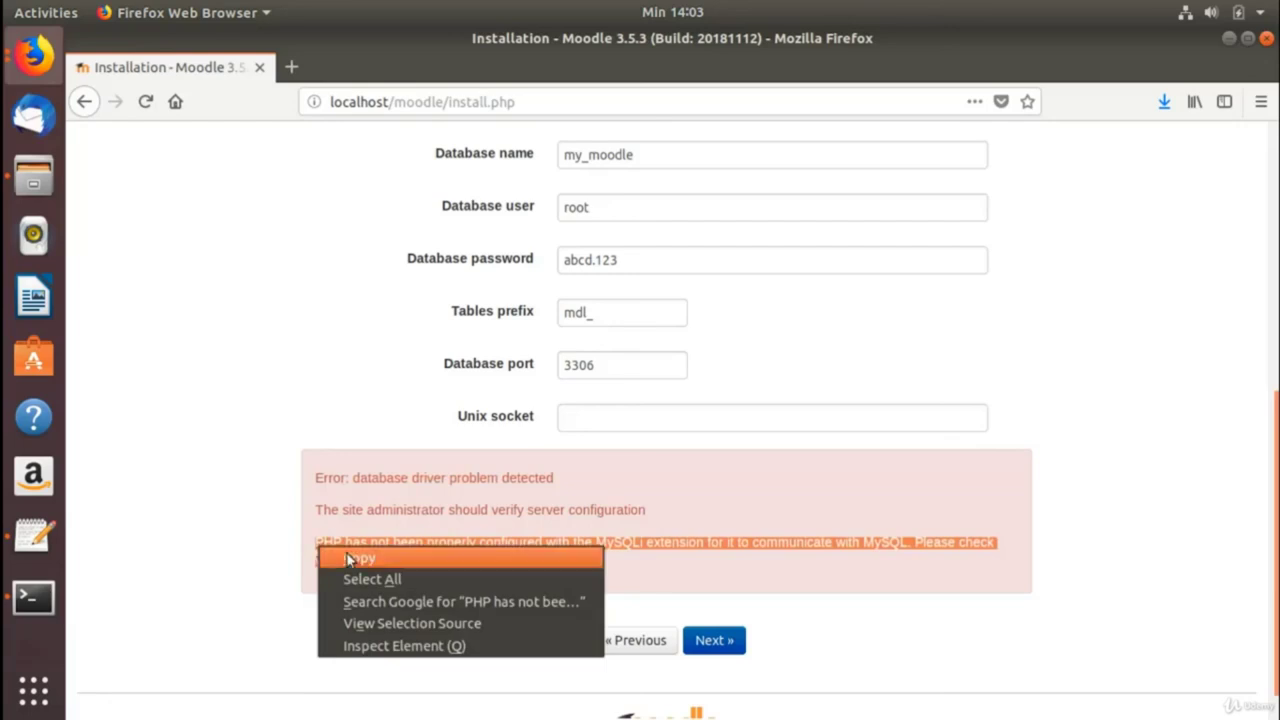
pyautogui.click(345, 557)
# - Paste the MySQLi error into the notes, enlarge the window, and add 'that problem .. how to solve?'
pyautogui.click(33, 535)
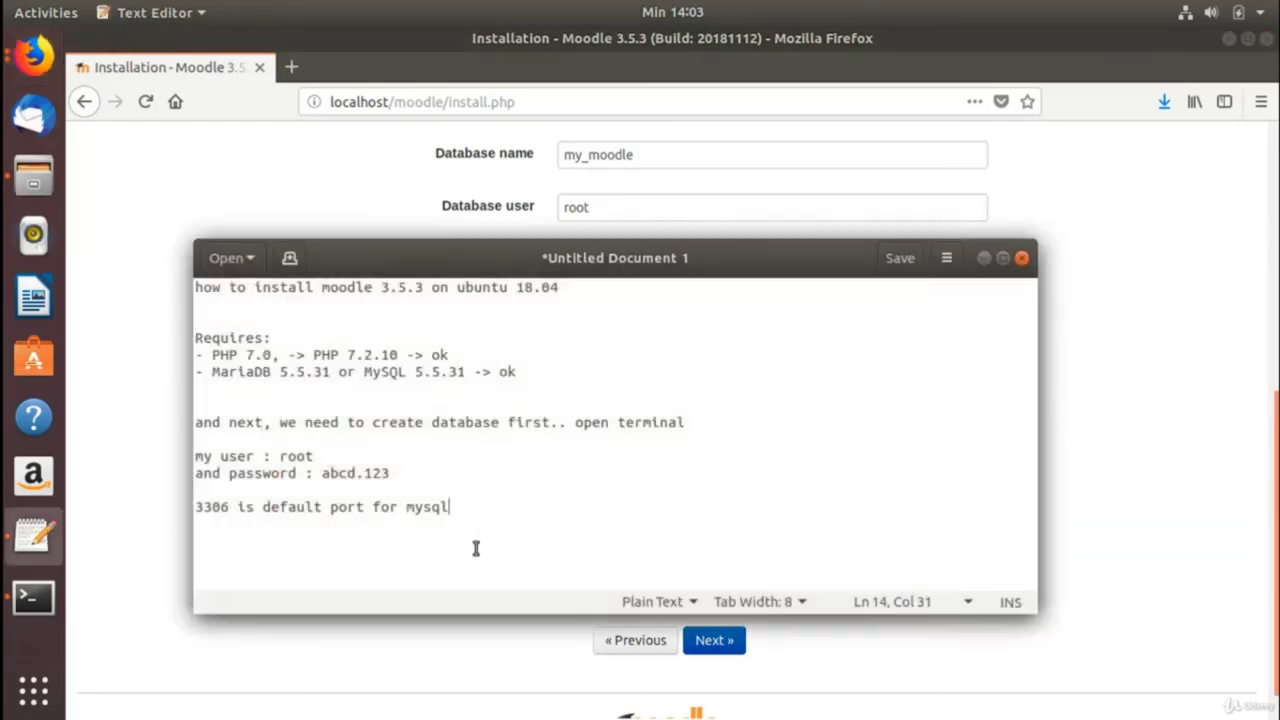
pyautogui.press('Return')
pyautogui.press('Return')
pyautogui.press('Return')
pyautogui.press('Return')
pyautogui.press('Return')
pyautogui.hotkey('ctrl', 'v')
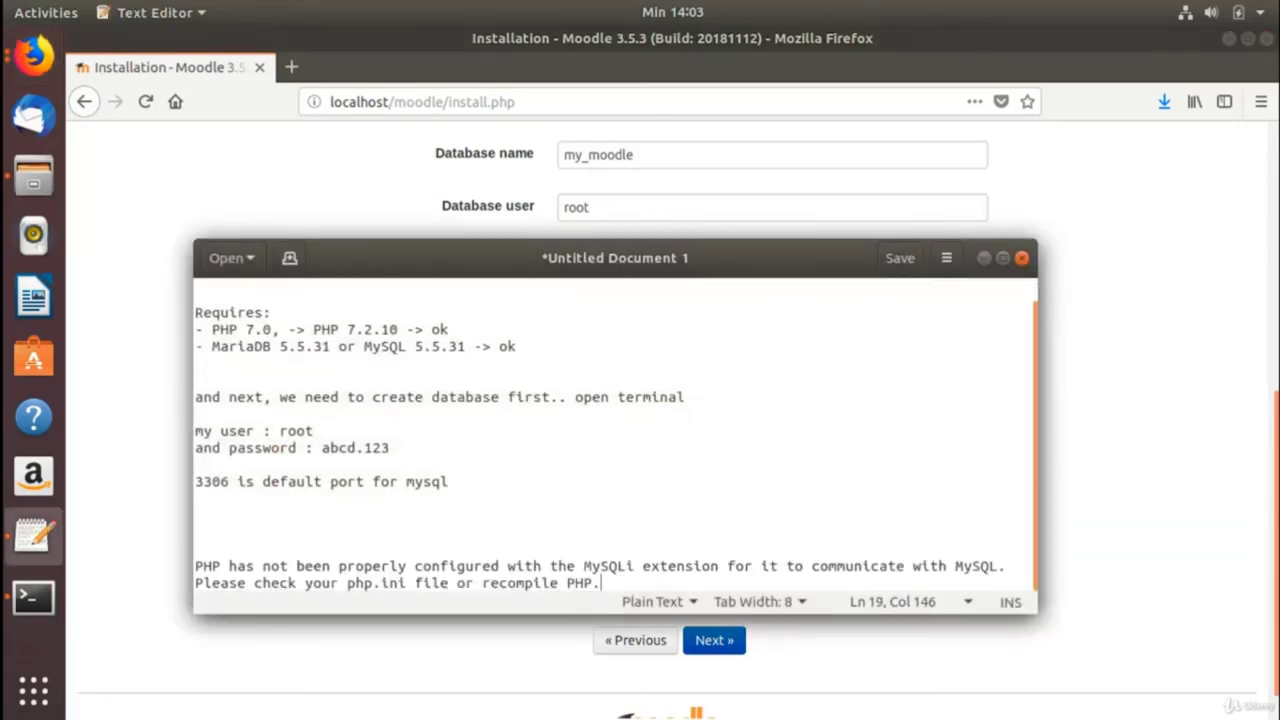
pyautogui.moveTo(655, 244); pyautogui.dragTo(634, 169)
pyautogui.moveTo(1003, 533); pyautogui.dragTo(1120, 608)
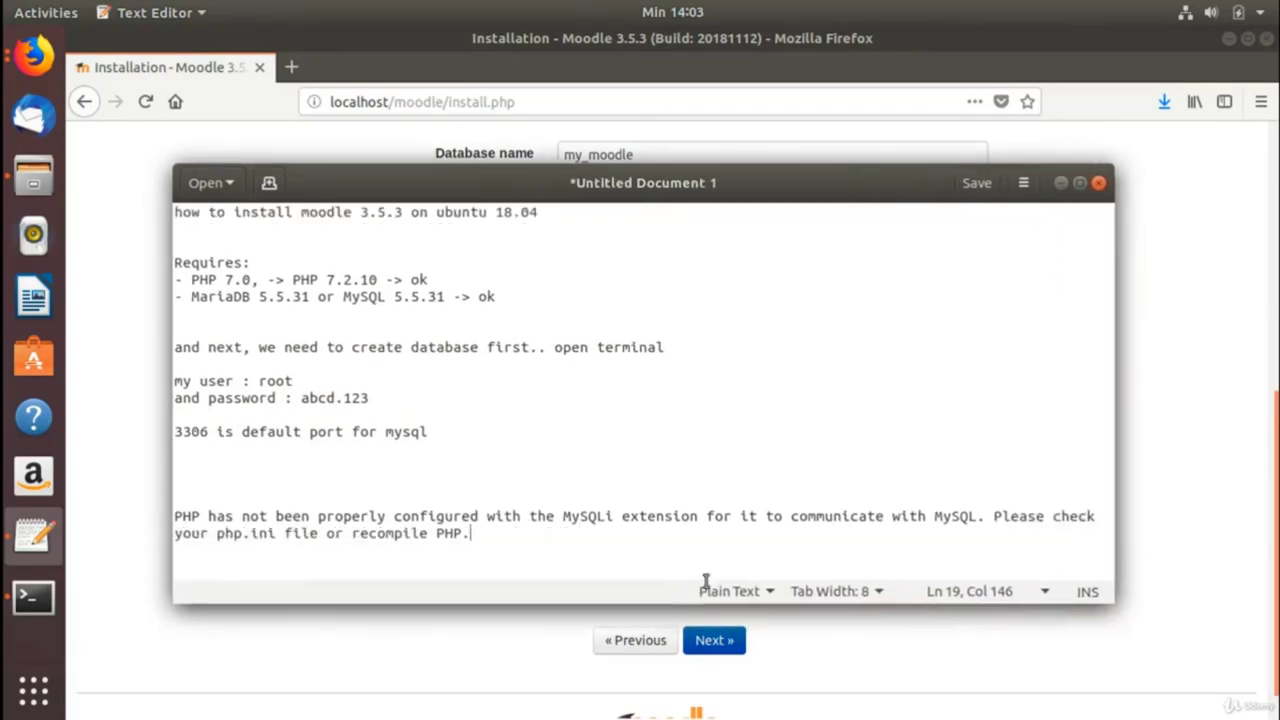
pyautogui.press('Return')
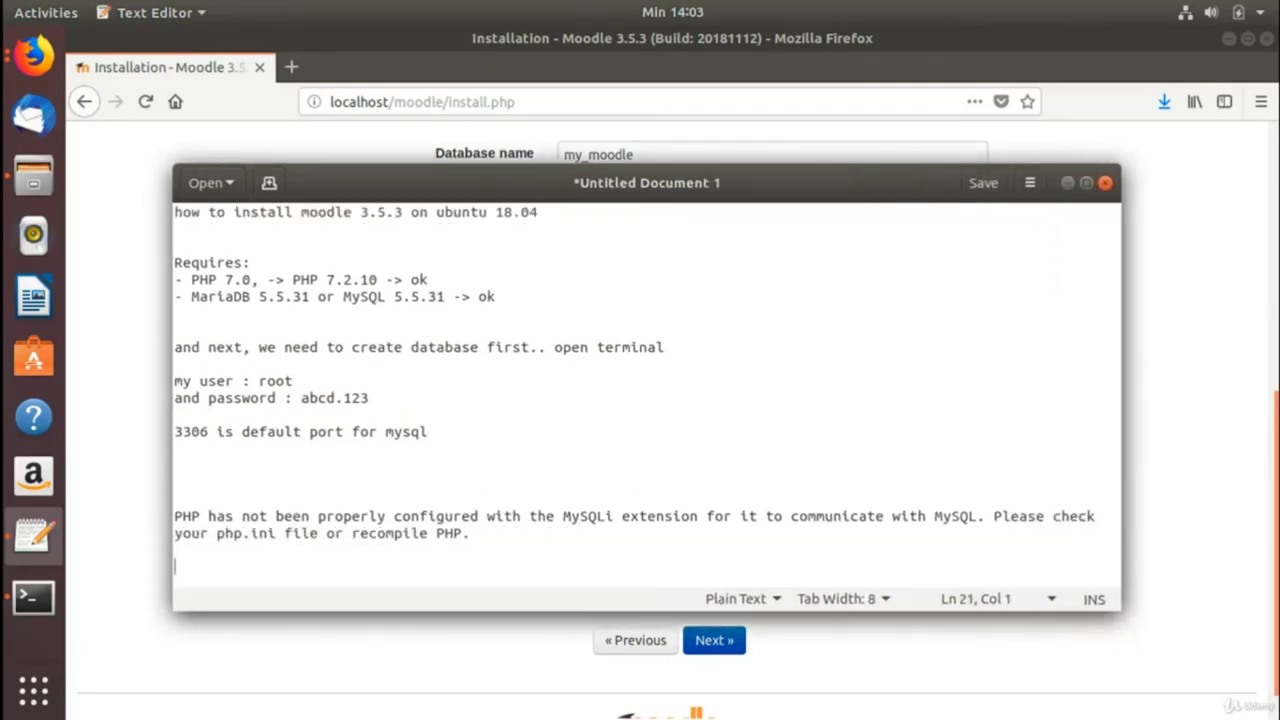
pyautogui.write('that problem .. ')
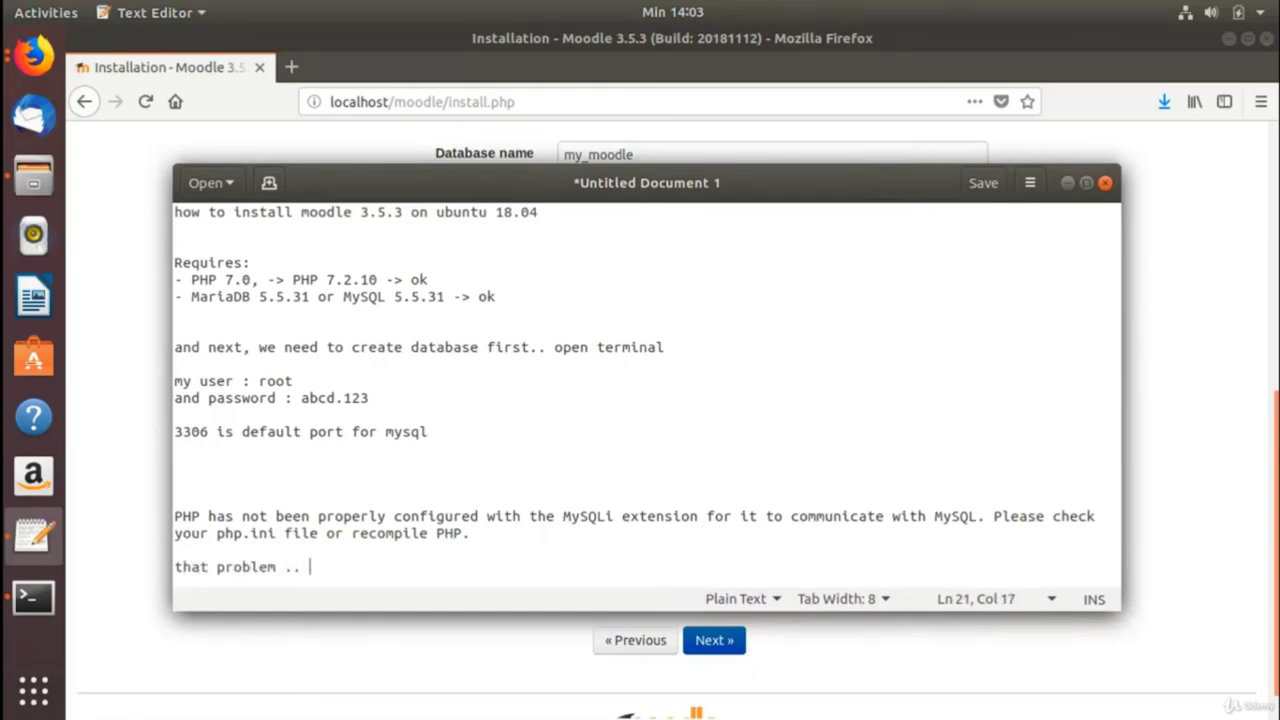
pyautogui.write('how to solve?')
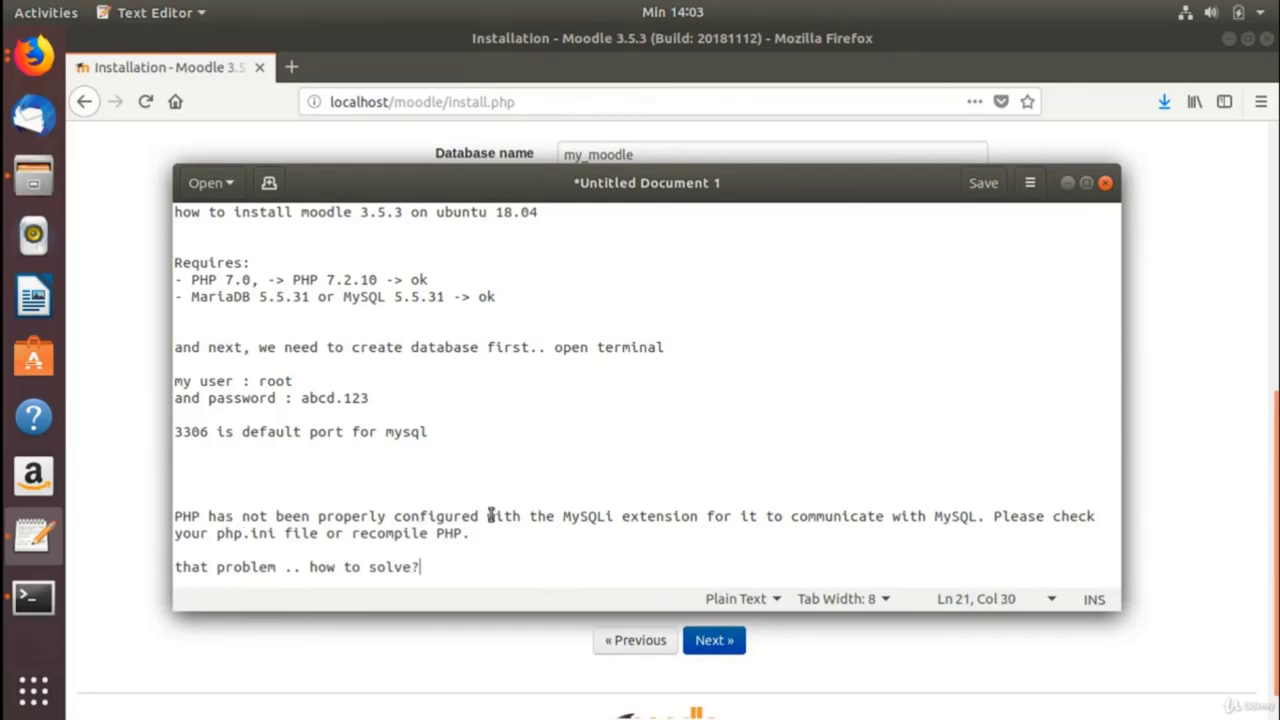
# - Add the note 'we need to install MySQLi extension. open terminal'
pyautogui.moveTo(563, 516); pyautogui.dragTo(697, 517)
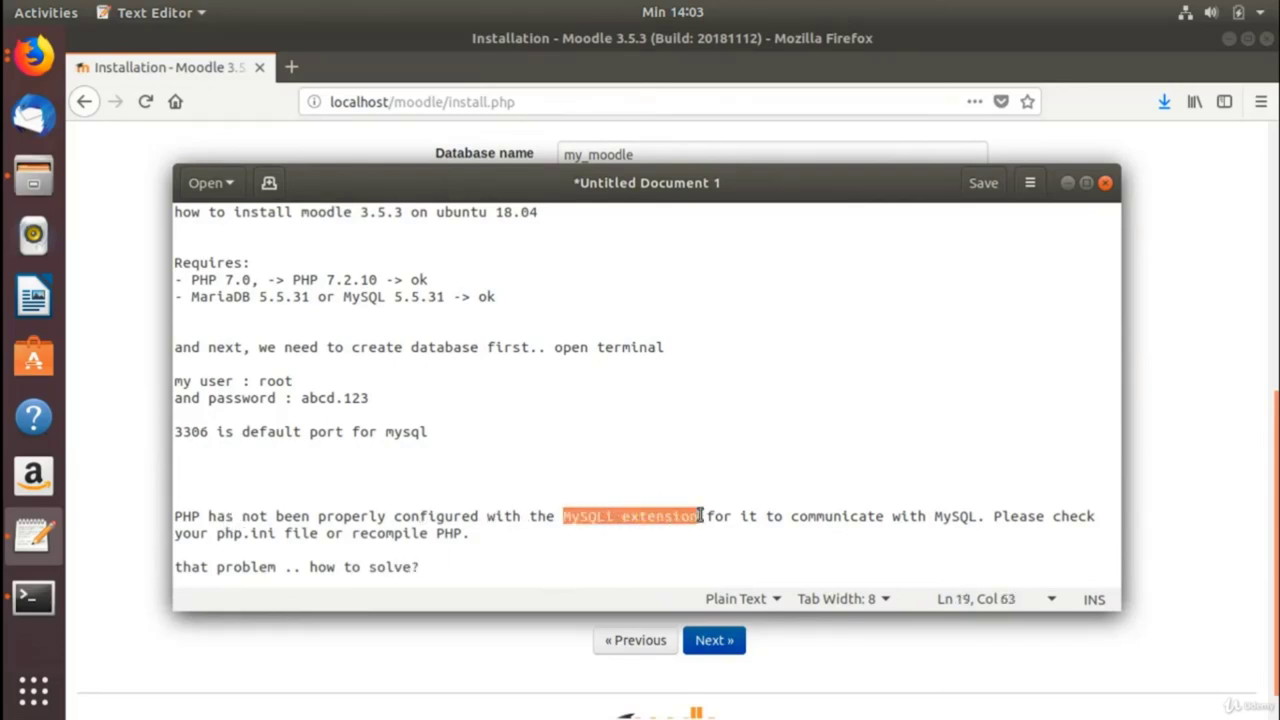
pyautogui.rightClick(603, 527)
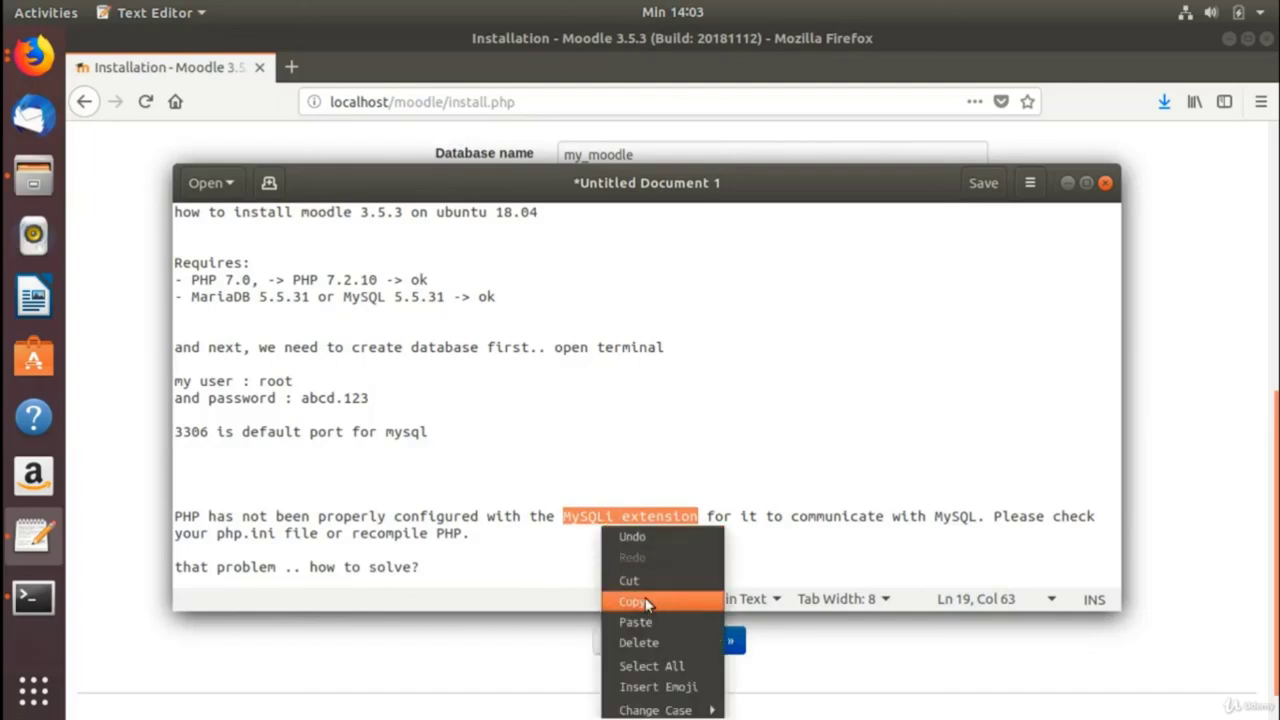
pyautogui.click(646, 600)
pyautogui.click(542, 586)
pyautogui.write('we')
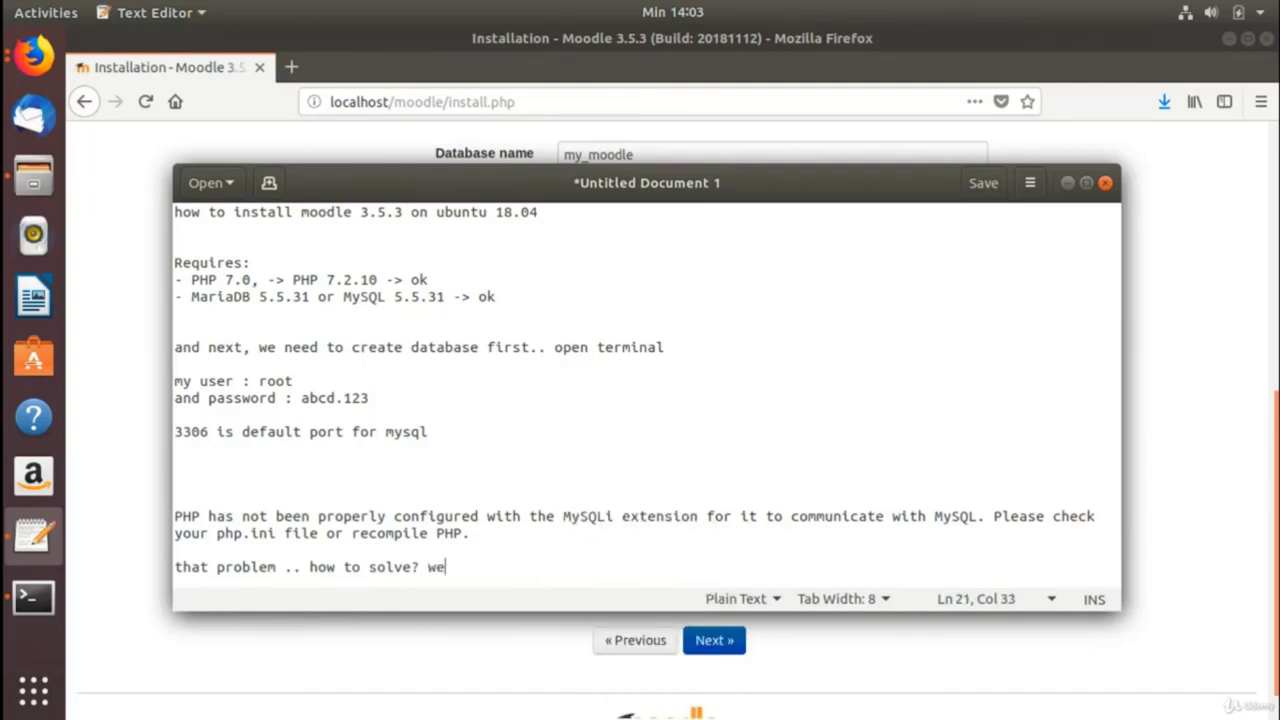
pyautogui.write(' ned')
pyautogui.press('BackSpace')
pyautogui.write('ed to install')
pyautogui.hotkey('ctrl', 'v')
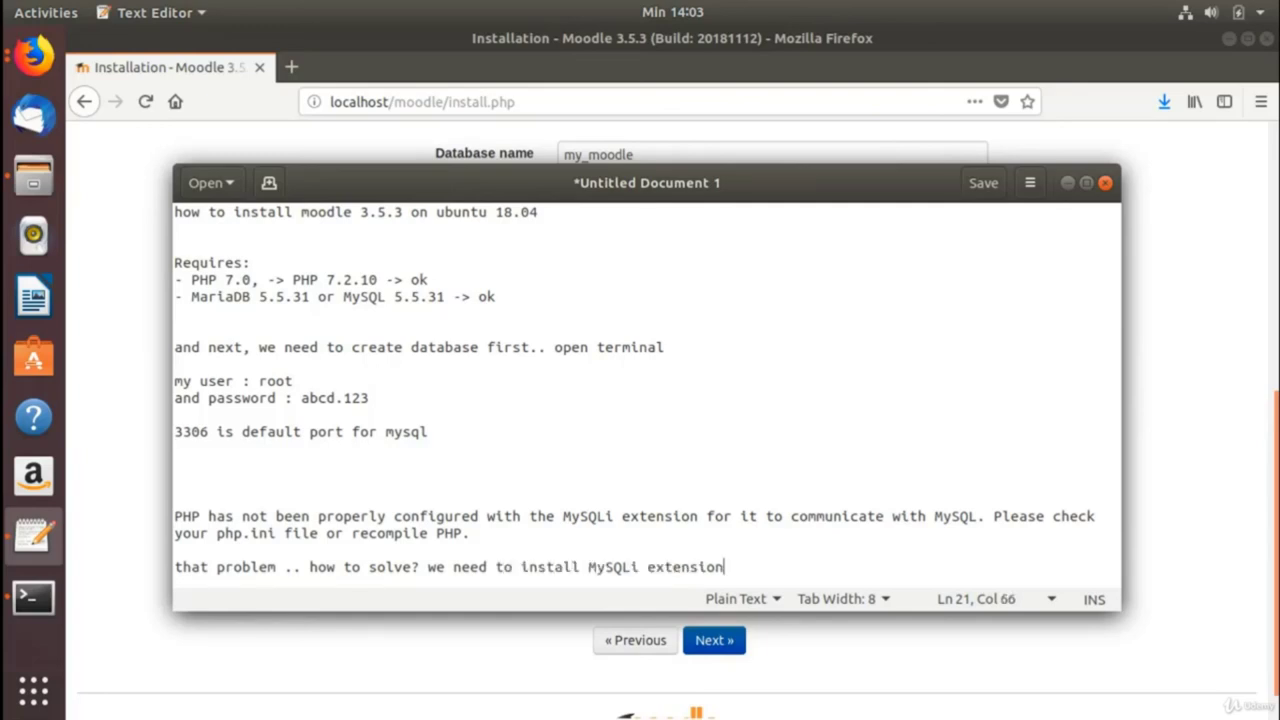
pyautogui.write('. open terminal')
# - Quit the MySQL monitor and try apt-get install php-myqql without sudo
pyautogui.click(33, 597)
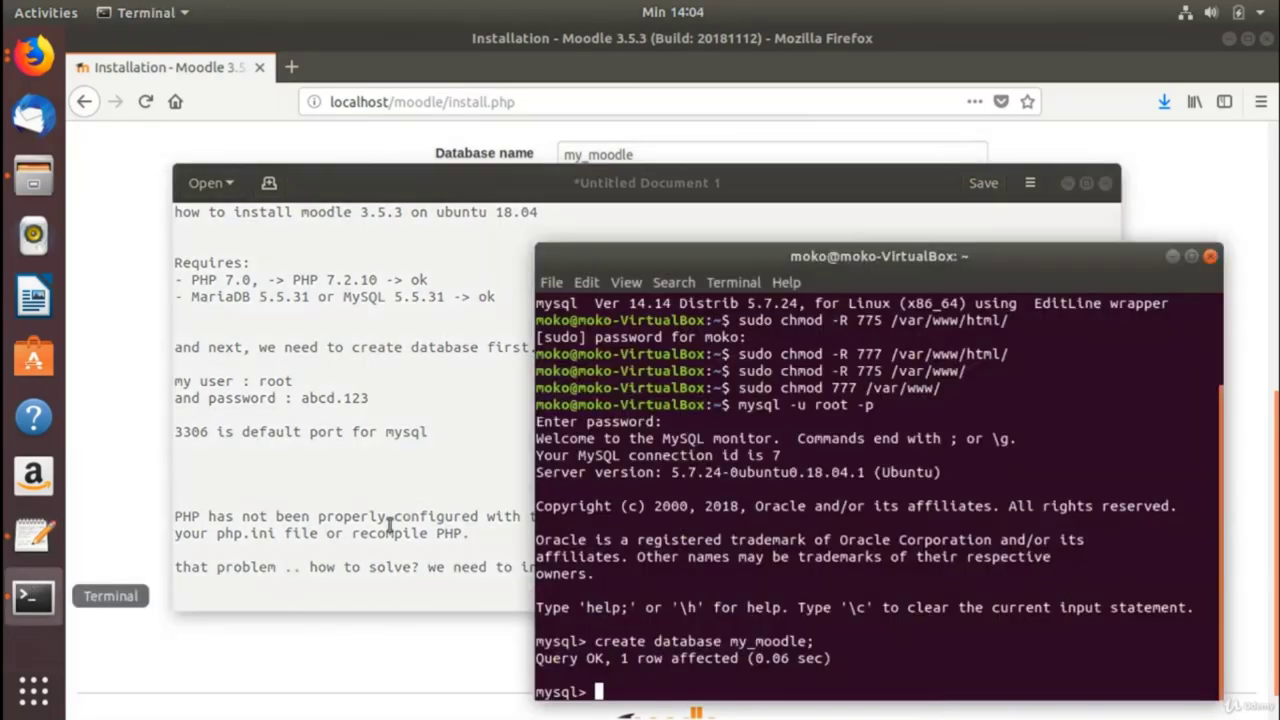
pyautogui.moveTo(803, 262); pyautogui.dragTo(712, 196)
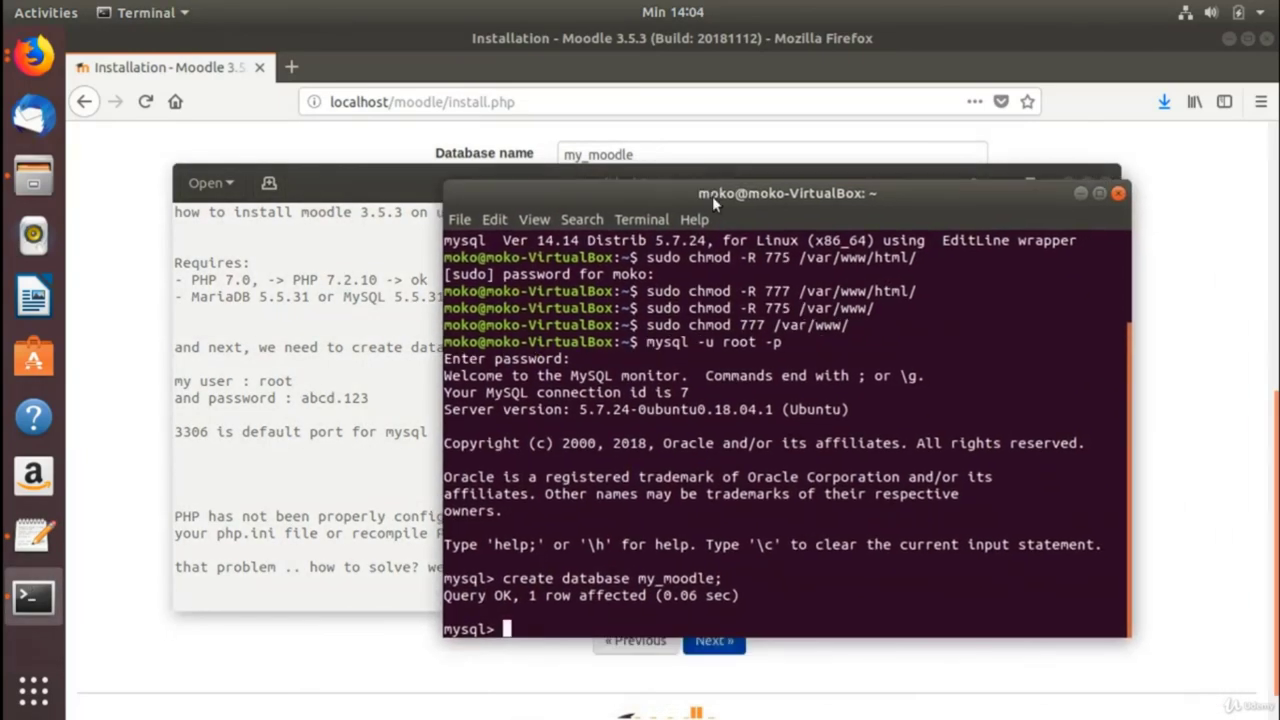
pyautogui.write('\\q')
pyautogui.press('Return')
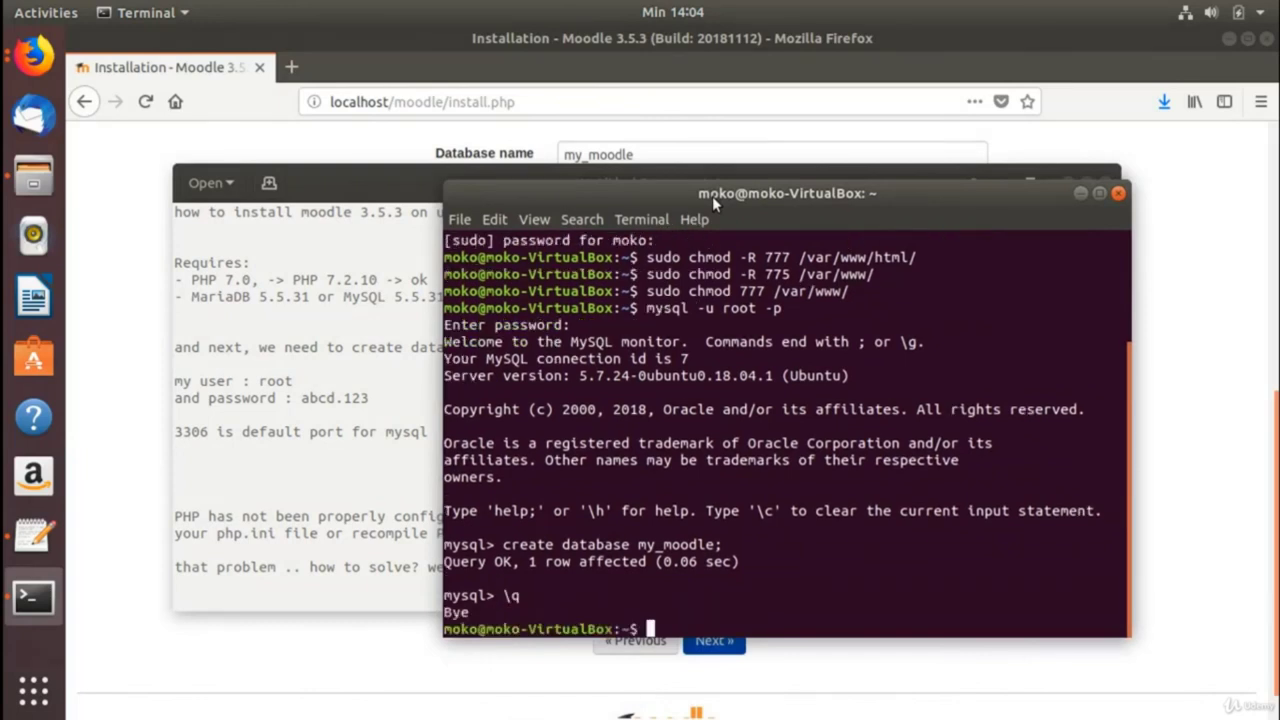
pyautogui.write('apt-get install')
pyautogui.write(' php-')
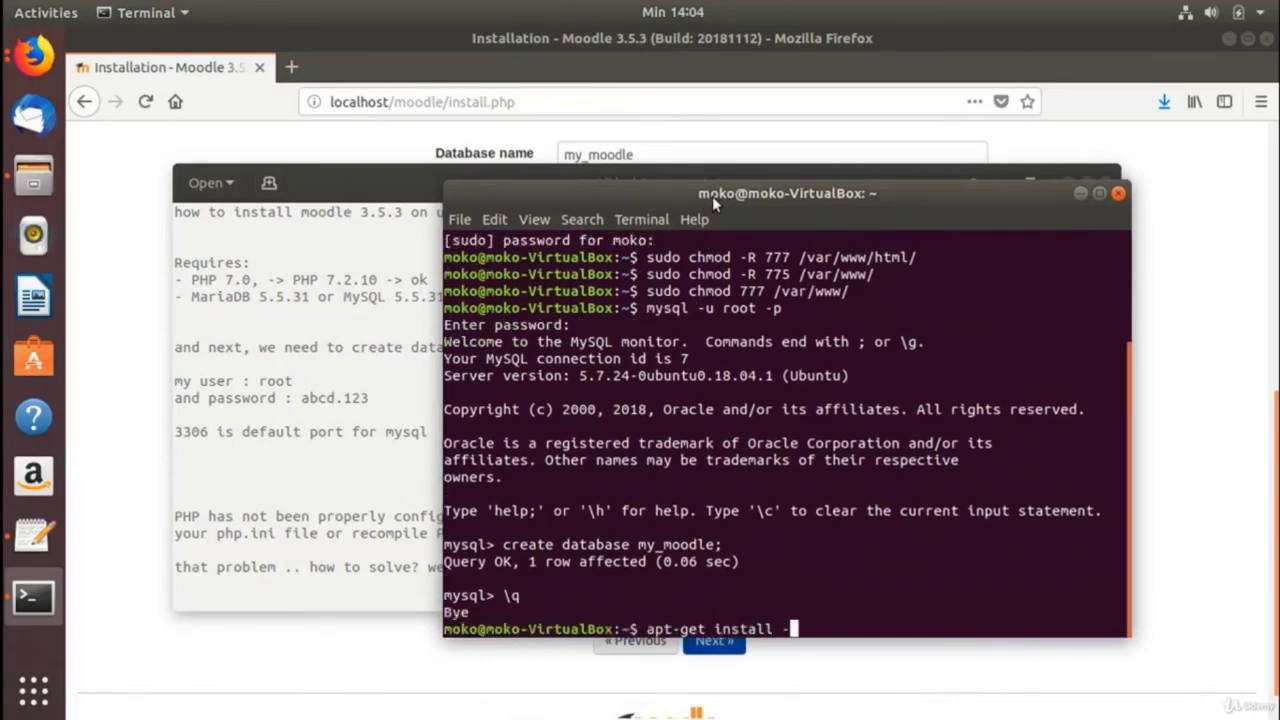
pyautogui.write('myq')
pyautogui.write('ql')
pyautogui.press('Return')
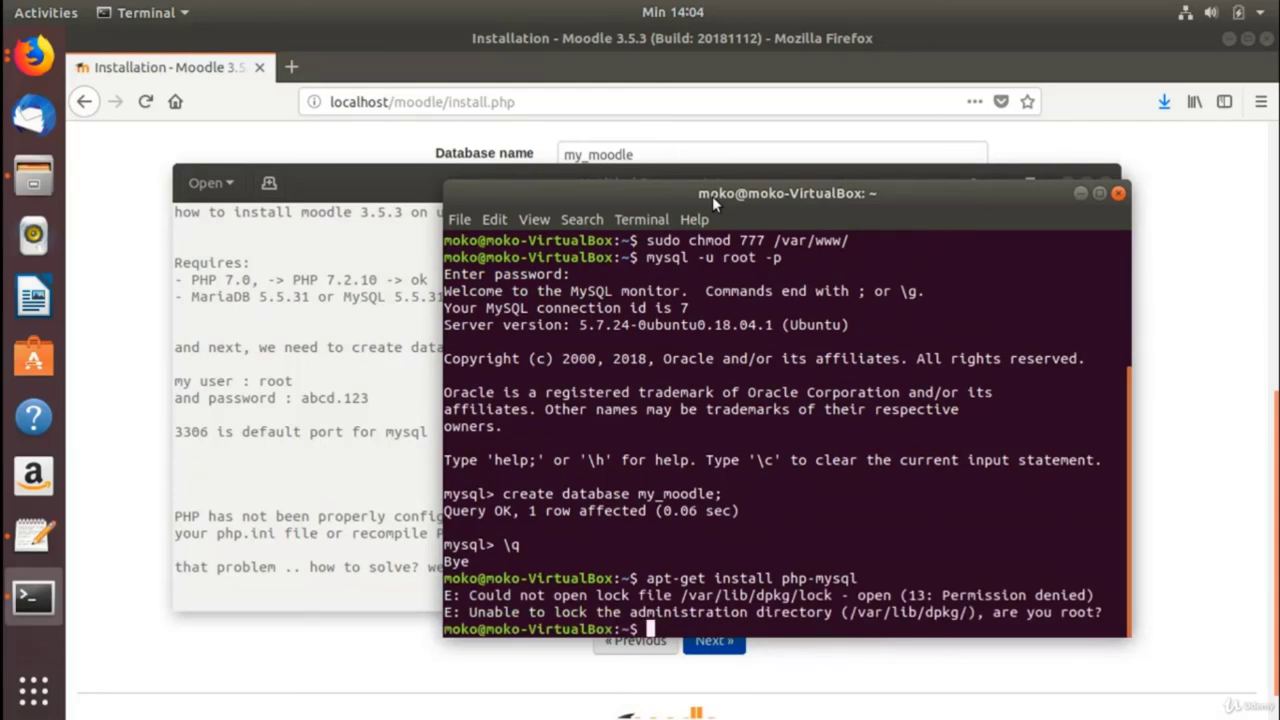
# - Rerun the php-mysql install with sudo and confirm with y
pyautogui.write('sudo')
pyautogui.press('Up')
pyautogui.write('sudo')
pyautogui.press('Return')
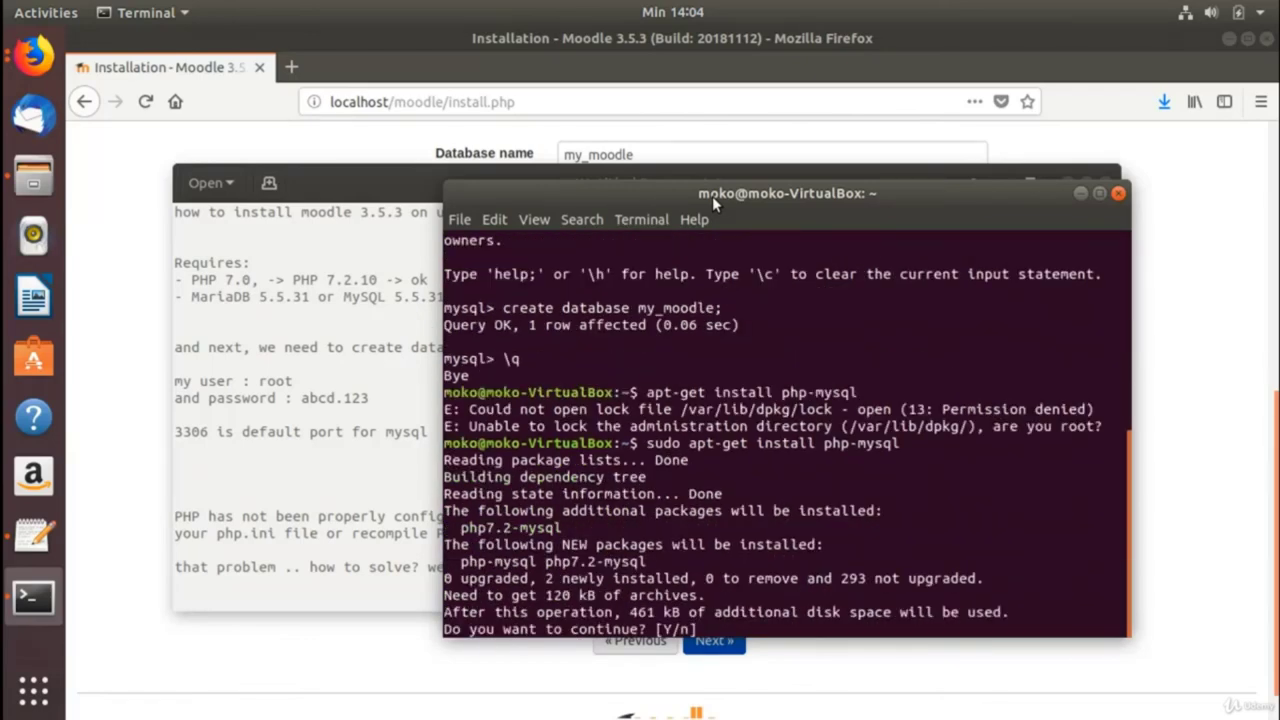
pyautogui.write('y')
pyautogui.press('Return')
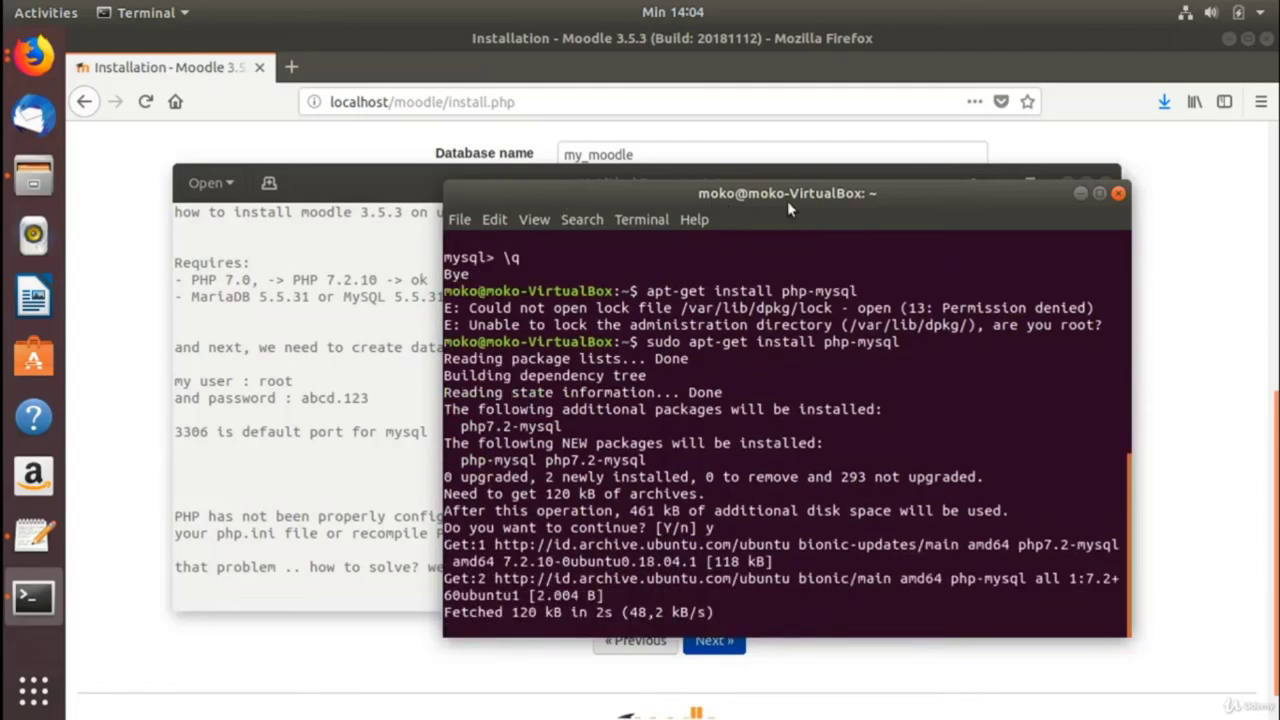
pyautogui.moveTo(787, 201); pyautogui.dragTo(789, 175)
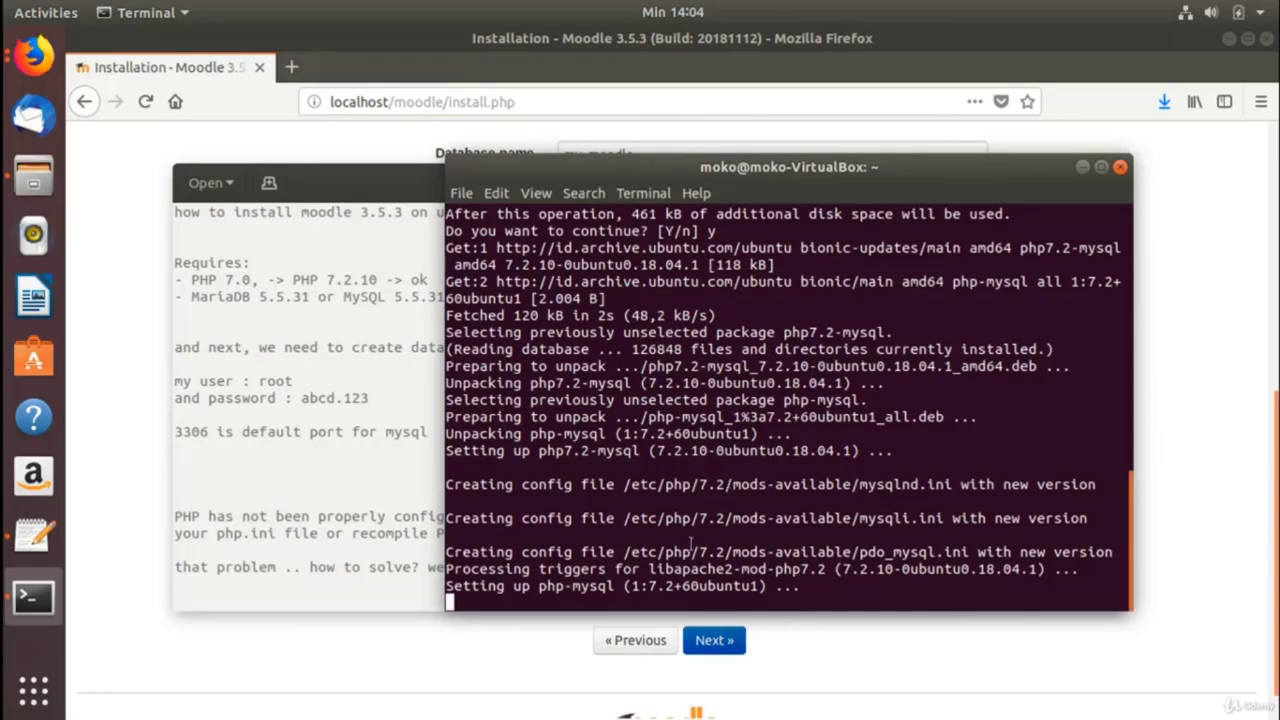
pyautogui.moveTo(611, 590); pyautogui.dragTo(538, 590)
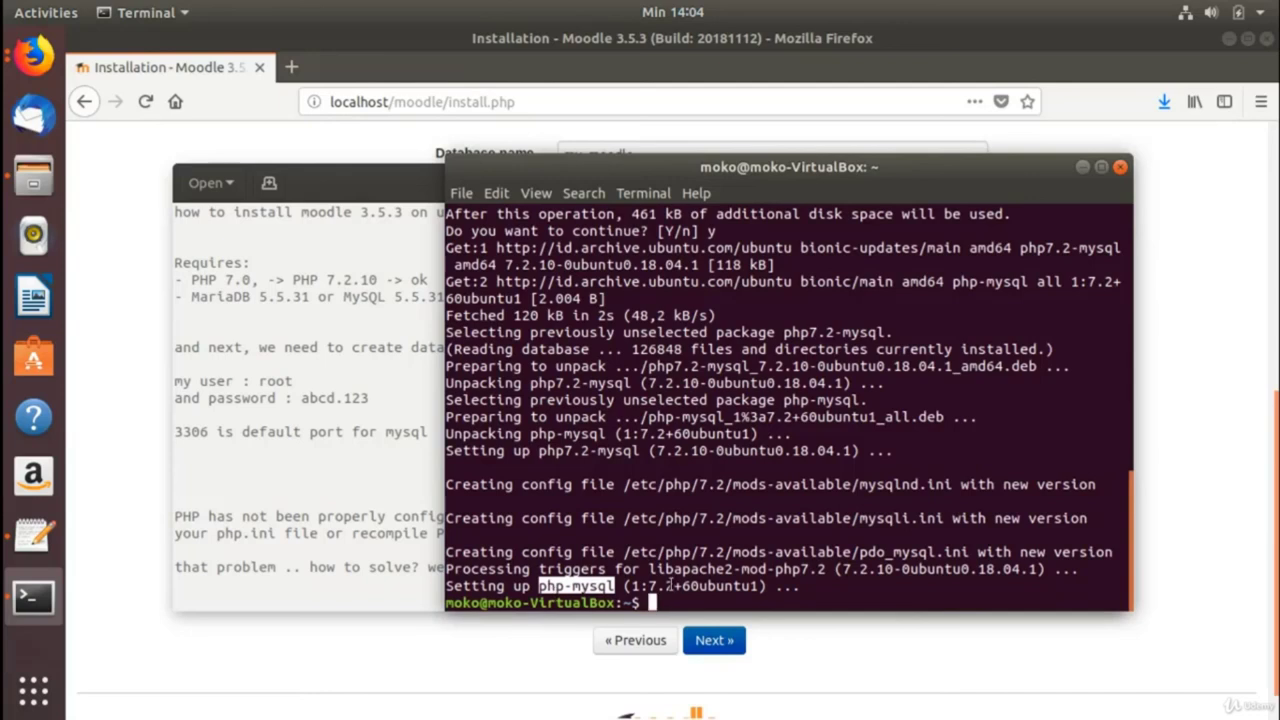
# - List loaded PHP modules with php -m and locate mysqli
pyautogui.write('php -m')
pyautogui.press('Return')
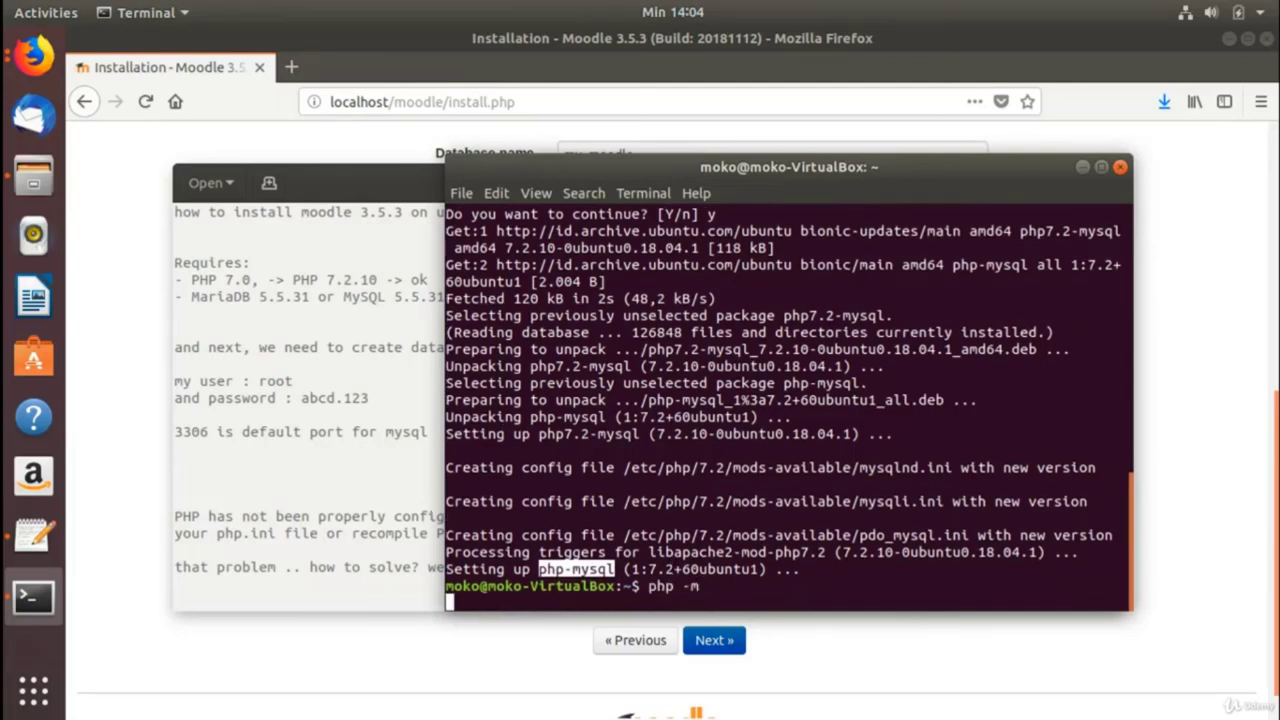
pyautogui.scroll(2, 632, 453)
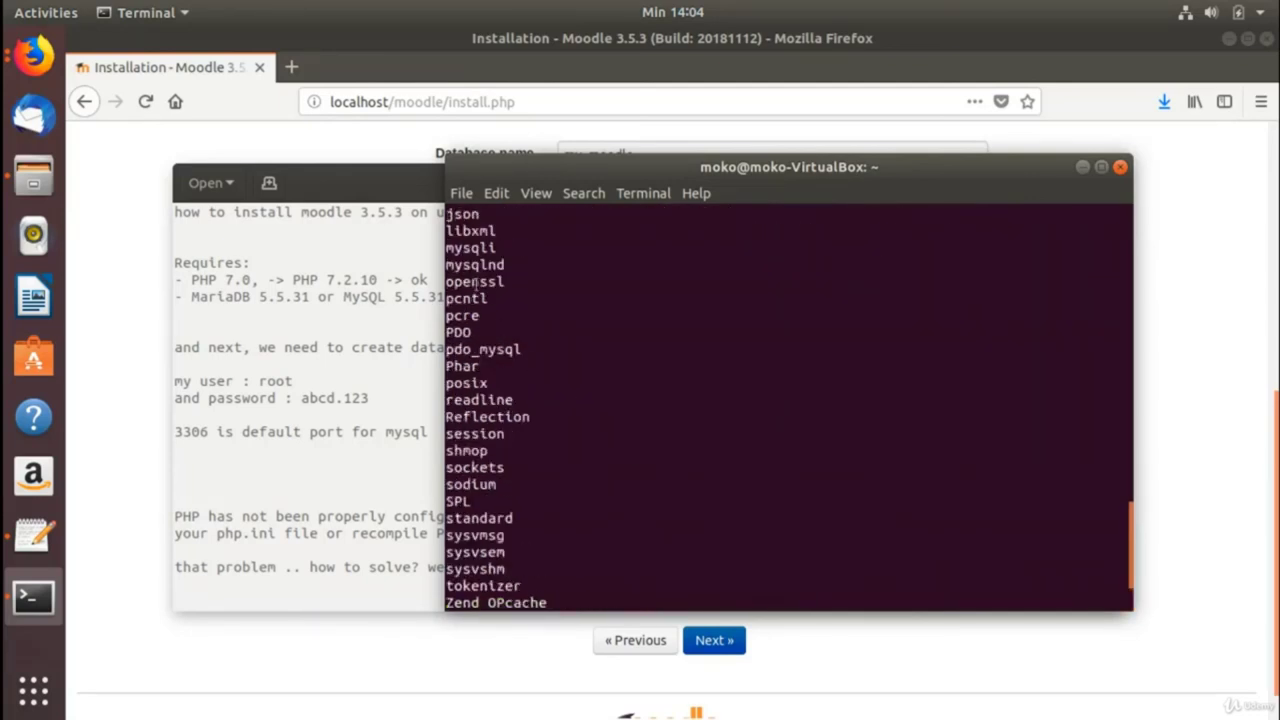
pyautogui.moveTo(508, 250); pyautogui.dragTo(444, 248)
pyautogui.click(531, 256)
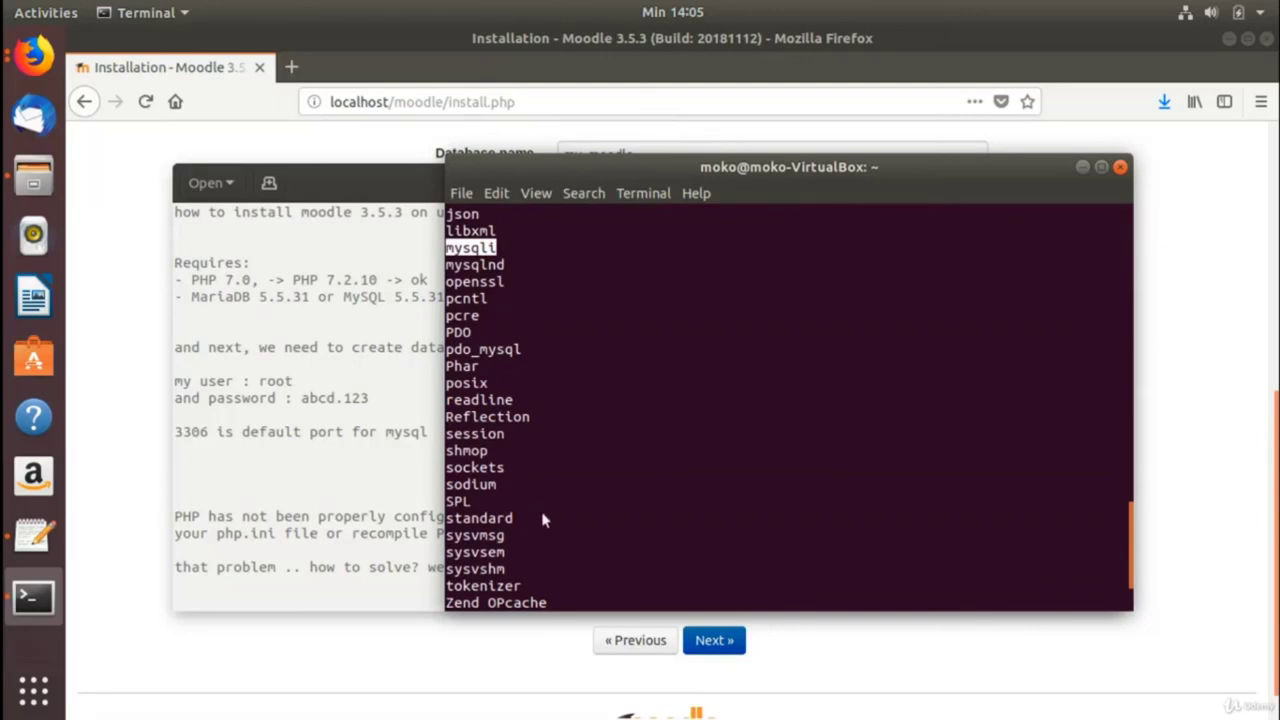
# - Compare the MySQLi error with mysqli in the module list, then resubmit the database form
pyautogui.click(118, 435)
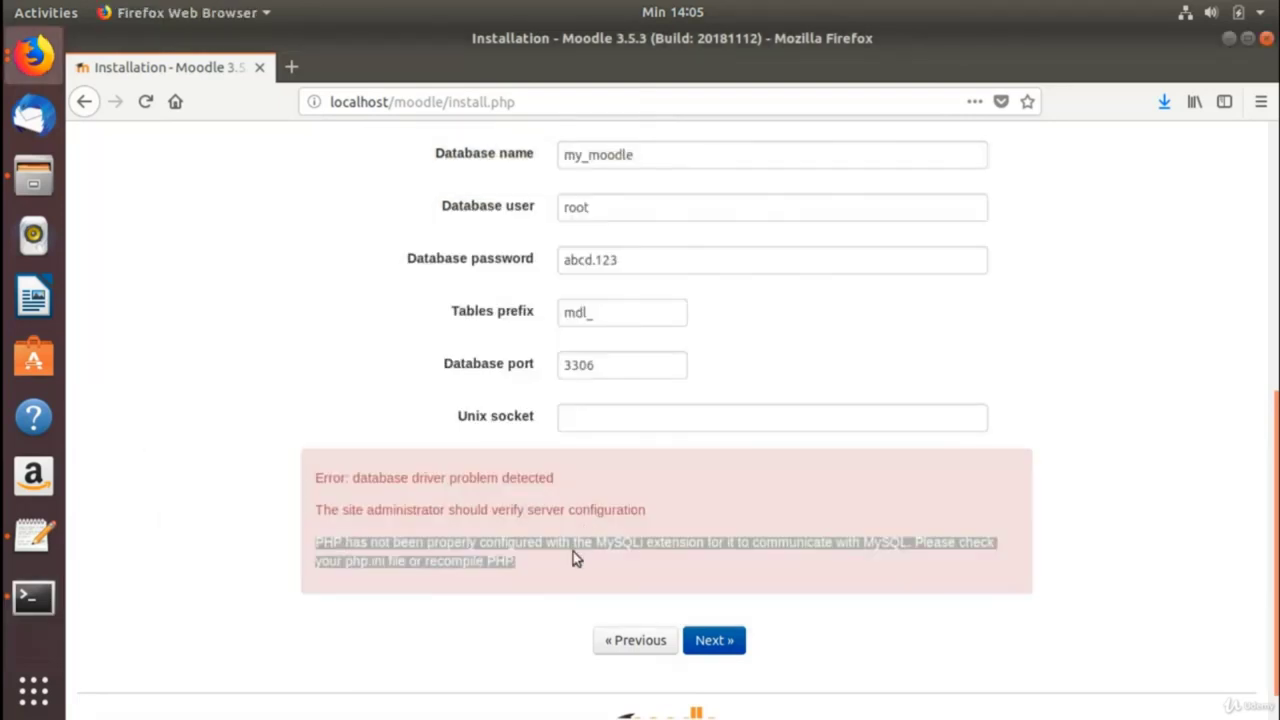
pyautogui.click(614, 544)
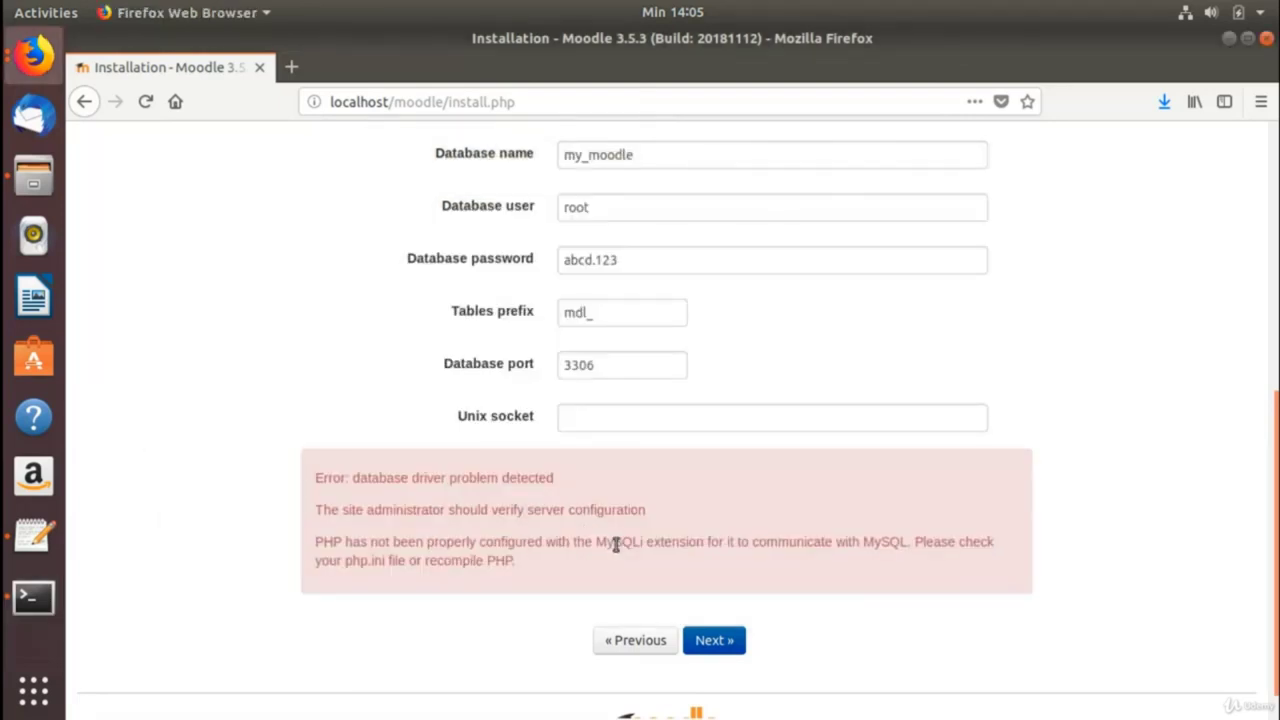
pyautogui.moveTo(594, 544); pyautogui.dragTo(703, 542)
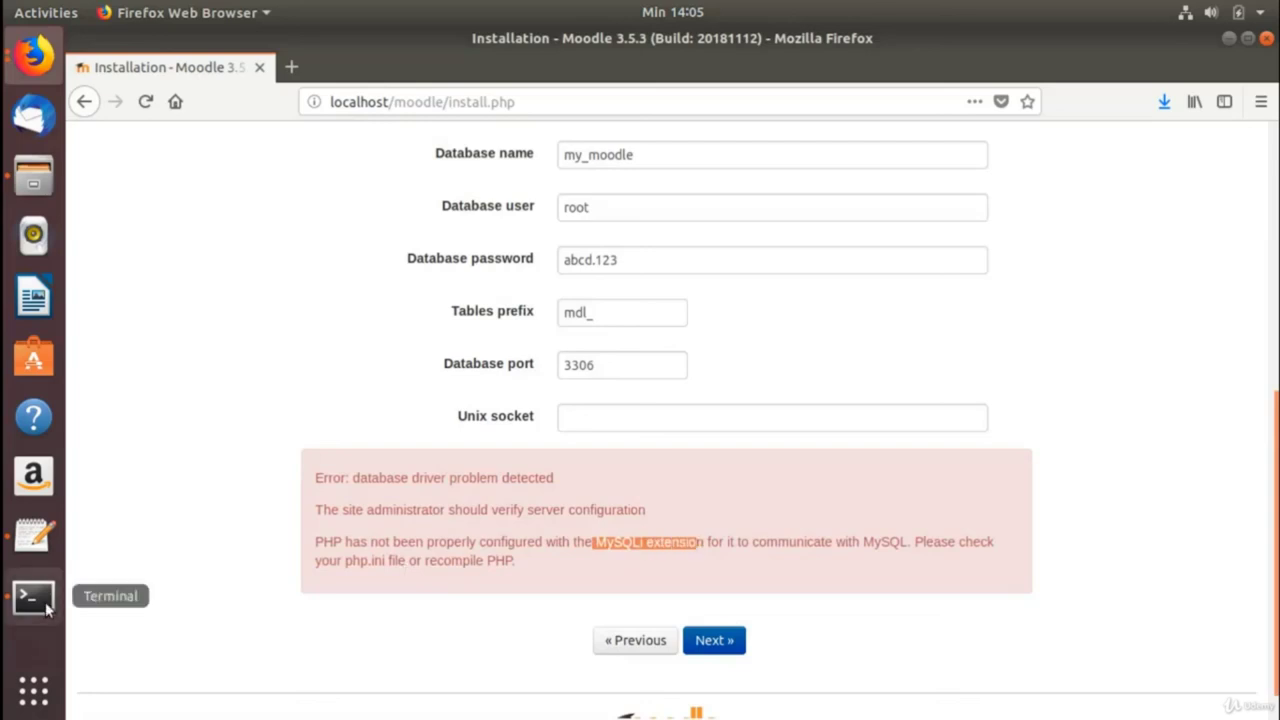
pyautogui.click(45, 606)
pyautogui.moveTo(549, 179); pyautogui.dragTo(877, 397)
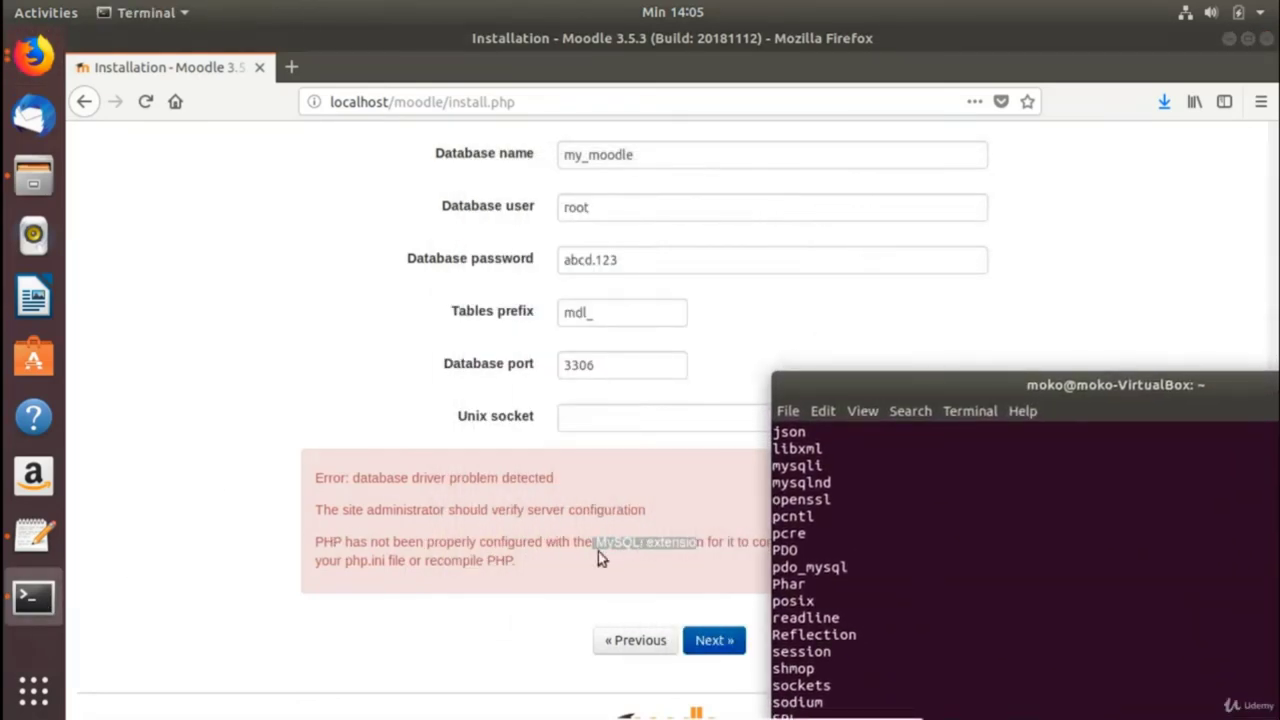
pyautogui.moveTo(827, 465); pyautogui.dragTo(772, 466)
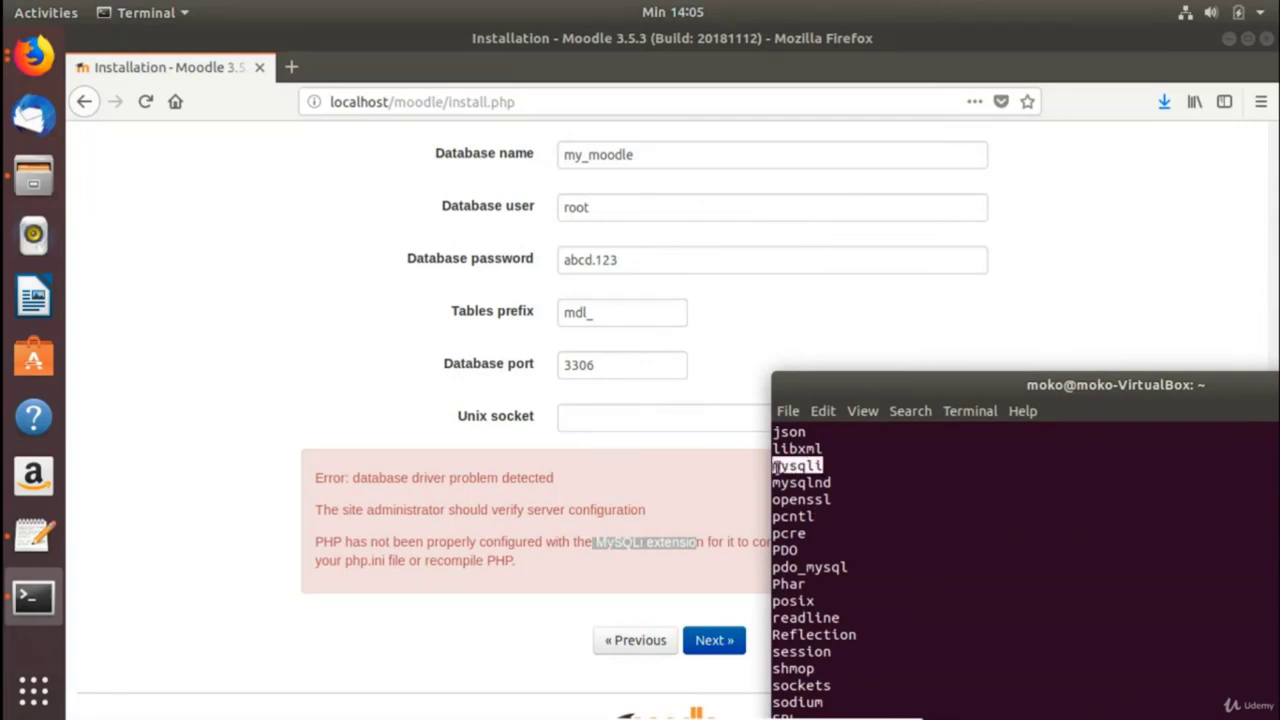
pyautogui.click(610, 574)
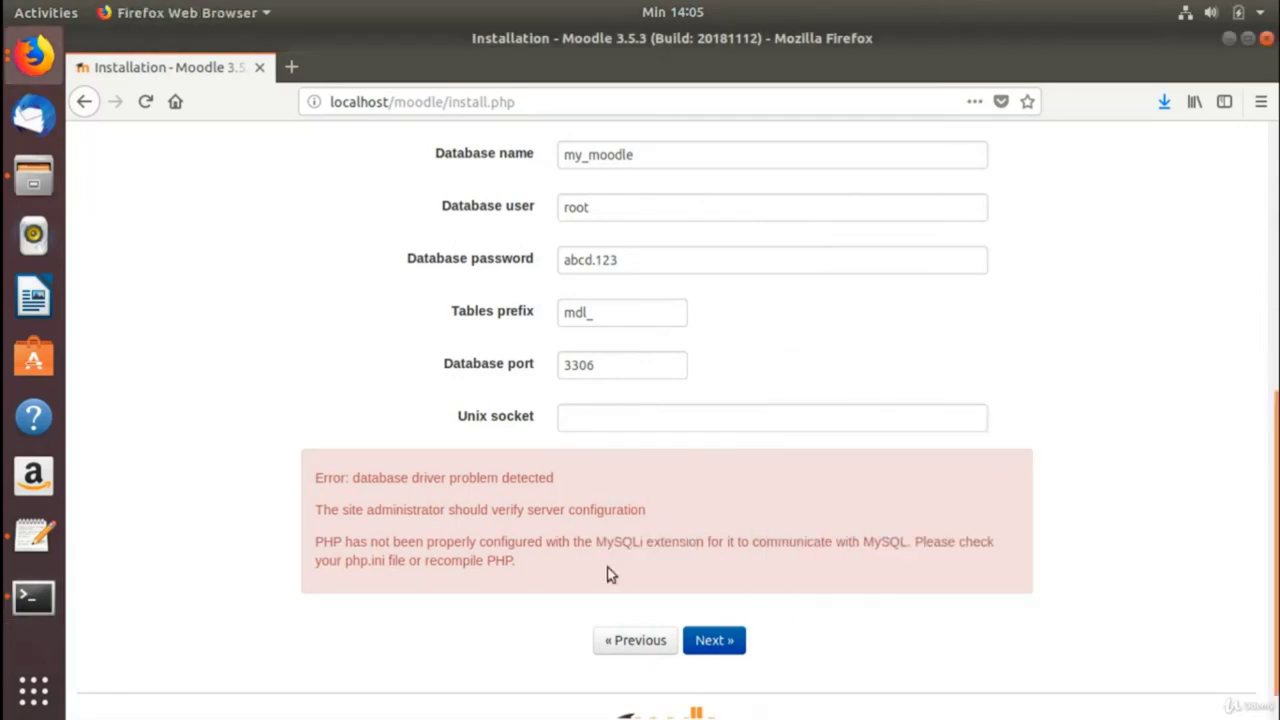
pyautogui.click(736, 640)
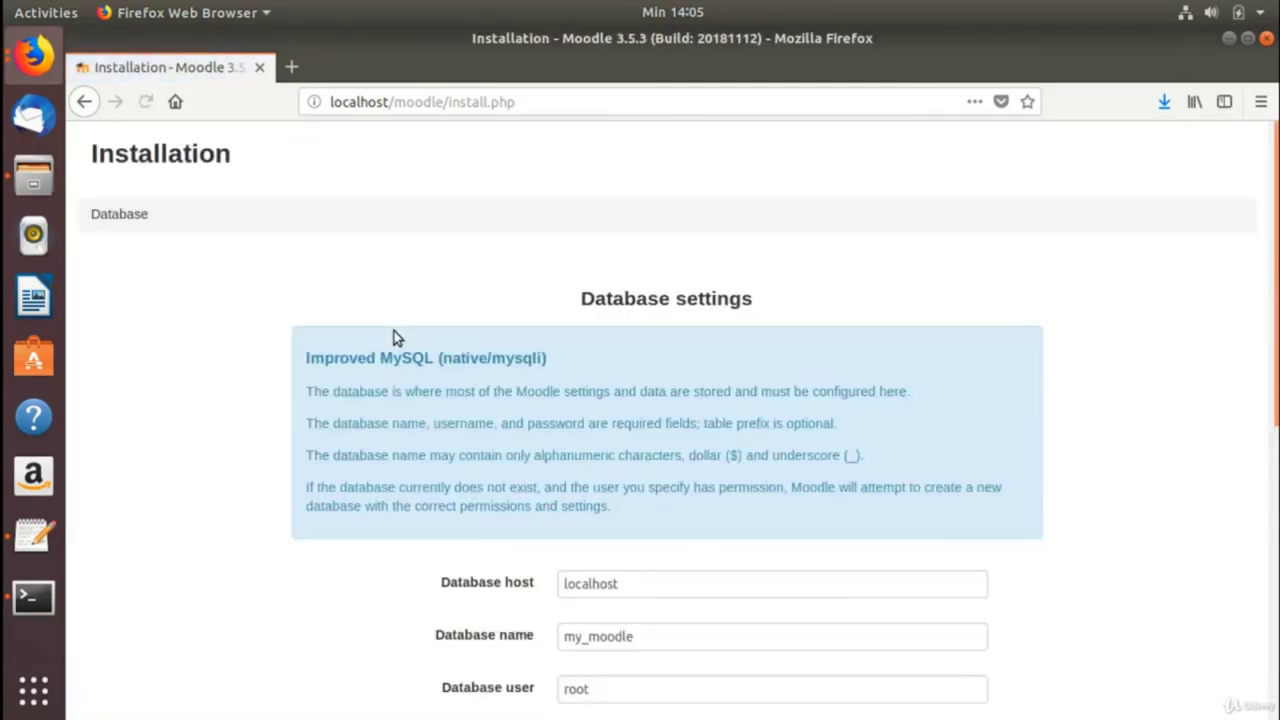
pyautogui.scroll(-4, 394, 333)
pyautogui.scroll(-6, 394, 333)
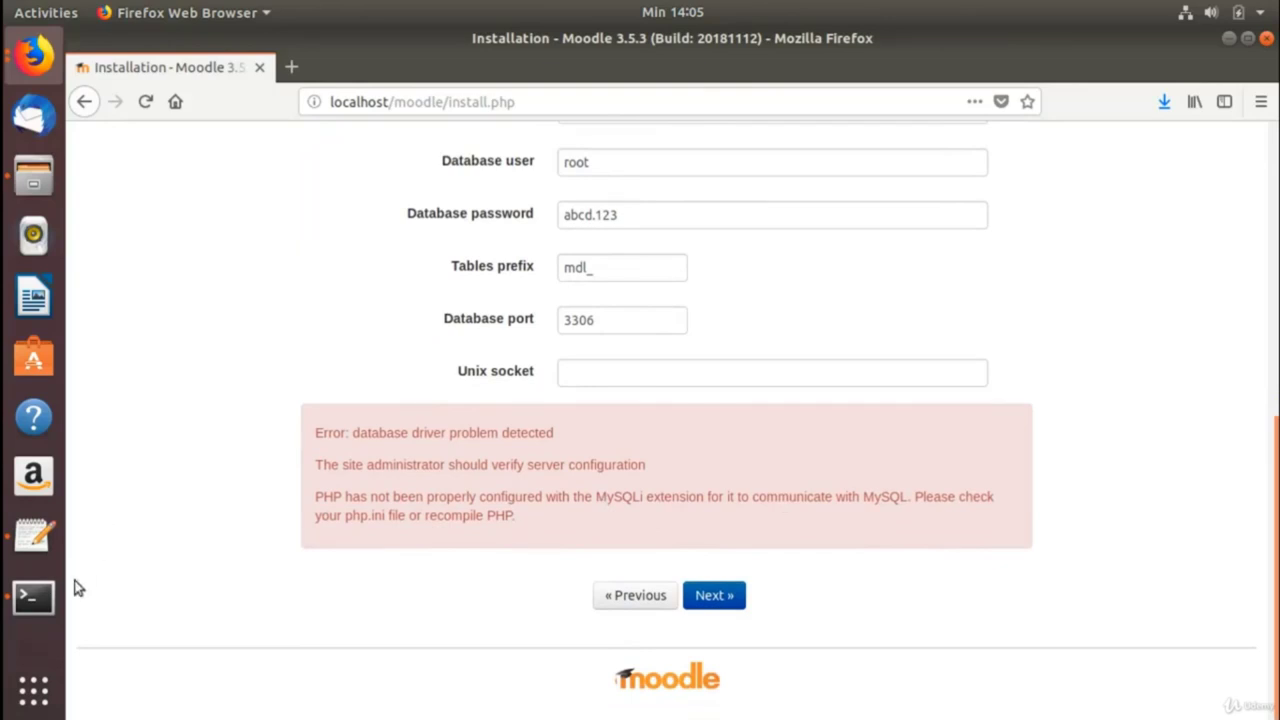
# - Add the note line 'hops, we need restart apache' to the notes
pyautogui.click(33, 537)
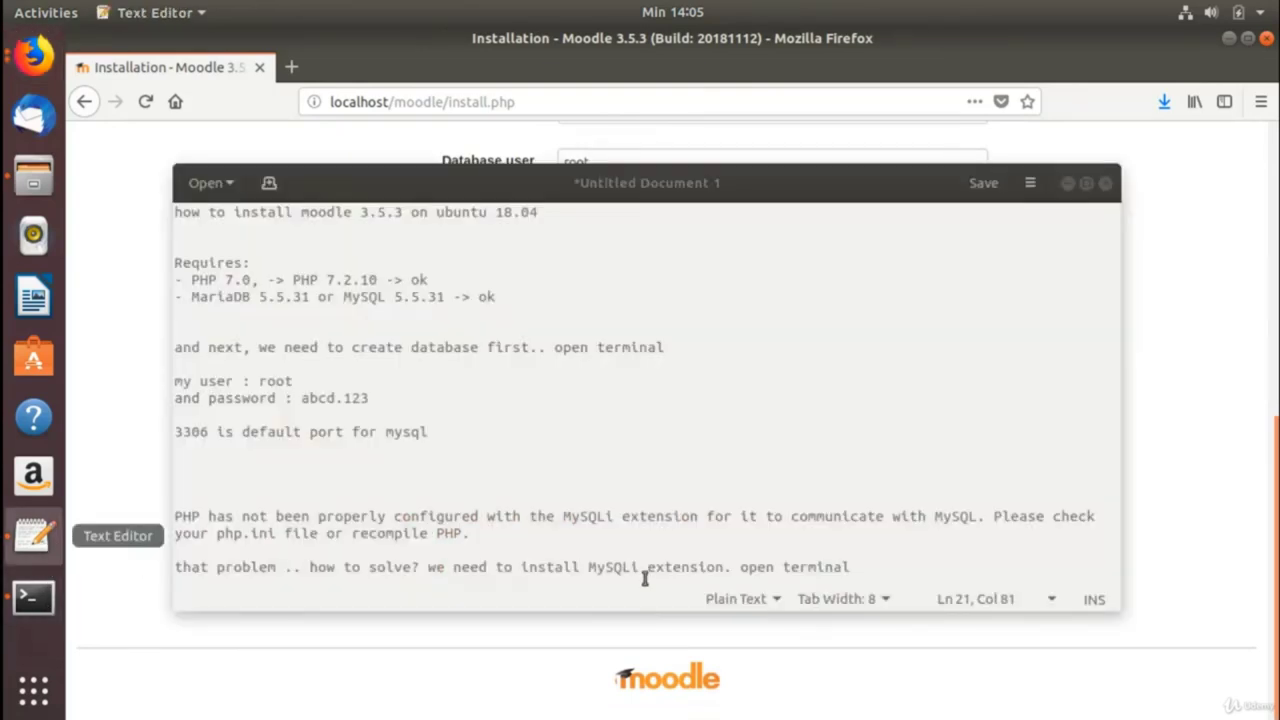
pyautogui.press('Return')
pyautogui.write('h')
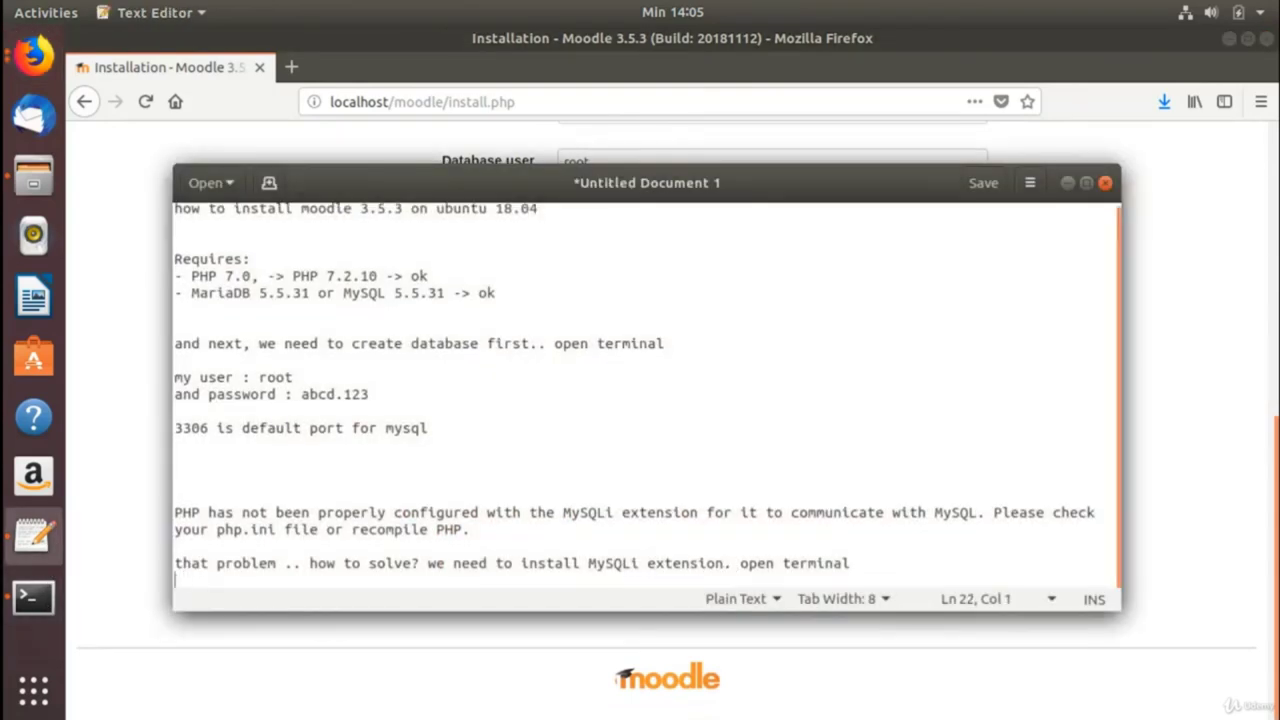
pyautogui.write('ops, we')
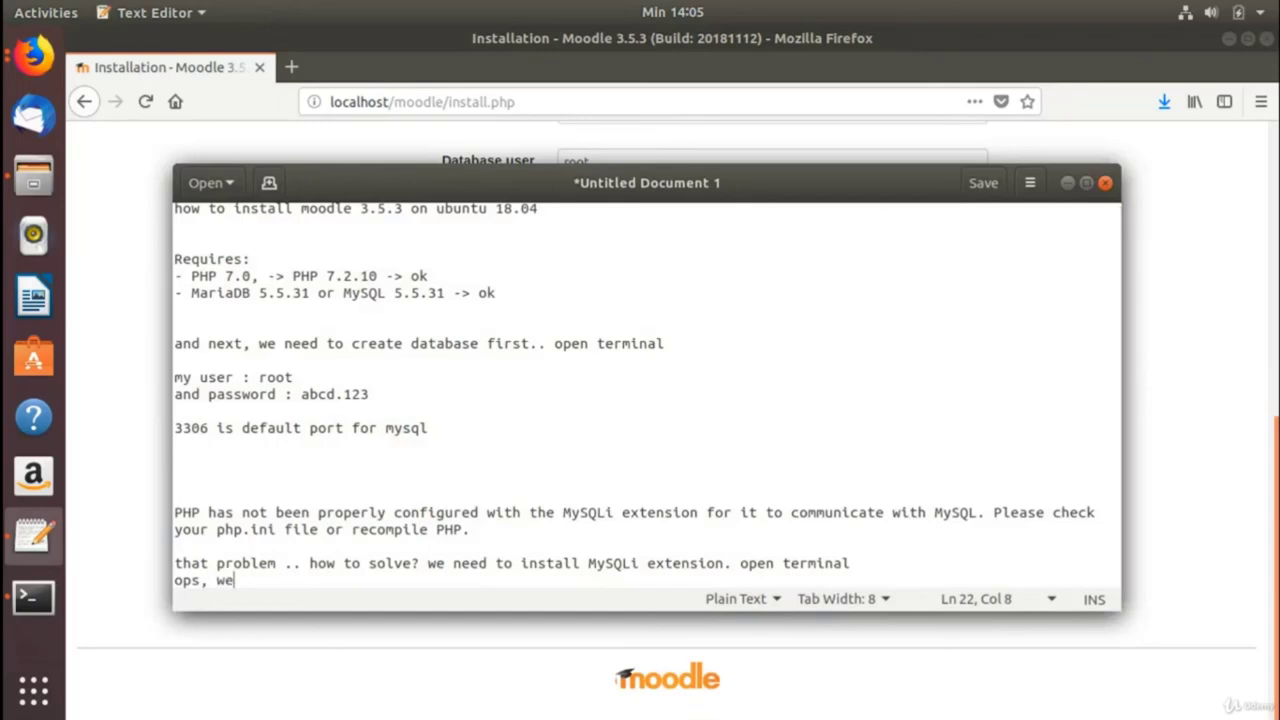
pyautogui.write(' need restar')
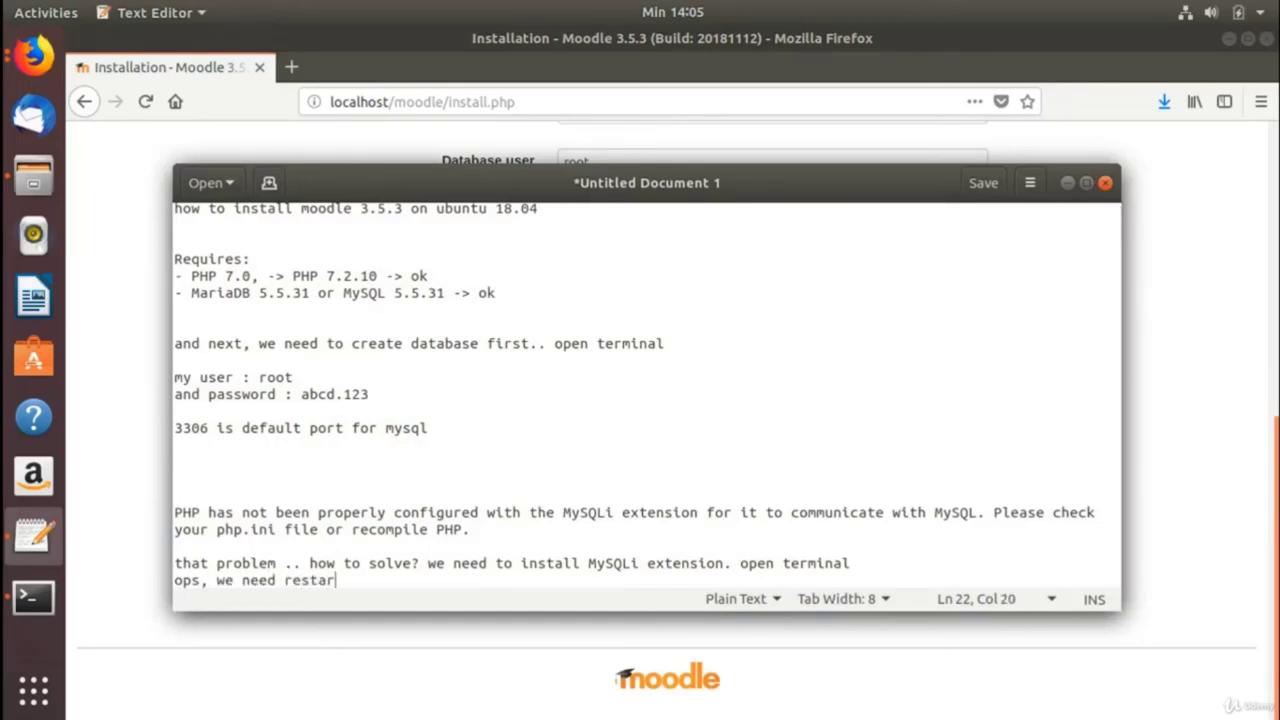
pyautogui.write('t apache')
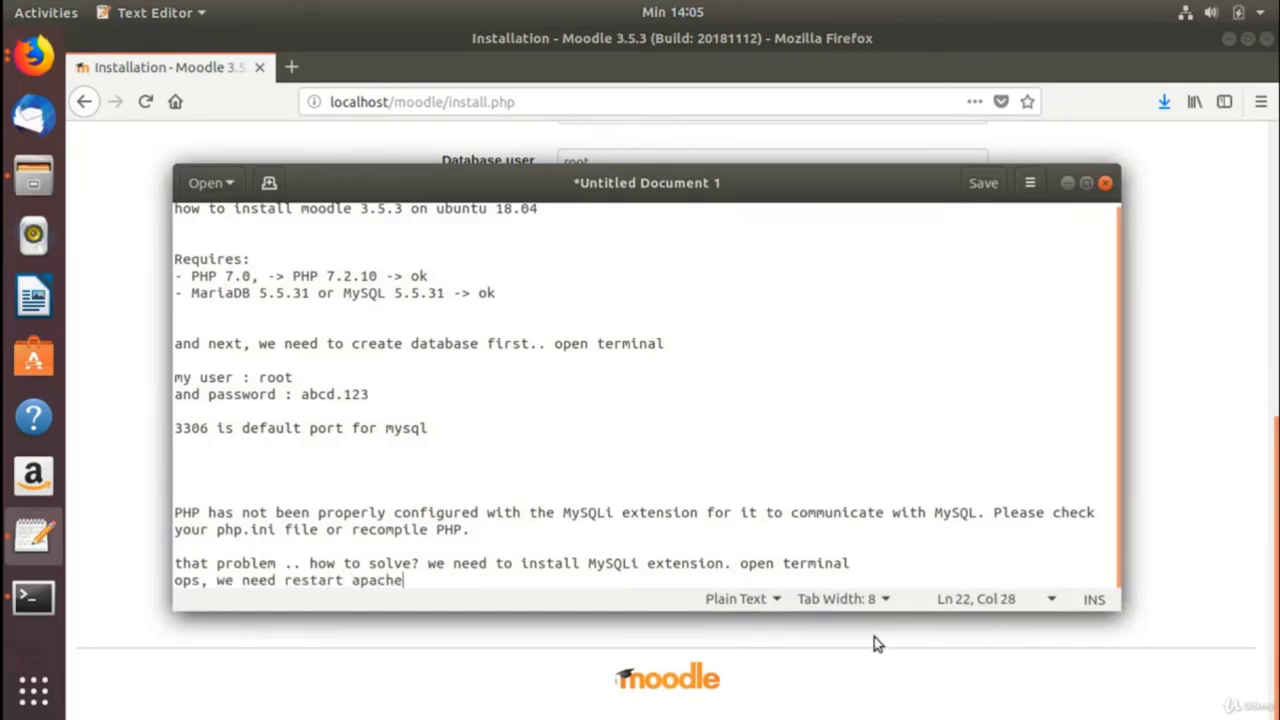
# - Restart Apache with sudo service apache2 restart
pyautogui.click(27, 598)
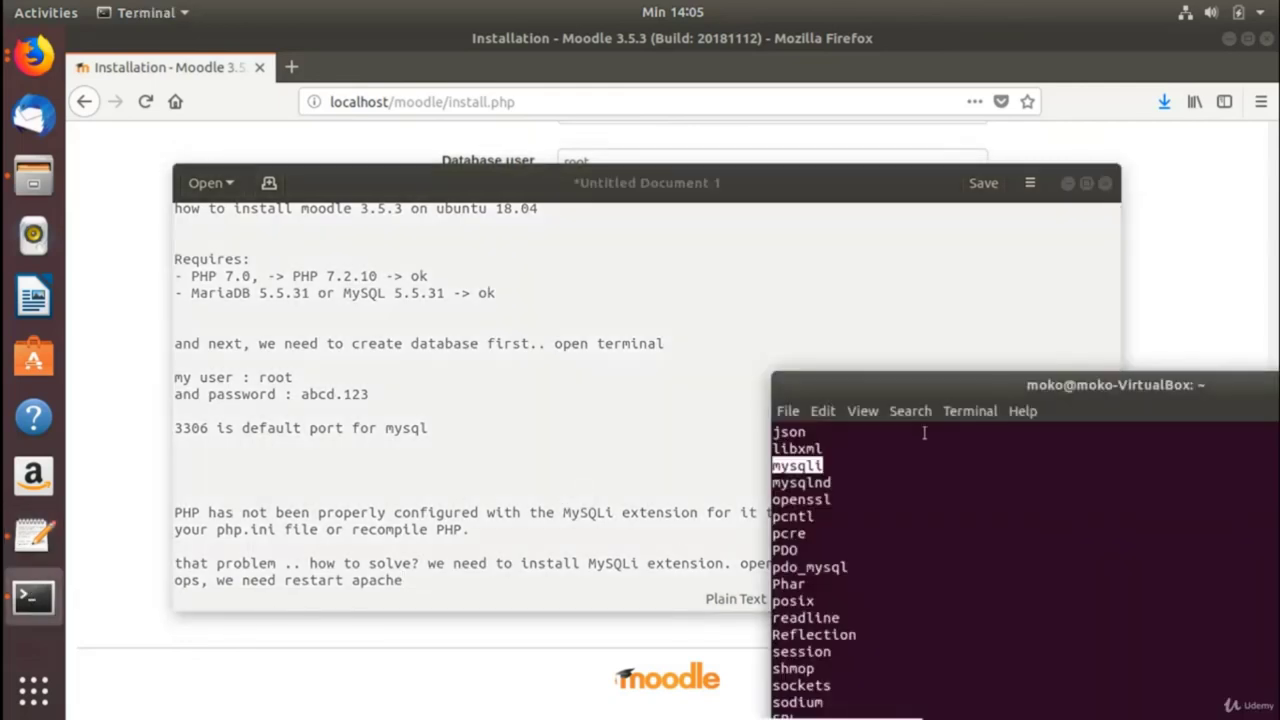
pyautogui.moveTo(946, 397); pyautogui.dragTo(657, 196)
pyautogui.write('ser')
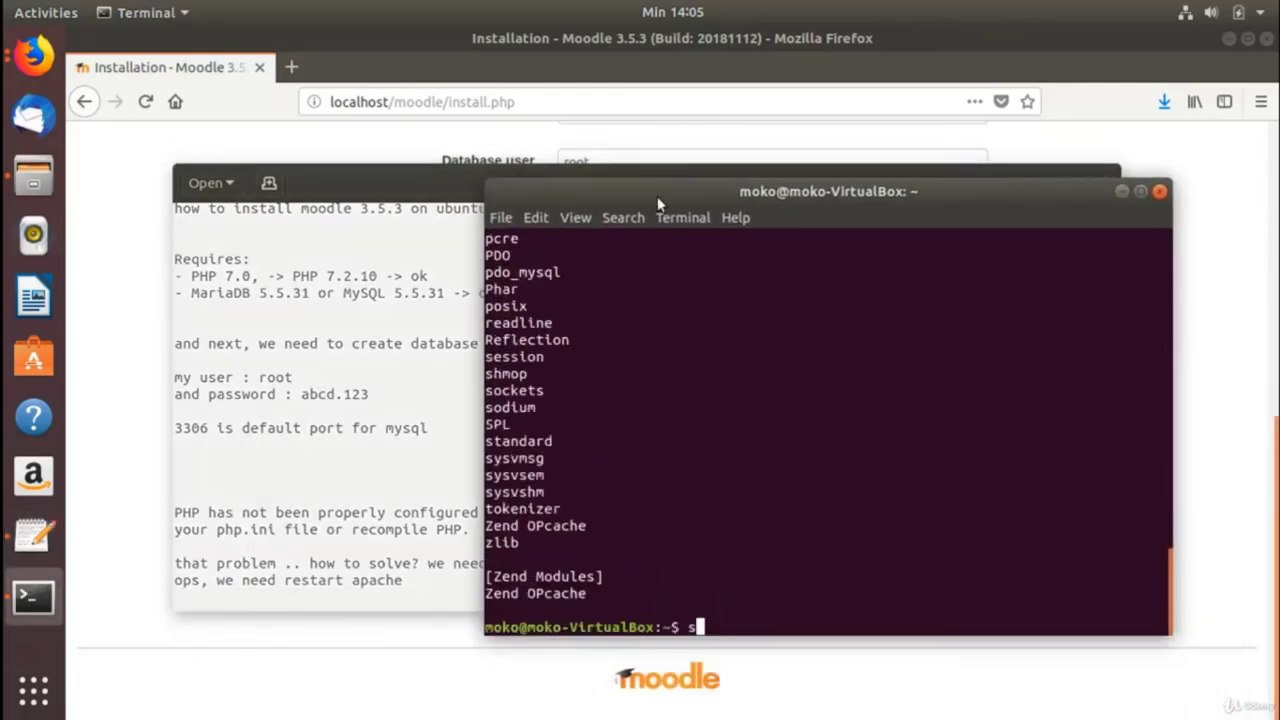
pyautogui.press('BackSpace')
pyautogui.press('BackSpace')
pyautogui.write('udo service apac')
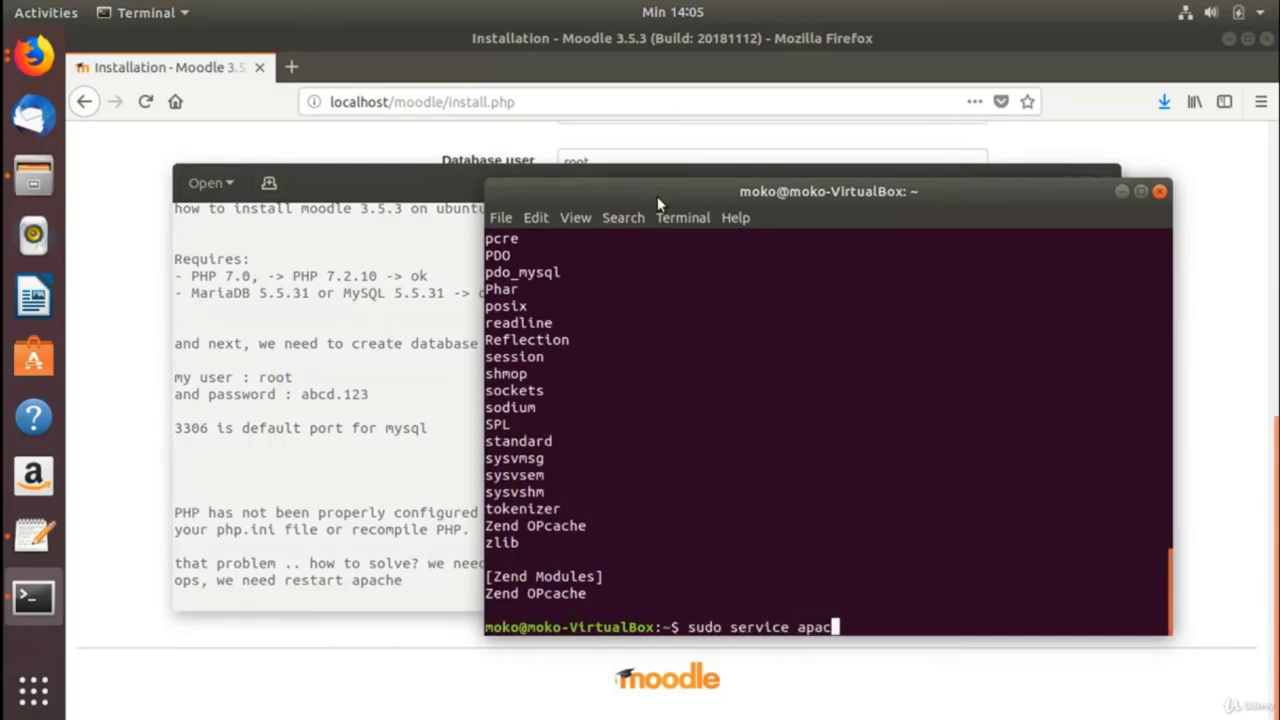
pyautogui.write('he2 restart')
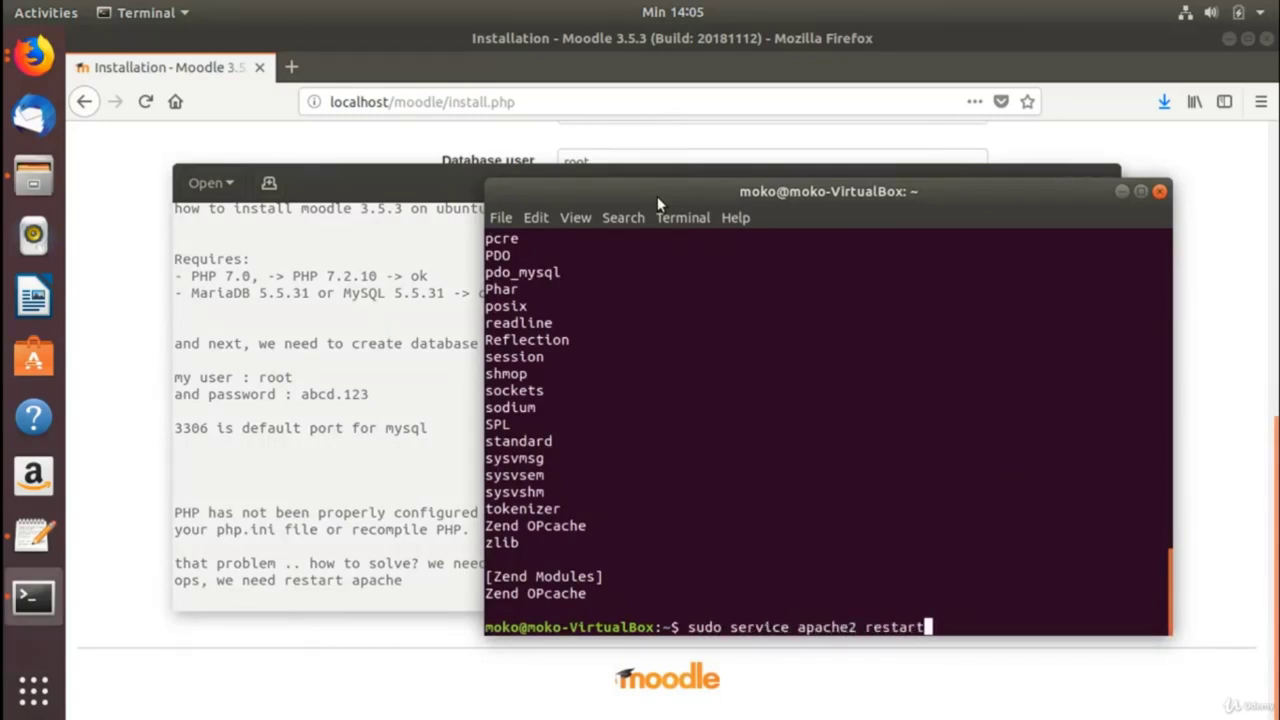
pyautogui.press('Return')
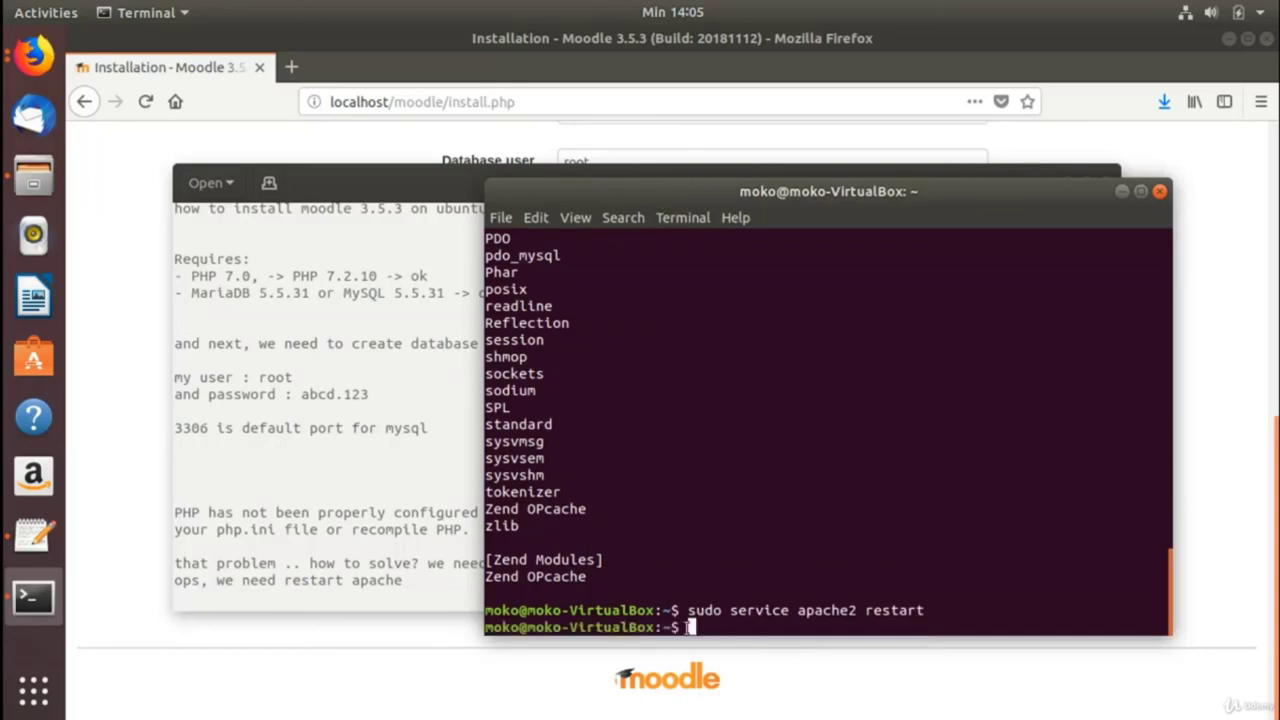
pyautogui.click(473, 686)
# - Continue past the database settings and review the warning that config.php cannot be written
pyautogui.click(714, 598)
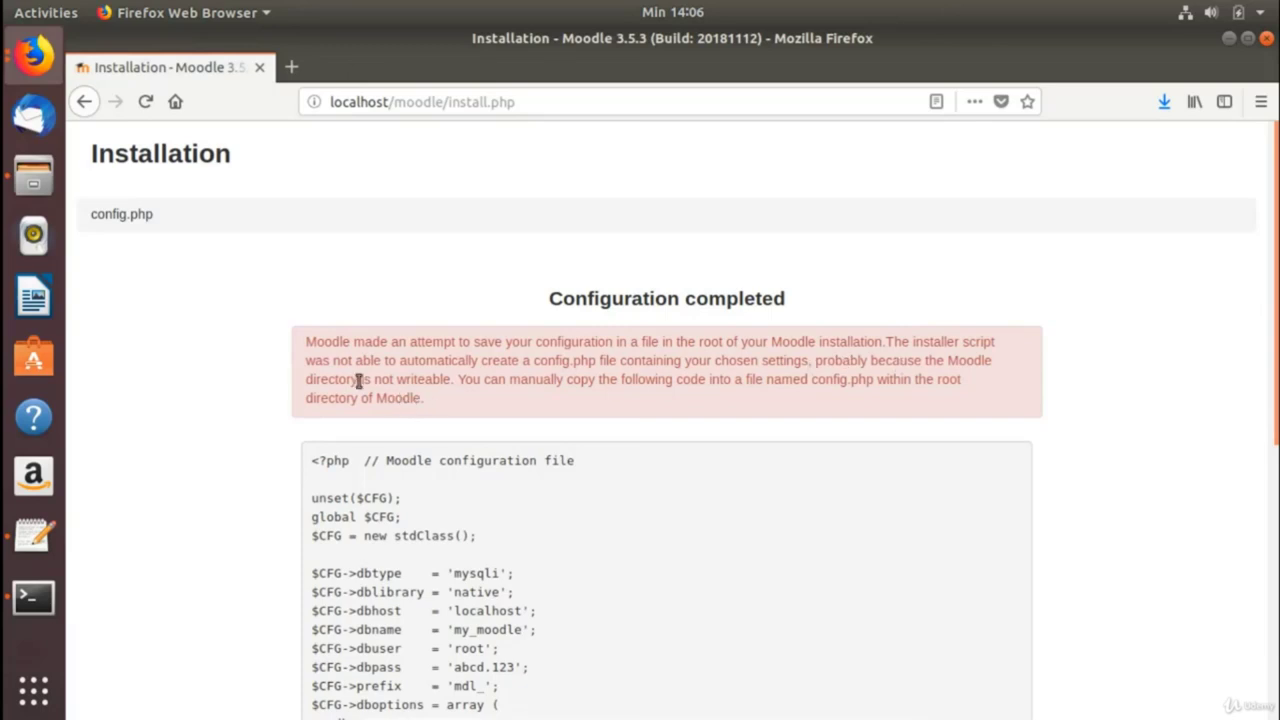
pyautogui.moveTo(363, 380); pyautogui.dragTo(449, 386)
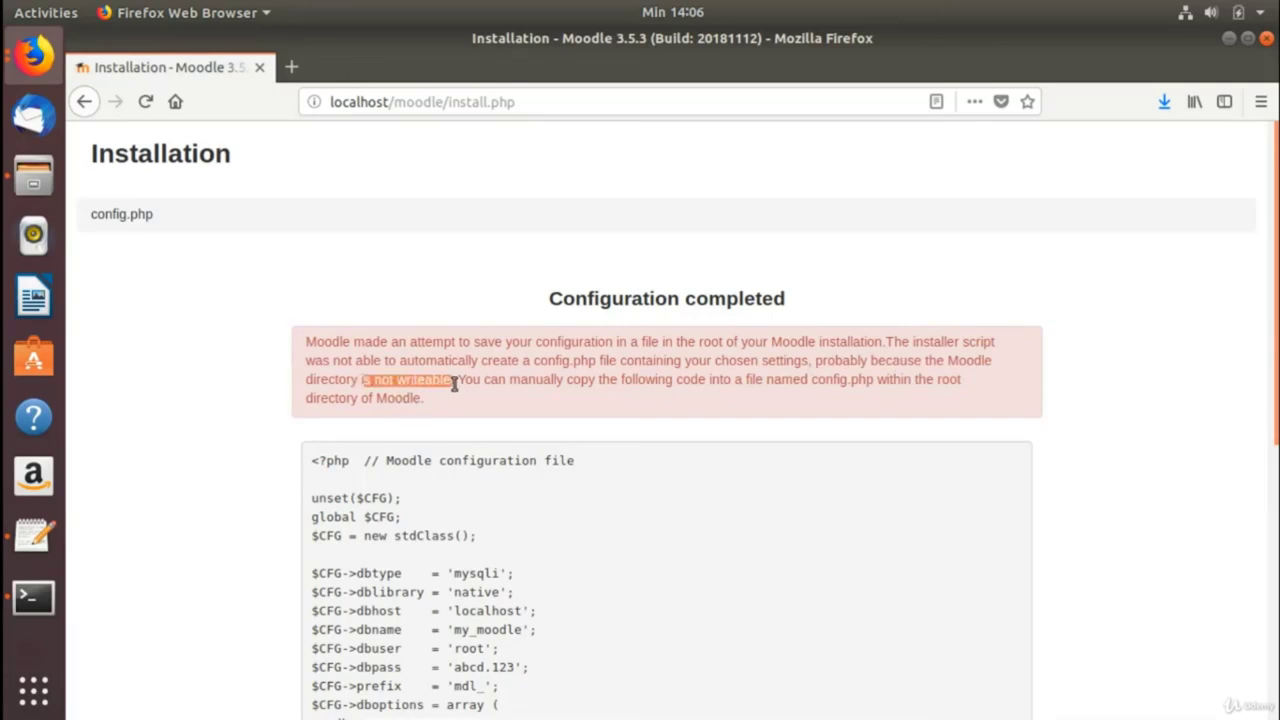
pyautogui.scroll(-4, 723, 414)
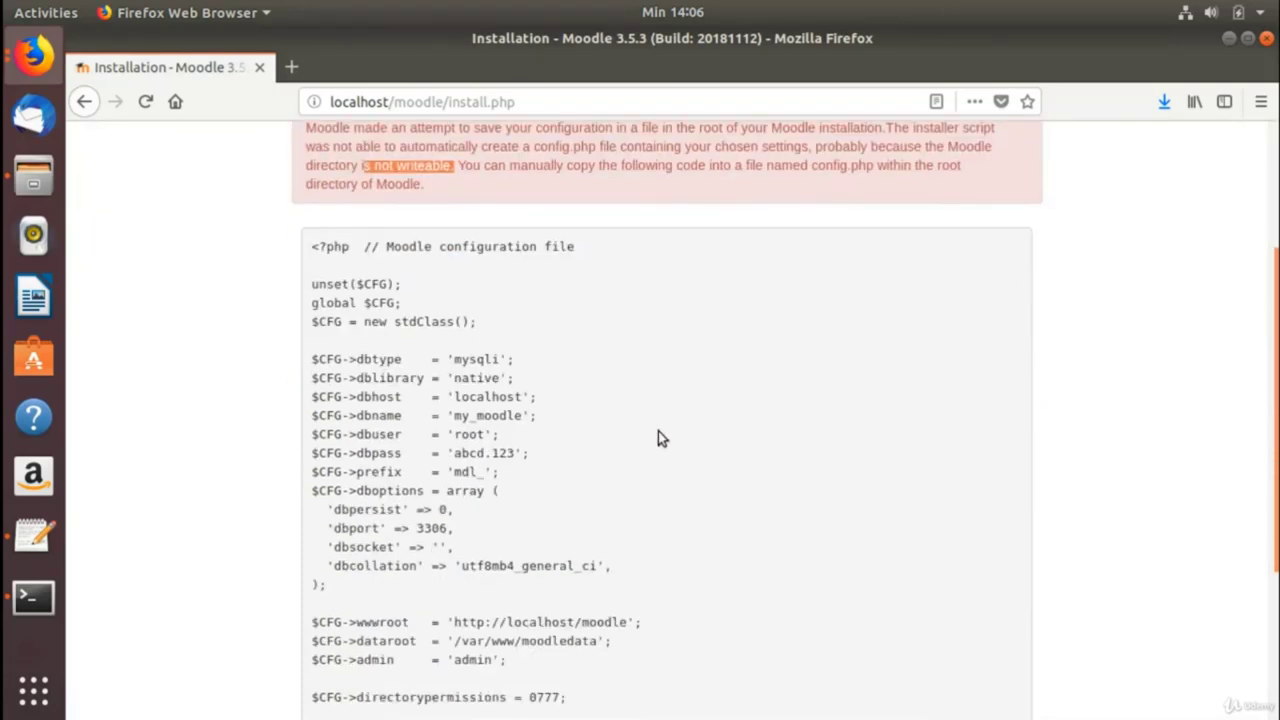
pyautogui.scroll(-5, 660, 437)
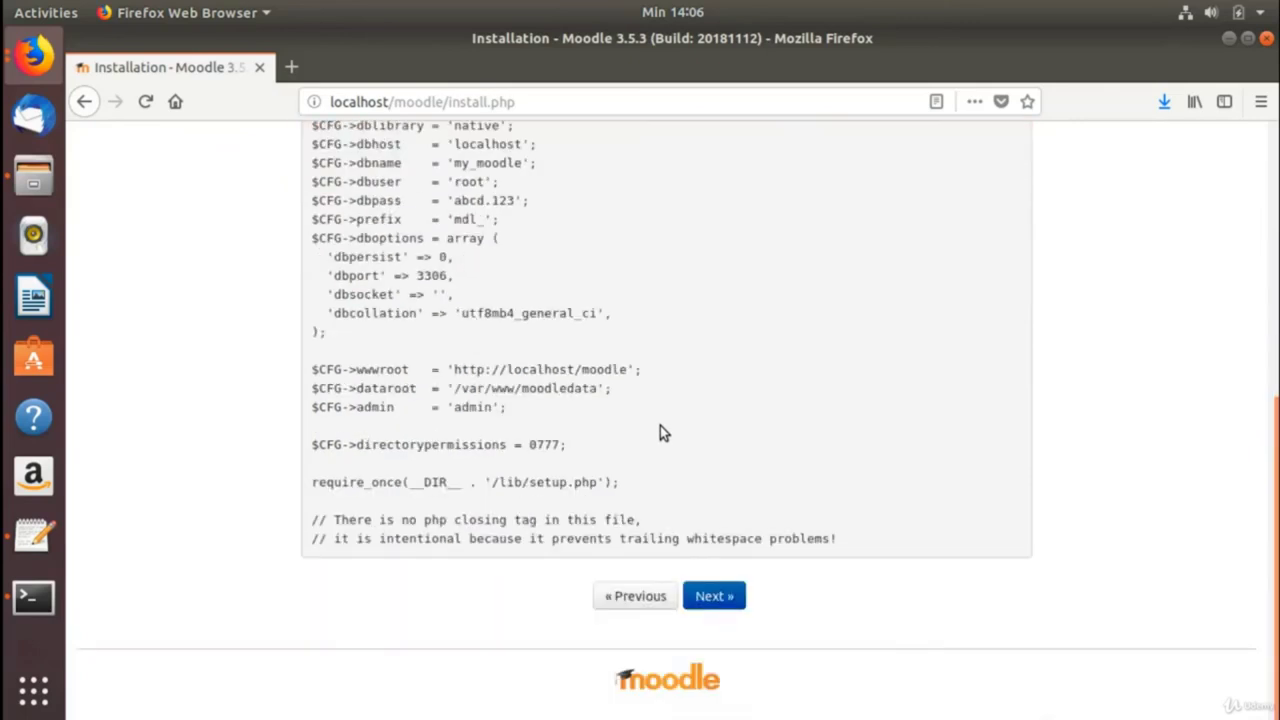
pyautogui.scroll(6, 665, 432)
pyautogui.scroll(2, 664, 428)
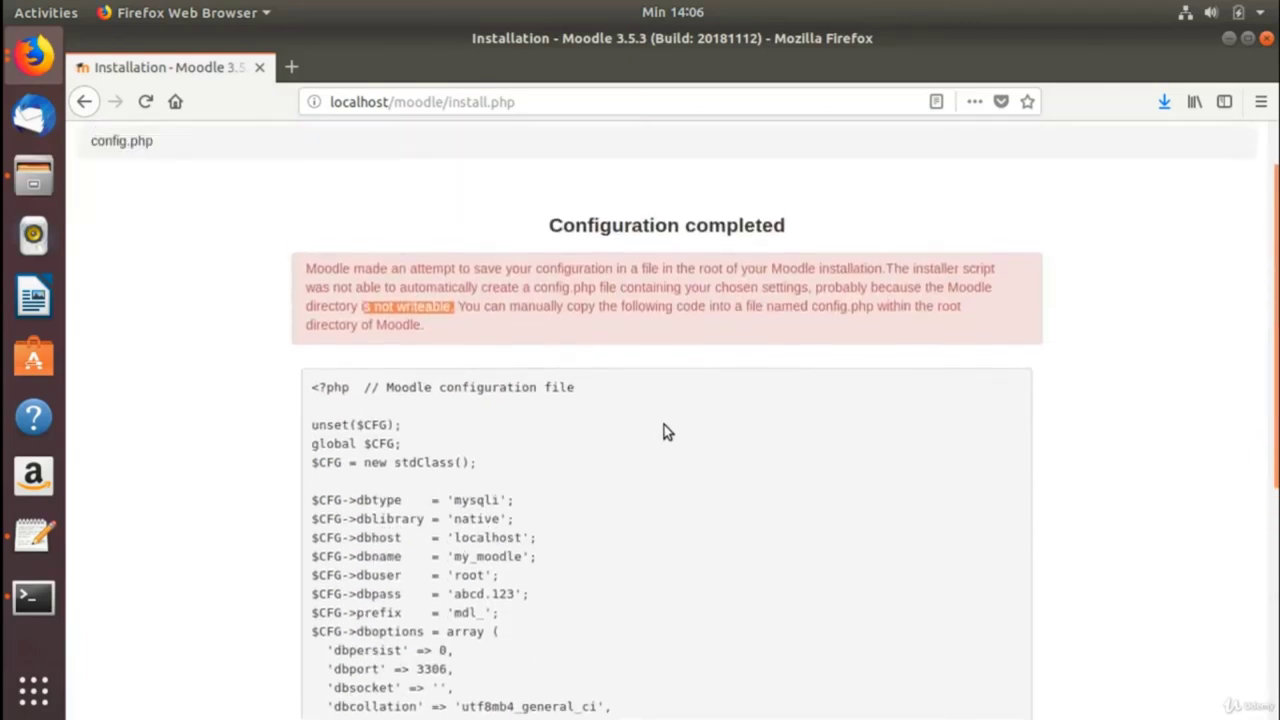
pyautogui.click(739, 327)
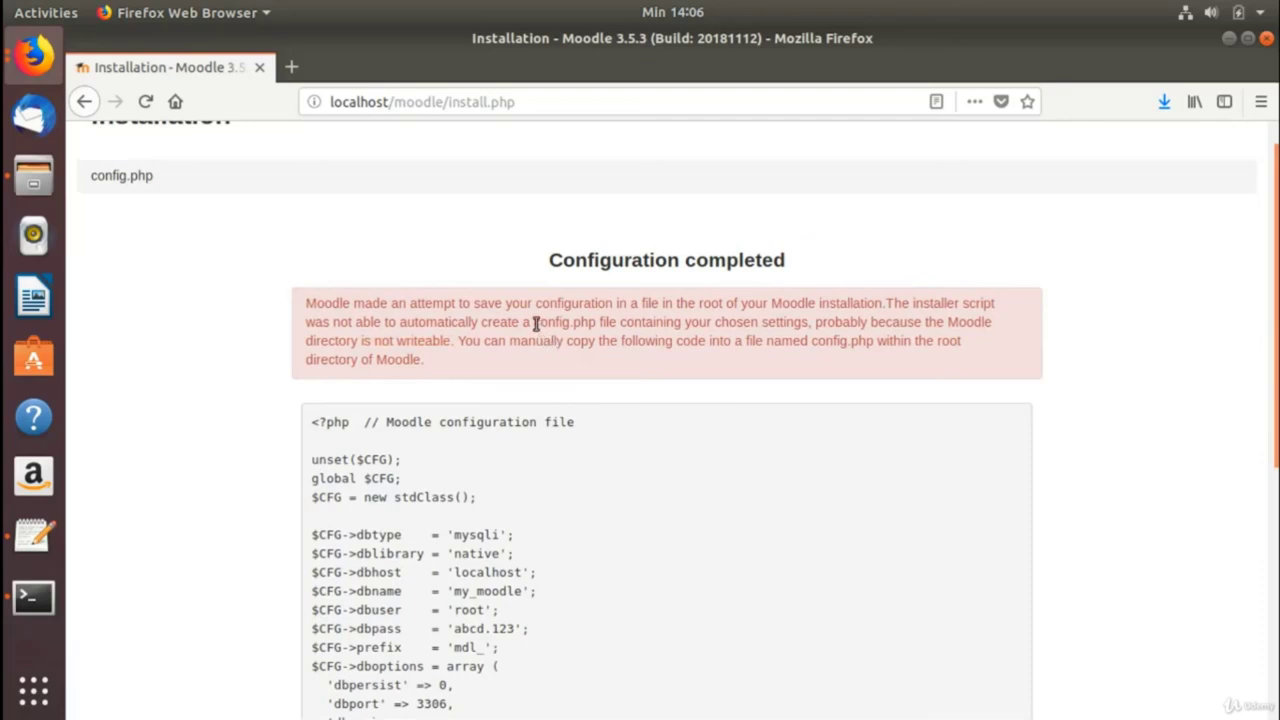
pyautogui.moveTo(599, 325)
pyautogui.mouseDown()
pyautogui.moveTo(523, 322)
pyautogui.moveTo(595, 322)
pyautogui.mouseUp()
pyautogui.click(593, 325)
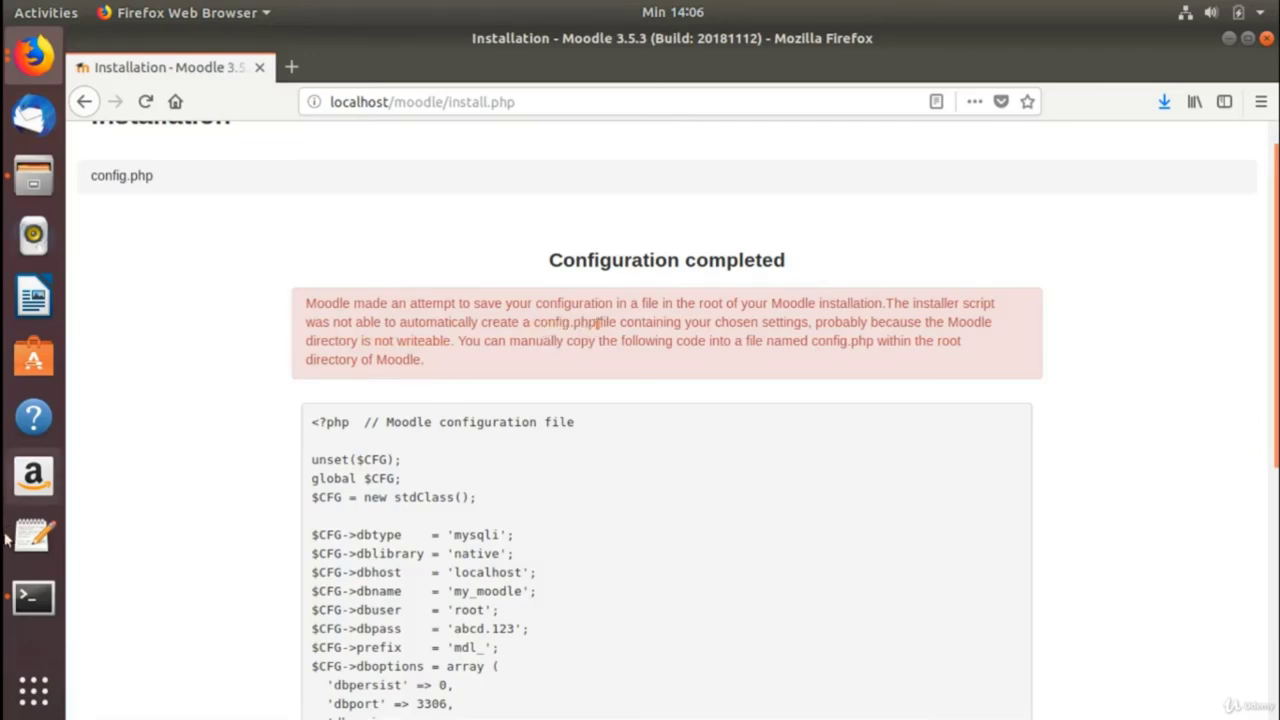
pyautogui.click(33, 597)
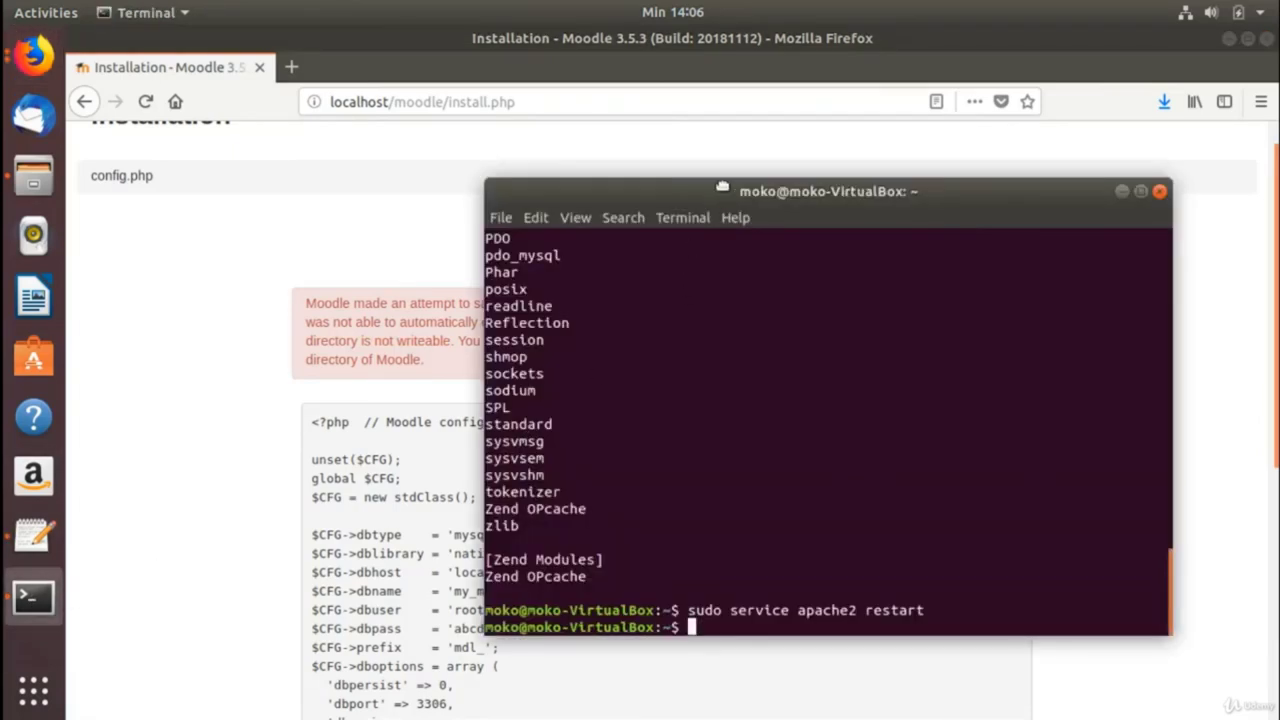
# - Change into /var/www/html/moodle and list its files with ls and ls -al
pyautogui.moveTo(722, 187); pyautogui.dragTo(880, 172)
pyautogui.write('cd /v')
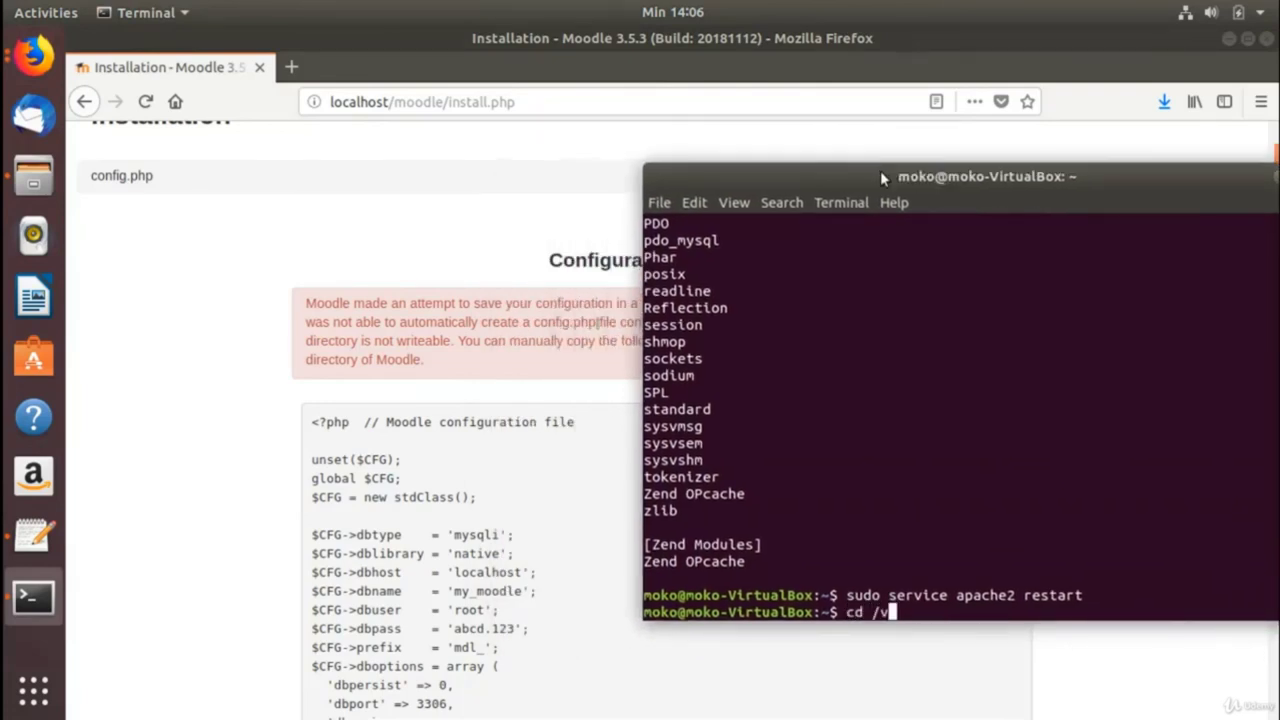
pyautogui.write('ar/www/html/')
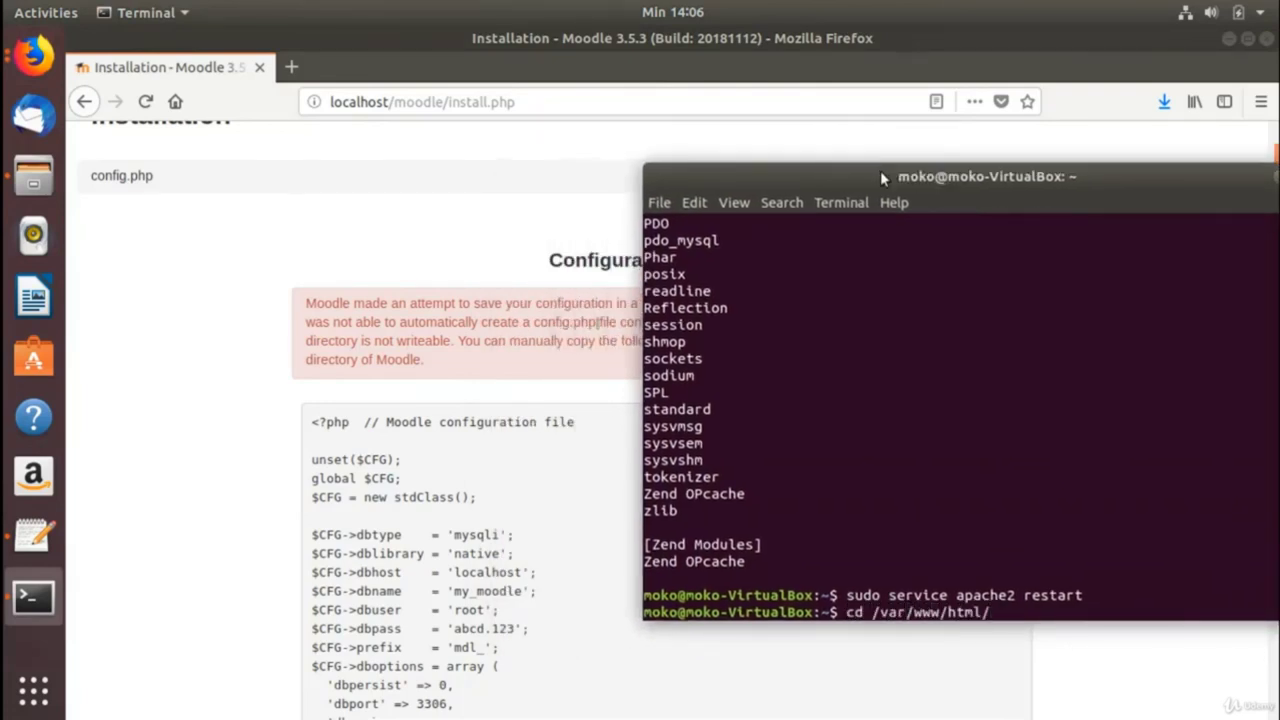
pyautogui.write('mo')
pyautogui.press('Tab')
pyautogui.press('Return')
pyautogui.write('ls')
pyautogui.press('Return')
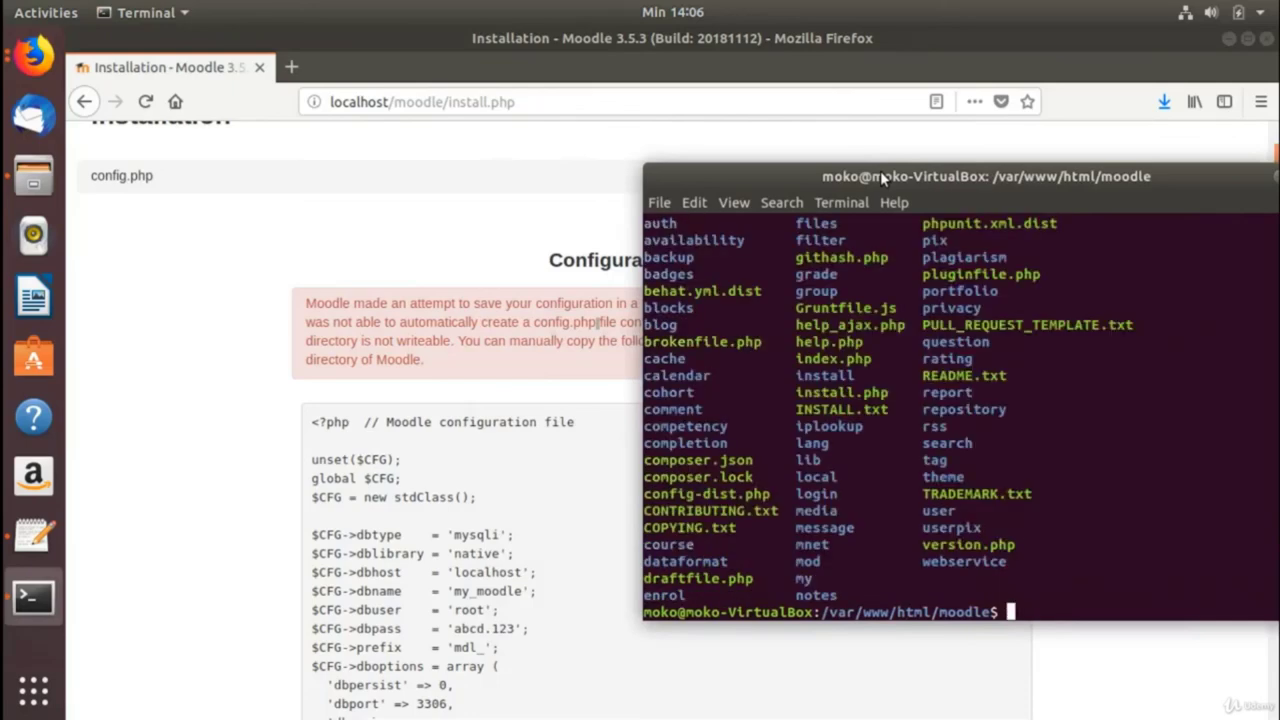
pyautogui.write('ls -al')
pyautogui.press('Return')
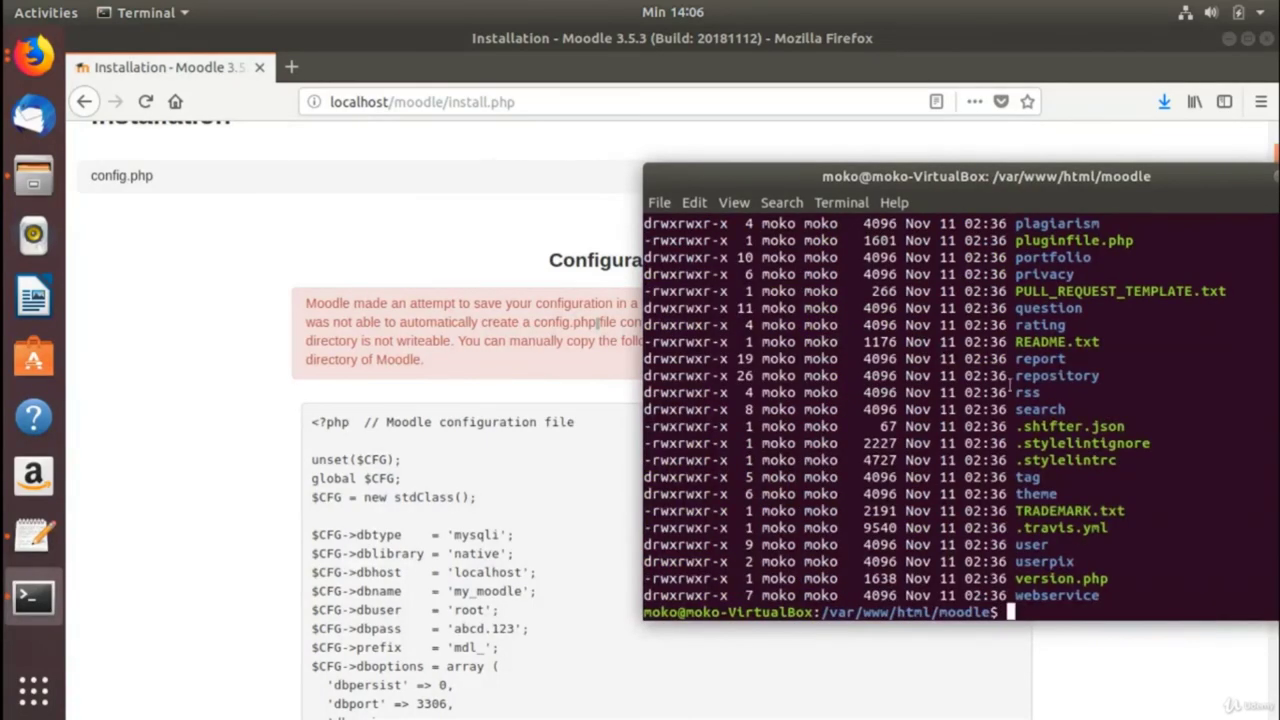
# - Scroll back through the long listing, which shows no config.php
pyautogui.scroll(1, 1035, 410)
pyautogui.scroll(3, 1061, 430)
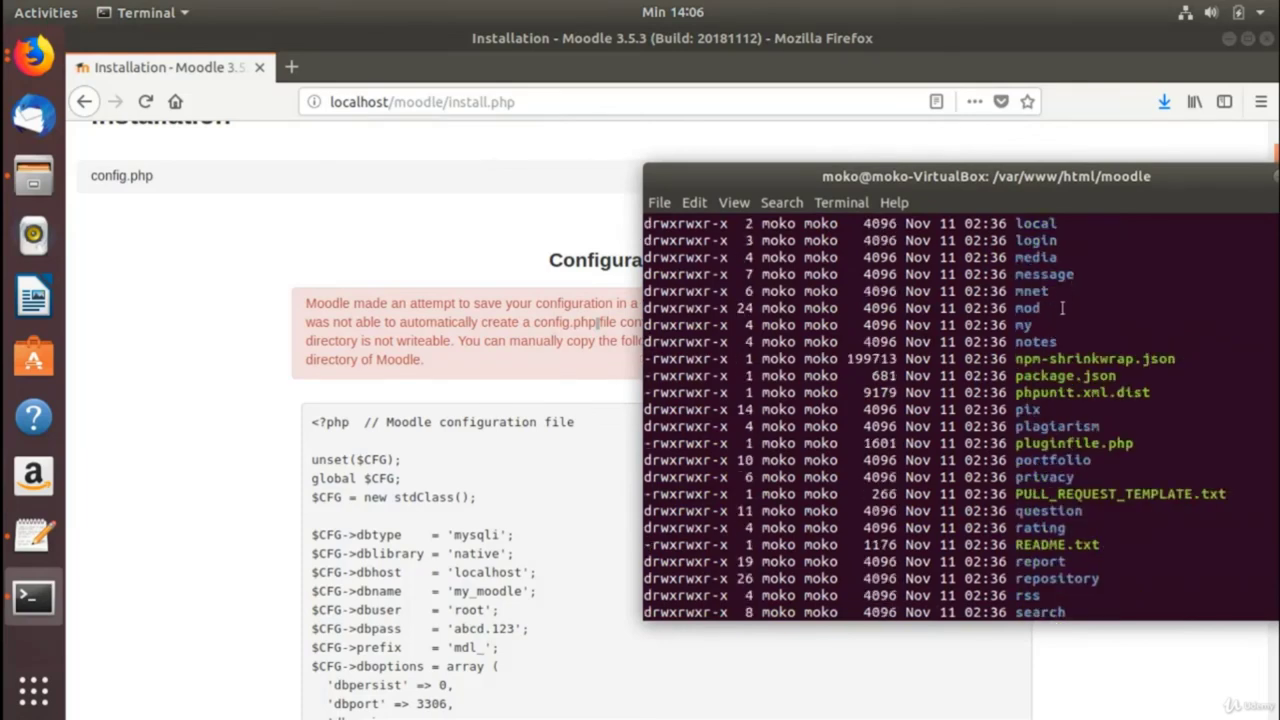
pyautogui.scroll(5, 1024, 358)
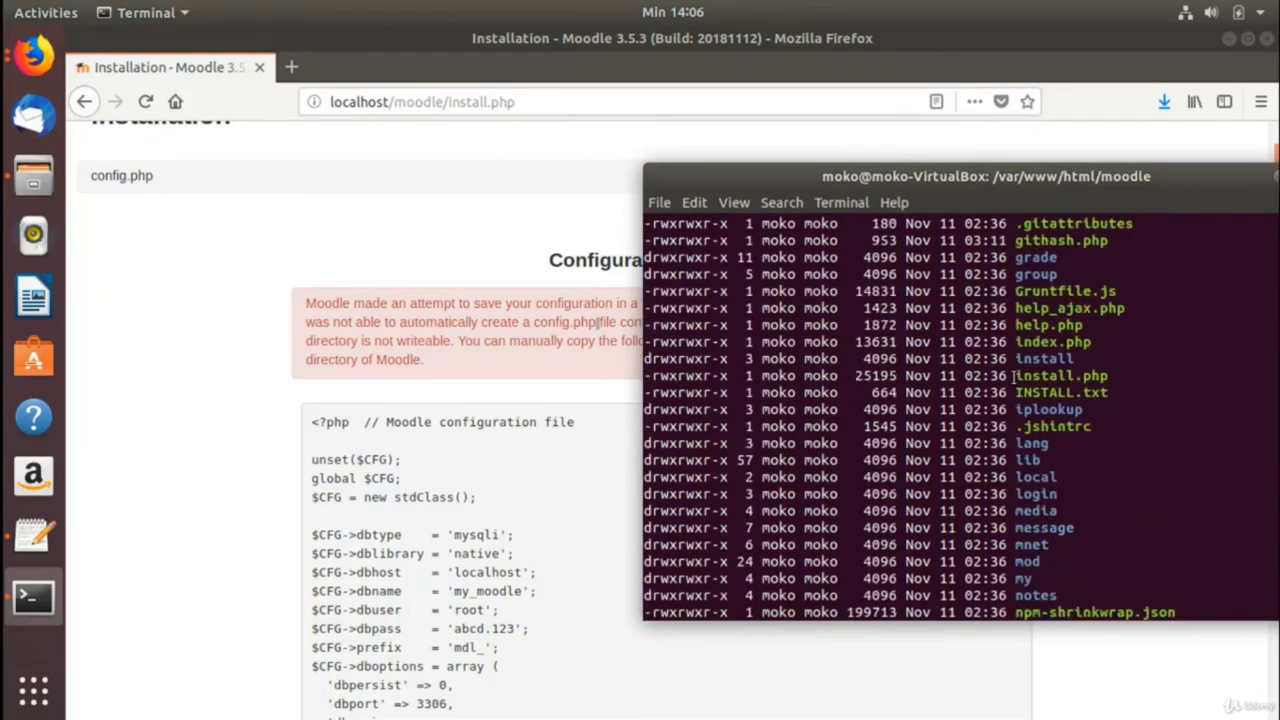
pyautogui.scroll(5, 1015, 376)
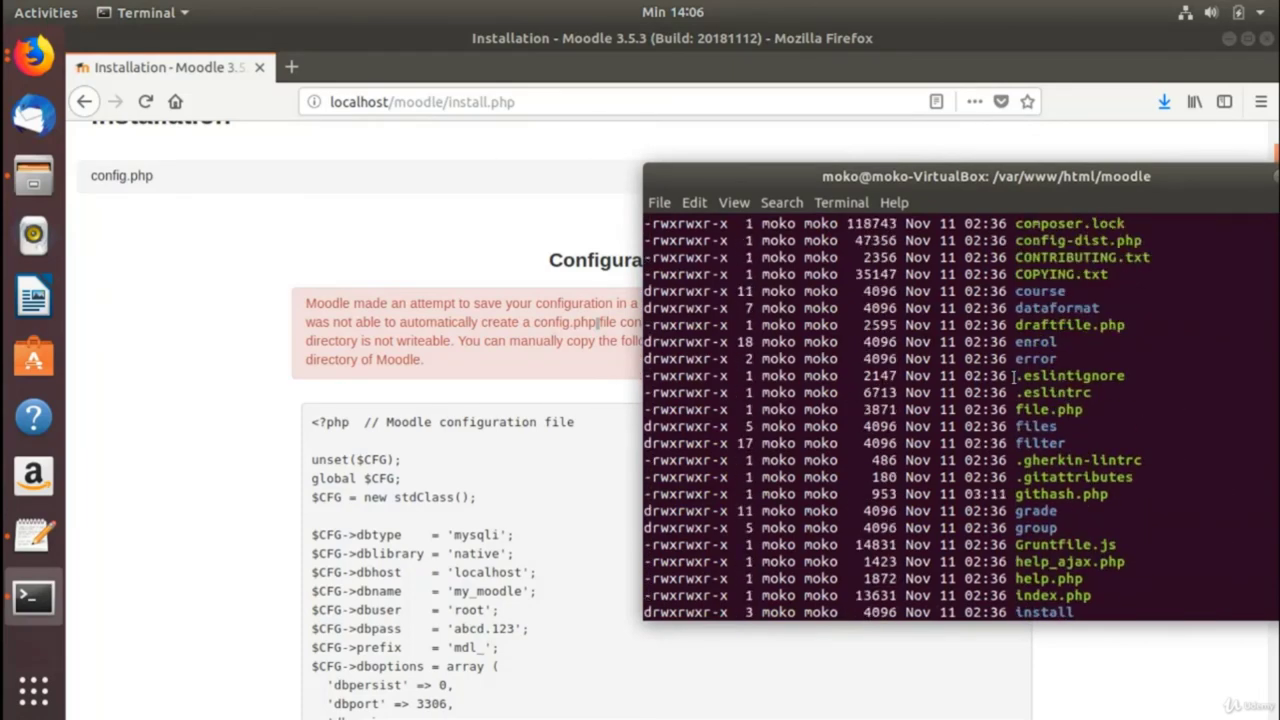
pyautogui.scroll(6, 1015, 376)
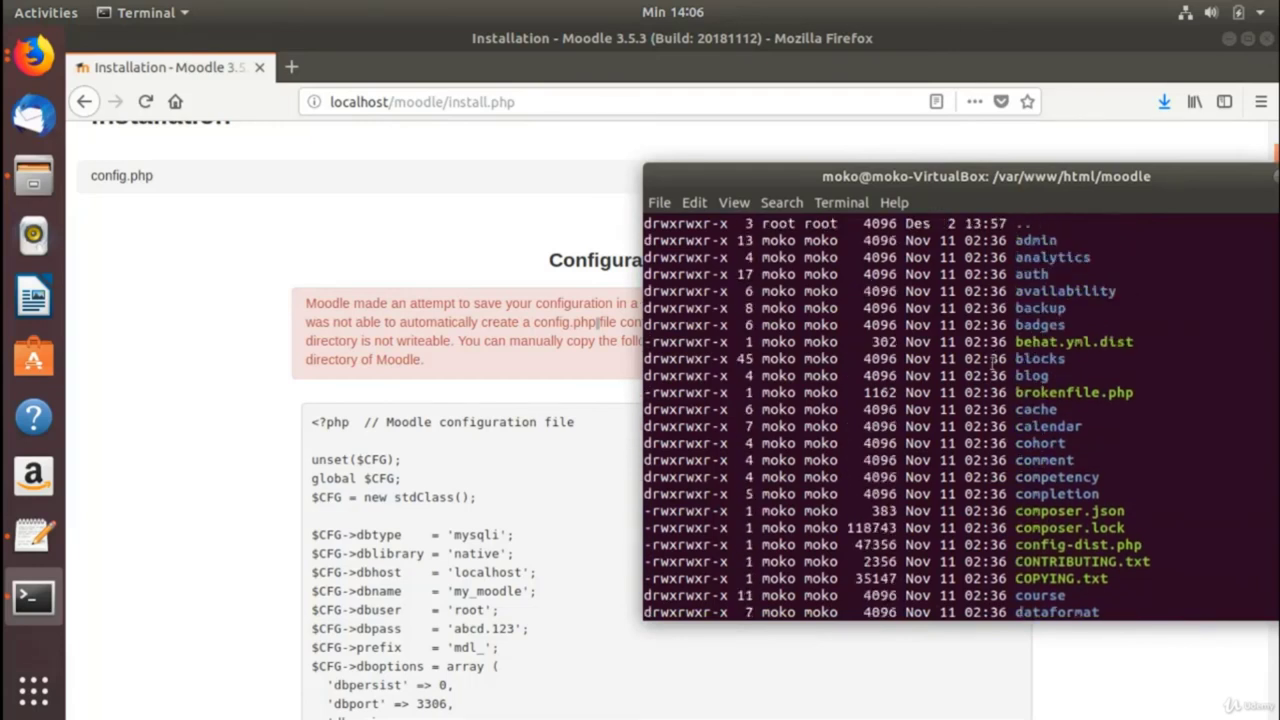
pyautogui.scroll(-1, 992, 366)
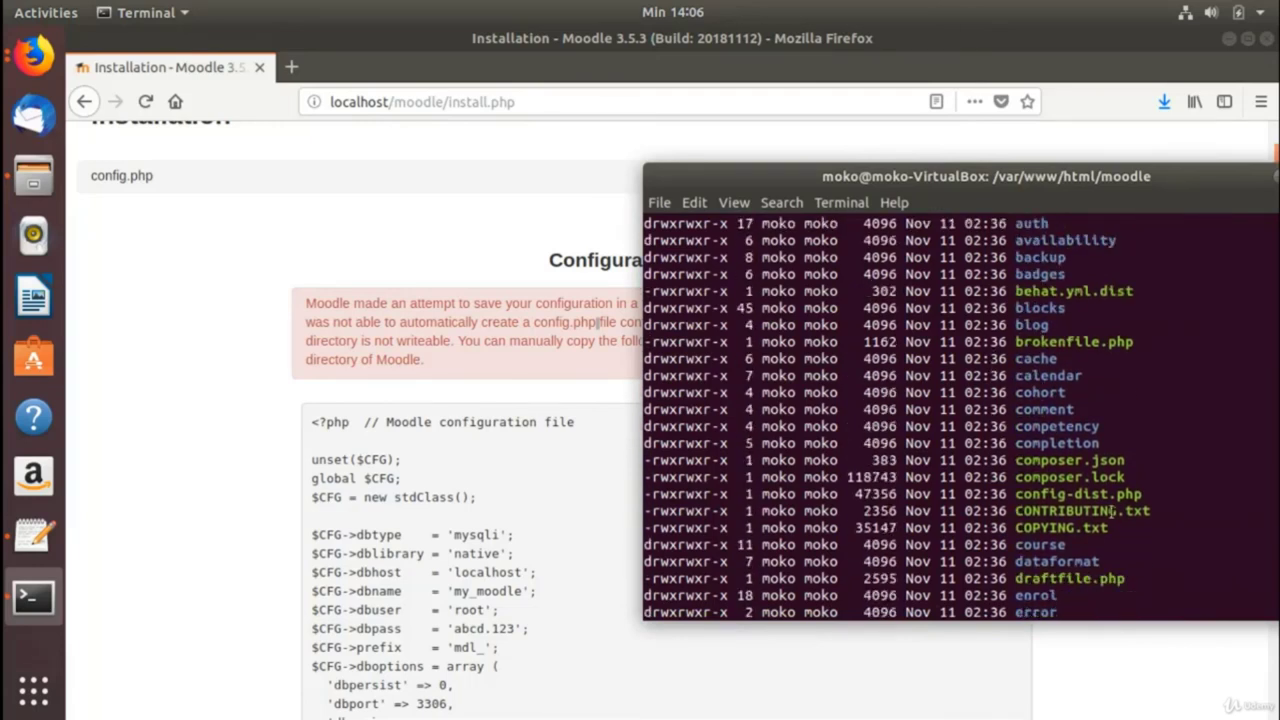
pyautogui.click(325, 548)
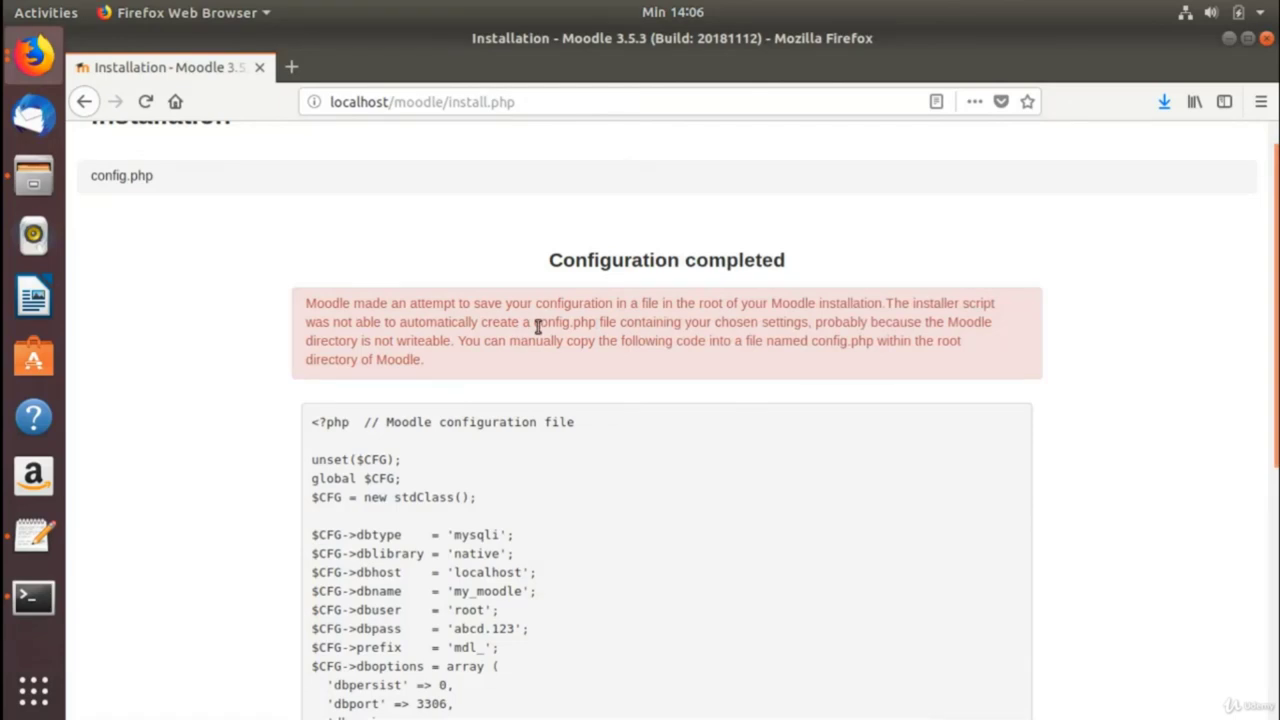
# - Copy the config.php file name from the installer's red notice
pyautogui.moveTo(535, 322); pyautogui.dragTo(592, 323)
pyautogui.rightClick(592, 330)
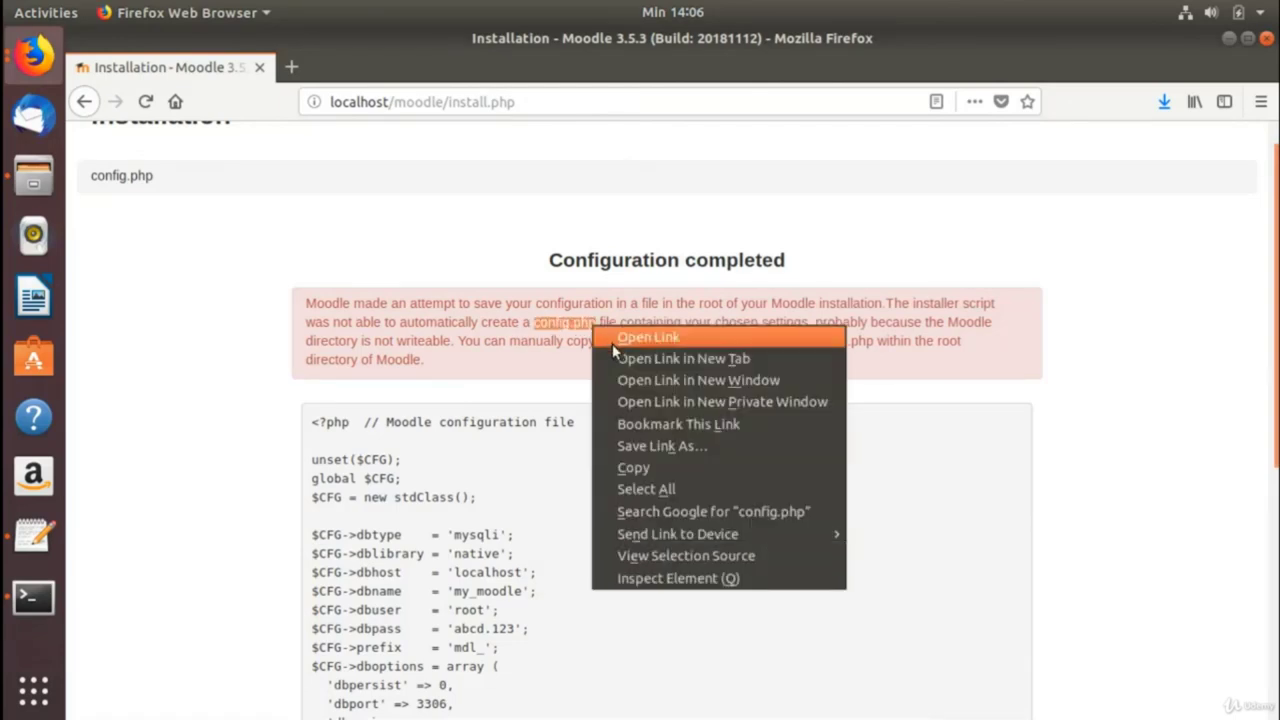
pyautogui.click(465, 403)
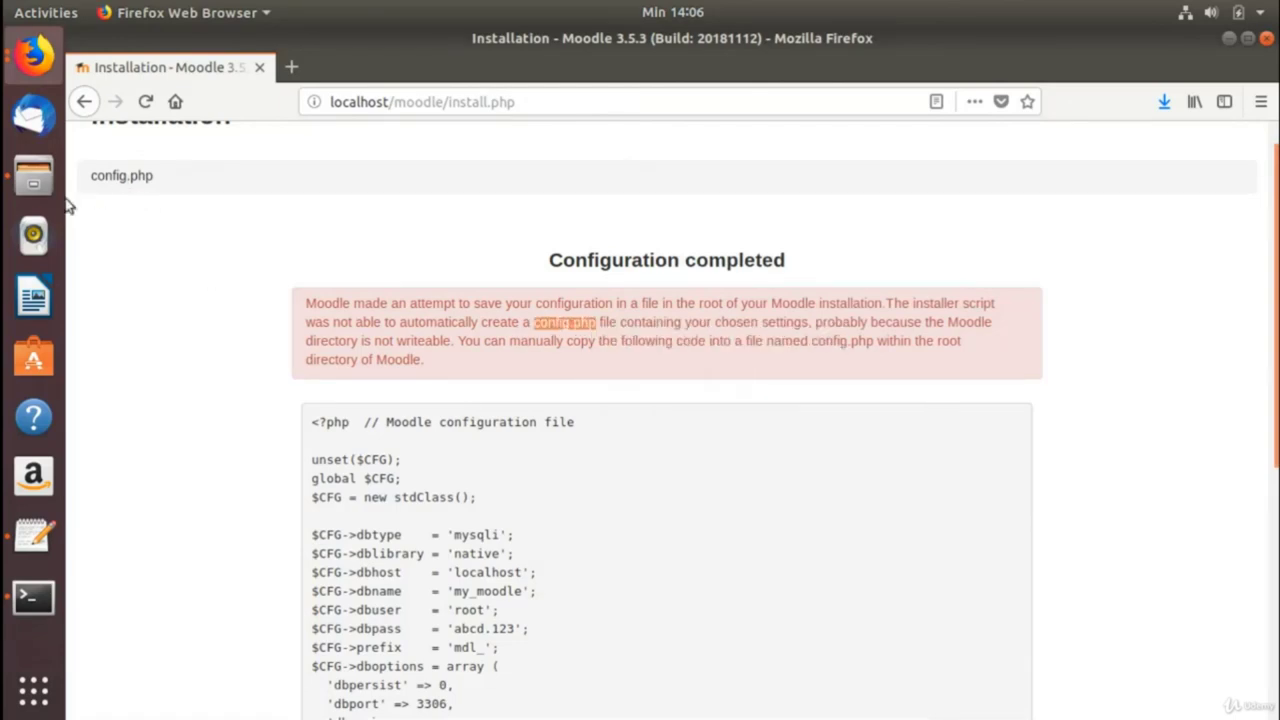
# - Open the moodle folder in Files, then return to the Terminal listing
pyautogui.click(33, 178)
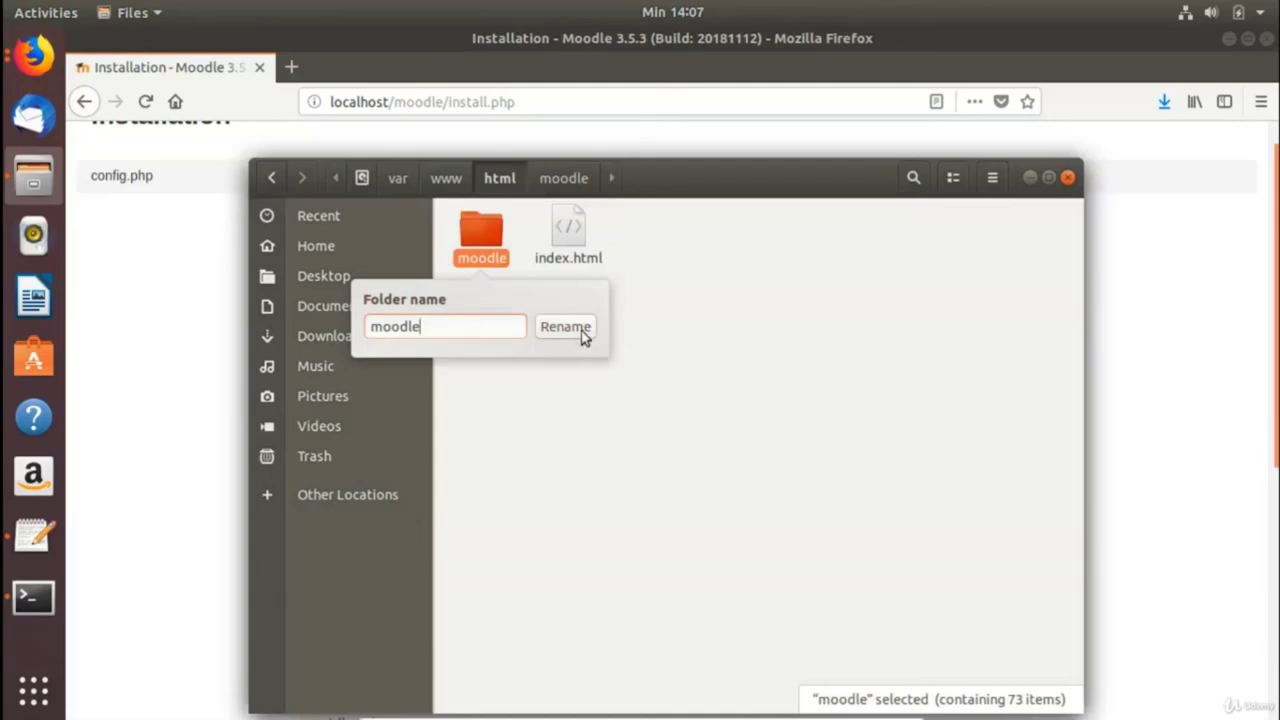
pyautogui.click(486, 257)
pyautogui.doubleClick(486, 257)
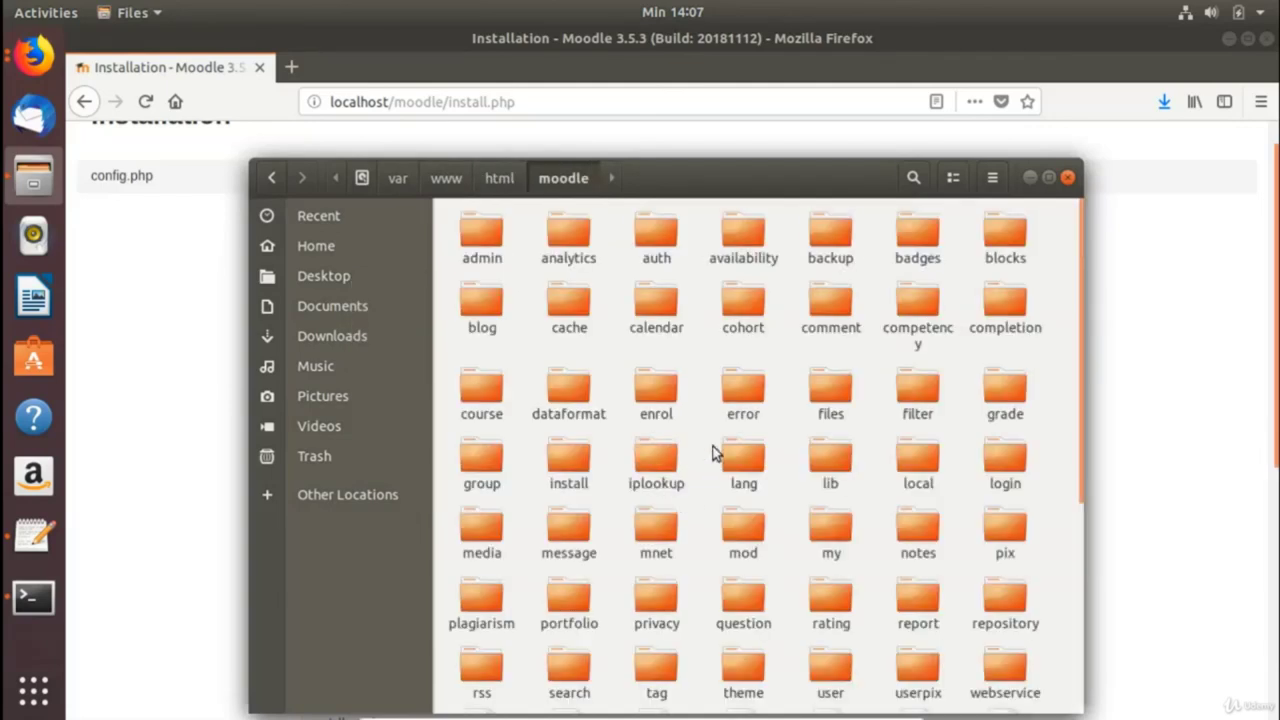
pyautogui.rightClick(715, 452)
pyautogui.click(436, 450)
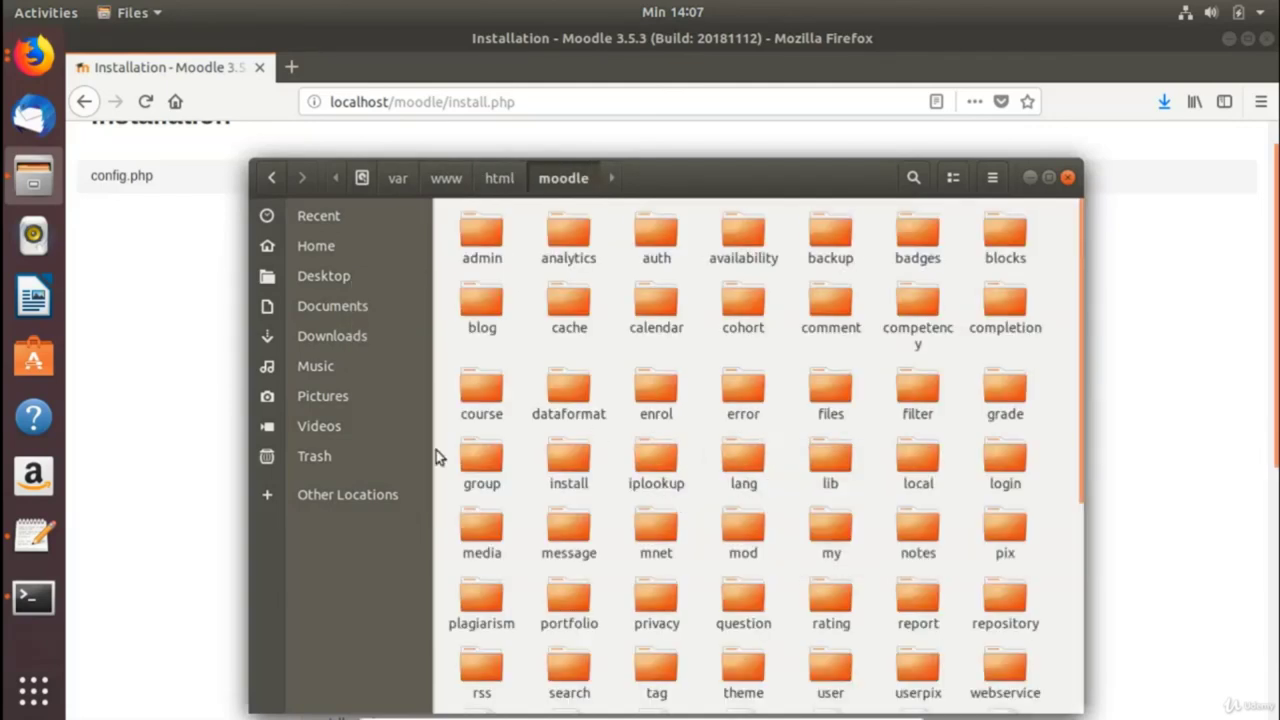
pyautogui.click(40, 602)
pyautogui.scroll(-15, 830, 505)
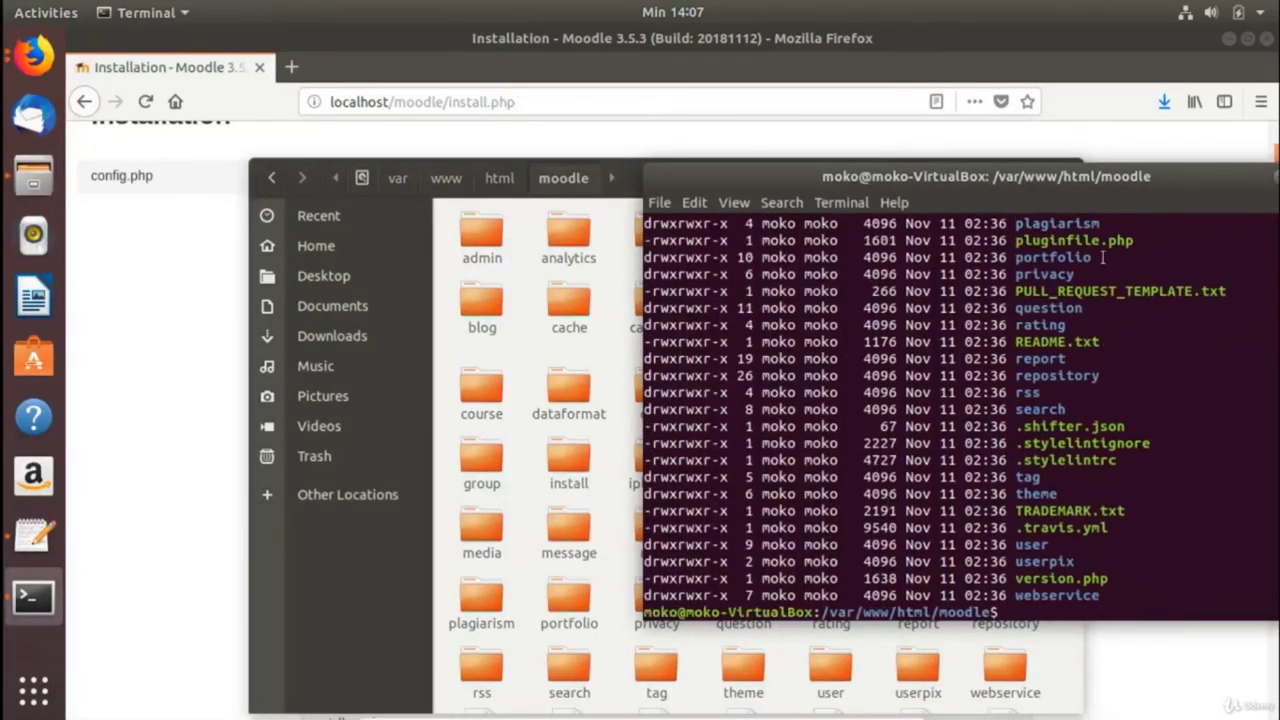
# - Start vi on config.php using the pasted file name, and widen the terminal
pyautogui.moveTo(1077, 186); pyautogui.dragTo(879, 169)
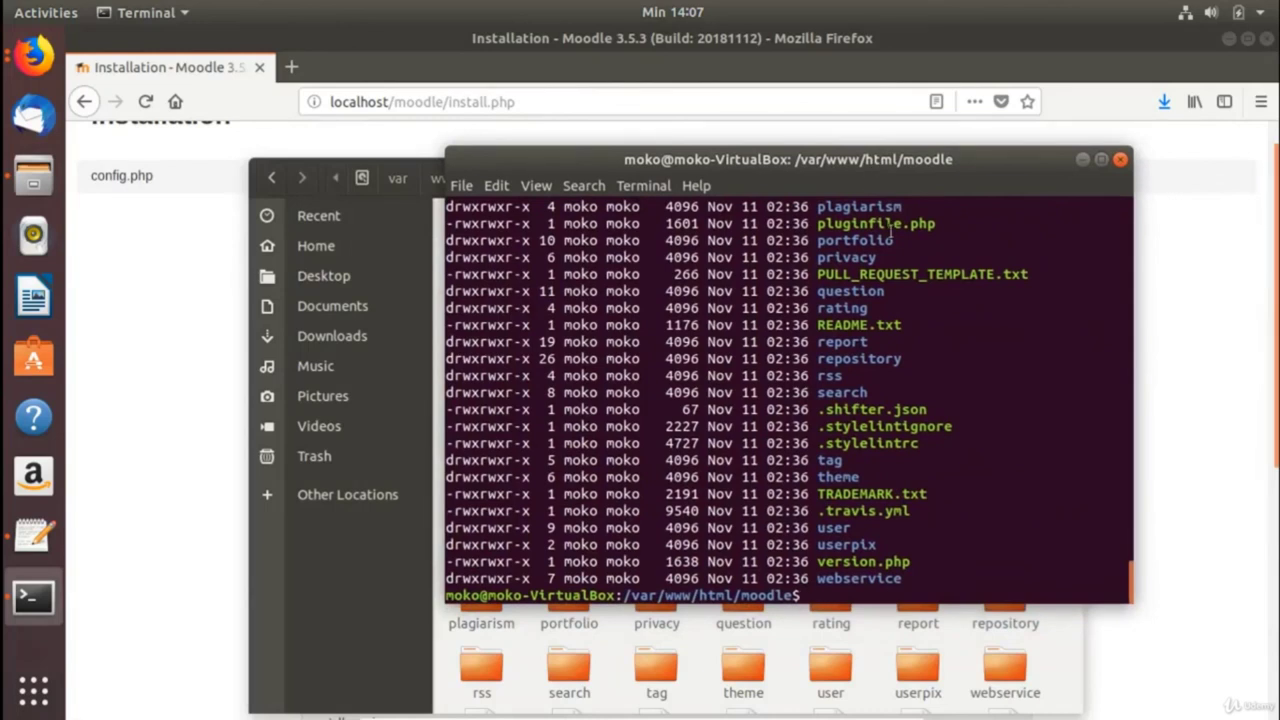
pyautogui.write('vi')
pyautogui.rightClick(888, 372)
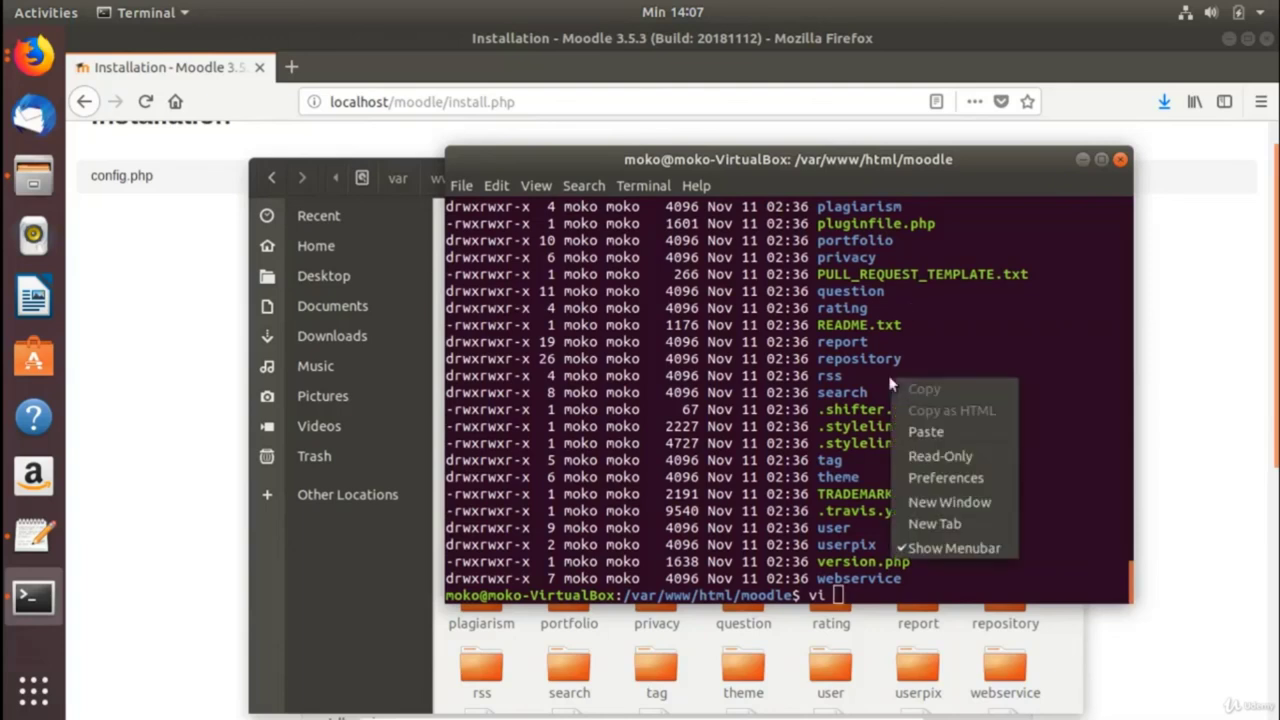
pyautogui.click(940, 433)
pyautogui.press('Return')
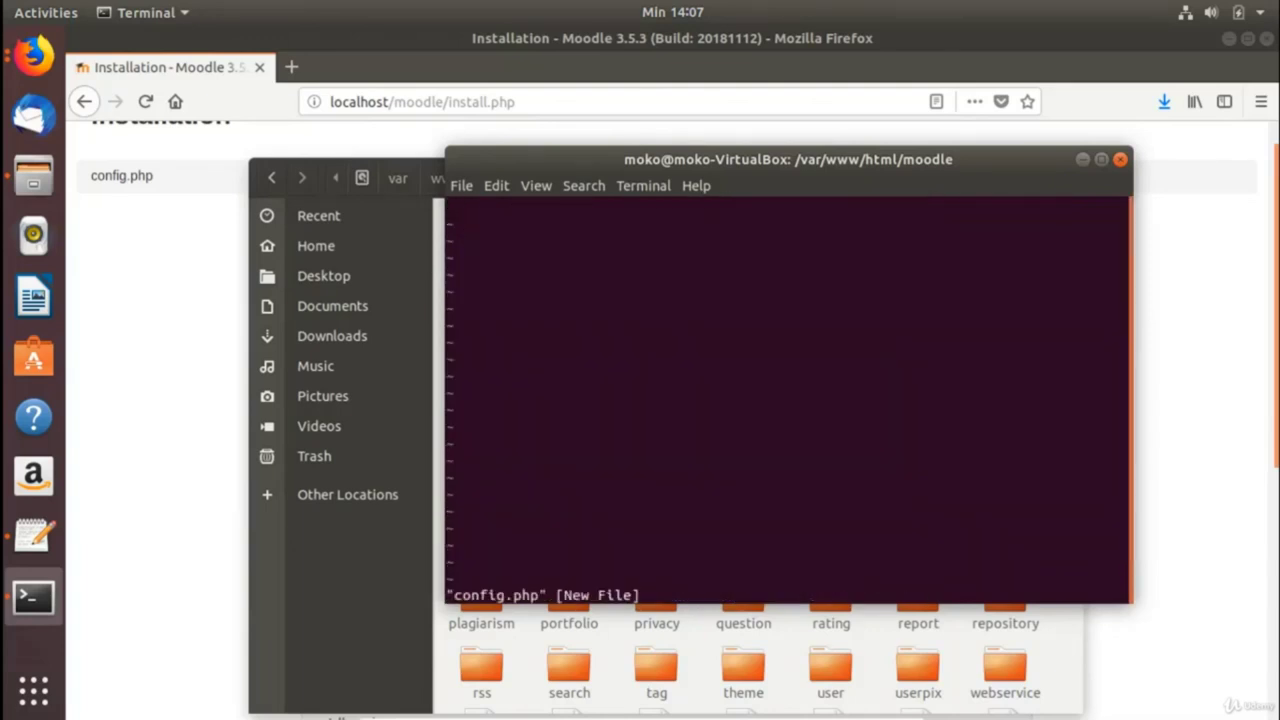
pyautogui.moveTo(446, 441); pyautogui.dragTo(212, 457)
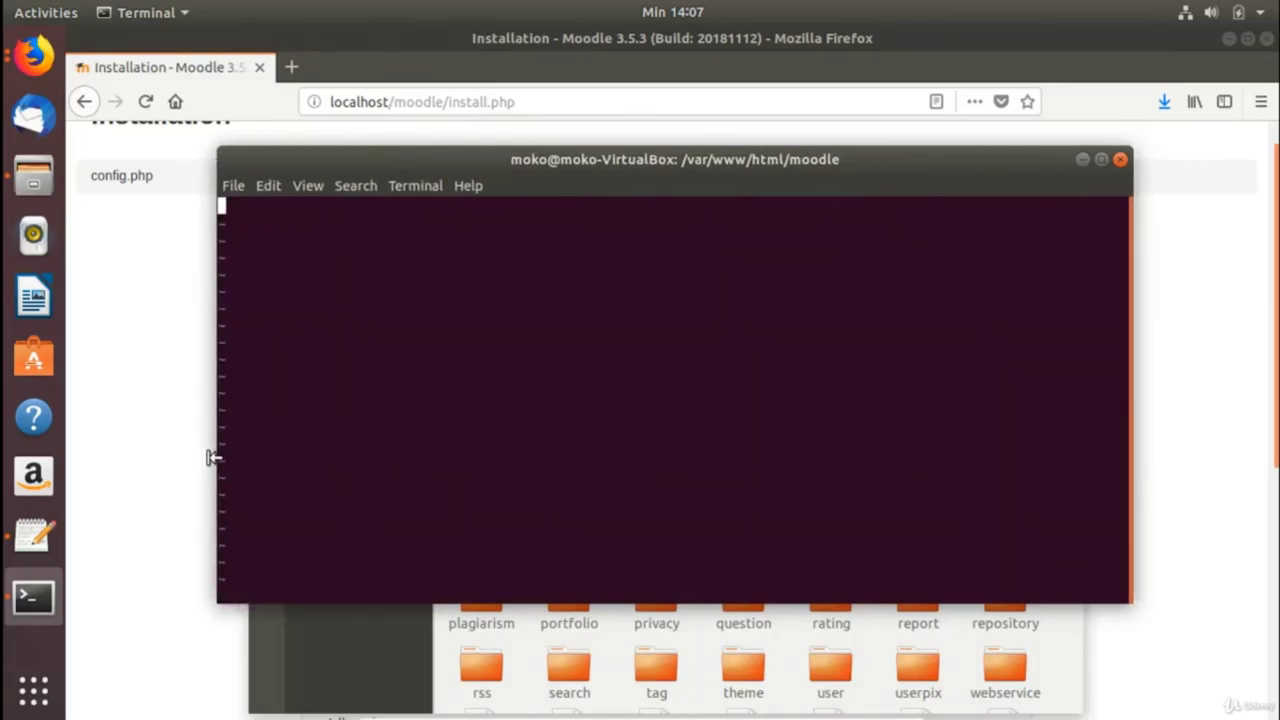
pyautogui.moveTo(480, 166); pyautogui.dragTo(487, 215)
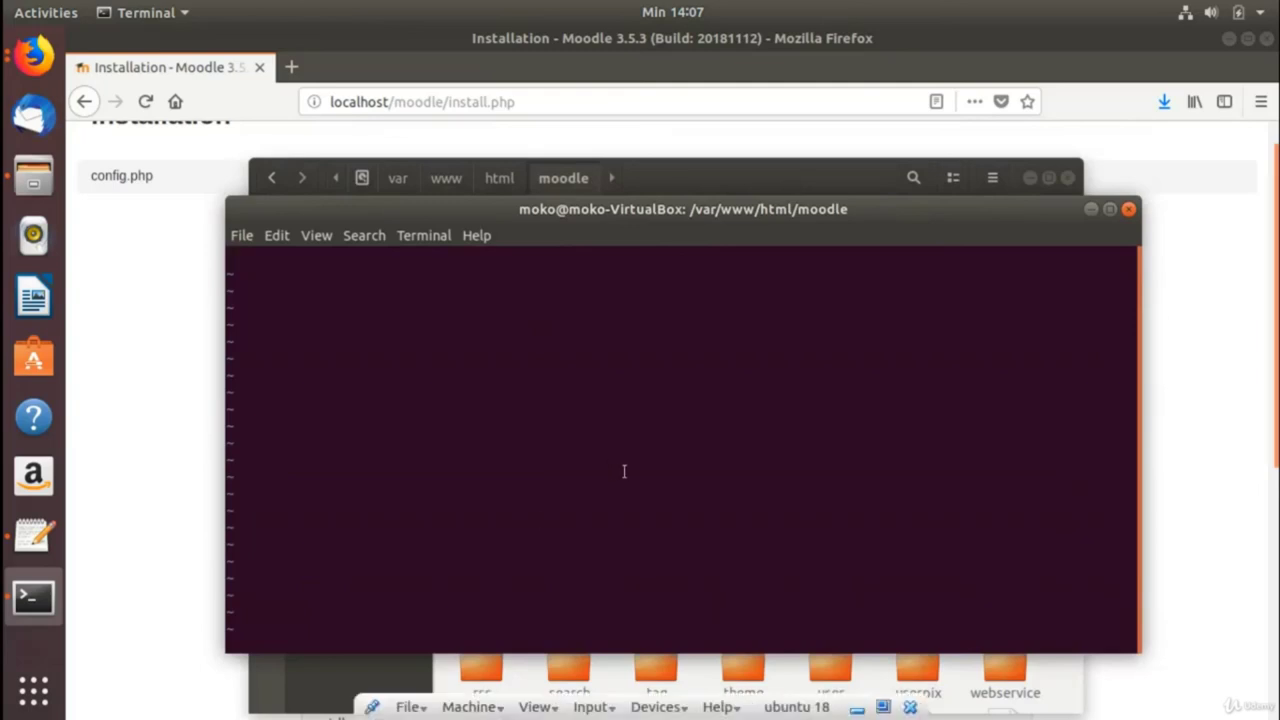
# - Quit vi with :q! and reopen config.php in vi under sudo
pyautogui.write(':')
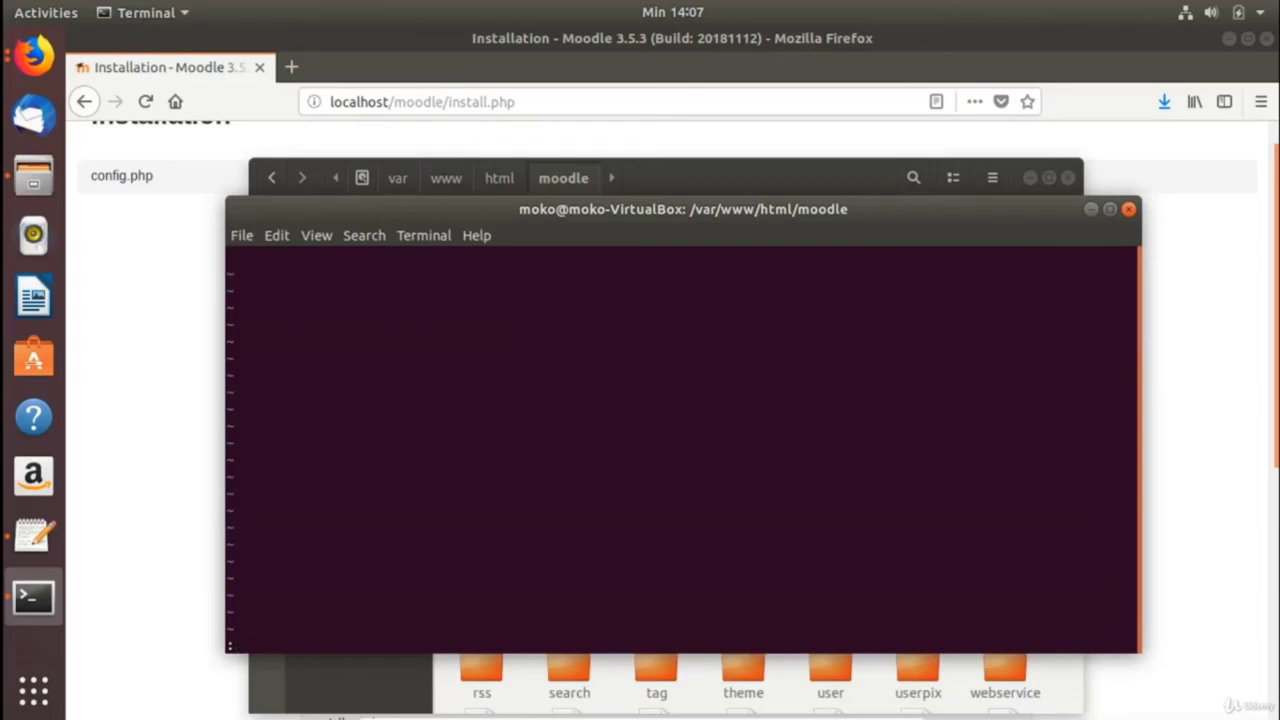
pyautogui.write('q!')
pyautogui.press('Return')
pyautogui.press('Up')
pyautogui.press('Home')
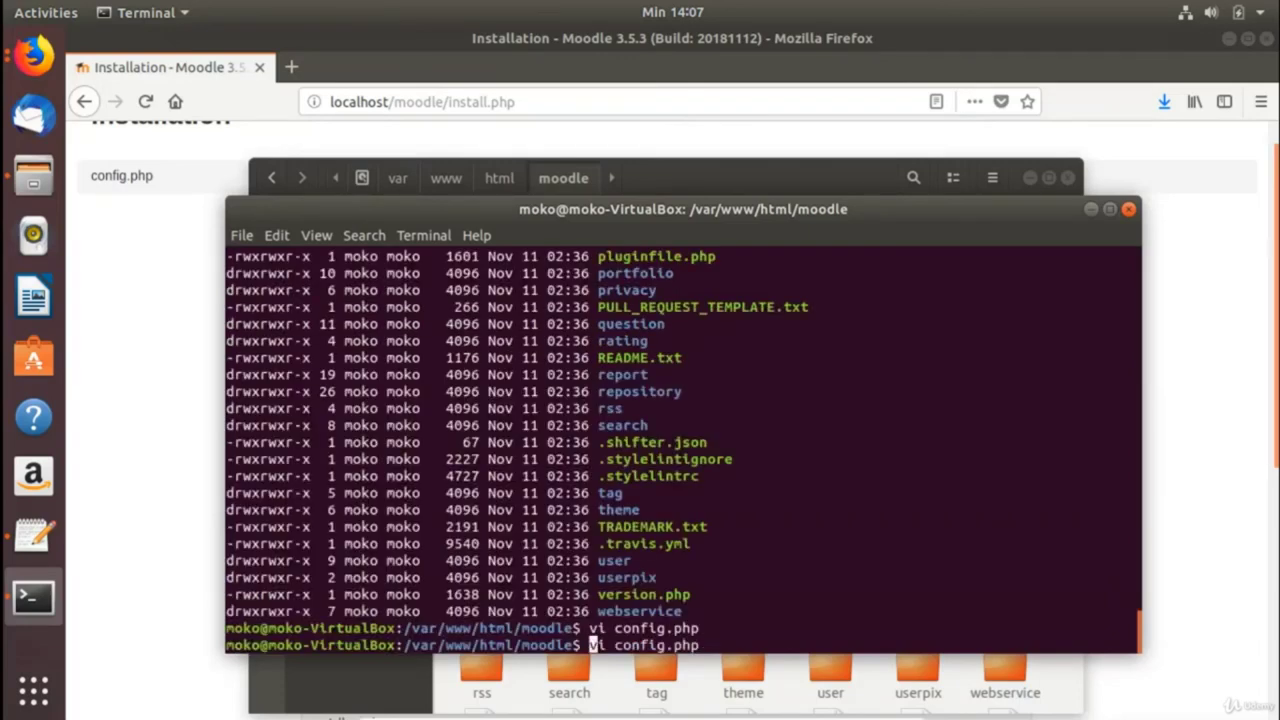
pyautogui.write('sudo')
pyautogui.press('Return')
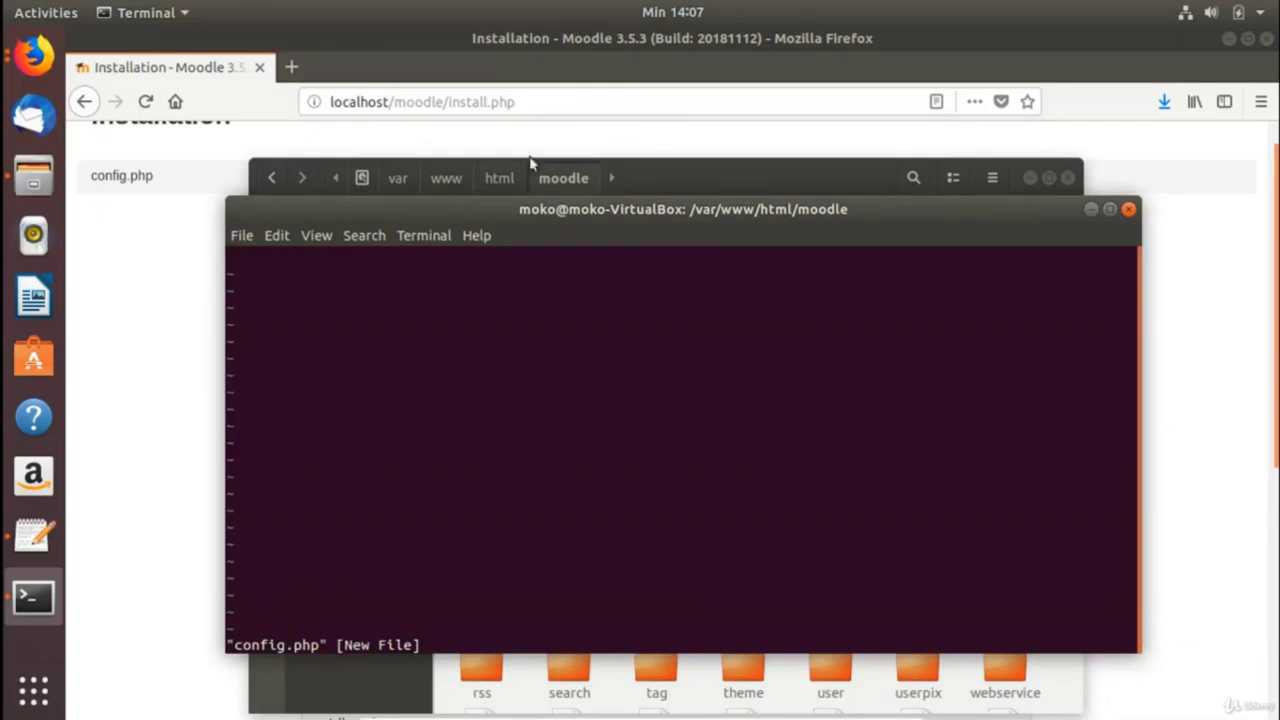
# - Select and copy the whole config code block from the installer page
pyautogui.hotkey('alt', 'Tab')
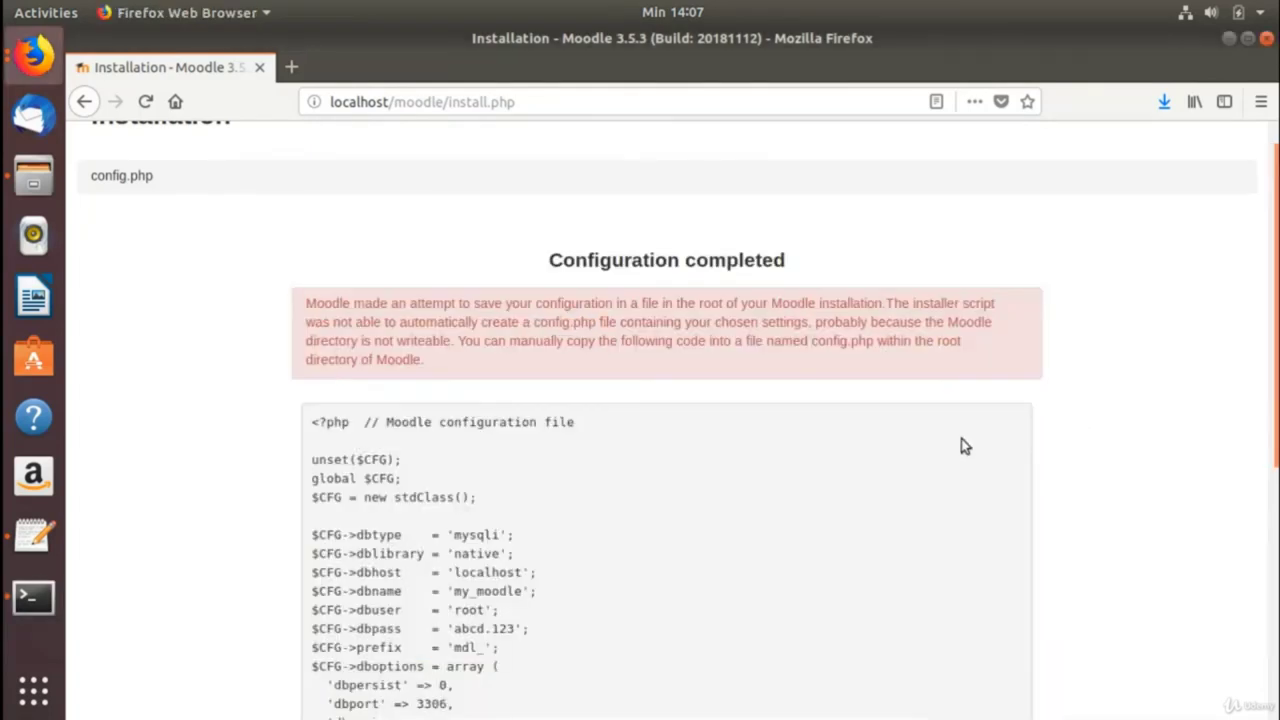
pyautogui.scroll(-5, 674, 374)
pyautogui.scroll(2, 385, 258)
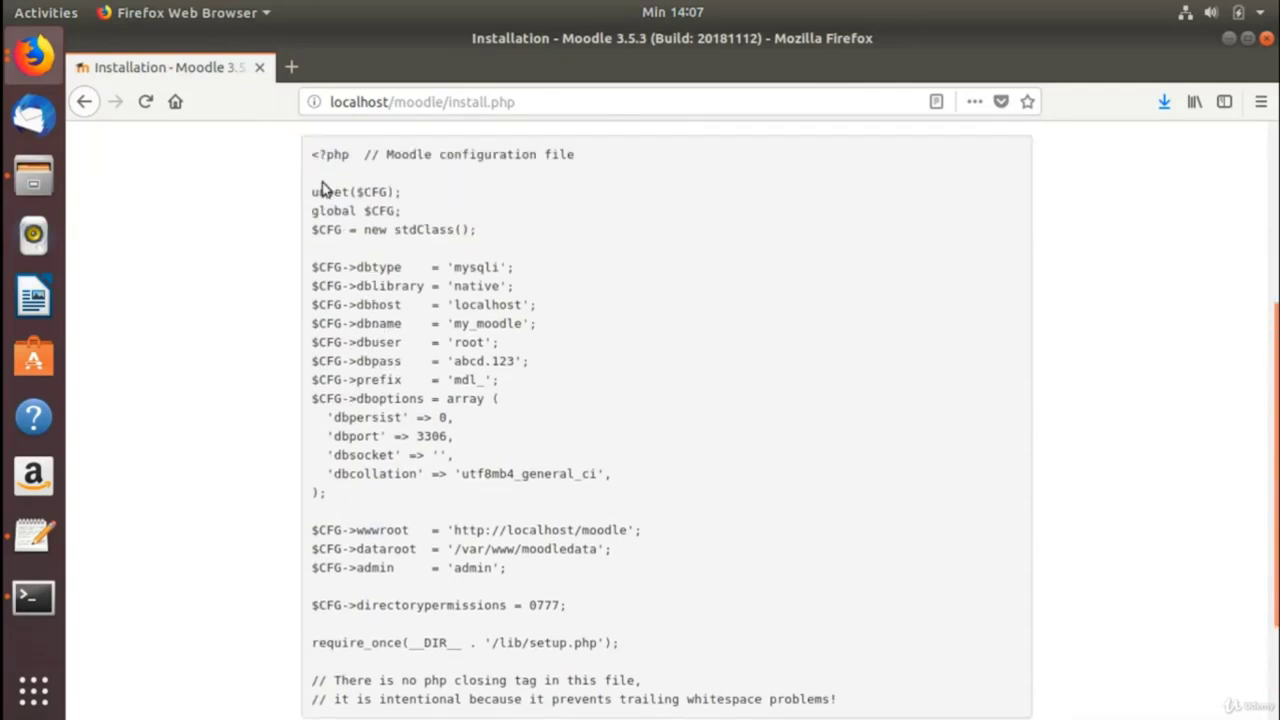
pyautogui.moveTo(312, 189); pyautogui.dragTo(374, 271)
pyautogui.click(316, 192)
pyautogui.moveTo(314, 151); pyautogui.dragTo(429, 363)
pyautogui.scroll(-3, 560, 519)
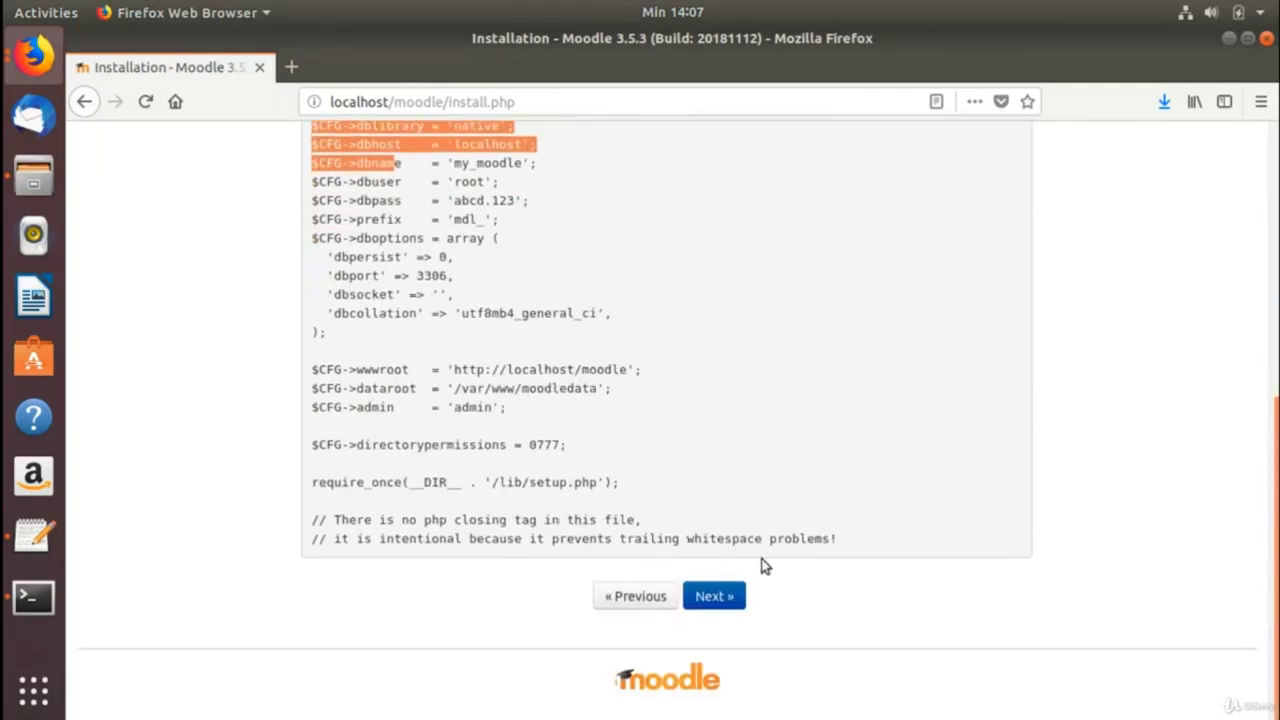
pyautogui.keyDown('shift'); pyautogui.click(865, 546); pyautogui.keyUp('shift')
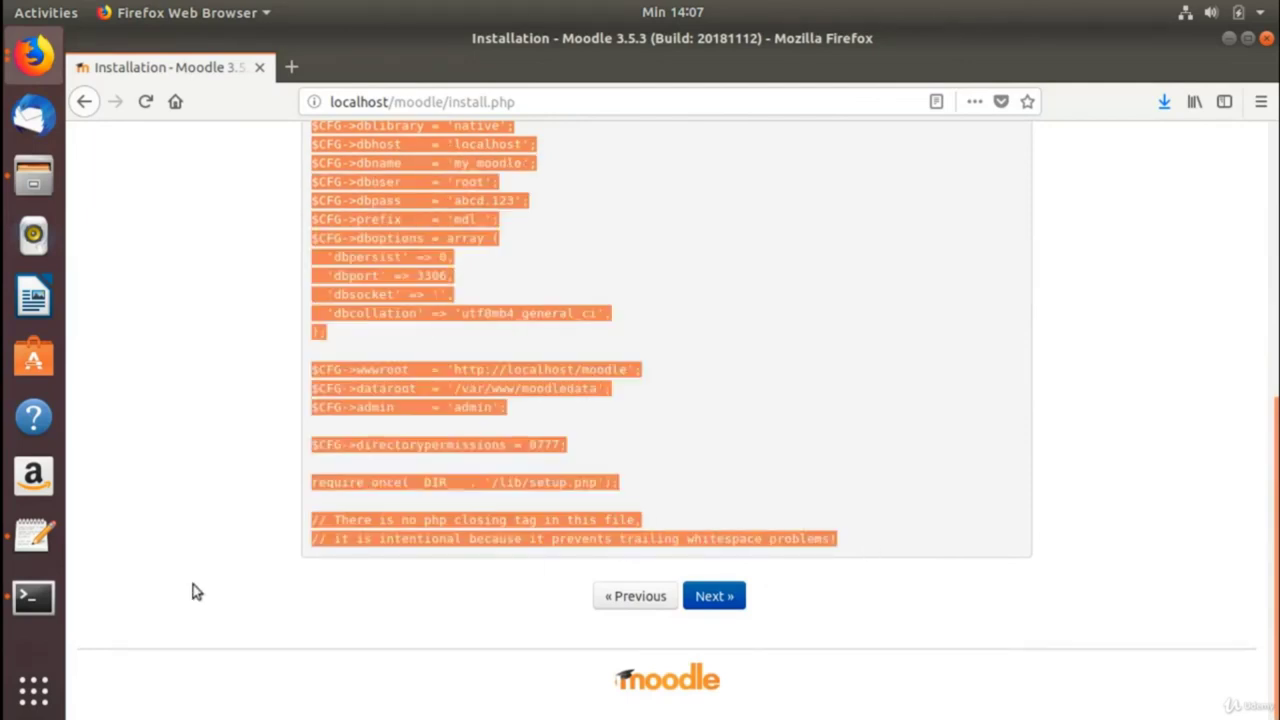
# - Paste the copied configuration into config.php in vi
pyautogui.click(47, 598)
pyautogui.rightClick(430, 336)
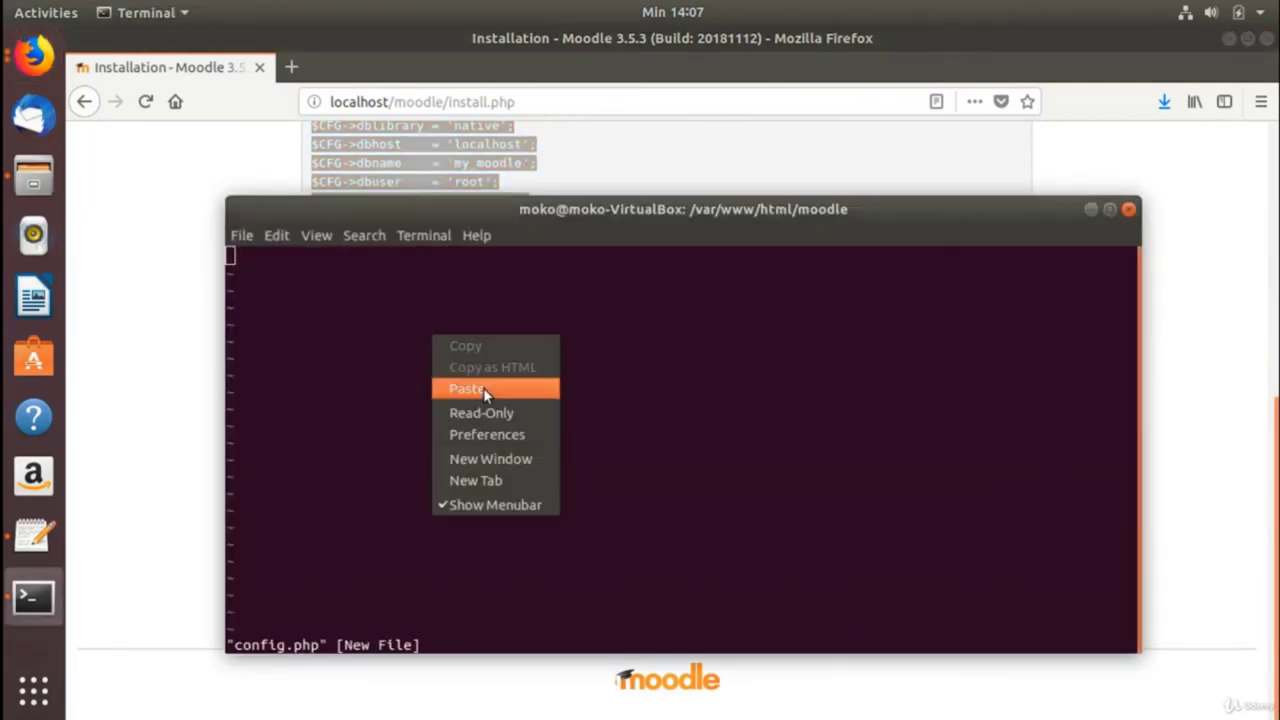
pyautogui.click(437, 383)
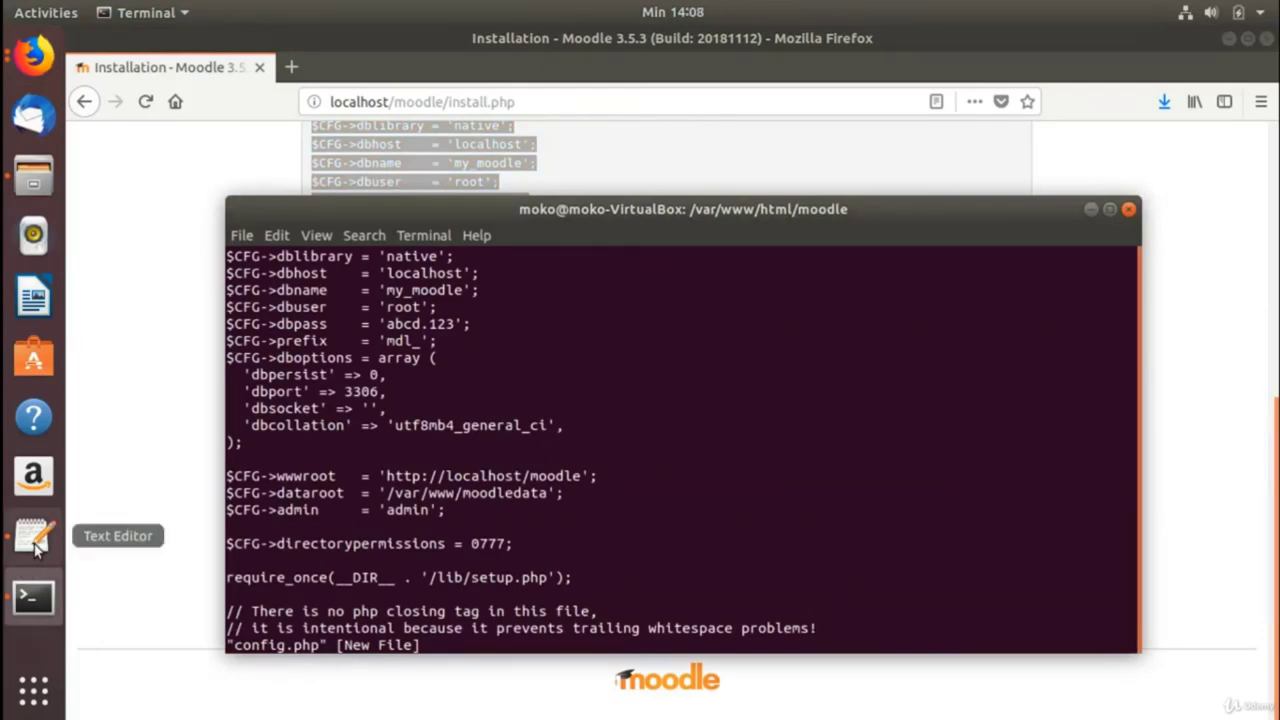
pyautogui.click(34, 540)
pyautogui.moveTo(584, 185); pyautogui.dragTo(668, 86)
# - Write the note 'hit :wq on keyboard', then insert 'escape' before ':wq'
pyautogui.press('Return')
pyautogui.press('Return')
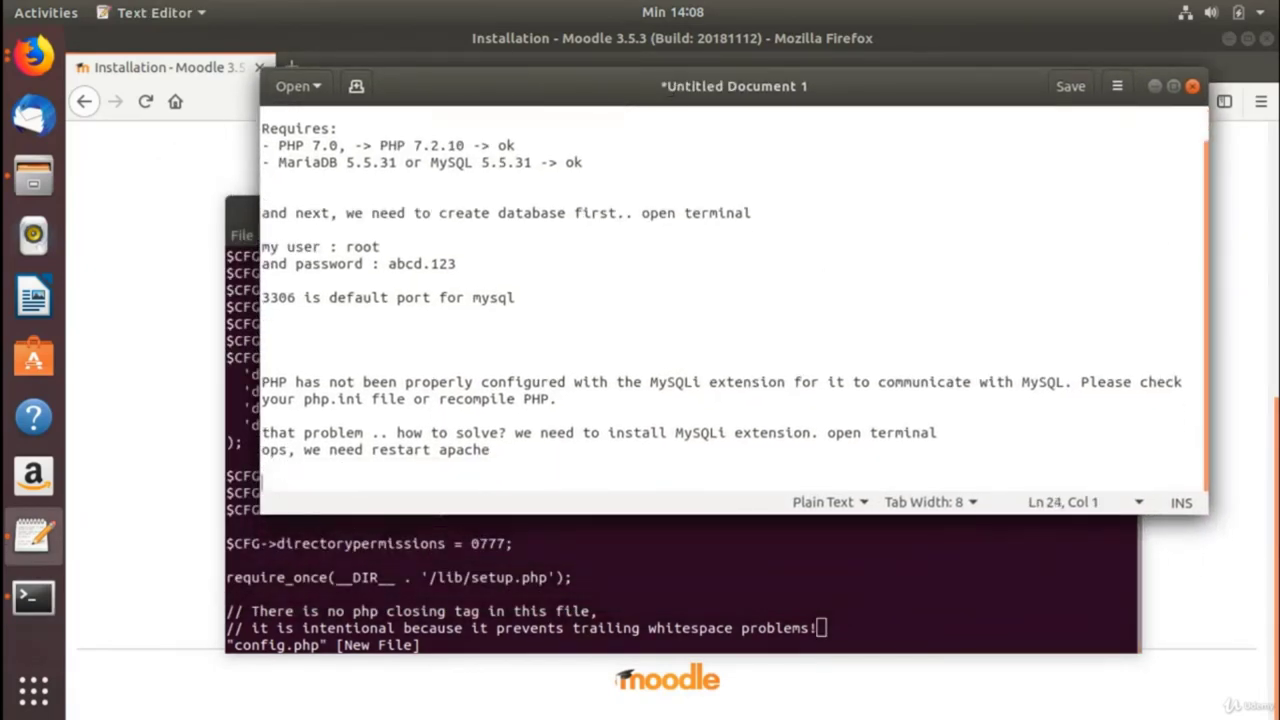
pyautogui.write('hit :')
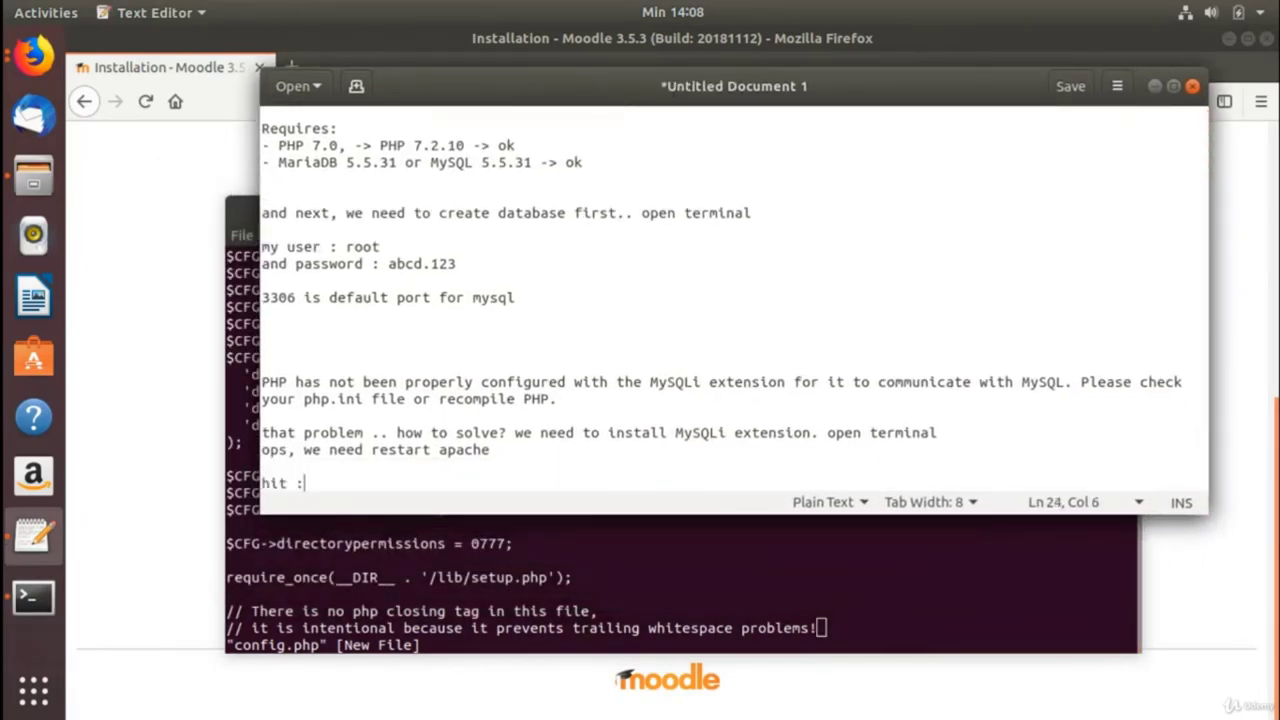
pyautogui.write('wq on key')
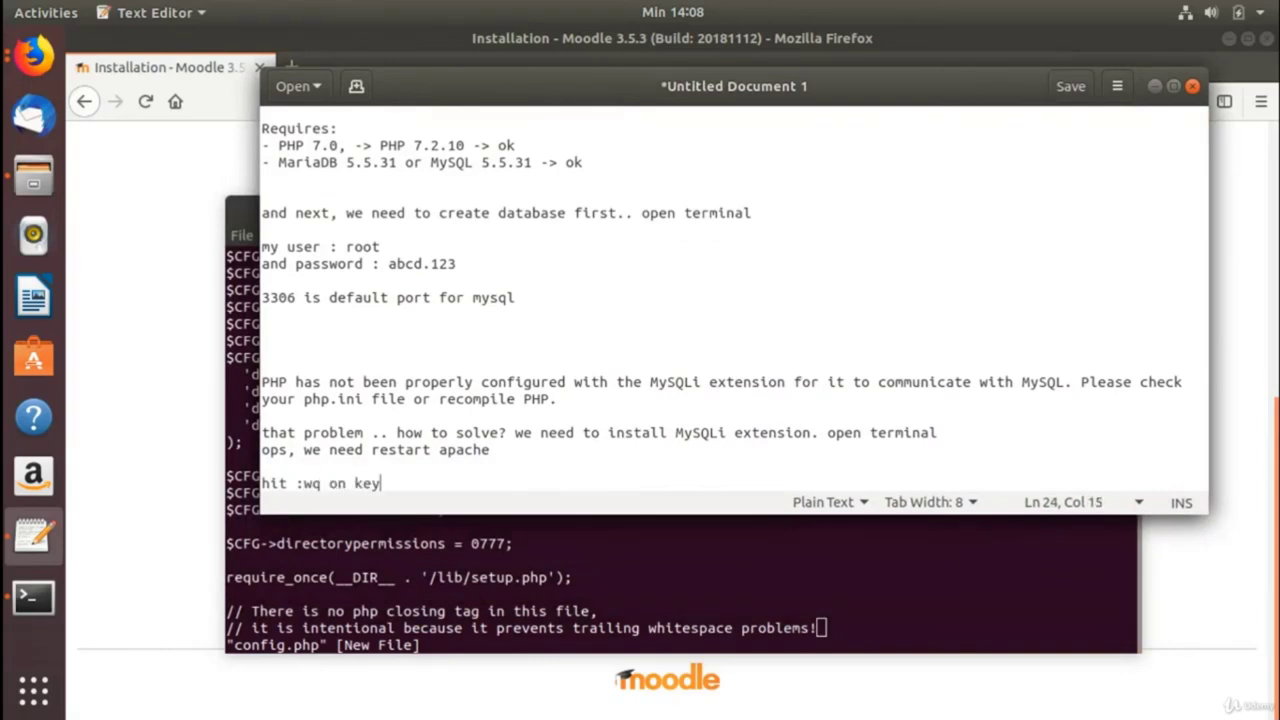
pyautogui.write('board')
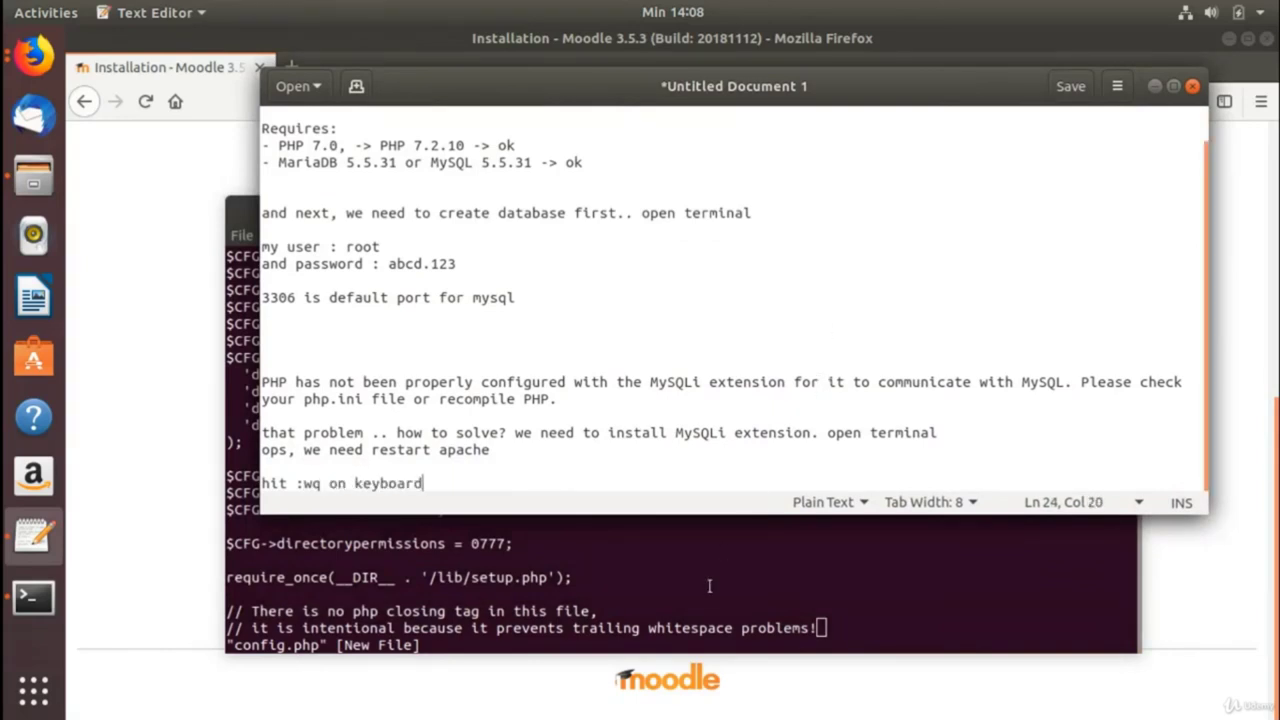
pyautogui.click(708, 582)
pyautogui.click(606, 135)
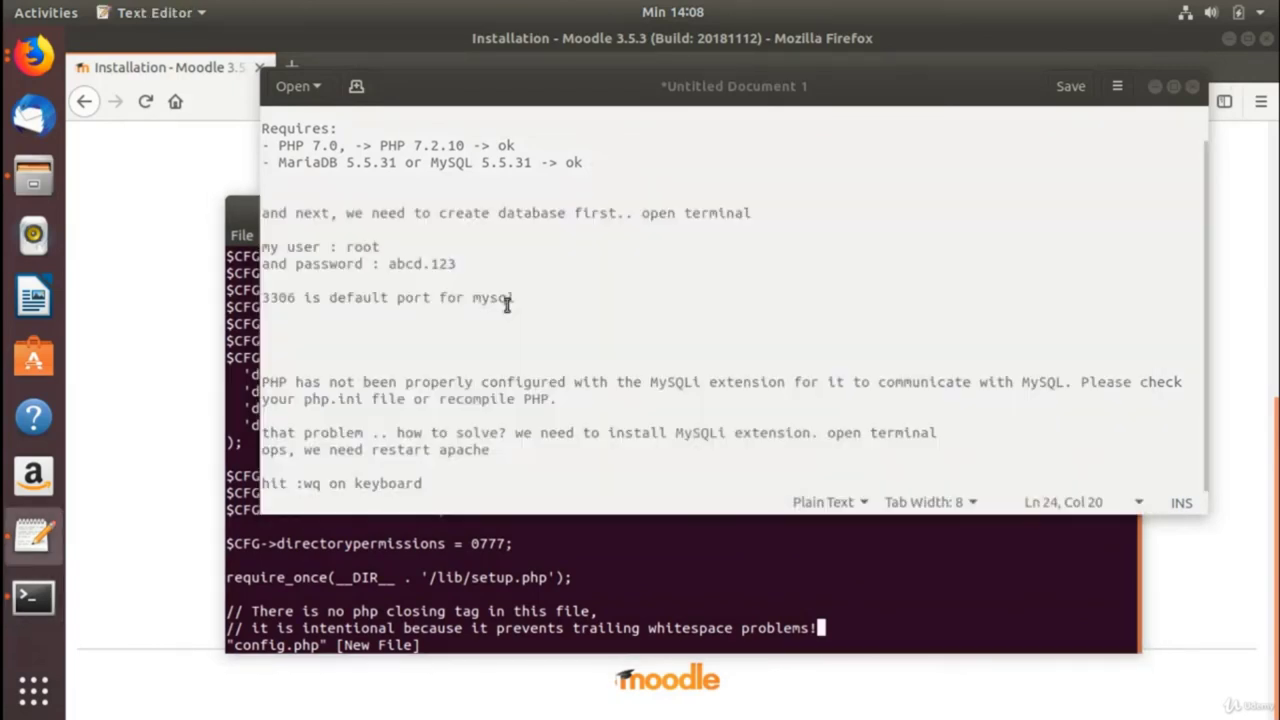
pyautogui.moveTo(262, 128); pyautogui.dragTo(582, 162)
pyautogui.click(297, 483)
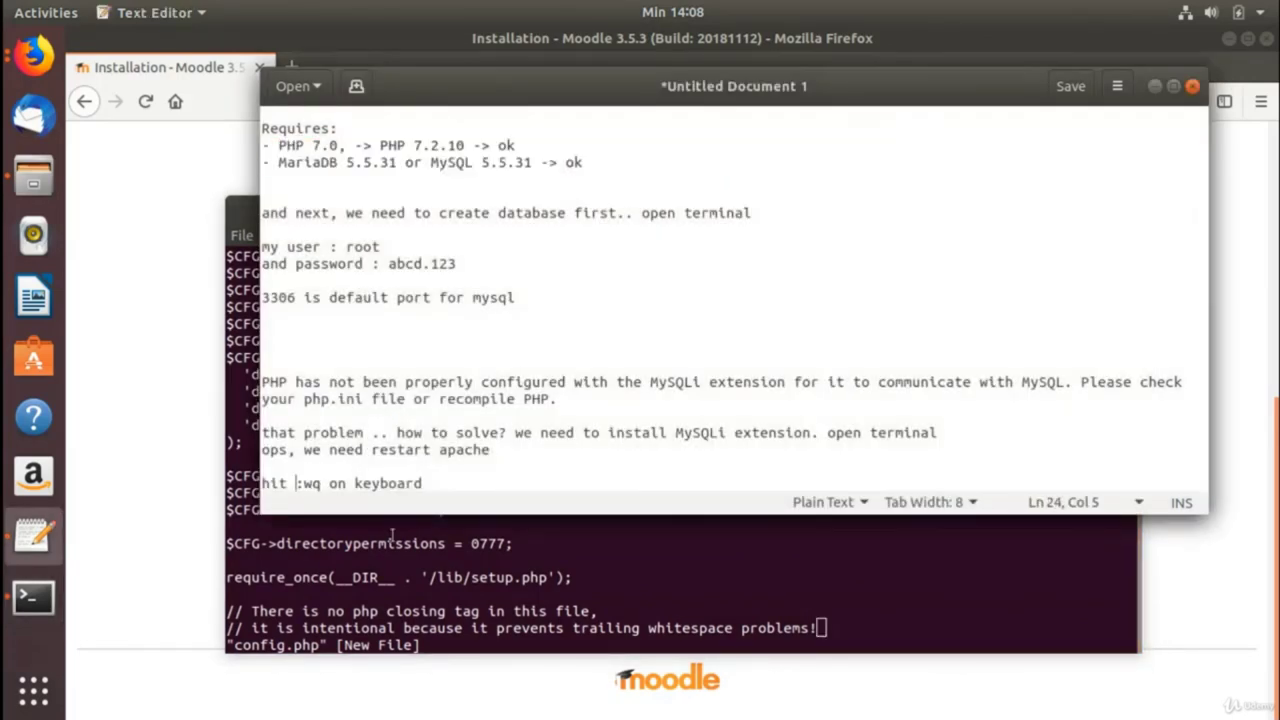
pyautogui.write('escape ')
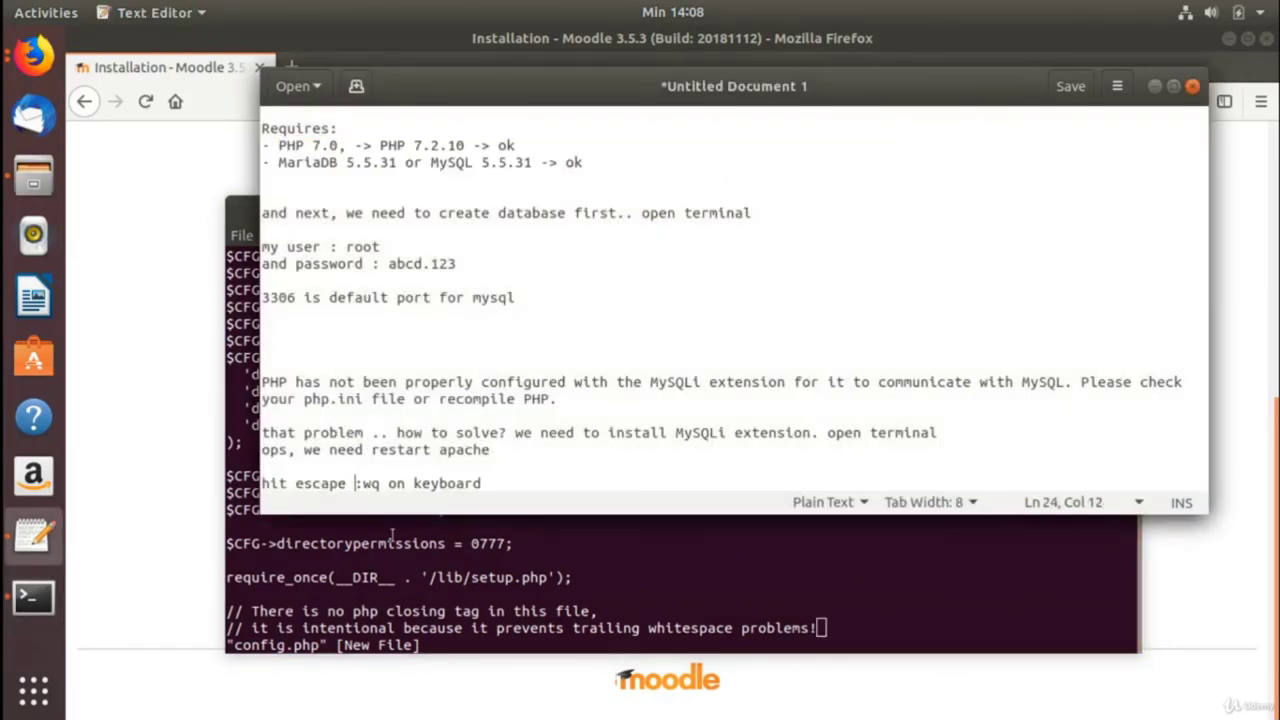
pyautogui.write('->')
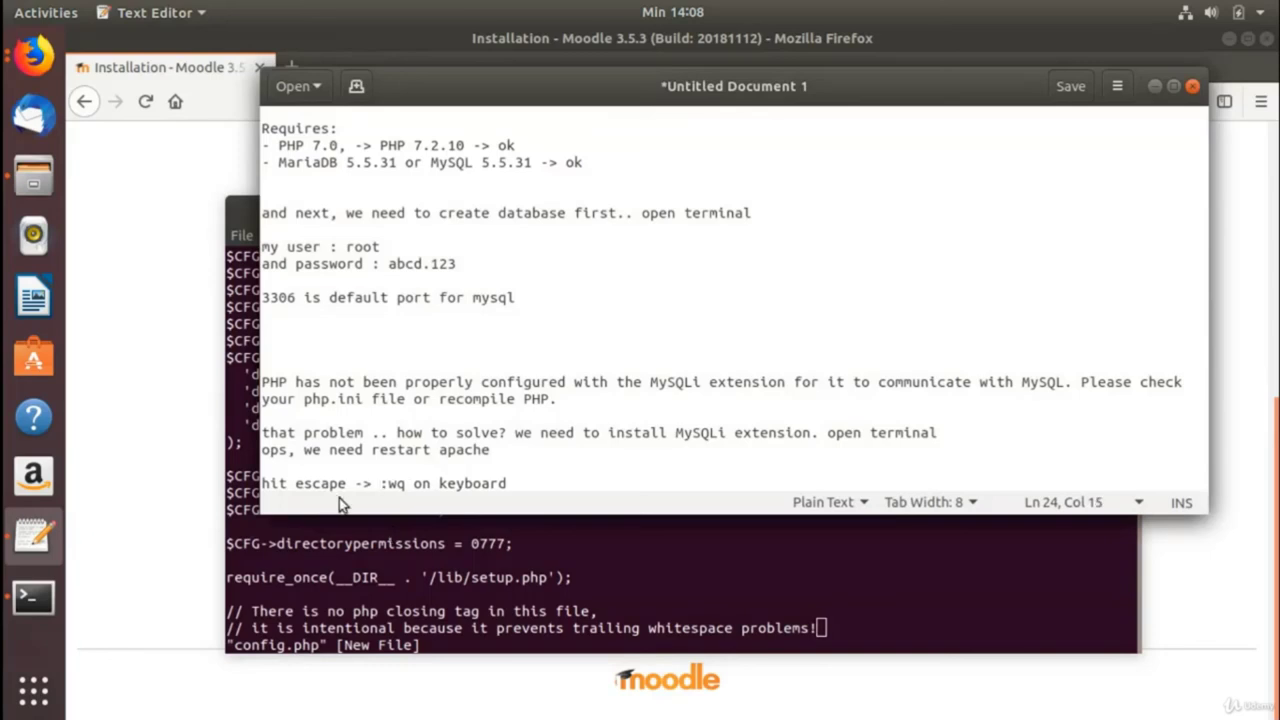
pyautogui.press('BackSpace')
pyautogui.press('BackSpace')
pyautogui.press('BackSpace')
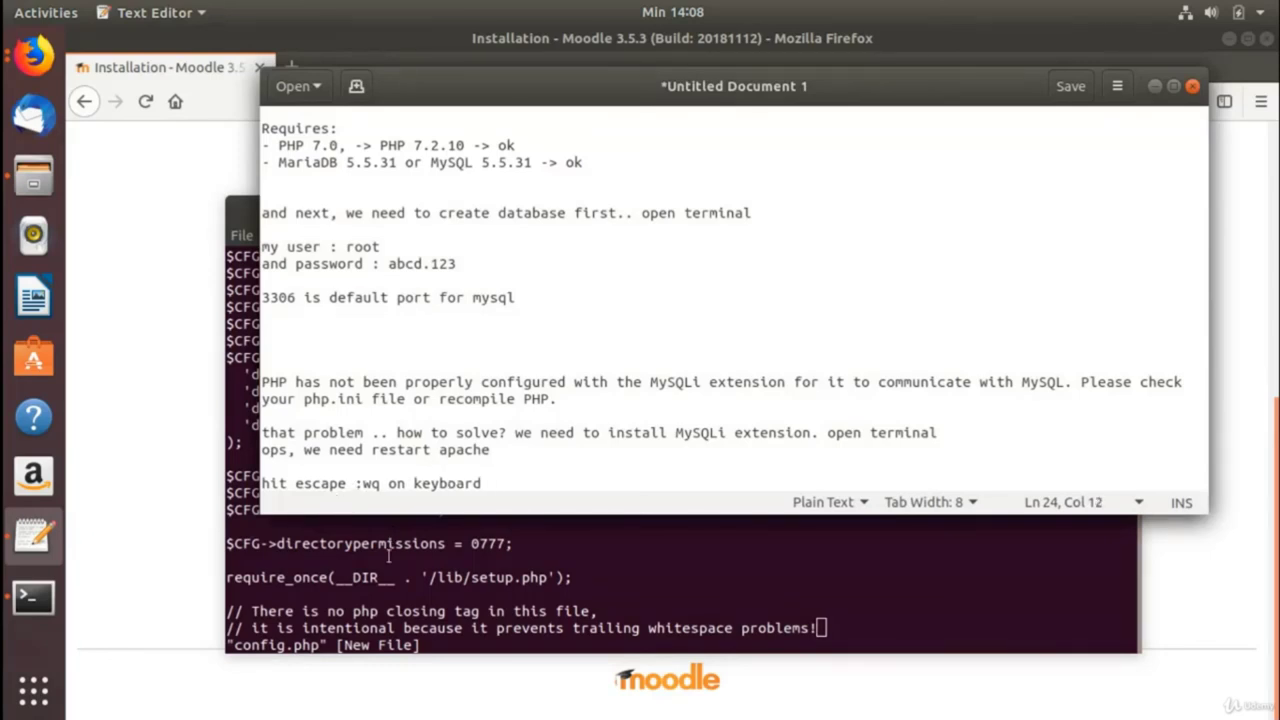
pyautogui.click(409, 577)
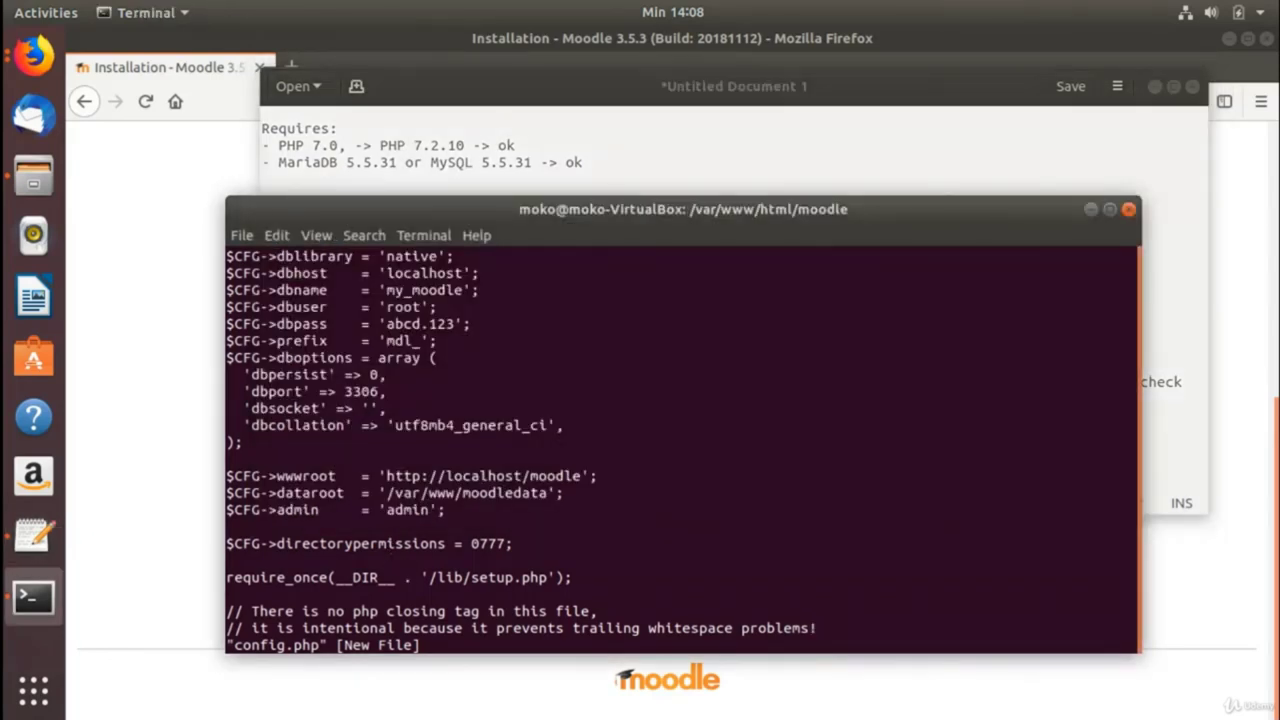
# - Save config.php and quit vi with :wq!, then run ls -al
pyautogui.write(':')
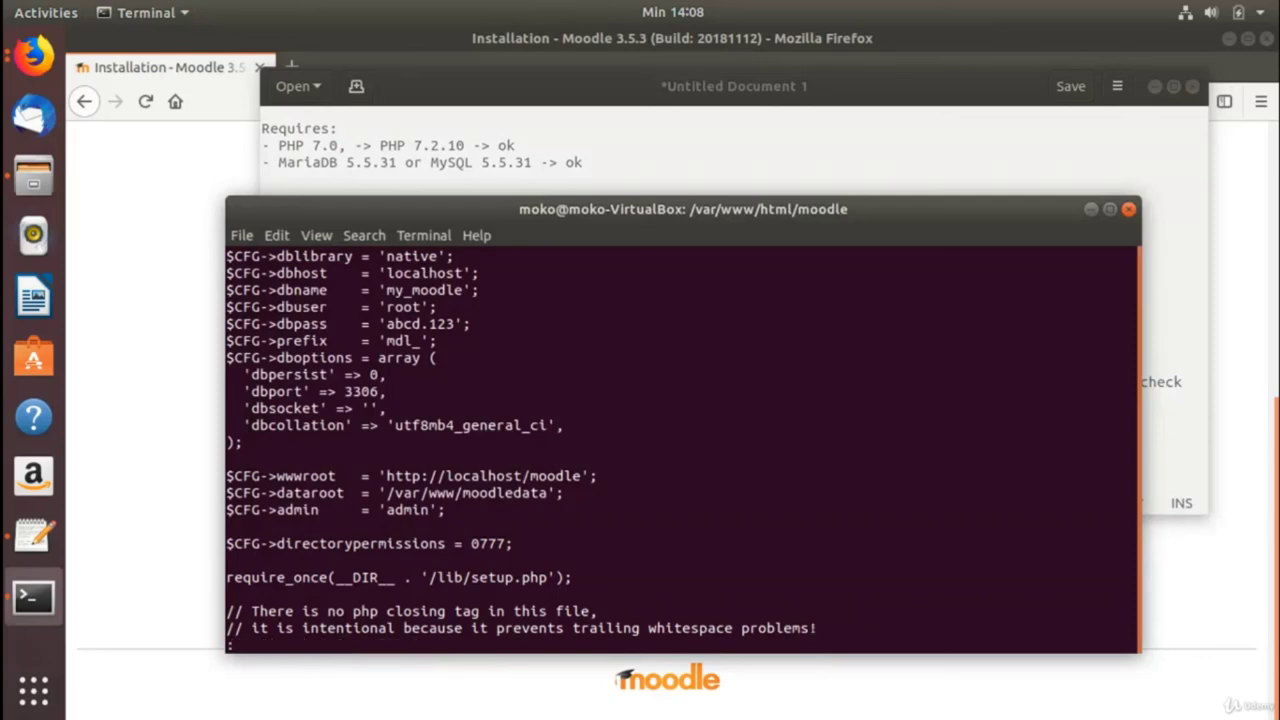
pyautogui.write('wq!')
pyautogui.press('Return')
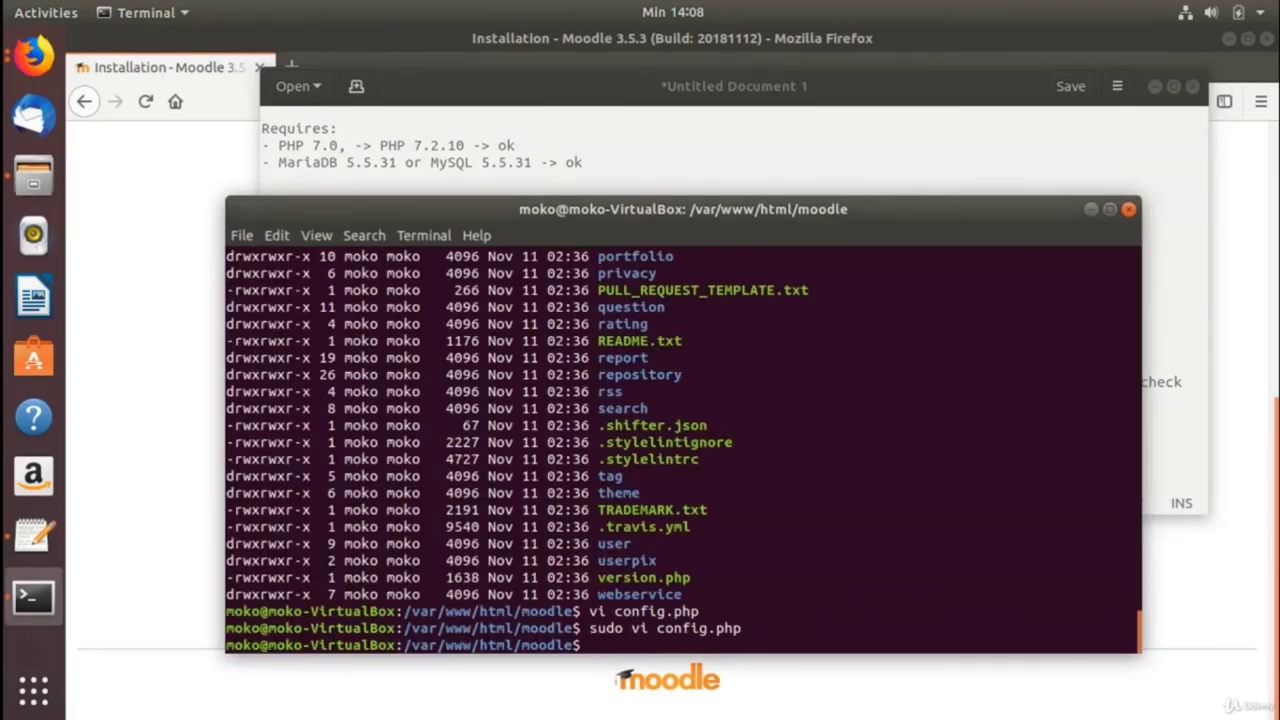
pyautogui.write('ls -al')
pyautogui.press('Return')
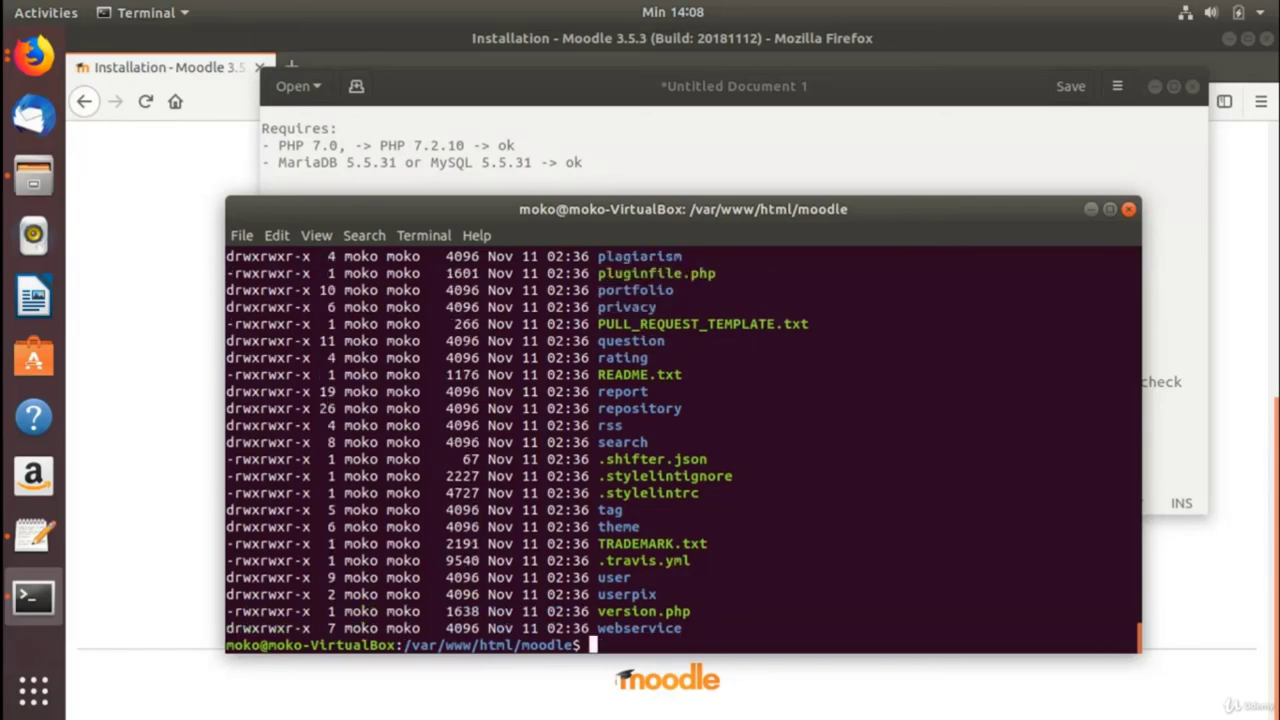
# - Find the root-owned, 727-byte config.php in the listing and continue the installer
pyautogui.scroll(4, 643, 432)
pyautogui.scroll(8, 643, 432)
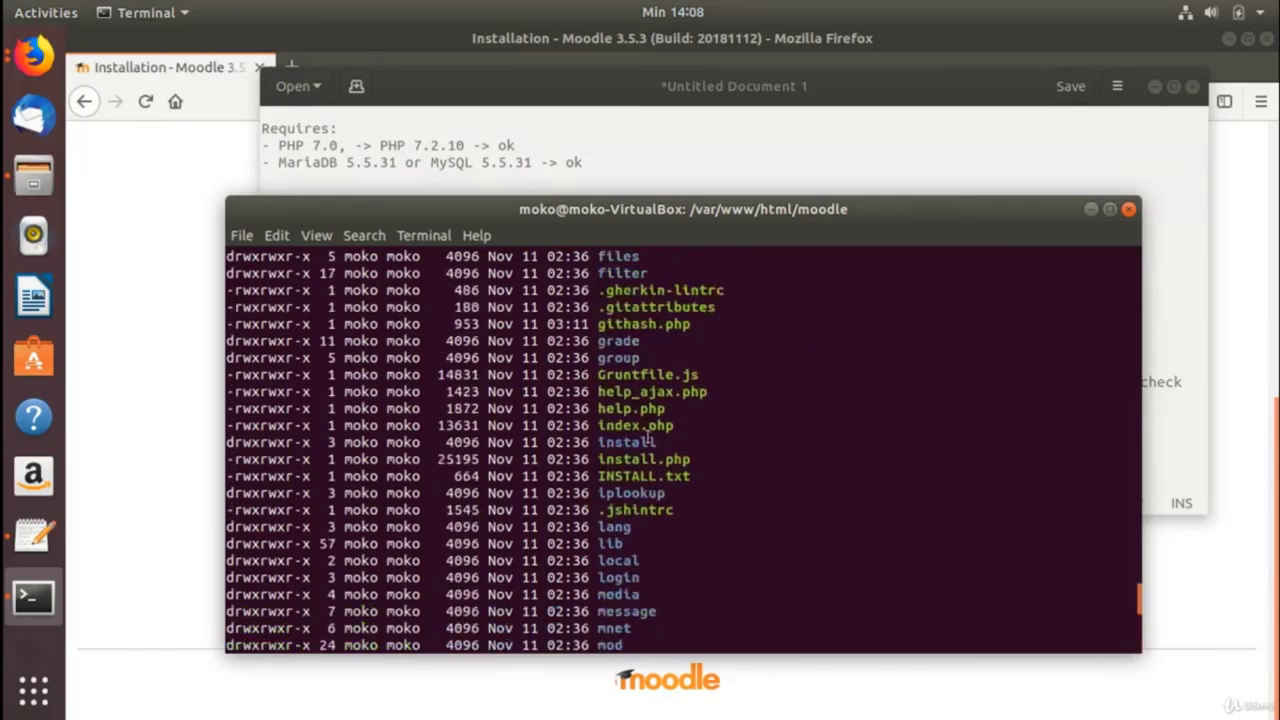
pyautogui.scroll(1, 605, 400)
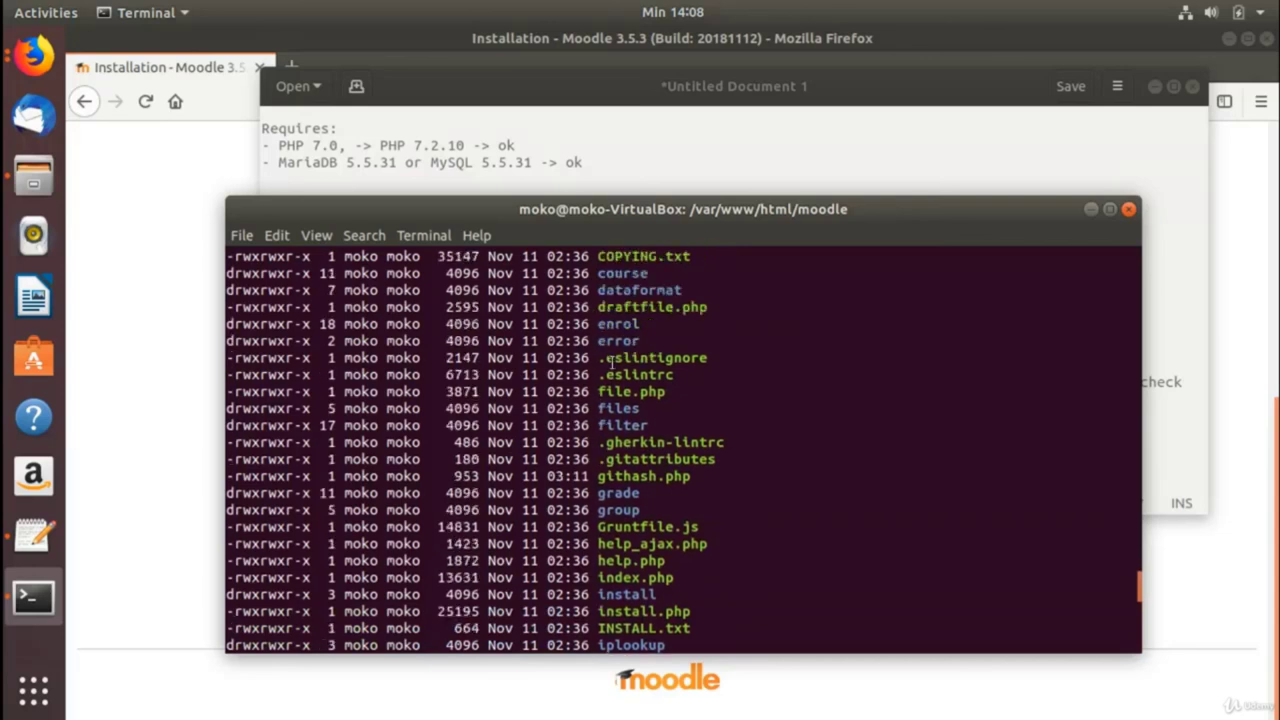
pyautogui.scroll(1, 716, 442)
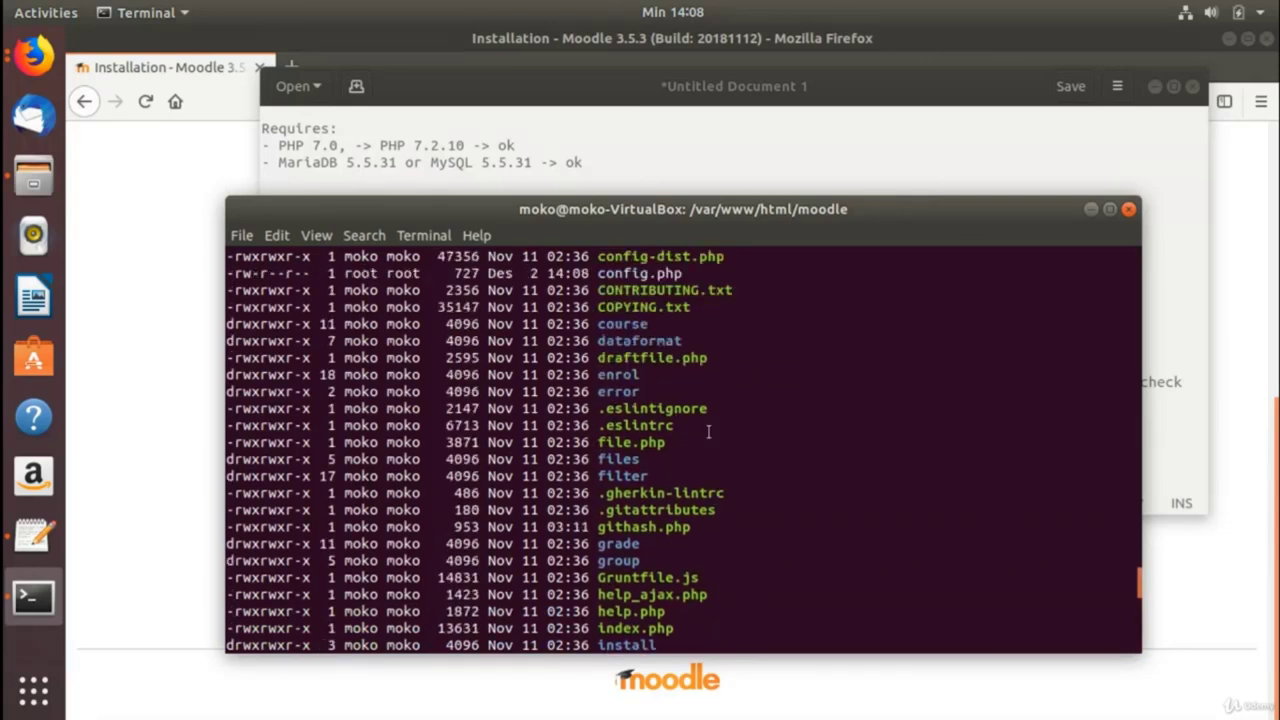
pyautogui.moveTo(592, 274); pyautogui.dragTo(681, 276)
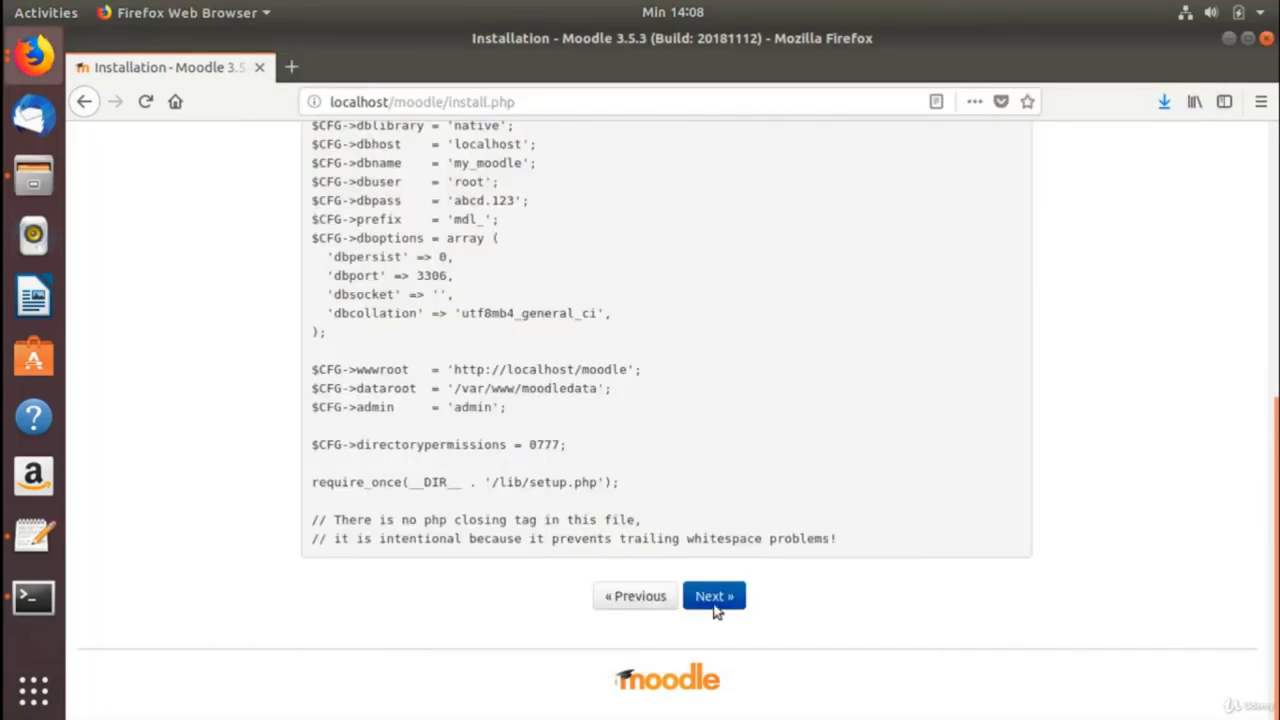
pyautogui.click(712, 595)
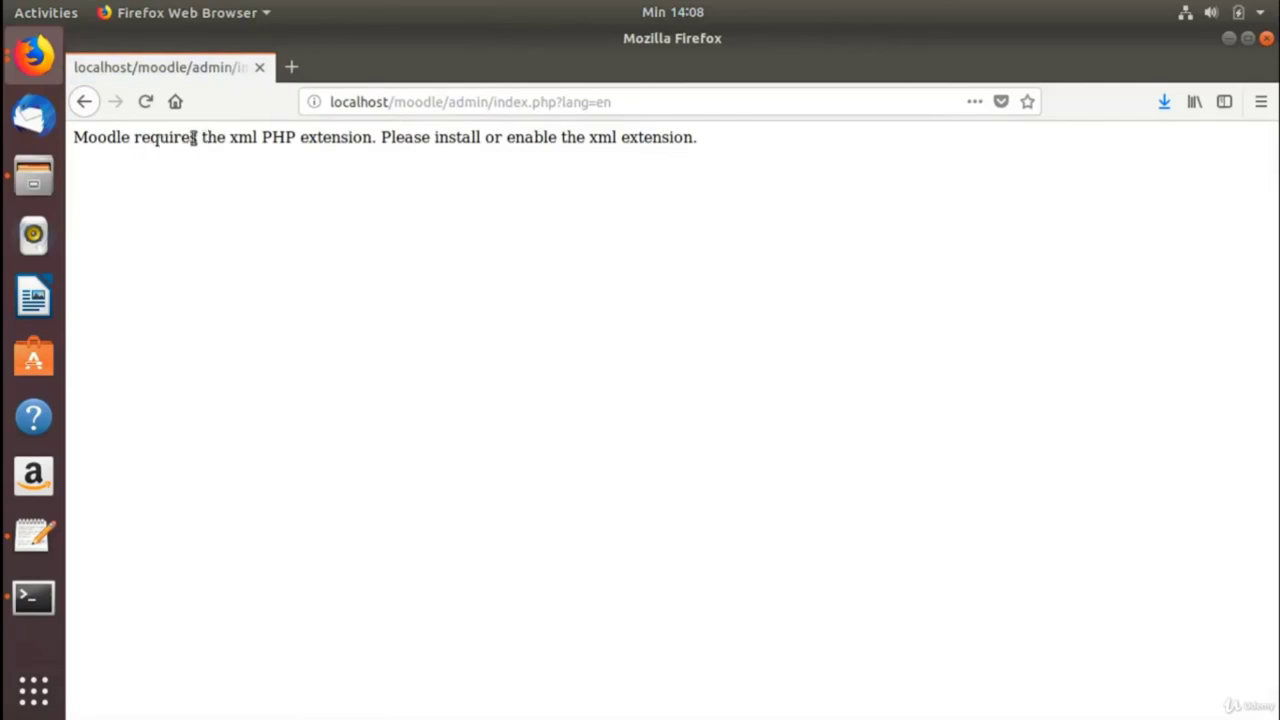
# - Copy the words 'xml extension' from Moodle's requirements error
pyautogui.moveTo(200, 138); pyautogui.dragTo(370, 142)
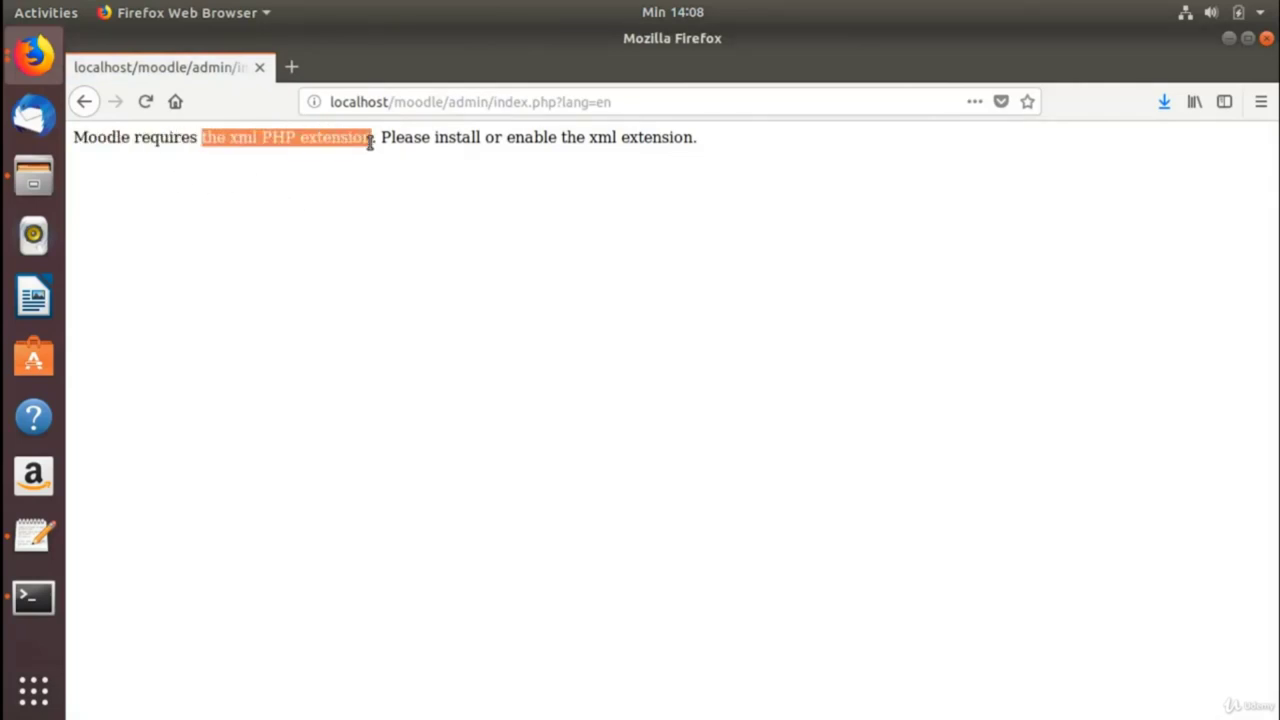
pyautogui.click(669, 185)
pyautogui.moveTo(700, 145)
pyautogui.mouseDown()
pyautogui.moveTo(589, 142)
pyautogui.moveTo(703, 140)
pyautogui.mouseUp()
pyautogui.rightClick(588, 148)
pyautogui.click(587, 140)
pyautogui.rightClick(681, 140)
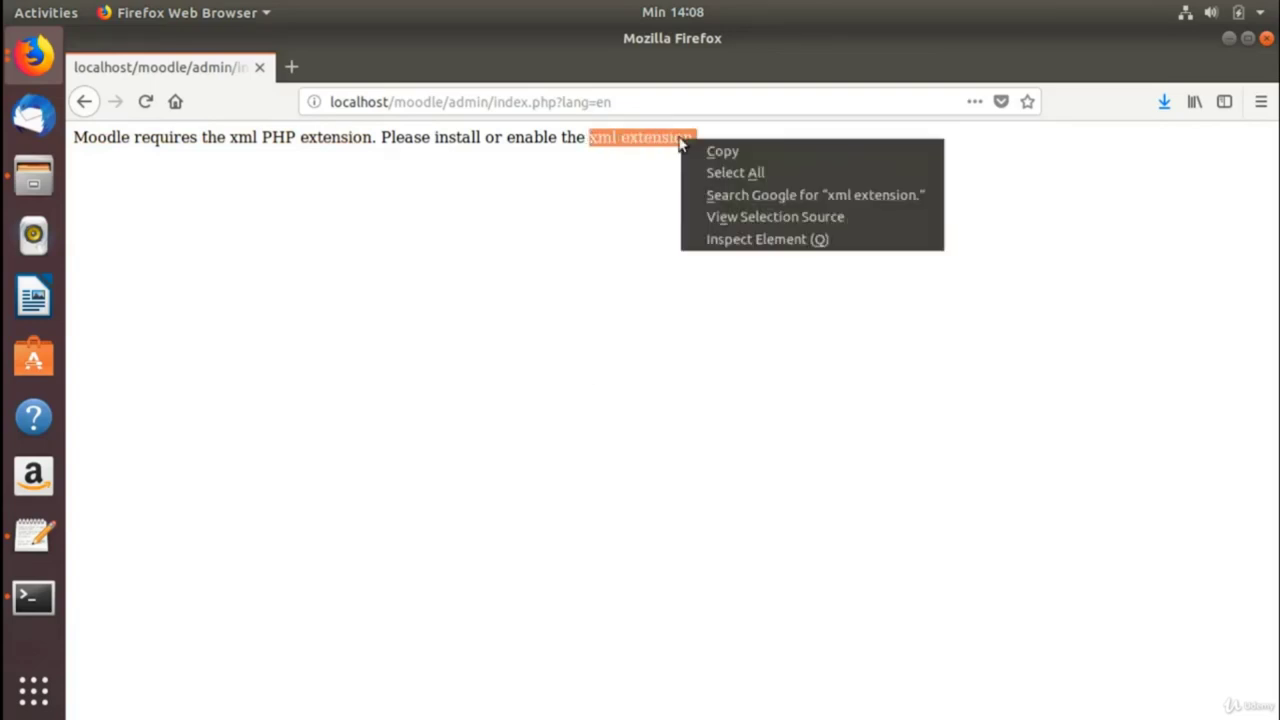
pyautogui.click(683, 151)
# - Add the note line 'we need xml extension.'
pyautogui.click(33, 535)
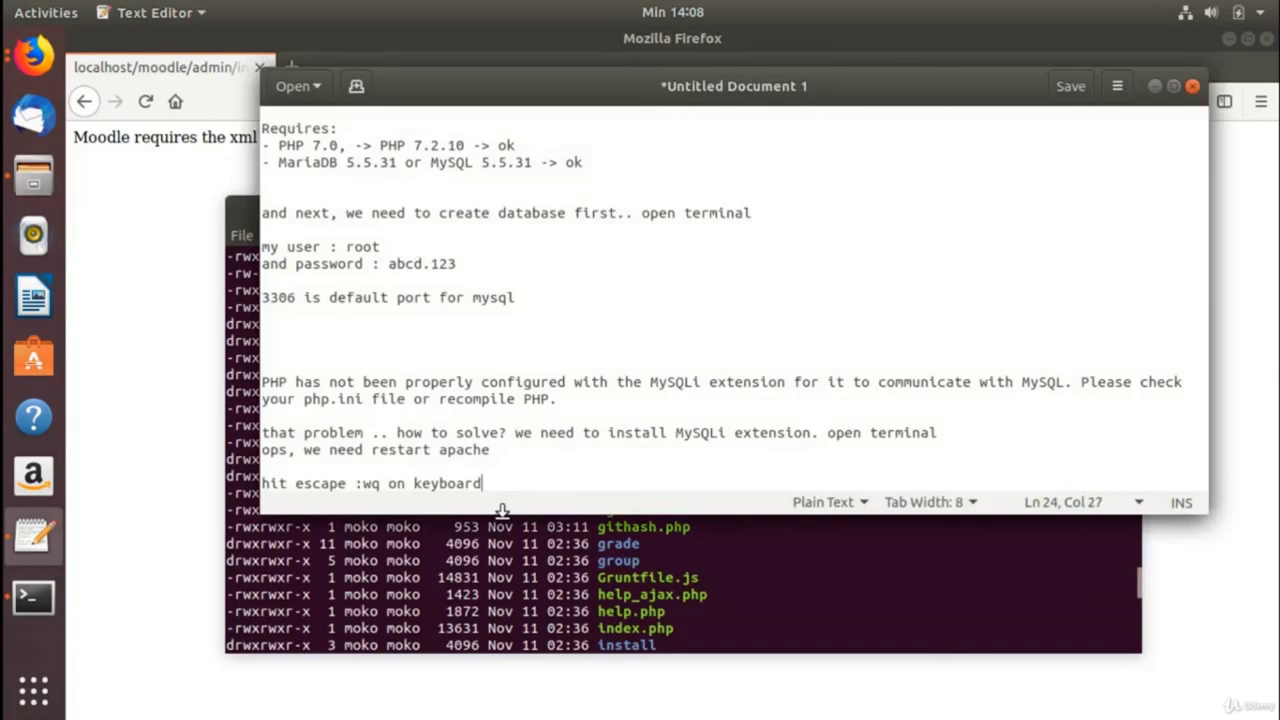
pyautogui.press('Return')
pyautogui.press('Return')
pyautogui.write('we nee')
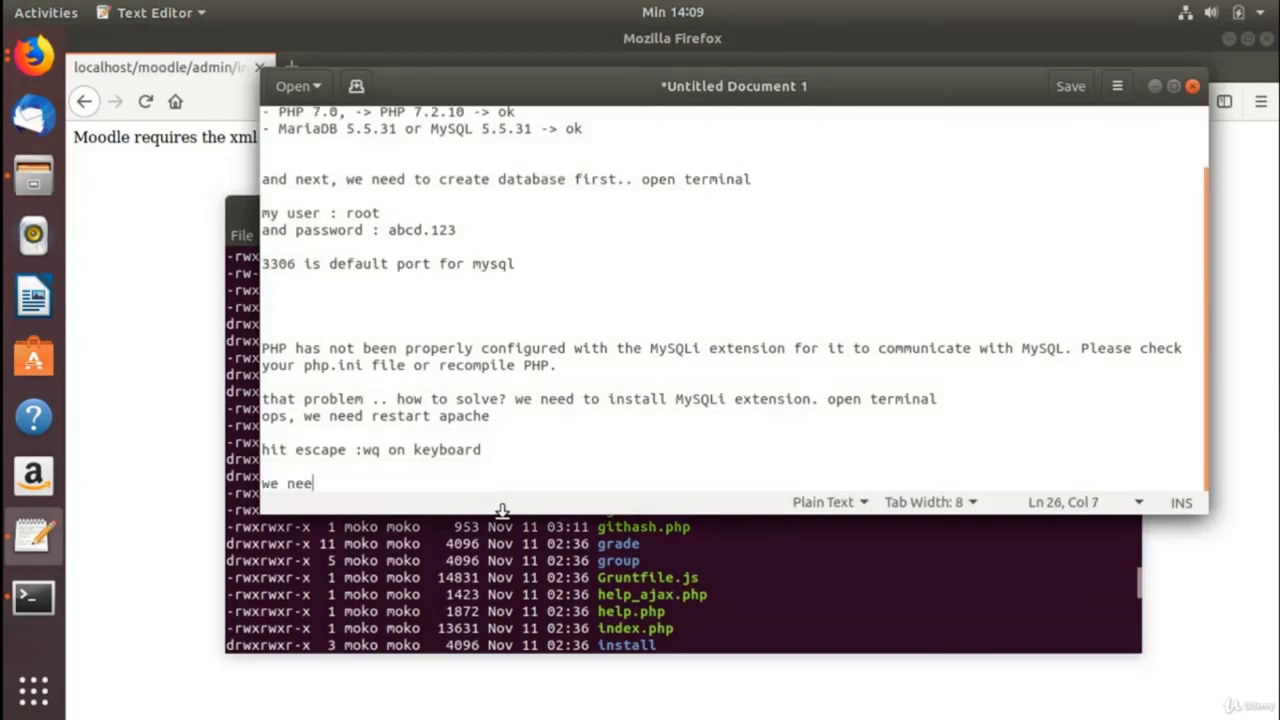
pyautogui.write('d xml extension.')
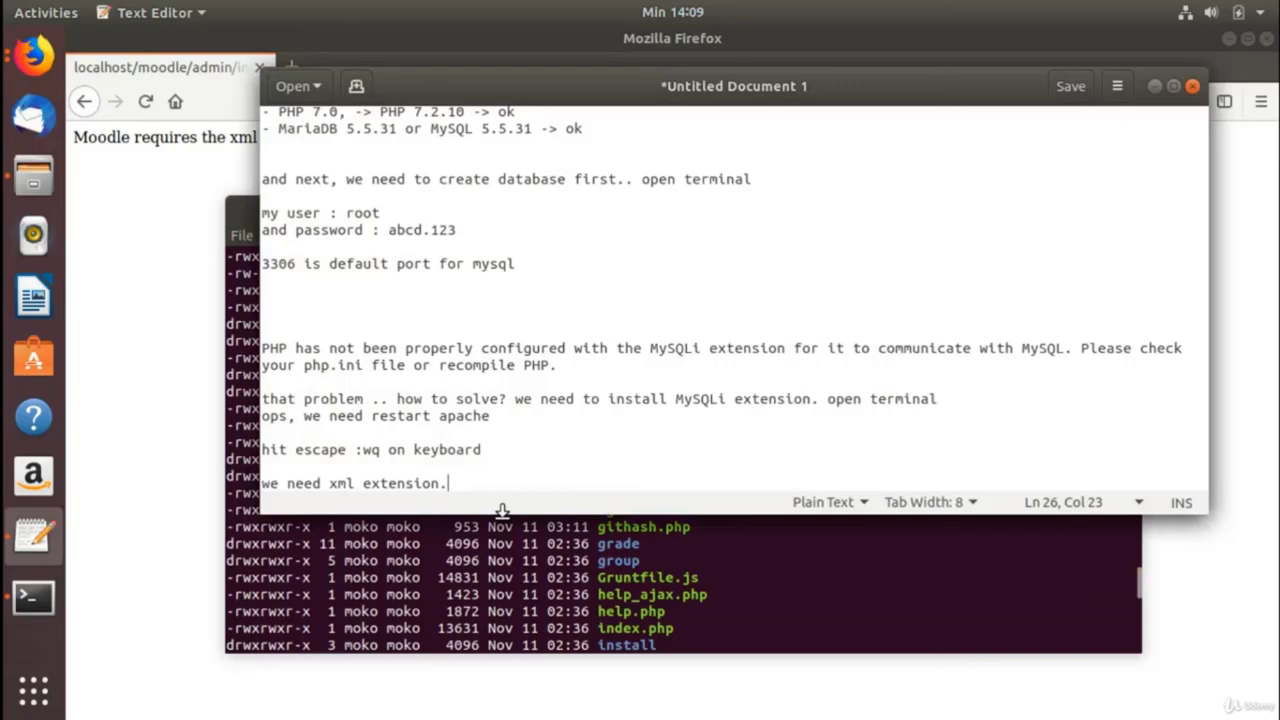
# - Install php-xml with sudo apt-get install php-xml, confirming with y
pyautogui.click(549, 550)
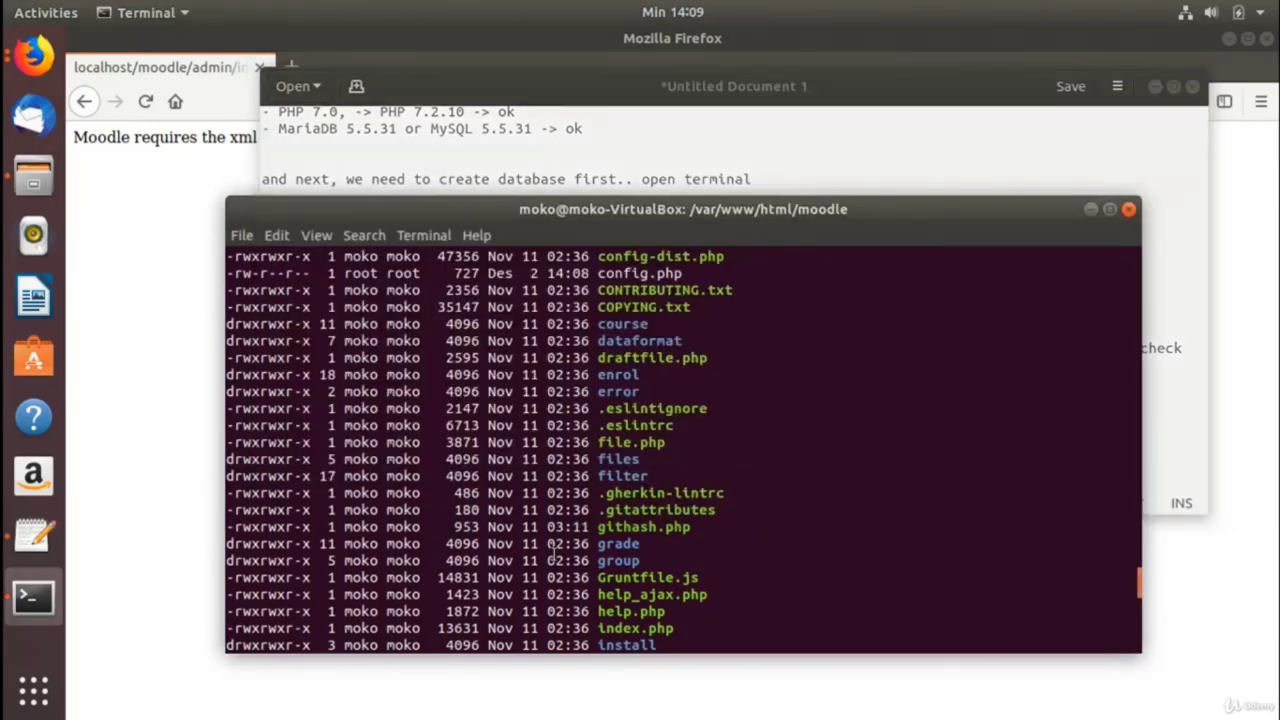
pyautogui.write('sudo apt-ge')
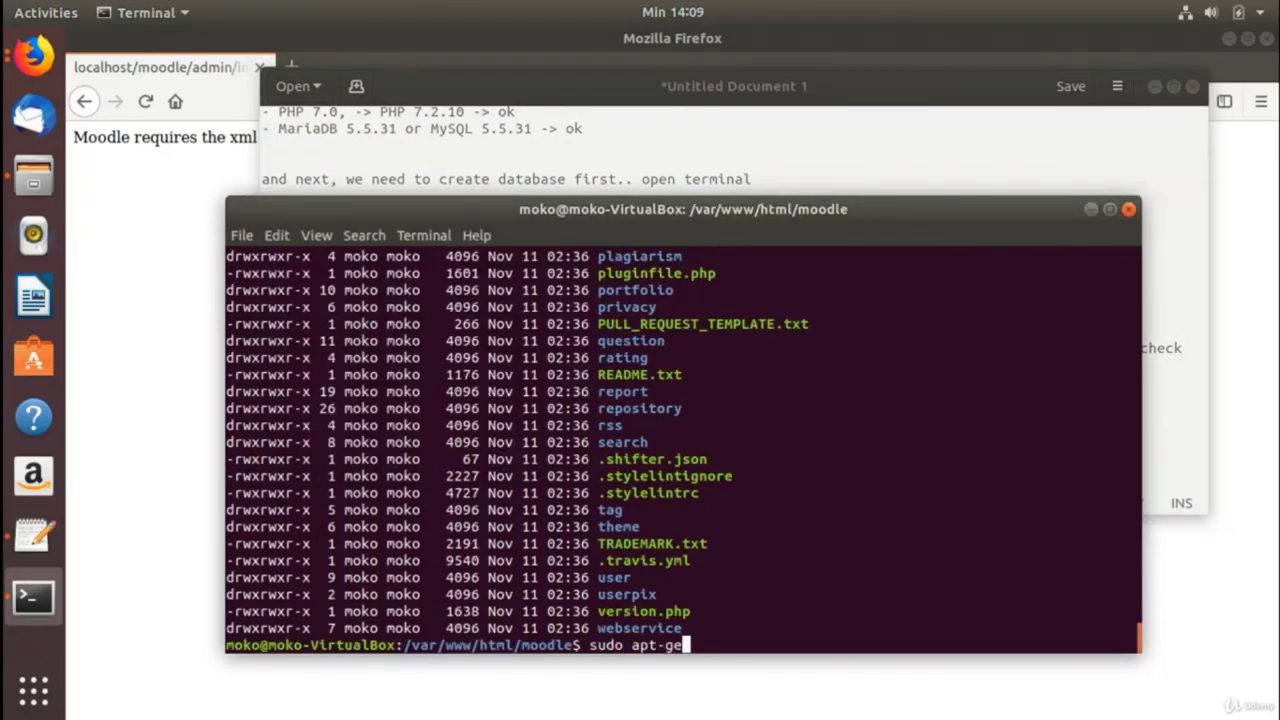
pyautogui.write('t install php')
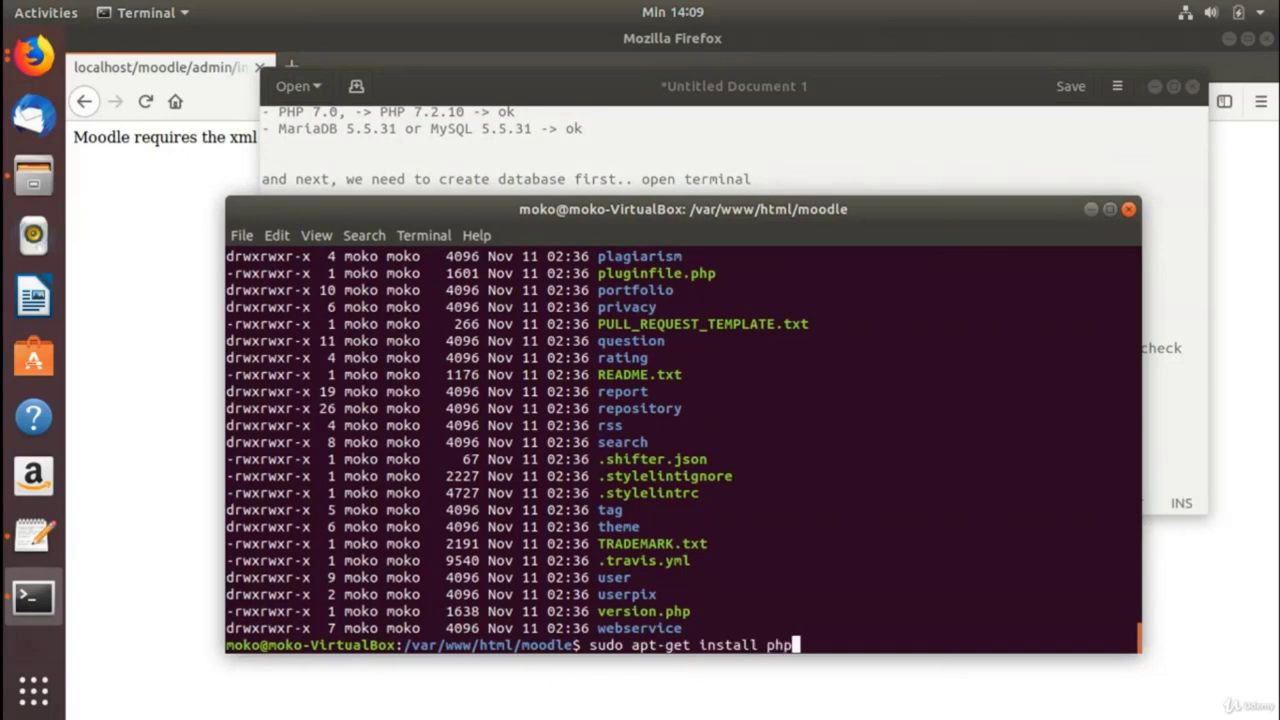
pyautogui.write('-xml')
pyautogui.press('Return')
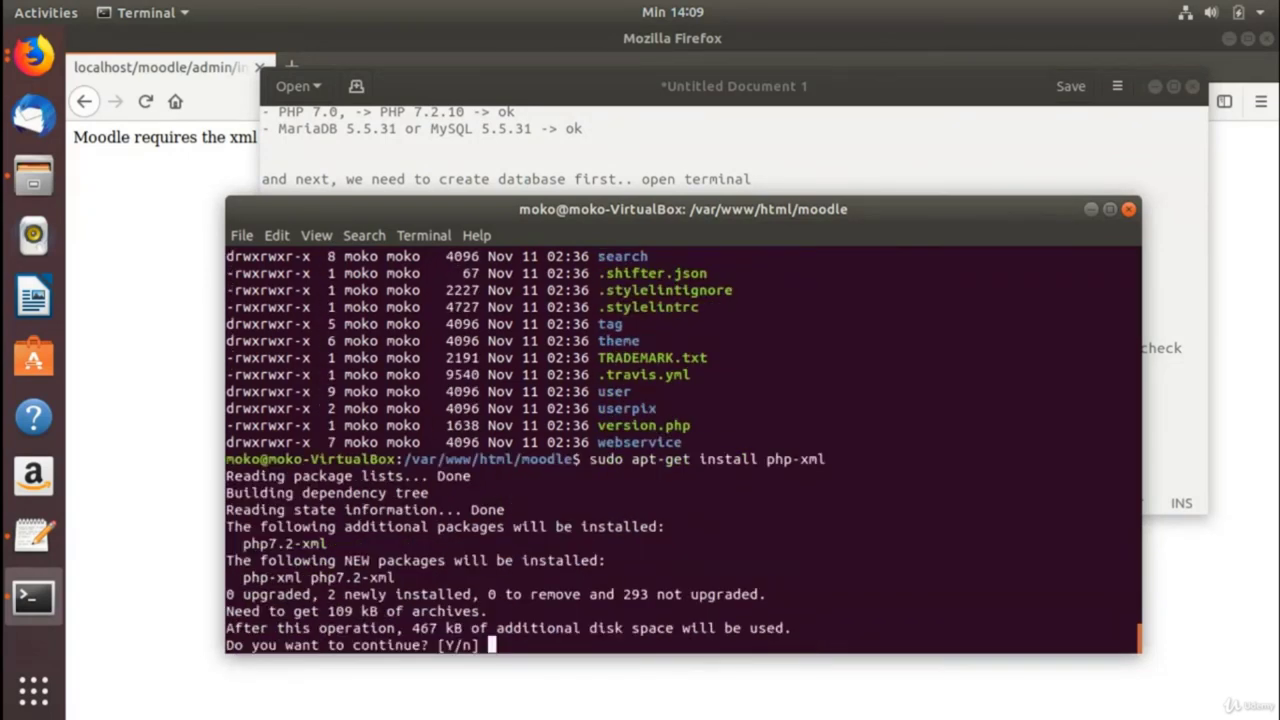
pyautogui.write('y')
pyautogui.press('Return')
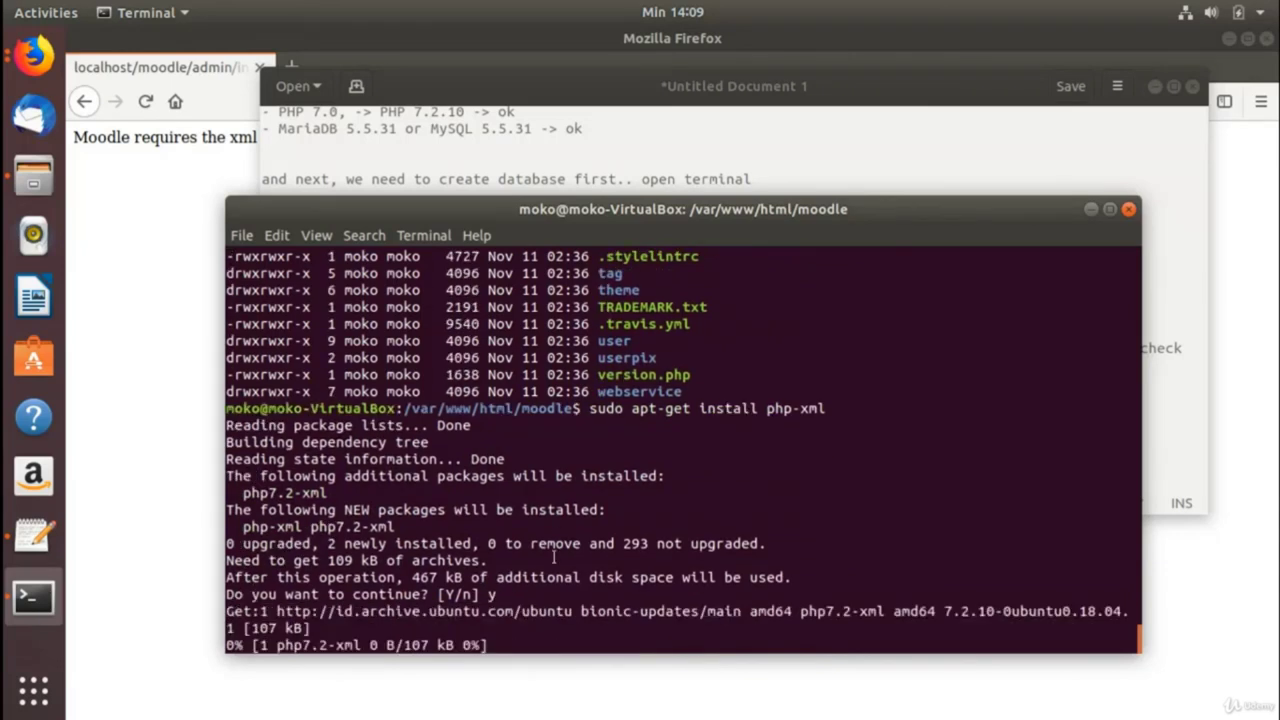
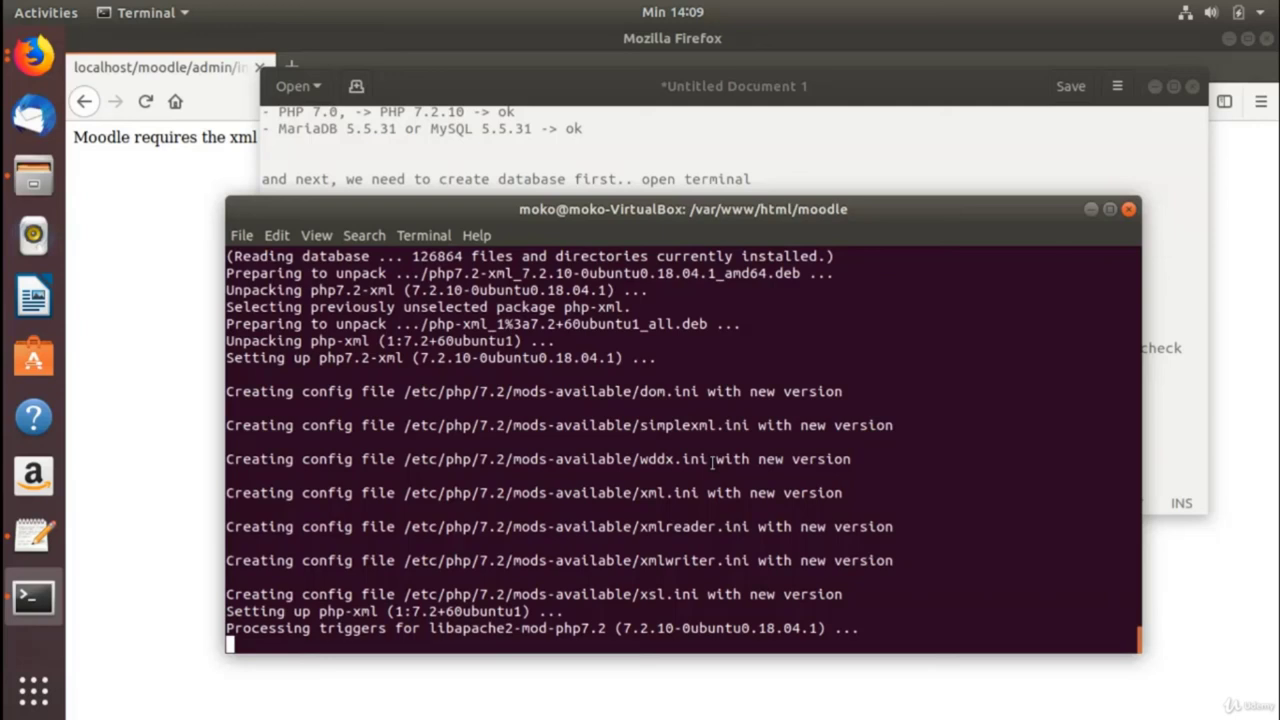
# - Restart Apache with the recalled 'sudo service apache2 restart' and reload the Moodle installation page
pyautogui.press('Up')
pyautogui.press('Up')
pyautogui.press('Up')
pyautogui.press('Up')
pyautogui.press('Up')
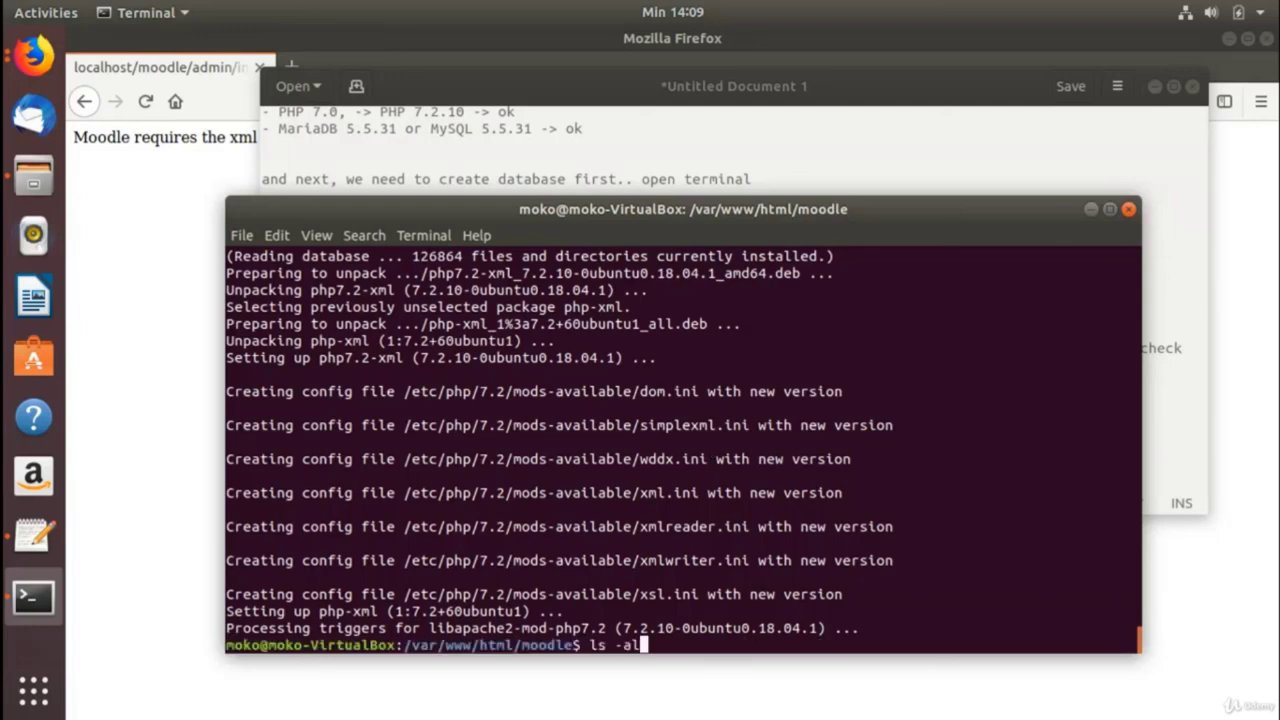
pyautogui.press('Up')
pyautogui.press('Up')
pyautogui.press('Up')
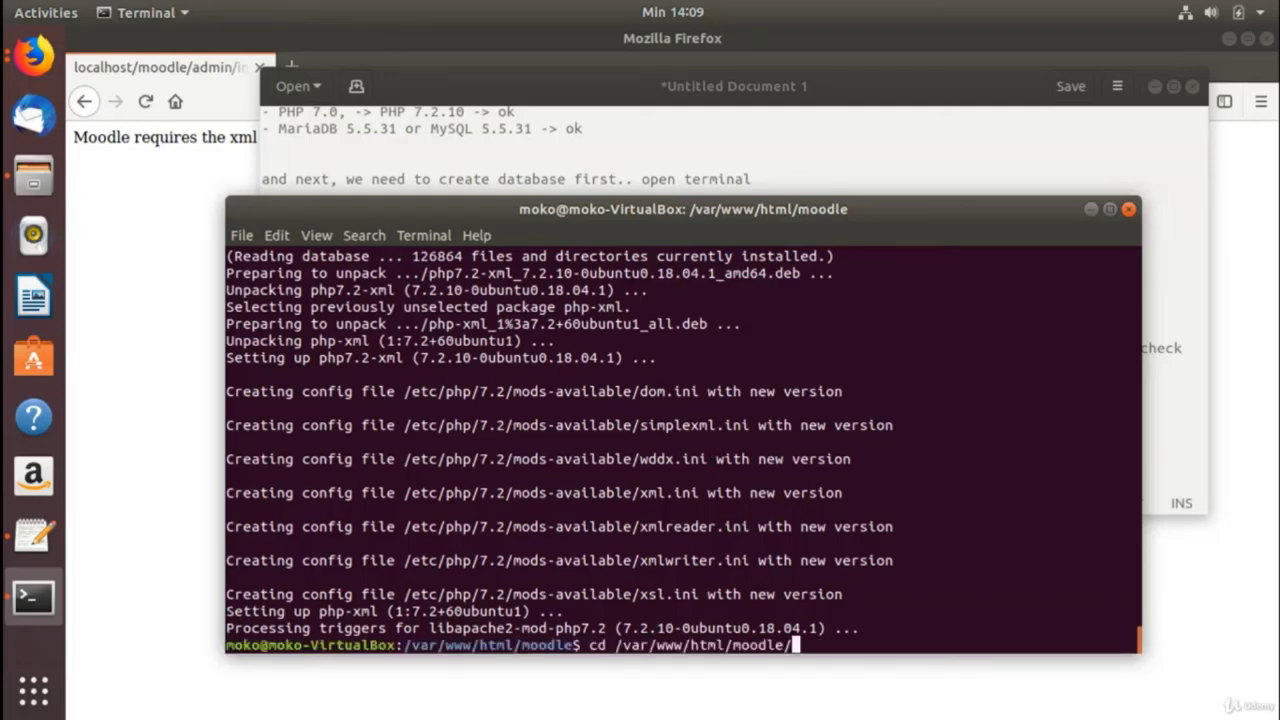
pyautogui.press('Return')
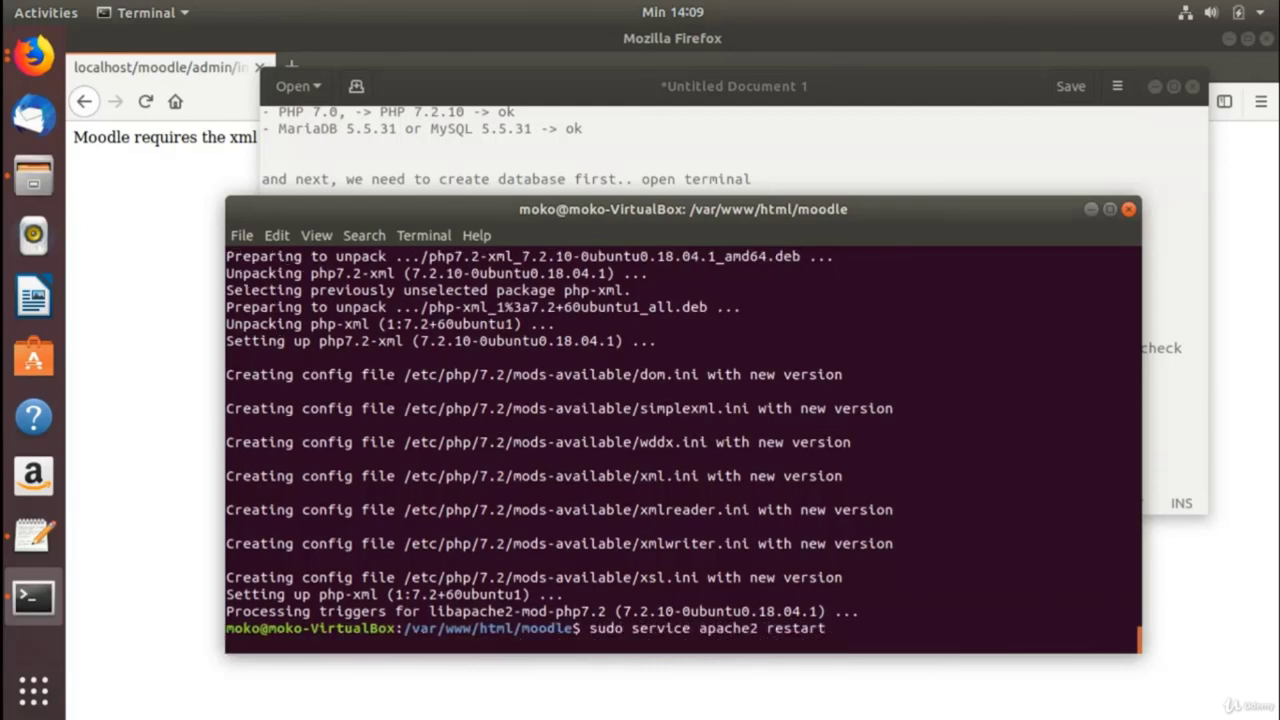
pyautogui.click(133, 205)
pyautogui.click(145, 102)
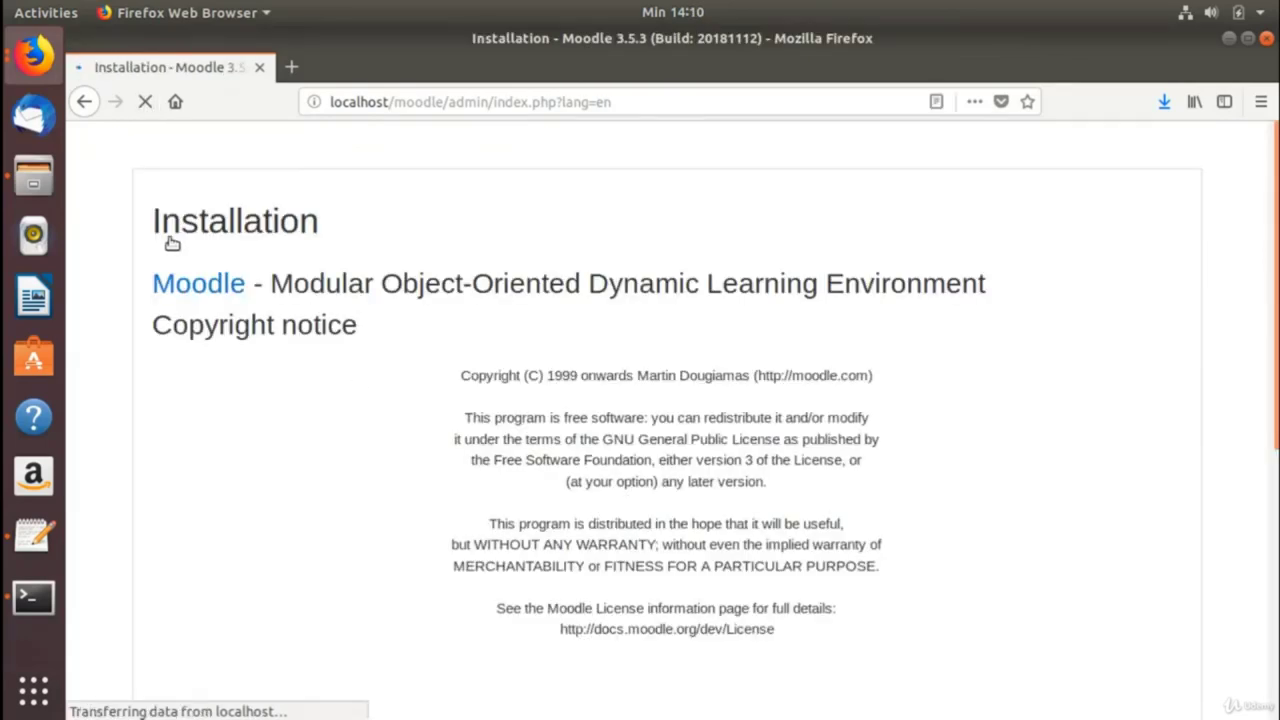
# - Accept the Moodle copyright conditions and continue to the Server checks
pyautogui.moveTo(145, 222); pyautogui.dragTo(777, 345)
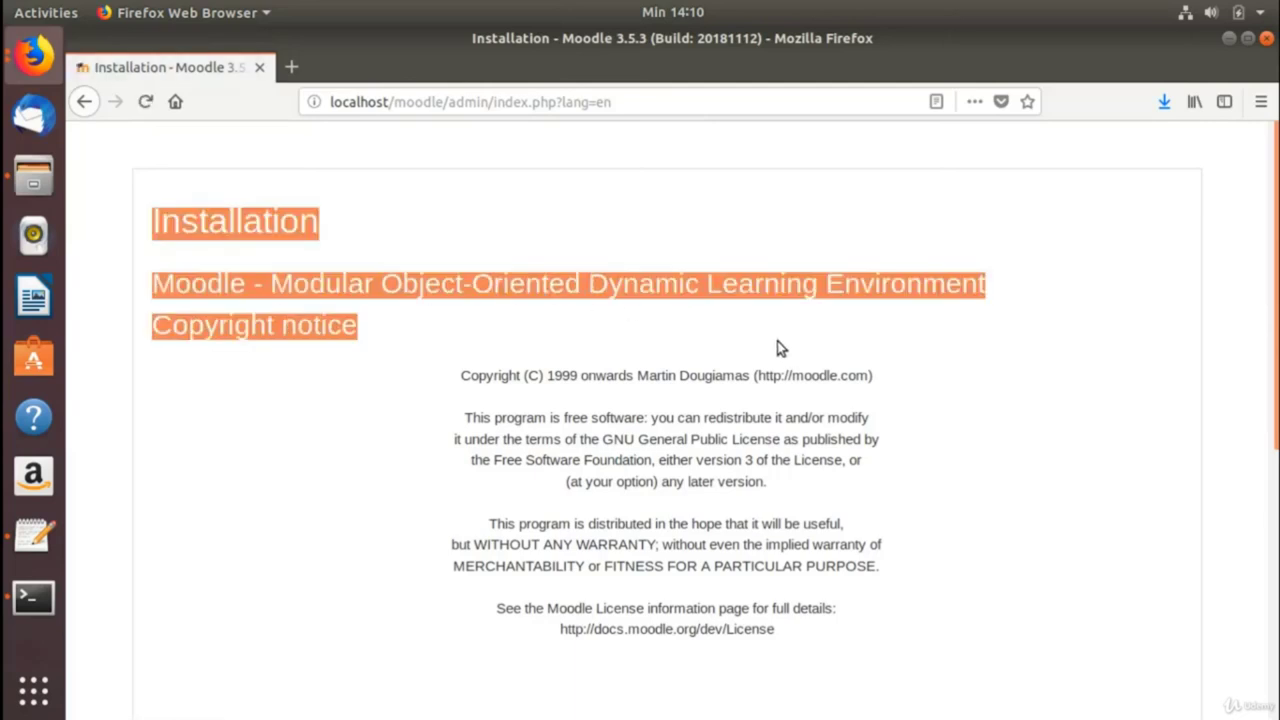
pyautogui.click(864, 418)
pyautogui.scroll(-6, 871, 408)
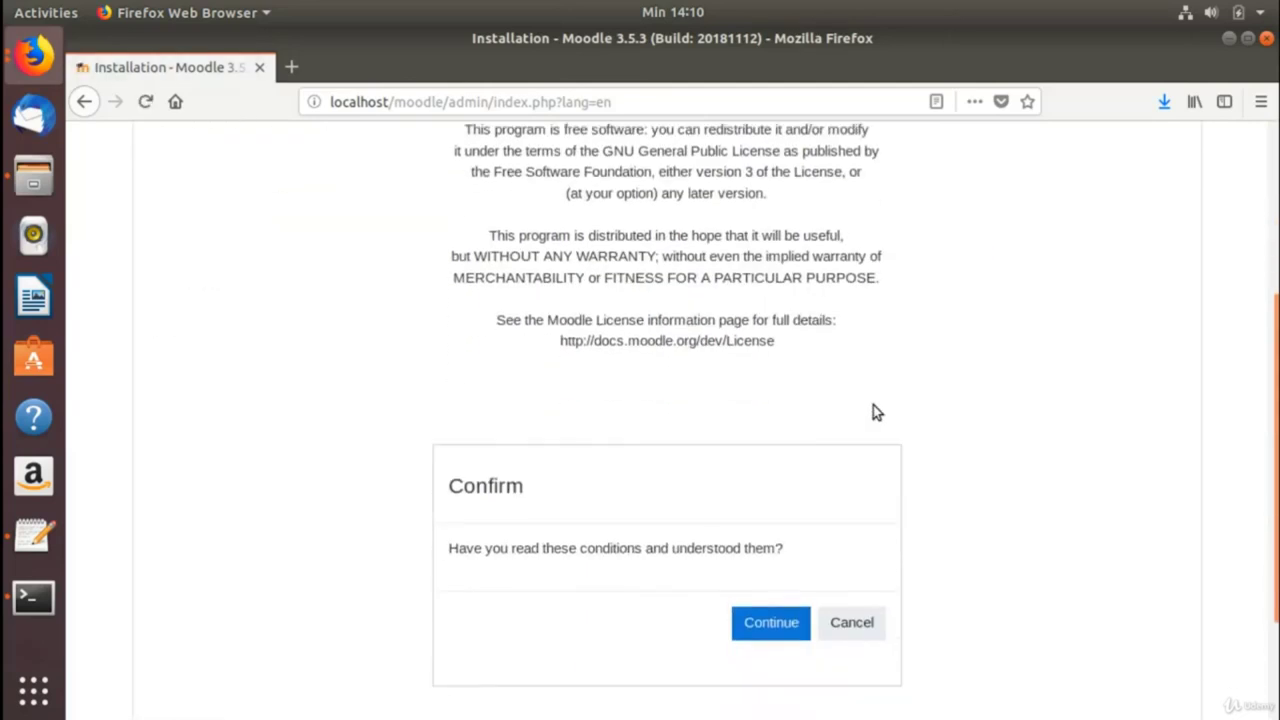
pyautogui.moveTo(540, 468); pyautogui.dragTo(523, 468)
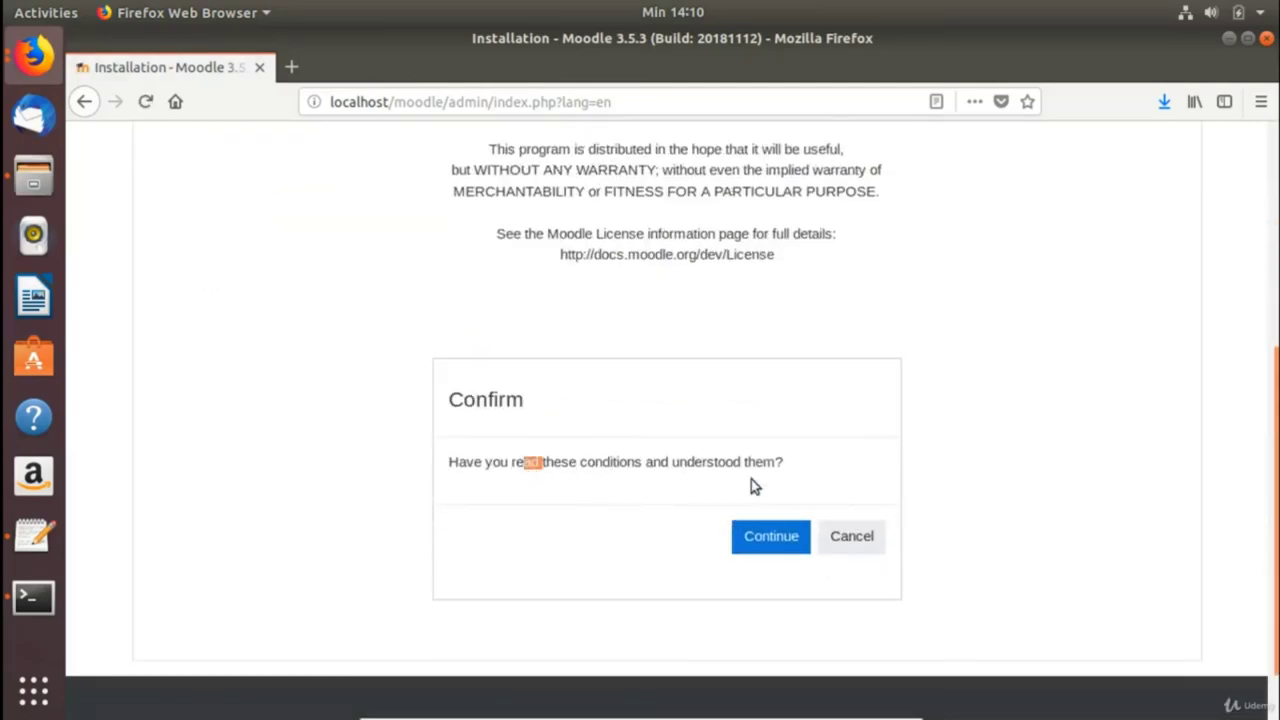
pyautogui.click(764, 543)
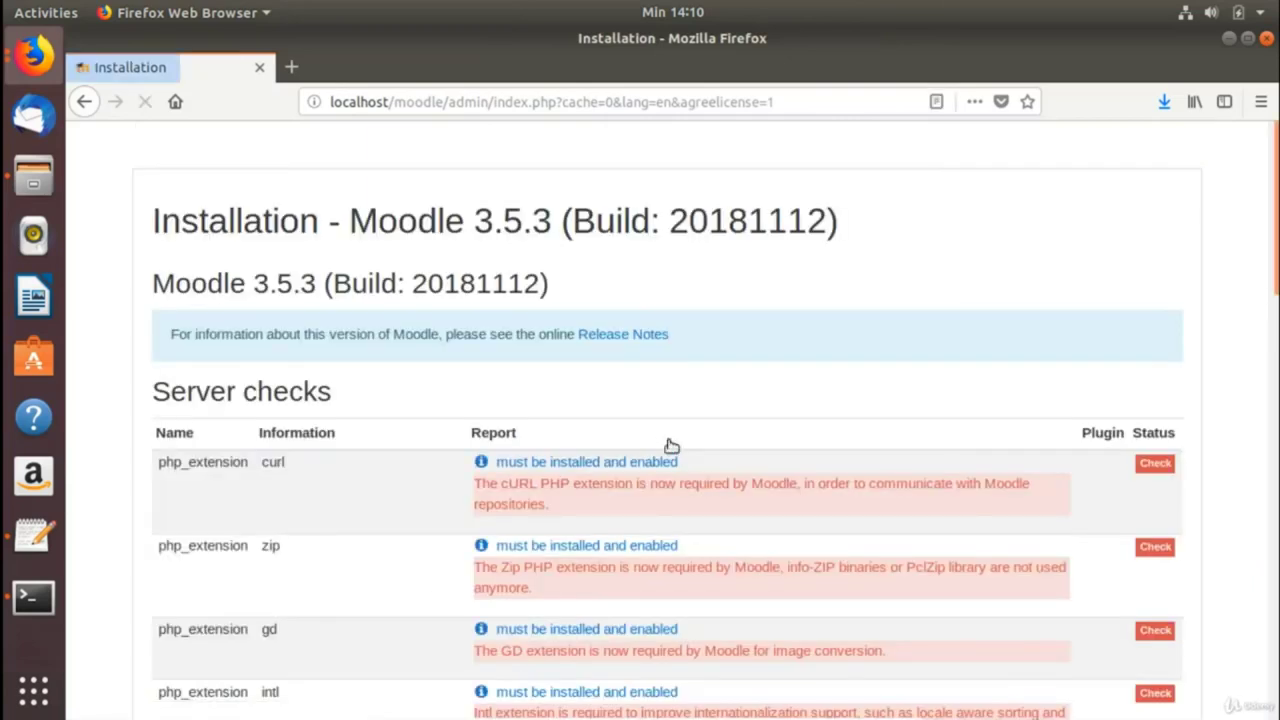
# - Review the Server checks and copy the missing 'curl' extension name for the terminal
pyautogui.scroll(-3, 670, 445)
pyautogui.scroll(-2, 668, 446)
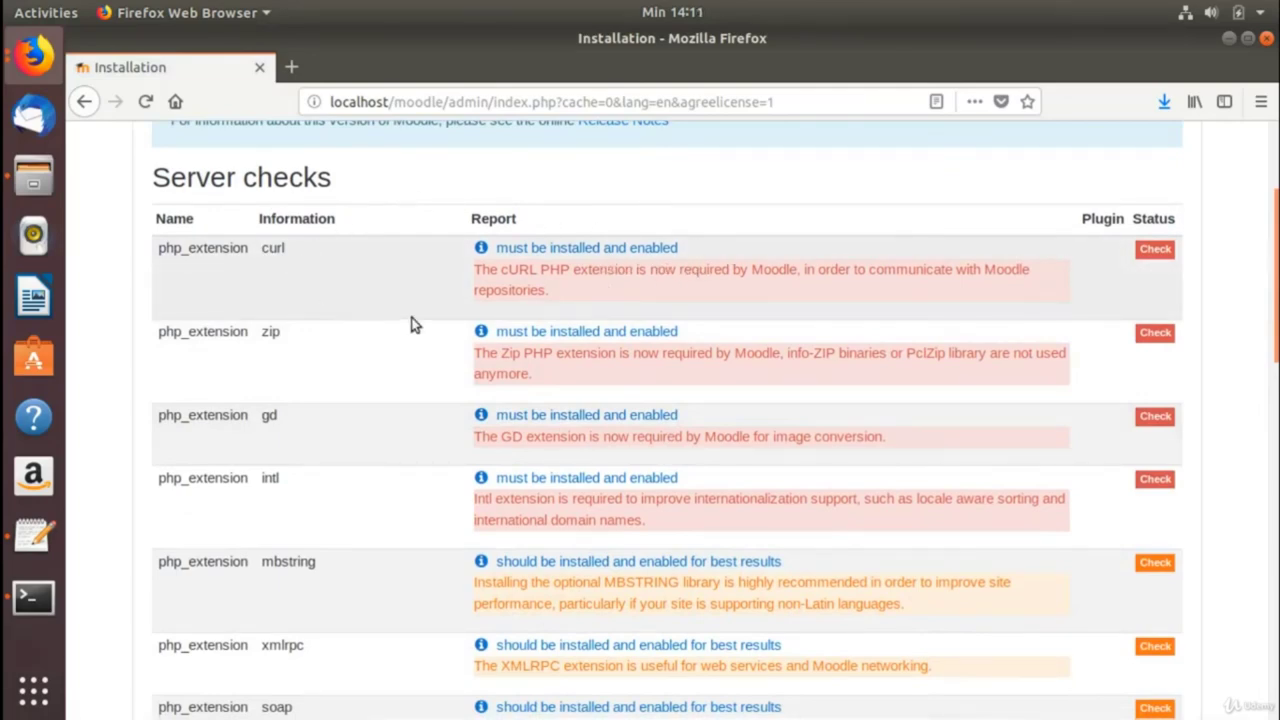
pyautogui.scroll(-10, 417, 324)
pyautogui.scroll(10, 444, 335)
pyautogui.doubleClick(274, 248)
pyautogui.rightClick(277, 250)
pyautogui.click(300, 261)
pyautogui.click(35, 596)
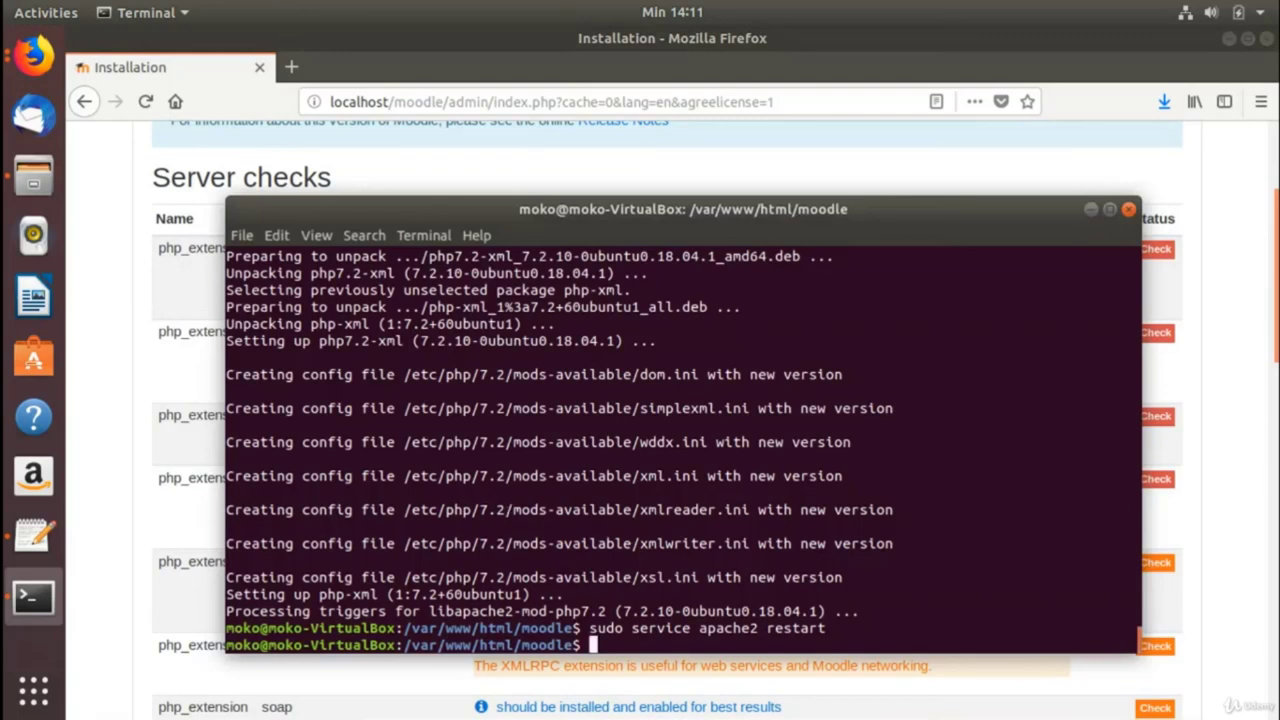
# - Install the php-curl package, answering y, and move the terminal lower on screen
pyautogui.press('Up')
pyautogui.press('Up')
pyautogui.press('BackSpace')
pyautogui.press('BackSpace')
pyautogui.press('BackSpace')
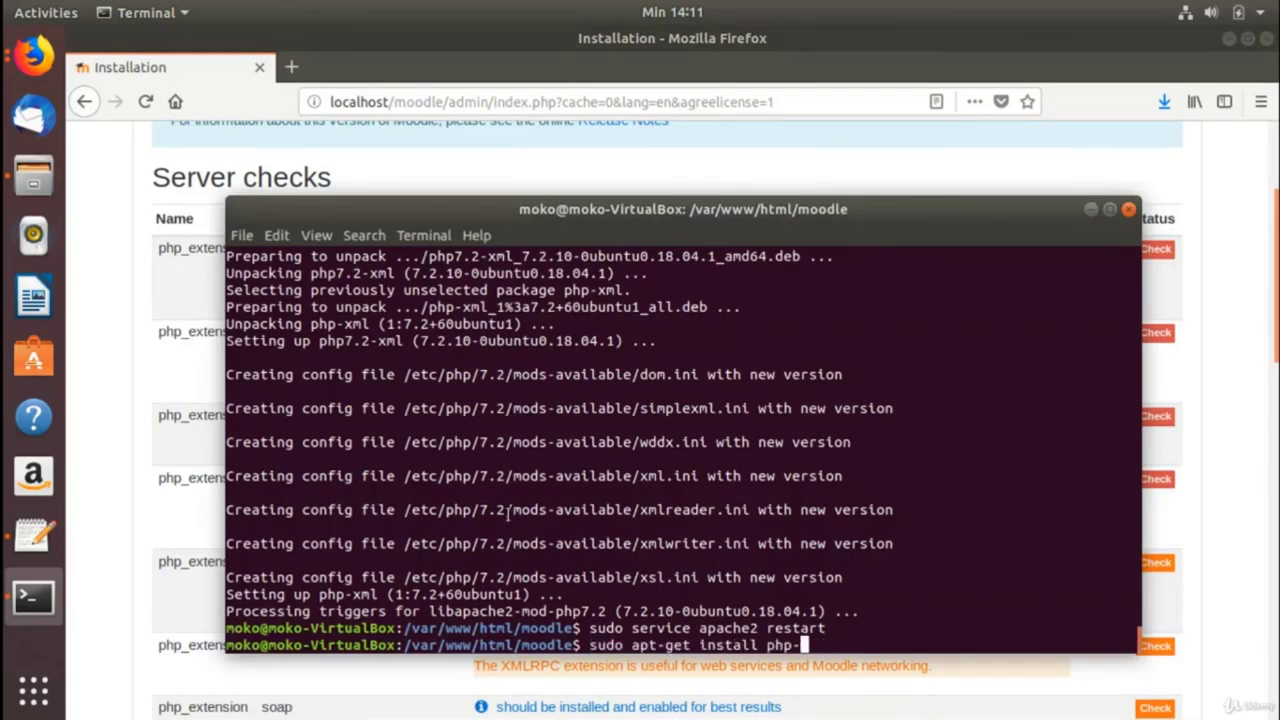
pyautogui.rightClick(612, 430)
pyautogui.click(652, 486)
pyautogui.press('Return')
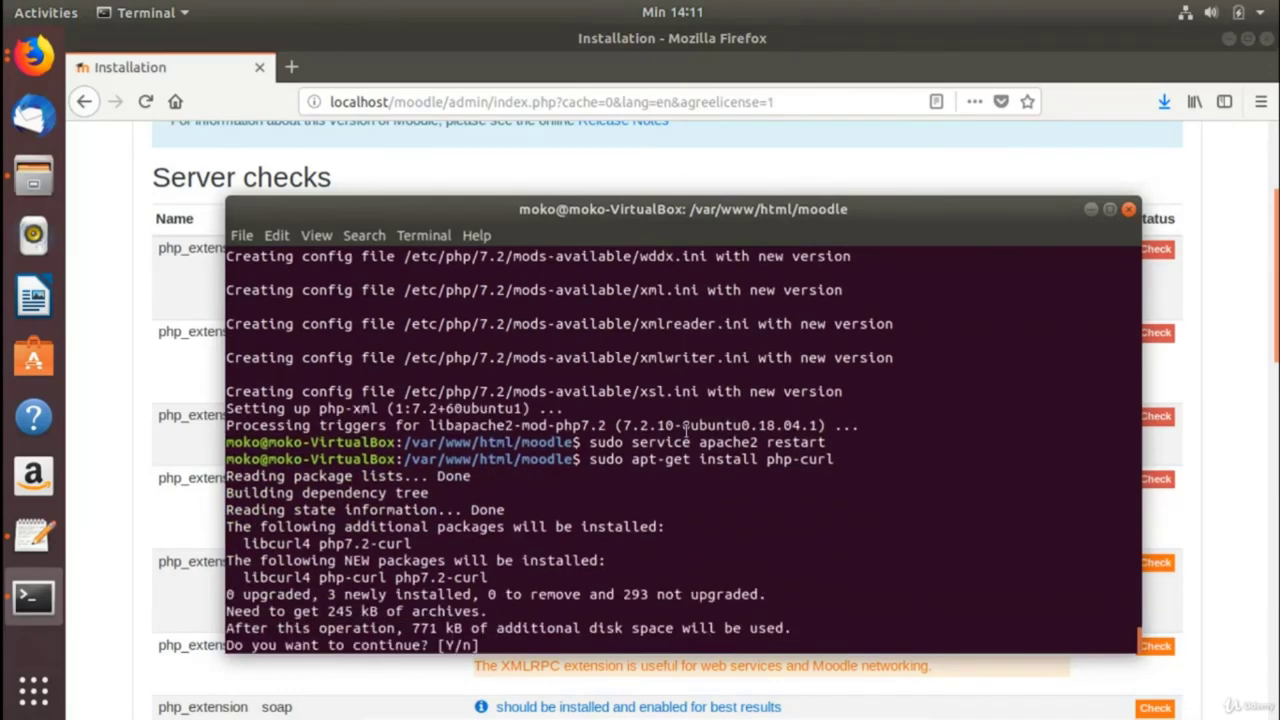
pyautogui.write('y')
pyautogui.press('Return')
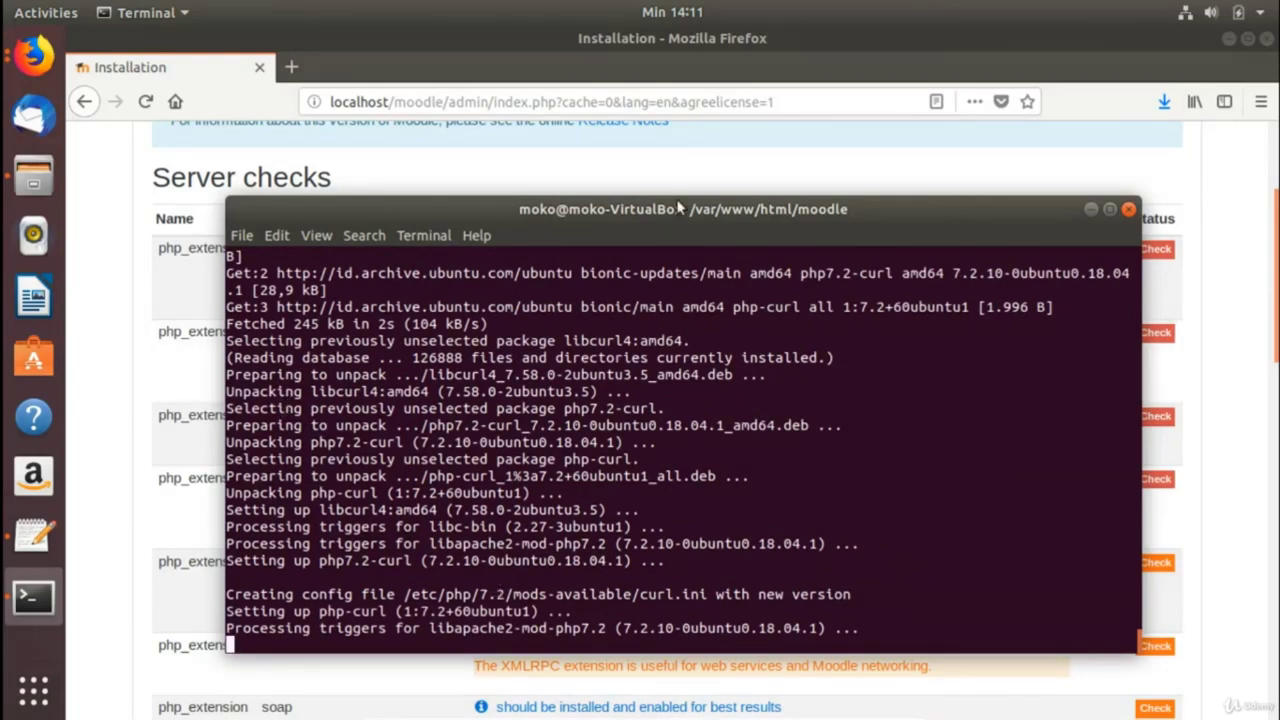
pyautogui.moveTo(671, 204); pyautogui.dragTo(740, 177)
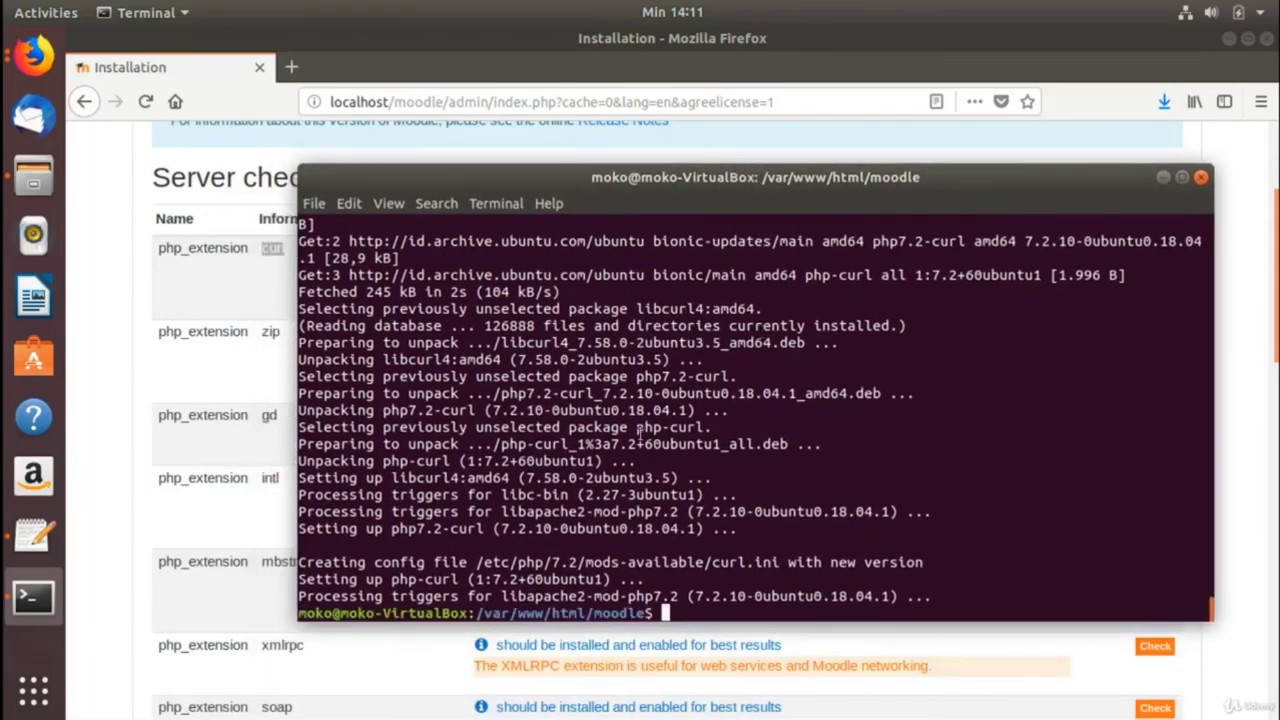
# - Build an install command listing php-zip, php-gd and php-intl from the checks table
pyautogui.press('Up')
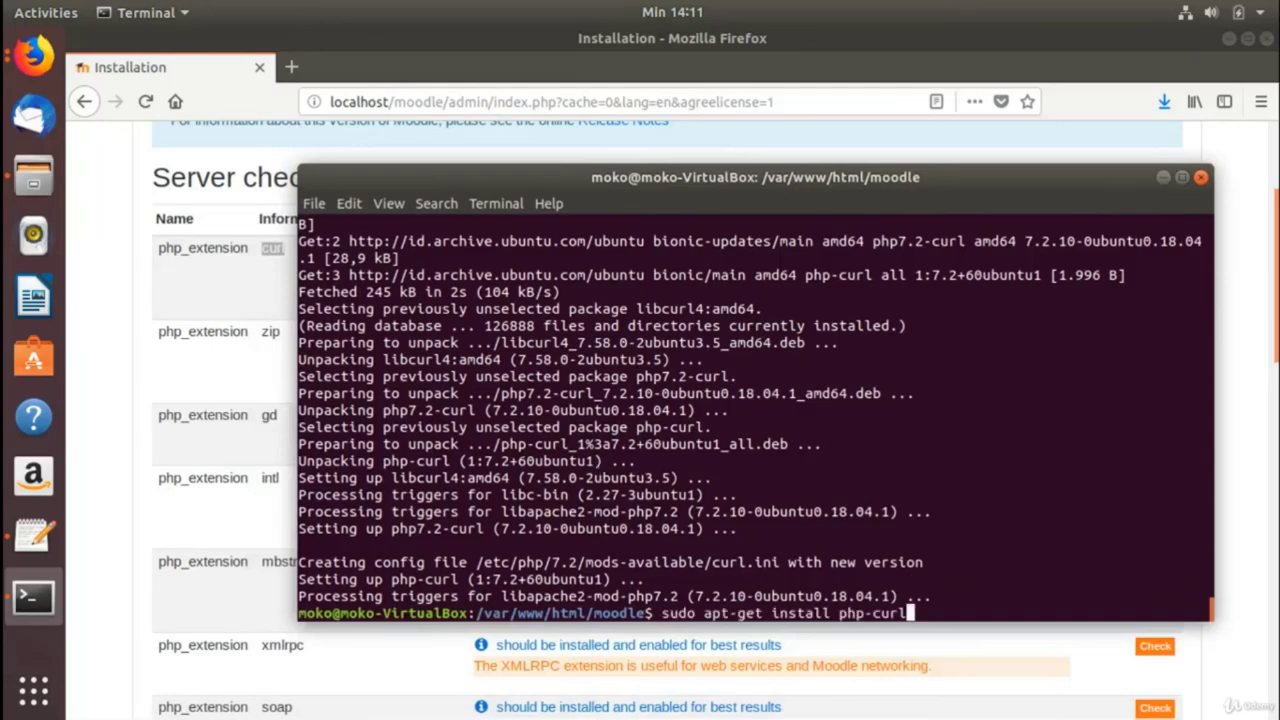
pyautogui.press('BackSpace')
pyautogui.press('BackSpace')
pyautogui.press('BackSpace')
pyautogui.press('BackSpace')
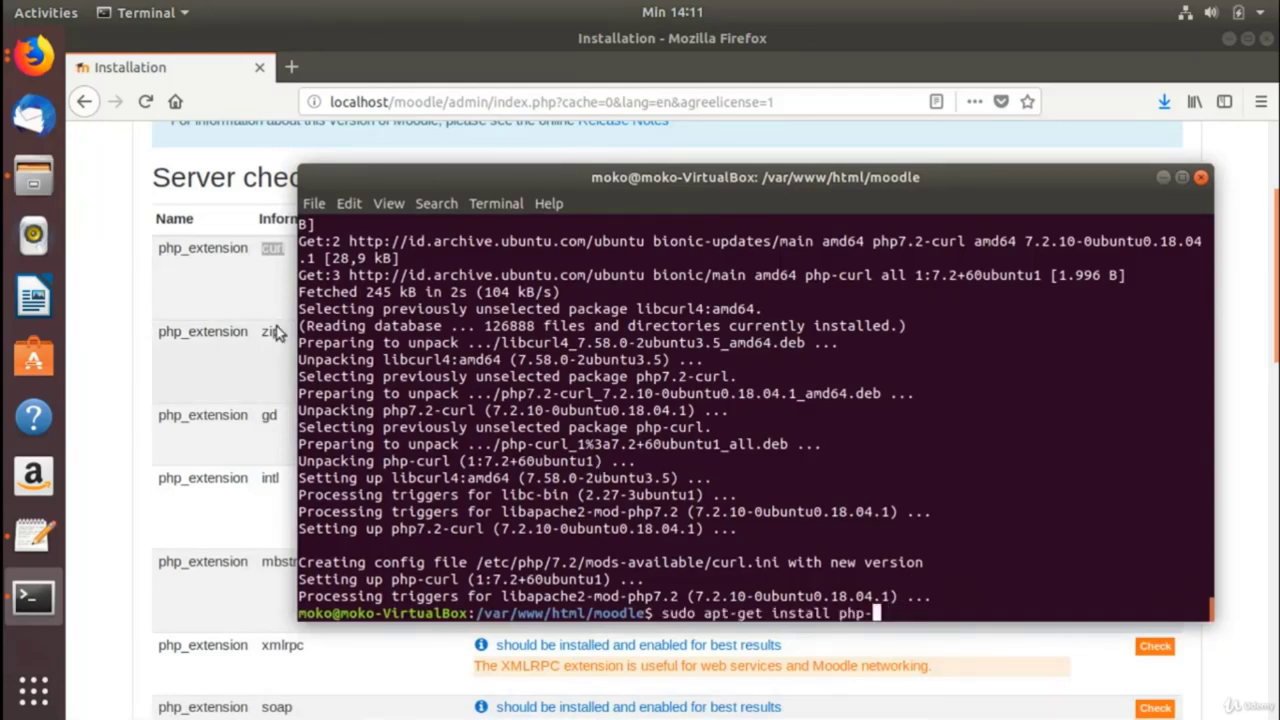
pyautogui.doubleClick(274, 331)
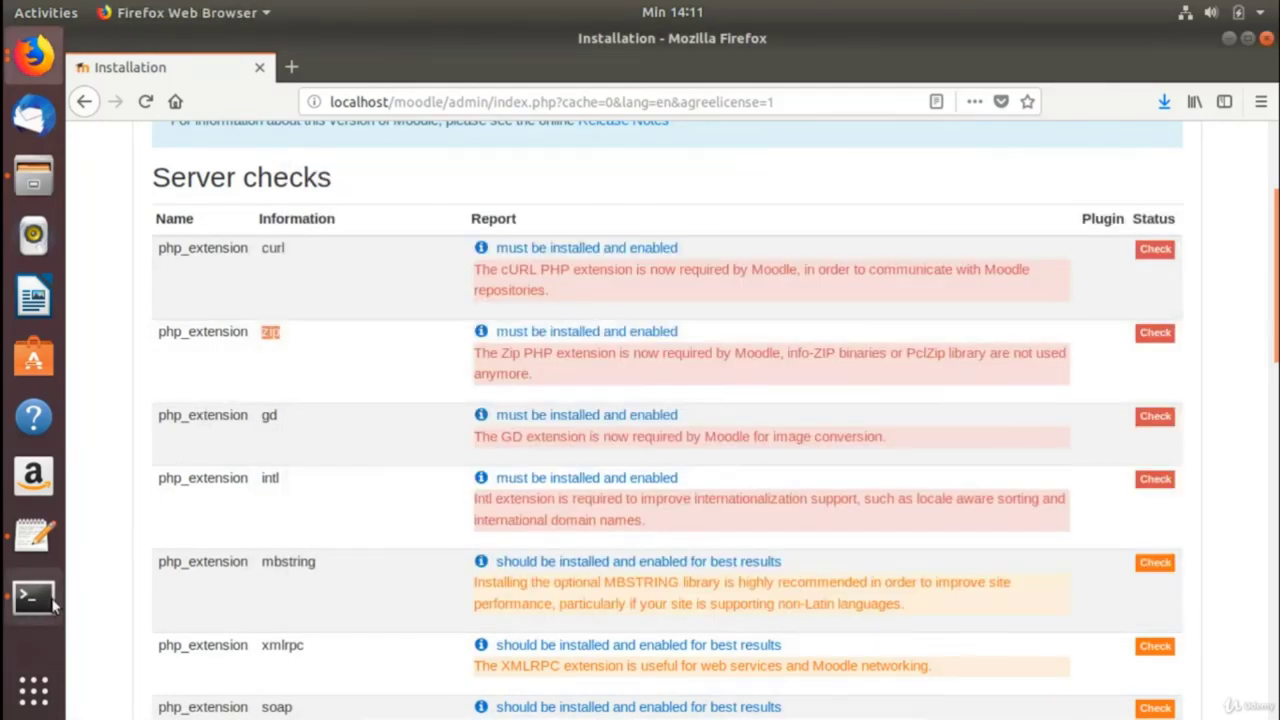
pyautogui.click(33, 597)
pyautogui.rightClick(533, 450)
pyautogui.click(565, 499)
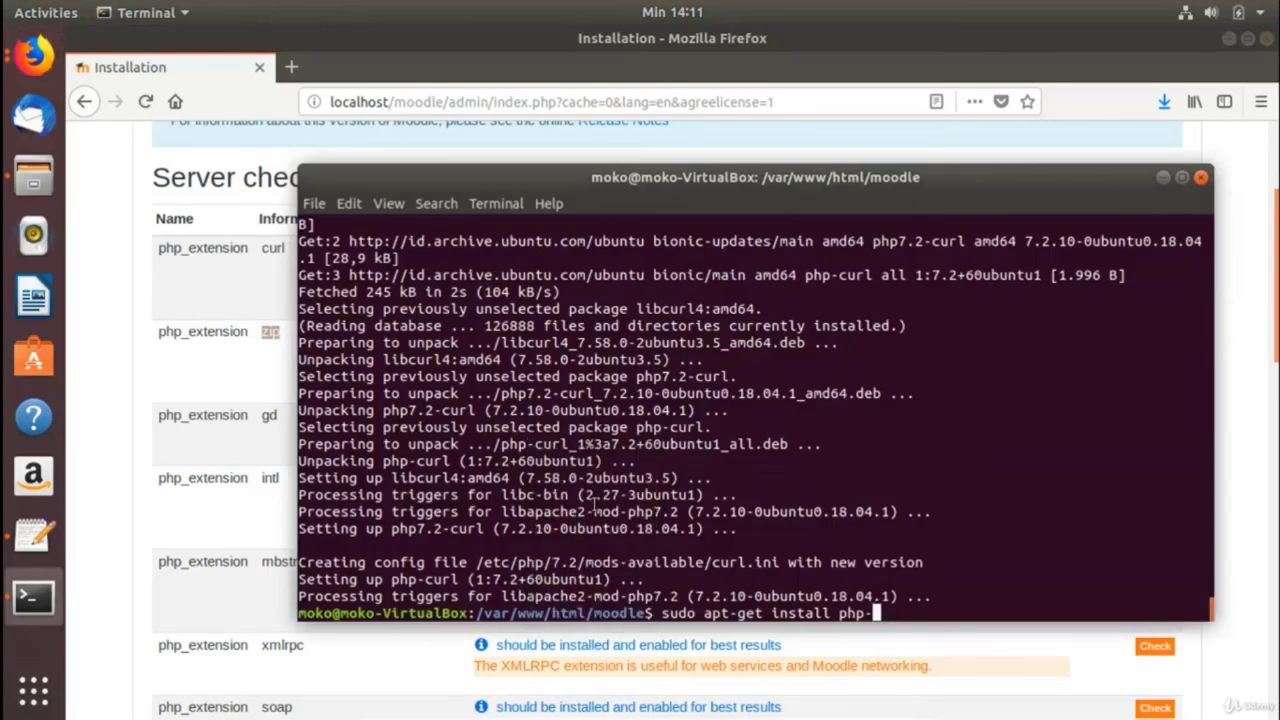
pyautogui.write('php-')
pyautogui.doubleClick(269, 415)
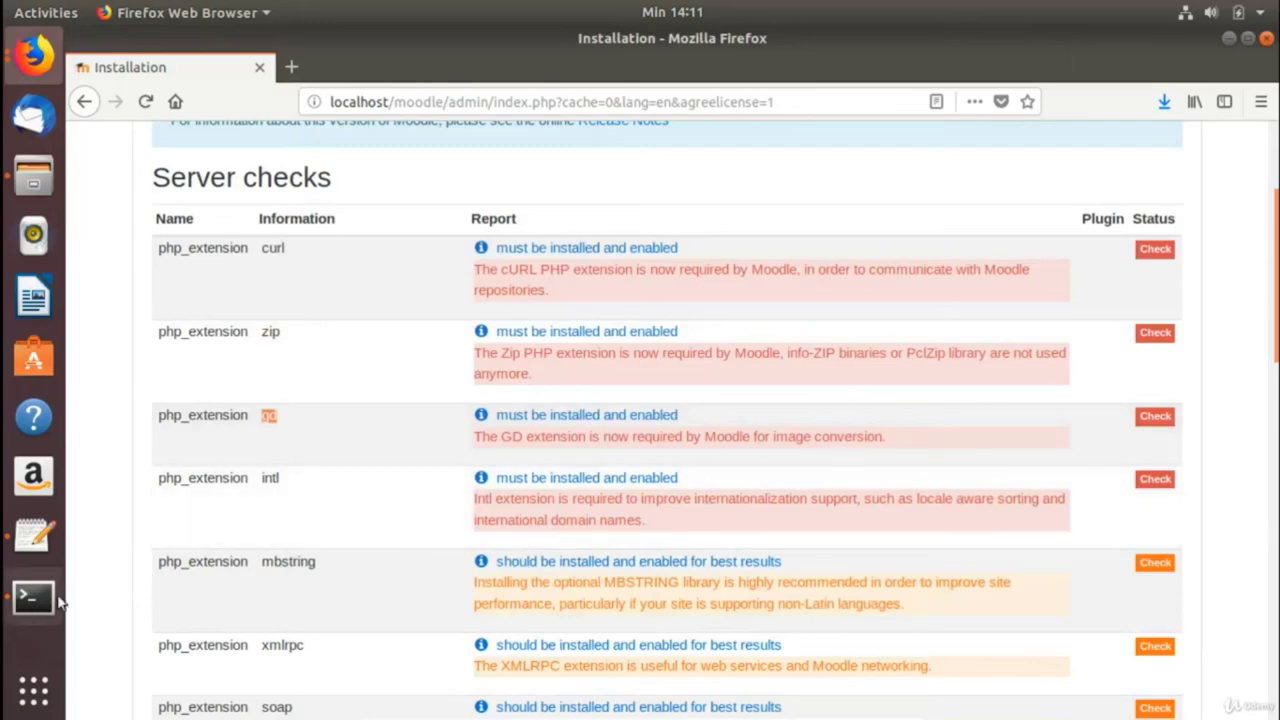
pyautogui.click(33, 597)
pyautogui.rightClick(594, 462)
pyautogui.click(660, 513)
pyautogui.write('php-zip php-gd php-')
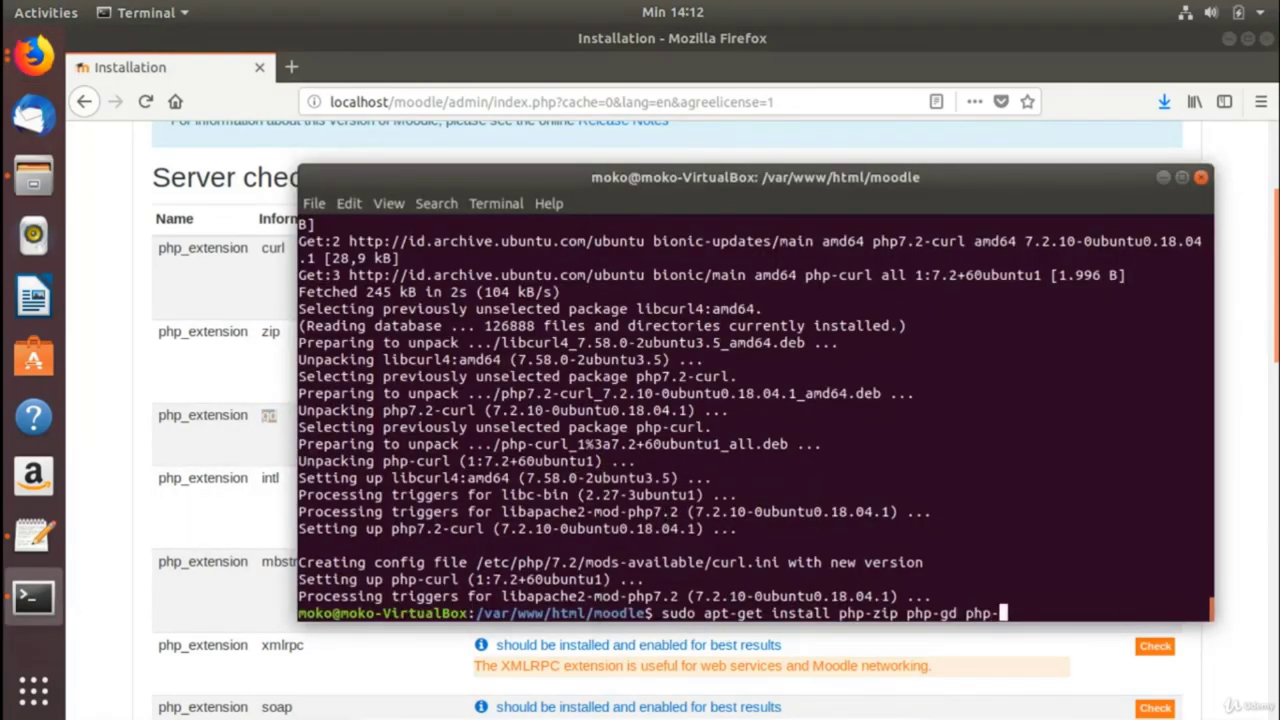
pyautogui.write('intl')
# - Copy 'mbstring' from the checks table and append php-mbstring to the install command
pyautogui.click(255, 481)
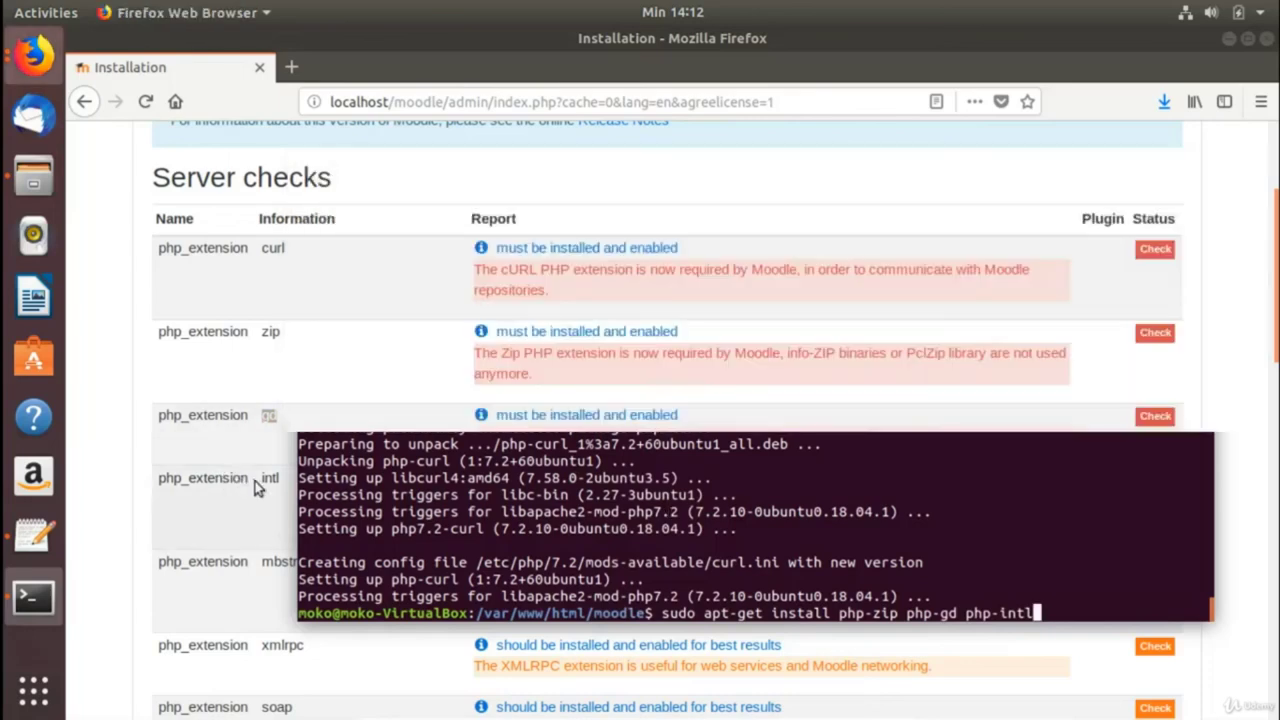
pyautogui.moveTo(255, 481); pyautogui.dragTo(282, 475)
pyautogui.scroll(-2, 316, 459)
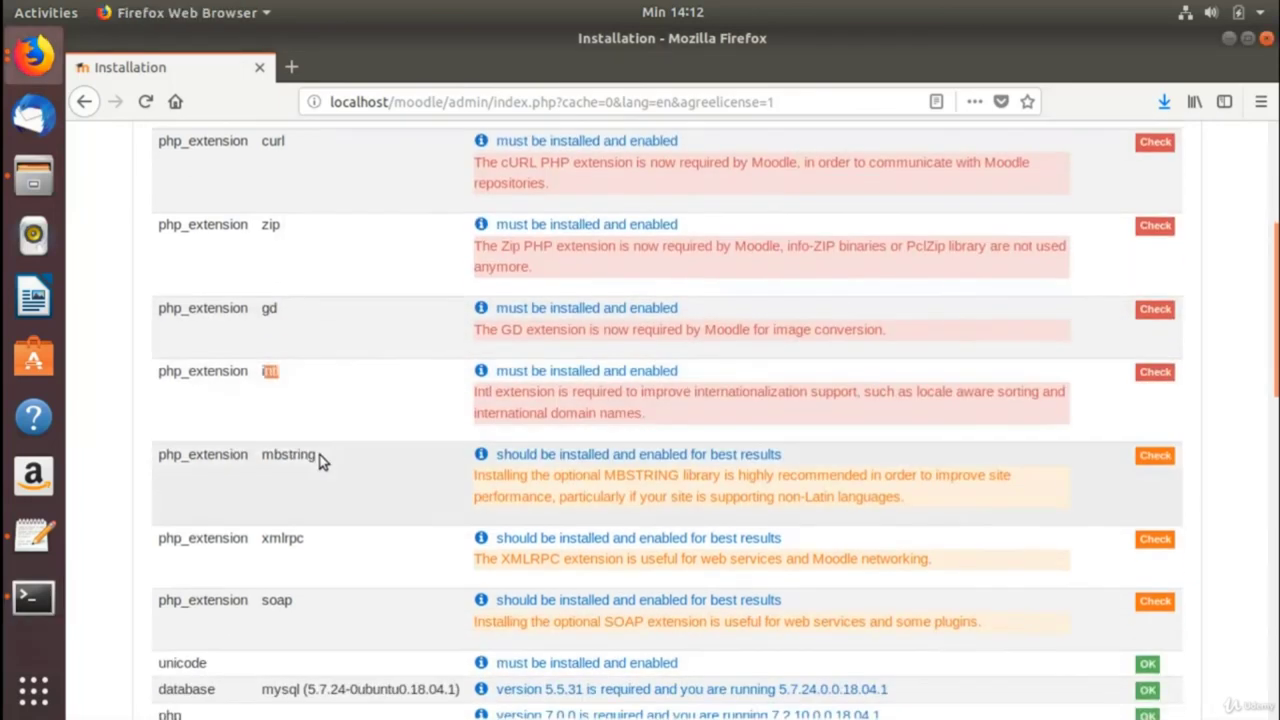
pyautogui.doubleClick(294, 456)
pyautogui.hotkey('ctrl', 'c')
pyautogui.scroll(-2, 387, 420)
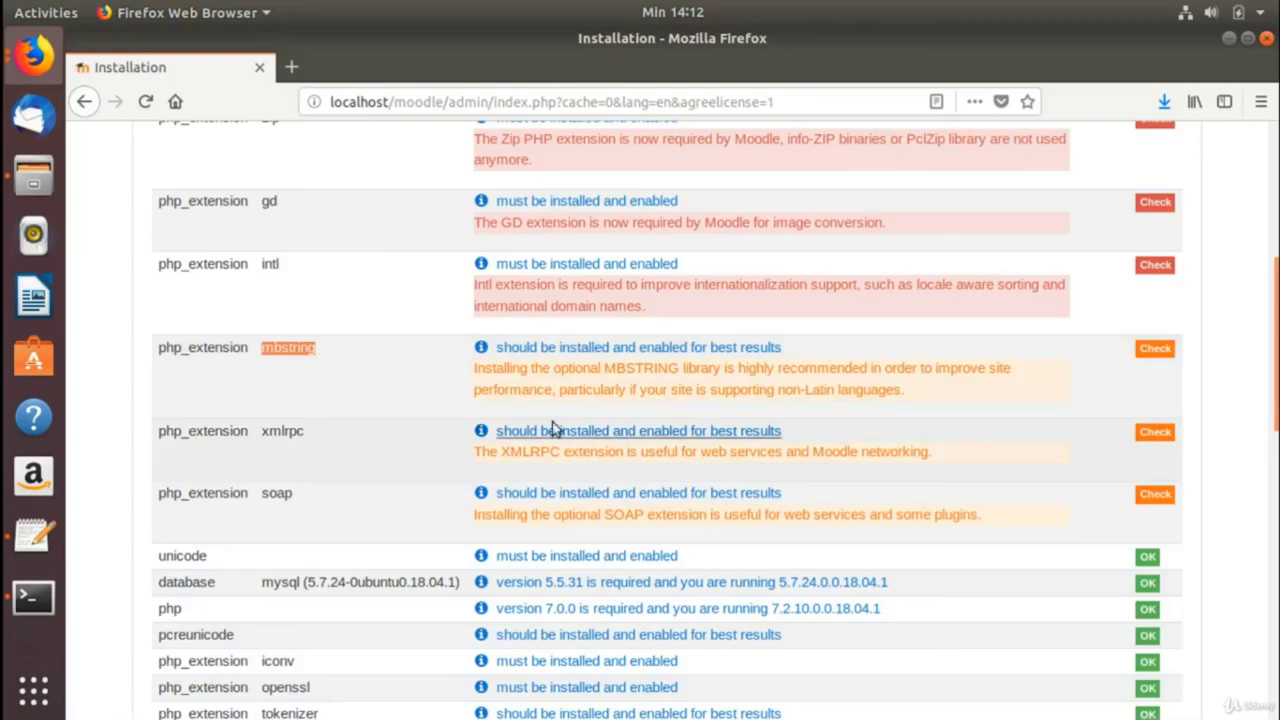
pyautogui.rightClick(280, 350)
pyautogui.click(305, 363)
pyautogui.click(40, 615)
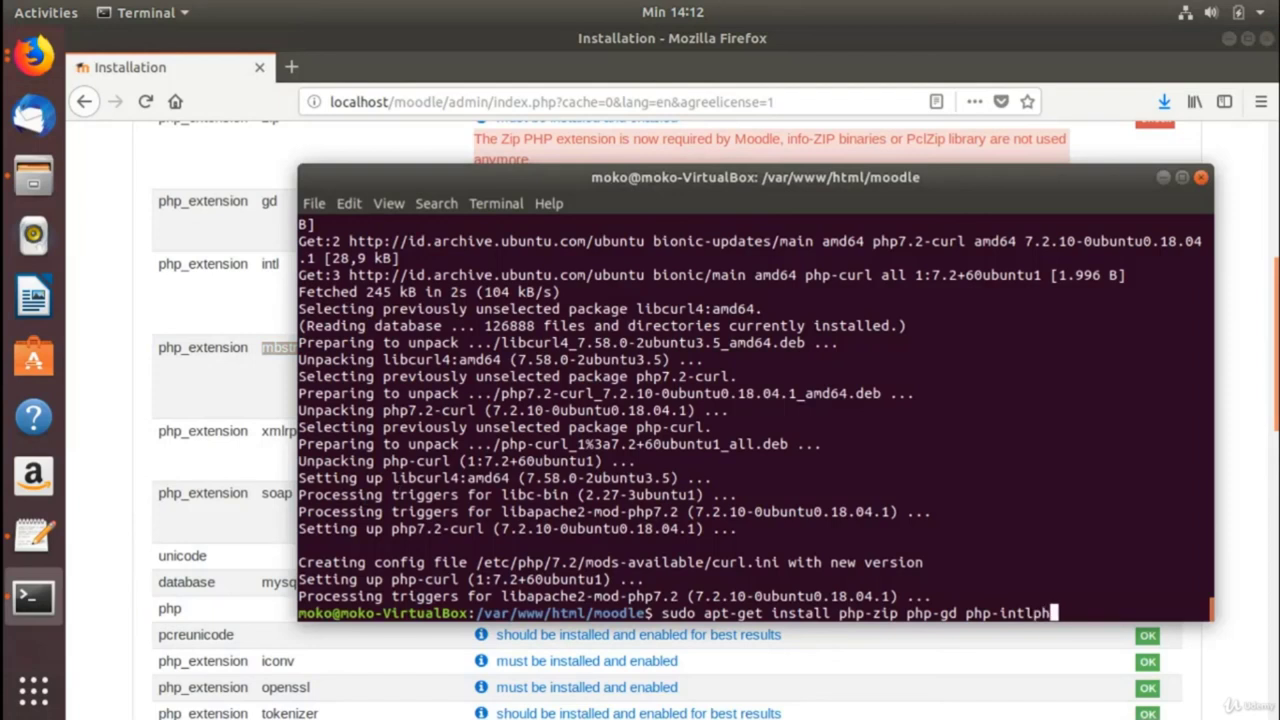
pyautogui.write('php-')
pyautogui.rightClick(660, 424)
pyautogui.click(716, 478)
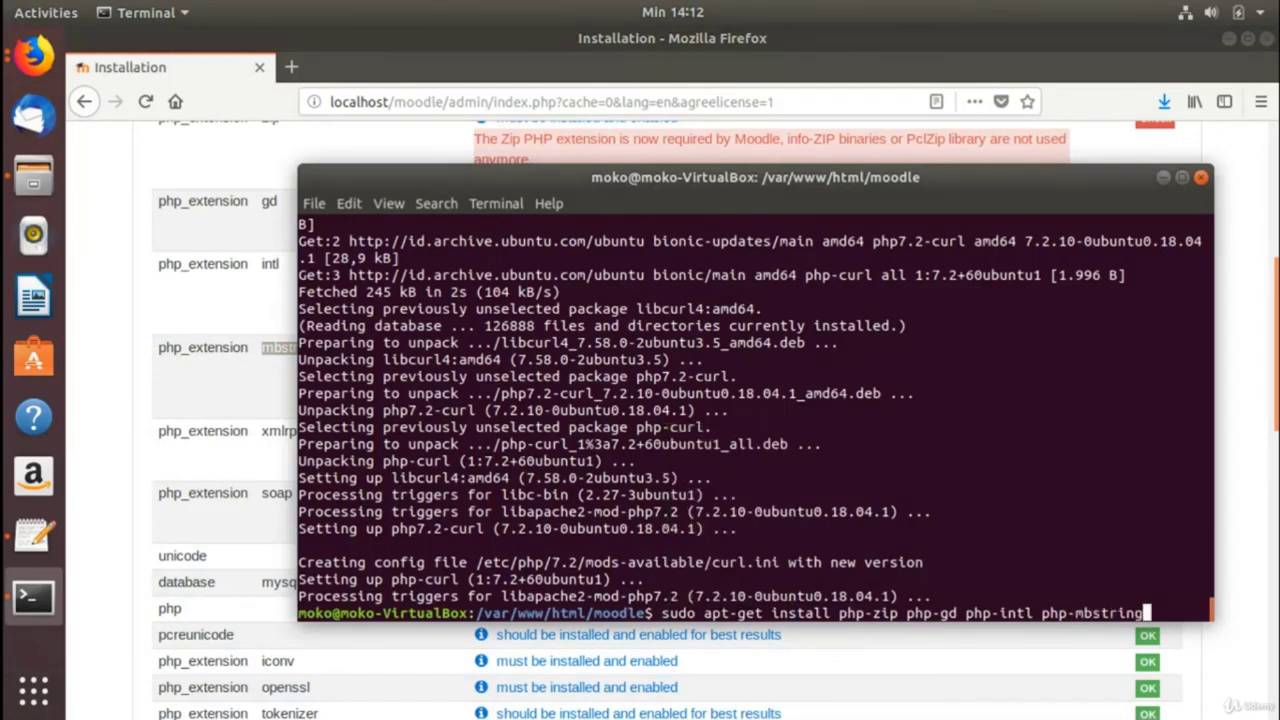
pyautogui.write('php-')
# - Append php-xmlrpc to the install command
pyautogui.click(268, 466)
pyautogui.doubleClick(282, 431)
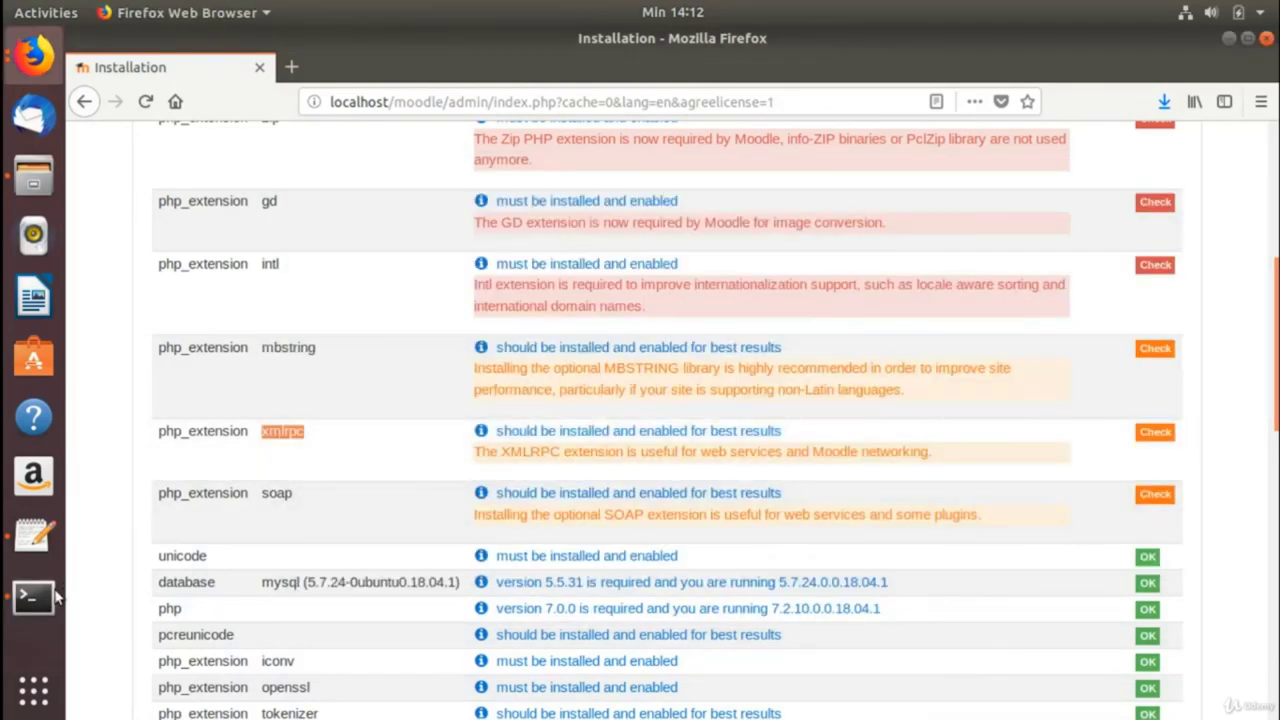
pyautogui.click(55, 597)
pyautogui.rightClick(362, 390)
pyautogui.click(440, 450)
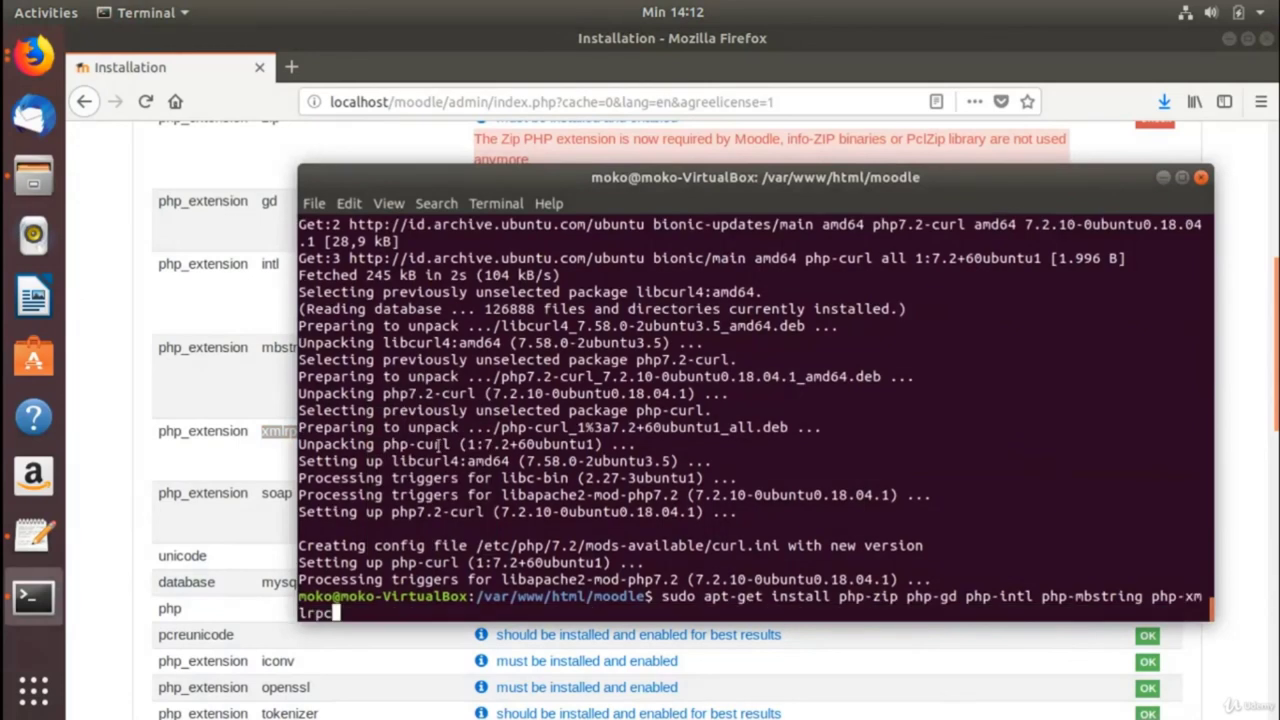
pyautogui.write('php-xmlrpc')
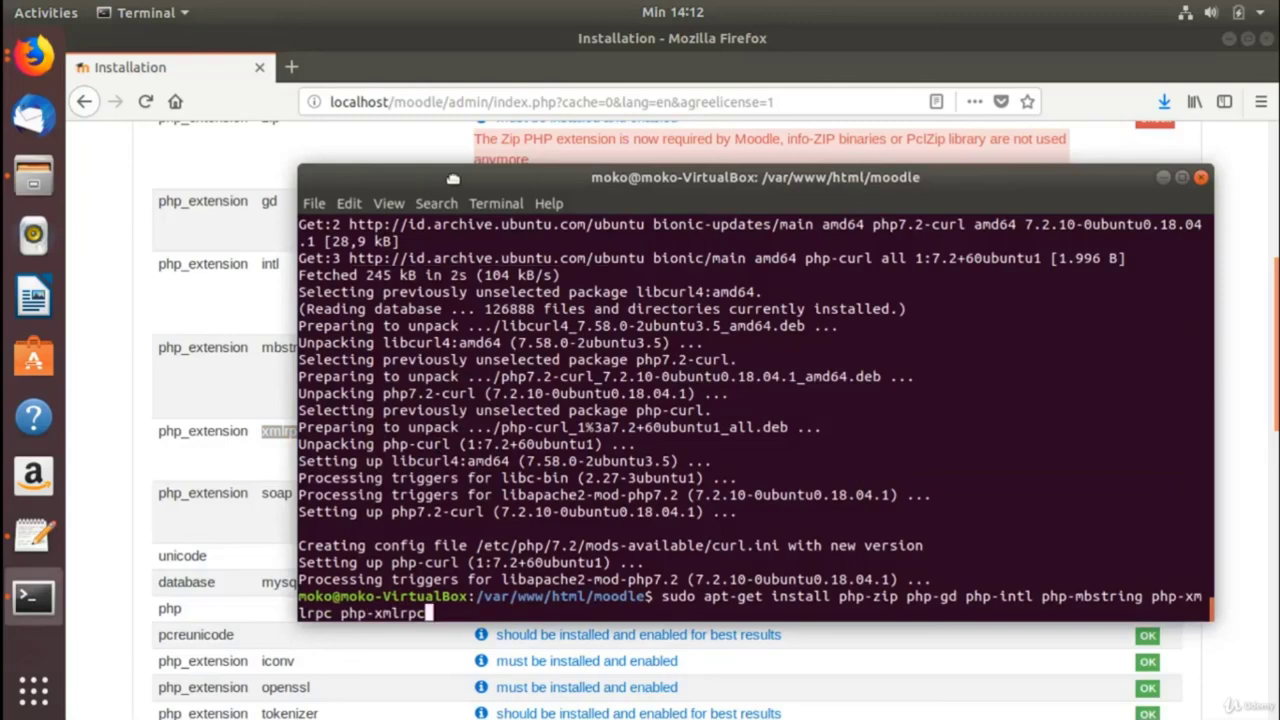
pyautogui.moveTo(450, 178); pyautogui.dragTo(515, 170)
# - Replace the duplicate xmlrpc with php-soap and run the install command
pyautogui.click(281, 486)
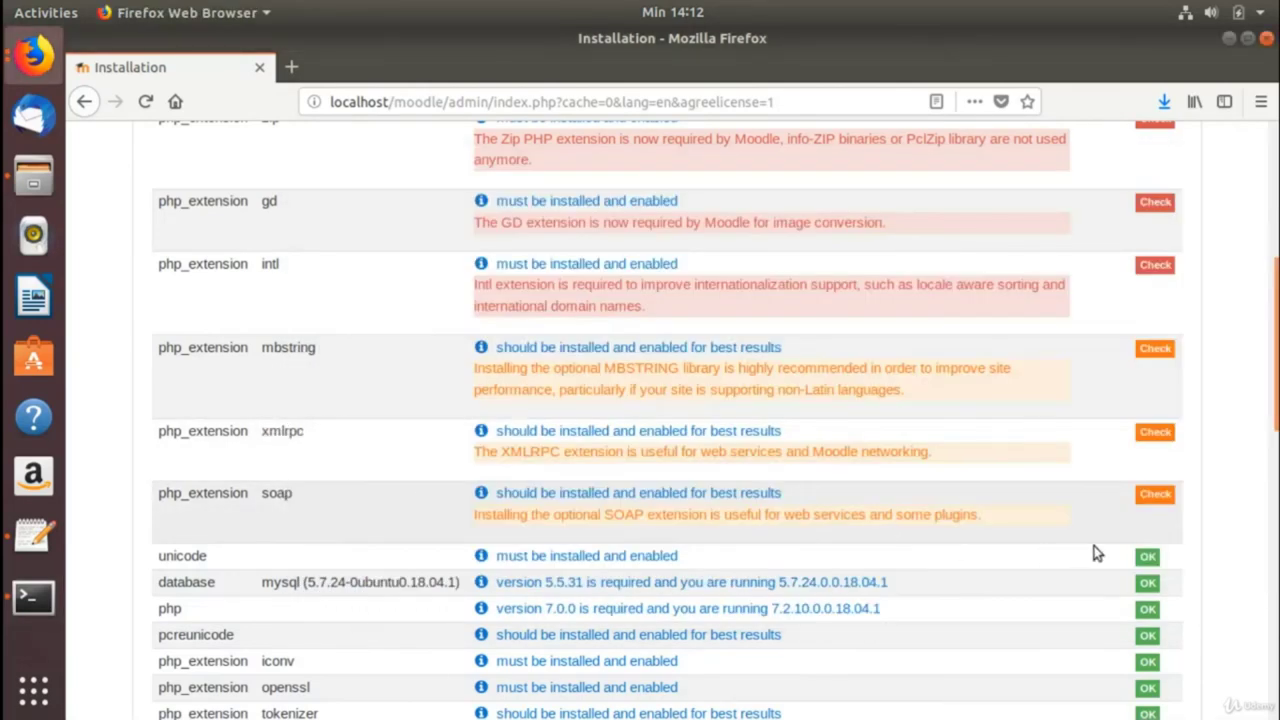
pyautogui.doubleClick(285, 494)
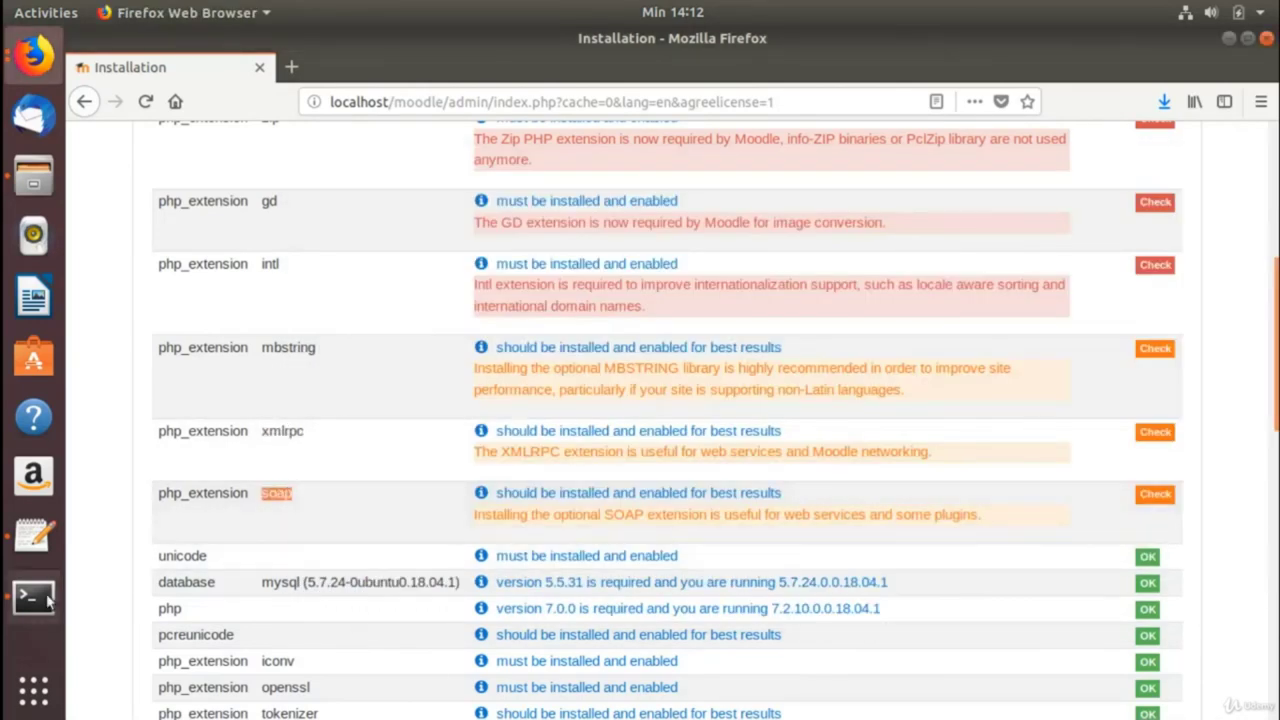
pyautogui.click(33, 597)
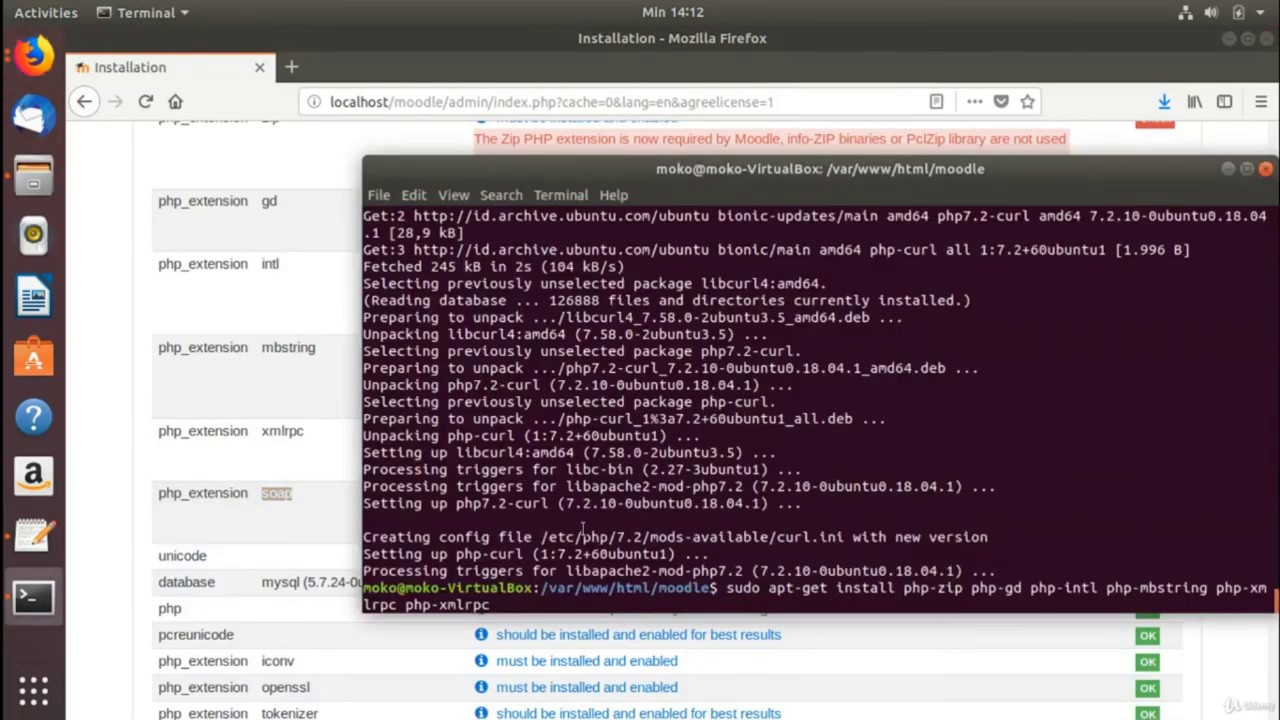
pyautogui.press('BackSpace')
pyautogui.press('BackSpace')
pyautogui.press('BackSpace')
pyautogui.press('BackSpace')
pyautogui.press('BackSpace')
pyautogui.press('BackSpace')
pyautogui.rightClick(632, 472)
pyautogui.click(698, 525)
pyautogui.press('Return')
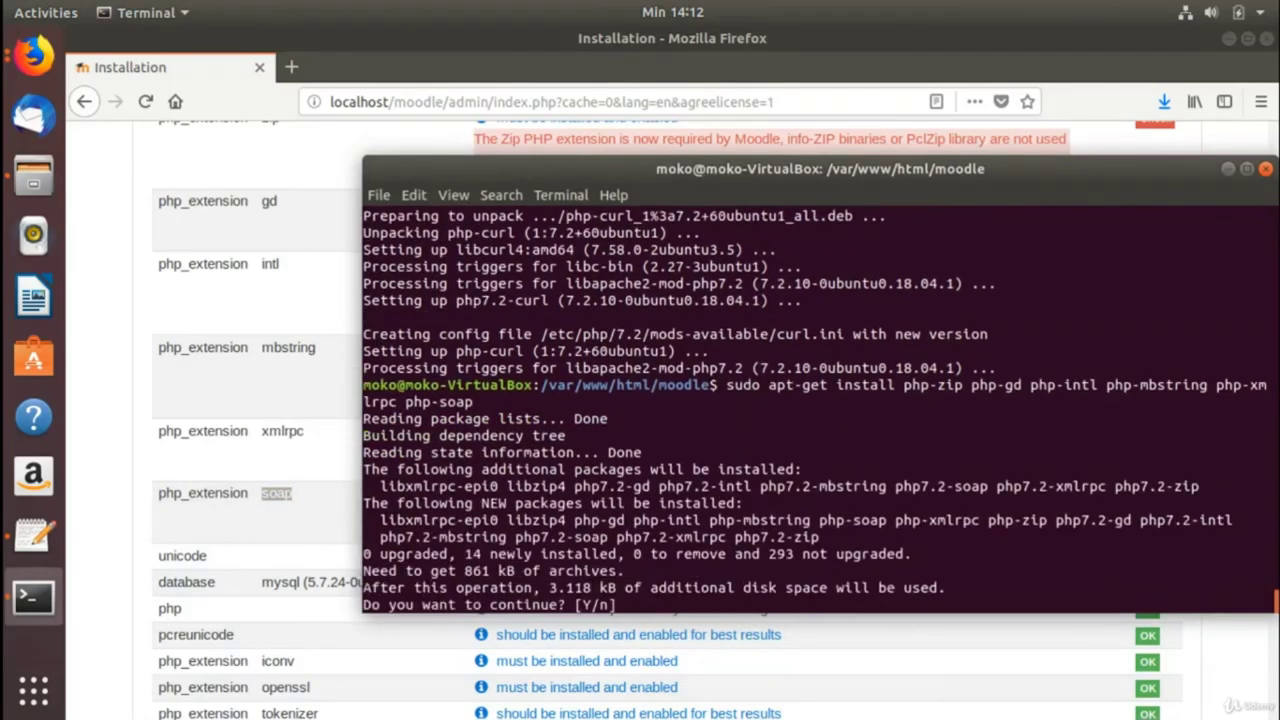
# - Confirm installing the six PHP extension packages with y and let apt finish
pyautogui.write('y')
pyautogui.press('Return')
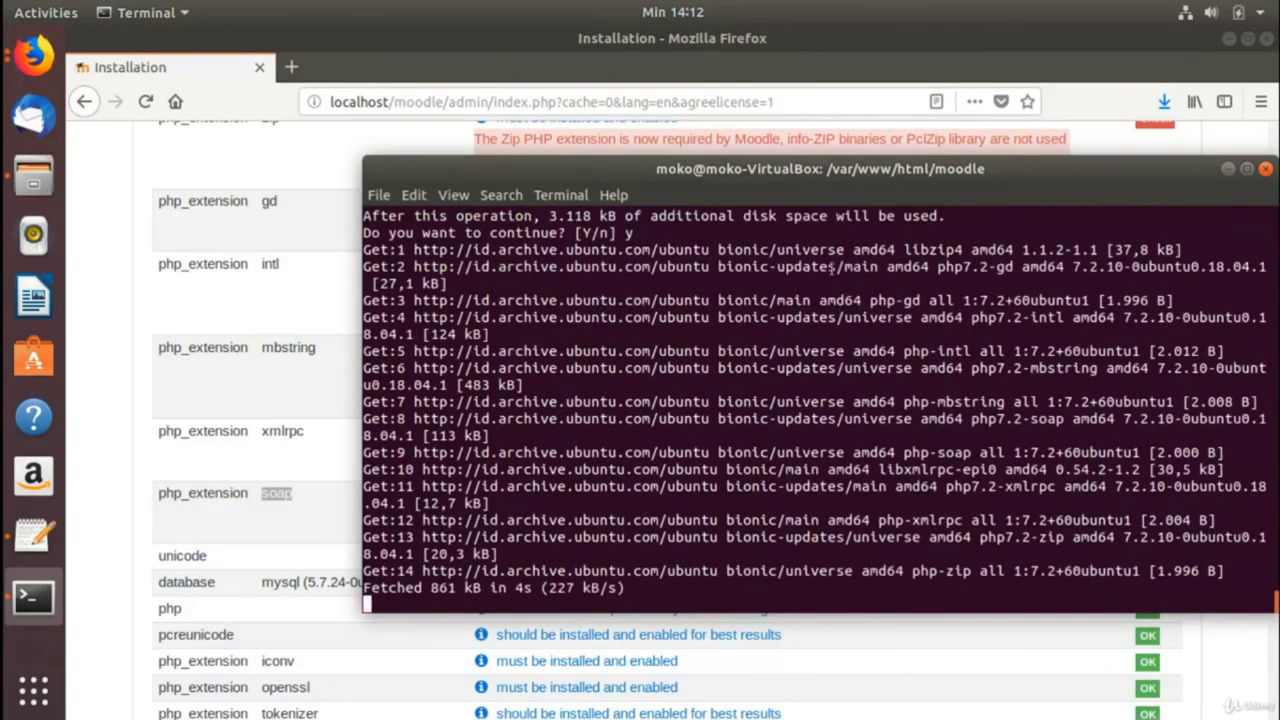
pyautogui.doubleClick(812, 176)
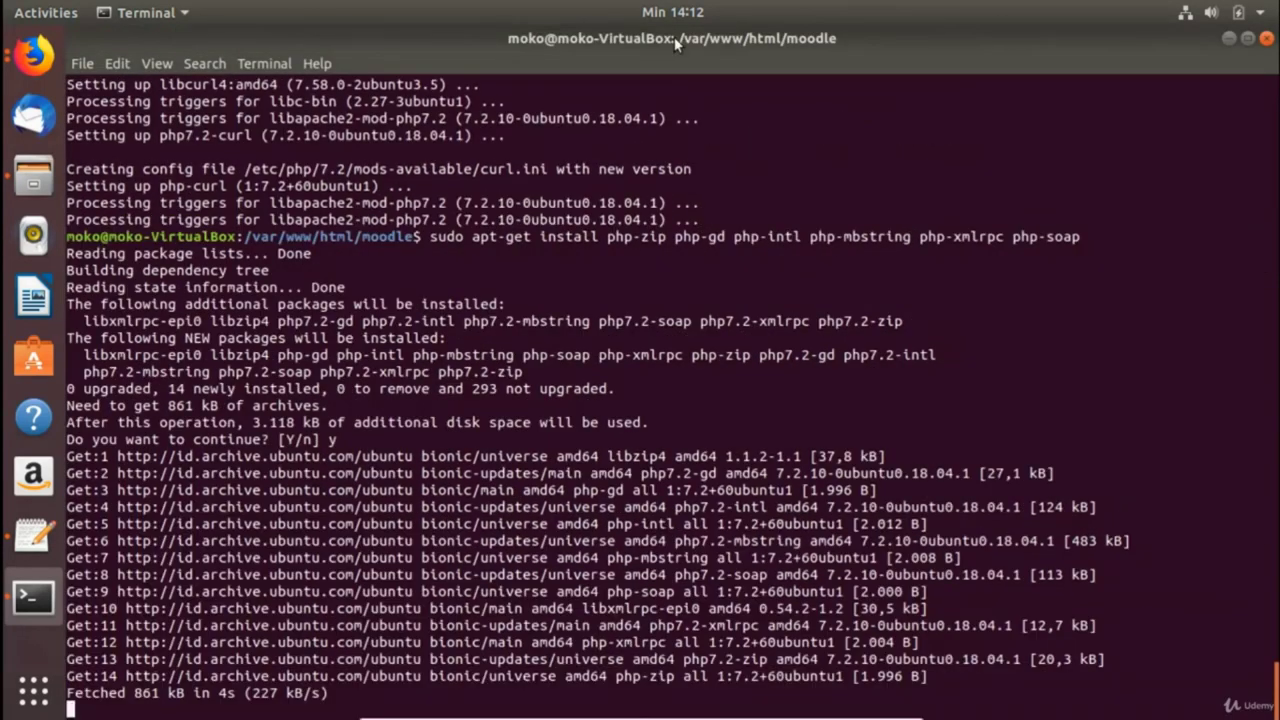
pyautogui.doubleClick(677, 38)
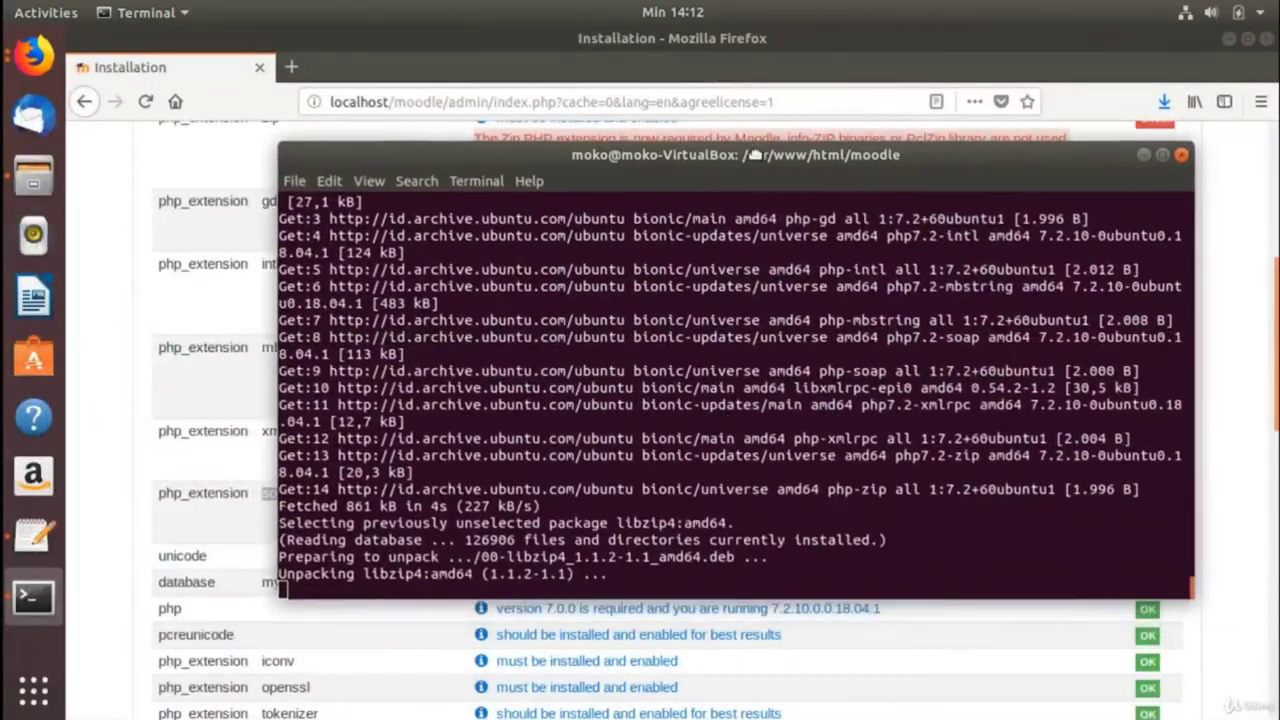
pyautogui.moveTo(751, 154); pyautogui.dragTo(724, 154)
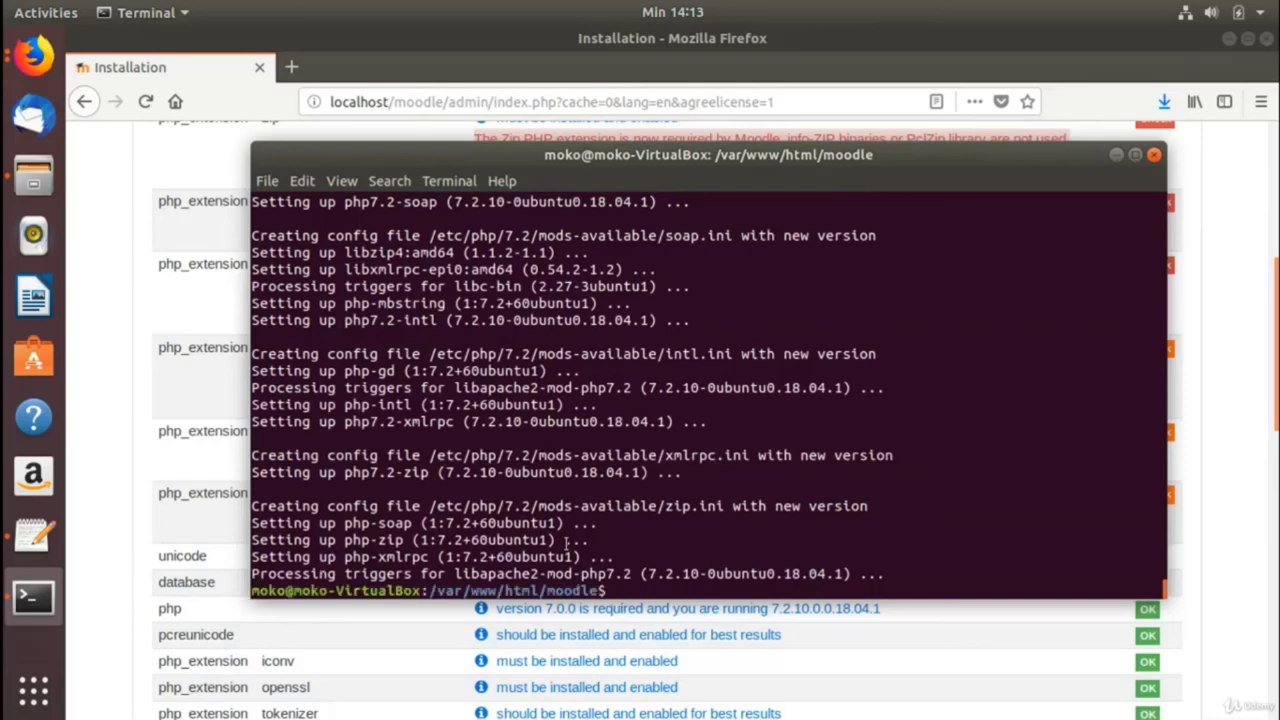
# - Restart Apache by recalling 'sudo service apache2 restart' from history
pyautogui.press('Up')
pyautogui.press('Up')
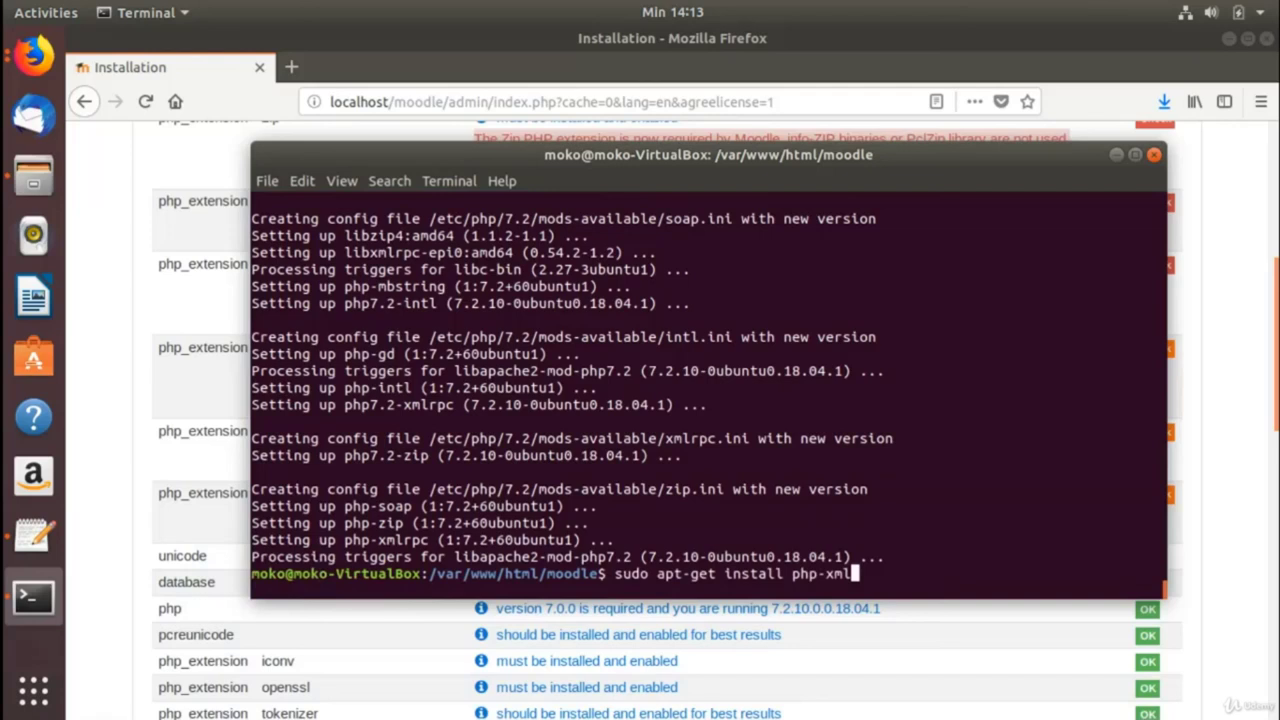
pyautogui.press('Up')
pyautogui.press('Up')
pyautogui.press('Up')
pyautogui.press('Up')
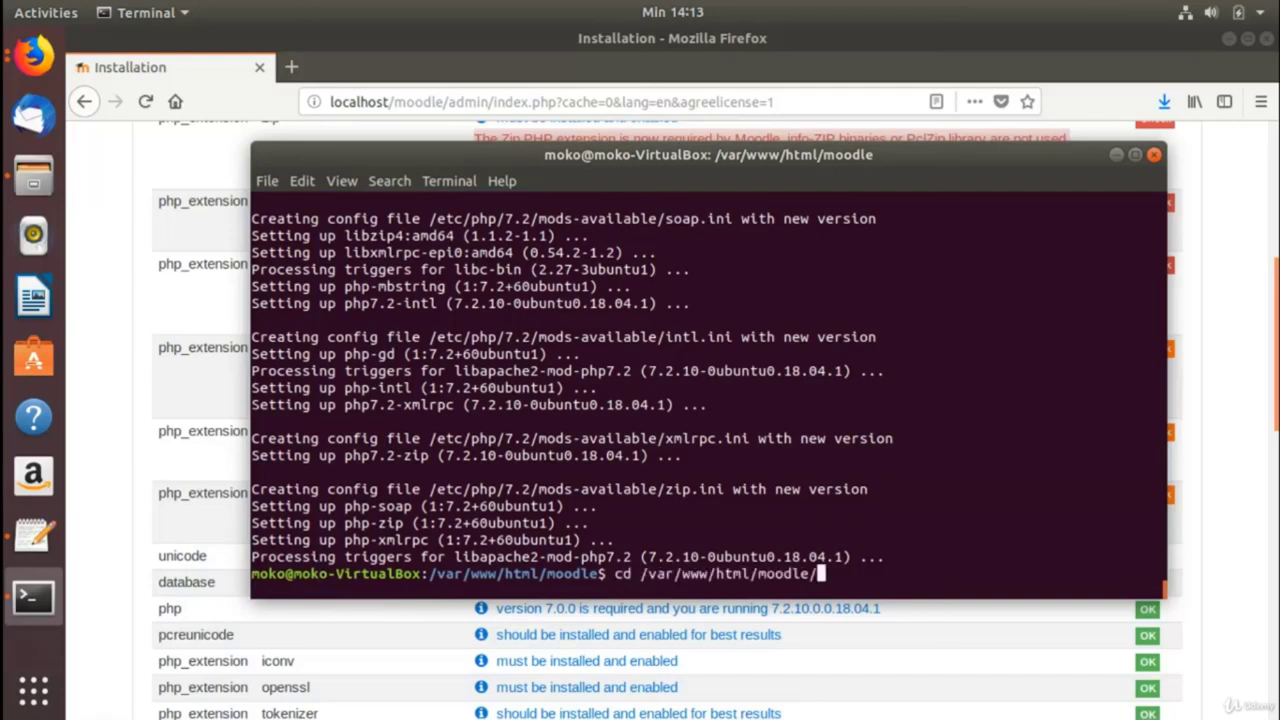
pyautogui.press('Up')
pyautogui.press('Return')
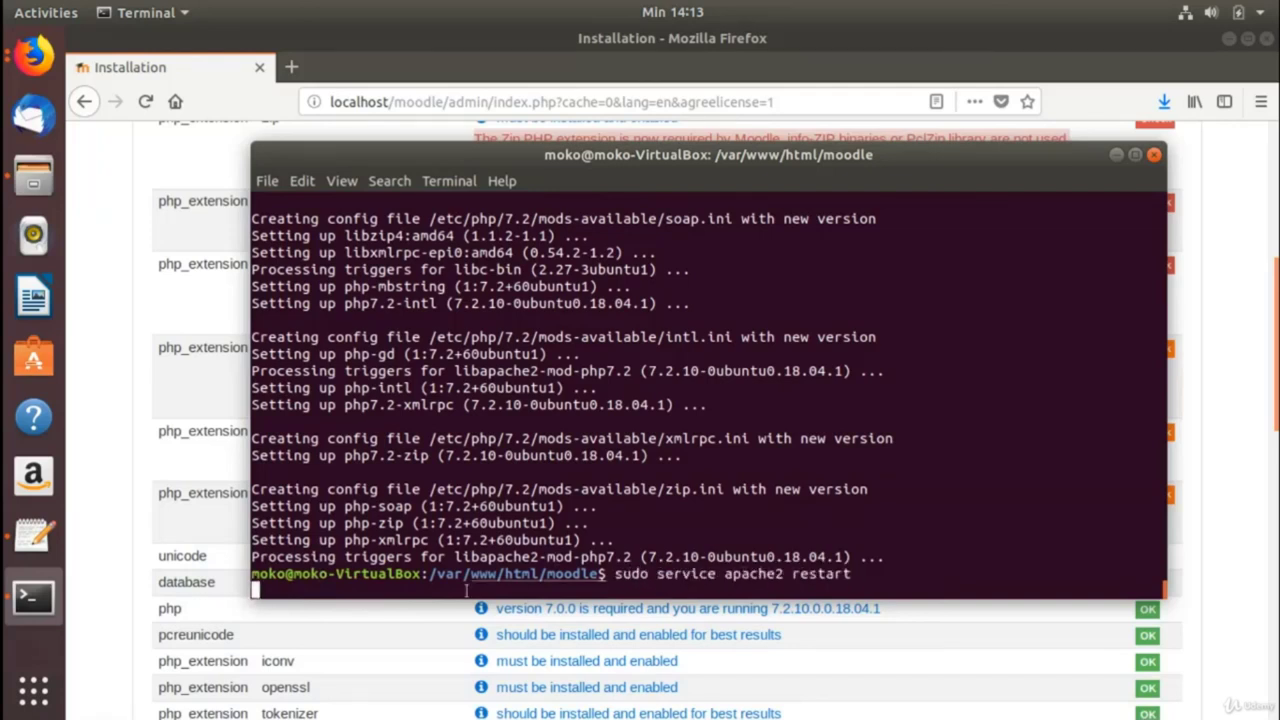
pyautogui.moveTo(614, 574); pyautogui.dragTo(845, 575)
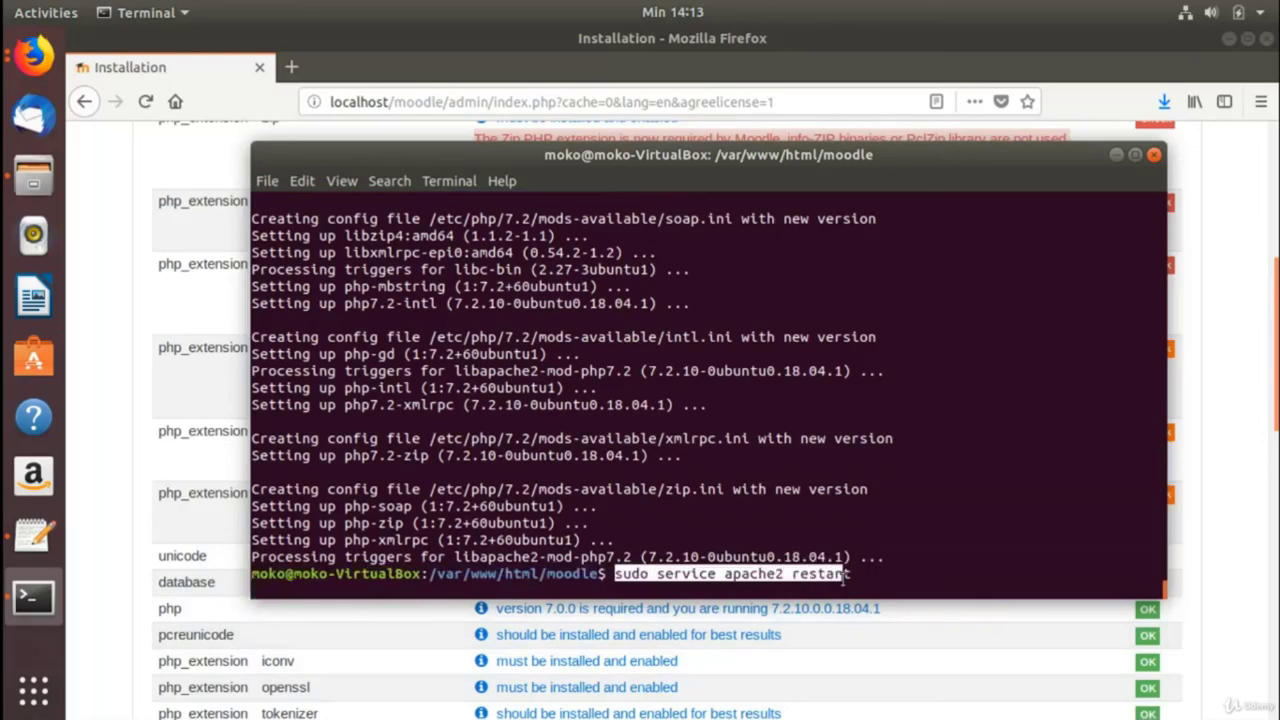
pyautogui.click(876, 569)
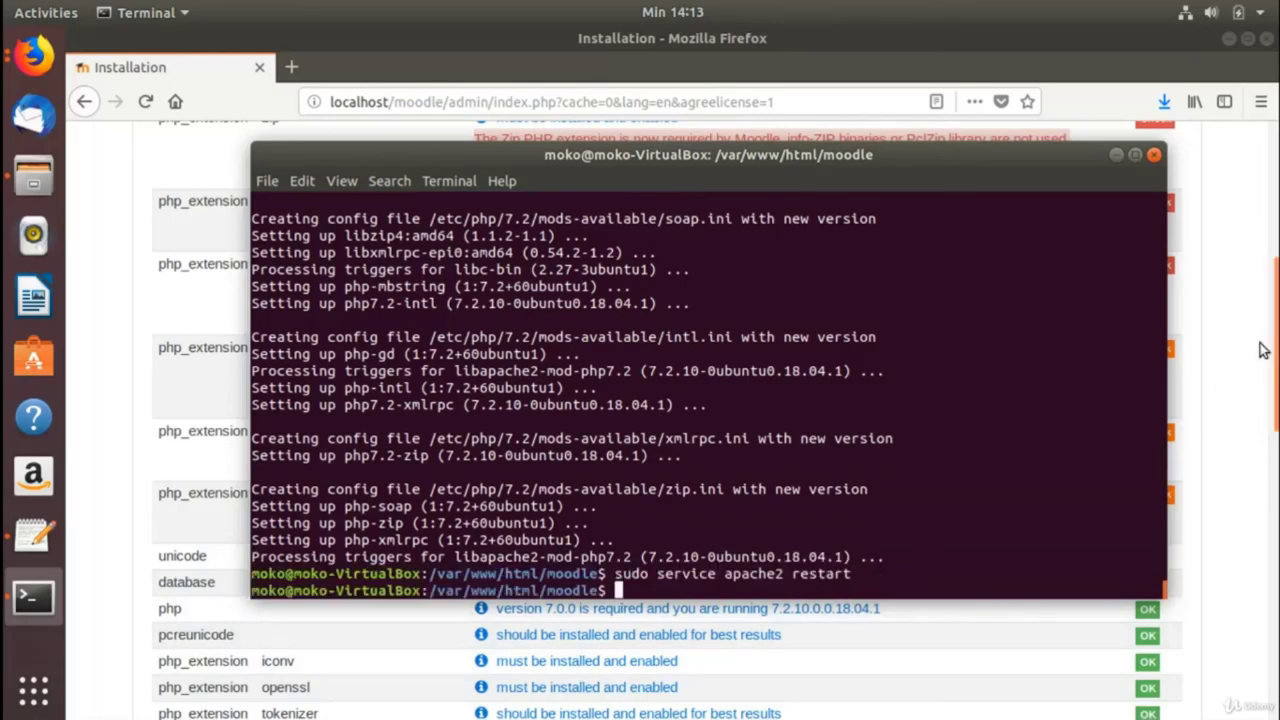
pyautogui.click(1262, 350)
pyautogui.scroll(-10, 1239, 388)
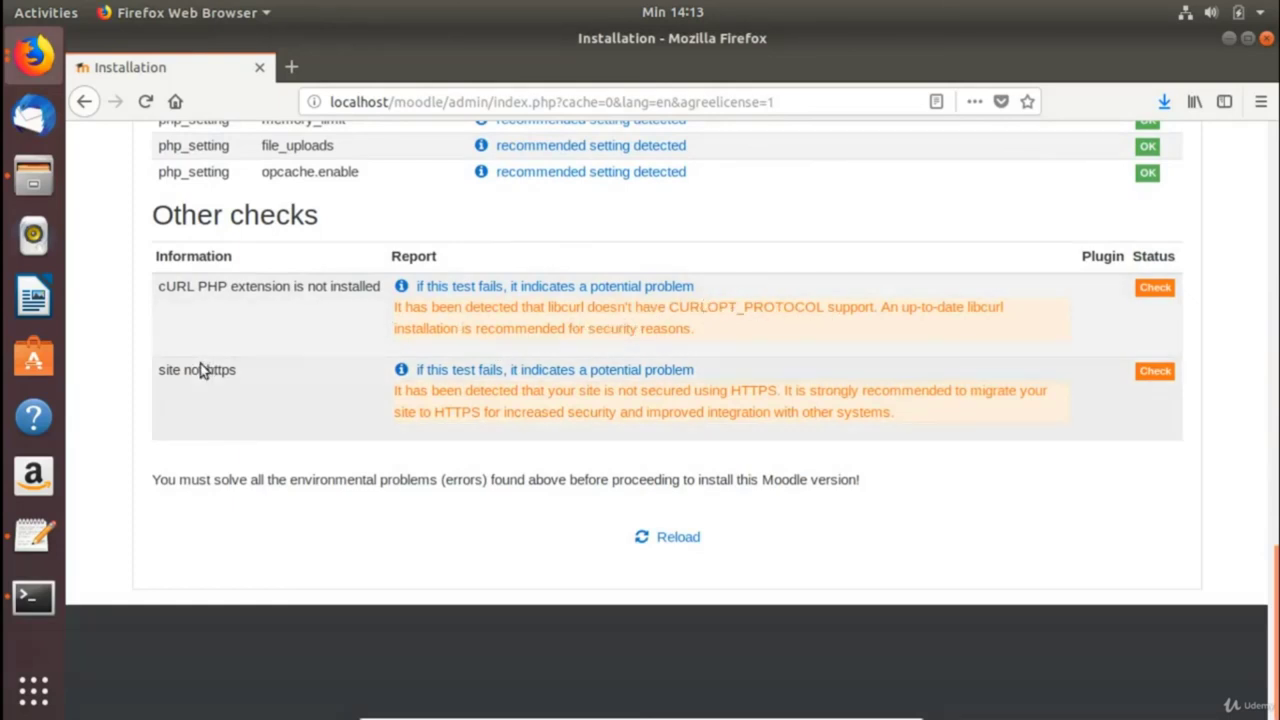
pyautogui.click(662, 536)
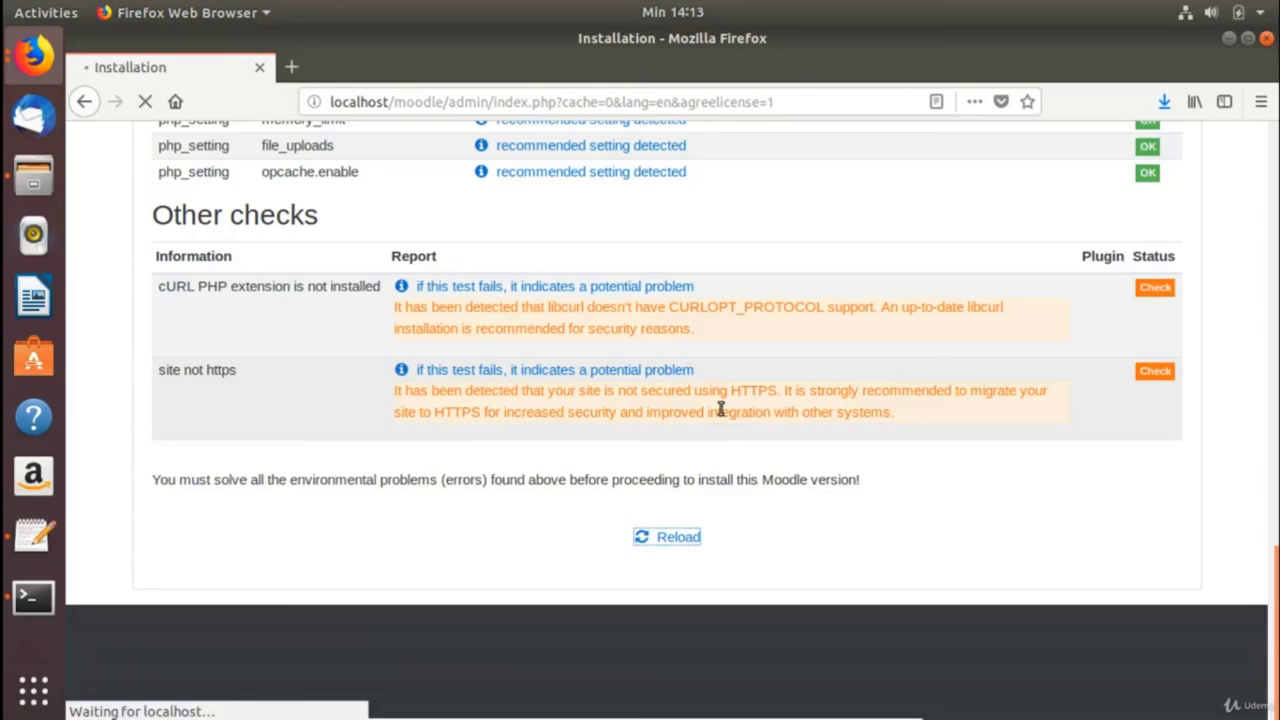
# - Scroll through the refreshed Server checks to confirm every row reads OK
pyautogui.scroll(5, 720, 409)
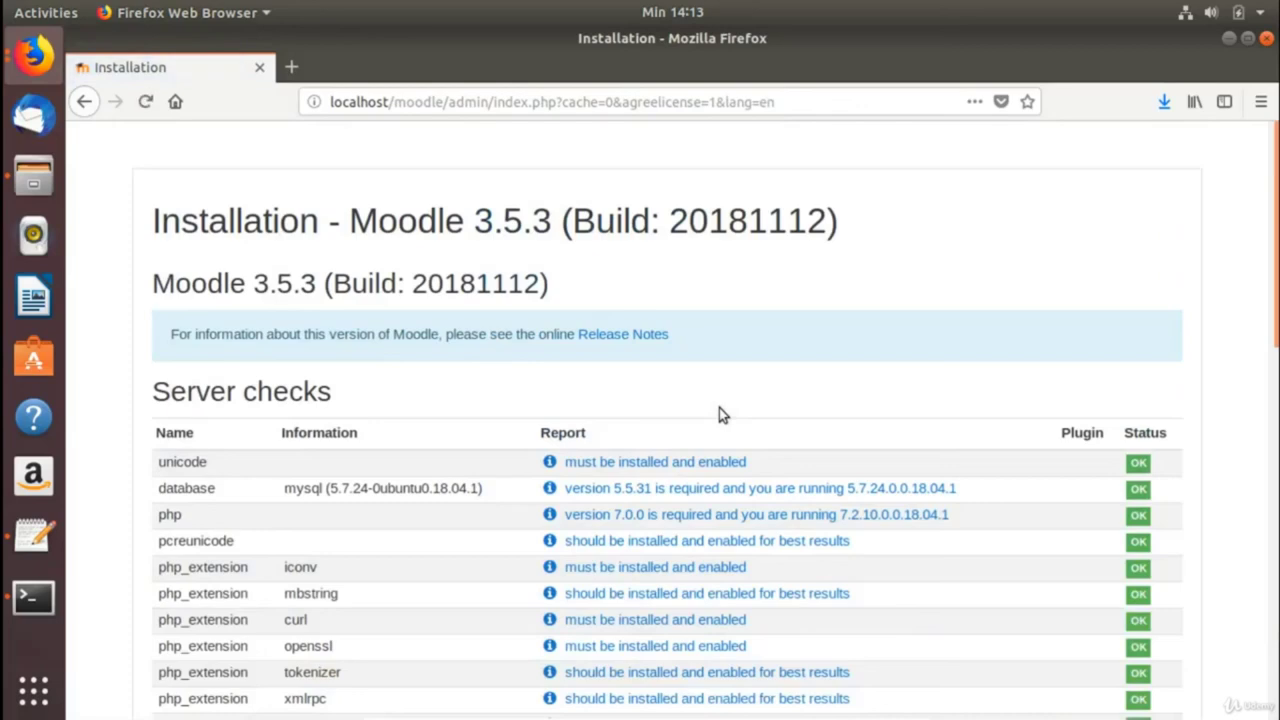
pyautogui.scroll(-4, 722, 414)
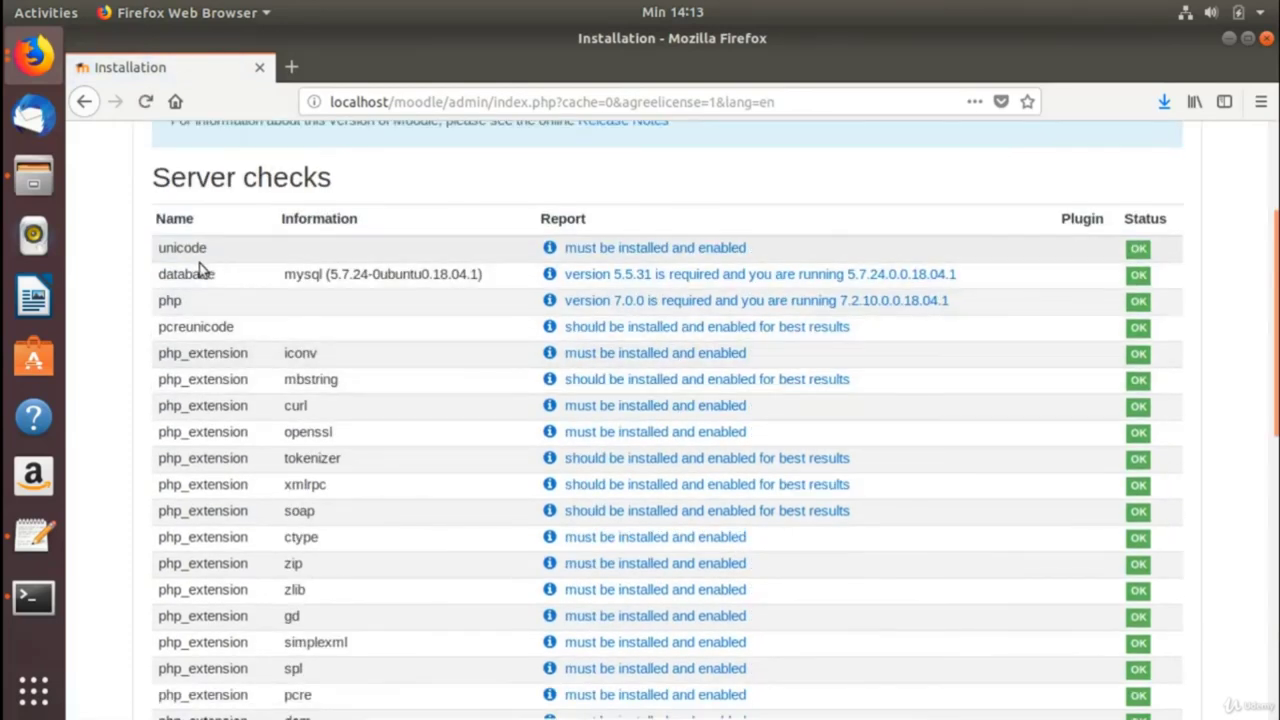
pyautogui.scroll(-2, 250, 363)
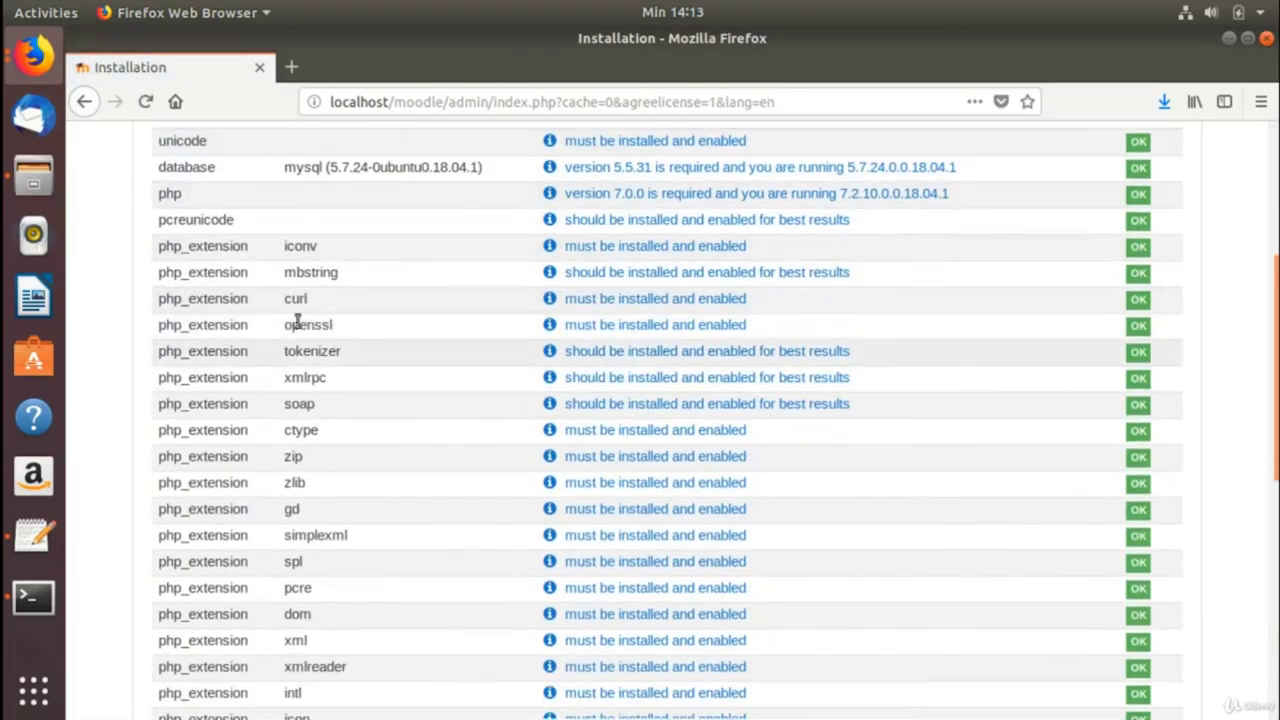
pyautogui.click(33, 597)
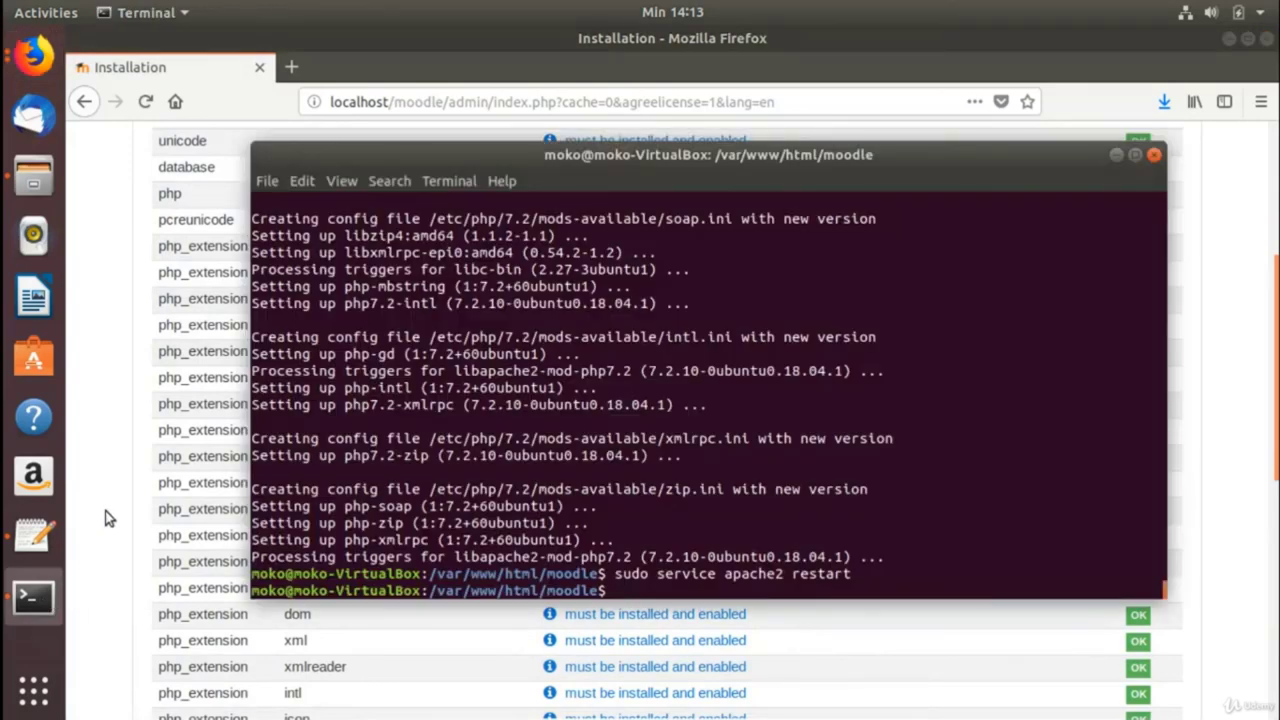
pyautogui.click(108, 518)
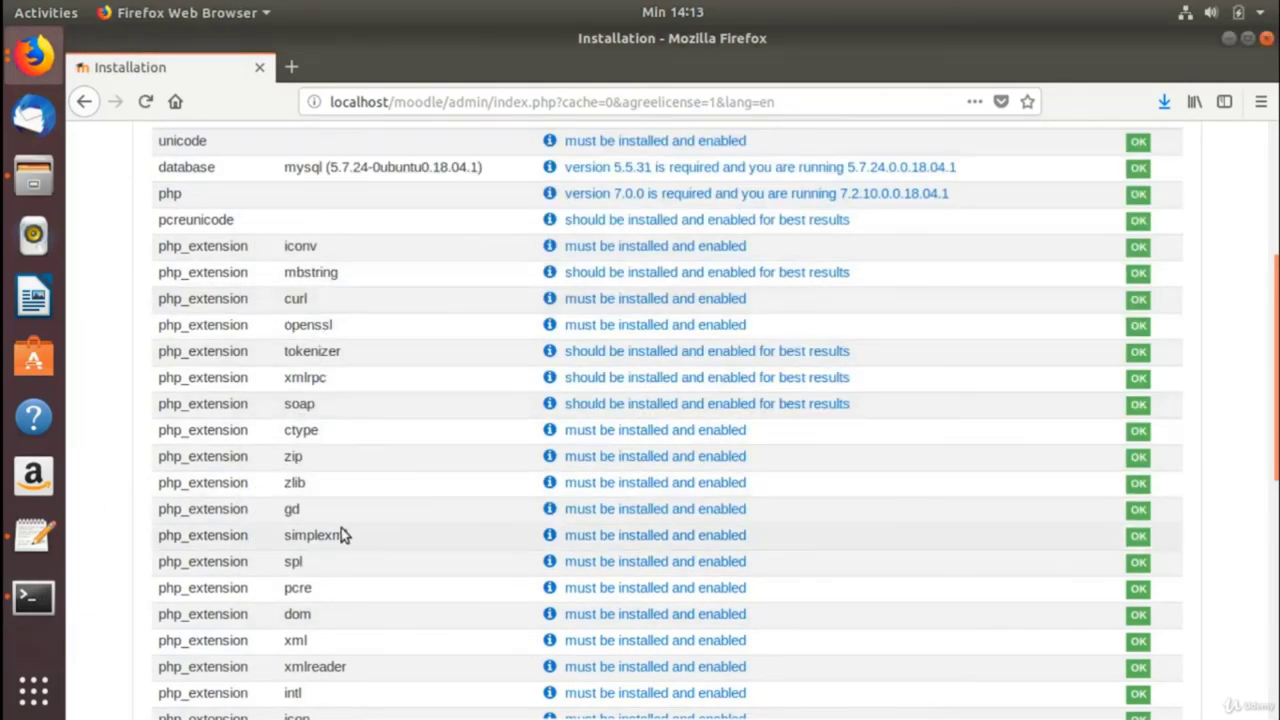
pyautogui.scroll(-3, 345, 560)
pyautogui.scroll(3, 1120, 255)
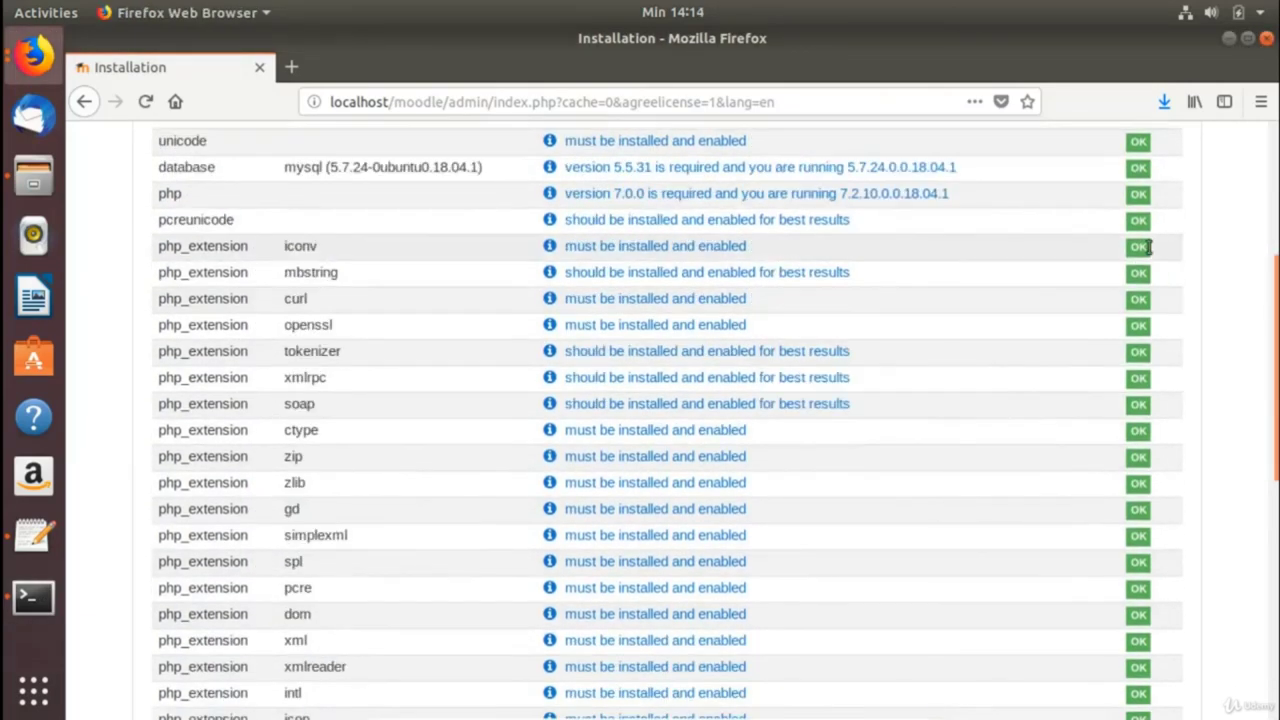
pyautogui.scroll(3, 1149, 240)
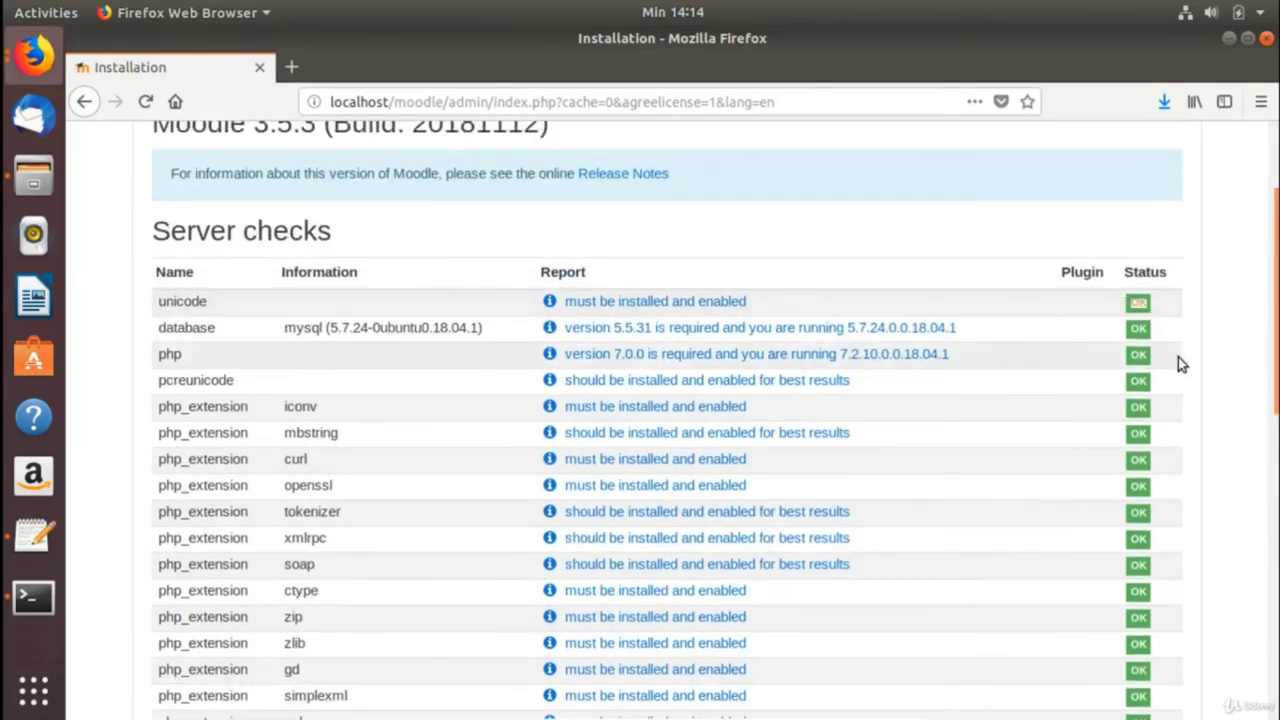
pyautogui.scroll(-10, 1178, 357)
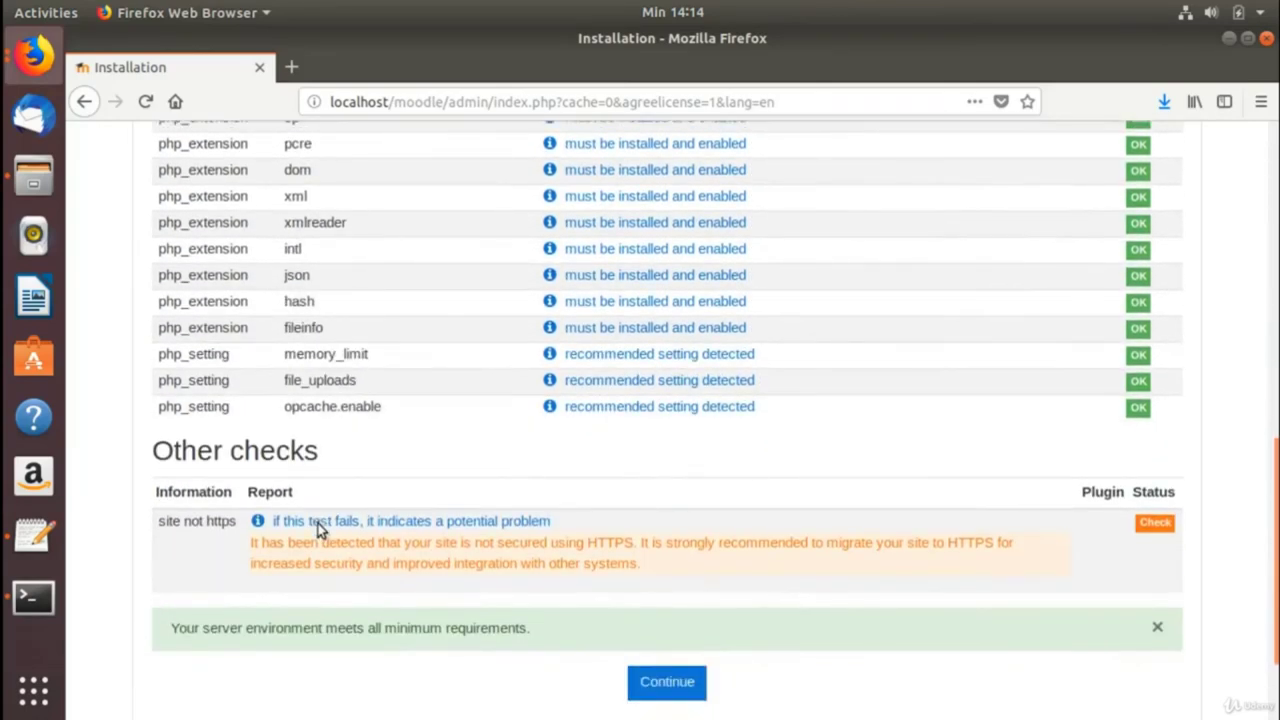
pyautogui.scroll(-2, 318, 523)
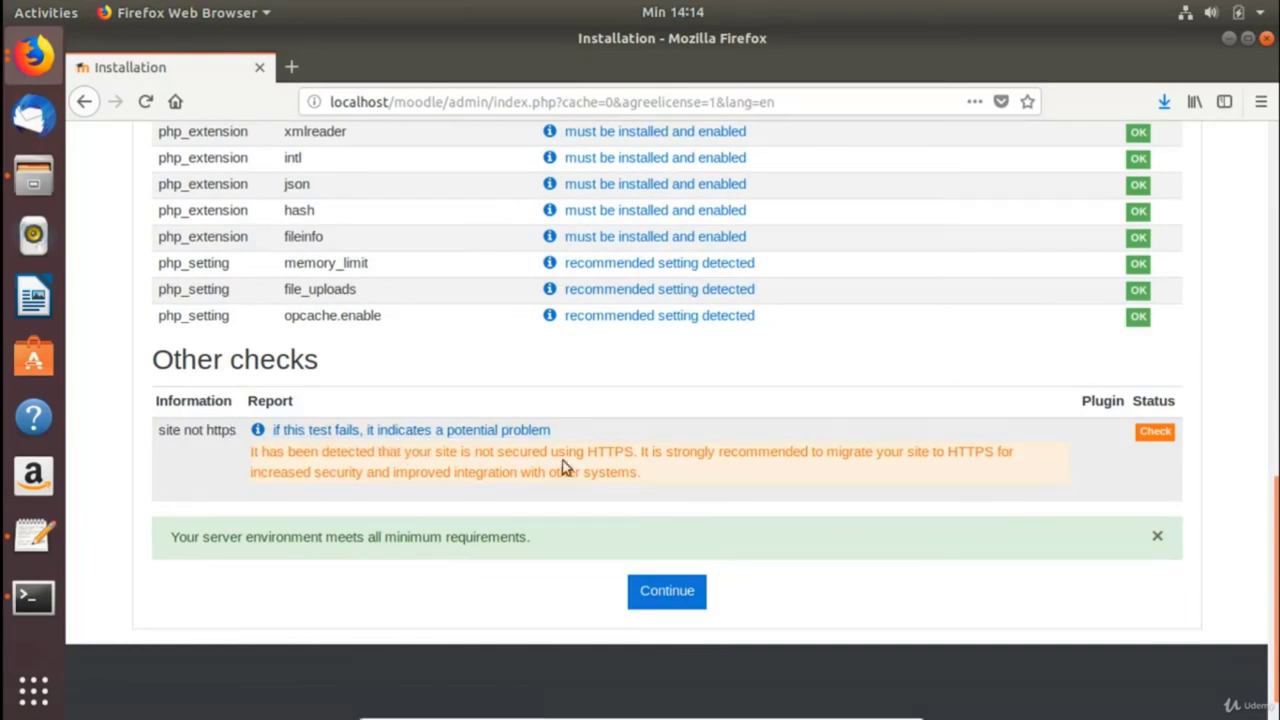
# - Start the Moodle installation with Continue, then bring the installation notes forward
pyautogui.click(668, 600)
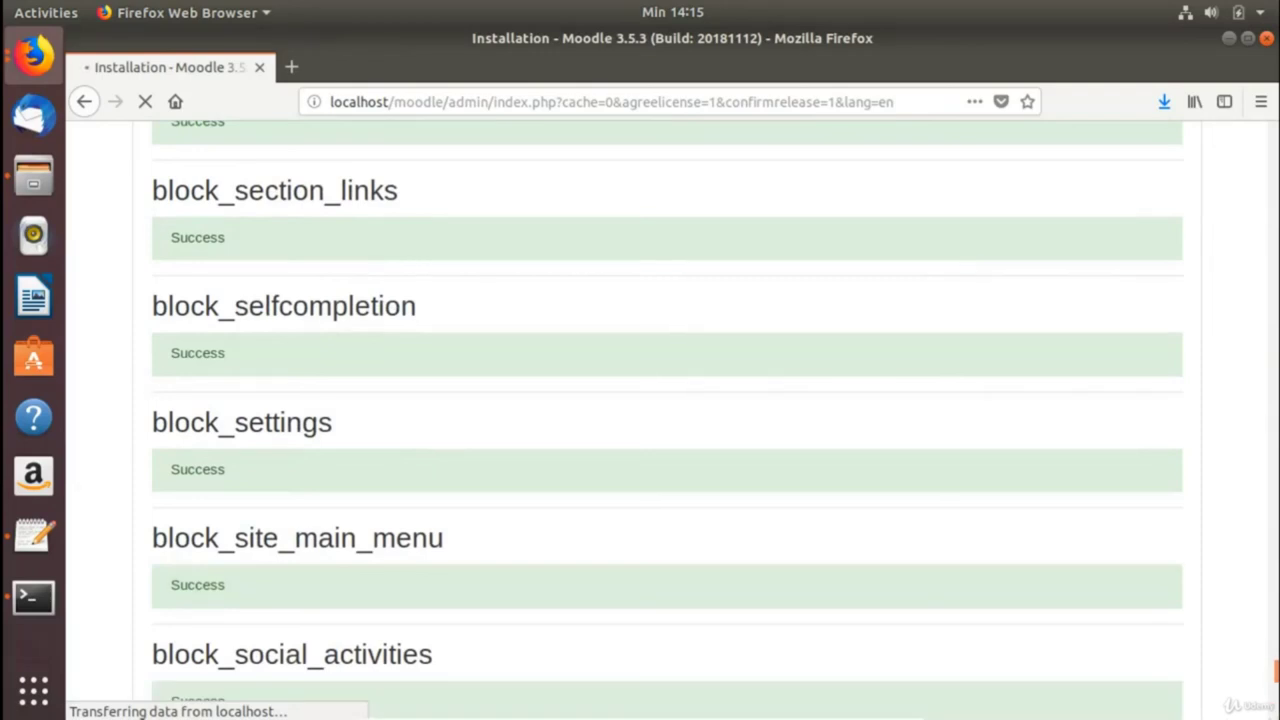
pyautogui.click(33, 535)
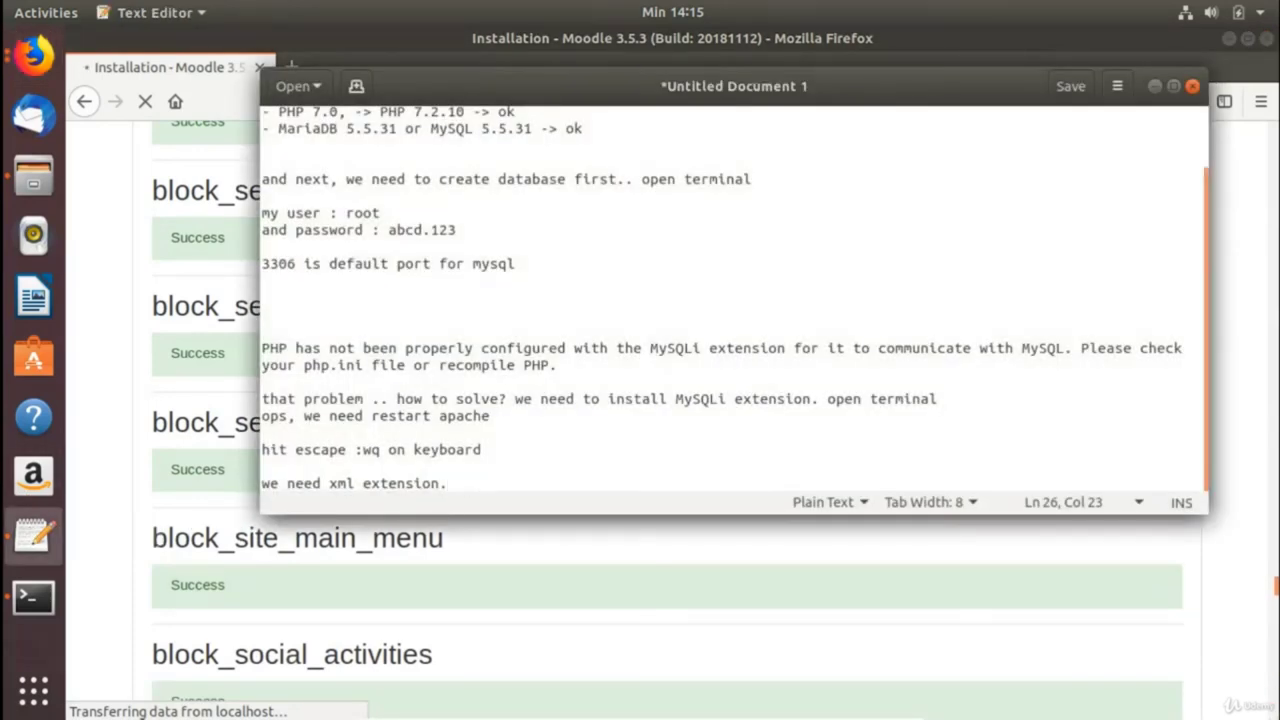
# - Add a 'wait until finished' line to the notes and return to the Moodle page
pyautogui.press('Return')
pyautogui.press('Return')
pyautogui.write('wait')
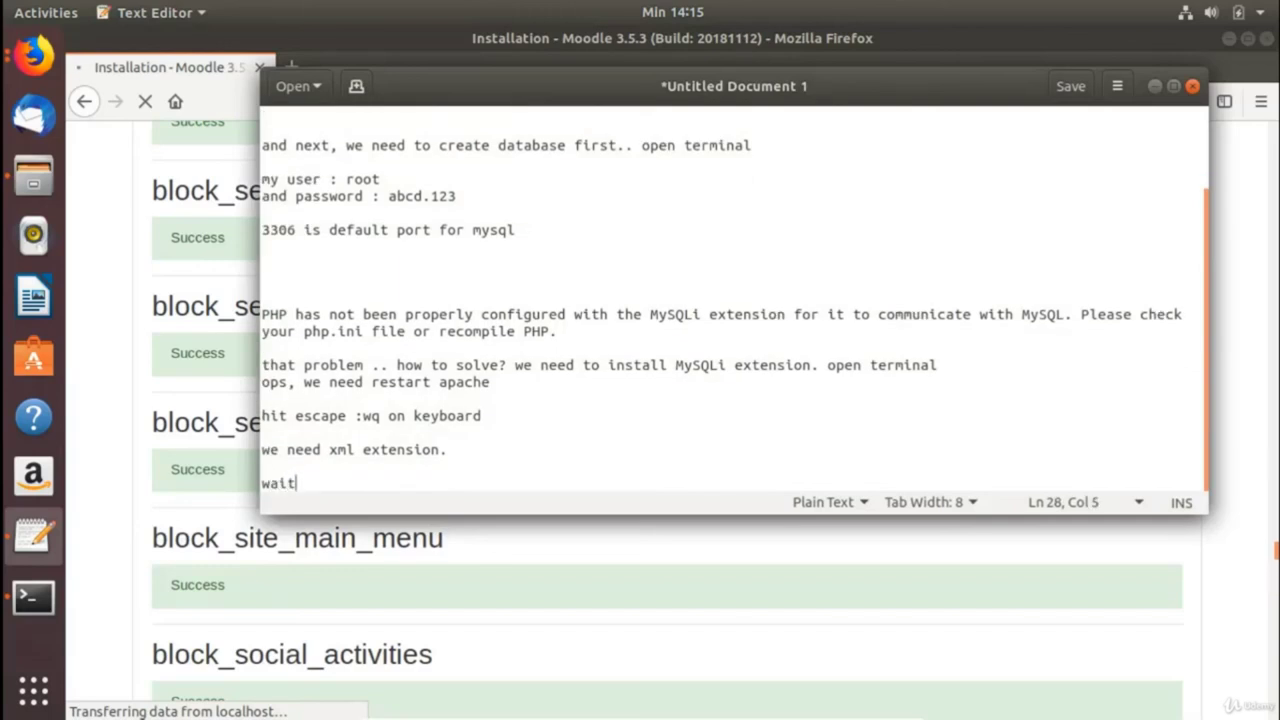
pyautogui.write(' until')
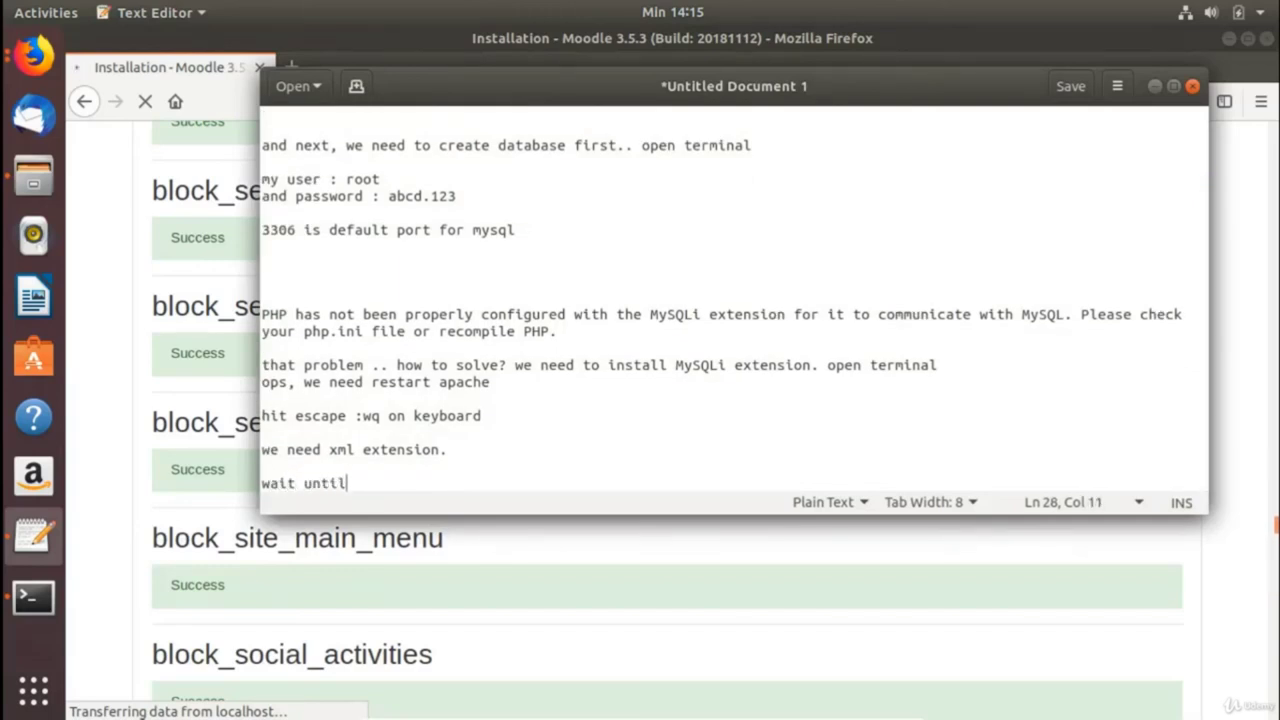
pyautogui.write(' finishe')
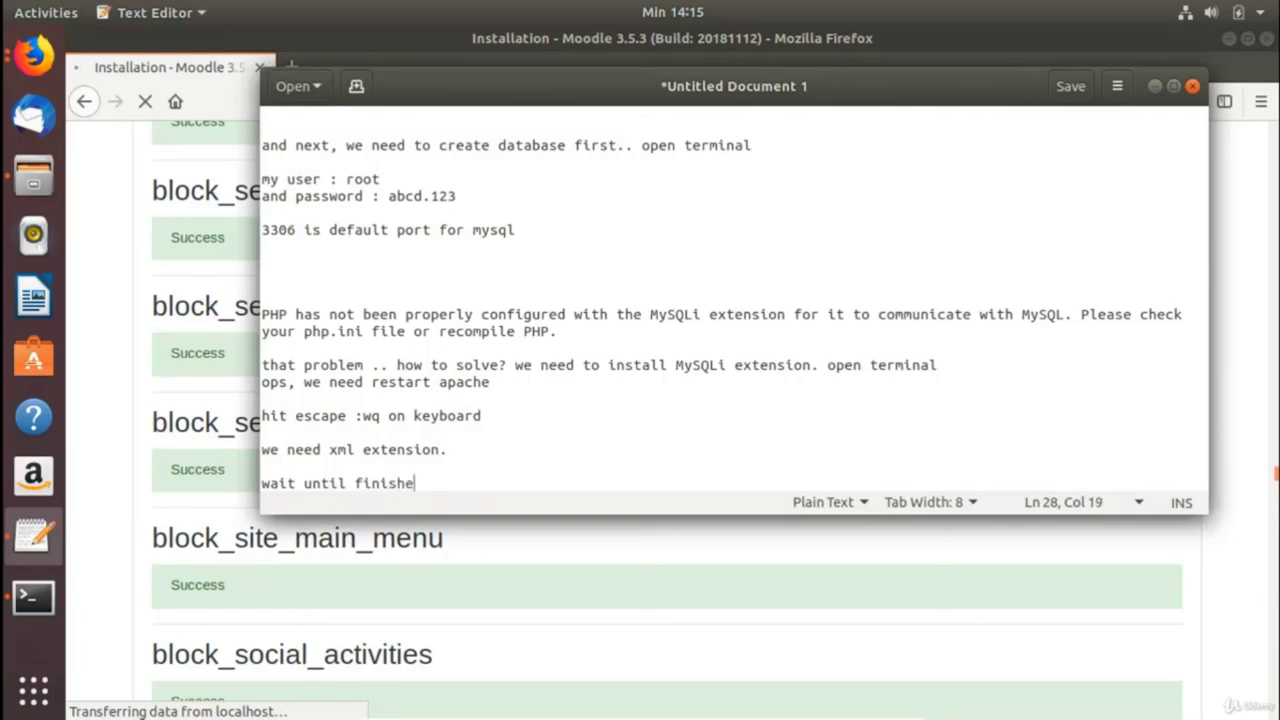
pyautogui.write('d')
pyautogui.click(436, 561)
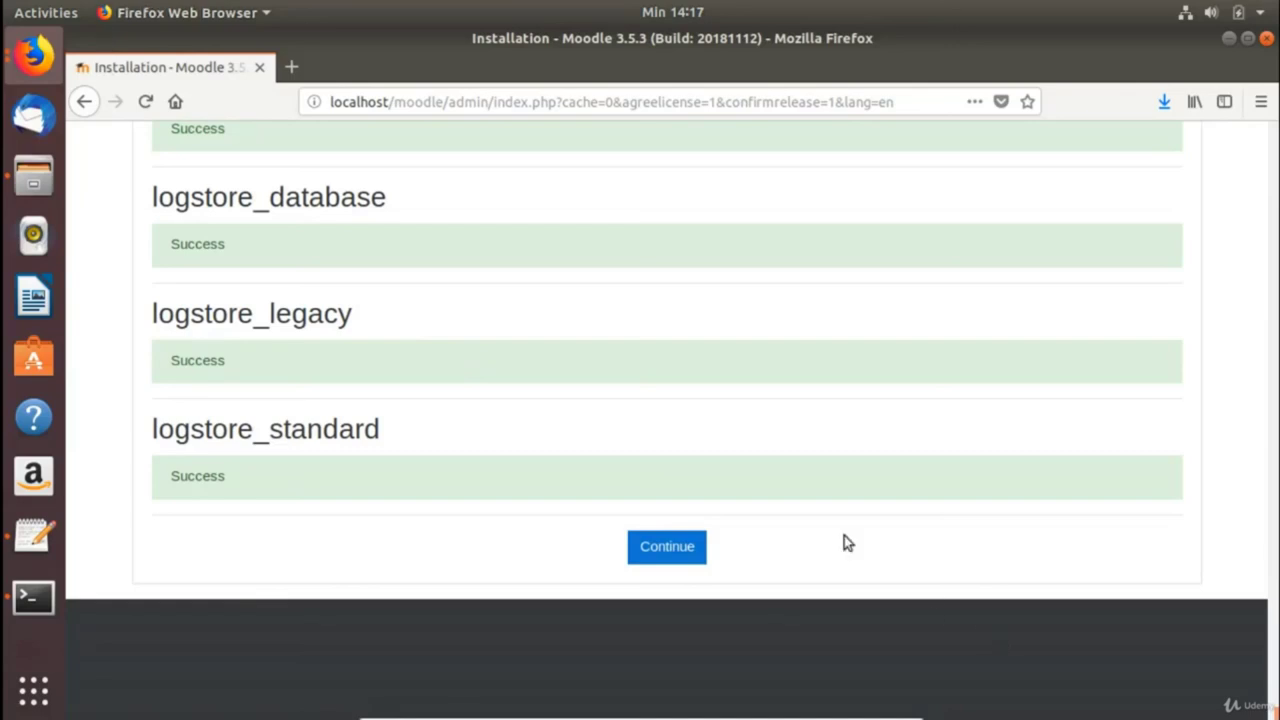
# - Continue past the plugin installation results to the administrator account setup page
pyautogui.click(675, 553)
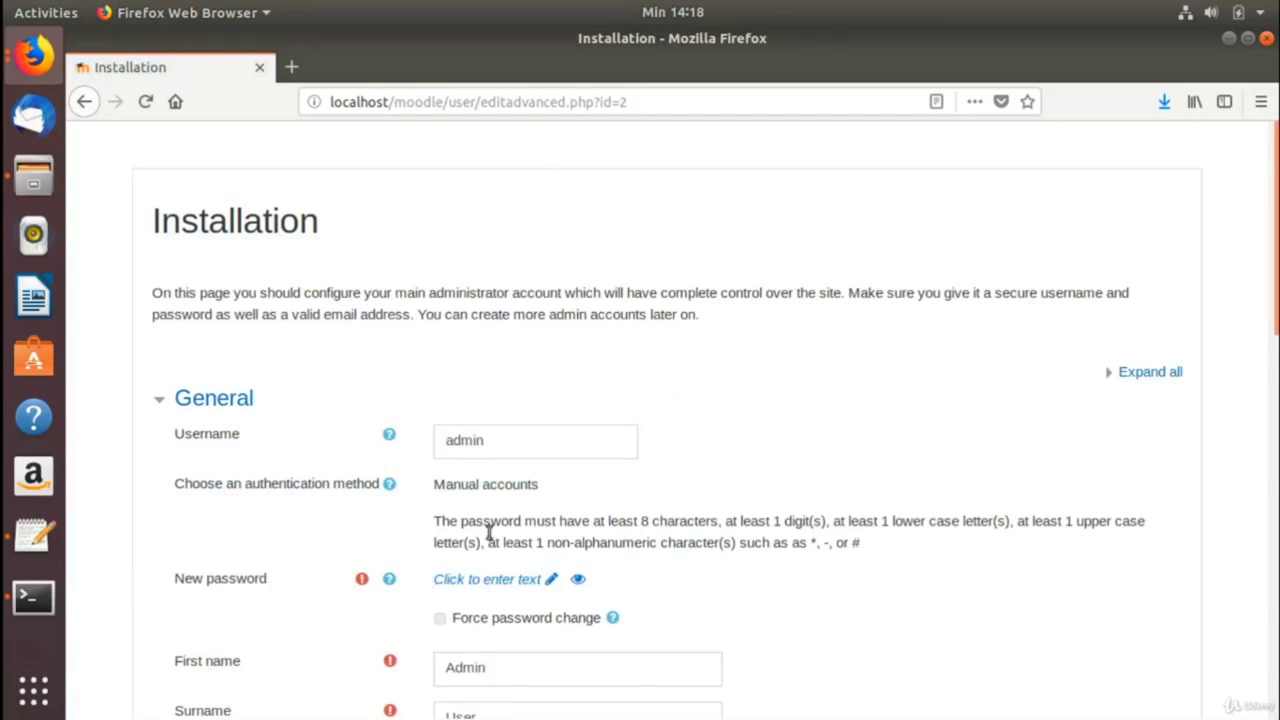
# - Copy the noted password from the installation notes and paste it as the admin's new password
pyautogui.scroll(-3, 489, 533)
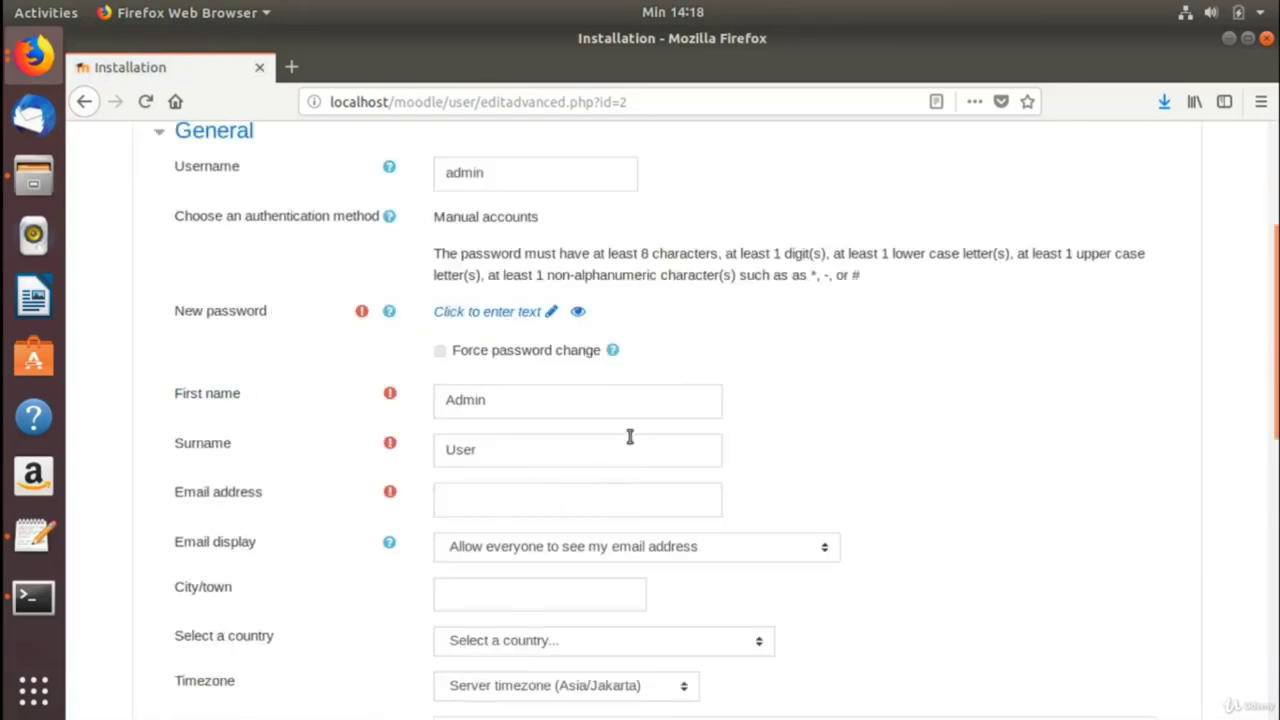
pyautogui.click(530, 312)
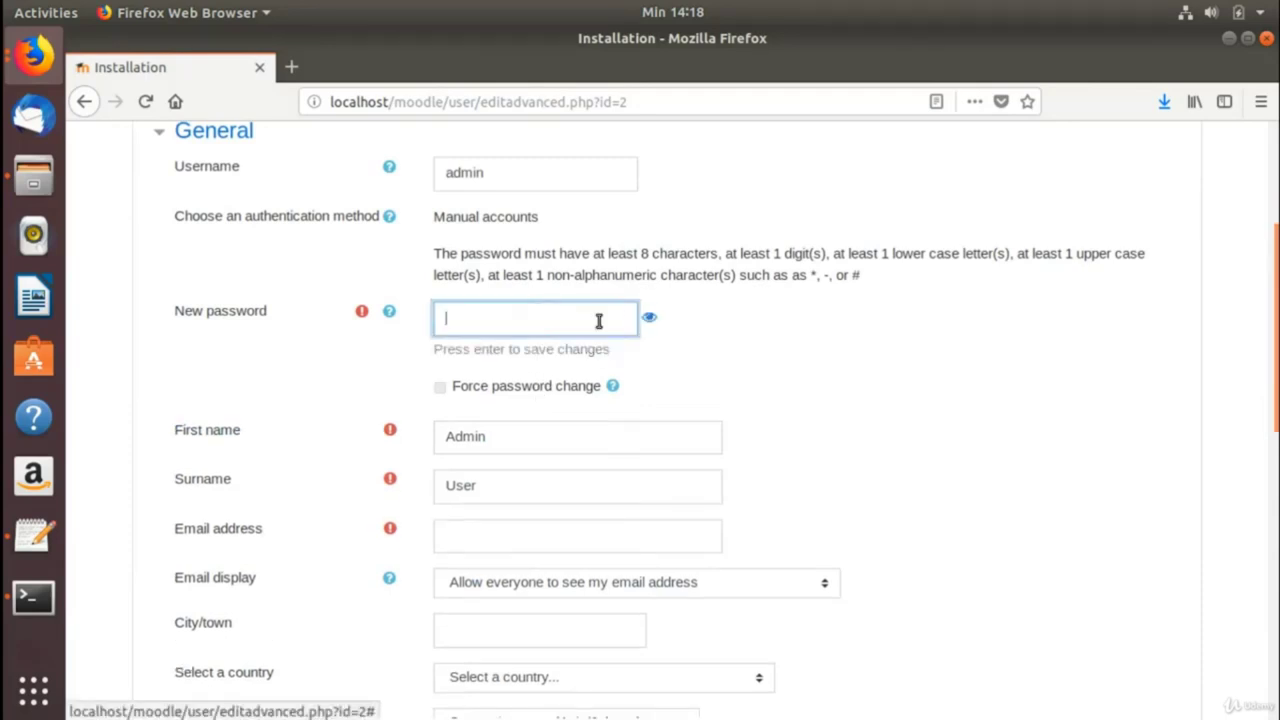
pyautogui.click(650, 326)
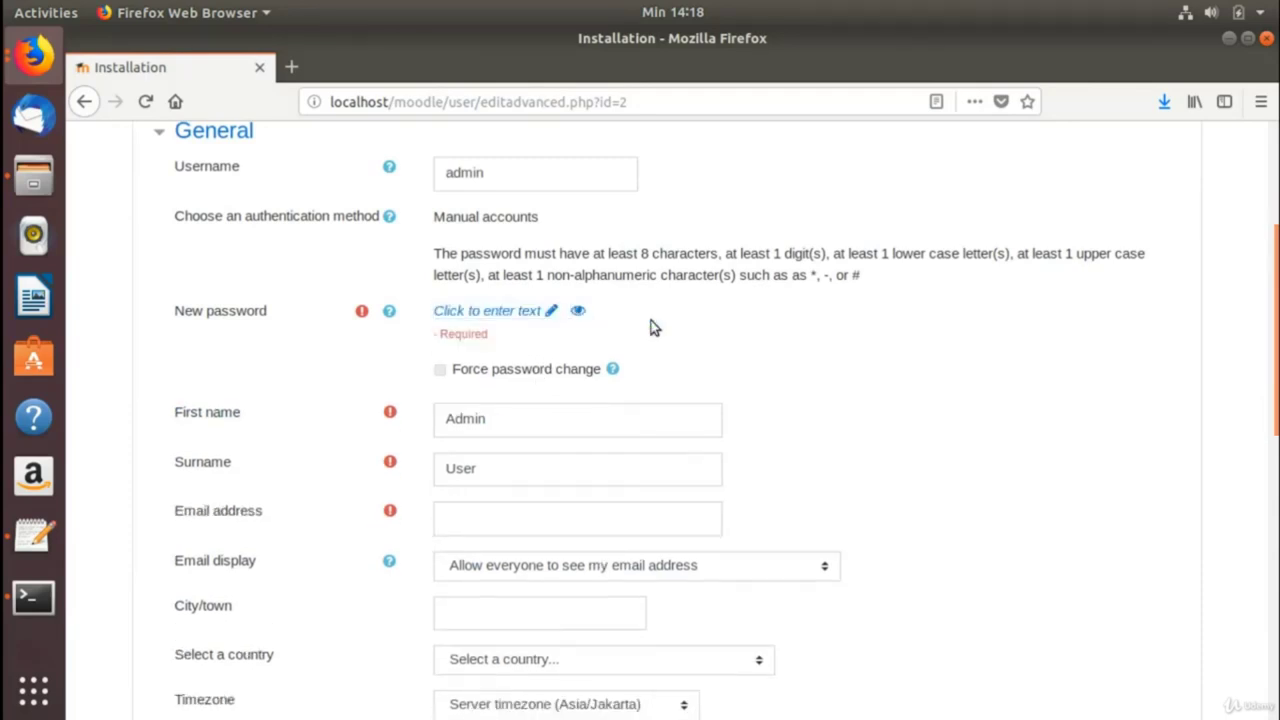
pyautogui.click(543, 320)
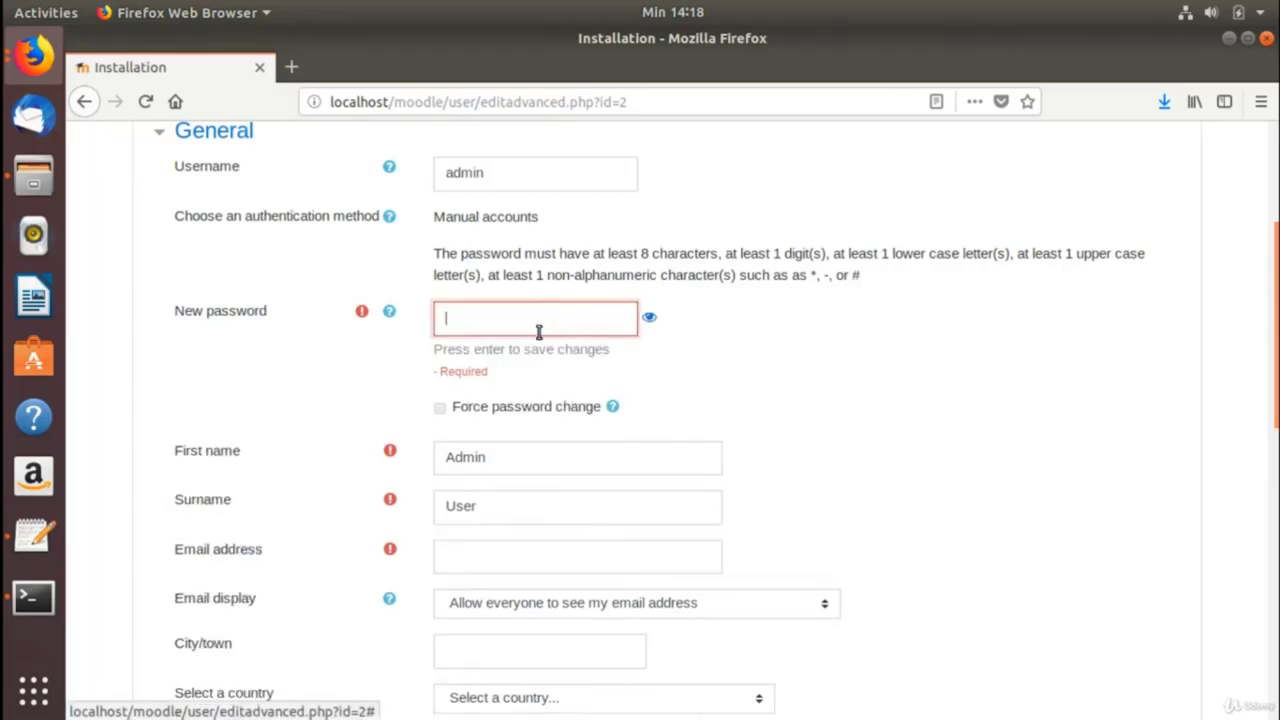
pyautogui.click(33, 536)
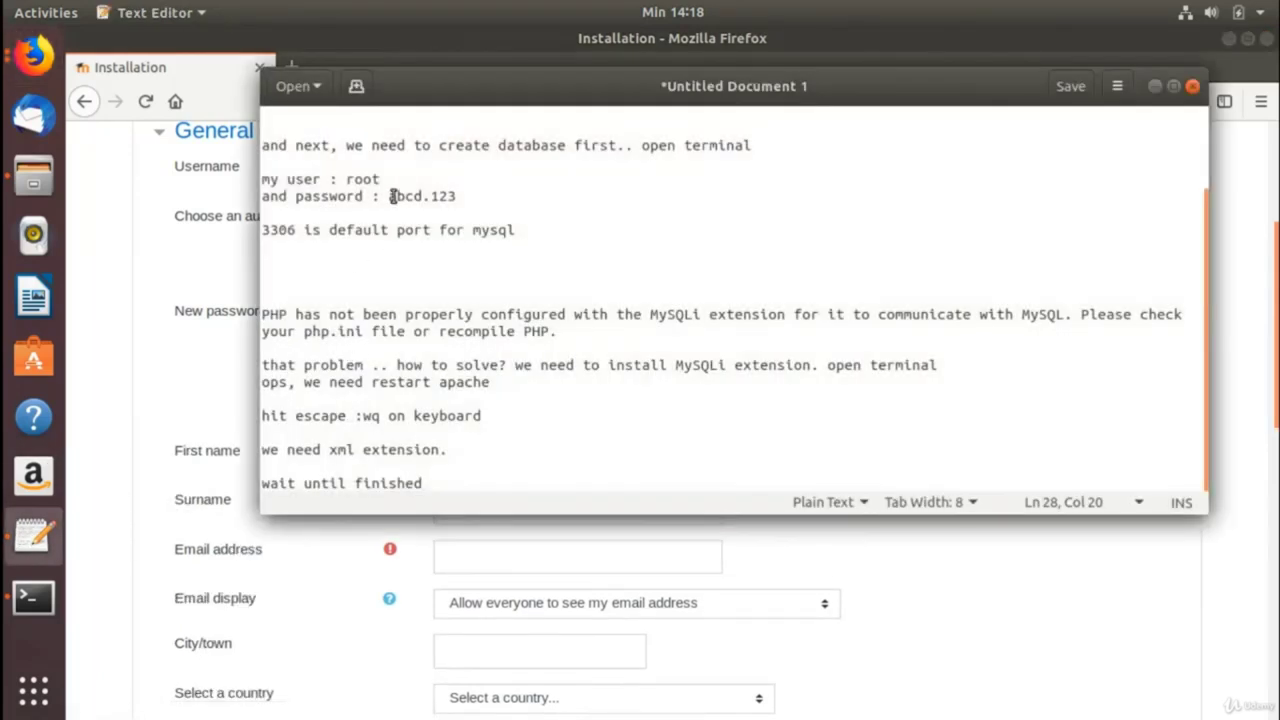
pyautogui.click(391, 197)
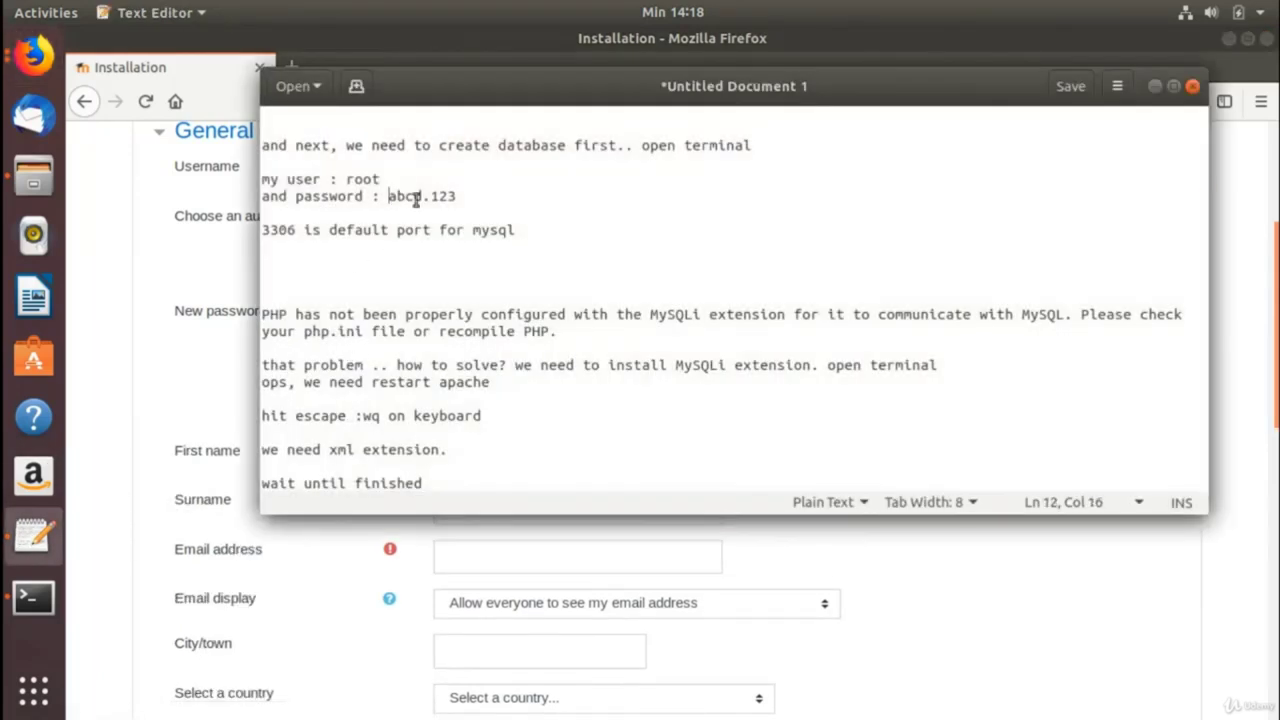
pyautogui.keyDown('shift'); pyautogui.click(456, 197); pyautogui.keyUp('shift')
pyautogui.hotkey('ctrl', 'c')
pyautogui.click(155, 353)
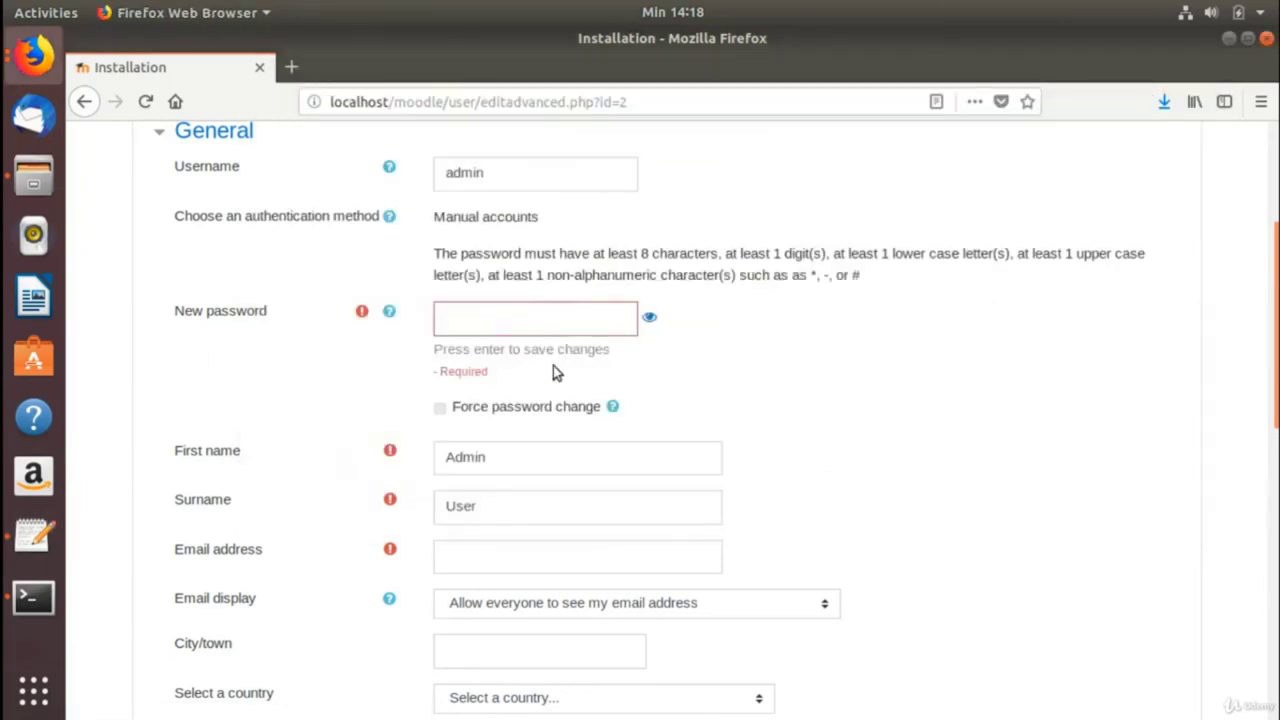
pyautogui.click(505, 317)
pyautogui.hotkey('ctrl', 'v')
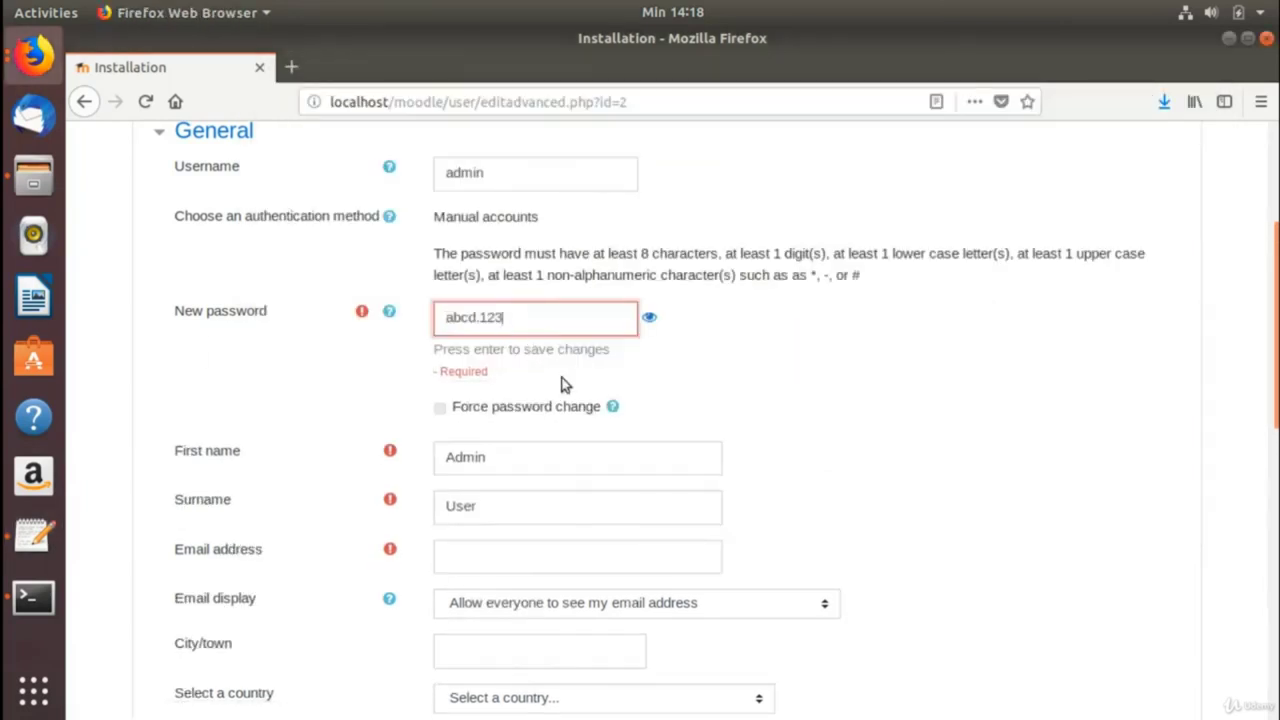
pyautogui.click(532, 470)
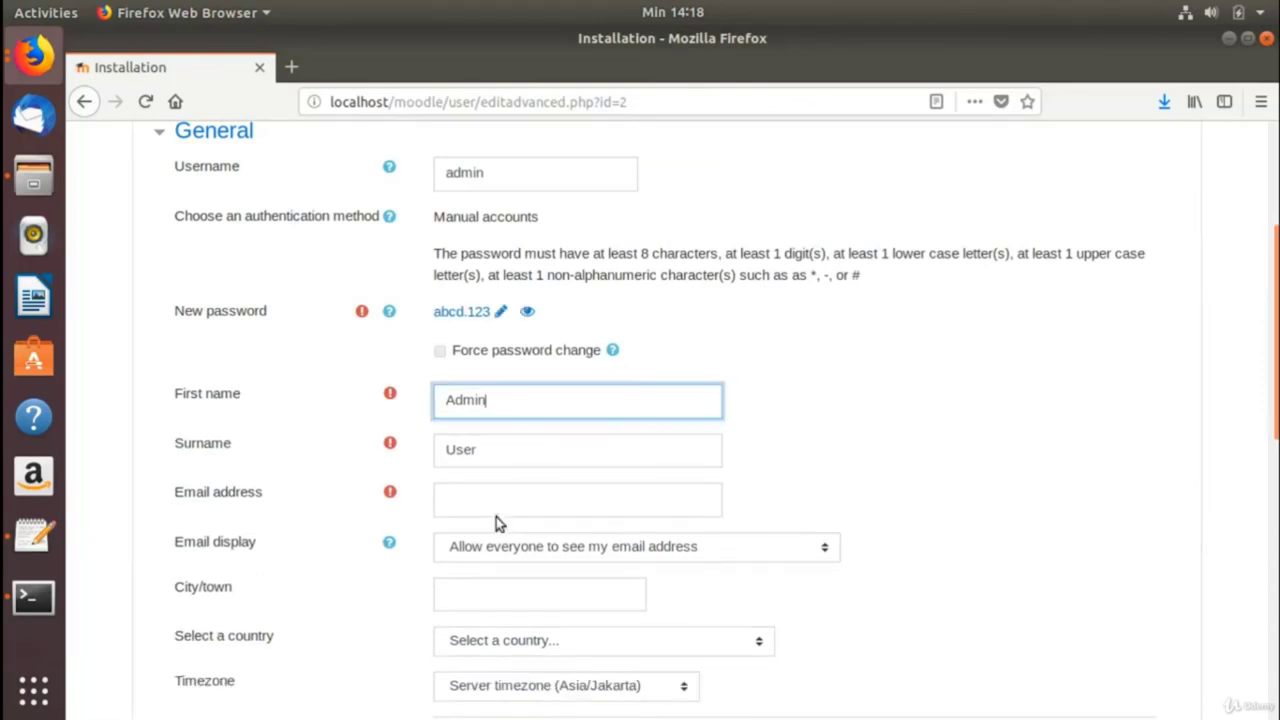
# - Enter the admin email address in the Email address field
pyautogui.click(496, 517)
pyautogui.scroll(-1, 796, 466)
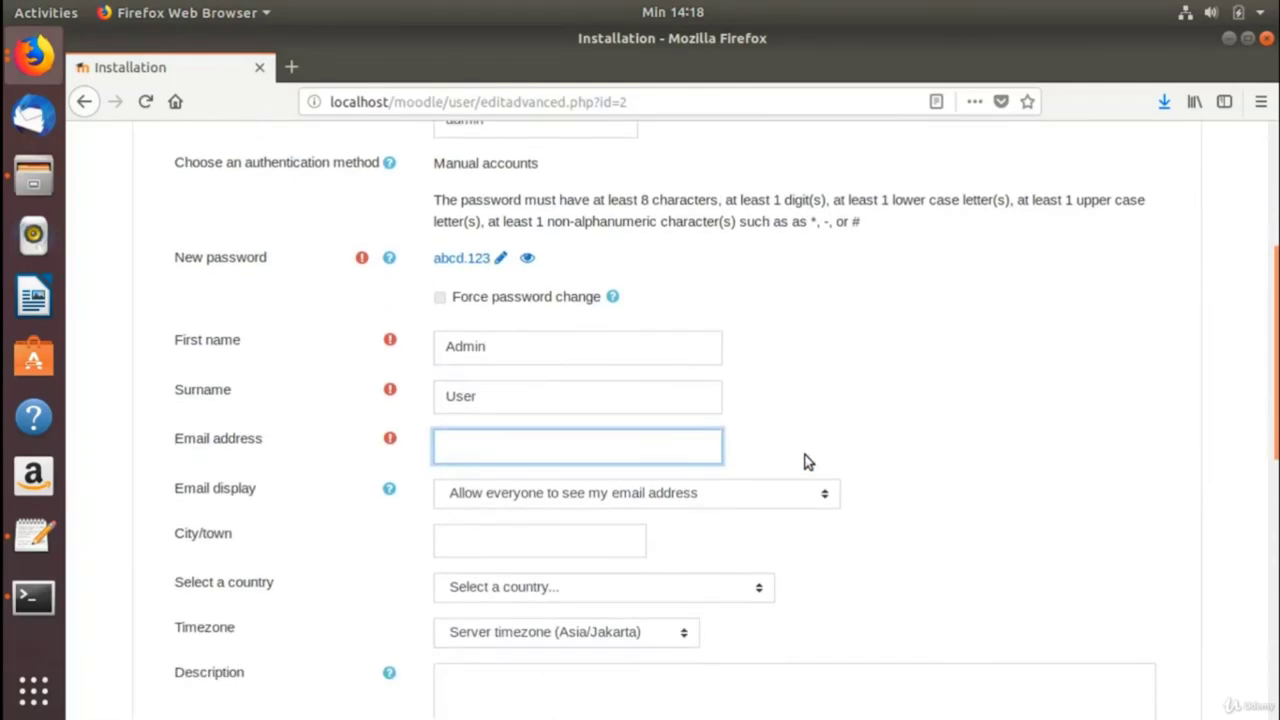
pyautogui.write('admin@localhost')
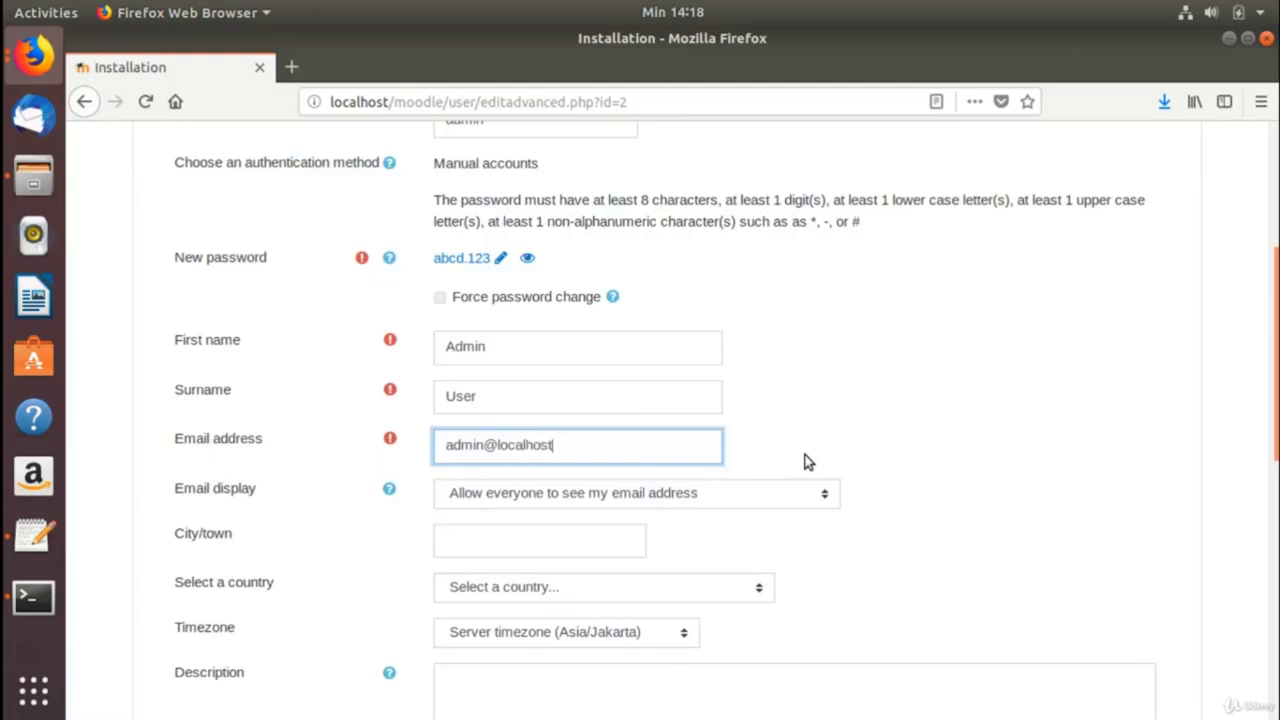
pyautogui.click(408, 324)
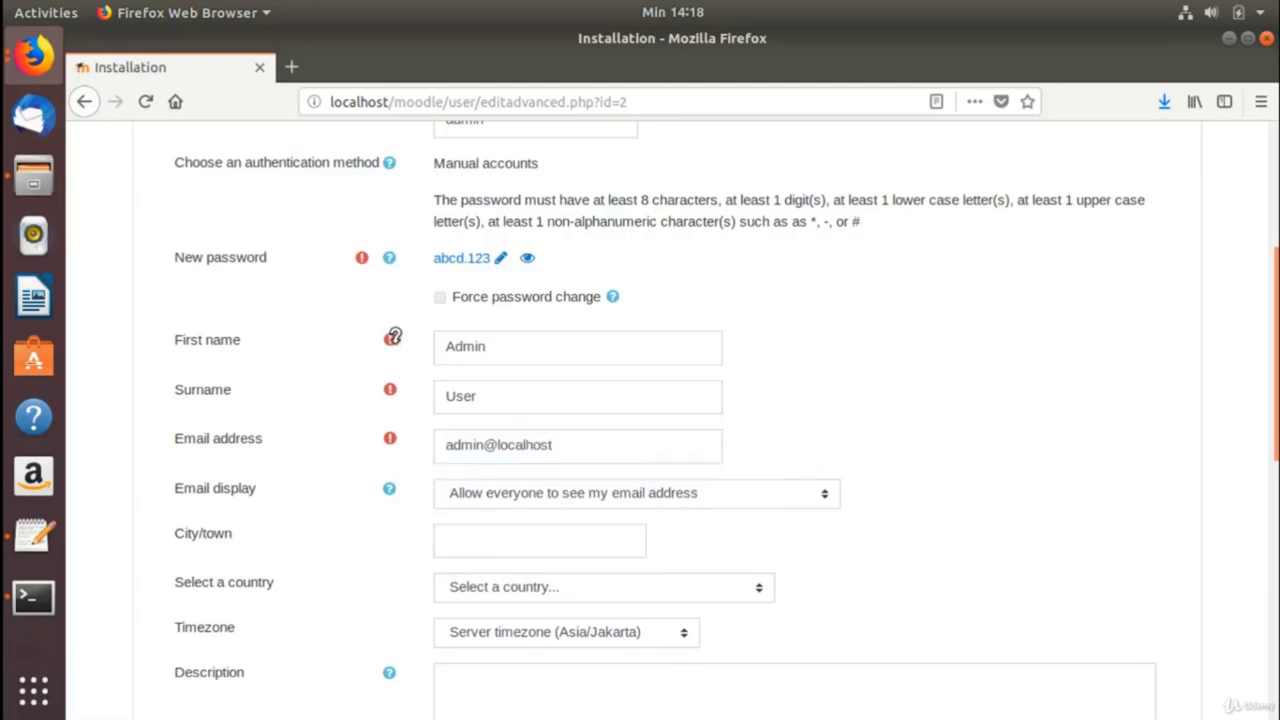
# - Change the first name to 'The admin', enter a new surname, and submit with Update profile
pyautogui.click(584, 342)
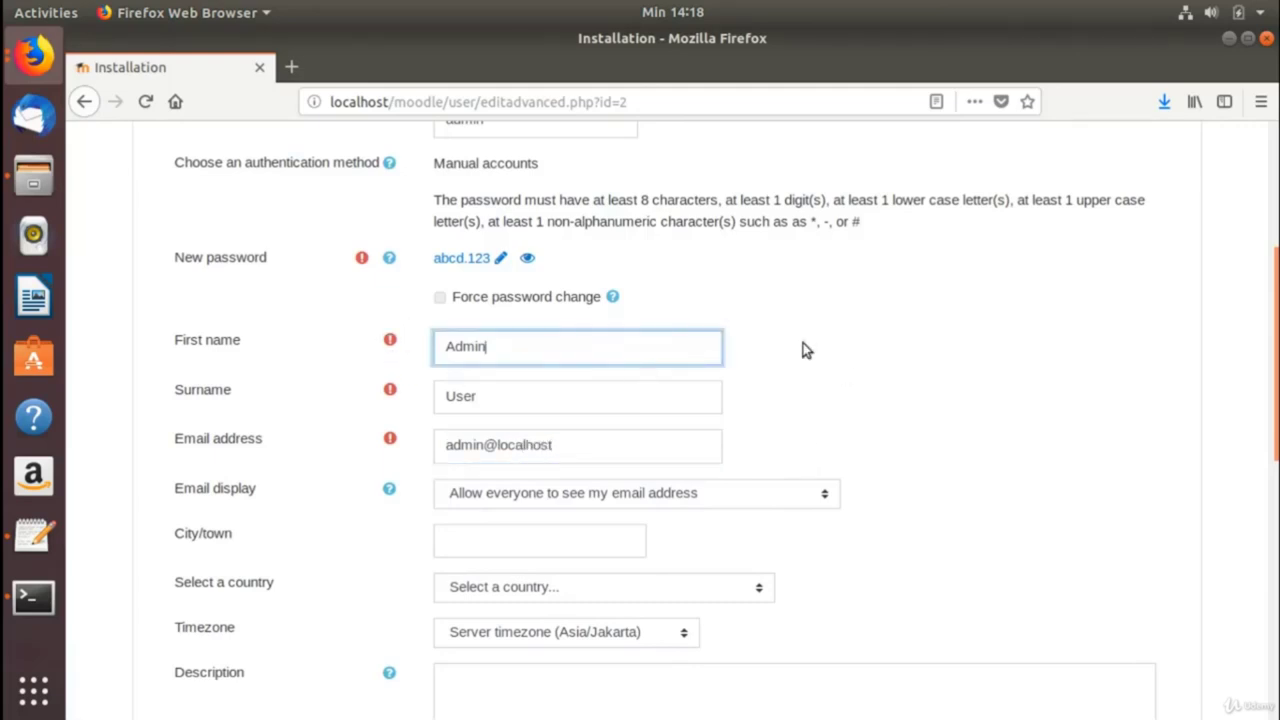
pyautogui.scroll(-10, 805, 343)
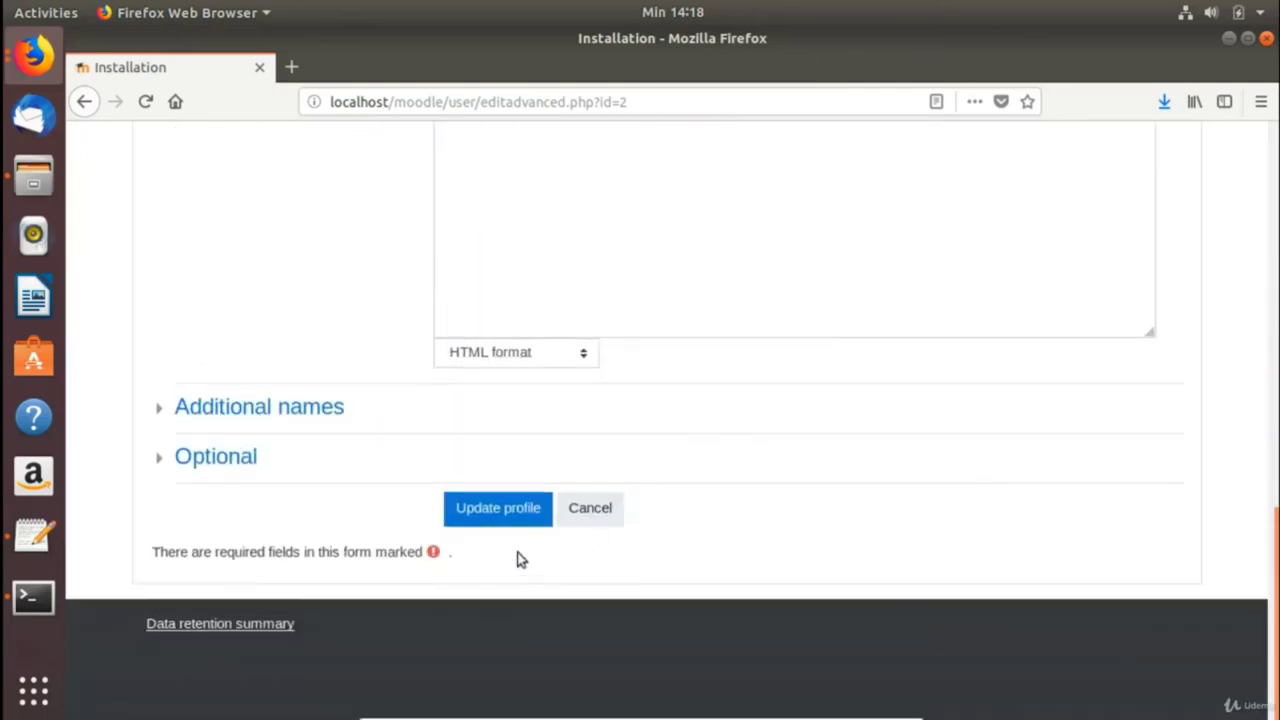
pyautogui.scroll(6, 614, 466)
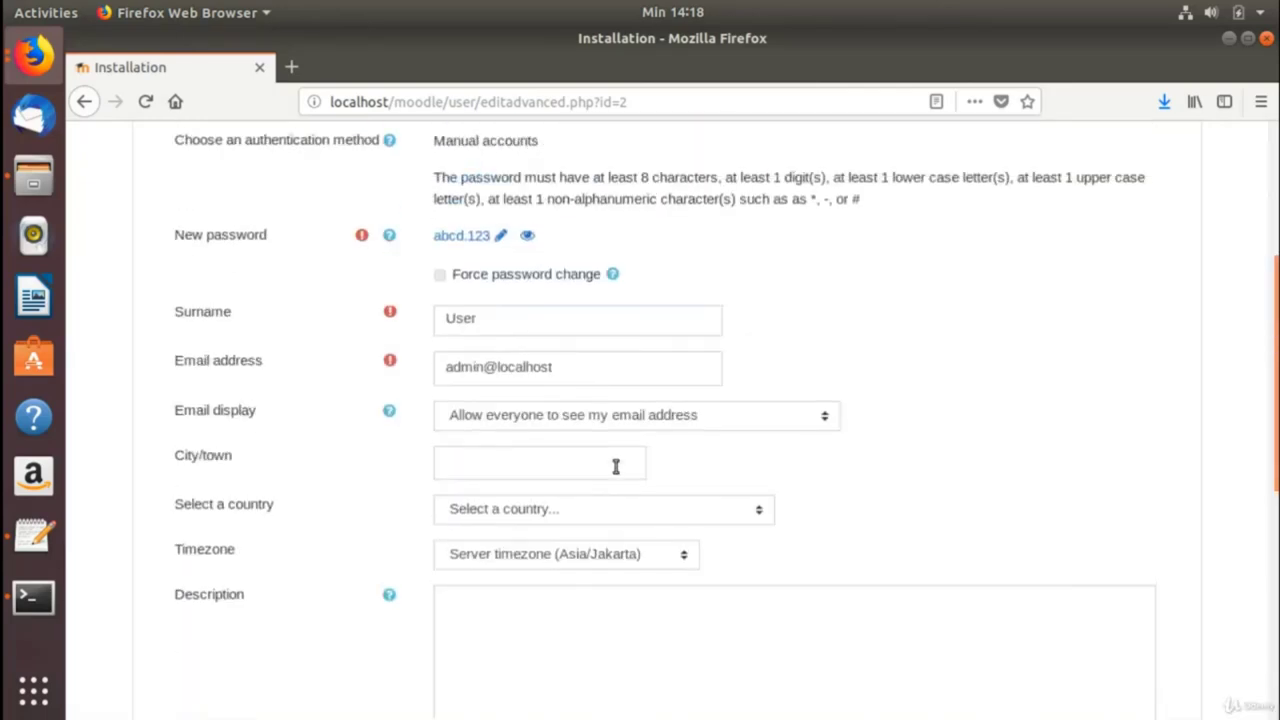
pyautogui.scroll(4, 614, 464)
pyautogui.click(677, 380)
pyautogui.scroll(-2, 566, 467)
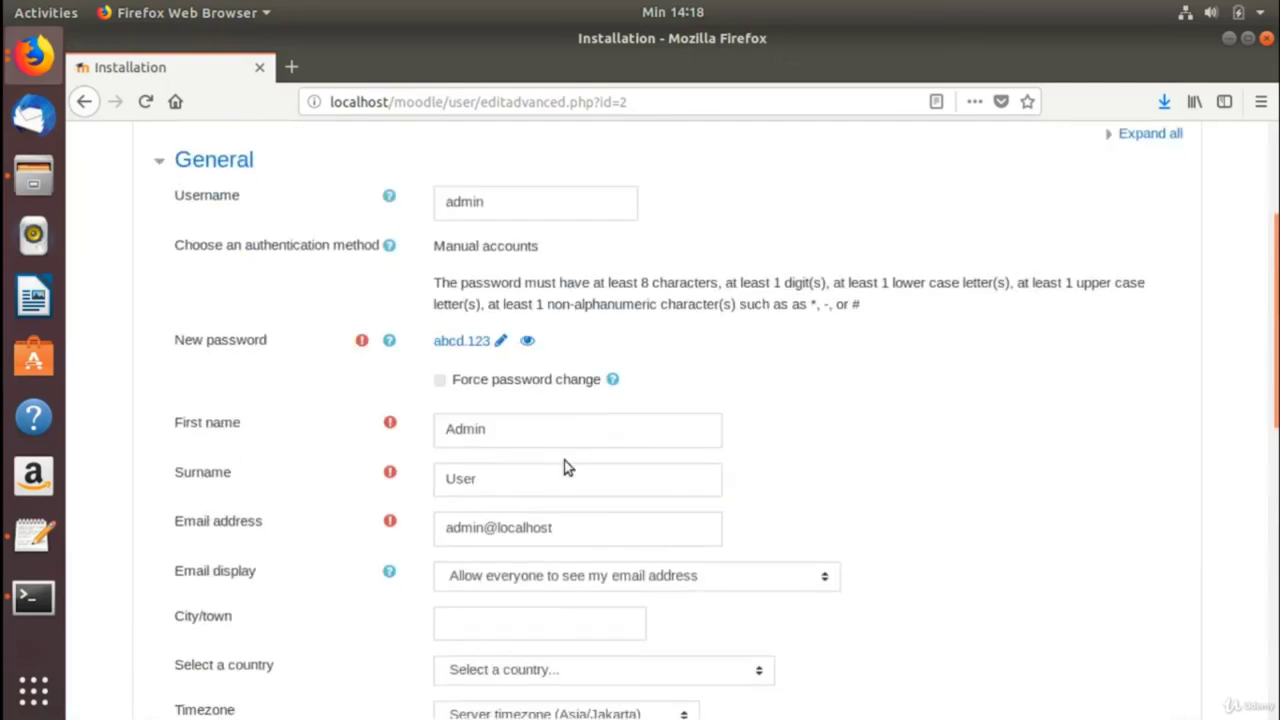
pyautogui.click(519, 430)
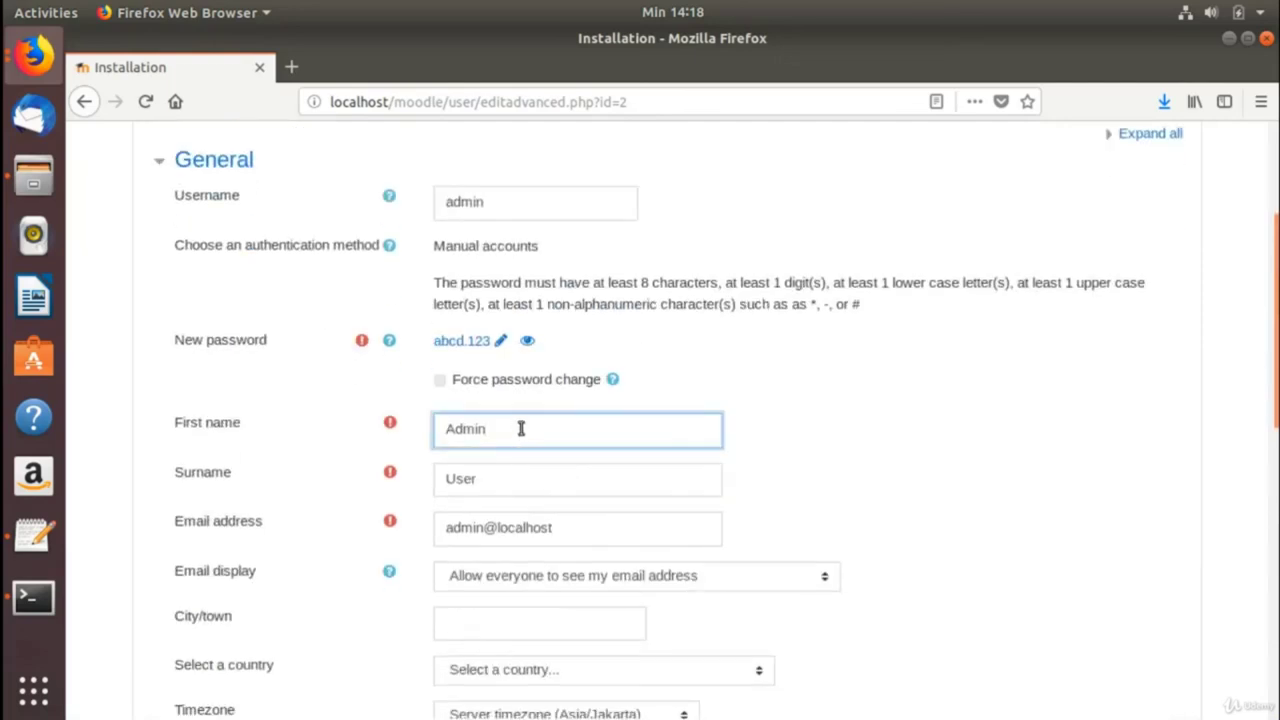
pyautogui.write('The')
pyautogui.press('Delete')
pyautogui.write('a')
pyautogui.press('Tab')
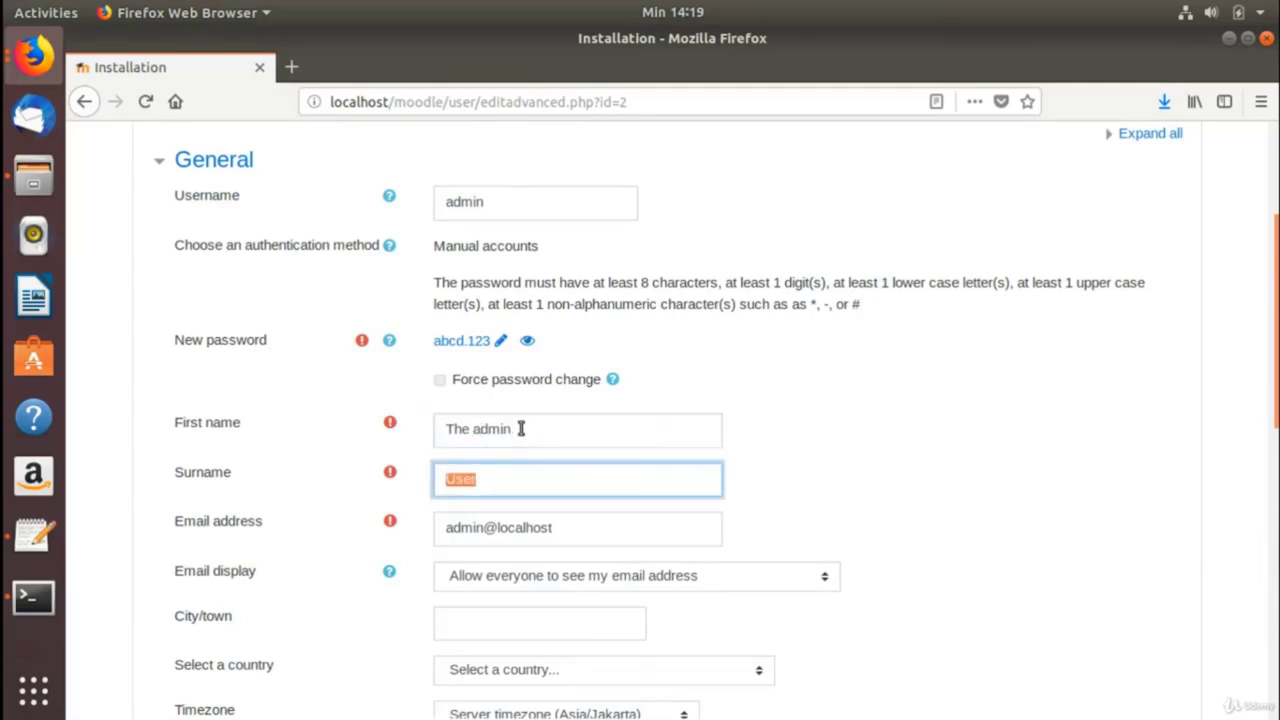
pyautogui.write('moko')
pyautogui.click(276, 466)
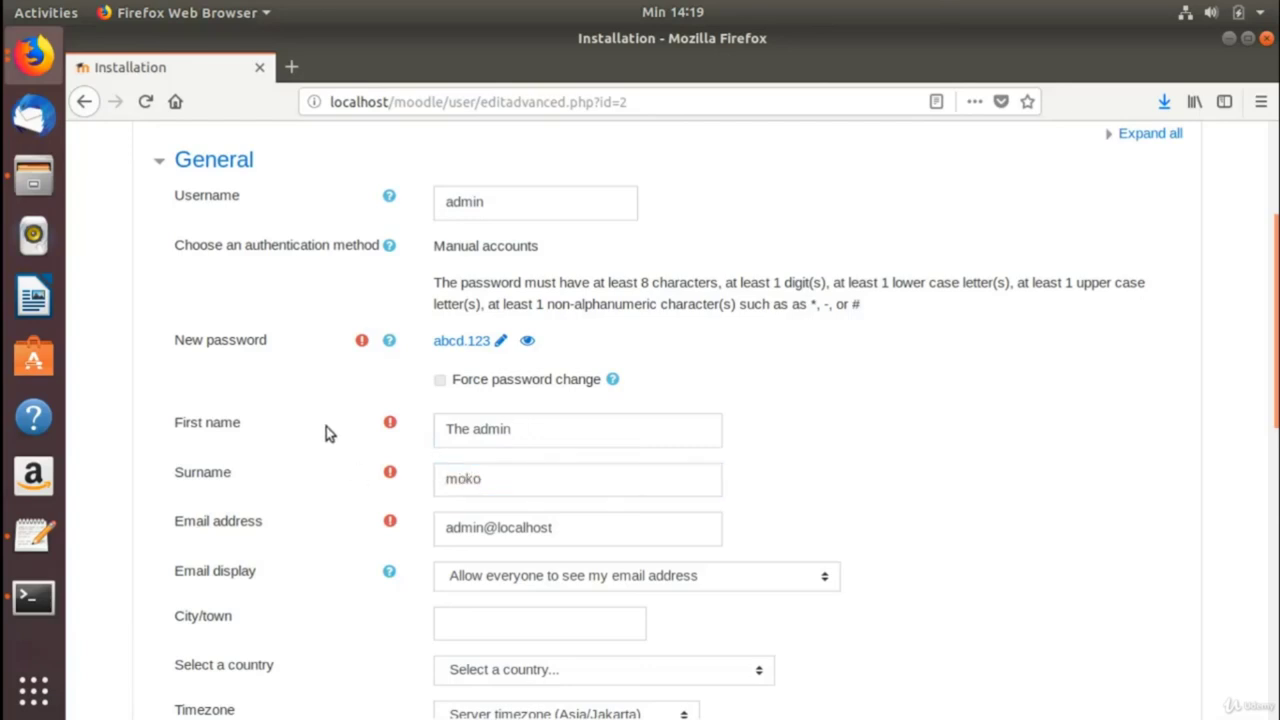
pyautogui.scroll(-10, 326, 432)
pyautogui.click(479, 522)
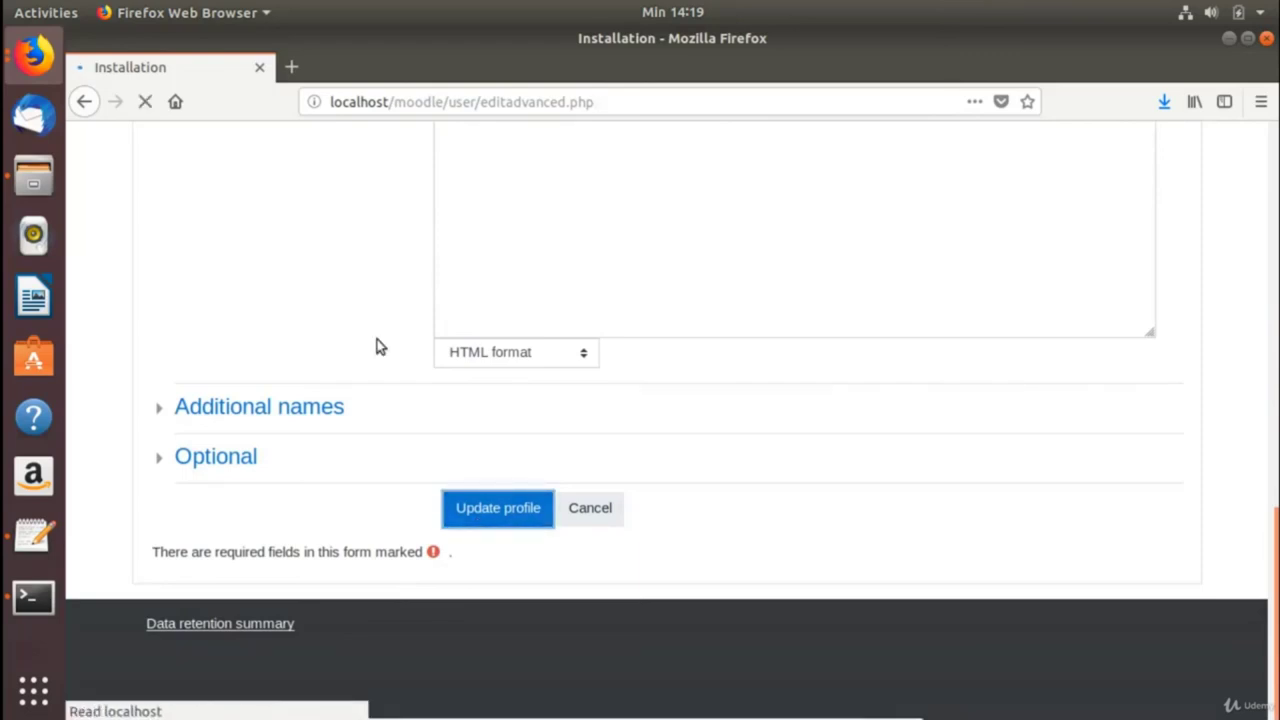
# - Capitalise the 'd' in the noted password, copy it, and paste it as the new admin password
pyautogui.scroll(-4, 376, 346)
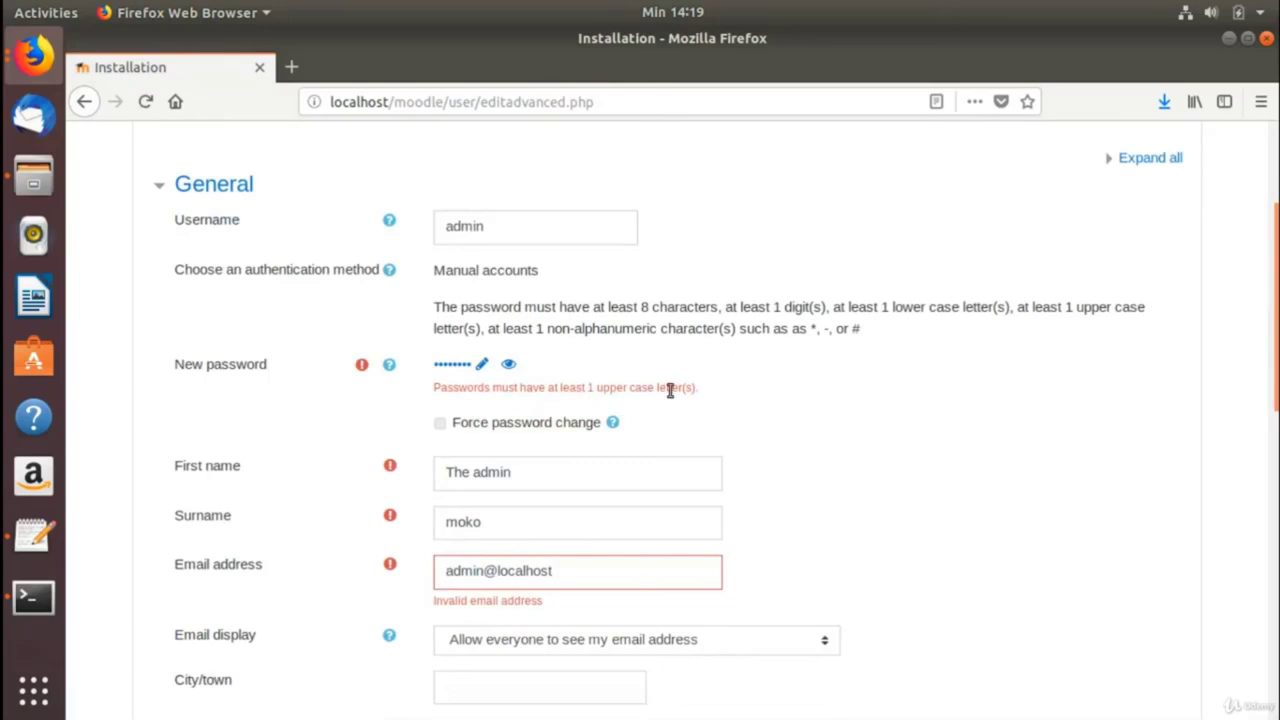
pyautogui.click(455, 366)
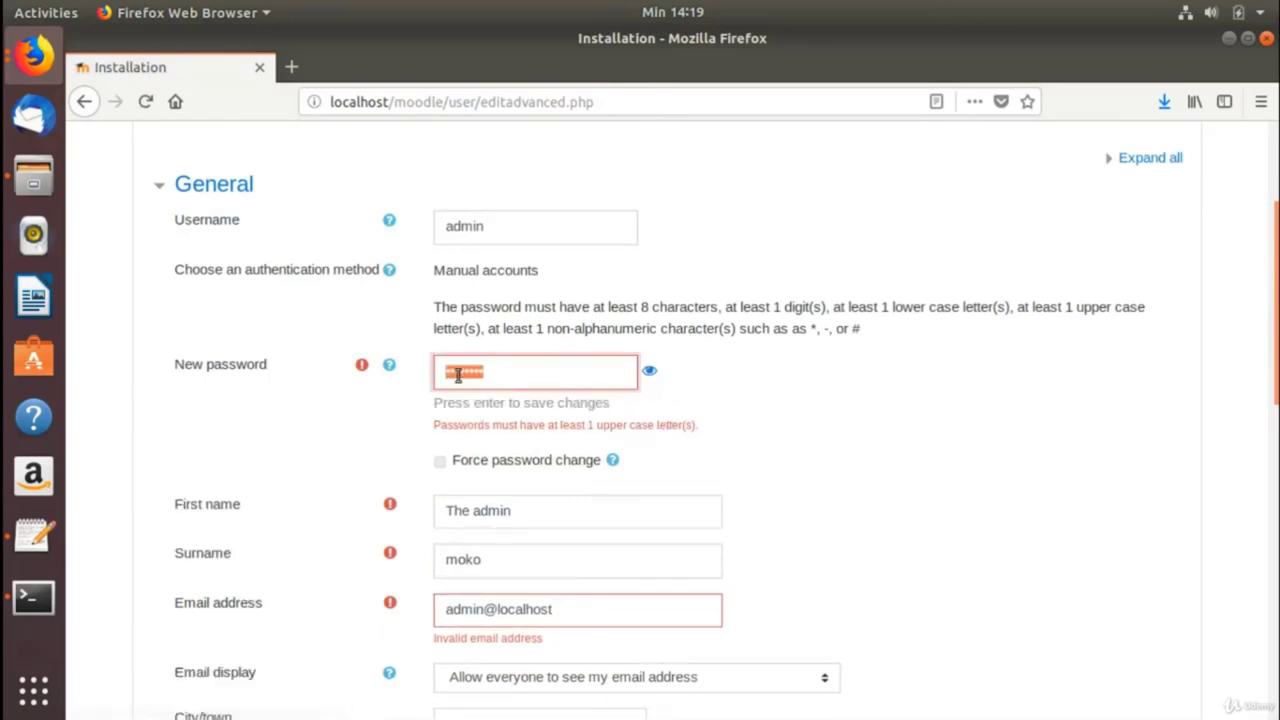
pyautogui.click(33, 535)
pyautogui.click(33, 535)
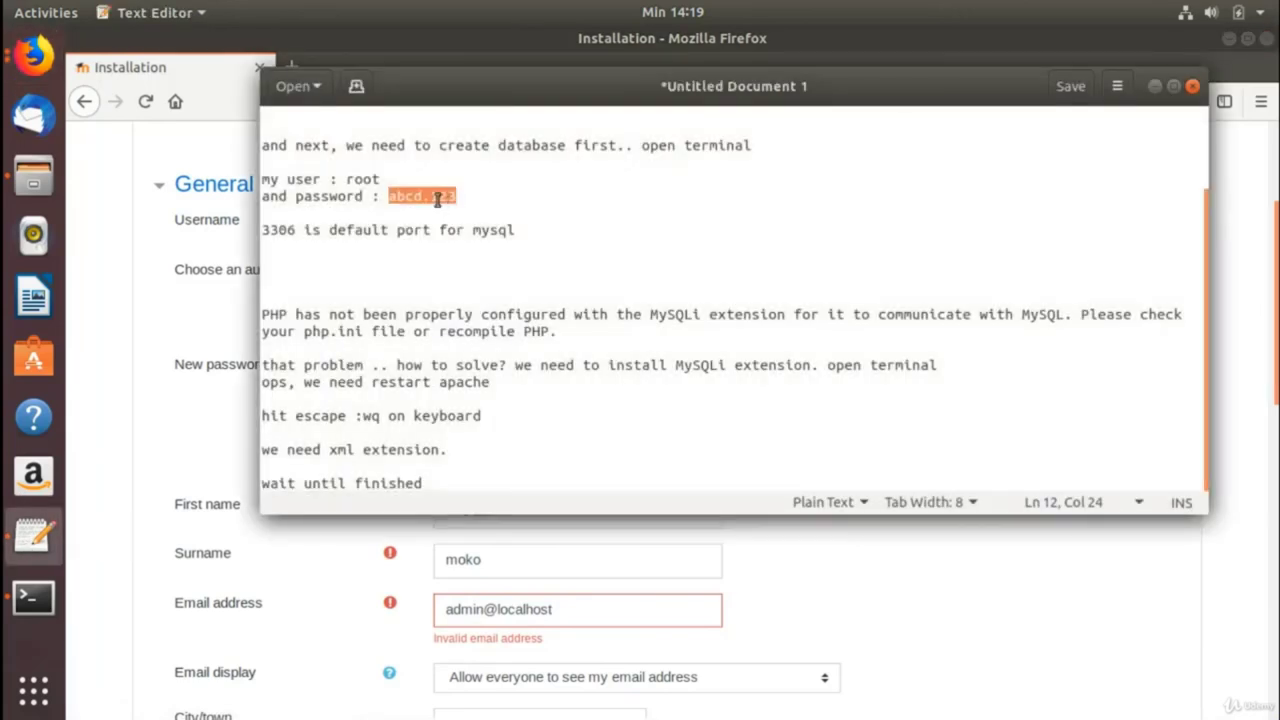
pyautogui.press('Left')
pyautogui.press('Right')
pyautogui.press('Right')
pyautogui.press('Right')
pyautogui.press('Right')
pyautogui.press('BackSpace')
pyautogui.write('D')
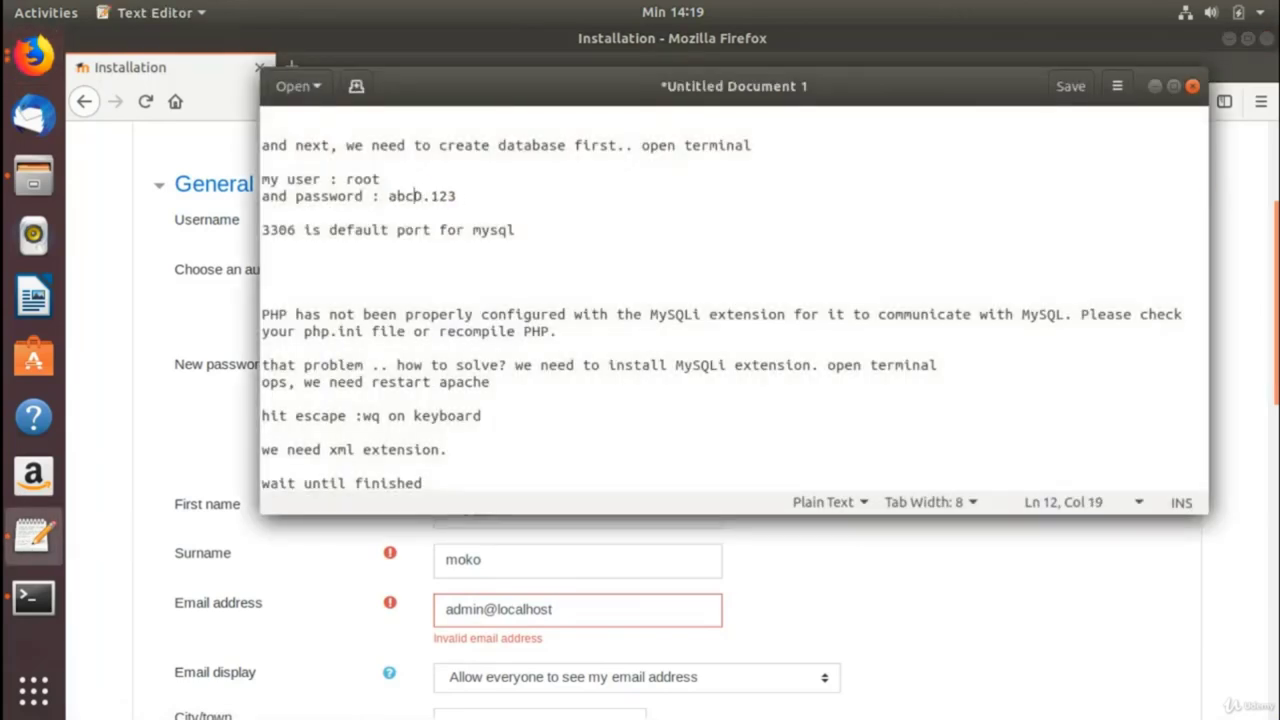
pyautogui.hotkey('shift', 'End')
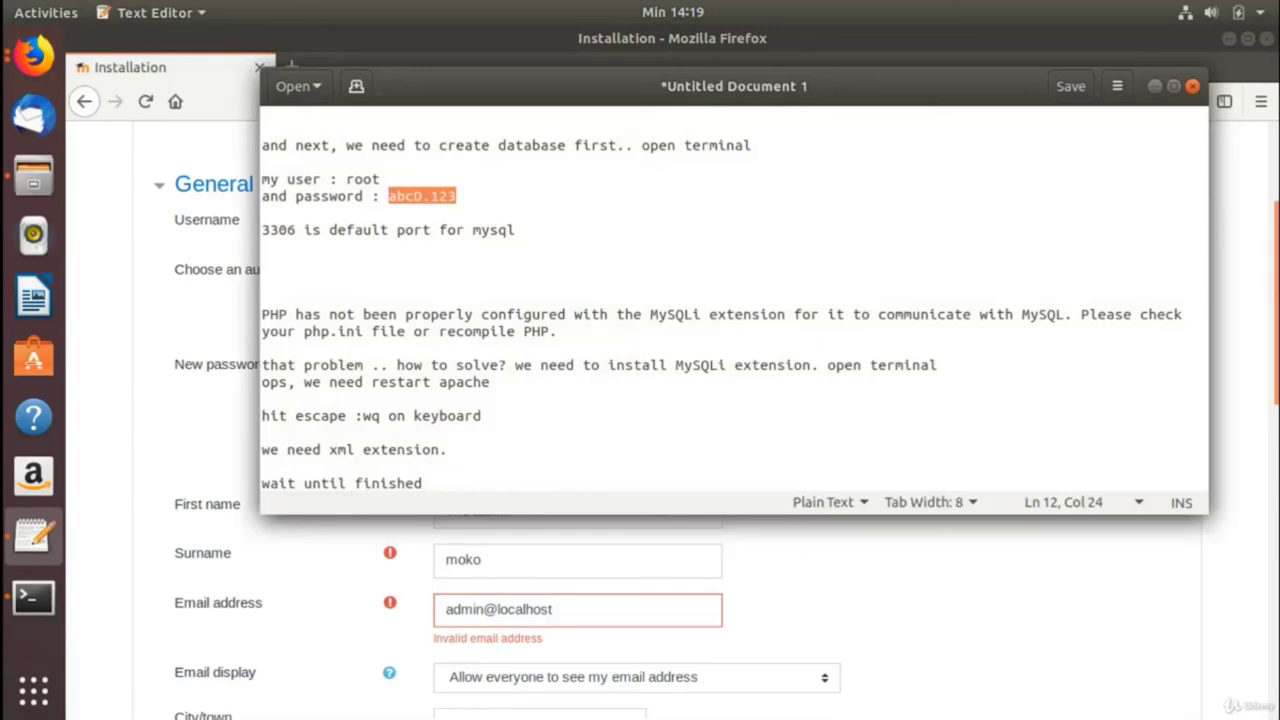
pyautogui.moveTo(186, 272); pyautogui.dragTo(560, 415)
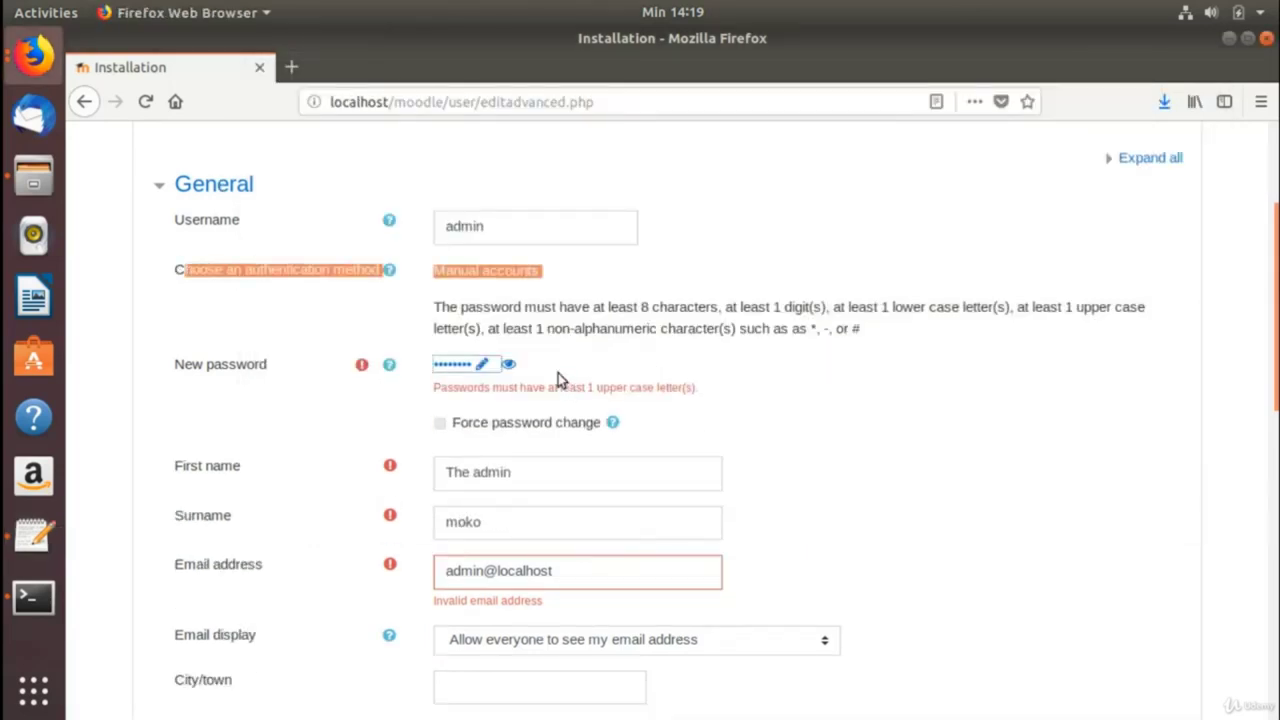
pyautogui.click(482, 364)
pyautogui.hotkey('ctrl', 'v')
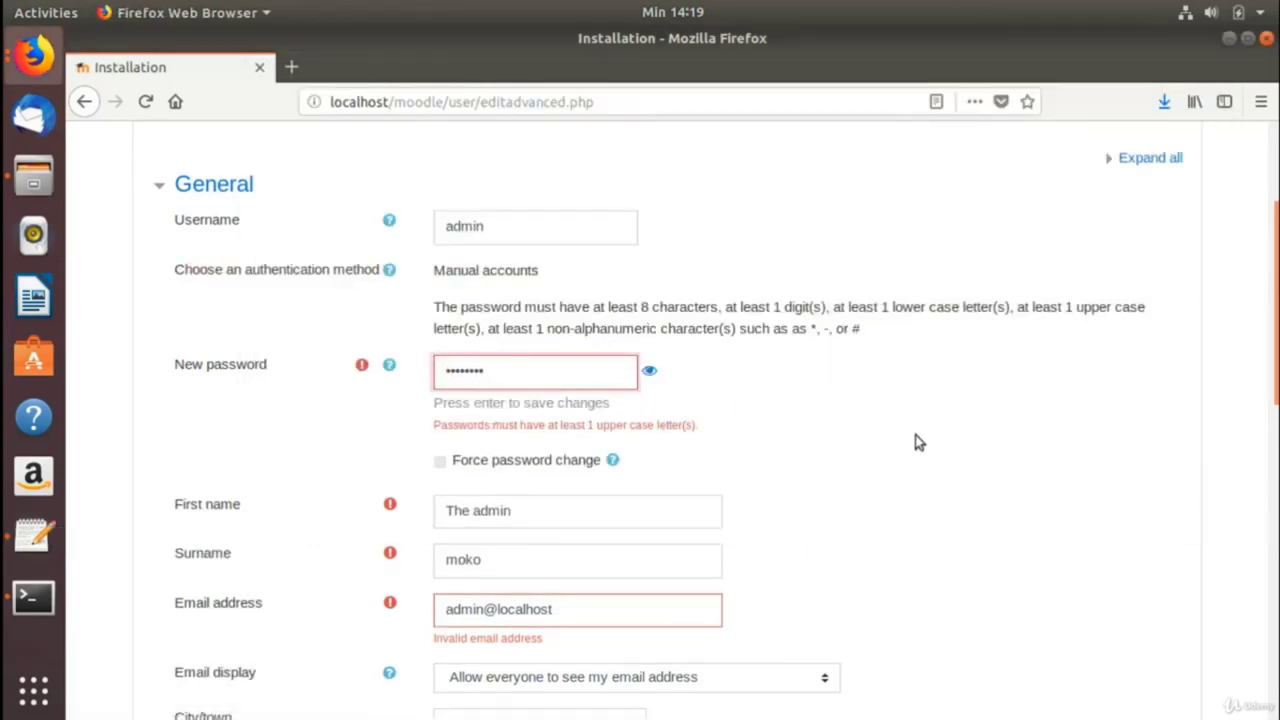
pyautogui.press('Return')
# - Append '.com' to the admin email address and resubmit the profile
pyautogui.scroll(-3, 775, 510)
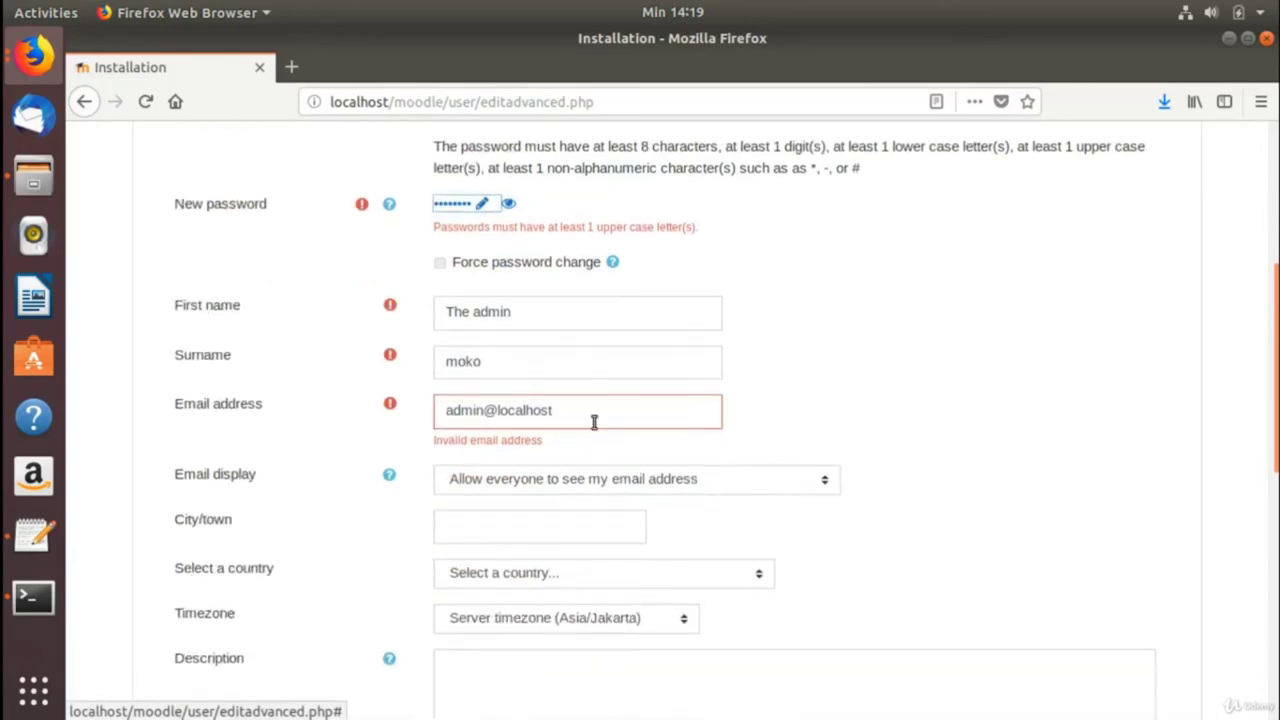
pyautogui.click(595, 412)
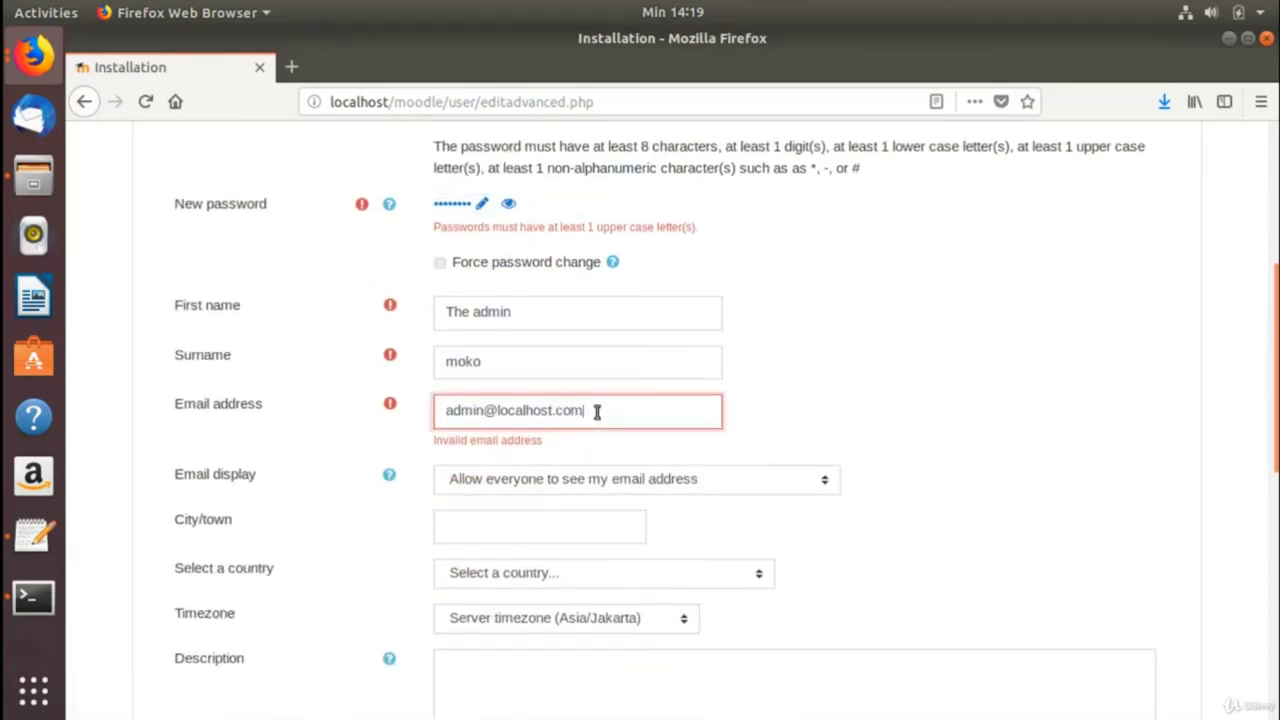
pyautogui.write('.com')
pyautogui.scroll(-10, 1040, 331)
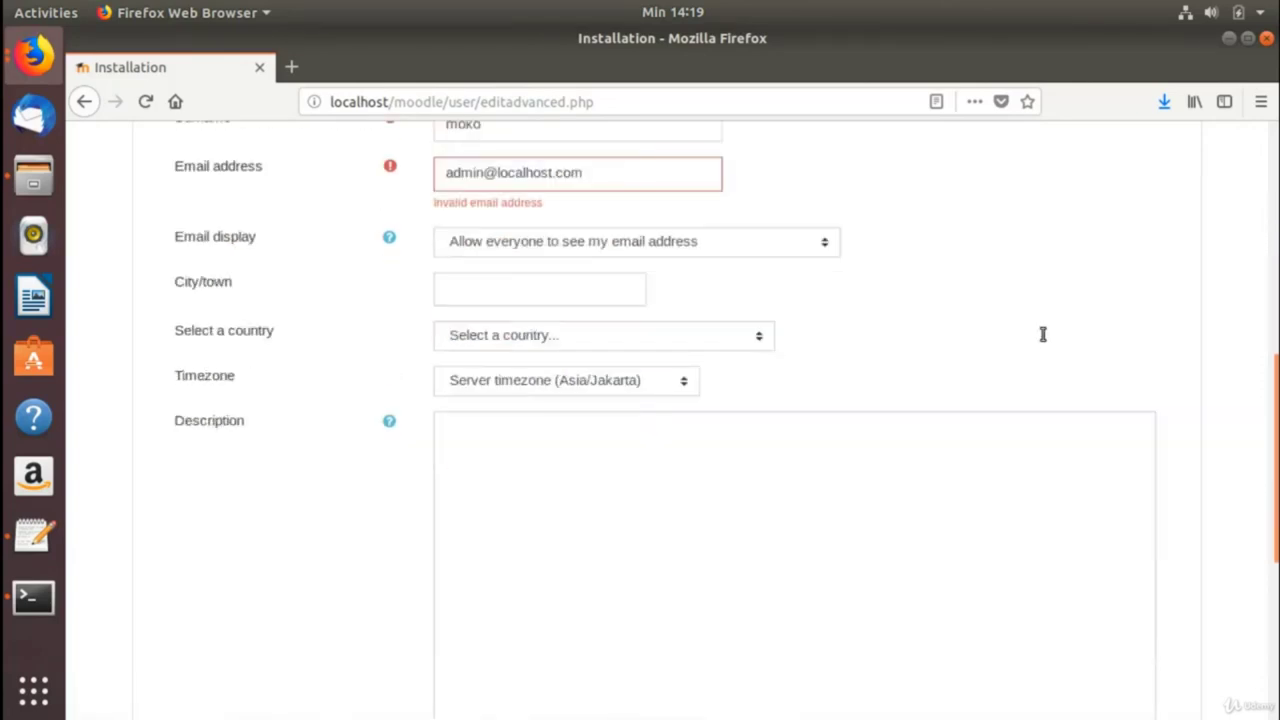
pyautogui.click(519, 587)
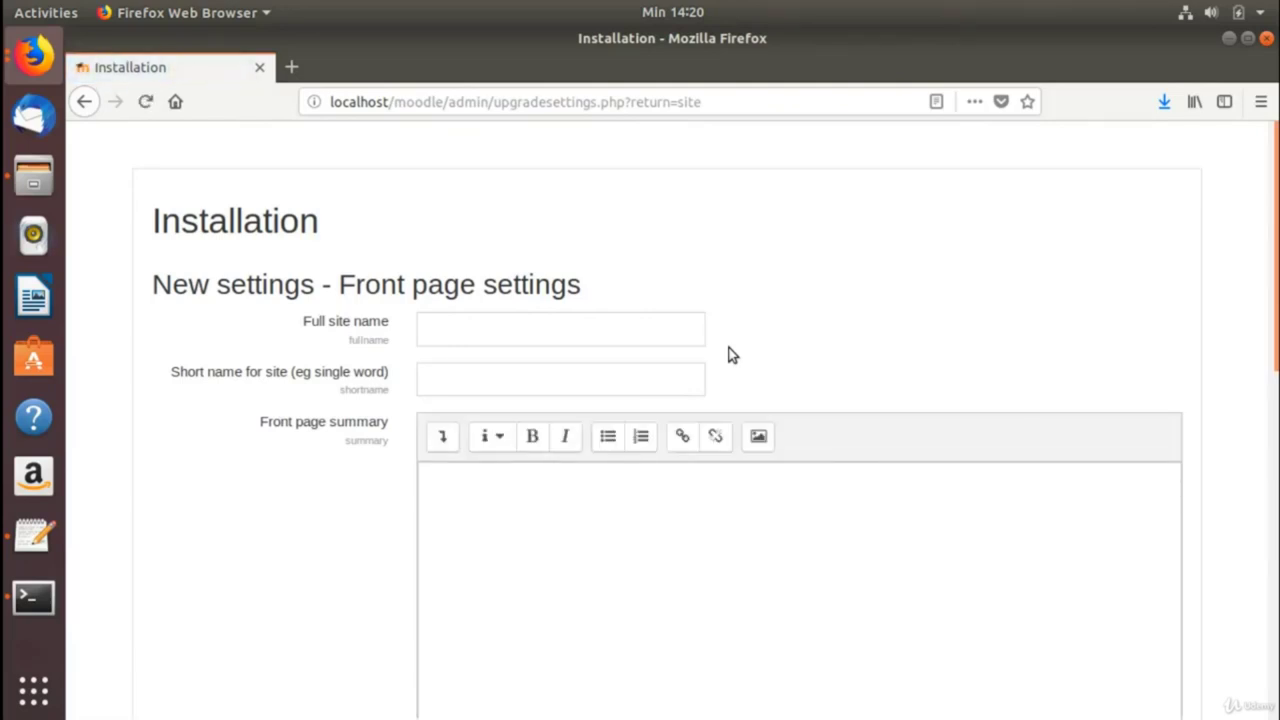
# - Set the site short name to 'learning', correct the no-reply address, and save the front page settings
pyautogui.click(658, 337)
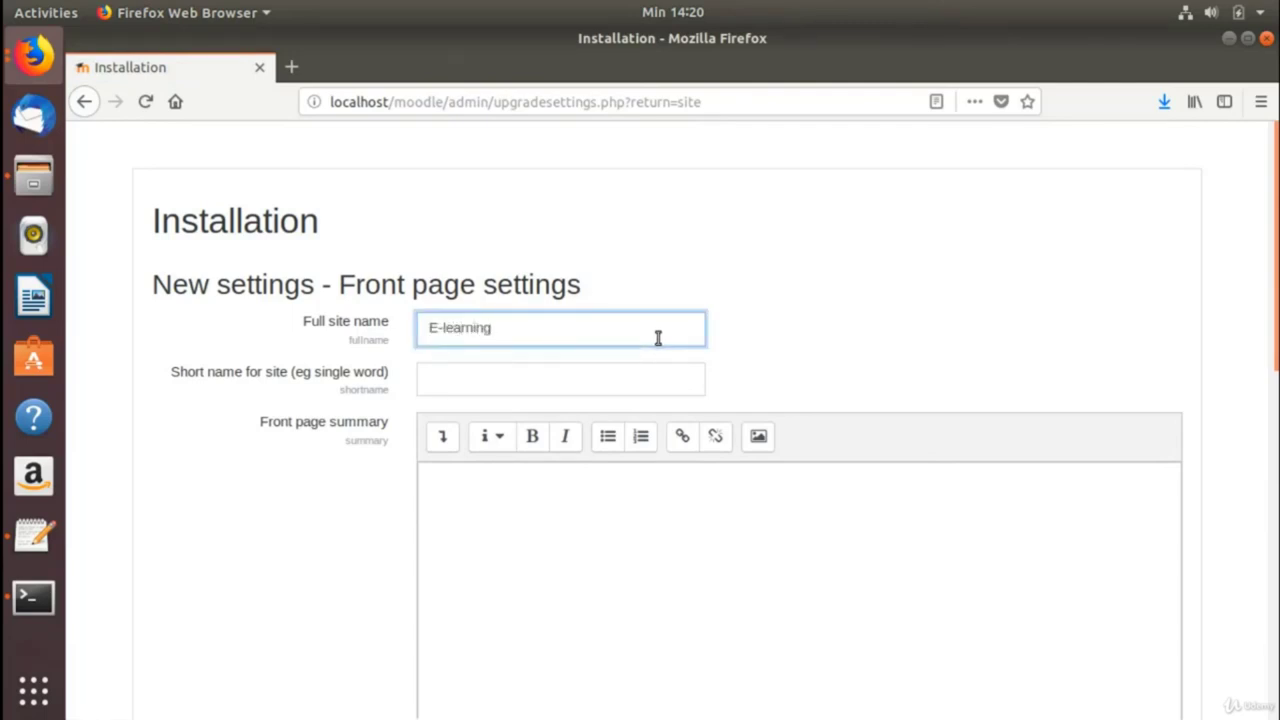
pyautogui.scroll(-10, 737, 317)
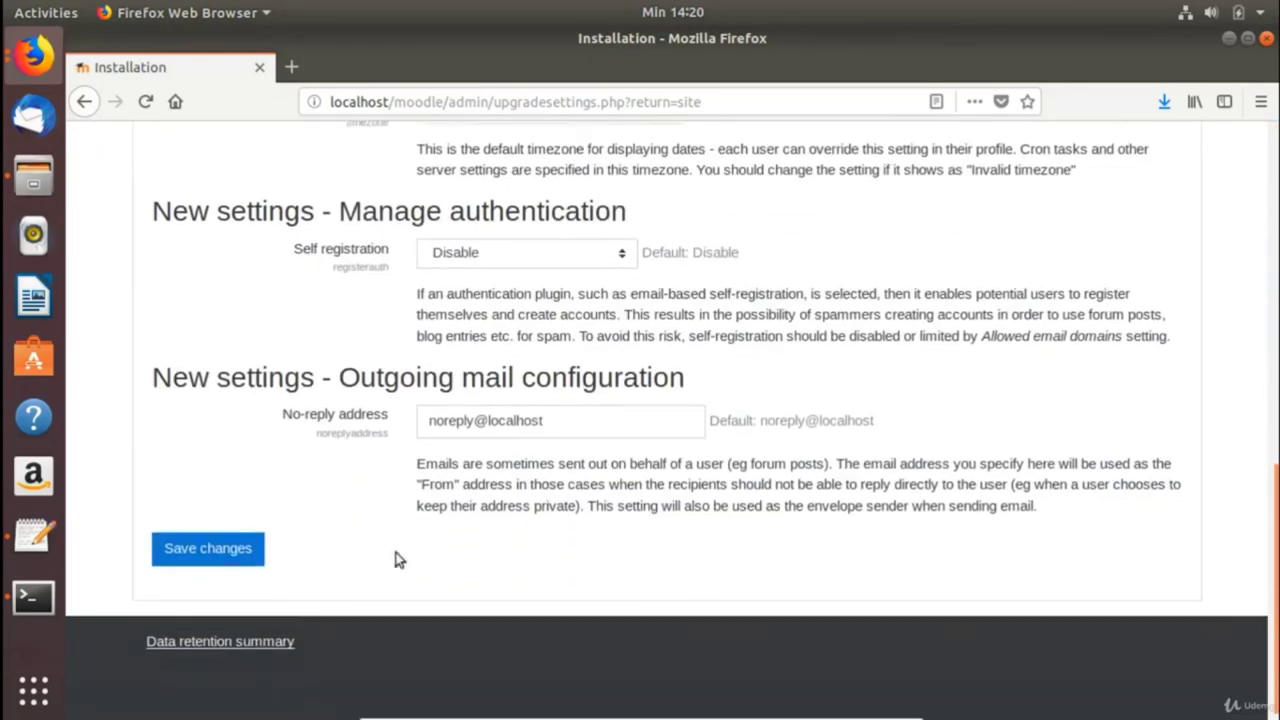
pyautogui.click(231, 551)
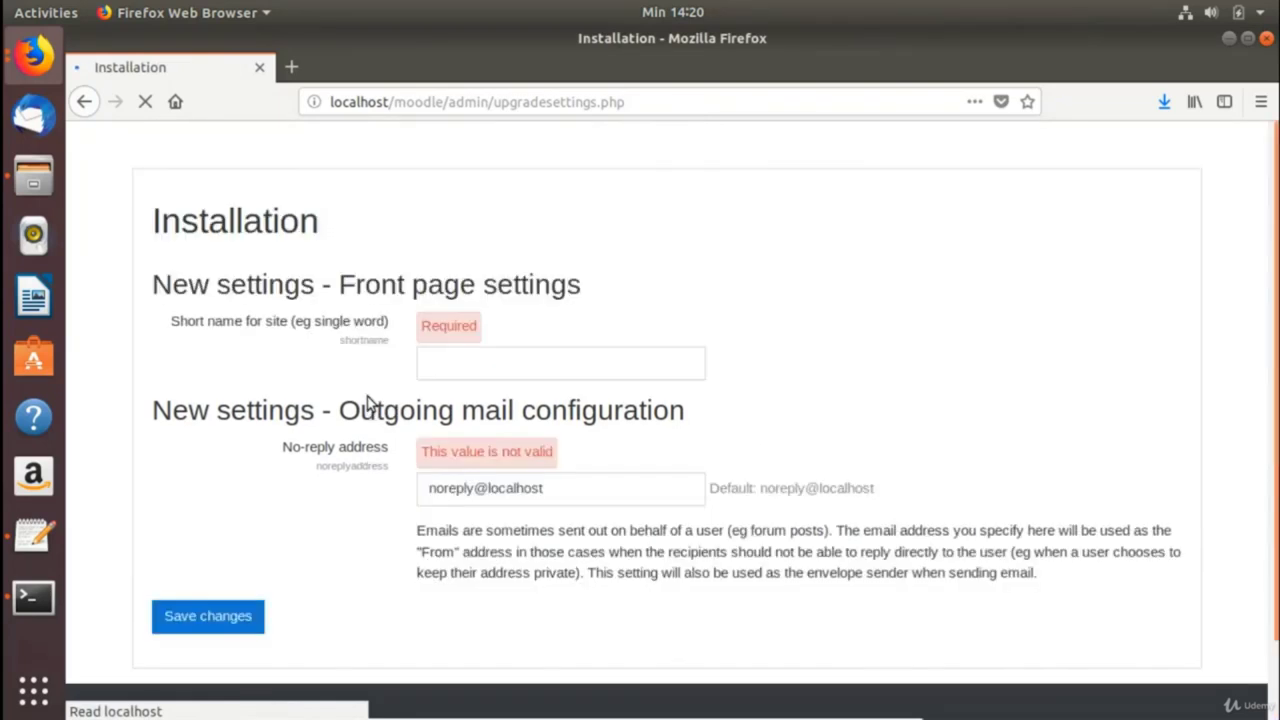
pyautogui.click(474, 371)
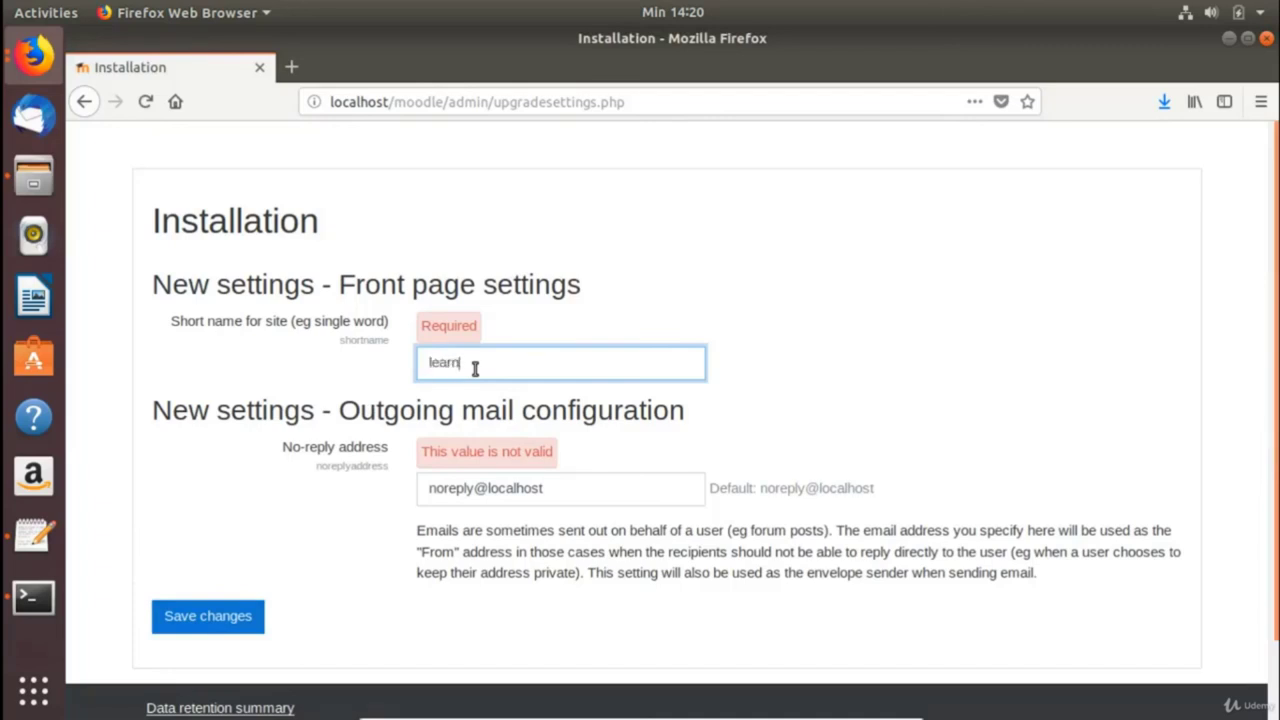
pyautogui.write('learning')
pyautogui.press('Tab')
pyautogui.press('End')
pyautogui.write('.')
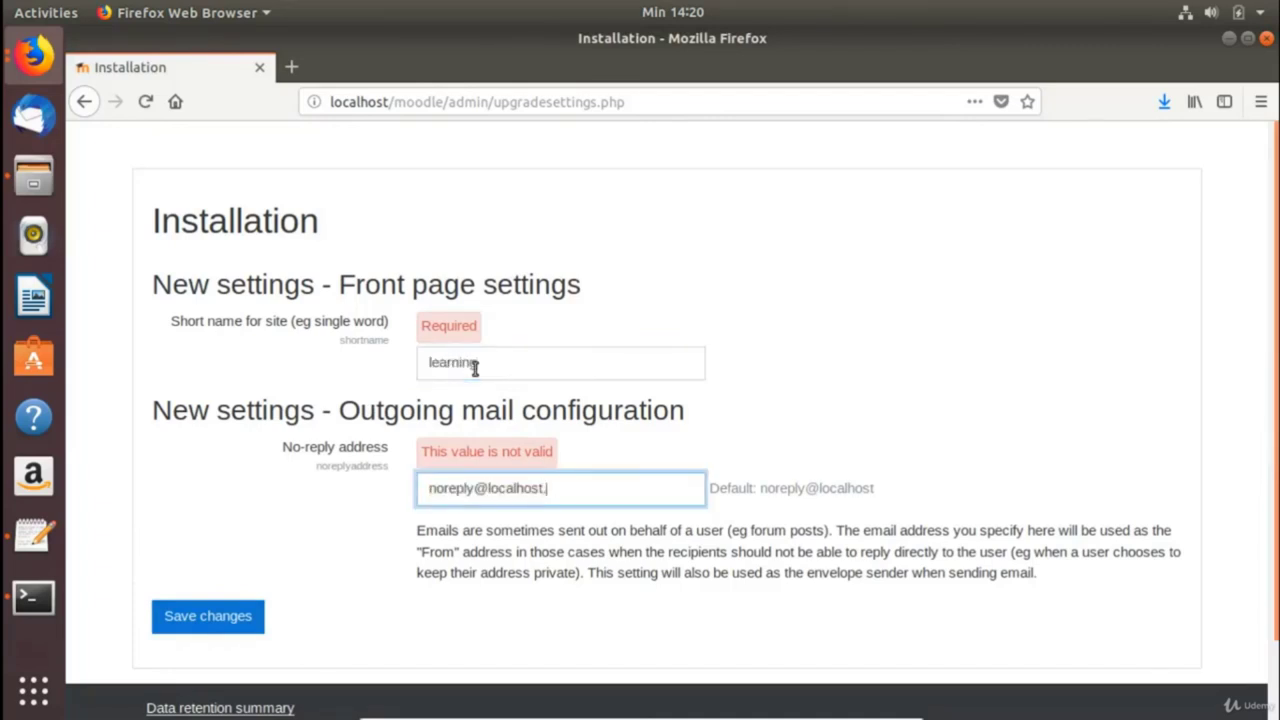
pyautogui.press('Return')
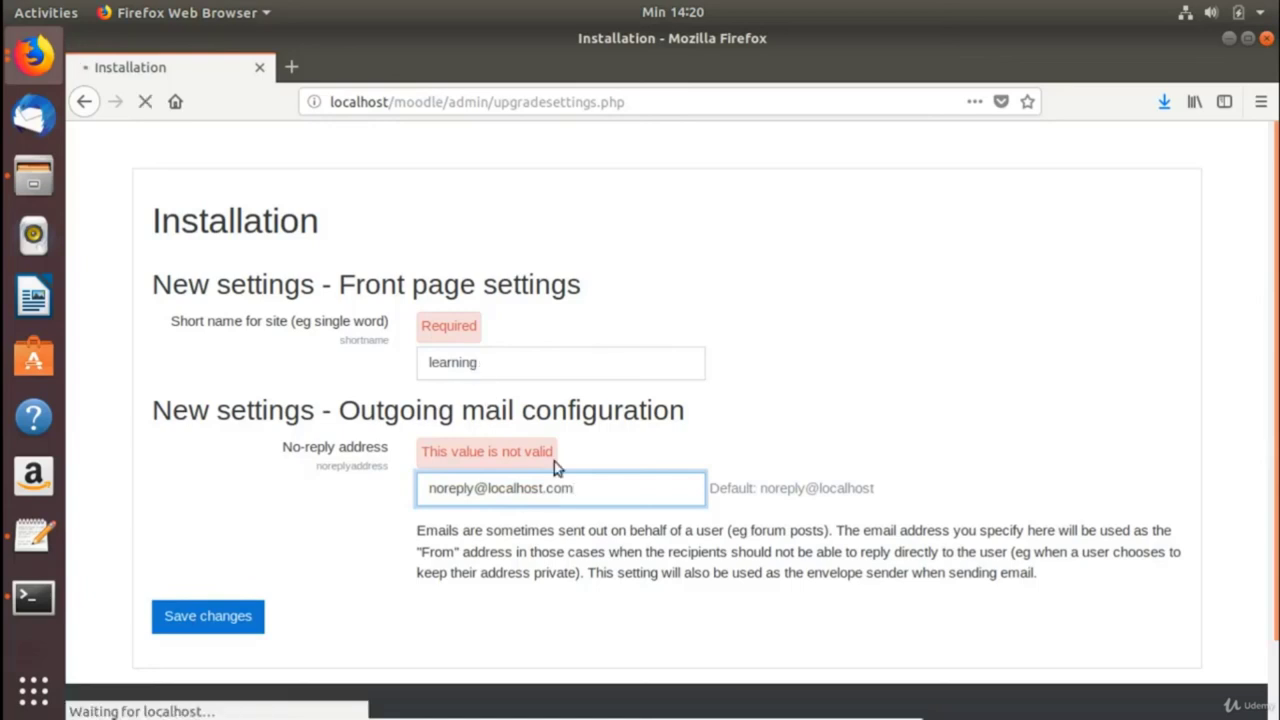
pyautogui.click(255, 615)
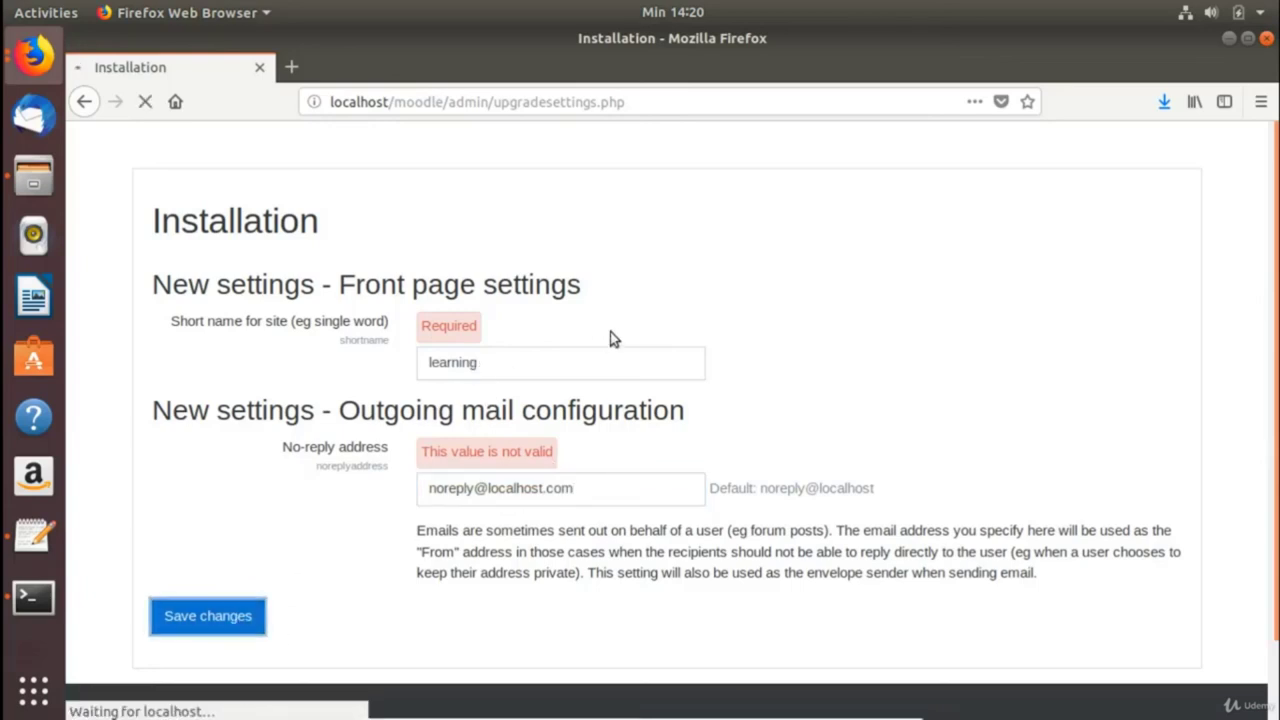
pyautogui.scroll(-2, 631, 329)
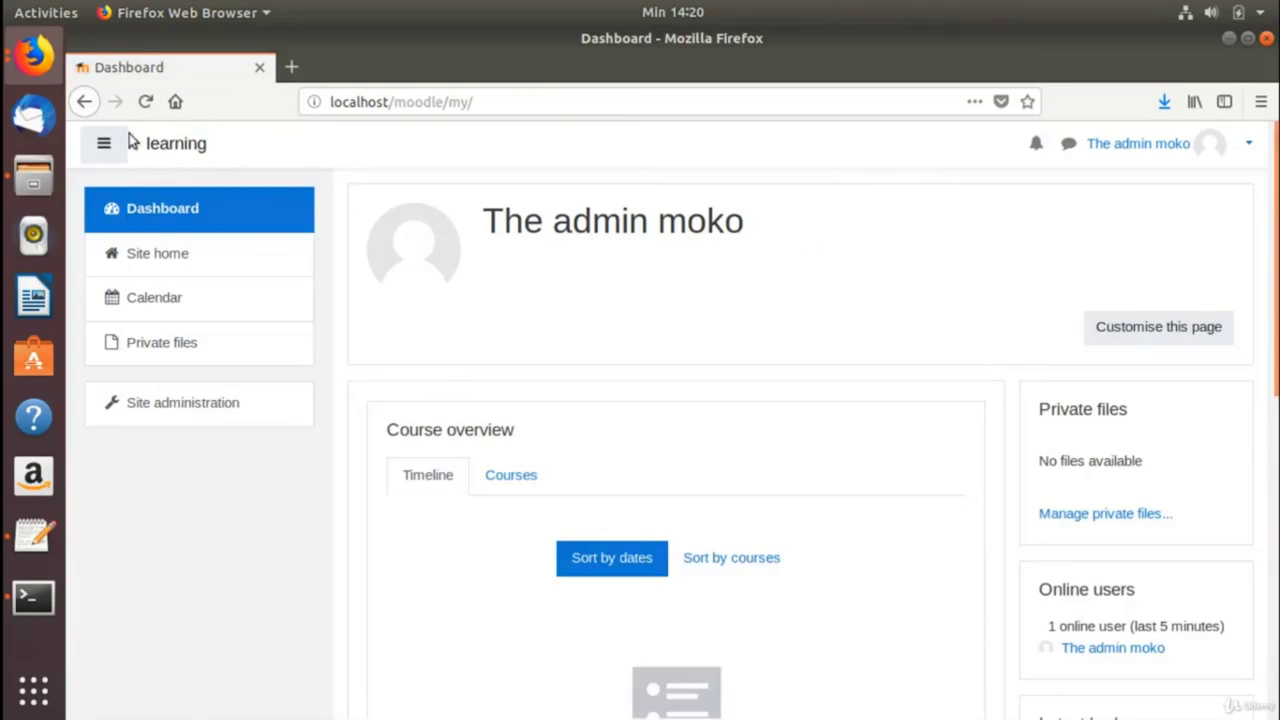
pyautogui.click(91, 157)
# - Add the line 'finish. moodle already installed :)' to the end of the notes, then return to Firefox
pyautogui.click(92, 150)
pyautogui.click(36, 540)
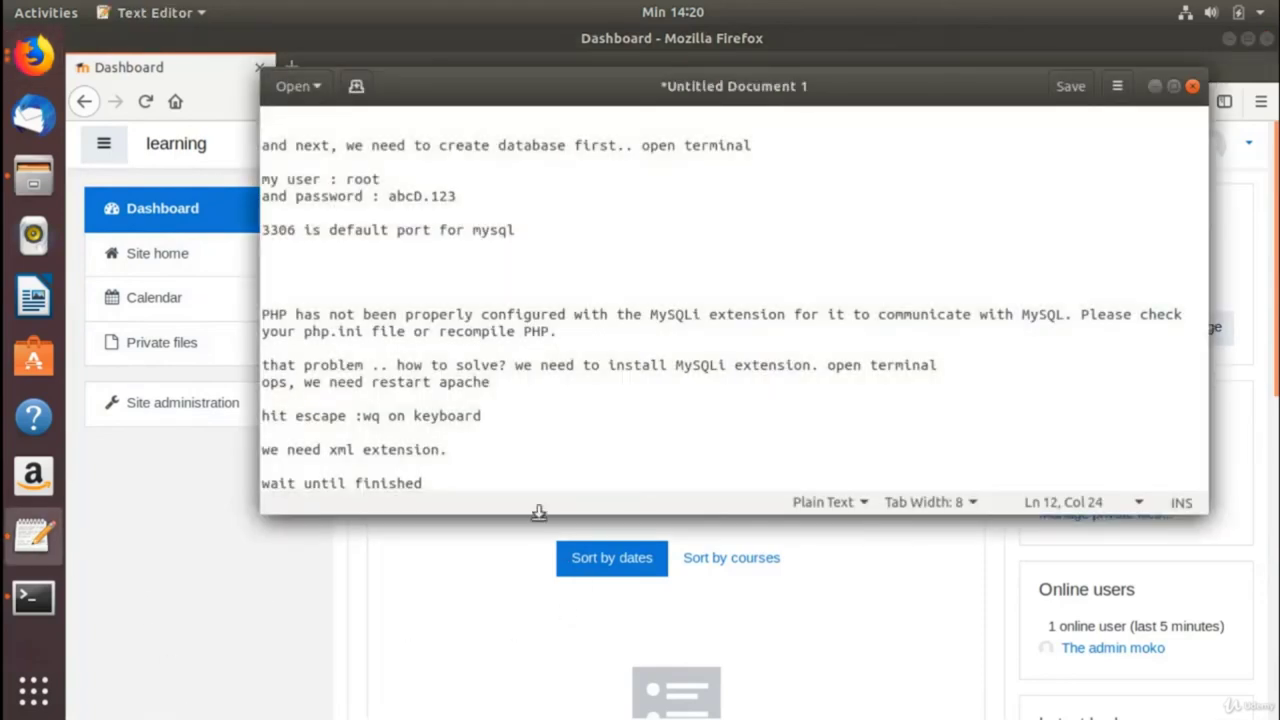
pyautogui.press('Return')
pyautogui.press('Return')
pyautogui.press('Return')
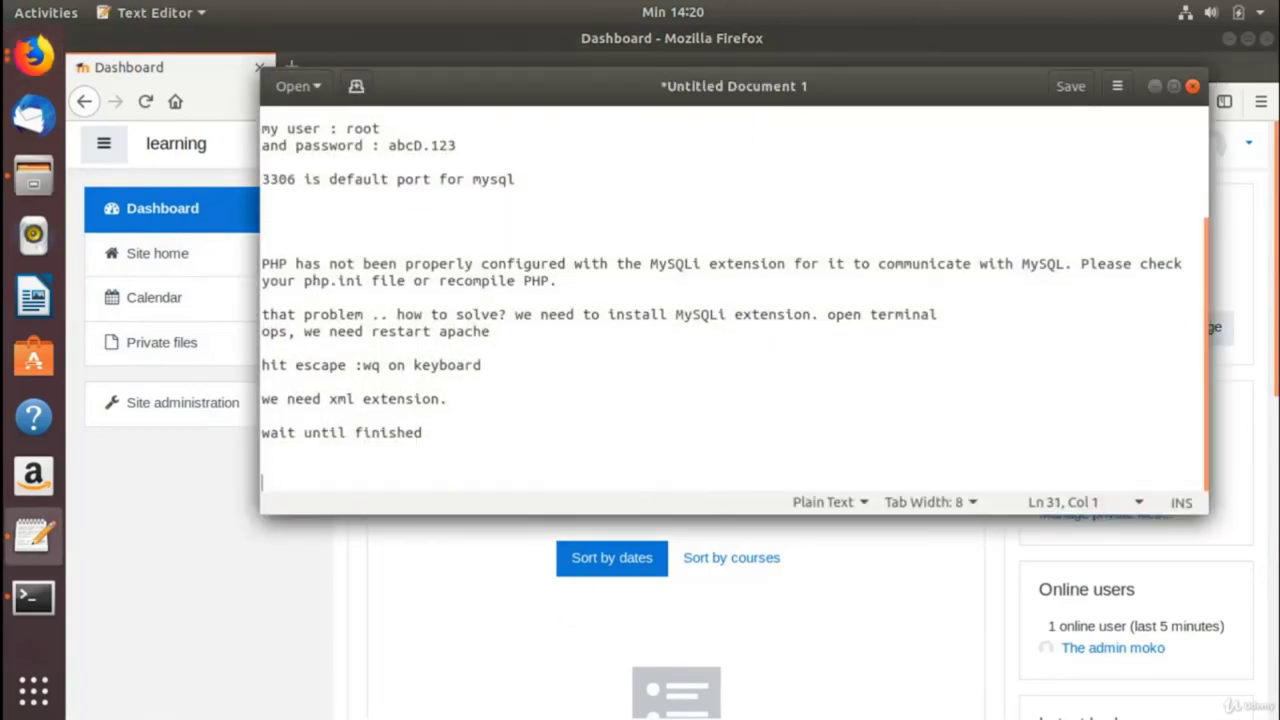
pyautogui.write('finish.')
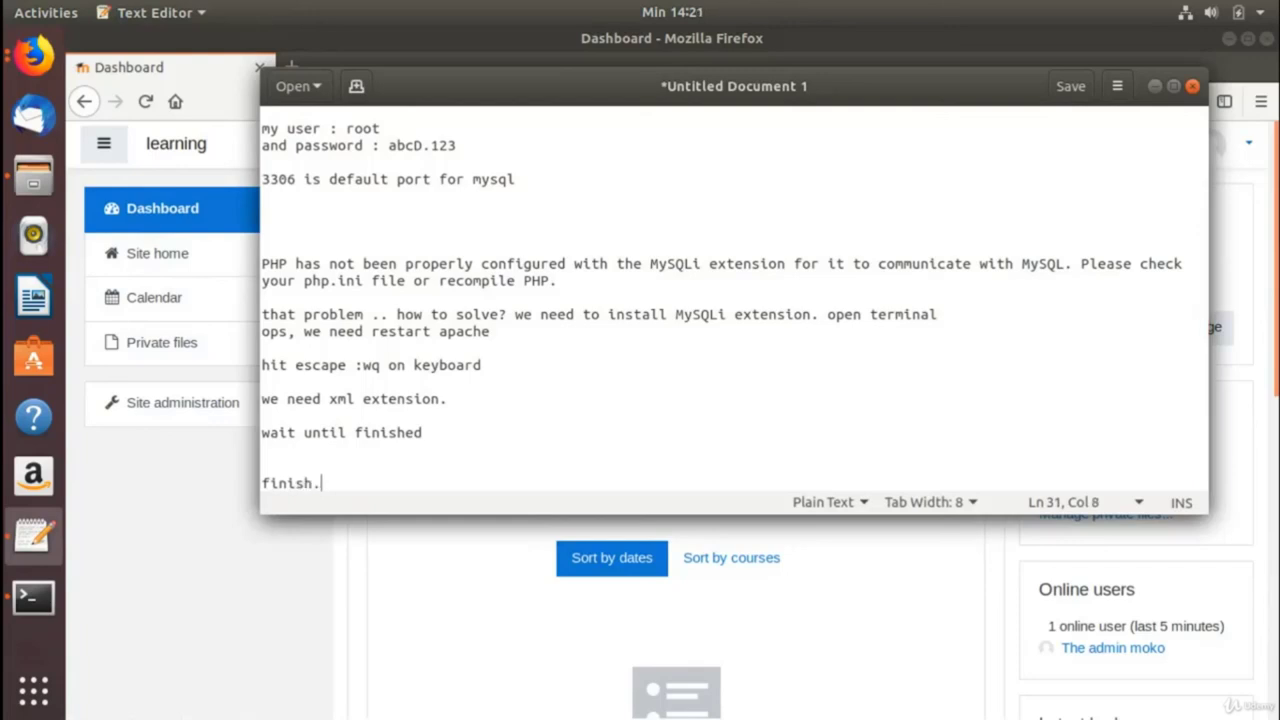
pyautogui.write(' moodle')
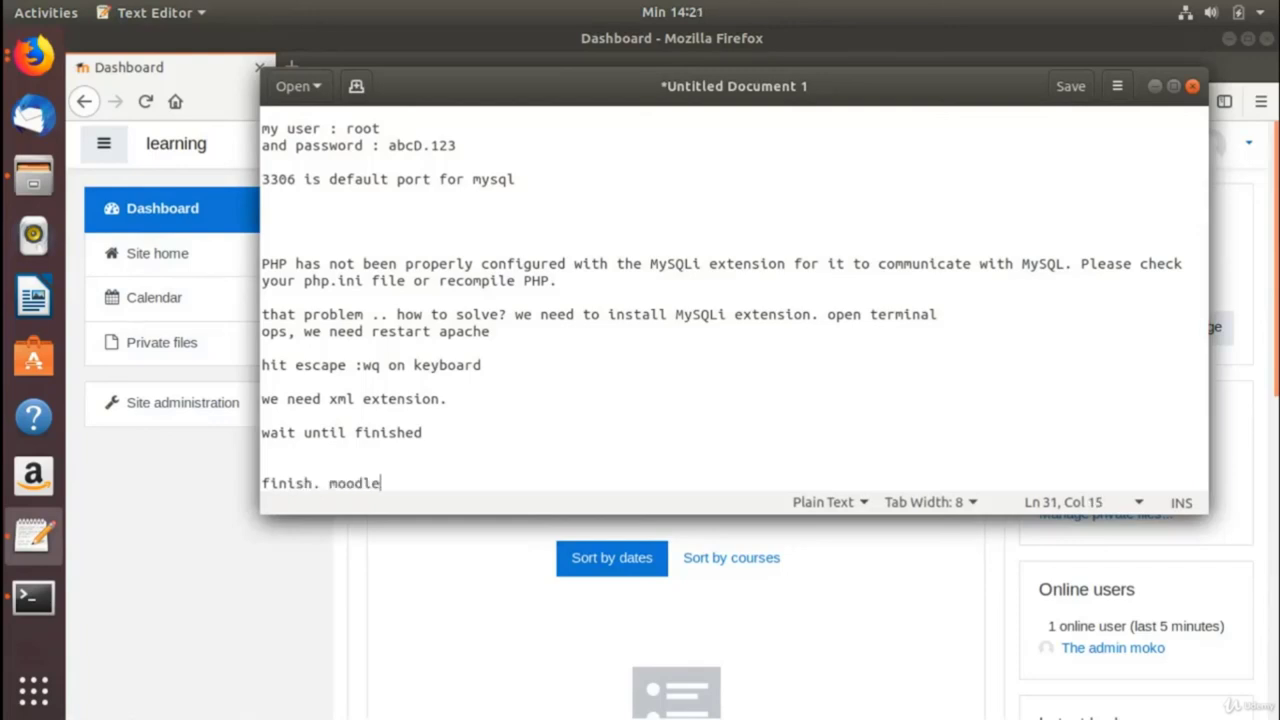
pyautogui.write(' already installed')
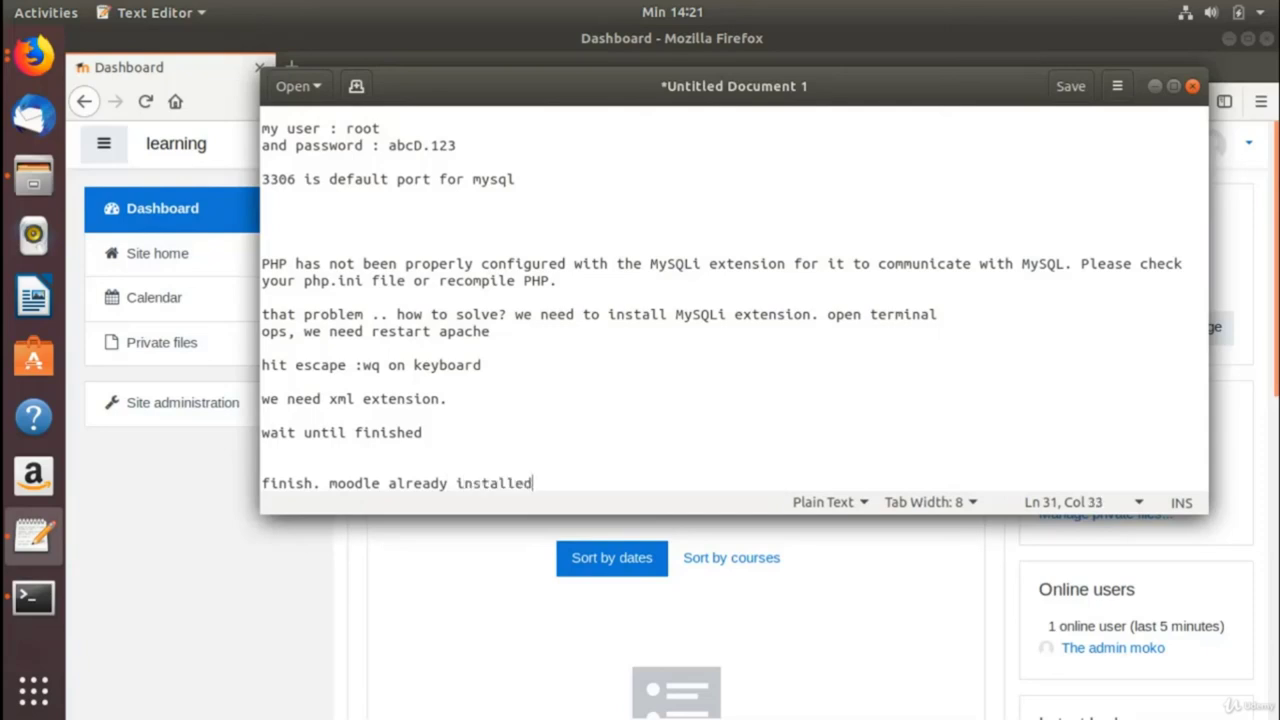
pyautogui.write(' :)')
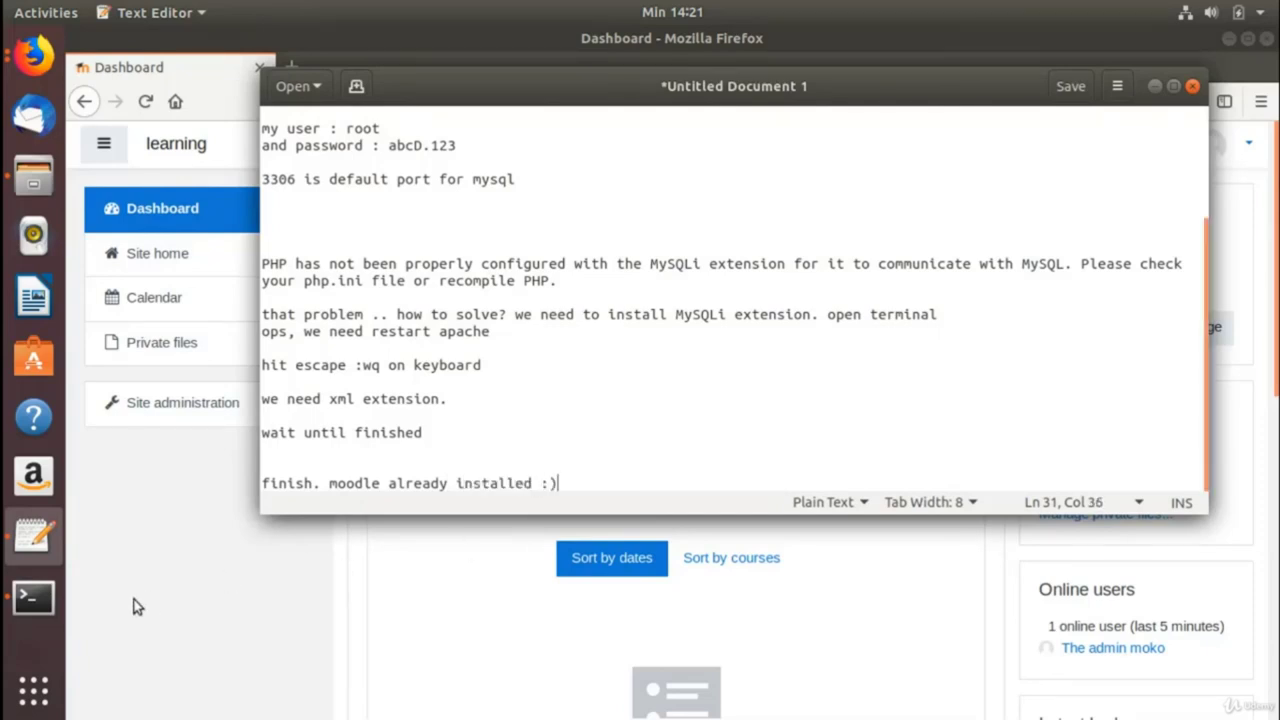
pyautogui.click(160, 592)
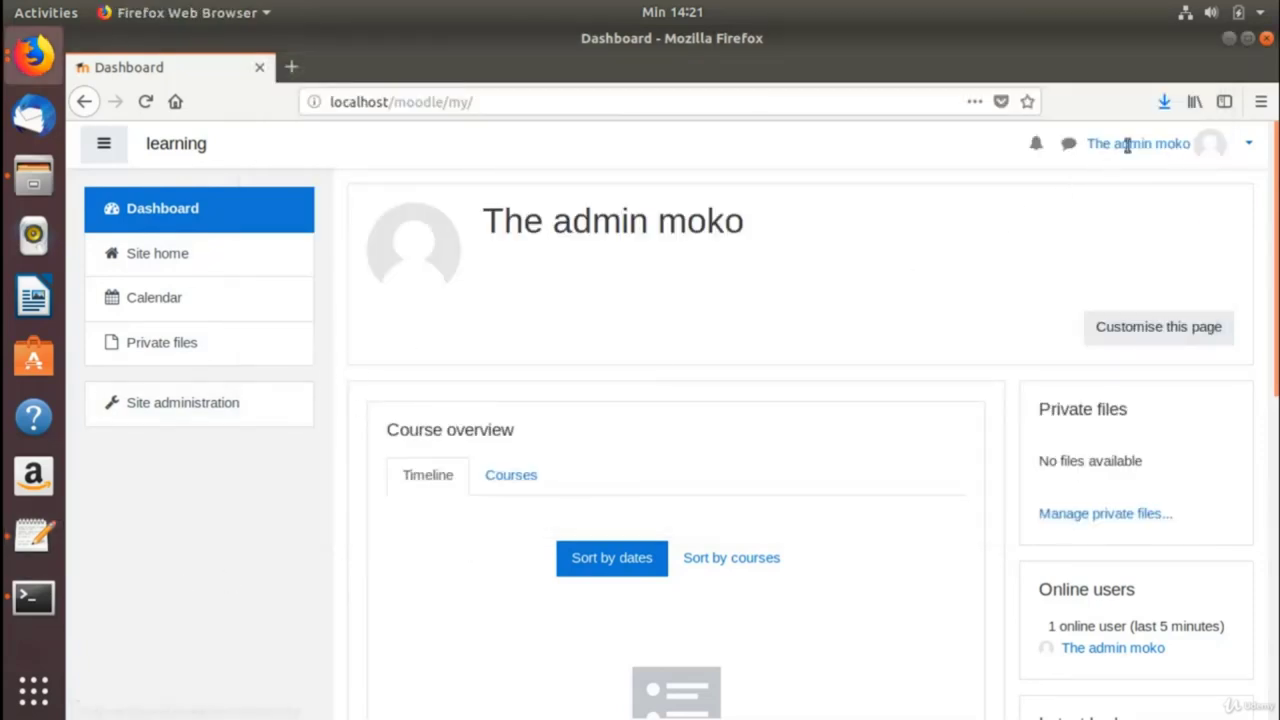
# - Log out of Moodle from the user menu and go to the login page
pyautogui.click(1250, 145)
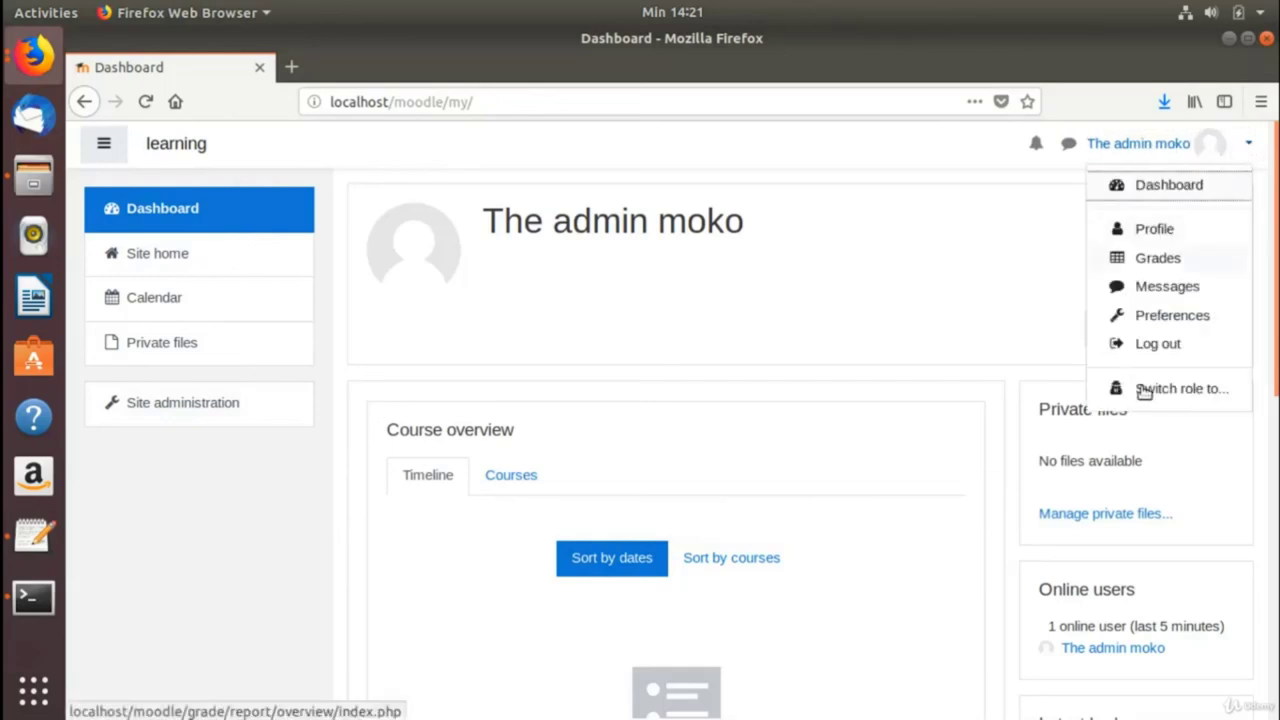
pyautogui.click(520, 140)
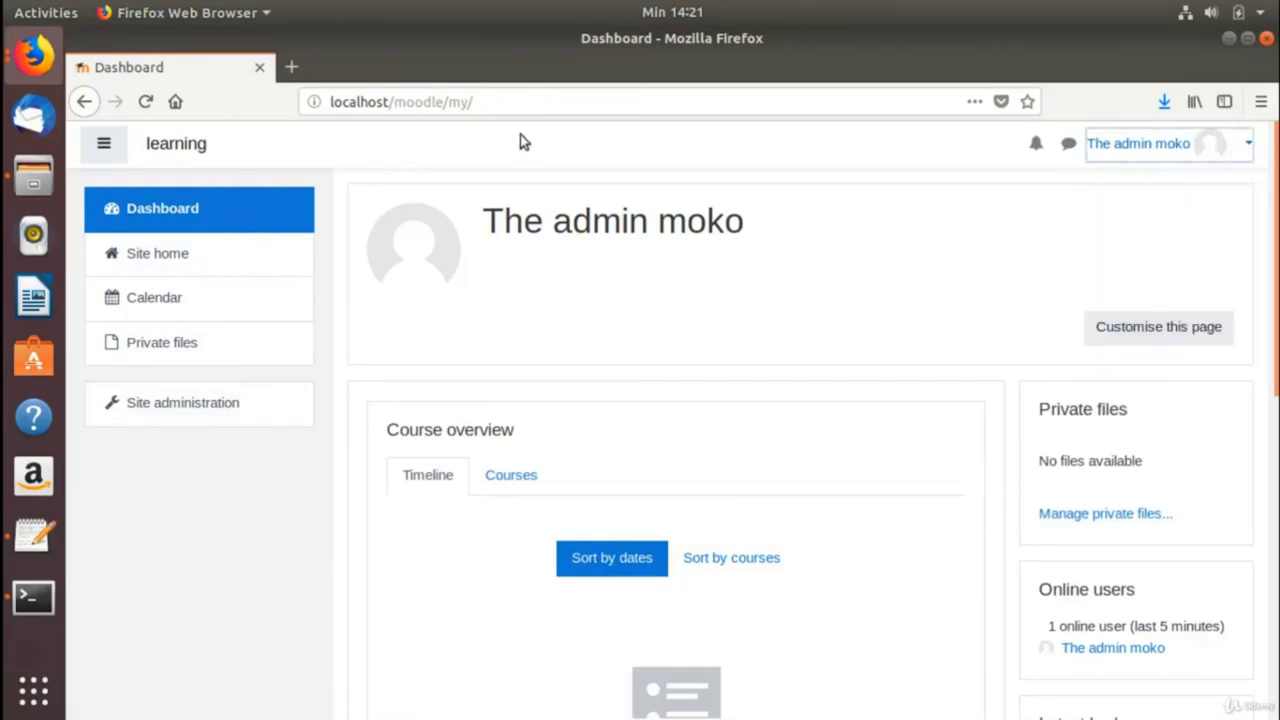
pyautogui.click(1247, 145)
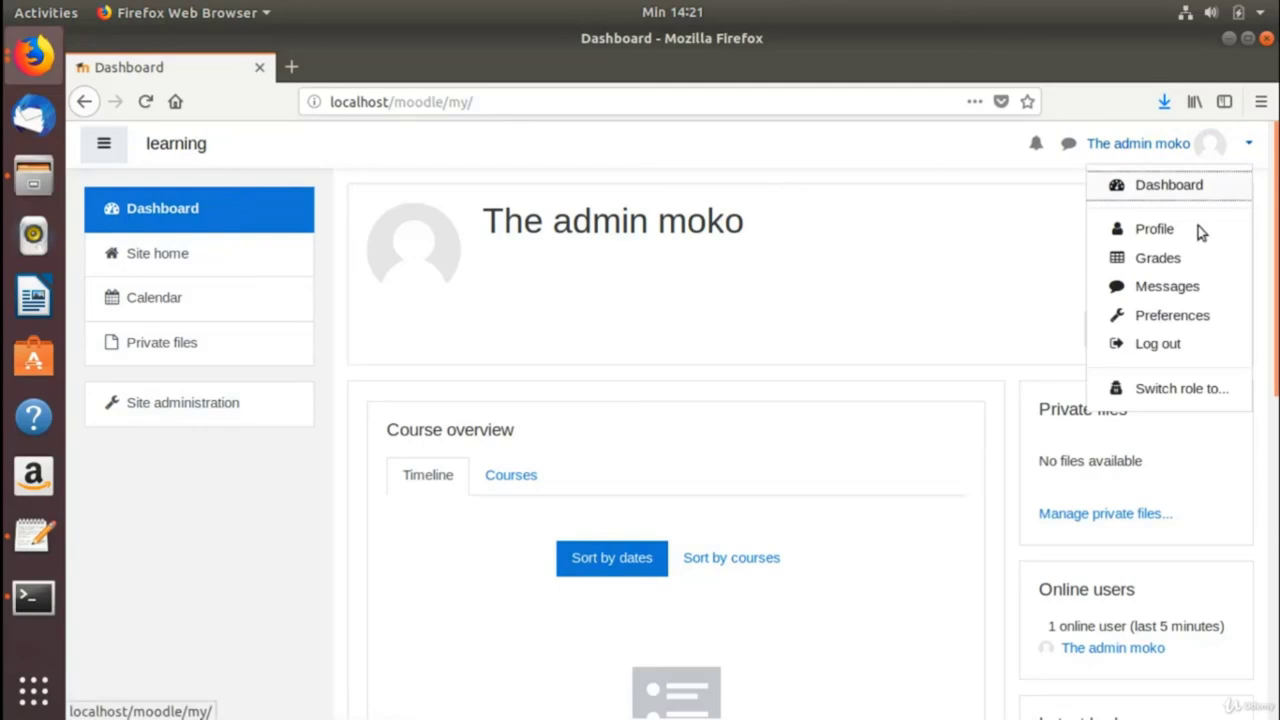
pyautogui.click(1150, 340)
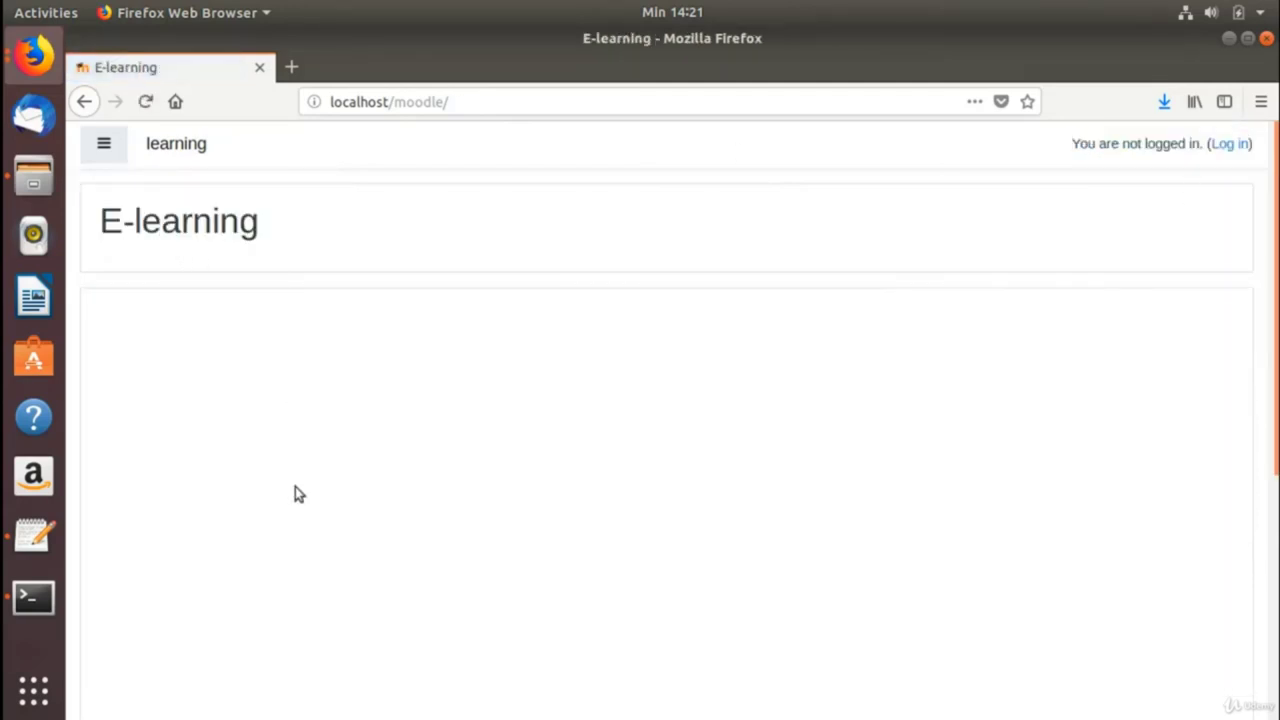
pyautogui.click(115, 156)
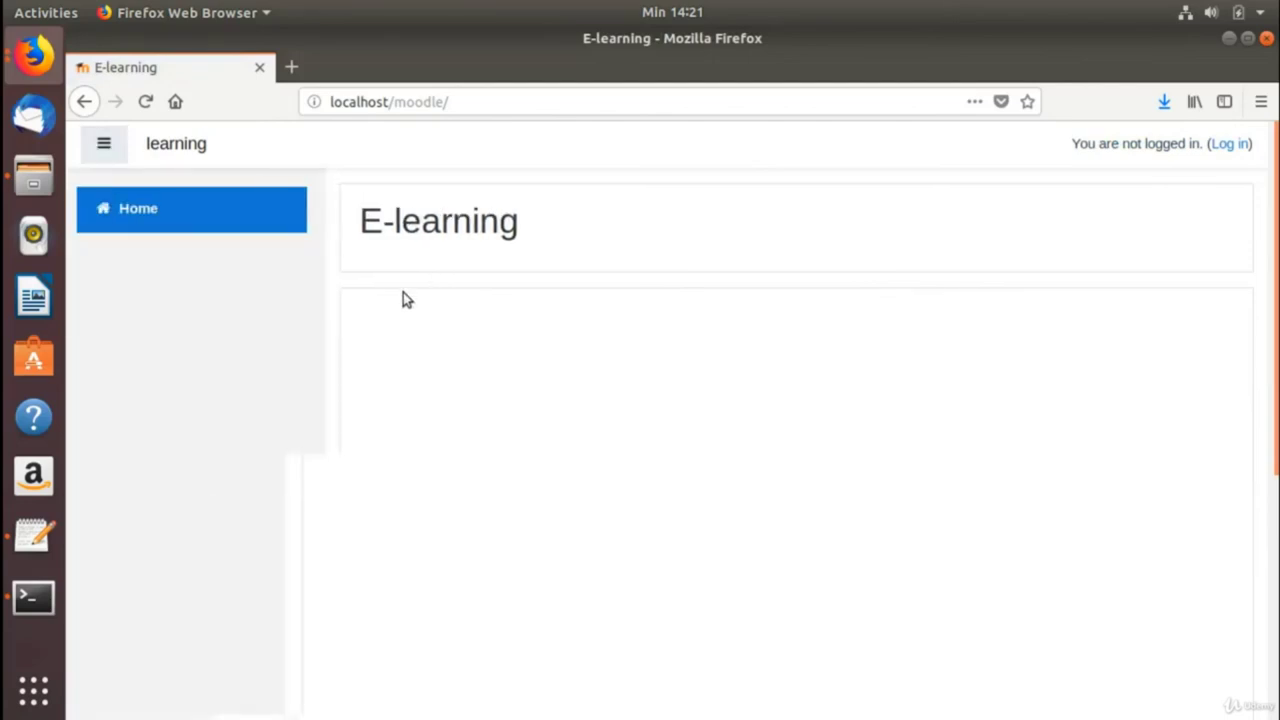
pyautogui.click(1230, 146)
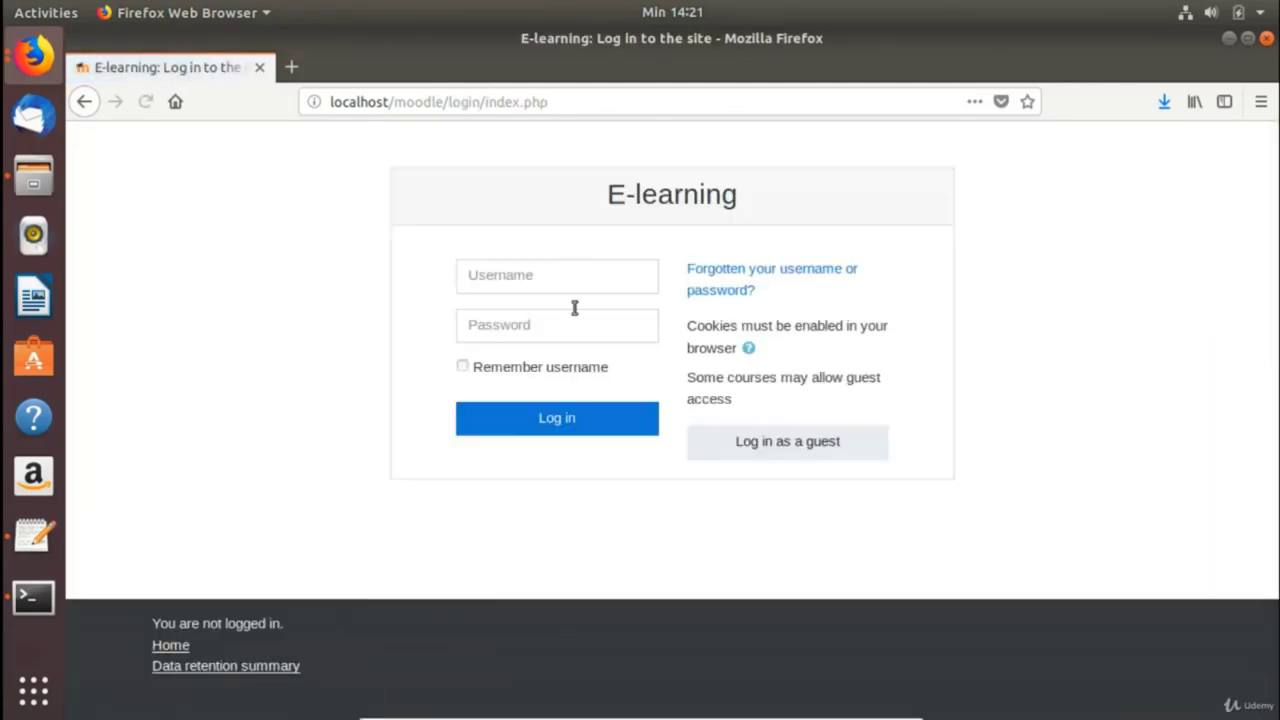
# - Try logging in with a username and the password copied from the notes
pyautogui.click(567, 279)
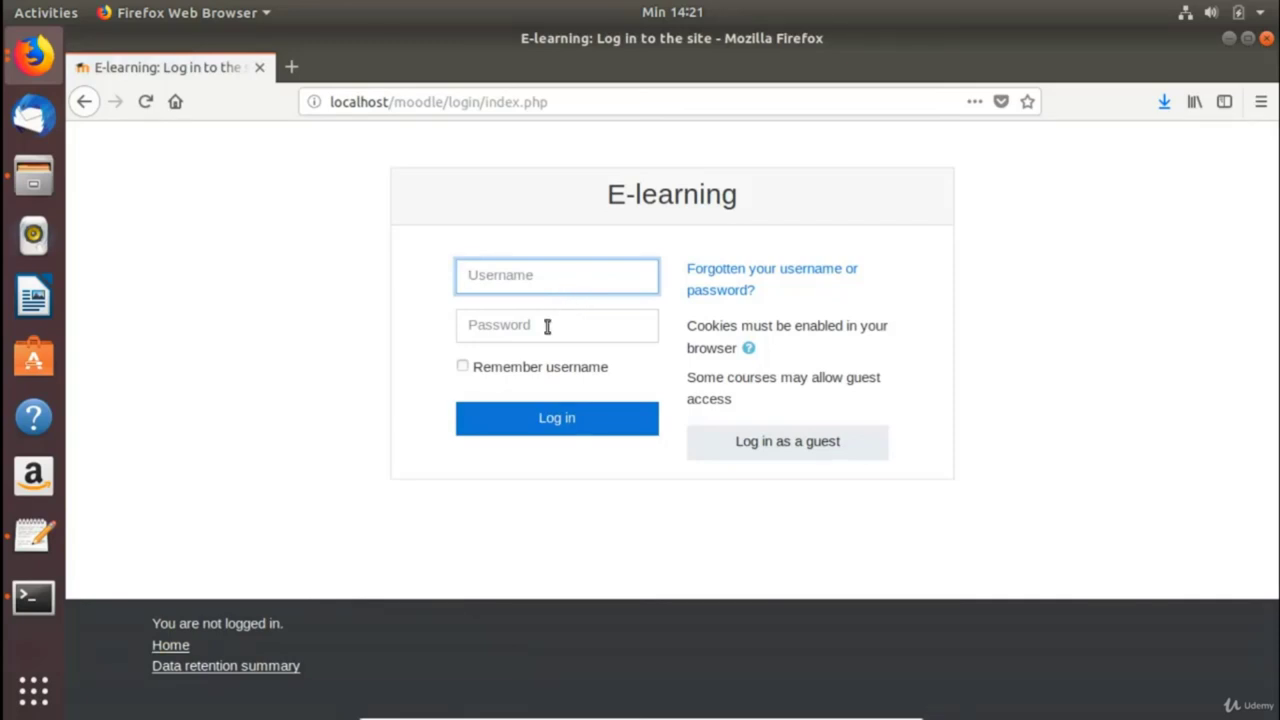
pyautogui.click(547, 326)
pyautogui.click(557, 276)
pyautogui.write('moko')
pyautogui.press('Tab')
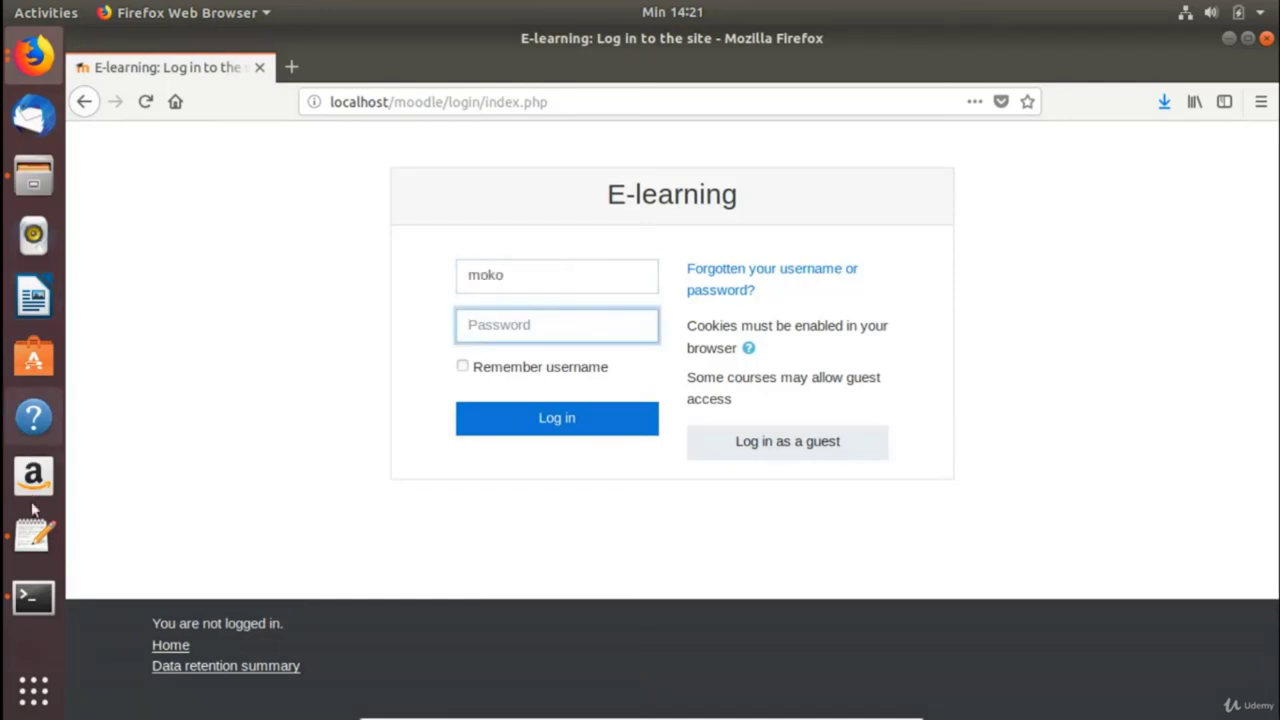
pyautogui.click(33, 535)
pyautogui.hotkey('alt', 'Tab')
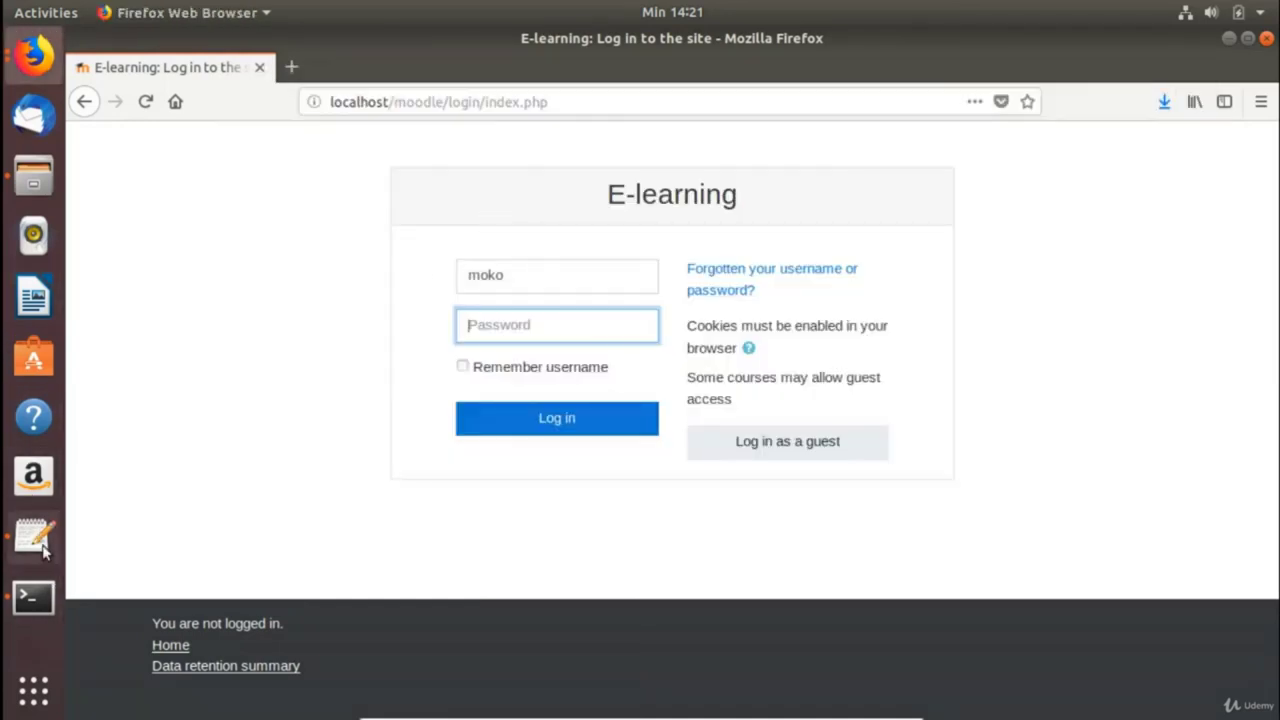
pyautogui.click(33, 535)
pyautogui.moveTo(388, 145); pyautogui.dragTo(440, 165)
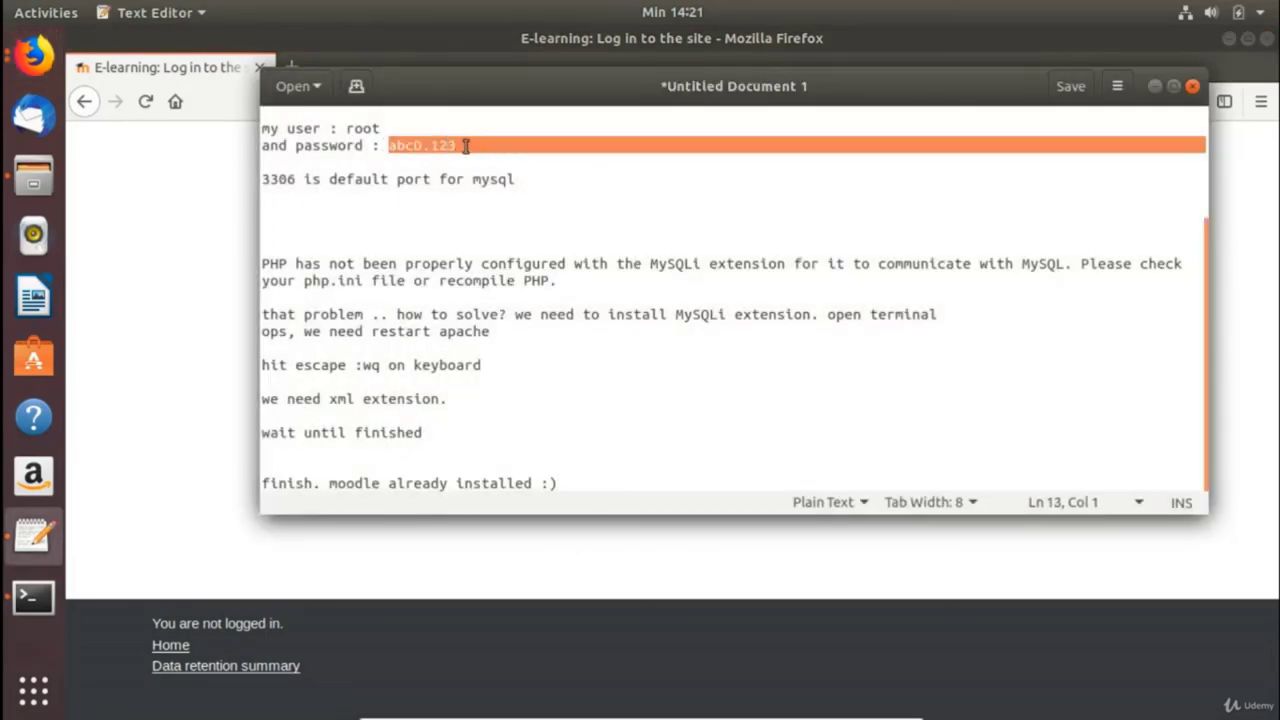
pyautogui.keyDown('shift'); pyautogui.click(459, 145); pyautogui.keyUp('shift')
pyautogui.hotkey('ctrl', 'c')
pyautogui.hotkey('alt', 'Tab')
pyautogui.click(491, 330)
pyautogui.hotkey('ctrl', 'v')
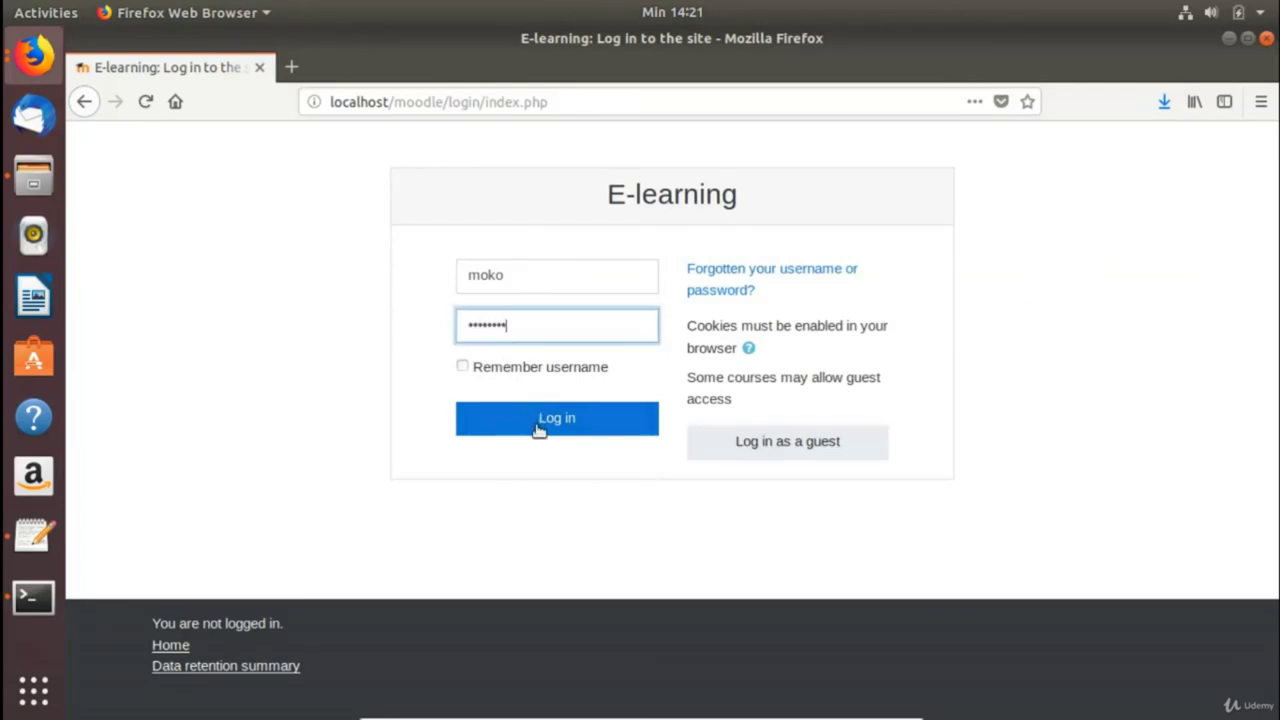
pyautogui.click(543, 418)
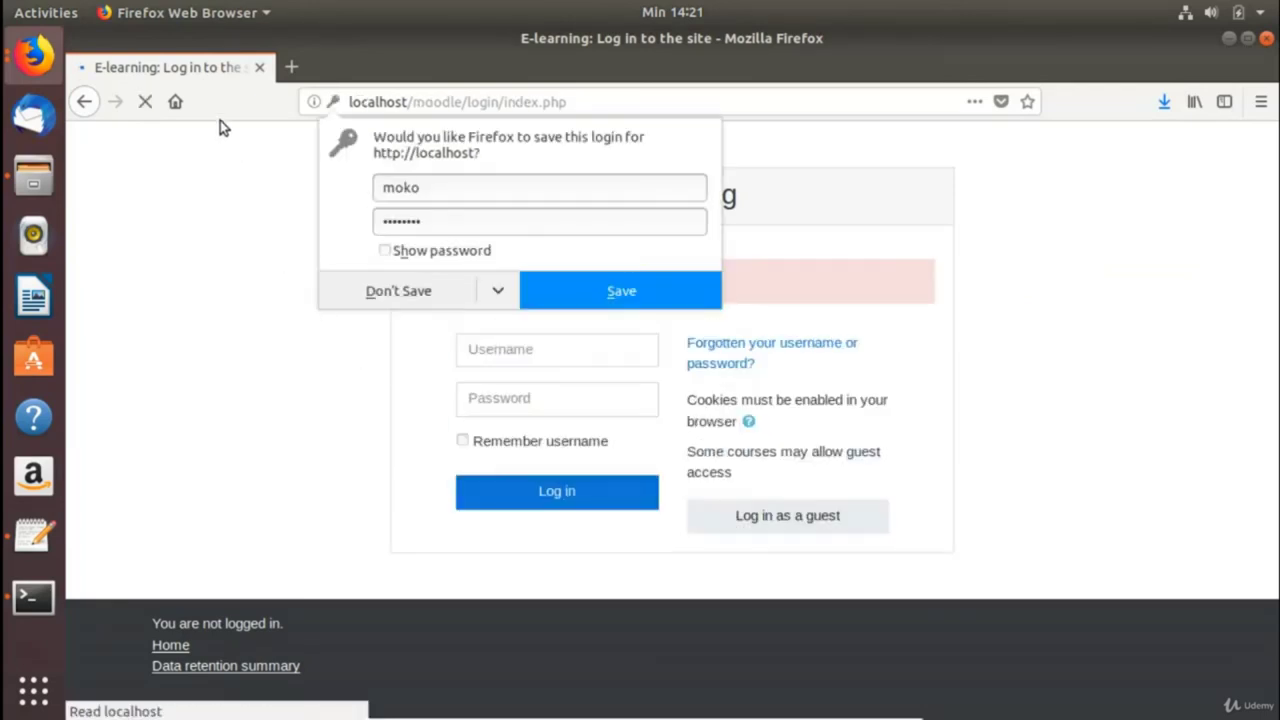
# - Log in with the admin username and password, decline saving the login, and show the Courses view
pyautogui.click(553, 357)
pyautogui.write('admin')
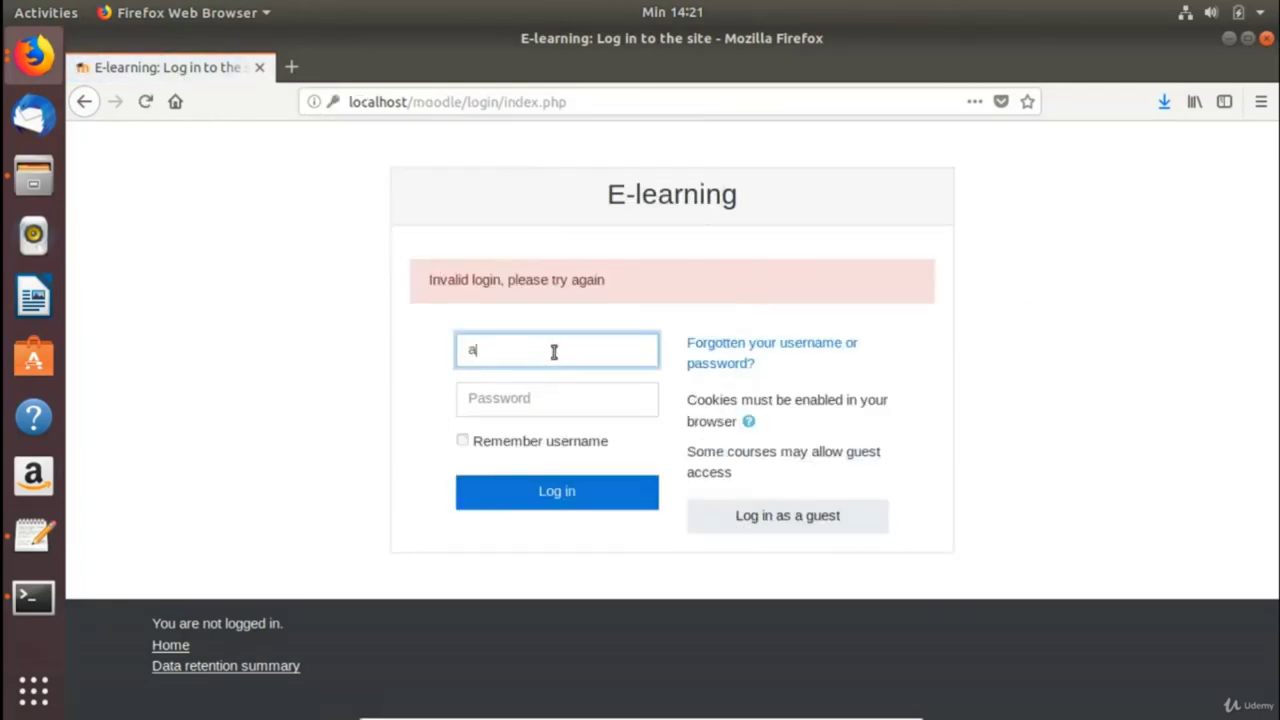
pyautogui.press('Tab')
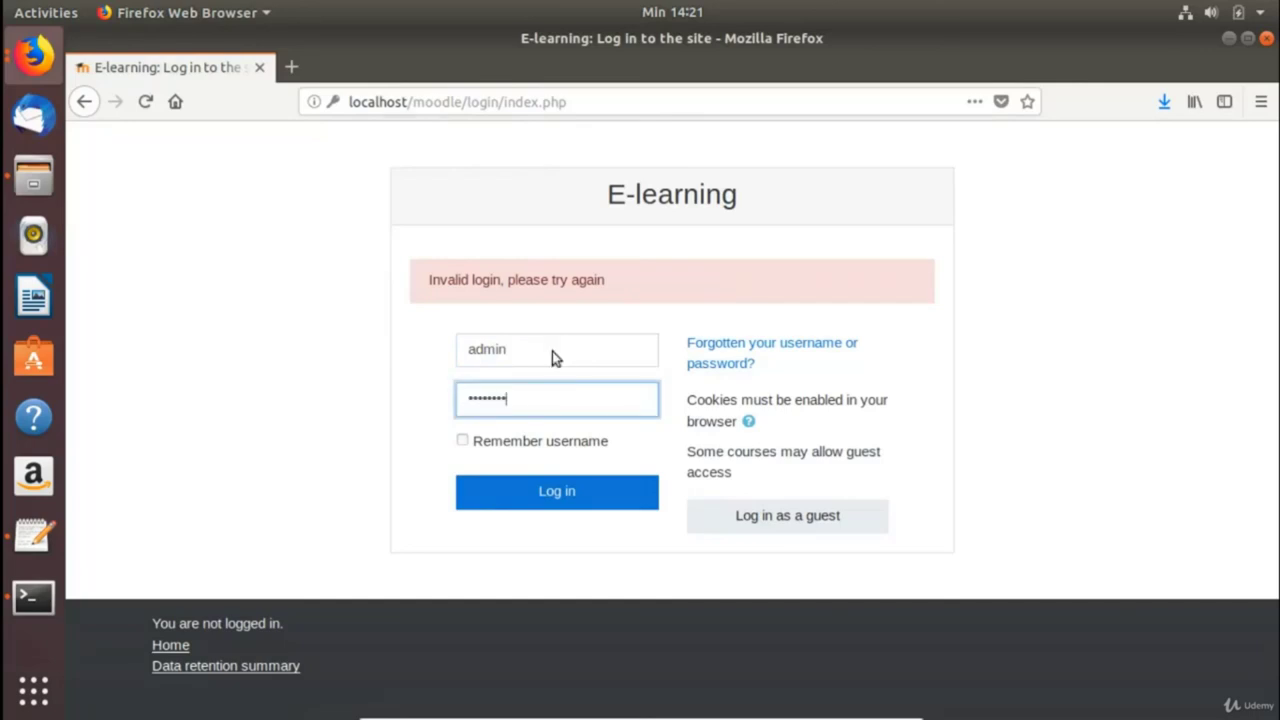
pyautogui.press('Return')
pyautogui.click(361, 284)
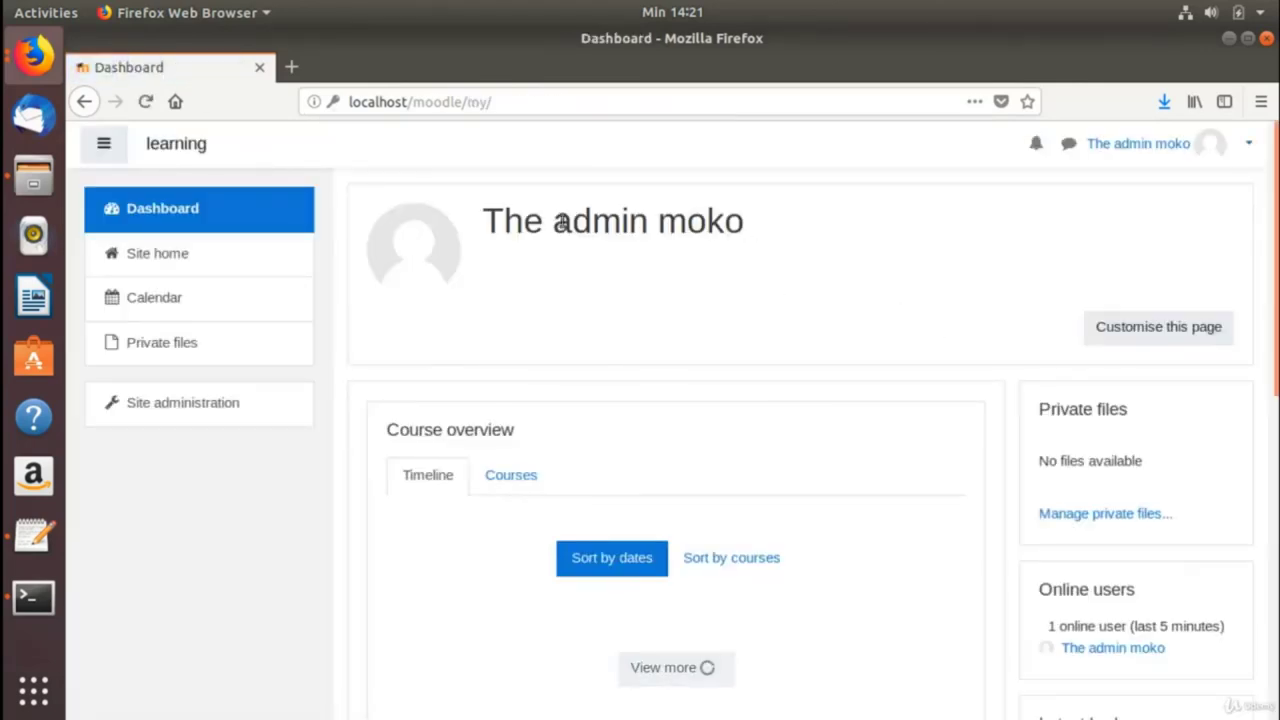
pyautogui.click(511, 477)
pyautogui.scroll(-4, 584, 411)
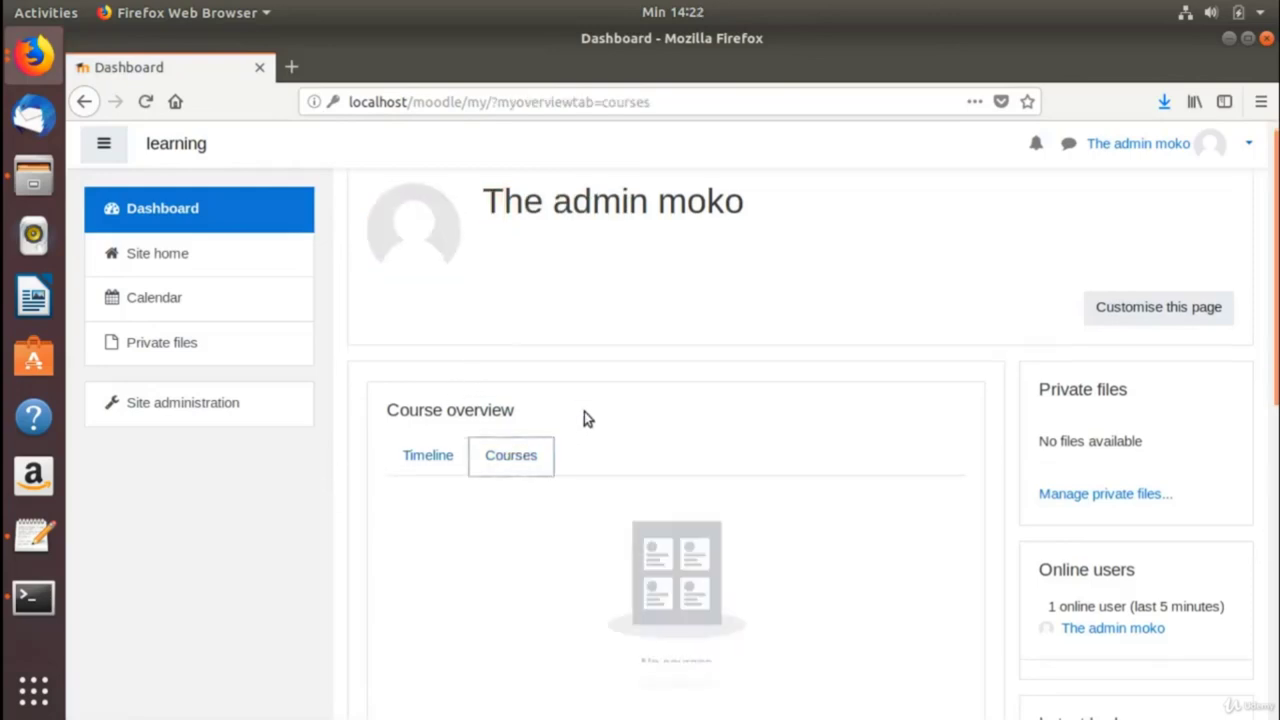